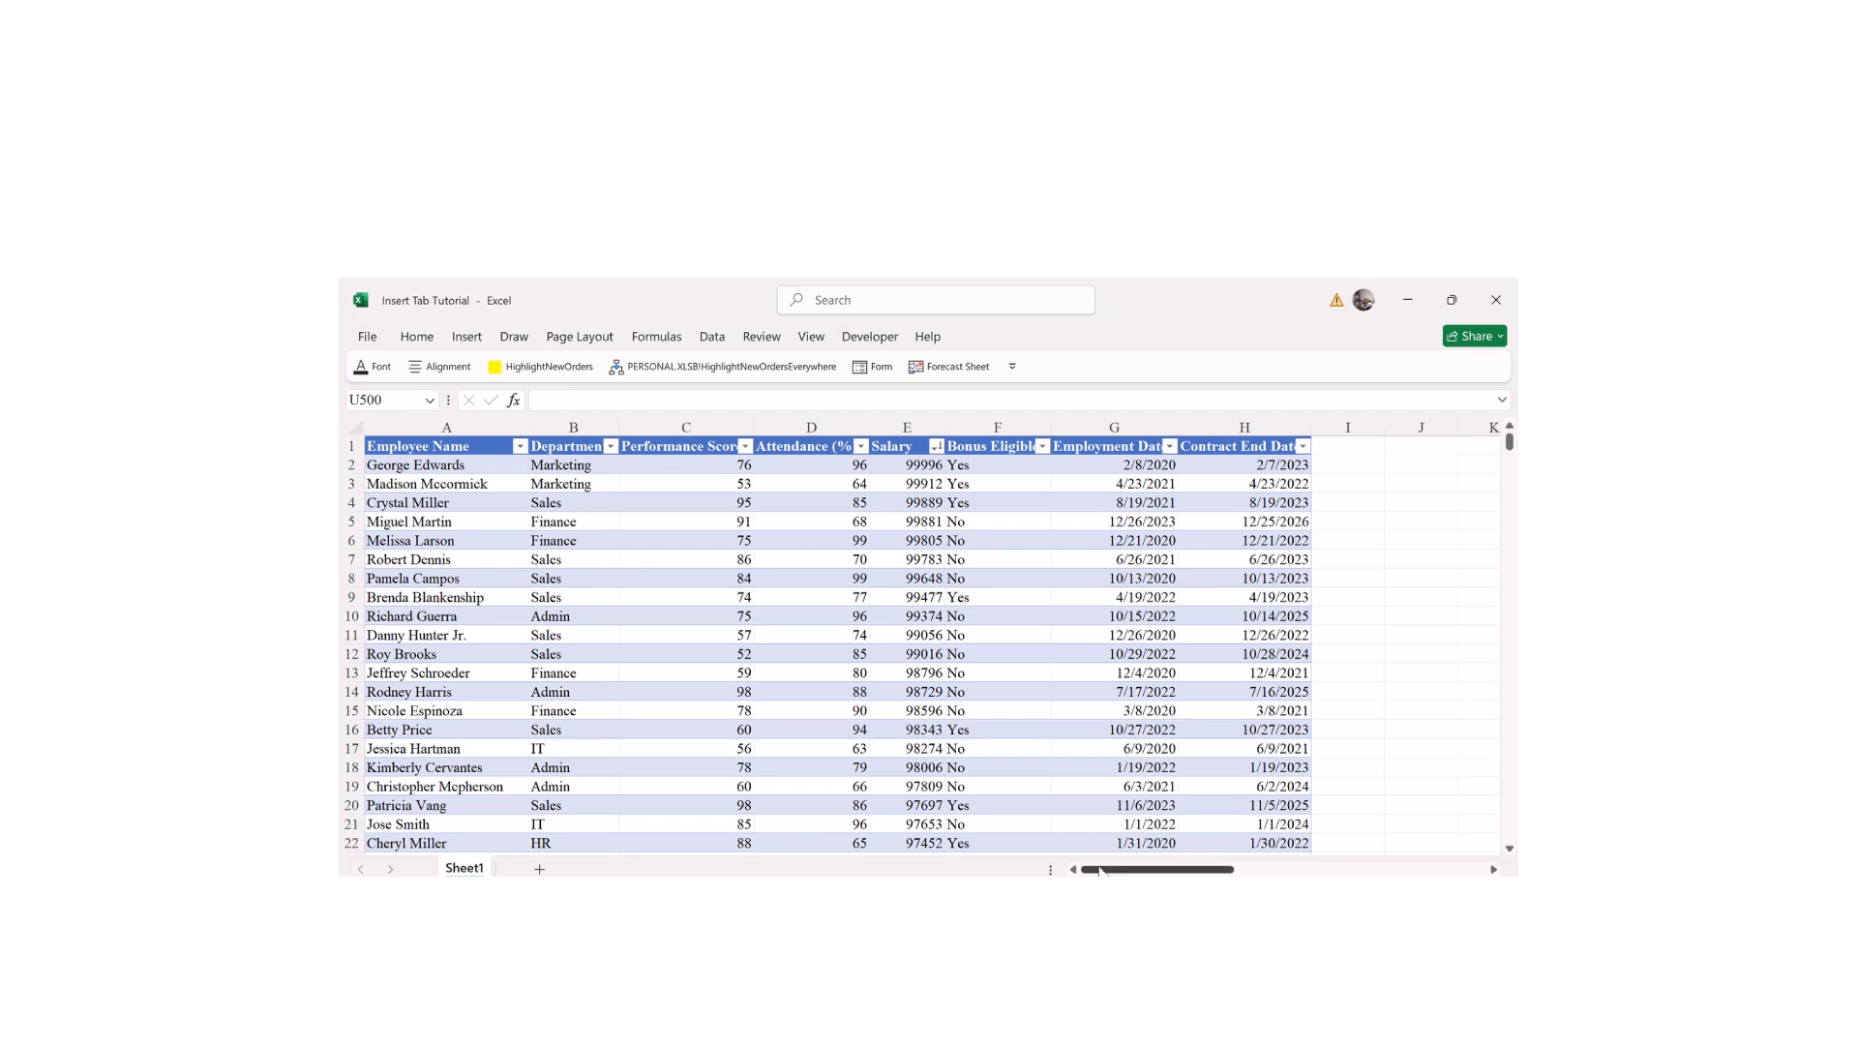
# Step: Scroll around the sheet and select the Department values in B2:B16
pyautogui.moveTo(1100, 871); pyautogui.dragTo(1207, 871)
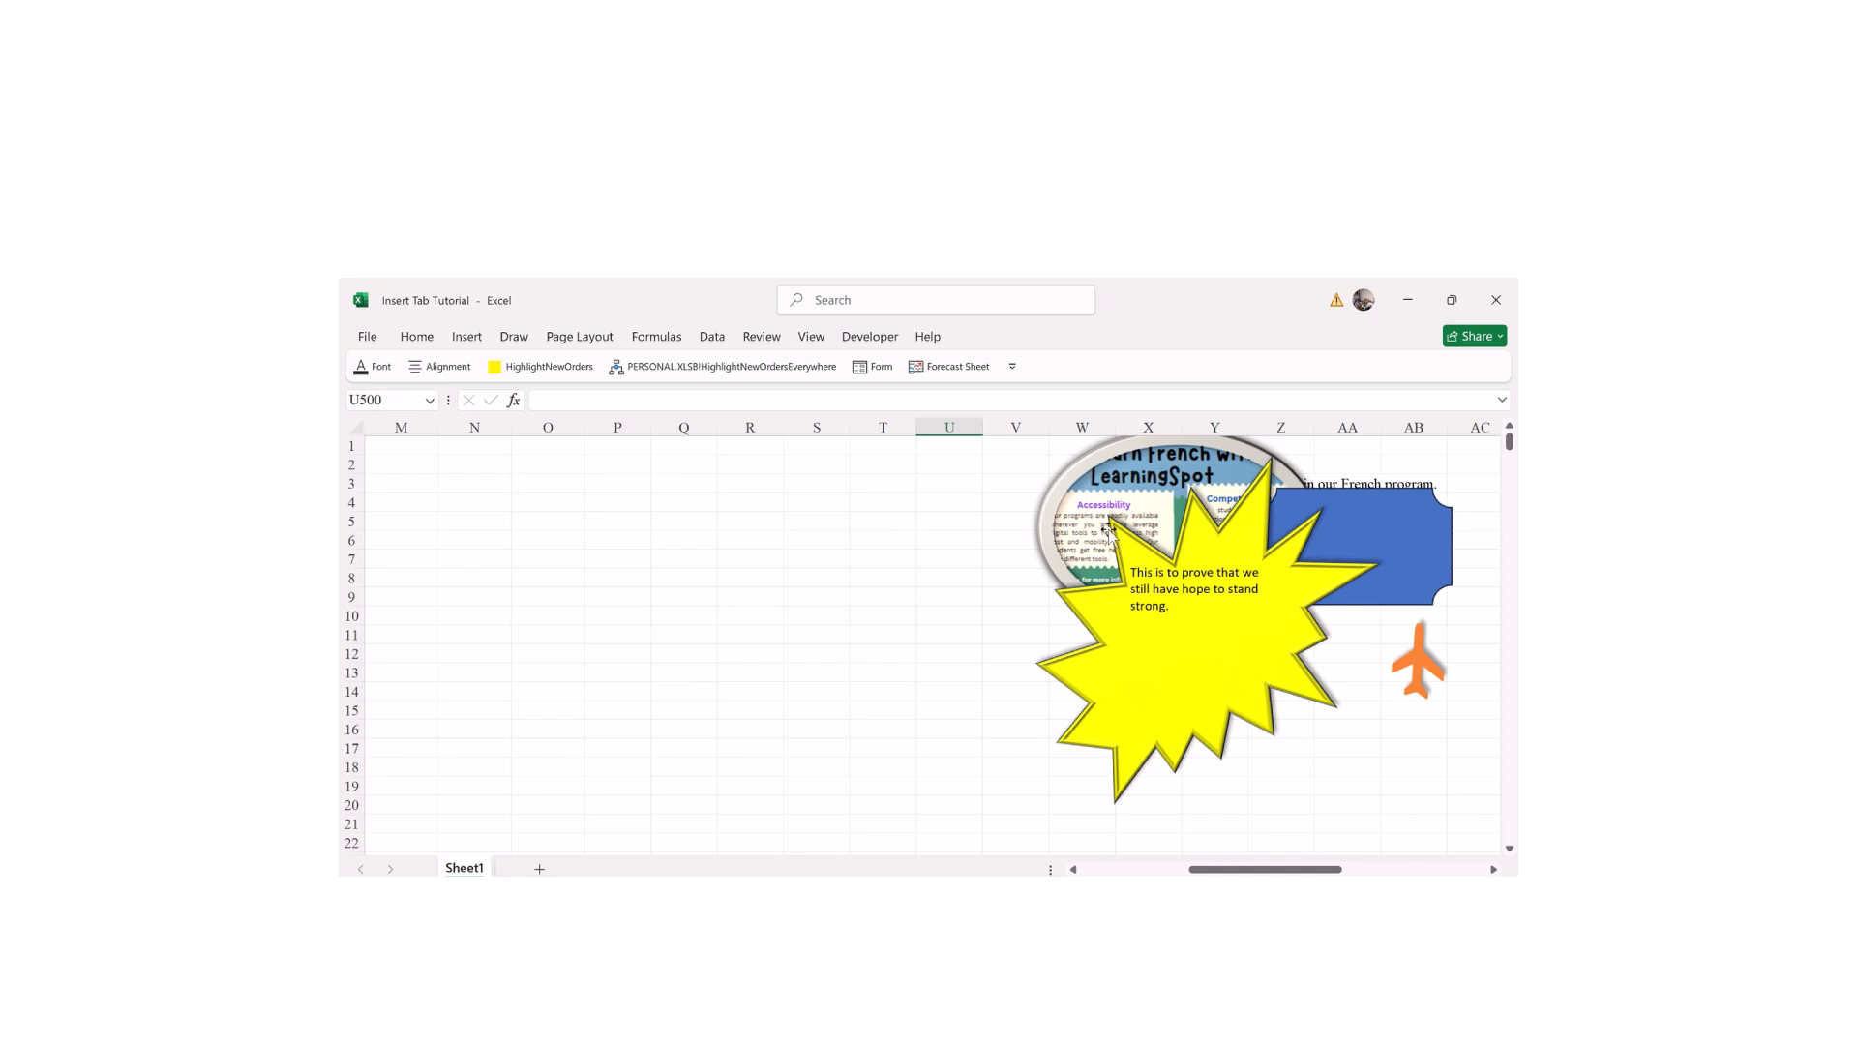
pyautogui.moveTo(1246, 868); pyautogui.dragTo(1318, 869)
pyautogui.moveTo(1511, 445); pyautogui.dragTo(1508, 484)
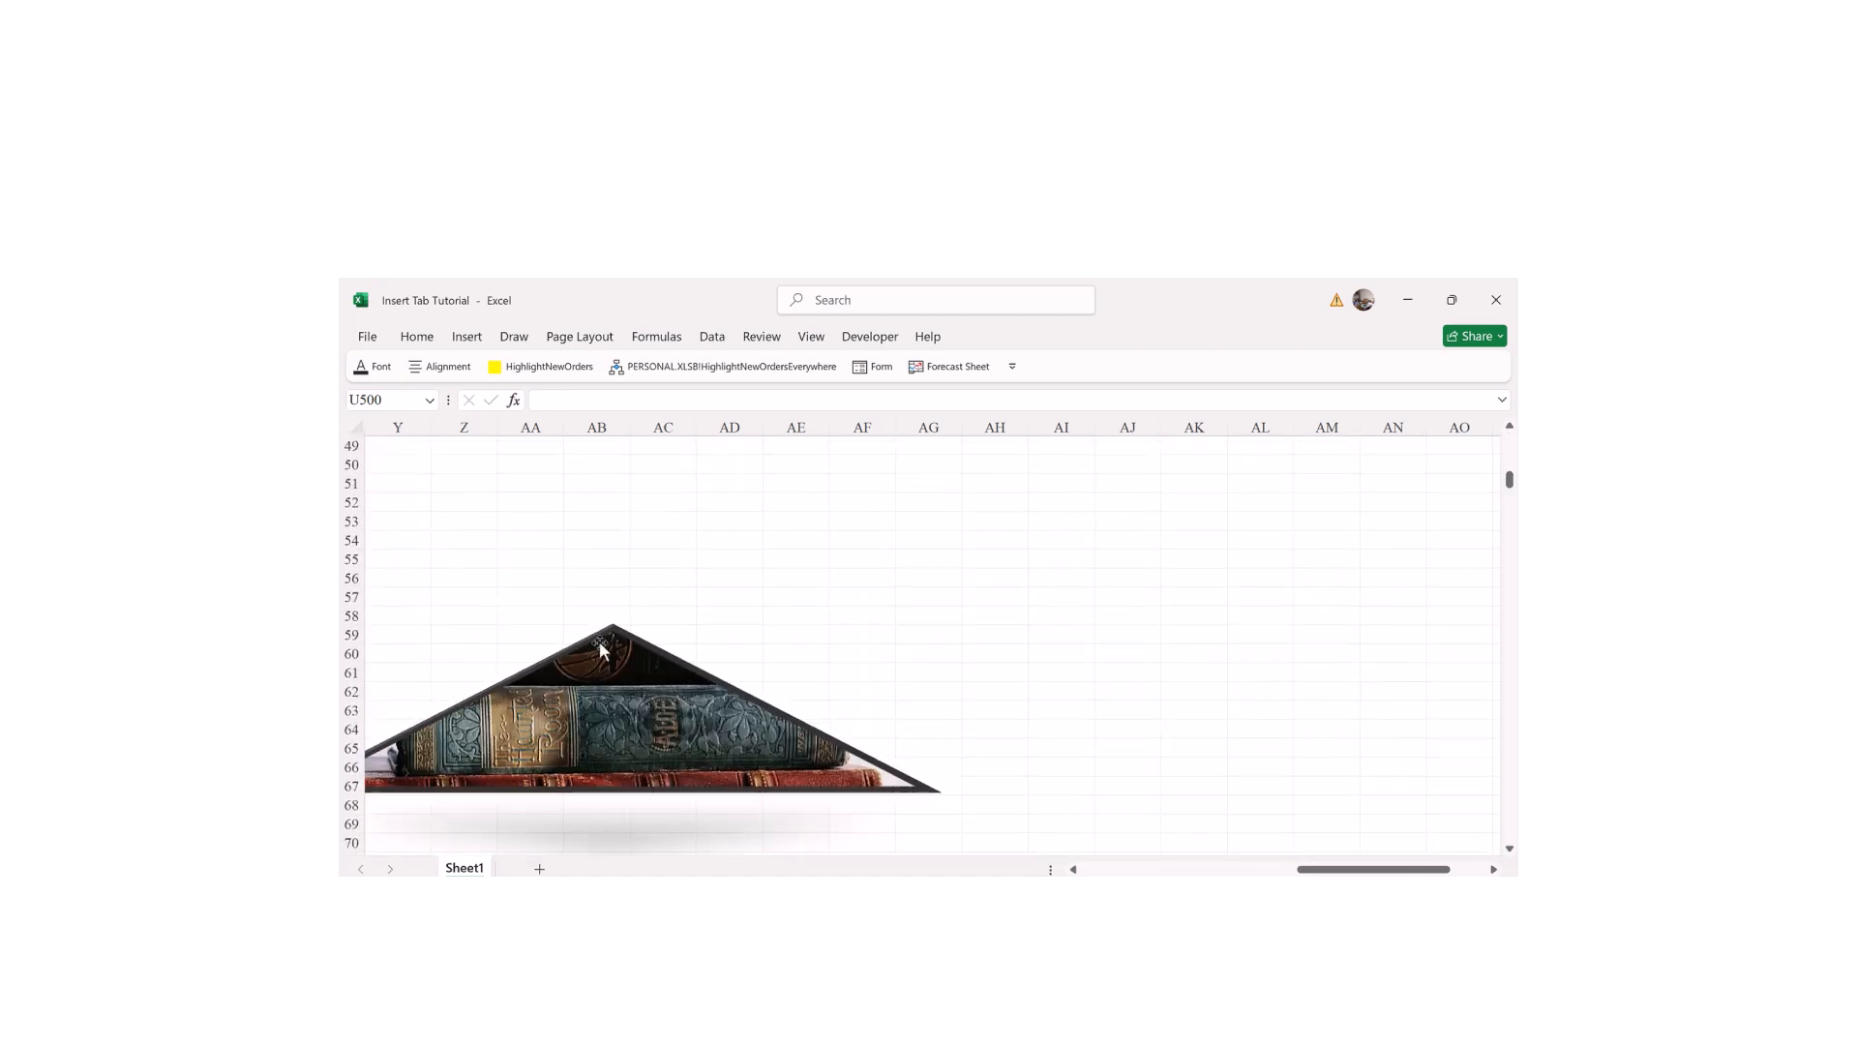
pyautogui.moveTo(1374, 870); pyautogui.dragTo(1292, 870)
pyautogui.moveTo(1510, 489); pyautogui.dragTo(1510, 440)
pyautogui.moveTo(1317, 871); pyautogui.dragTo(1176, 872)
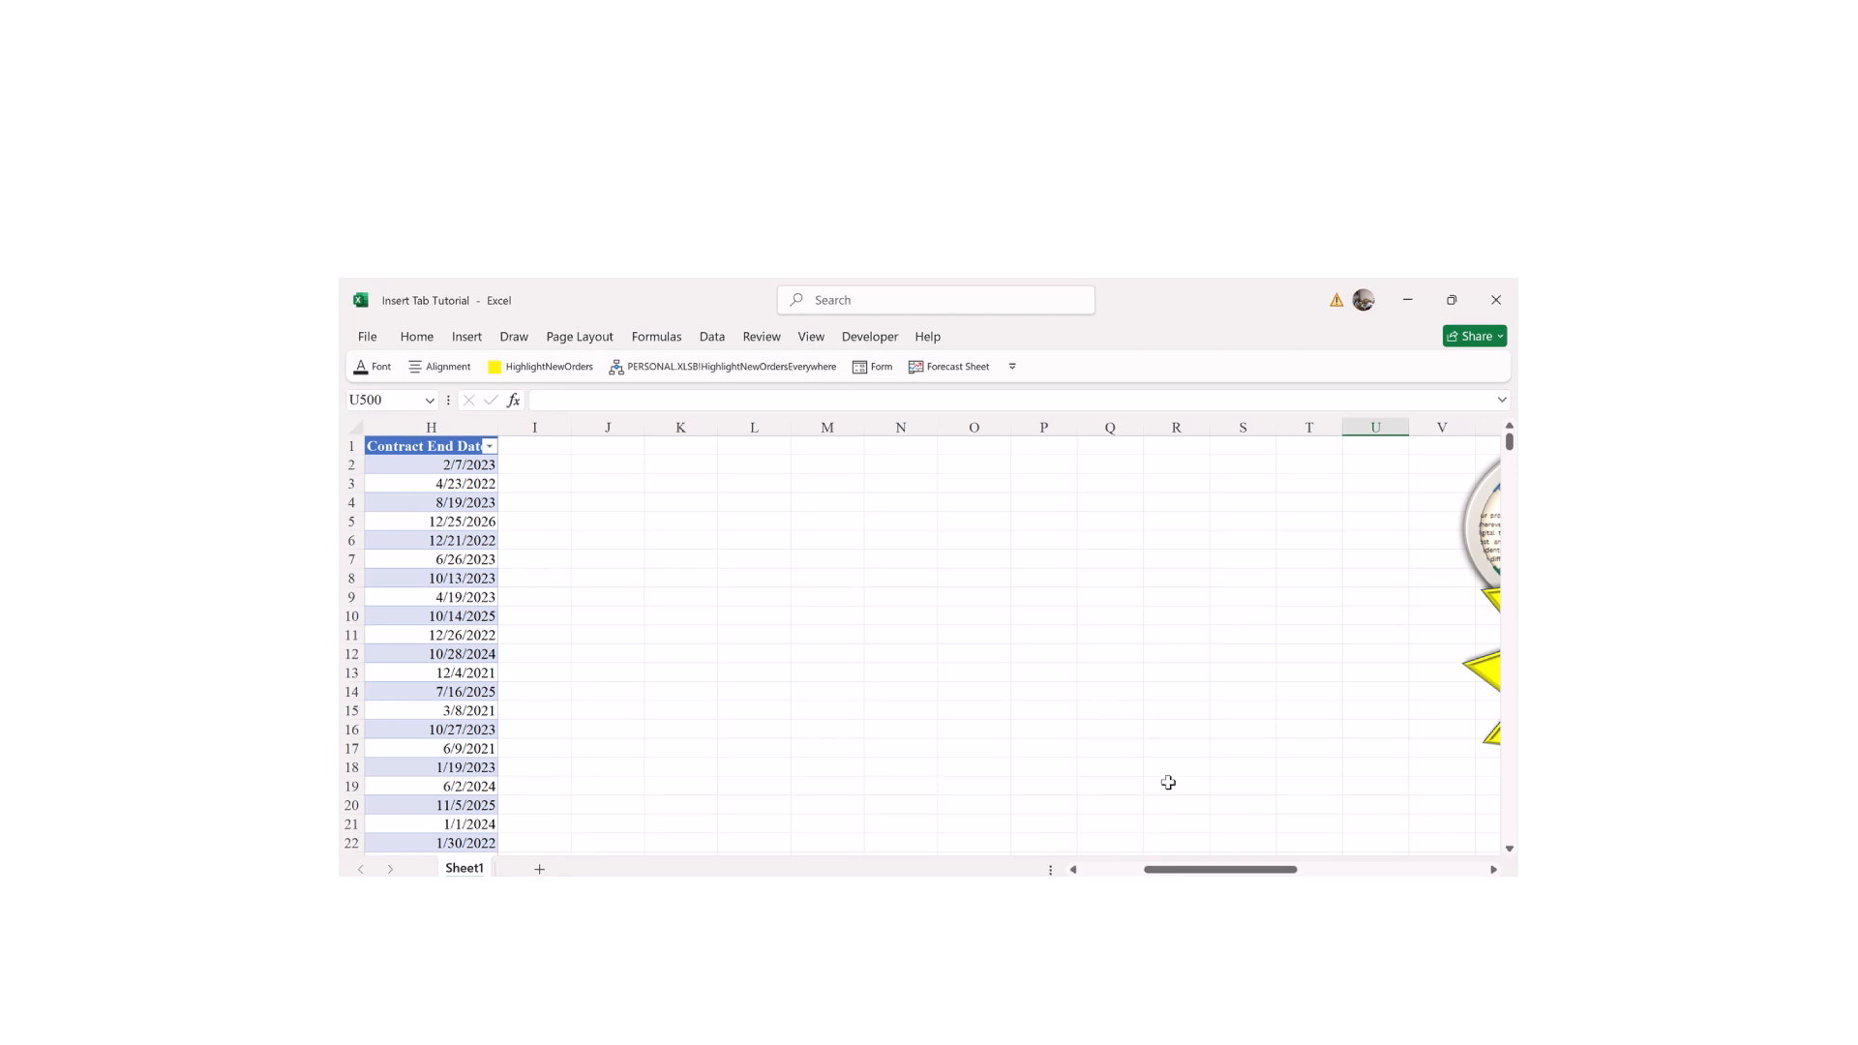
pyautogui.moveTo(1172, 870); pyautogui.dragTo(1106, 874)
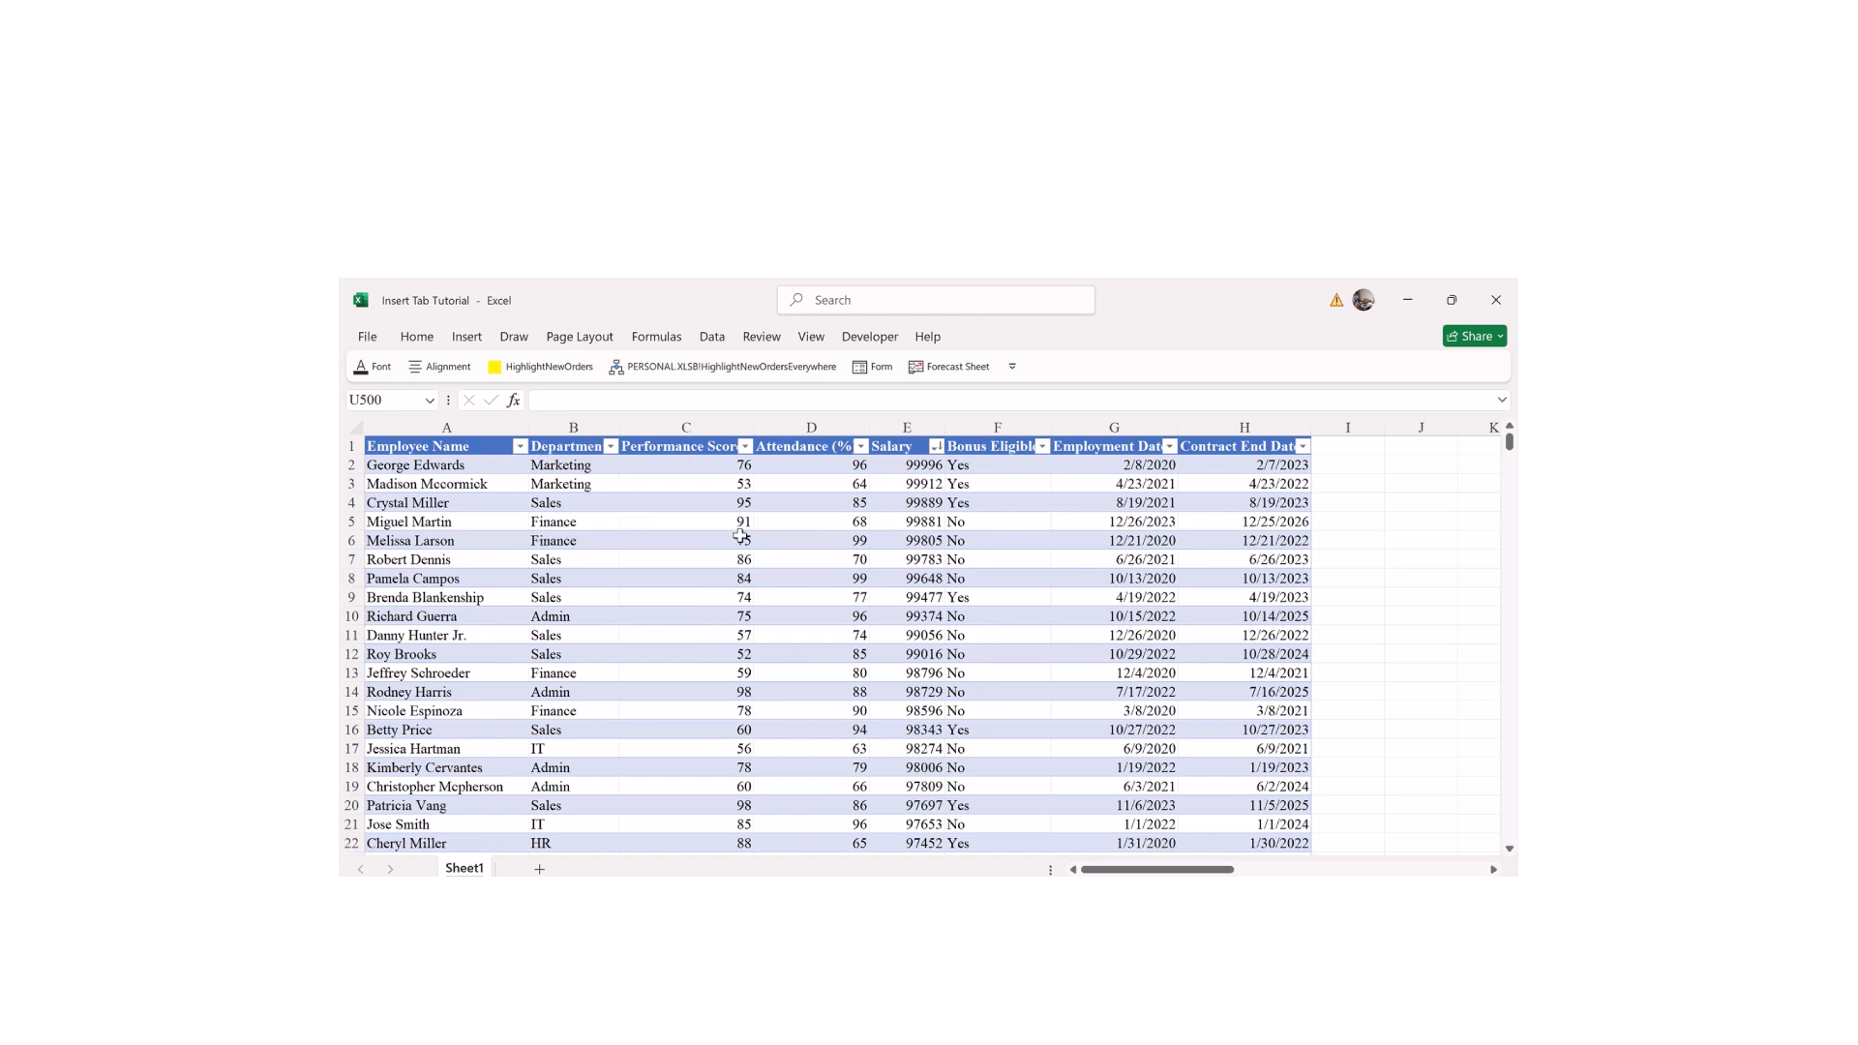
pyautogui.click(566, 465)
pyautogui.moveTo(568, 527); pyautogui.dragTo(573, 732)
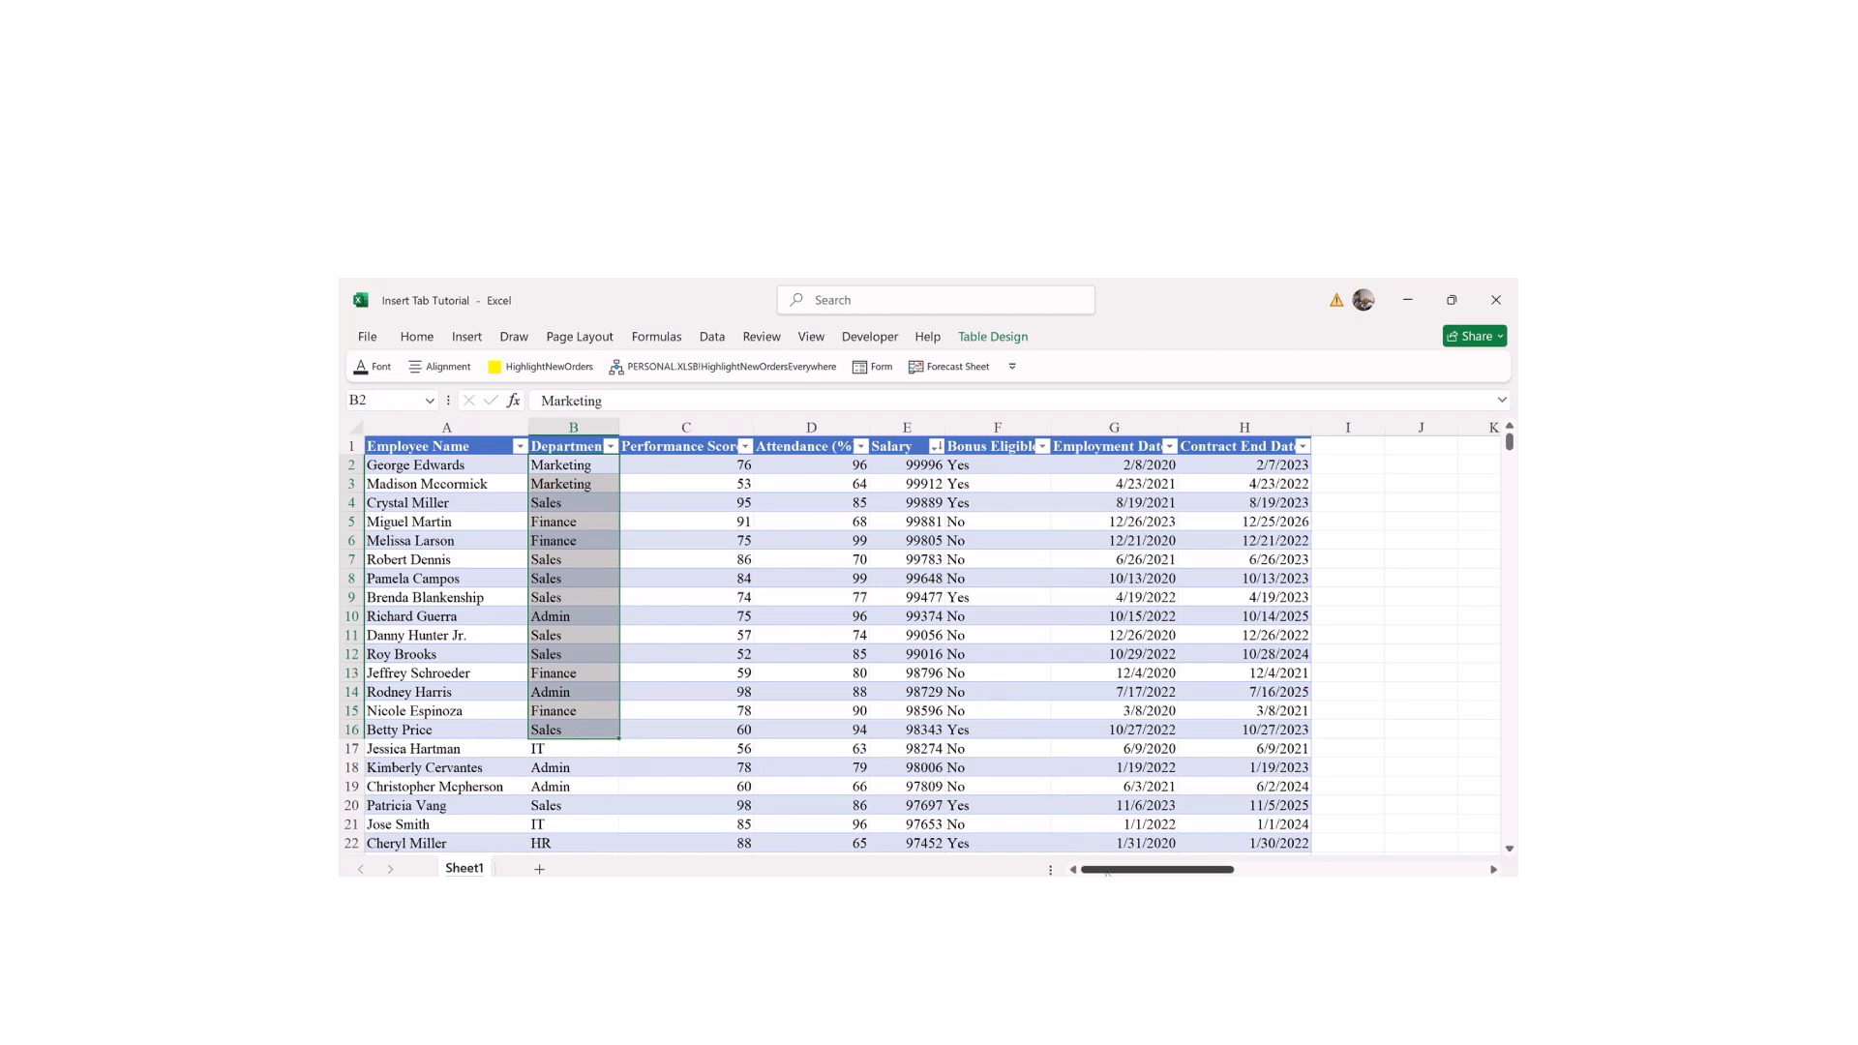
pyautogui.moveTo(1106, 873); pyautogui.dragTo(1188, 871)
pyautogui.moveTo(1512, 440); pyautogui.dragTo(1512, 437)
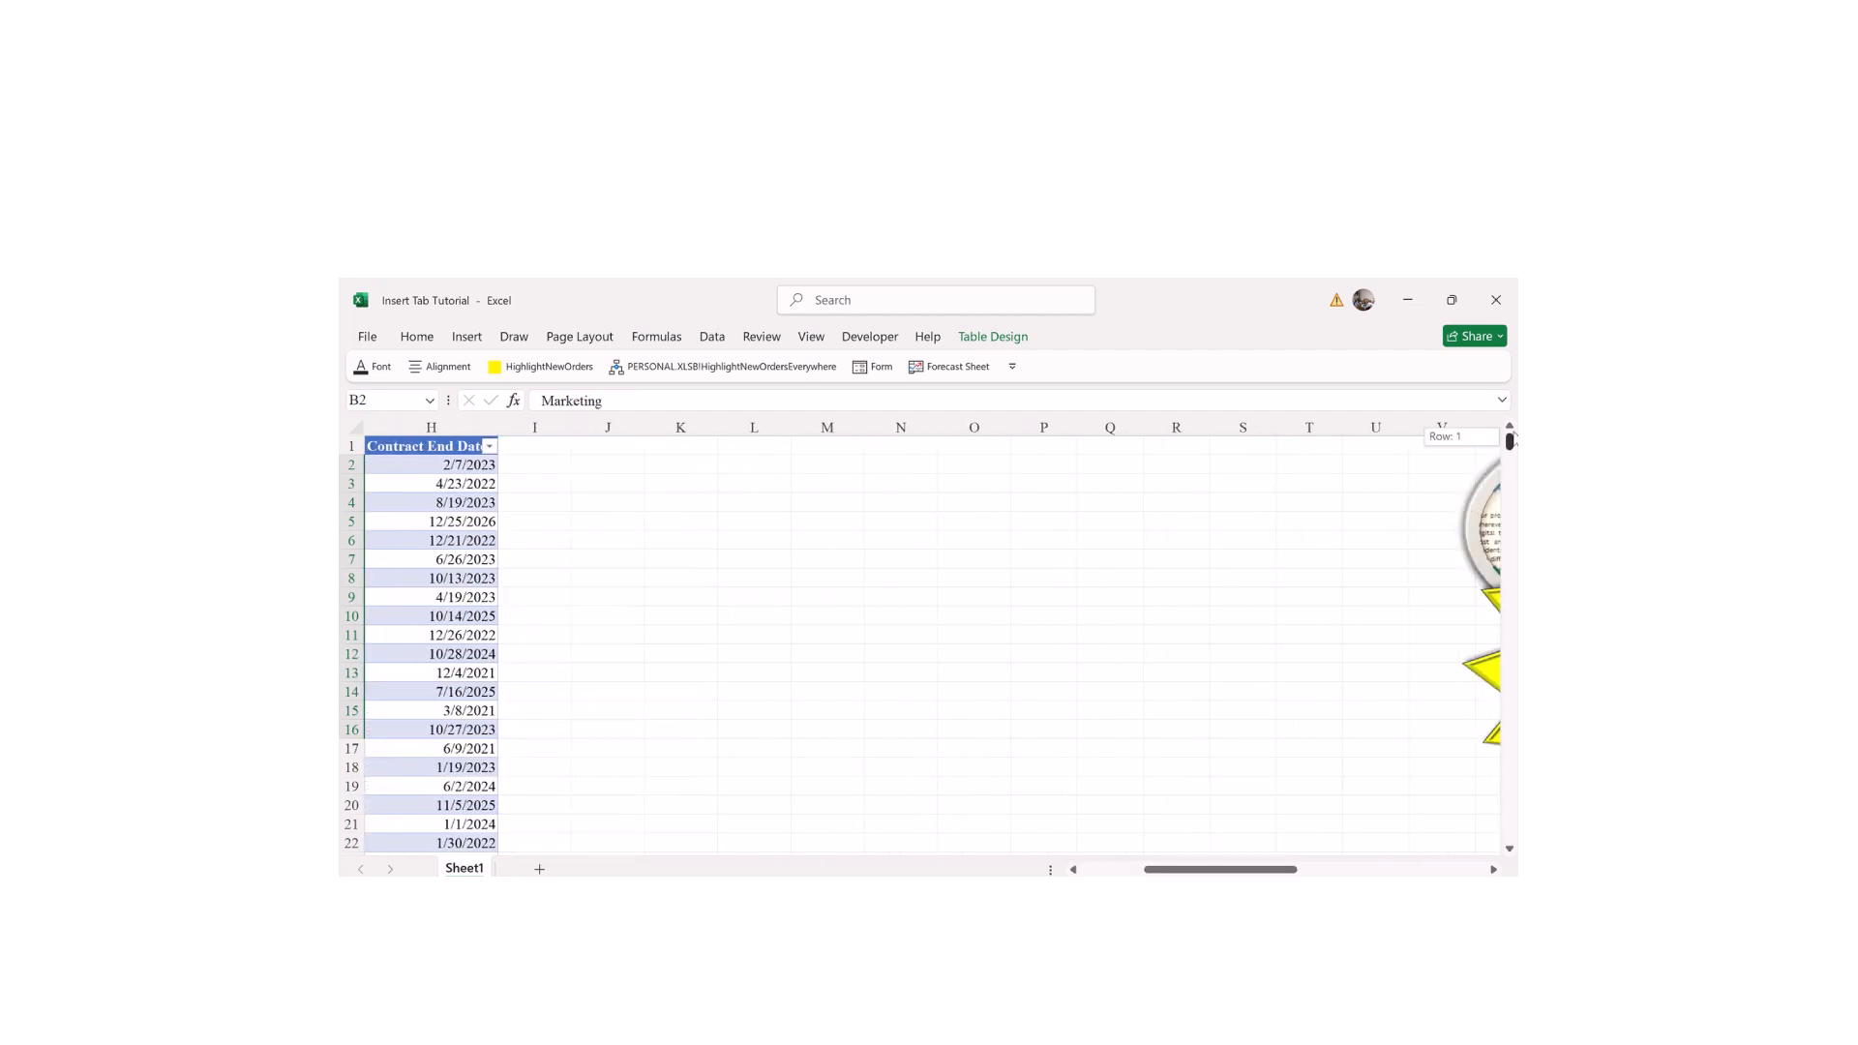
# Step: Enter the headings Departments in K2 and Salary in L2
pyautogui.click(666, 467)
pyautogui.write('Departments')
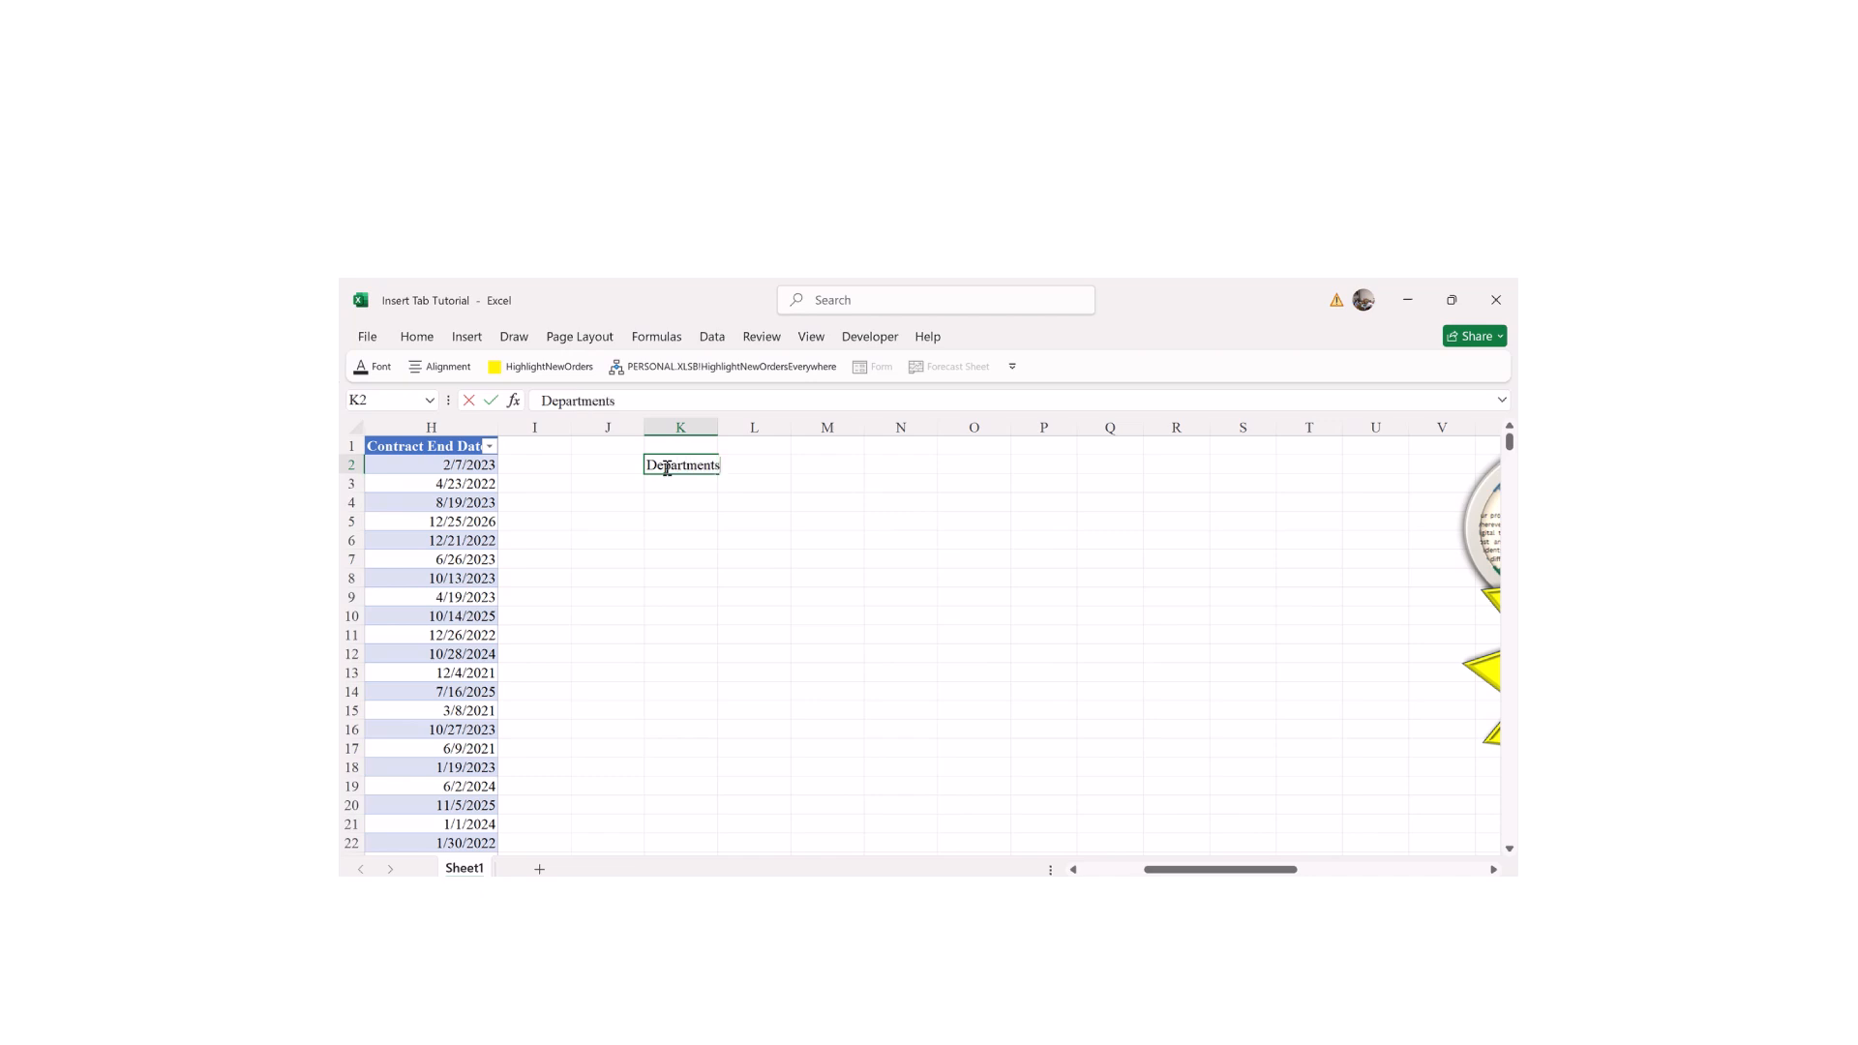
pyautogui.press('Tab')
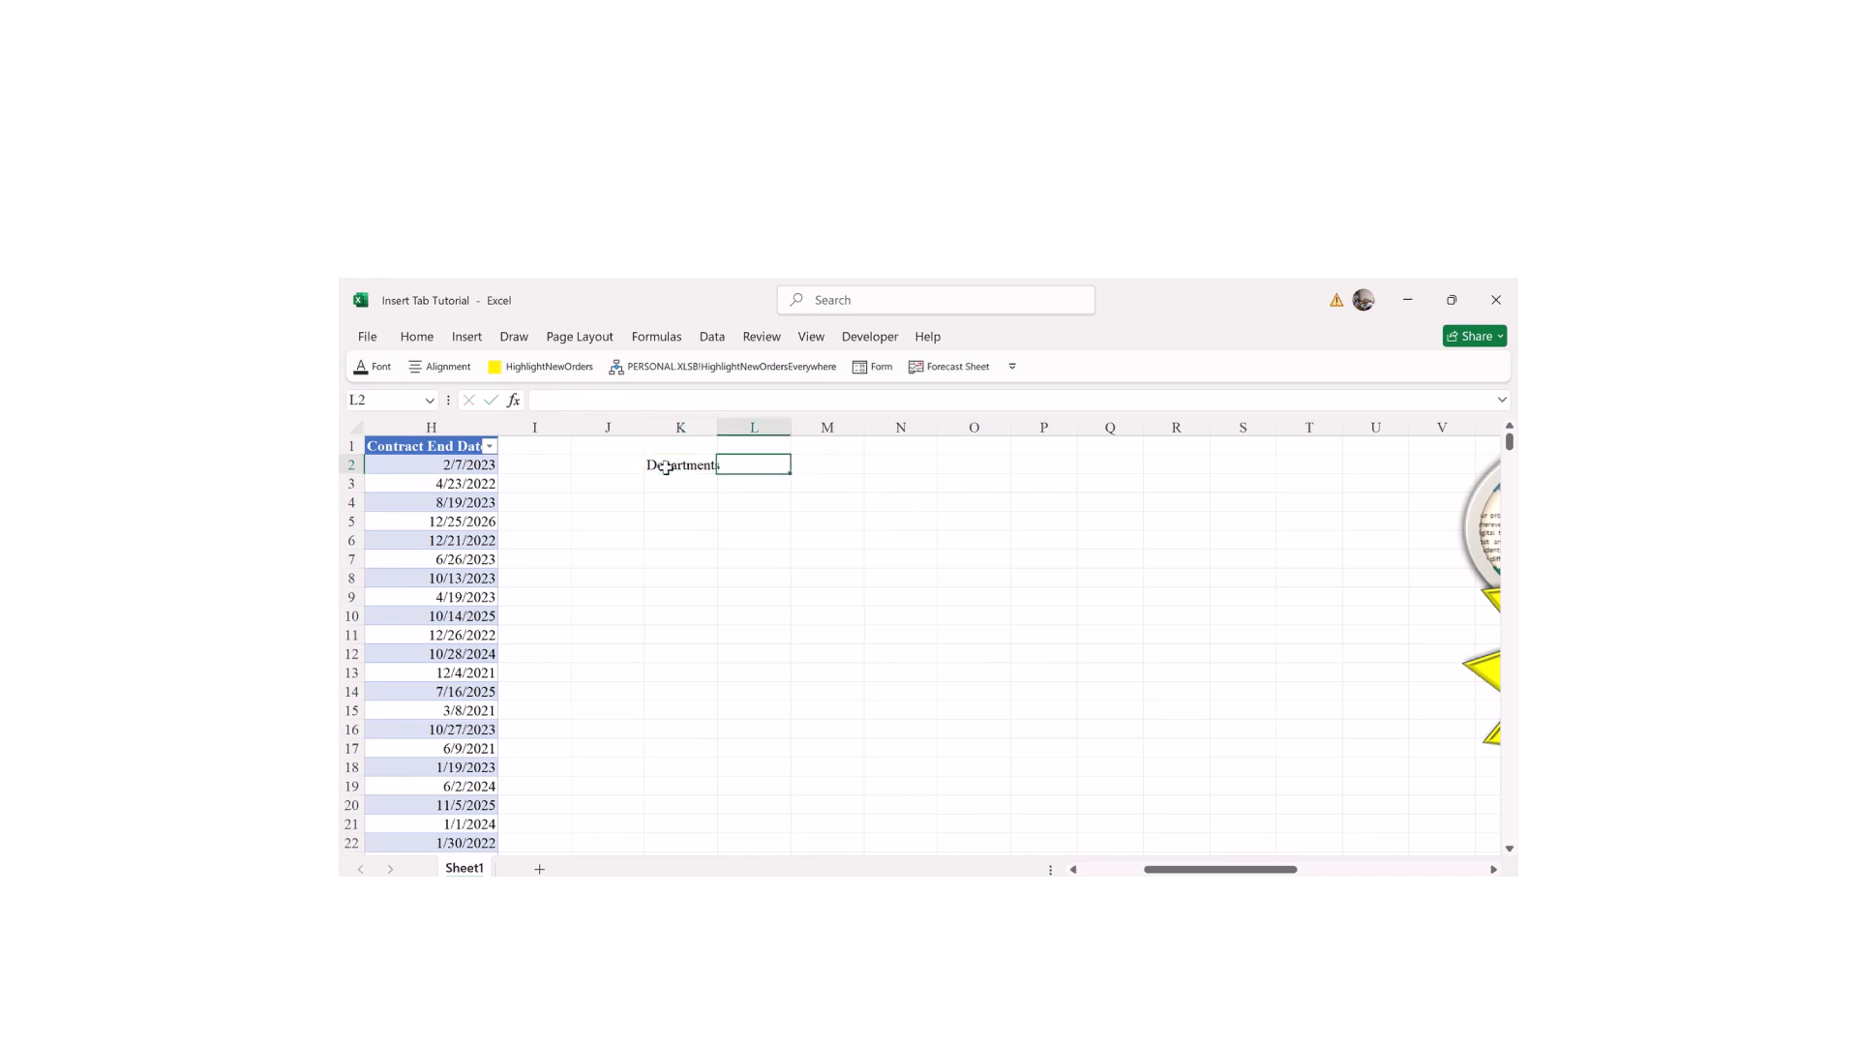
pyautogui.write('Salary')
pyautogui.press('Return')
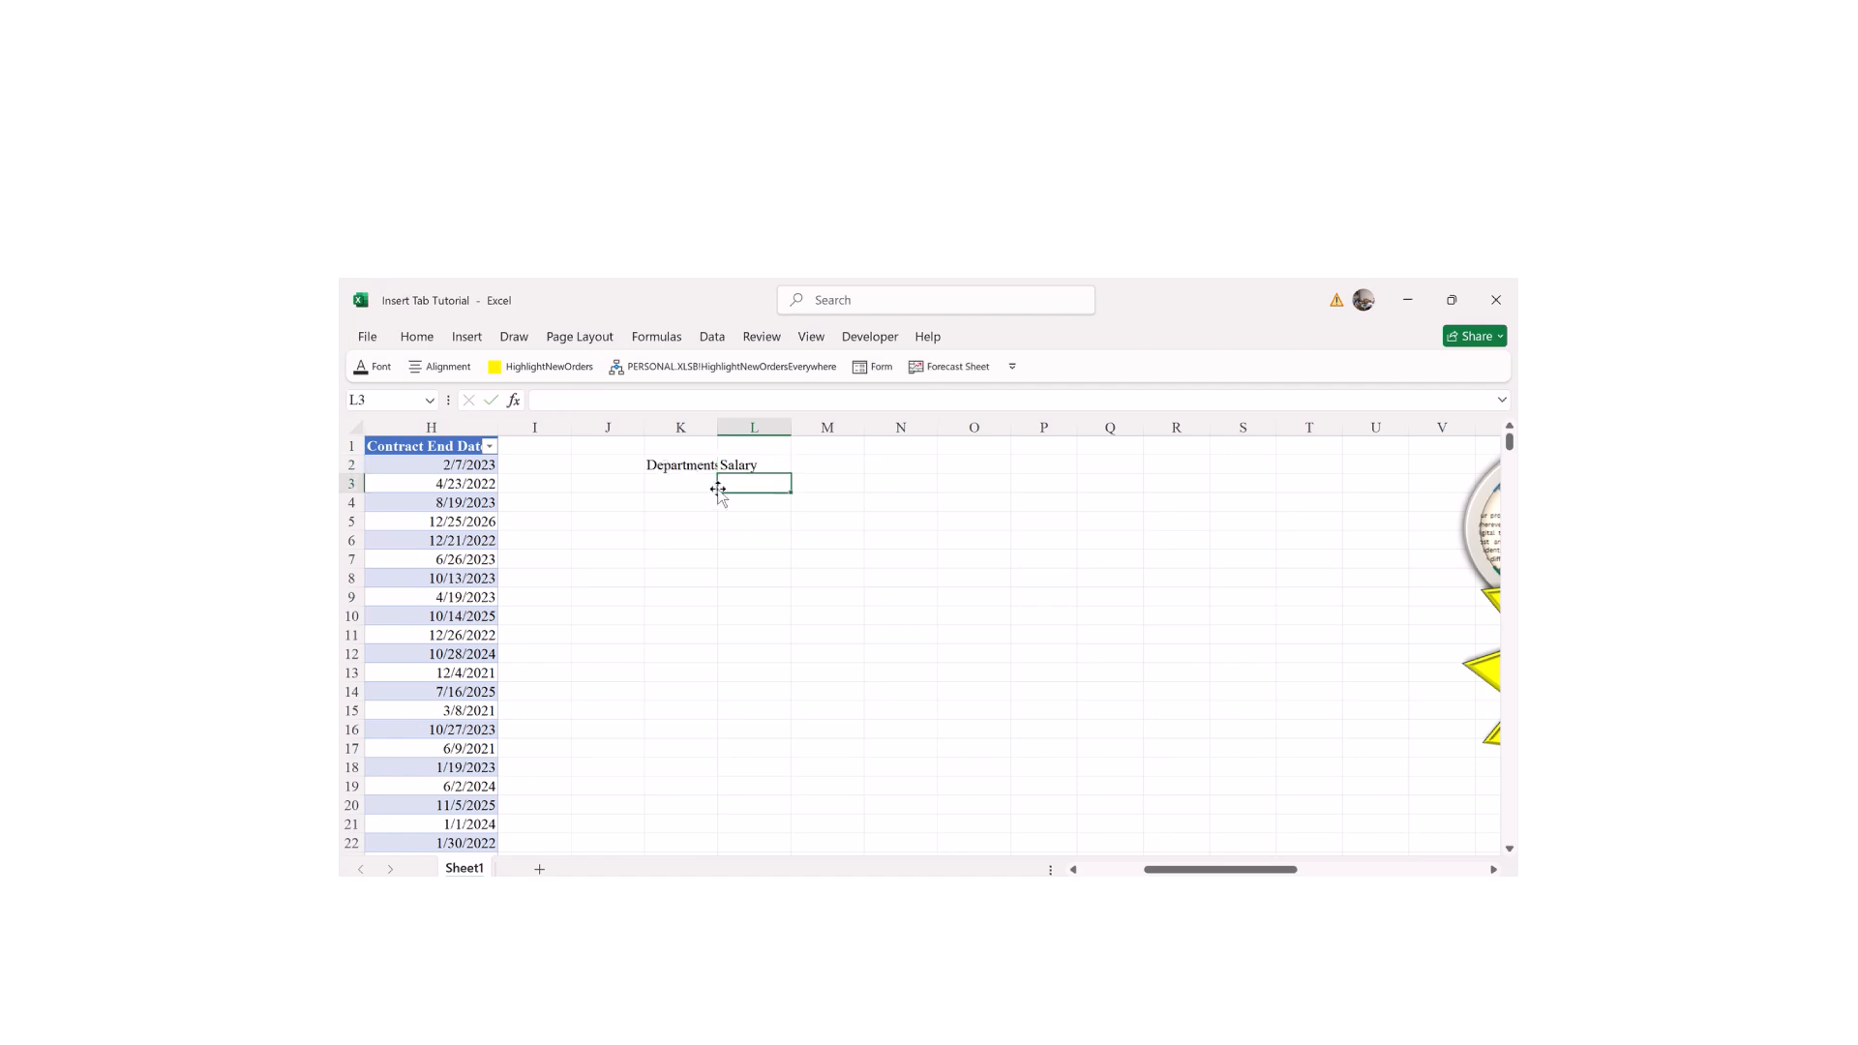
# Step: List Sales, Finance, HR, Admin and IT down K3:K7
pyautogui.click(661, 484)
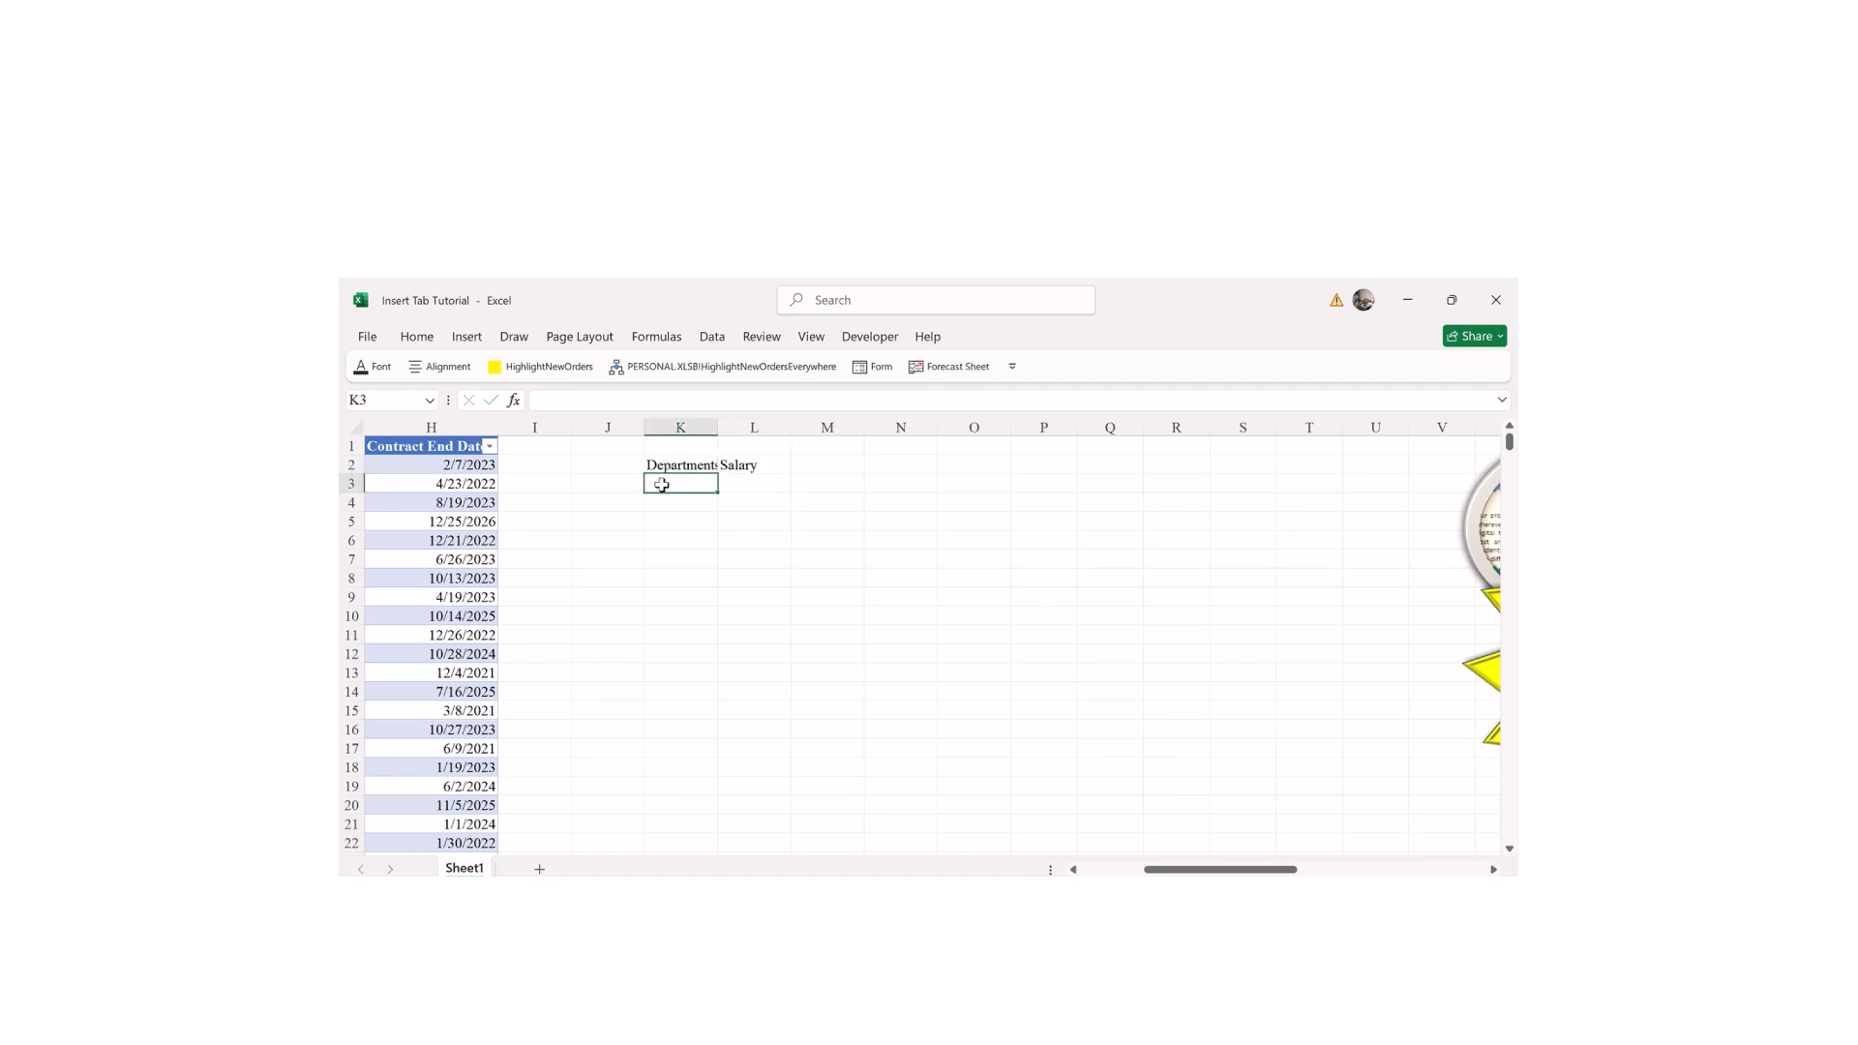
pyautogui.write('Sales')
pyautogui.press('Return')
pyautogui.write('S')
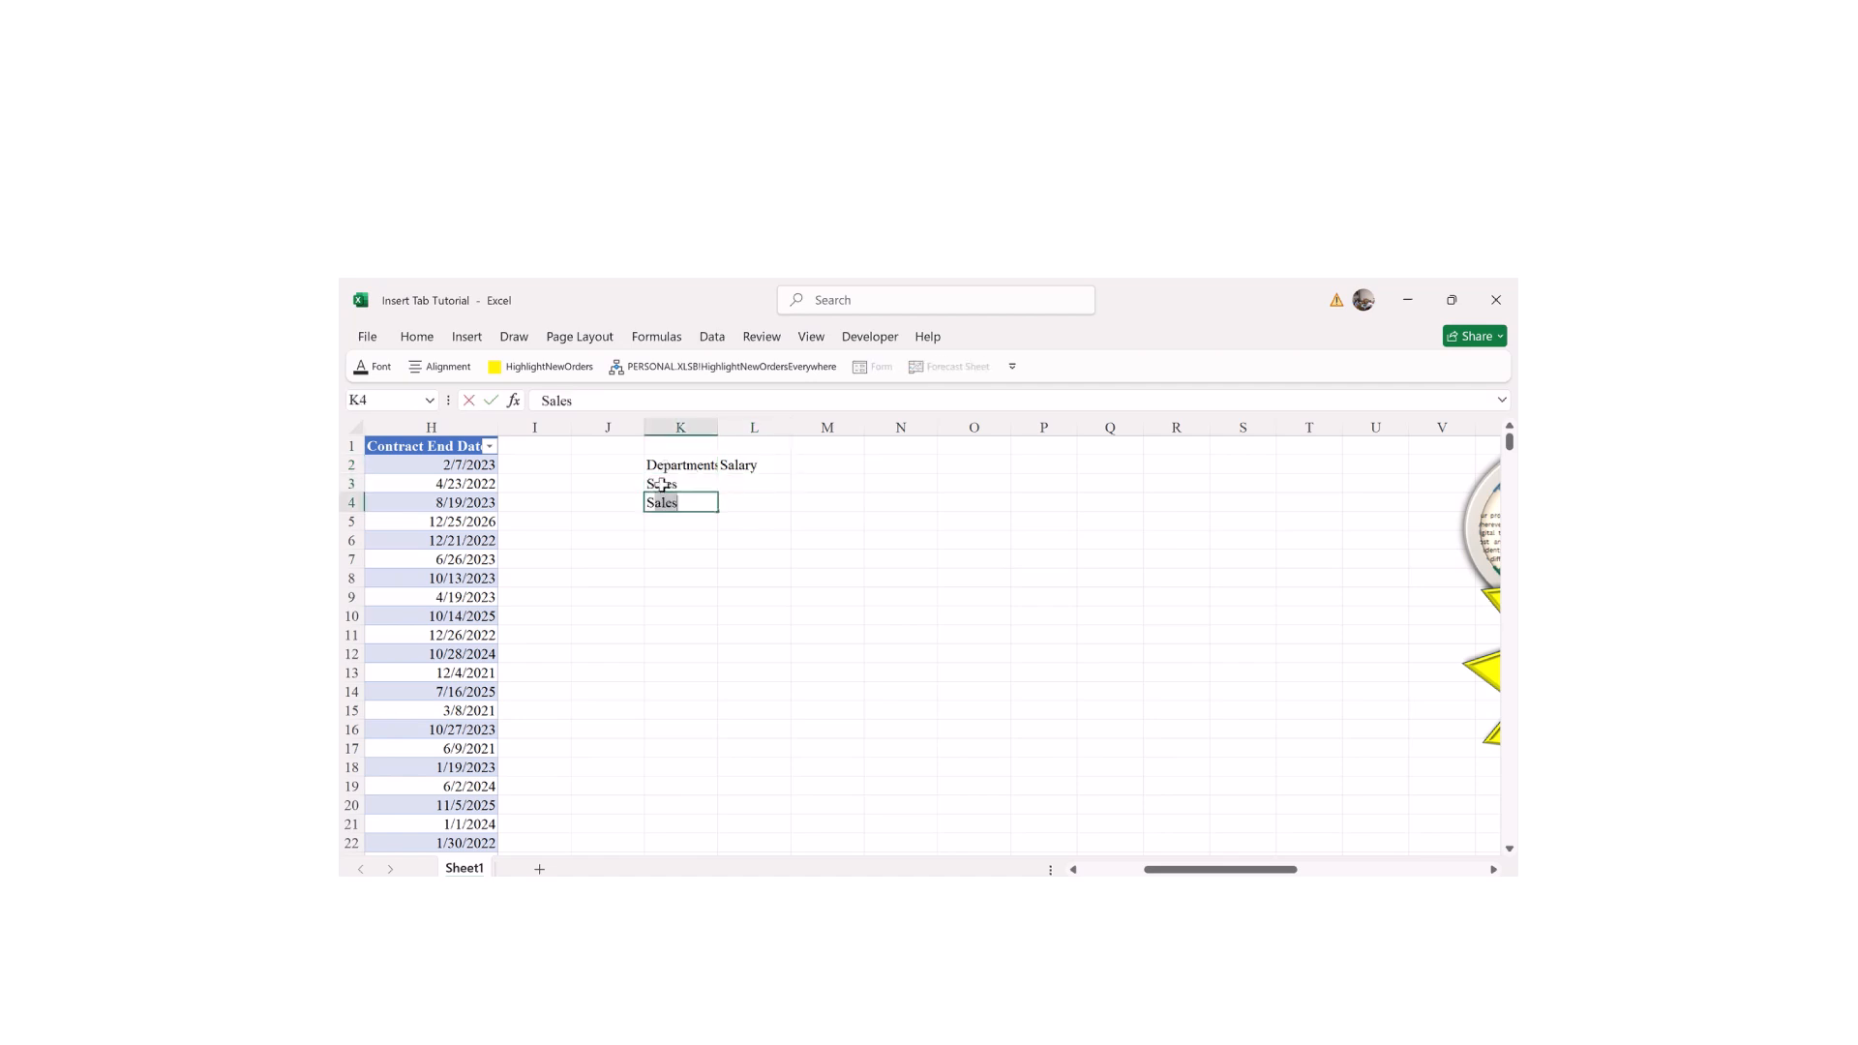
pyautogui.press('BackSpace')
pyautogui.press('BackSpace')
pyautogui.write('Finance')
pyautogui.press('Return')
pyautogui.write('HR')
pyautogui.press('Return')
pyautogui.write('Adm')
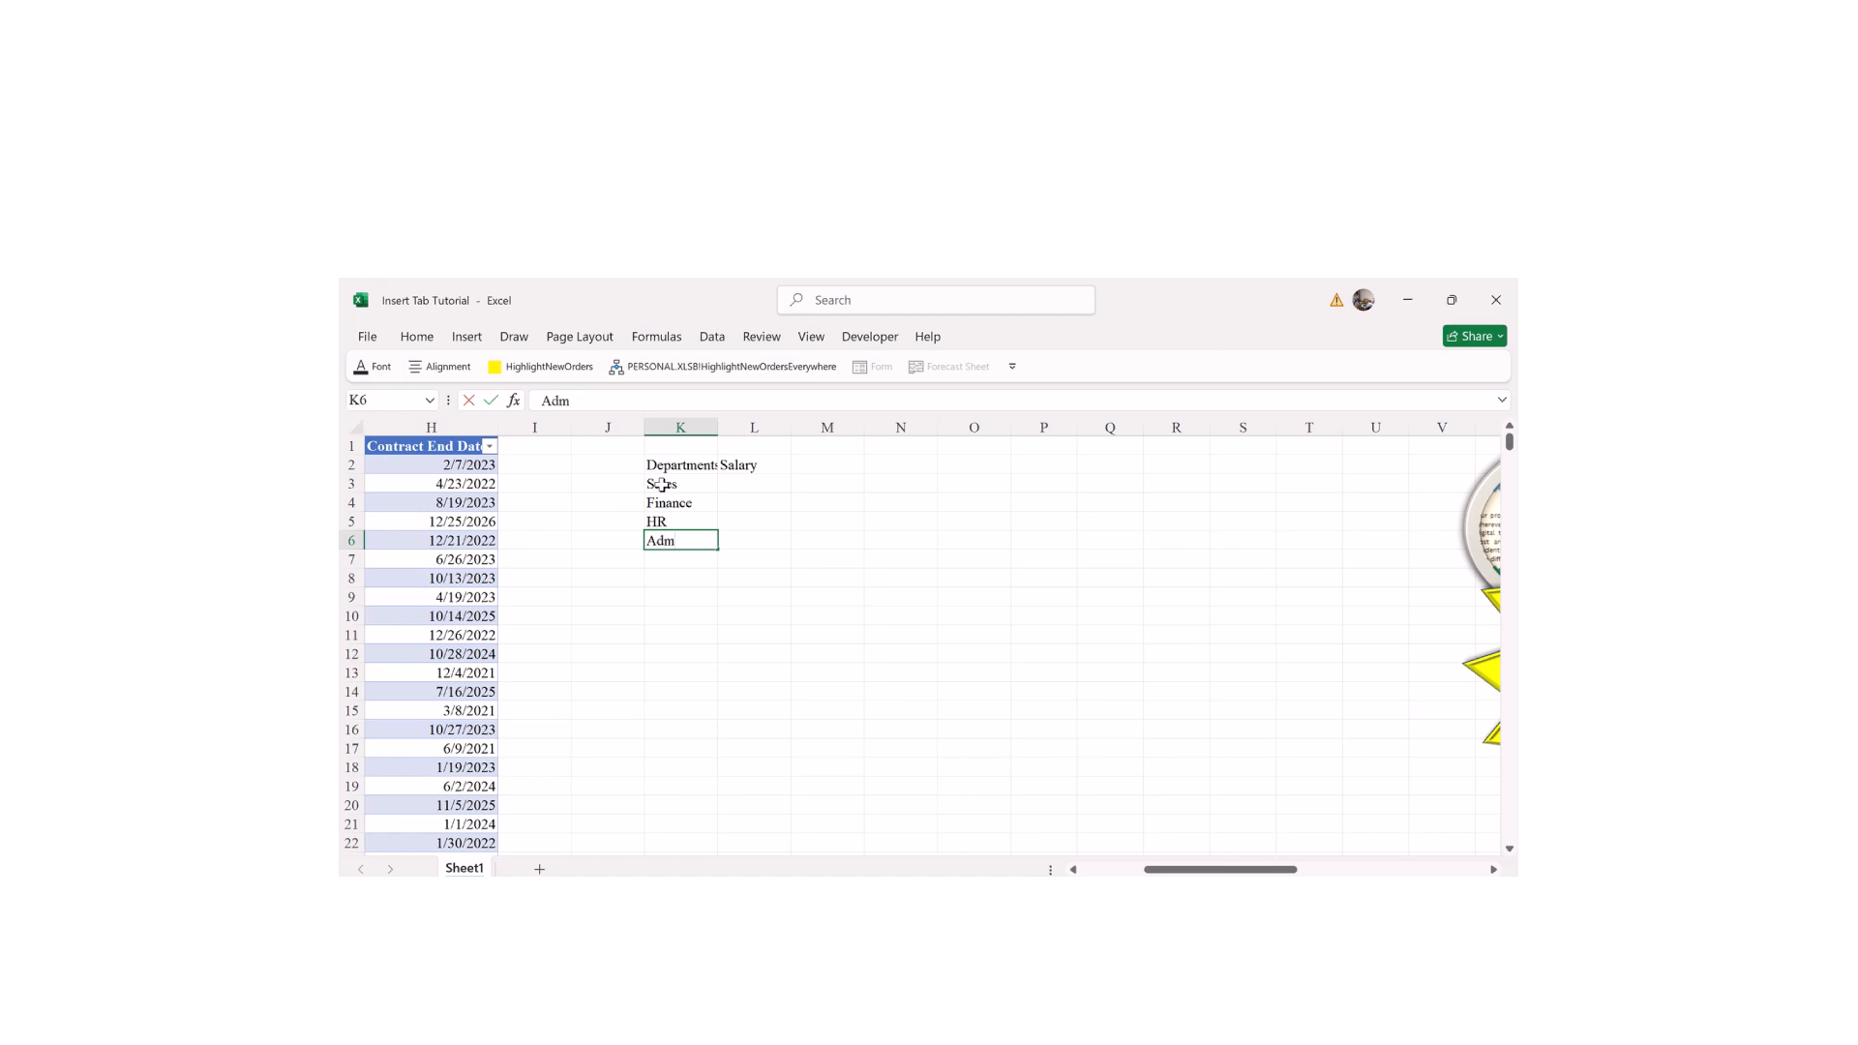
pyautogui.write('in')
pyautogui.press('Return')
pyautogui.write('IT')
pyautogui.press('Return')
# Step: Start a =sum formula in L3 beside Sales
pyautogui.click(726, 594)
pyautogui.click(736, 489)
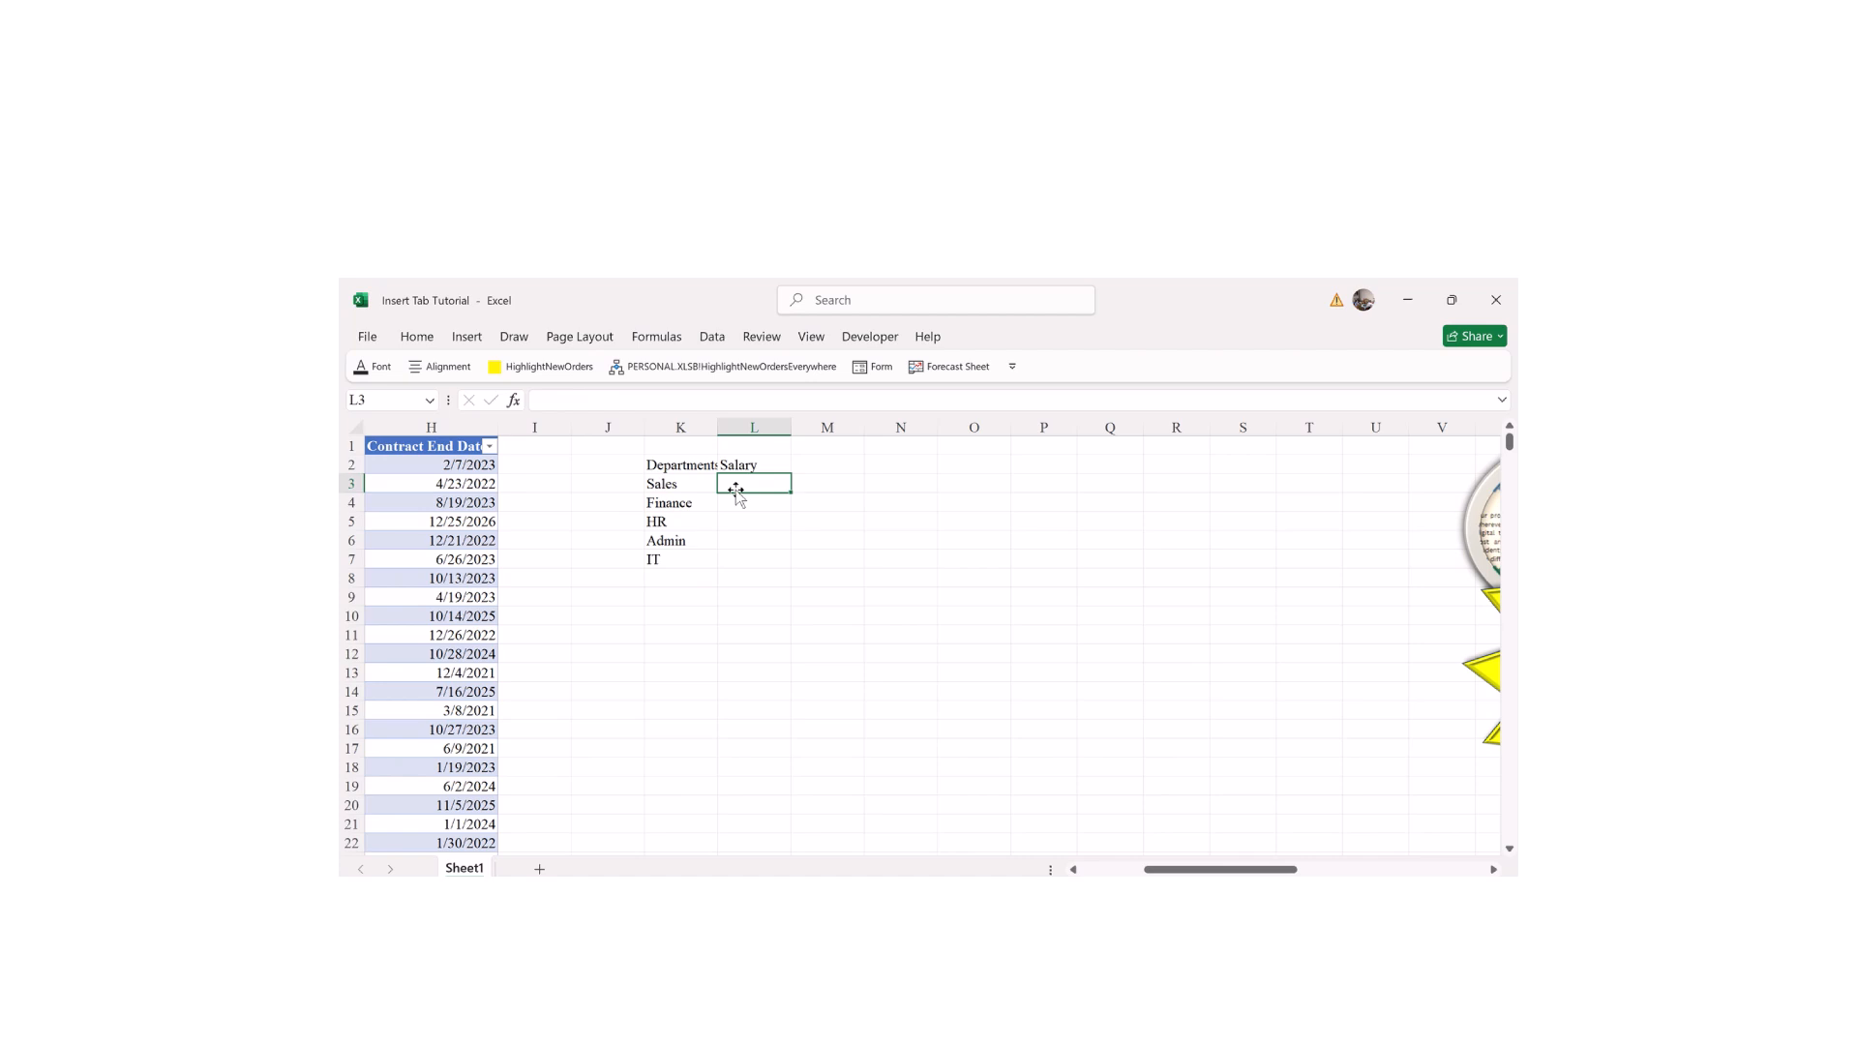
pyautogui.write('=s')
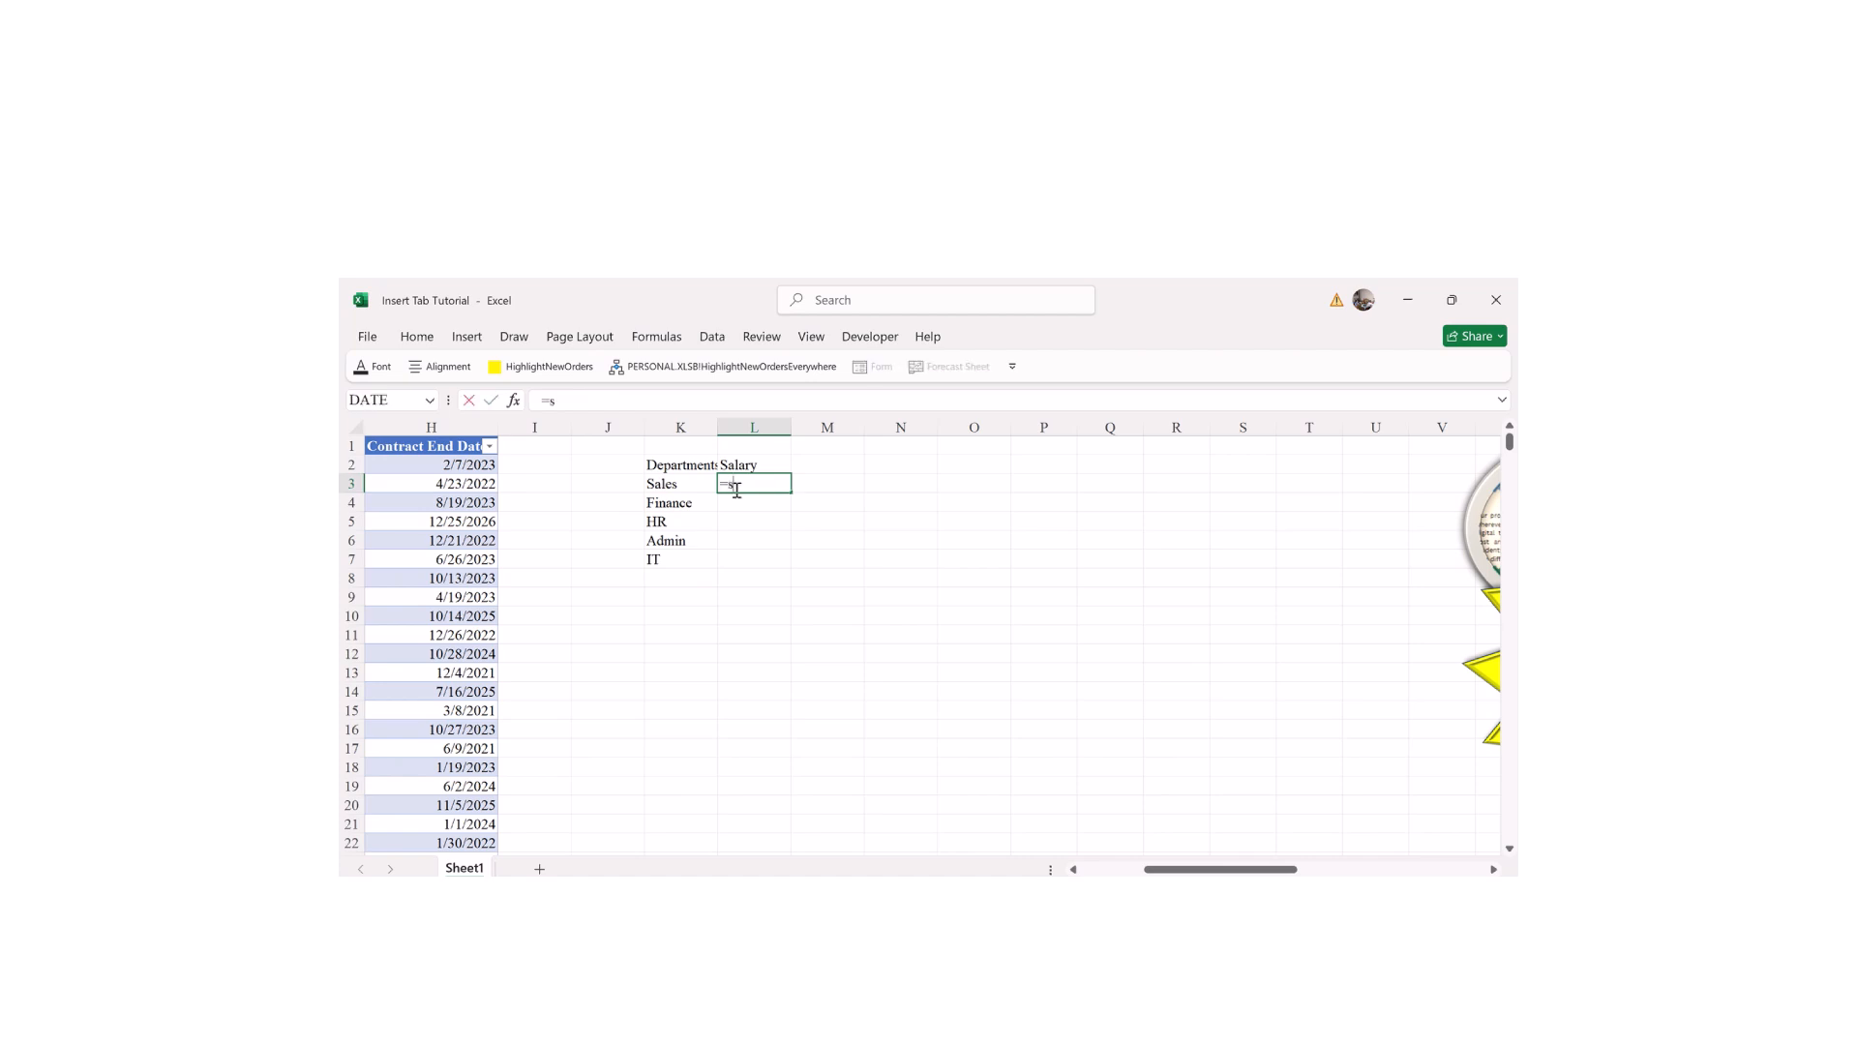
pyautogui.write('um')
# Step: Enter =SUMIF(Table5[Department],K3,Table5[Salary]) in L3, giving the Sales total 5916184
pyautogui.click(774, 521)
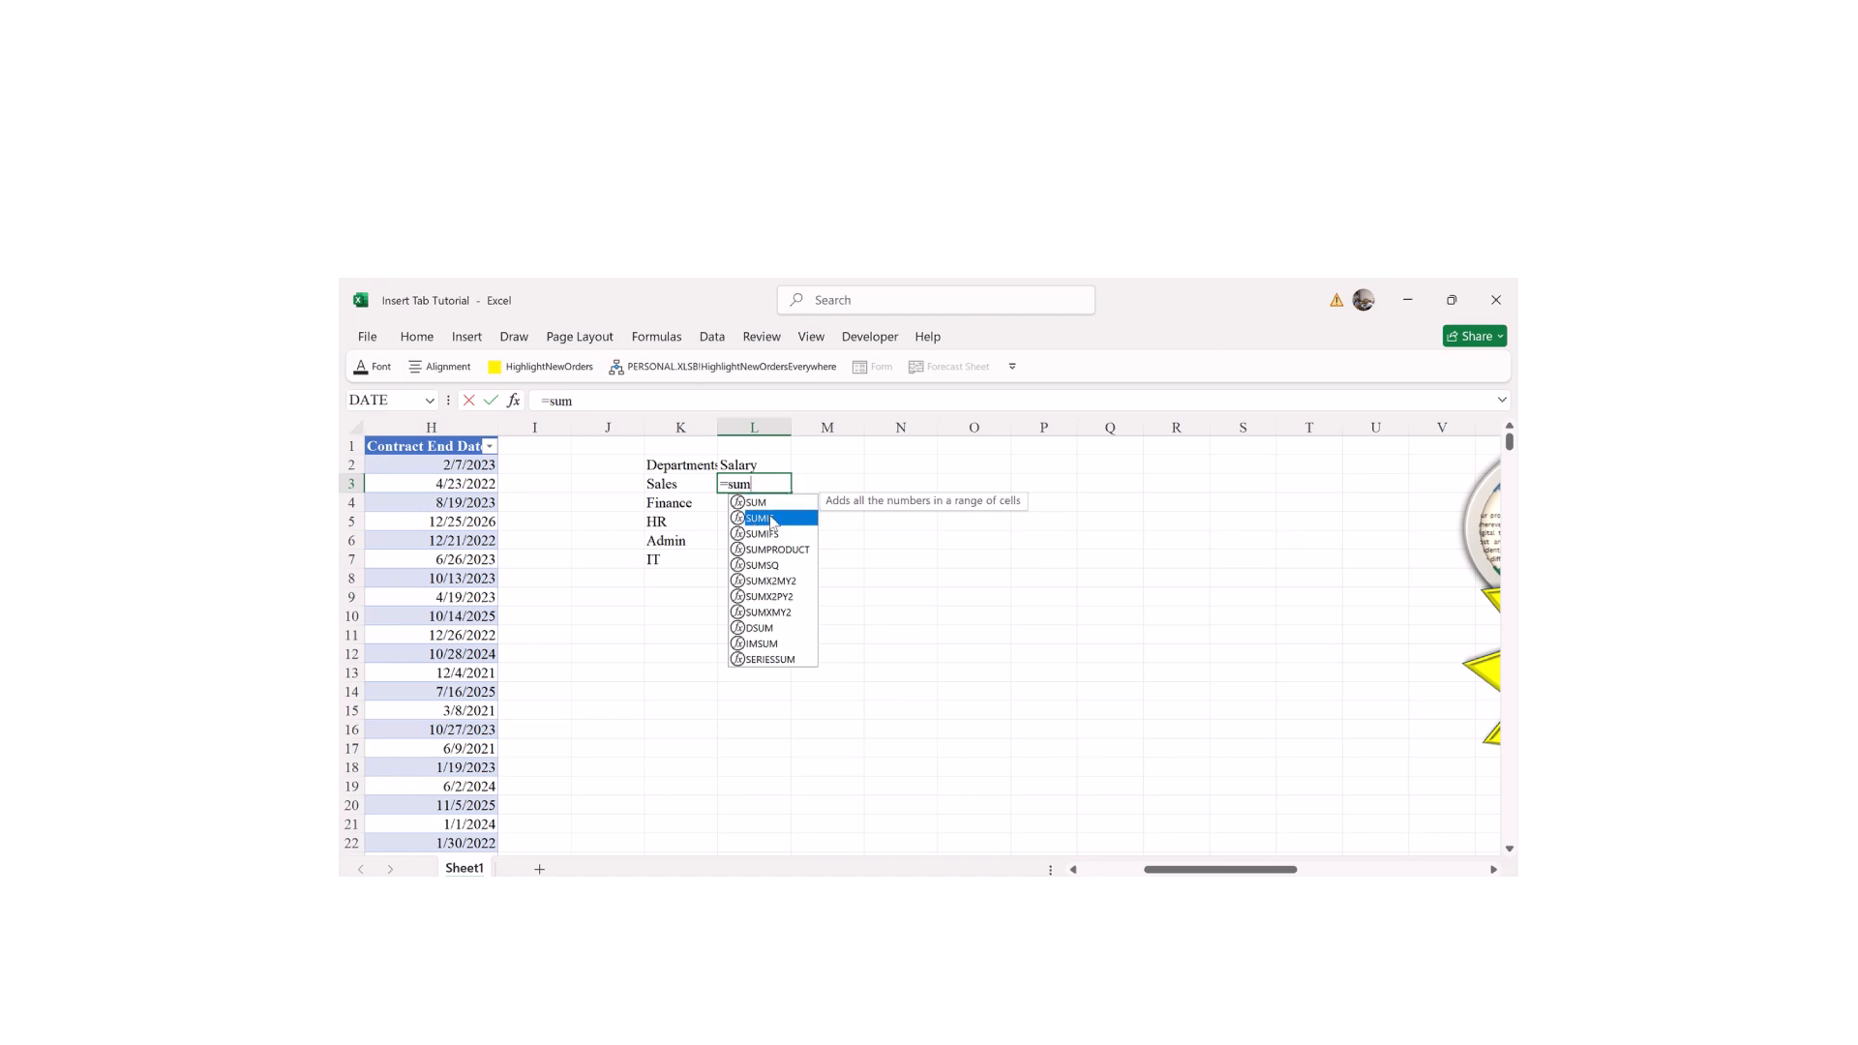
pyautogui.doubleClick(775, 520)
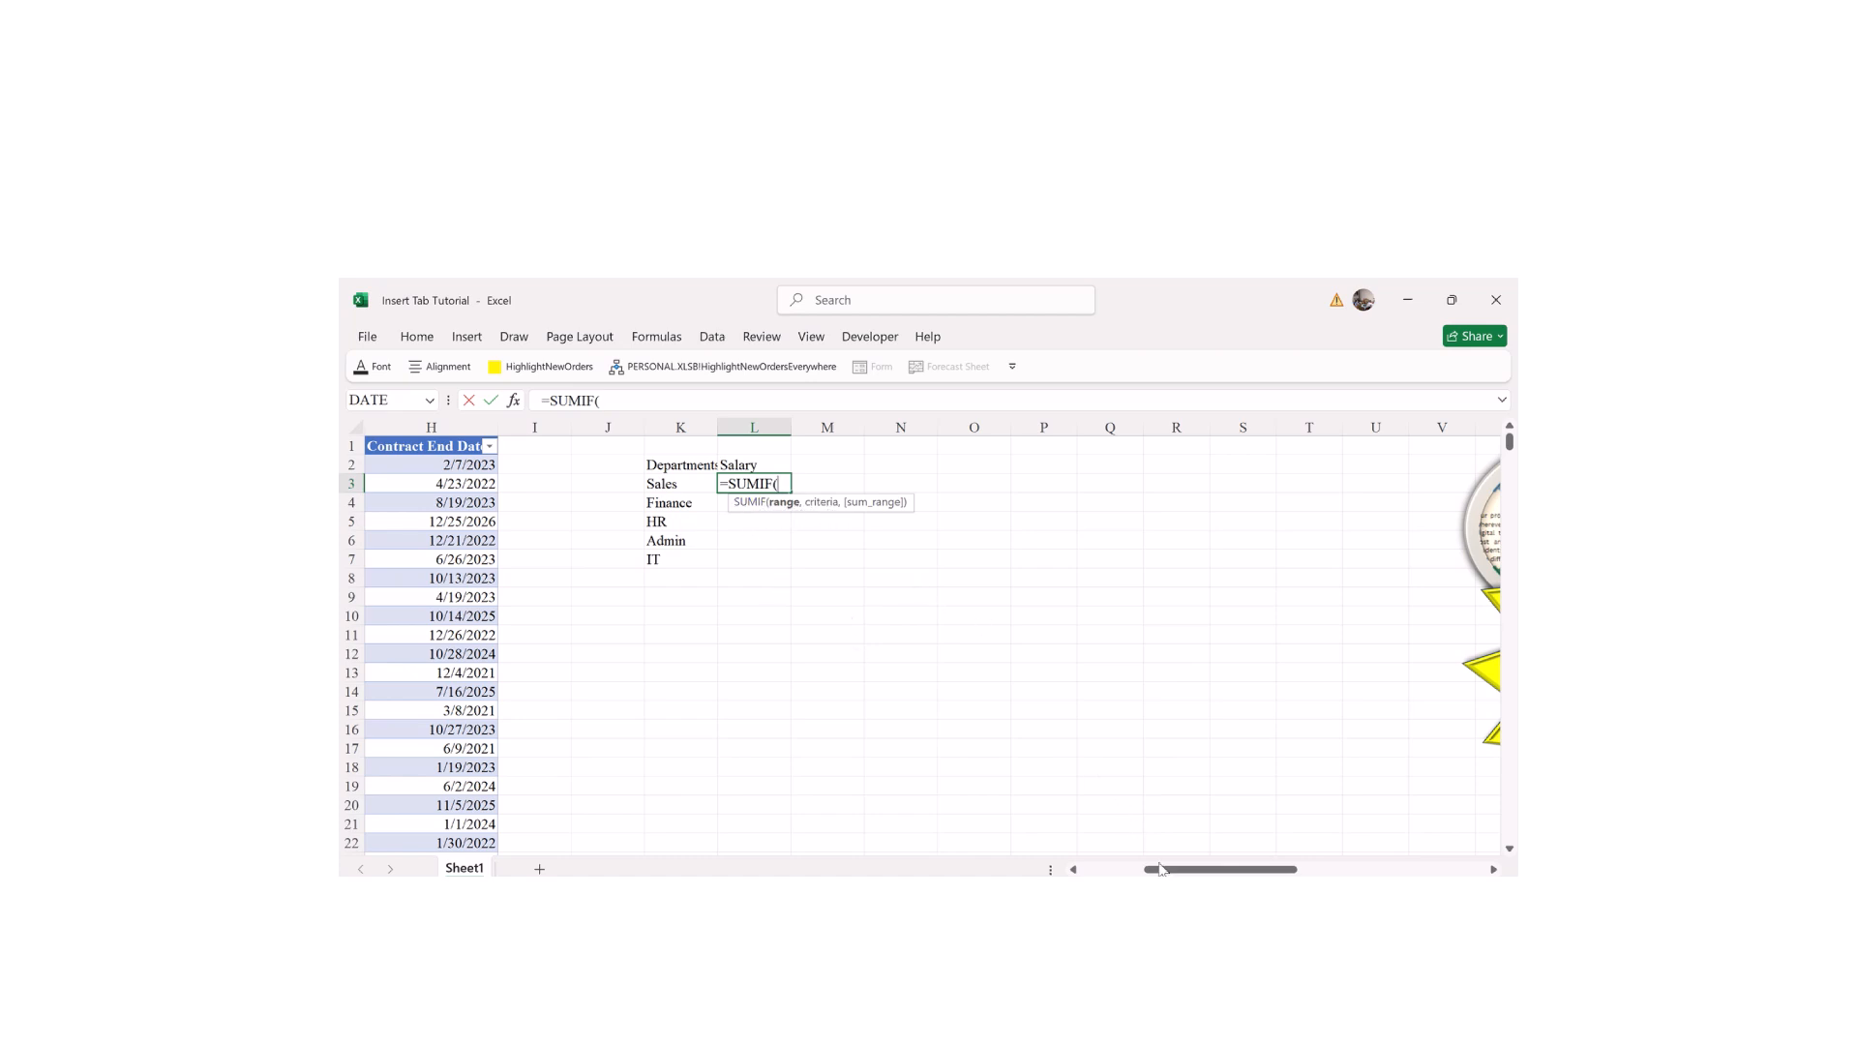
pyautogui.moveTo(1163, 872); pyautogui.dragTo(1095, 873)
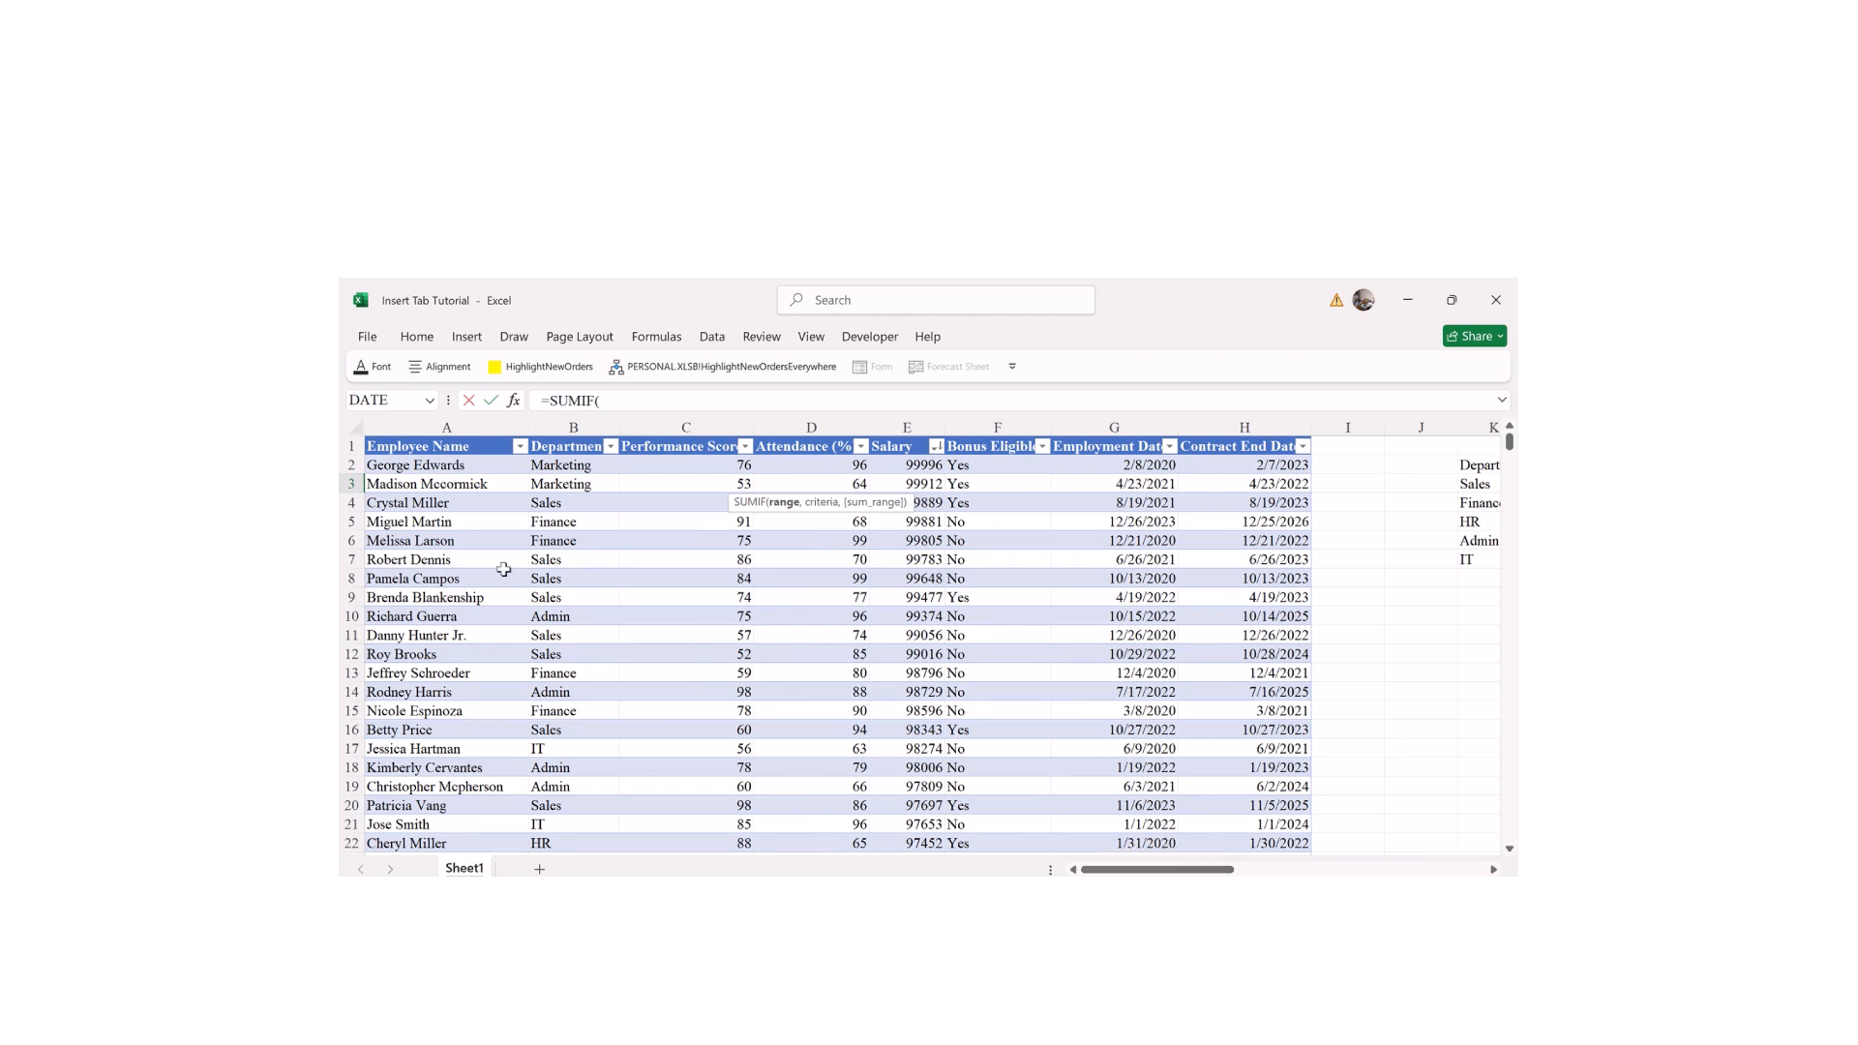
pyautogui.click(582, 434)
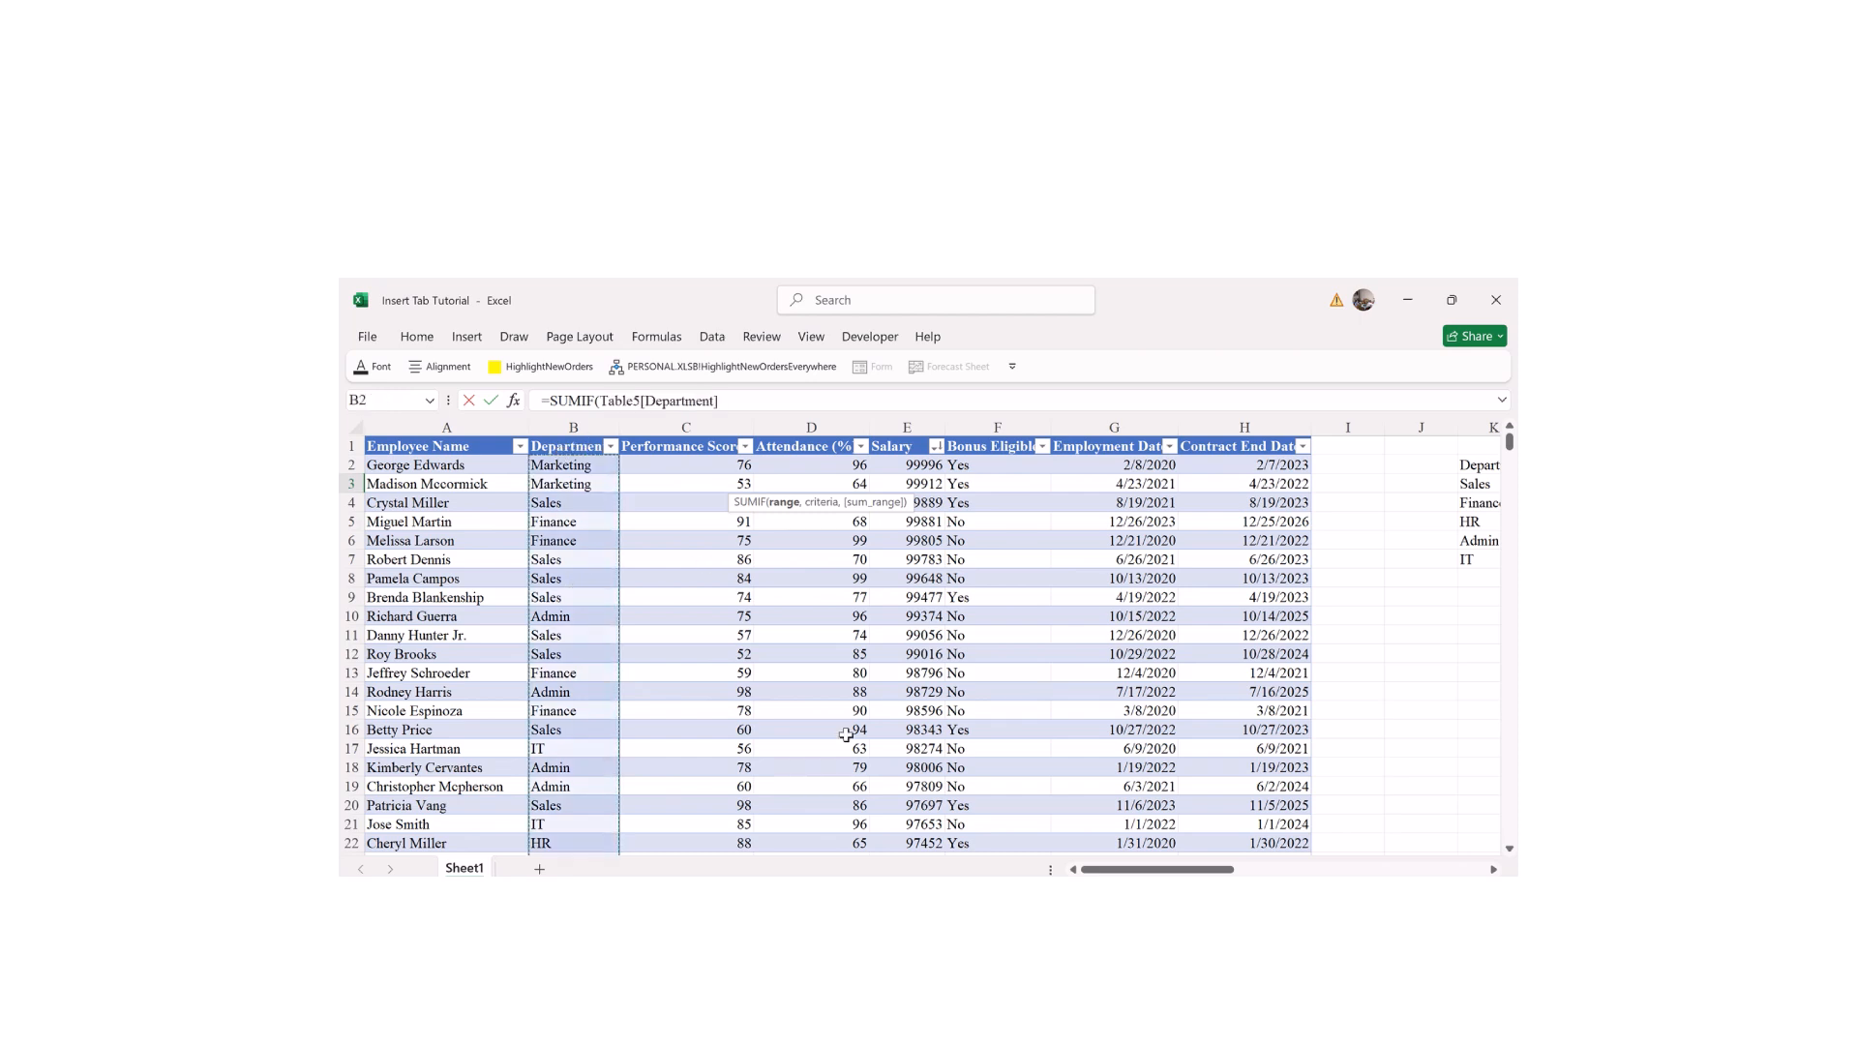
pyautogui.write(',')
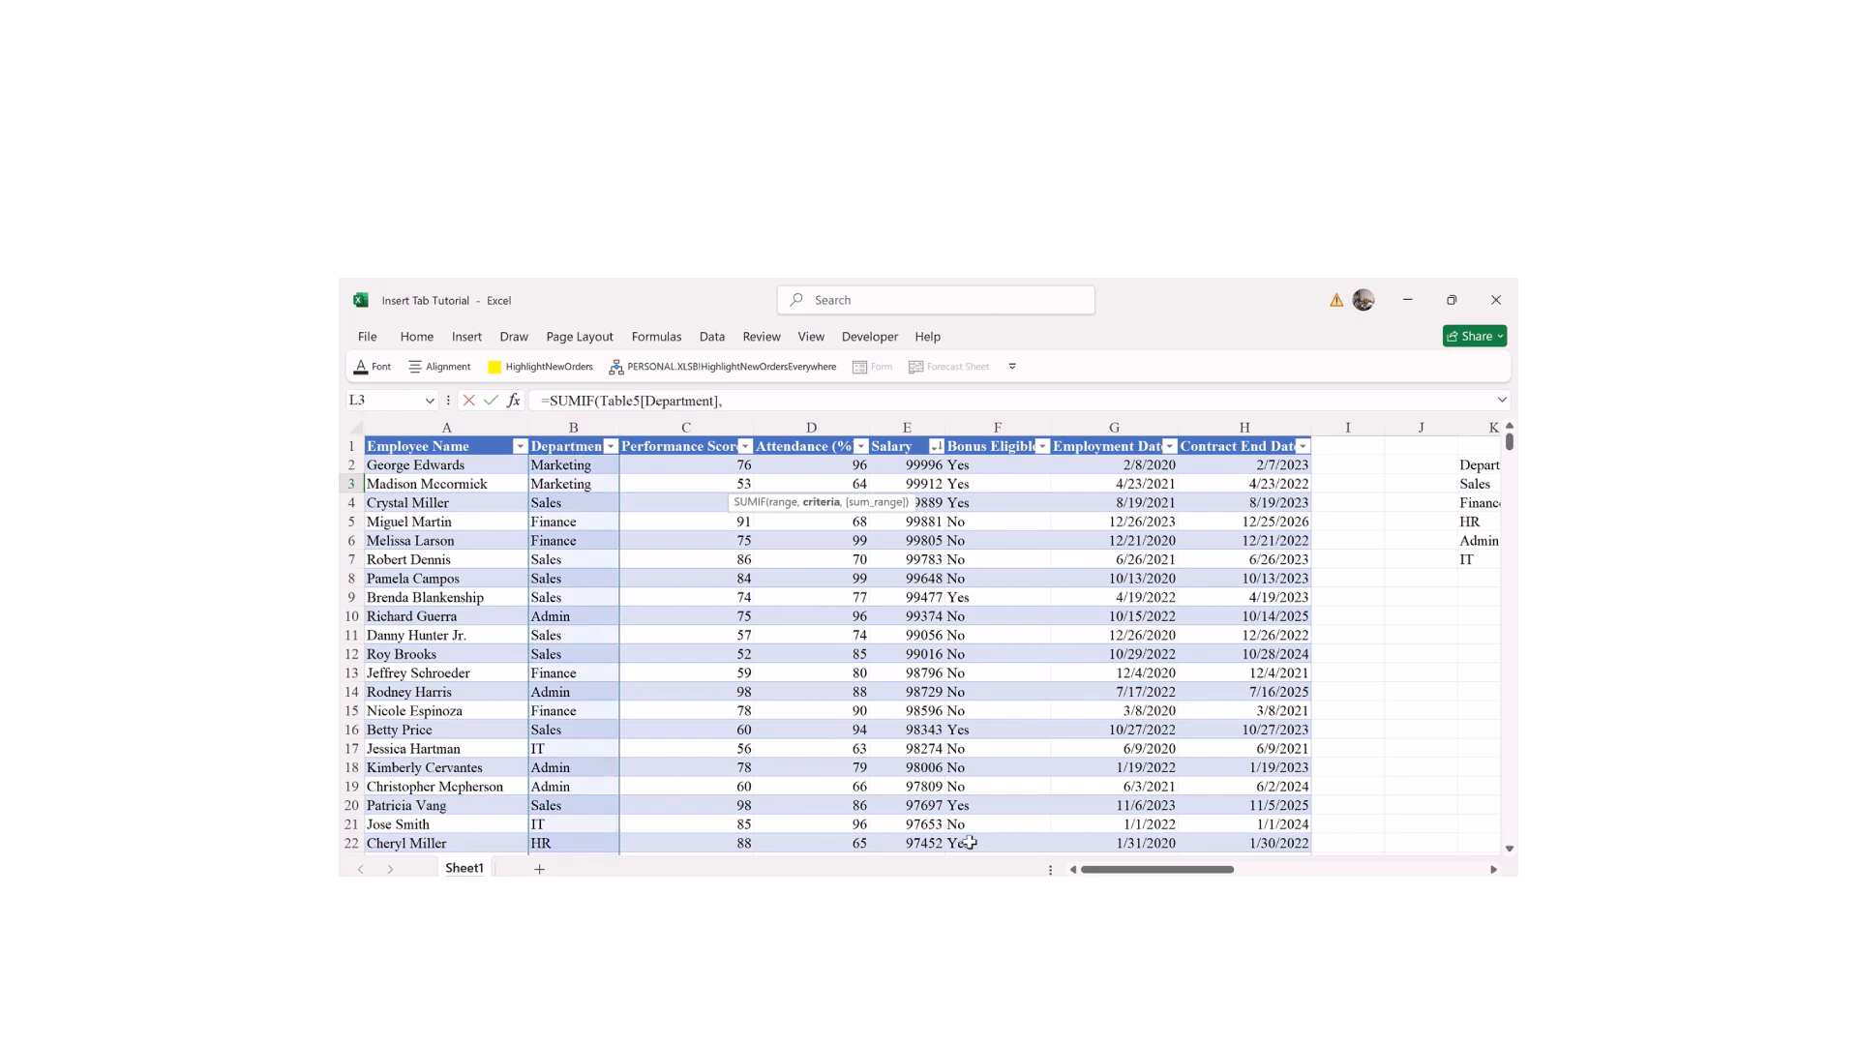
pyautogui.moveTo(1158, 870); pyautogui.dragTo(1230, 870)
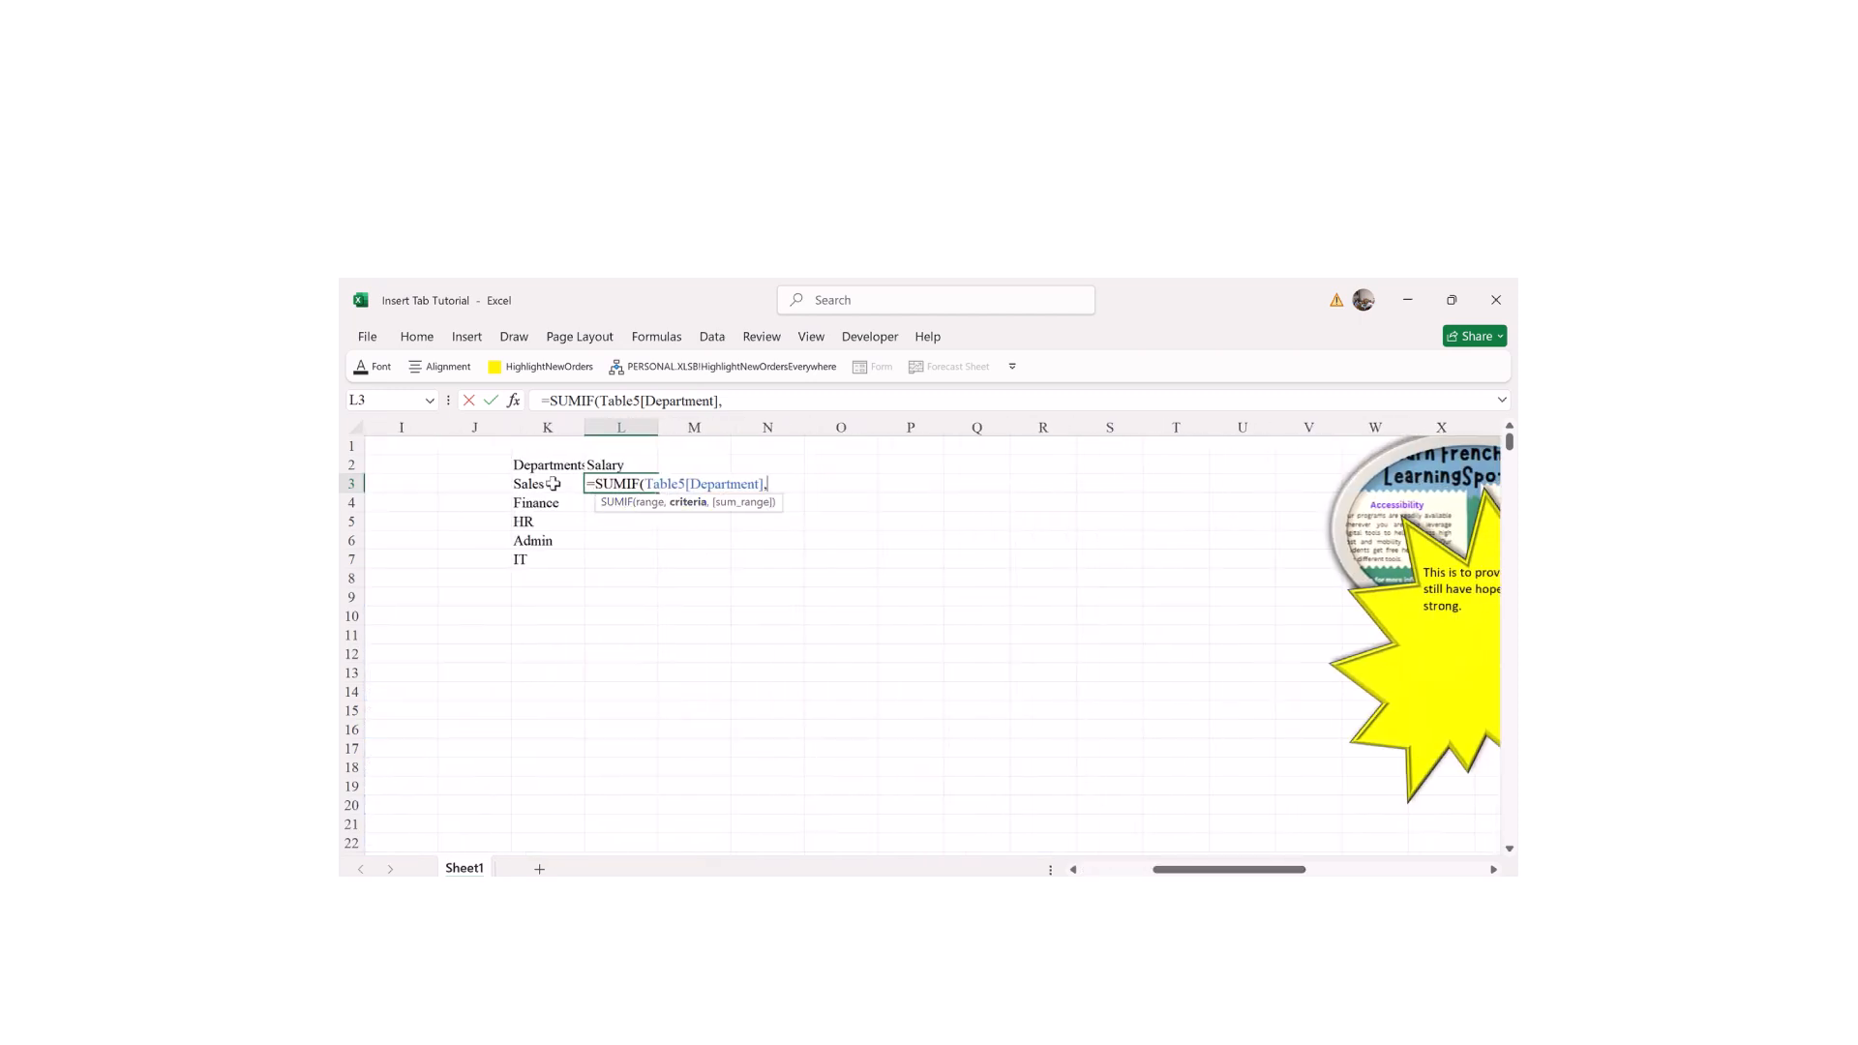
pyautogui.click(547, 484)
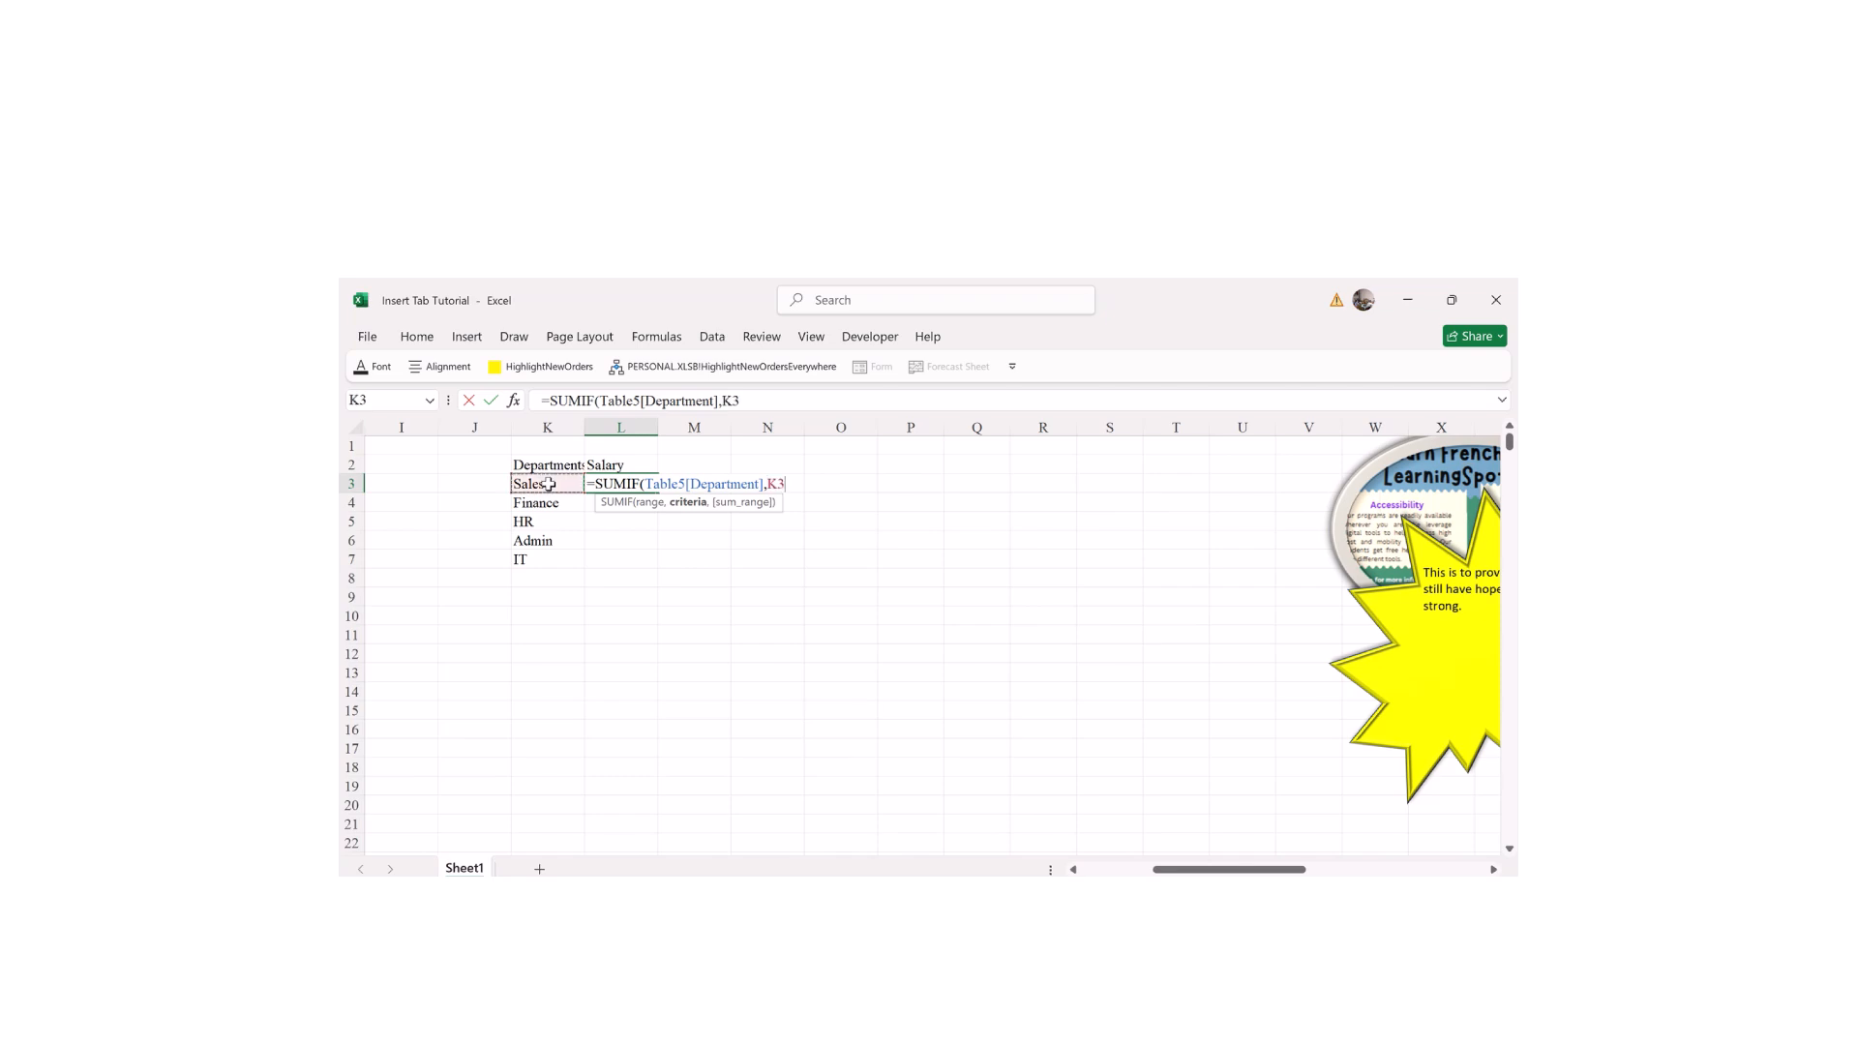
pyautogui.write(',')
pyautogui.moveTo(1170, 870); pyautogui.dragTo(1099, 871)
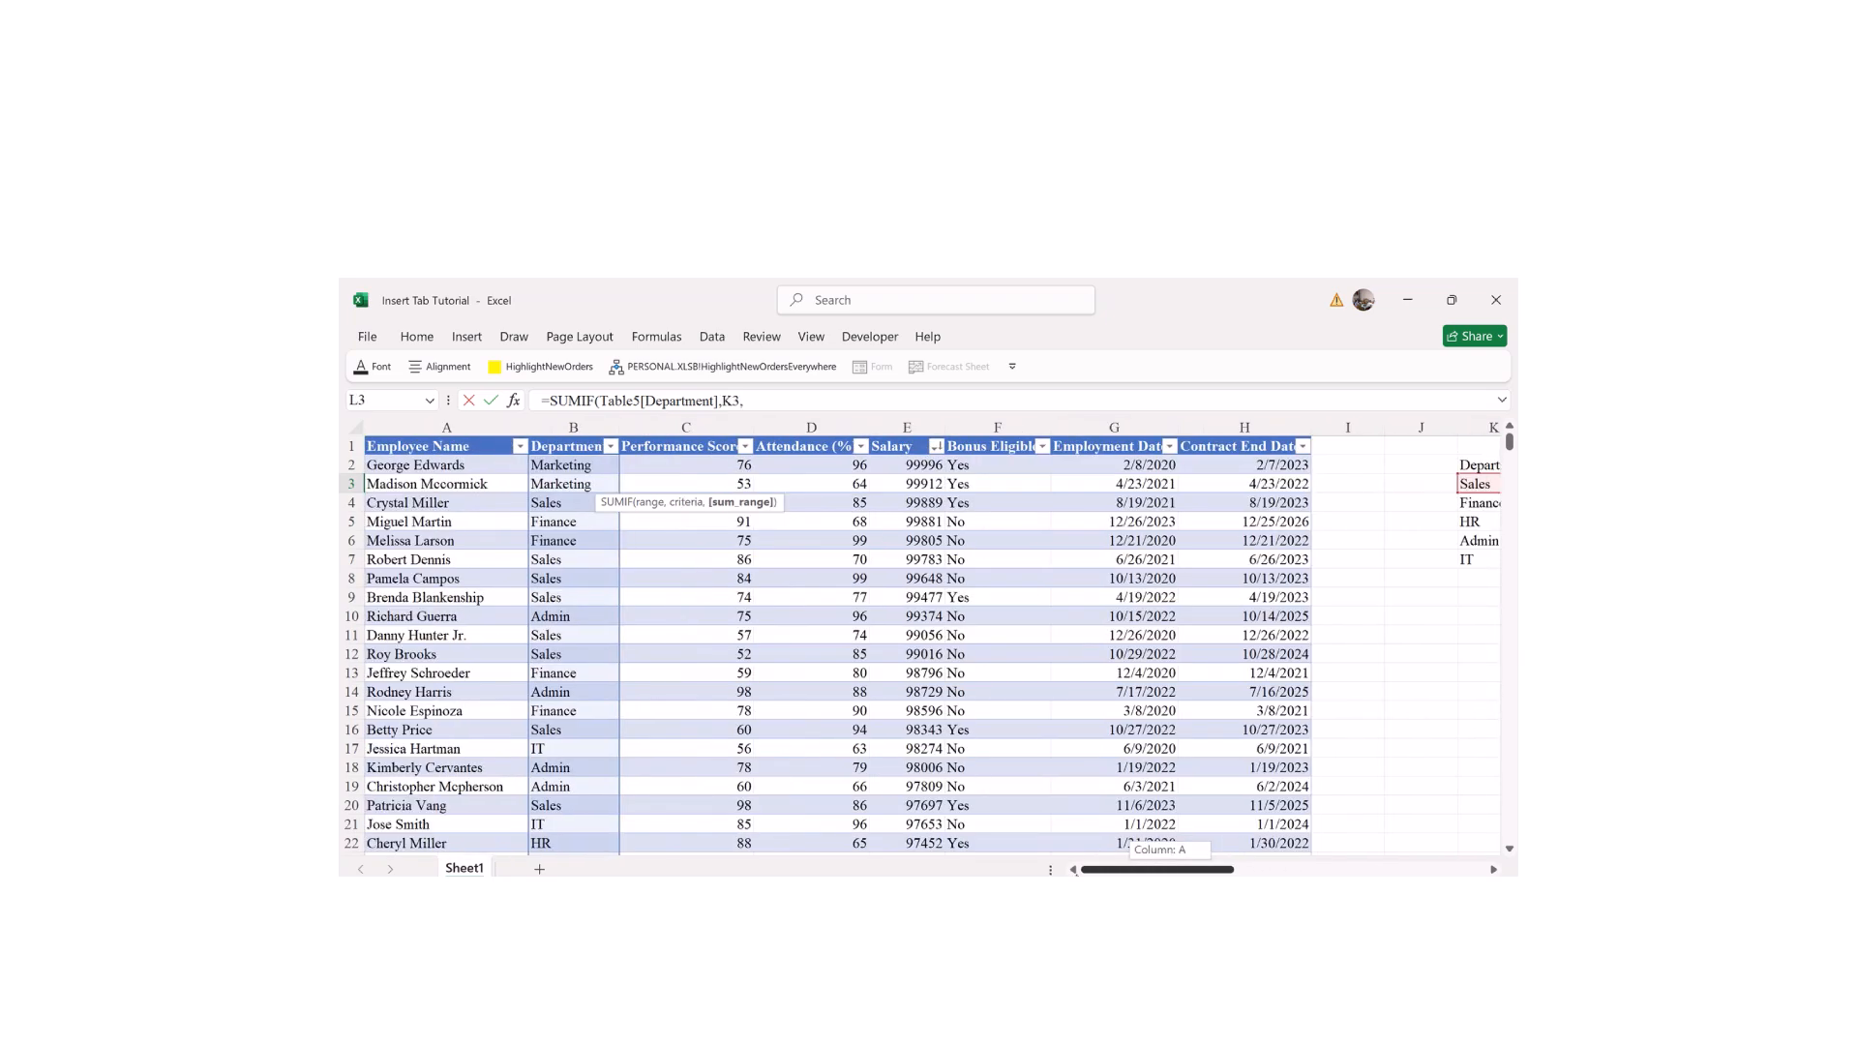
pyautogui.click(914, 435)
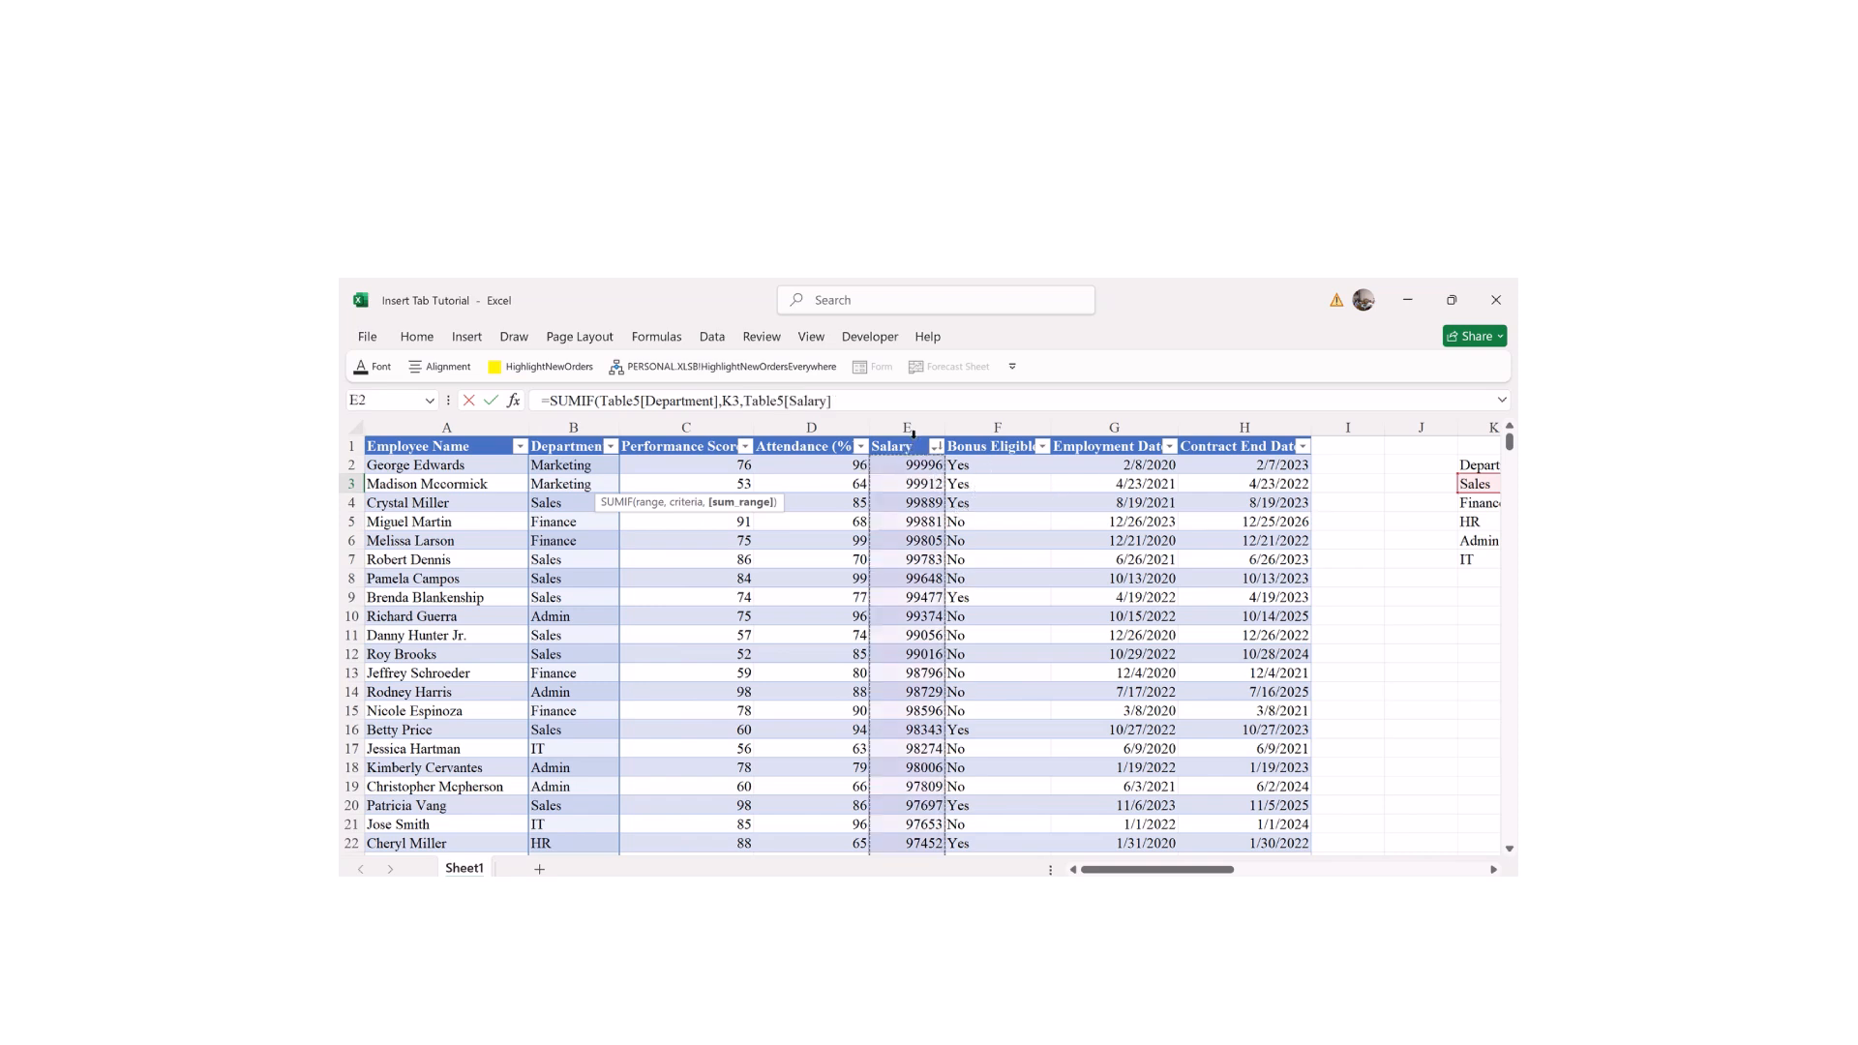
pyautogui.write(')')
pyautogui.moveTo(1111, 869); pyautogui.dragTo(1181, 872)
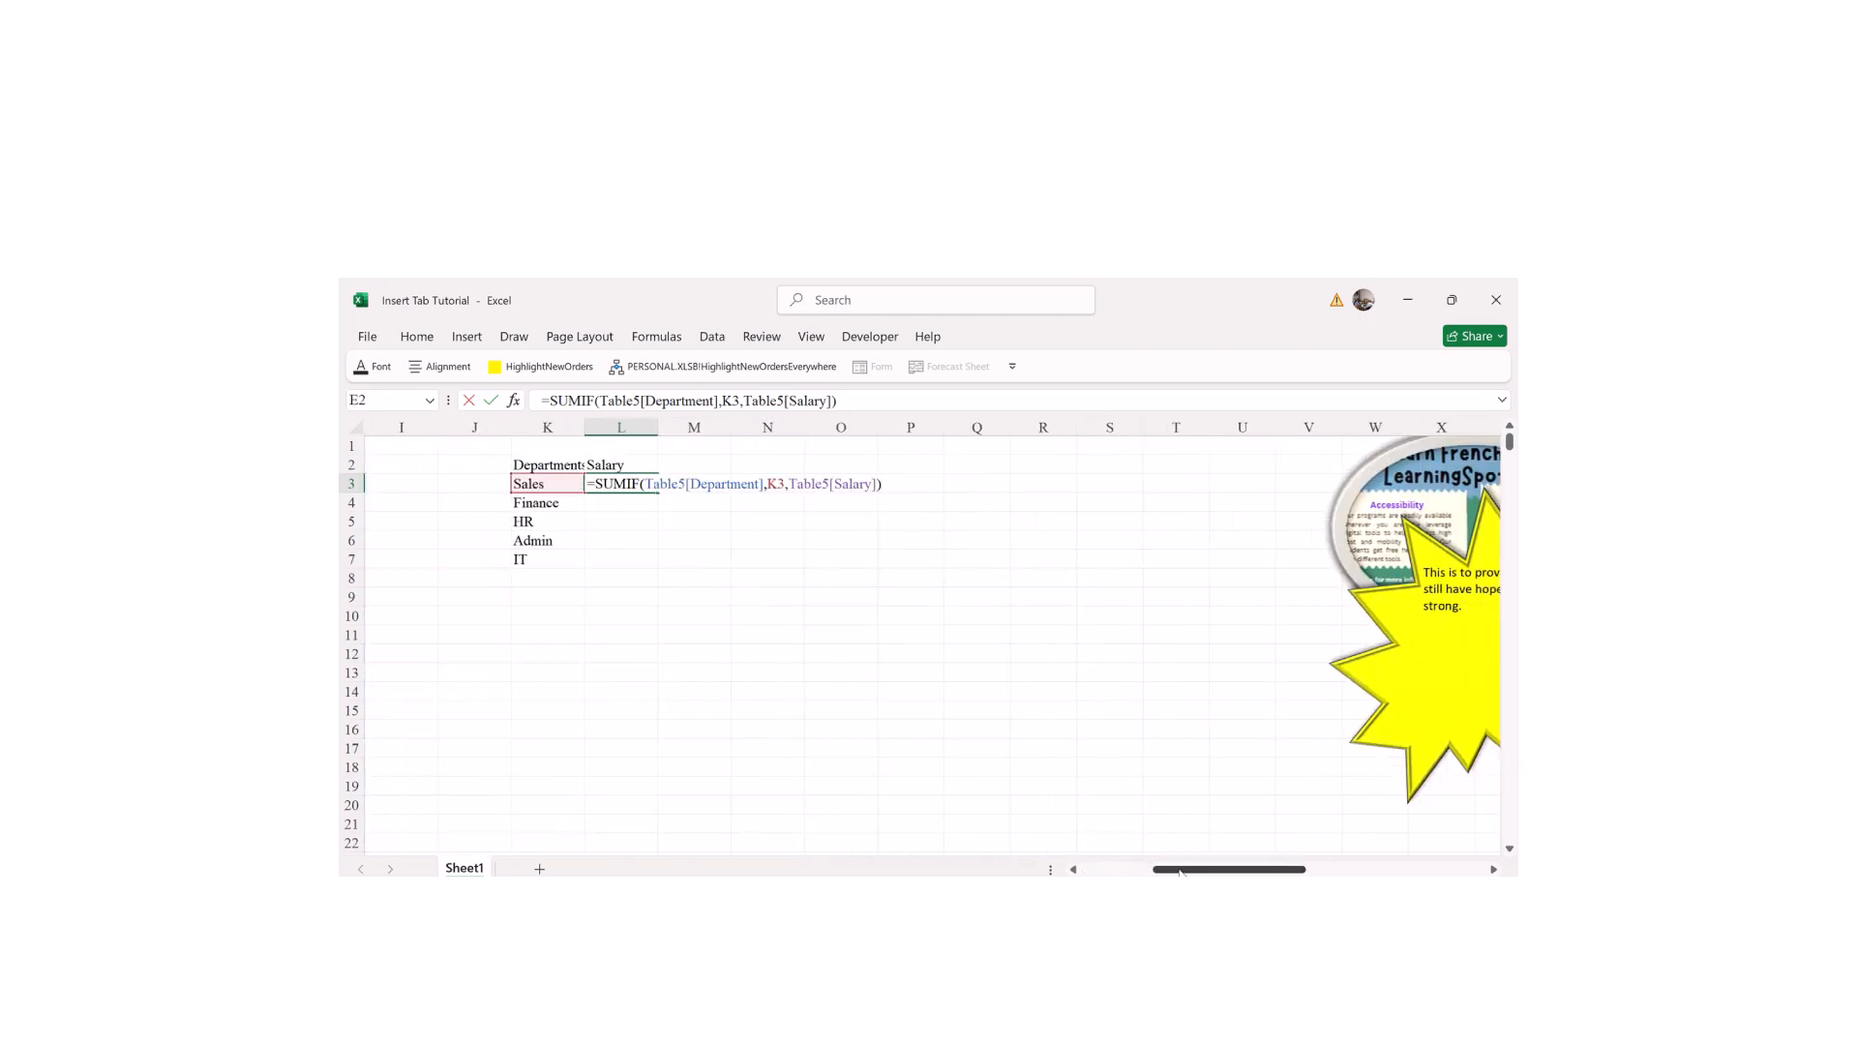
pyautogui.press('Return')
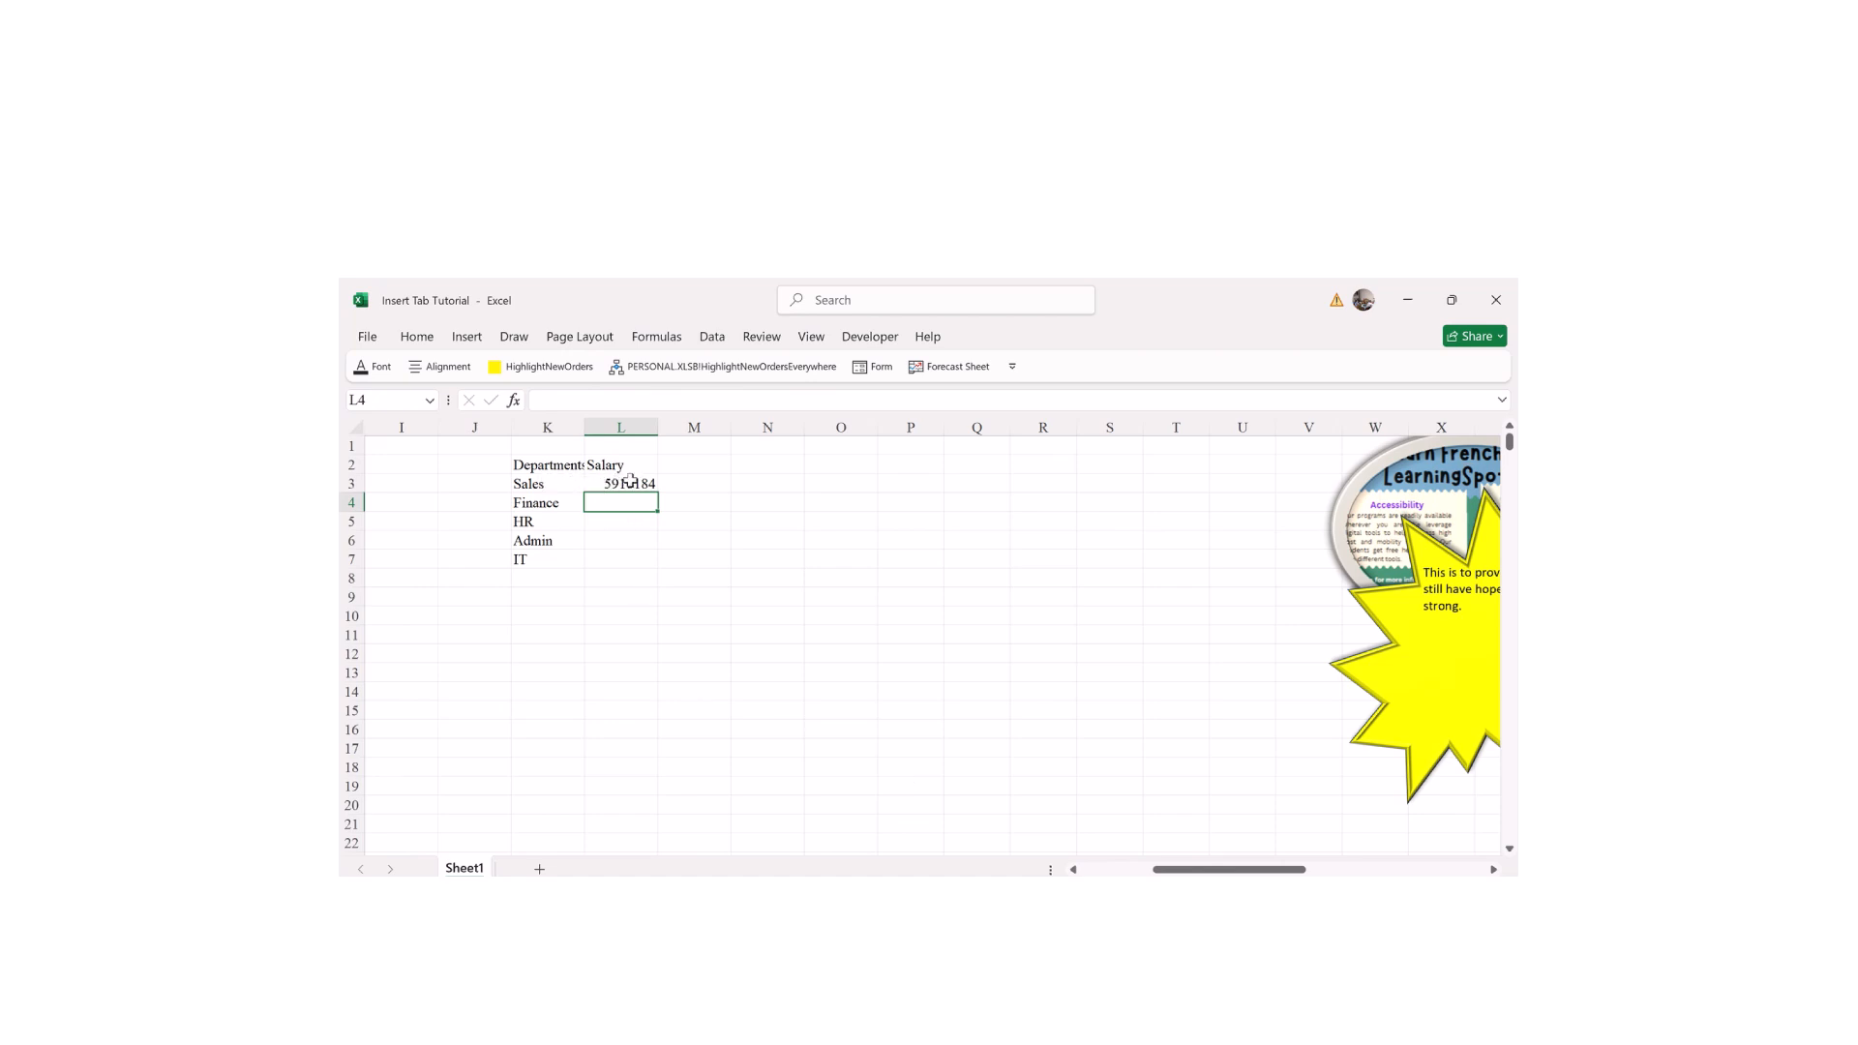
# Step: Fill the SUMIF formula down to L7, then check the IT and Sales formulas
pyautogui.click(617, 484)
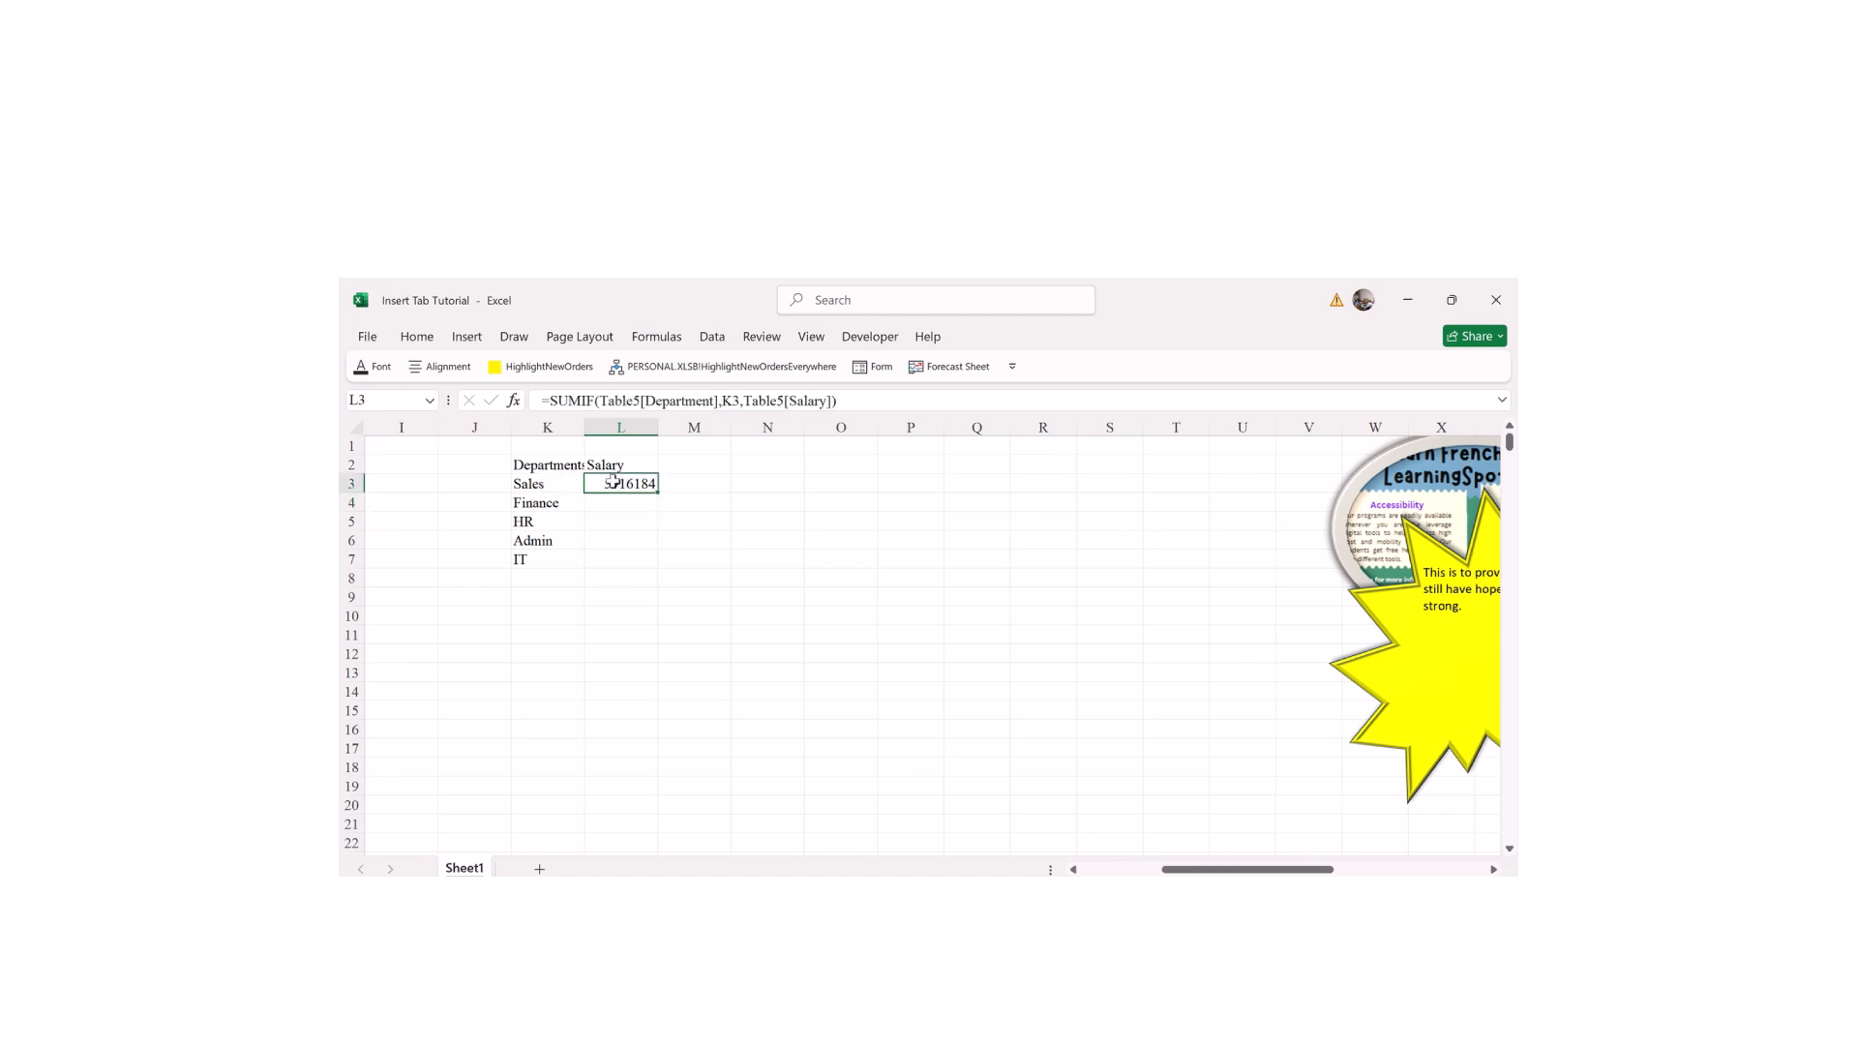
pyautogui.moveTo(657, 493); pyautogui.dragTo(656, 567)
pyautogui.click(649, 685)
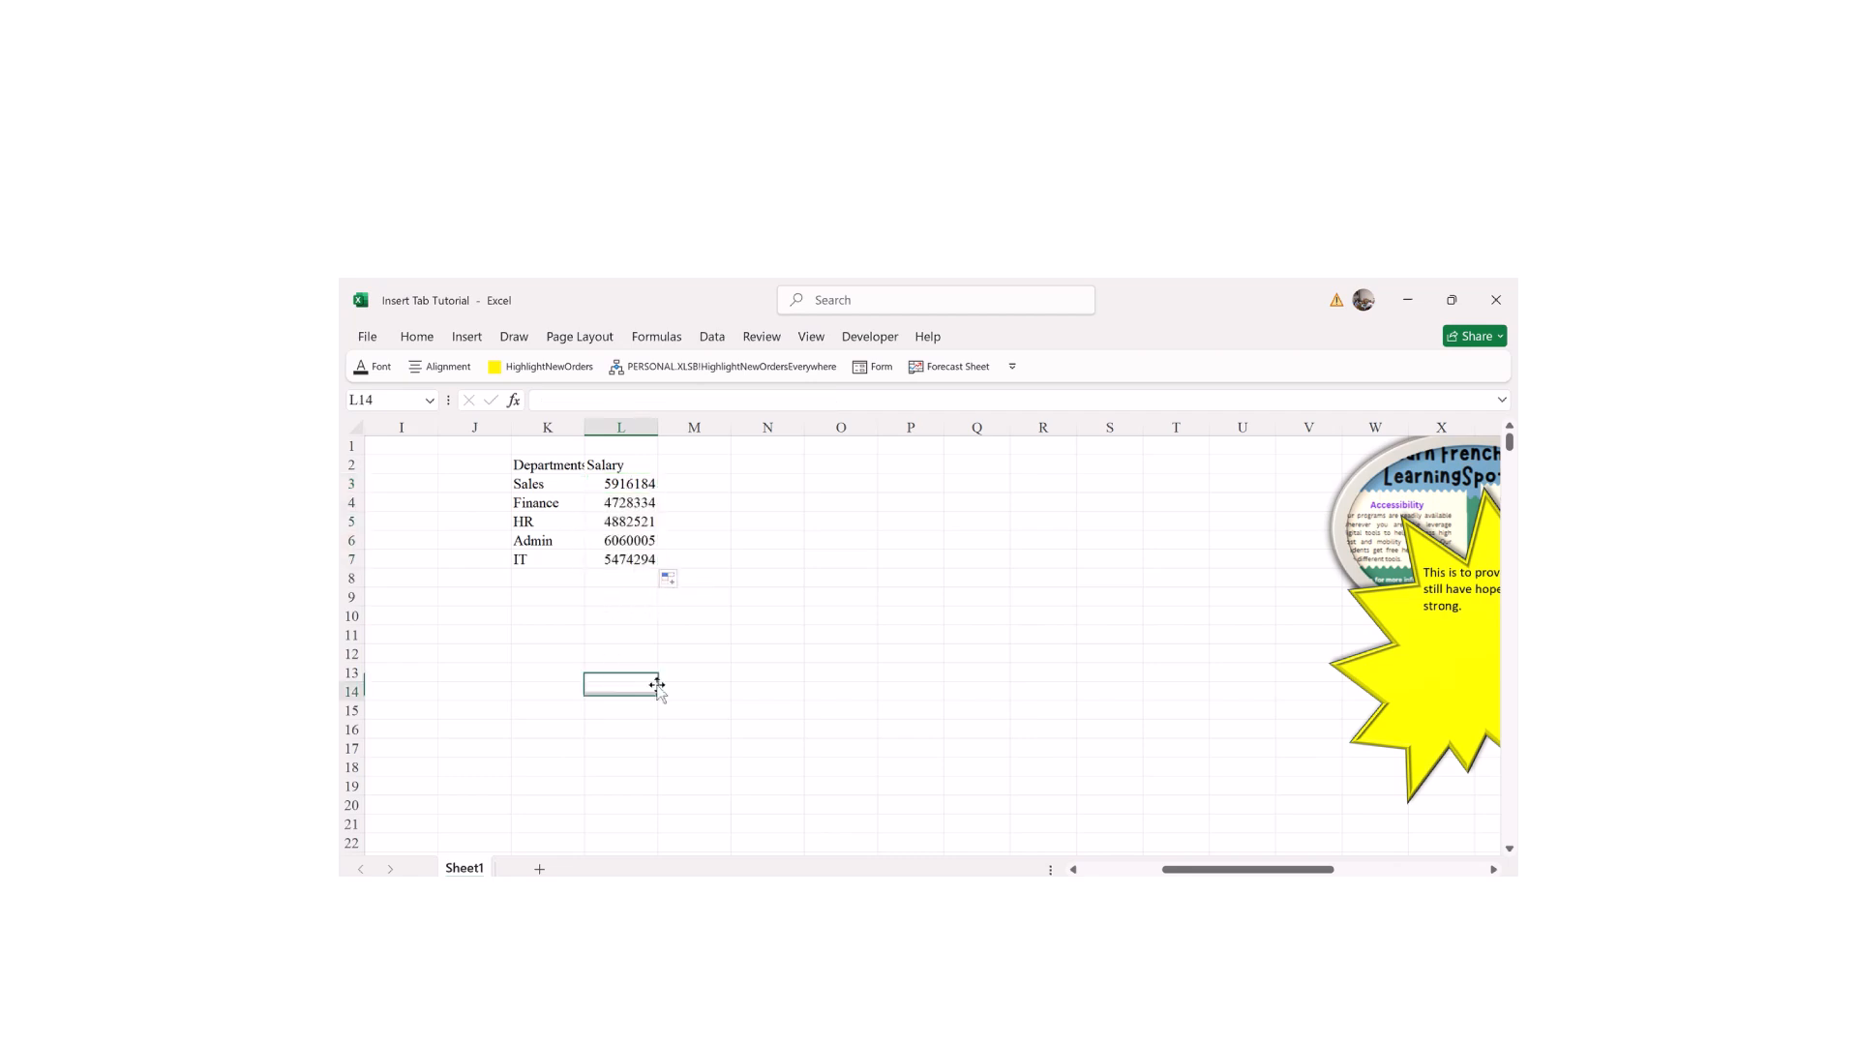
pyautogui.doubleClick(631, 561)
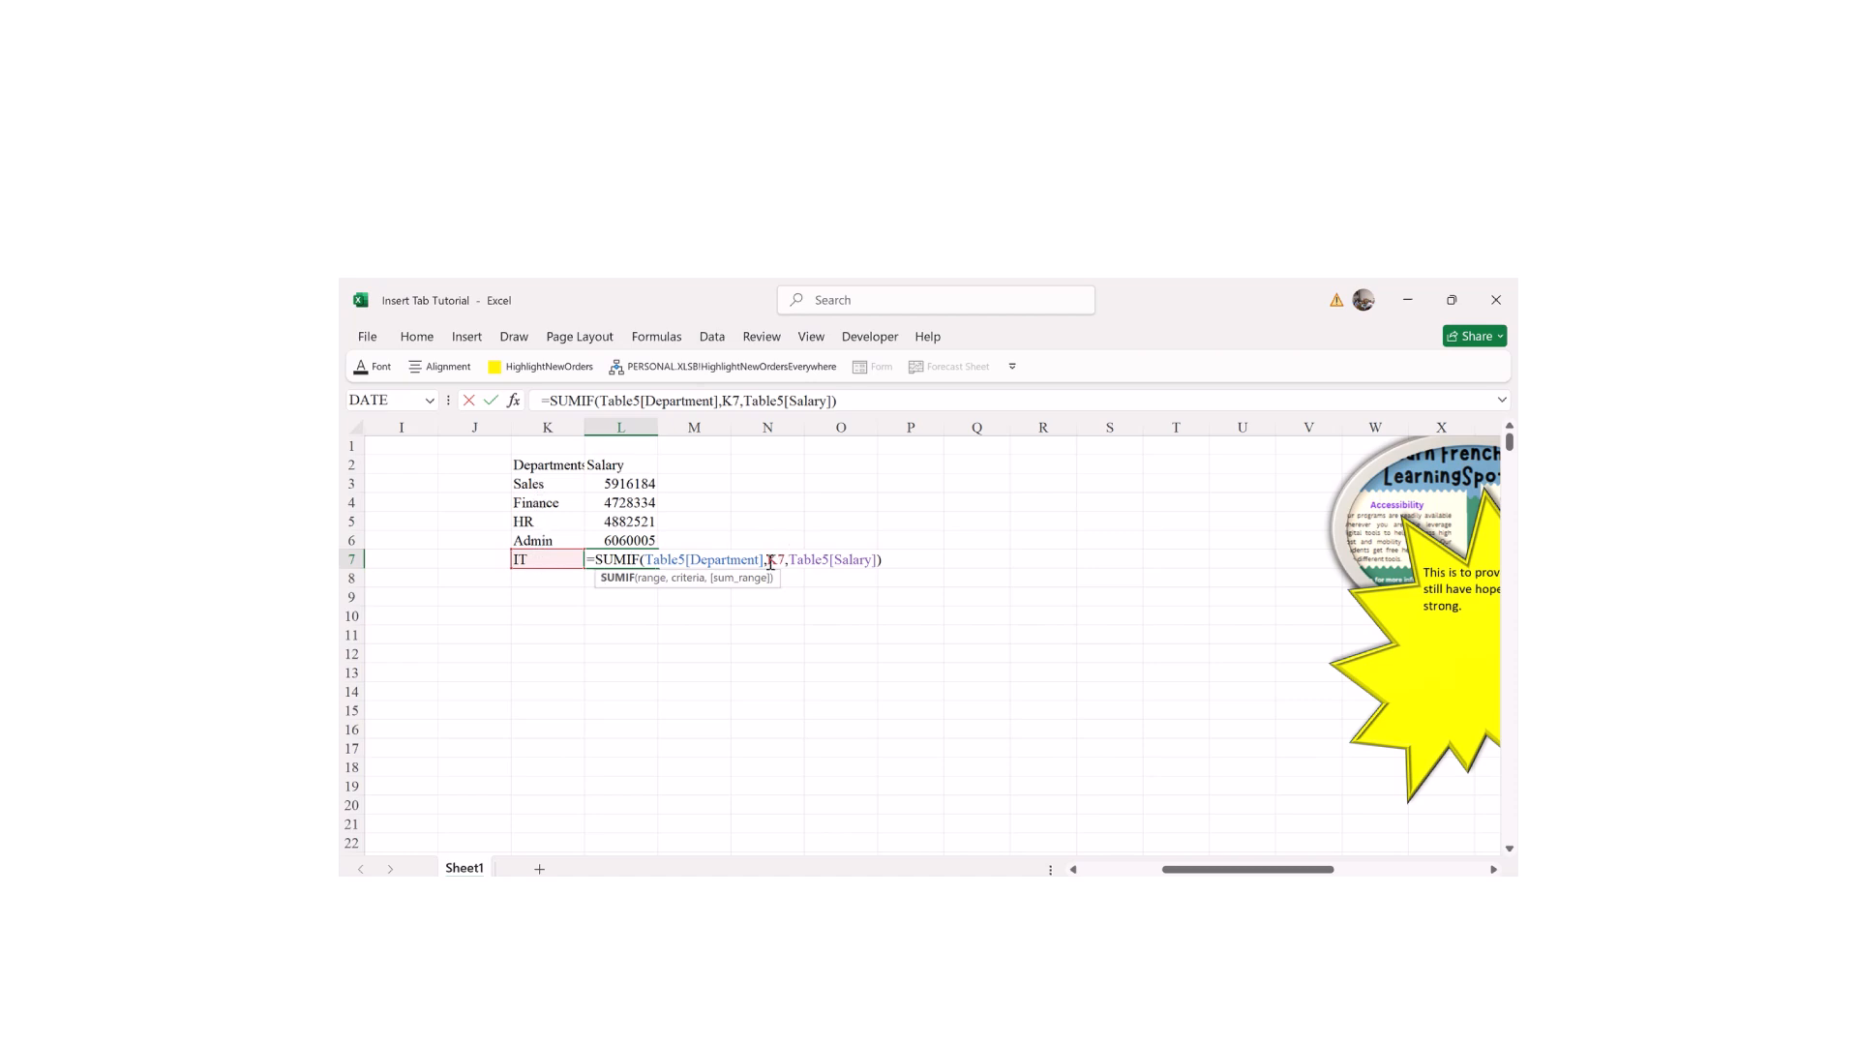
pyautogui.click(642, 485)
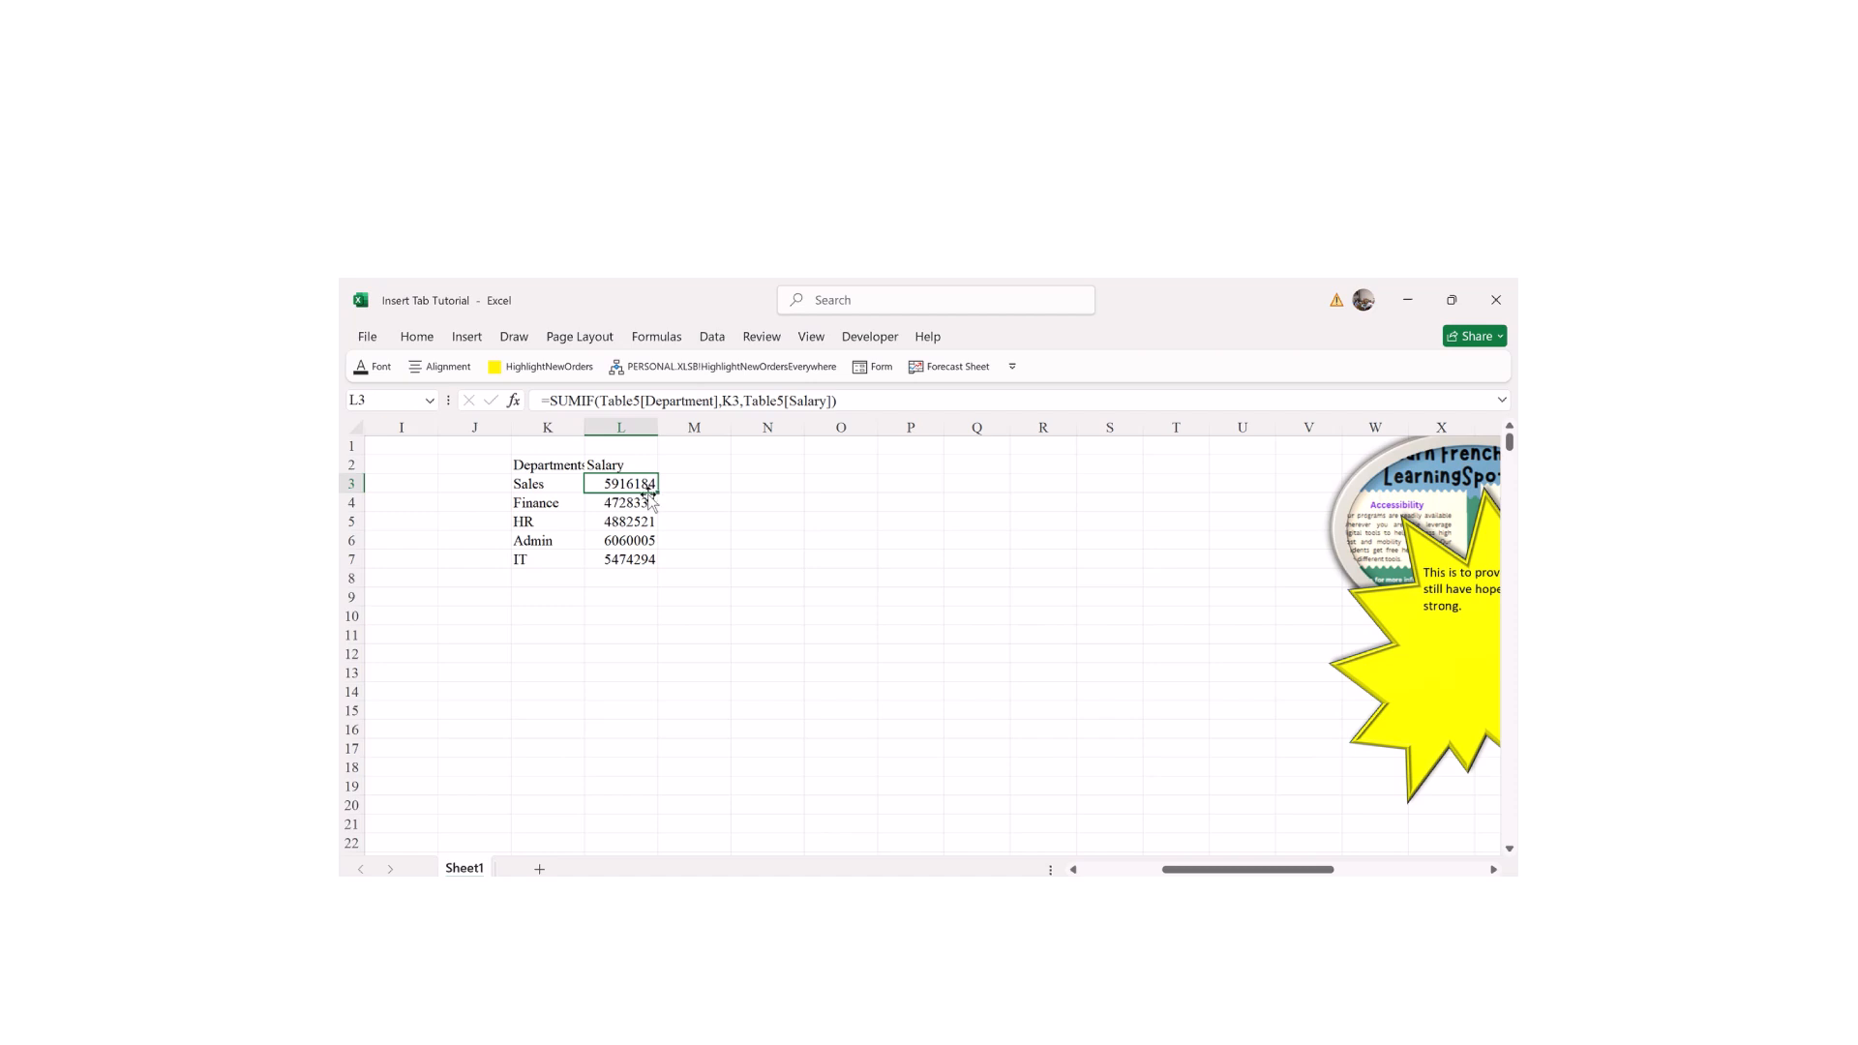
pyautogui.doubleClick(629, 482)
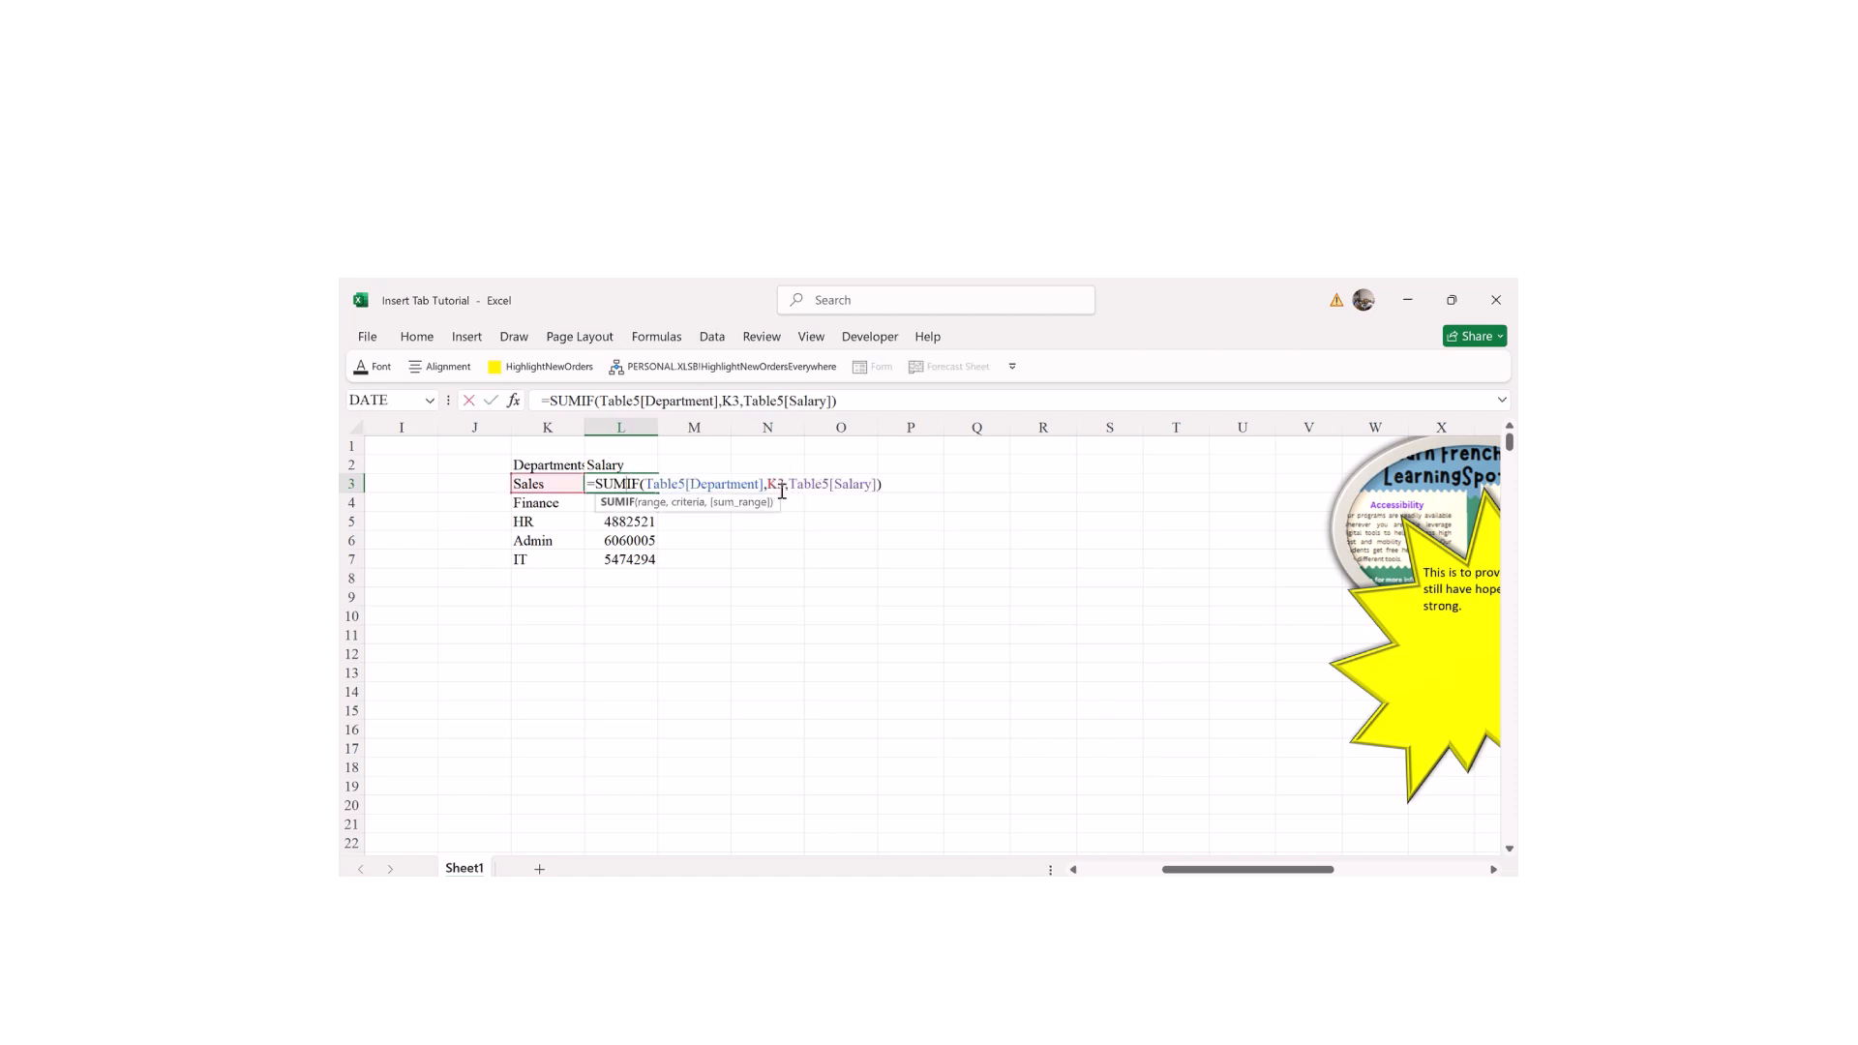
pyautogui.press('Return')
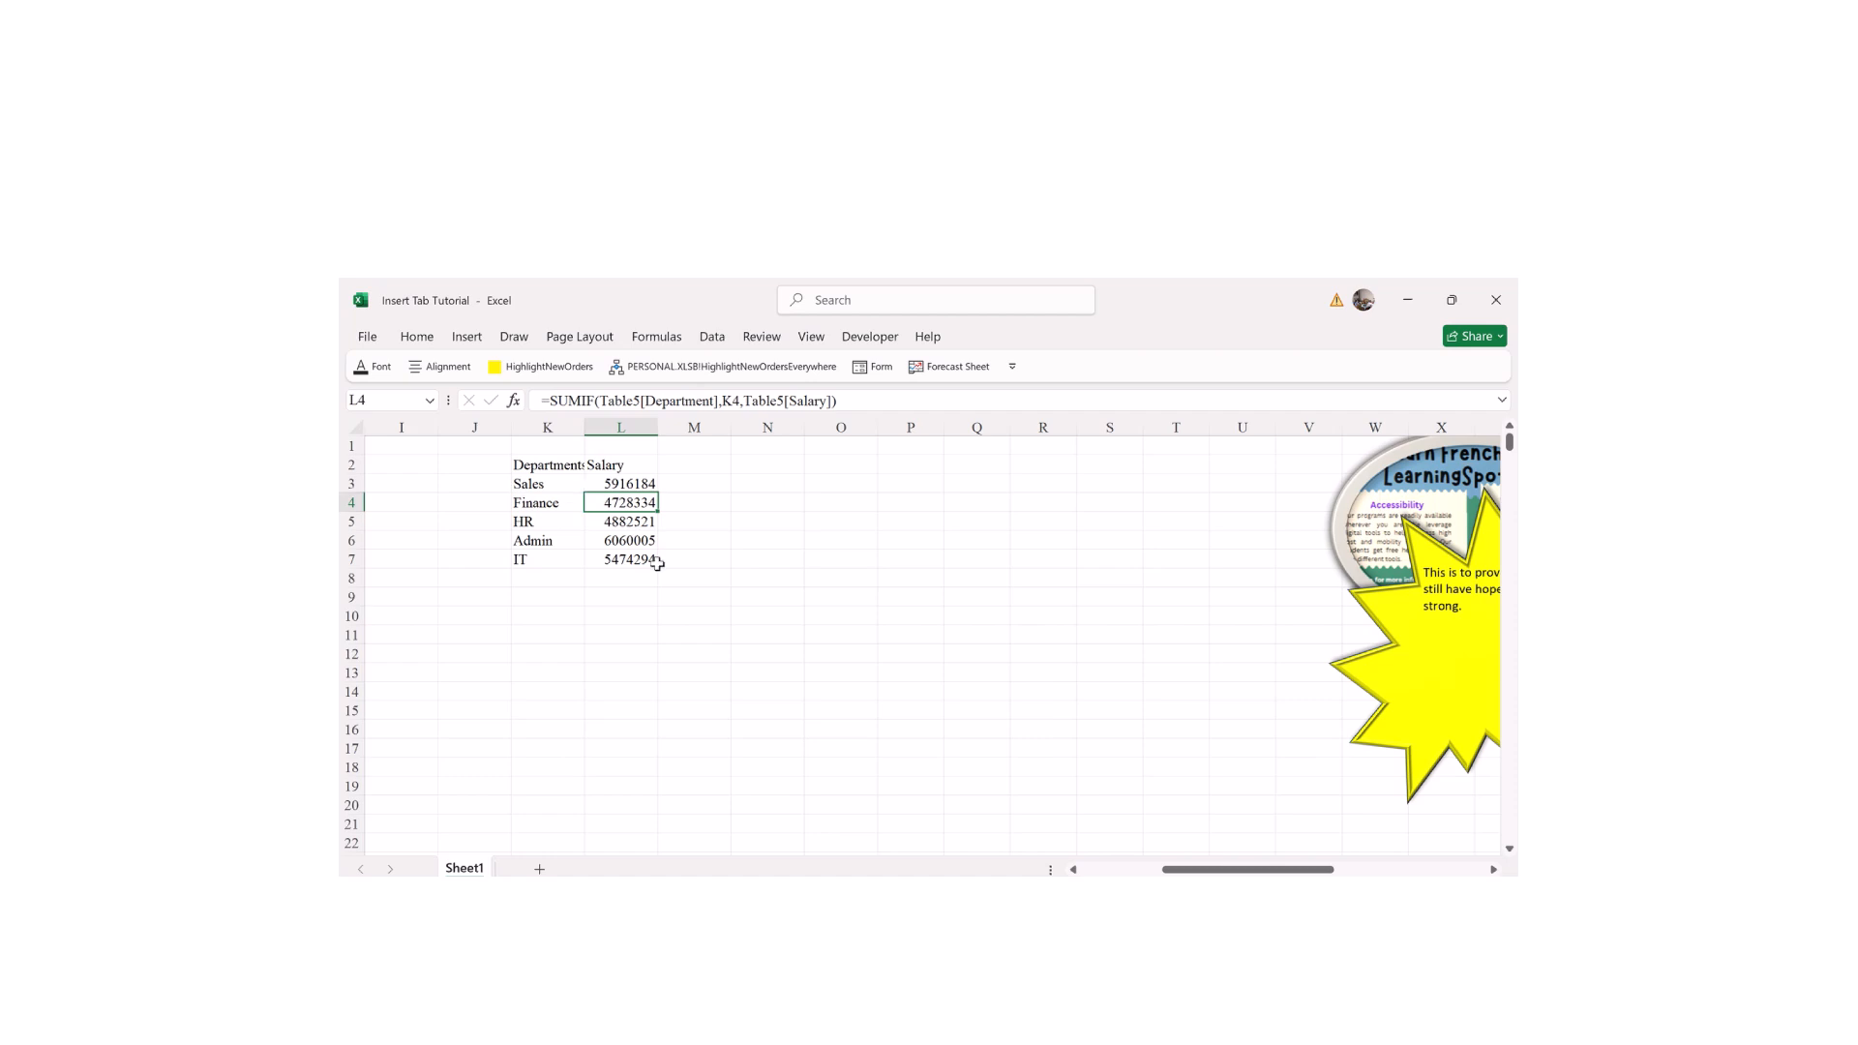
# Step: Insert a recommended Pie chart from the K2:L7 department salary data
pyautogui.moveTo(548, 472); pyautogui.dragTo(650, 561)
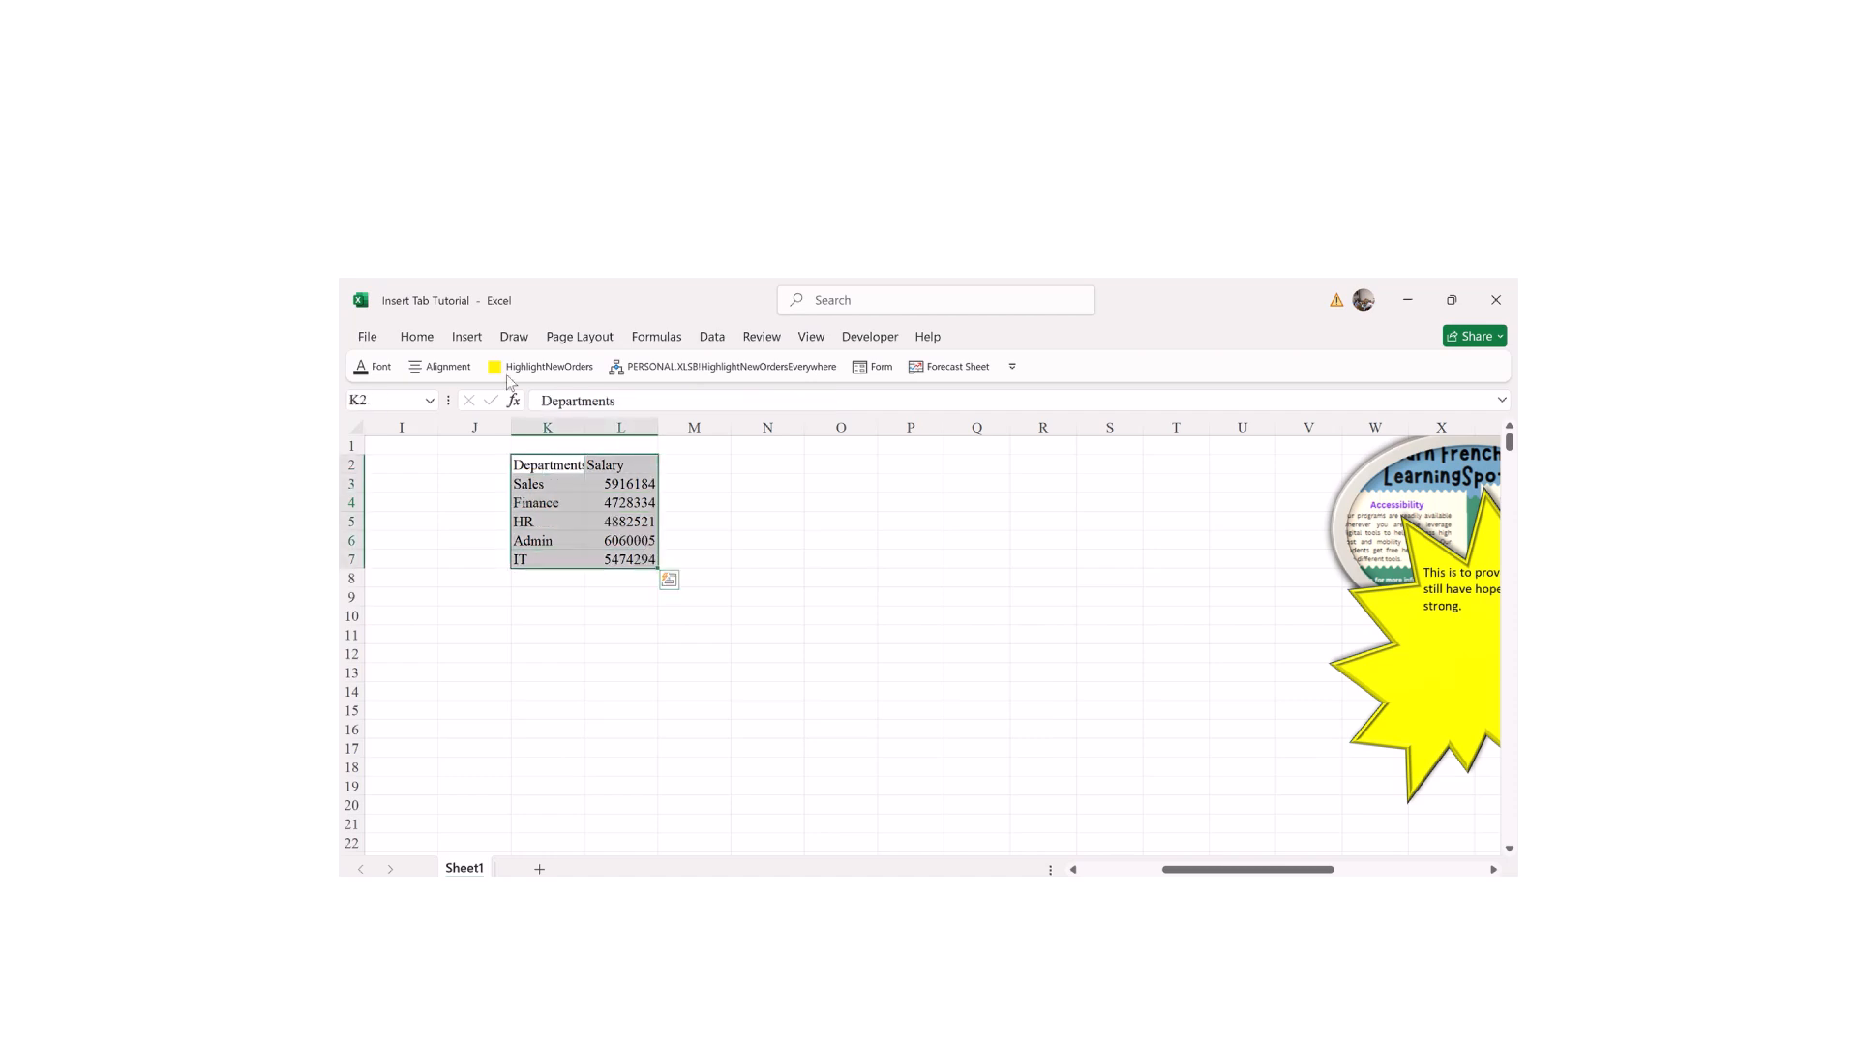
pyautogui.click(465, 338)
pyautogui.click(667, 397)
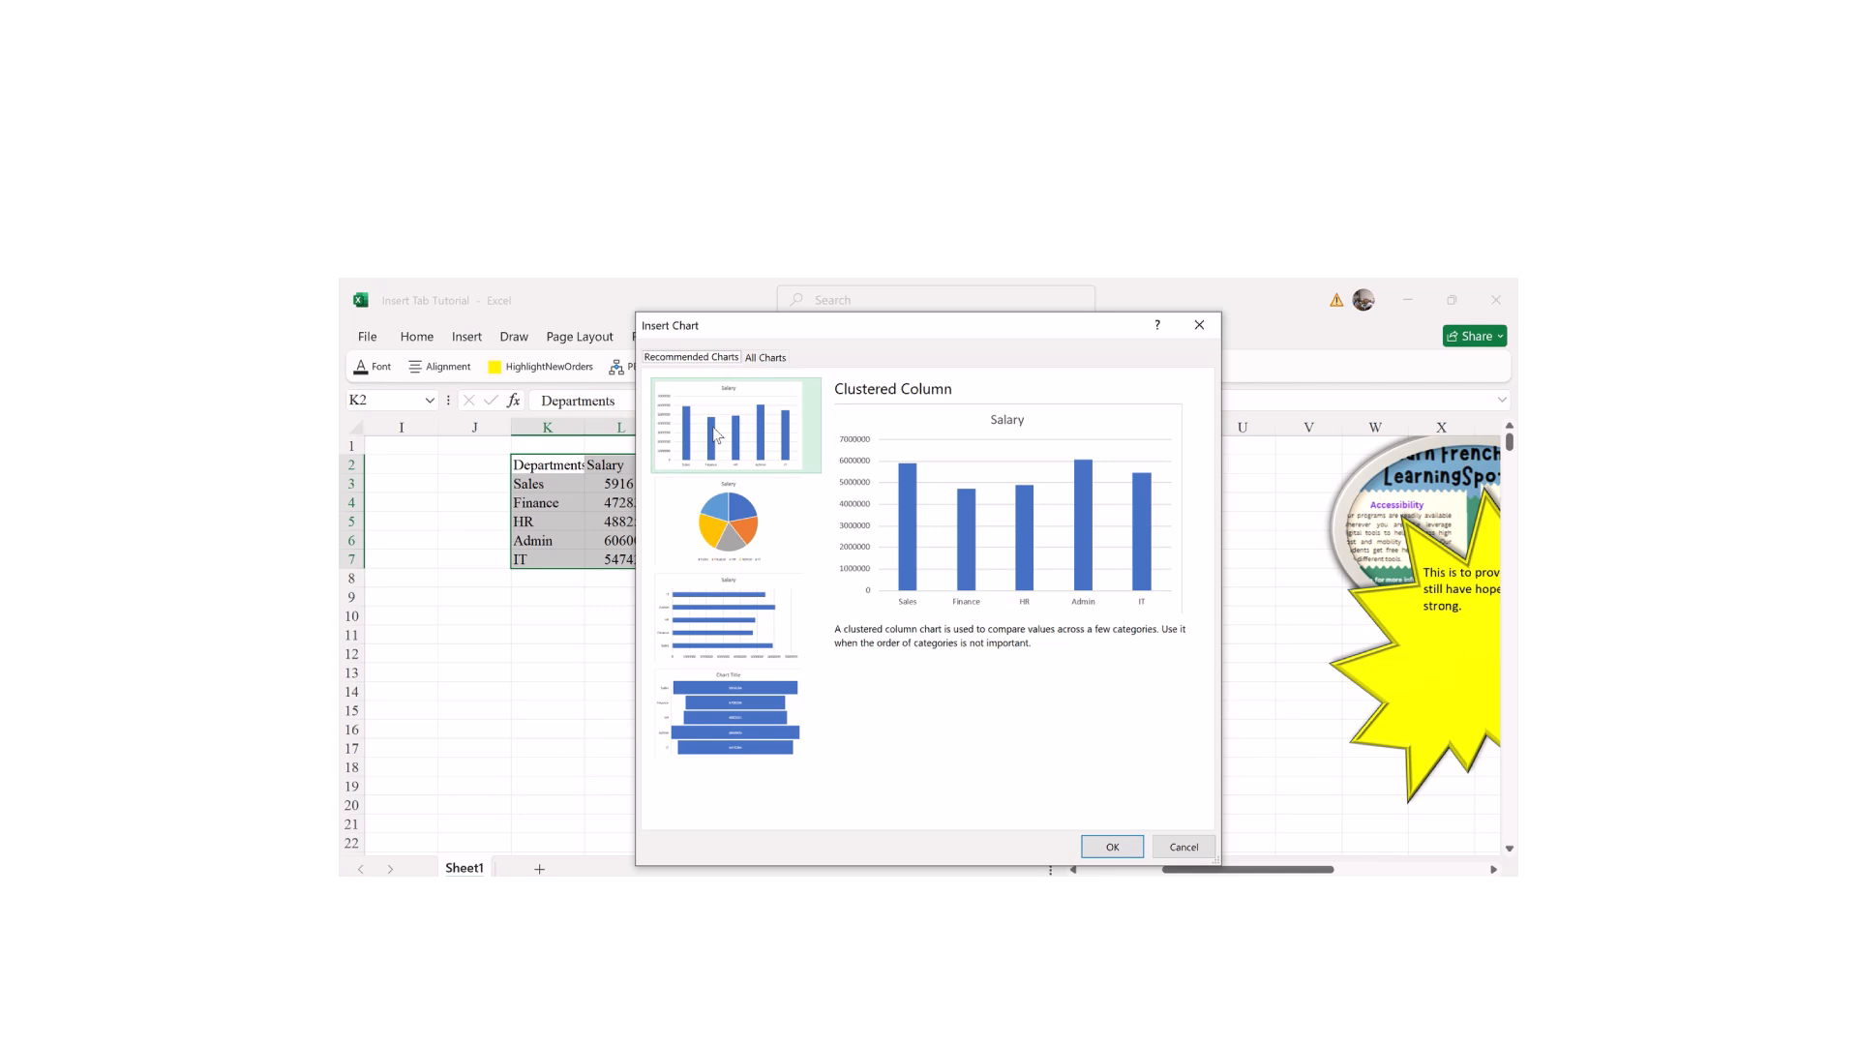
pyautogui.click(733, 528)
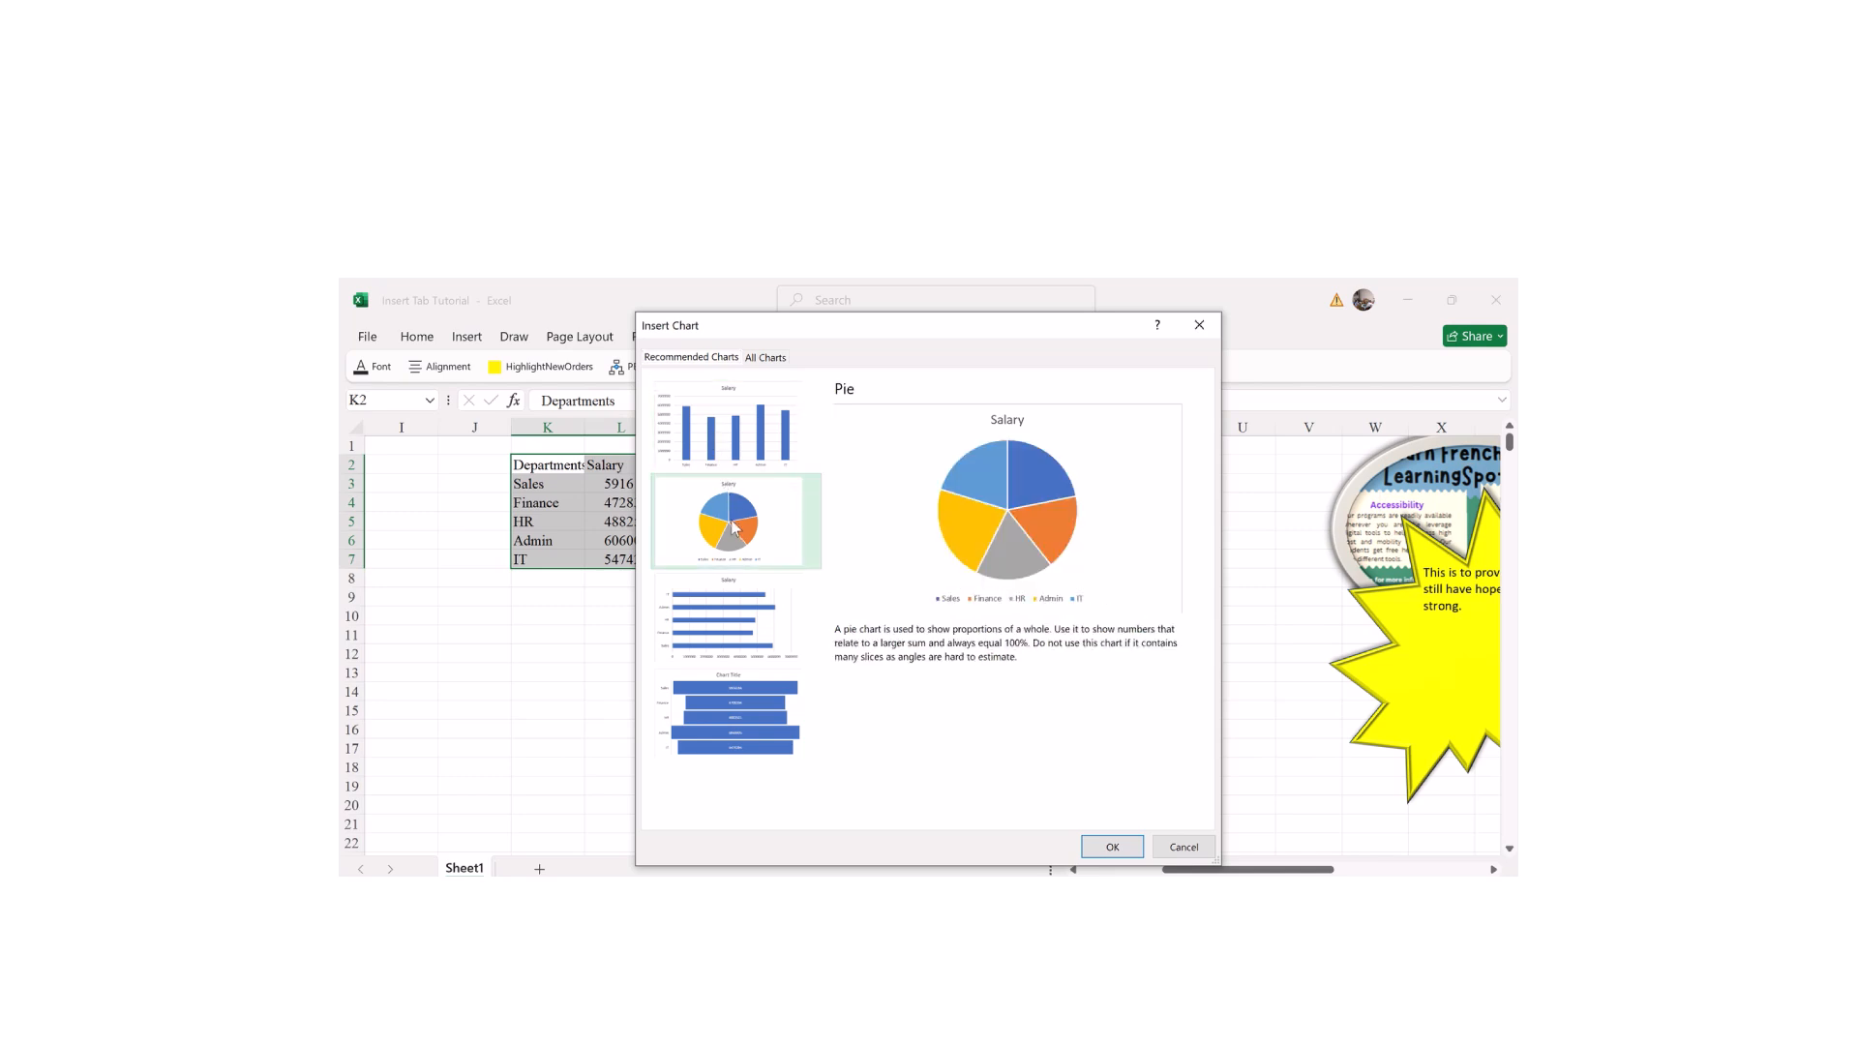
pyautogui.click(1111, 846)
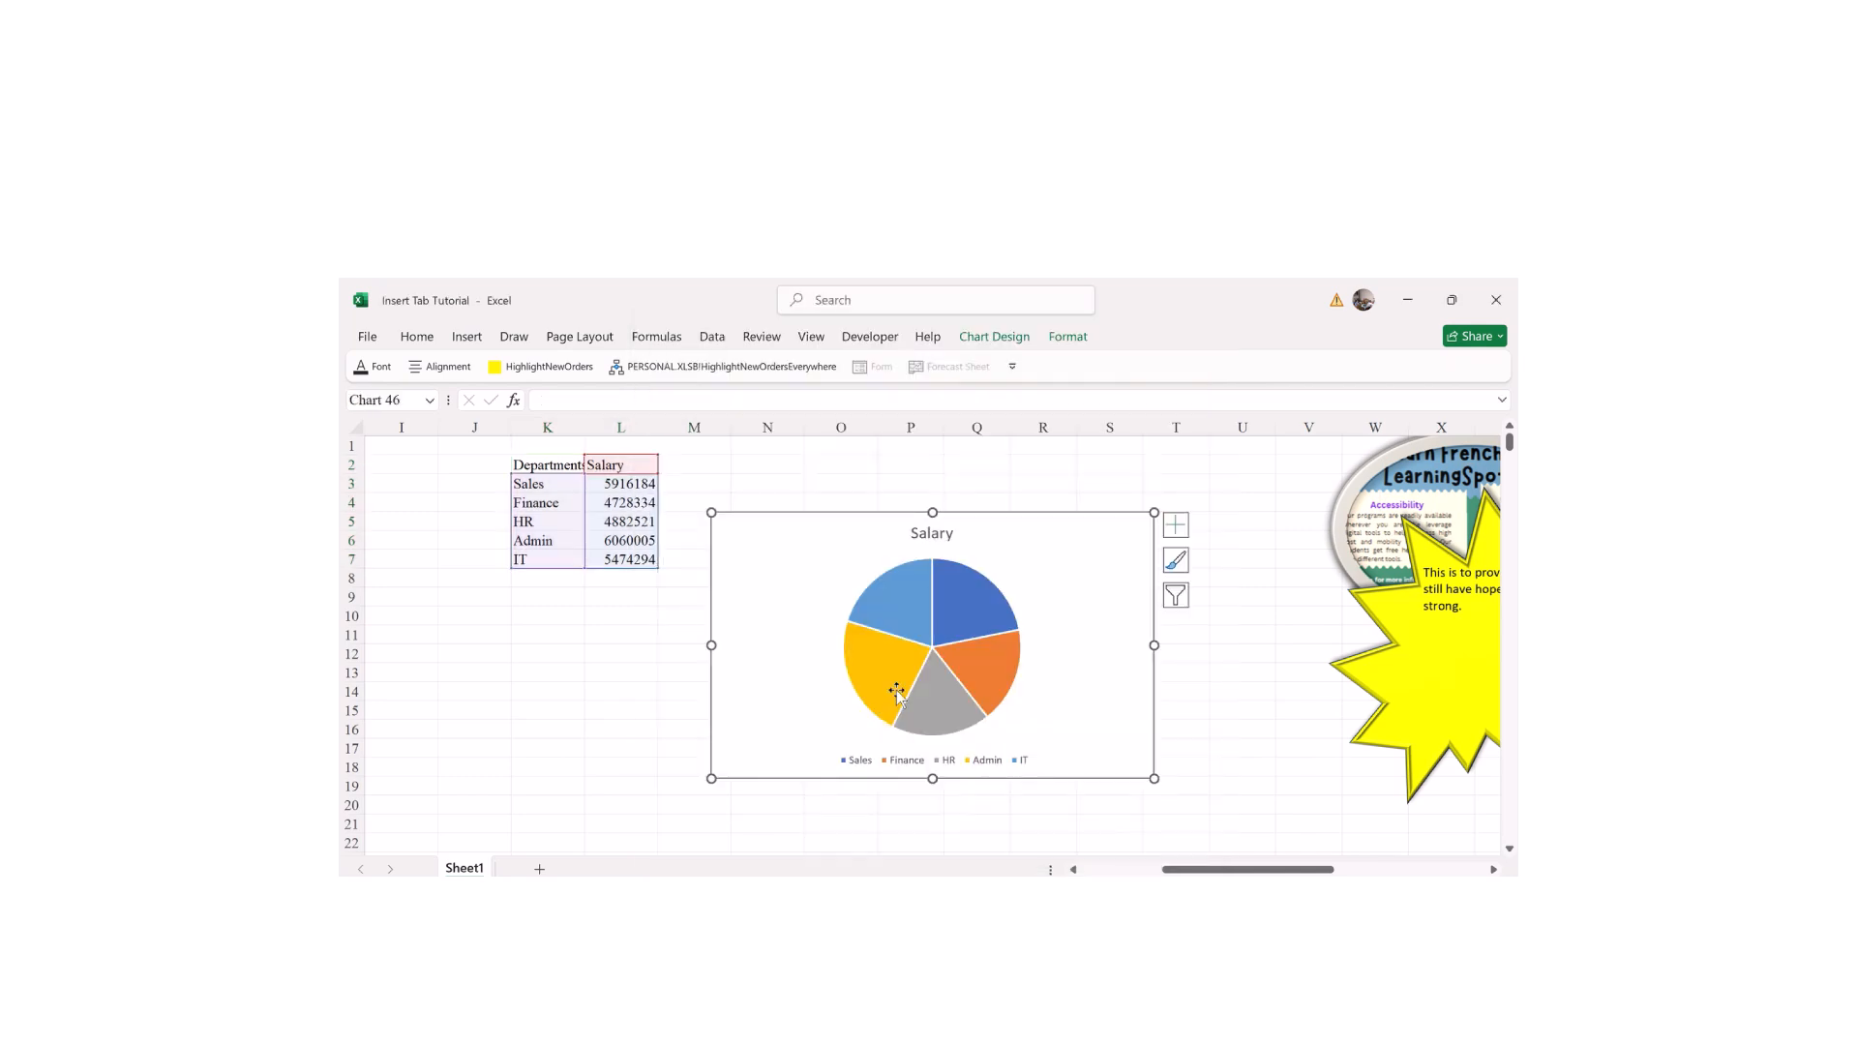
# Step: Append 'per Department' to the chart title so it reads 'Salary per Department'
pyautogui.click(922, 535)
pyautogui.doubleClick(922, 535)
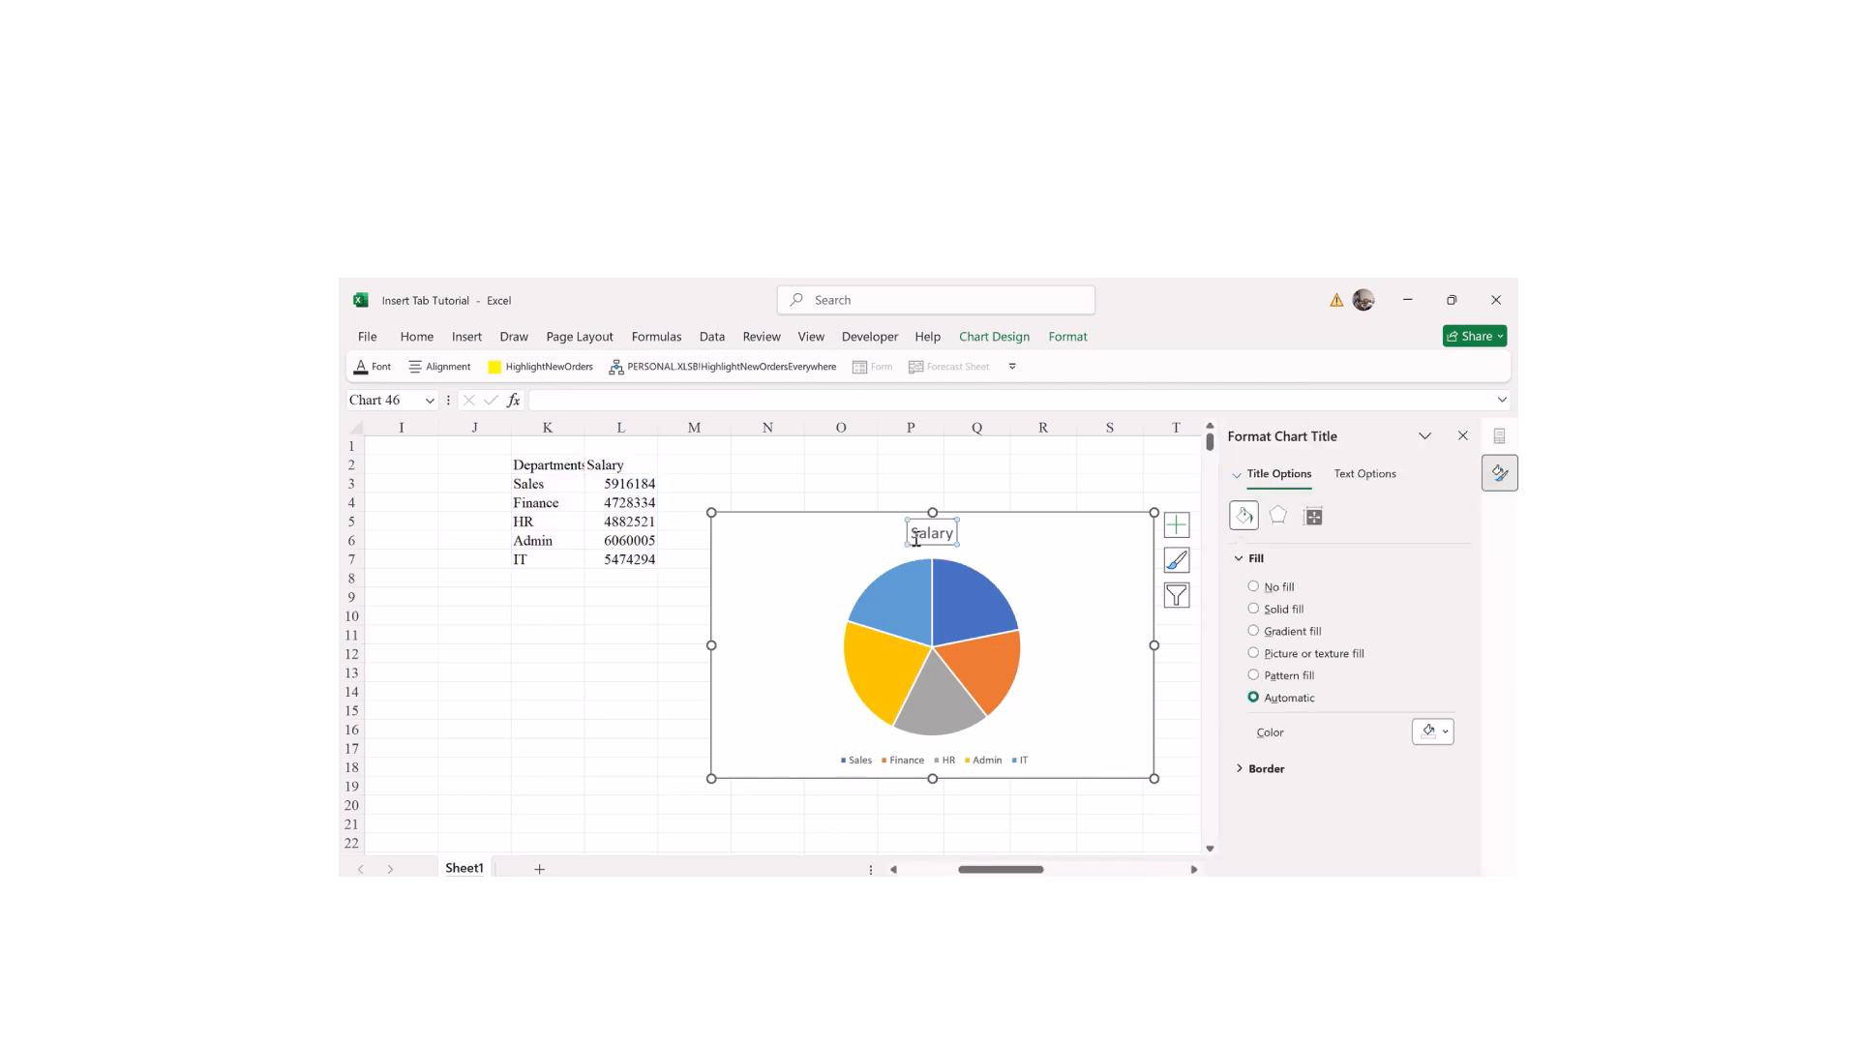
pyautogui.doubleClick(922, 535)
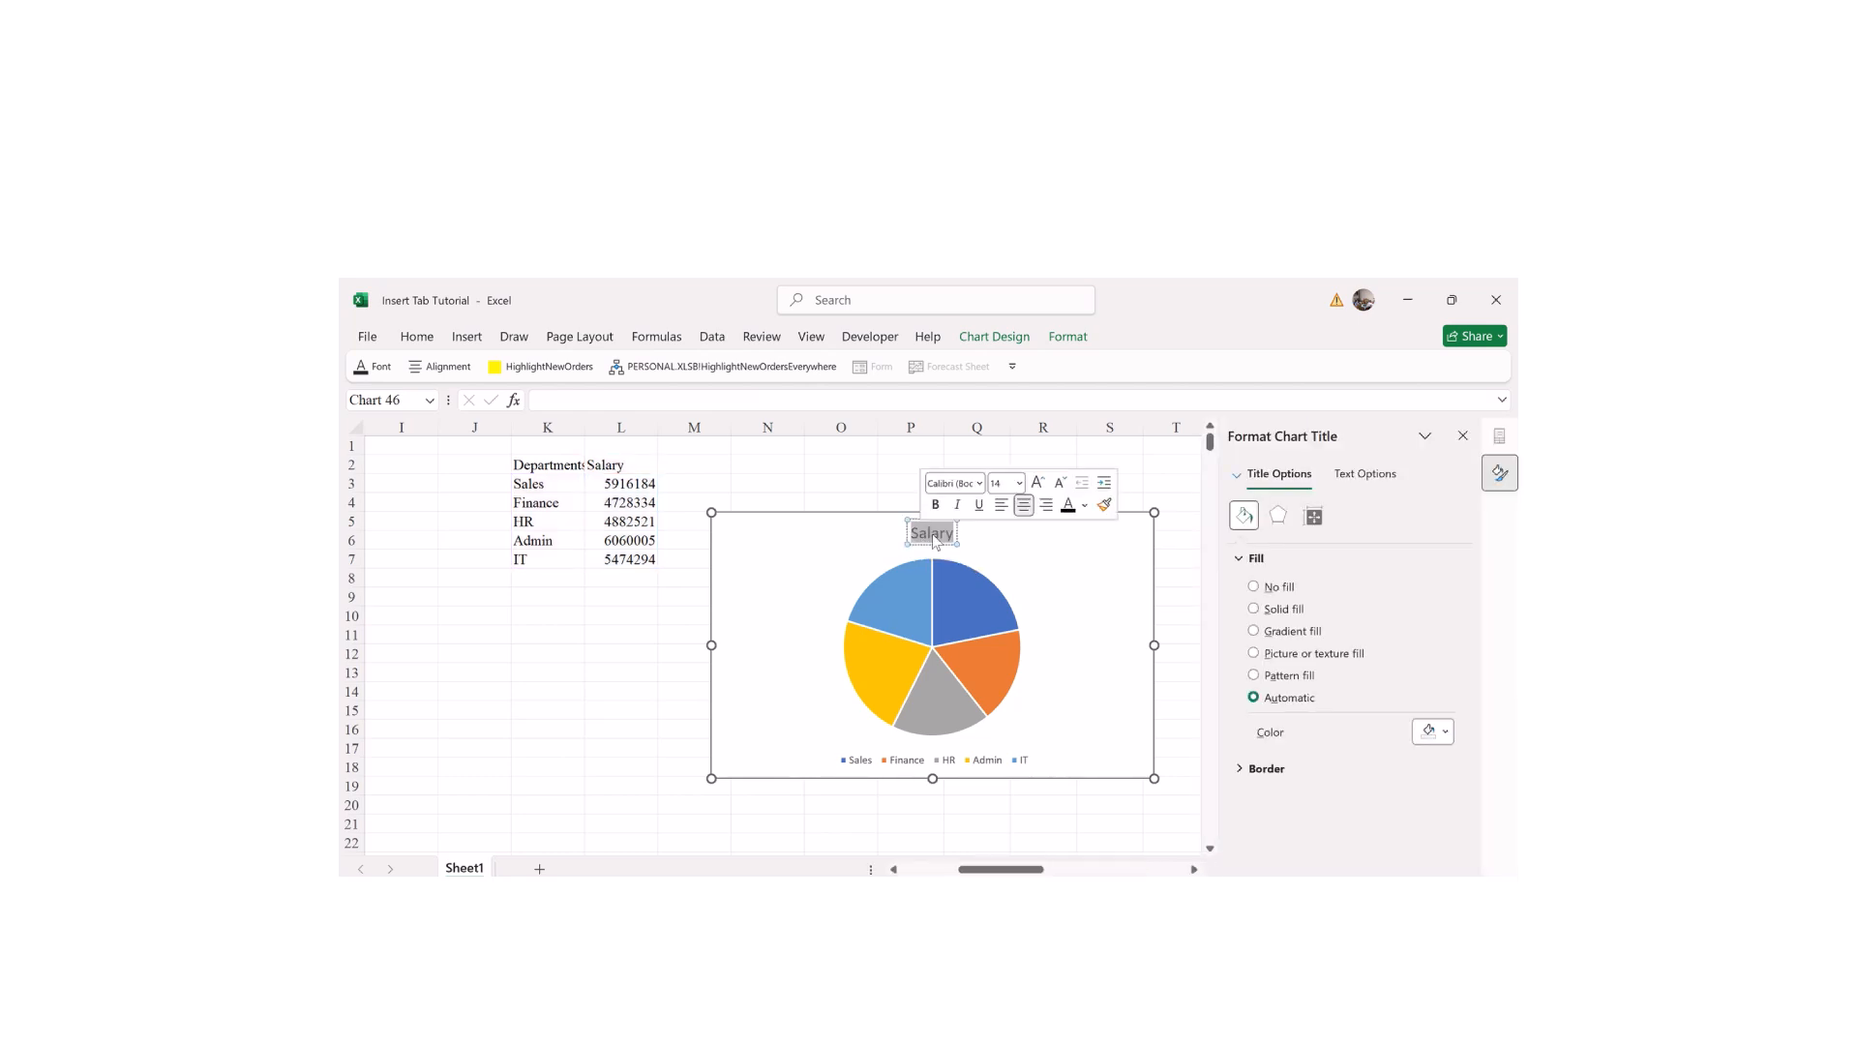
pyautogui.click(935, 537)
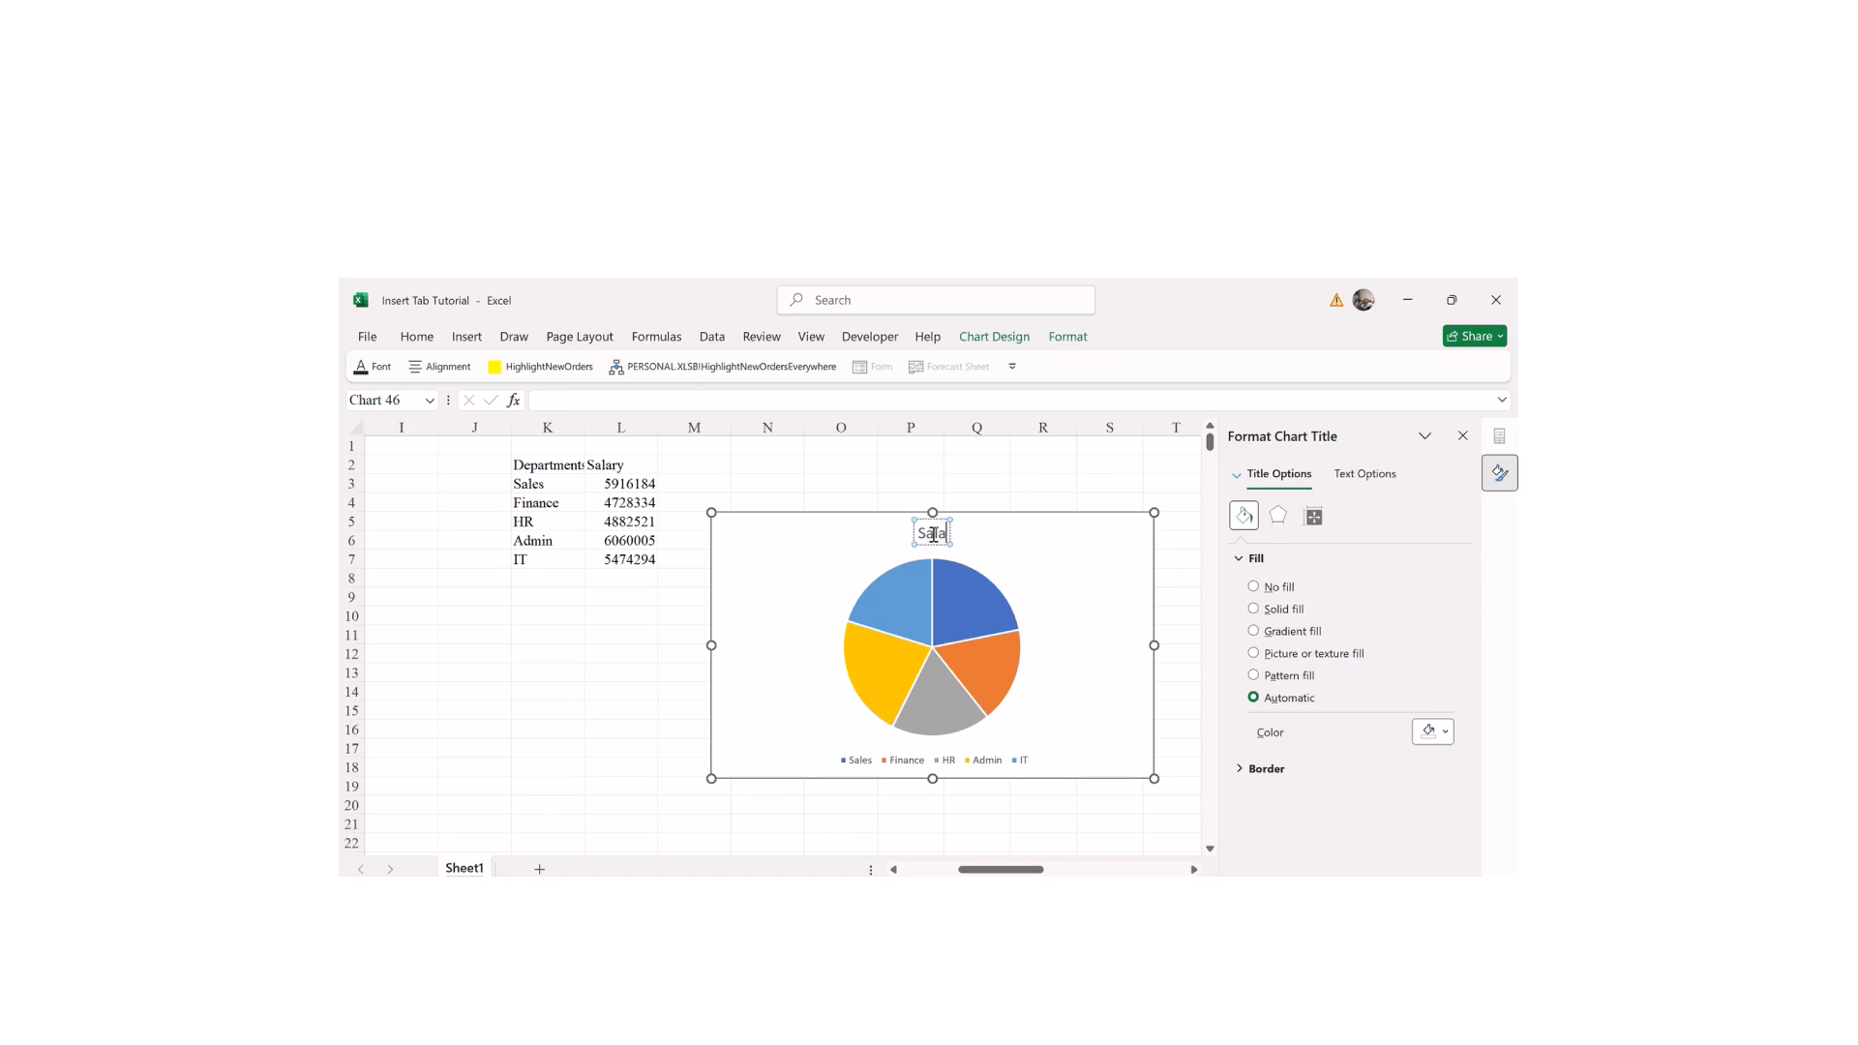
pyautogui.write('per Department')
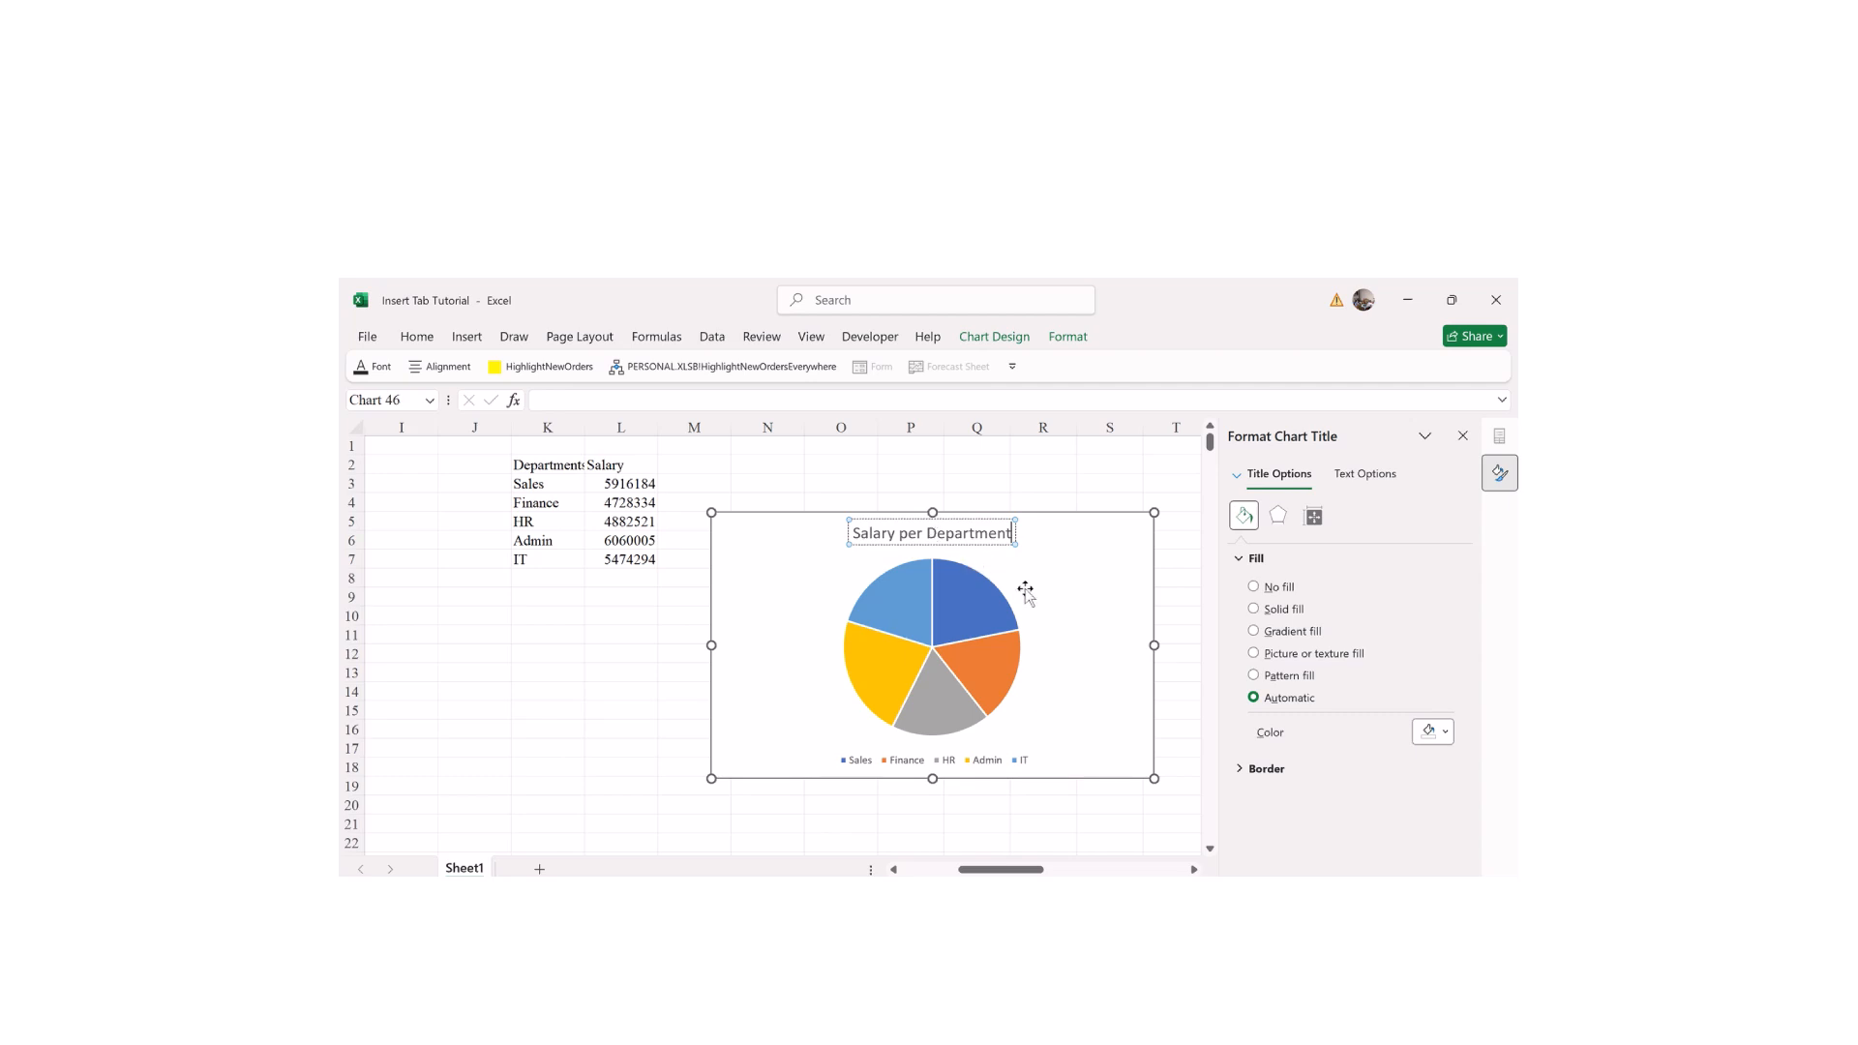
pyautogui.click(1028, 596)
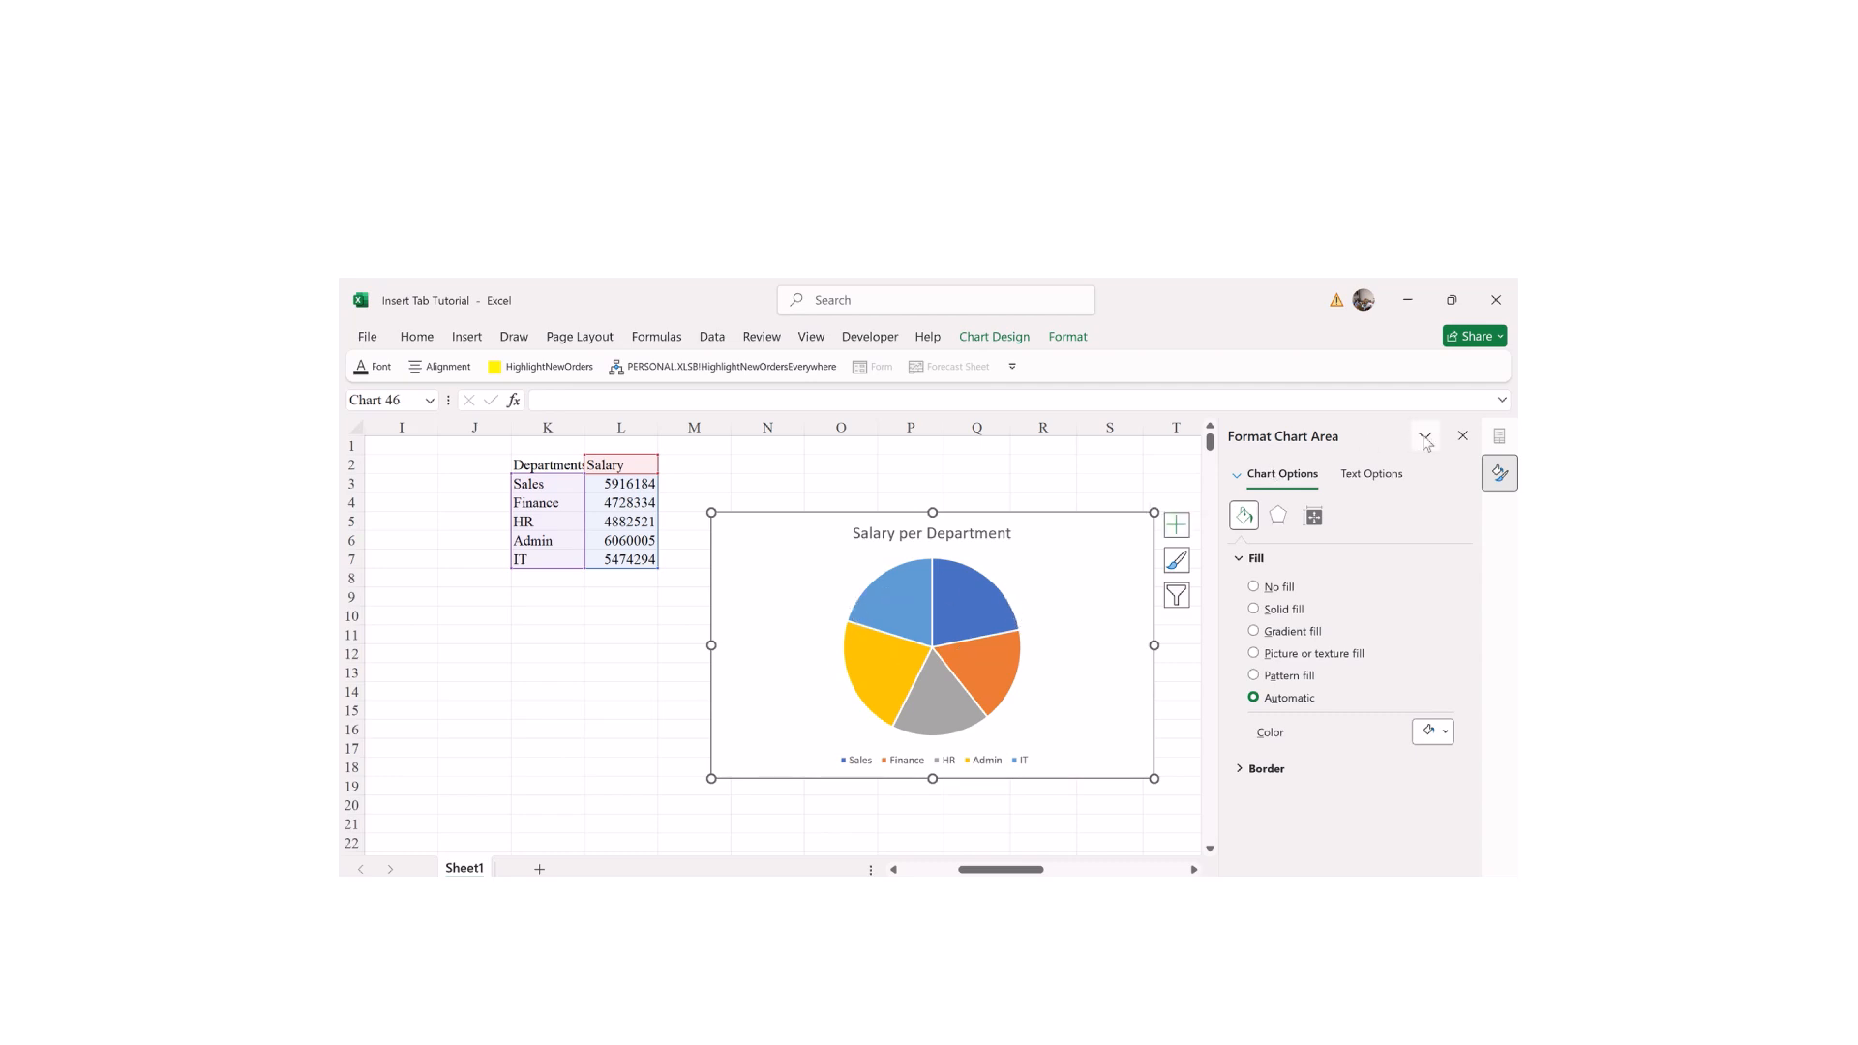
pyautogui.click(1462, 436)
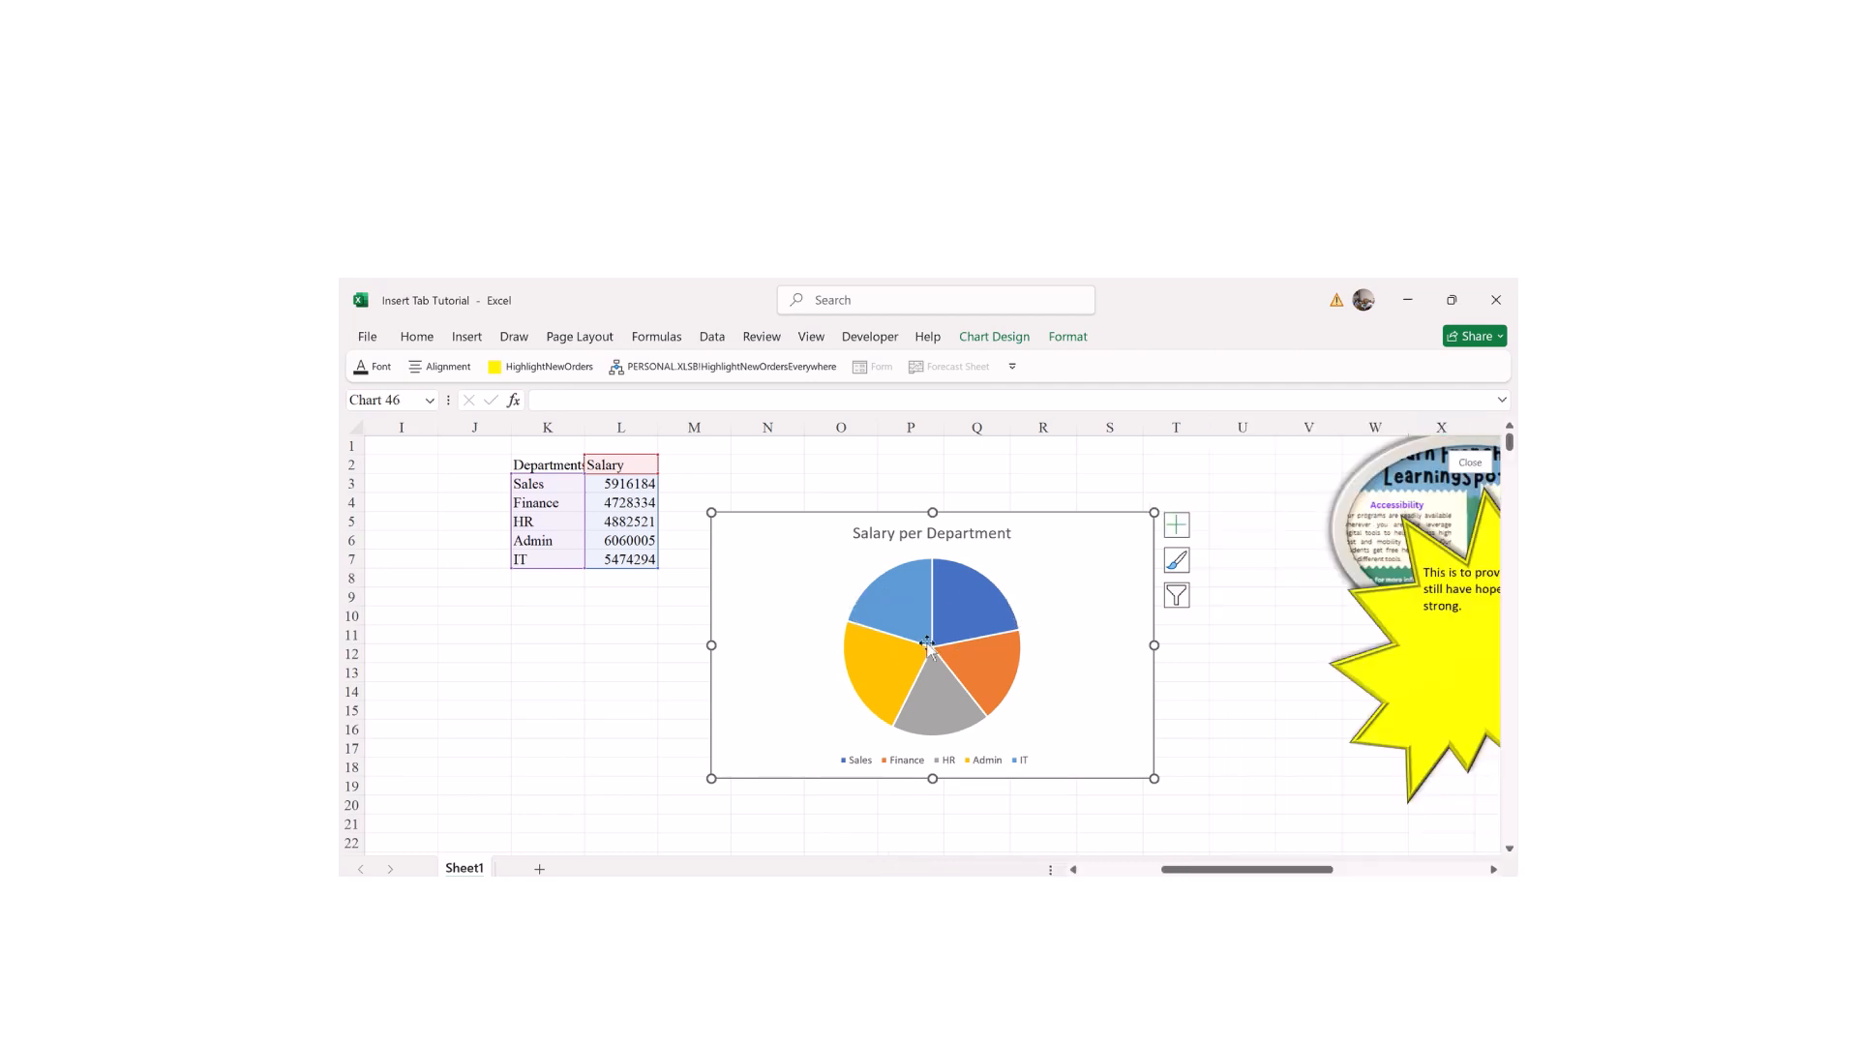
pyautogui.click(1186, 528)
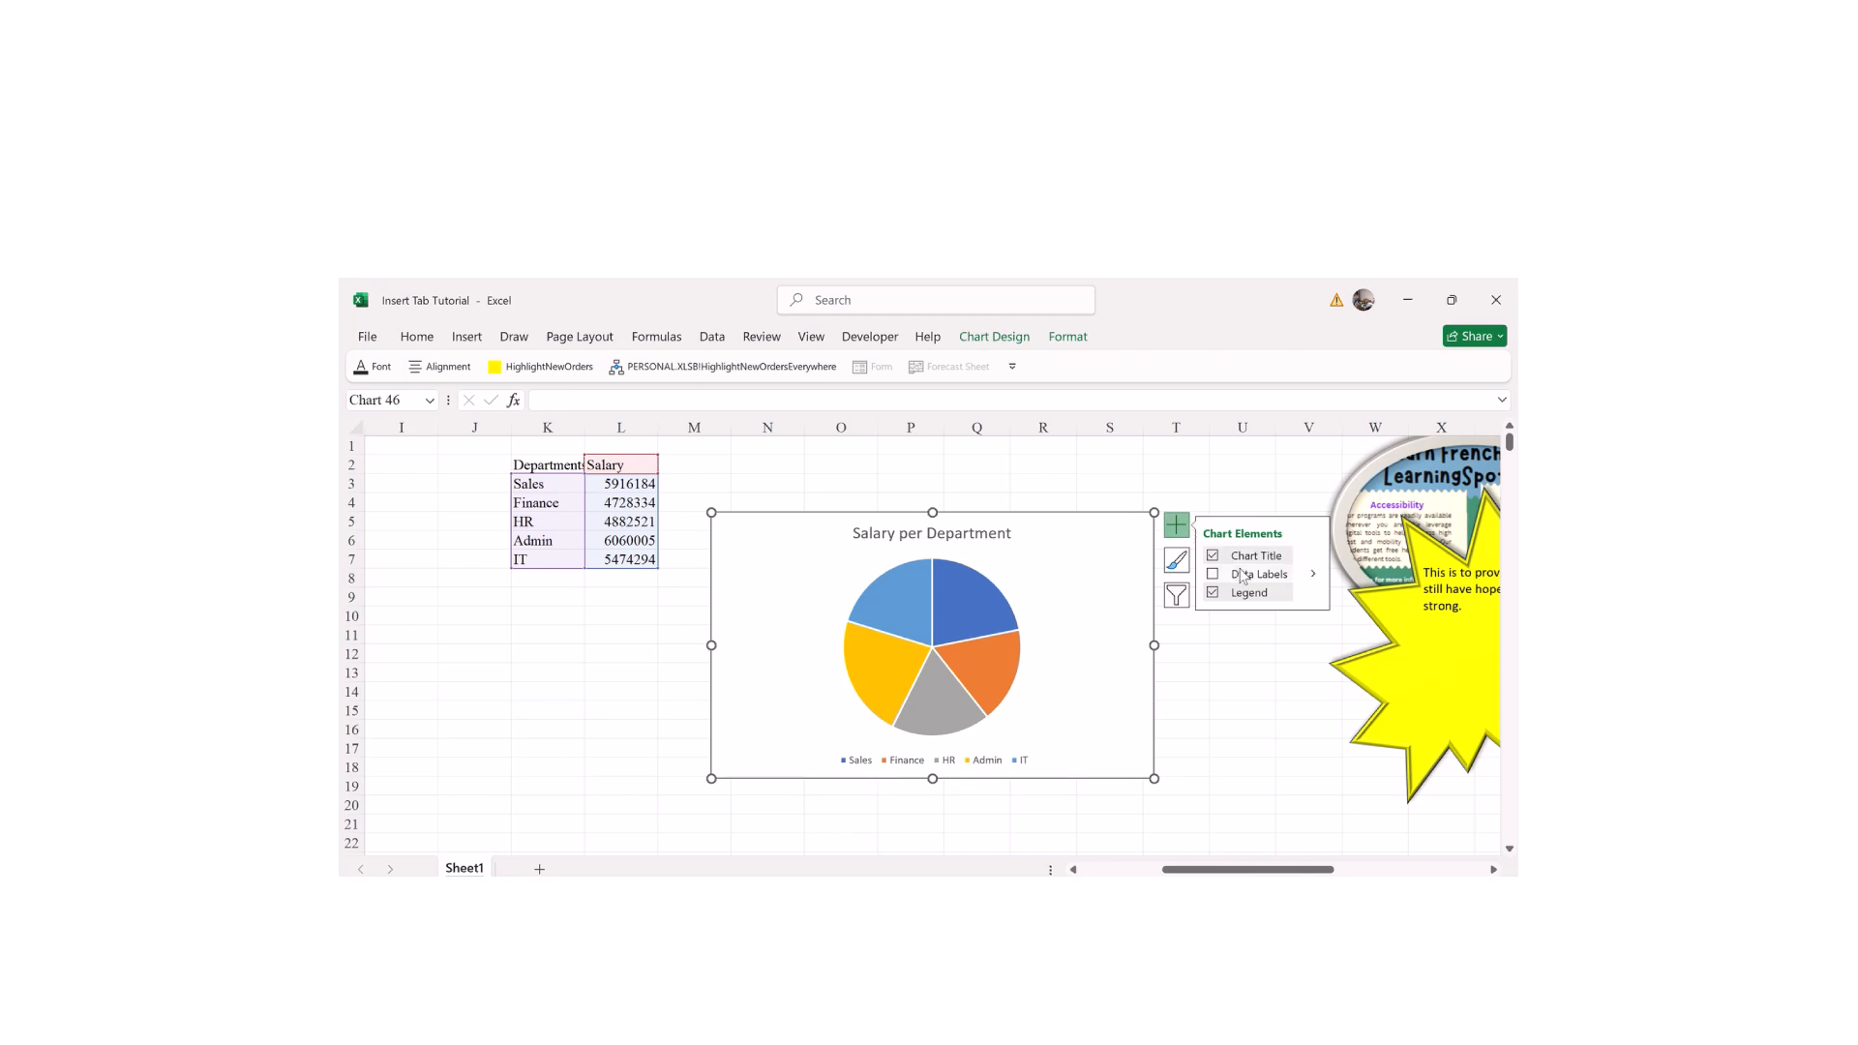
pyautogui.moveTo(1310, 559)
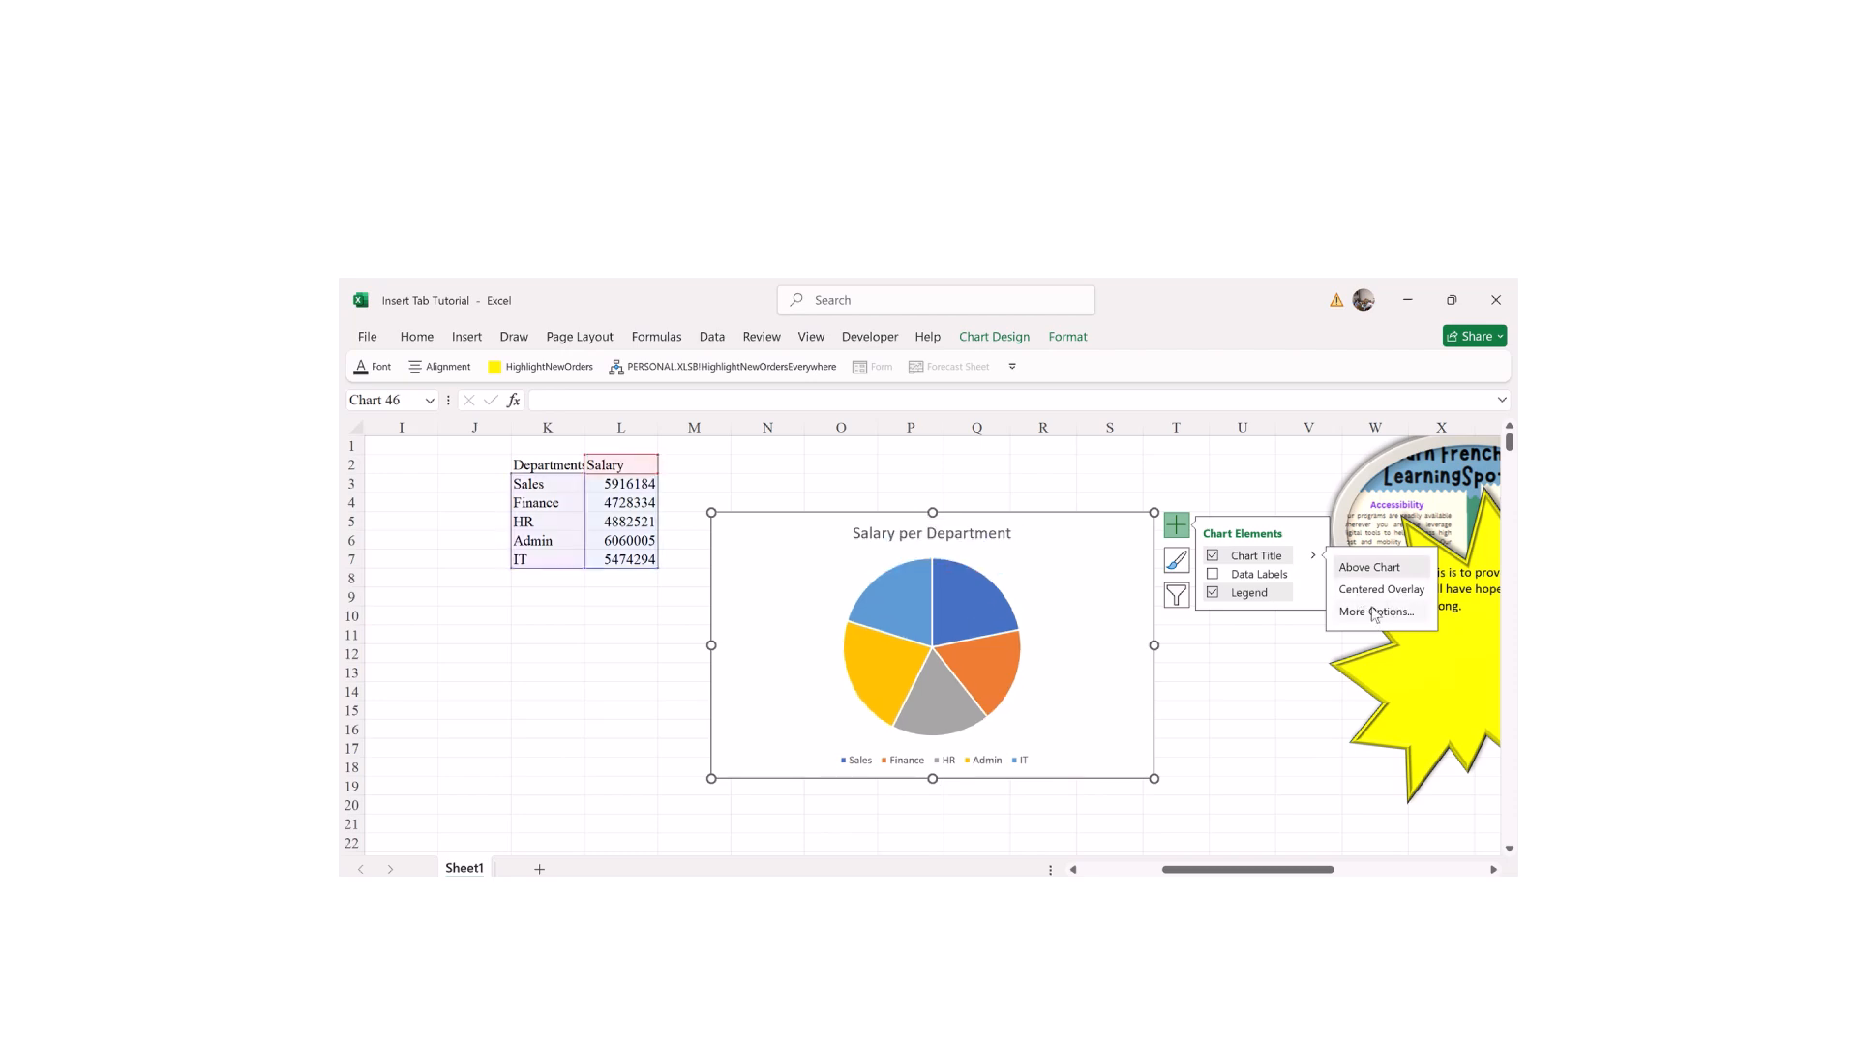
pyautogui.click(1374, 592)
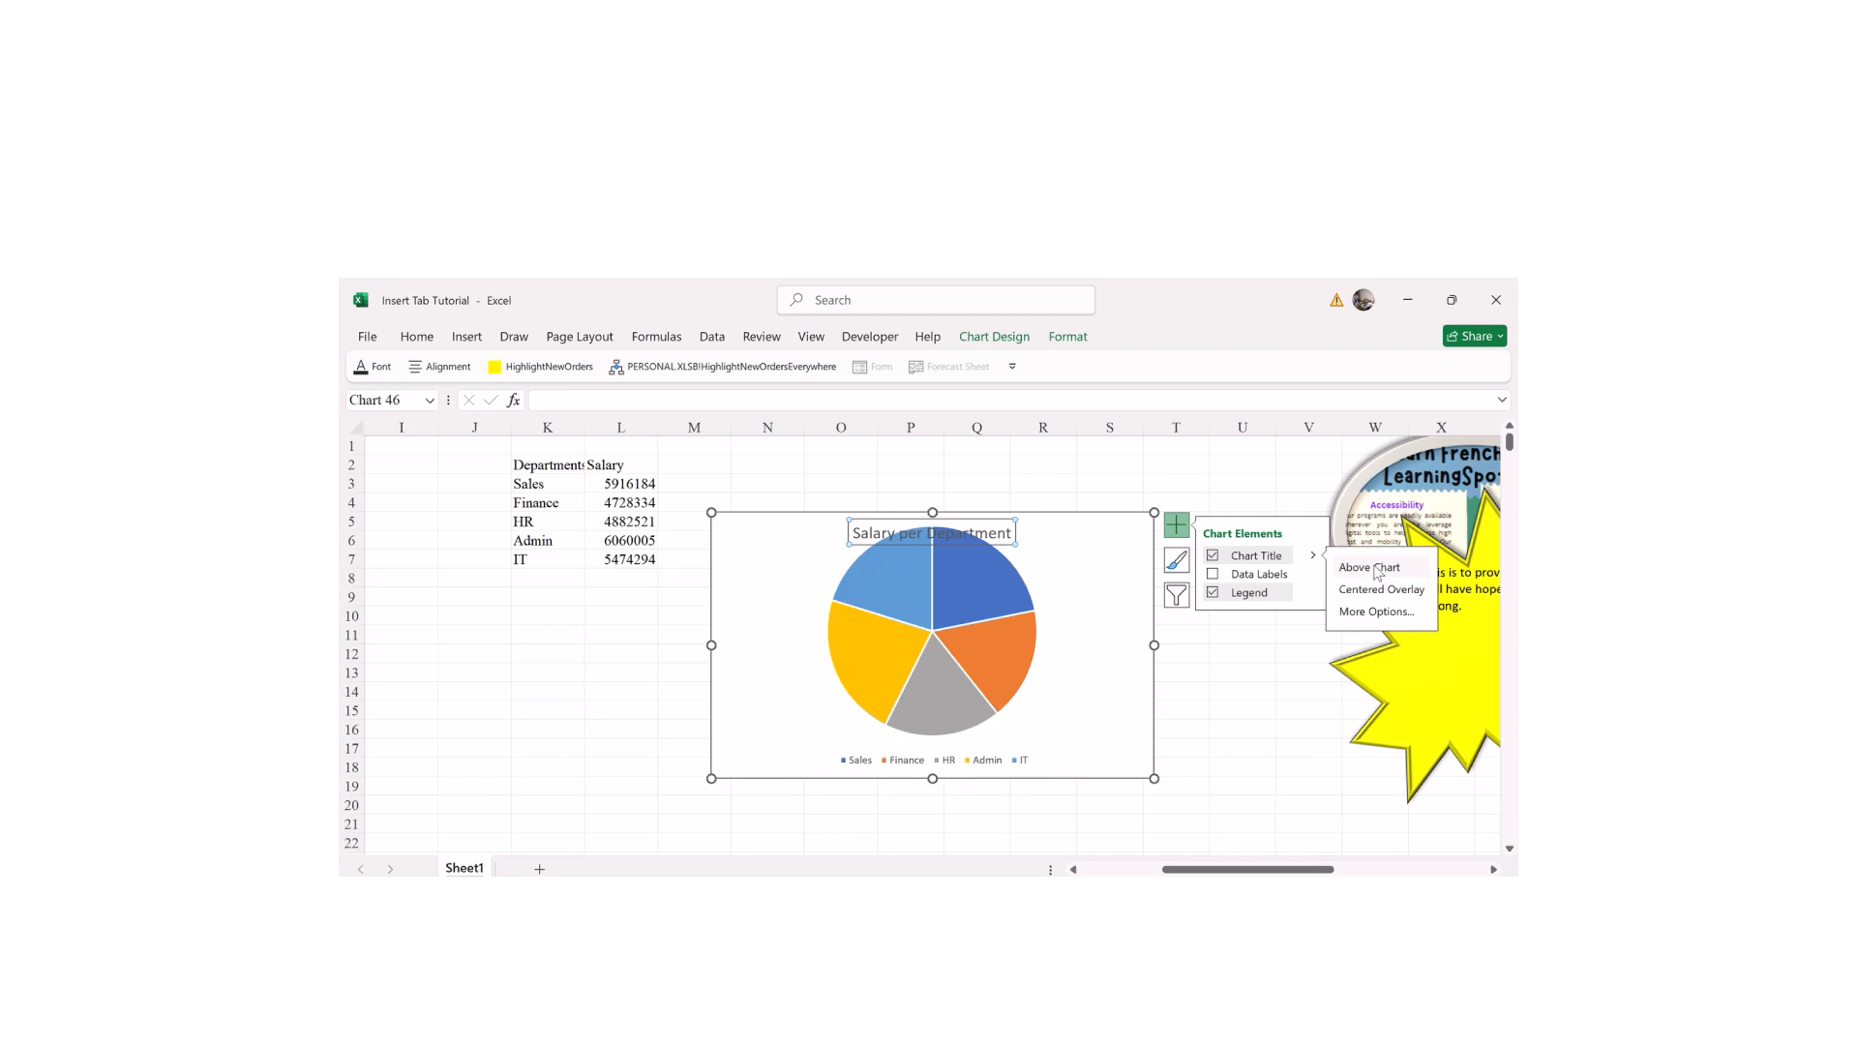
pyautogui.click(1378, 572)
pyautogui.click(1356, 613)
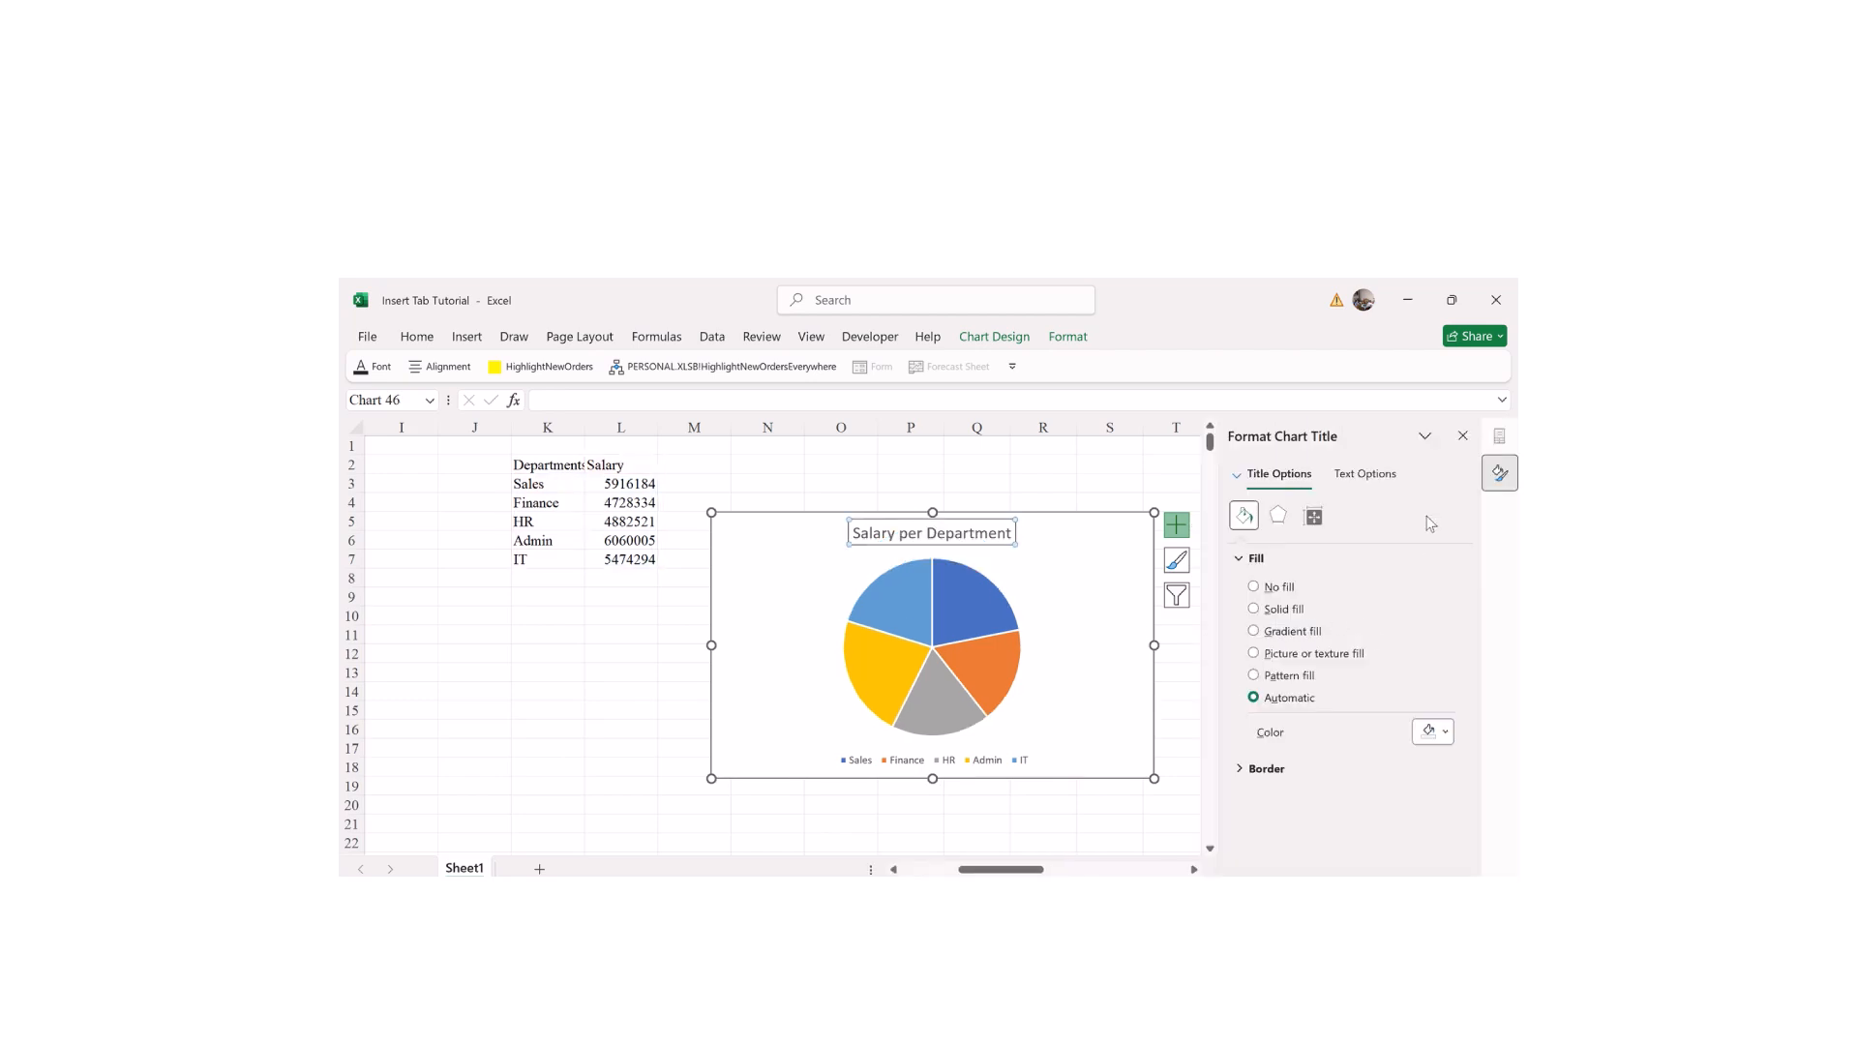
pyautogui.click(1462, 435)
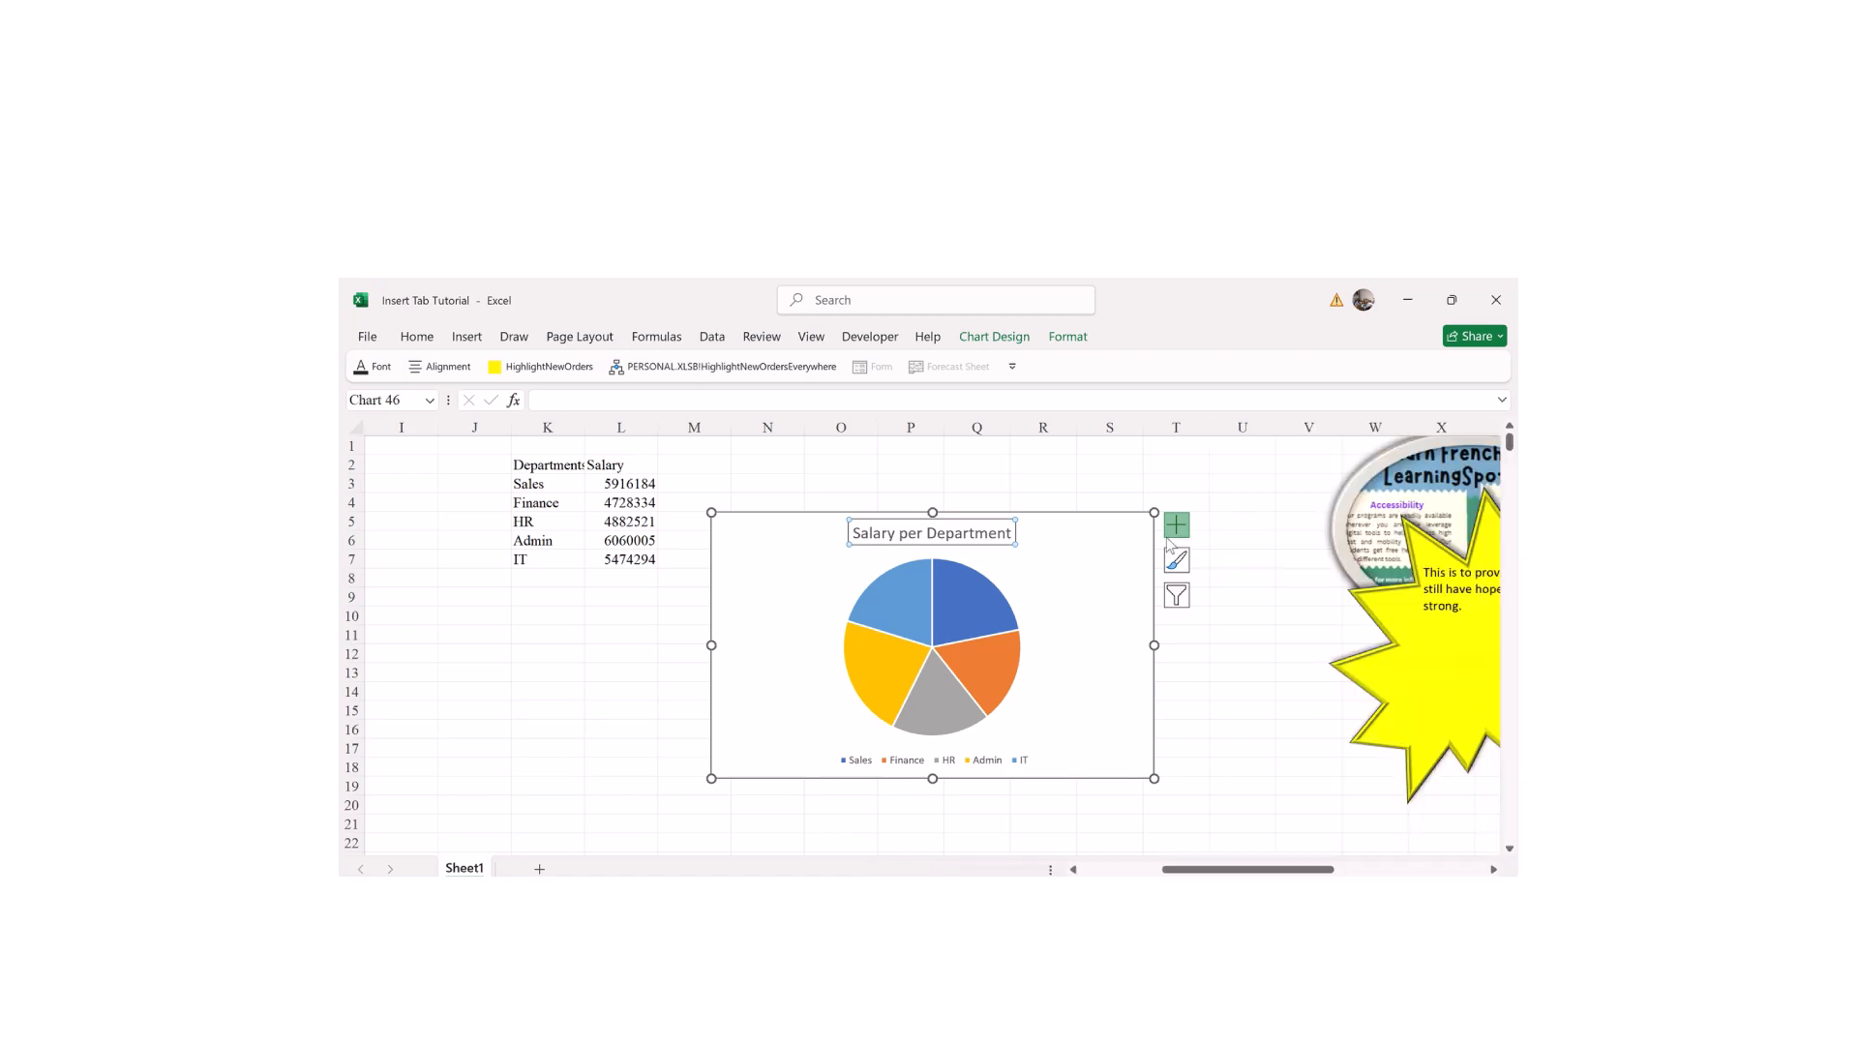
pyautogui.click(1177, 525)
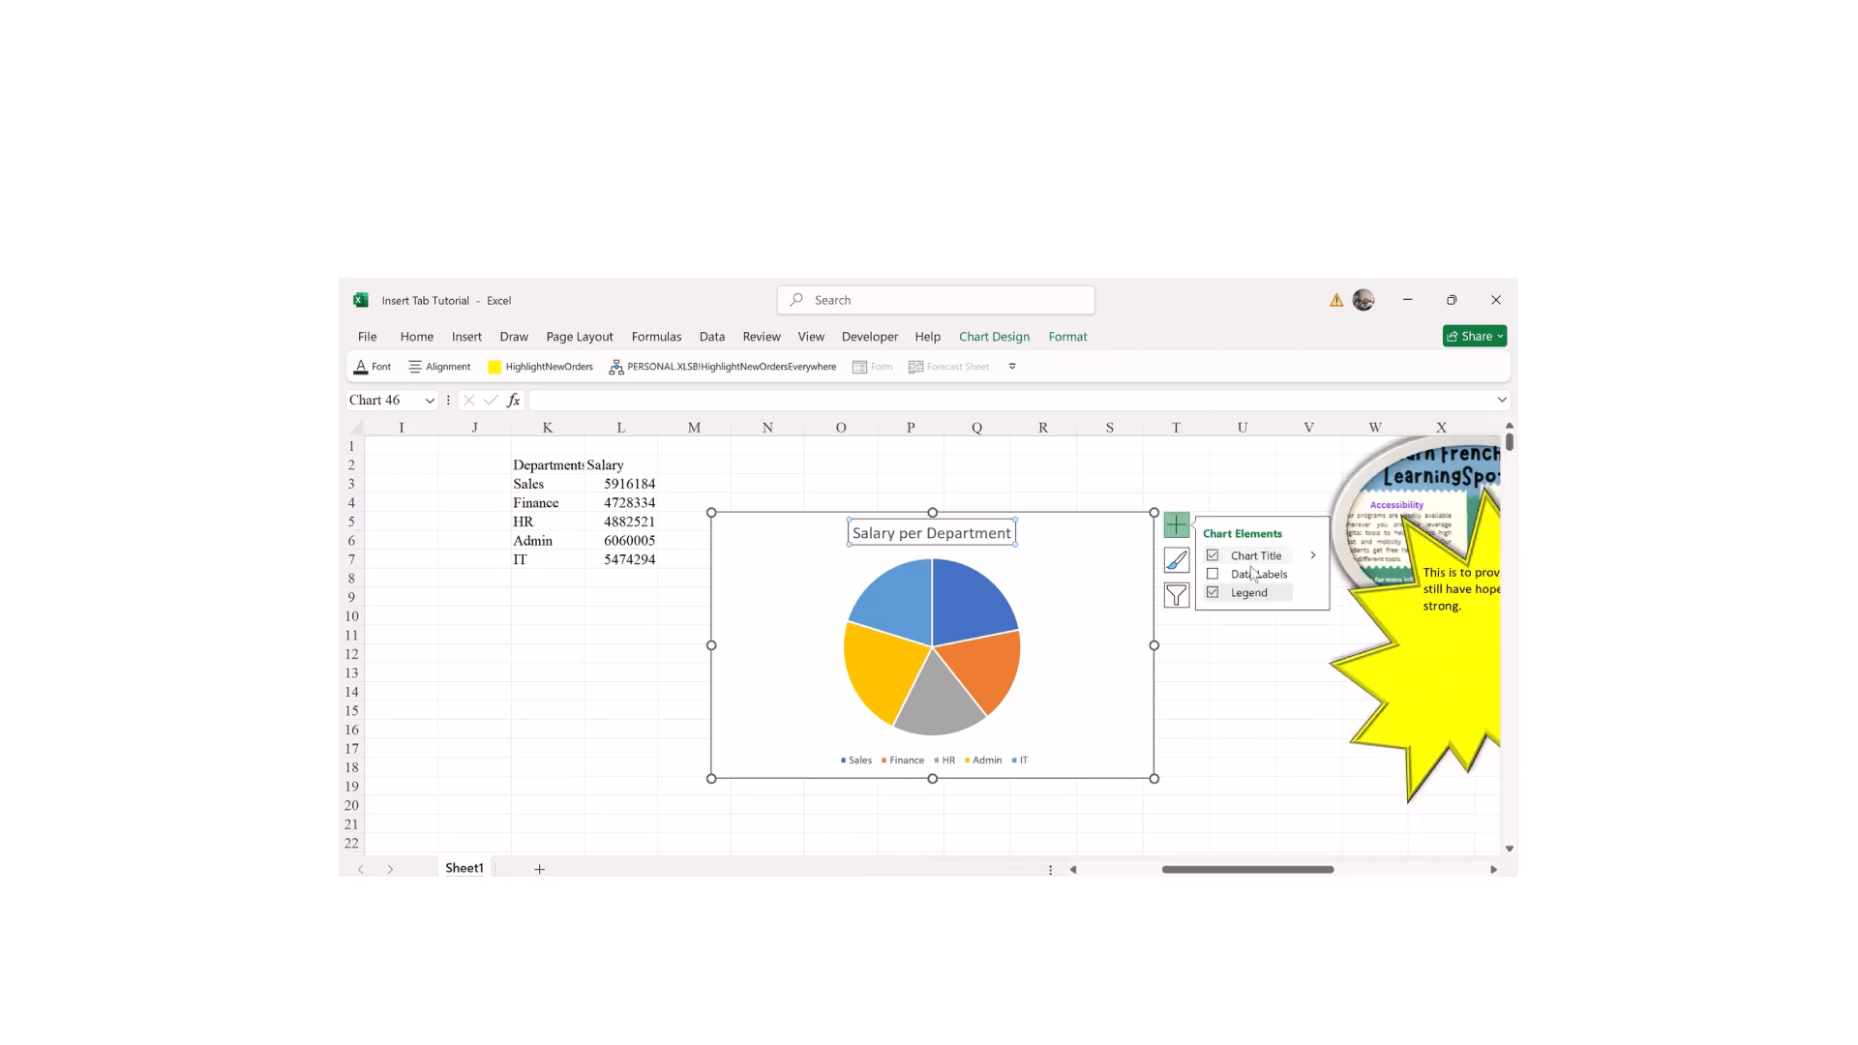
# Step: Add Data Callout labels showing each department's name and percentage
pyautogui.click(1213, 575)
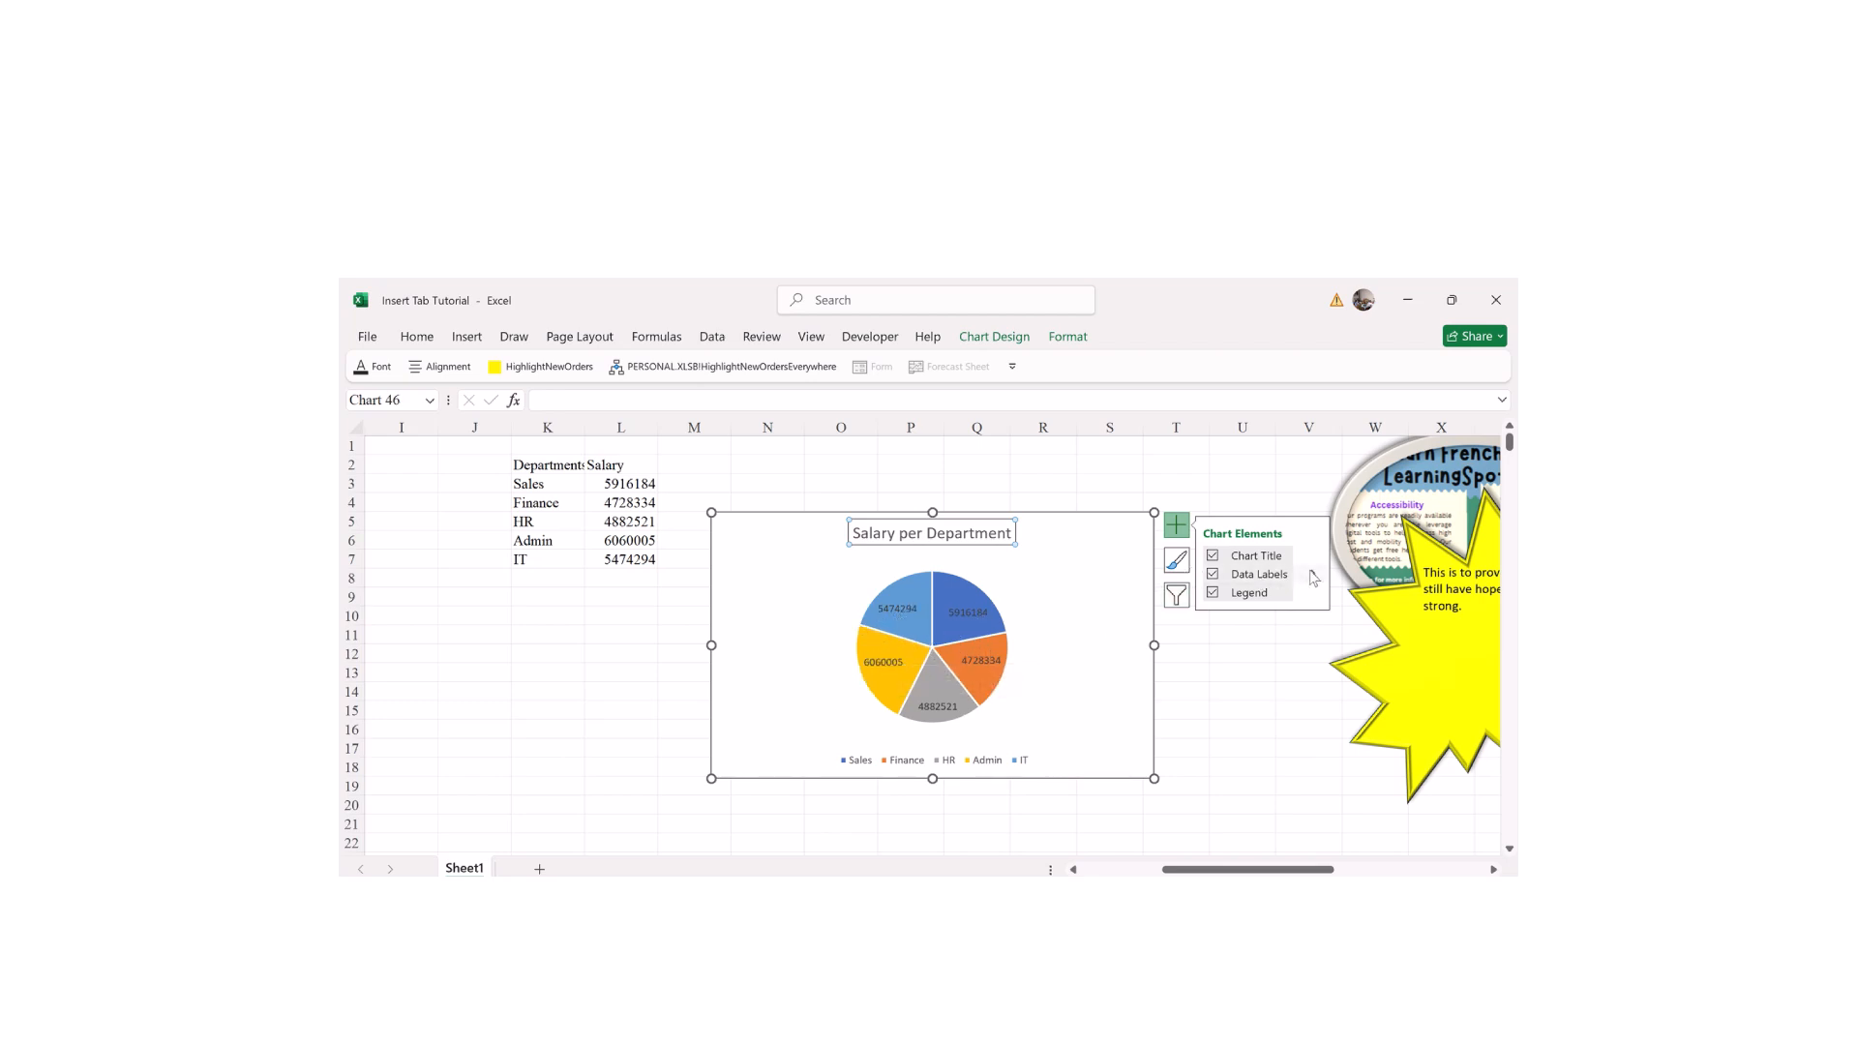
pyautogui.click(1313, 574)
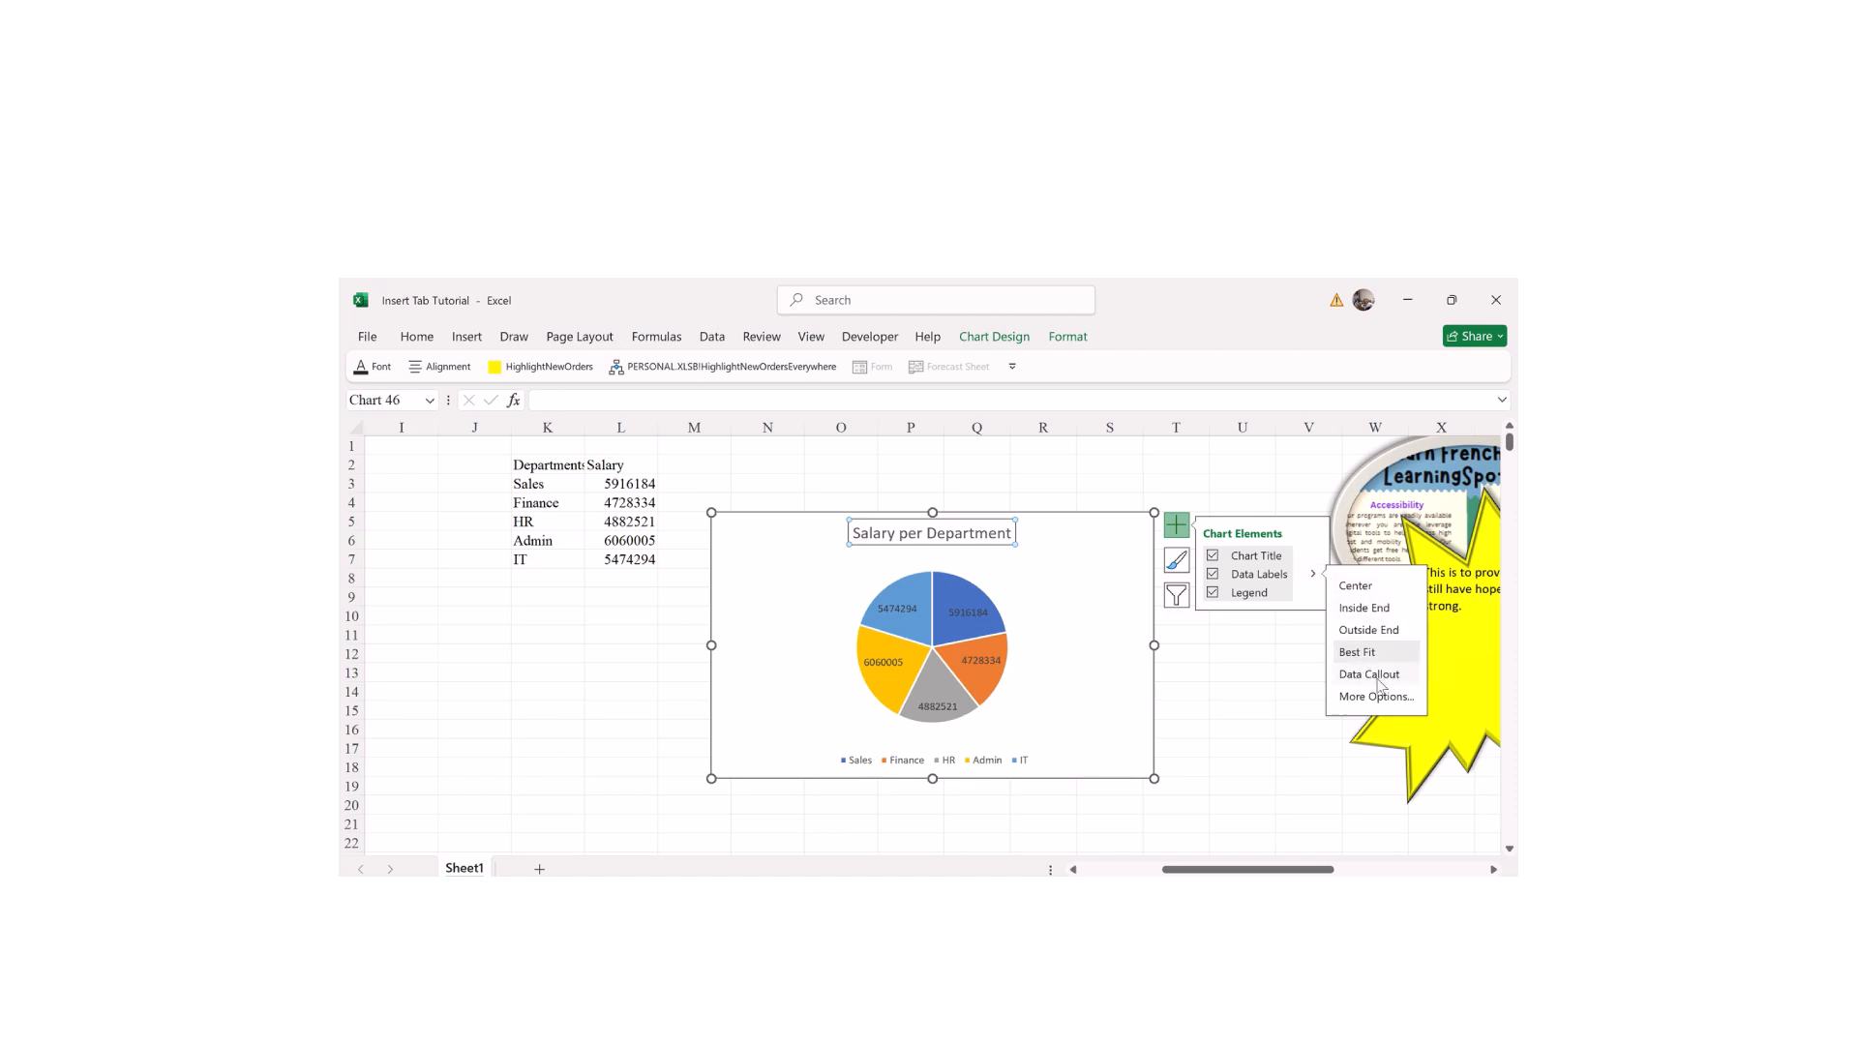
pyautogui.click(1379, 682)
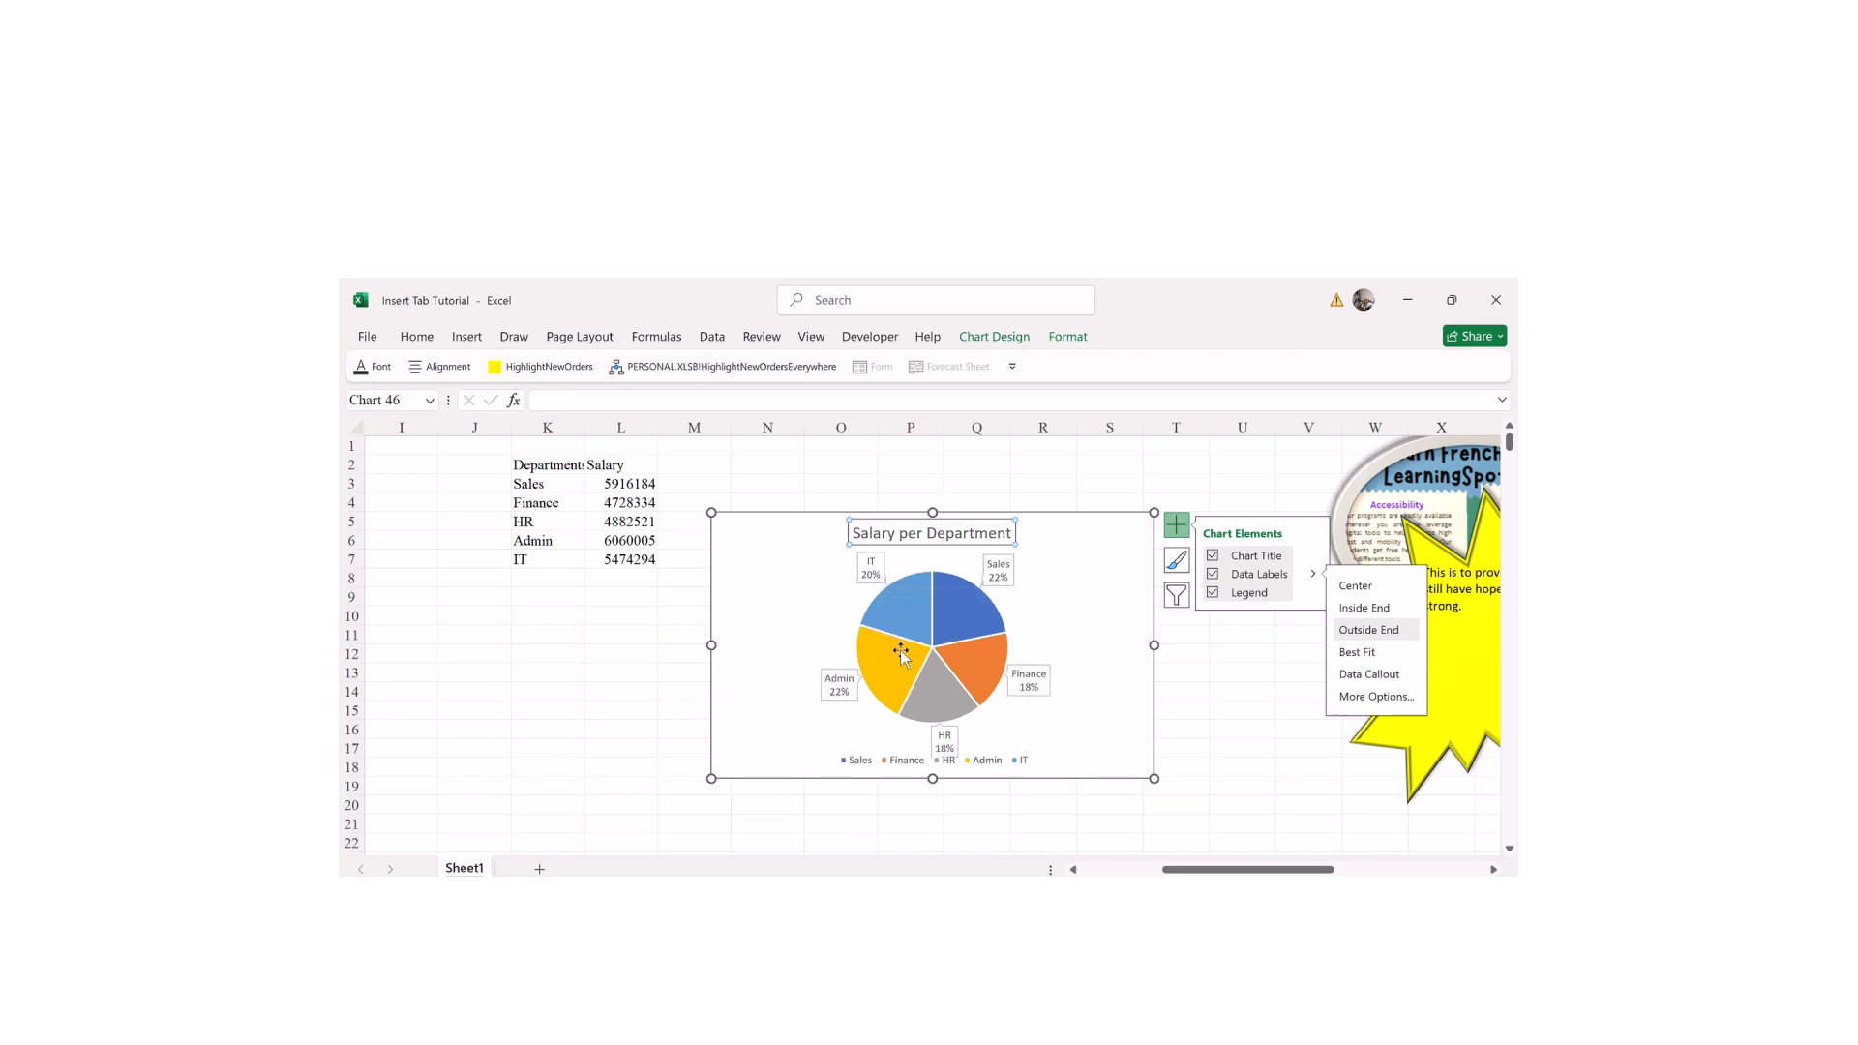
pyautogui.moveTo(901, 666)
# Step: In the data label options, add legend keys and turn off leader lines
pyautogui.click(1364, 697)
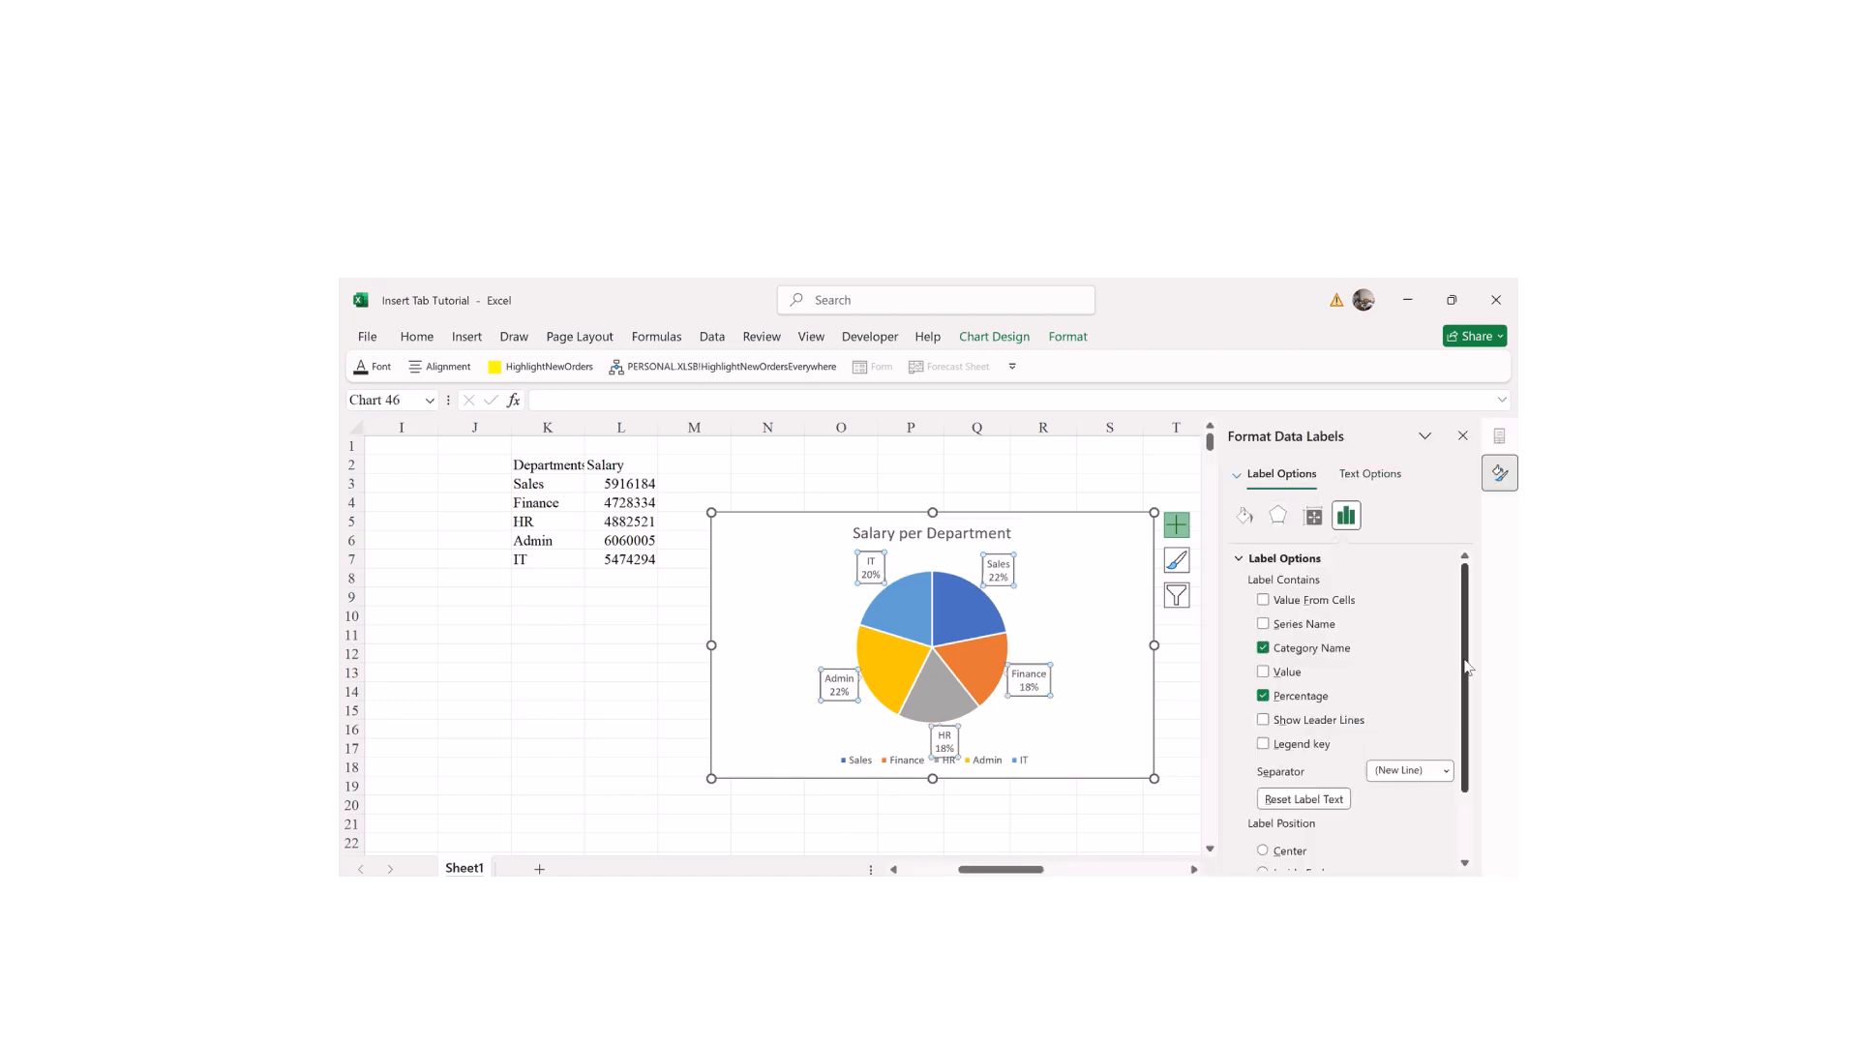
pyautogui.scroll(-2, 1456, 725)
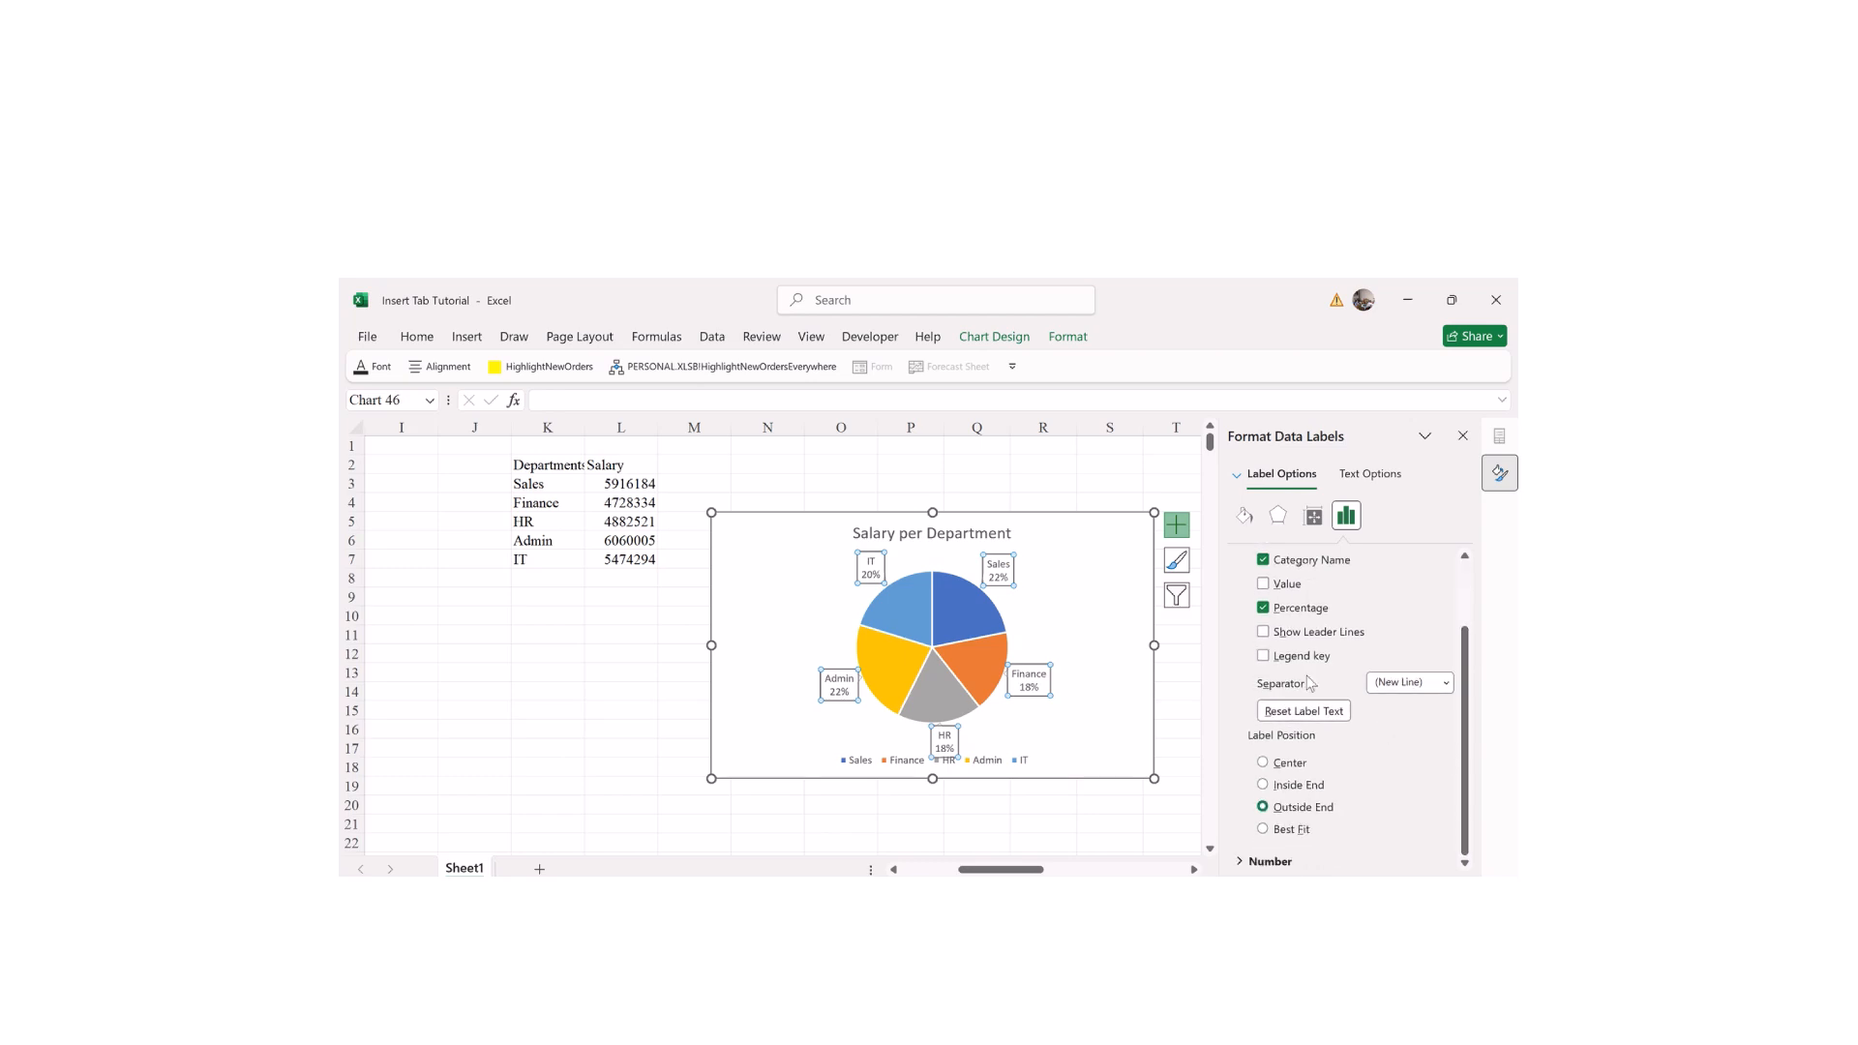
pyautogui.click(1262, 656)
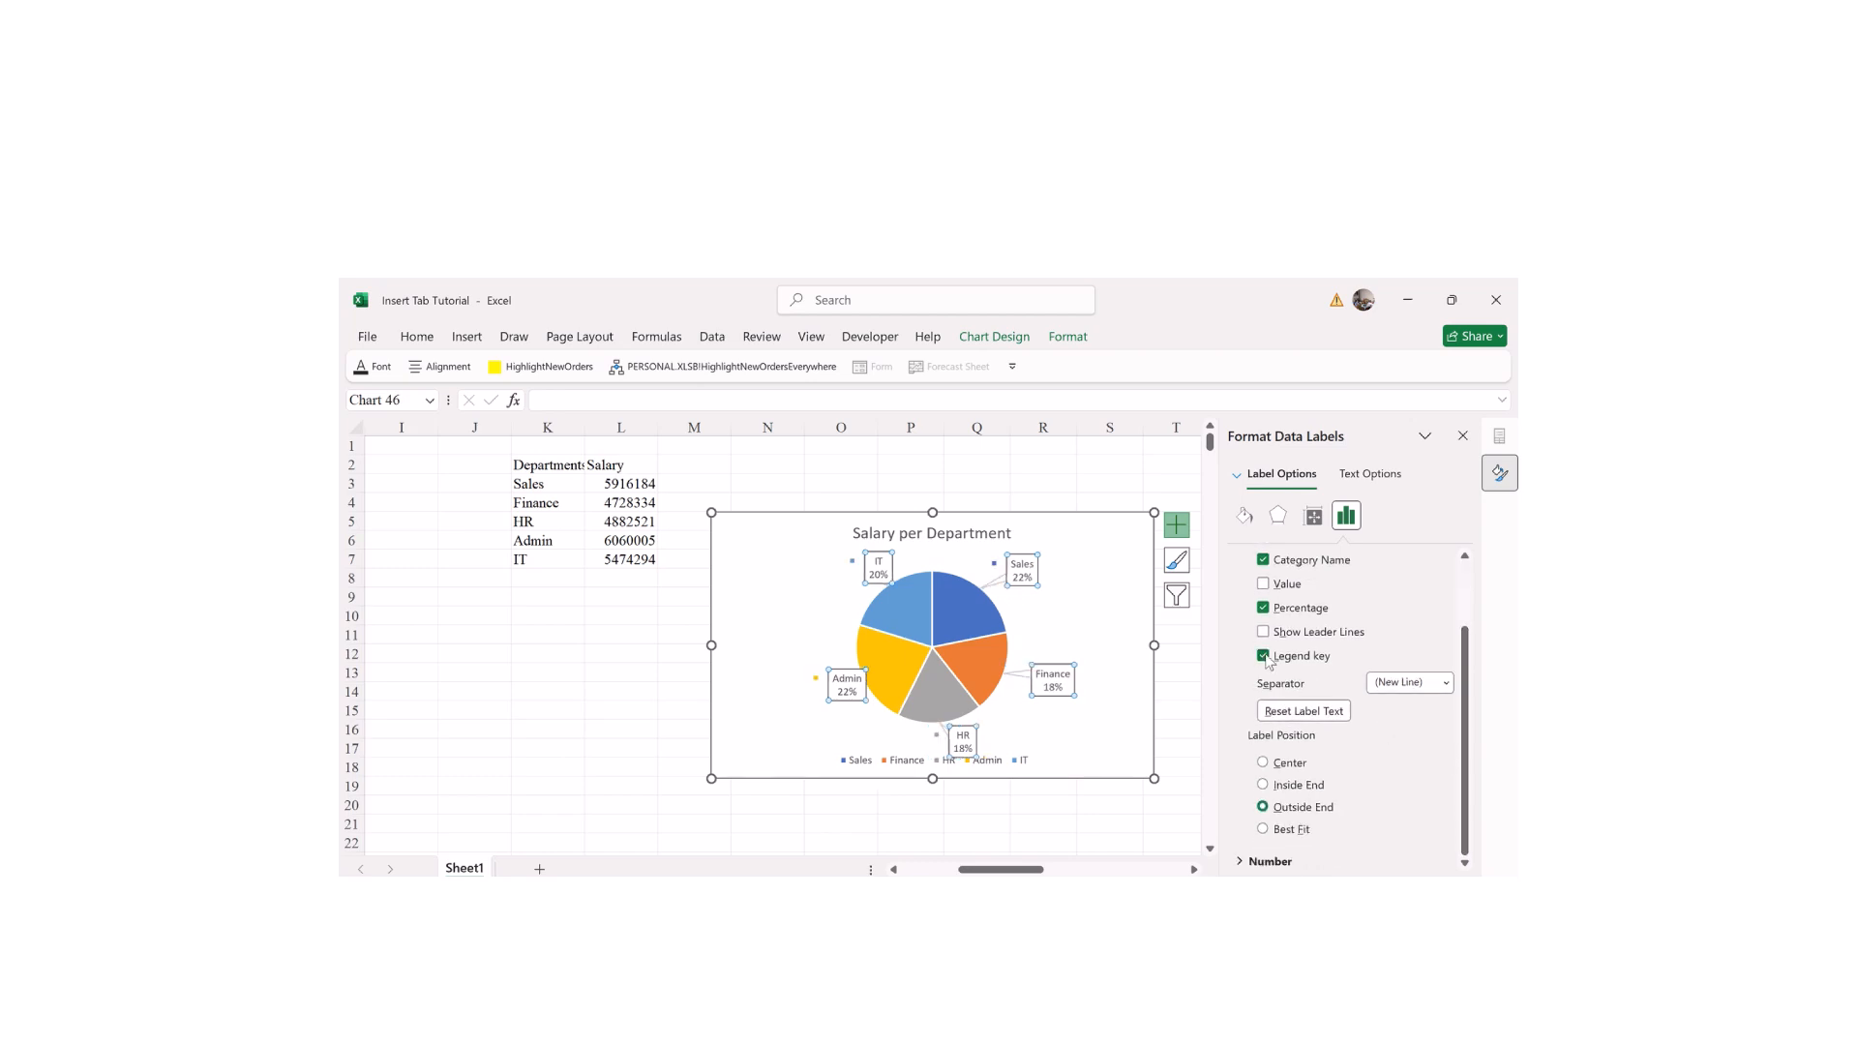
pyautogui.click(1262, 632)
pyautogui.scroll(2, 1265, 641)
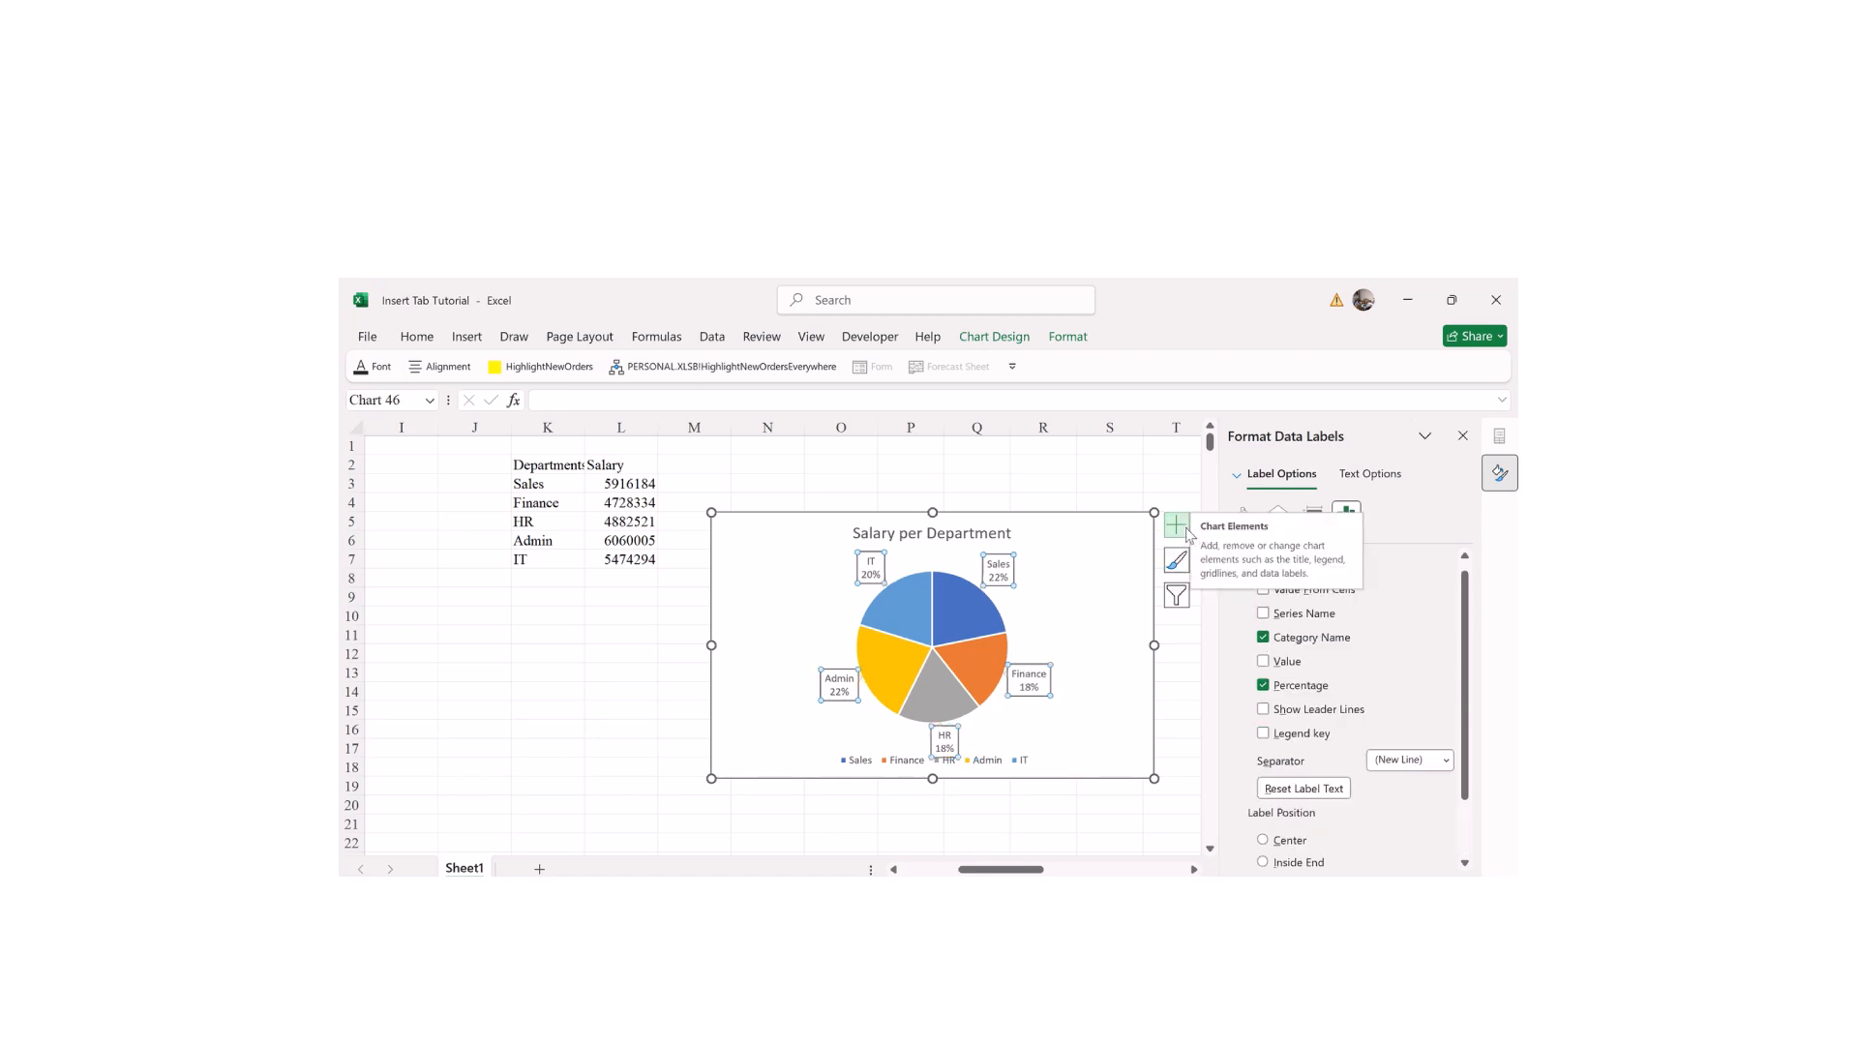
# Step: Place the data labels at the Inside End of each slice
pyautogui.click(1177, 524)
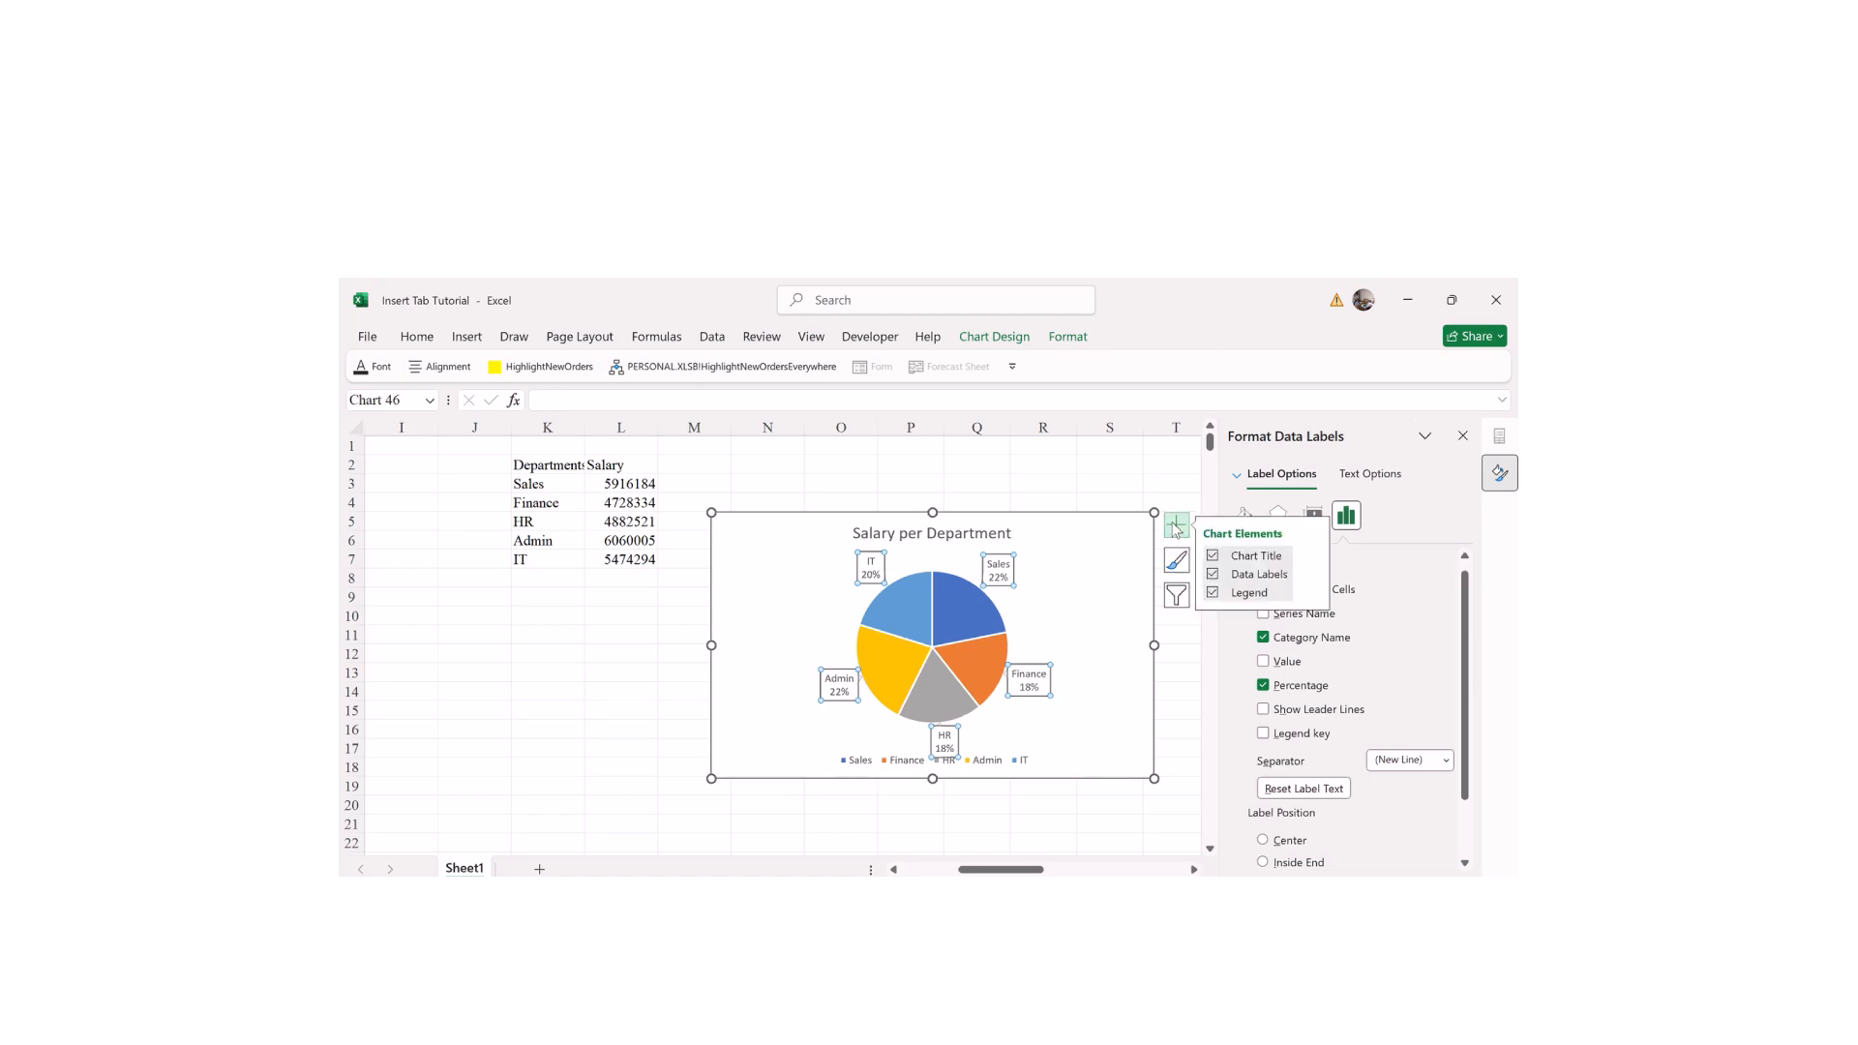
pyautogui.click(1313, 574)
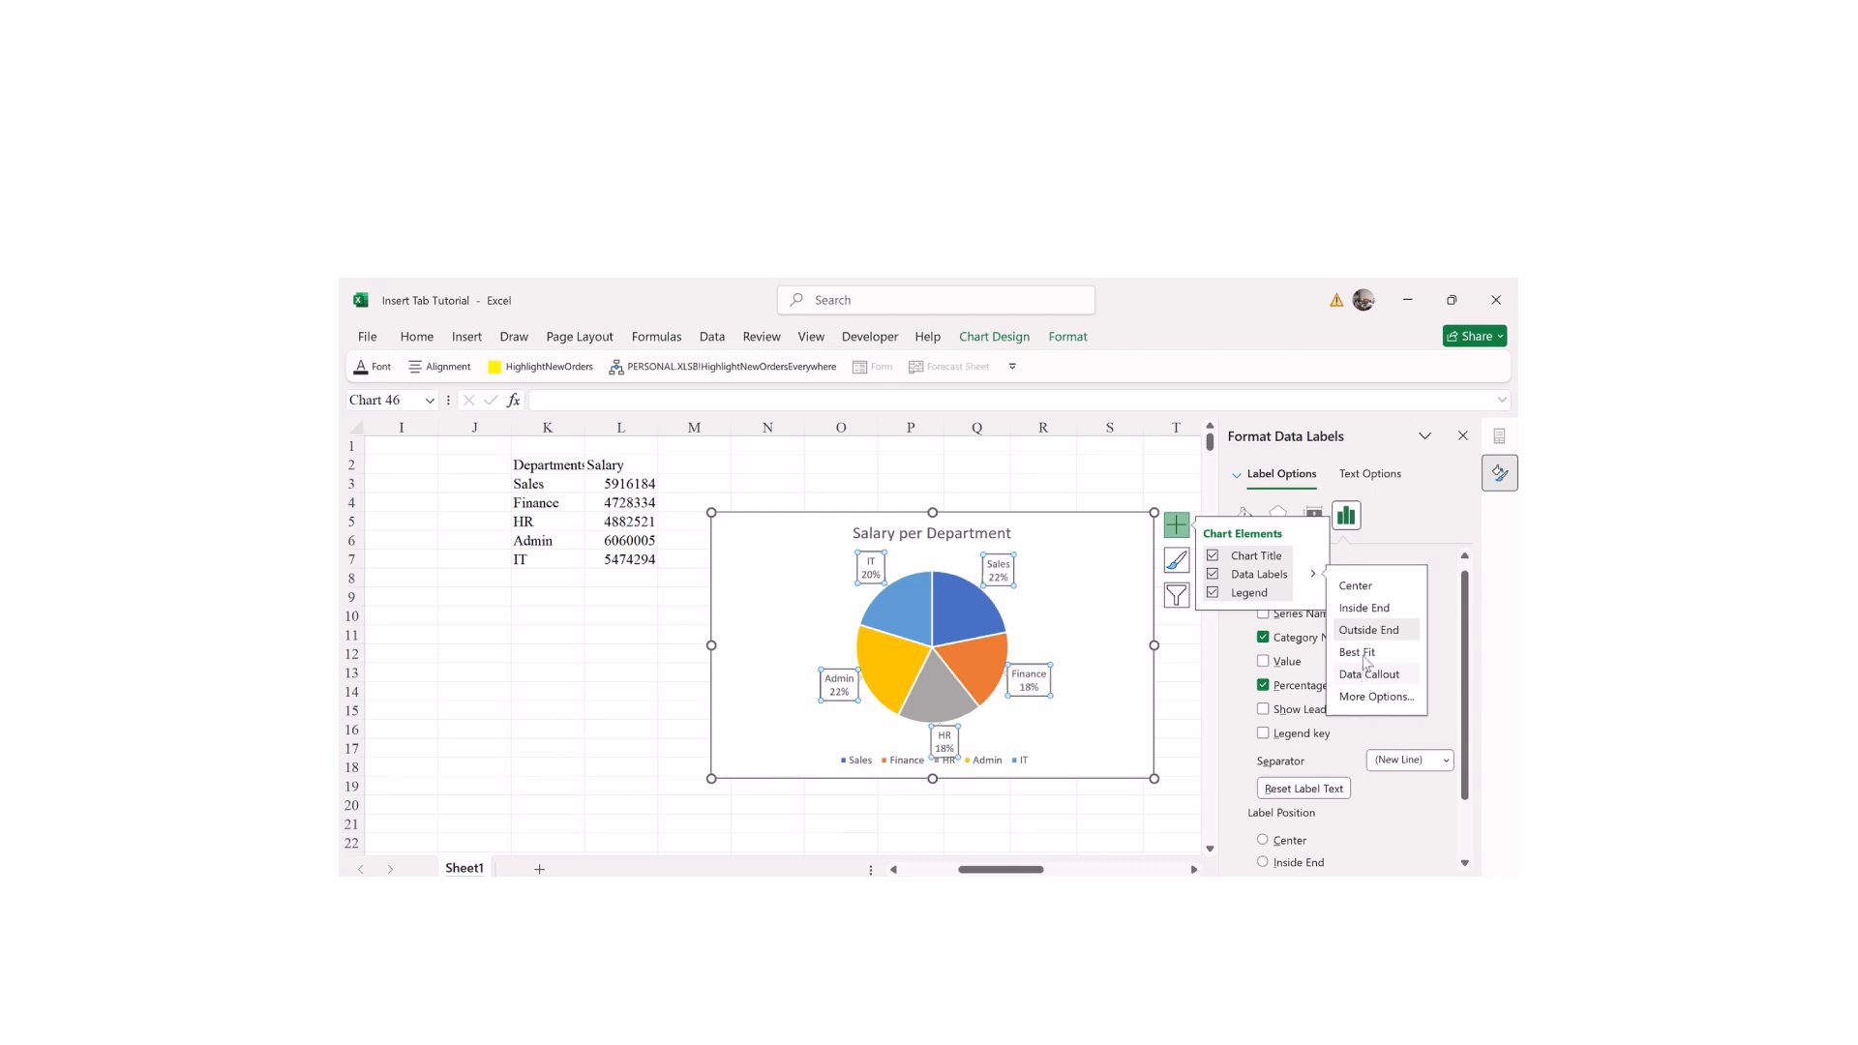
pyautogui.click(1360, 610)
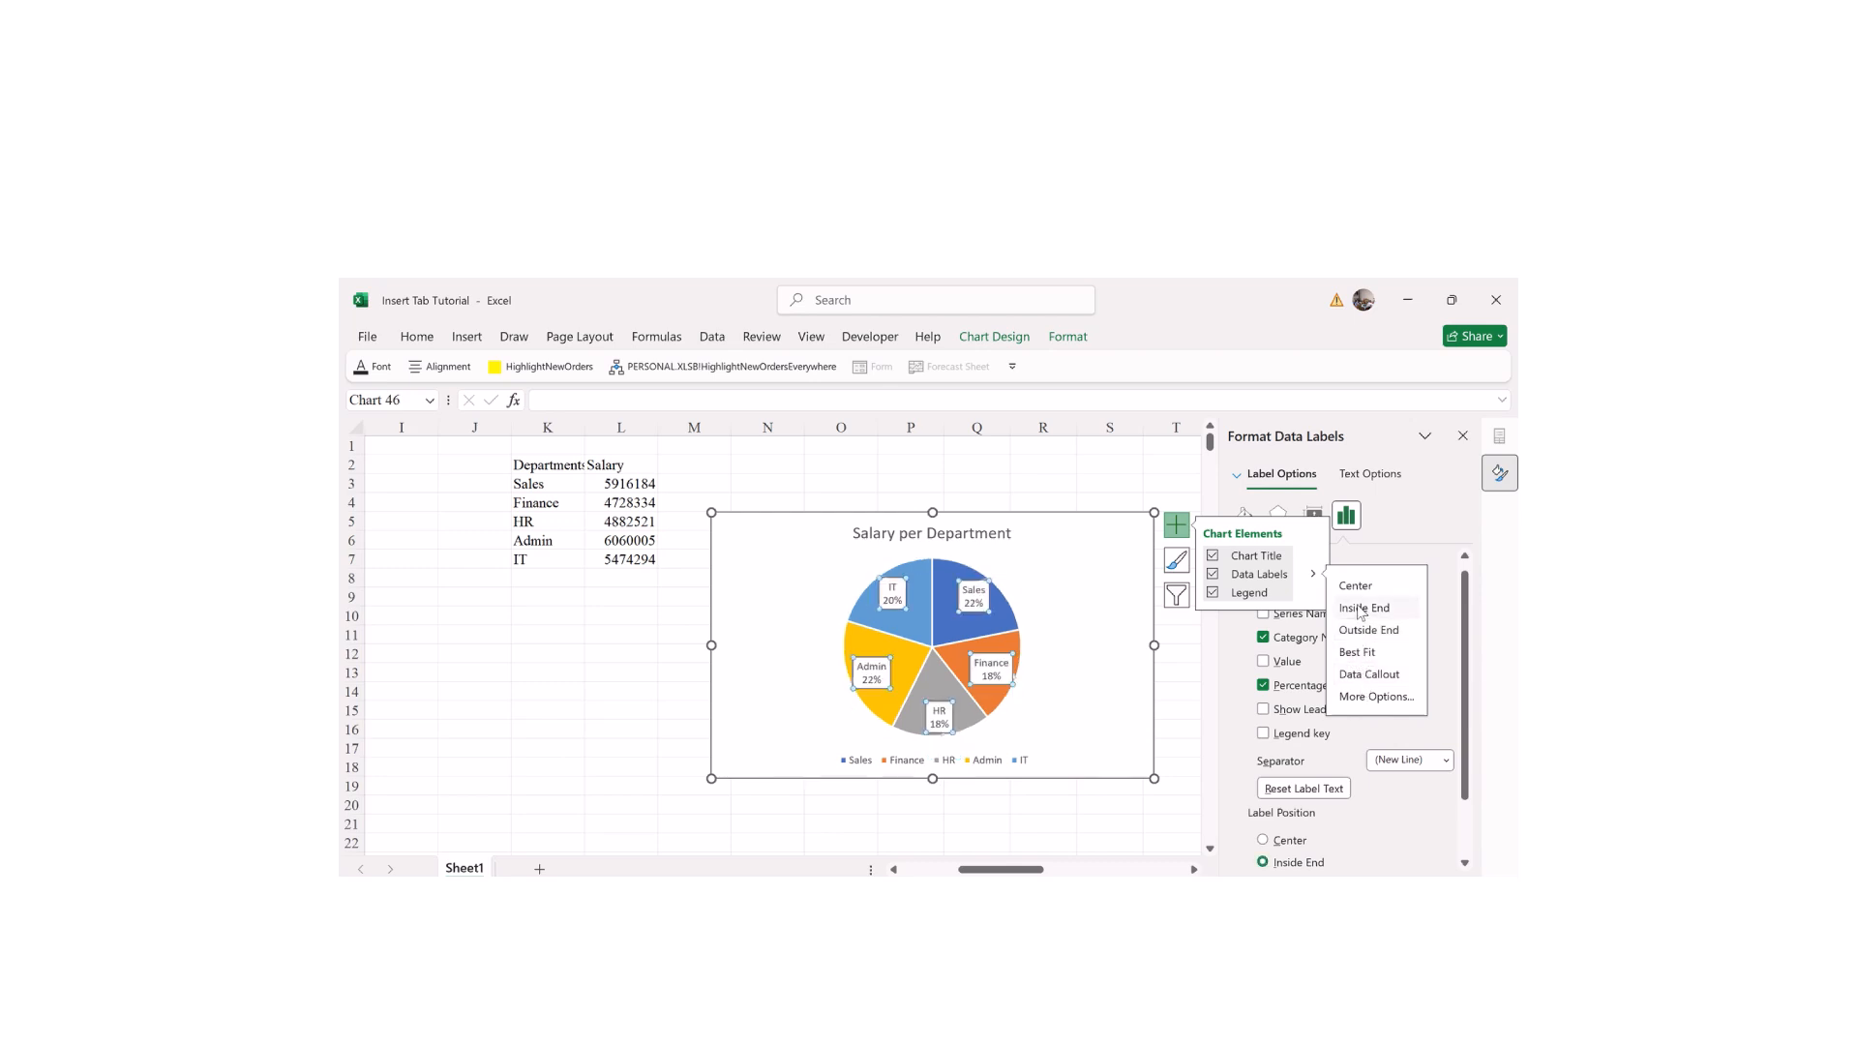
pyautogui.click(761, 619)
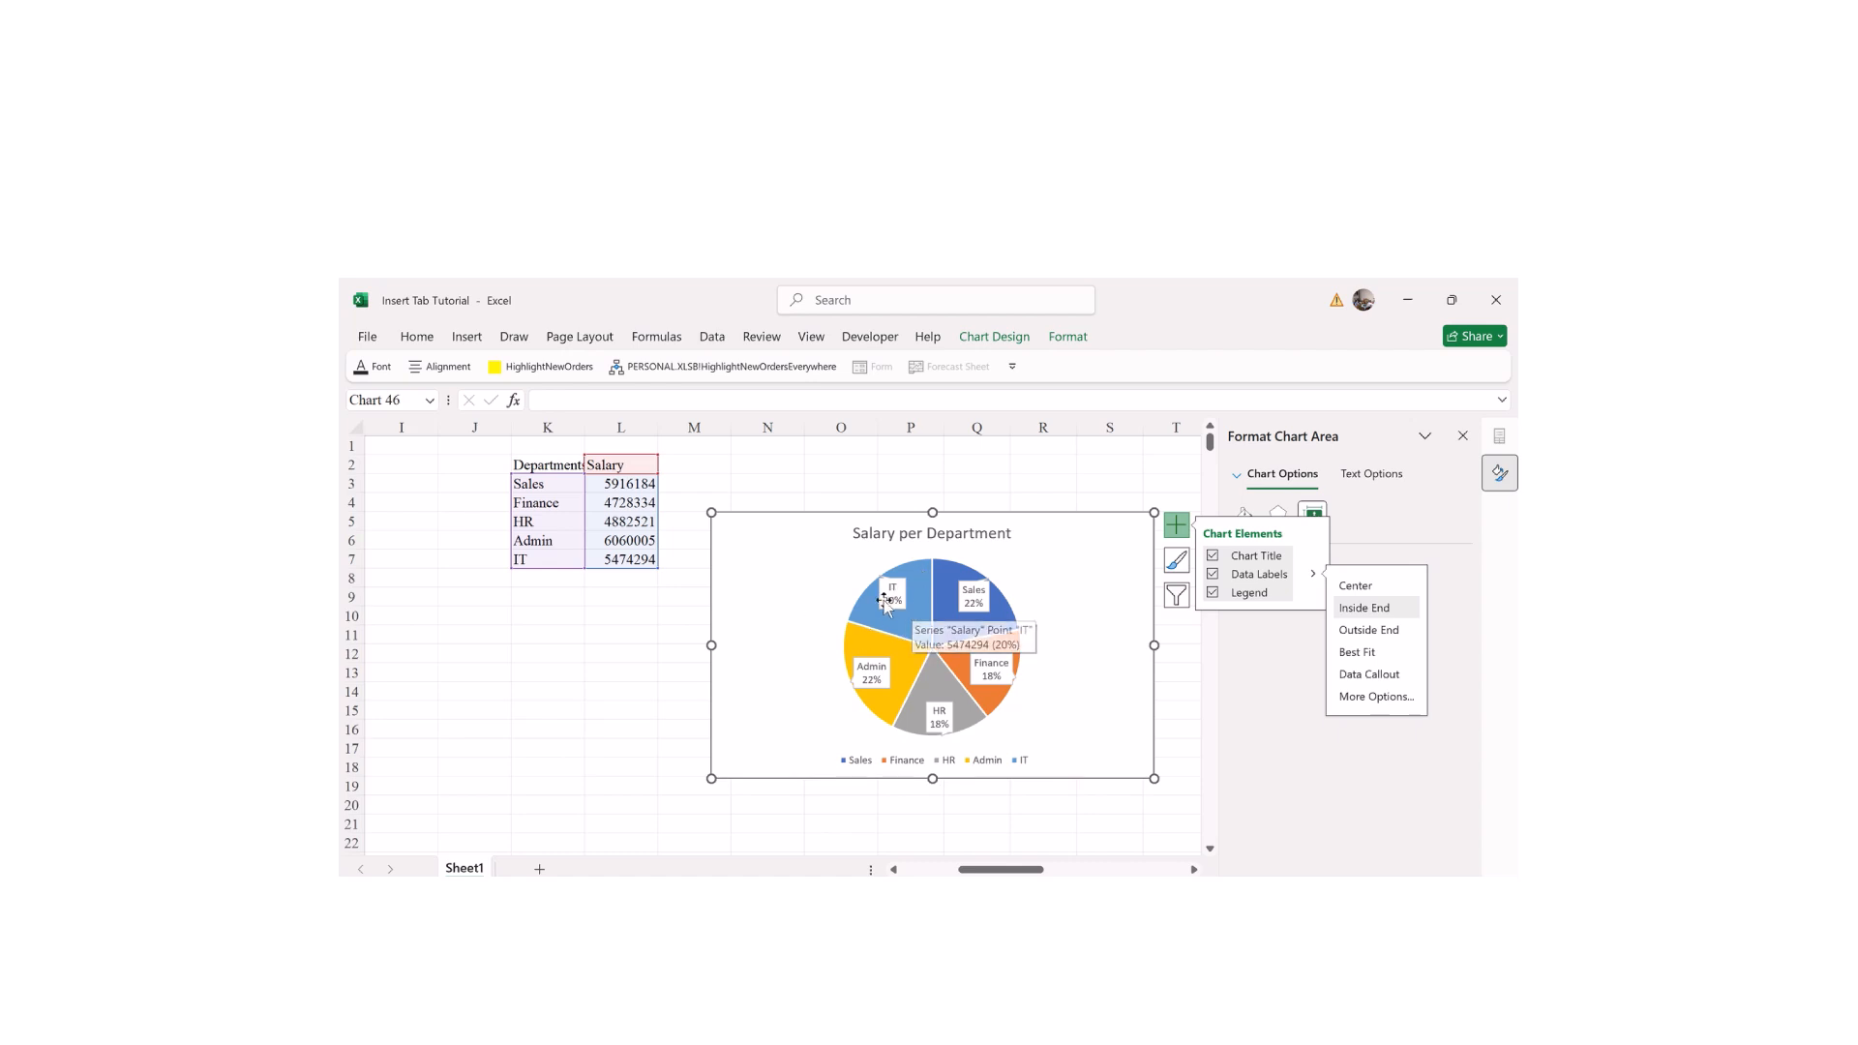
pyautogui.moveTo(905, 612)
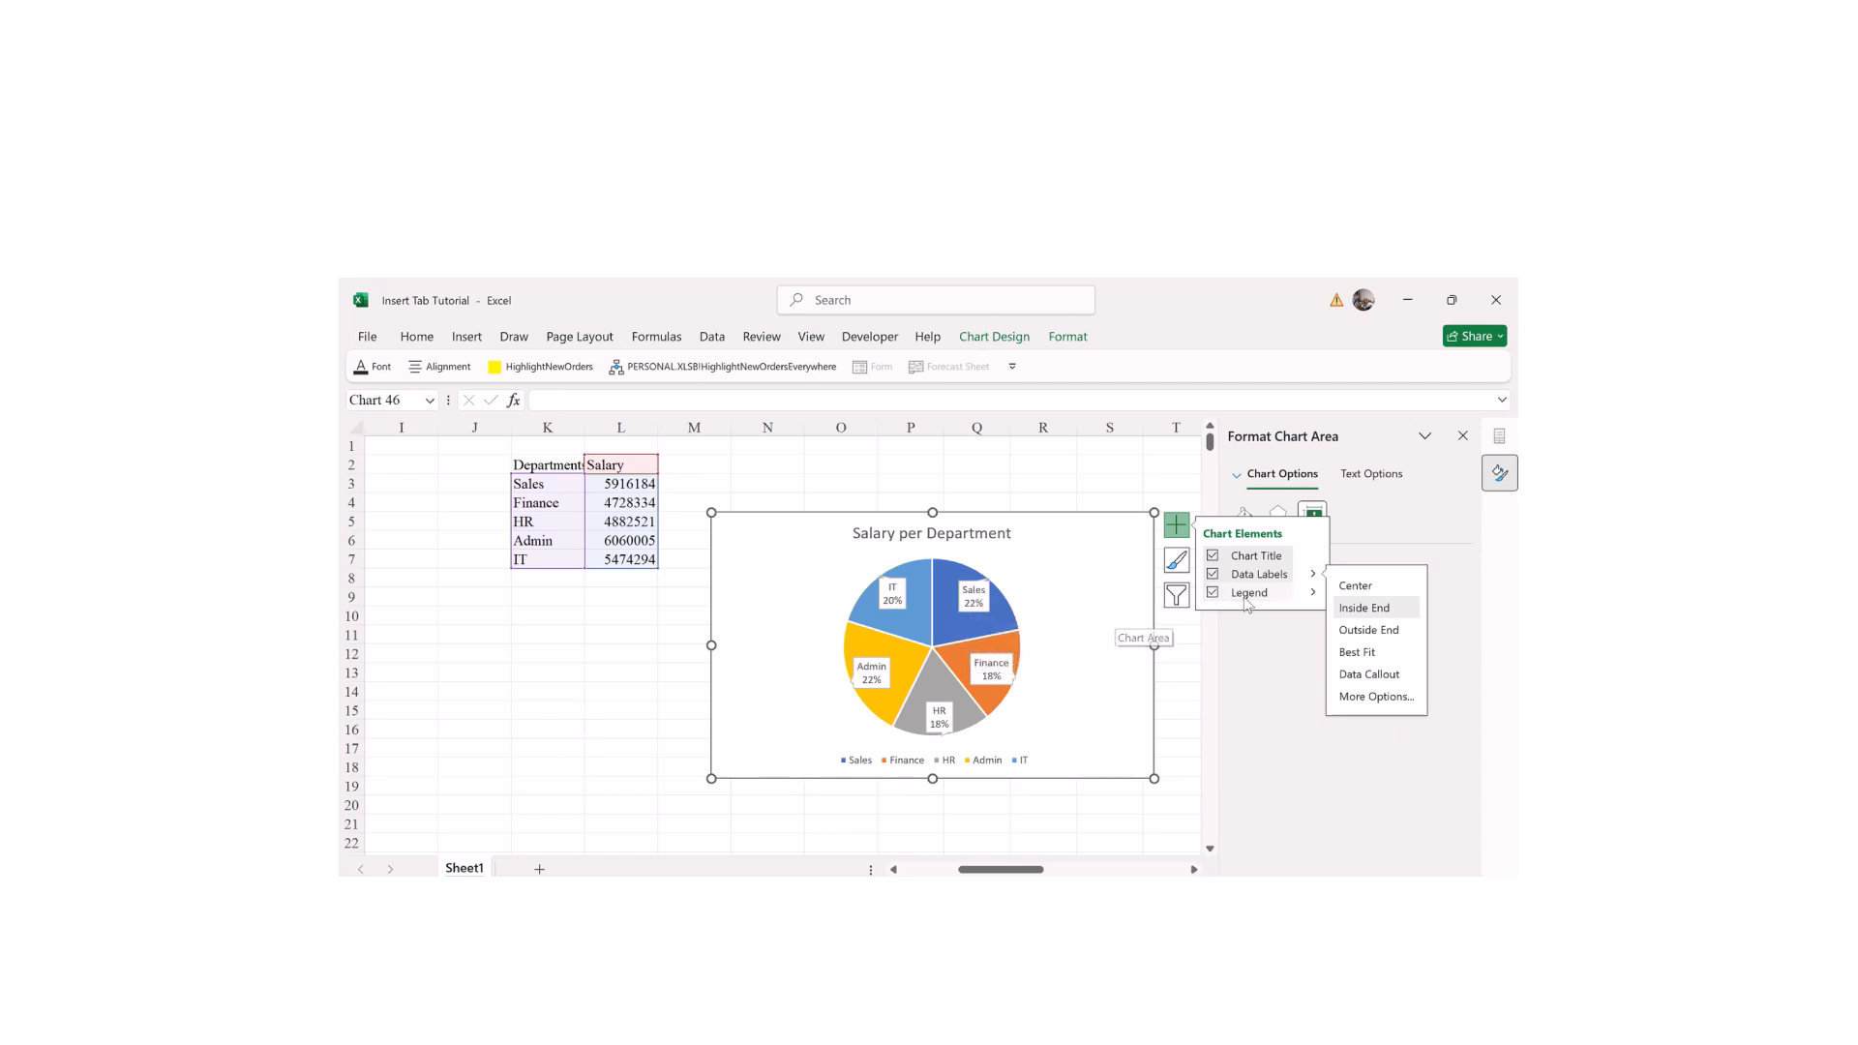
# Step: Move the legend to the bottom of the pie after trying left and right
pyautogui.click(1306, 592)
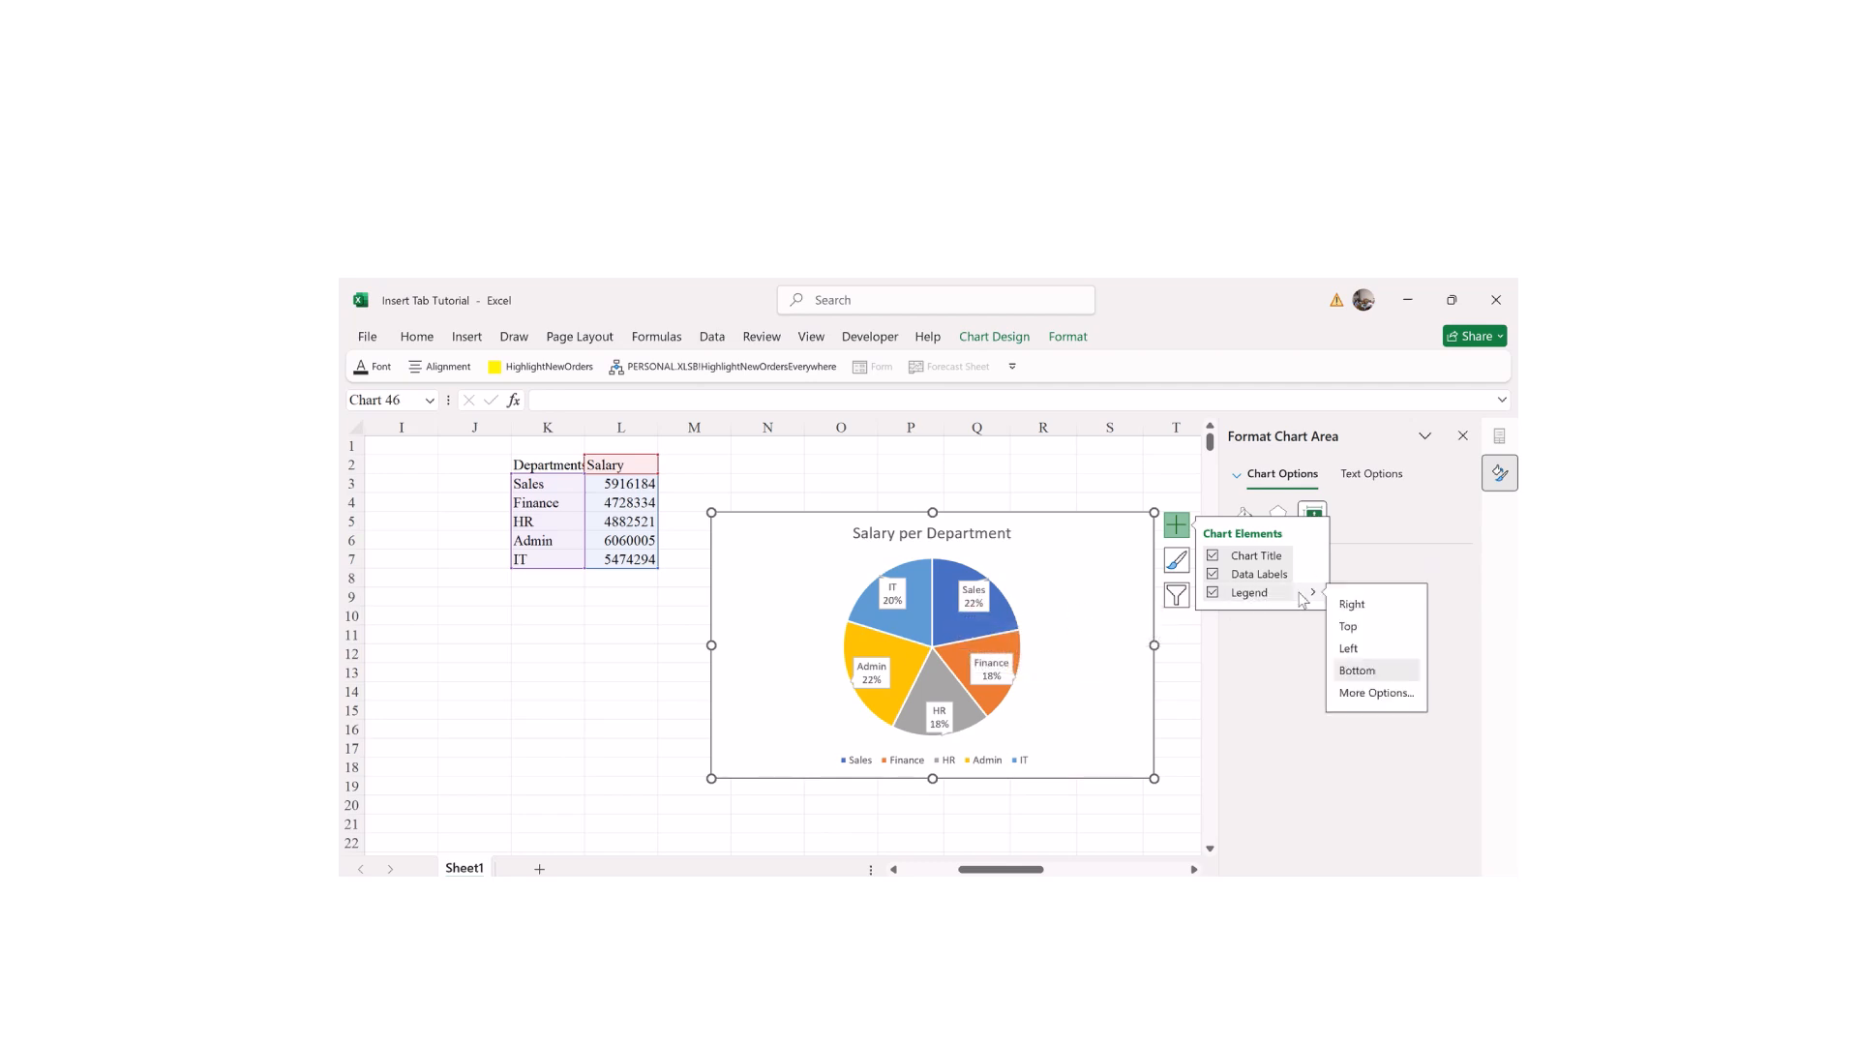
pyautogui.click(1351, 650)
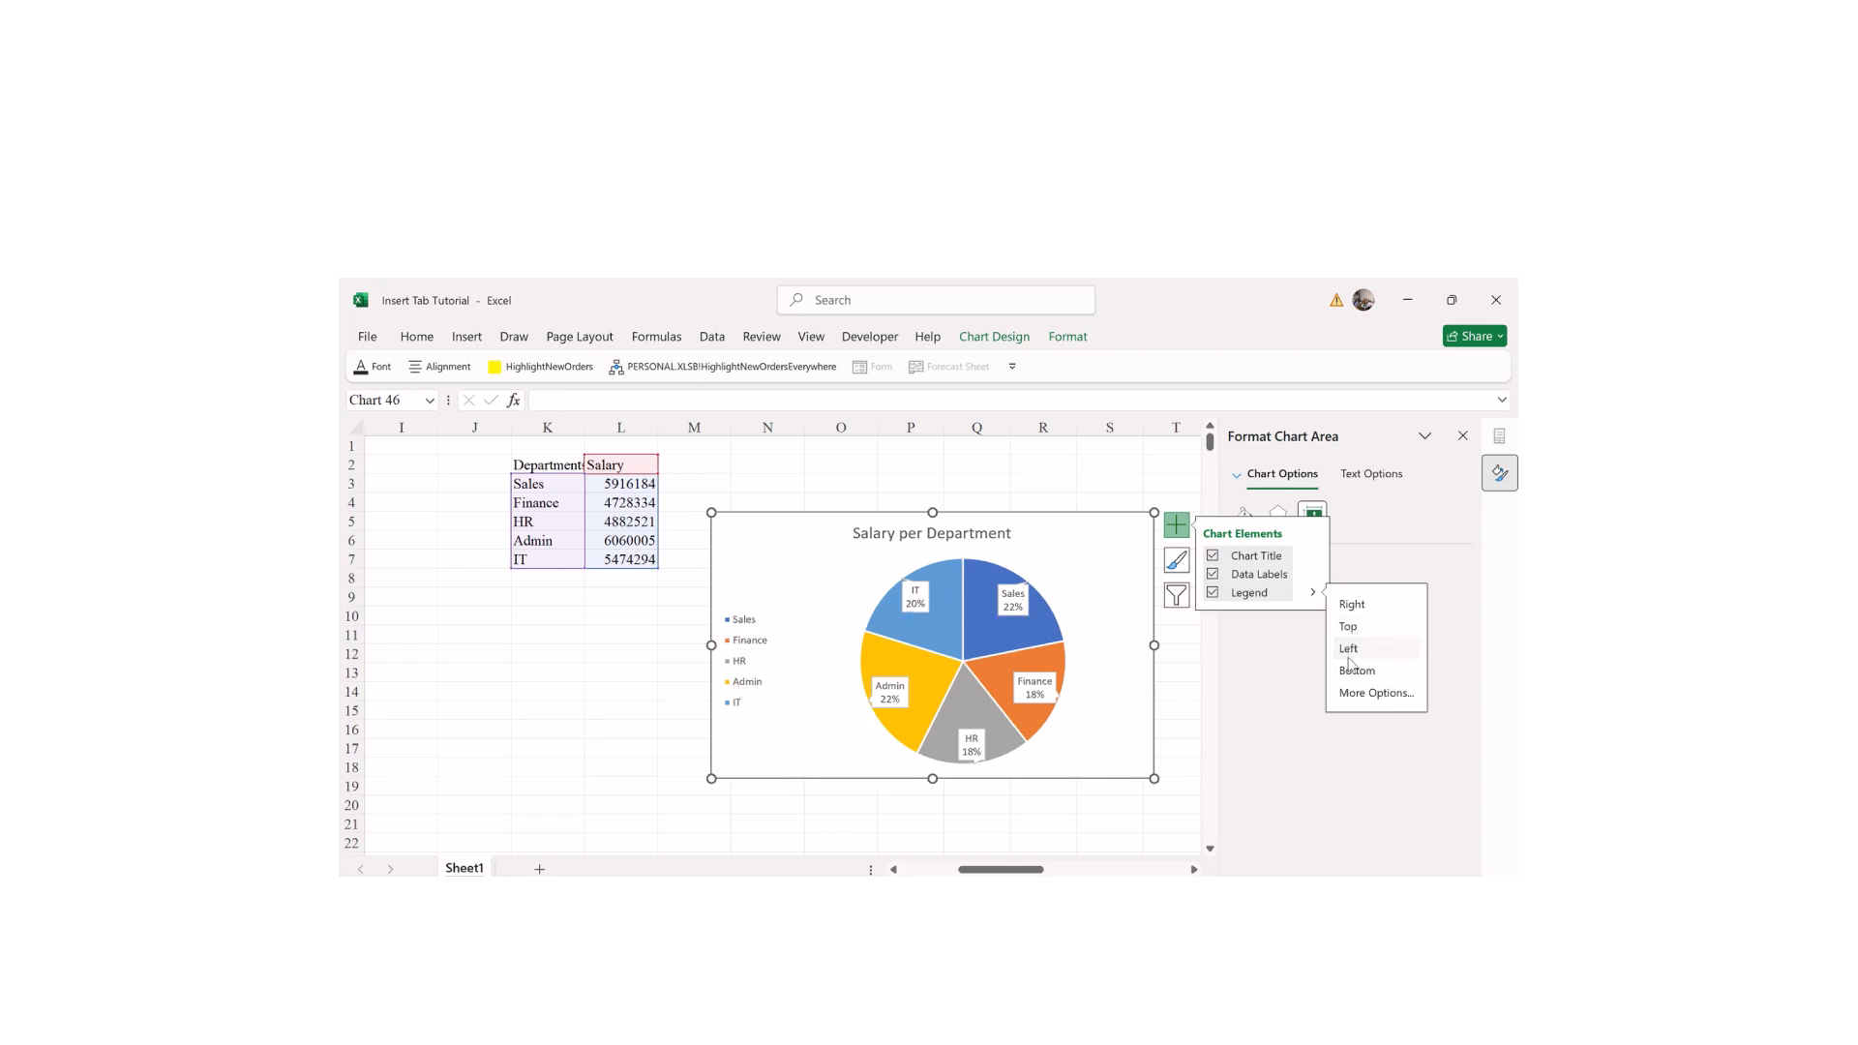
pyautogui.click(1350, 606)
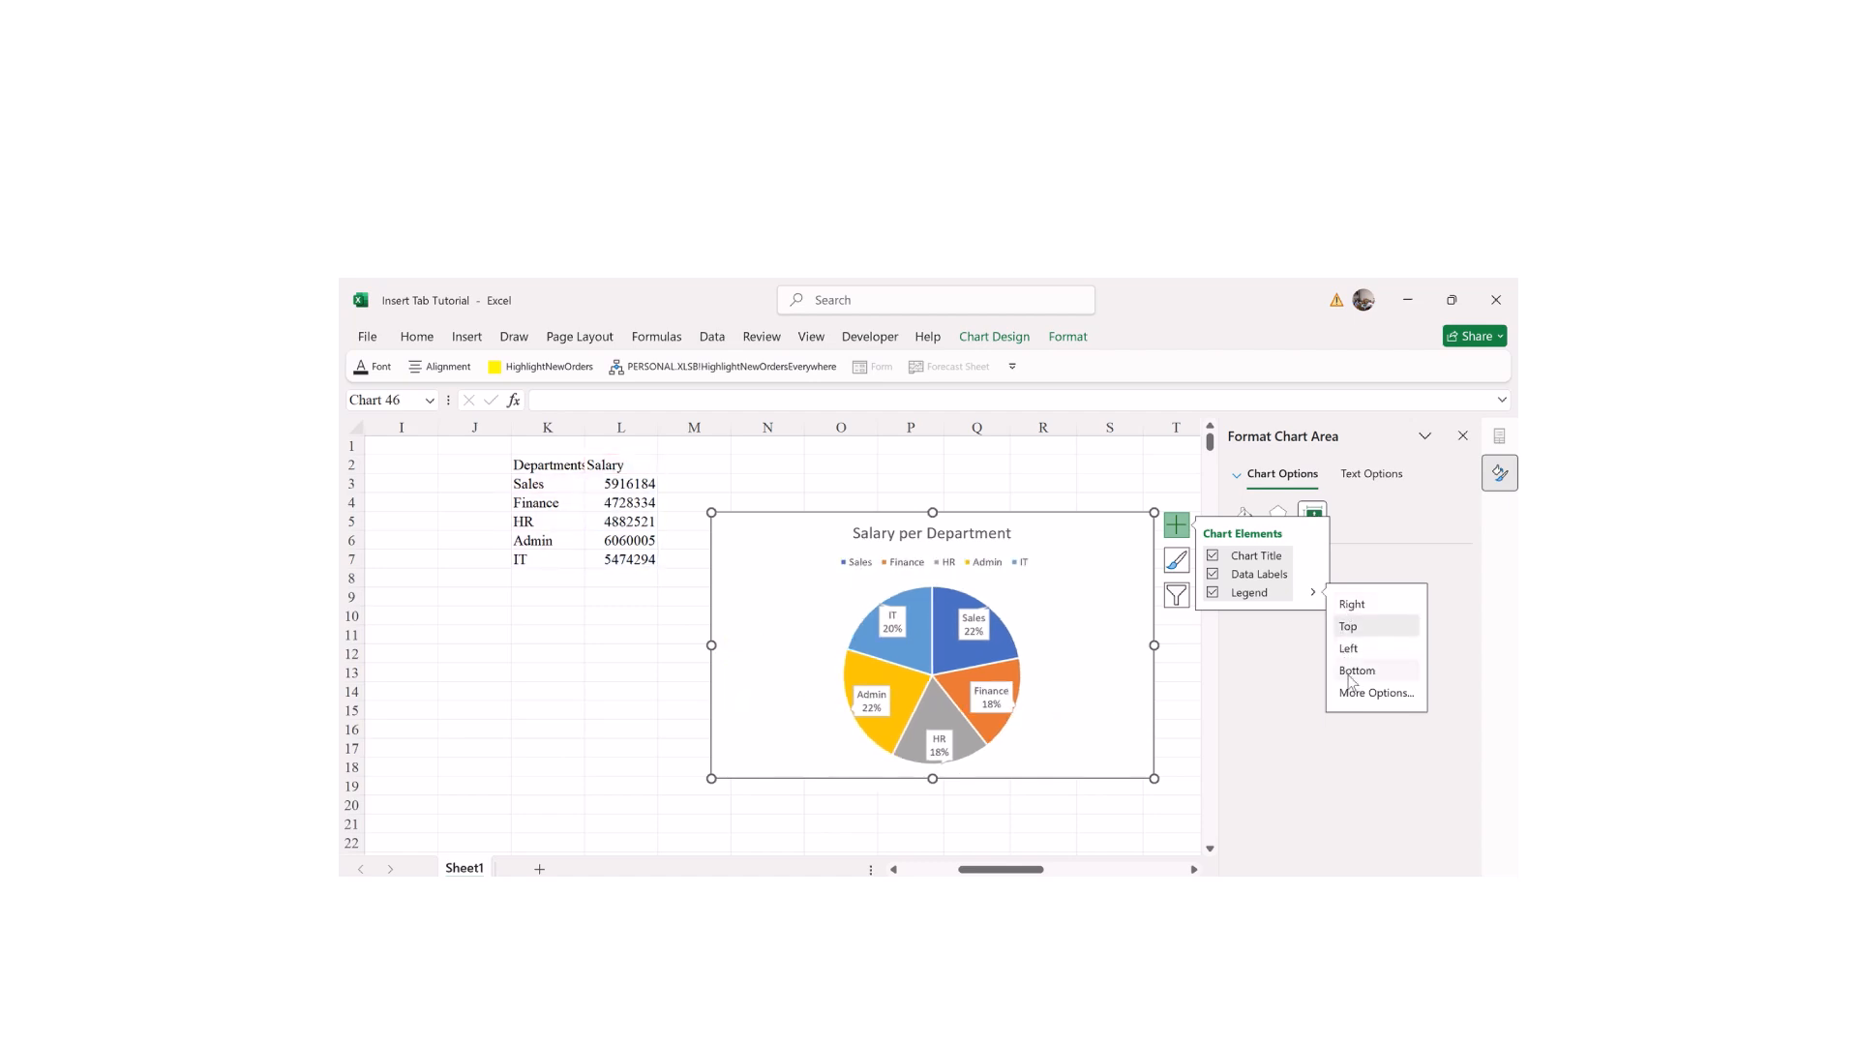
pyautogui.click(1351, 675)
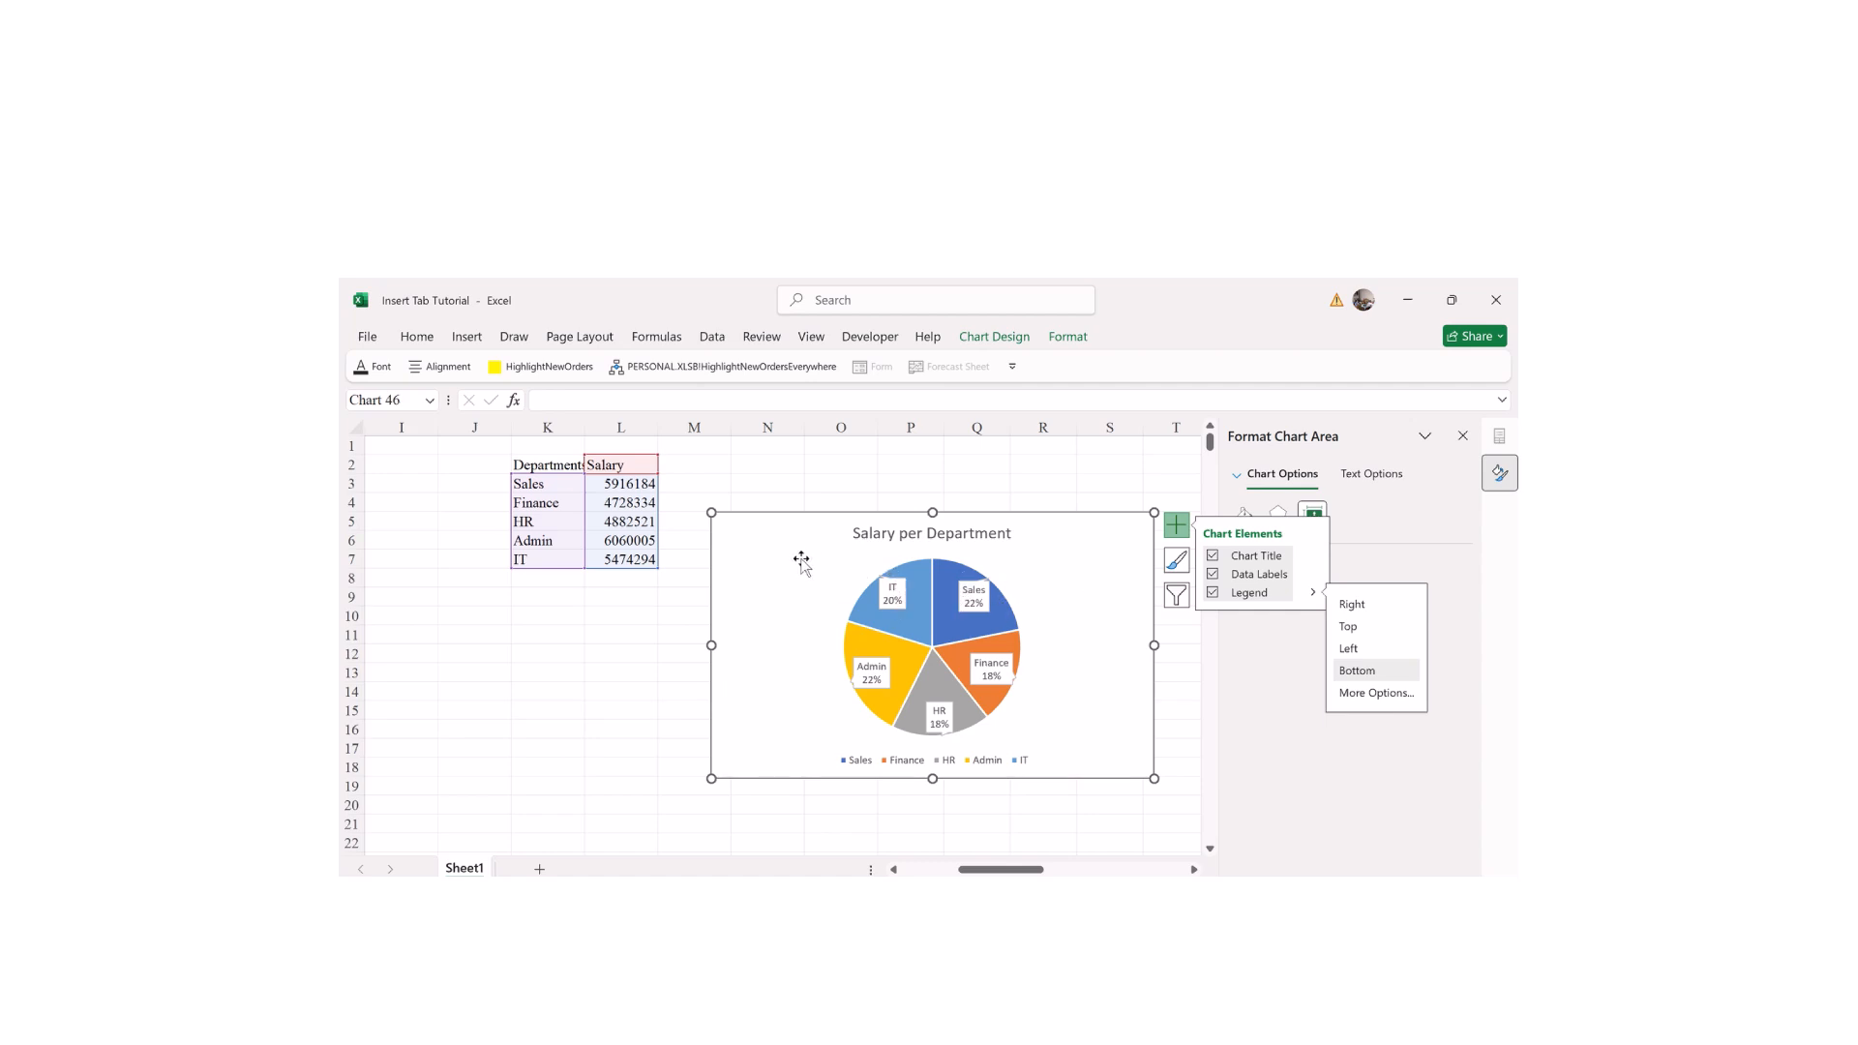
pyautogui.click(1177, 565)
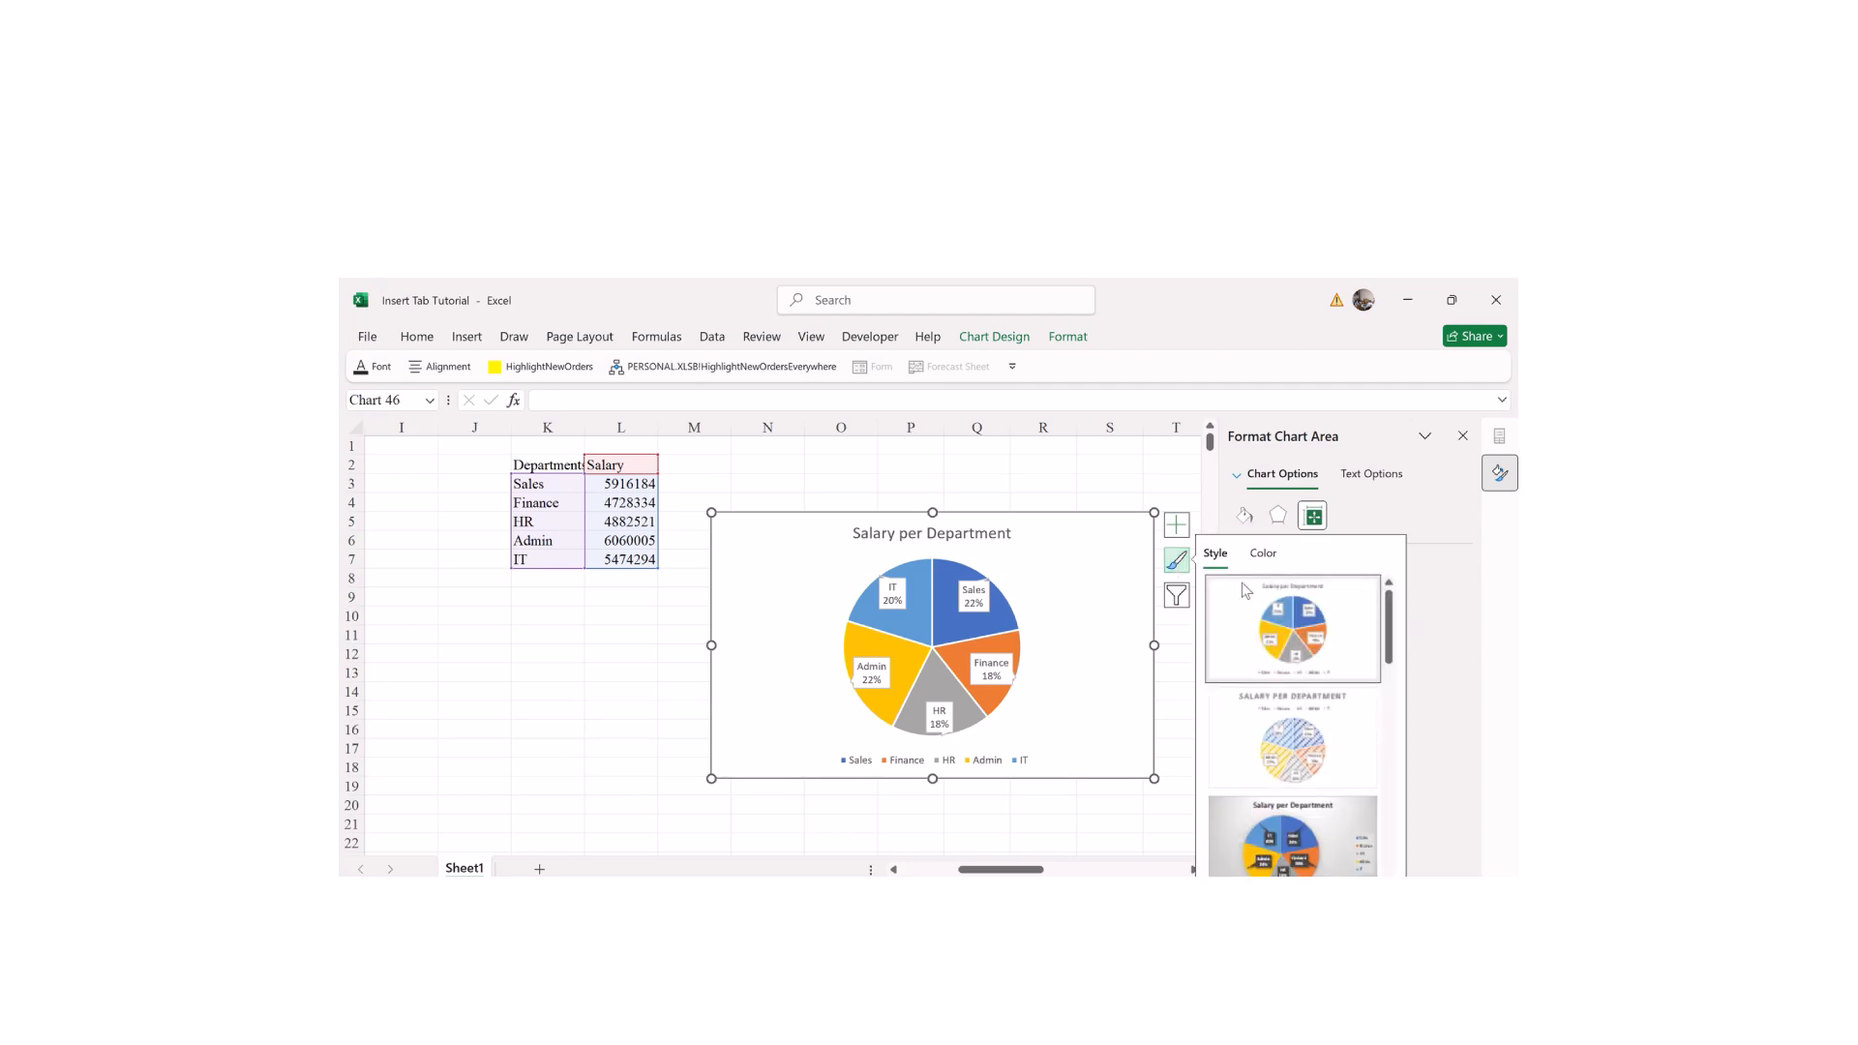
# Step: Try the hatched, grey gradient, white and dark background chart styles
pyautogui.click(1275, 740)
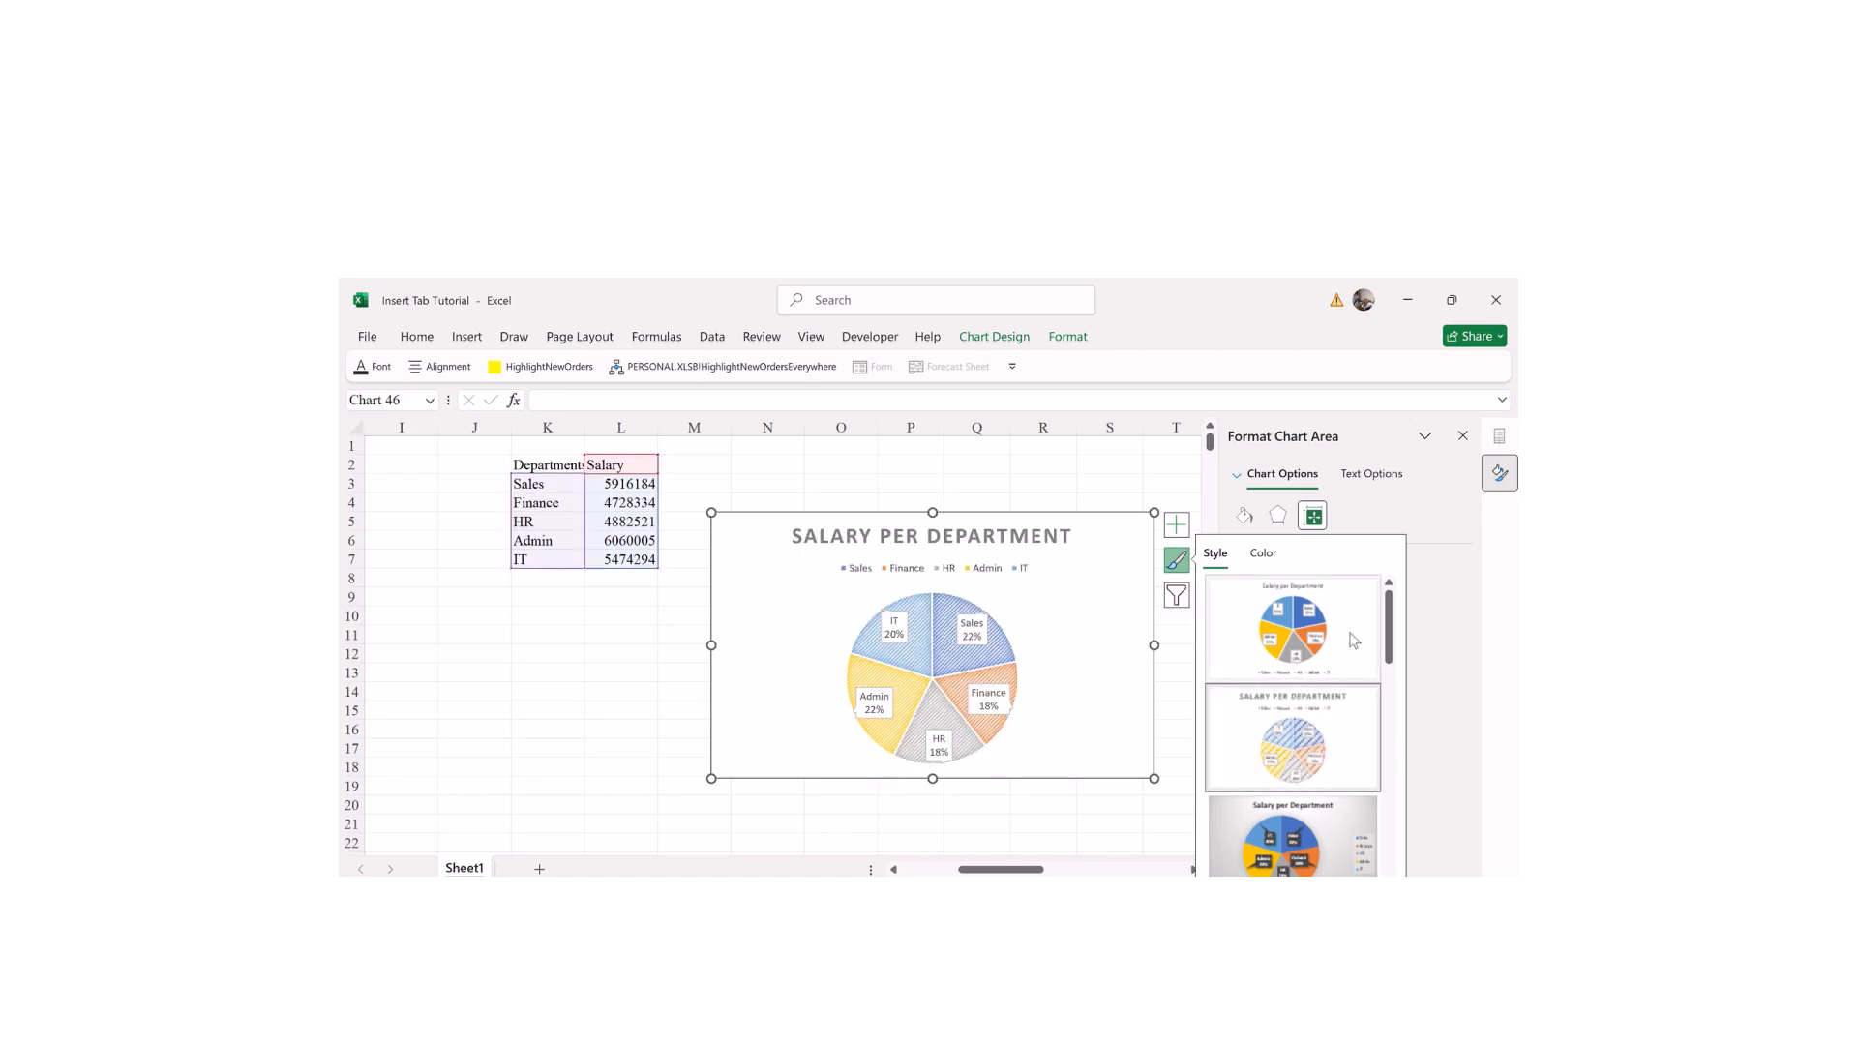
pyautogui.scroll(-3, 1350, 648)
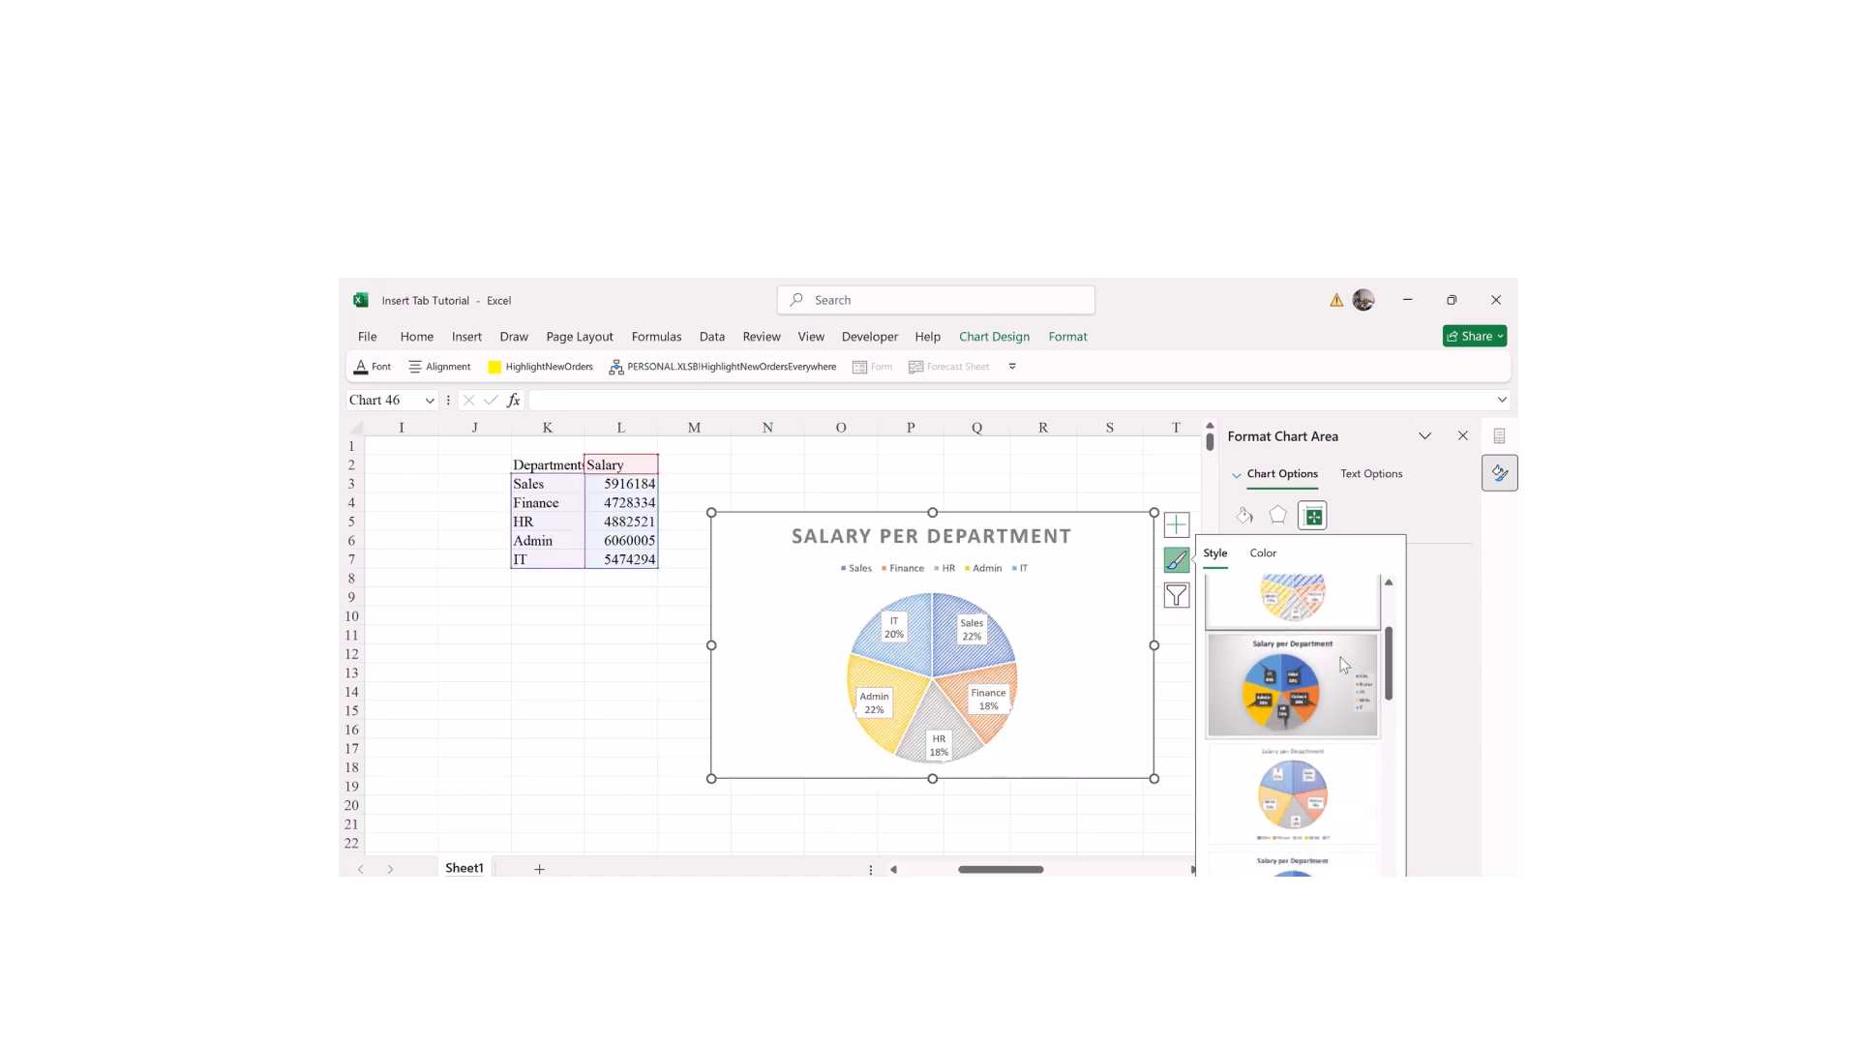
pyautogui.click(1344, 664)
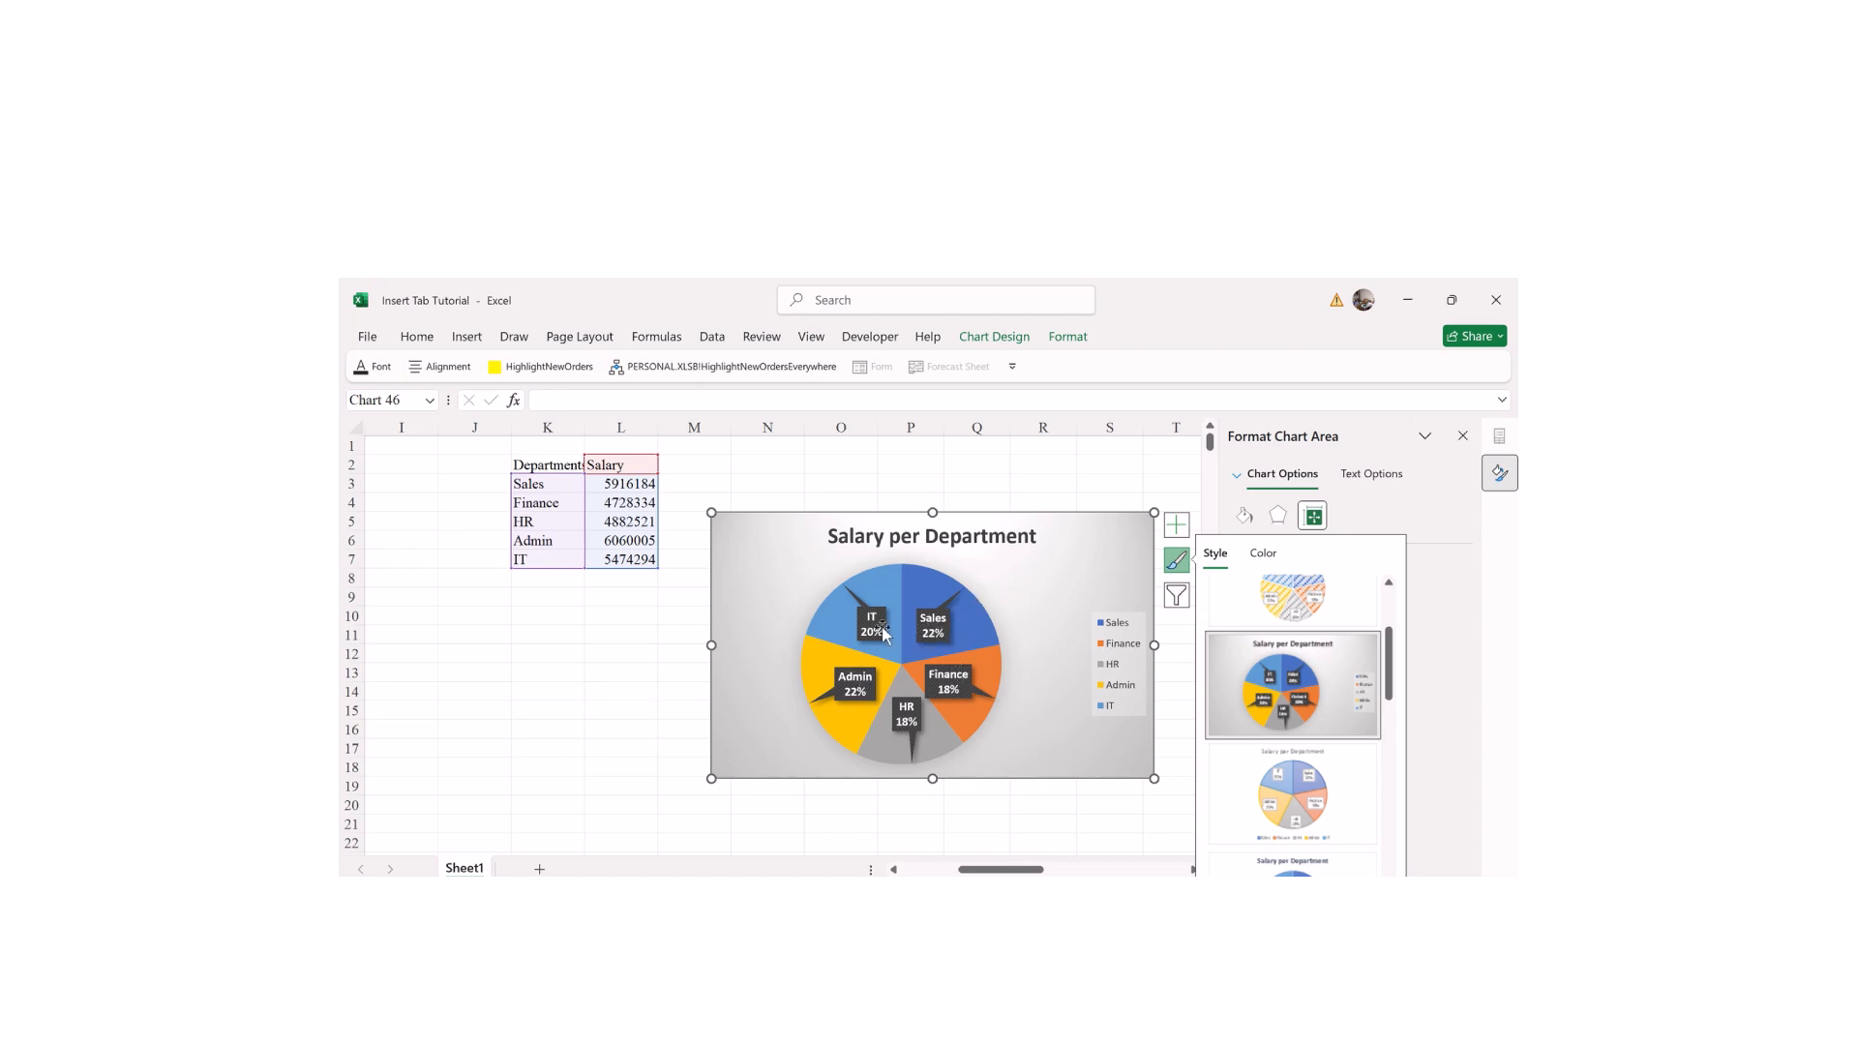
pyautogui.moveTo(1395, 668)
pyautogui.mouseDown()
pyautogui.moveTo(1388, 724)
pyautogui.moveTo(1381, 689)
pyautogui.mouseUp()
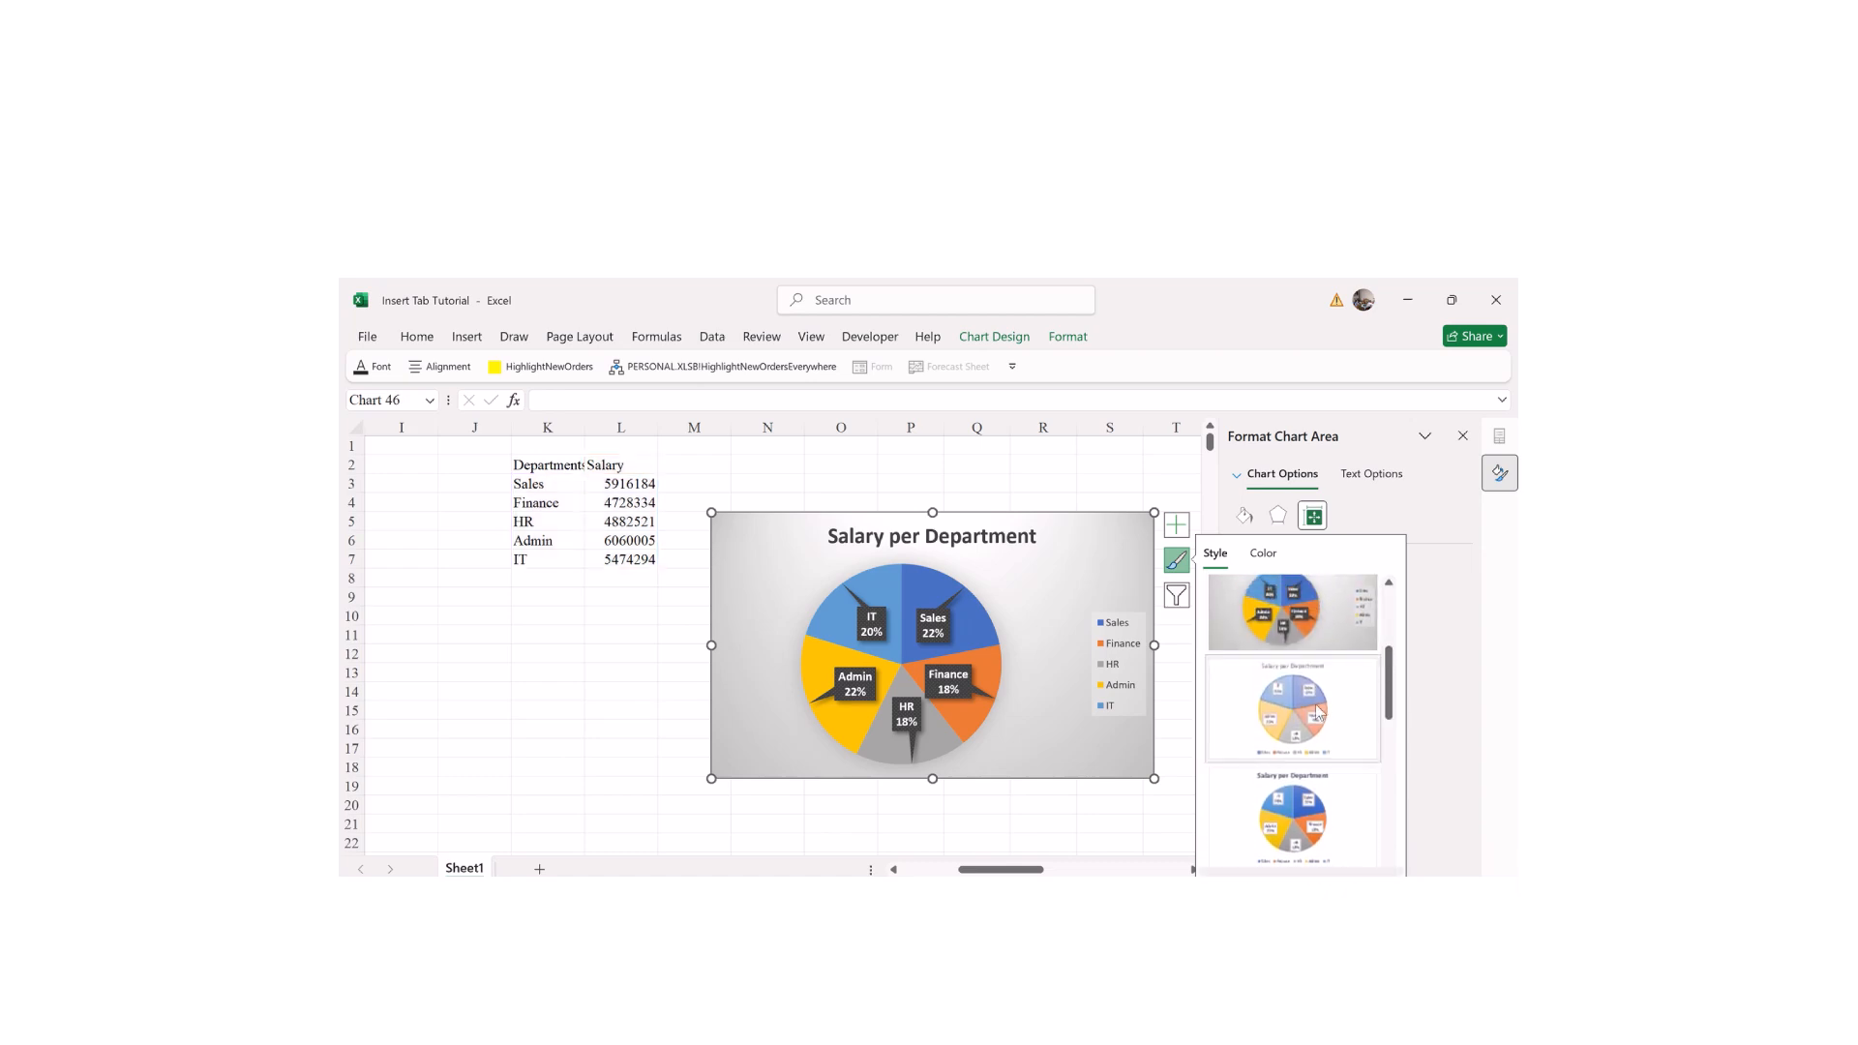
pyautogui.click(1267, 838)
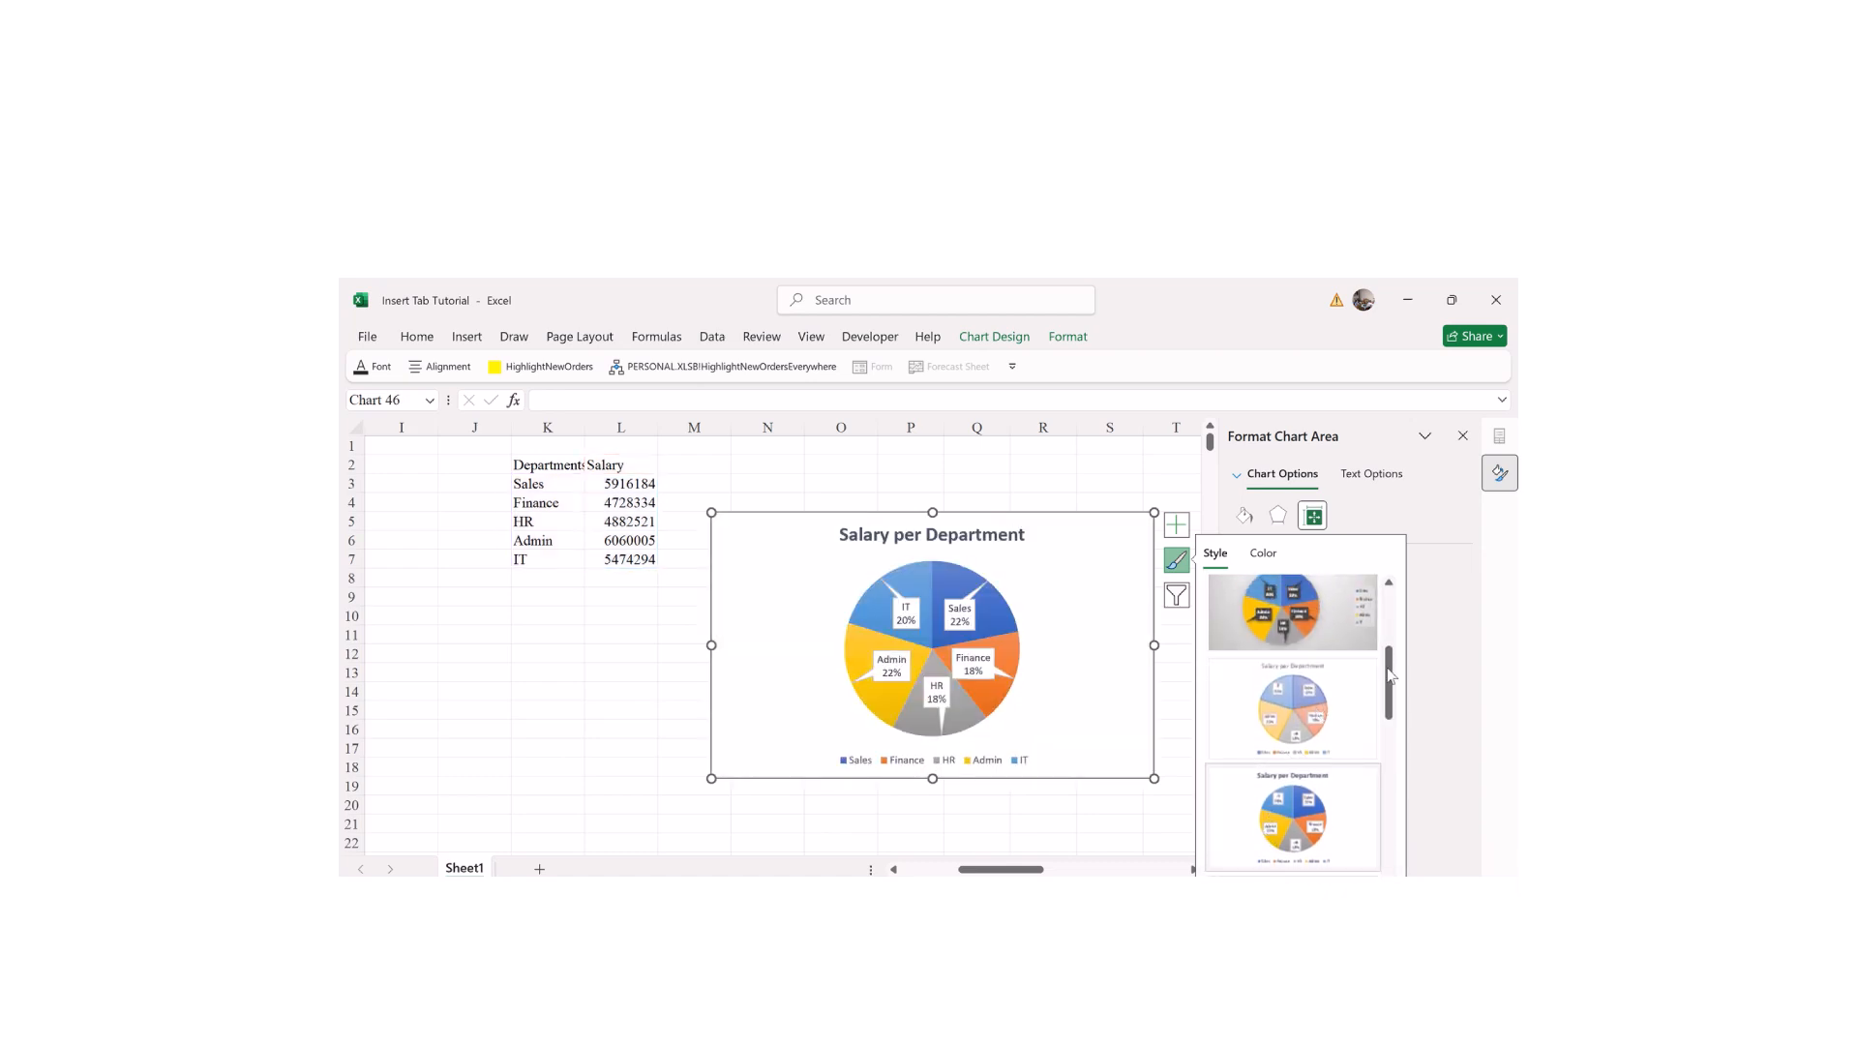
pyautogui.scroll(-3, 1391, 675)
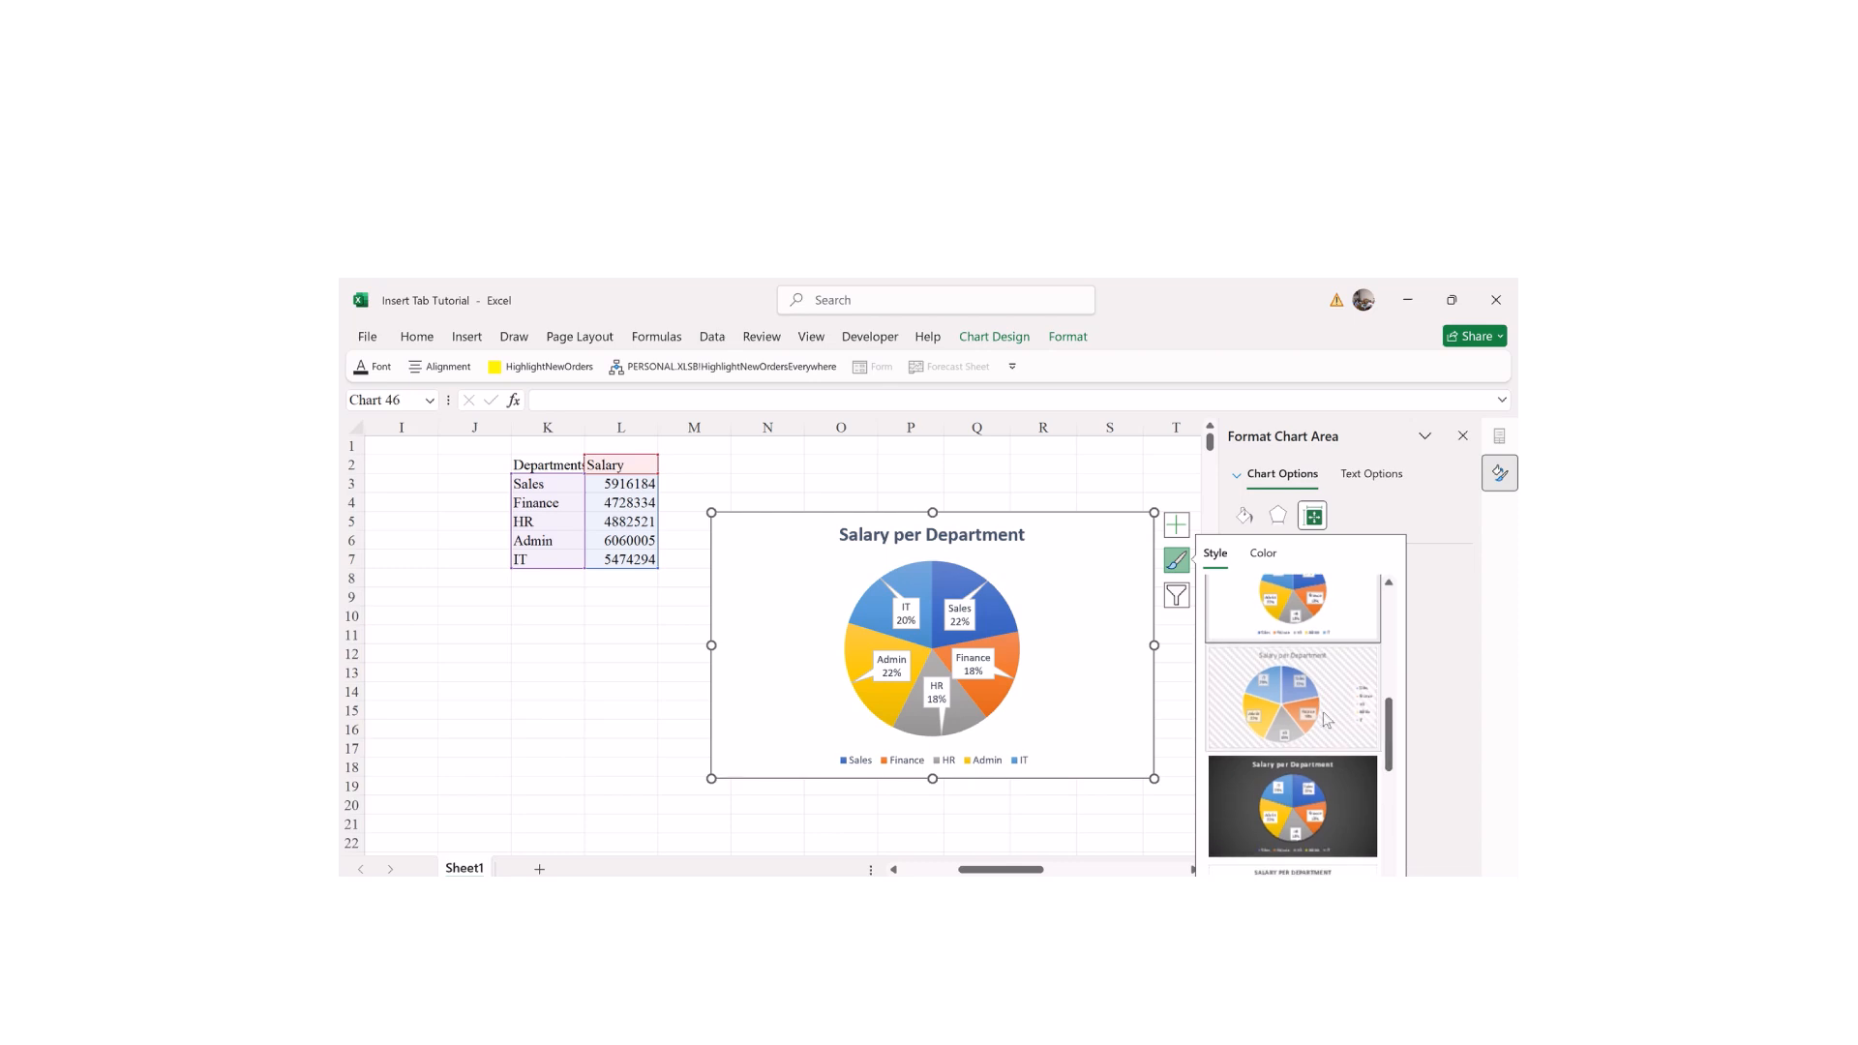
pyautogui.click(1263, 803)
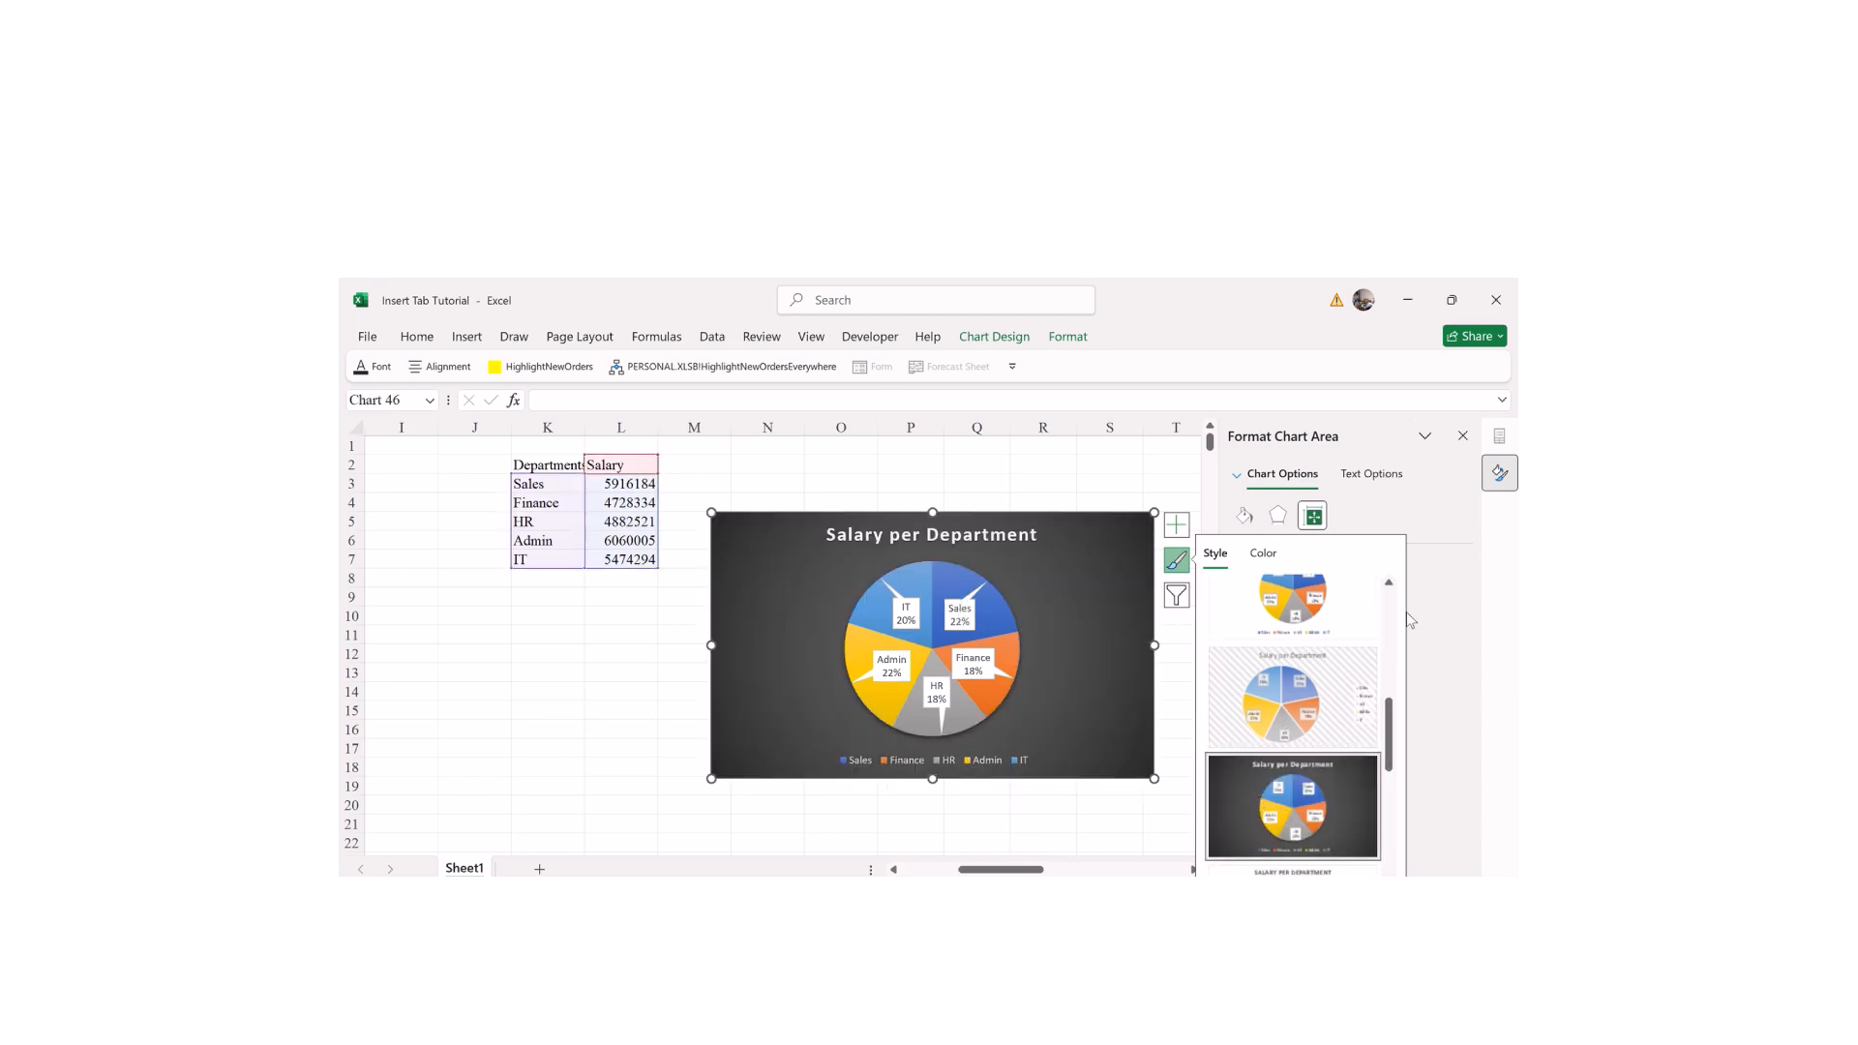
pyautogui.scroll(-4, 1389, 741)
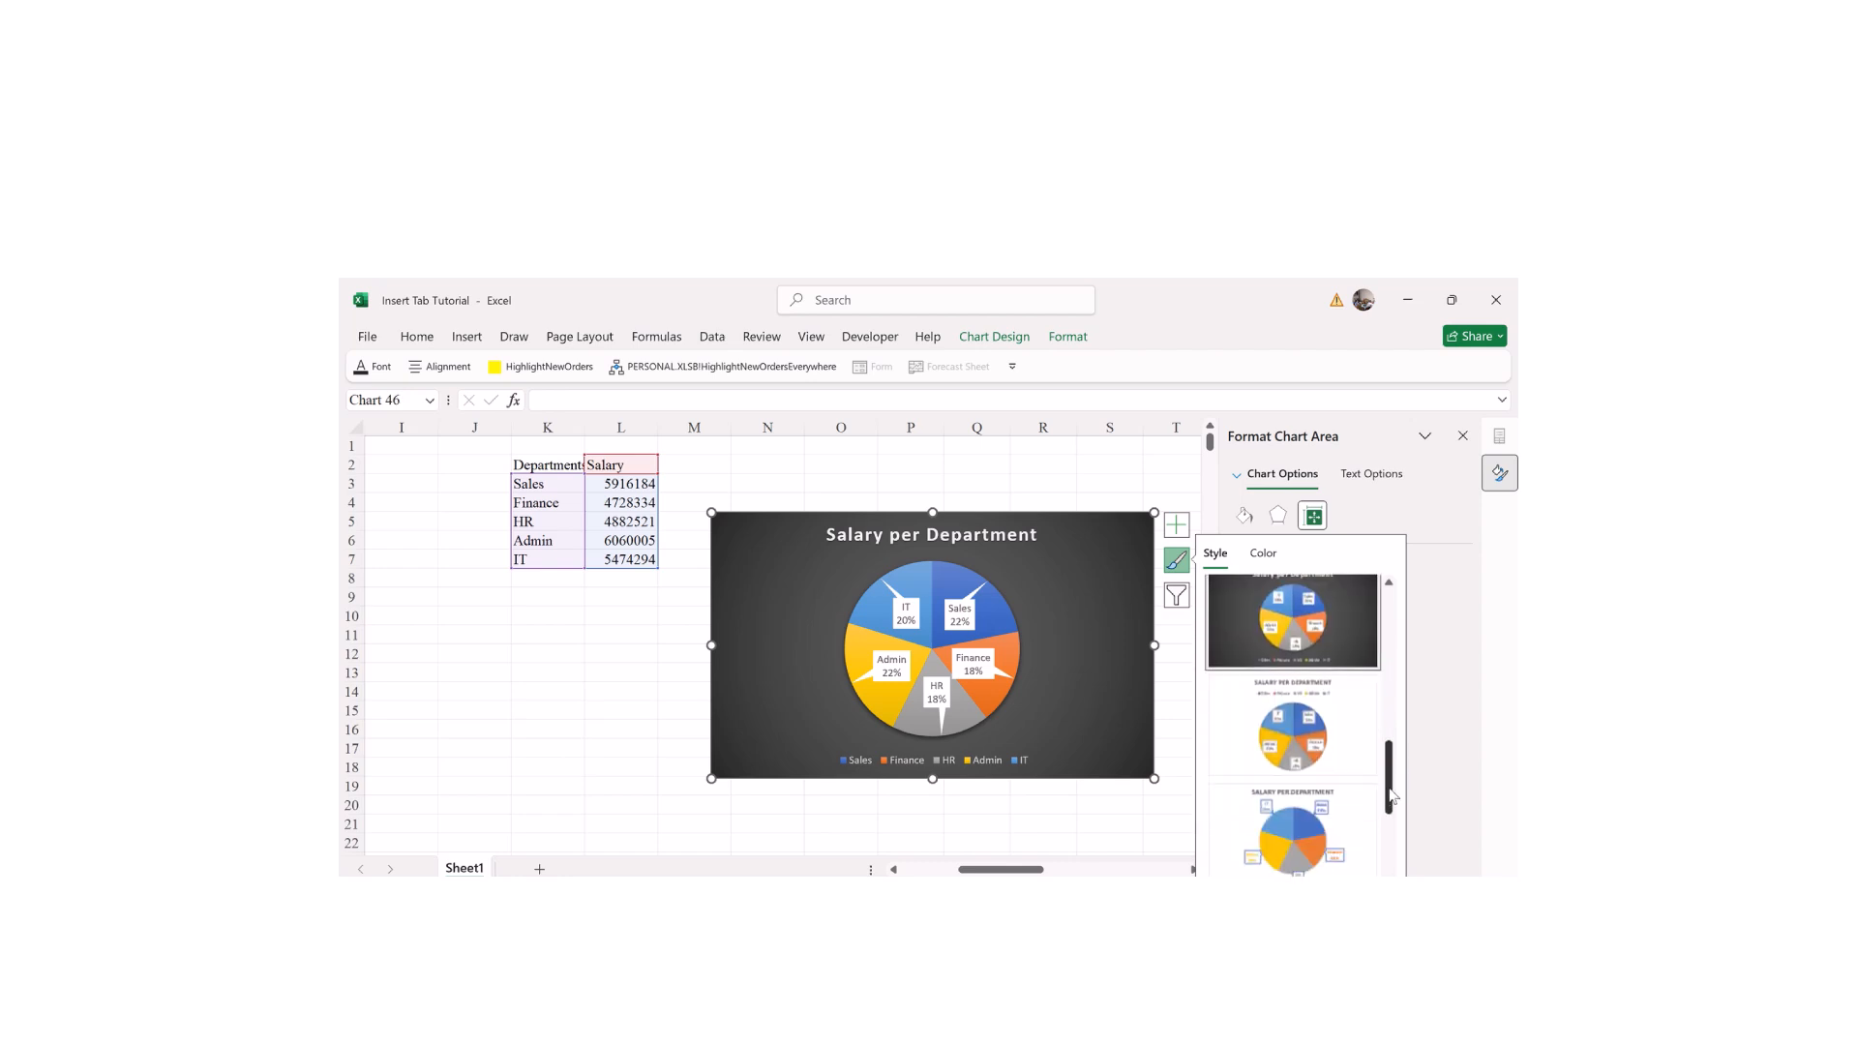
pyautogui.click(1326, 767)
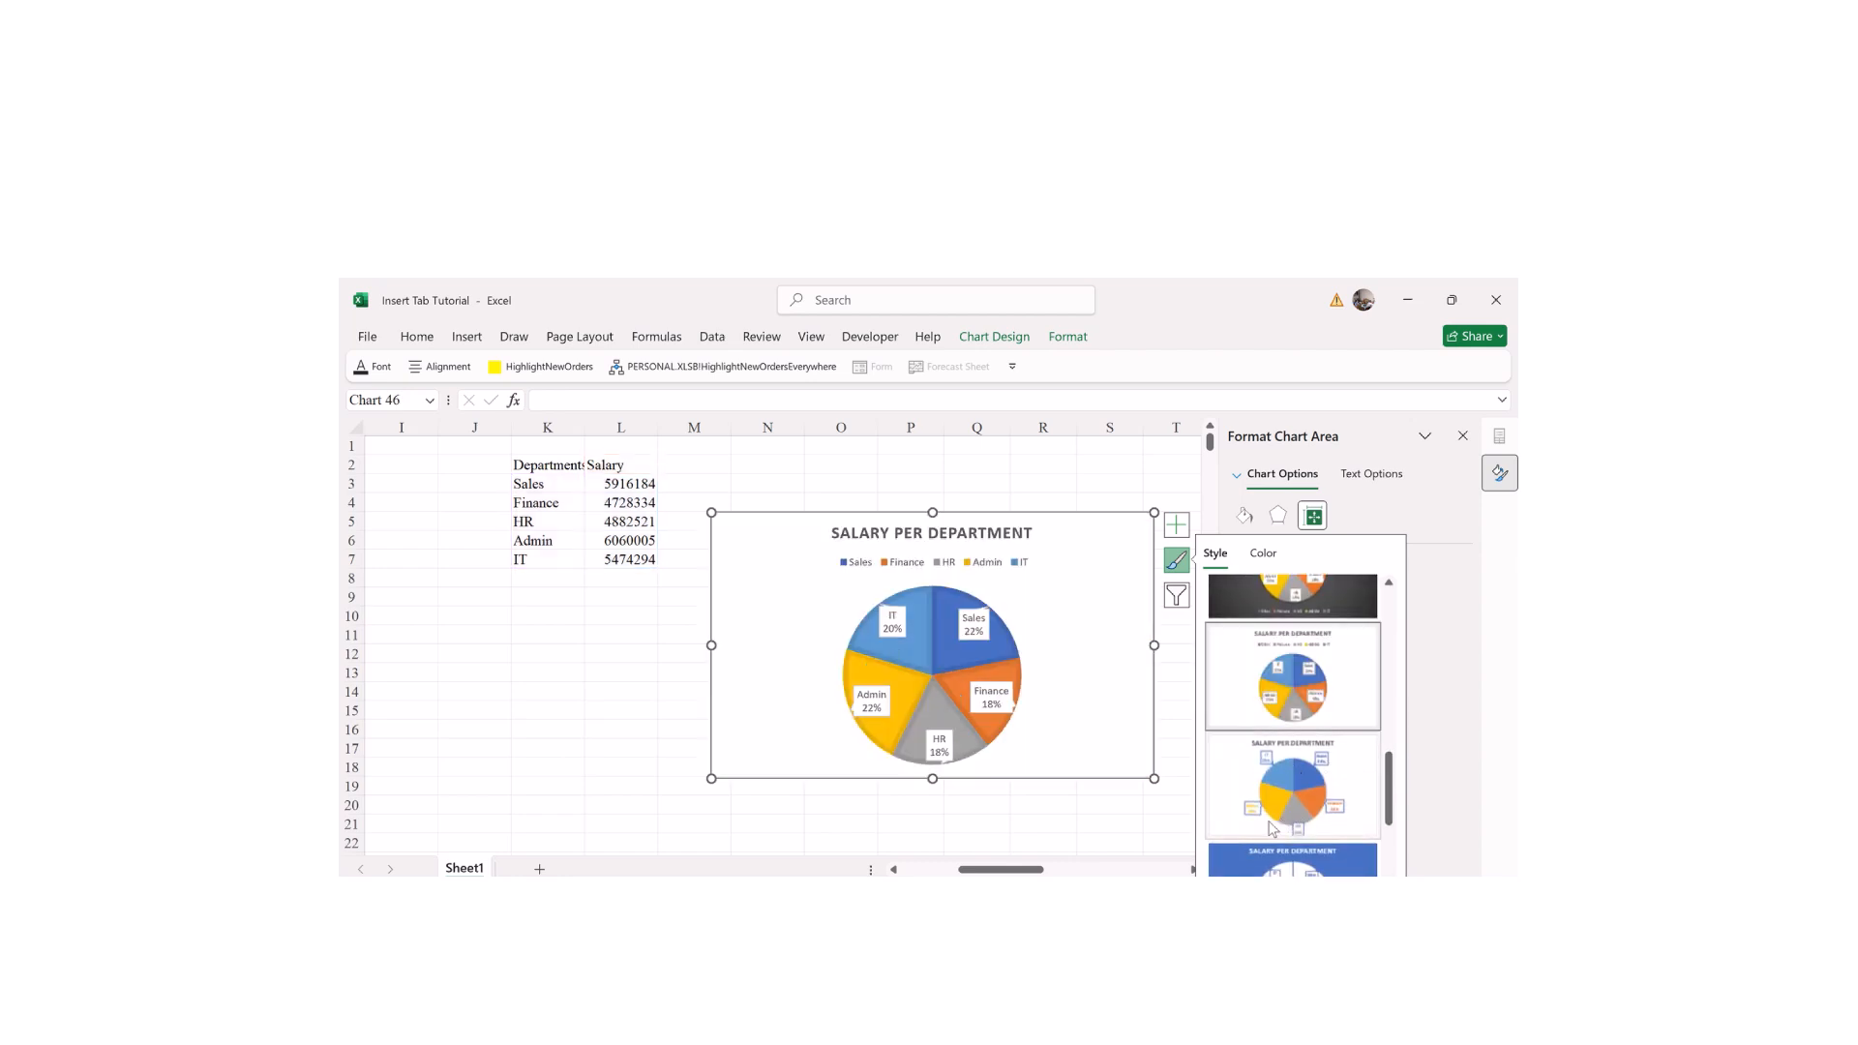
pyautogui.click(1177, 560)
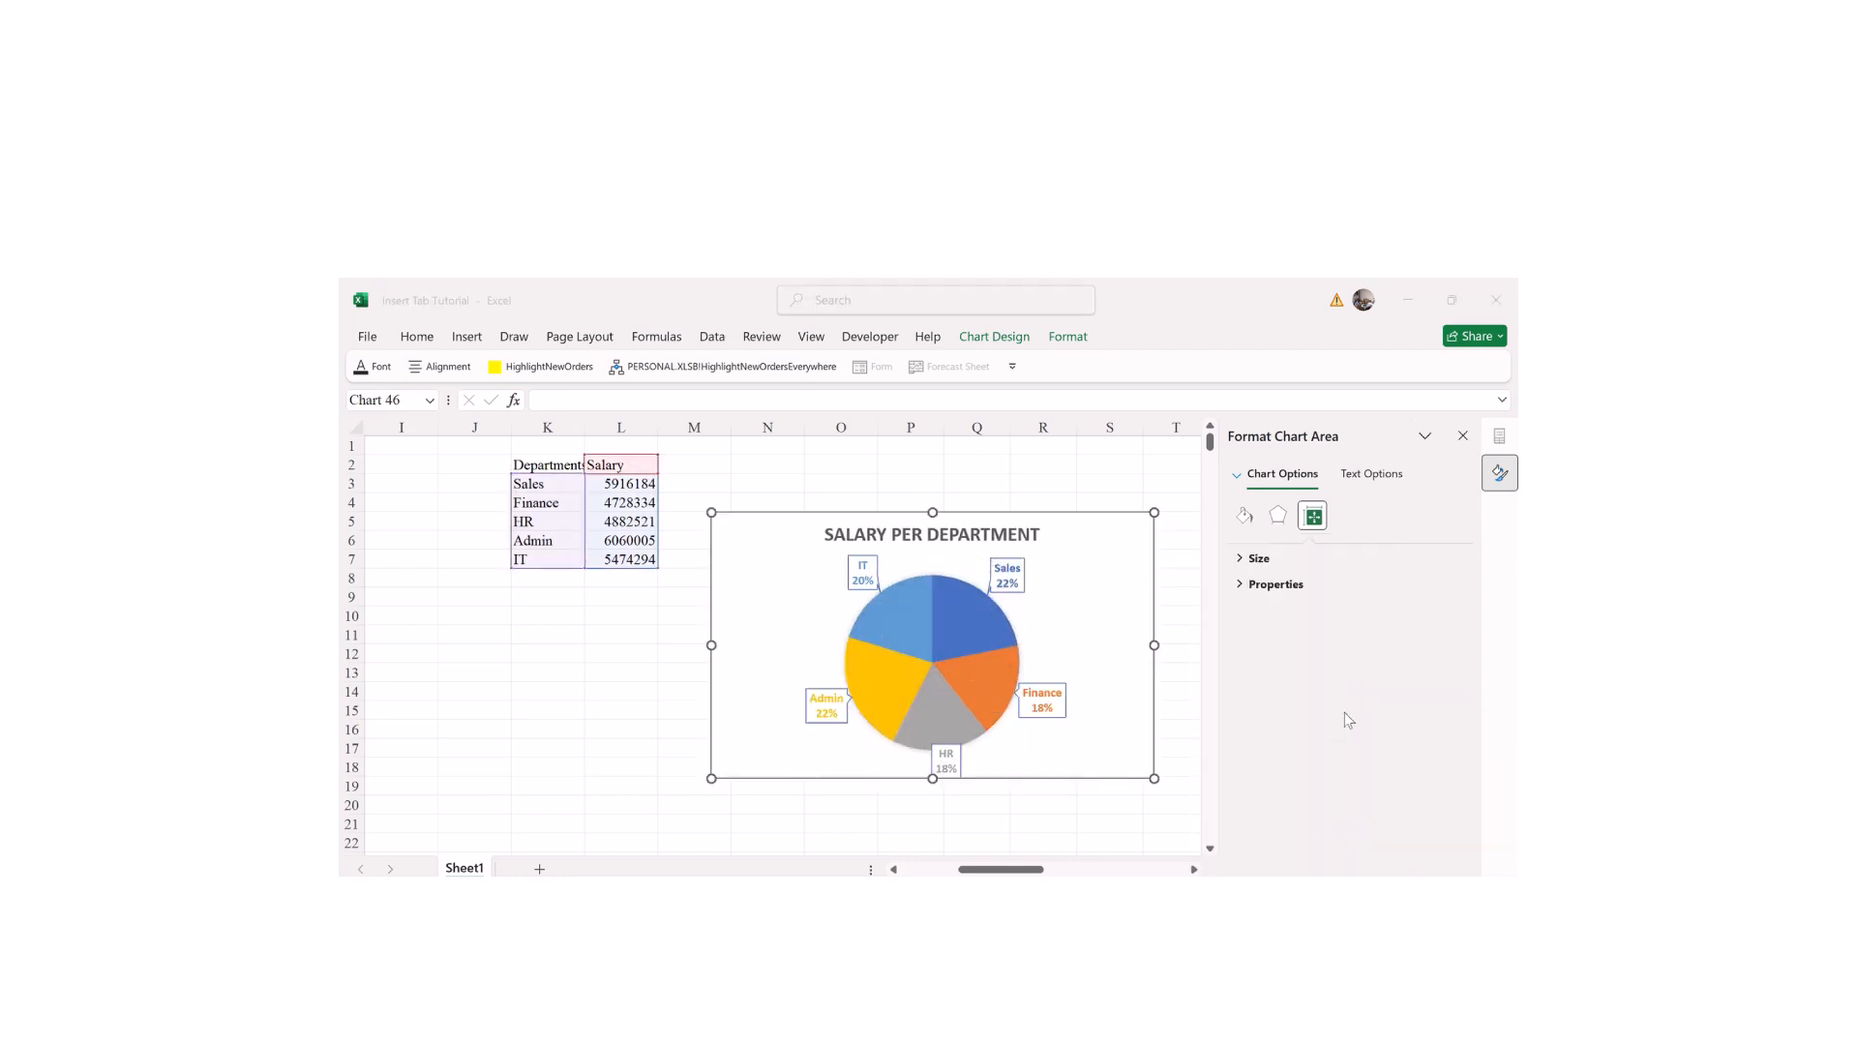
# Step: Compare the blue and coloured styles, then settle on the dark grey background style
pyautogui.click(1176, 559)
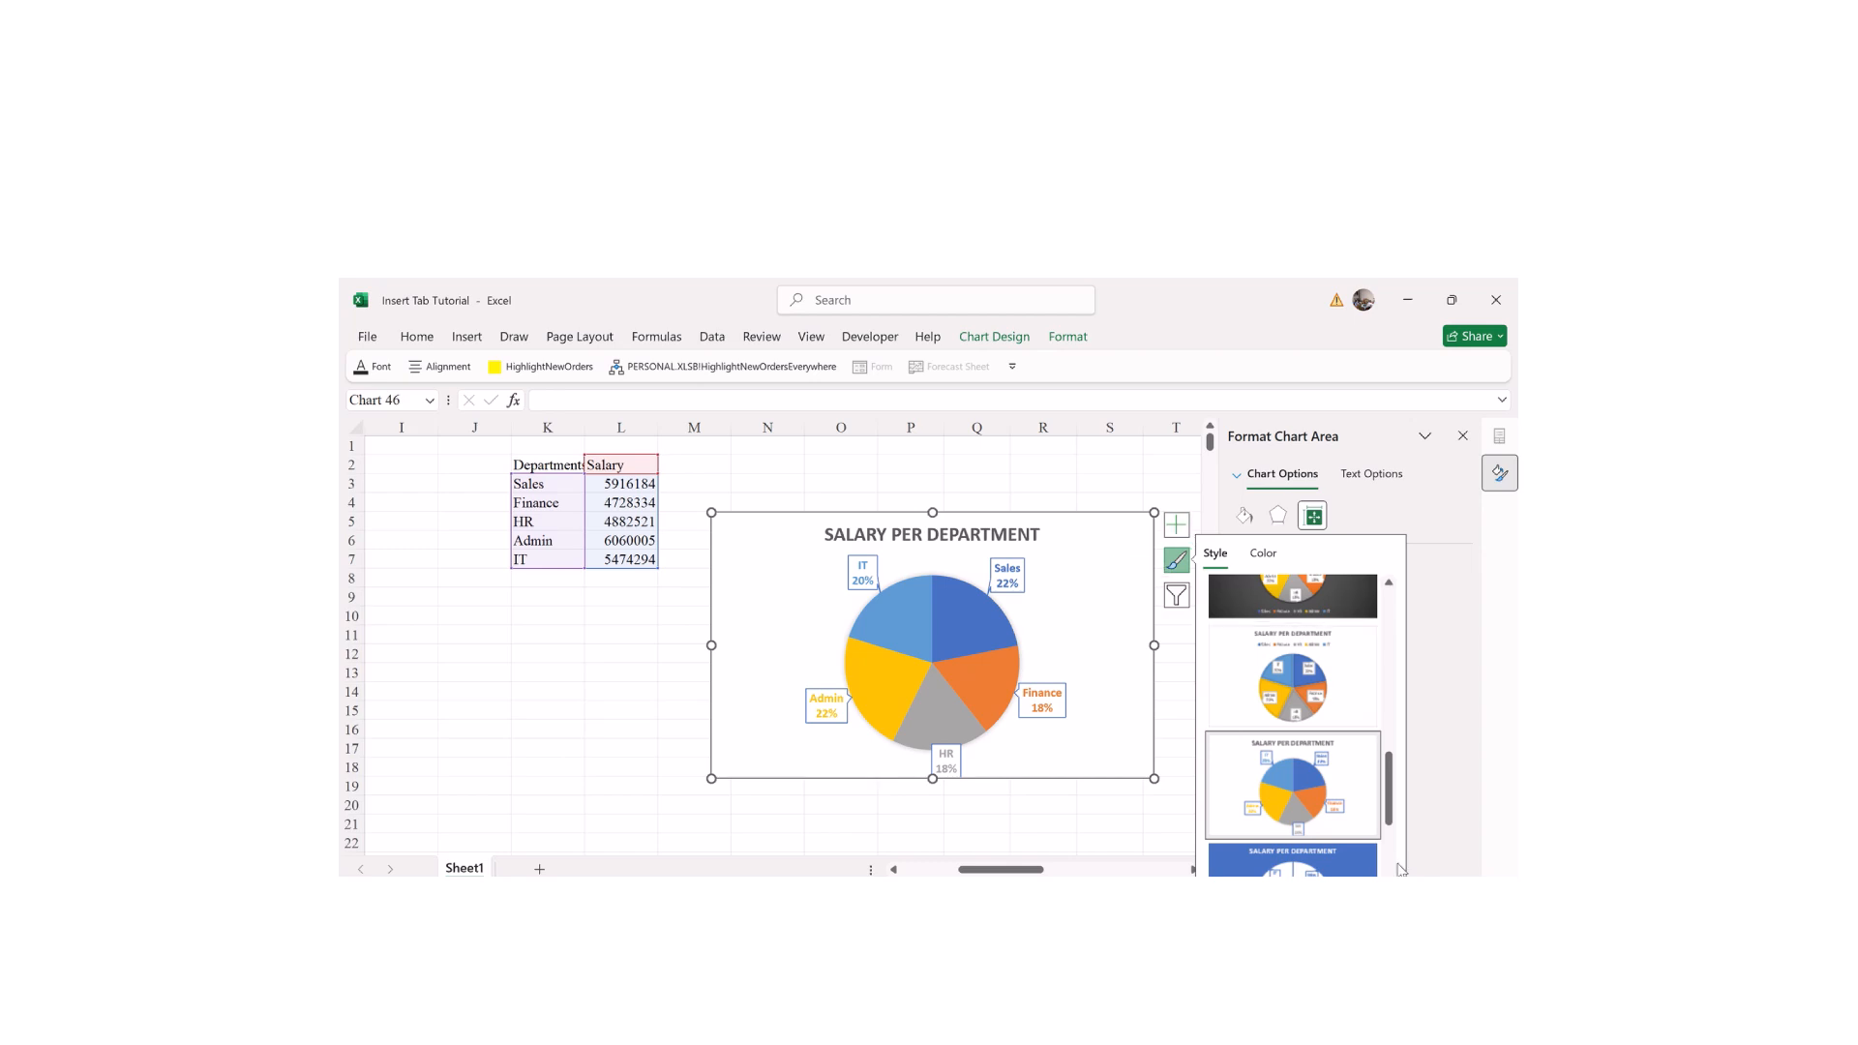
pyautogui.moveTo(1389, 789); pyautogui.dragTo(1406, 851)
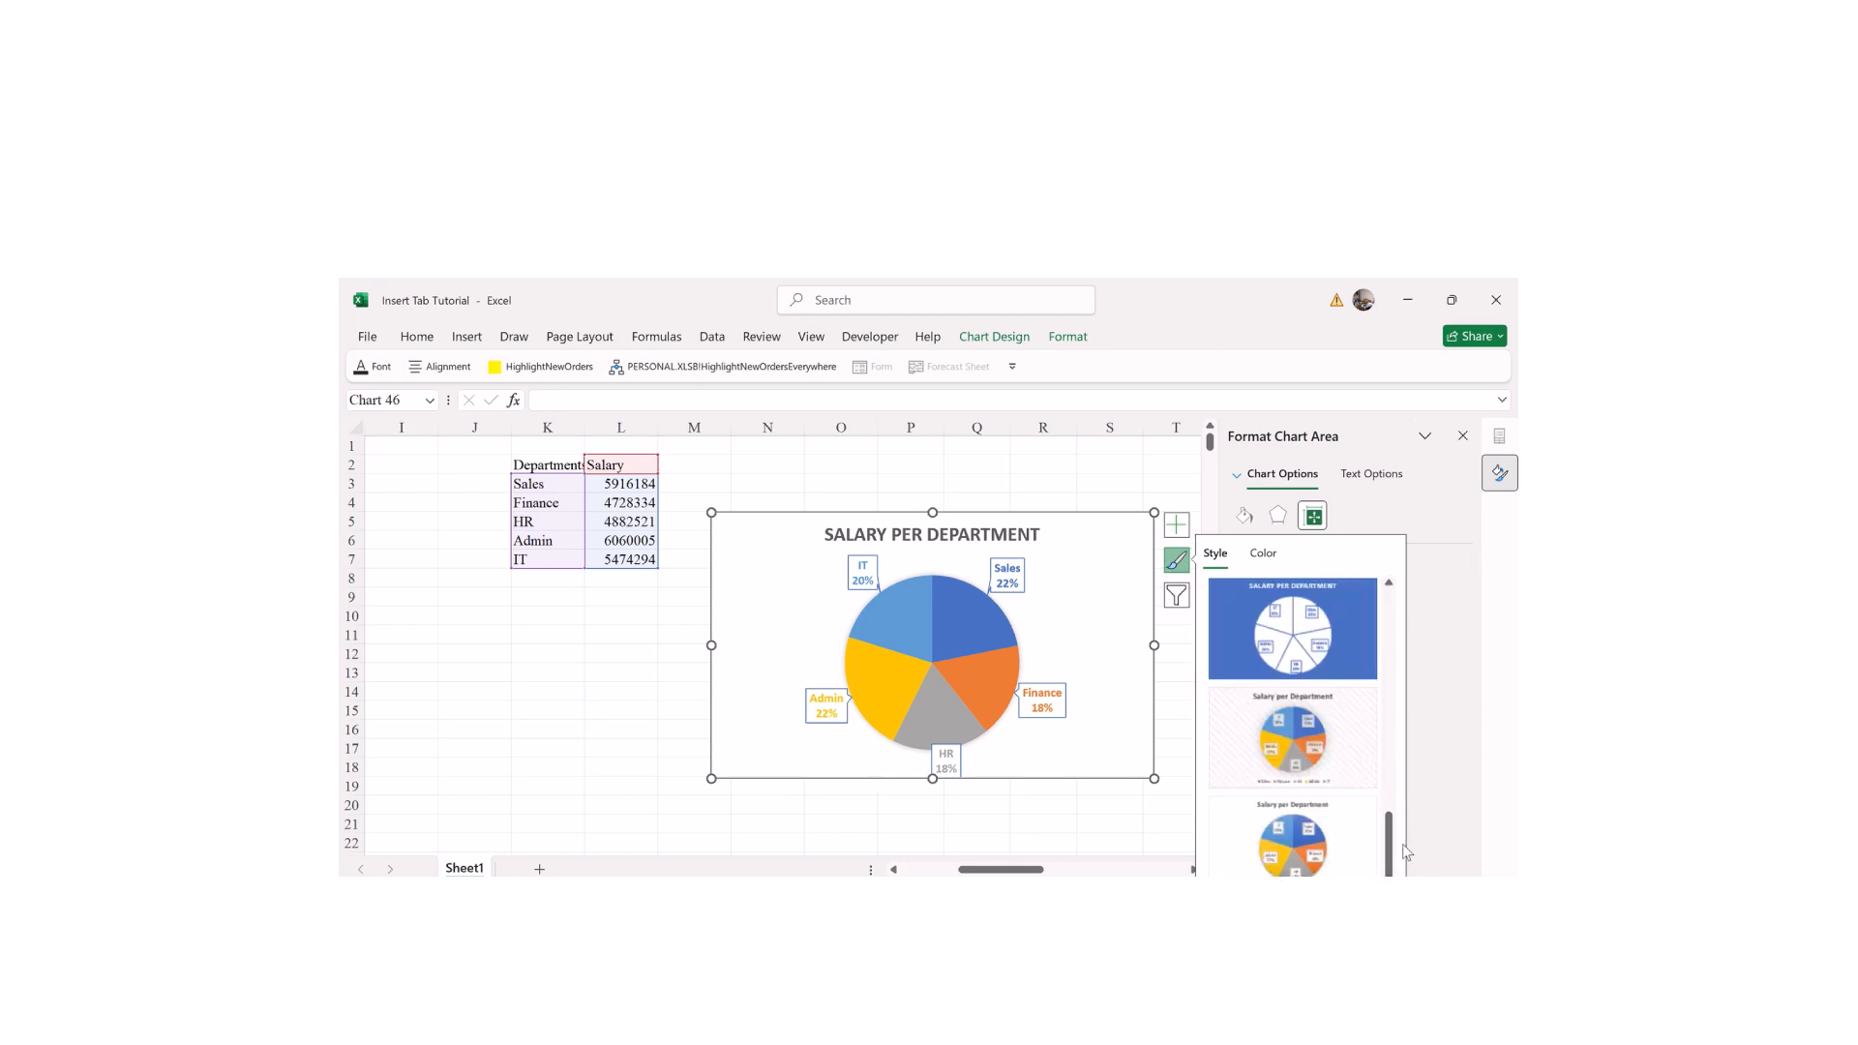
pyautogui.click(1260, 634)
pyautogui.click(1267, 730)
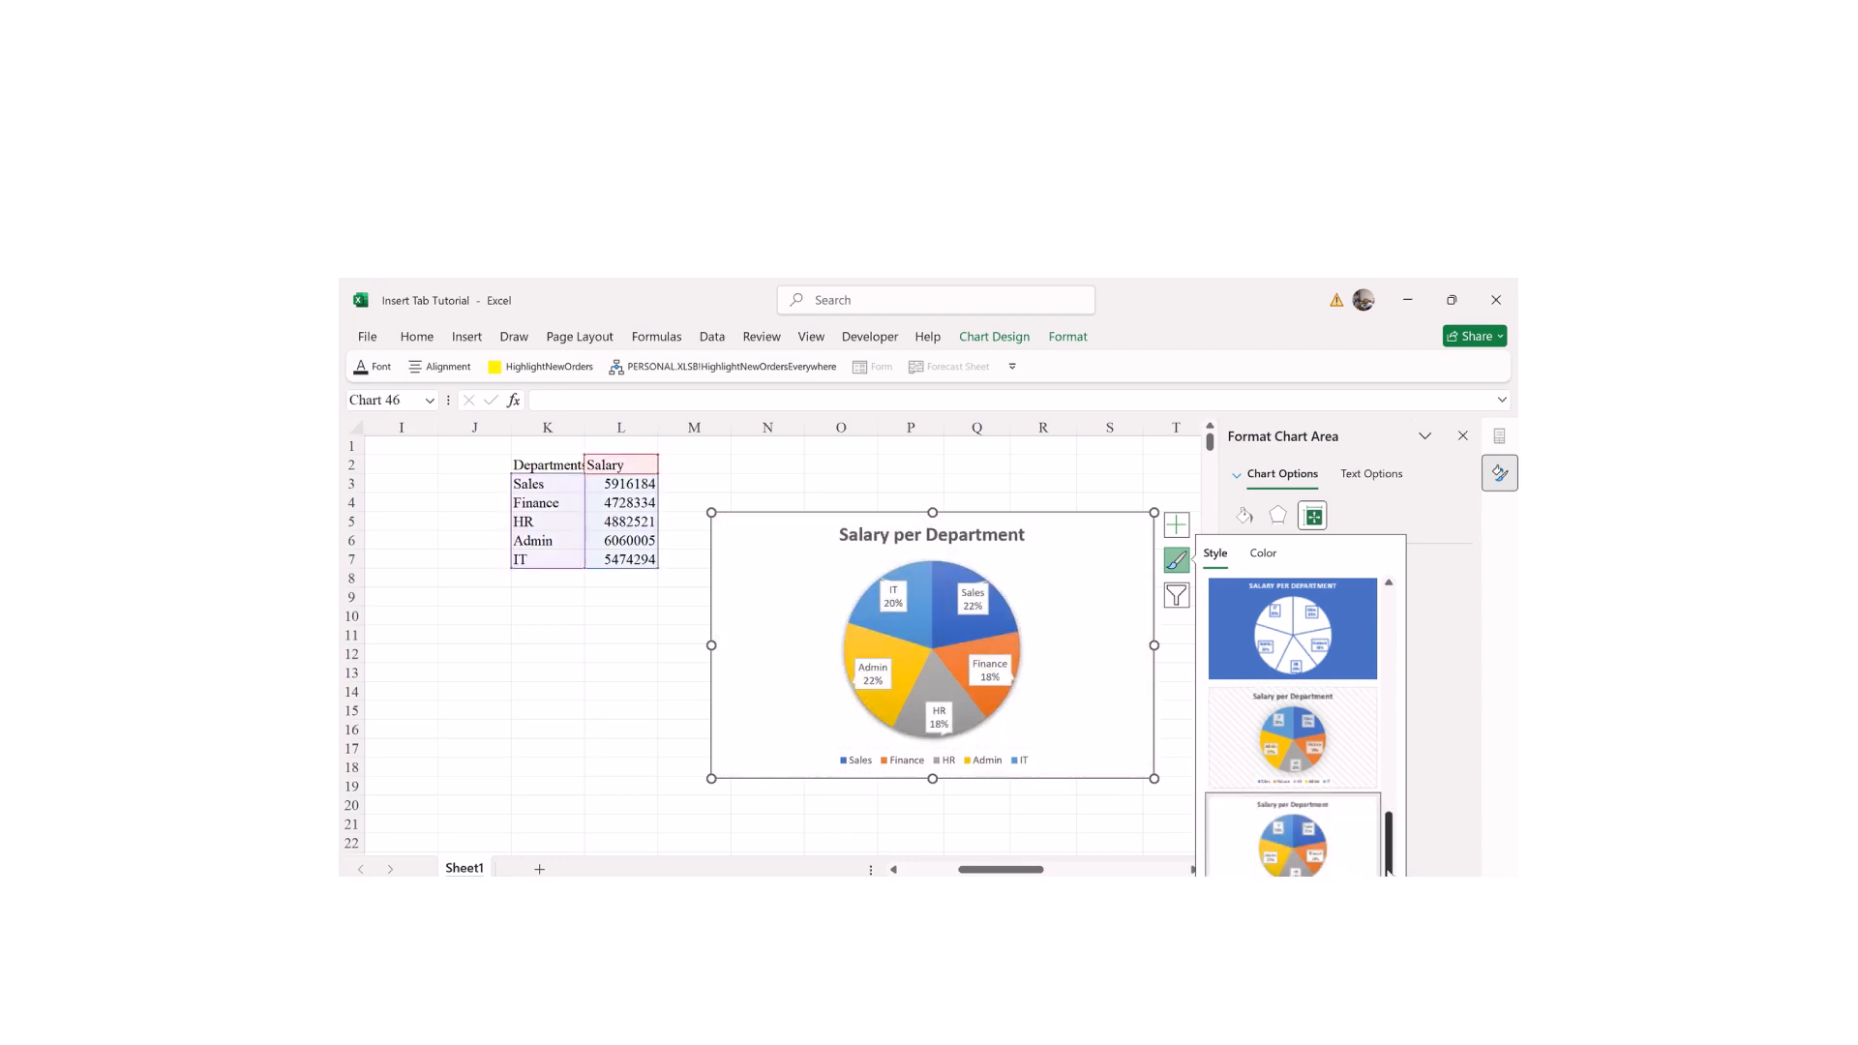
pyautogui.moveTo(1390, 869); pyautogui.dragTo(1398, 754)
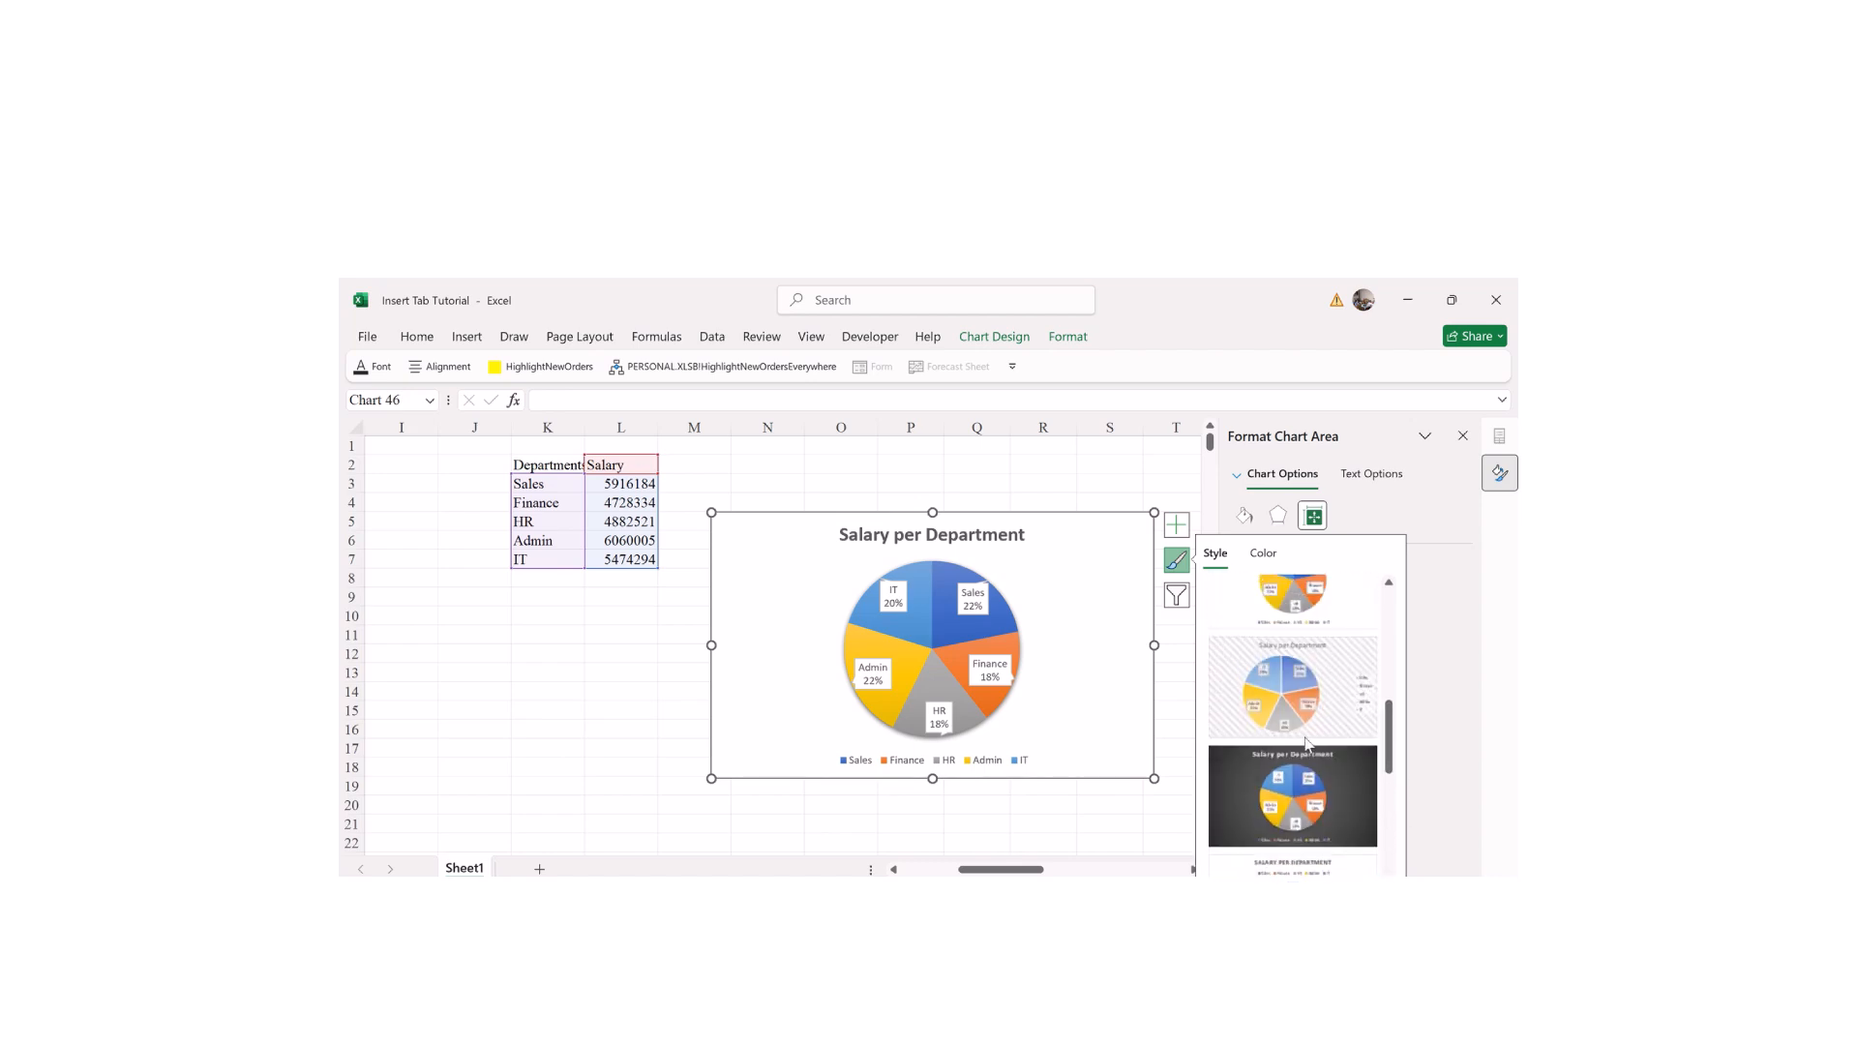
pyautogui.click(1293, 796)
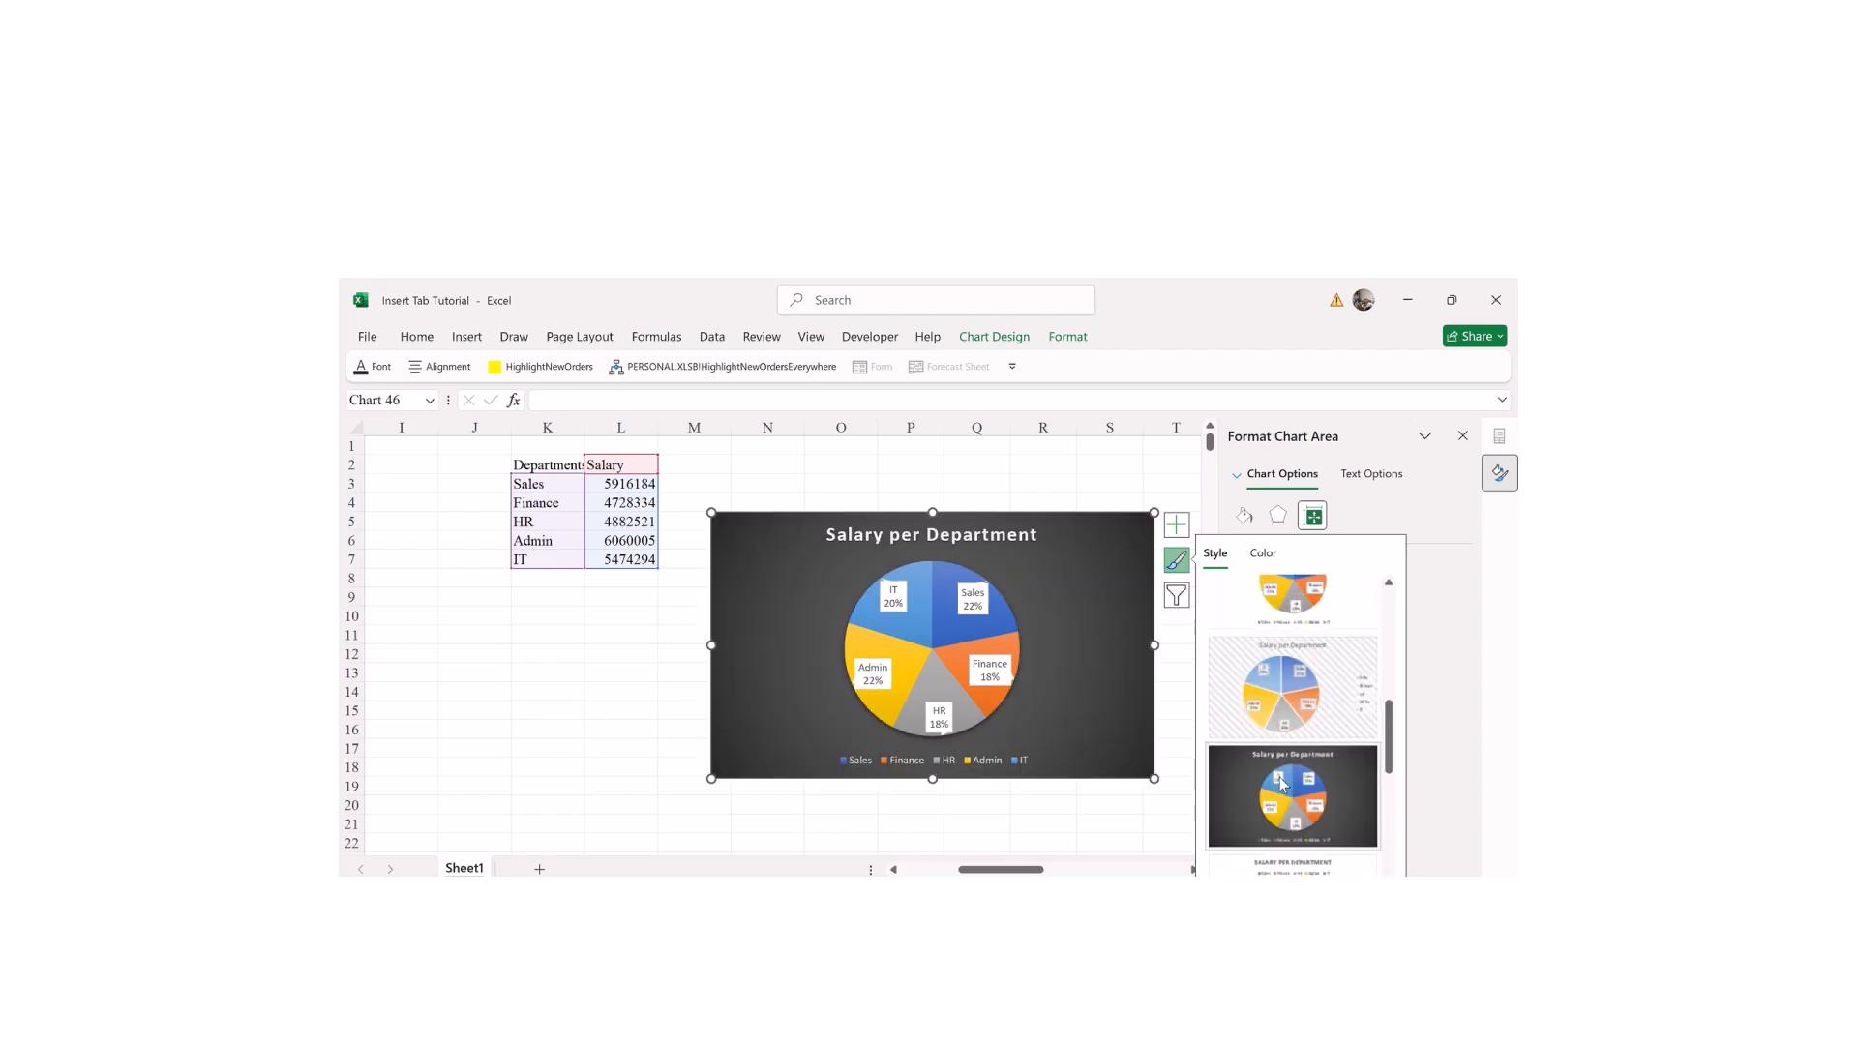
# Step: Preview several colourful palettes for the pie slices
pyautogui.click(1263, 552)
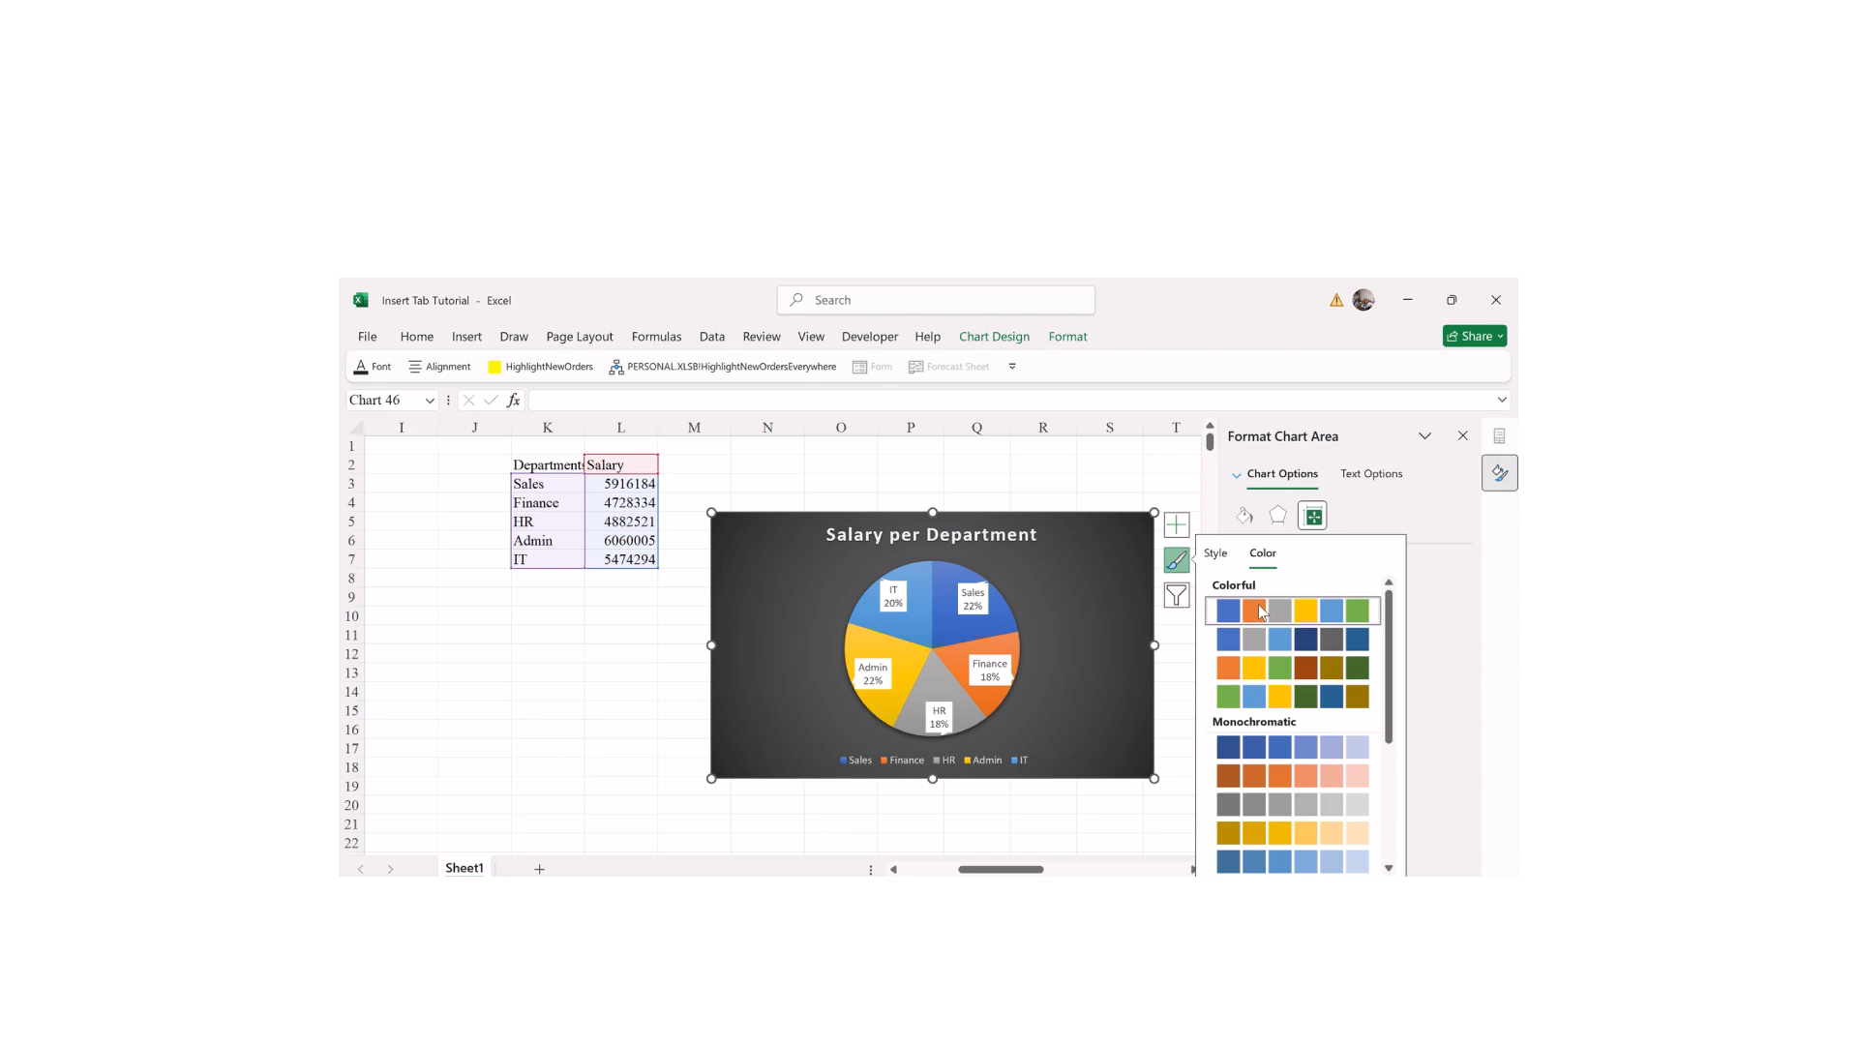
pyautogui.click(1277, 667)
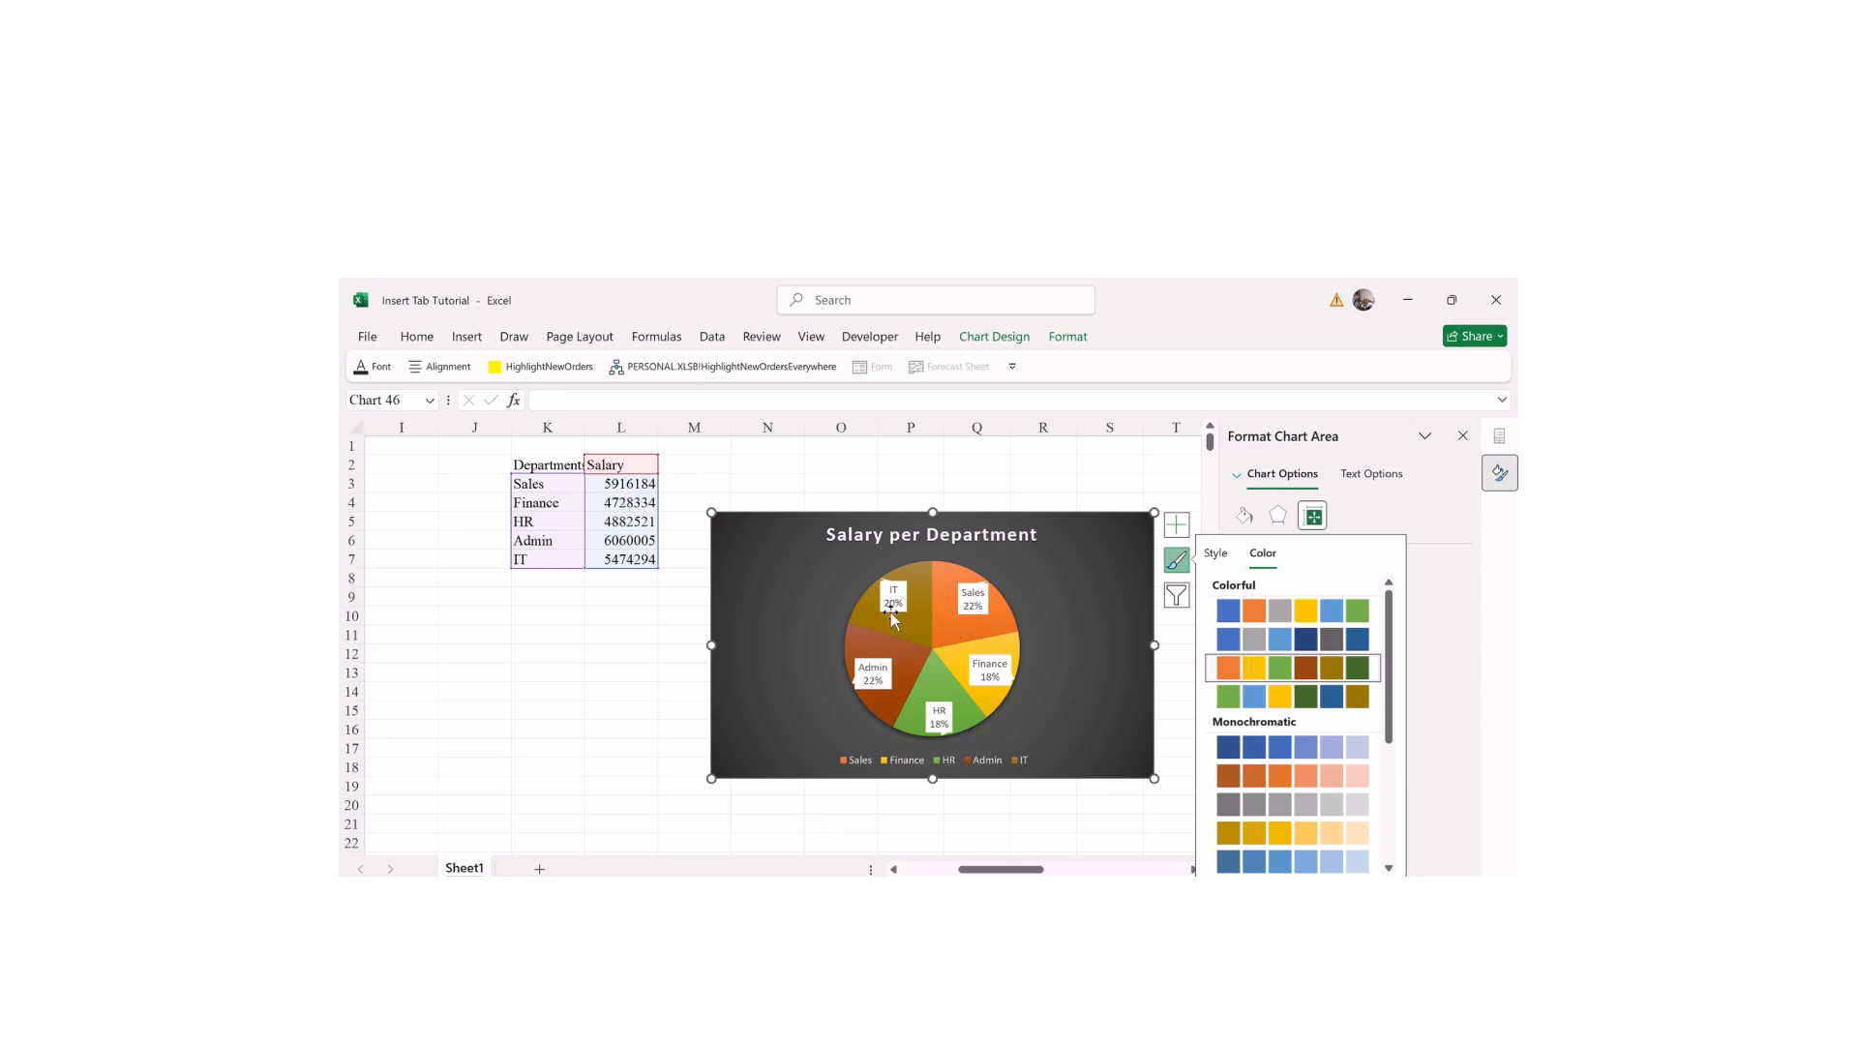
pyautogui.click(1250, 616)
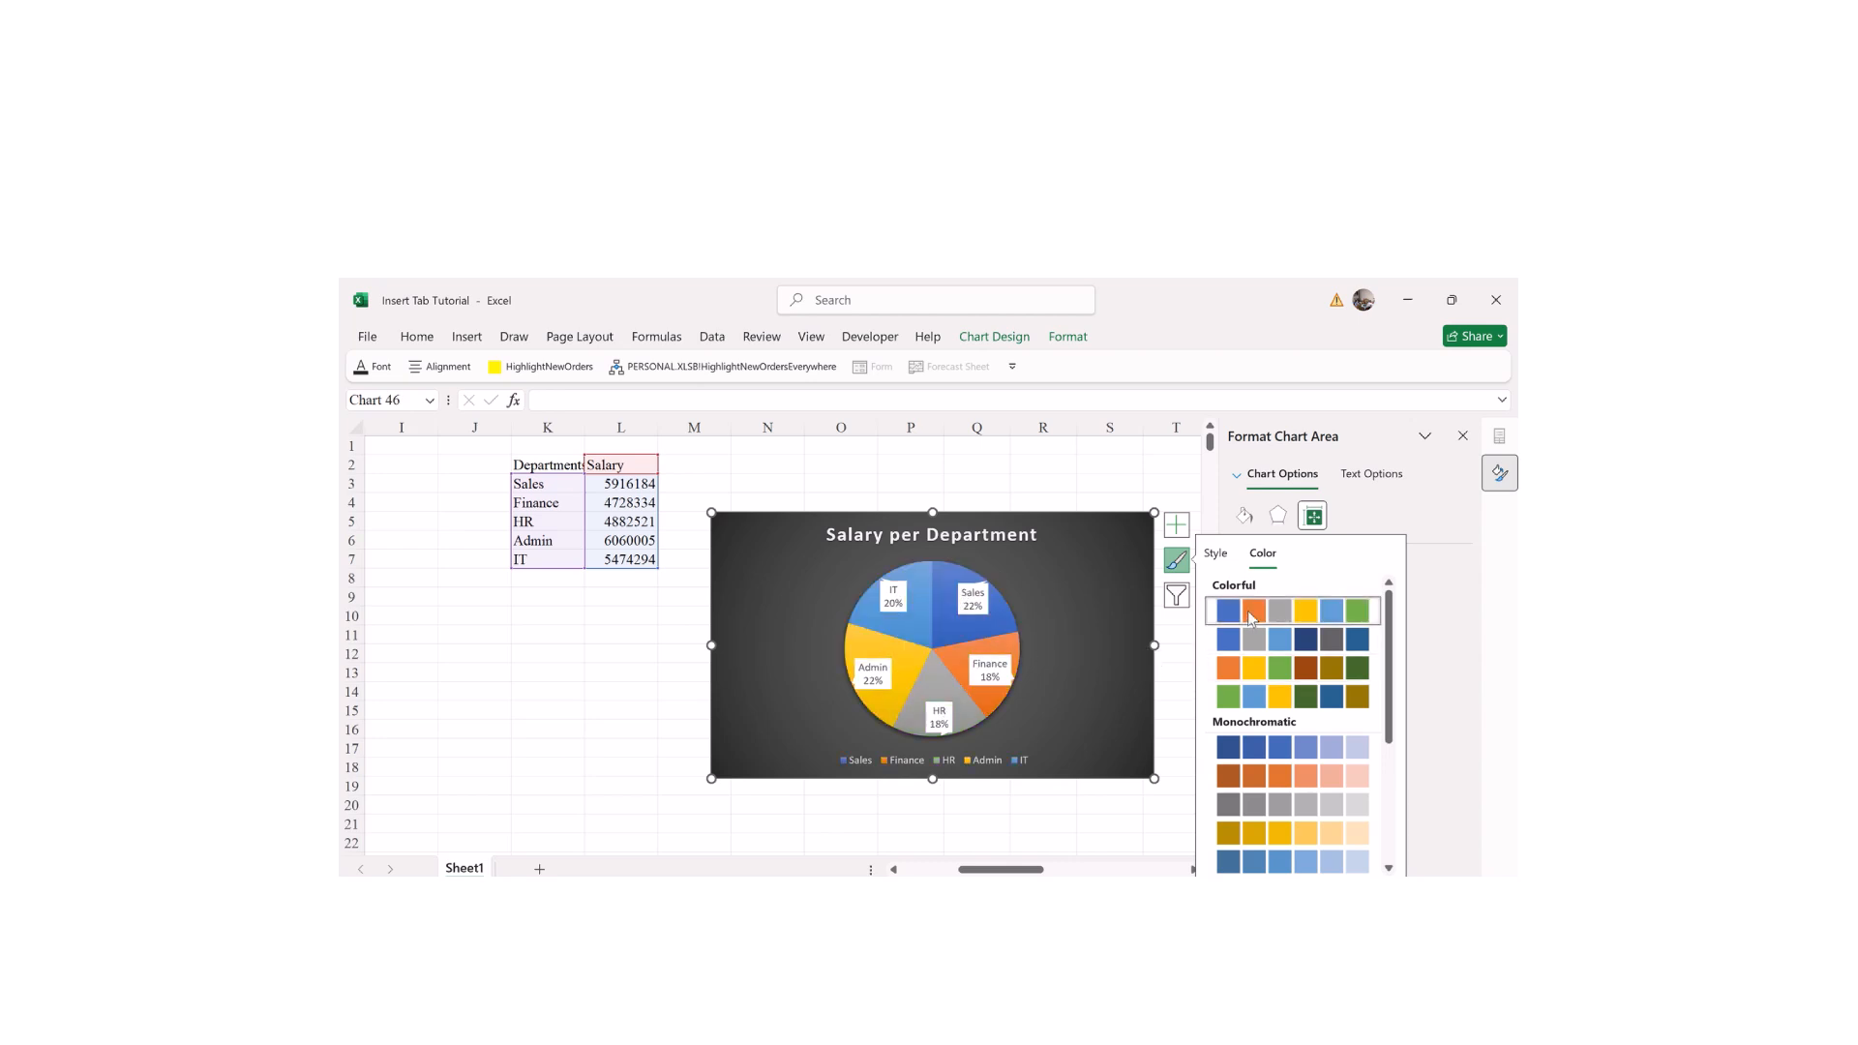
pyautogui.click(1248, 775)
pyautogui.click(1276, 699)
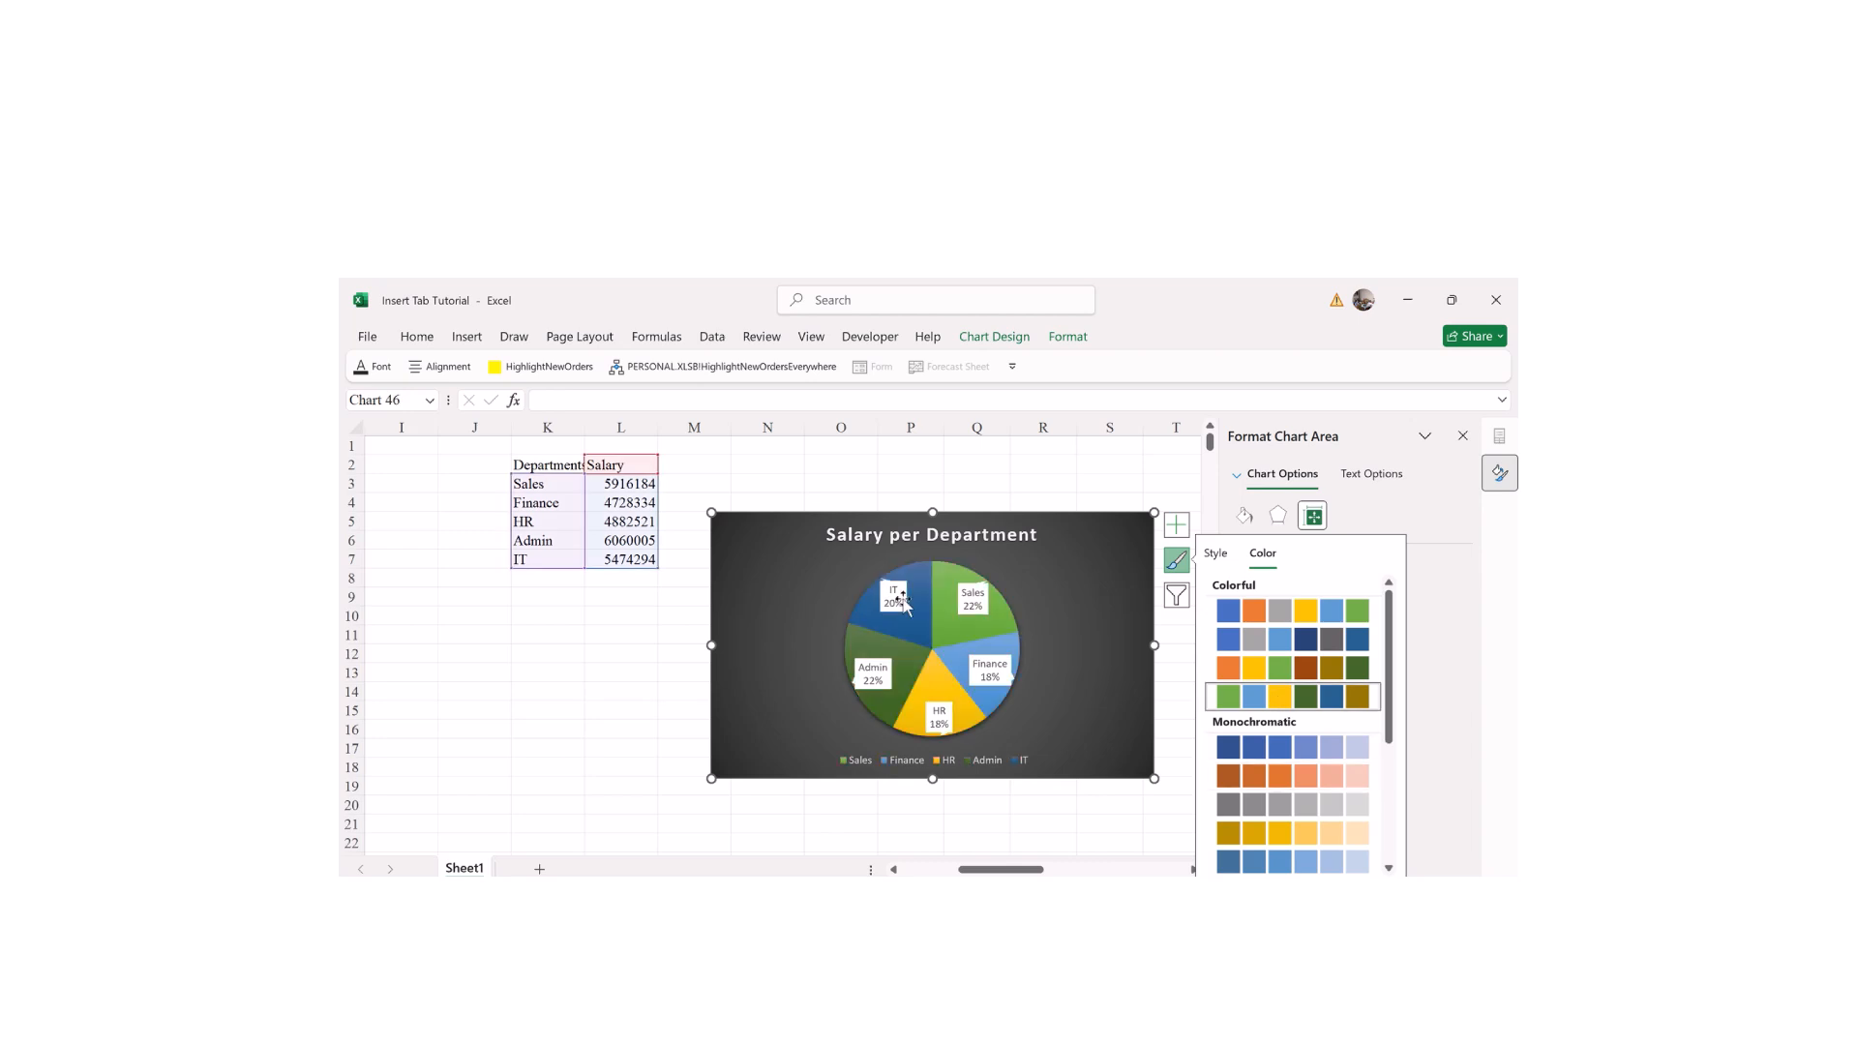
pyautogui.click(1331, 662)
# Step: Apply the Monochromatic Palette 6 green shades and close the formatting pane
pyautogui.scroll(-3, 1316, 755)
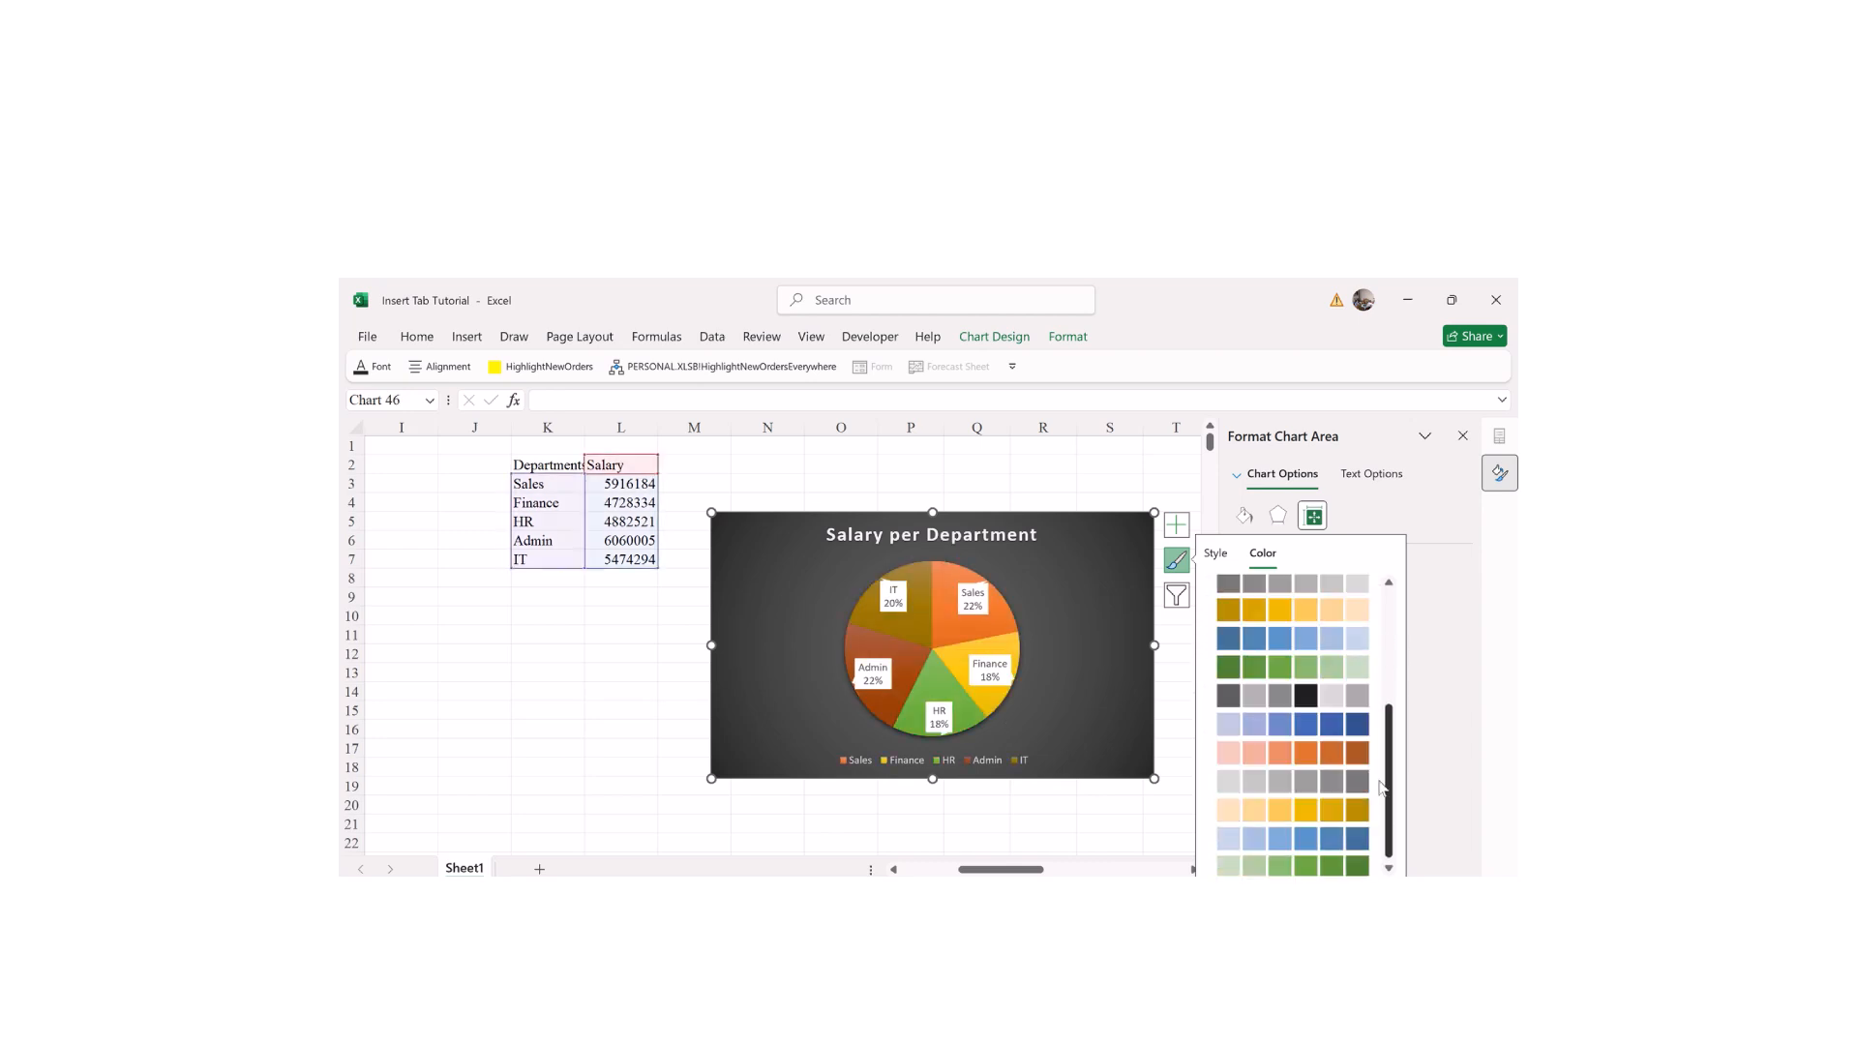
pyautogui.click(1312, 774)
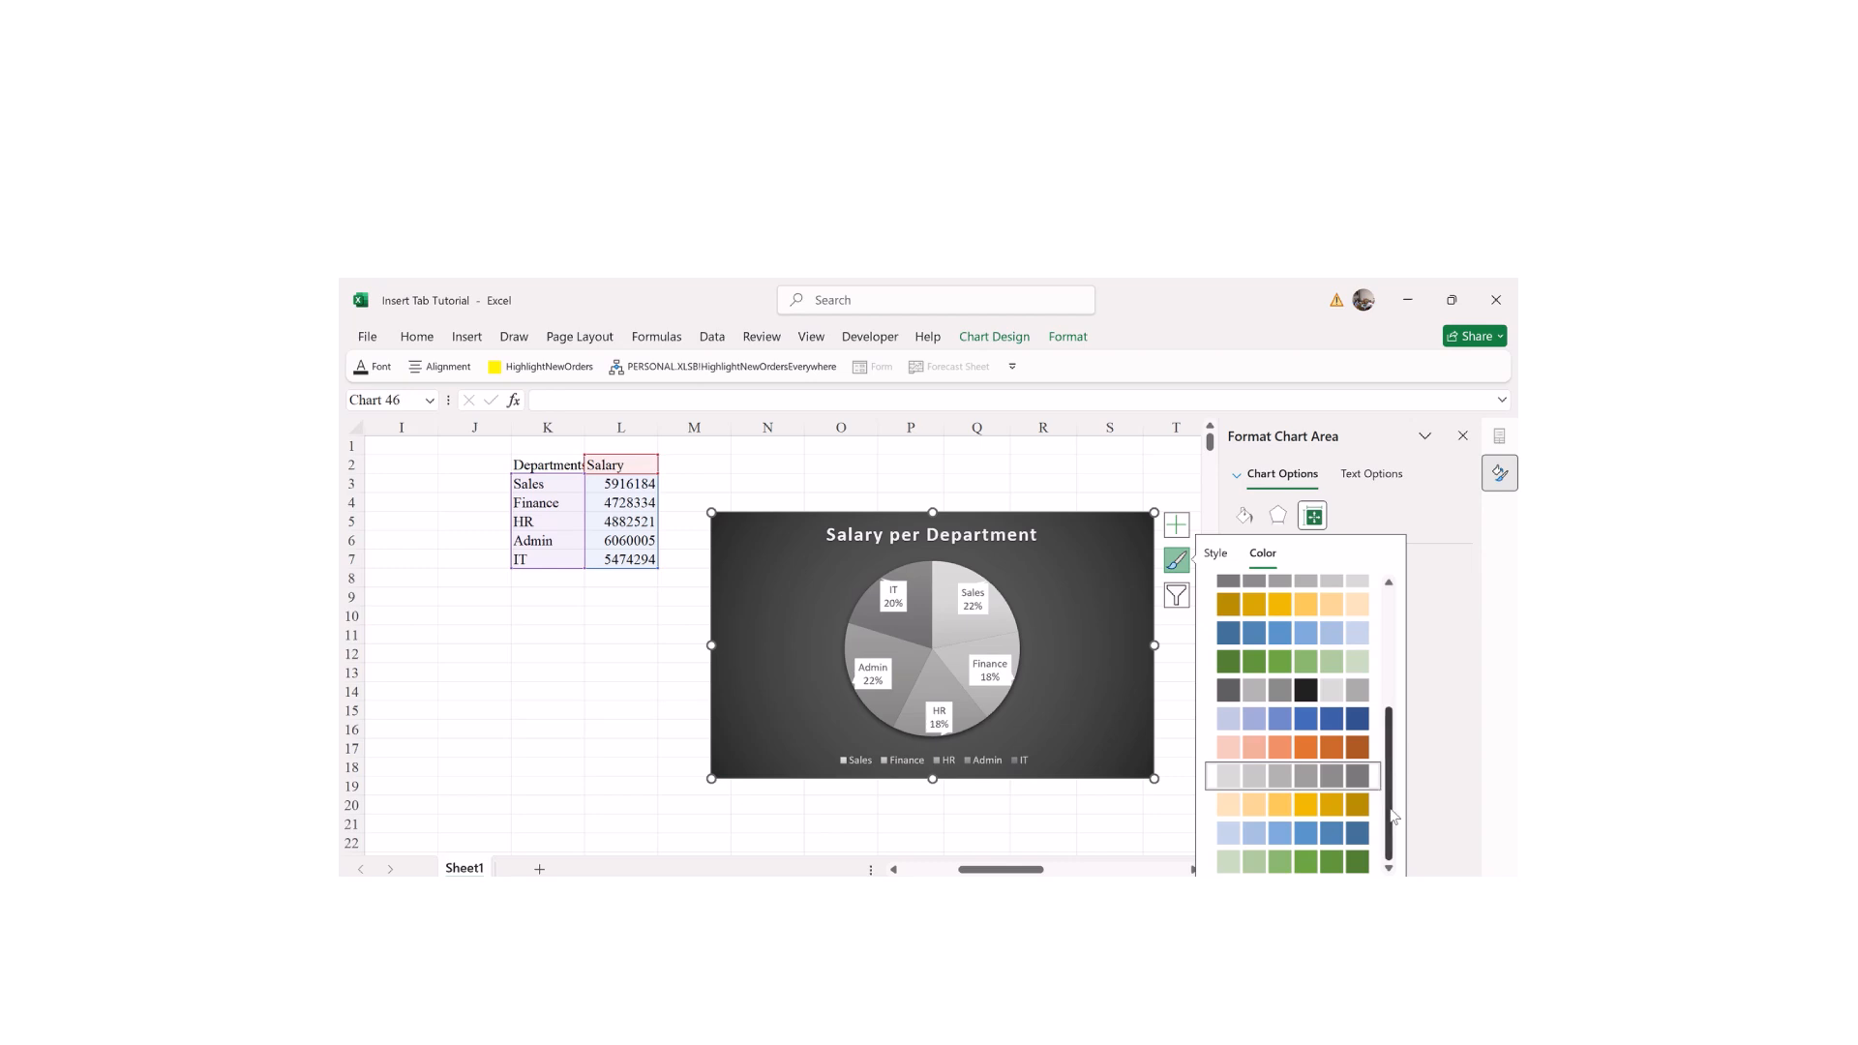
pyautogui.click(1316, 832)
pyautogui.click(1306, 863)
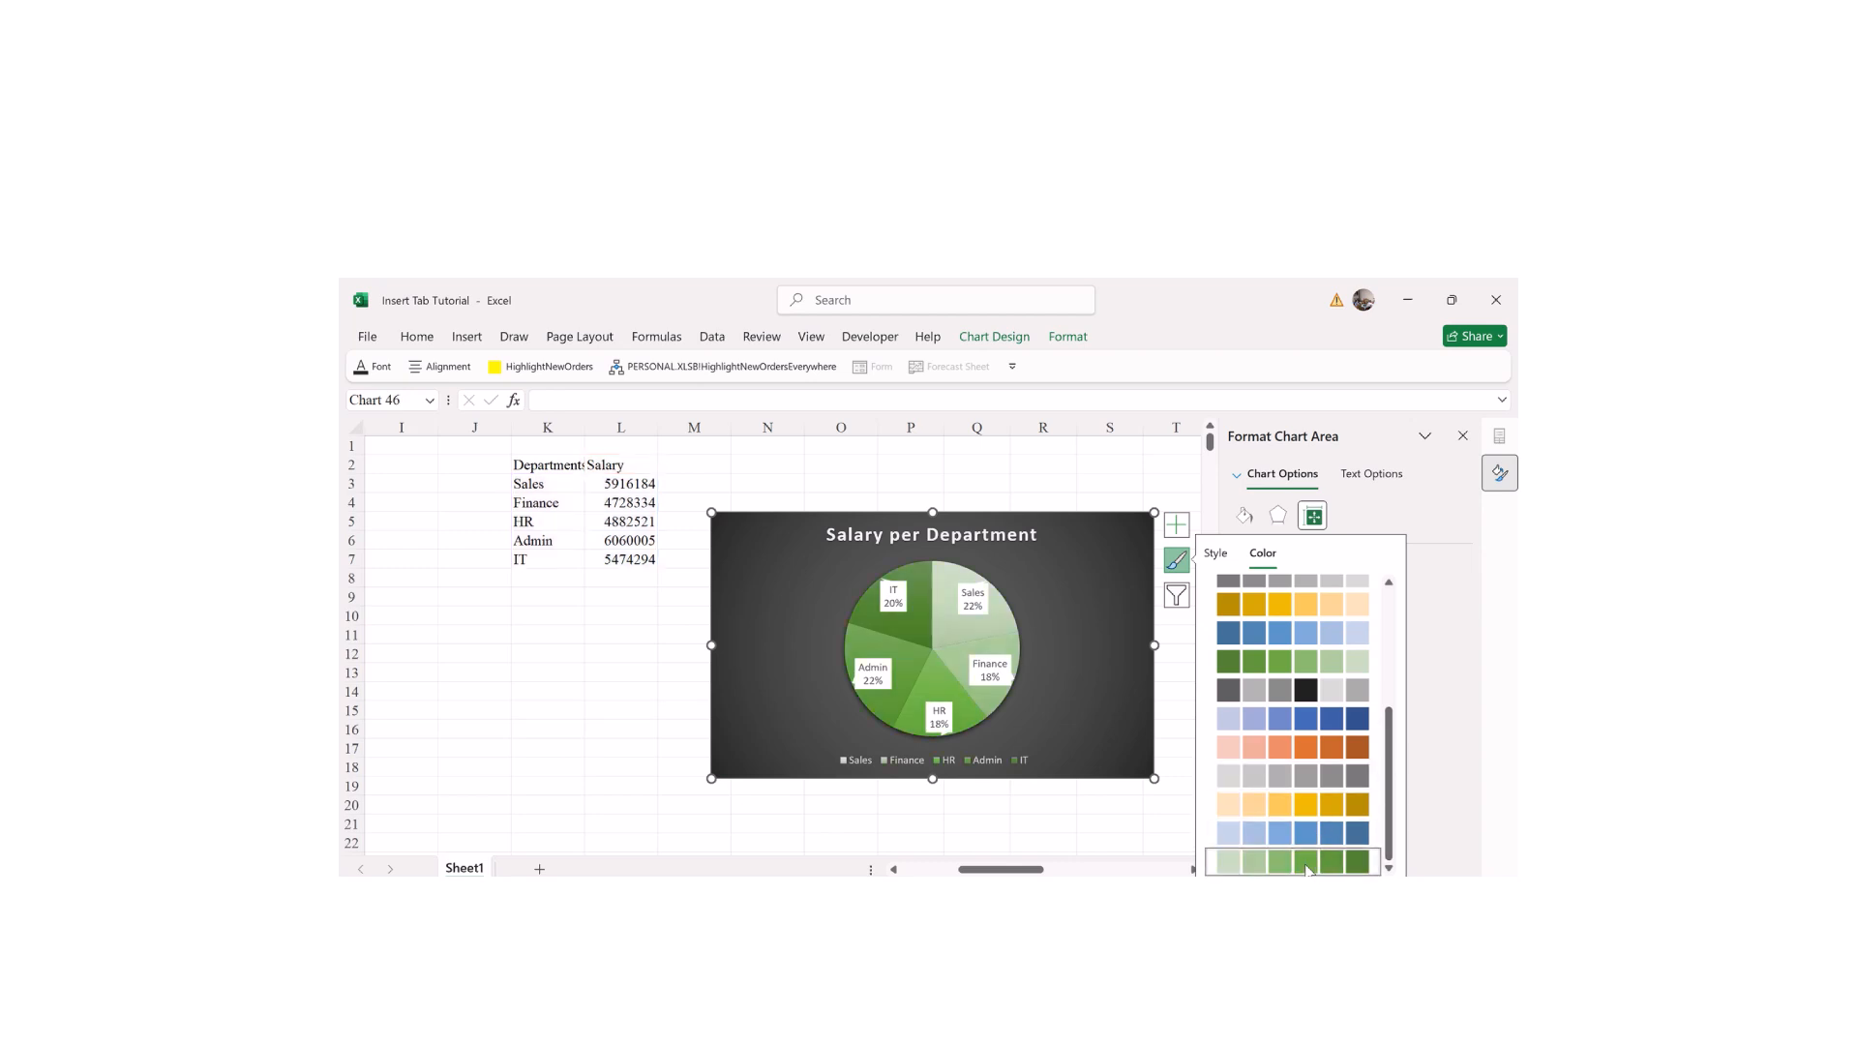
pyautogui.click(1290, 666)
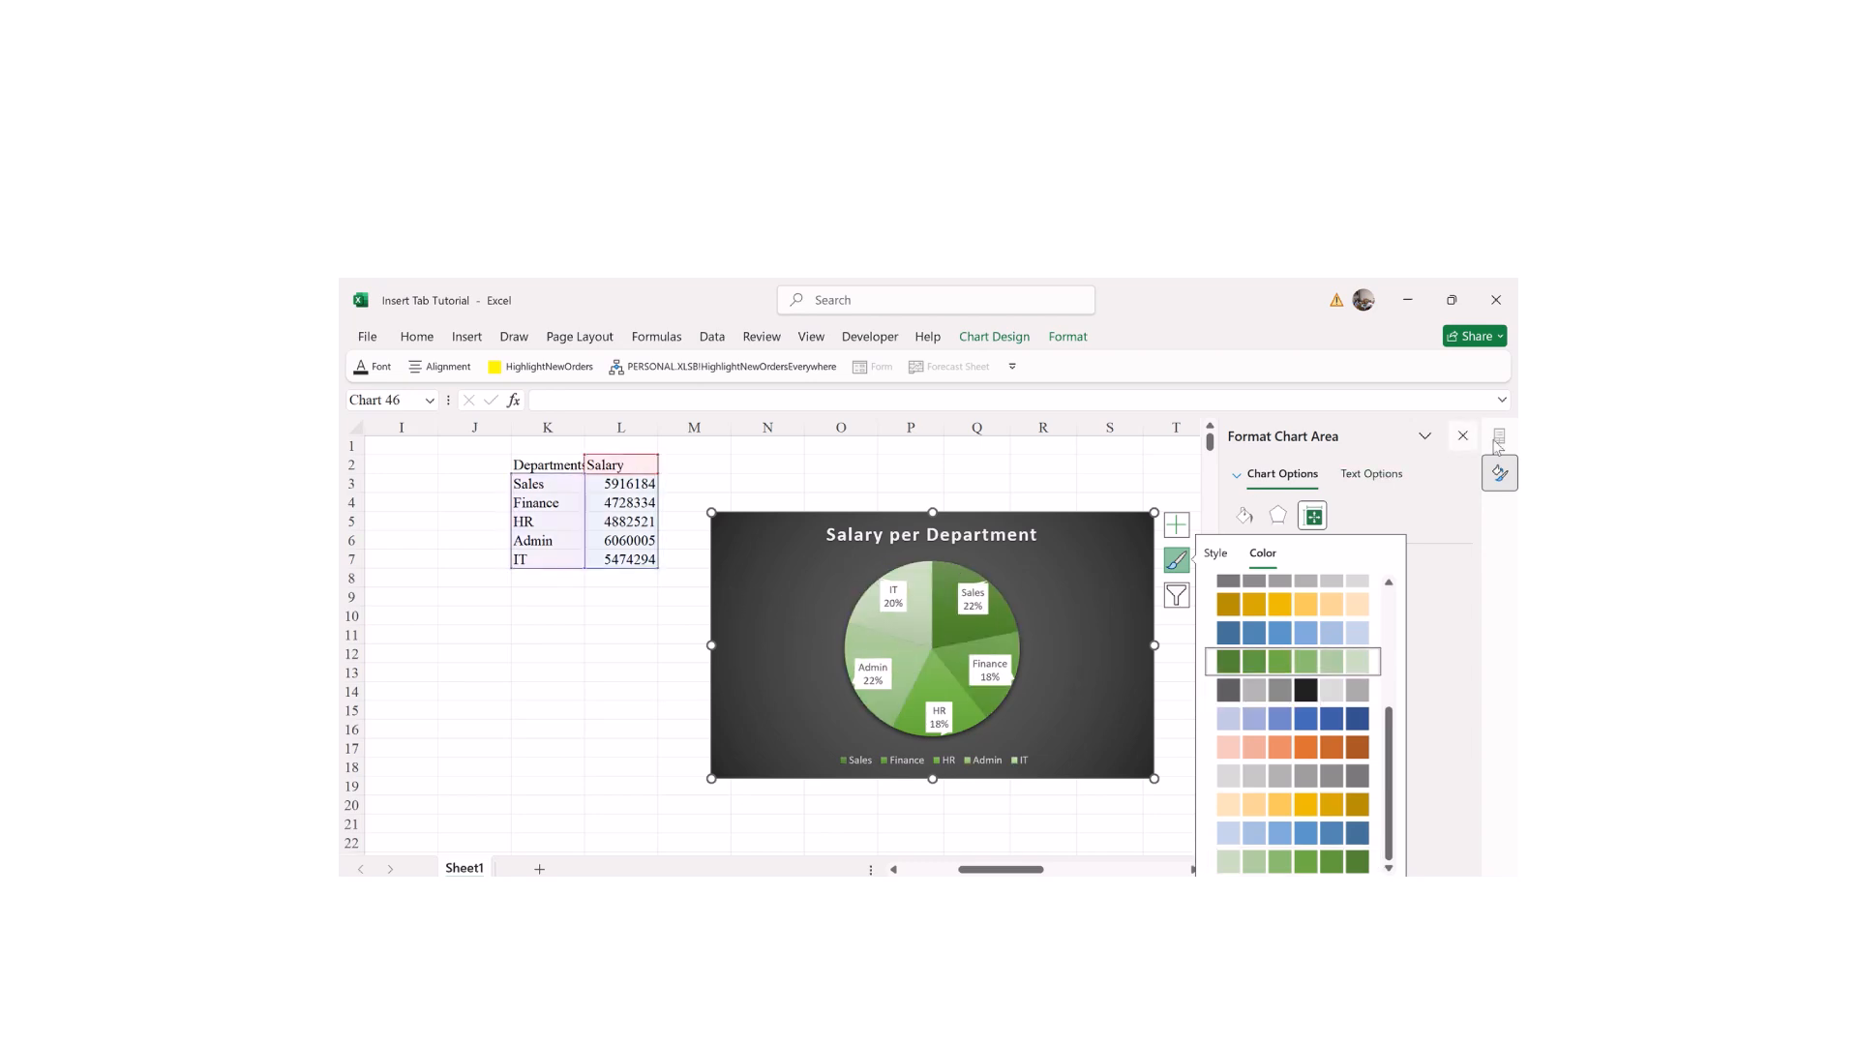
pyautogui.click(1465, 436)
pyautogui.click(1181, 613)
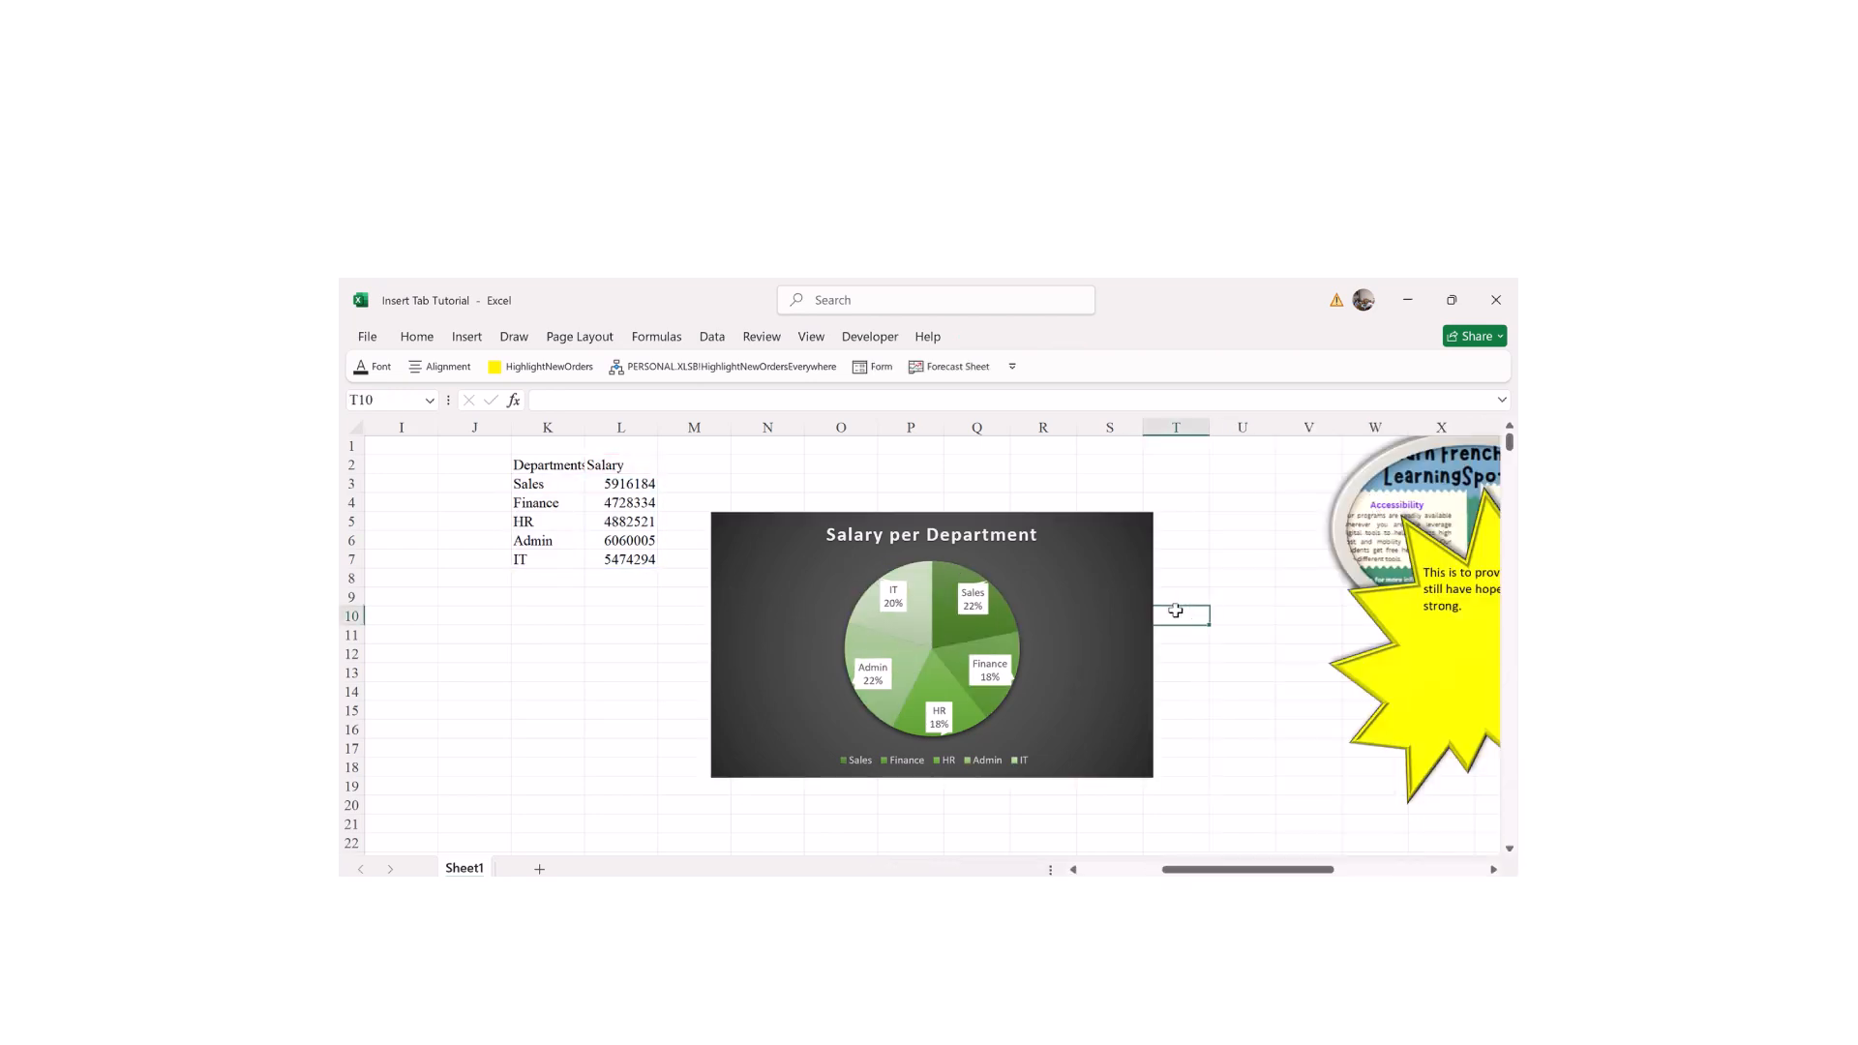
pyautogui.click(1118, 570)
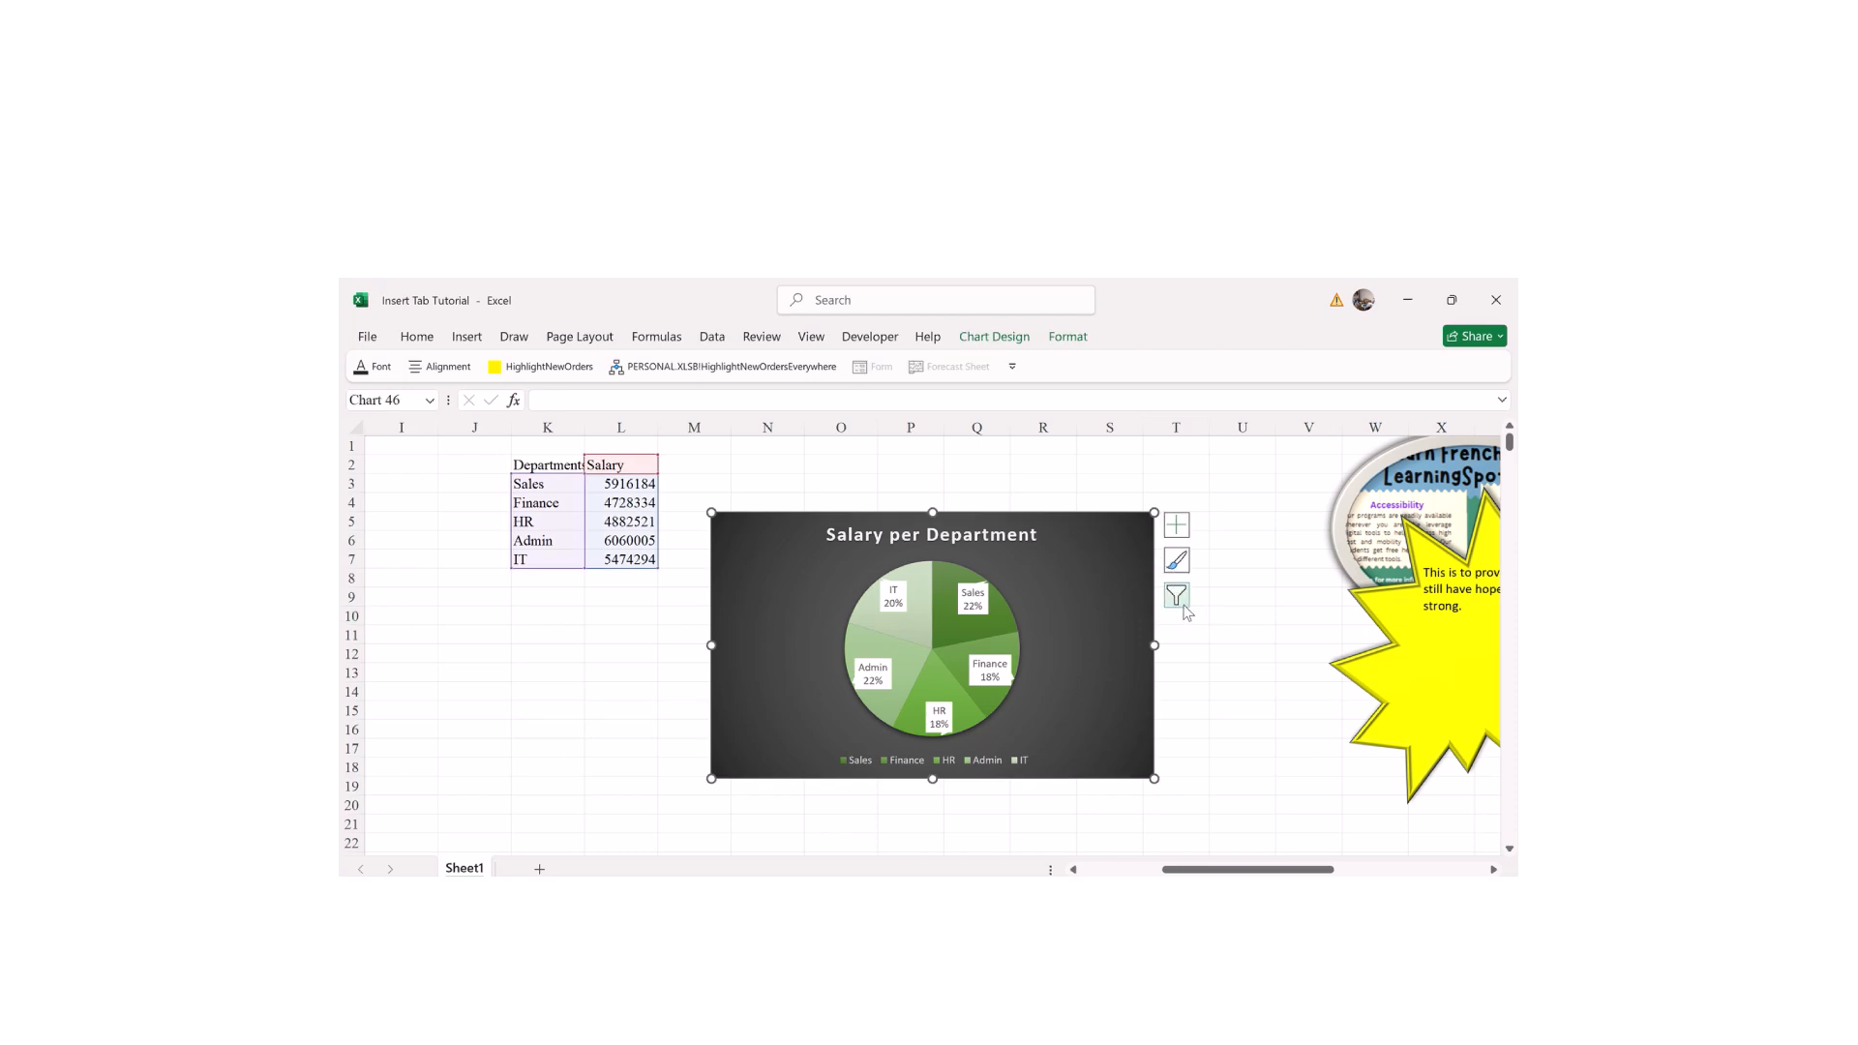
pyautogui.click(1217, 511)
pyautogui.click(1095, 577)
pyautogui.click(1255, 638)
pyautogui.click(1074, 610)
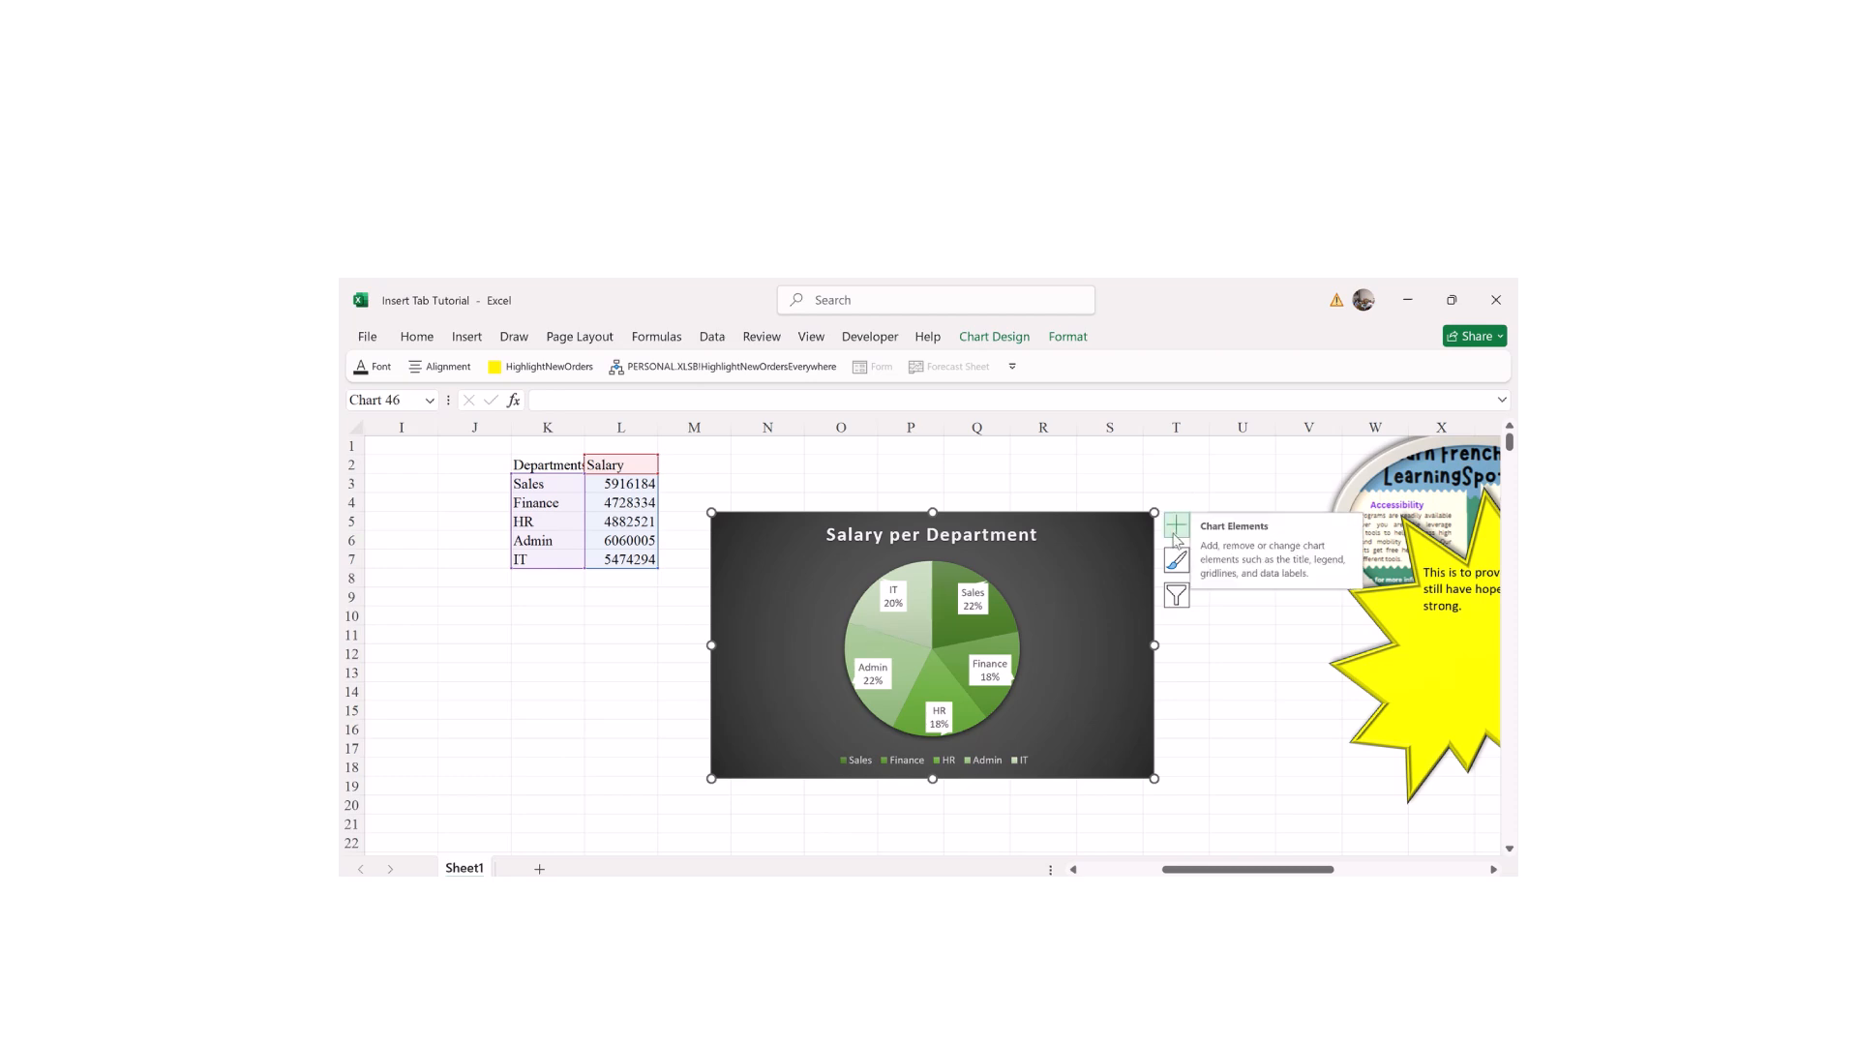
pyautogui.click(1225, 655)
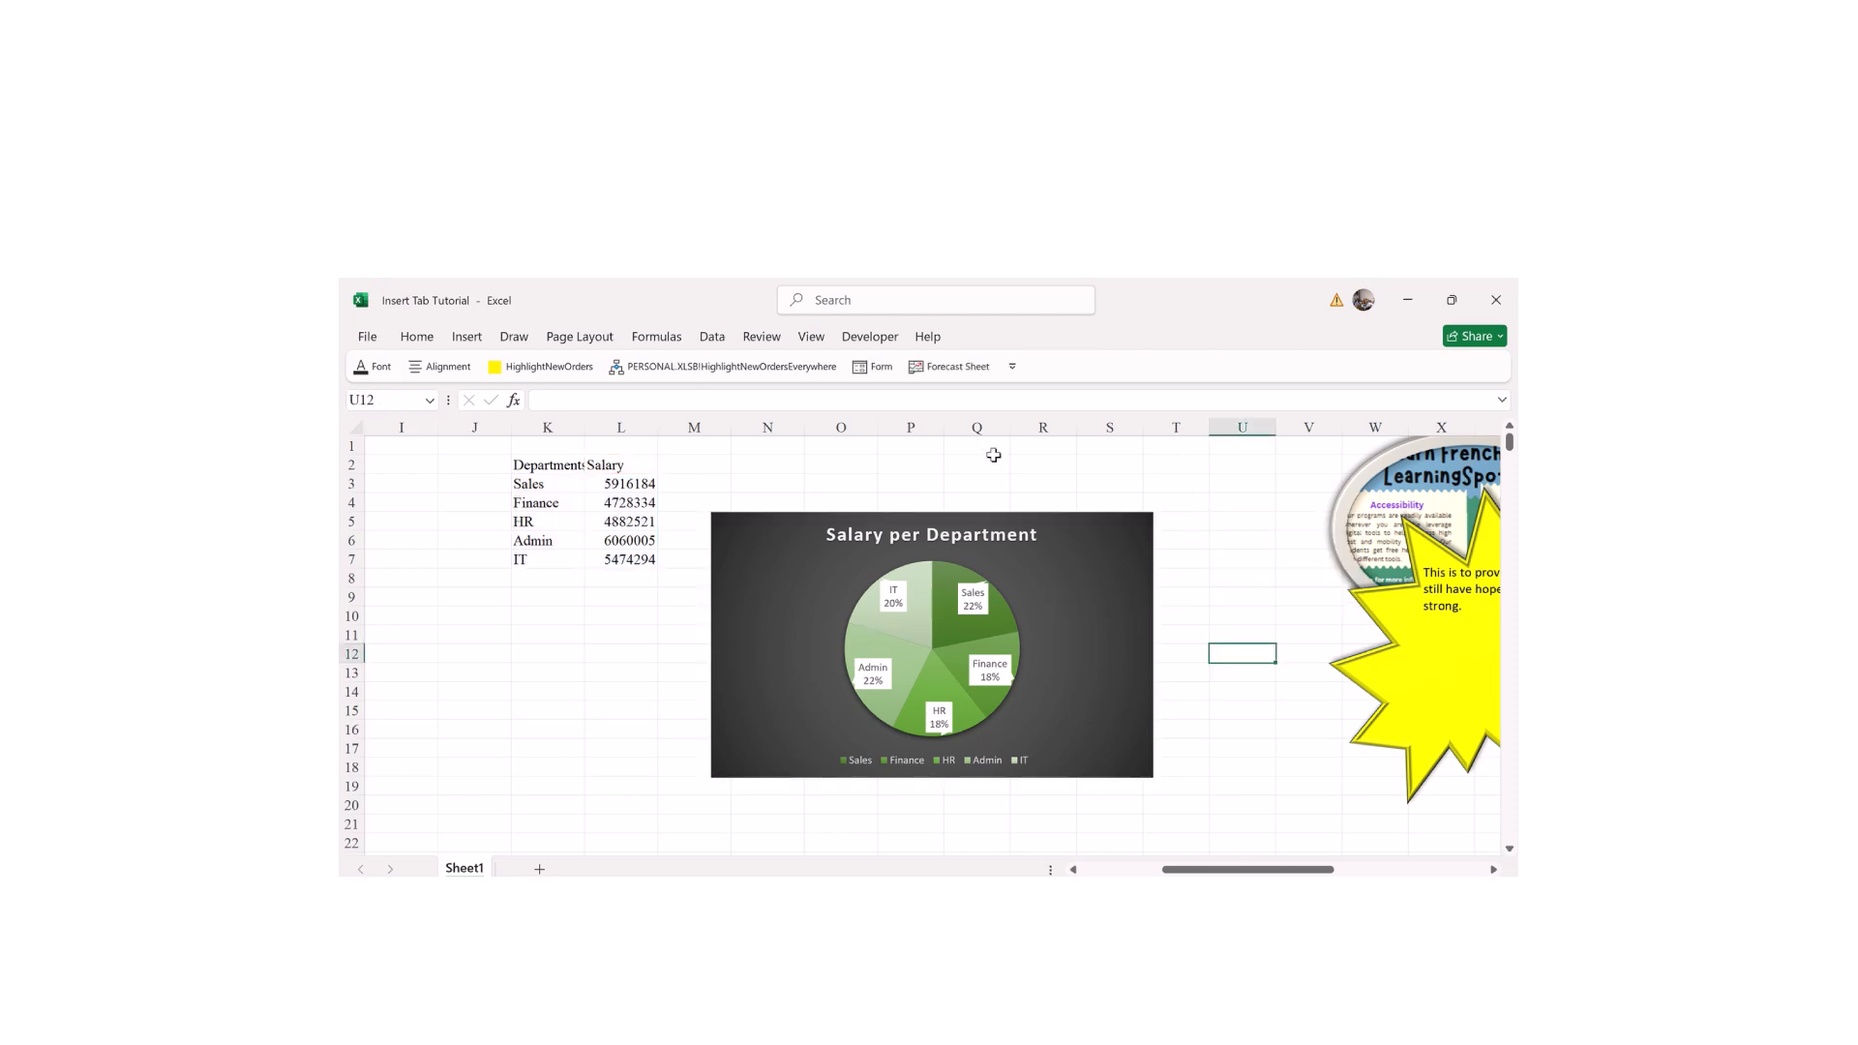
pyautogui.click(1239, 592)
pyautogui.click(1142, 600)
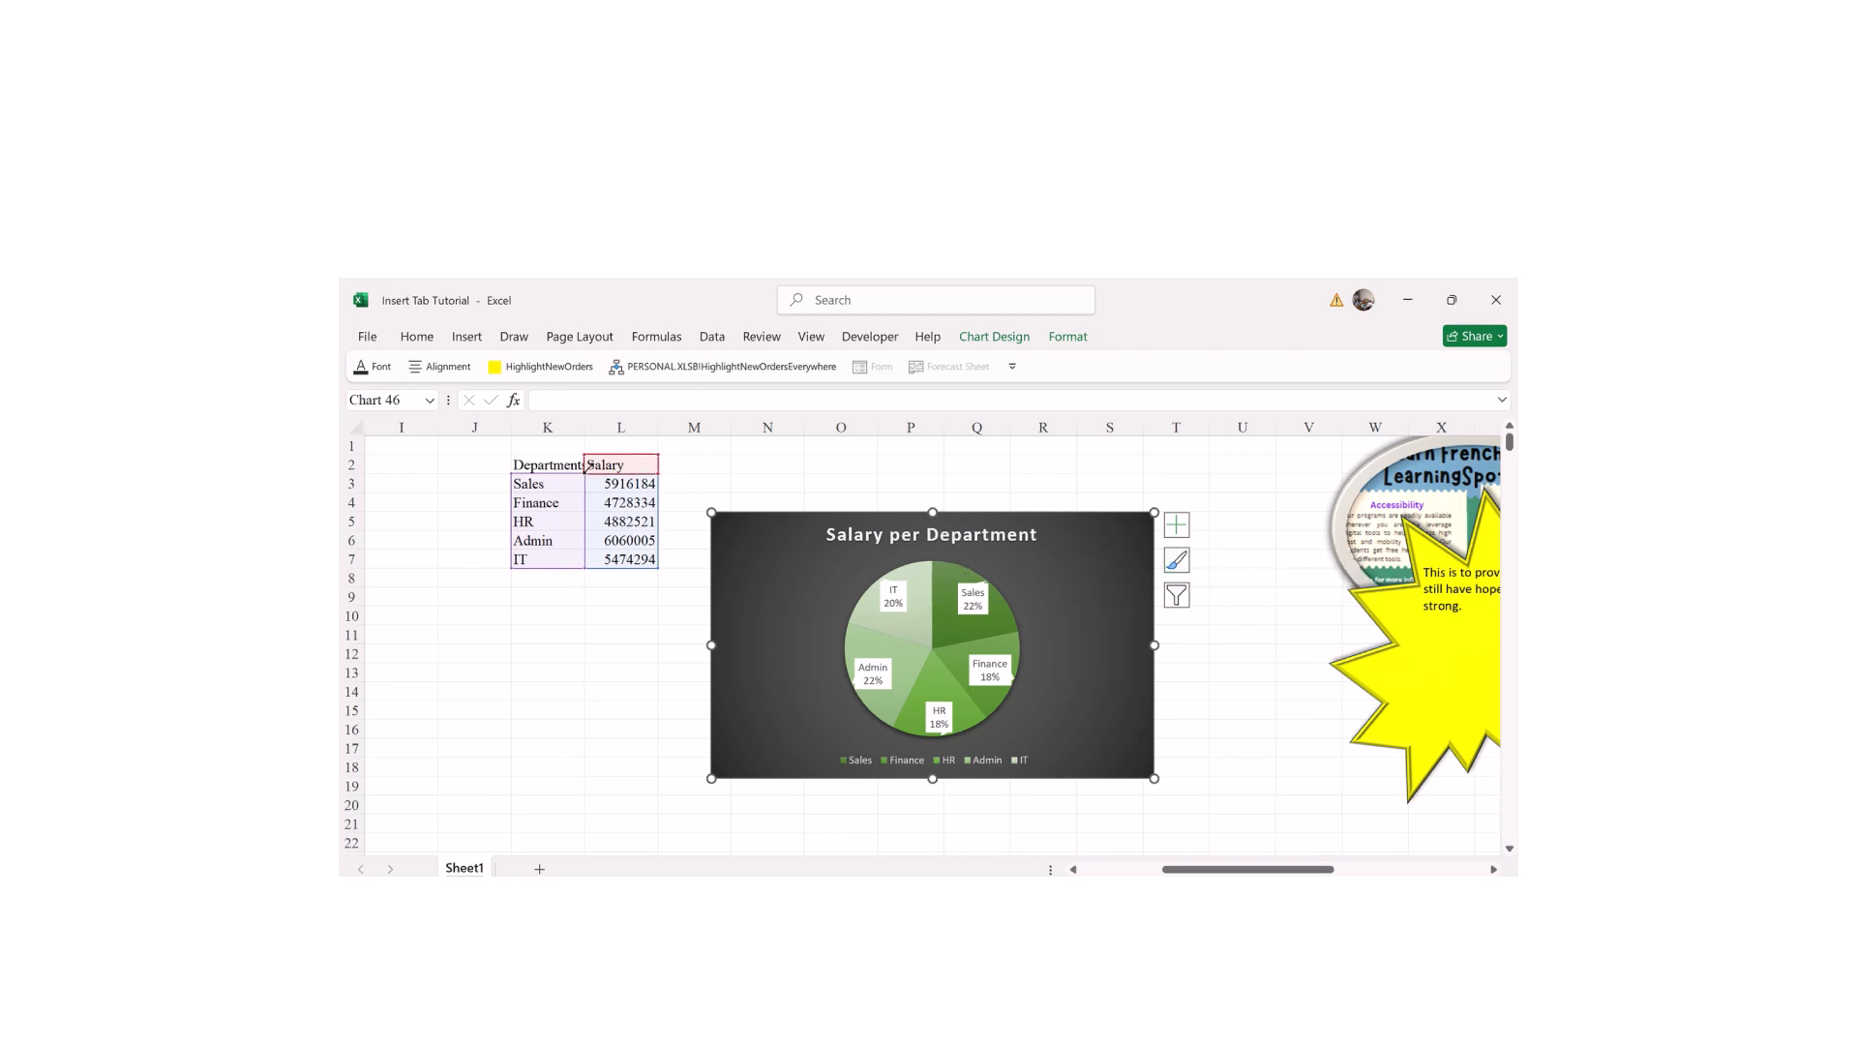
pyautogui.click(1249, 686)
pyautogui.click(1120, 610)
pyautogui.click(1247, 569)
# Step: Filter the pie chart to exclude the IT and HR slices and apply it
pyautogui.click(1119, 552)
pyautogui.click(1176, 596)
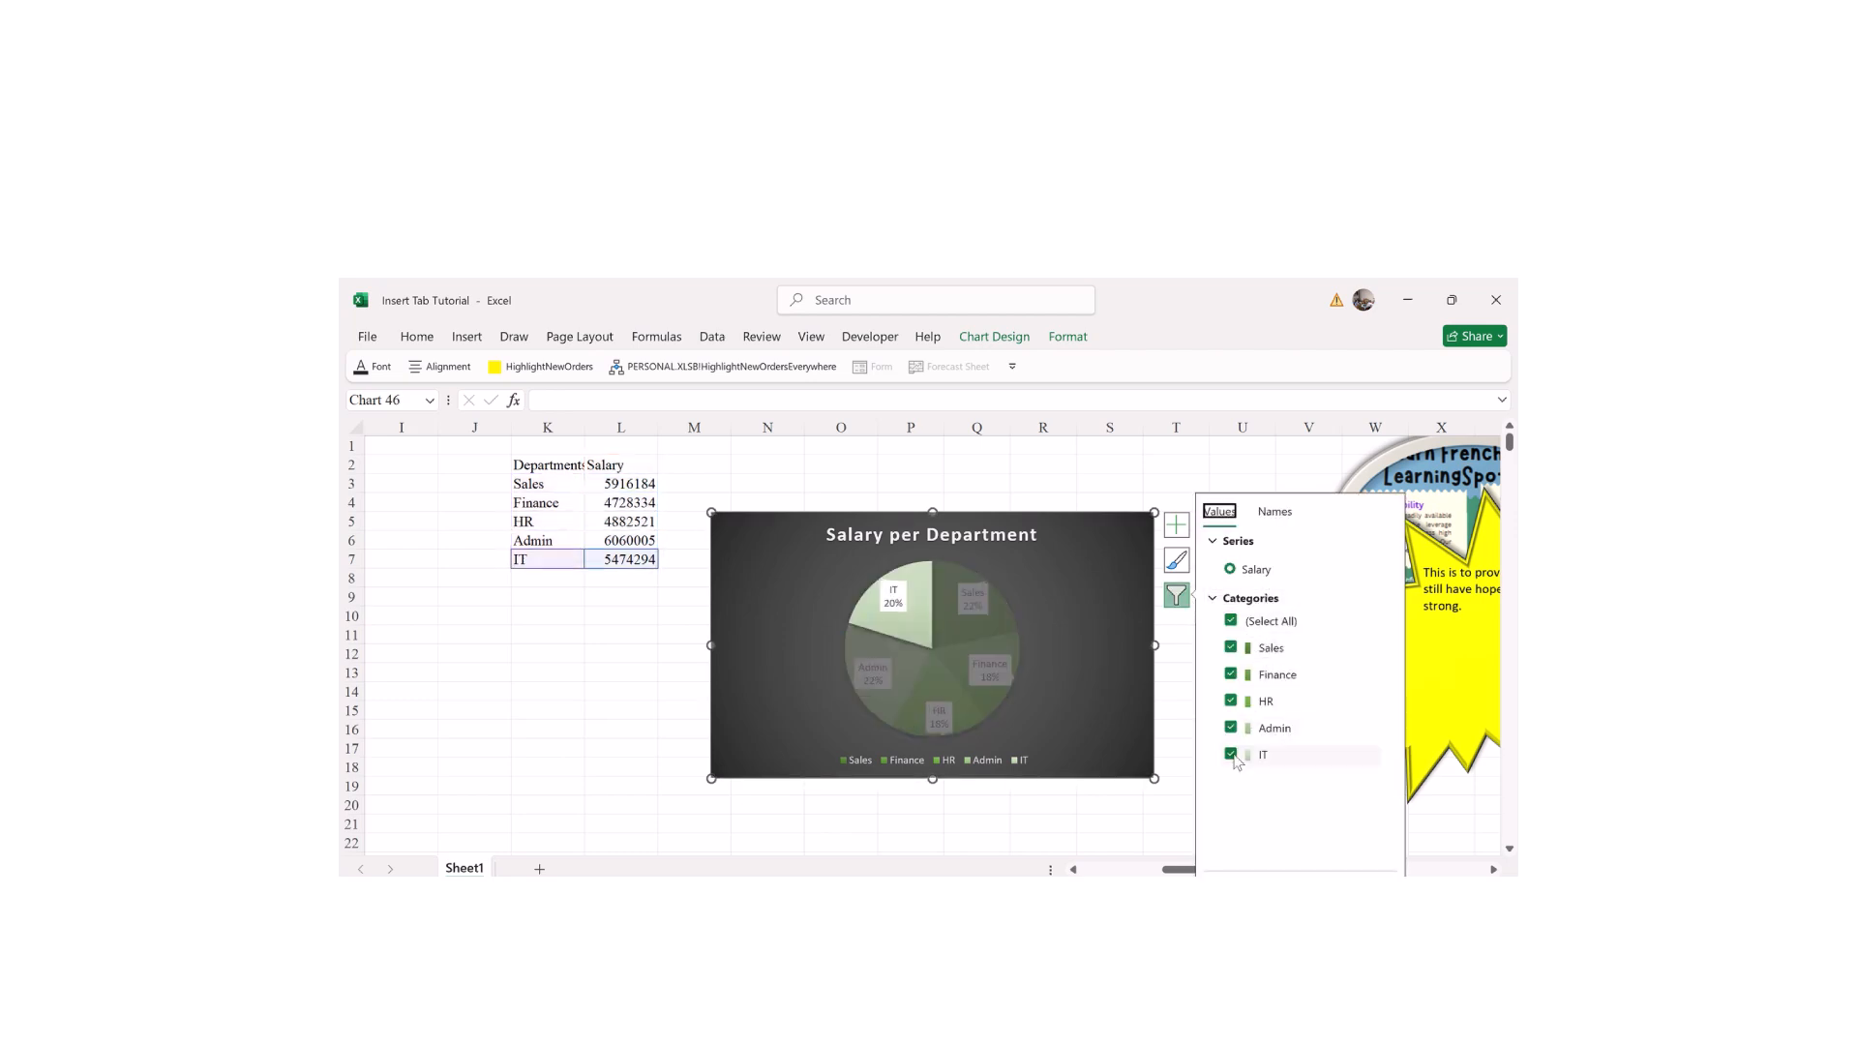
pyautogui.click(1232, 756)
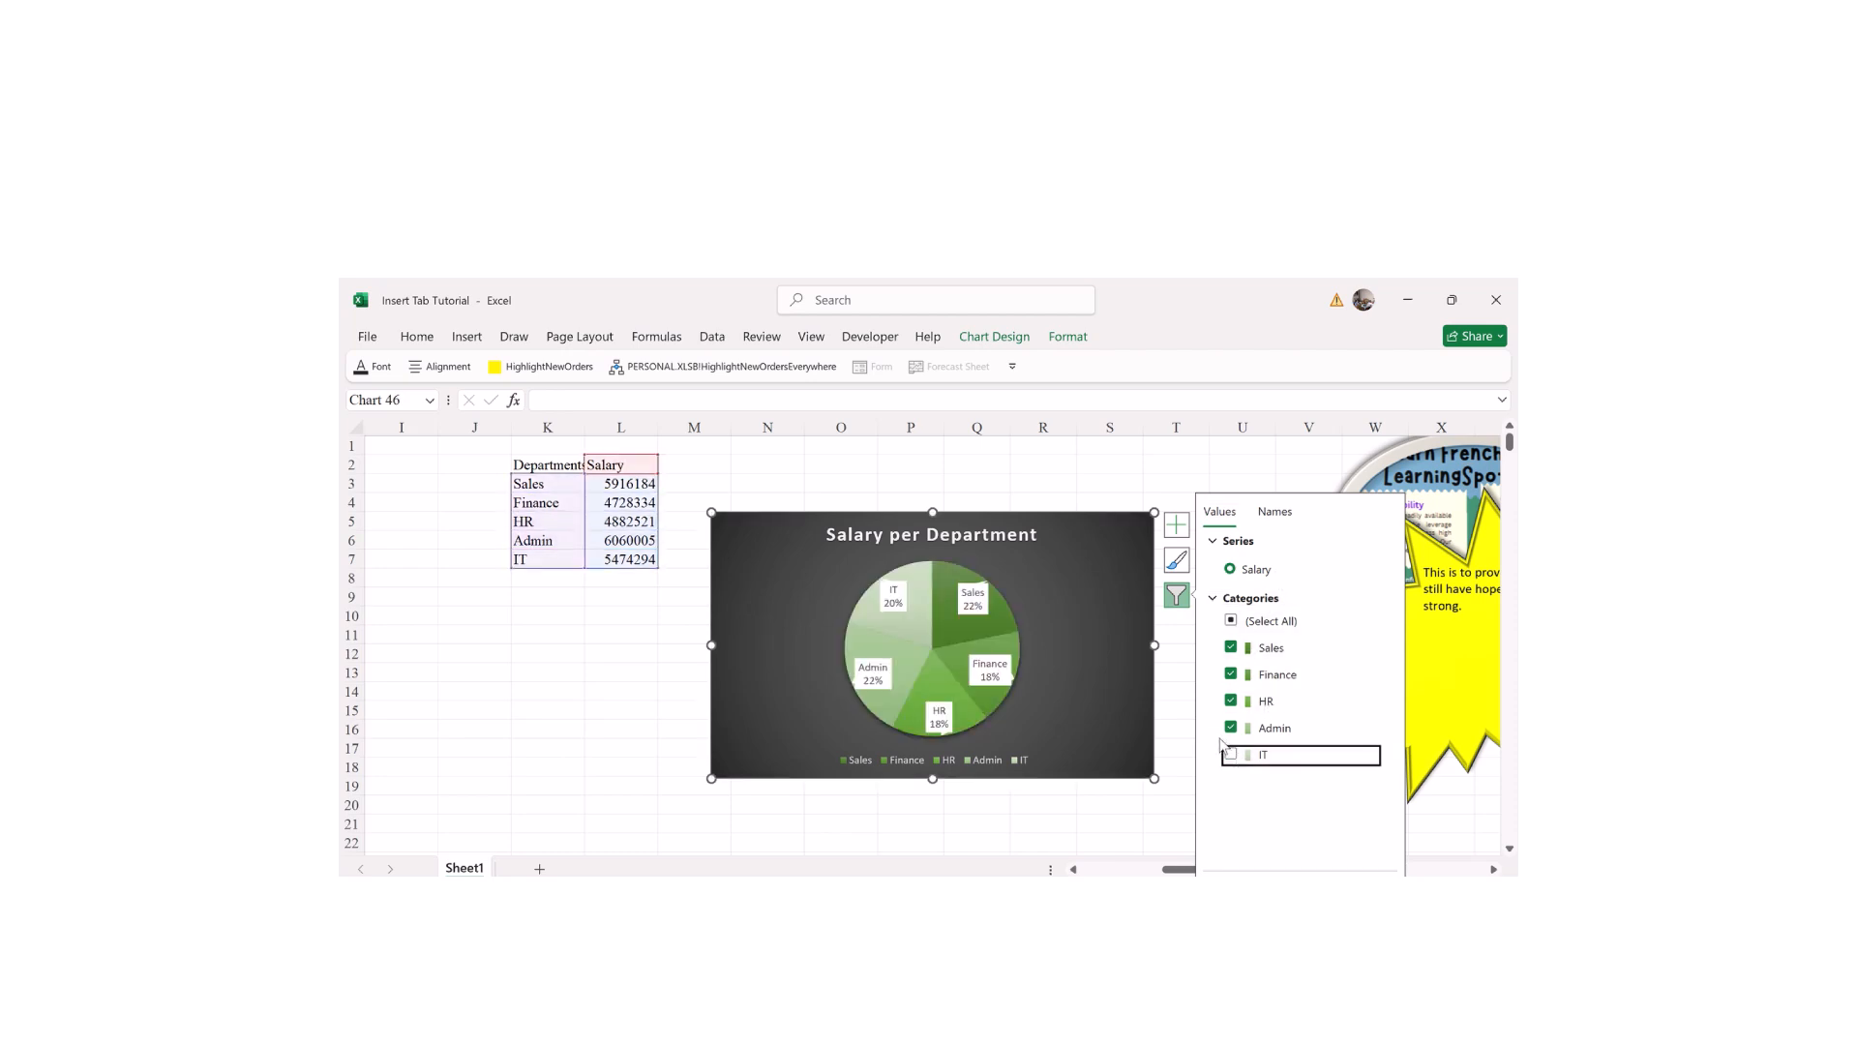
pyautogui.click(1233, 702)
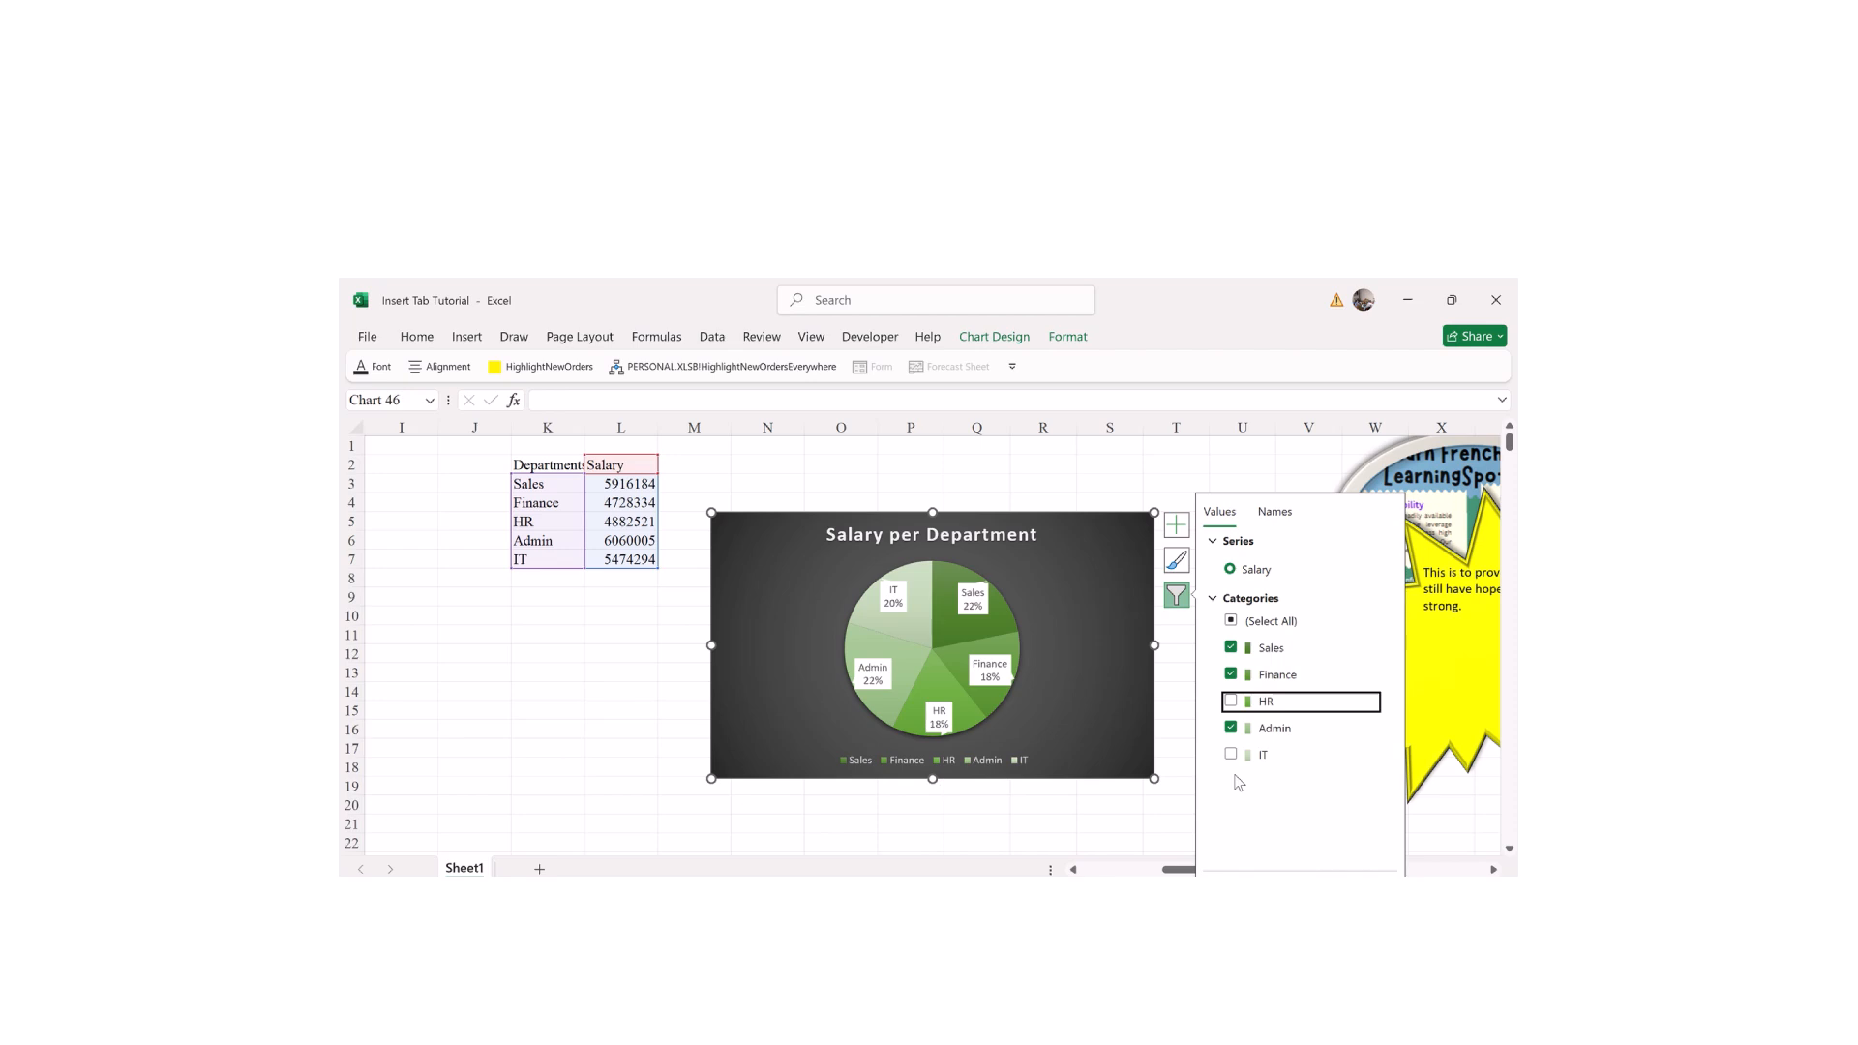
pyautogui.click(1233, 886)
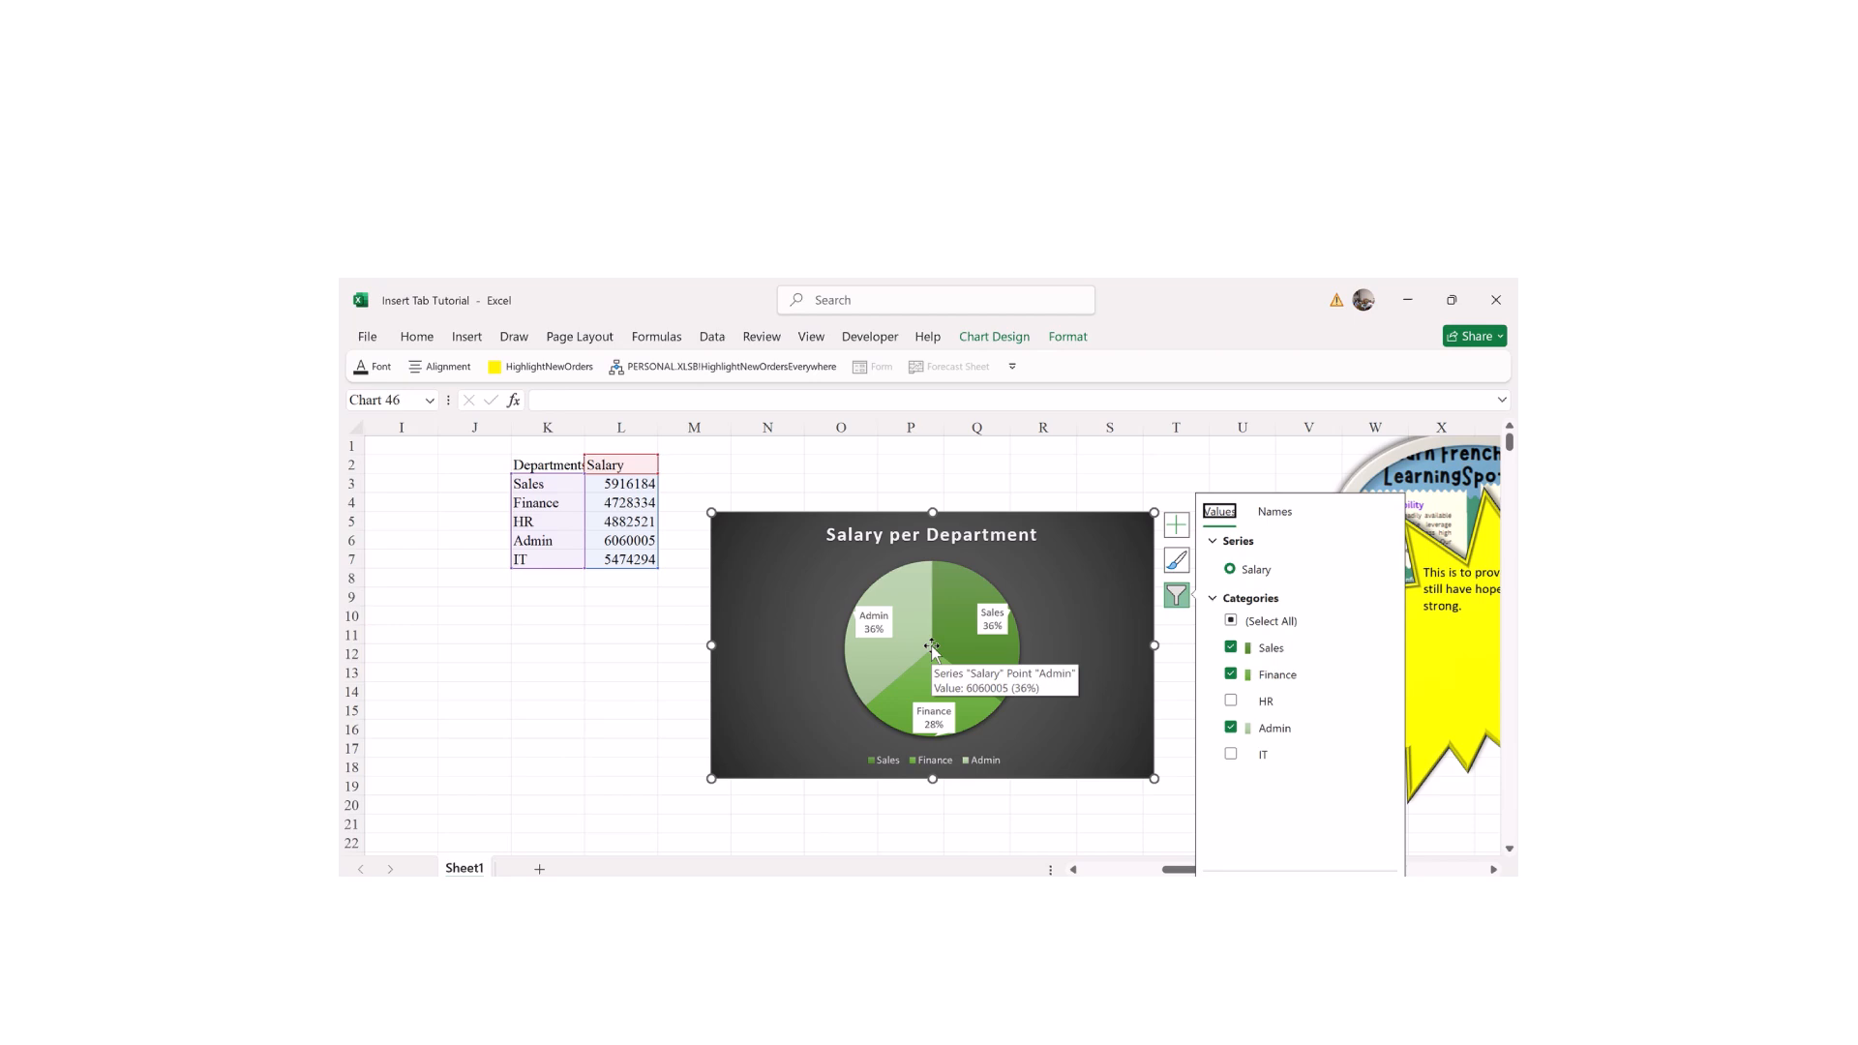
# Step: Re-include HR and IT, check the Names tab, and close the chart filters
pyautogui.click(1230, 701)
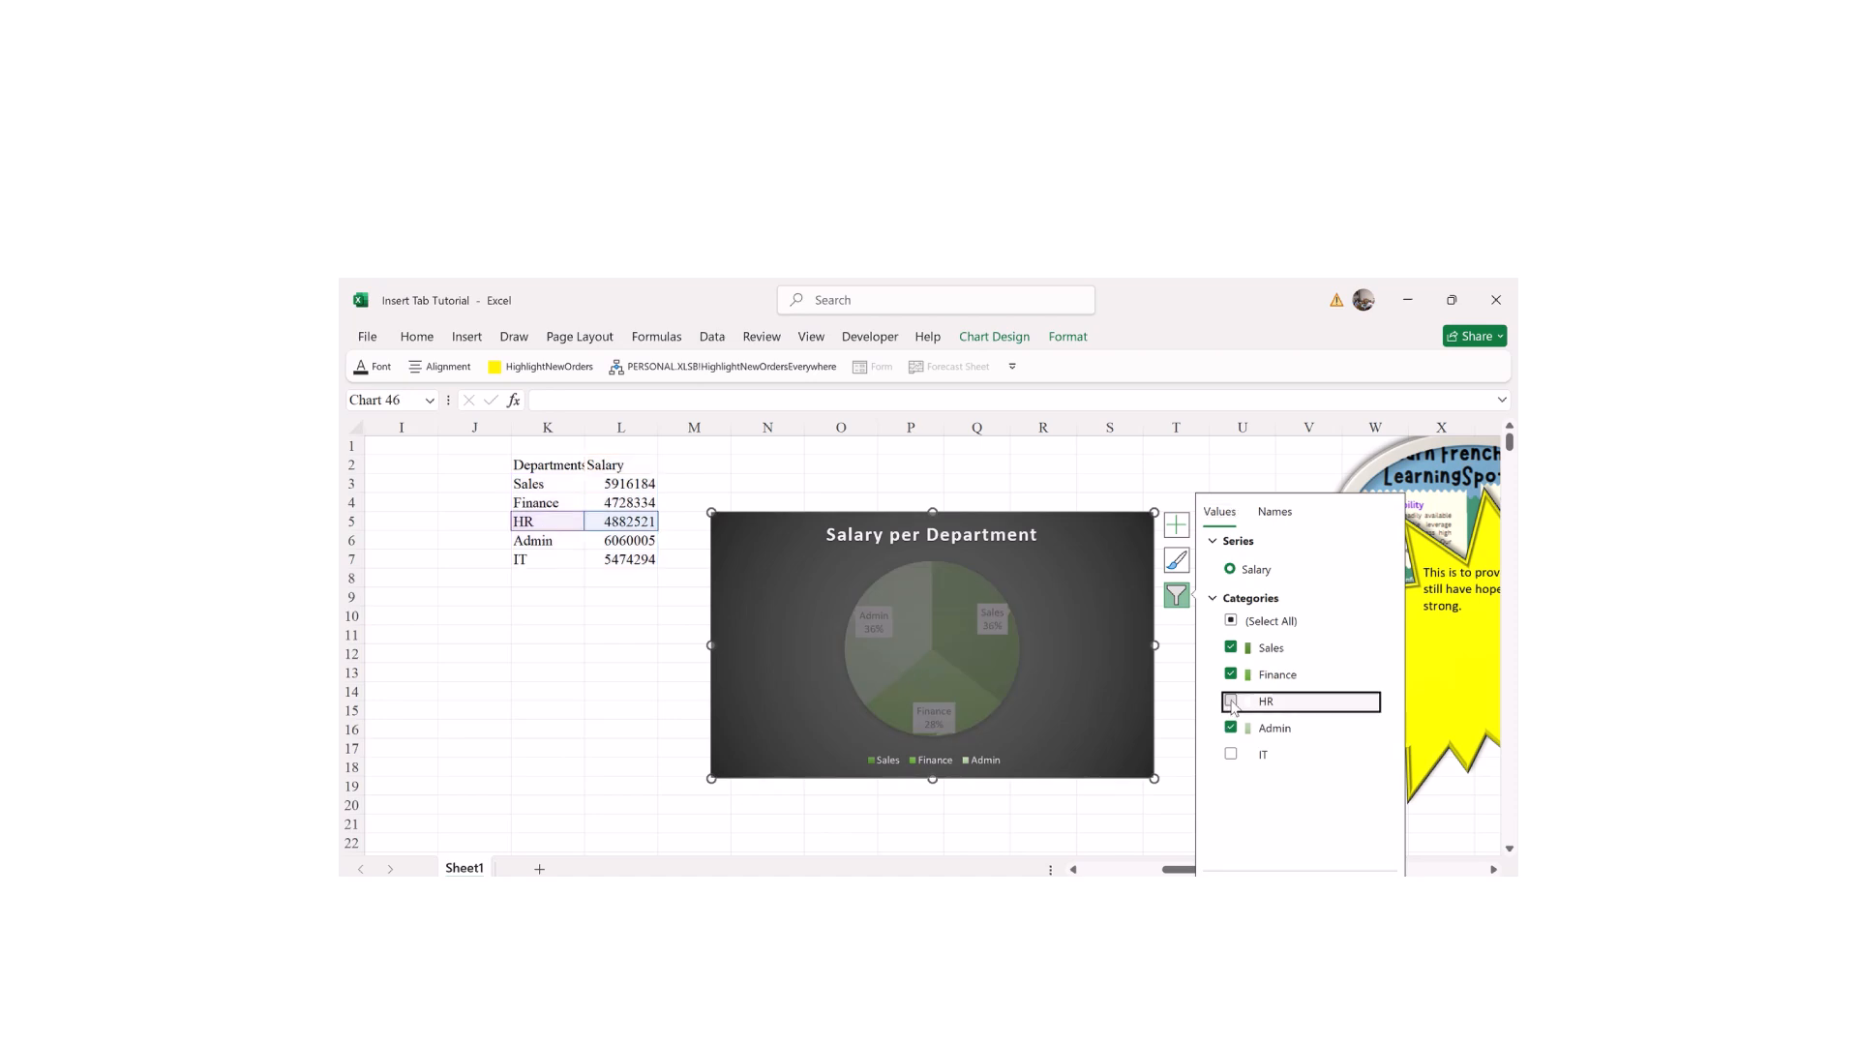
pyautogui.click(1231, 754)
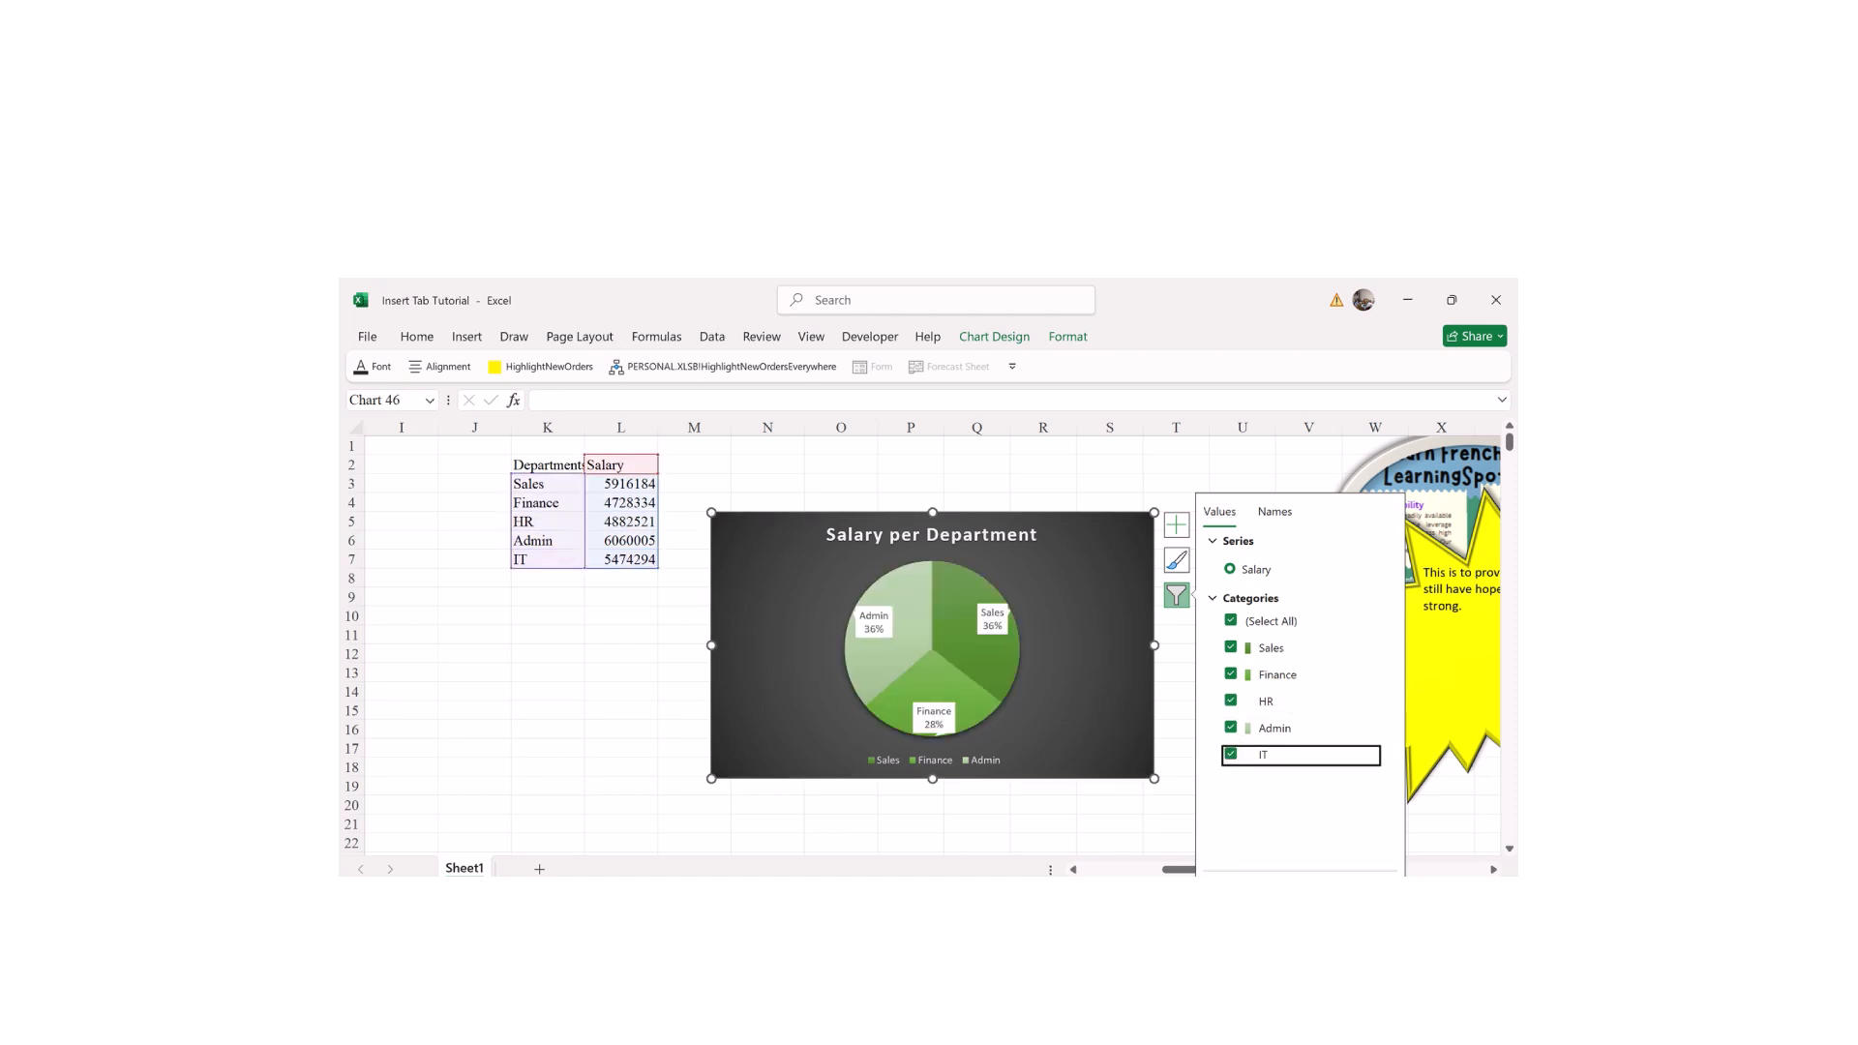
pyautogui.moveTo(899, 681)
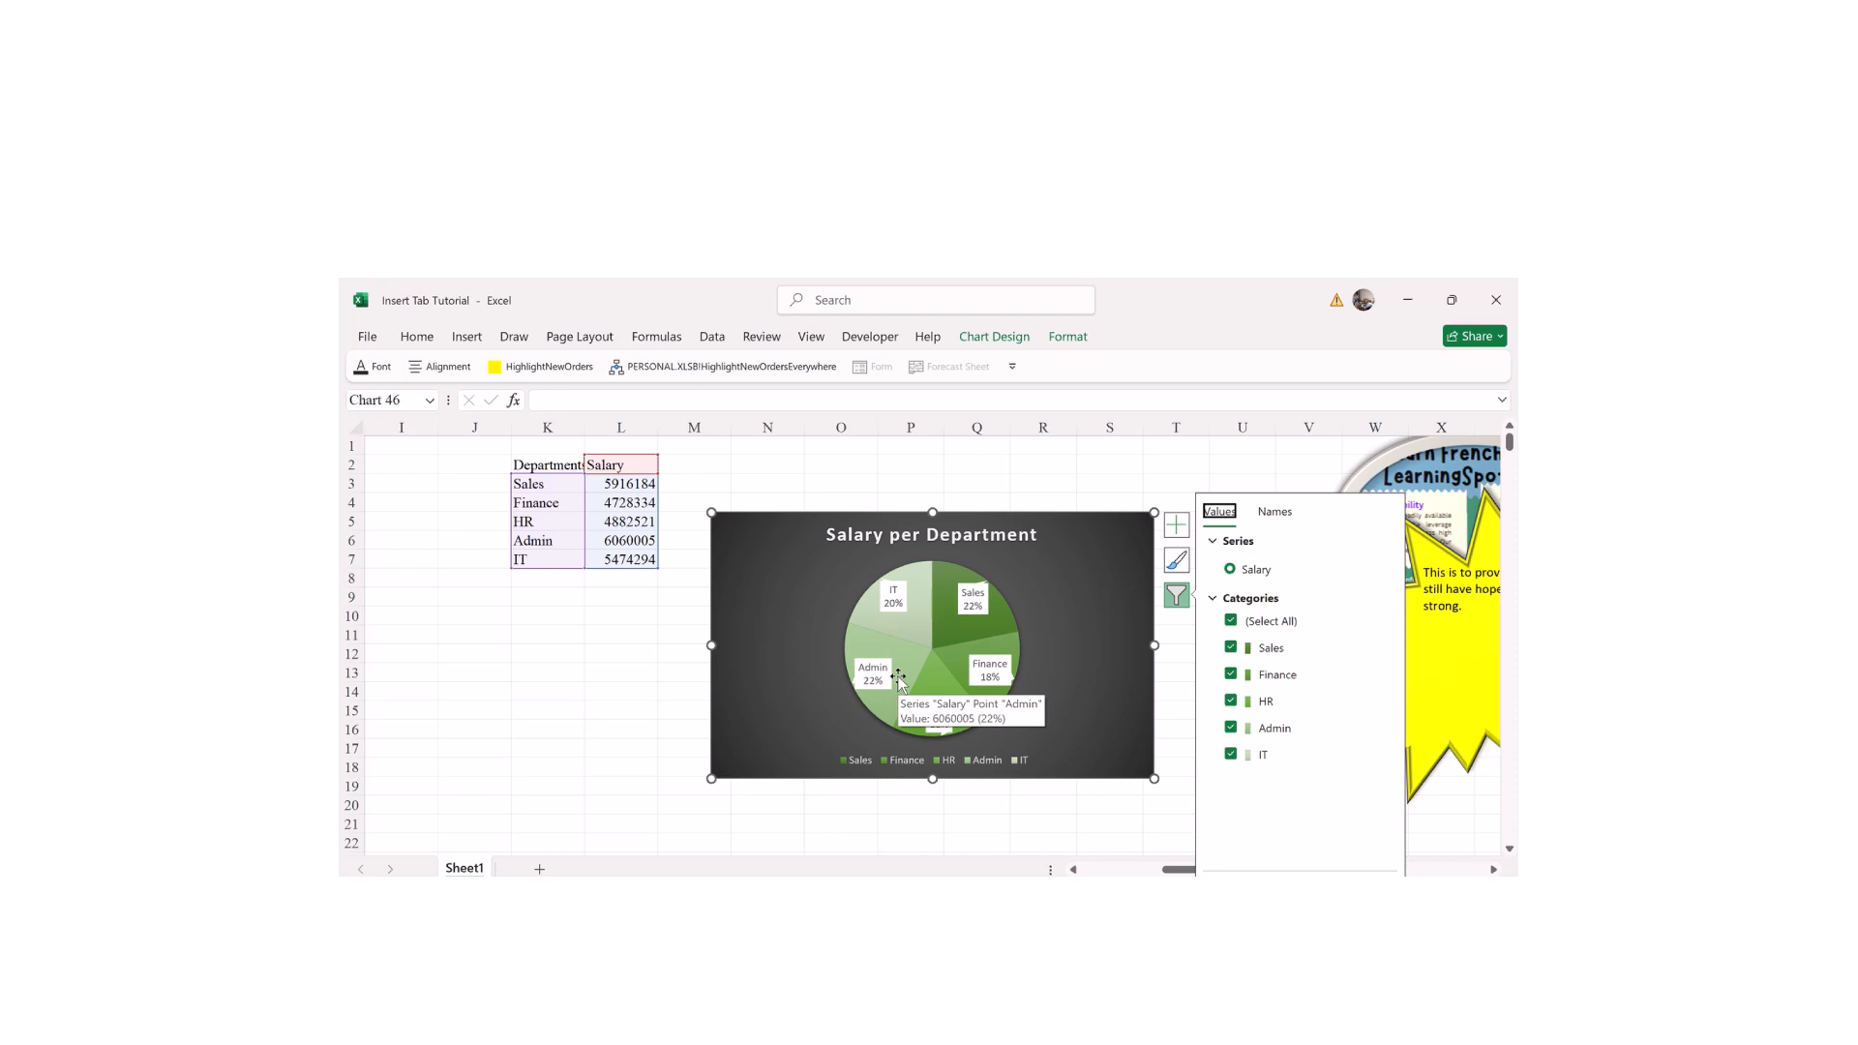
pyautogui.click(1274, 522)
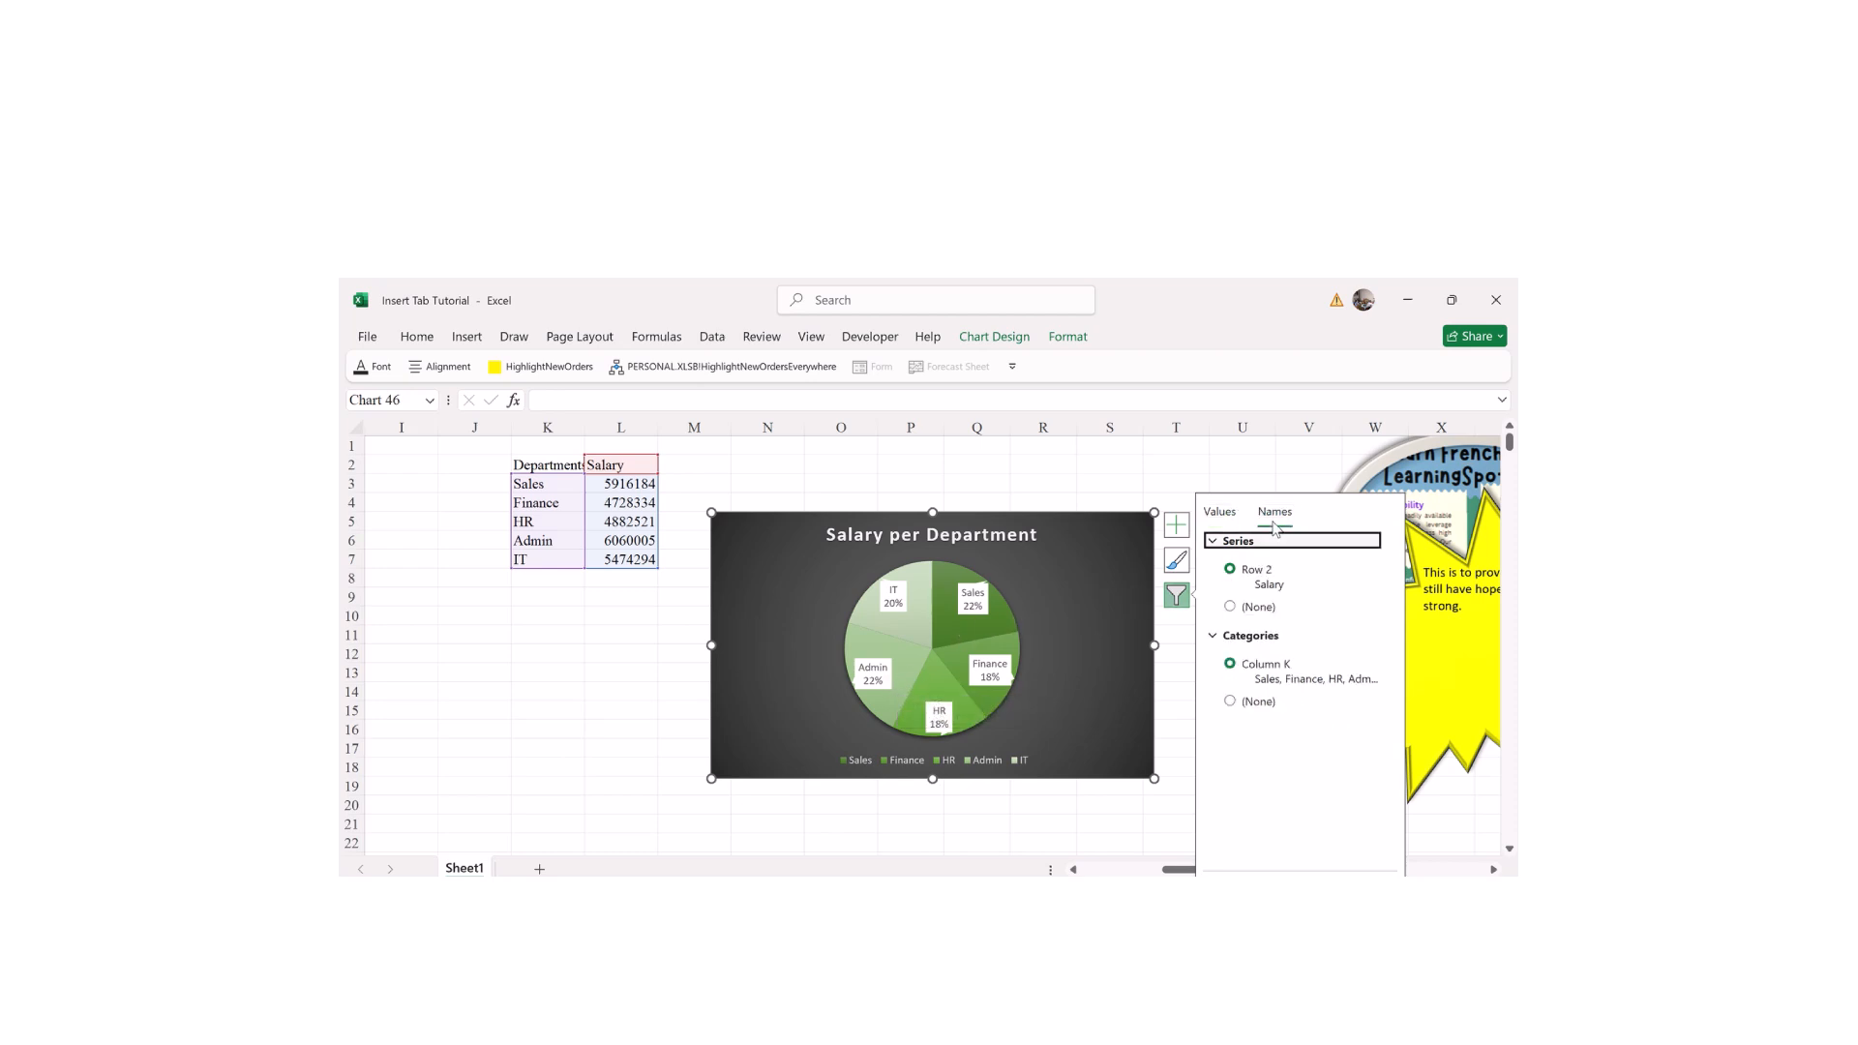
pyautogui.click(808, 600)
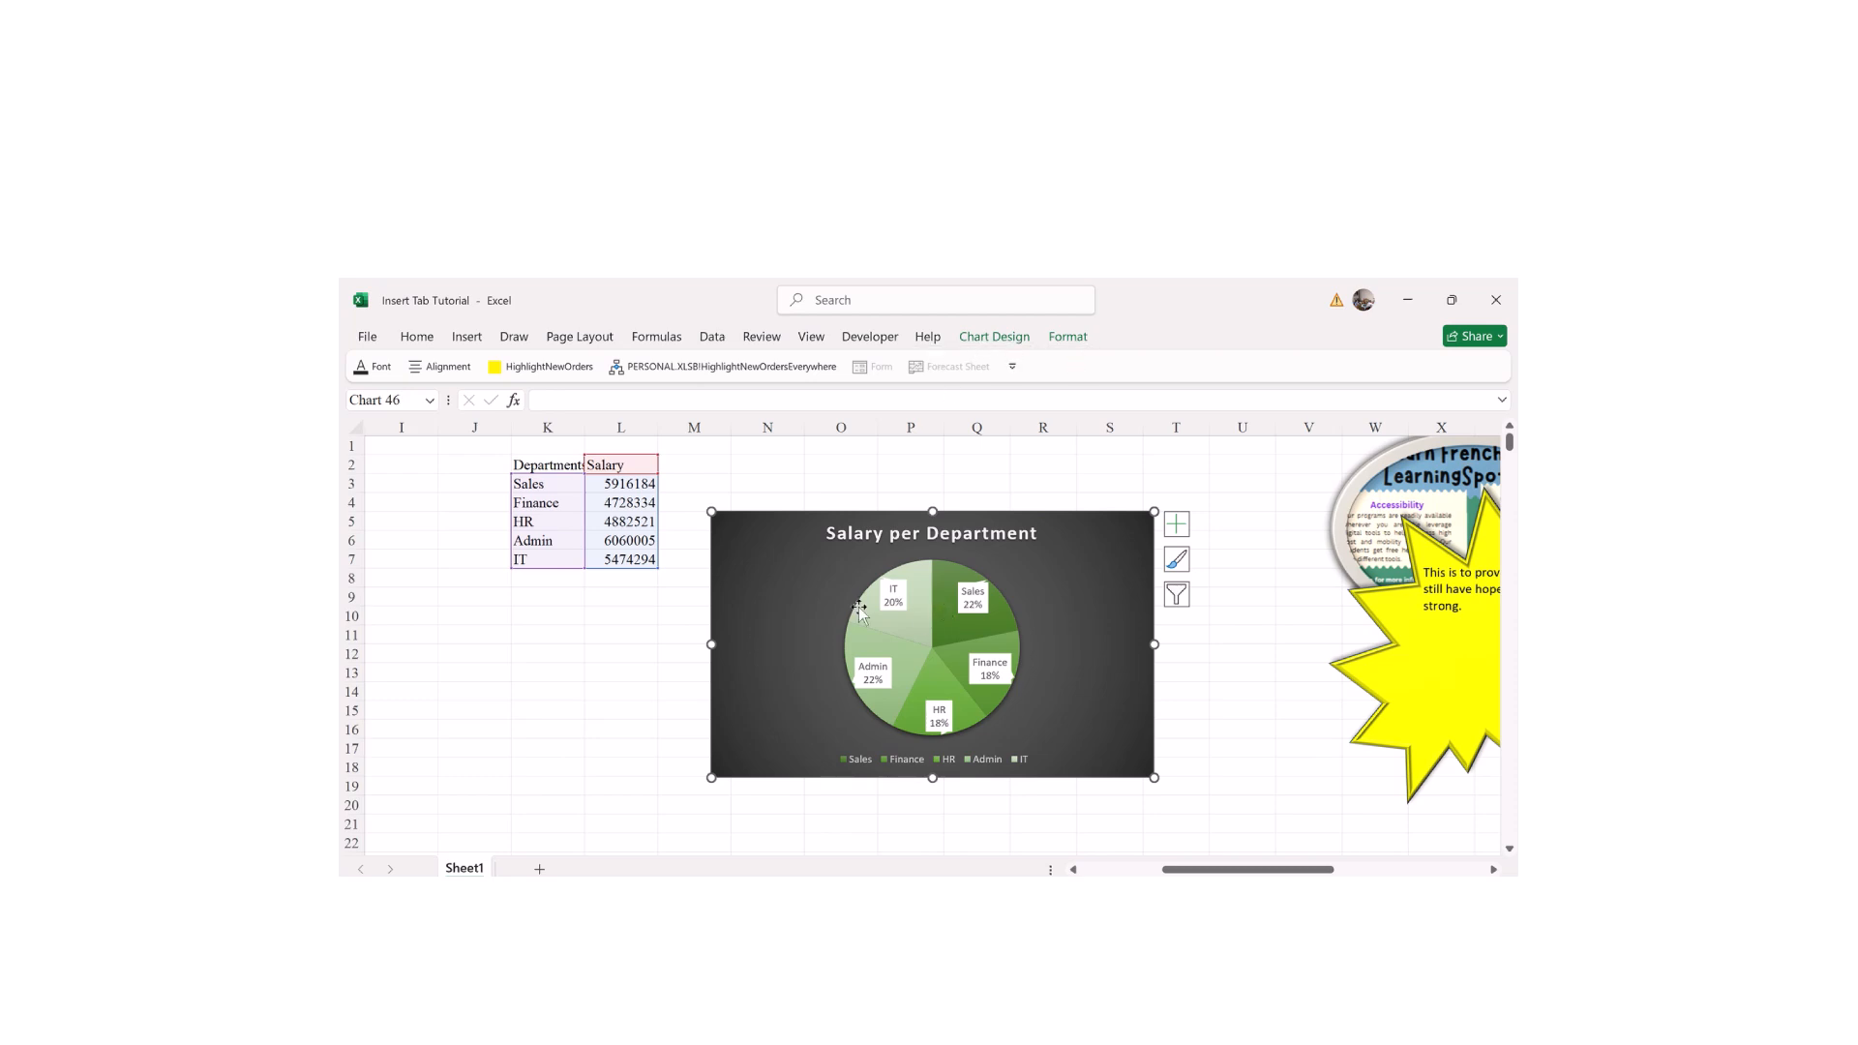
# Step: Apply a Colorful multicolour palette to the pie slices
pyautogui.click(977, 338)
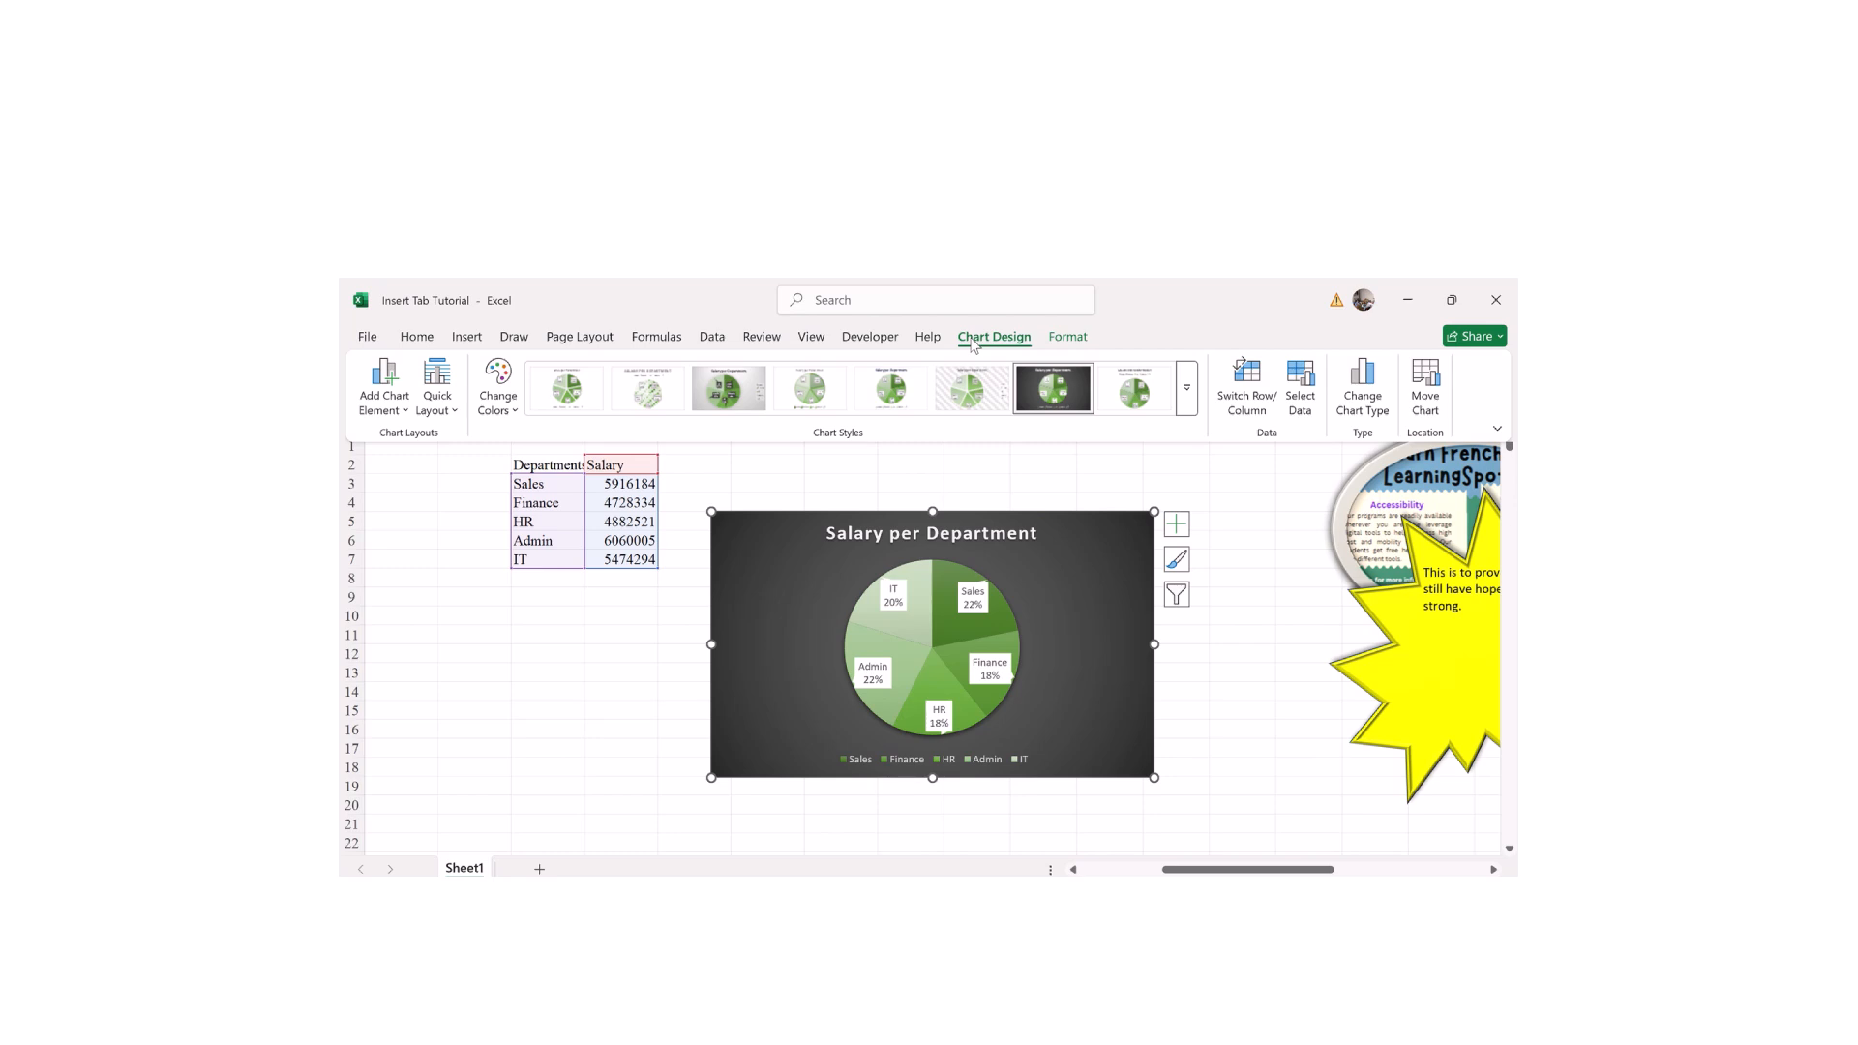
pyautogui.click(498, 387)
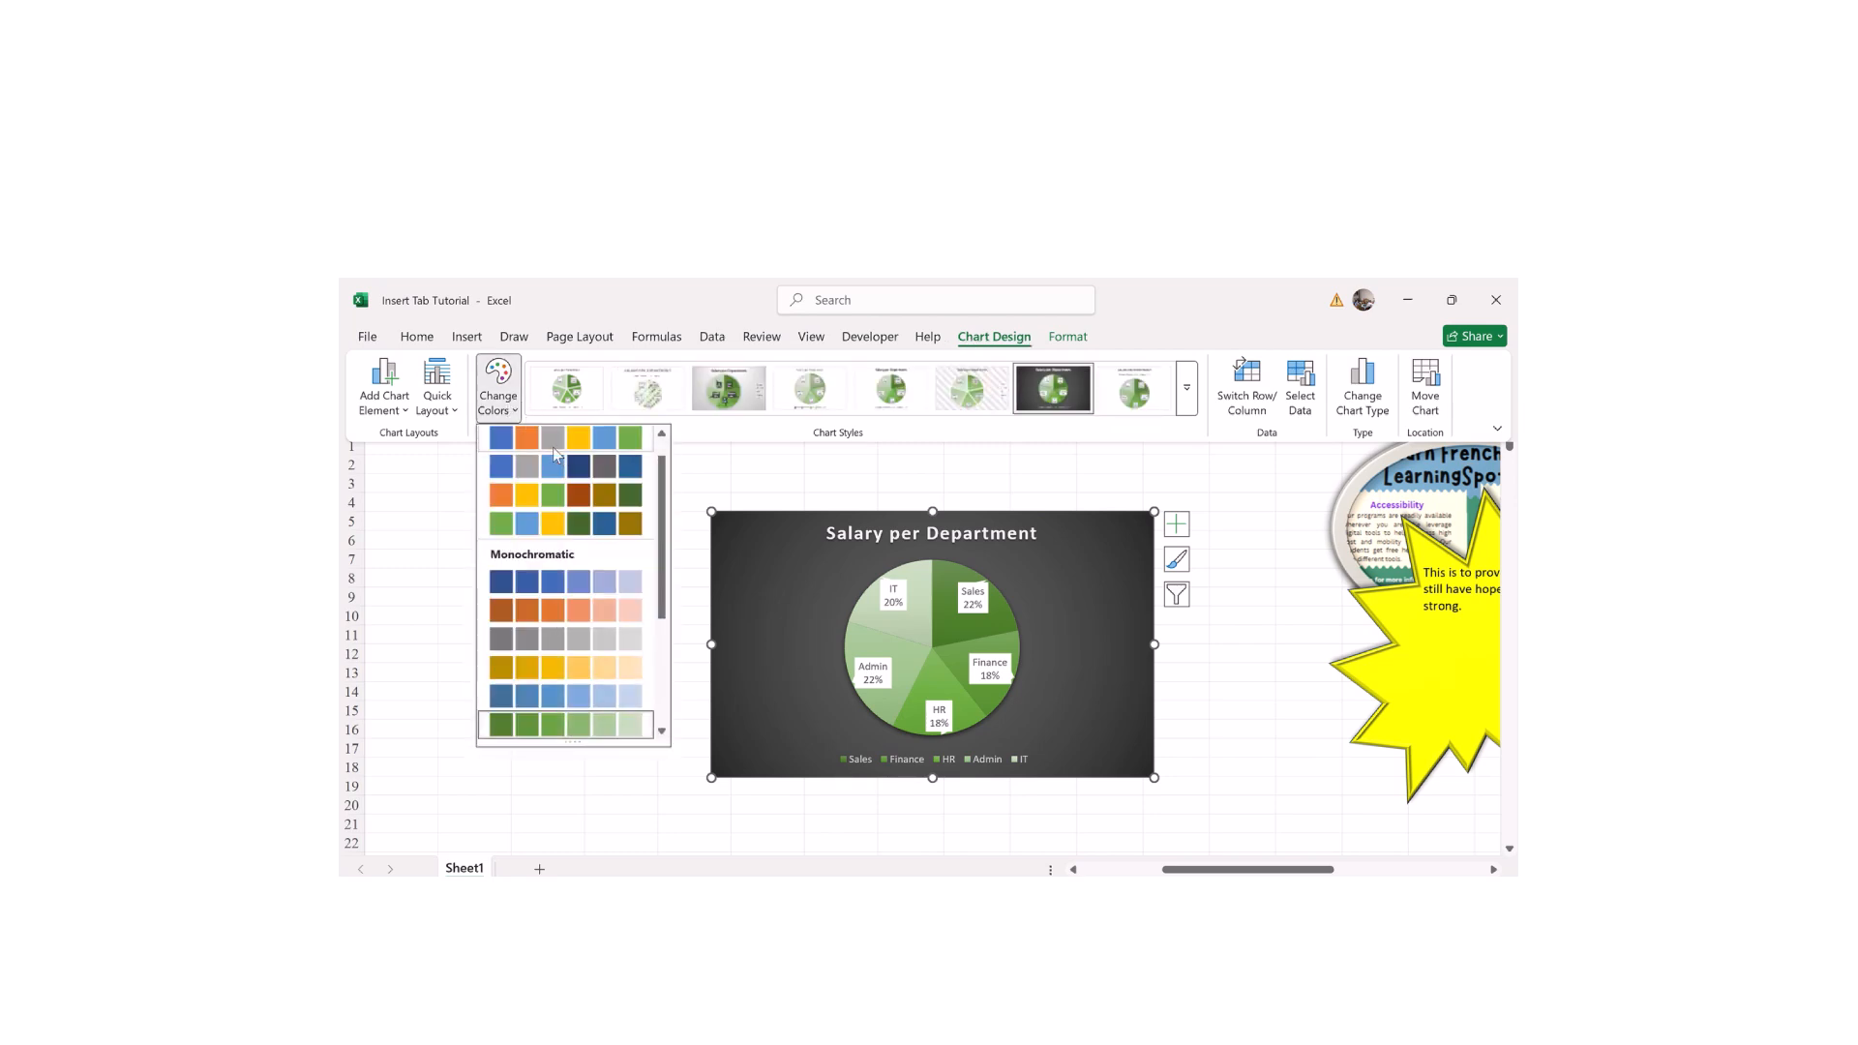
pyautogui.press('Escape')
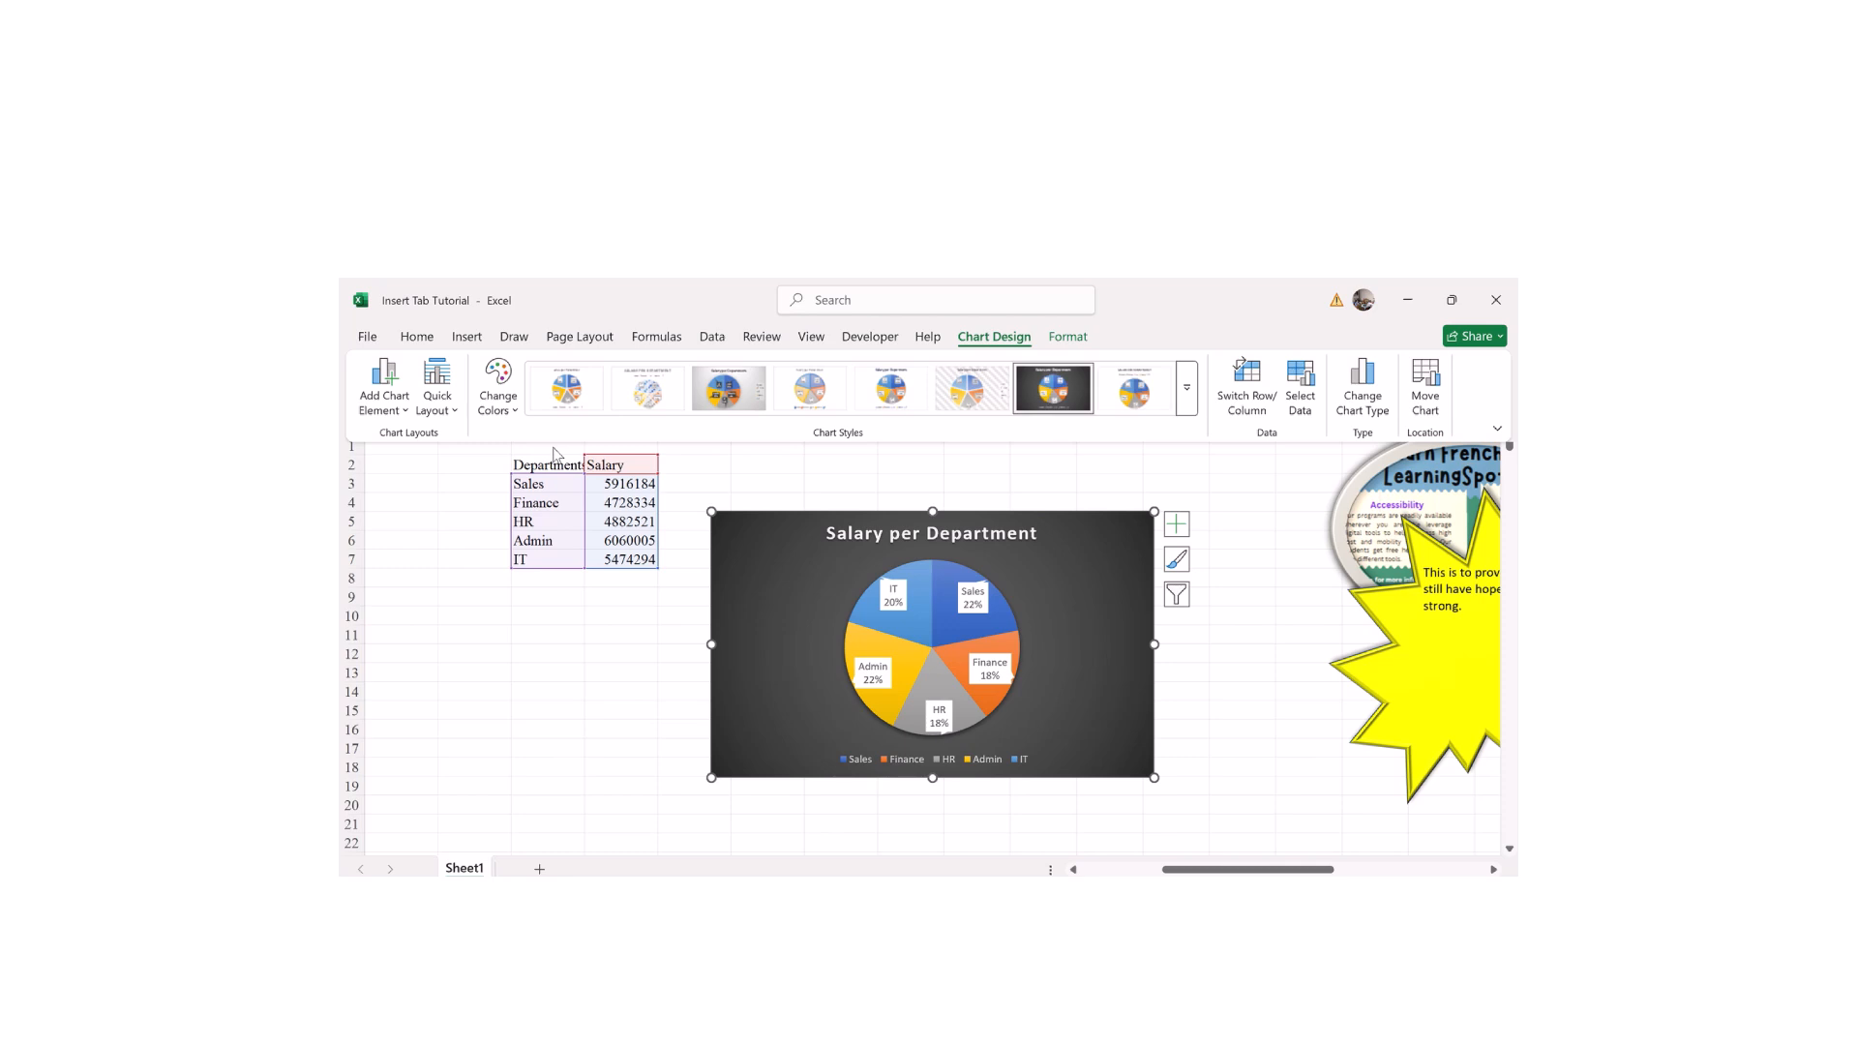
# Step: Add Data Callout labels showing department name and percentage to each slice
pyautogui.click(405, 411)
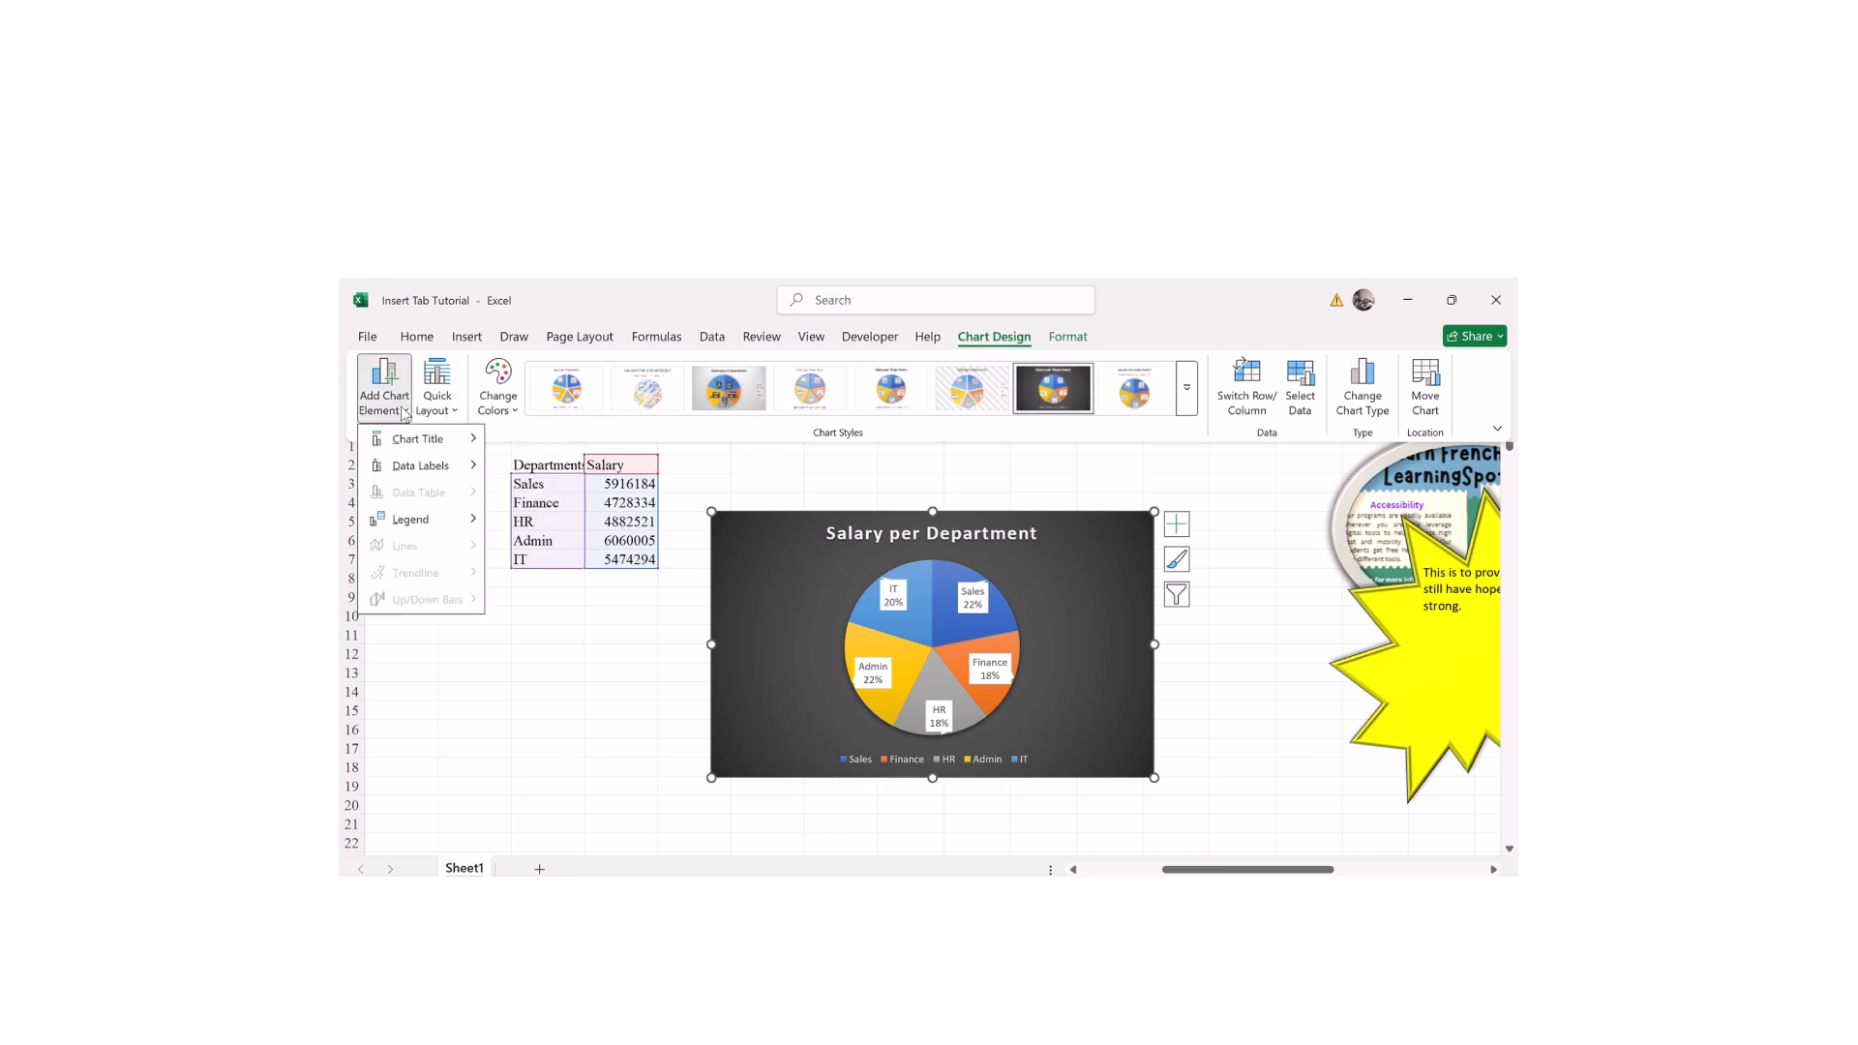
pyautogui.moveTo(425, 467)
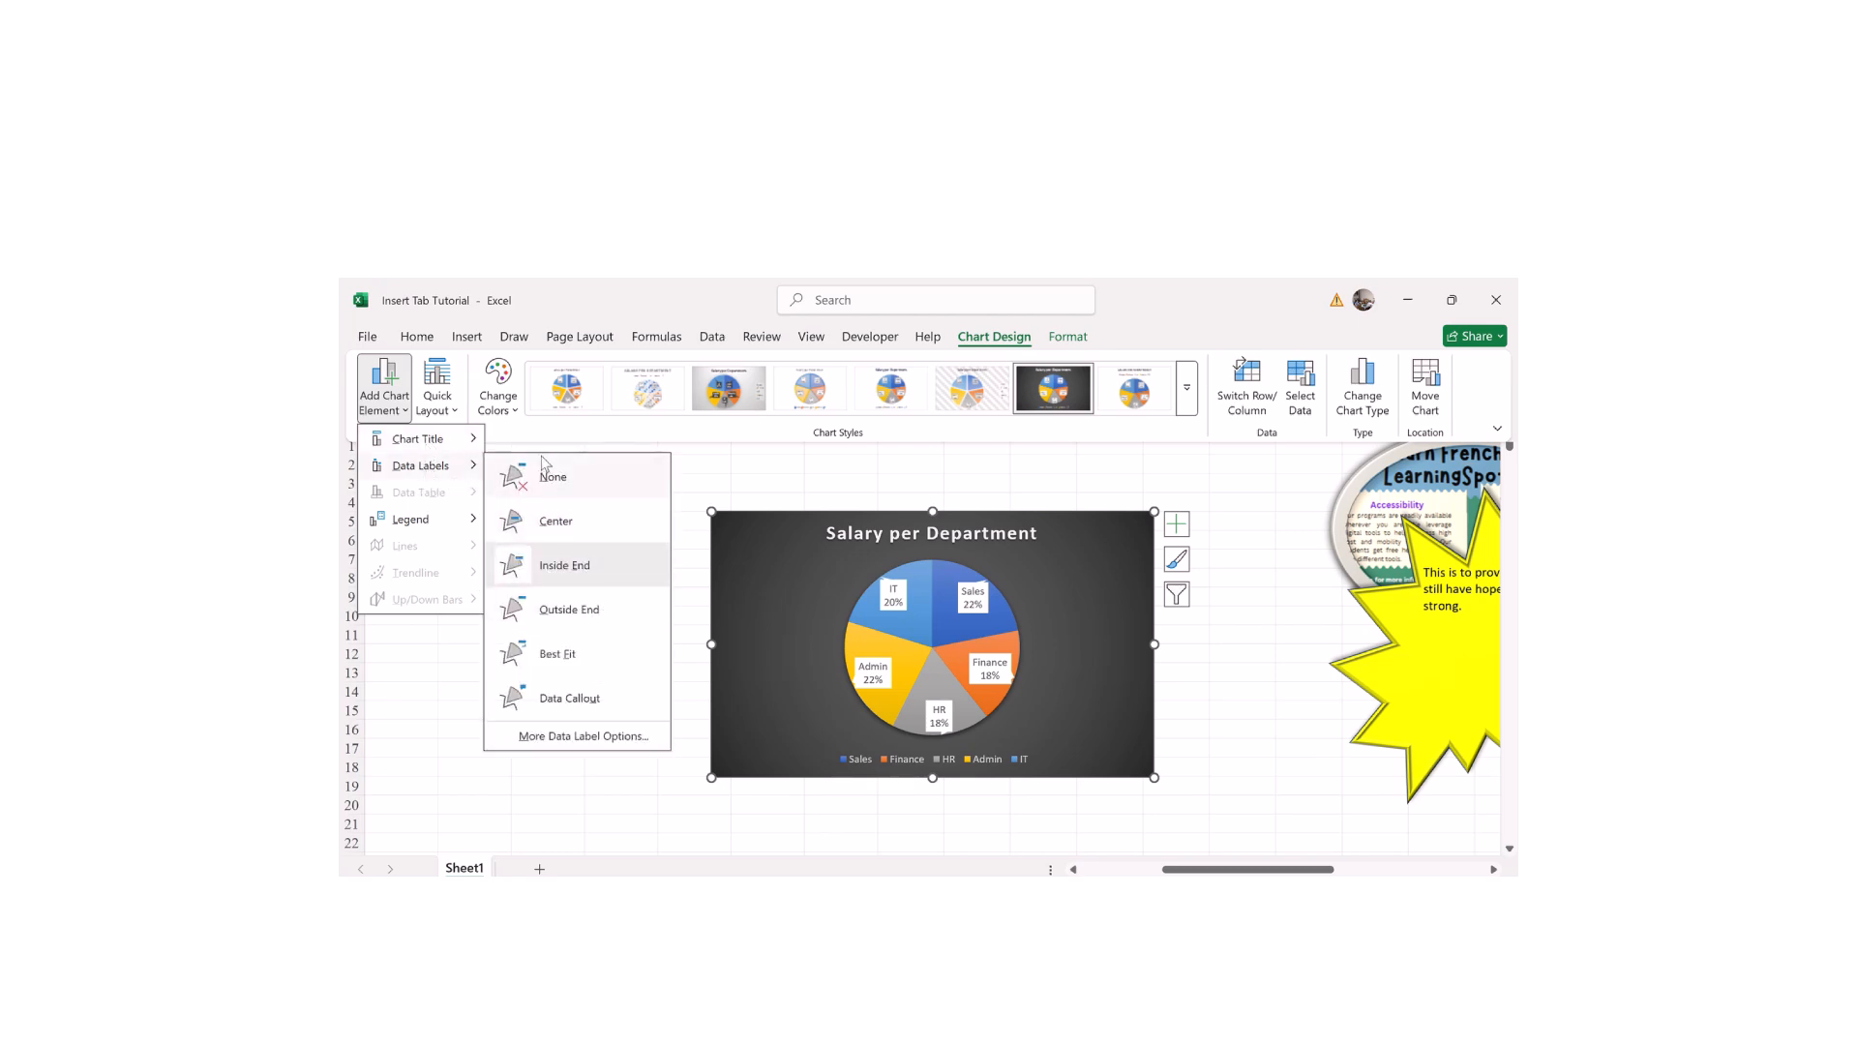
pyautogui.click(540, 666)
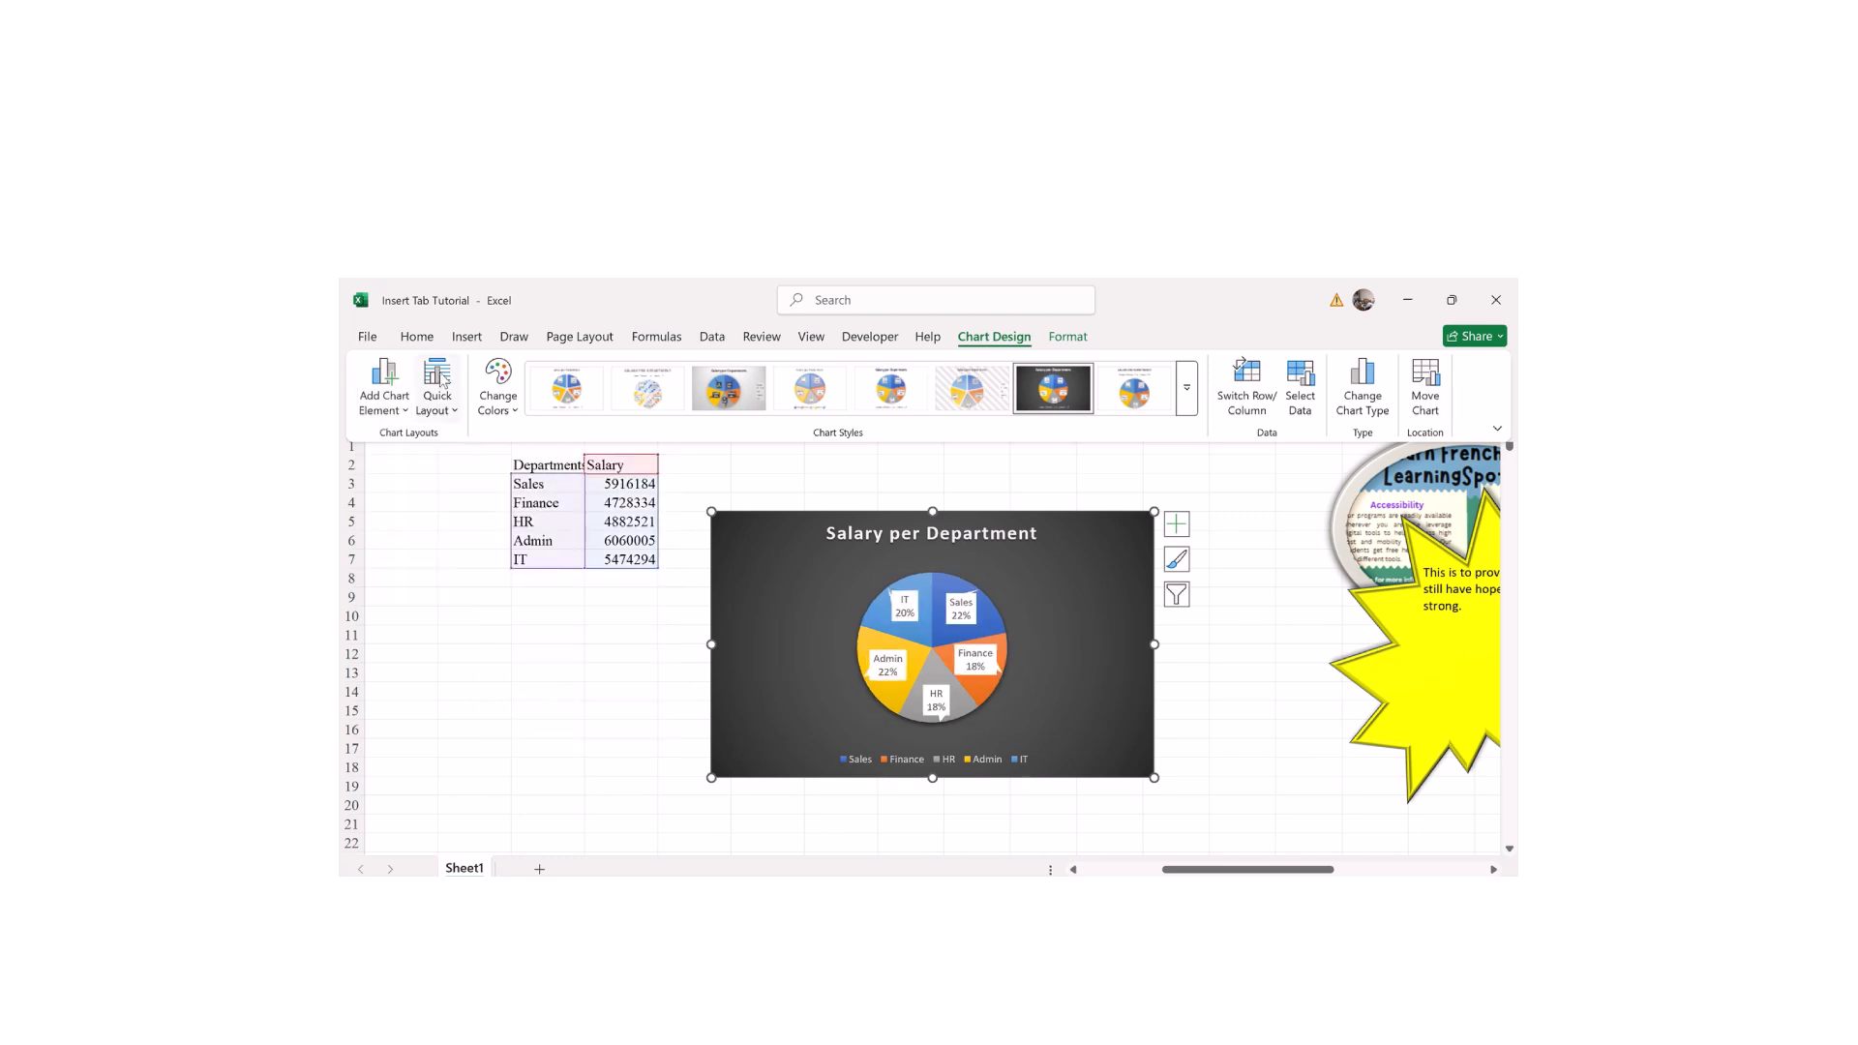
pyautogui.click(398, 395)
pyautogui.moveTo(418, 532)
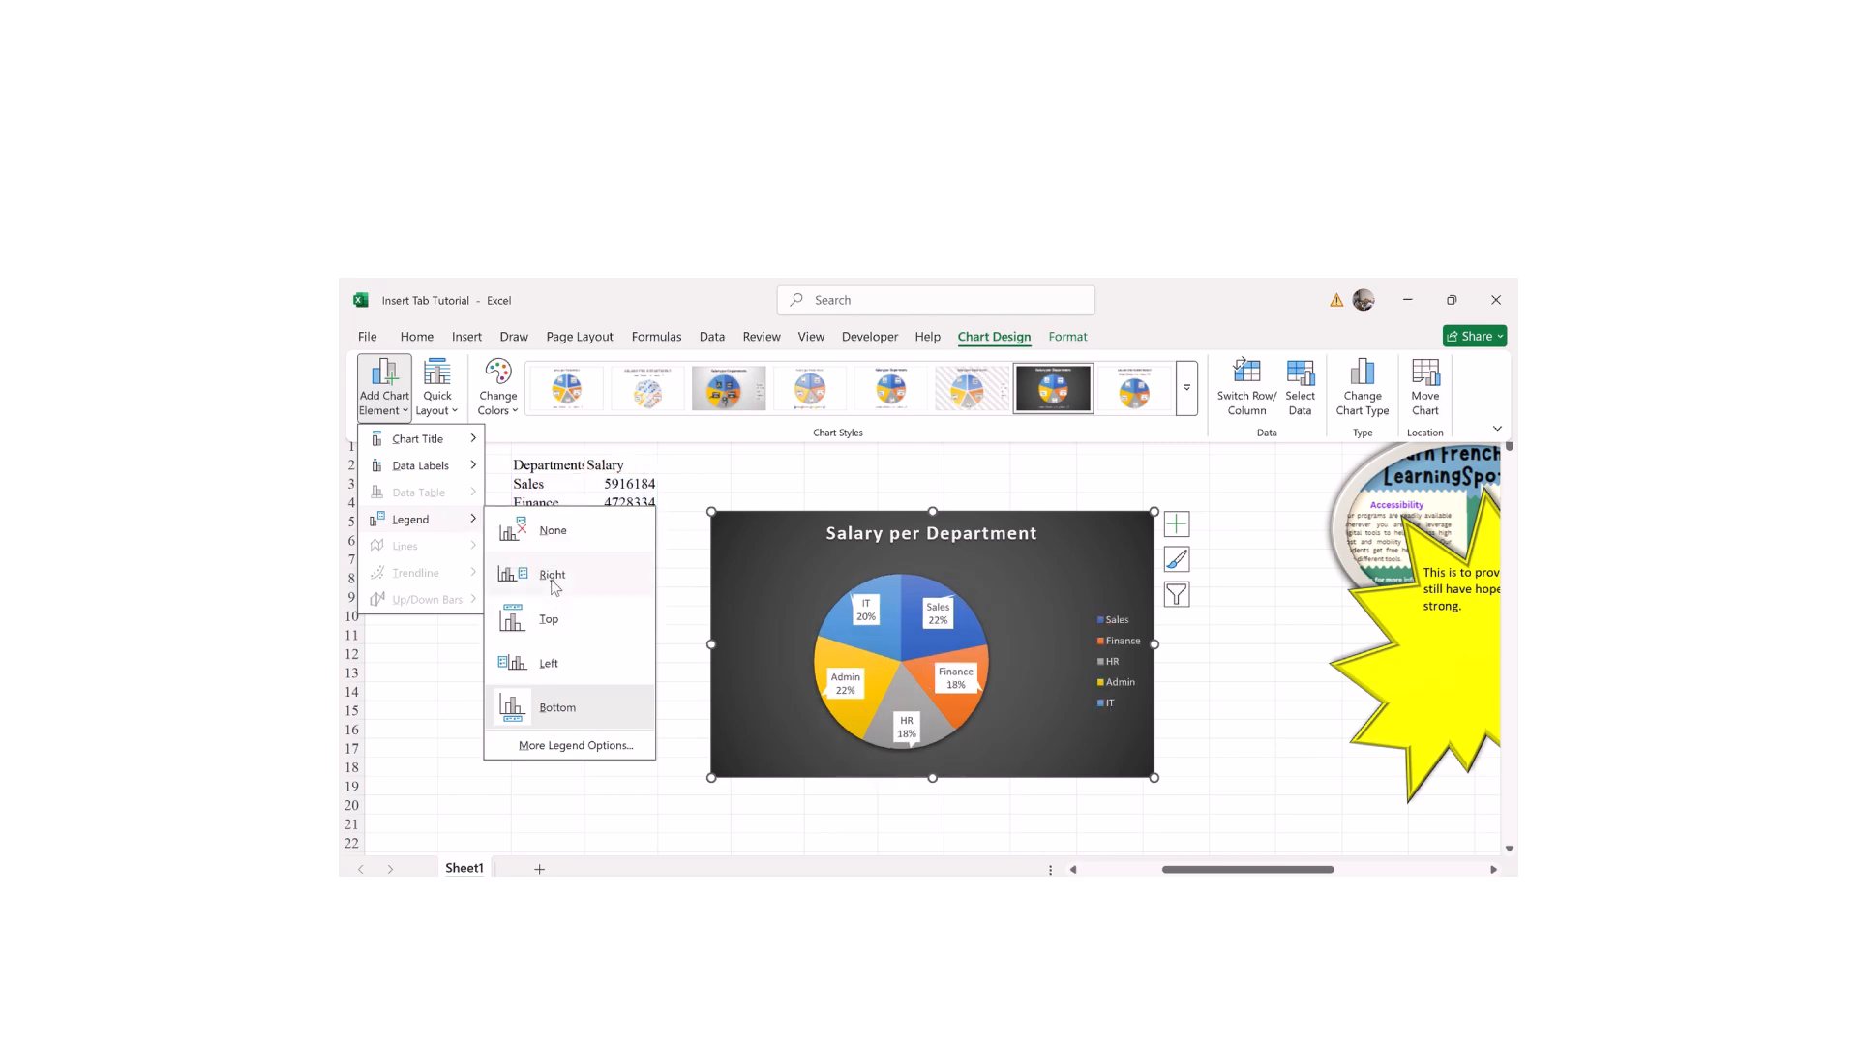
# Step: Move the pie chart's legend to the right side of the chart
pyautogui.click(555, 585)
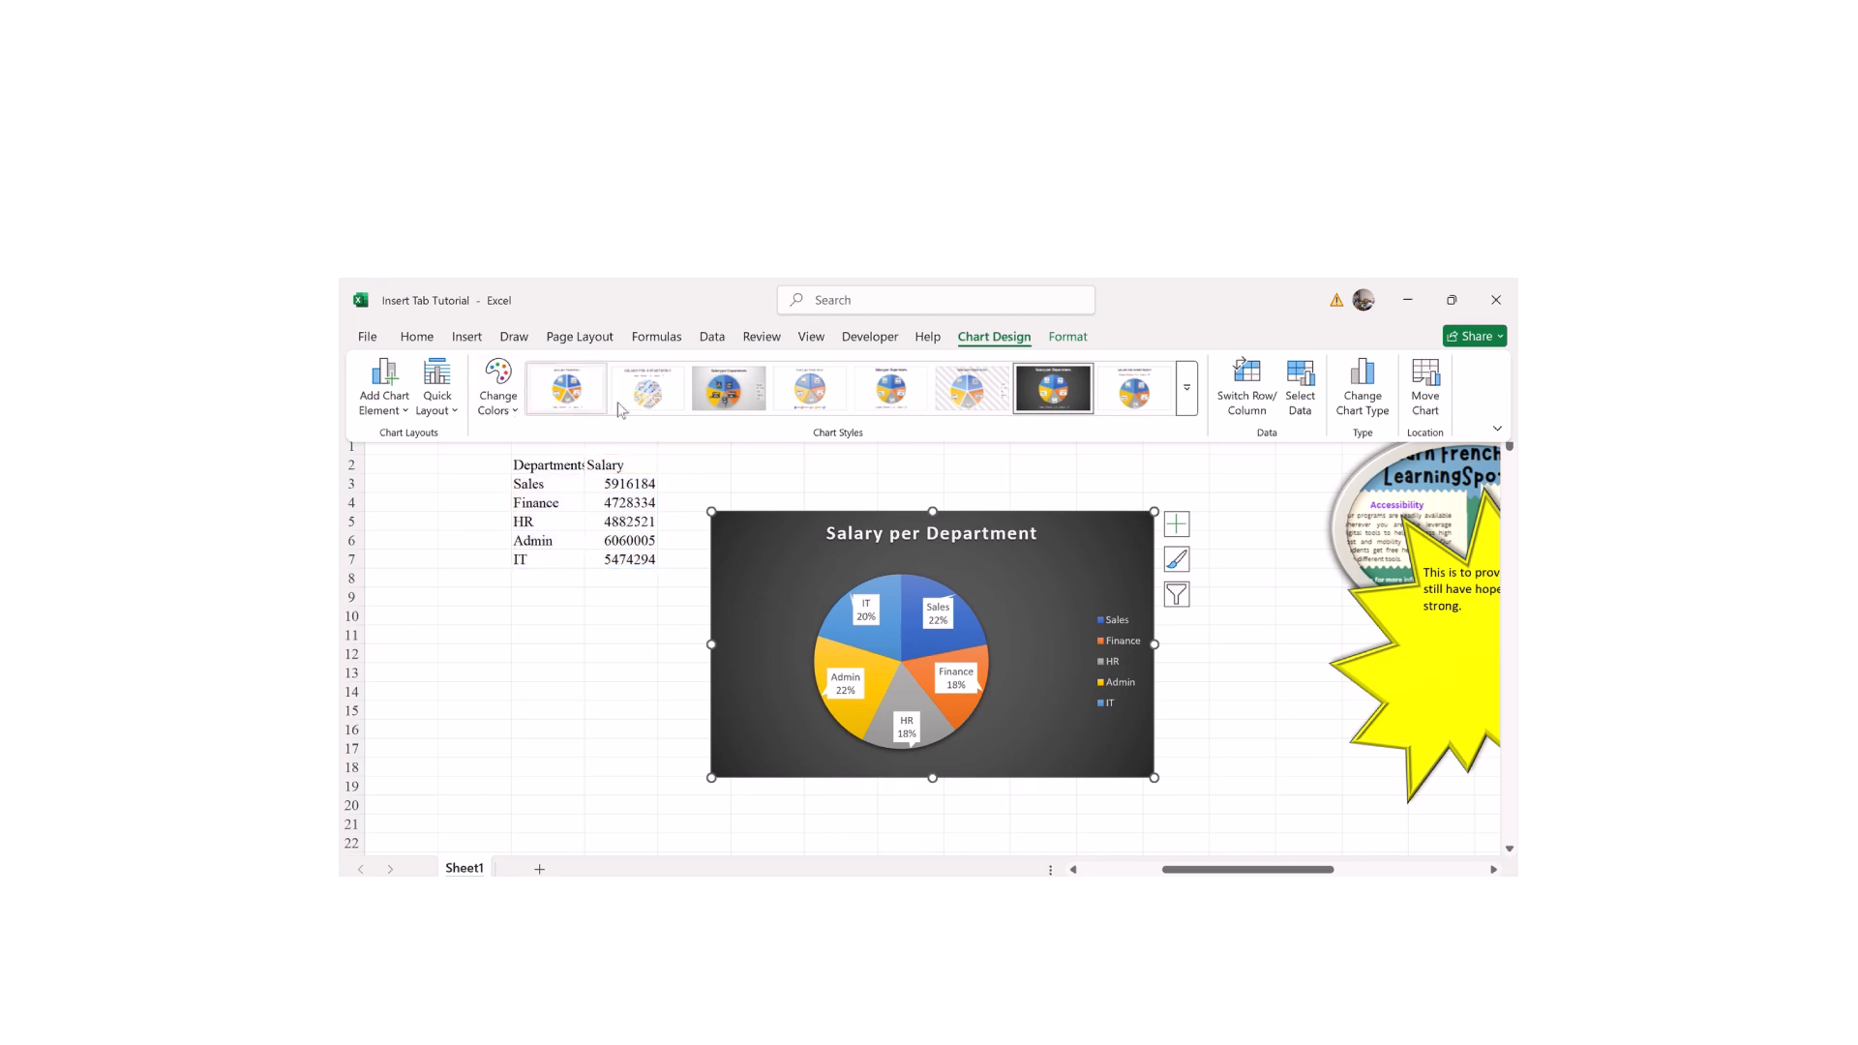
pyautogui.click(1187, 393)
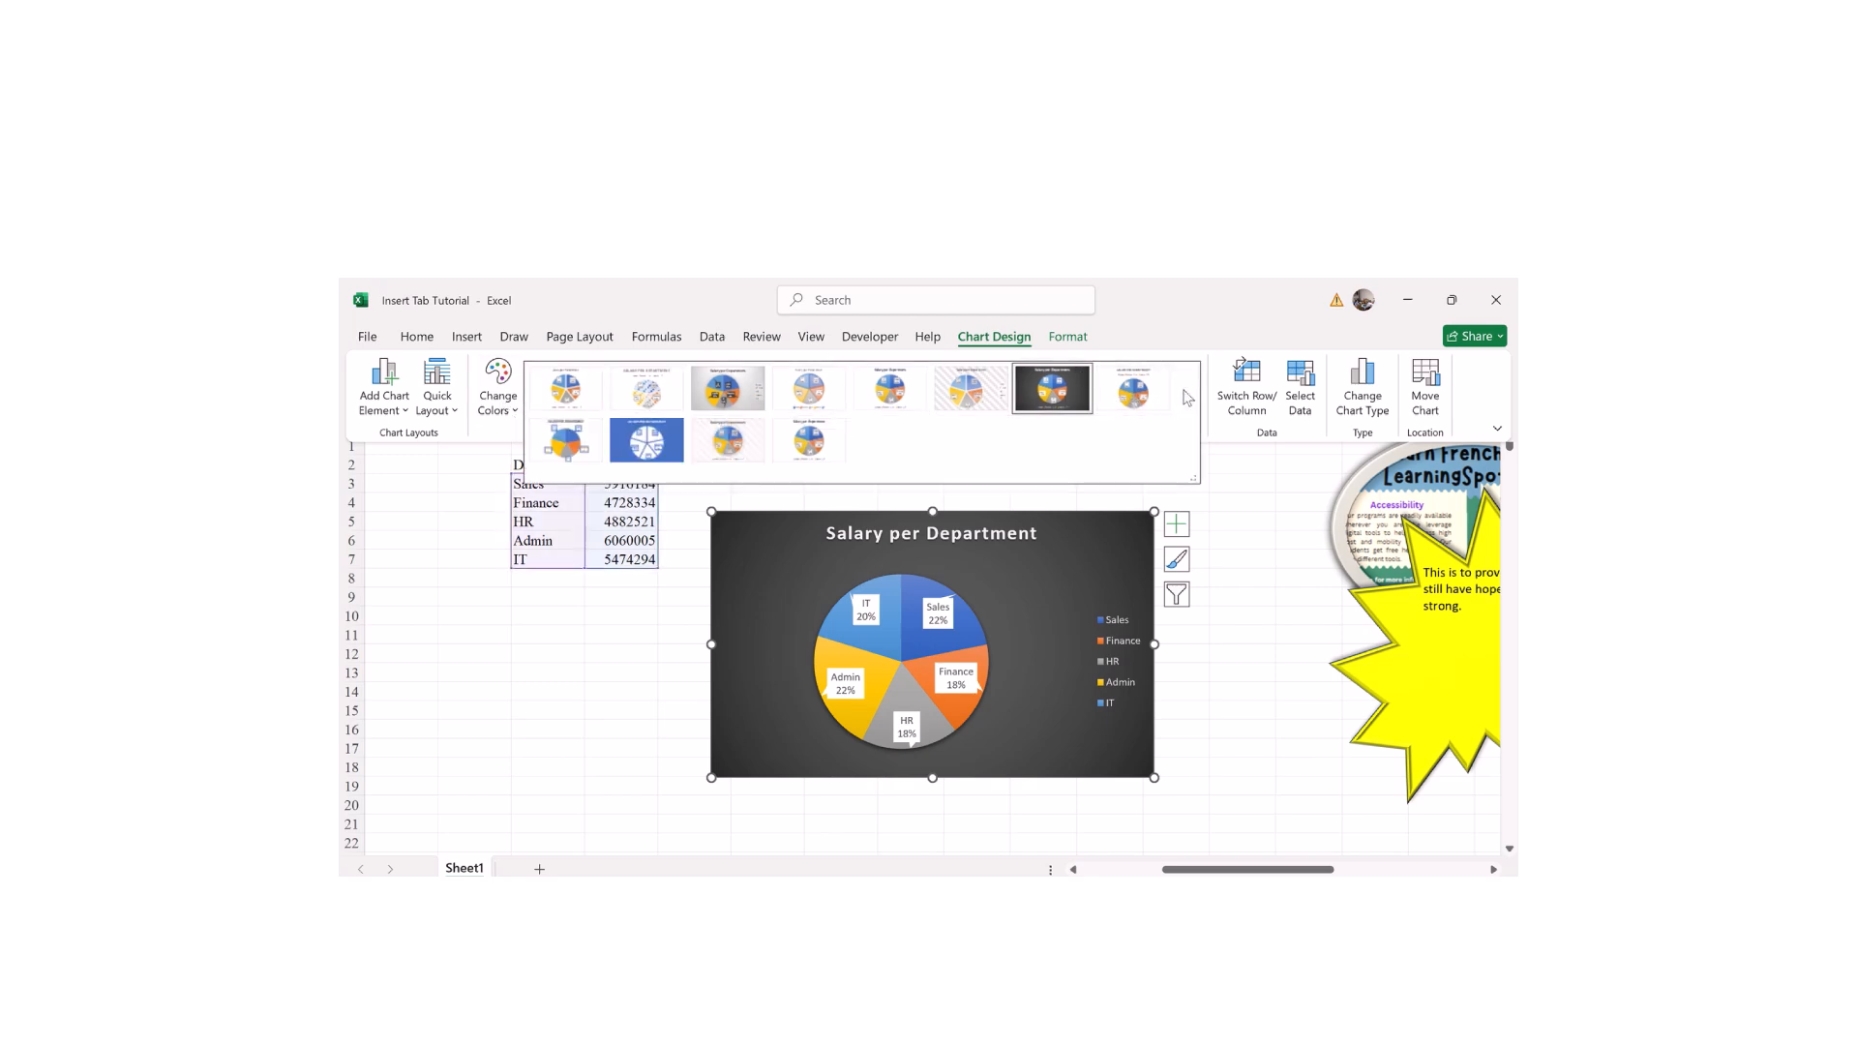
# Step: Apply the light grey third chart style, swap rows/columns twice, and open Select Data
pyautogui.click(719, 396)
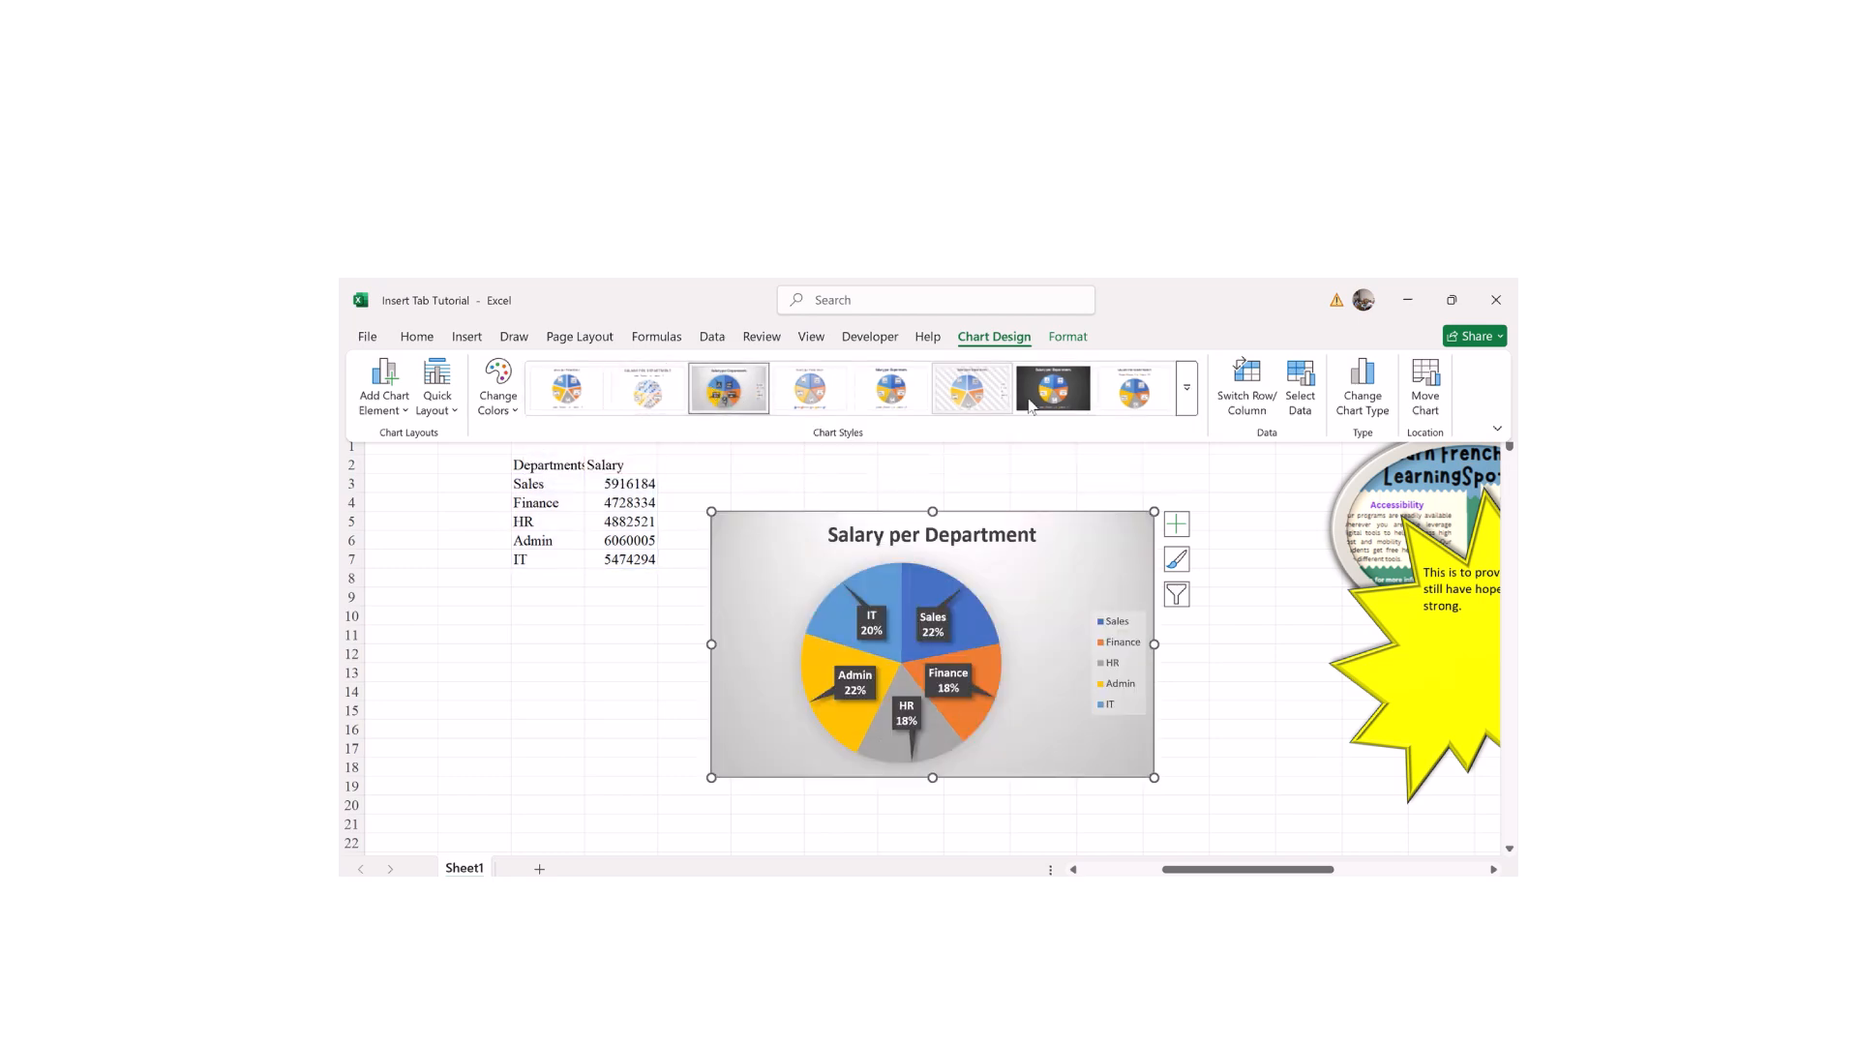
pyautogui.click(1253, 412)
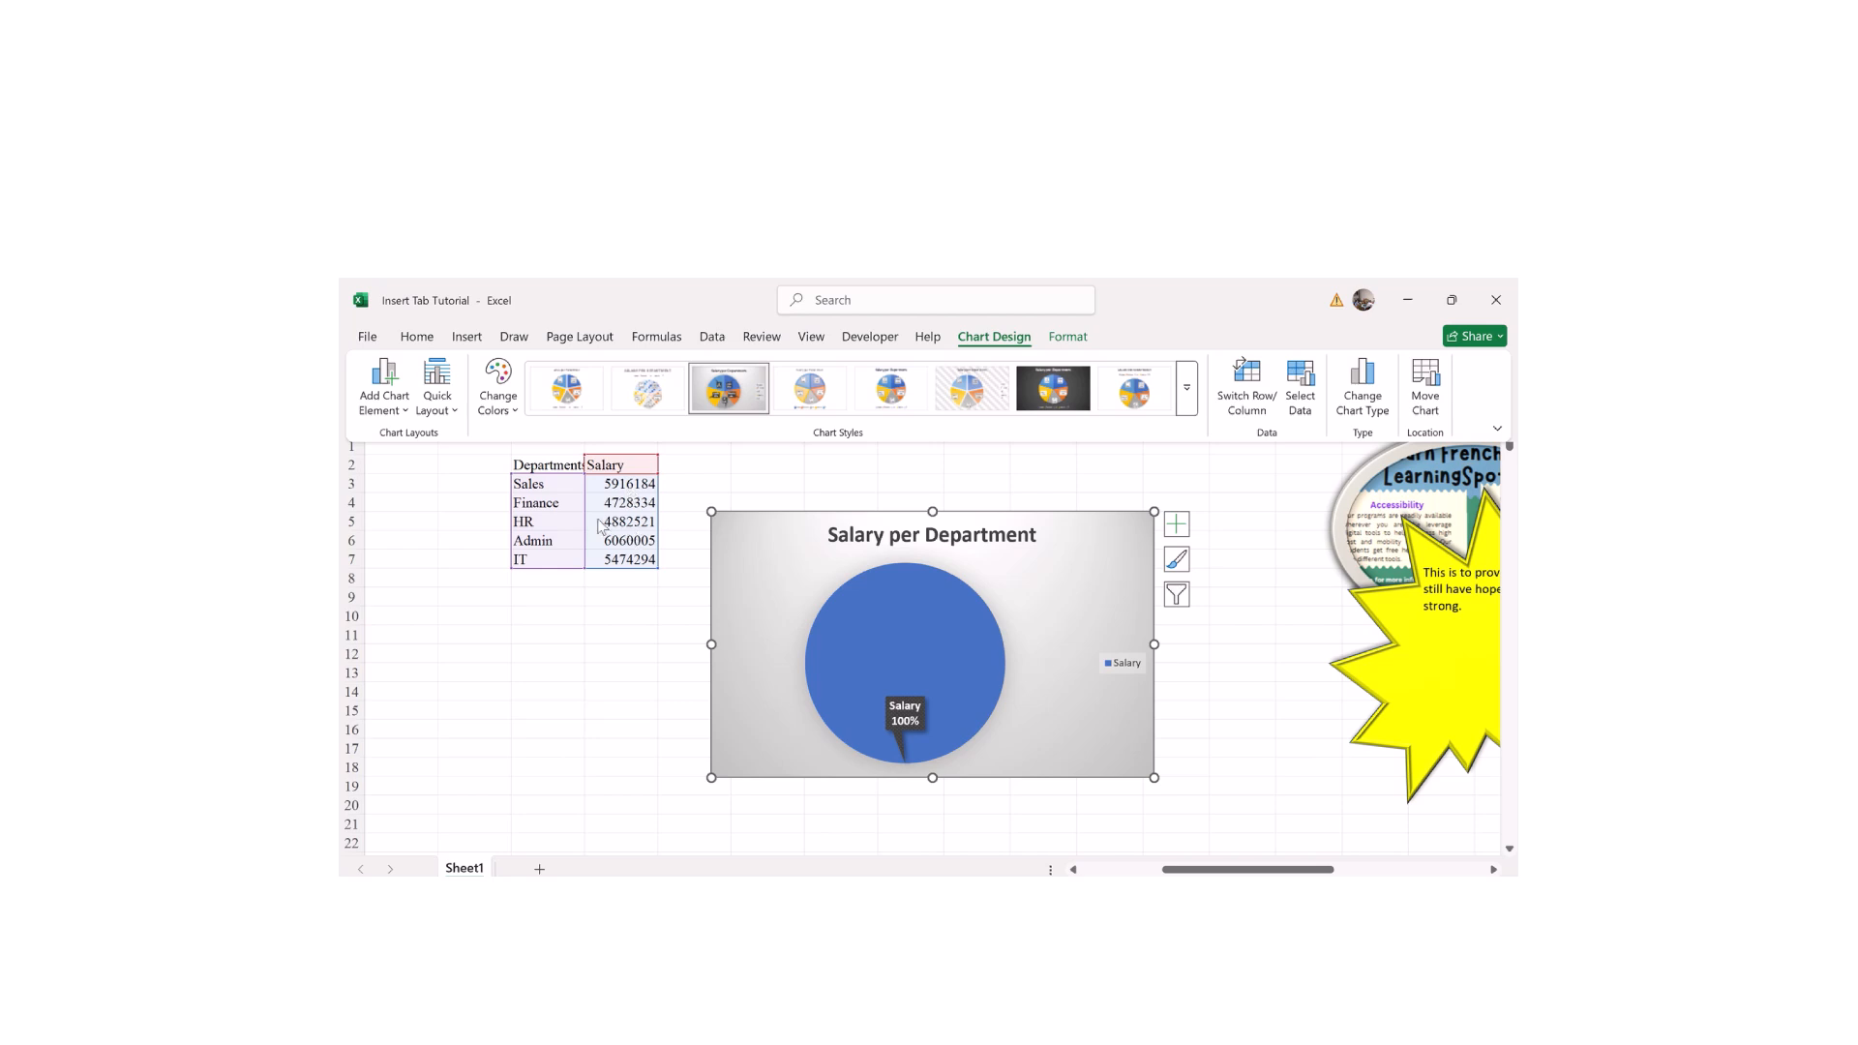
pyautogui.click(1247, 395)
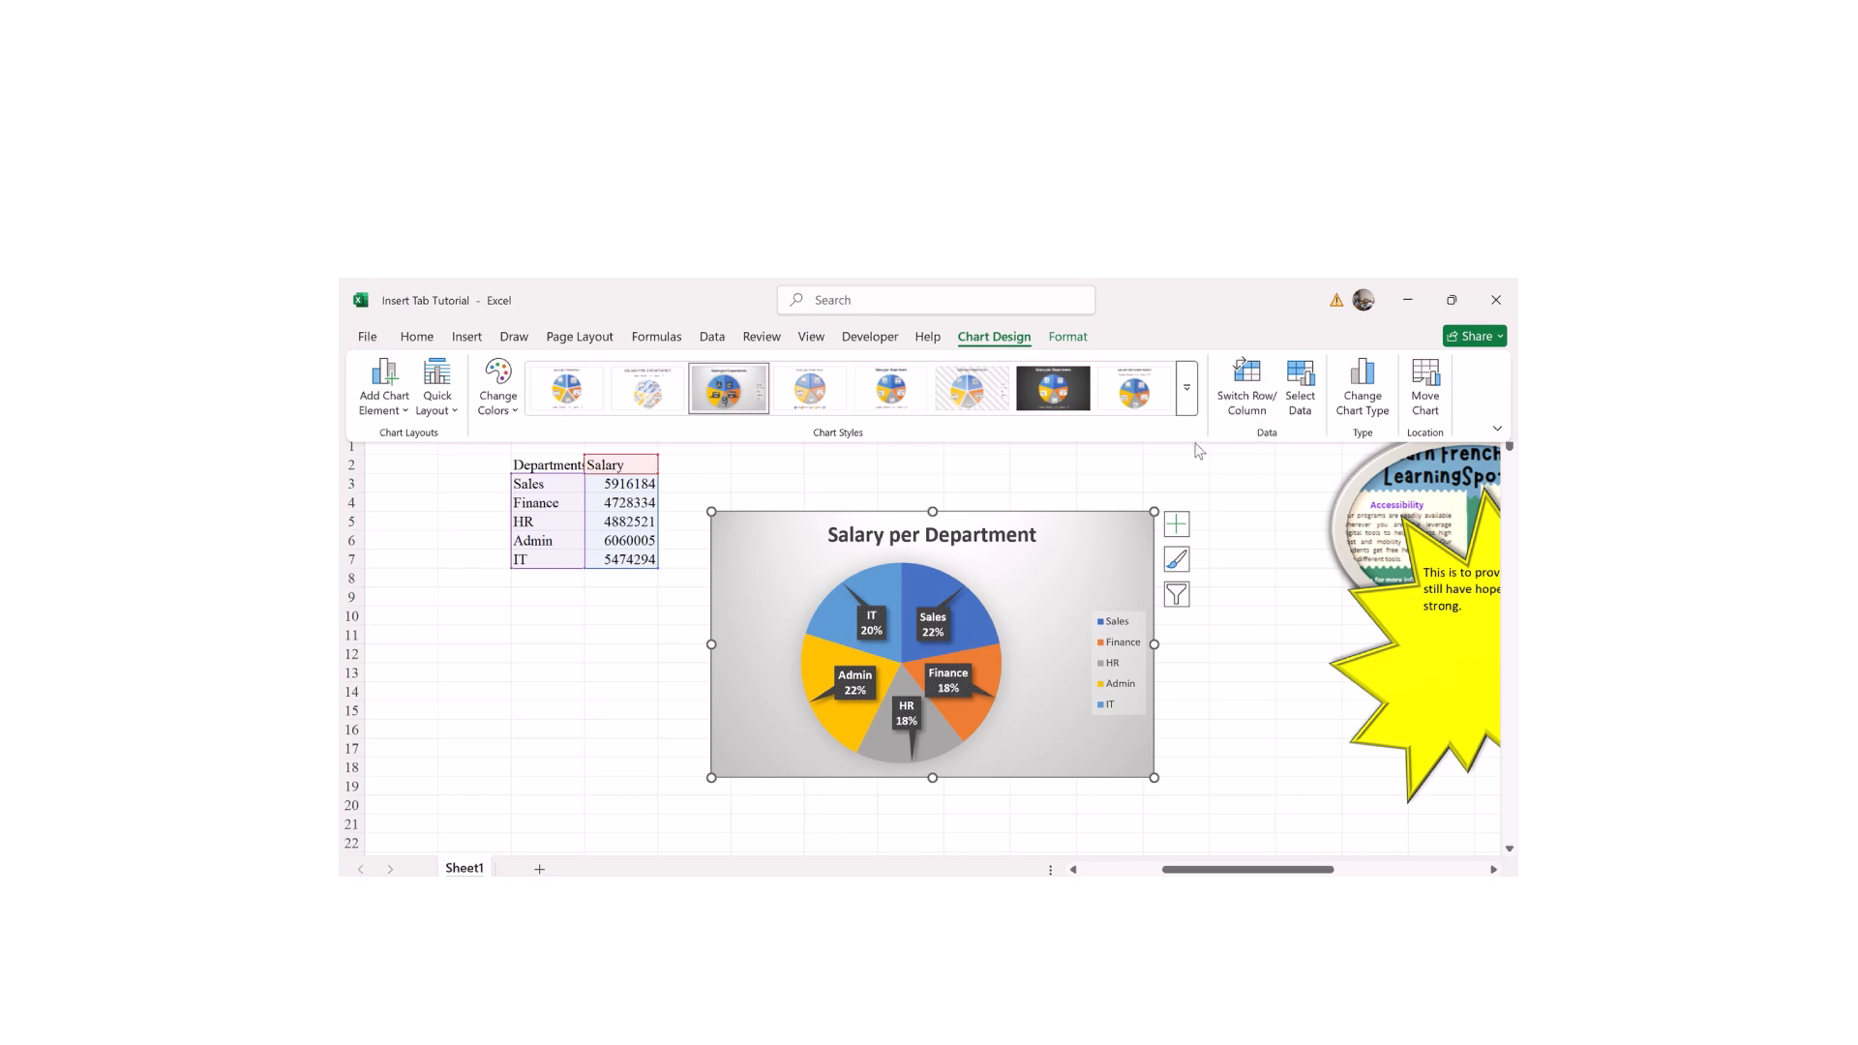
pyautogui.click(1303, 397)
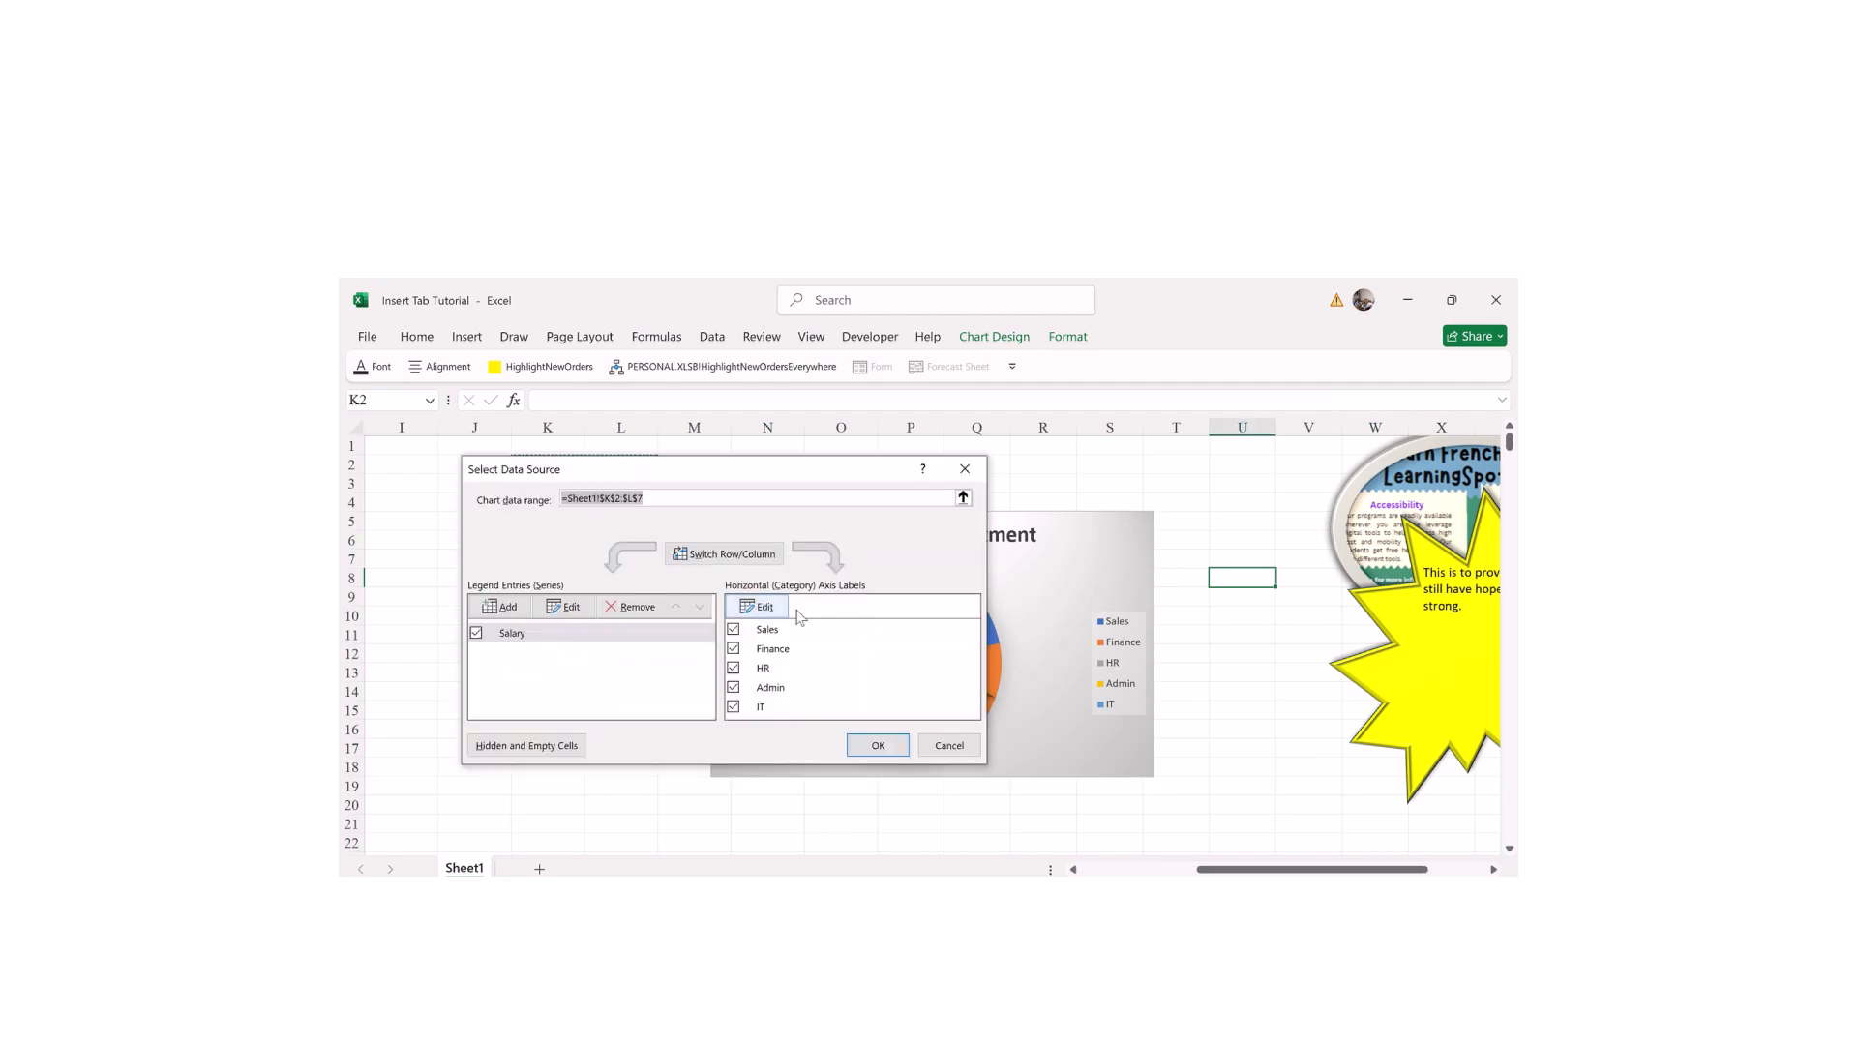
# Step: Cancel the Select Data Source dialog, keeping the chart range K2:L7 unchanged
pyautogui.click(650, 500)
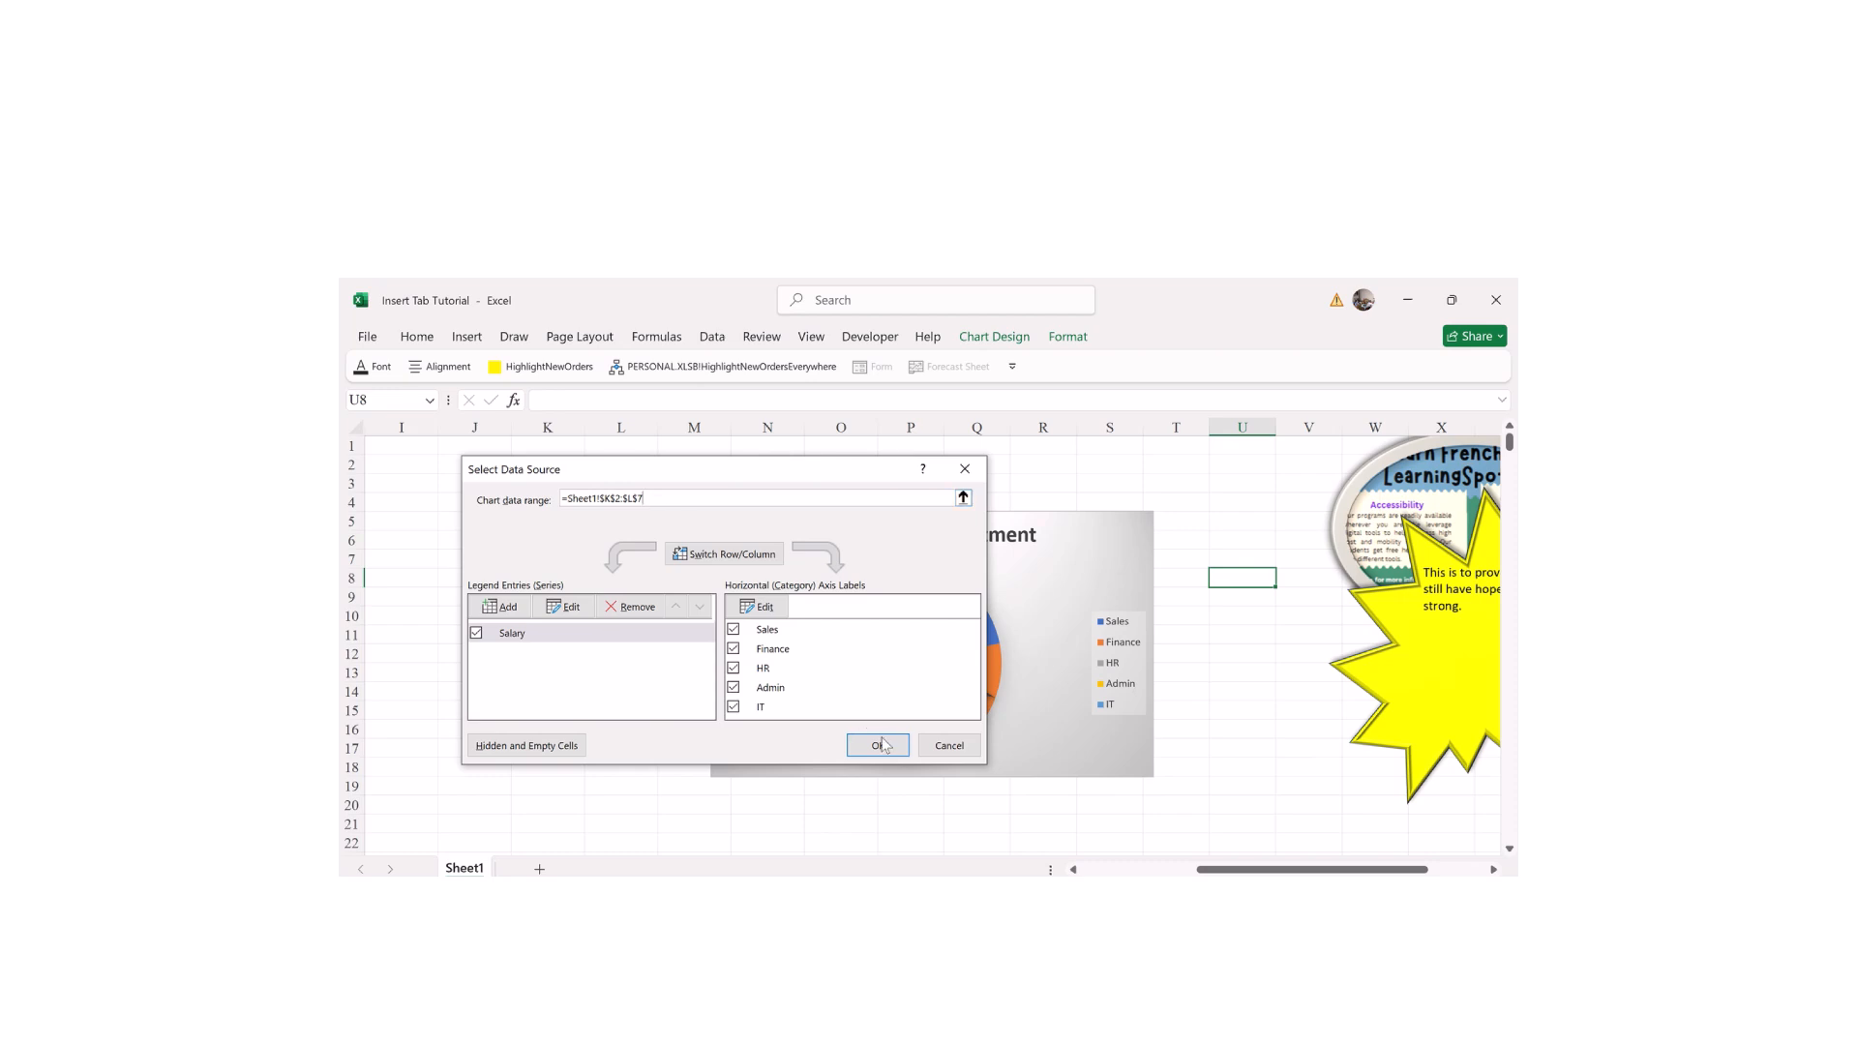
pyautogui.click(943, 751)
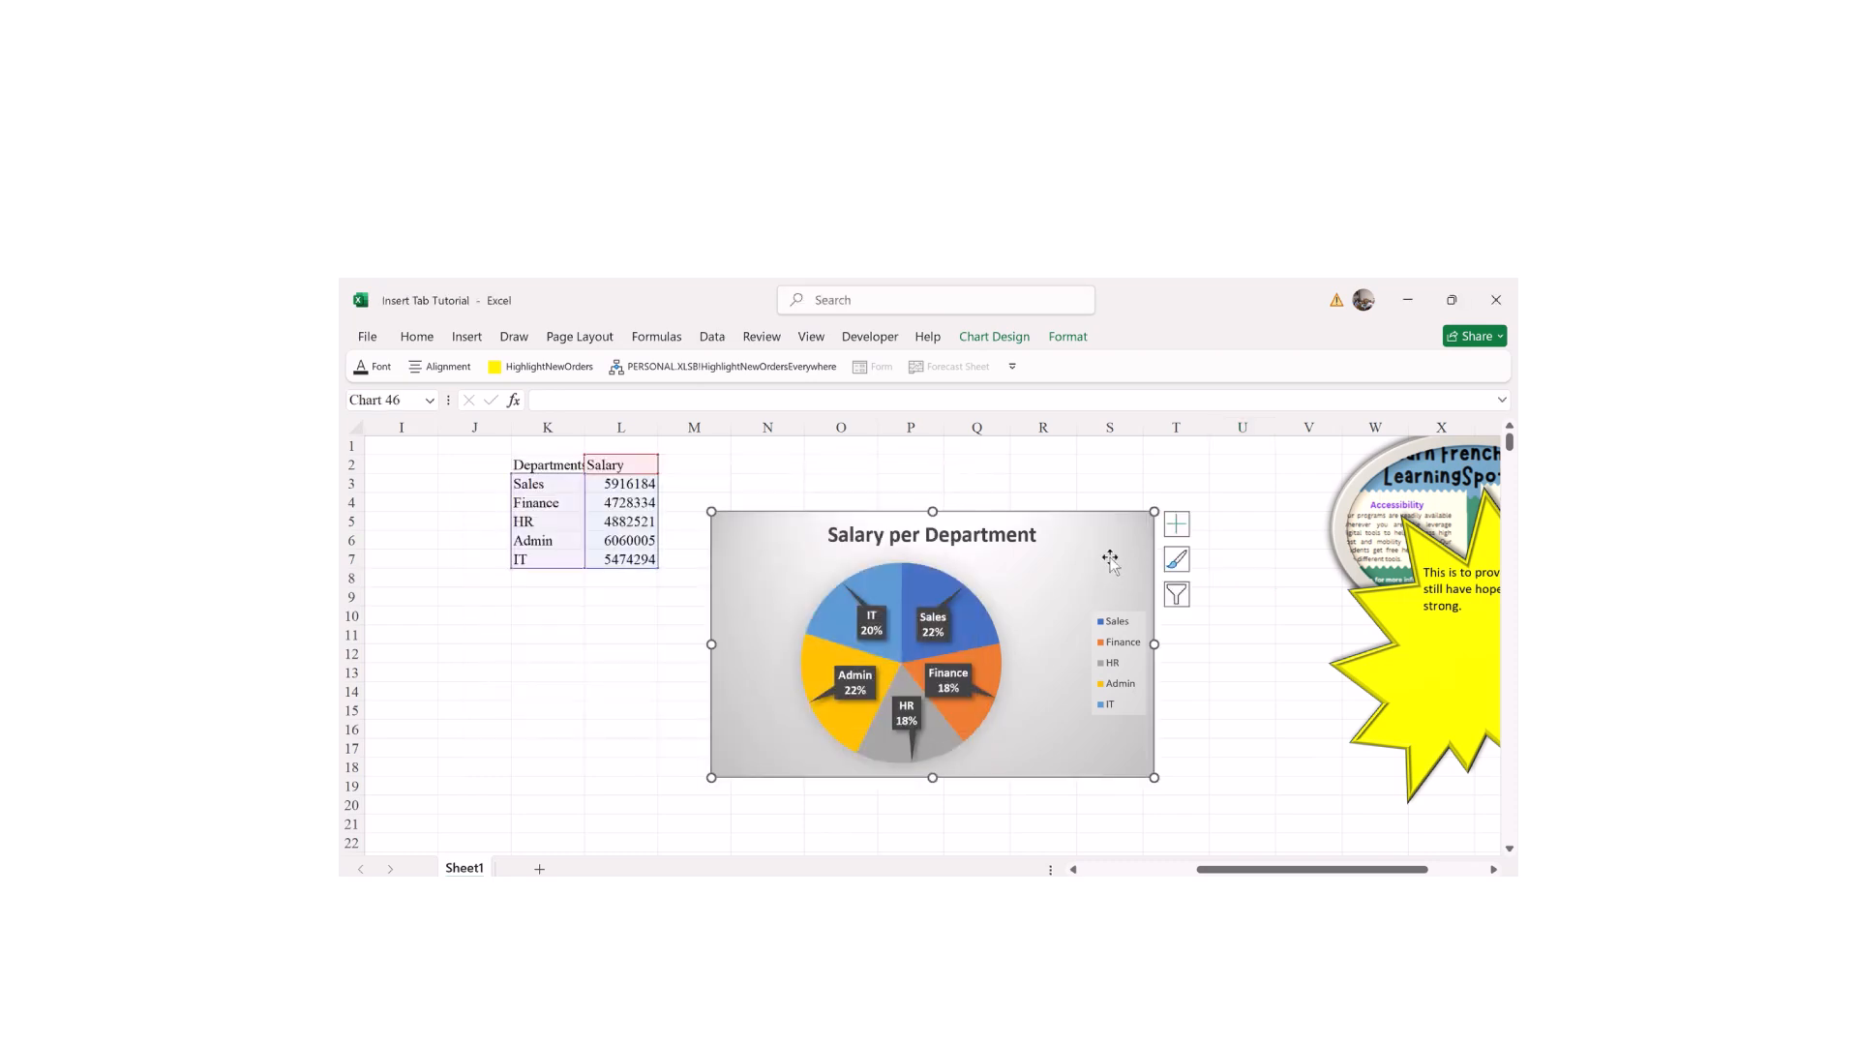
pyautogui.click(981, 589)
pyautogui.click(1001, 334)
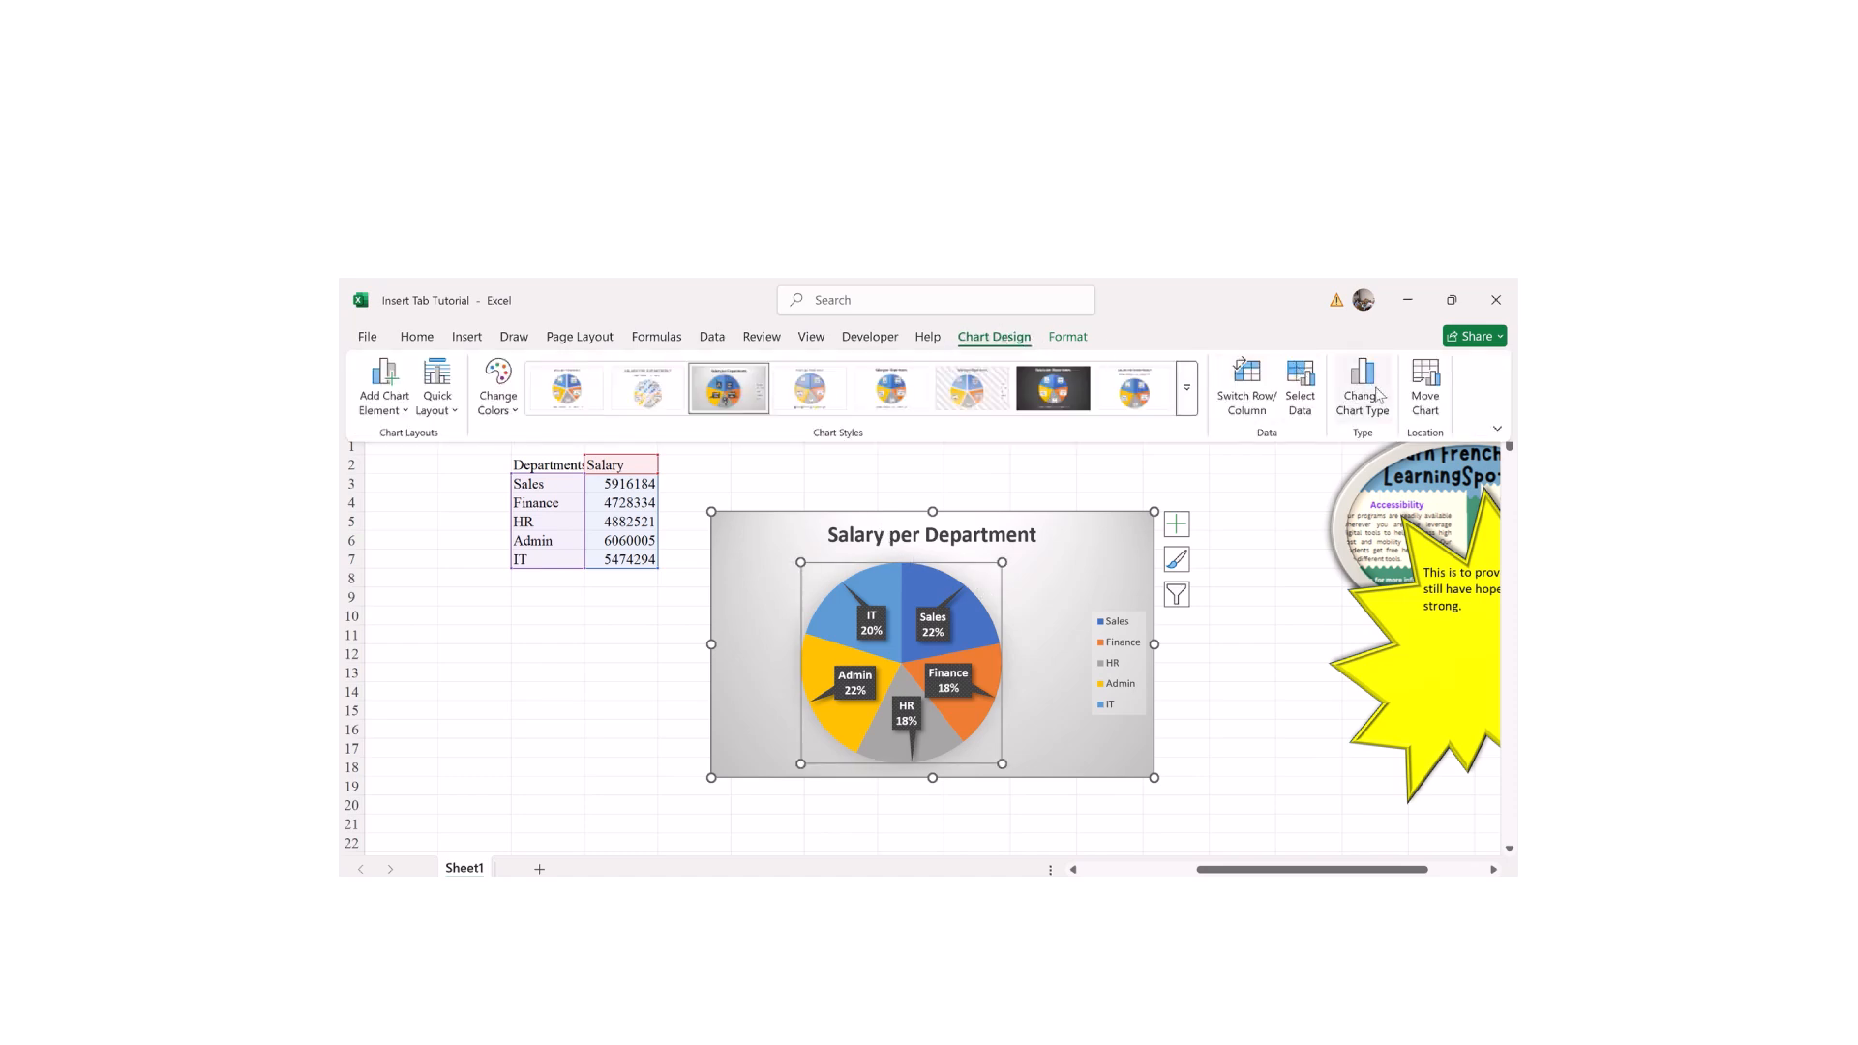
# Step: Preview the chart as column, bar, area, histogram, waterfall and funnel types
pyautogui.click(1366, 391)
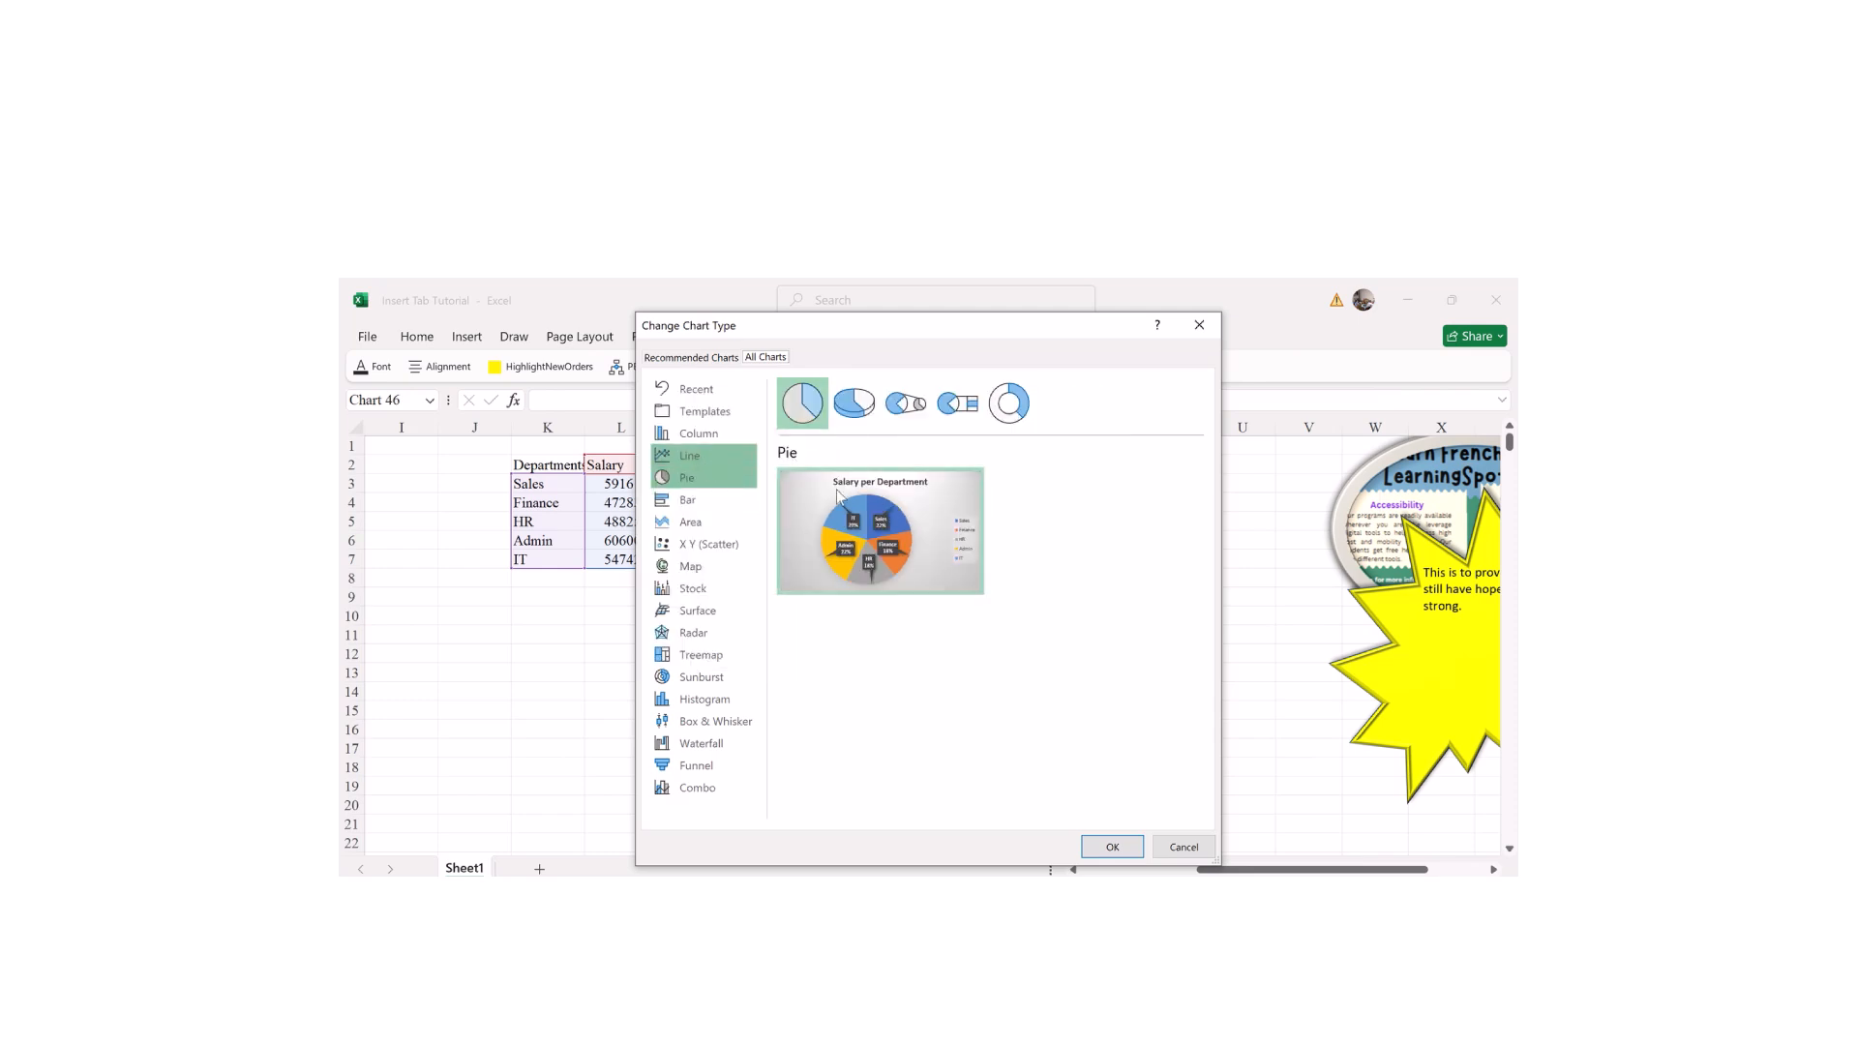
pyautogui.moveTo(874, 577)
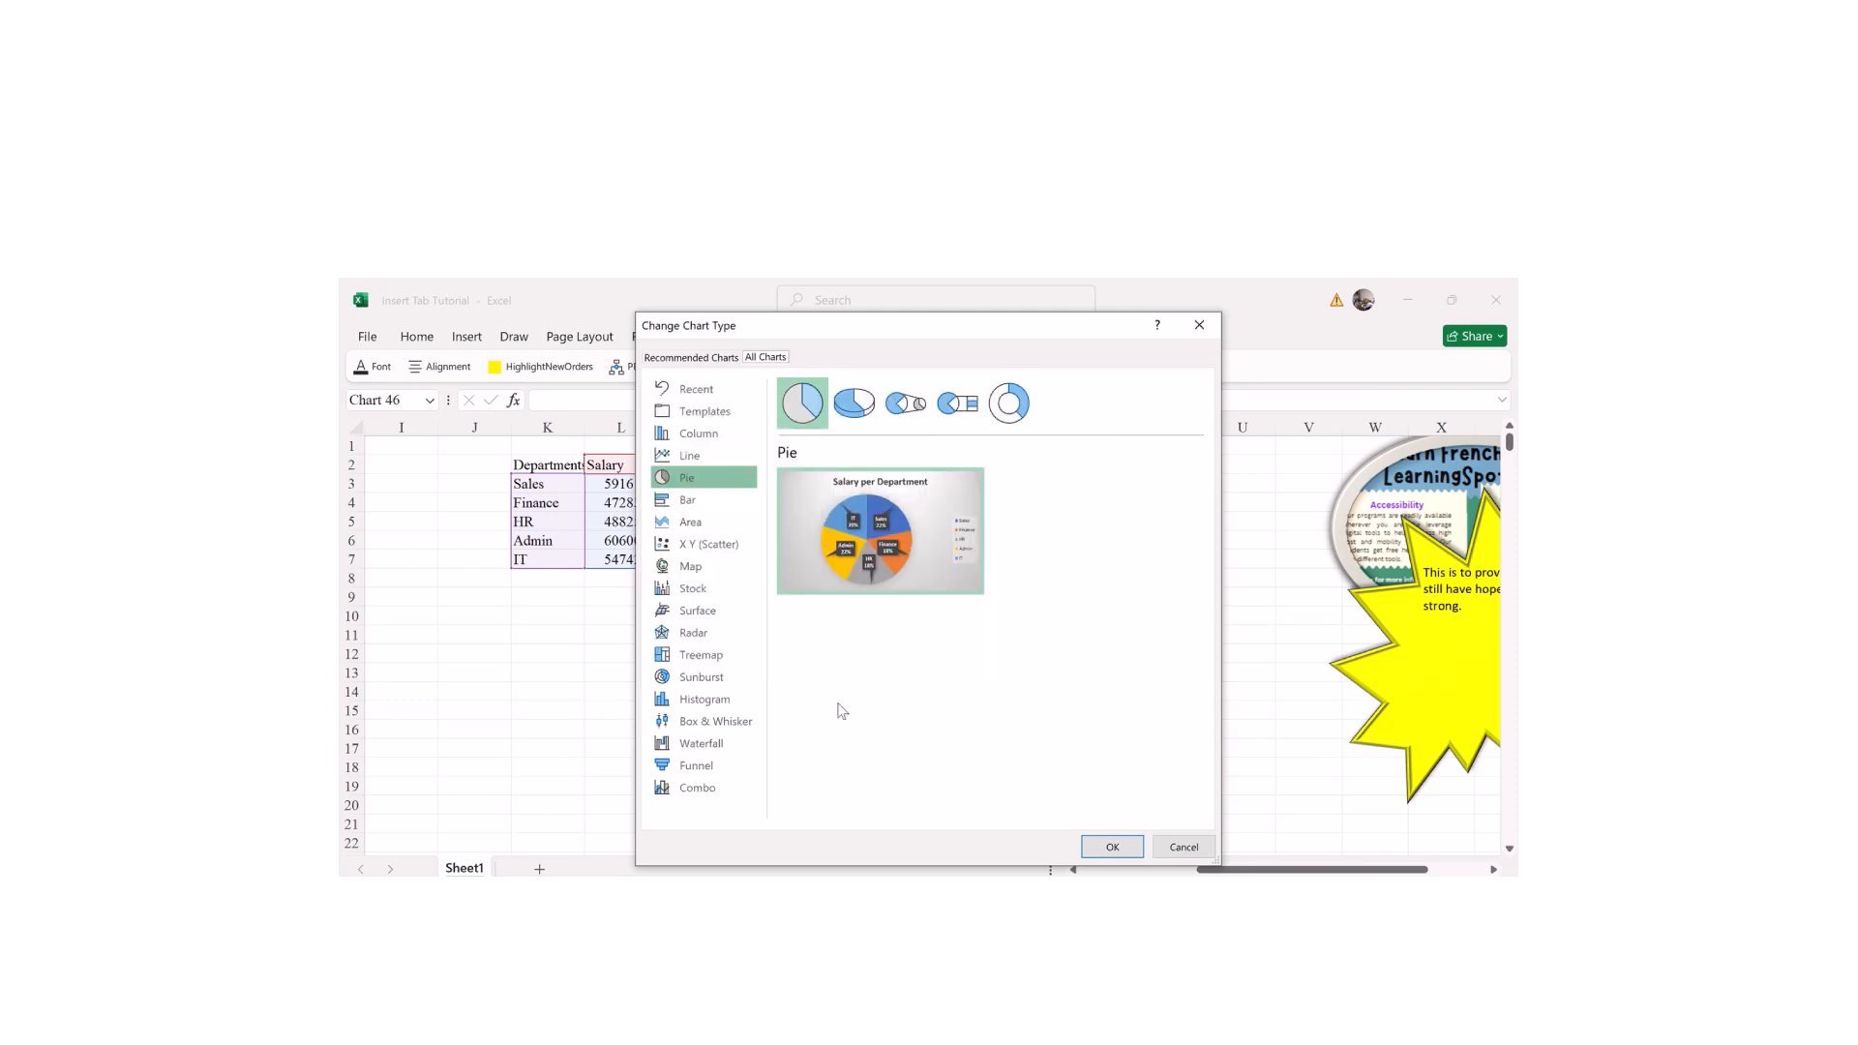
pyautogui.click(701, 432)
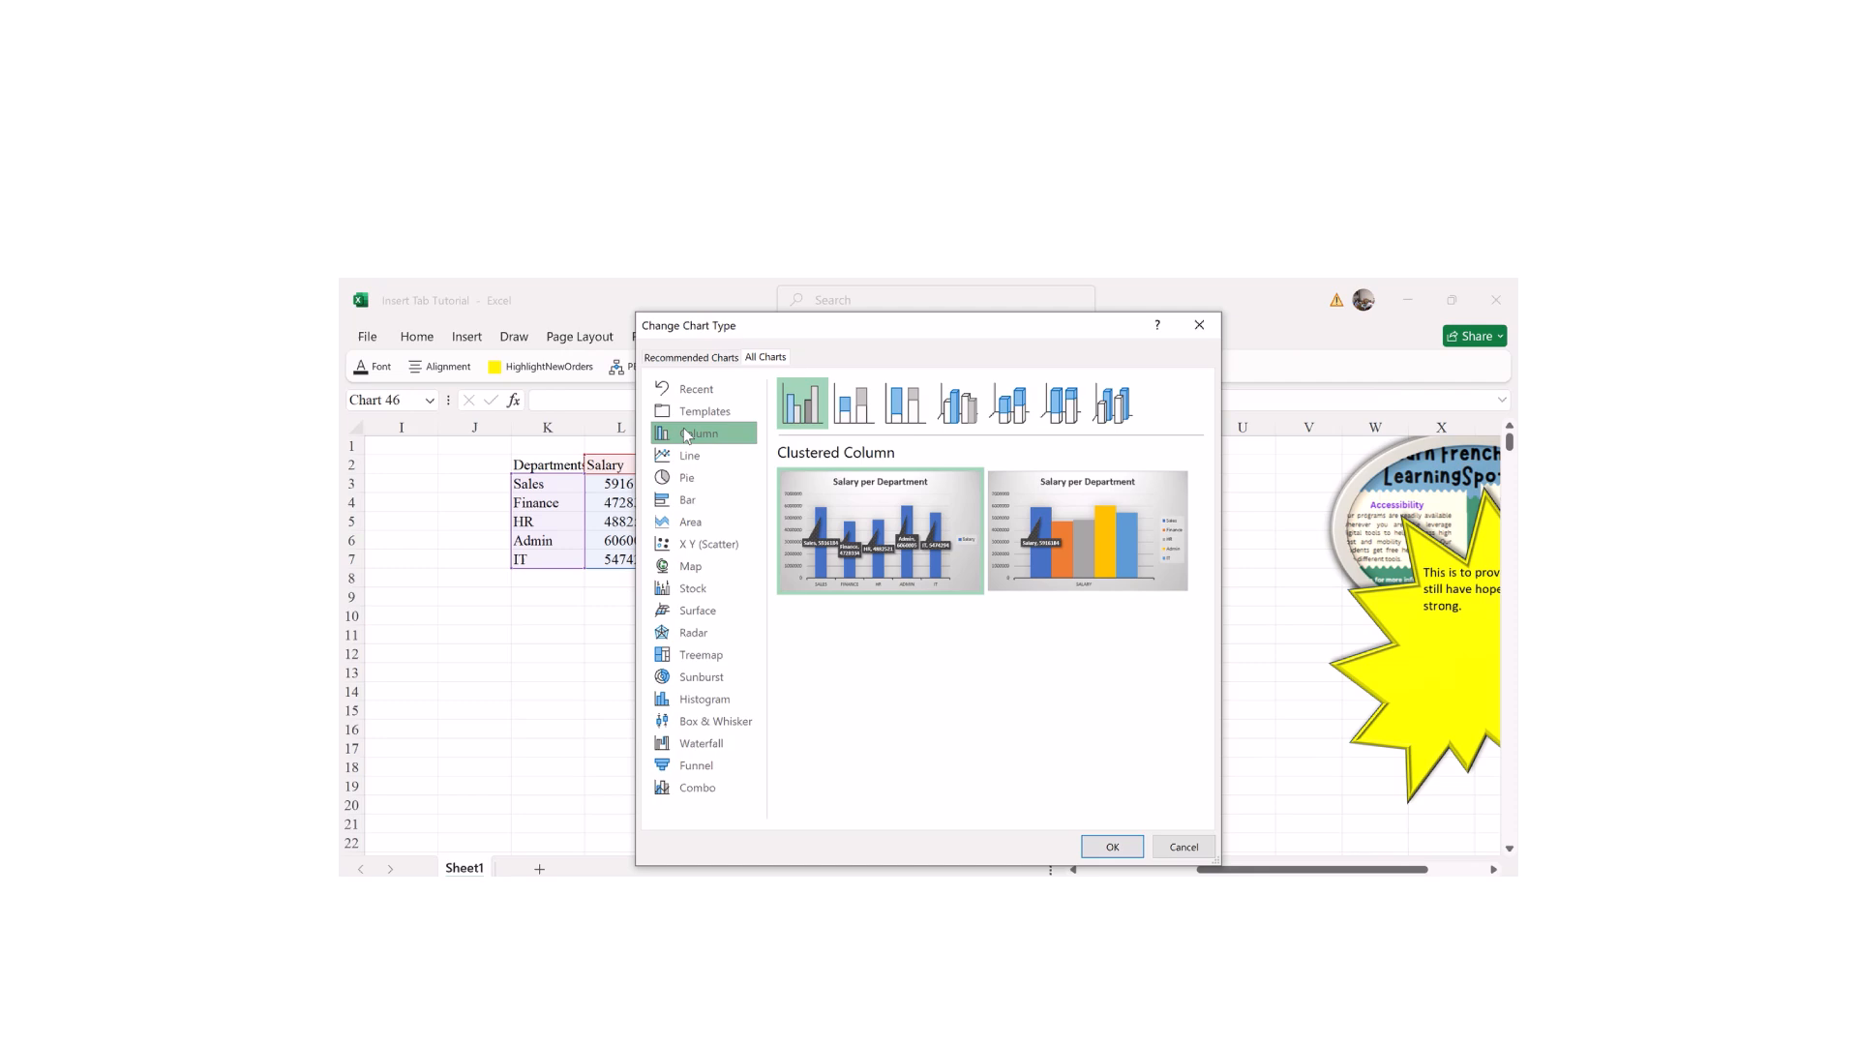
pyautogui.click(693, 506)
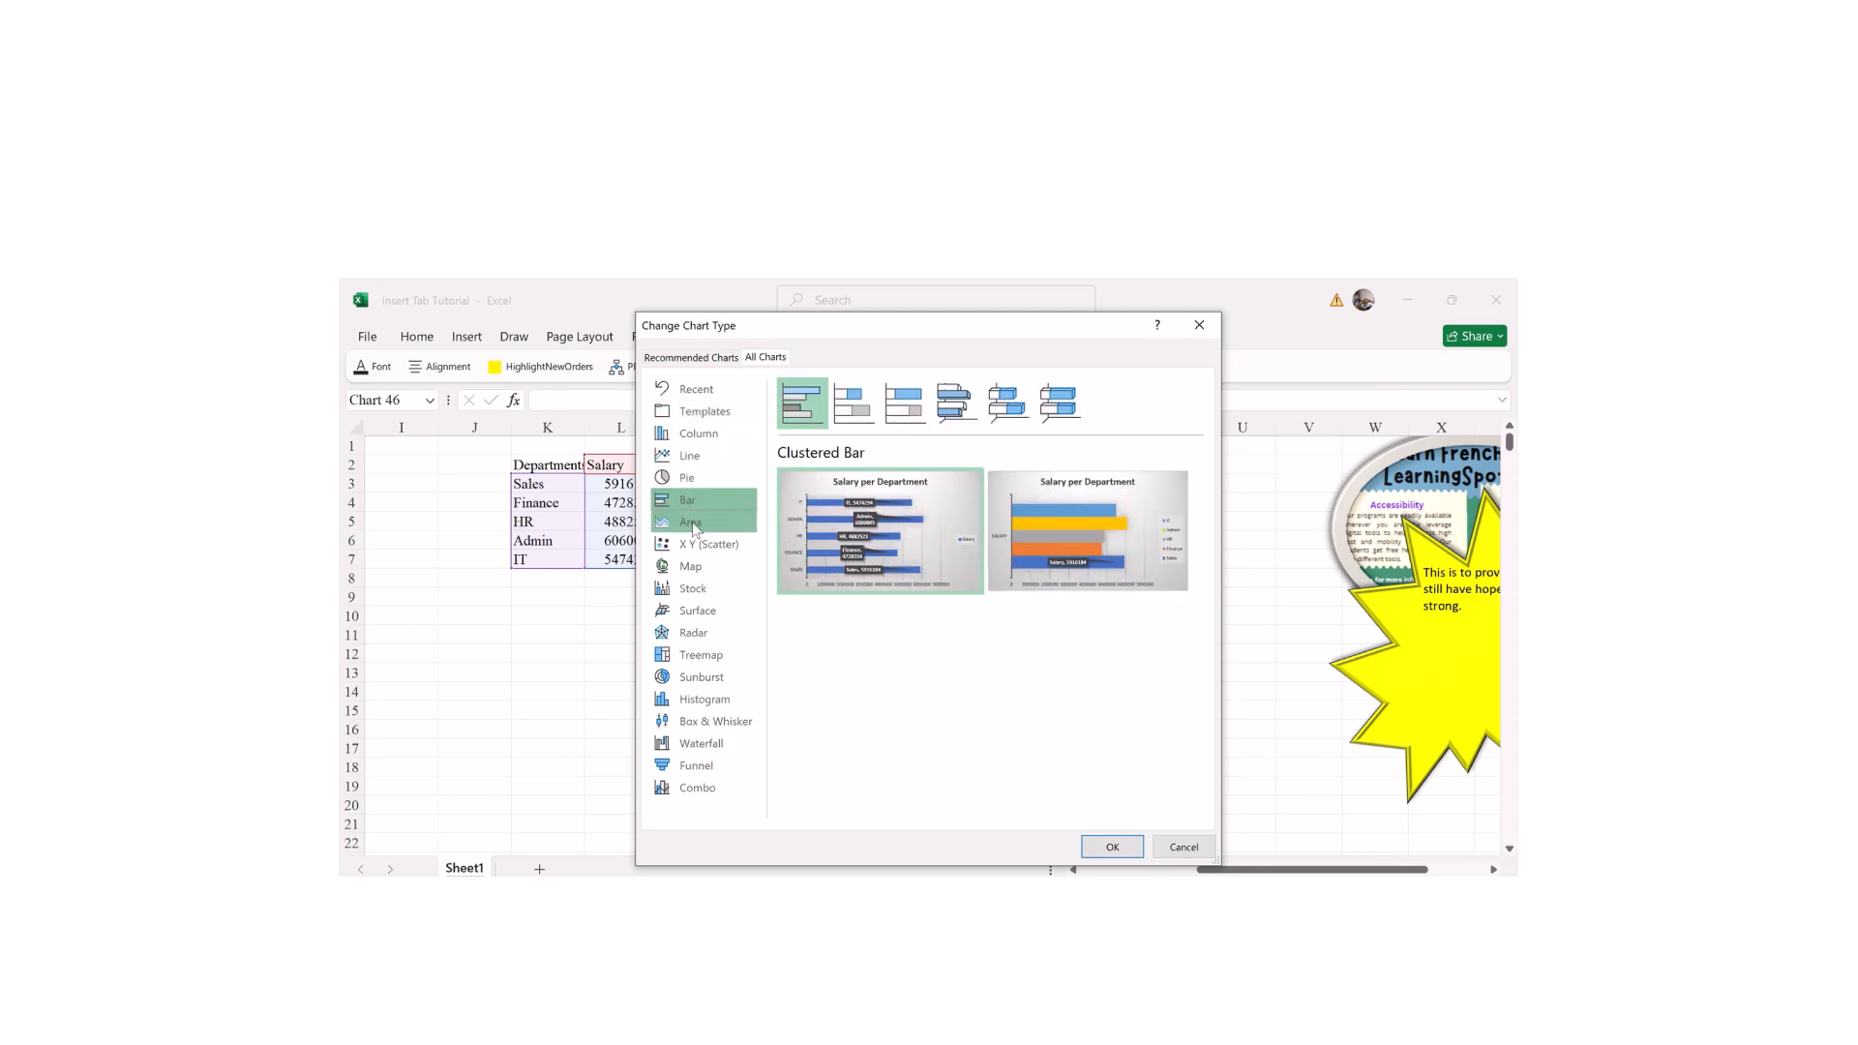
pyautogui.click(692, 524)
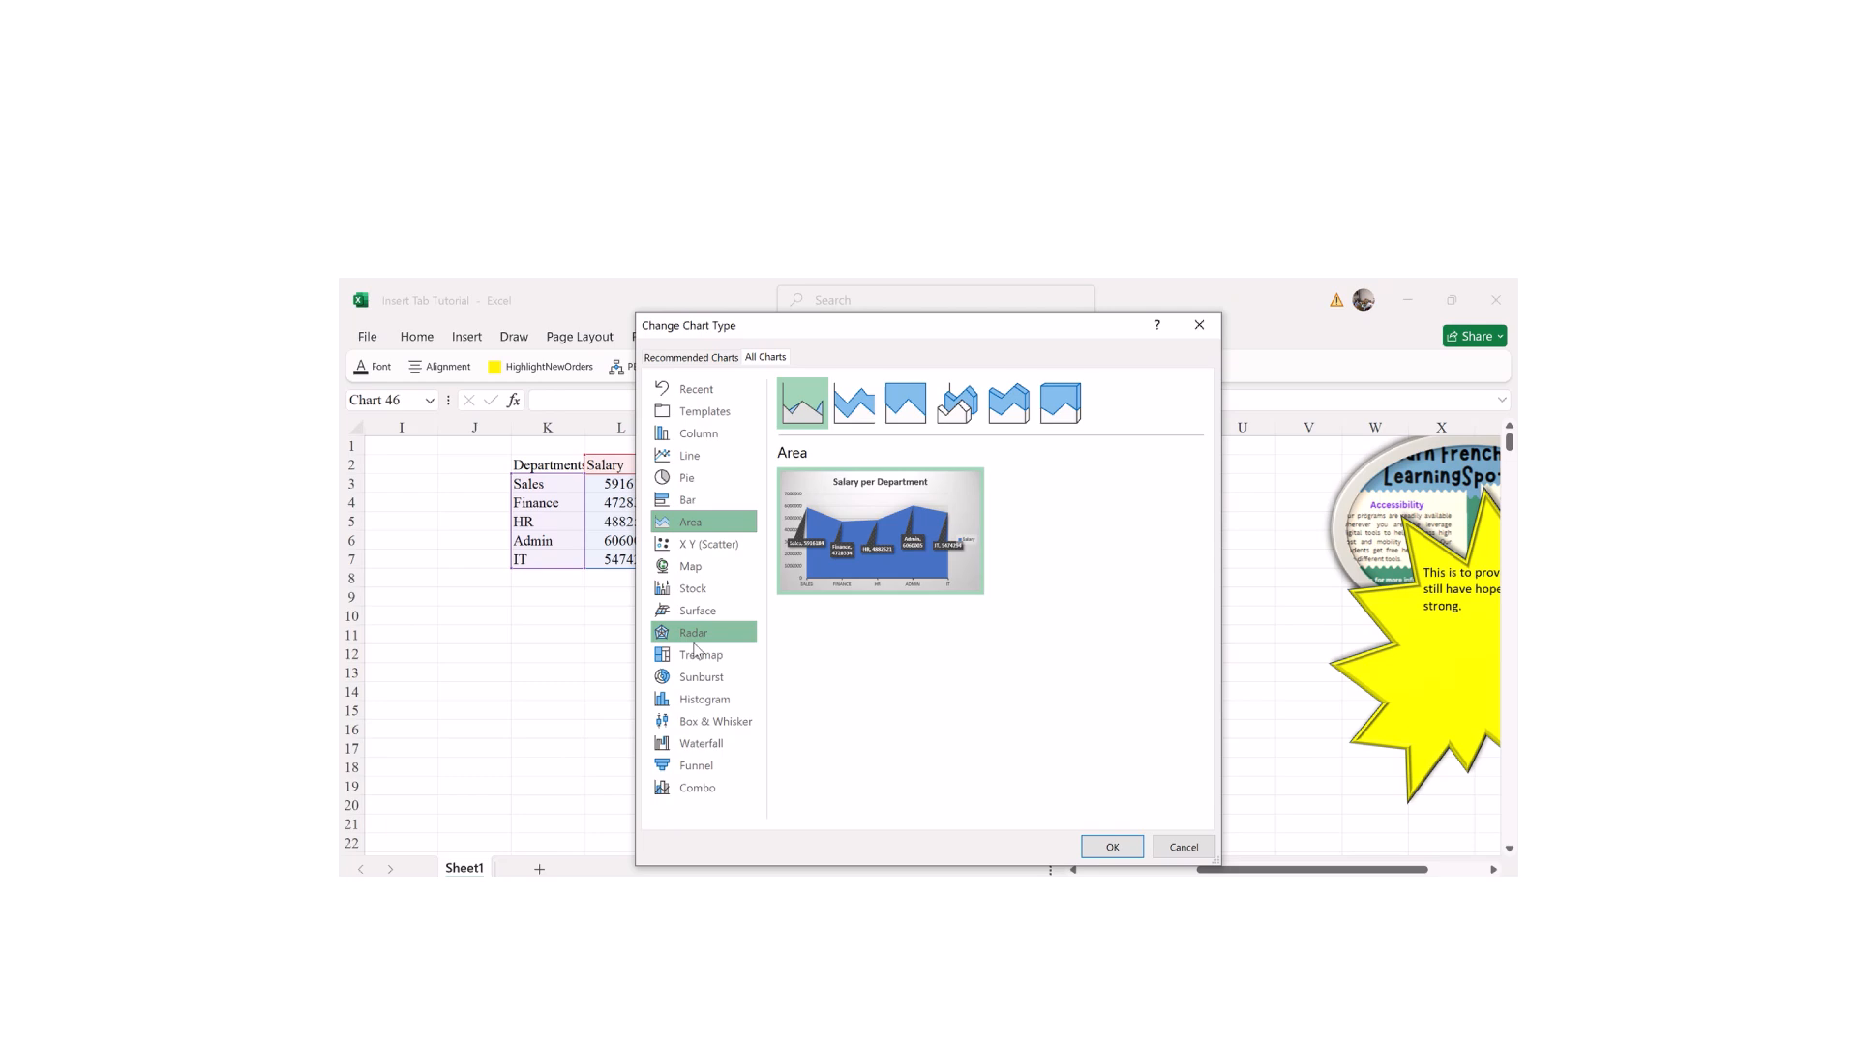
pyautogui.click(713, 702)
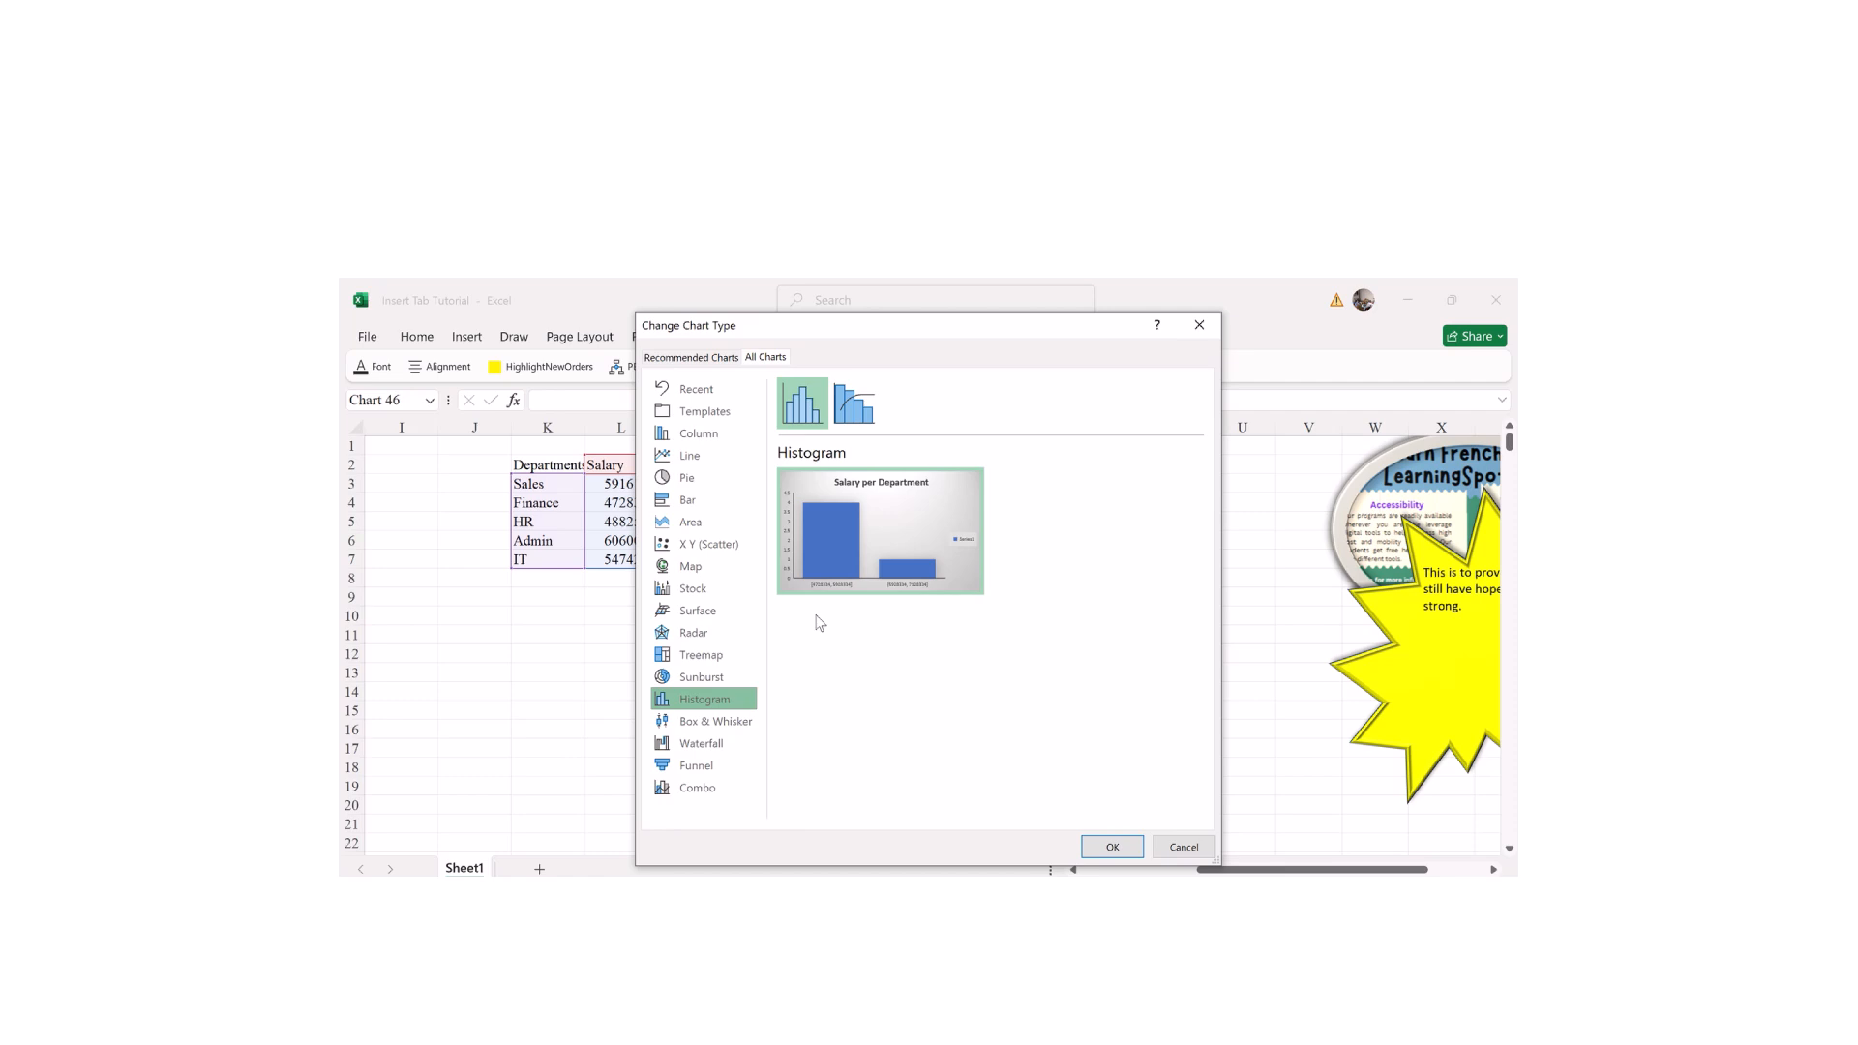
pyautogui.click(720, 742)
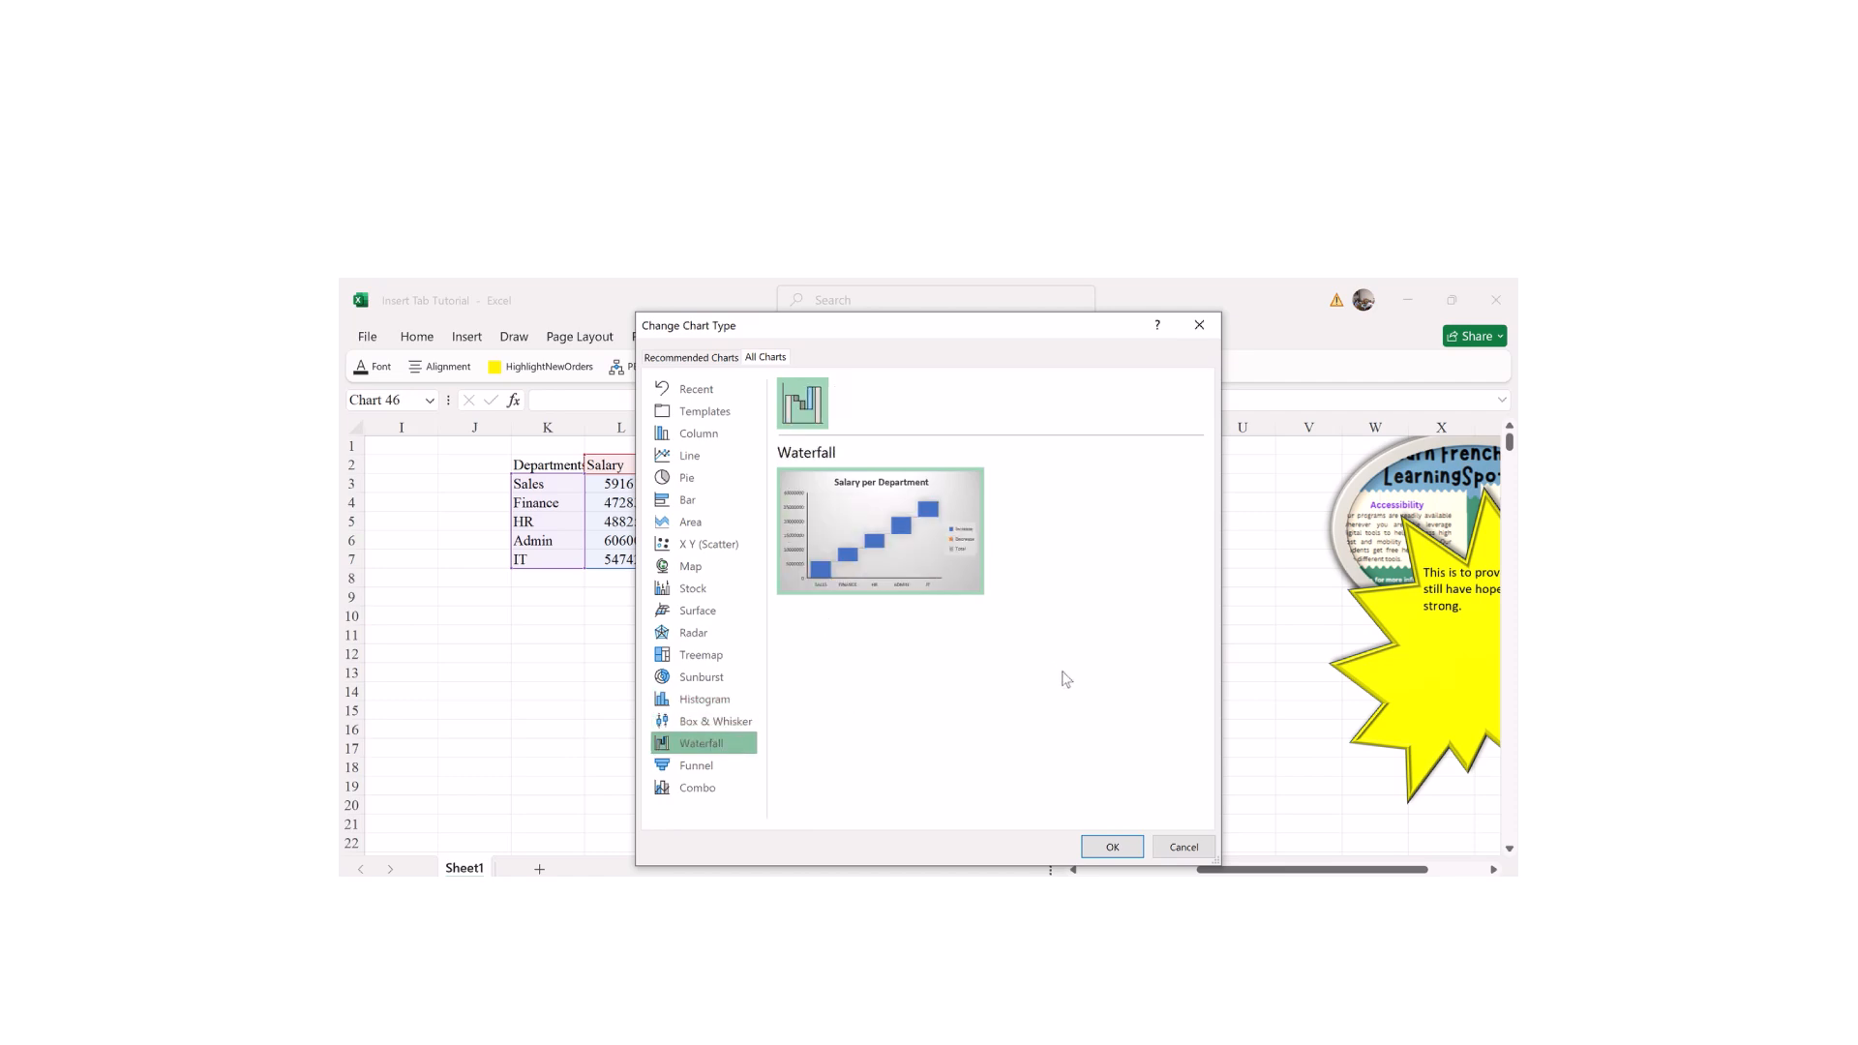
pyautogui.click(696, 773)
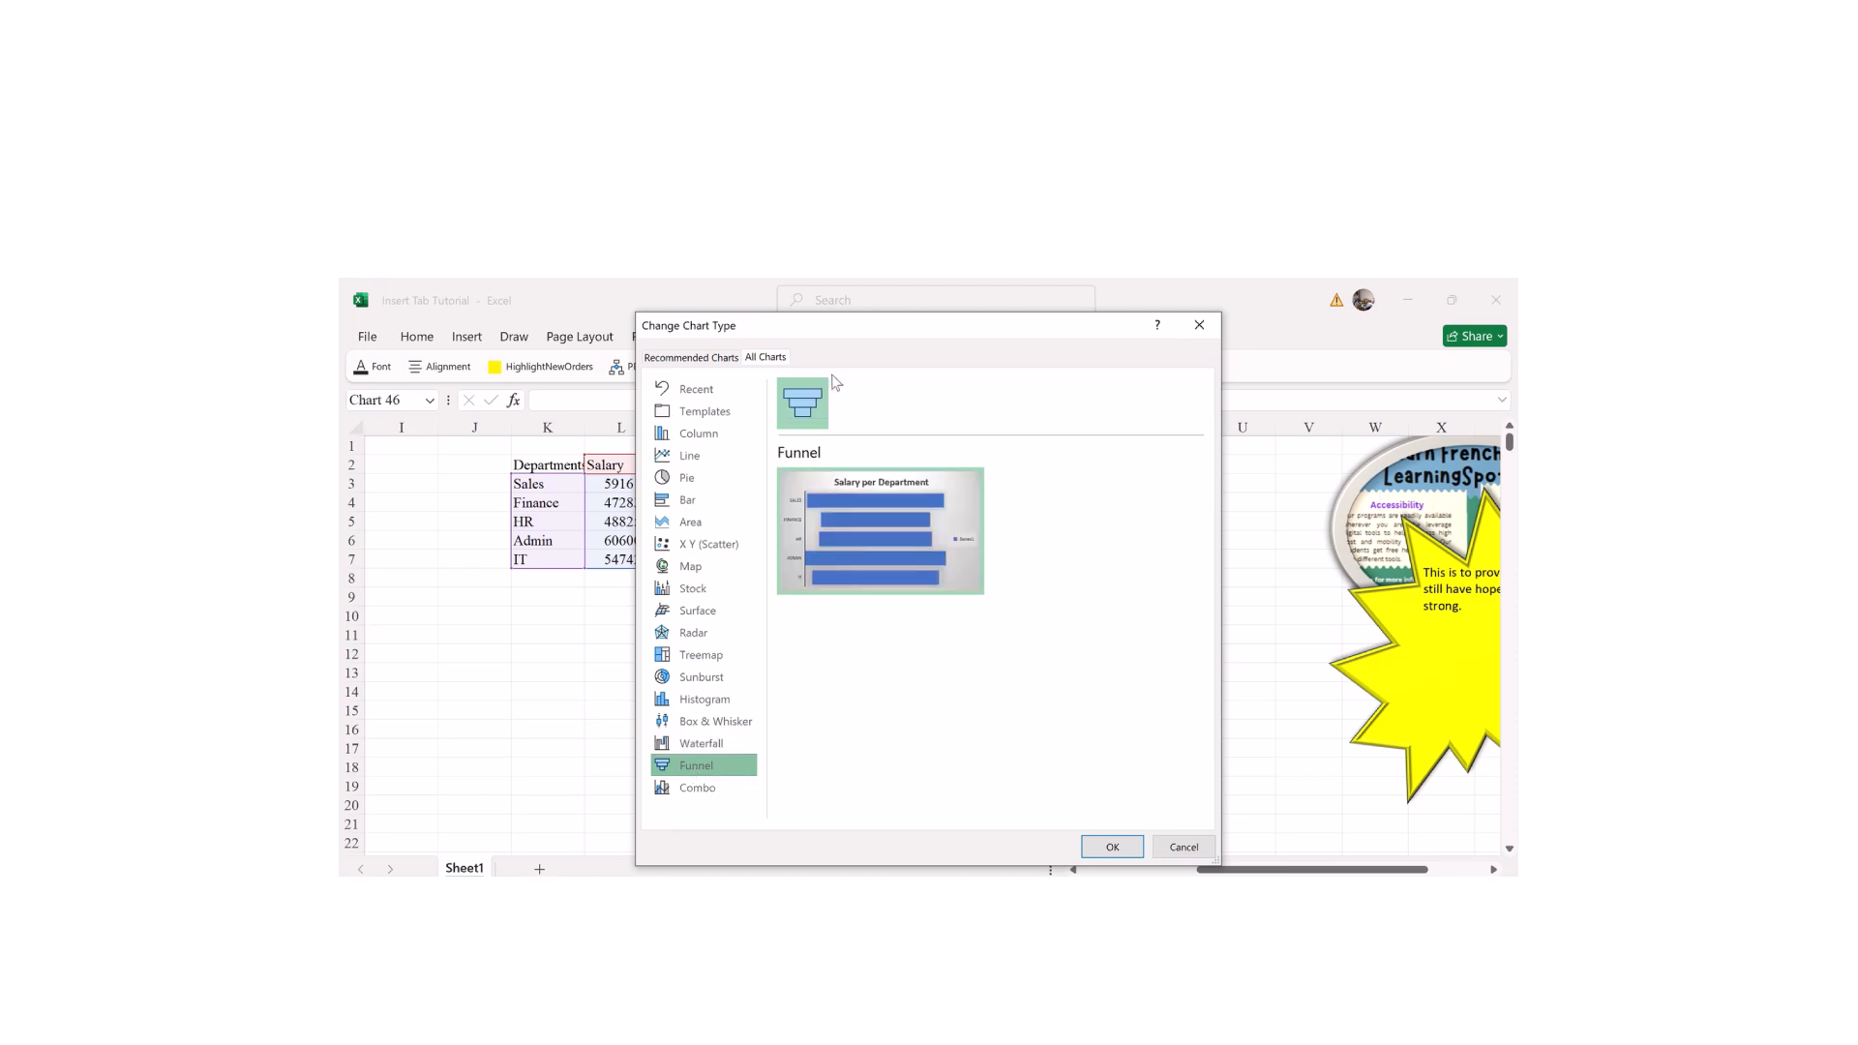
# Step: Change the Salary per Department chart to a Line chart
pyautogui.moveTo(882, 497)
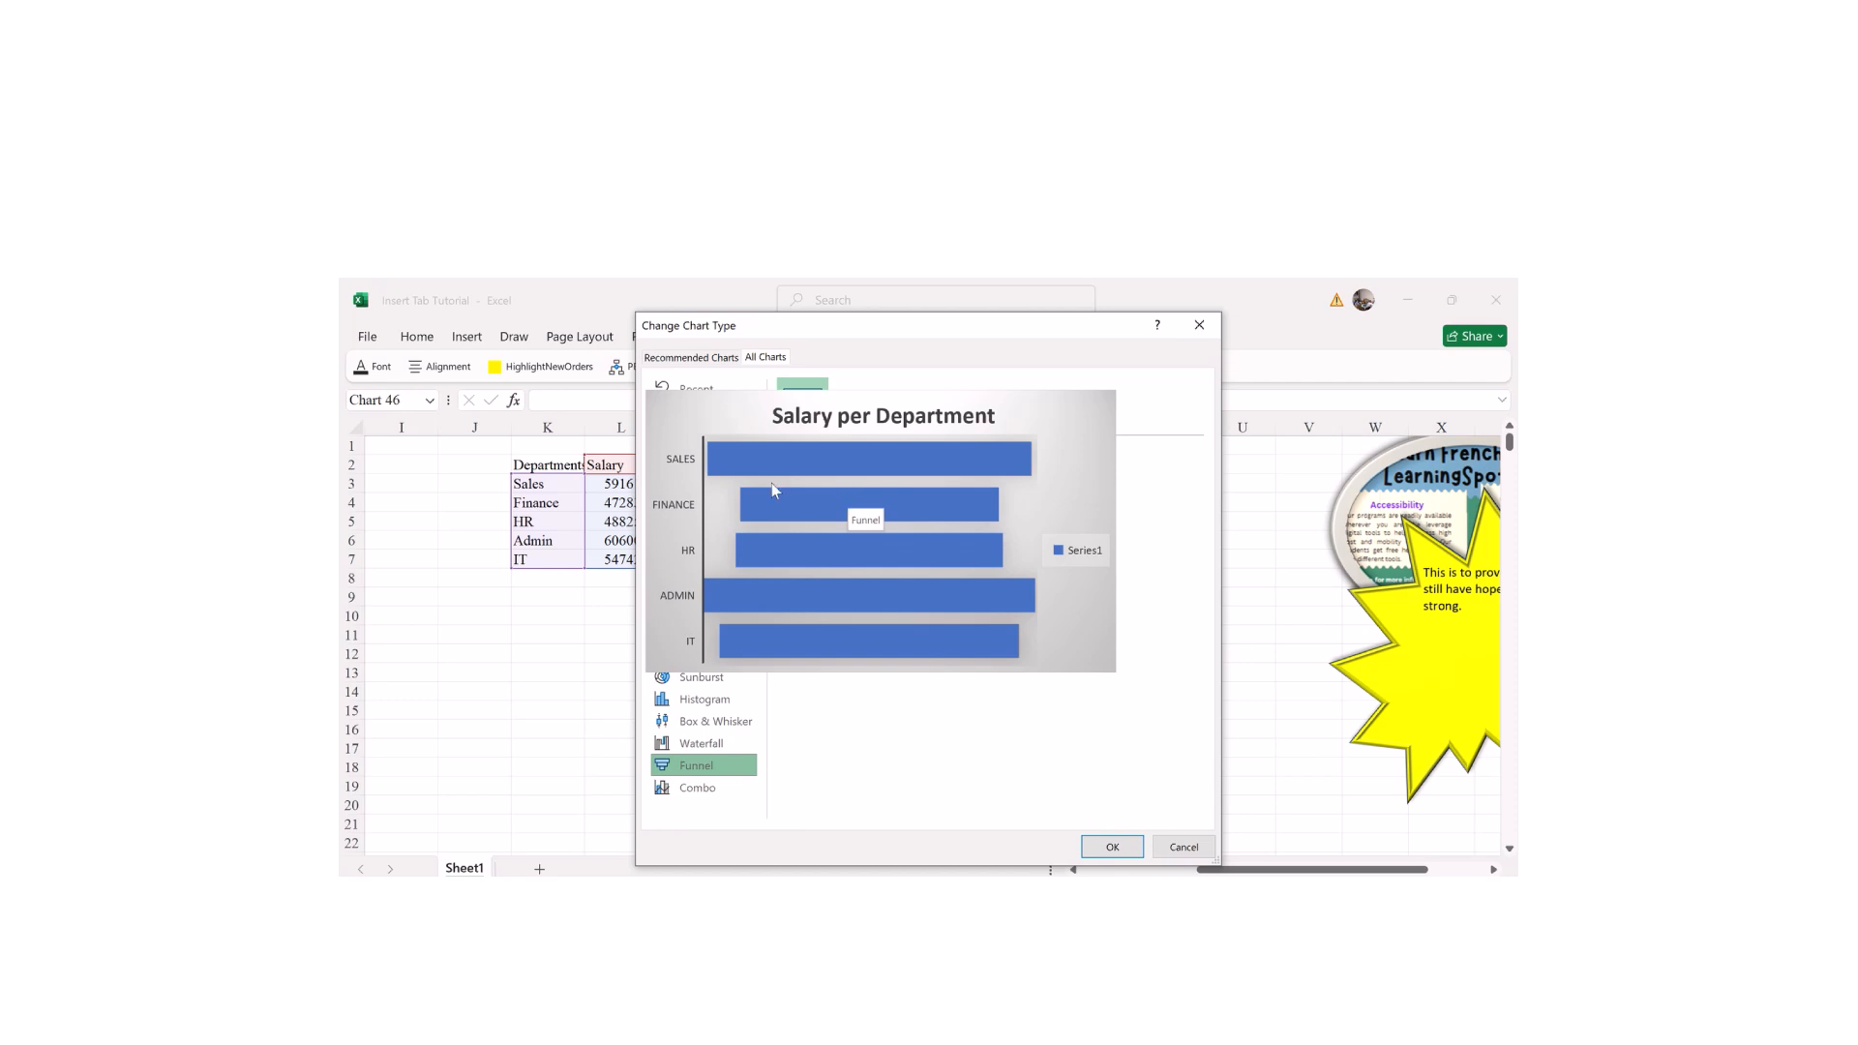
pyautogui.moveTo(812, 498)
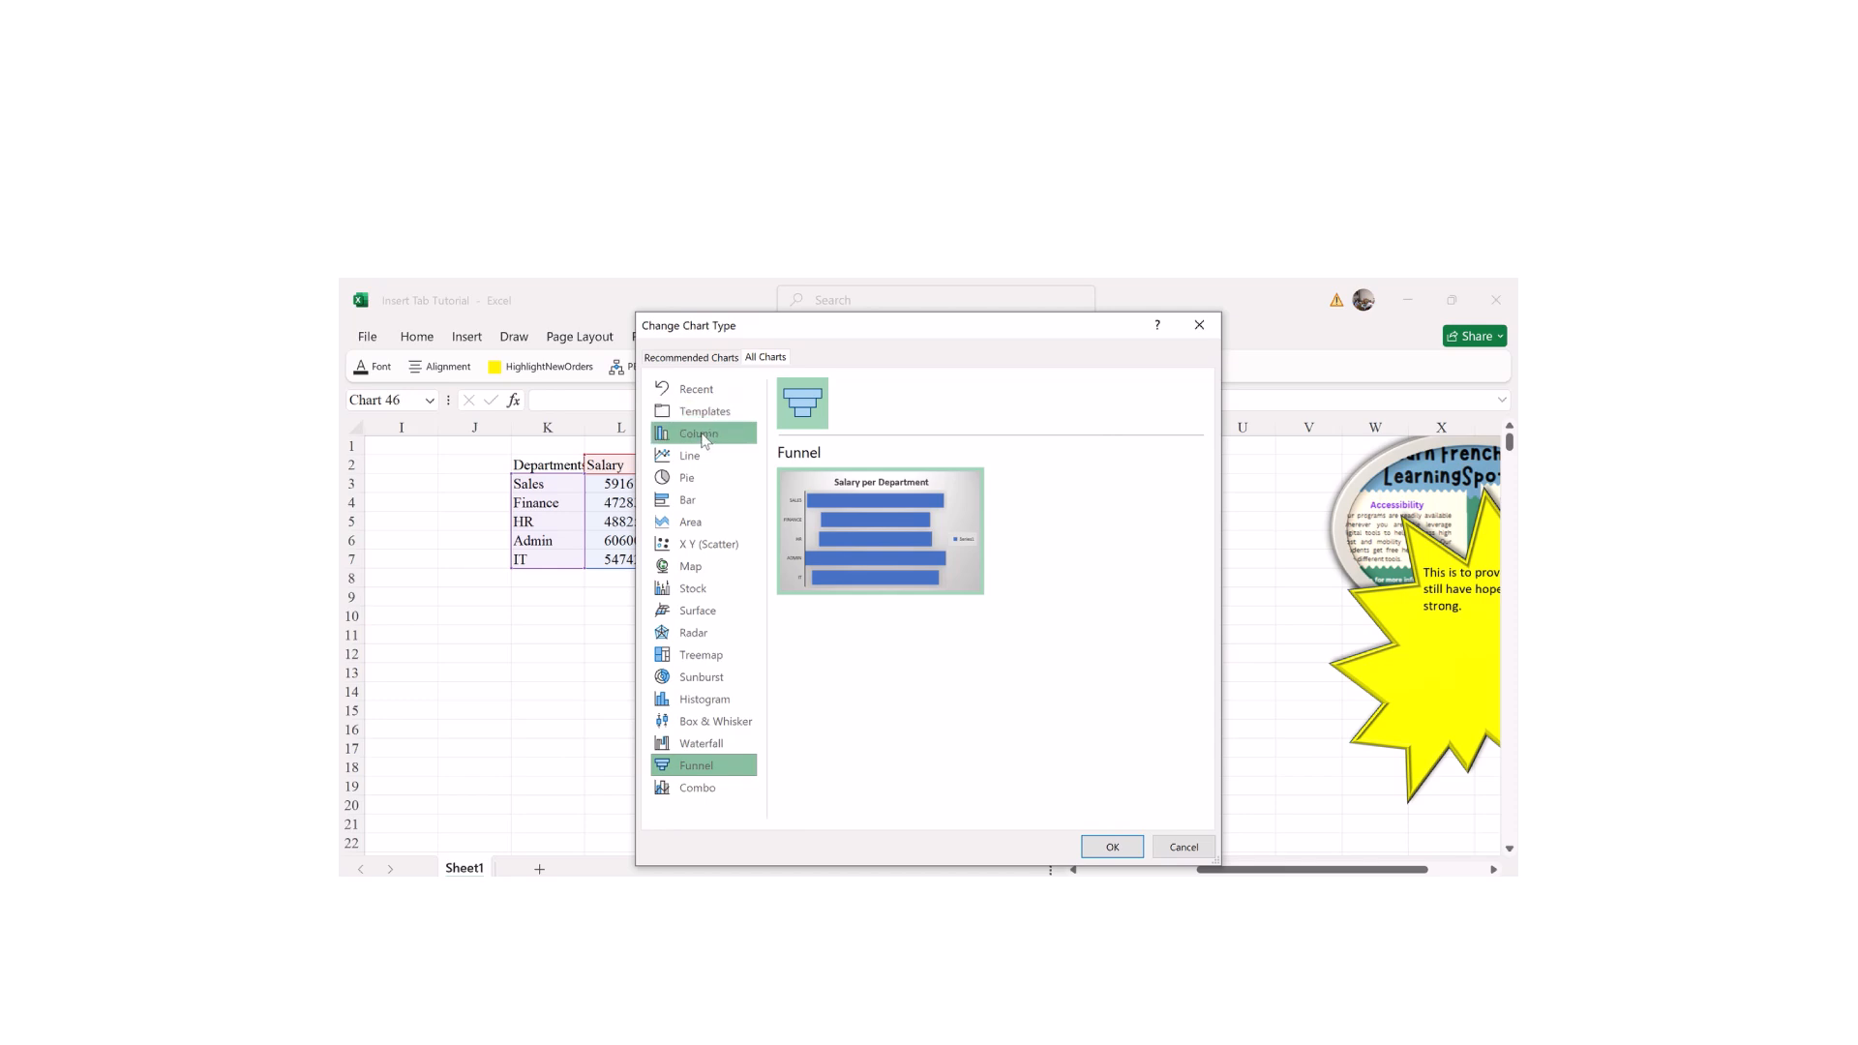
pyautogui.click(688, 457)
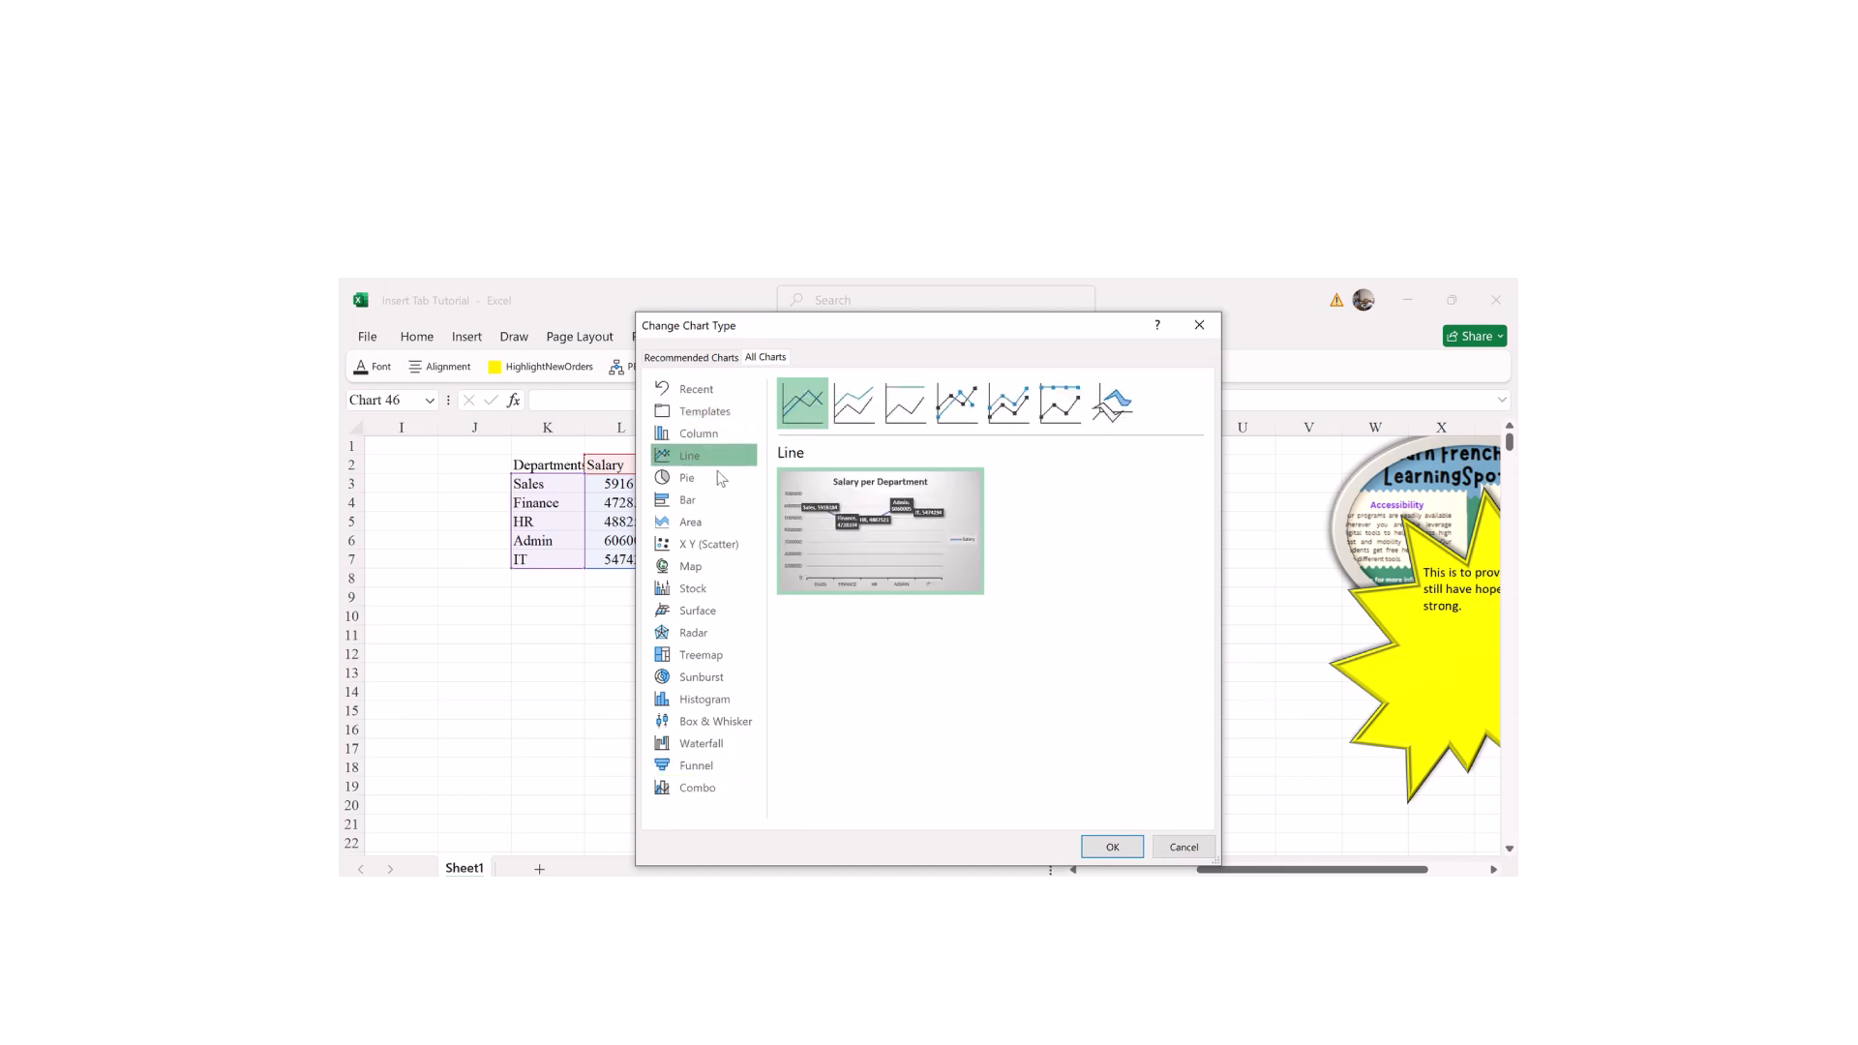
pyautogui.click(1117, 849)
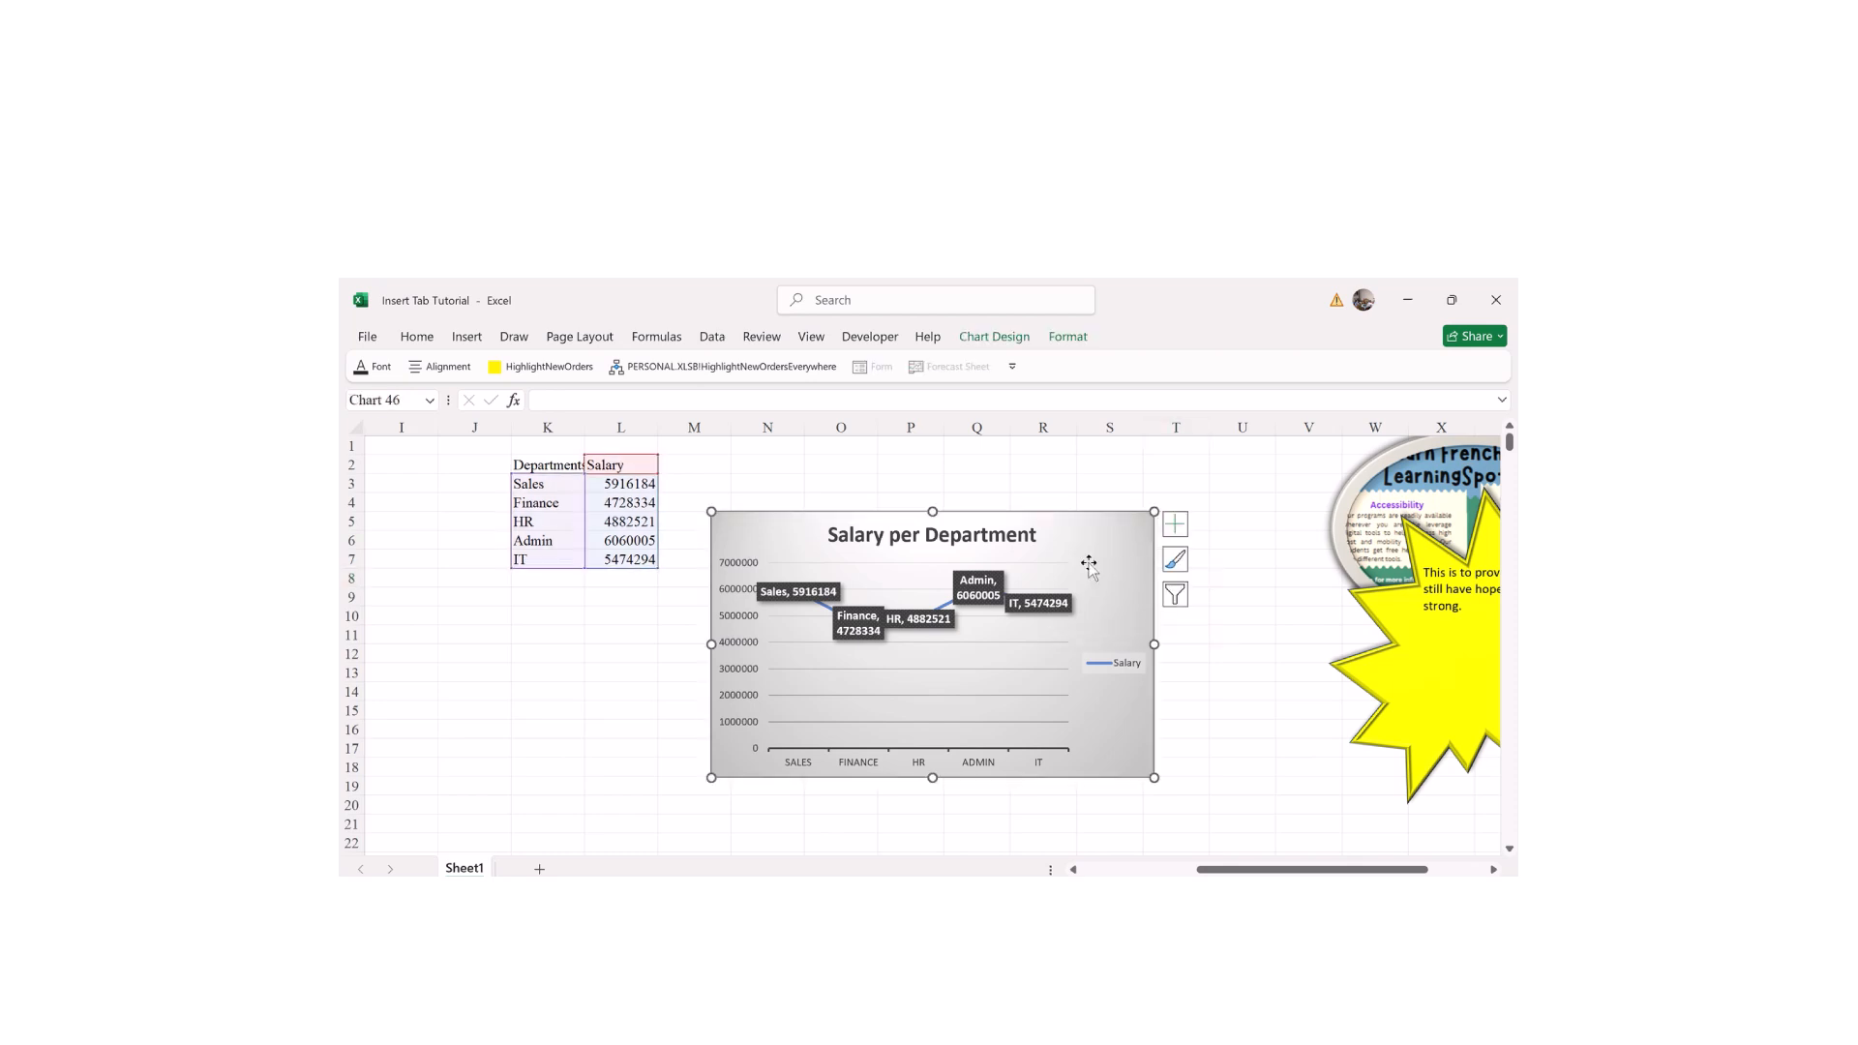
# Step: Try the blue and dark chart styles, then settle on the white style with a value axis
pyautogui.click(1174, 560)
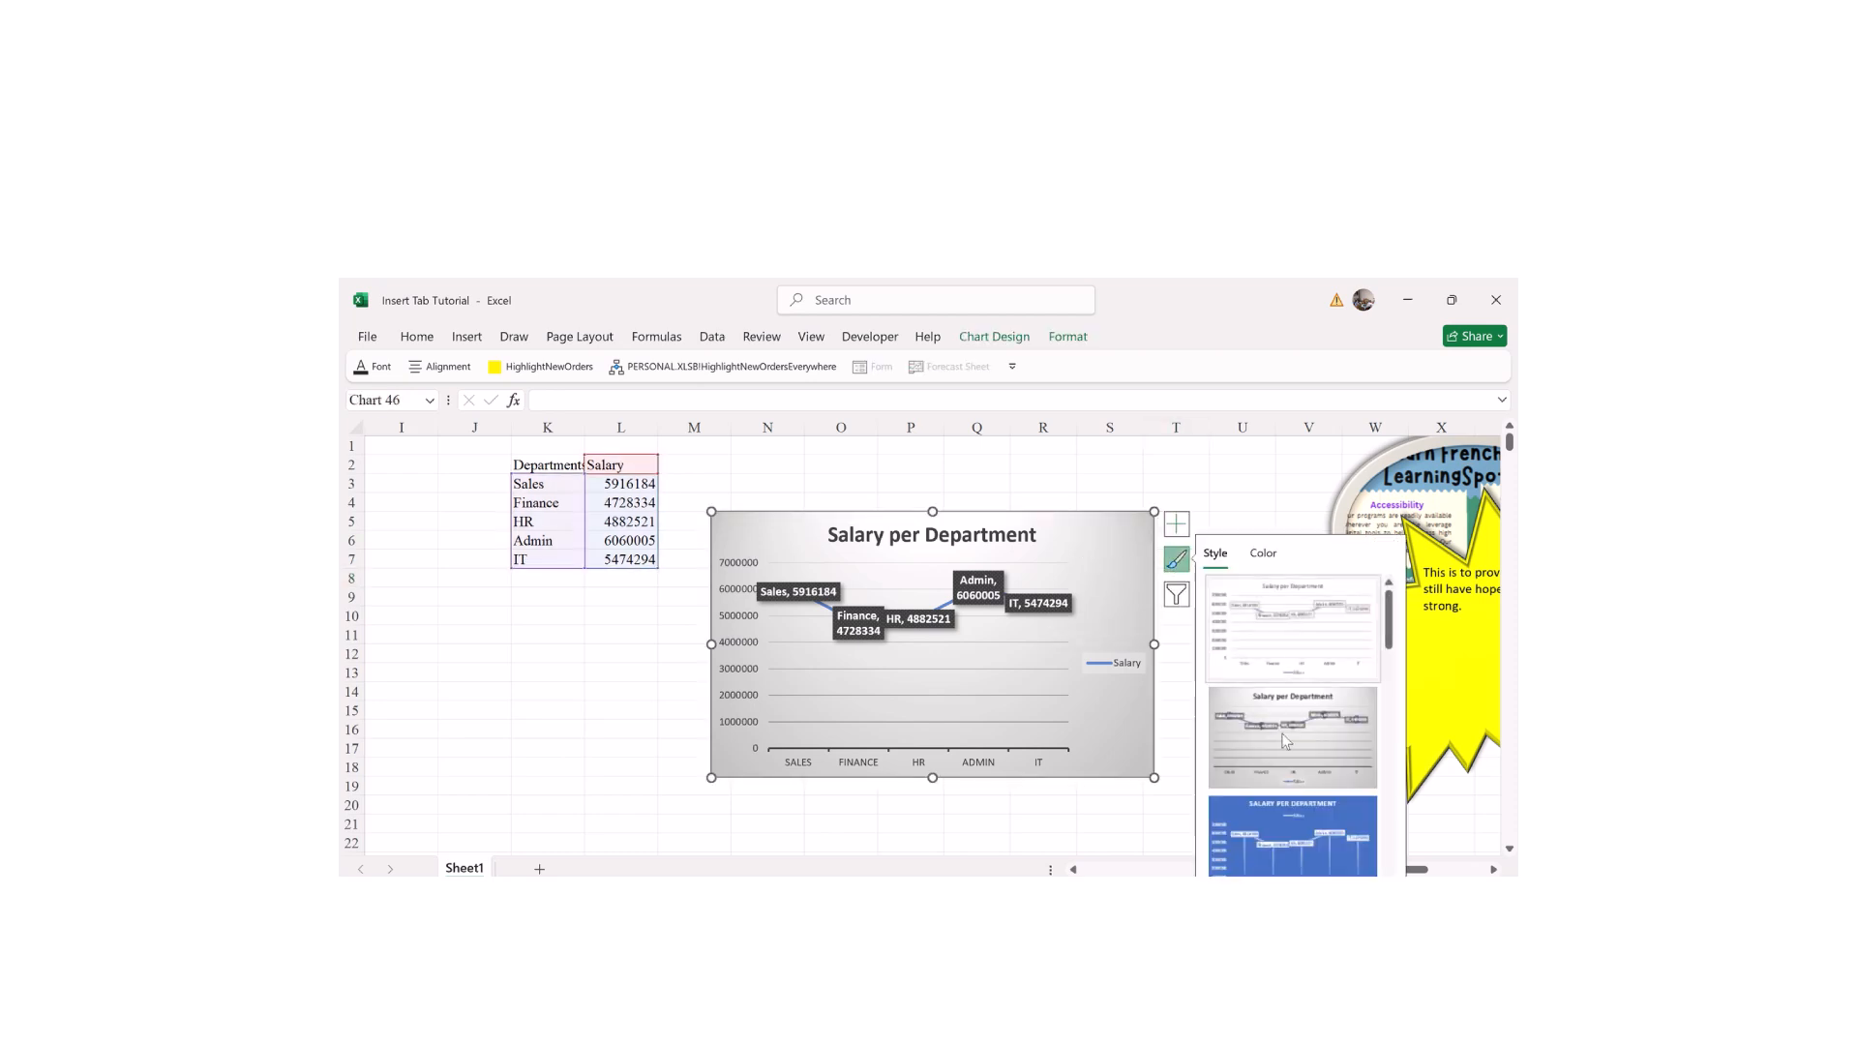
pyautogui.click(1268, 840)
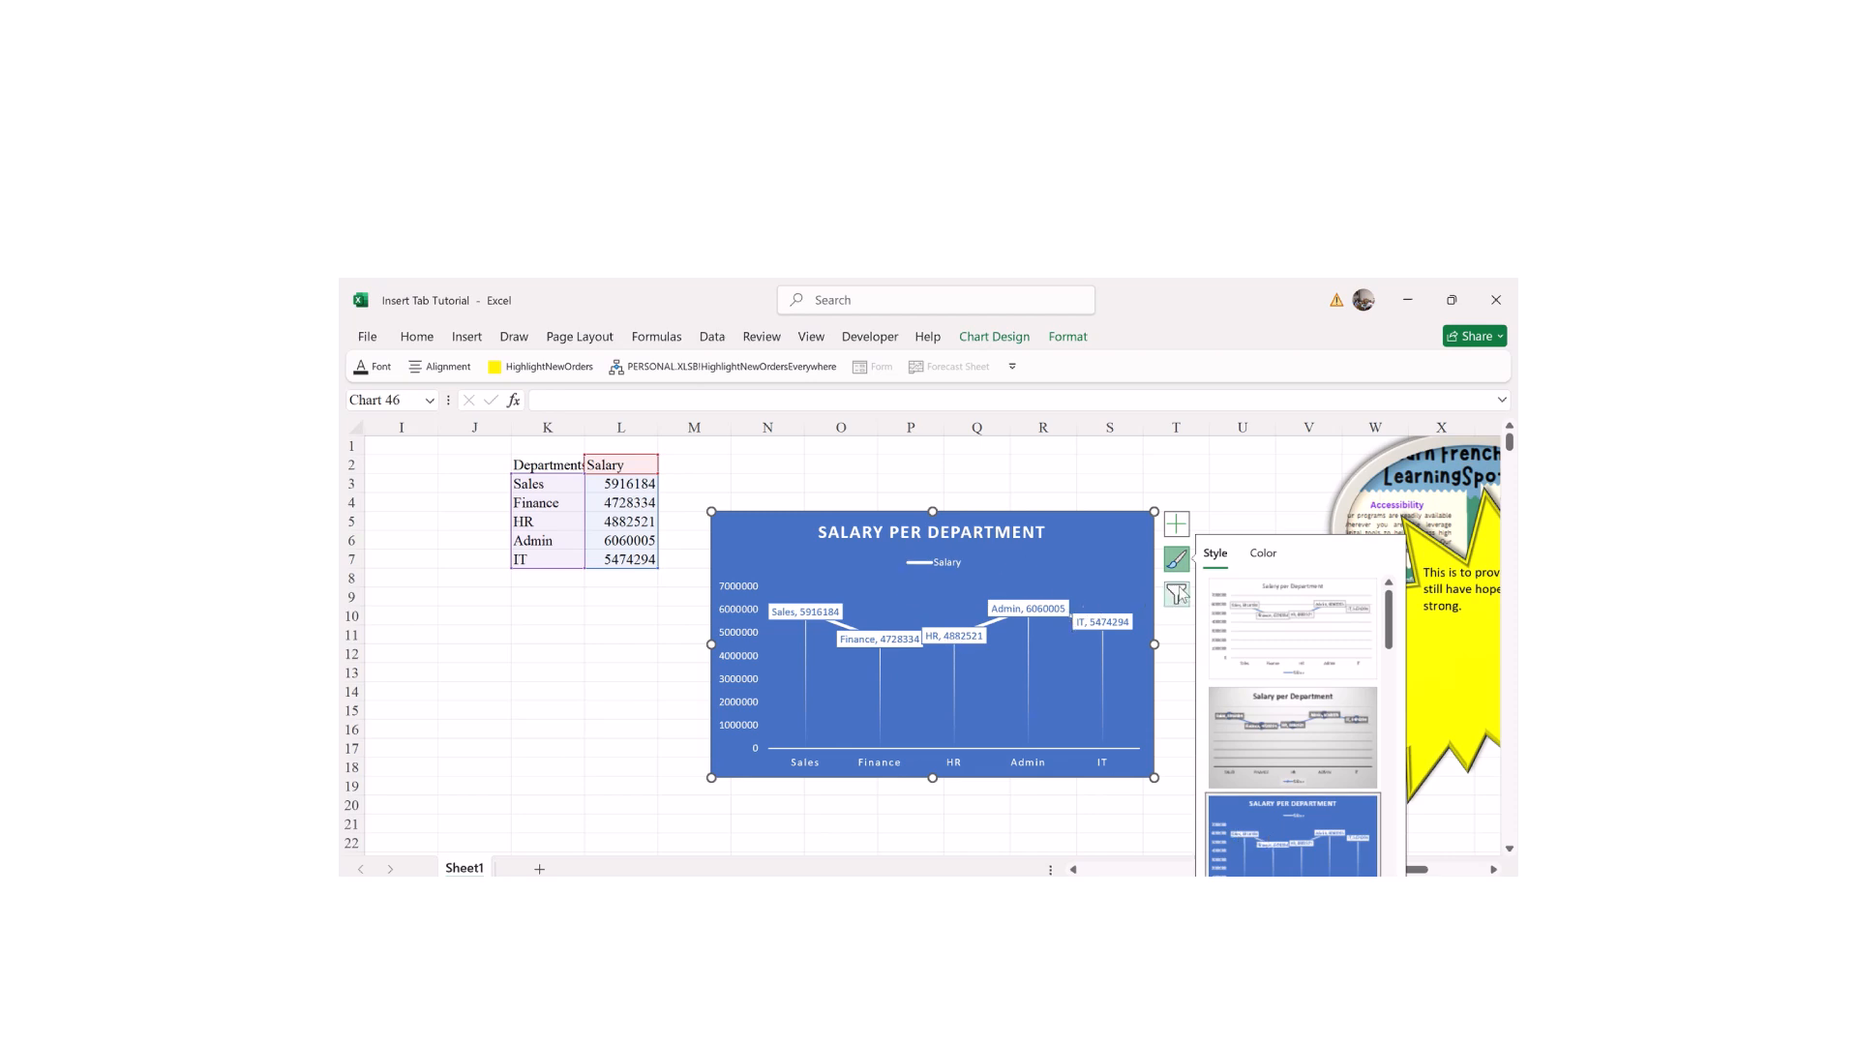
pyautogui.scroll(-1, 1386, 690)
pyautogui.scroll(-3, 1385, 691)
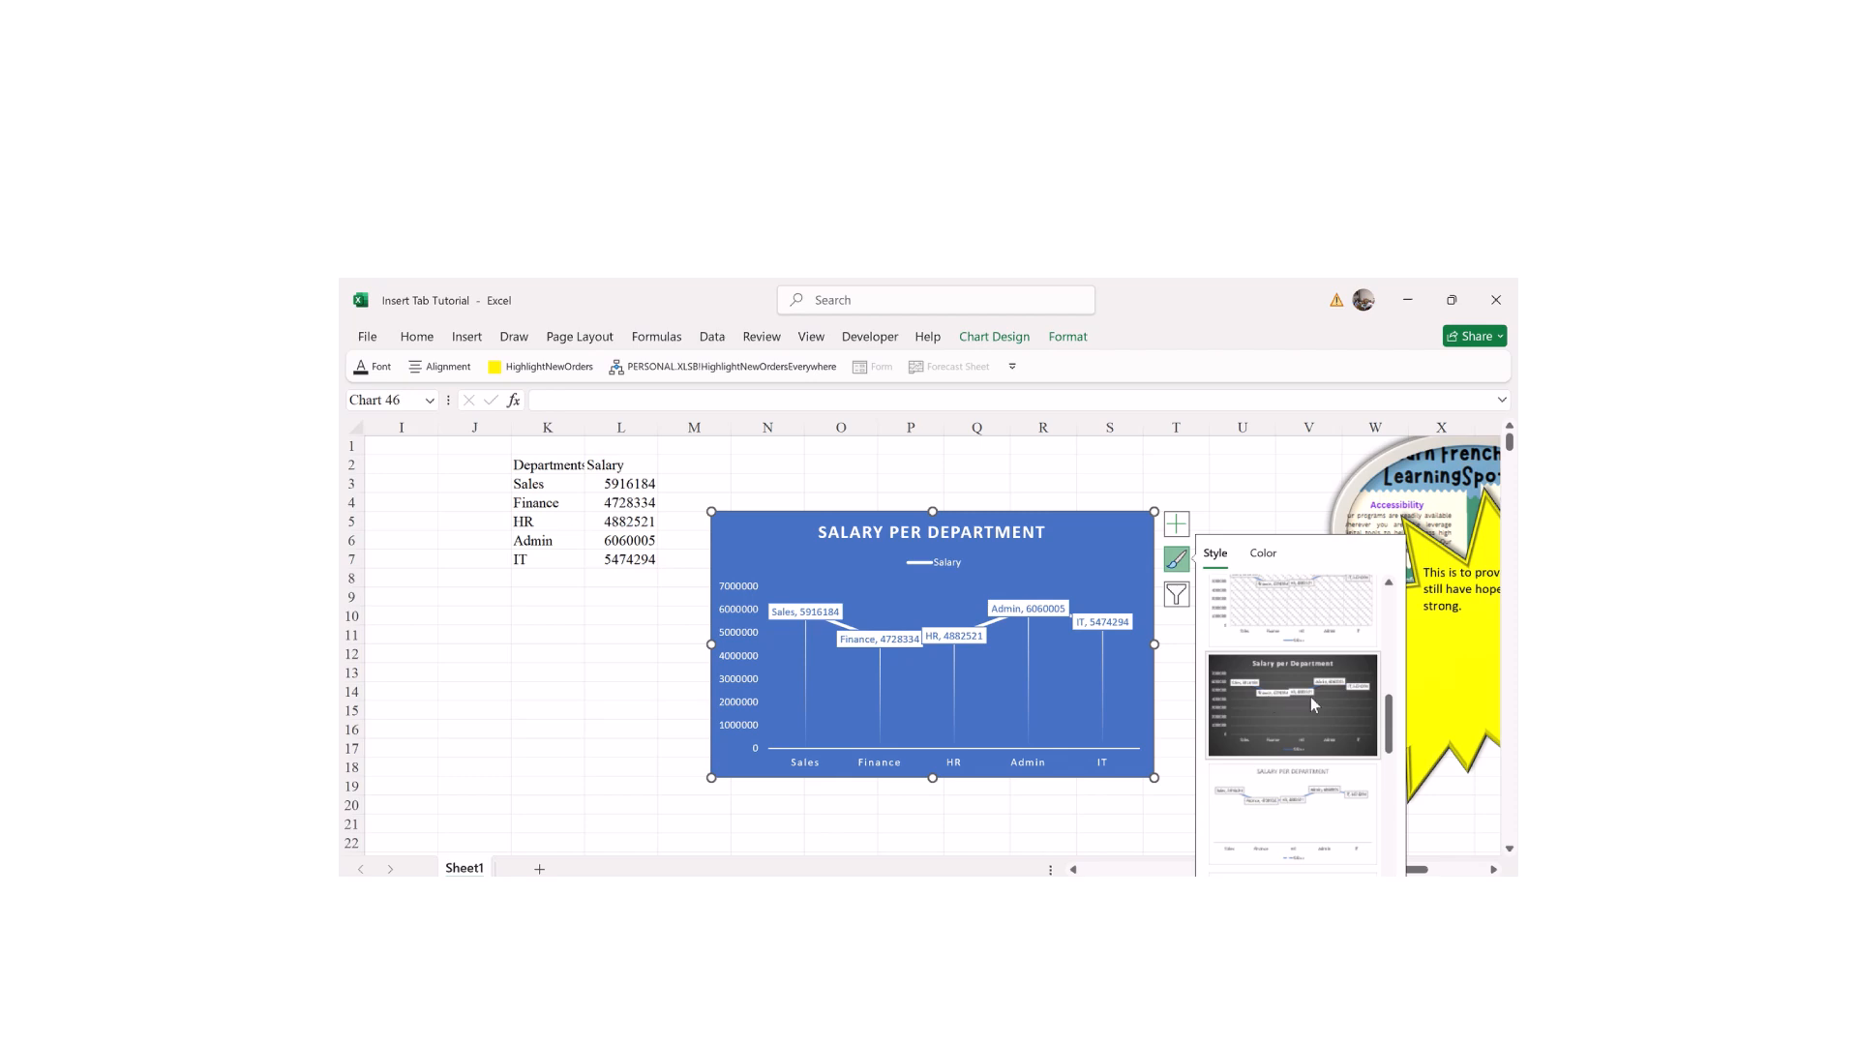
pyautogui.click(1374, 733)
pyautogui.scroll(-2, 1354, 774)
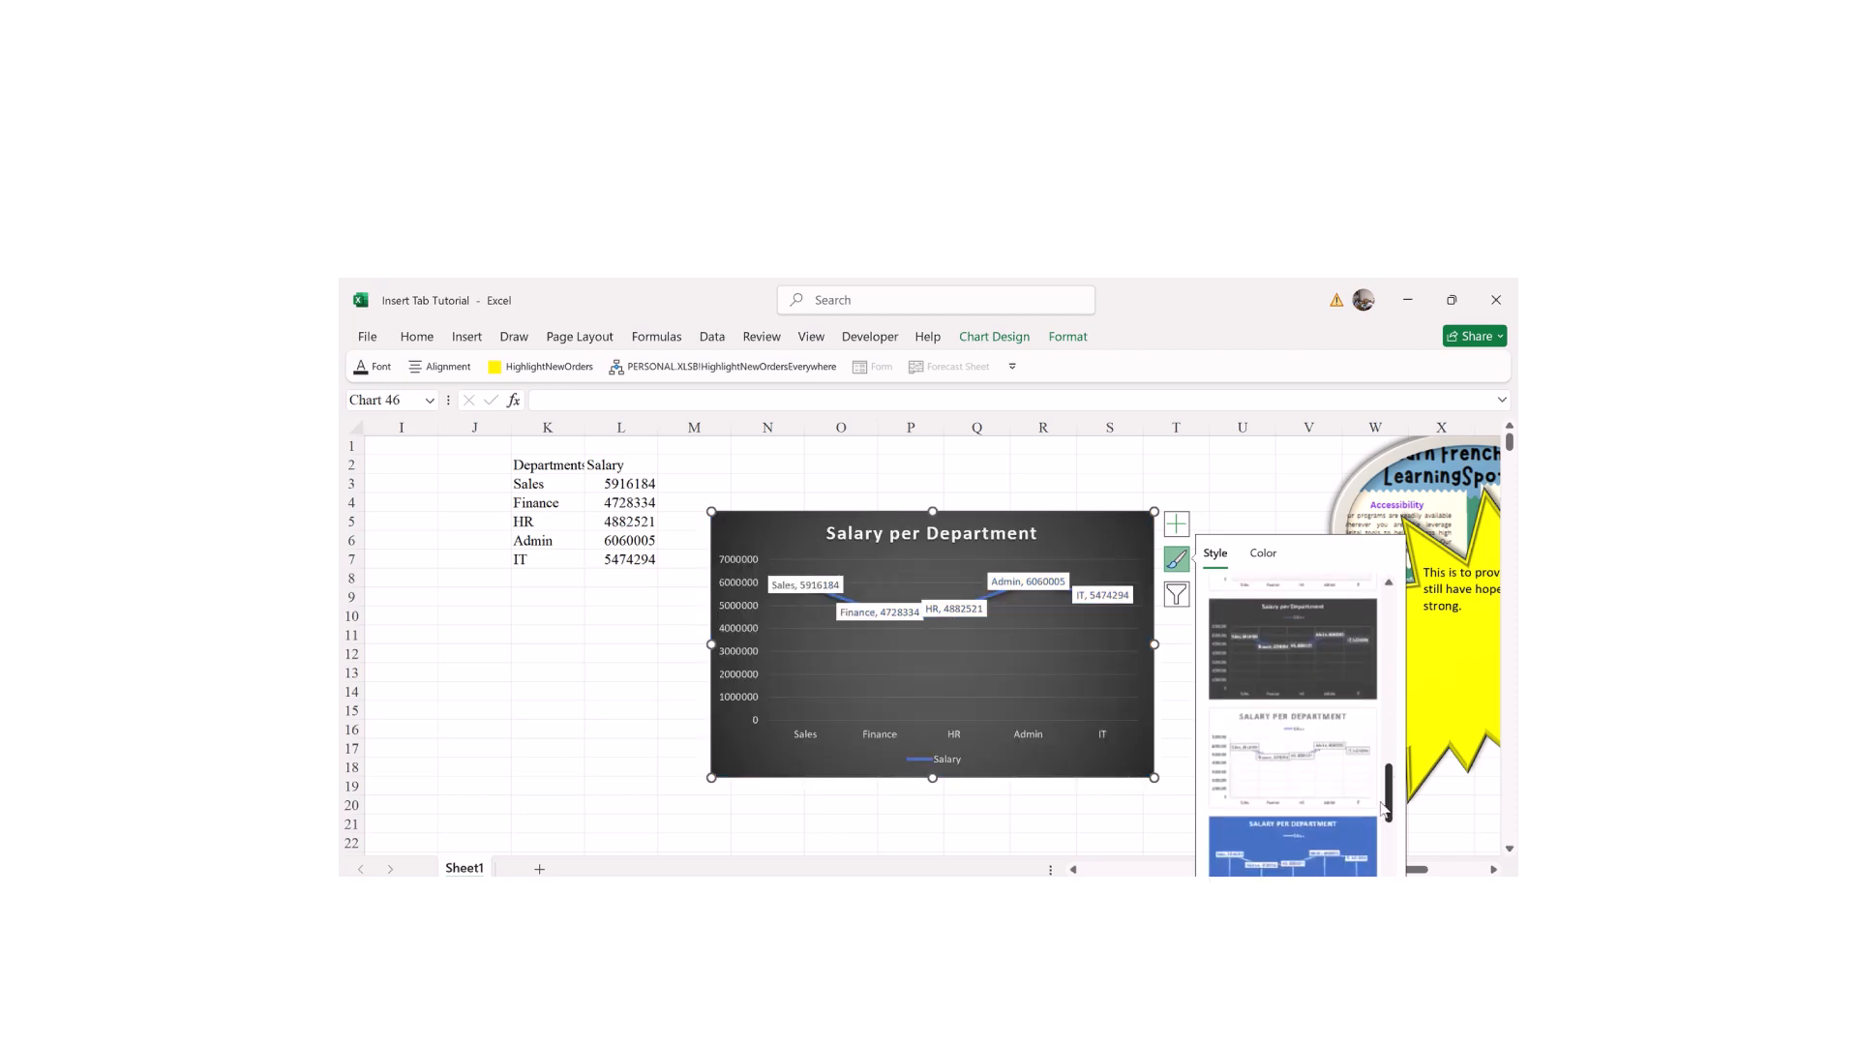
pyautogui.click(1299, 809)
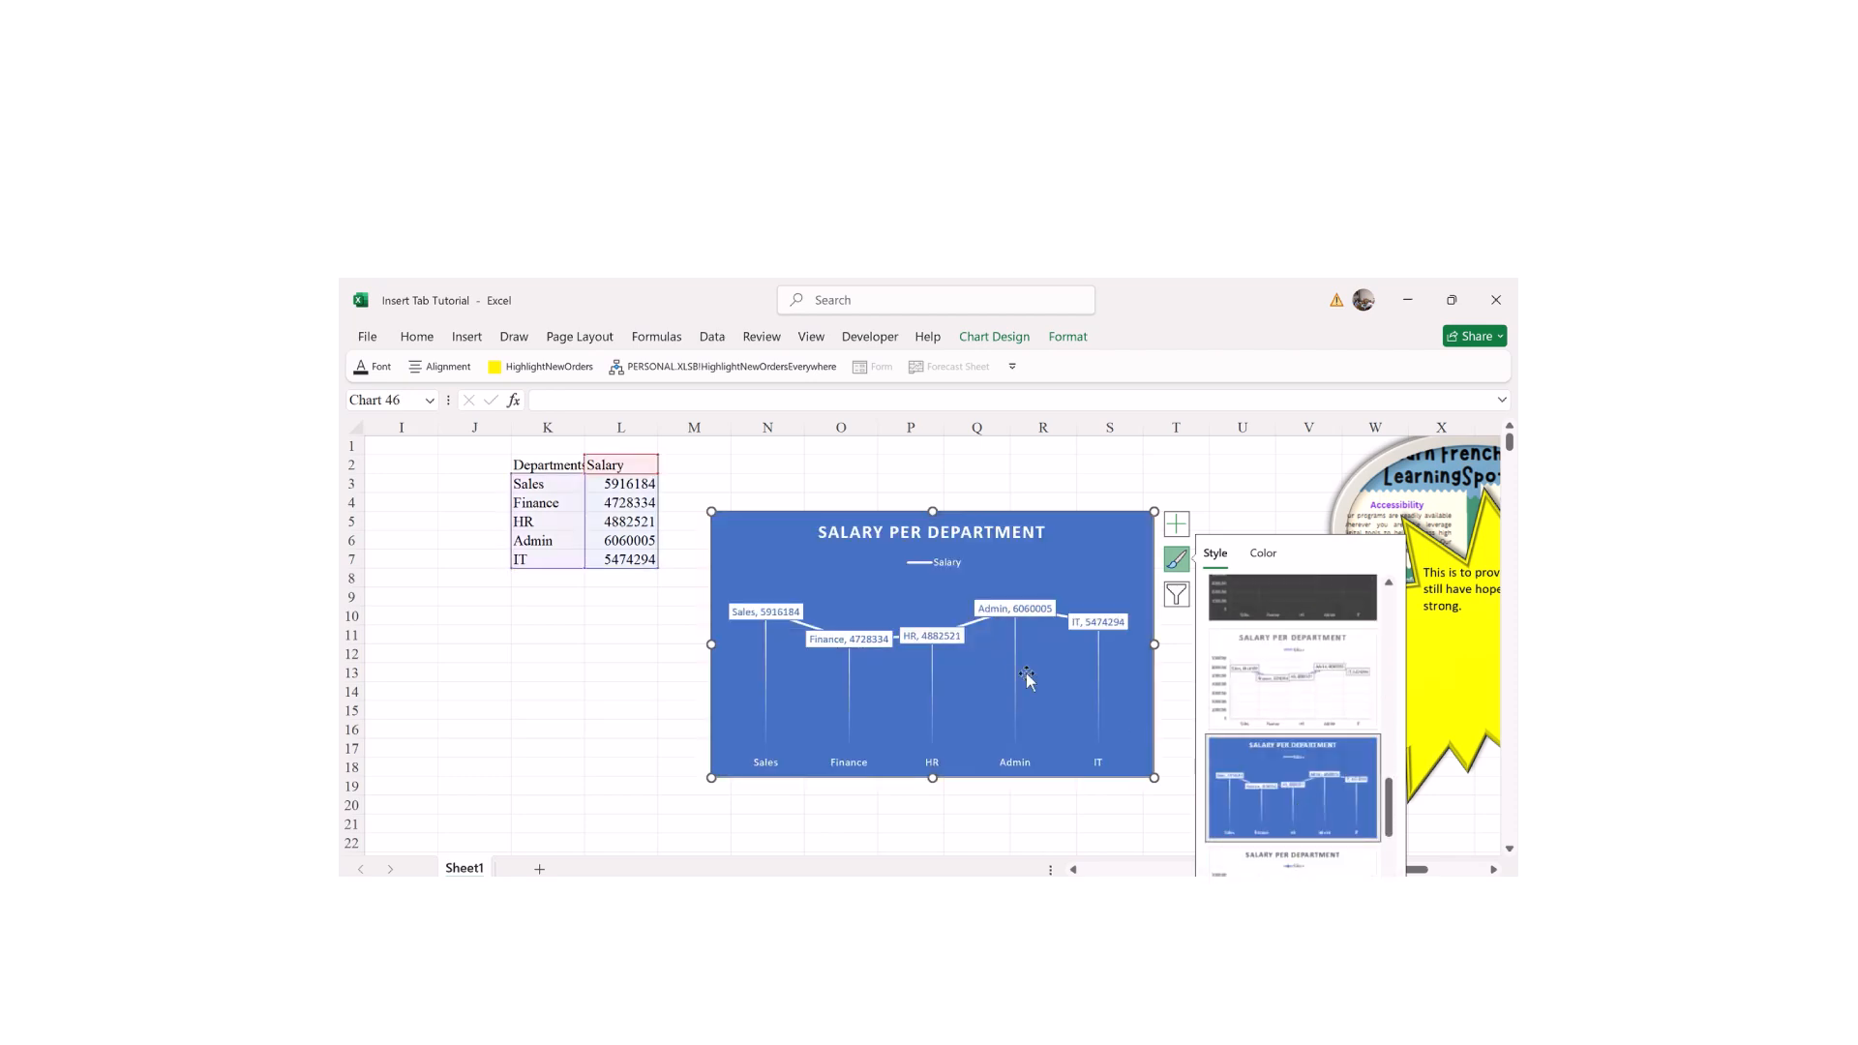
pyautogui.moveTo(1388, 800); pyautogui.dragTo(1387, 834)
pyautogui.click(1301, 736)
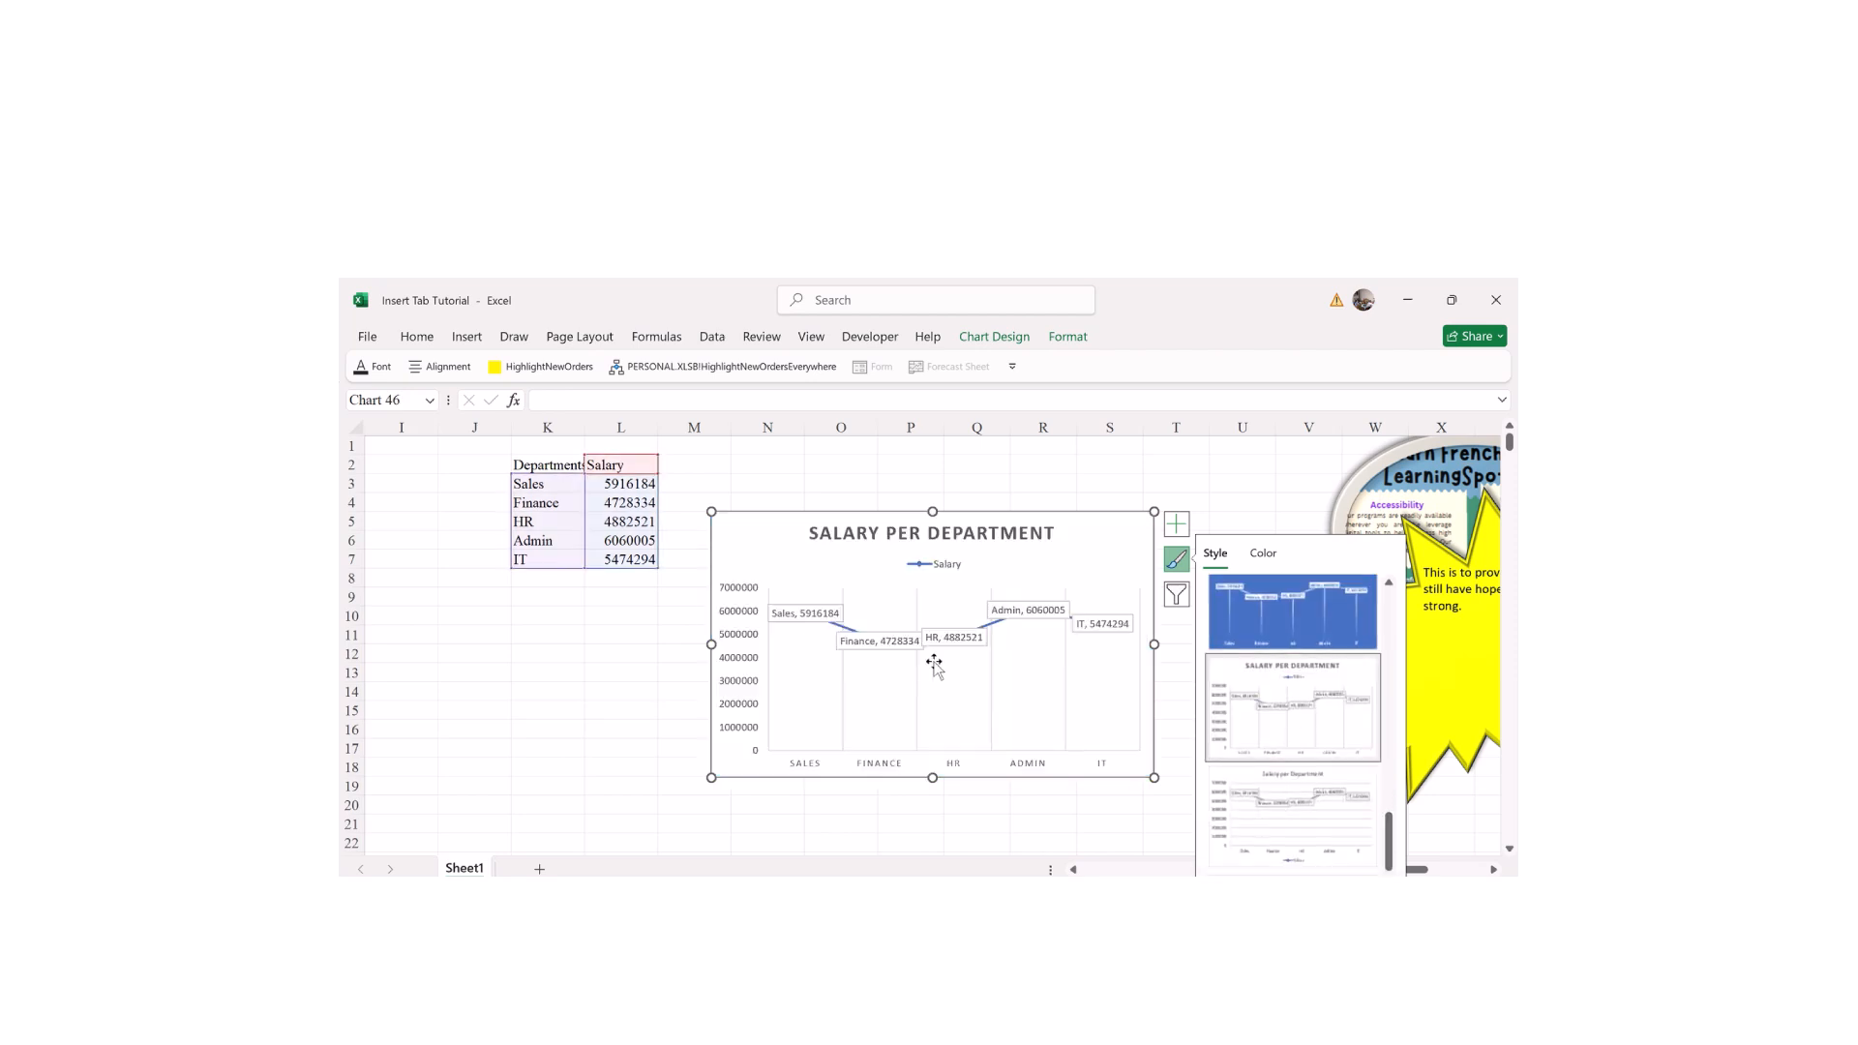
pyautogui.click(980, 337)
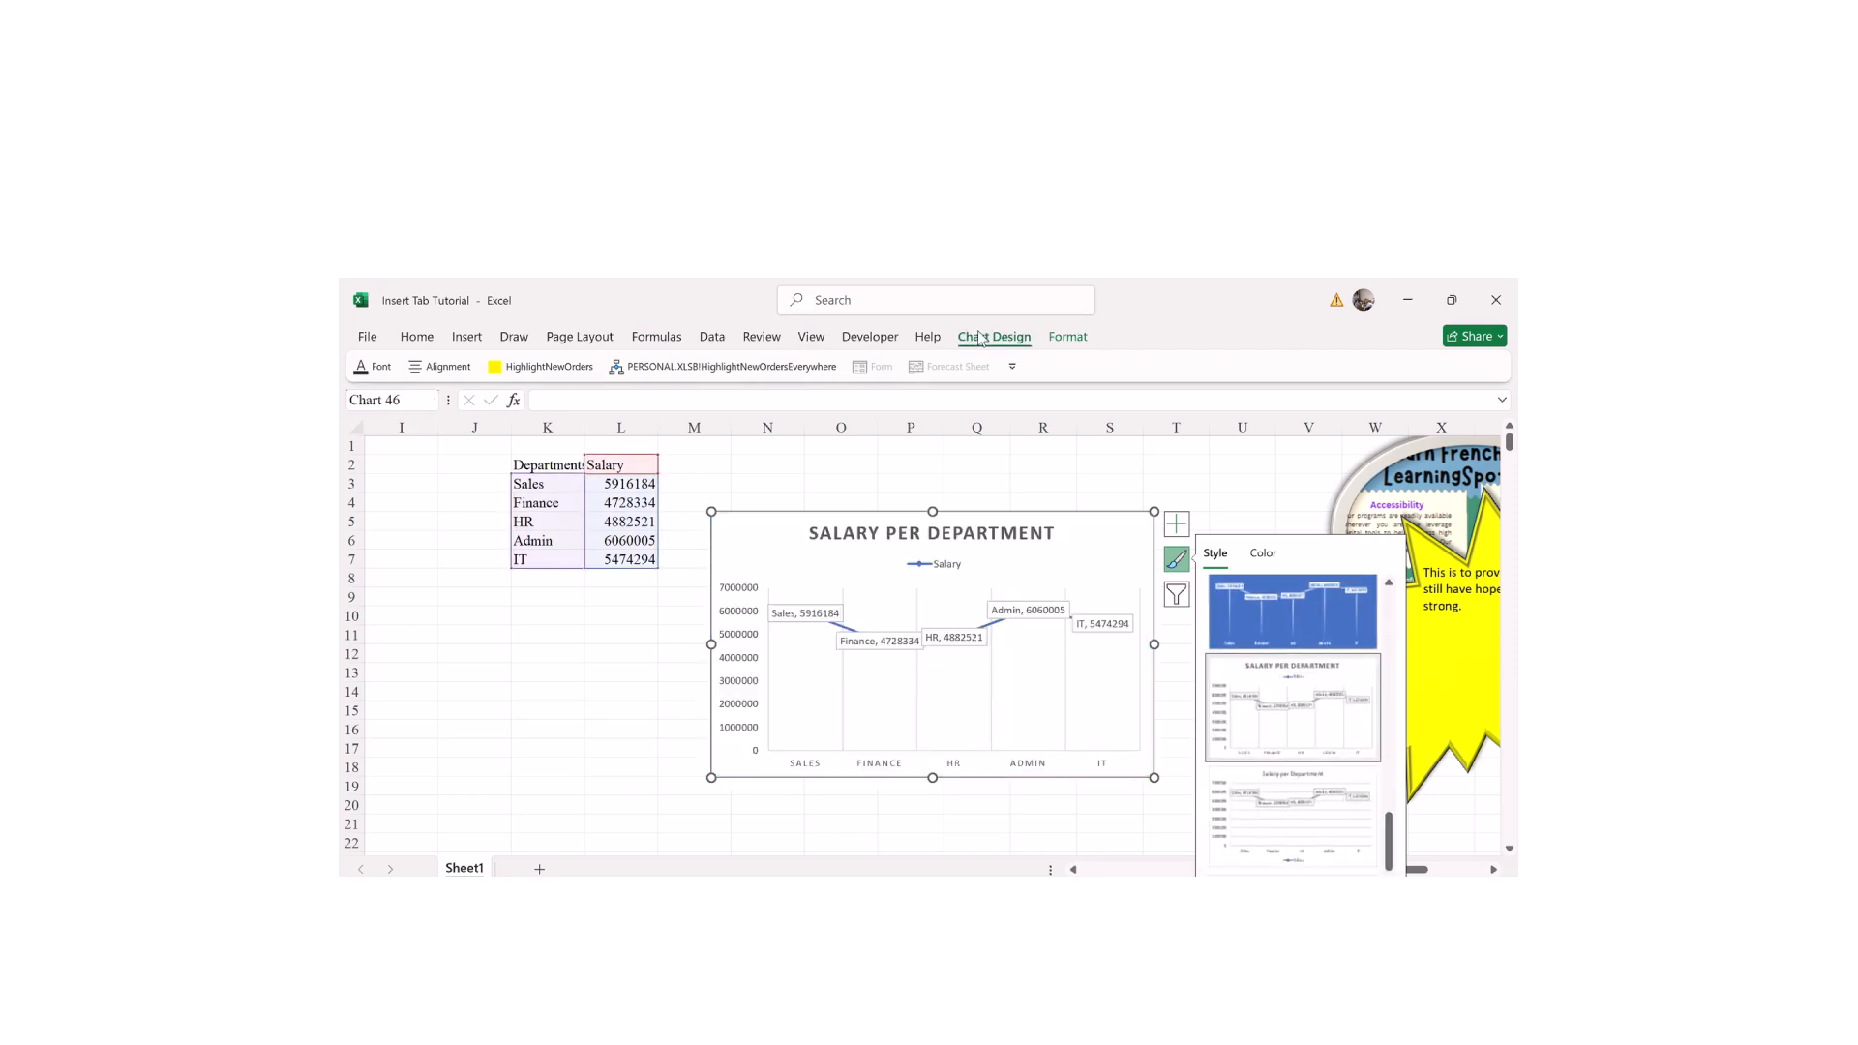
pyautogui.click(1363, 397)
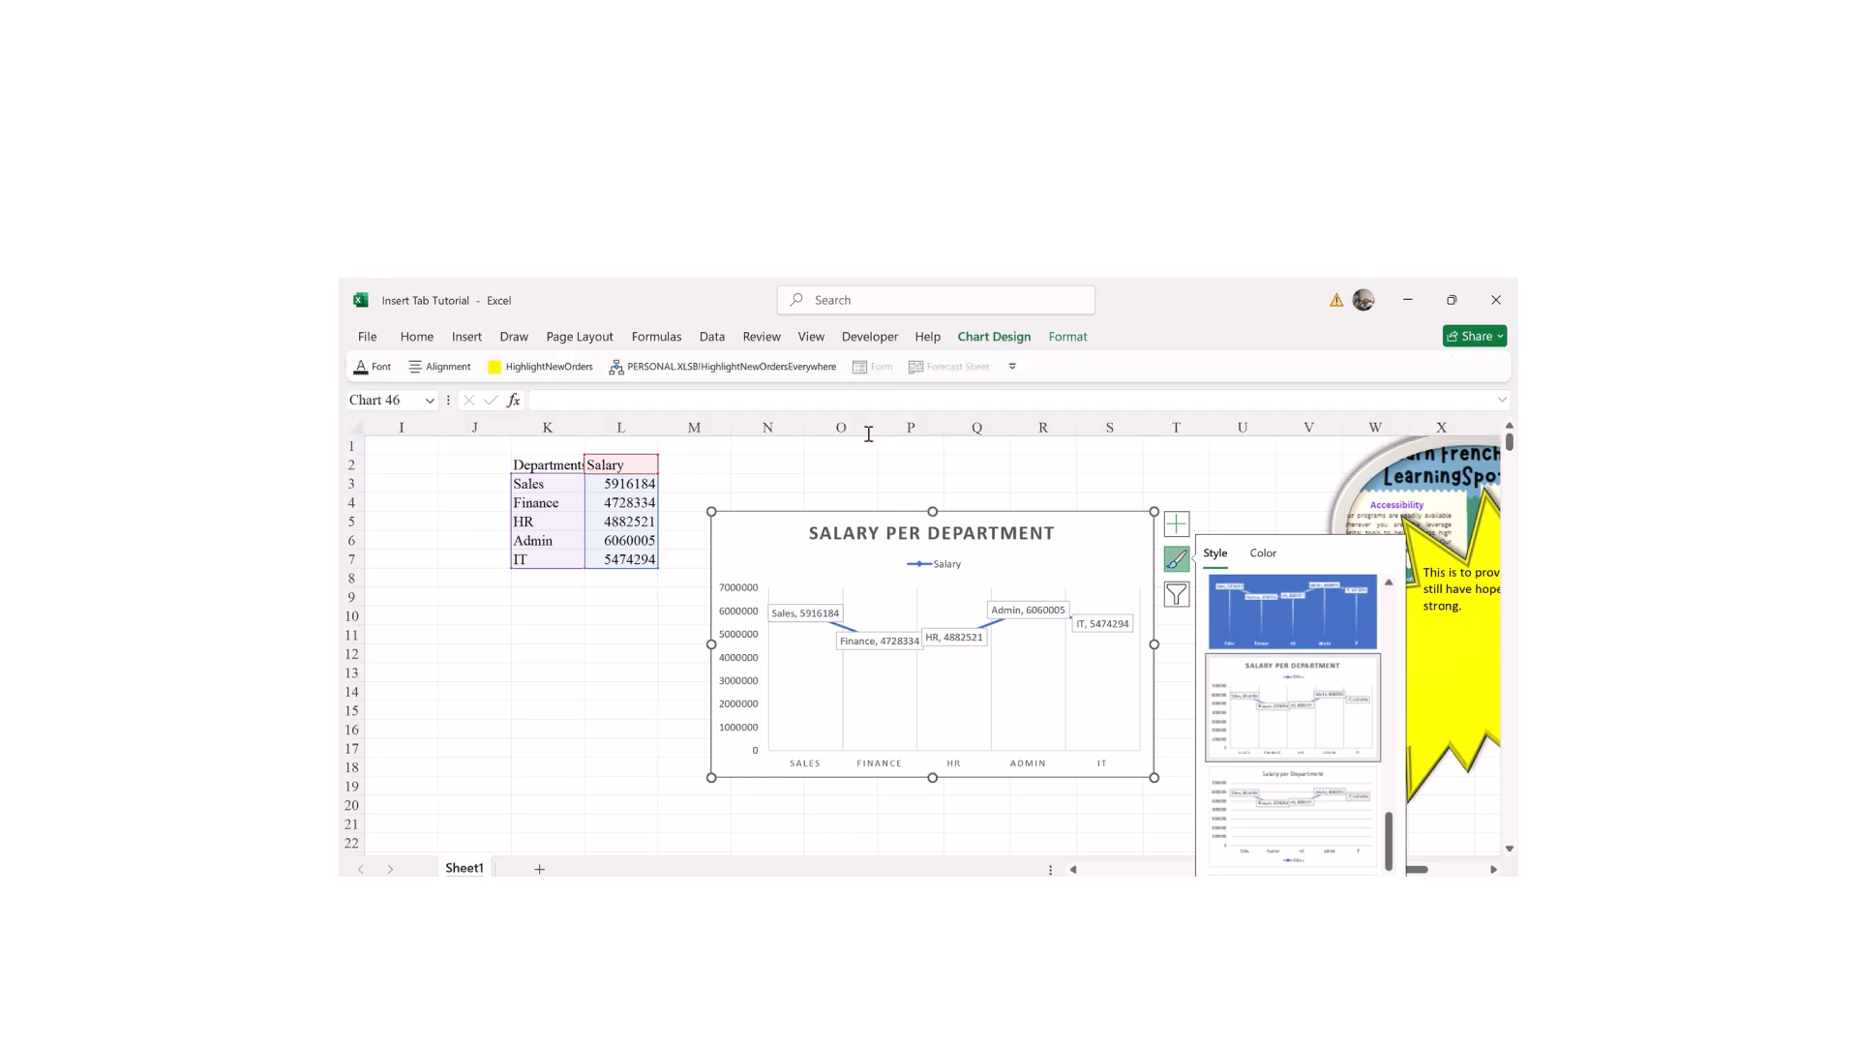
# Step: Change the chart to a Clustered Column chart after previewing 3-D Column
pyautogui.click(713, 434)
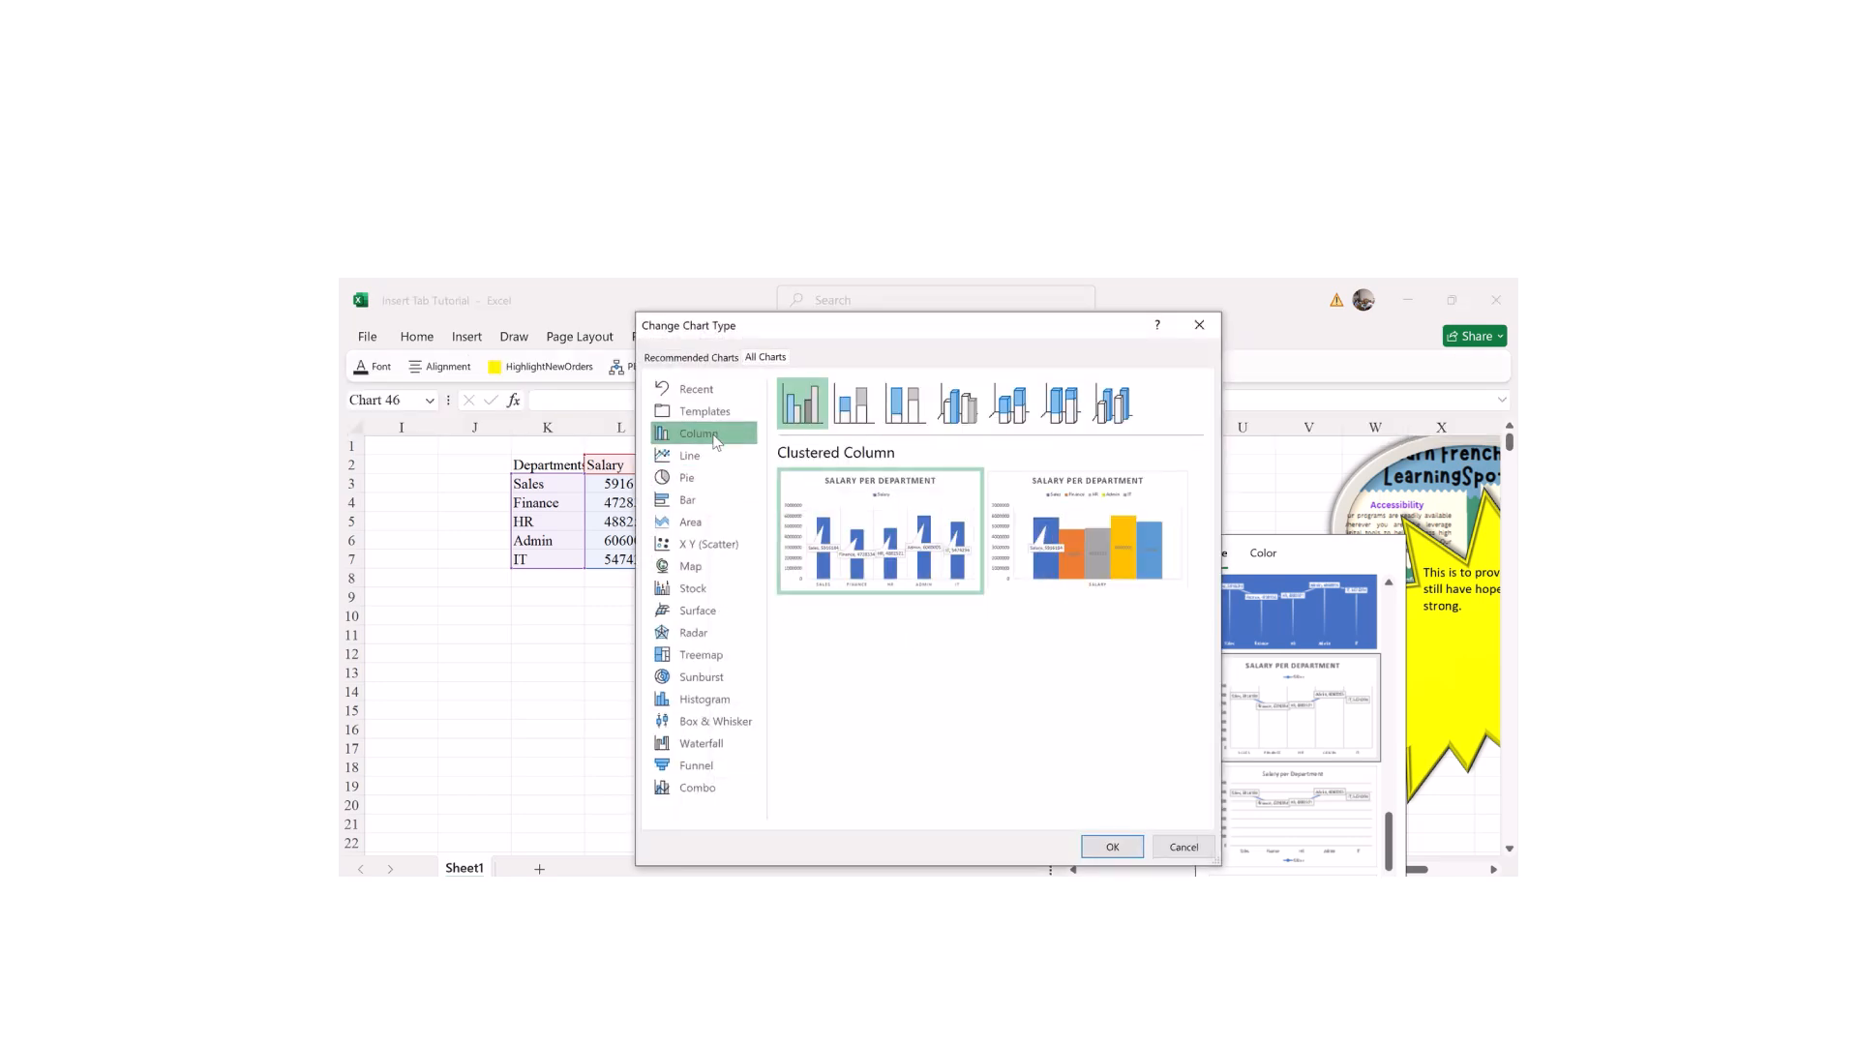
pyautogui.moveTo(907, 549)
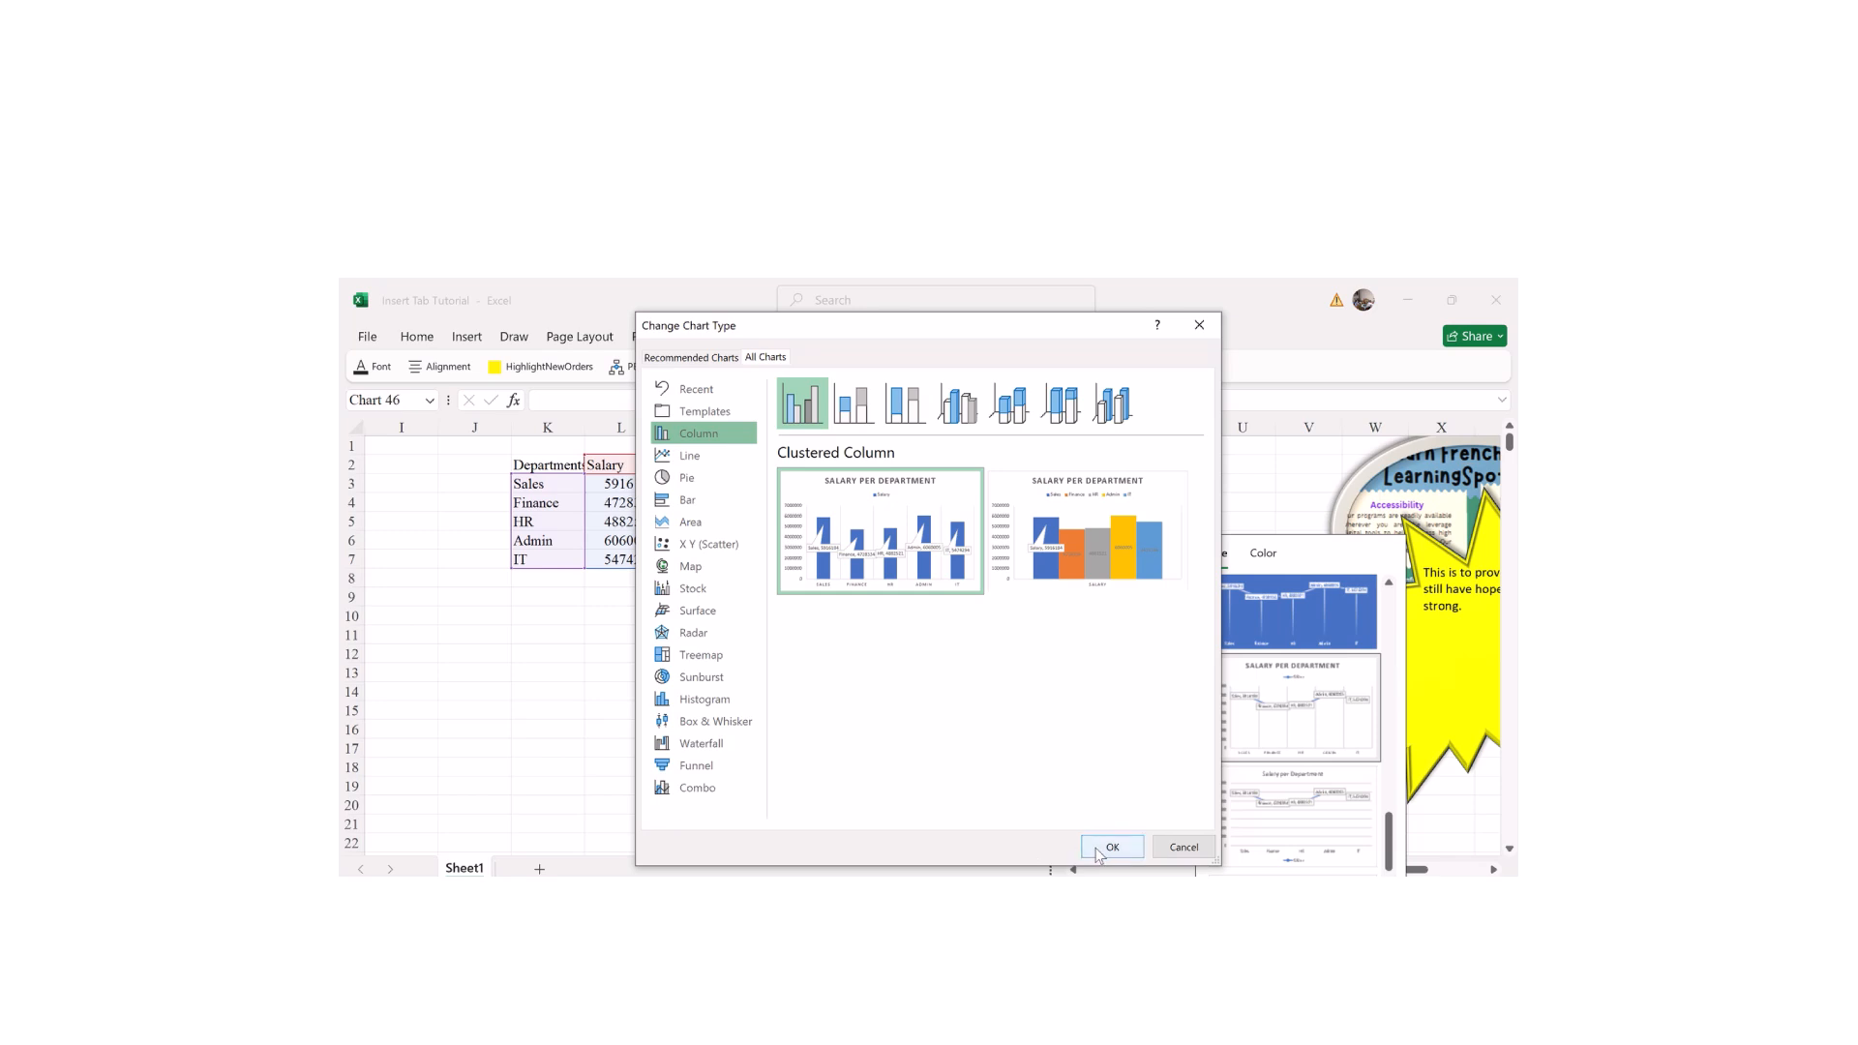
pyautogui.click(1094, 402)
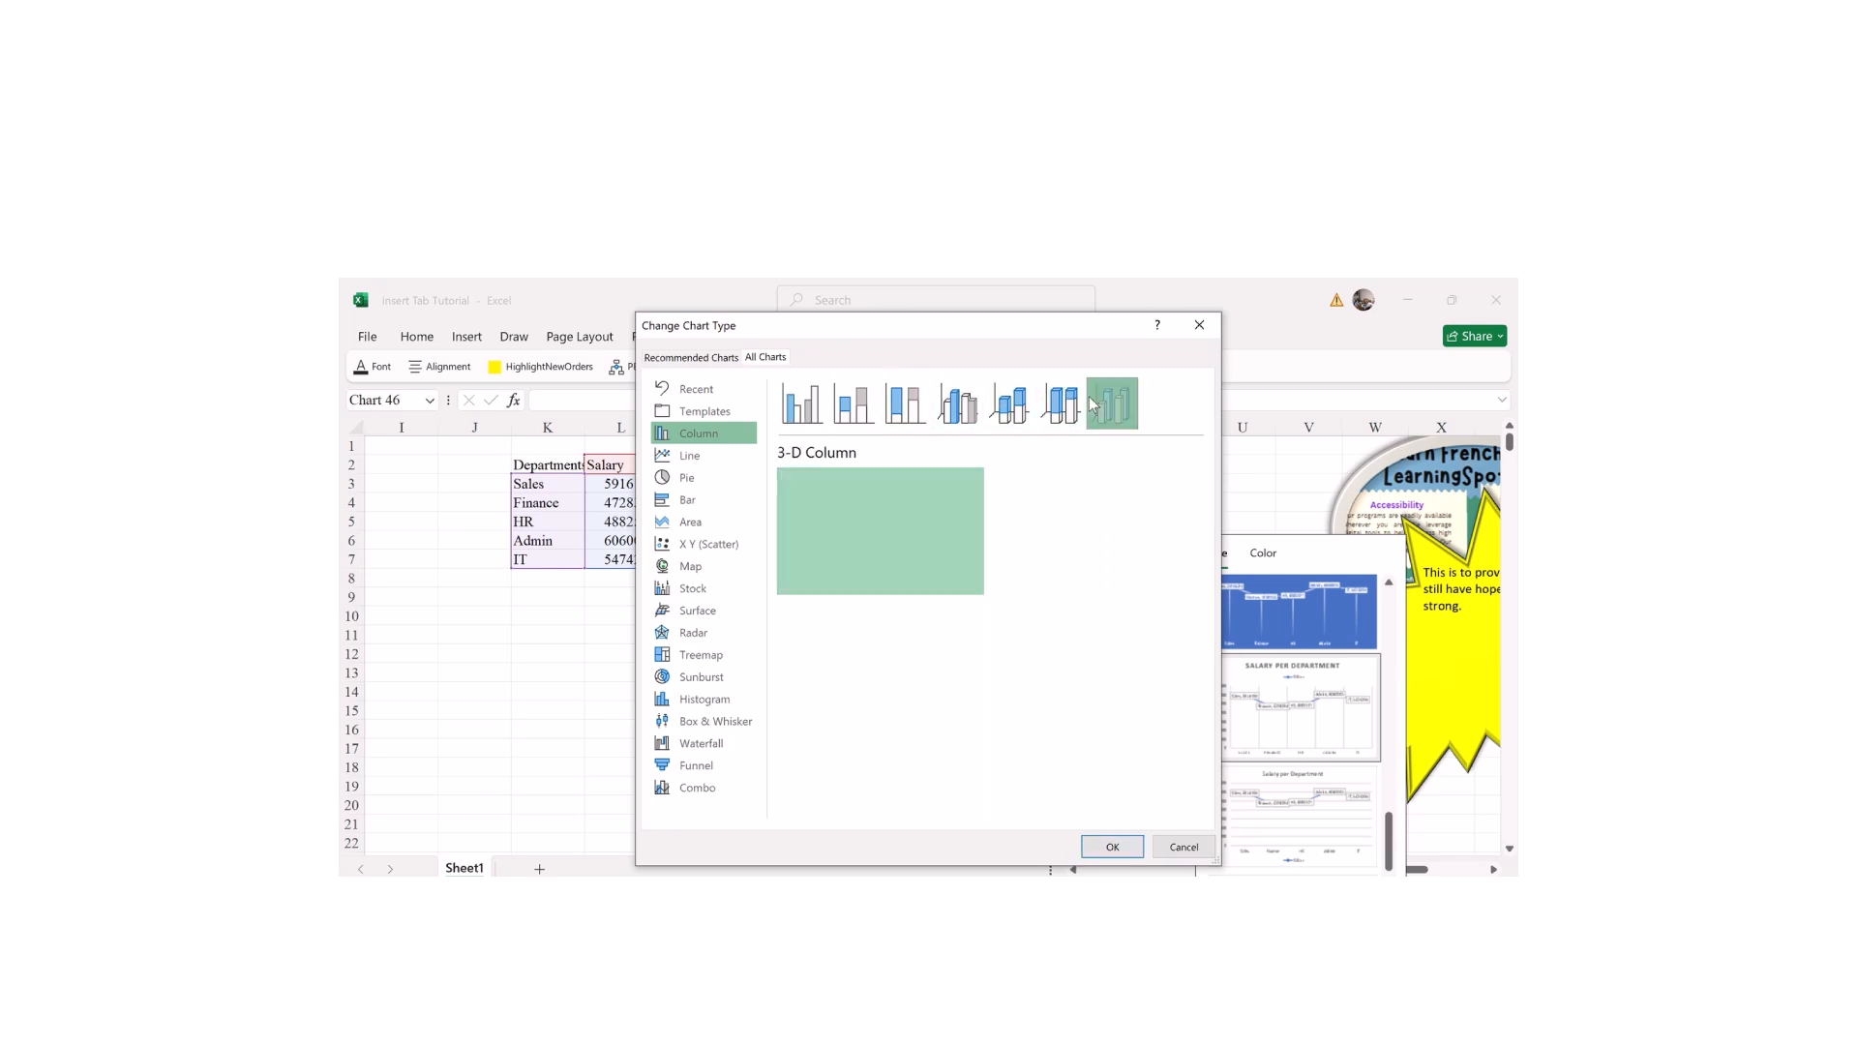
pyautogui.click(799, 403)
pyautogui.click(1105, 842)
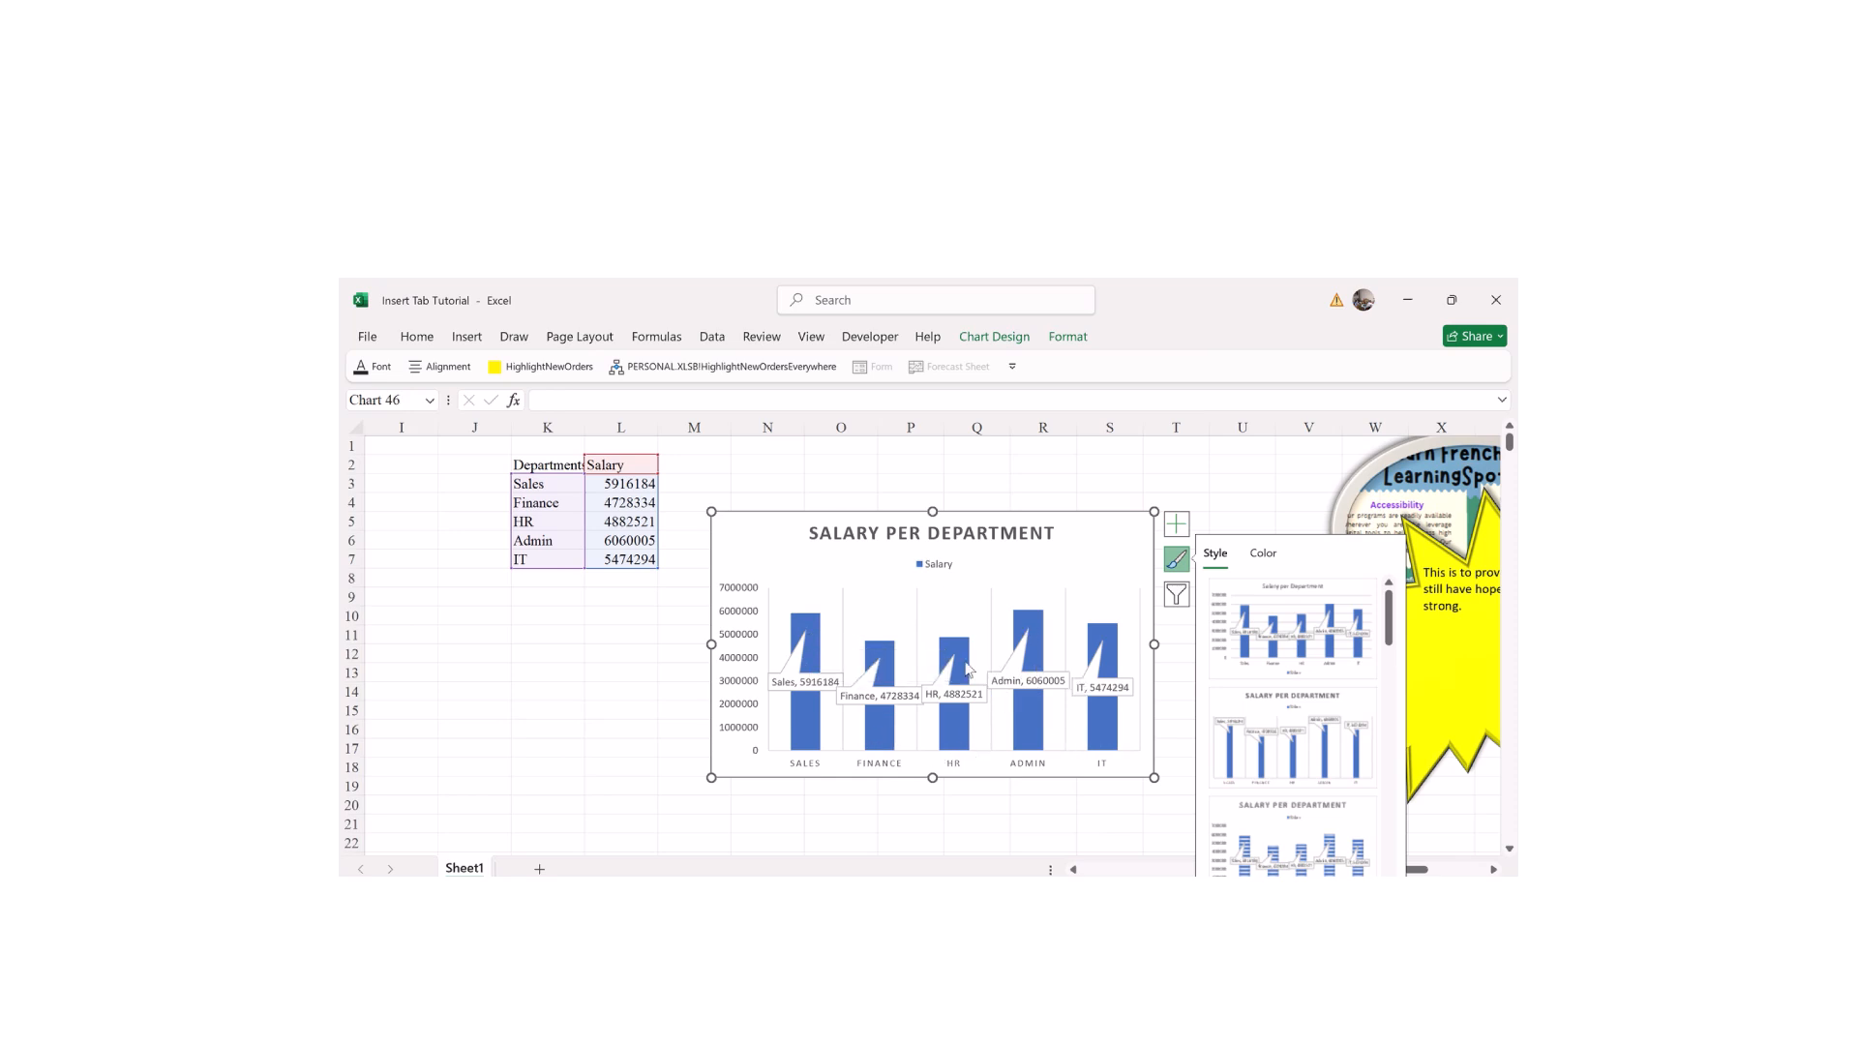
# Step: Try the striped style, then give the column chart the dark grey background style
pyautogui.click(1281, 811)
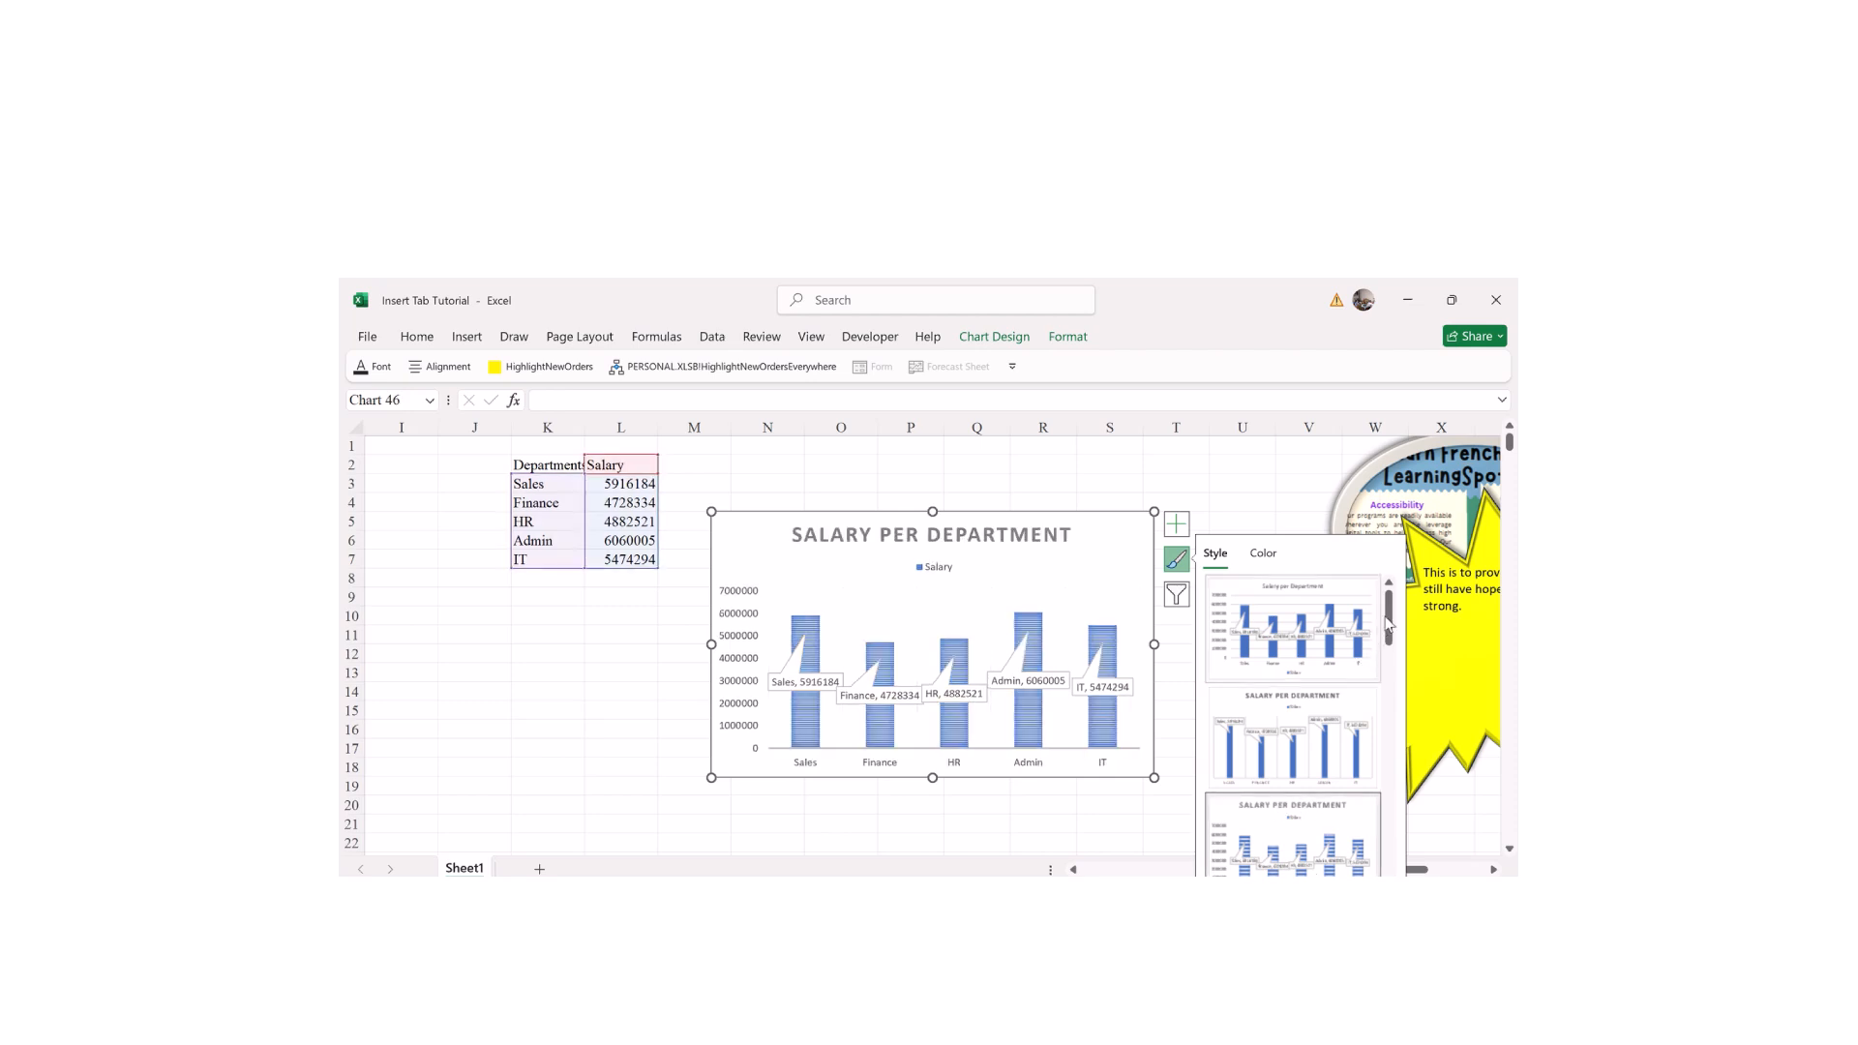
pyautogui.moveTo(1387, 617); pyautogui.dragTo(1386, 693)
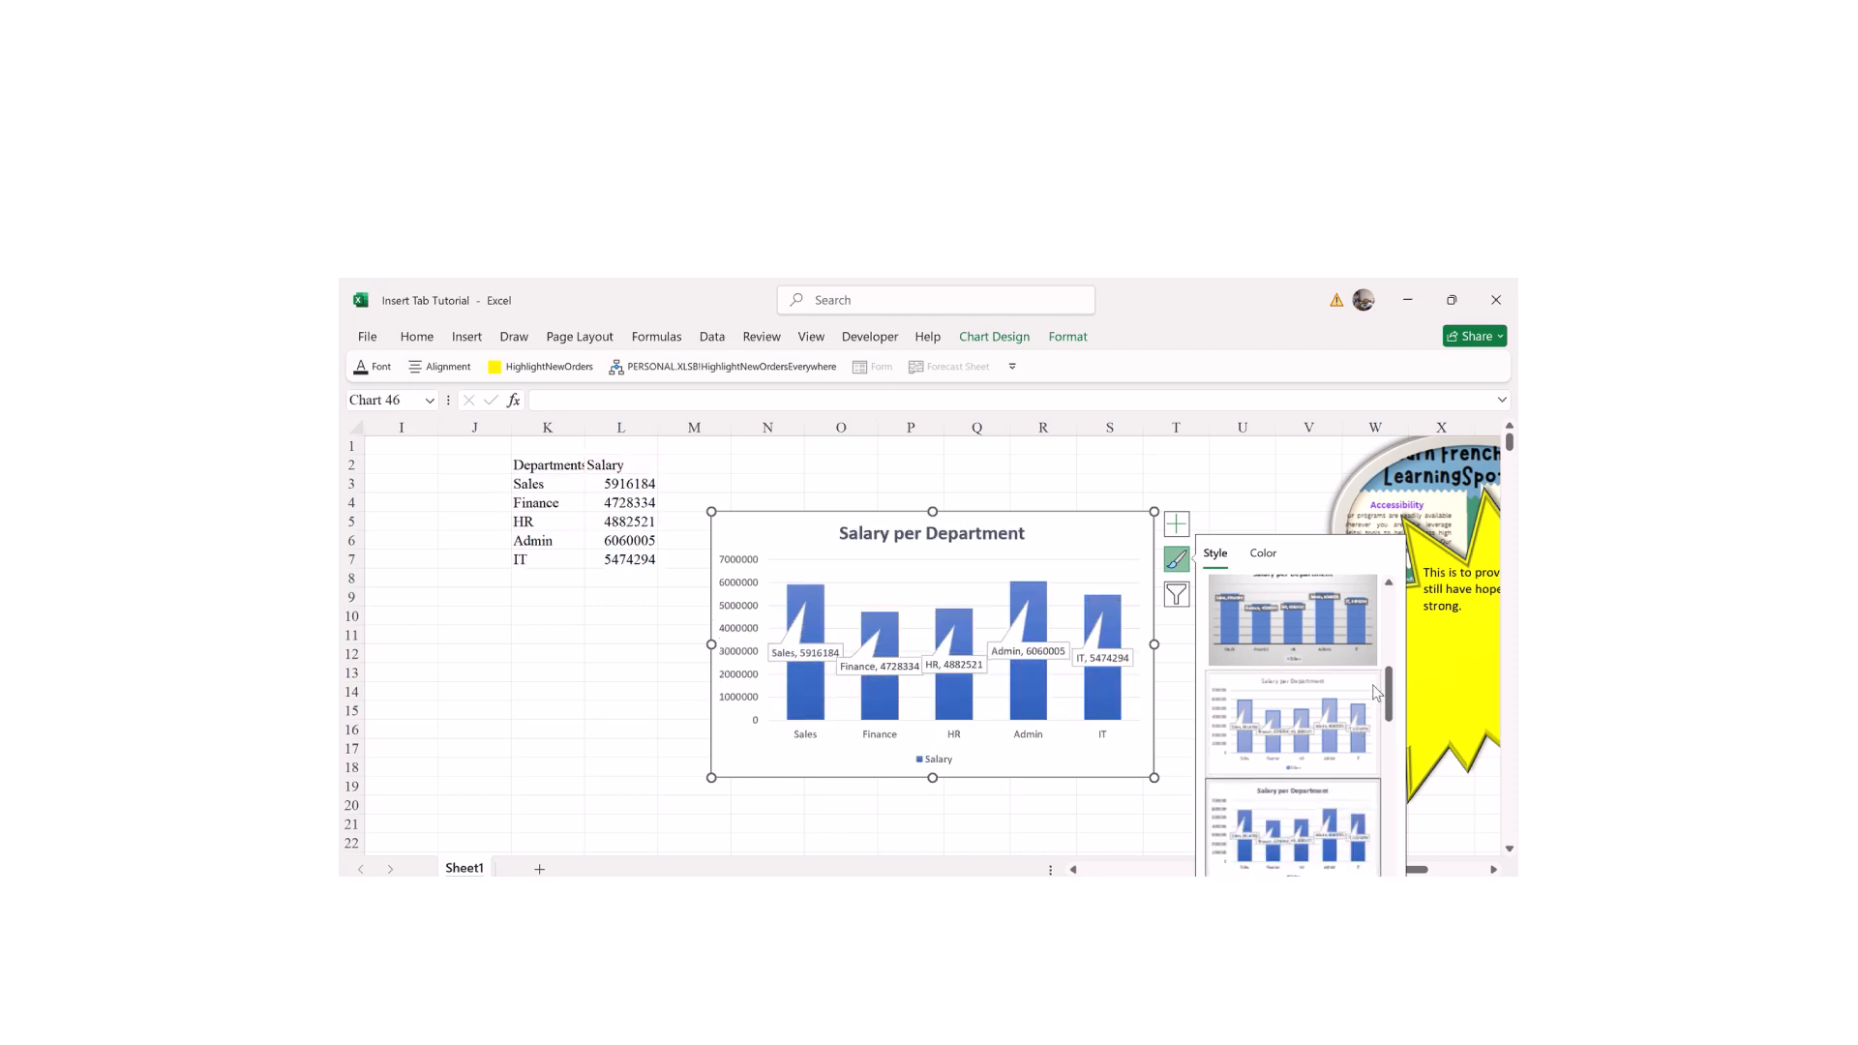
pyautogui.moveTo(1388, 697); pyautogui.dragTo(1389, 710)
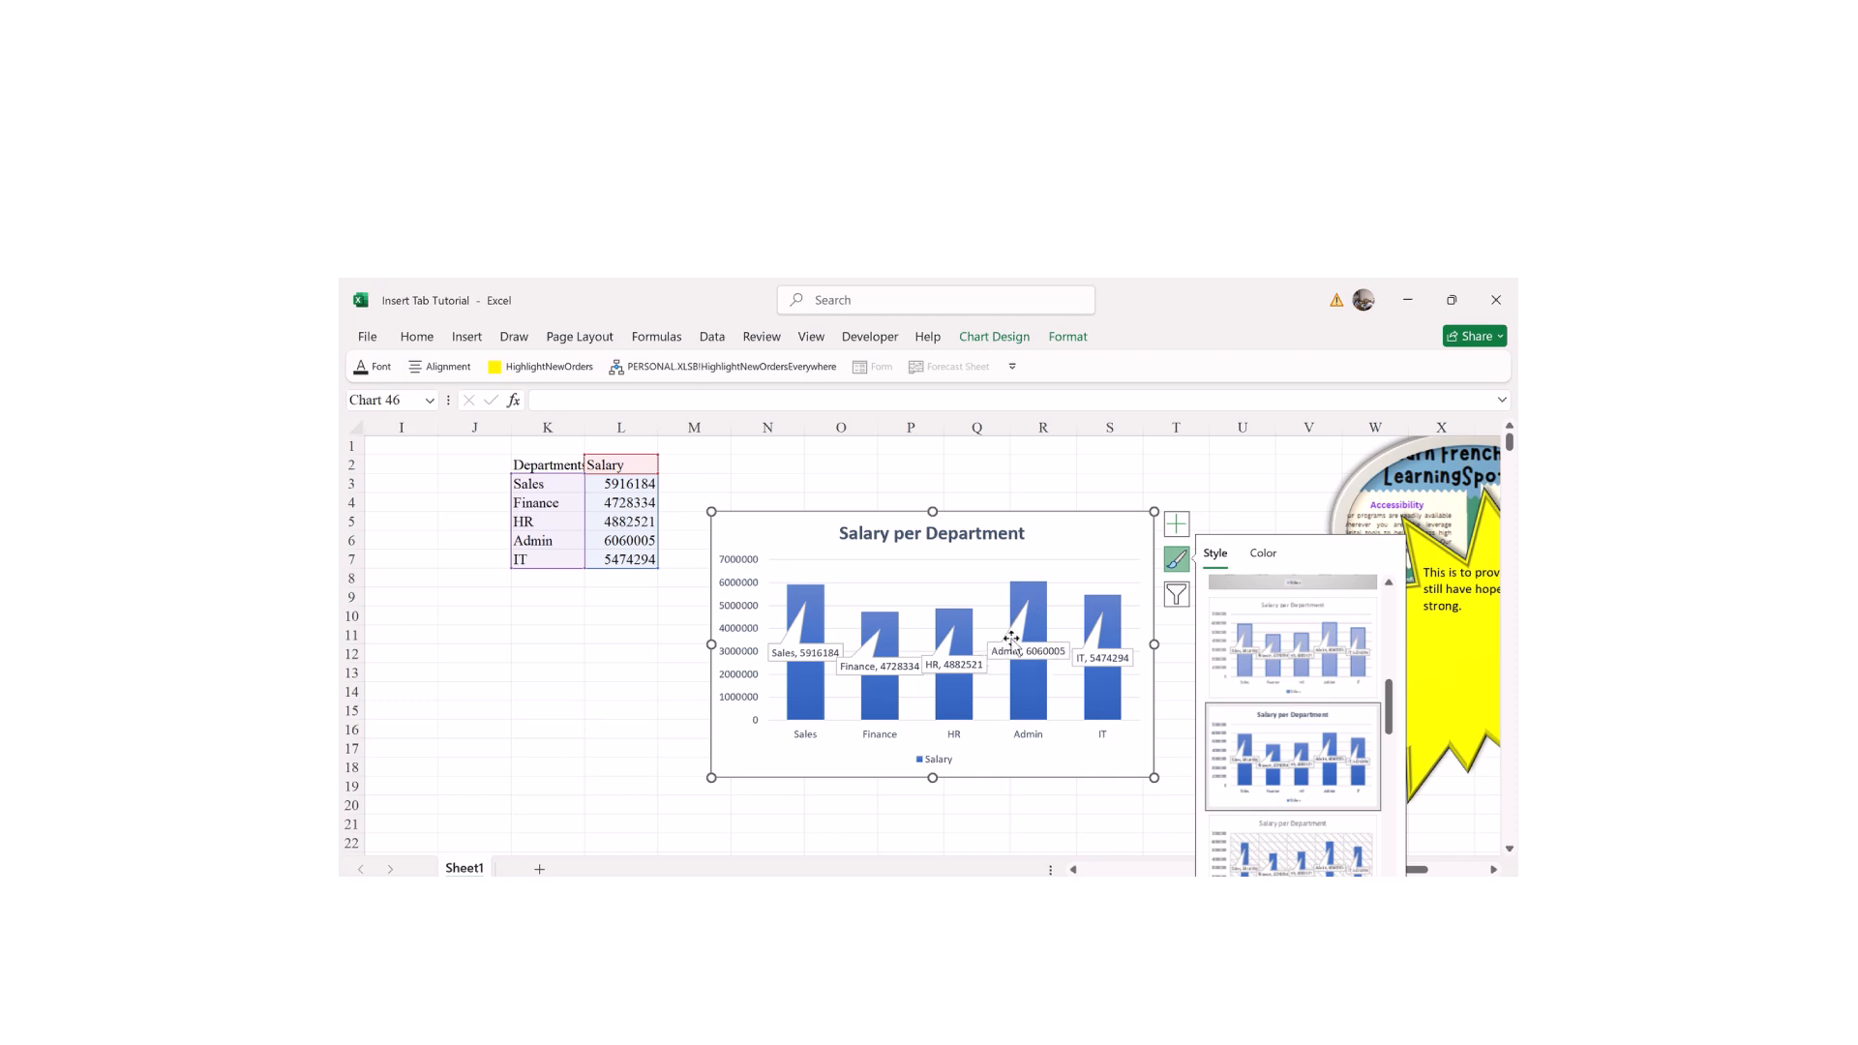
pyautogui.moveTo(1390, 721); pyautogui.dragTo(1389, 769)
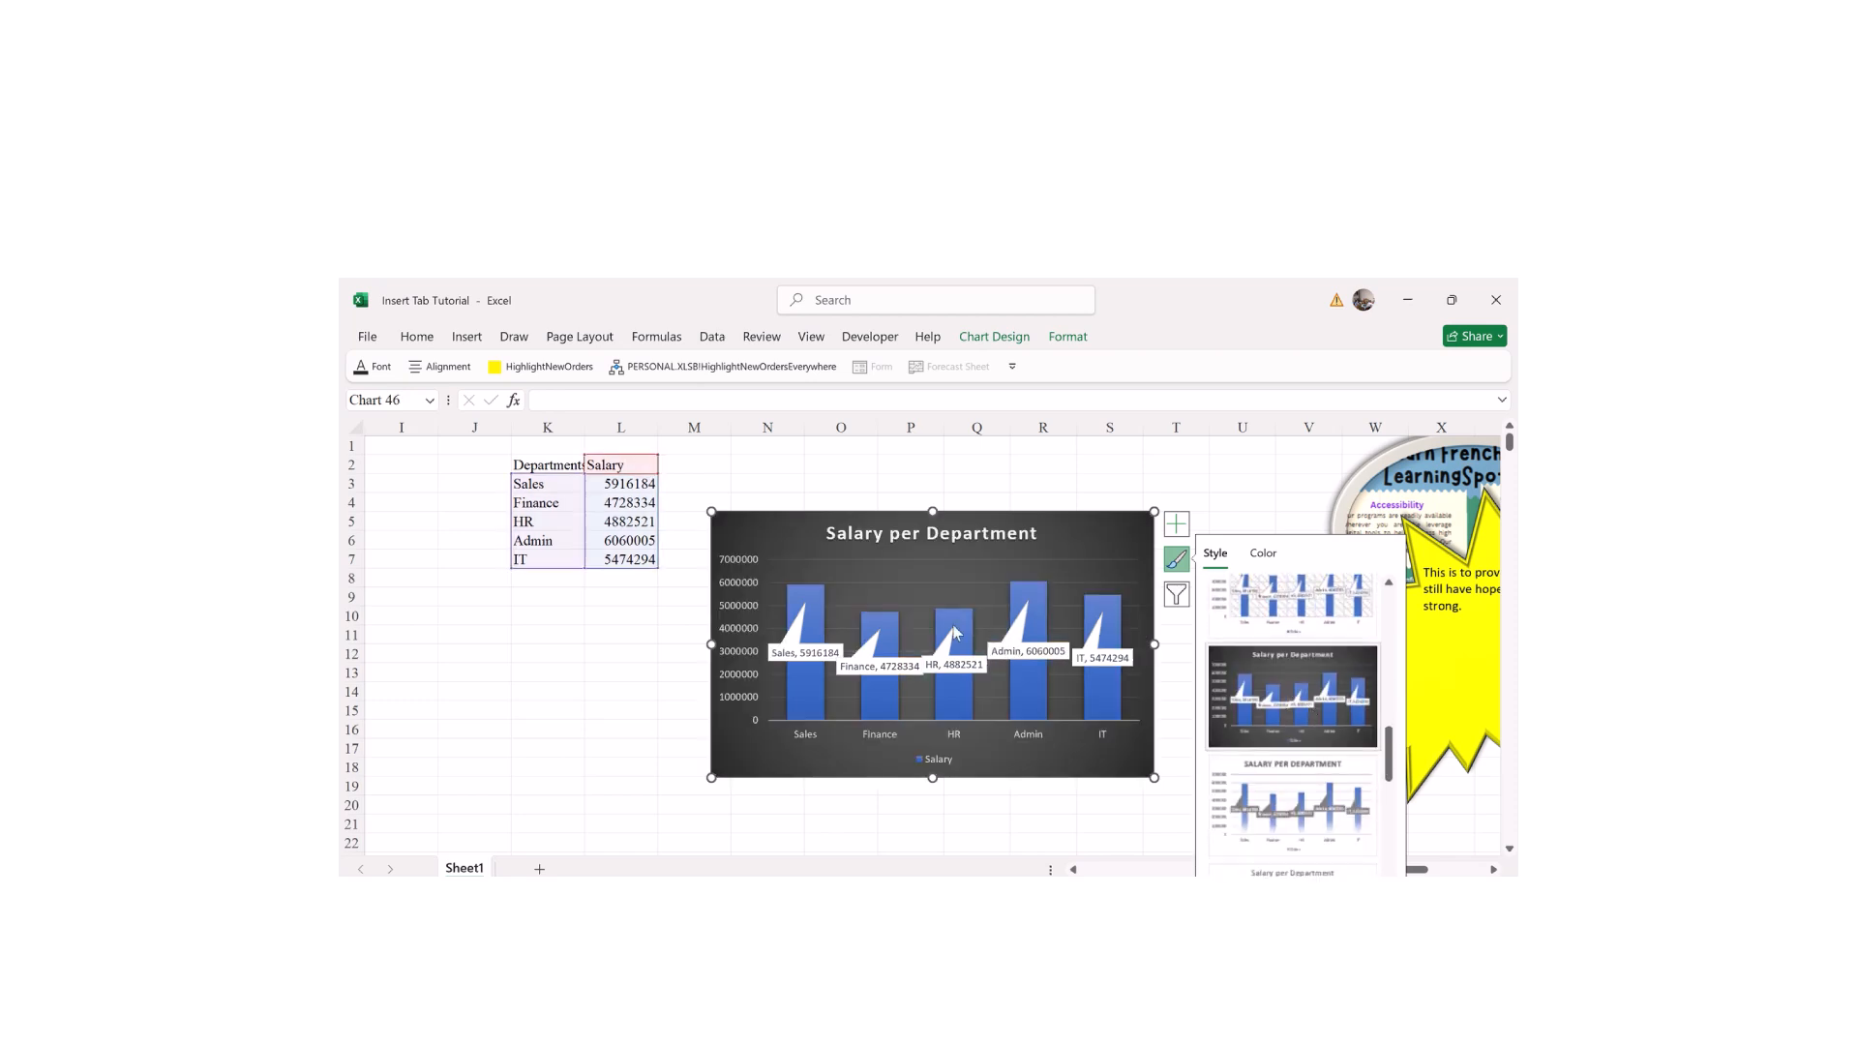
pyautogui.click(1176, 594)
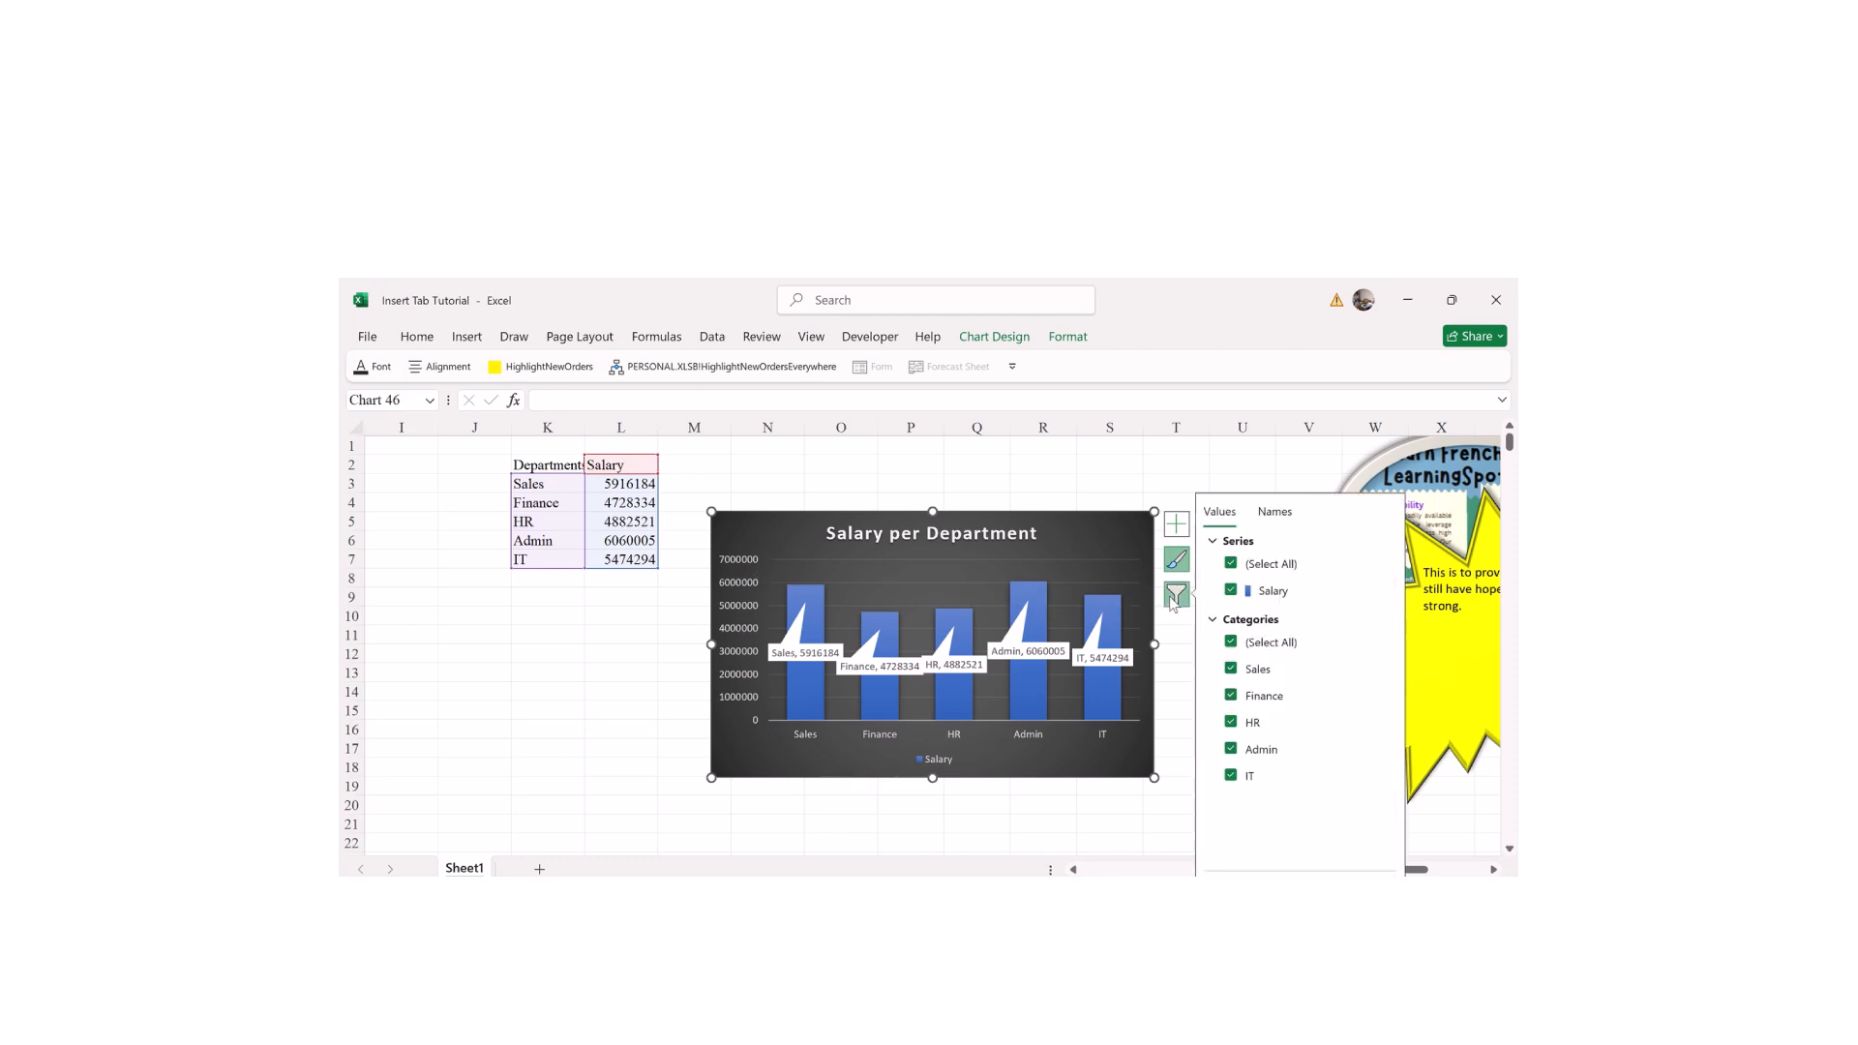
# Step: Temporarily hide the HR and Admin columns with Chart Filters, then show them again
pyautogui.click(1234, 723)
pyautogui.click(1233, 750)
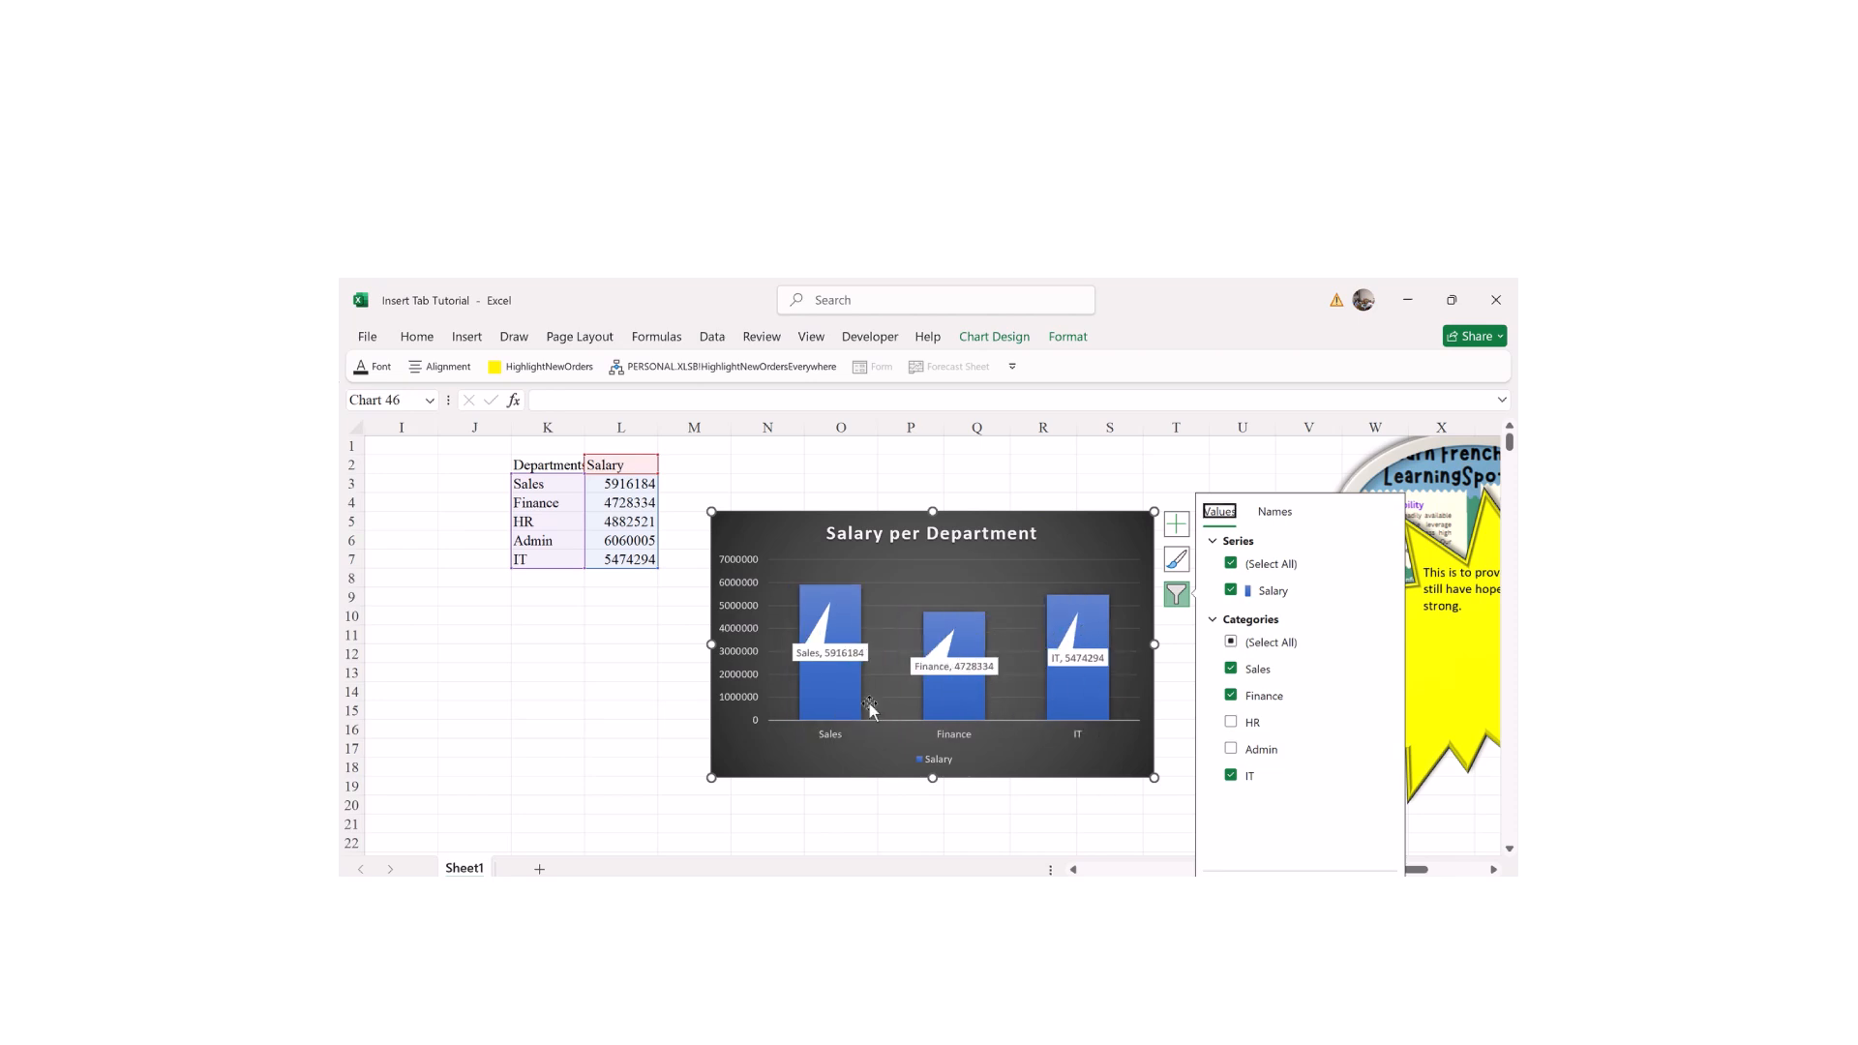
pyautogui.click(1233, 750)
pyautogui.click(1231, 723)
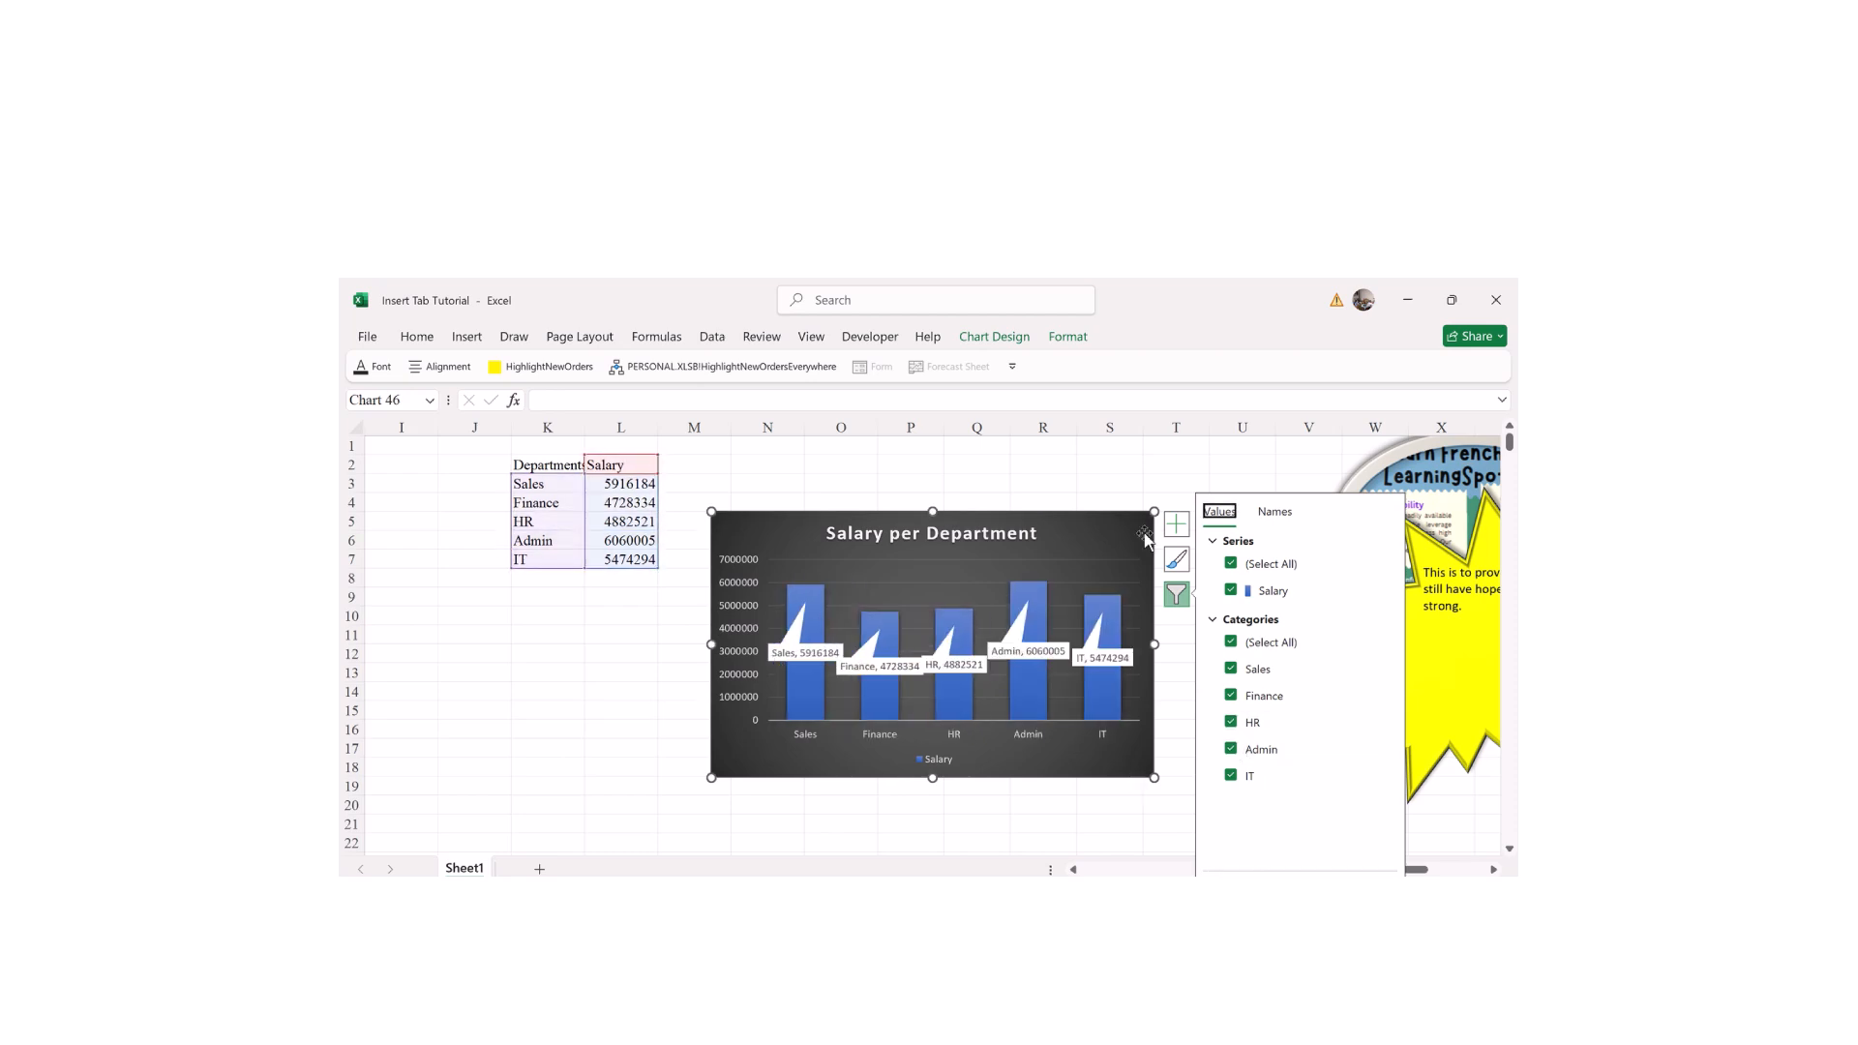
pyautogui.click(1176, 559)
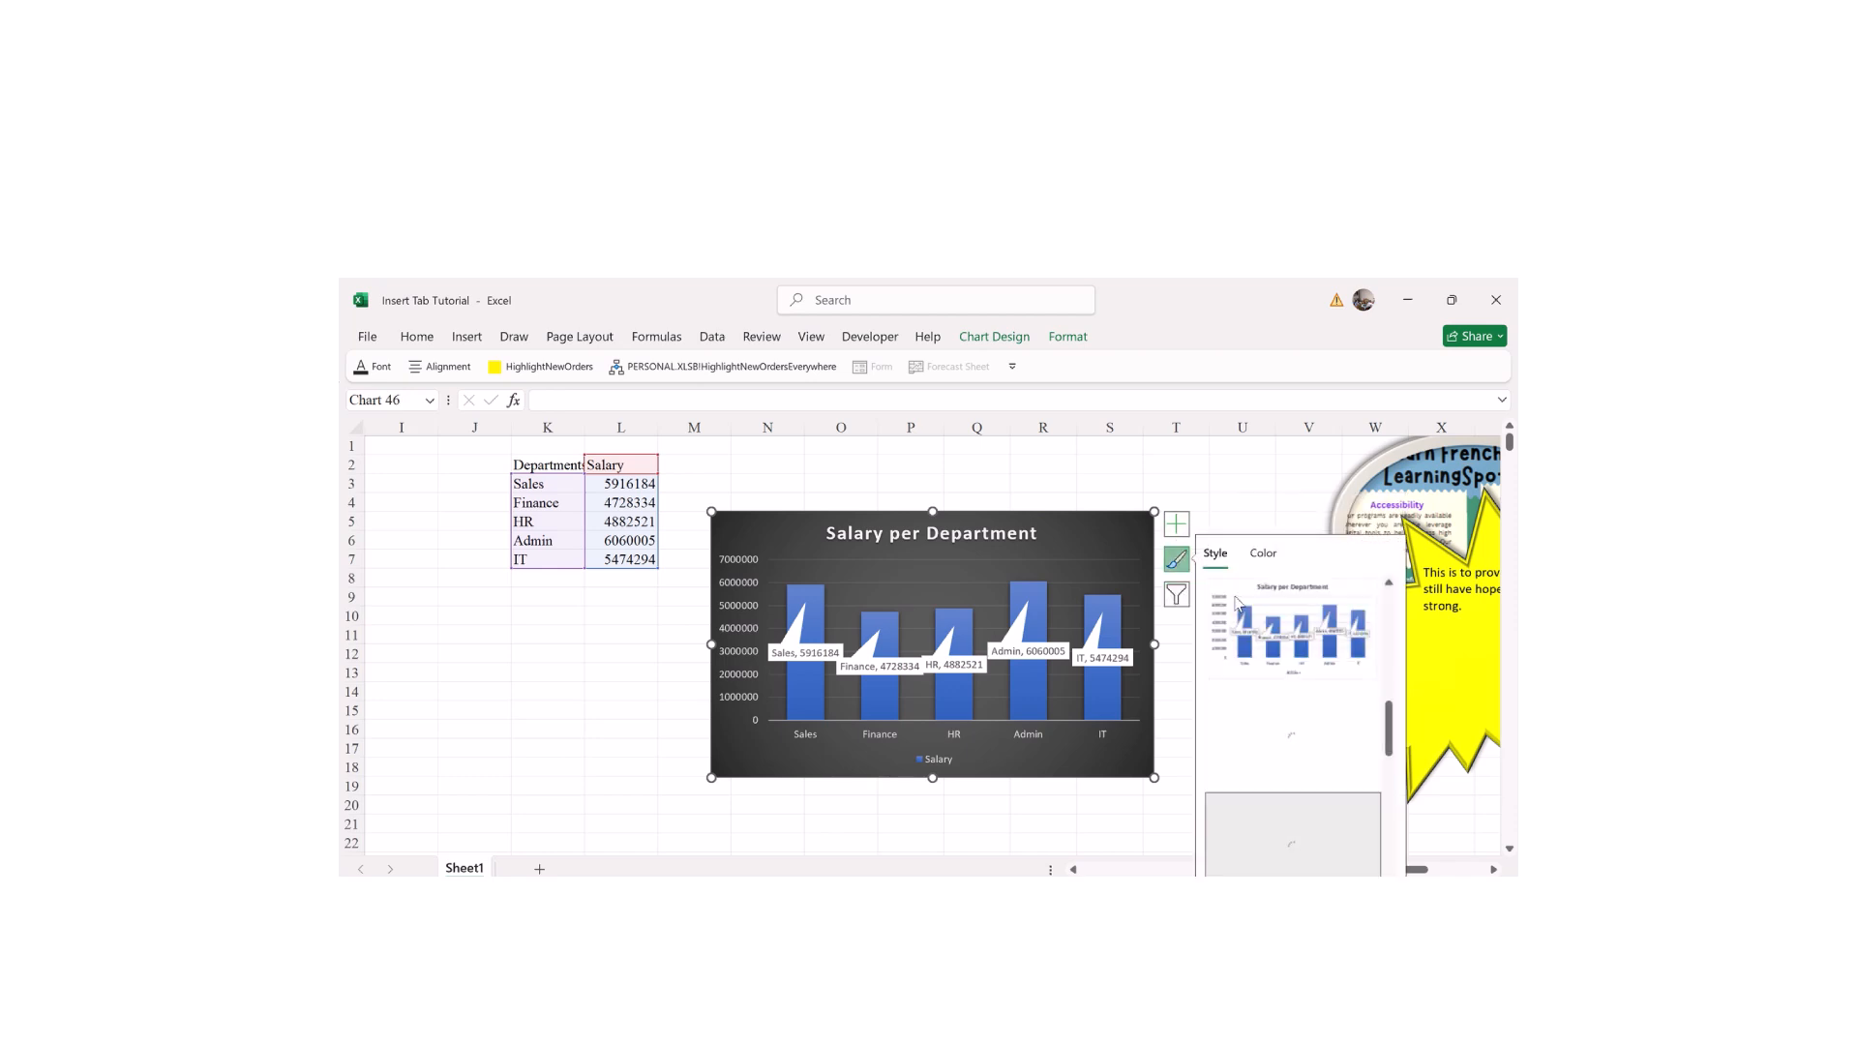
# Step: Add a data table under the column chart, trying and then removing a linear trendline
pyautogui.click(1176, 524)
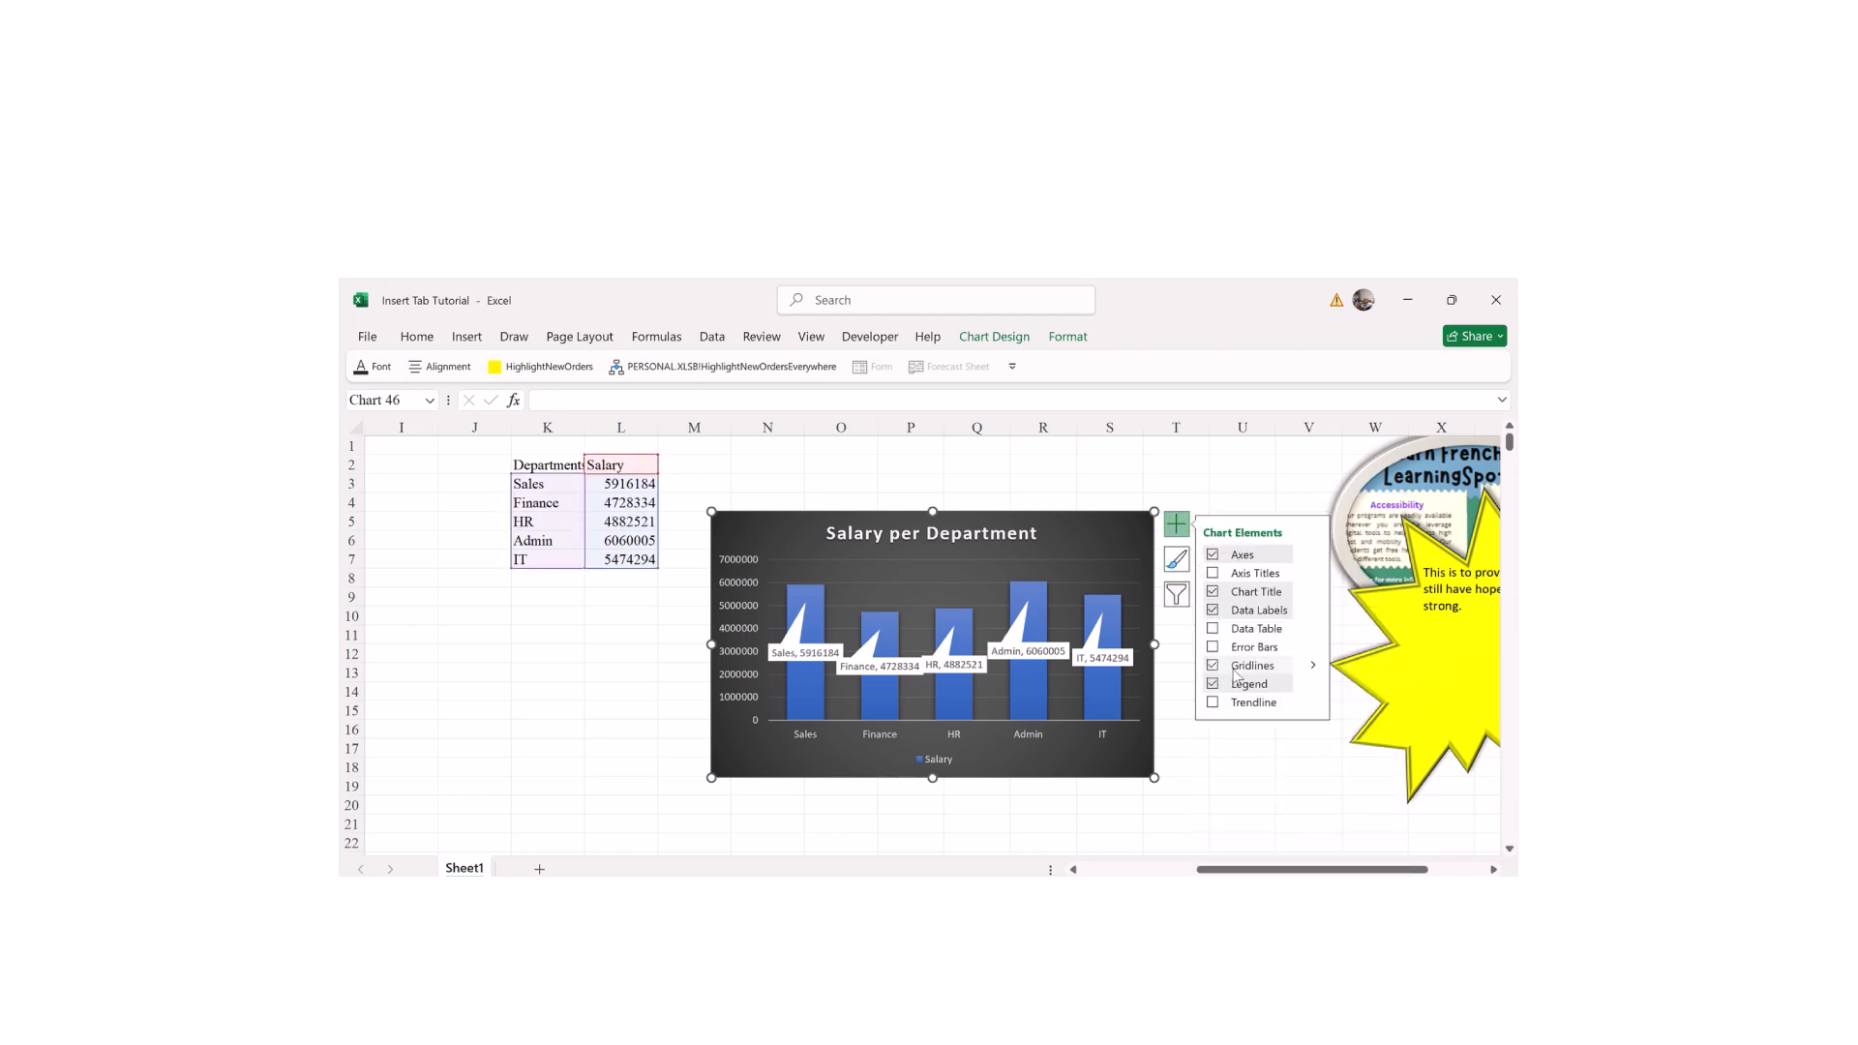
pyautogui.click(1229, 630)
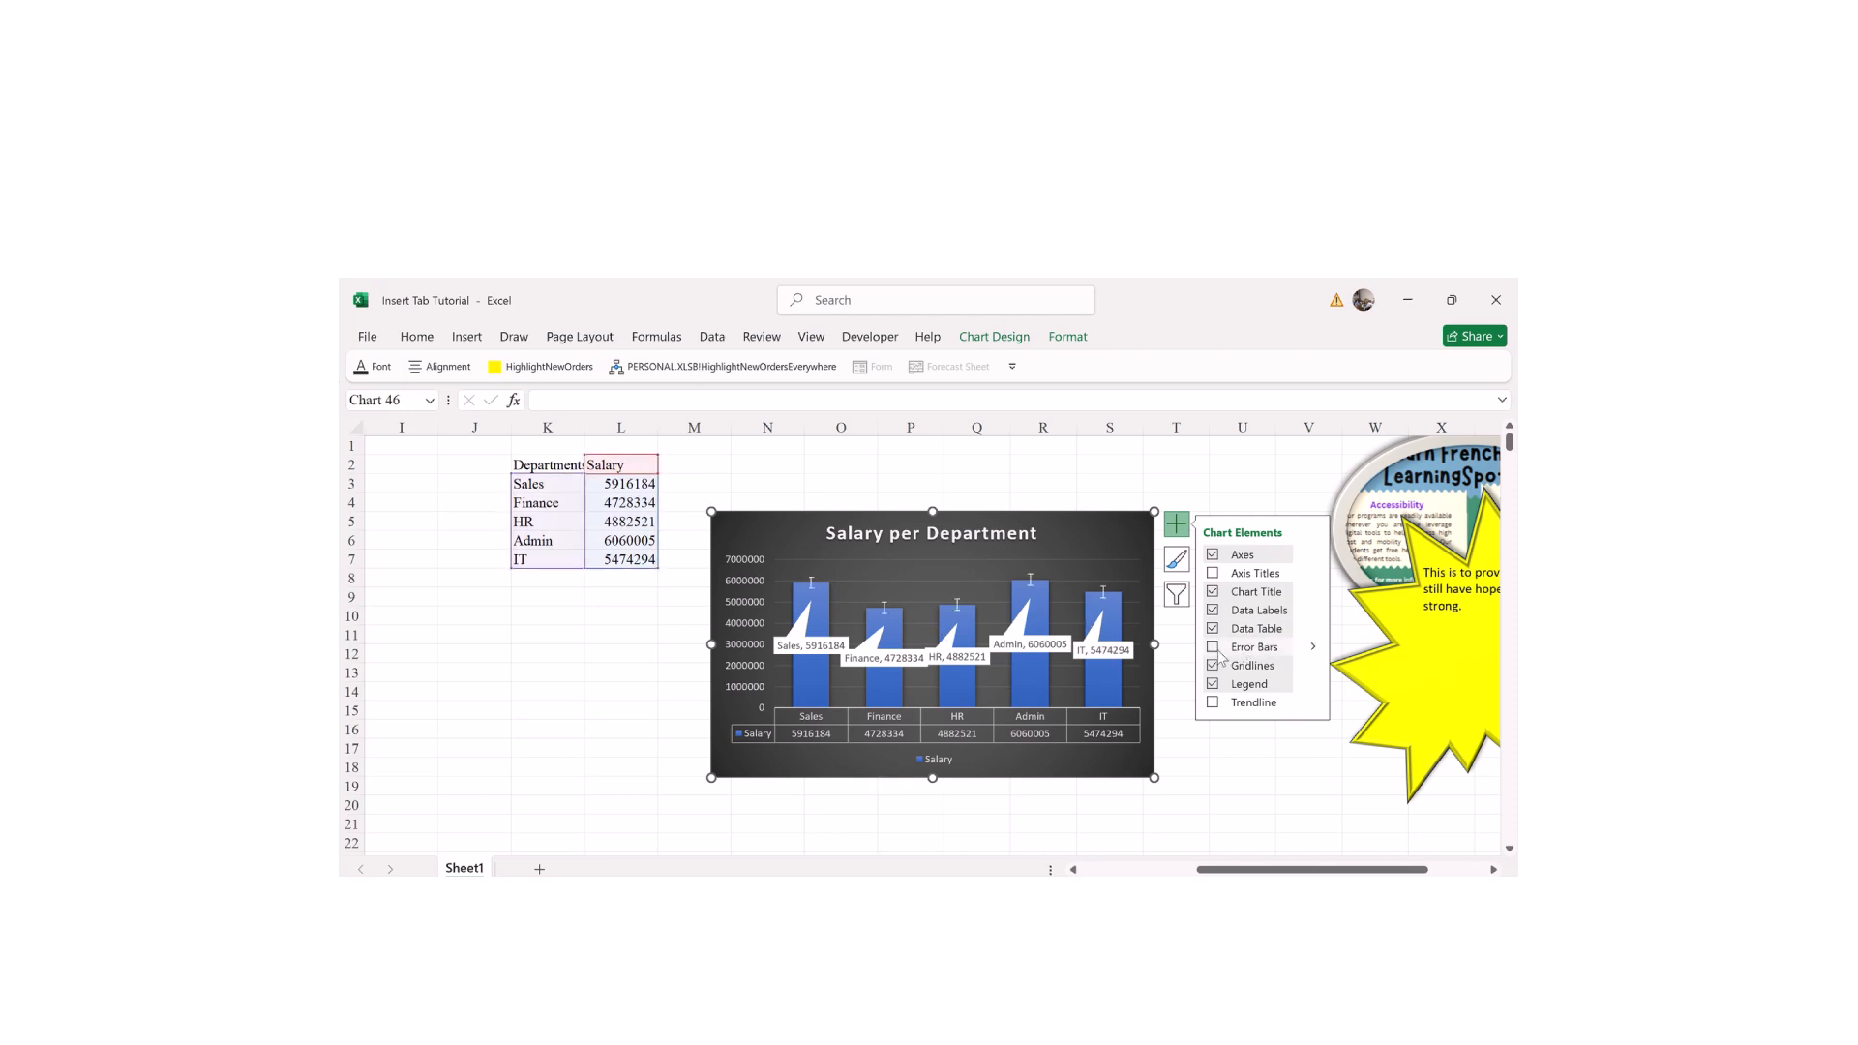
pyautogui.click(1213, 704)
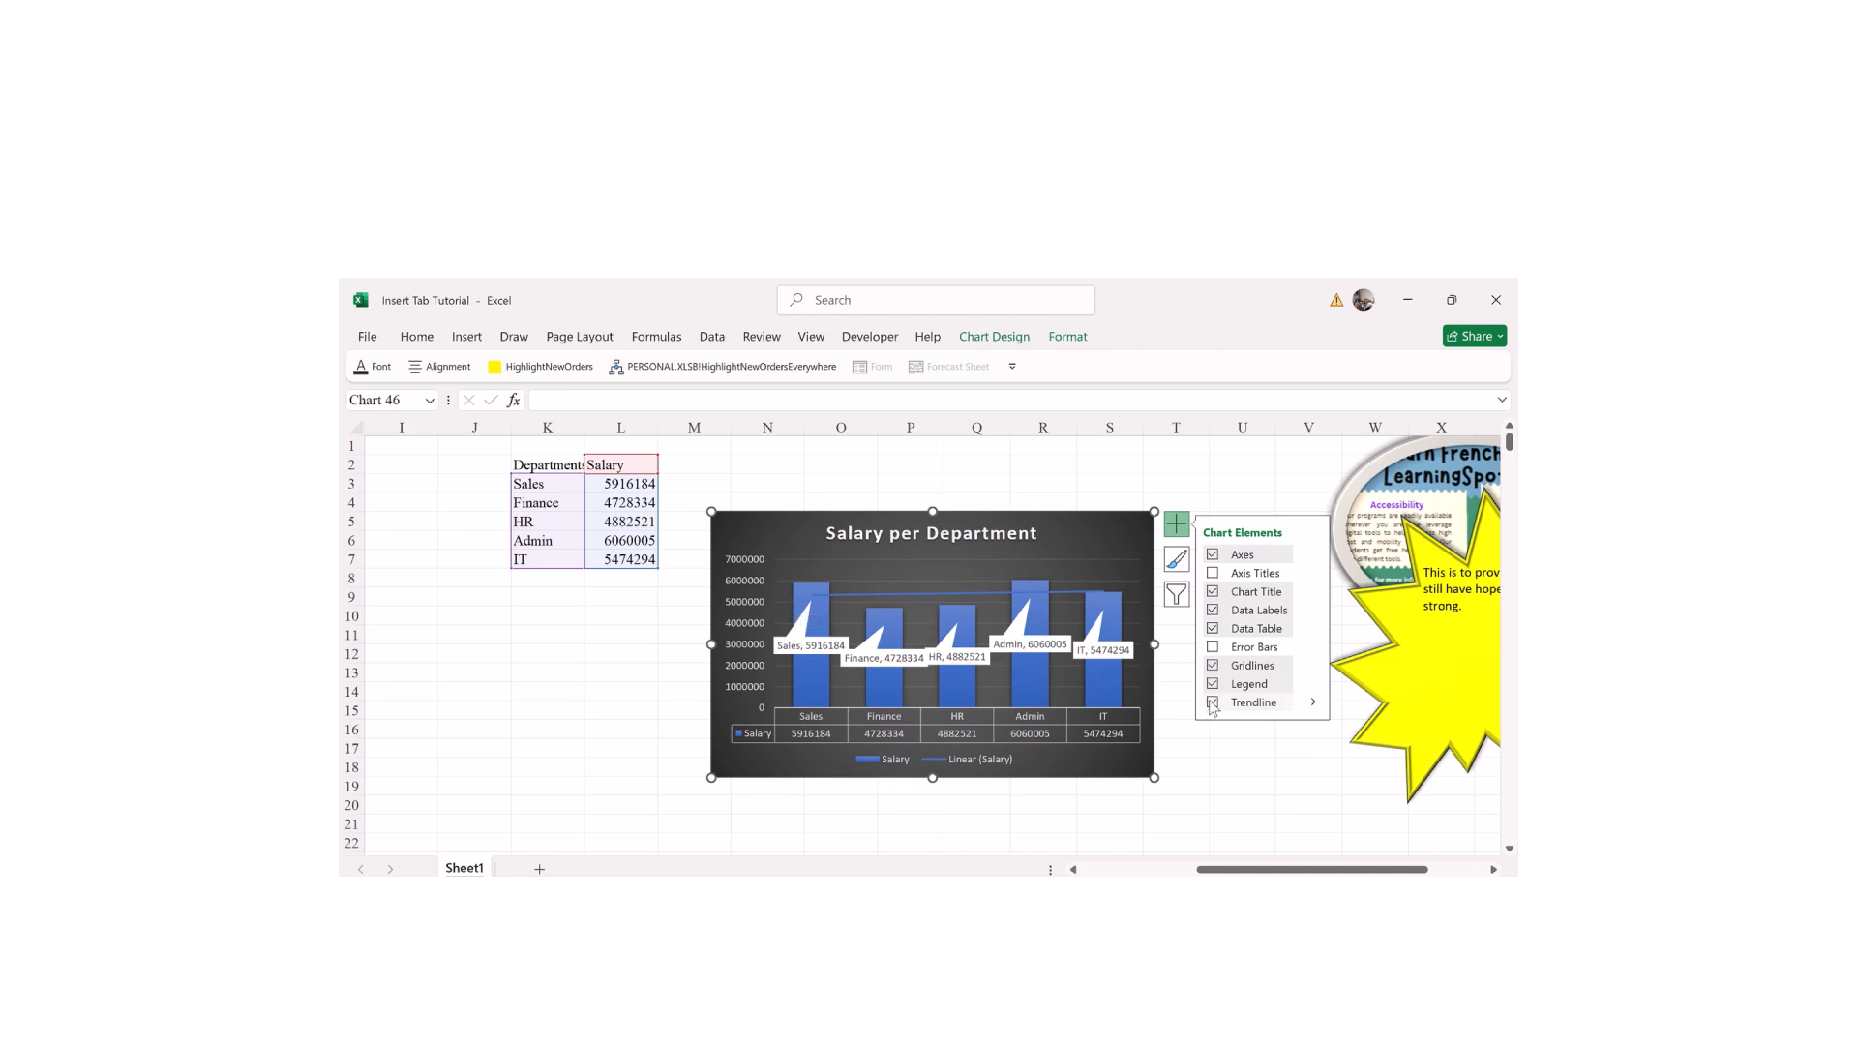
pyautogui.click(1212, 703)
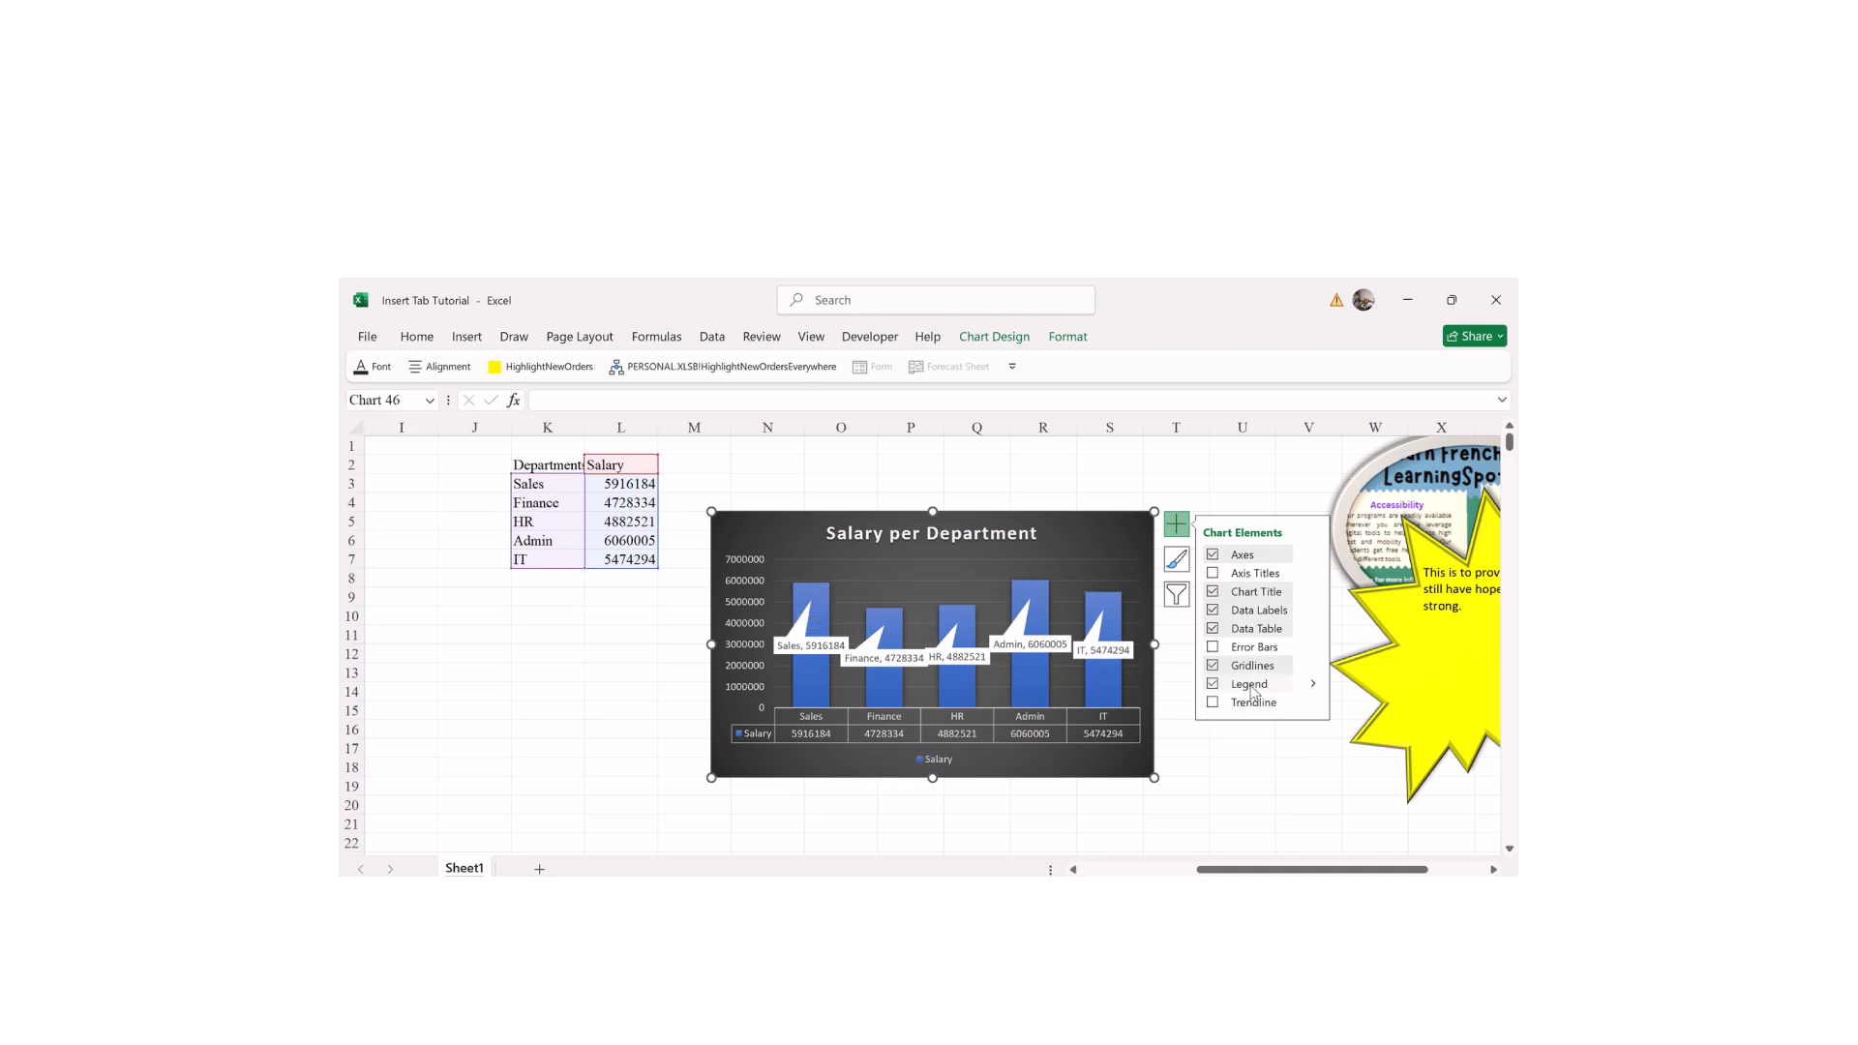
# Step: Set the legend position to Bottom in the Format Legend pane
pyautogui.click(1251, 687)
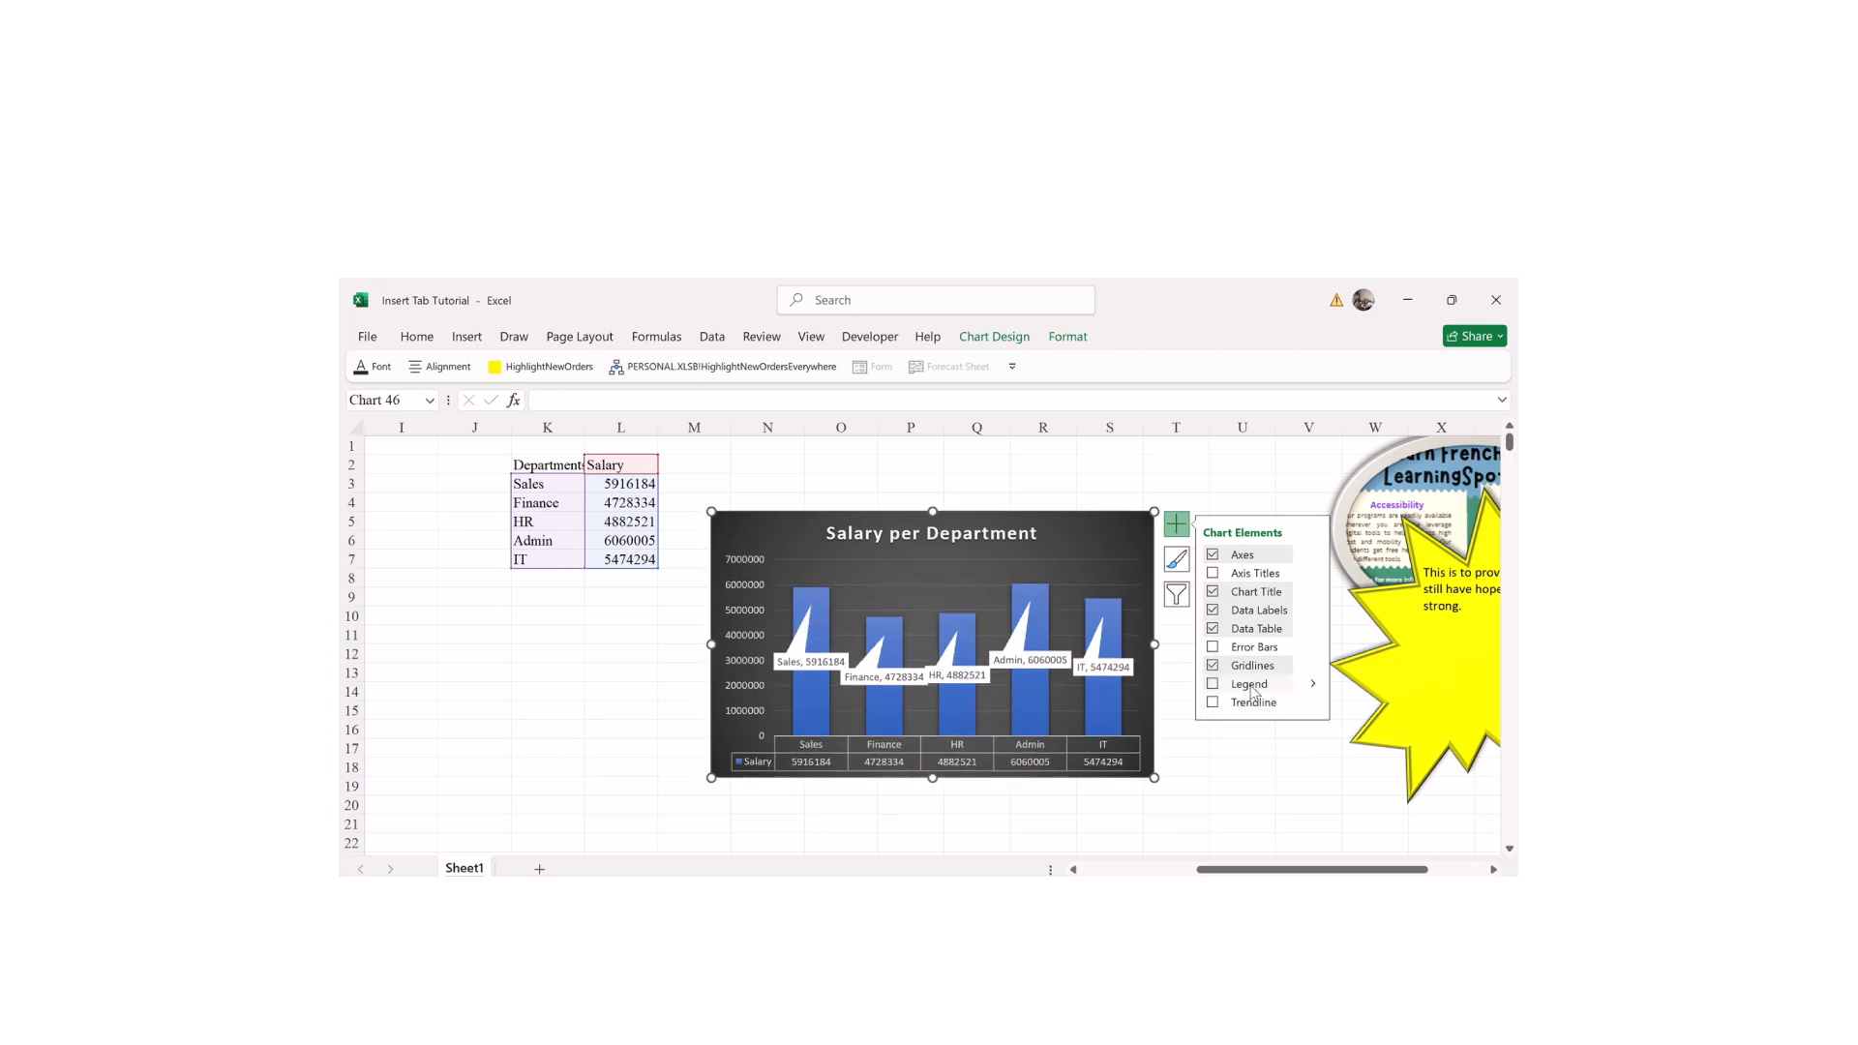
pyautogui.click(1250, 686)
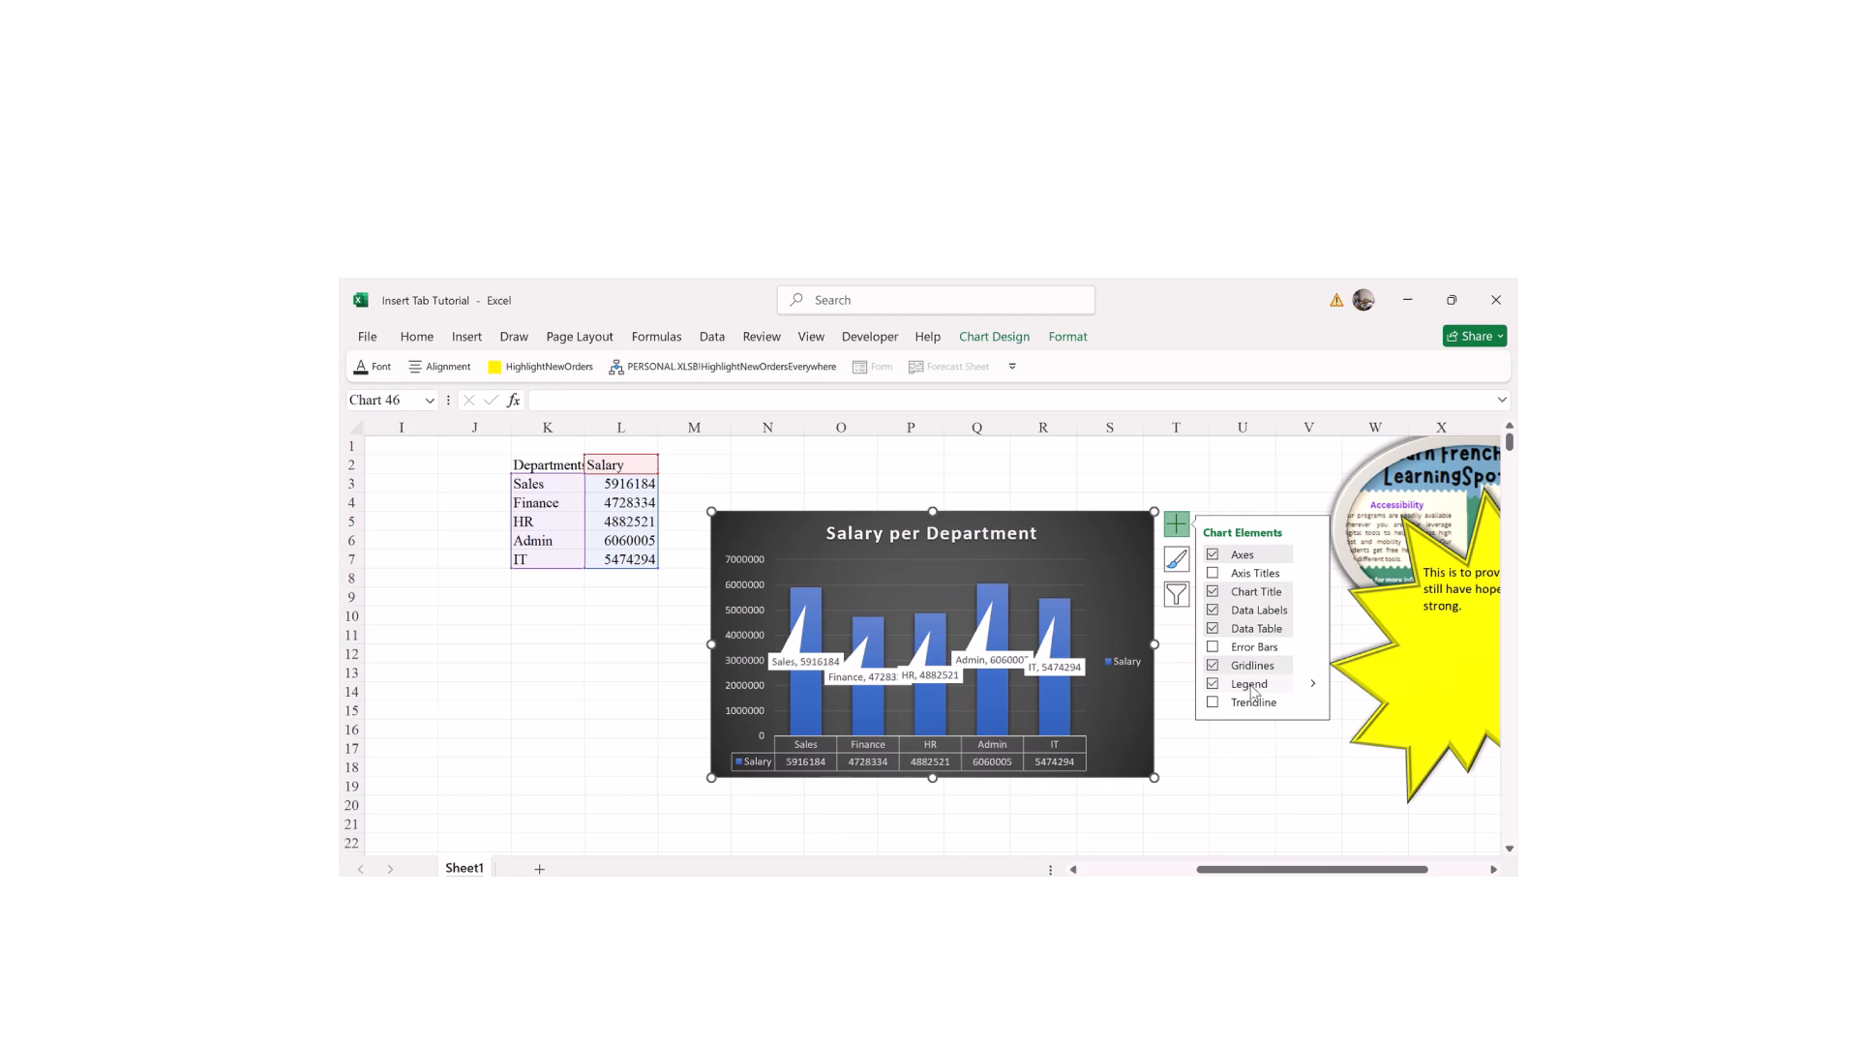
pyautogui.click(1312, 684)
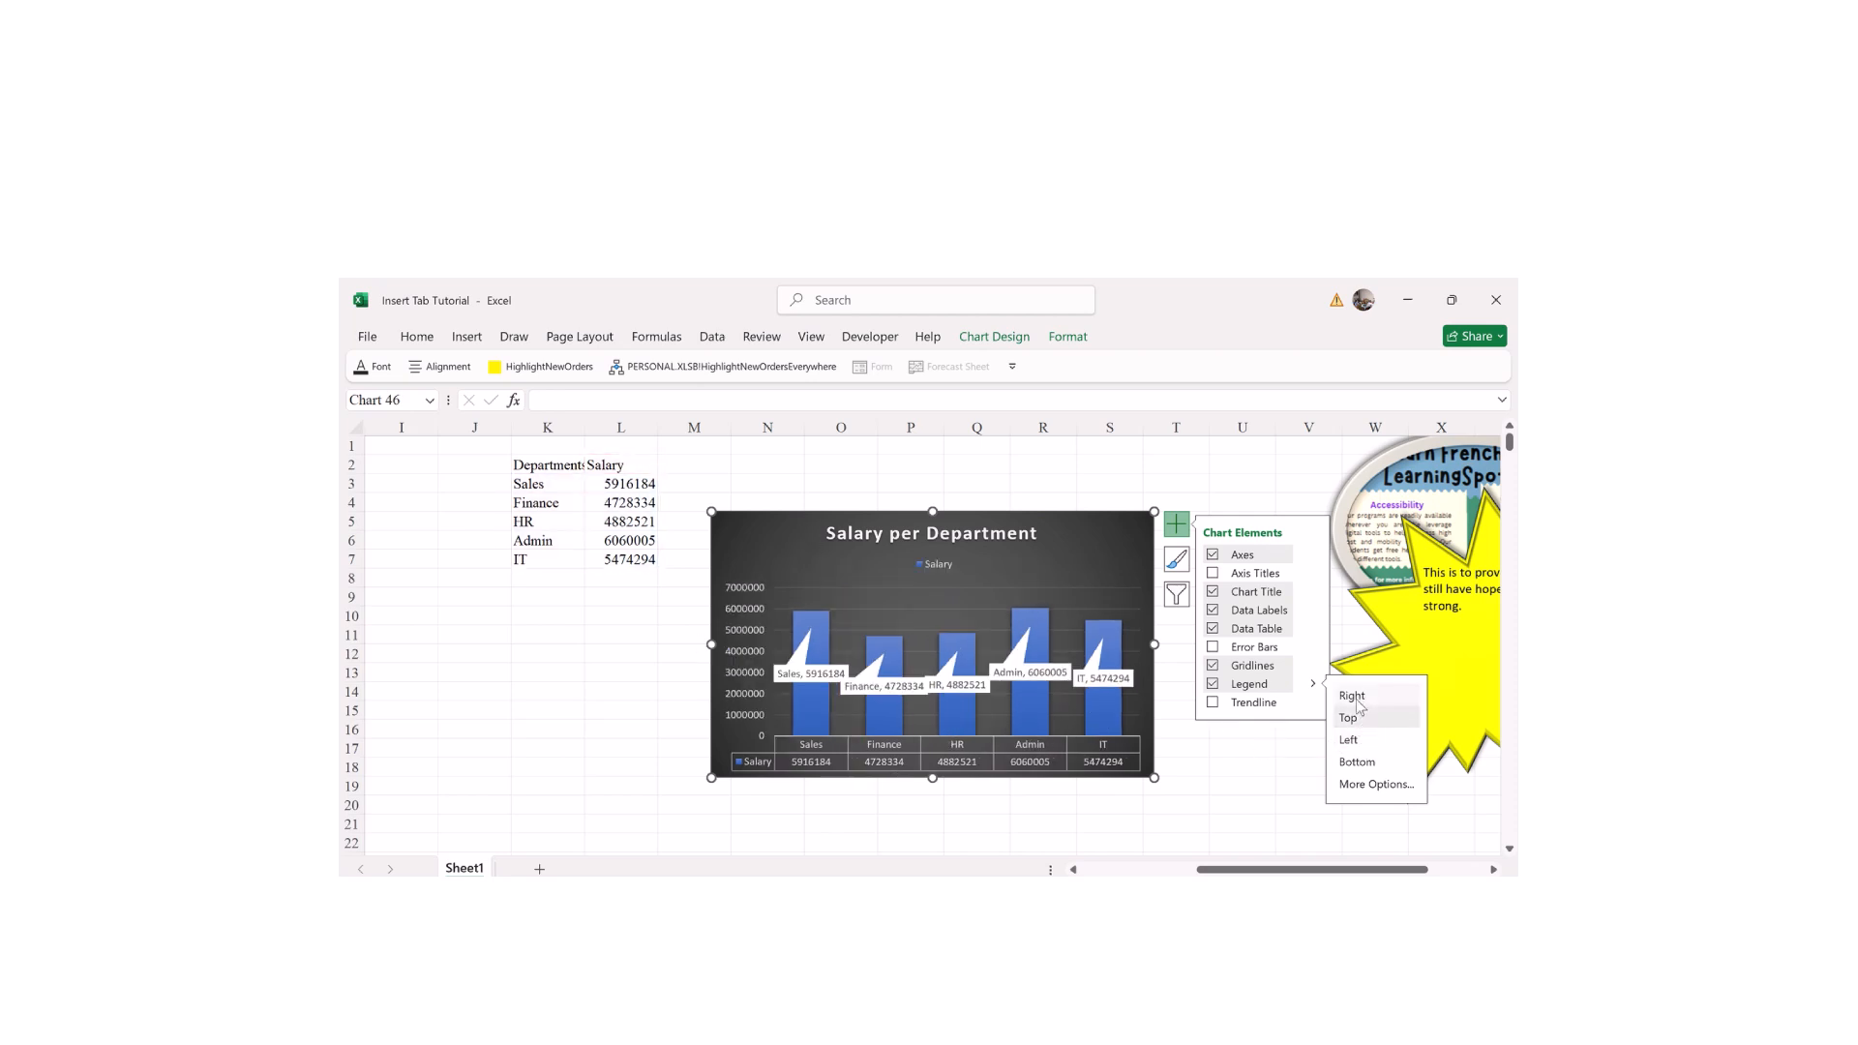
pyautogui.click(1374, 784)
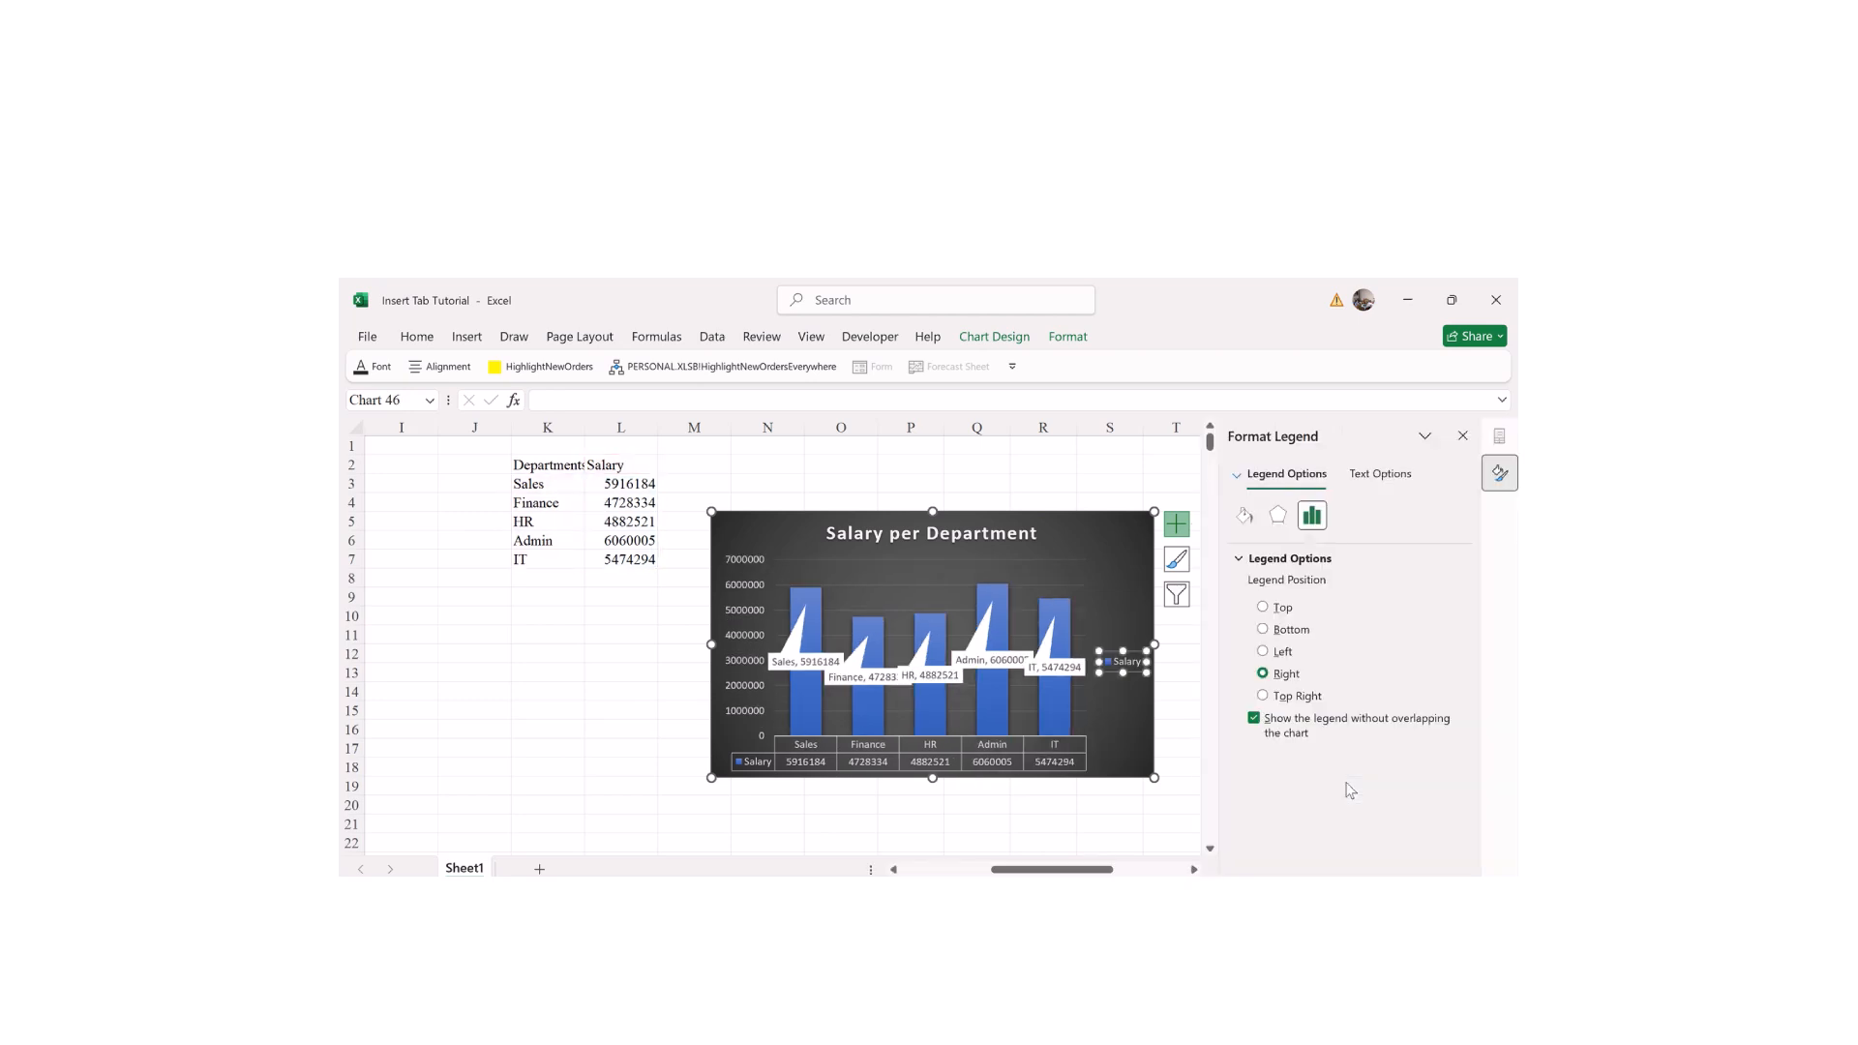
pyautogui.click(1290, 630)
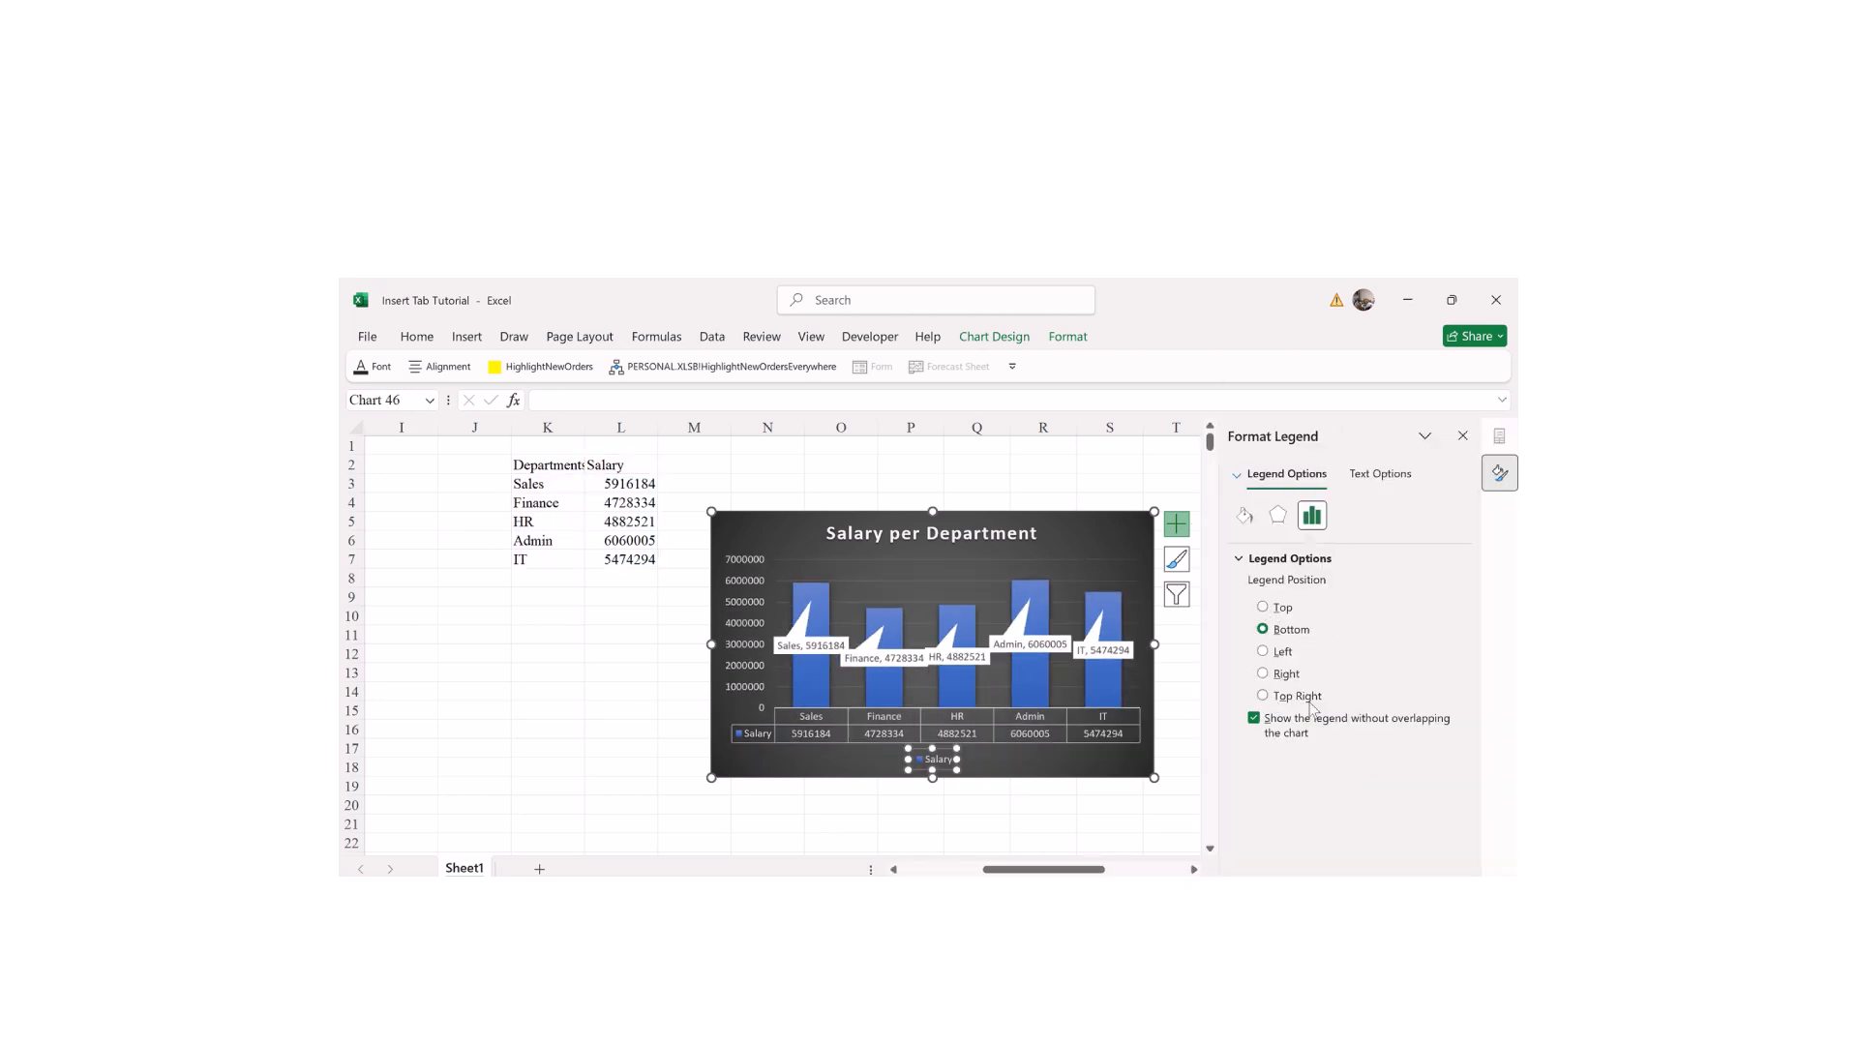
pyautogui.click(1462, 436)
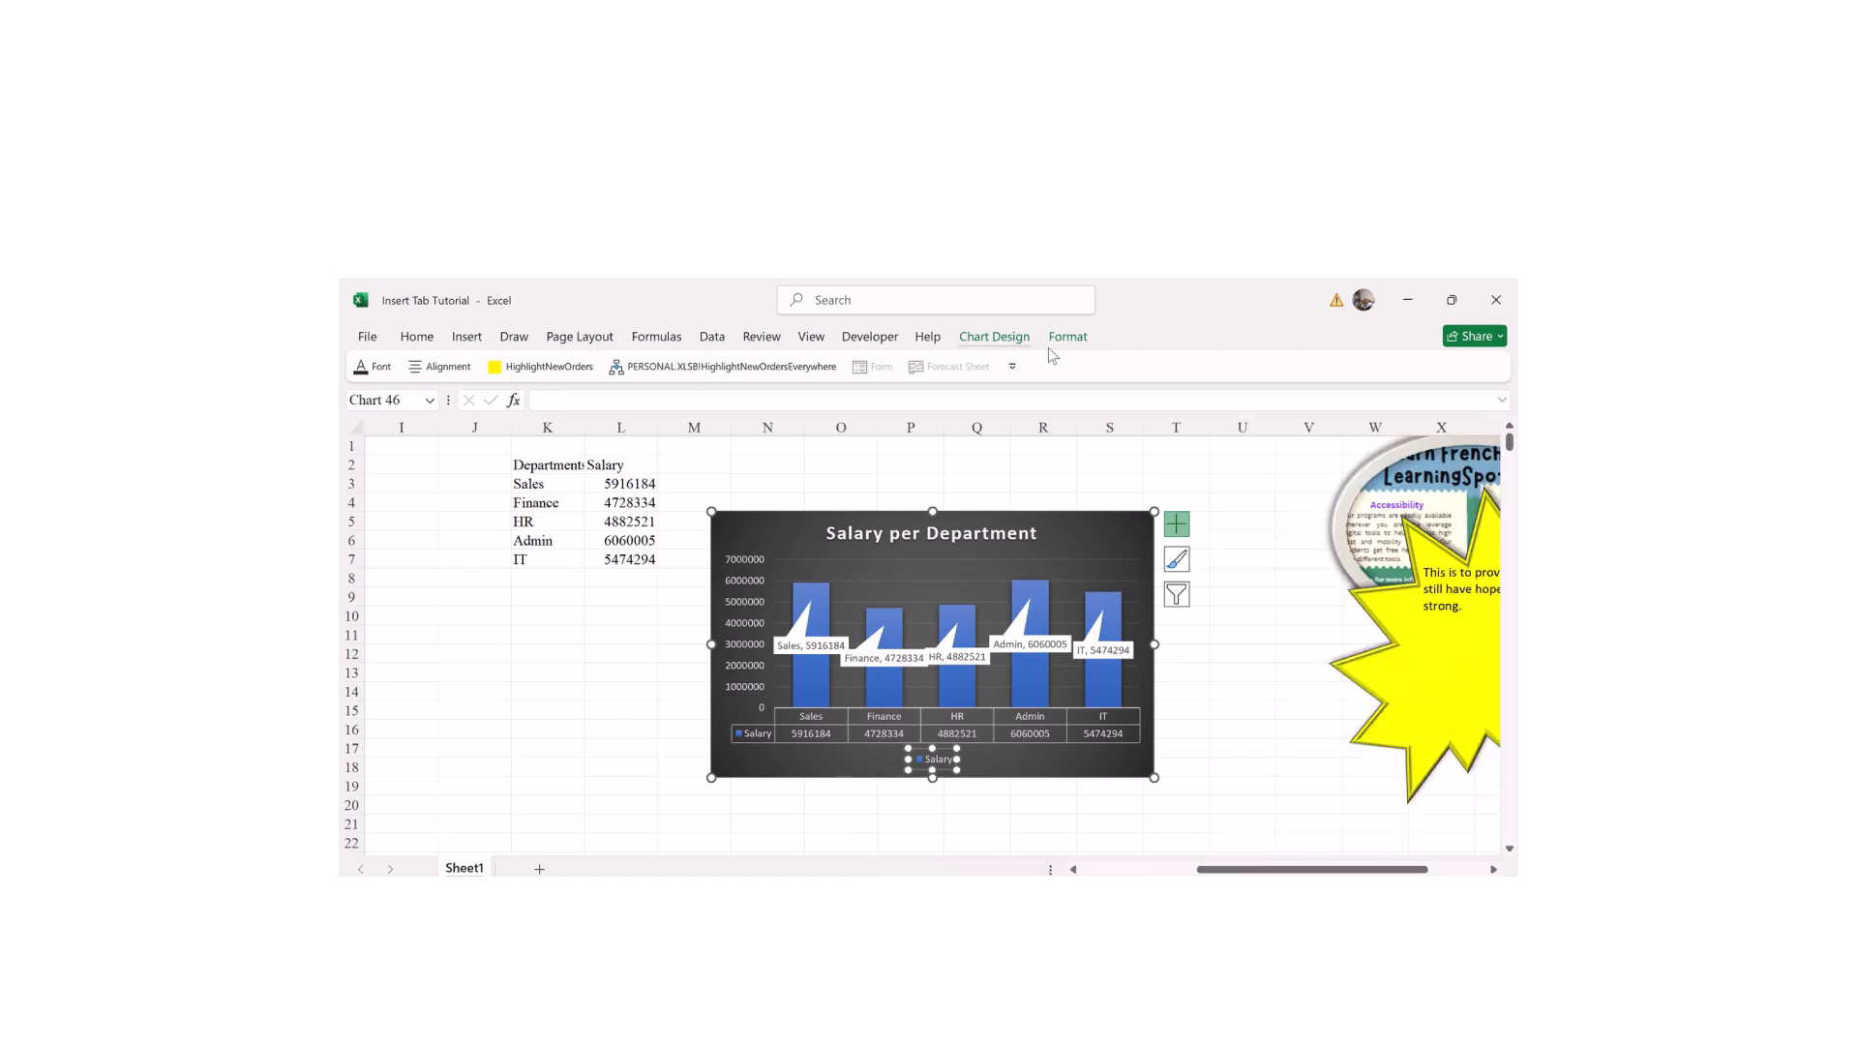
# Step: Change the chart type to Pie and apply the third chart style
pyautogui.click(1010, 345)
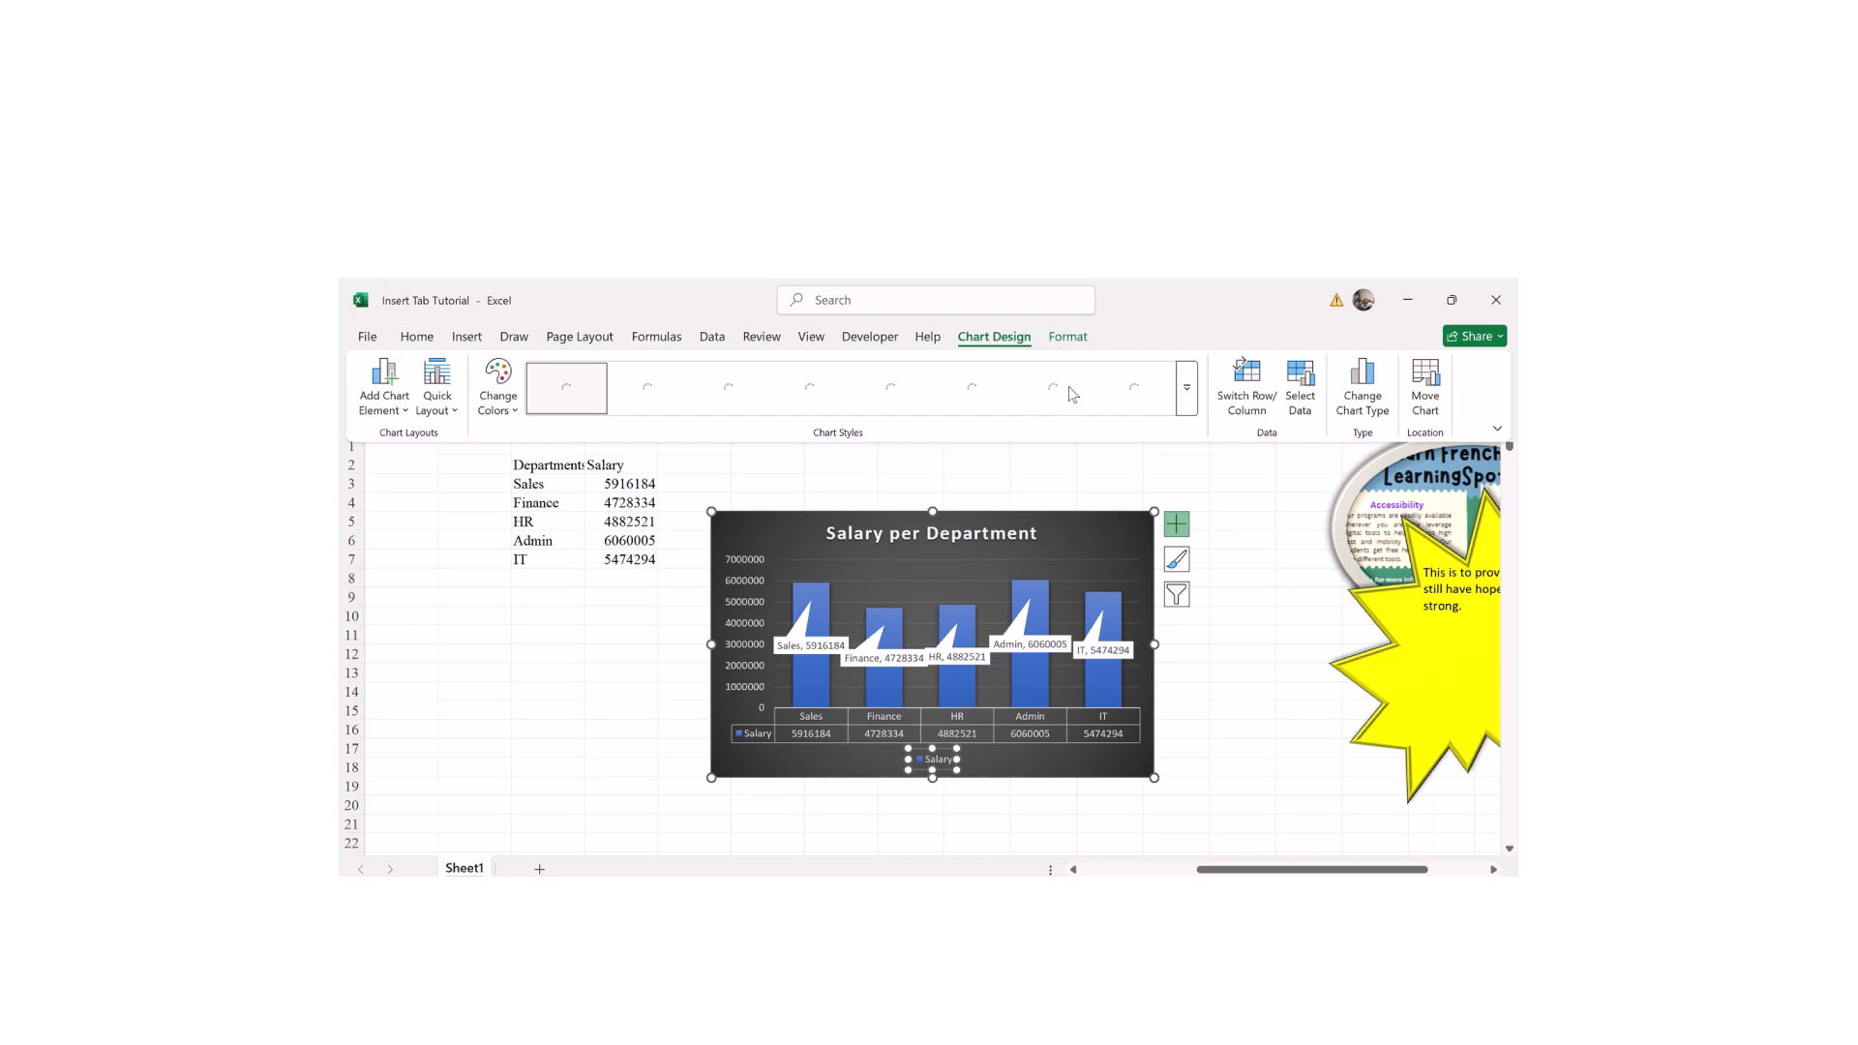
pyautogui.click(1357, 399)
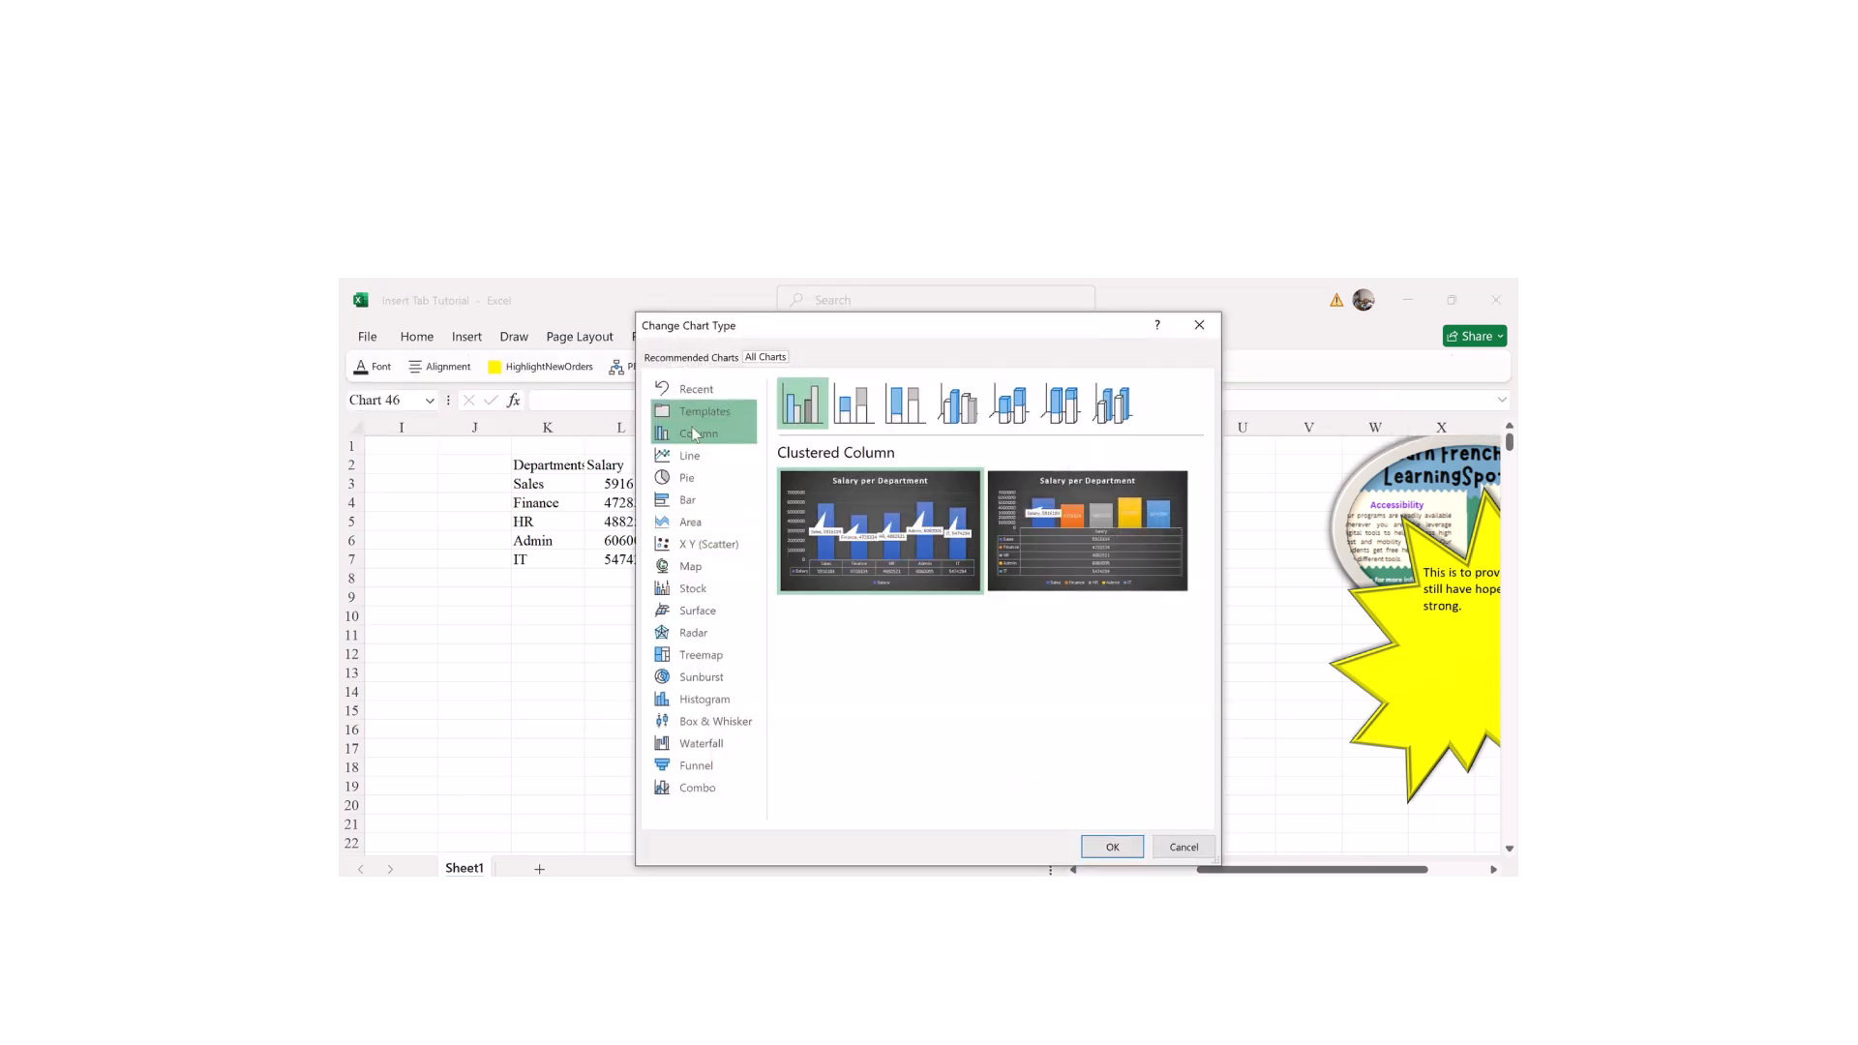
pyautogui.click(688, 478)
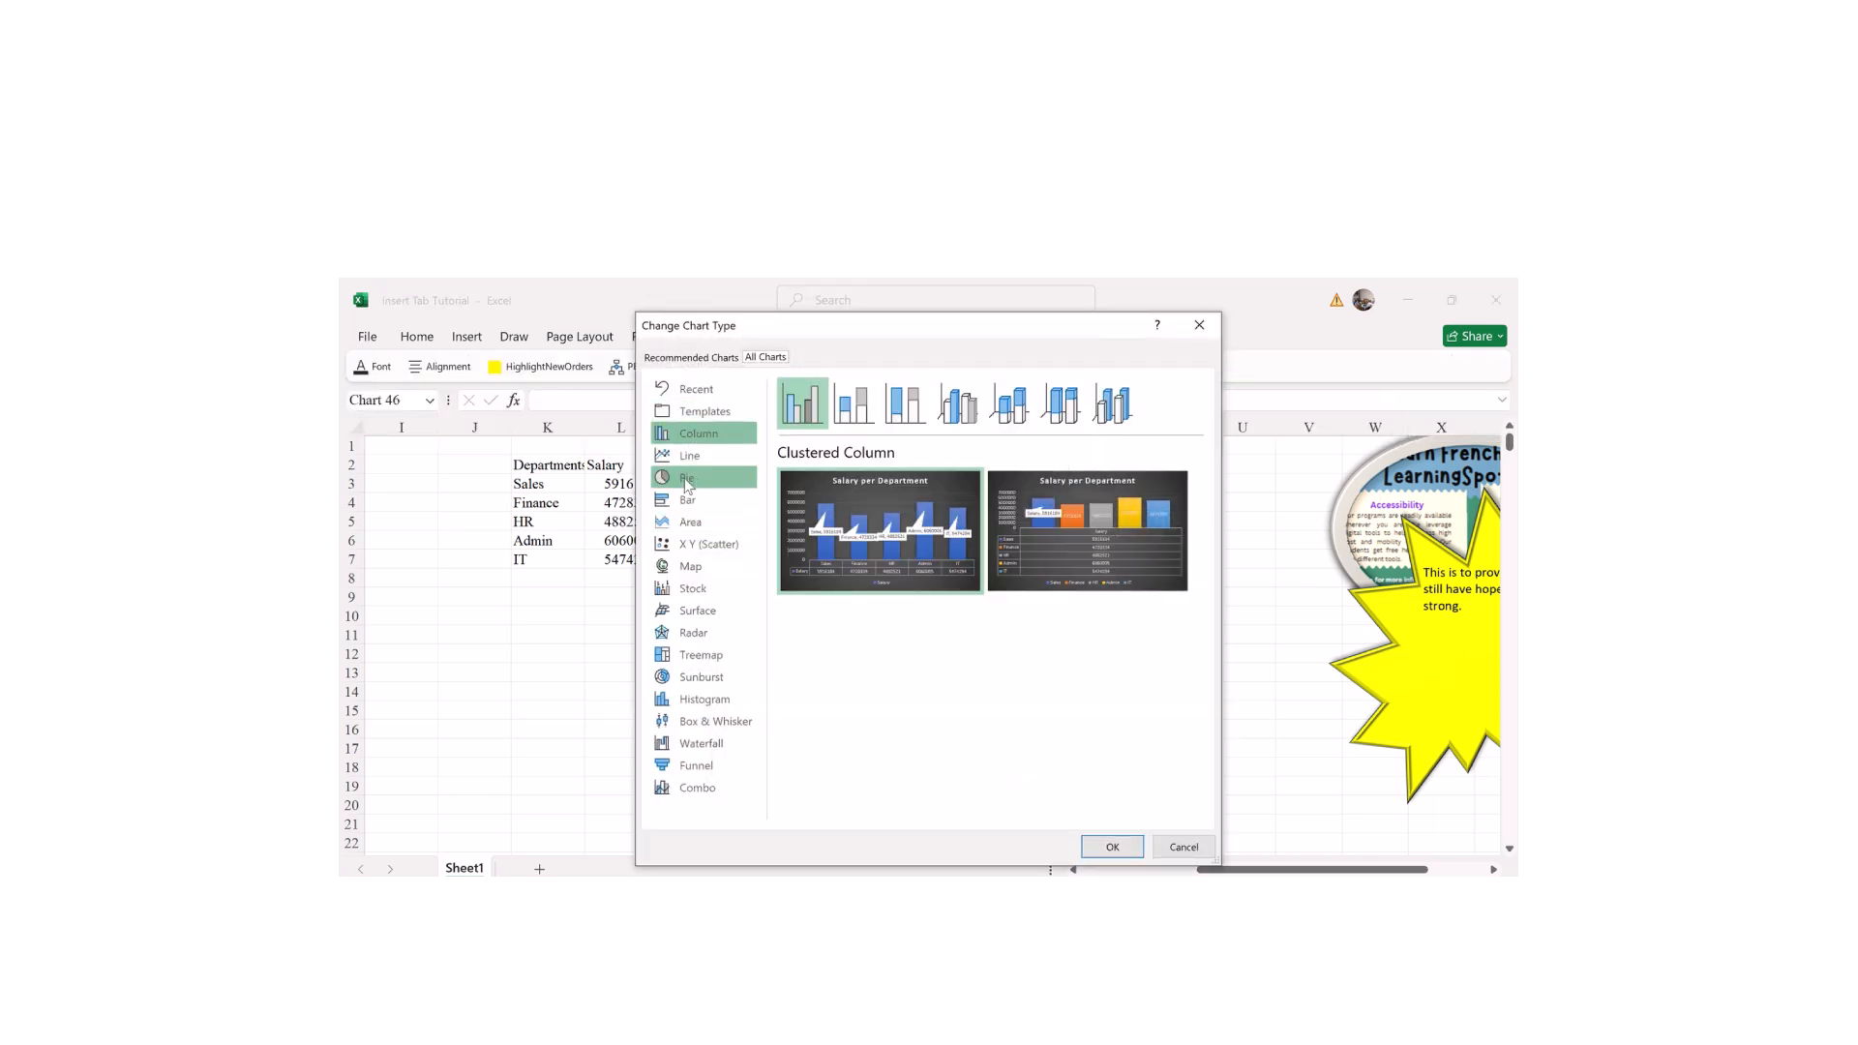
pyautogui.click(1111, 848)
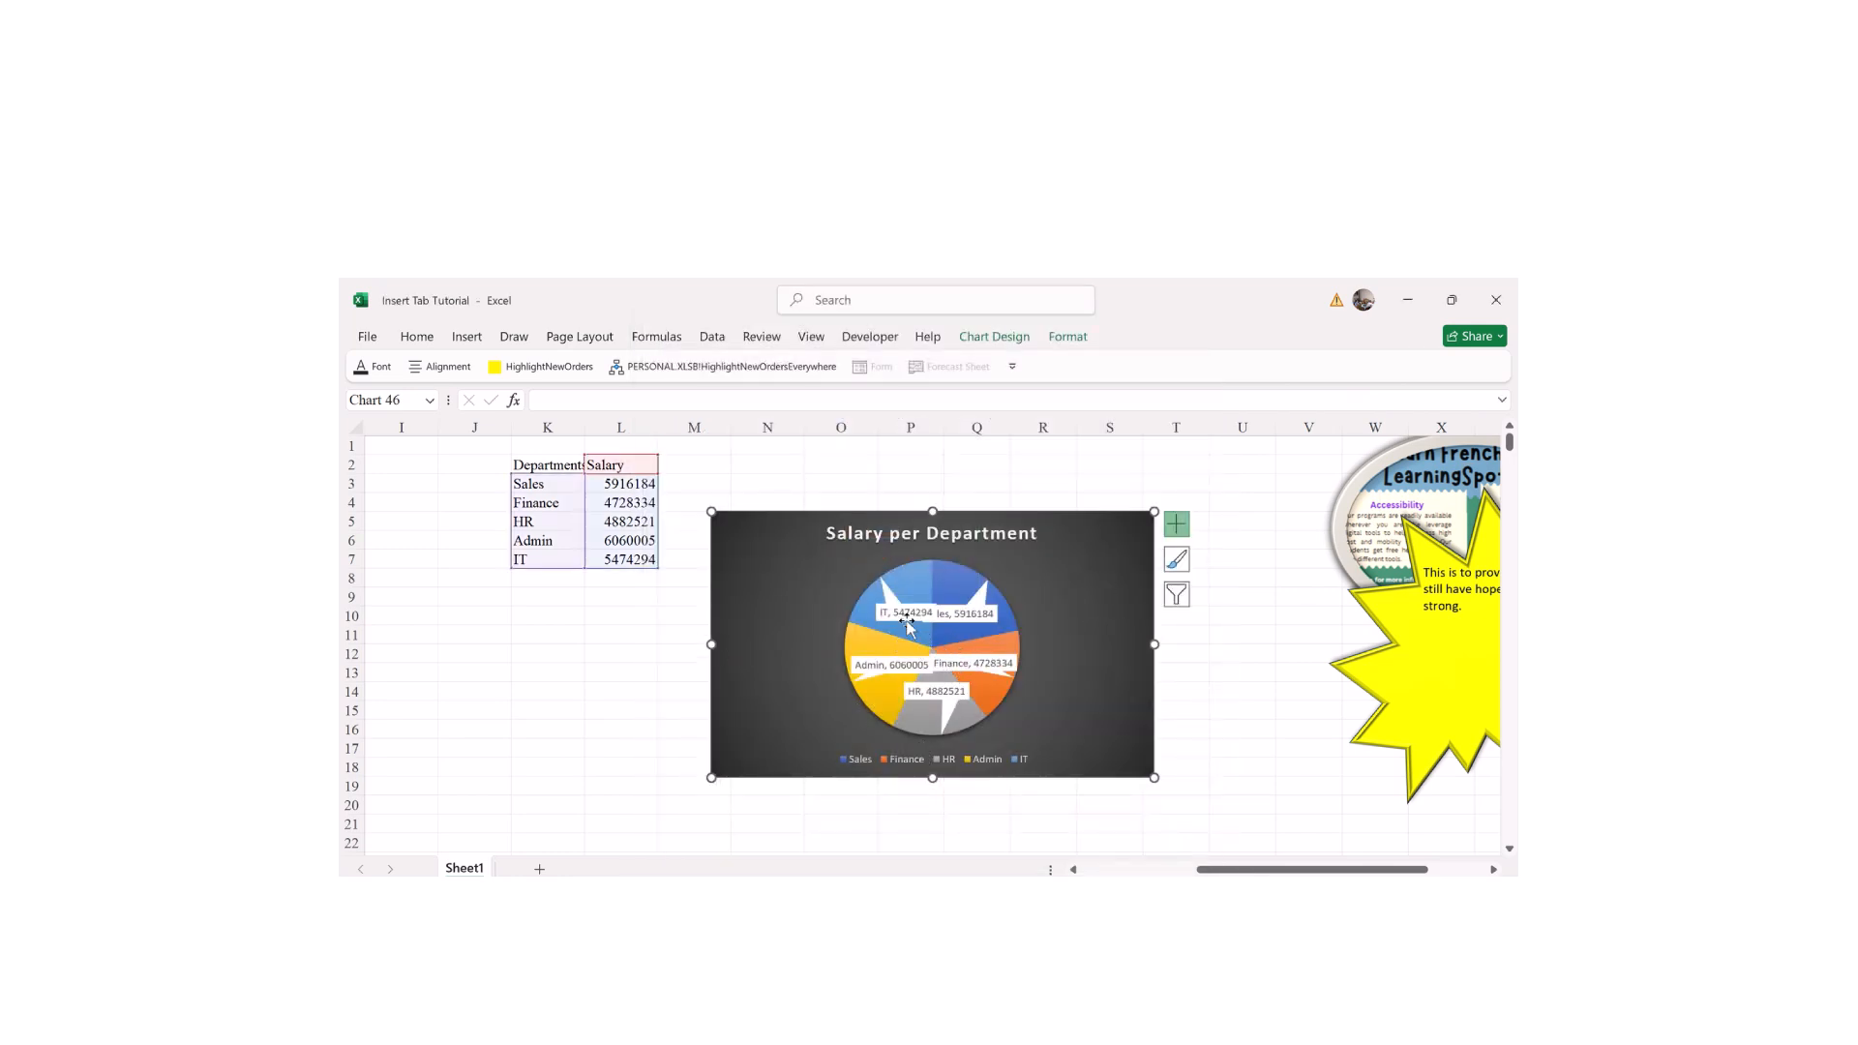
pyautogui.click(1177, 562)
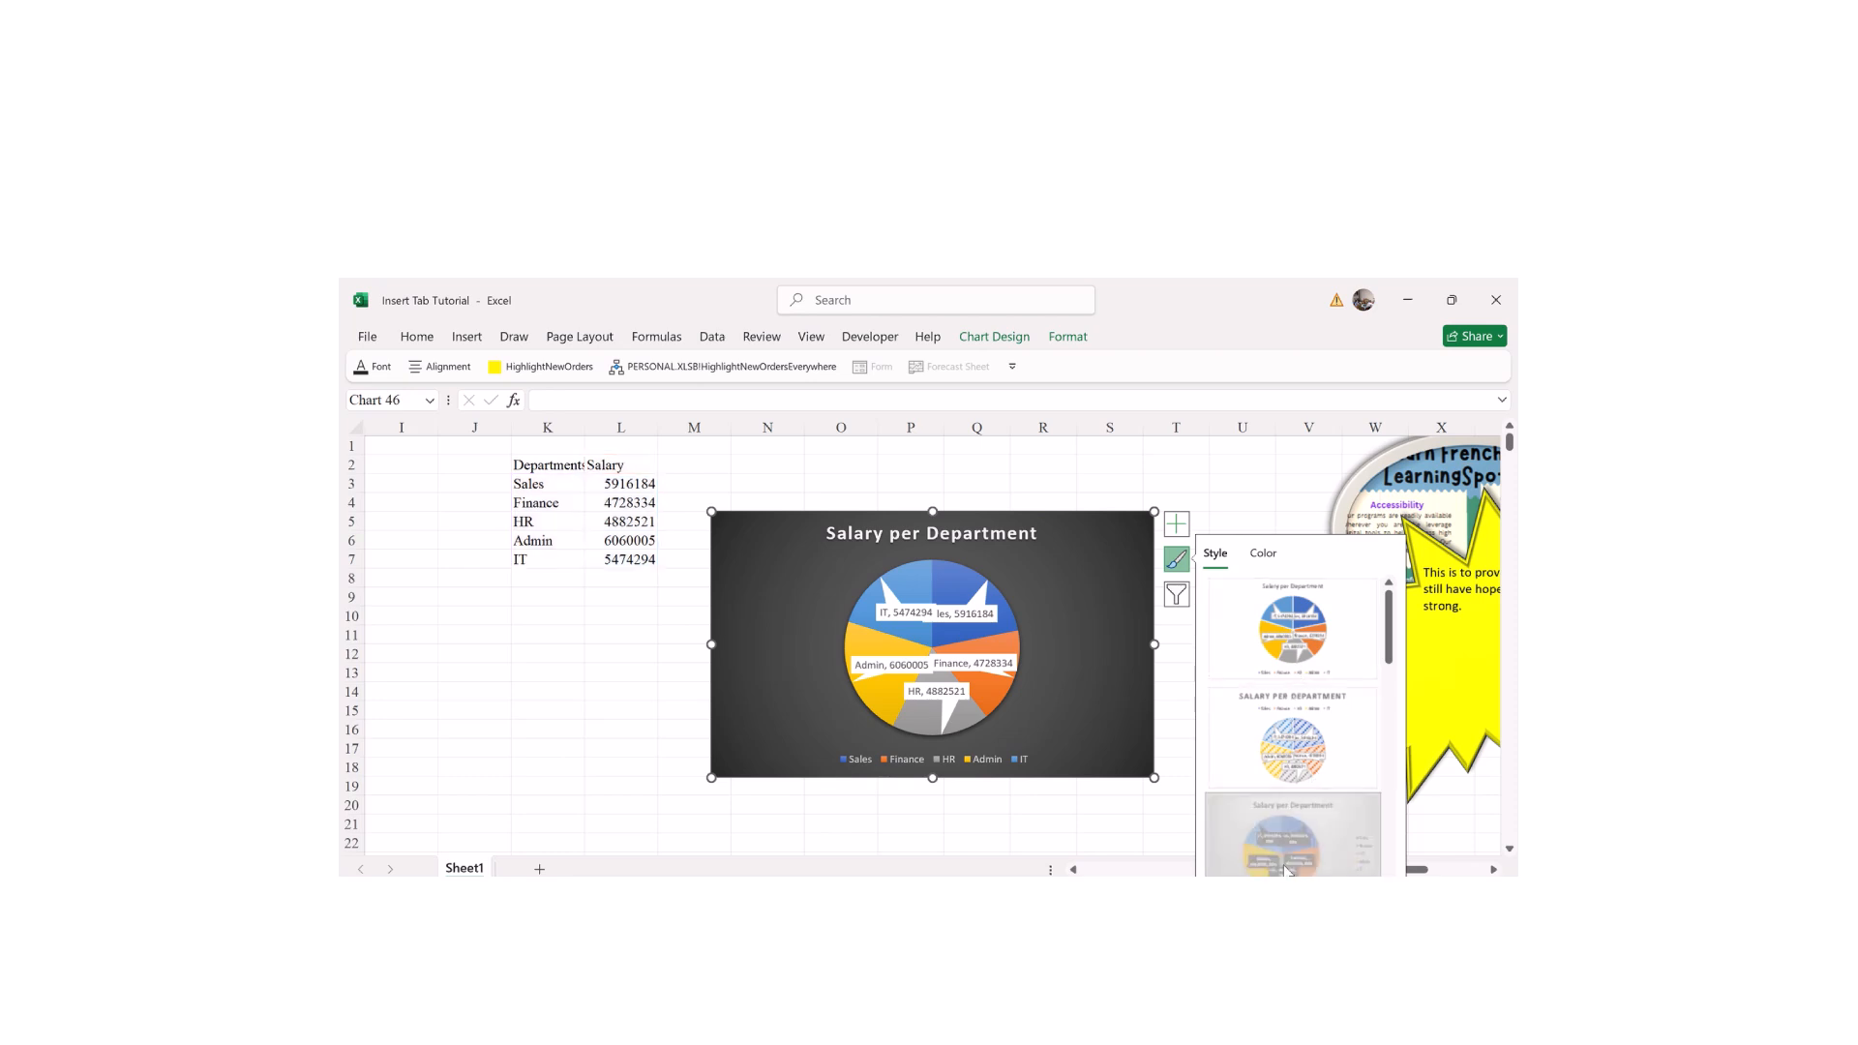
pyautogui.click(1292, 834)
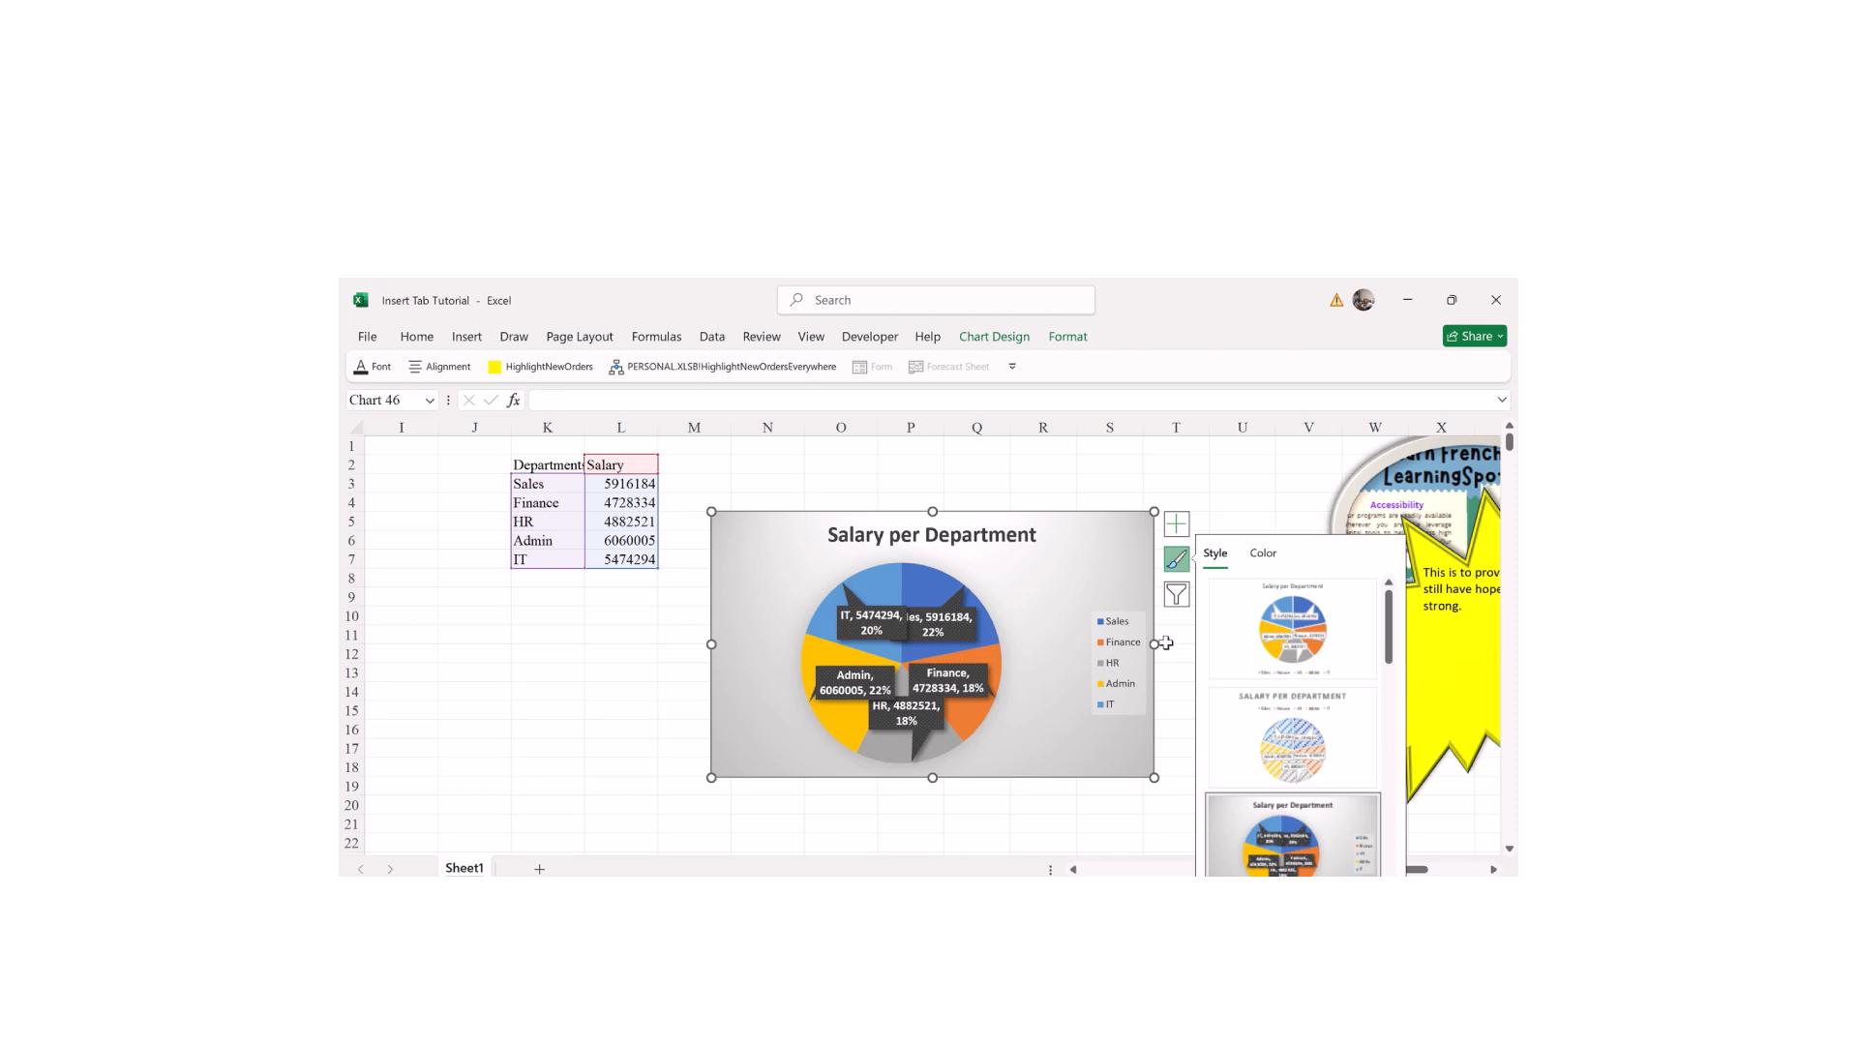
# Step: Place the pie's data labels at Outside End, after briefly trying Data Callout
pyautogui.click(1183, 541)
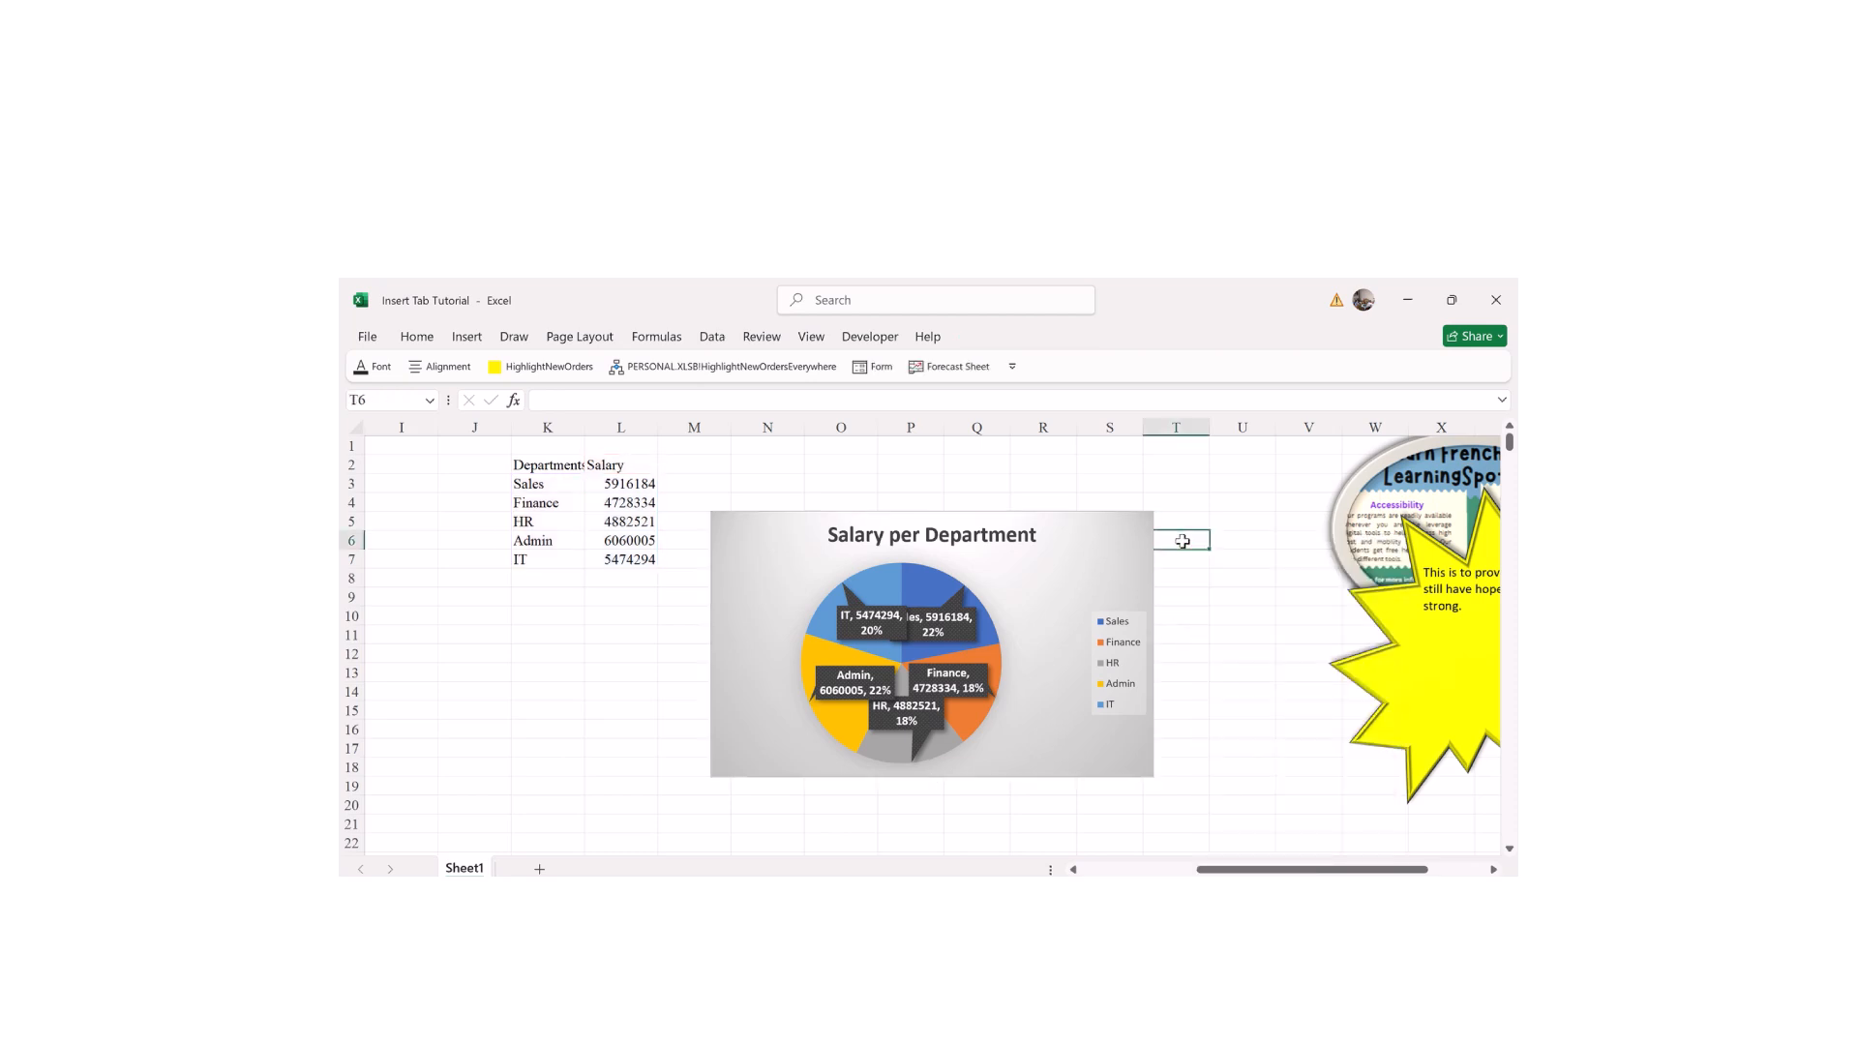
pyautogui.click(1149, 542)
pyautogui.click(1176, 523)
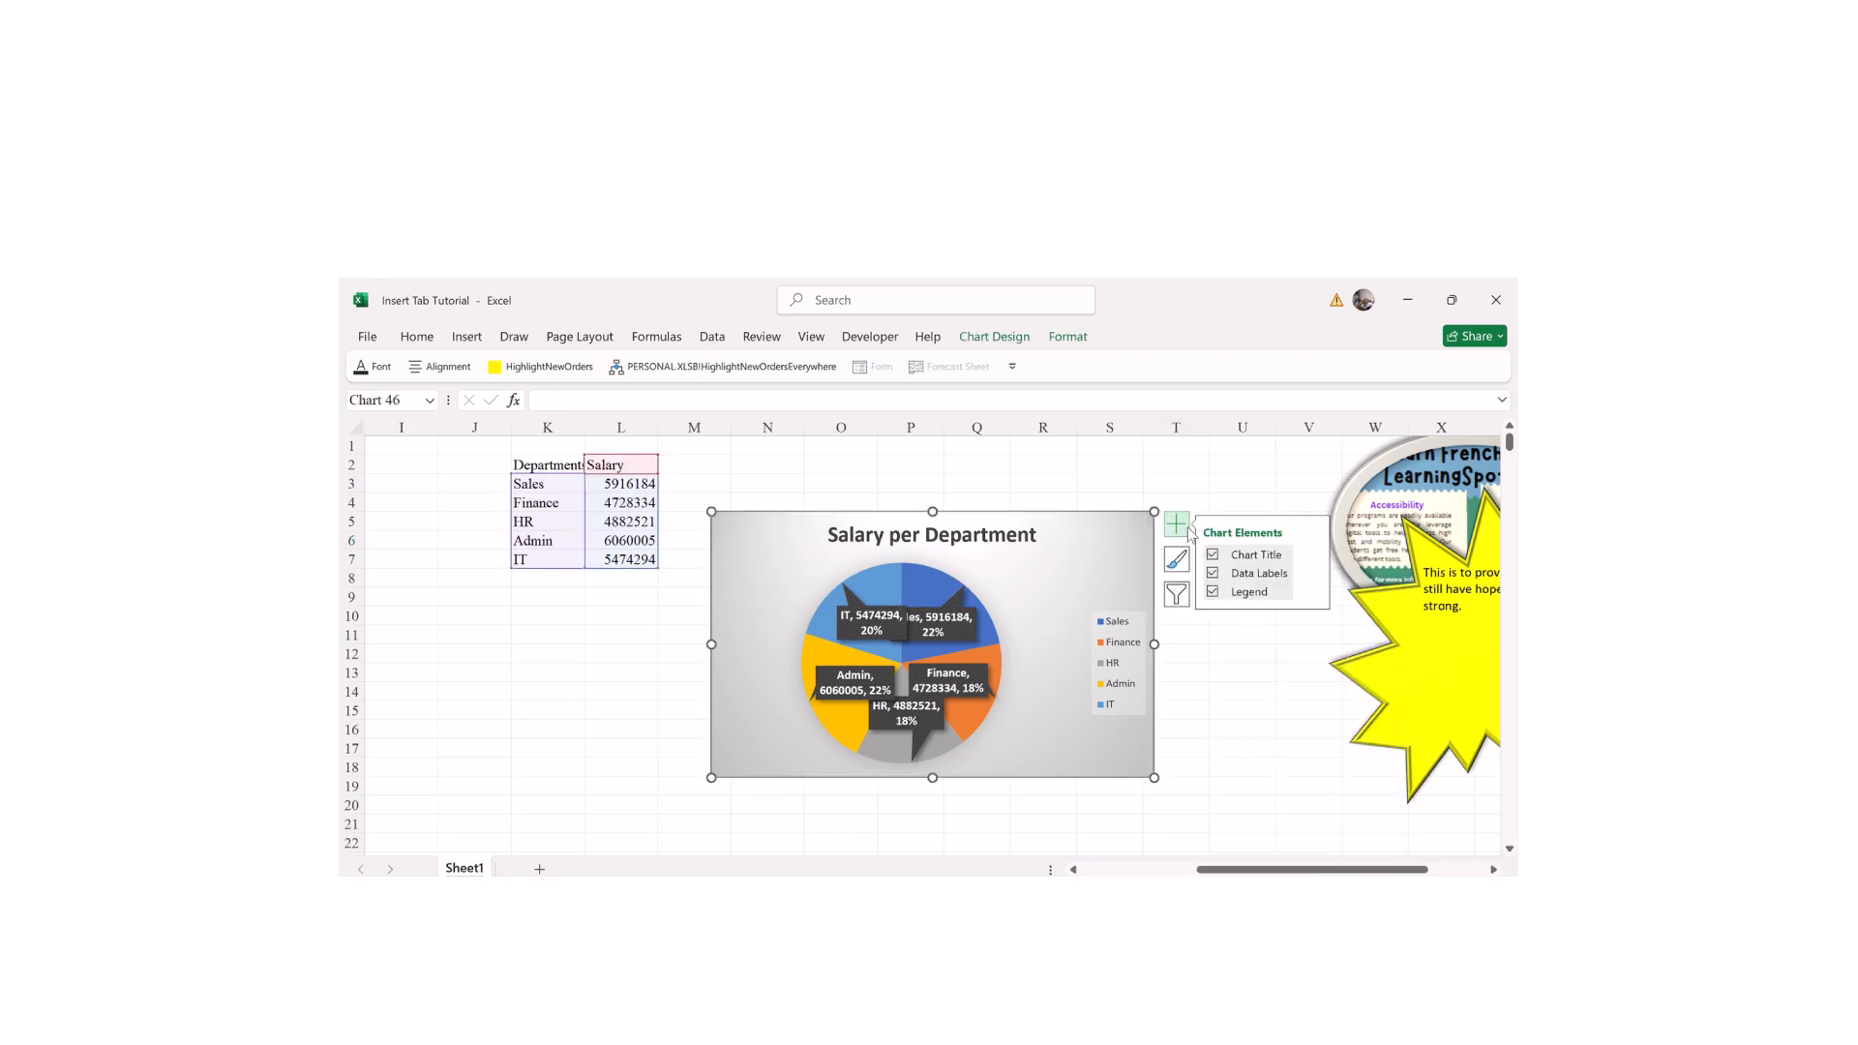
pyautogui.click(1312, 573)
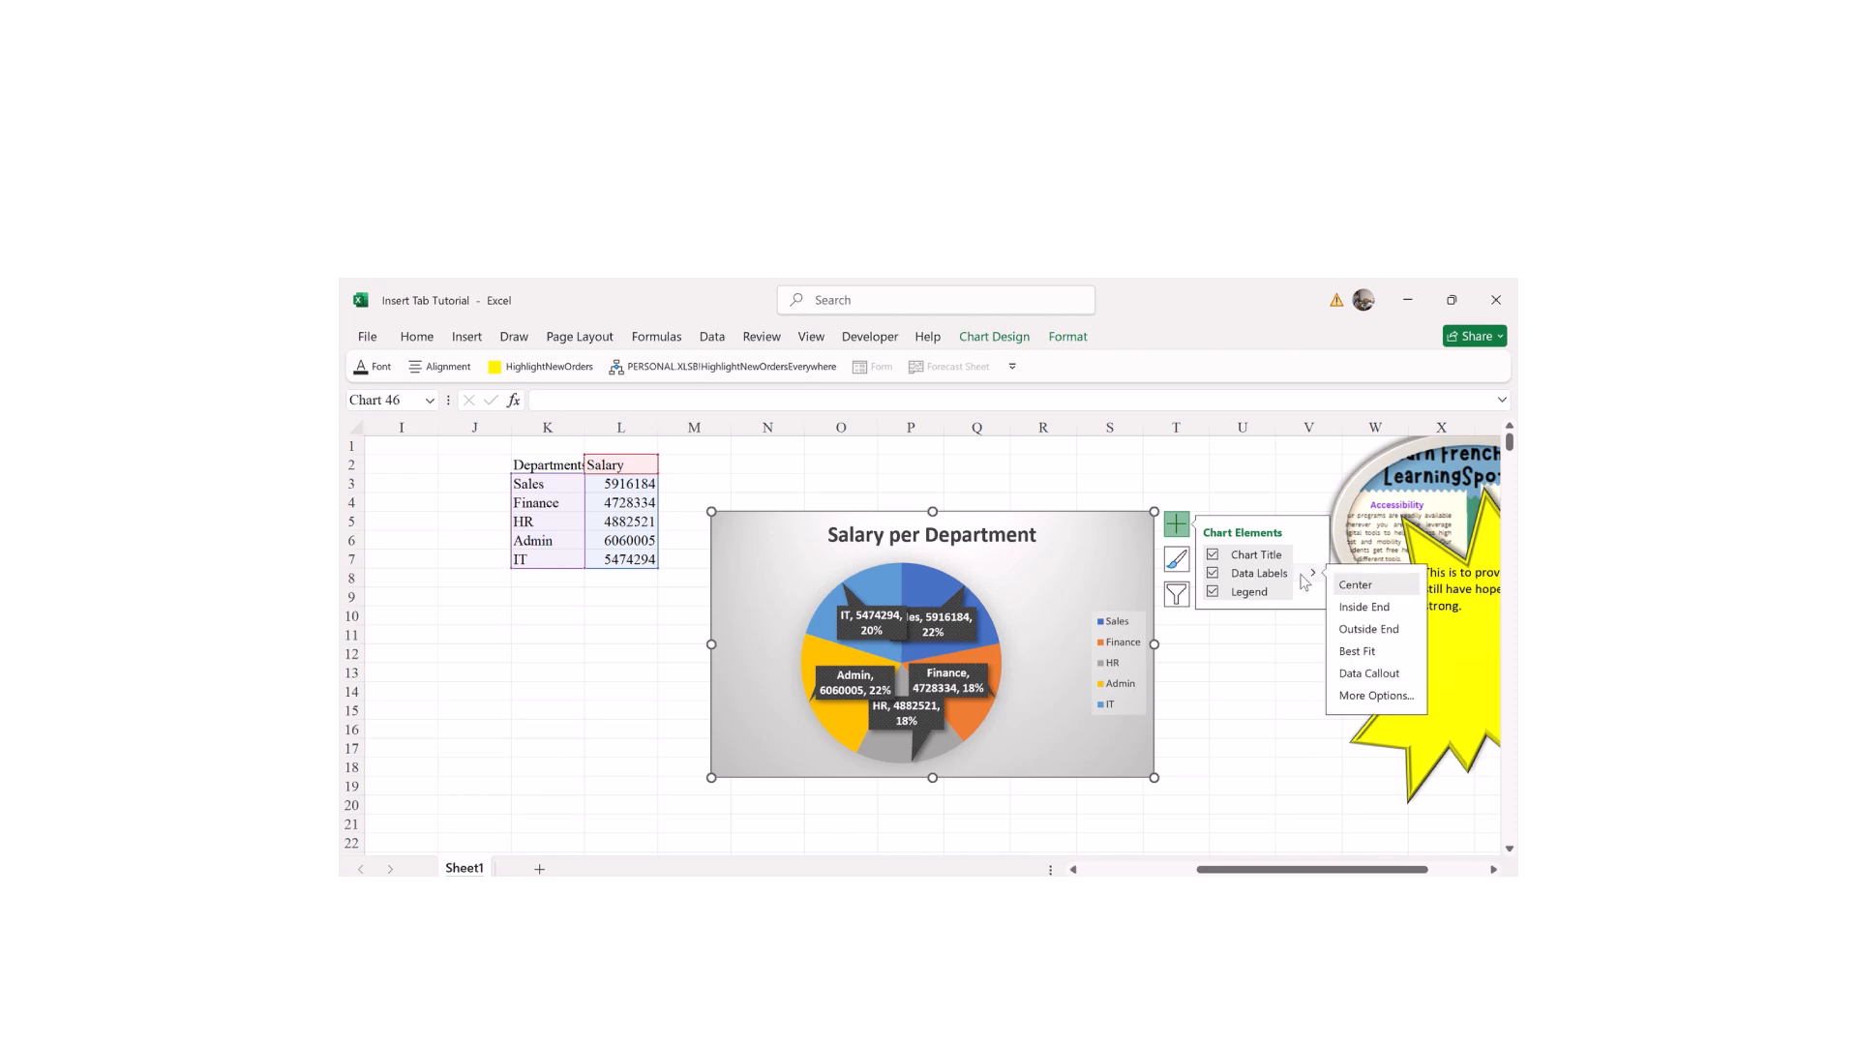
pyautogui.click(1350, 671)
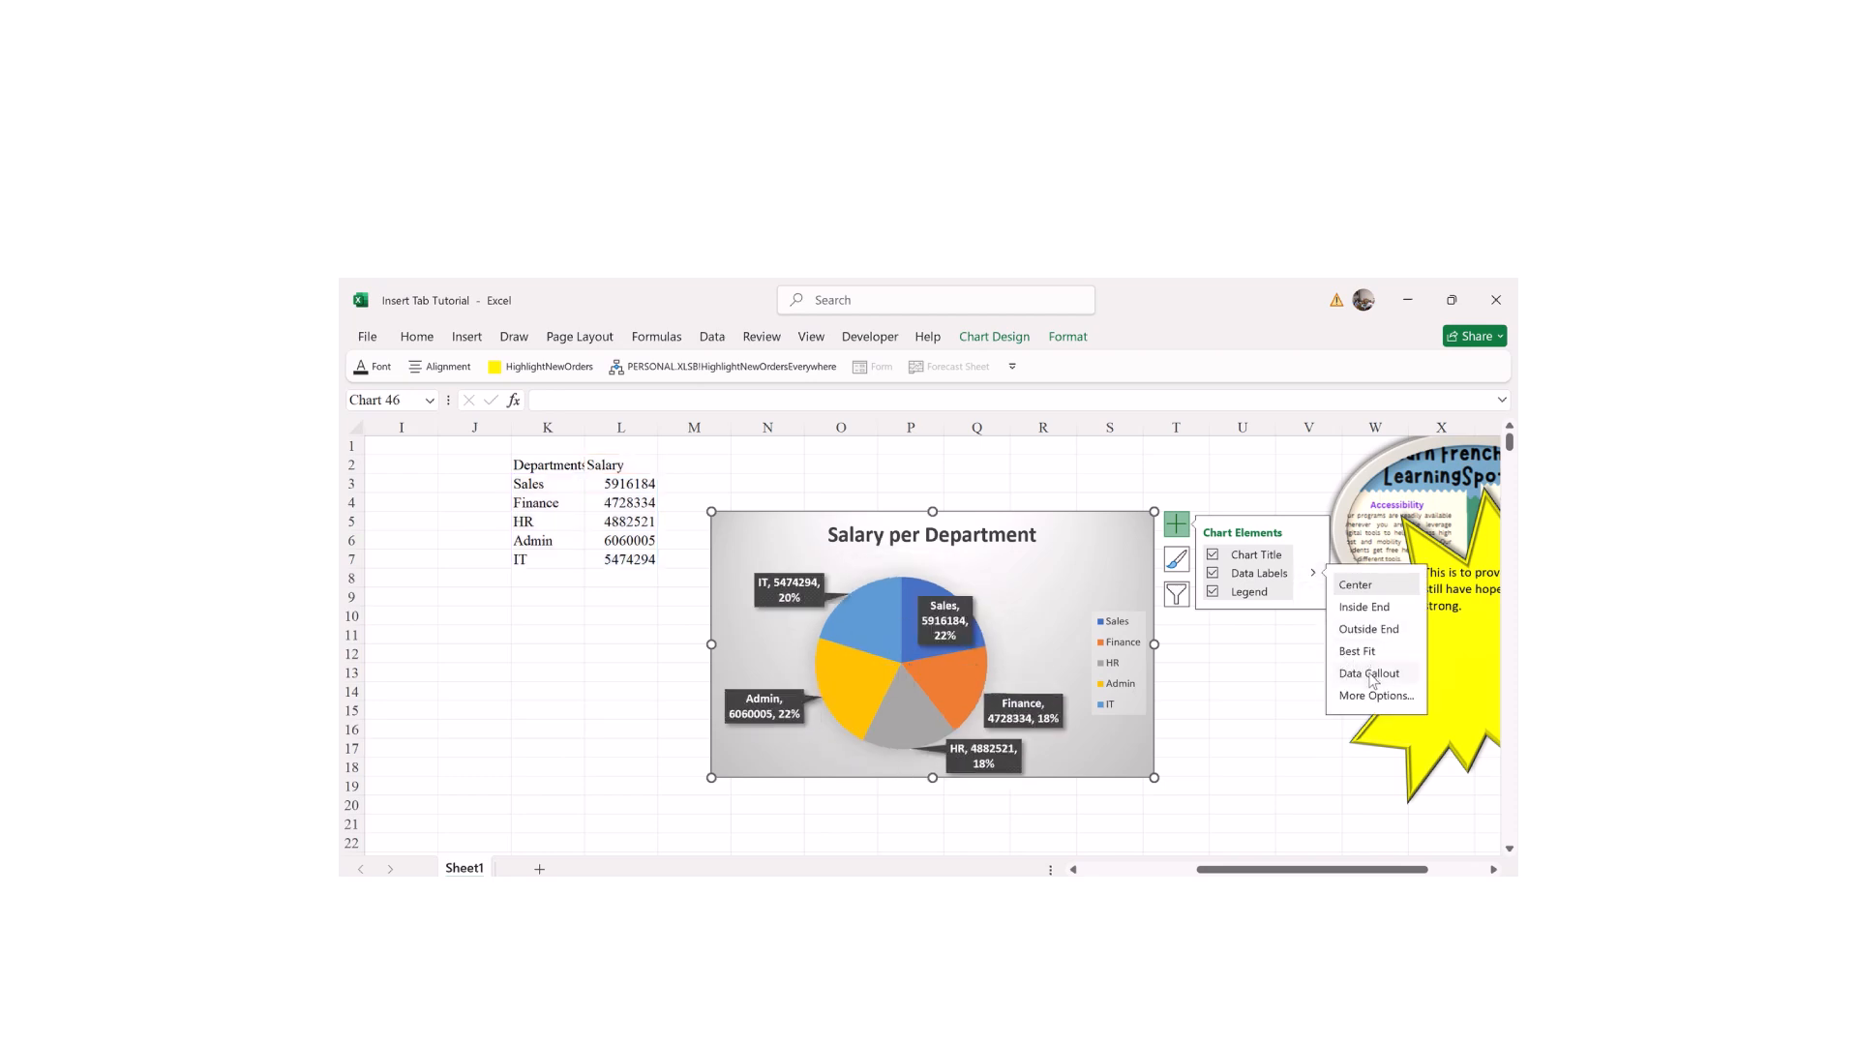
pyautogui.click(1372, 679)
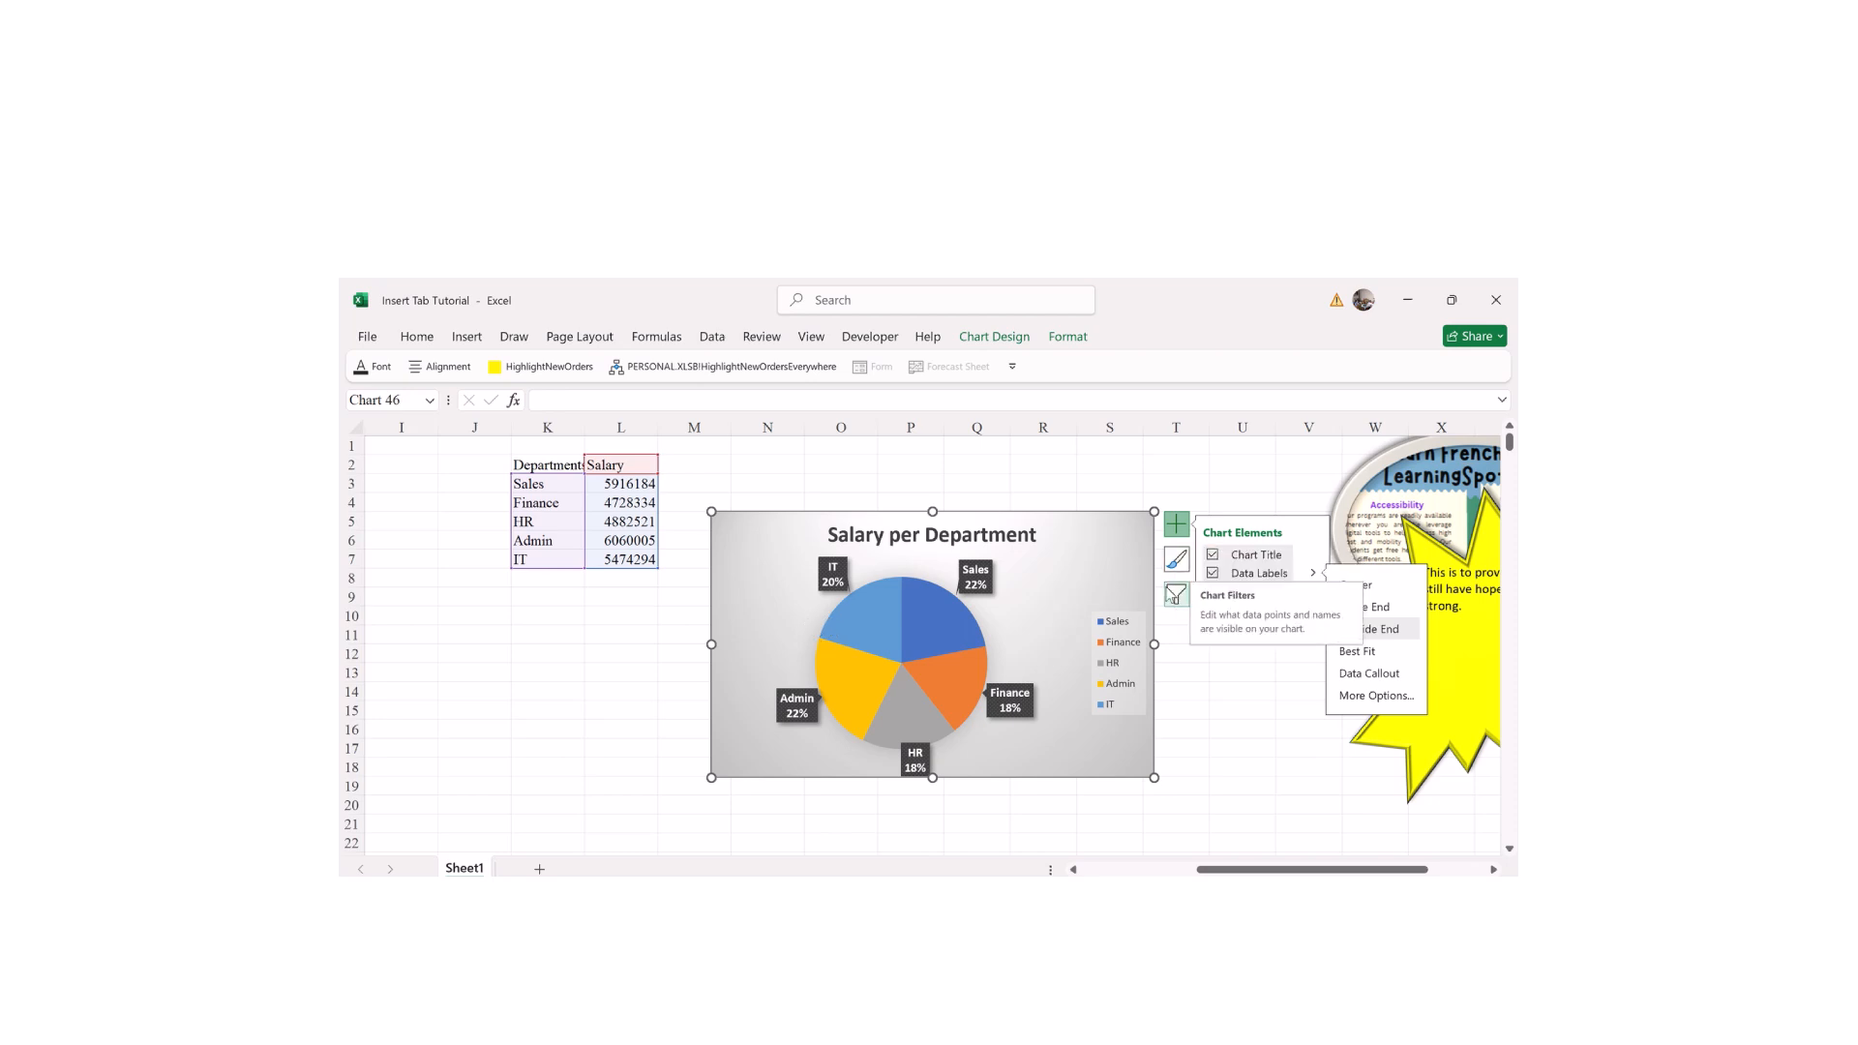
pyautogui.click(1046, 565)
pyautogui.click(1074, 344)
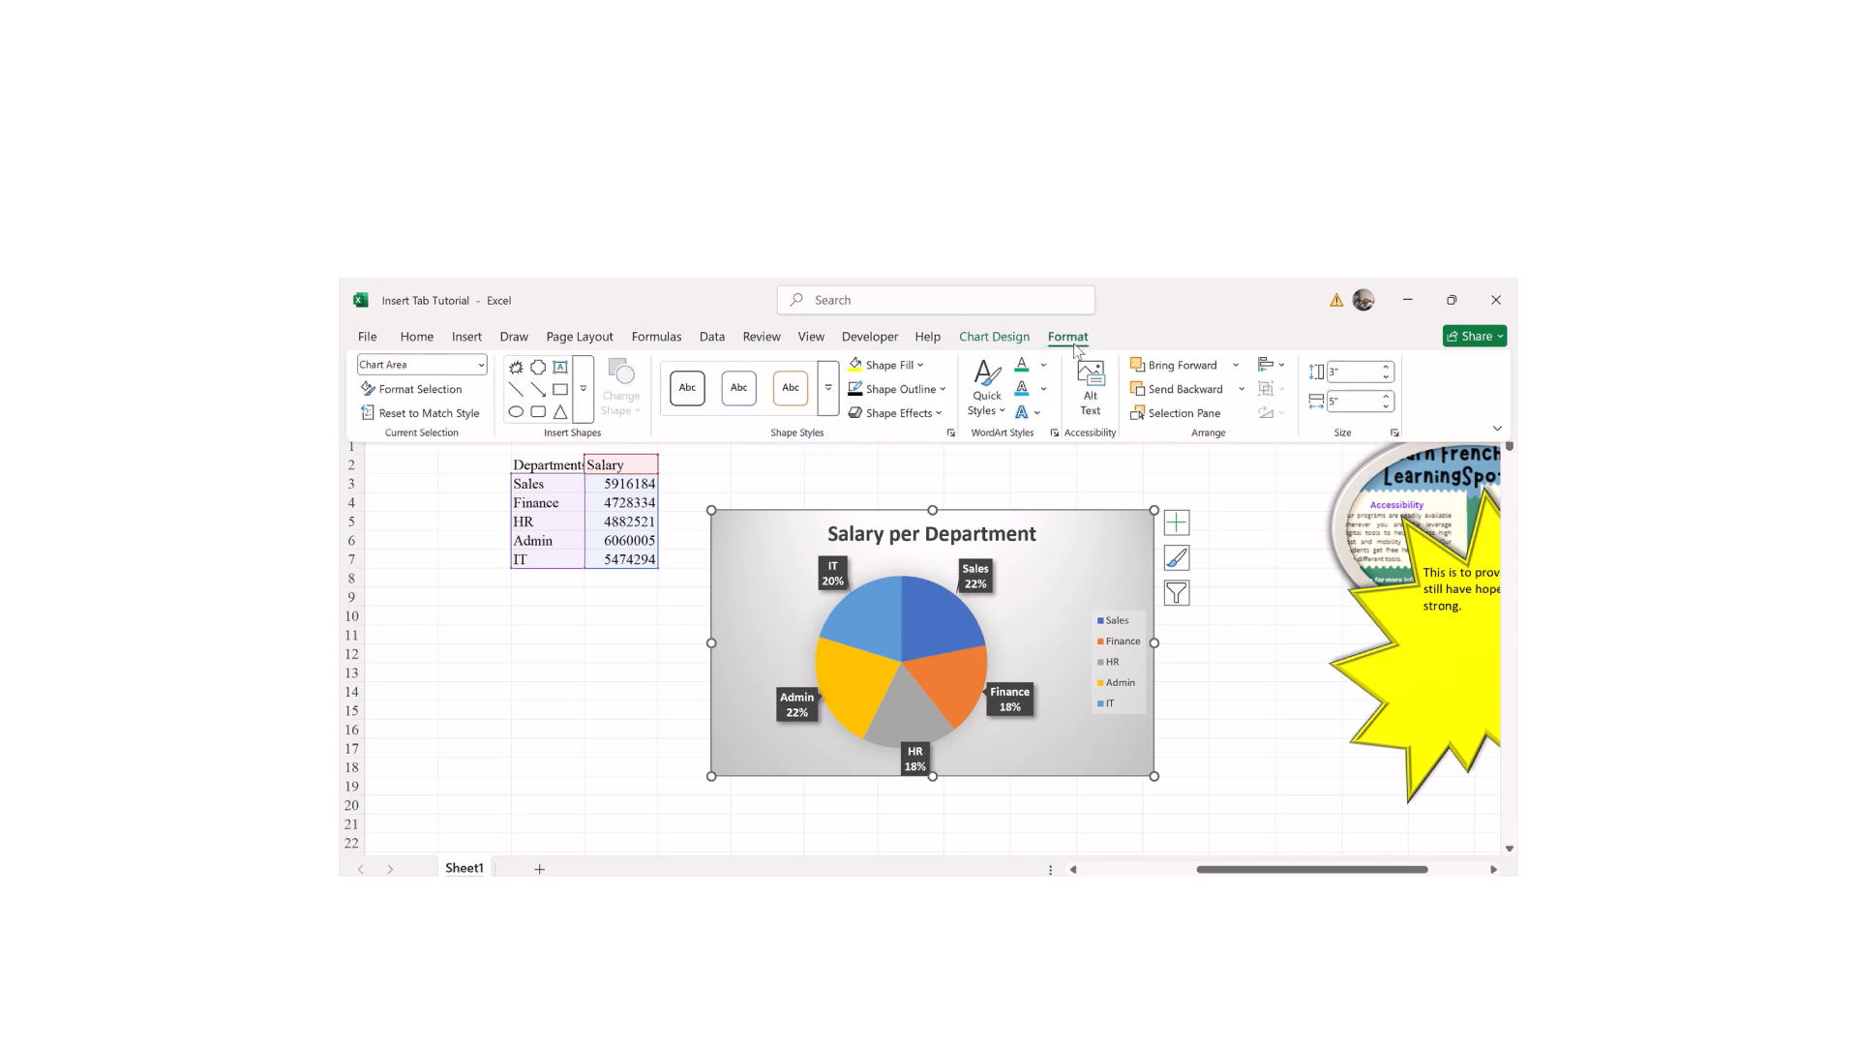
# Step: Drag the yellow starburst left and down beside the pie chart, then nudge it up
pyautogui.click(1276, 700)
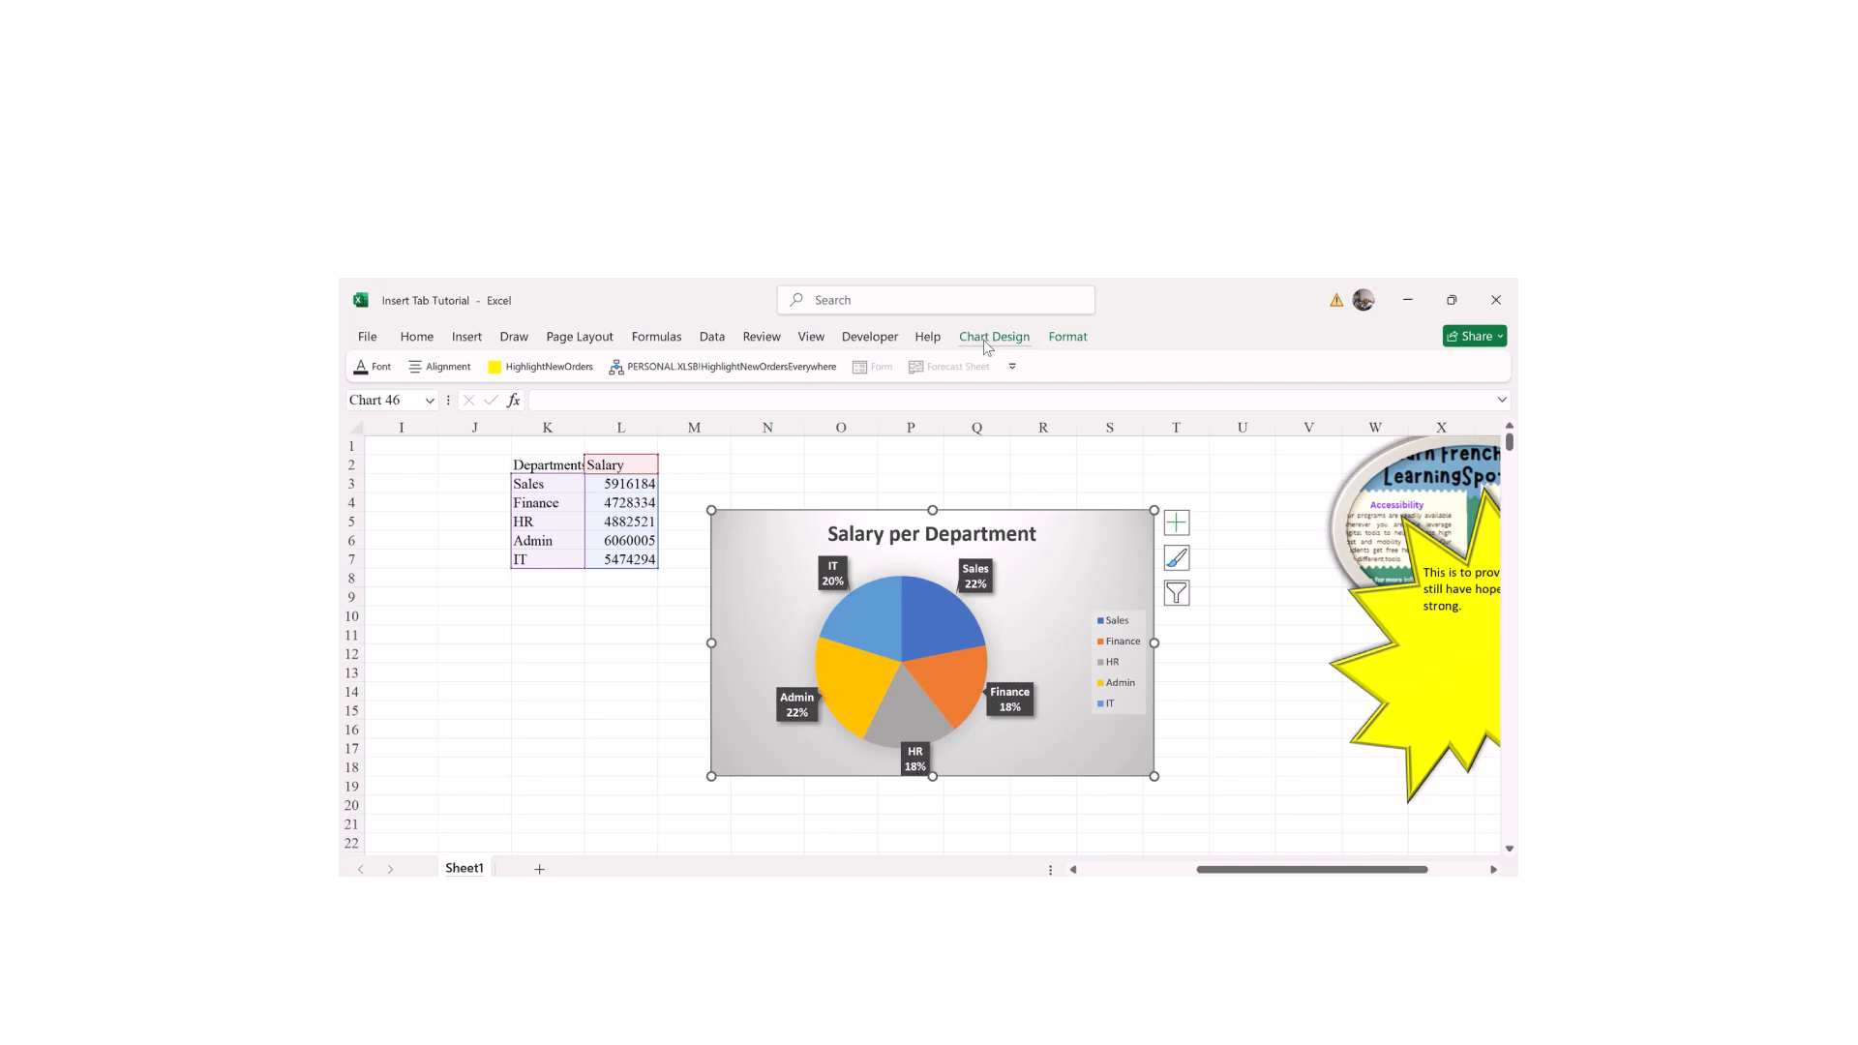
pyautogui.click(1068, 339)
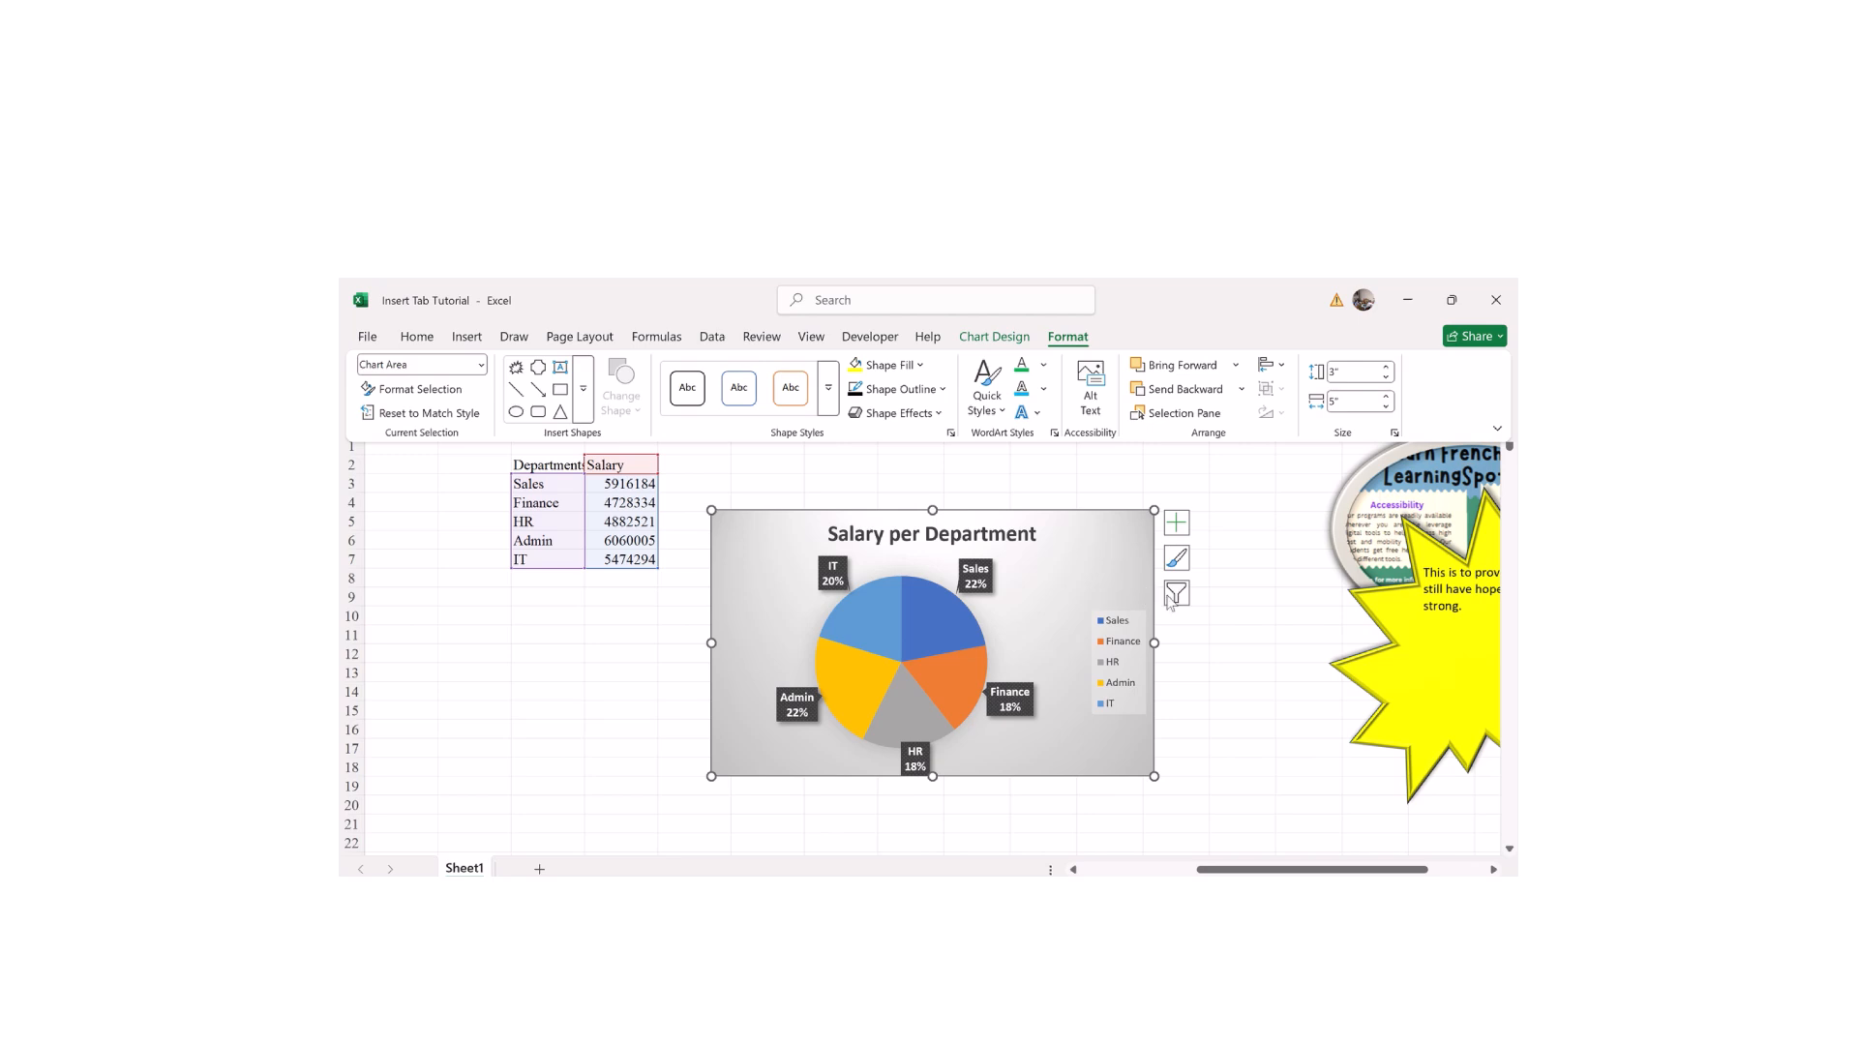
pyautogui.click(1432, 683)
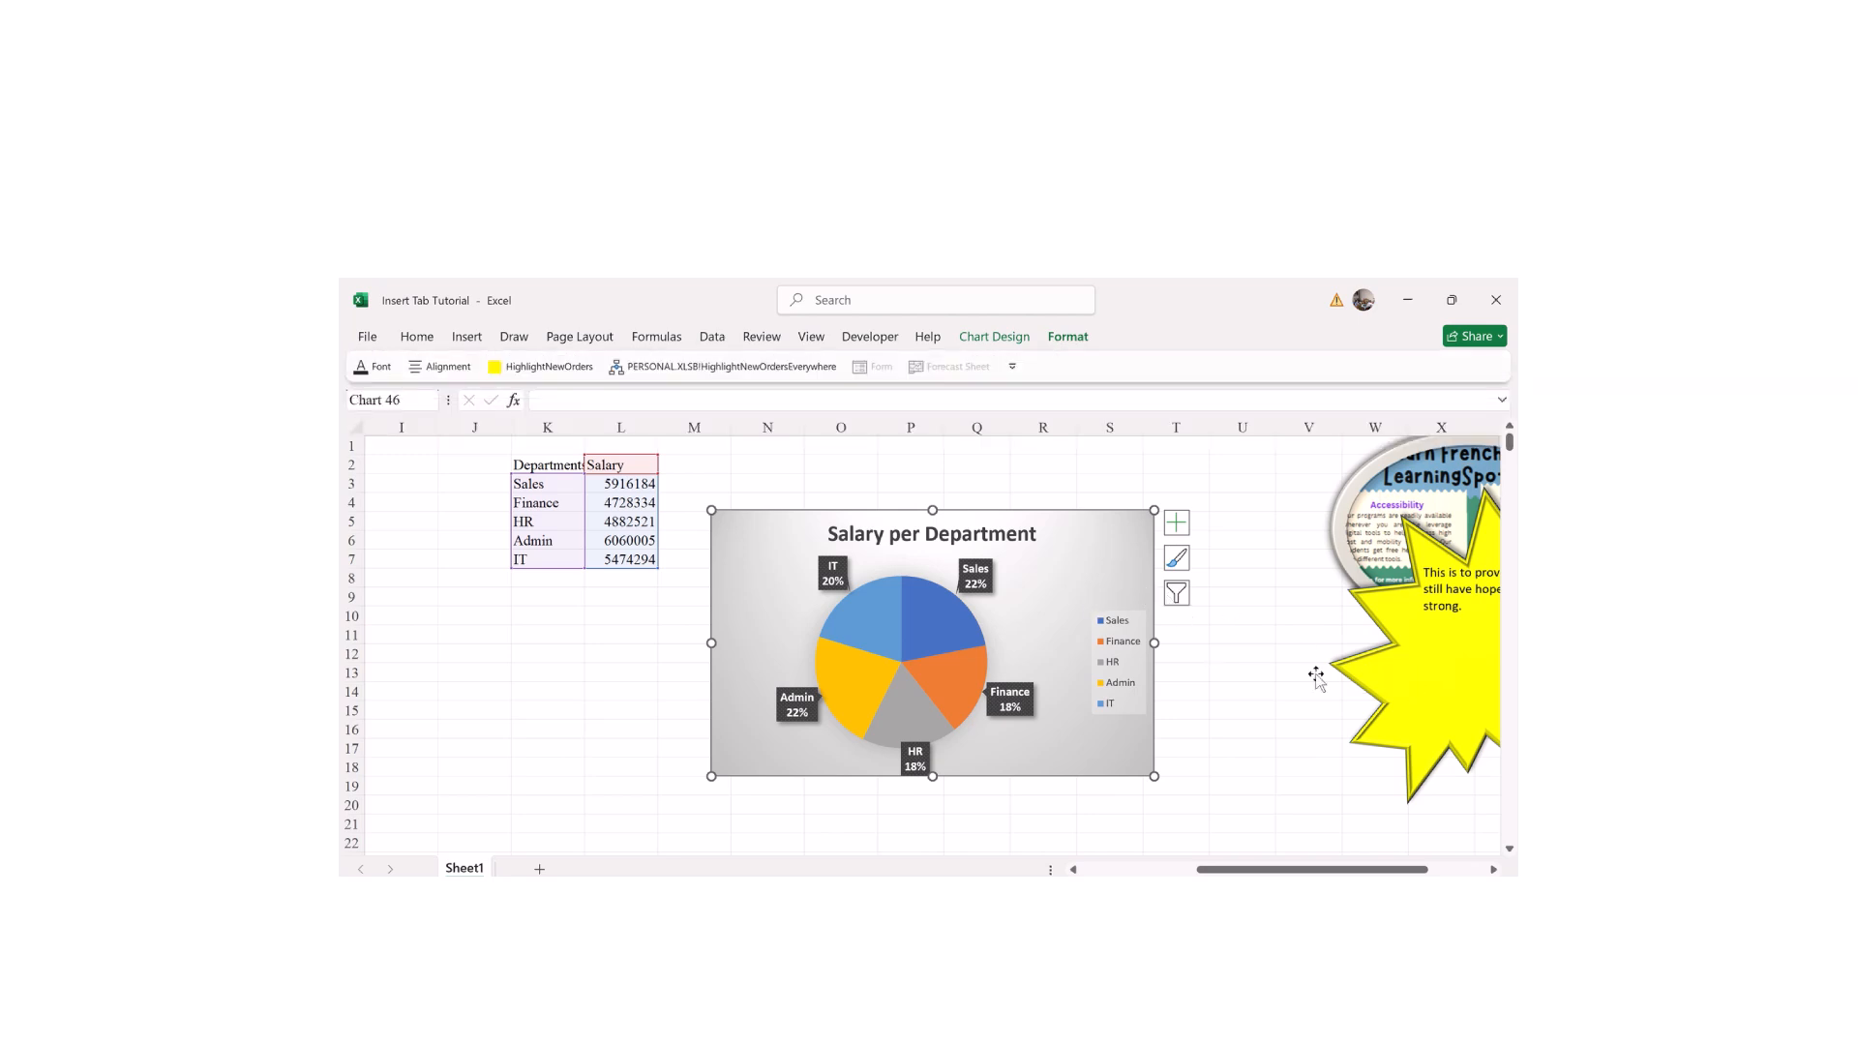
pyautogui.click(1374, 674)
pyautogui.moveTo(1374, 673); pyautogui.dragTo(1055, 738)
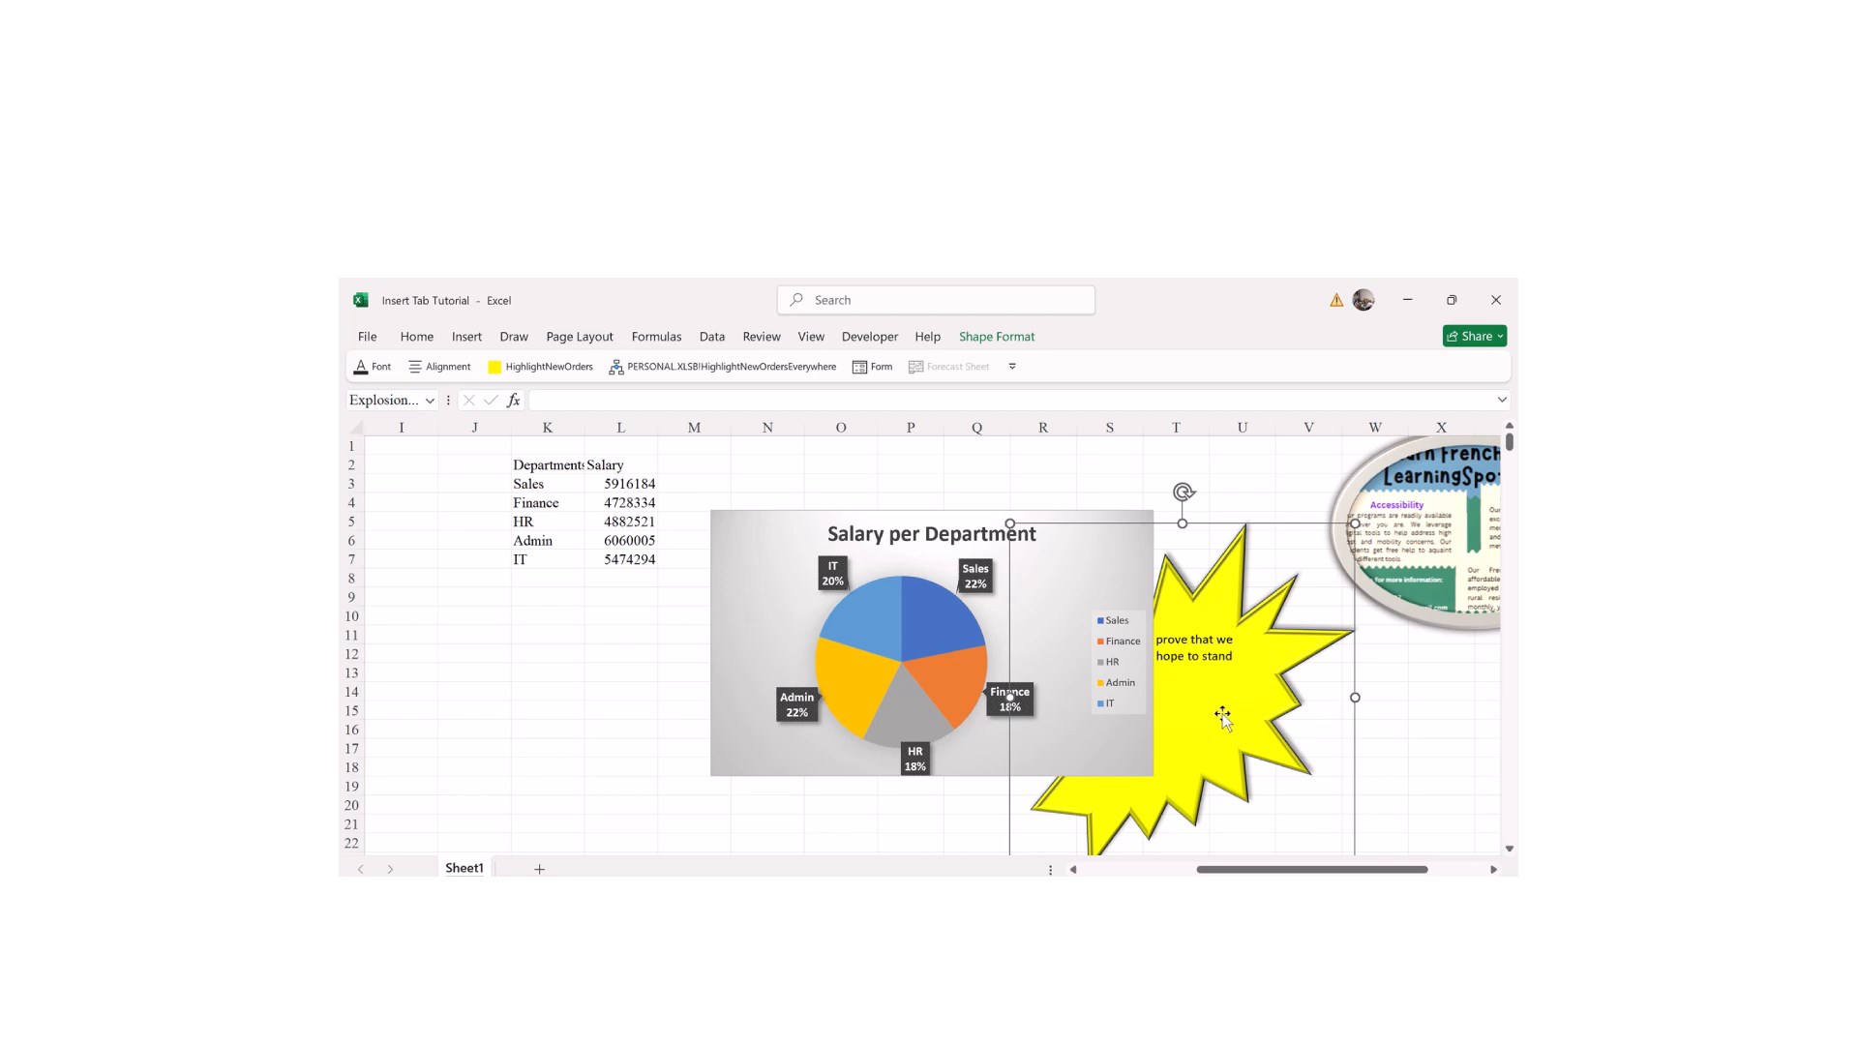
pyautogui.moveTo(1222, 714); pyautogui.dragTo(1212, 666)
# Step: Send the selected pie chart one layer backward from the Format tab
pyautogui.click(1422, 732)
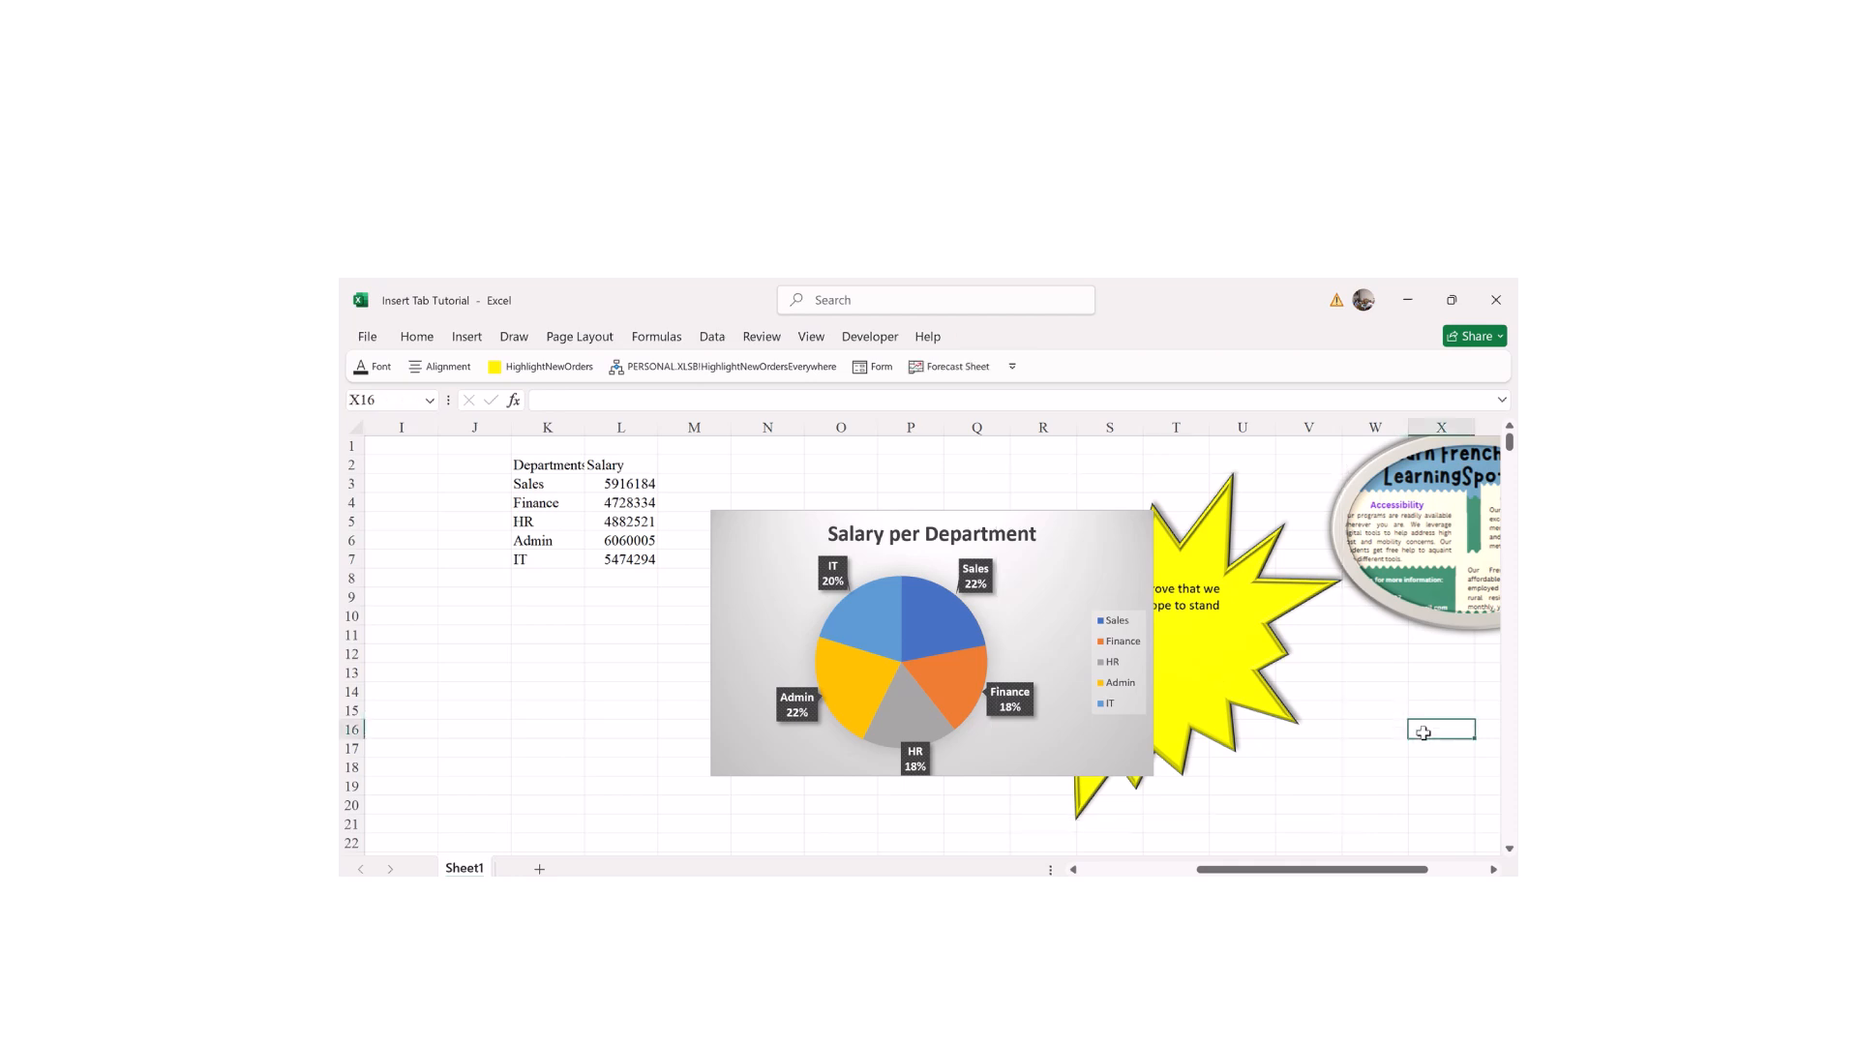
pyautogui.click(1015, 596)
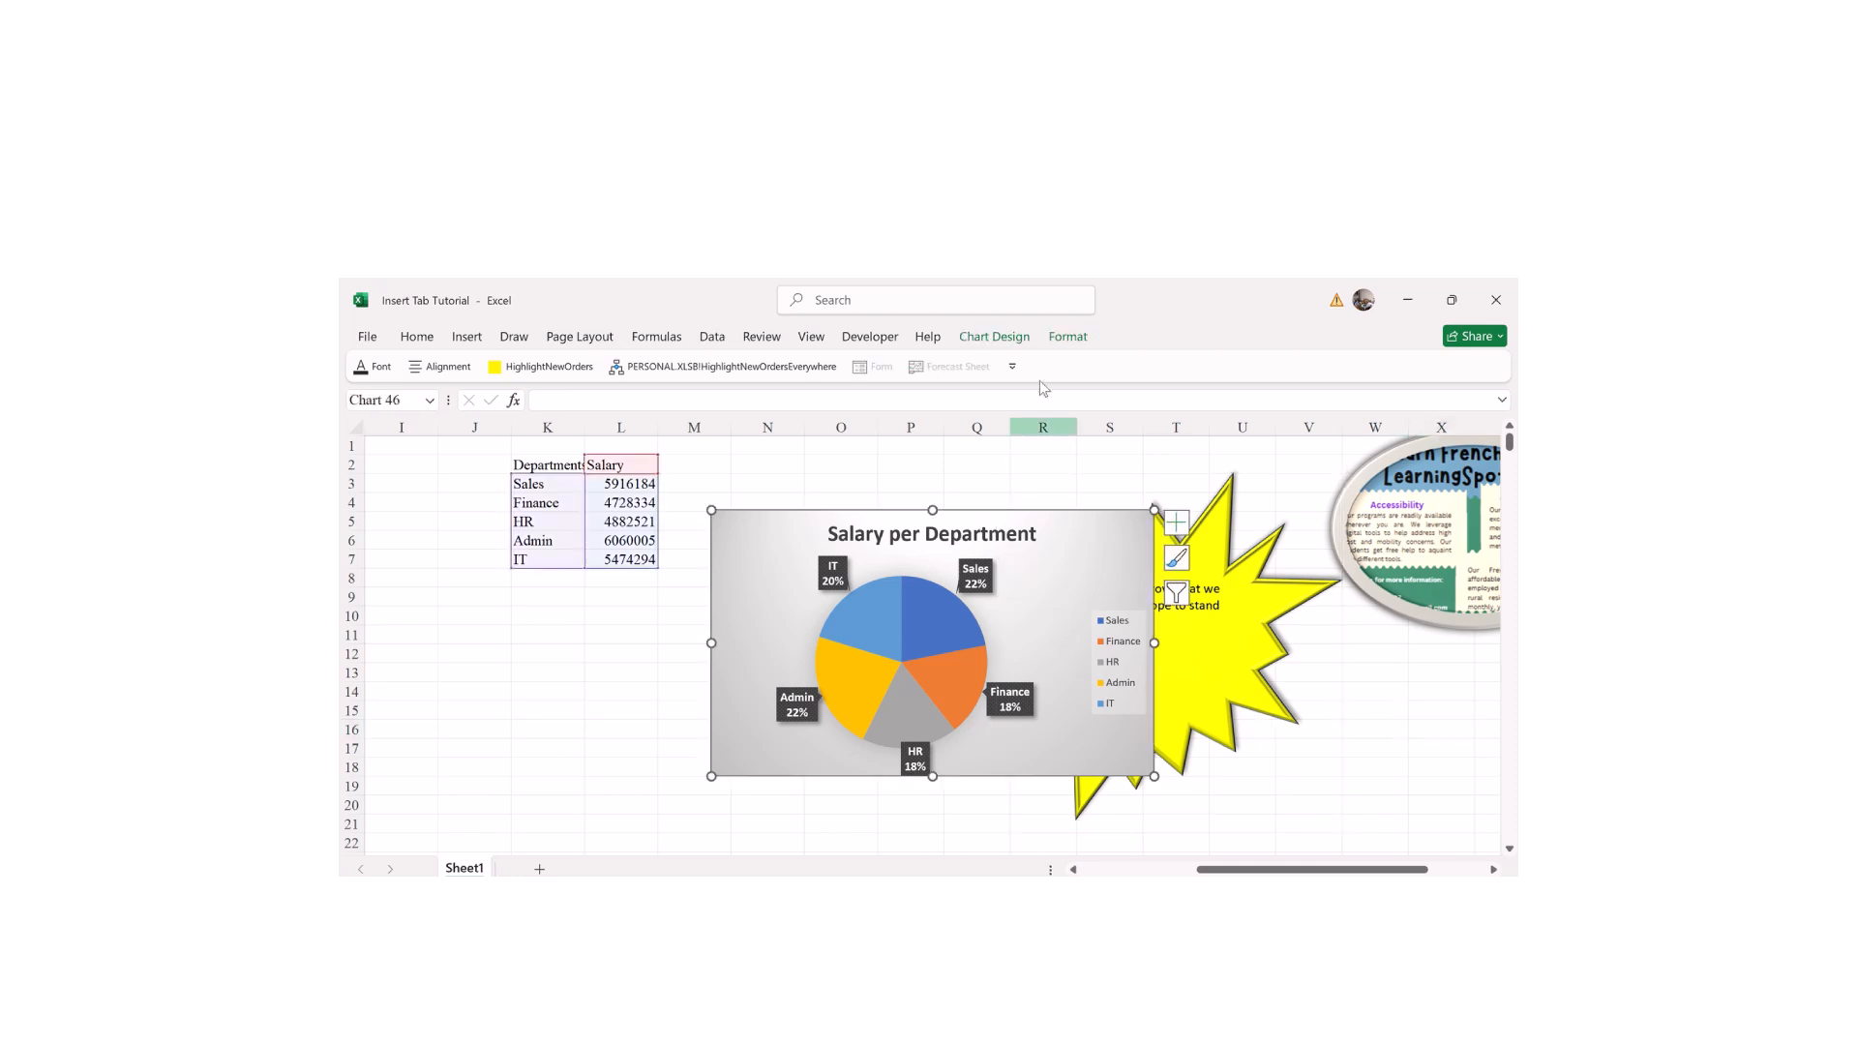
pyautogui.click(1066, 341)
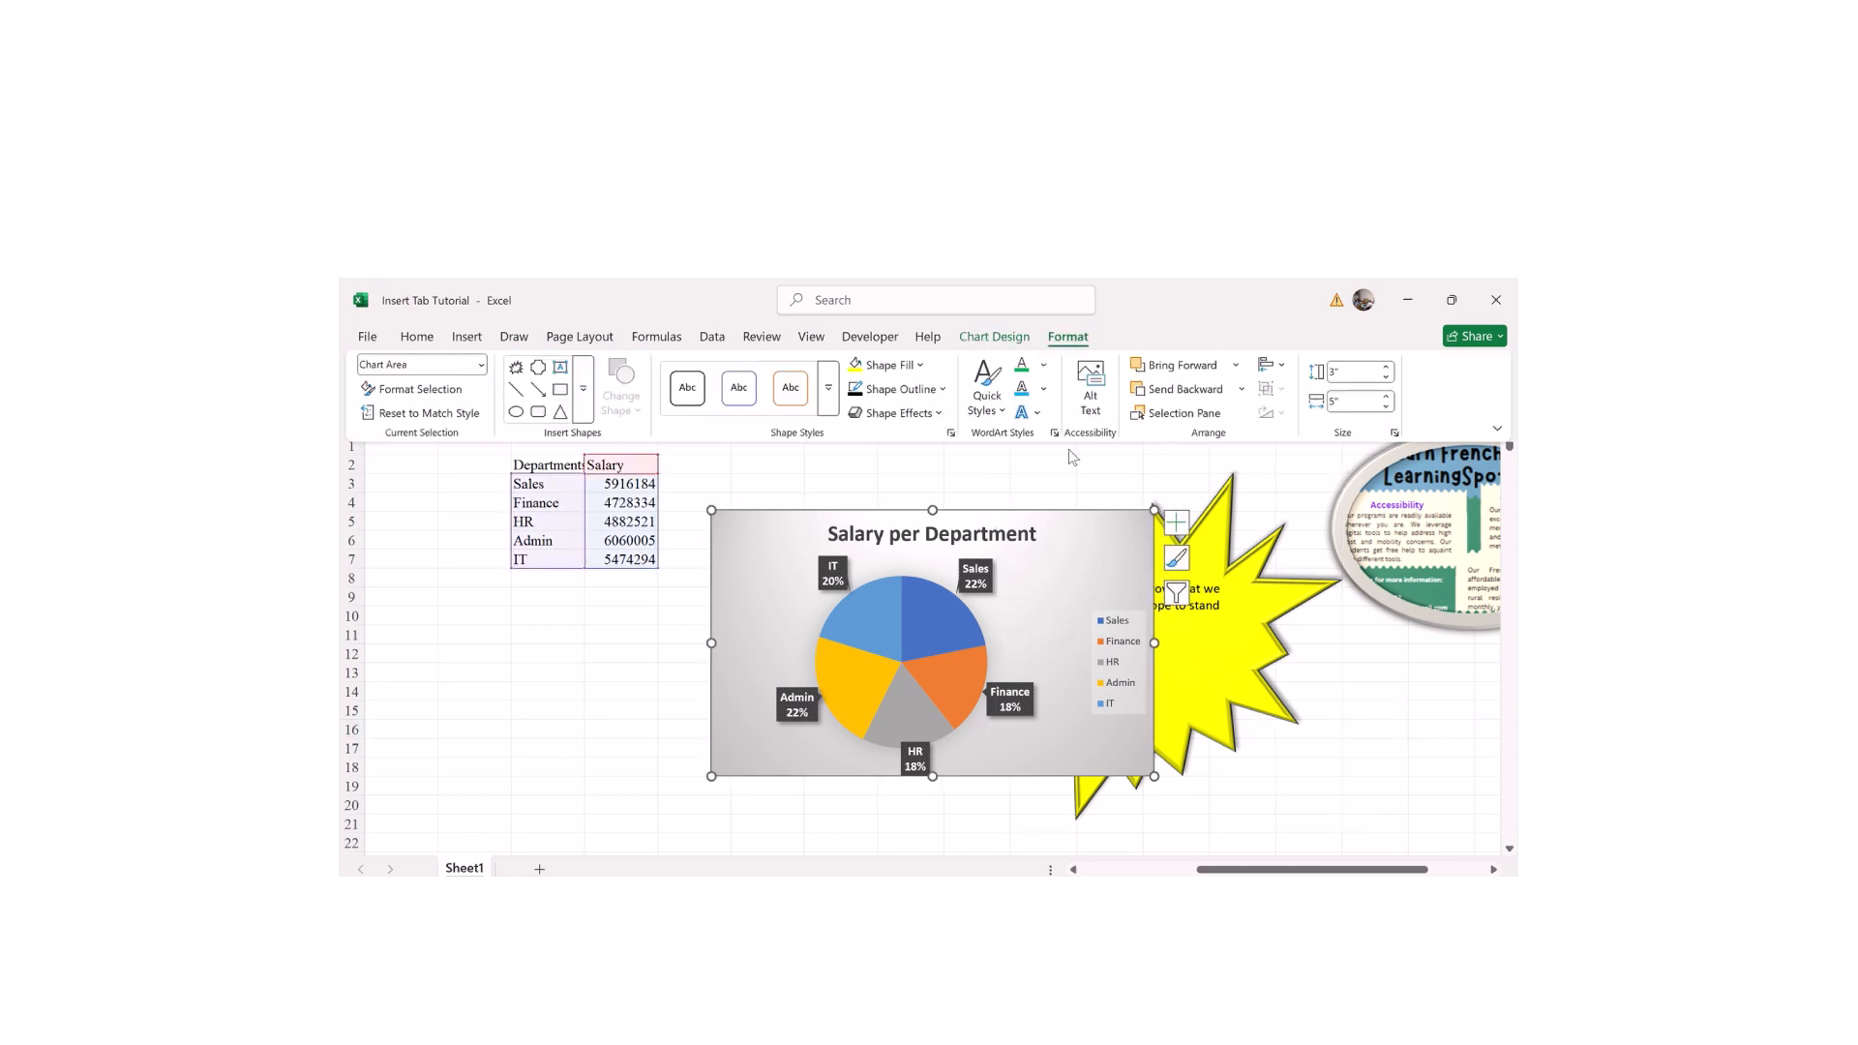
pyautogui.click(1202, 402)
pyautogui.hotkey('ctrl', 'F1')
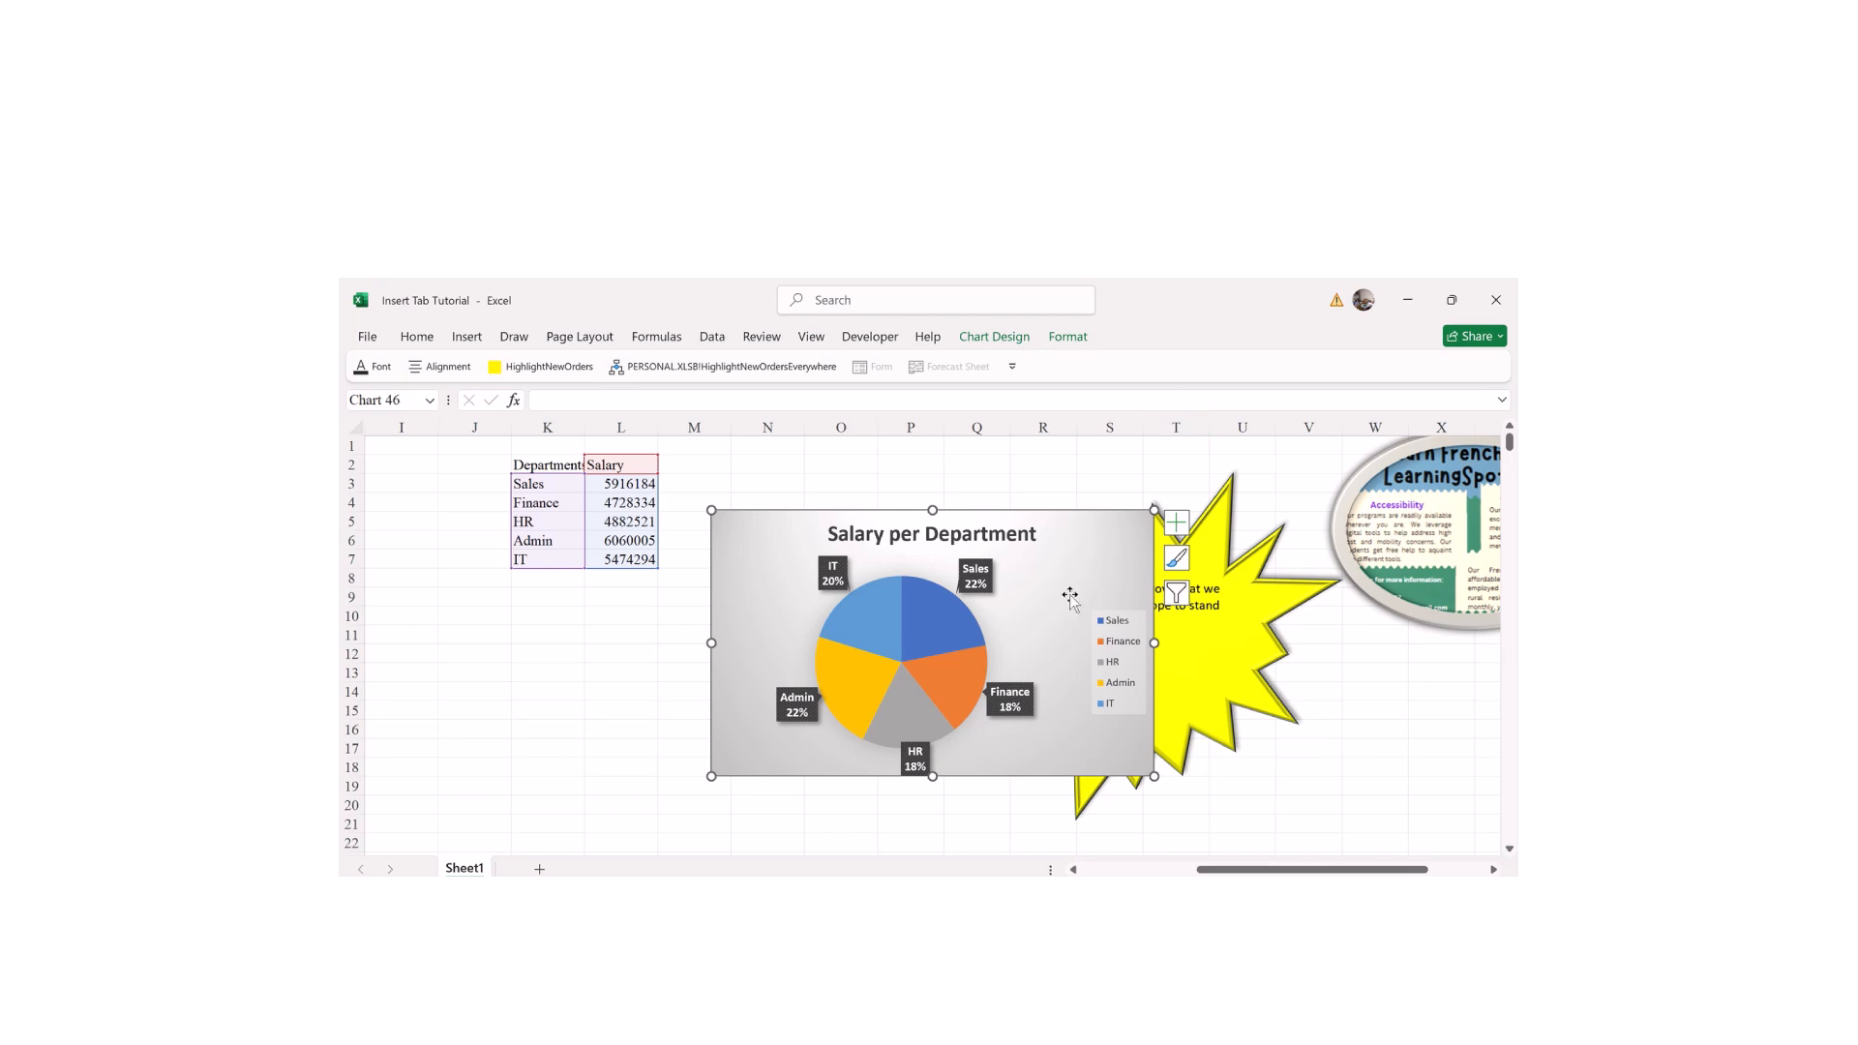
pyautogui.click(1068, 337)
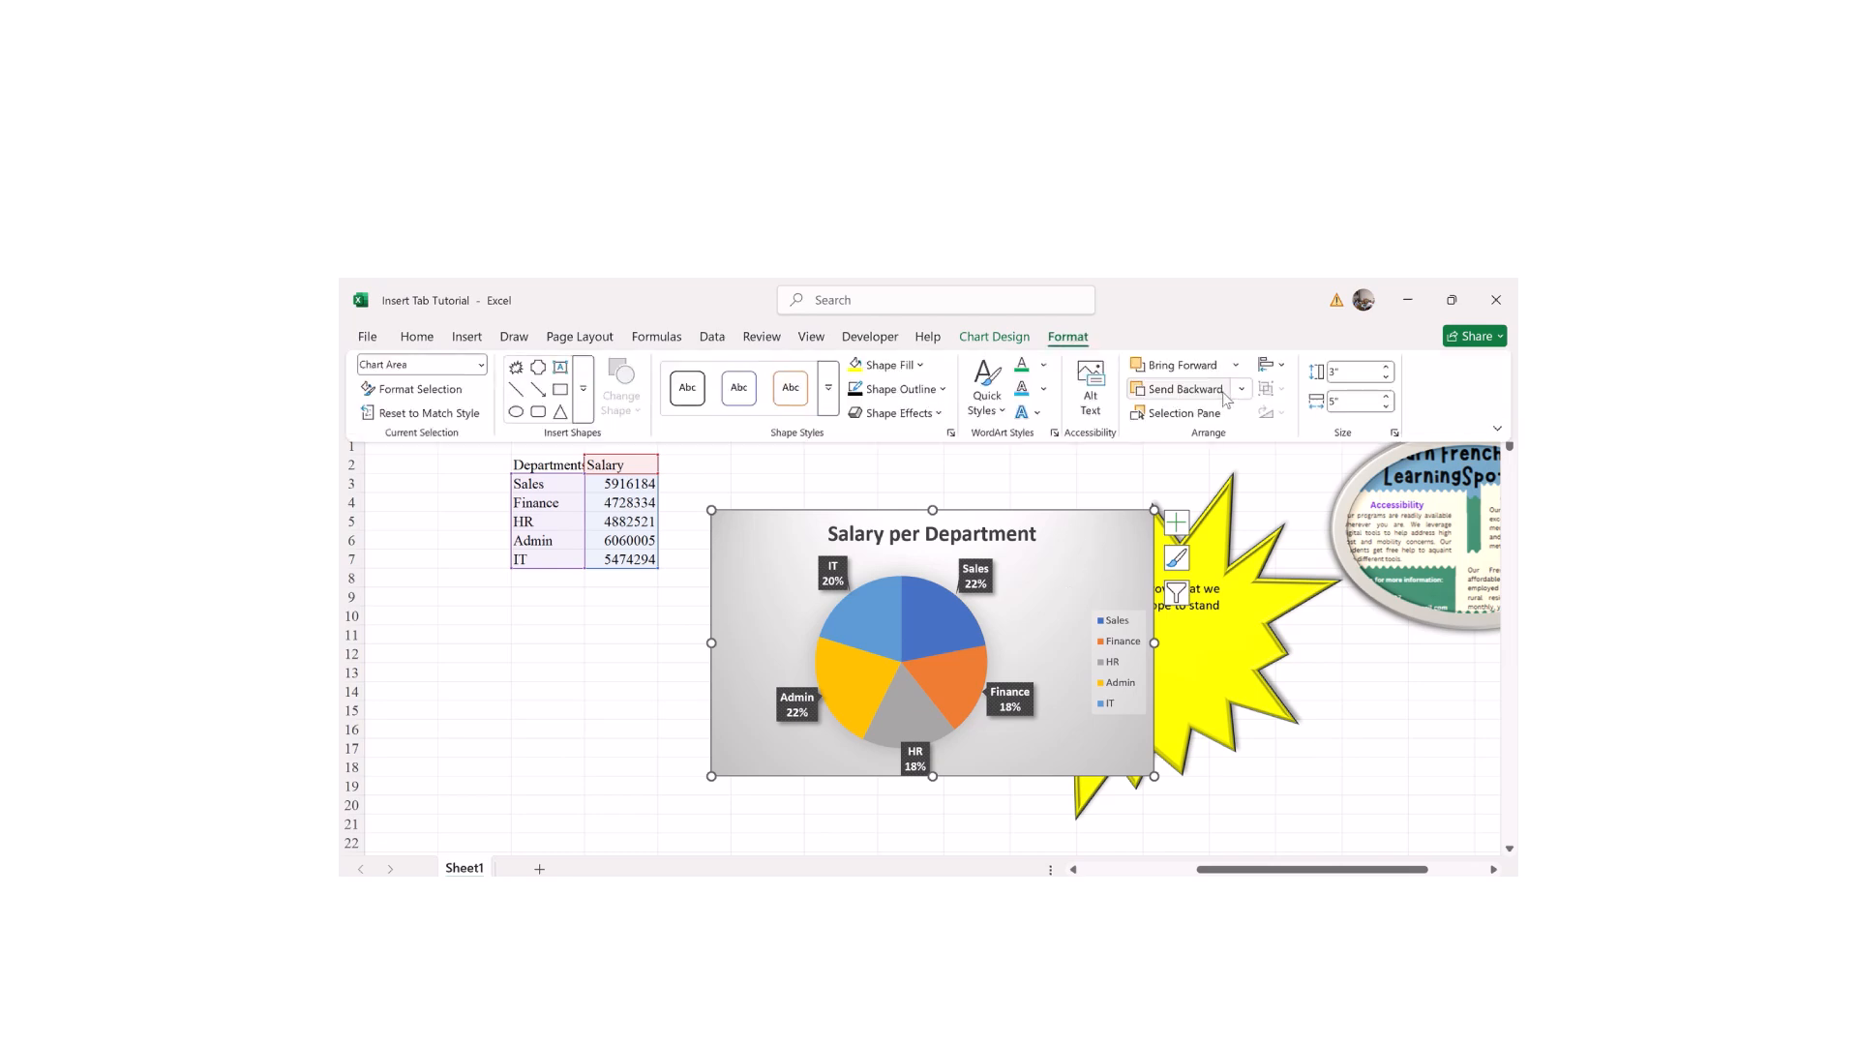
pyautogui.click(1241, 390)
pyautogui.click(1196, 420)
# Step: Send the pie chart to back, behind all other objects
pyautogui.click(1379, 693)
pyautogui.click(1120, 643)
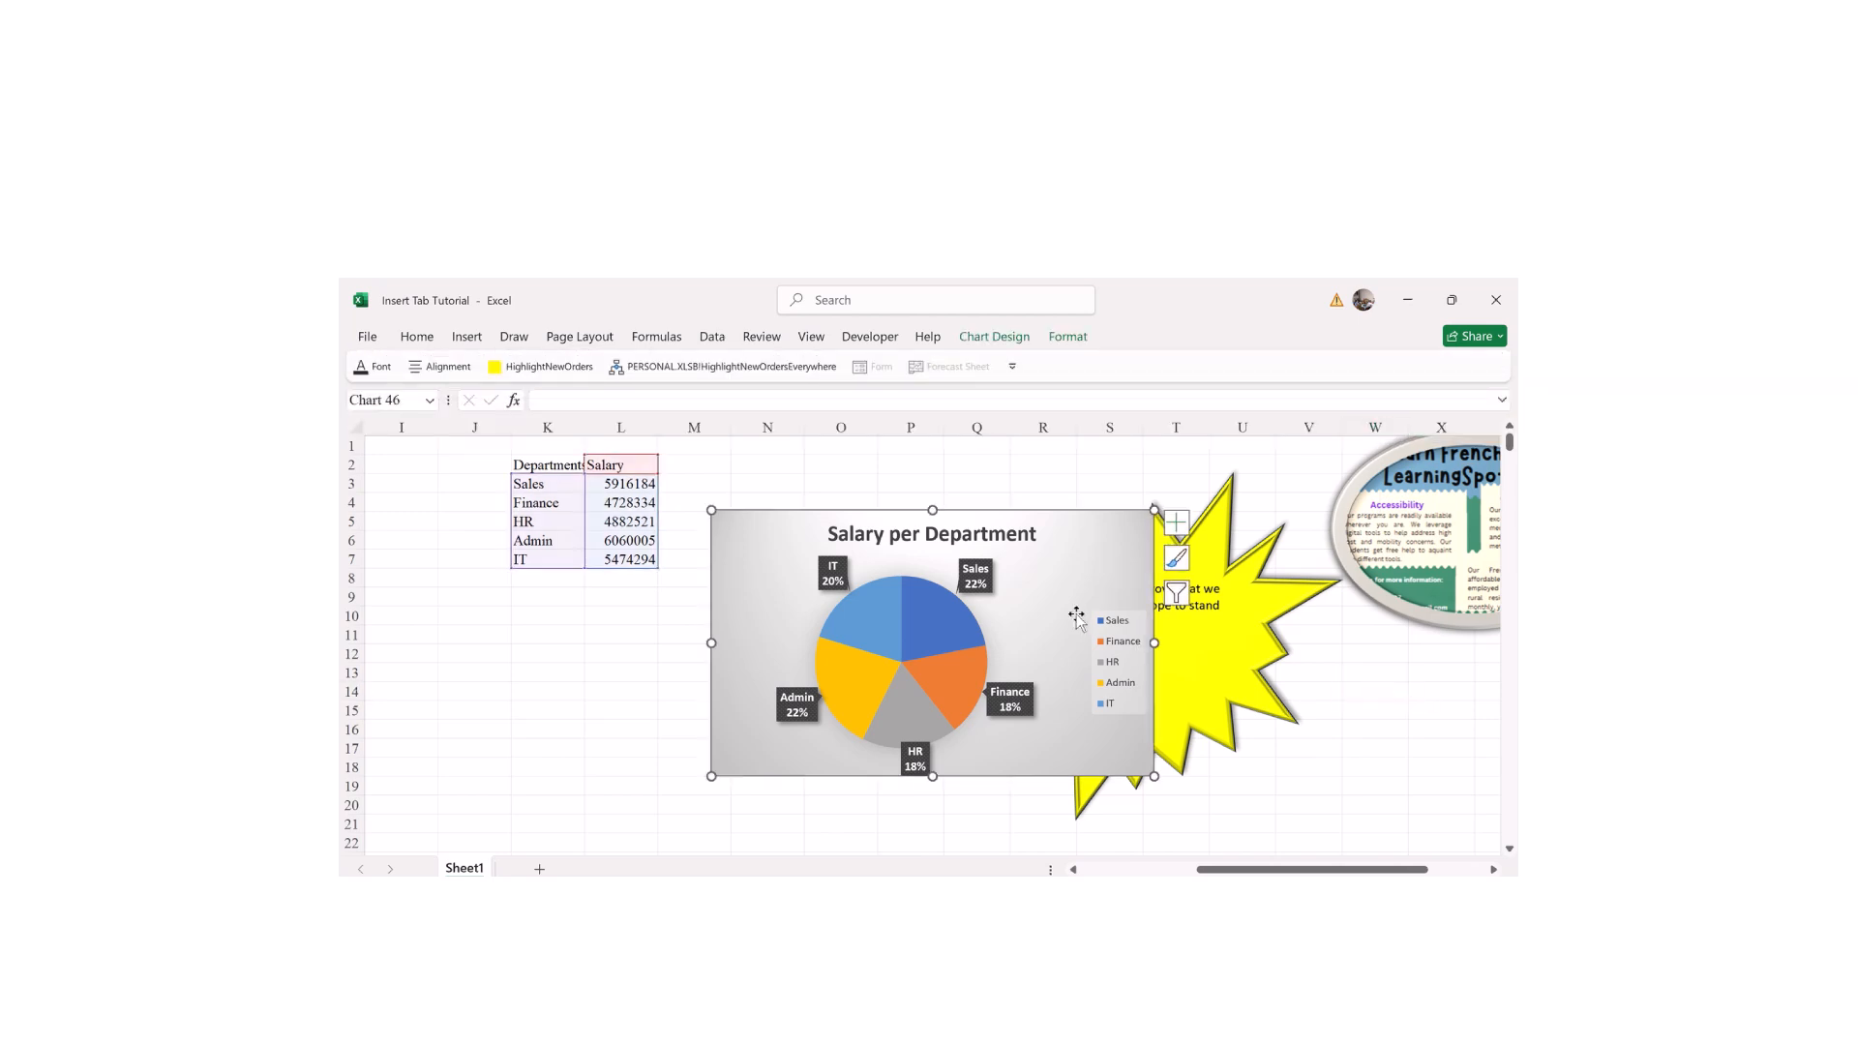
pyautogui.click(1068, 337)
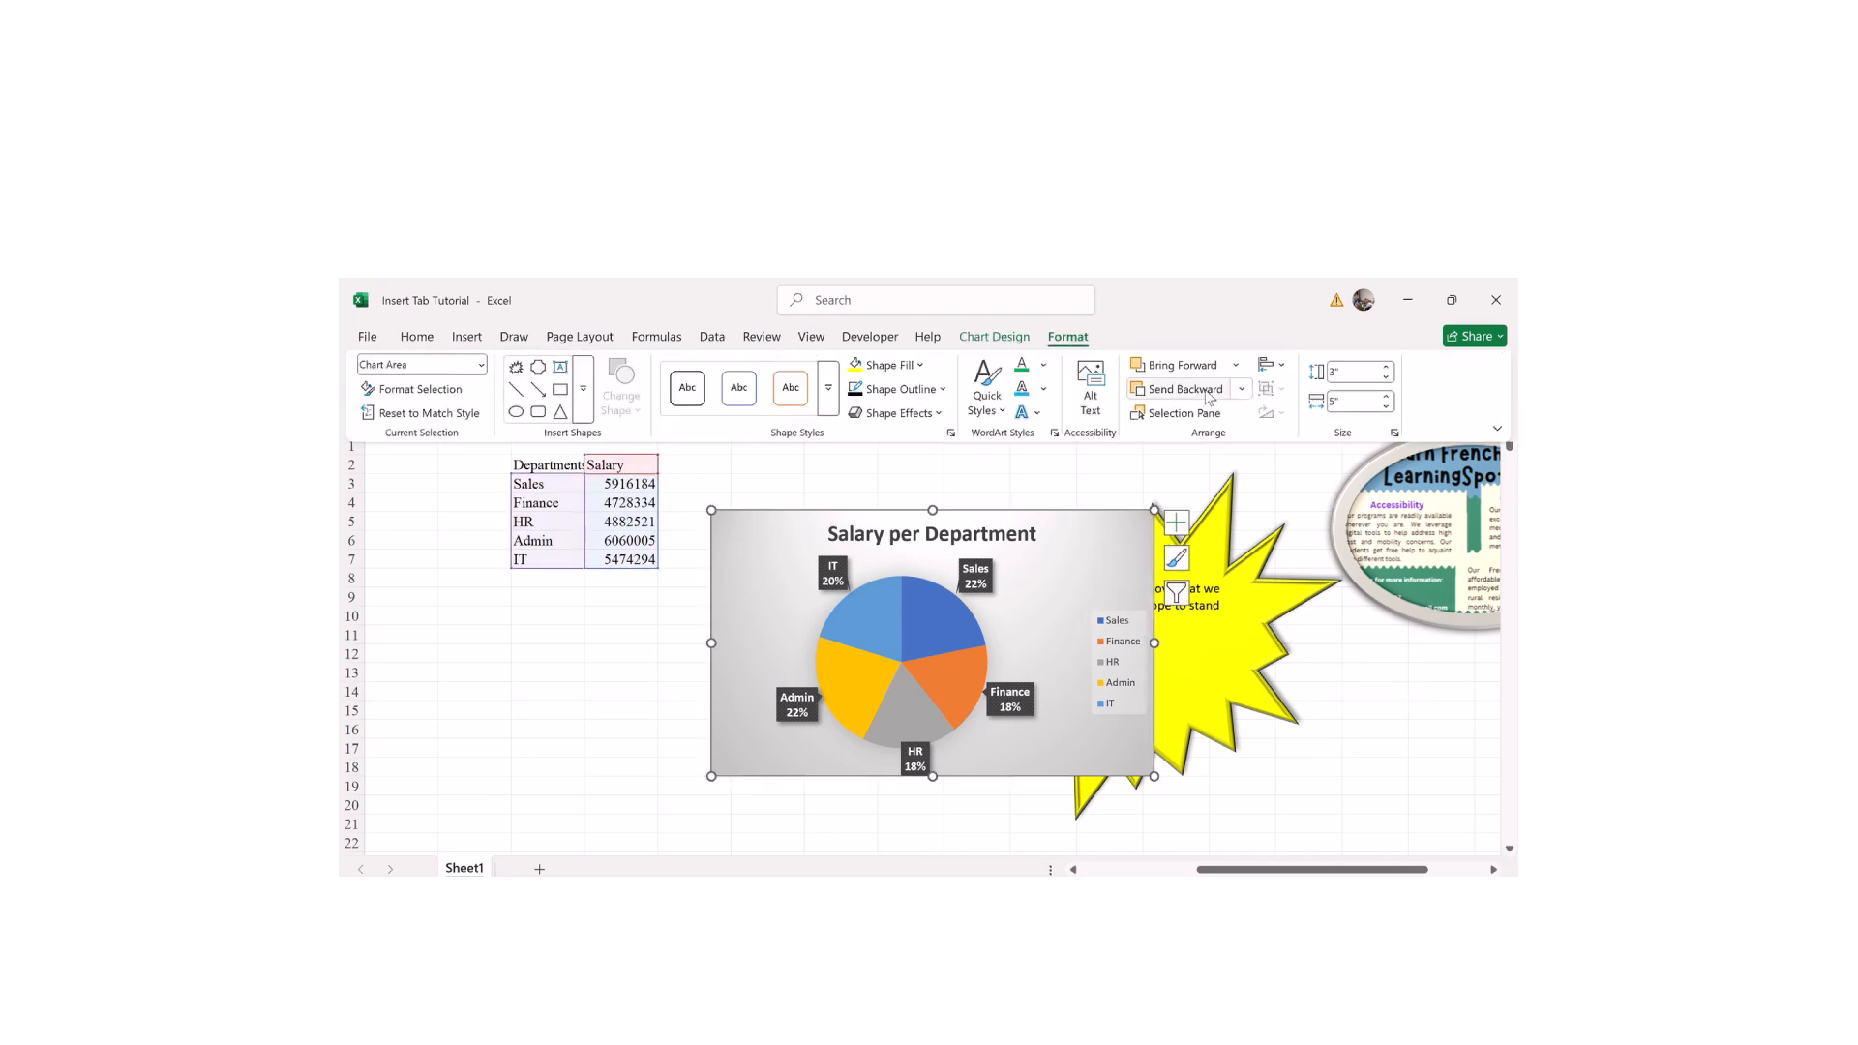
pyautogui.click(1239, 390)
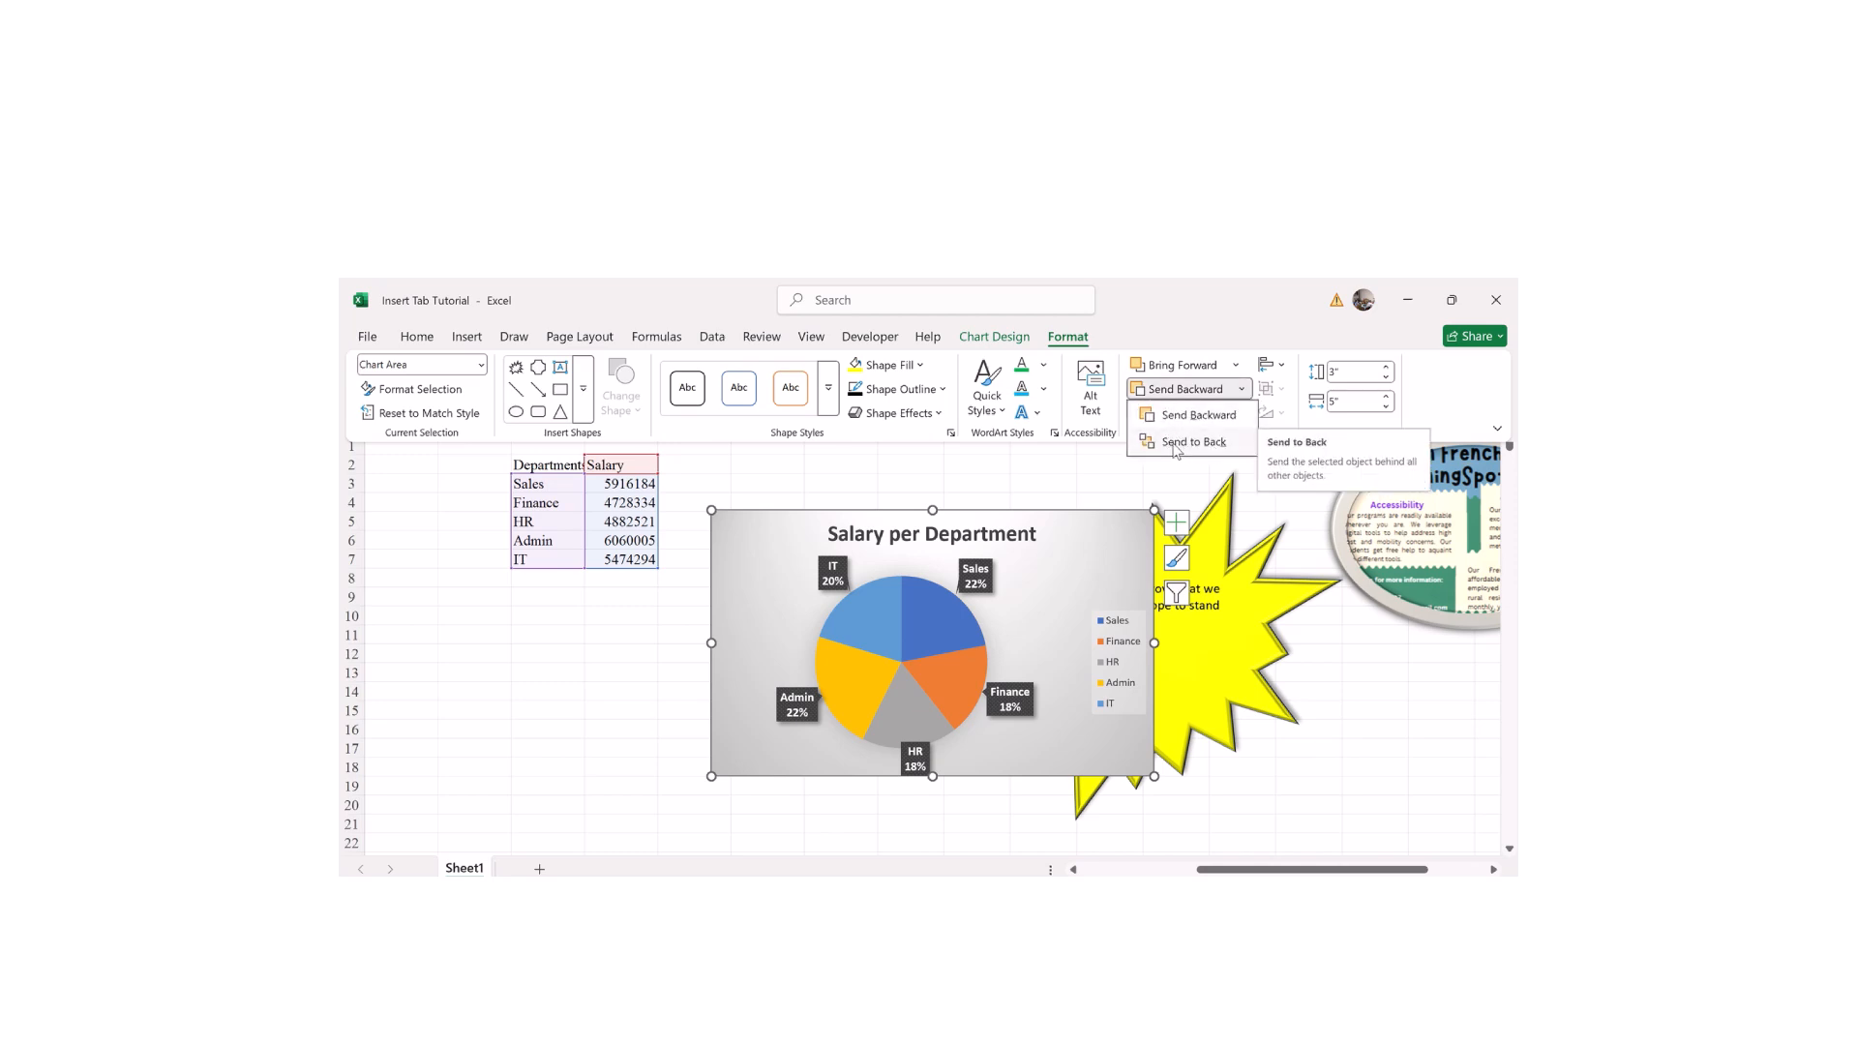
pyautogui.click(1180, 445)
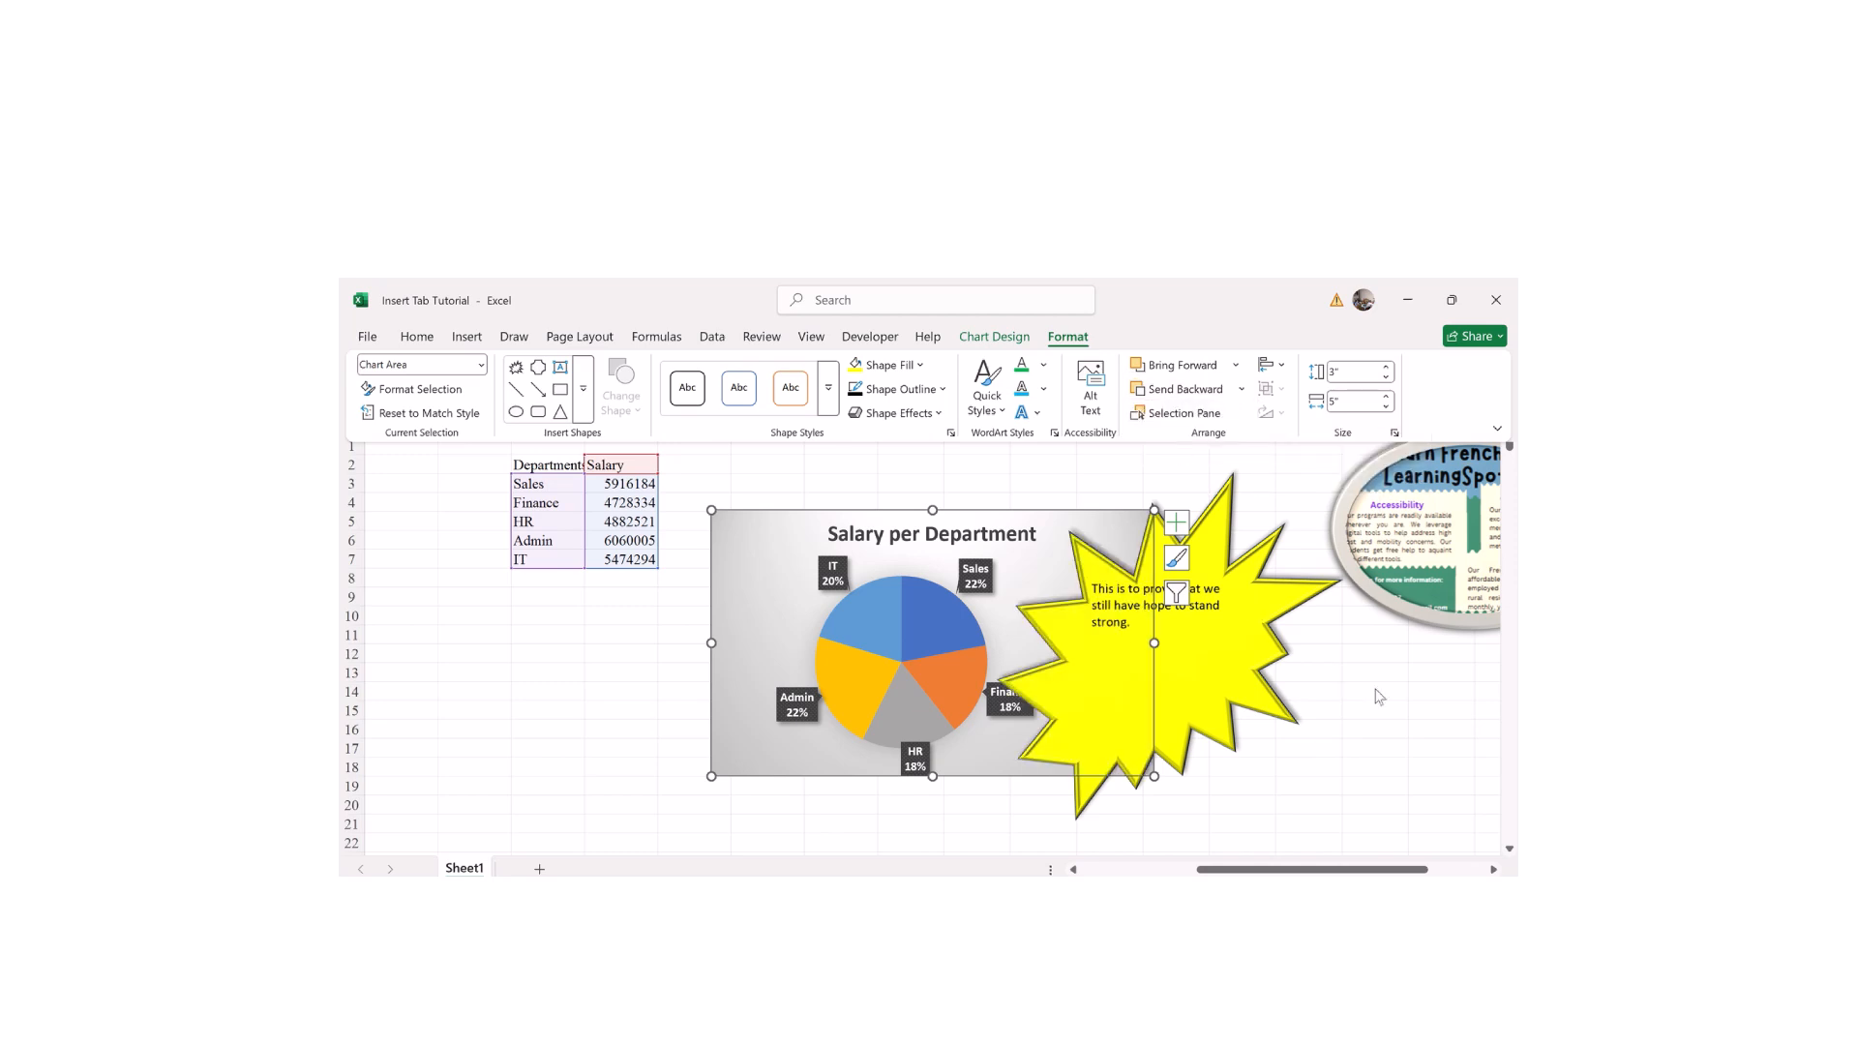
# Step: Reselect the pie chart and browse its Format tab stacking-order options
pyautogui.hotkey('ctrl', 'F1')
pyautogui.click(562, 682)
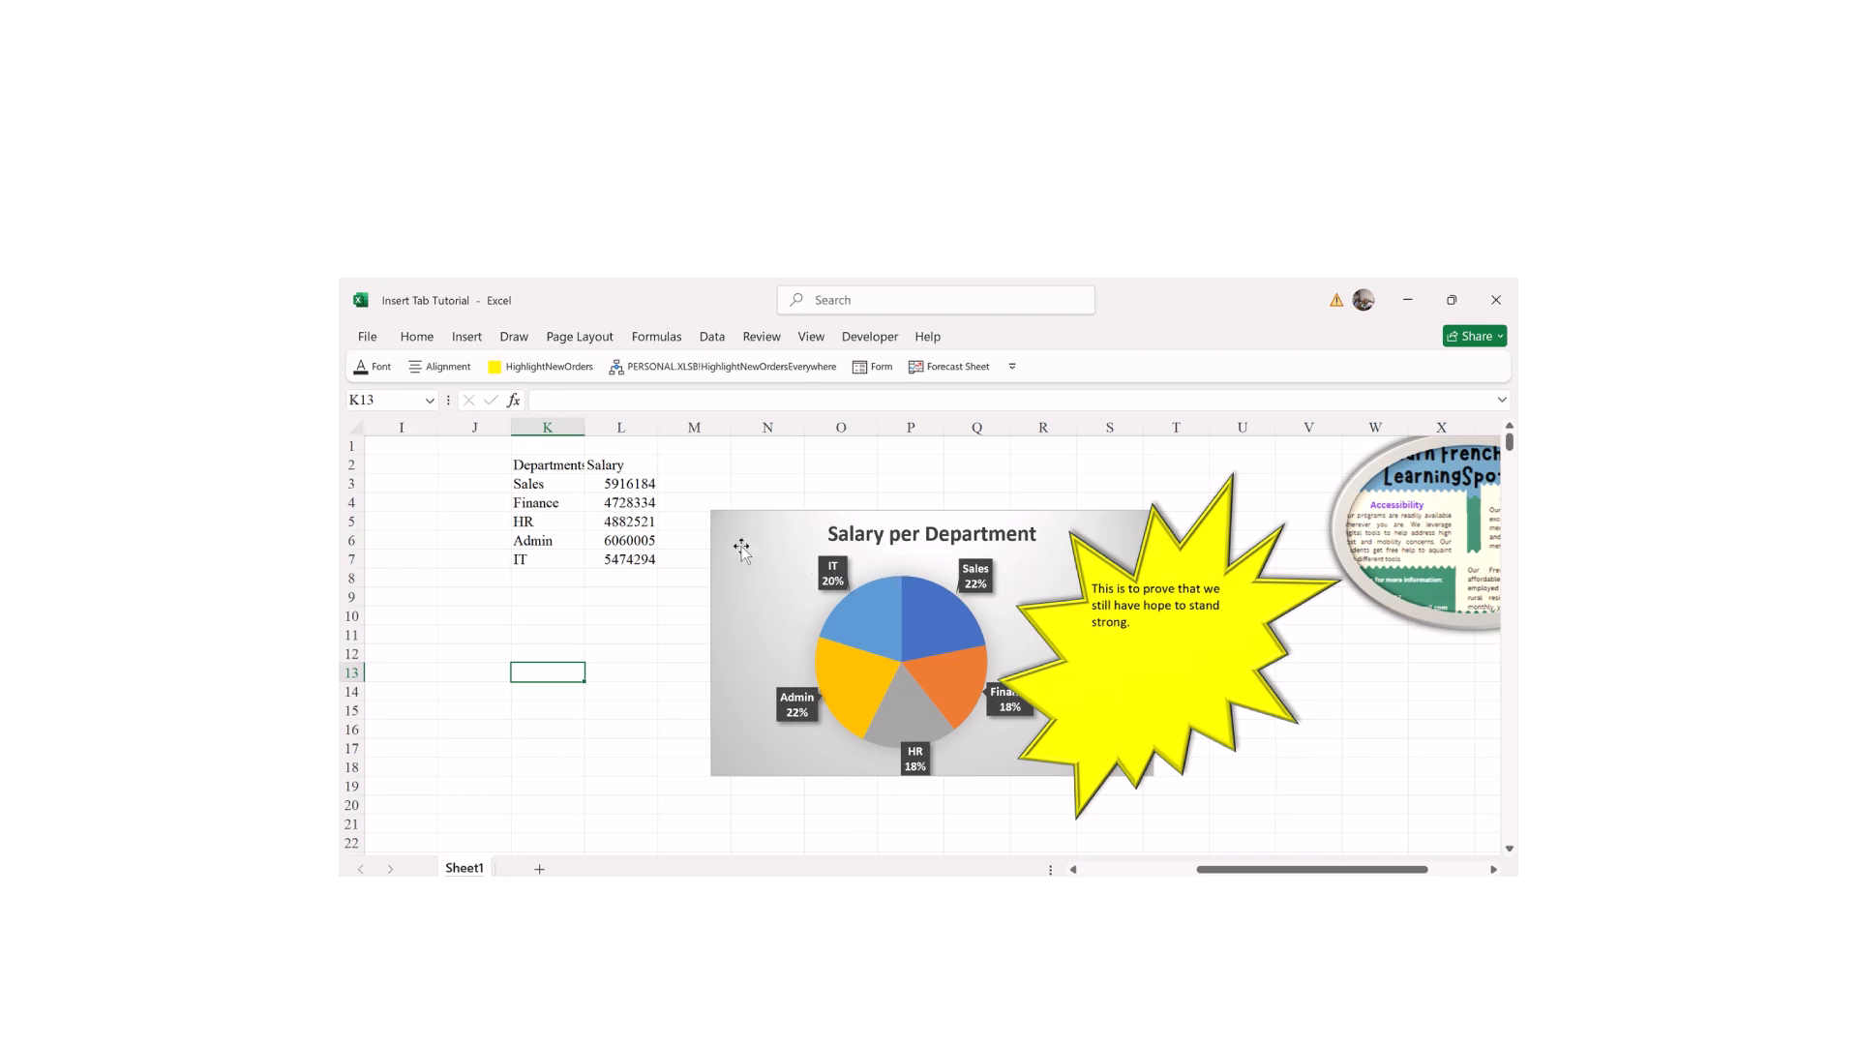
pyautogui.click(1031, 566)
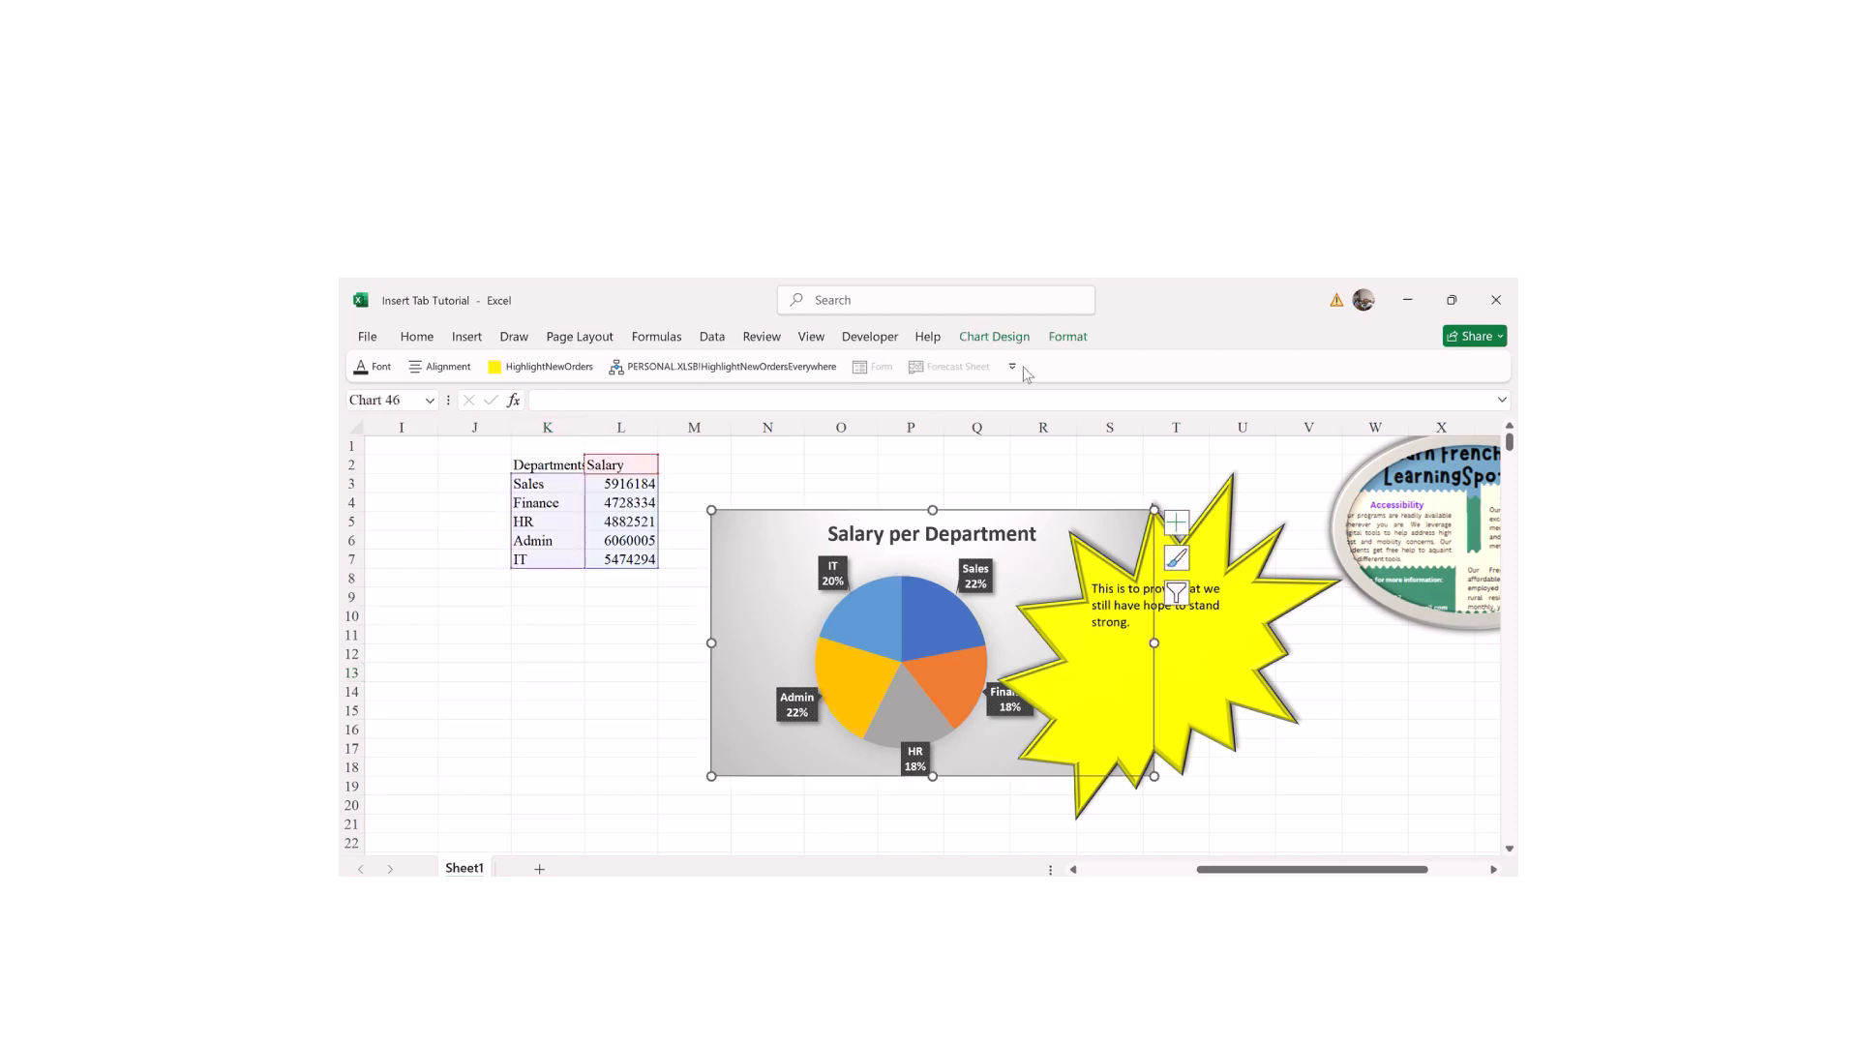
pyautogui.click(1067, 336)
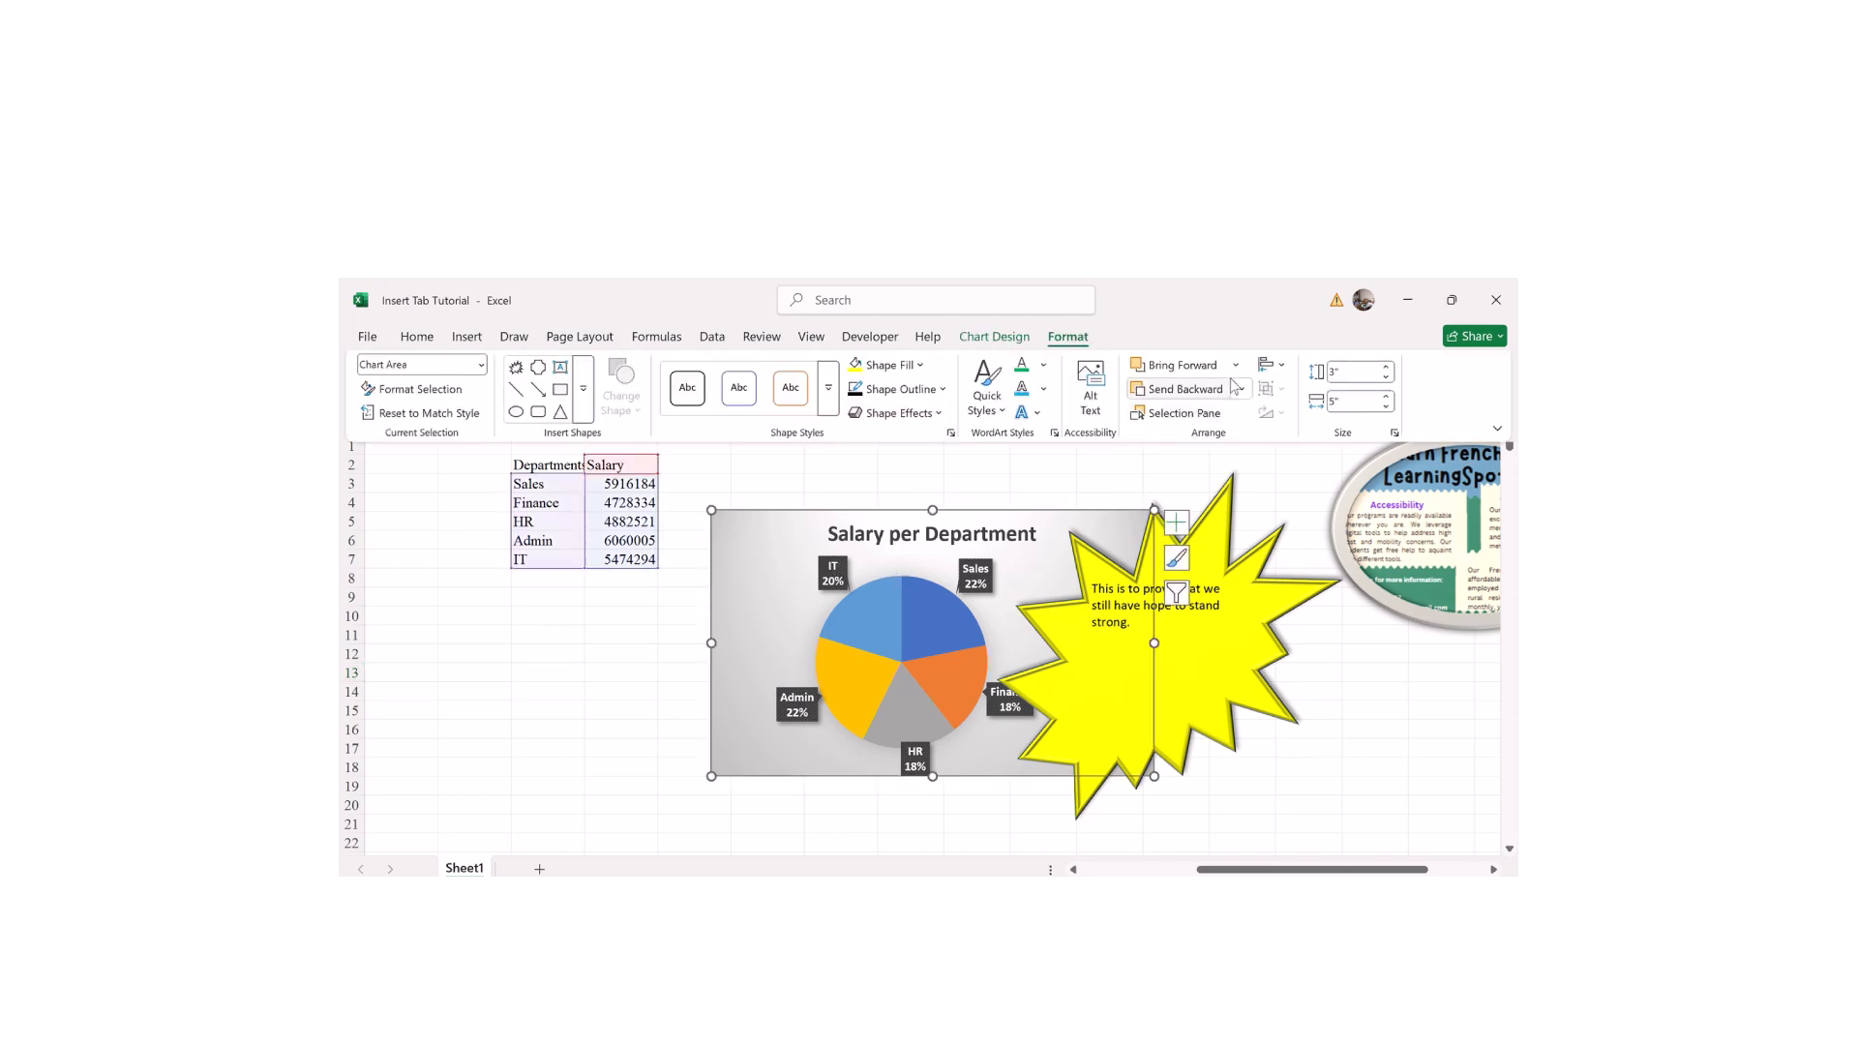
pyautogui.click(1232, 367)
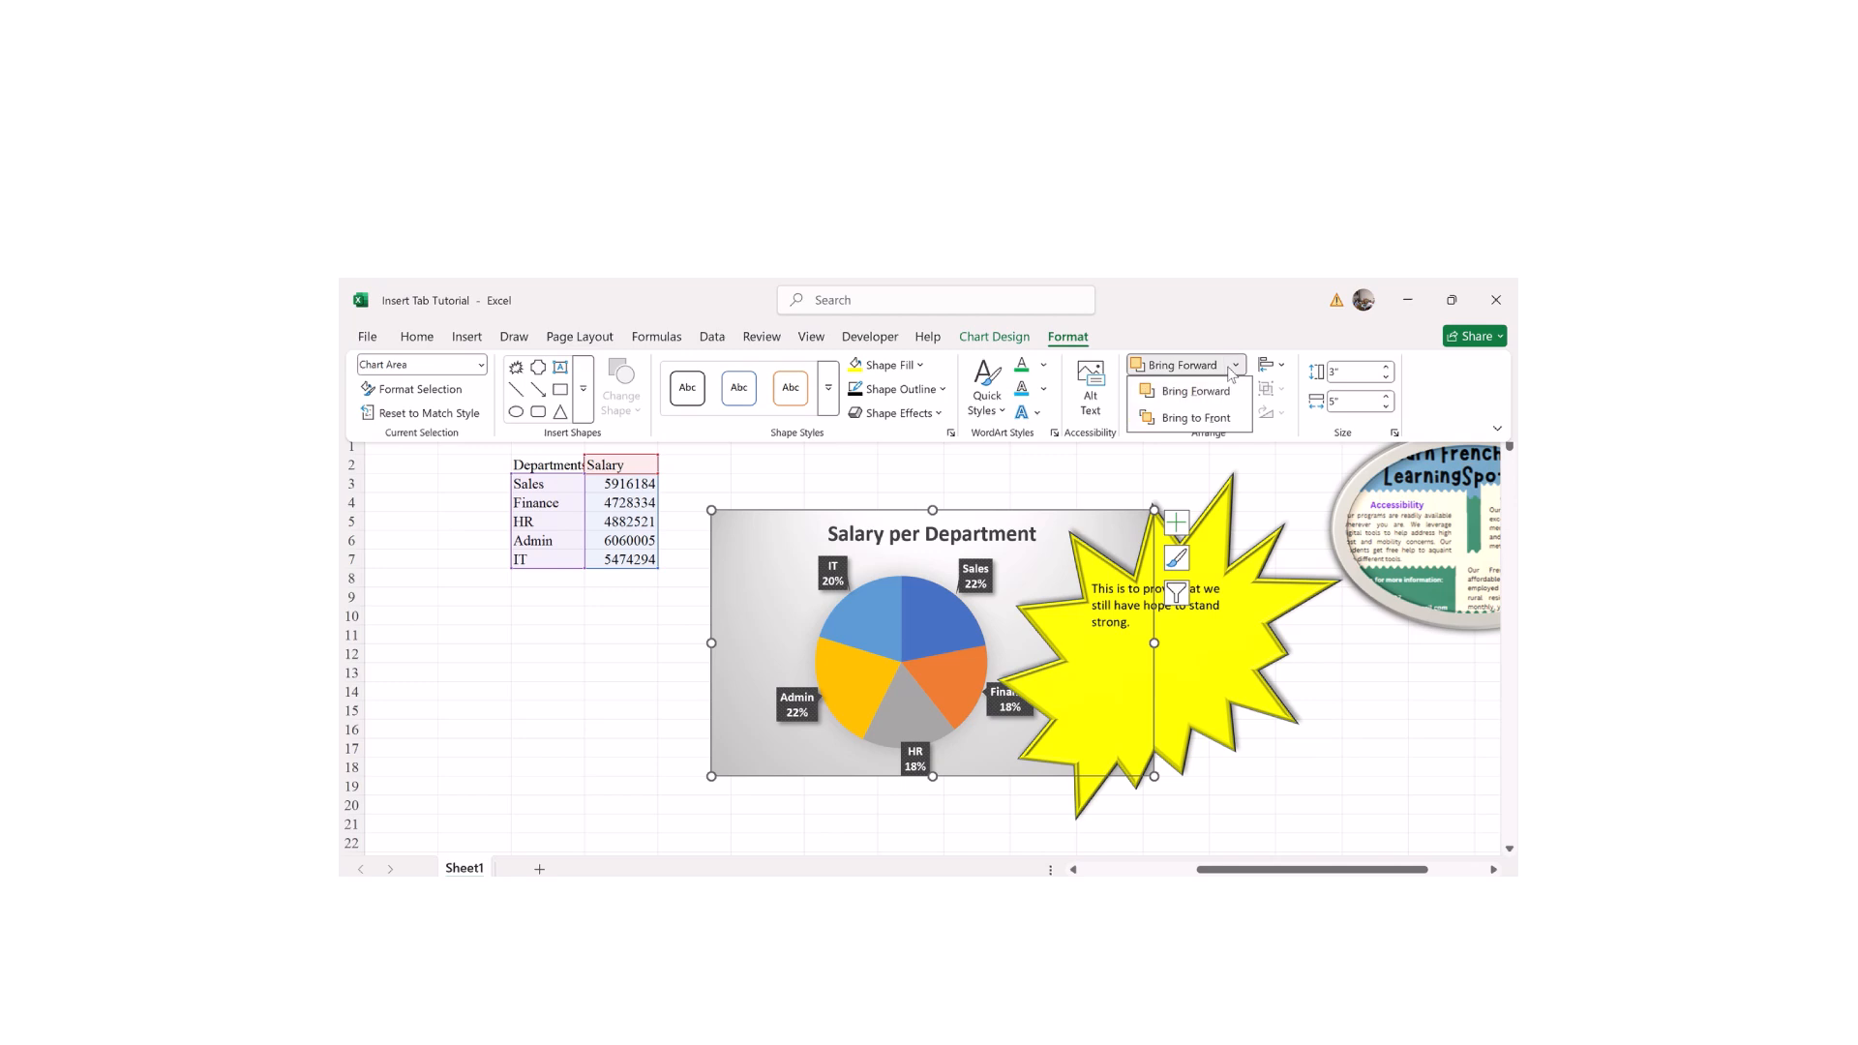
pyautogui.click(1185, 393)
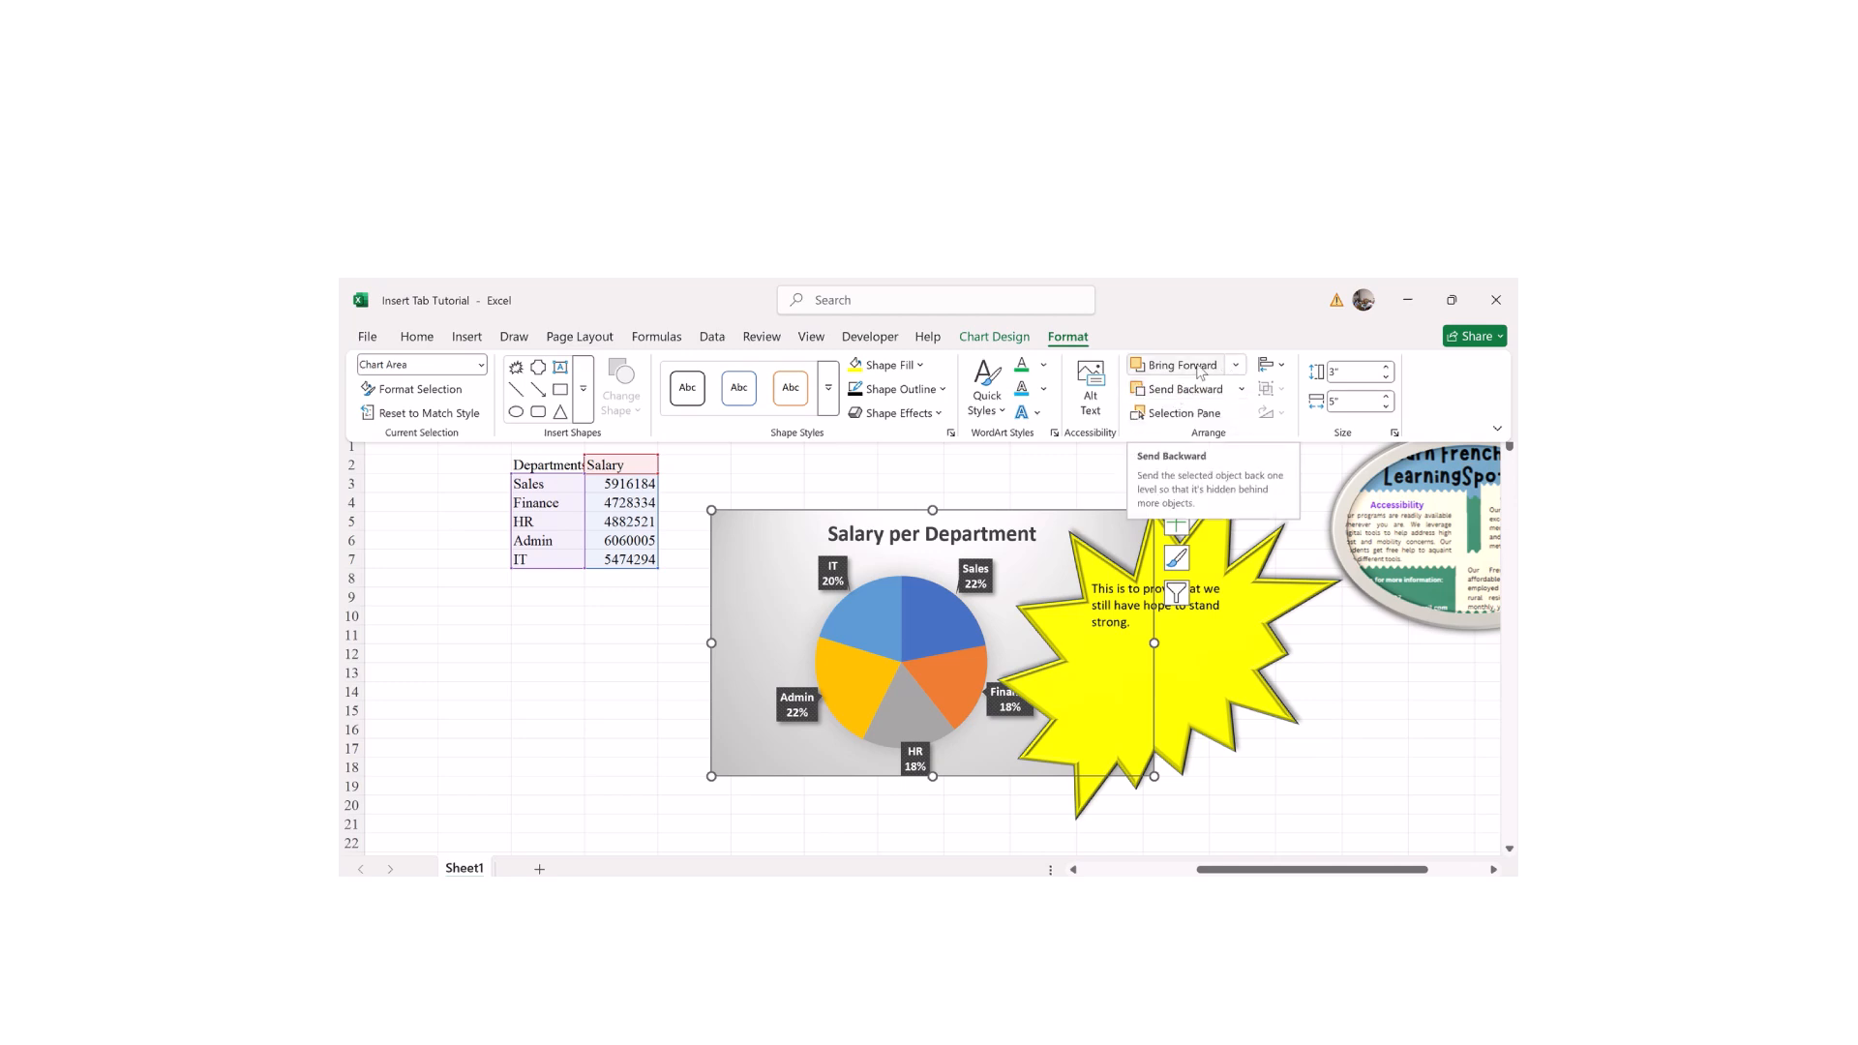
pyautogui.click(1235, 365)
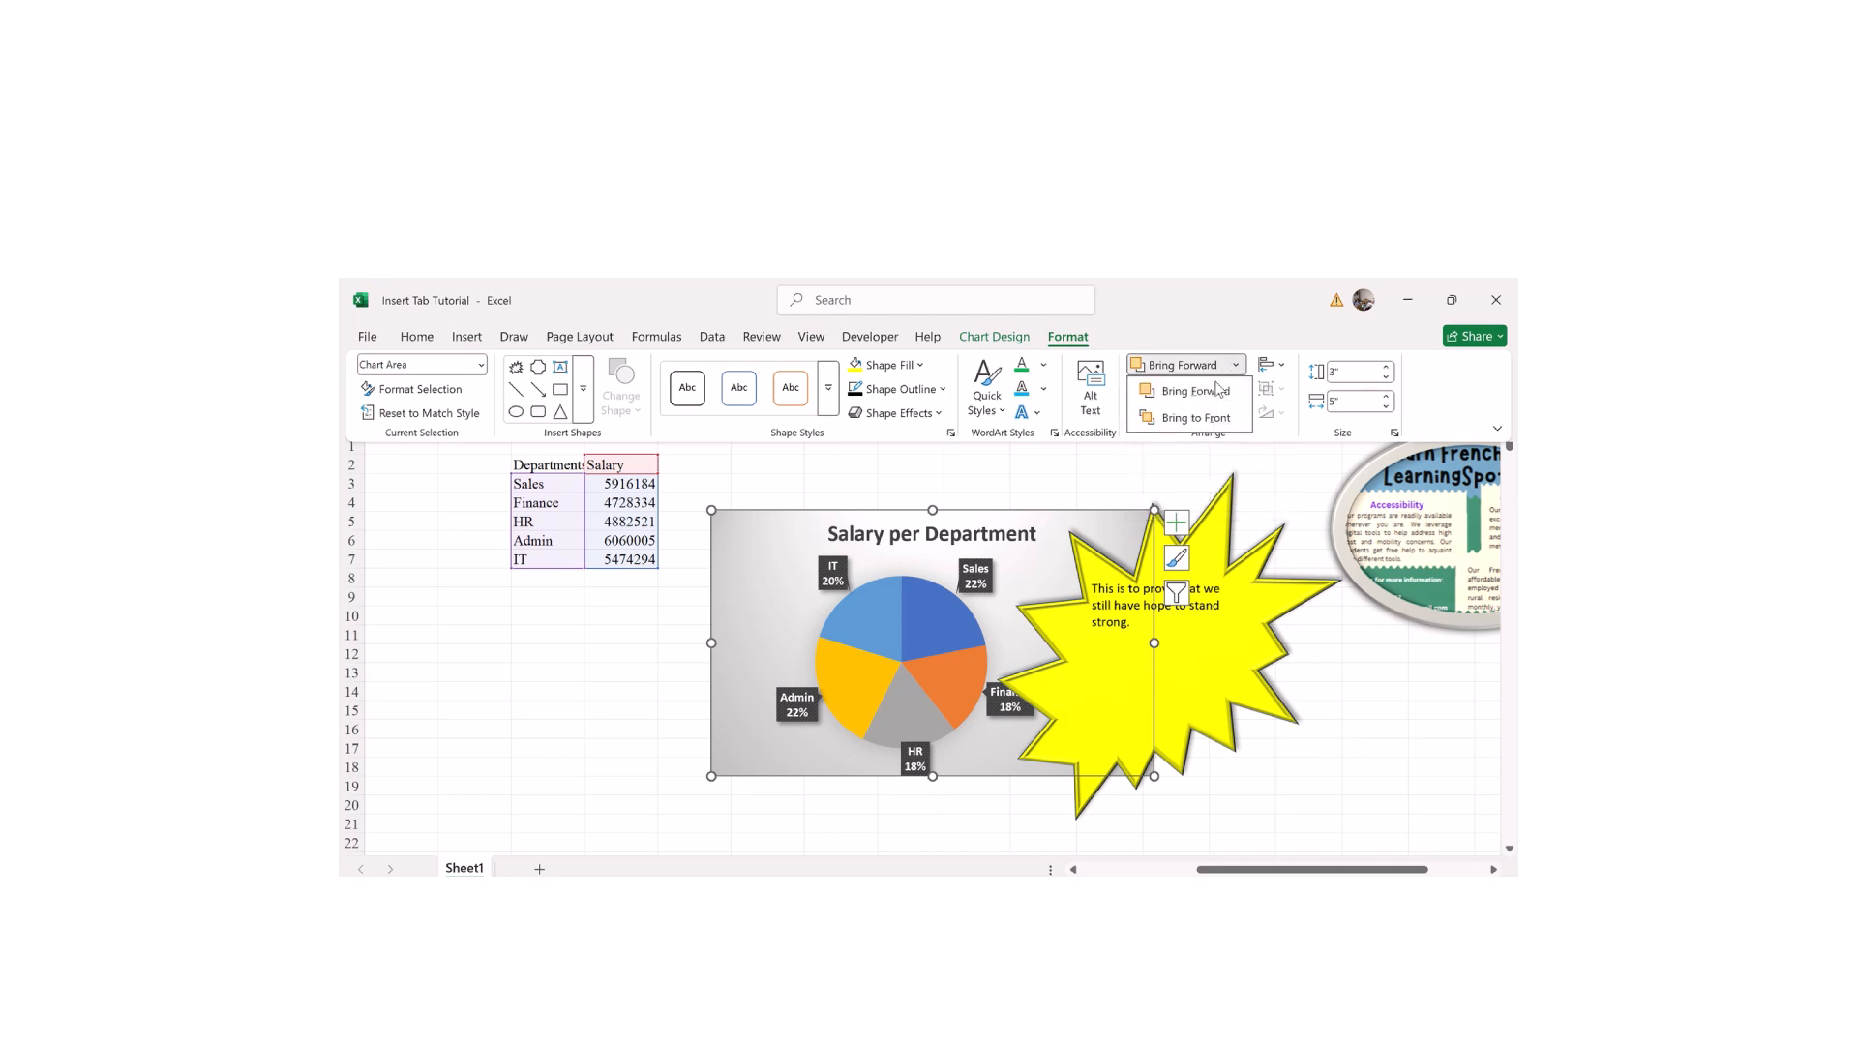
pyautogui.click(1187, 392)
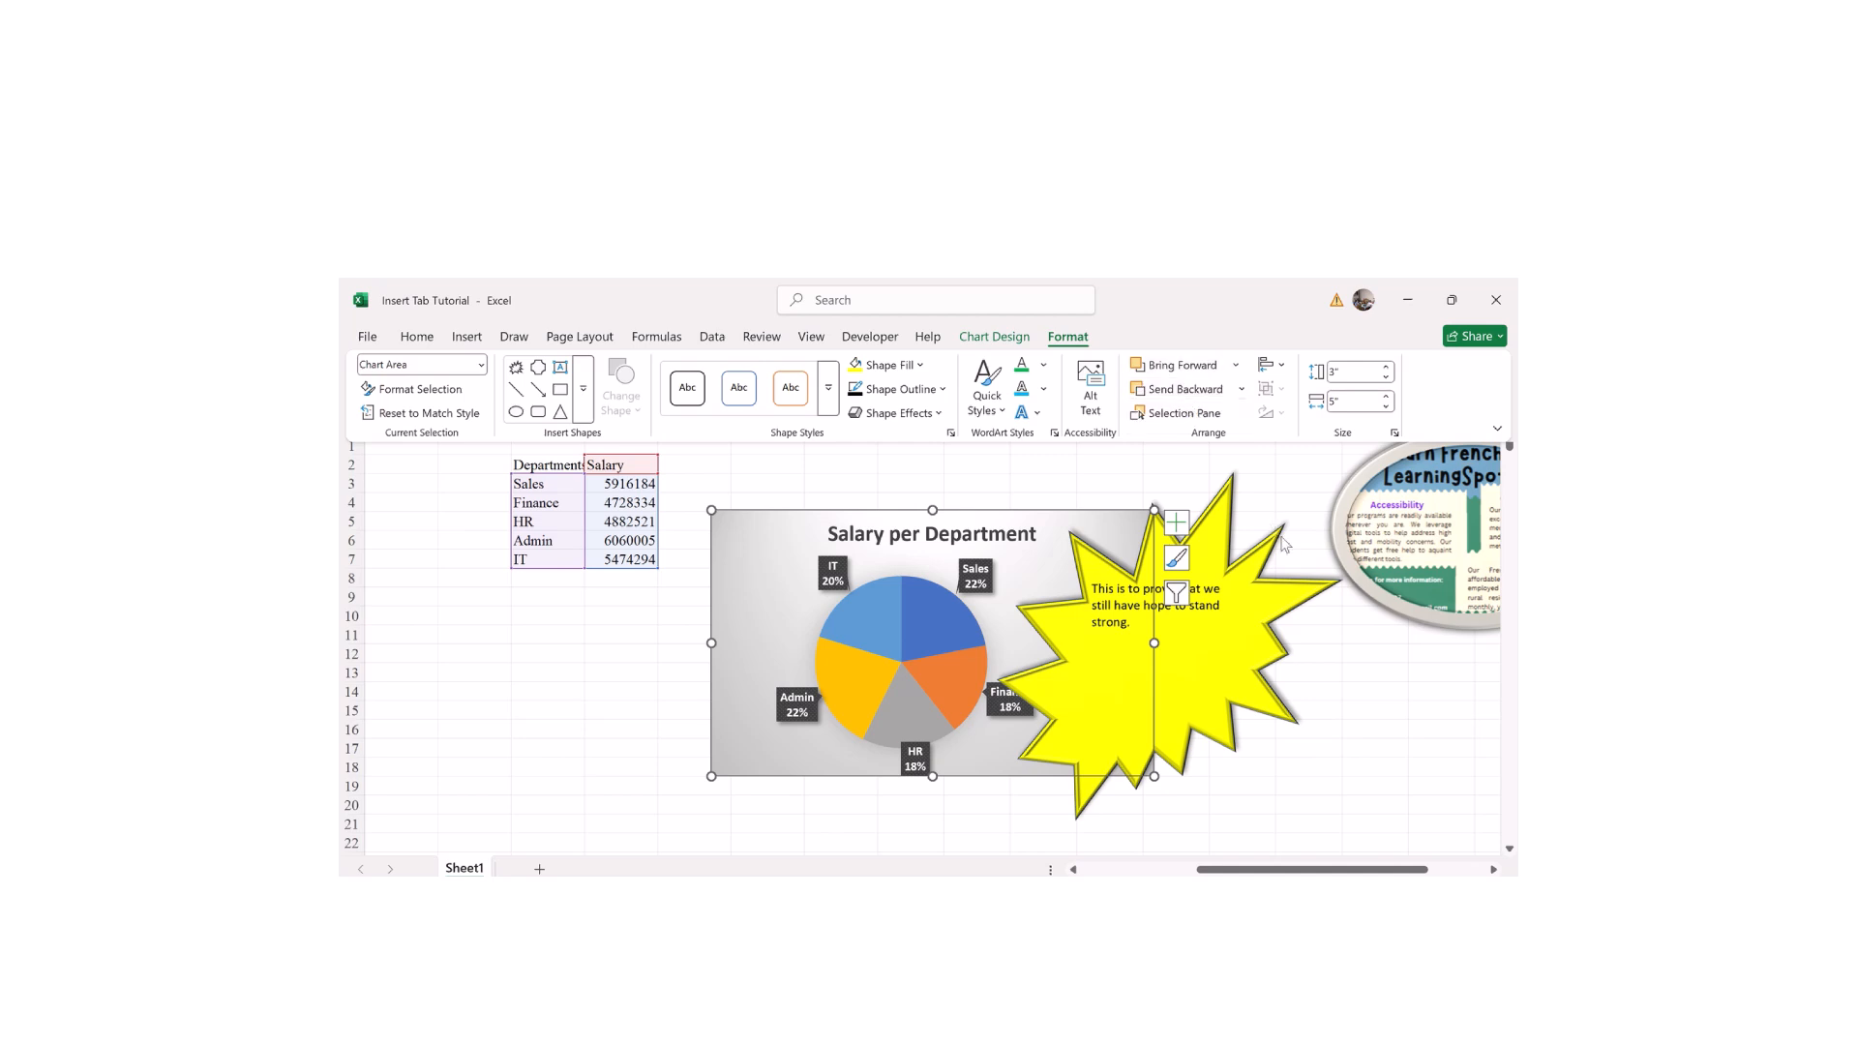
# Step: Bring the pie chart to front, ahead of the yellow starburst
pyautogui.hotkey('ctrl', 'F1')
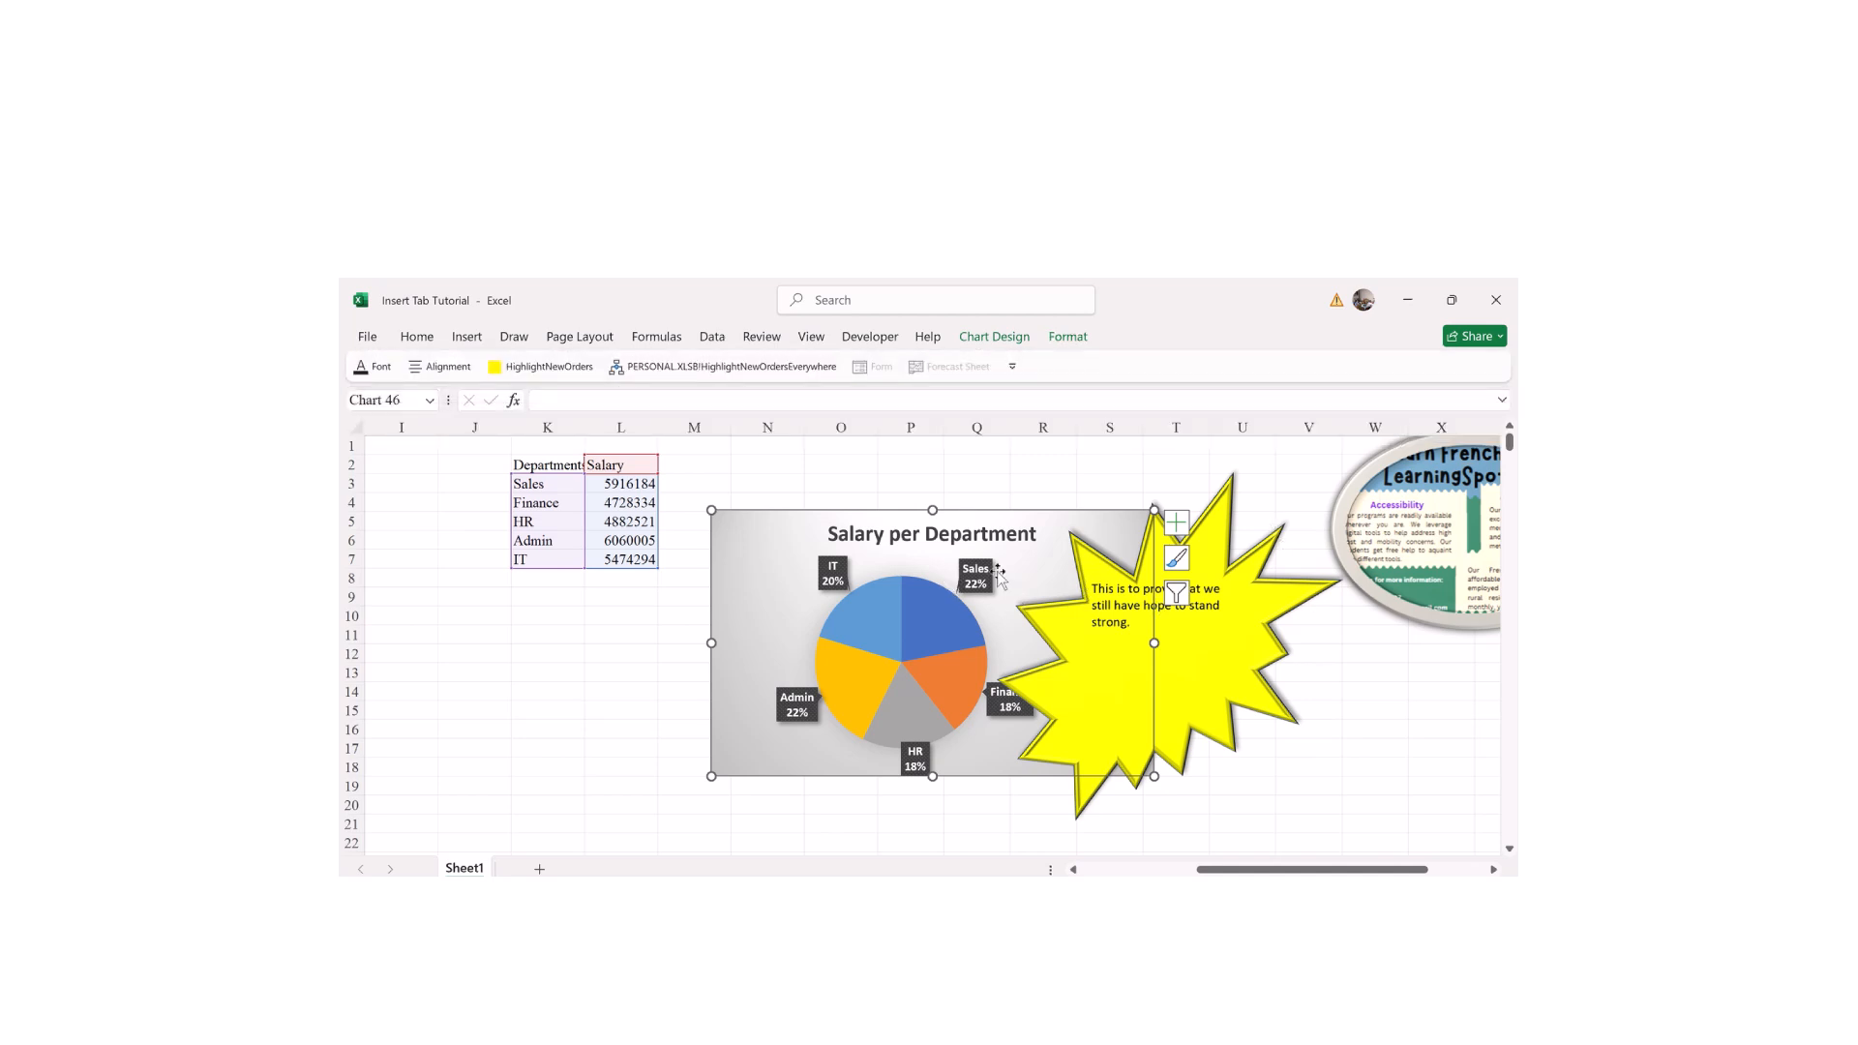
pyautogui.click(1068, 337)
pyautogui.click(1236, 366)
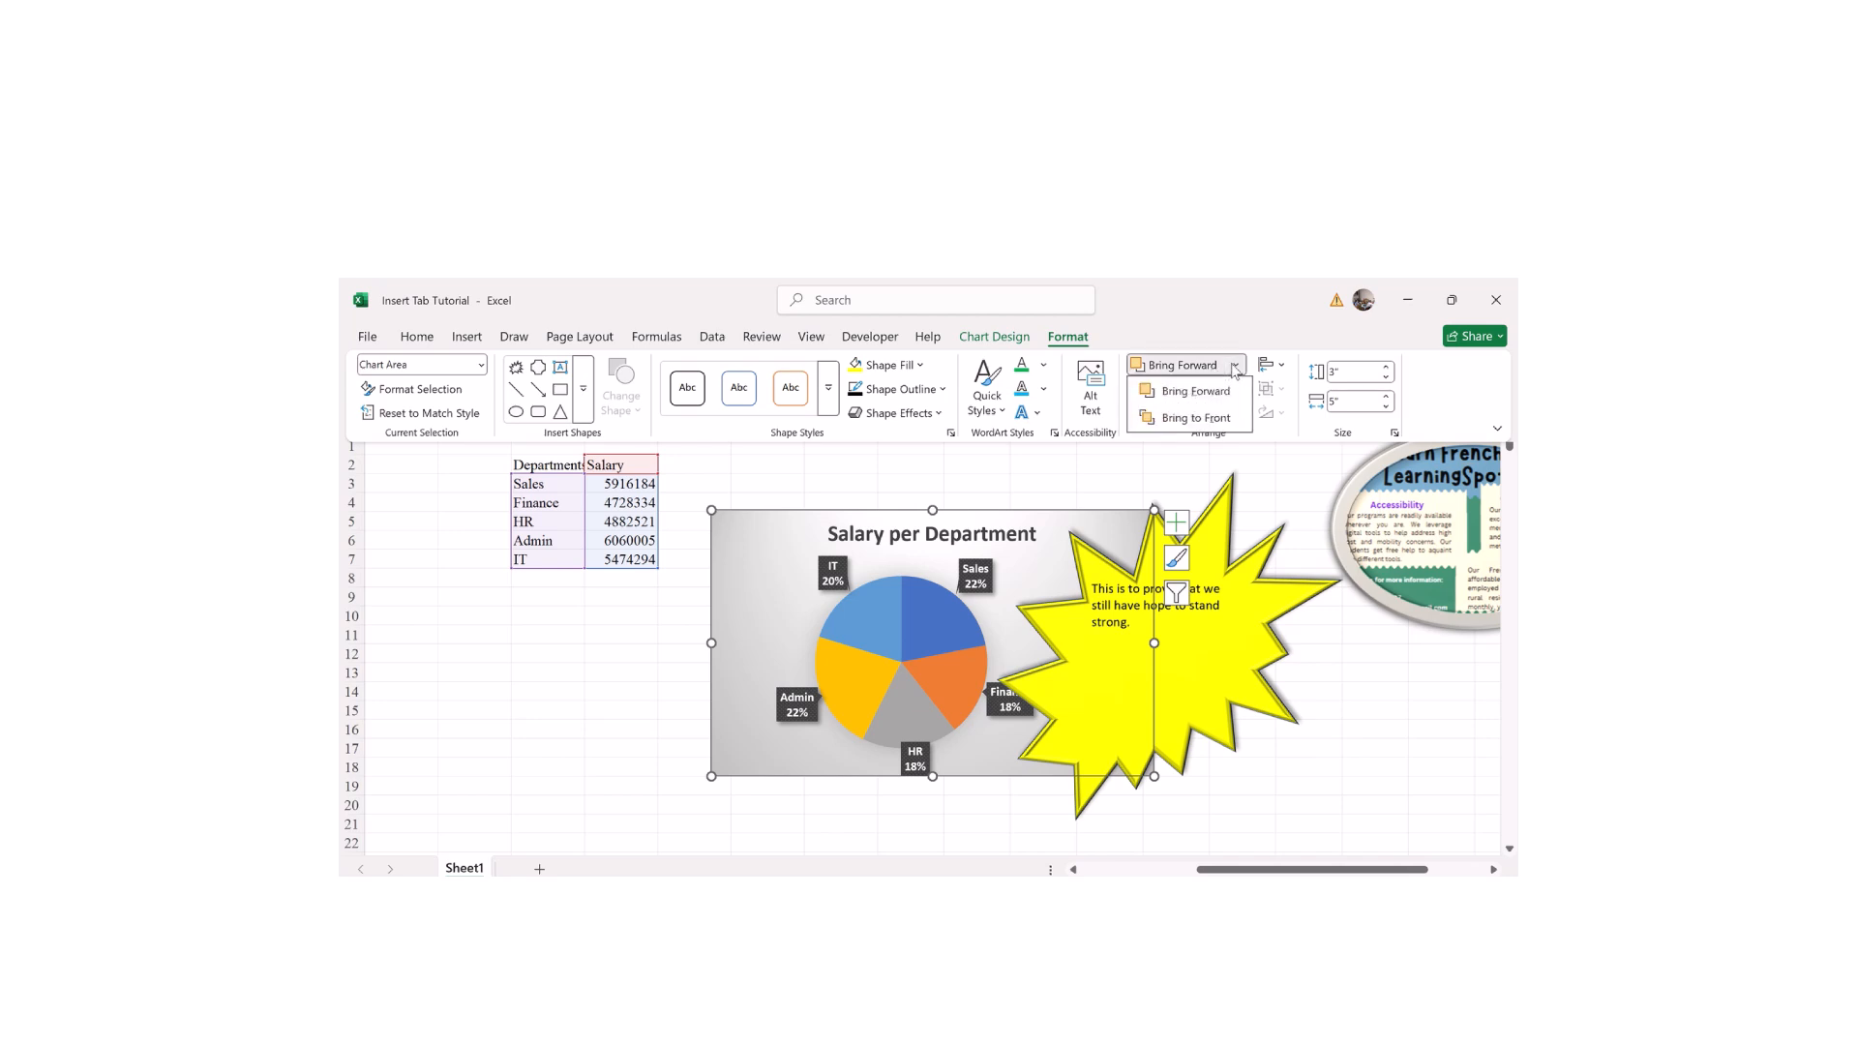
pyautogui.click(1196, 418)
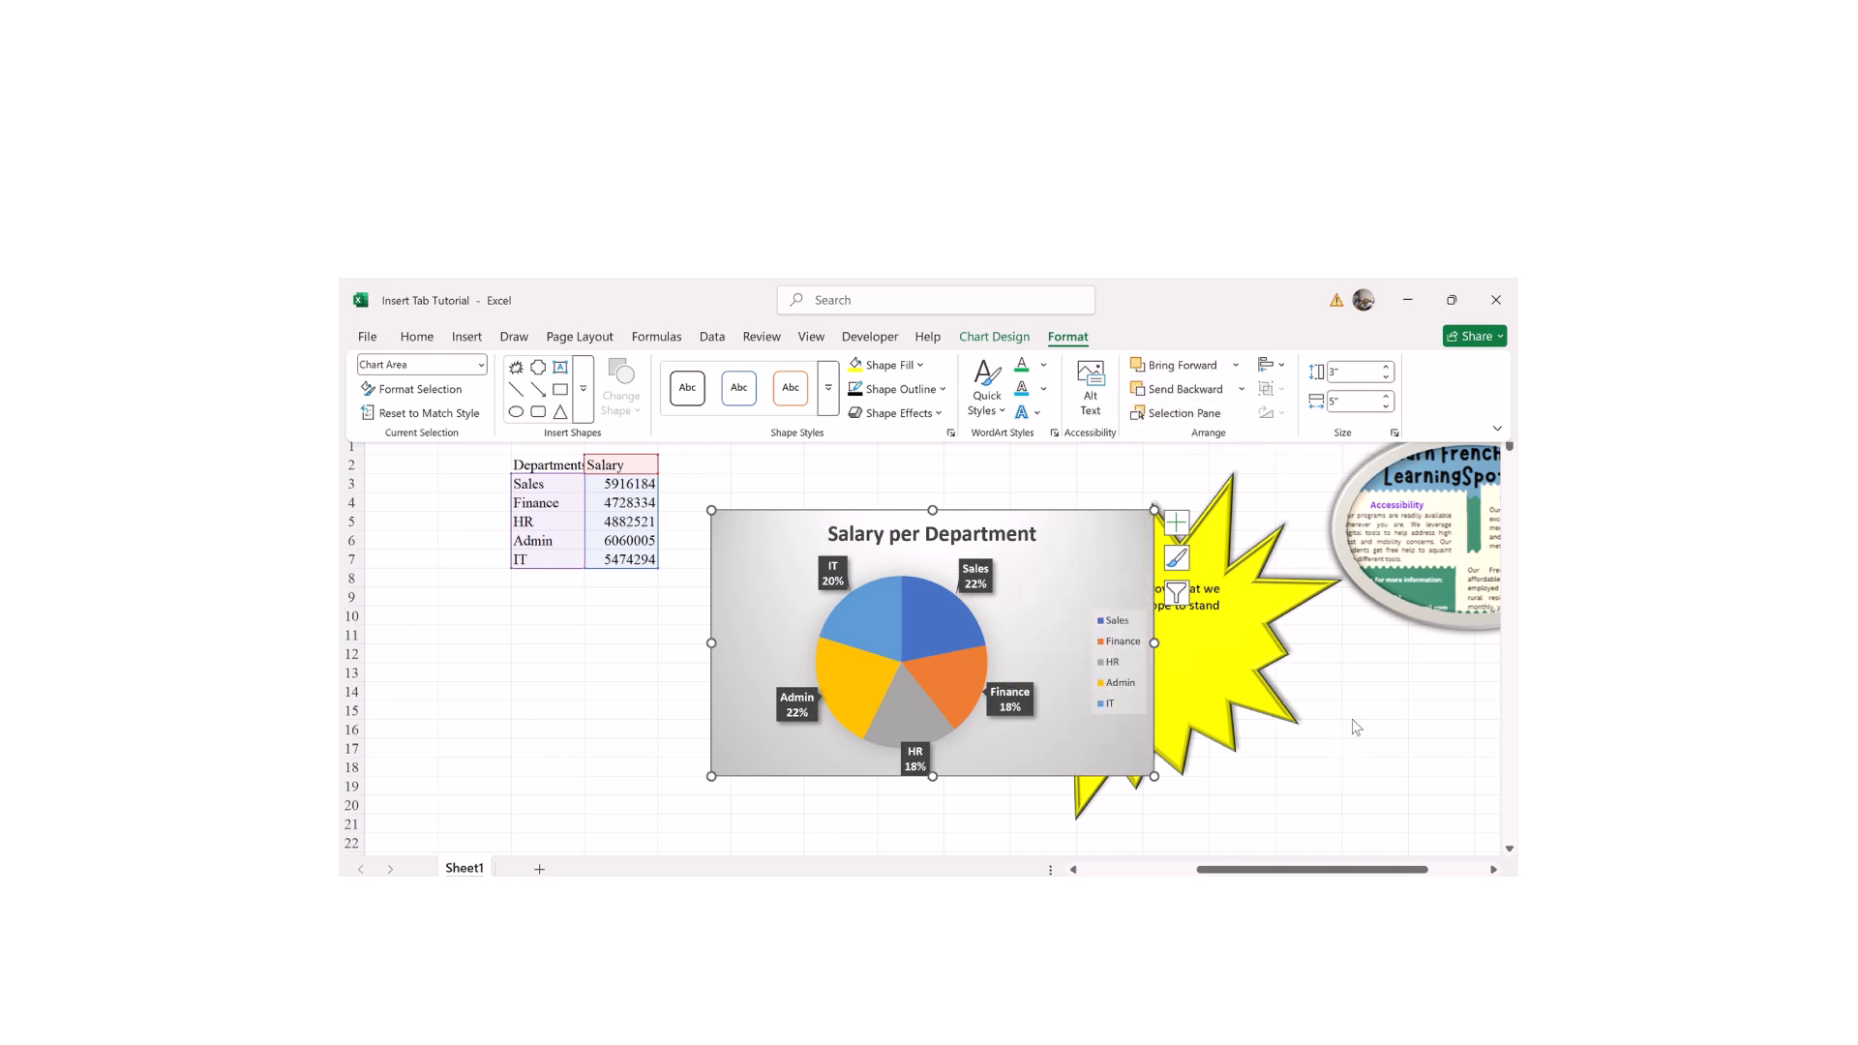
pyautogui.click(999, 486)
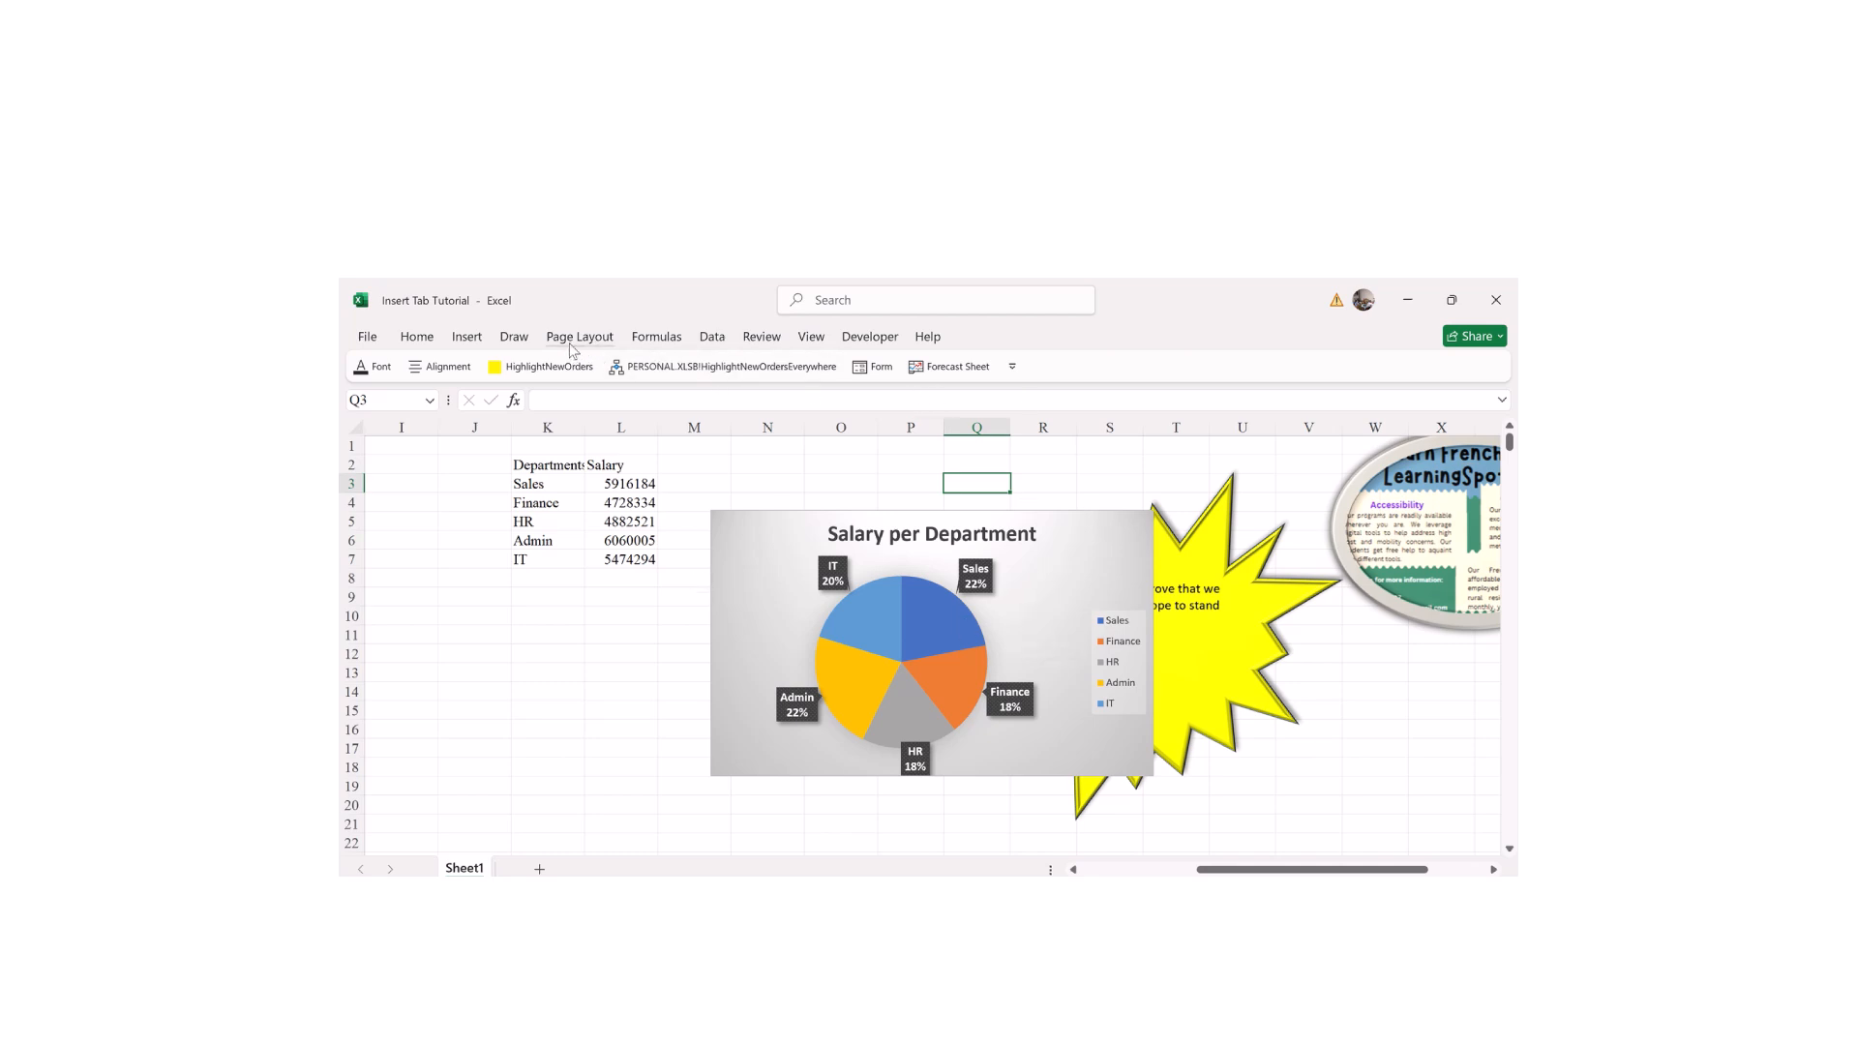
pyautogui.click(1047, 585)
pyautogui.click(1068, 338)
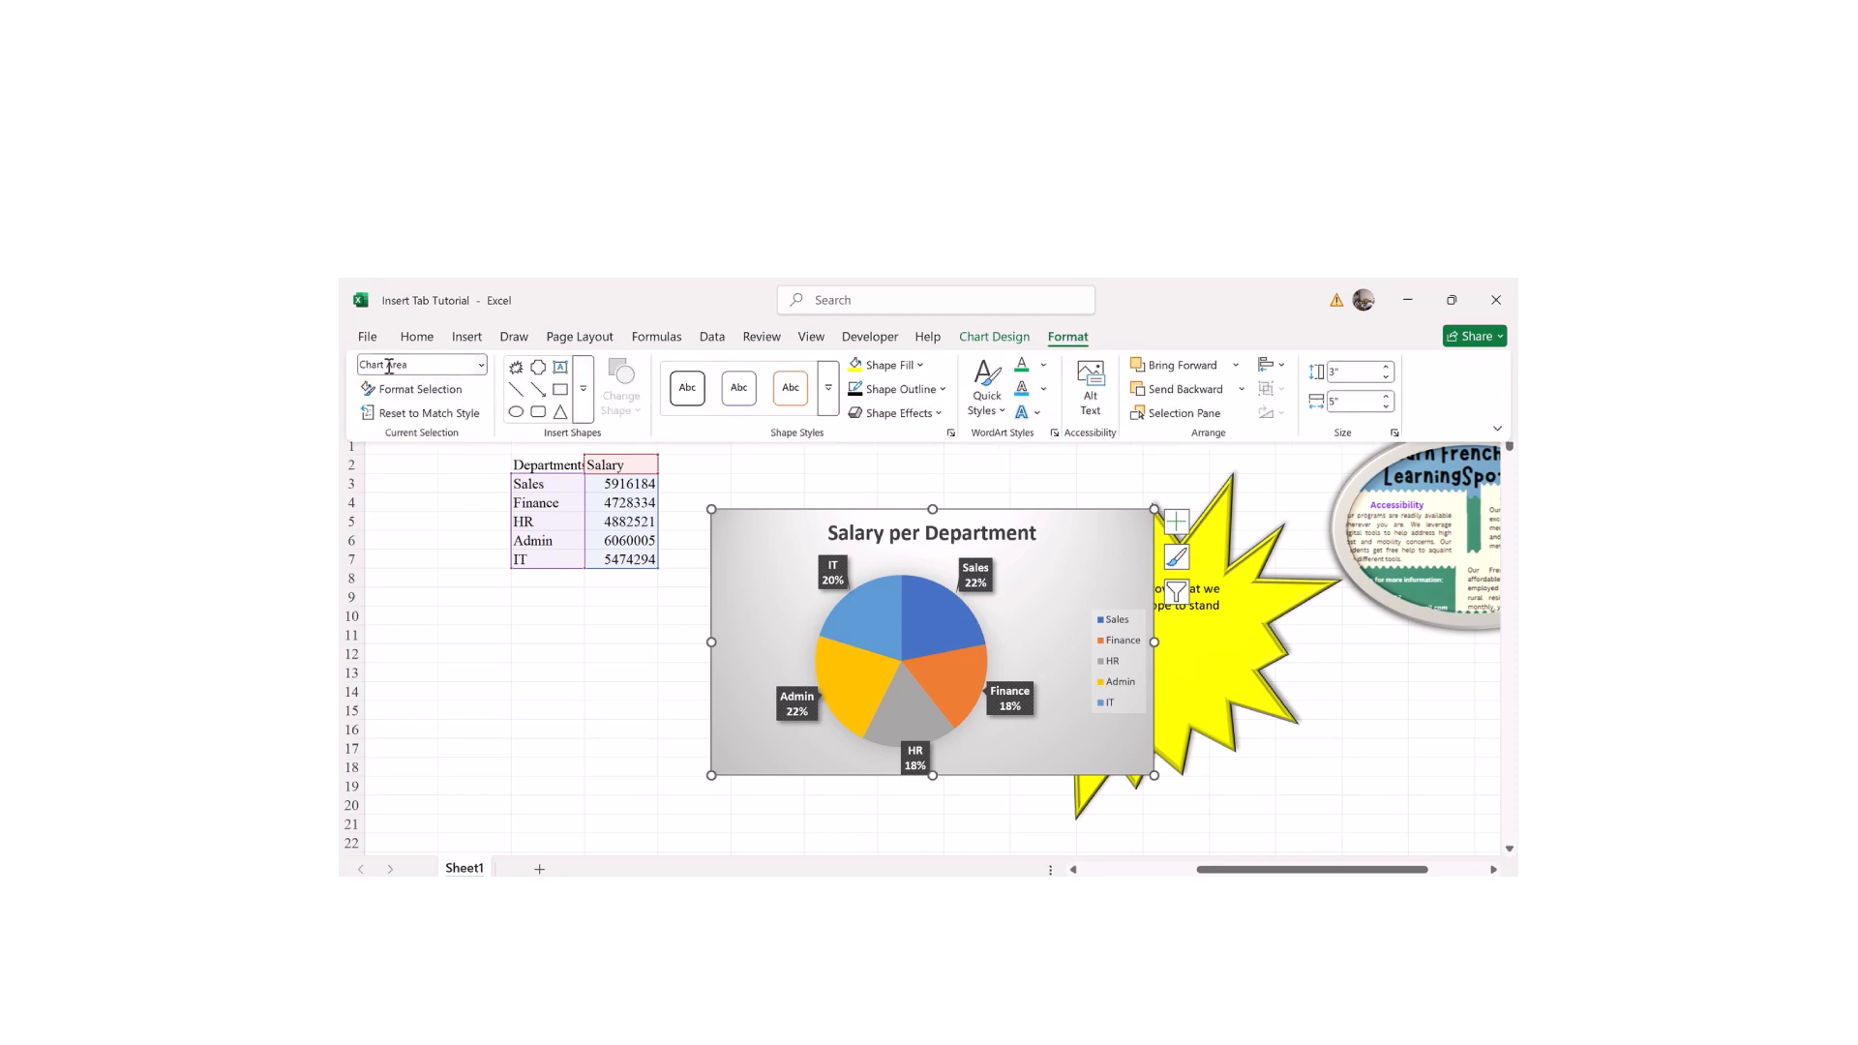
pyautogui.click(429, 363)
pyautogui.moveTo(438, 365); pyautogui.dragTo(342, 357)
pyautogui.write('Departments')
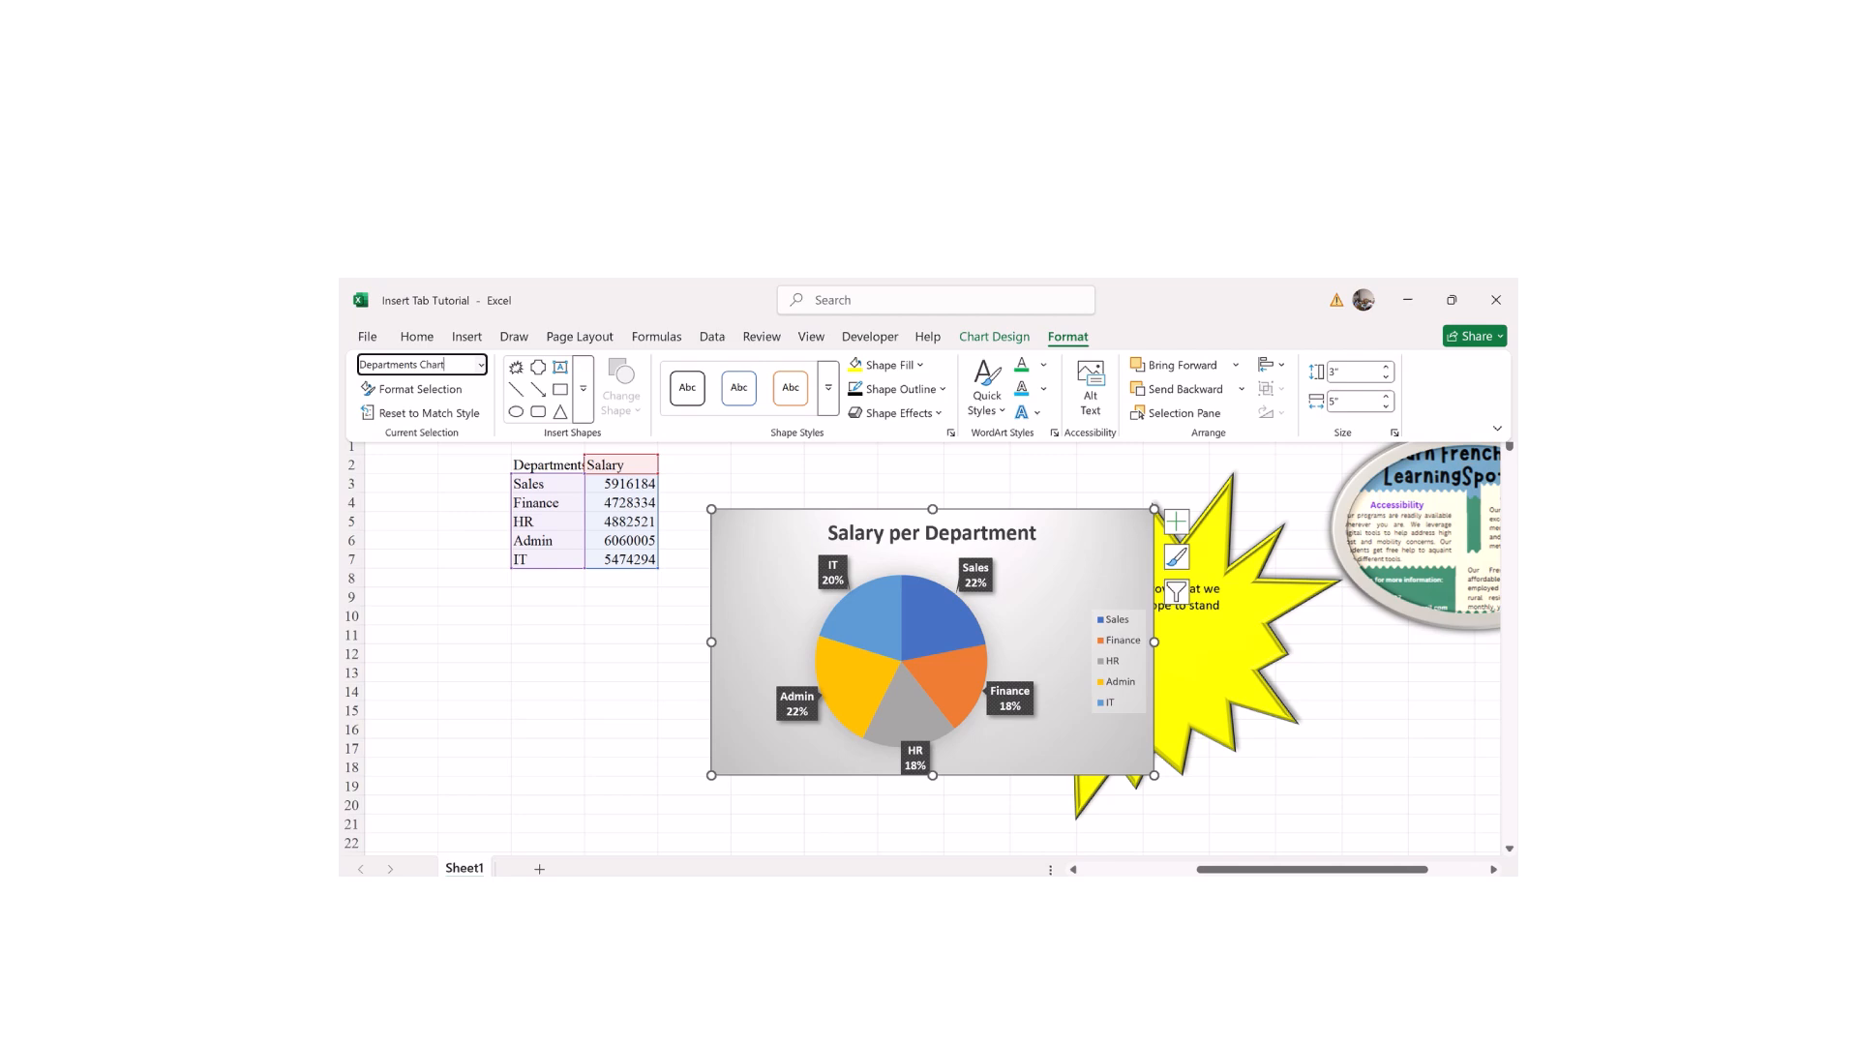
pyautogui.press('Return')
pyautogui.click(1033, 454)
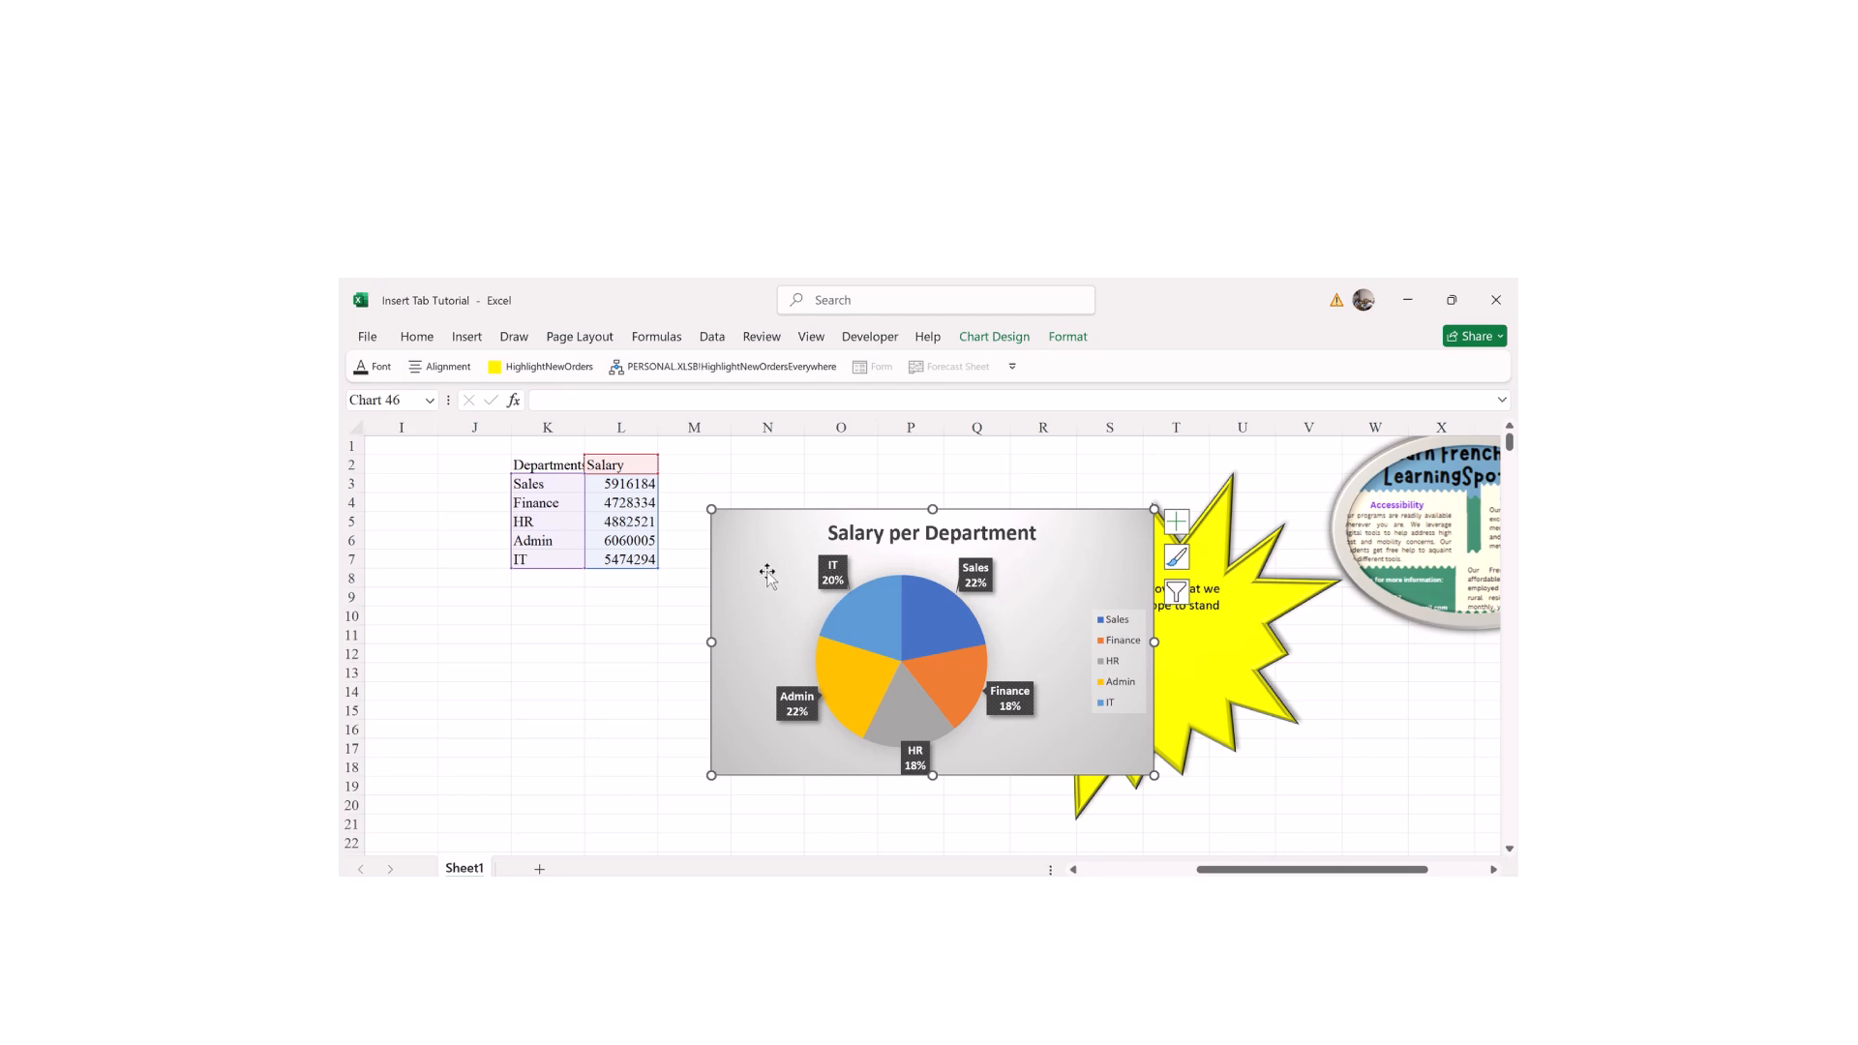
# Step: Keep Chart Area as the selected chart element, then pick the Explosion shape from Insert Shapes
pyautogui.click(1068, 338)
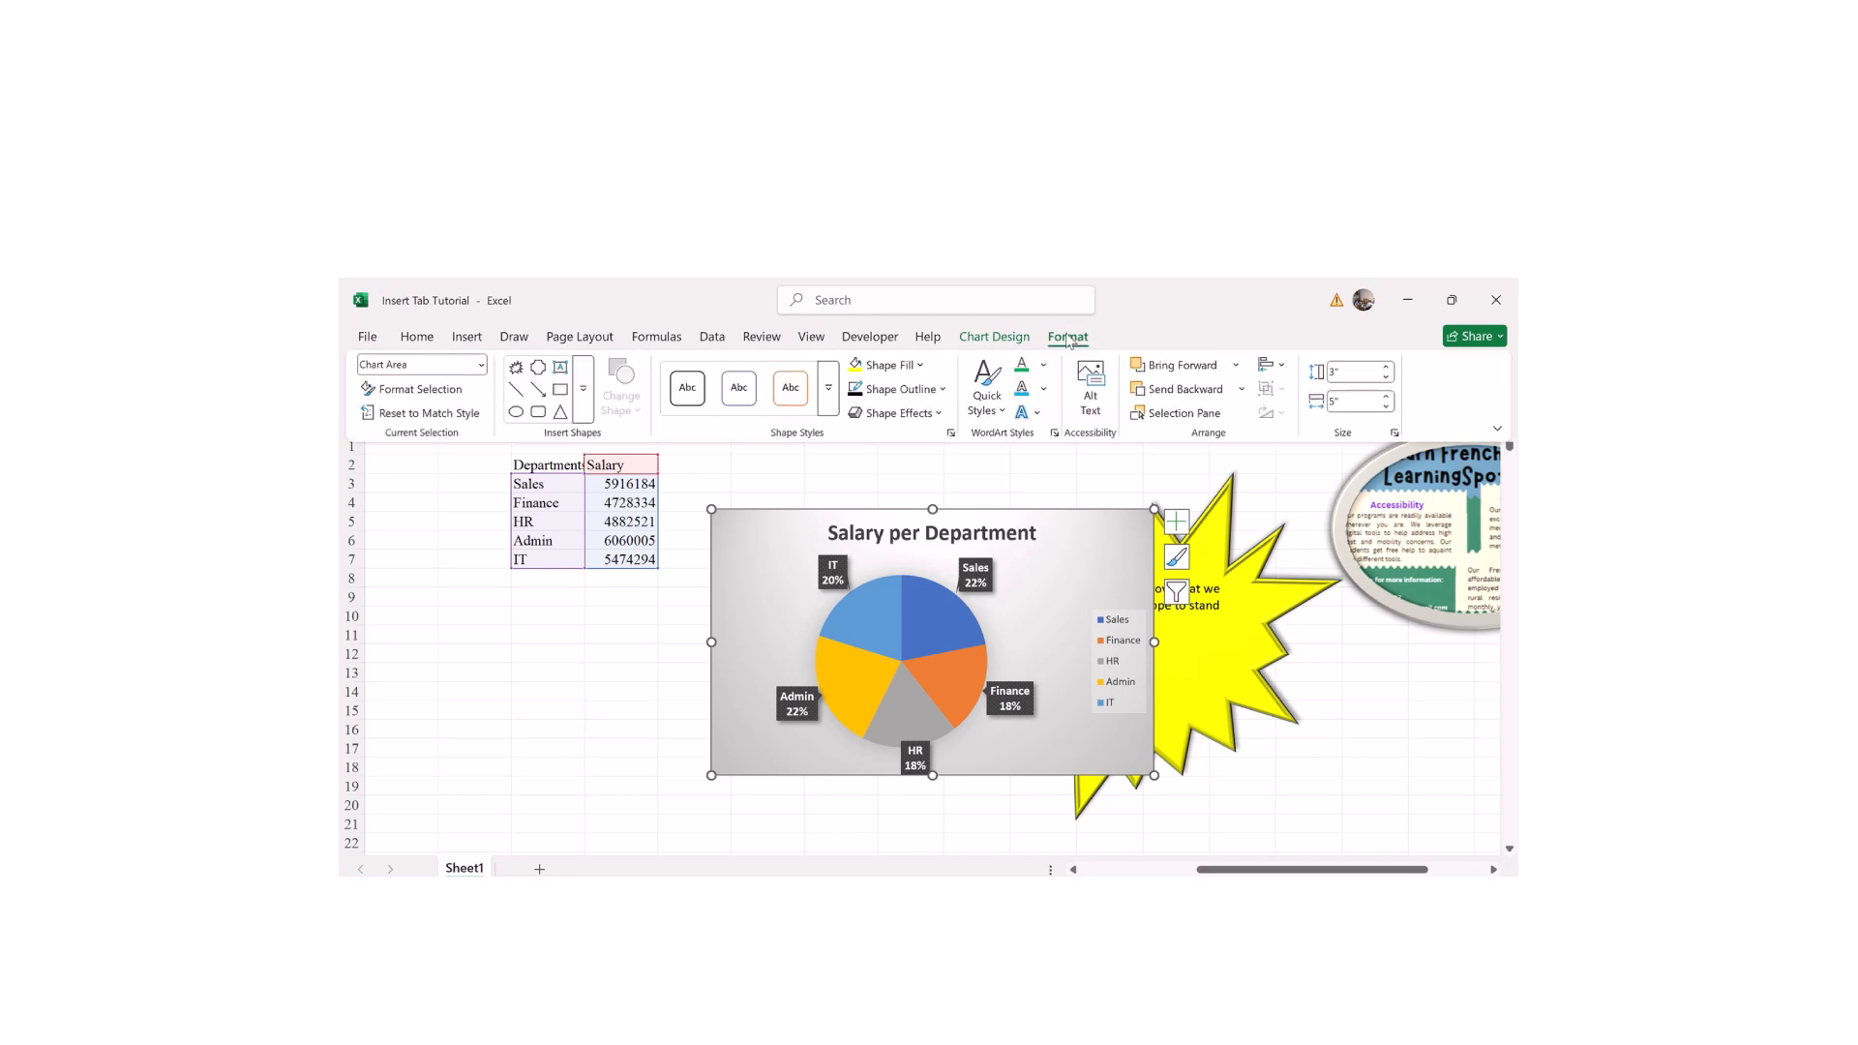
pyautogui.click(474, 370)
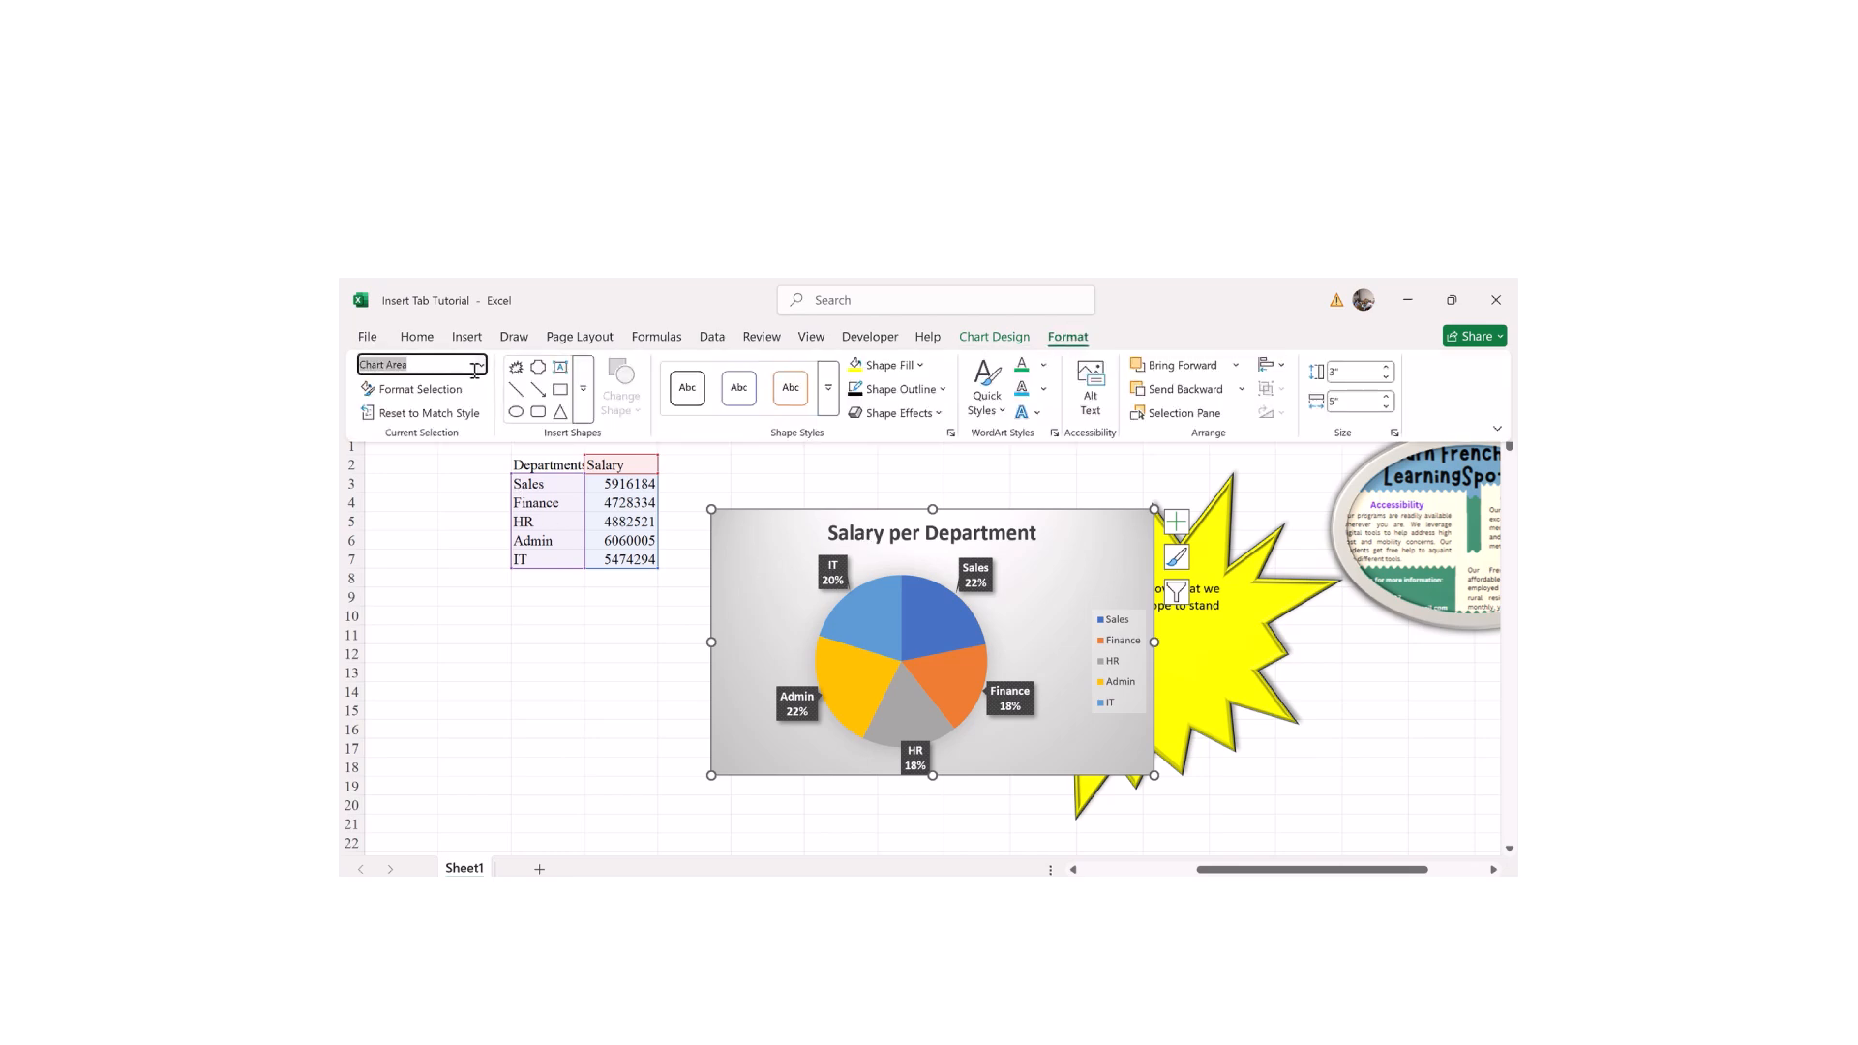
pyautogui.click(482, 367)
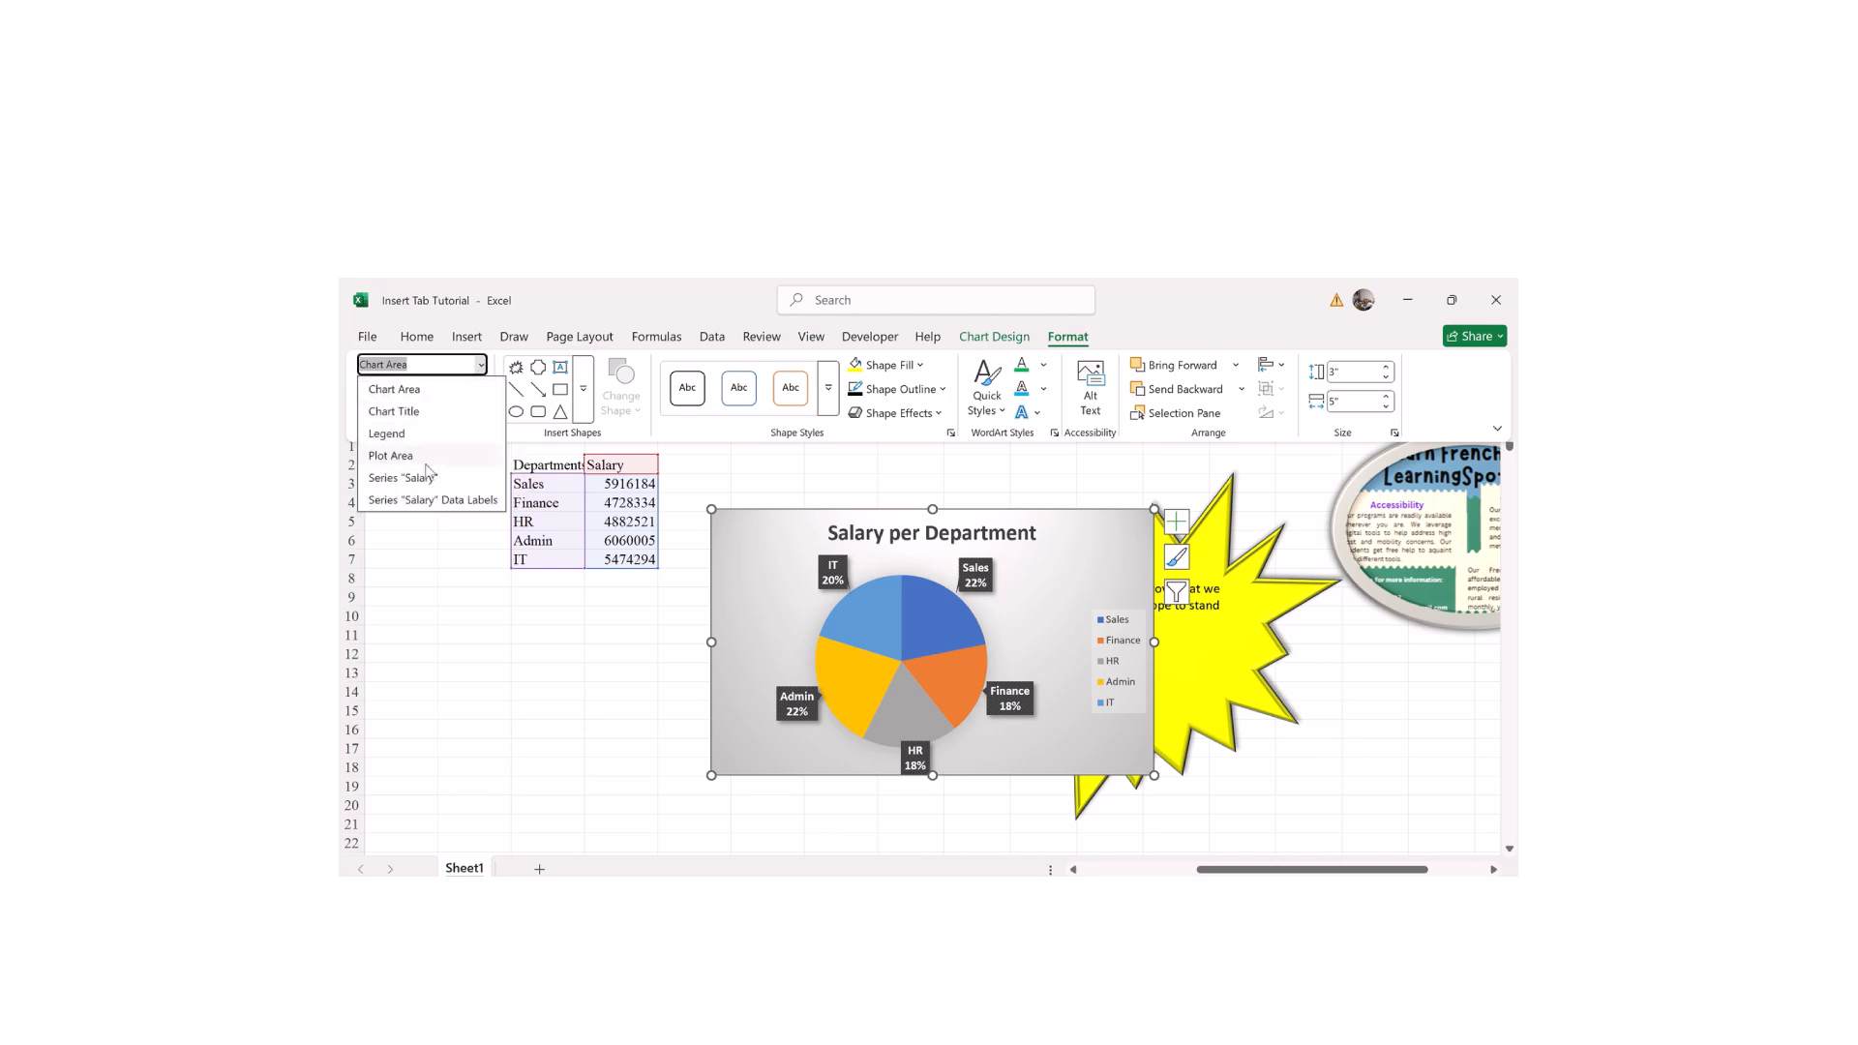
pyautogui.click(396, 389)
pyautogui.click(467, 369)
pyautogui.click(480, 370)
pyautogui.click(435, 619)
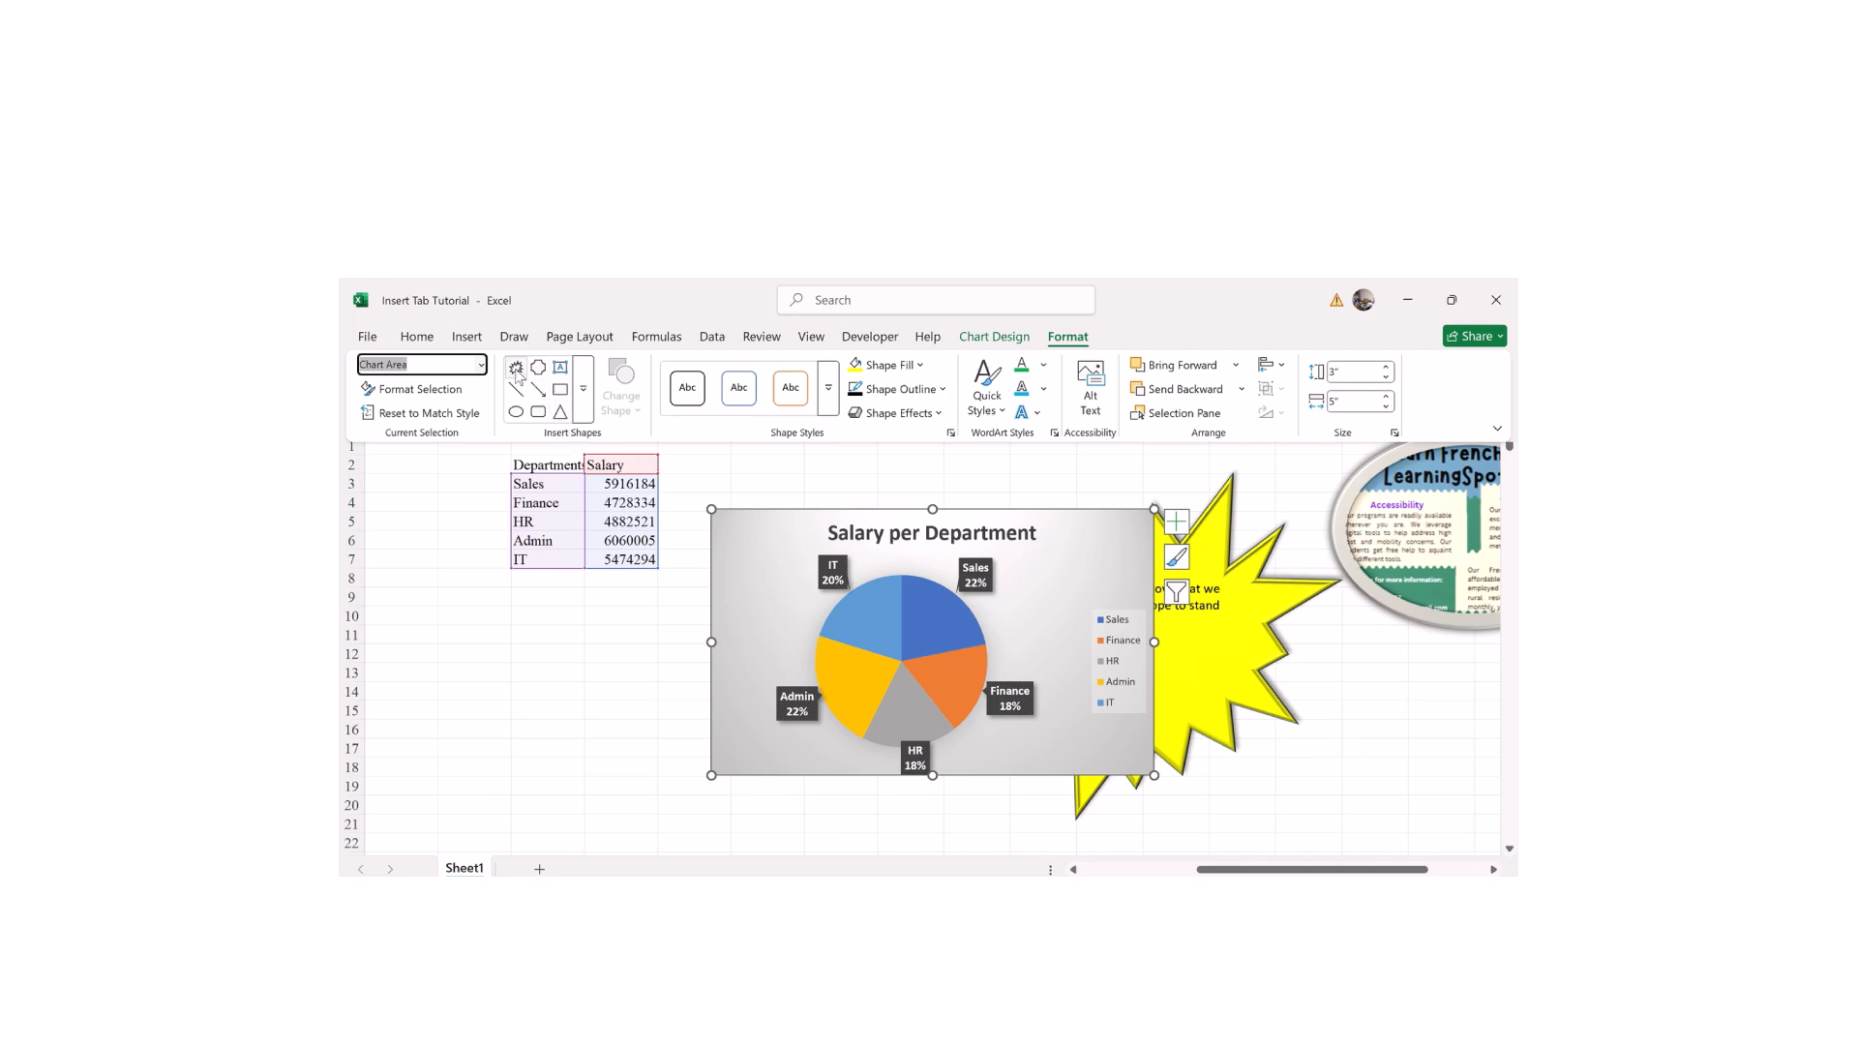
pyautogui.click(515, 369)
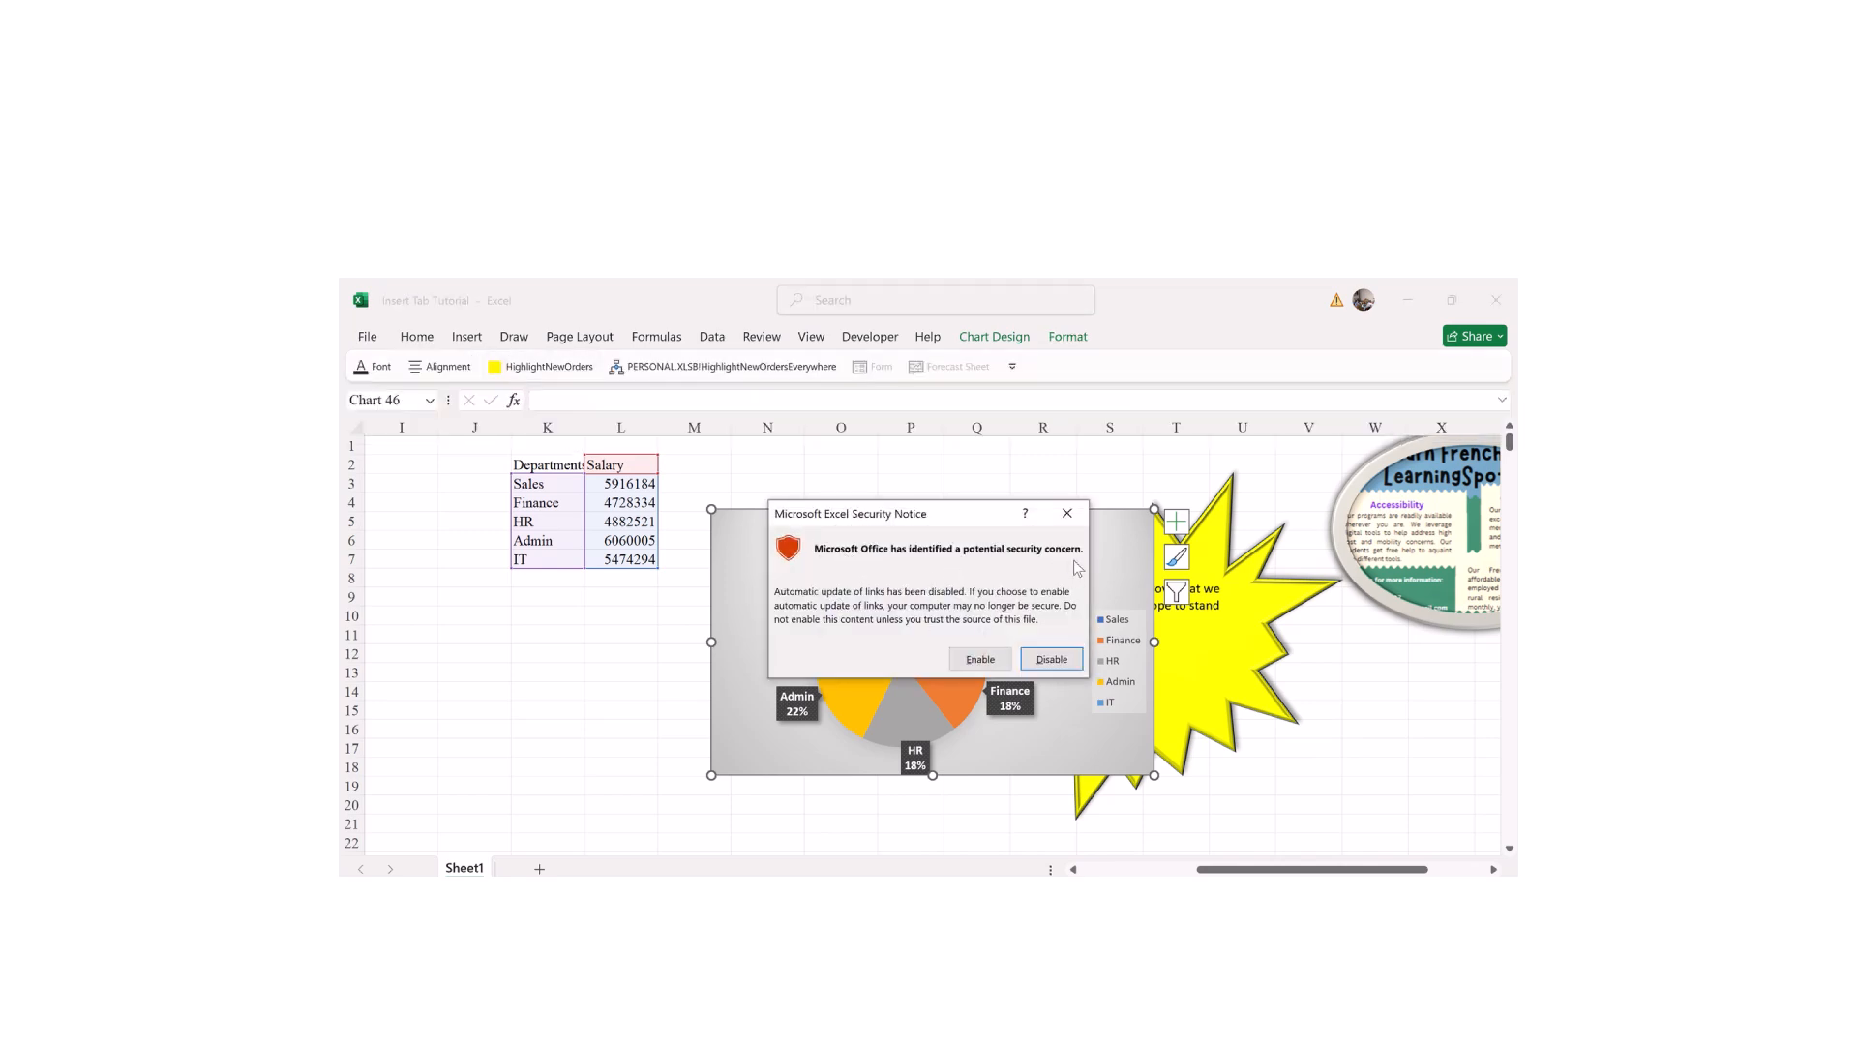
# Step: Disable automatic link updates on the Security Notice and dismiss the VBA error 400
pyautogui.click(1045, 660)
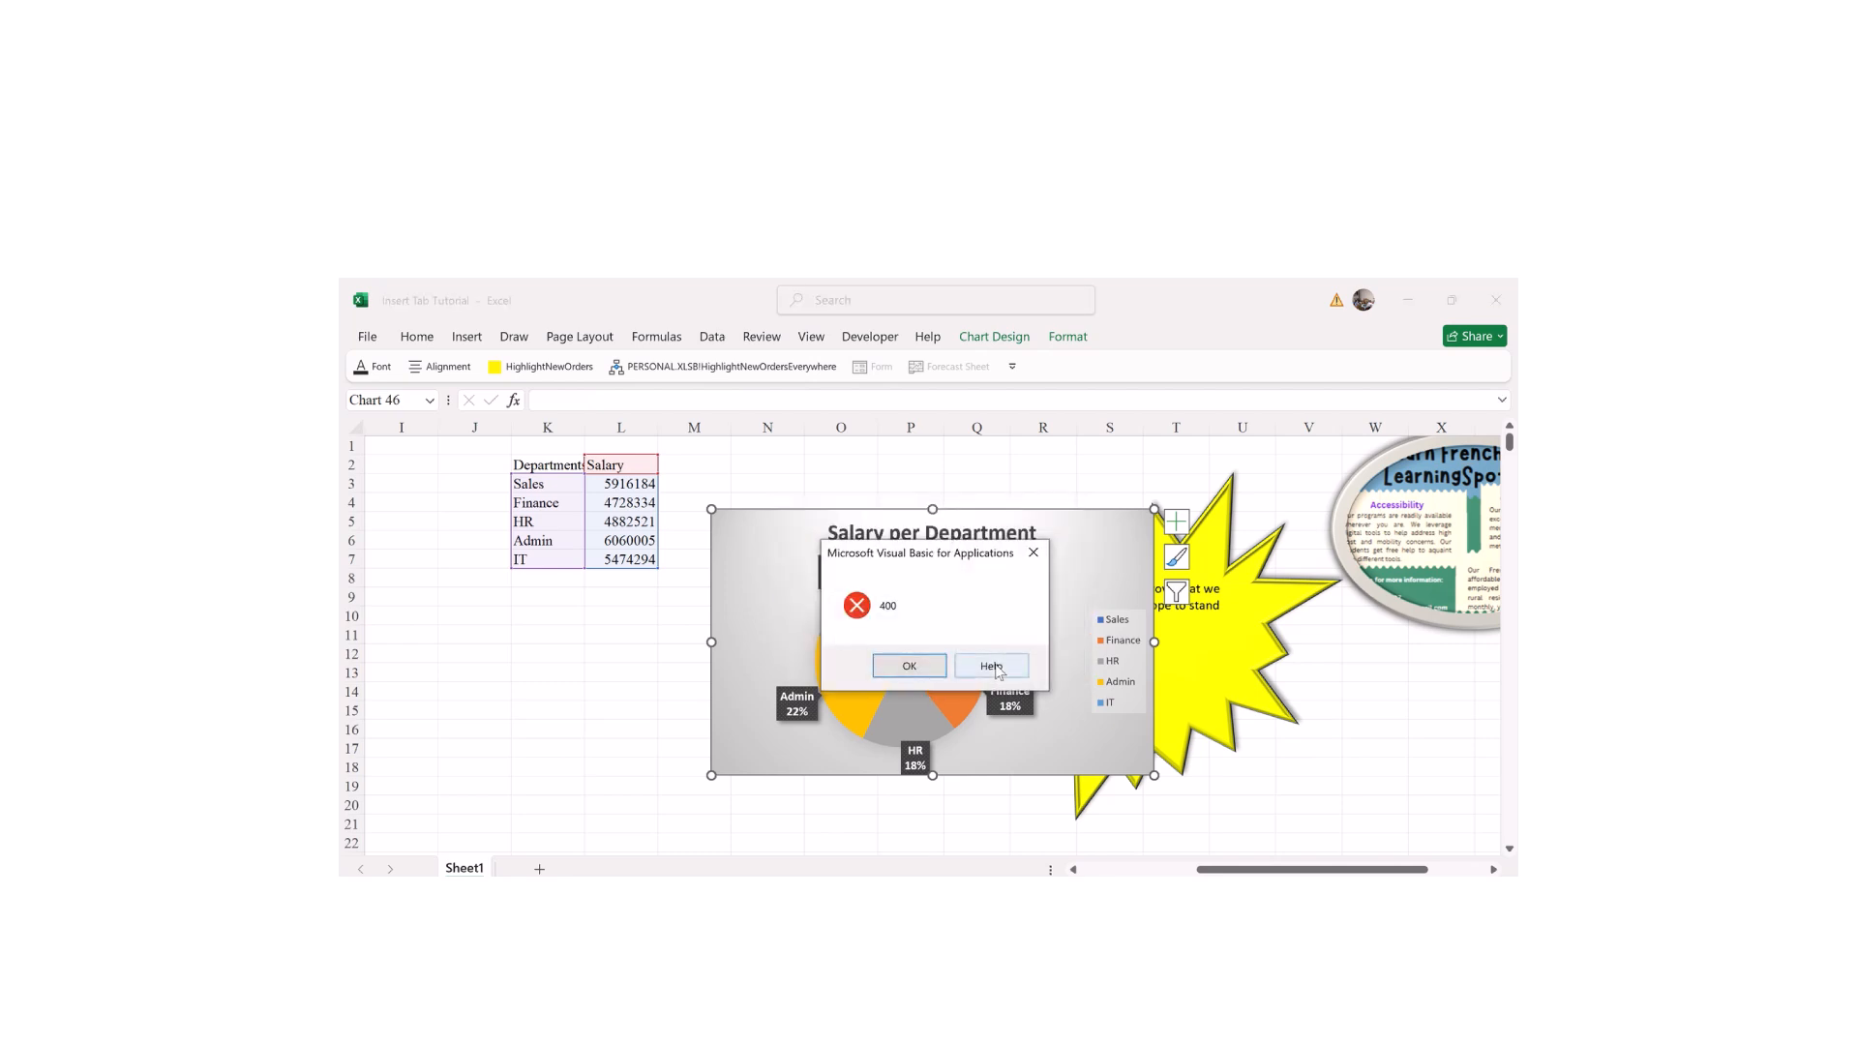
pyautogui.click(908, 666)
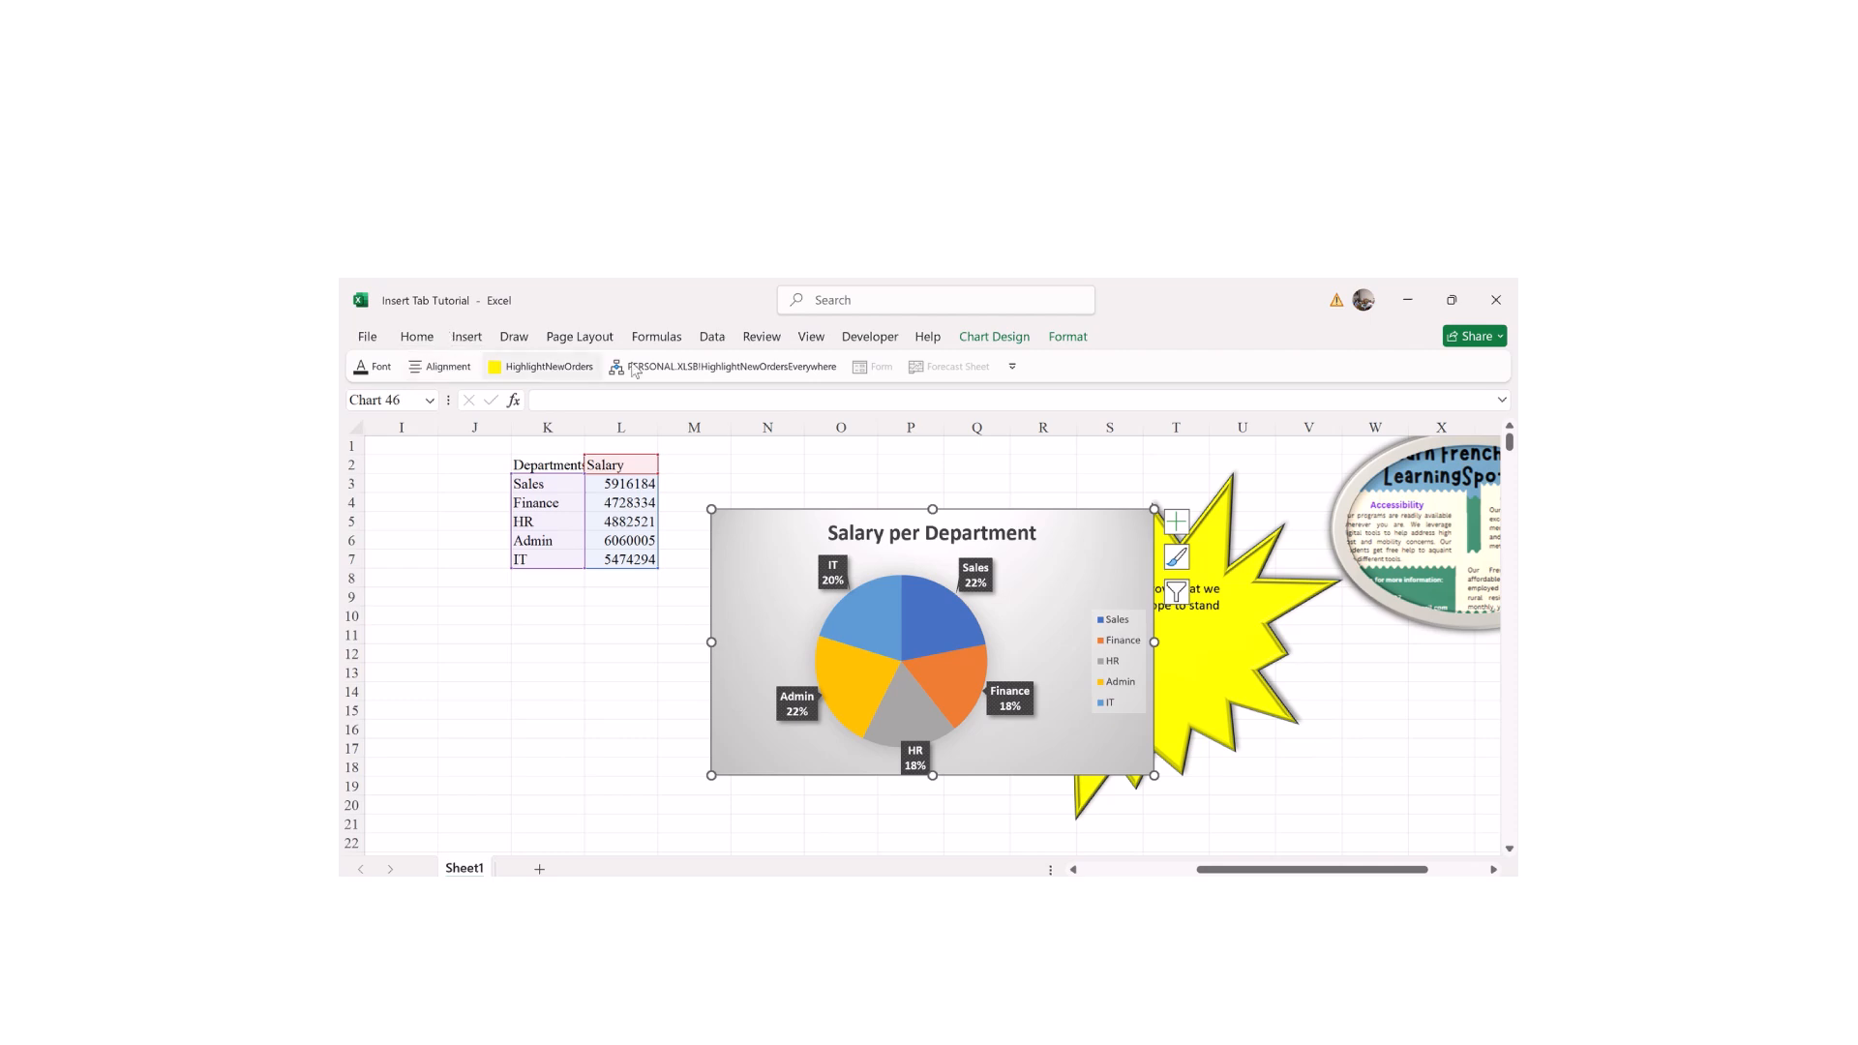
pyautogui.click(1067, 336)
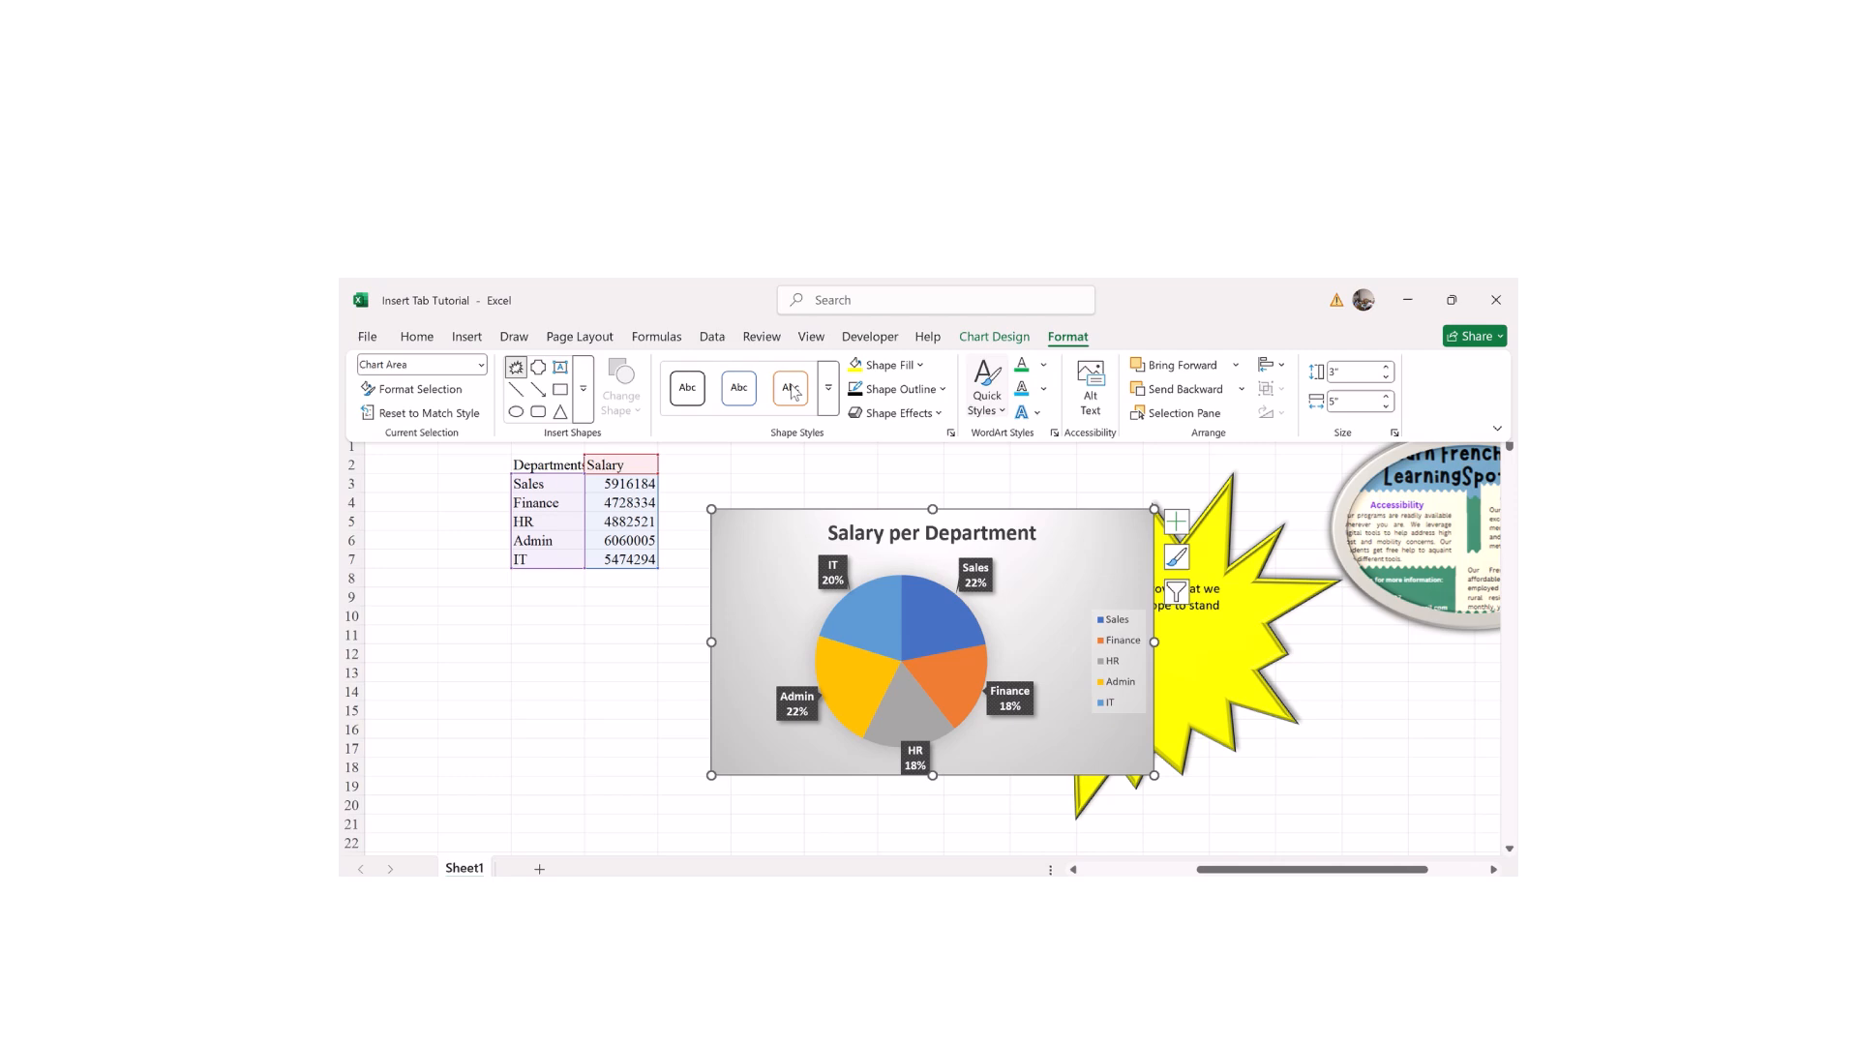
# Step: Try orange, blue and black shape styles on the chart area, settling on gold
pyautogui.click(829, 391)
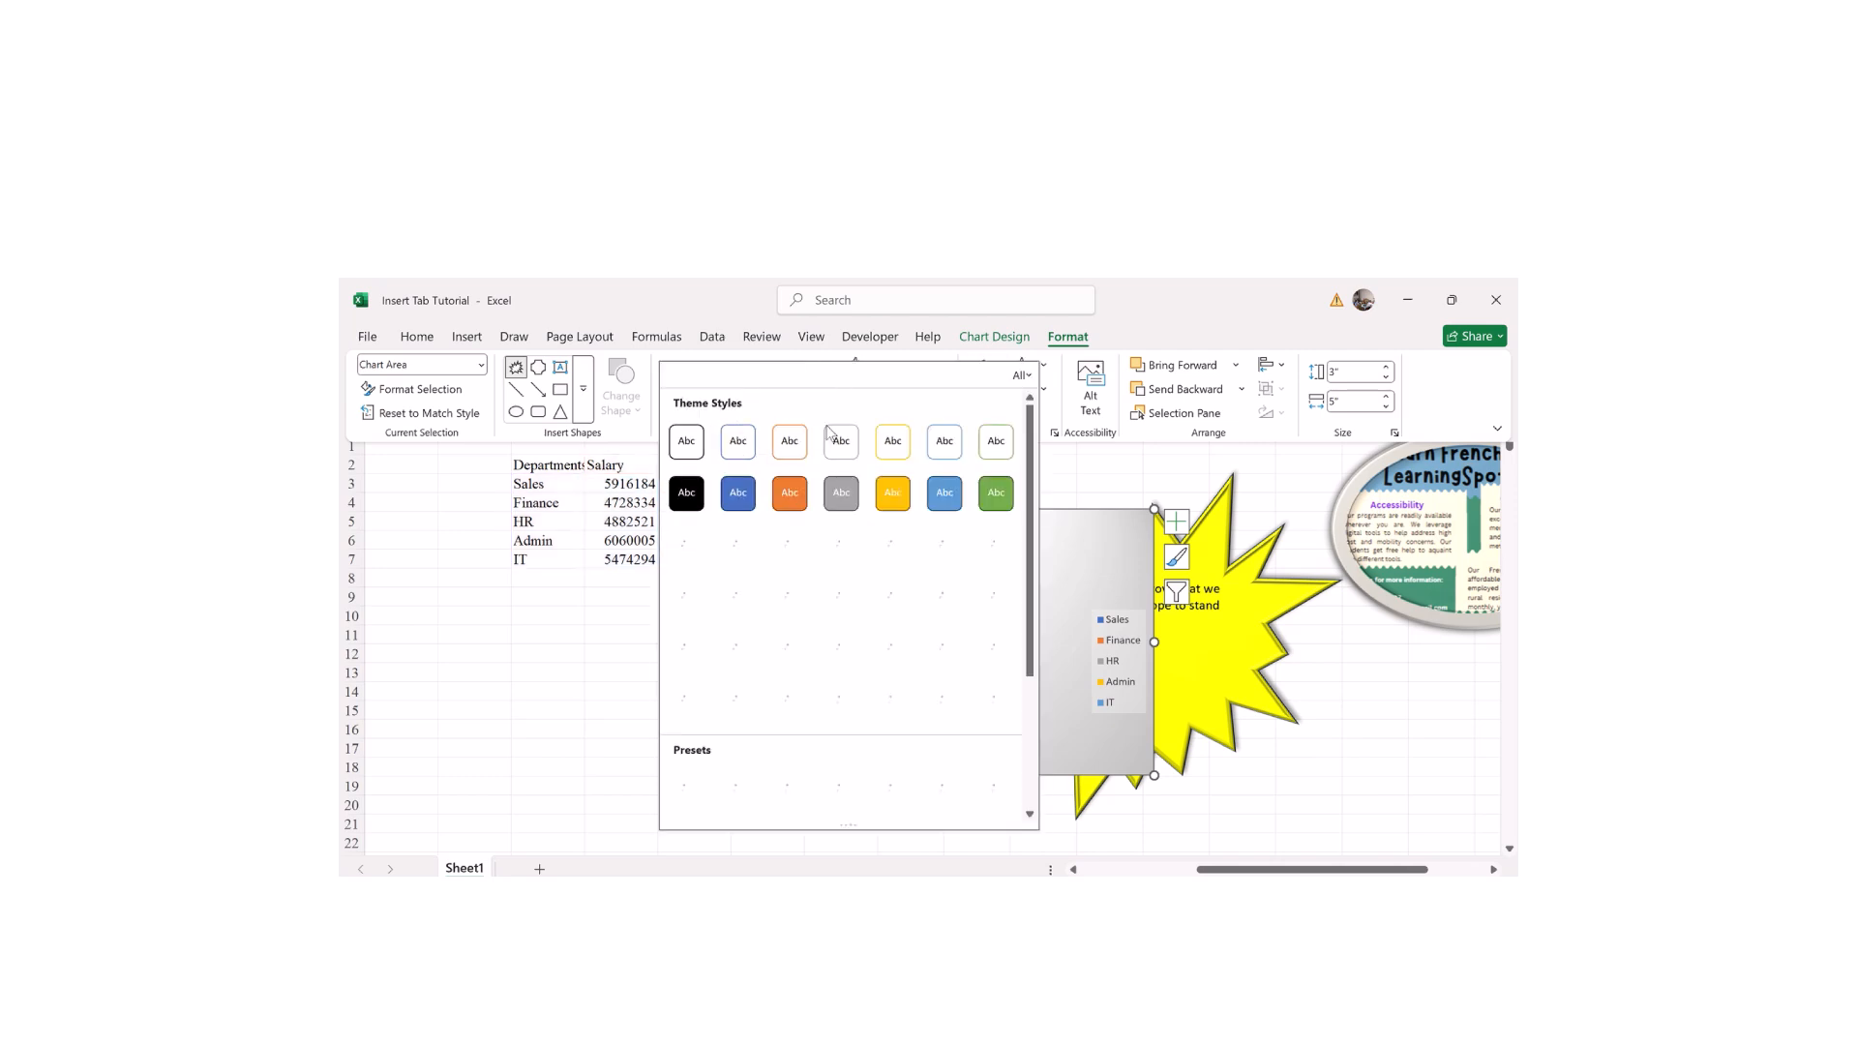
pyautogui.click(790, 492)
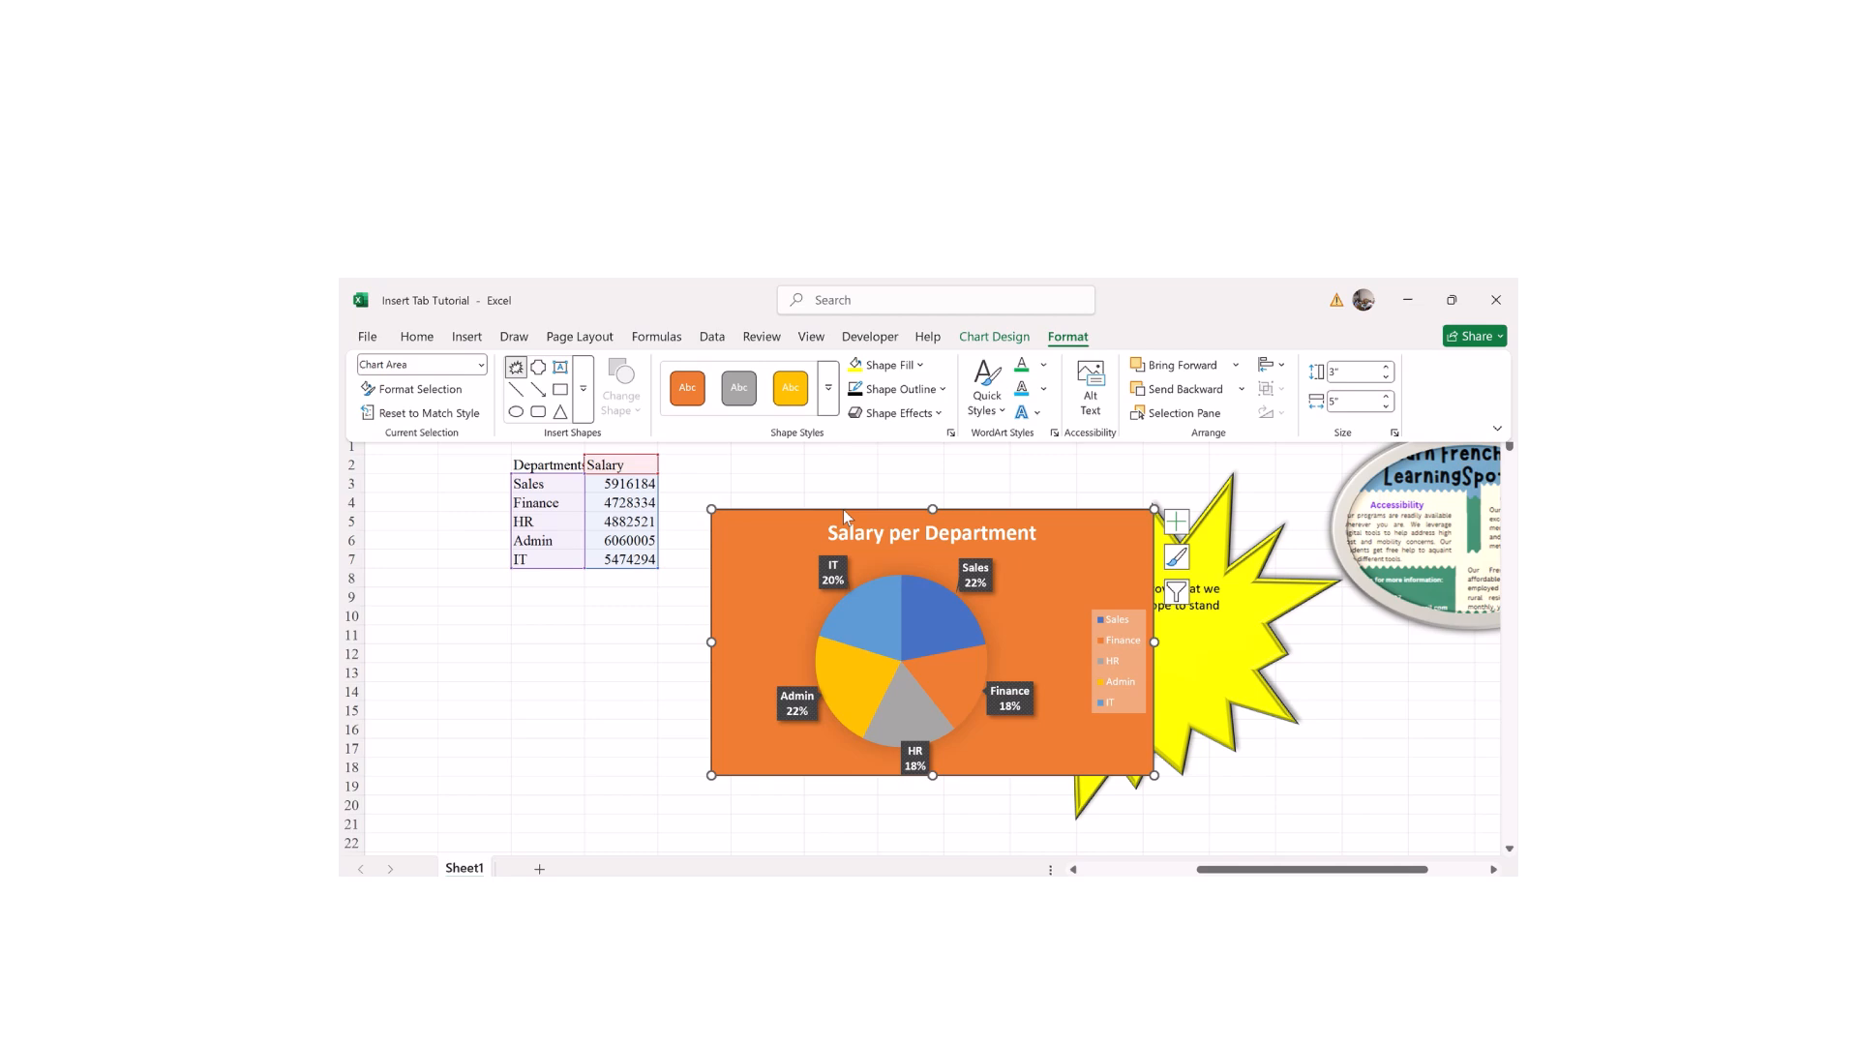
pyautogui.click(827, 391)
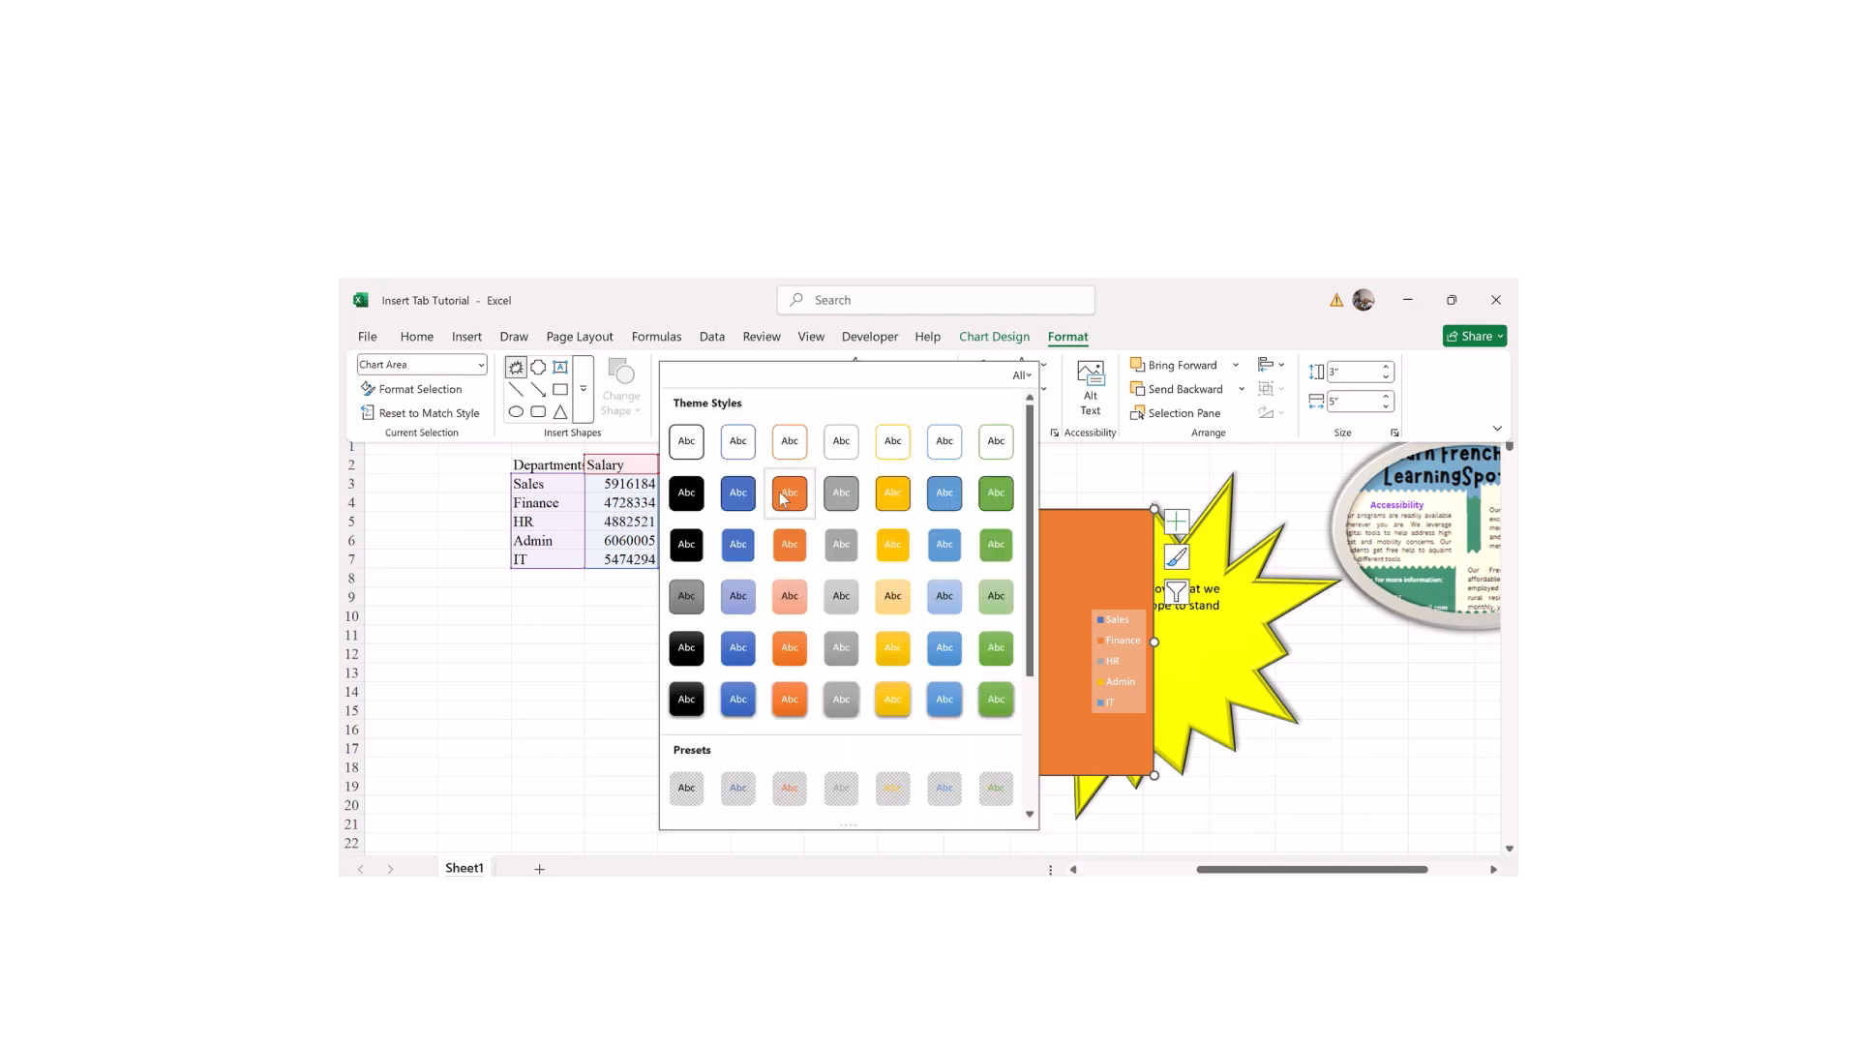
pyautogui.click(937, 505)
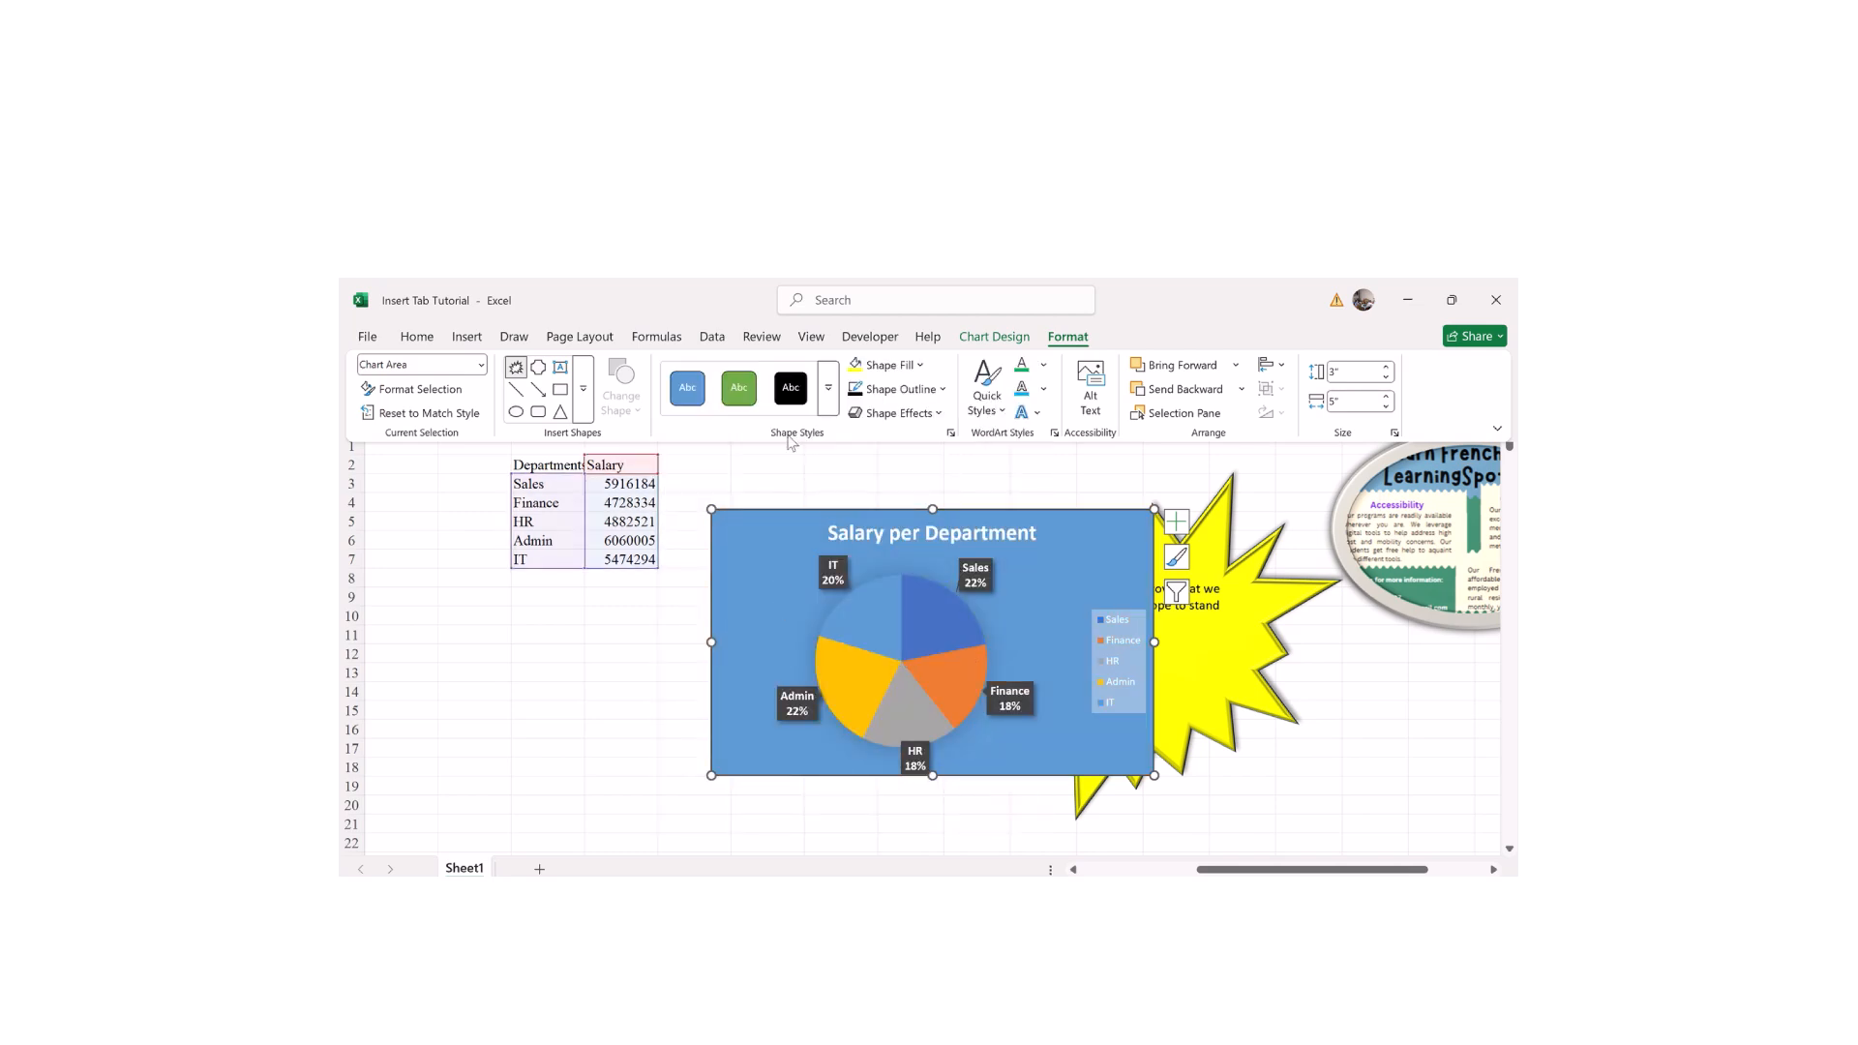
pyautogui.click(828, 392)
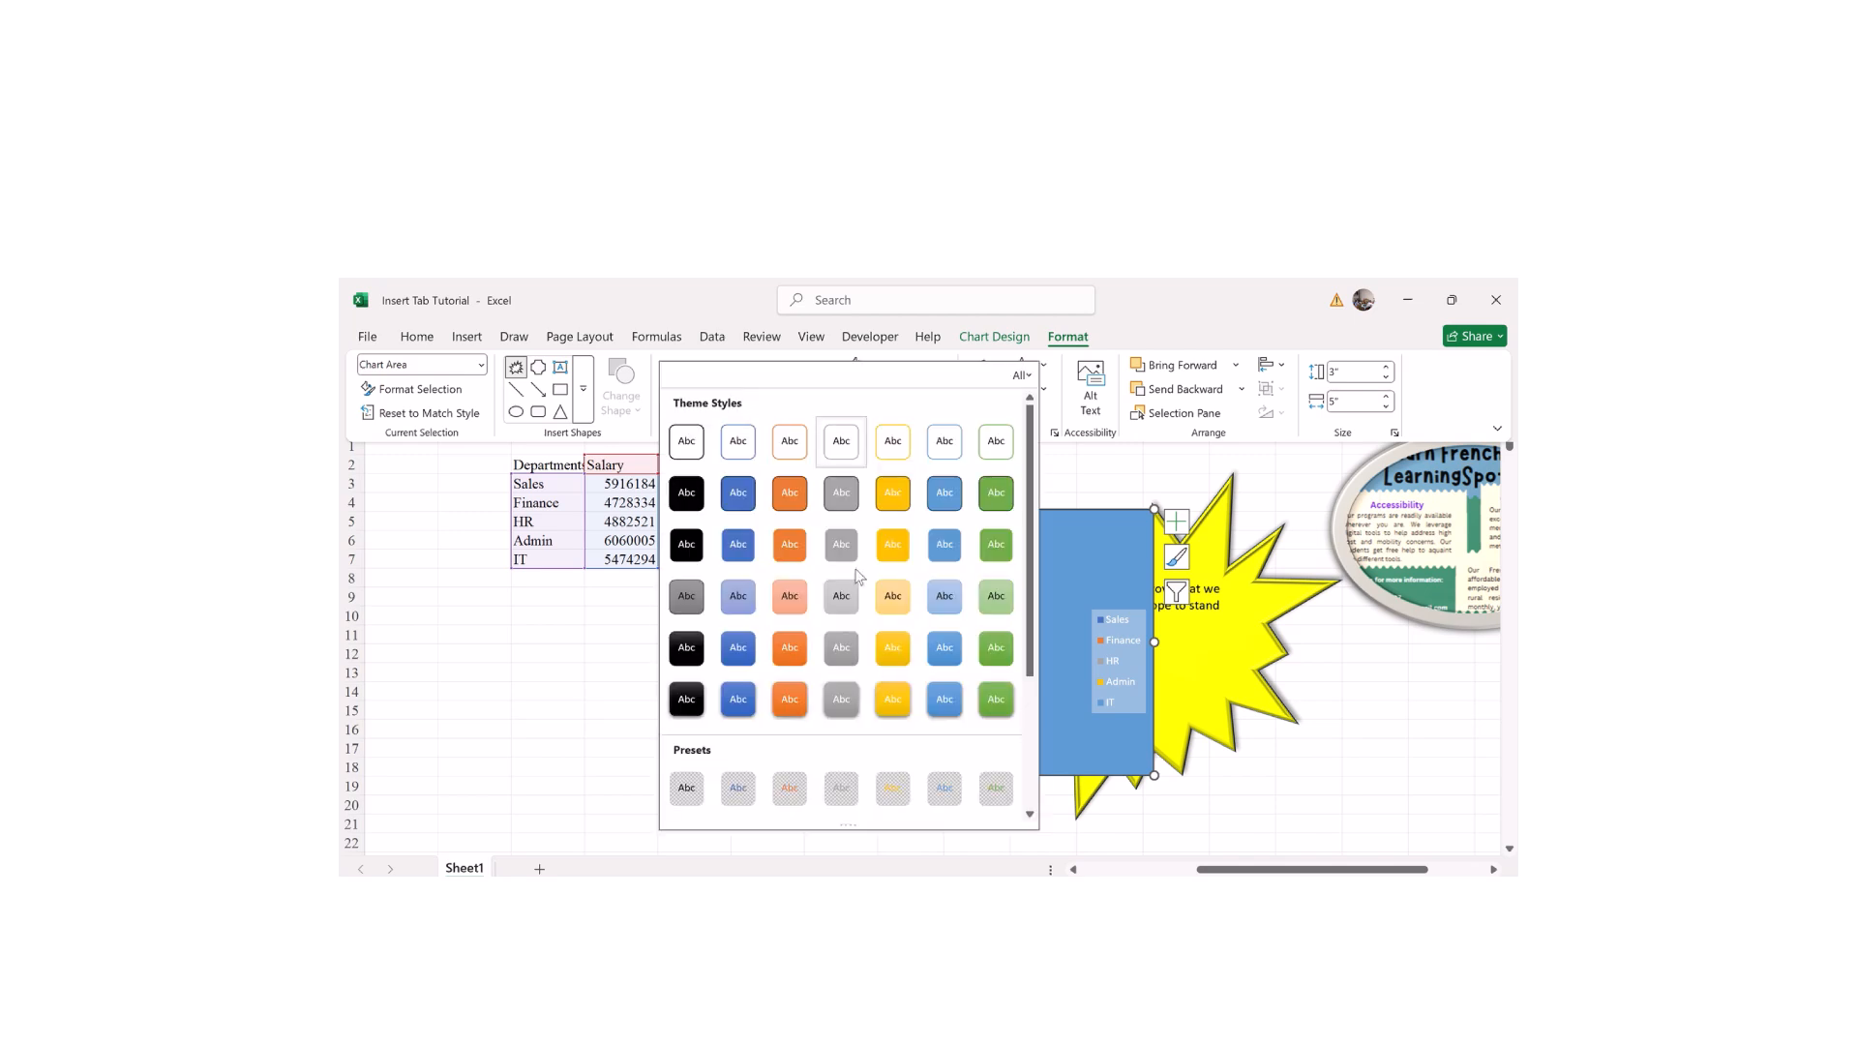
pyautogui.click(681, 658)
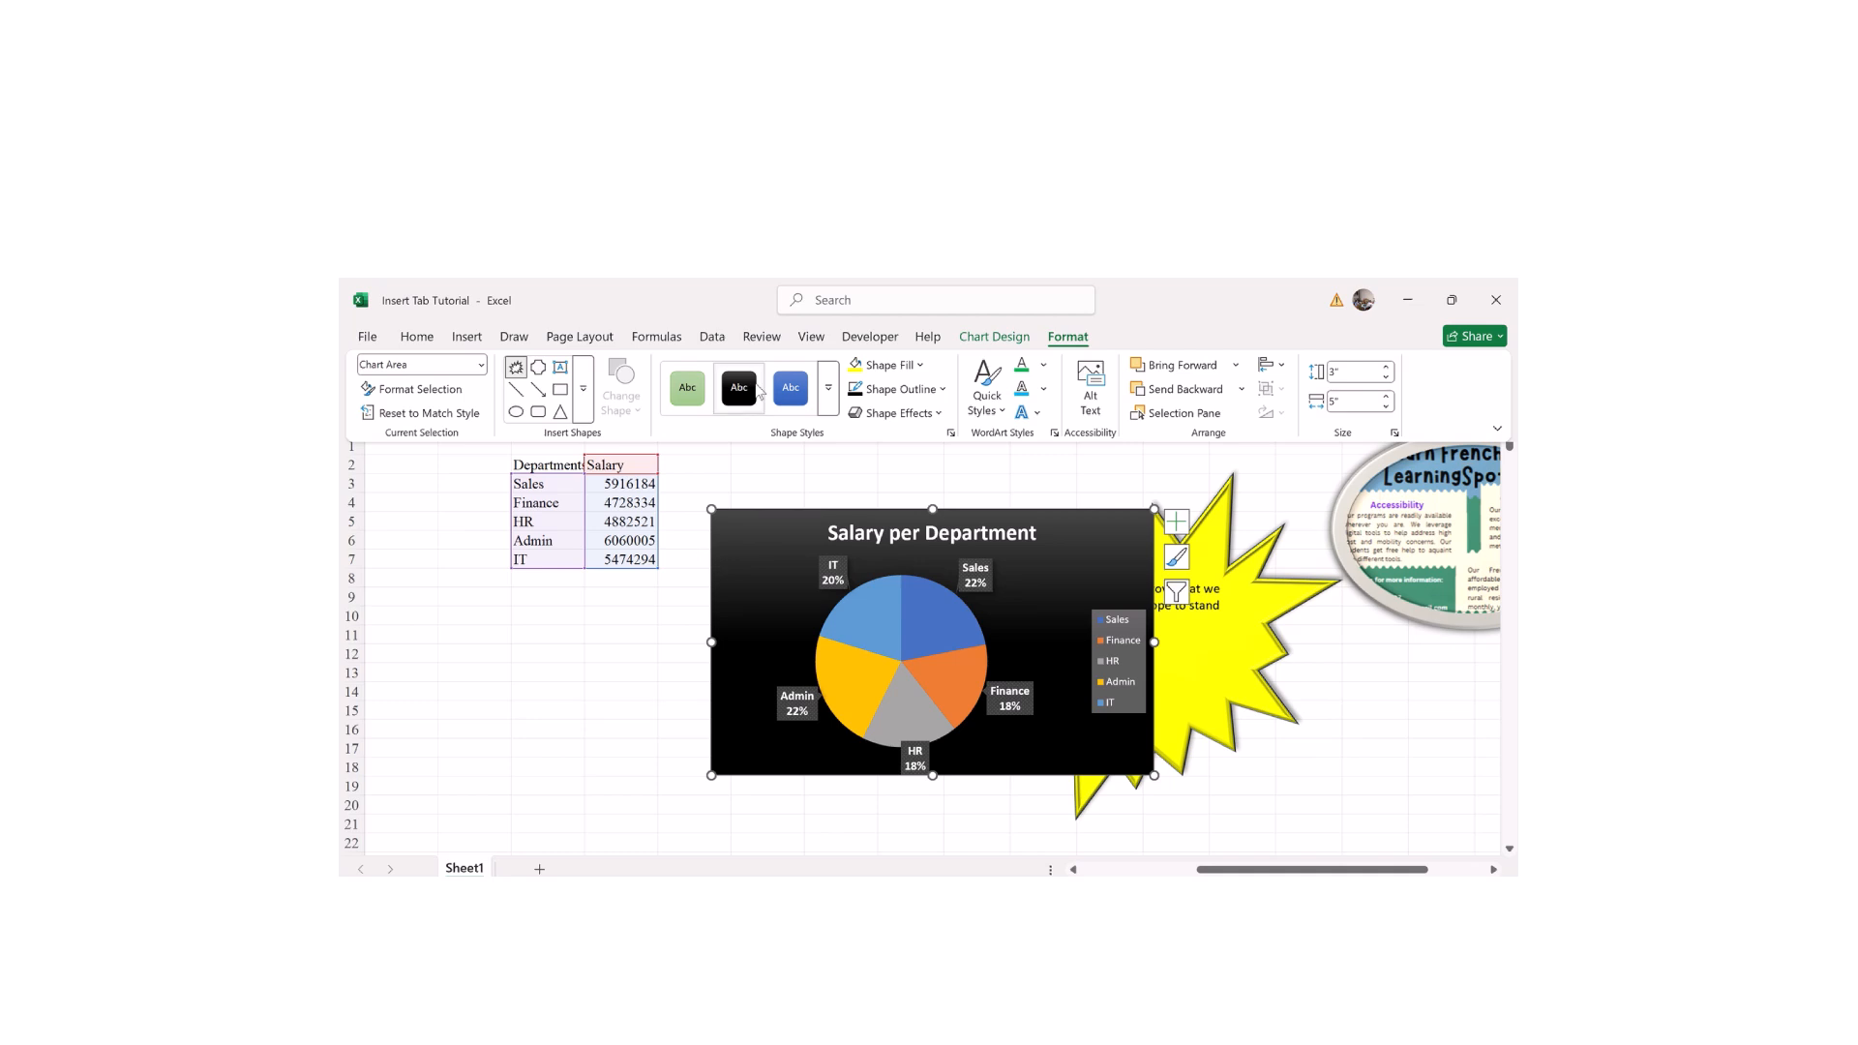
pyautogui.click(828, 389)
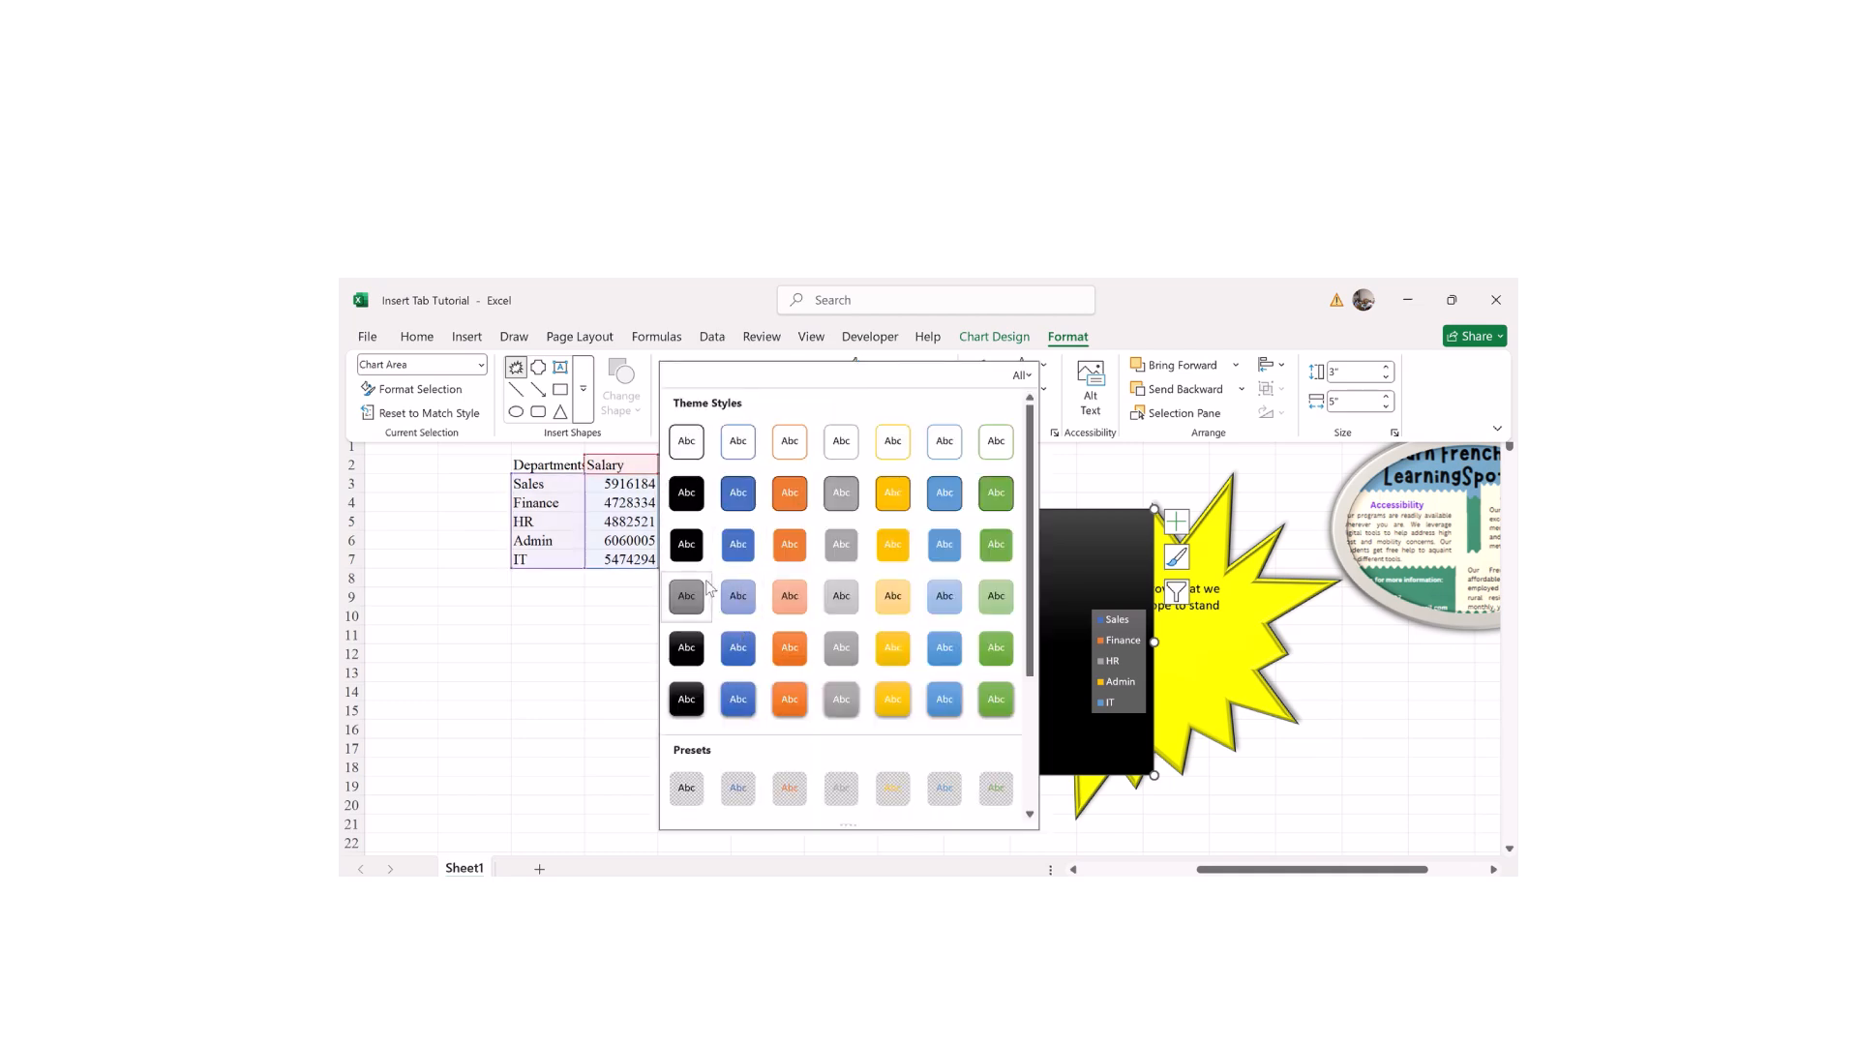
pyautogui.click(888, 499)
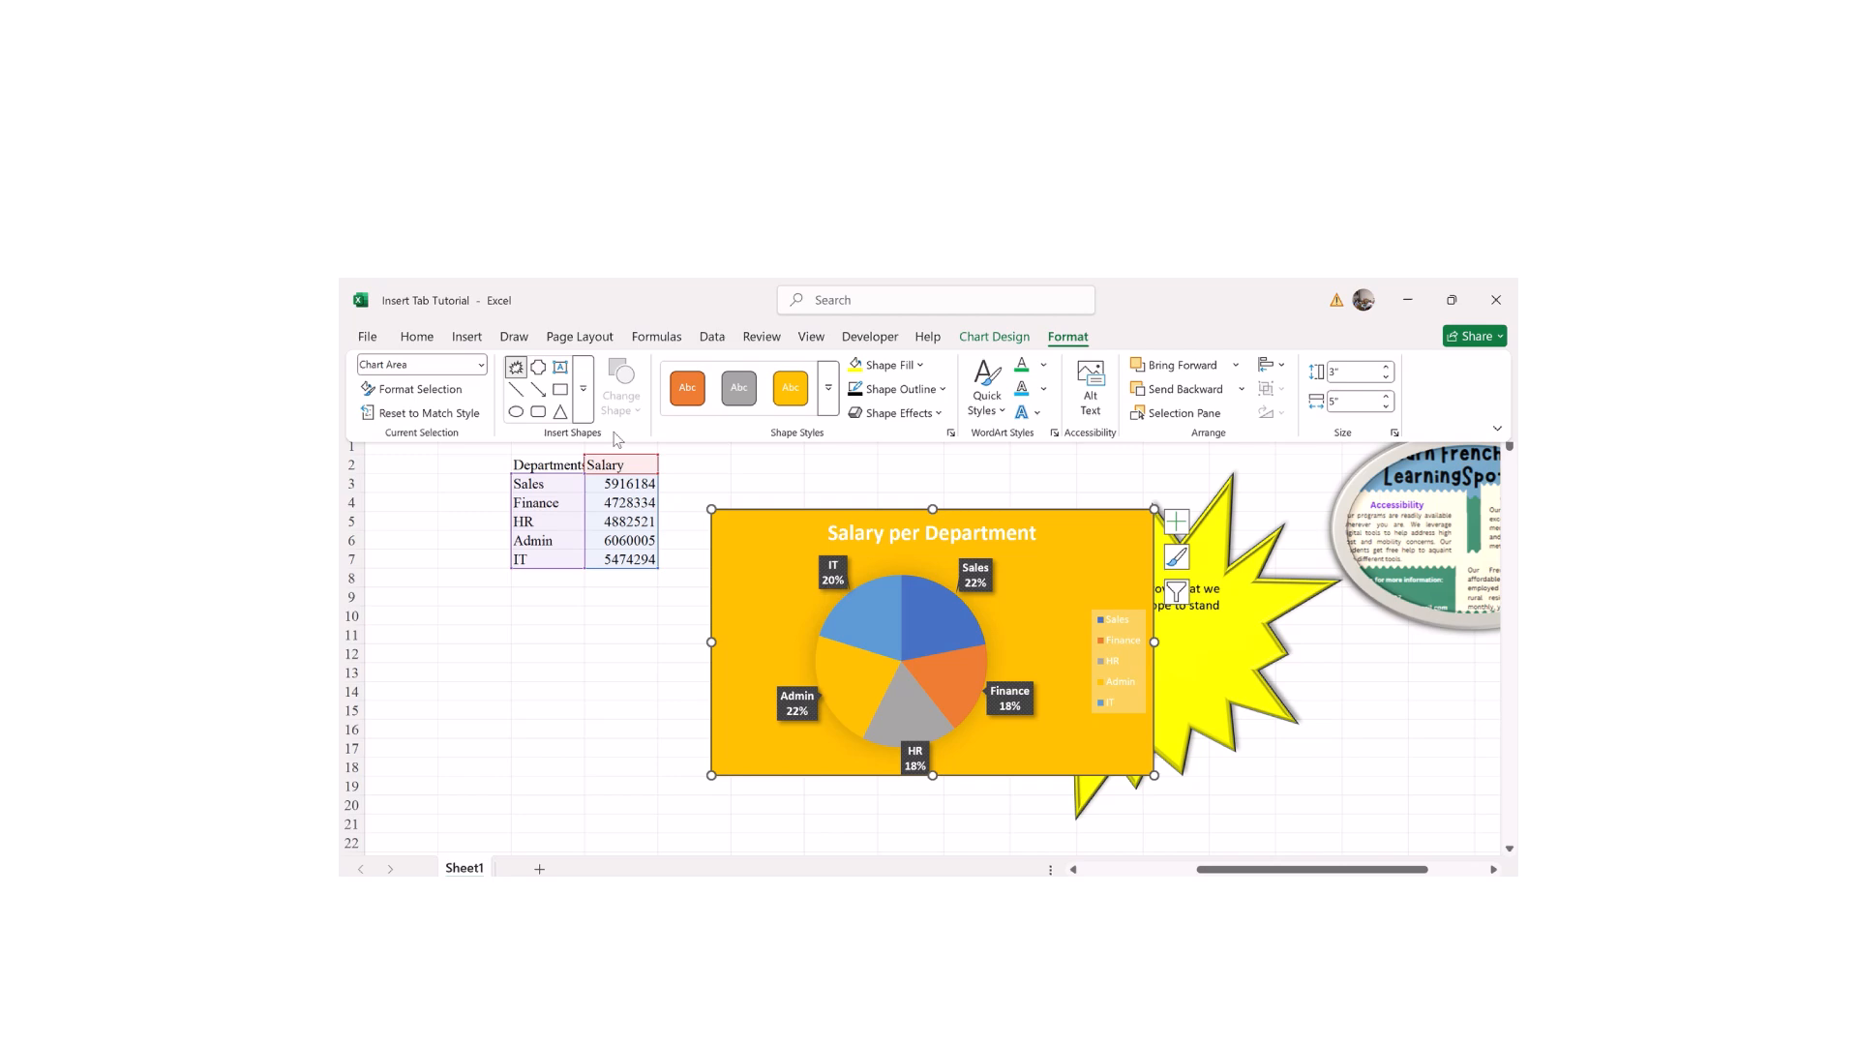
# Step: Fill the chart area with light peach after briefly trying black
pyautogui.click(922, 365)
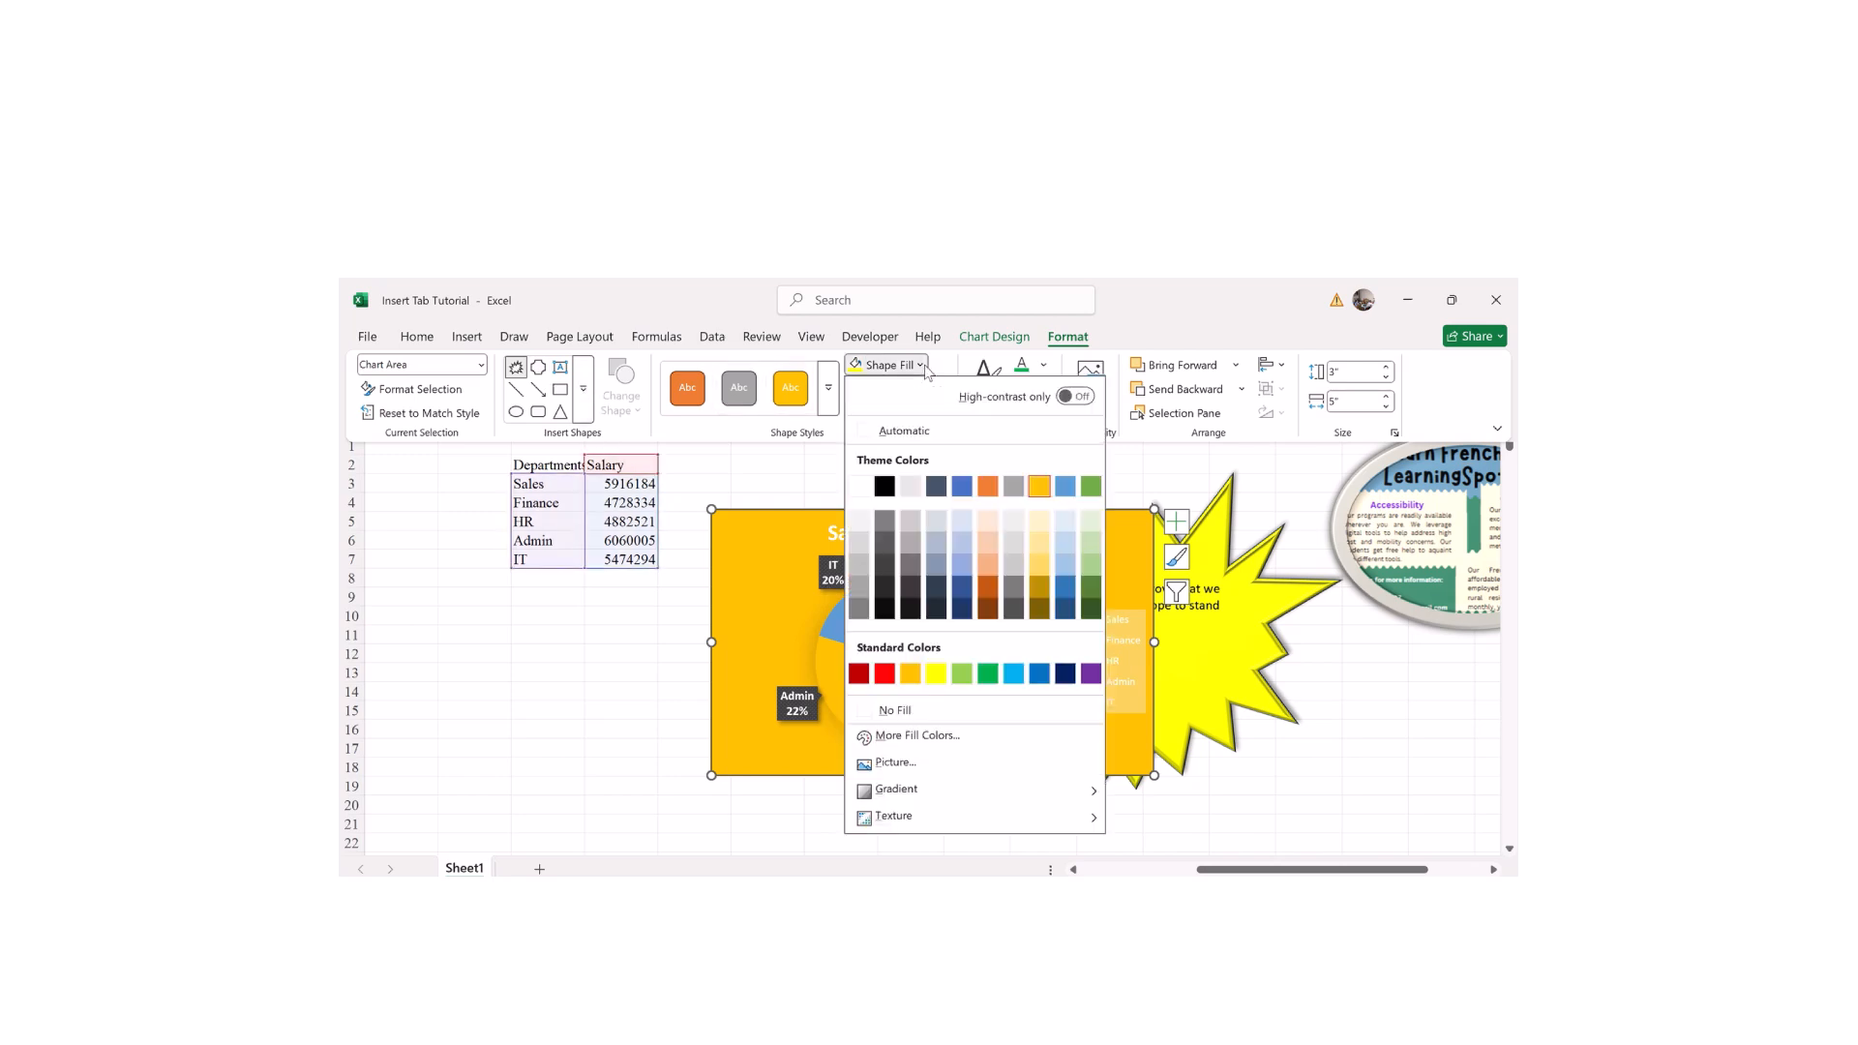
pyautogui.click(885, 486)
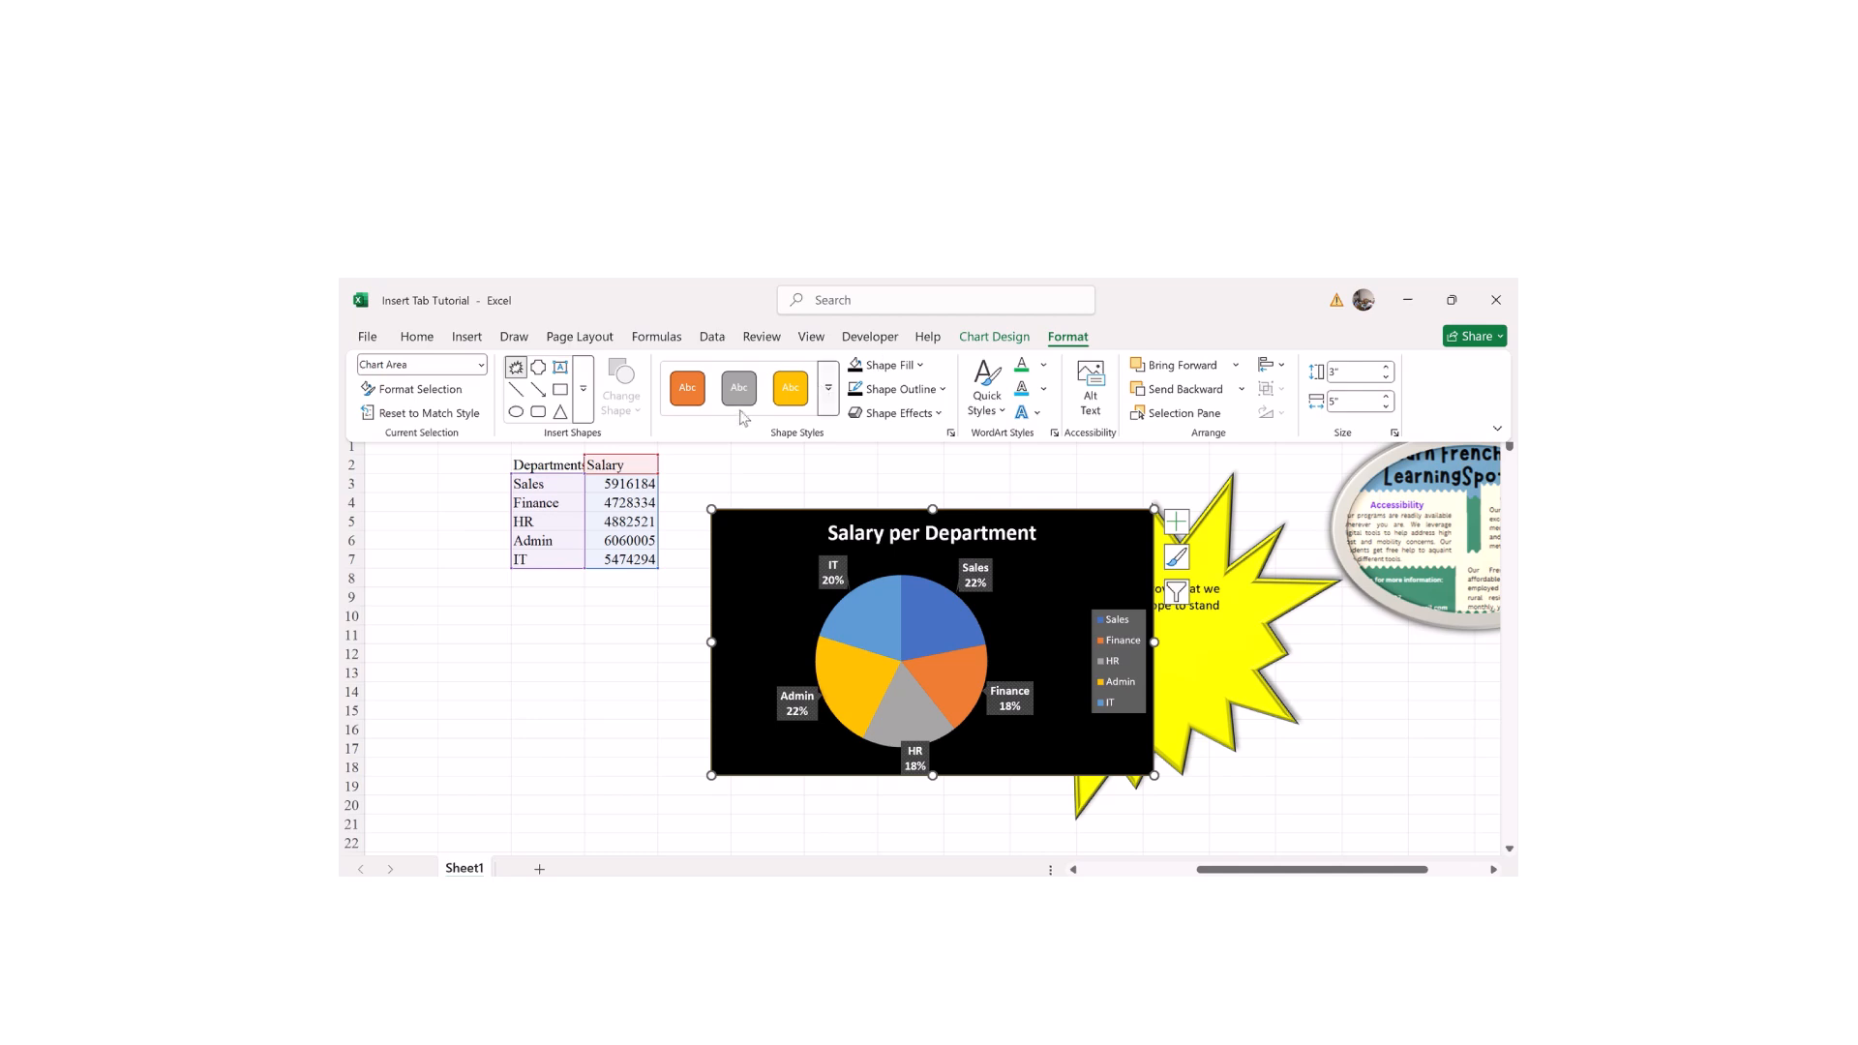
pyautogui.click(919, 364)
pyautogui.click(996, 569)
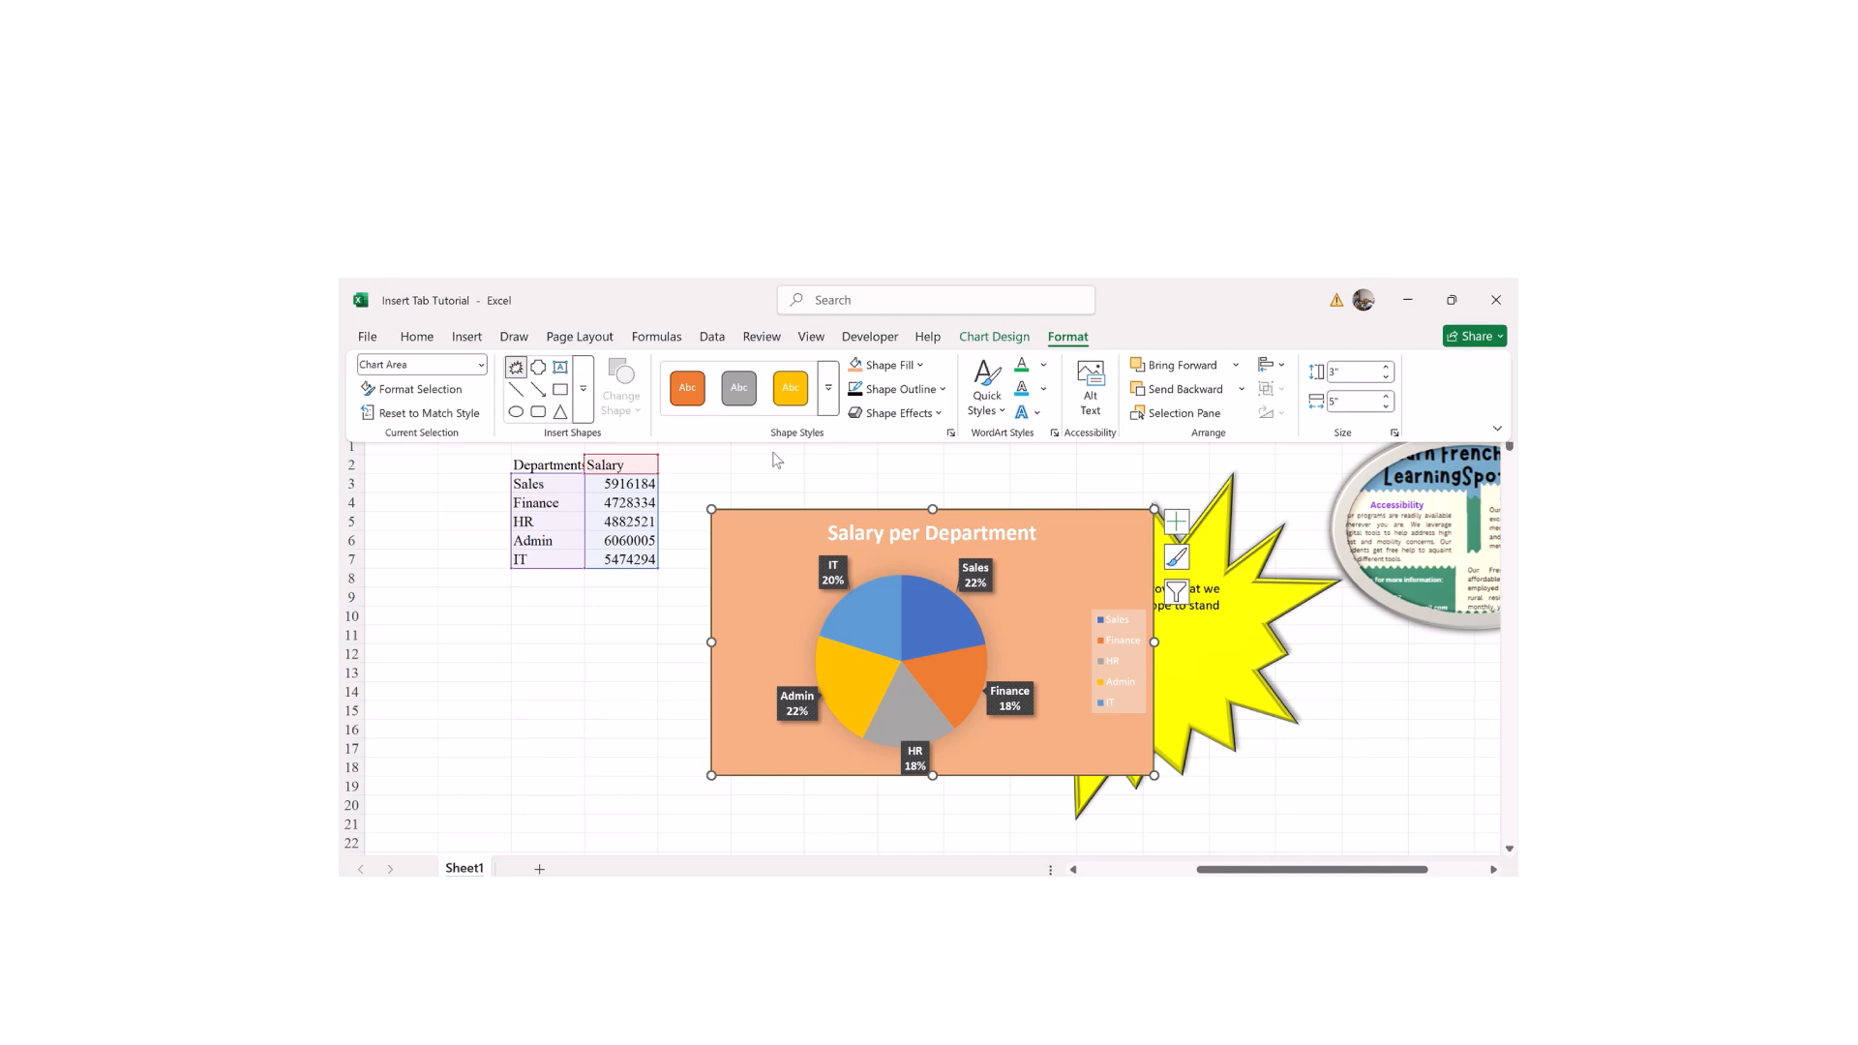
# Step: Give the chart a blue outline
pyautogui.click(896, 397)
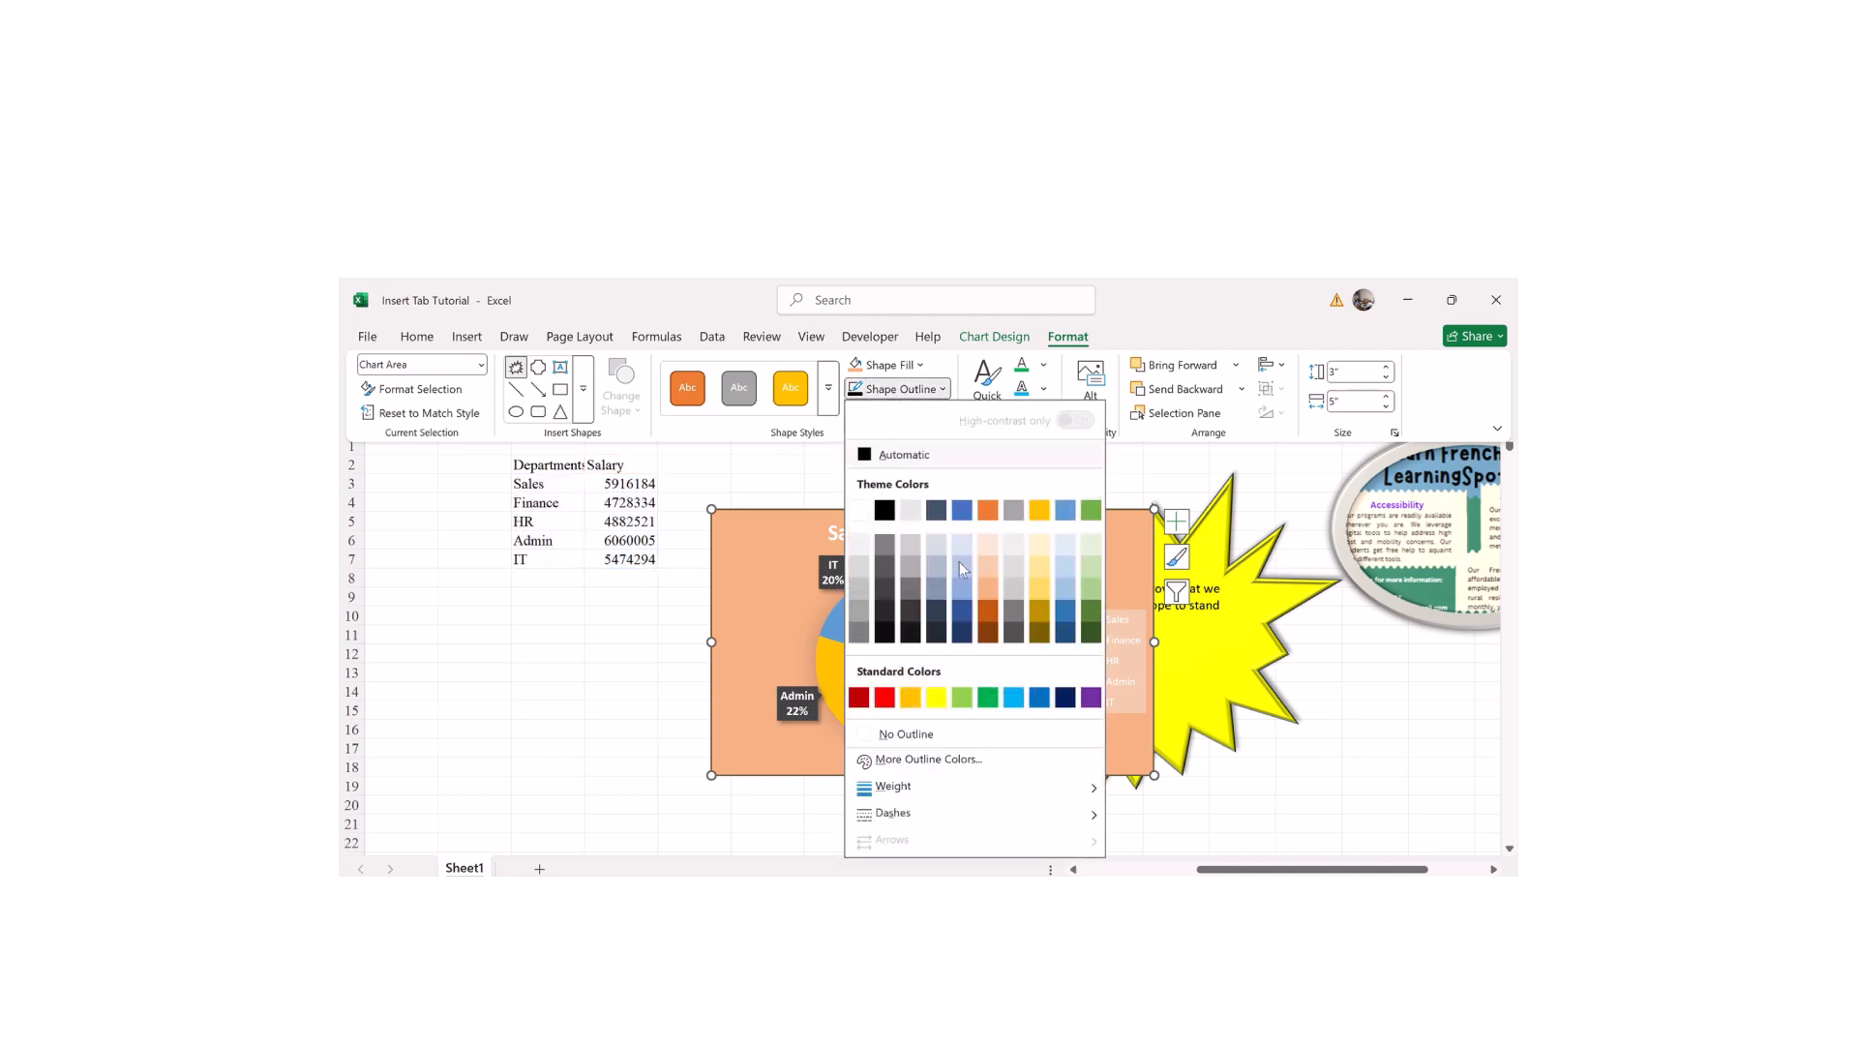
pyautogui.click(964, 513)
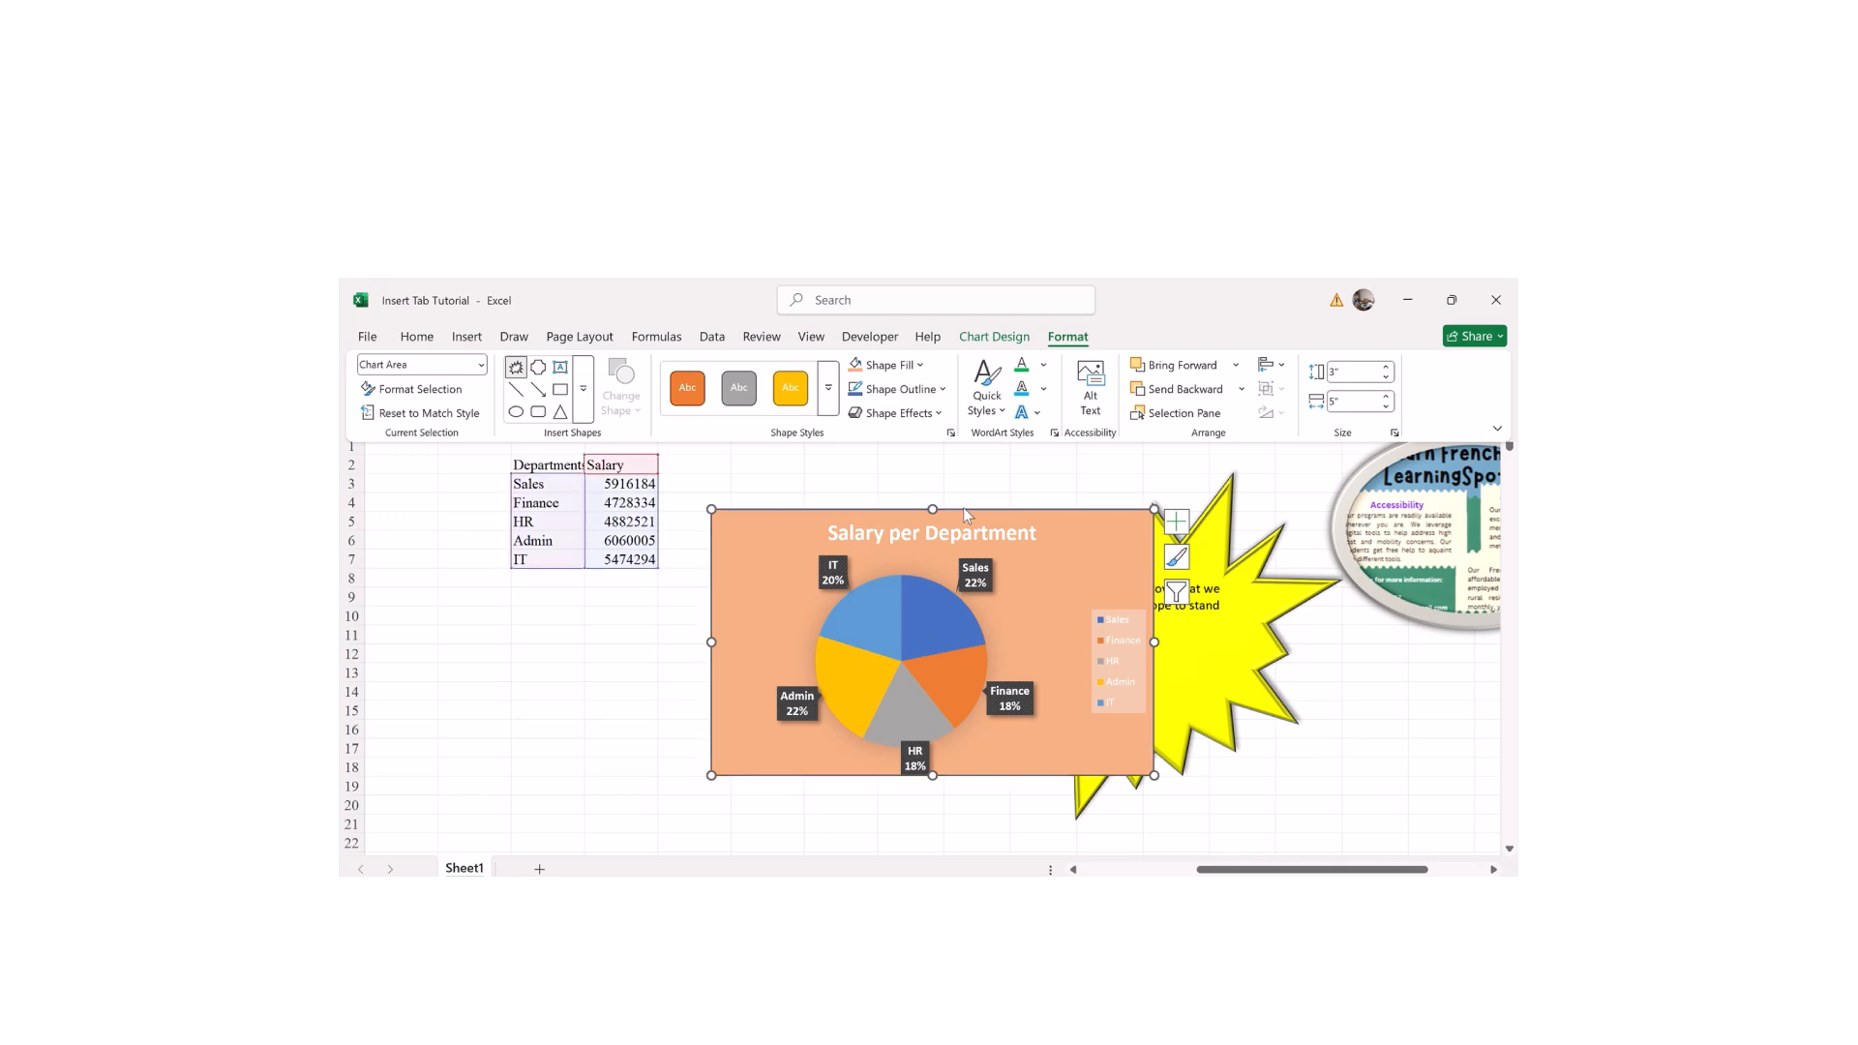
pyautogui.hotkey('ctrl', 'F1')
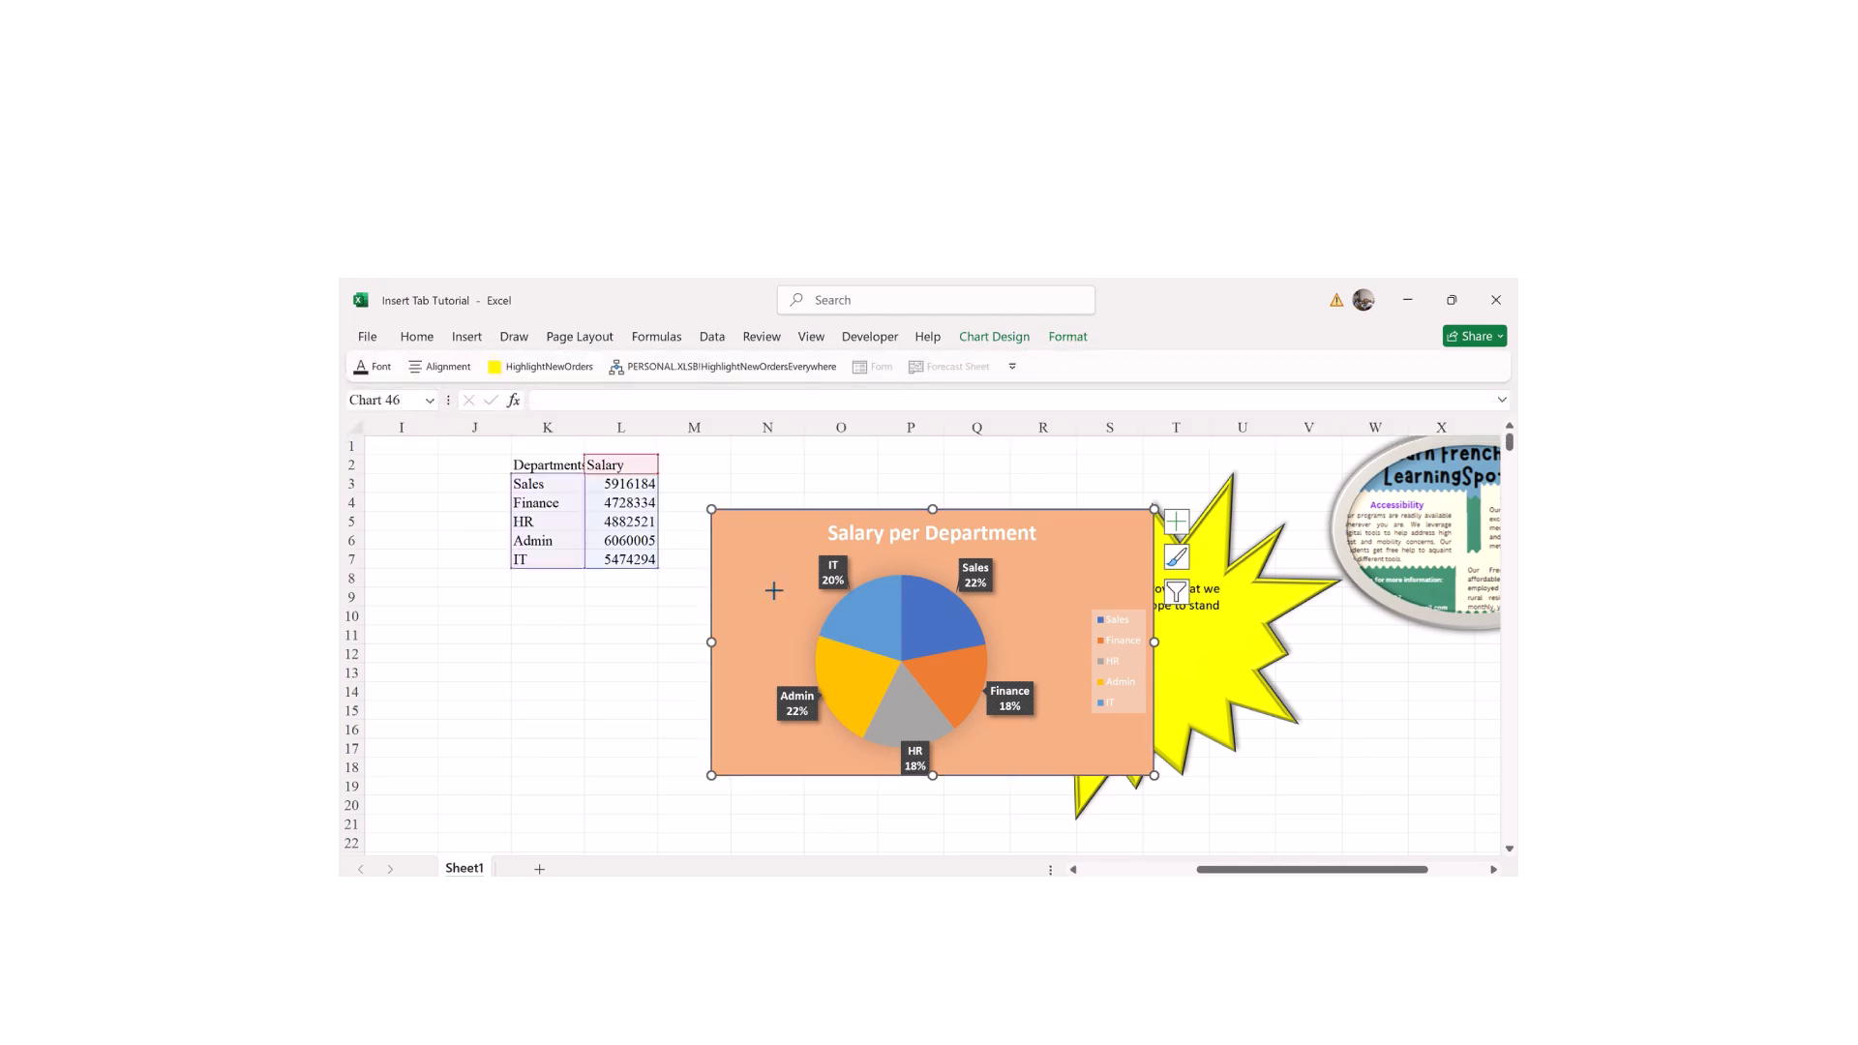
# Step: Draw a small Explosion starburst over the pie's upper left corner
pyautogui.moveTo(801, 587); pyautogui.dragTo(897, 679)
pyautogui.click(569, 676)
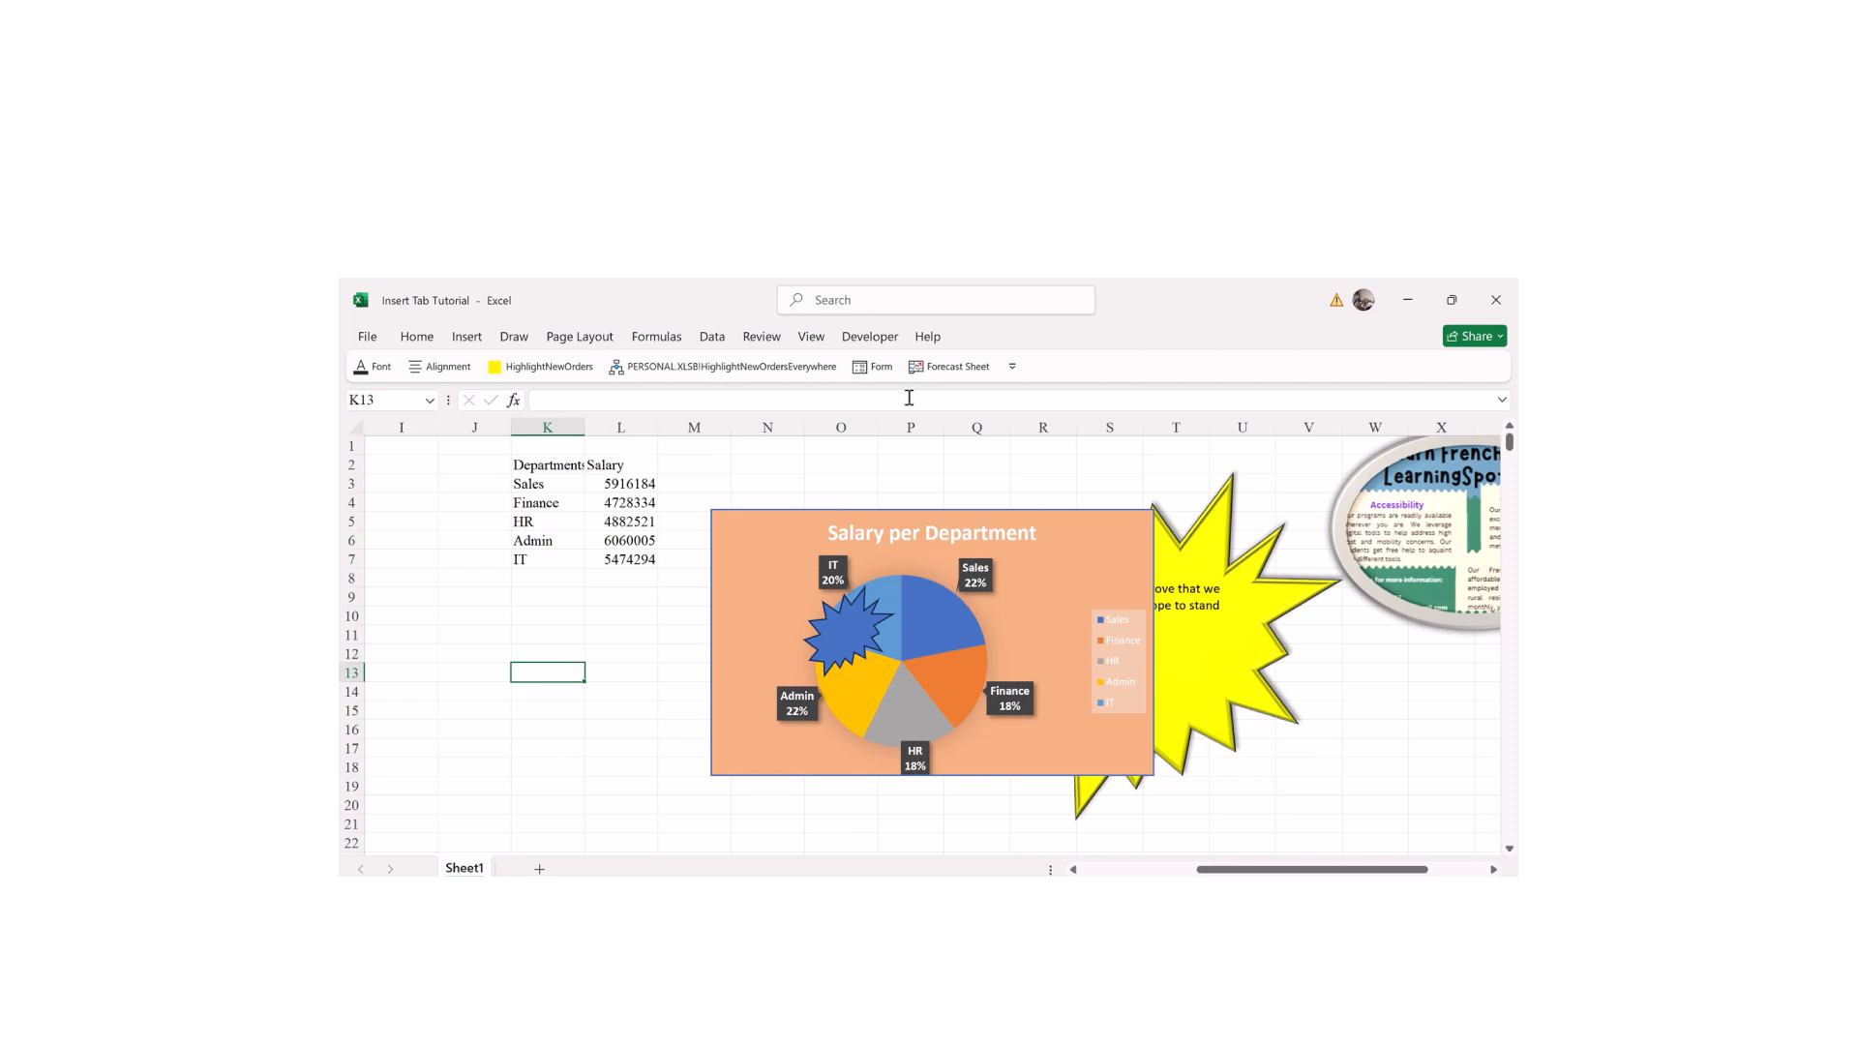
pyautogui.click(948, 563)
# Step: Browse the chart's Shadow and 3-D Rotation effect options without applying any
pyautogui.click(1070, 339)
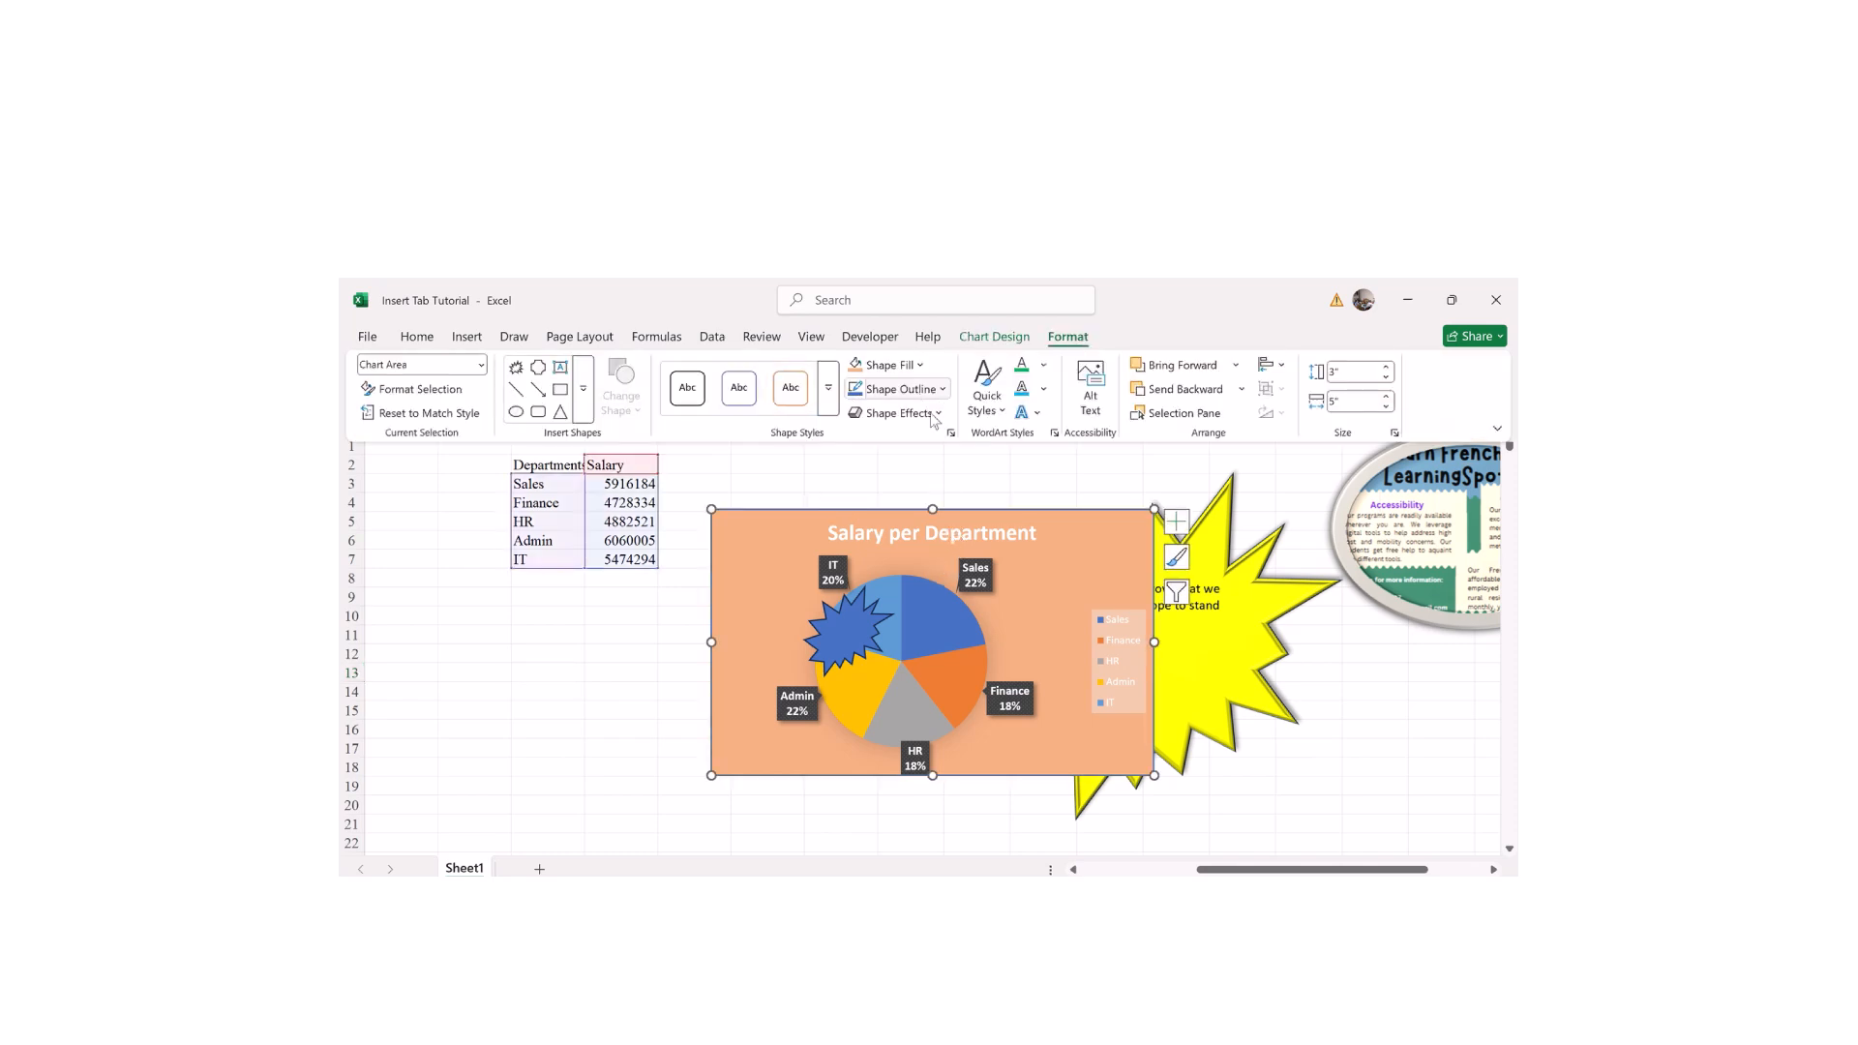
pyautogui.click(931, 413)
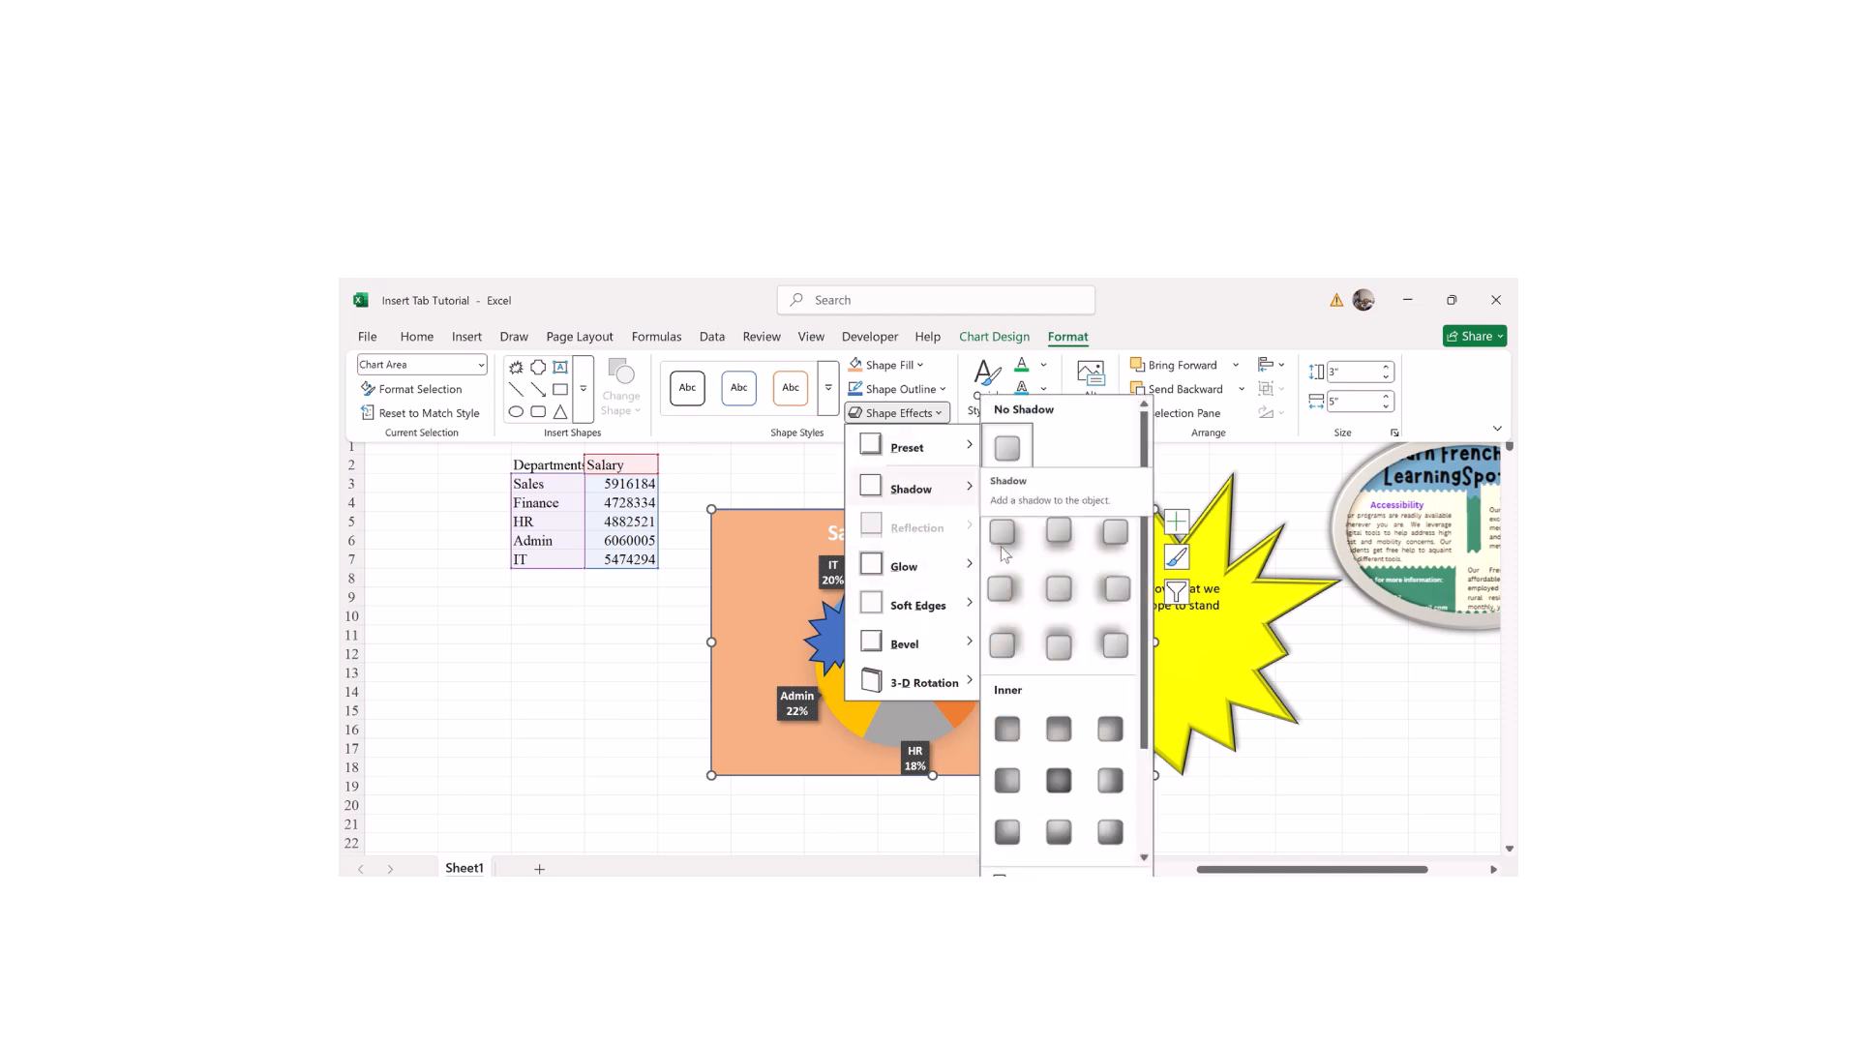
pyautogui.click(1049, 640)
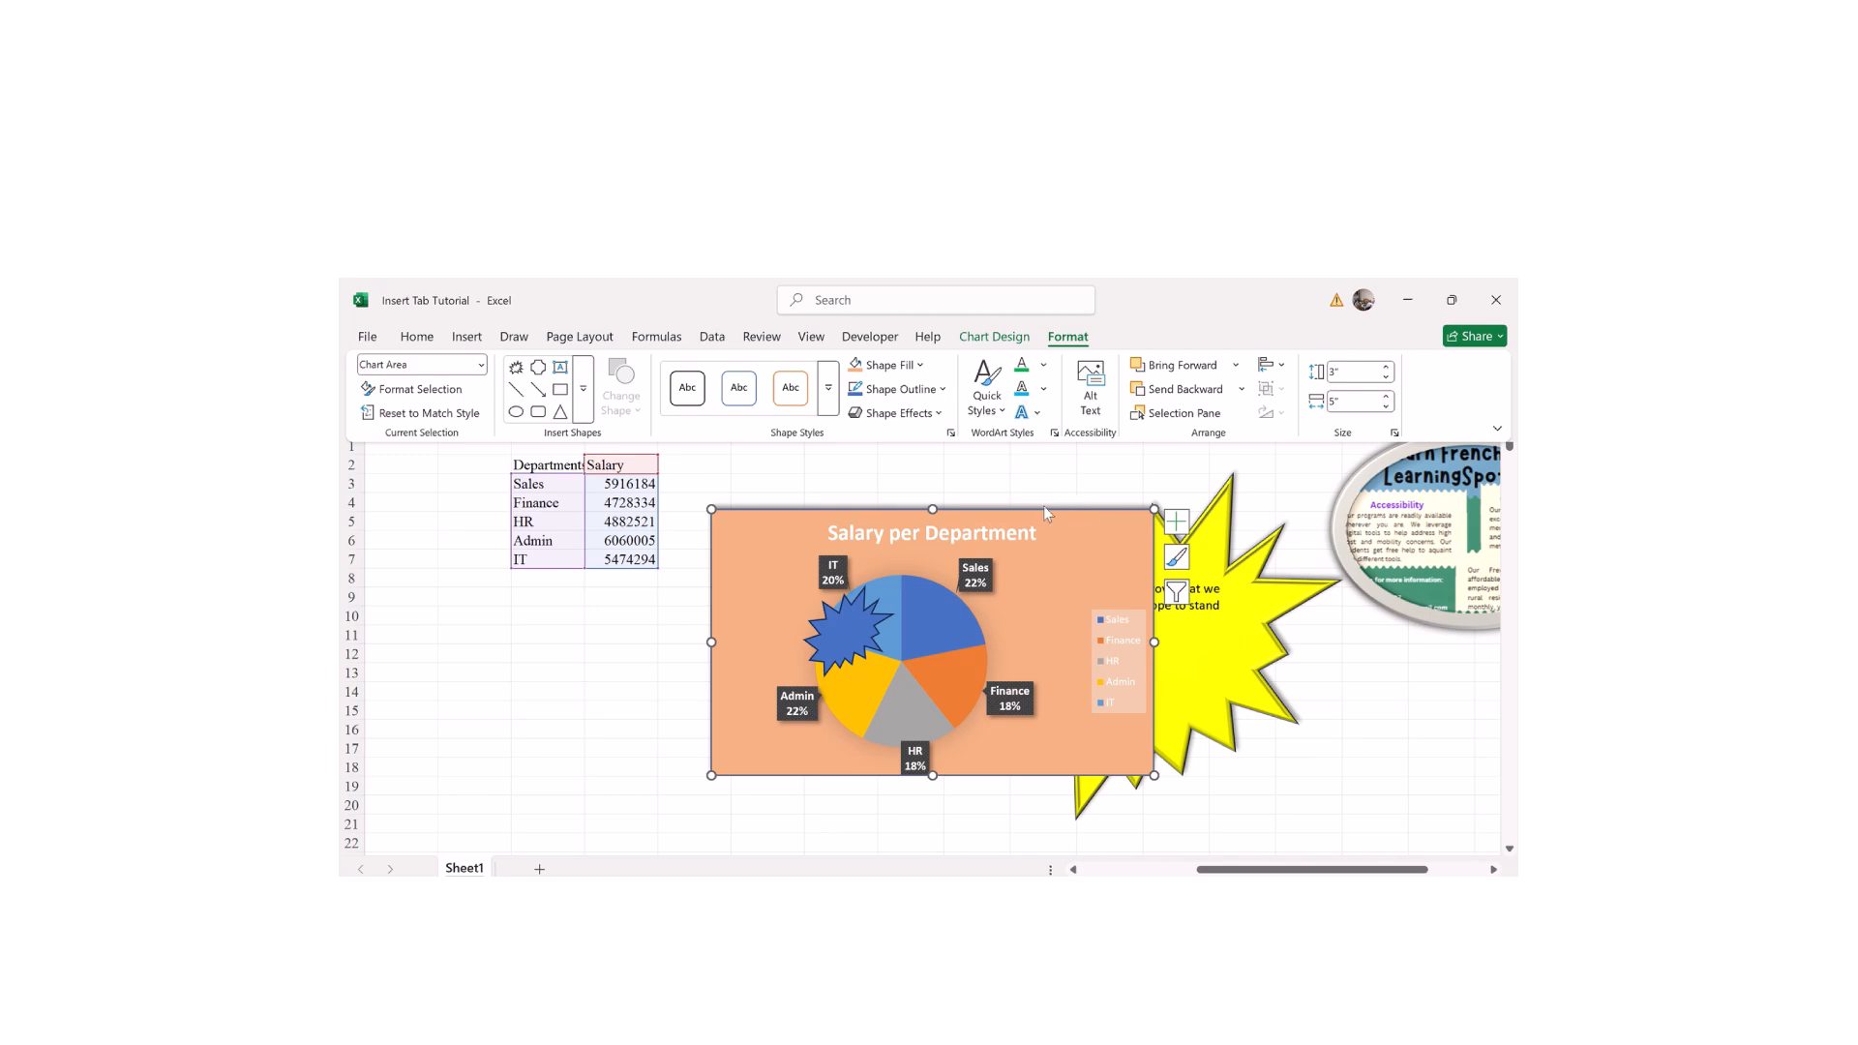
pyautogui.click(912, 414)
pyautogui.moveTo(924, 678)
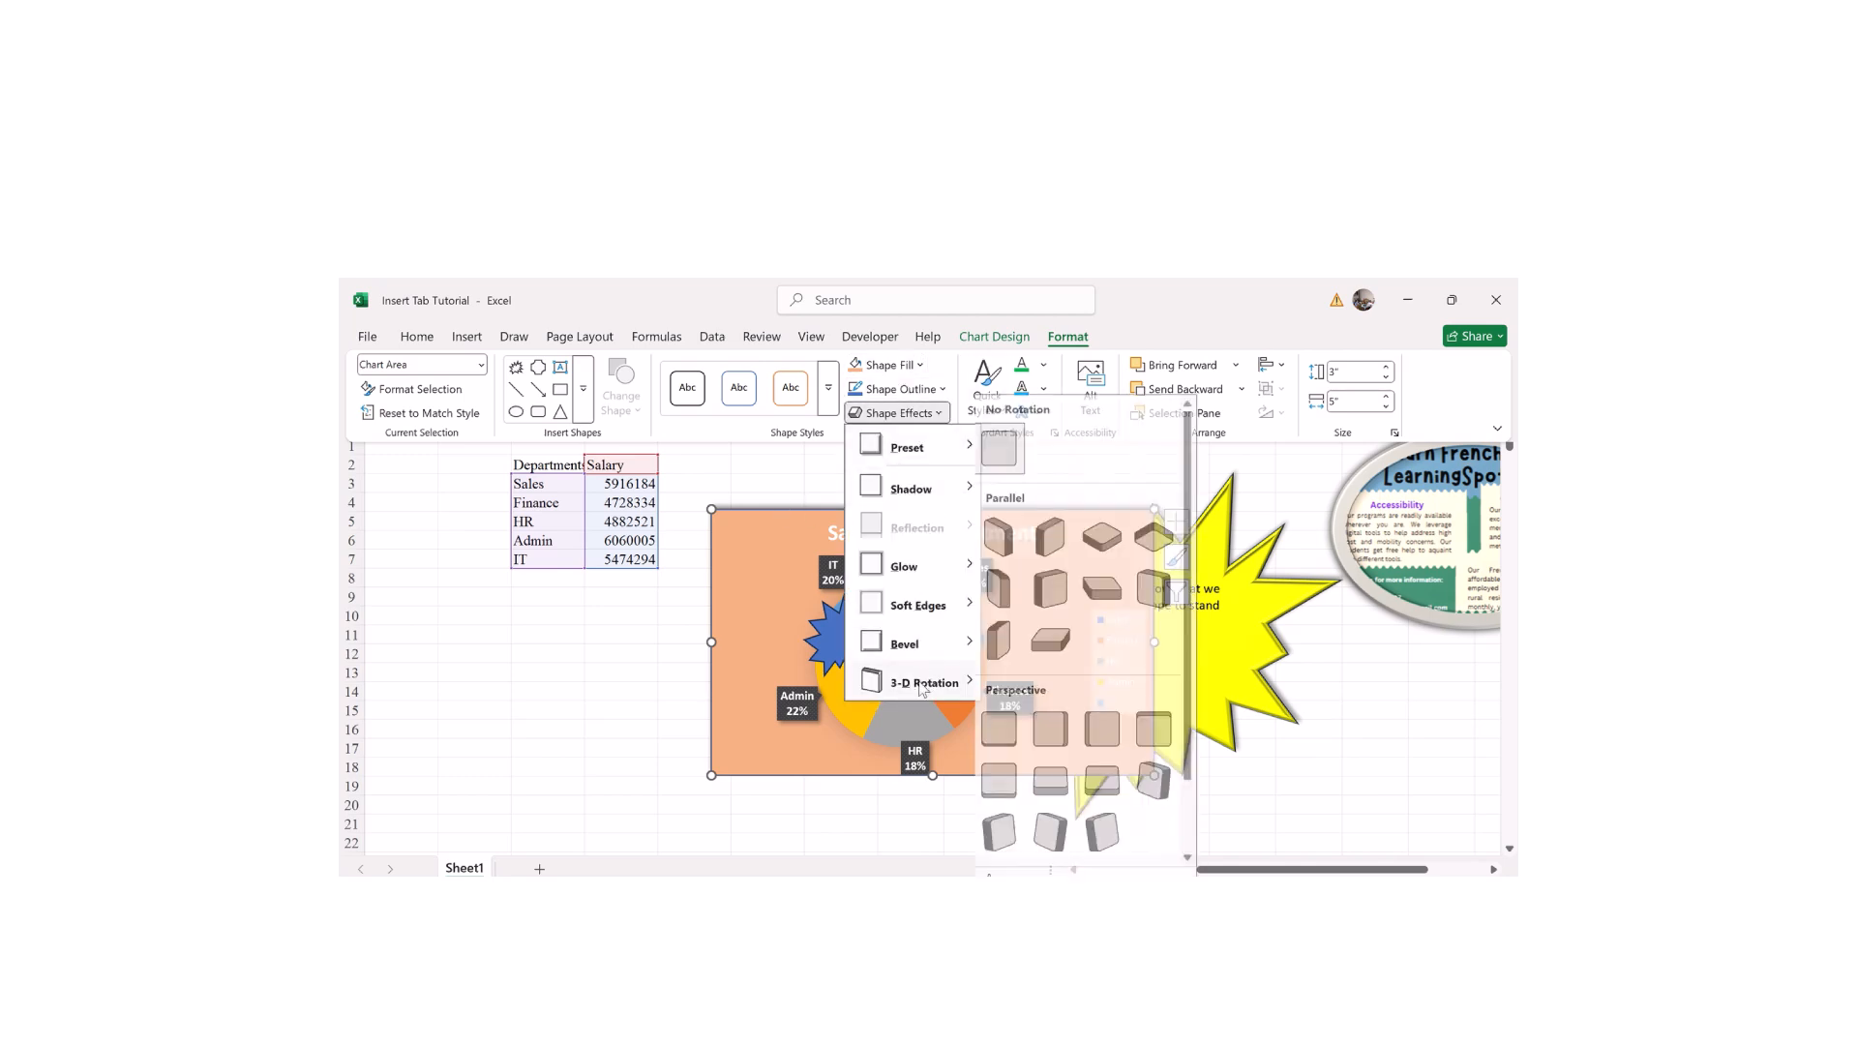
pyautogui.click(1004, 639)
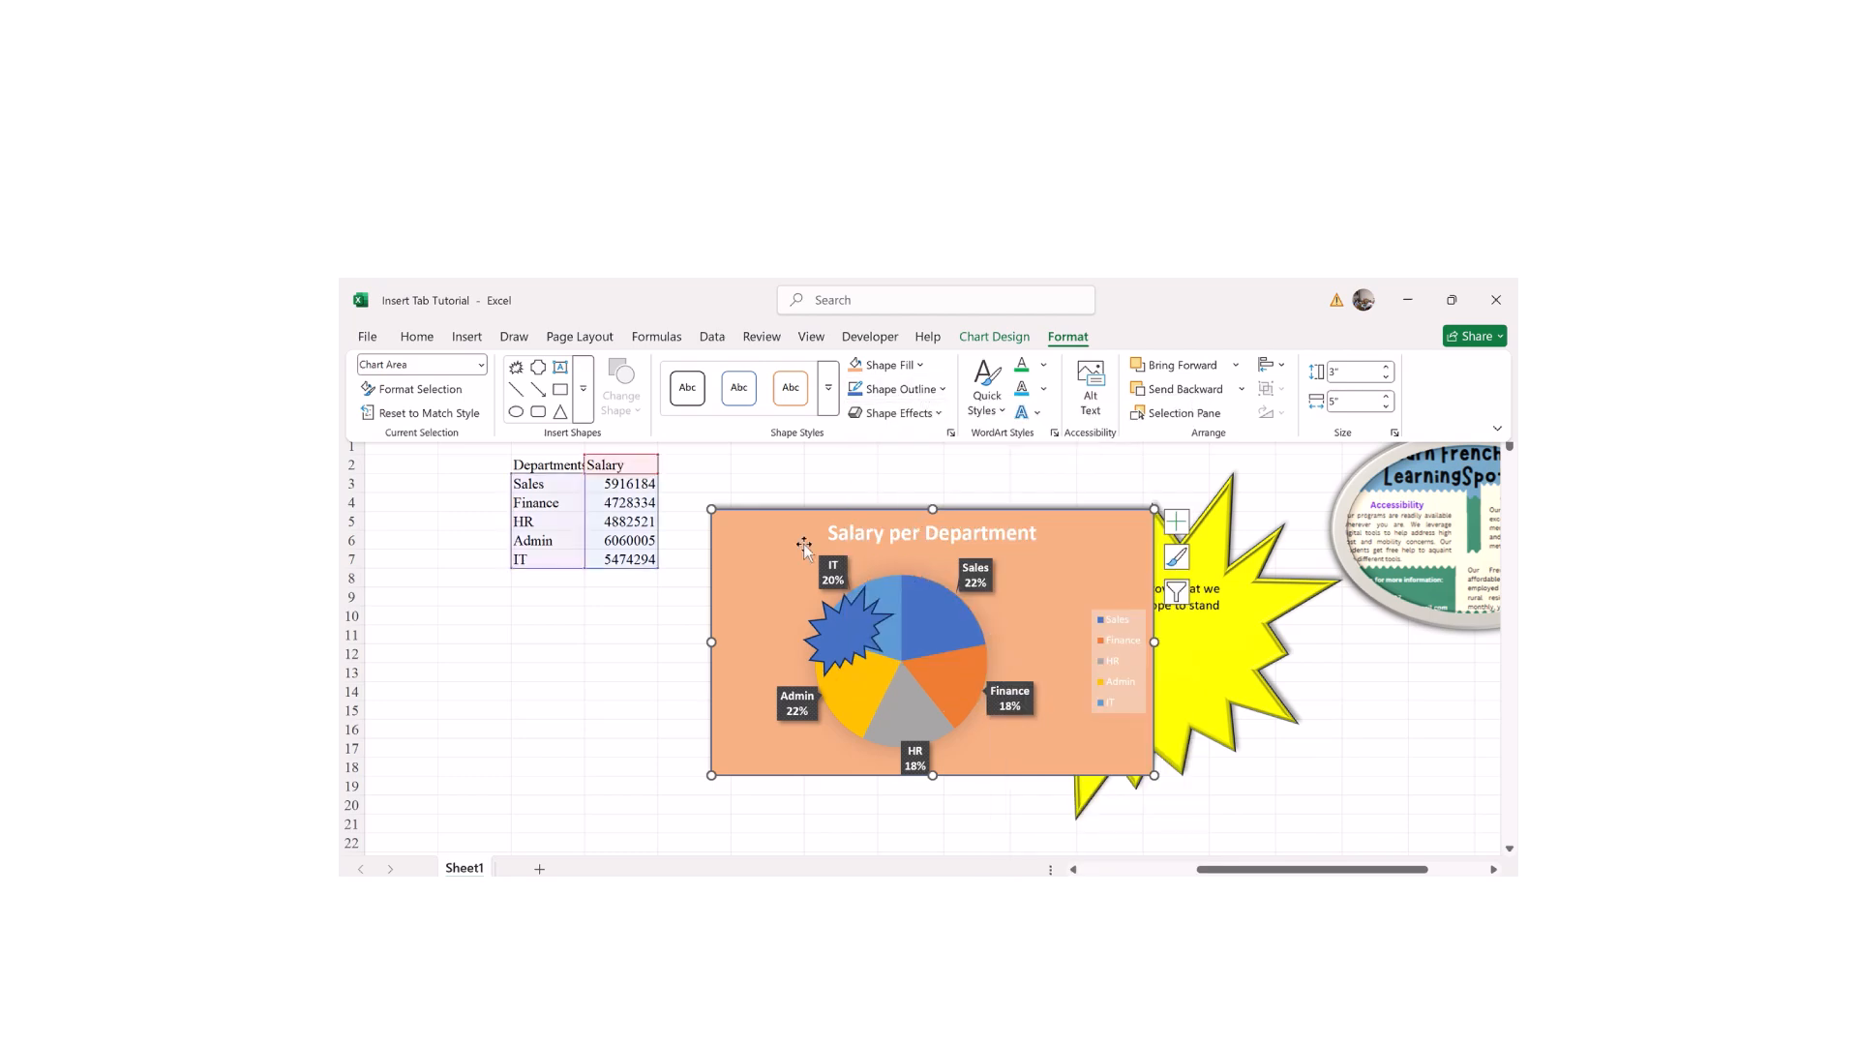
pyautogui.hotkey('ctrl', 'F1')
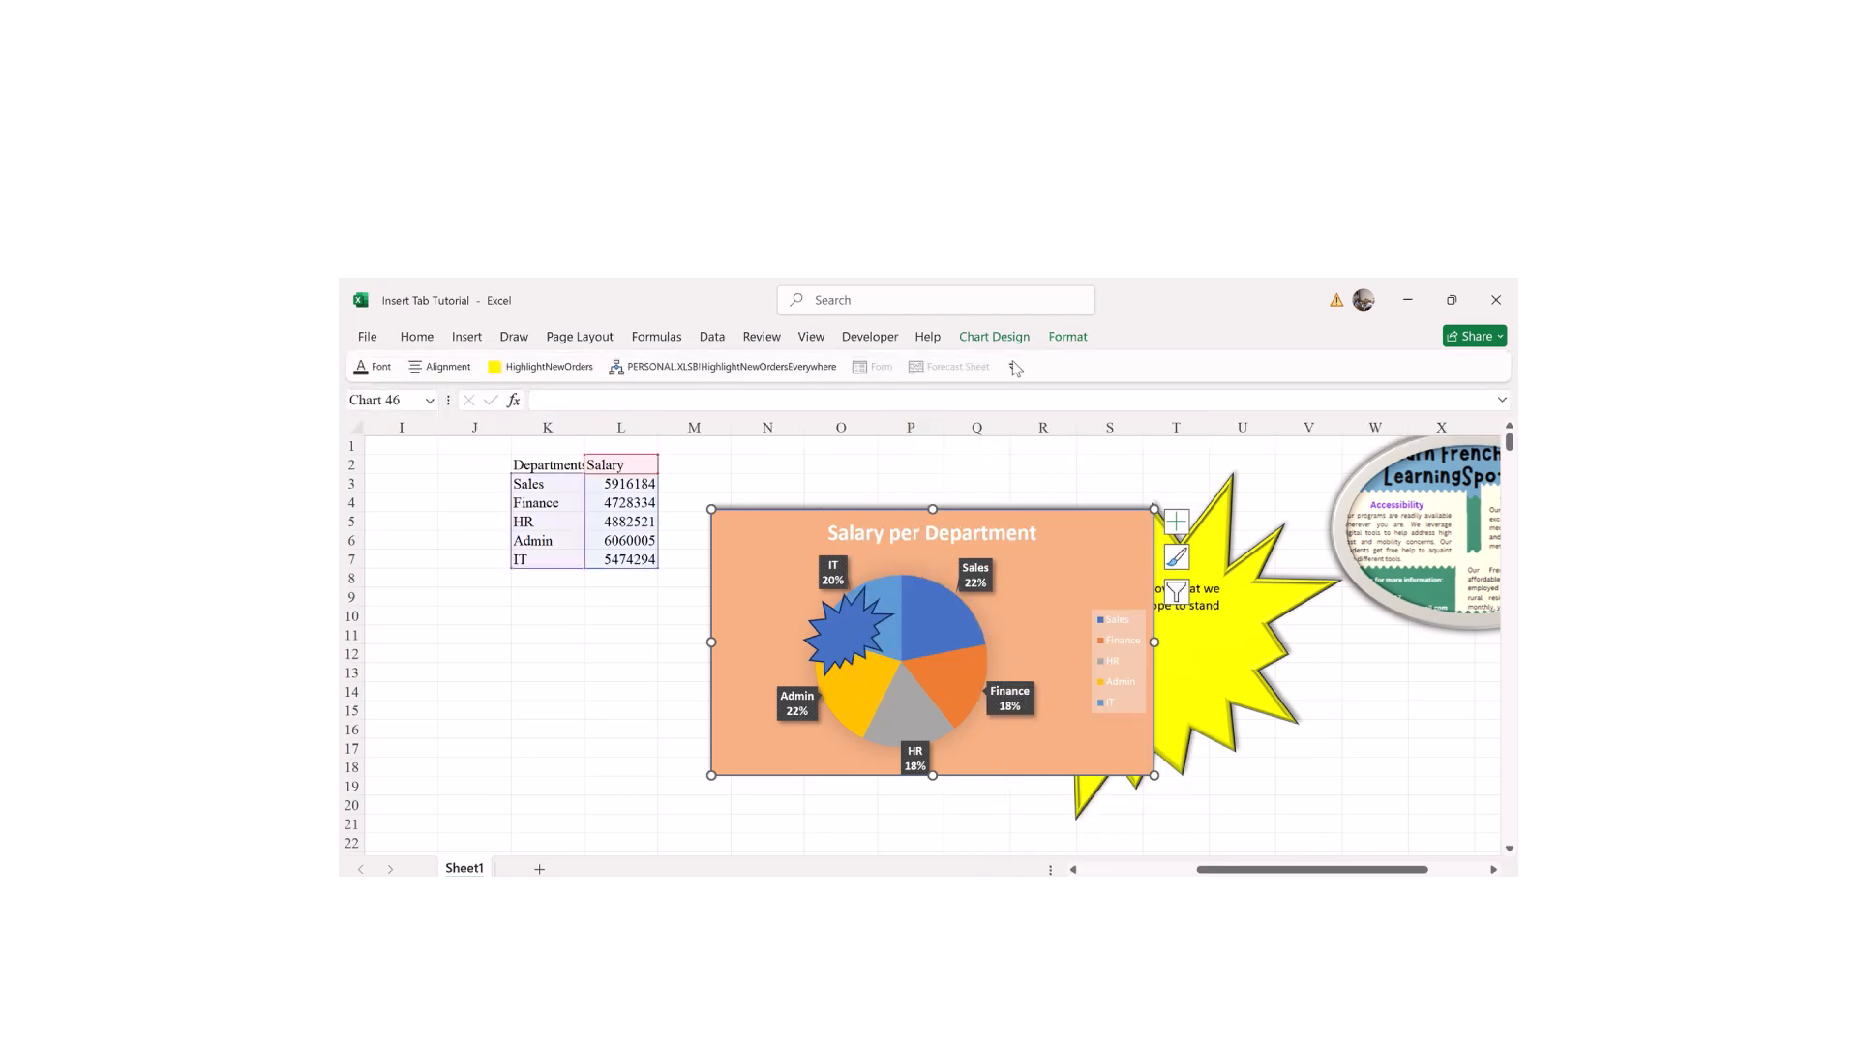
pyautogui.click(1068, 336)
pyautogui.click(910, 414)
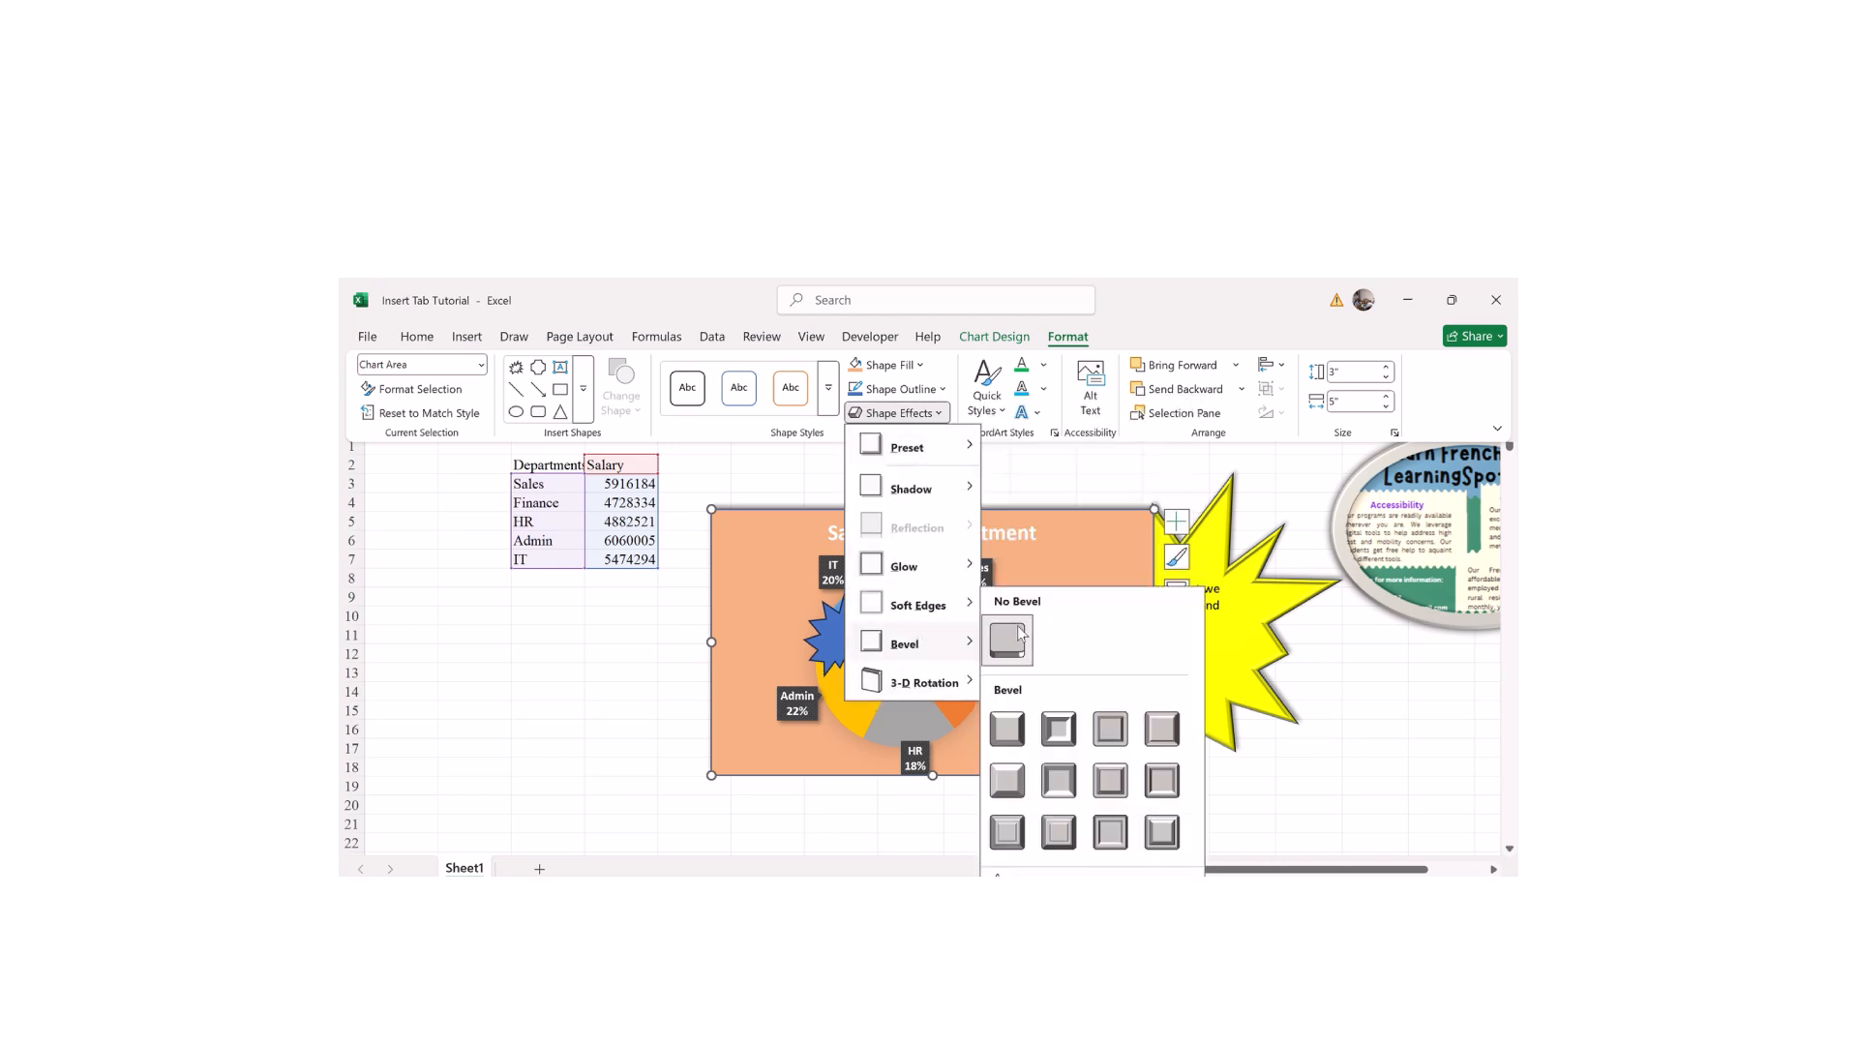
pyautogui.moveTo(963, 689)
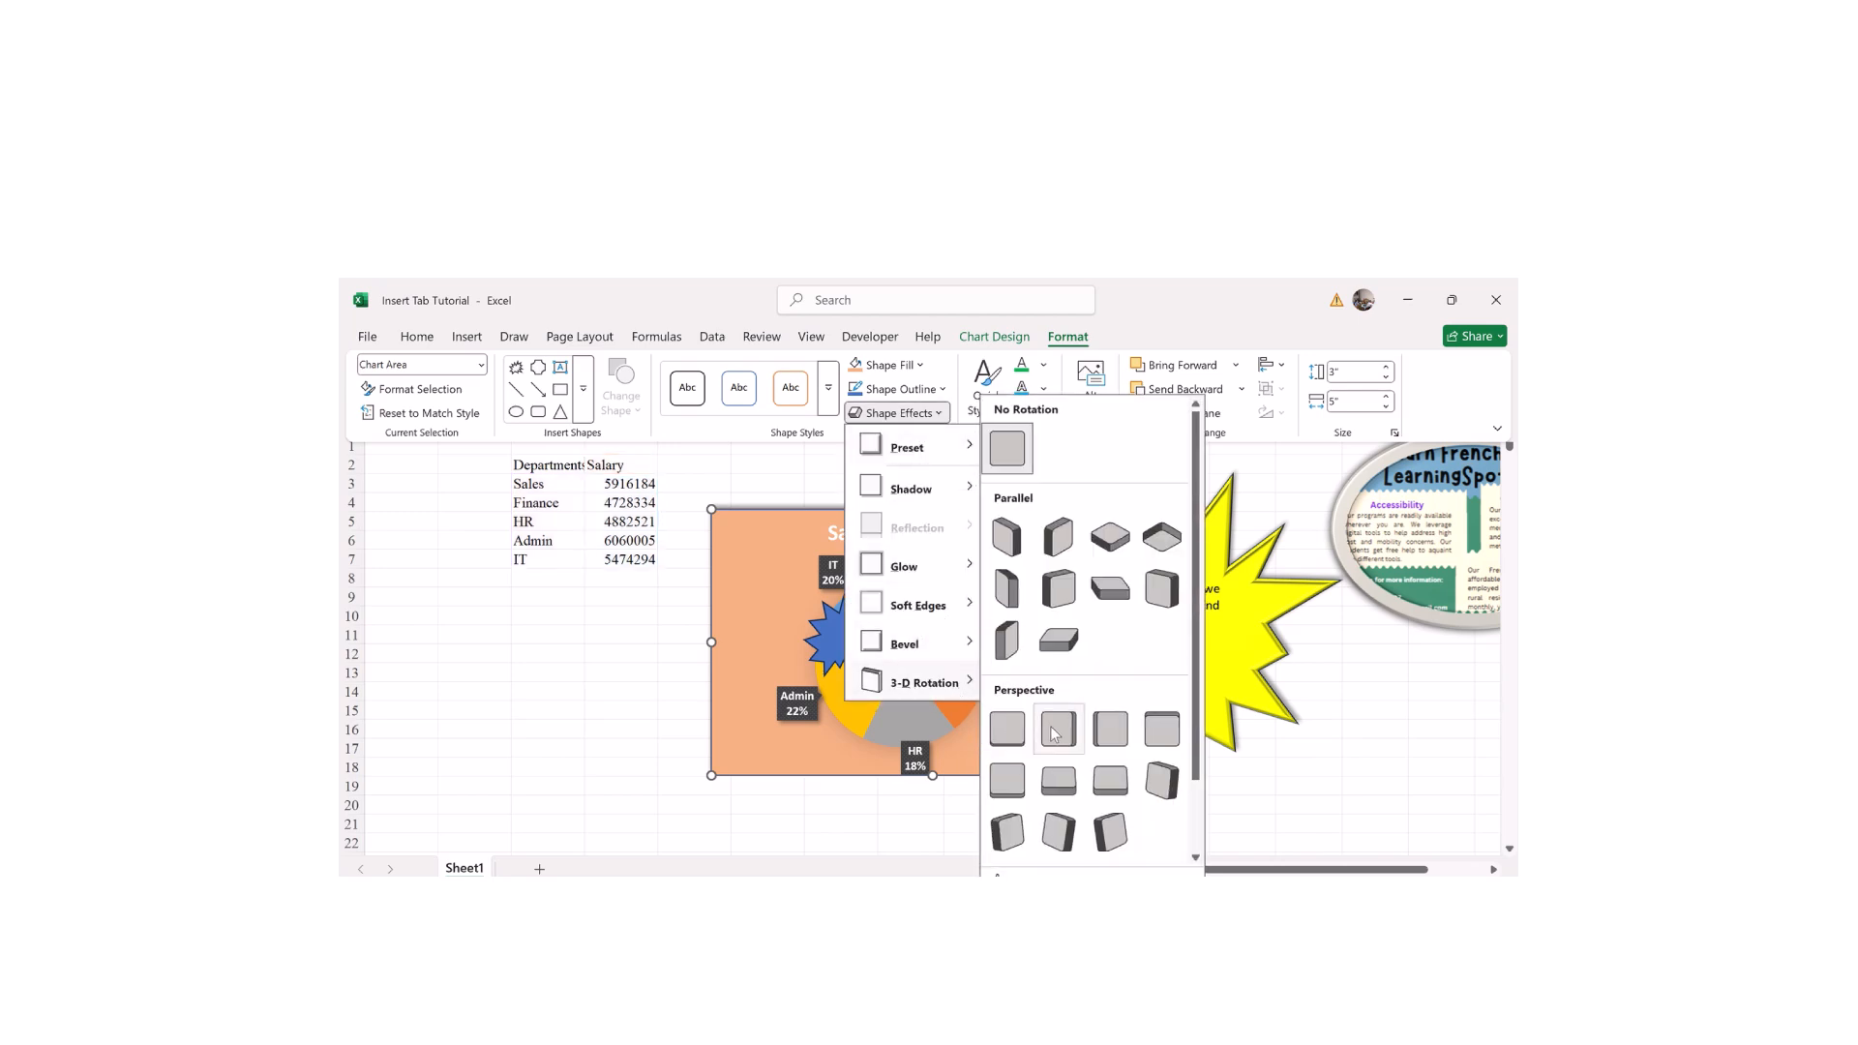
pyautogui.click(1058, 579)
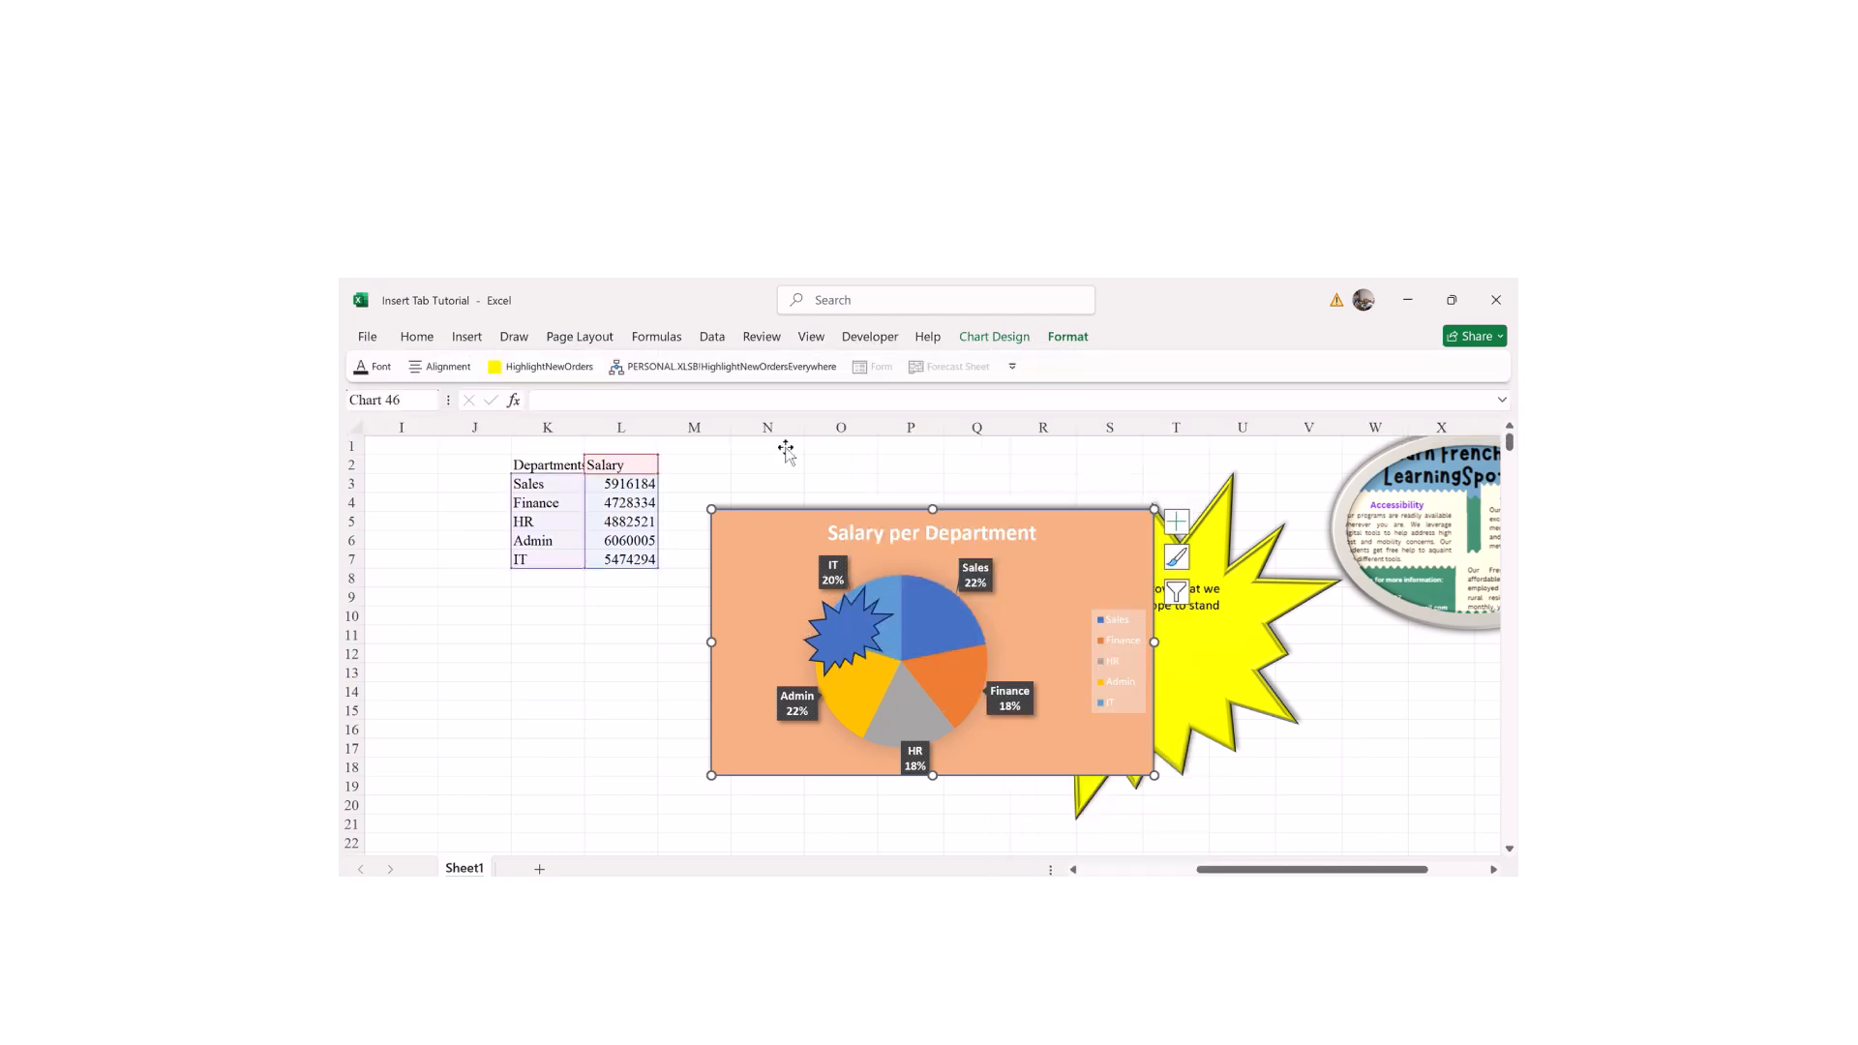
# Step: Give the whole chart an Outer shadow preset from Shape Effects
pyautogui.click(900, 540)
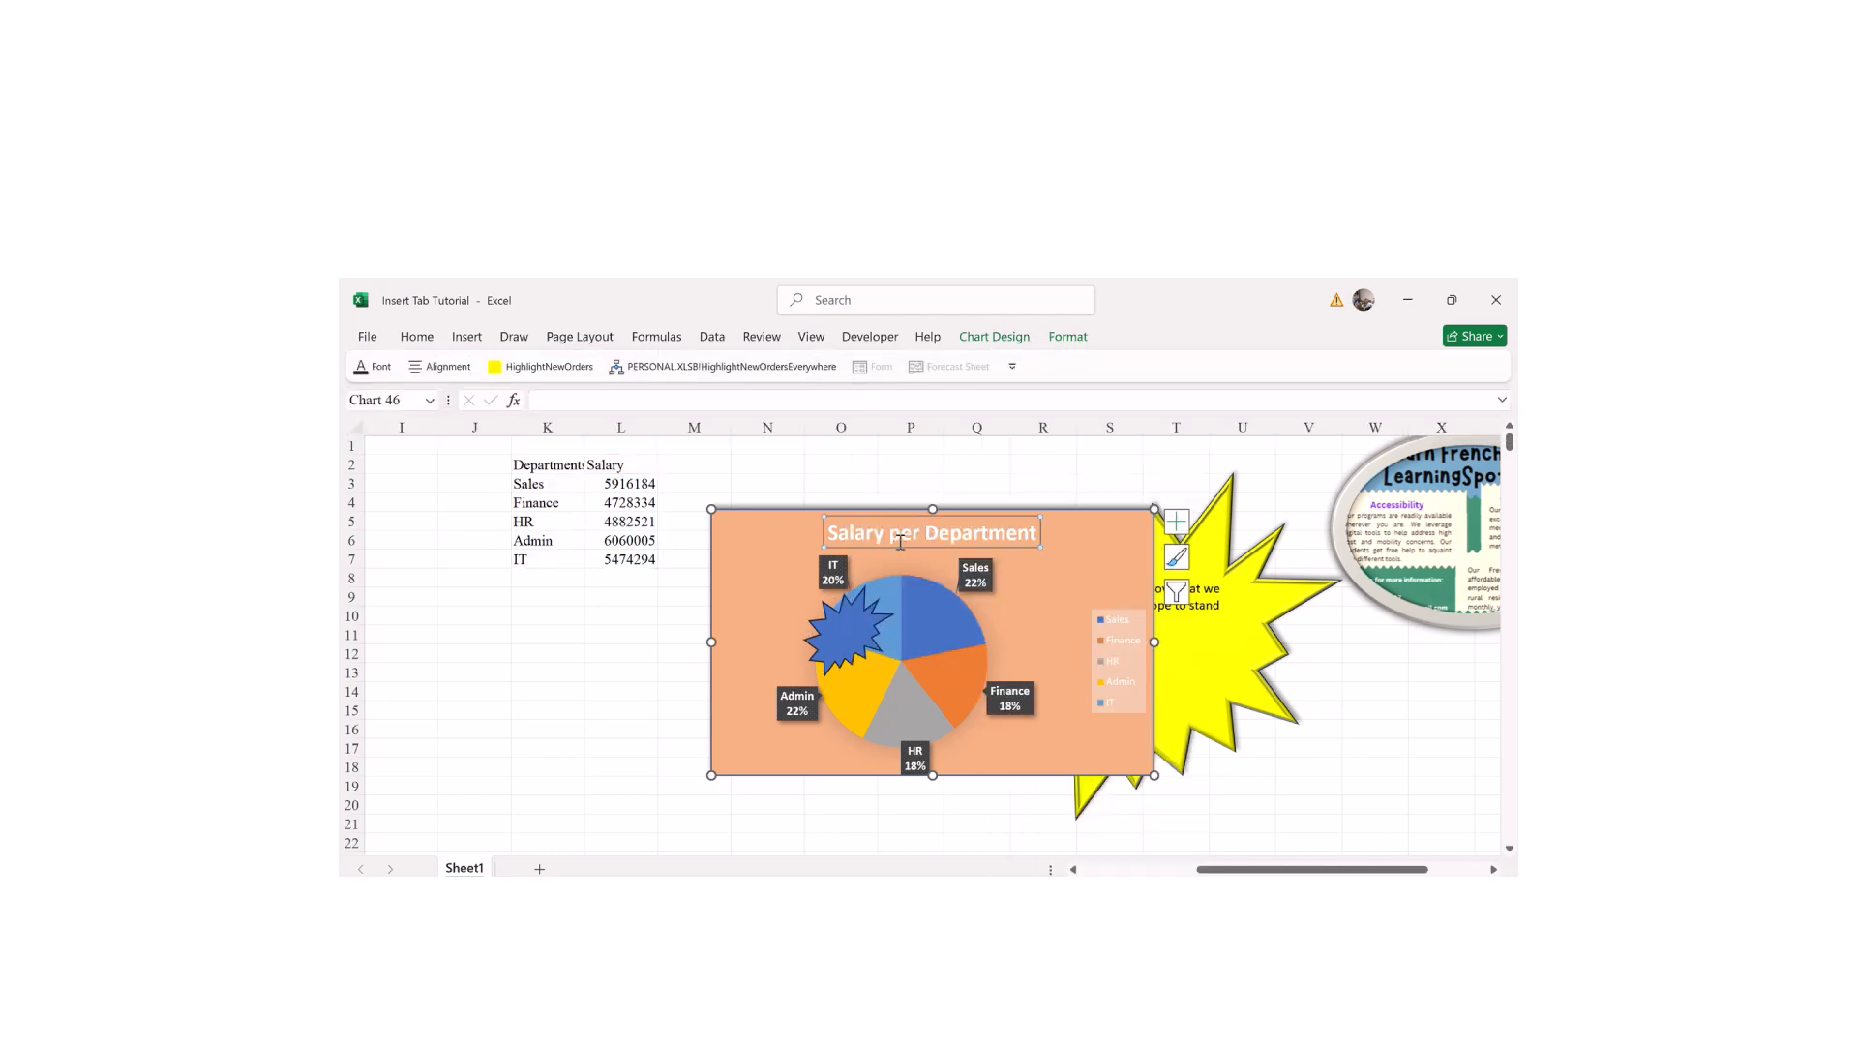
pyautogui.click(725, 567)
pyautogui.click(1069, 339)
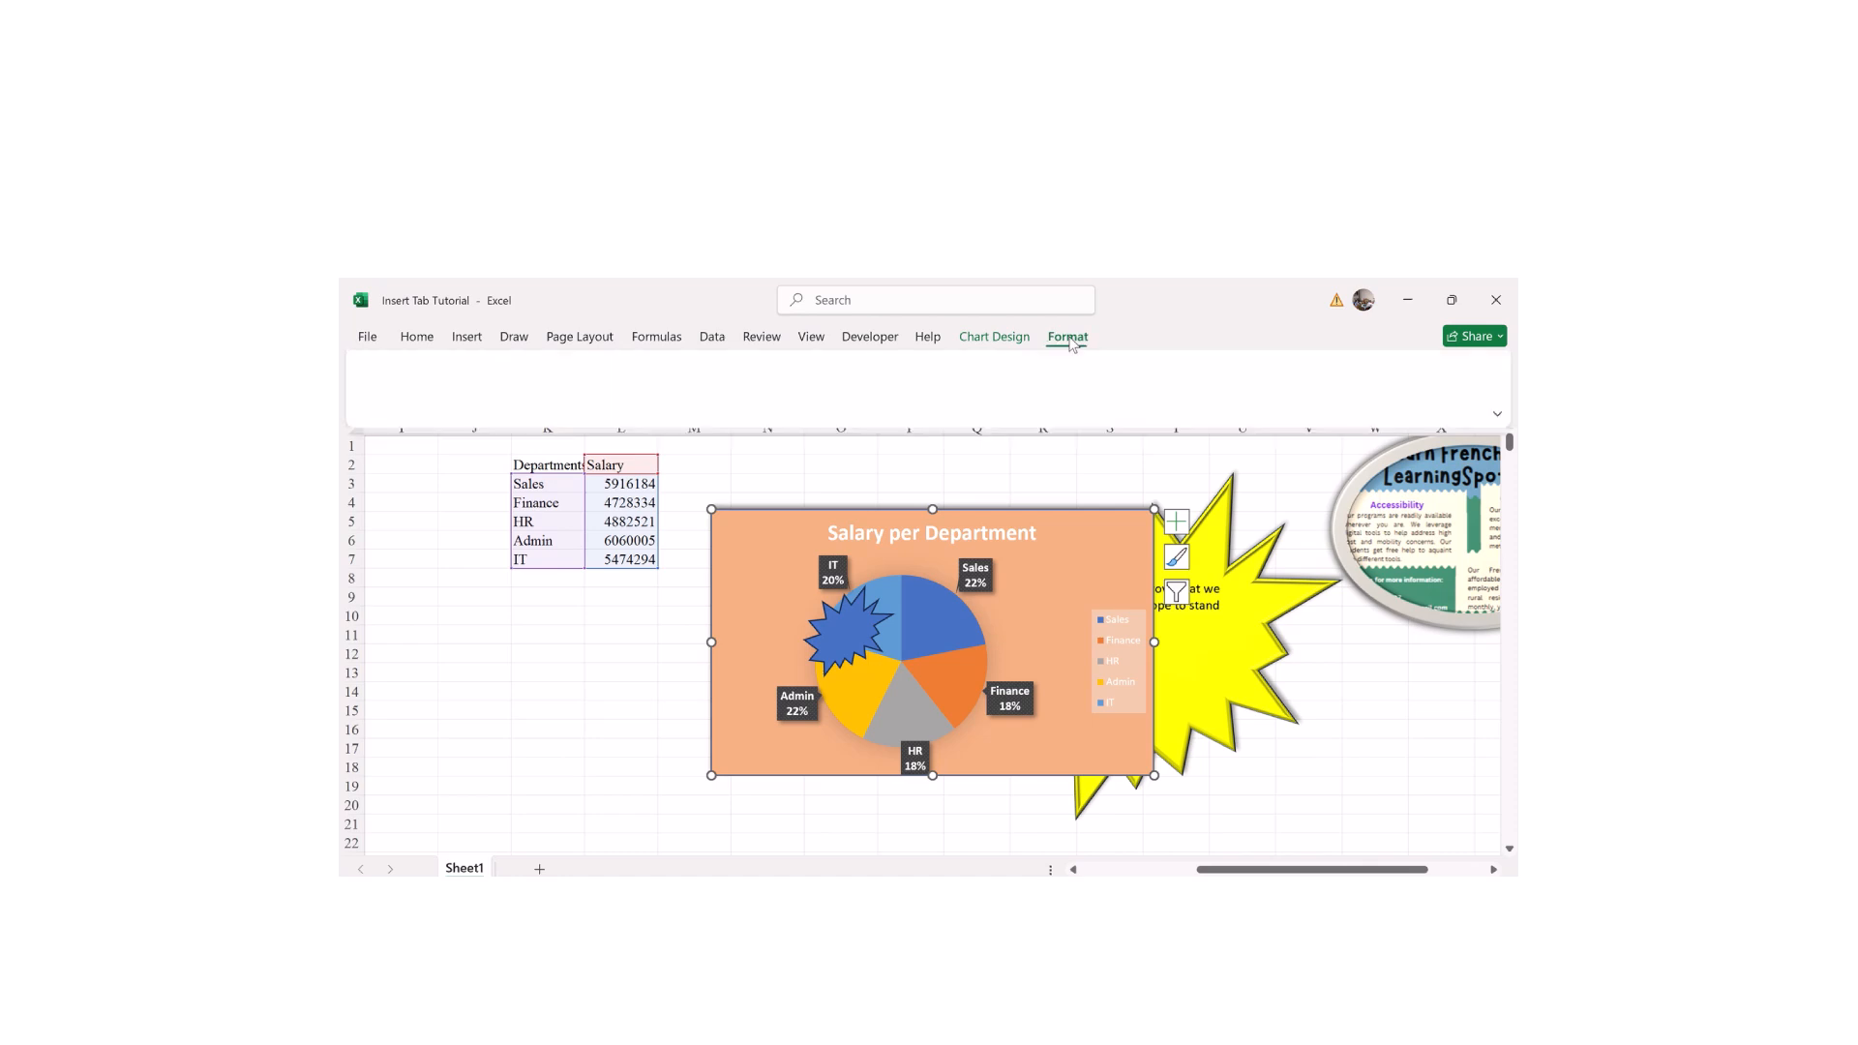
pyautogui.click(929, 411)
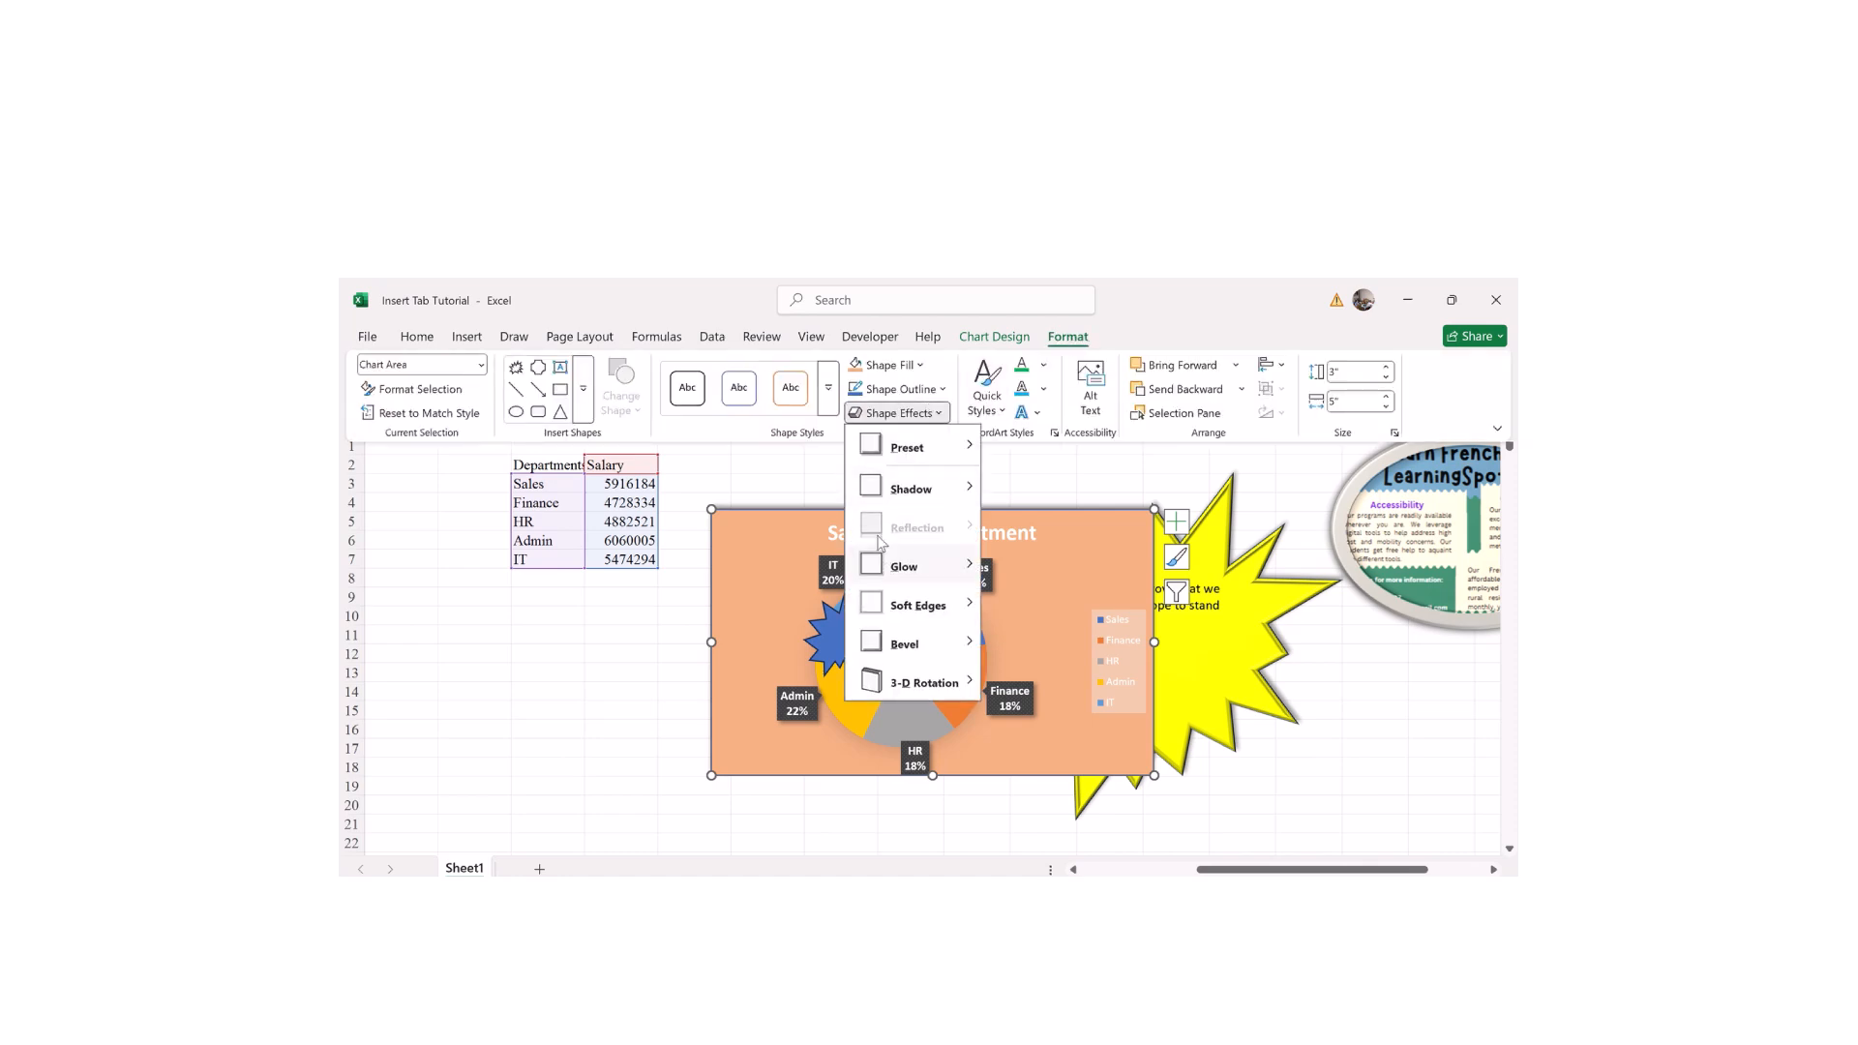
pyautogui.moveTo(885, 497)
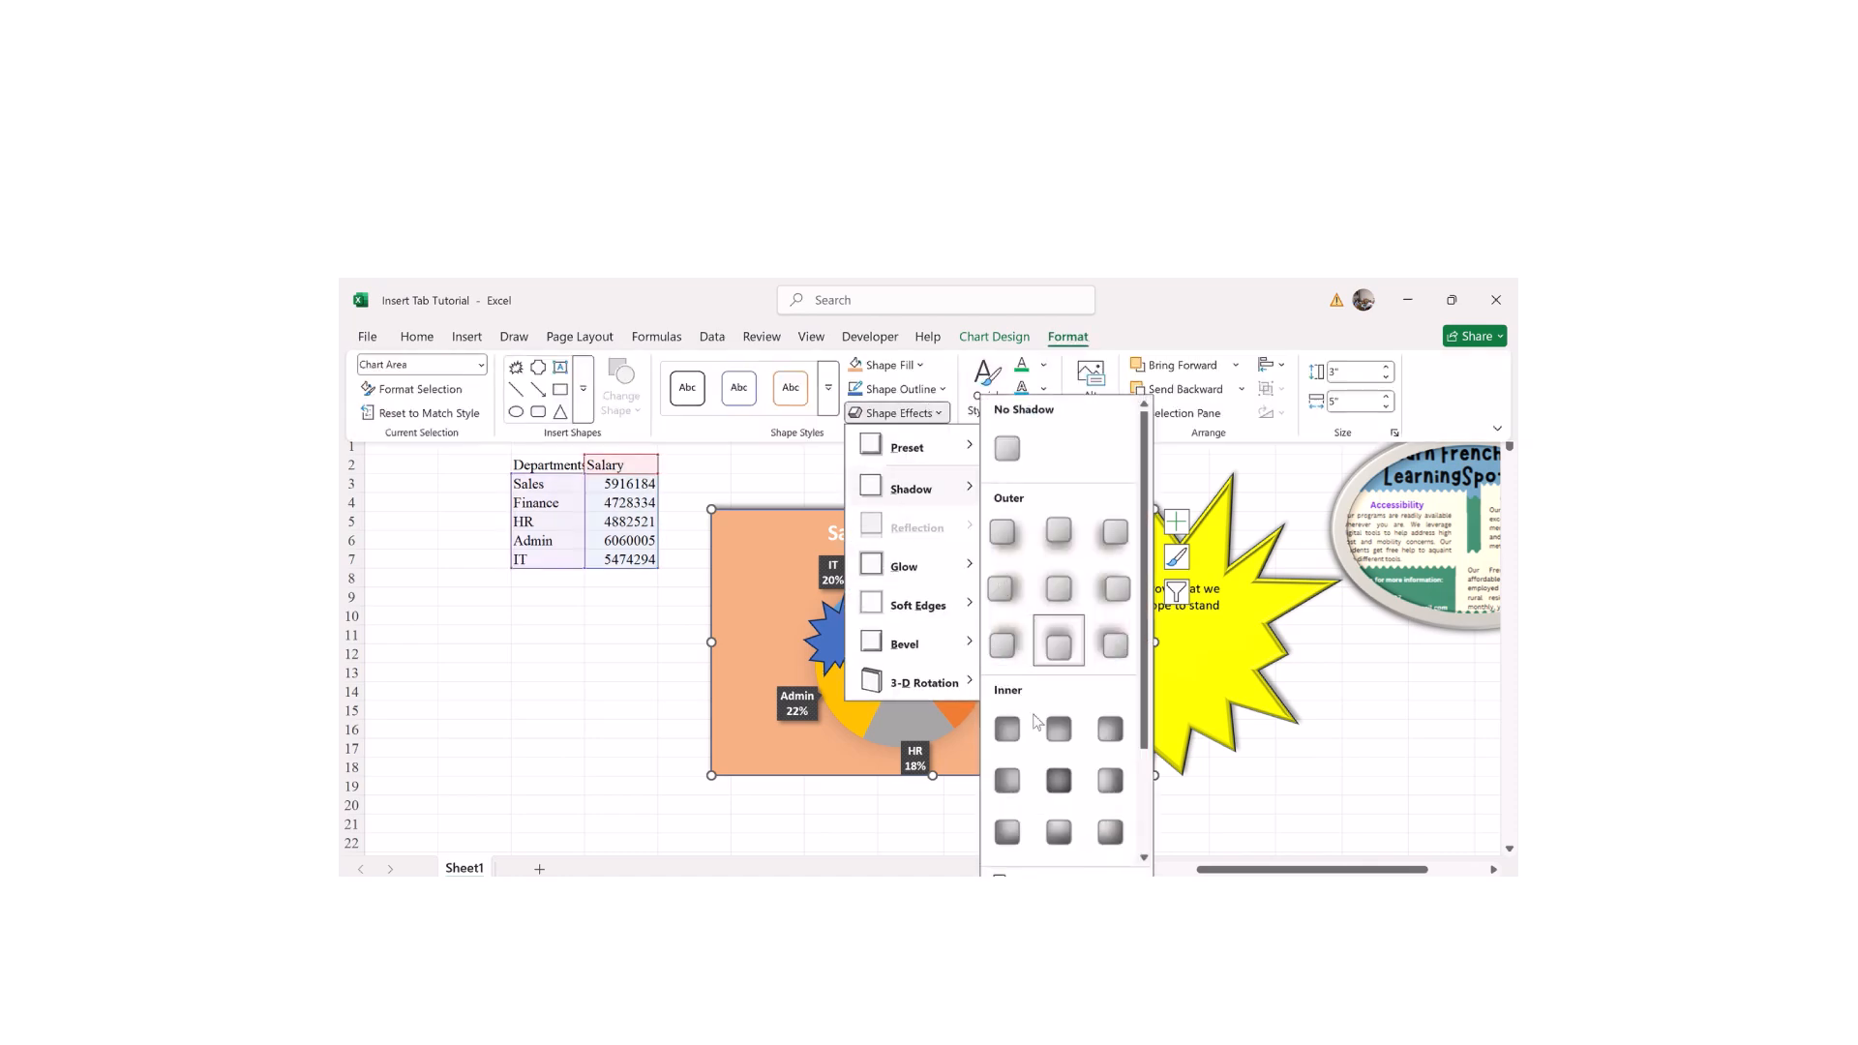
pyautogui.click(1059, 643)
pyautogui.click(891, 624)
pyautogui.click(875, 661)
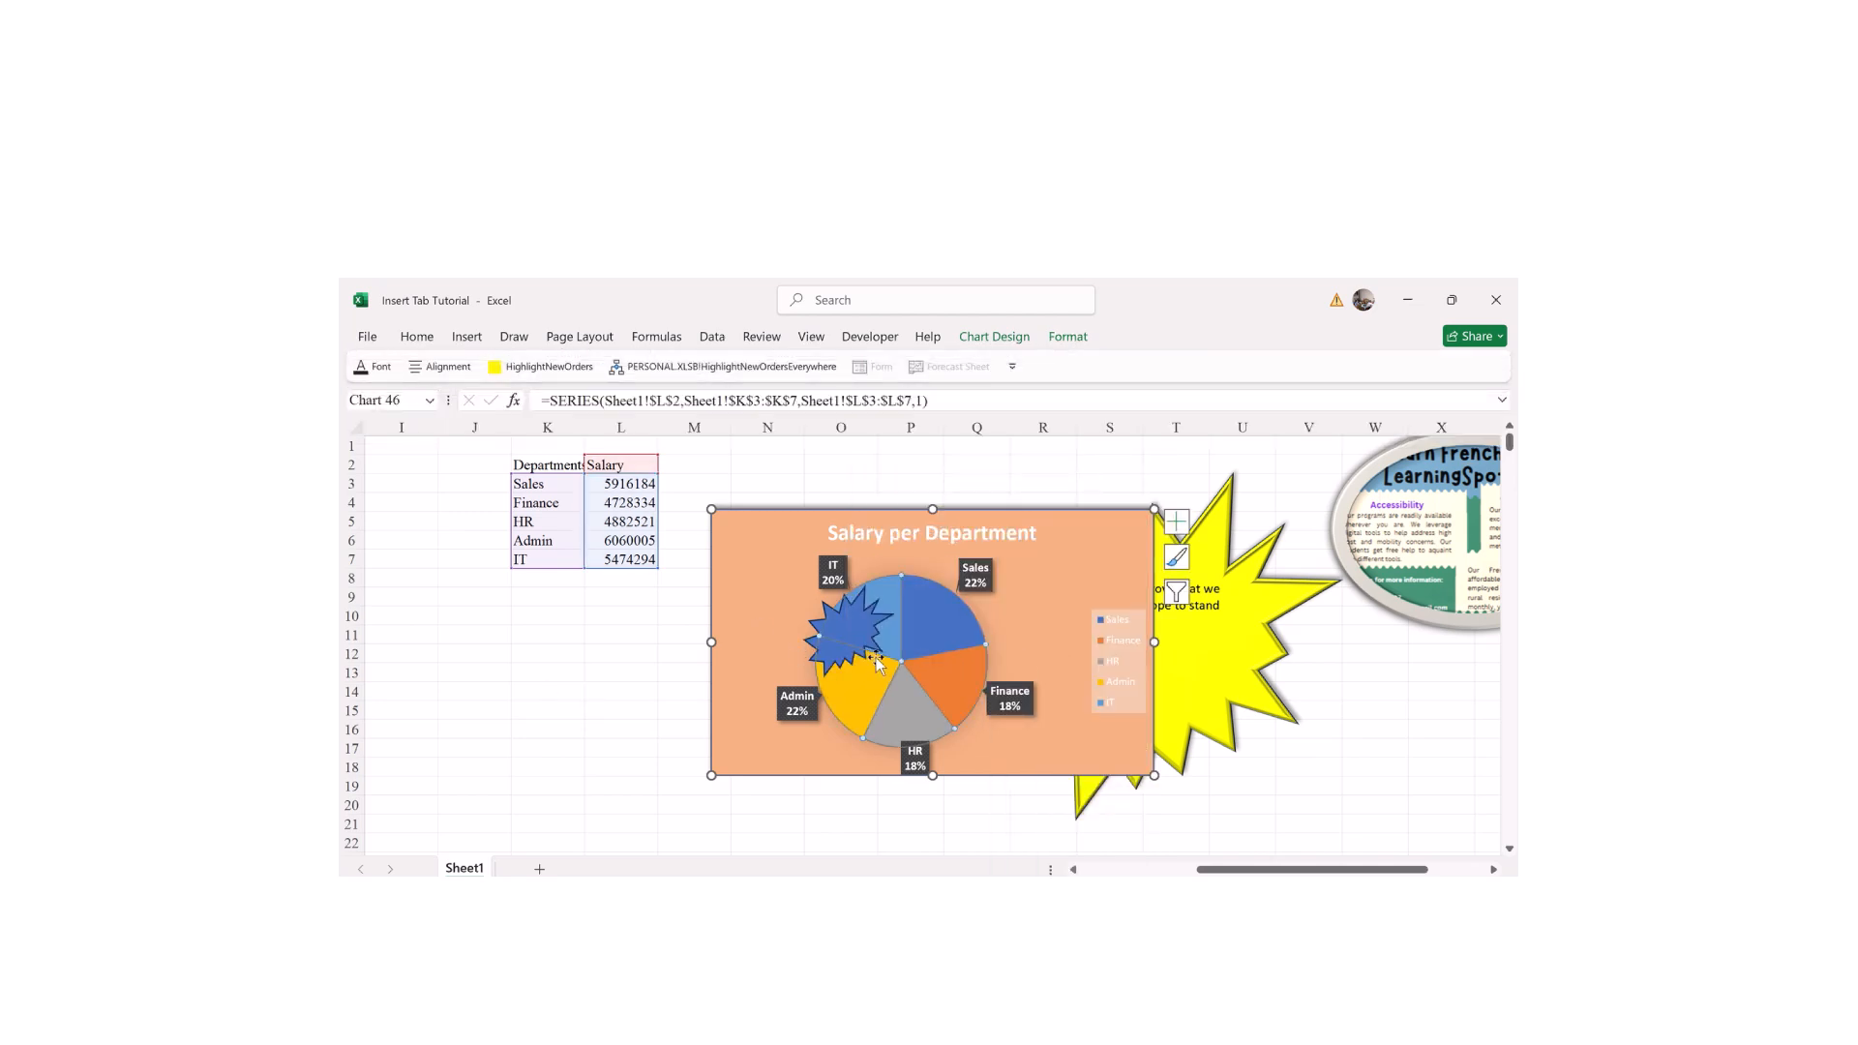
# Step: Apply an Outer shadow preset to the pie slice series
pyautogui.click(1063, 339)
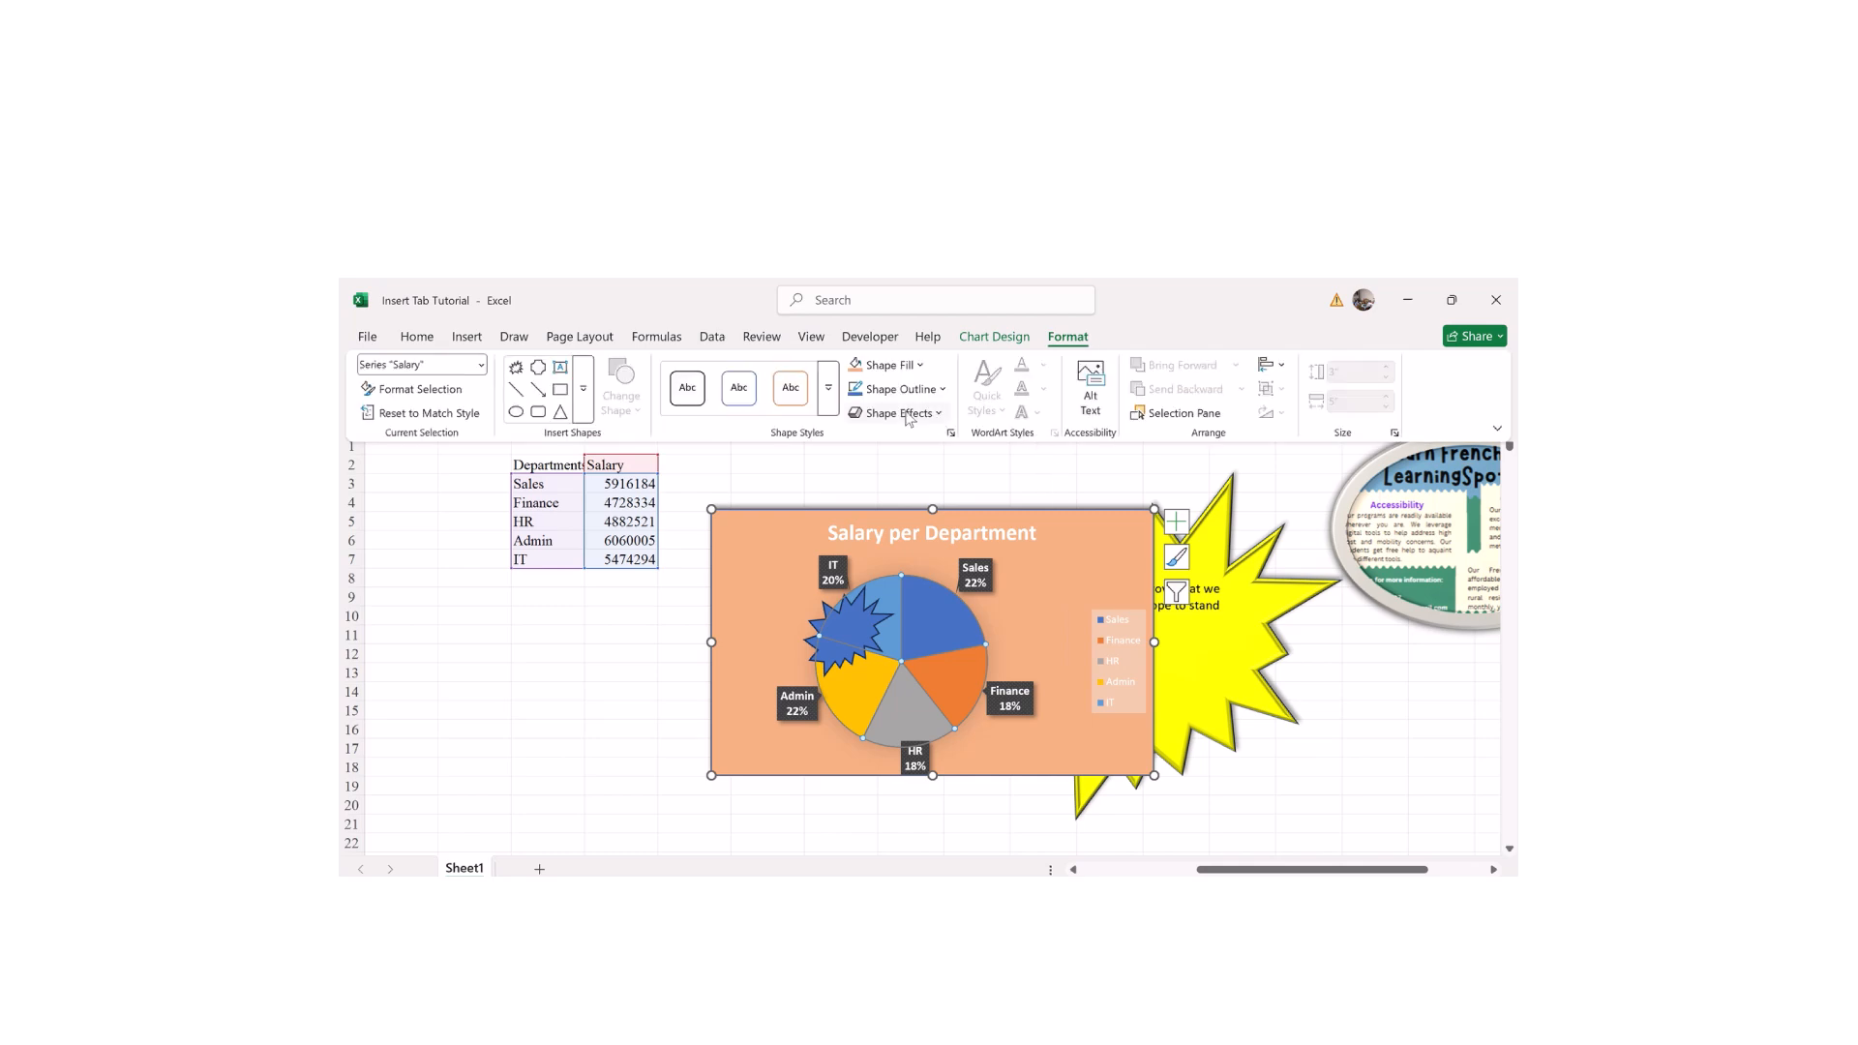
pyautogui.click(909, 414)
pyautogui.moveTo(910, 496)
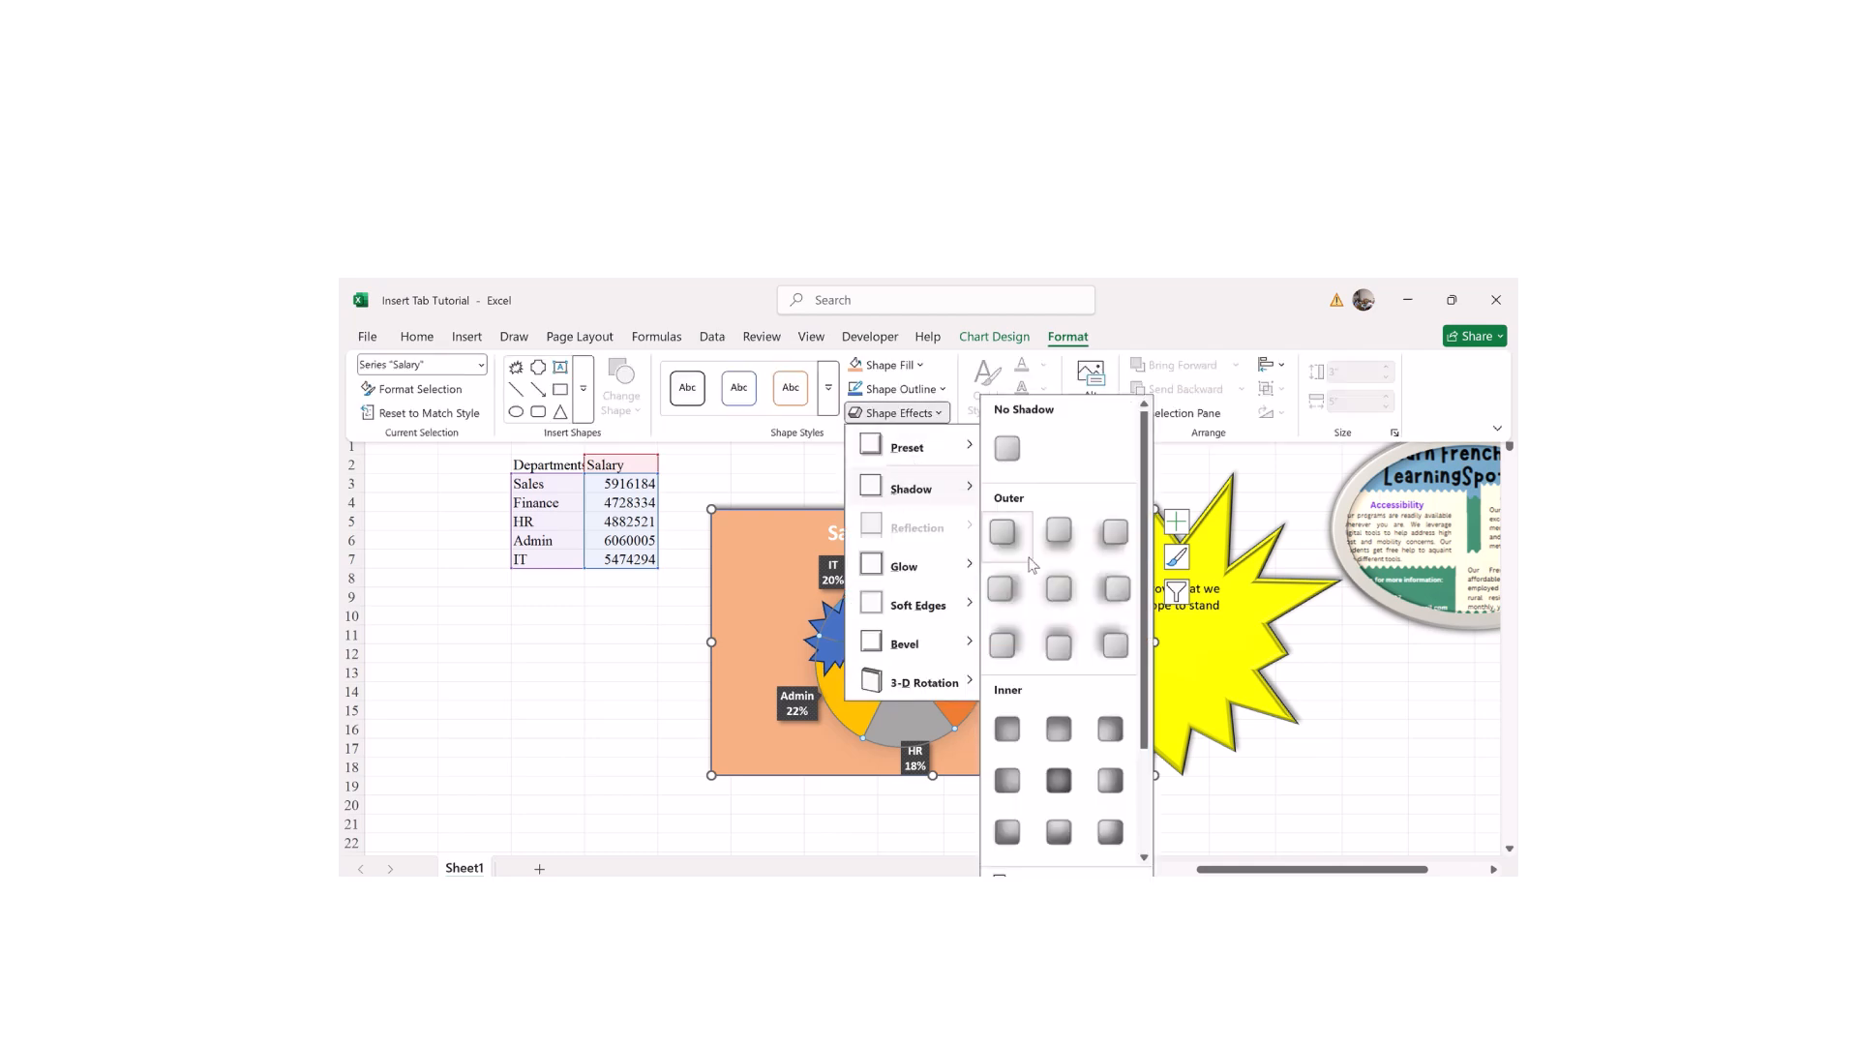
pyautogui.click(1046, 584)
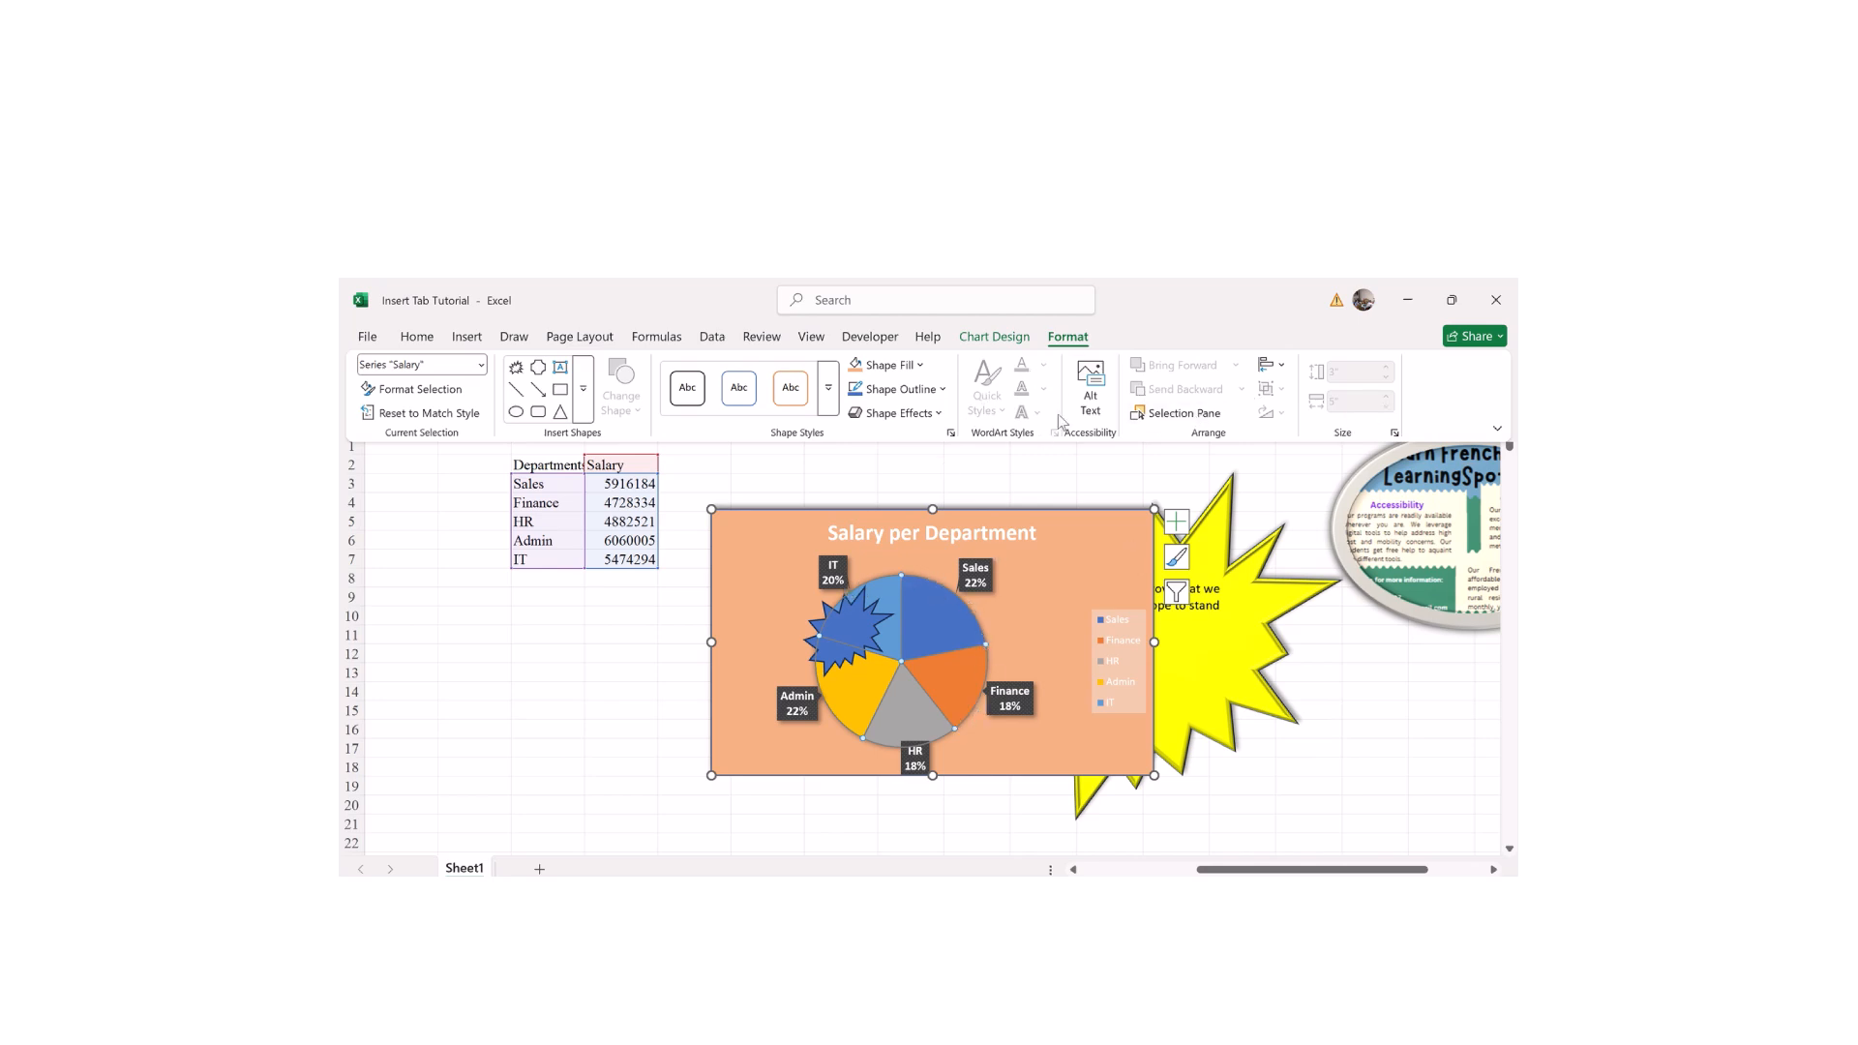
pyautogui.click(1091, 379)
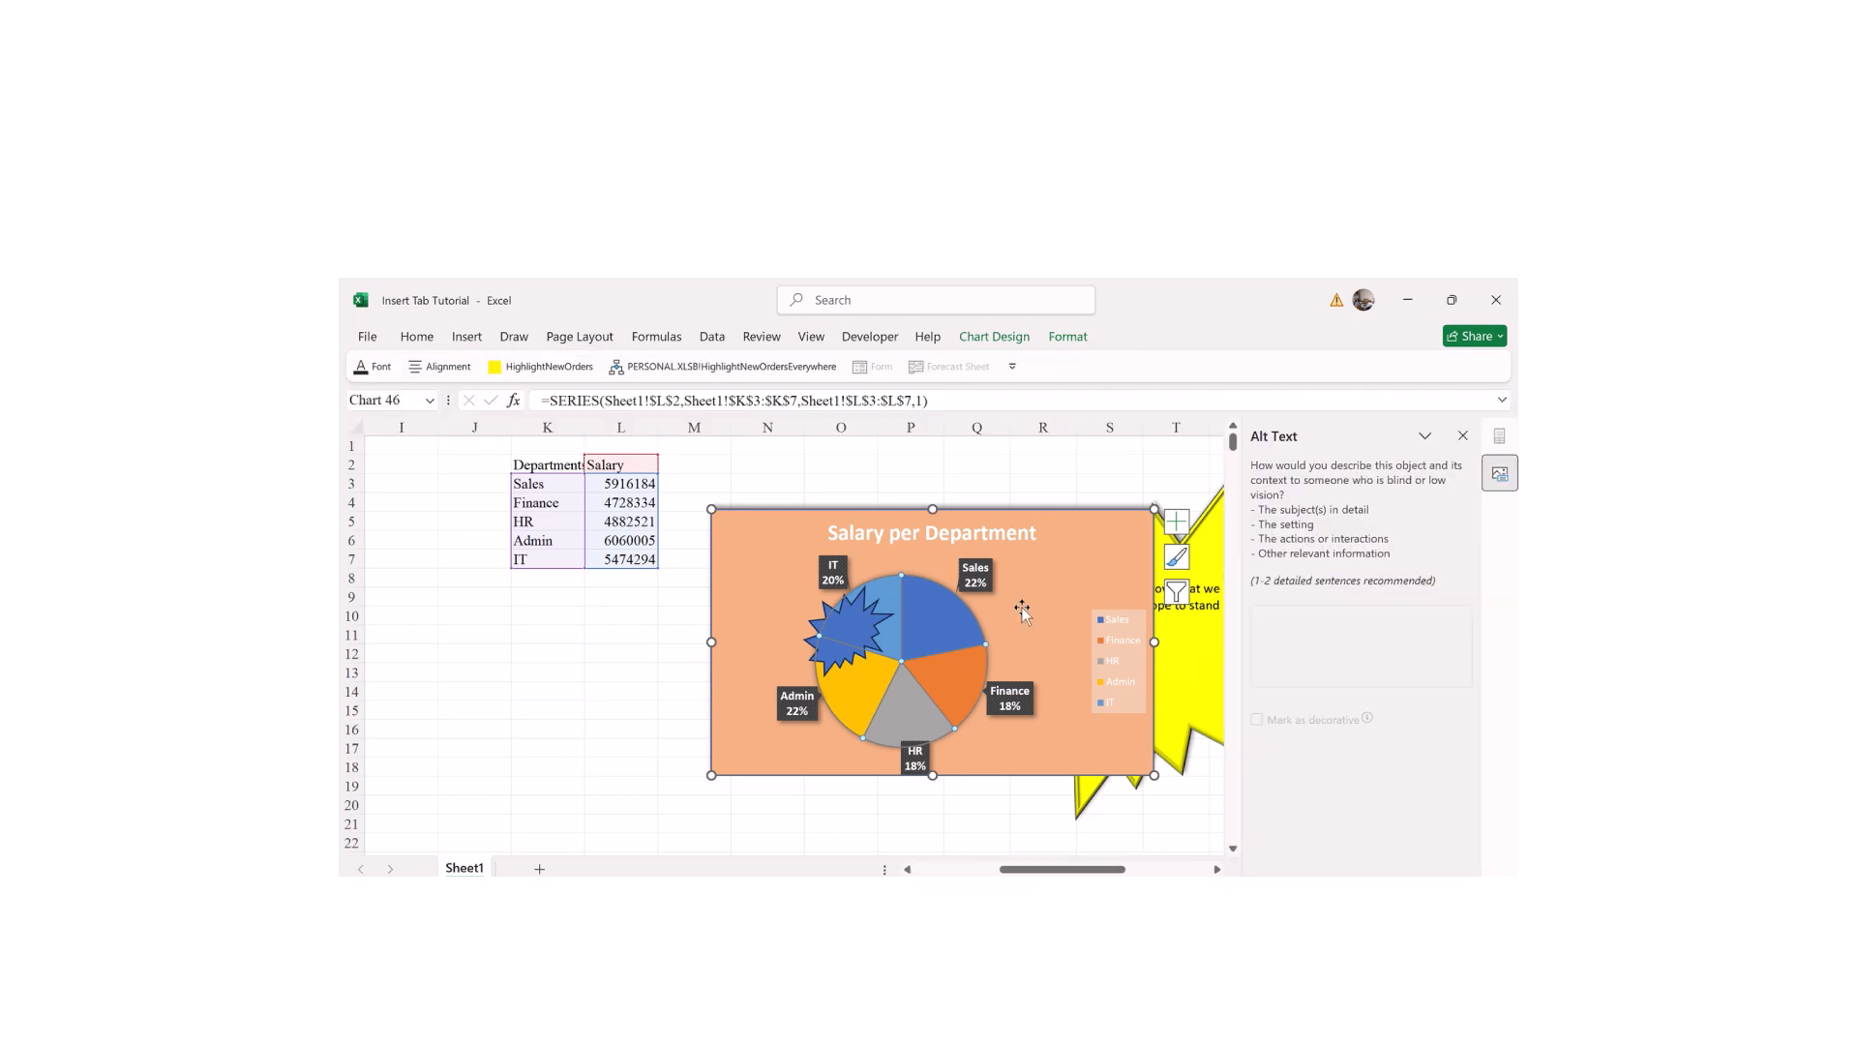
pyautogui.click(1462, 437)
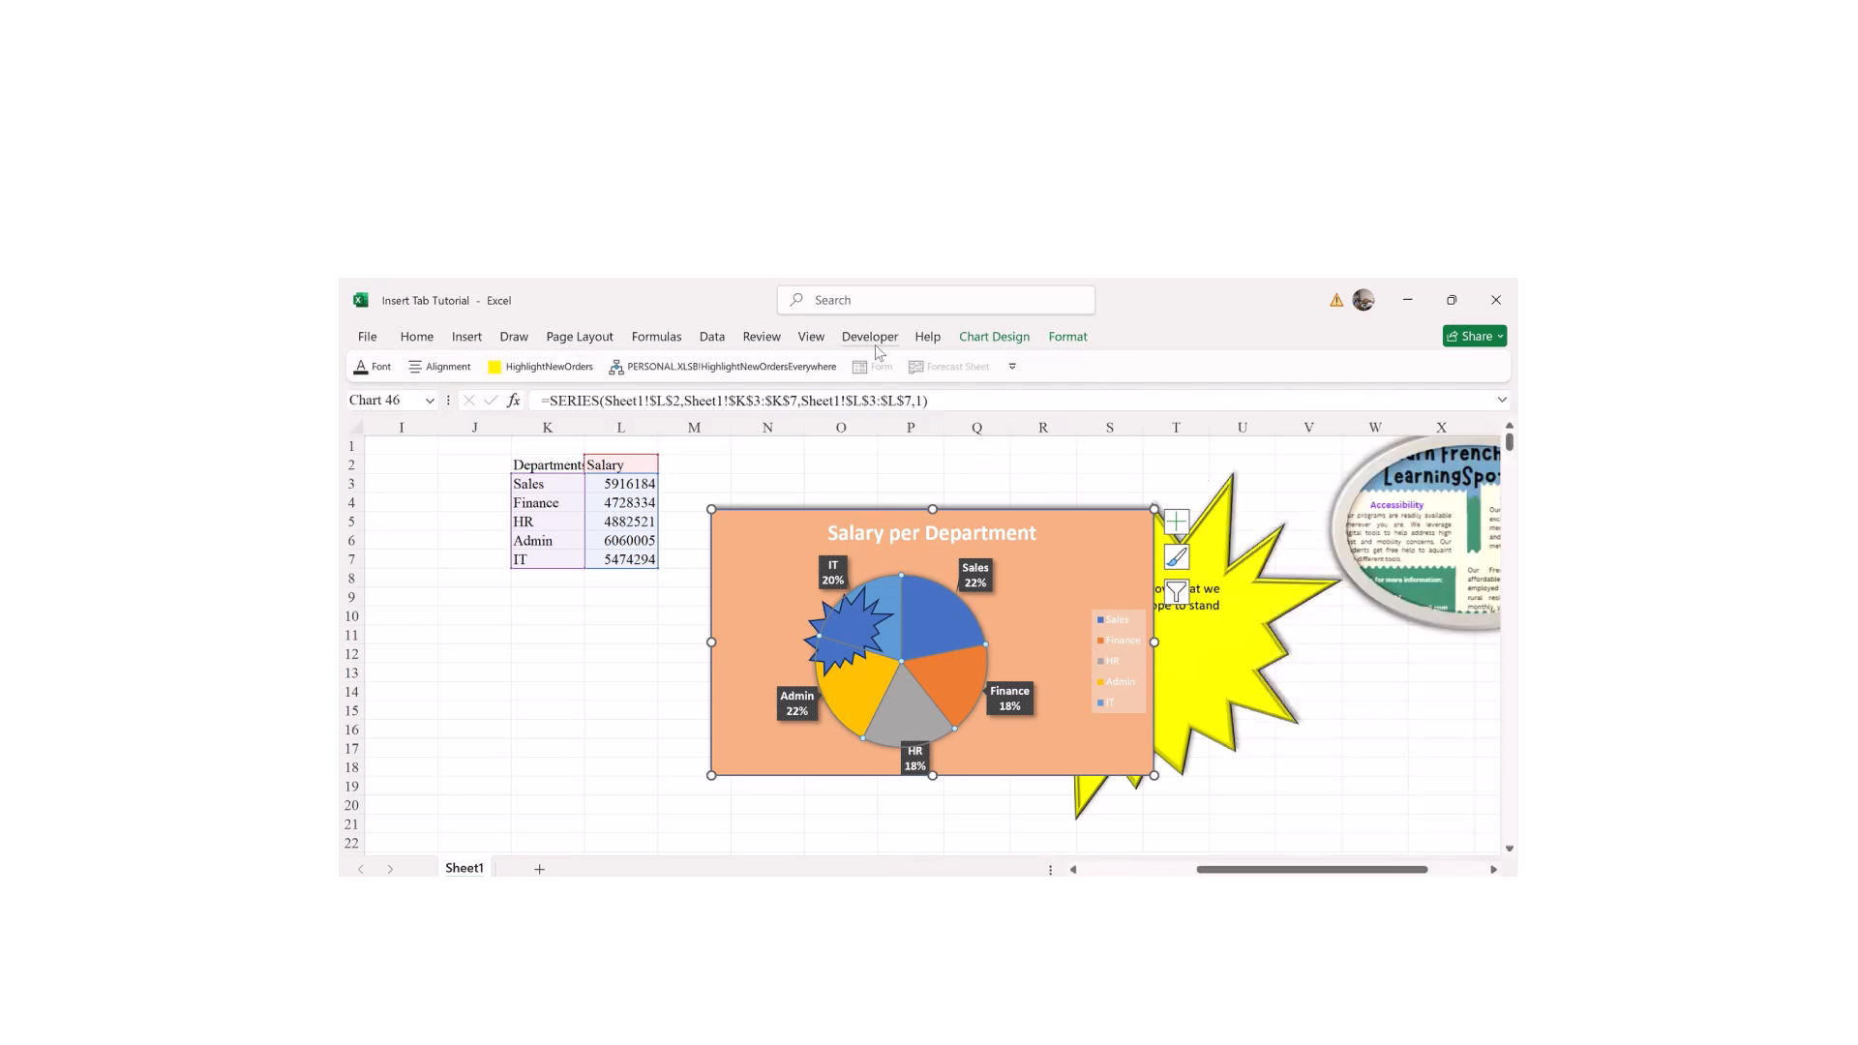
pyautogui.click(1069, 336)
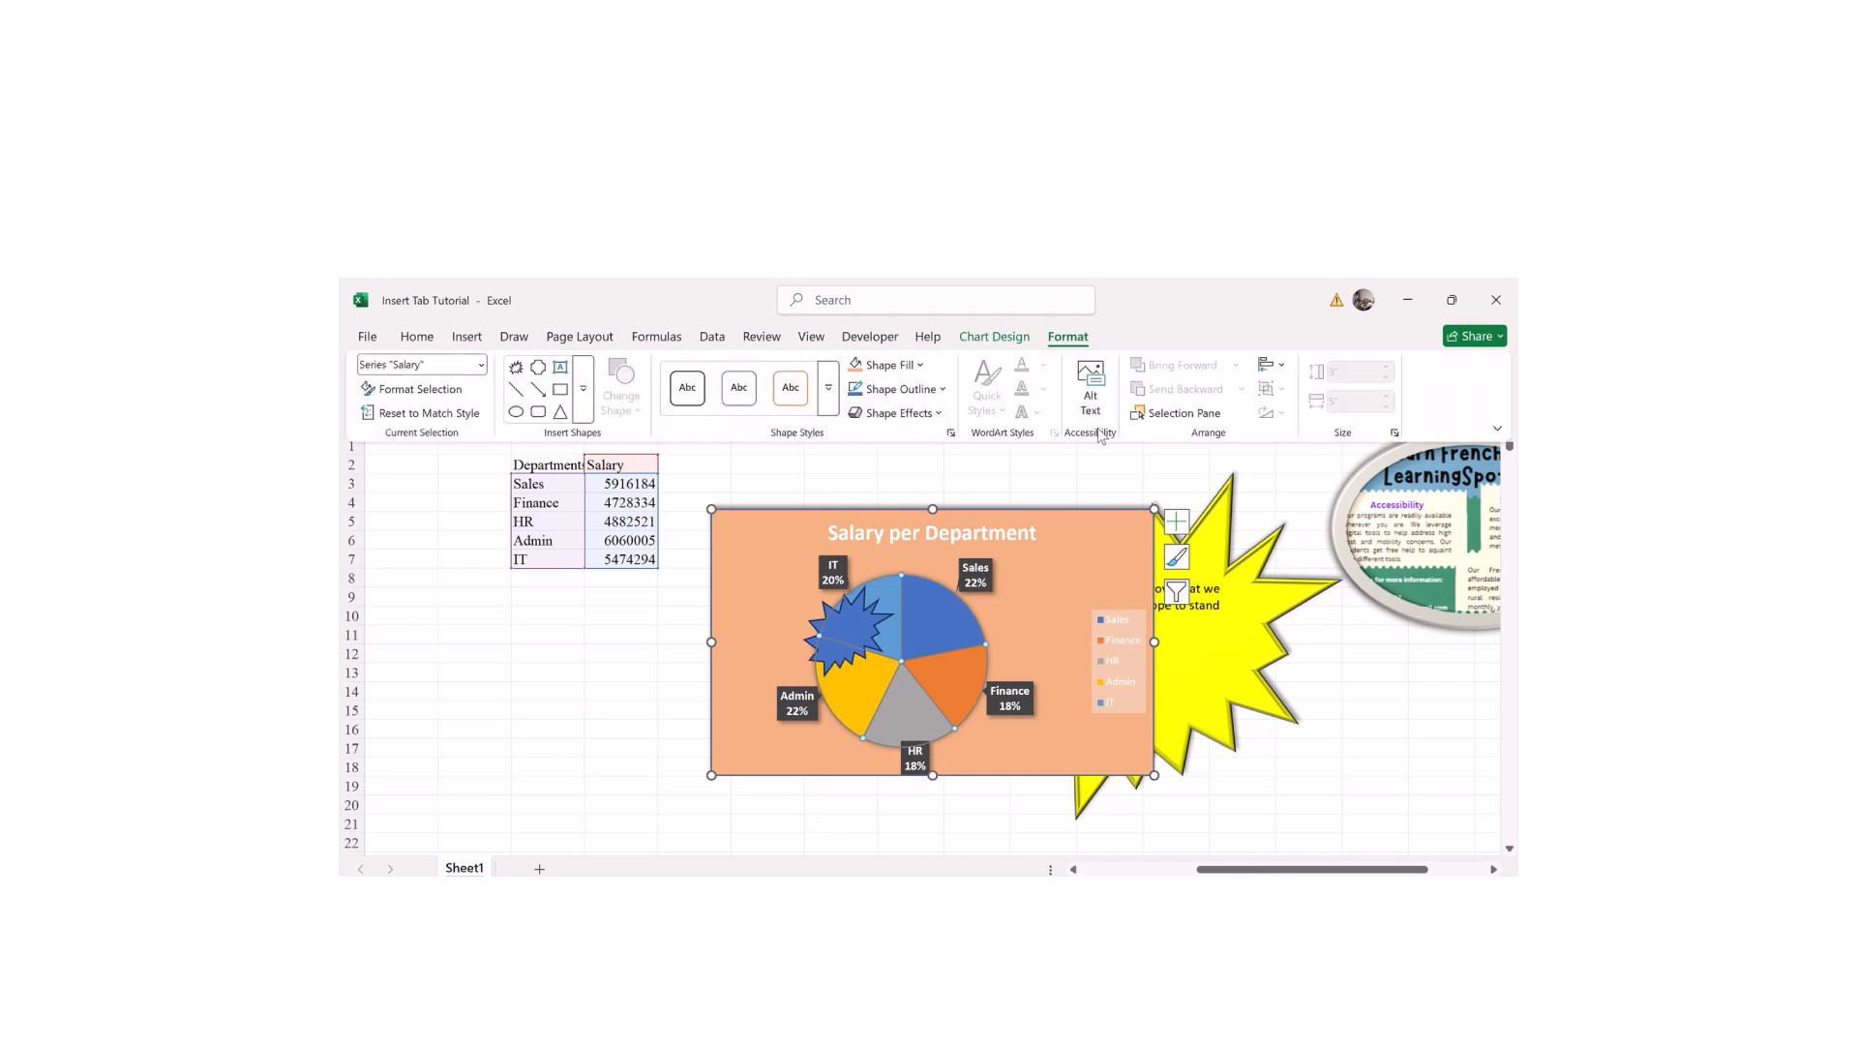
pyautogui.click(1188, 415)
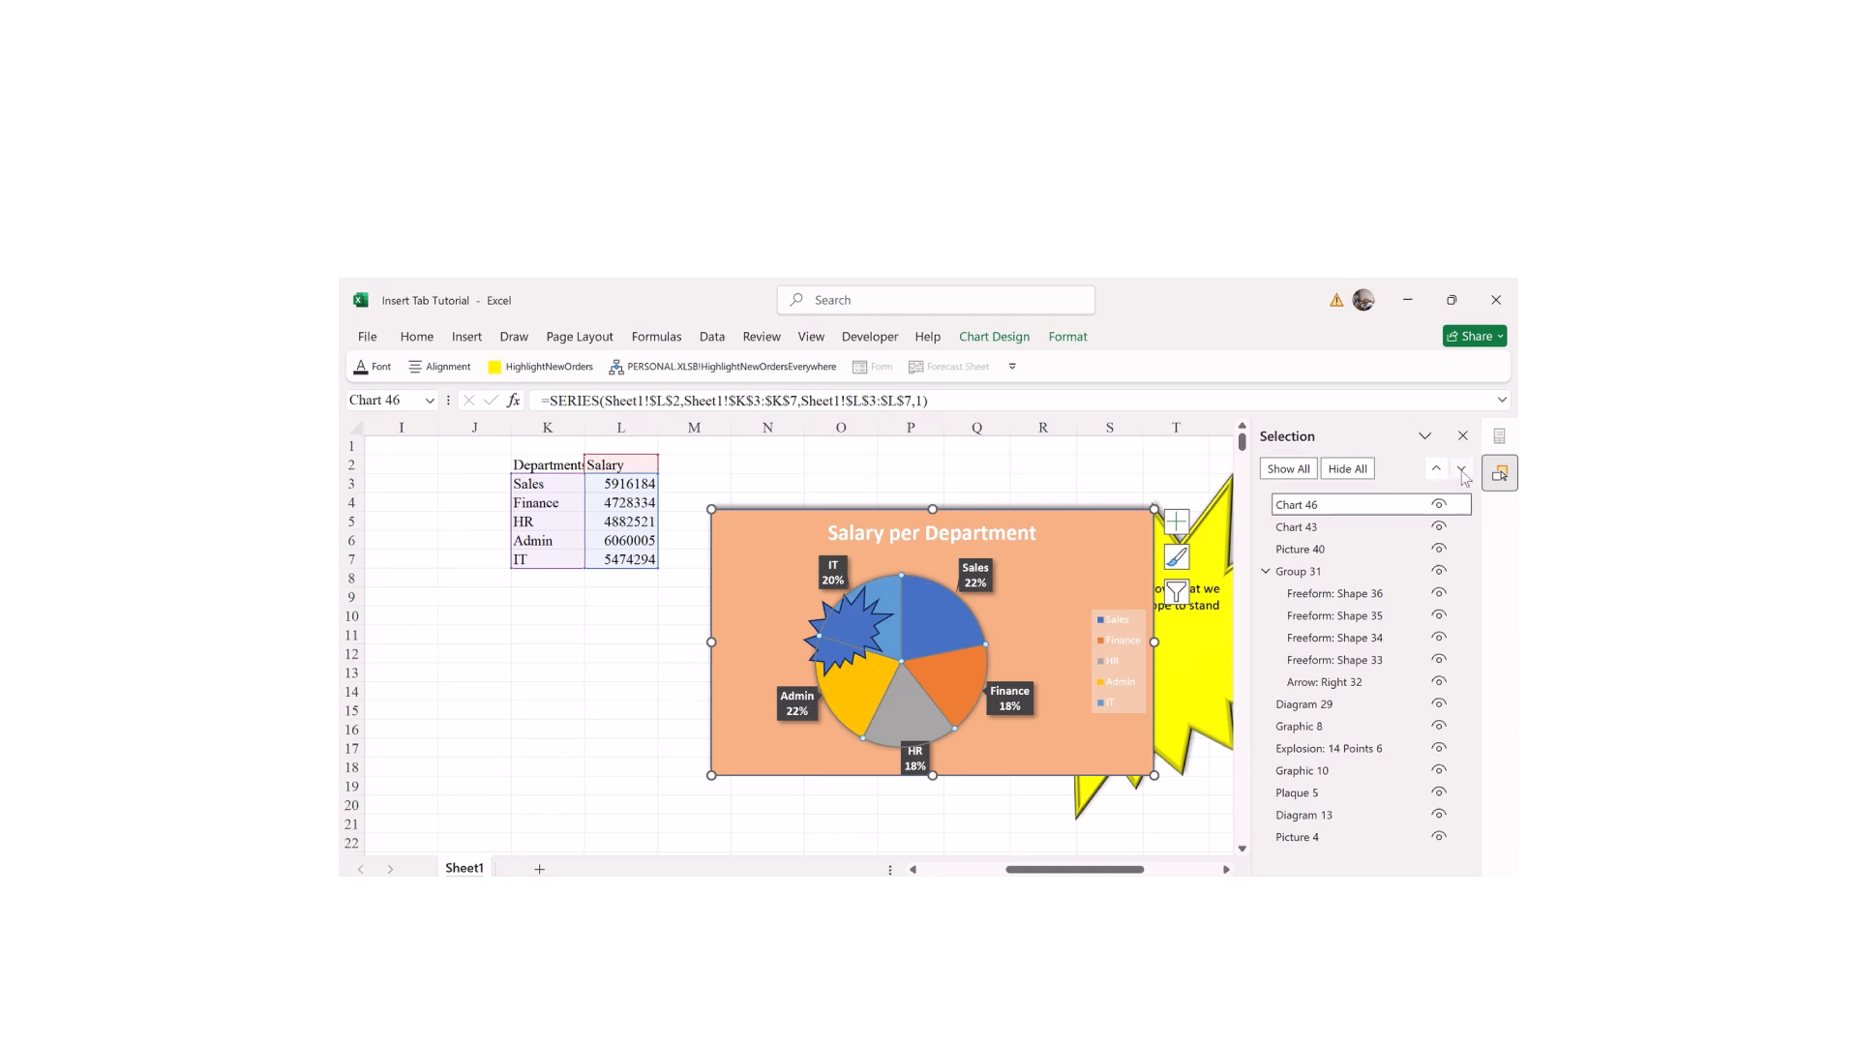
pyautogui.click(1462, 435)
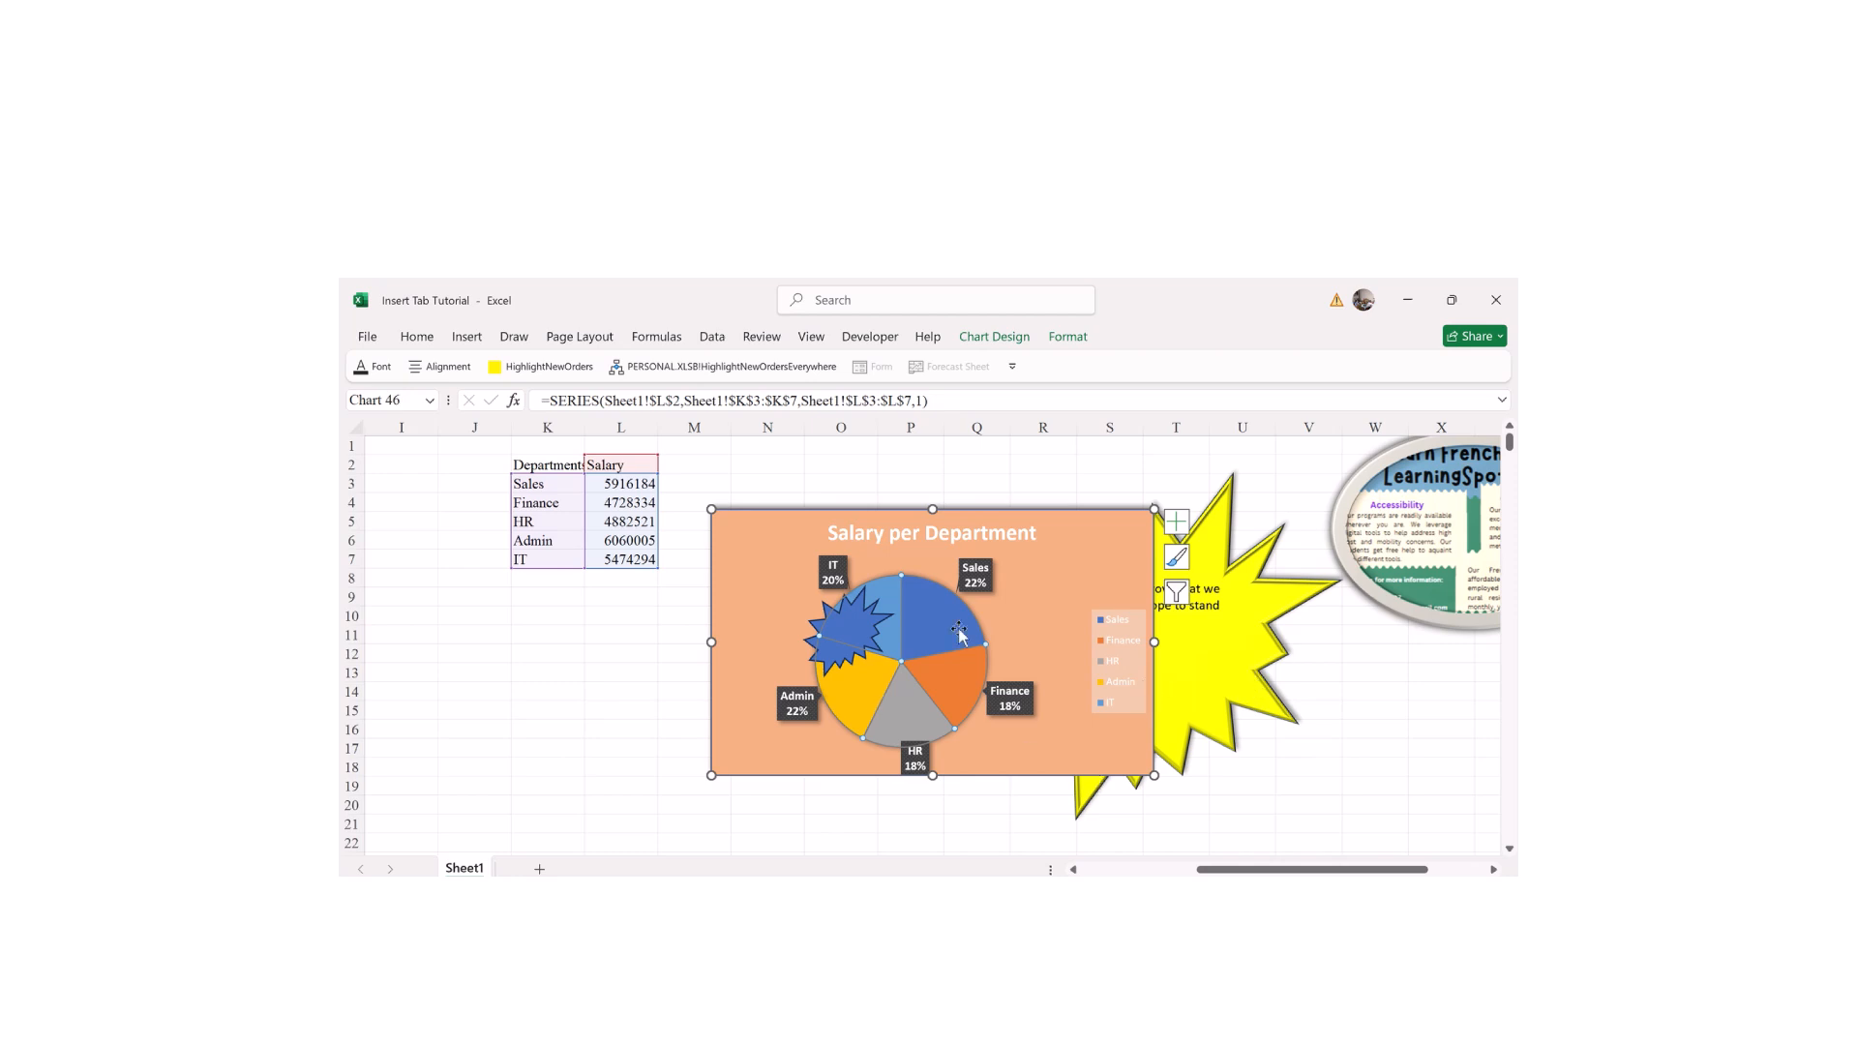
# Step: Insert a basic scatter chart from the Department and Salary data in K2:L7
pyautogui.click(467, 337)
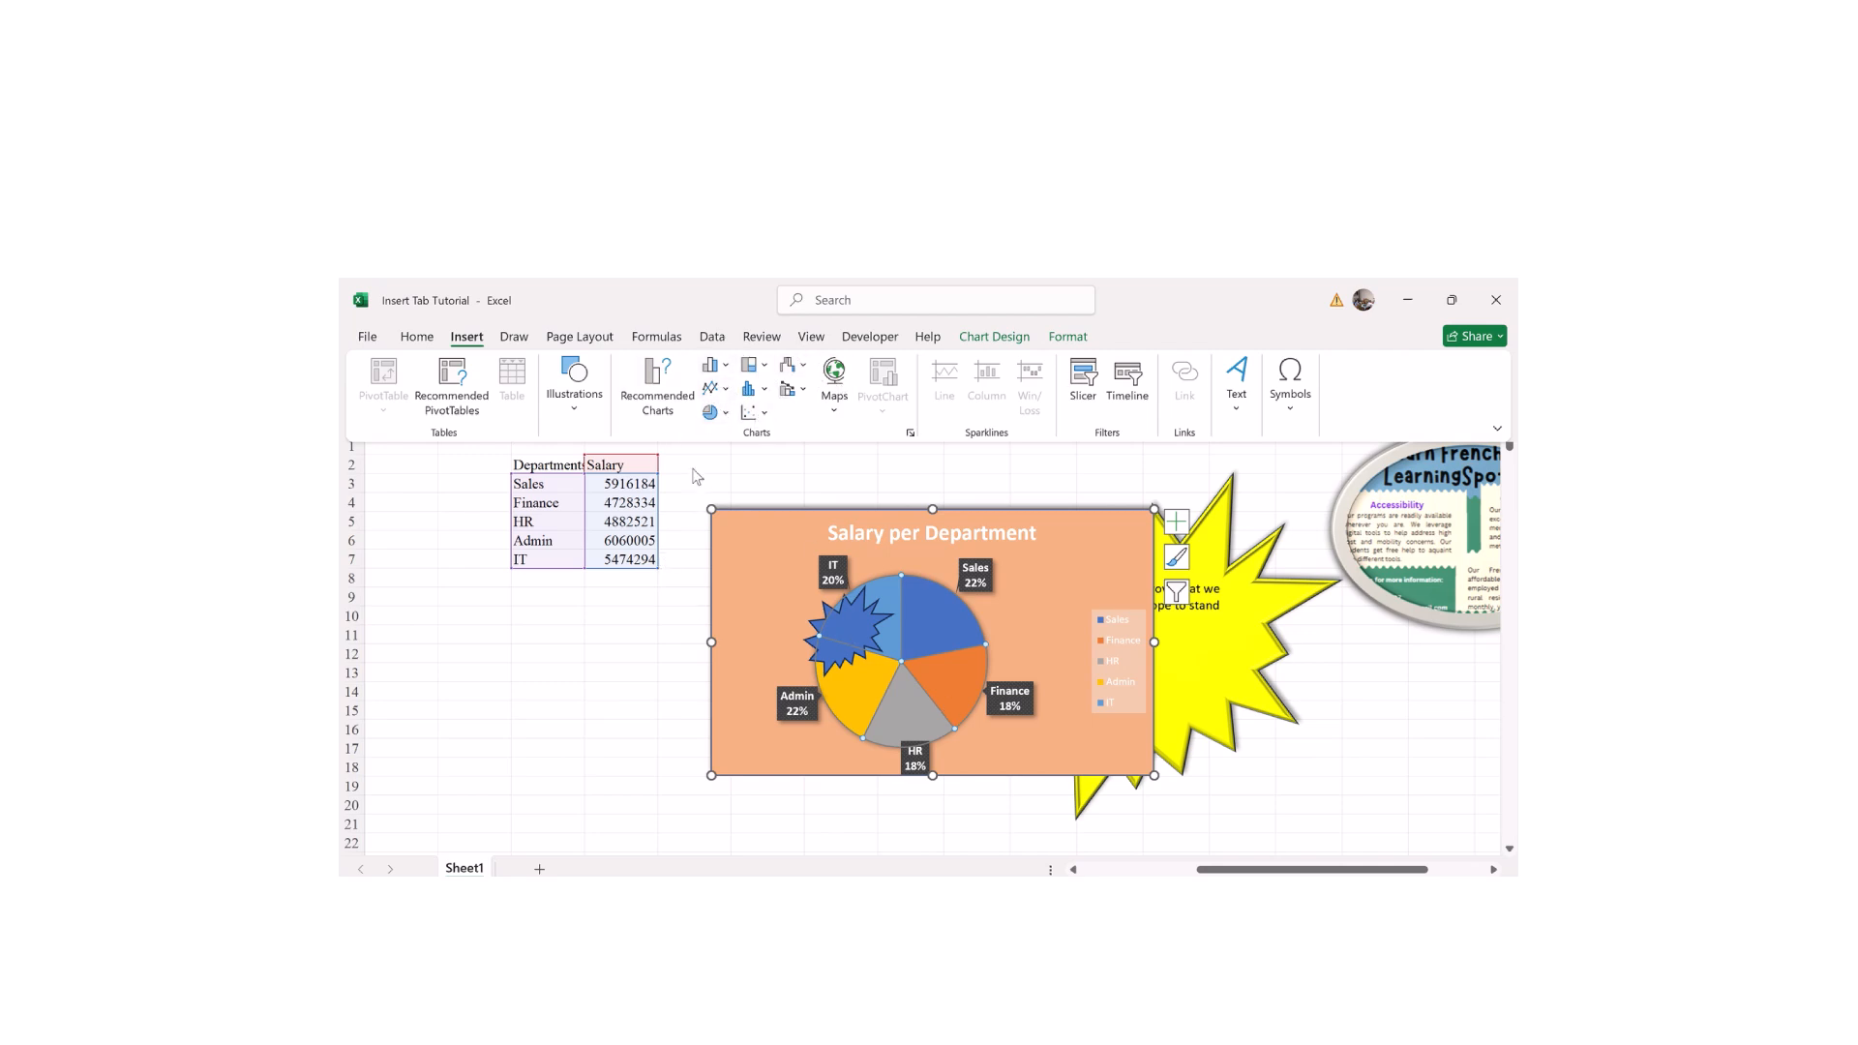
pyautogui.click(572, 693)
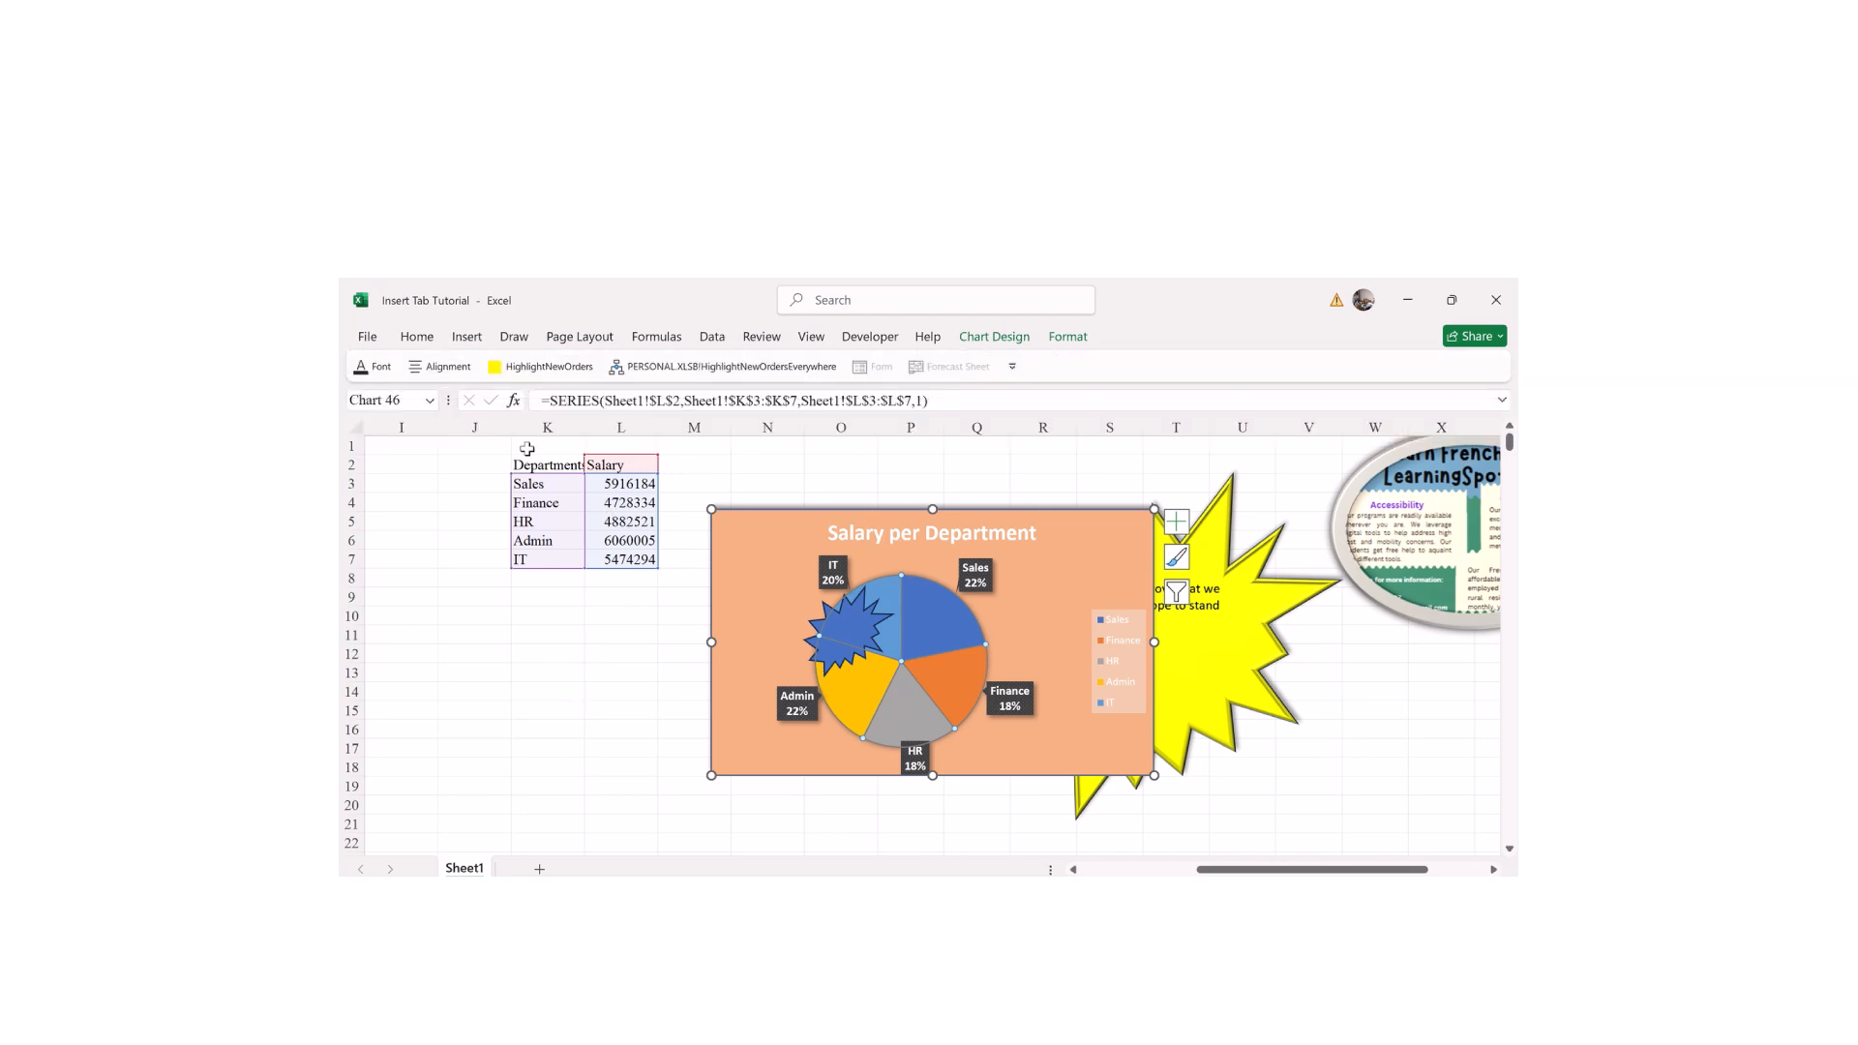
pyautogui.moveTo(518, 456); pyautogui.dragTo(624, 559)
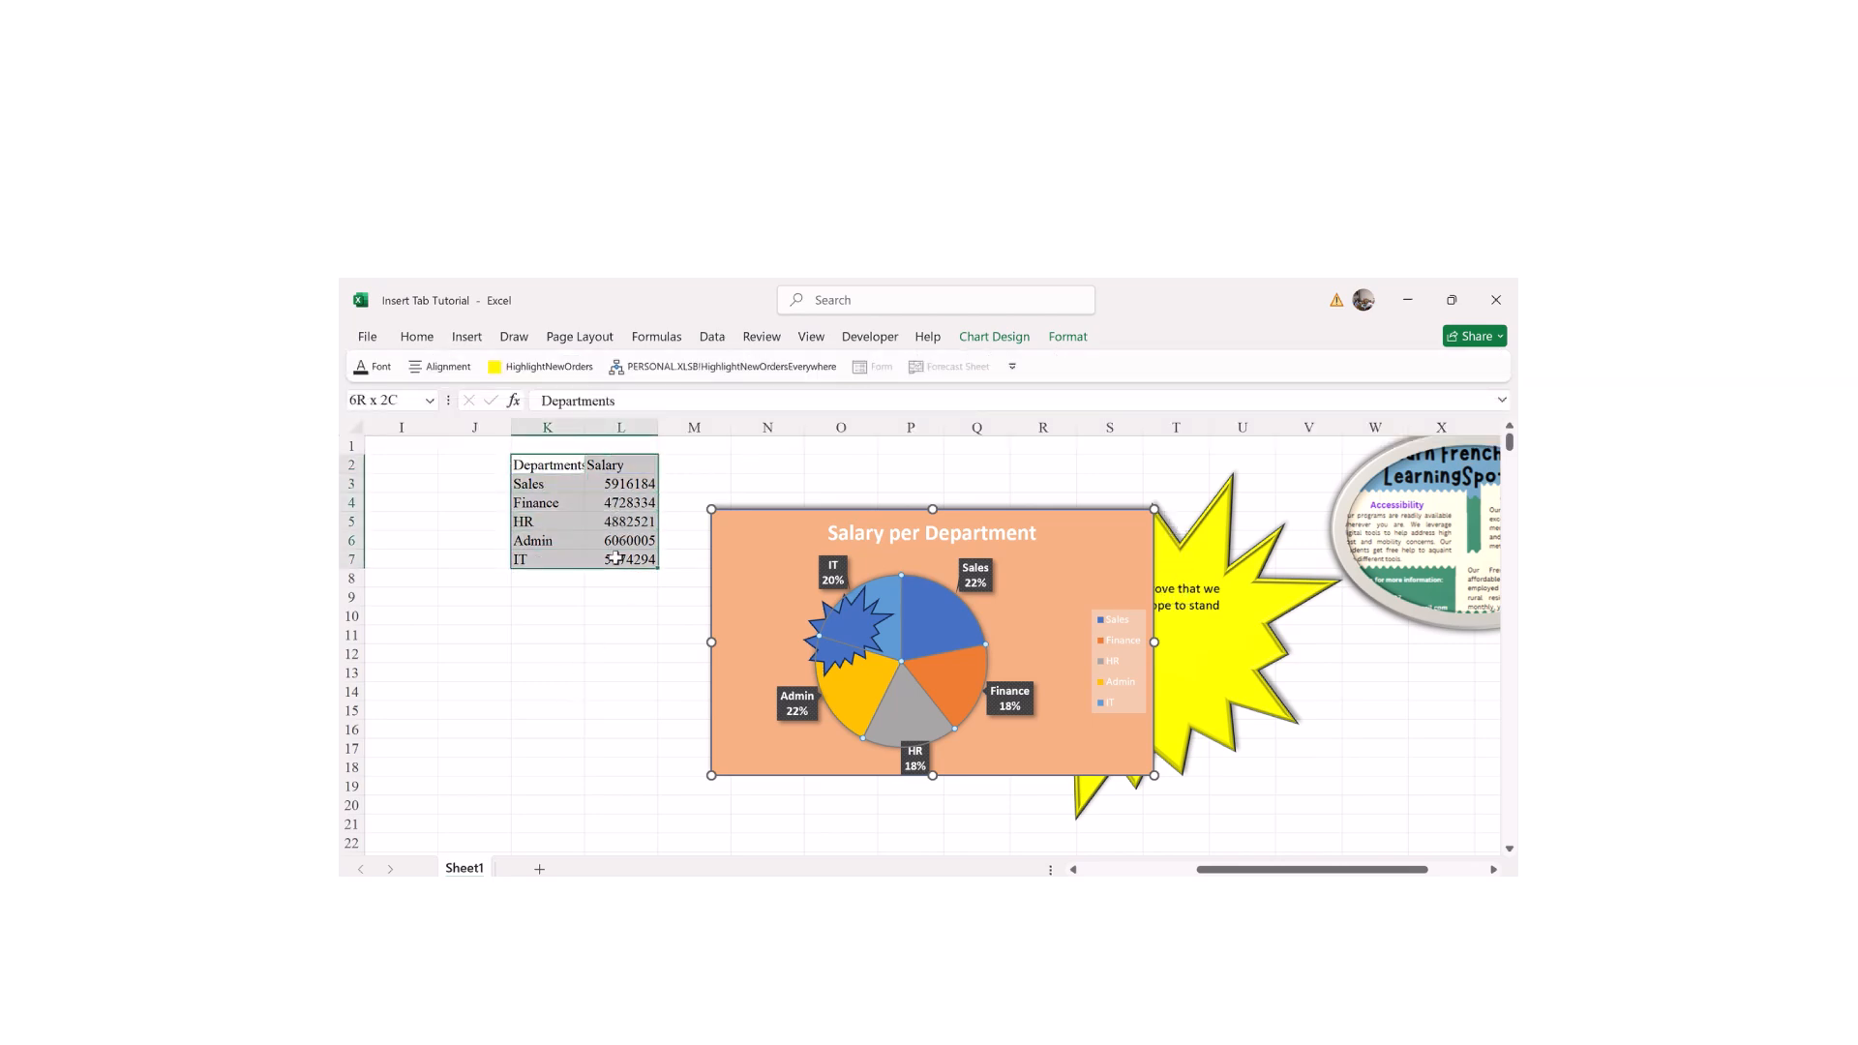
pyautogui.click(467, 337)
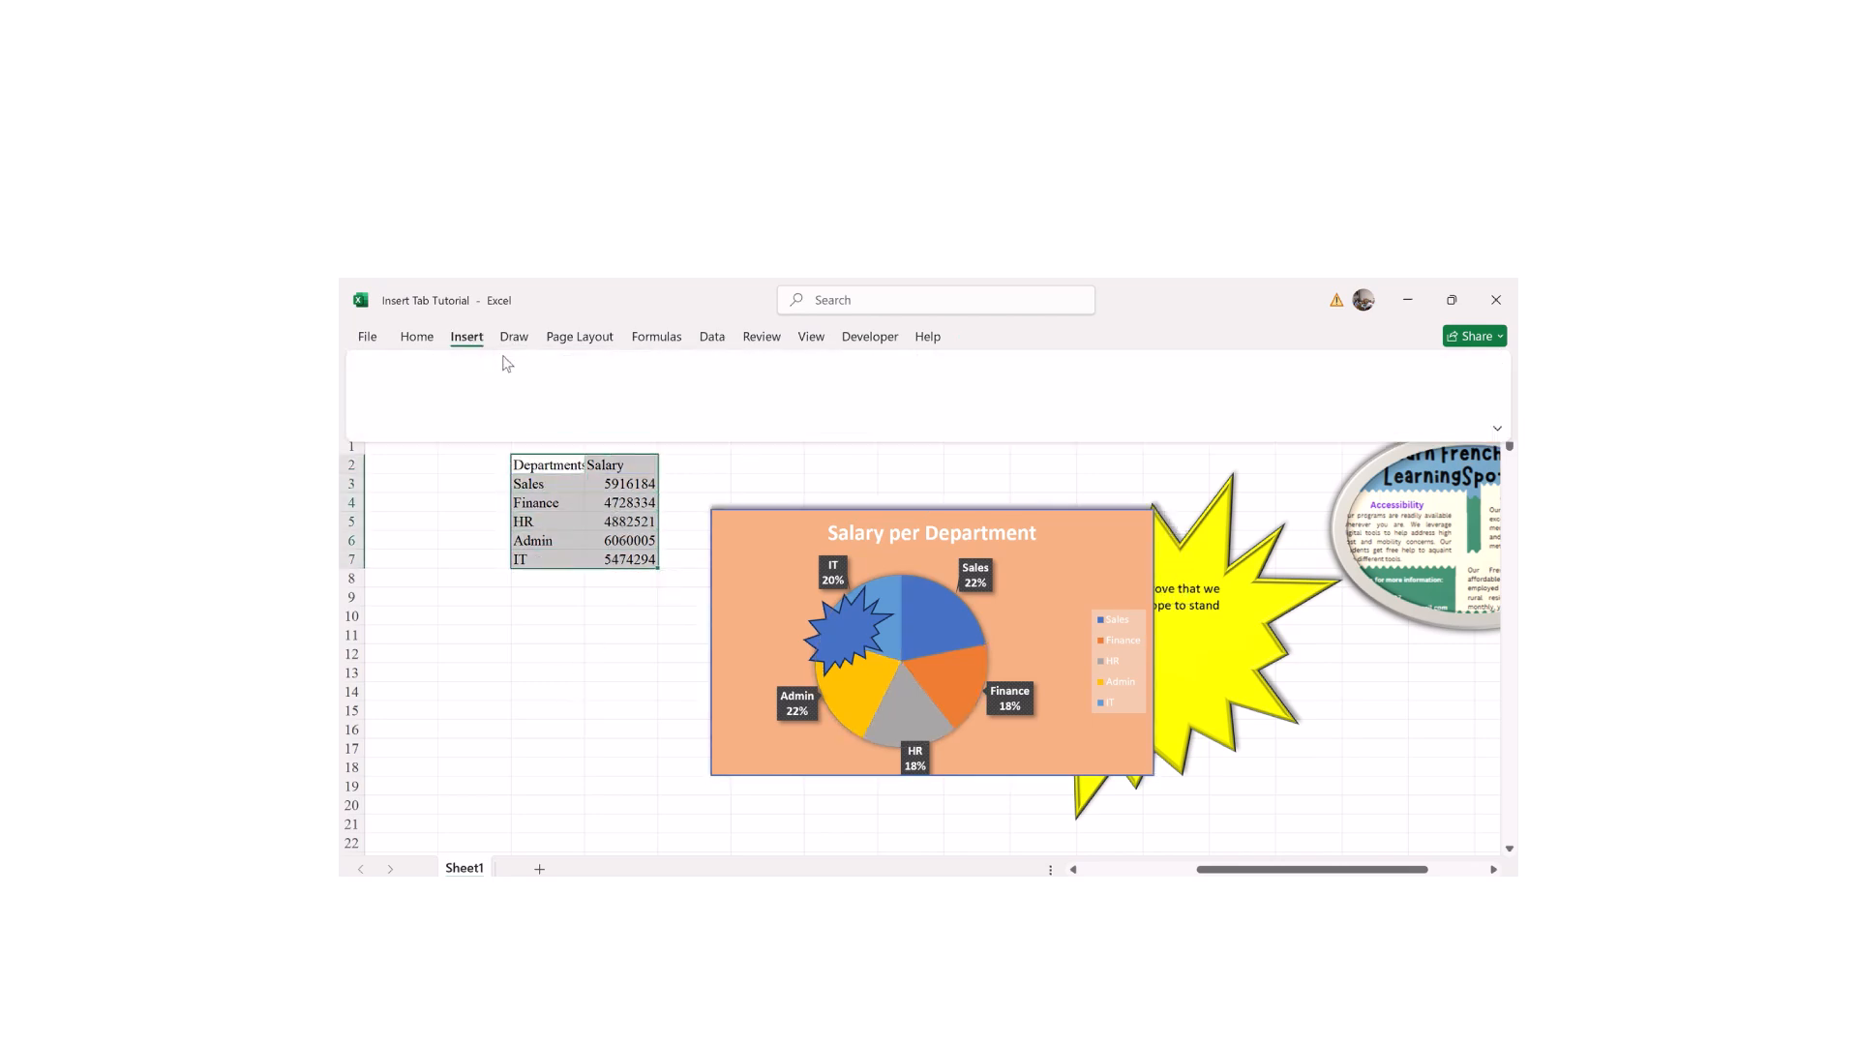
pyautogui.click(763, 414)
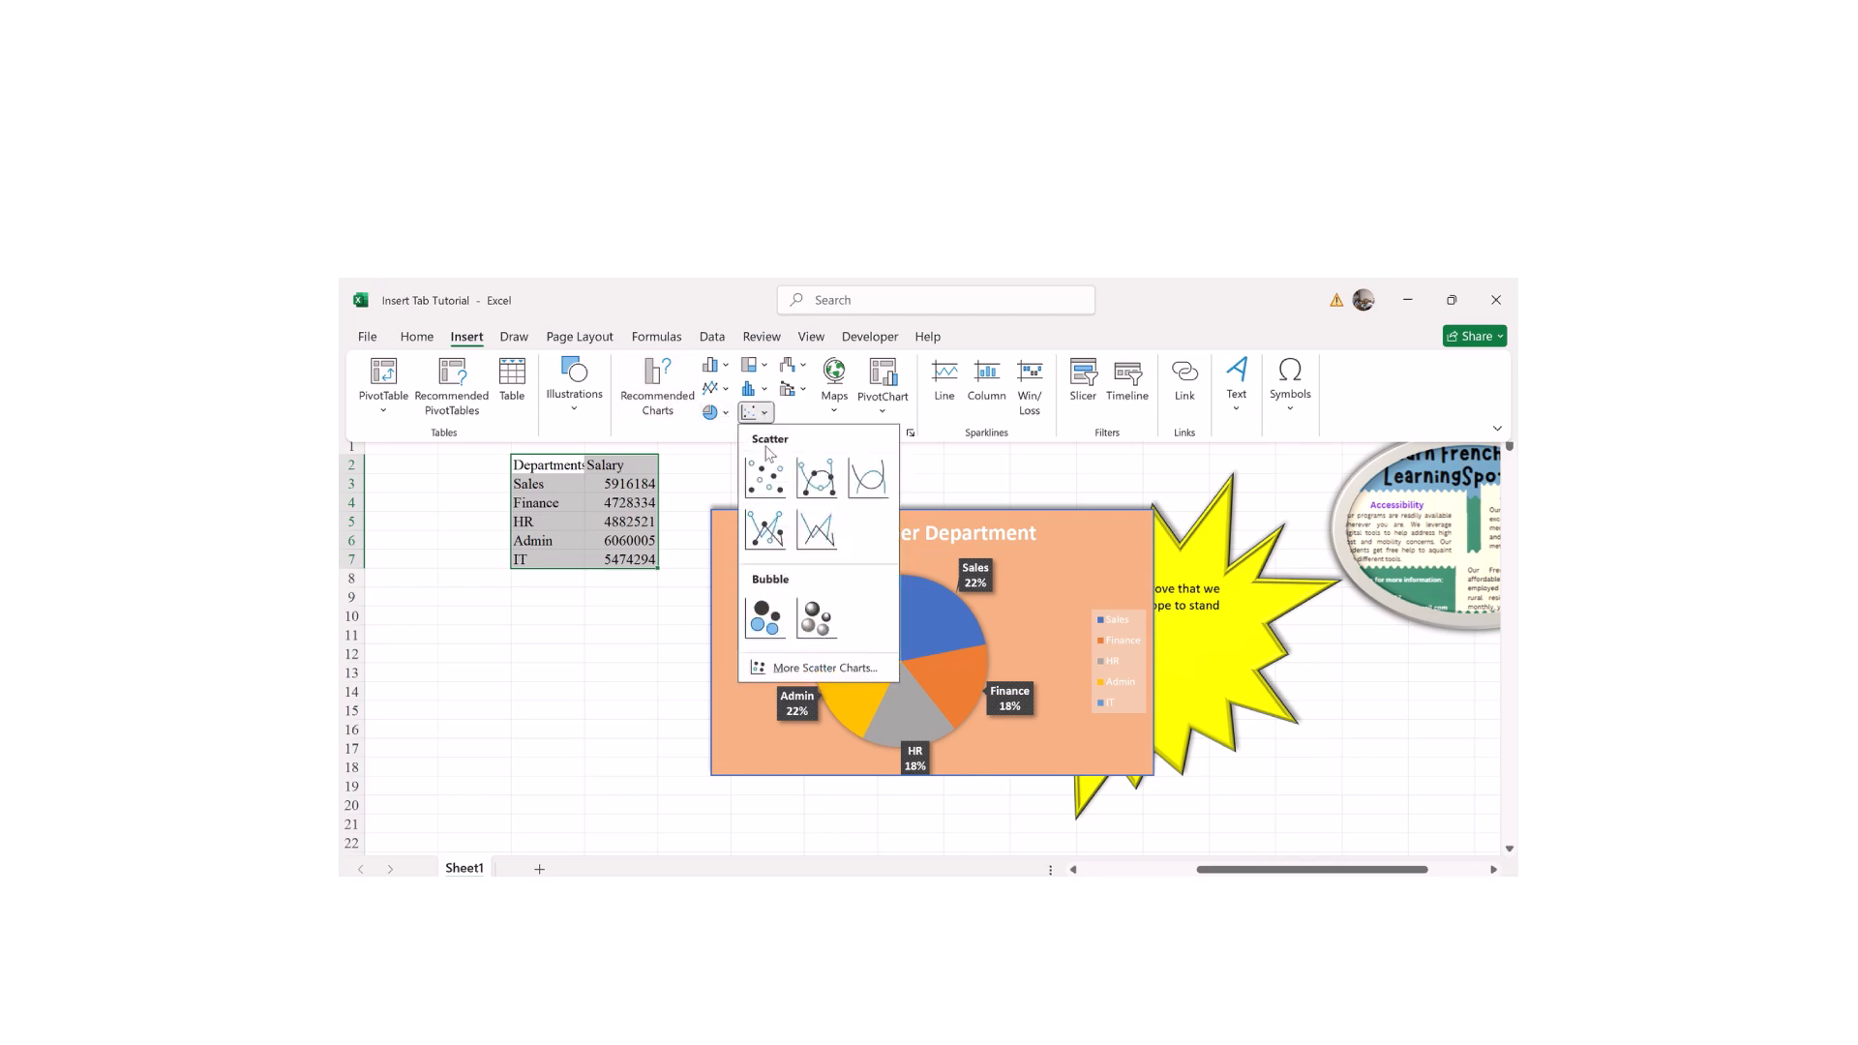
pyautogui.click(765, 476)
# Step: Move the new Salary scatter chart off the pie chart to sit below it
pyautogui.click(874, 682)
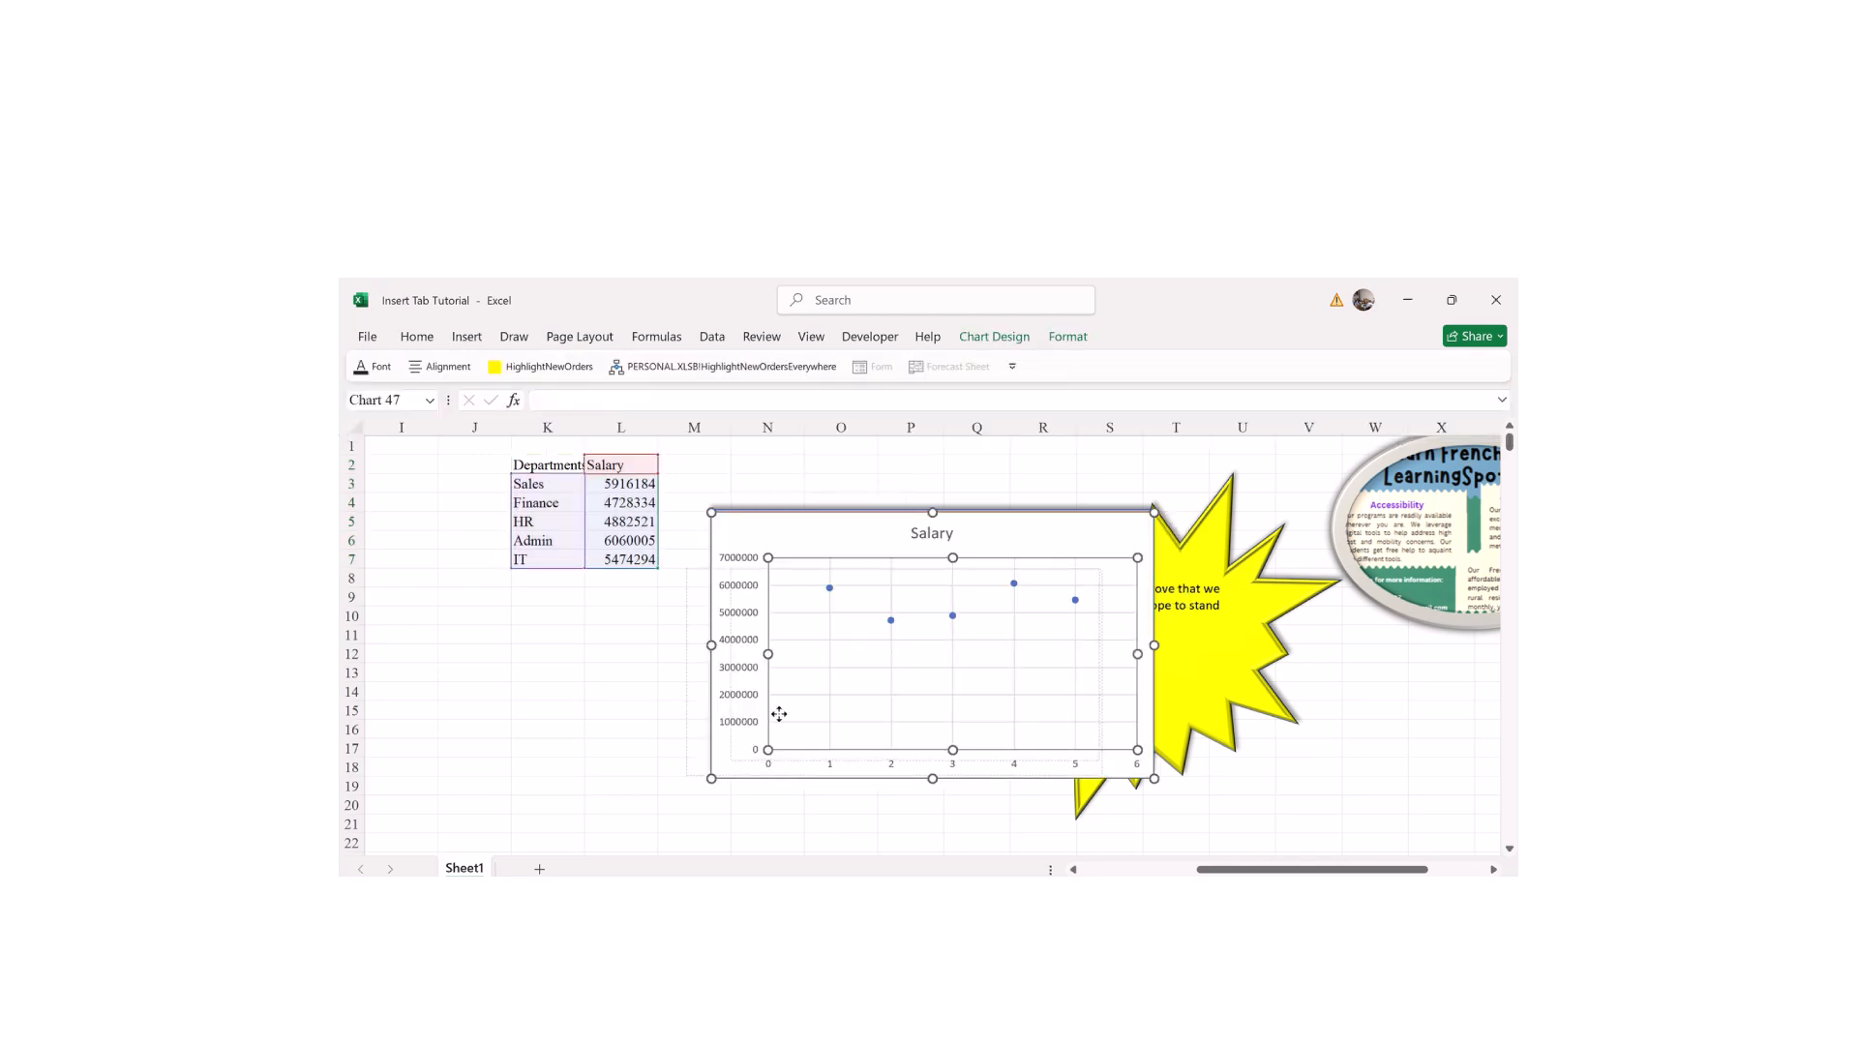
pyautogui.moveTo(827, 674); pyautogui.dragTo(831, 681)
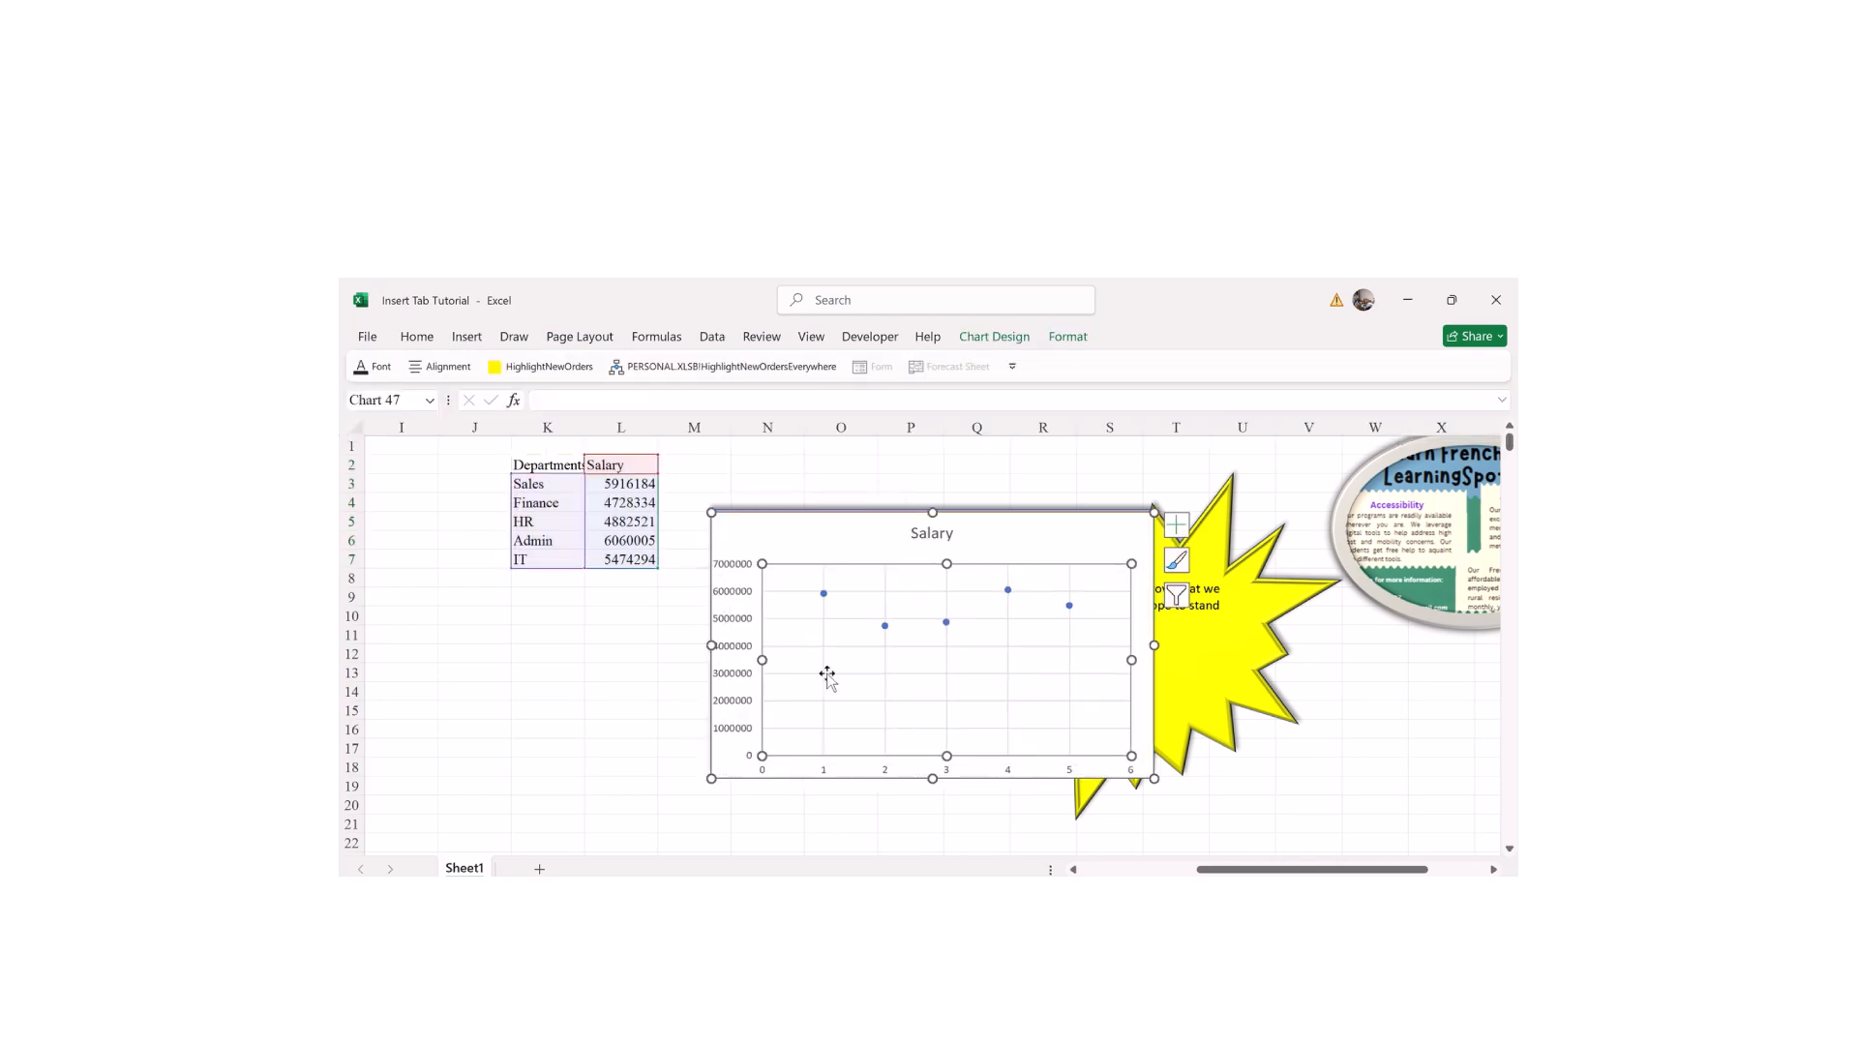
pyautogui.moveTo(764, 542); pyautogui.dragTo(456, 633)
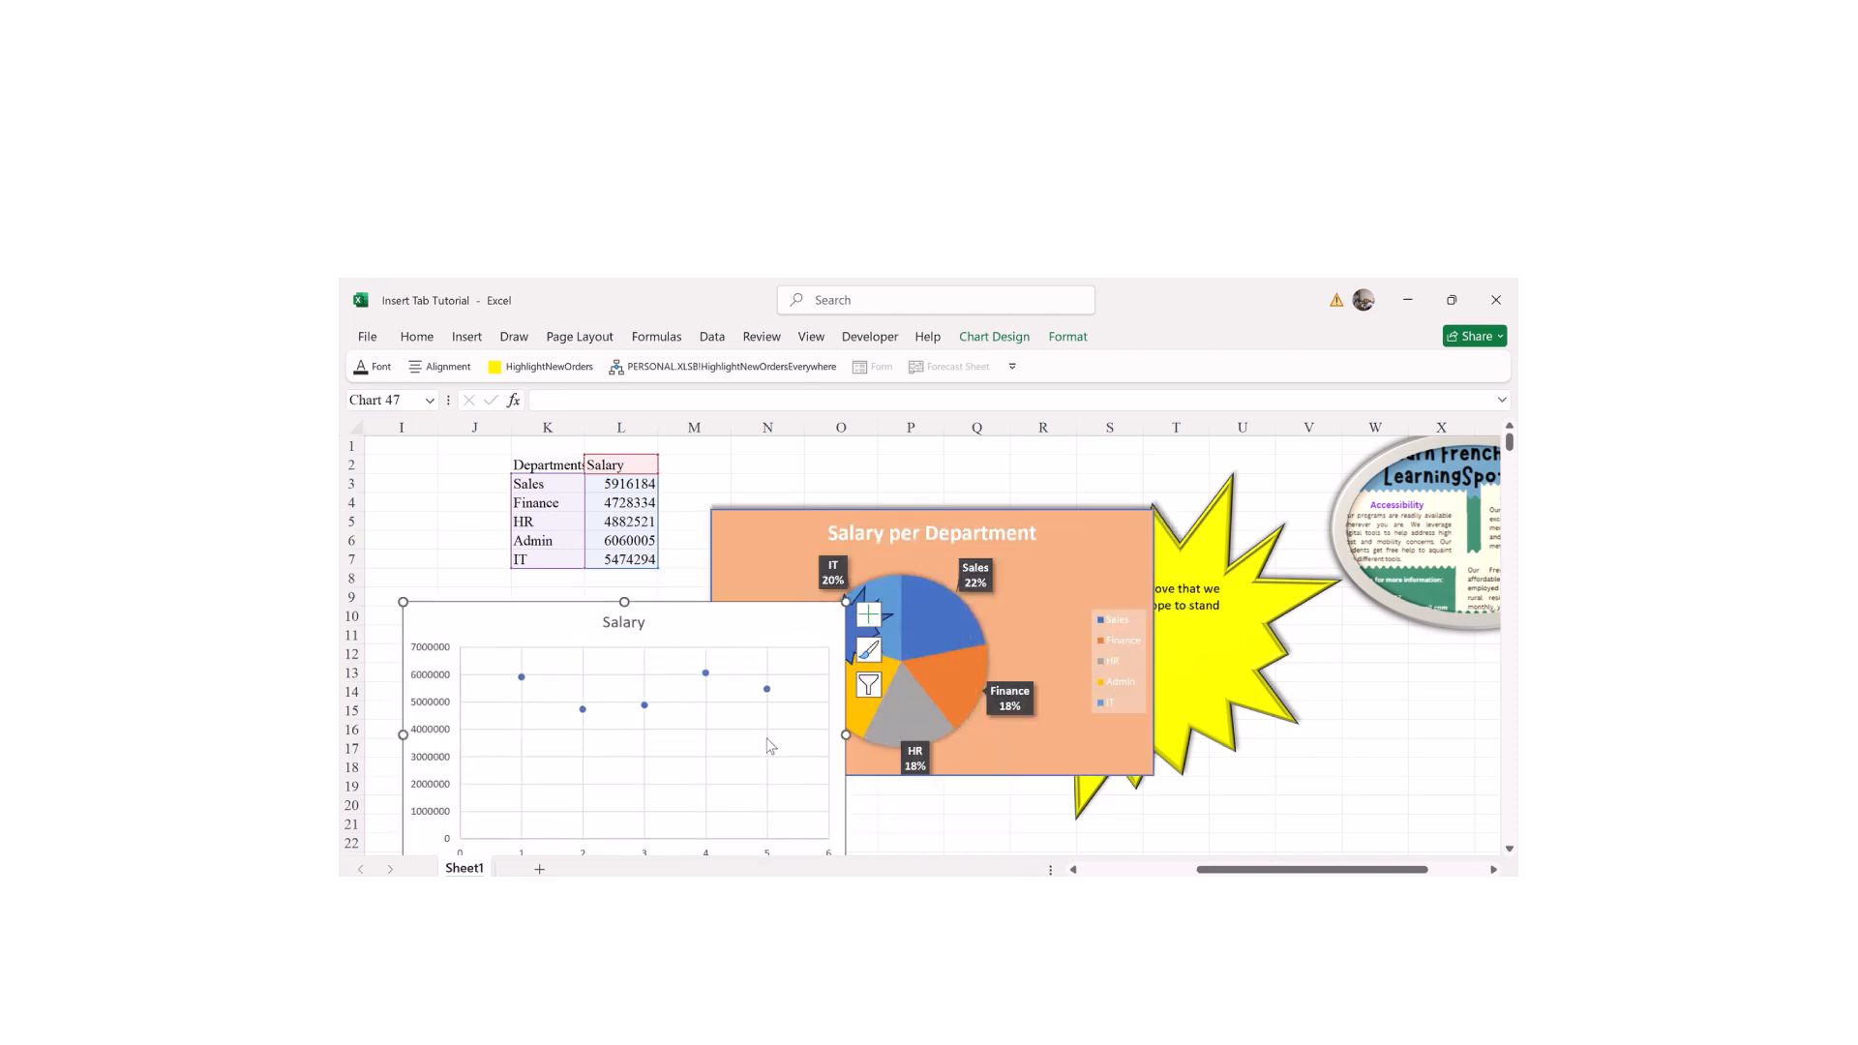
pyautogui.moveTo(1343, 869); pyautogui.dragTo(1255, 869)
pyautogui.click(1510, 849)
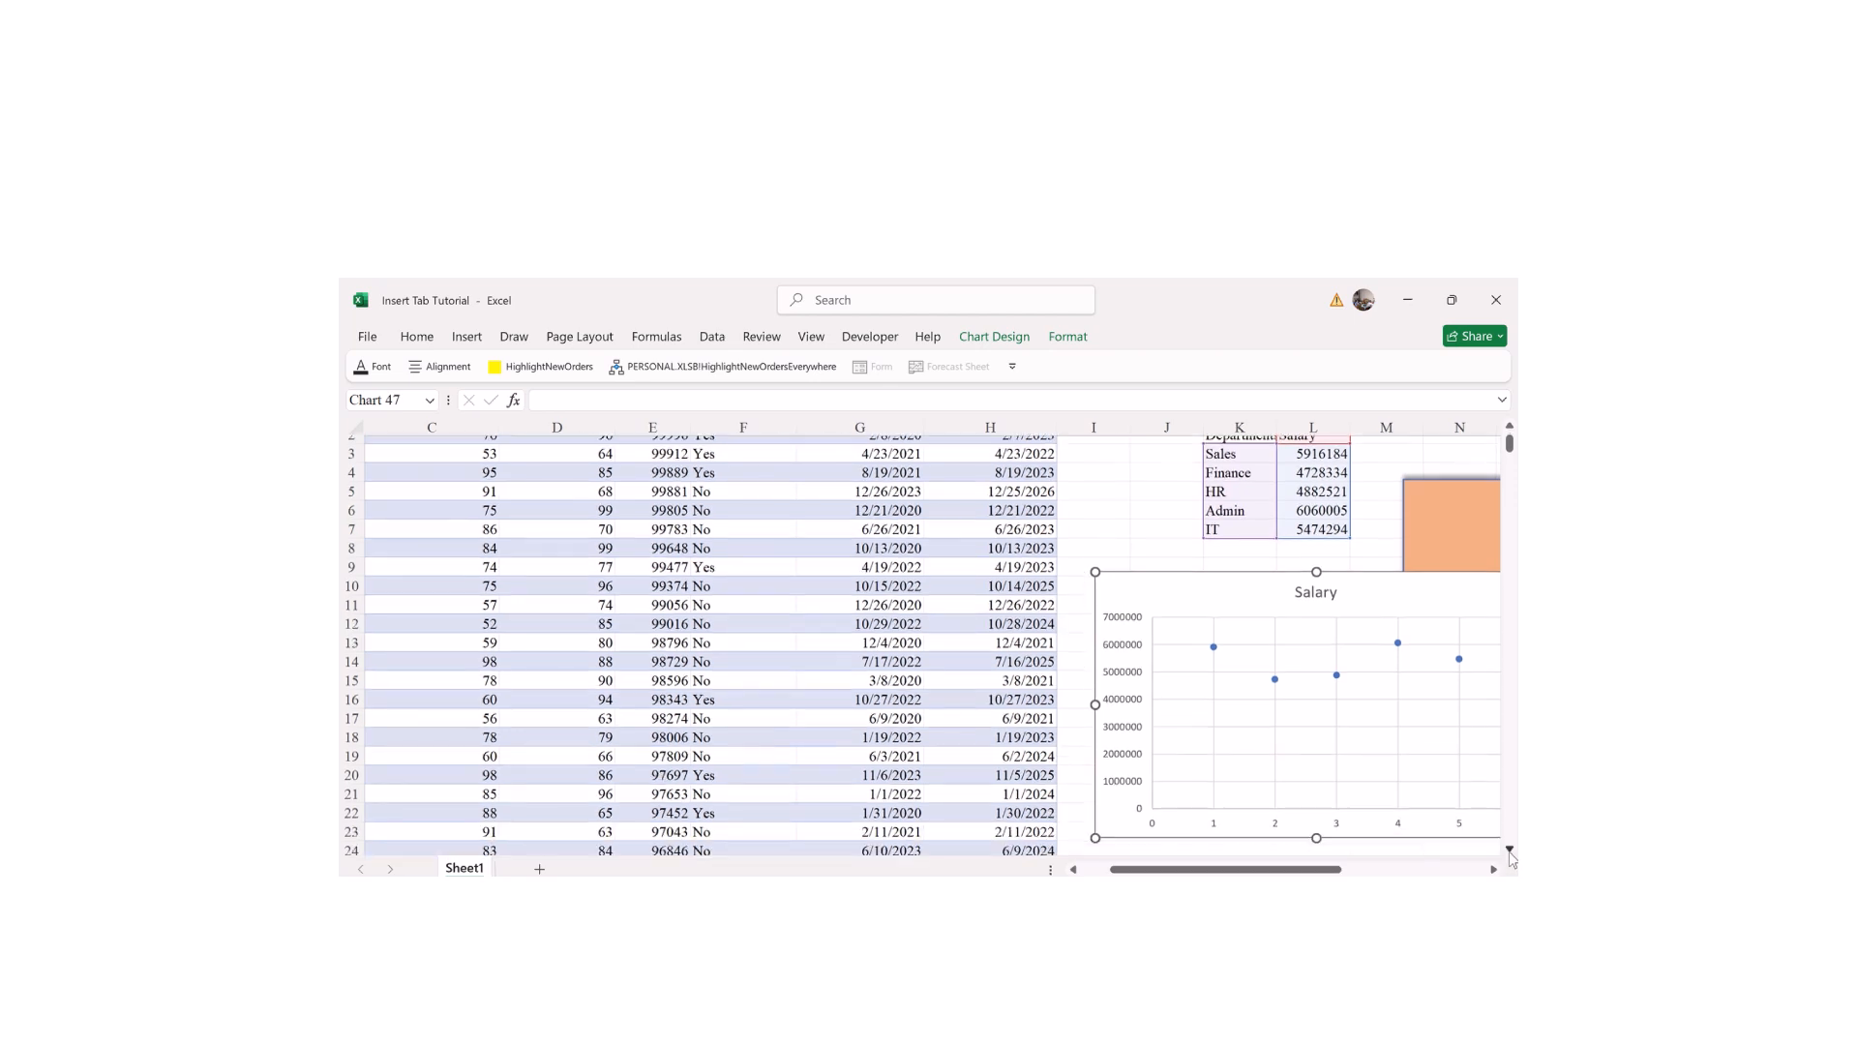
pyautogui.click(1493, 870)
pyautogui.click(1493, 869)
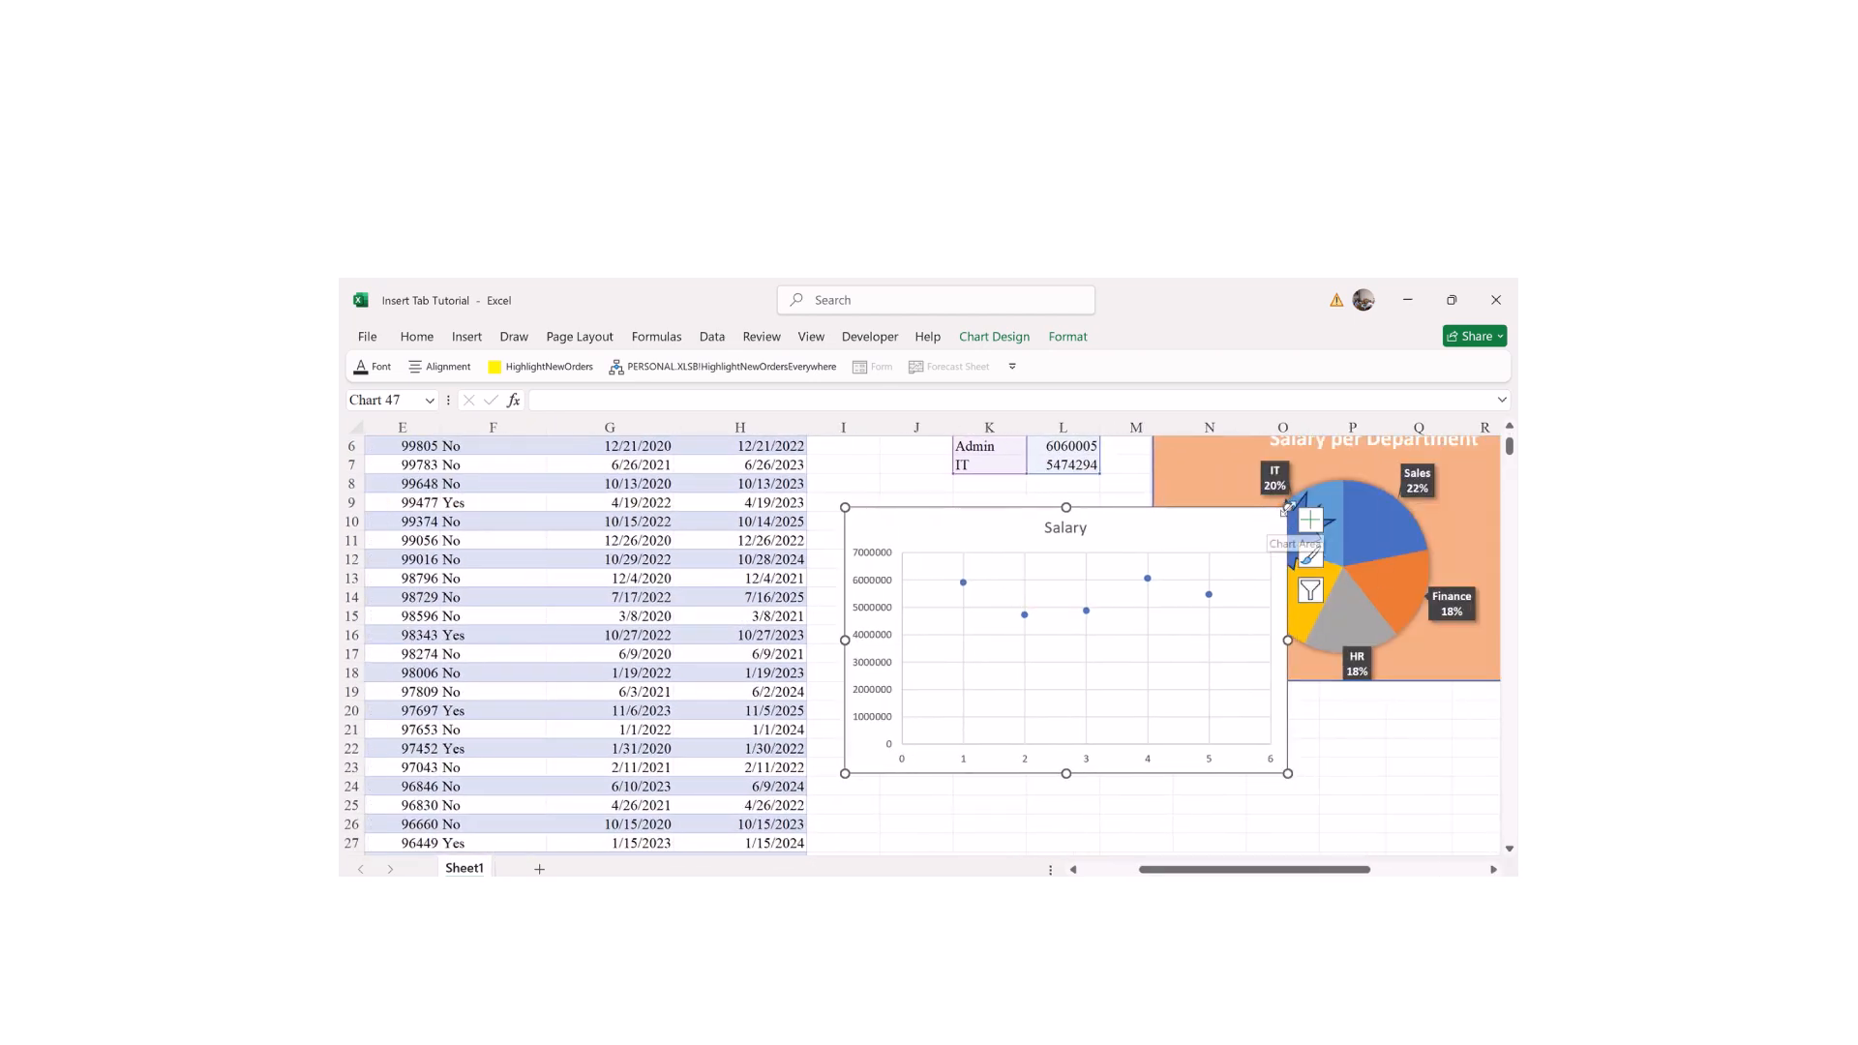
pyautogui.moveTo(1124, 562); pyautogui.dragTo(1097, 699)
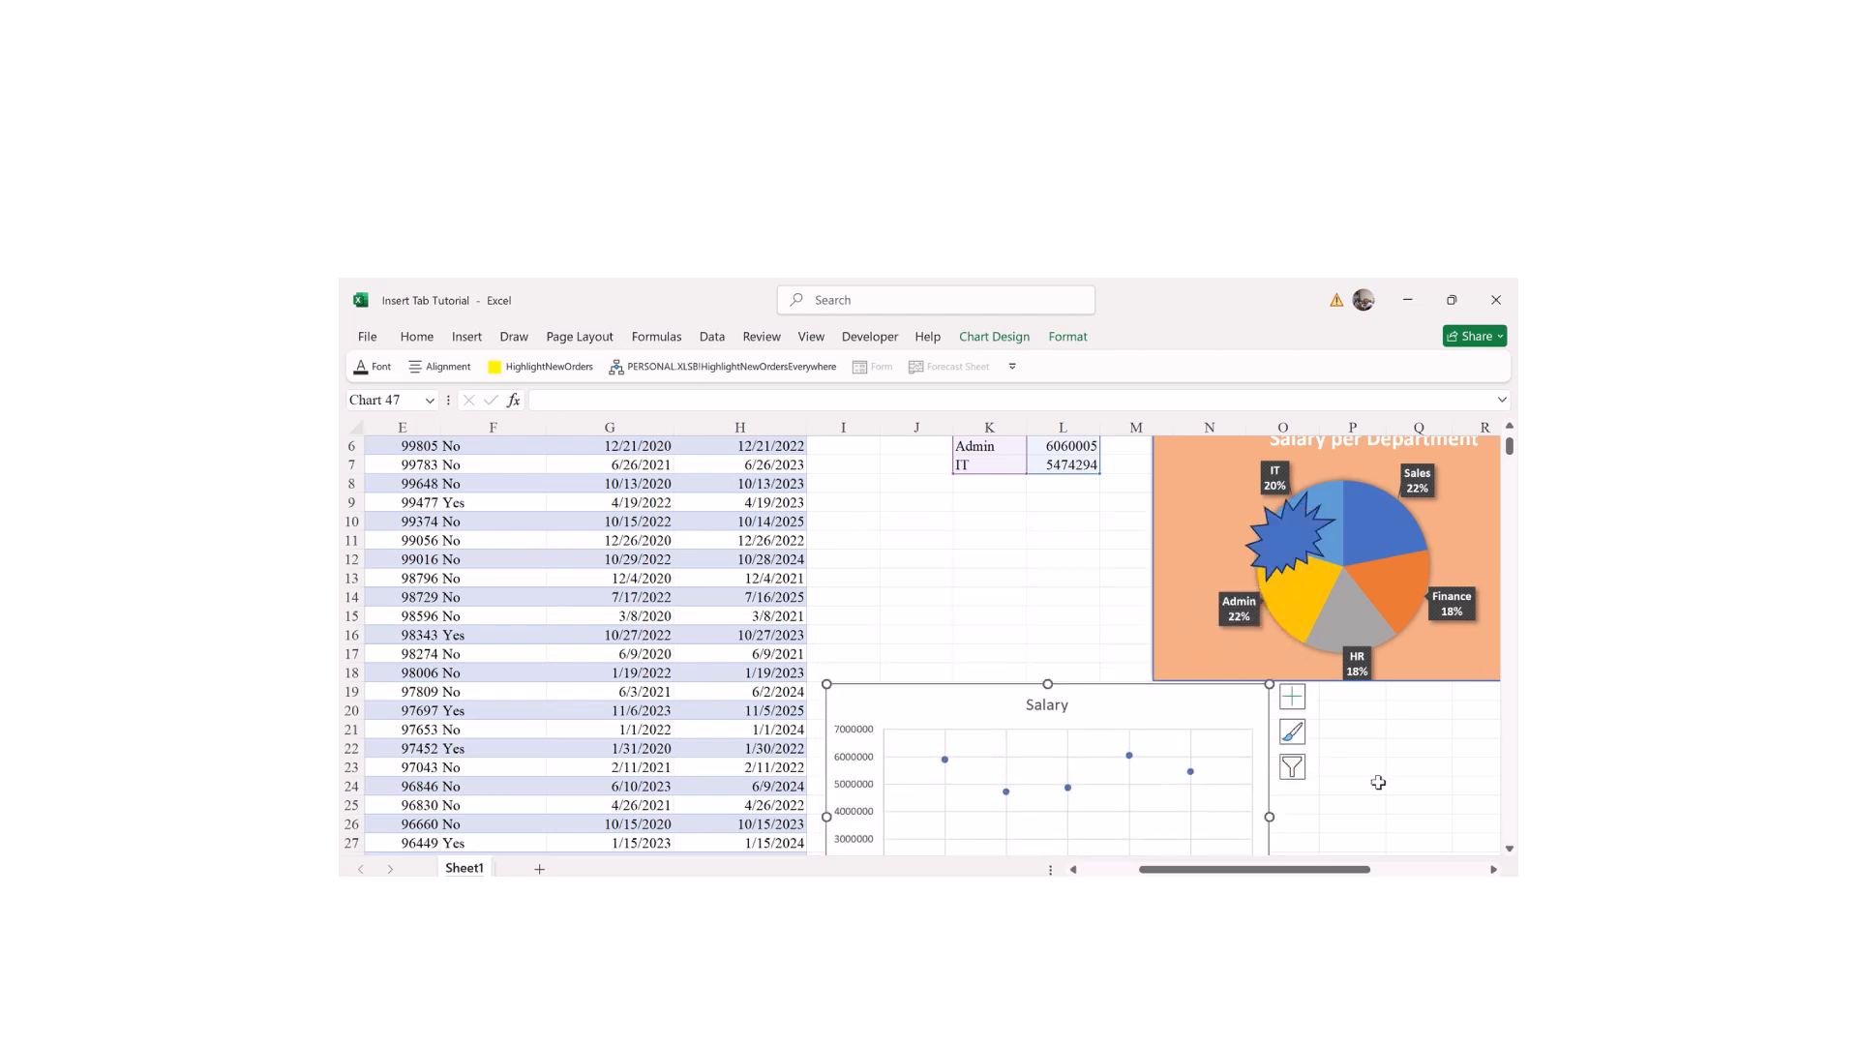
# Step: Narrow the Salary chart by pulling in its left and right sides
pyautogui.scroll(-4, 1506, 853)
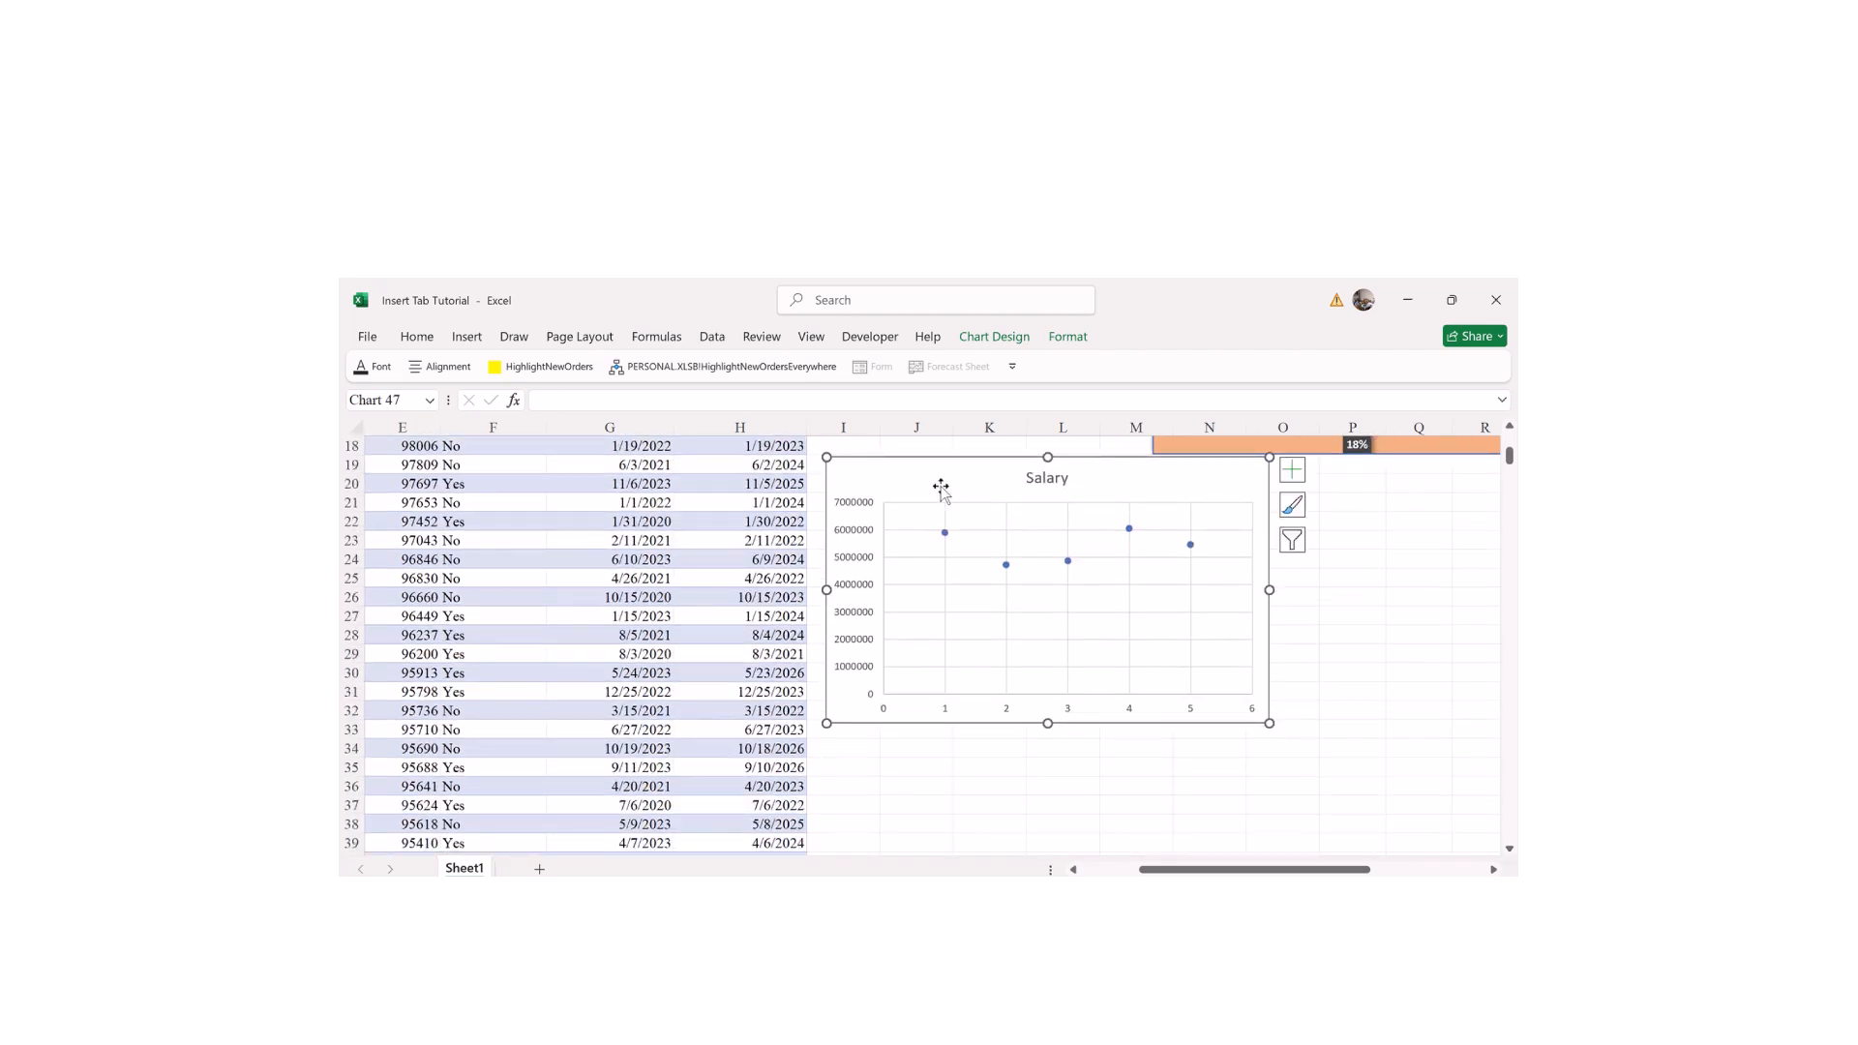
pyautogui.moveTo(822, 587); pyautogui.dragTo(920, 591)
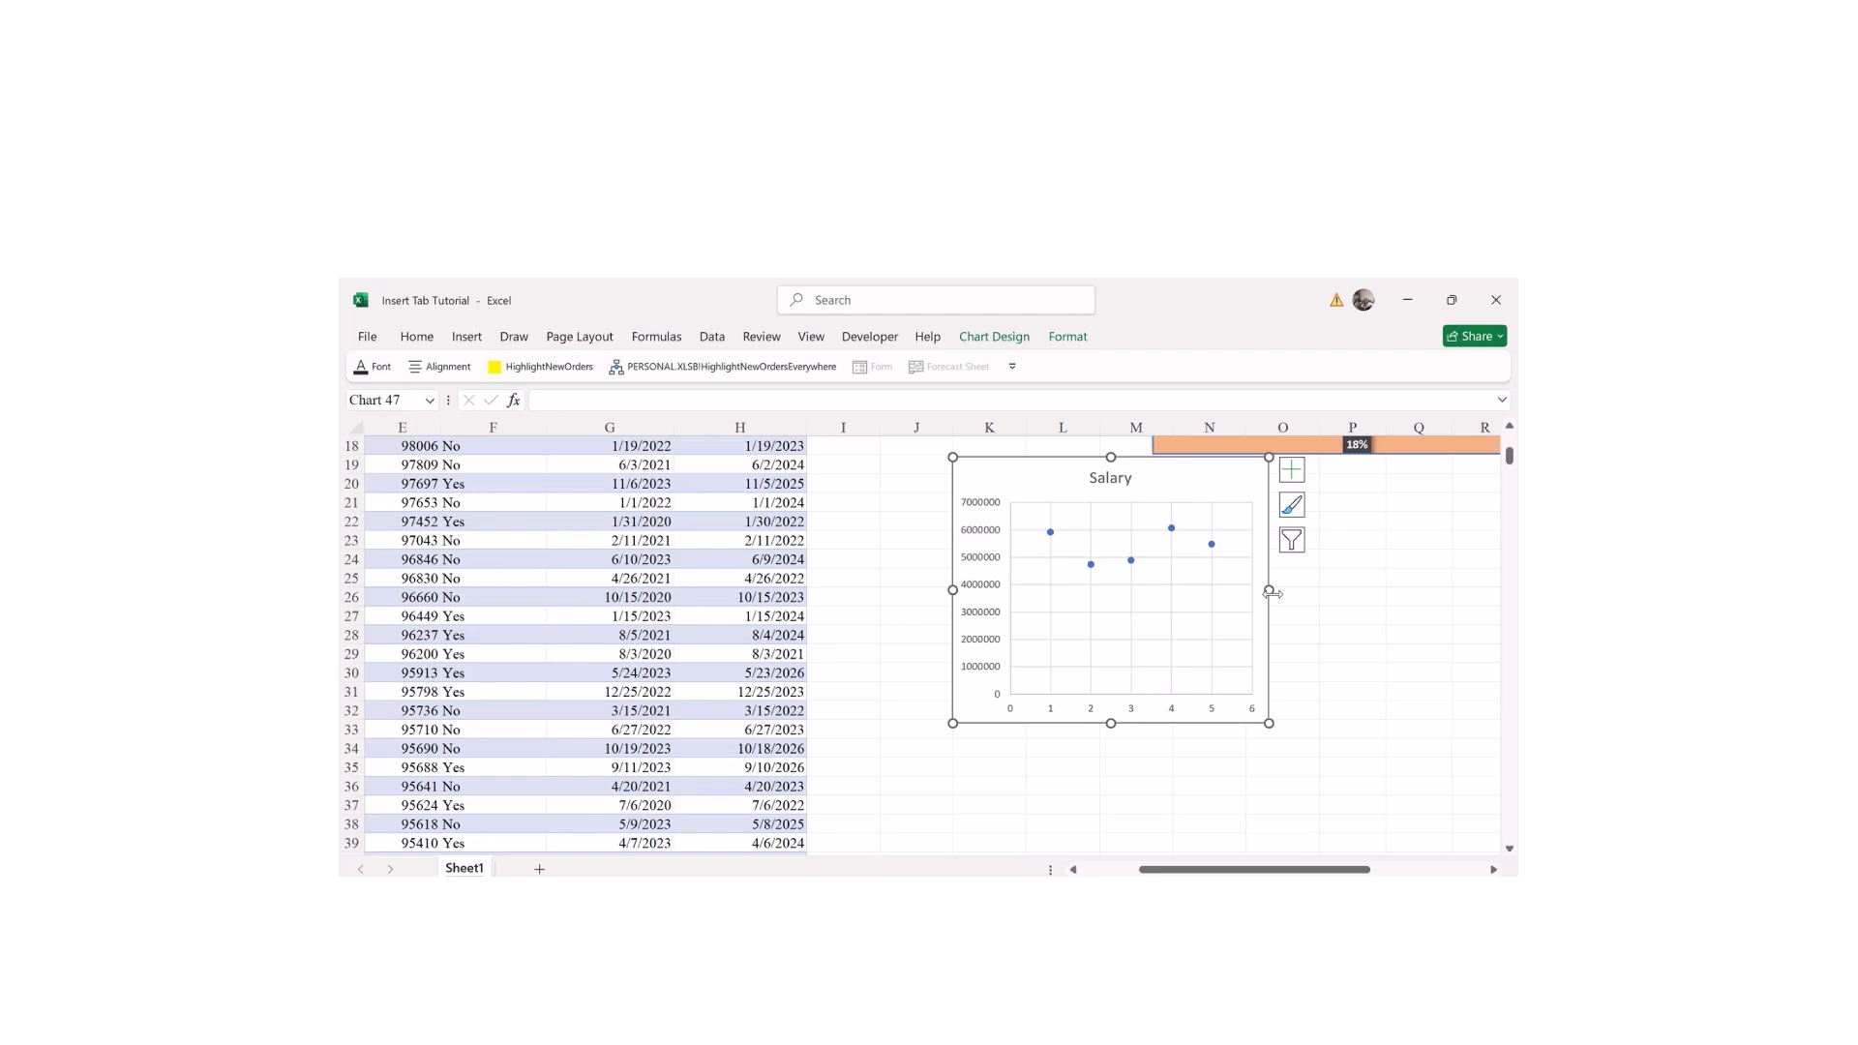
pyautogui.moveTo(1266, 594); pyautogui.dragTo(1223, 597)
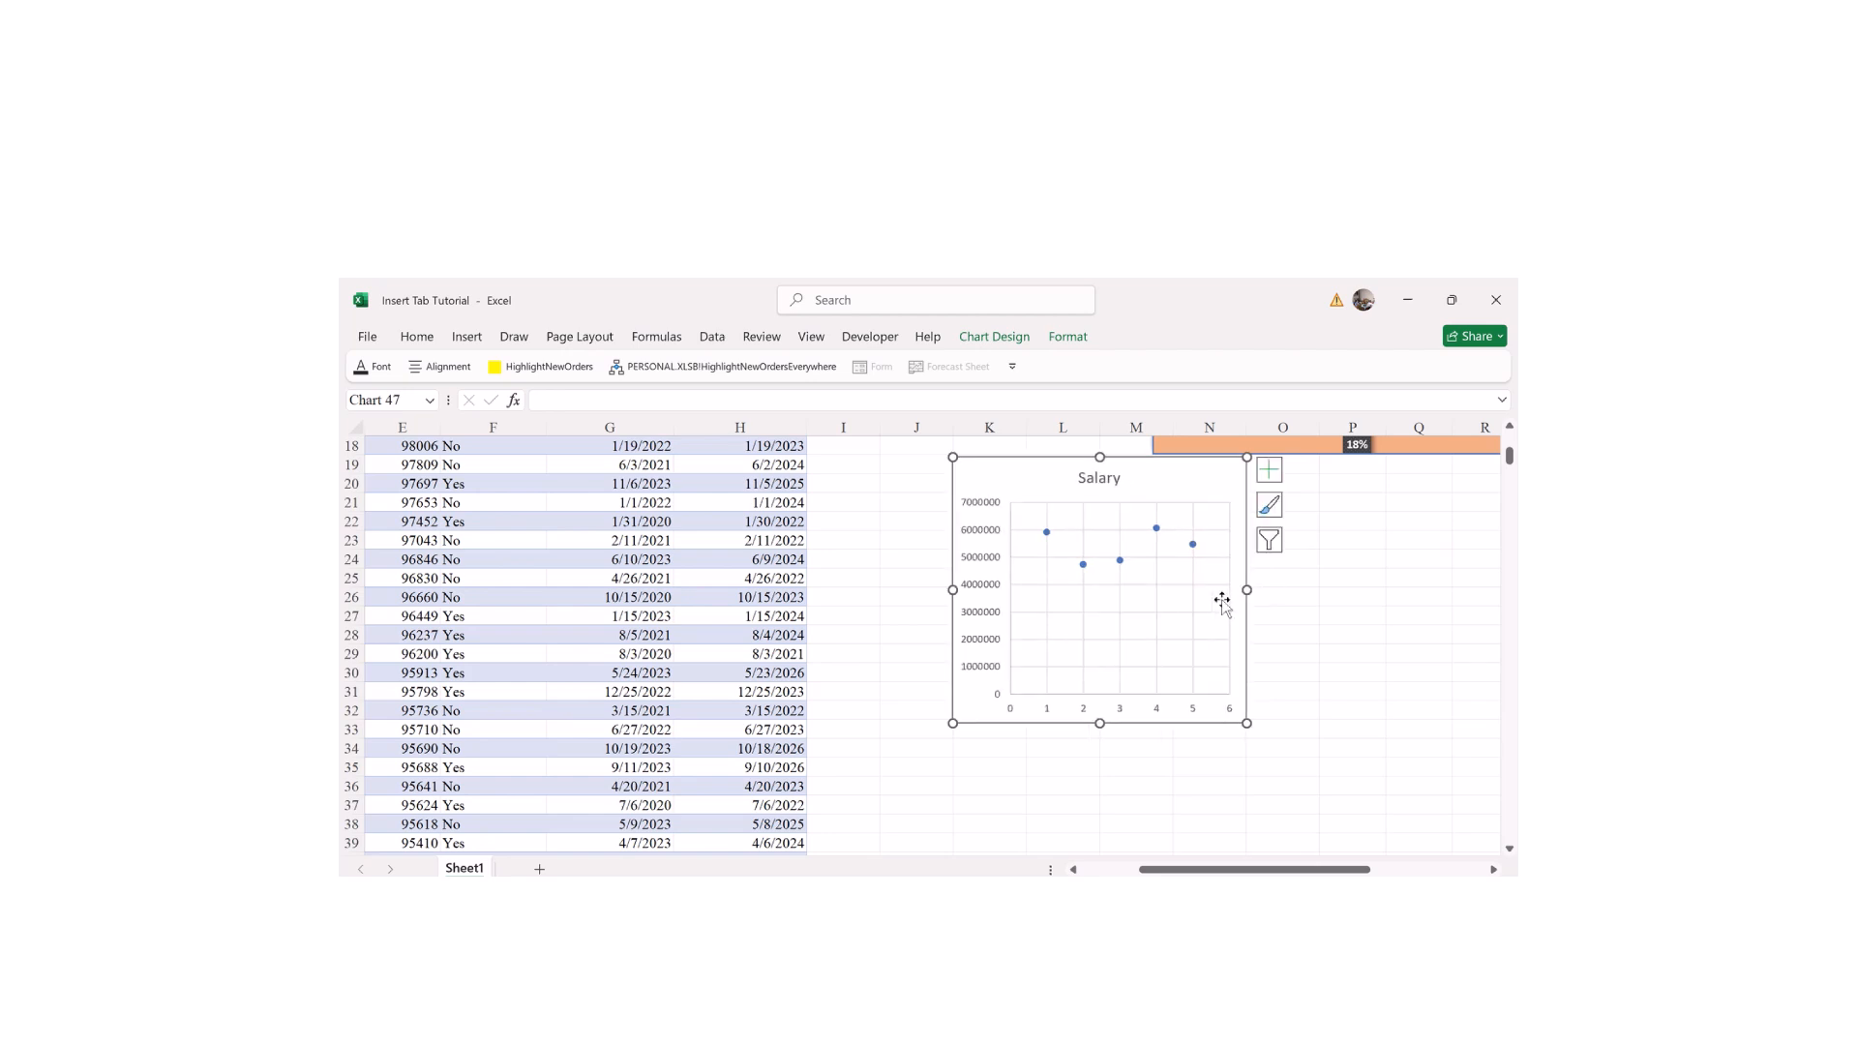
pyautogui.moveTo(1158, 531)
pyautogui.click(1276, 484)
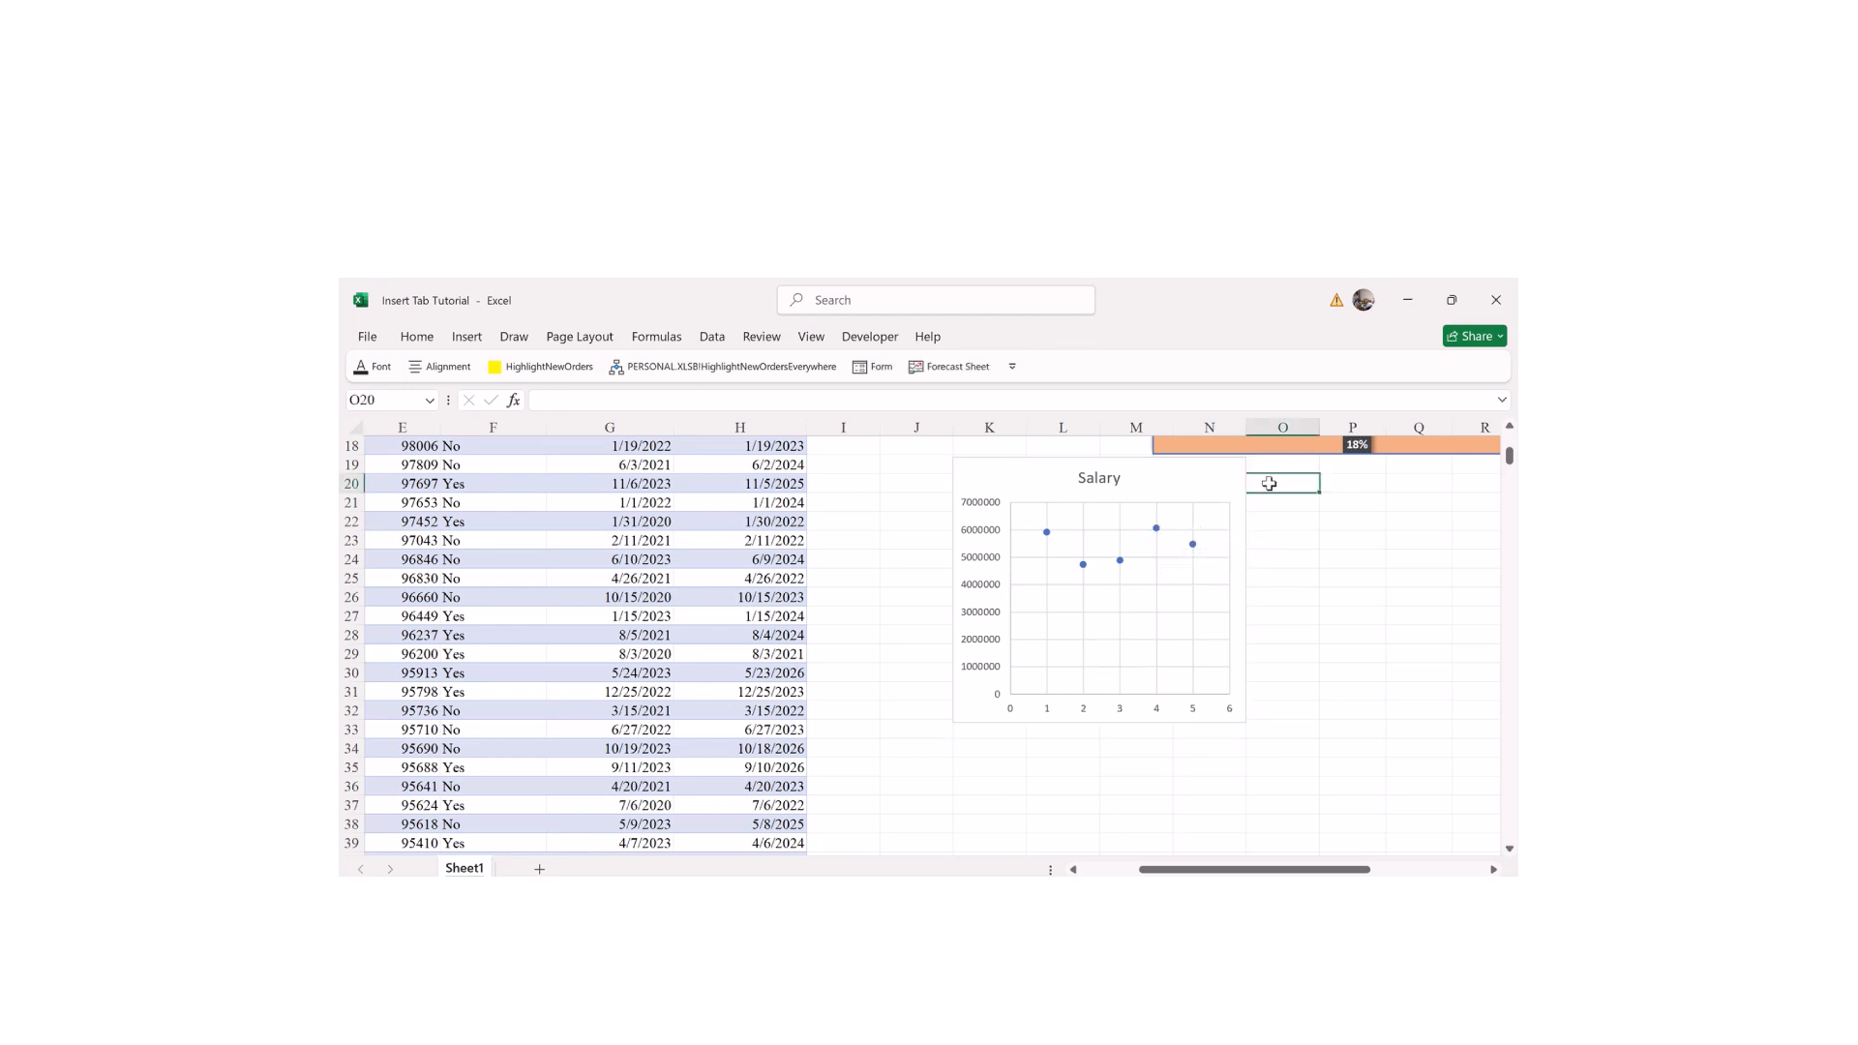
pyautogui.click(1135, 539)
pyautogui.click(1273, 504)
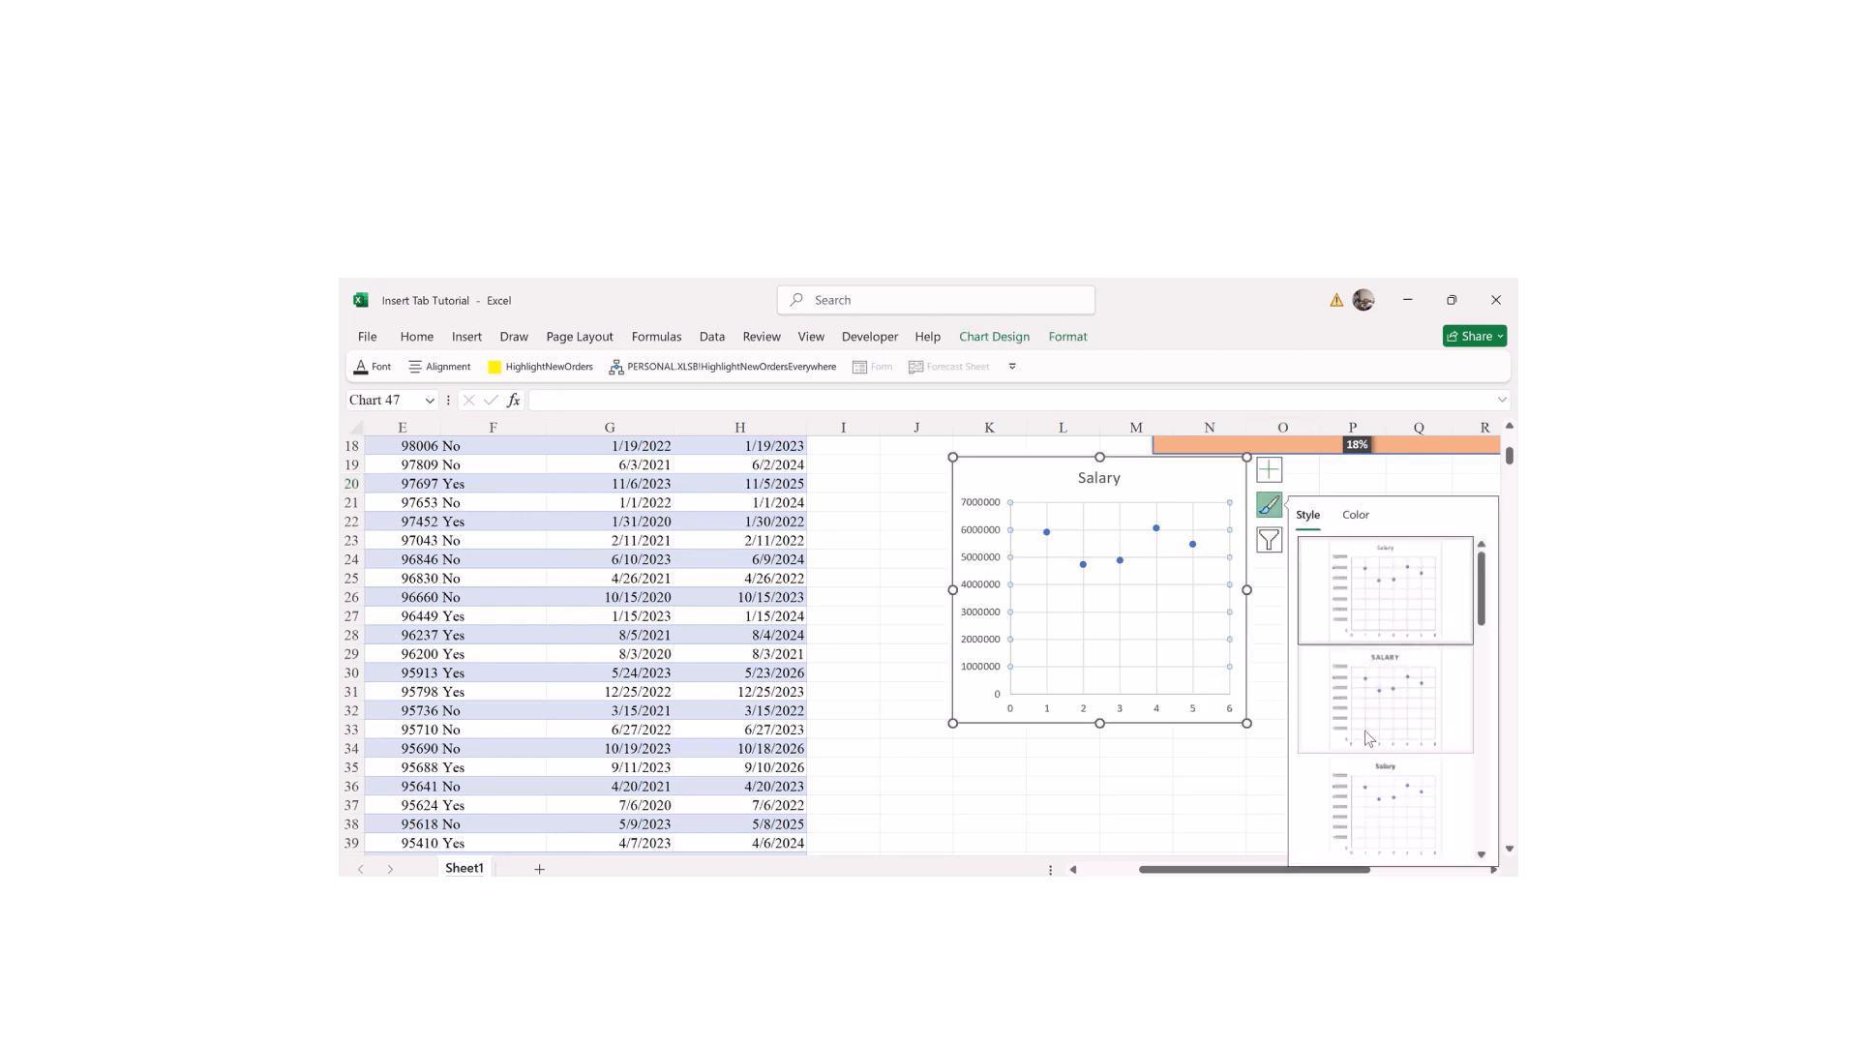
pyautogui.click(1366, 732)
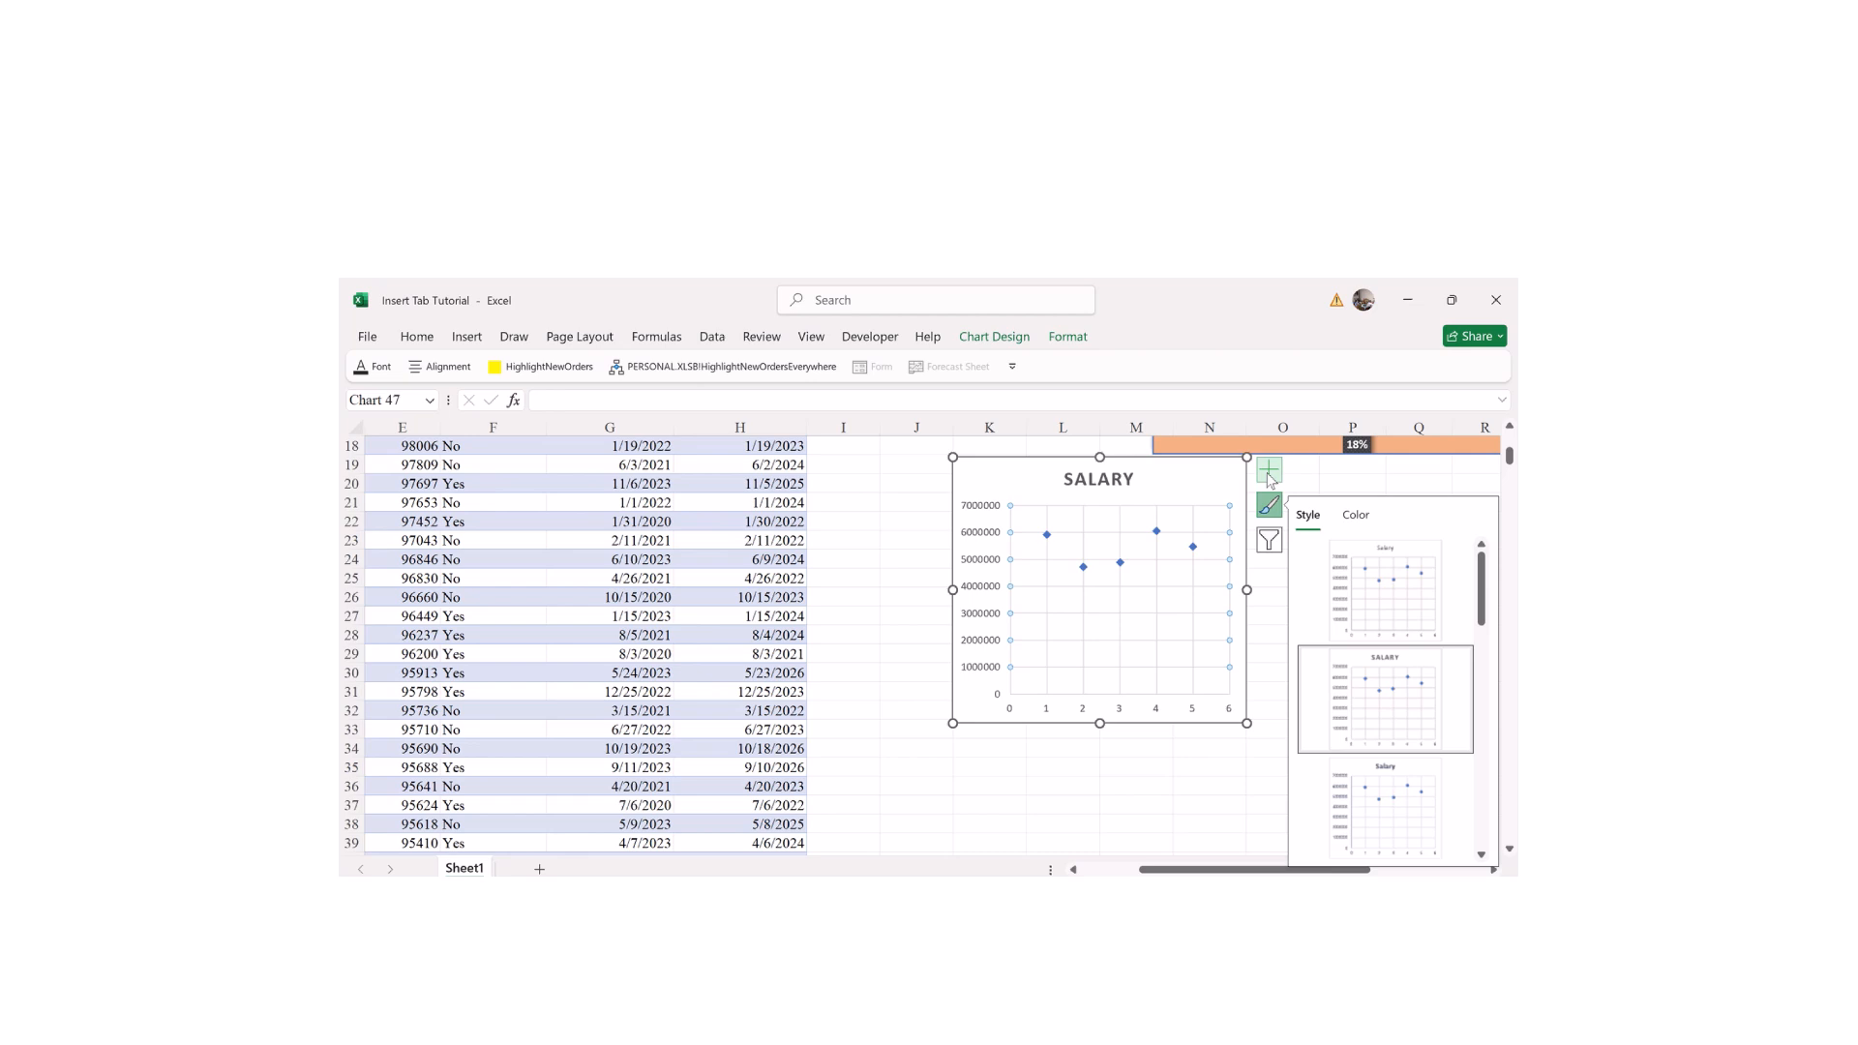
pyautogui.click(1270, 474)
pyautogui.click(1358, 523)
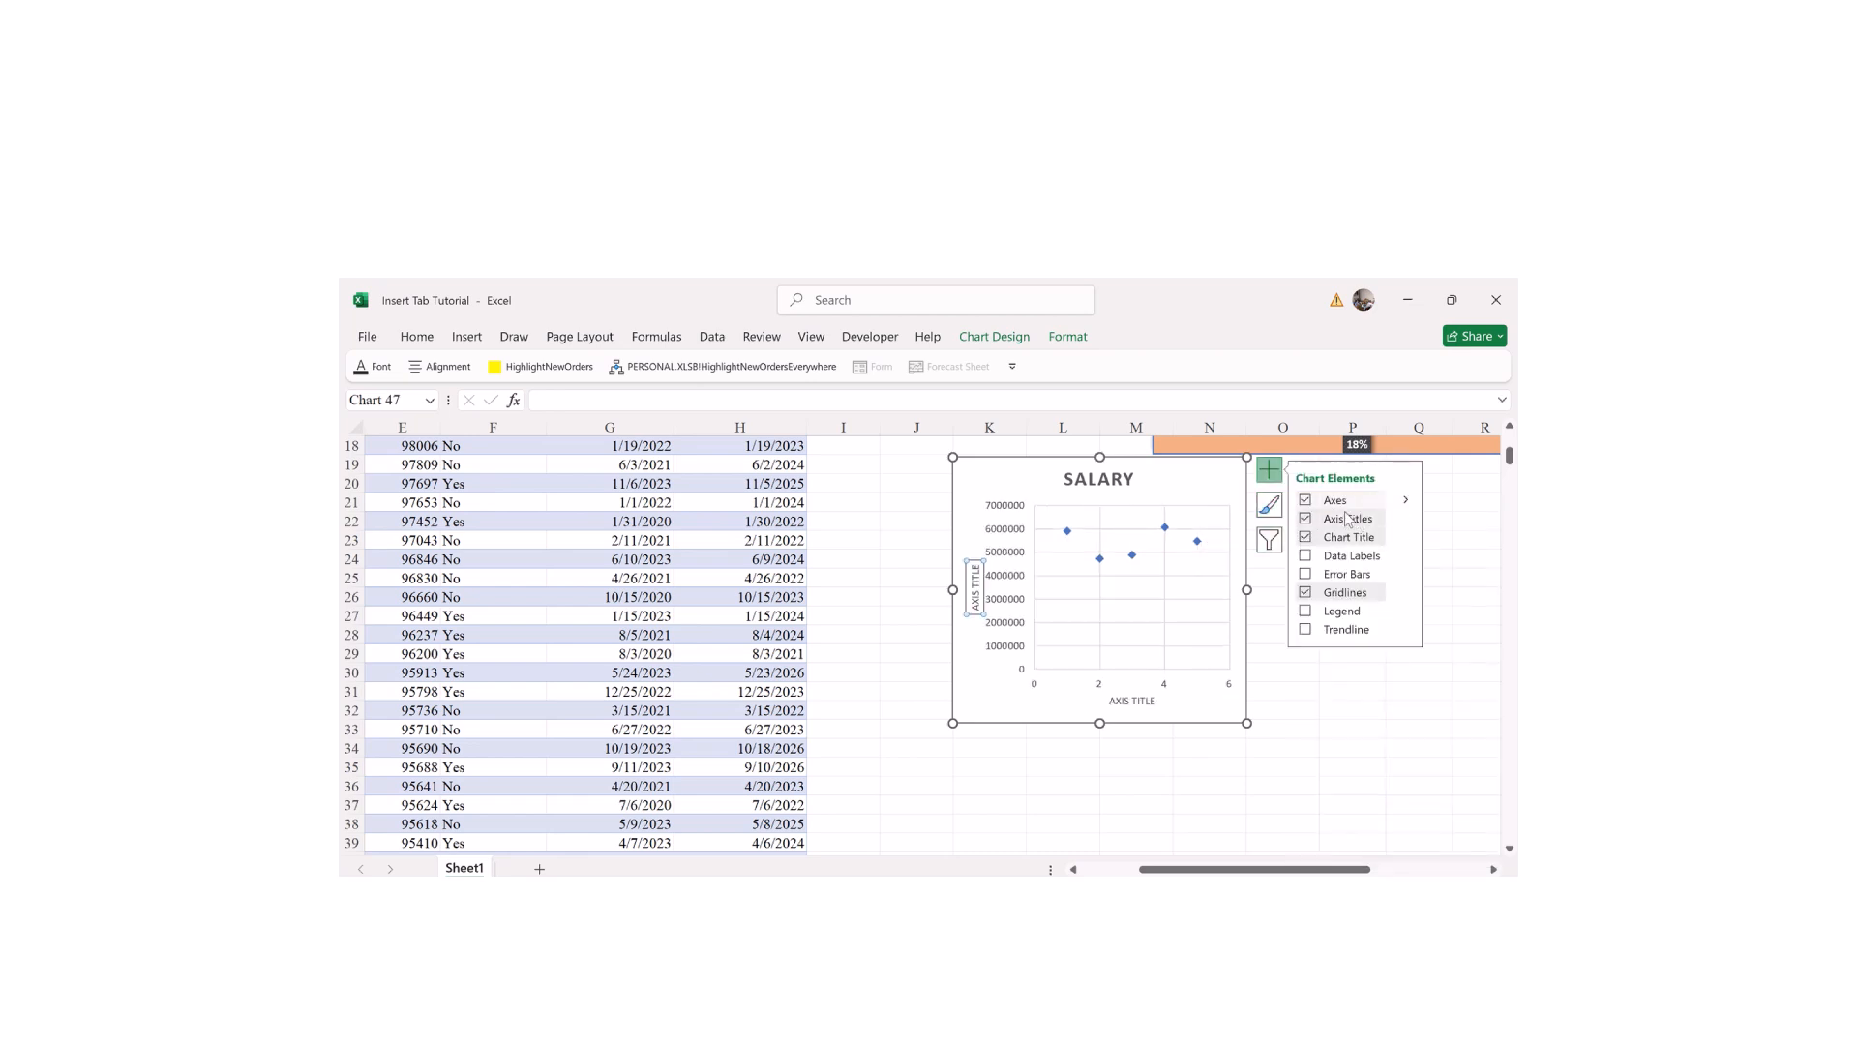
pyautogui.click(1305, 559)
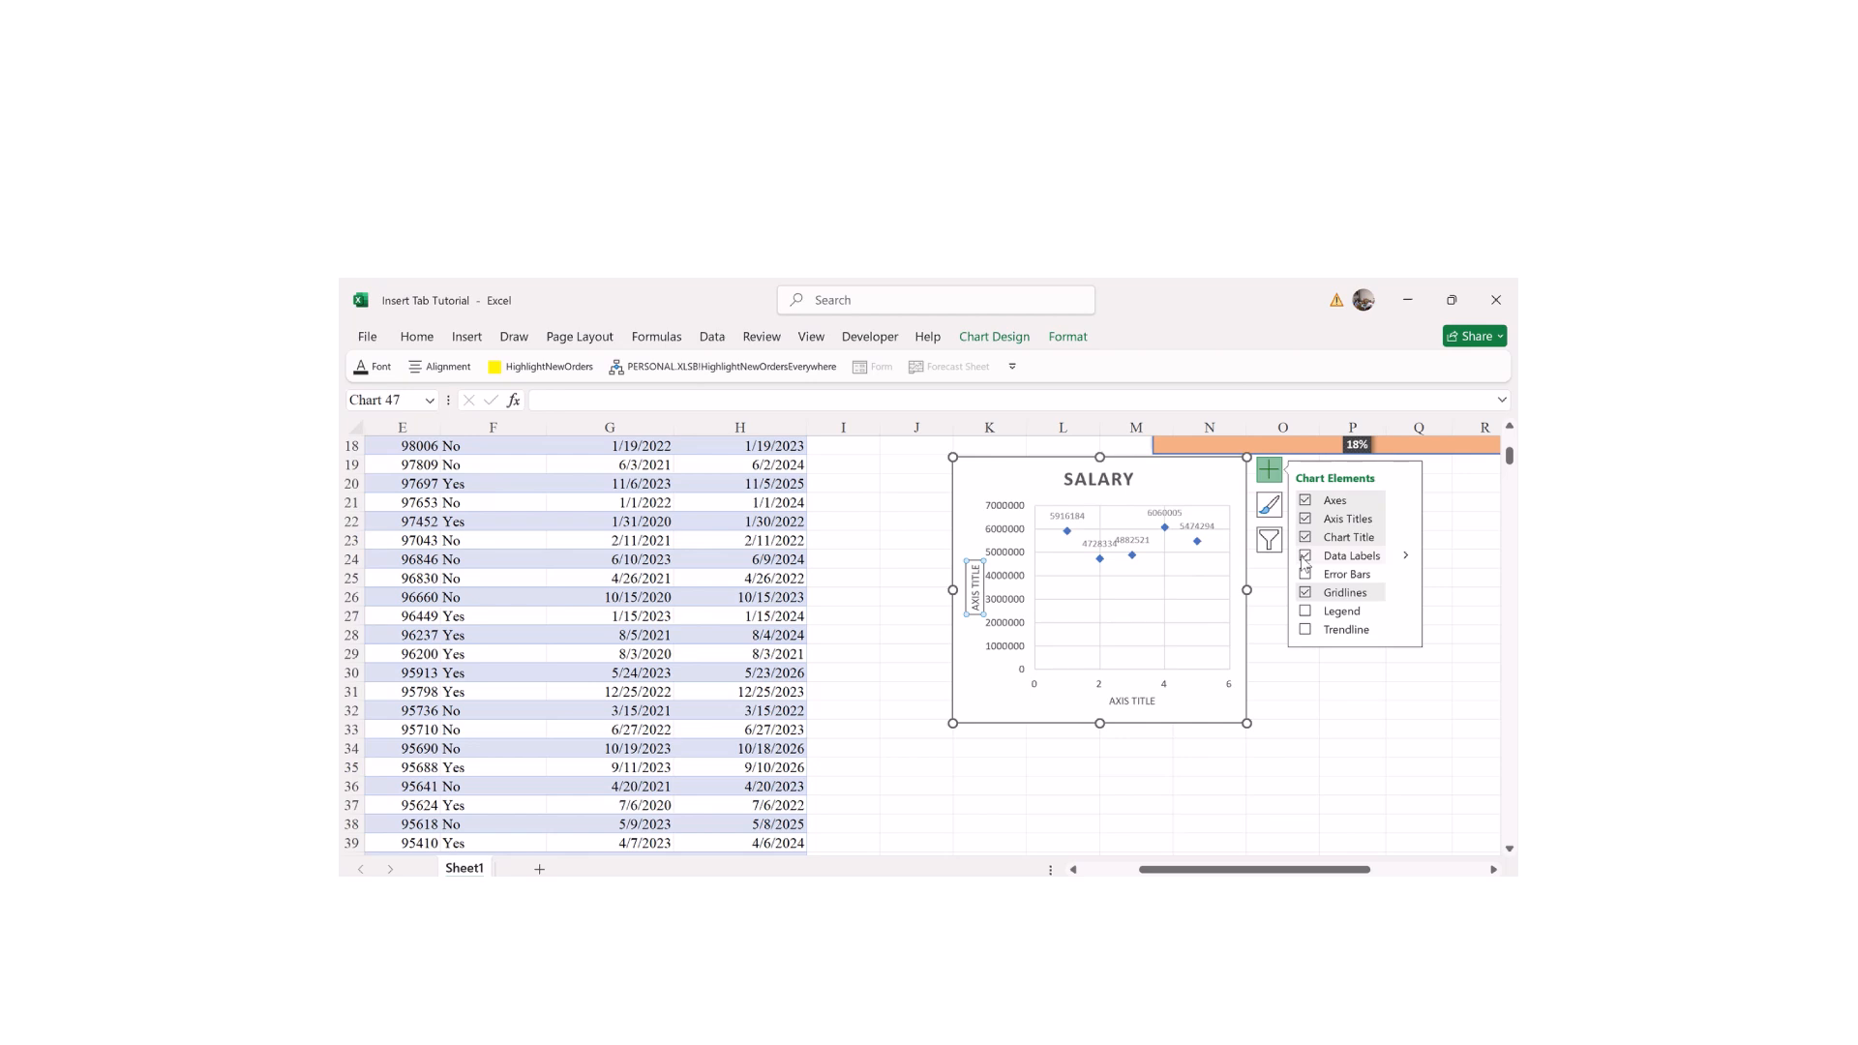
pyautogui.click(1304, 612)
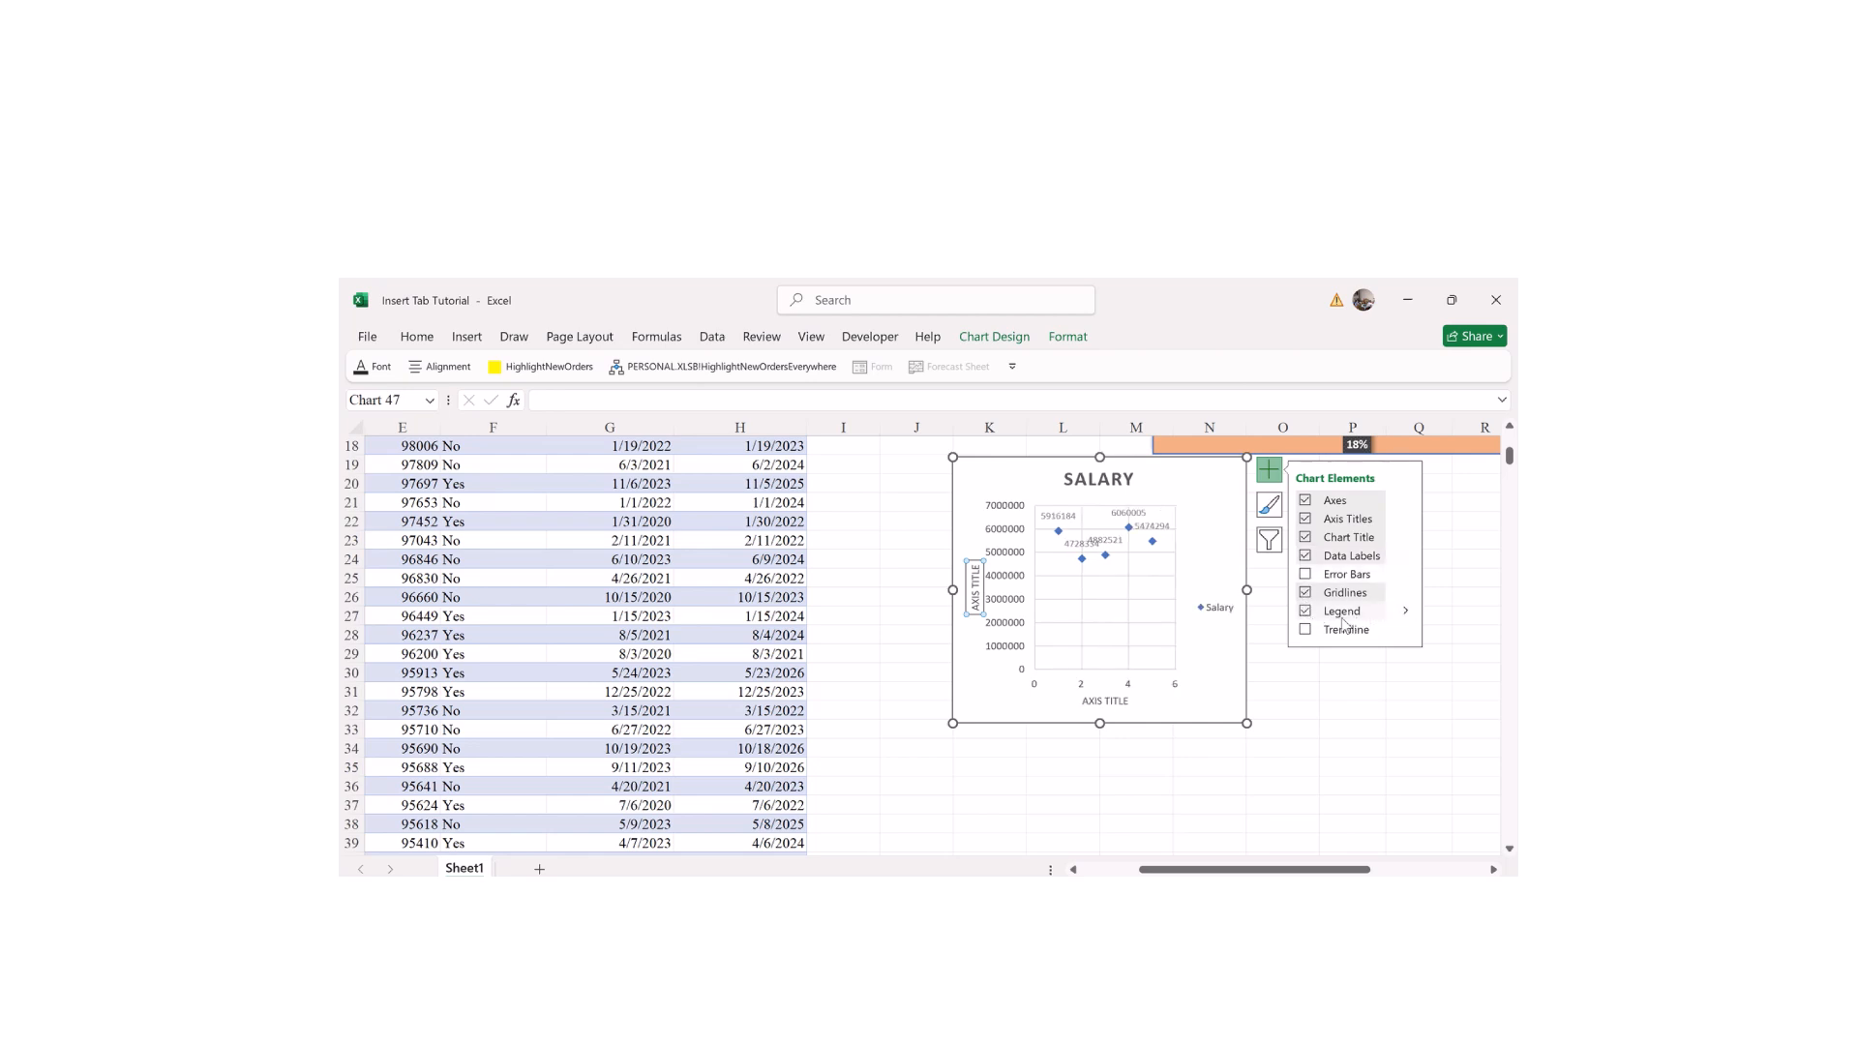
pyautogui.click(1306, 630)
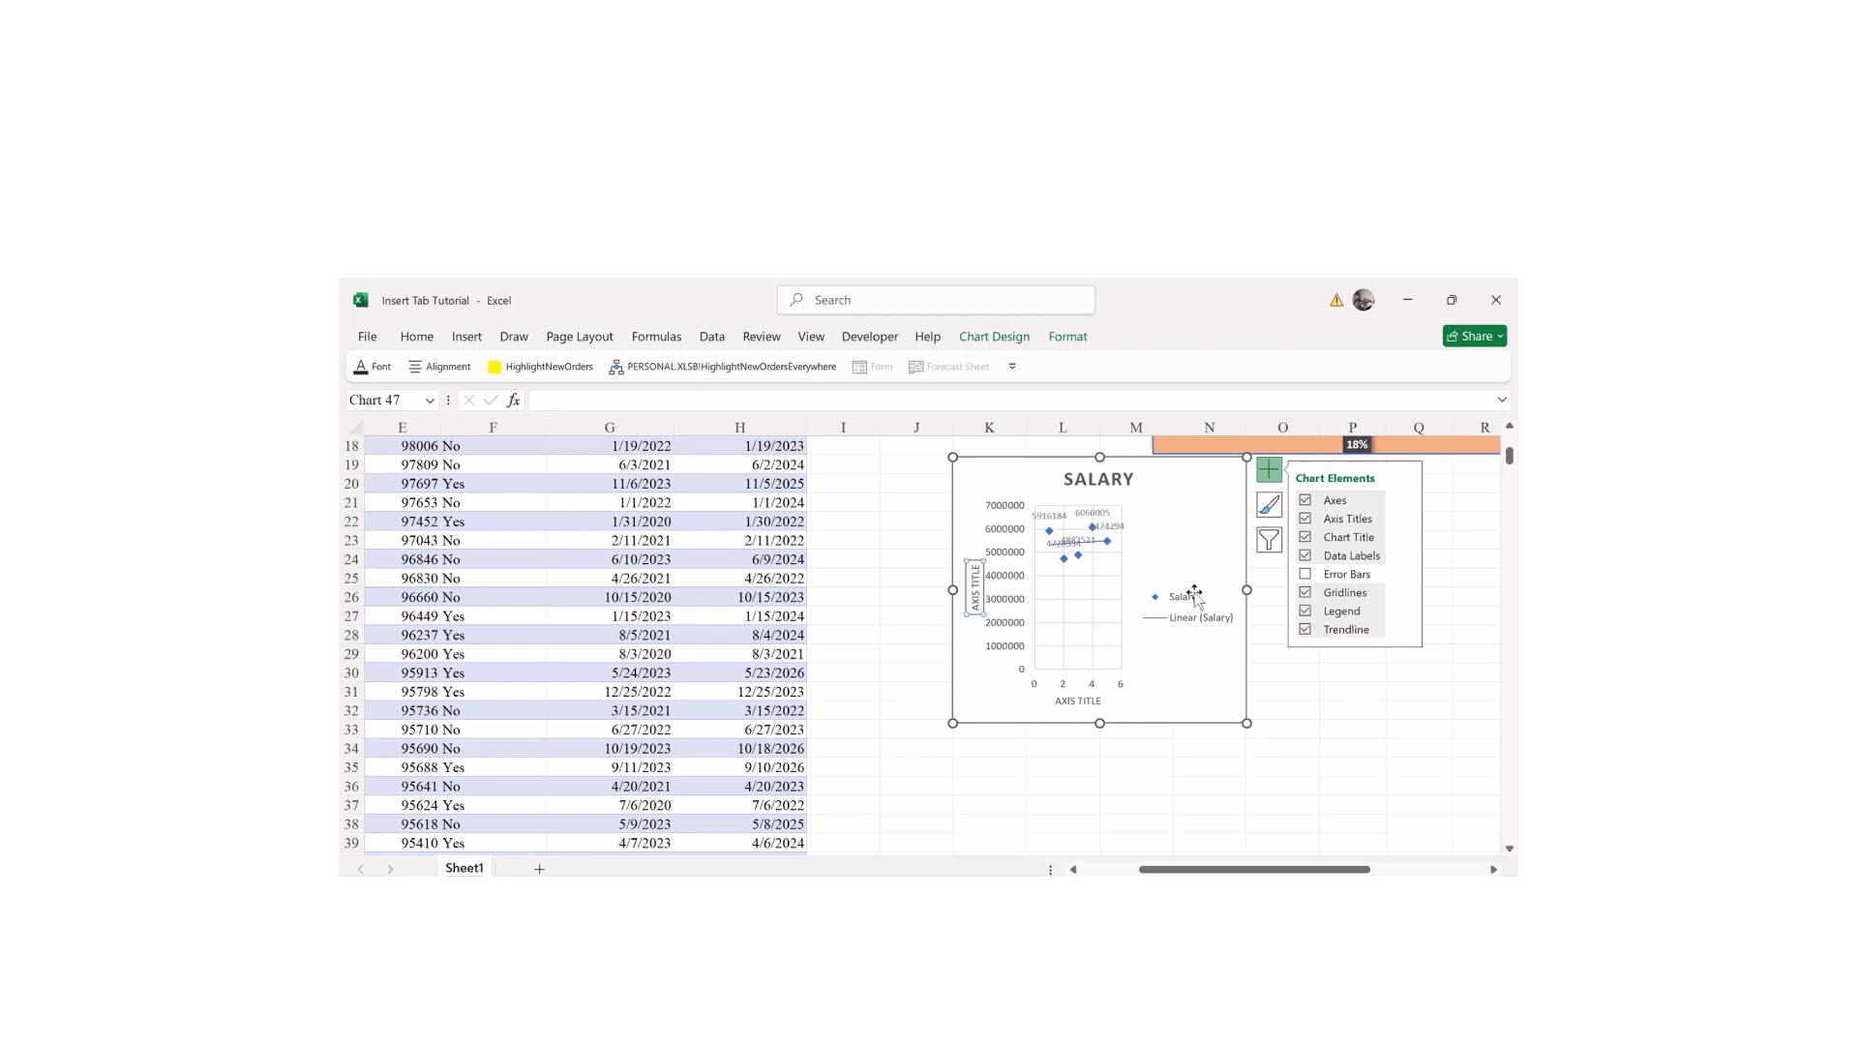
pyautogui.hotkey('ctrl', 'z')
pyautogui.hotkey('ctrl', 'z')
pyautogui.hotkey('ctrl', 'z')
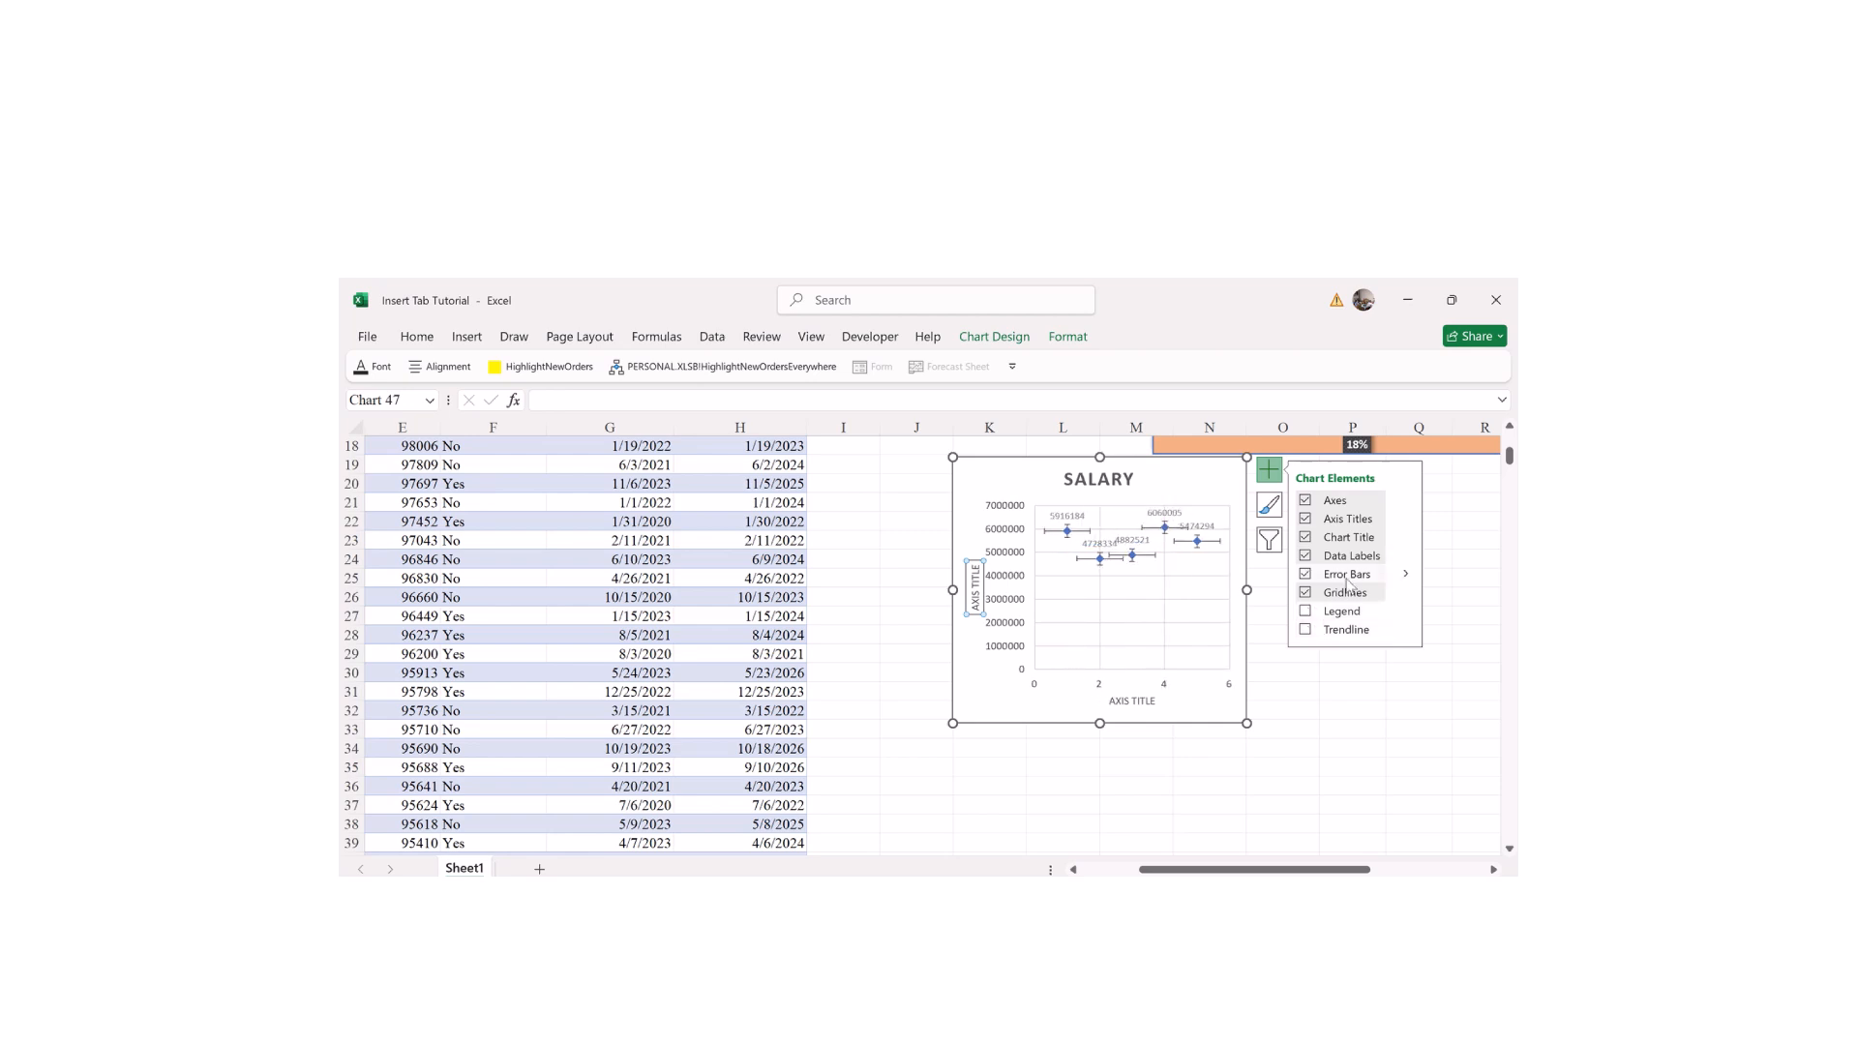
pyautogui.hotkey('ctrl', 'z')
pyautogui.hotkey('ctrl', 'z')
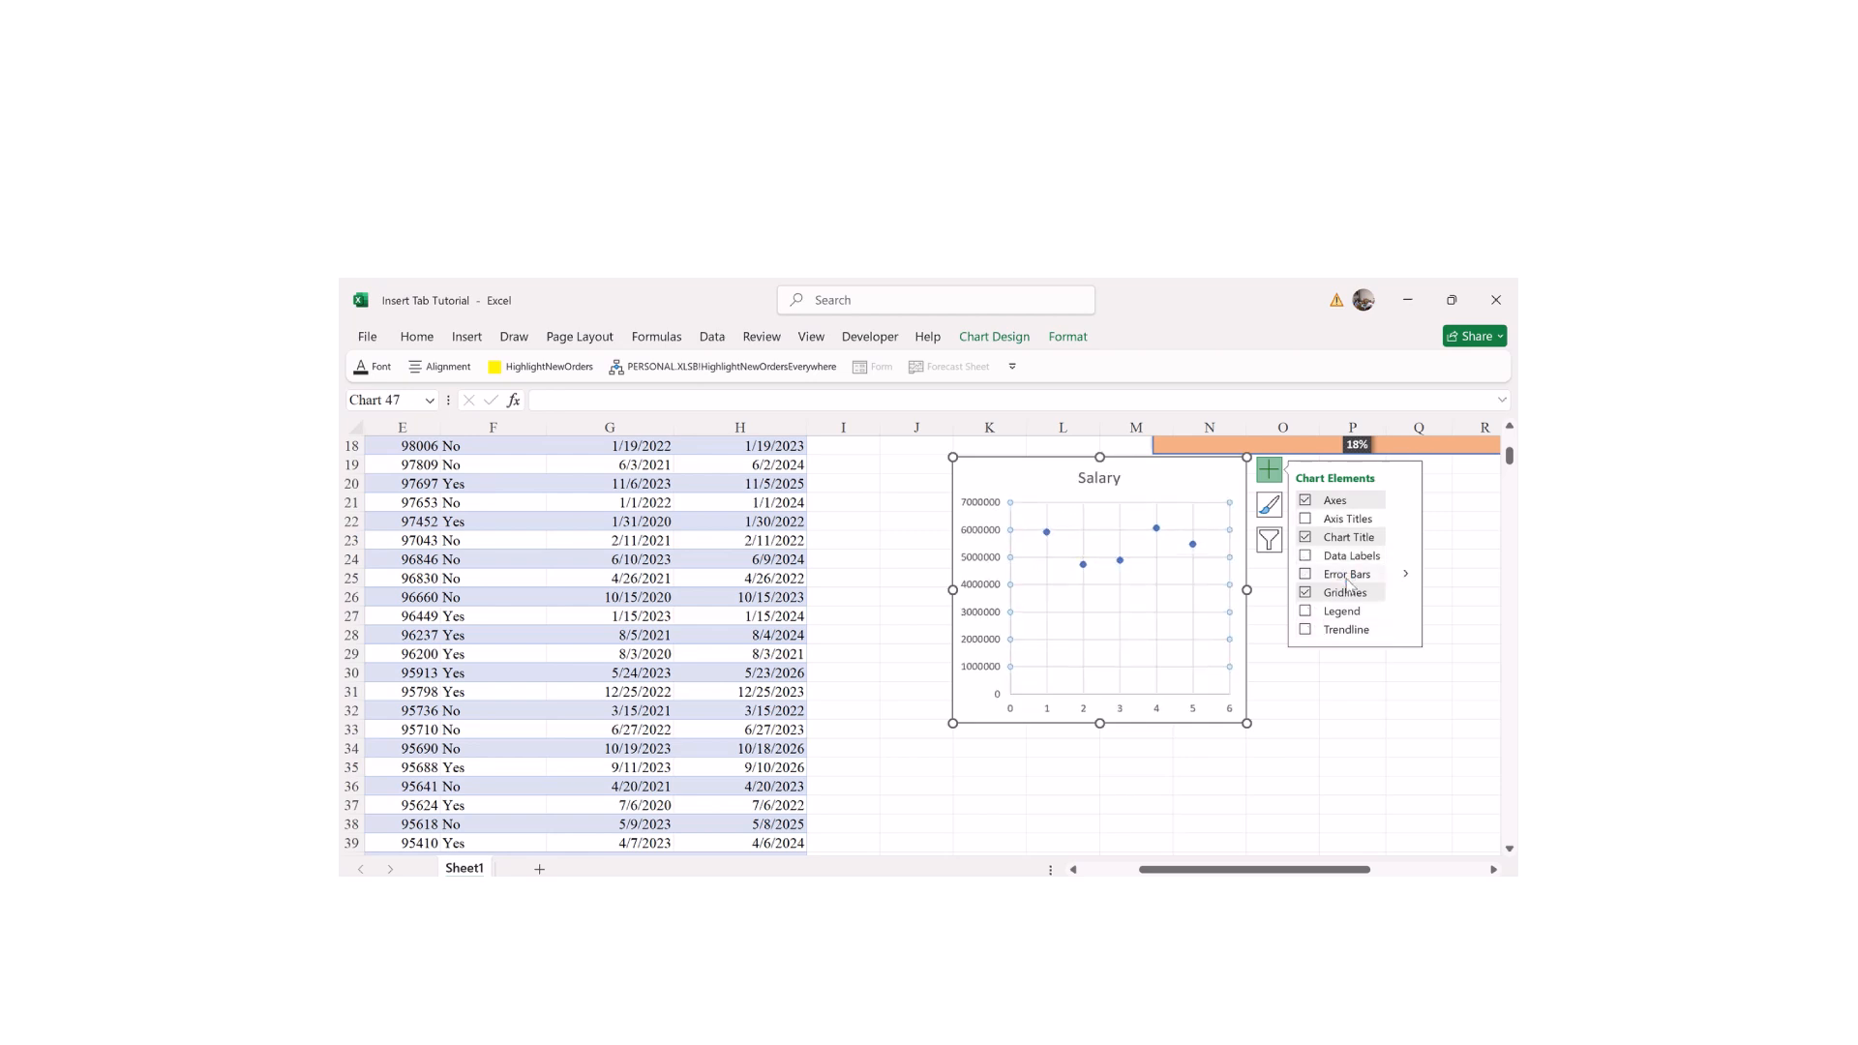
pyautogui.click(1152, 788)
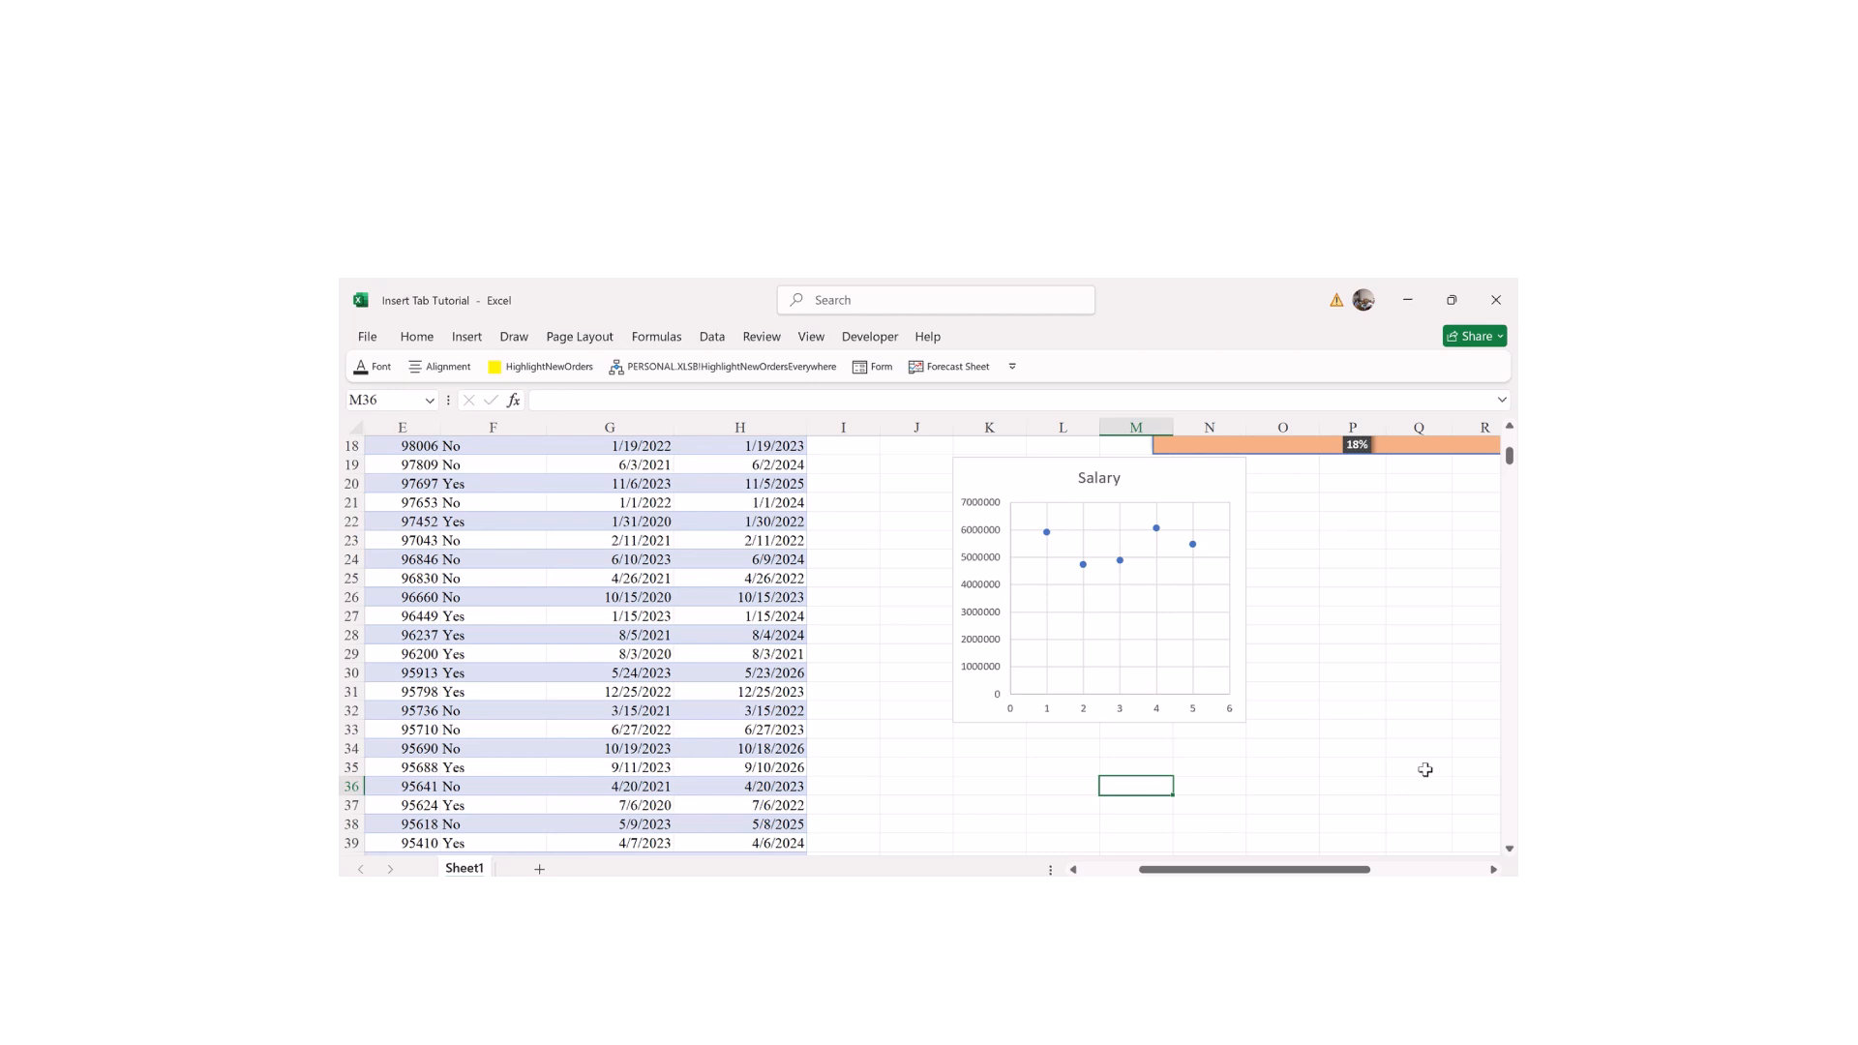
# Step: Delete the Salary scatter chart from the sheet
pyautogui.hscroll(2, 1241, 871)
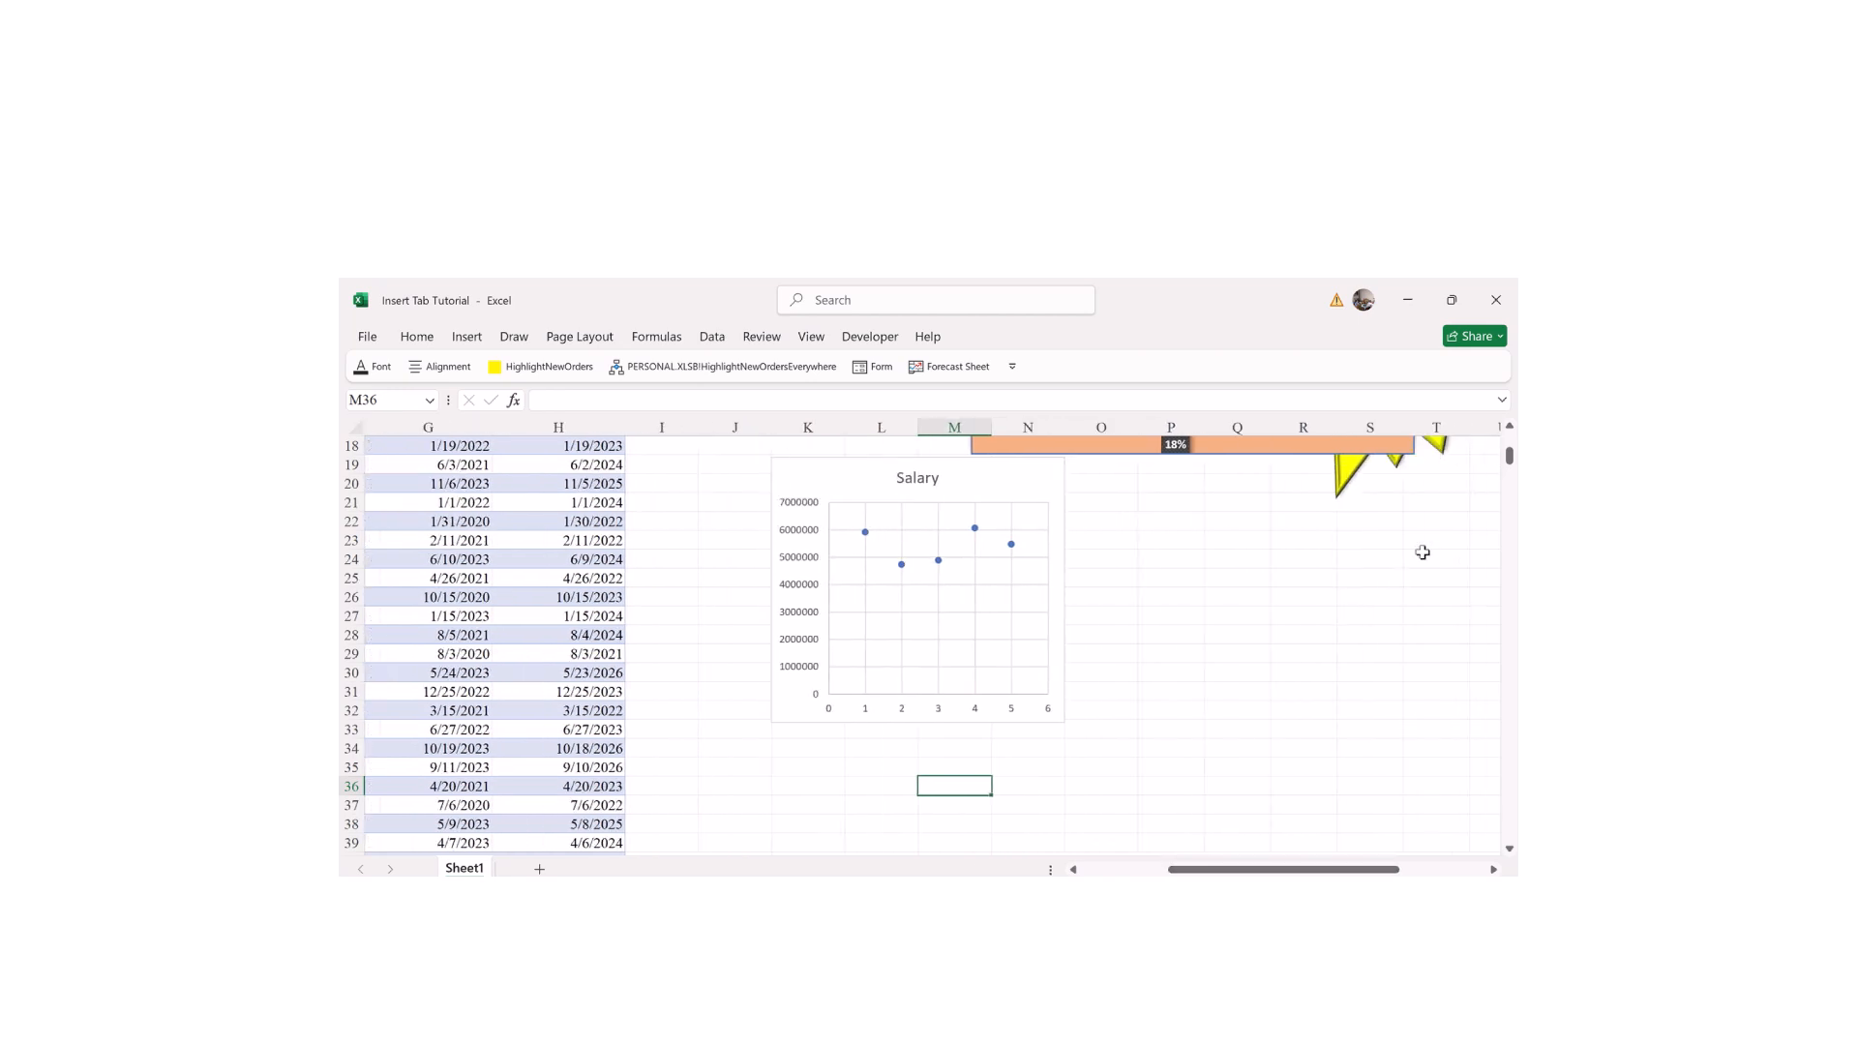
pyautogui.moveTo(1509, 454); pyautogui.dragTo(1509, 437)
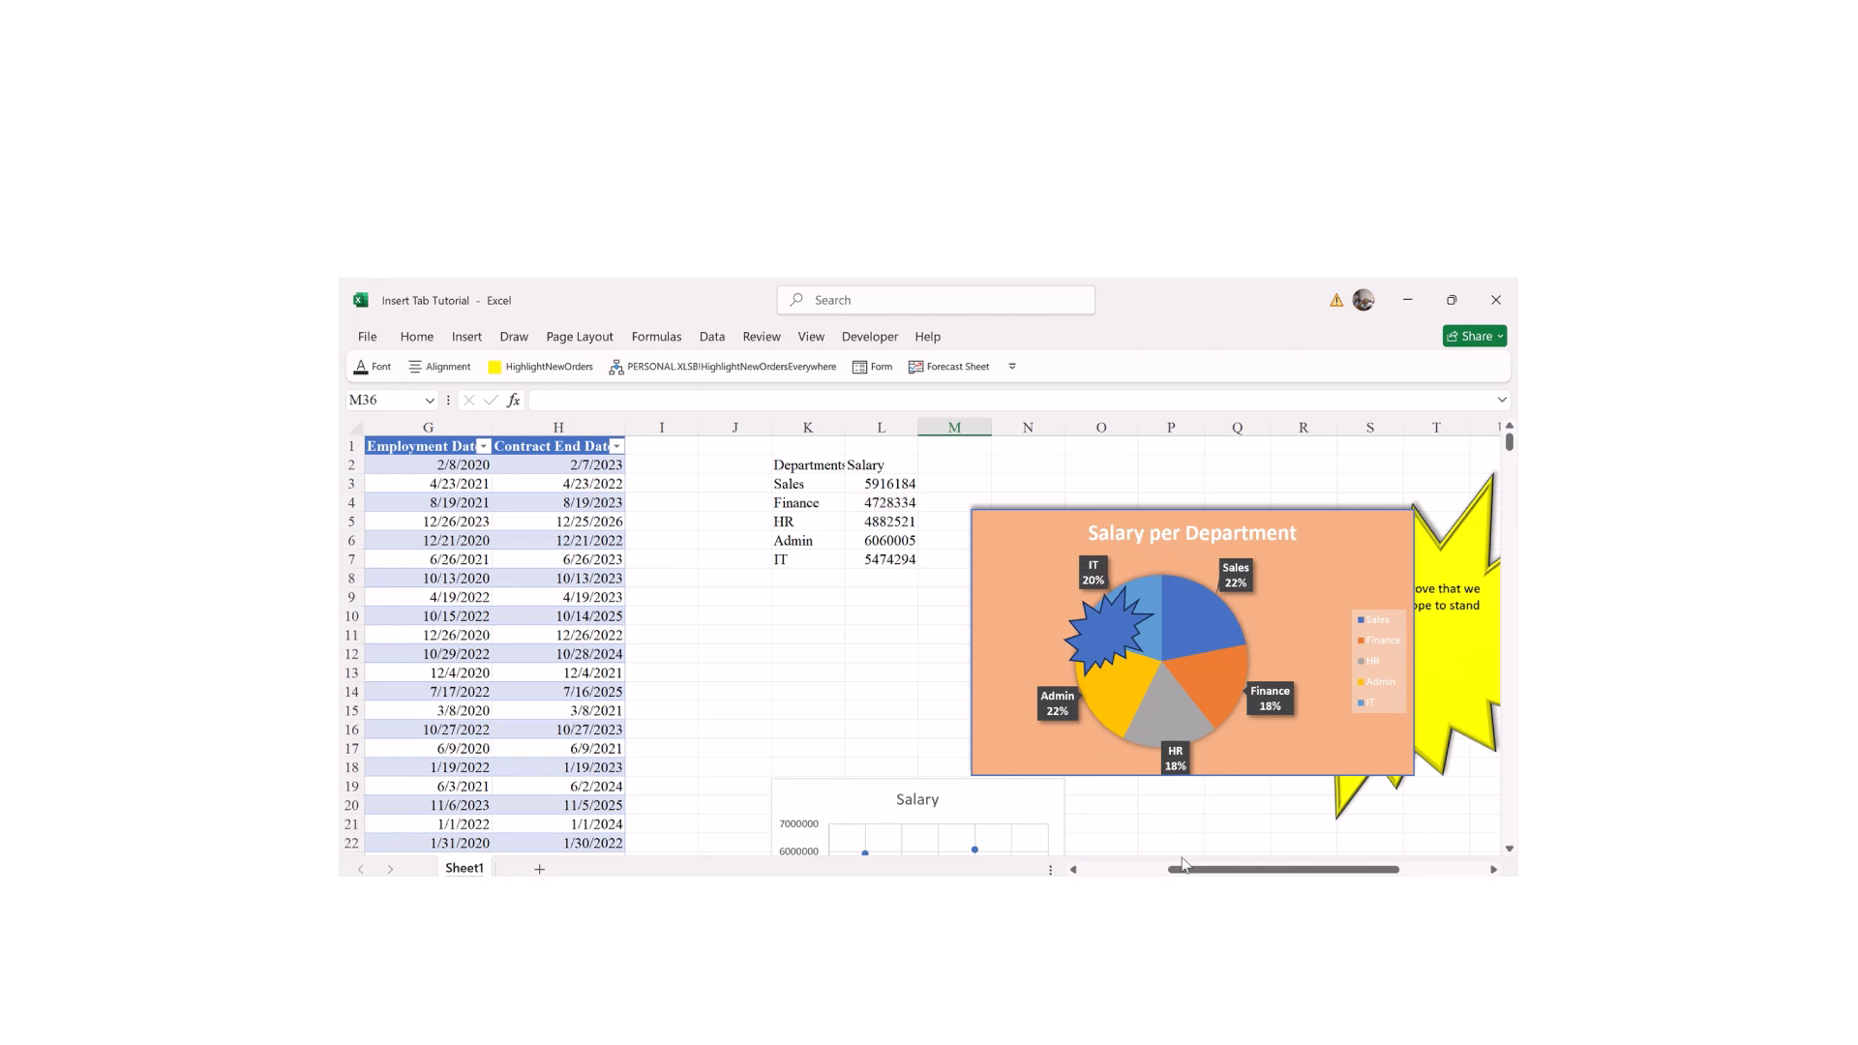
pyautogui.moveTo(1185, 869); pyautogui.dragTo(1285, 869)
pyautogui.click(559, 784)
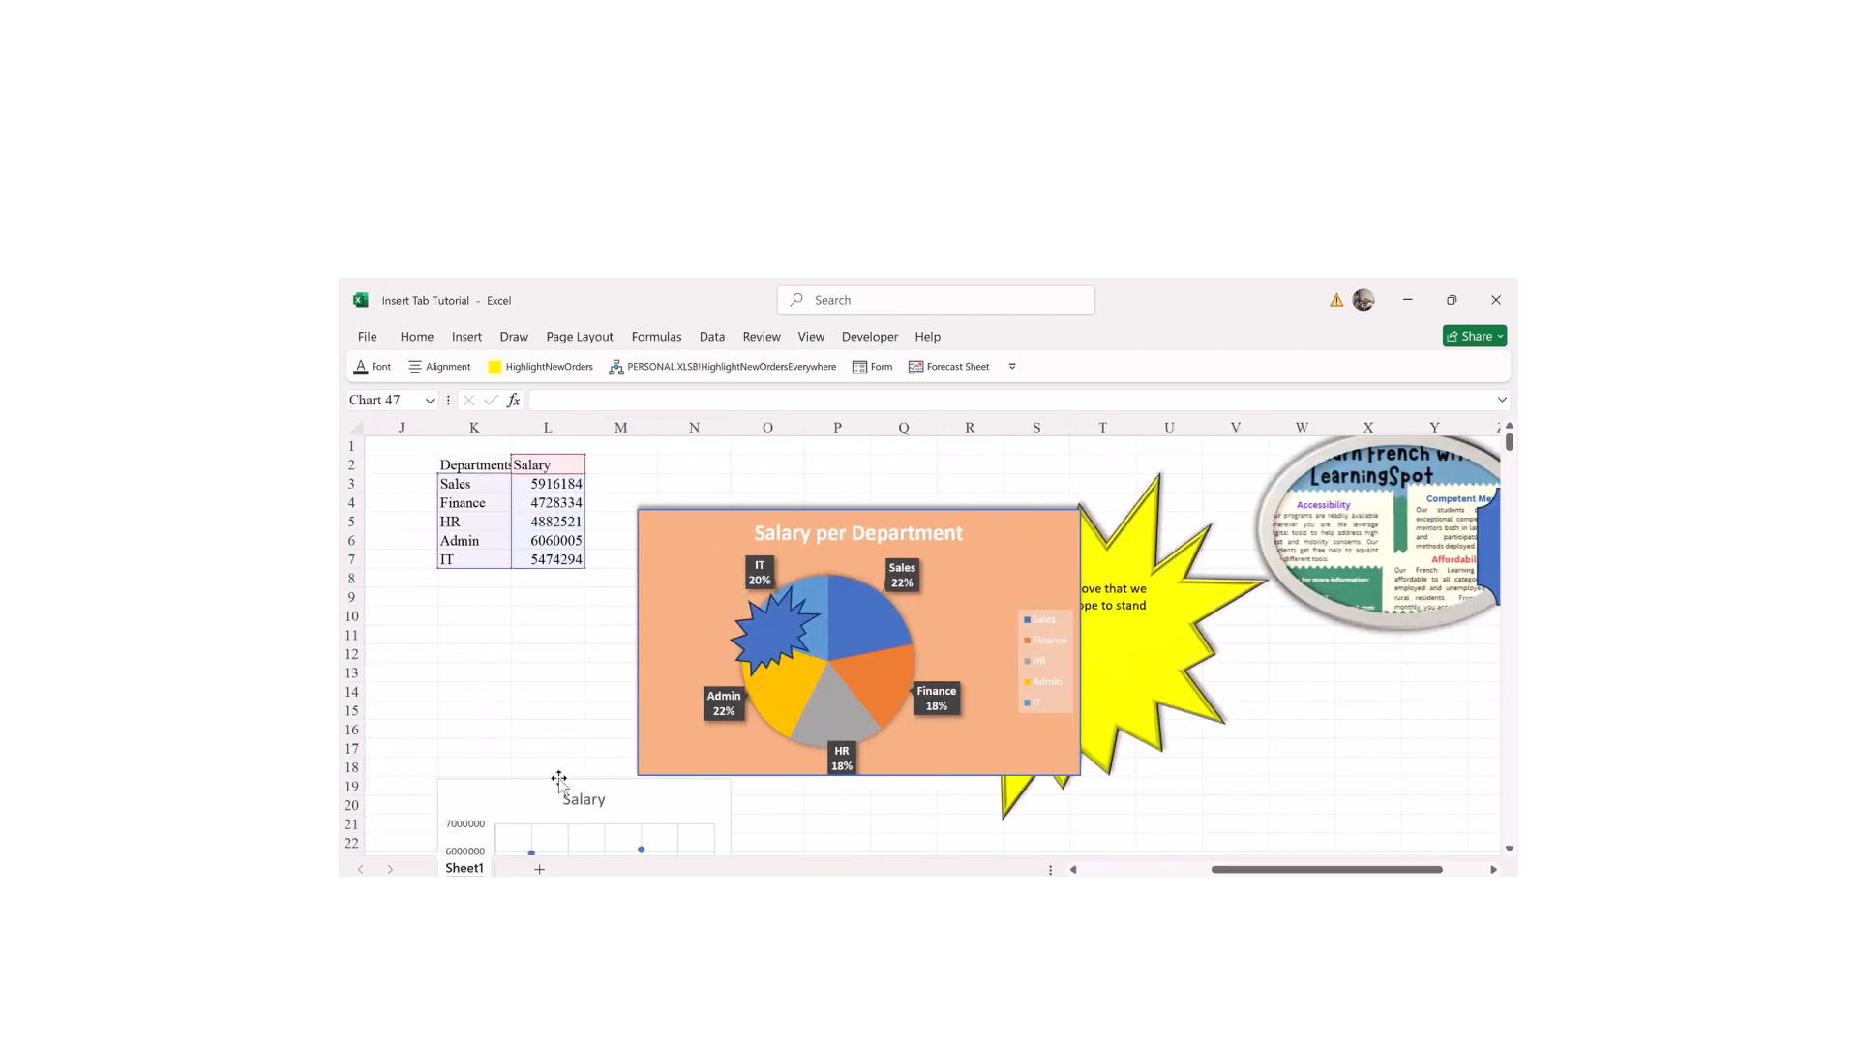
pyautogui.press('Delete')
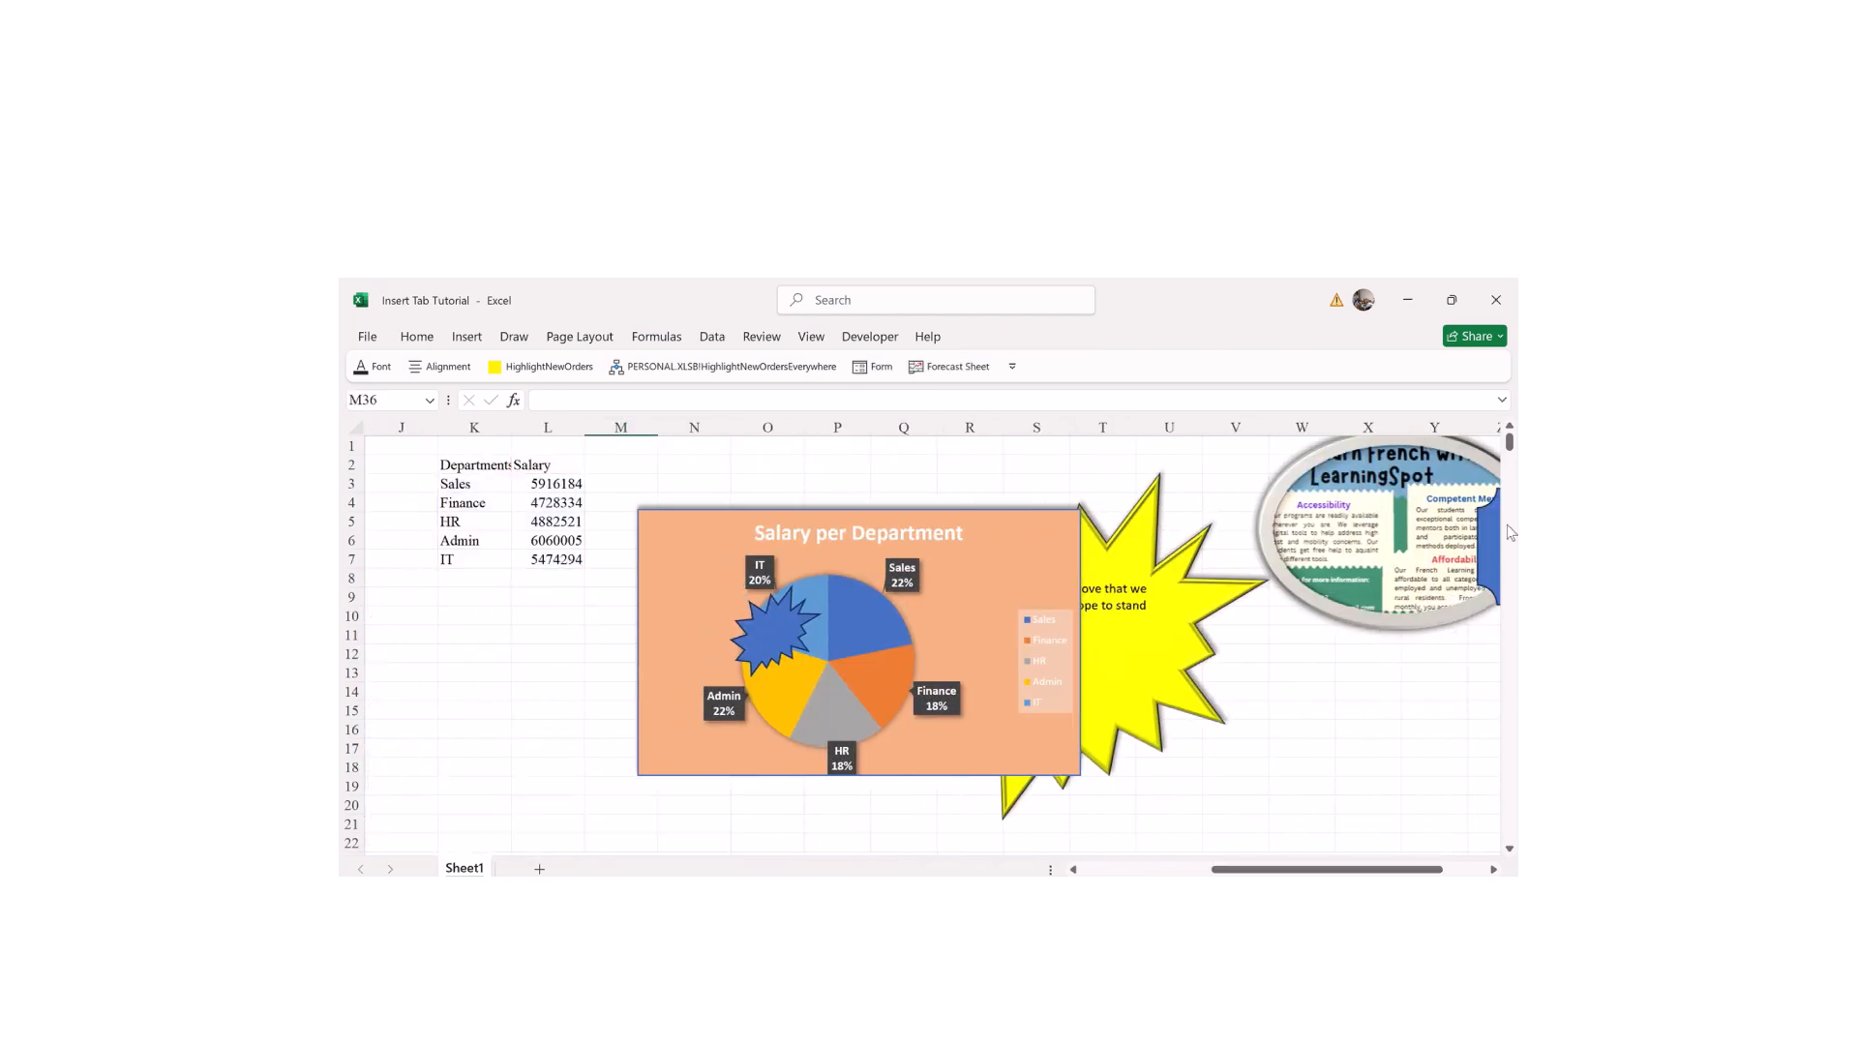
# Step: Scroll right to bring the empty columns I–V beside the dates into view
pyautogui.scroll(-5, 1442, 455)
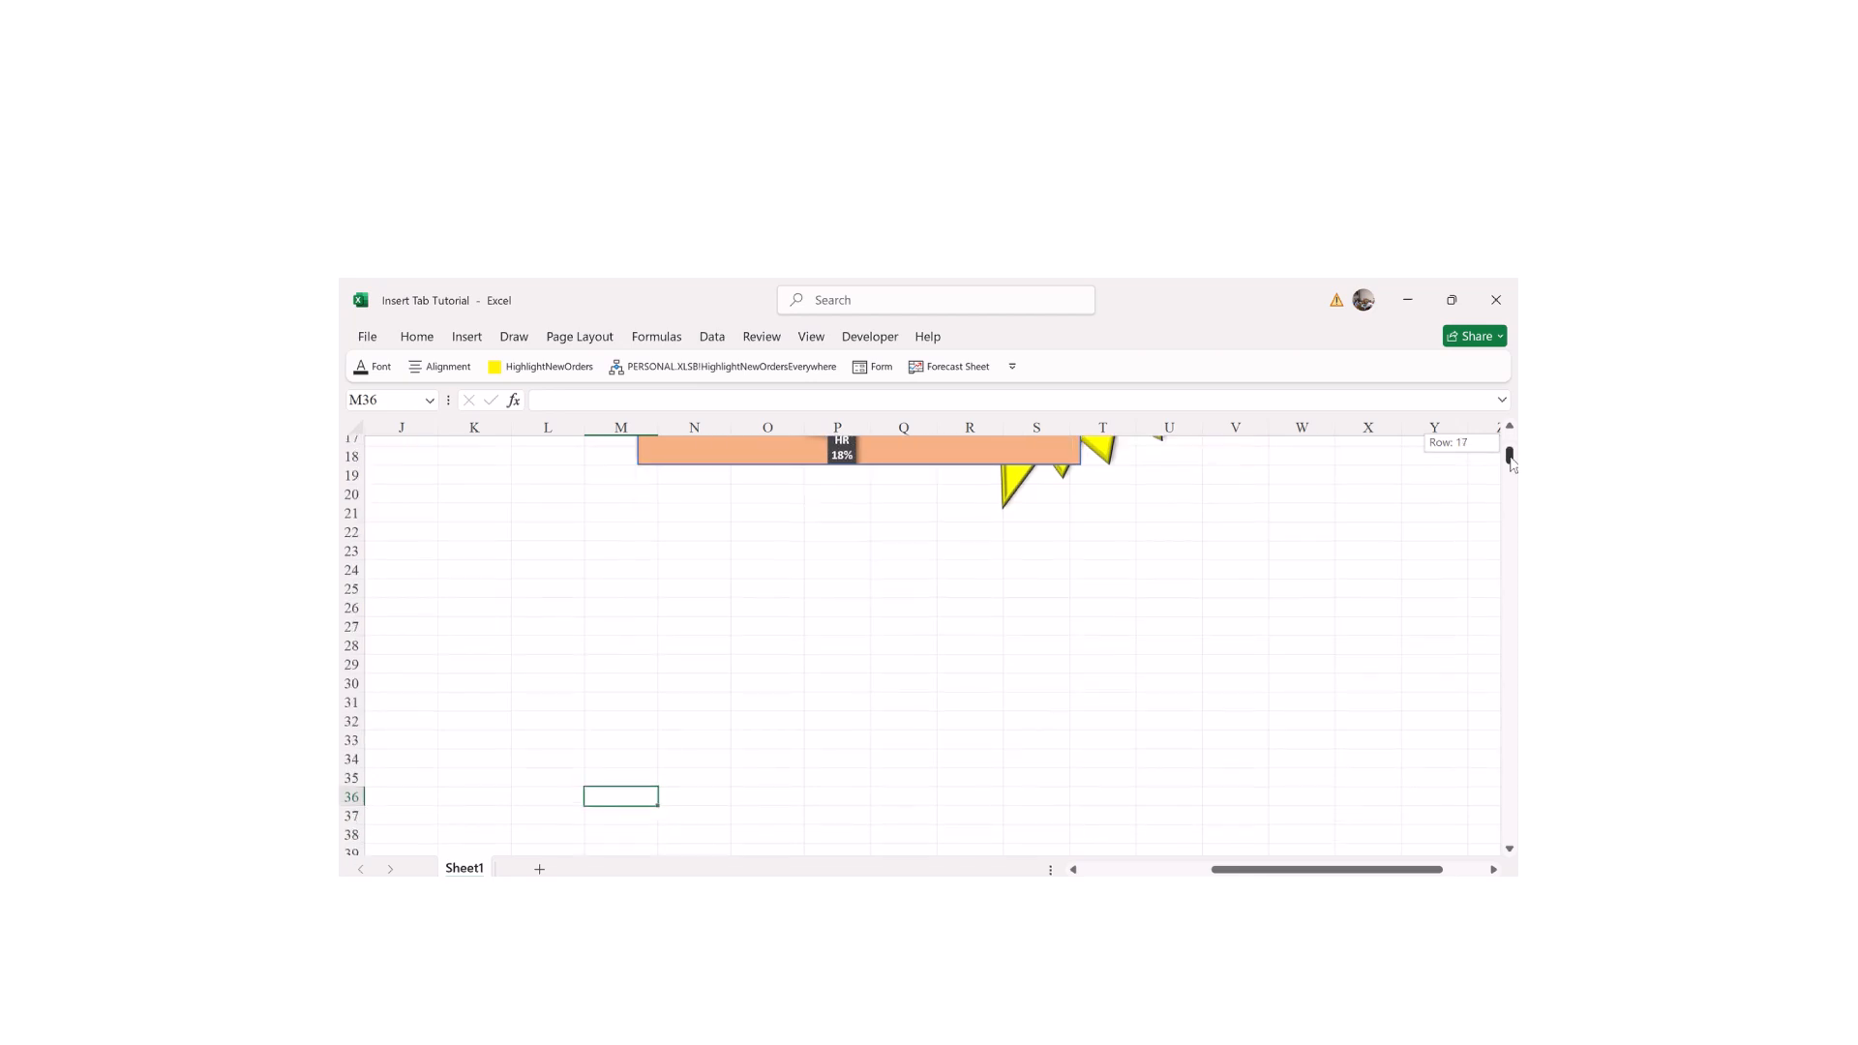
pyautogui.moveTo(1297, 869); pyautogui.dragTo(1217, 869)
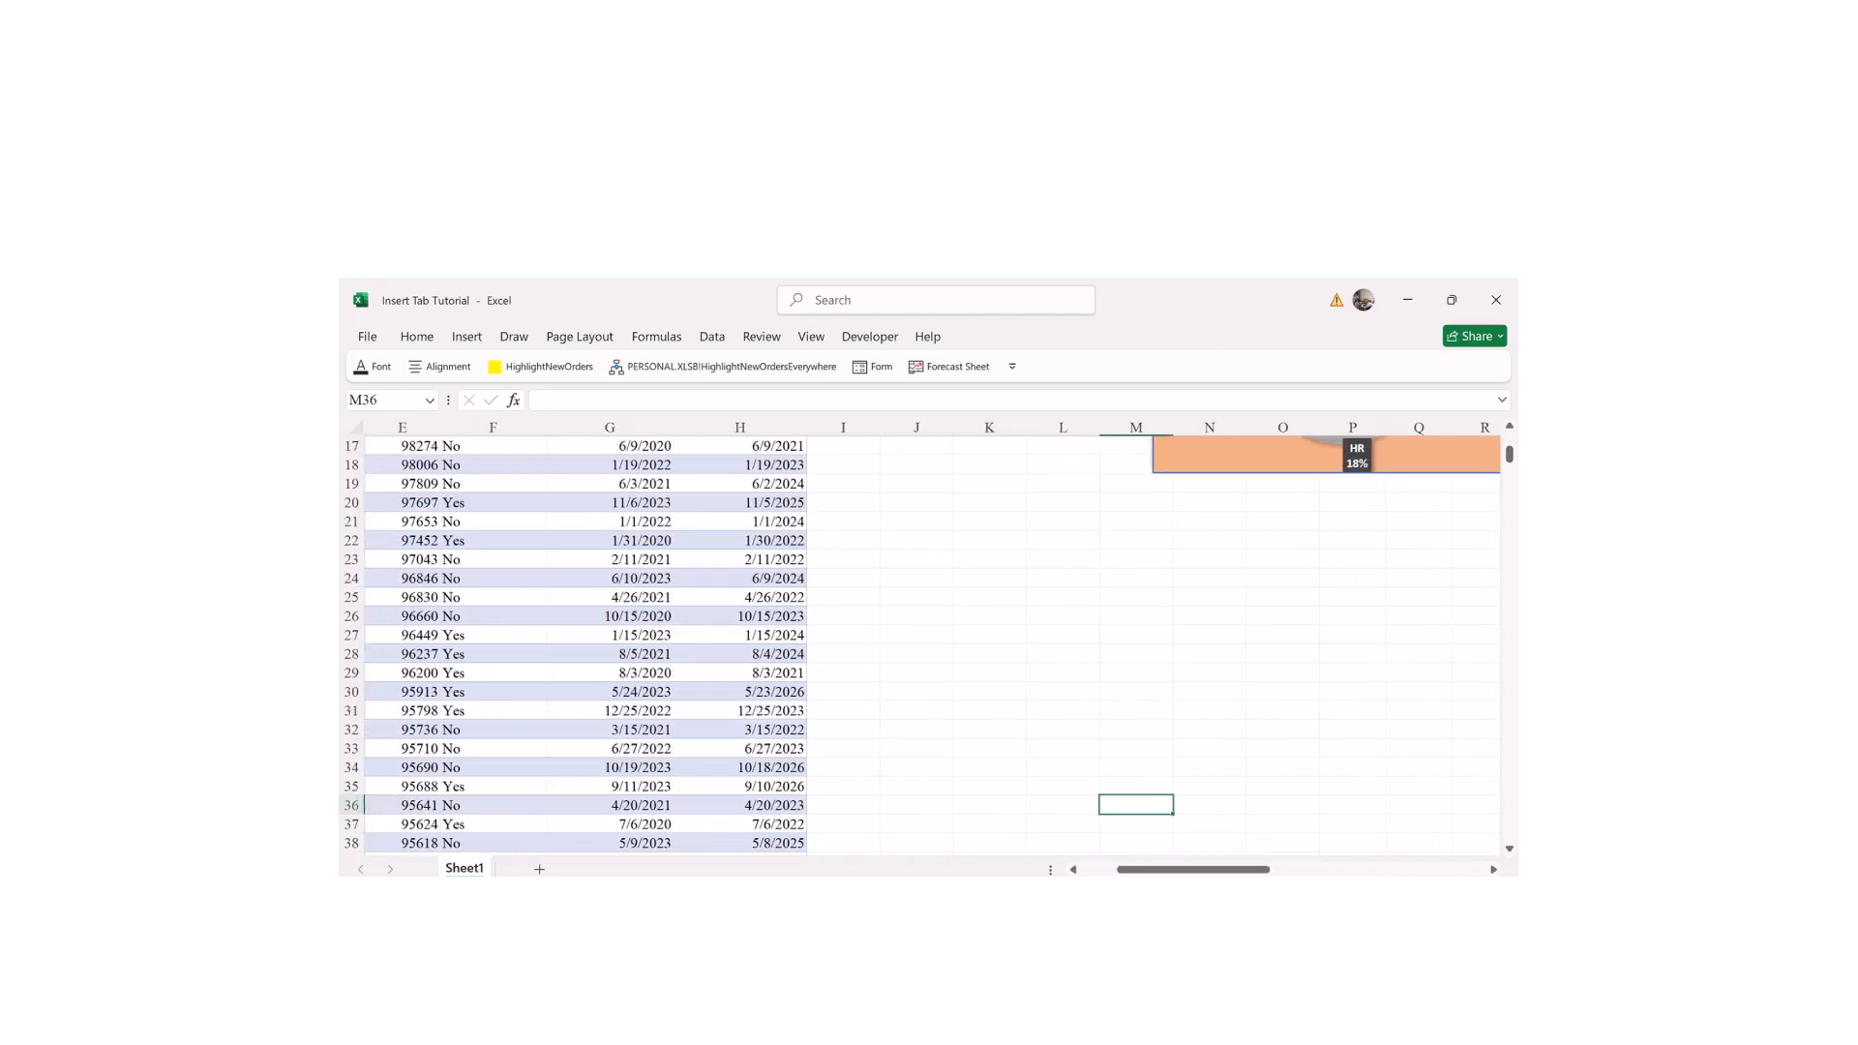
pyautogui.moveTo(1172, 871)
pyautogui.mouseDown()
pyautogui.moveTo(1136, 870)
pyautogui.moveTo(1172, 871)
pyautogui.mouseUp()
pyautogui.moveTo(1200, 869); pyautogui.dragTo(1203, 870)
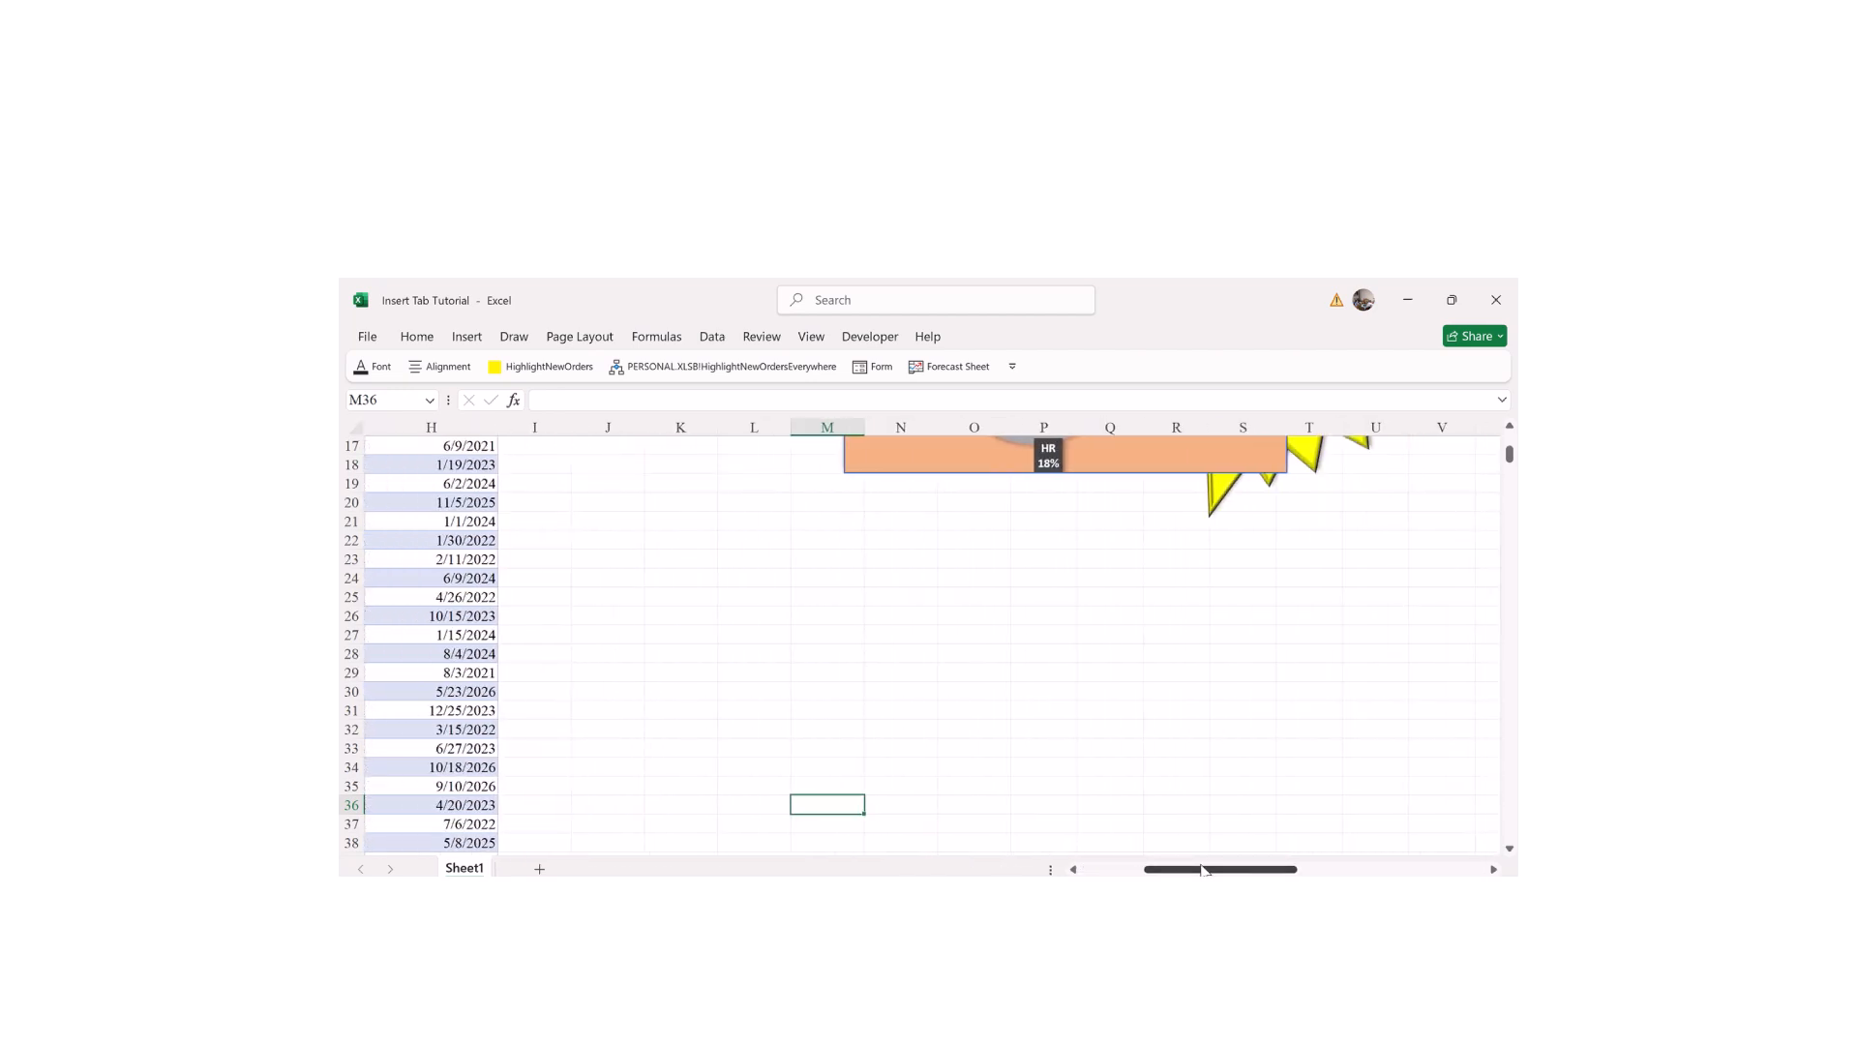
# Step: Check the PivotChart choices on the Insert ribbon, then bring the Insert options back up
pyautogui.click(469, 340)
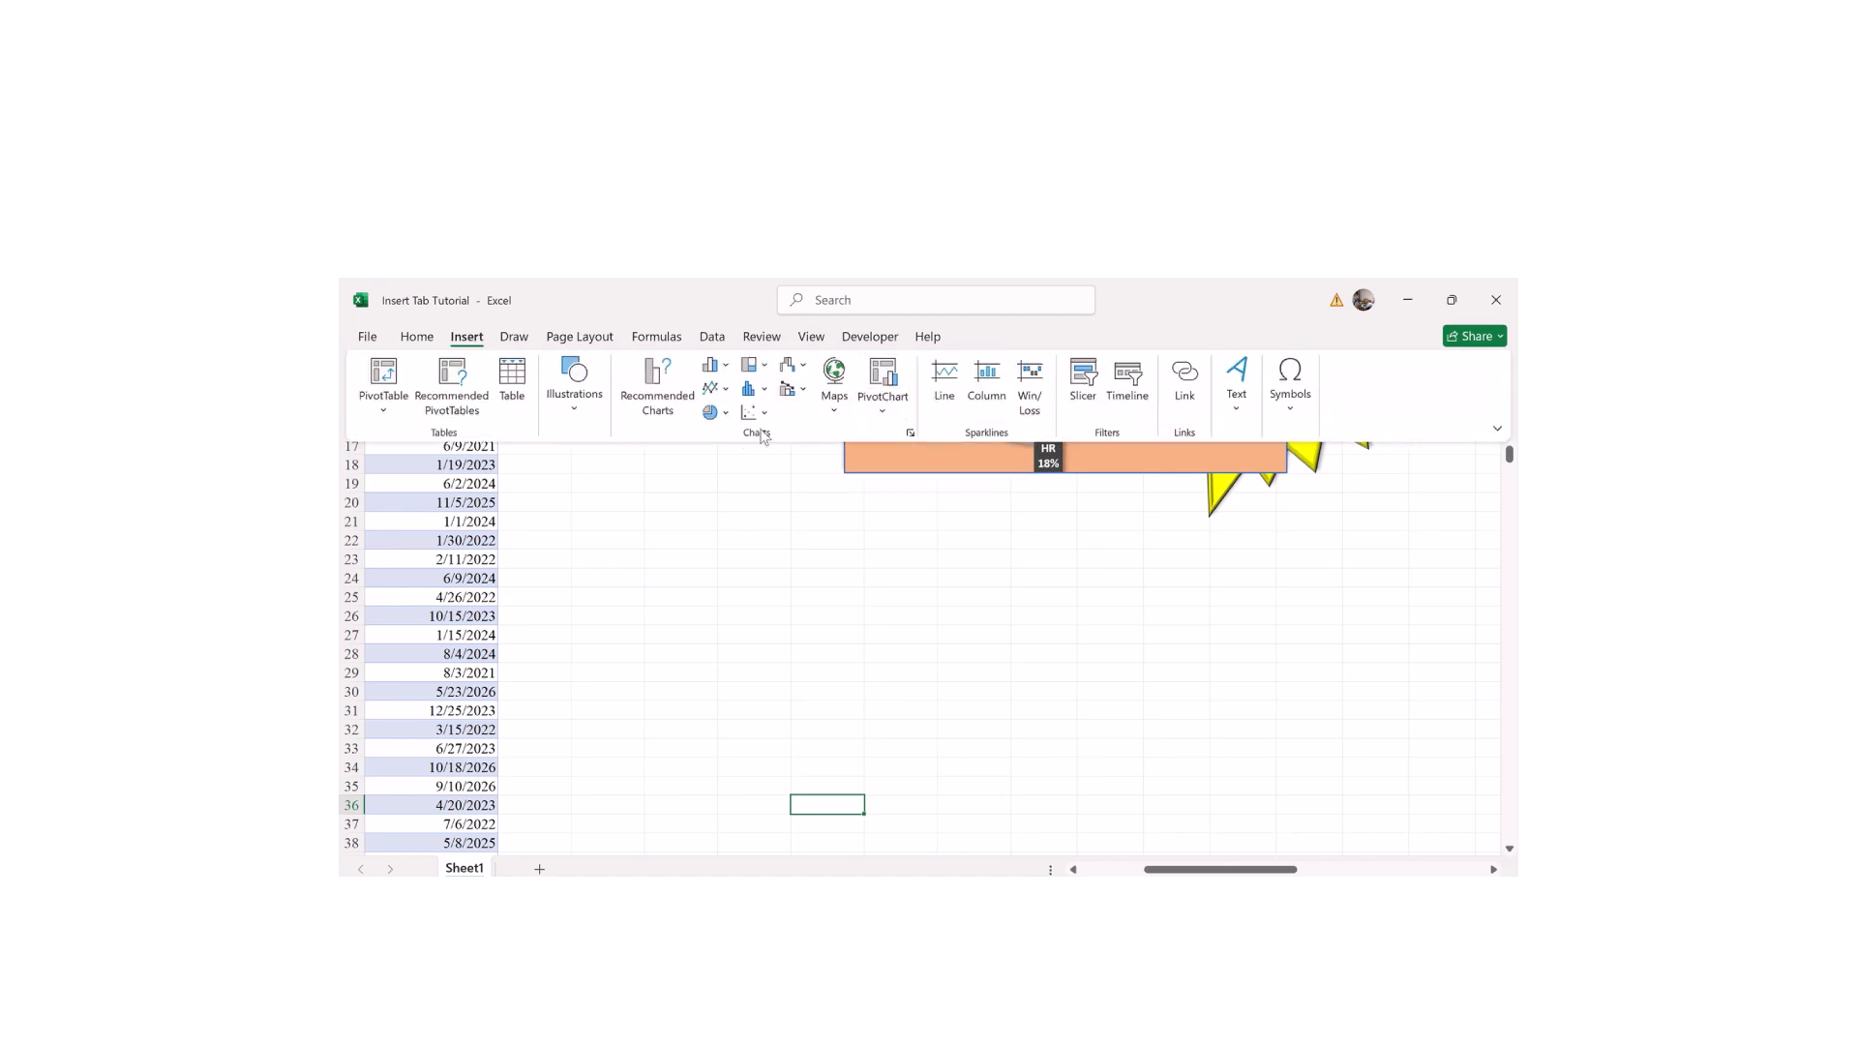
pyautogui.click(878, 410)
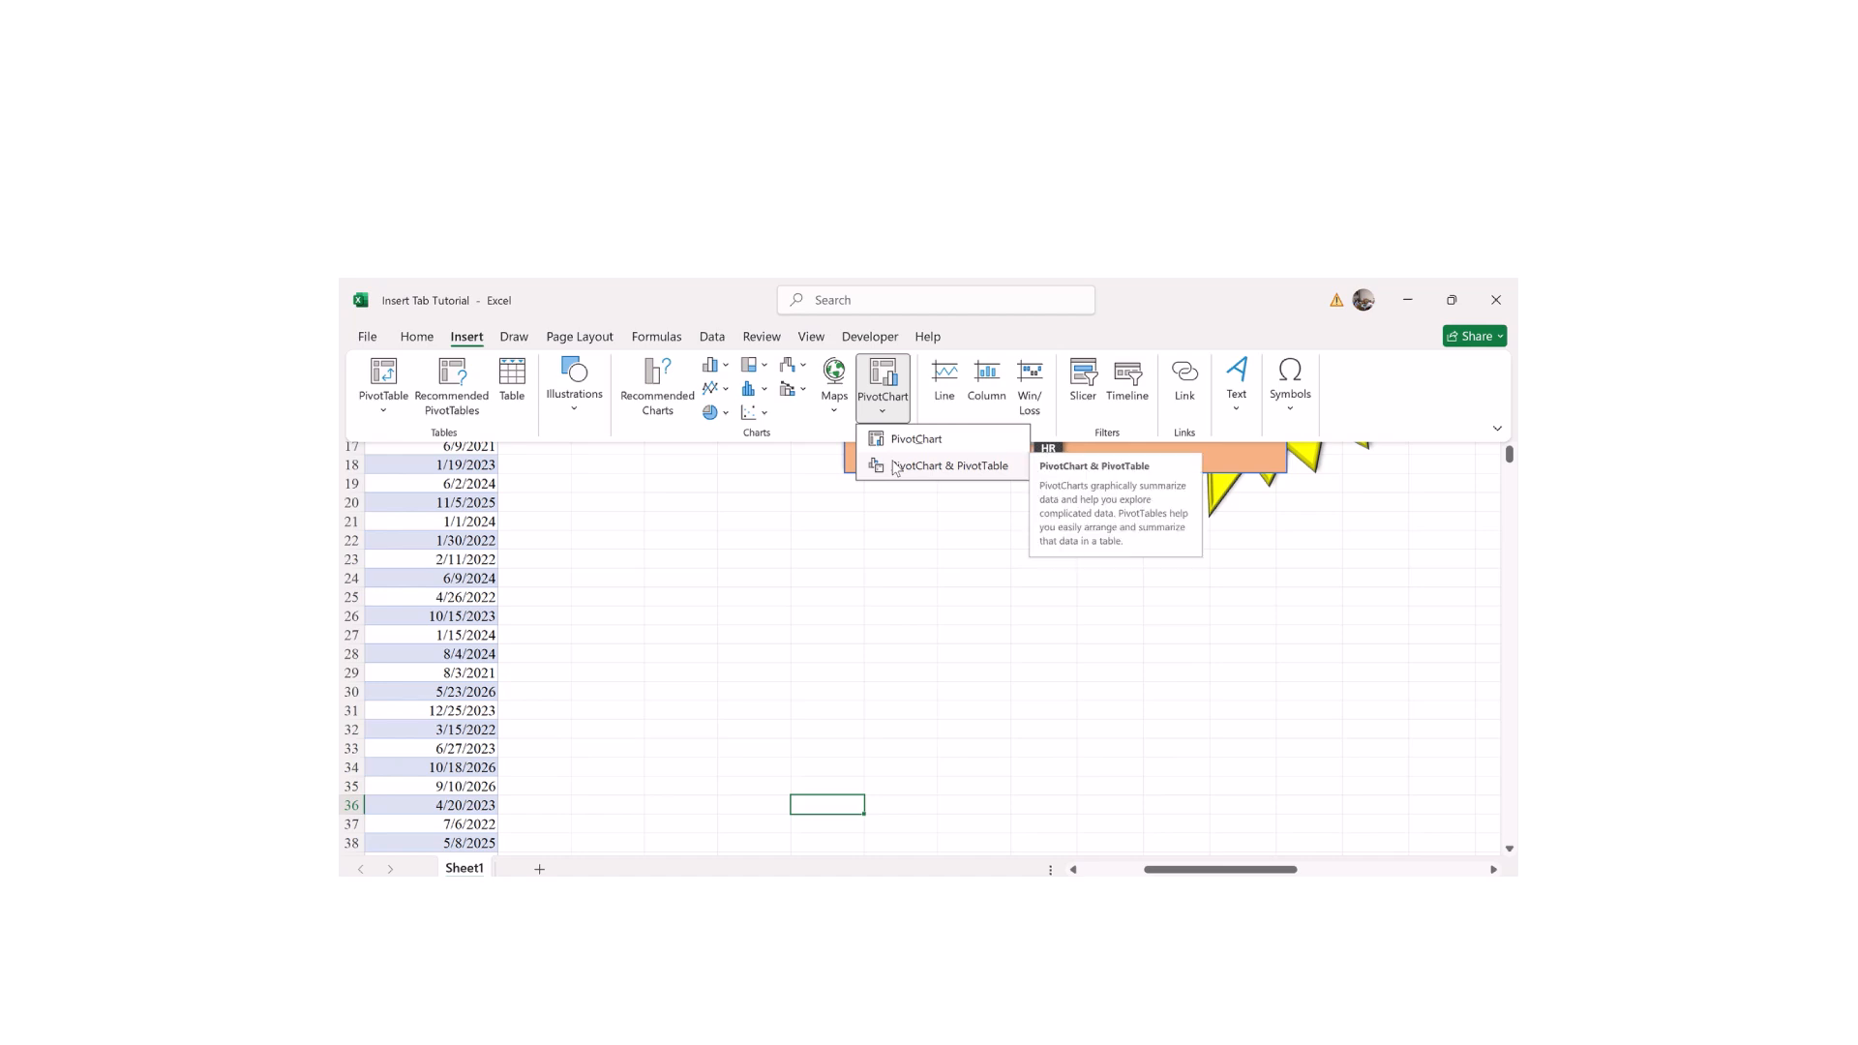
pyautogui.moveTo(878, 282)
pyautogui.click(810, 313)
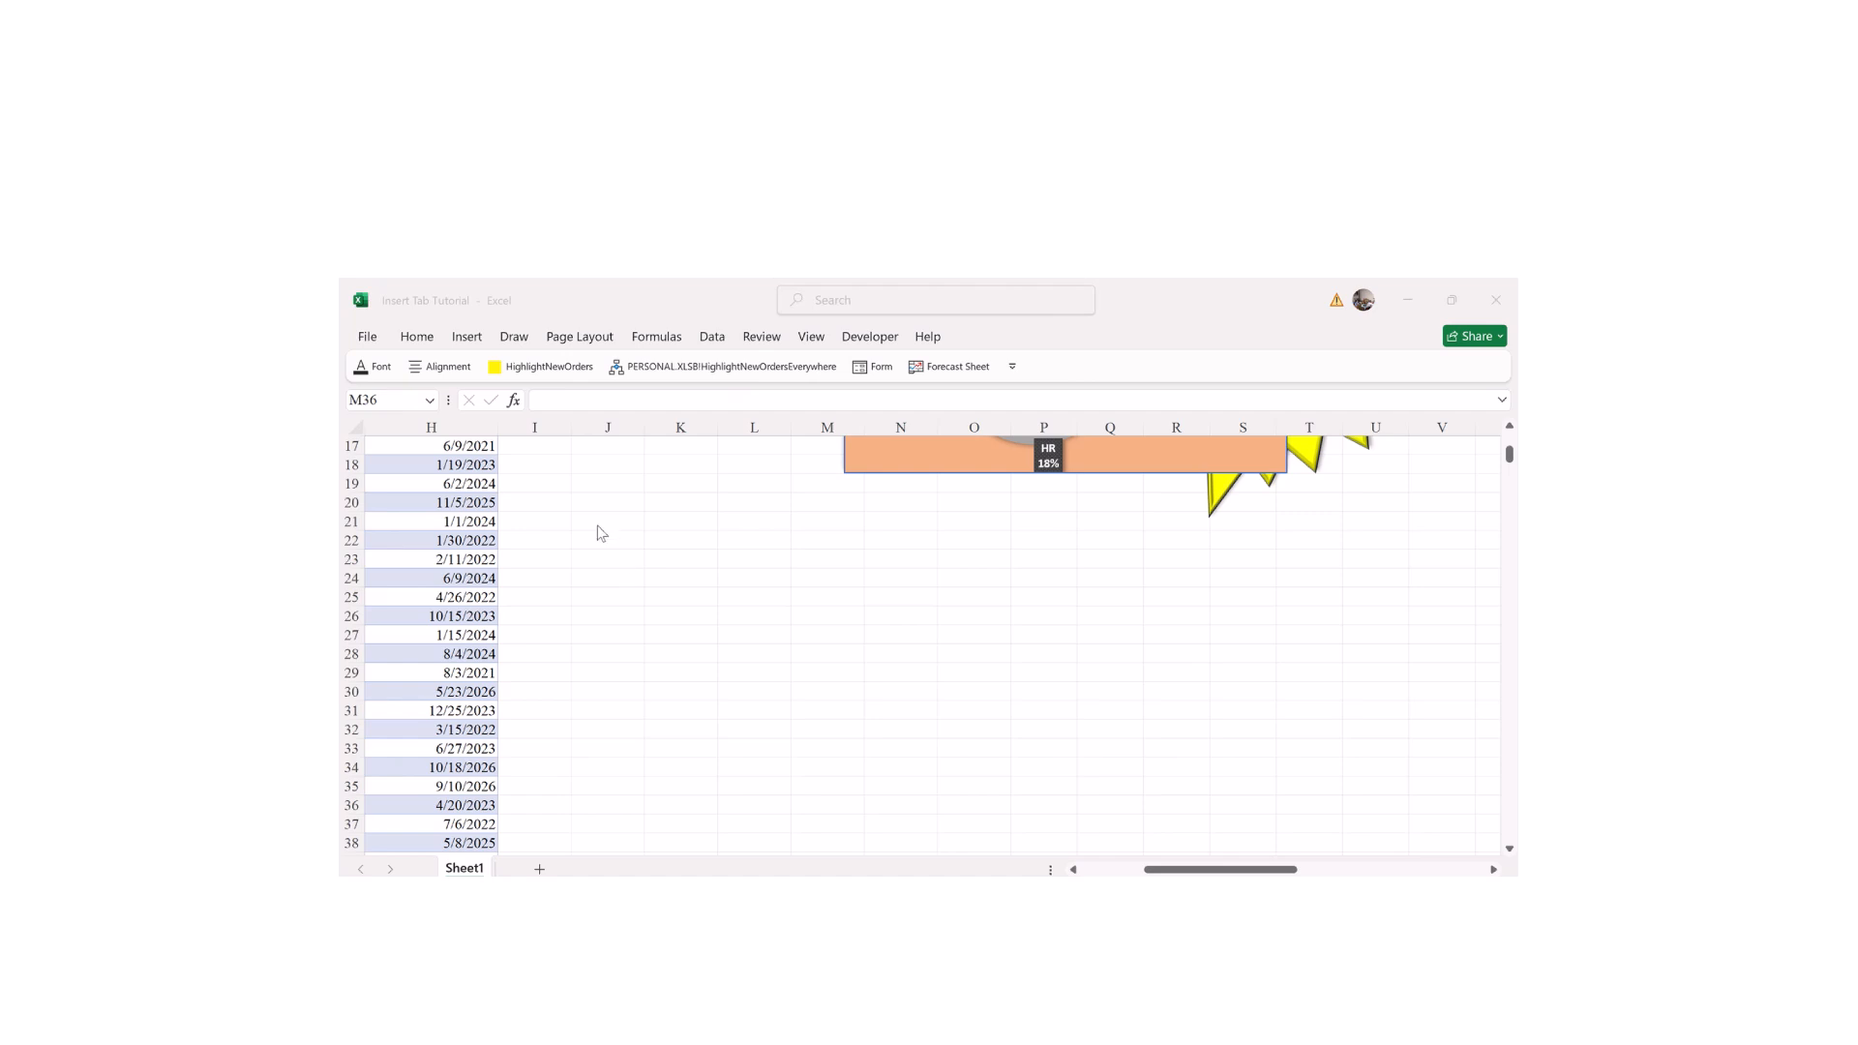
pyautogui.click(453, 339)
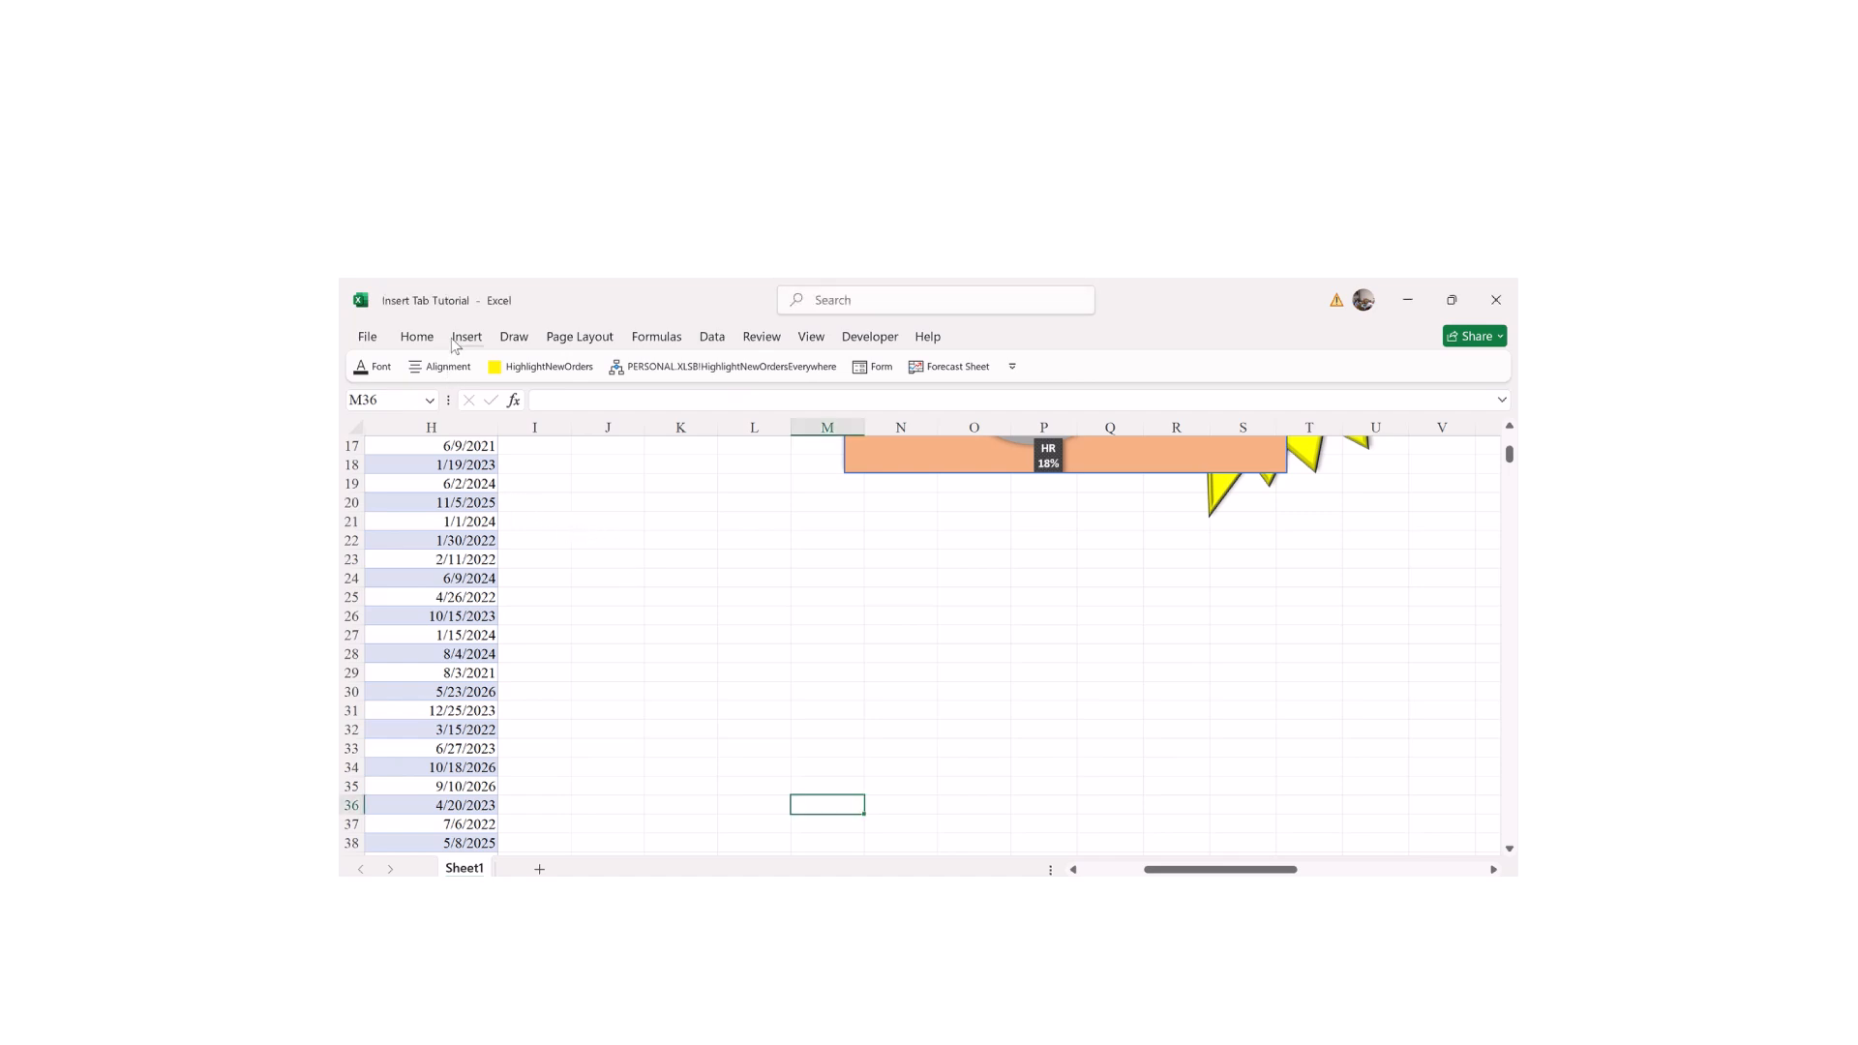
pyautogui.click(465, 337)
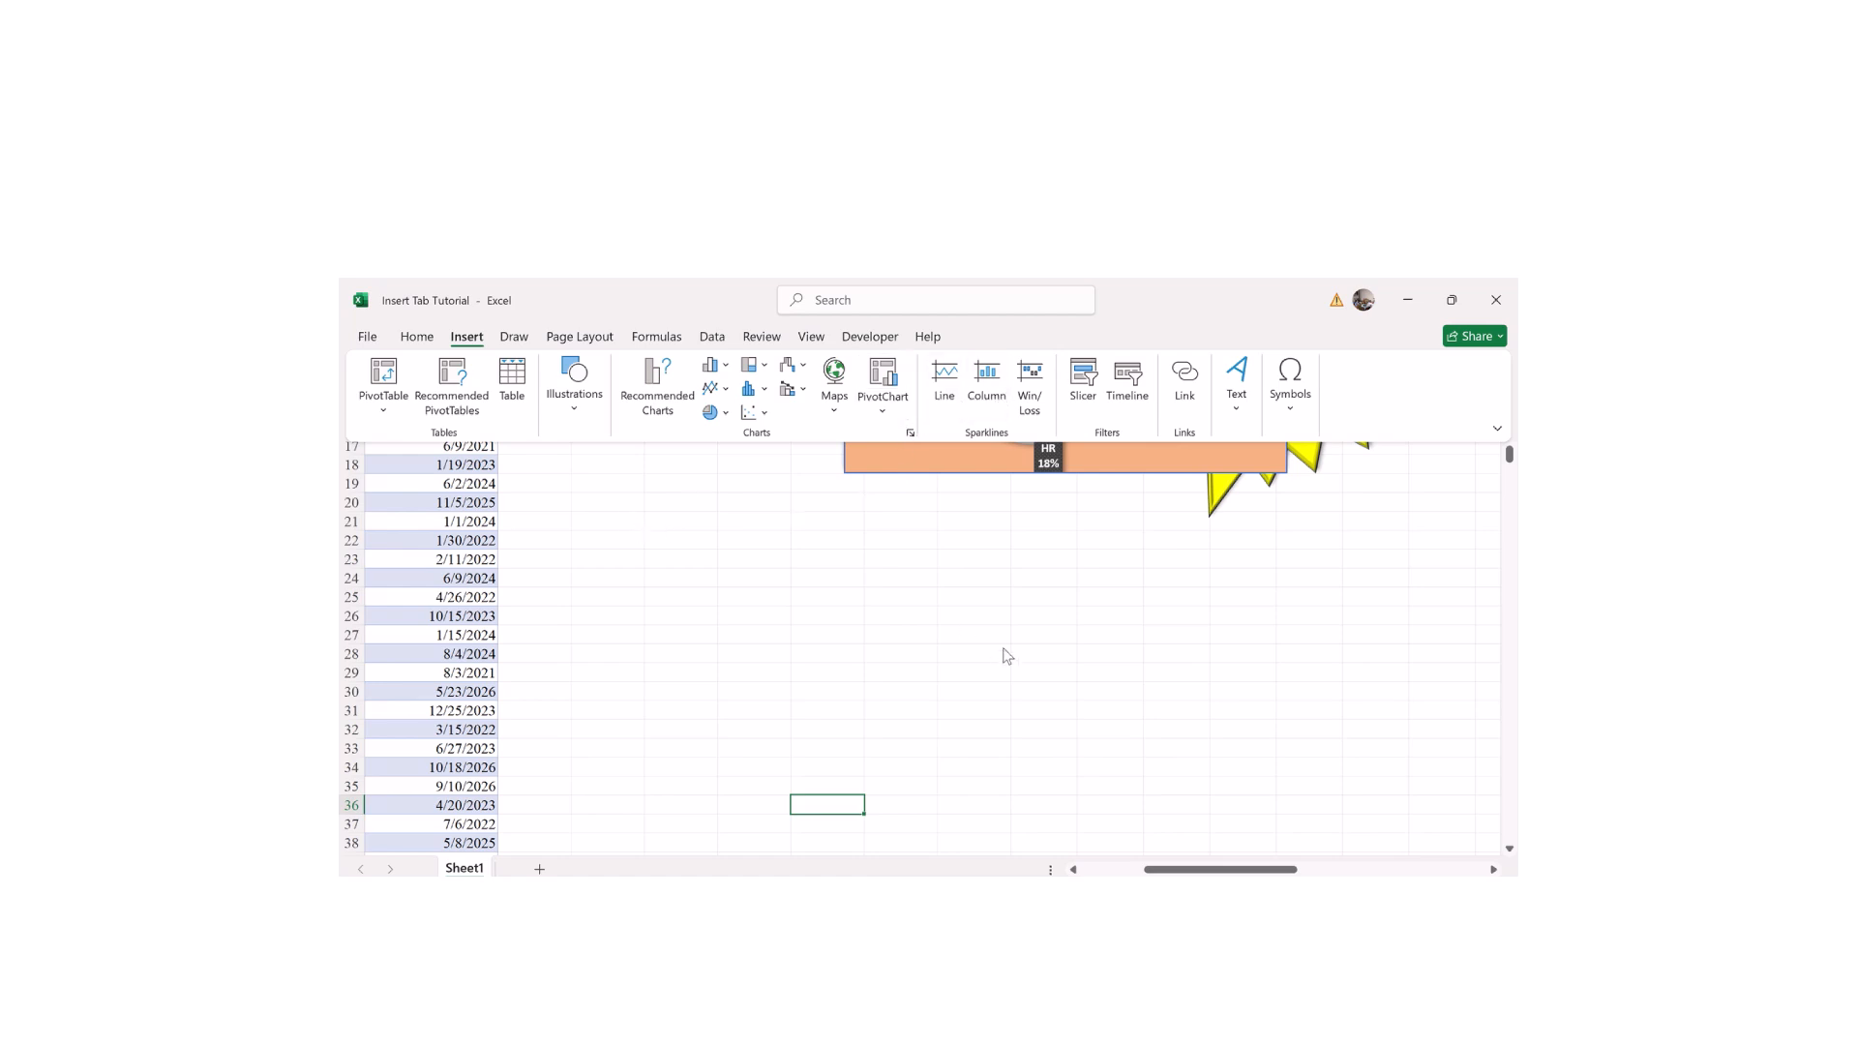
# Step: Select the empty cells O21:O34 and start inserting Line sparklines there
pyautogui.moveTo(1184, 868); pyautogui.dragTo(1065, 871)
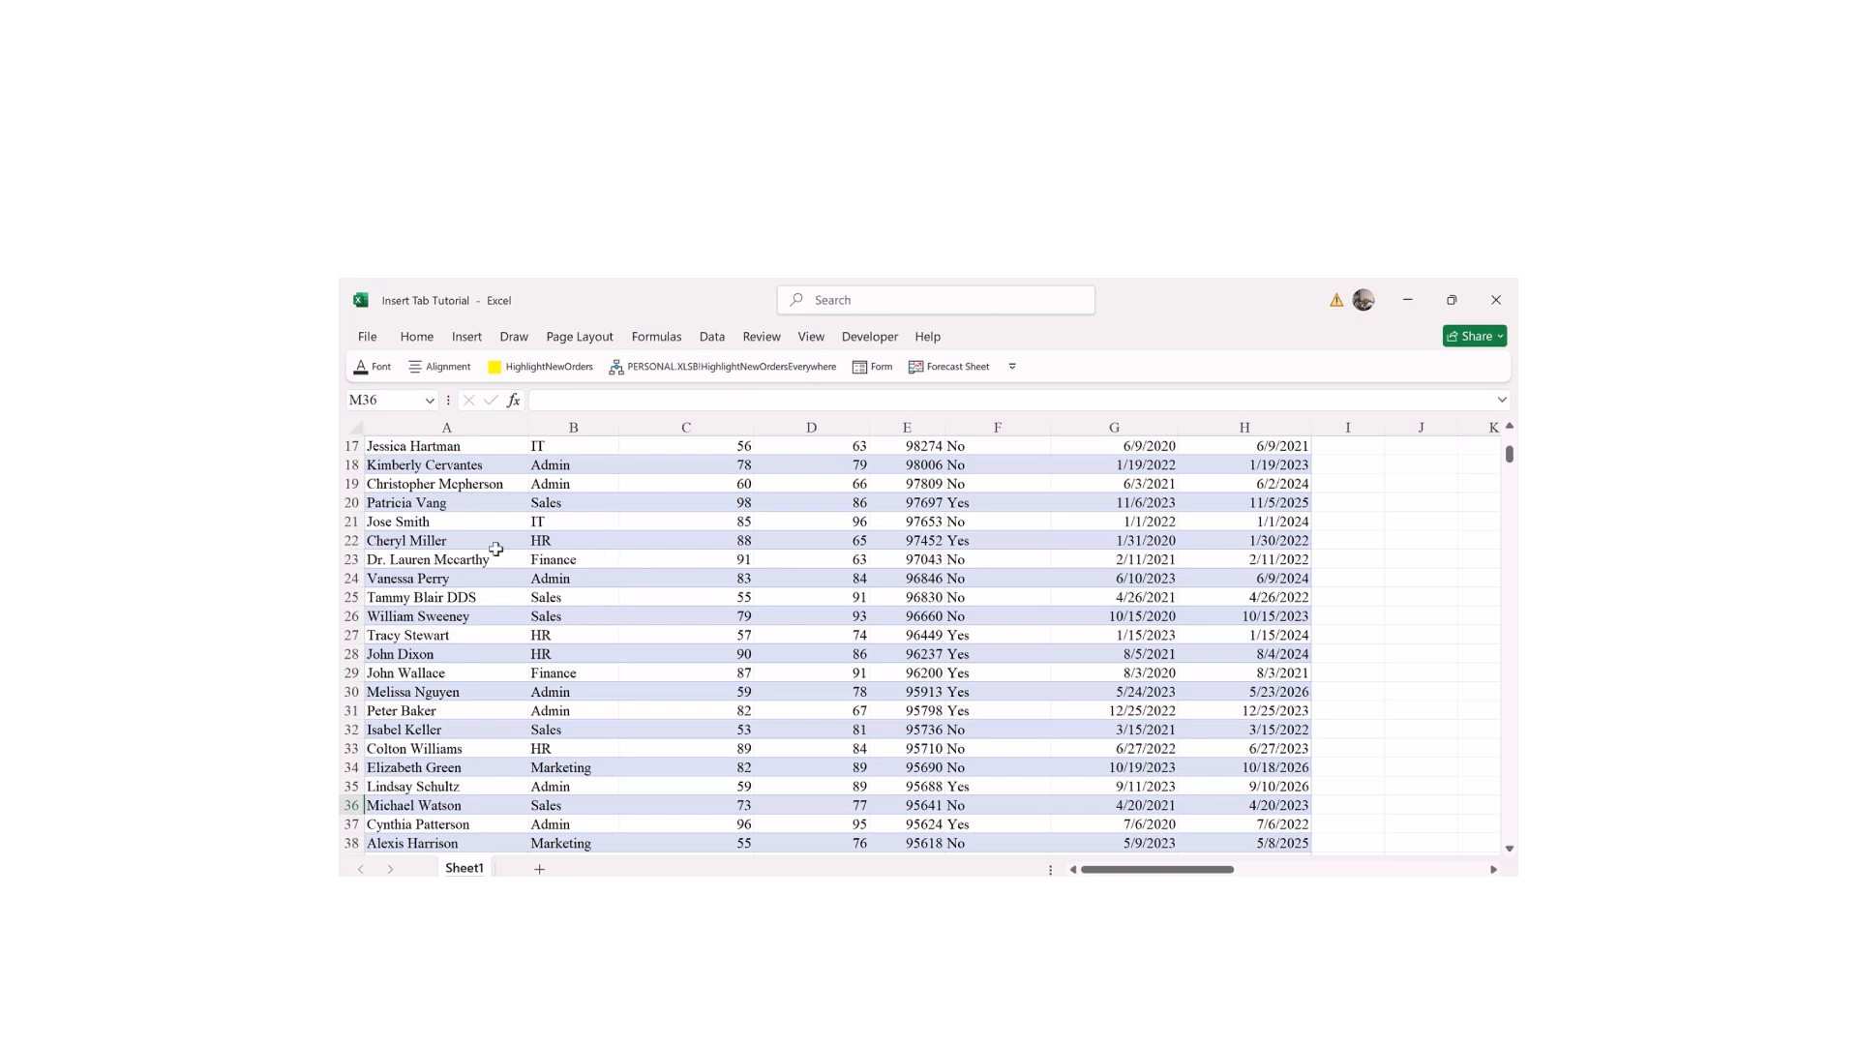
pyautogui.moveTo(1126, 870); pyautogui.dragTo(1197, 870)
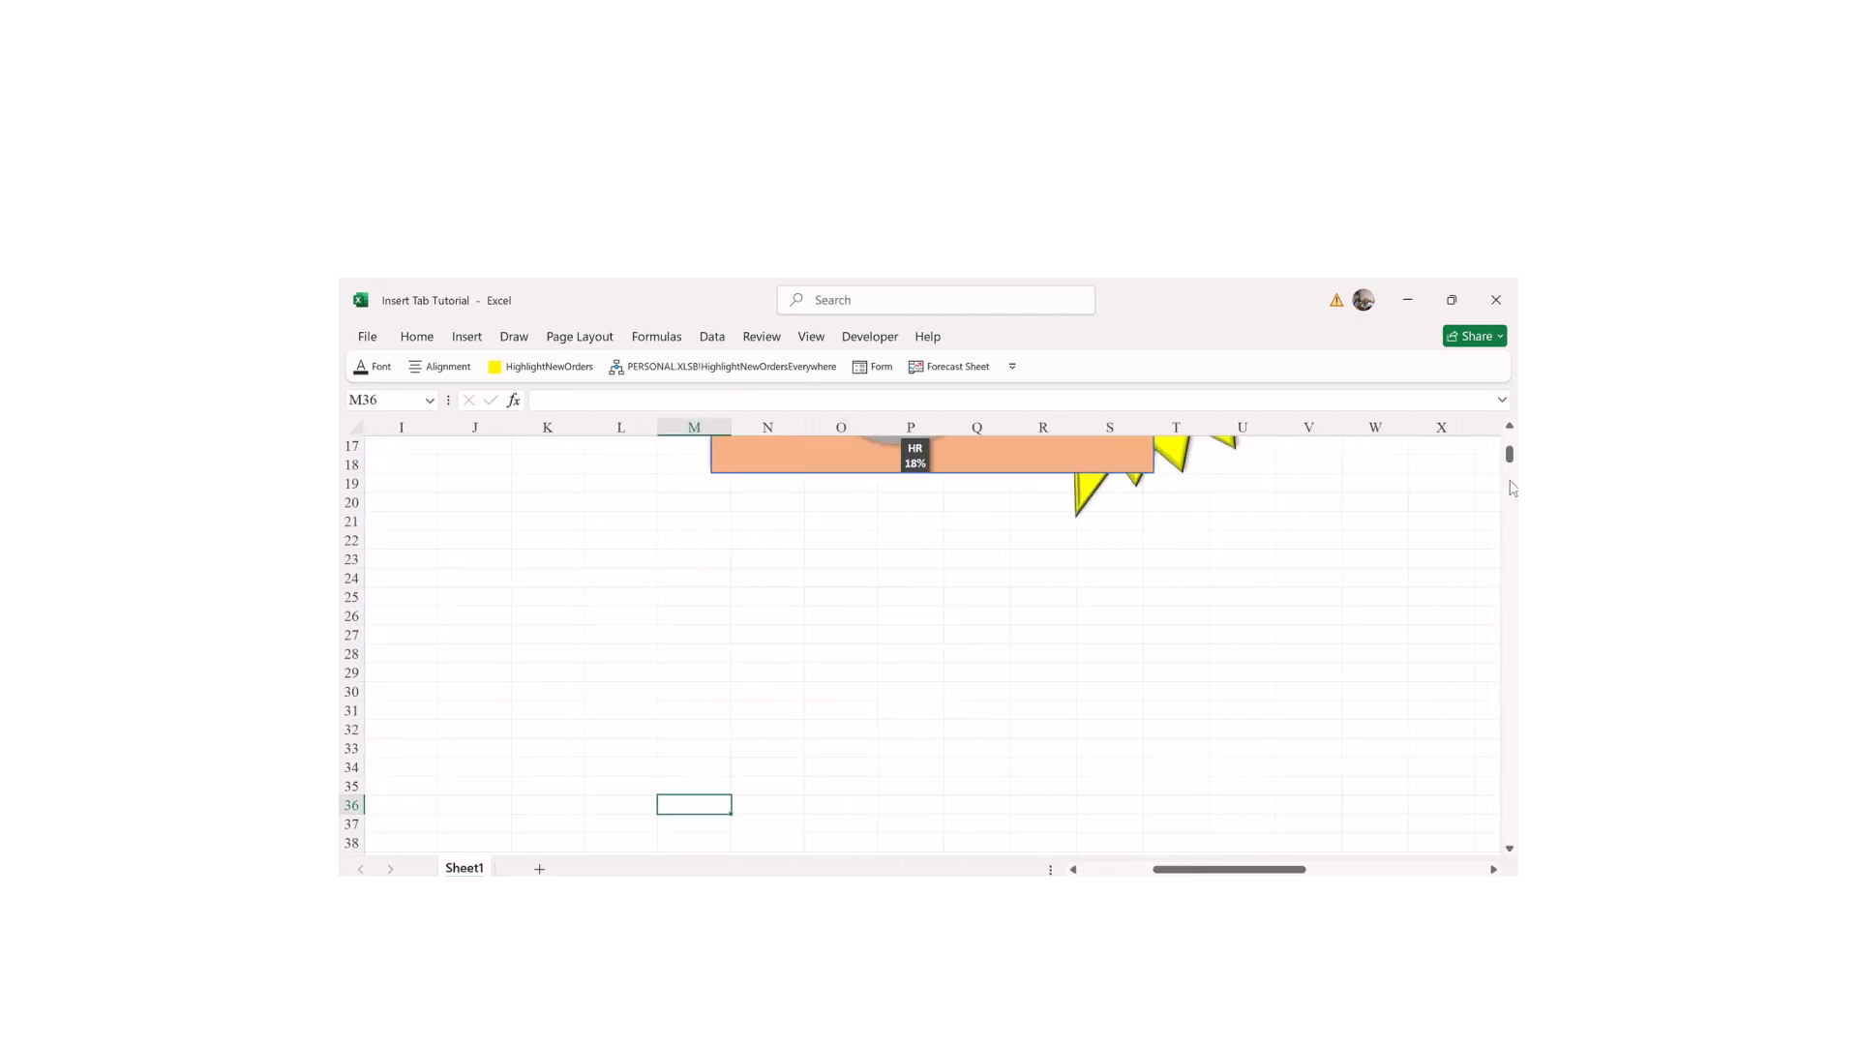
pyautogui.moveTo(1511, 454); pyautogui.dragTo(1512, 453)
pyautogui.moveTo(1189, 870); pyautogui.dragTo(1173, 871)
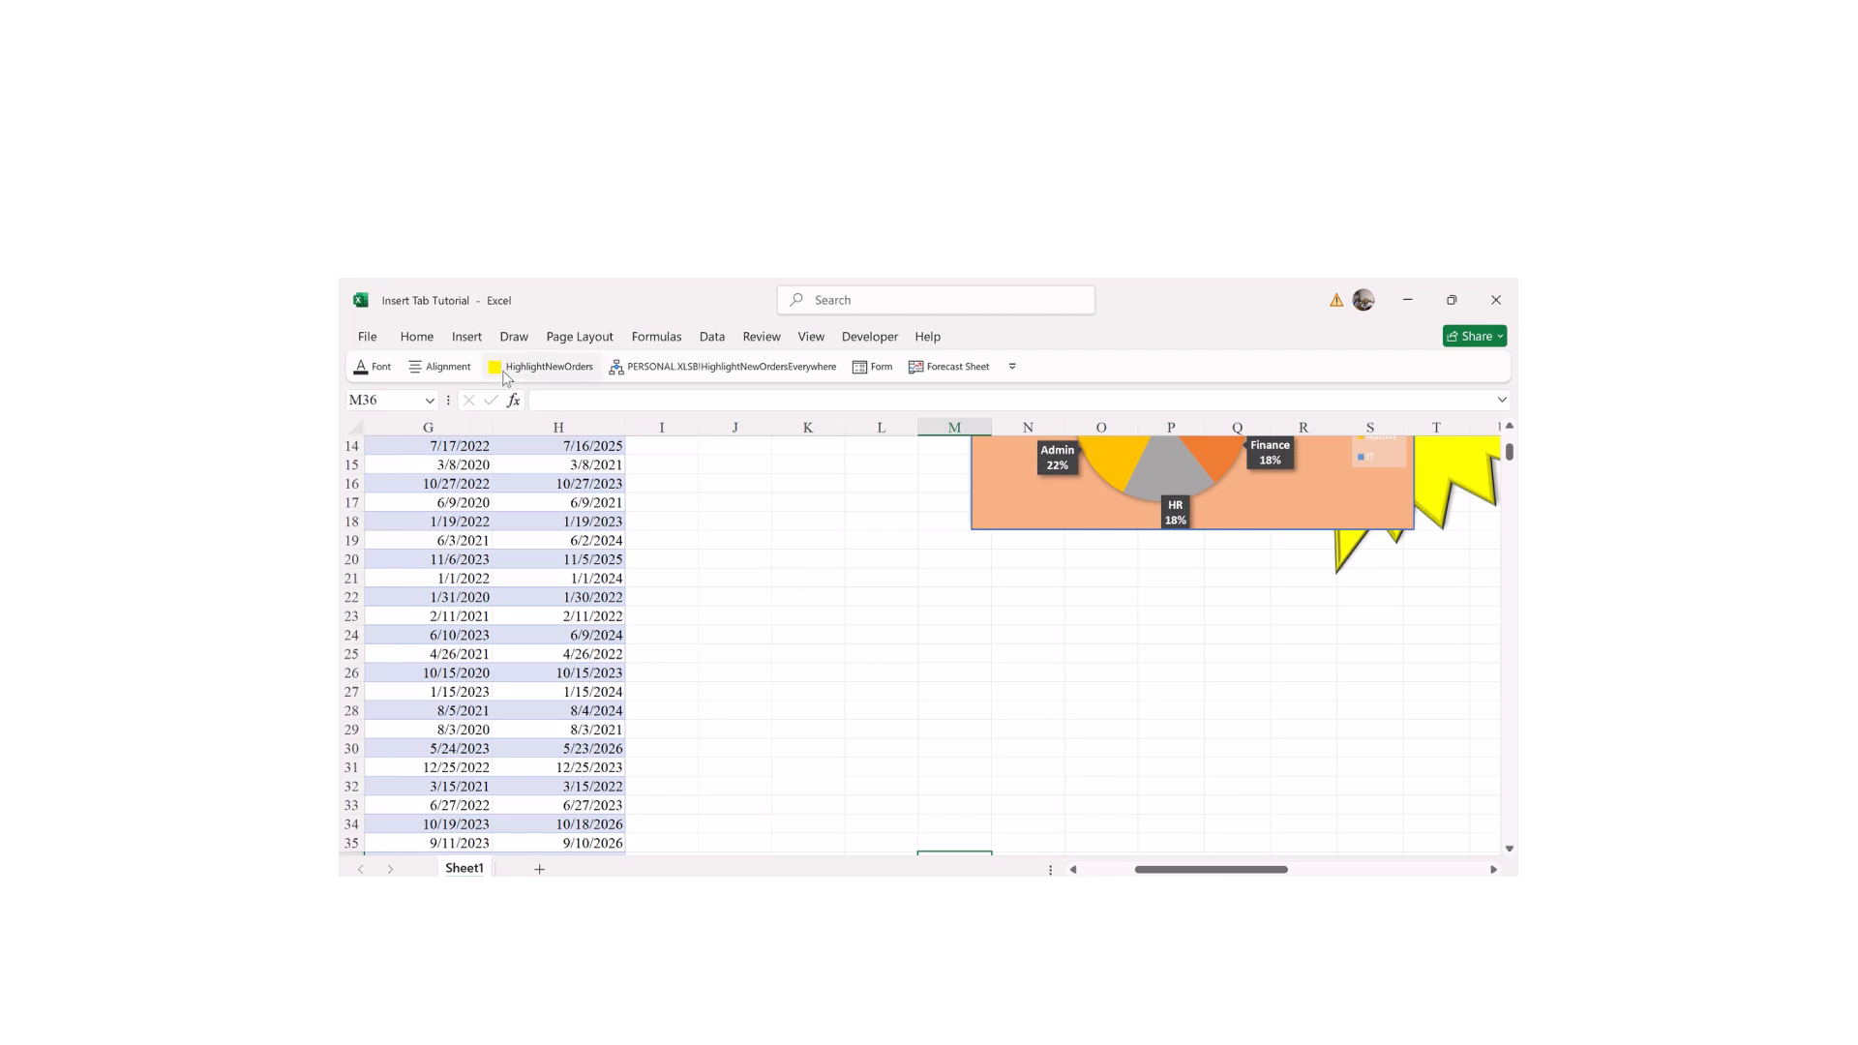
pyautogui.click(464, 338)
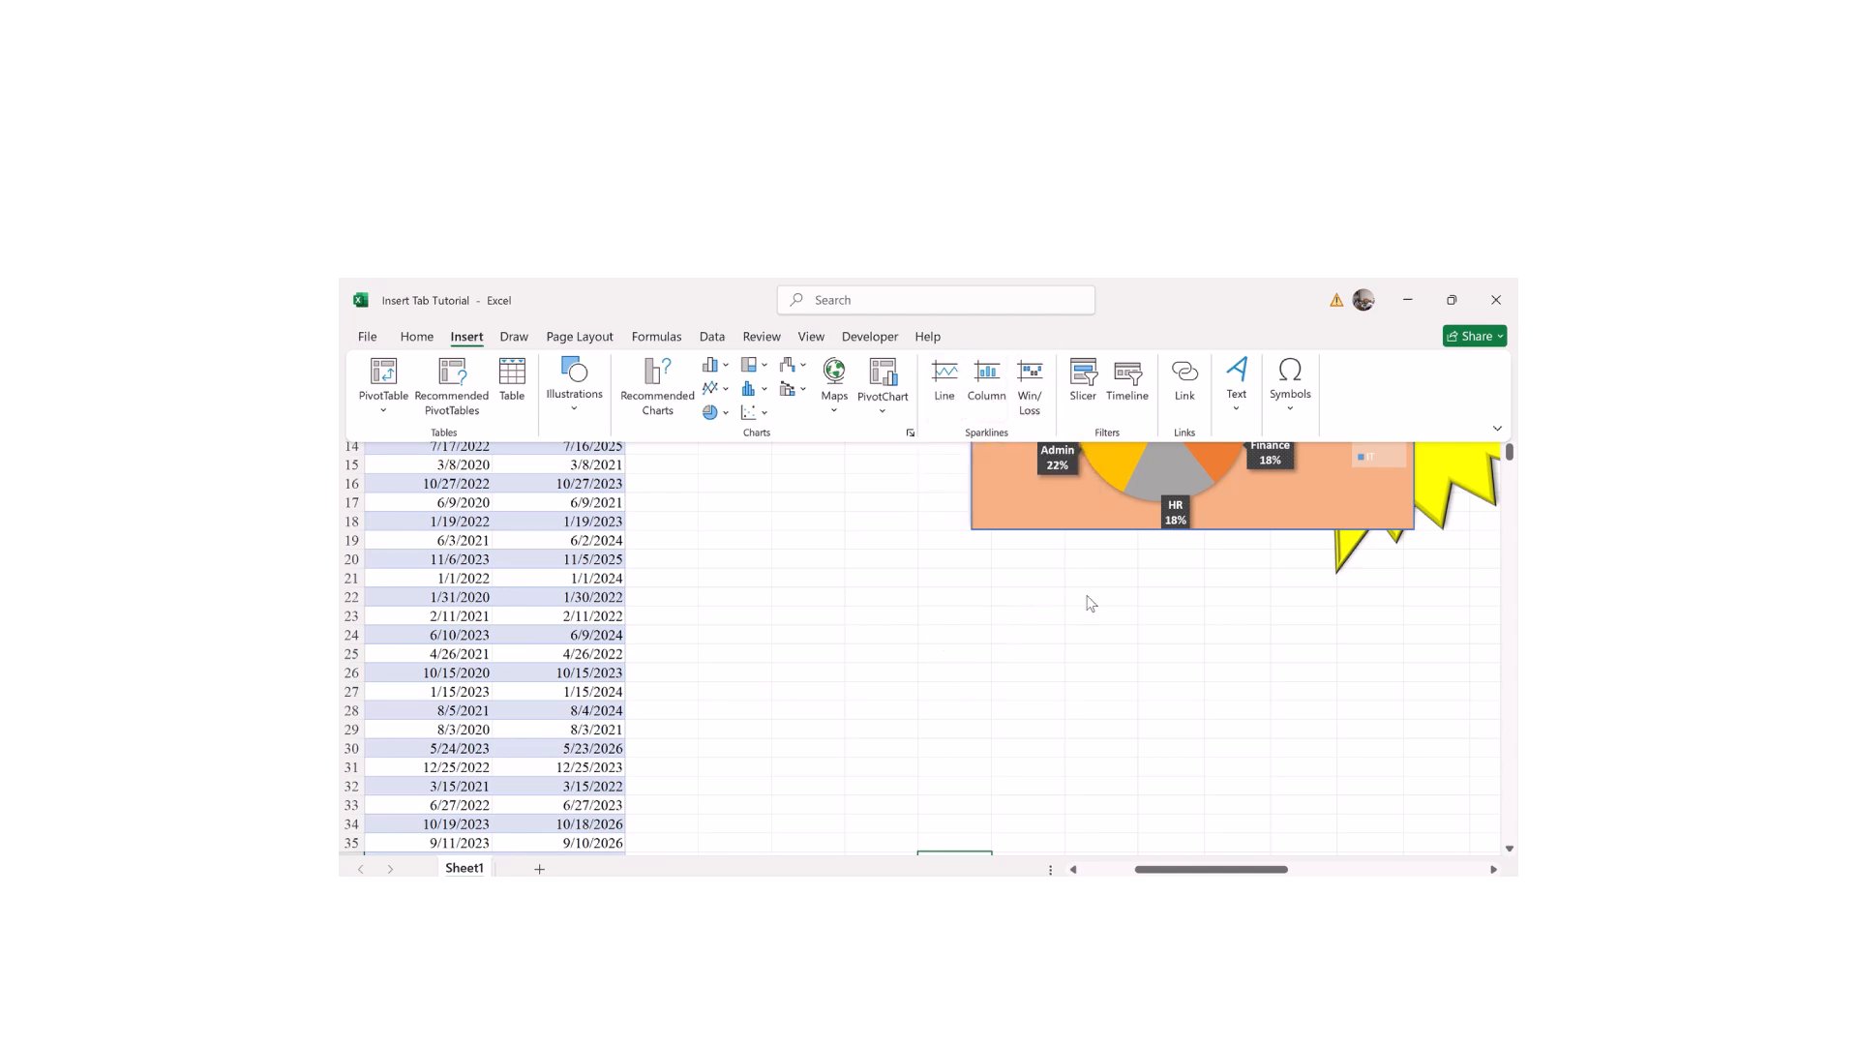
pyautogui.press('Escape')
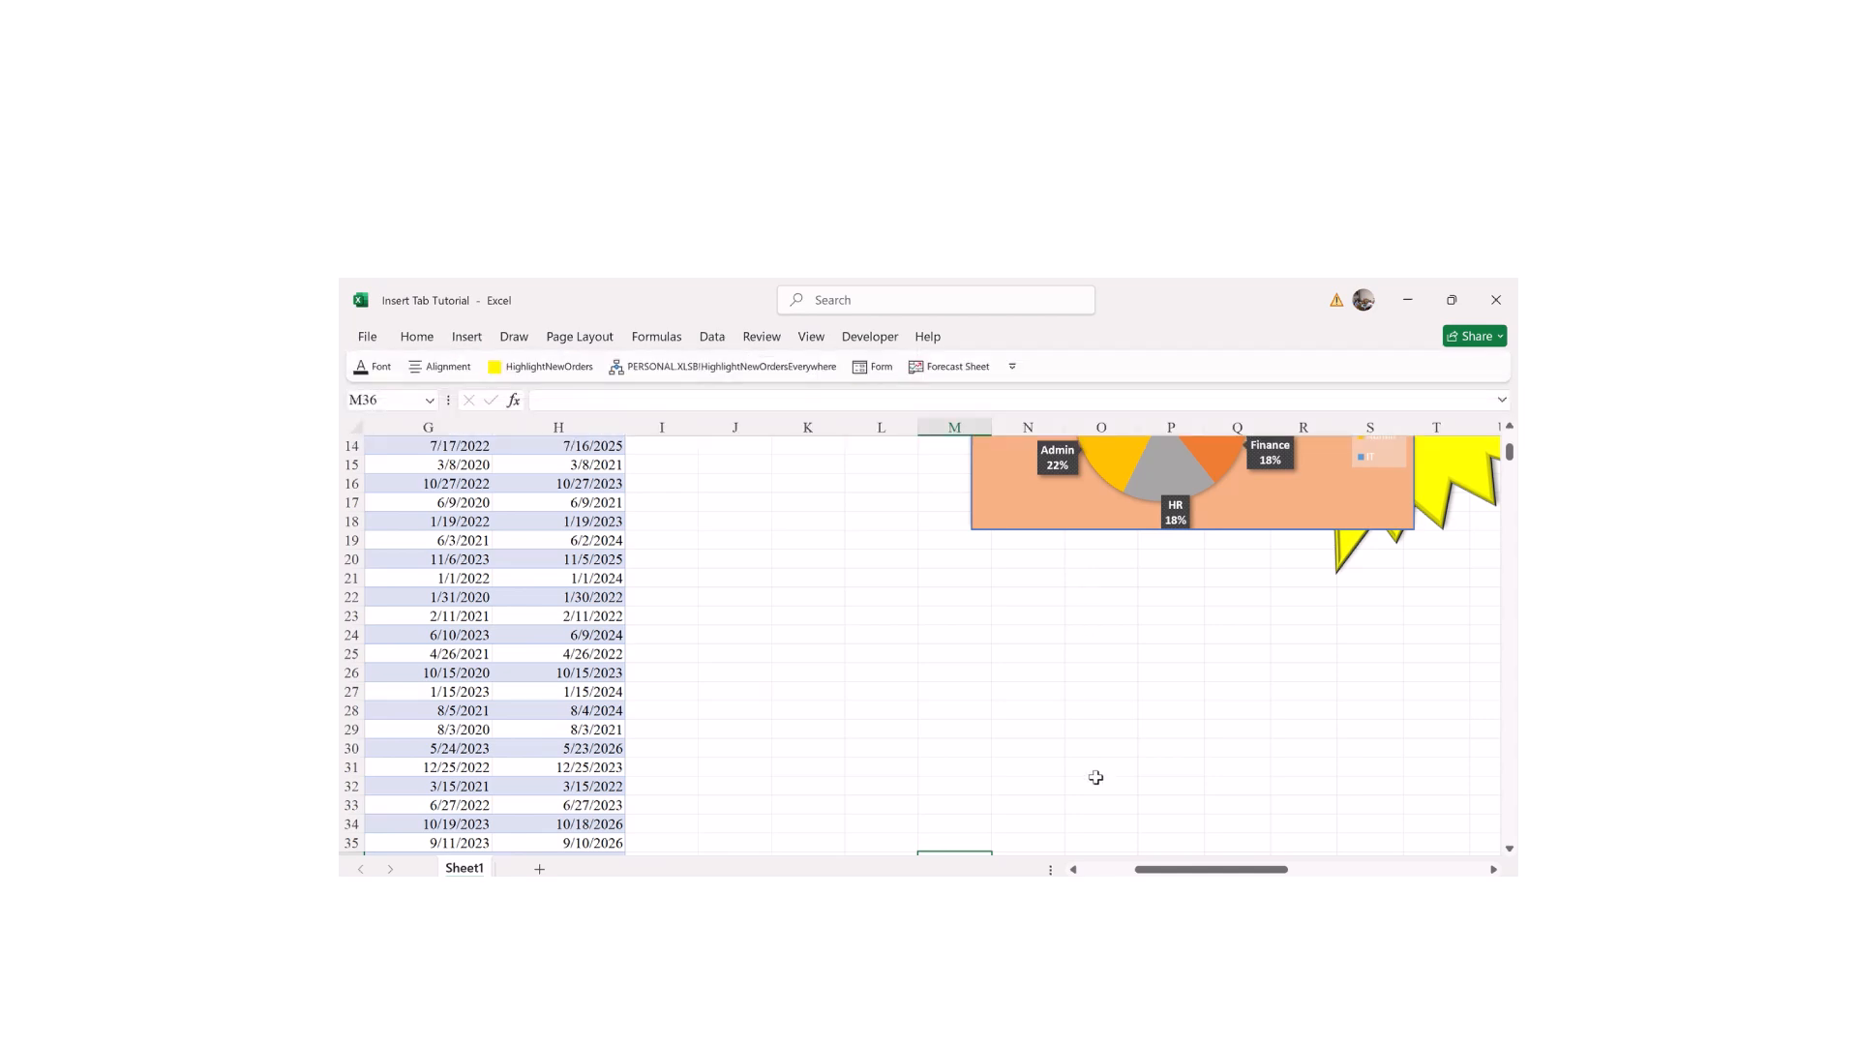
pyautogui.moveTo(1081, 581); pyautogui.dragTo(1098, 824)
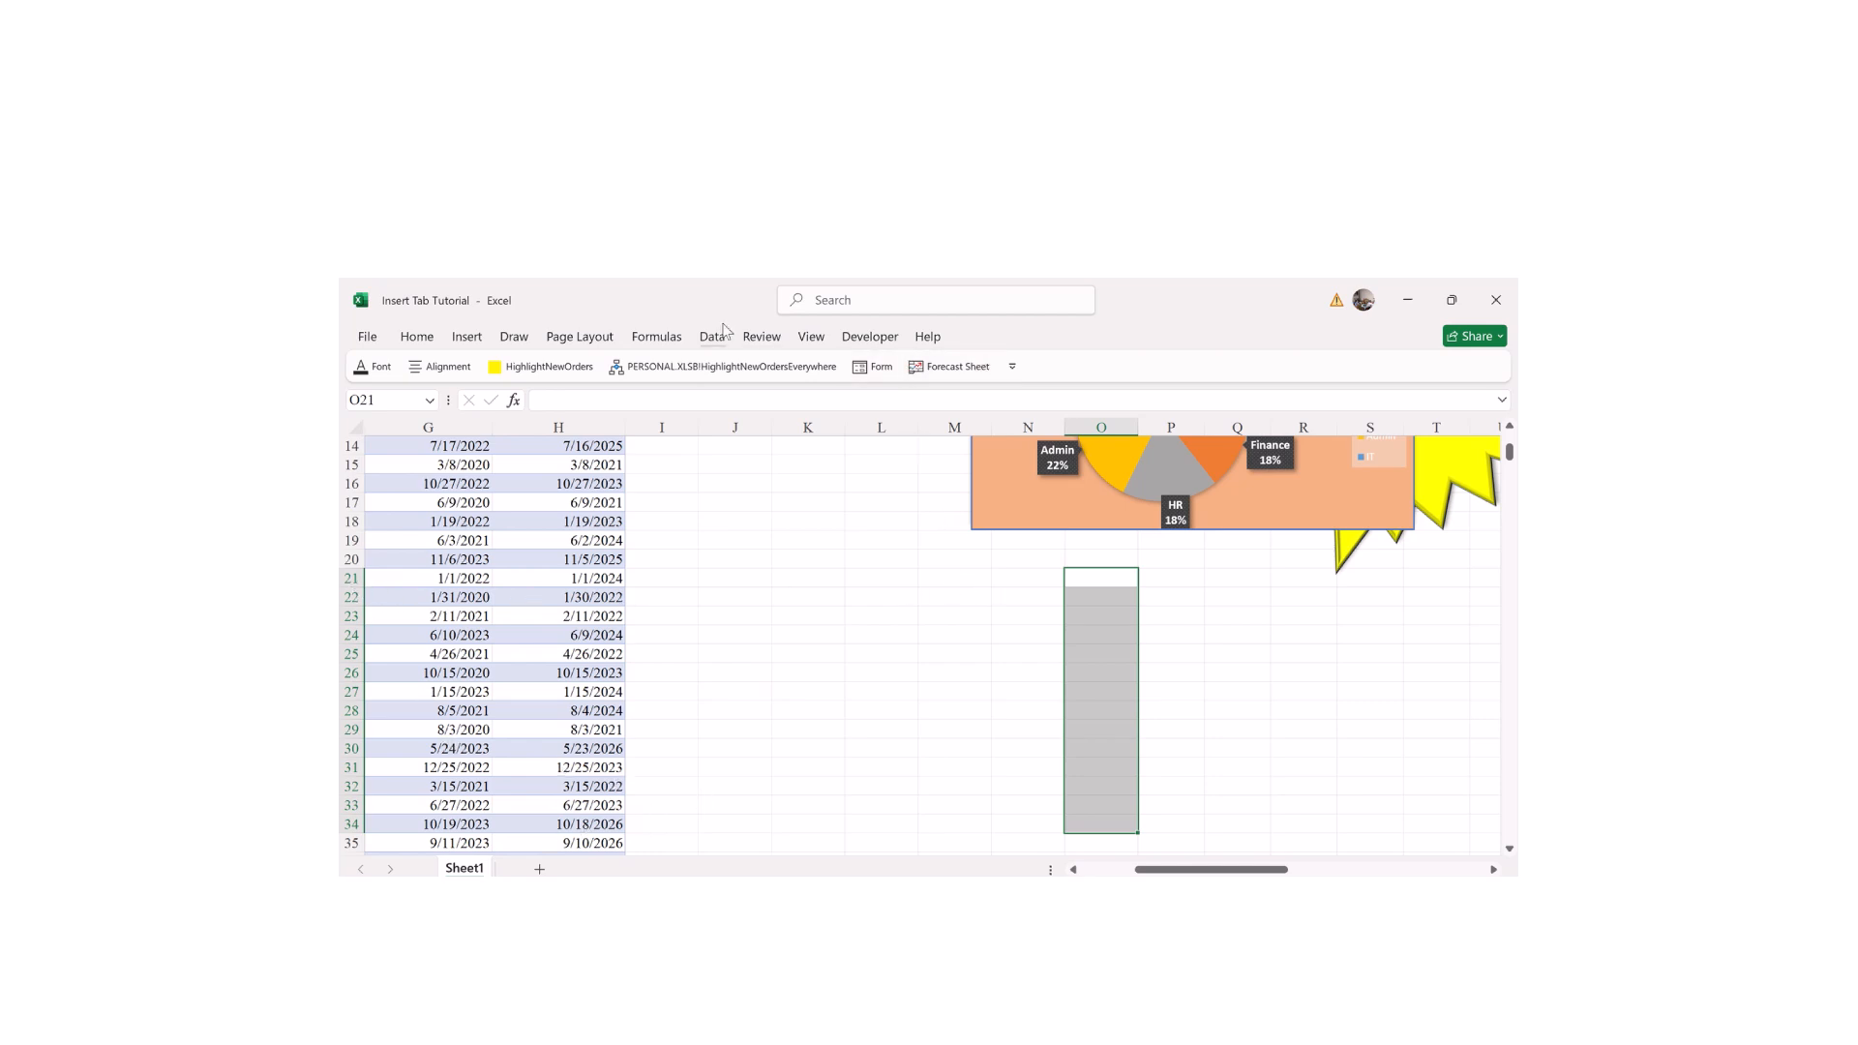
pyautogui.click(467, 337)
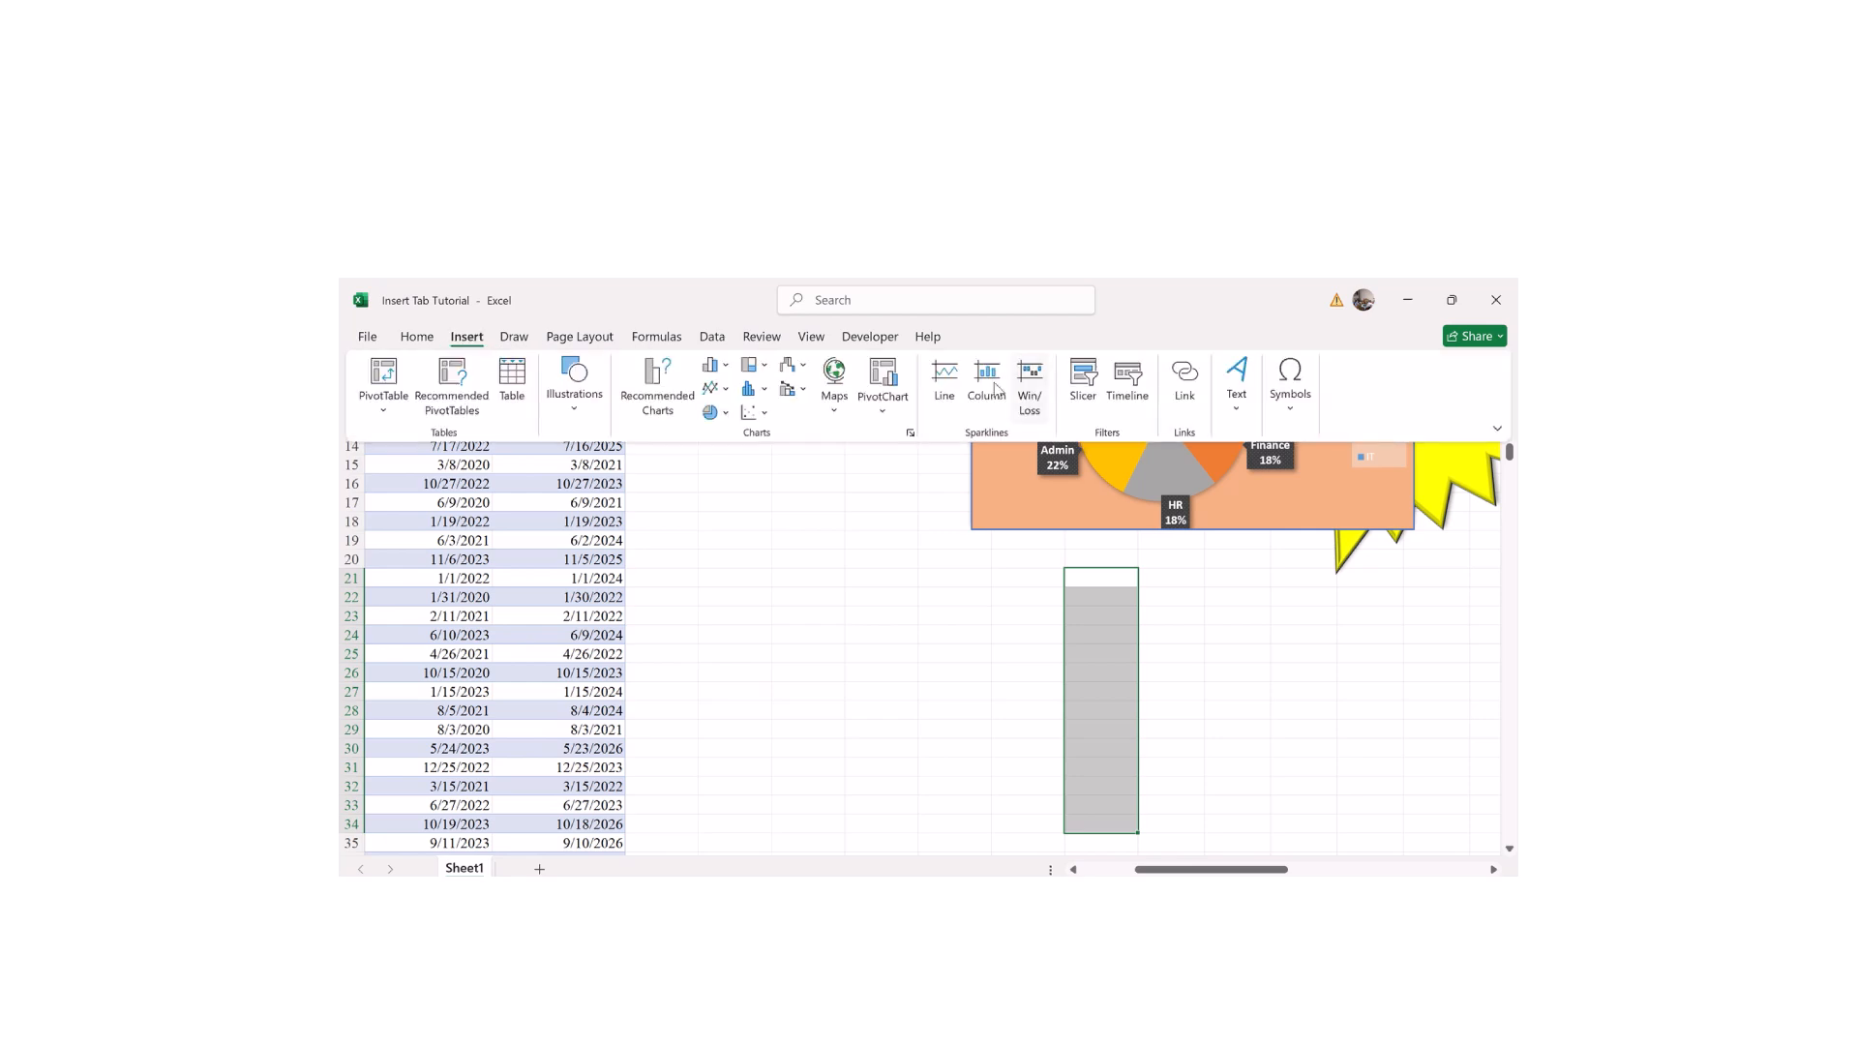
pyautogui.click(942, 379)
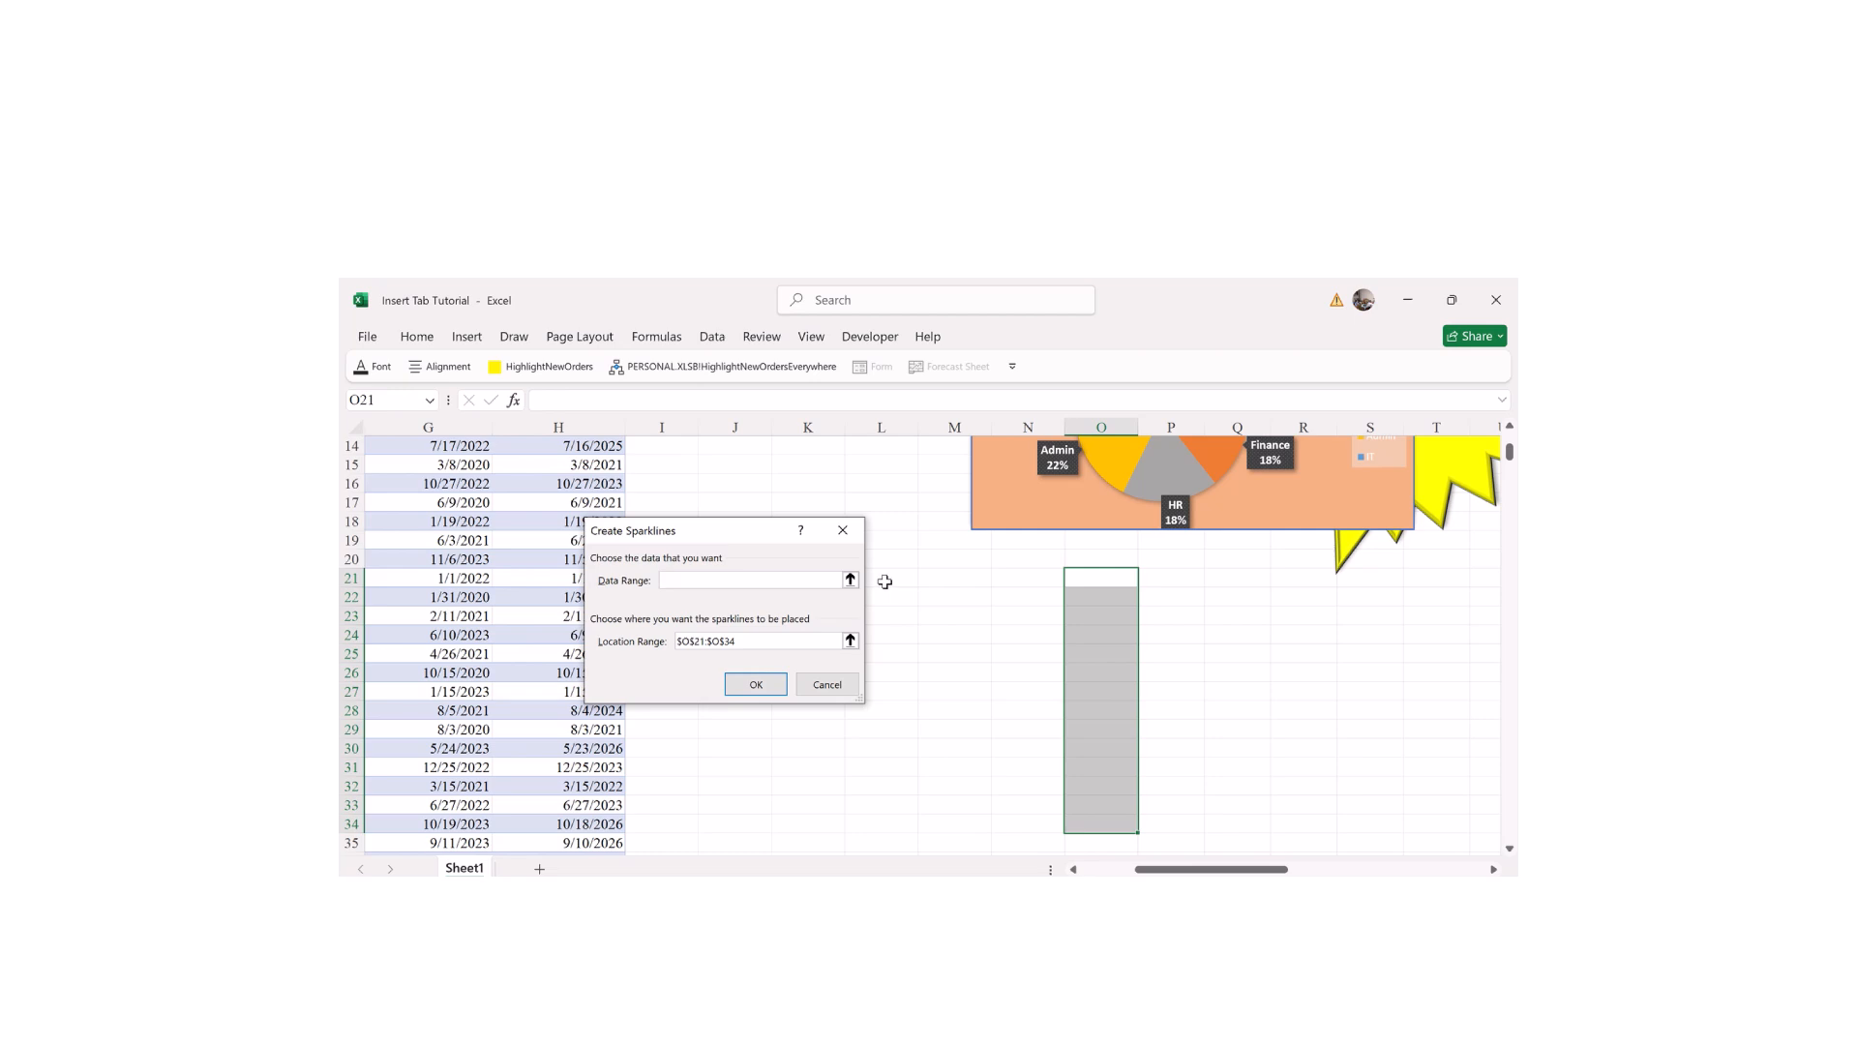
# Step: Create the line sparklines in O21:O34 from the data range L21:N34
pyautogui.moveTo(884, 582); pyautogui.dragTo(1007, 819)
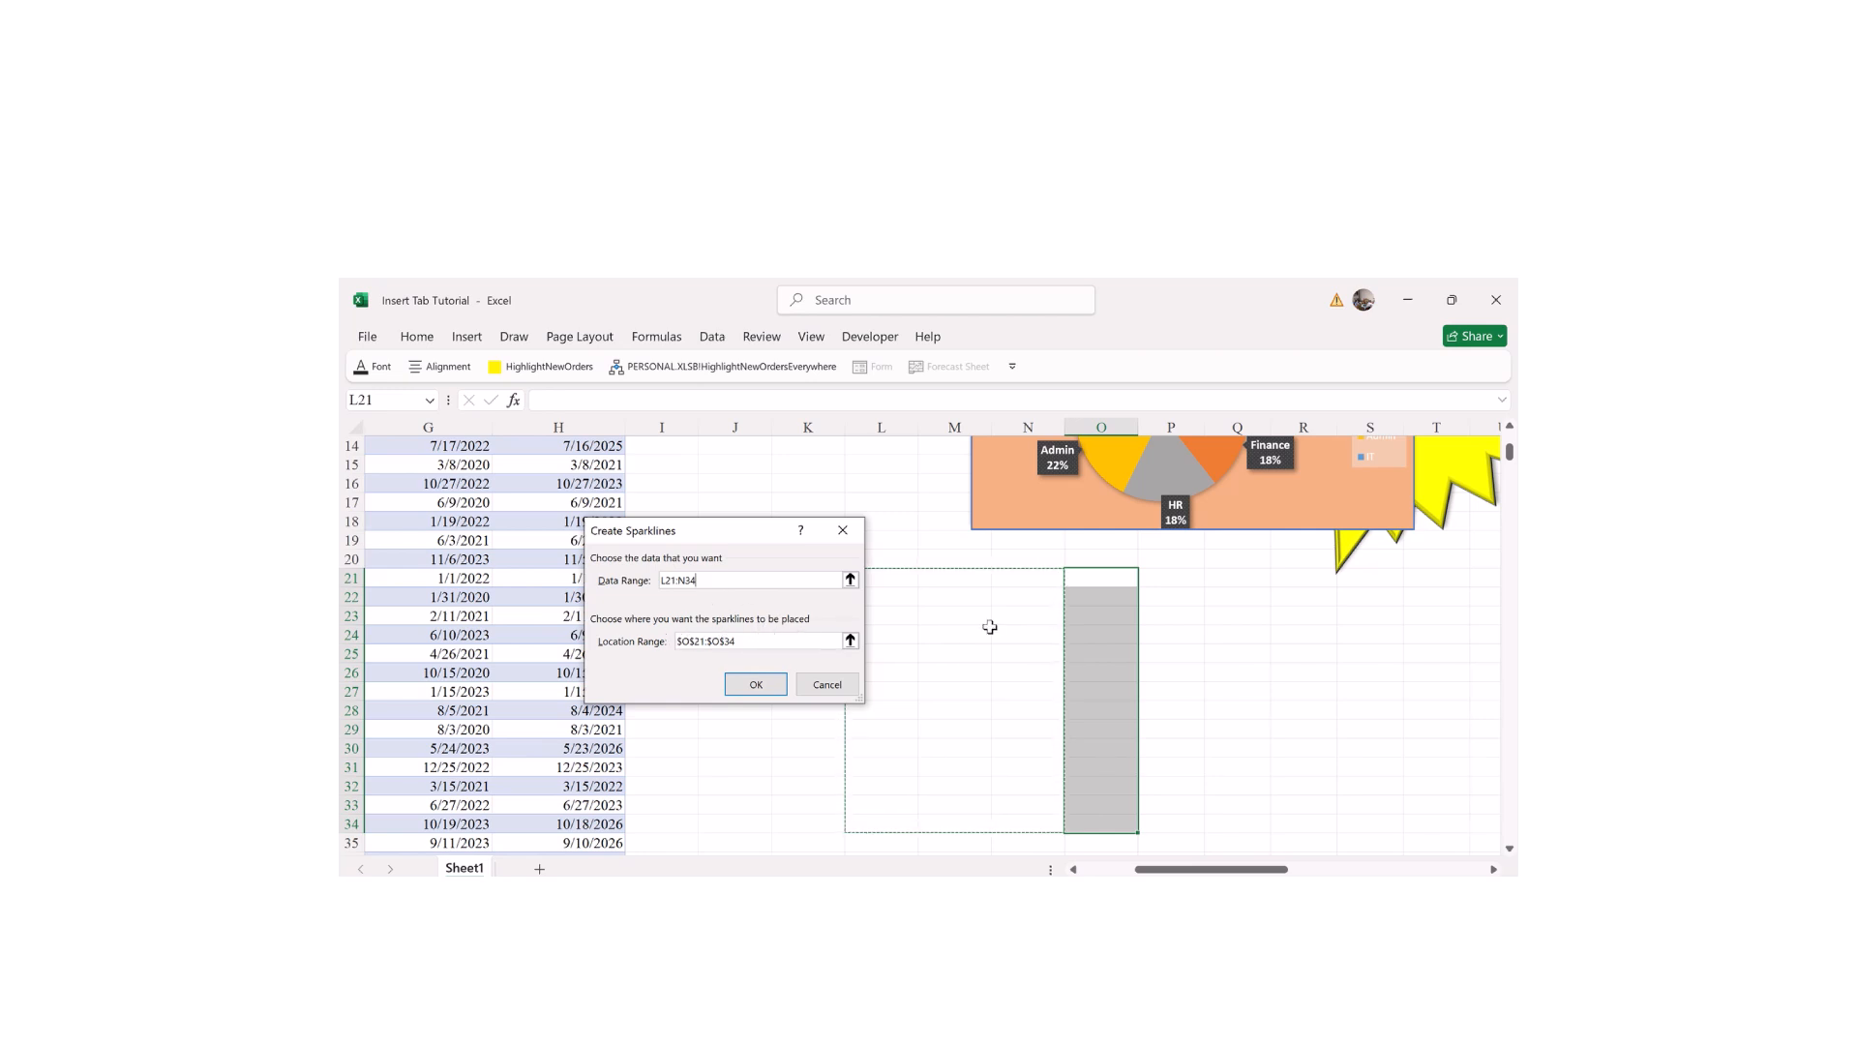
pyautogui.click(755, 684)
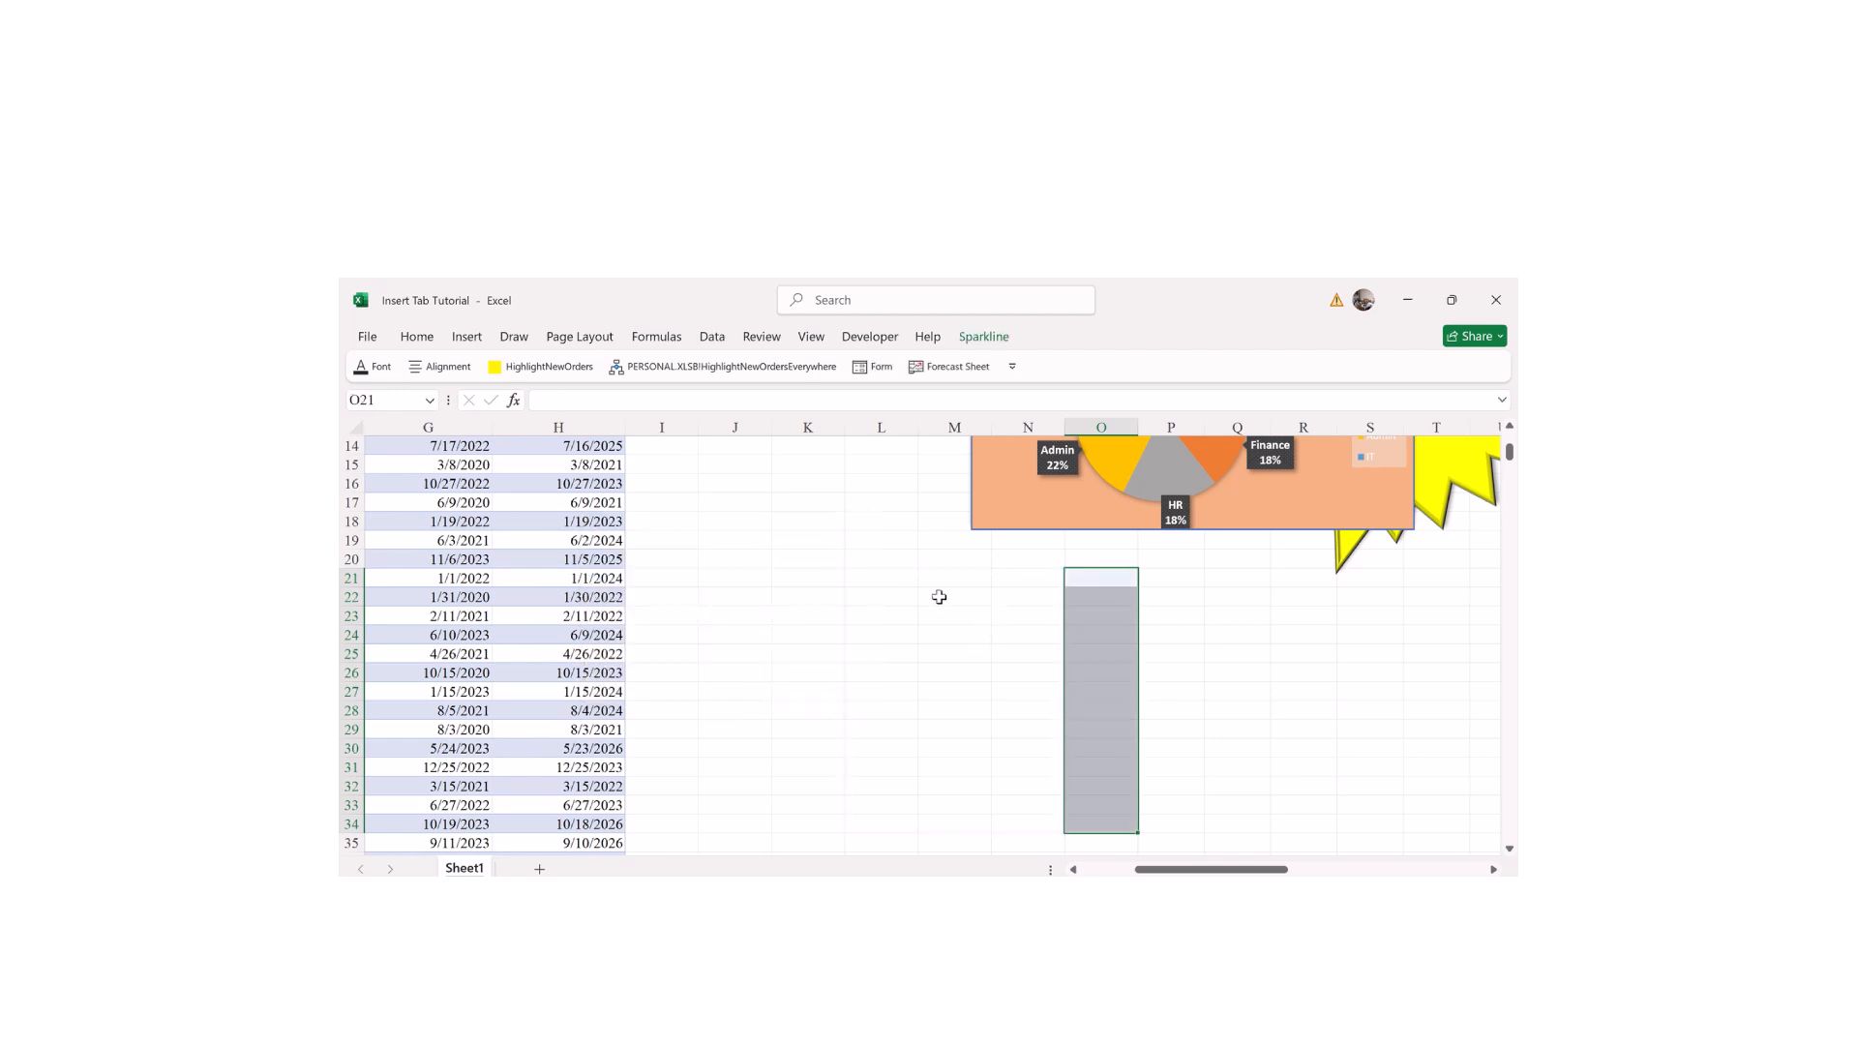
pyautogui.click(883, 580)
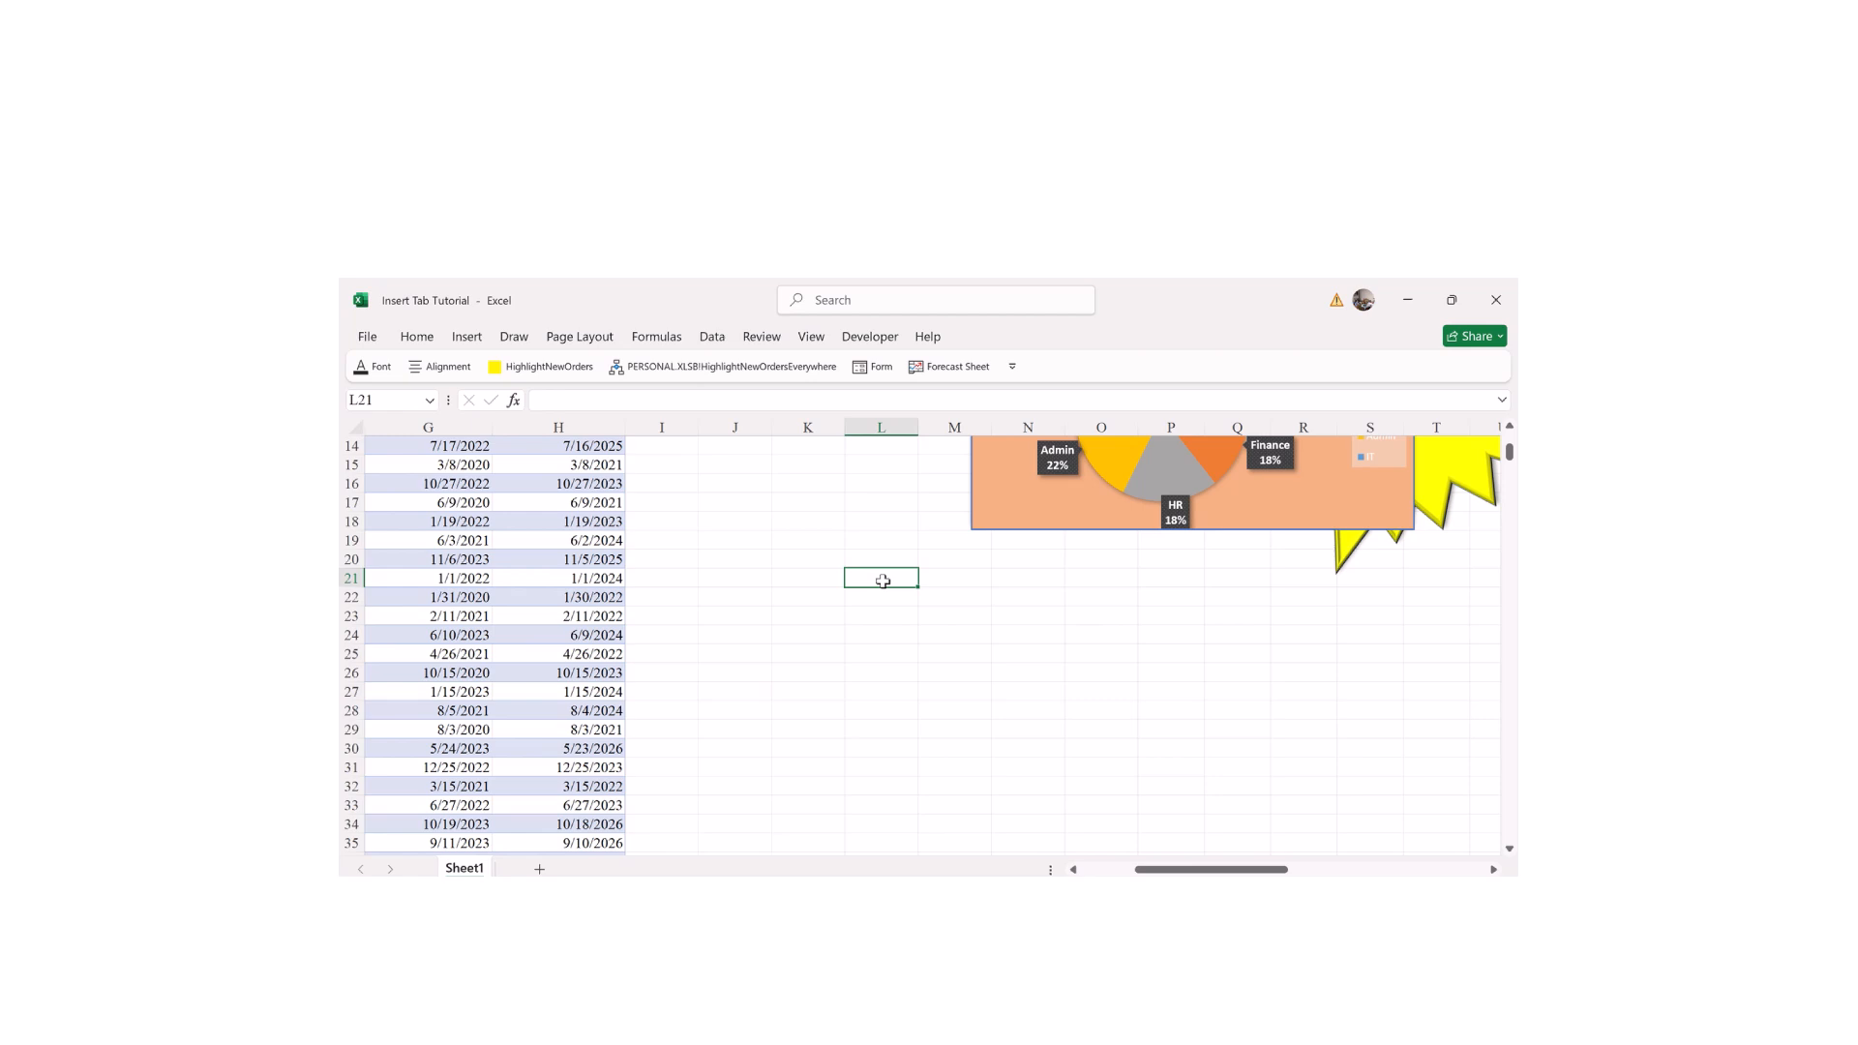
# Step: Type the first seven student first names into K21:K27, one per row
pyautogui.click(807, 580)
pyautogui.write('Ane')
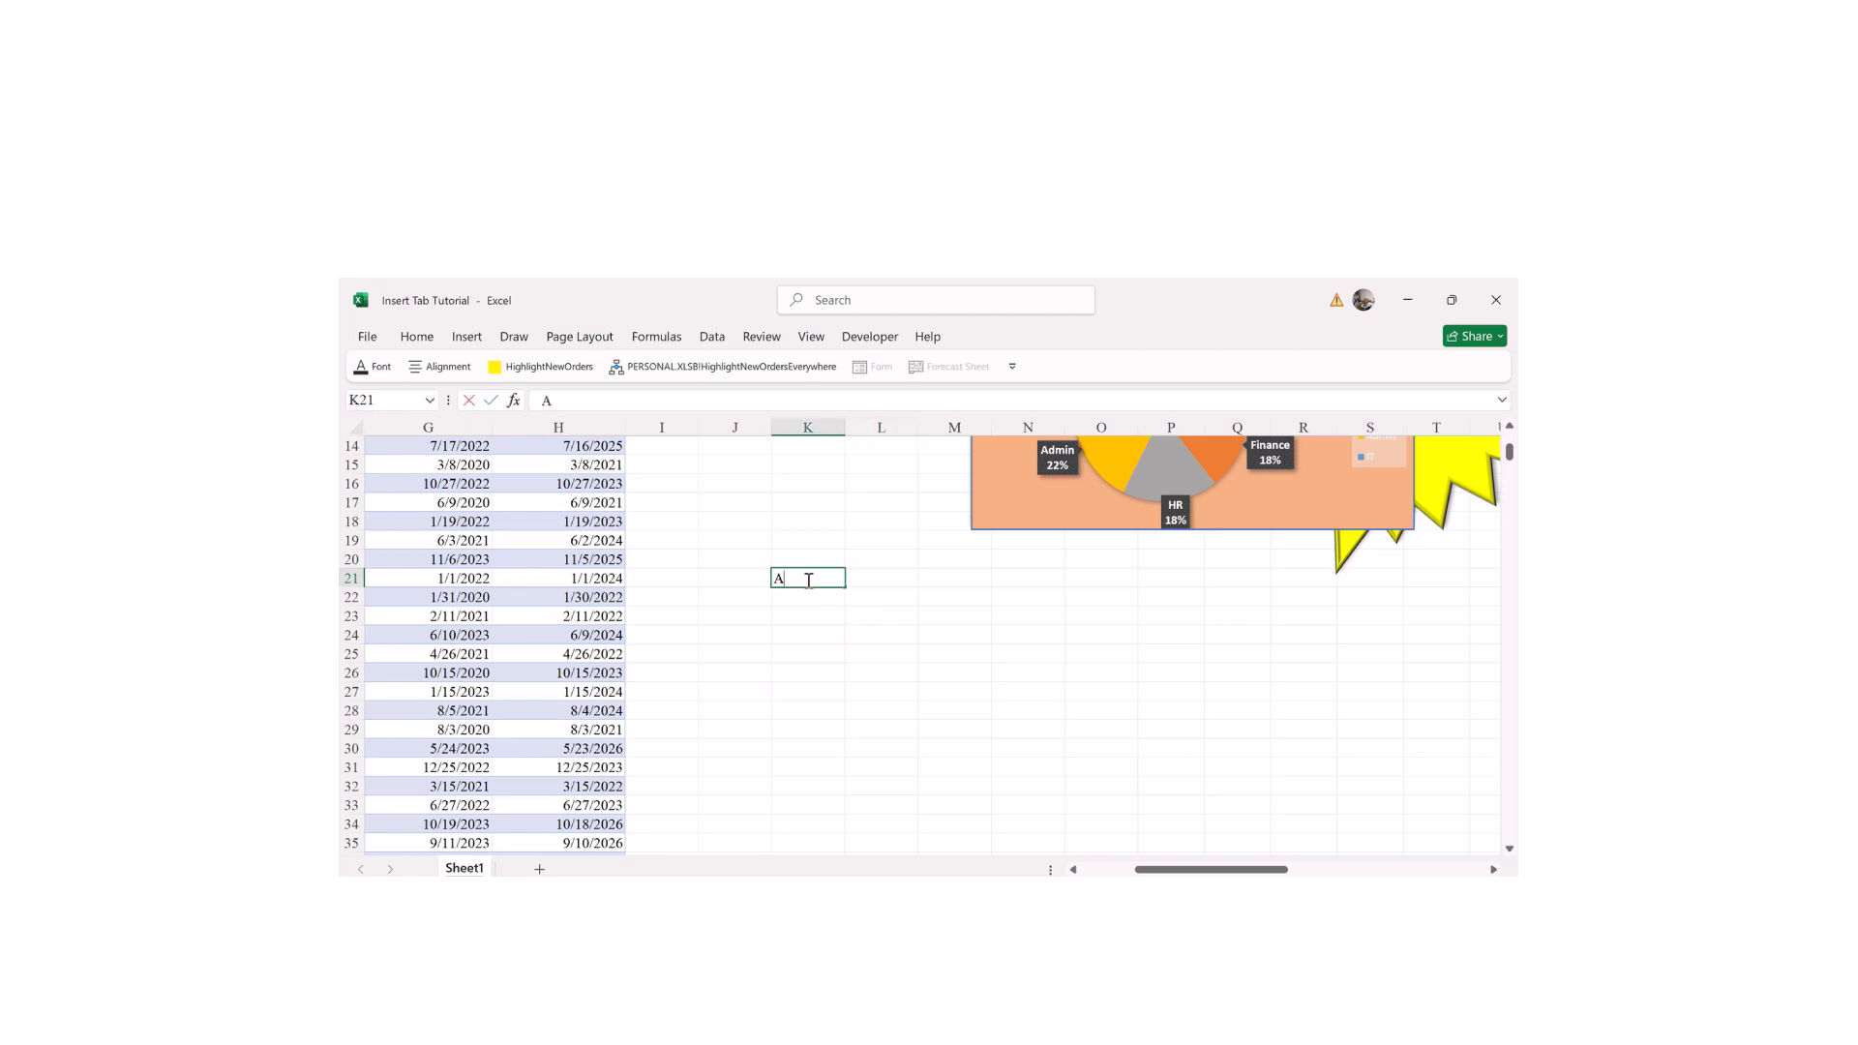
pyautogui.press('Return')
pyautogui.write('Ange')
pyautogui.press('Return')
pyautogui.write('Emmy')
pyautogui.press('Return')
pyautogui.write('Max')
pyautogui.press('Return')
pyautogui.write('Keza')
pyautogui.press('Return')
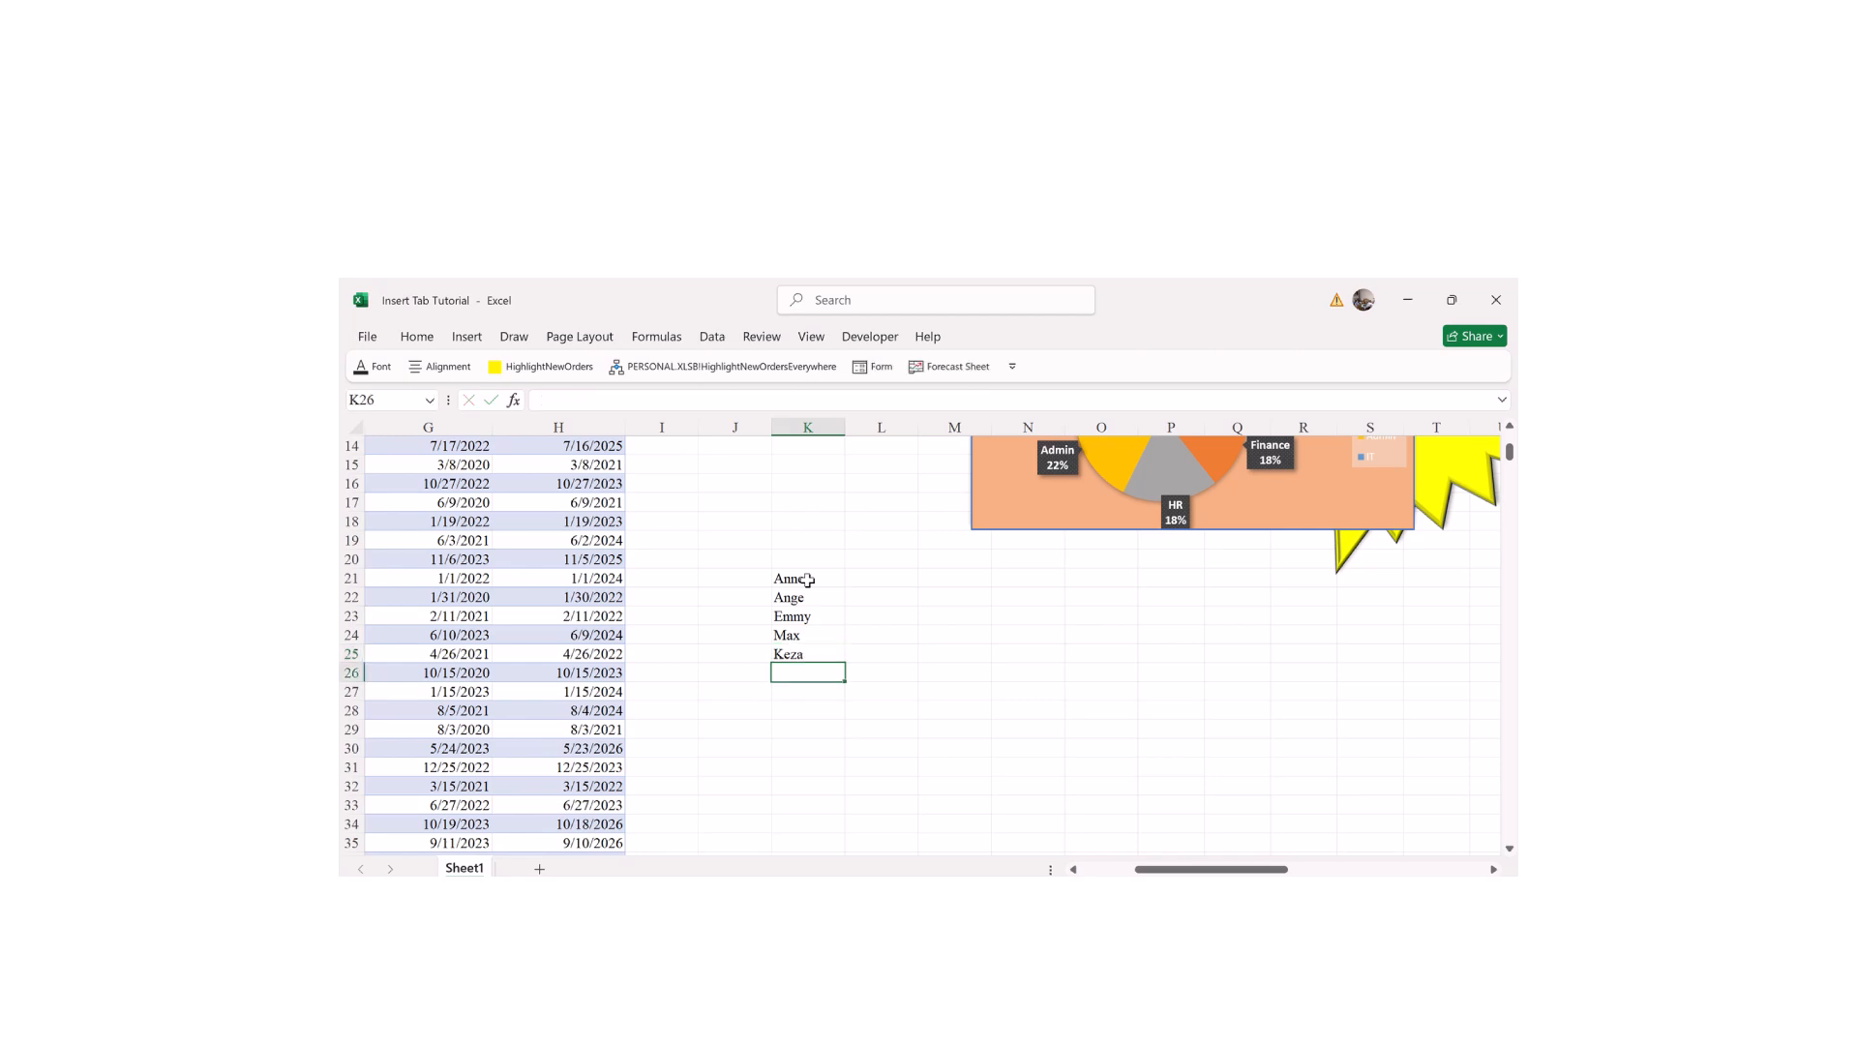
pyautogui.write('Peter')
pyautogui.press('Return')
pyautogui.write('o')
pyautogui.write('Jo')
pyautogui.write('hn')
pyautogui.press('Return')
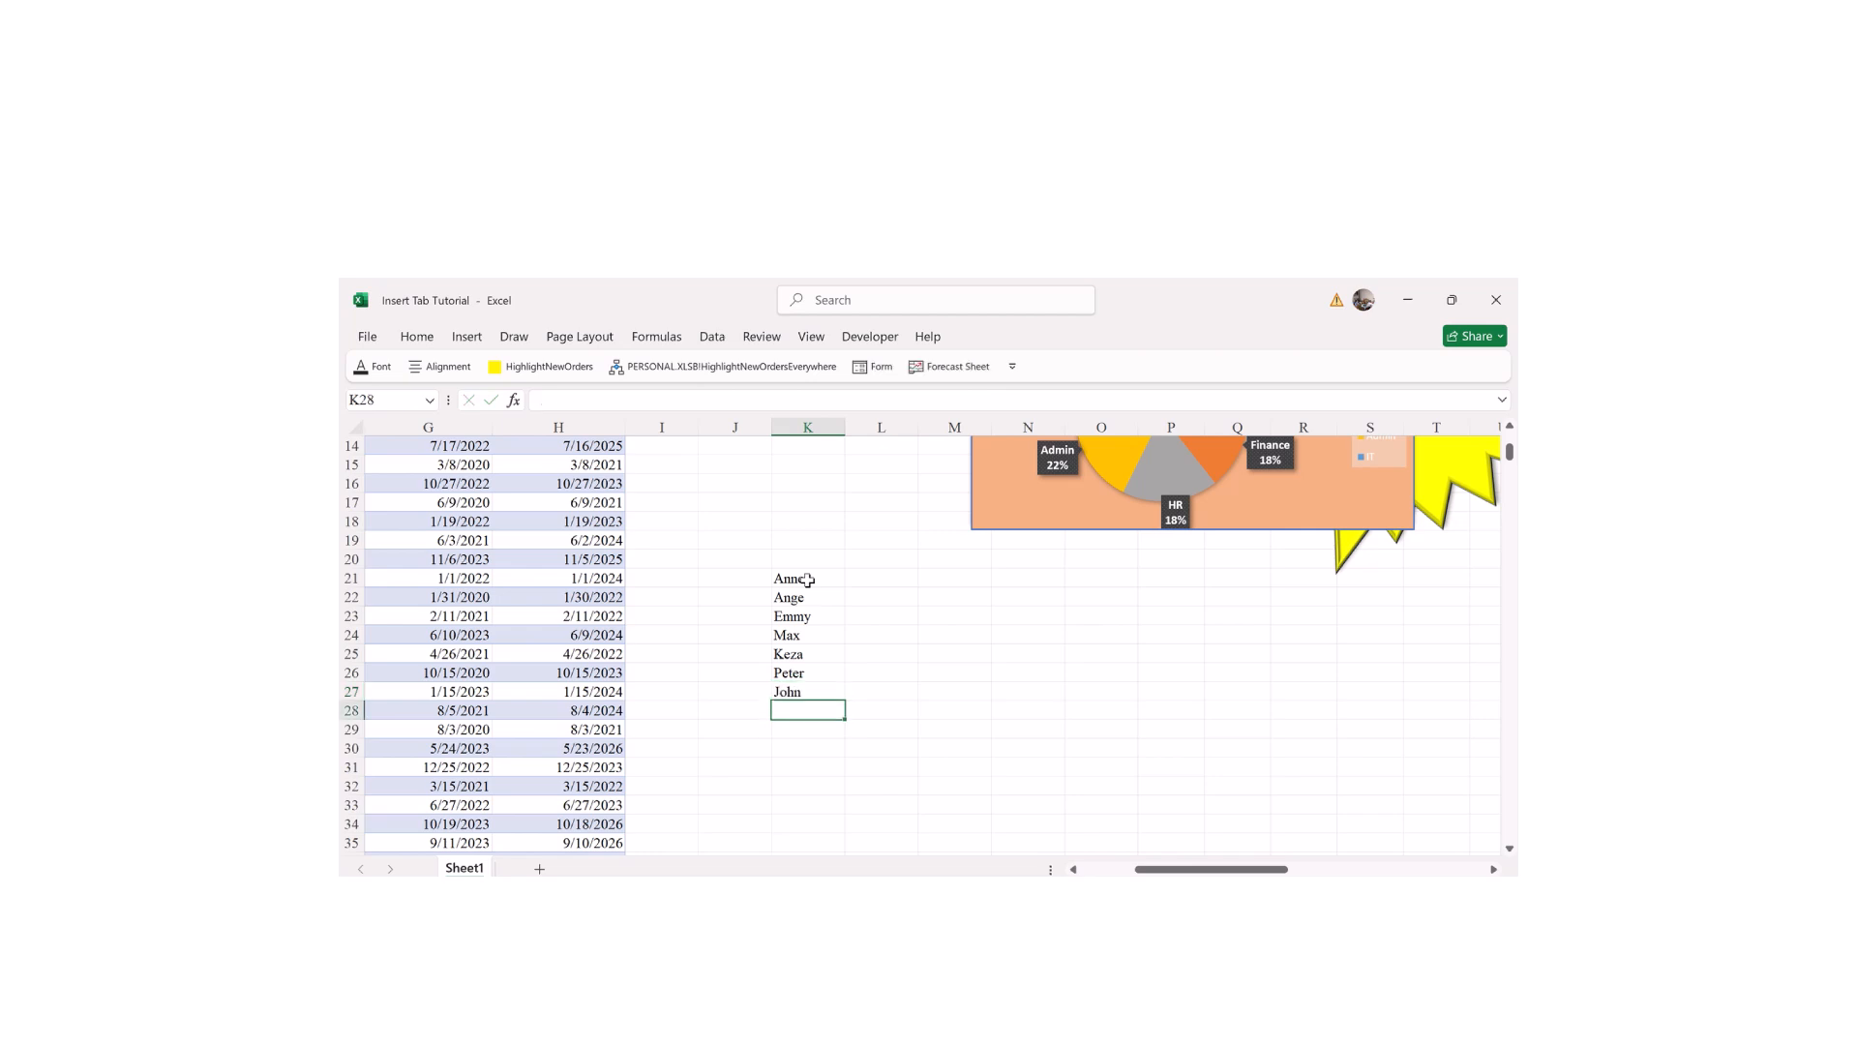
# Step: Type the remaining seven student names down to K34
pyautogui.write('Jason')
pyautogui.press('Return')
pyautogui.write('Jessy')
pyautogui.press('Return')
pyautogui.write('Jessy')
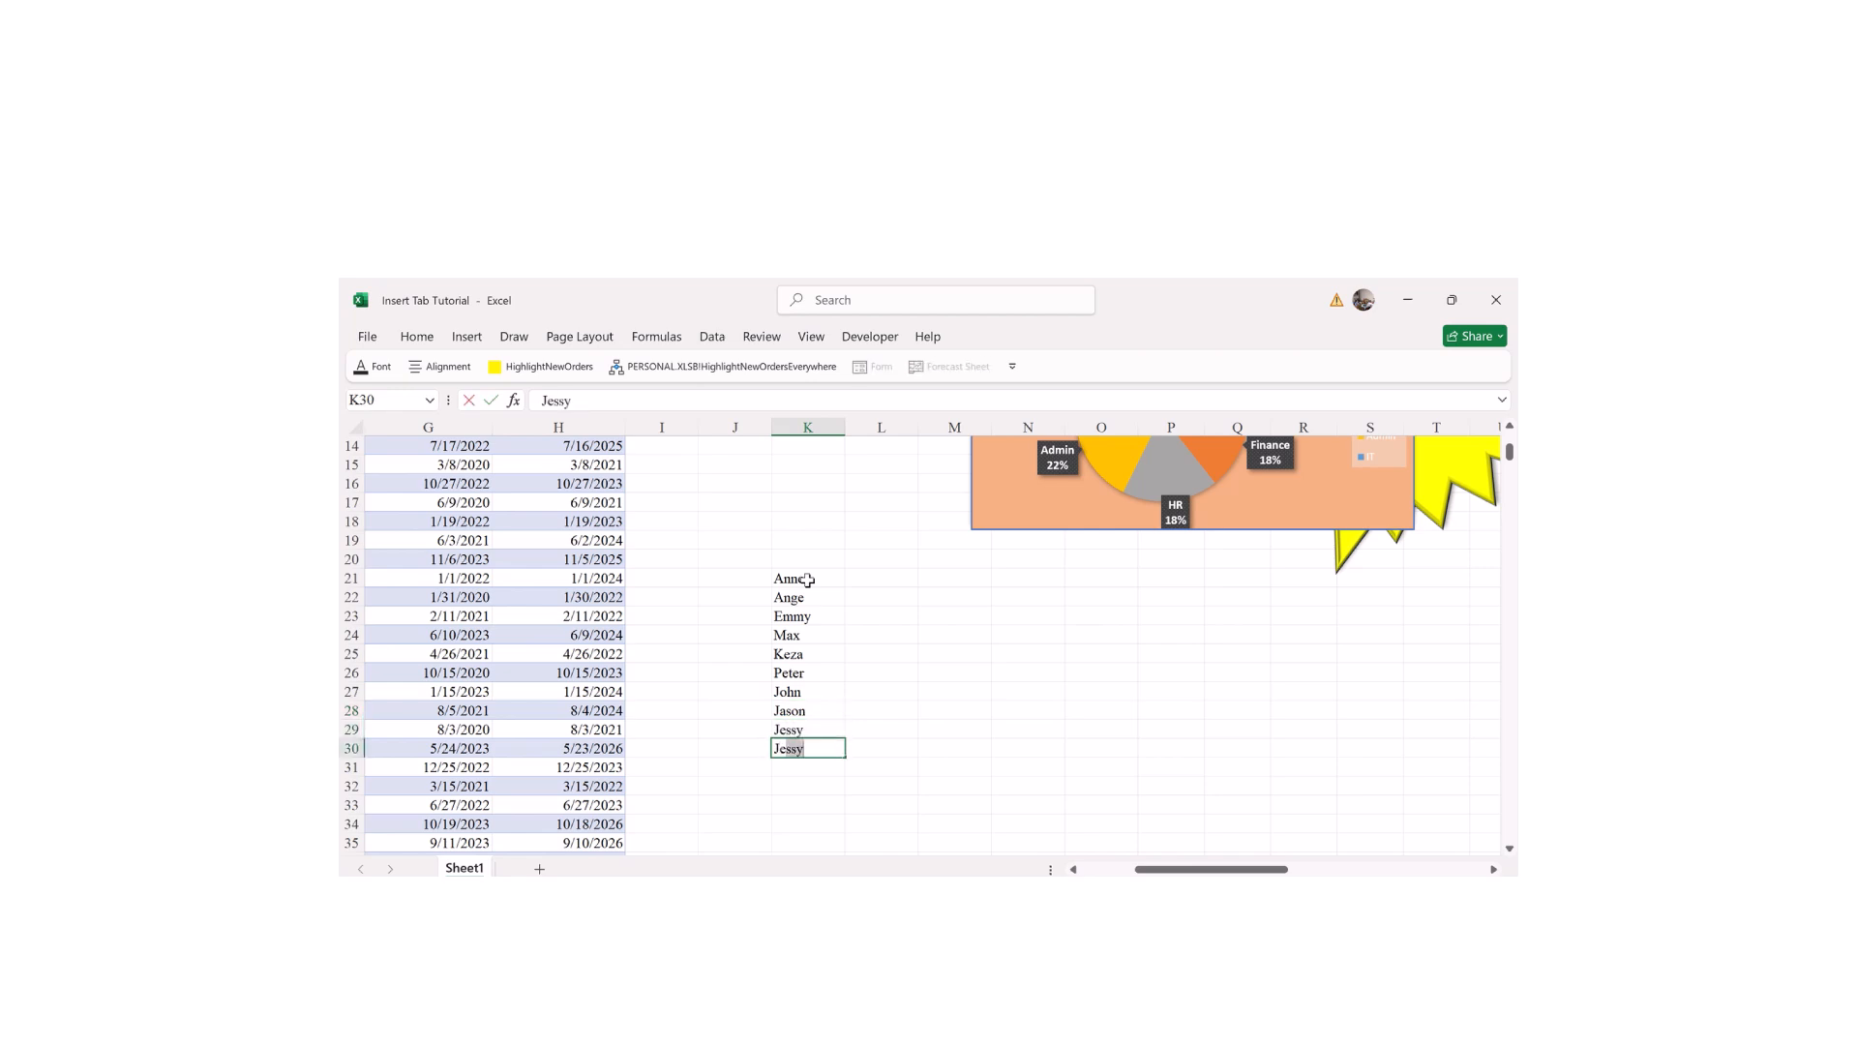
pyautogui.write('ica')
pyautogui.press('Return')
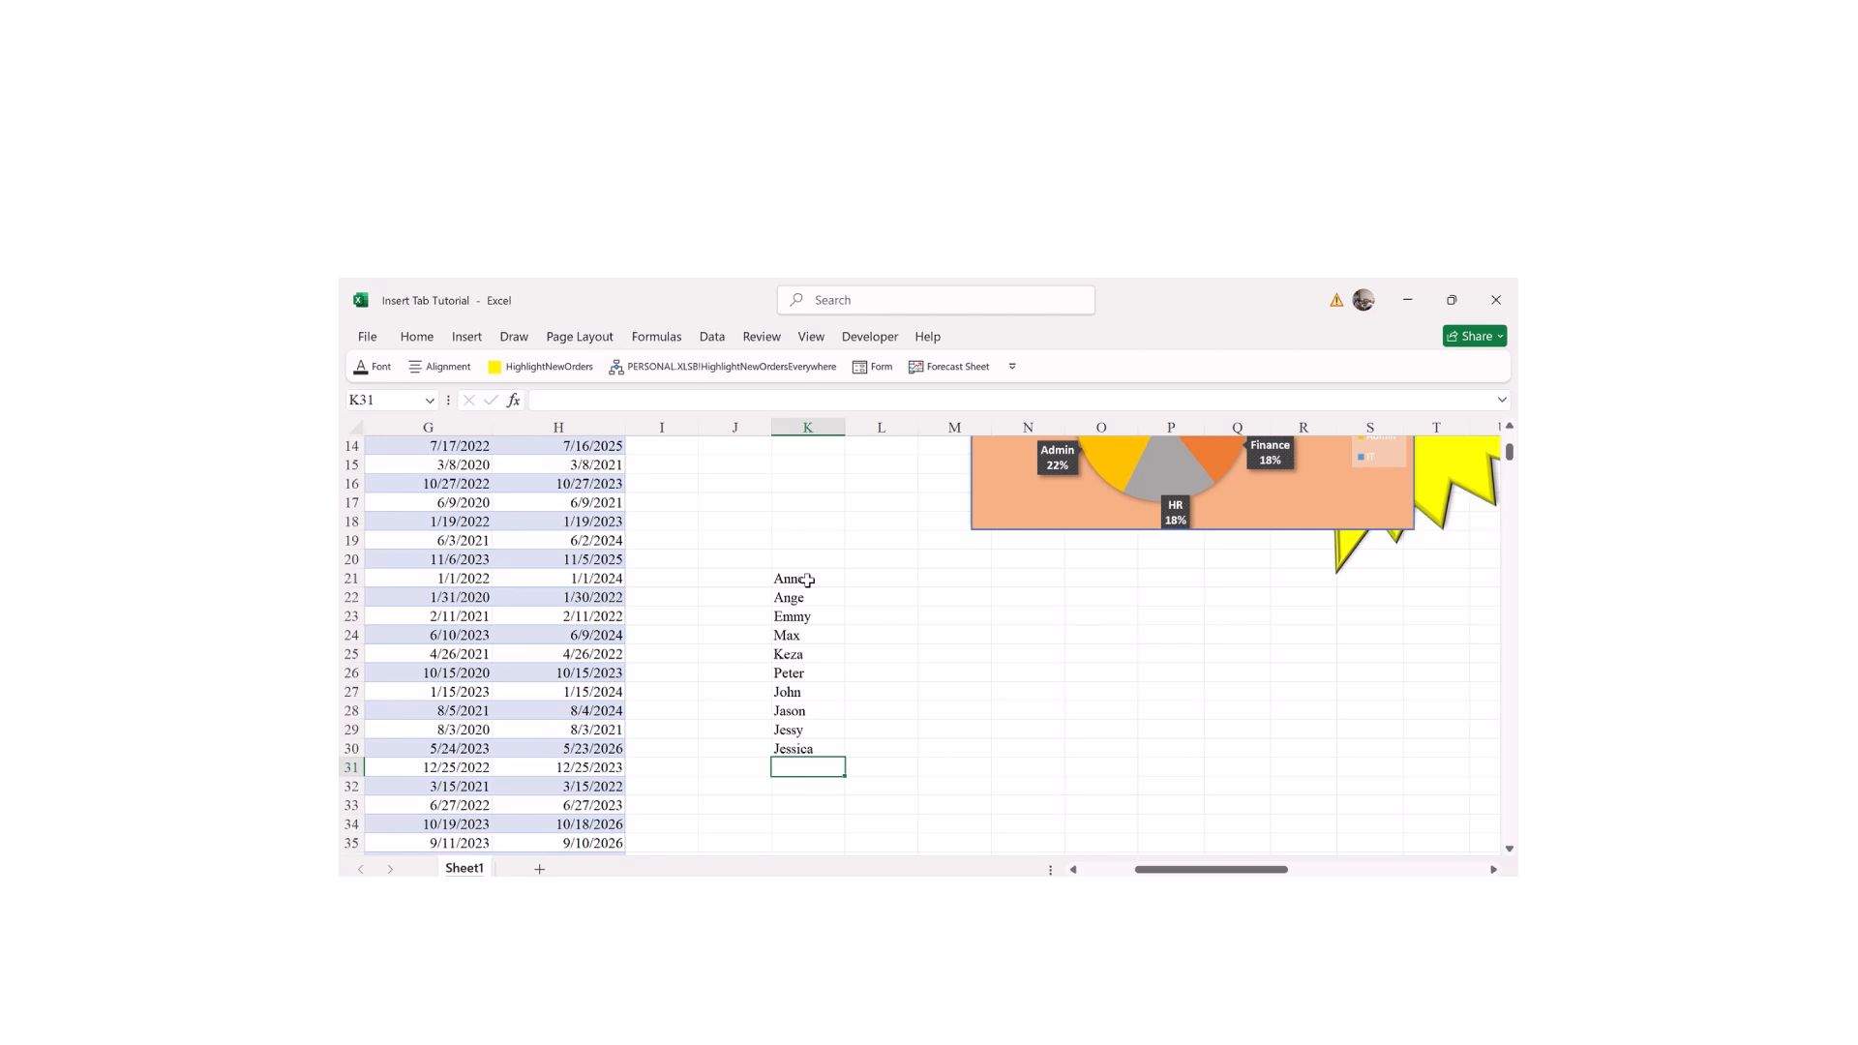
pyautogui.write('Sonia')
pyautogui.press('Return')
pyautogui.write('Manzi')
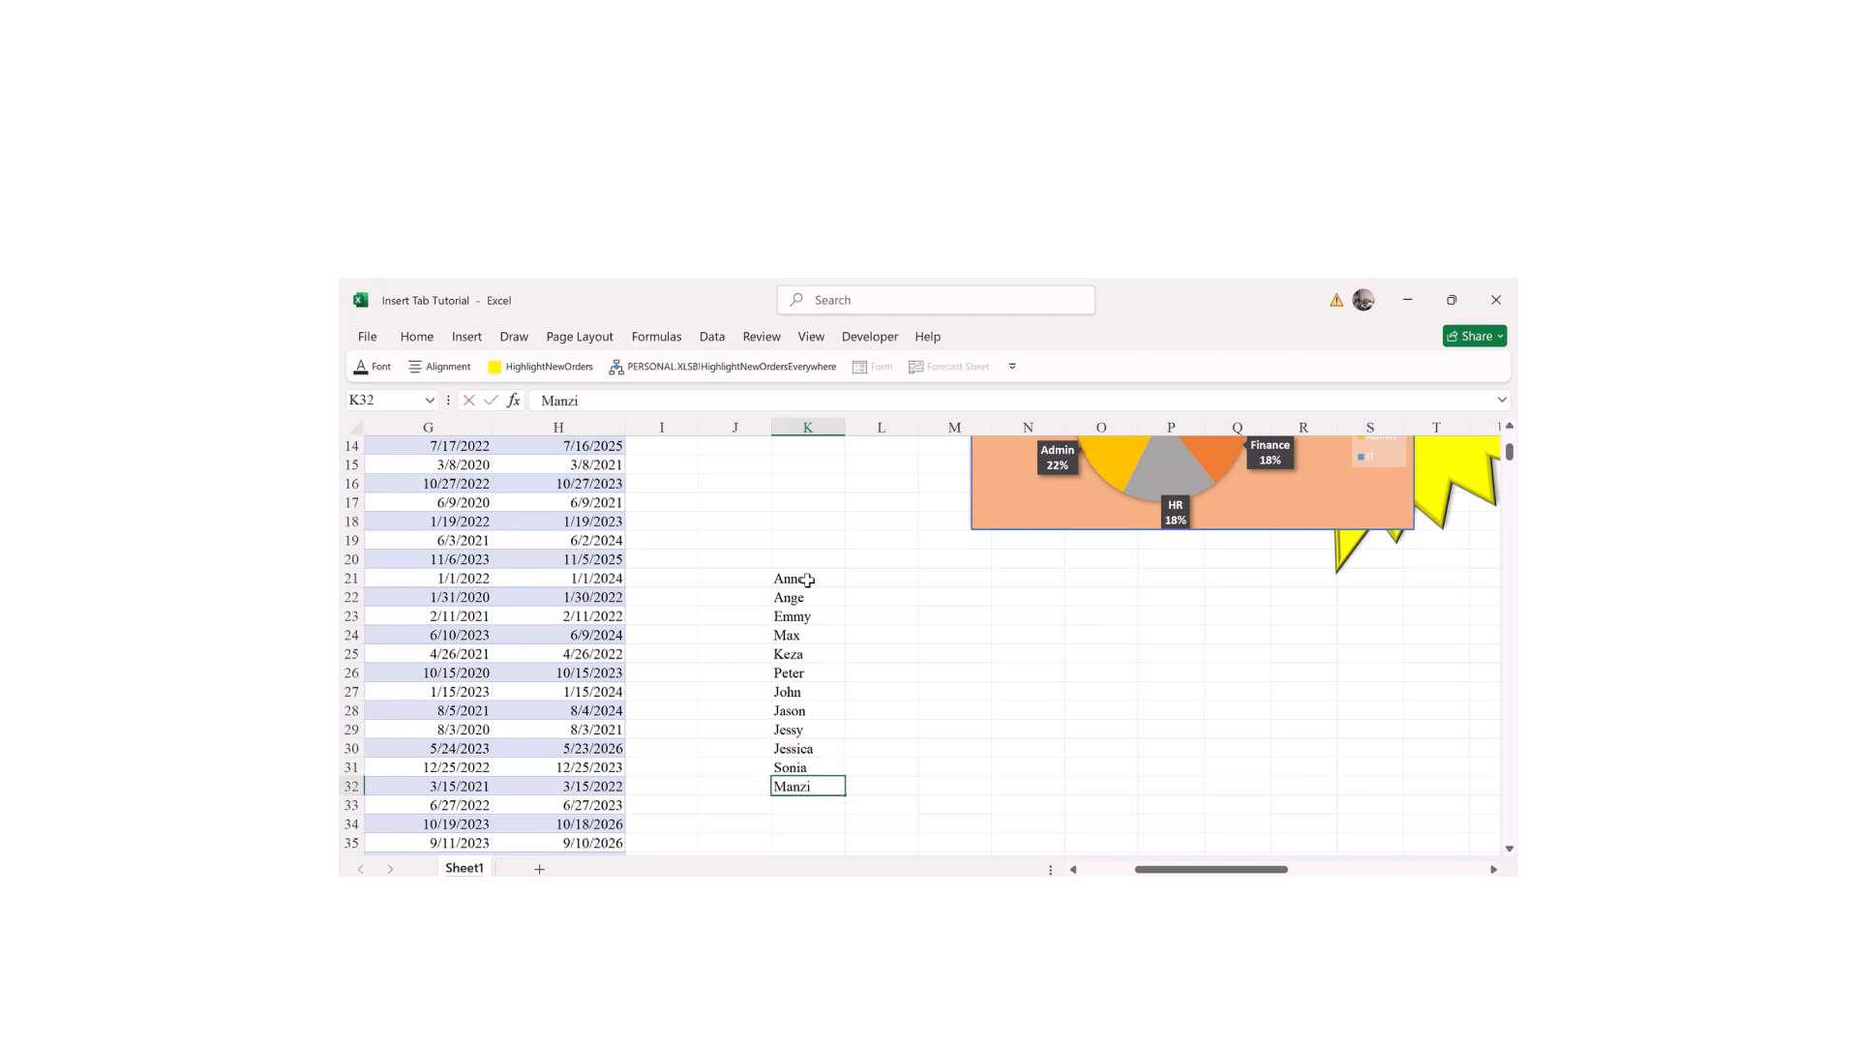
pyautogui.press('Return')
pyautogui.write('Mue')
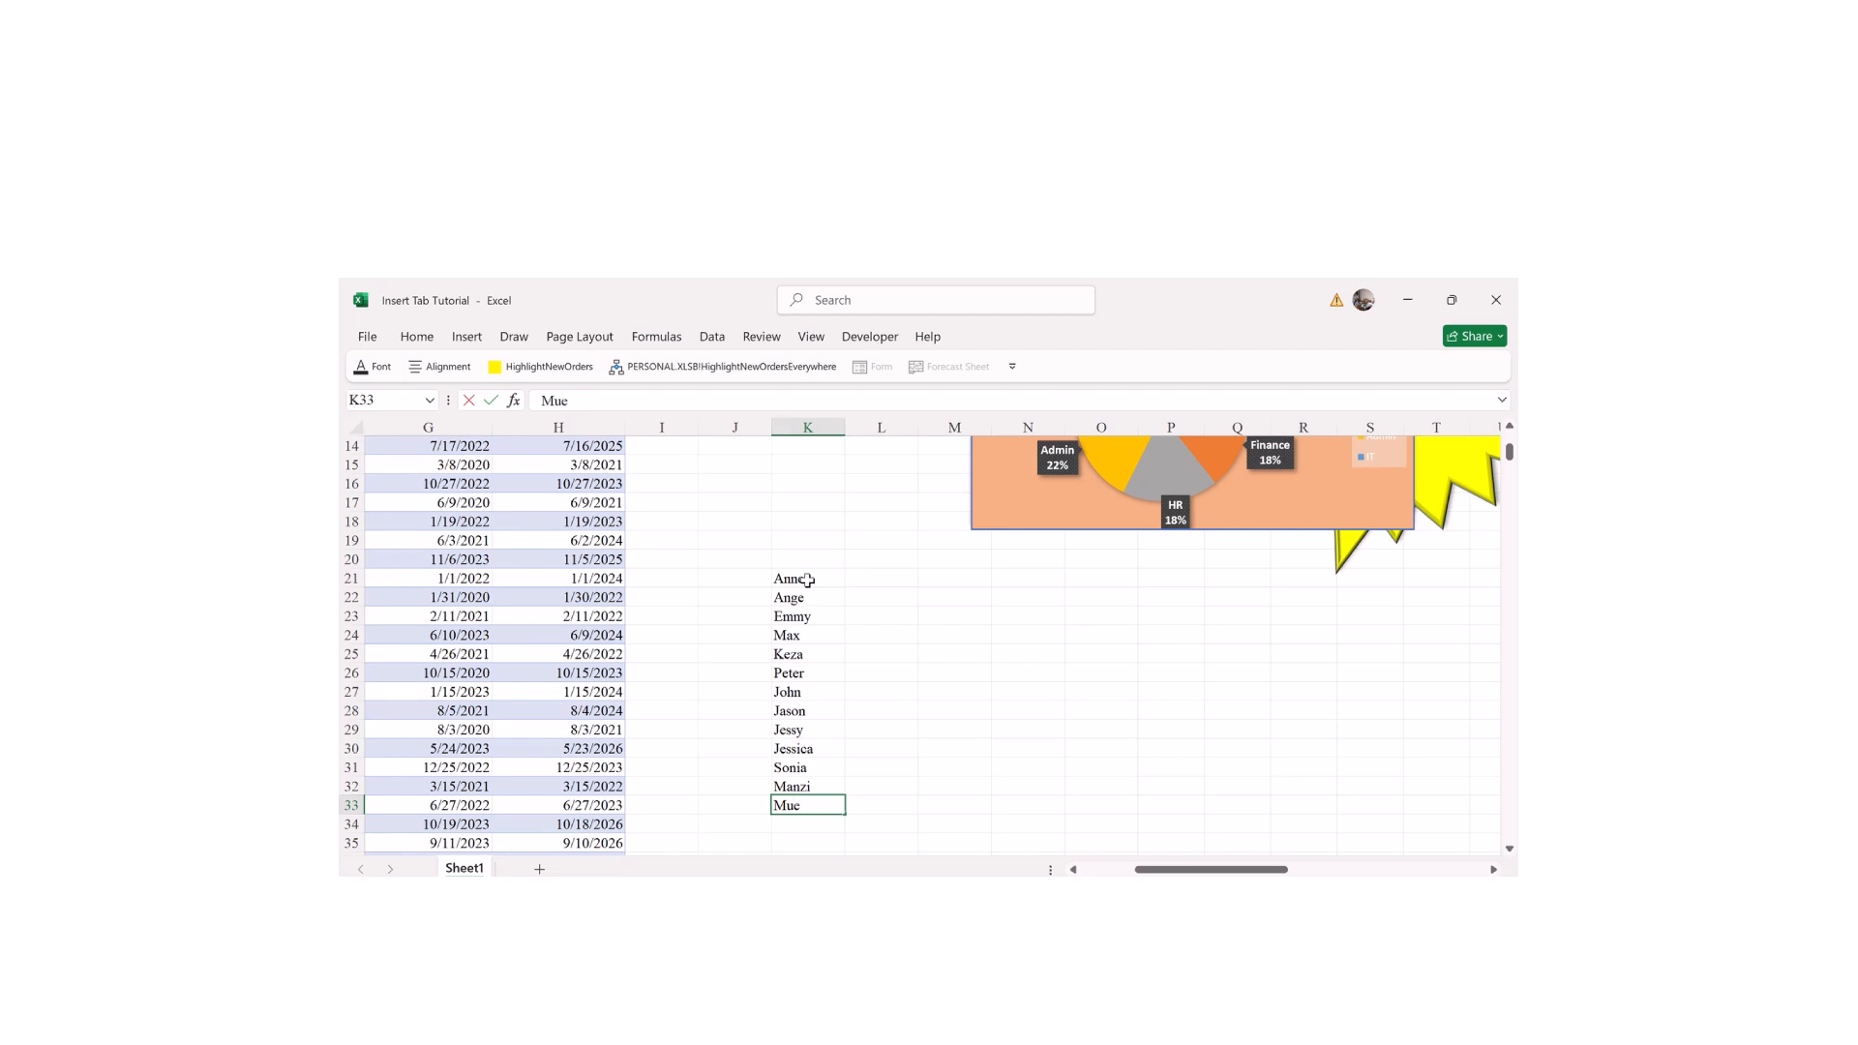
pyautogui.write('enzi')
pyautogui.press('Return')
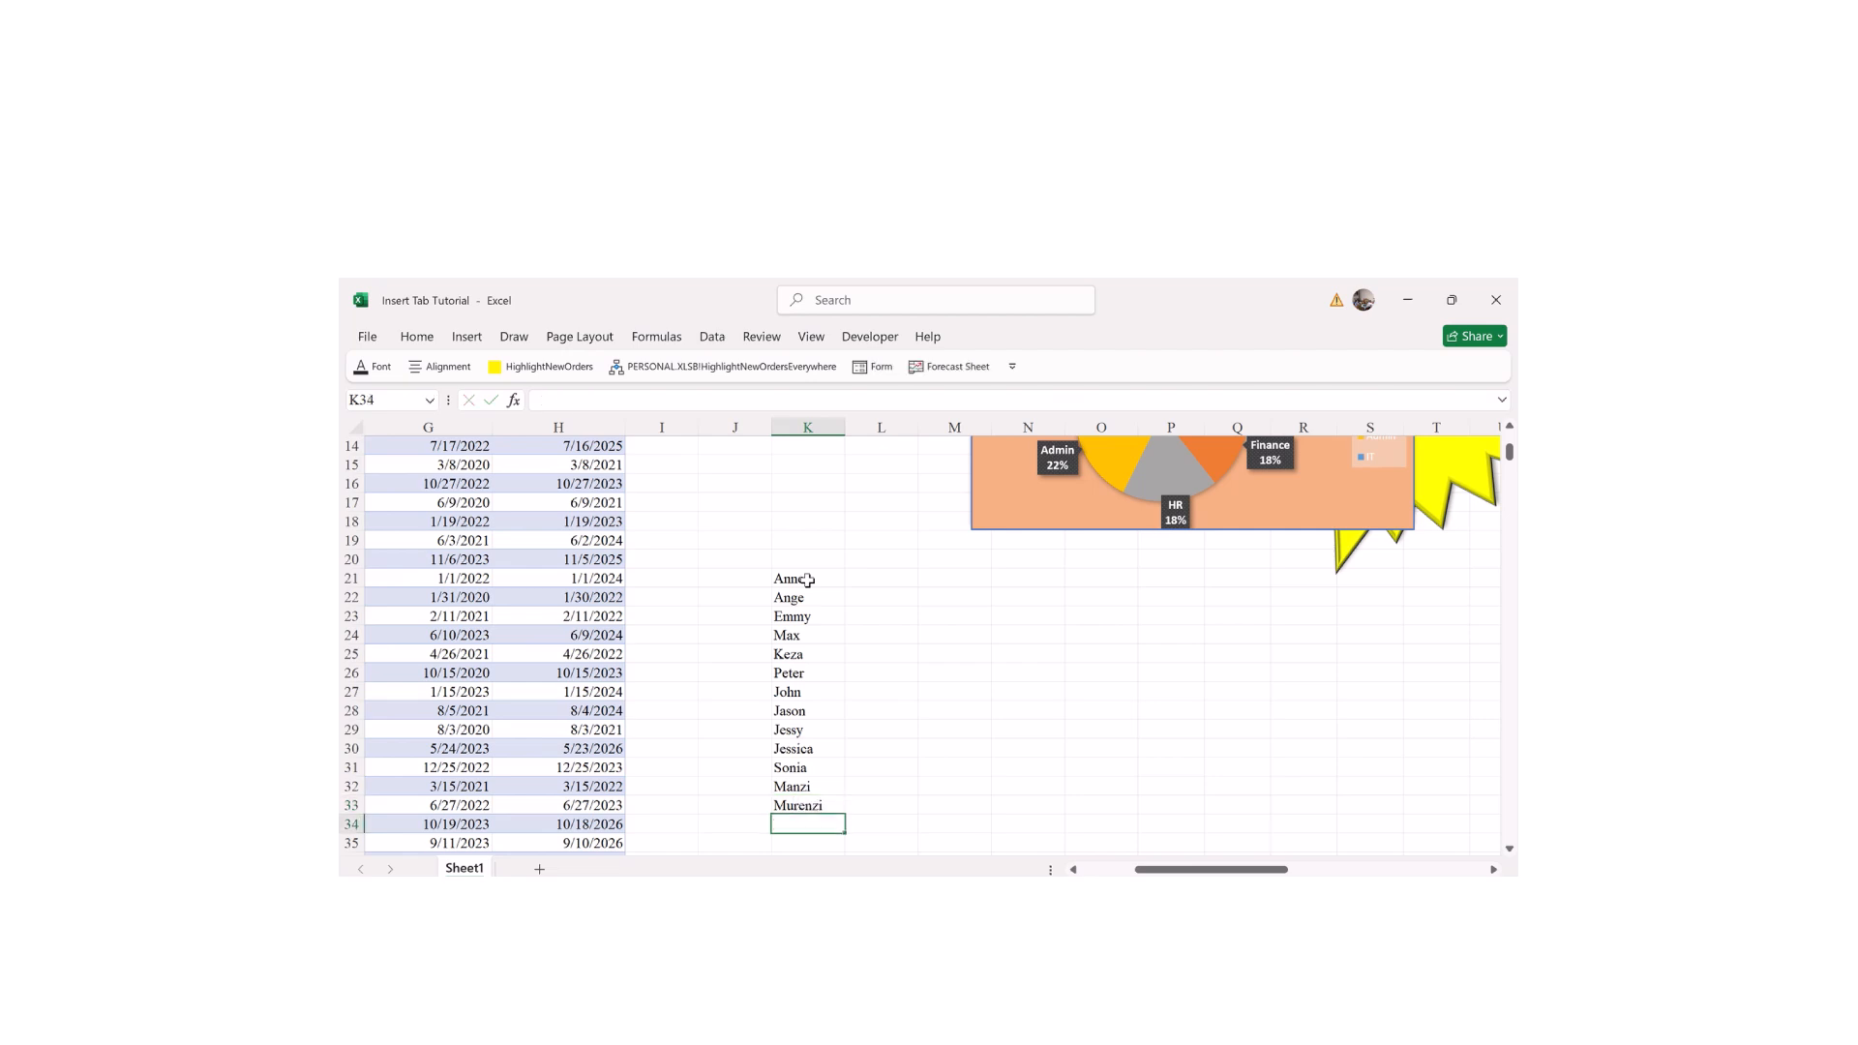
pyautogui.write('Mark')
pyautogui.click(860, 667)
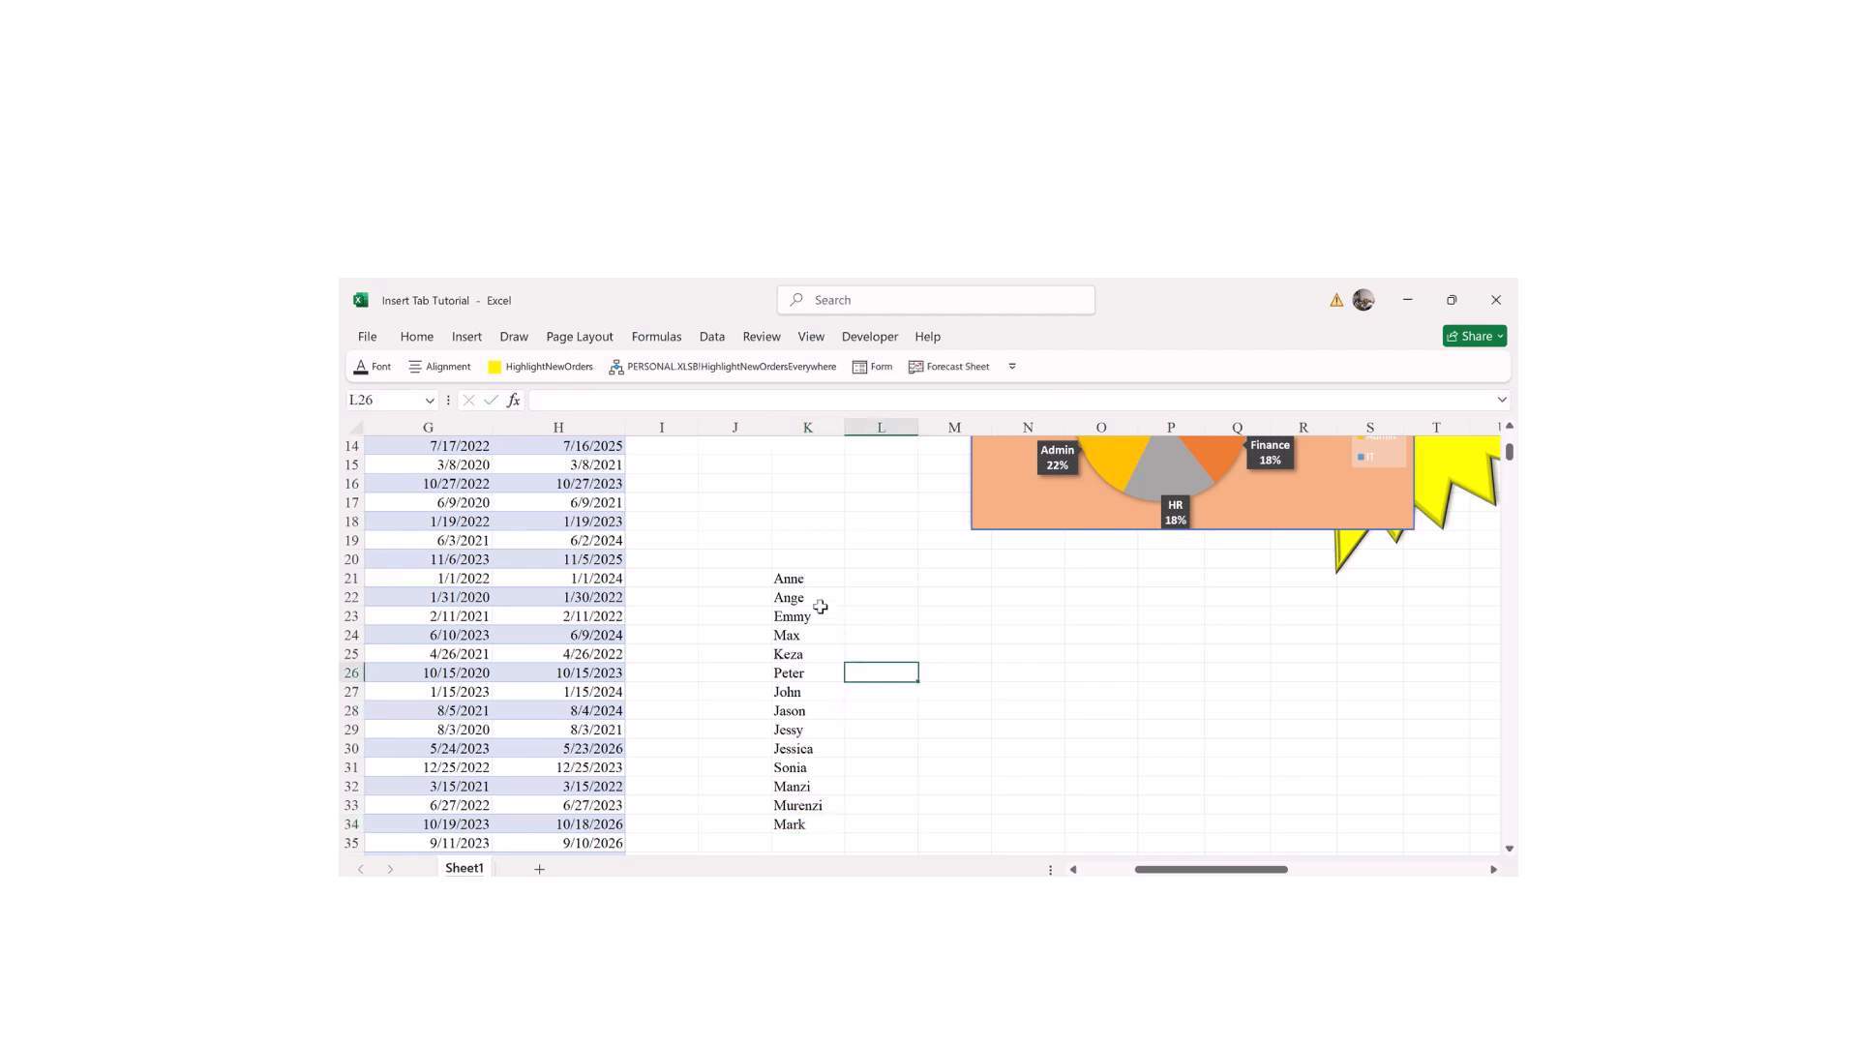
pyautogui.click(789, 583)
pyautogui.click(871, 579)
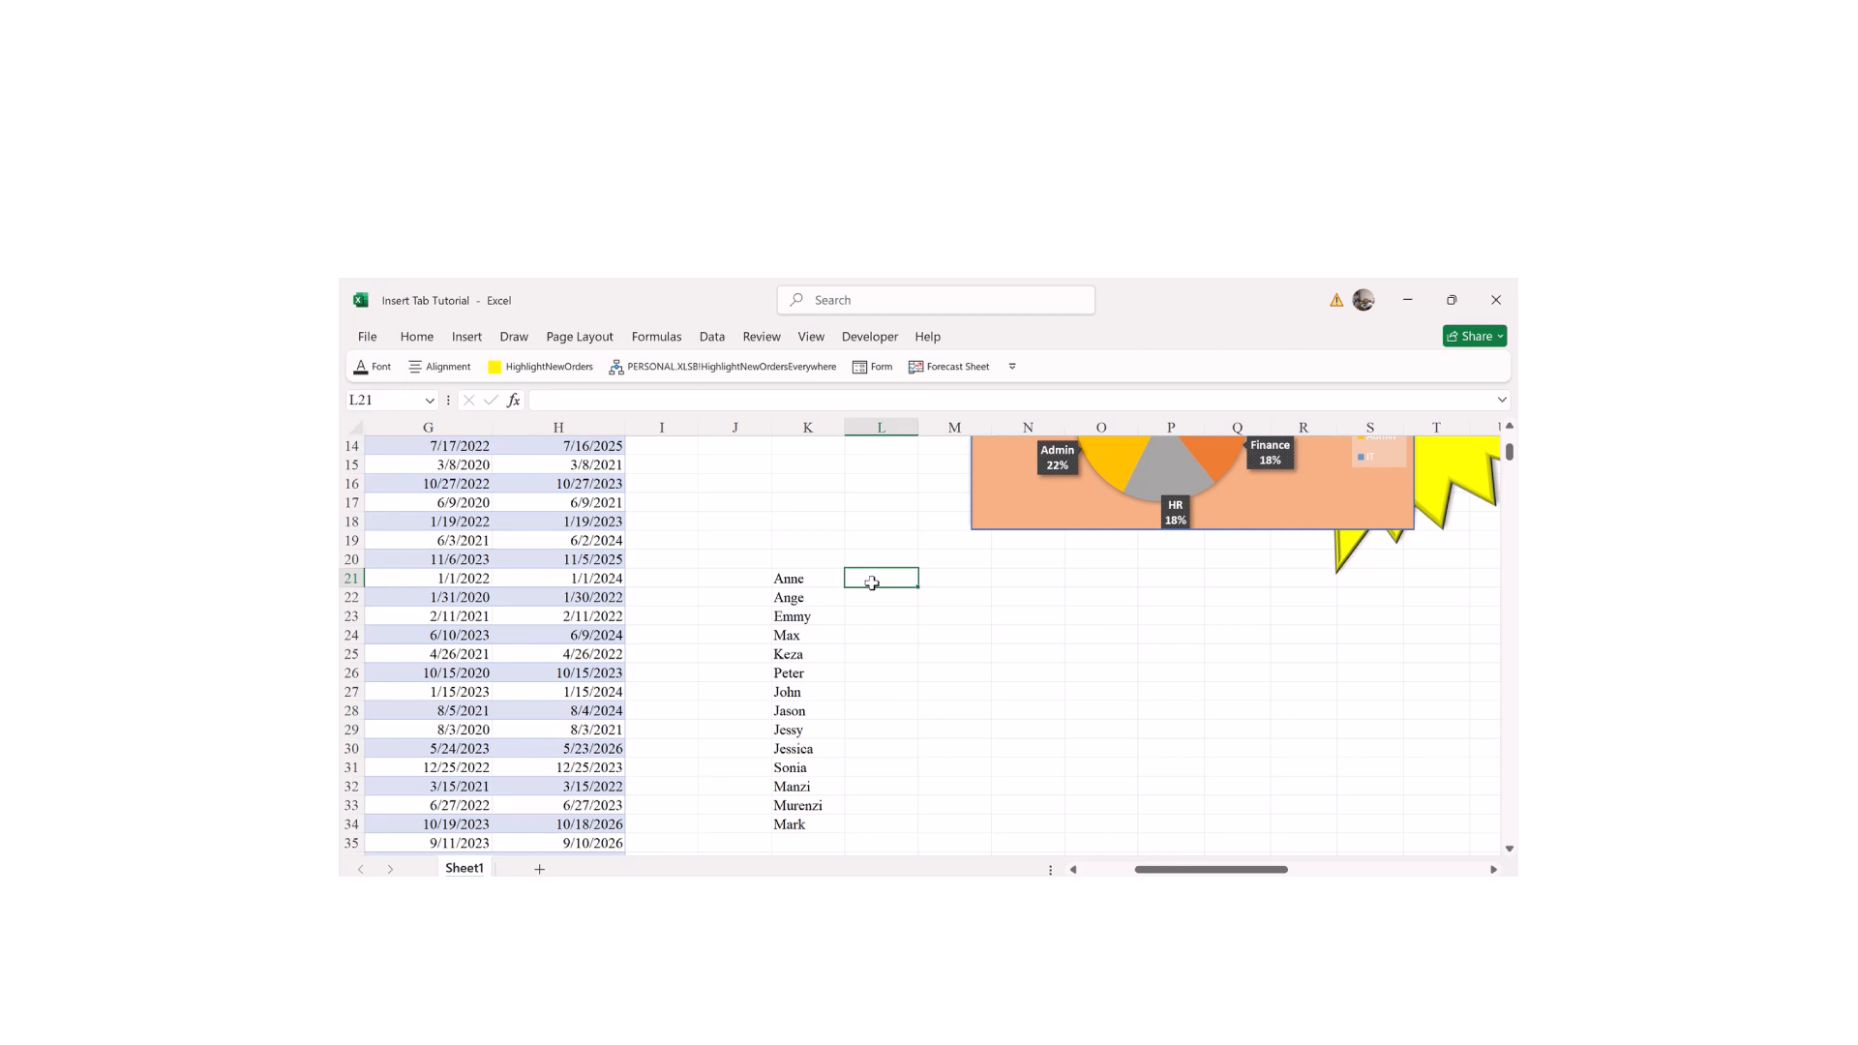
# Step: Add the Student and Biology headers in K20 and L20
pyautogui.click(818, 562)
pyautogui.write('Student')
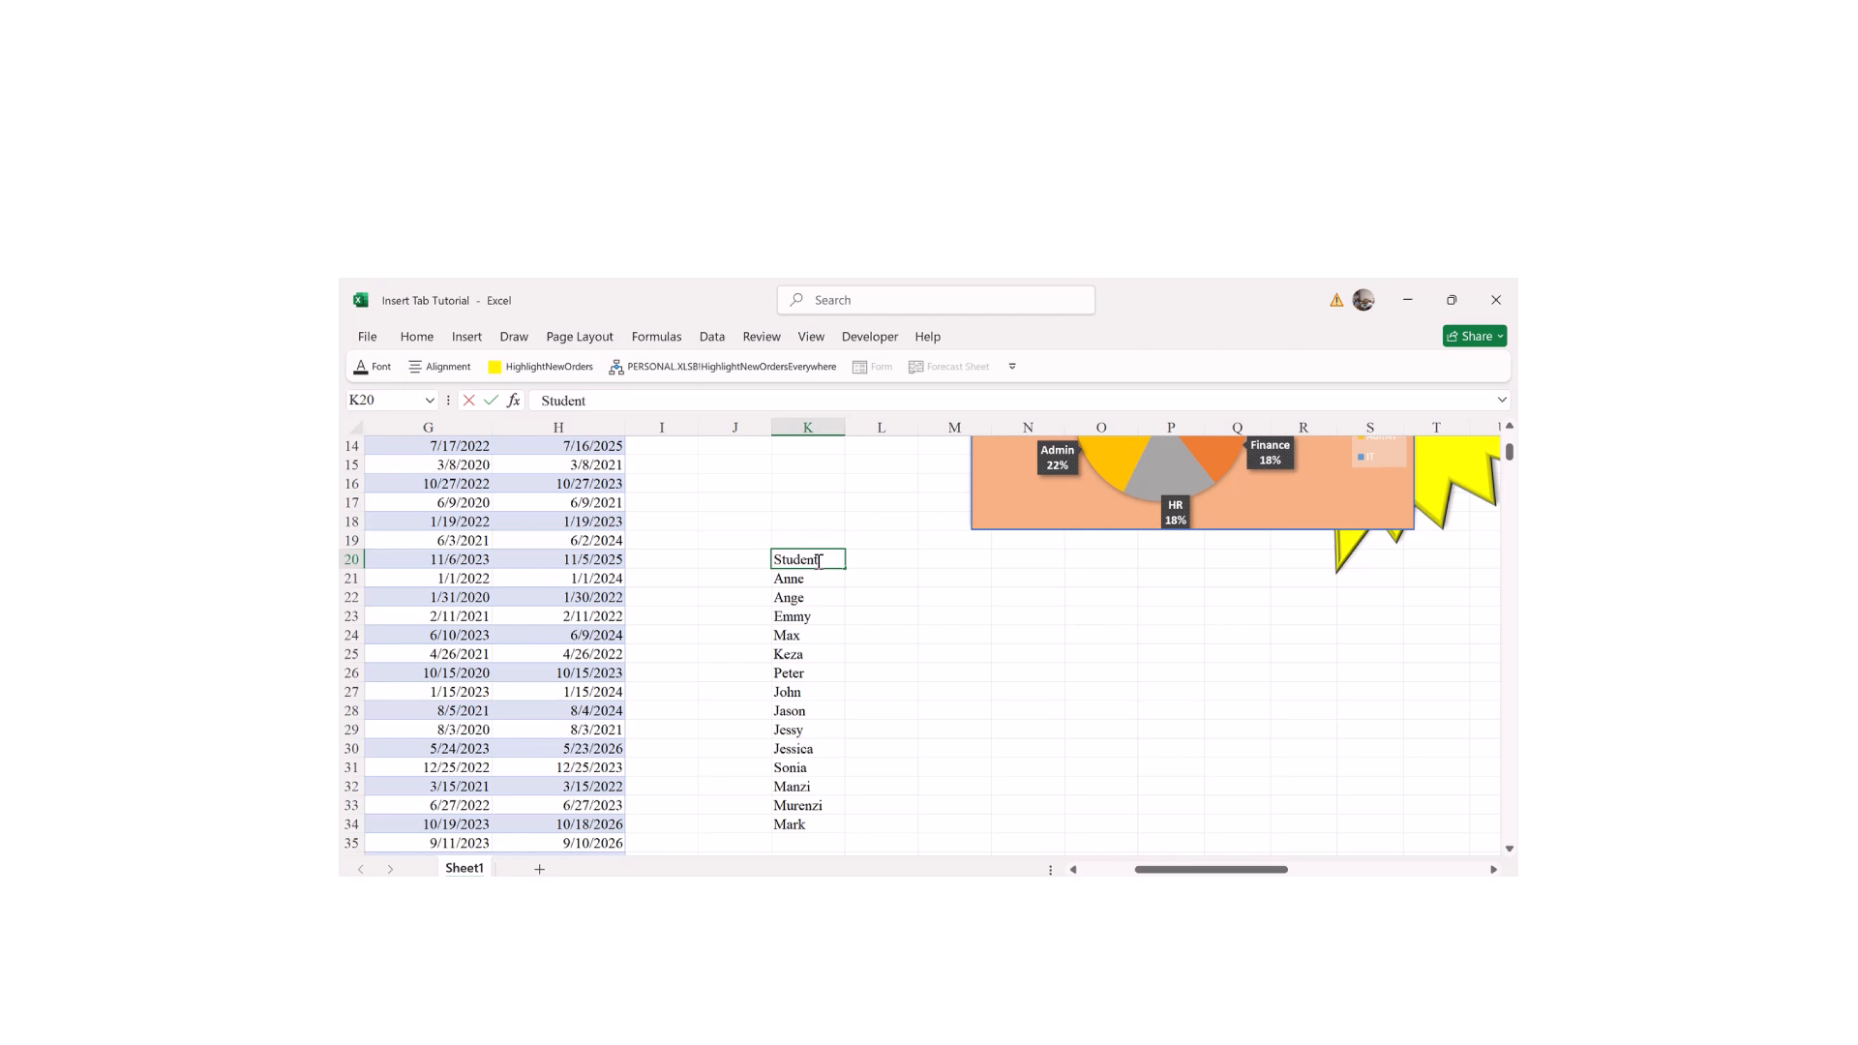
pyautogui.press('Tab')
pyautogui.press('Up')
pyautogui.write('Bi')
pyautogui.press('BackSpace')
pyautogui.press('BackSpace')
pyautogui.press('Return')
pyautogui.write('B')
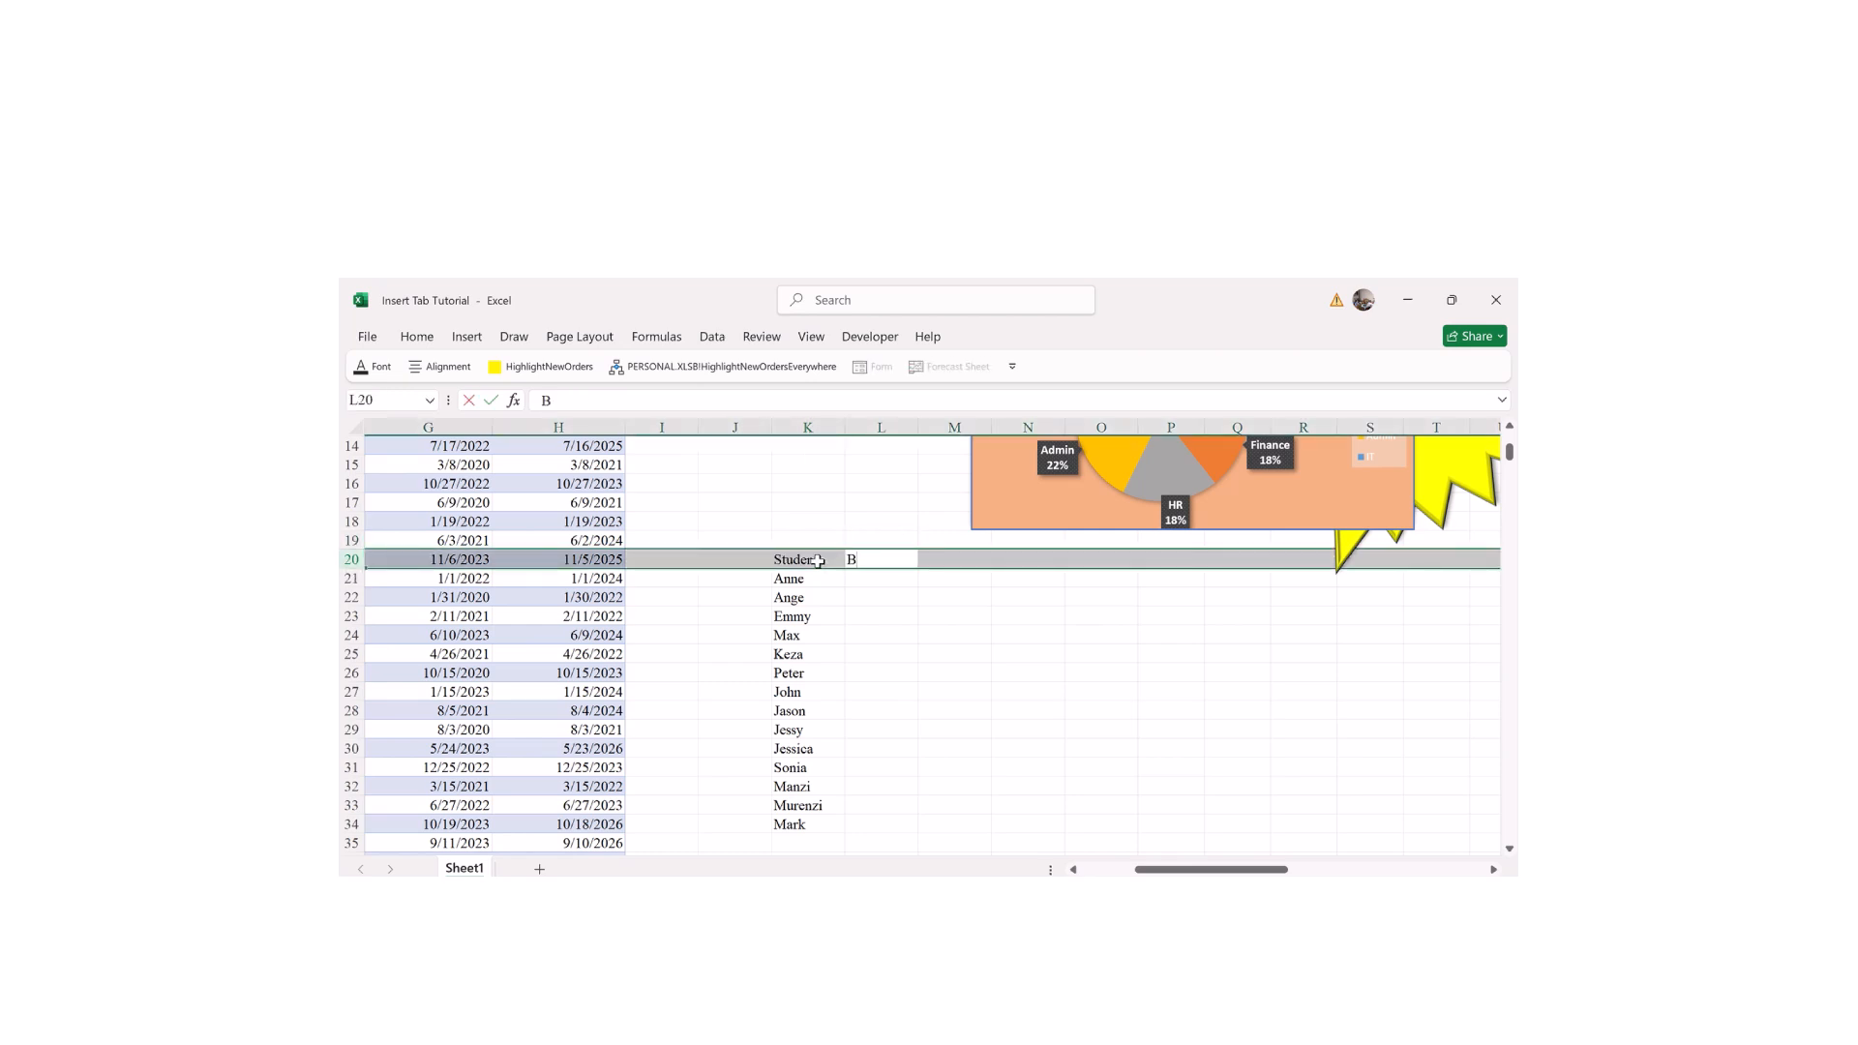
pyautogui.click(892, 656)
pyautogui.click(861, 561)
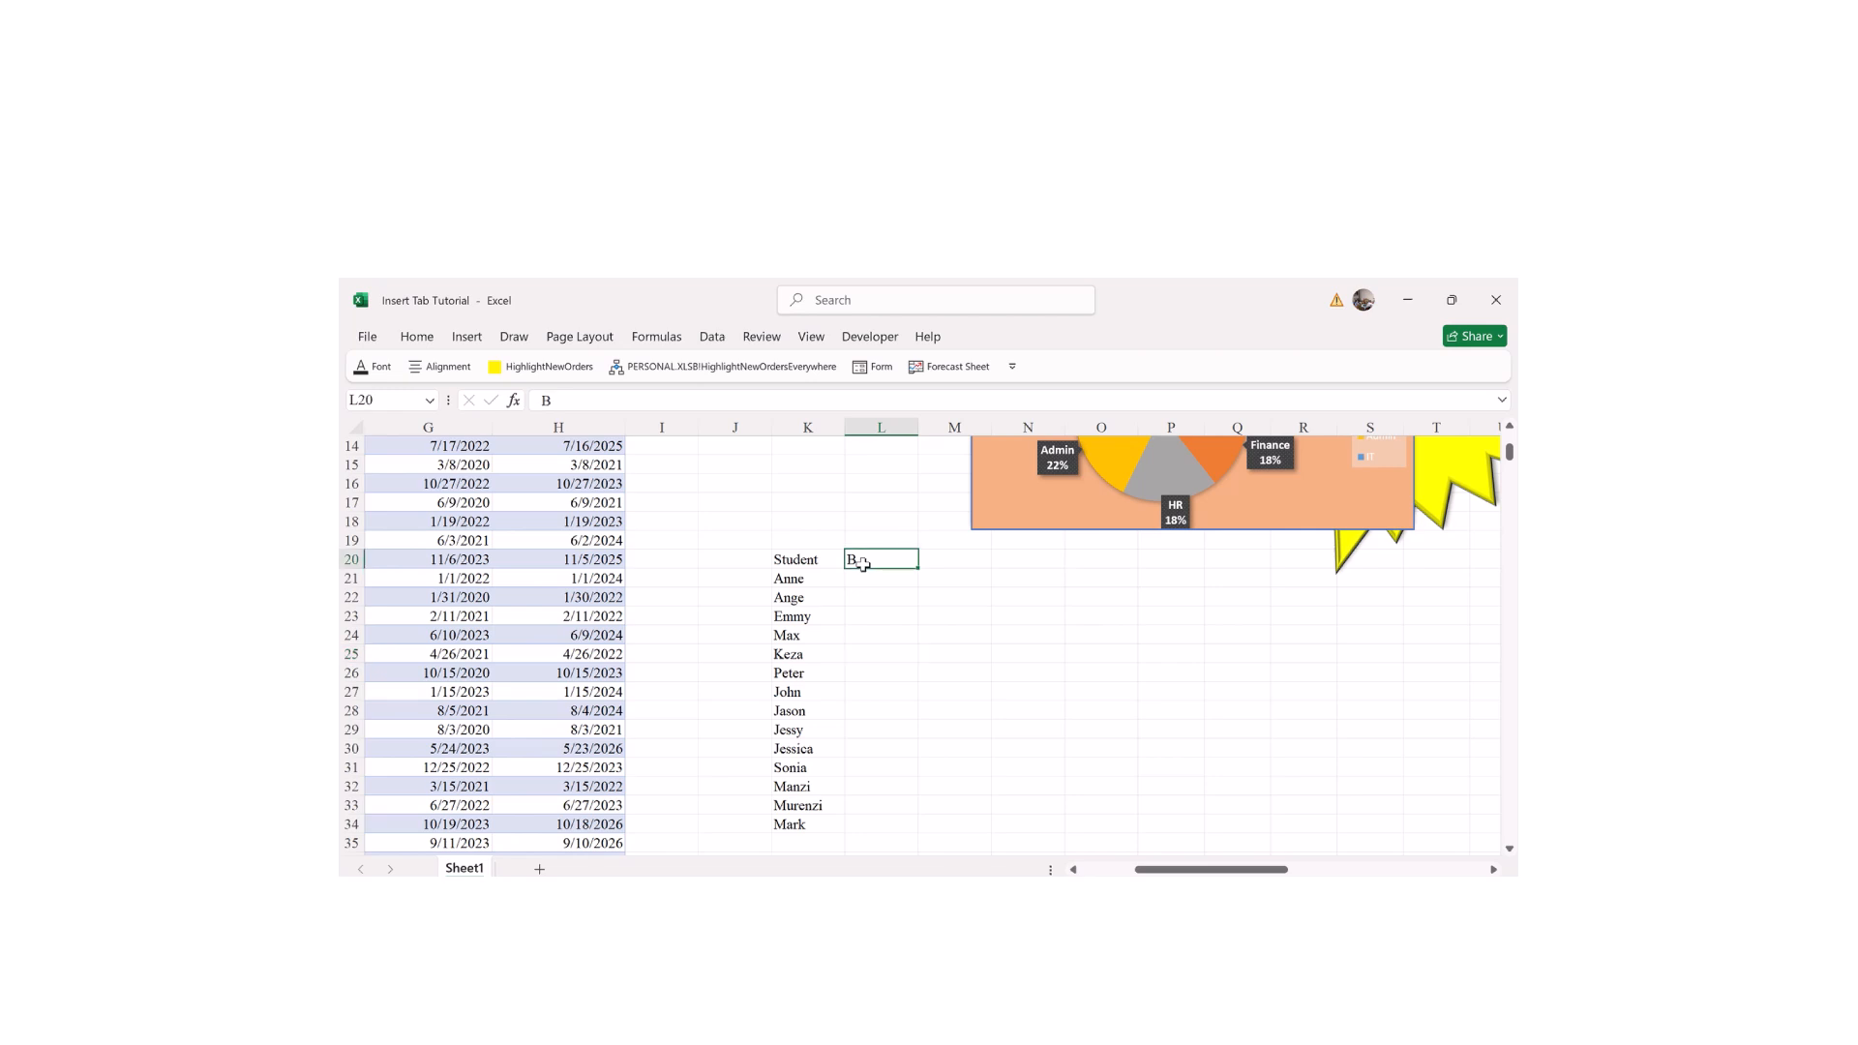
pyautogui.doubleClick(862, 564)
pyautogui.write('iology')
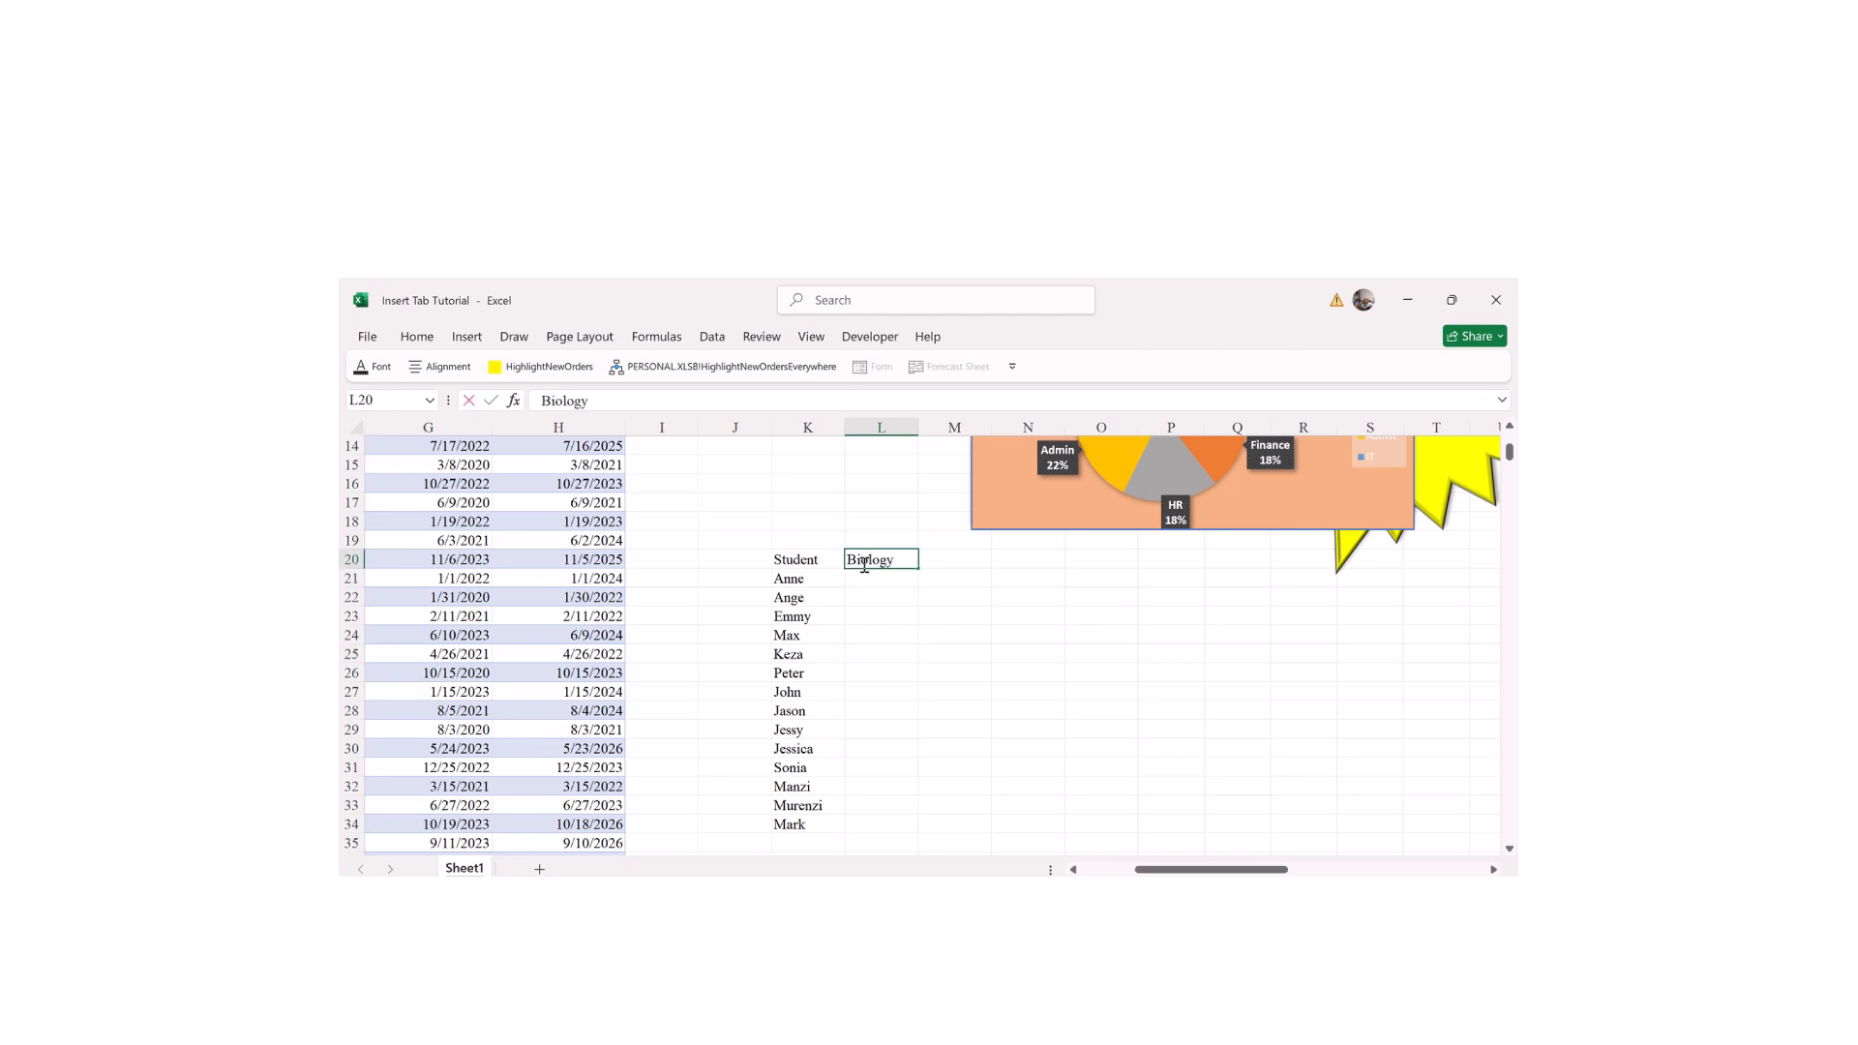
pyautogui.press('Tab')
# Step: Add the Chemistry and History headers in M20 and N20
pyautogui.write('Chemis')
pyautogui.press('Return')
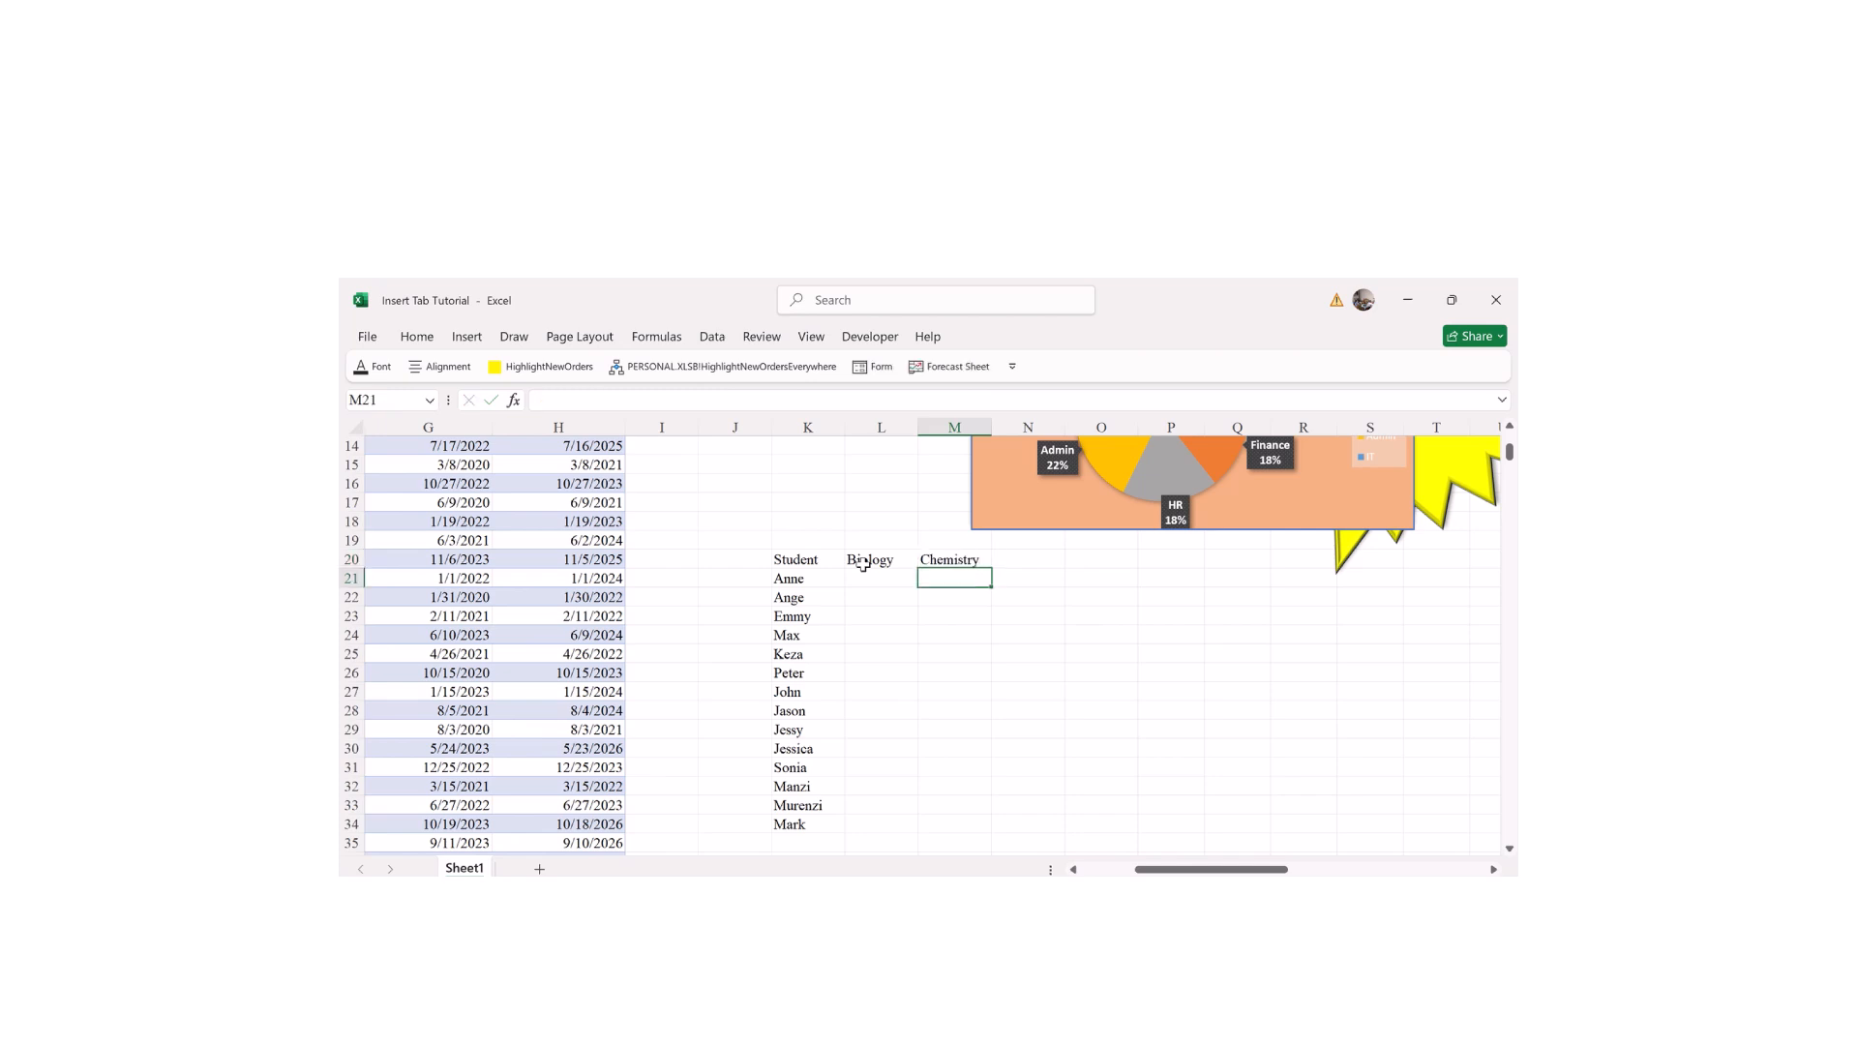
pyautogui.press('Up')
pyautogui.press('Right')
pyautogui.write('Histor')
pyautogui.press('Return')
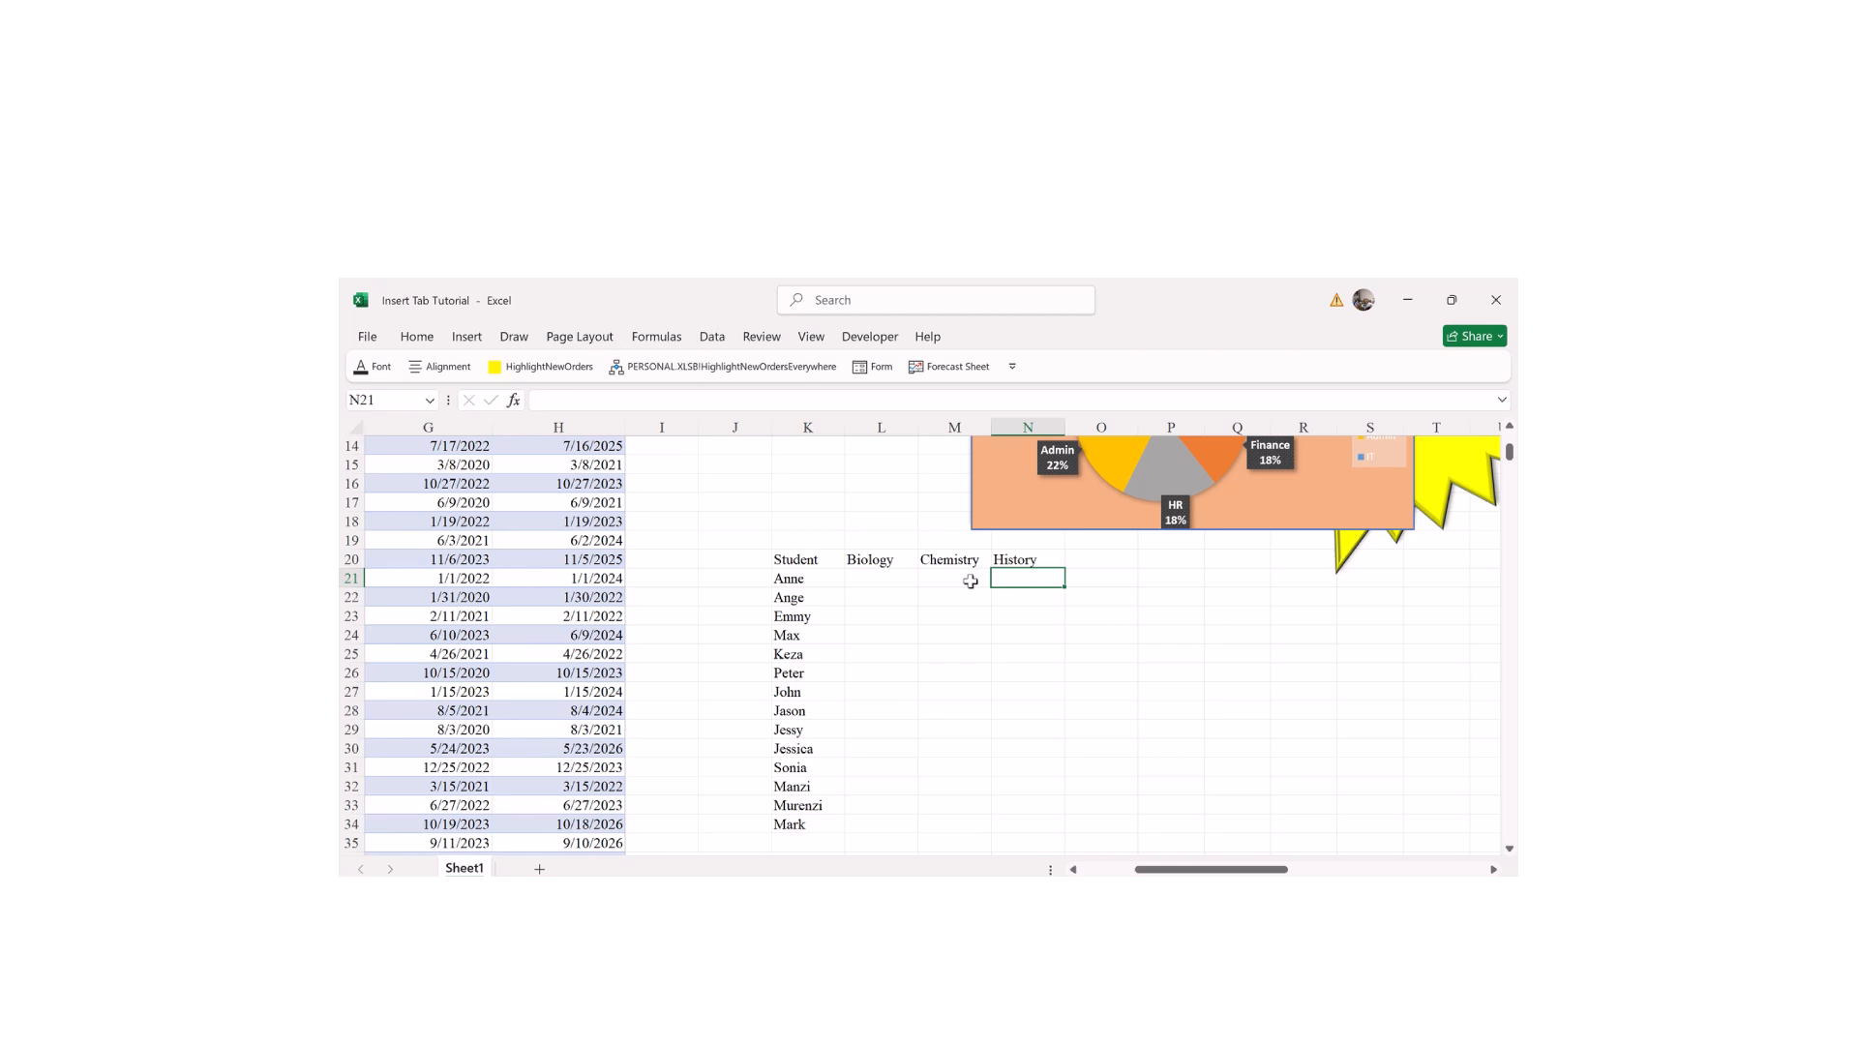
# Step: Enter the first student's scores 70, 80 and 100 in L21:N21
pyautogui.write('100')
pyautogui.click(970, 581)
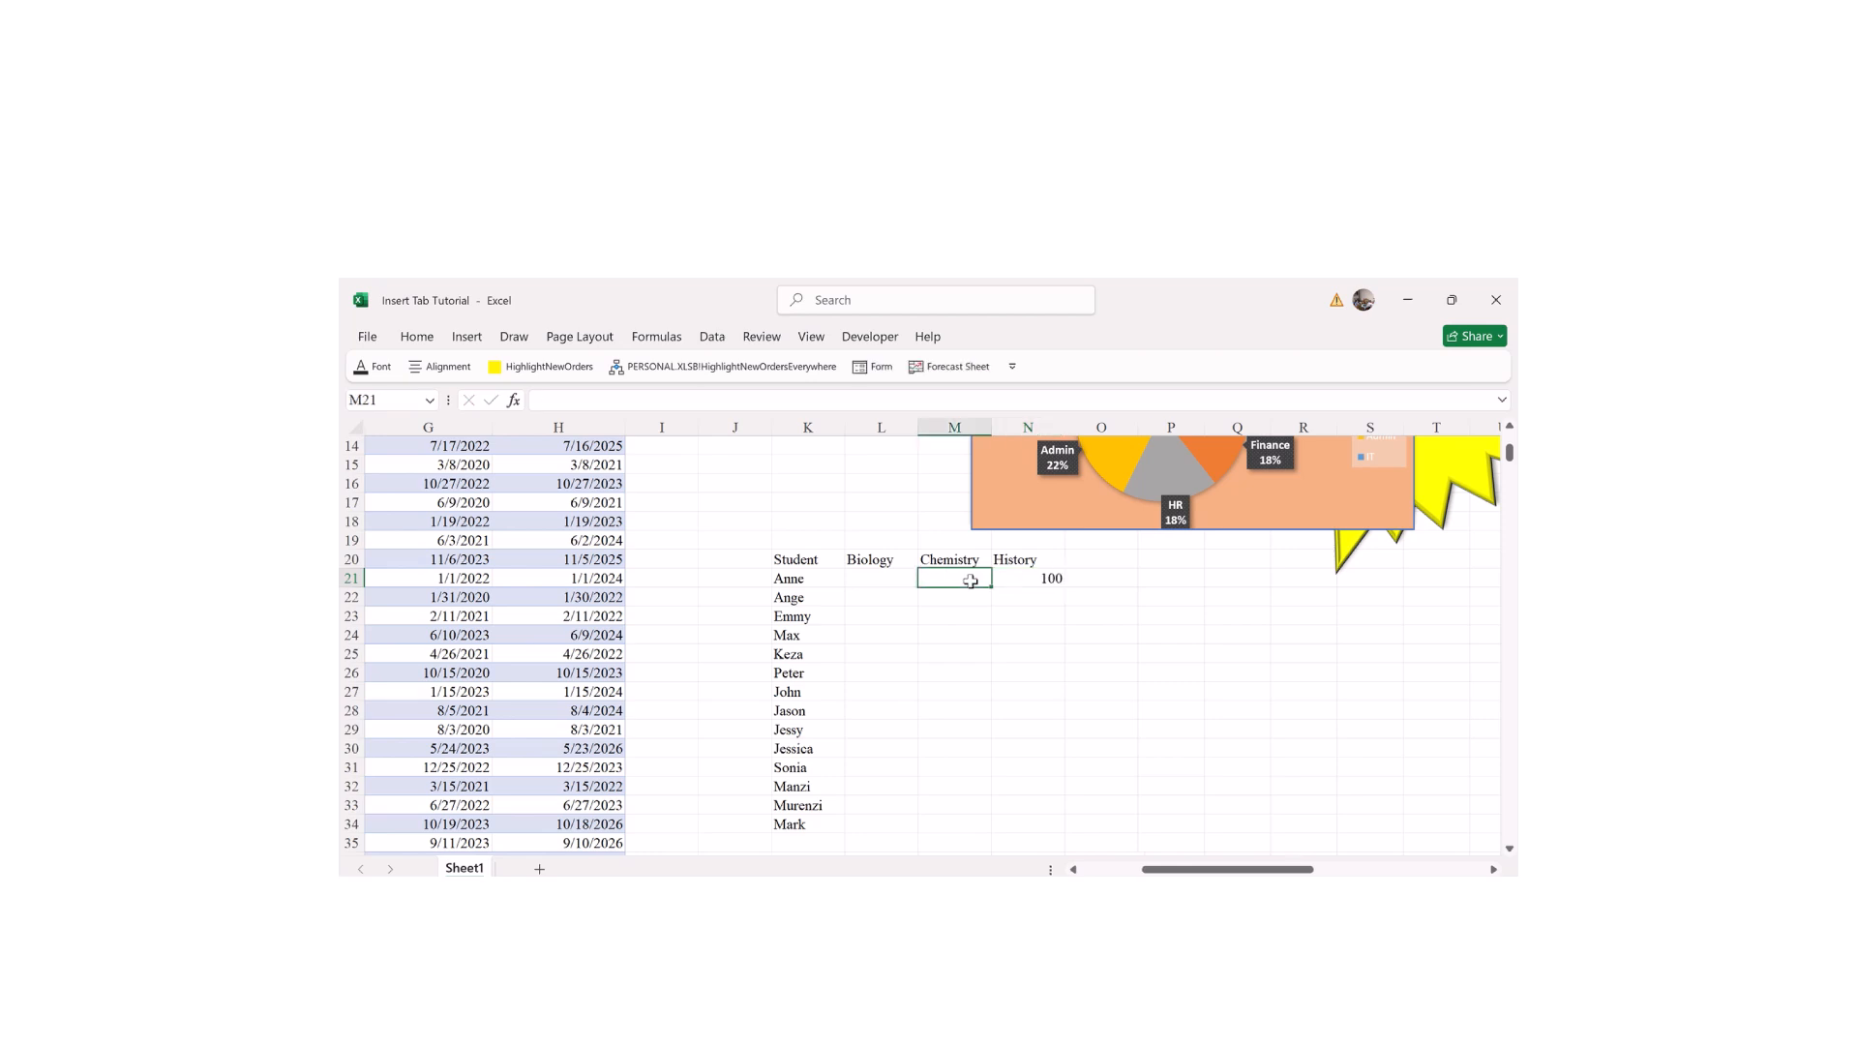
pyautogui.write('300')
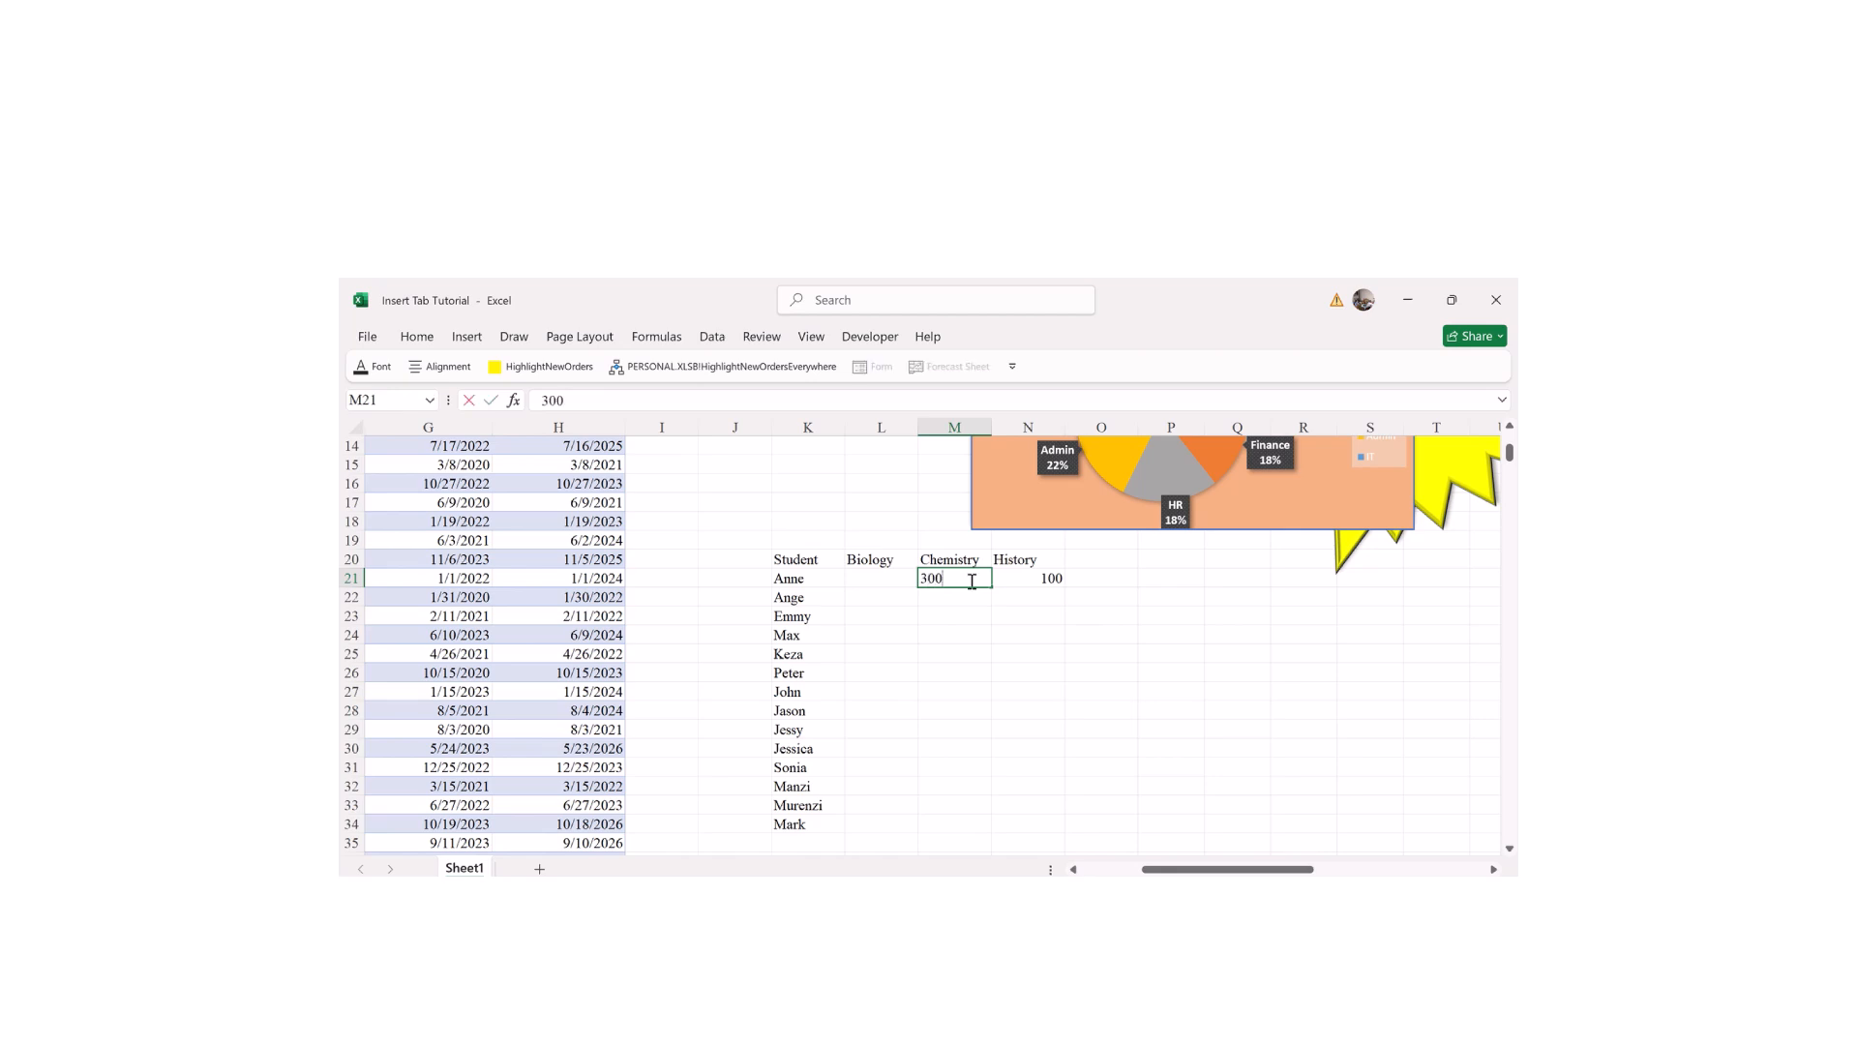
pyautogui.click(958, 629)
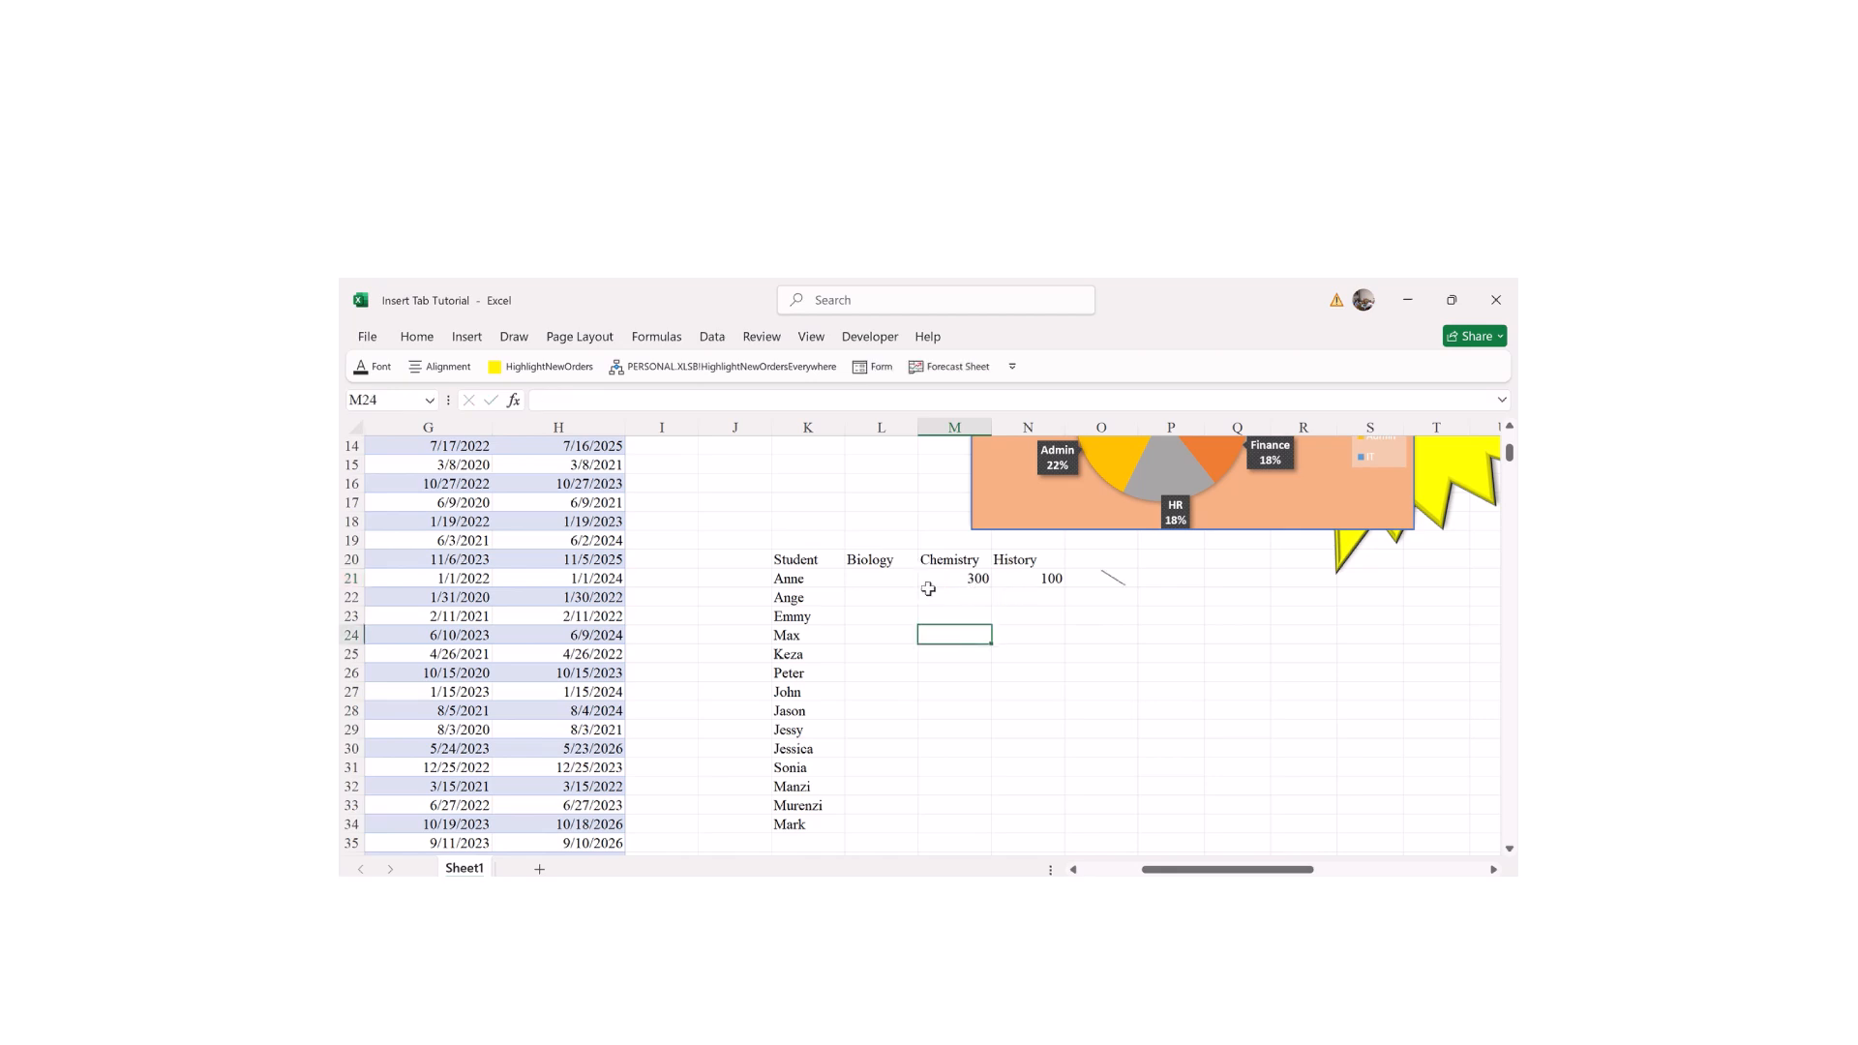
pyautogui.click(882, 583)
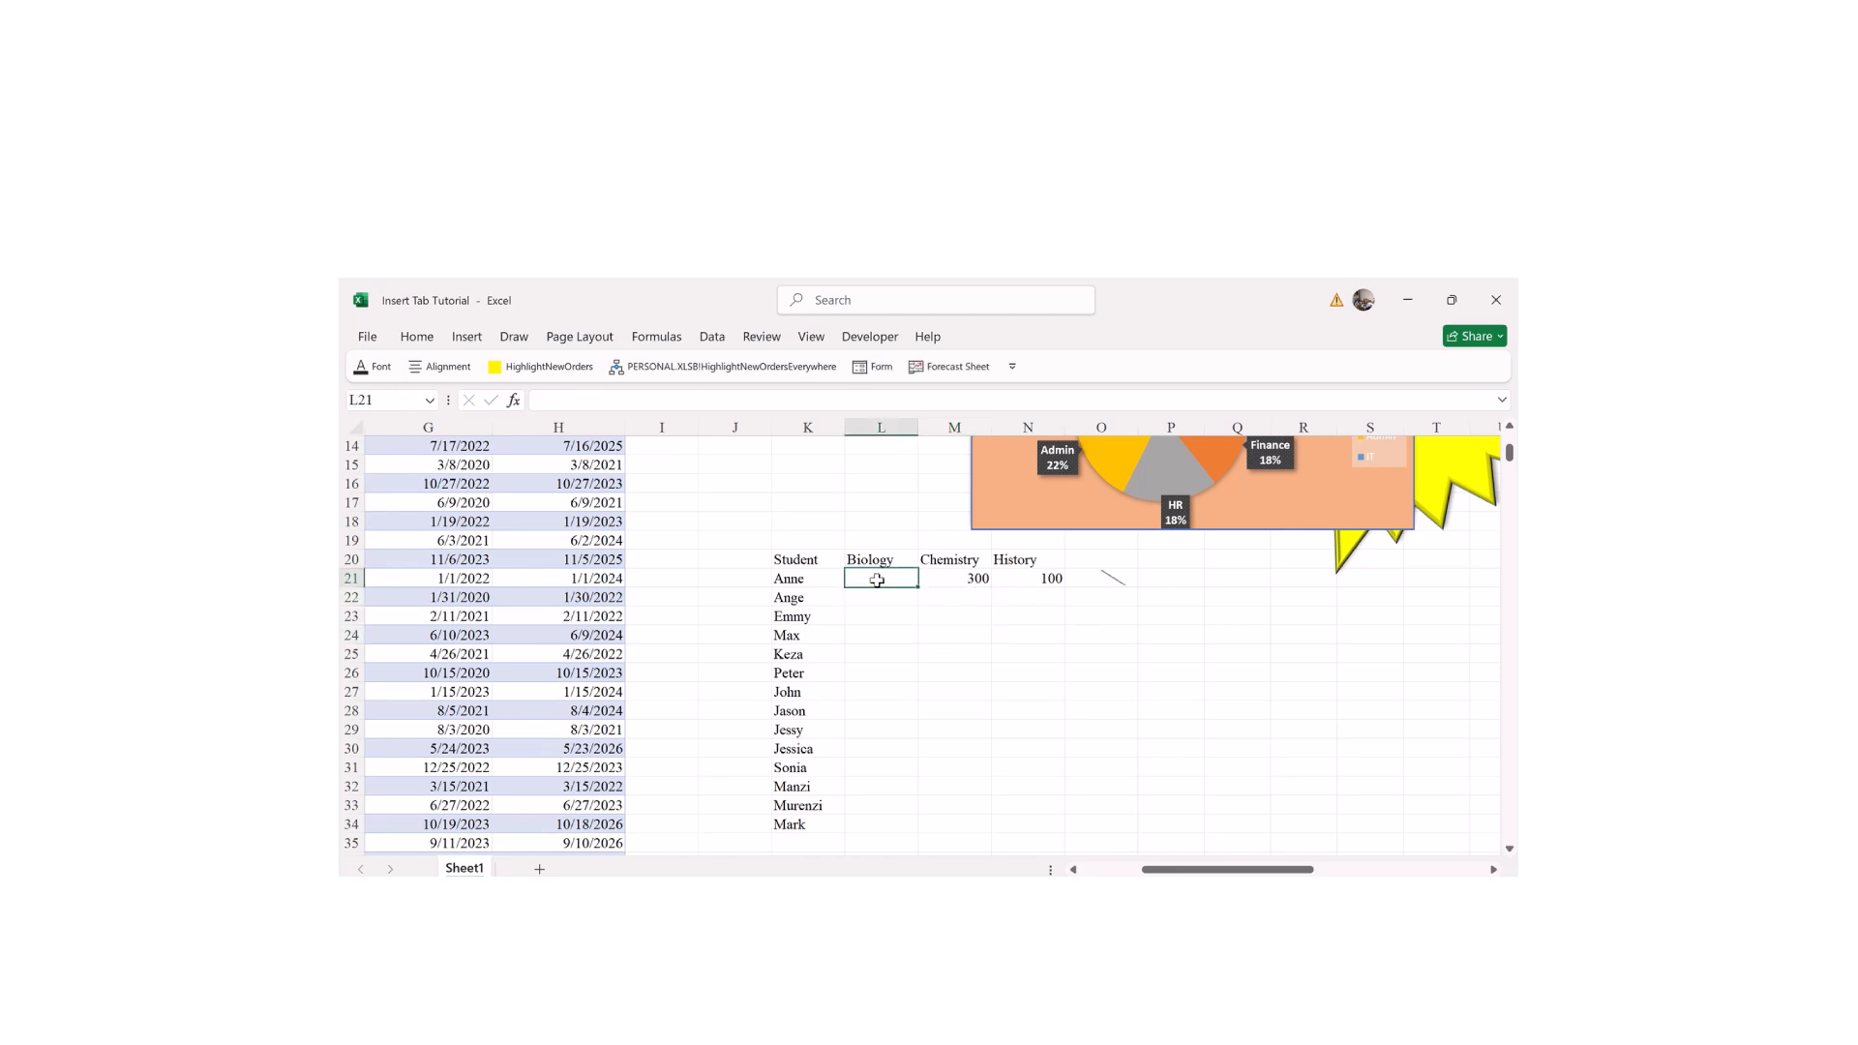
pyautogui.click(959, 579)
pyautogui.write('80')
pyautogui.press('Left')
pyautogui.write('7')
pyautogui.press('Return')
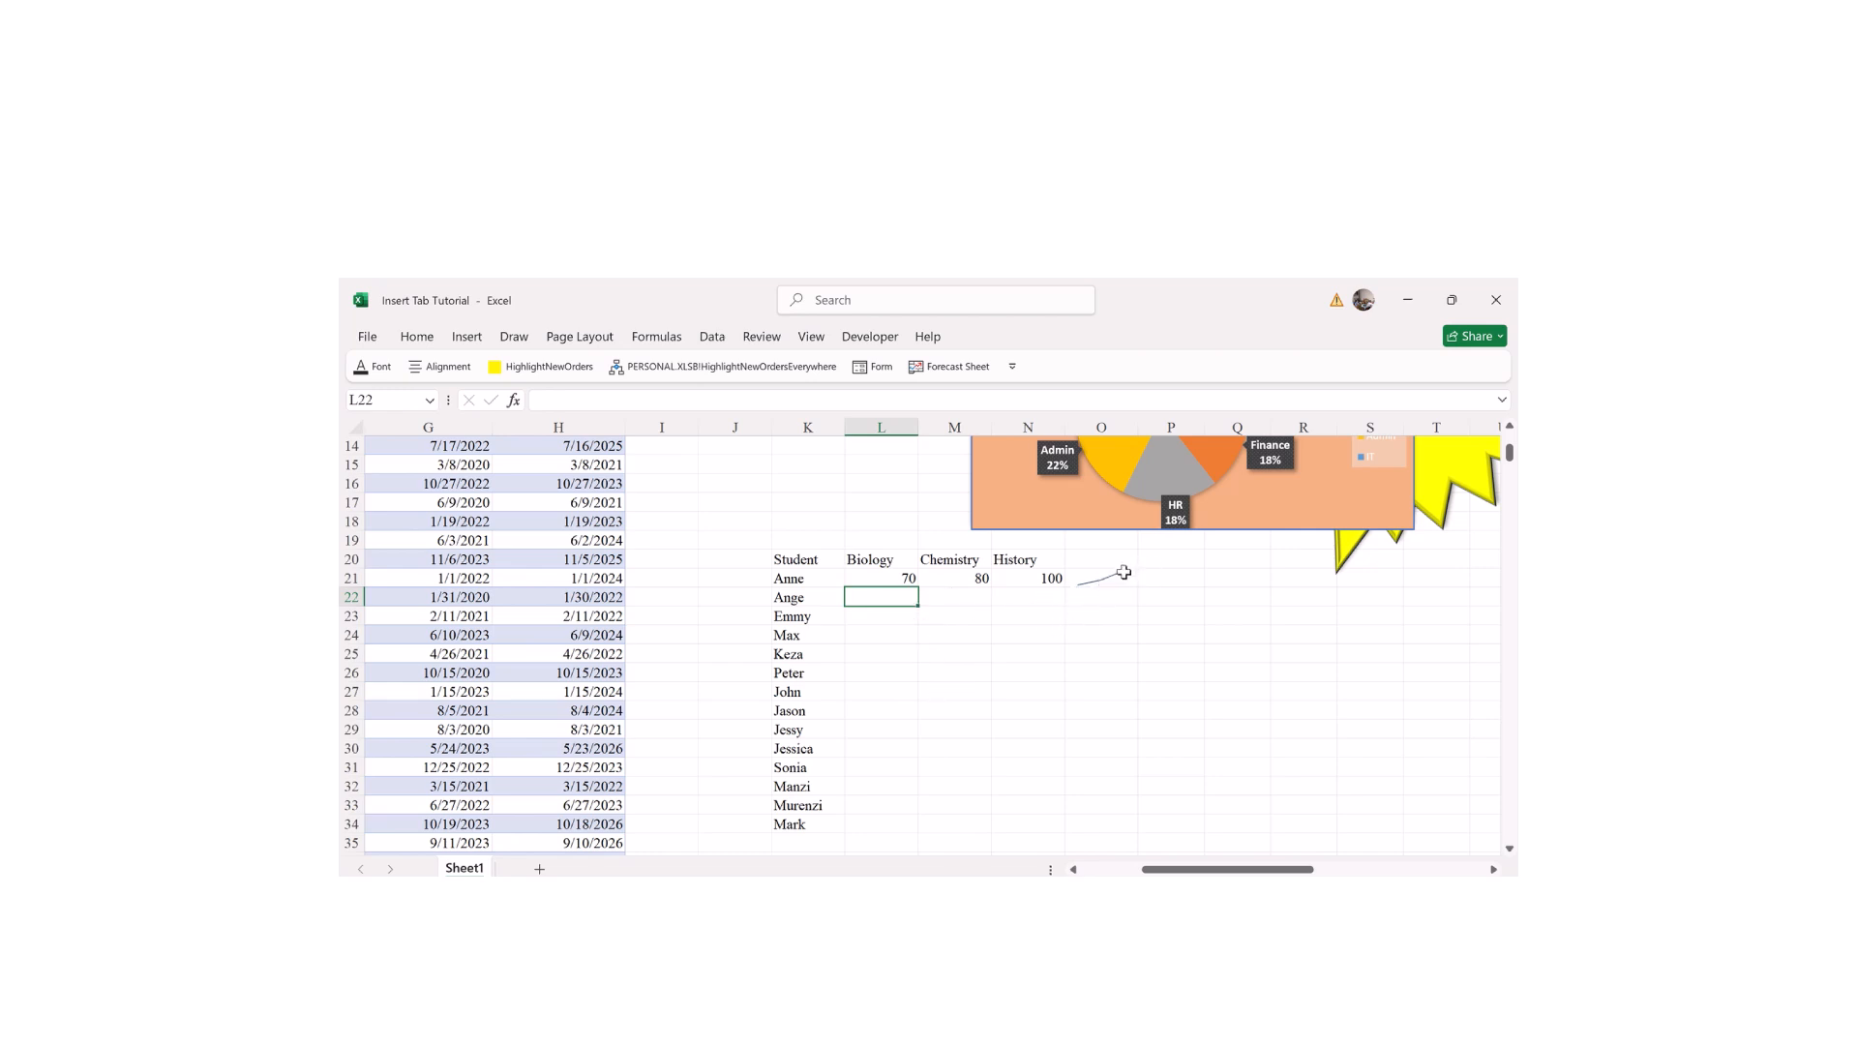
# Step: Rename the score headers in L20:N20 to Term 1, Term and Term 3
pyautogui.click(869, 565)
pyautogui.write('Term 1')
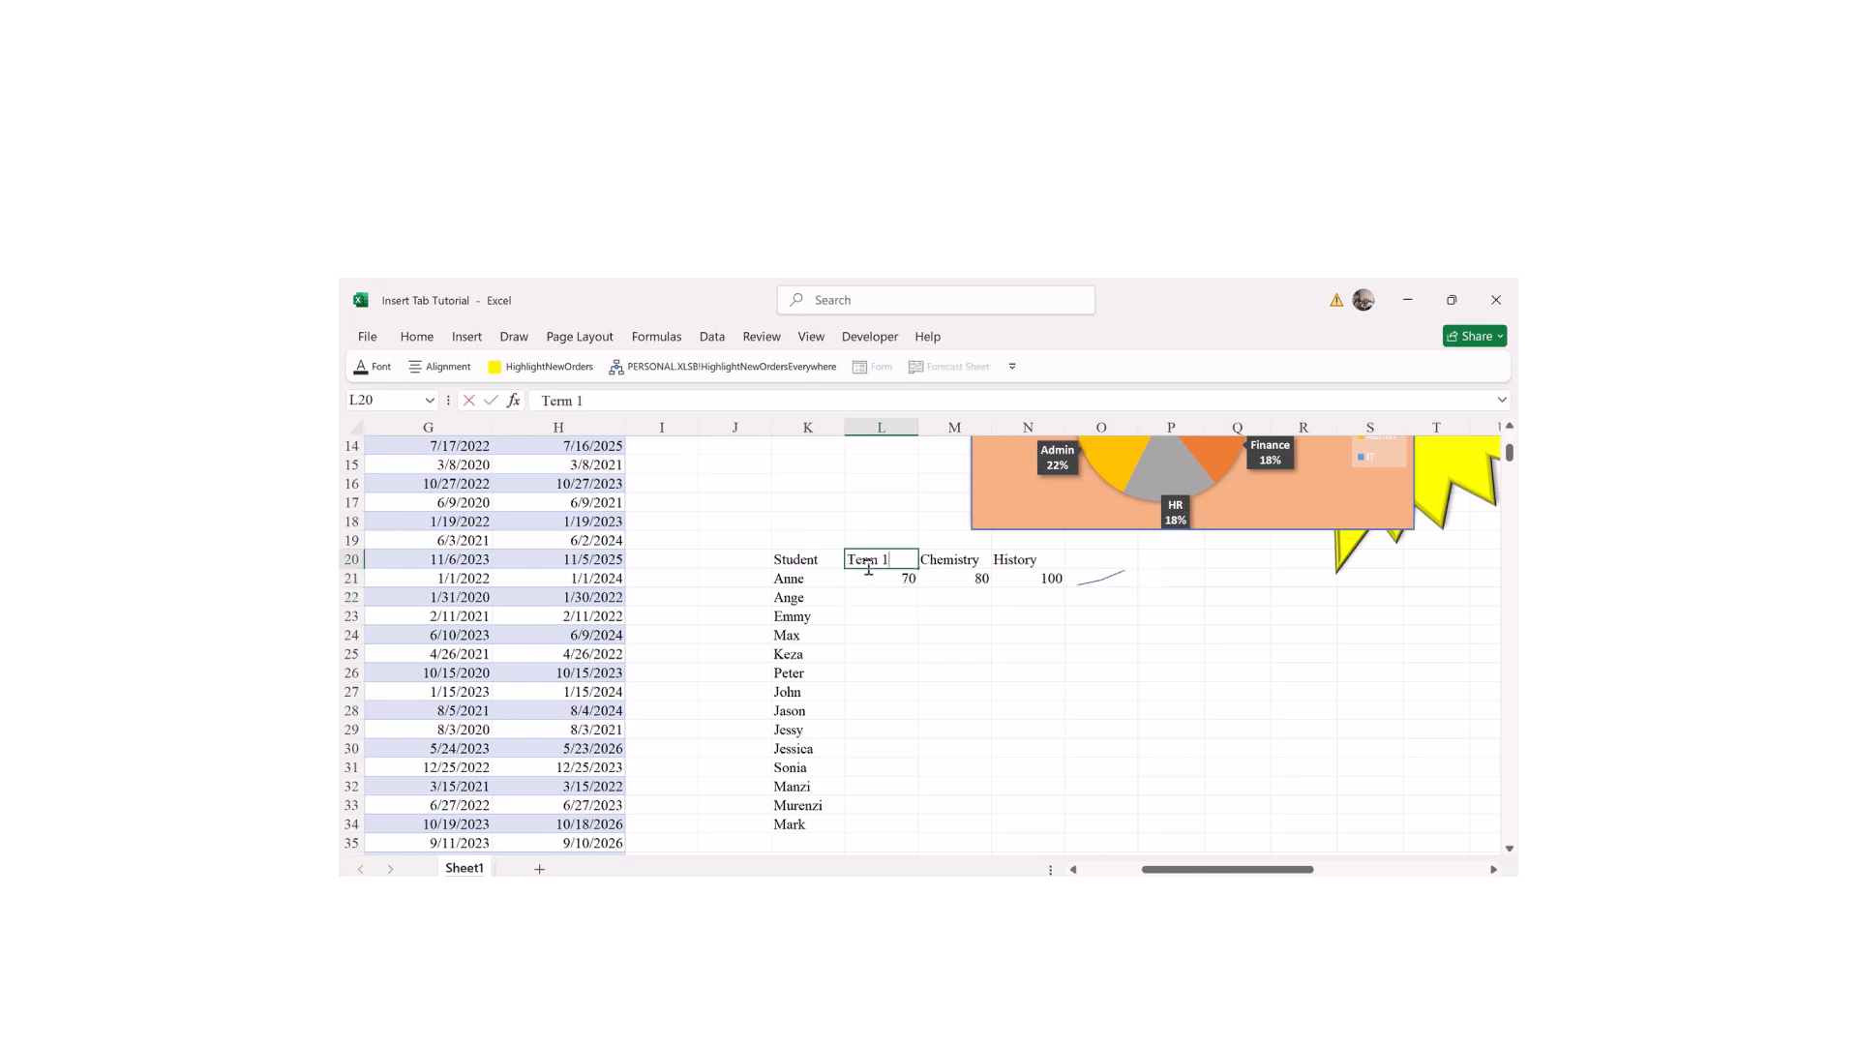
pyautogui.press('Tab')
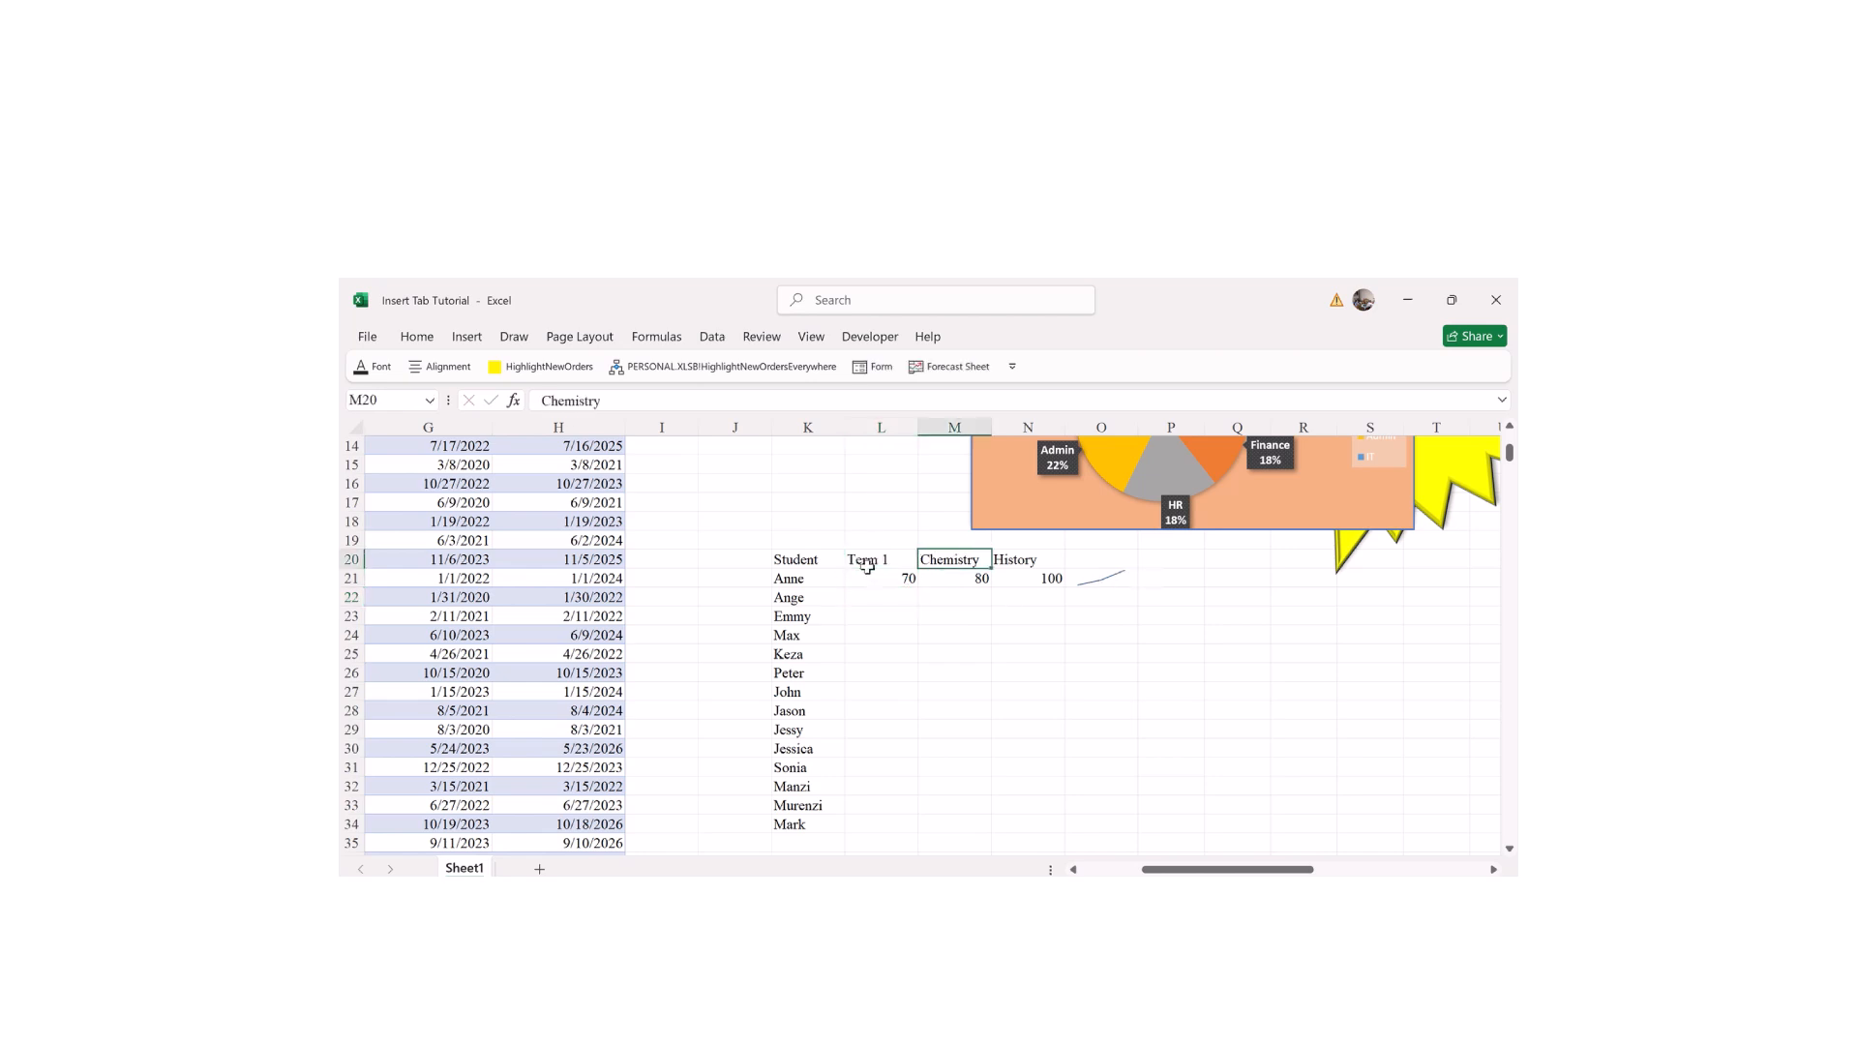
pyautogui.write('Term')
pyautogui.press('Tab')
pyautogui.write('Term 3')
pyautogui.press('Return')
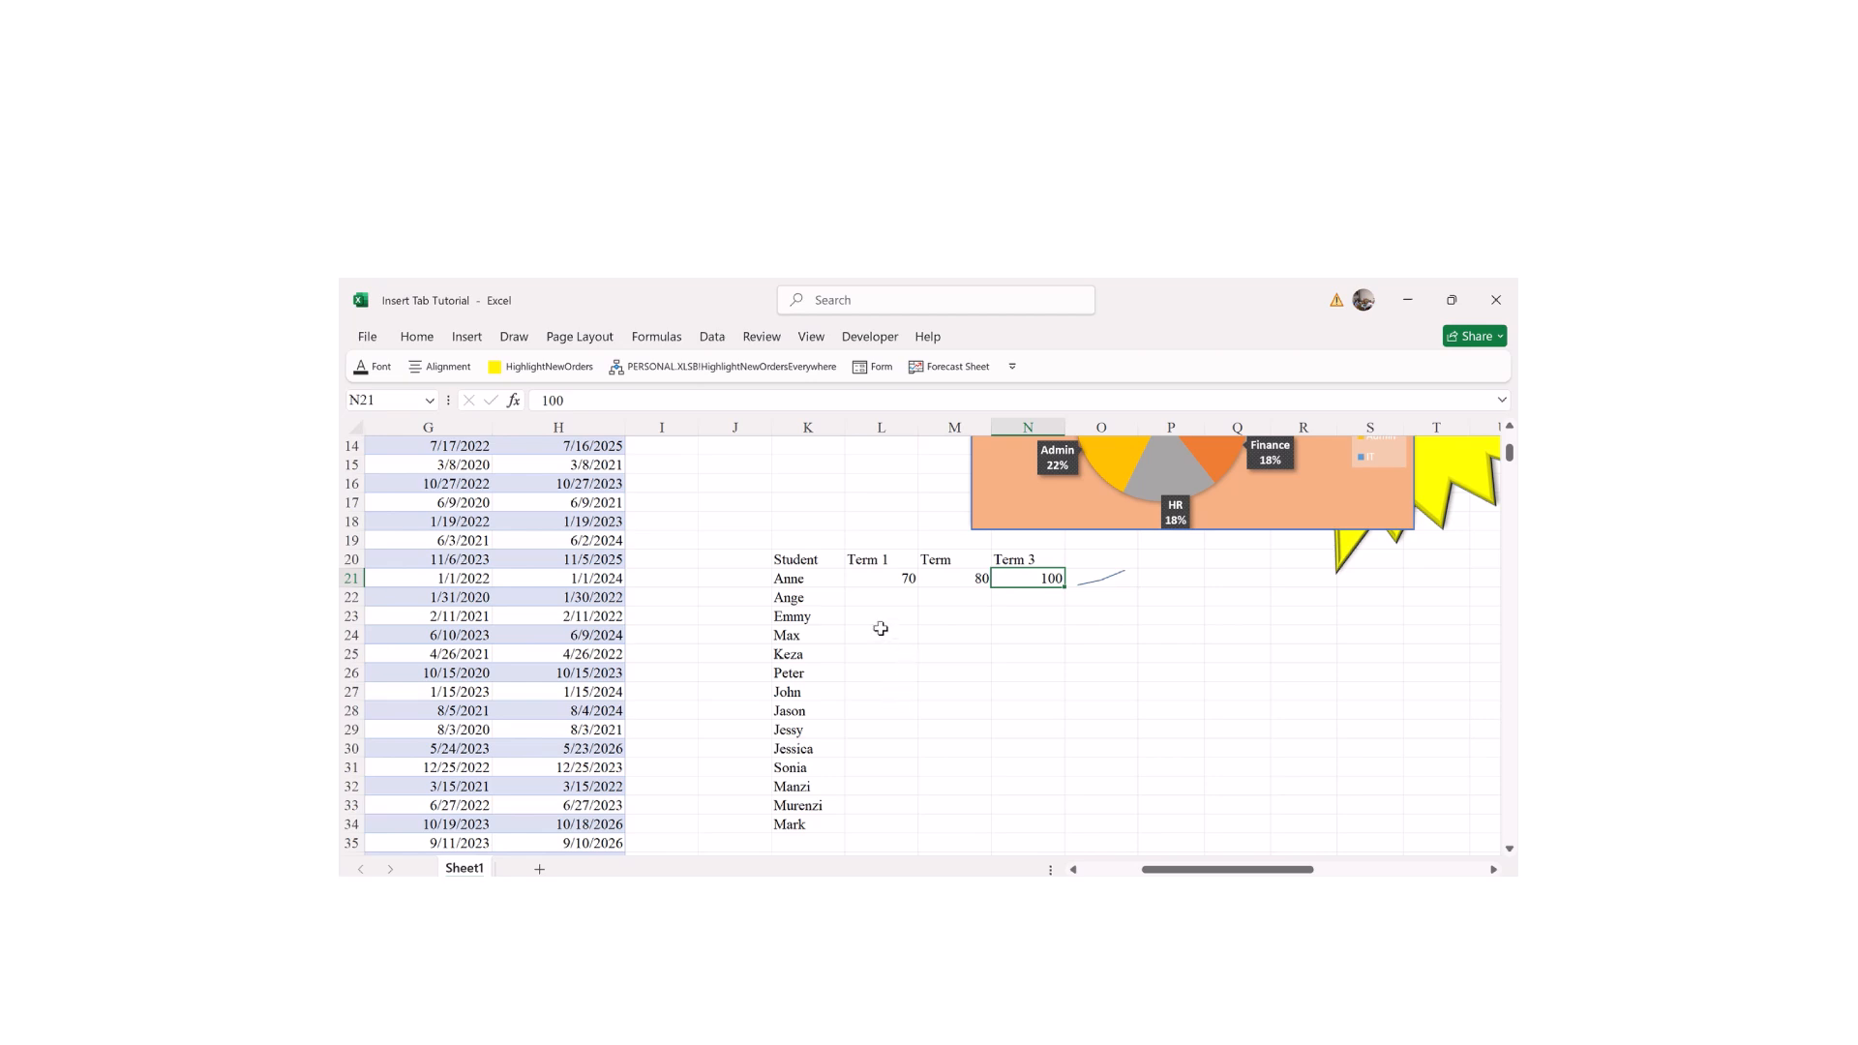
# Step: Enter the second student's scores 100, 50 and 80 in L22:N22
pyautogui.click(875, 595)
pyautogui.write('100')
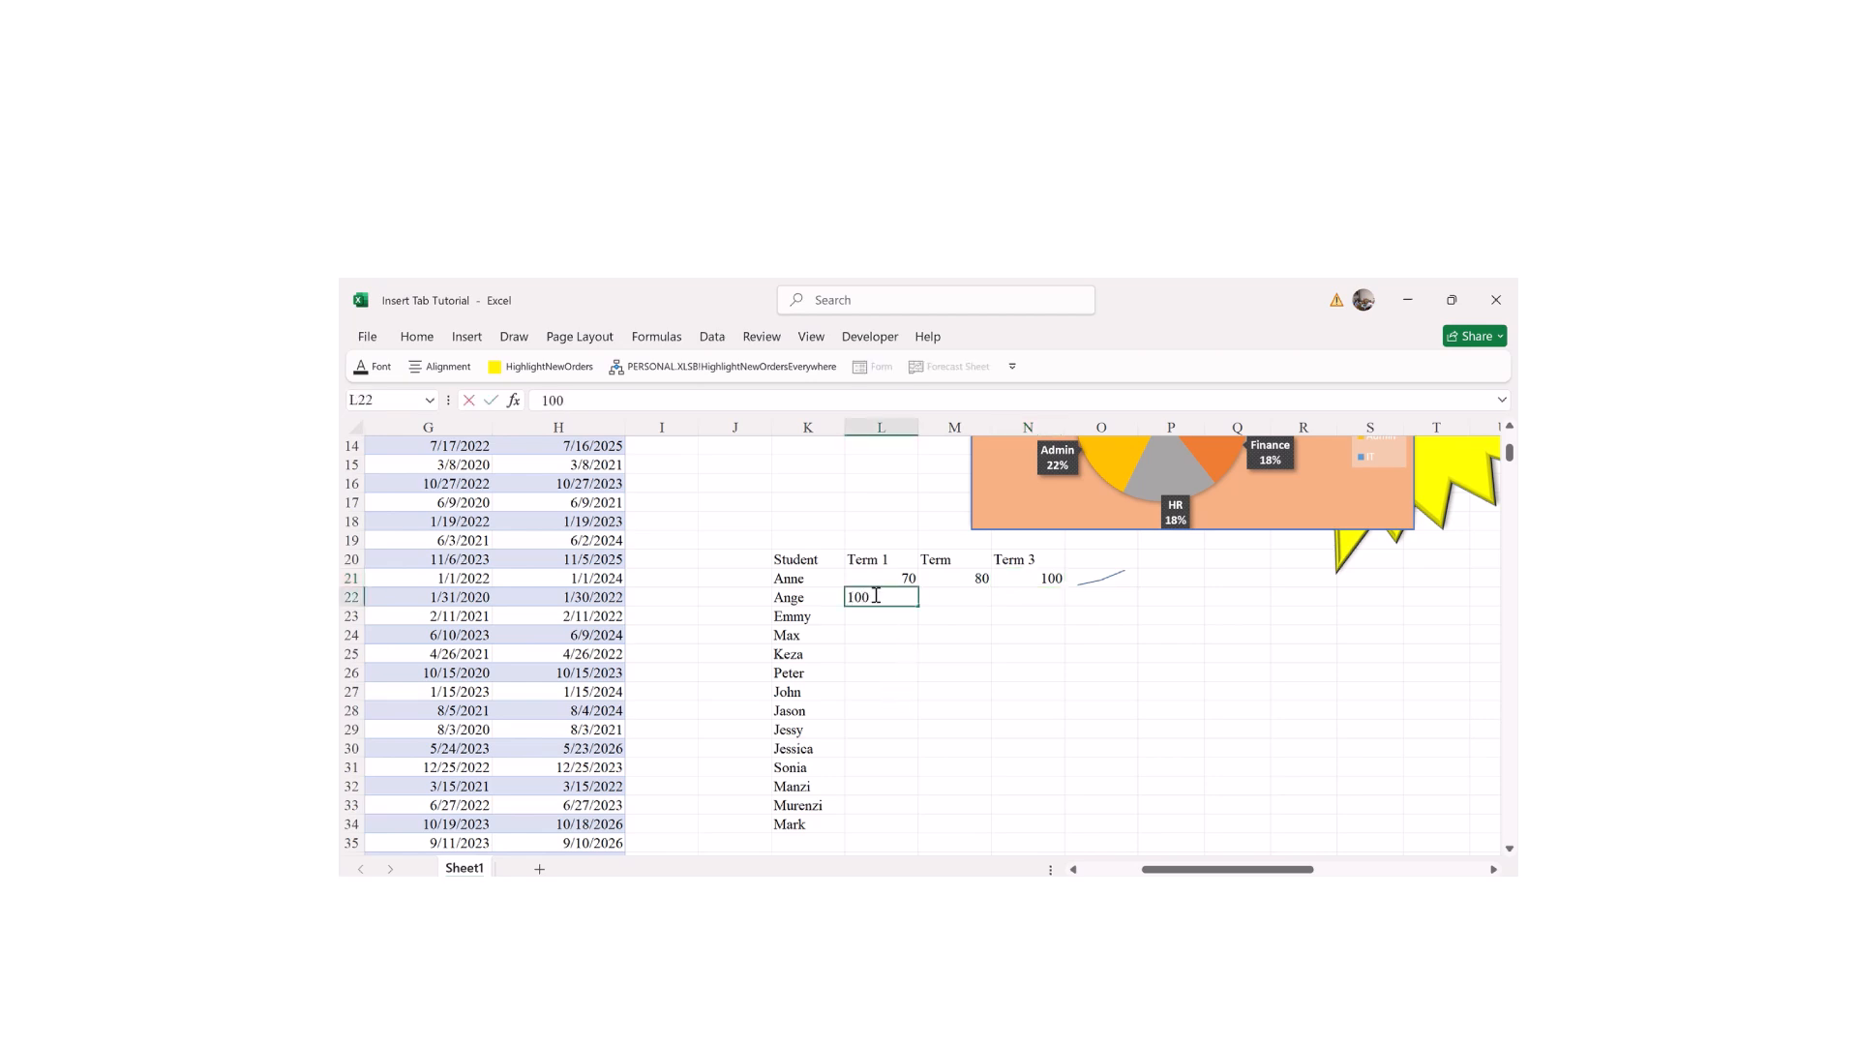
pyautogui.press('Tab')
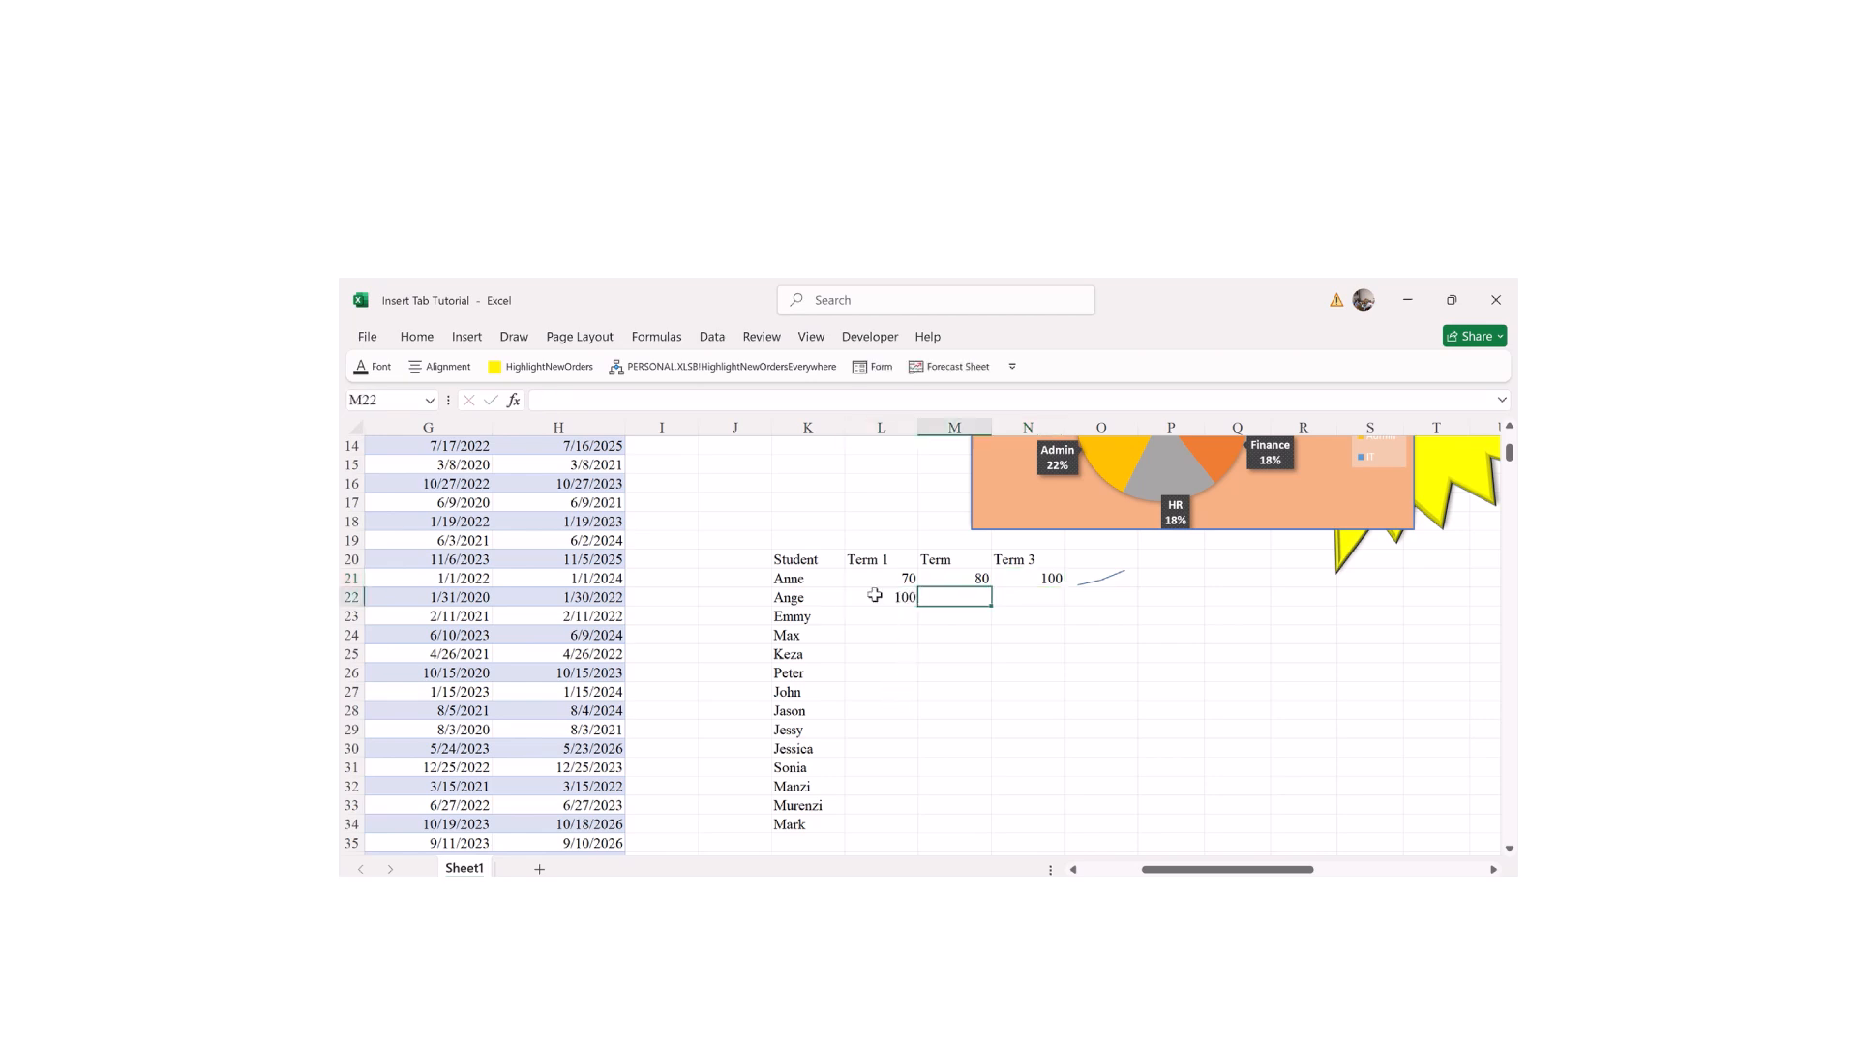
pyautogui.write('50')
pyautogui.press('Tab')
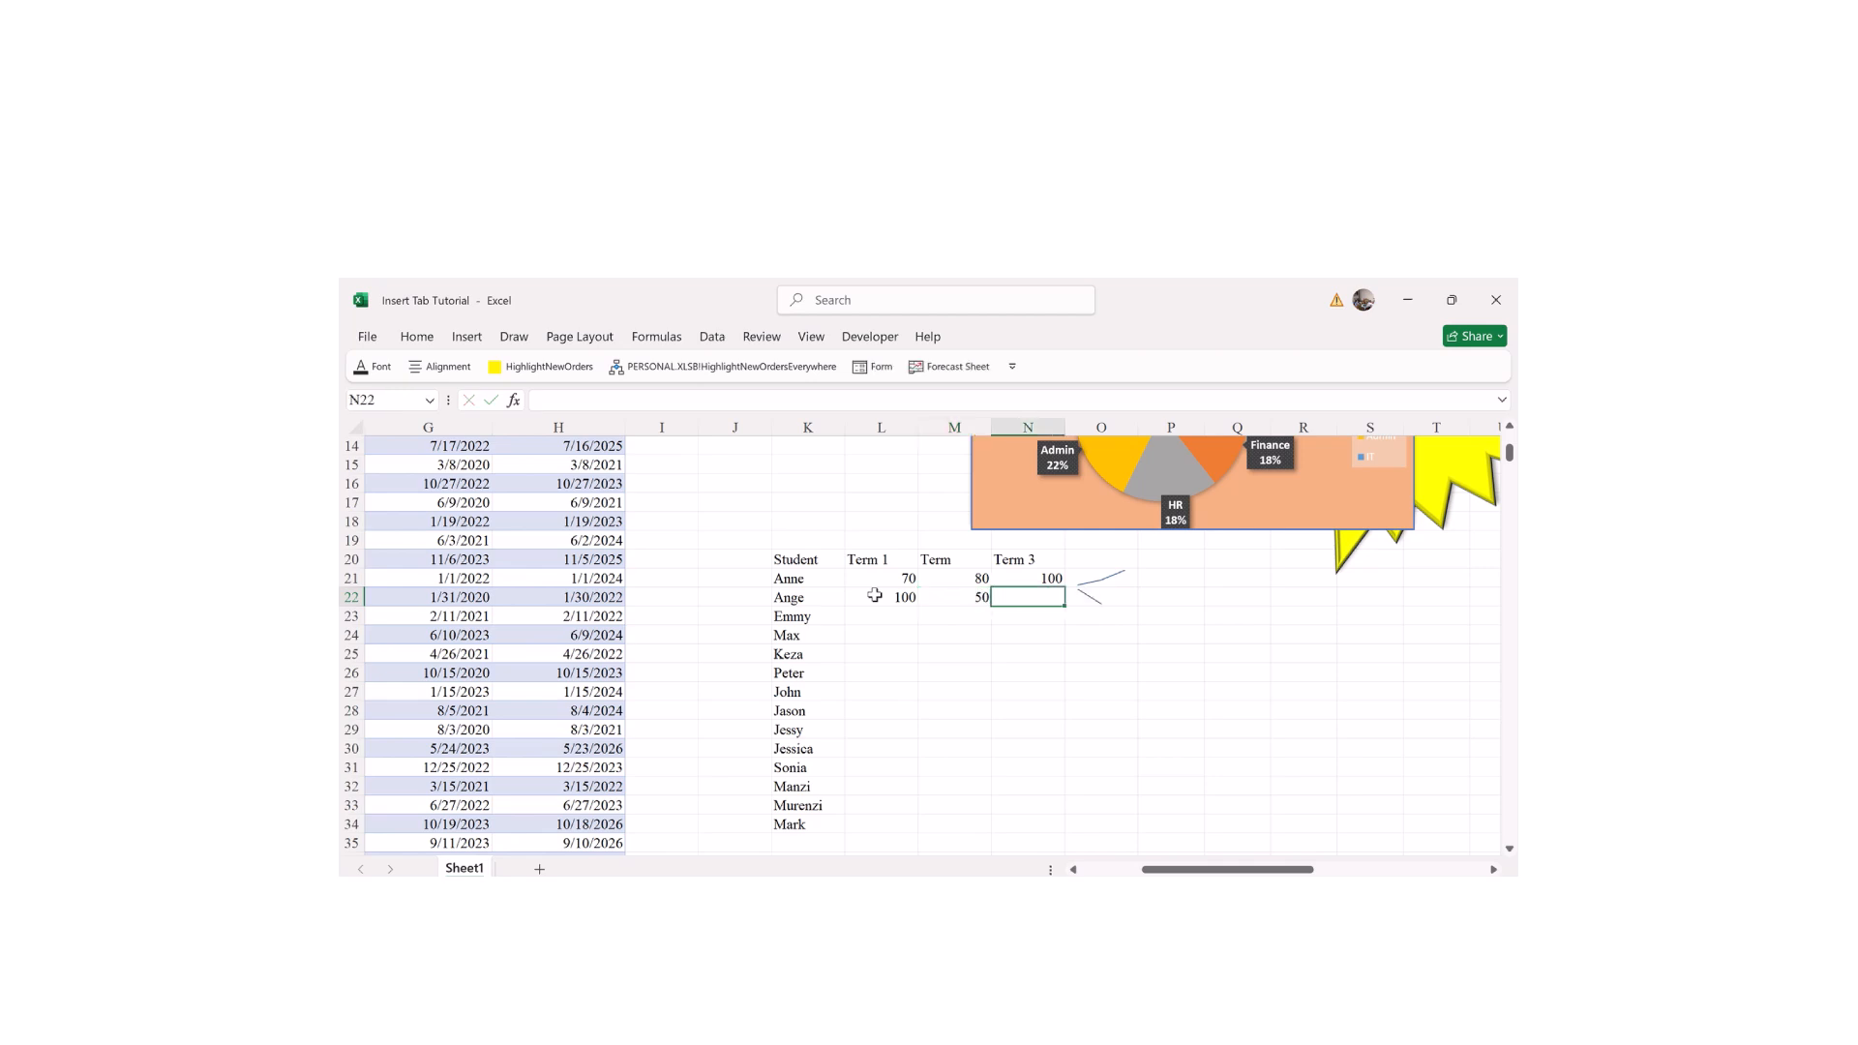
pyautogui.write('80')
pyautogui.press('Return')
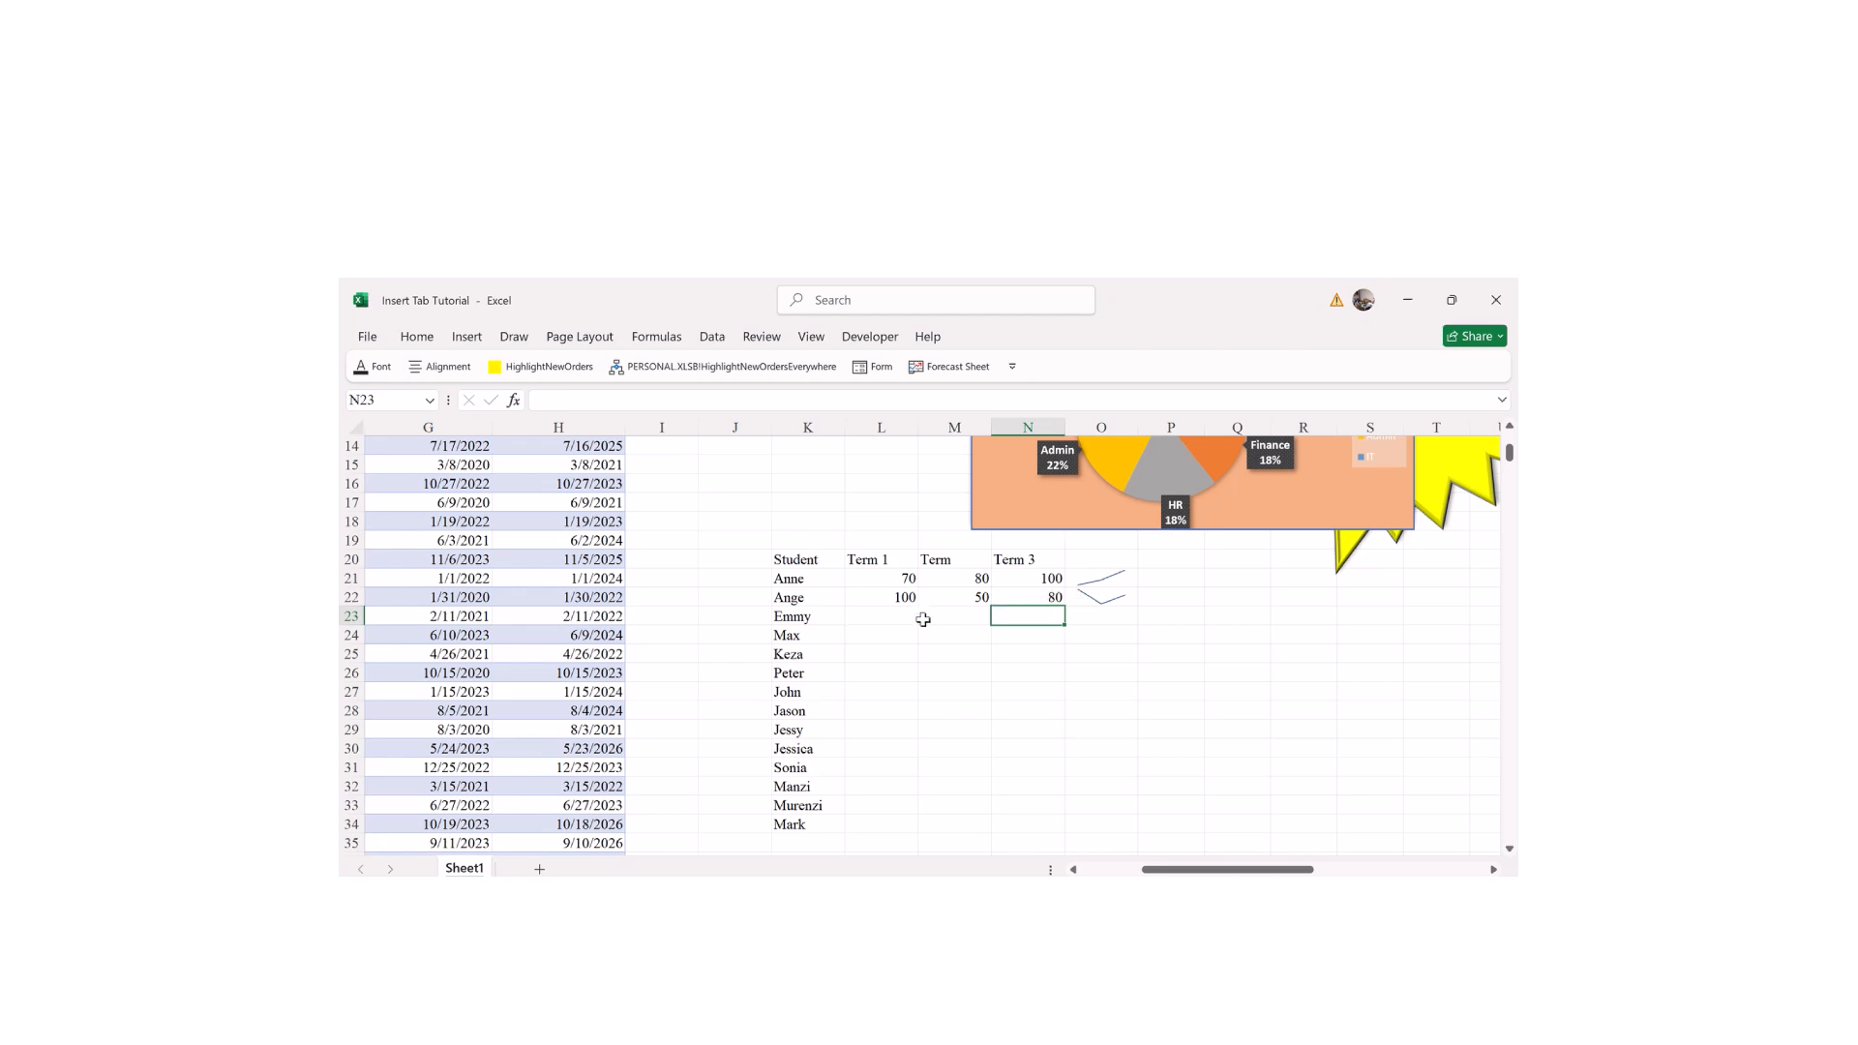
# Step: Enter first-term scores in column L: Emmy 30, Max 50, Keza 60, Peter 40, John 30, Jason 50, Jessy 30, Jessica 27, Sonia 48, Manzi 39, Murenzi 90, Mark 10
pyautogui.click(883, 617)
pyautogui.write('303')
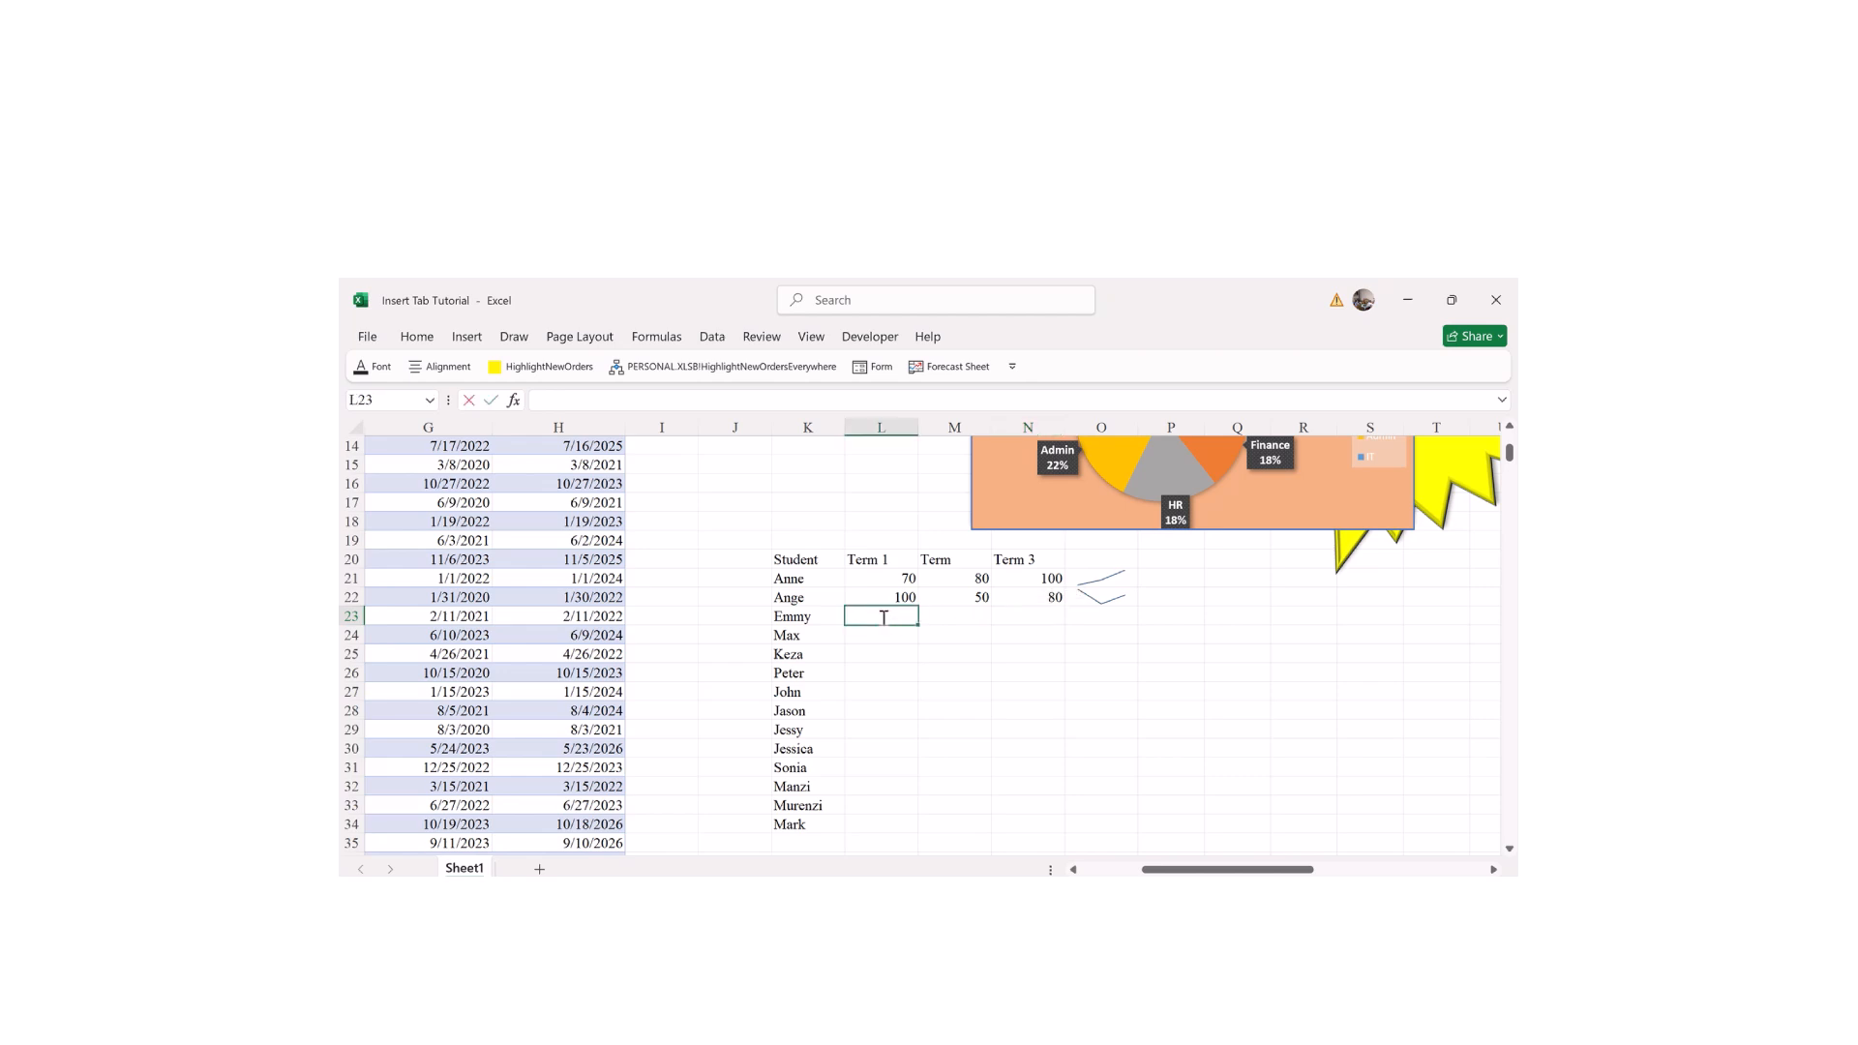
pyautogui.press('Return')
pyautogui.press('Right')
pyautogui.write('e')
pyautogui.doubleClick(889, 616)
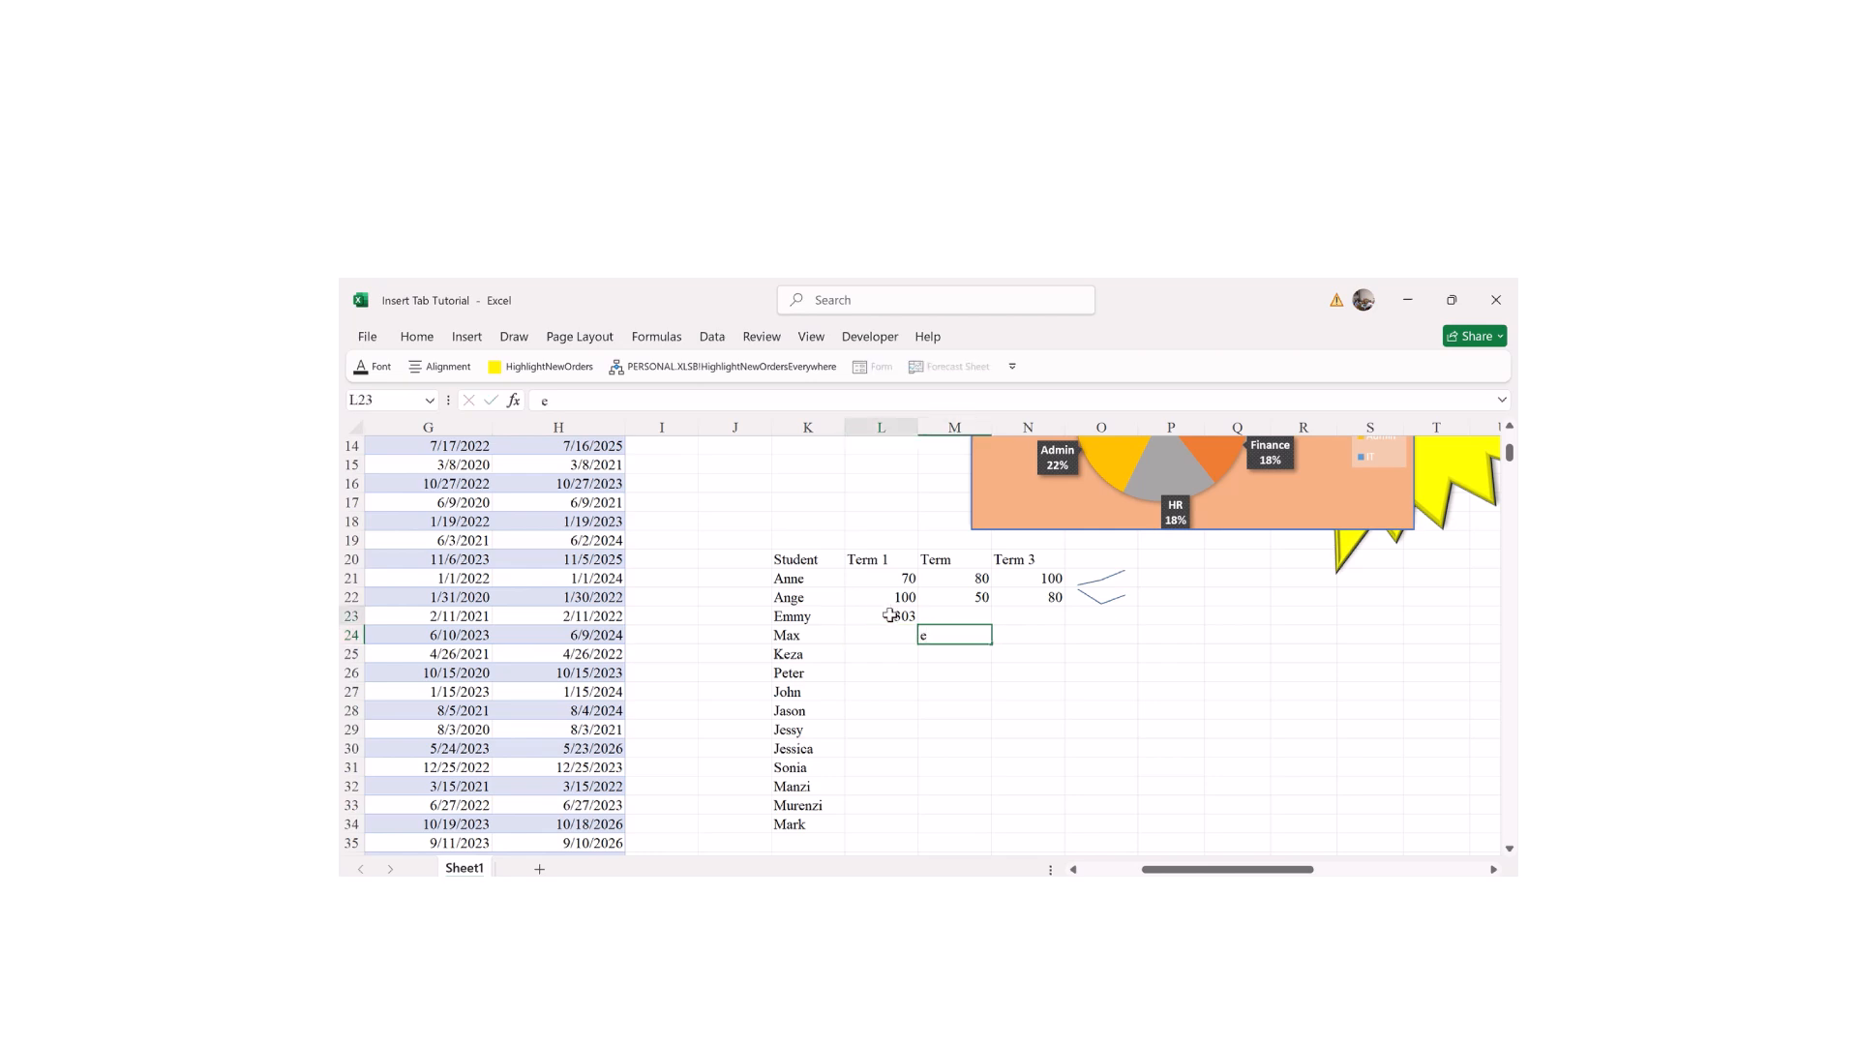
pyautogui.press('BackSpace')
pyautogui.press('Return')
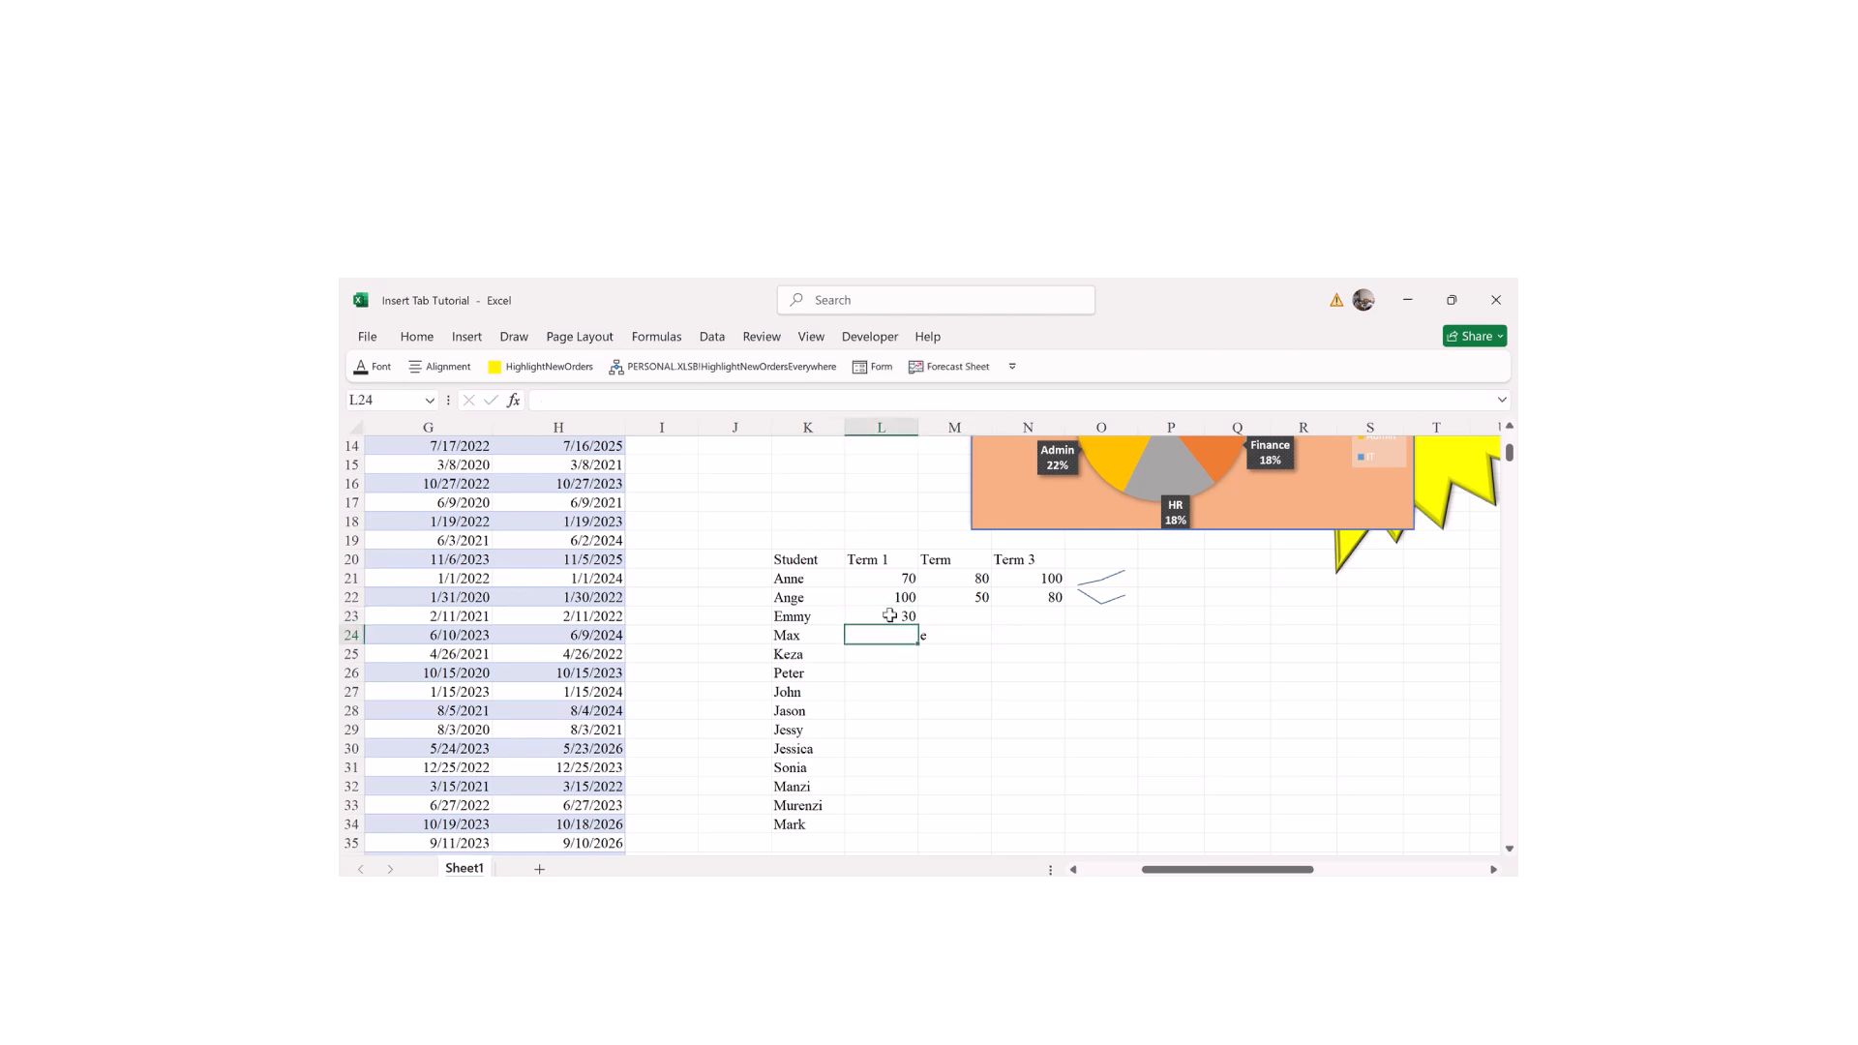
pyautogui.write('50')
pyautogui.press('Return')
pyautogui.write('60')
pyautogui.press('Return')
pyautogui.write('40')
pyautogui.press('Return')
pyautogui.write('30')
pyautogui.press('Return')
pyautogui.write('50')
pyautogui.press('Return')
pyautogui.write('30')
pyautogui.press('Return')
pyautogui.write('27')
pyautogui.press('Return')
pyautogui.write('48')
pyautogui.press('Return')
pyautogui.write('39')
pyautogui.press('Return')
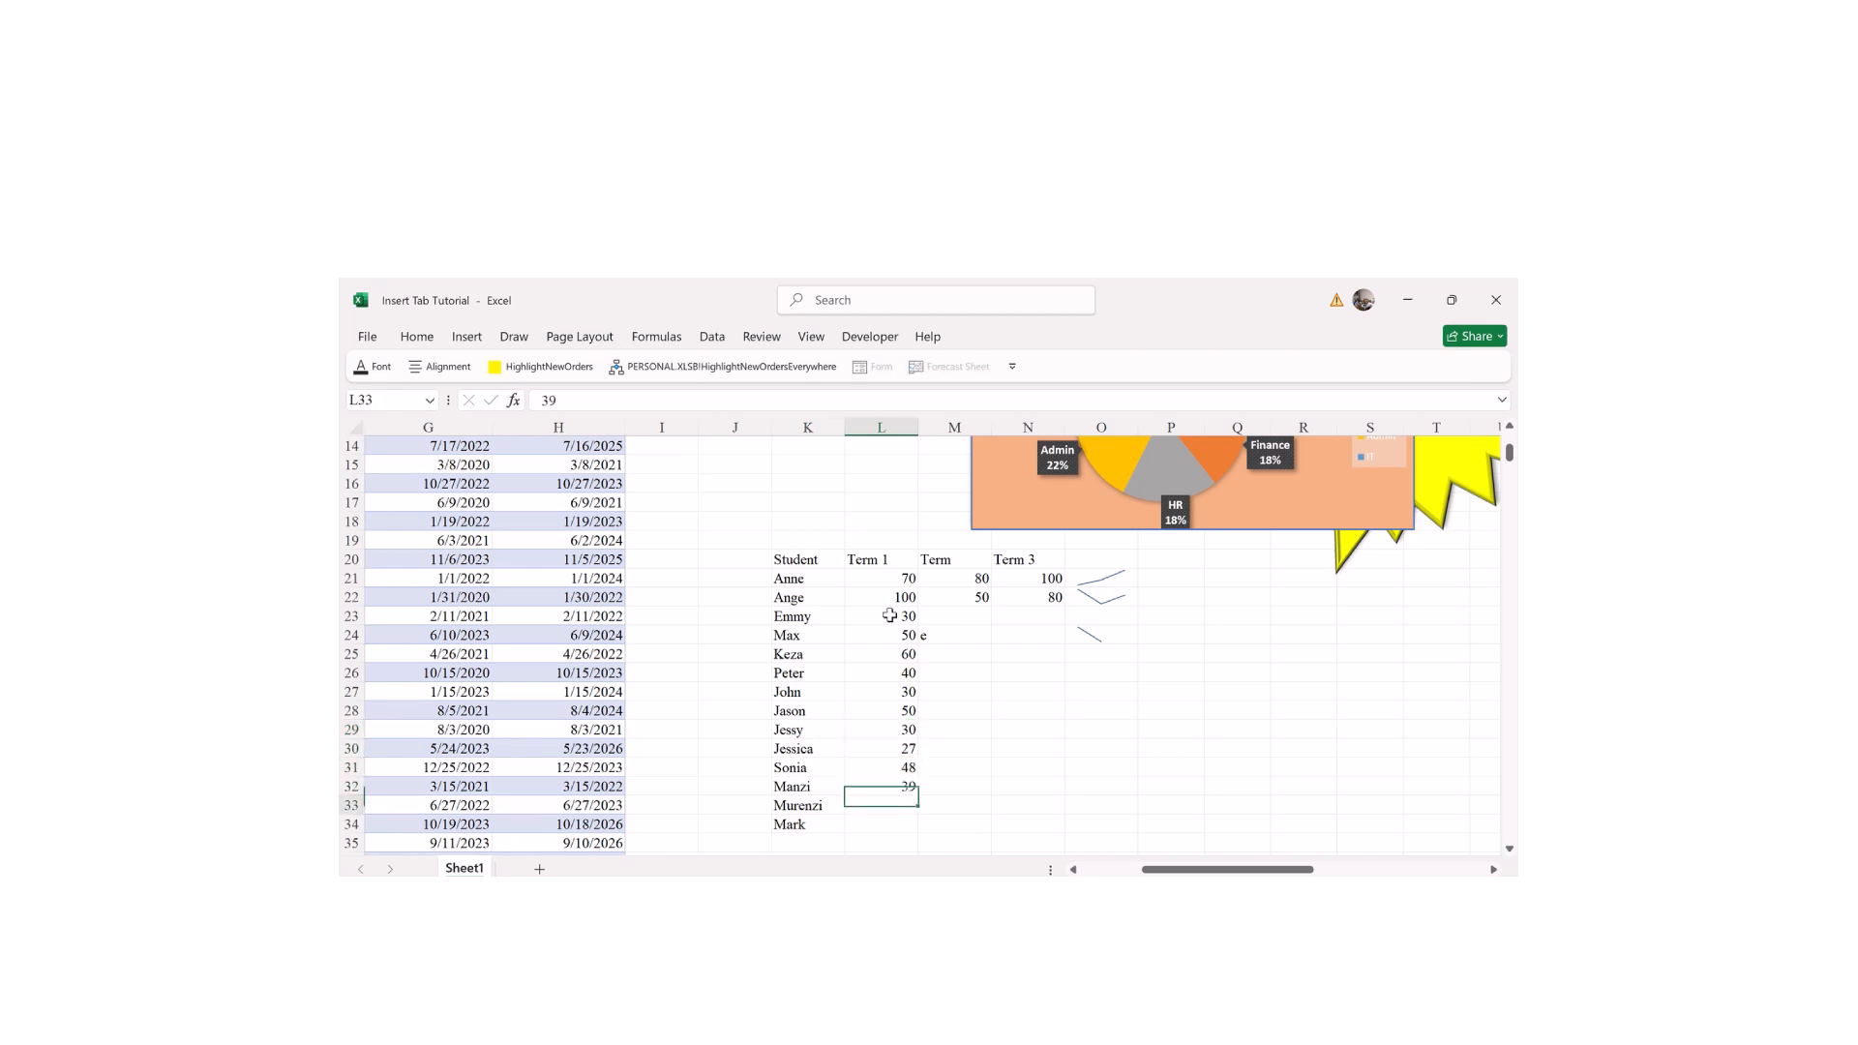
pyautogui.write('90')
pyautogui.press('Return')
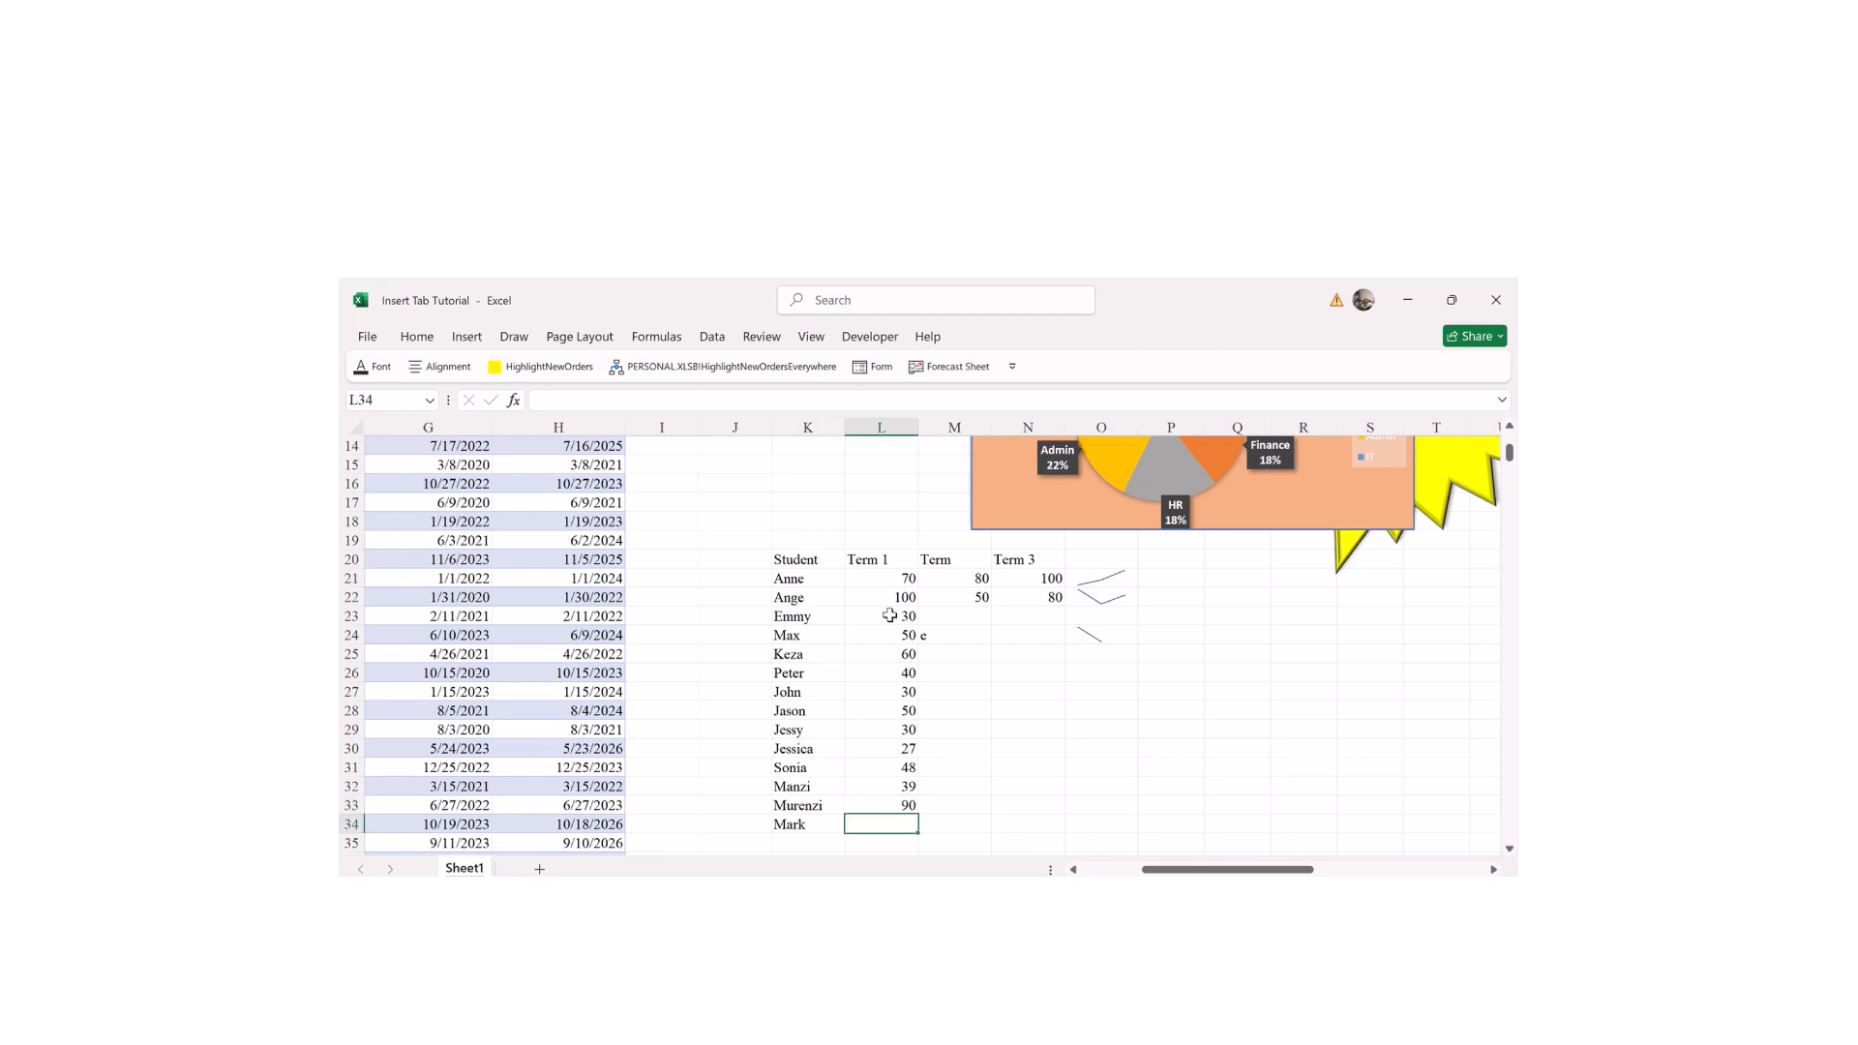
pyautogui.write('10')
pyautogui.press('Tab')
# Step: Fill second-term scores in column M from Mark up to Emmy: Murenzi 38, Manzi 50, Sonia 59, Jessica 40, Jessy 40, Jason 40, John 30, Peter 50, Keza 40, Max 30, Emmy 29
pyautogui.write('3')
pyautogui.press('Up')
pyautogui.write('38')
pyautogui.press('Up')
pyautogui.write('5')
pyautogui.press('Up')
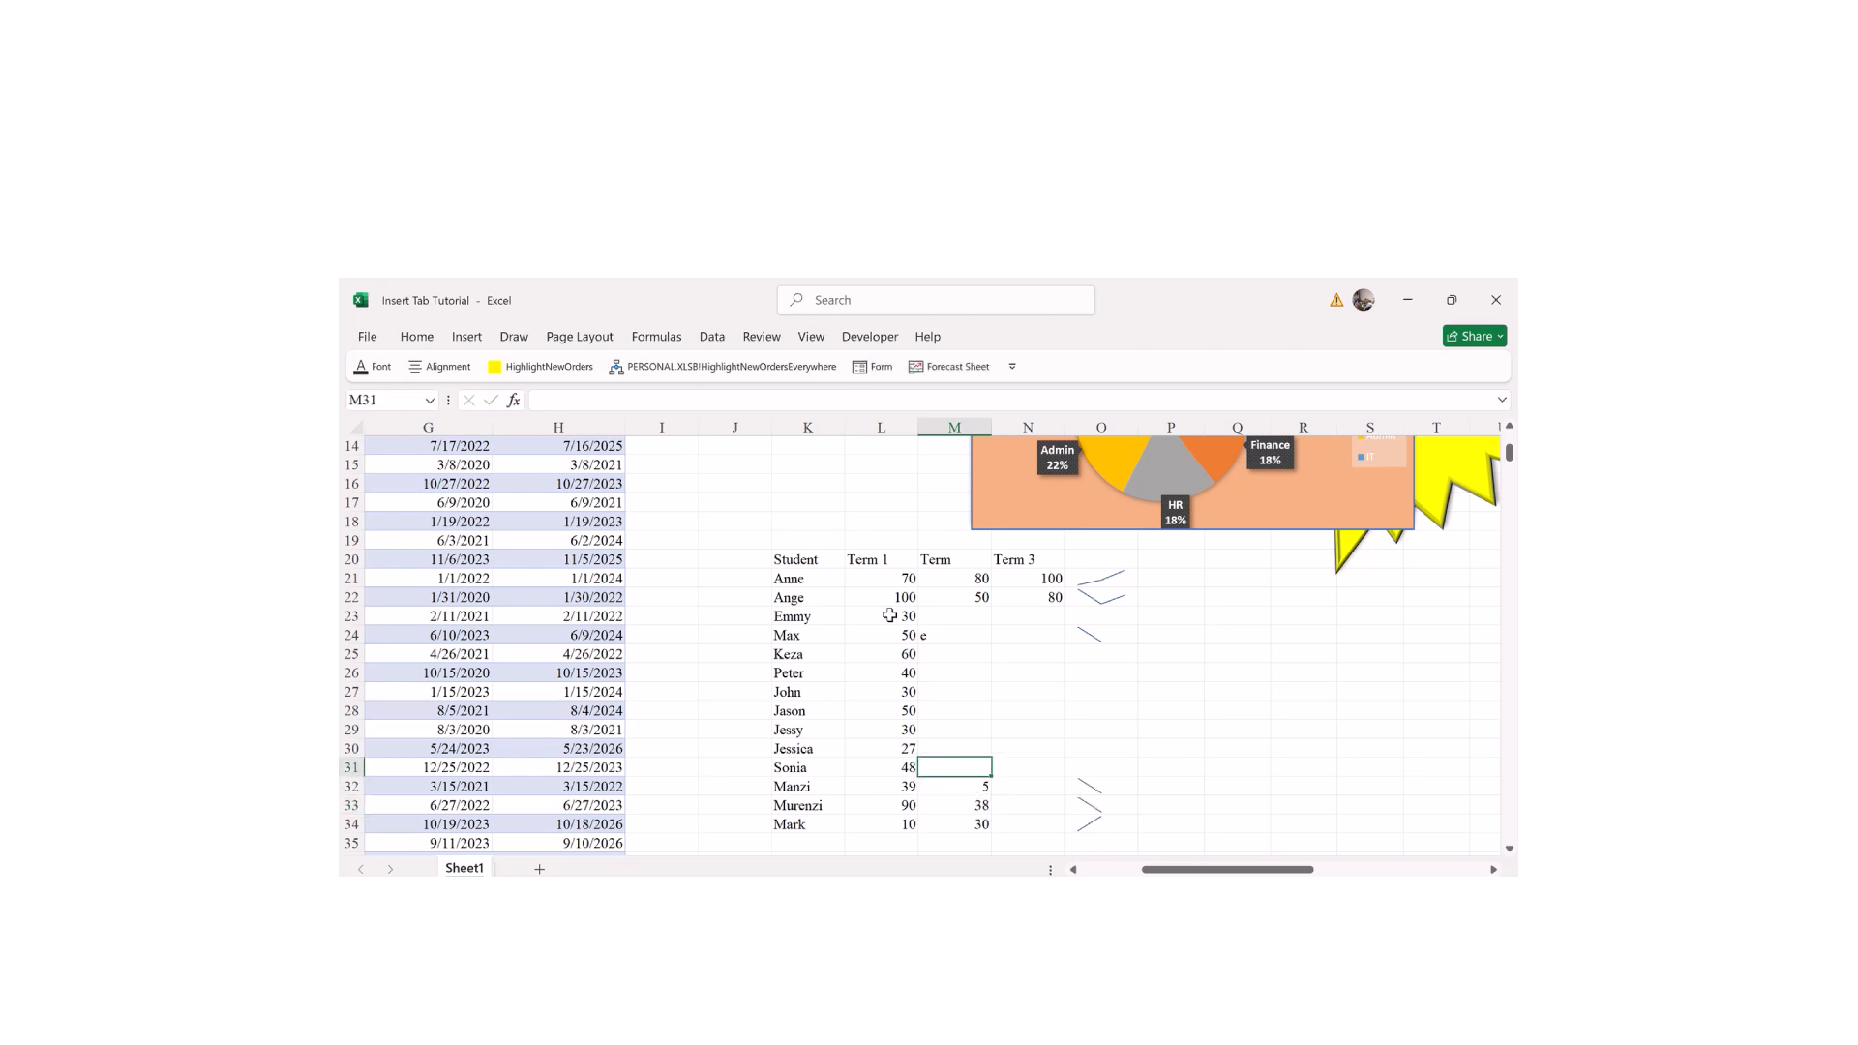
pyautogui.write('59')
pyautogui.hotkey('ctrl', 'Return')
pyautogui.press('Down')
pyautogui.write('50')
pyautogui.press('Return')
pyautogui.press('Up')
pyautogui.press('Up')
pyautogui.press('Up')
pyautogui.write('40')
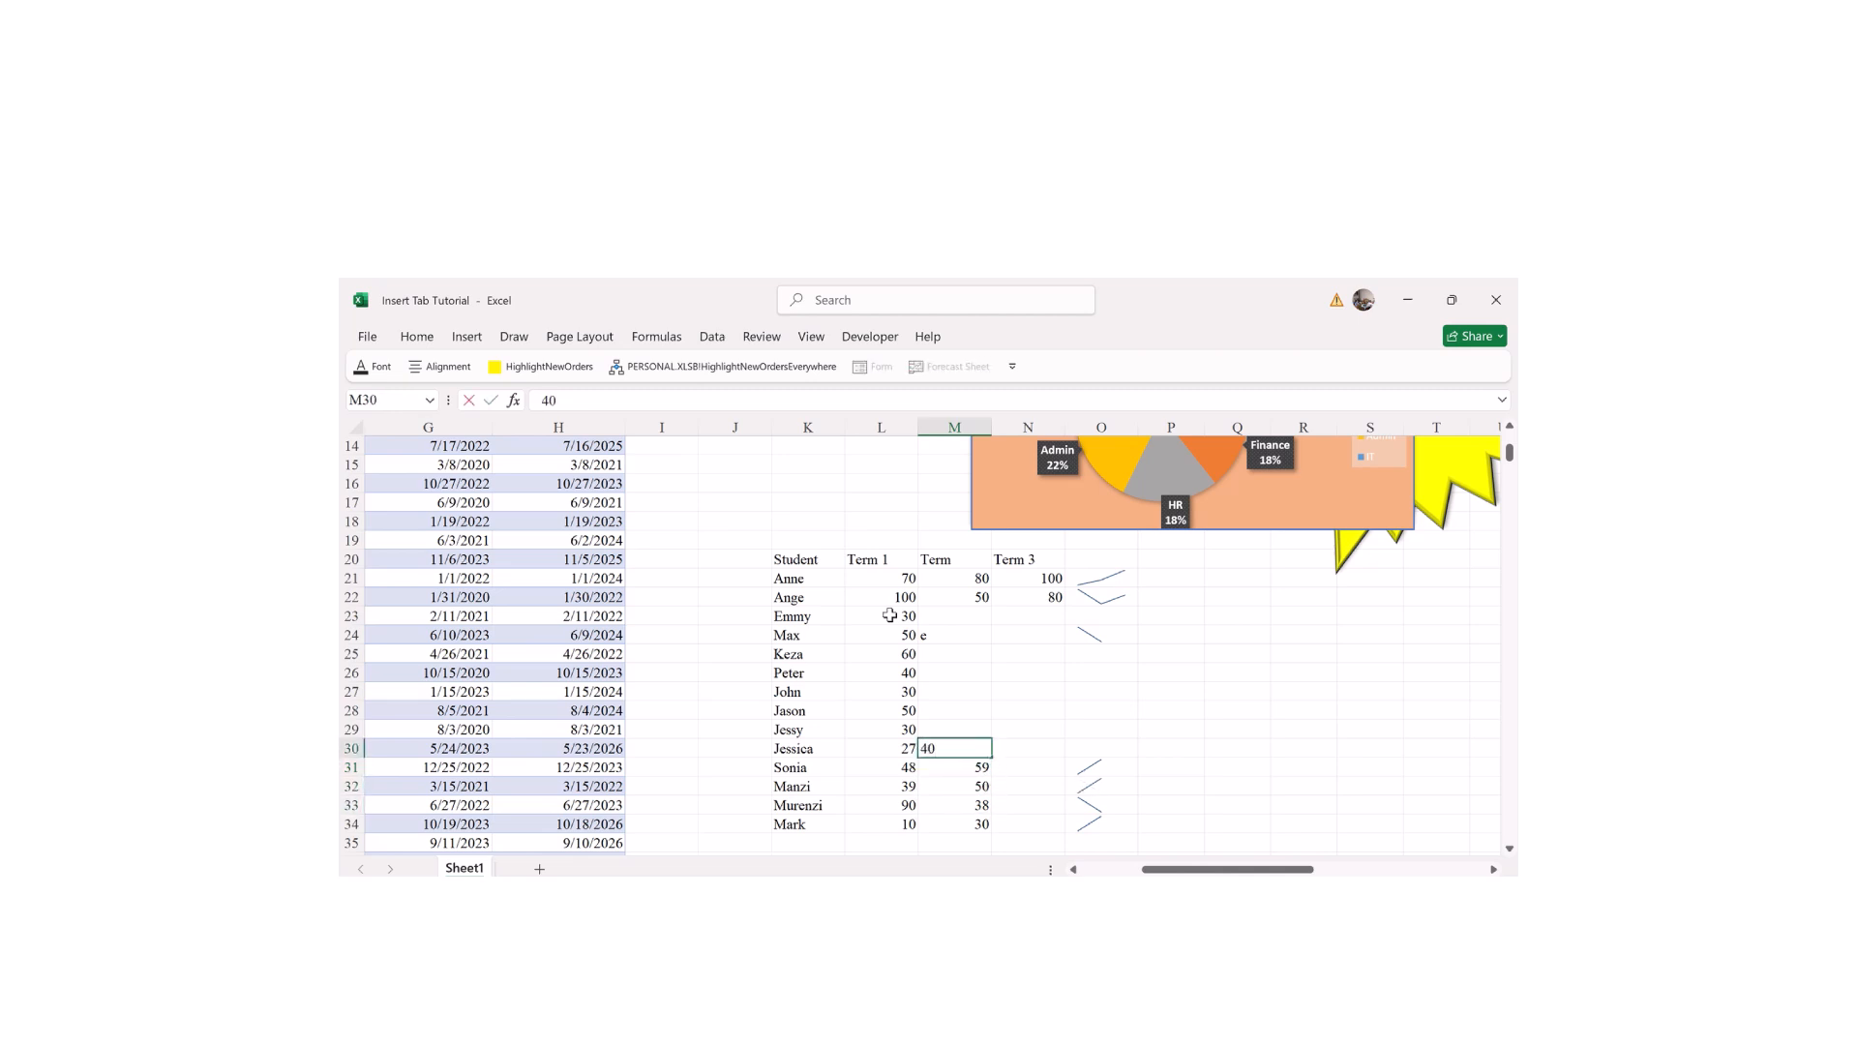
pyautogui.press('Up')
pyautogui.write('40')
pyautogui.press('Up')
pyautogui.write('50')
pyautogui.hotkey('ctrl', 'Return')
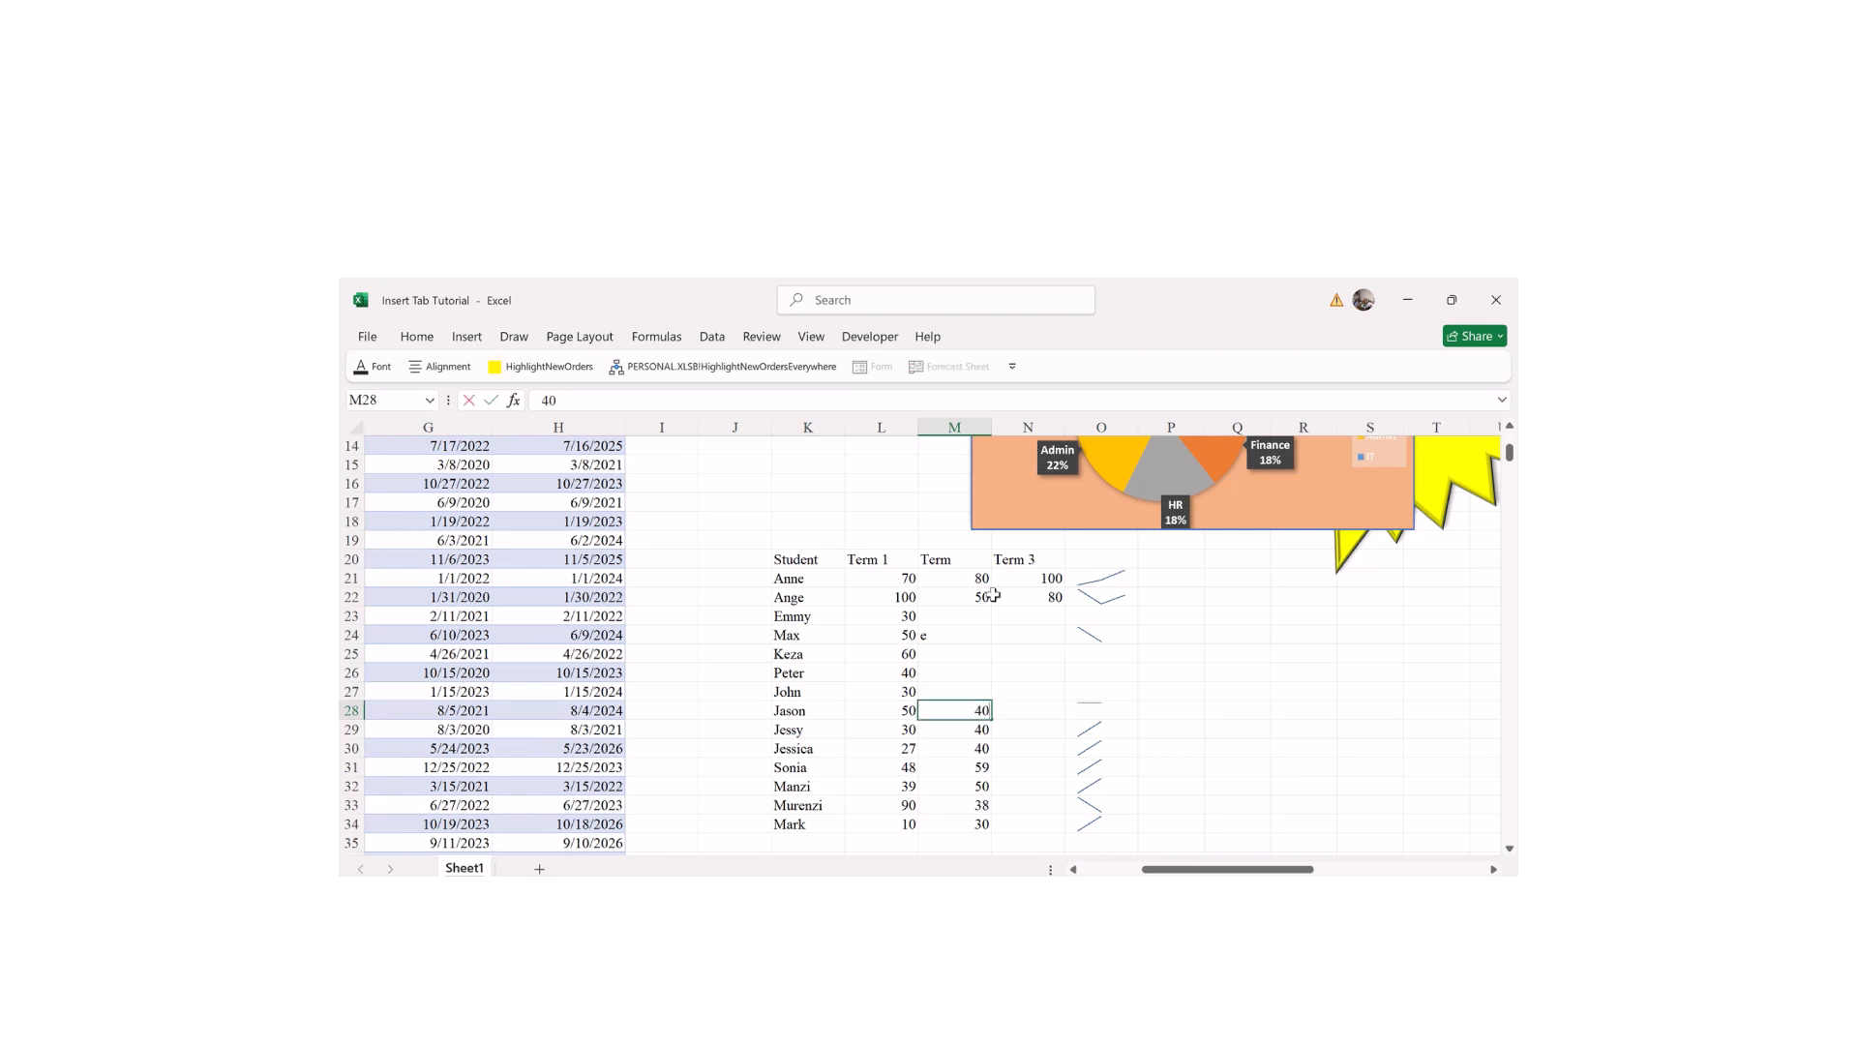
pyautogui.write('40')
pyautogui.press('Up')
pyautogui.write('30')
pyautogui.press('Up')
pyautogui.write('50')
pyautogui.press('Up')
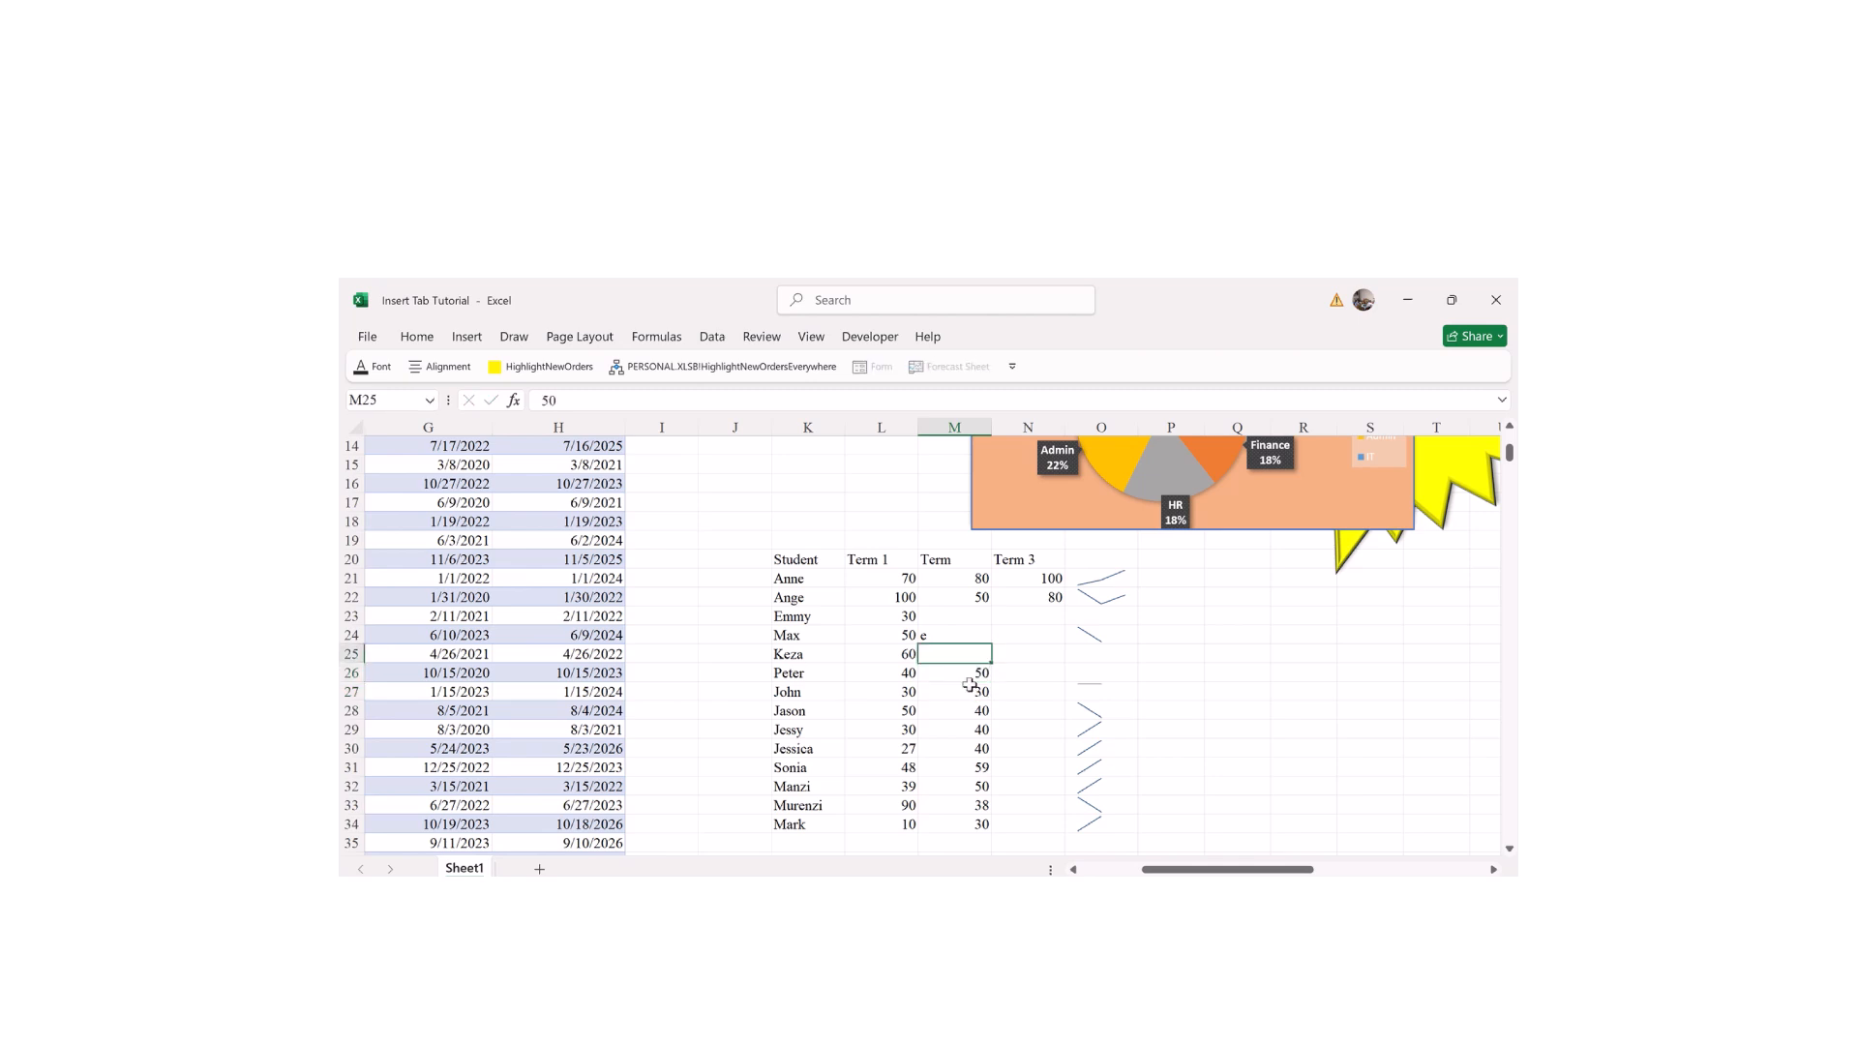
pyautogui.write('40')
pyautogui.press('Up')
pyautogui.write('30')
pyautogui.press('Up')
pyautogui.write('29')
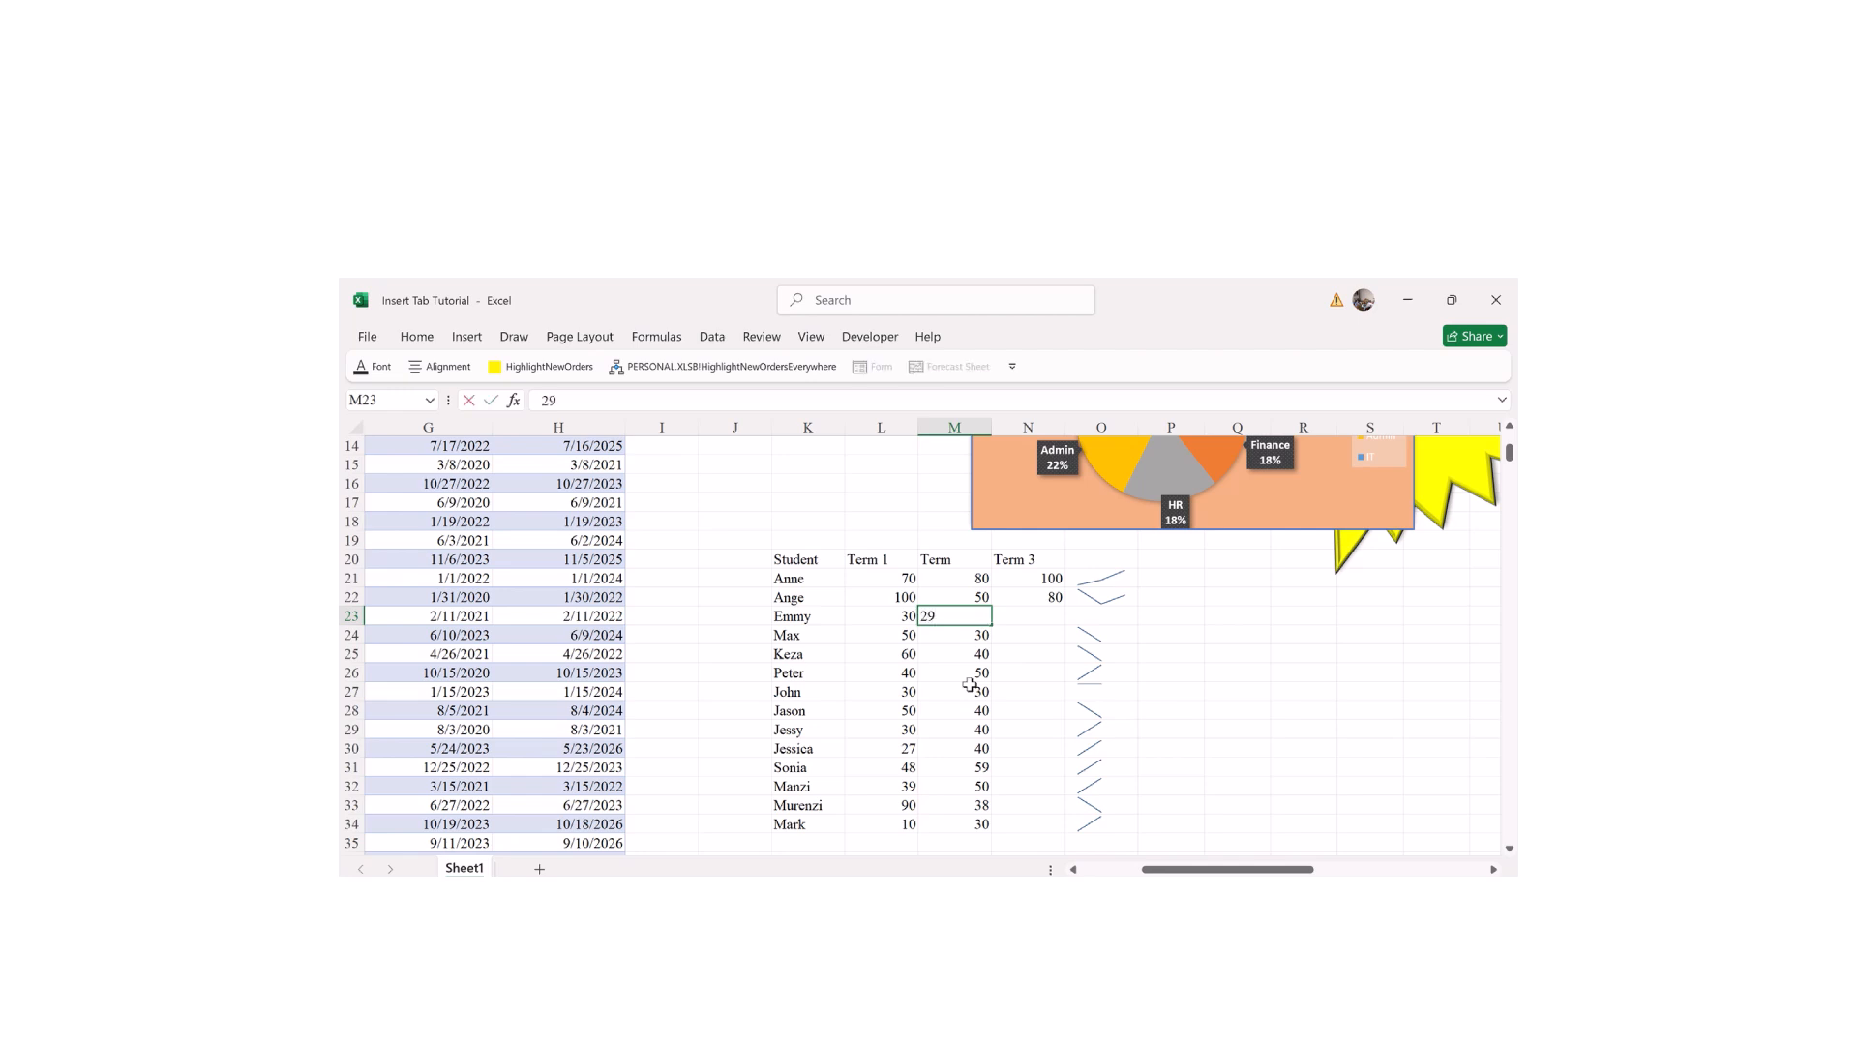
pyautogui.press('Tab')
# Step: Enter third-term scores in column N: Emmy 40, Max 70, Keza 50, Peter 50, John 38, Jason 60, Jessy 78, Jessica 79, Sonia 38, Manzi 59, Murenzi 74, Mark 93
pyautogui.write('383')
pyautogui.press('Return')
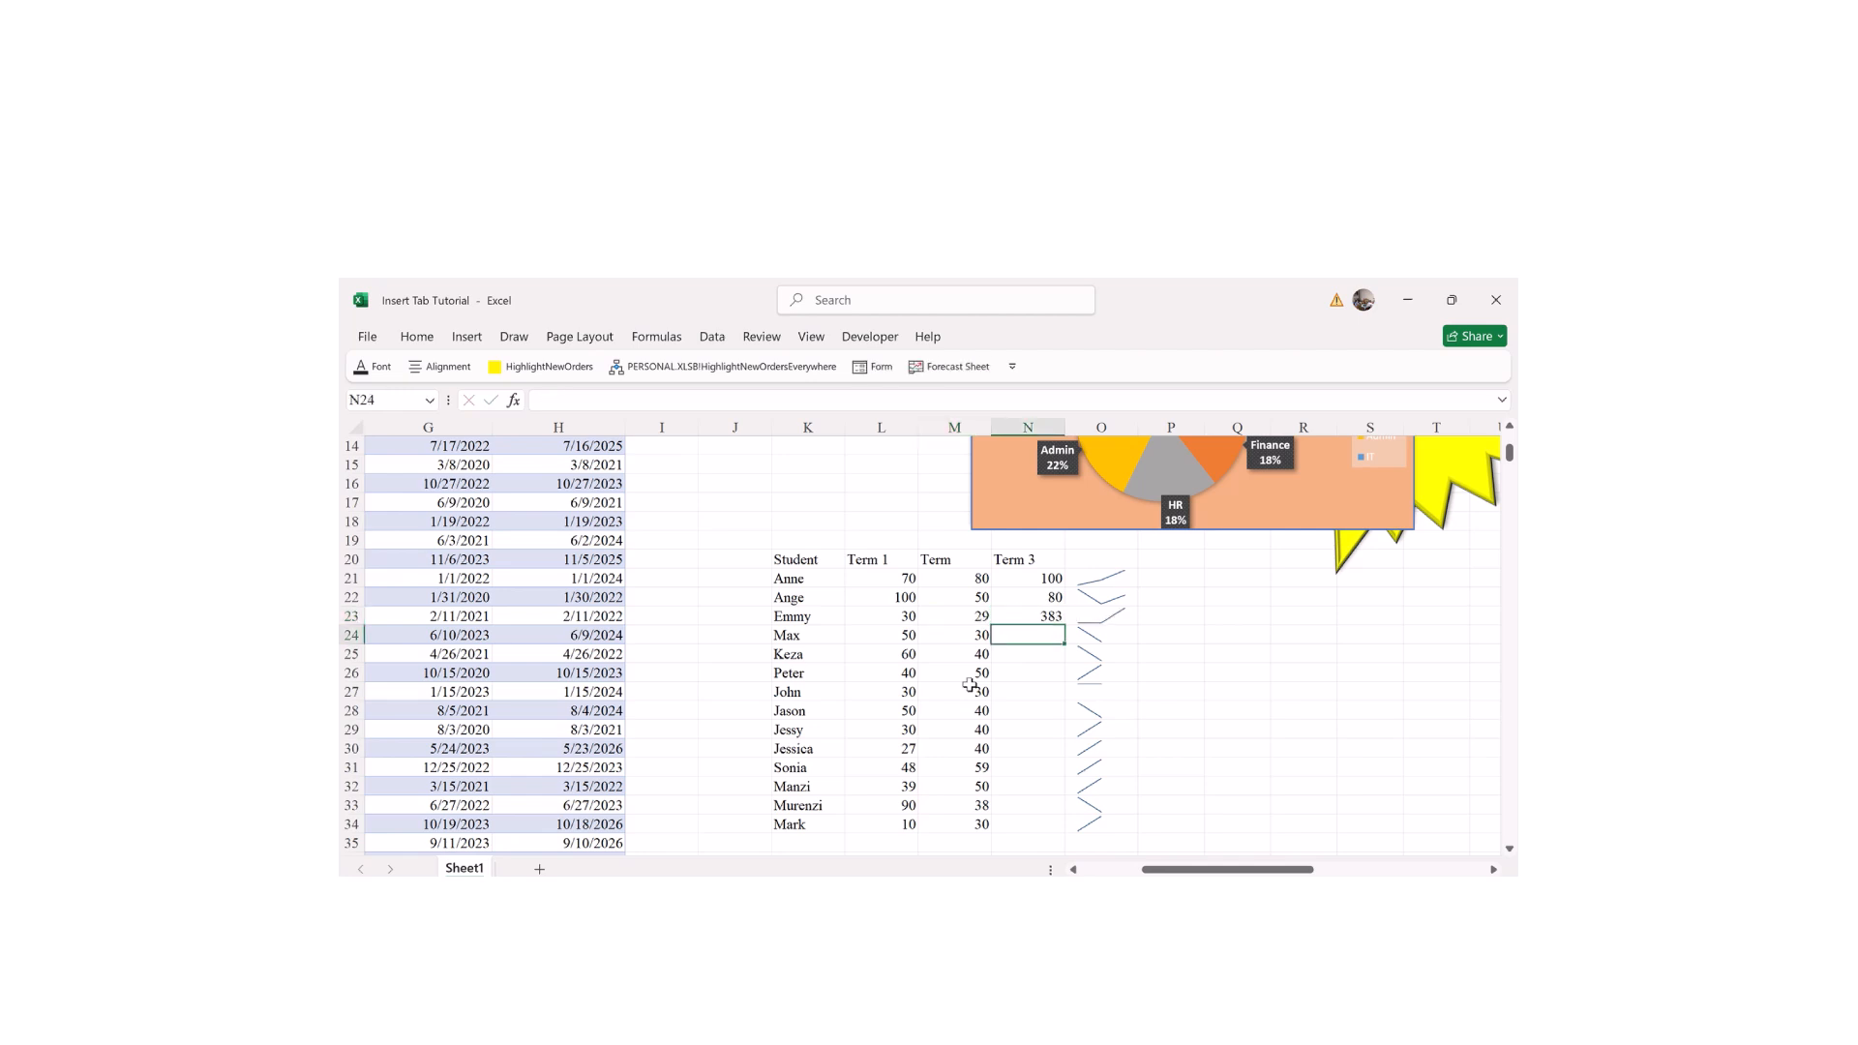
pyautogui.press('Up')
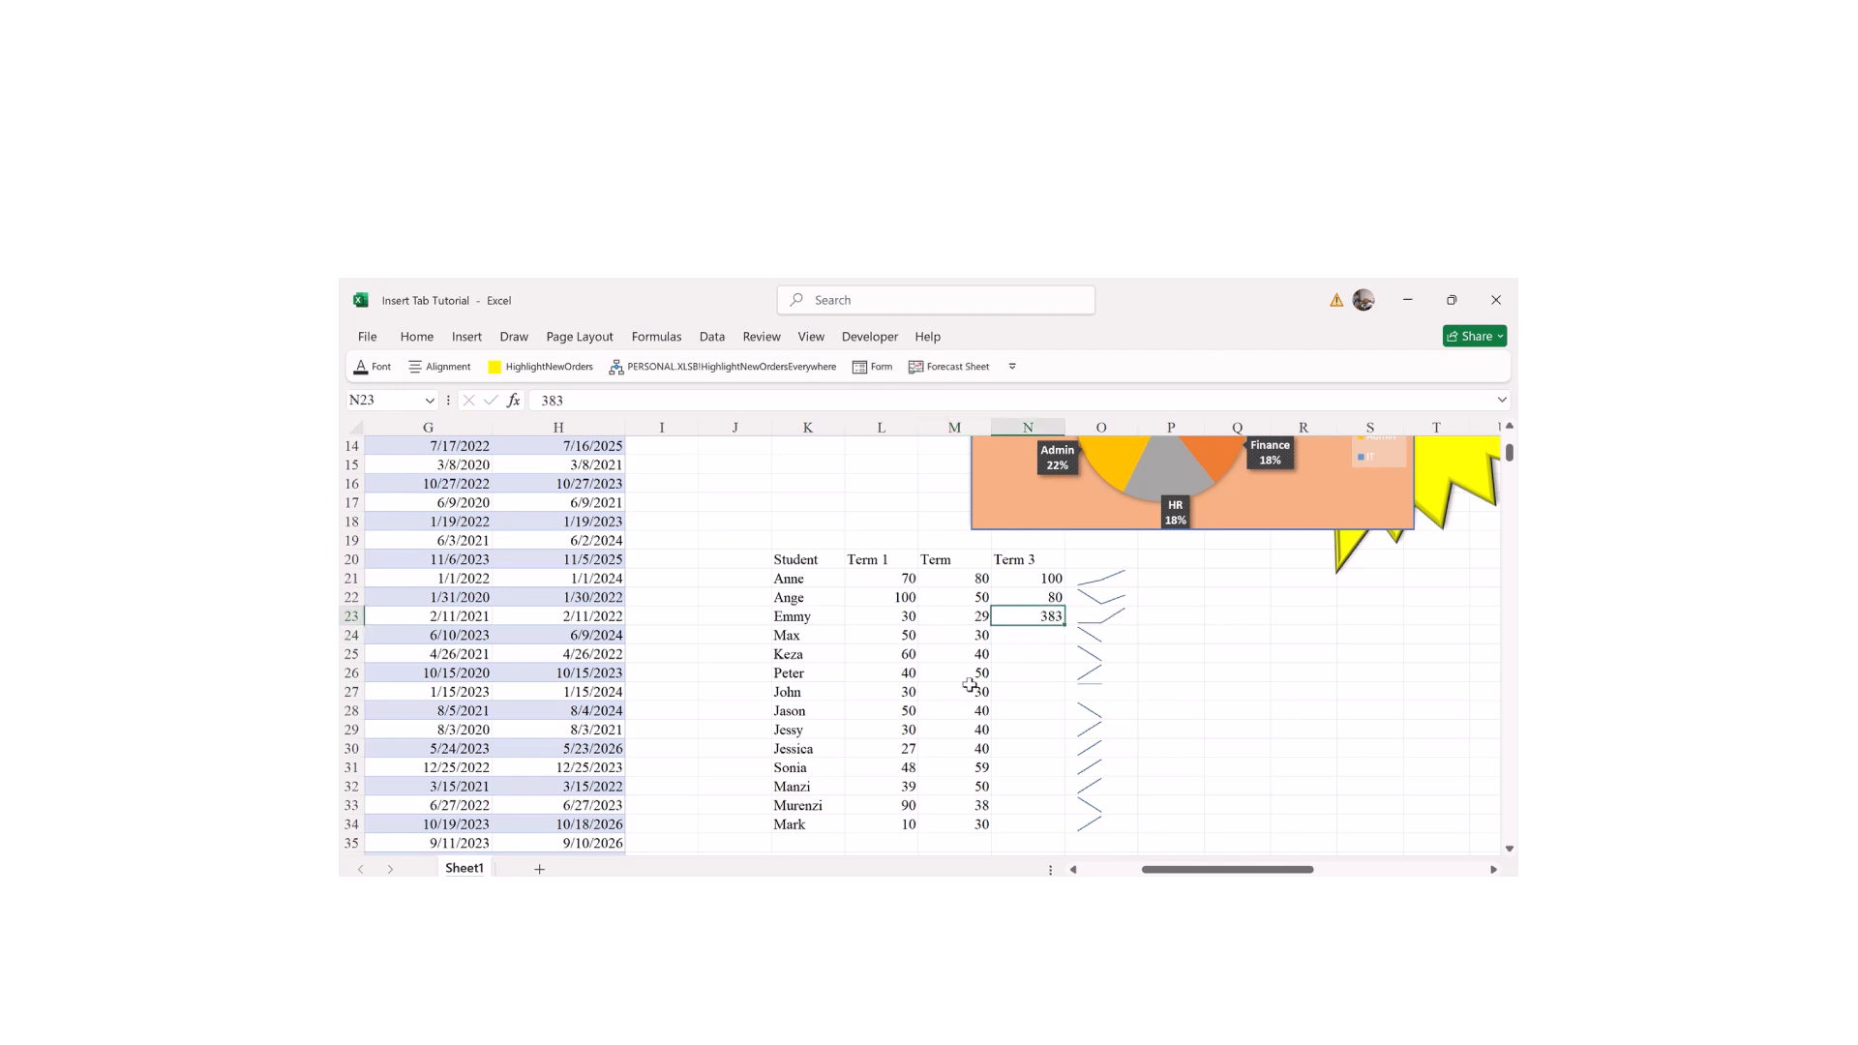
pyautogui.write('40')
pyautogui.press('Return')
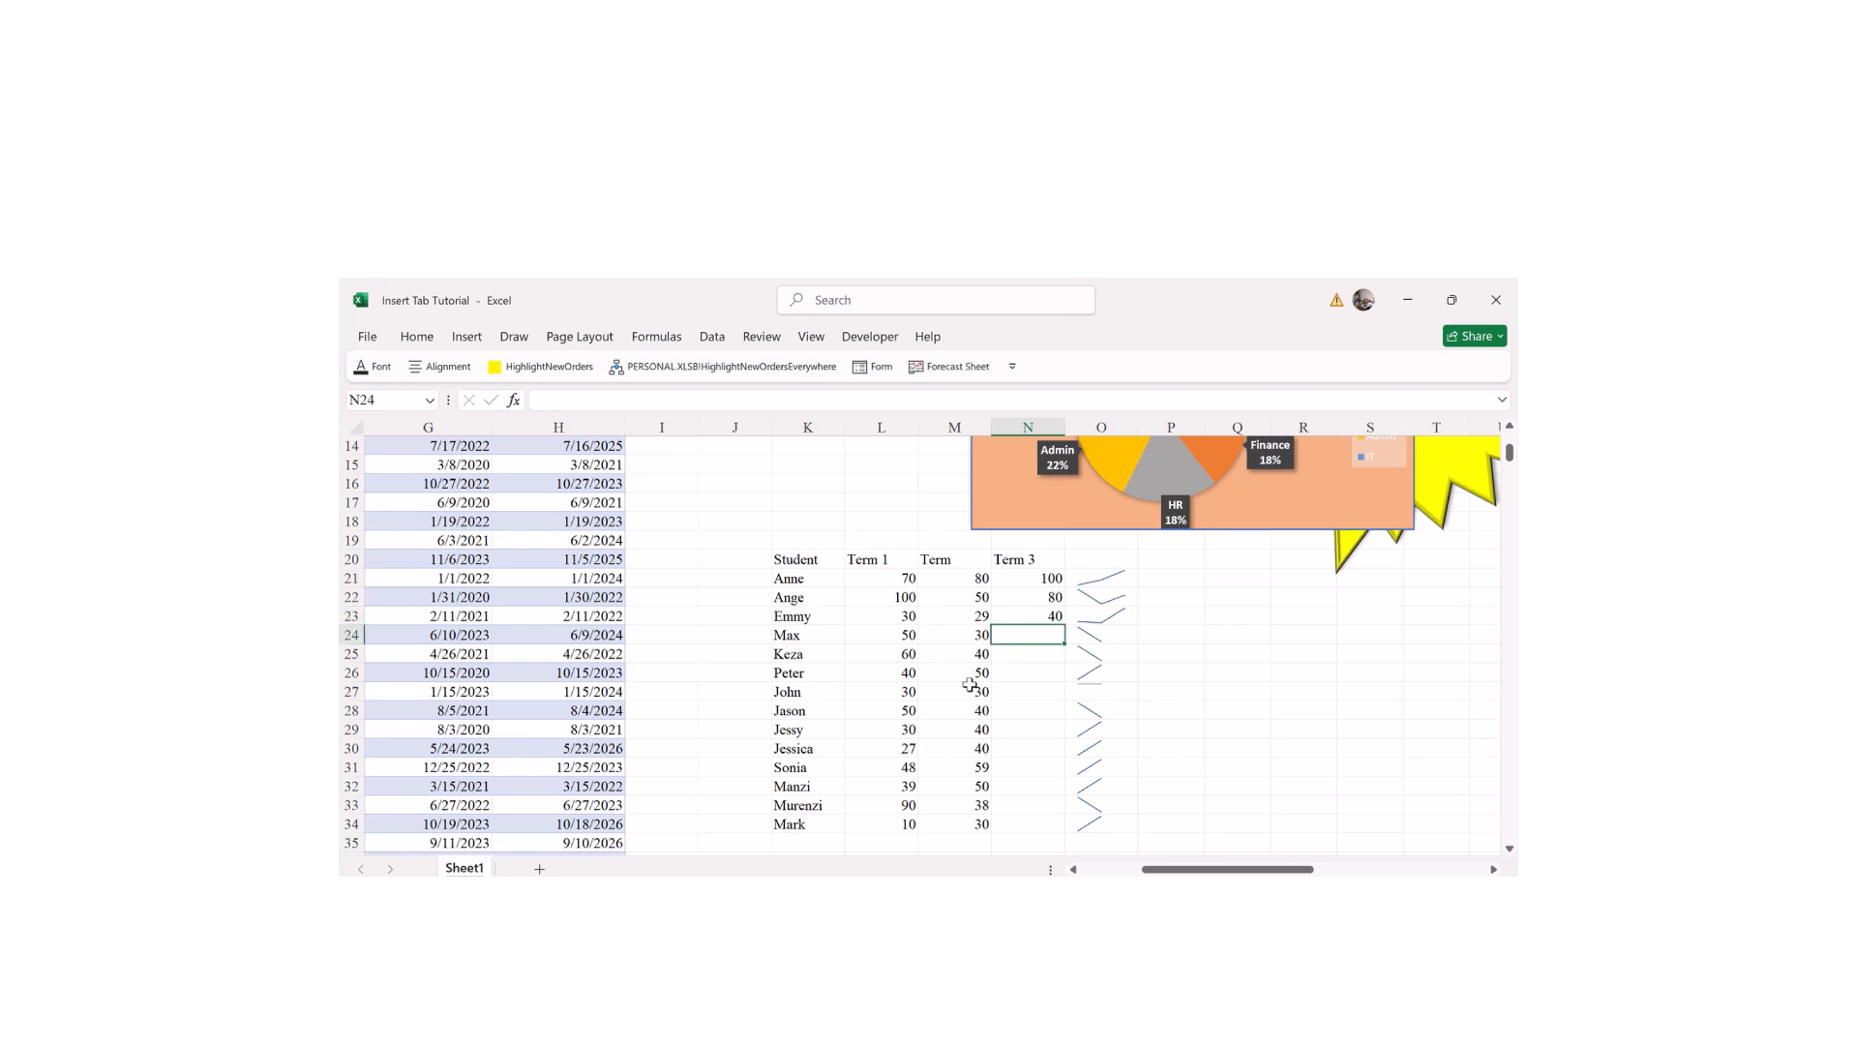
pyautogui.write('70')
pyautogui.press('Return')
pyautogui.write('50')
pyautogui.press('Return')
pyautogui.write('50')
pyautogui.press('Return')
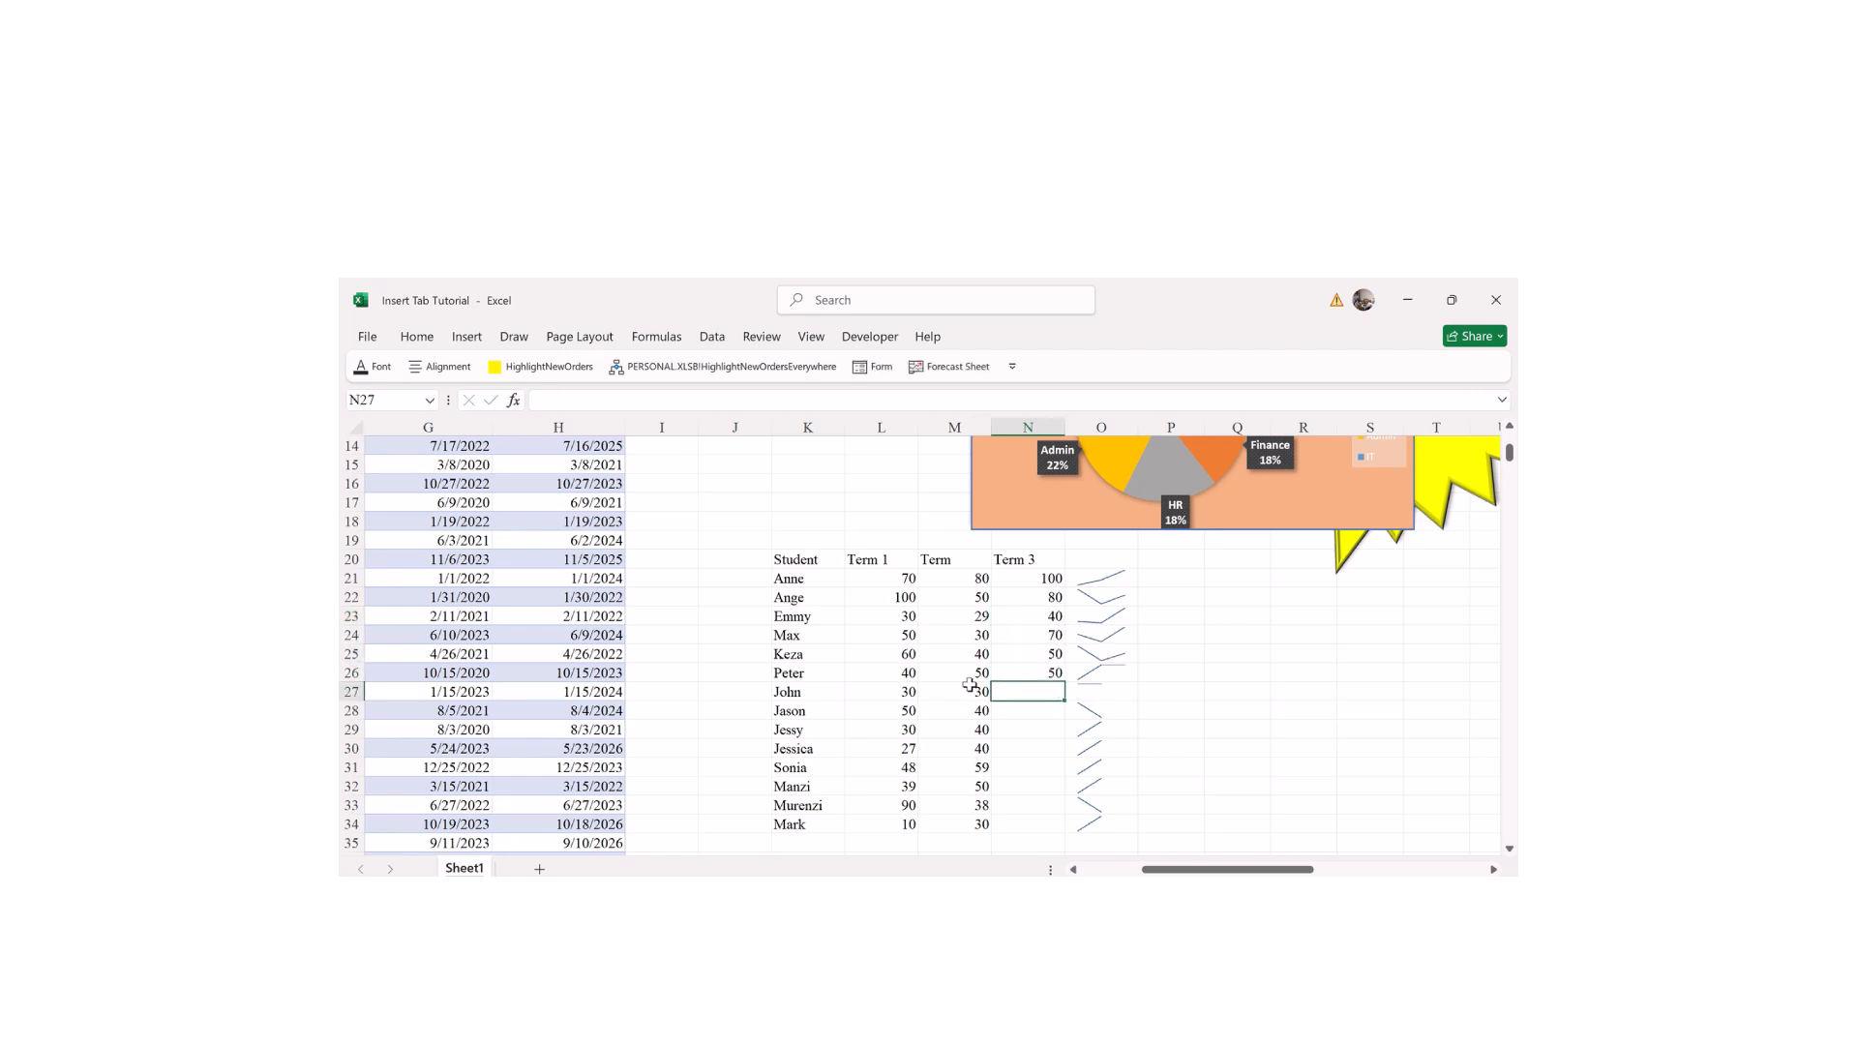
pyautogui.write('38')
pyautogui.press('Return')
pyautogui.write('60')
pyautogui.press('Return')
pyautogui.write('78')
pyautogui.press('Return')
pyautogui.write('7')
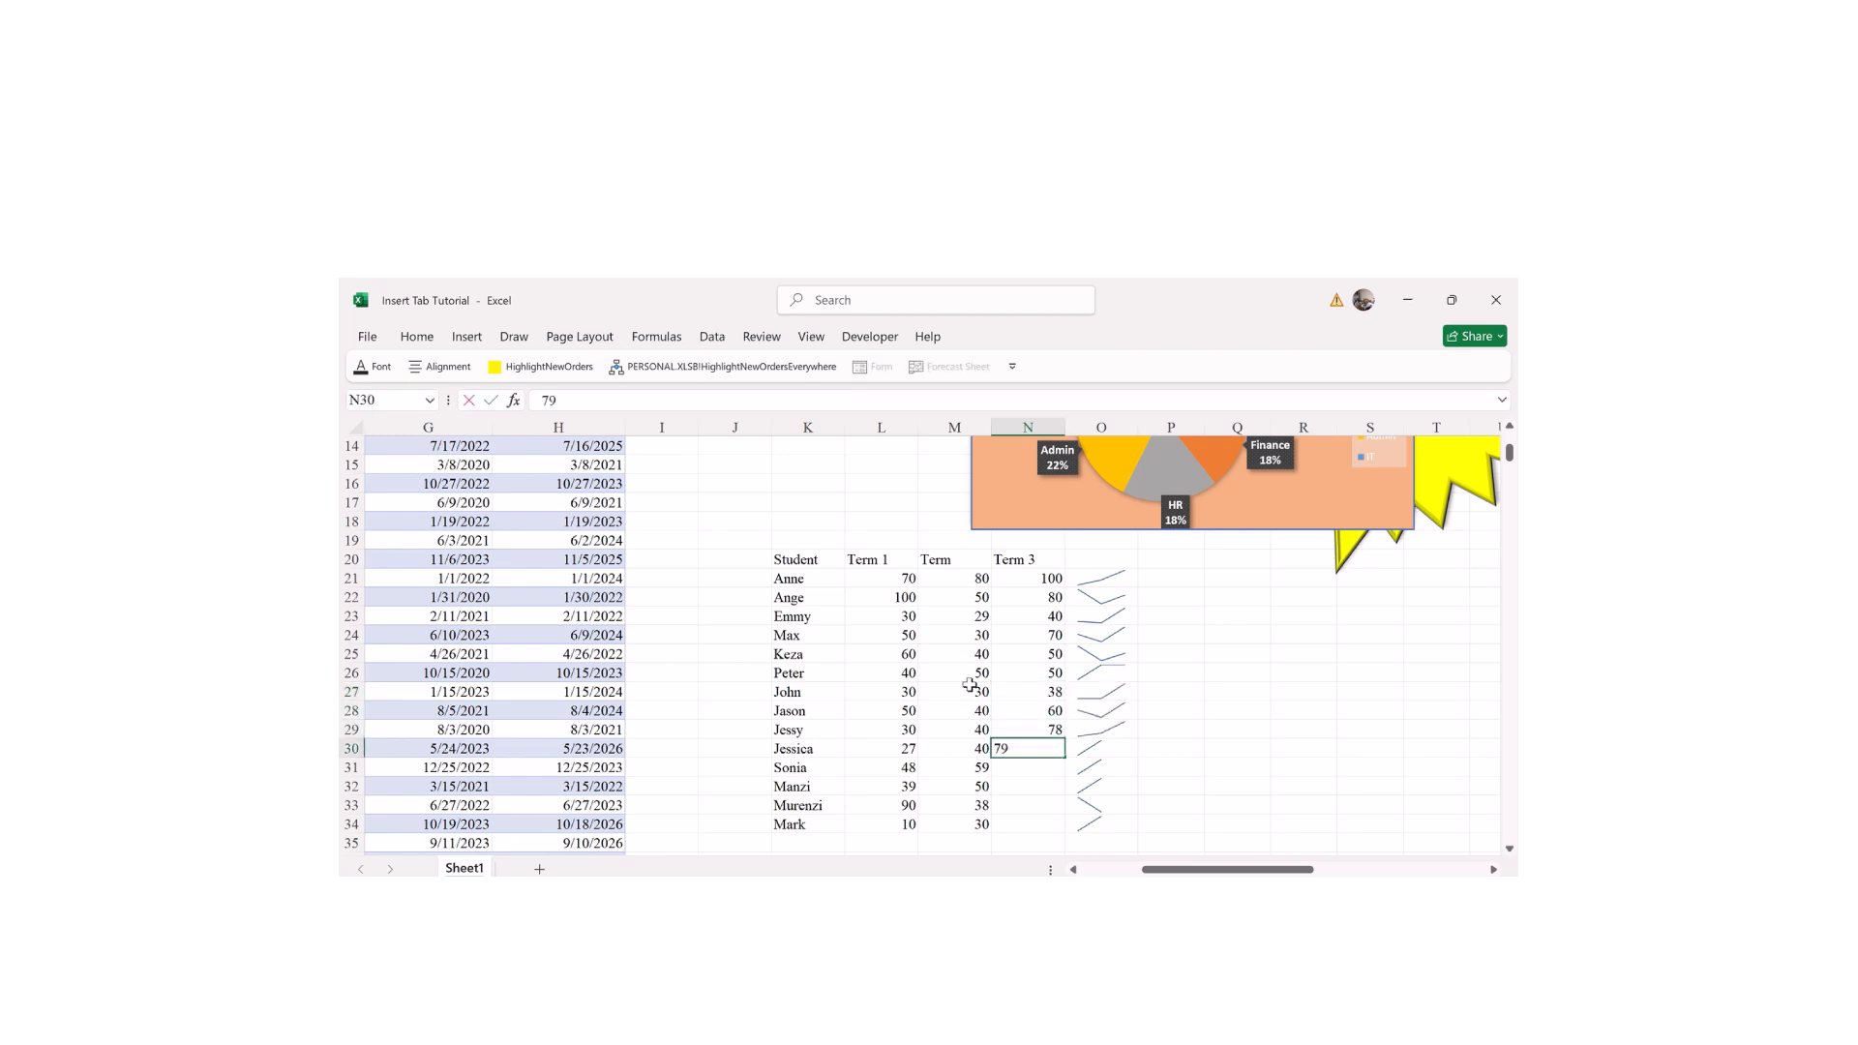
pyautogui.write('9')
pyautogui.press('Return')
pyautogui.write('38')
pyautogui.press('Return')
pyautogui.write('59')
pyautogui.press('Return')
pyautogui.write('74')
pyautogui.press('Return')
pyautogui.write('93')
pyautogui.press('Return')
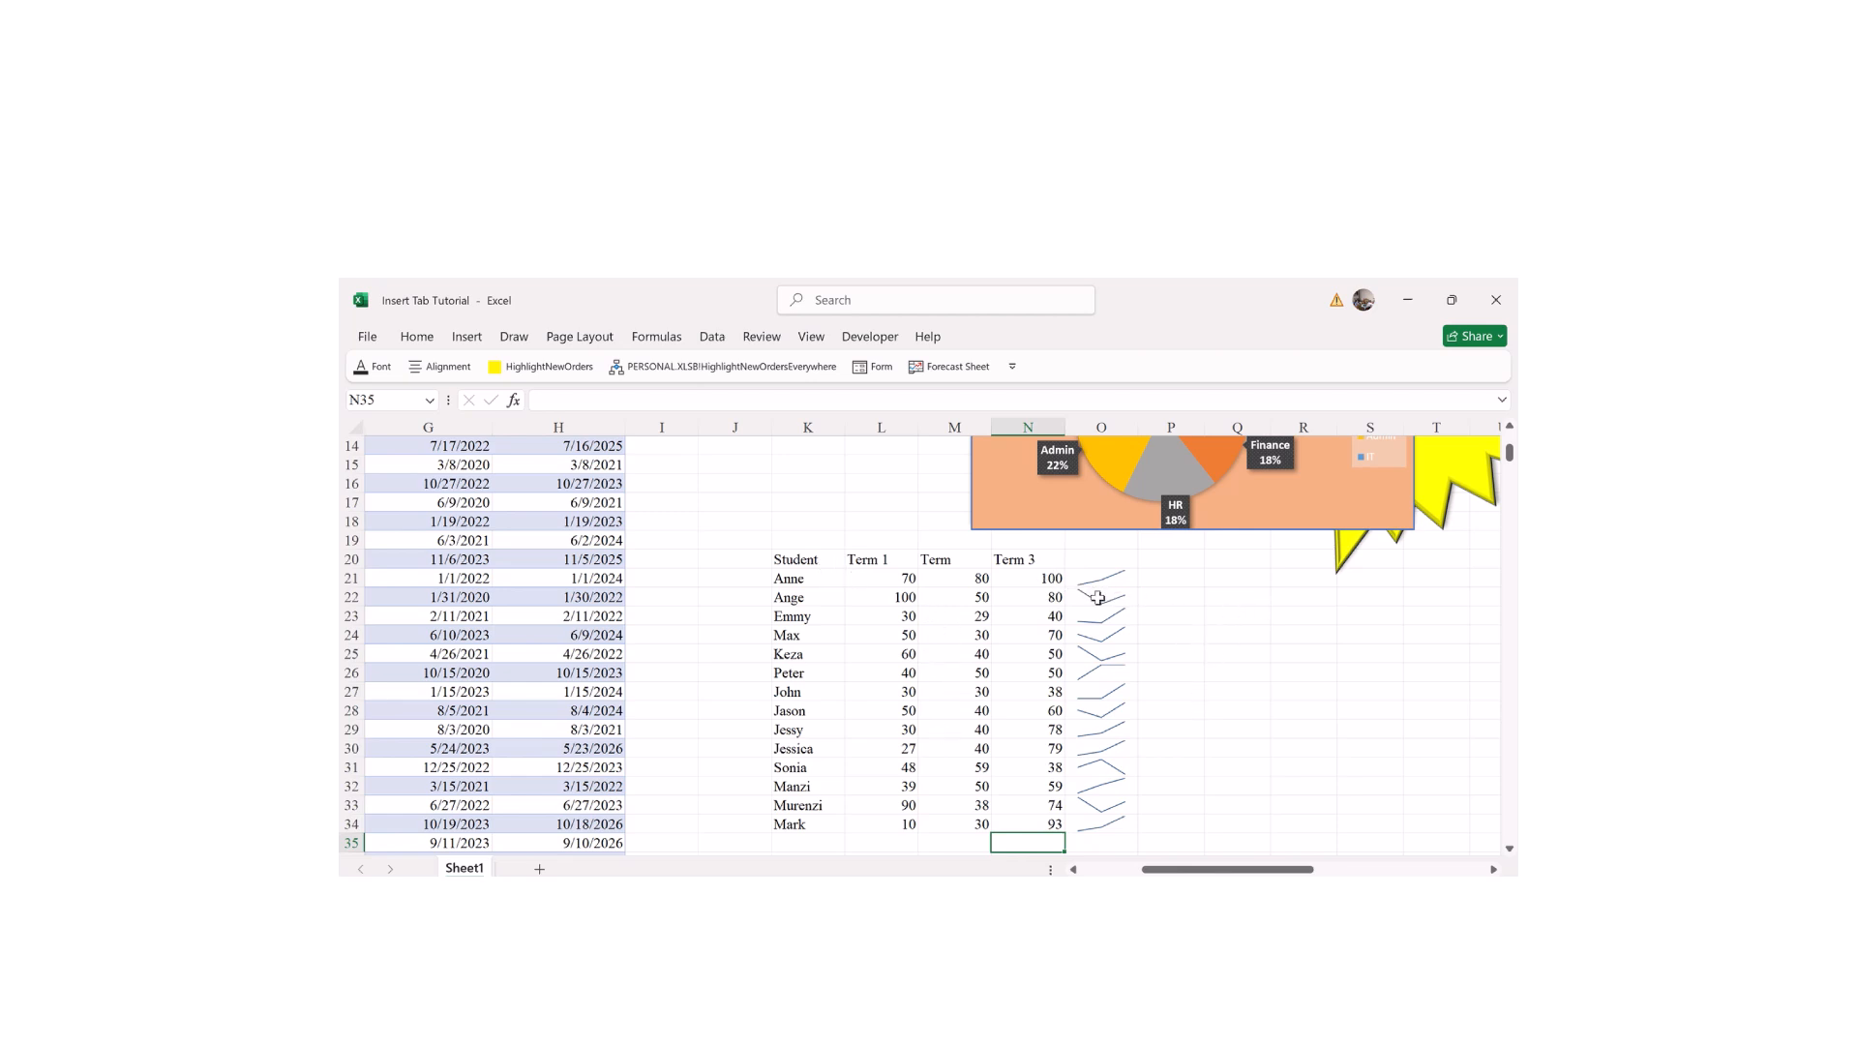
# Step: Create line sparklines from the scores in L21:N34 and place them in P21:P34
pyautogui.moveTo(886, 578); pyautogui.dragTo(1012, 820)
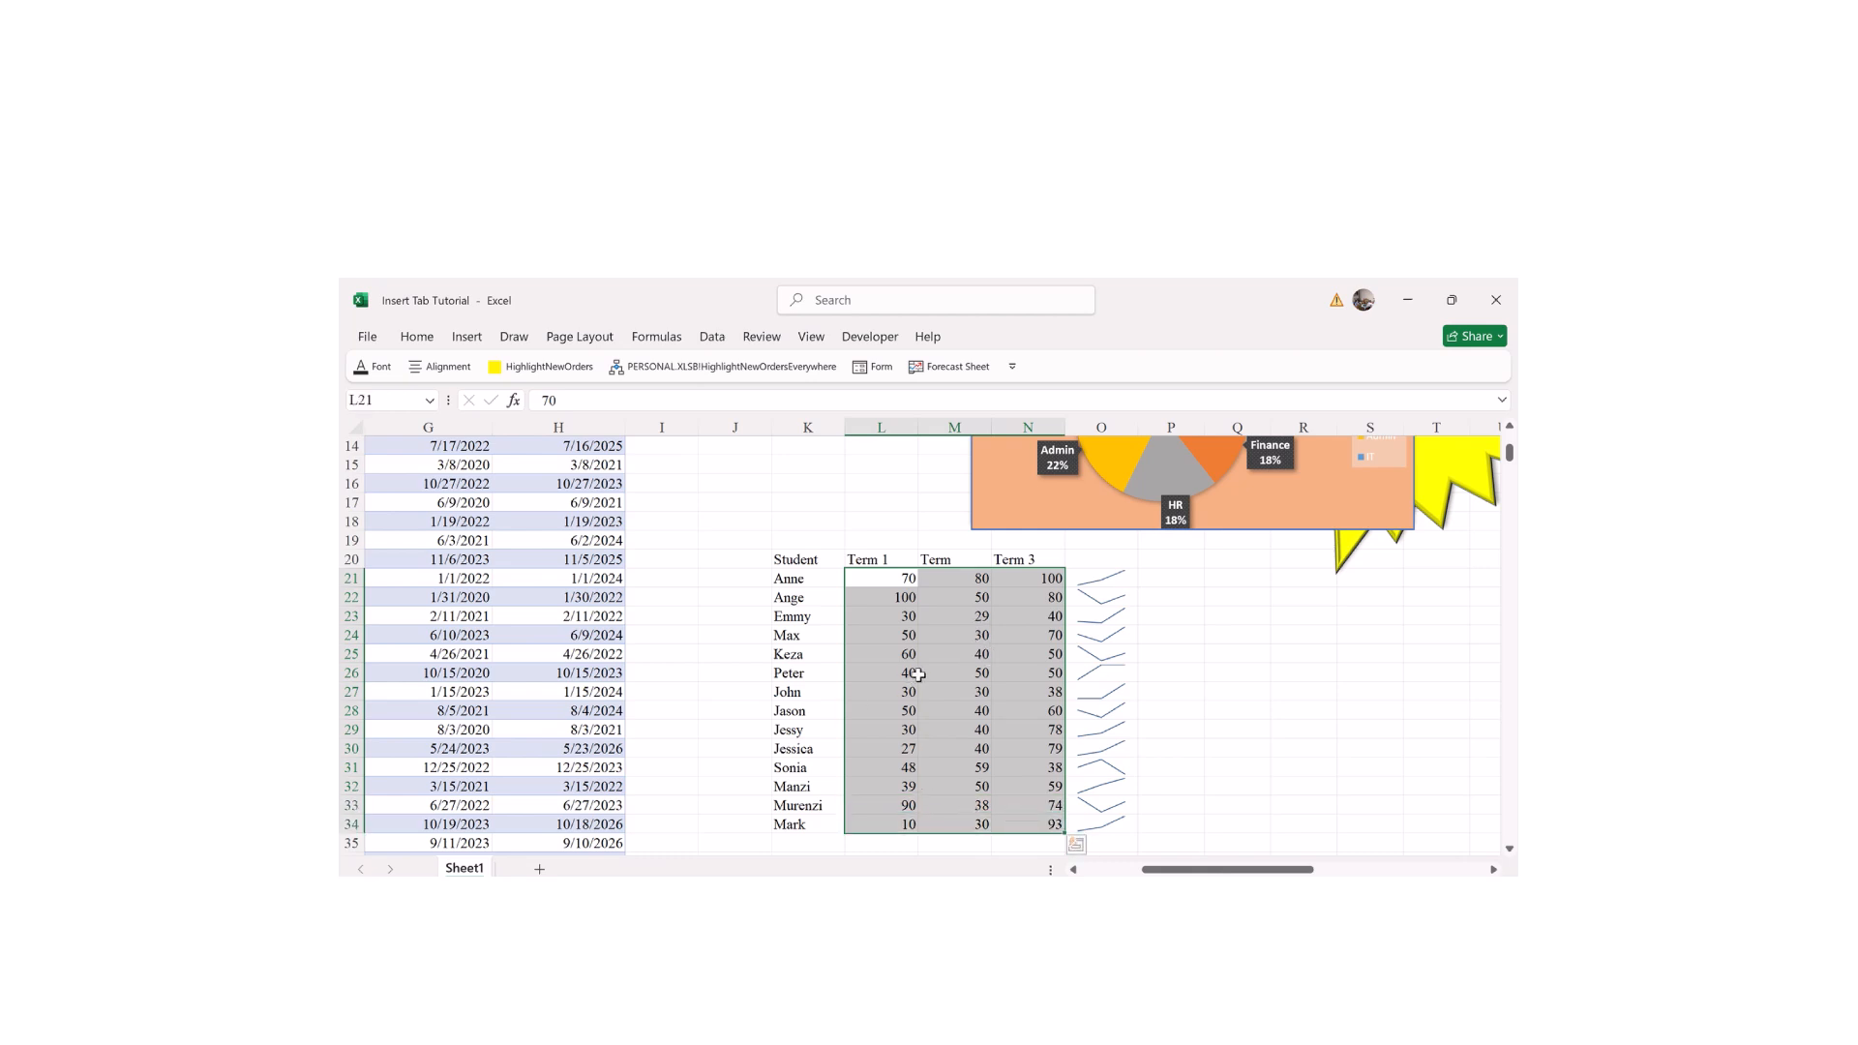
pyautogui.click(467, 337)
pyautogui.click(945, 378)
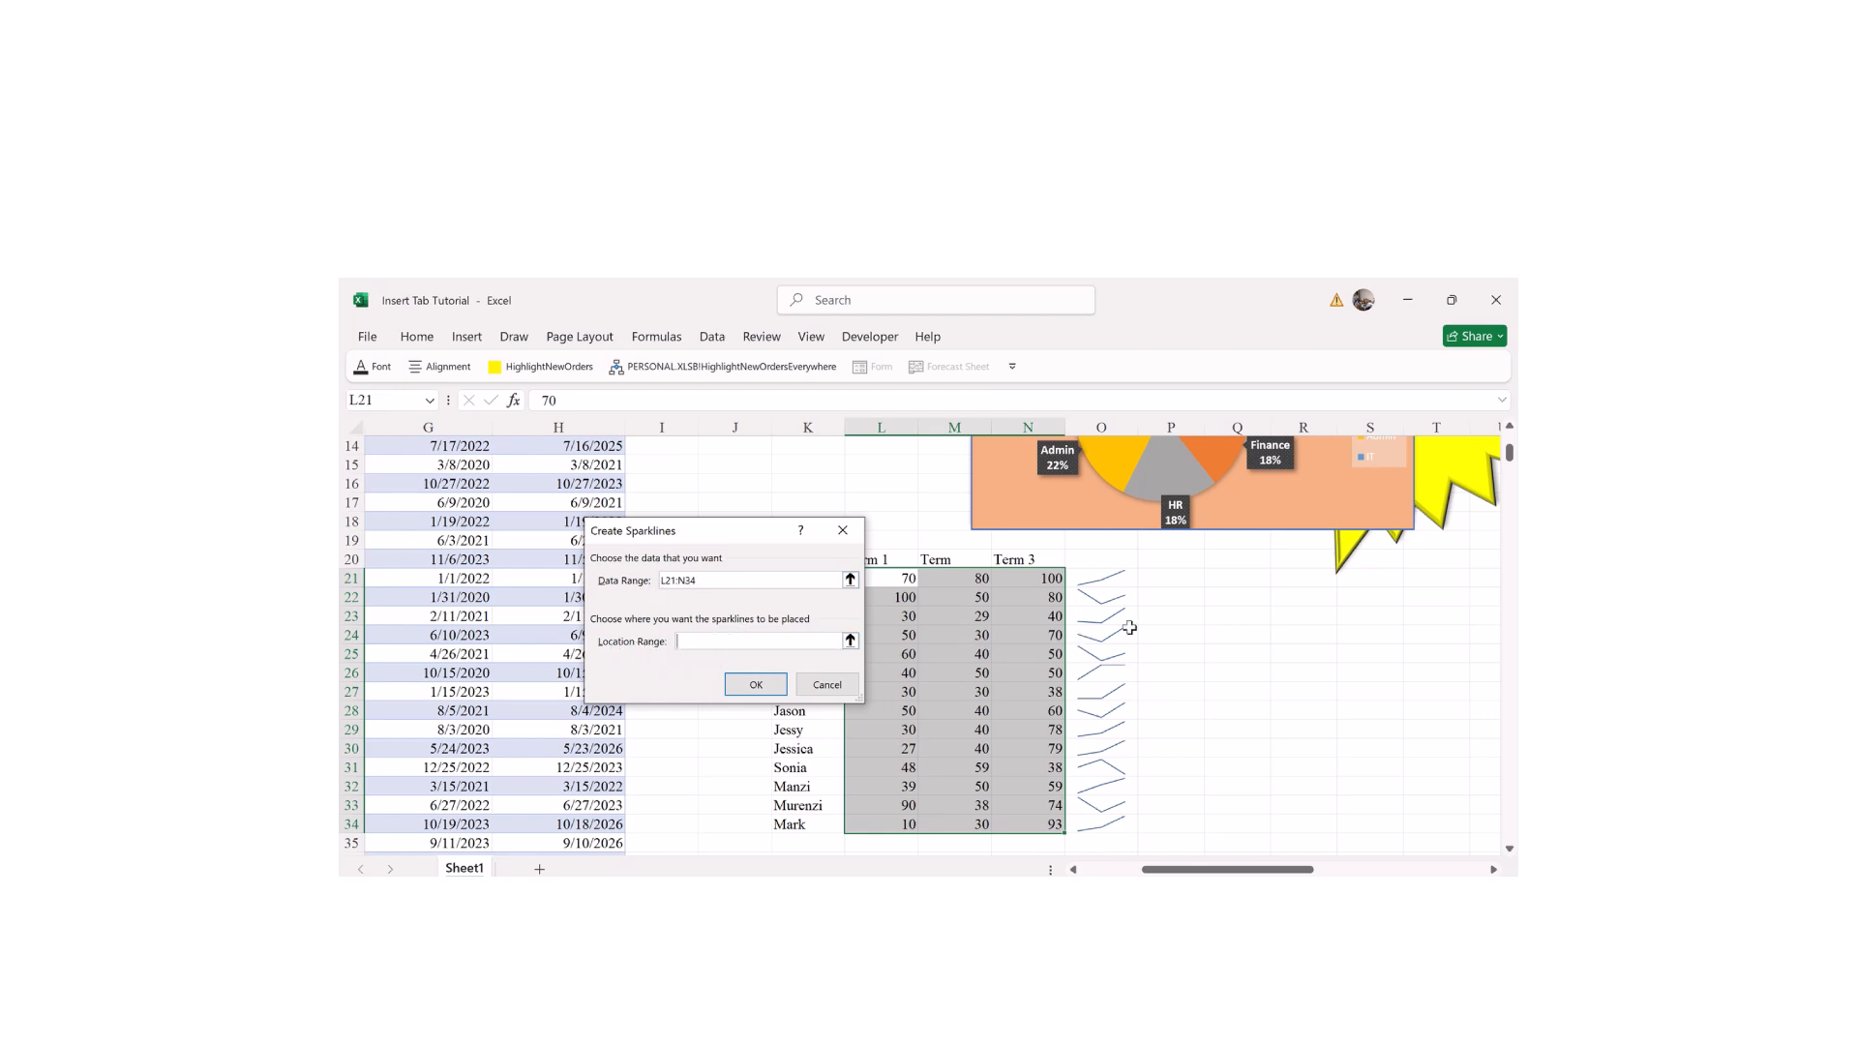
pyautogui.moveTo(1169, 581); pyautogui.dragTo(1173, 821)
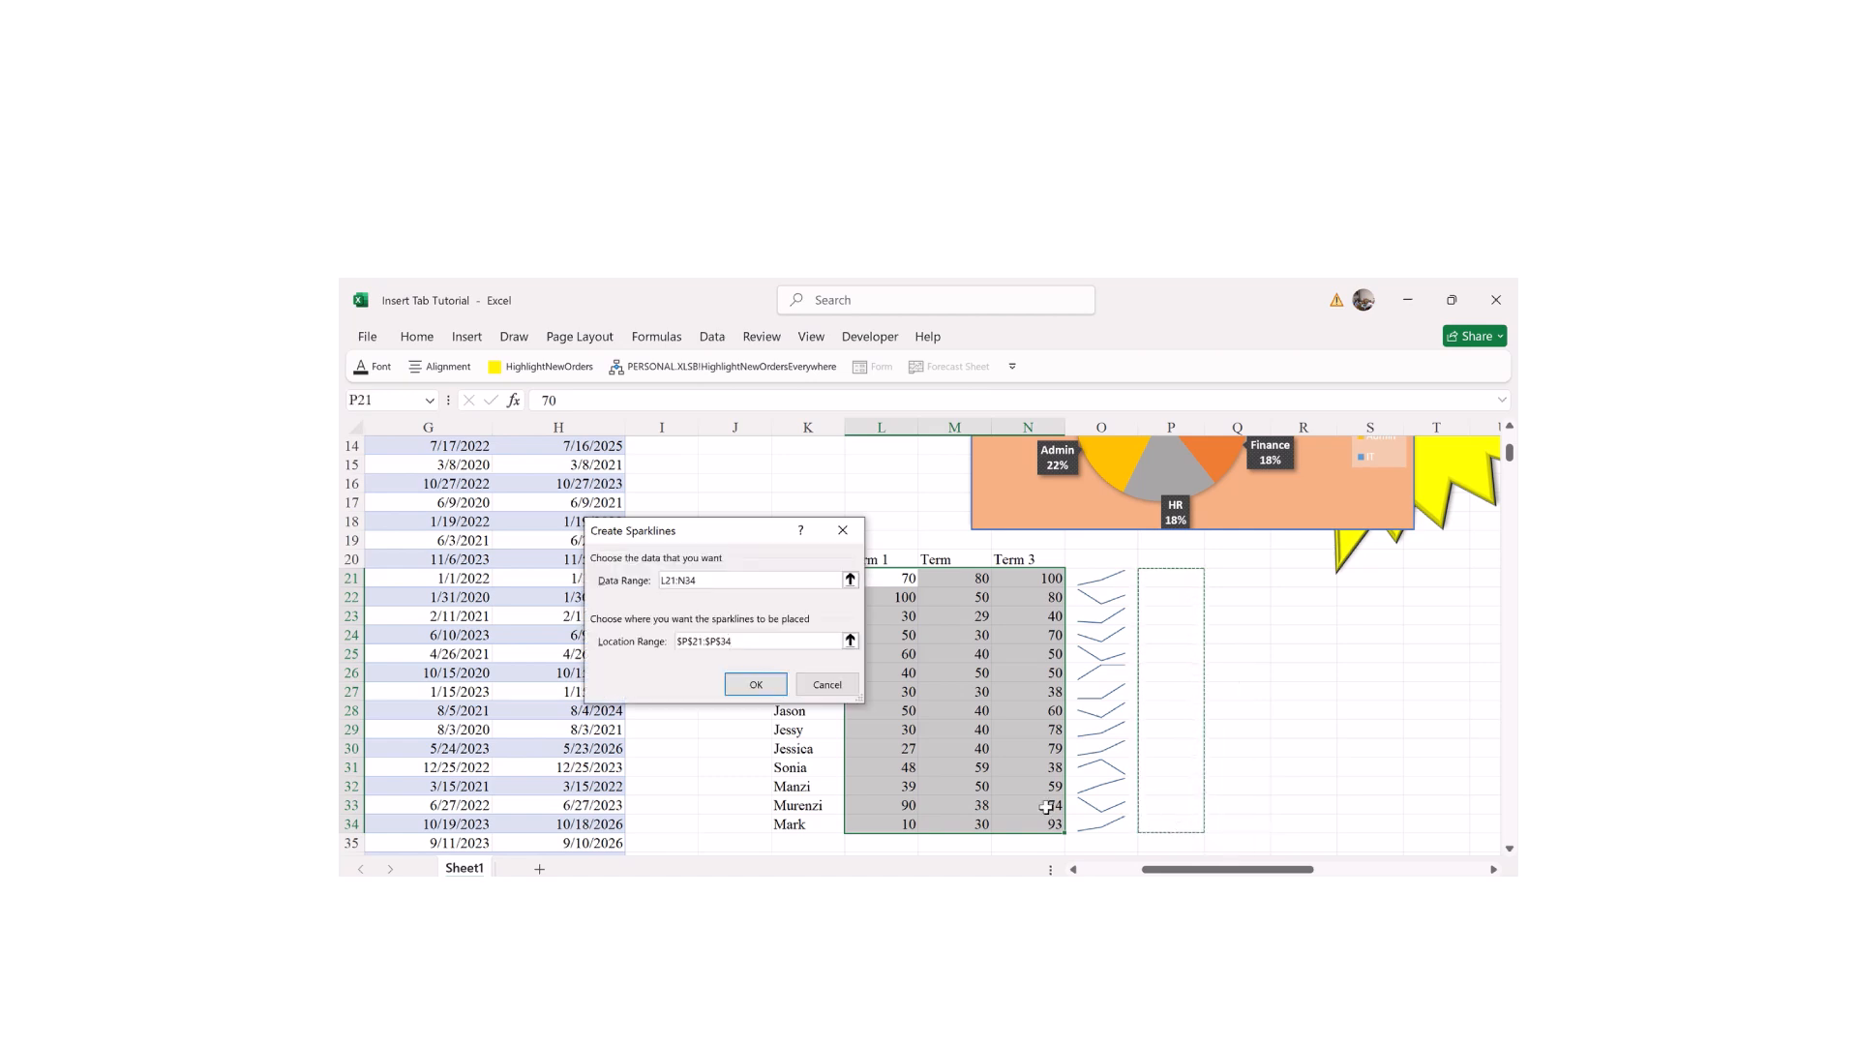
pyautogui.click(758, 686)
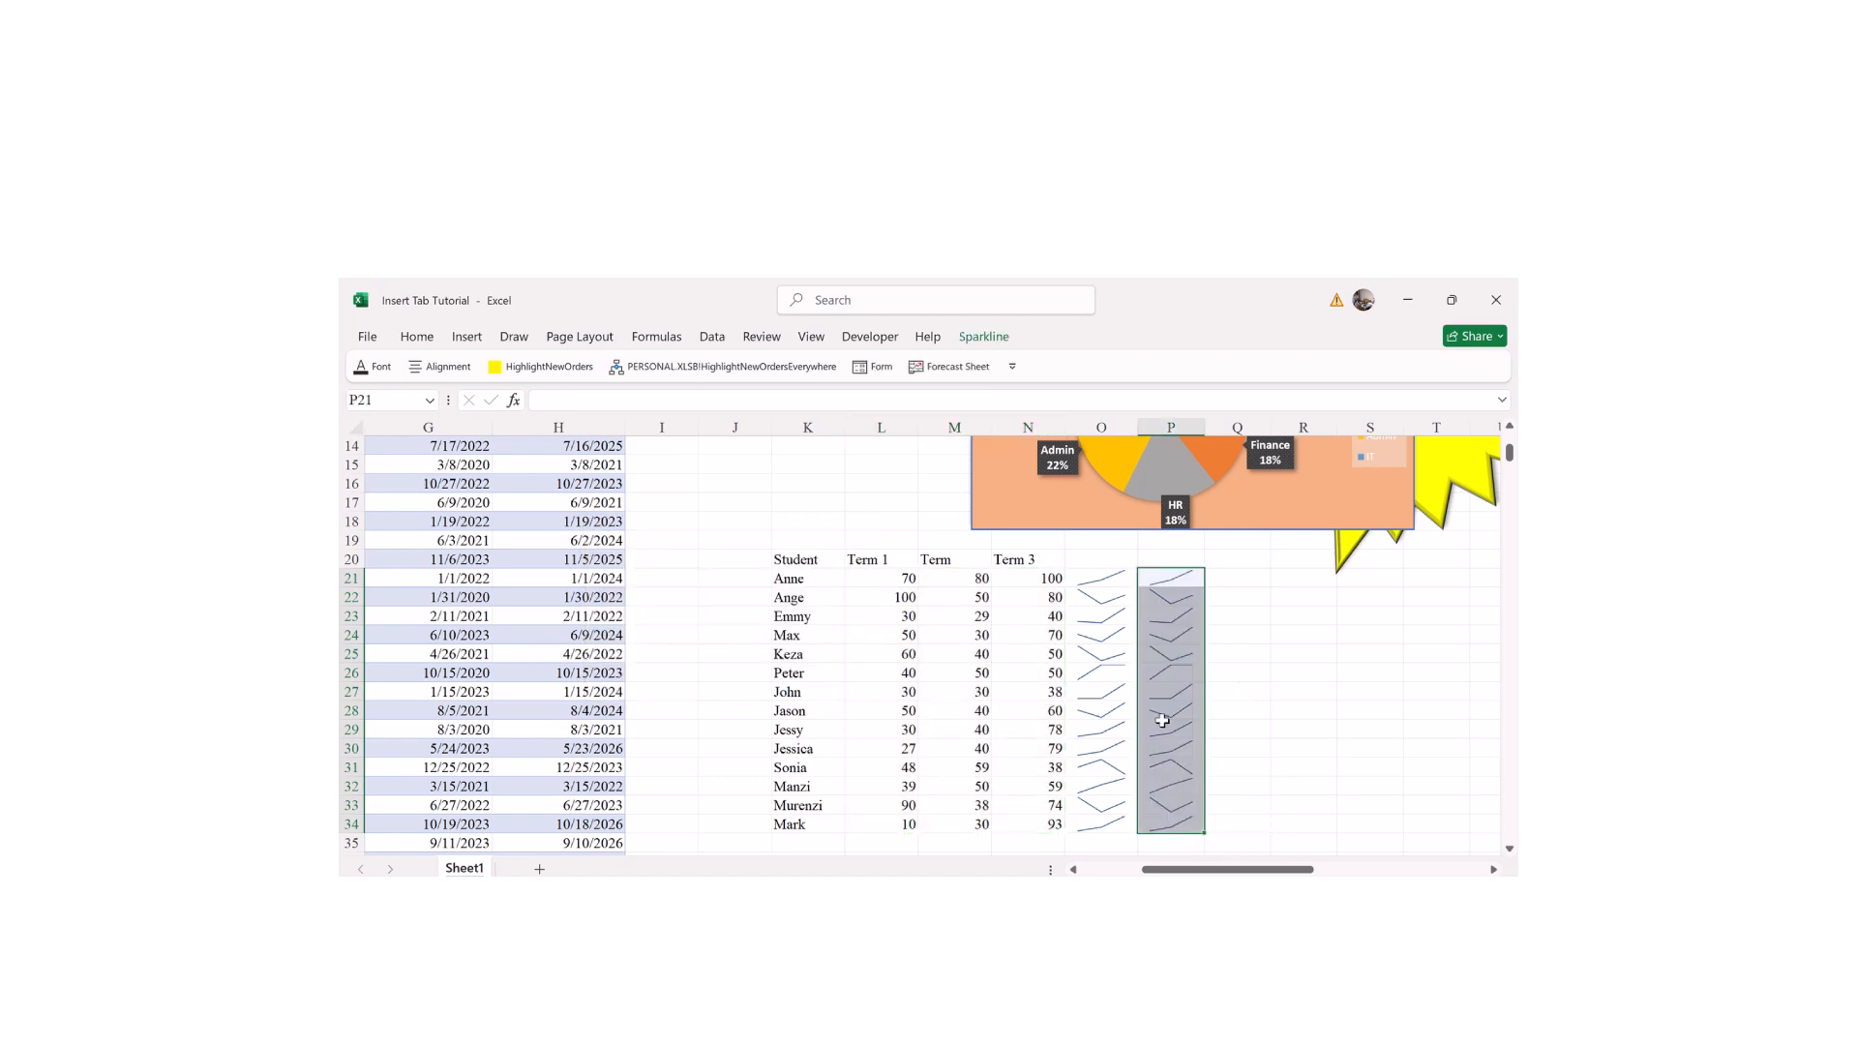
pyautogui.doubleClick(1300, 690)
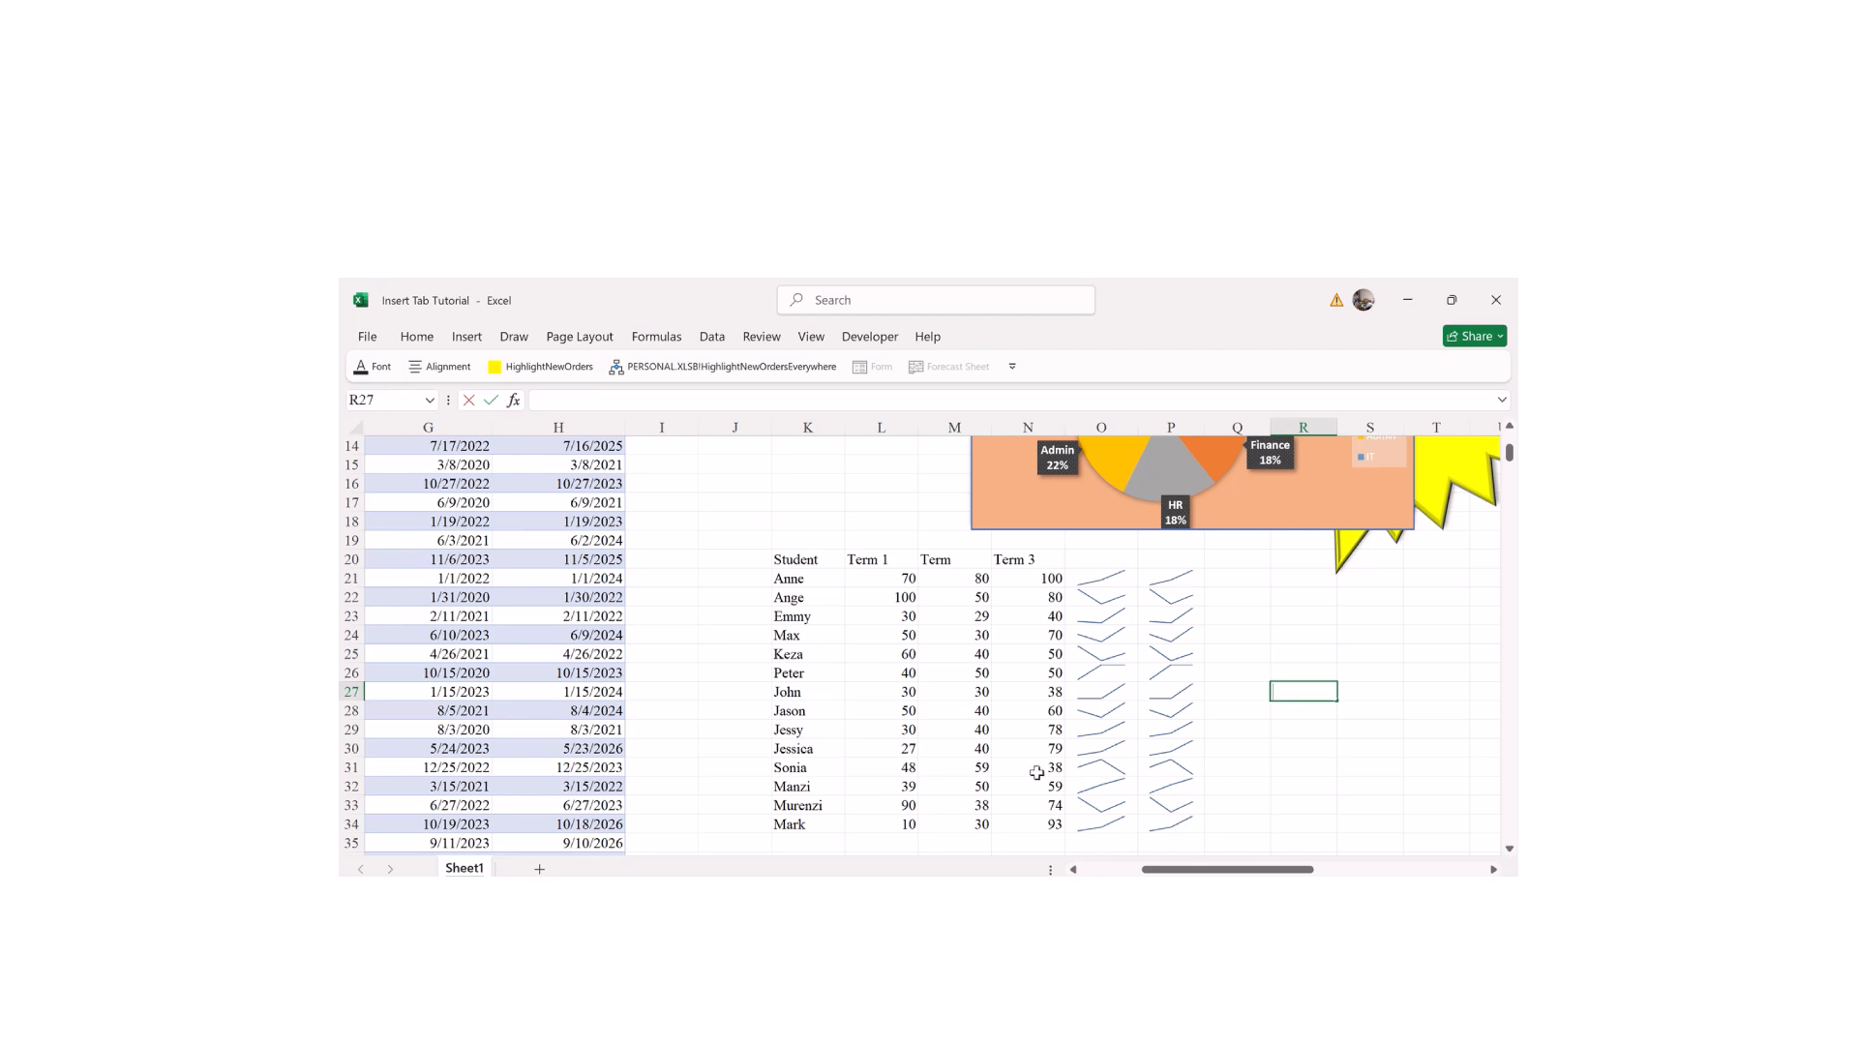
# Step: Change John's Term 2 score in M27 to 50 and Peter's Term 3 score in N26 to 70
pyautogui.click(956, 692)
pyautogui.write('50')
pyautogui.press('Return')
pyautogui.click(967, 677)
pyautogui.doubleClick(969, 678)
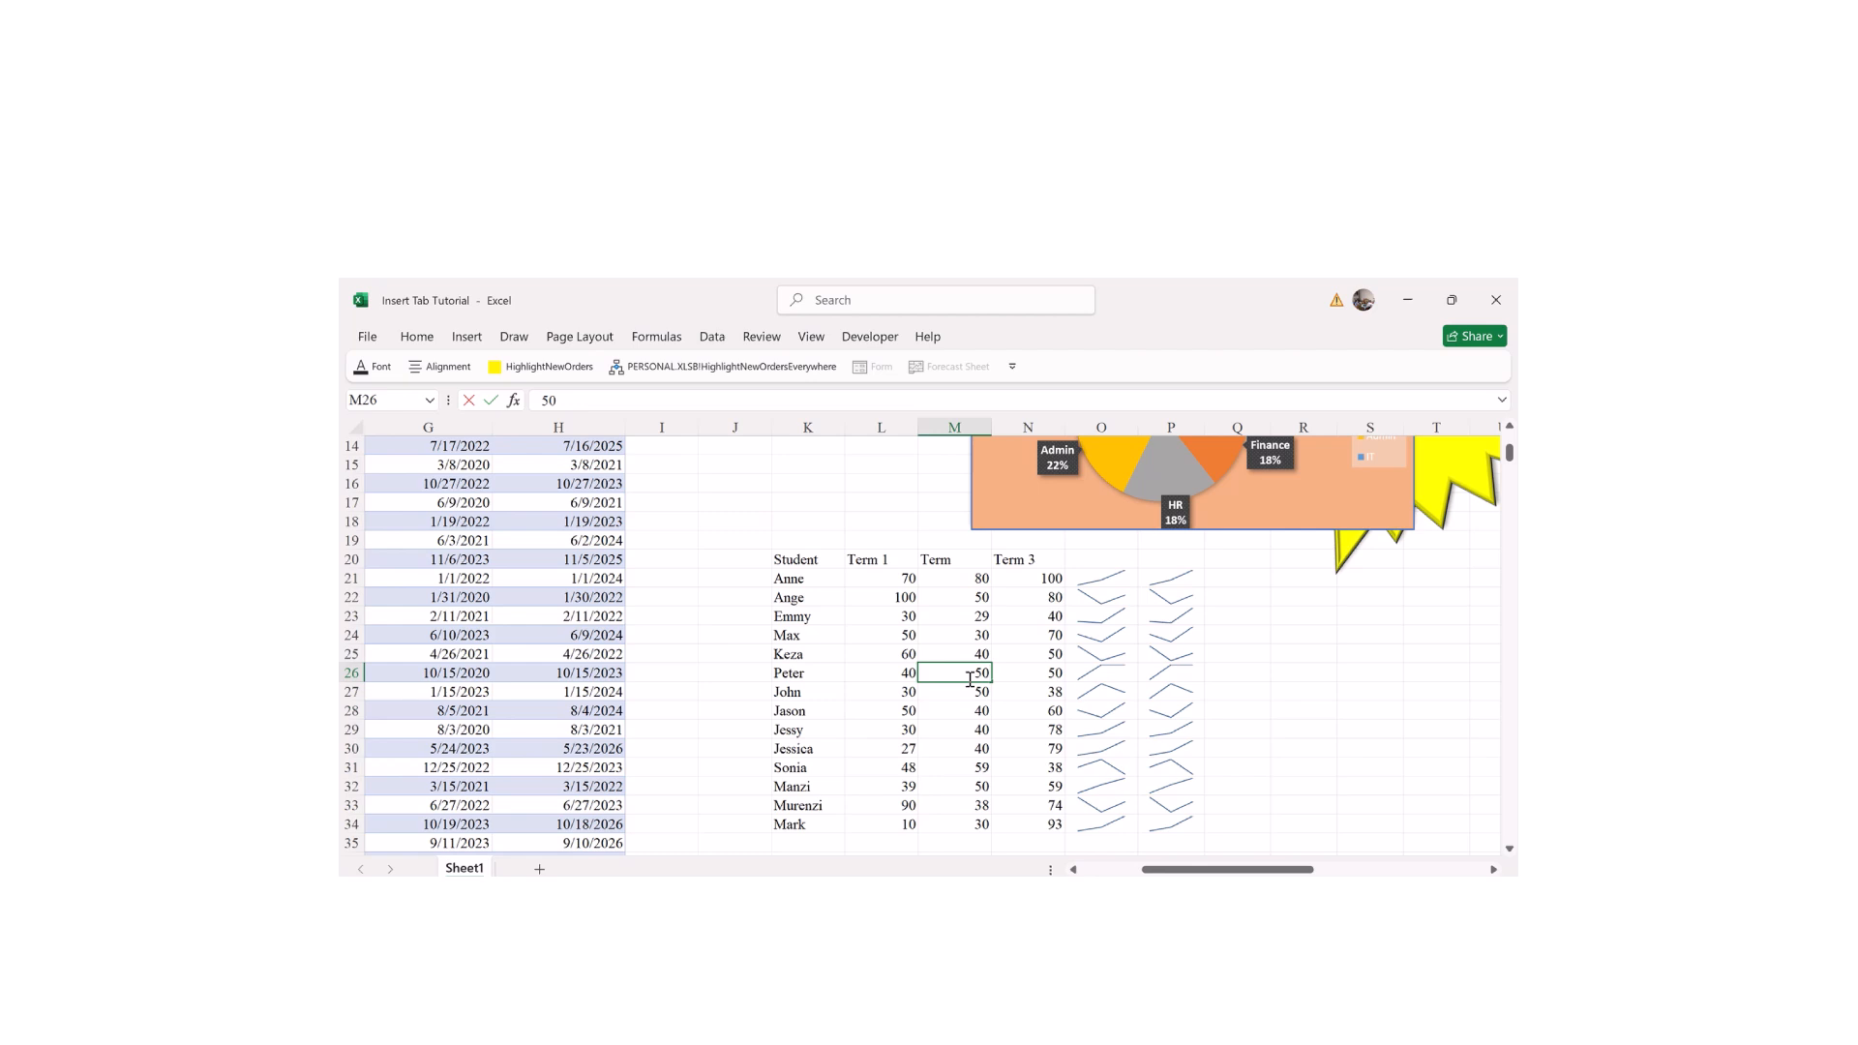
pyautogui.press('Tab')
pyautogui.press('F2')
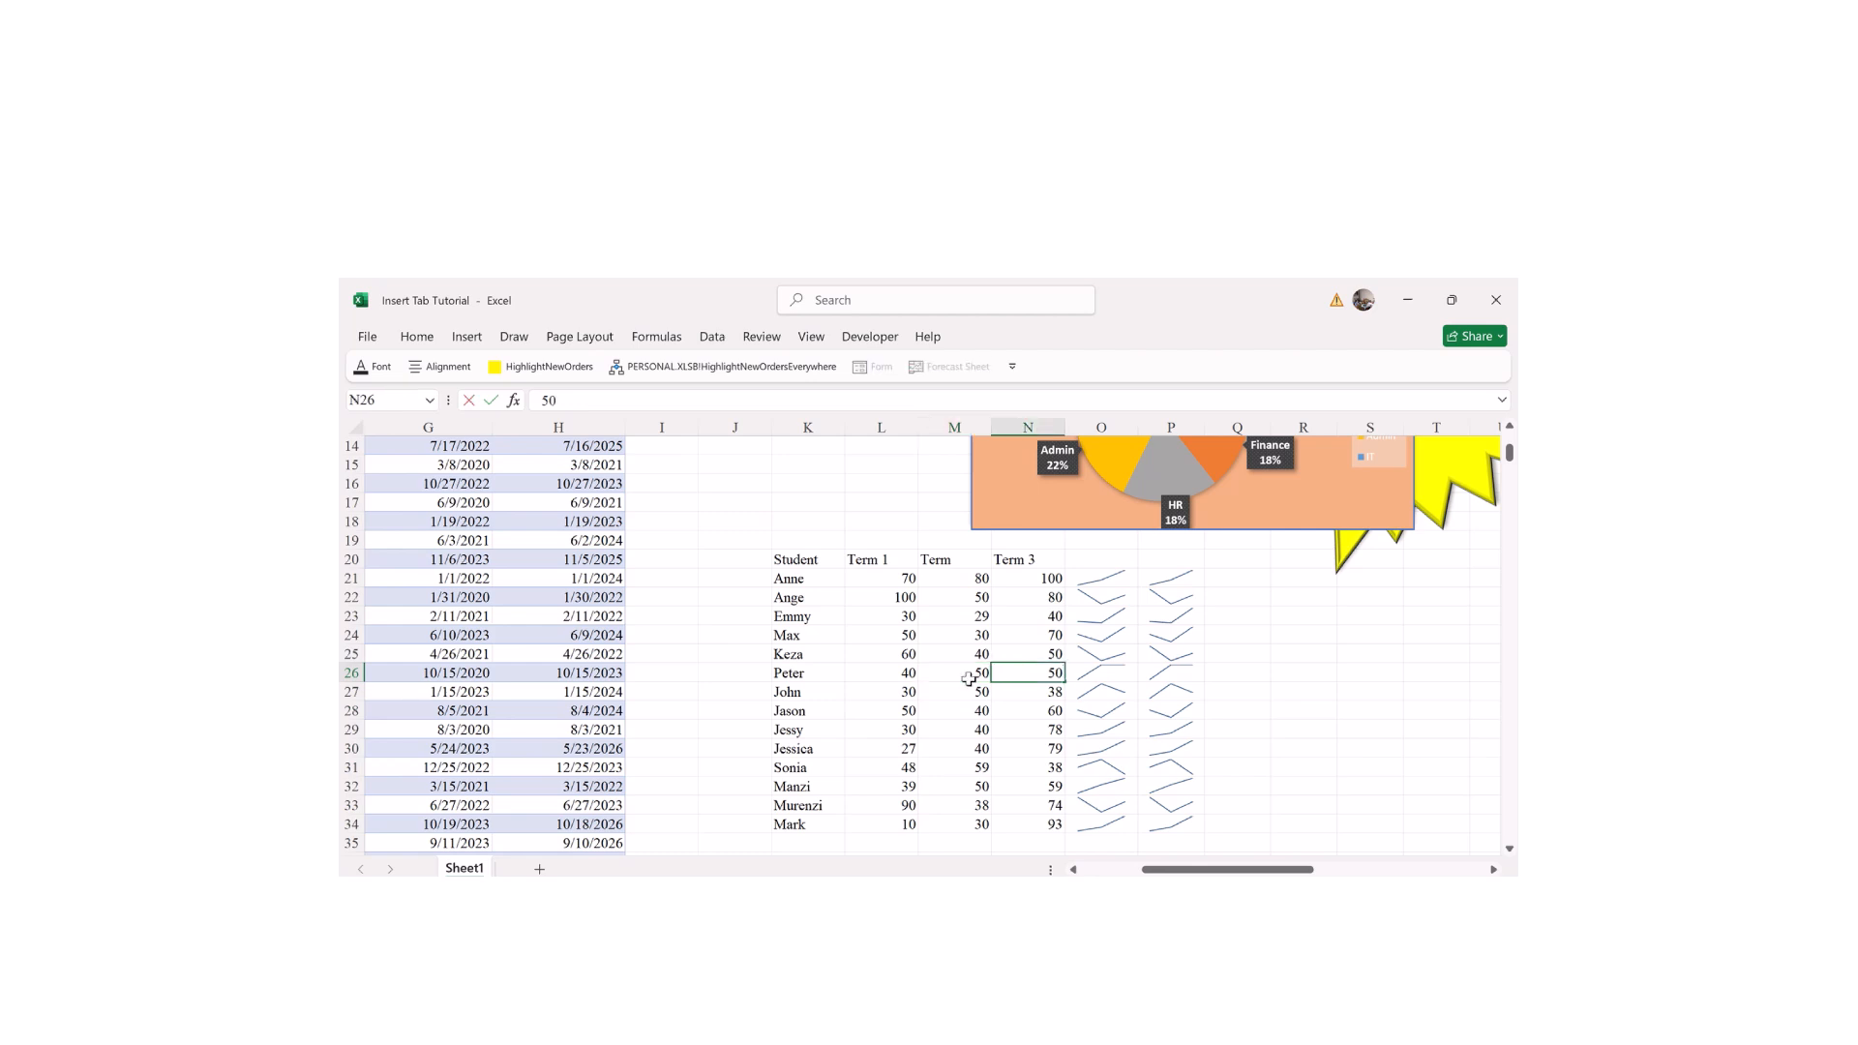
pyautogui.press('BackSpace')
pyautogui.press('BackSpace')
pyautogui.write('70')
pyautogui.click(968, 677)
# Step: Set Peter's M26 to 30, Max's M24 to 30, Emmy's M23 to 60 and L23 to 50, and L24 to 70
pyautogui.write('3')
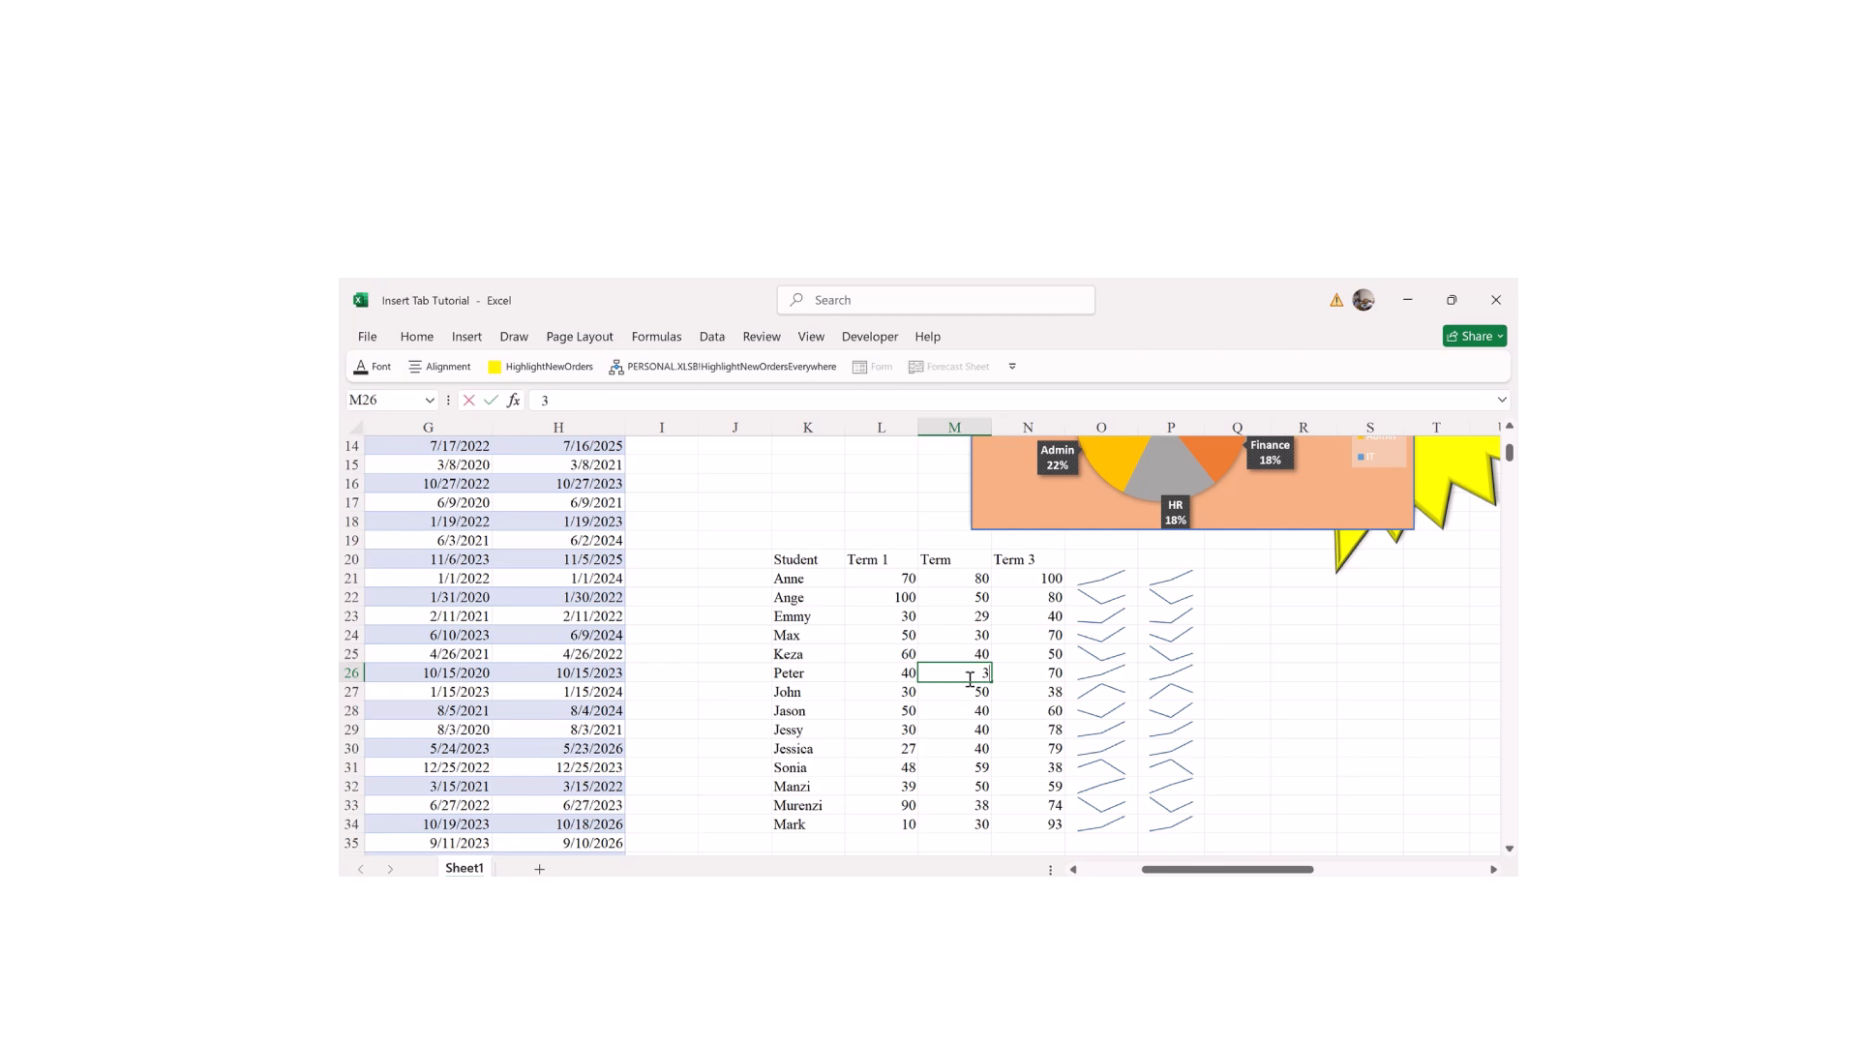
pyautogui.click(973, 630)
pyautogui.write('30')
pyautogui.click(979, 616)
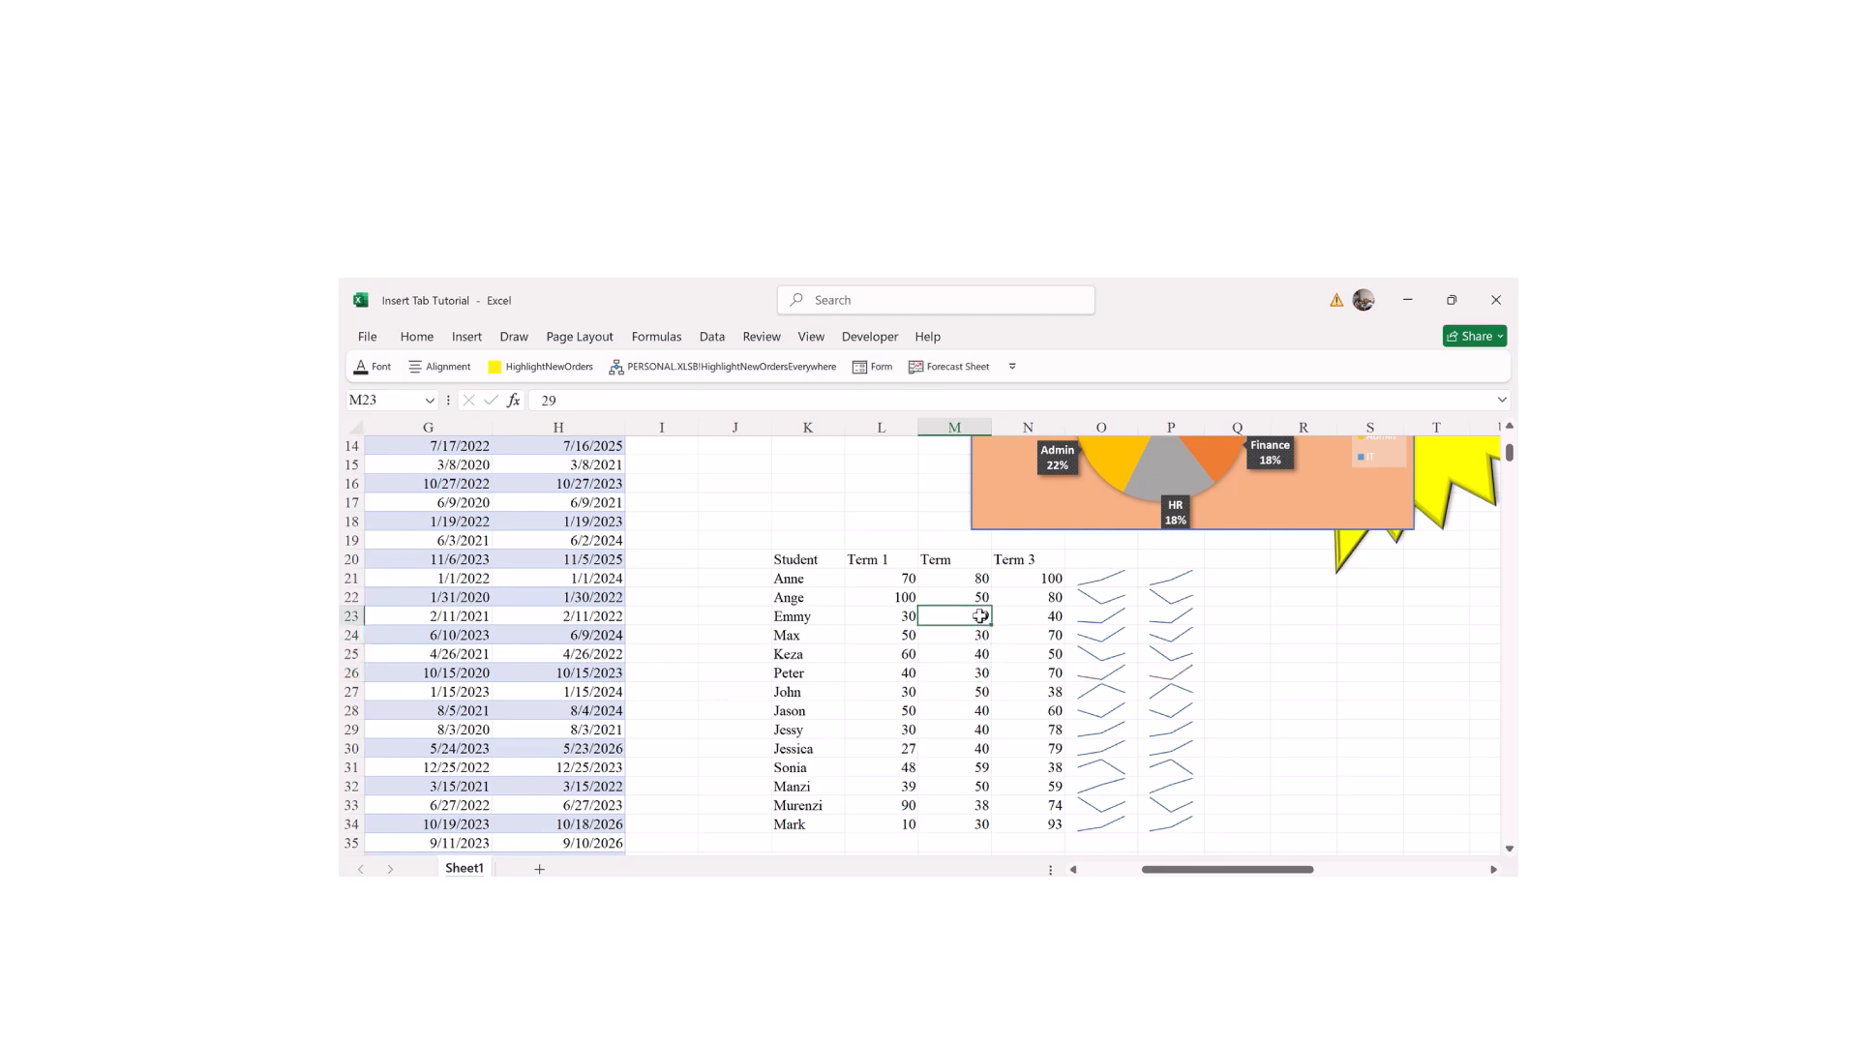
pyautogui.write('60')
pyautogui.press('Left')
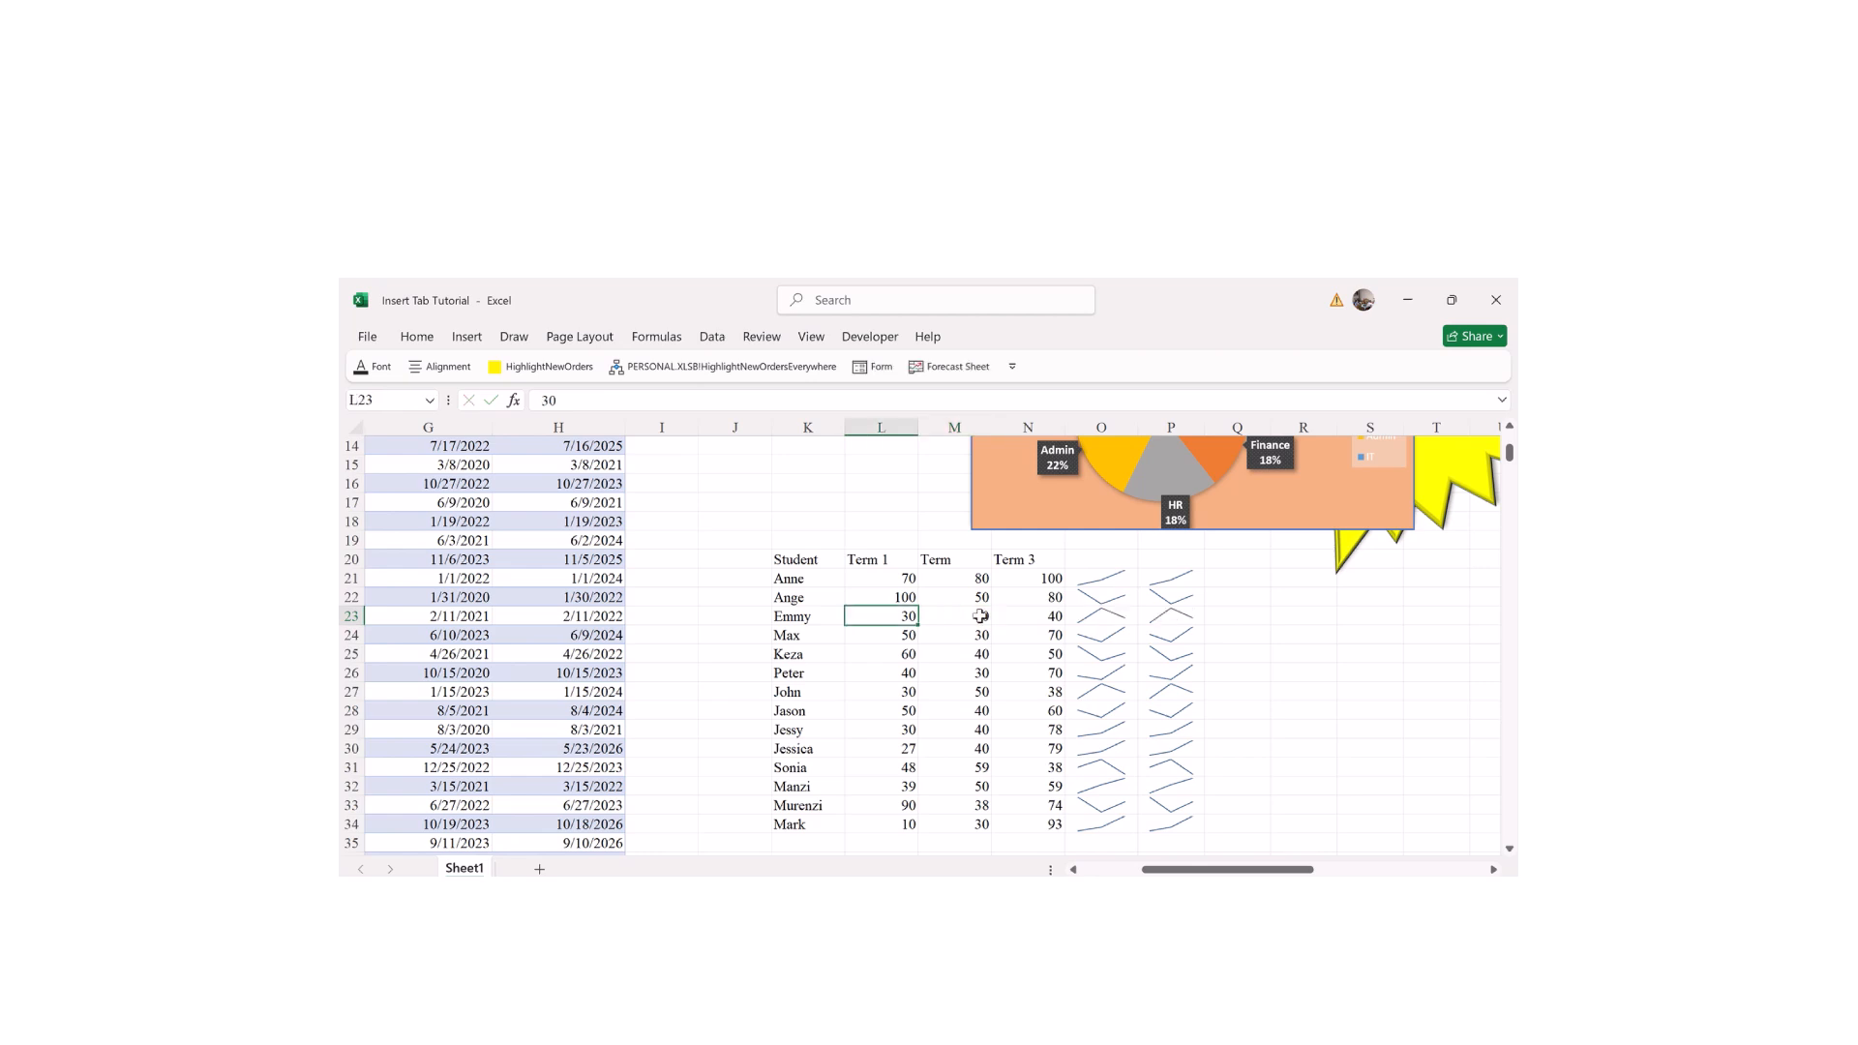
pyautogui.write('50')
pyautogui.press('Return')
pyautogui.write('70')
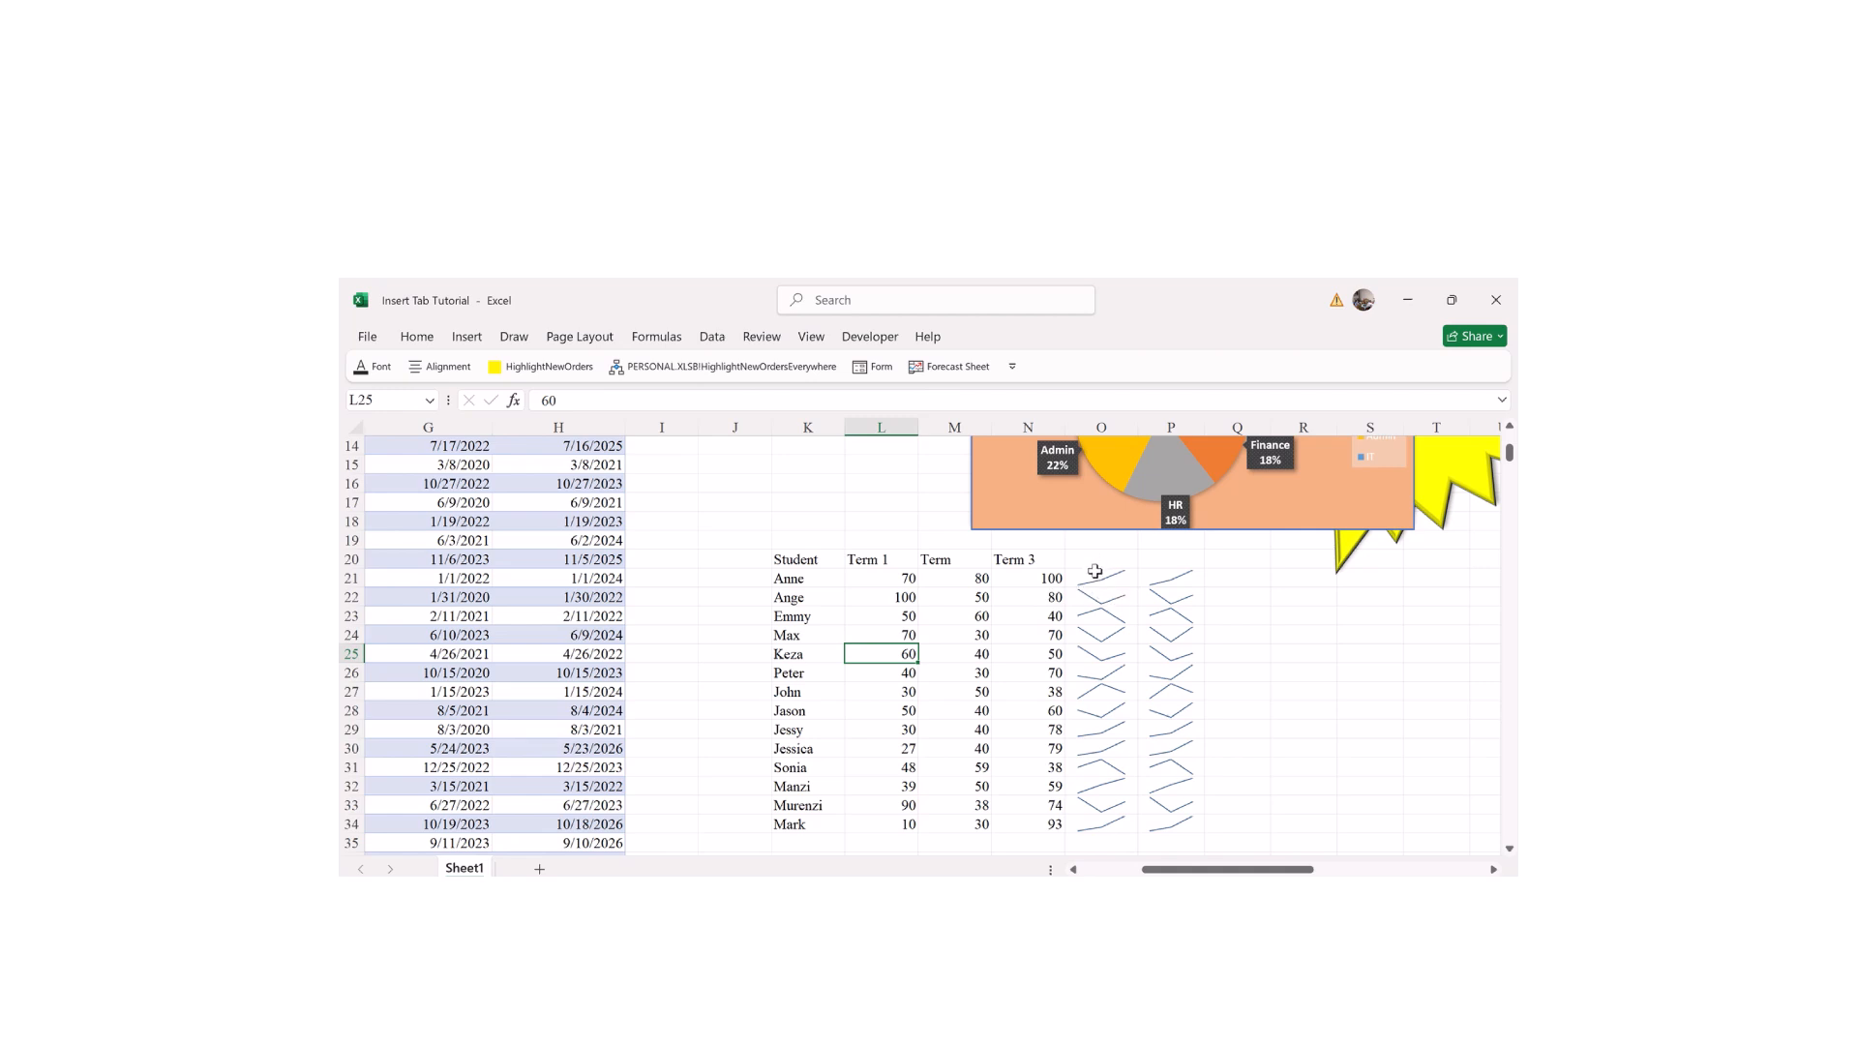
# Step: Select the column O sparkline group to review the redrawn trends, checking Max's M24 score
pyautogui.click(1095, 575)
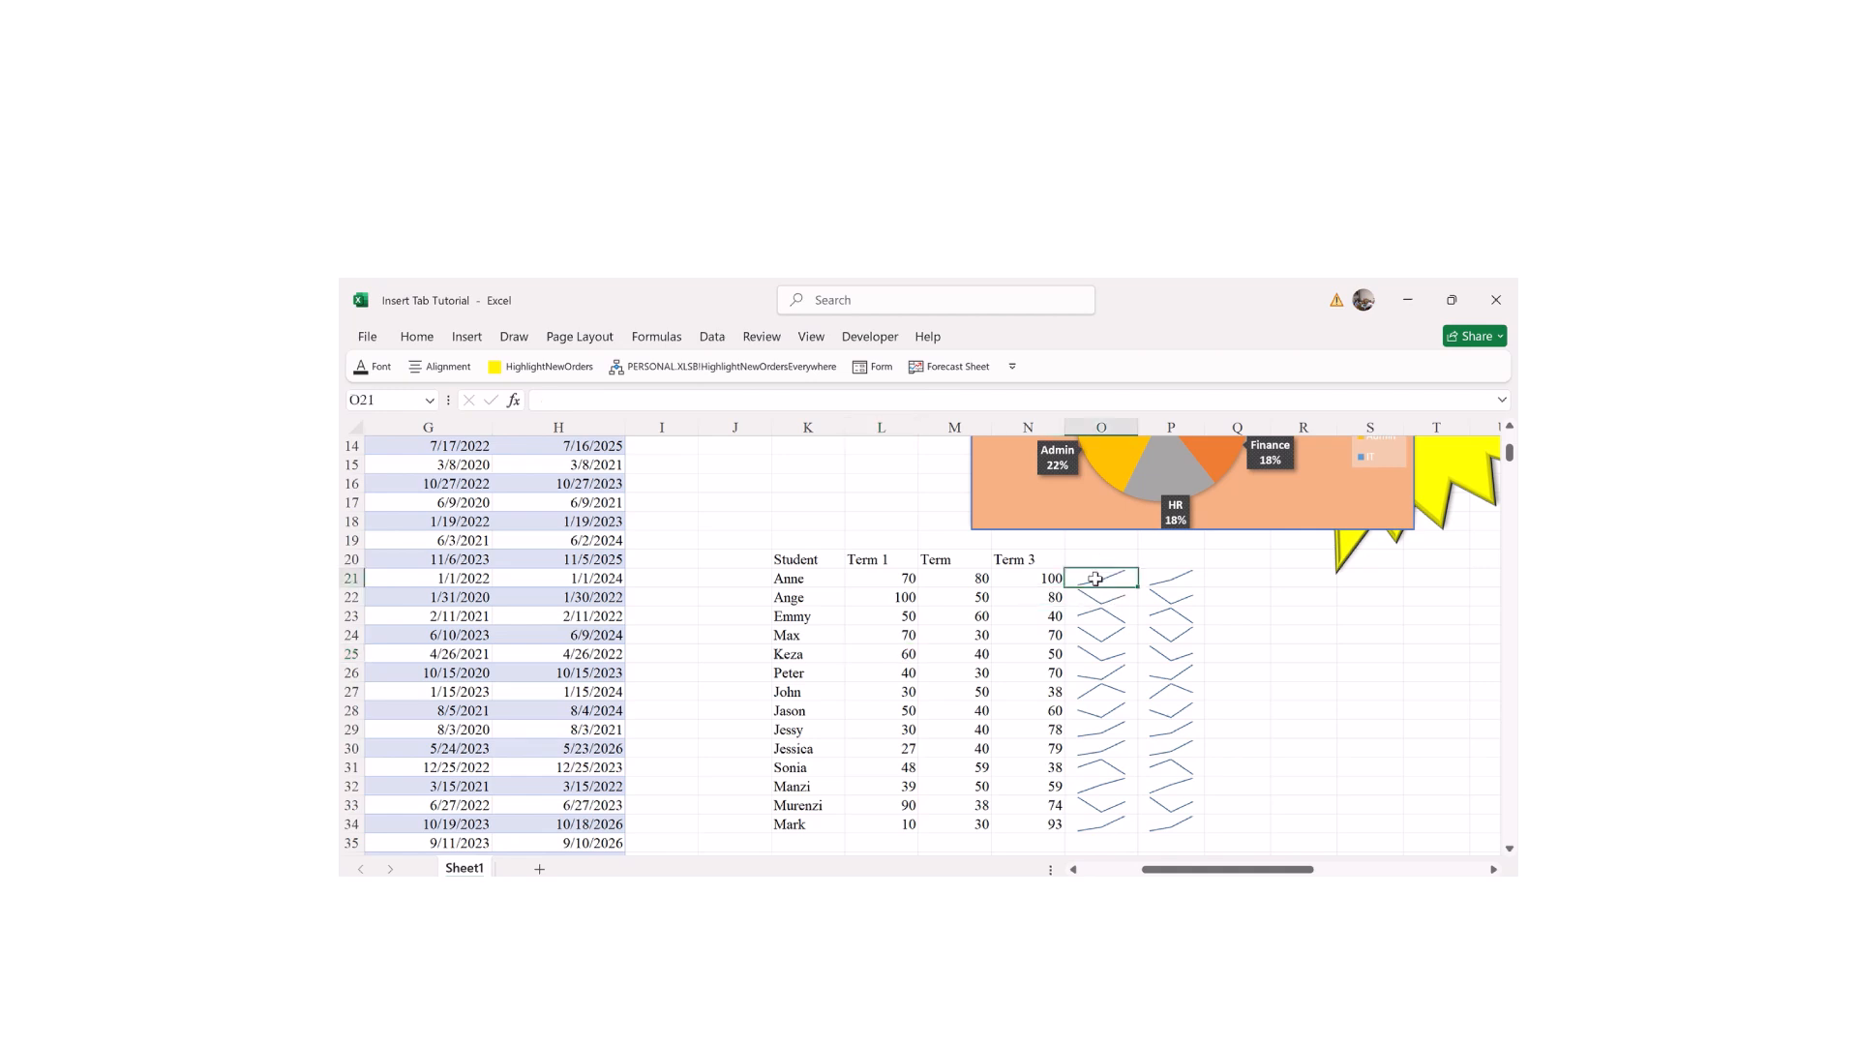
pyautogui.click(935, 633)
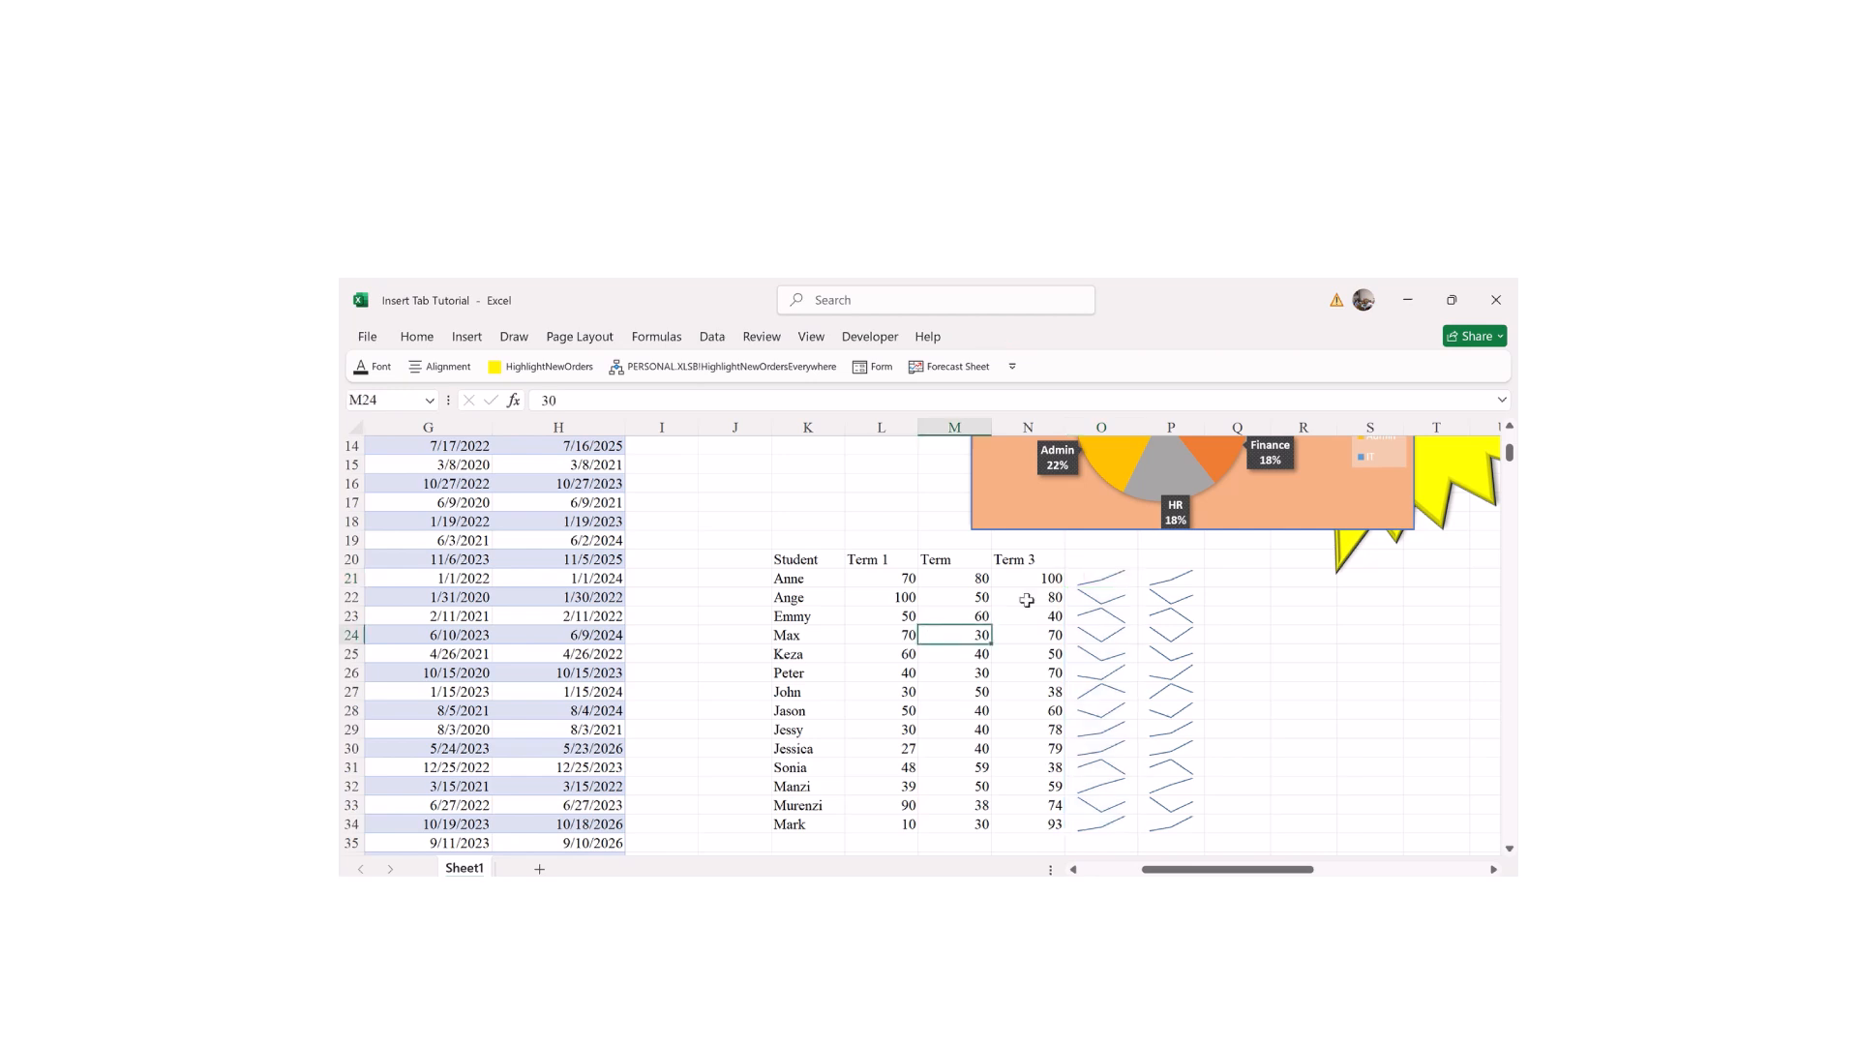
pyautogui.click(1082, 582)
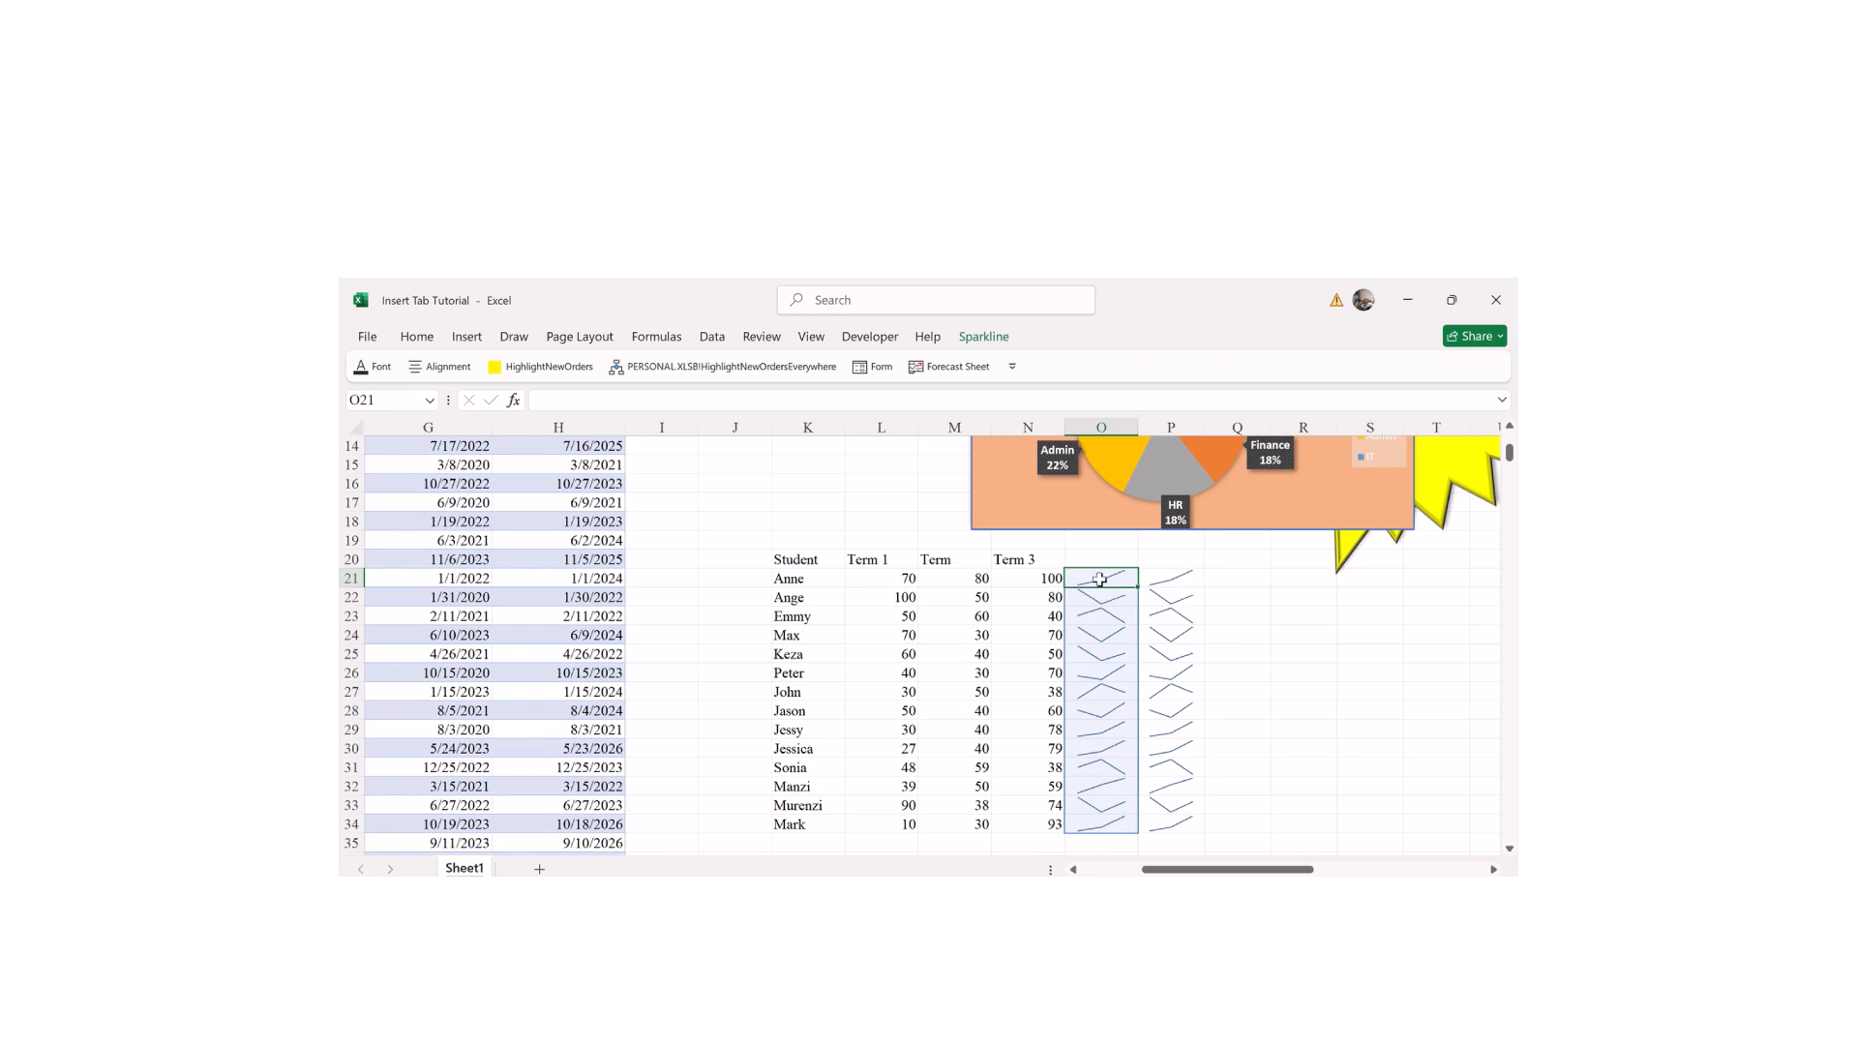
# Step: Select the sparkline group in column P, covering P21:P34
pyautogui.click(1173, 593)
pyautogui.click(1180, 578)
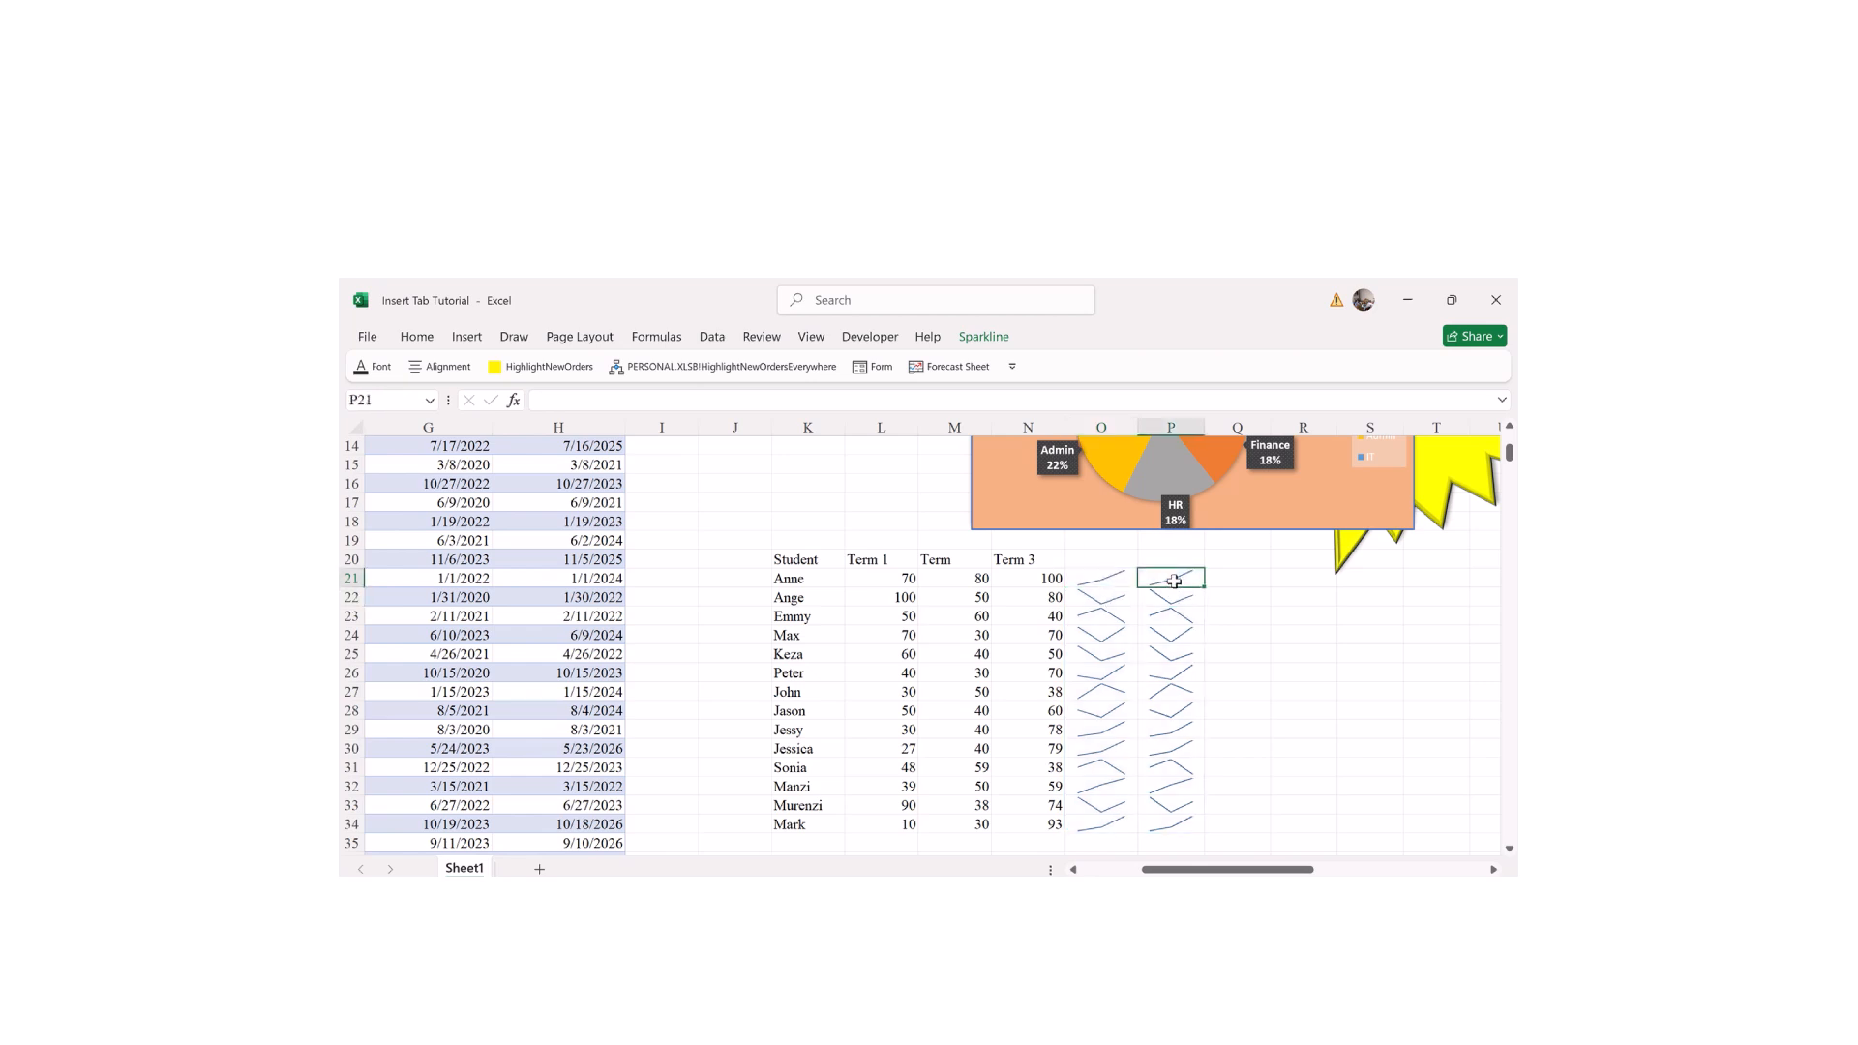
pyautogui.moveTo(1189, 578); pyautogui.dragTo(1164, 821)
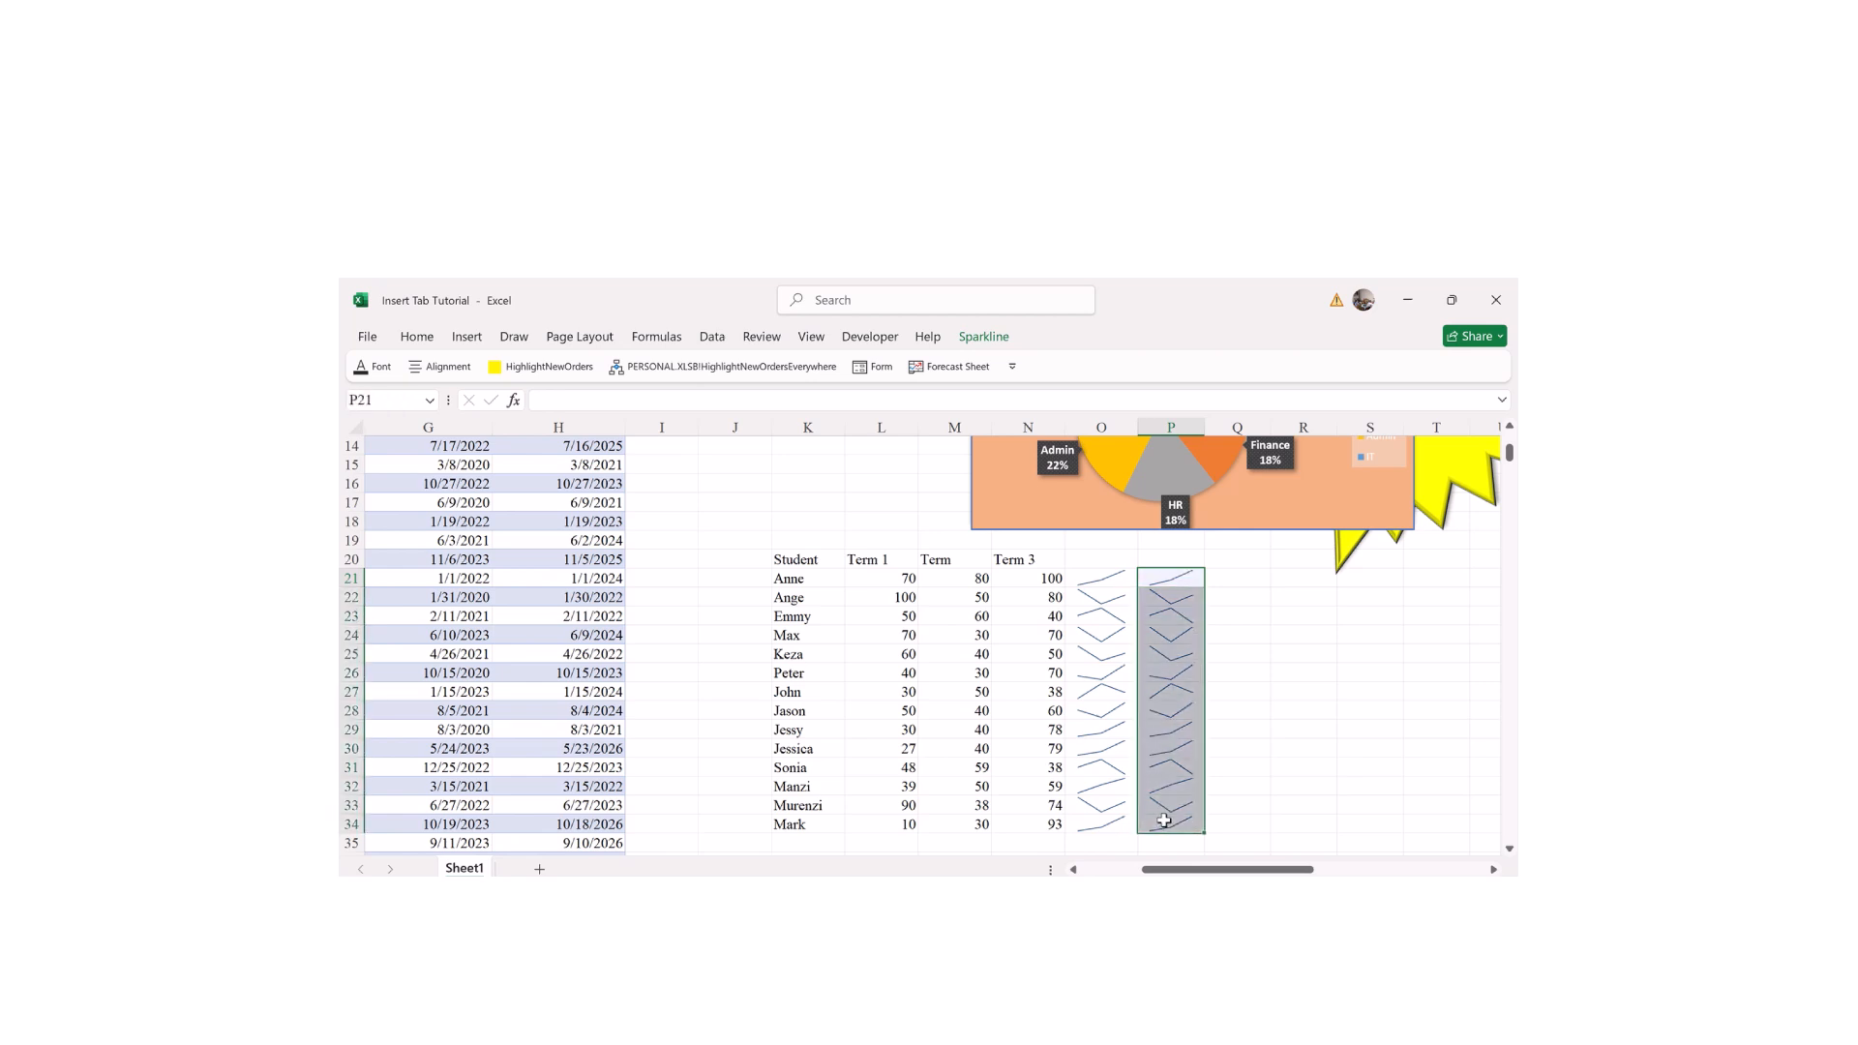
# Step: Open Edit Single Sparkline's Data for Ange's sparkline in O22
pyautogui.click(1091, 602)
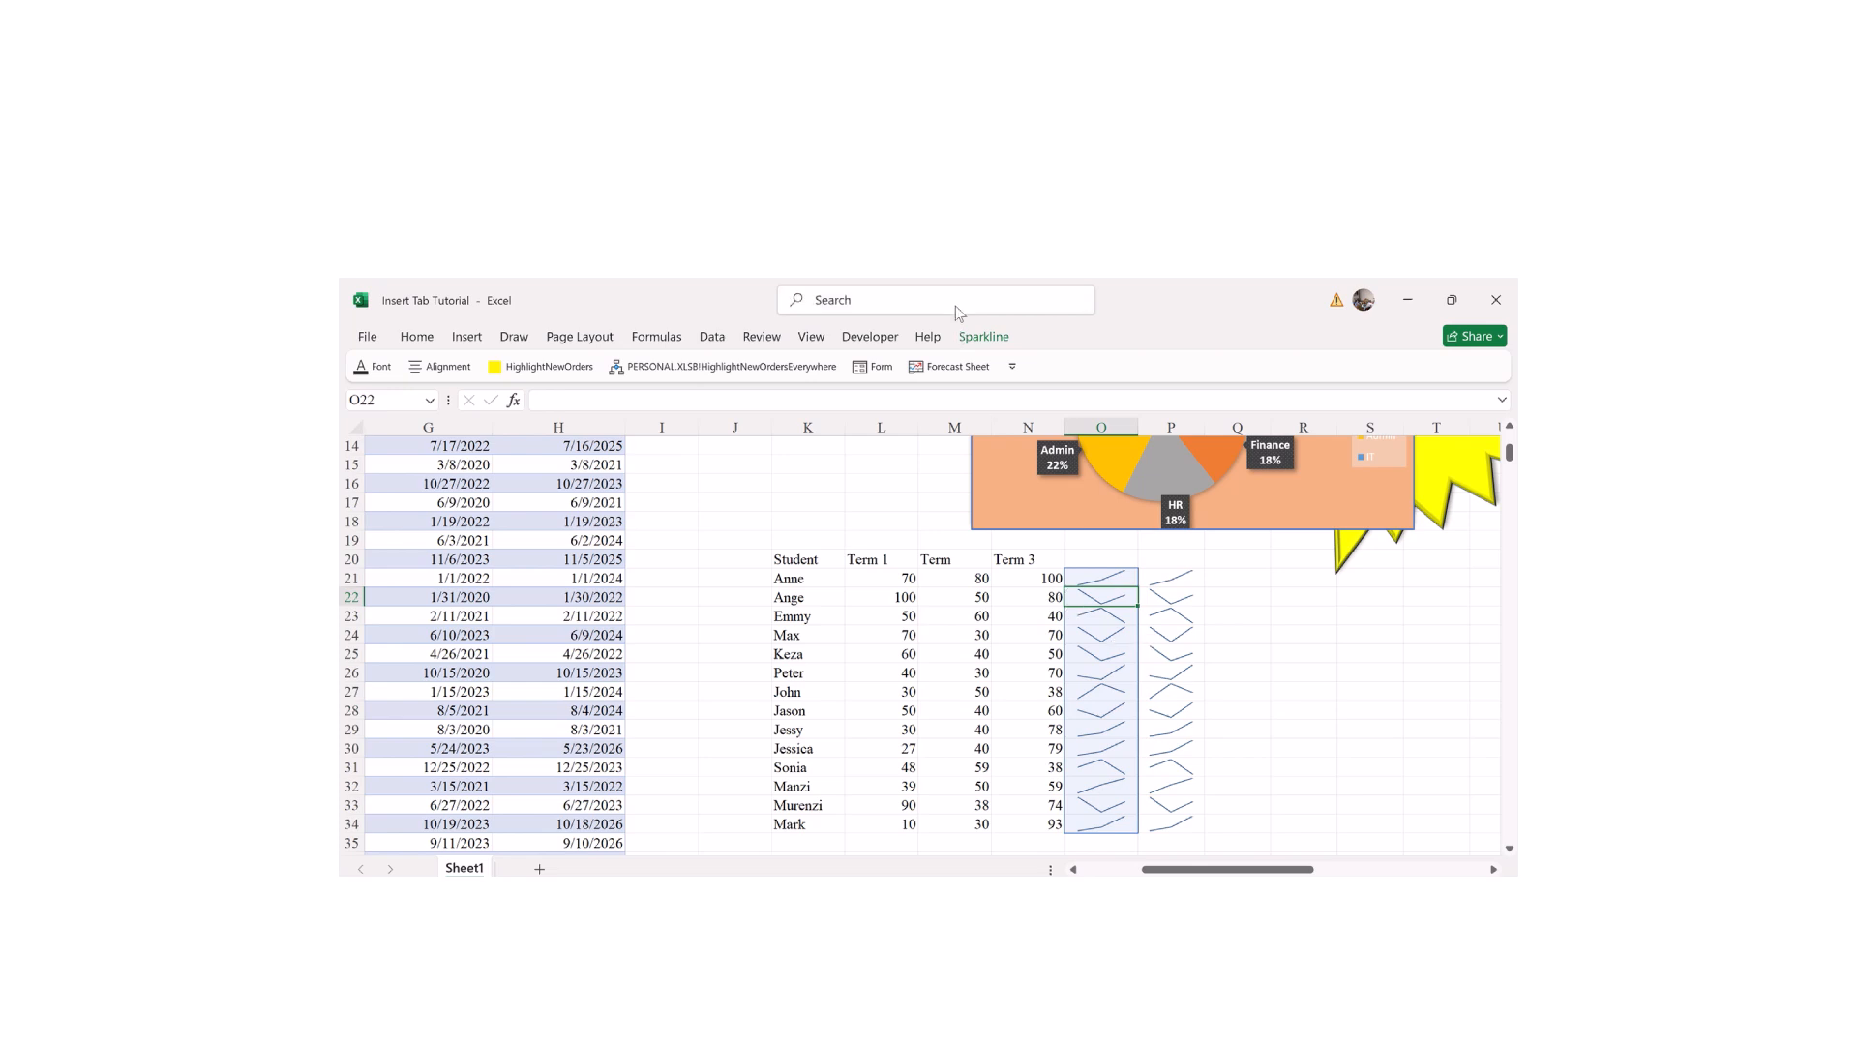
pyautogui.click(974, 336)
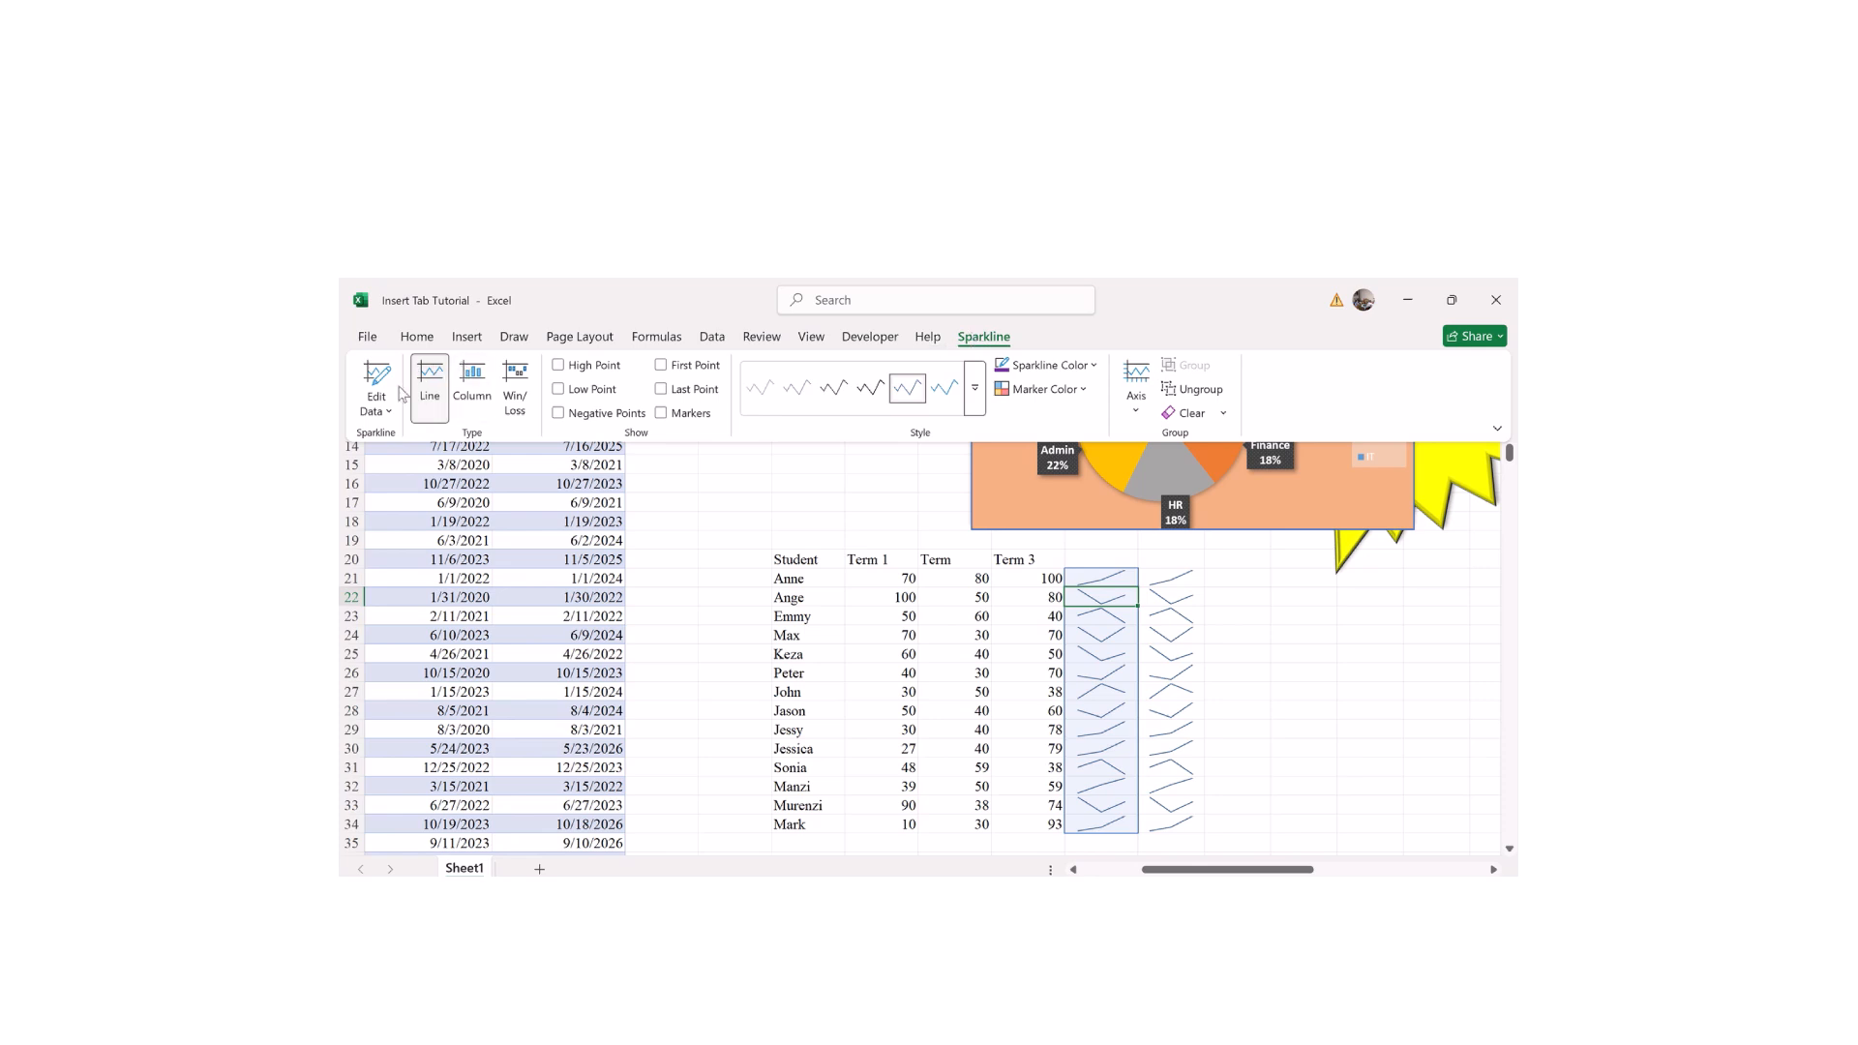
pyautogui.click(386, 414)
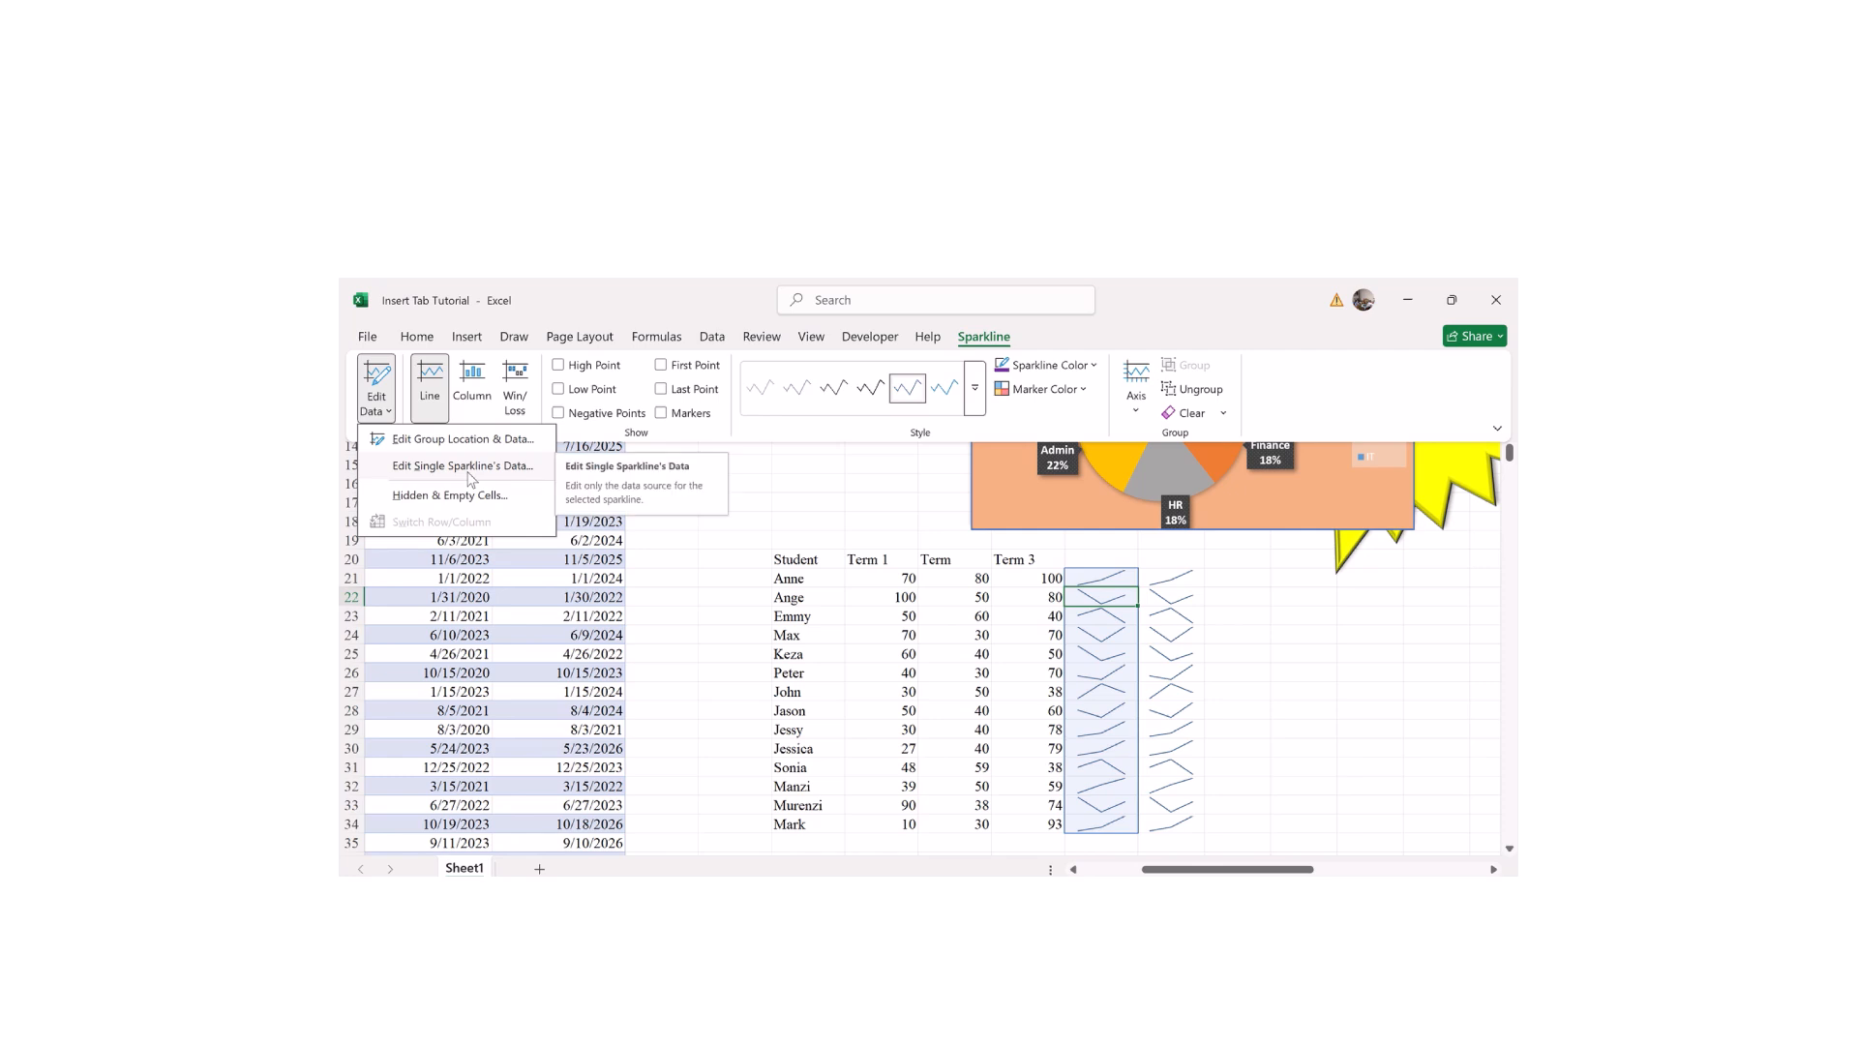
pyautogui.click(463, 467)
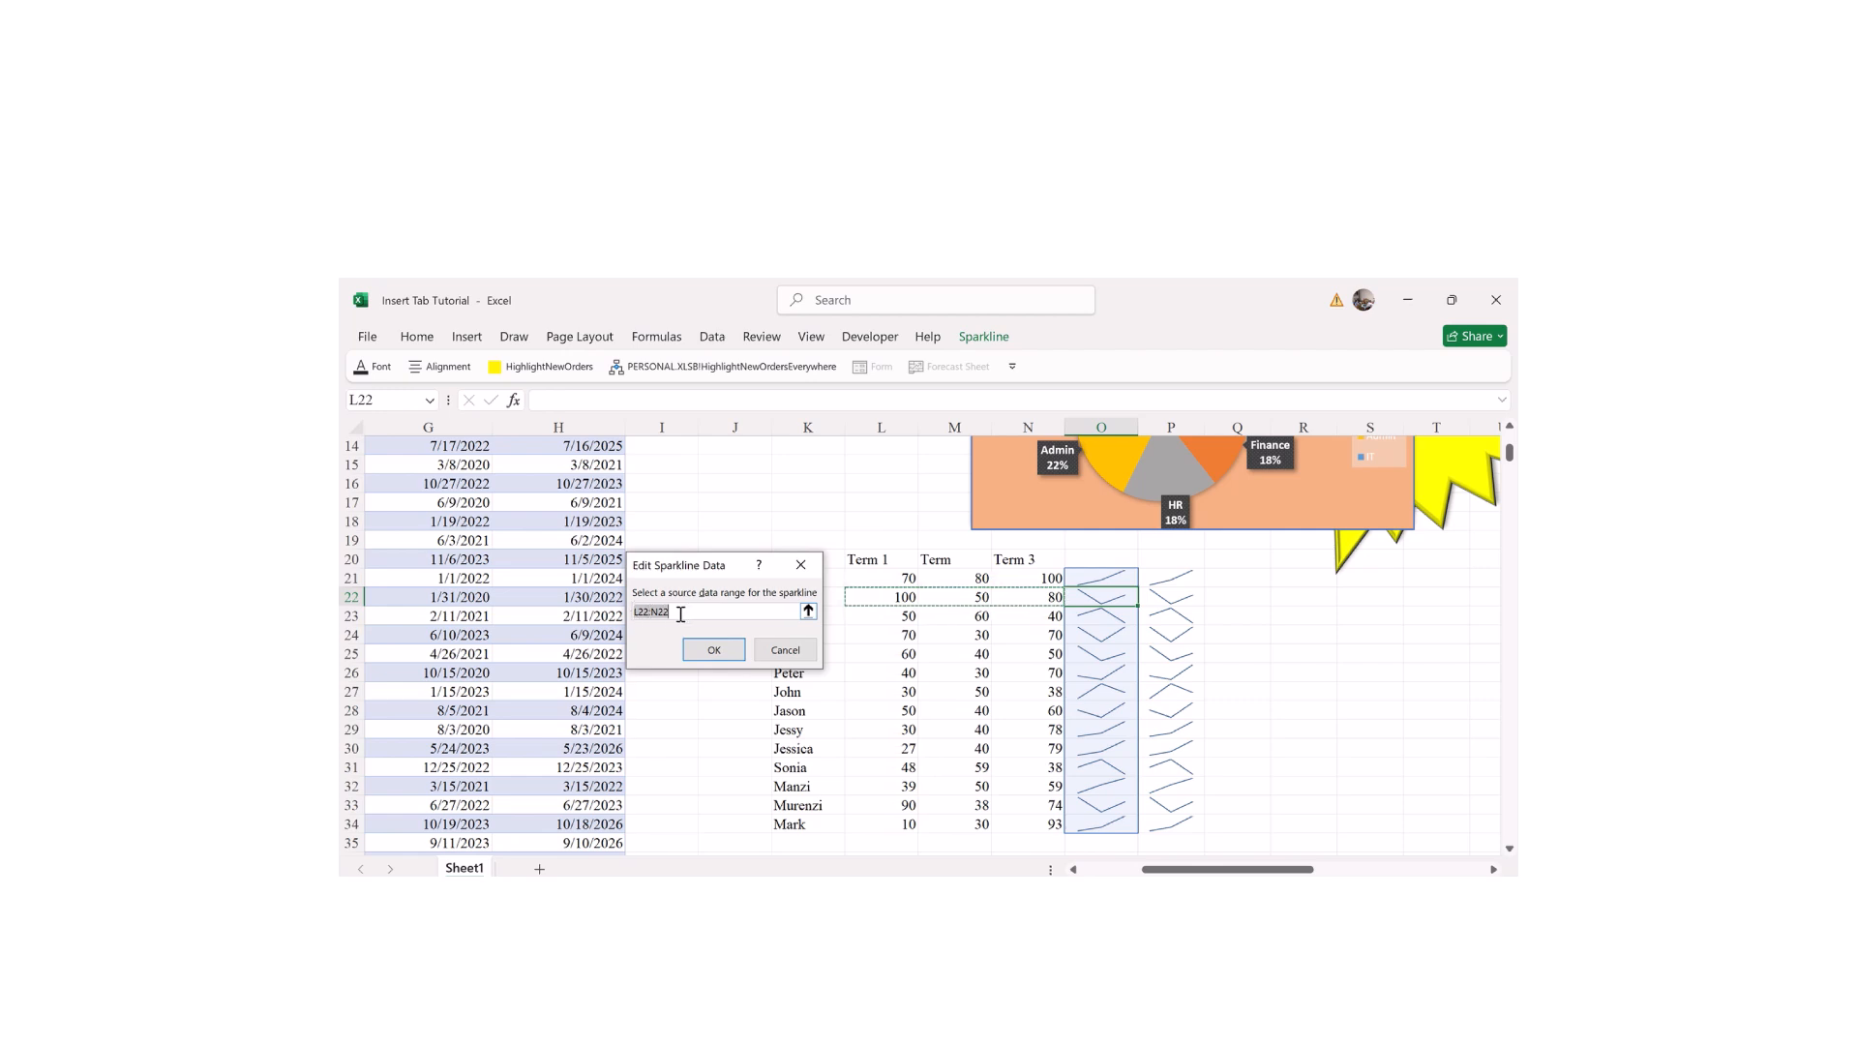
# Step: Change the O22 sparkline's source range from L22:N22 to K22:N22
pyautogui.click(643, 611)
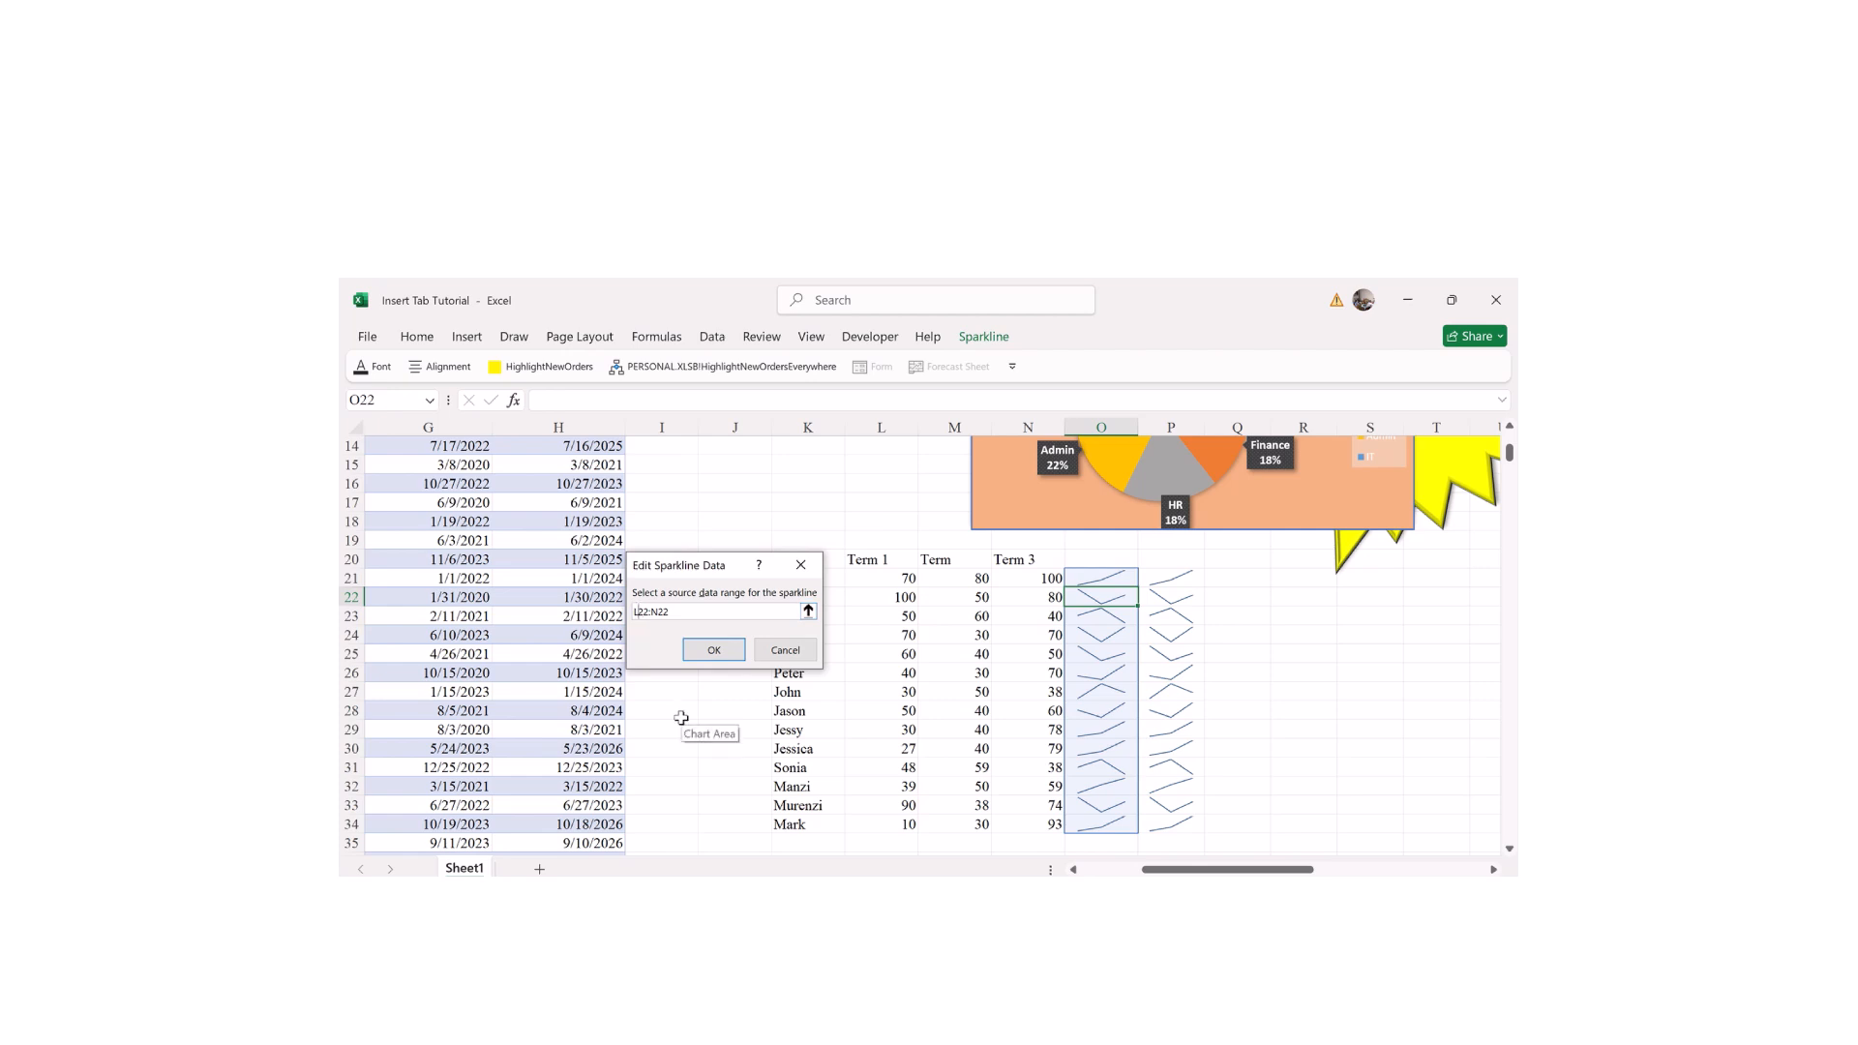
pyautogui.press('BackSpace')
pyautogui.write('K')
pyautogui.press('Return')
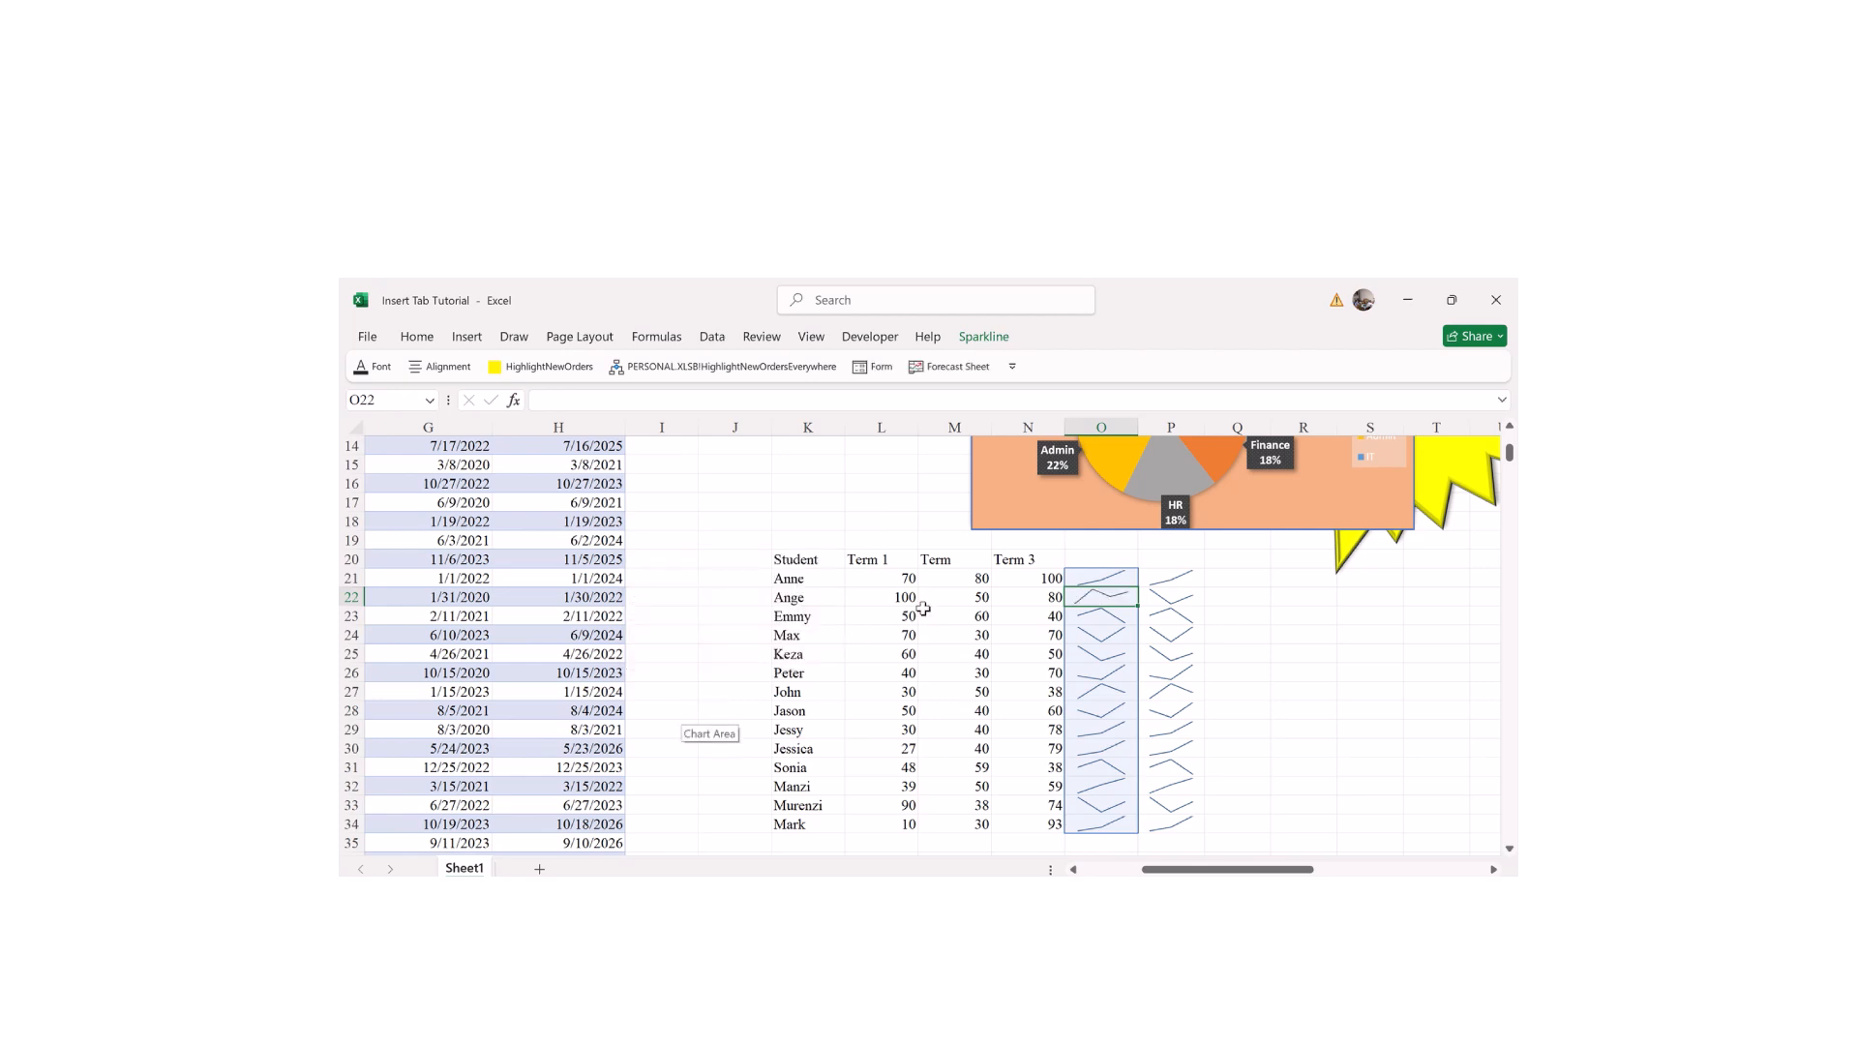
# Step: Test by entering 80 in K22, then restore the name Ange and reselect the O22 sparkline
pyautogui.click(804, 596)
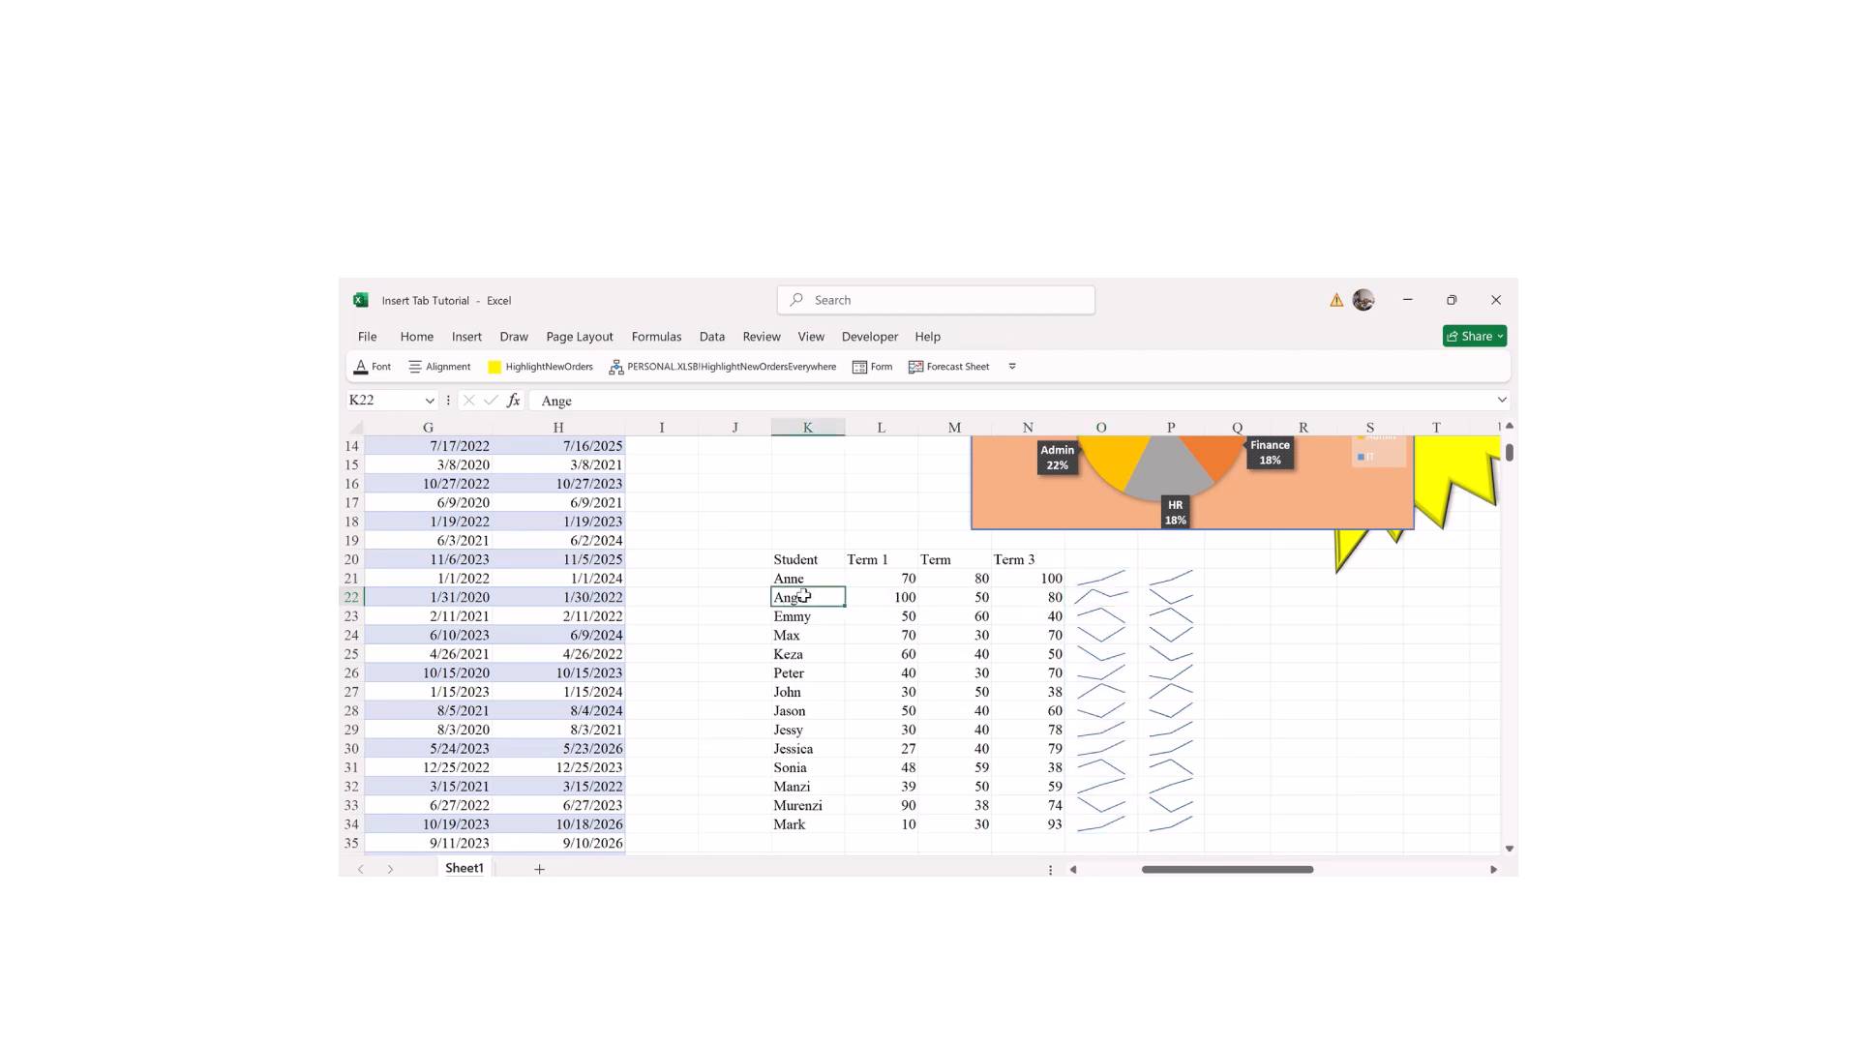
pyautogui.write('80')
pyautogui.press('Return')
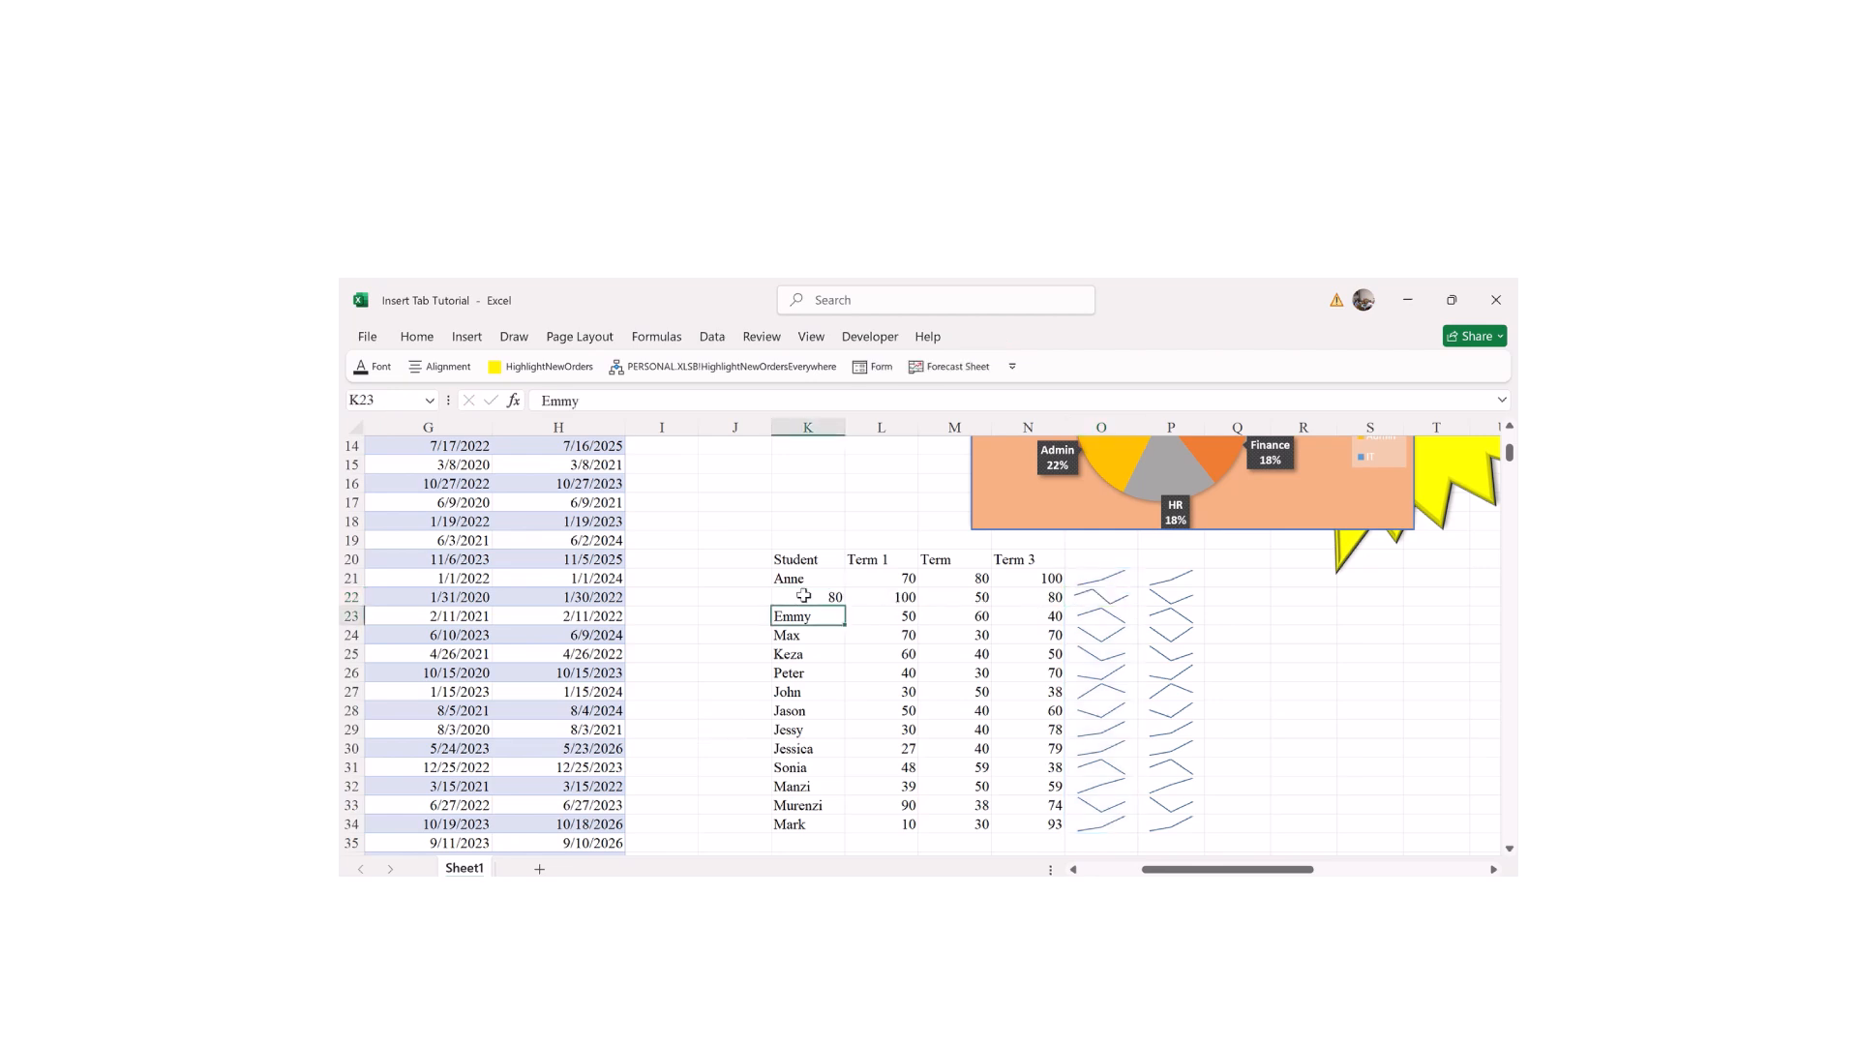
pyautogui.click(1006, 686)
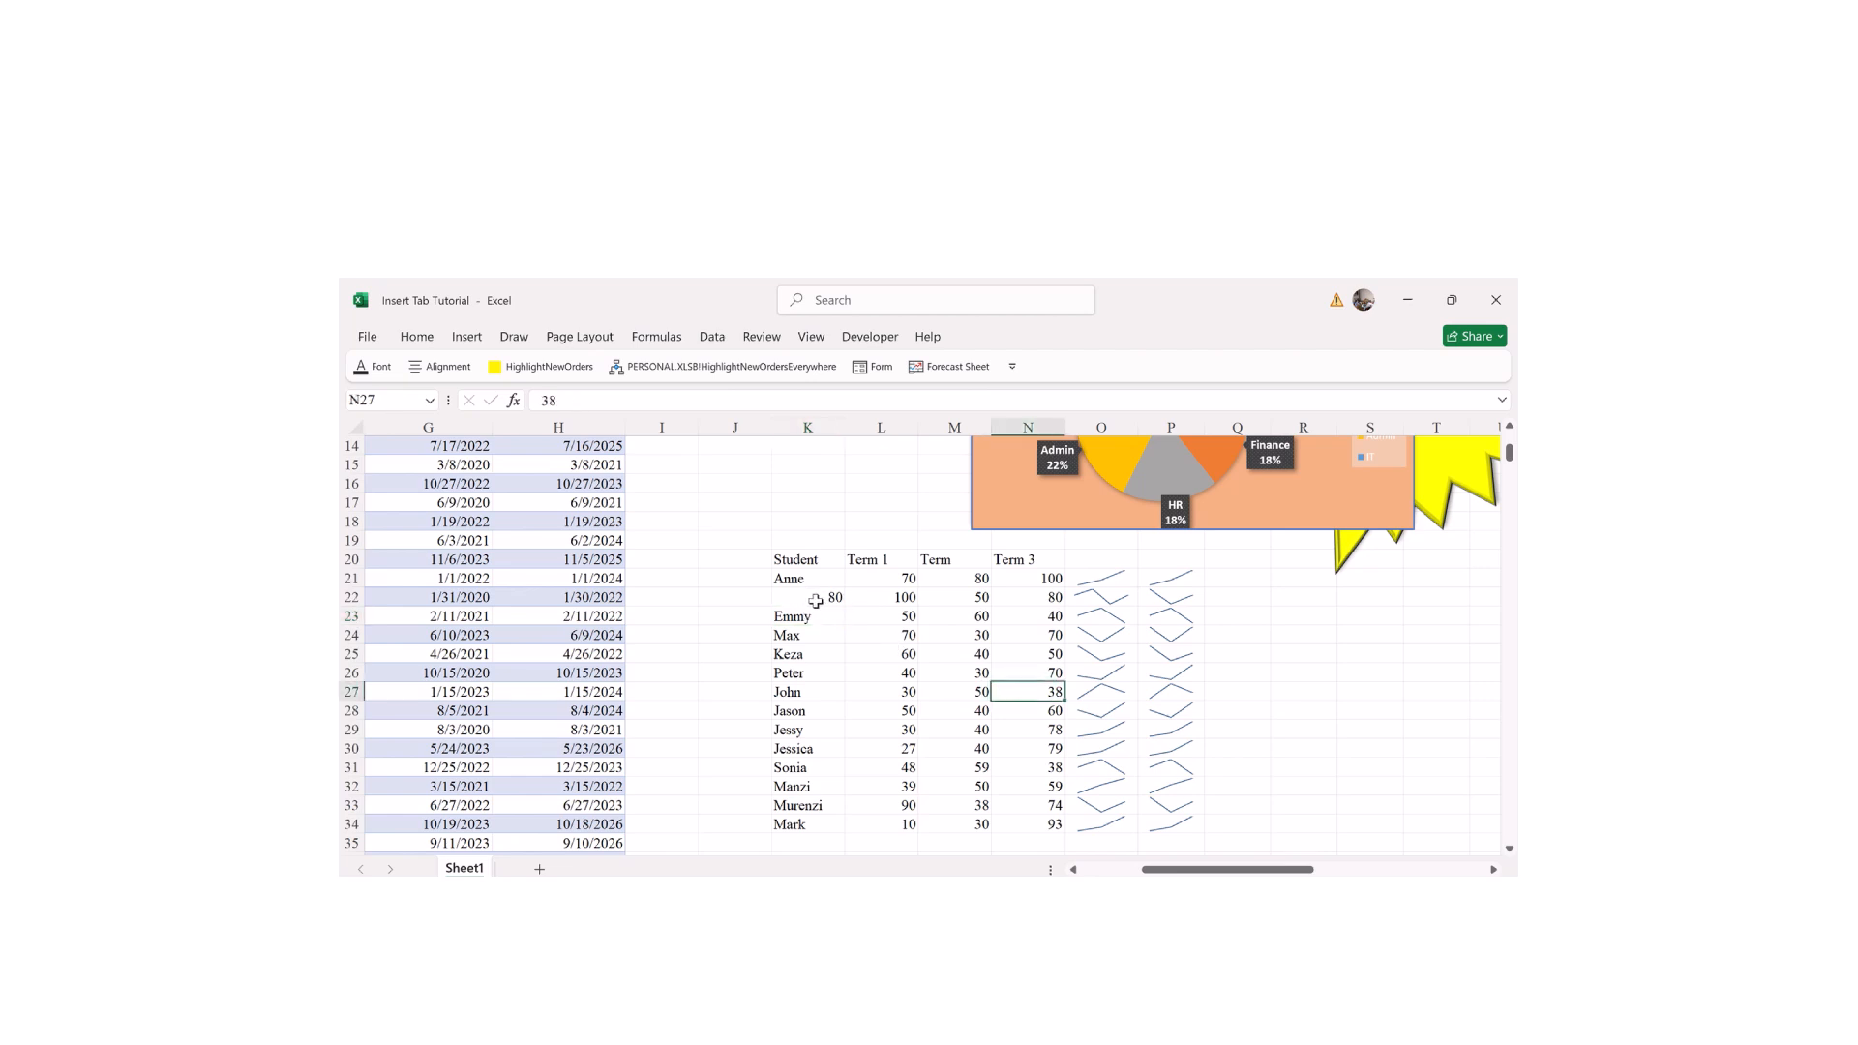
pyautogui.click(813, 600)
pyautogui.write('Ange')
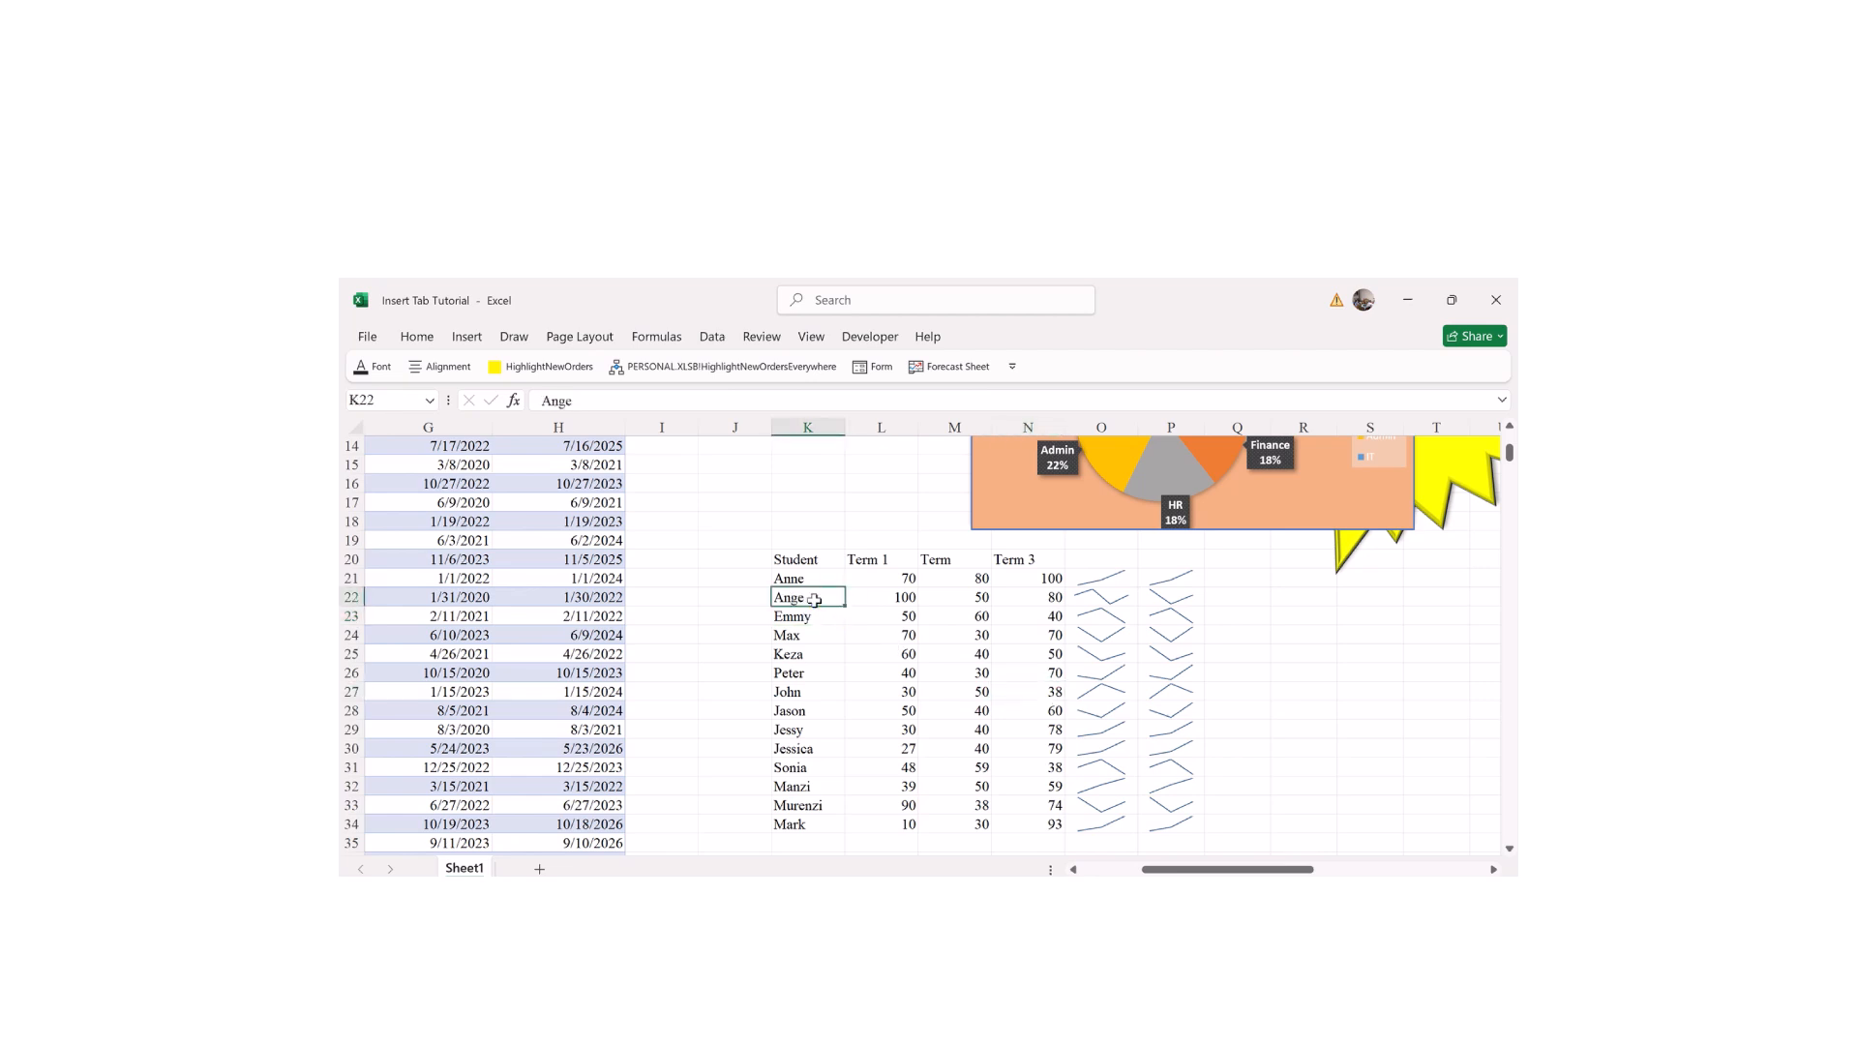
pyautogui.click(932, 613)
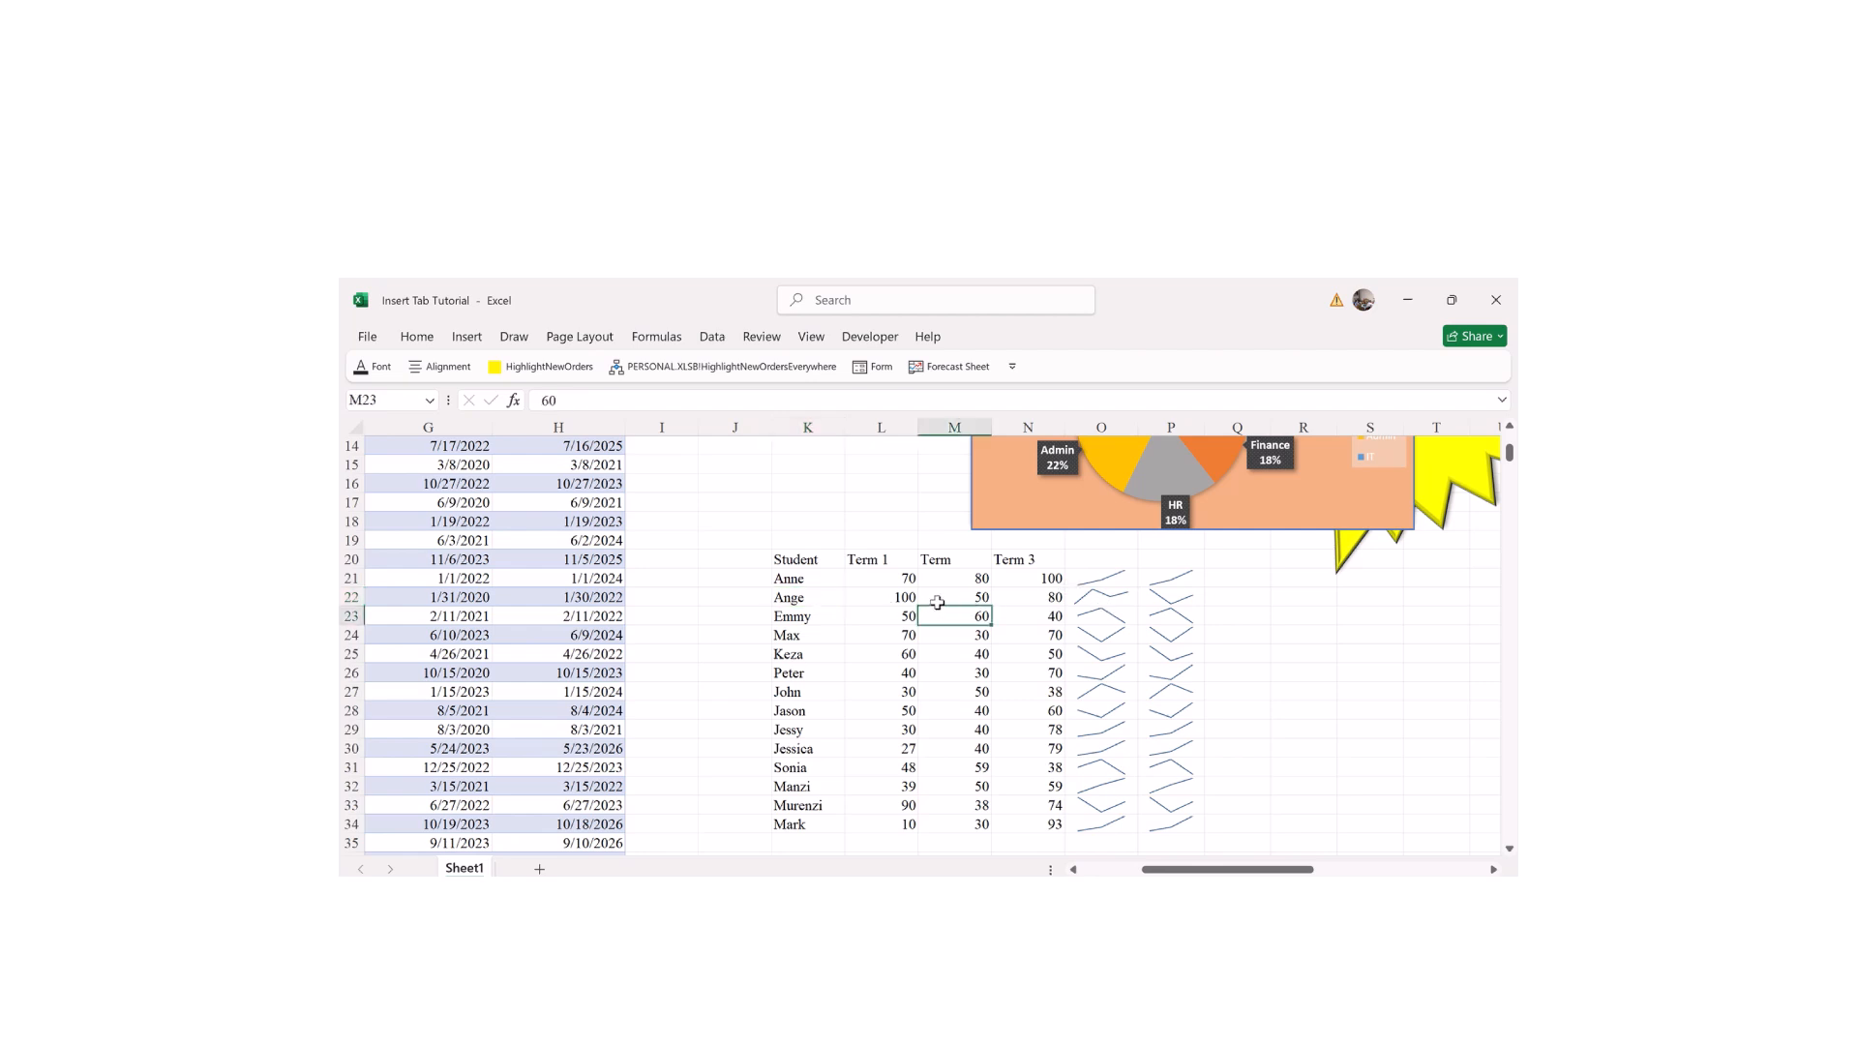
pyautogui.click(1085, 594)
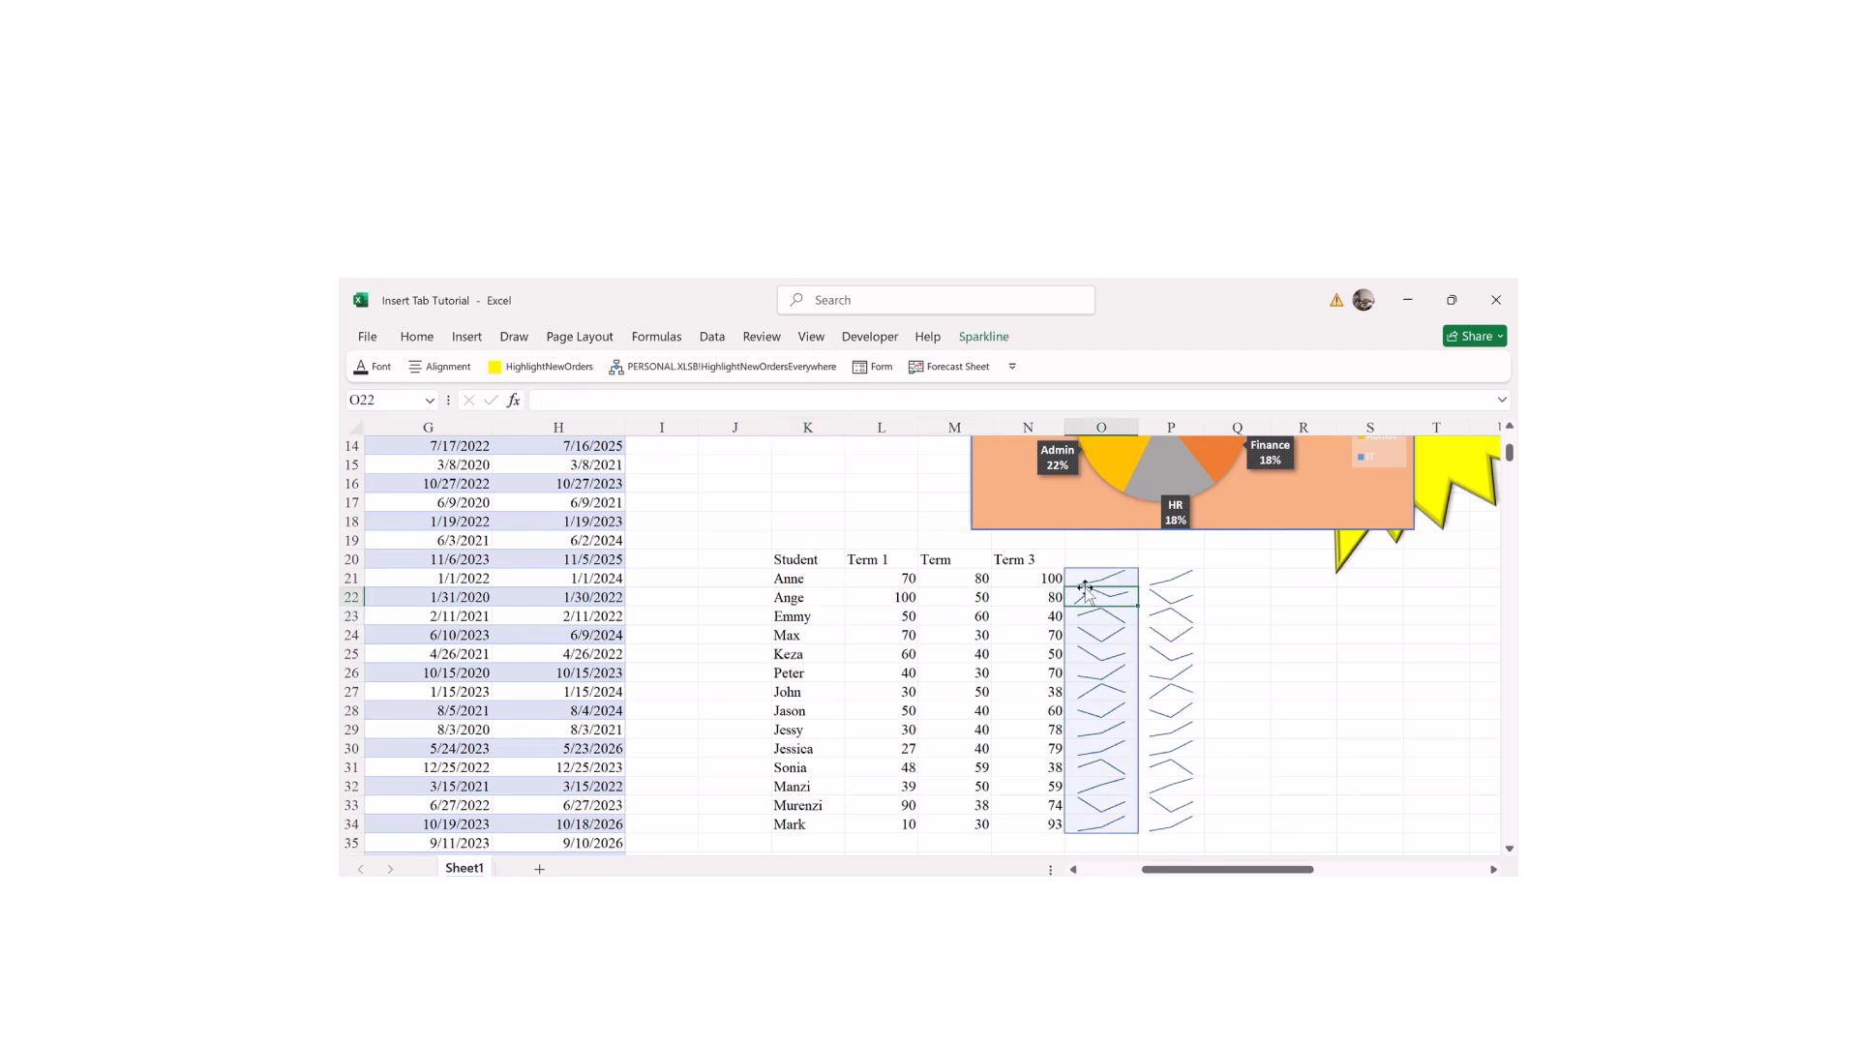
pyautogui.click(983, 337)
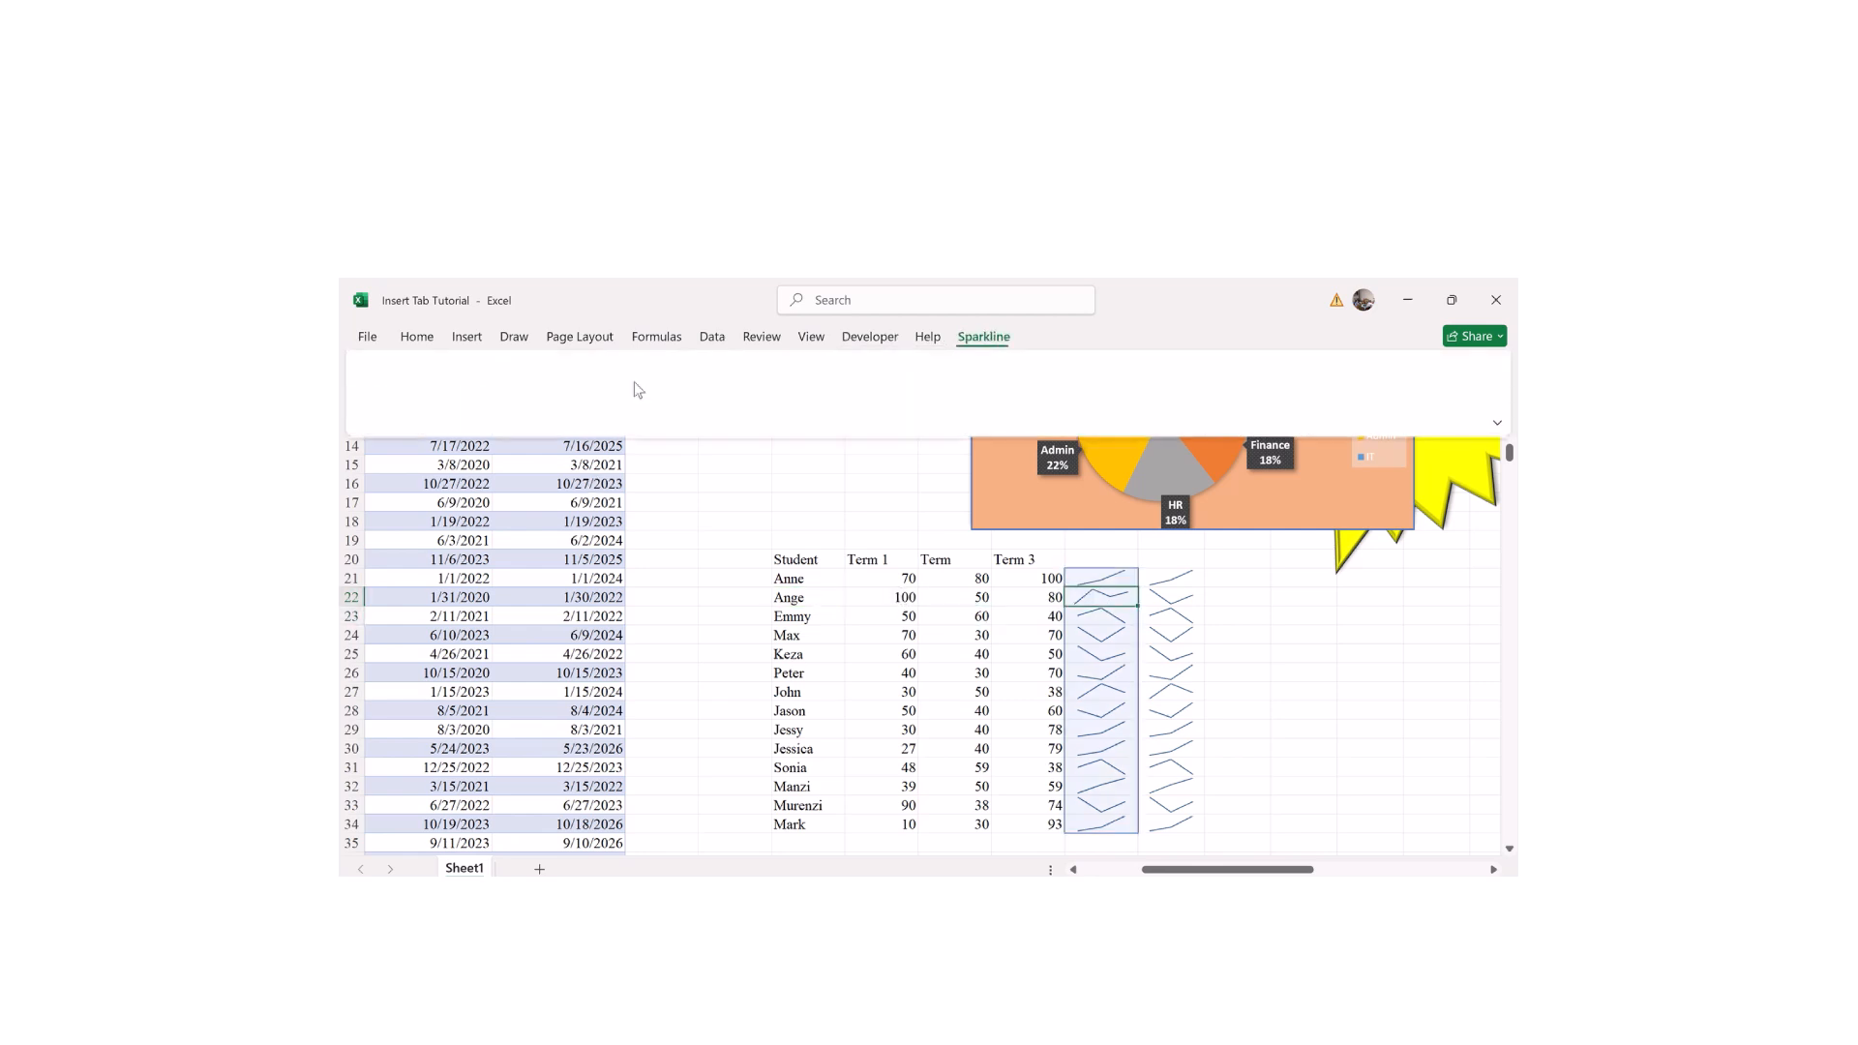
# Step: Review the O21:O34 group's data and location ranges in Edit Sparklines, then confirm
pyautogui.click(378, 377)
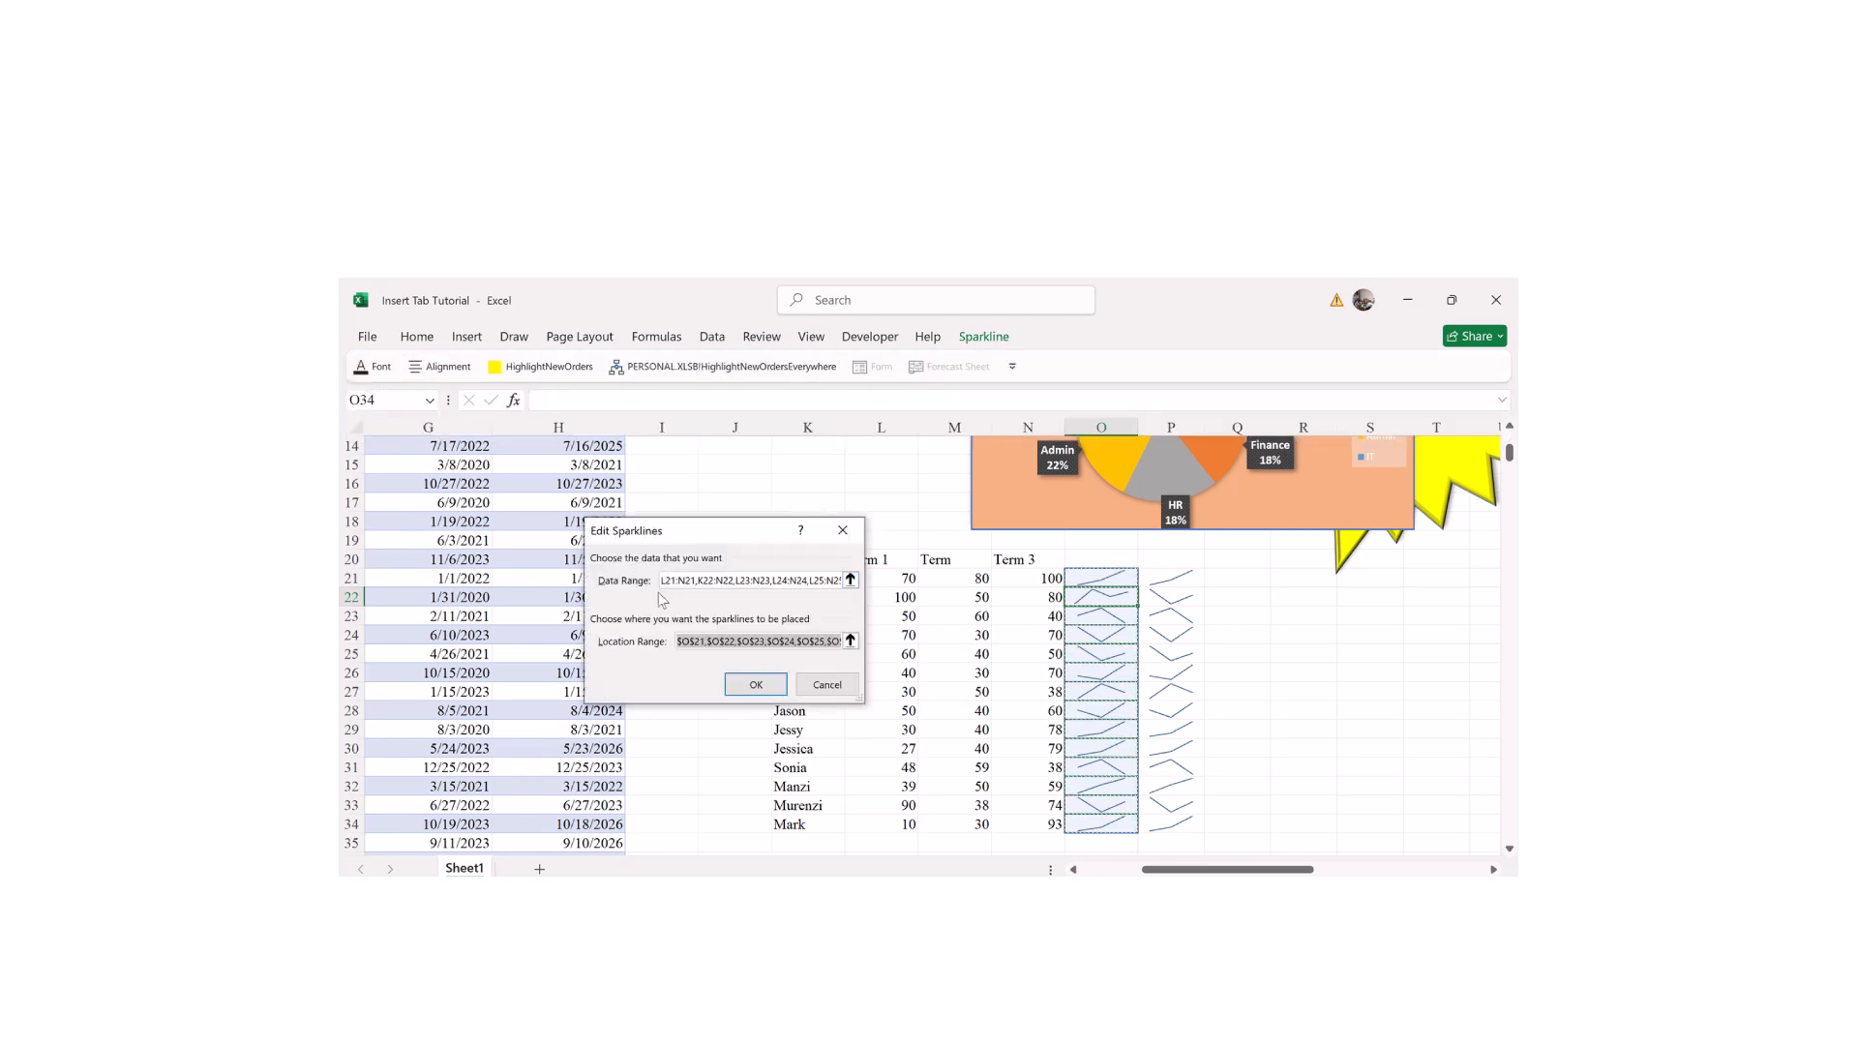
pyautogui.click(850, 579)
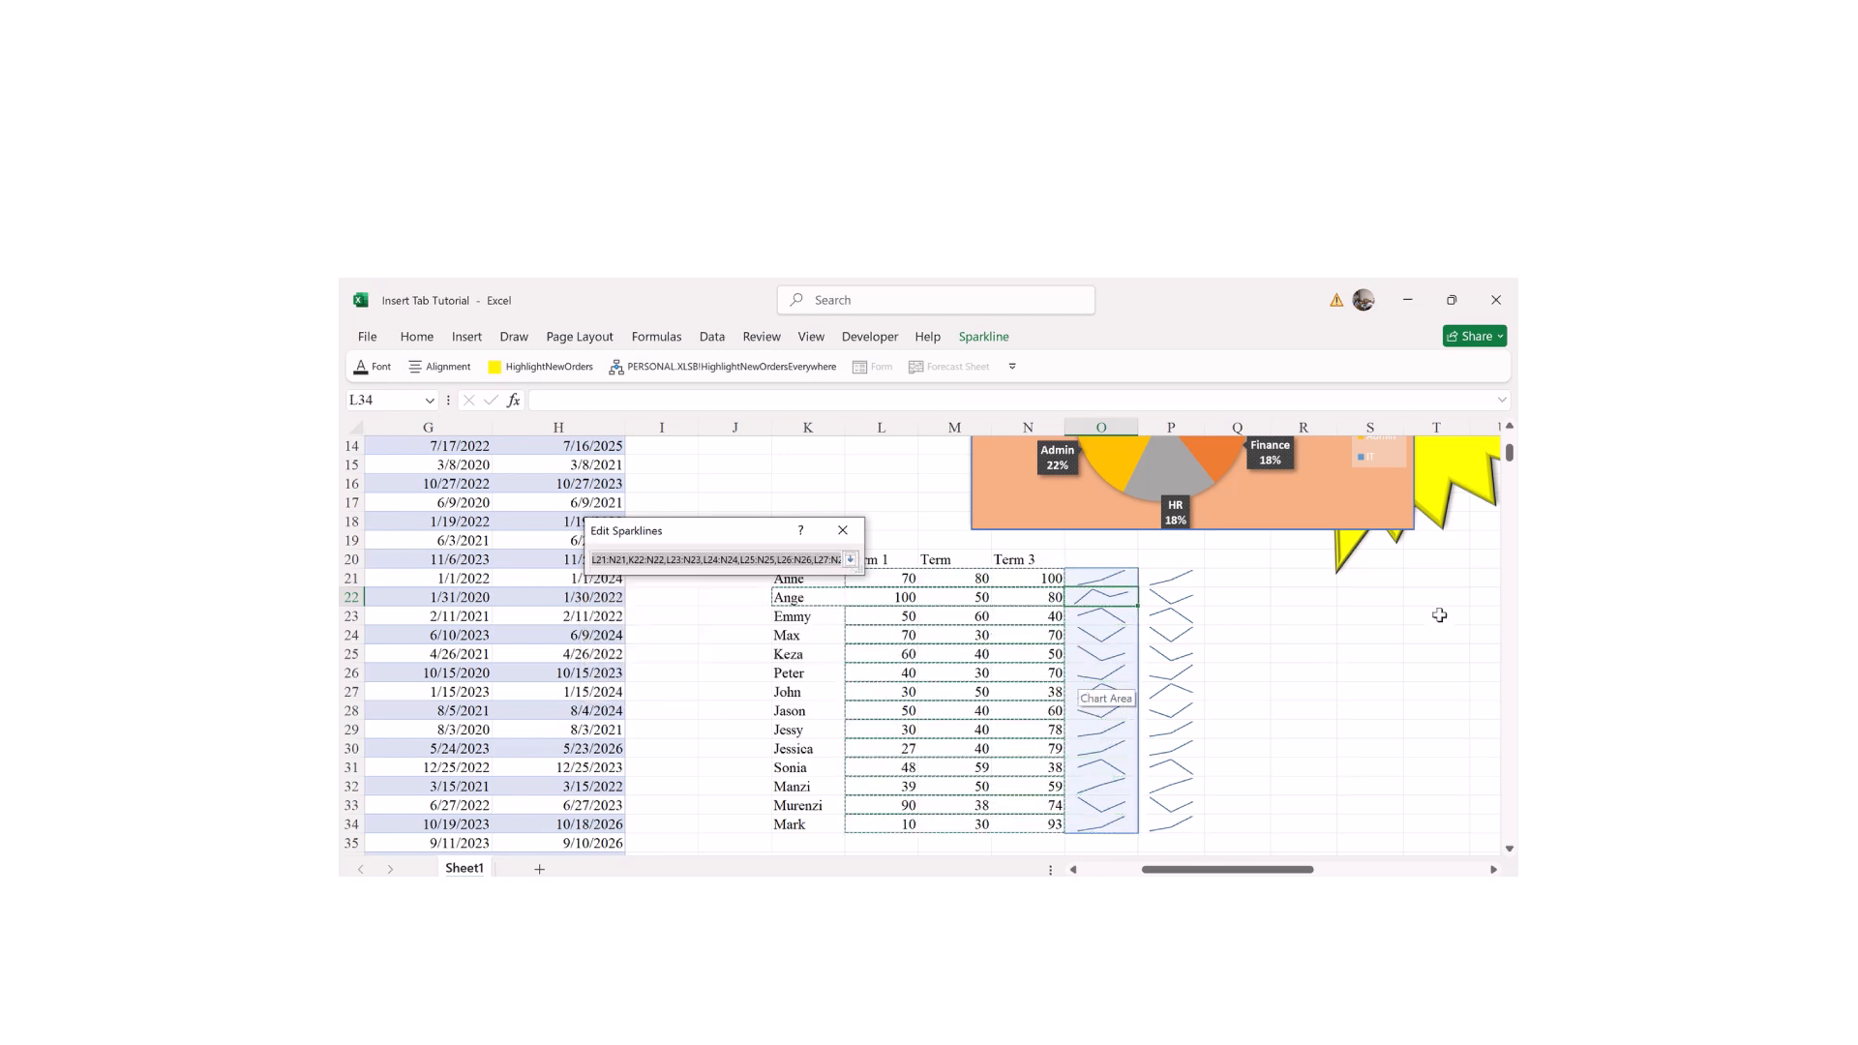
pyautogui.click(1508, 849)
pyautogui.scroll(-1, 1512, 855)
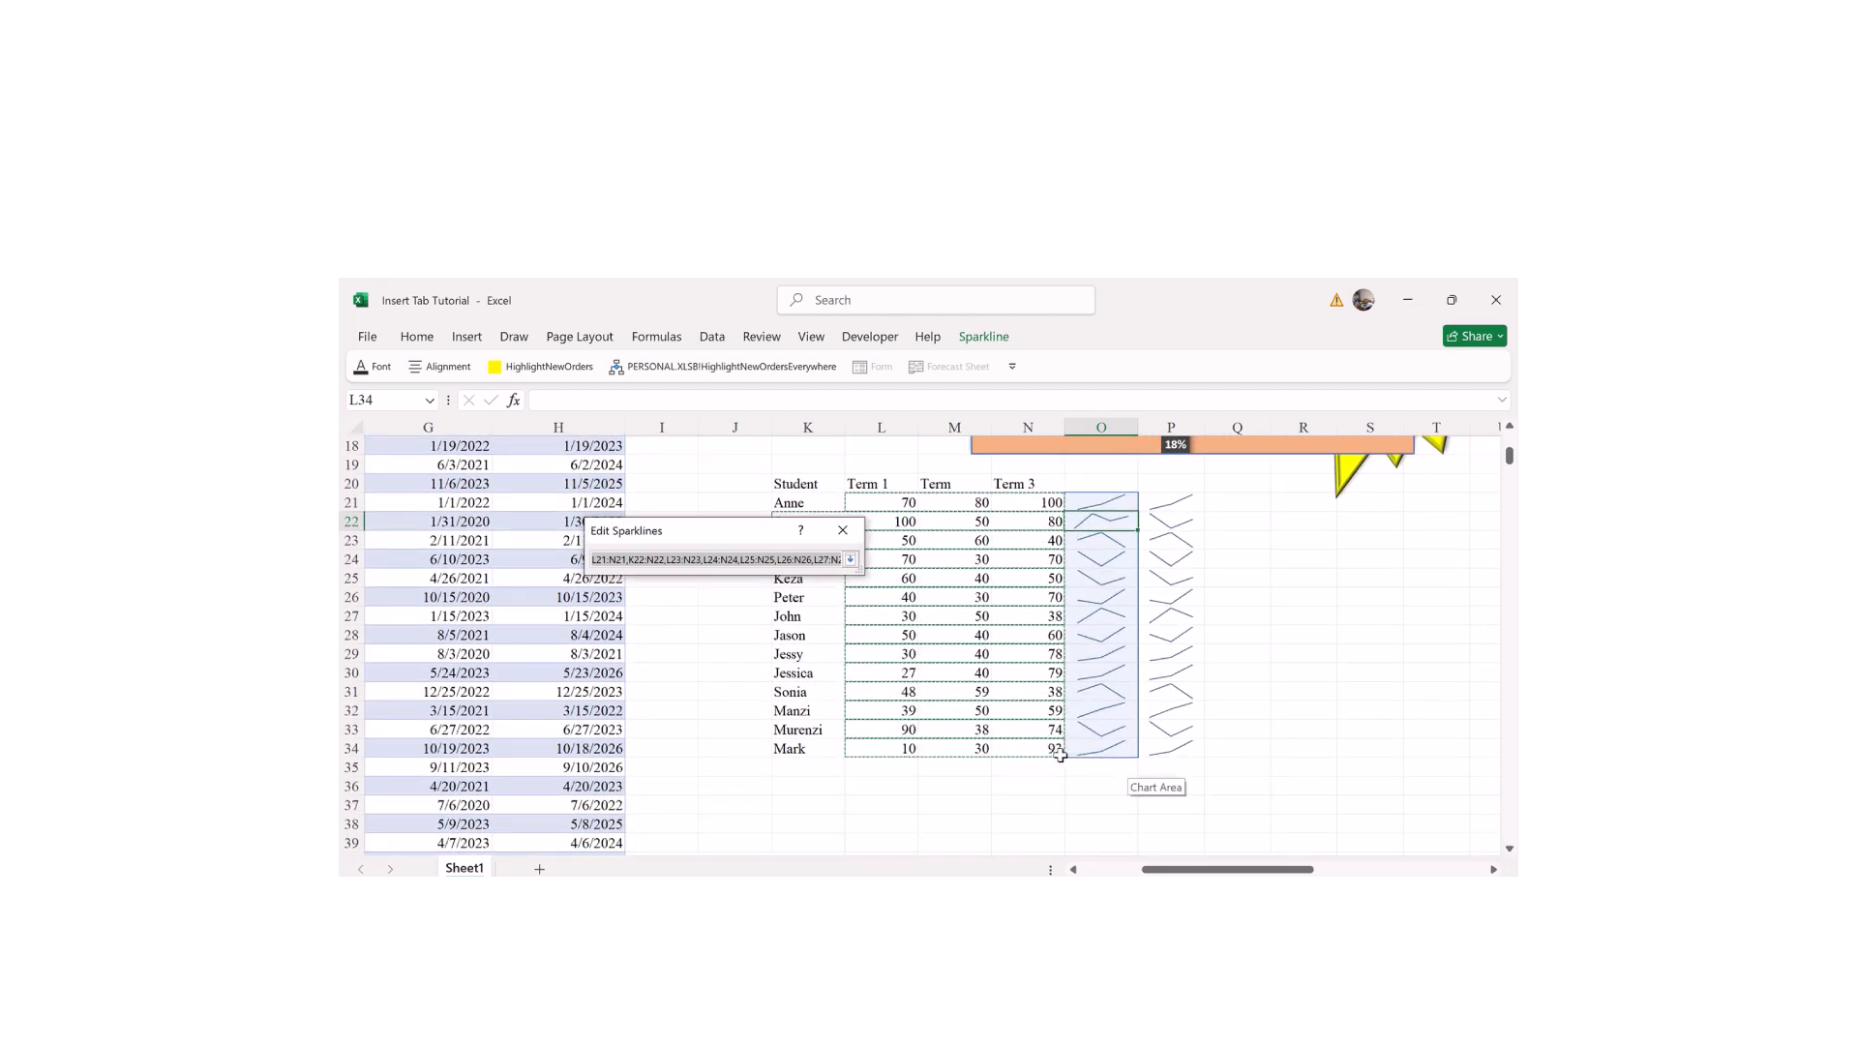
pyautogui.click(851, 560)
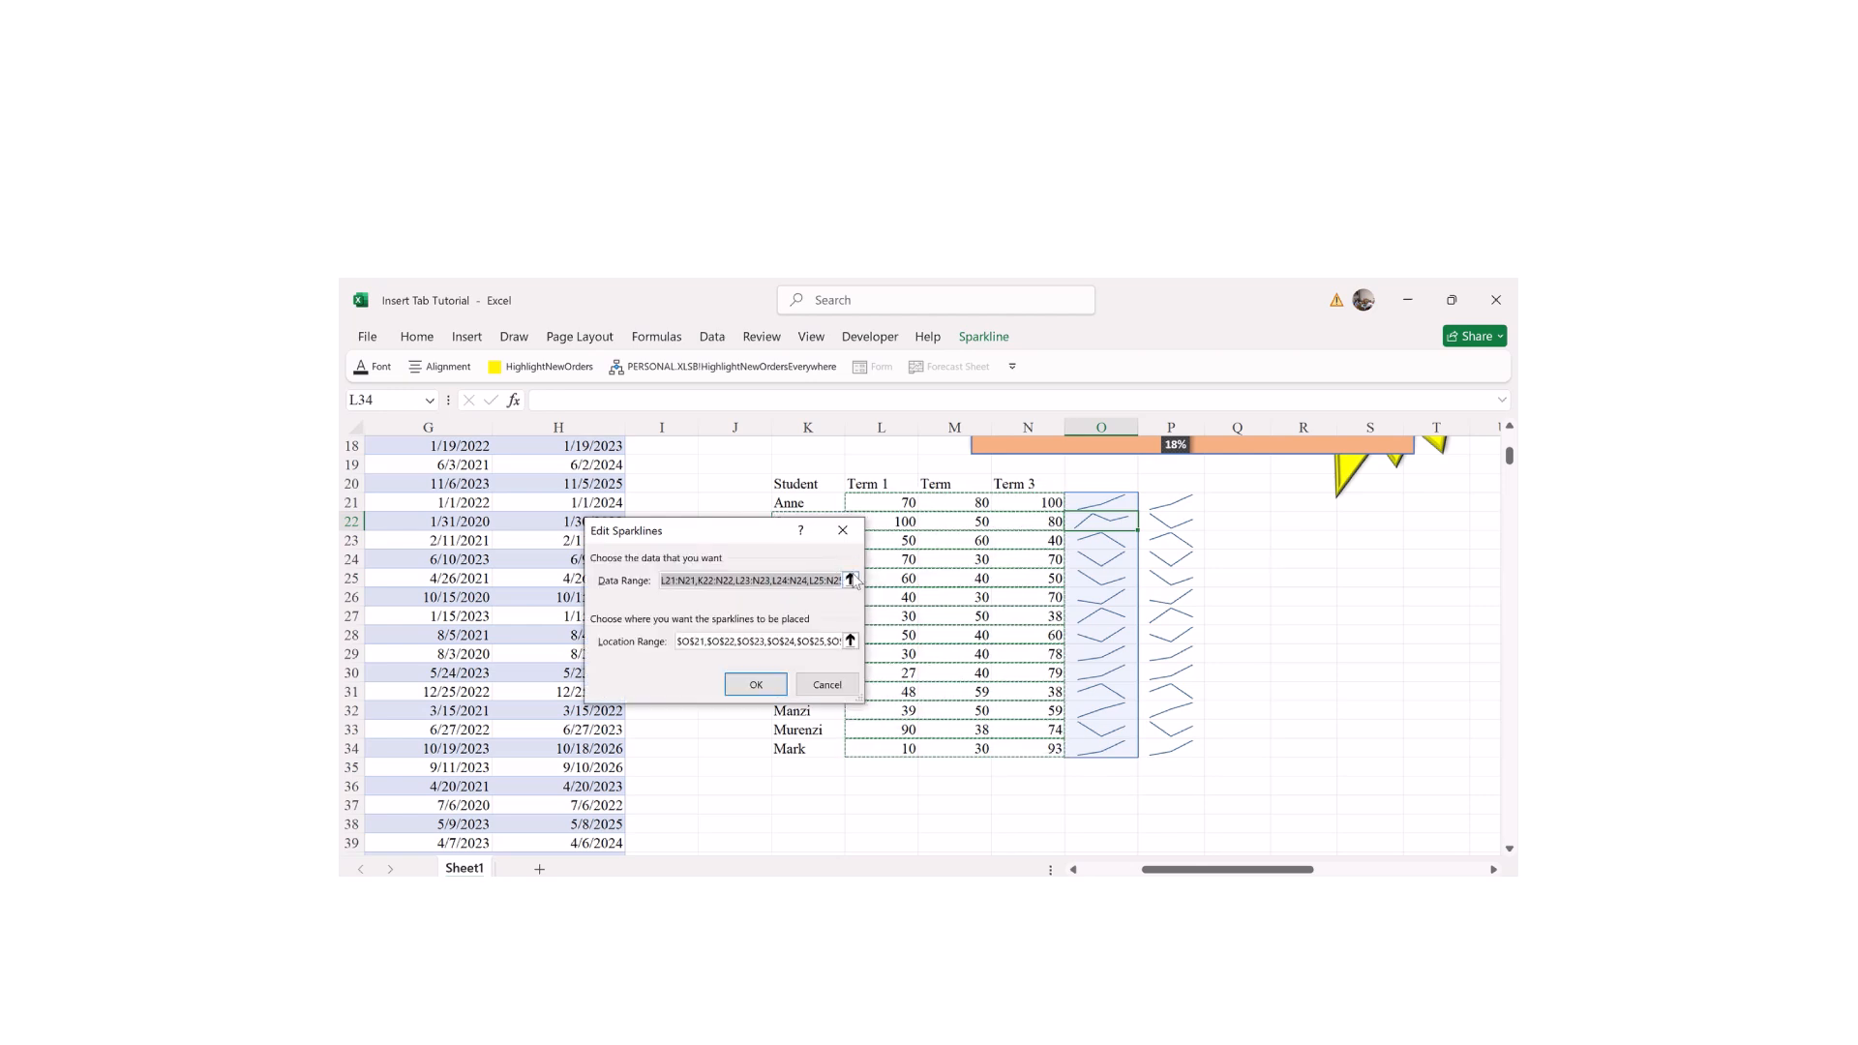
pyautogui.click(851, 580)
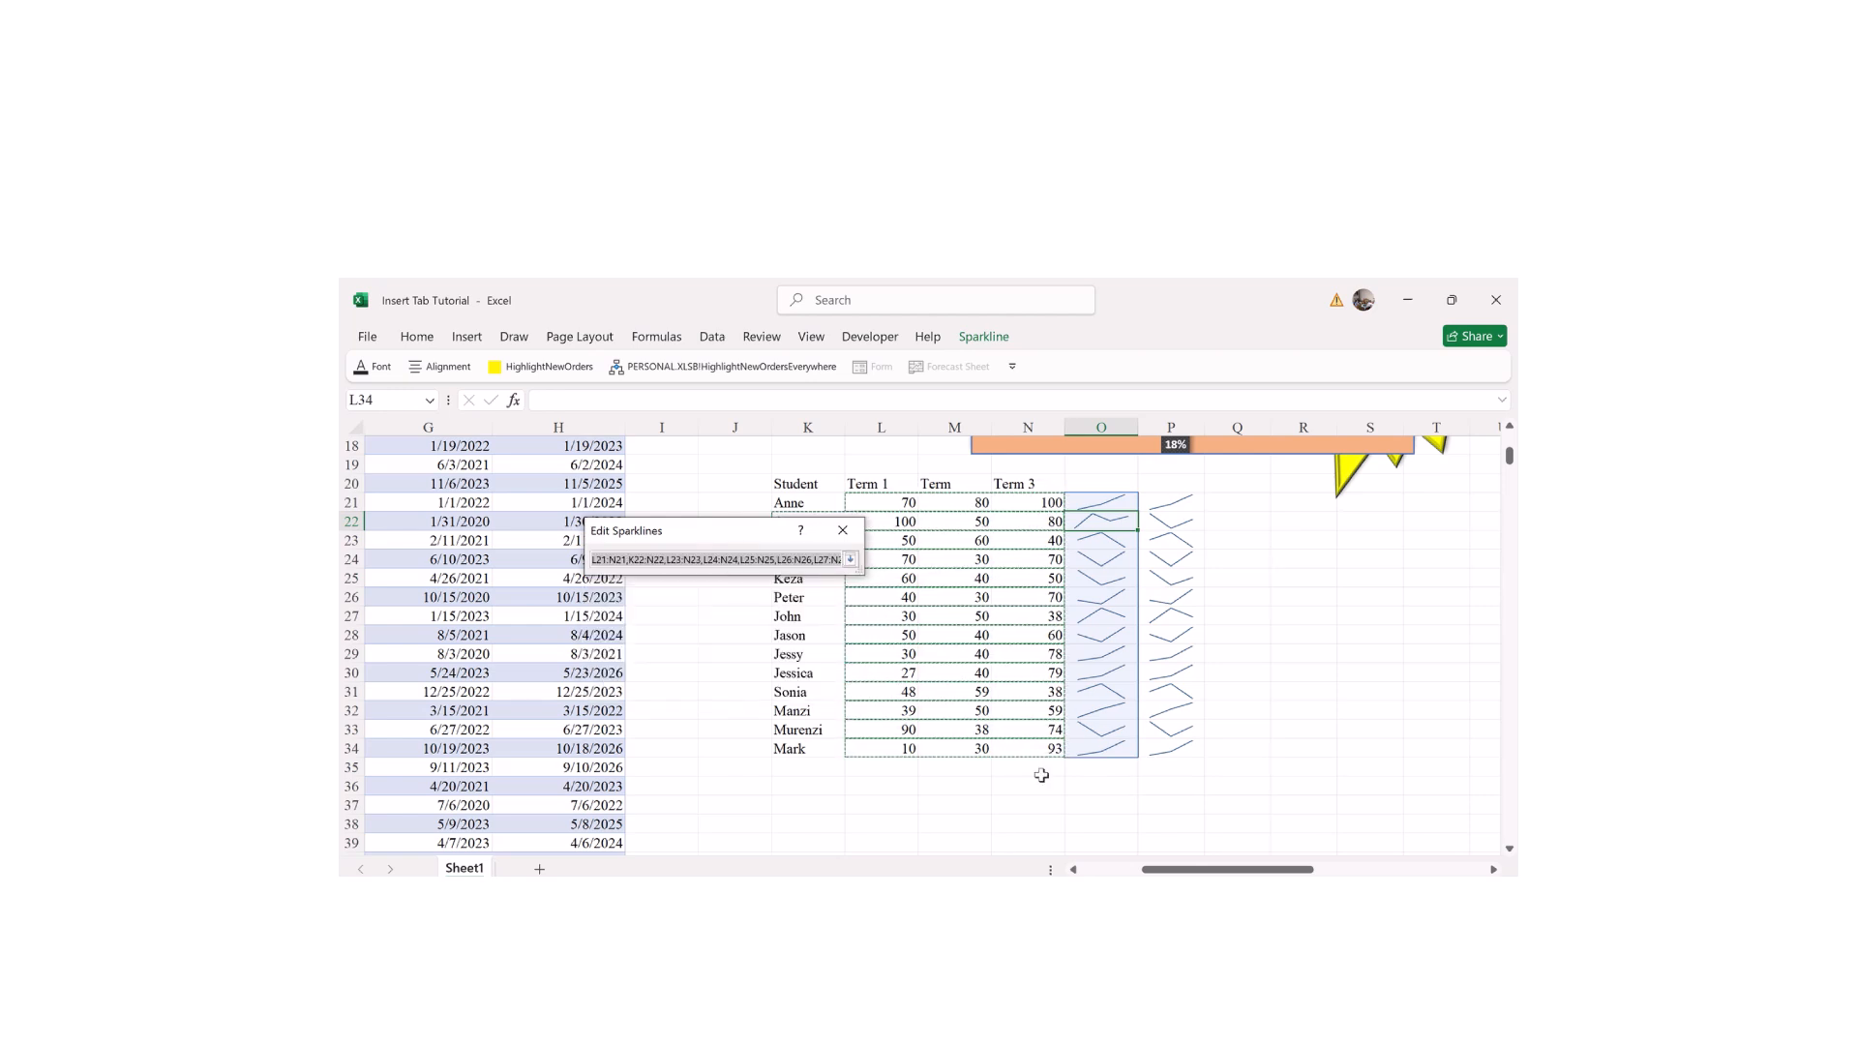
pyautogui.click(850, 559)
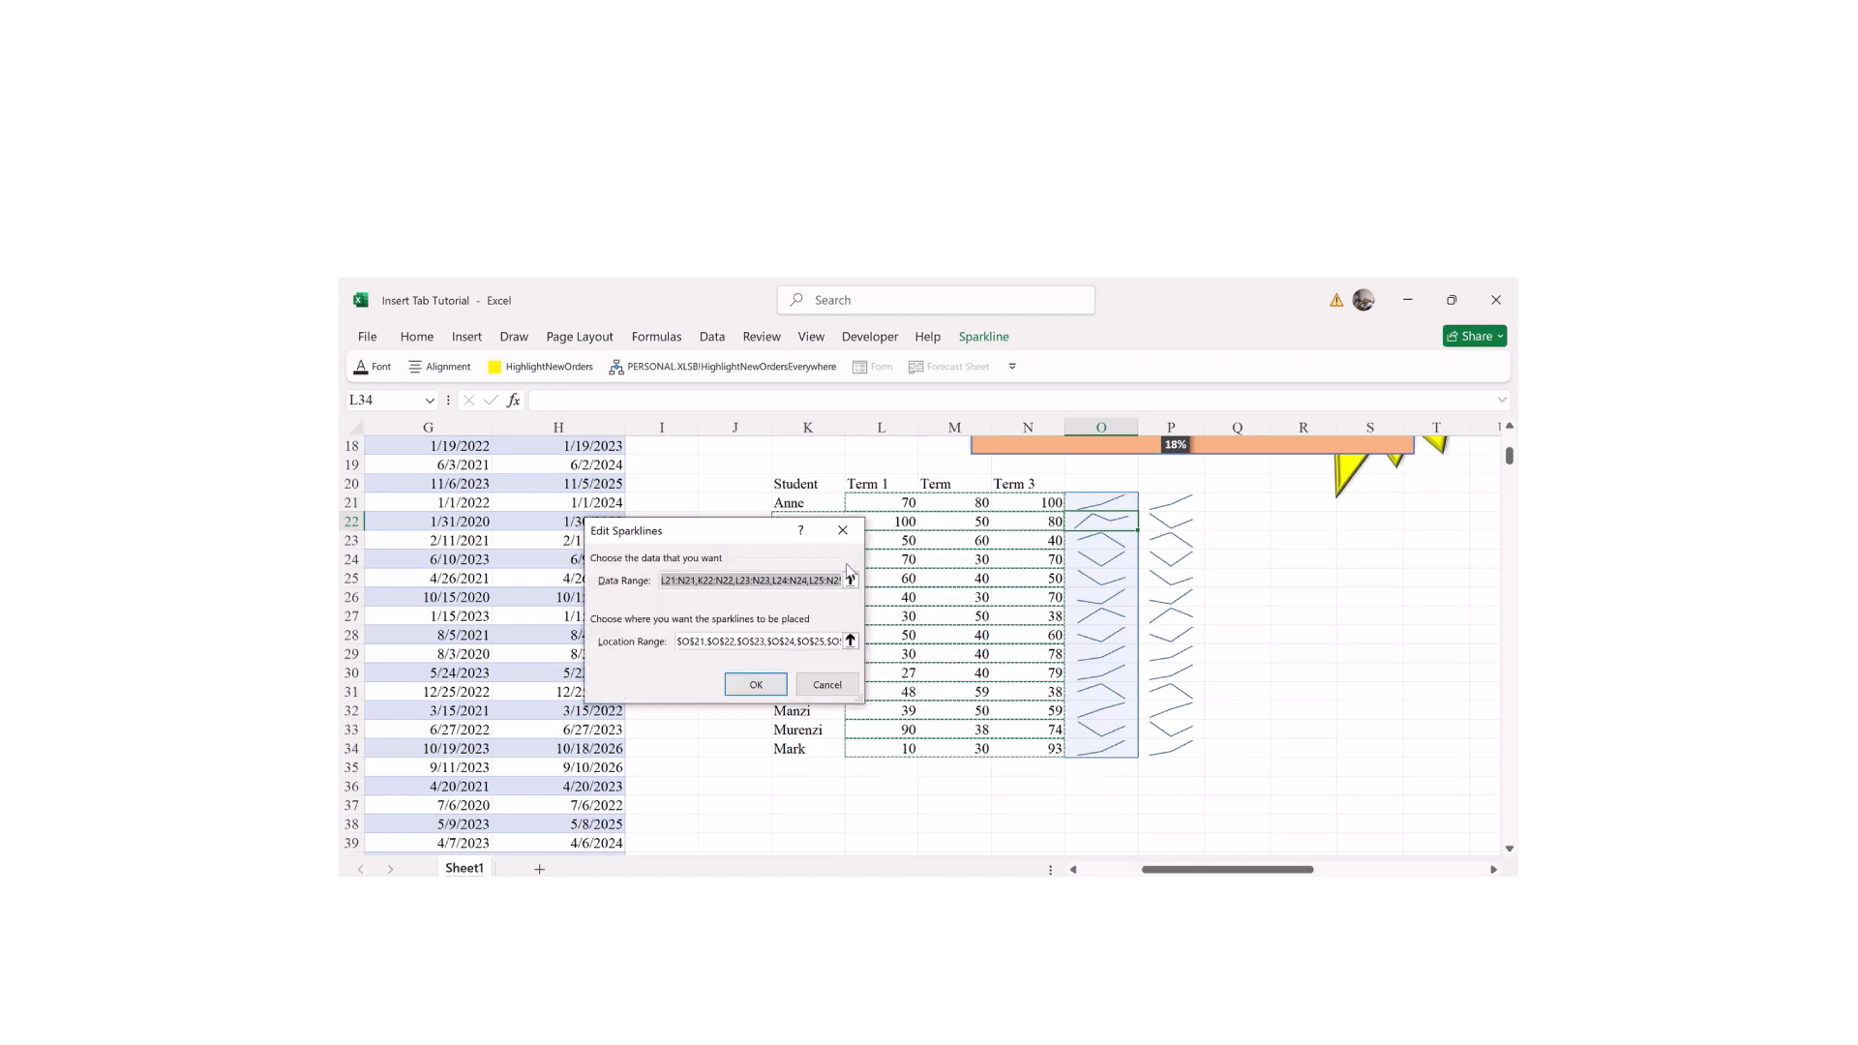
pyautogui.click(831, 641)
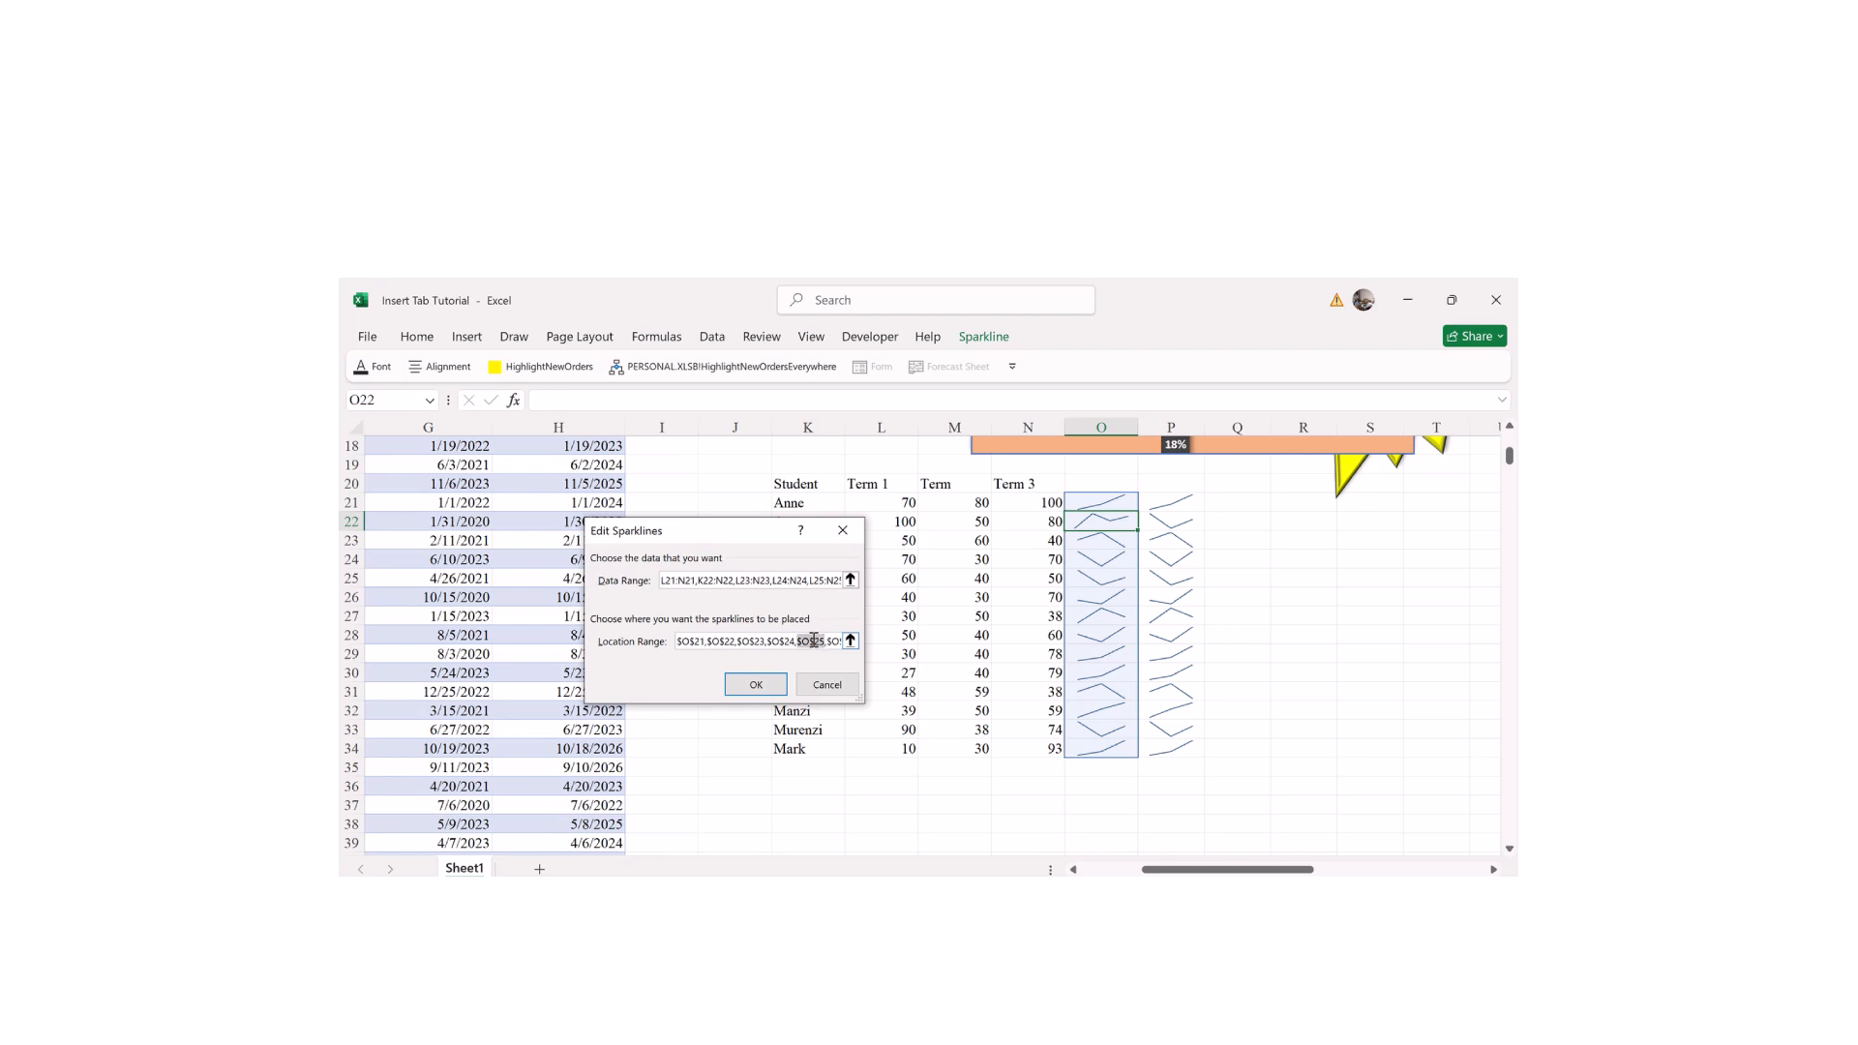
pyautogui.click(770, 645)
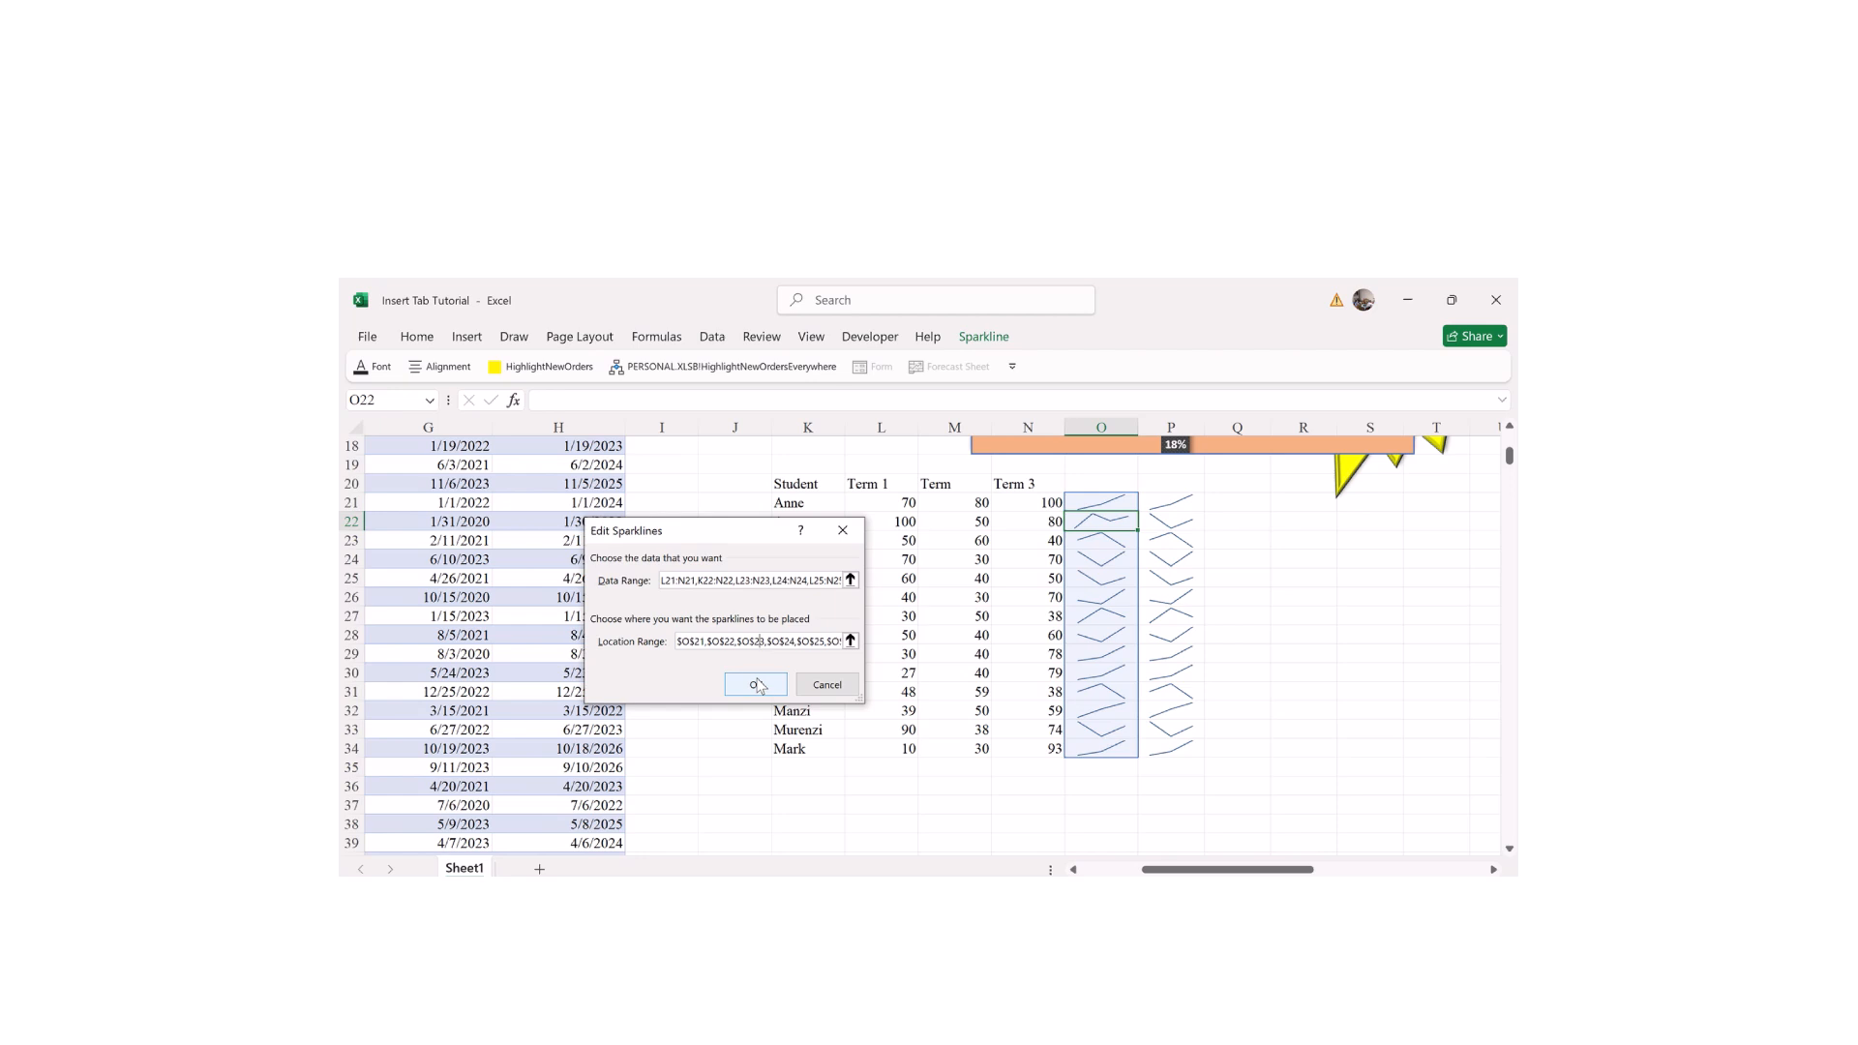
pyautogui.click(755, 684)
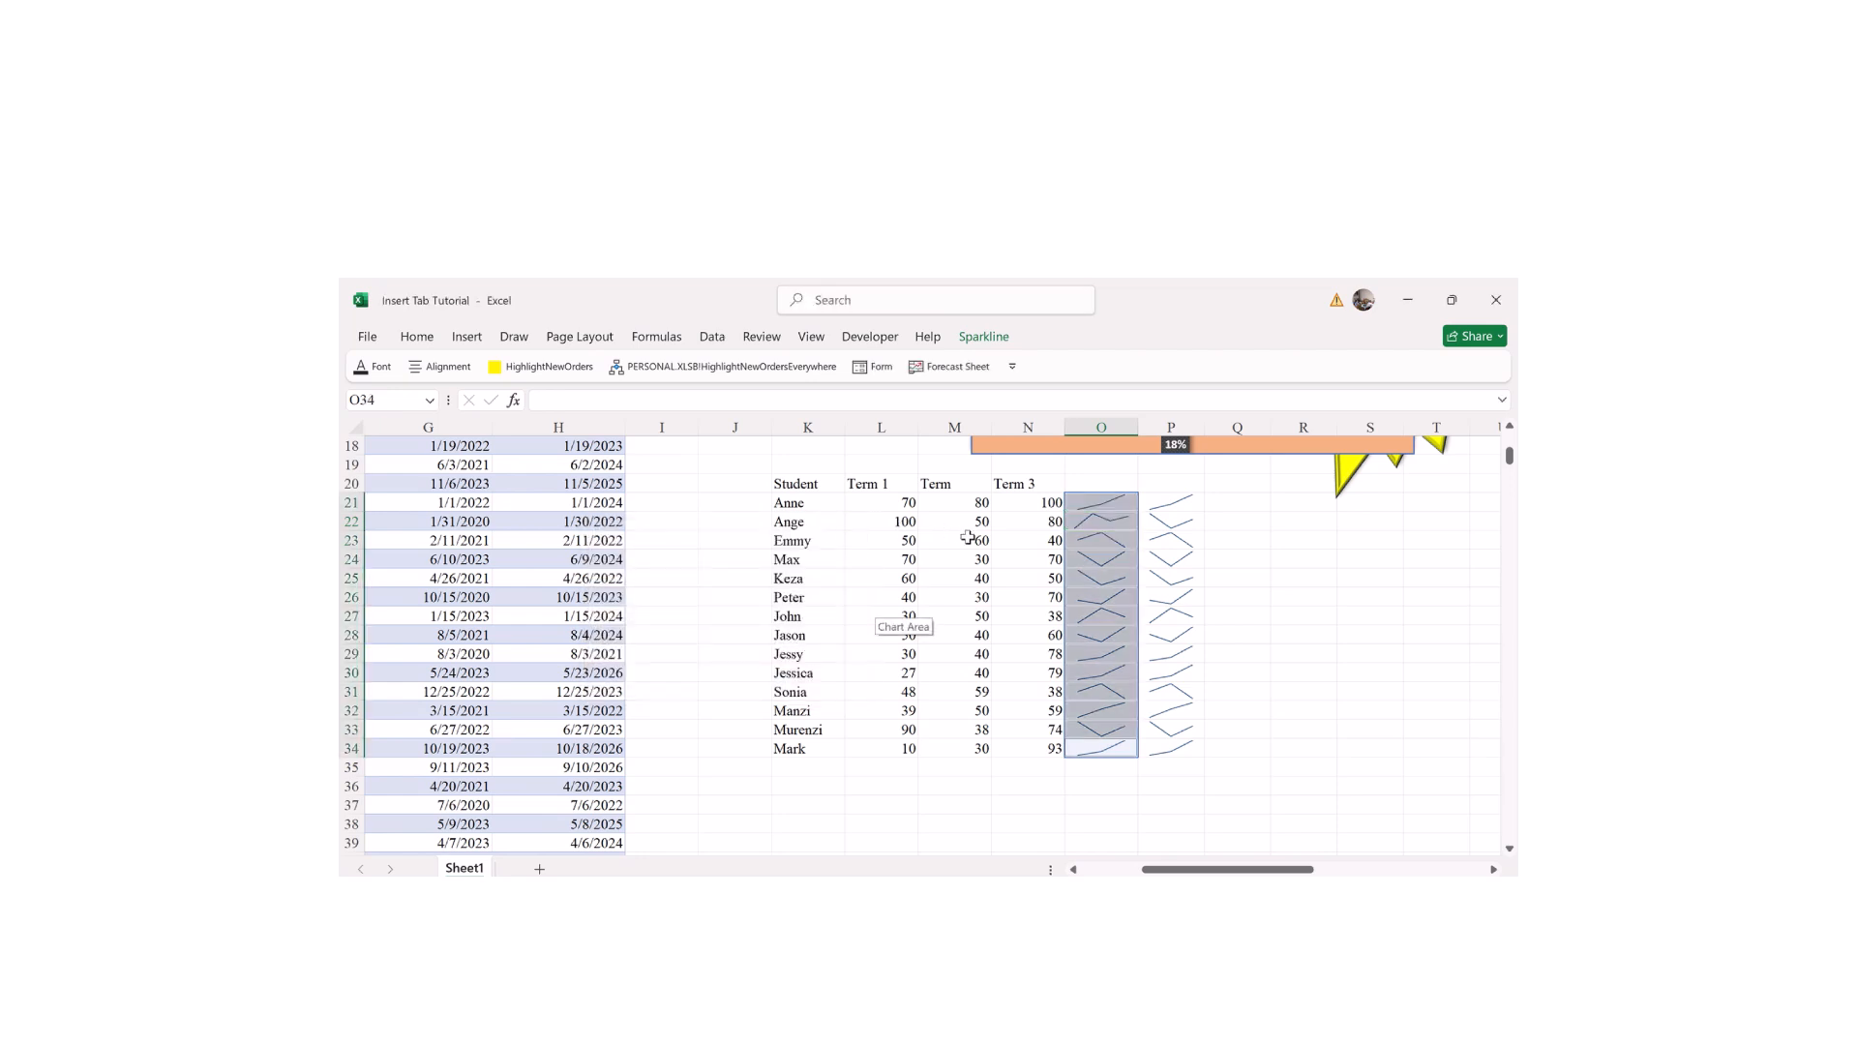
# Step: Check Ange's middle-term score, then select her sparkline in column O
pyautogui.click(973, 560)
pyautogui.press('Right')
pyautogui.press('Right')
pyautogui.press('Up')
pyautogui.press('Up')
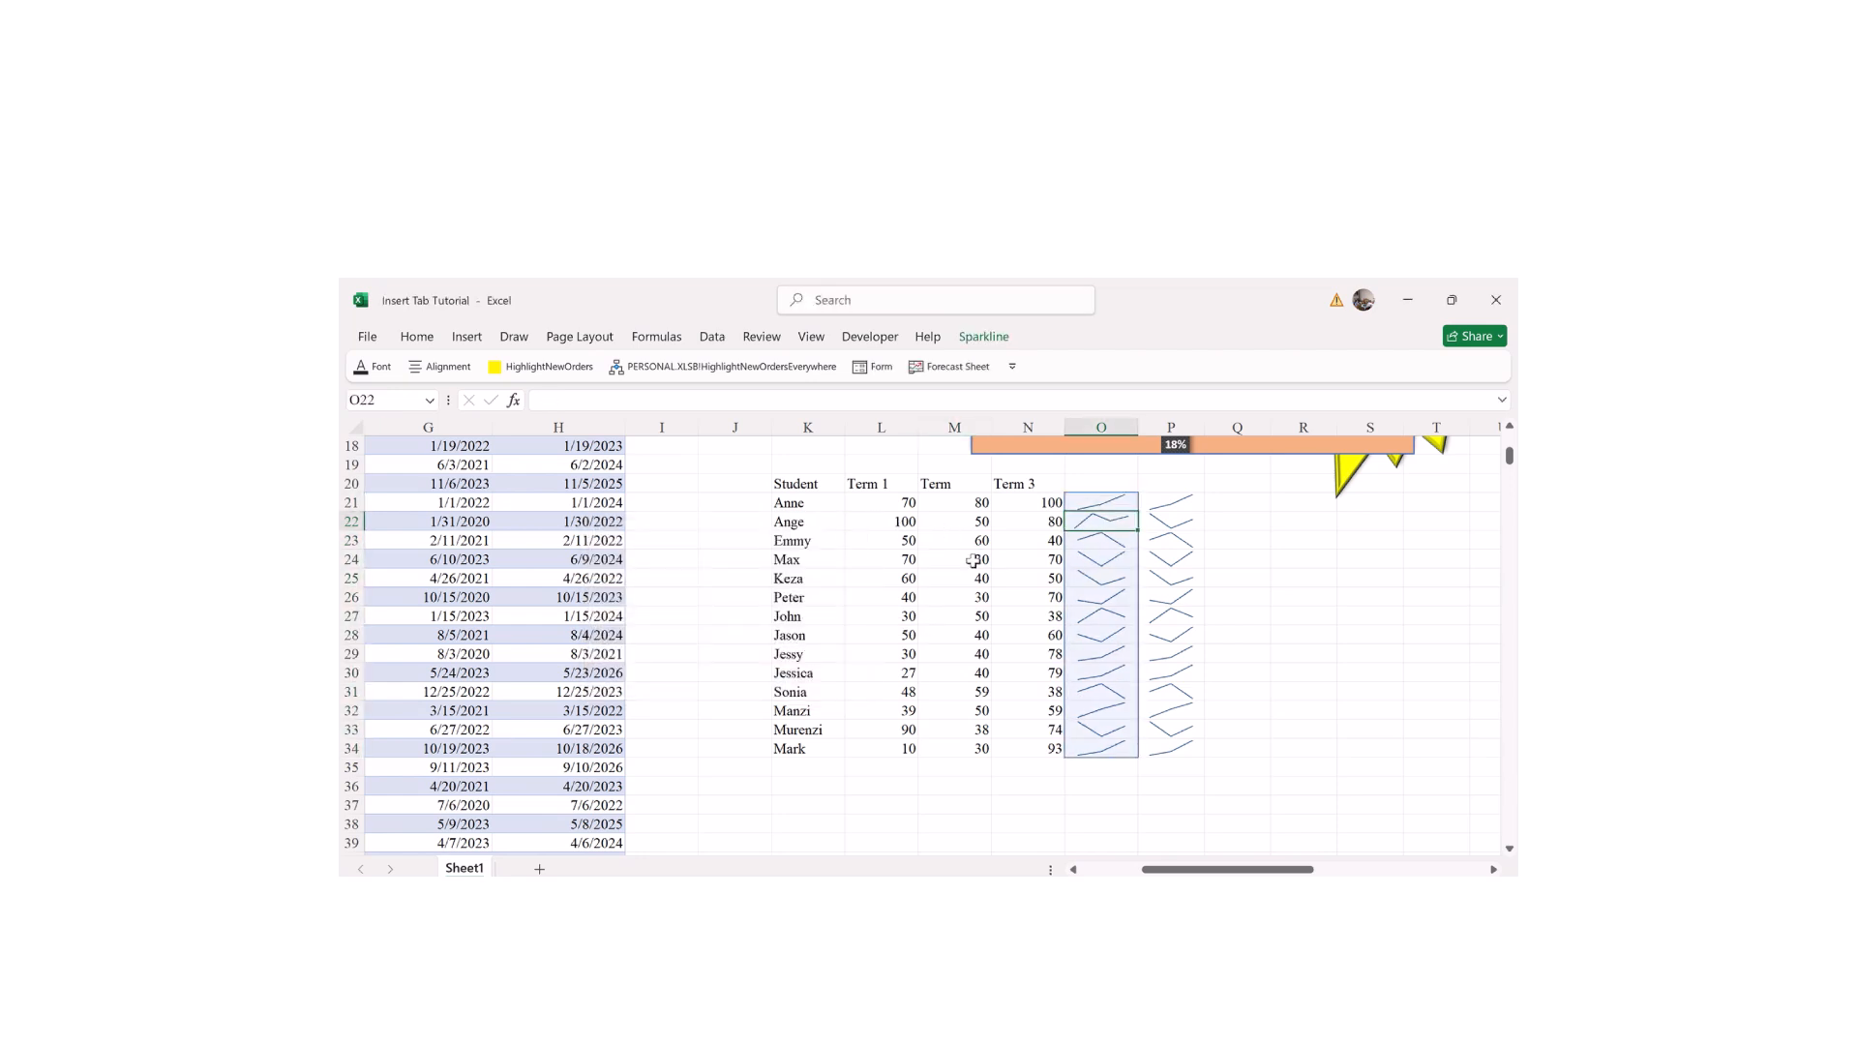
pyautogui.doubleClick(943, 520)
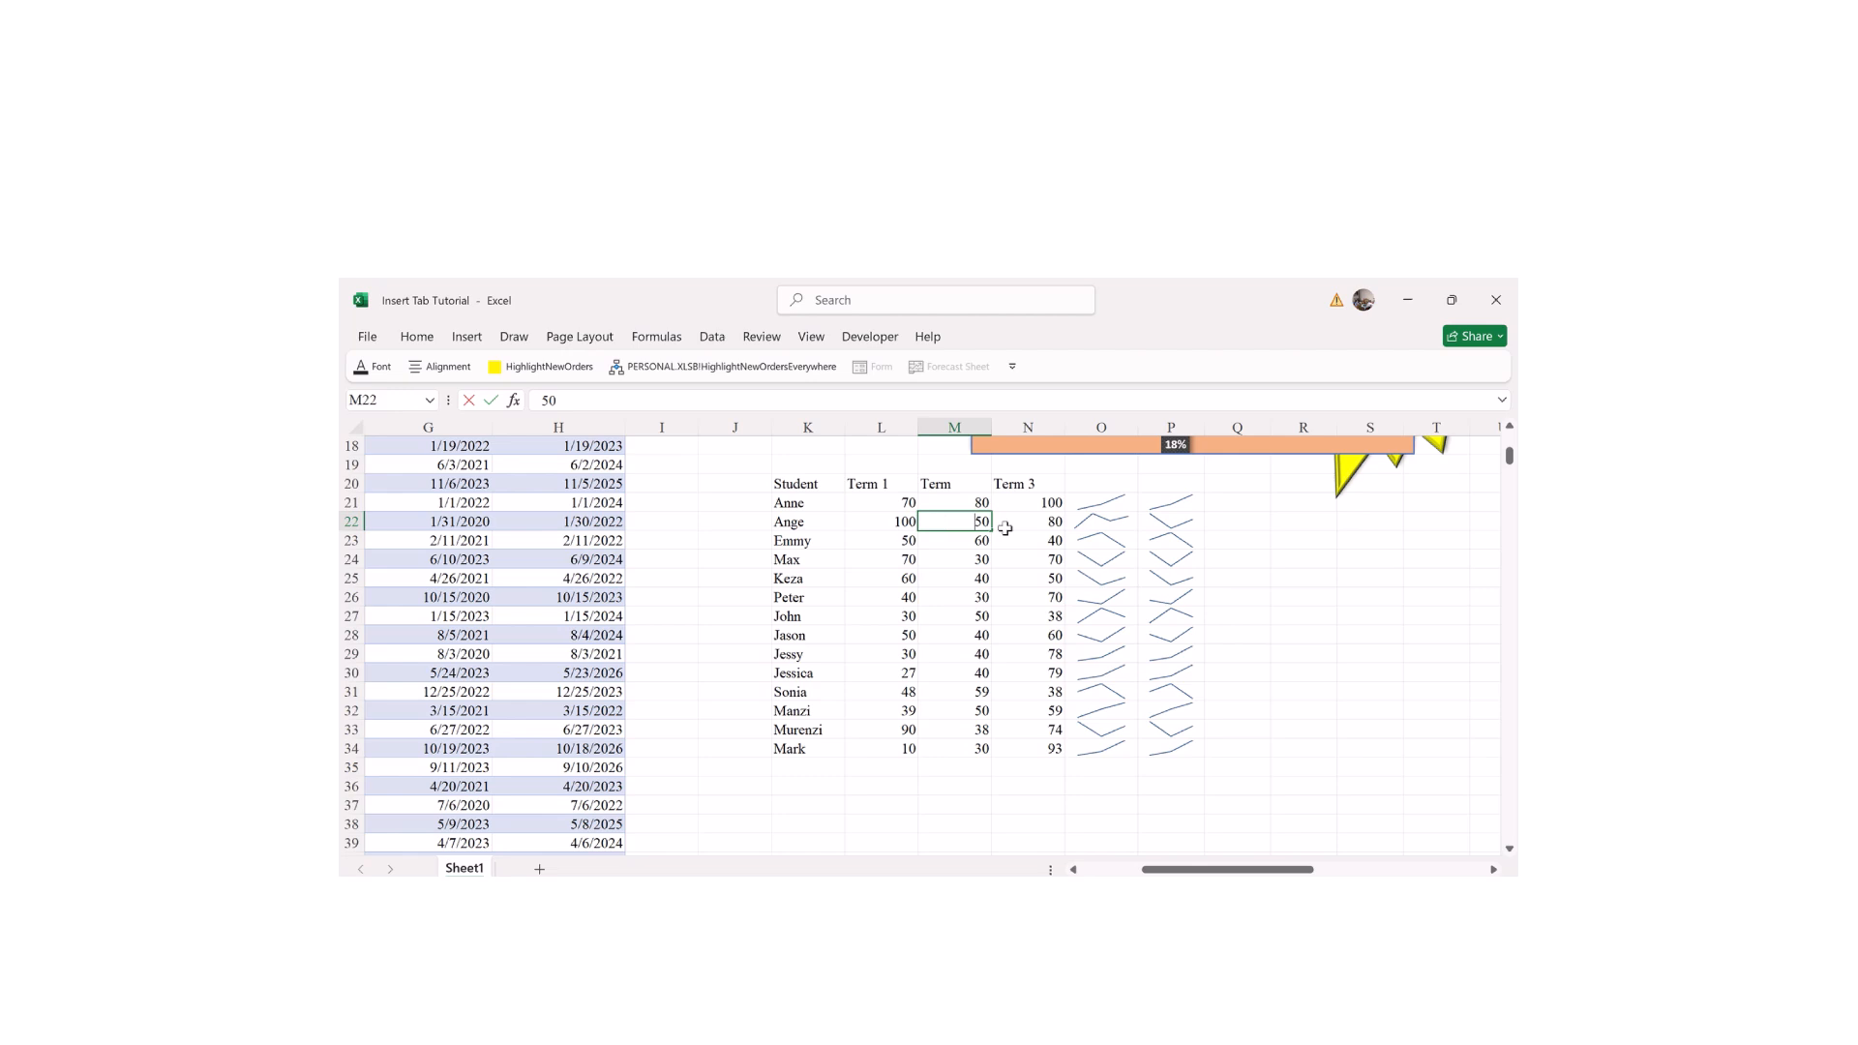
pyautogui.click(1077, 524)
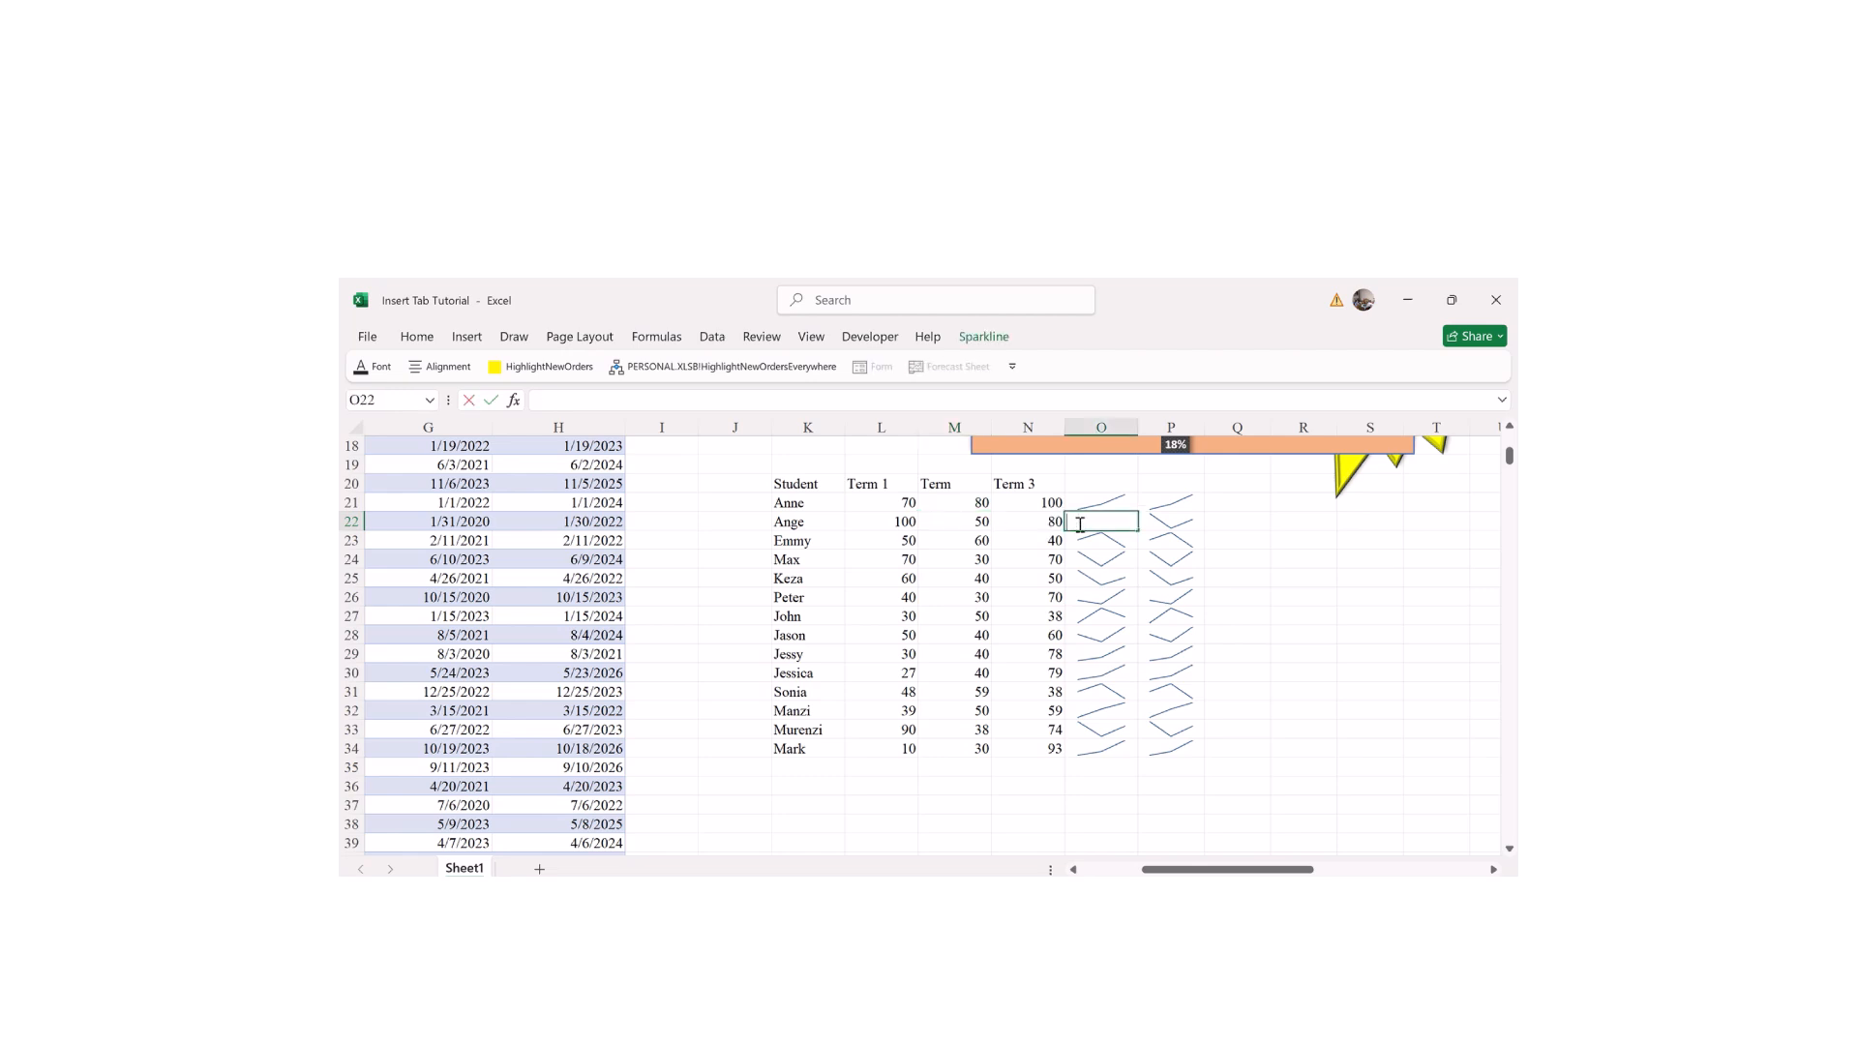
pyautogui.press('Return')
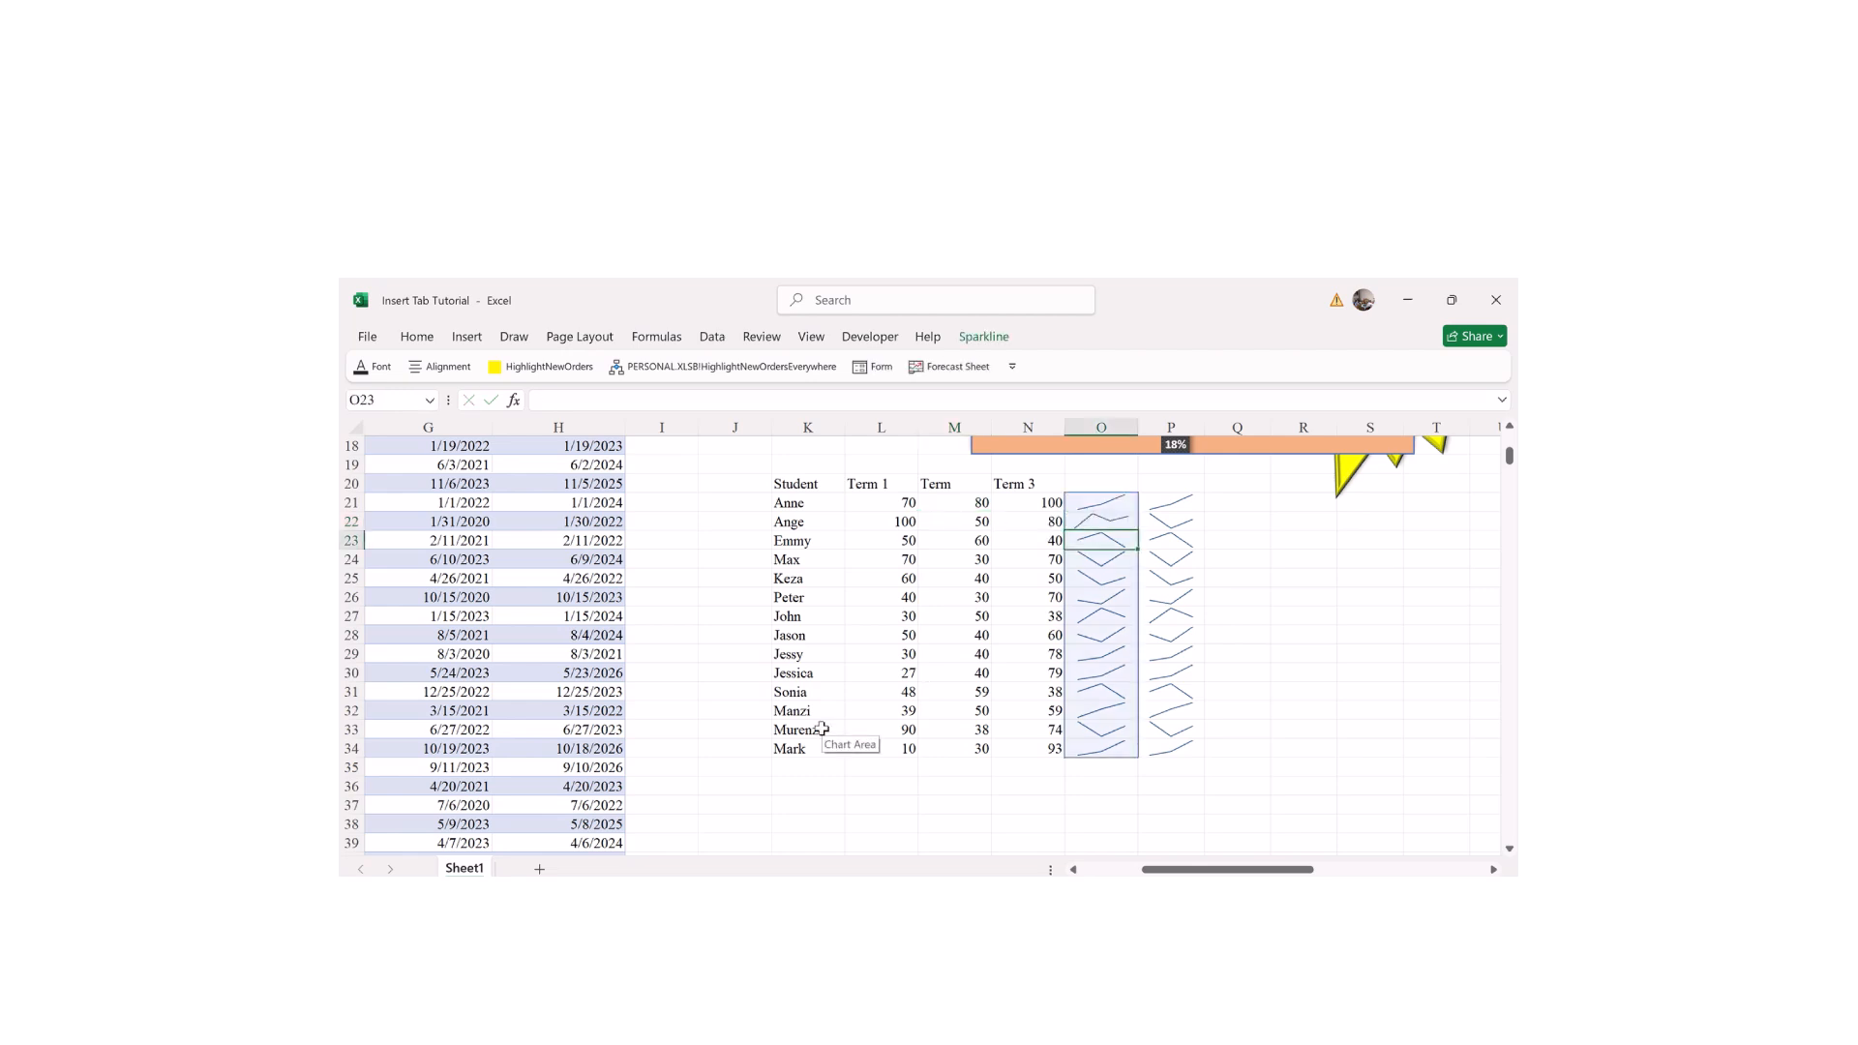
pyautogui.click(693, 725)
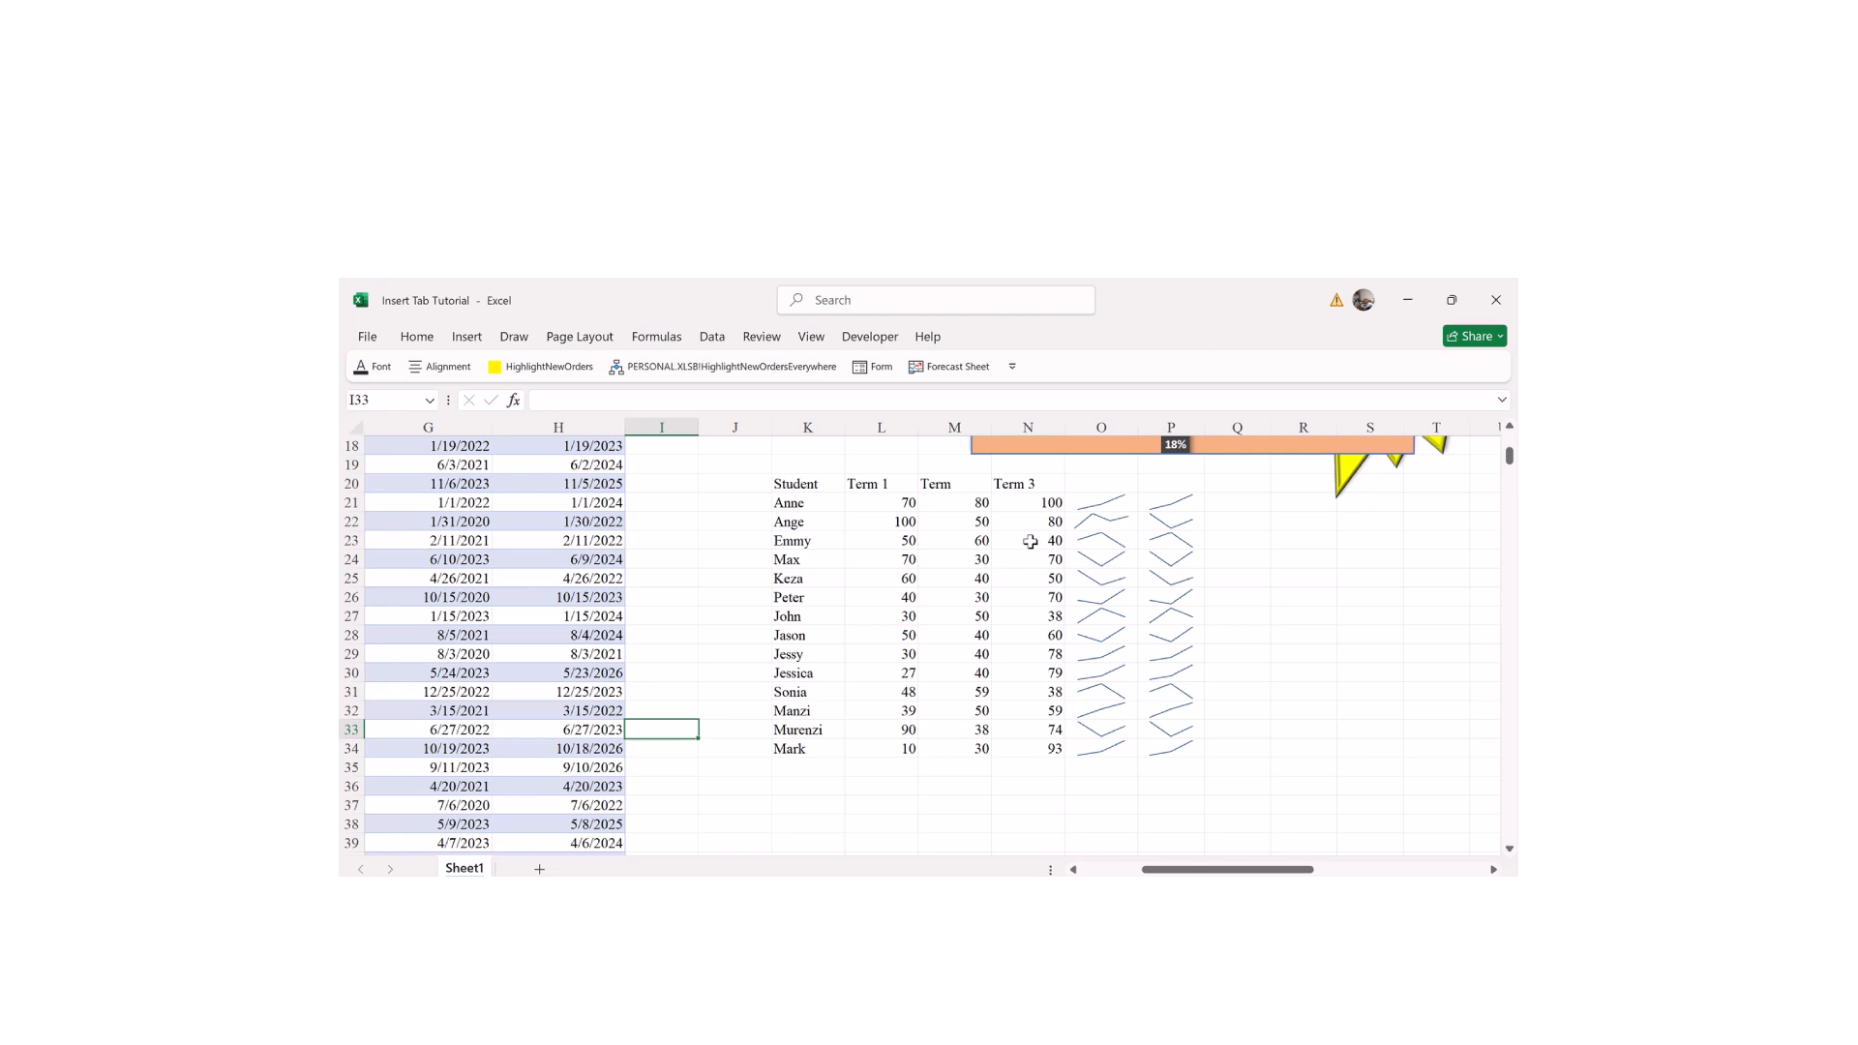
pyautogui.click(789, 520)
pyautogui.write('300')
pyautogui.press('Return')
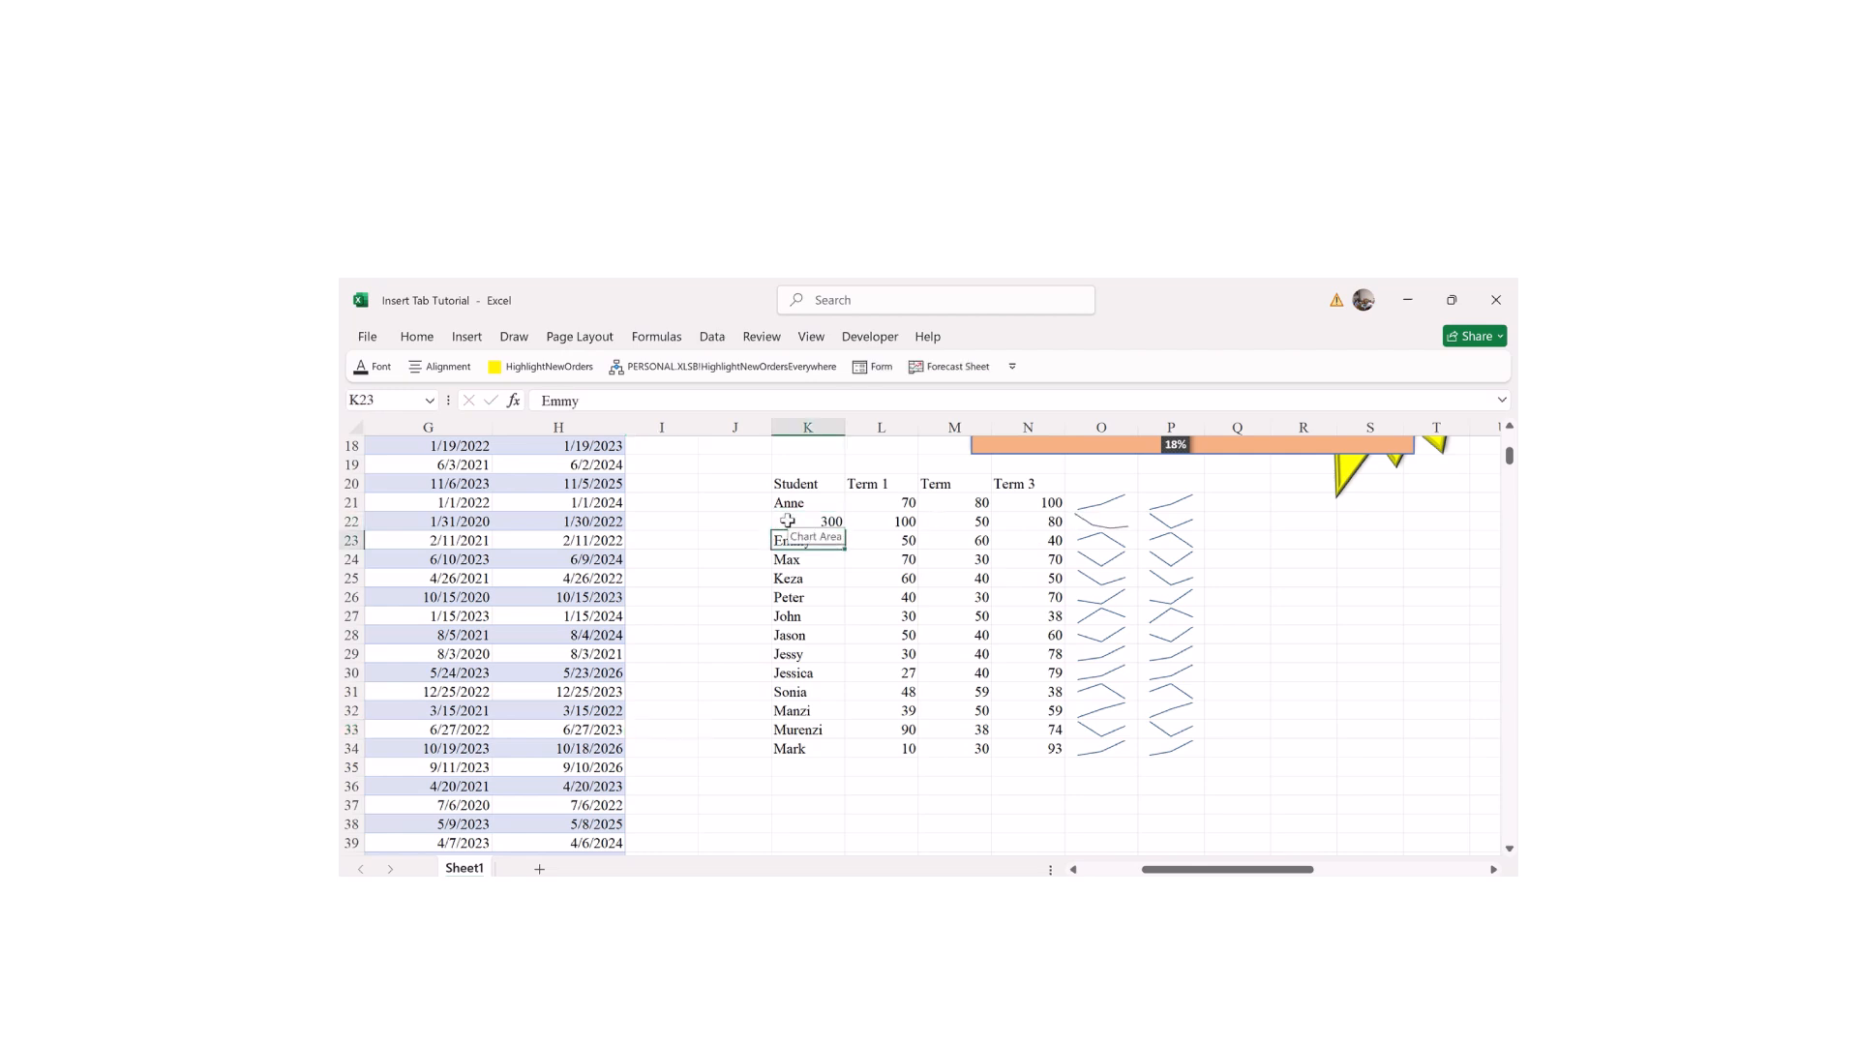
pyautogui.hotkey('ctrl', 'z')
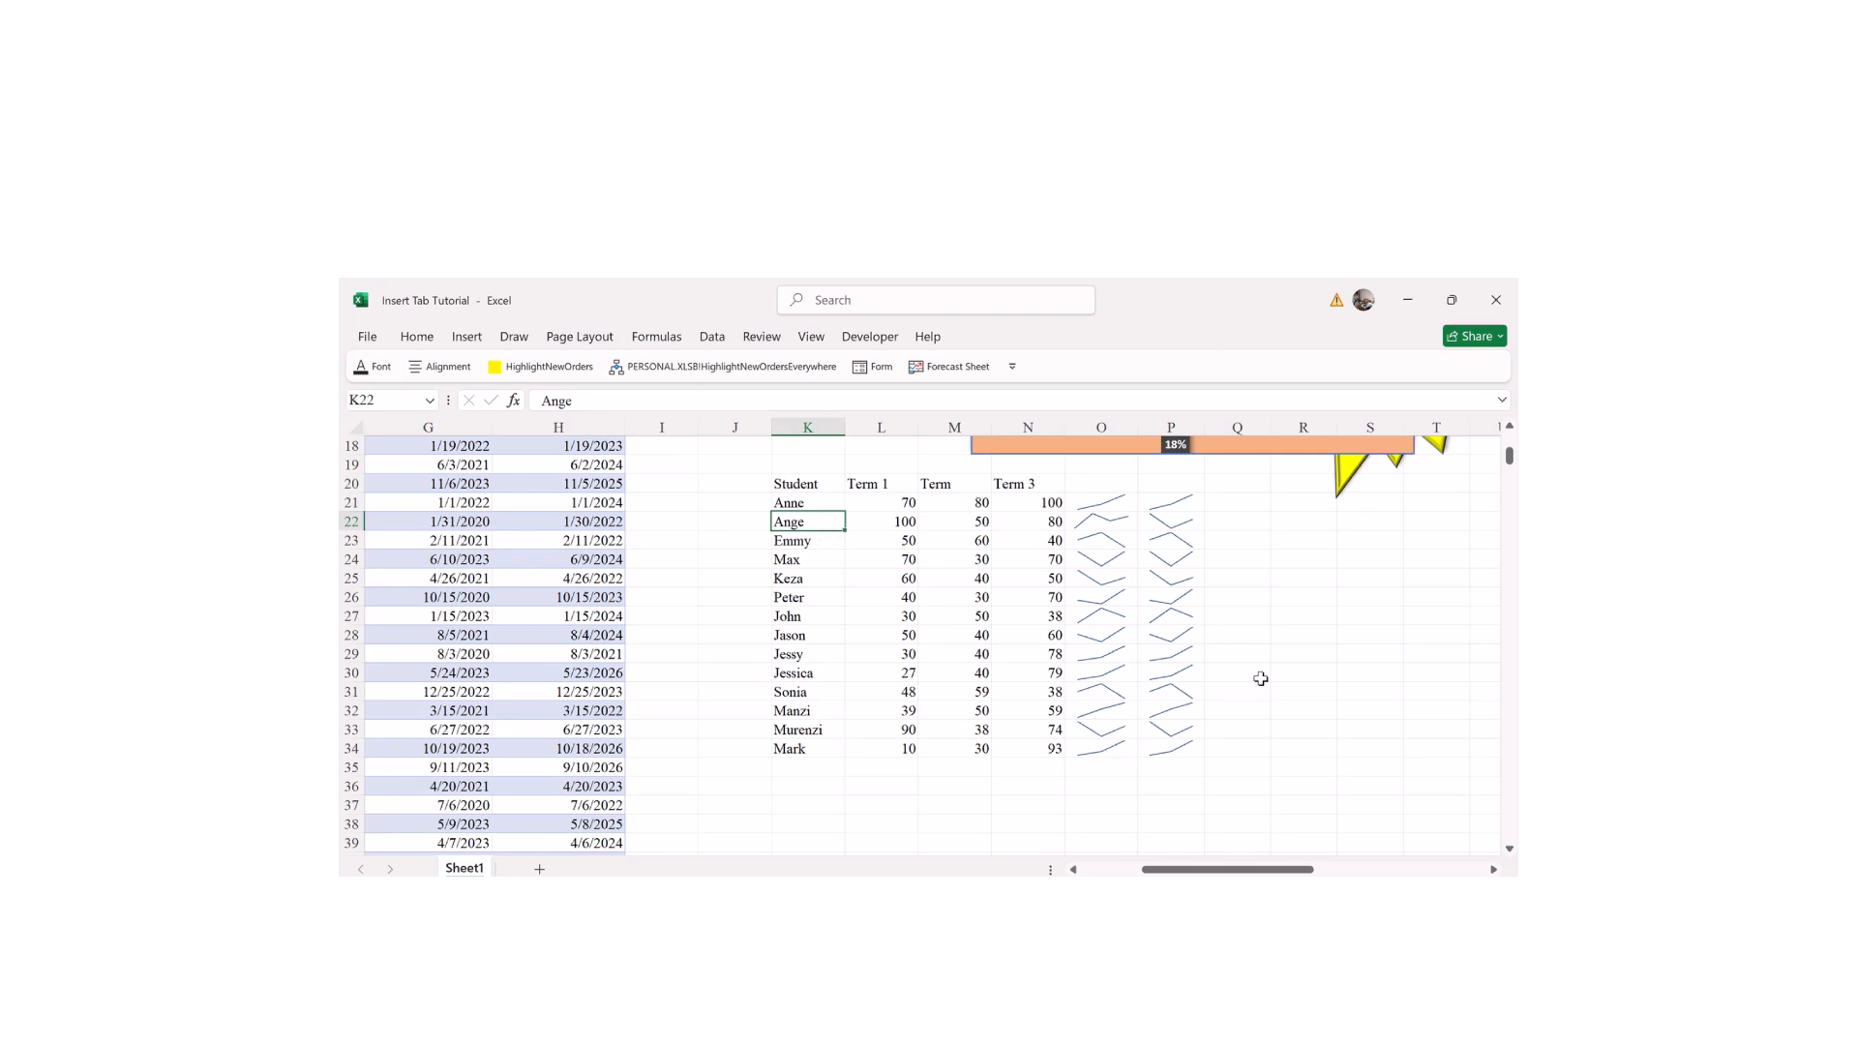
pyautogui.press('Right')
pyautogui.press('Right')
pyautogui.press('Right')
pyautogui.press('Right')
pyautogui.press('Left')
pyautogui.press('Left')
pyautogui.press('Left')
pyautogui.press('Down')
pyautogui.press('Down')
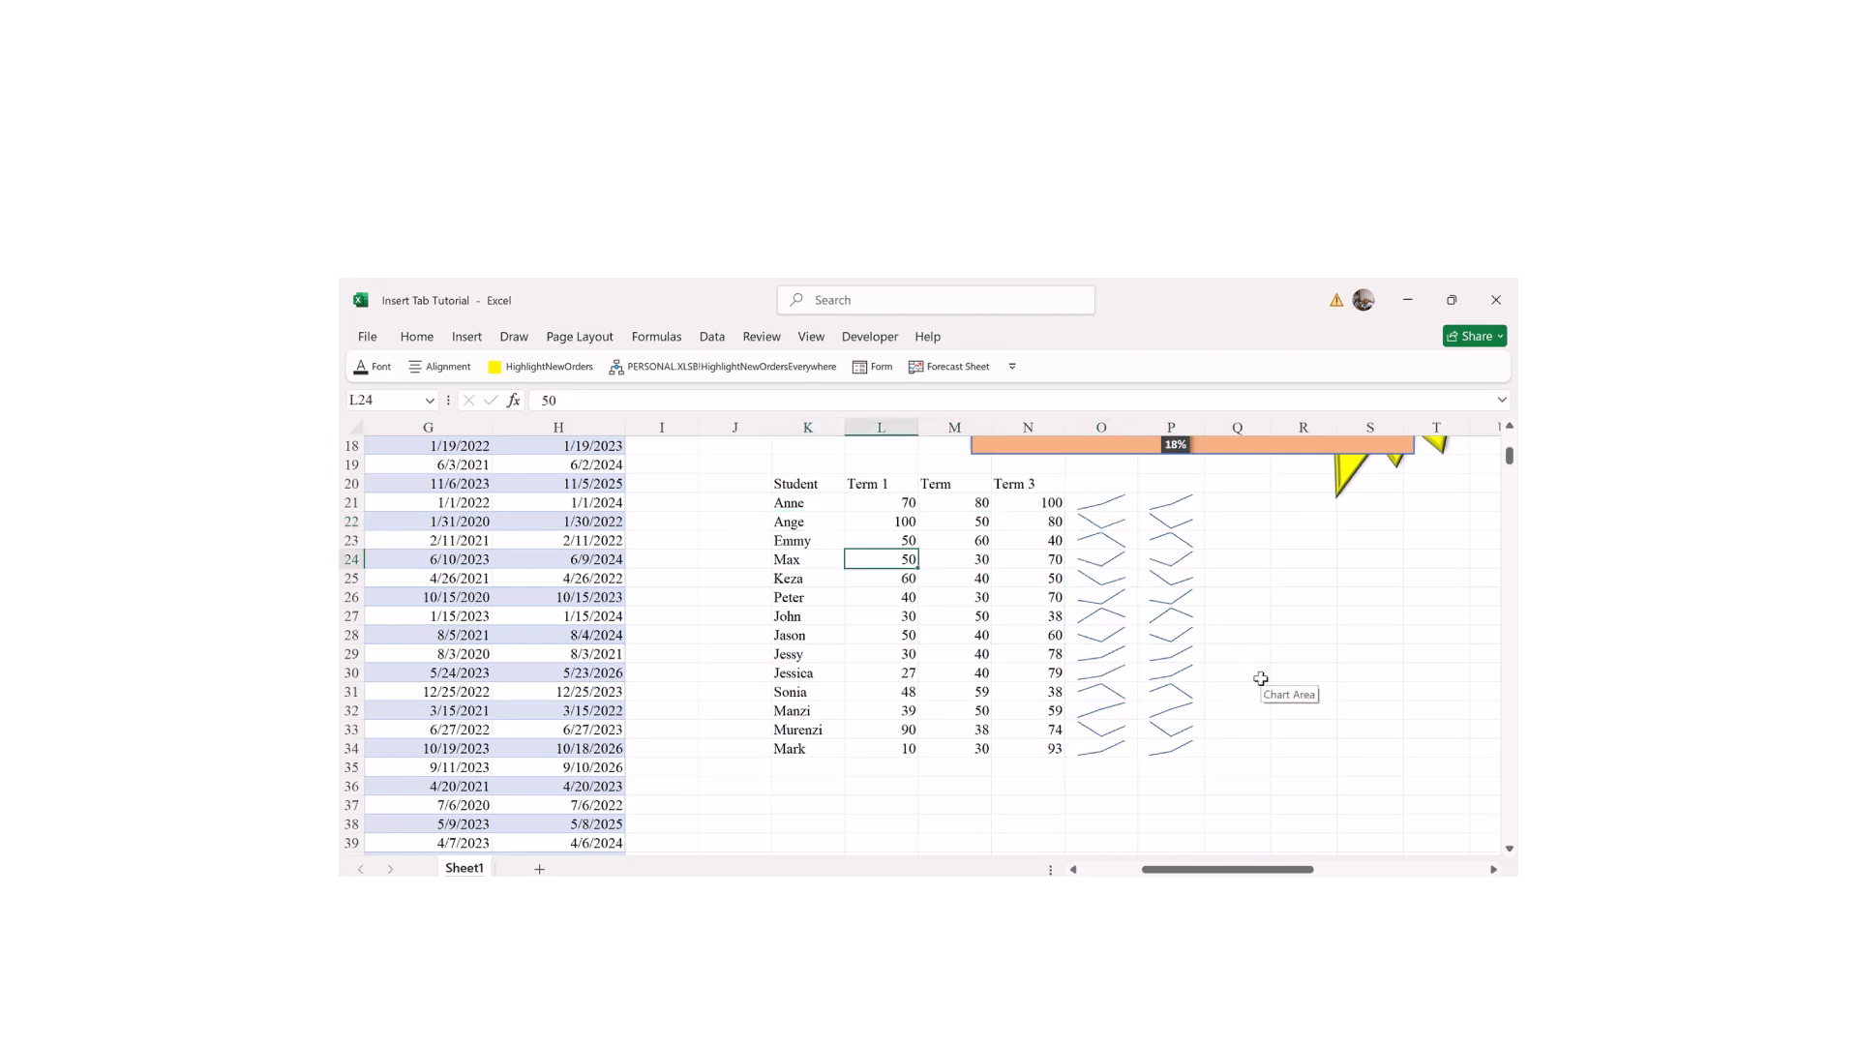
pyautogui.click(807, 520)
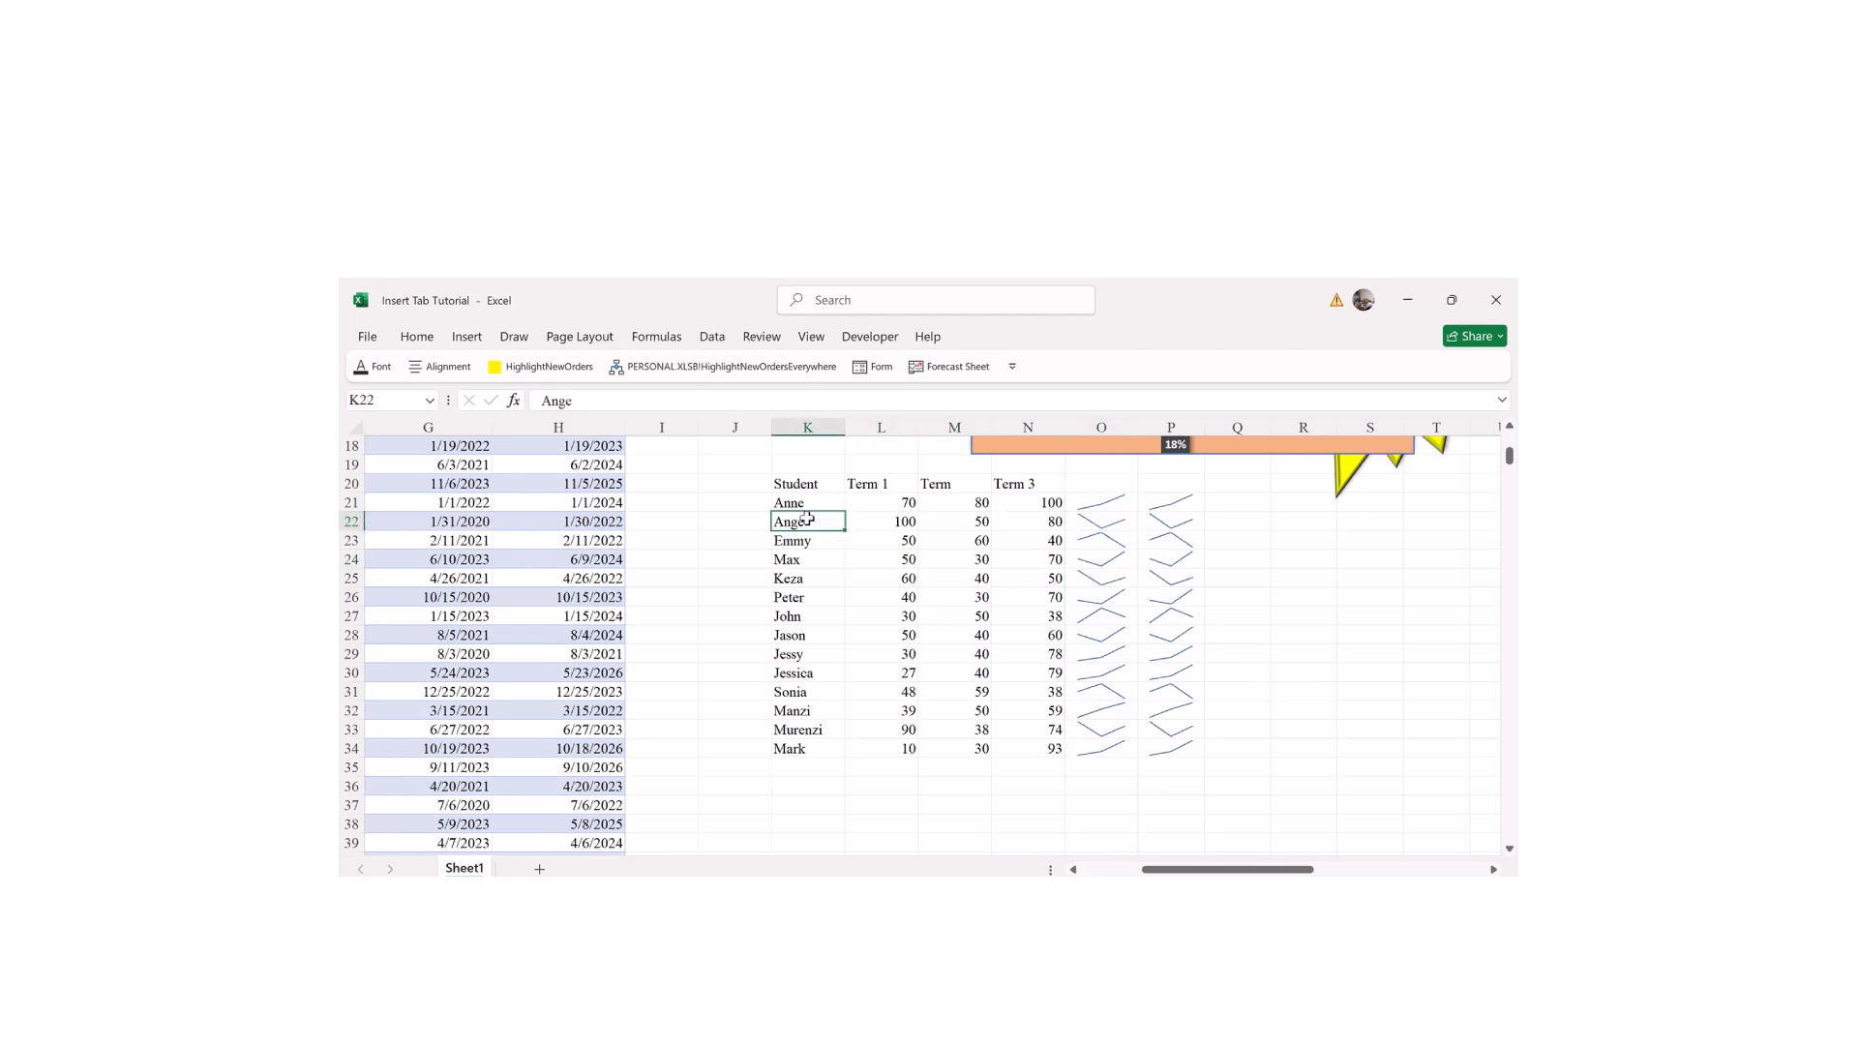
pyautogui.write('100')
pyautogui.press('Return')
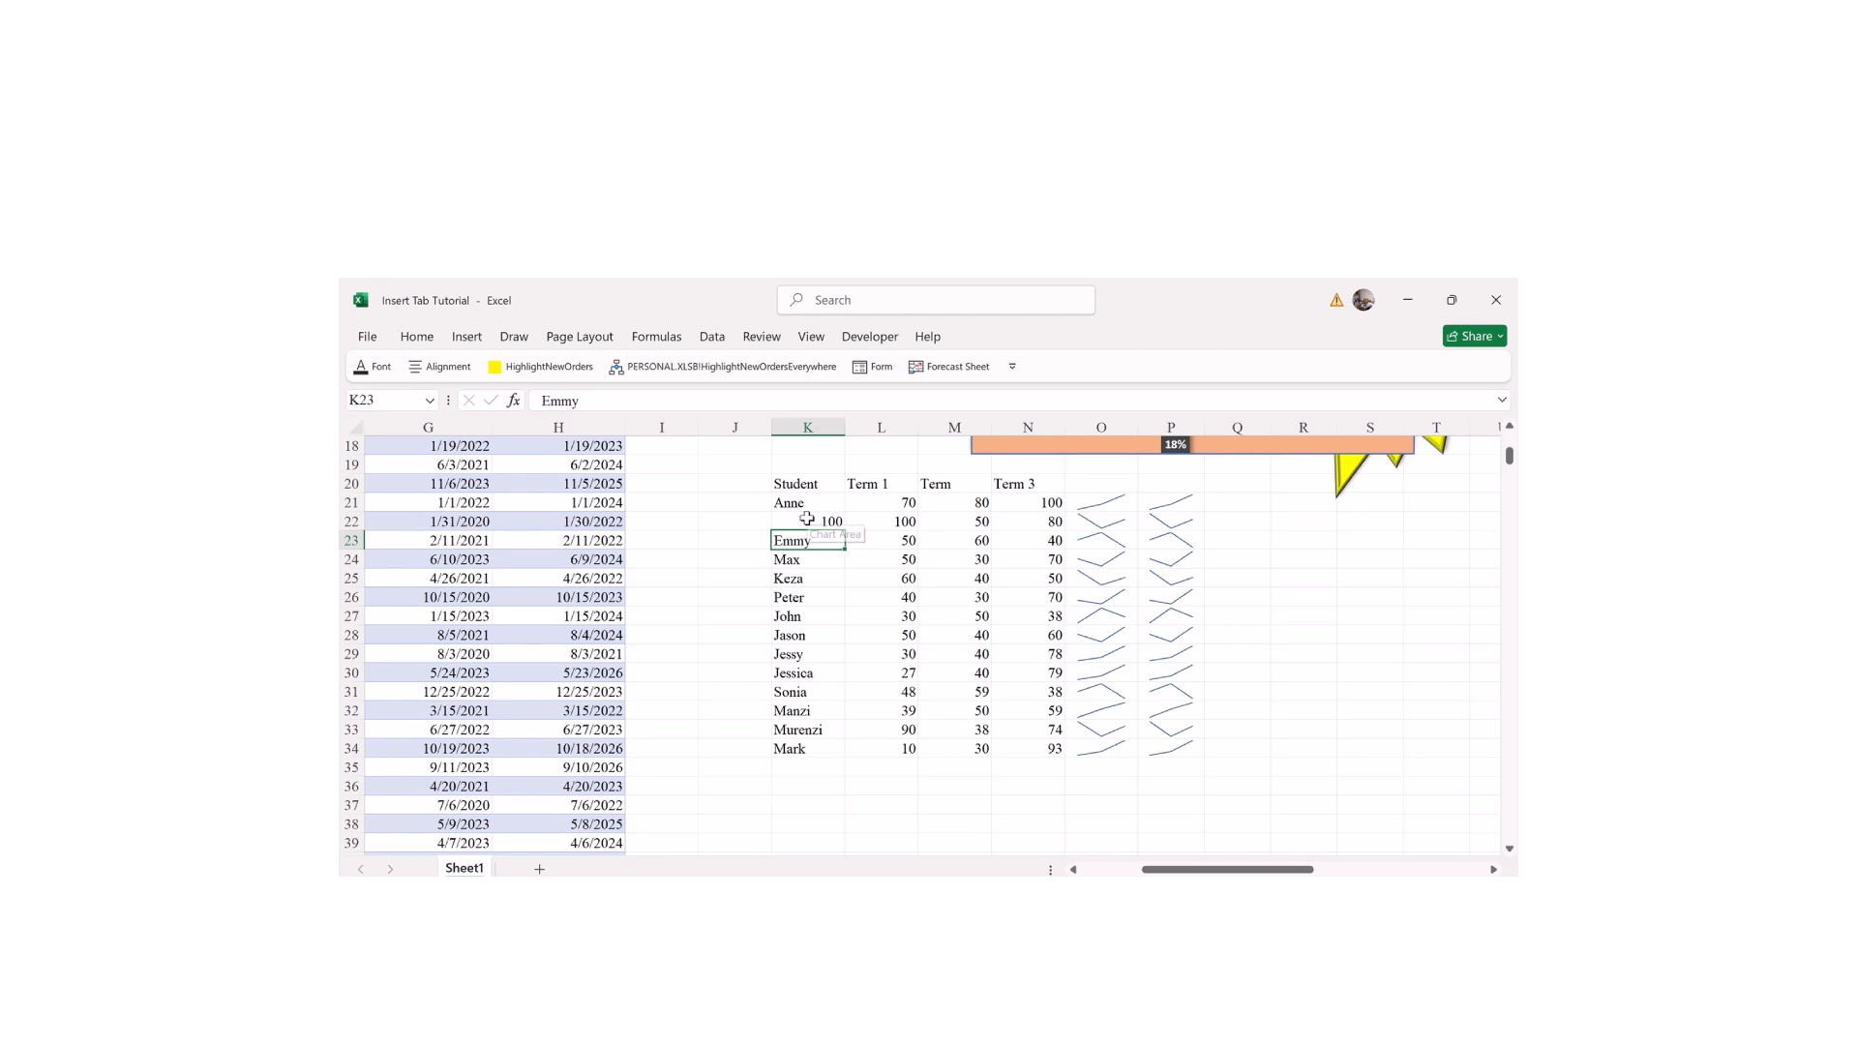
pyautogui.hotkey('ctrl', 'z')
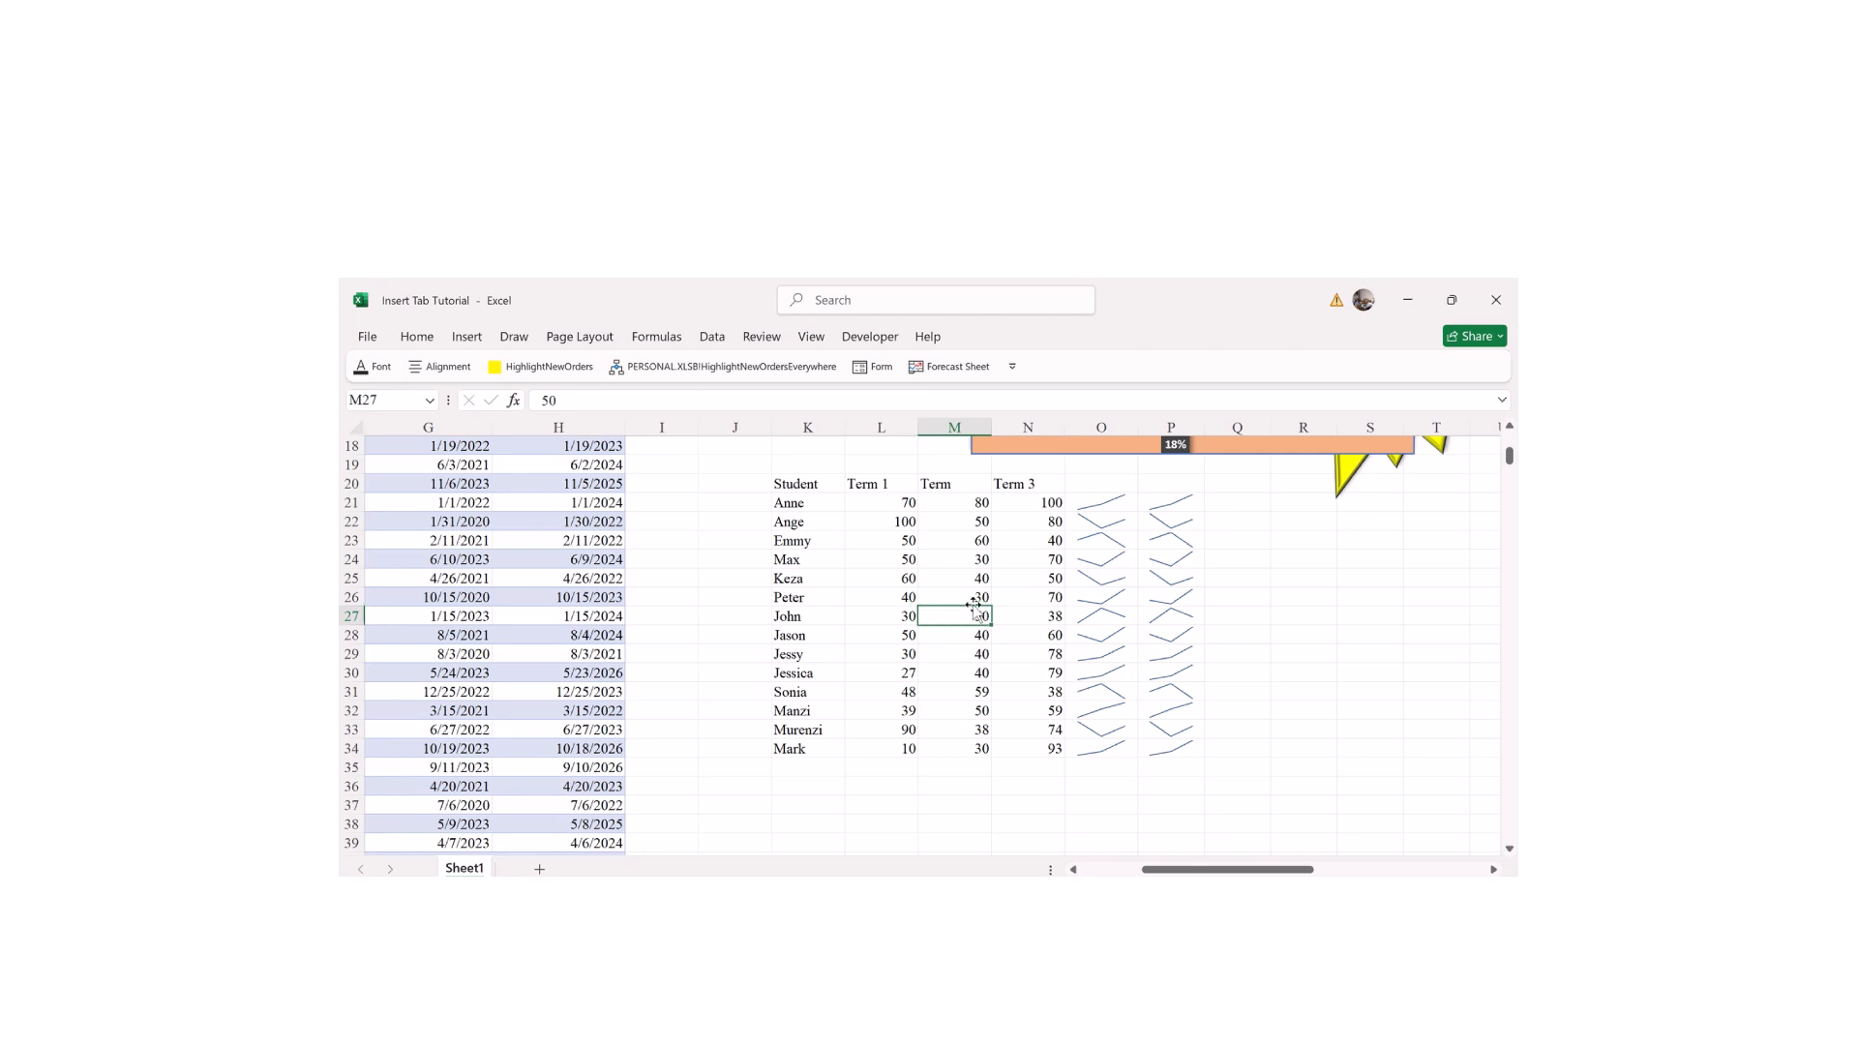
pyautogui.click(1094, 509)
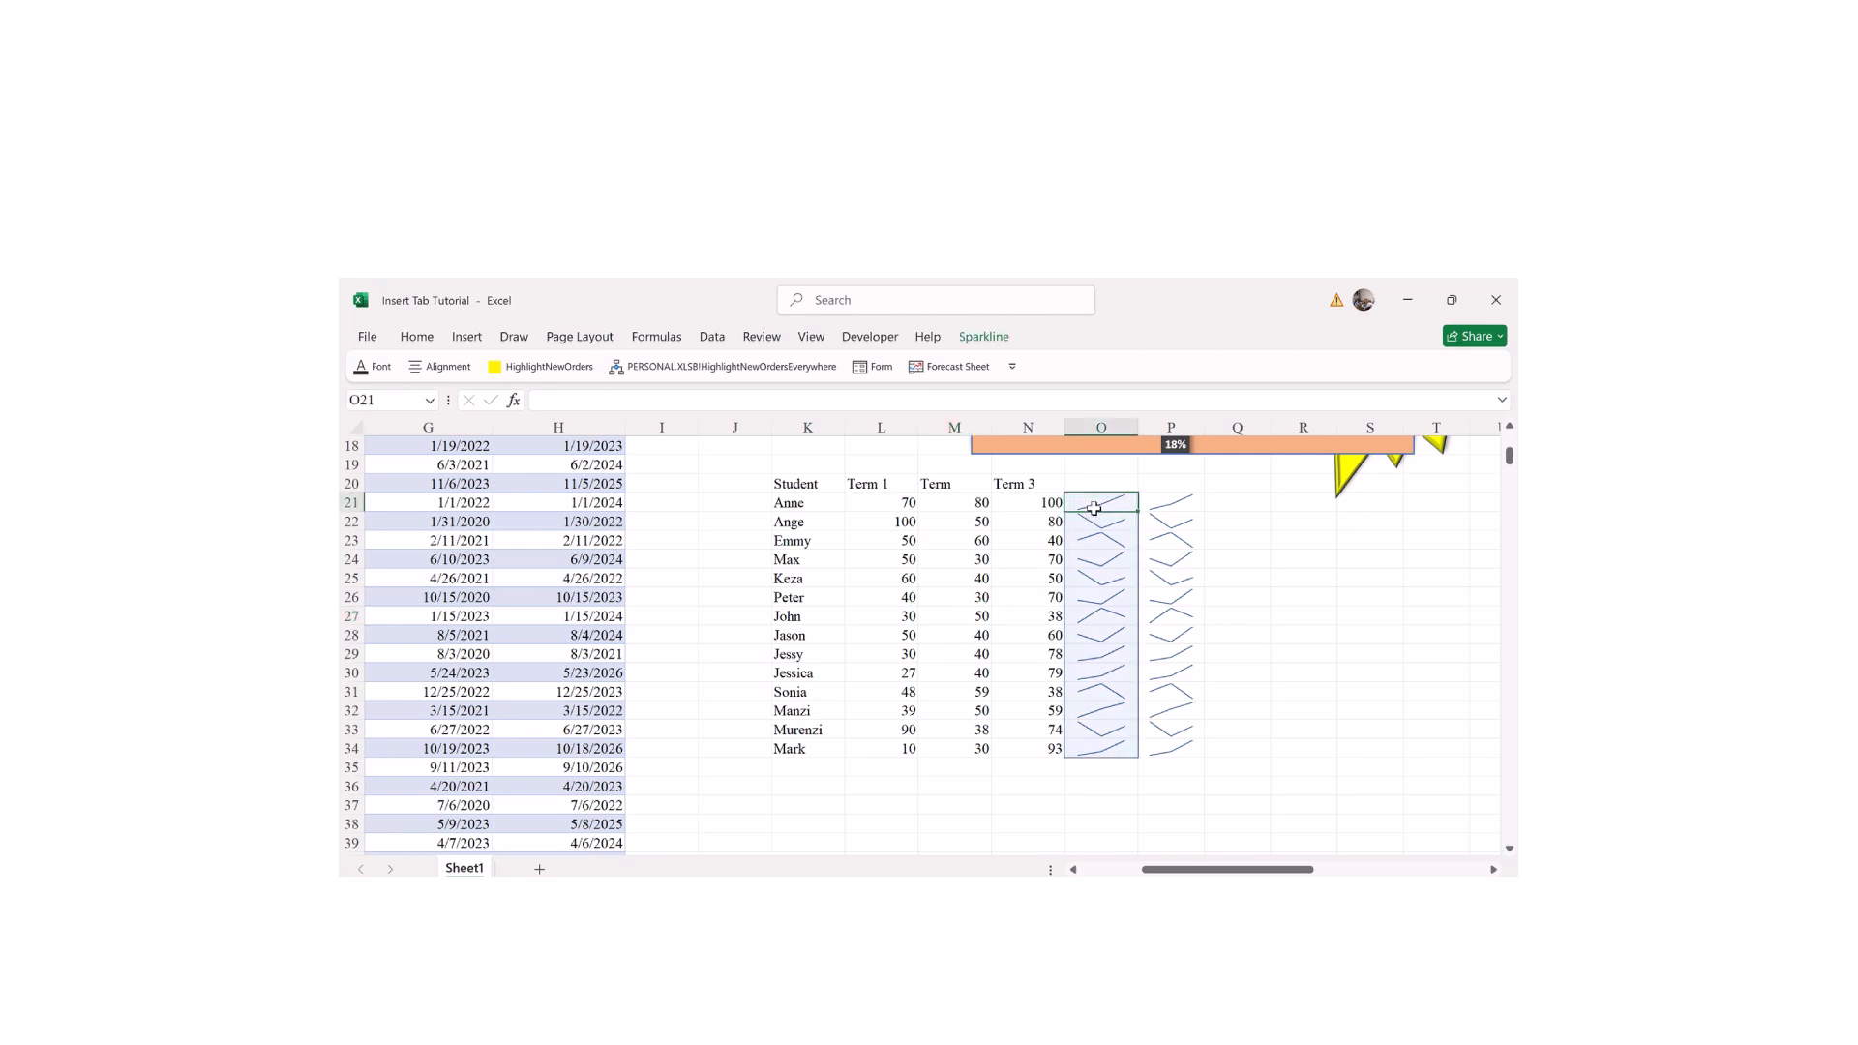
# Step: Look over Anne's scores across the terms, including her Term 3 score of 100
pyautogui.click(983, 335)
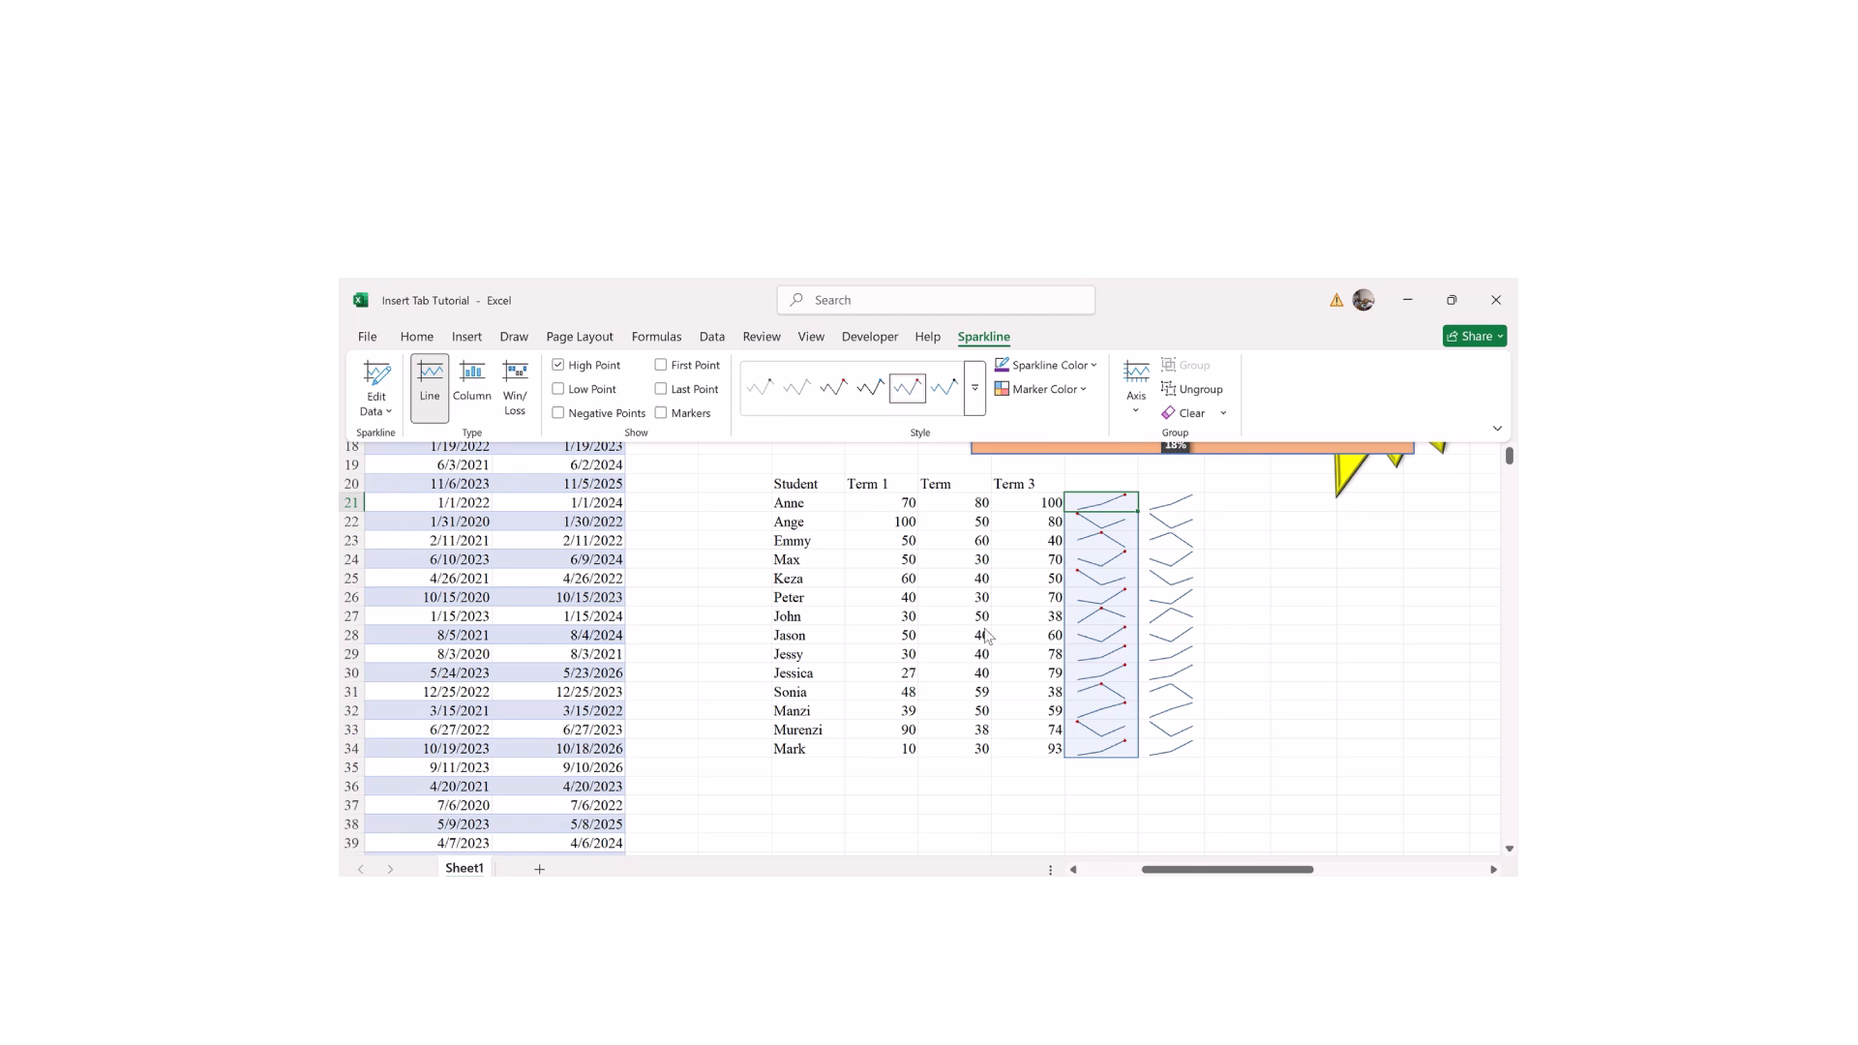
pyautogui.click(962, 609)
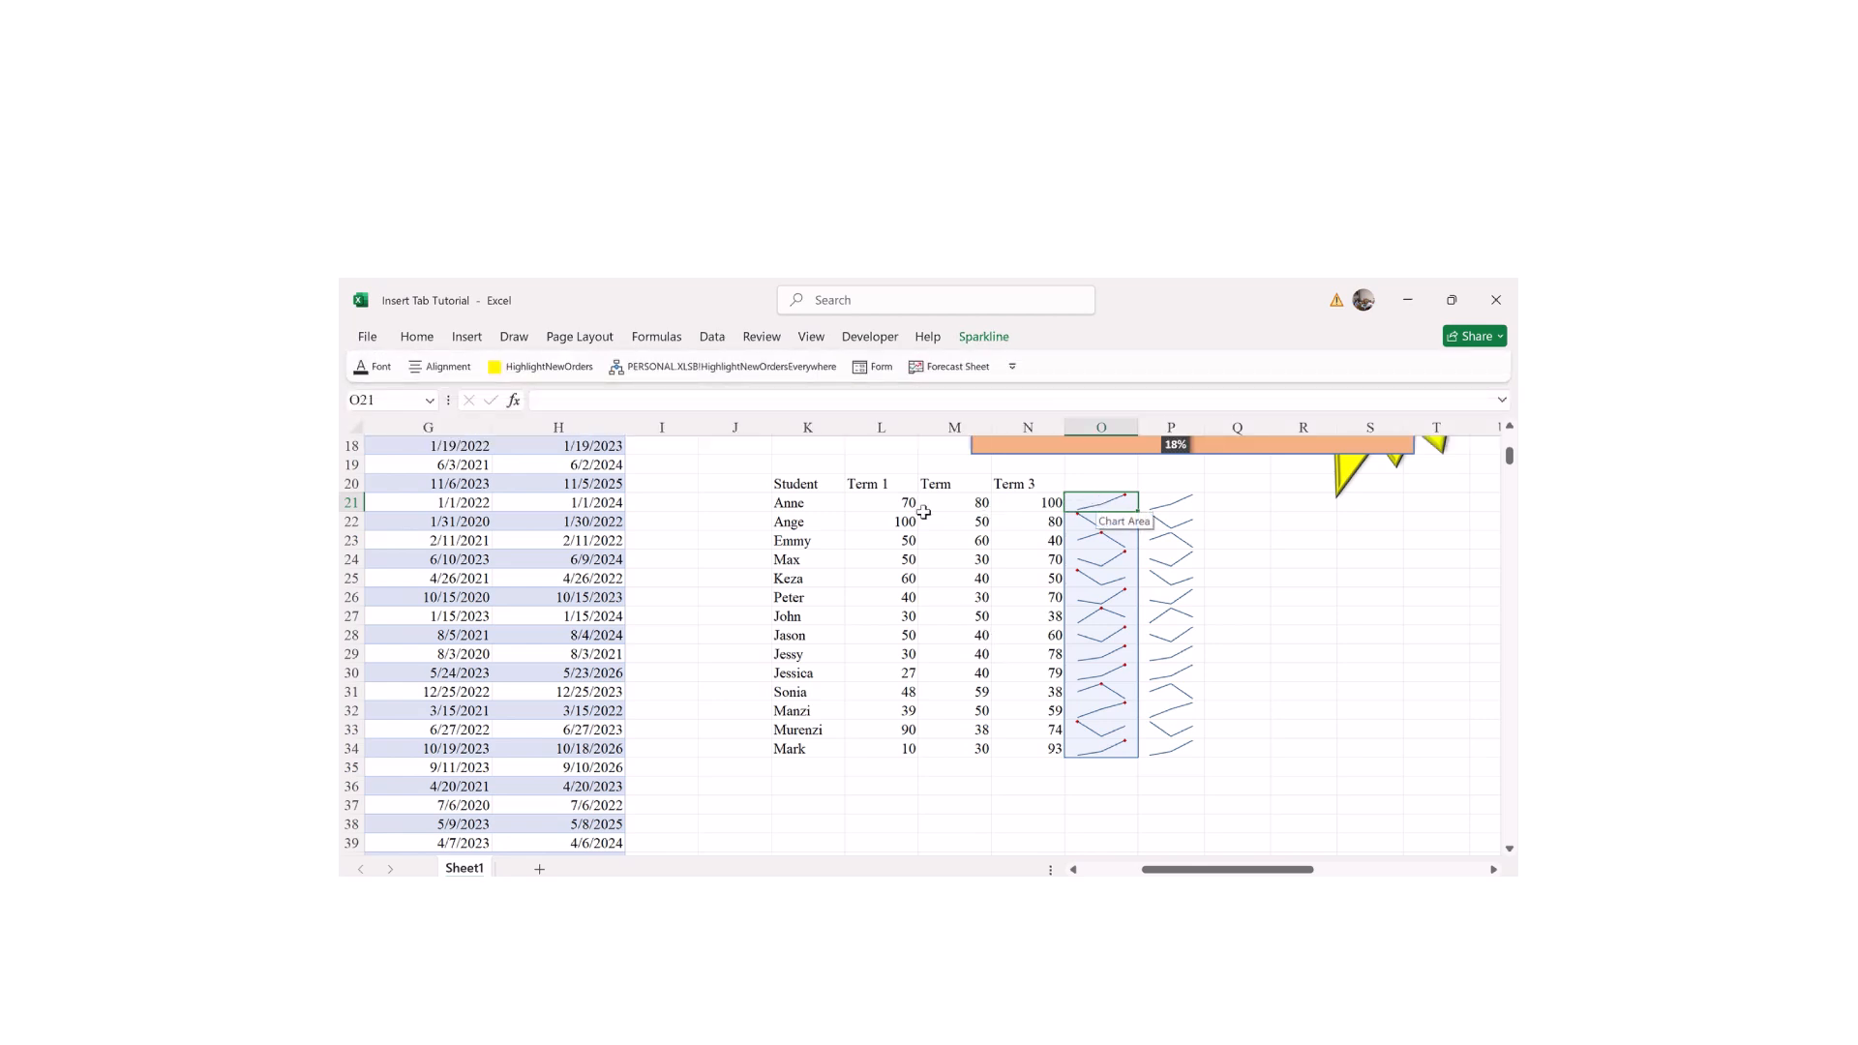
pyautogui.click(886, 505)
pyautogui.click(969, 501)
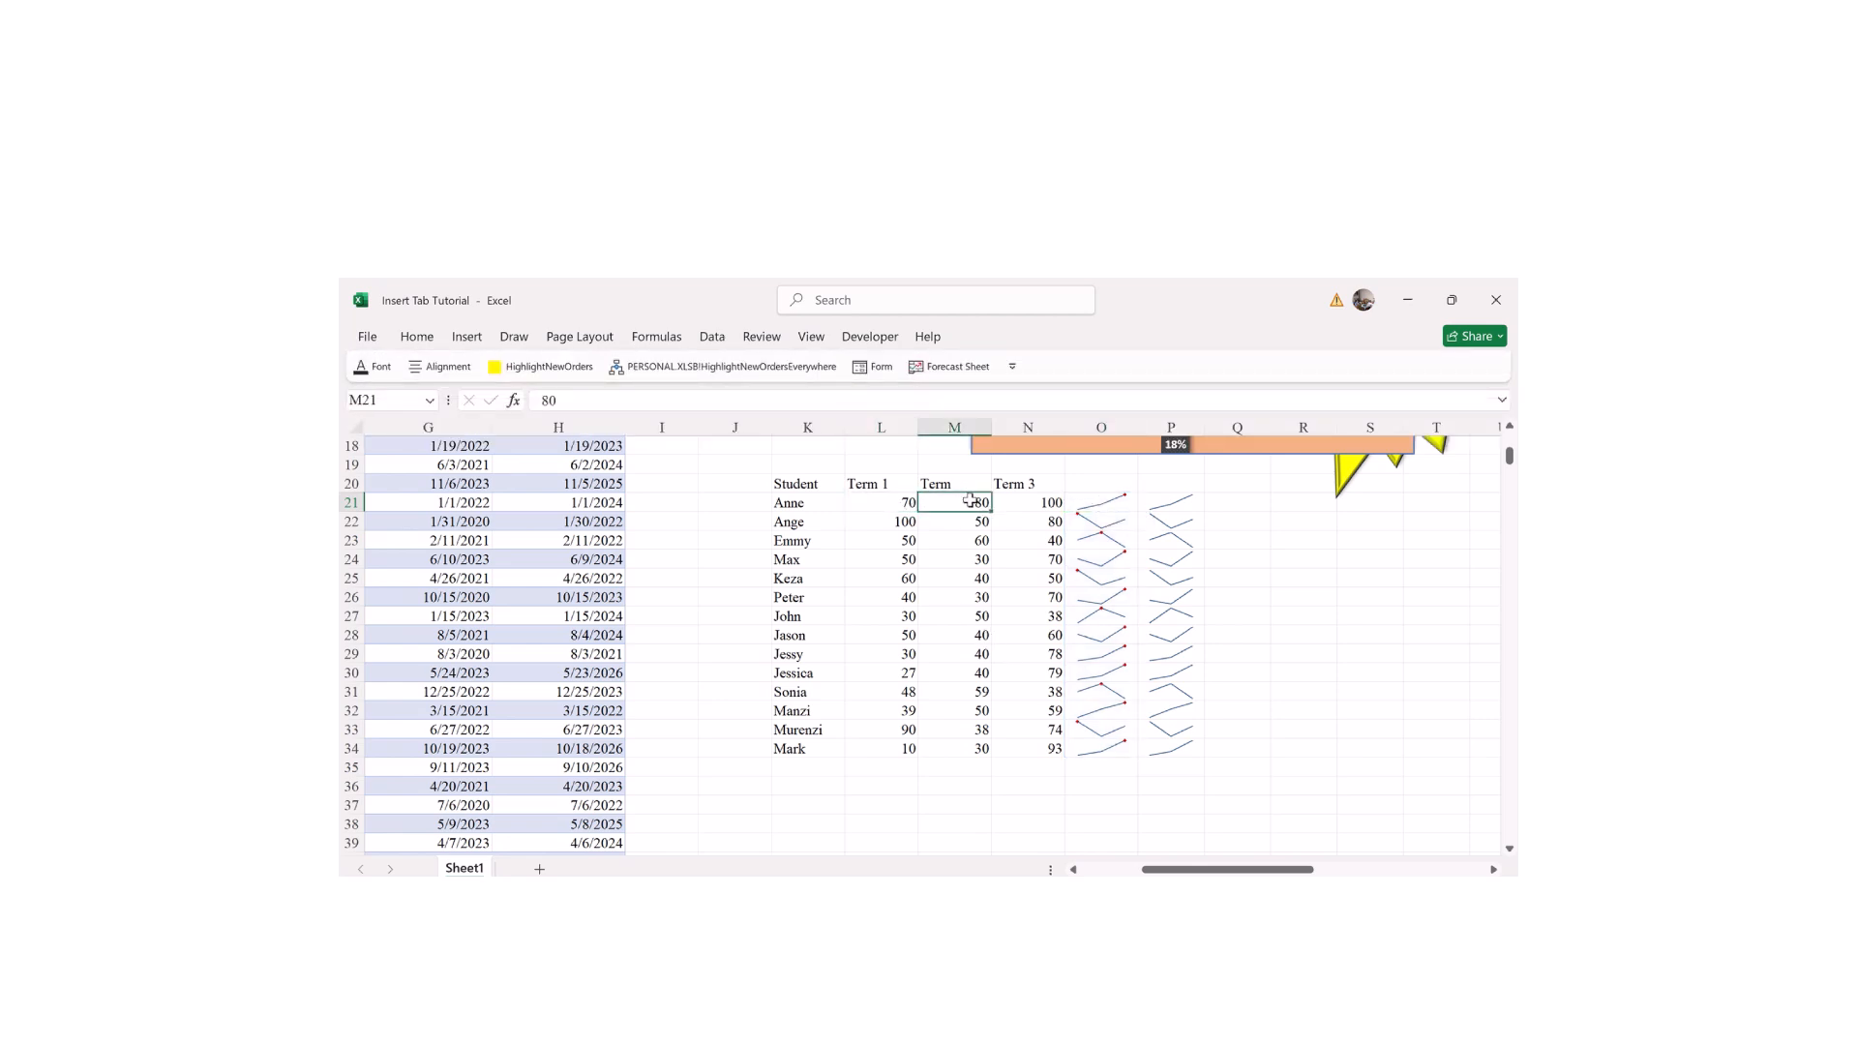
pyautogui.click(1048, 504)
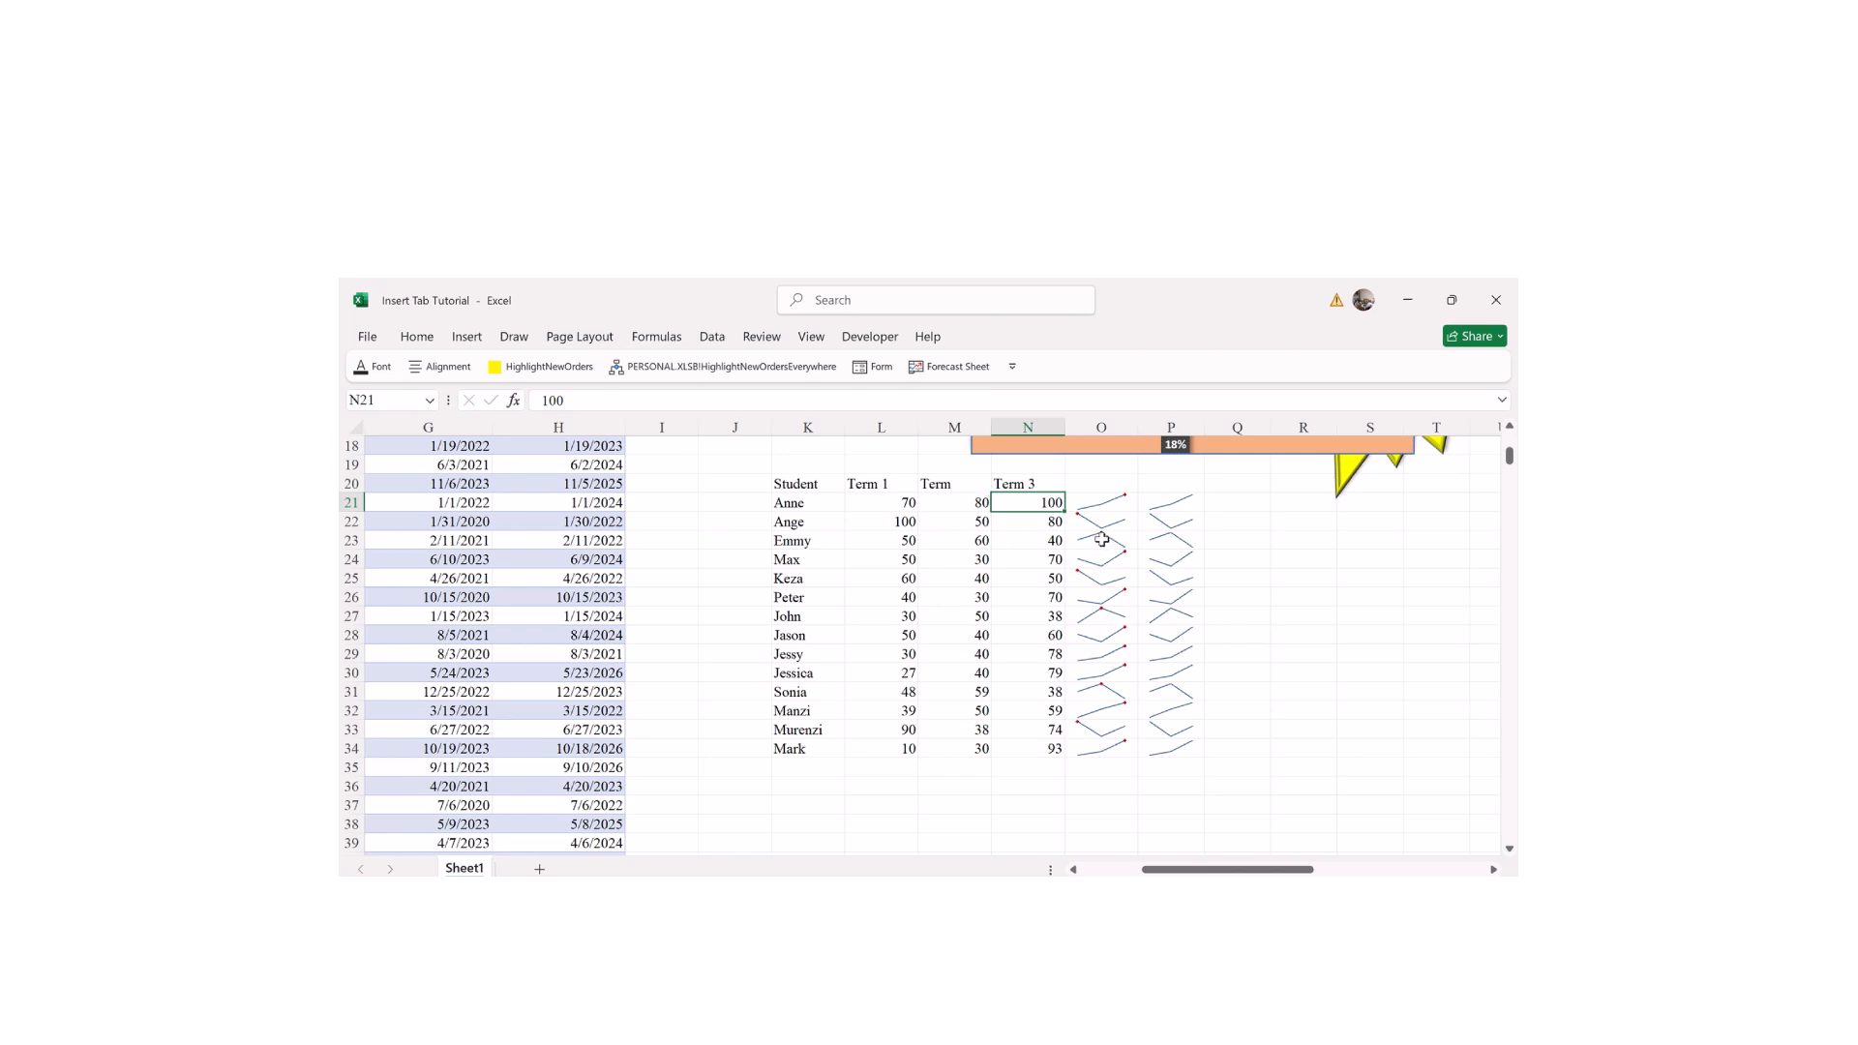
# Step: Select the column O sparkline group to bring up its design options
pyautogui.click(935, 613)
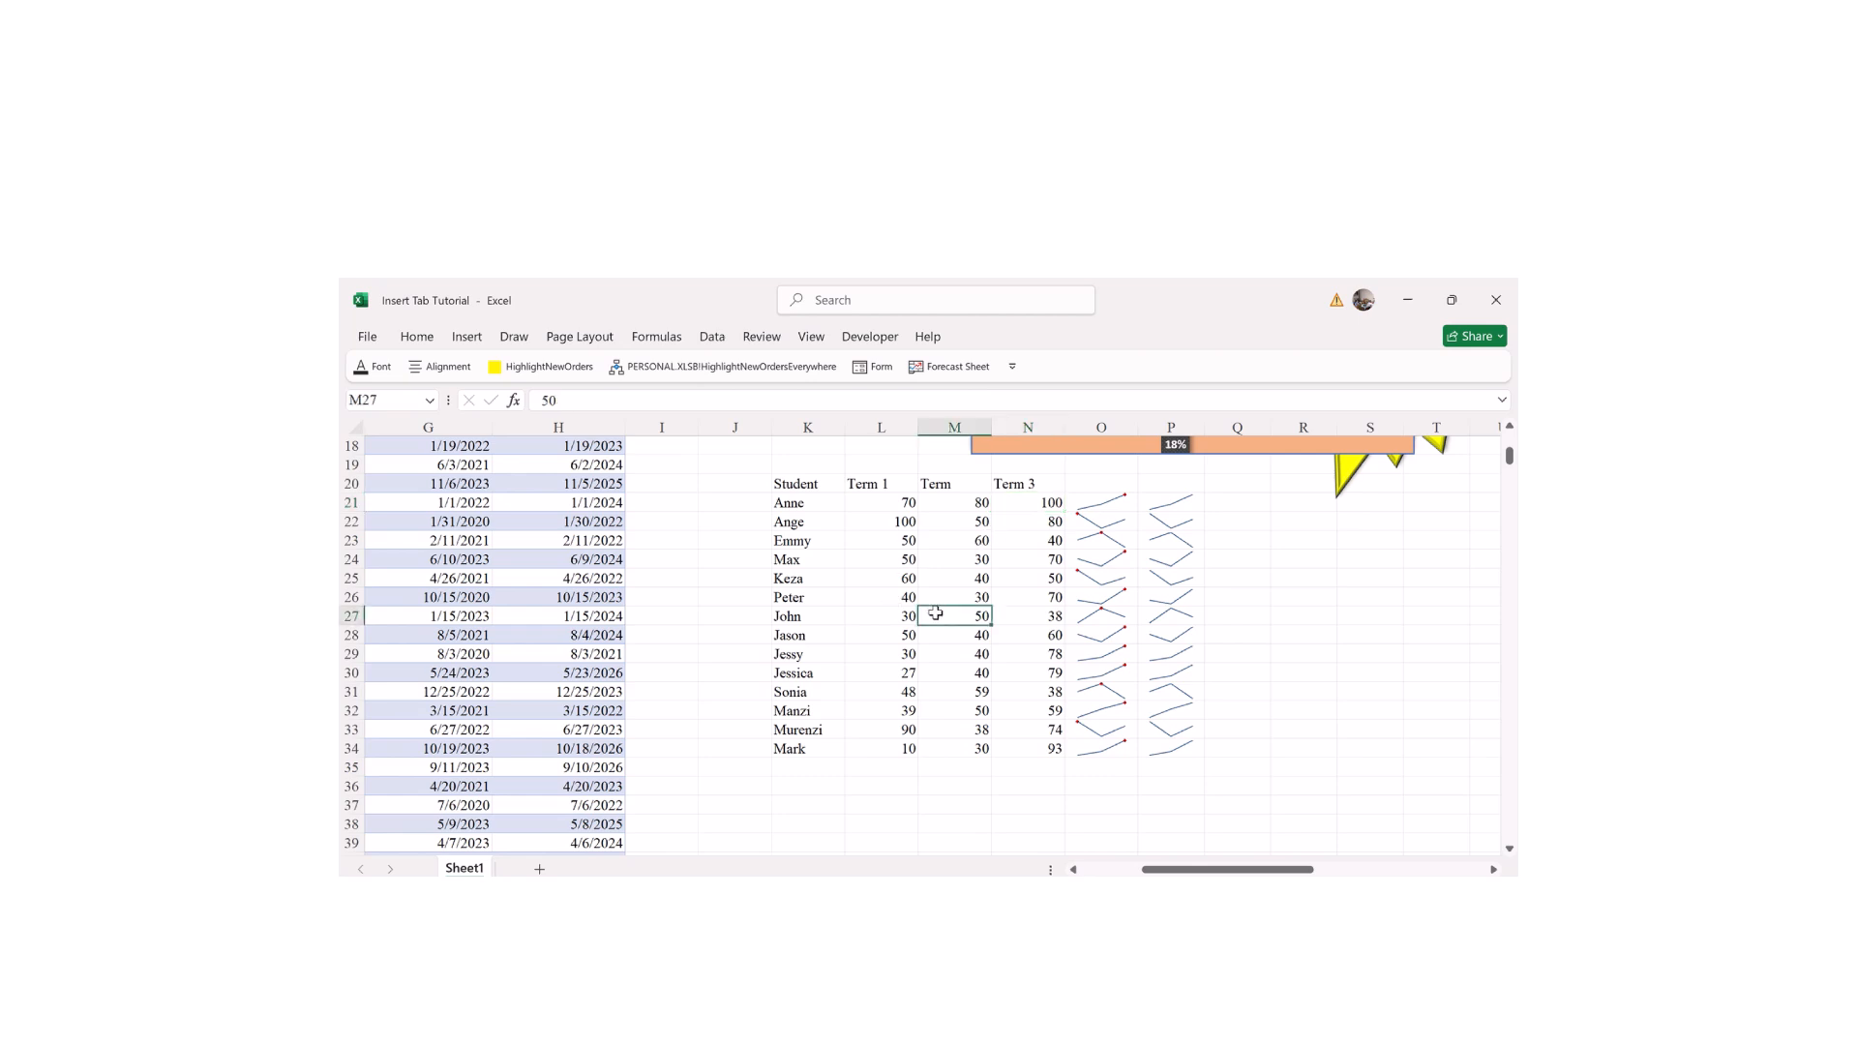
pyautogui.click(1094, 545)
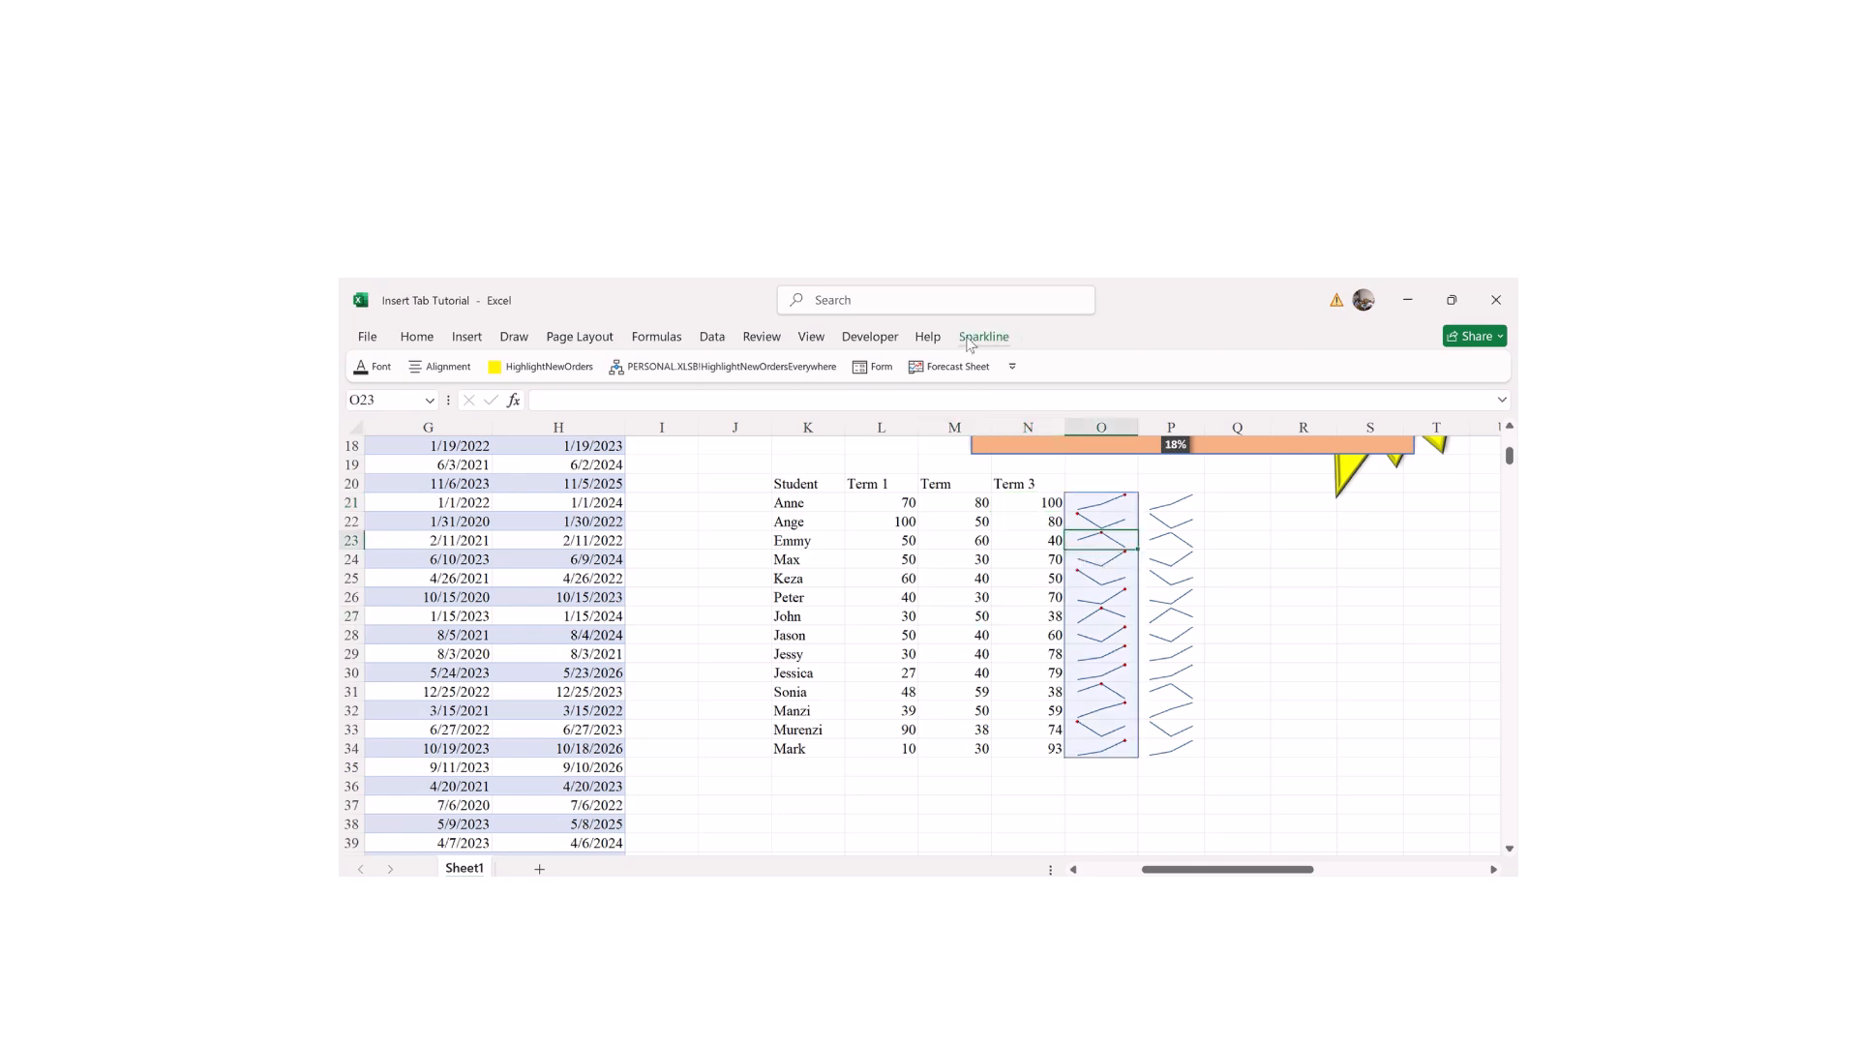
pyautogui.click(981, 338)
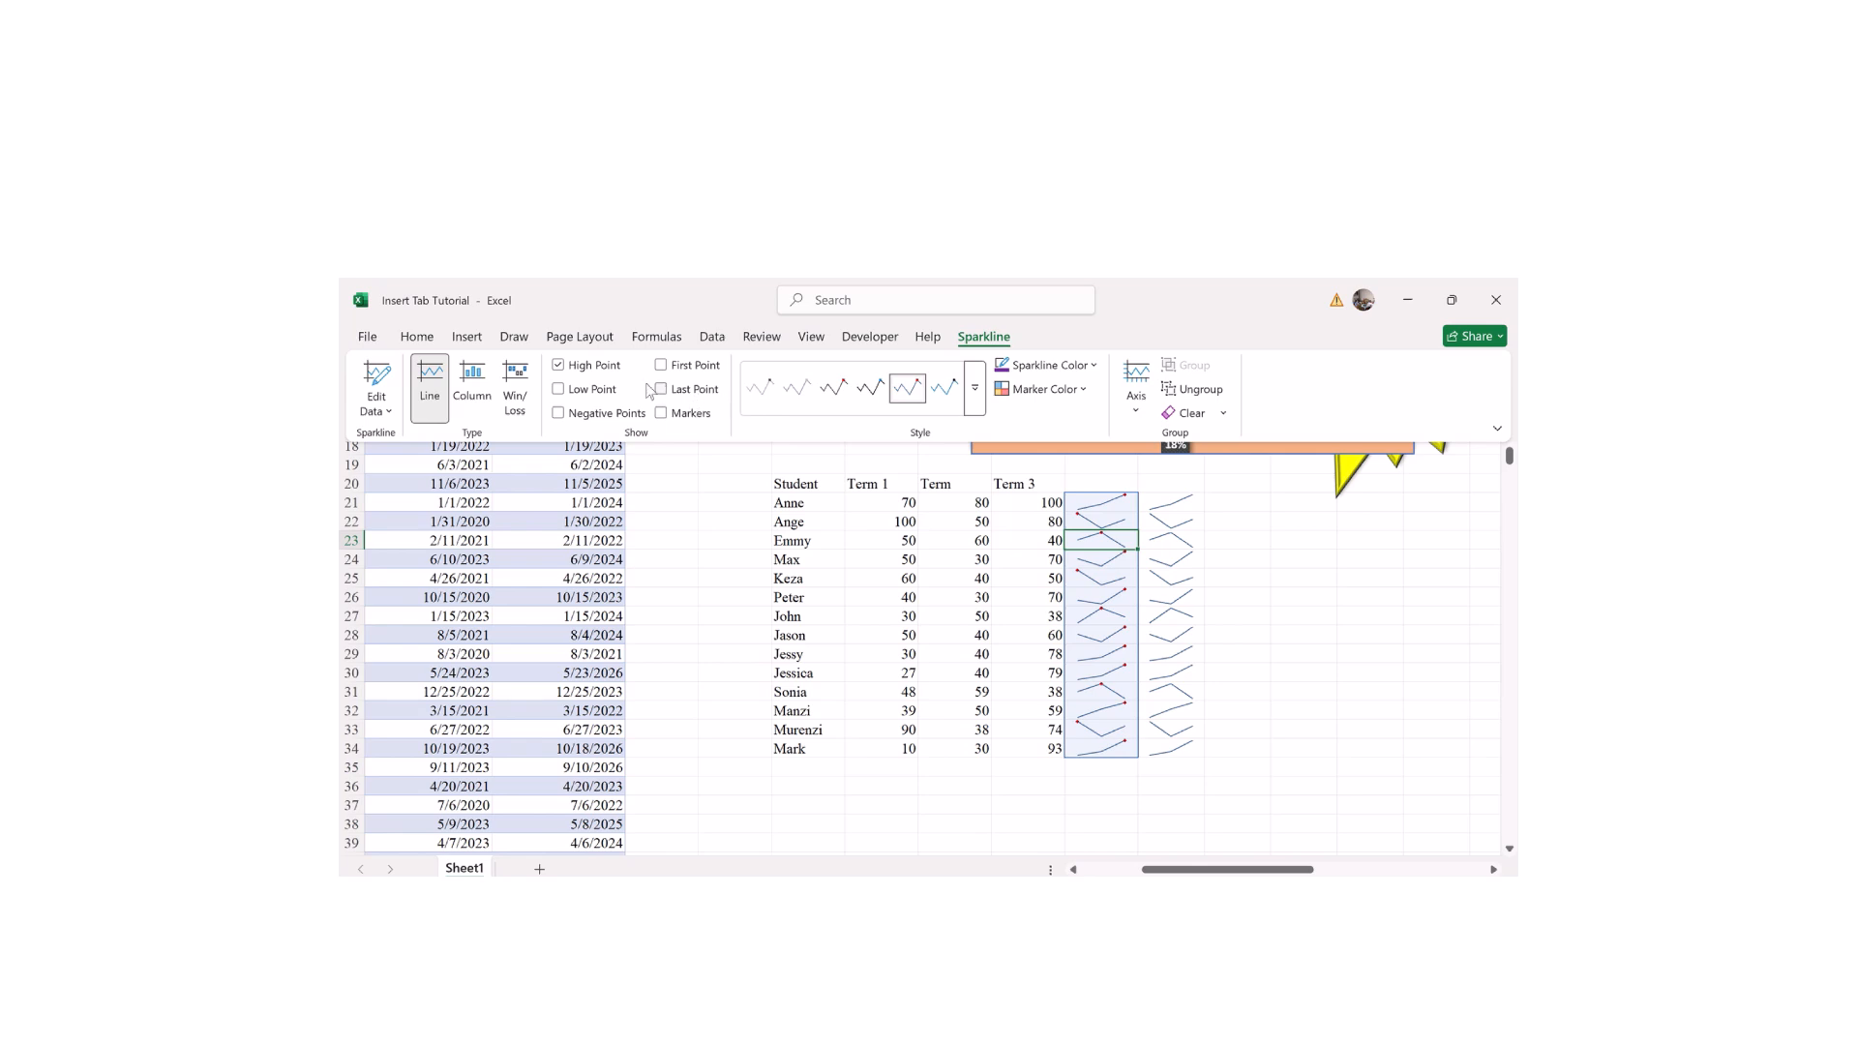
# Step: Mark each column O sparkline's low point and colour those markers yellow
pyautogui.click(559, 390)
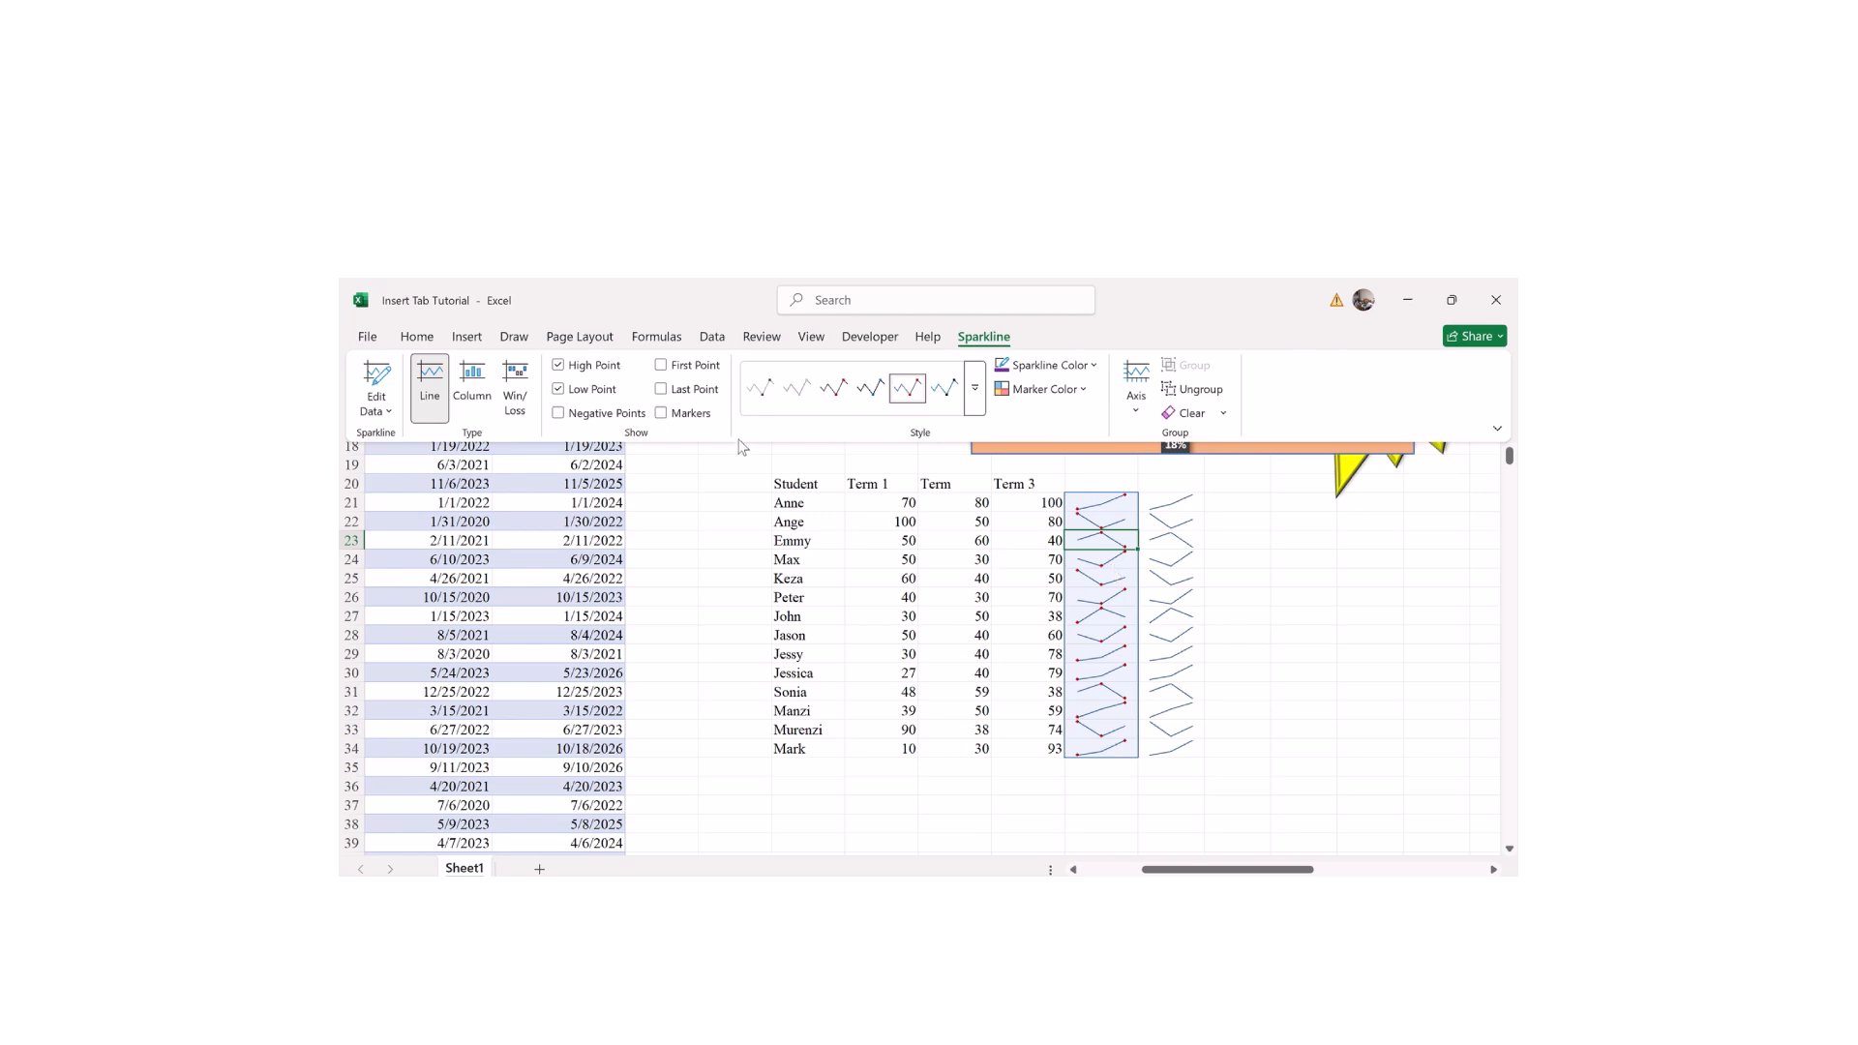
pyautogui.click(1081, 391)
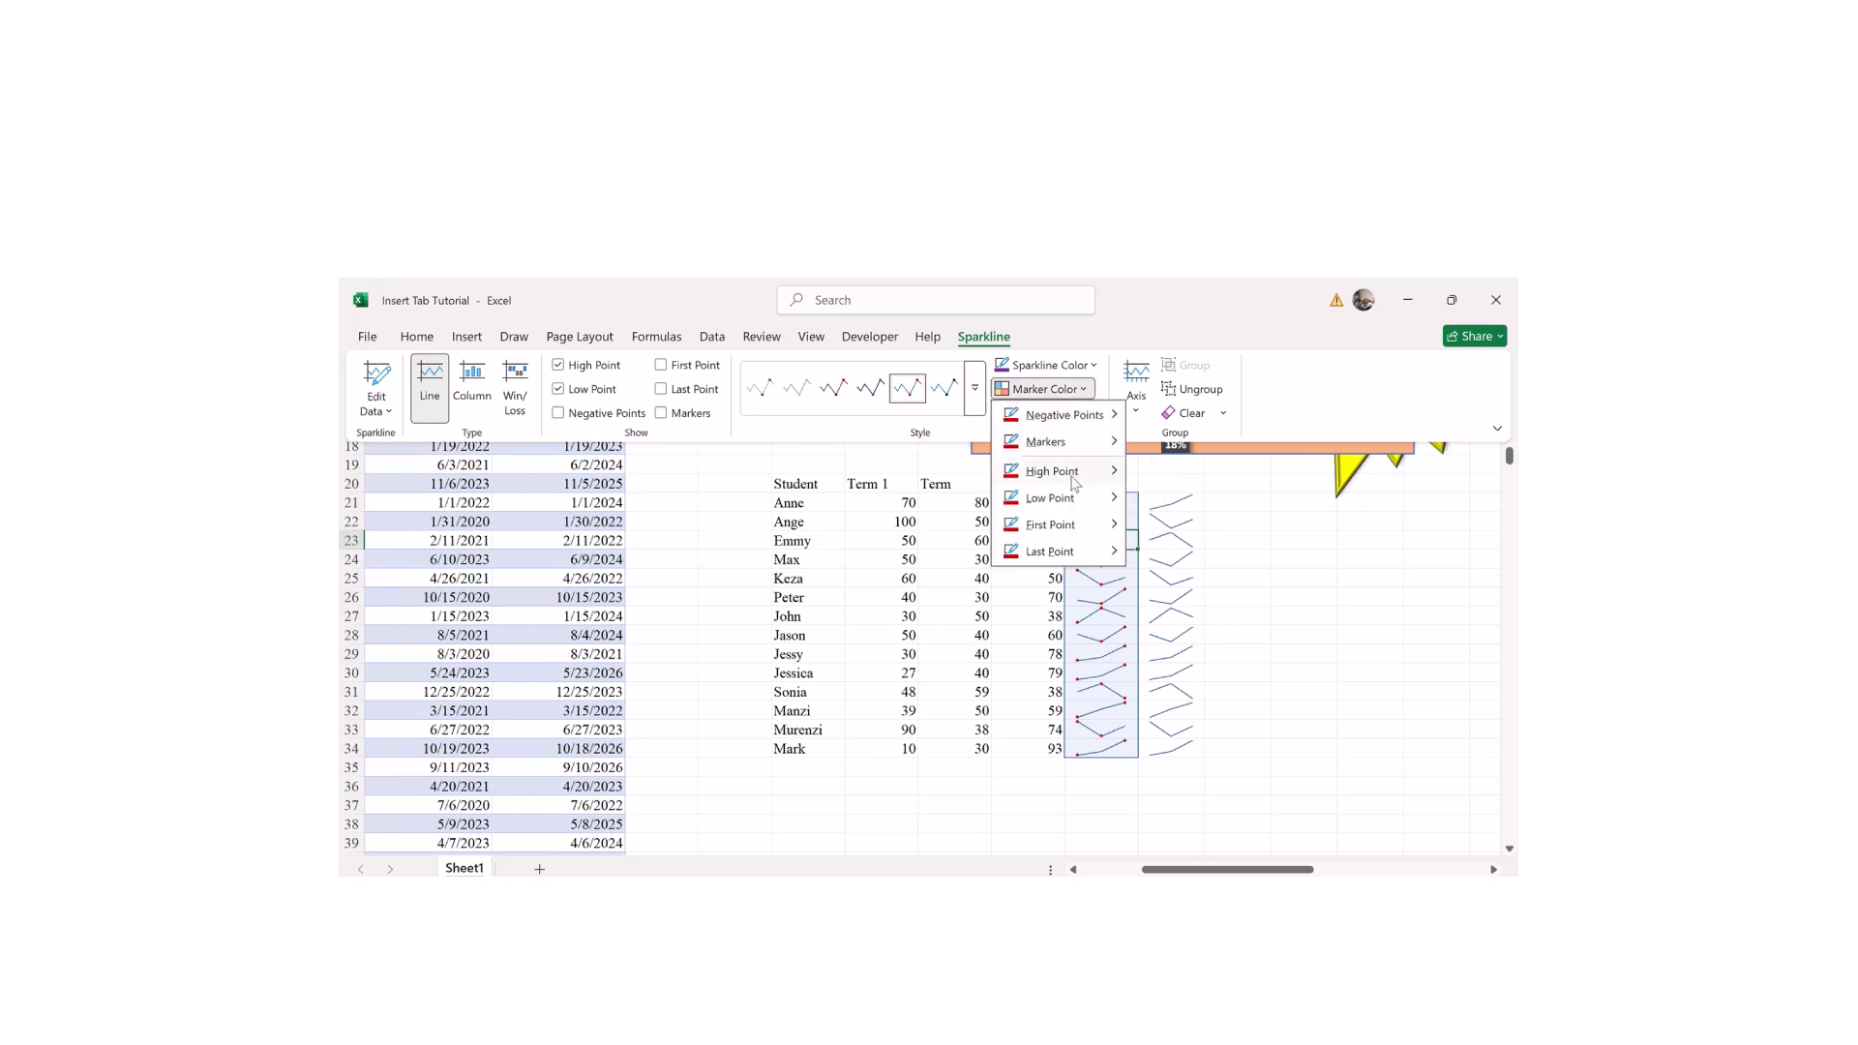
pyautogui.moveTo(1062, 502)
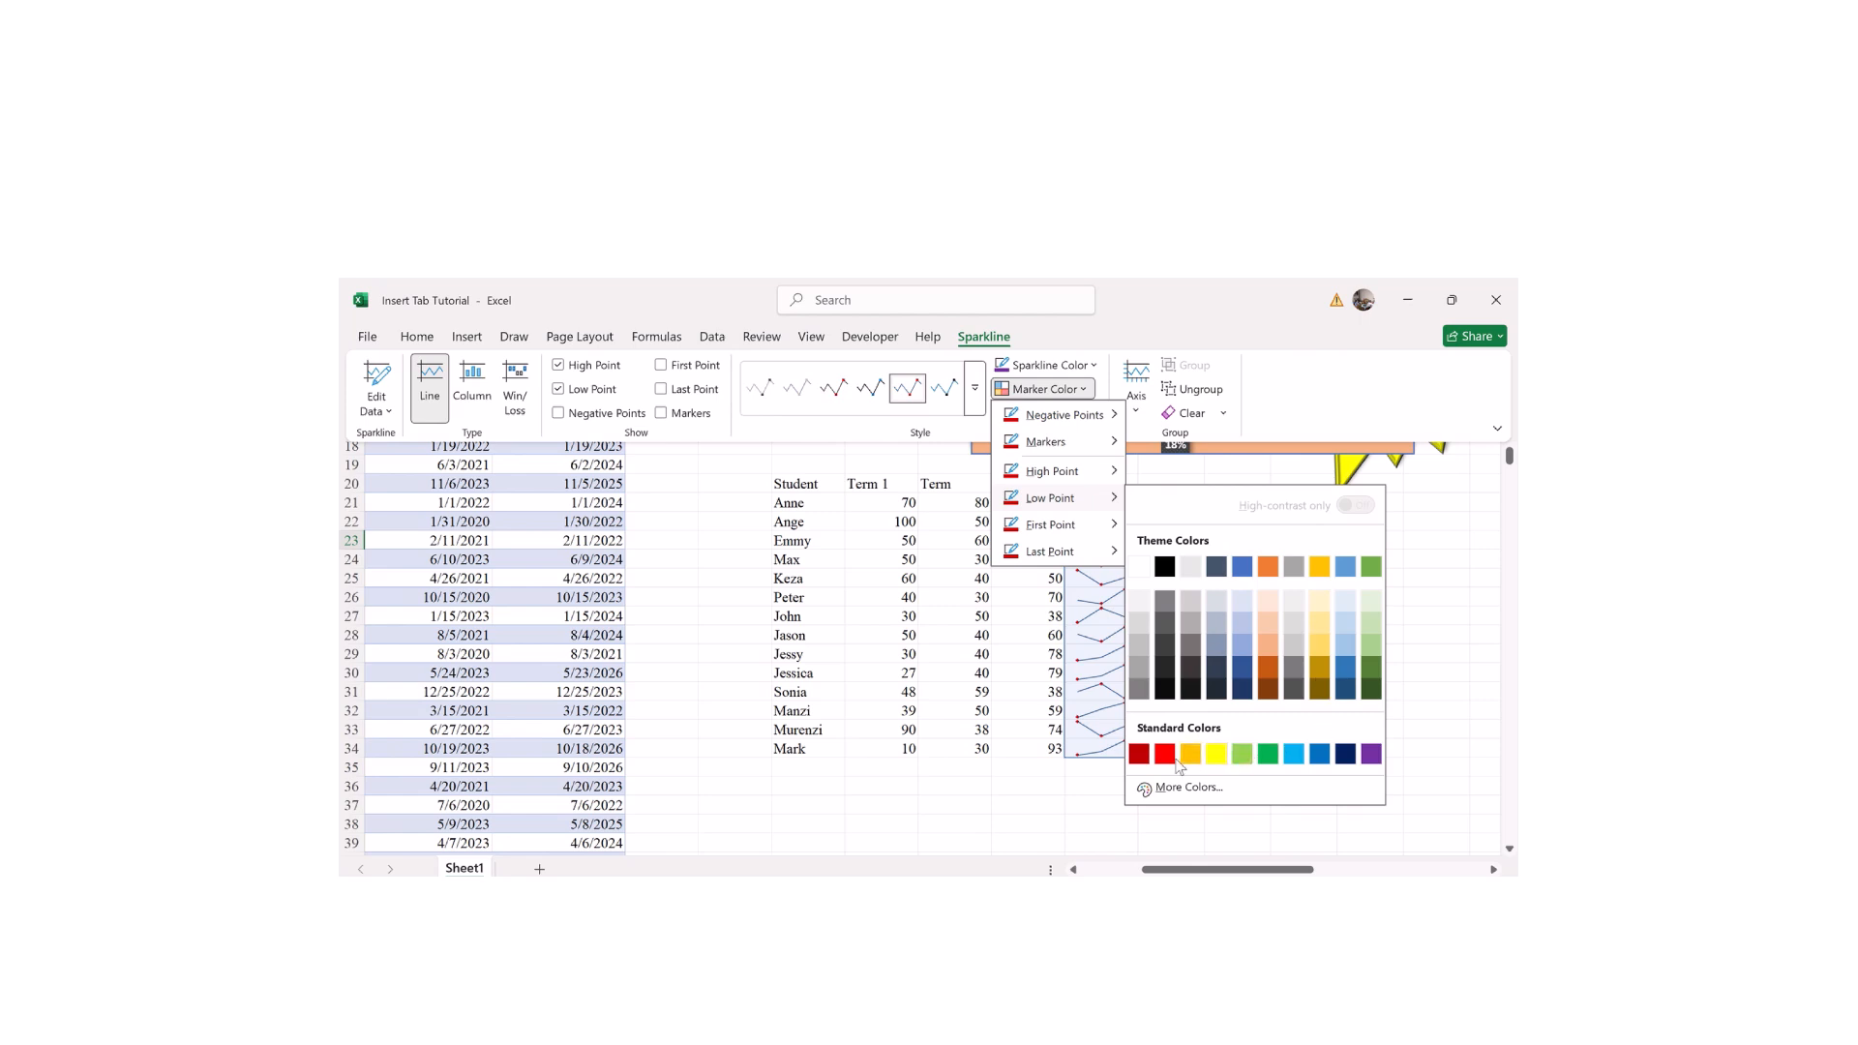
pyautogui.click(1218, 756)
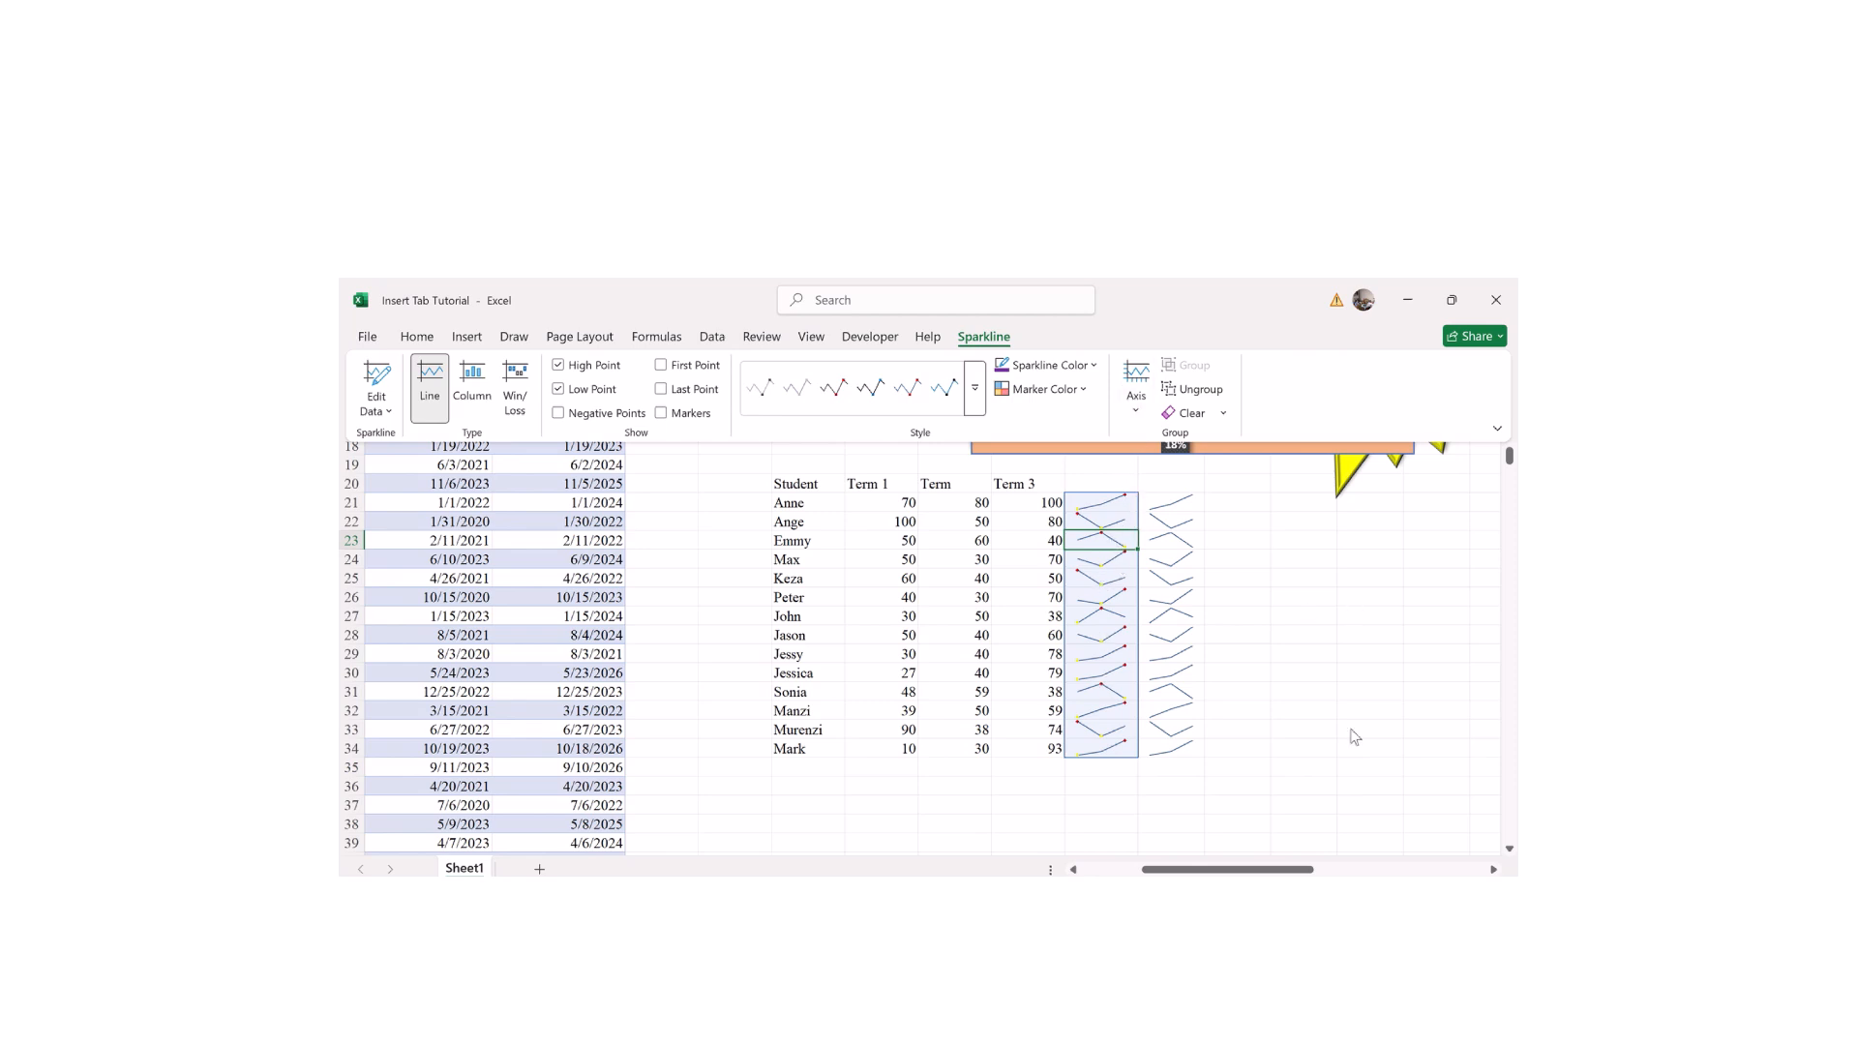
pyautogui.keyDown('ctrl'); pyautogui.scroll(5, 1267, 789); pyautogui.keyUp('ctrl')
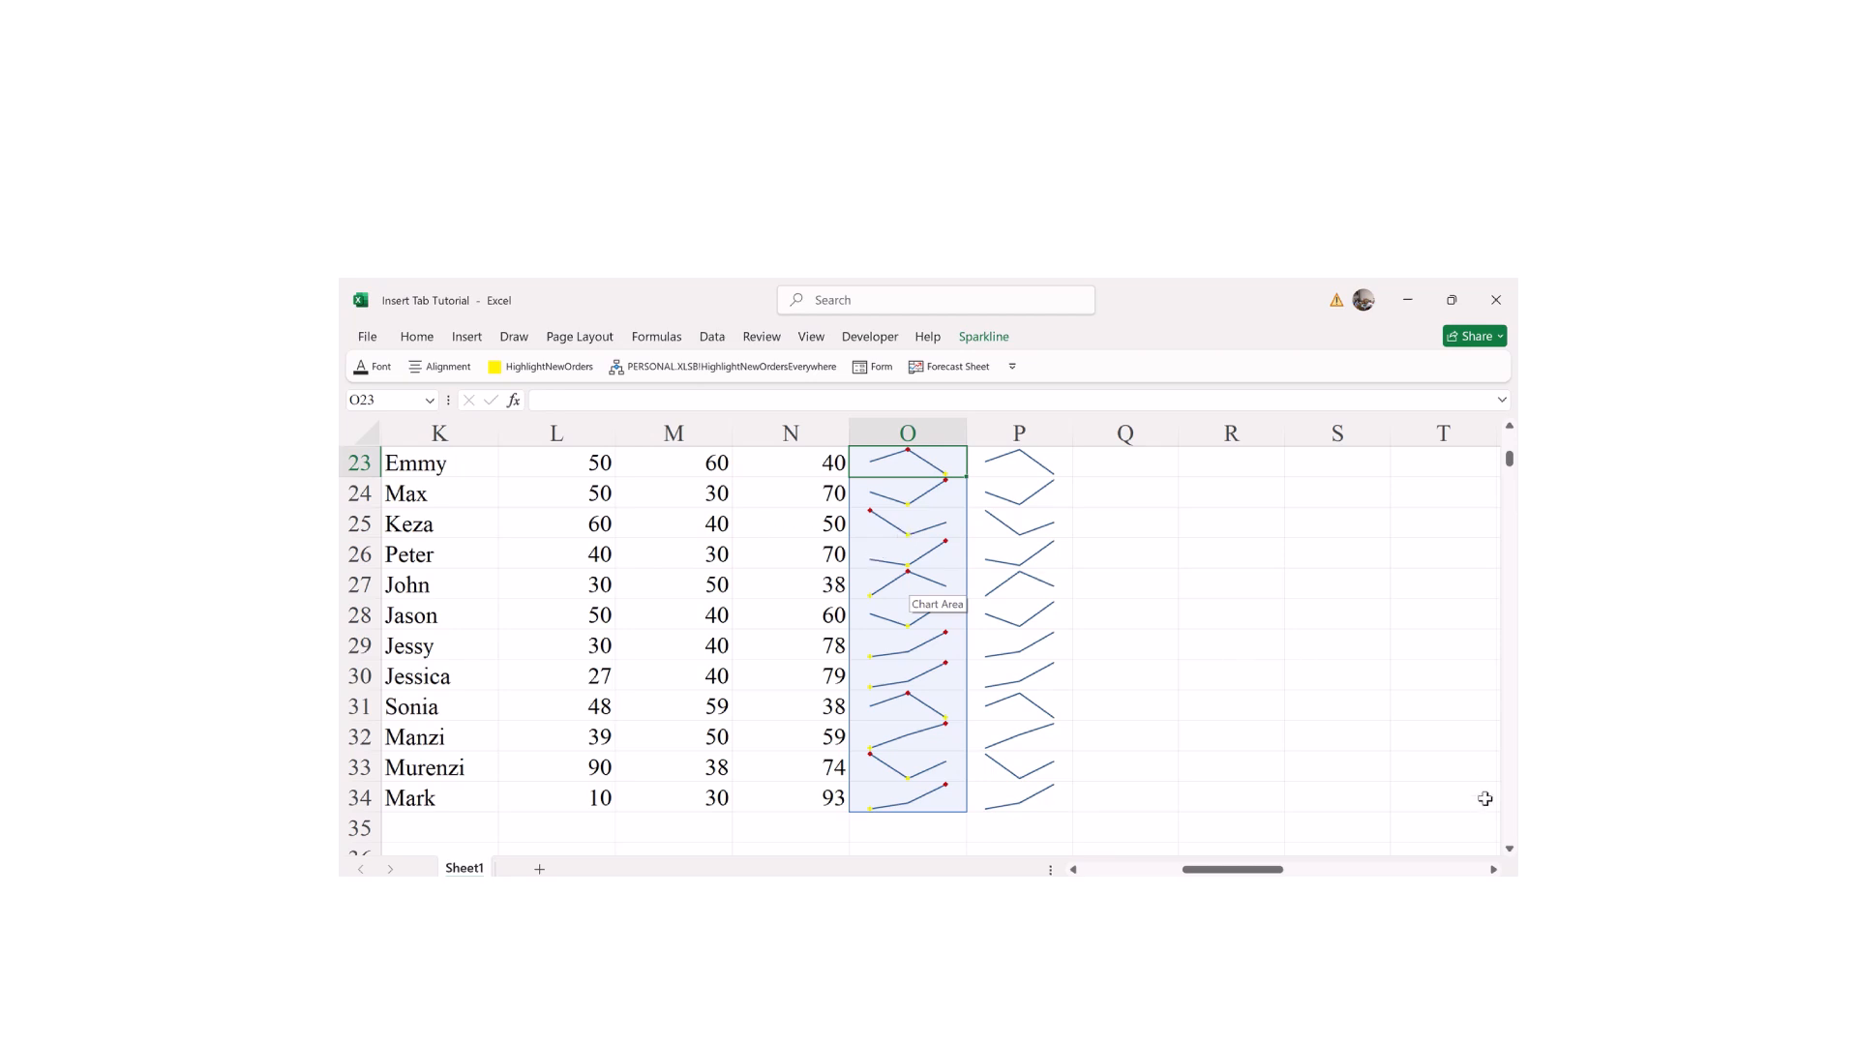
pyautogui.scroll(-3, 929, 639)
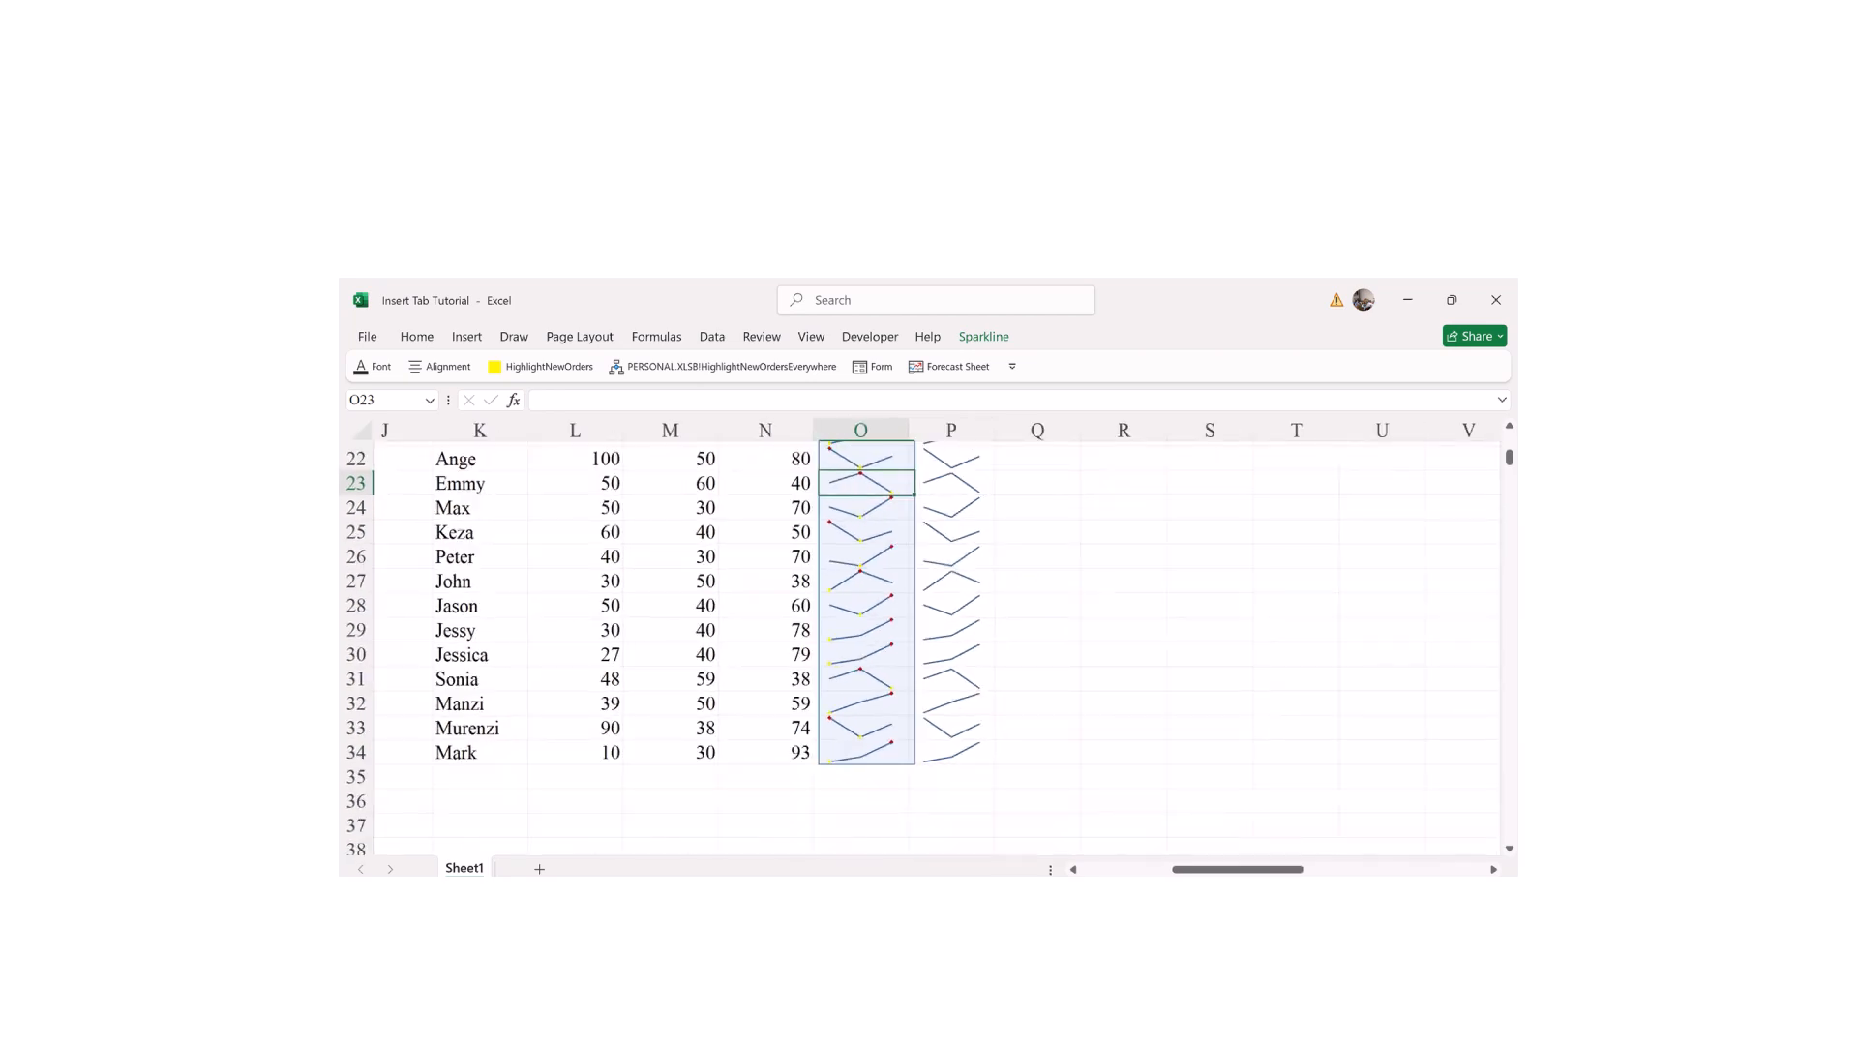
pyautogui.scroll(-2, 929, 638)
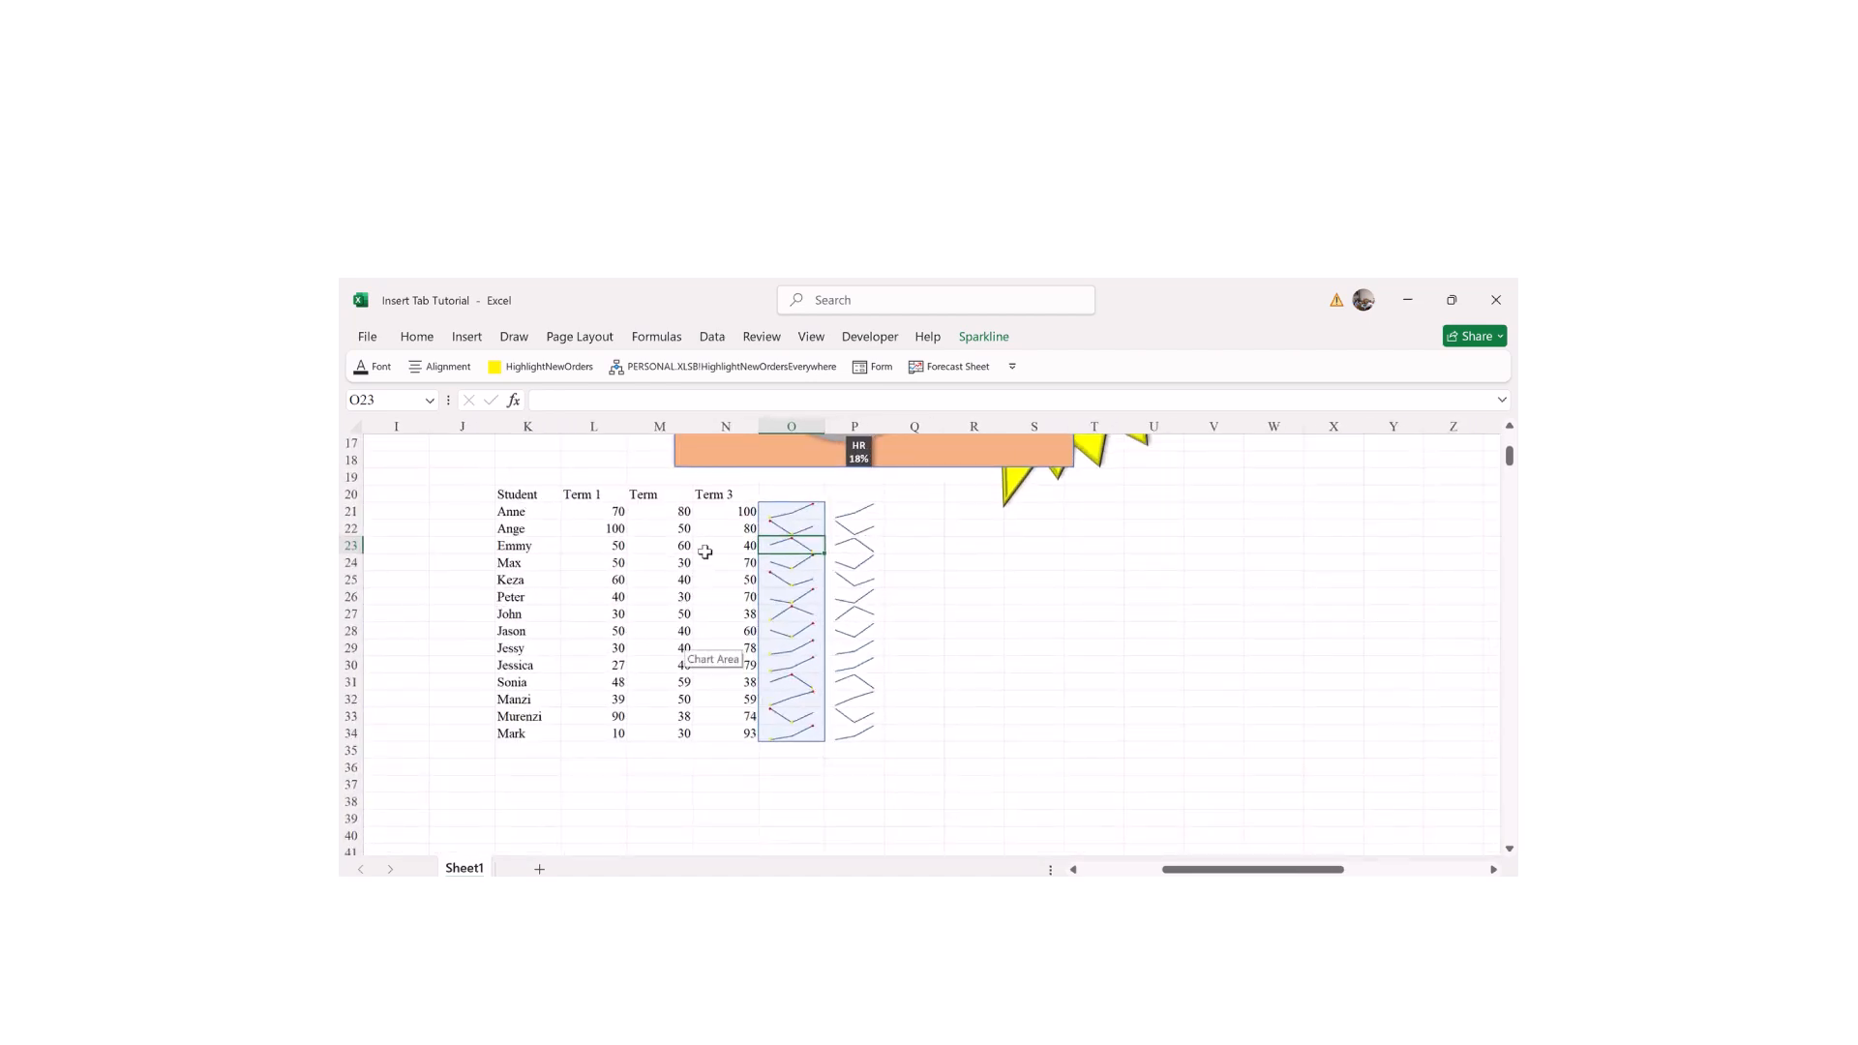
# Step: Colour column O's sparklines green, then change them to black
pyautogui.click(970, 340)
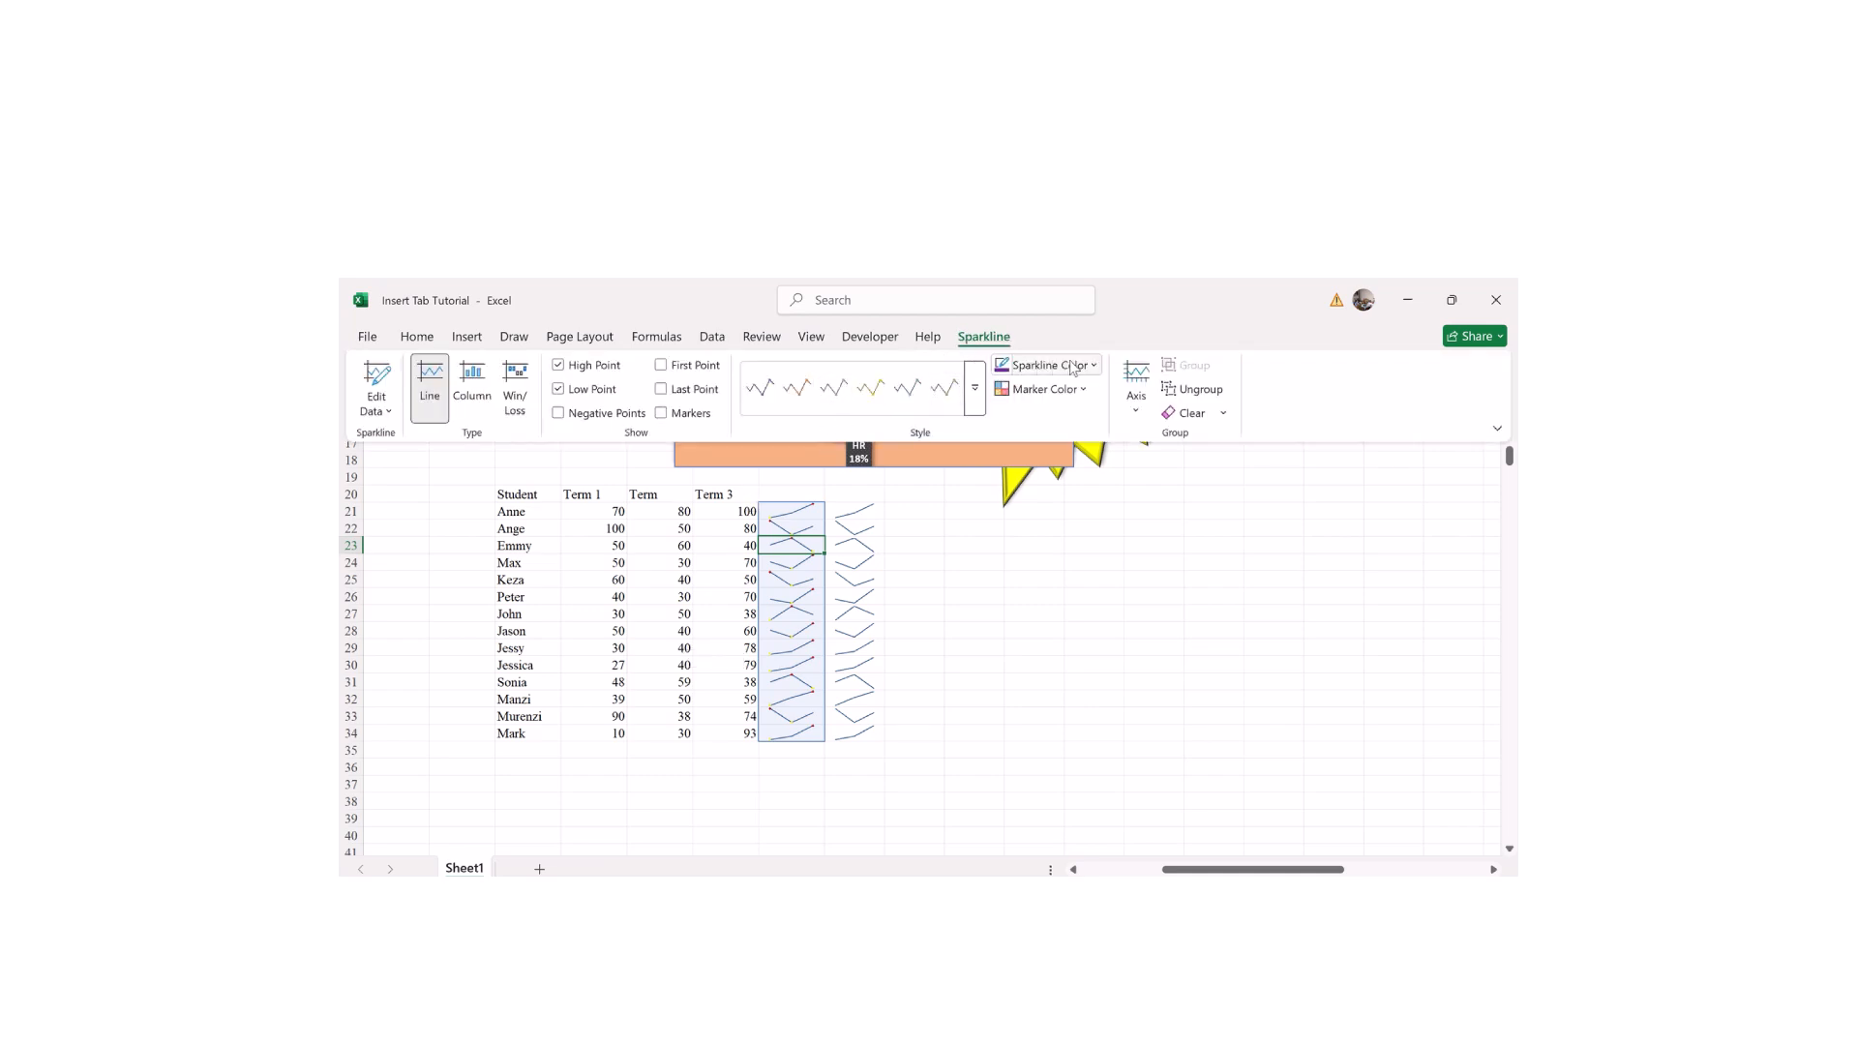
pyautogui.click(1072, 368)
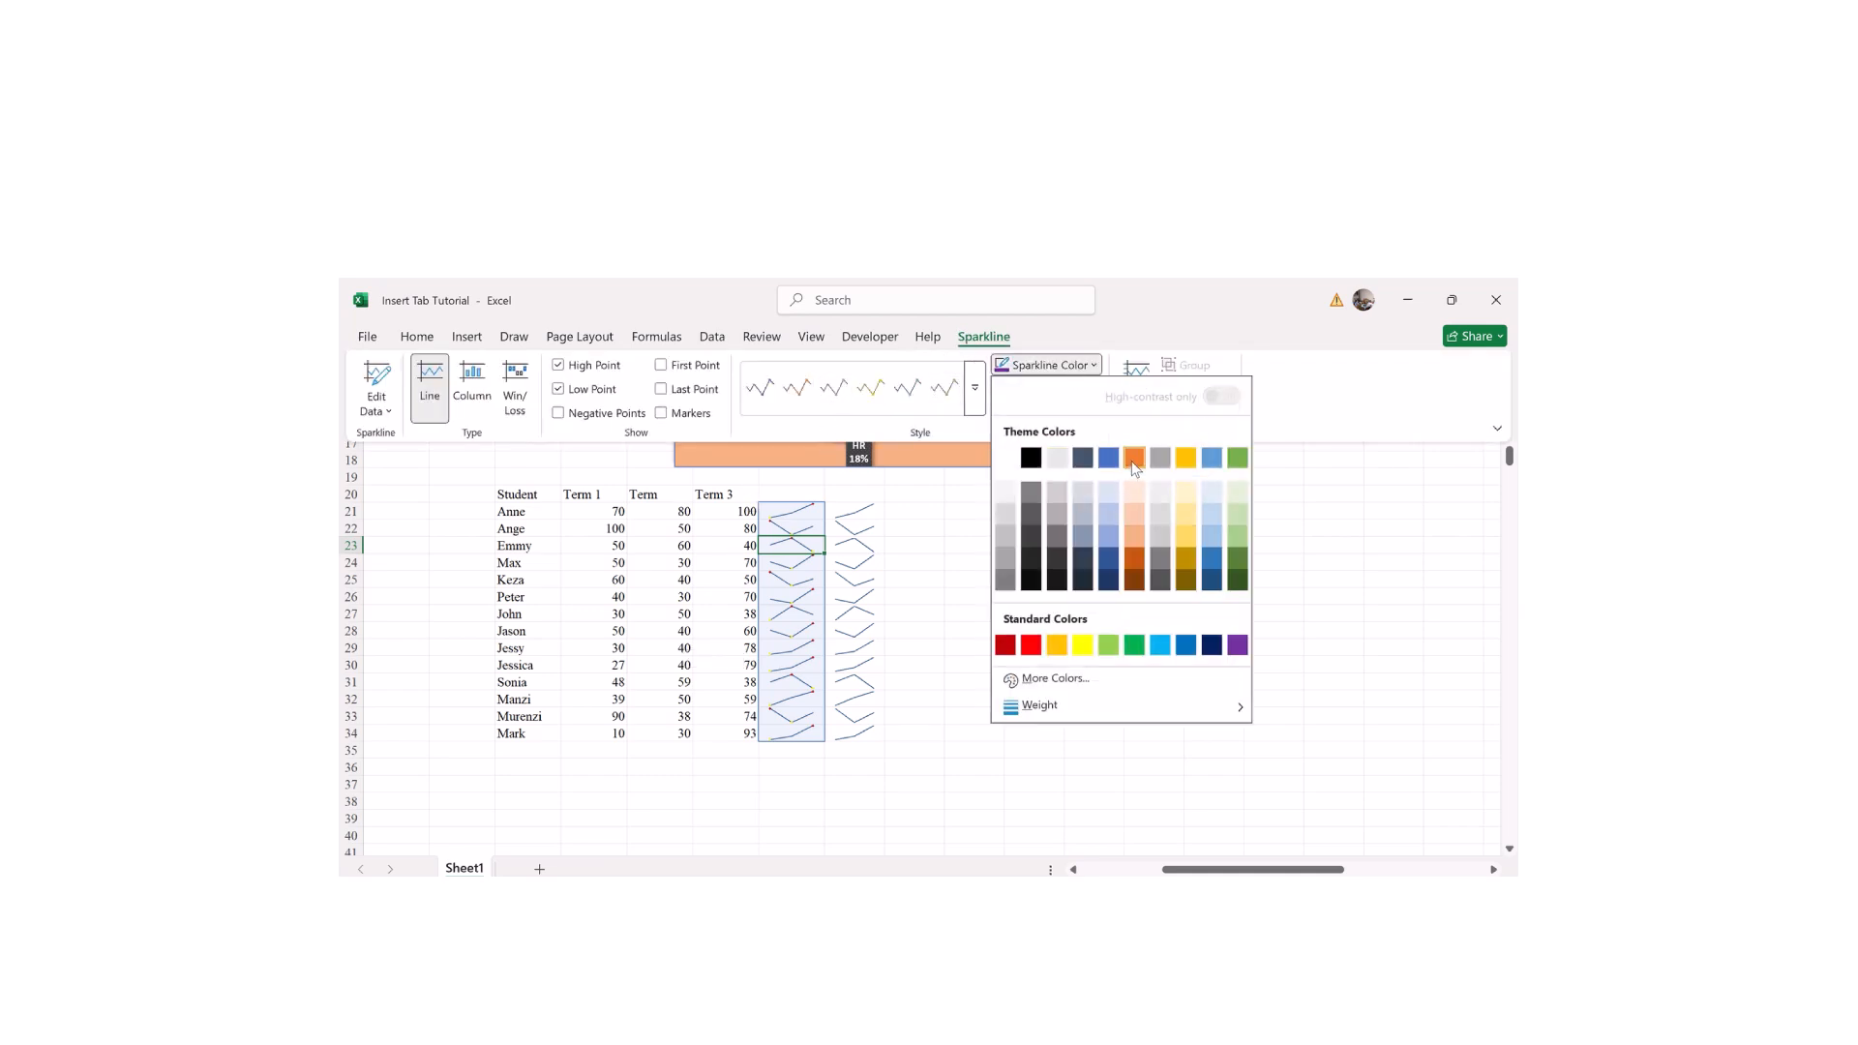
pyautogui.click(1134, 644)
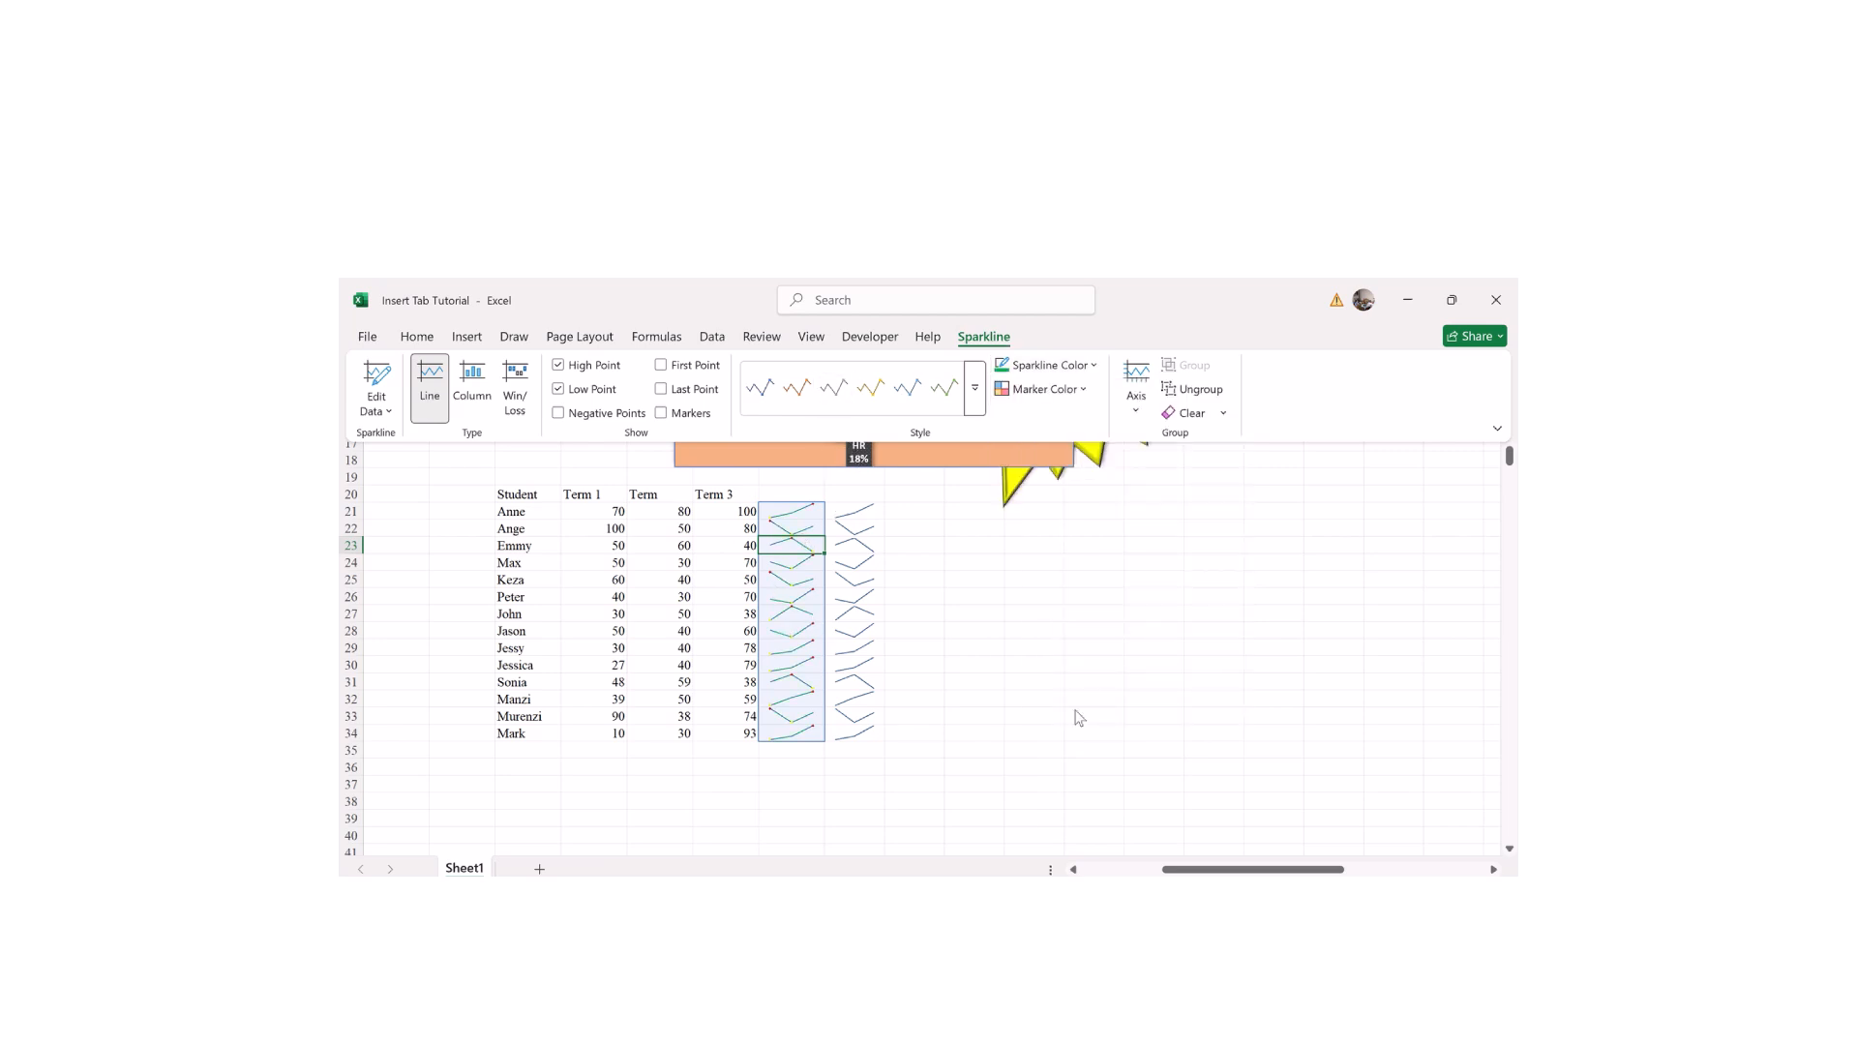
pyautogui.scroll(5, 958, 654)
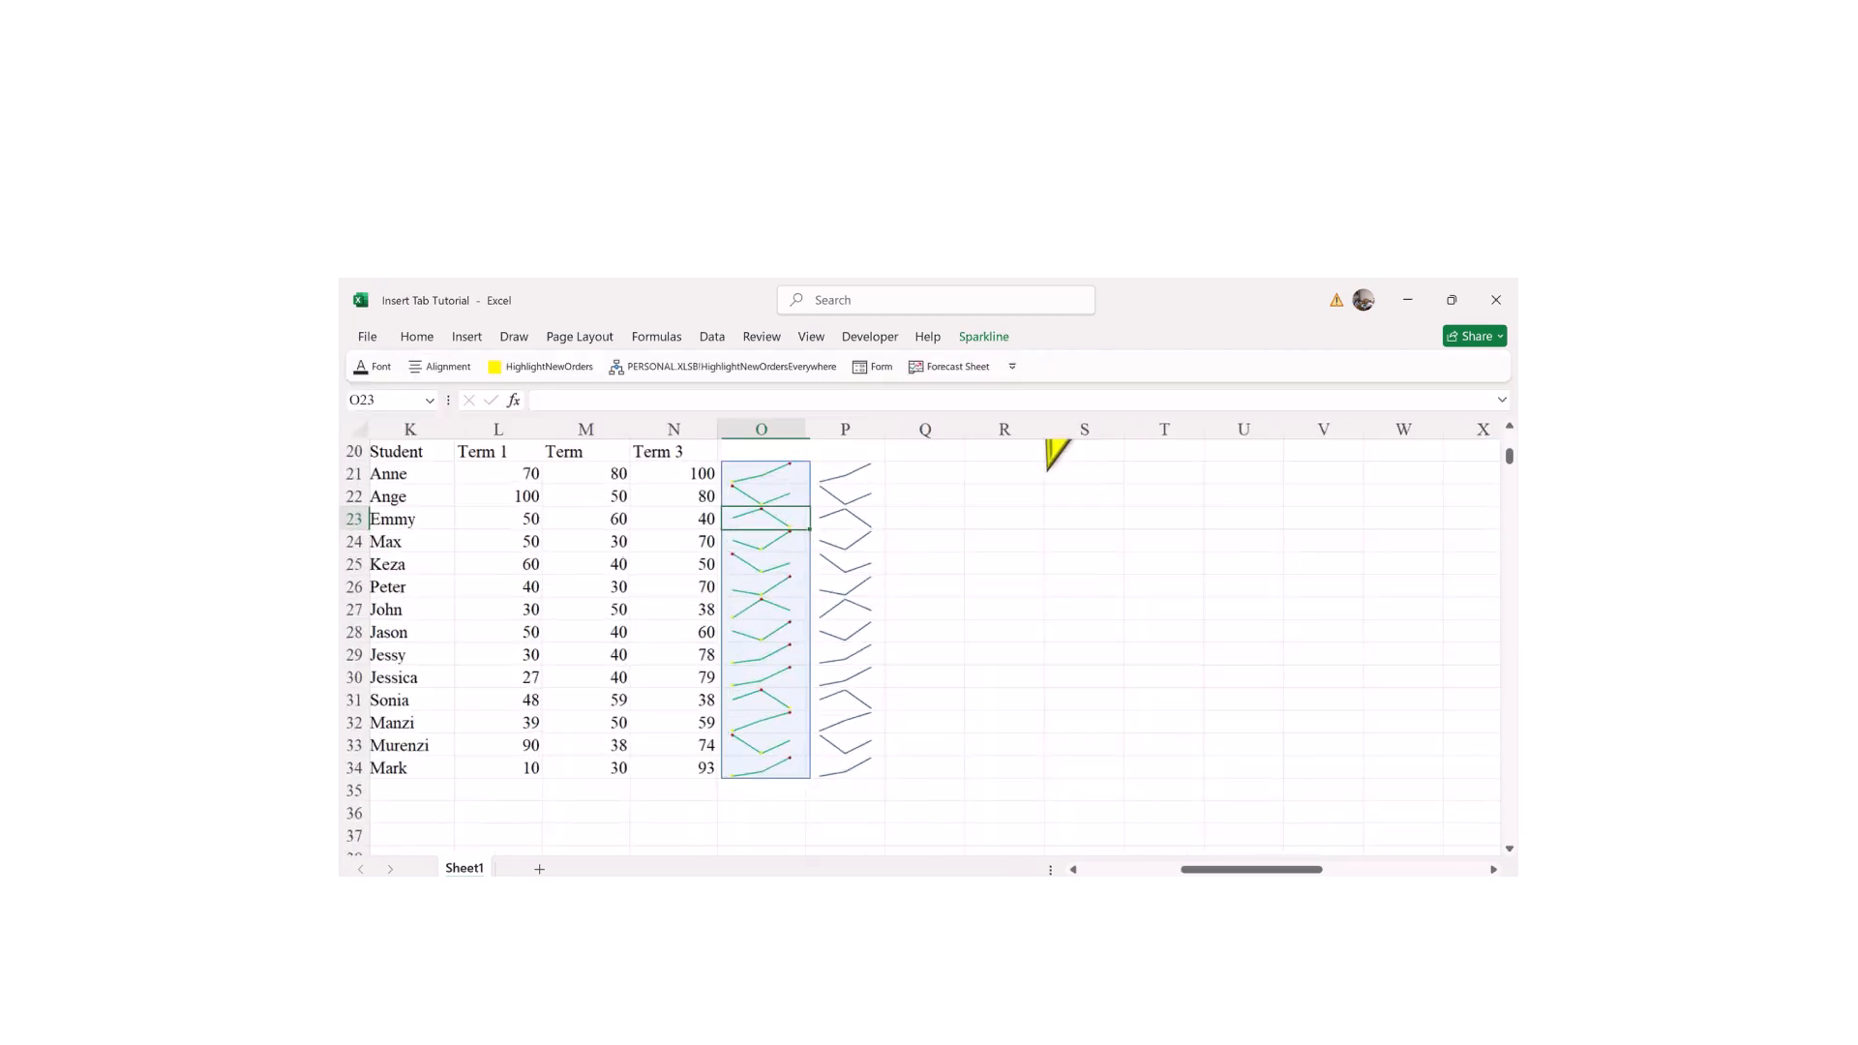
pyautogui.scroll(1, 900, 746)
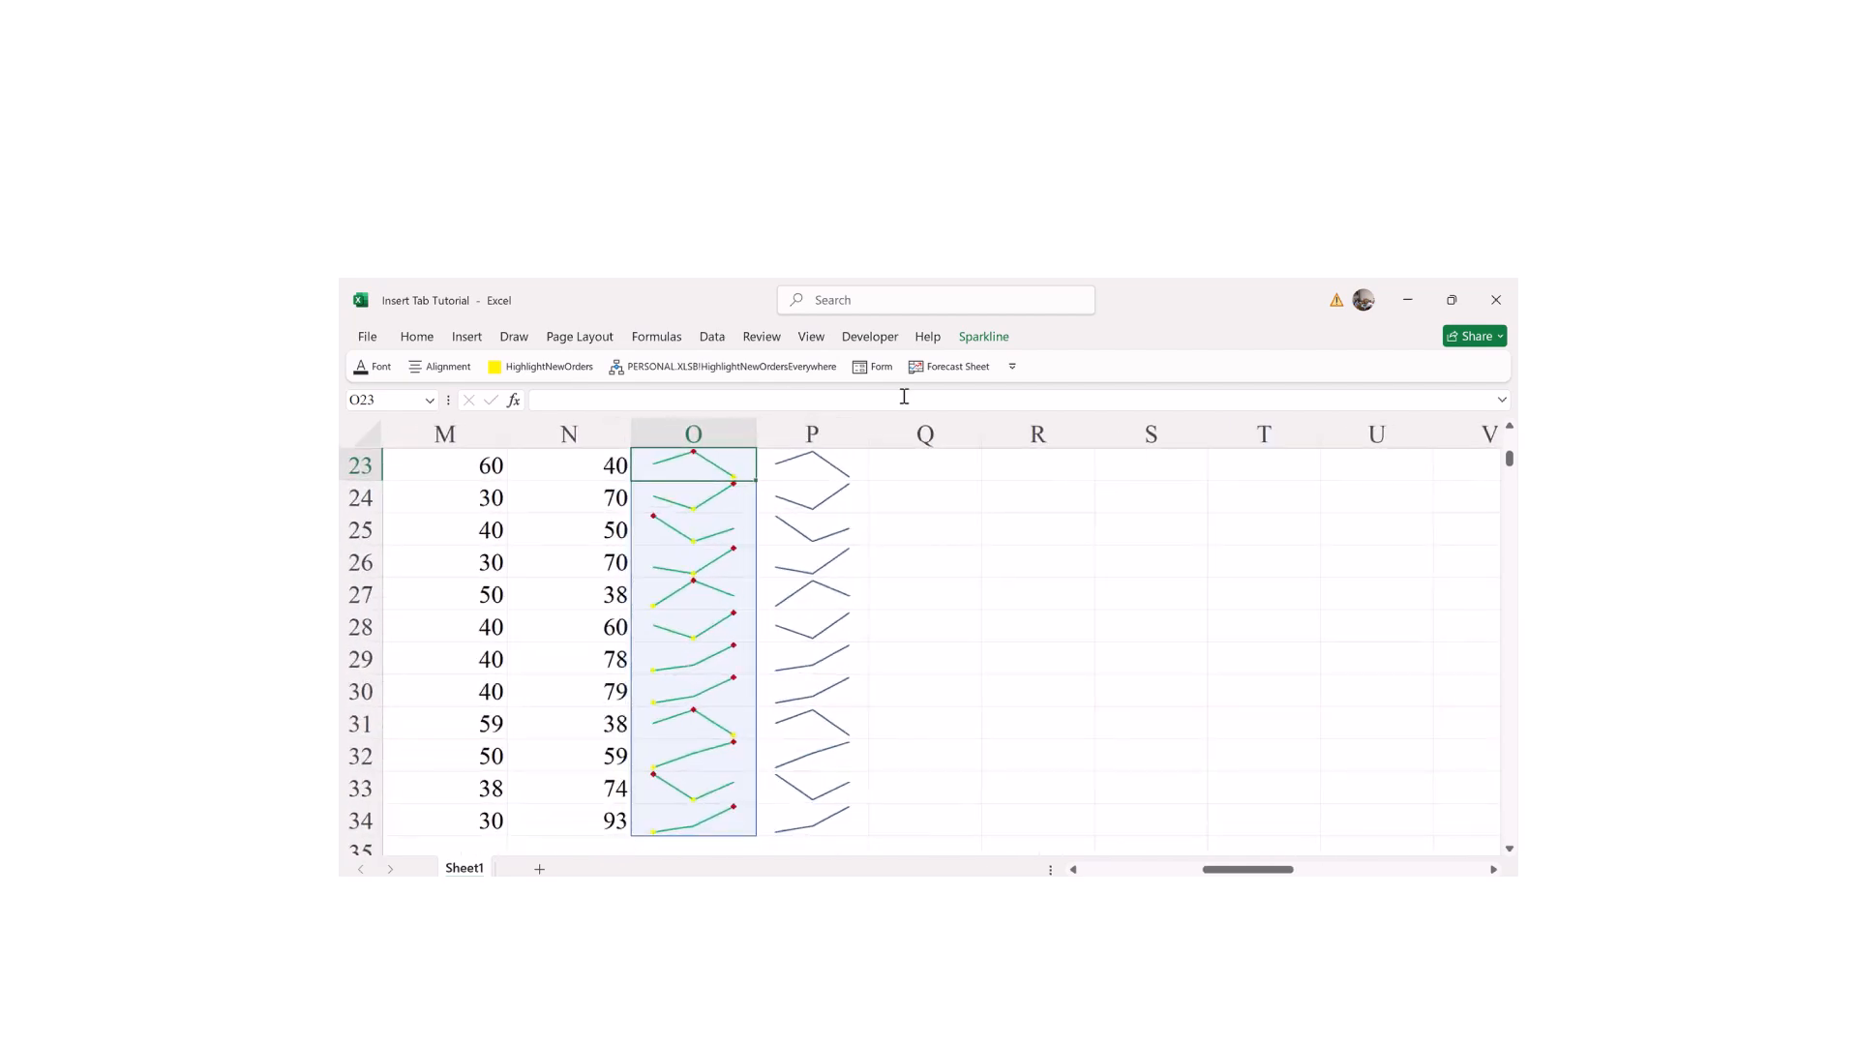
pyautogui.click(970, 341)
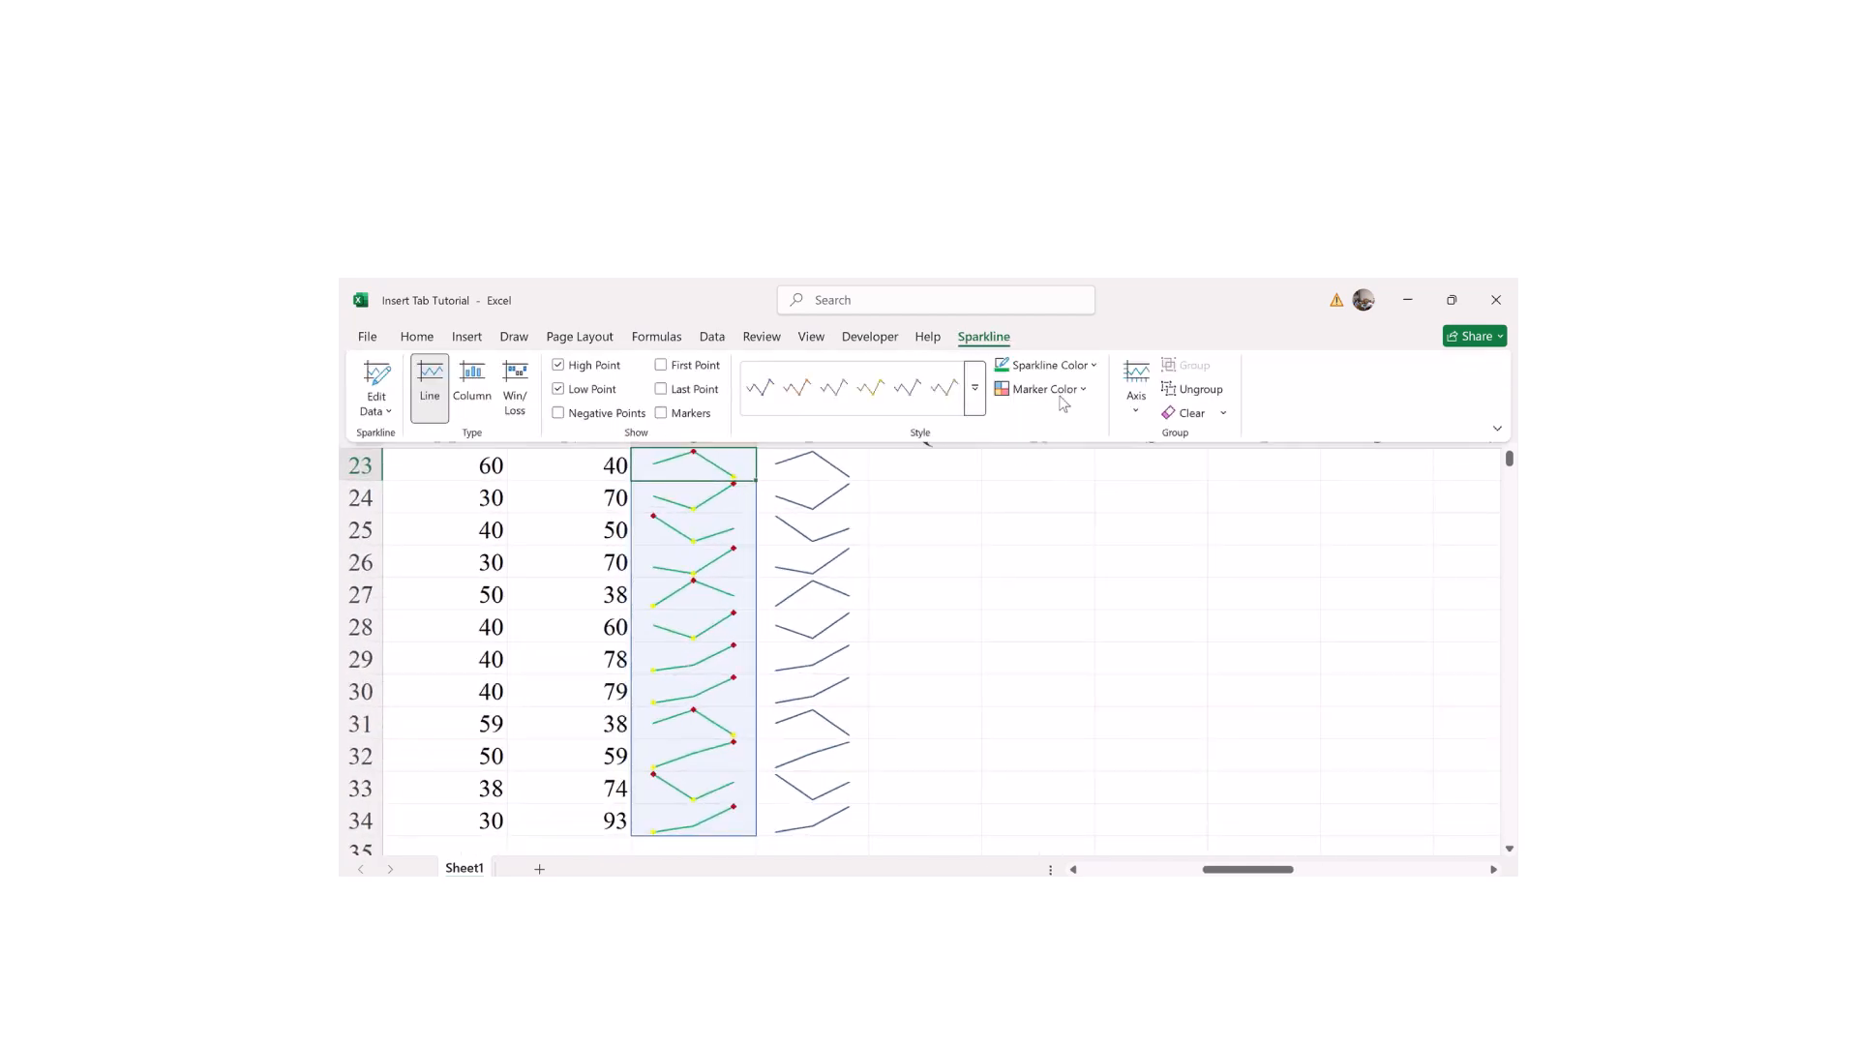
pyautogui.click(1071, 369)
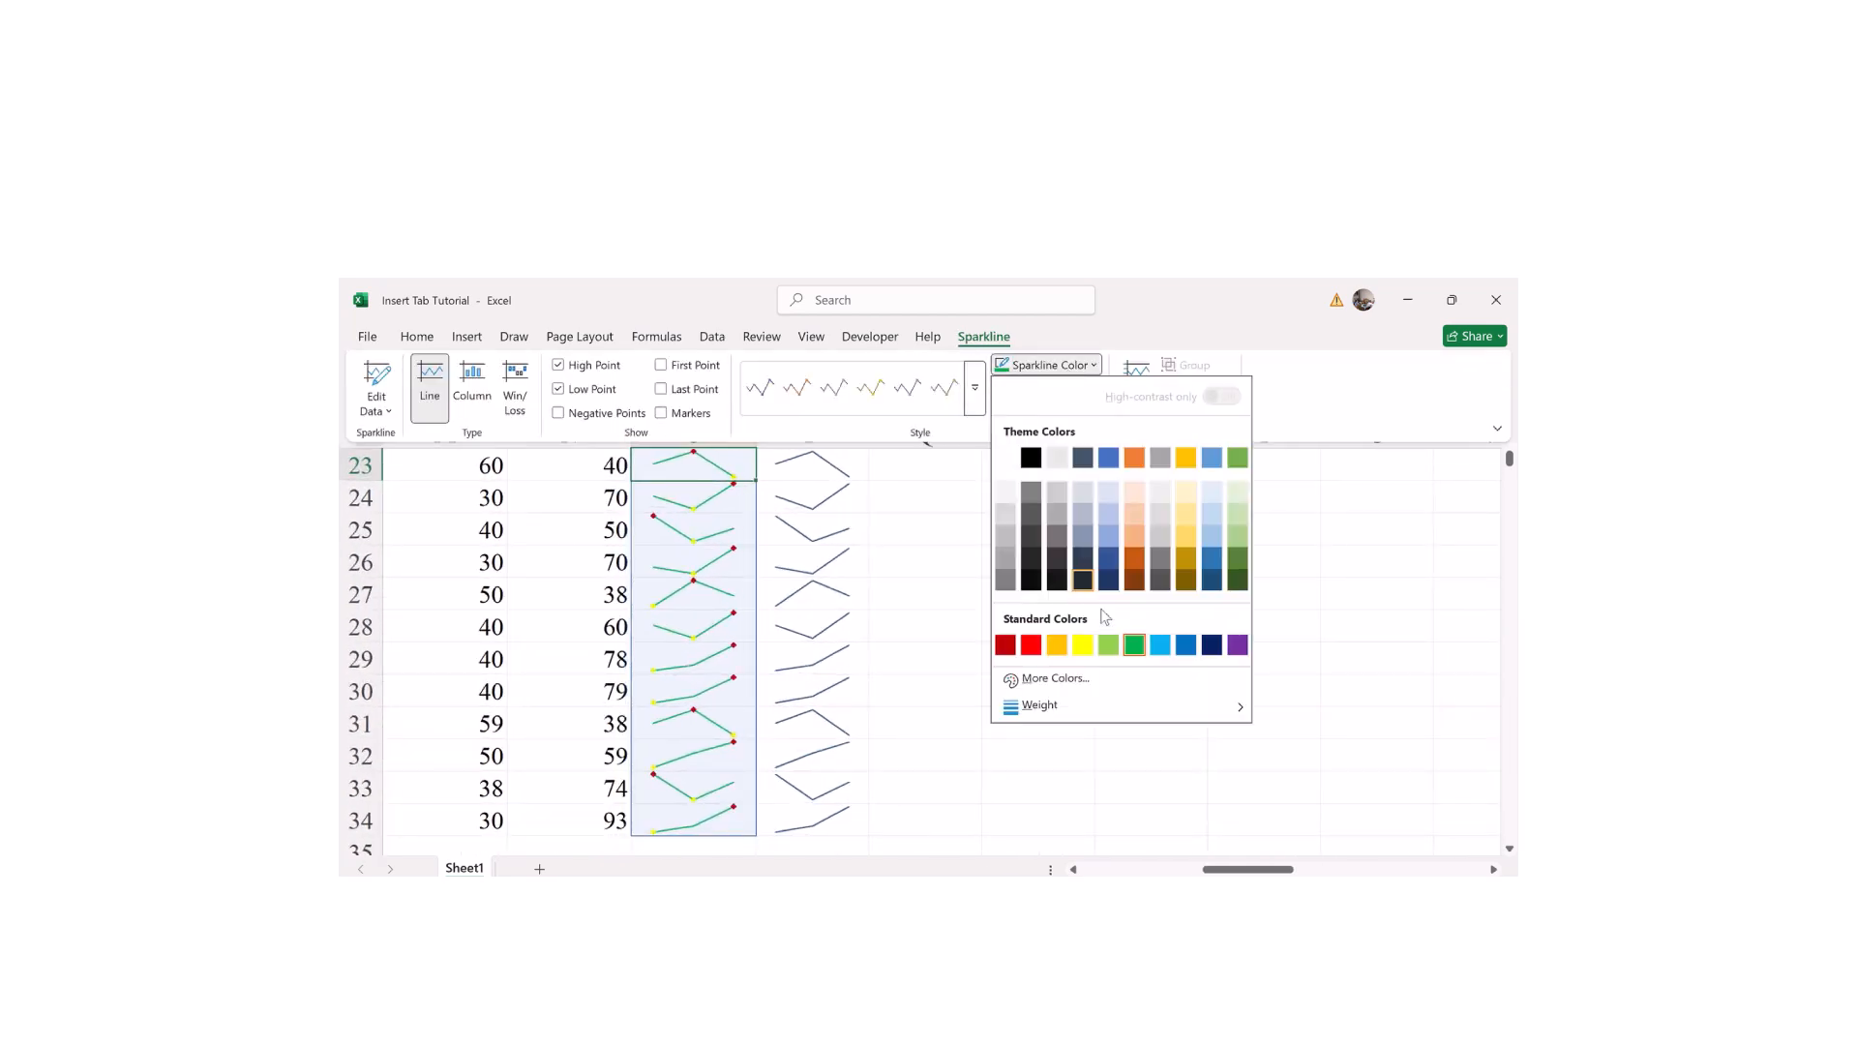
pyautogui.click(1032, 459)
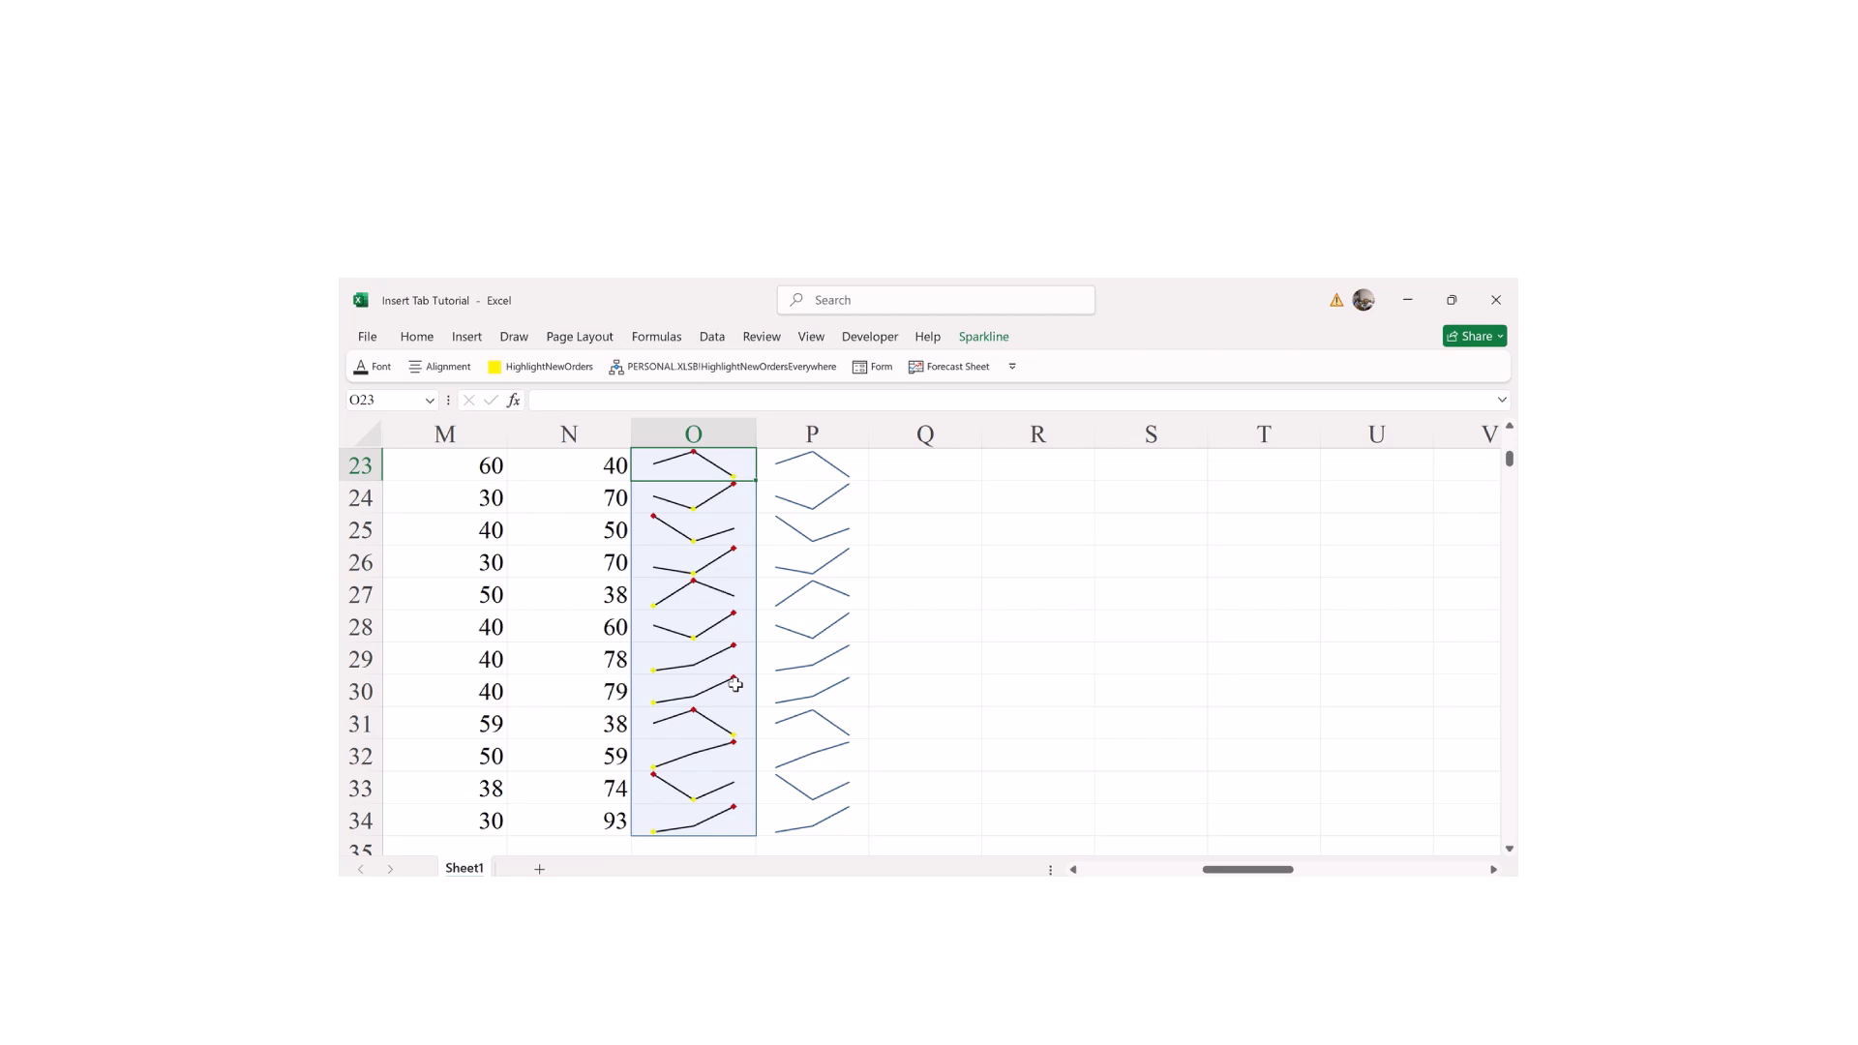
pyautogui.click(982, 341)
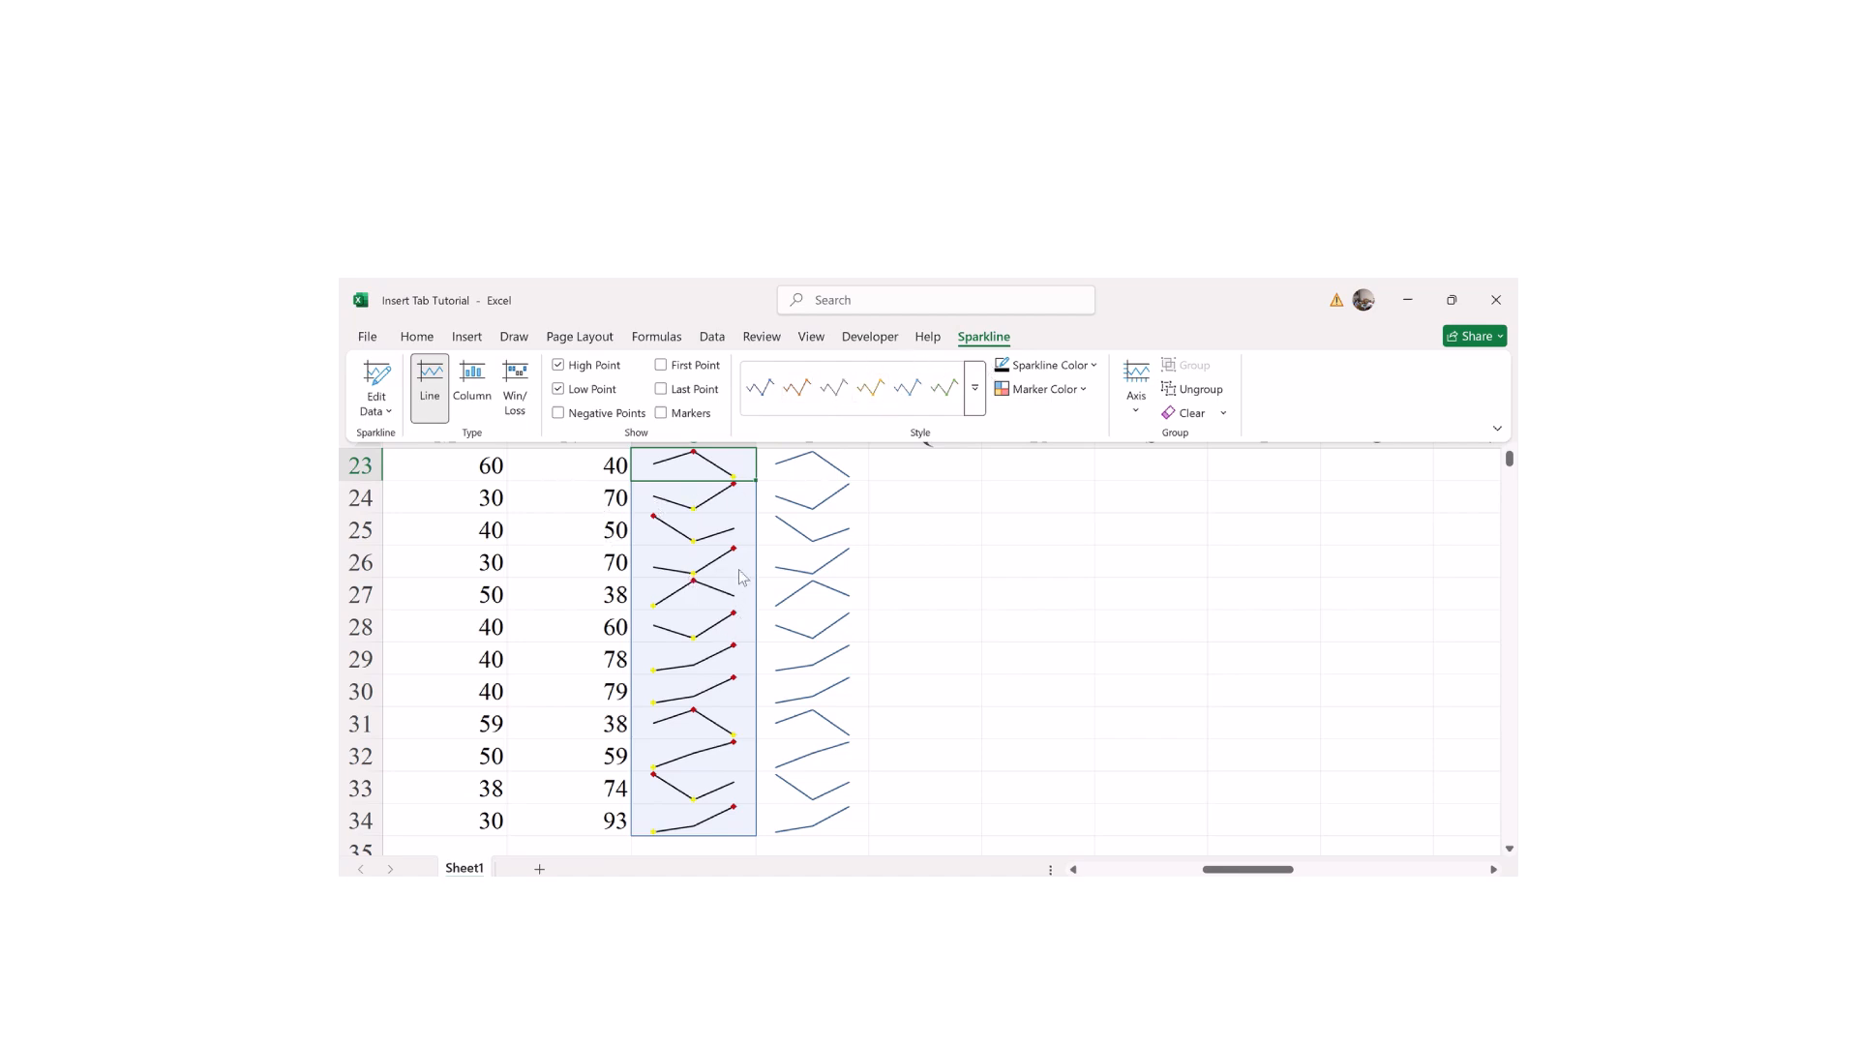
pyautogui.click(1112, 593)
pyautogui.scroll(3, 1510, 458)
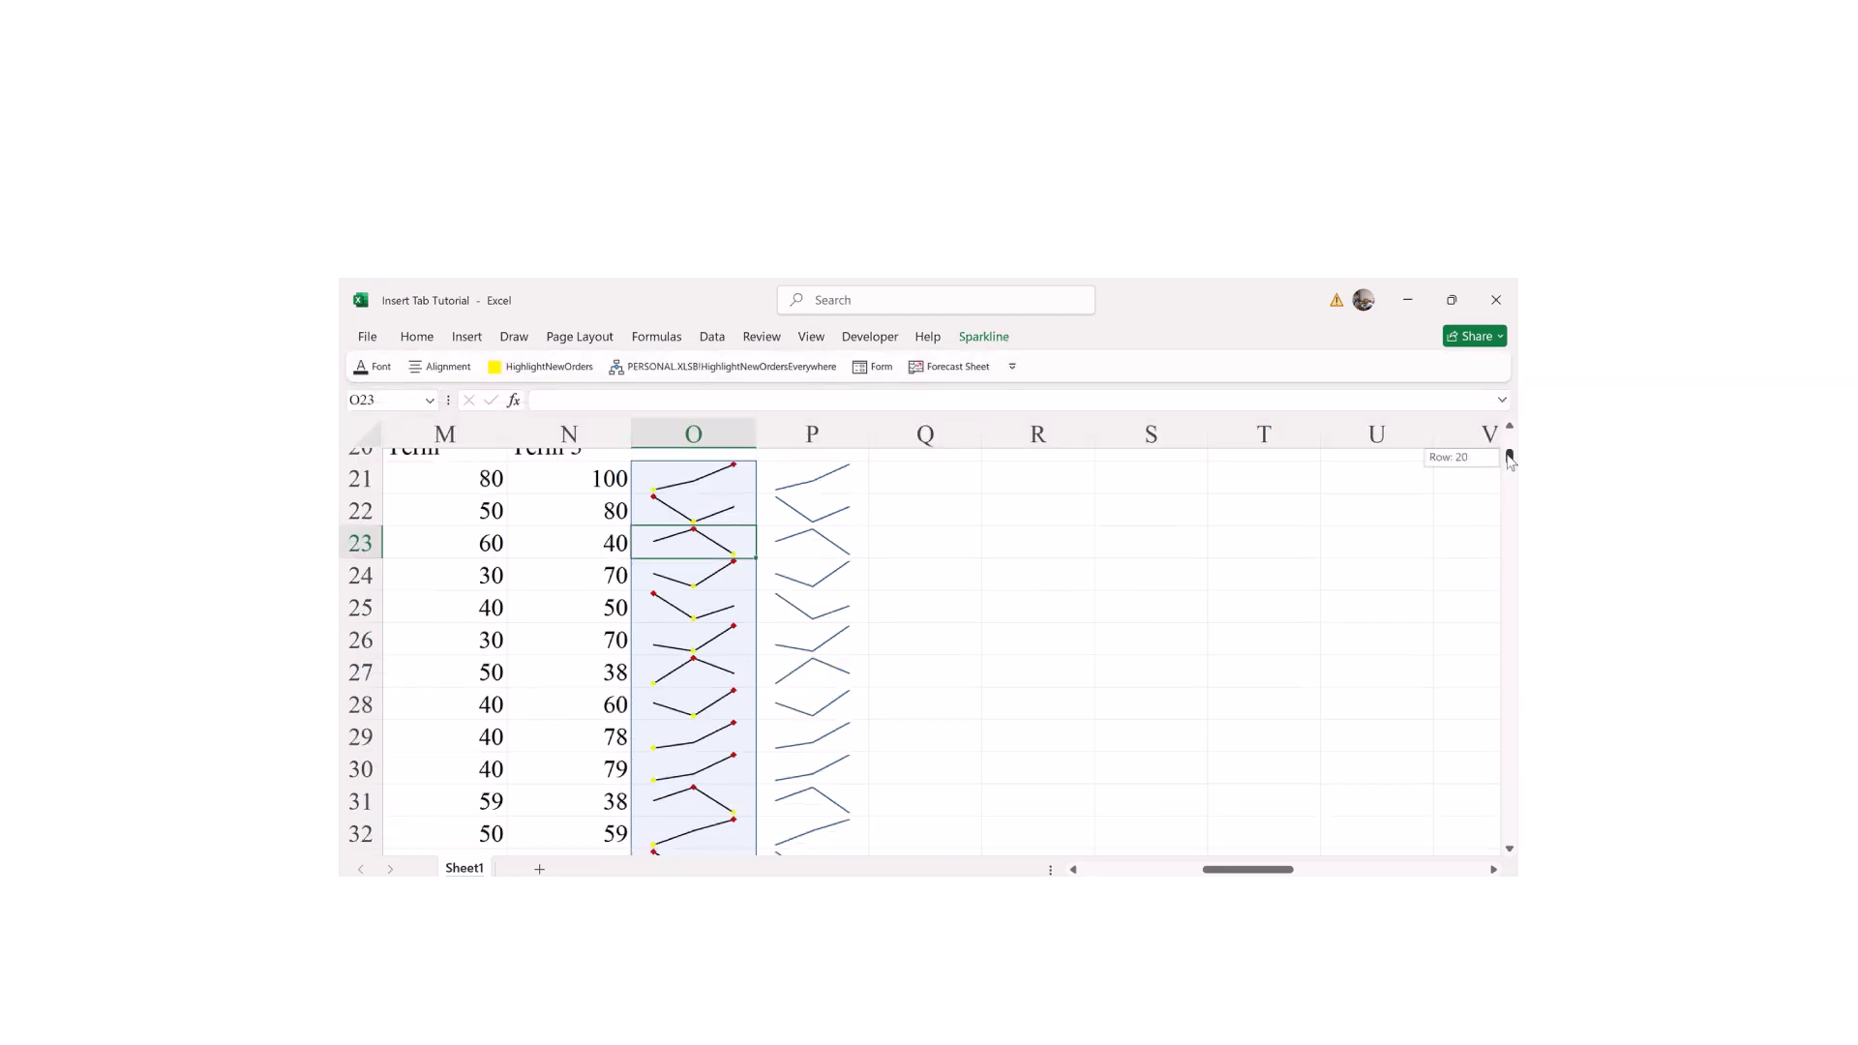
pyautogui.scroll(-2, 1509, 847)
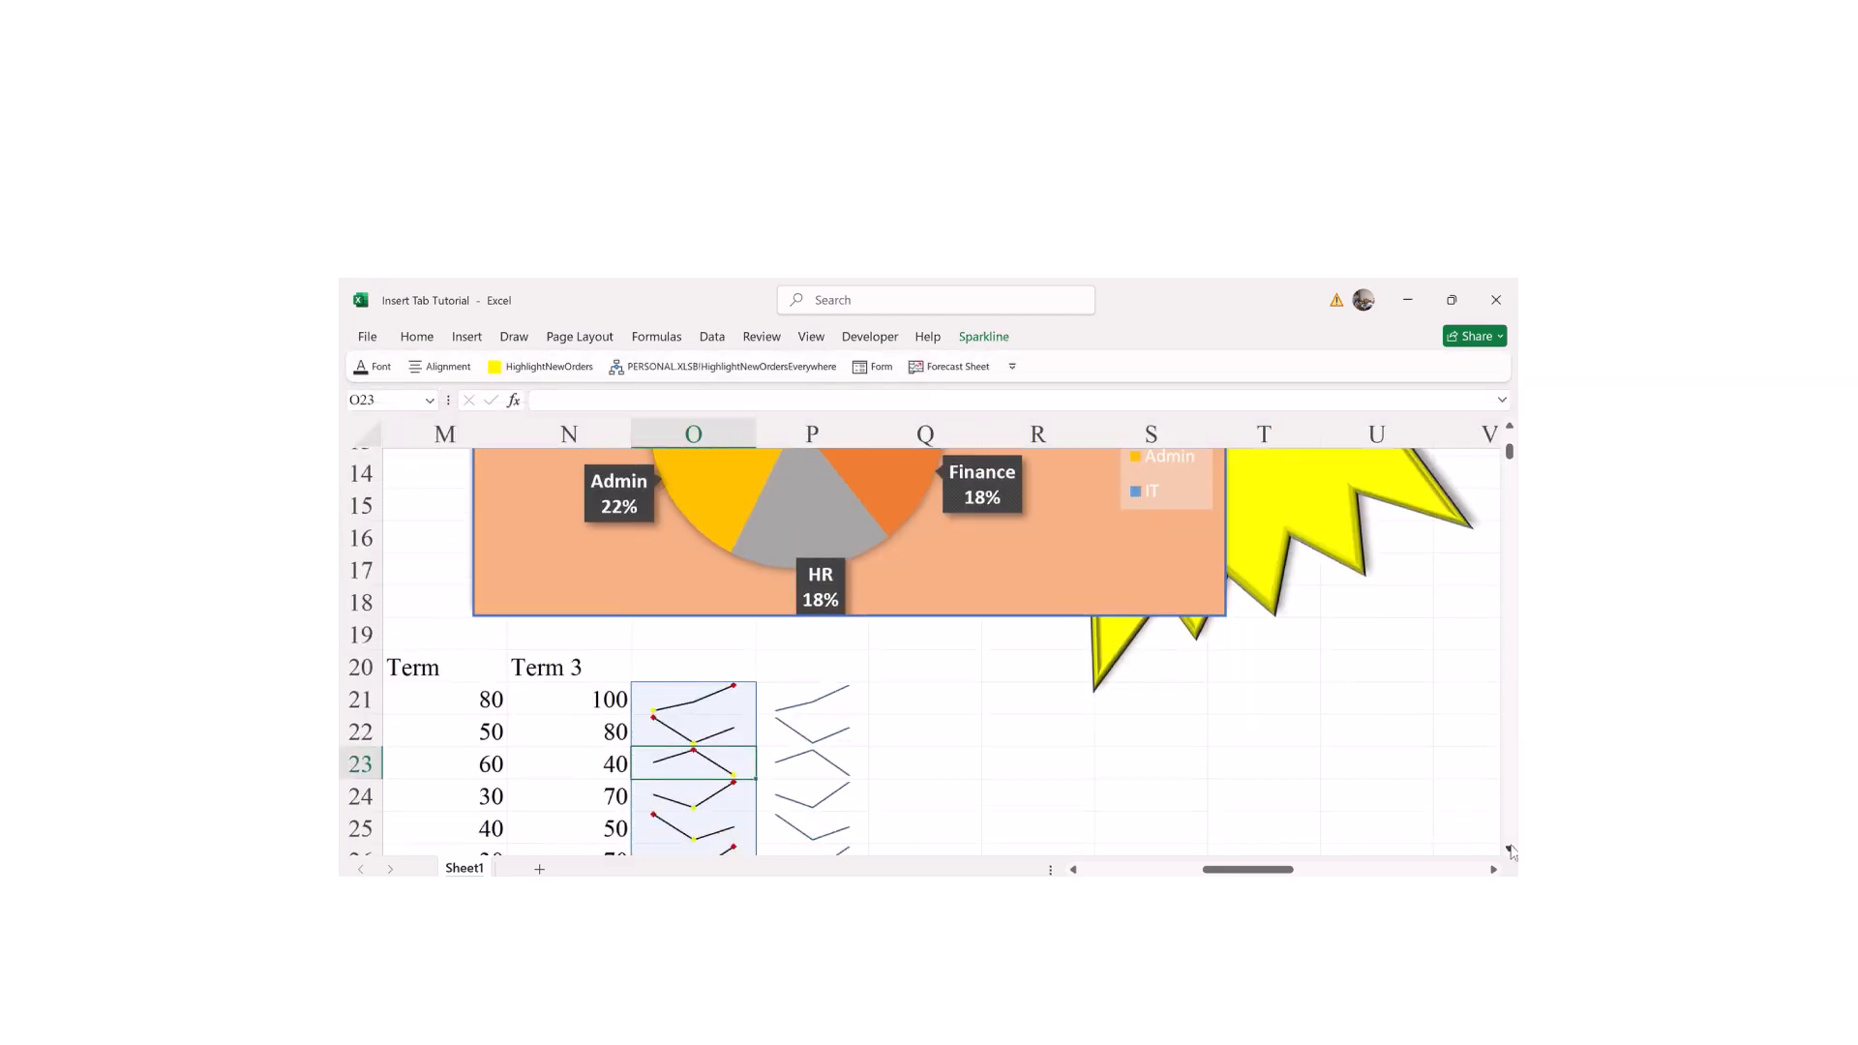
pyautogui.moveTo(1230, 869); pyautogui.dragTo(1188, 869)
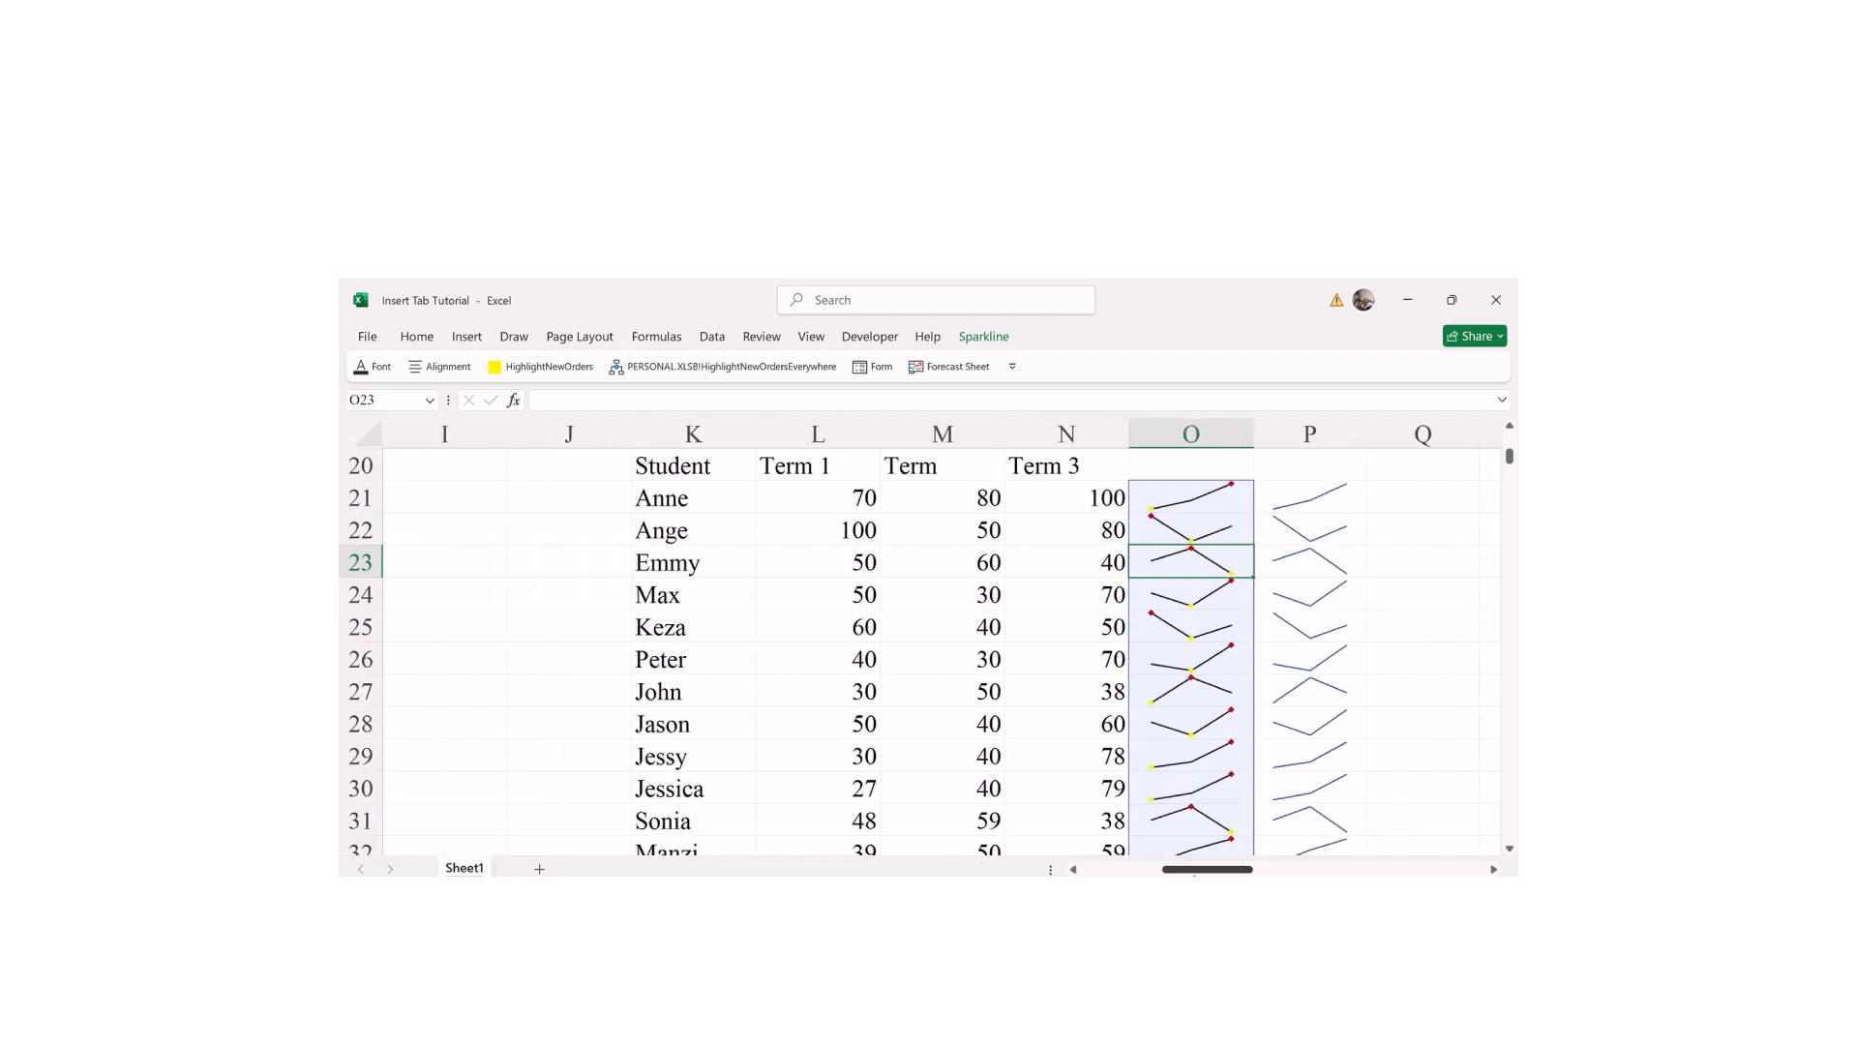
pyautogui.scroll(-3, 919, 639)
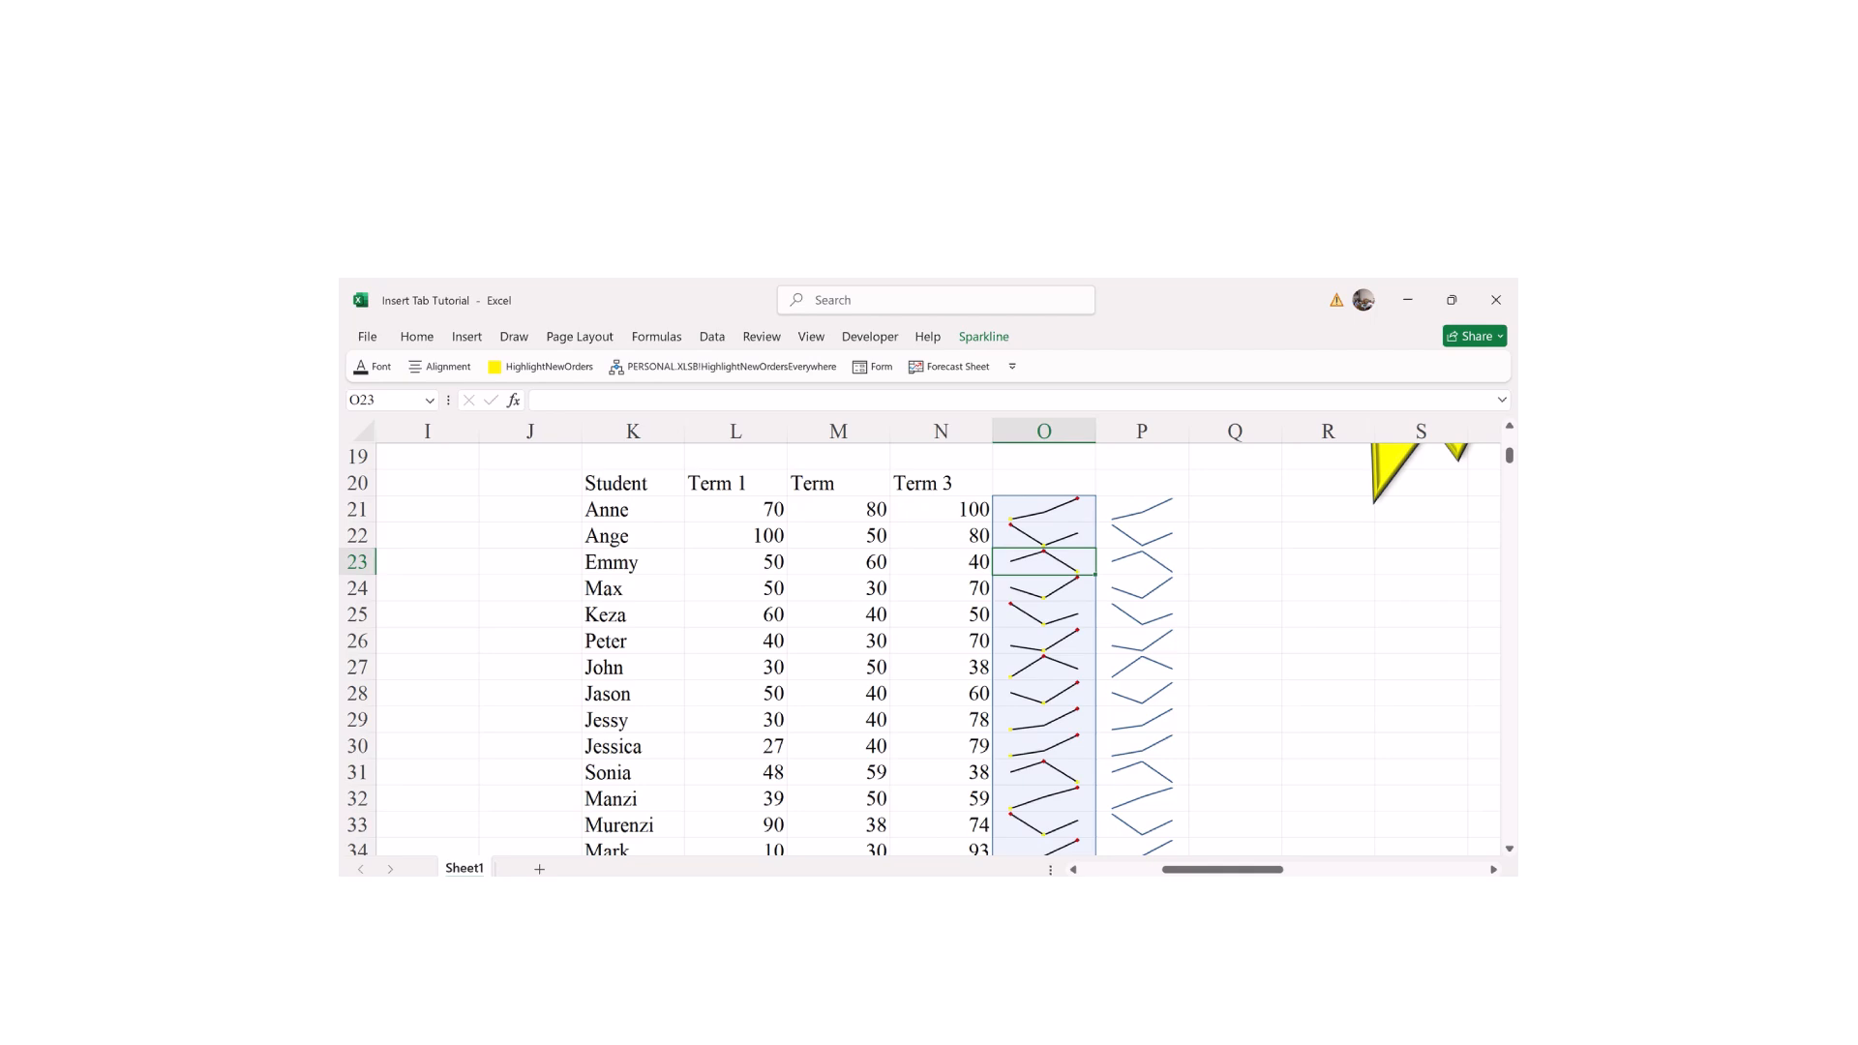
pyautogui.scroll(-3, 919, 639)
pyautogui.scroll(-2, 919, 639)
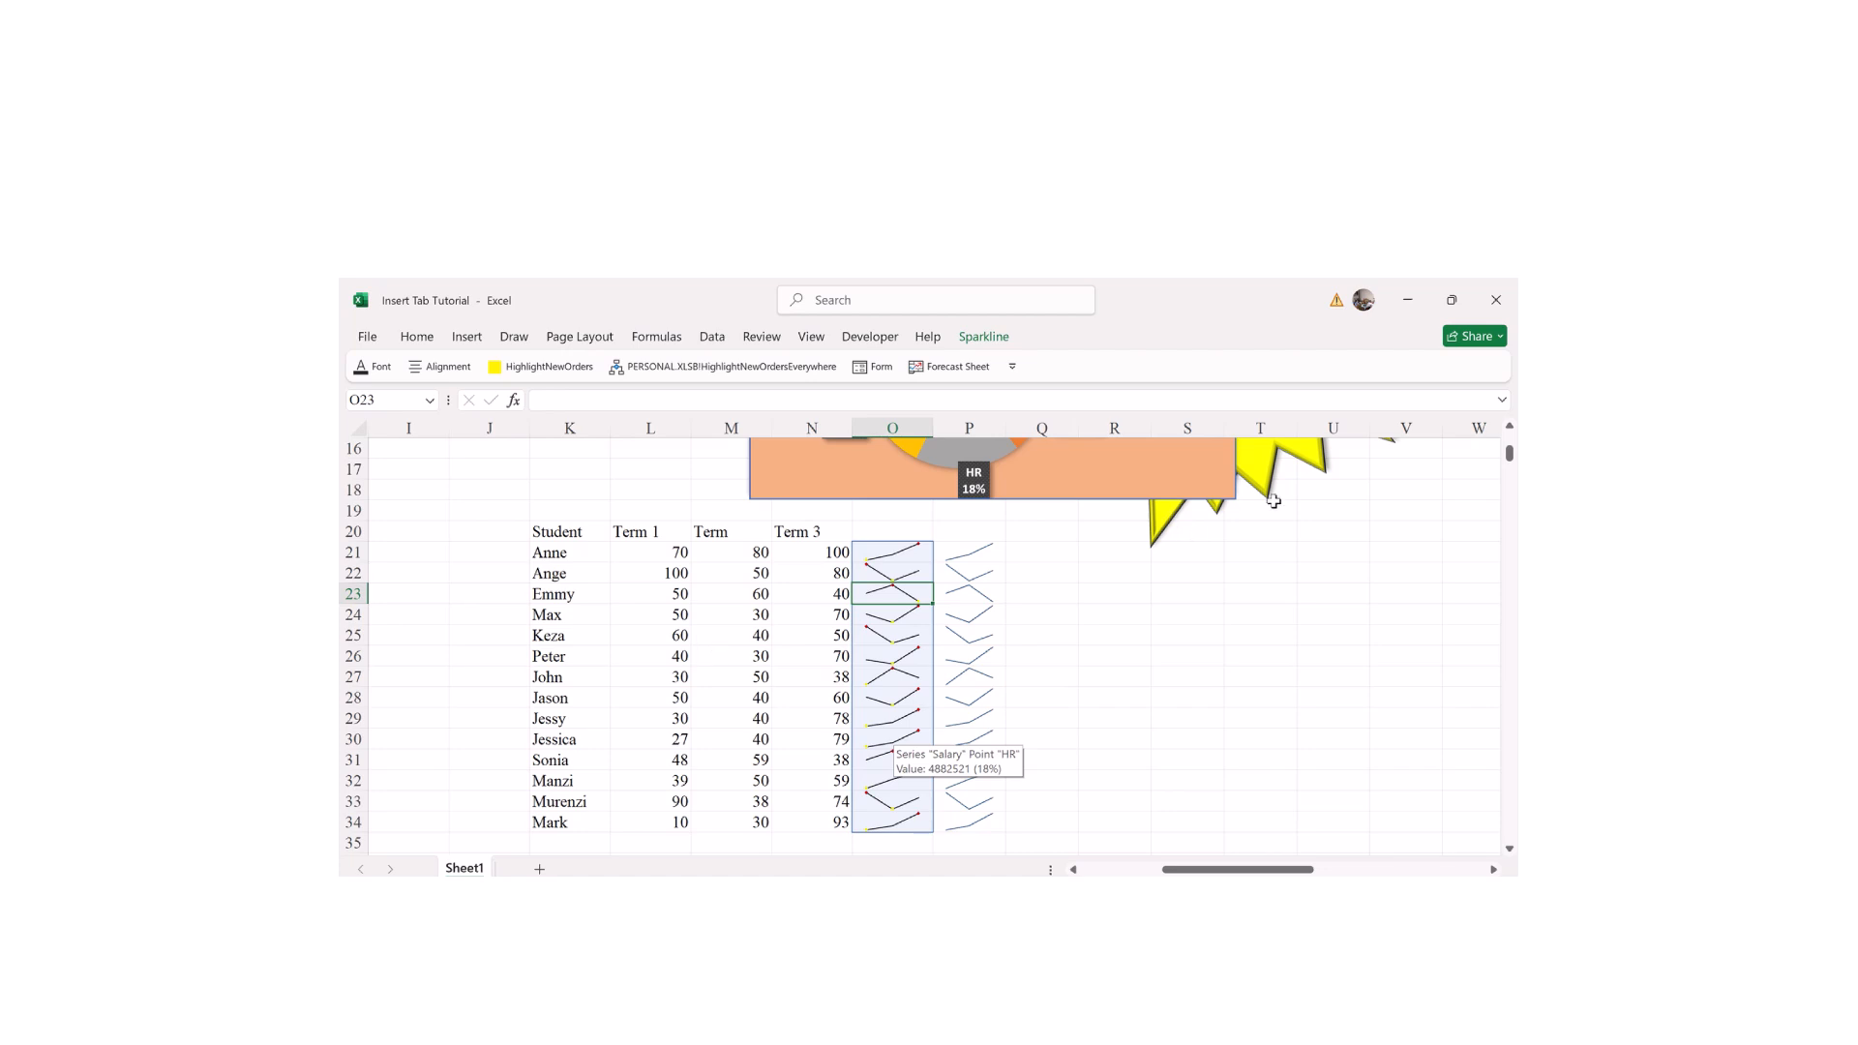
pyautogui.click(1510, 427)
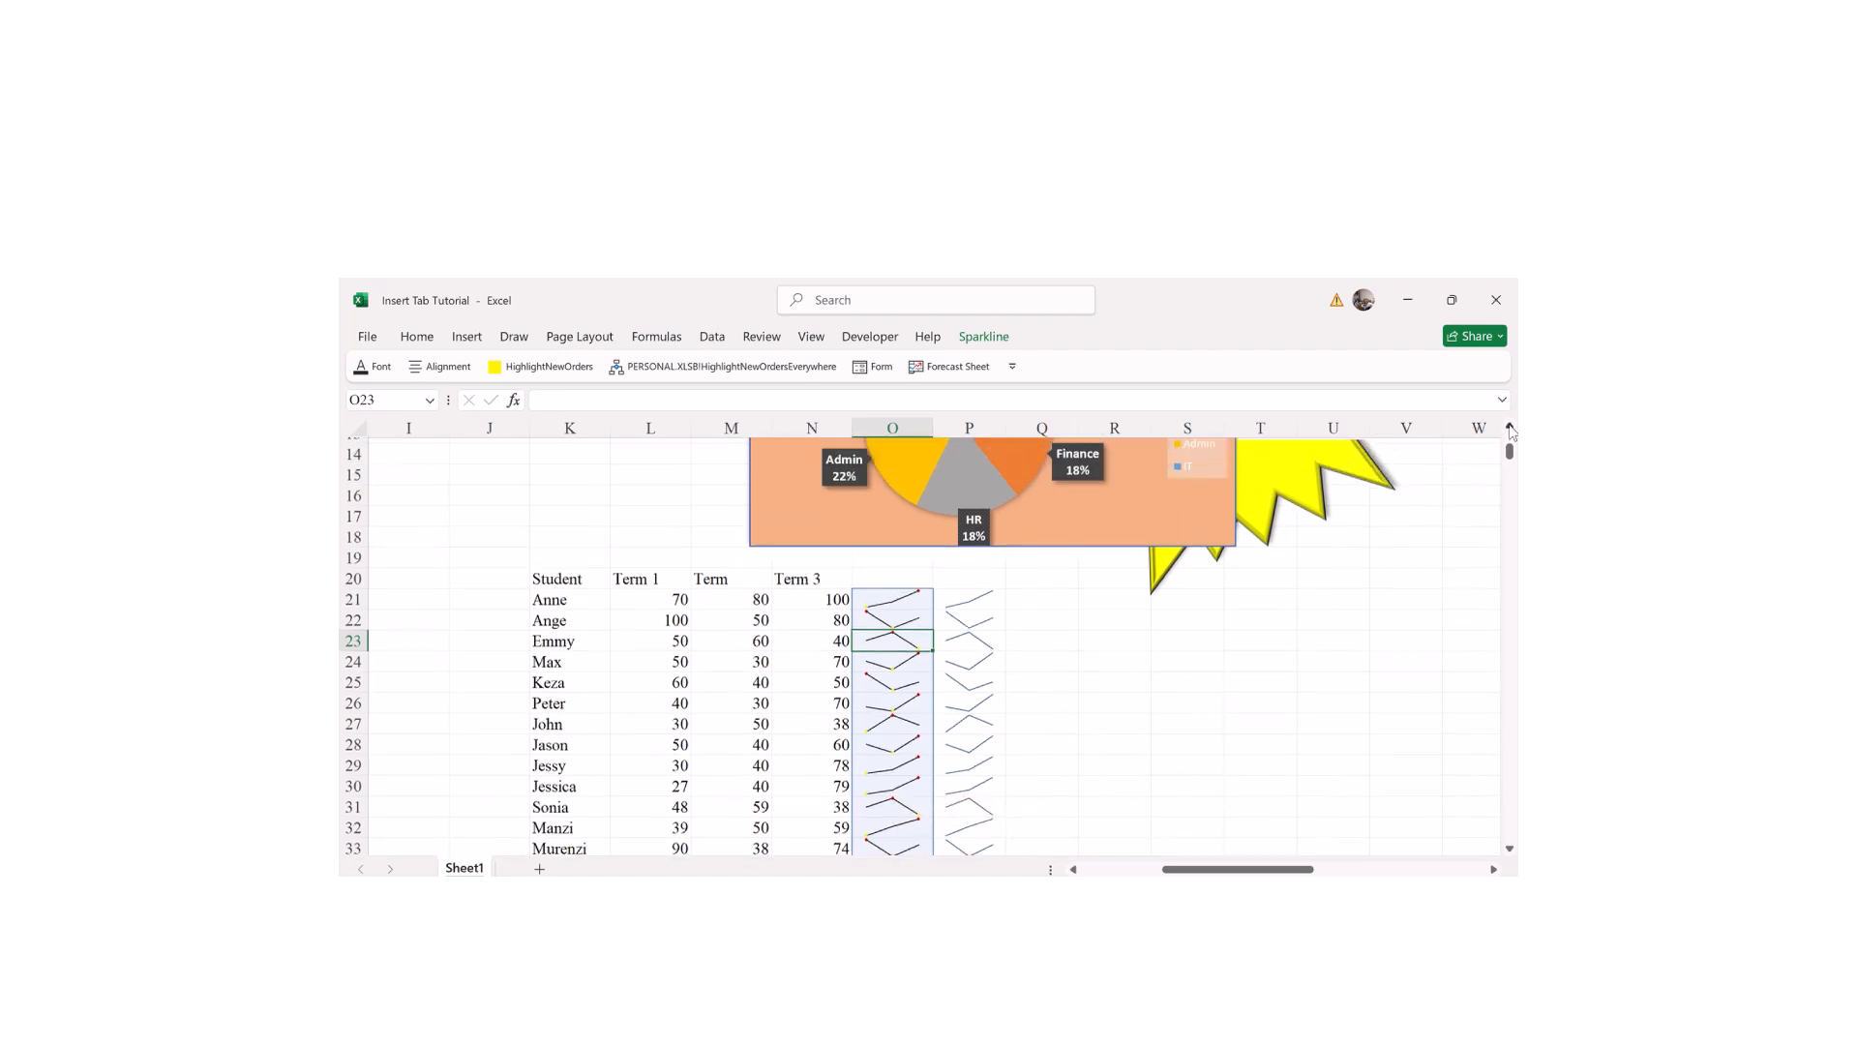
pyautogui.click(1509, 427)
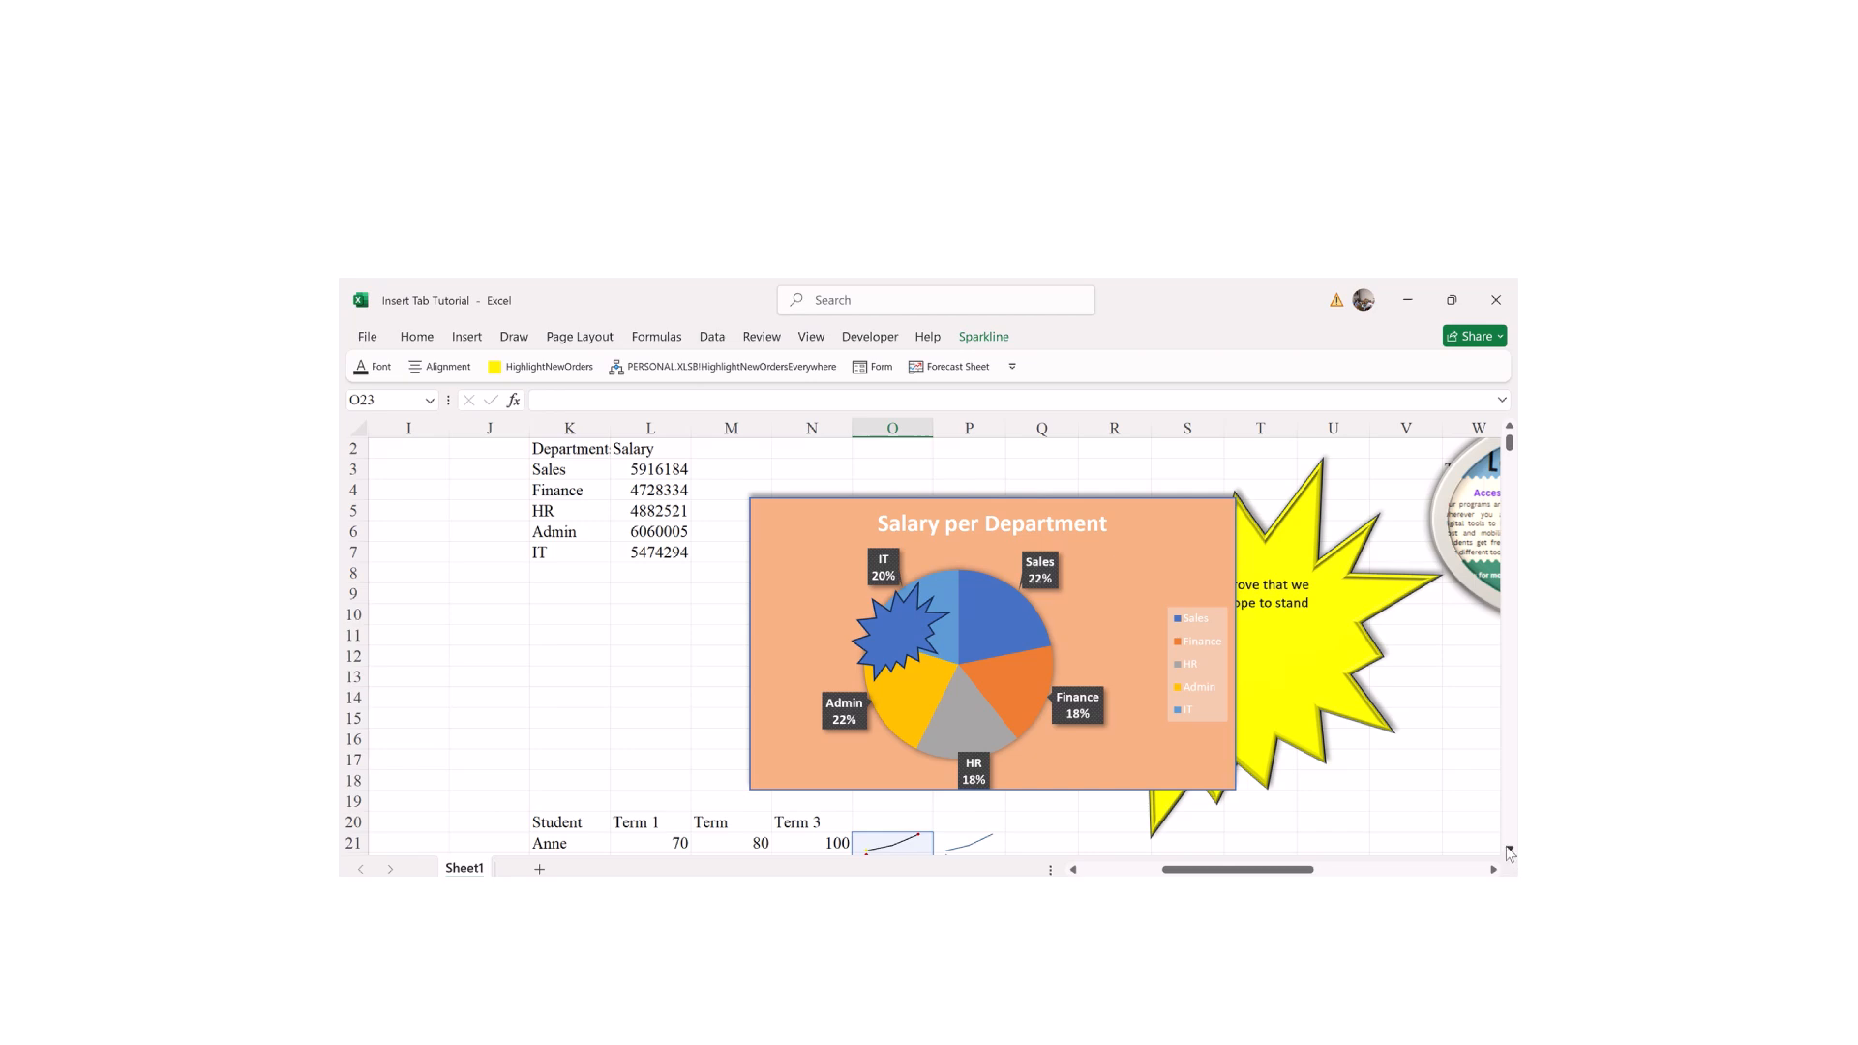
pyautogui.scroll(-4, 1510, 851)
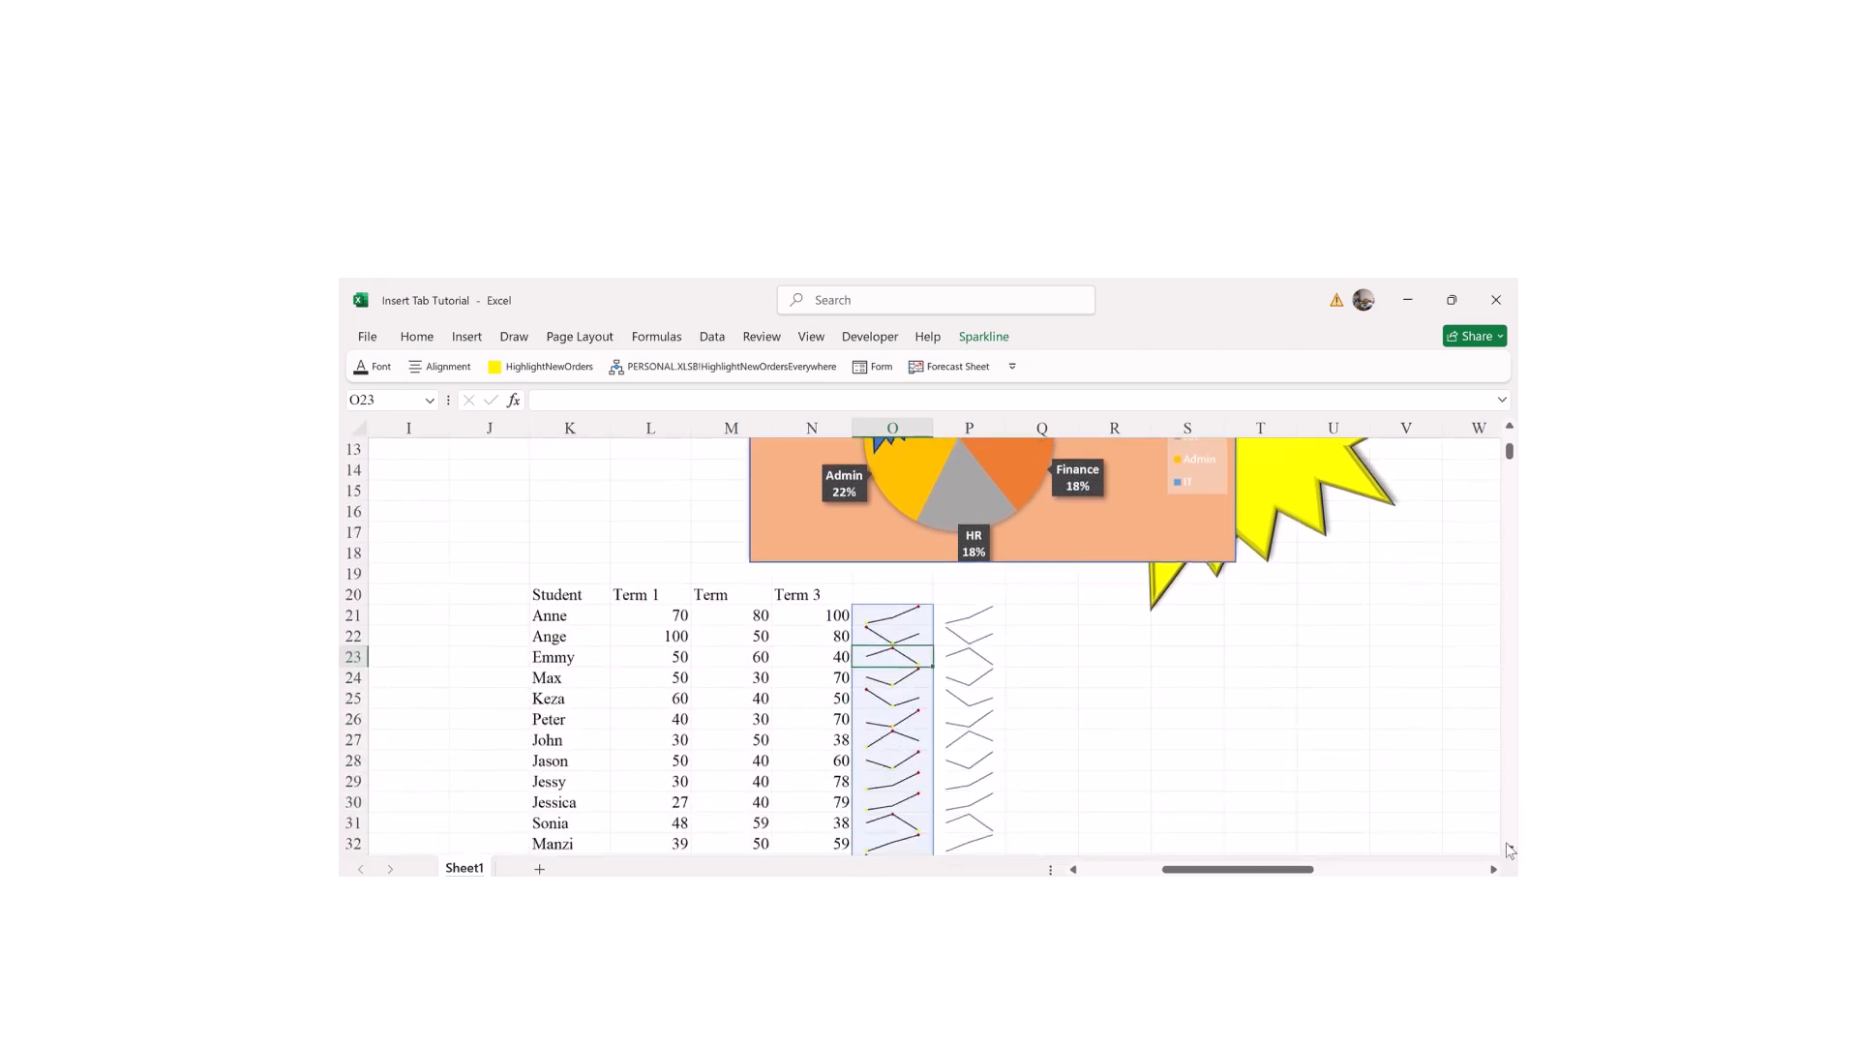
pyautogui.scroll(-1, 1509, 852)
# Step: Head O20:Q20 as Lines, Lines and Columns
pyautogui.click(917, 537)
pyautogui.write('Lin')
pyautogui.click(948, 531)
pyautogui.write('Lines')
pyautogui.click(1022, 531)
pyautogui.write('Columns')
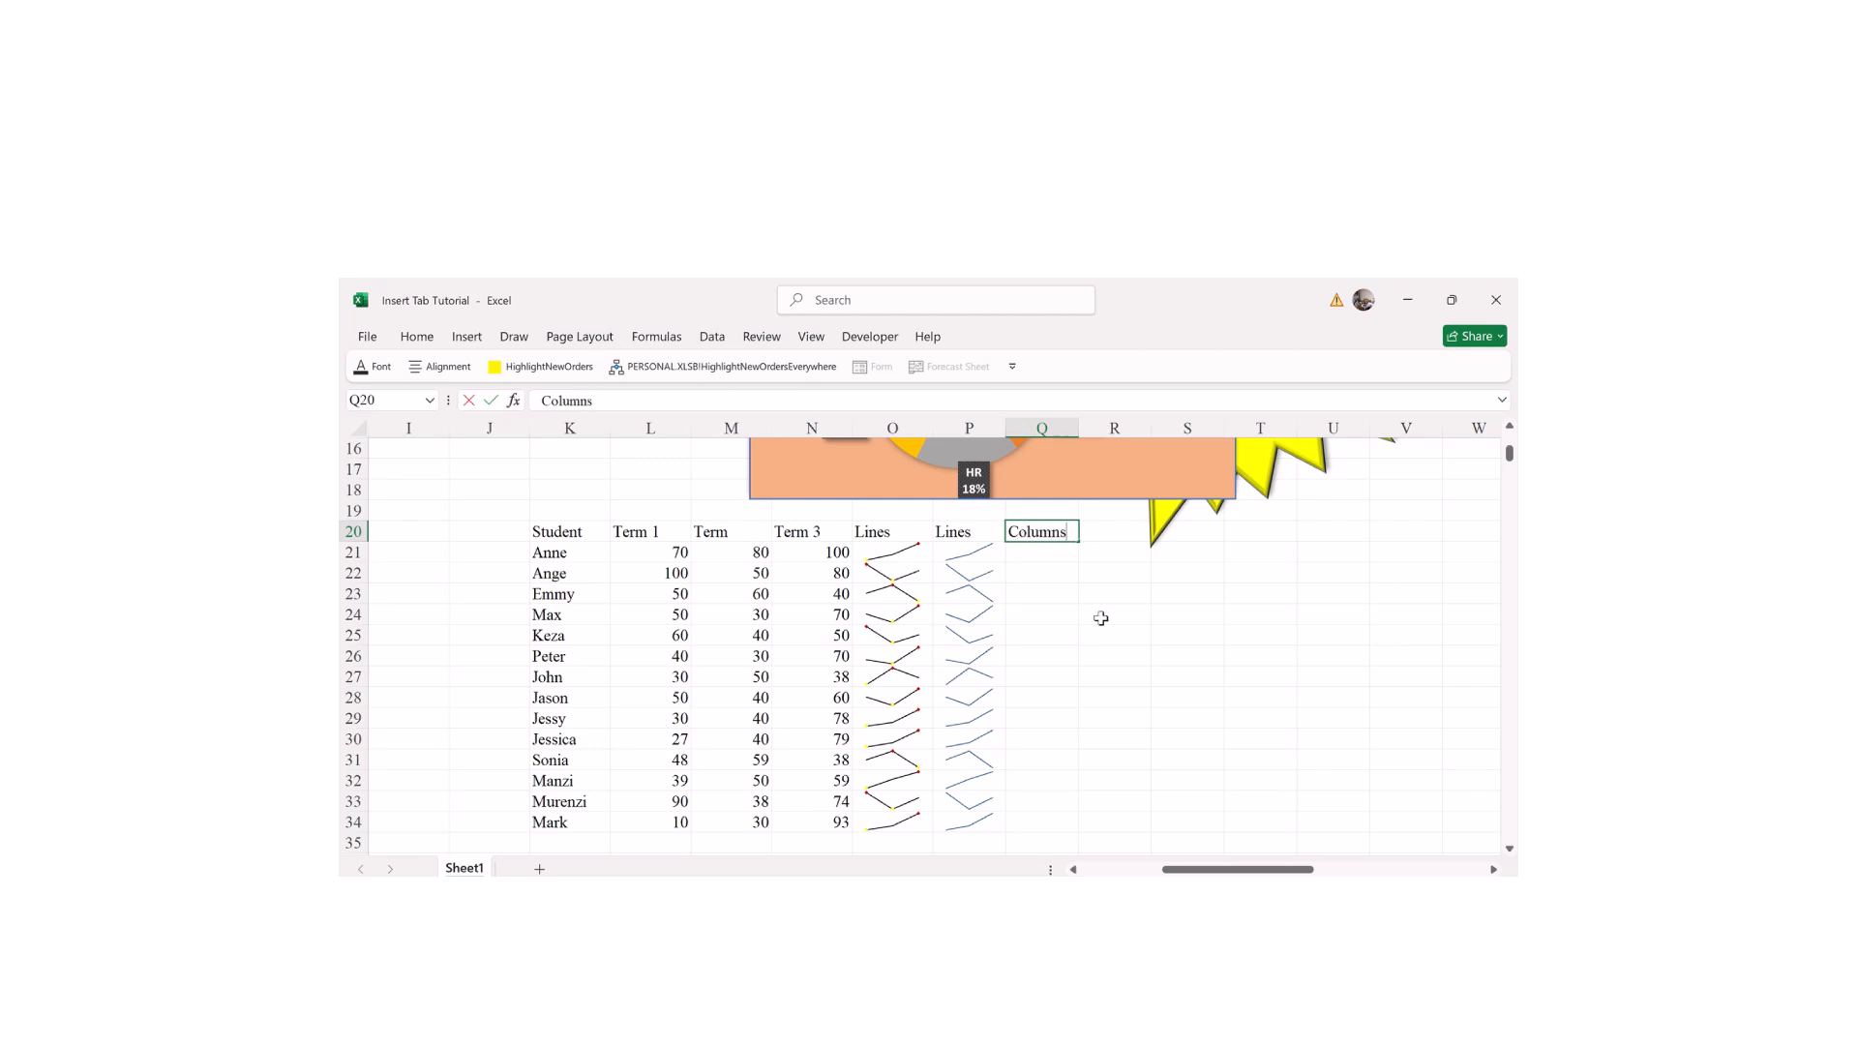
pyautogui.click(1136, 676)
# Step: Insert column sparklines into Q21:Q34 from the student score rows
pyautogui.click(1033, 559)
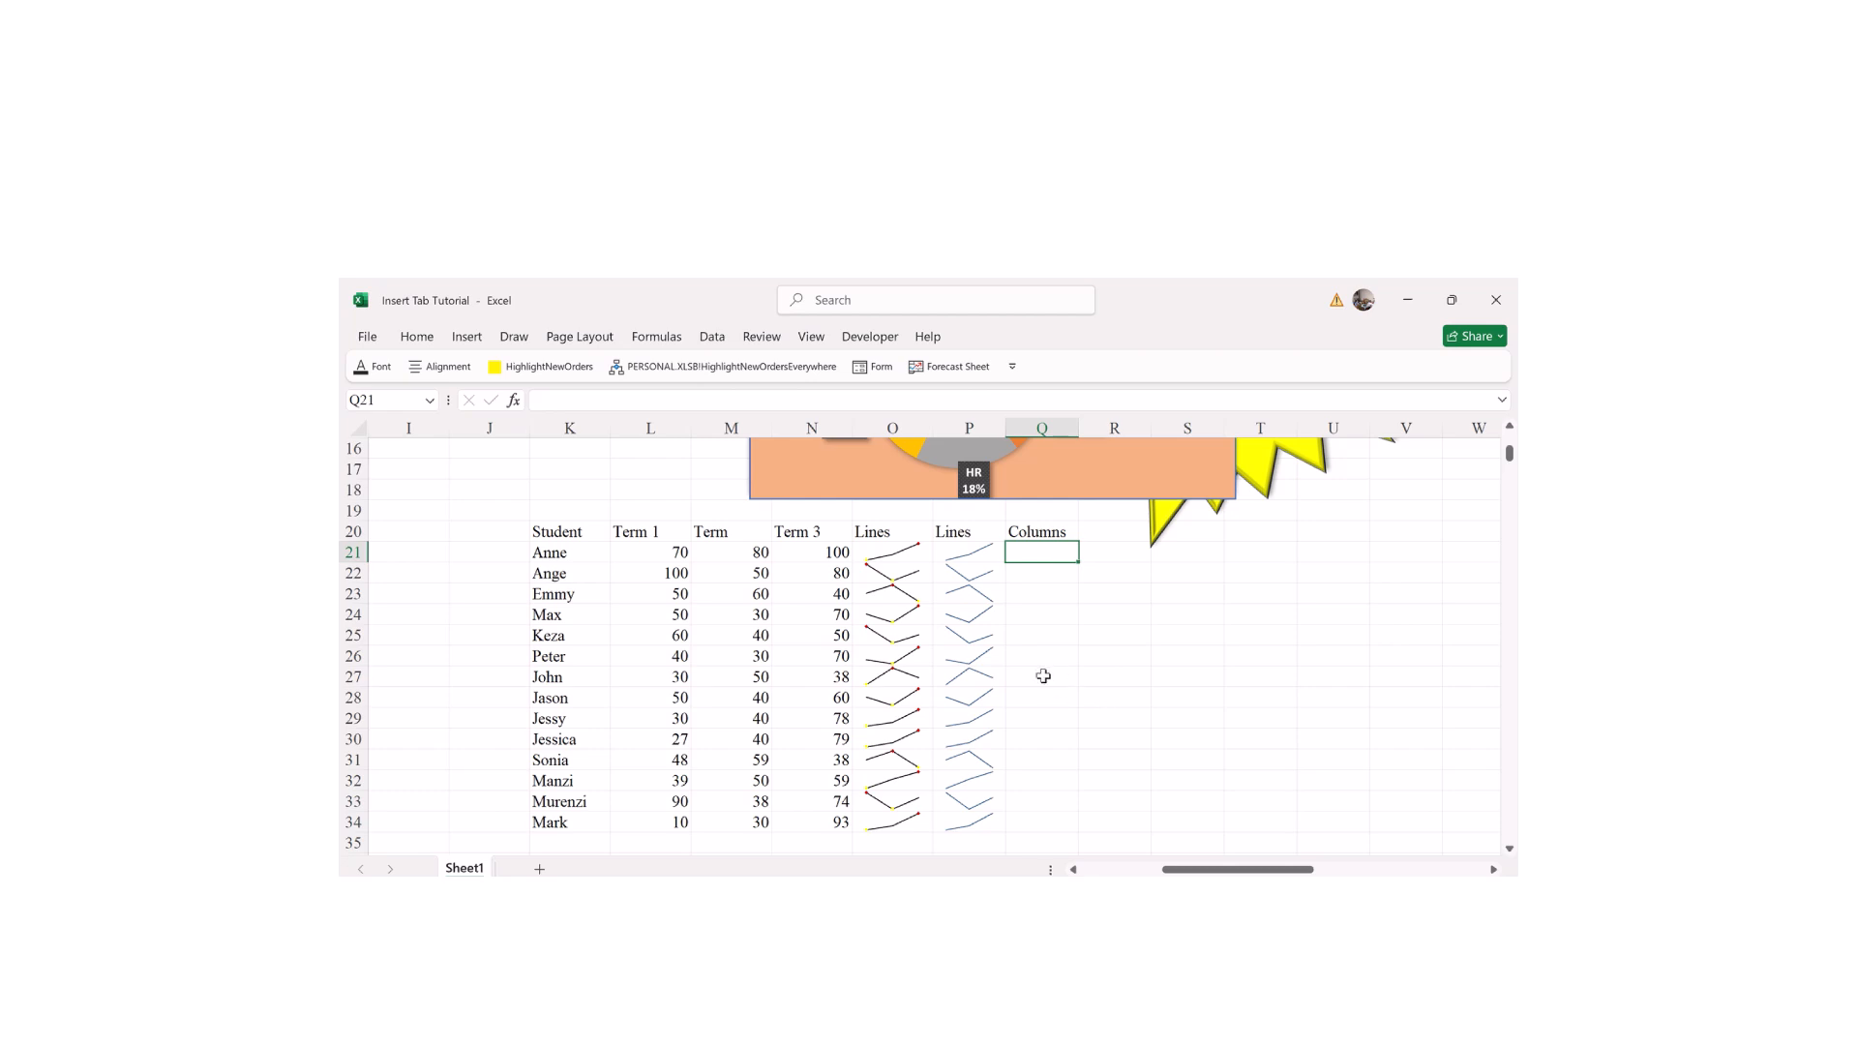
pyautogui.click(465, 340)
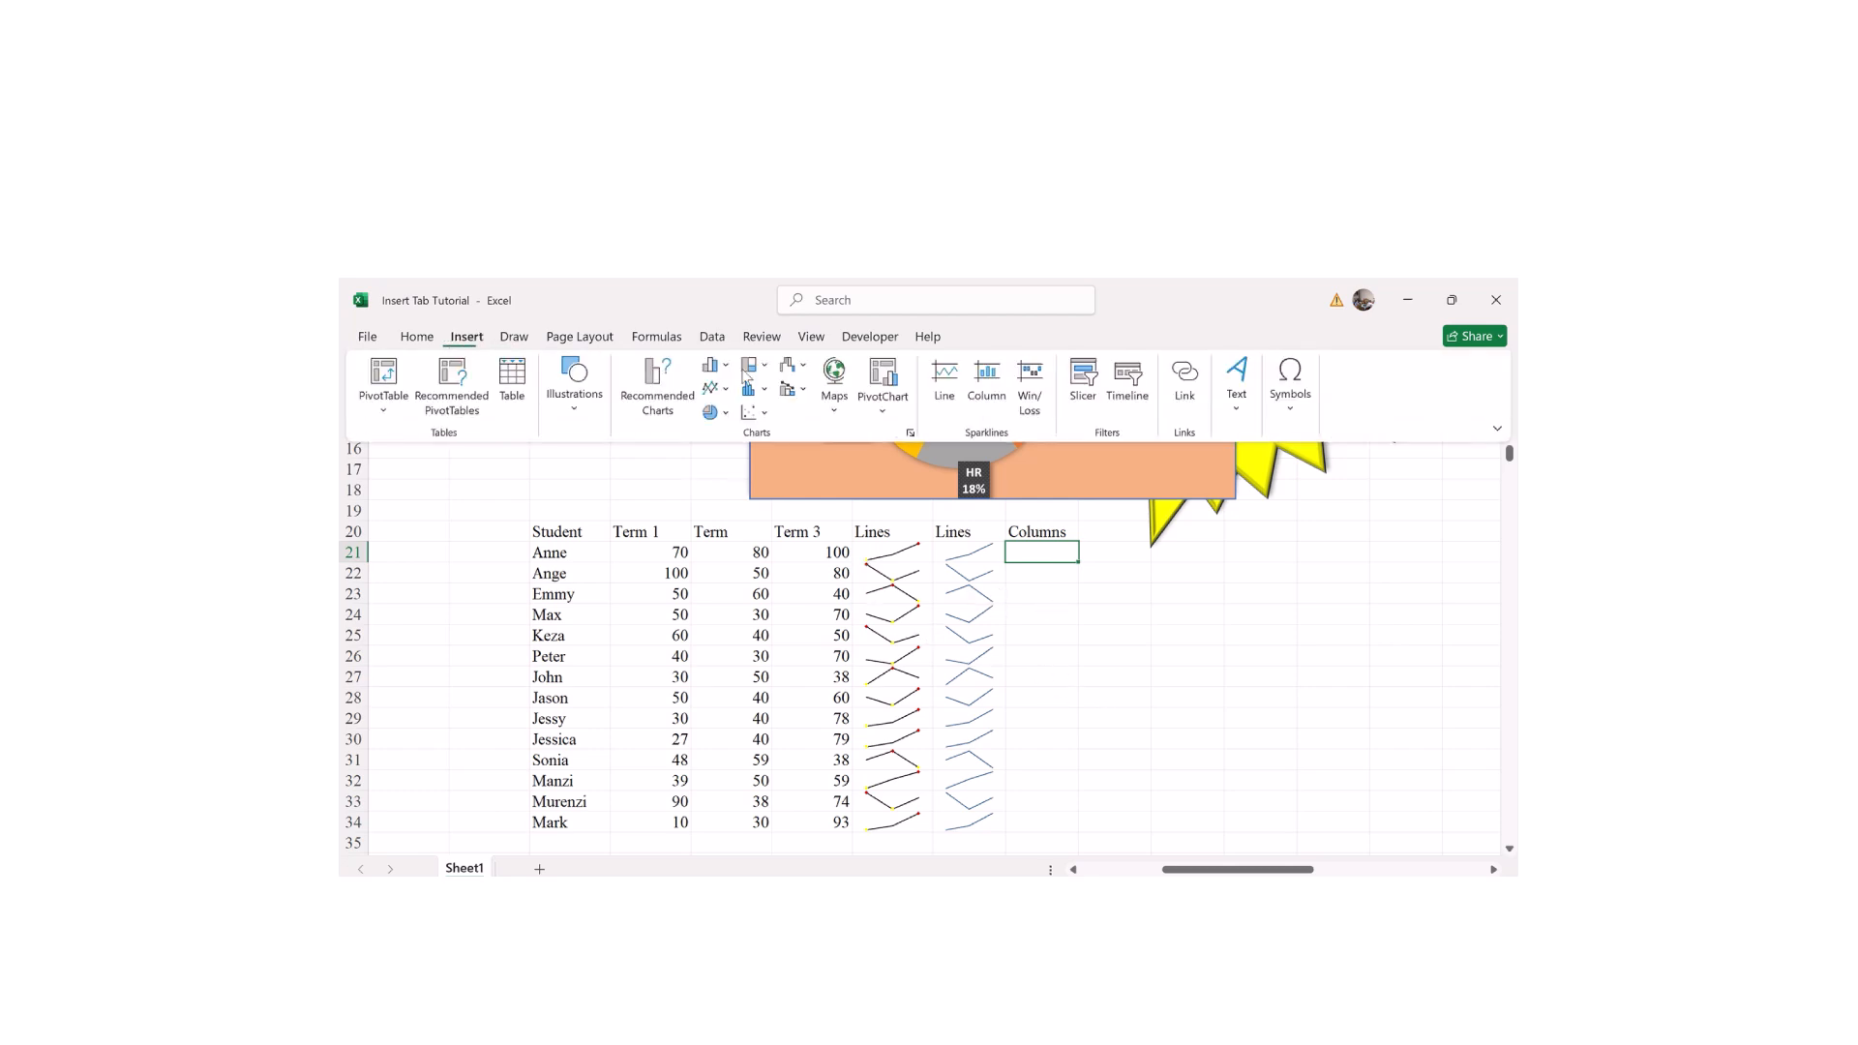
pyautogui.click(985, 380)
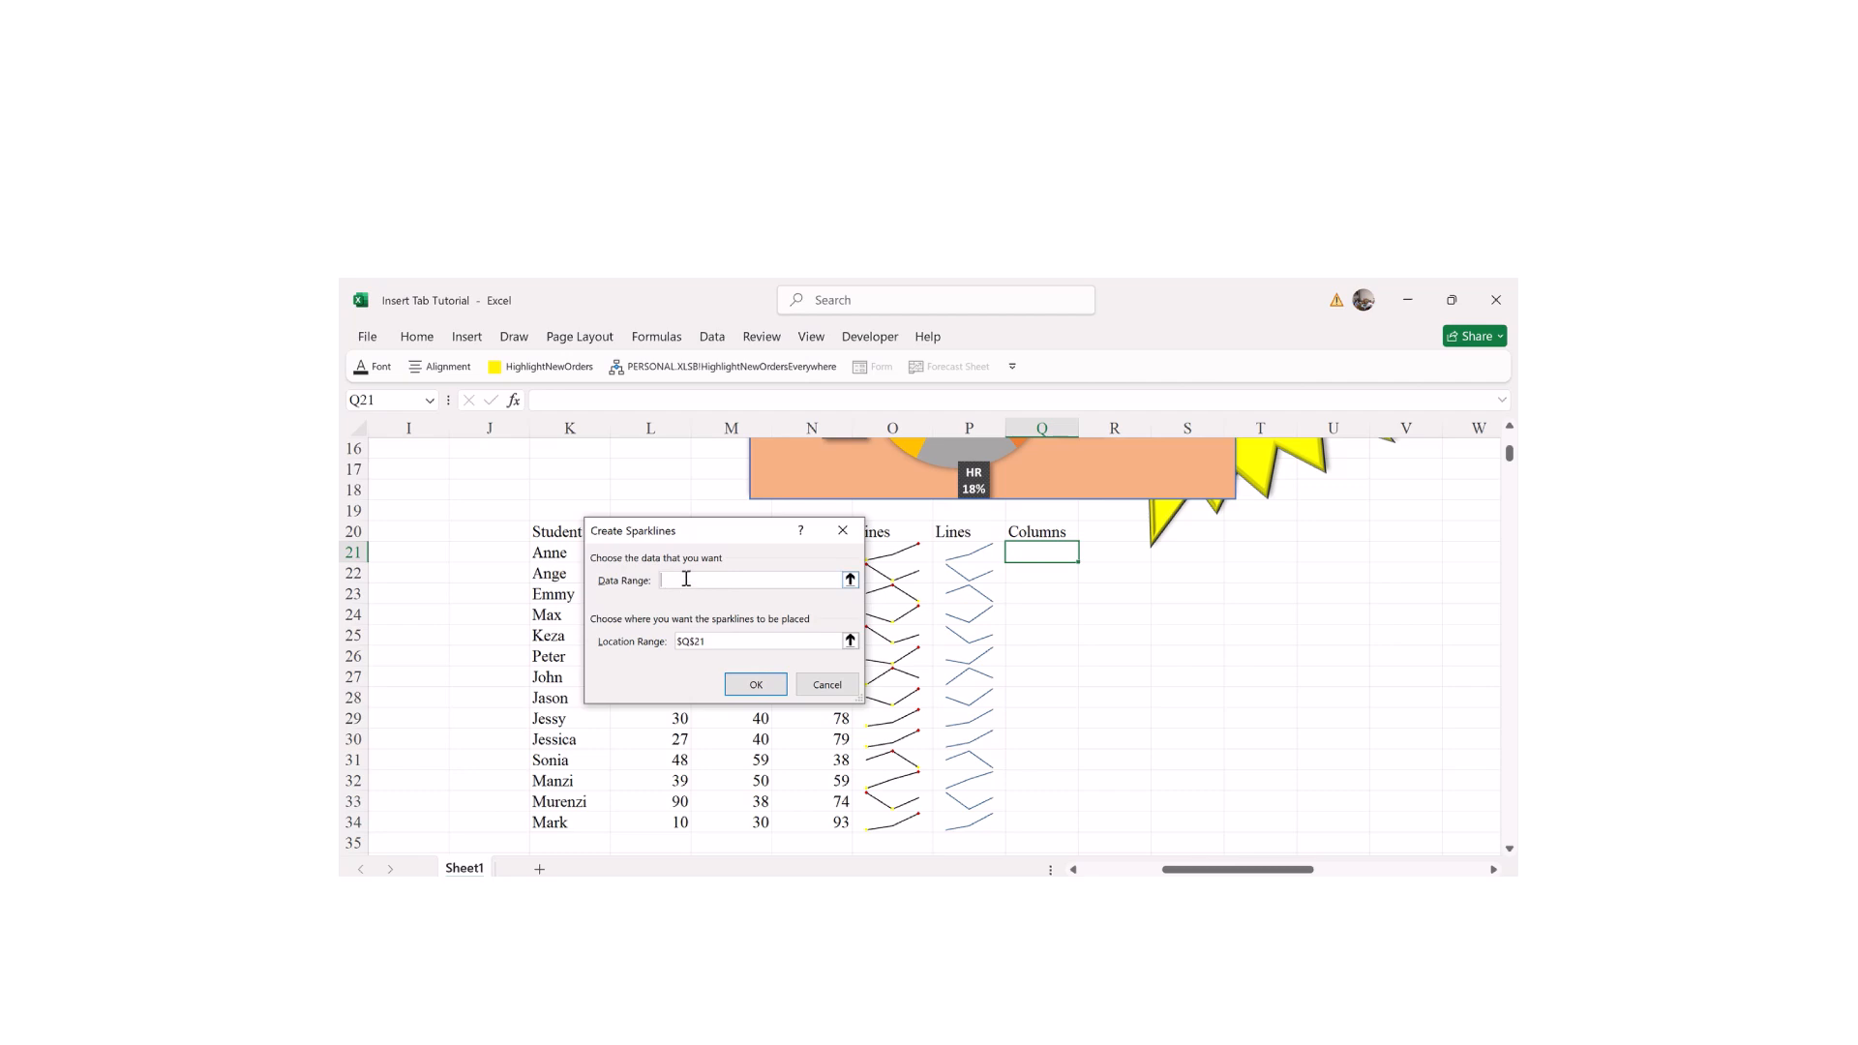
pyautogui.moveTo(546, 545); pyautogui.dragTo(804, 825)
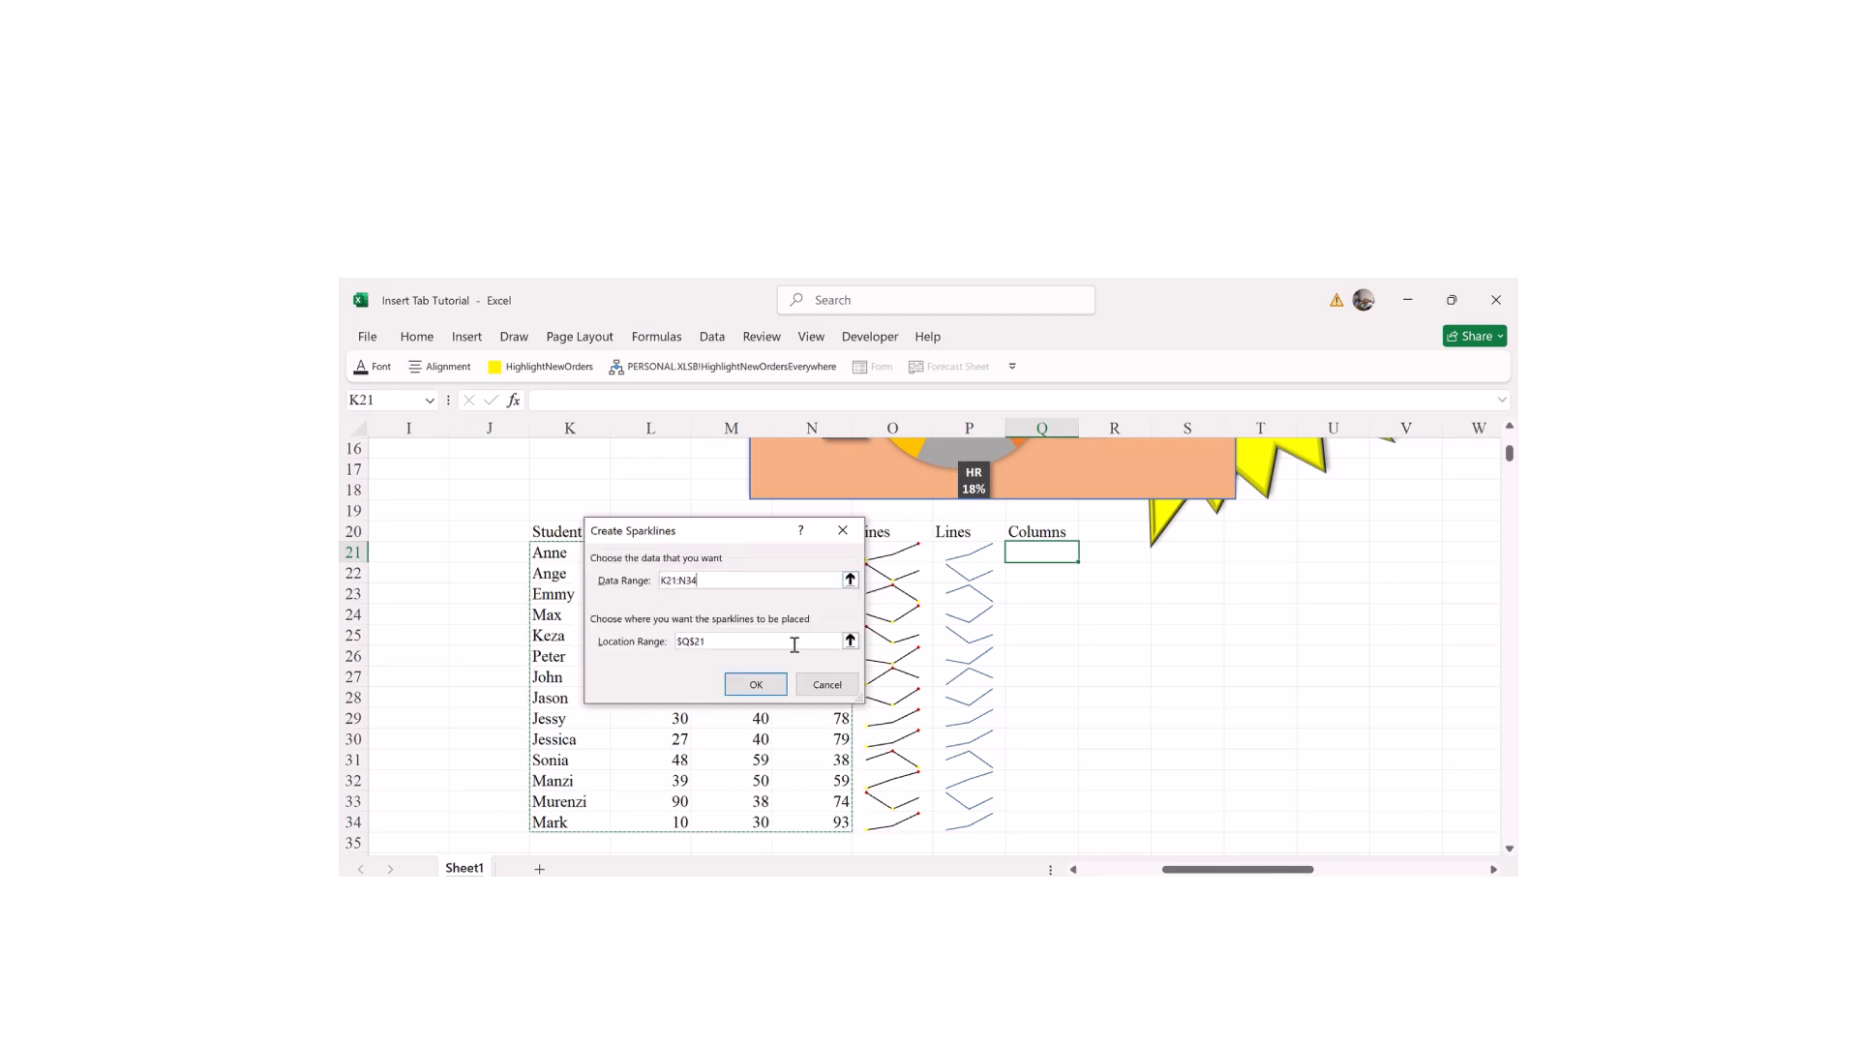
pyautogui.click(740, 644)
pyautogui.click(1040, 552)
pyautogui.moveTo(1040, 551); pyautogui.dragTo(1040, 818)
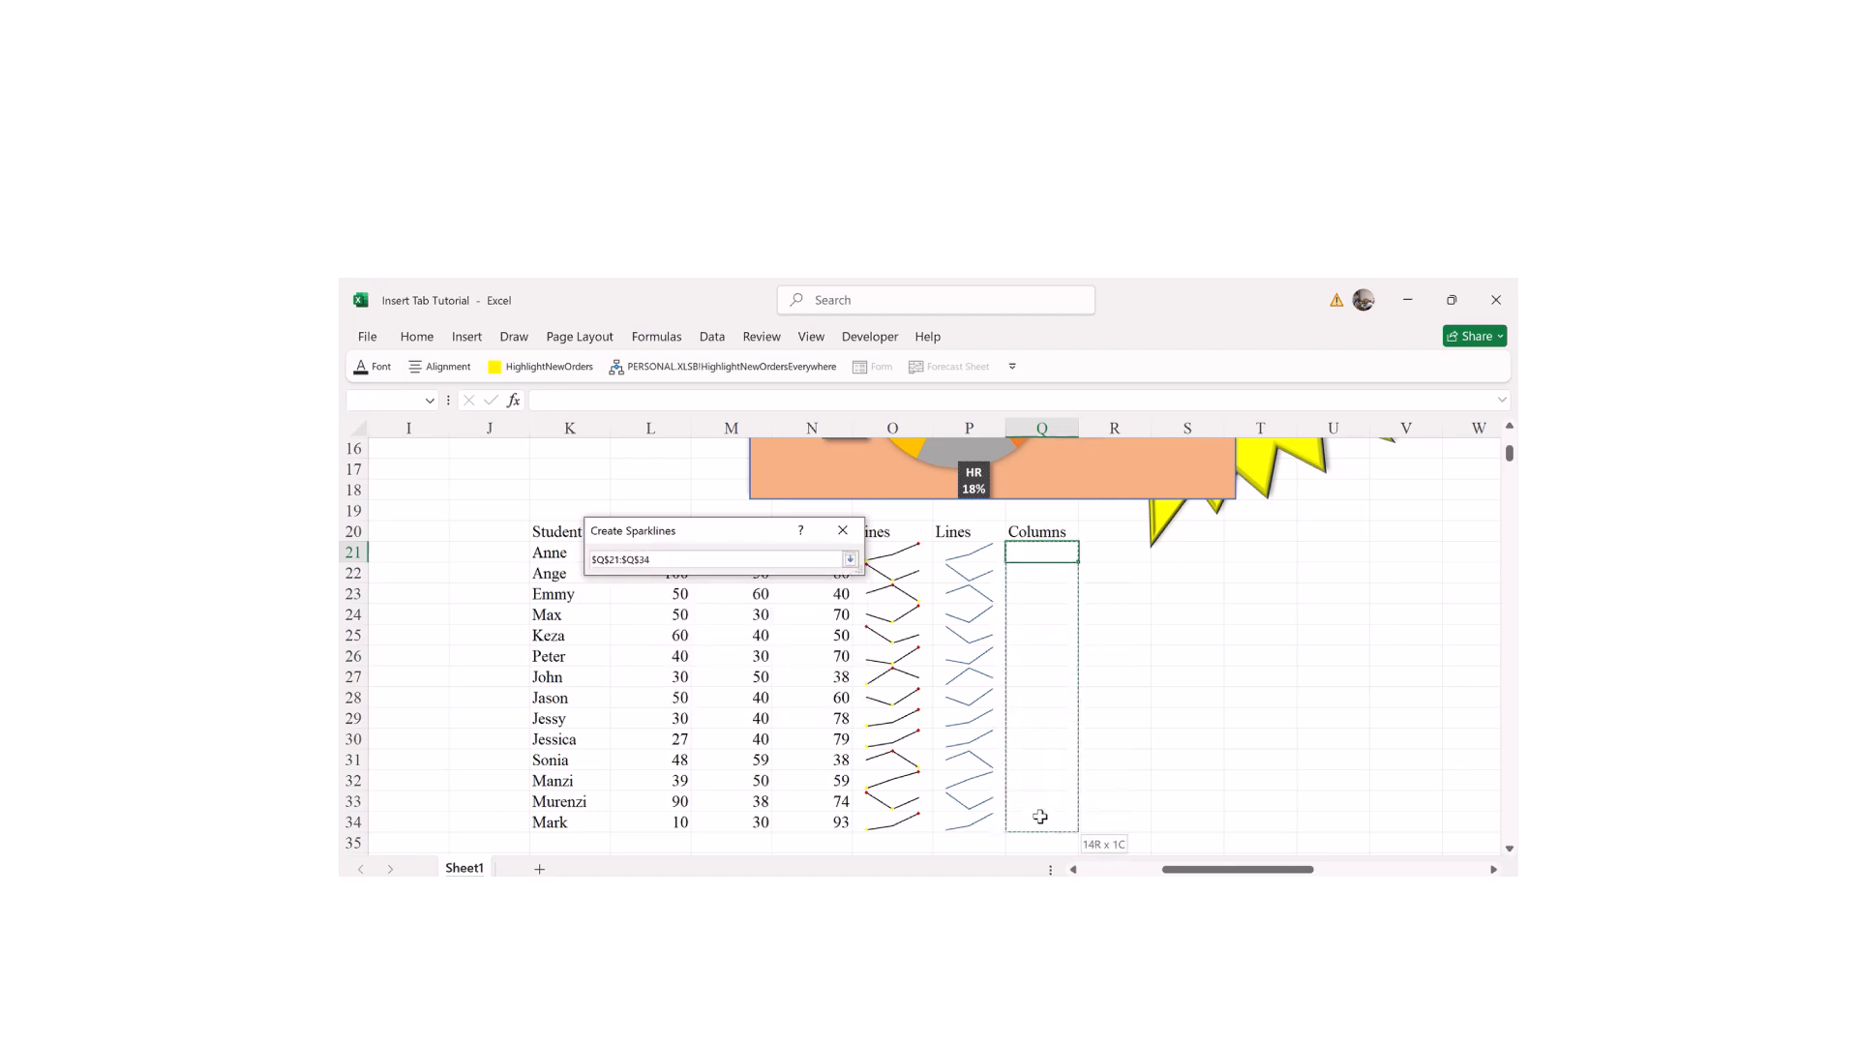
pyautogui.click(764, 684)
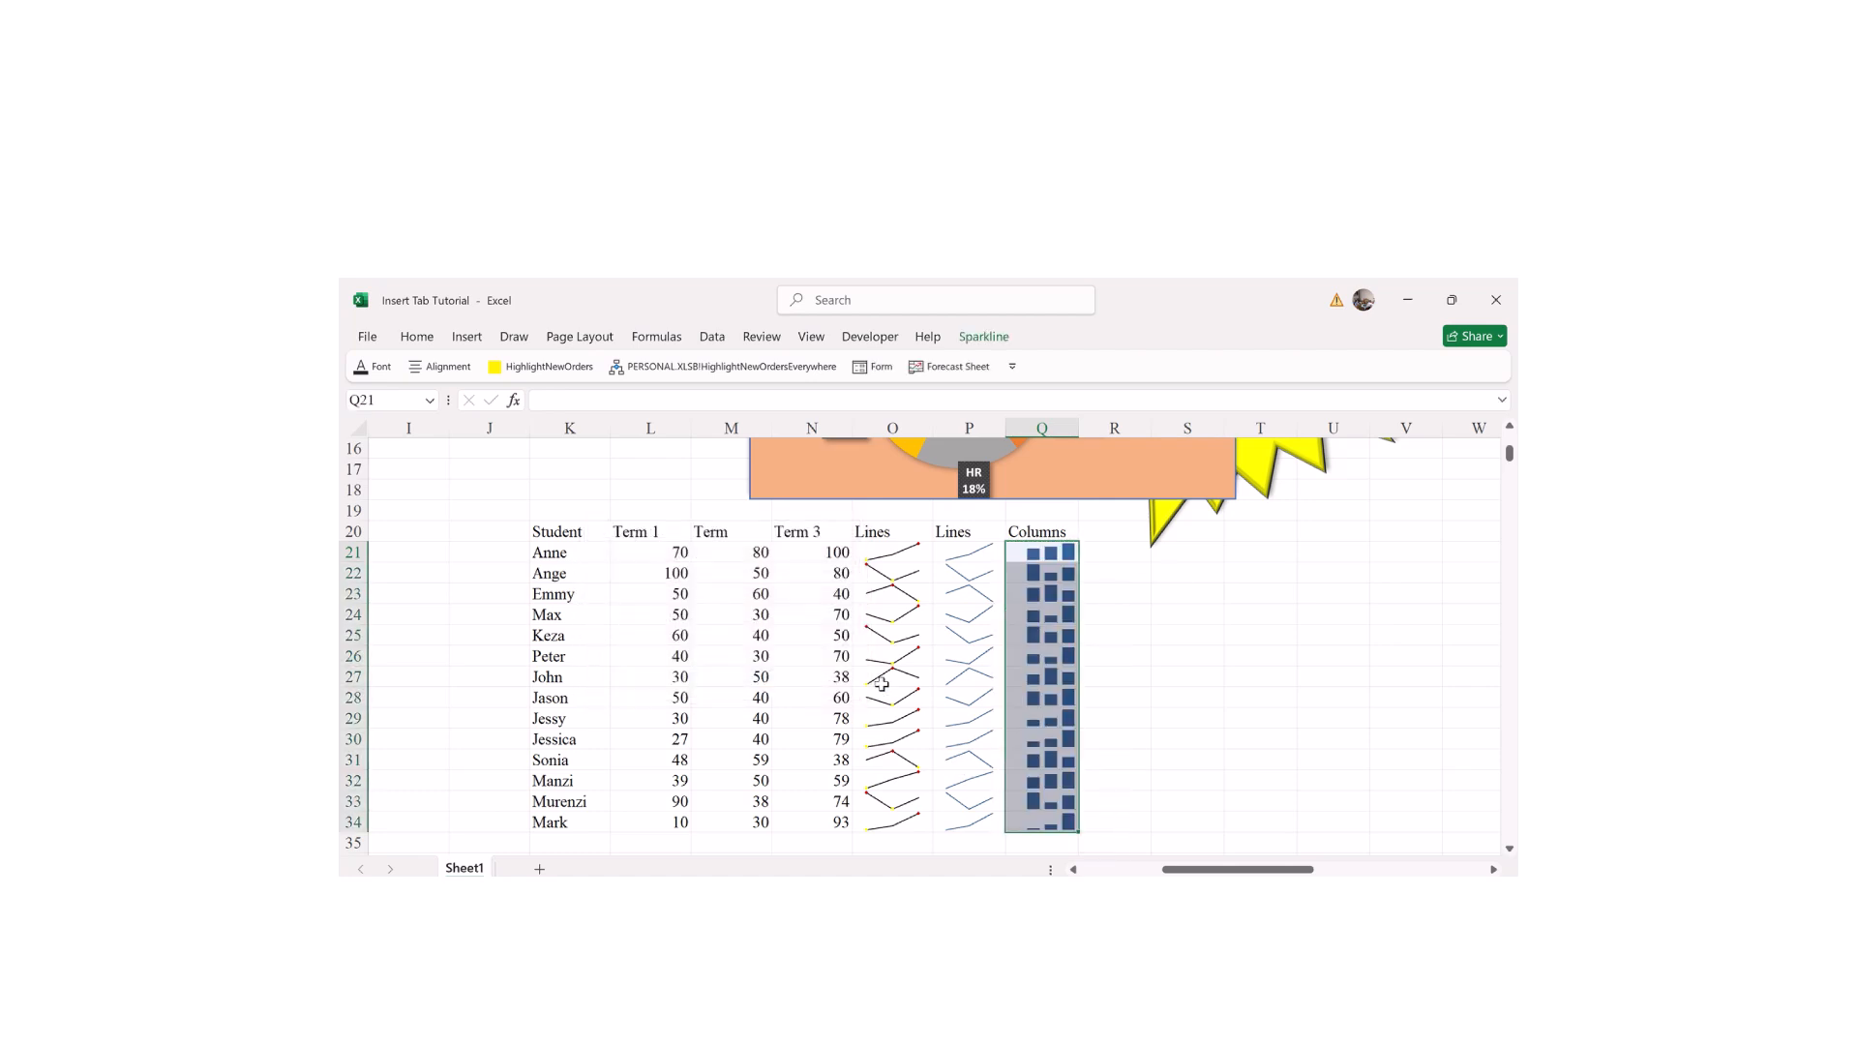
pyautogui.click(1231, 676)
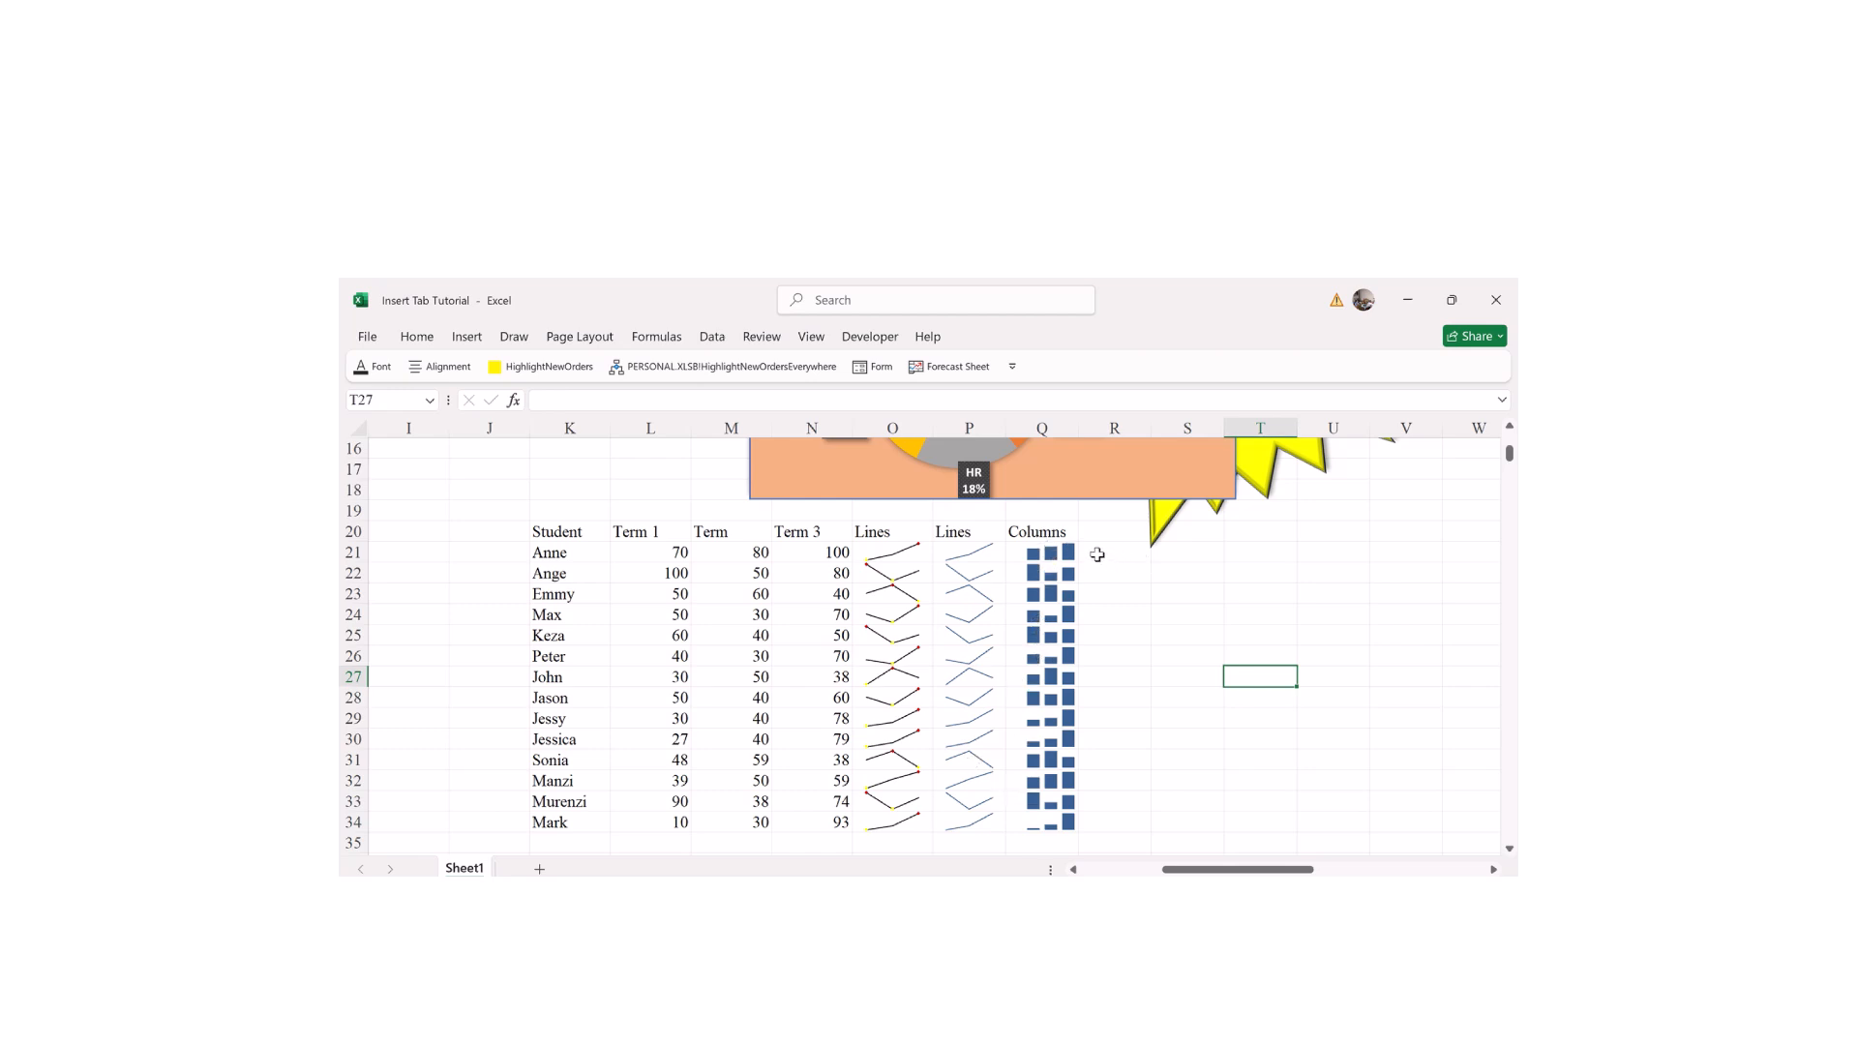
# Step: Create a sparkline group in R21:R34 using the empty block T21:W32 as data
pyautogui.moveTo(1096, 549); pyautogui.dragTo(1109, 813)
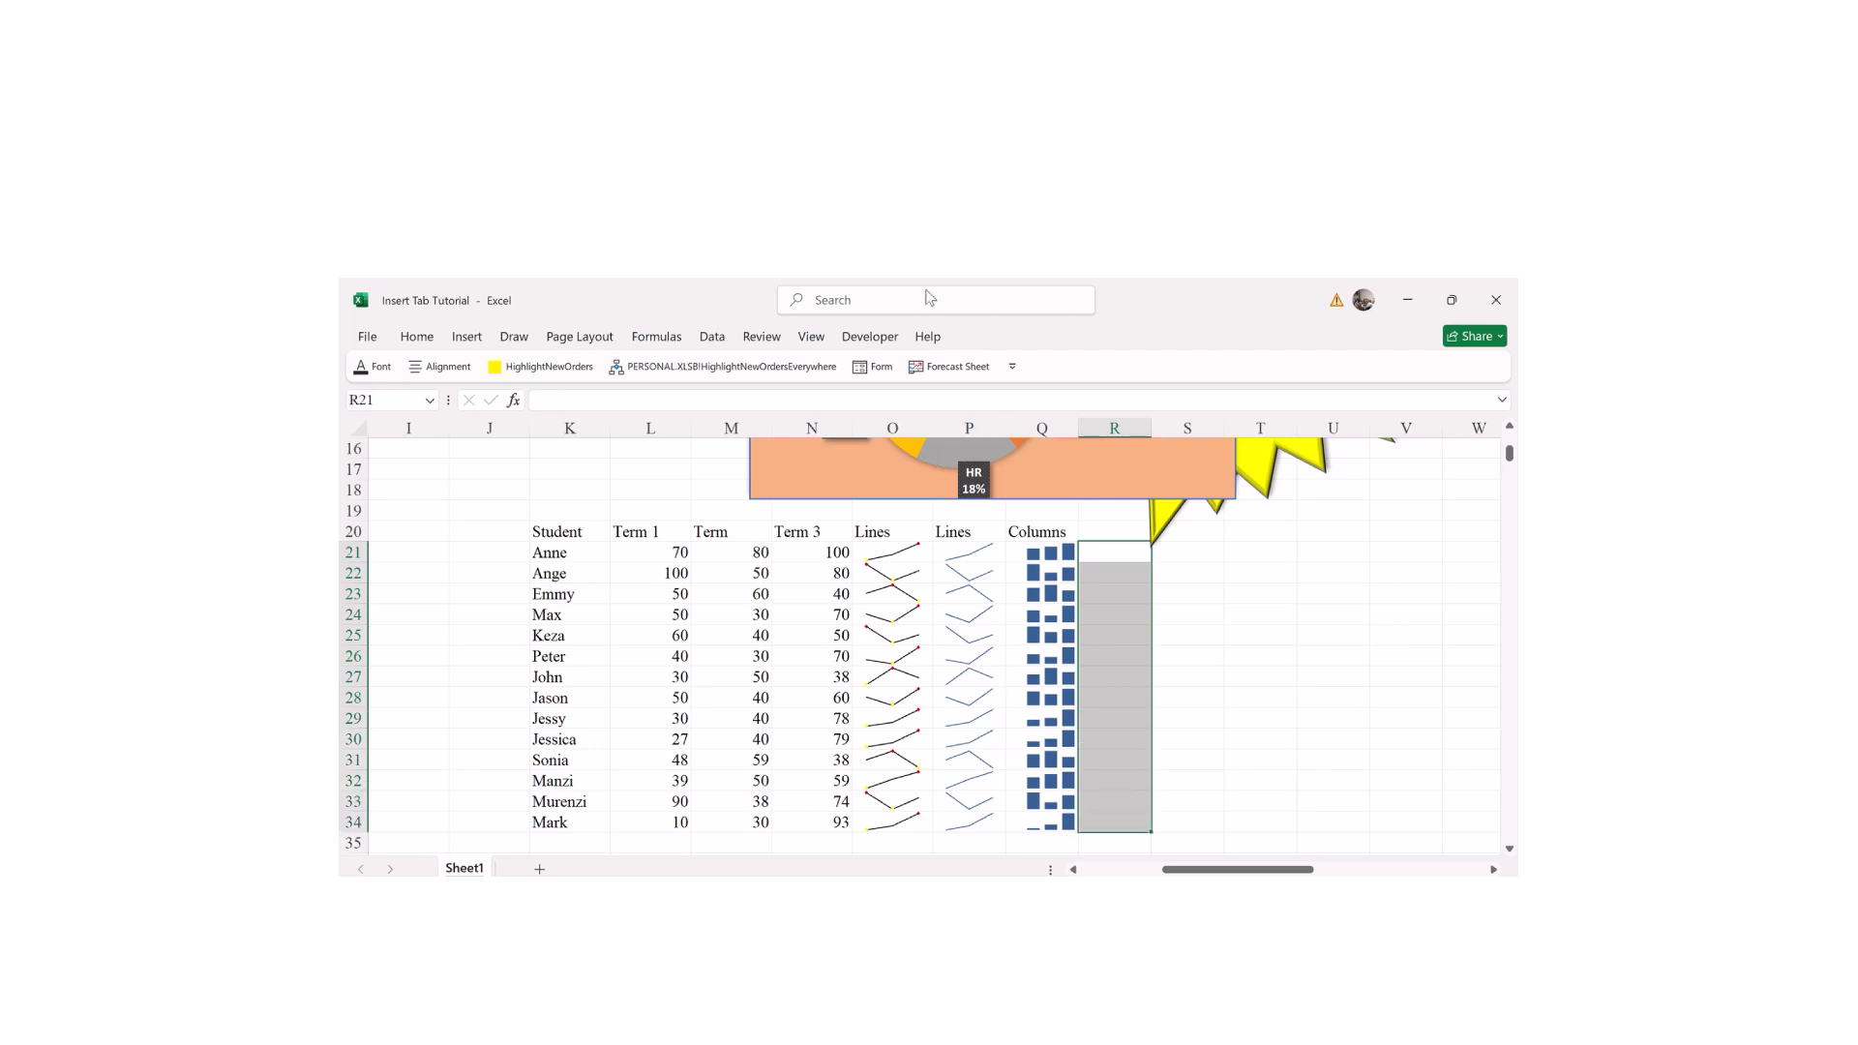
pyautogui.click(469, 339)
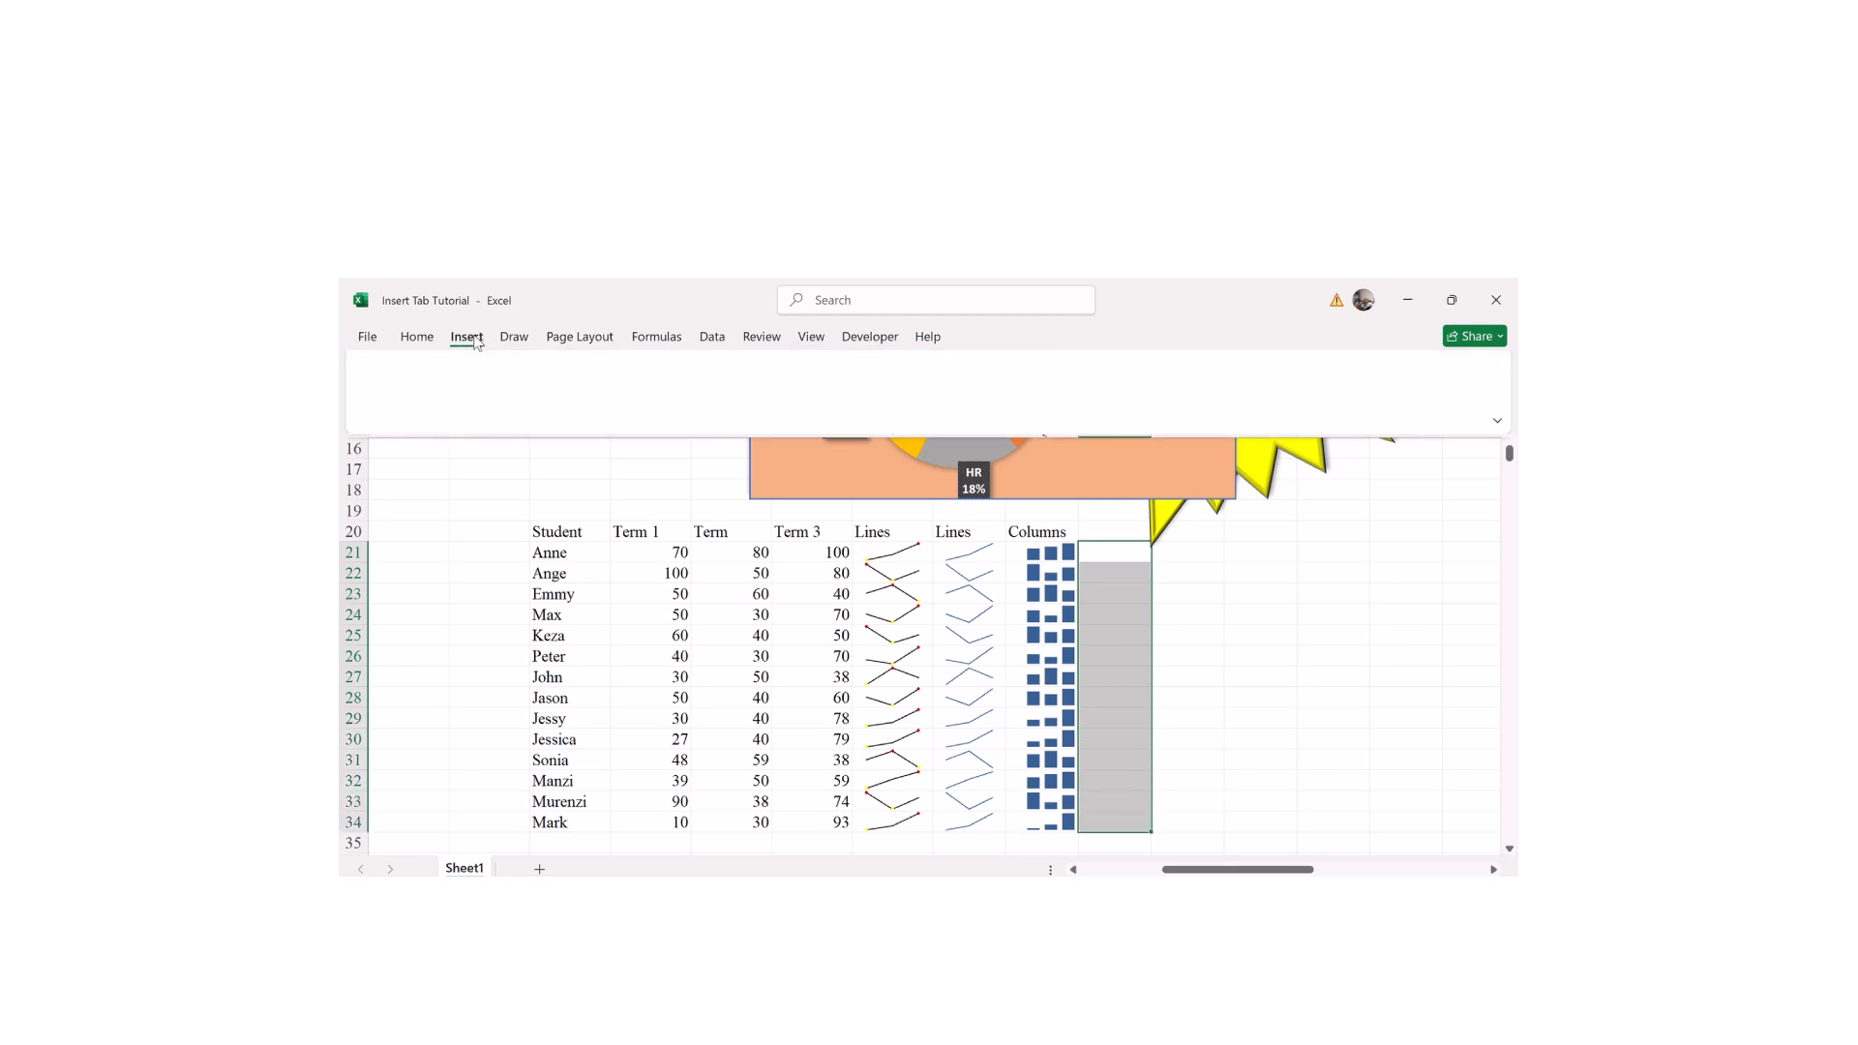
pyautogui.click(991, 377)
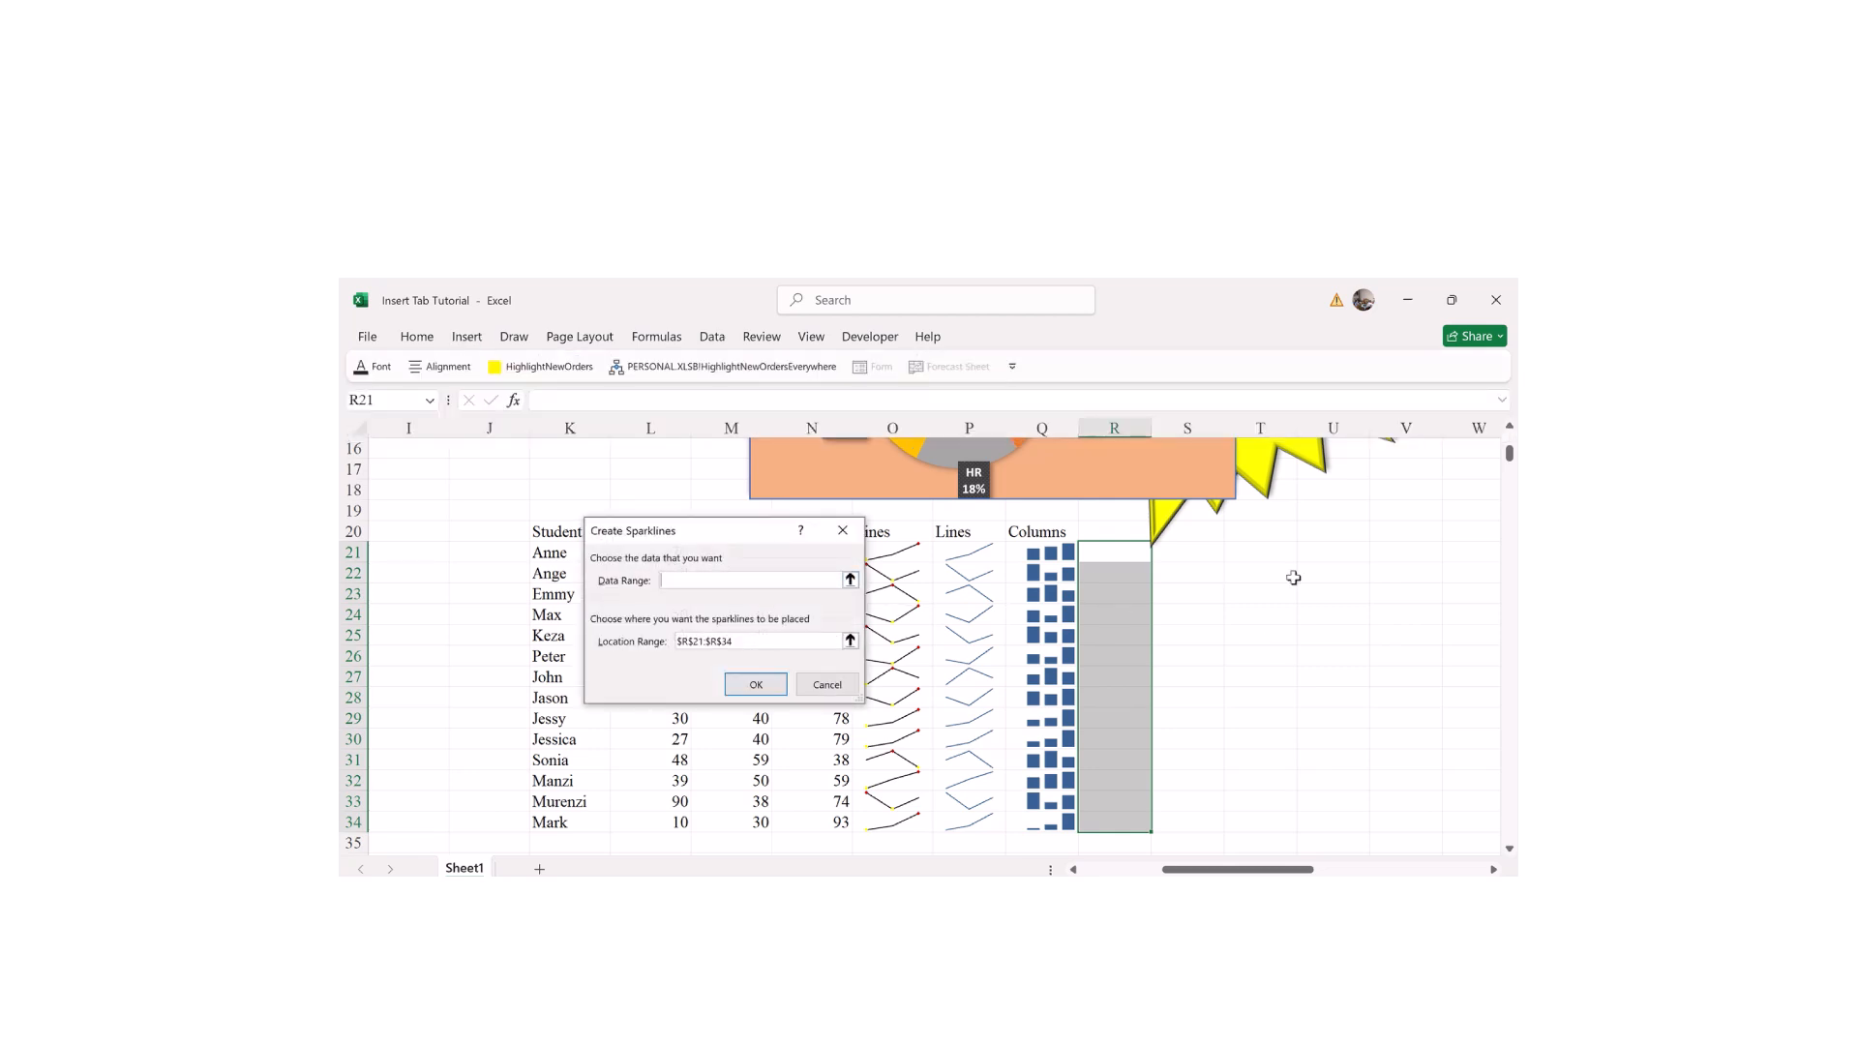
pyautogui.moveTo(1238, 545); pyautogui.dragTo(1442, 822)
pyautogui.click(755, 685)
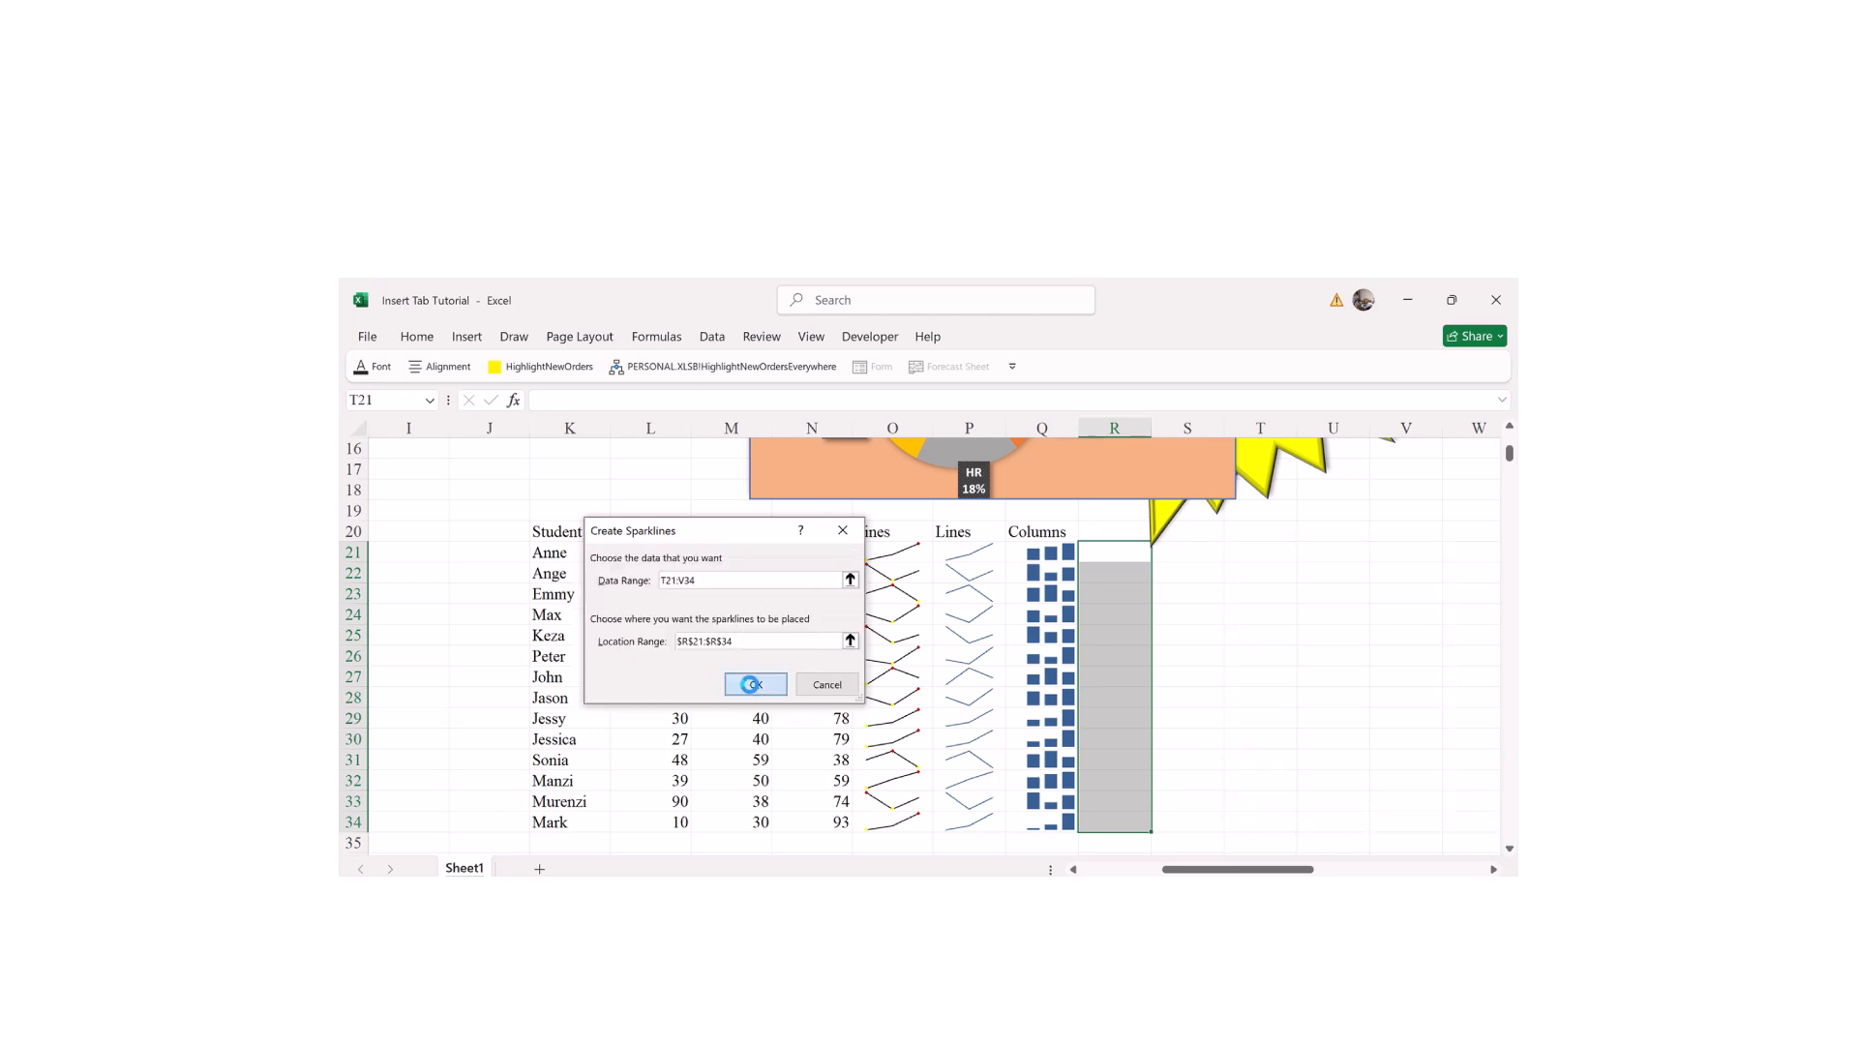
pyautogui.click(1242, 555)
# Step: Enter row 21 as 303, 400, 250 and row 22 values including 450 and 500
pyautogui.write('303')
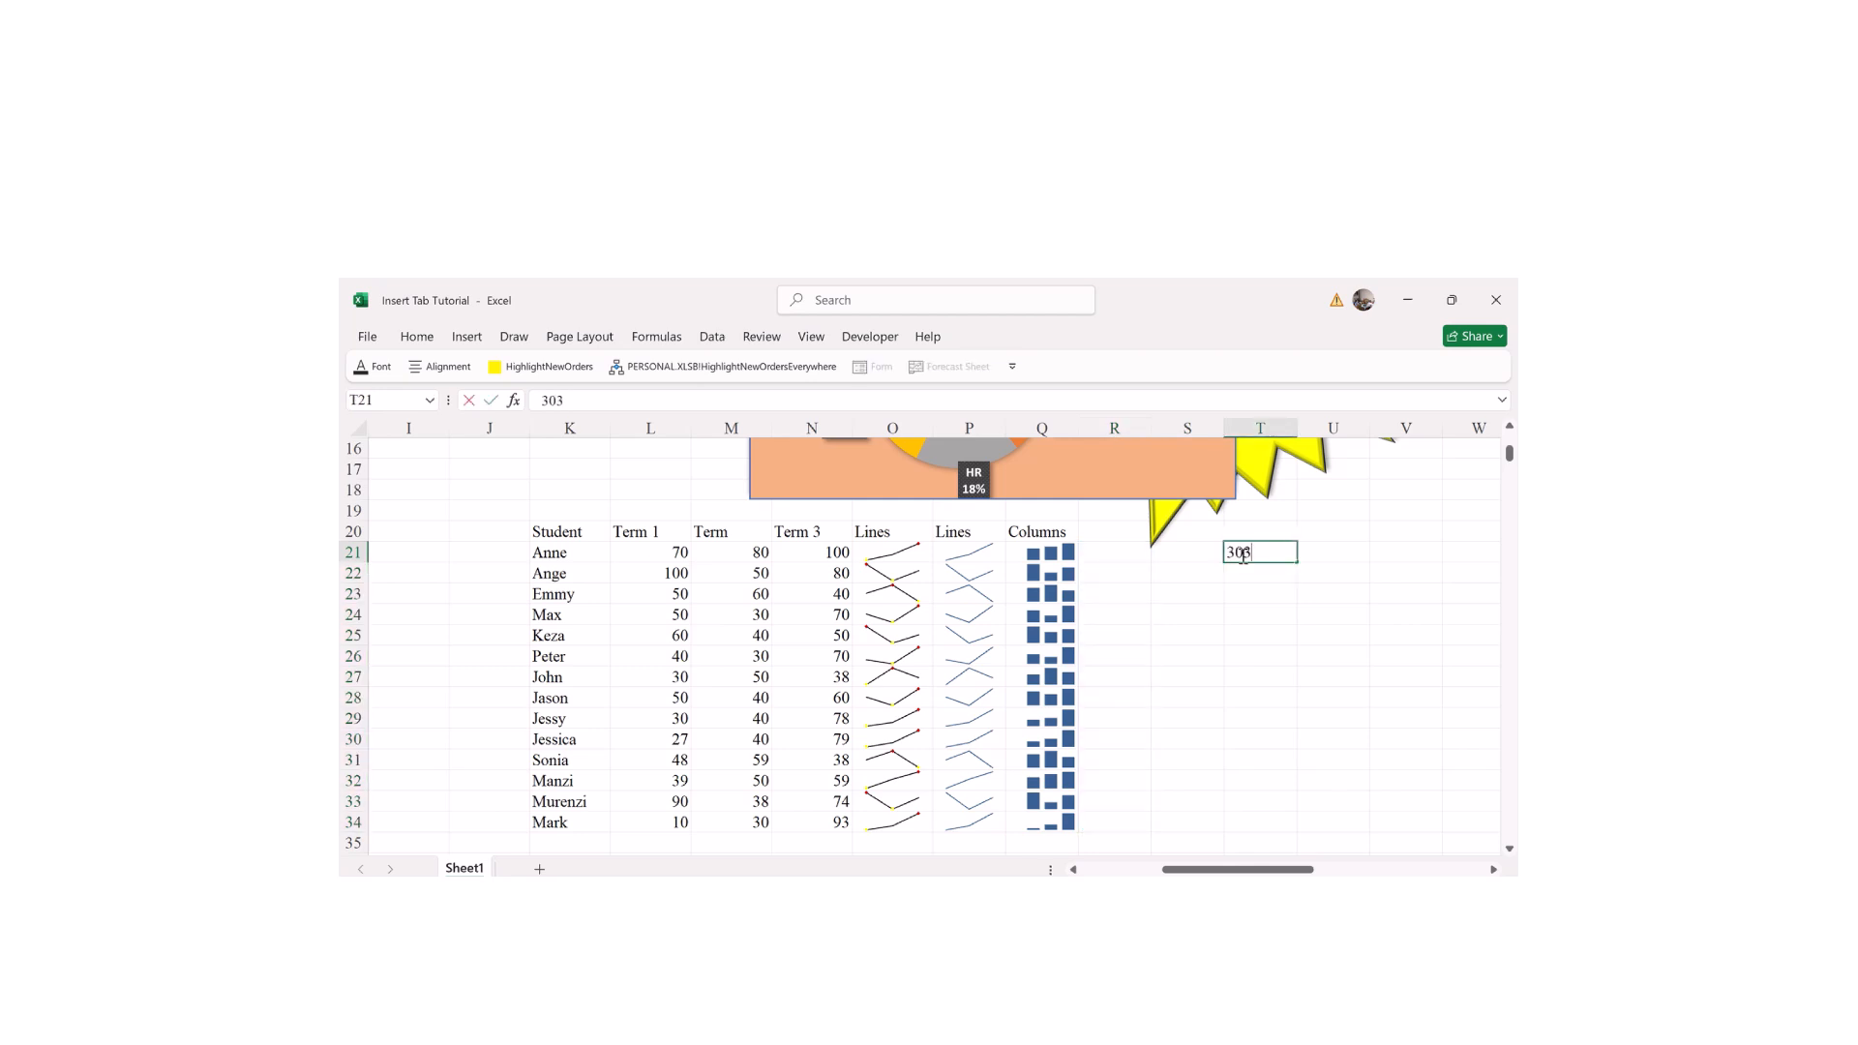
pyautogui.press('Tab')
pyautogui.write('400')
pyautogui.press('Tab')
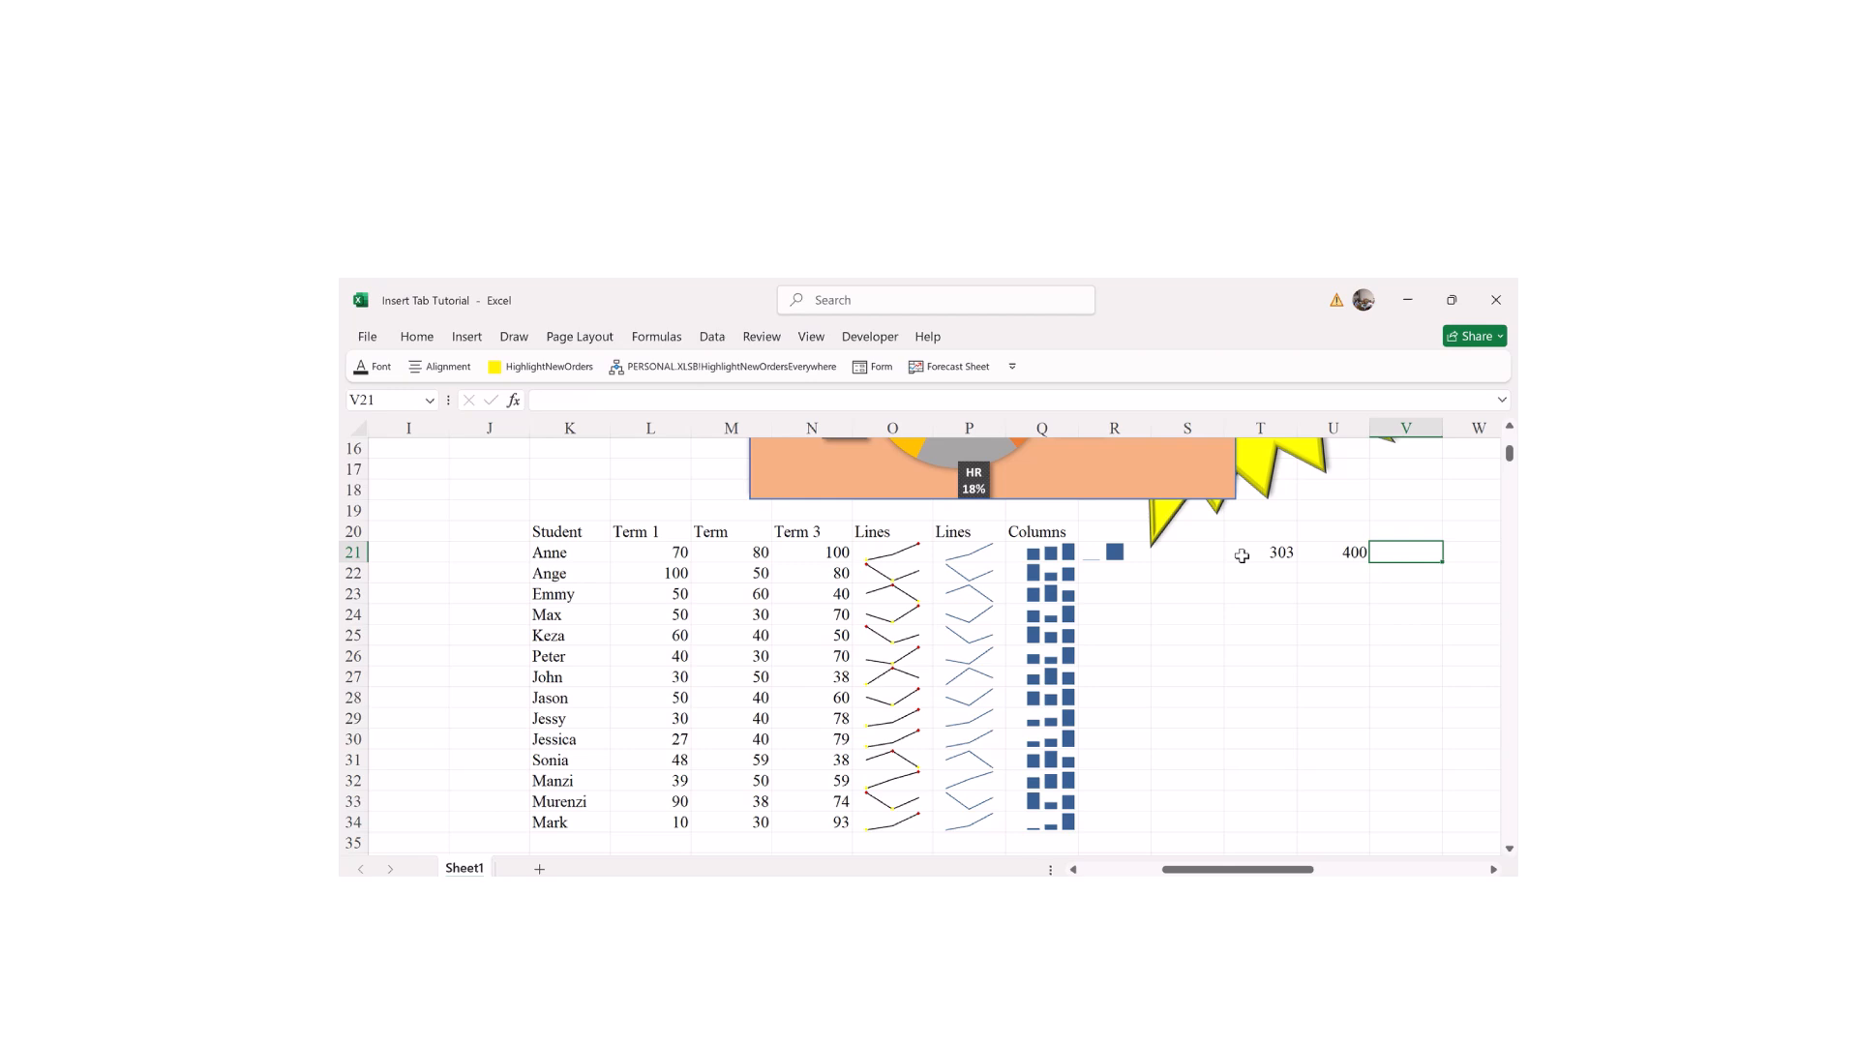
pyautogui.write('250')
pyautogui.press('Return')
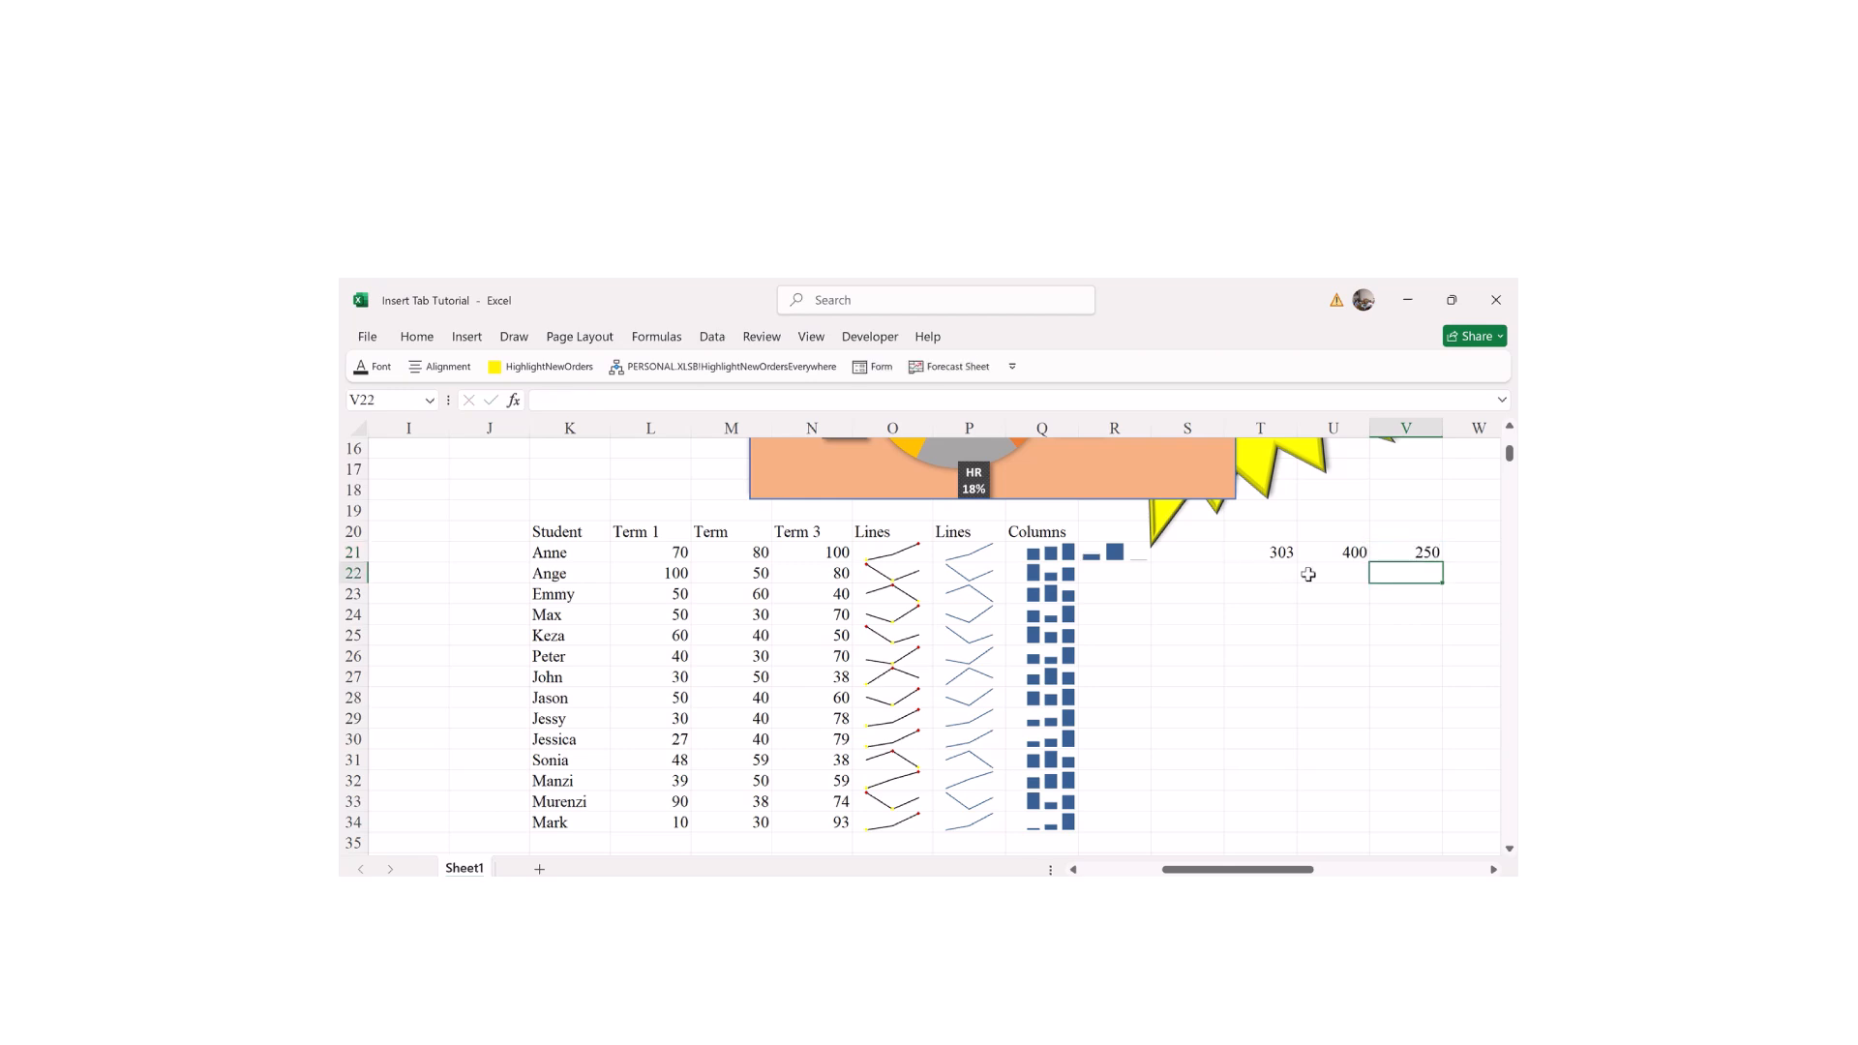
pyautogui.write('300')
pyautogui.click(1308, 575)
pyautogui.write('500')
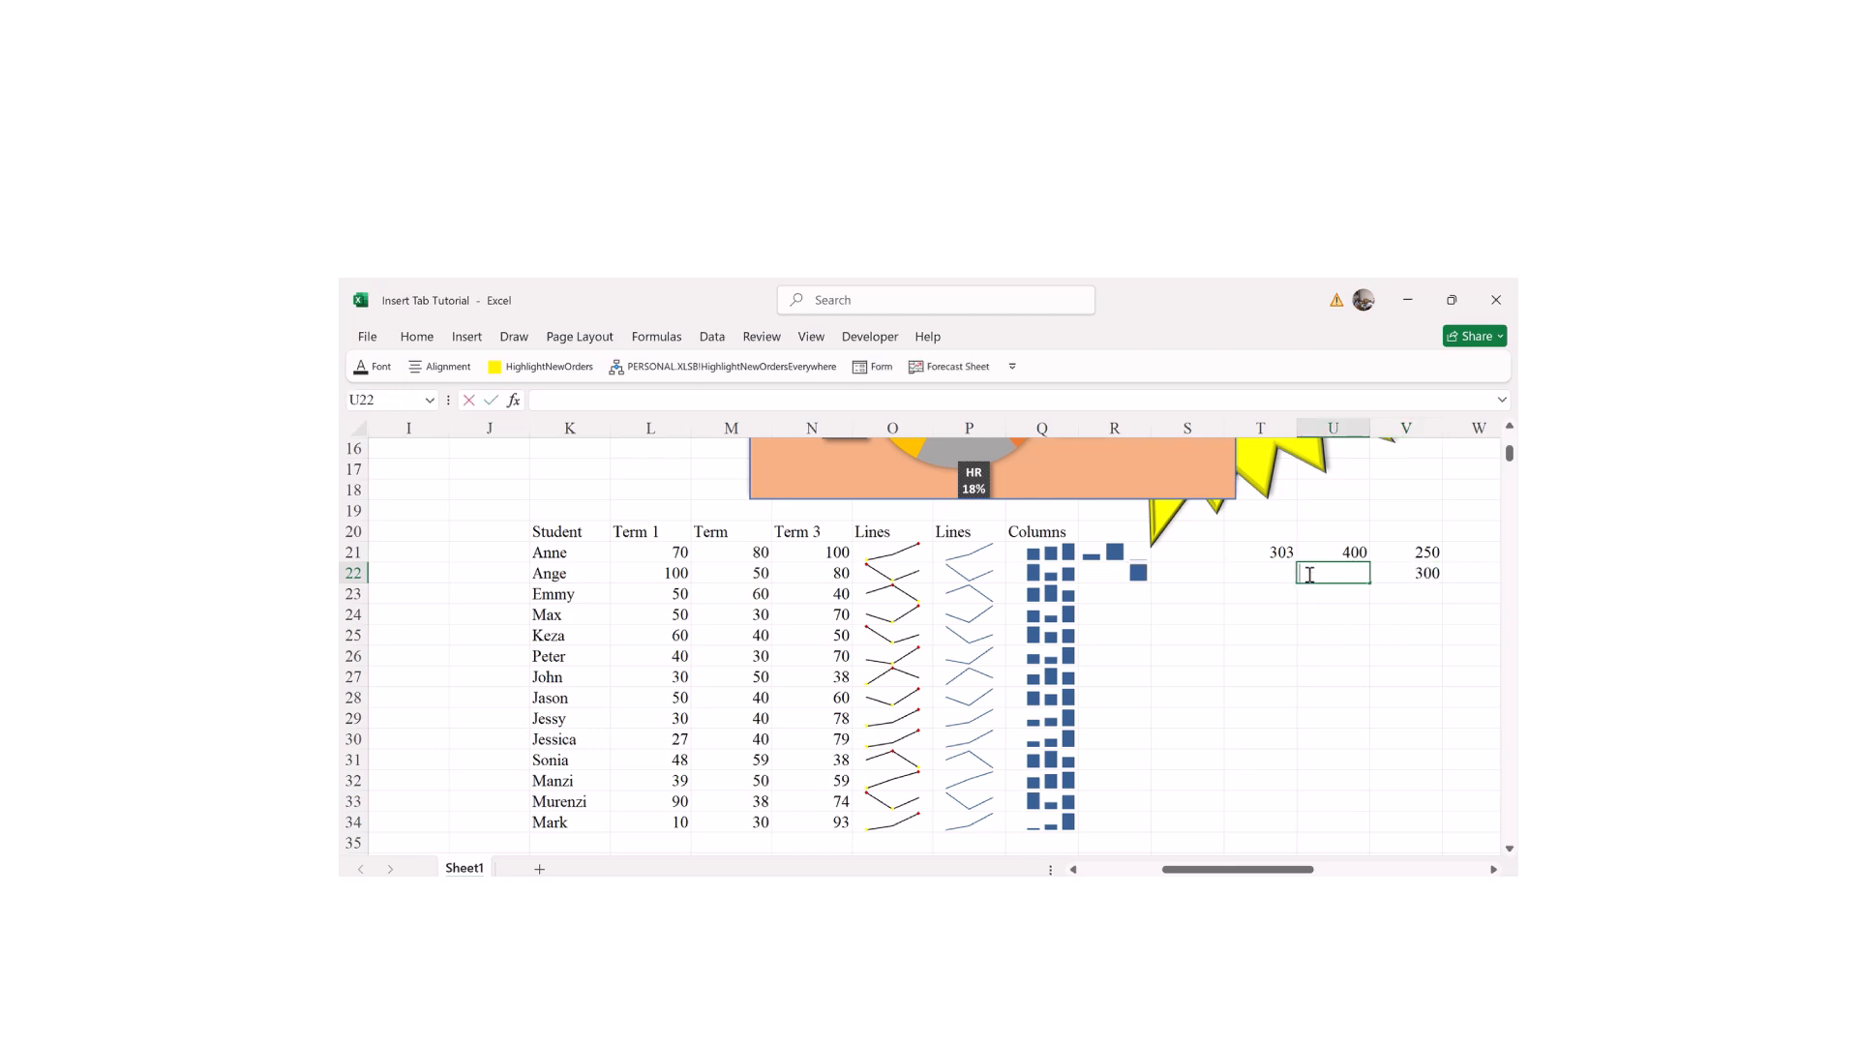
pyautogui.press('Left')
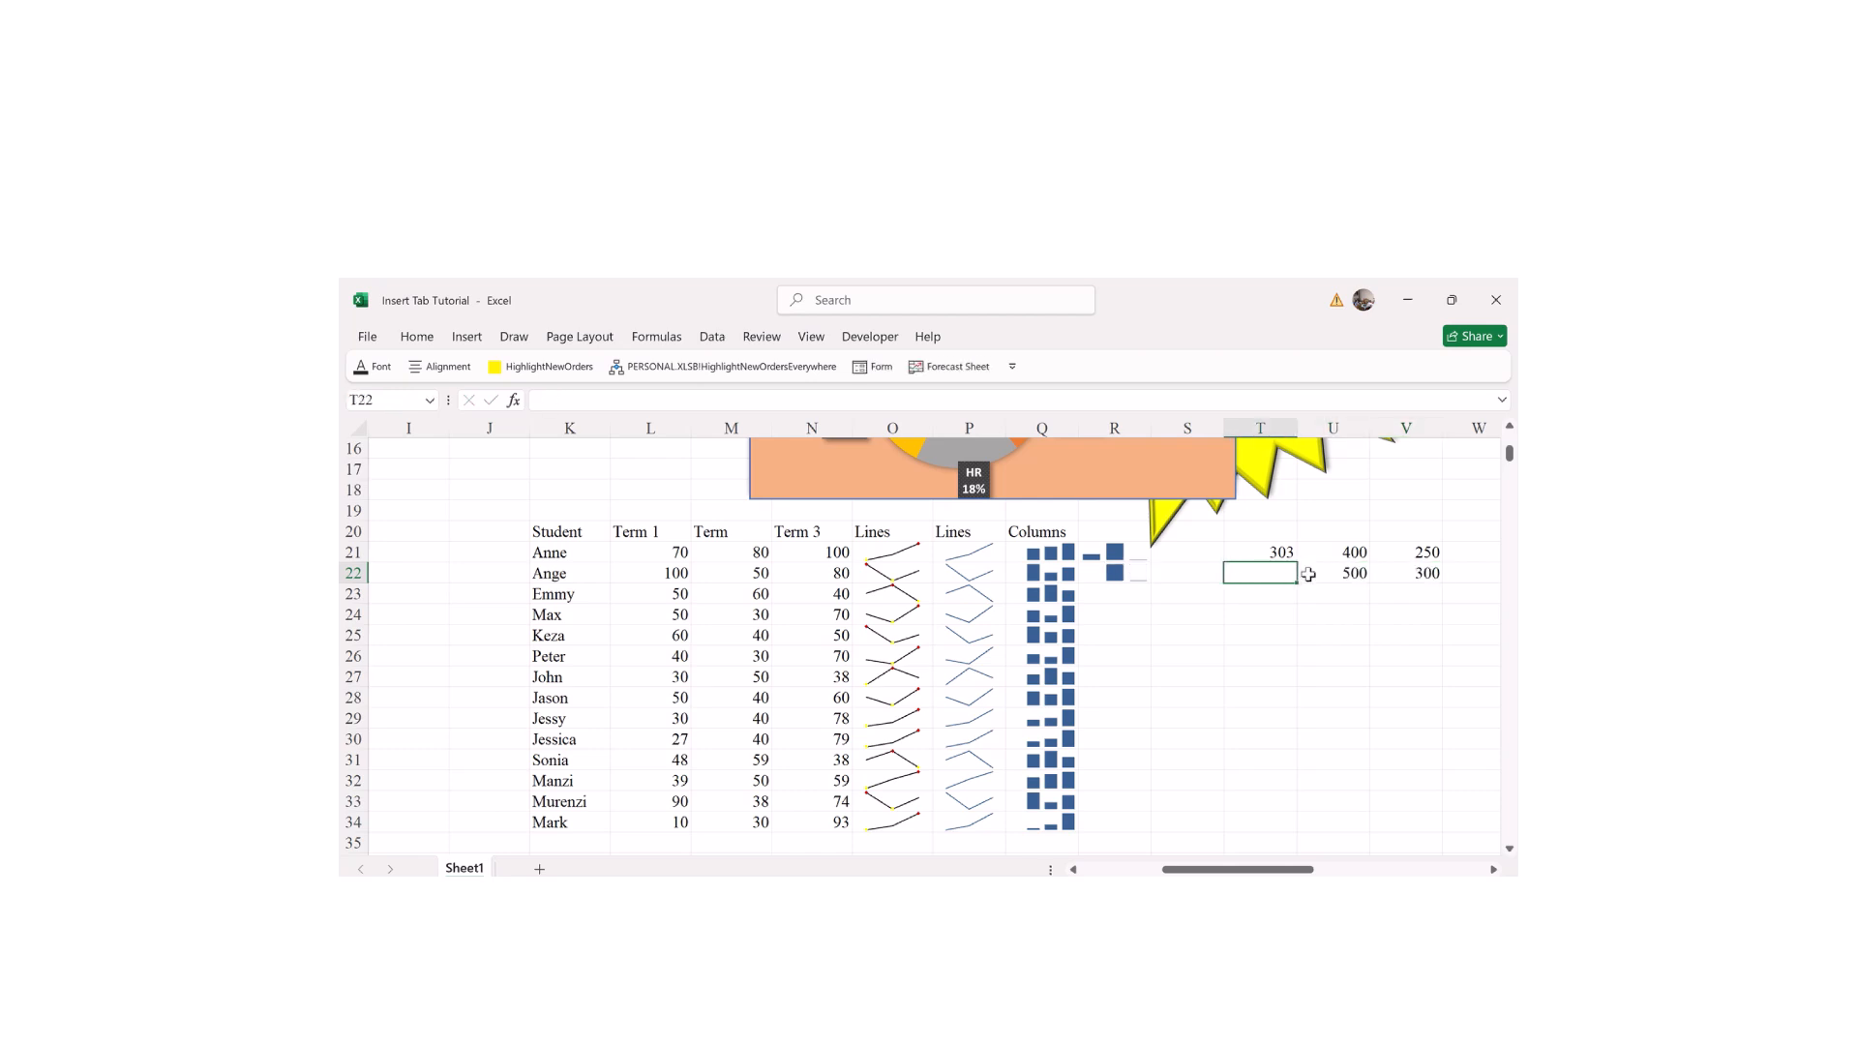
pyautogui.write('5')
pyautogui.write('50')
pyautogui.press('Return')
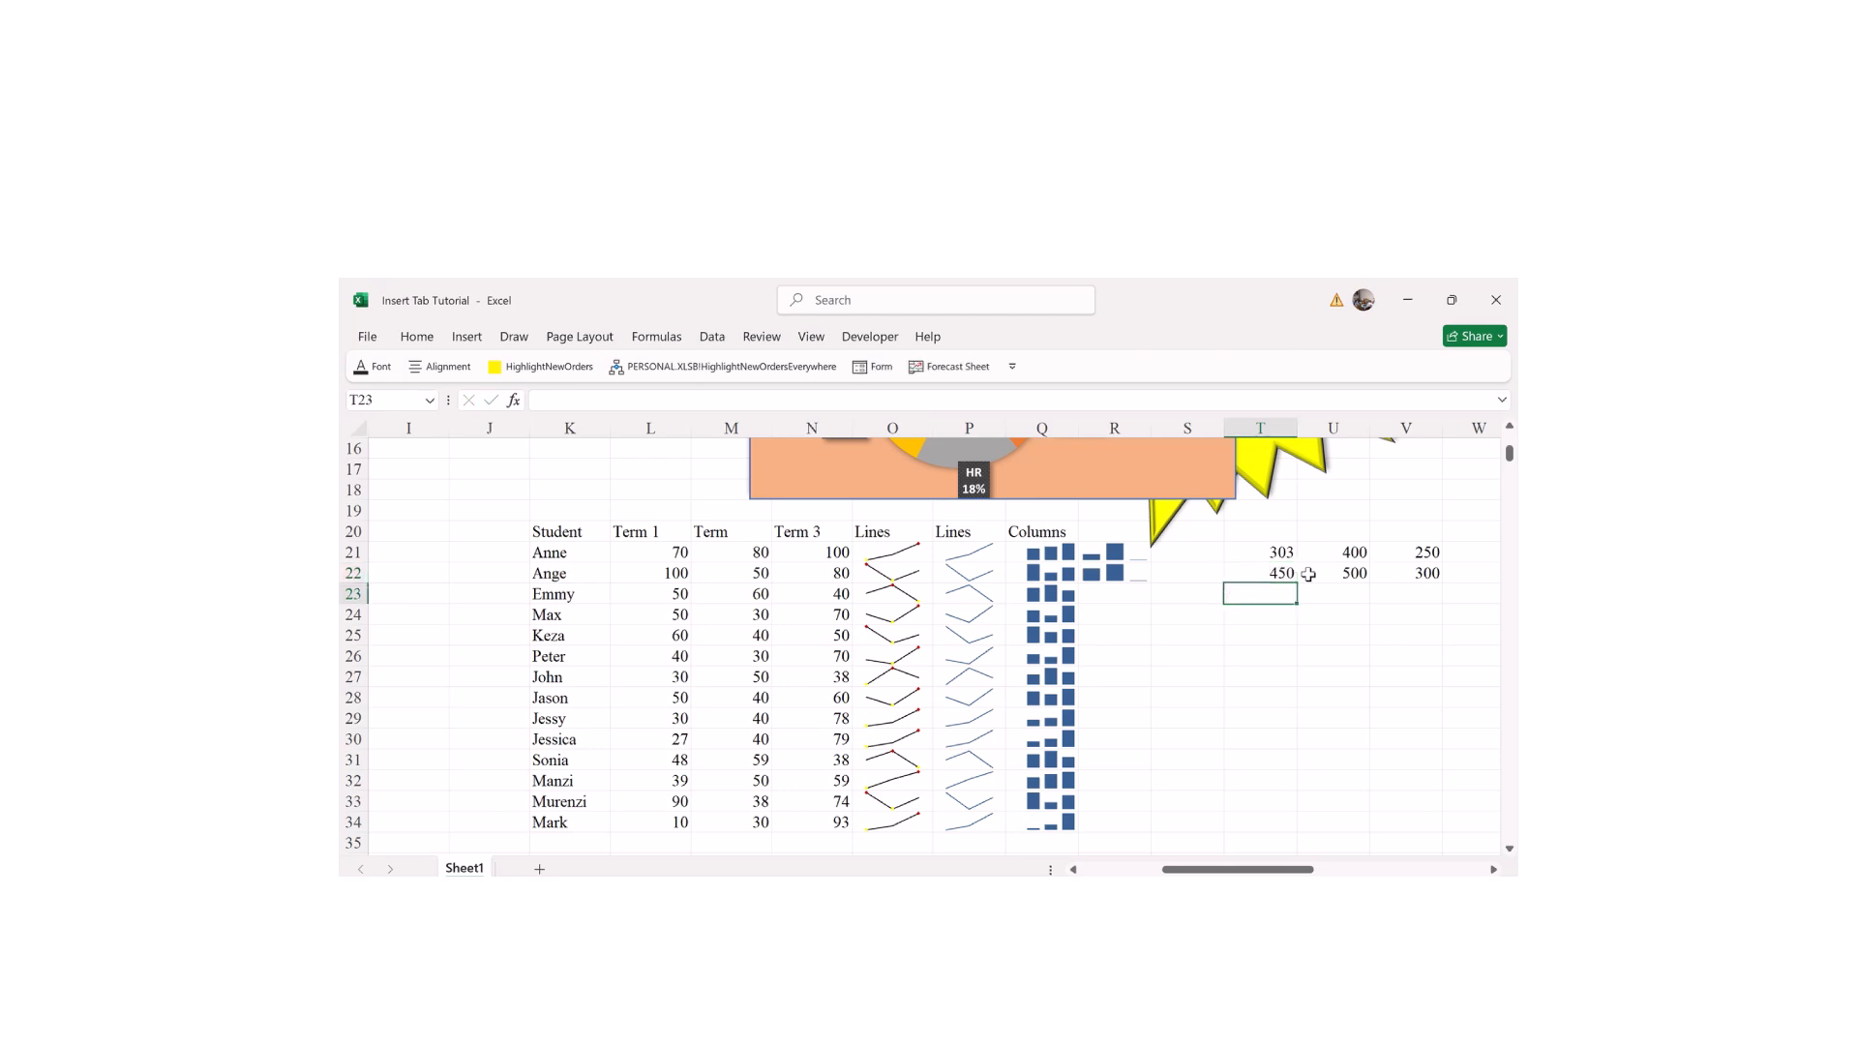
# Step: Fill row 23 with 350, 400 and 220
pyautogui.write('350')
pyautogui.press('Tab')
pyautogui.write('4')
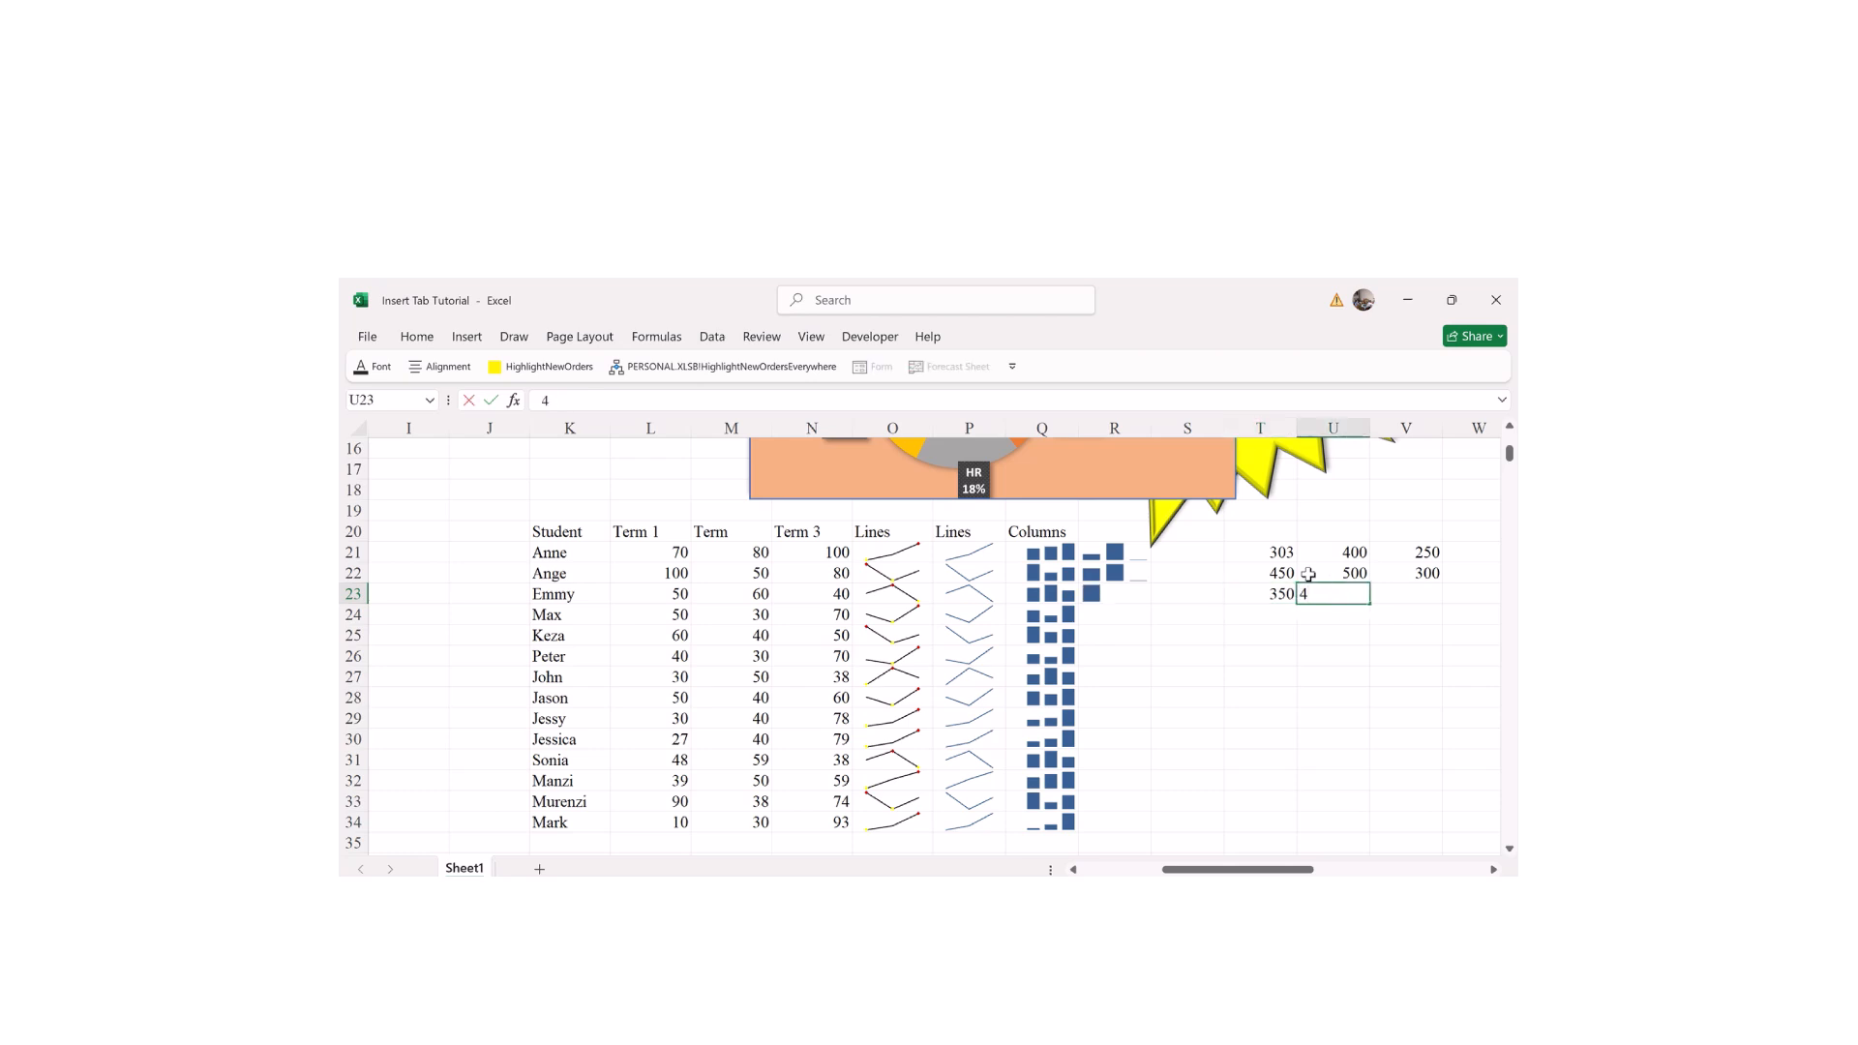
pyautogui.press('Tab')
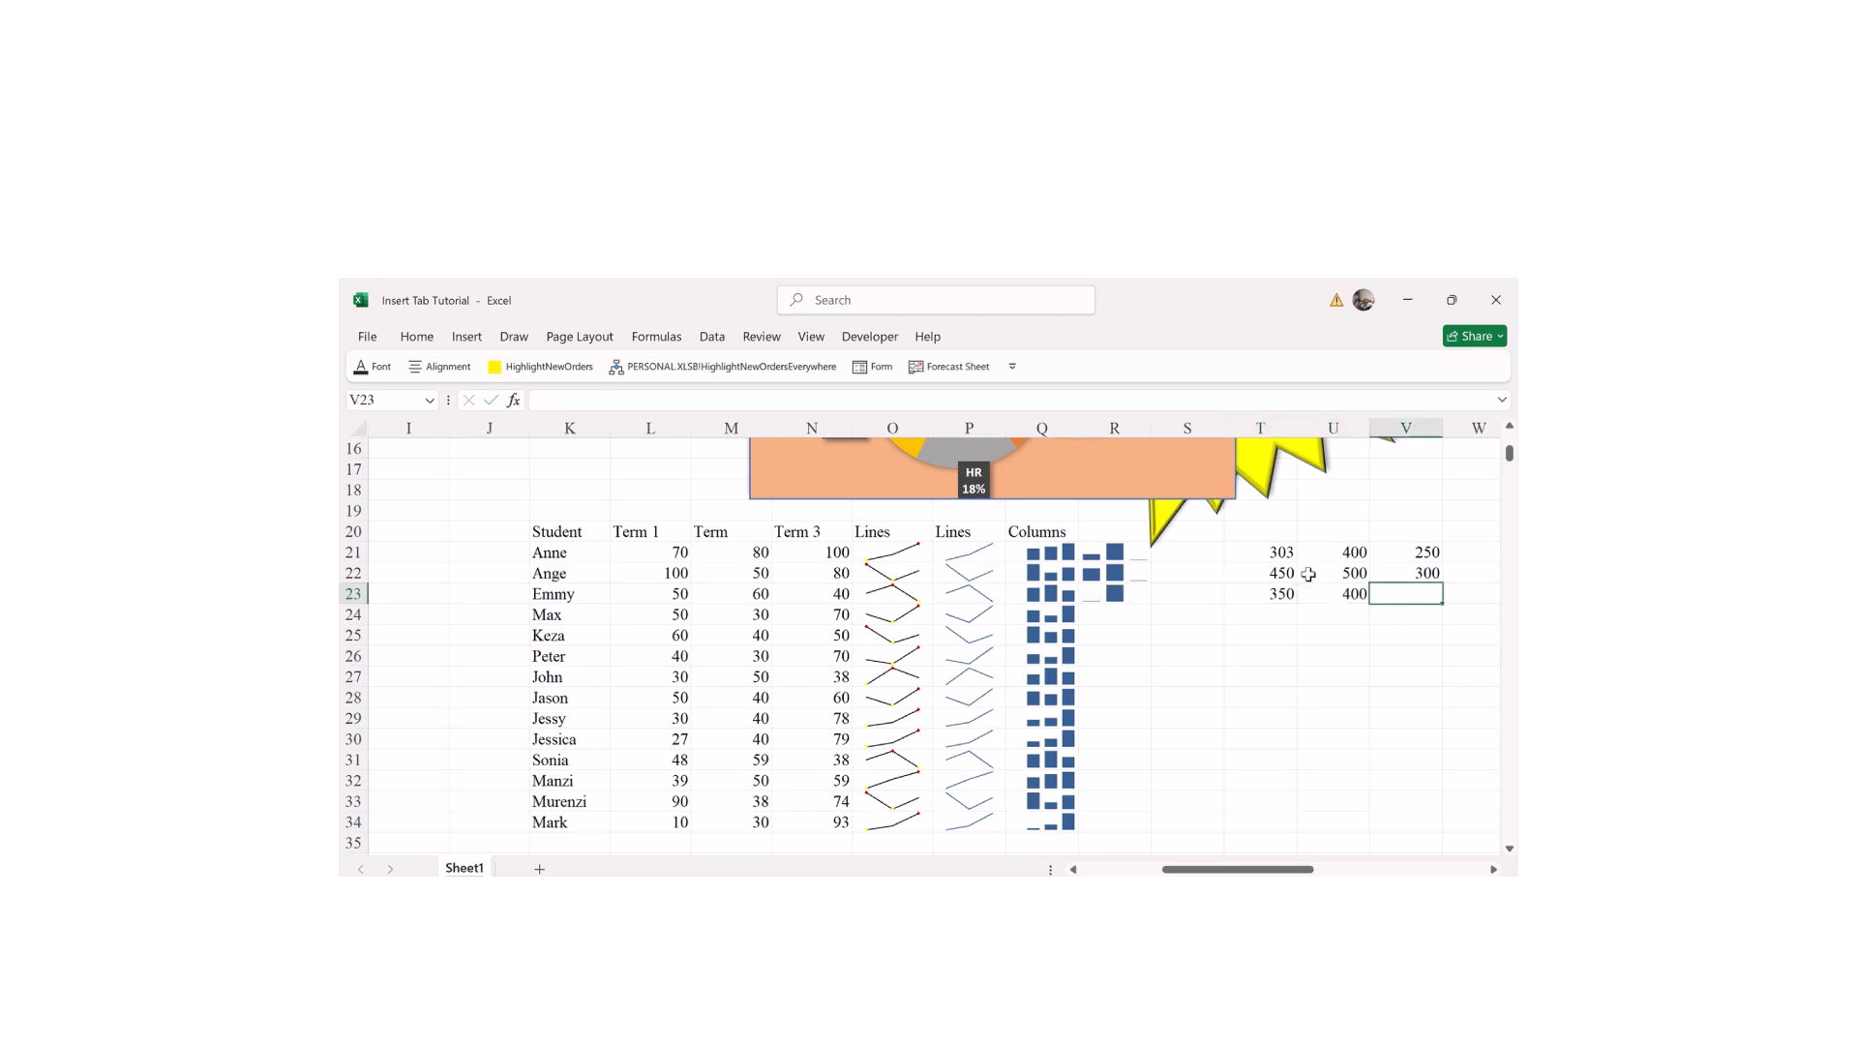
pyautogui.write('22')
pyautogui.press('Return')
pyautogui.moveTo(1287, 553); pyautogui.dragTo(1419, 577)
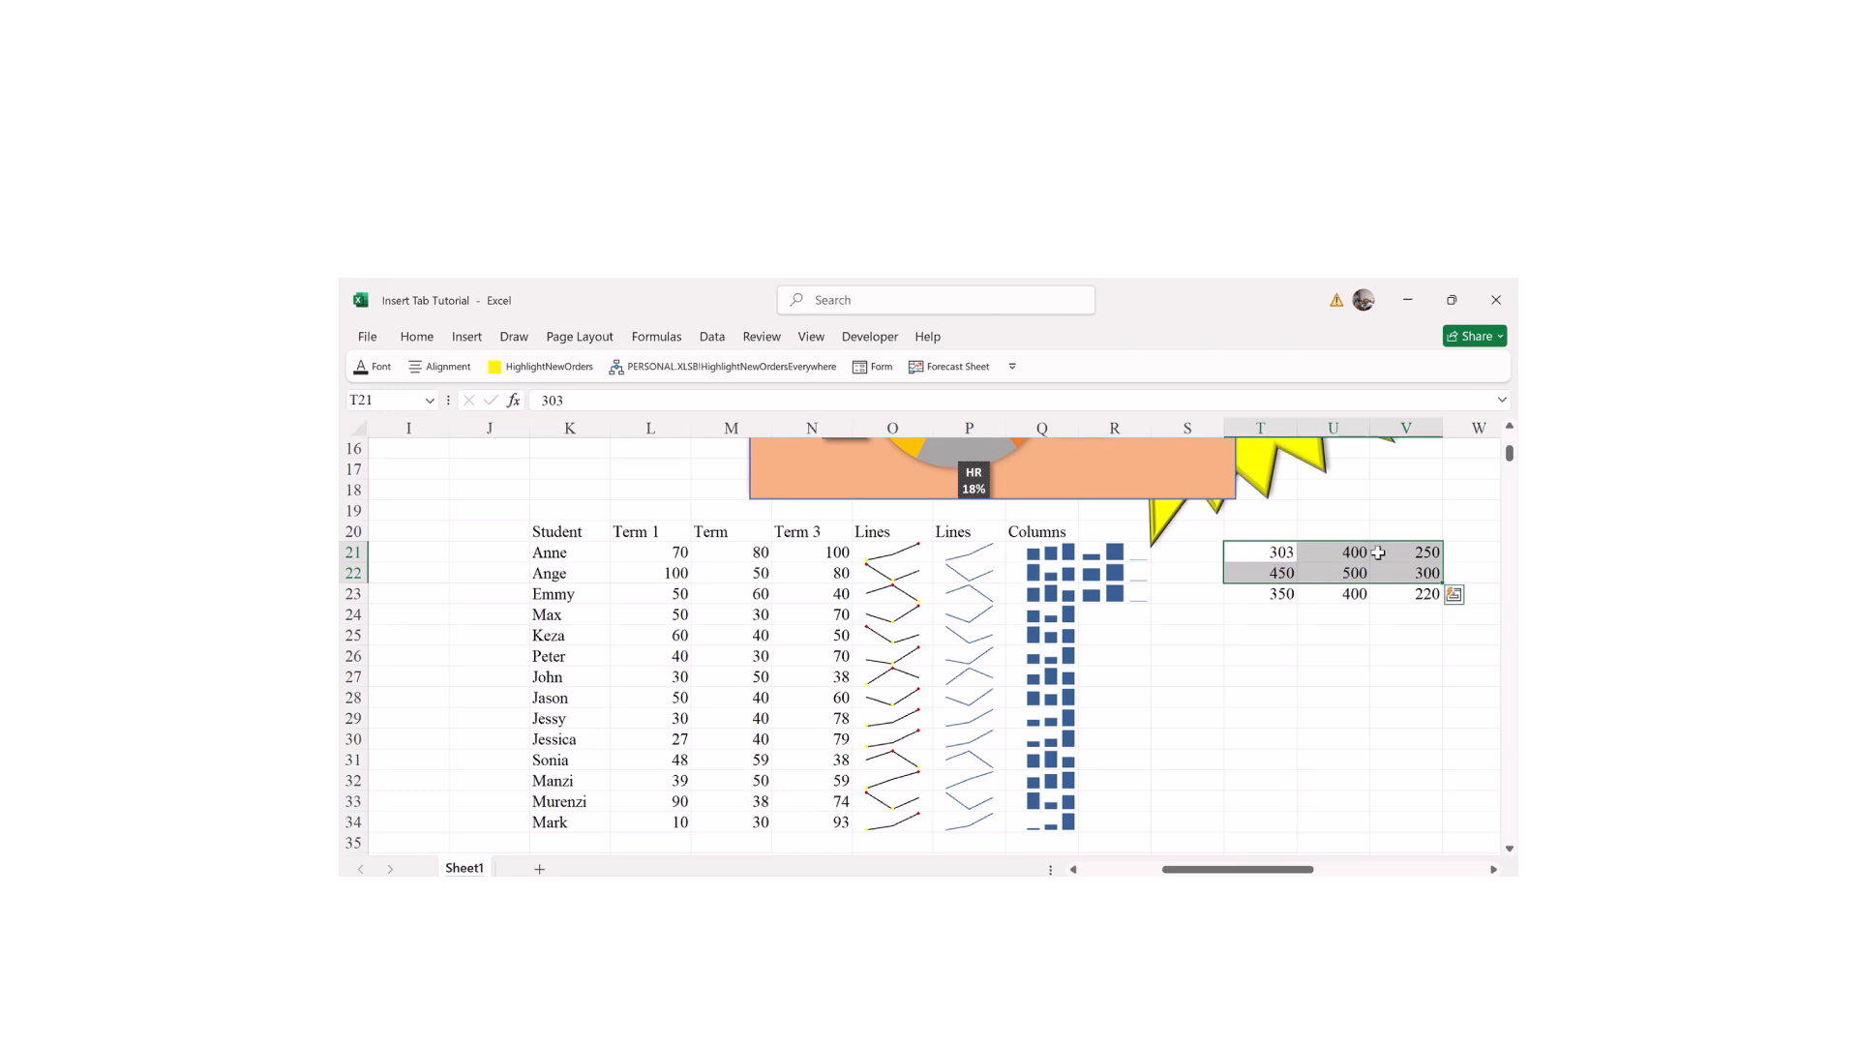
# Step: Fill row 24 with 300, 300 and 300
pyautogui.click(1282, 618)
pyautogui.write('300')
pyautogui.press('Tab')
pyautogui.write('300')
pyautogui.press('Tab')
pyautogui.write('3')
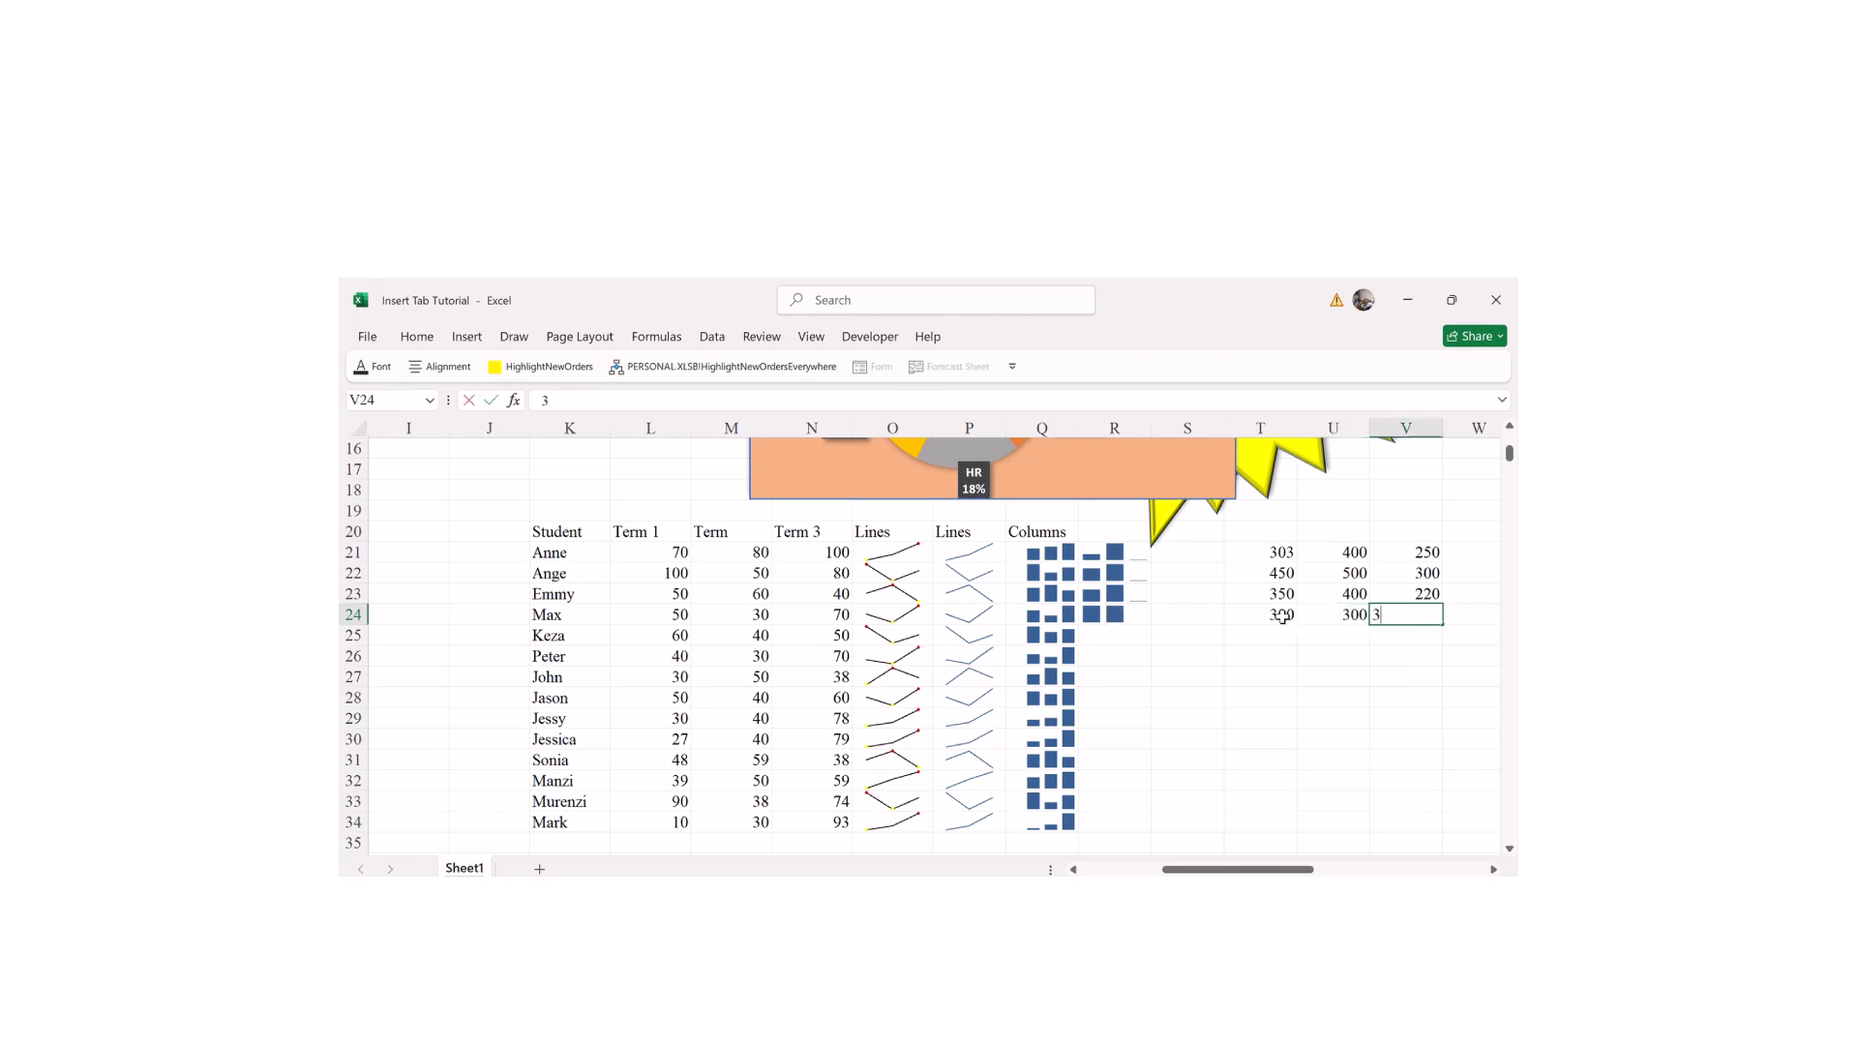
pyautogui.write('00')
pyautogui.click(1329, 698)
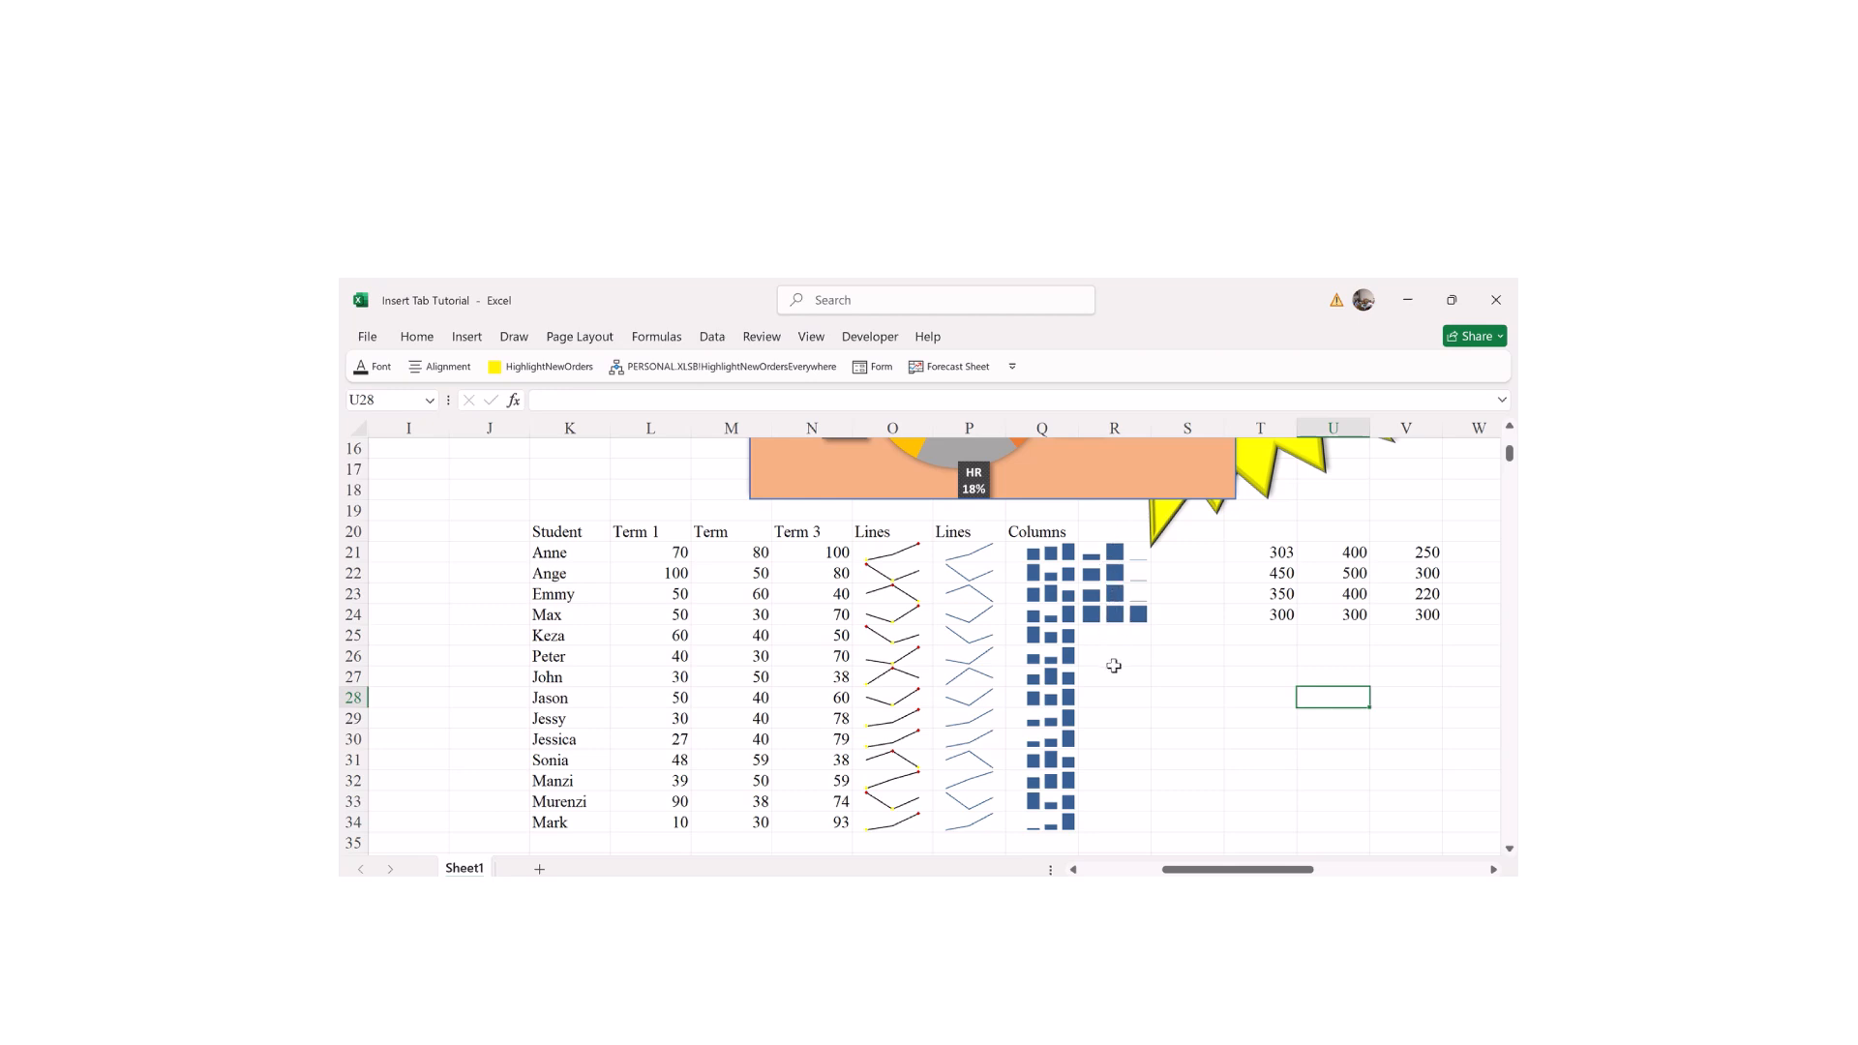
# Step: Fill row 25 with 300, 250 and 200
pyautogui.click(1273, 638)
pyautogui.write('300')
pyautogui.press('Tab')
pyautogui.write('2')
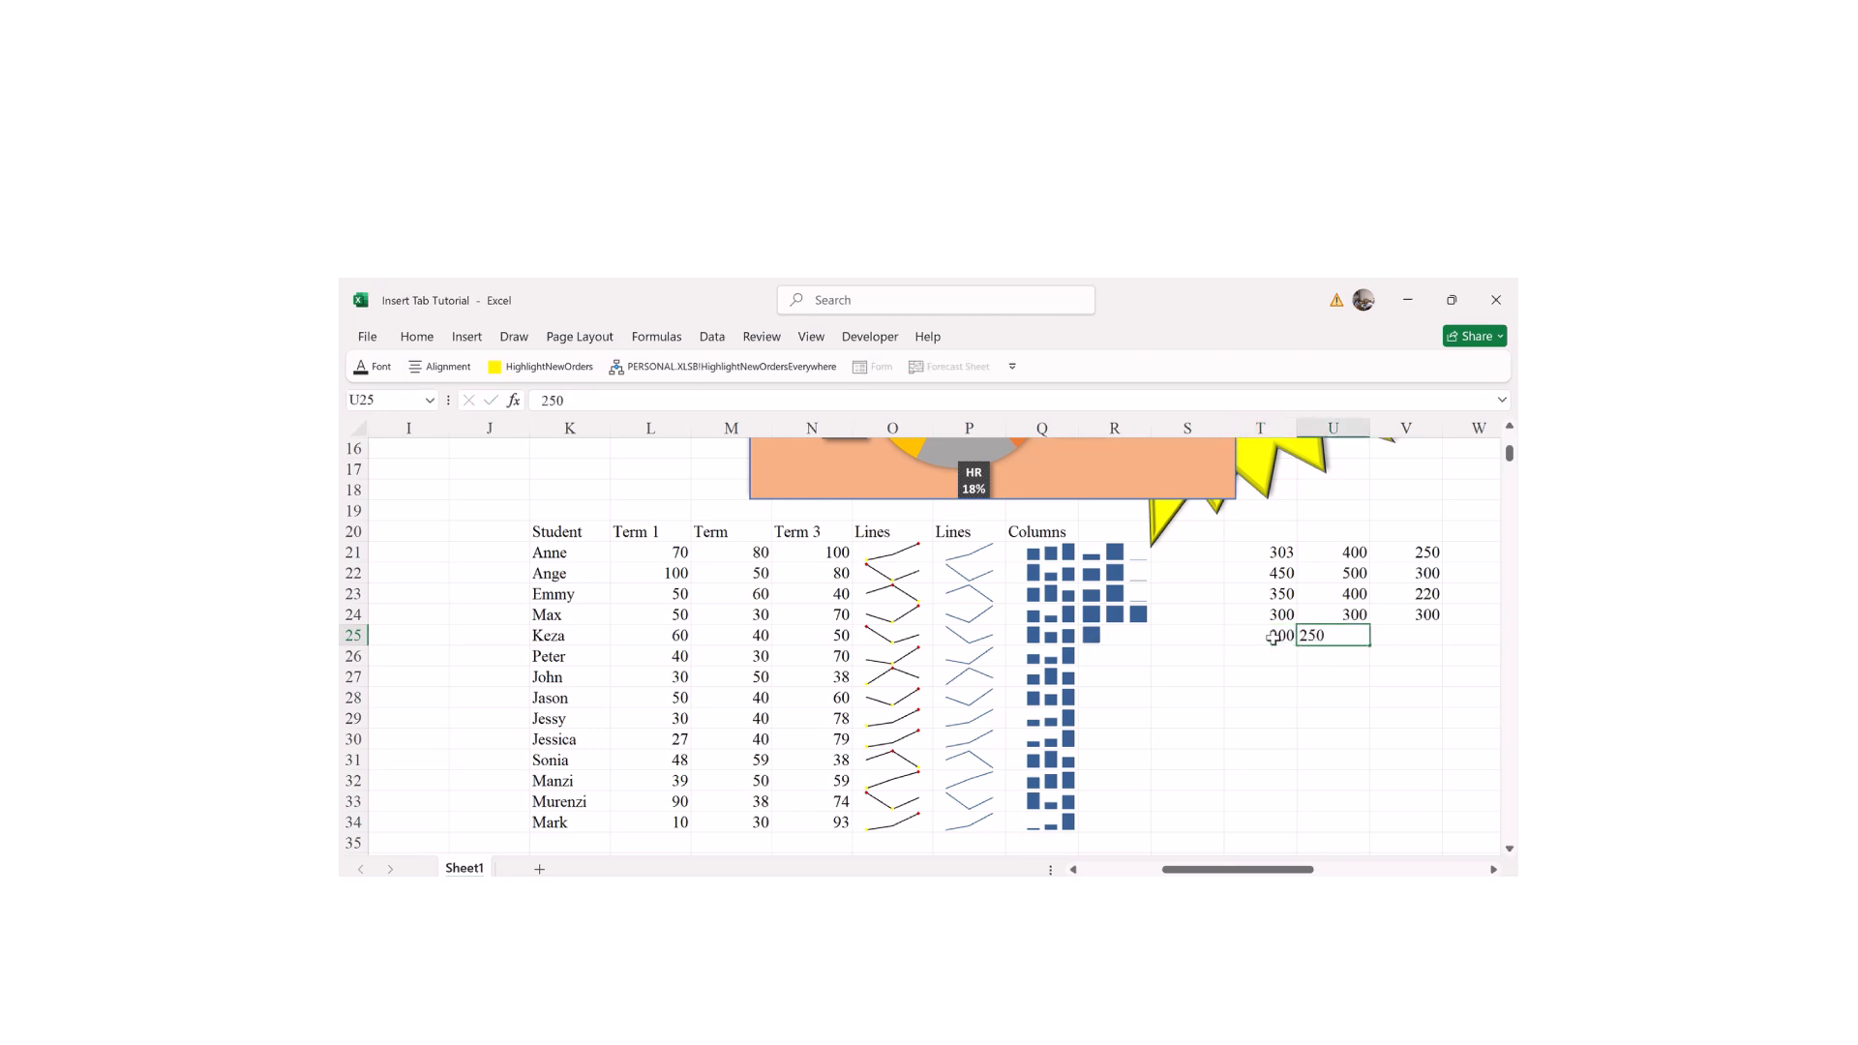
pyautogui.press('Tab')
pyautogui.write('200')
pyautogui.press('Return')
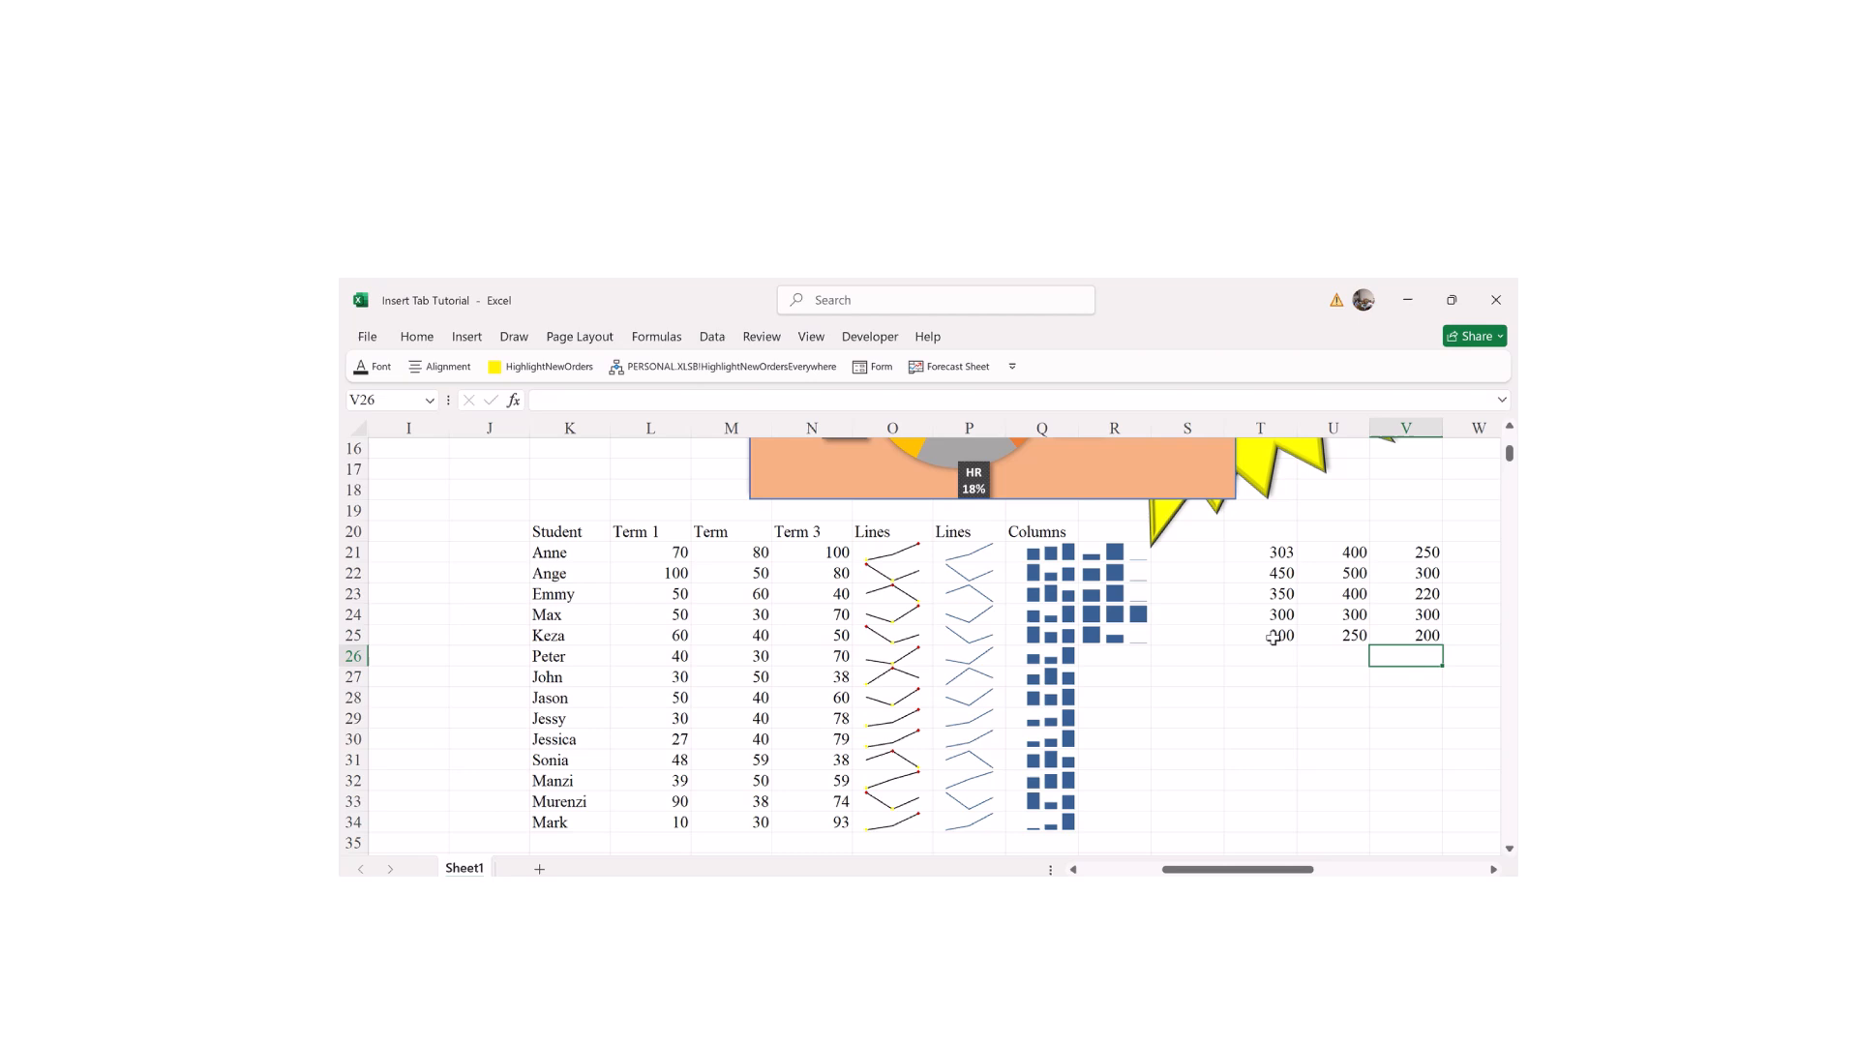
pyautogui.click(1251, 652)
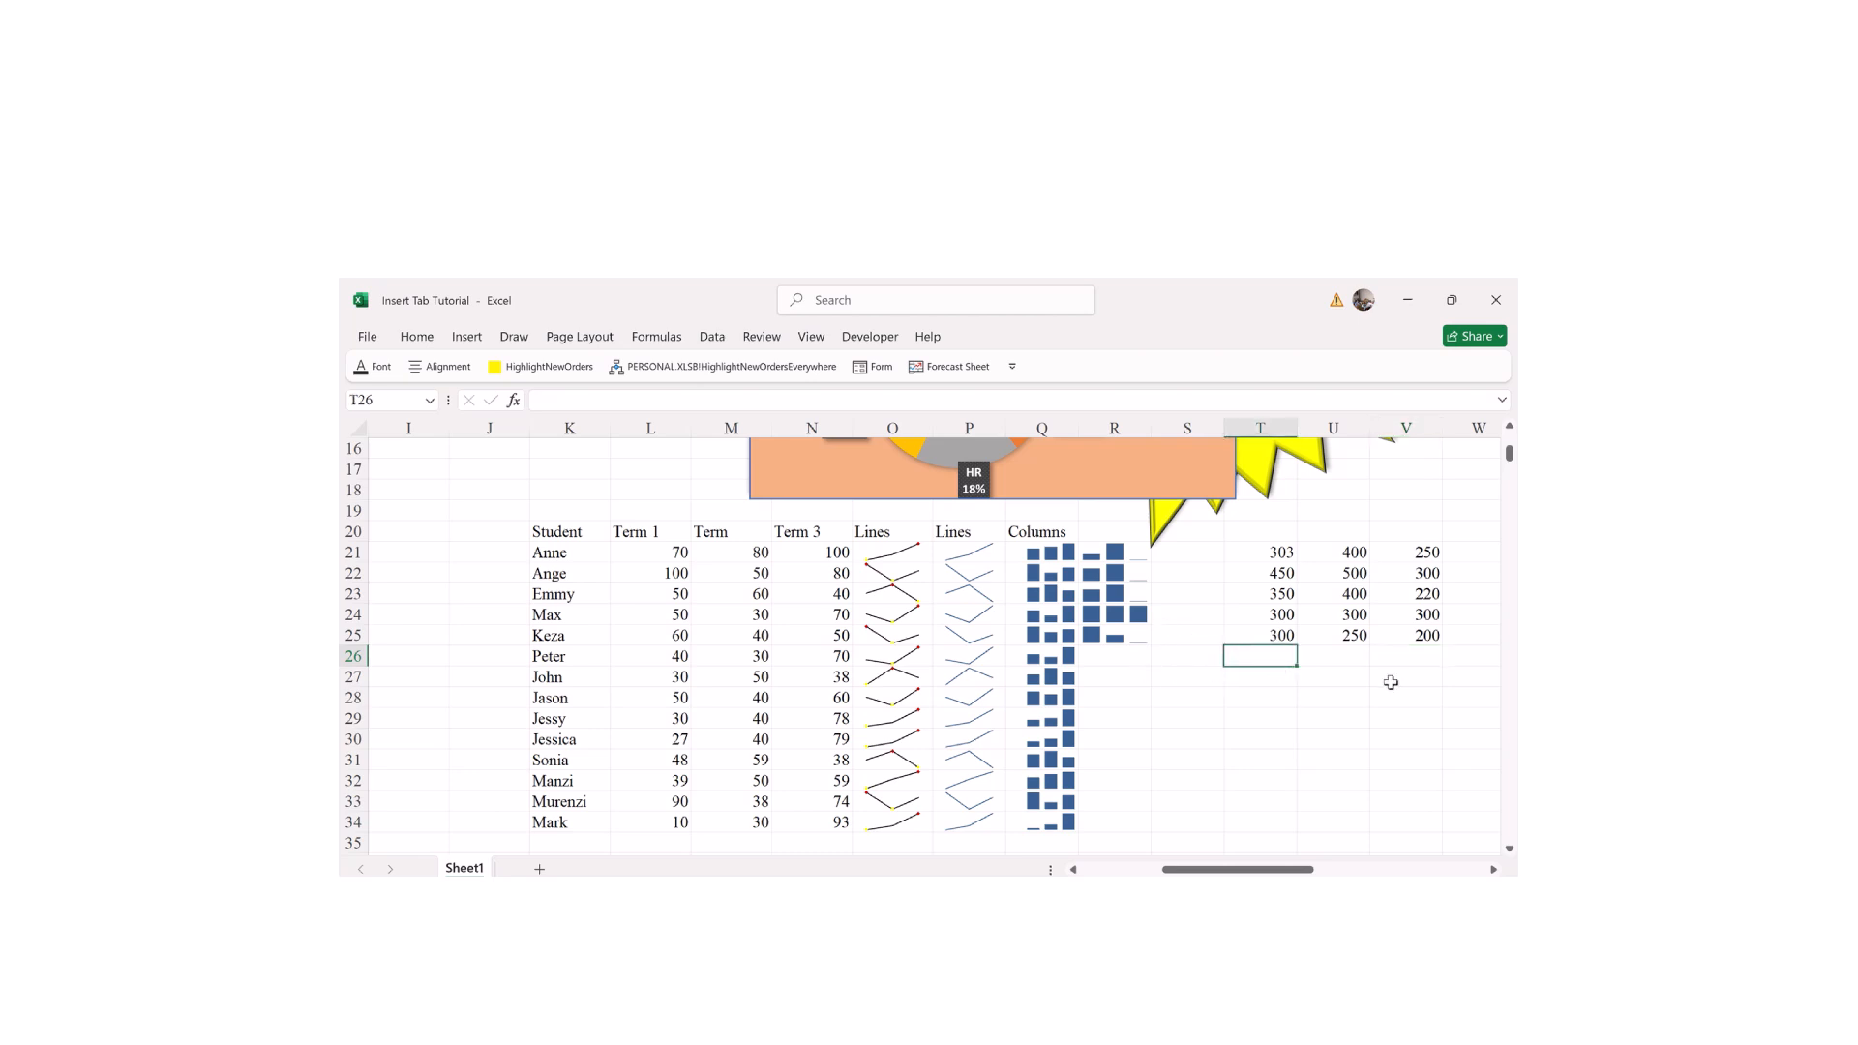
# Step: Add line sparklines in T26:V26 charting the T21:V25 number block
pyautogui.moveTo(1182, 869); pyautogui.dragTo(1212, 869)
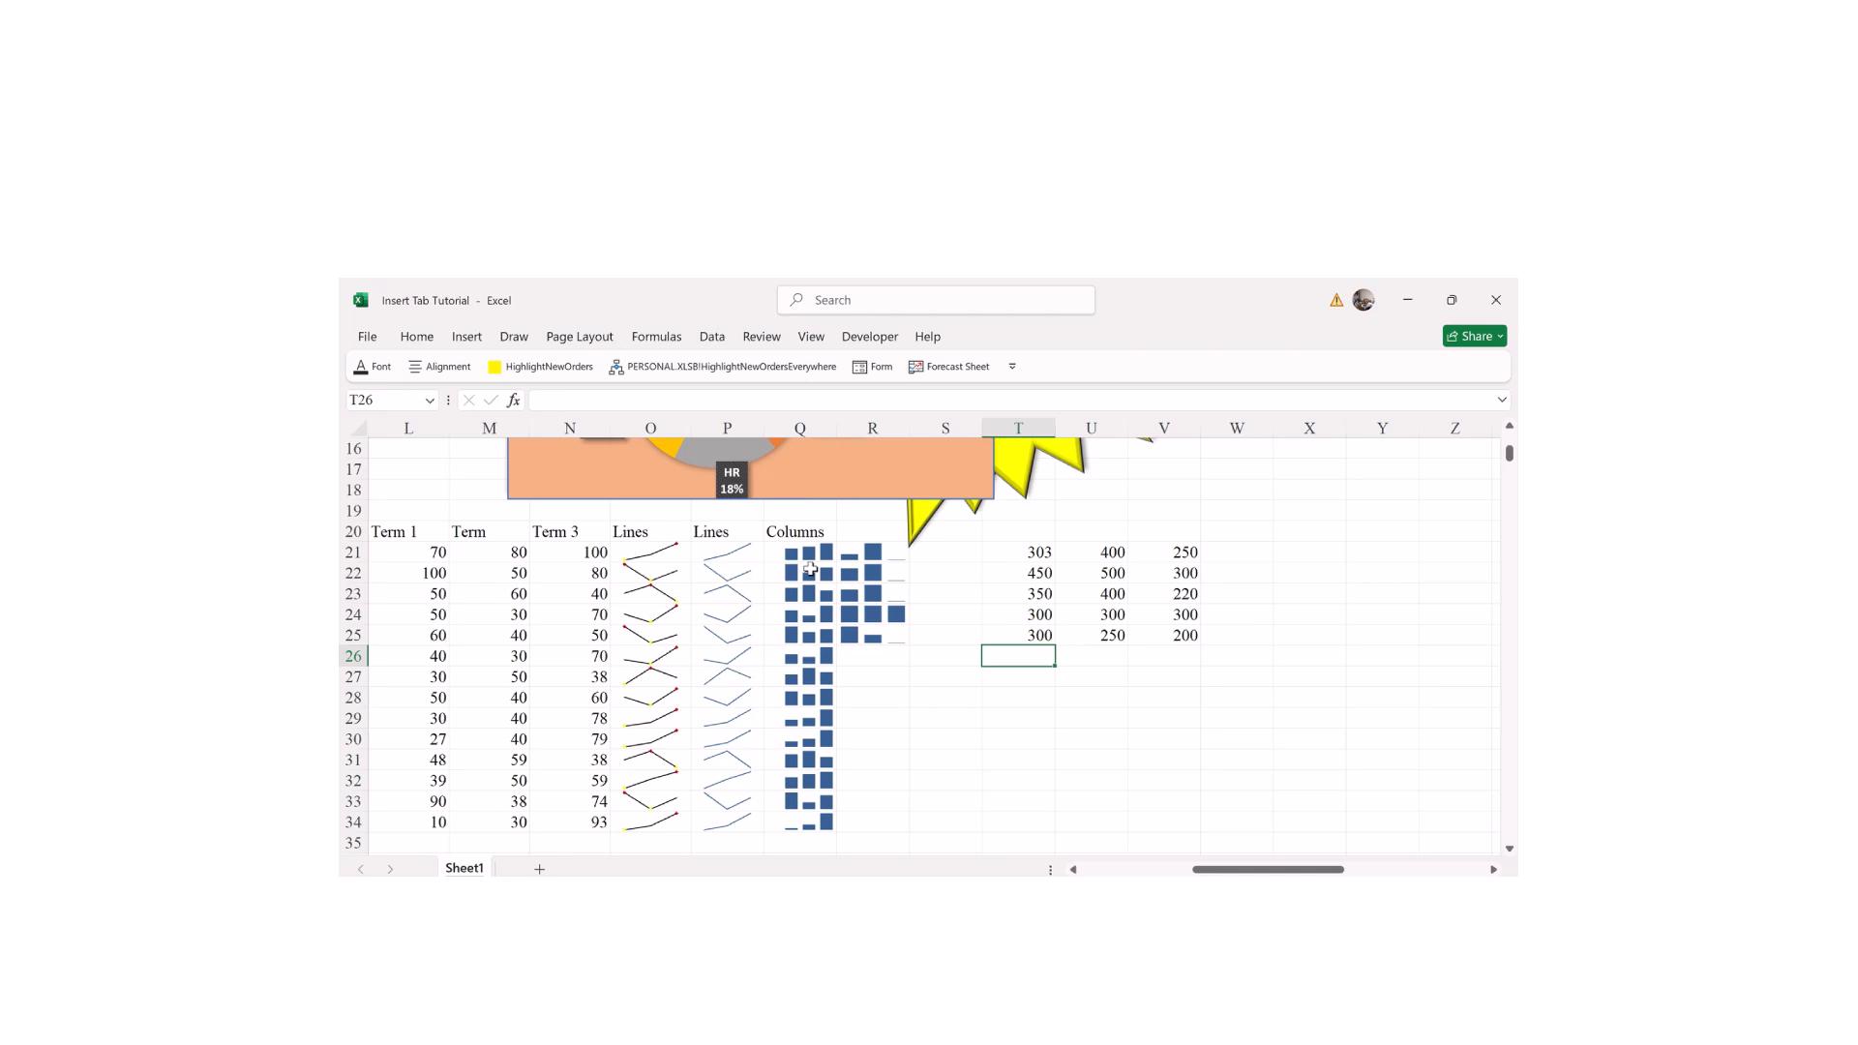
pyautogui.click(1095, 715)
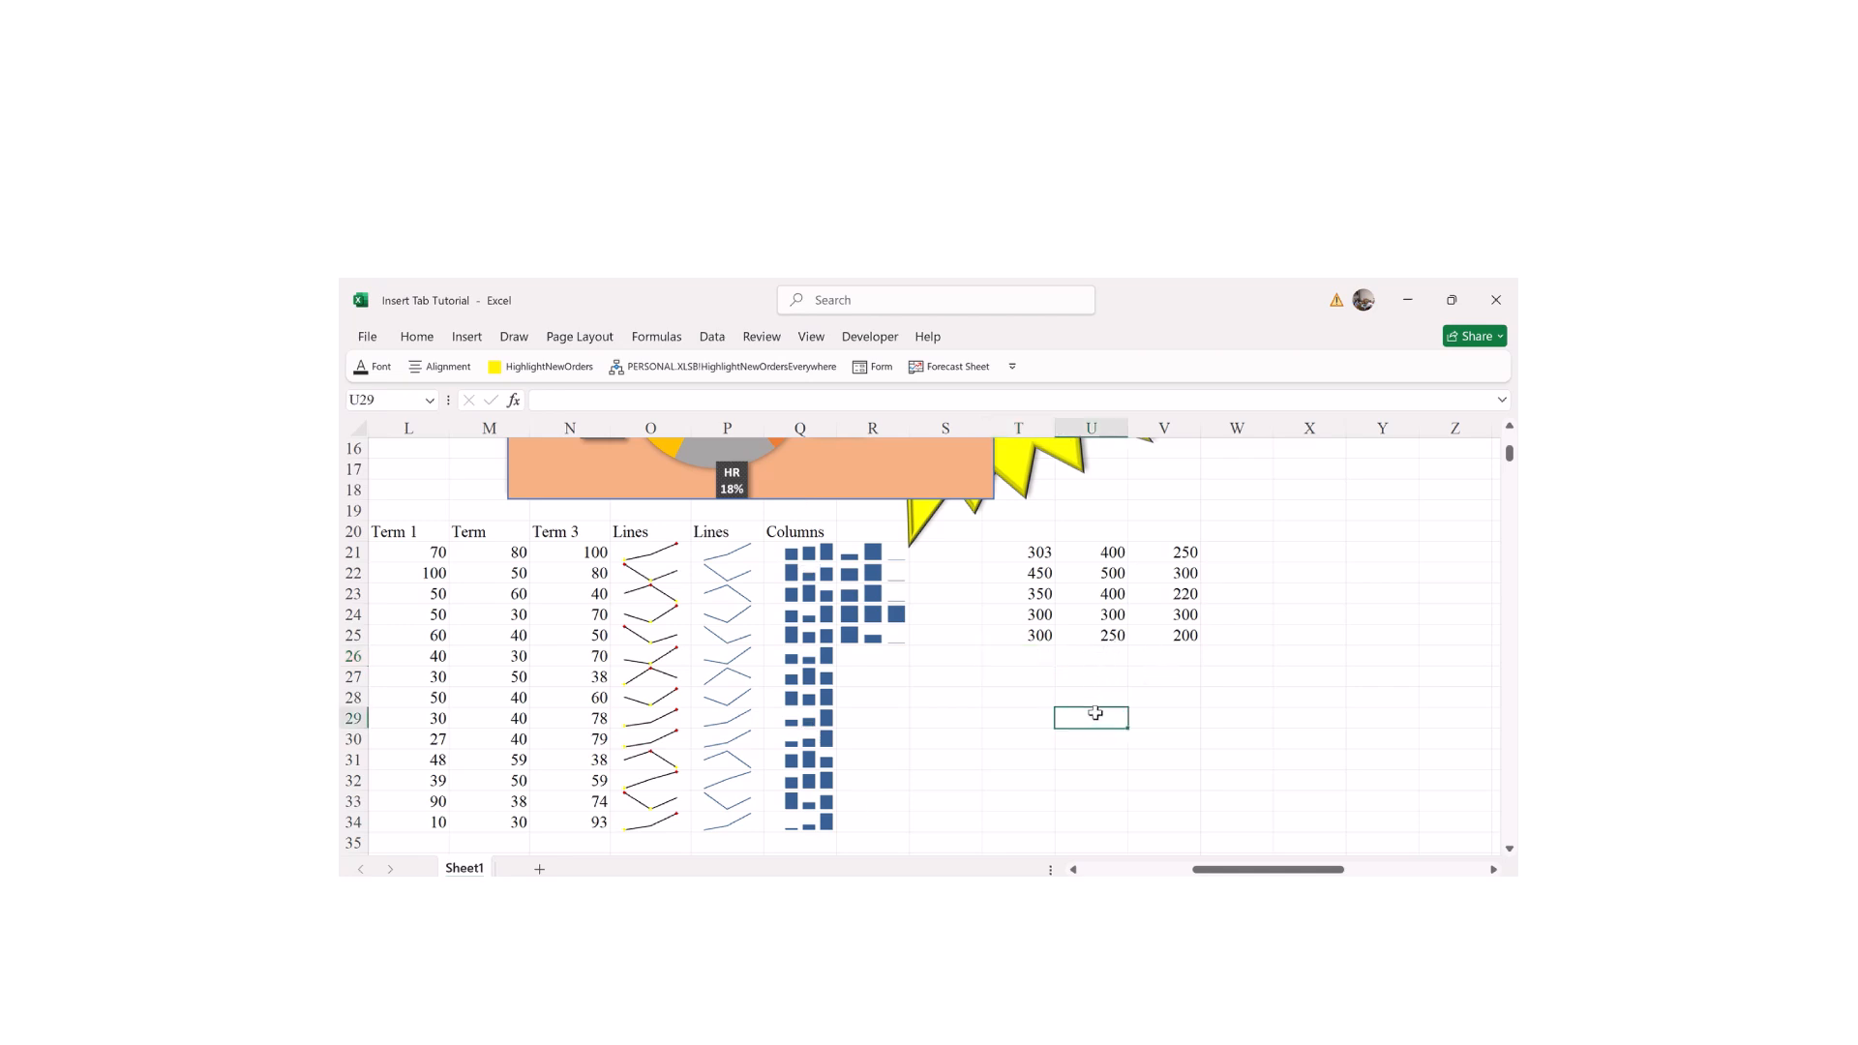
pyautogui.click(1039, 657)
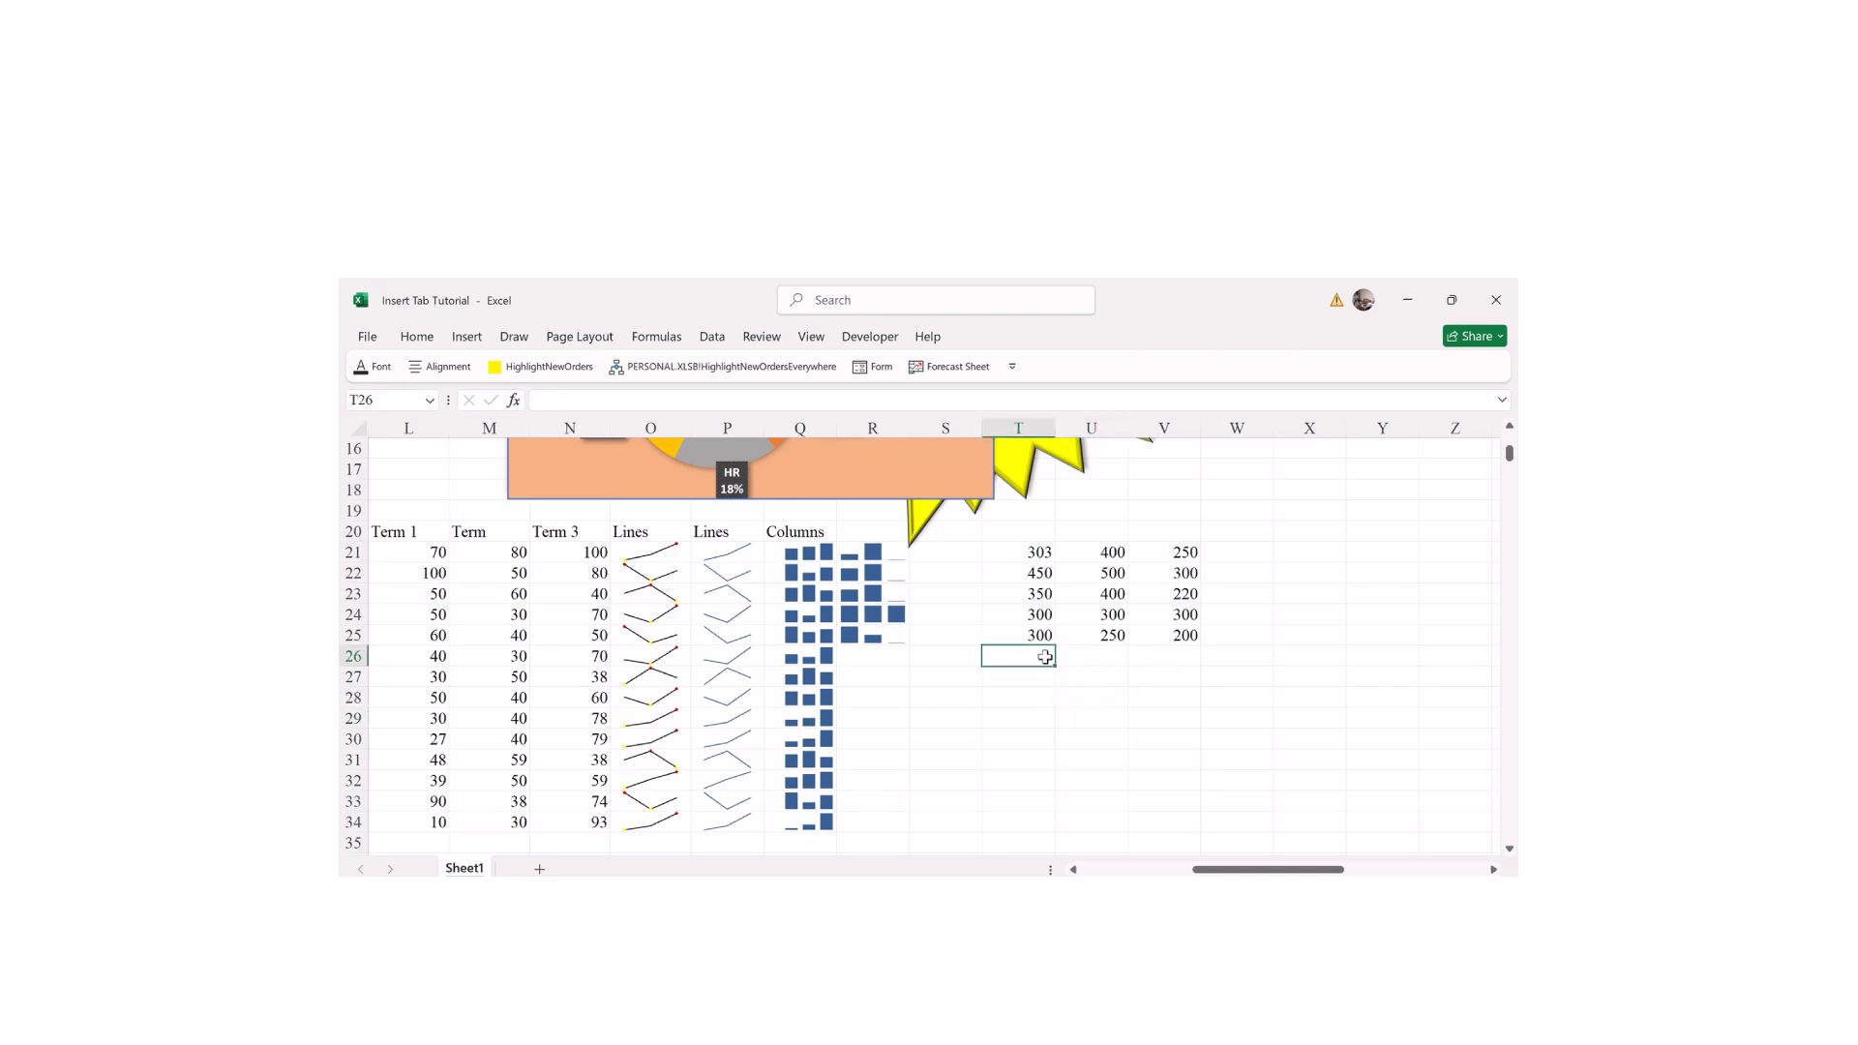
pyautogui.click(1103, 670)
pyautogui.moveTo(1039, 656); pyautogui.dragTo(1187, 653)
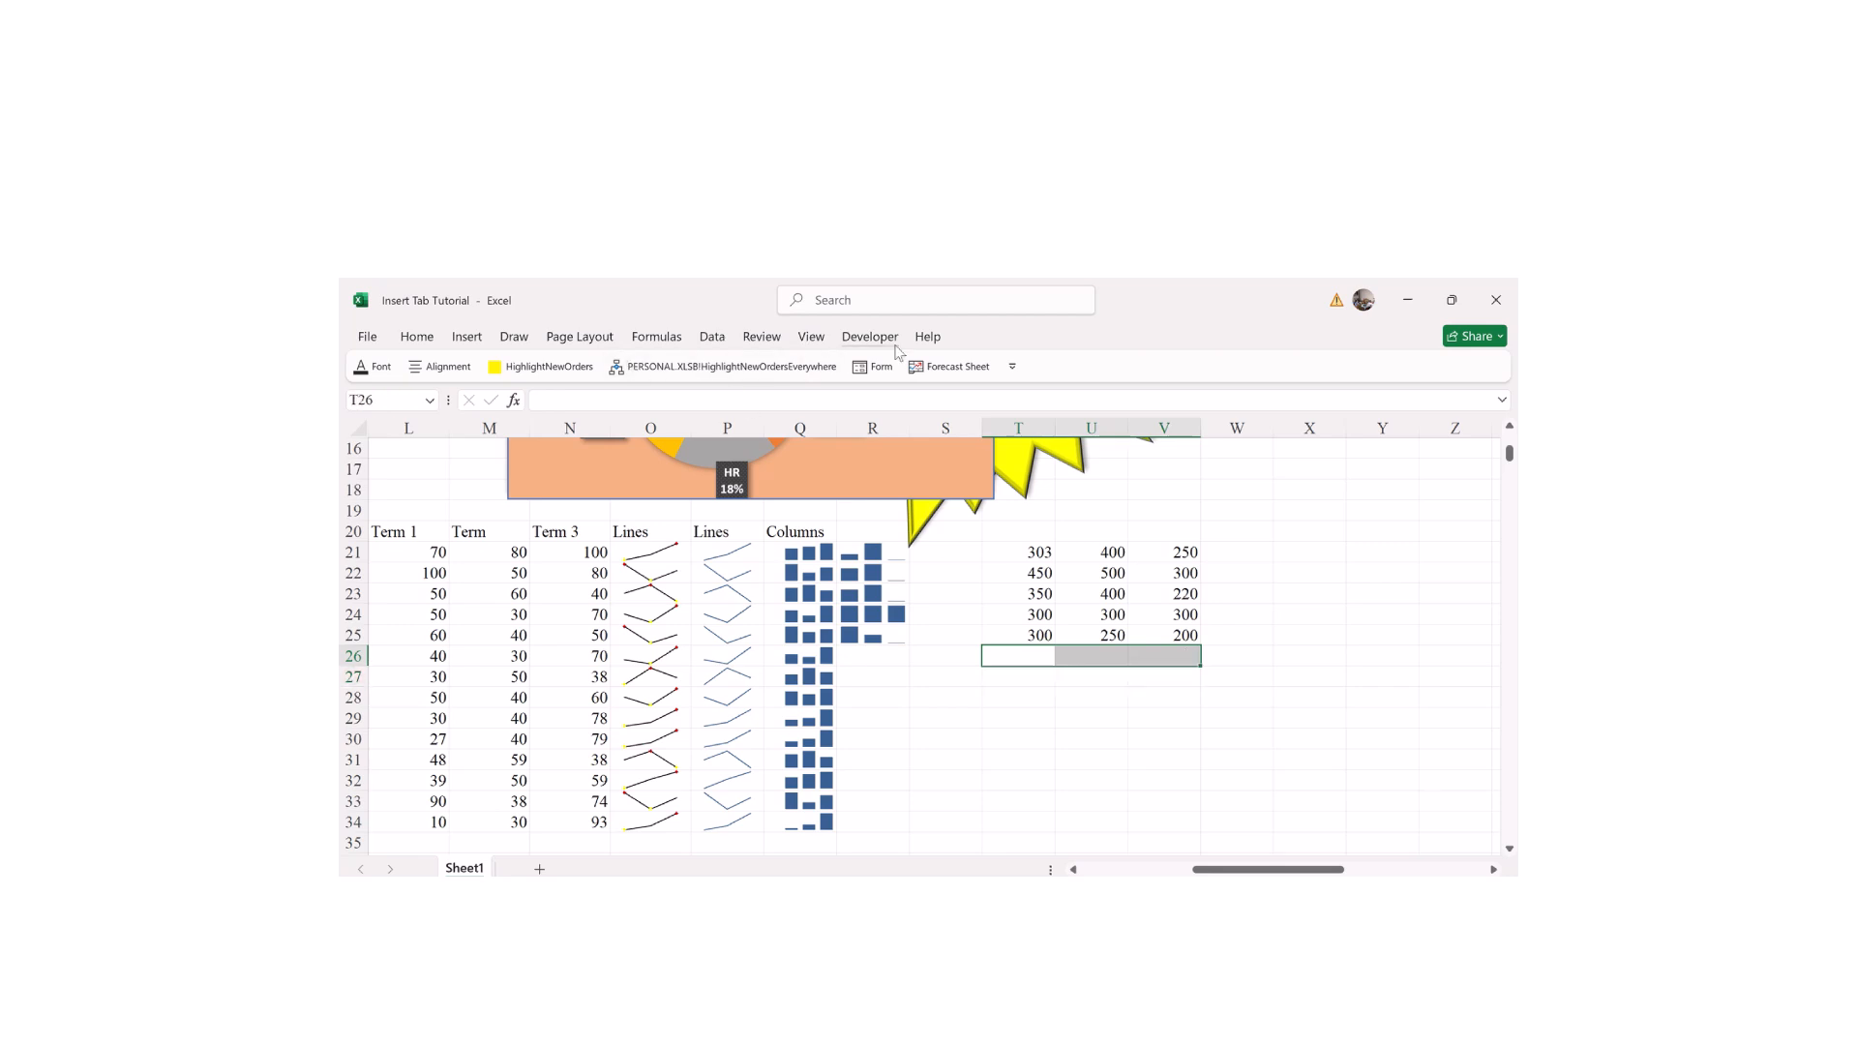
pyautogui.click(465, 336)
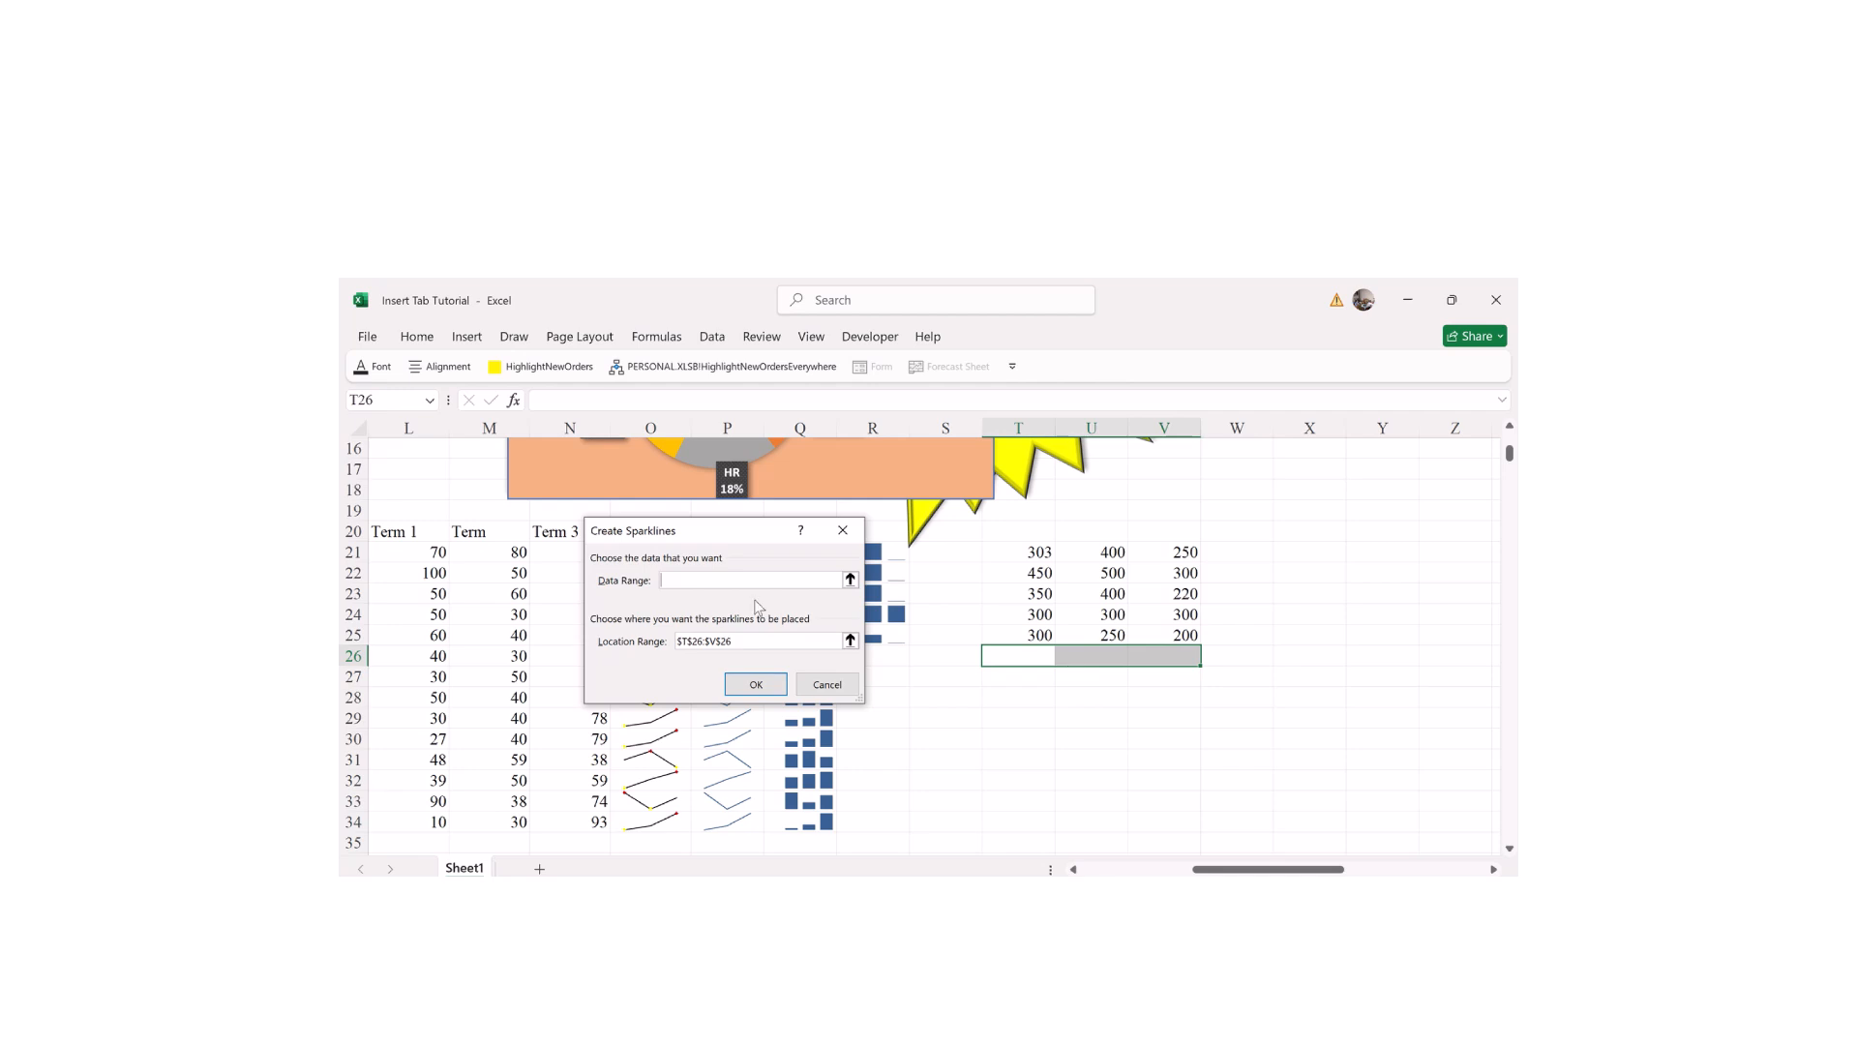
pyautogui.moveTo(1028, 548); pyautogui.dragTo(1172, 641)
pyautogui.press('Return')
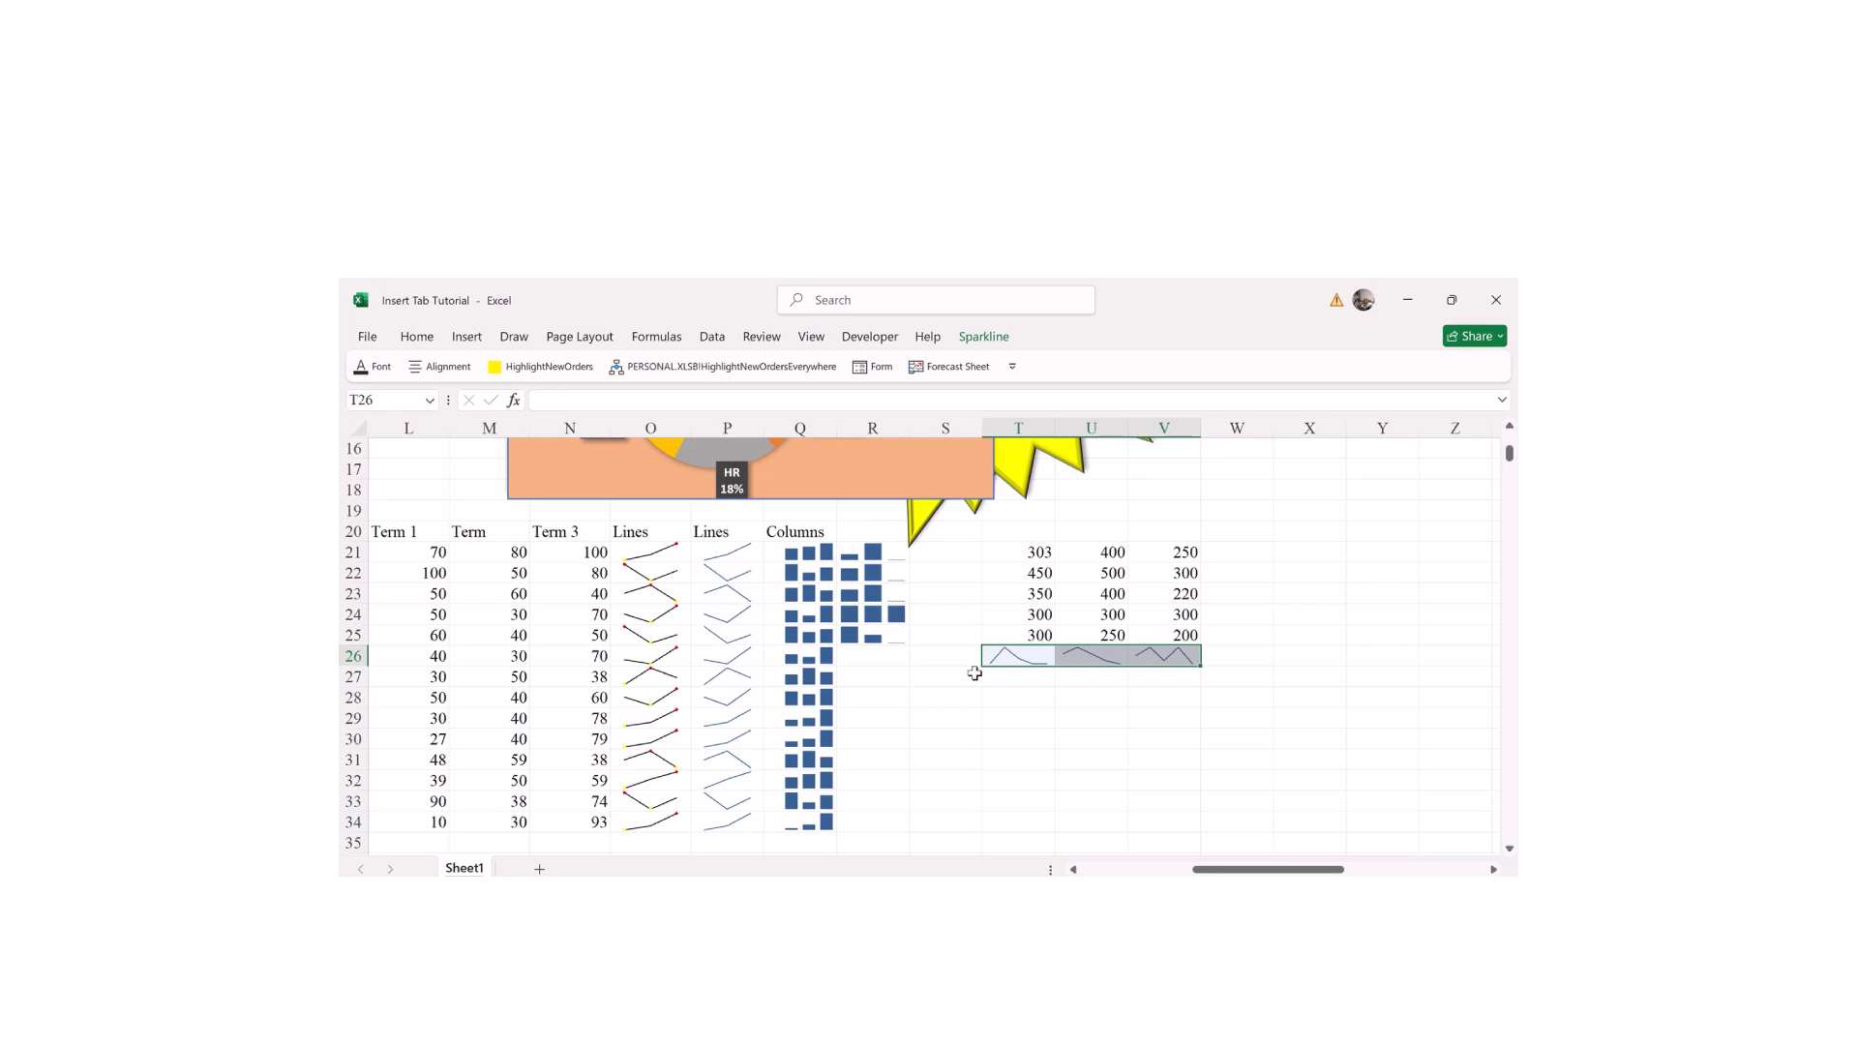
pyautogui.click(1120, 724)
pyautogui.moveTo(1022, 678); pyautogui.dragTo(1175, 745)
pyautogui.click(1174, 744)
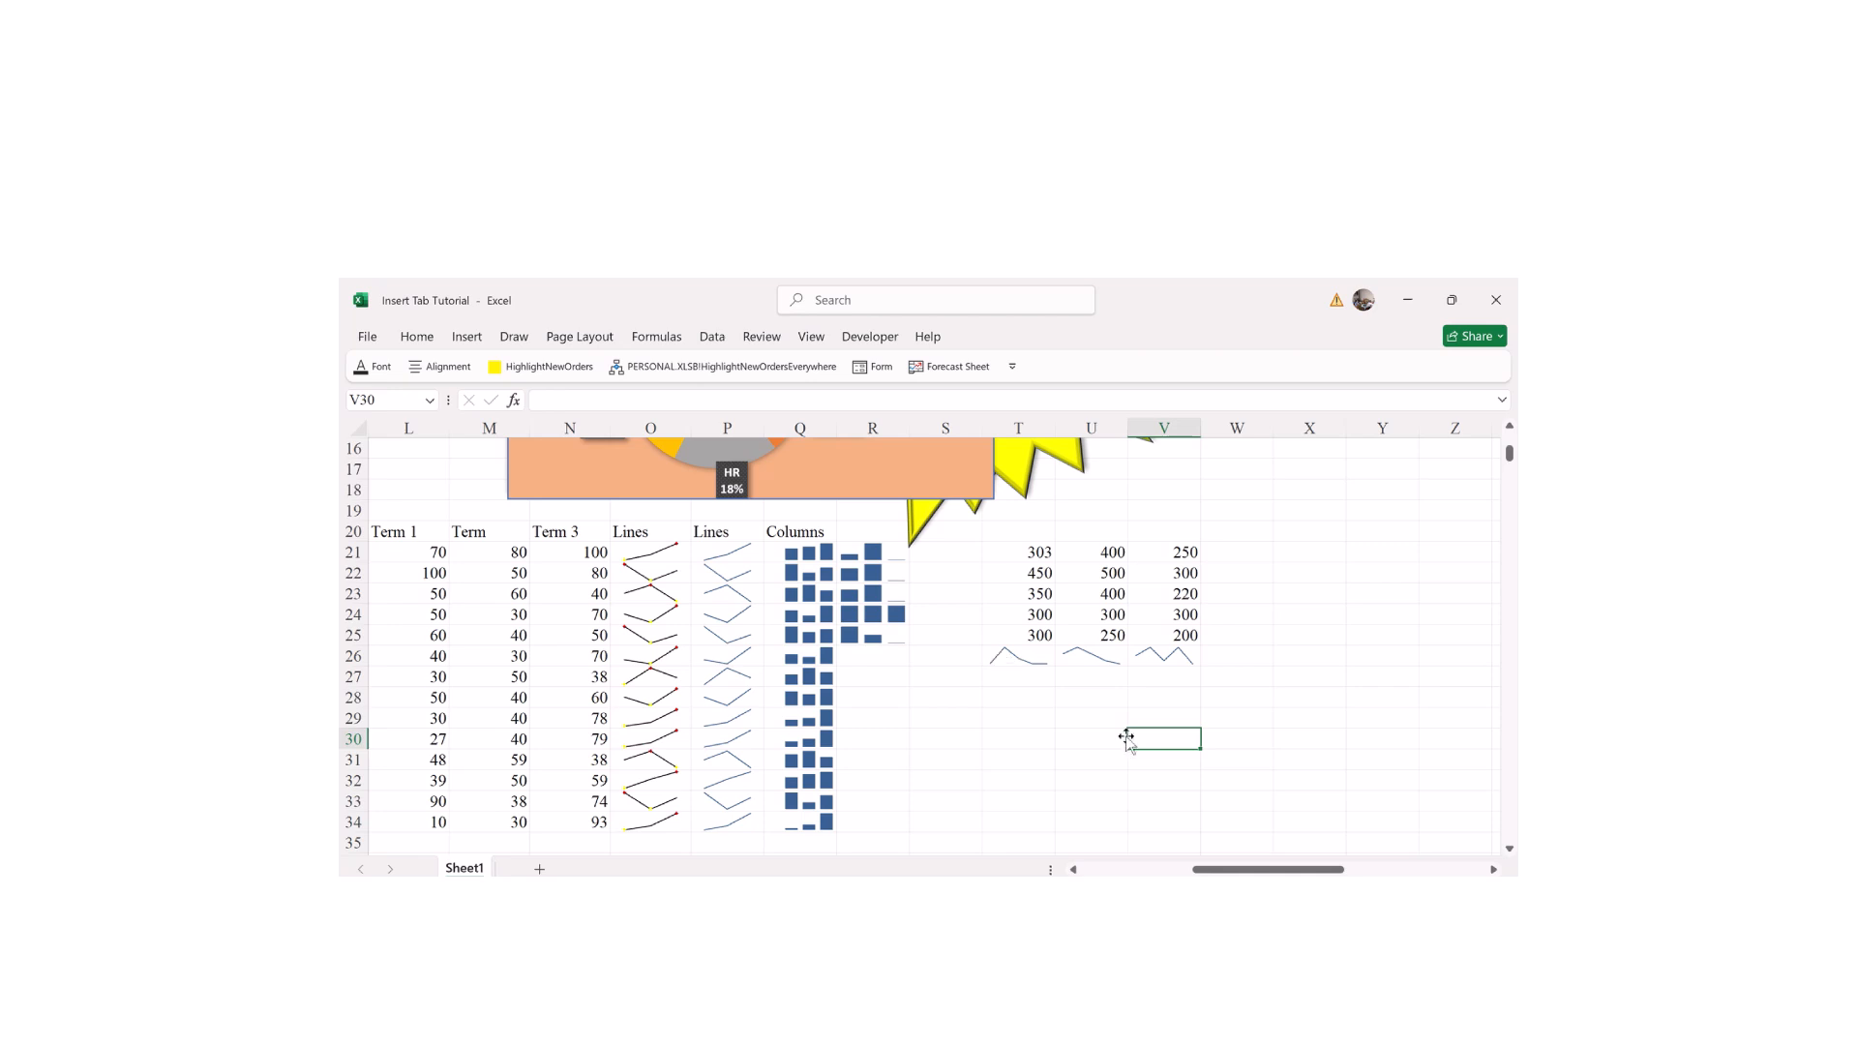
pyautogui.moveTo(1202, 869); pyautogui.dragTo(1160, 869)
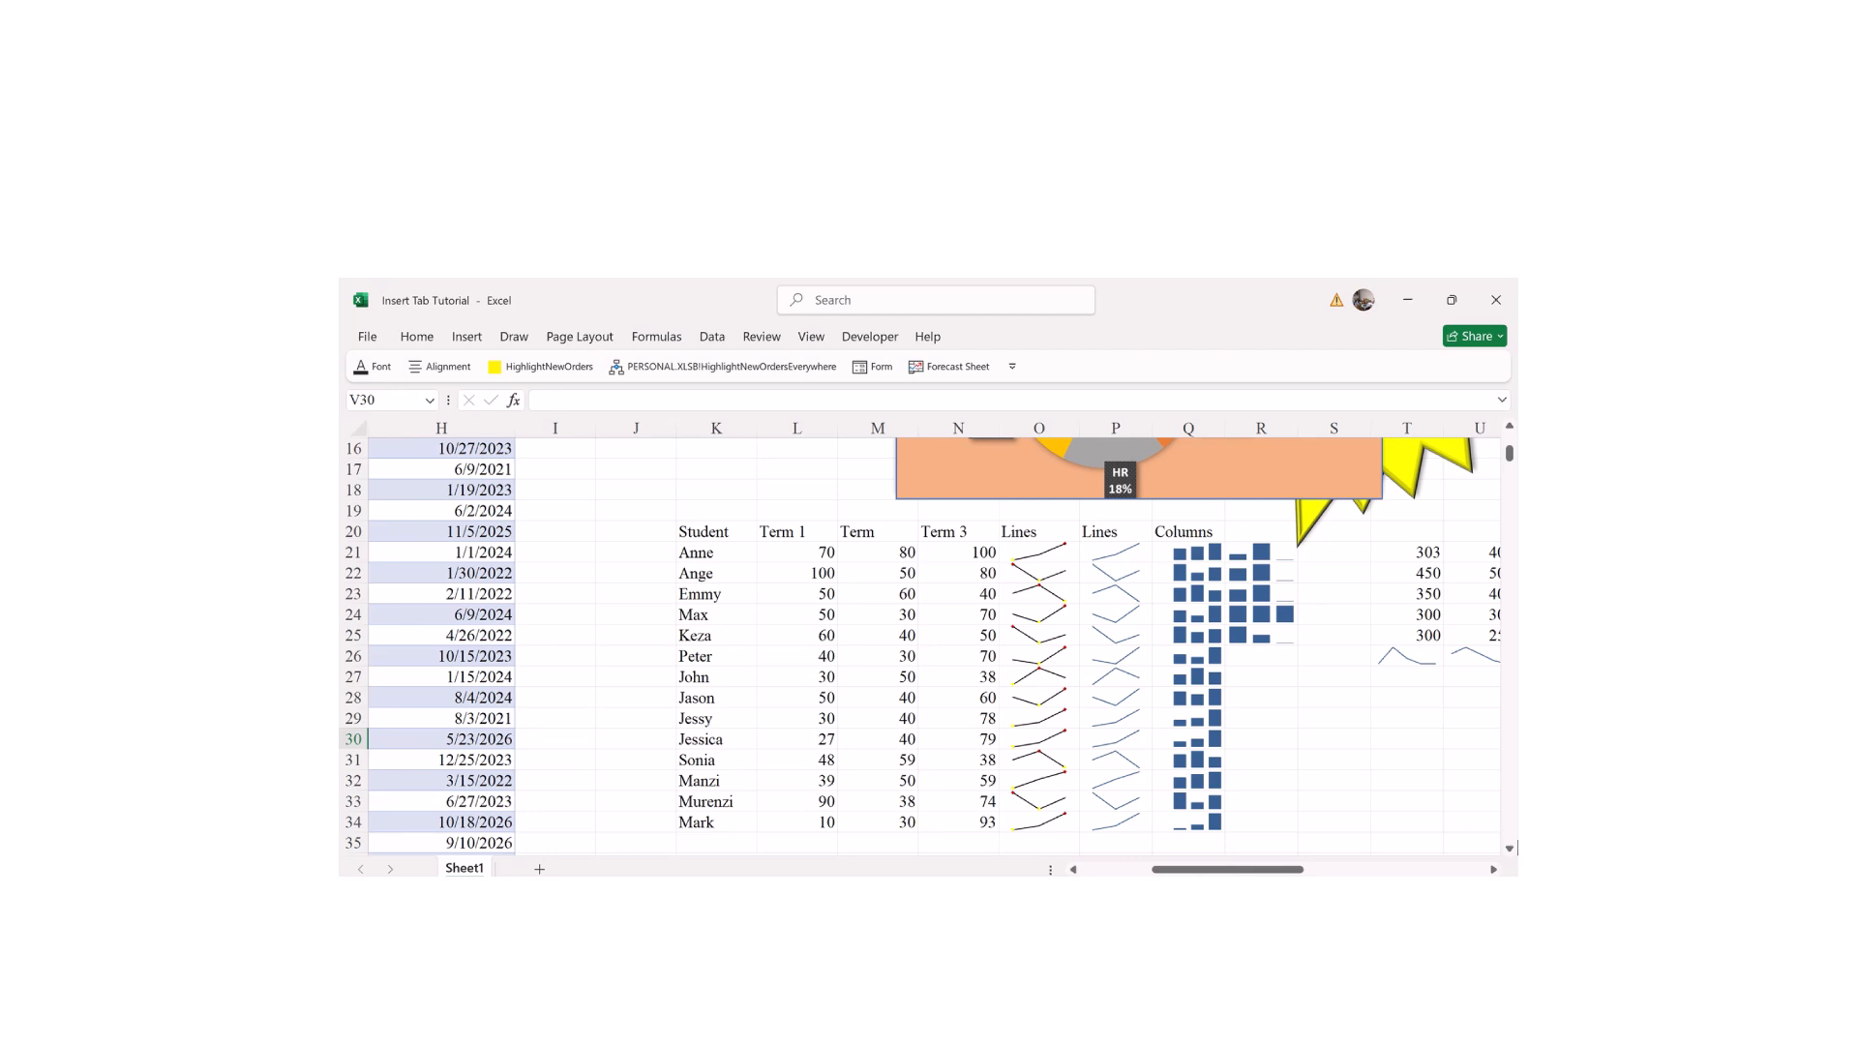
pyautogui.click(1510, 849)
pyautogui.click(1511, 849)
pyautogui.click(1510, 849)
pyautogui.click(1510, 848)
pyautogui.click(1511, 849)
pyautogui.click(1510, 849)
pyautogui.click(1510, 848)
pyautogui.click(1510, 848)
pyautogui.click(1511, 849)
pyautogui.click(1511, 849)
pyautogui.click(1510, 849)
pyautogui.click(1511, 848)
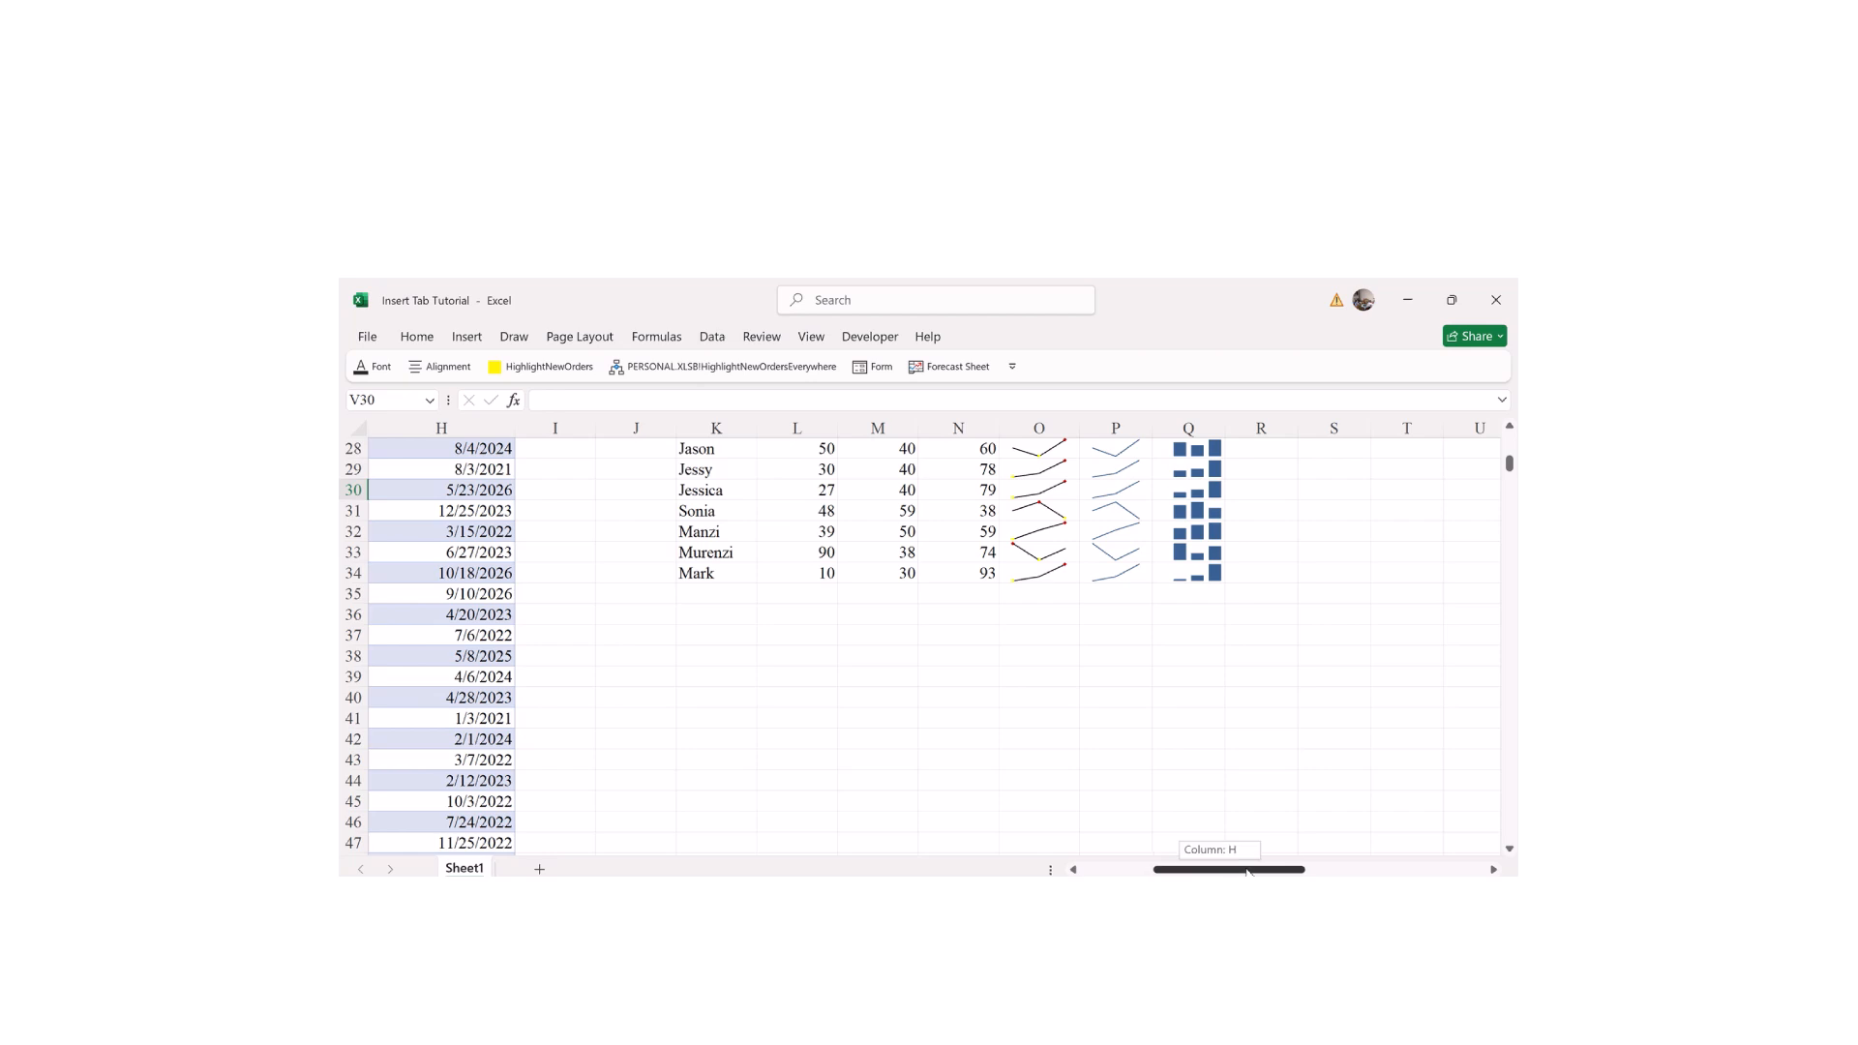
pyautogui.moveTo(1228, 868); pyautogui.dragTo(1279, 868)
pyautogui.moveTo(1510, 466); pyautogui.dragTo(1510, 461)
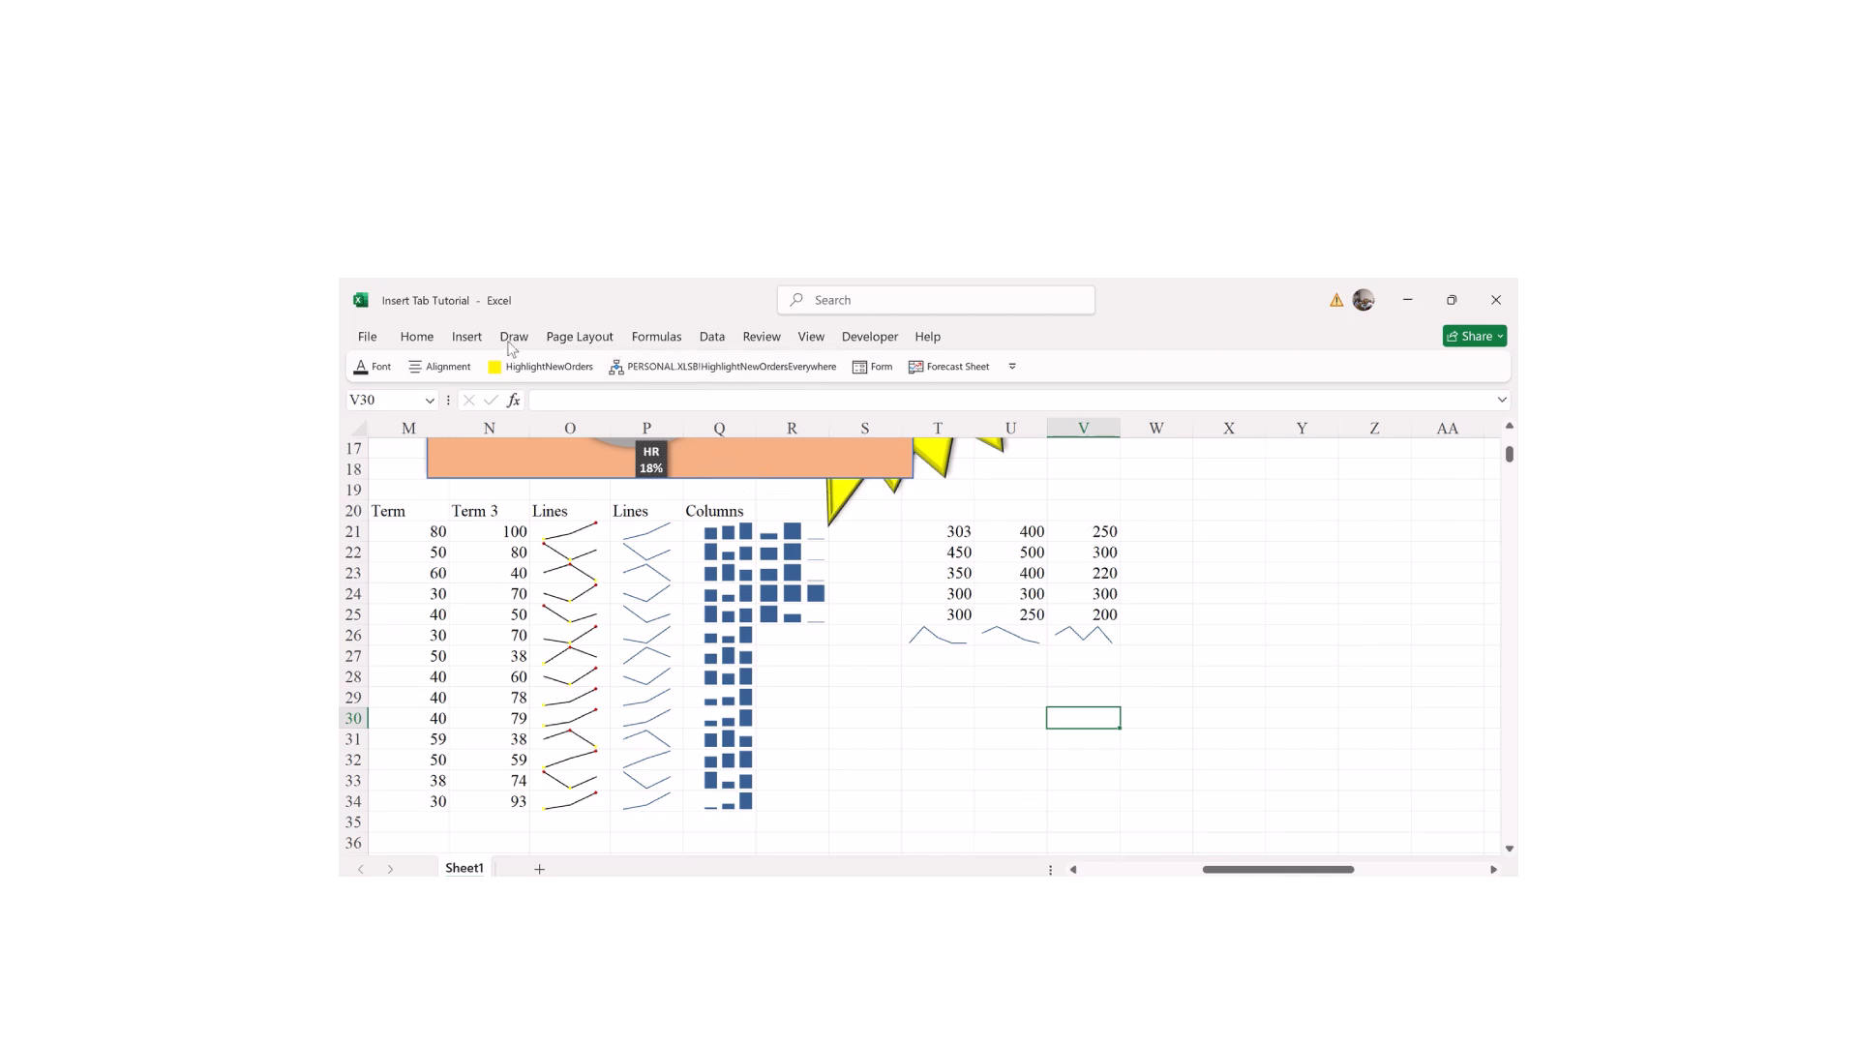
# Step: Insert win/loss sparklines in T30:V30 using T21:V25 as the data range
pyautogui.click(467, 337)
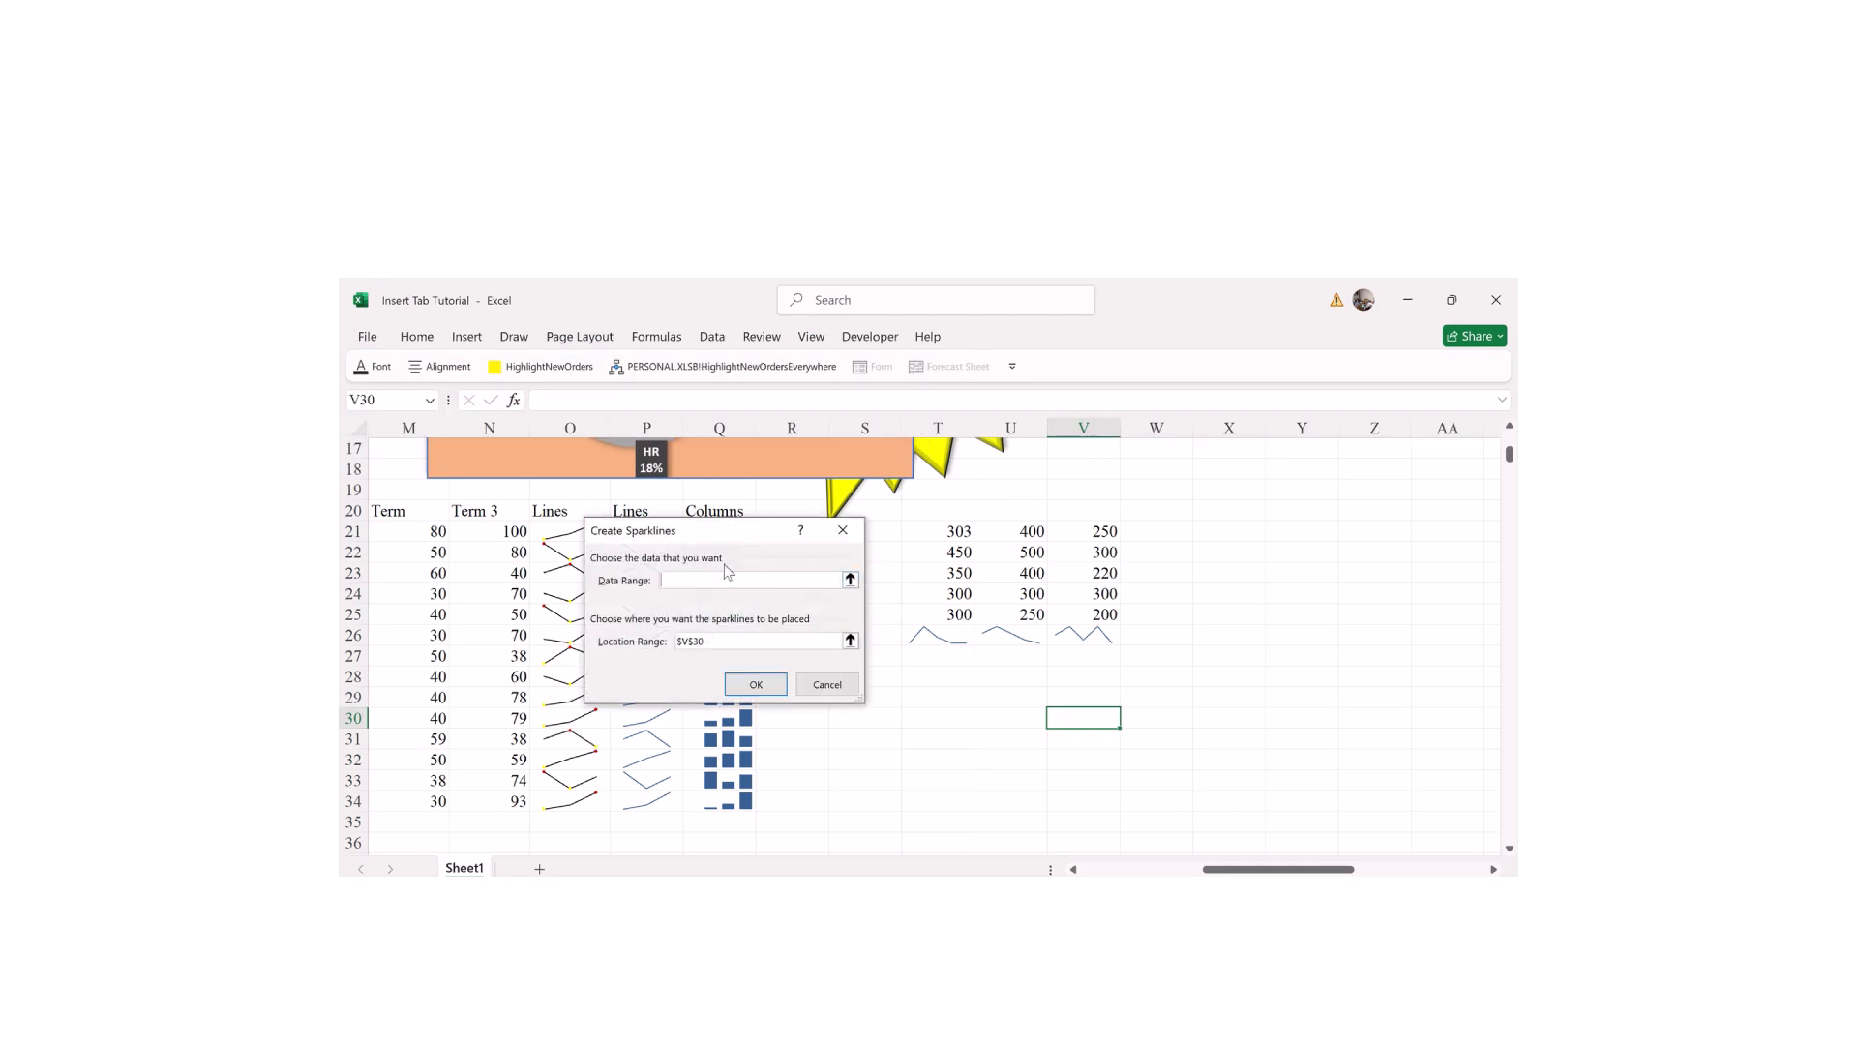
pyautogui.moveTo(949, 529); pyautogui.dragTo(1103, 613)
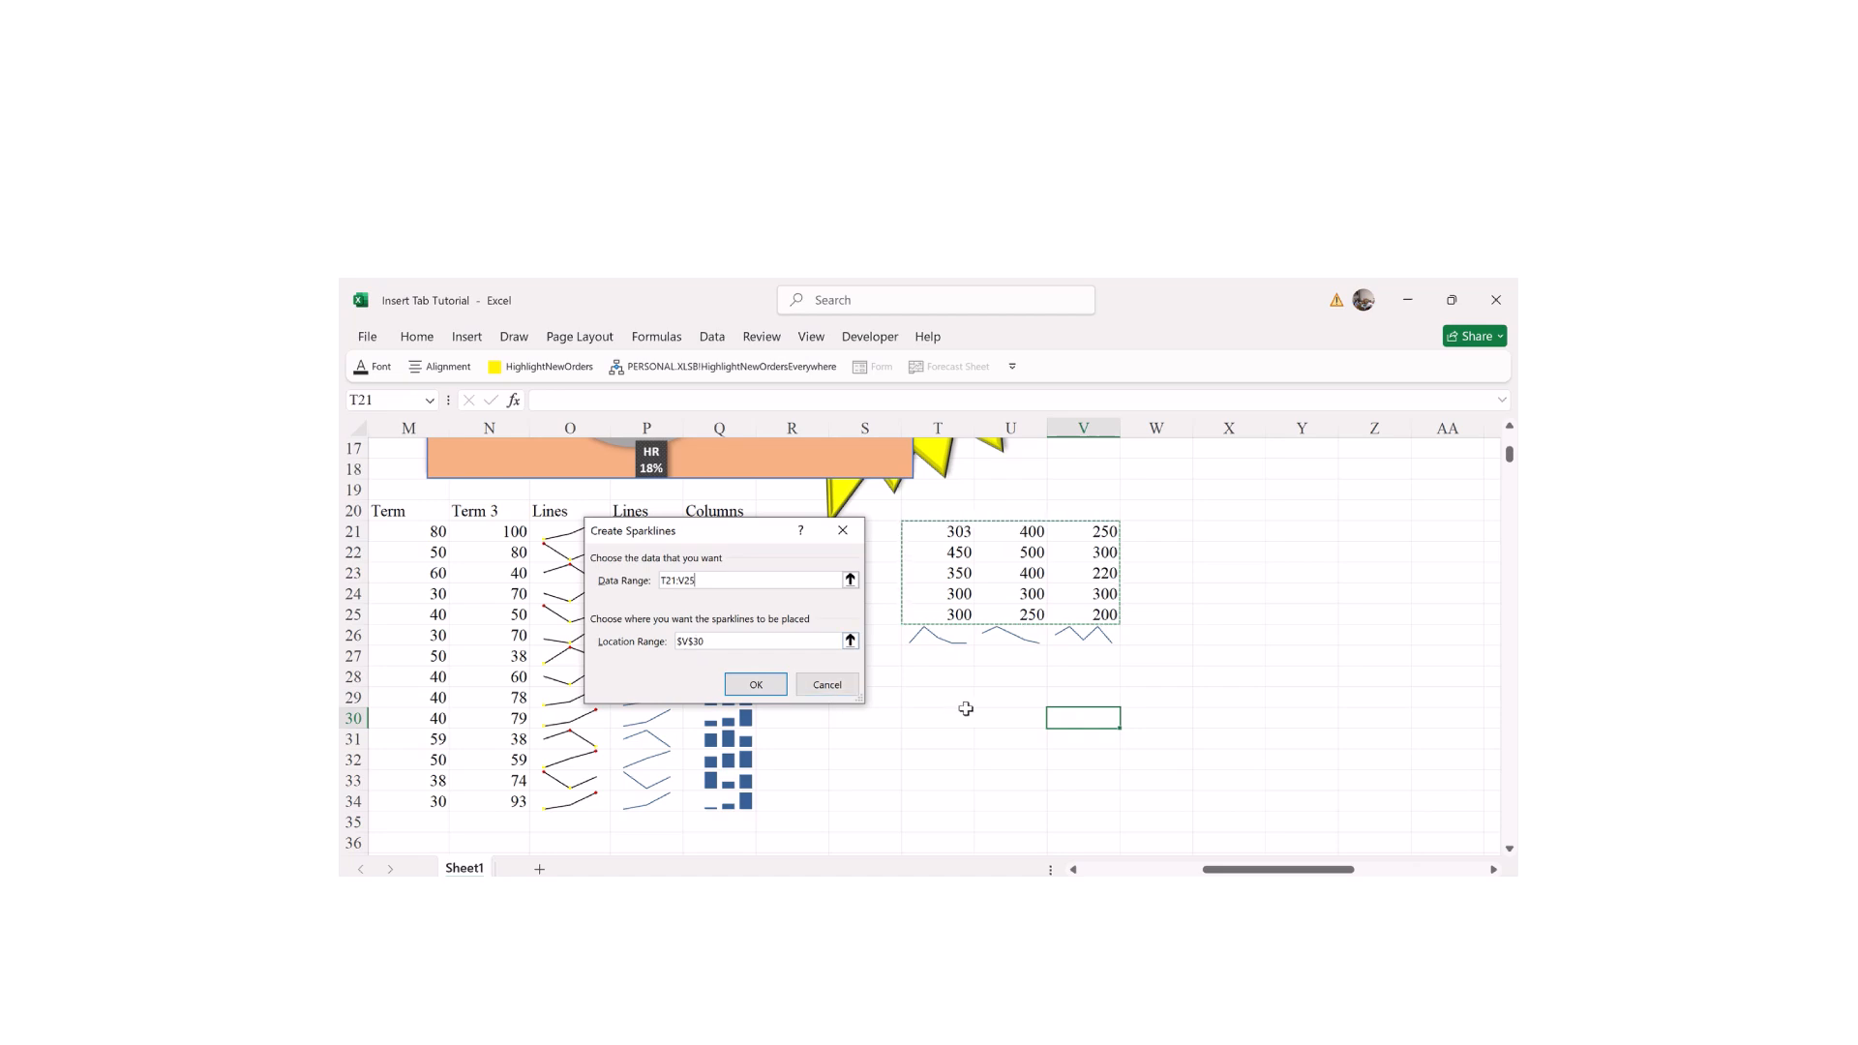
pyautogui.click(689, 642)
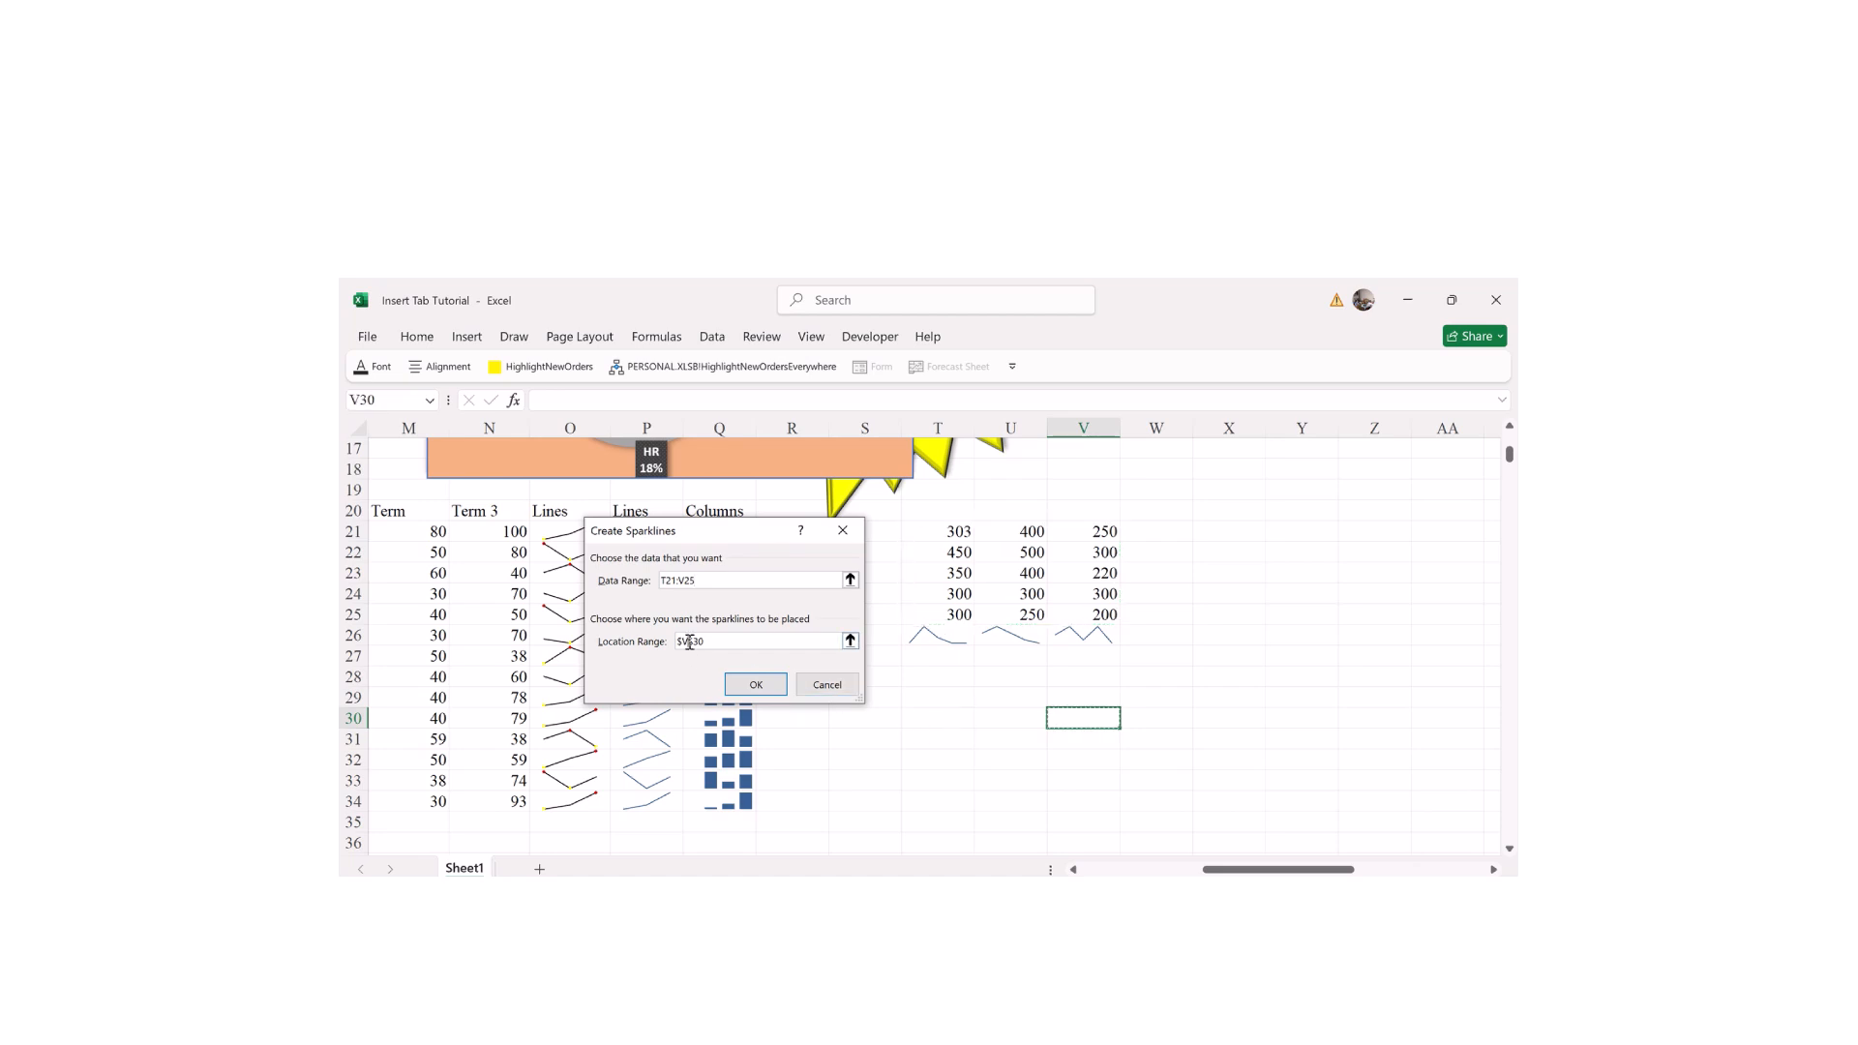
pyautogui.click(958, 718)
pyautogui.moveTo(958, 718); pyautogui.dragTo(1113, 718)
pyautogui.click(758, 683)
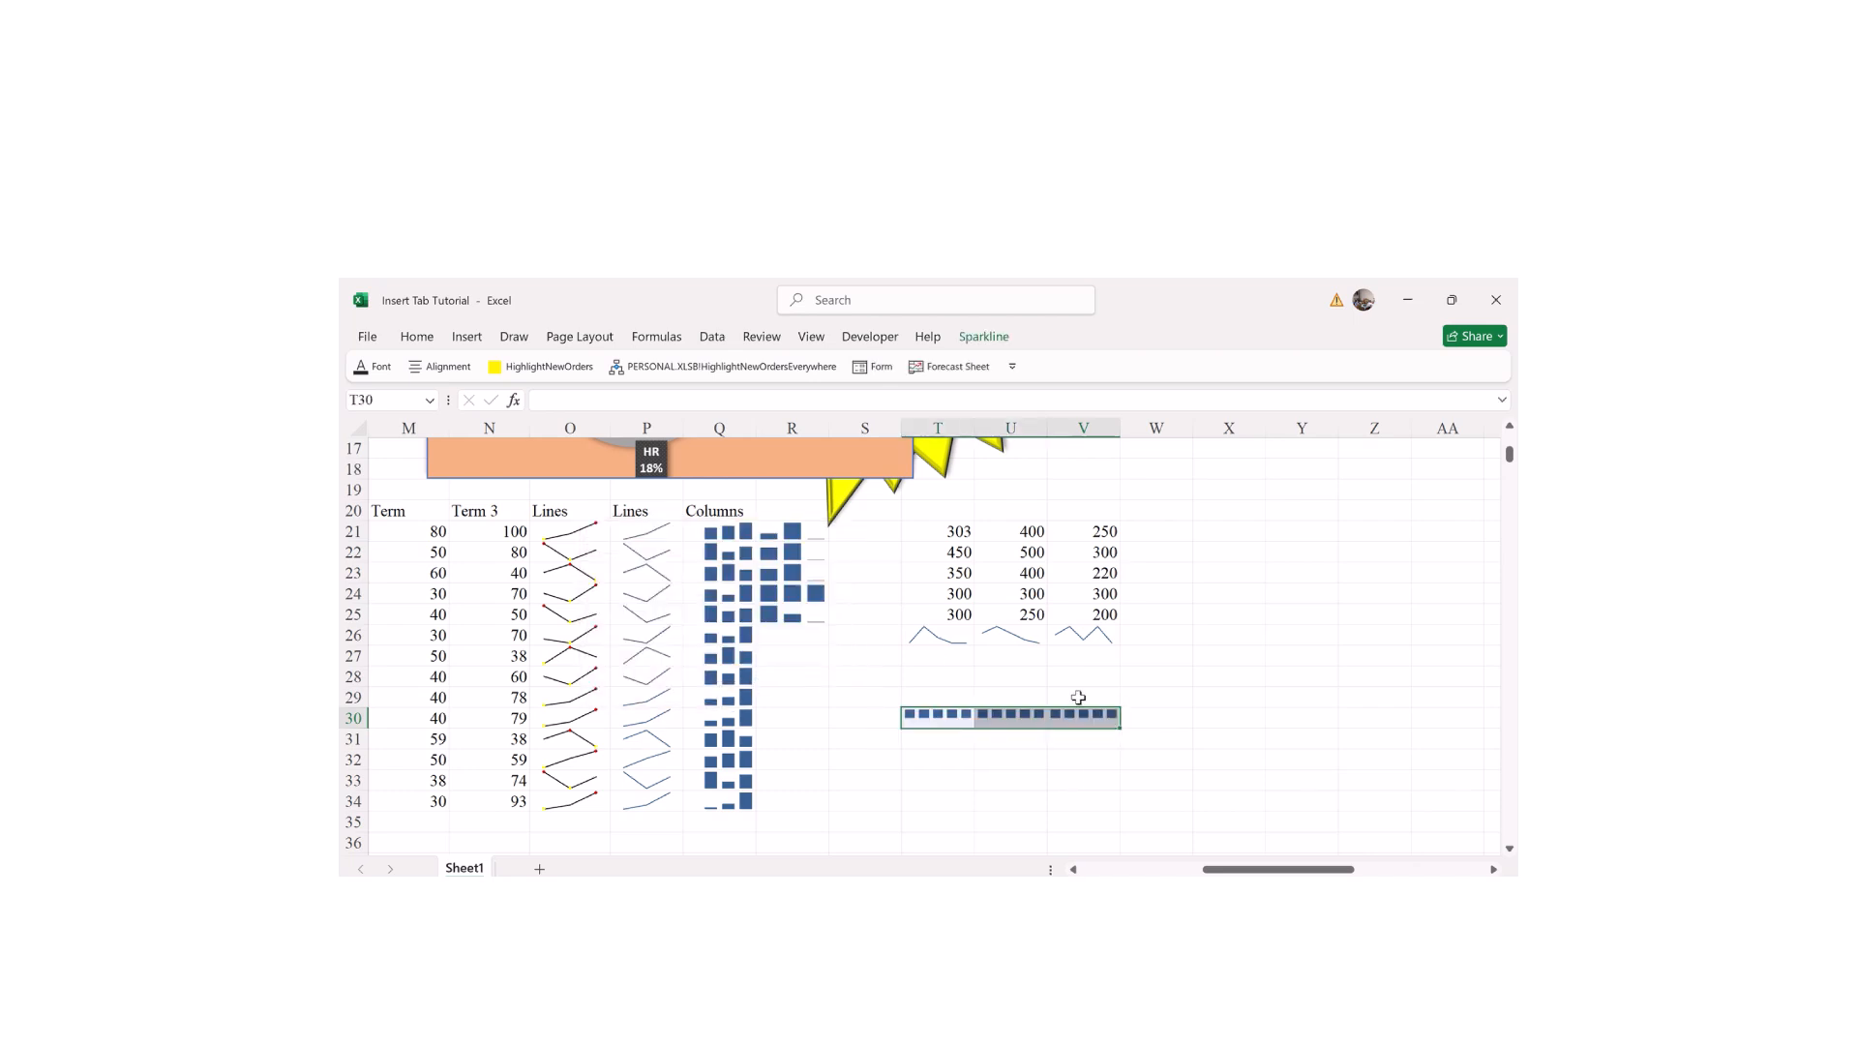
# Step: Change U24 to -330 and V24 to -300 so the win/loss sparklines show red losses
pyautogui.click(1034, 596)
pyautogui.write('-')
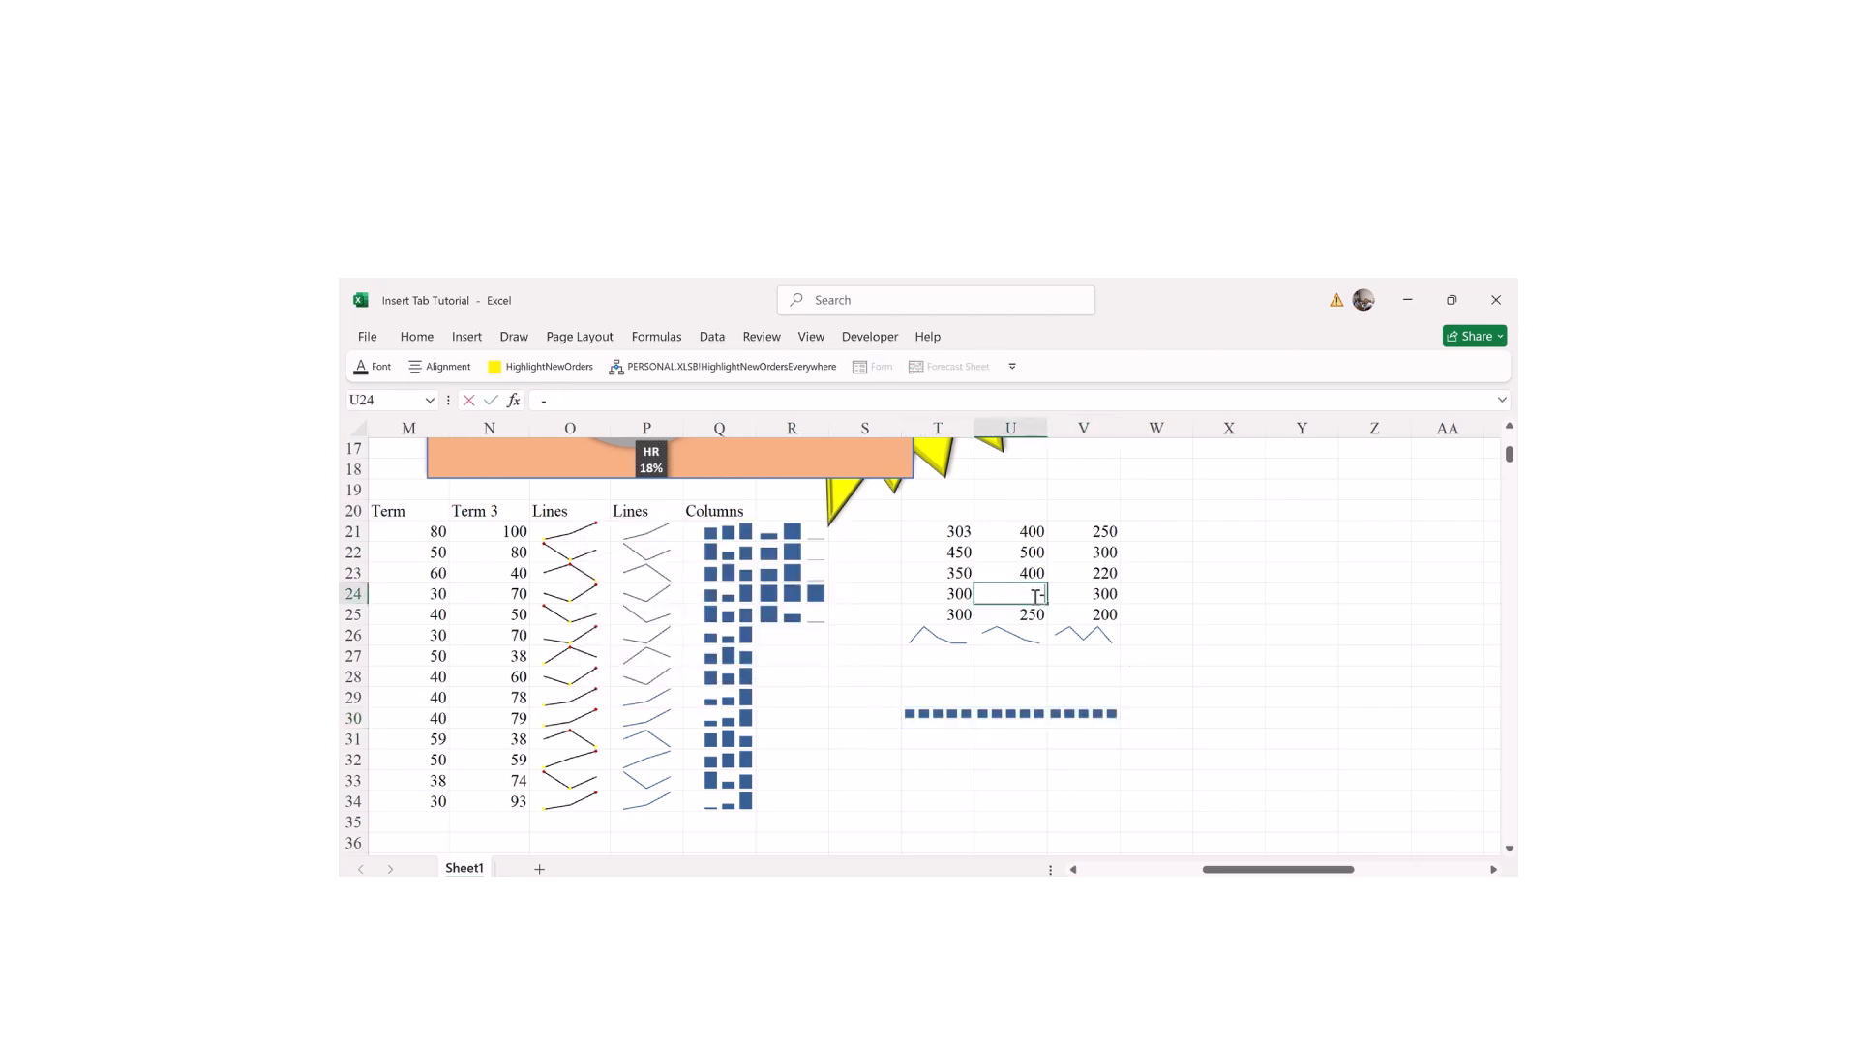
pyautogui.write('330')
pyautogui.press('Return')
pyautogui.click(1073, 595)
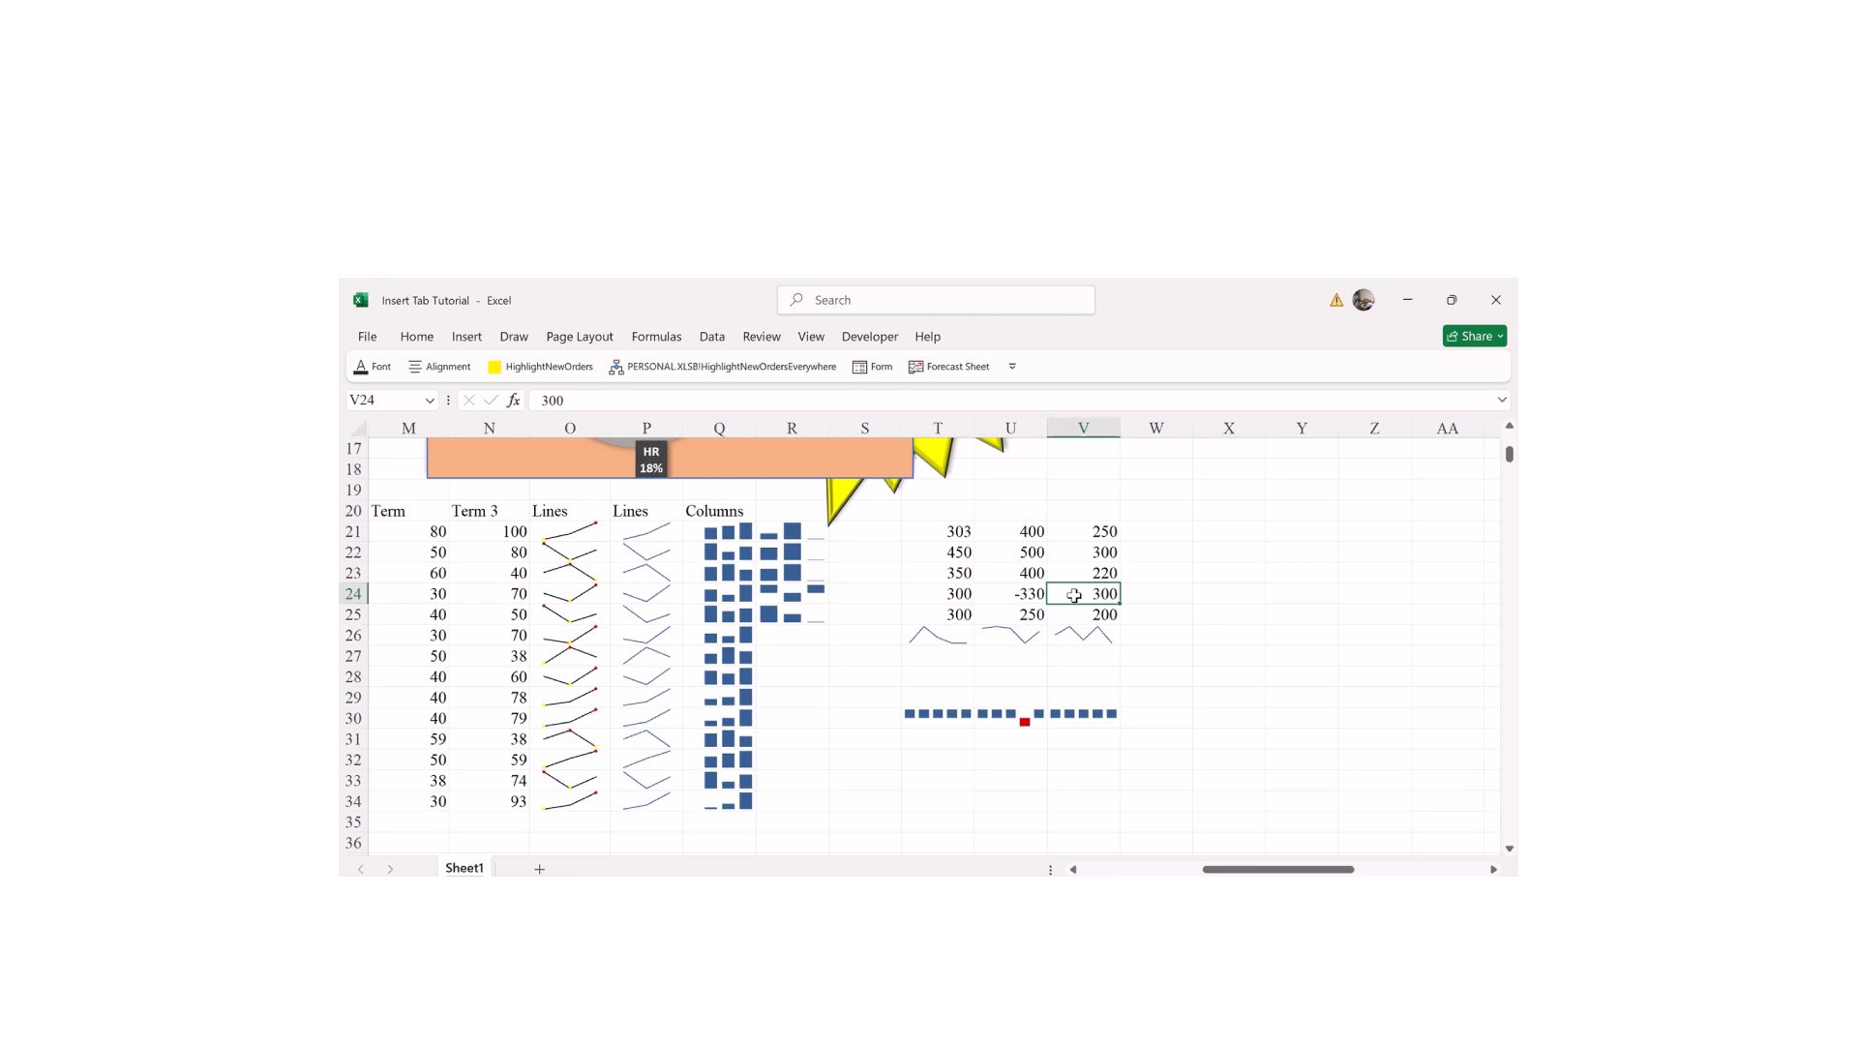
pyautogui.write('3')
pyautogui.press('Return')
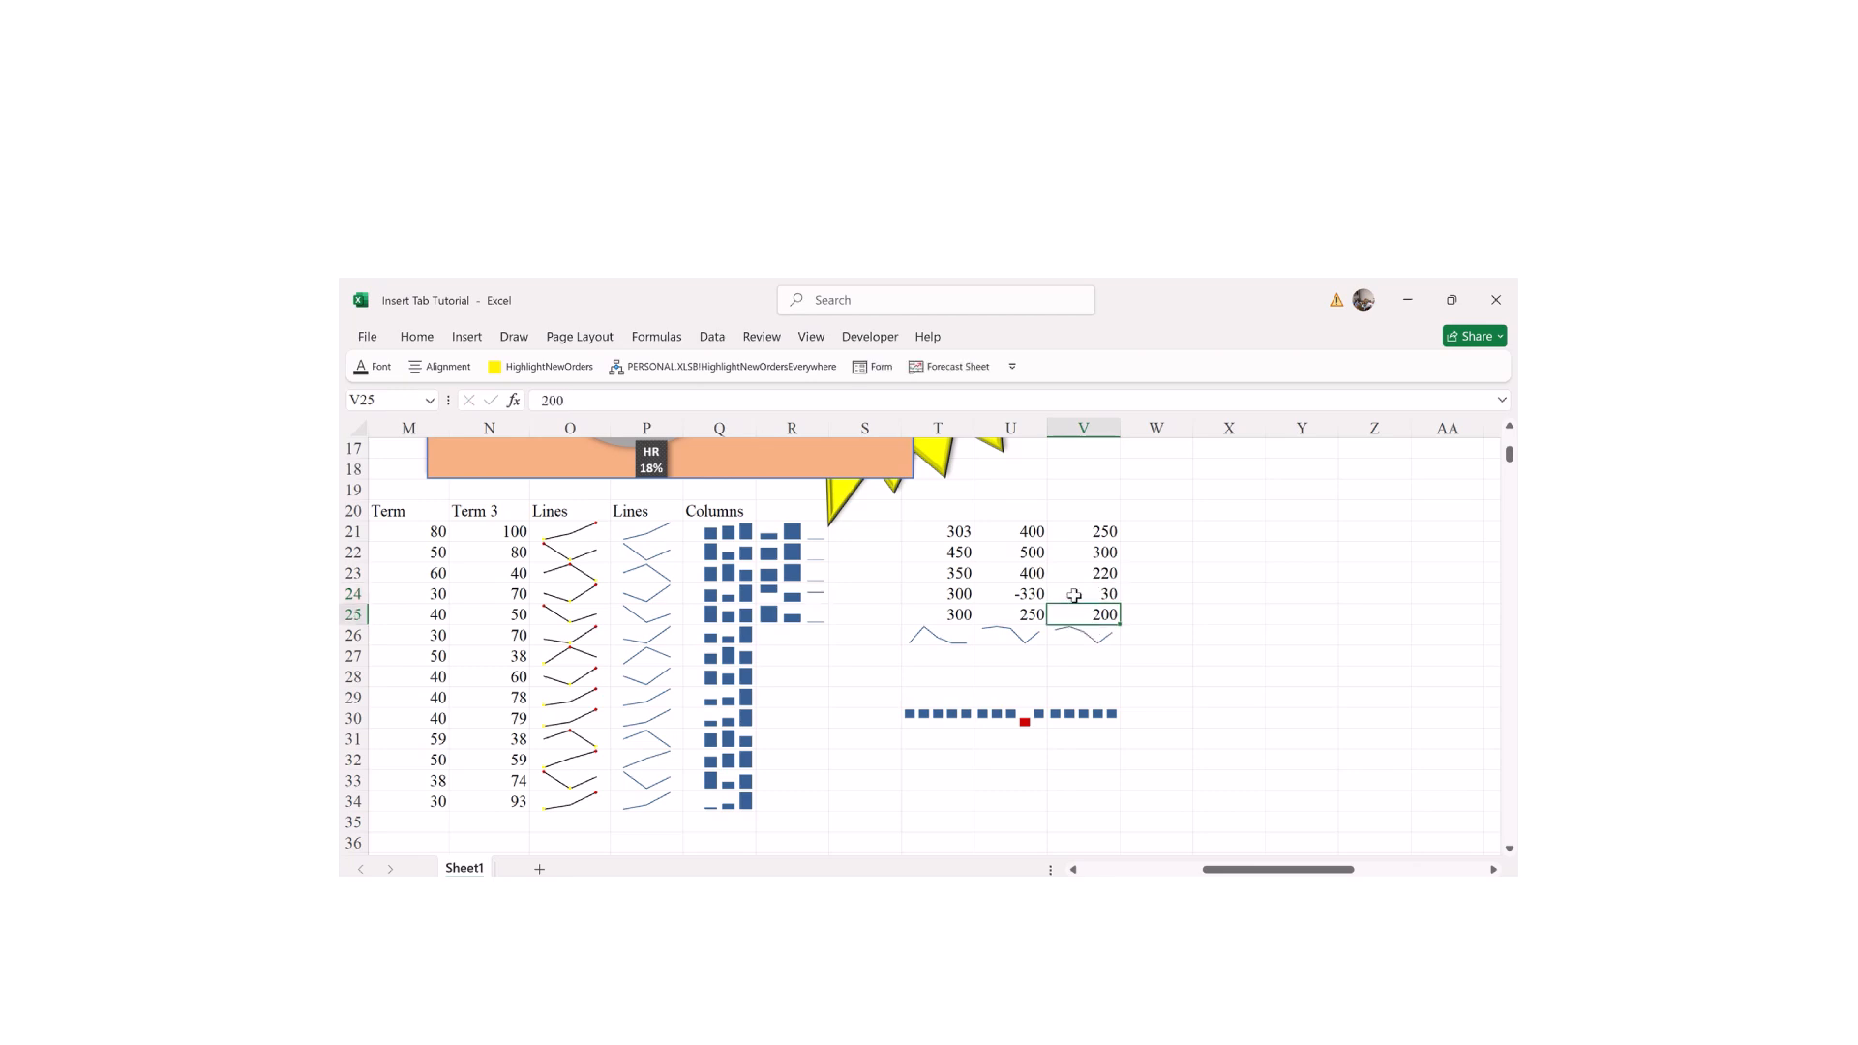
pyautogui.click(1104, 591)
pyautogui.write('-300')
pyautogui.press('Return')
pyautogui.click(1064, 553)
pyautogui.click(1028, 549)
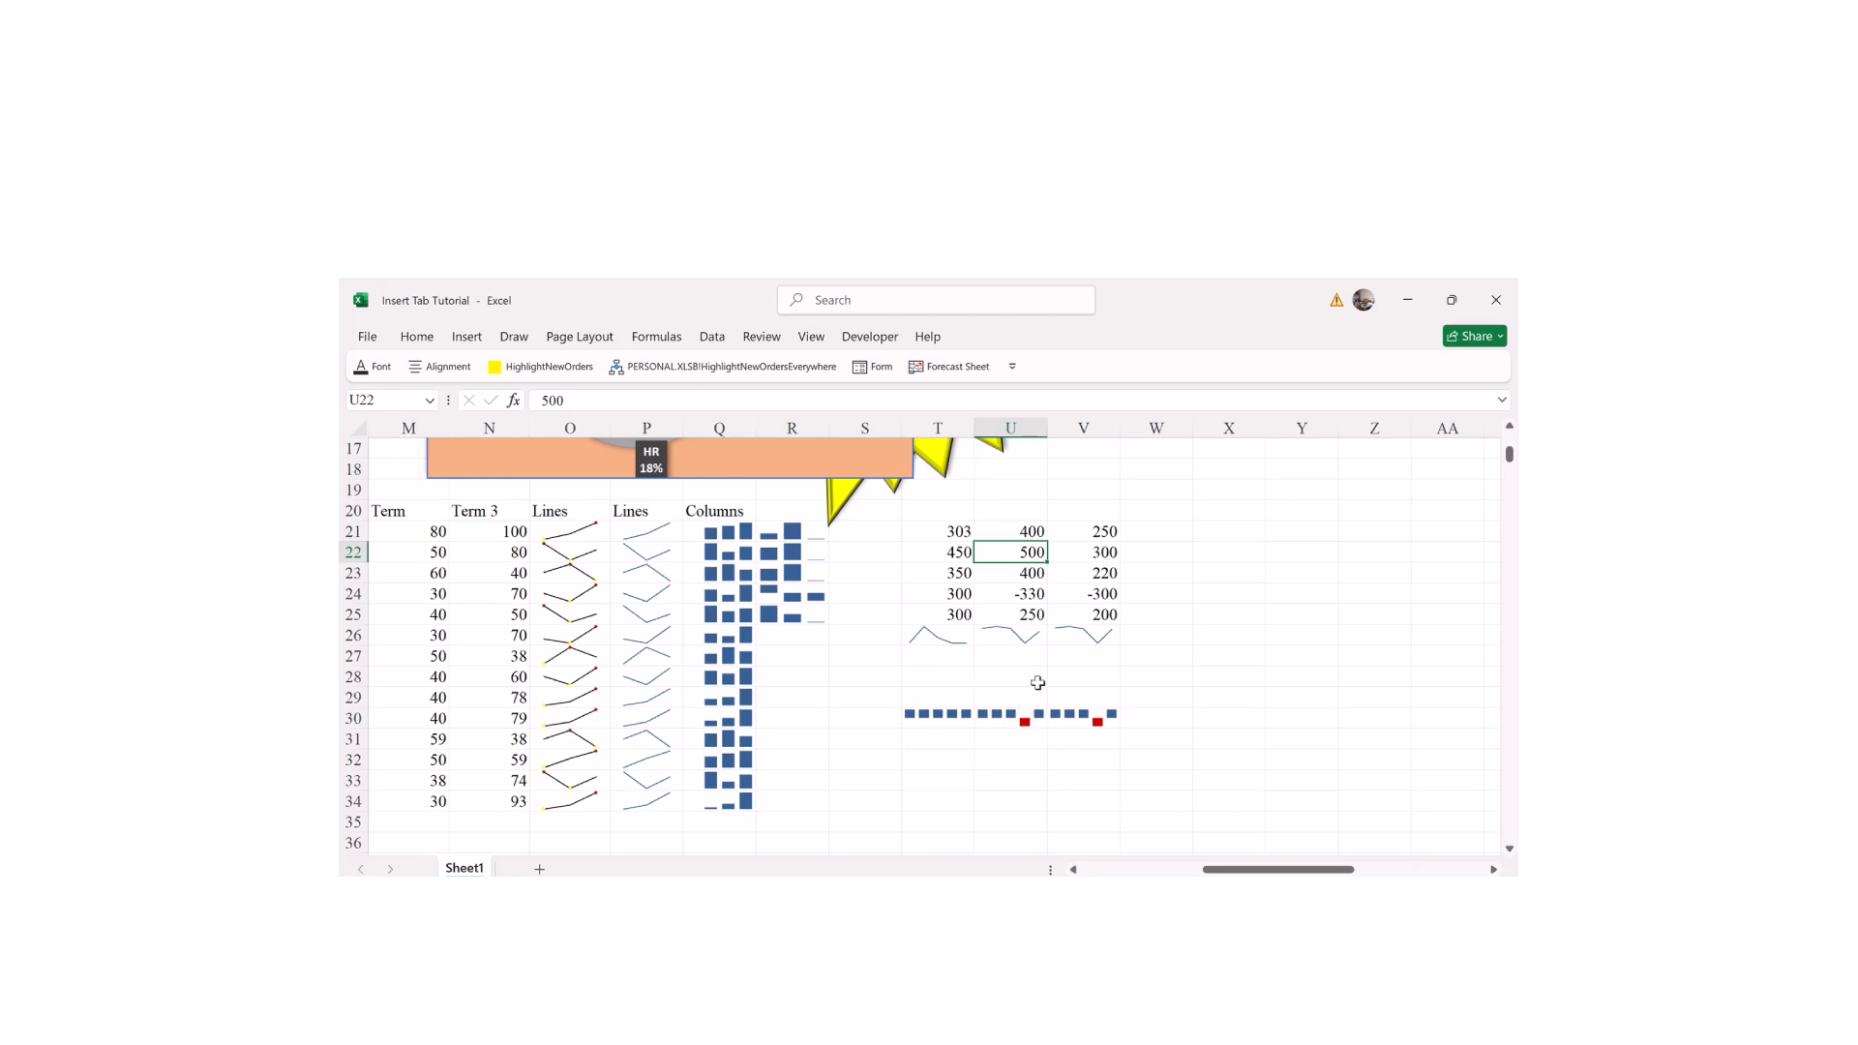
# Step: Change U22 to -500 and T25 to -300 so the sparklines dip negative
pyautogui.doubleClick(1015, 552)
pyautogui.write('-')
pyautogui.press('Return')
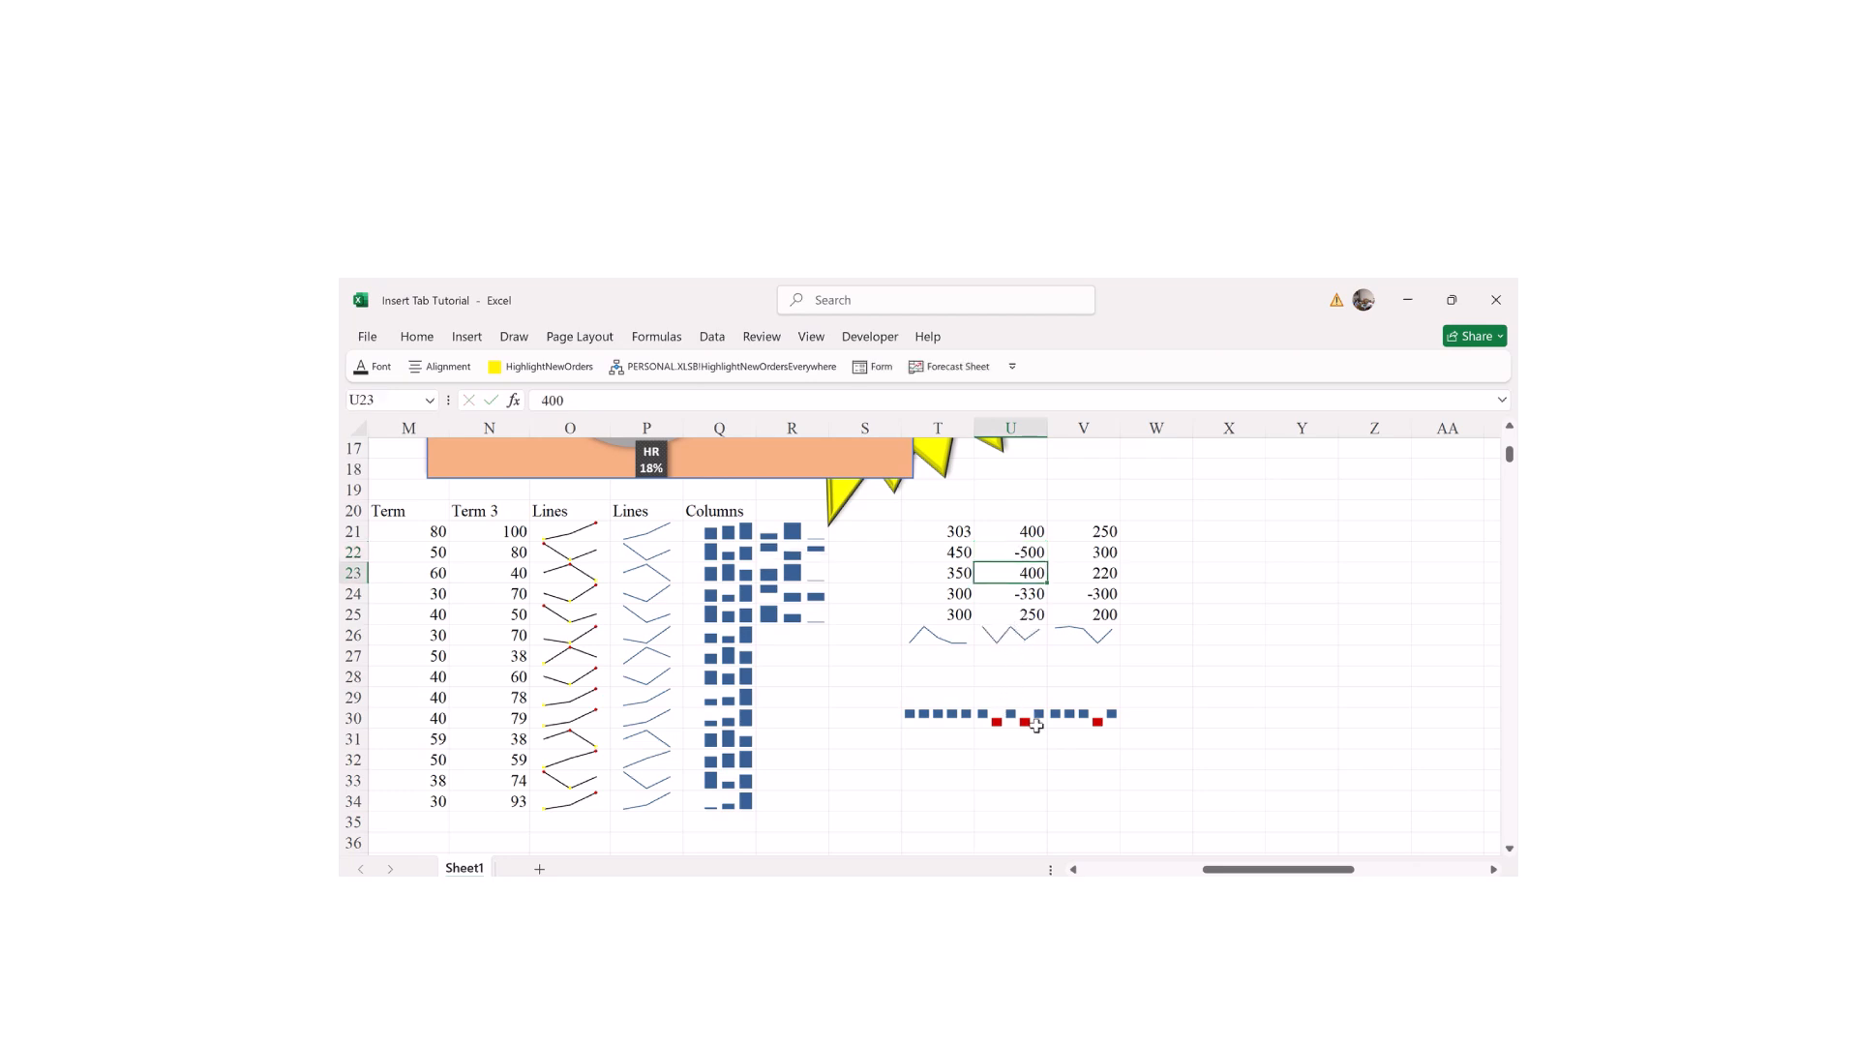
pyautogui.click(939, 718)
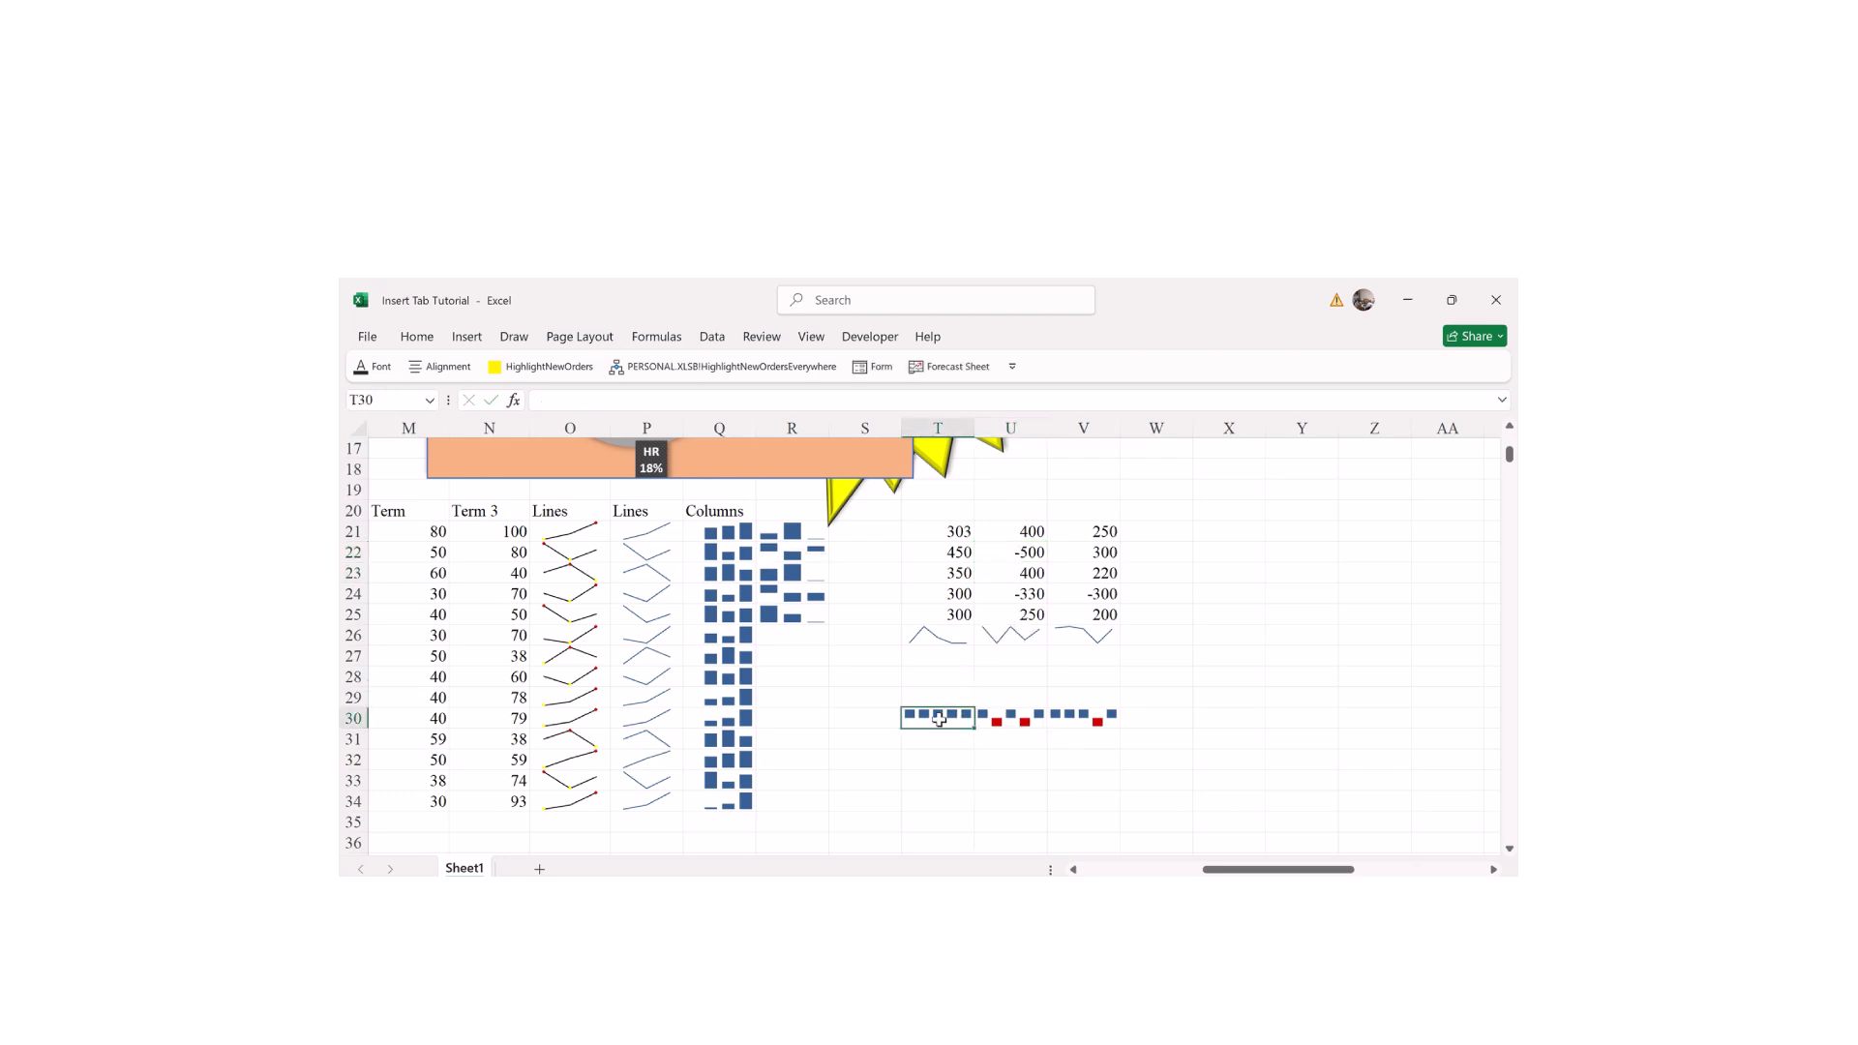
pyautogui.click(1008, 779)
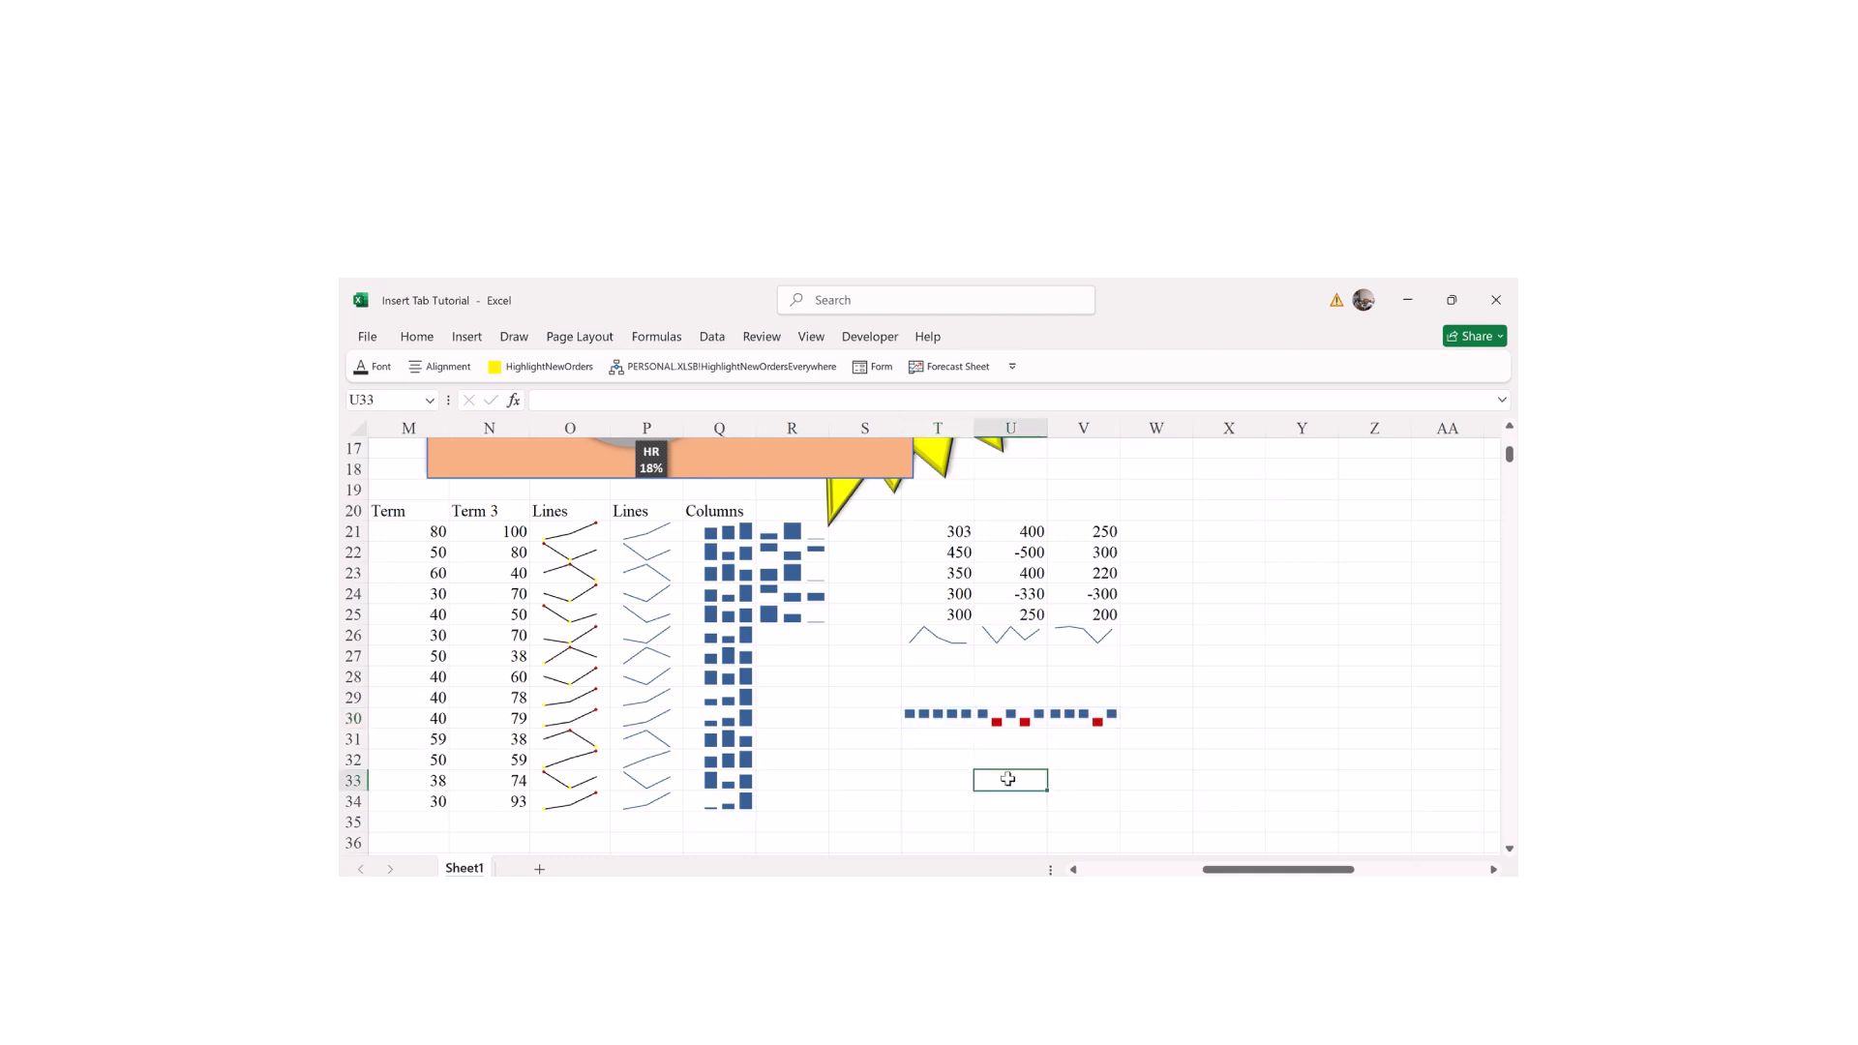
pyautogui.click(938, 601)
pyautogui.click(948, 613)
pyautogui.write('-300')
pyautogui.press('Return')
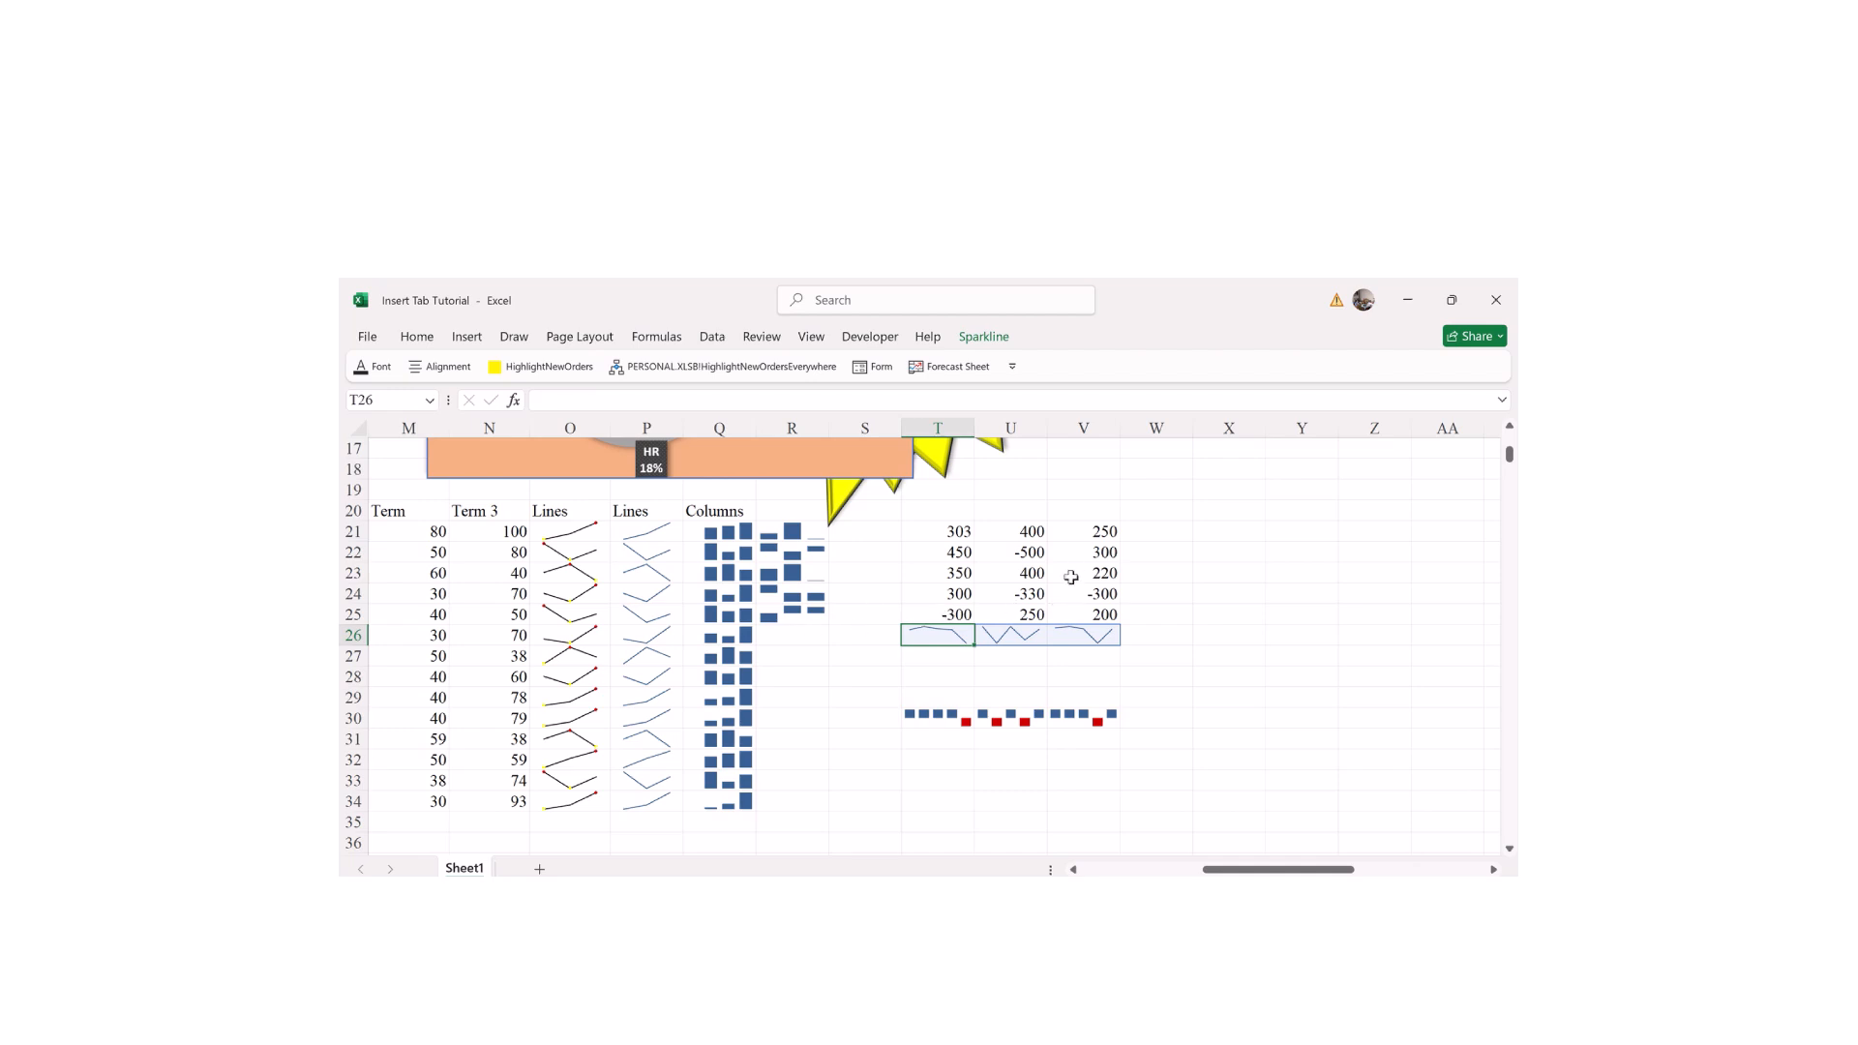
# Step: Change T22 to -450, then switch to the Insert ribbon
pyautogui.click(949, 553)
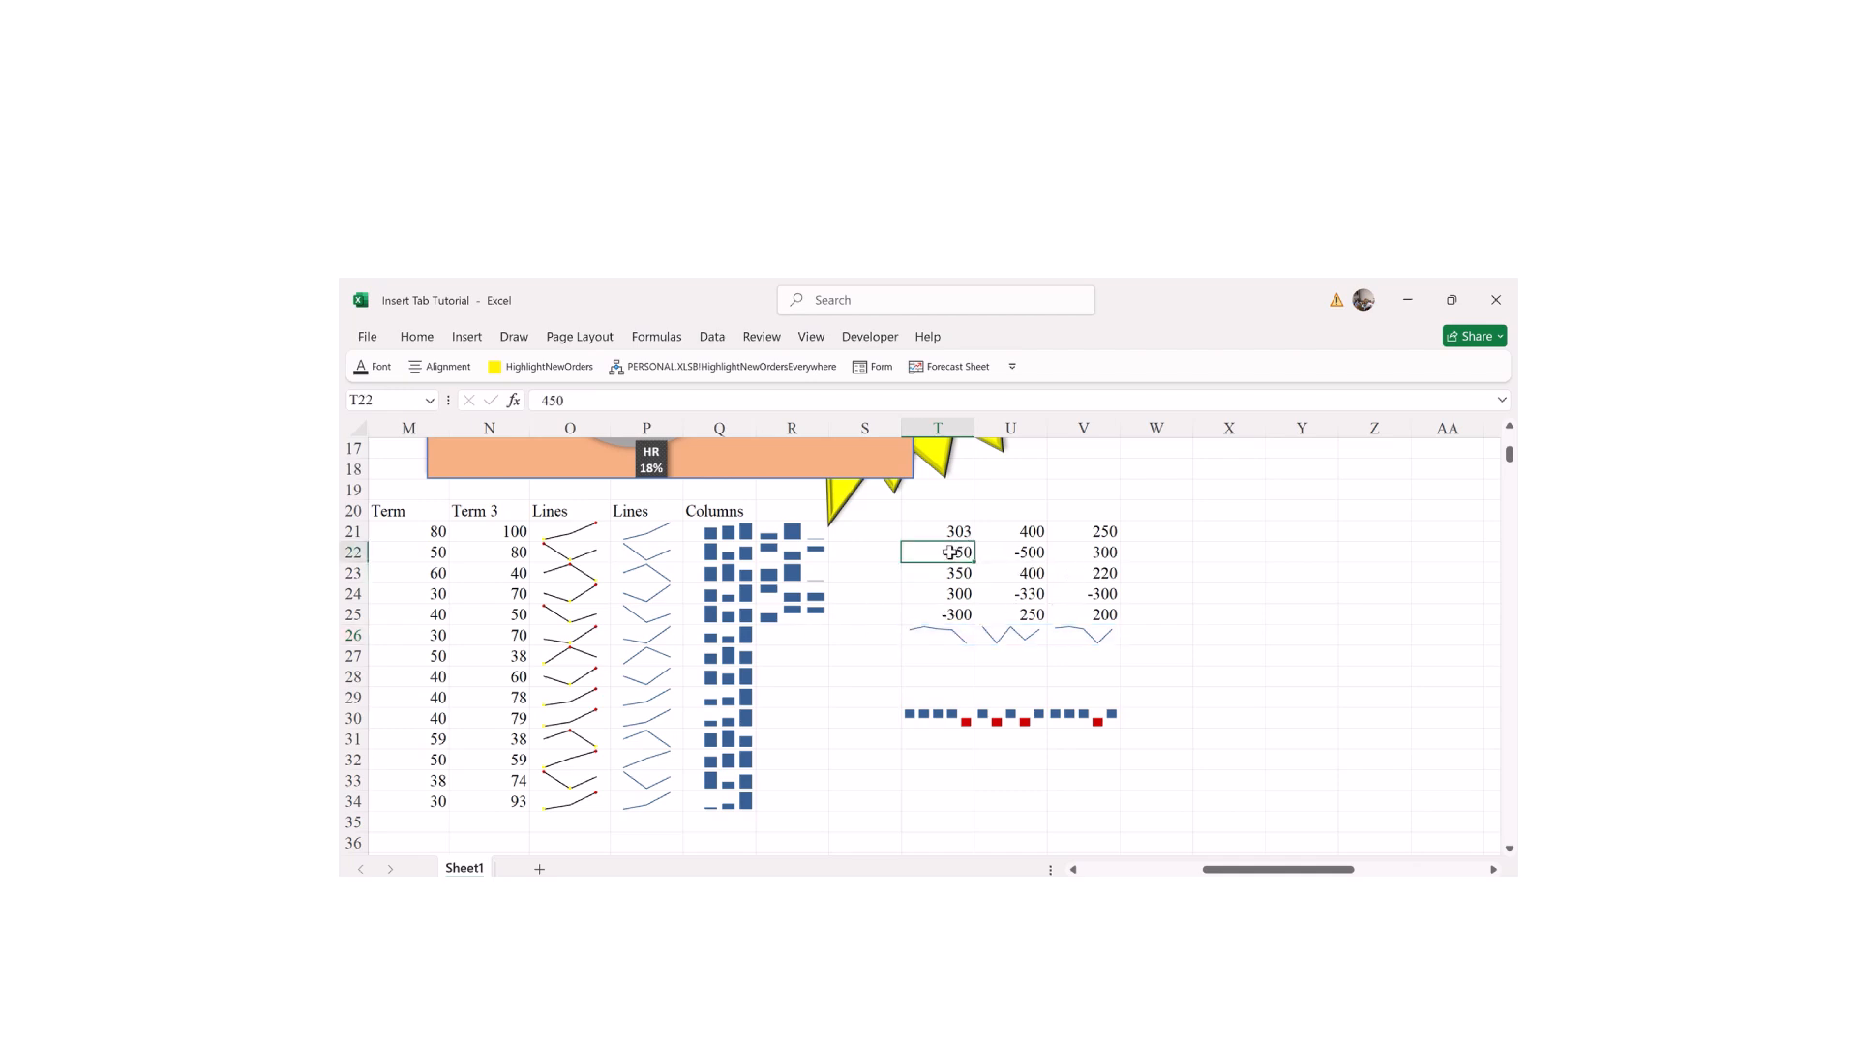
pyautogui.doubleClick(945, 553)
pyautogui.write('-')
pyautogui.press('Return')
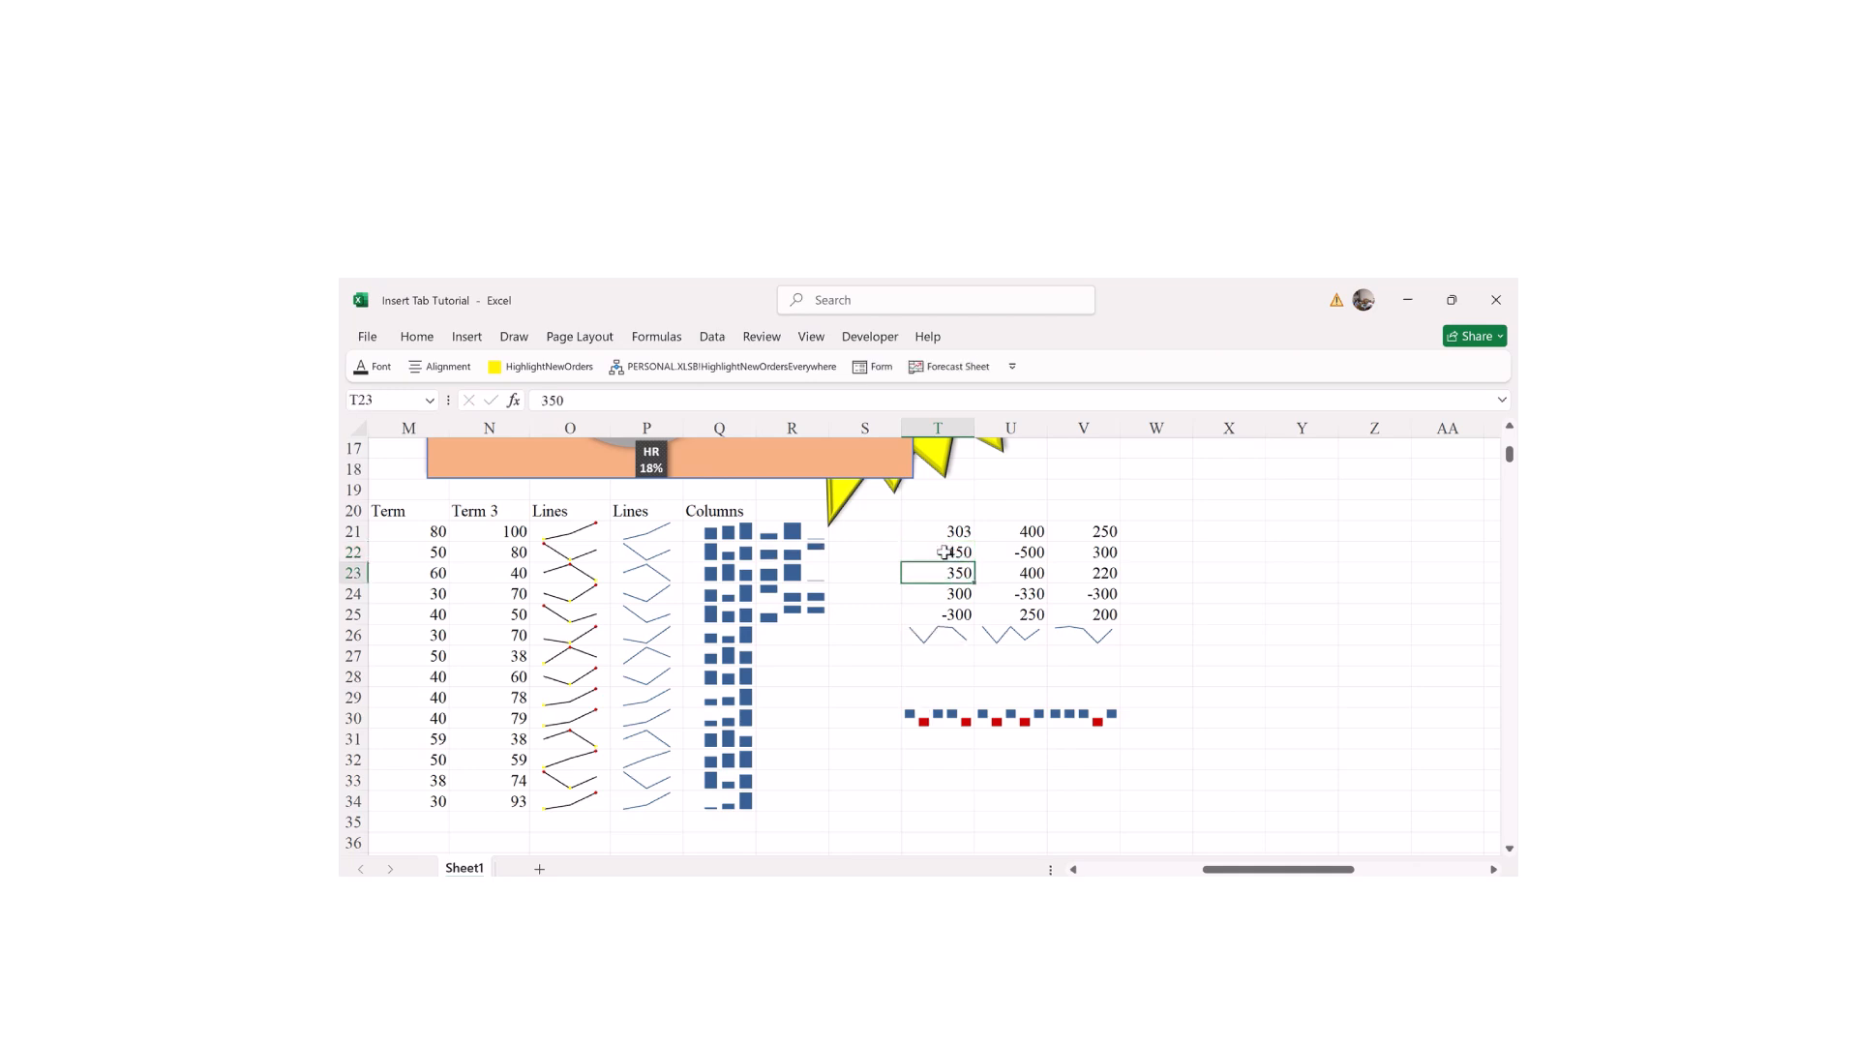
pyautogui.moveTo(1212, 870)
pyautogui.mouseDown()
pyautogui.moveTo(1152, 869)
pyautogui.moveTo(1213, 870)
pyautogui.mouseUp()
pyautogui.click(467, 338)
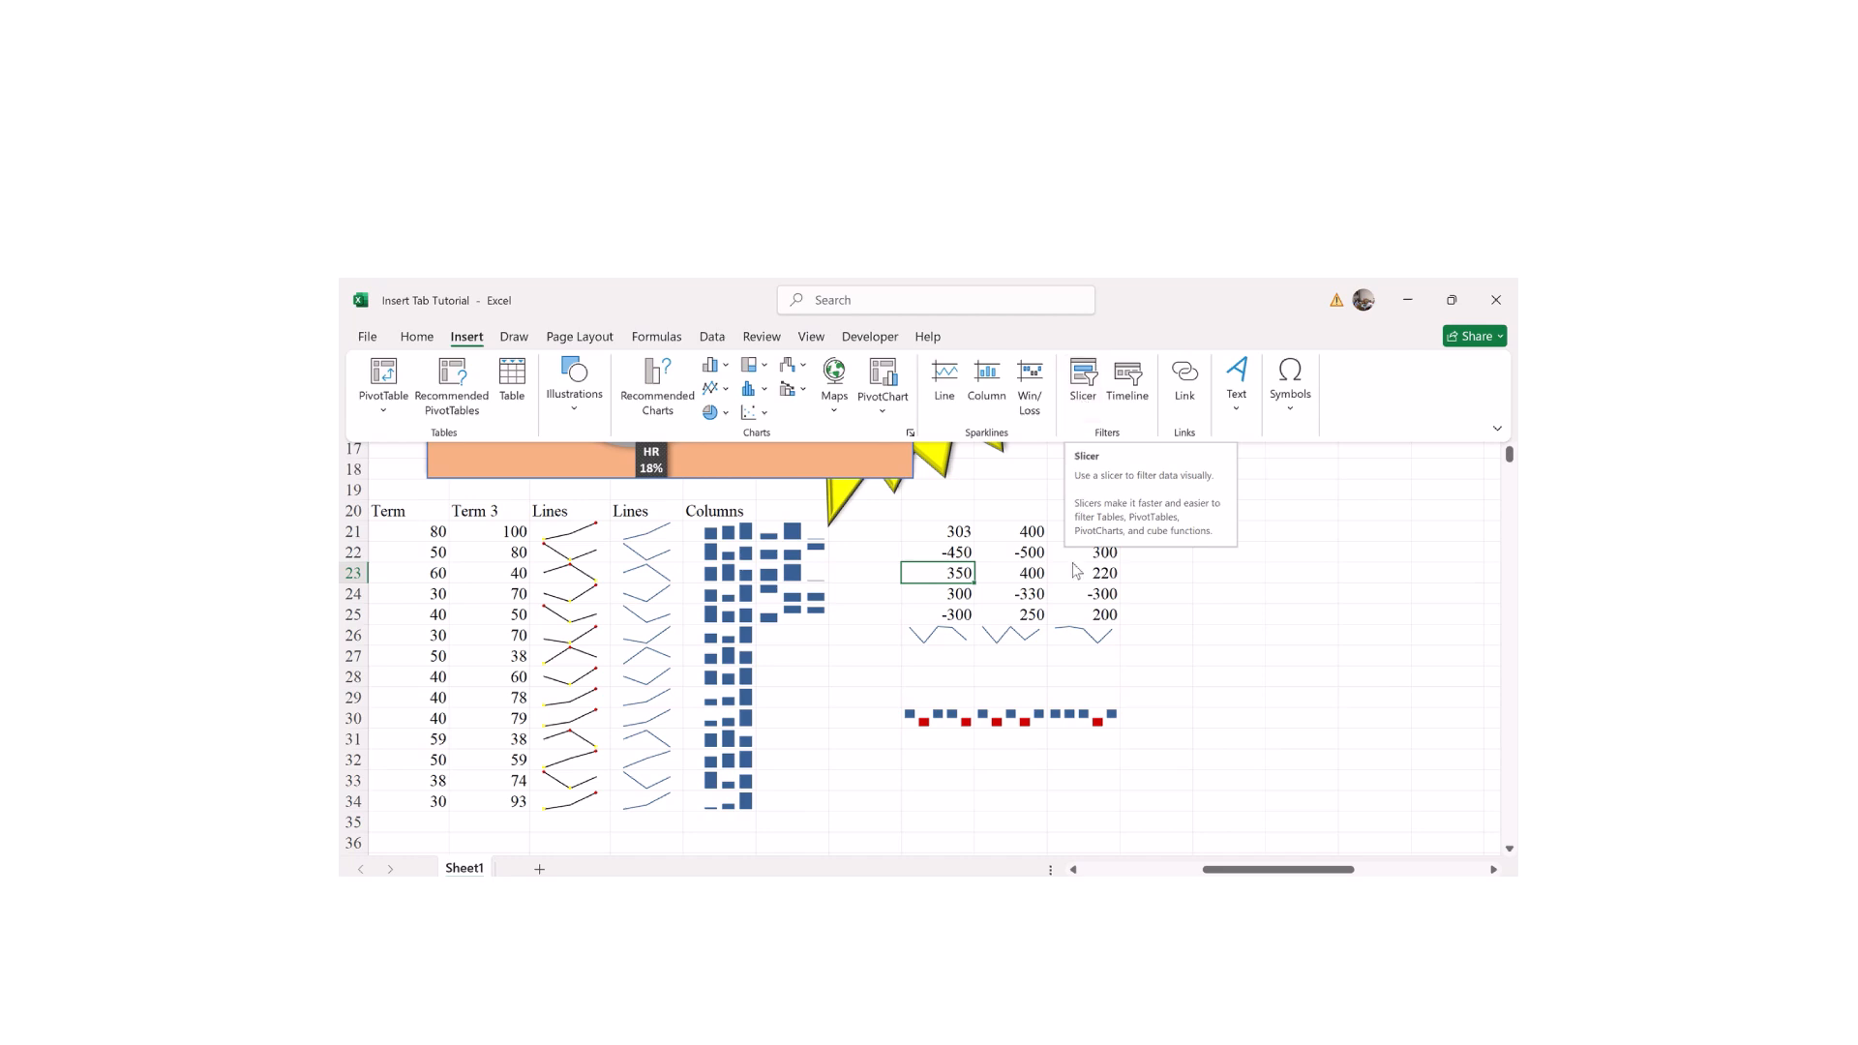
# Step: Select the whole employee table with Ctrl+A and start inserting slicers for it
pyautogui.moveTo(1215, 871); pyautogui.dragTo(1093, 871)
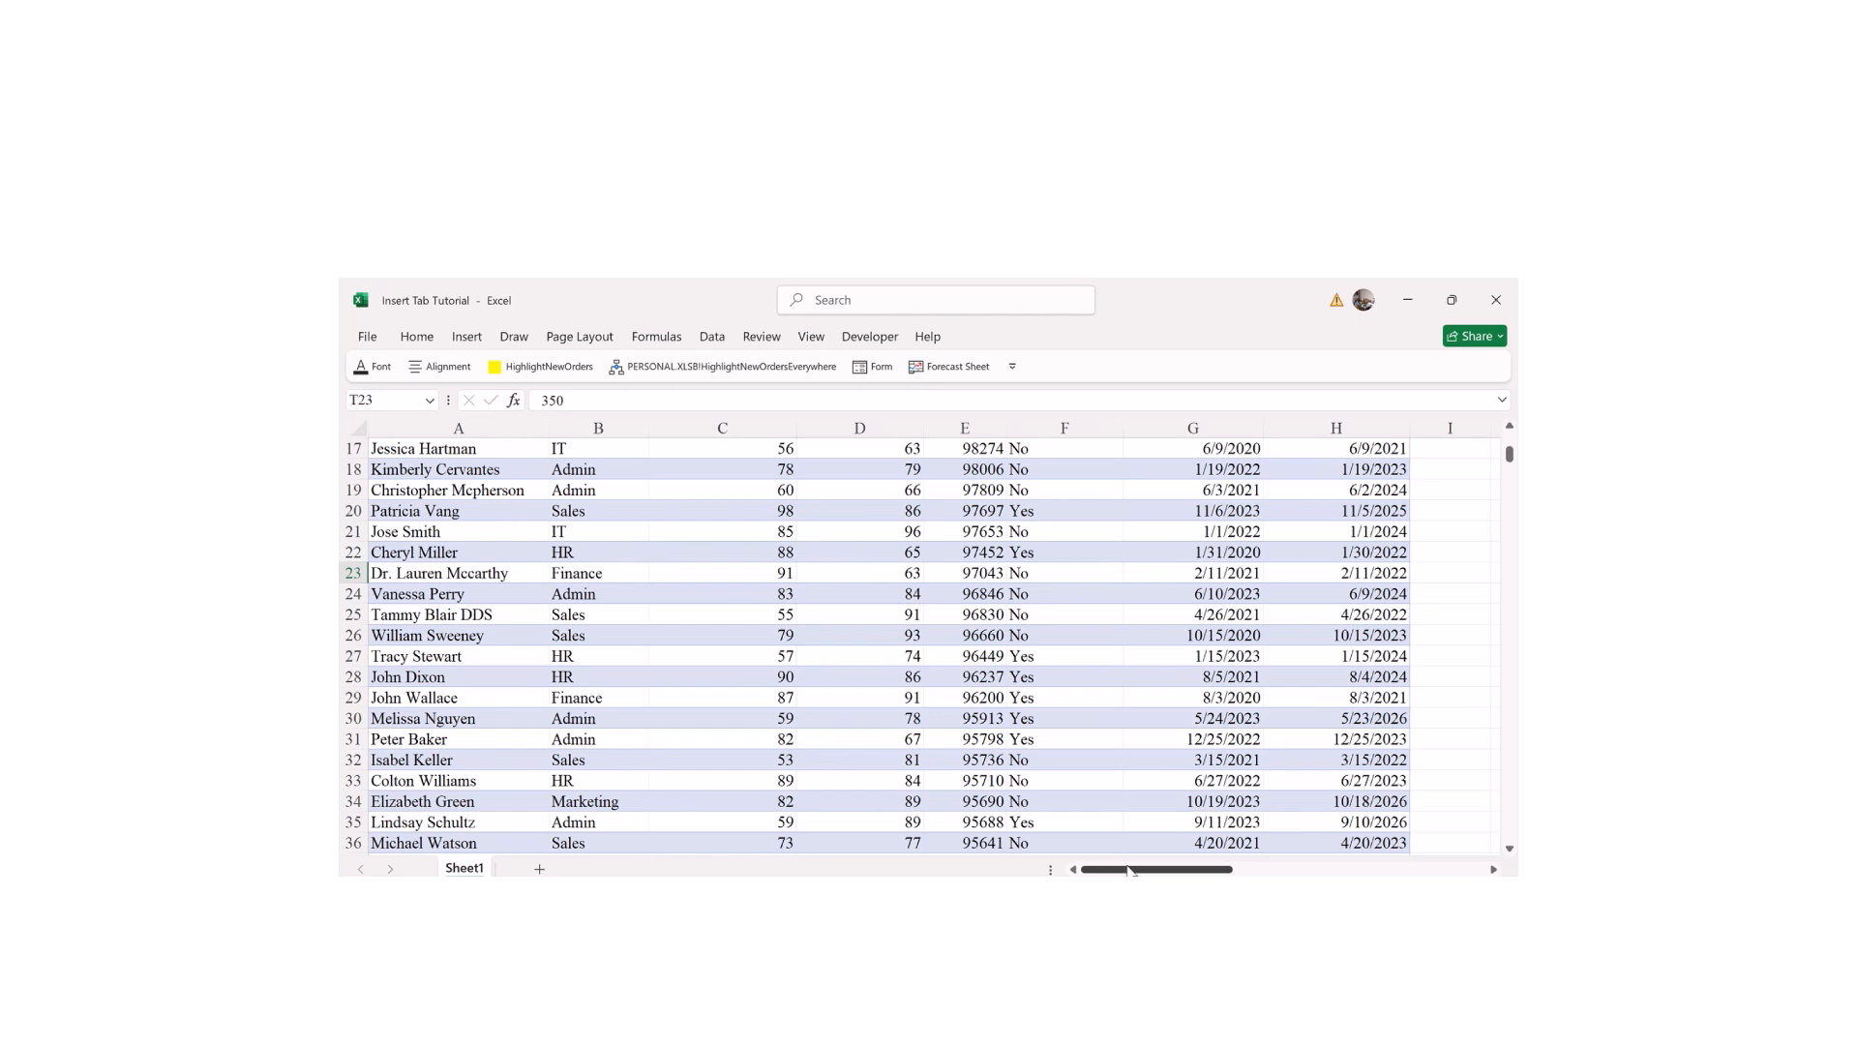
pyautogui.moveTo(1511, 455); pyautogui.dragTo(1512, 441)
pyautogui.click(563, 496)
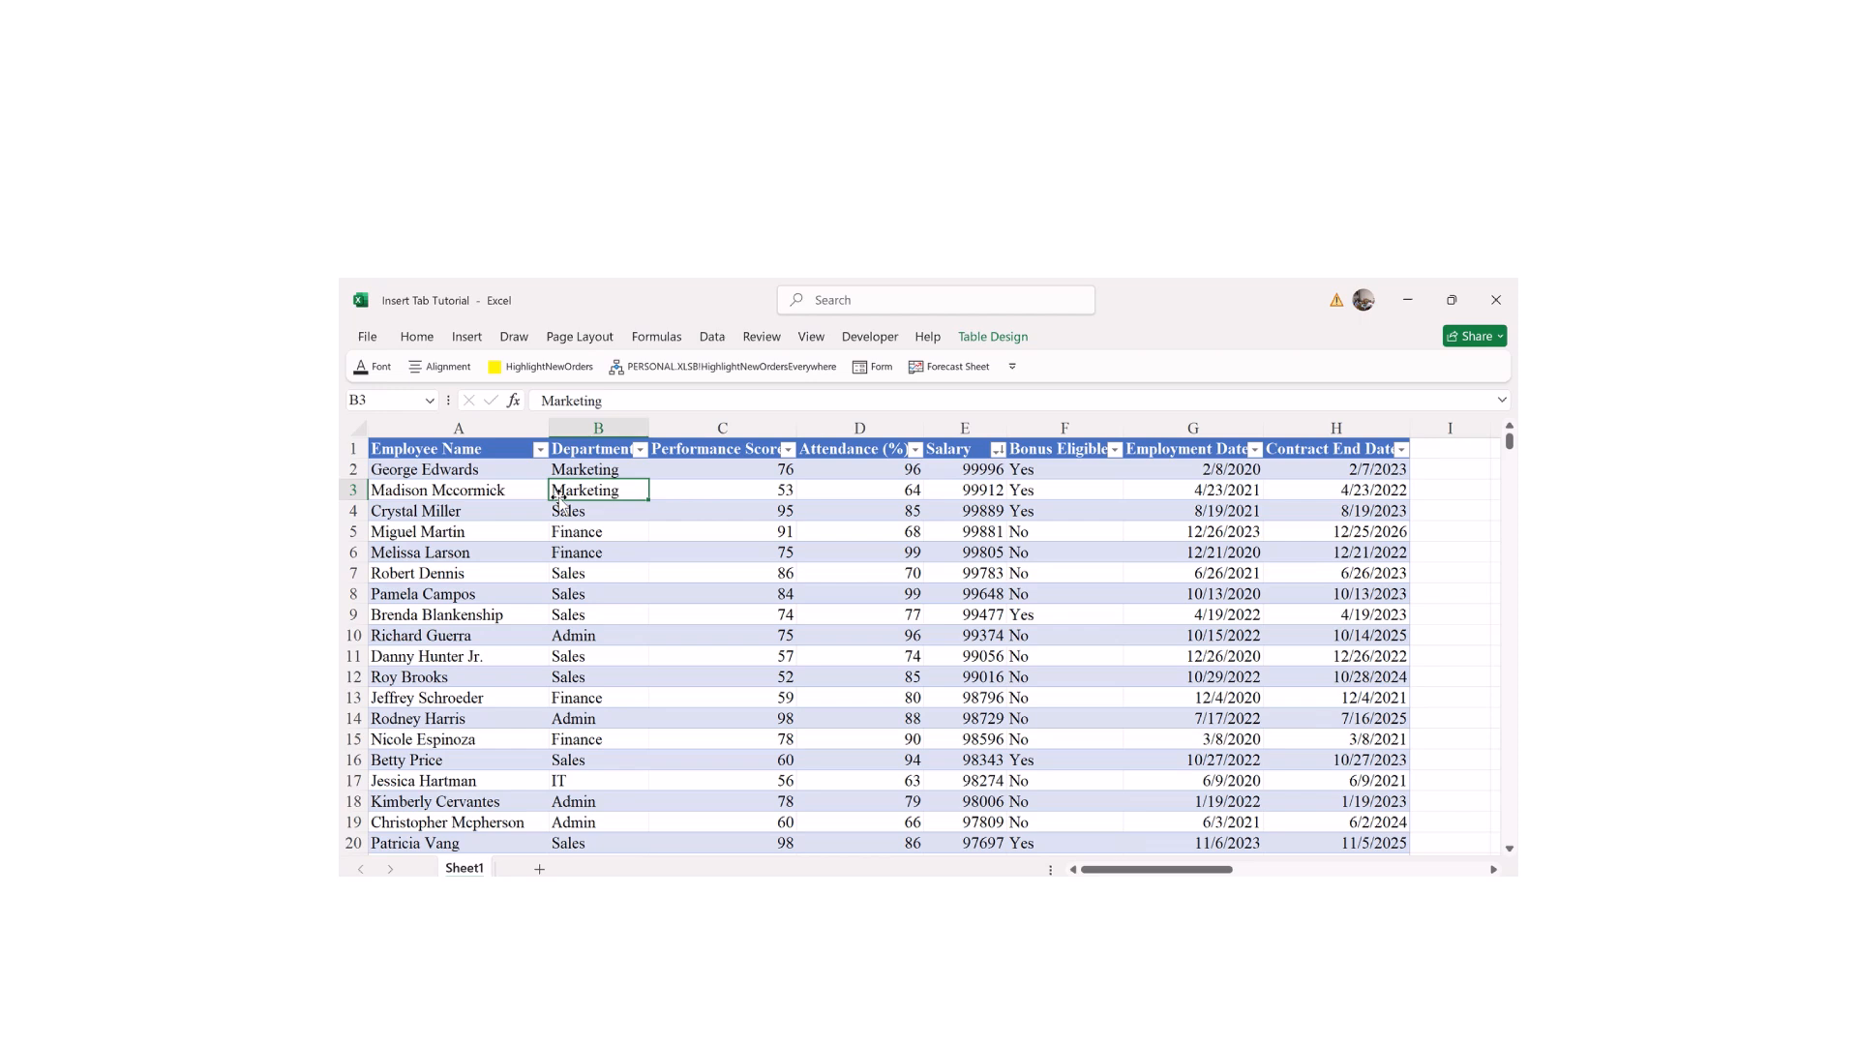
pyautogui.hotkey('ctrl', 'a')
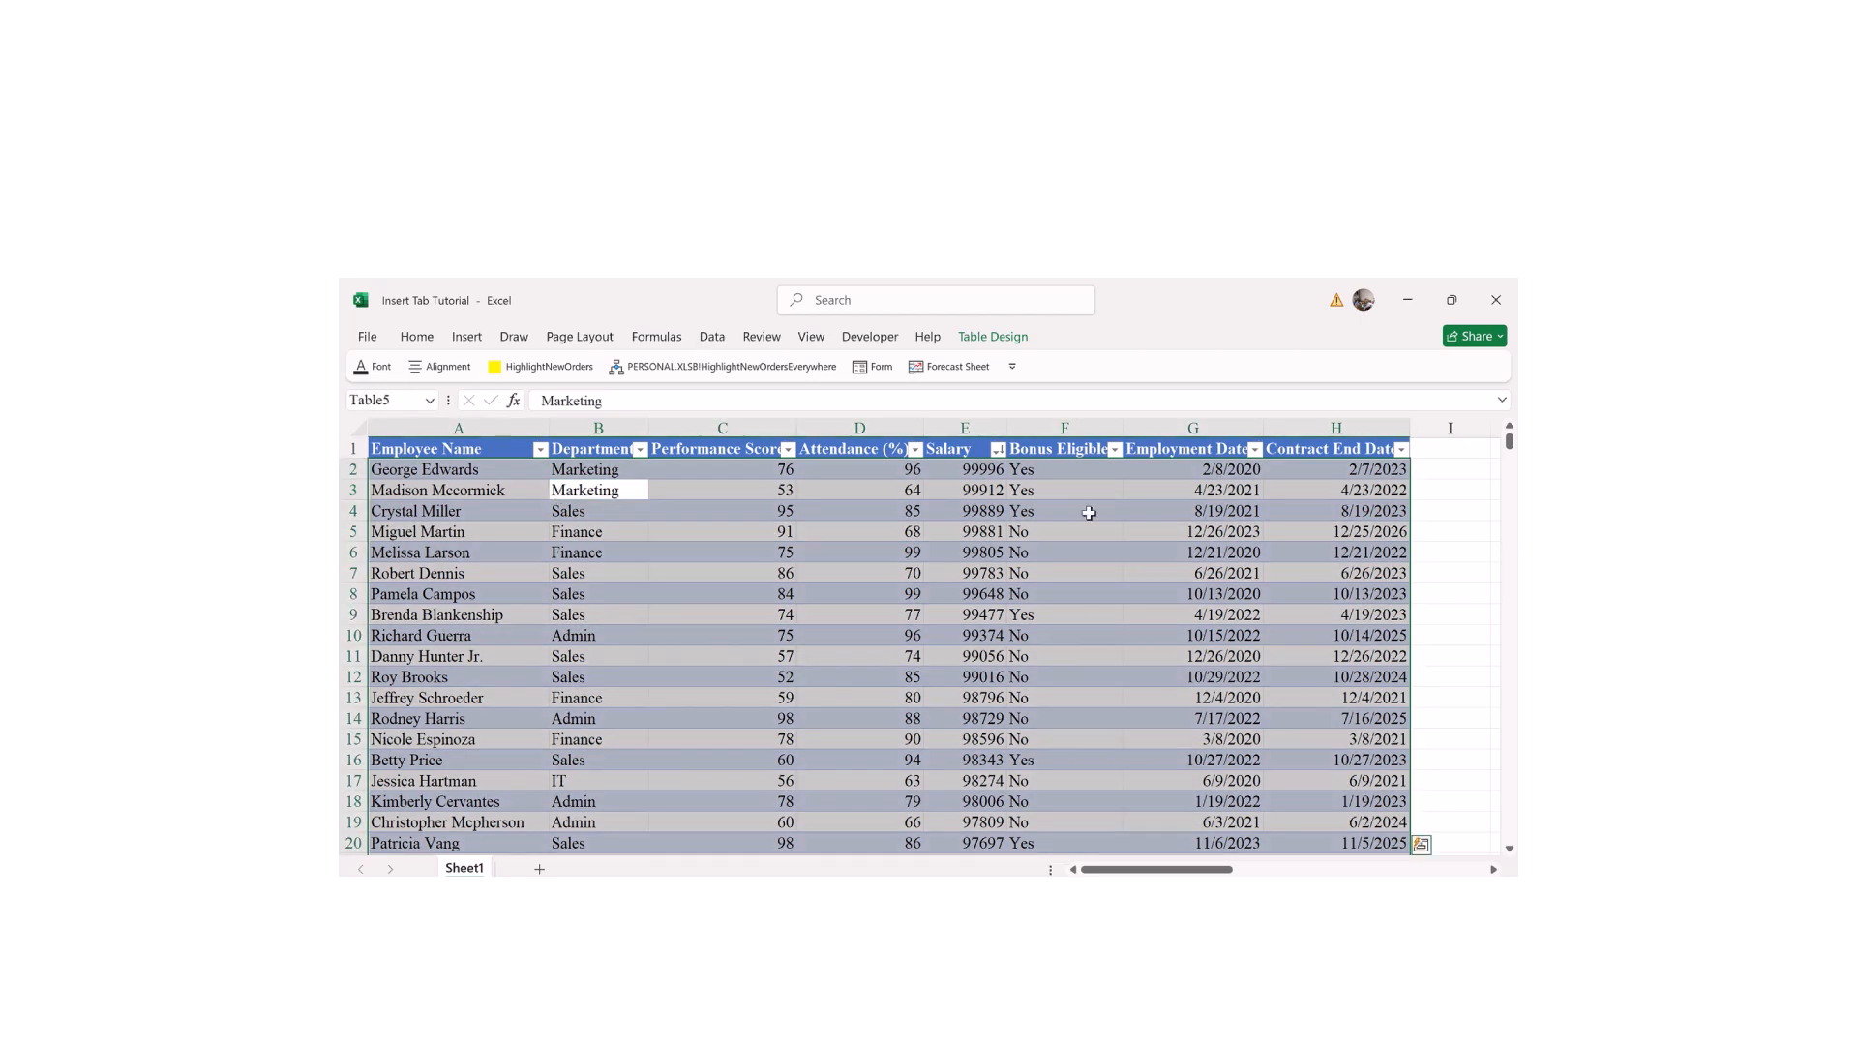
pyautogui.moveTo(1124, 869); pyautogui.dragTo(1164, 869)
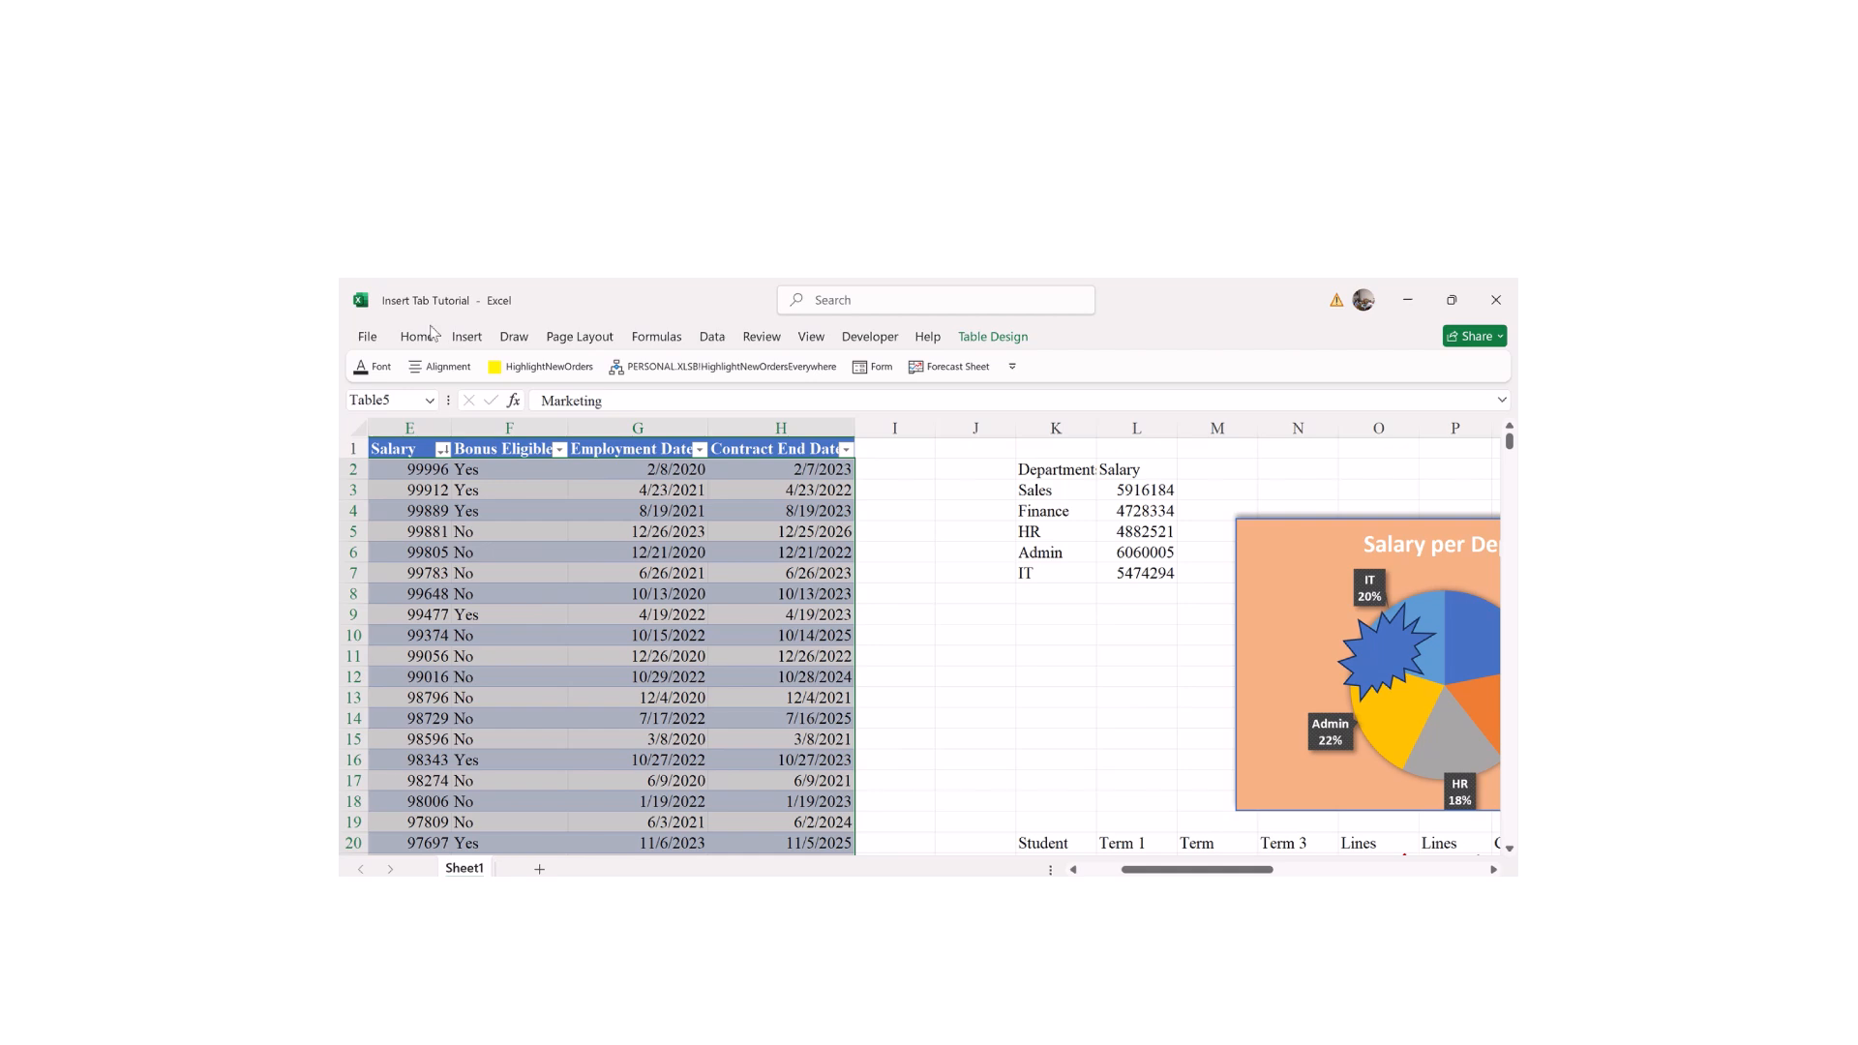
pyautogui.click(466, 336)
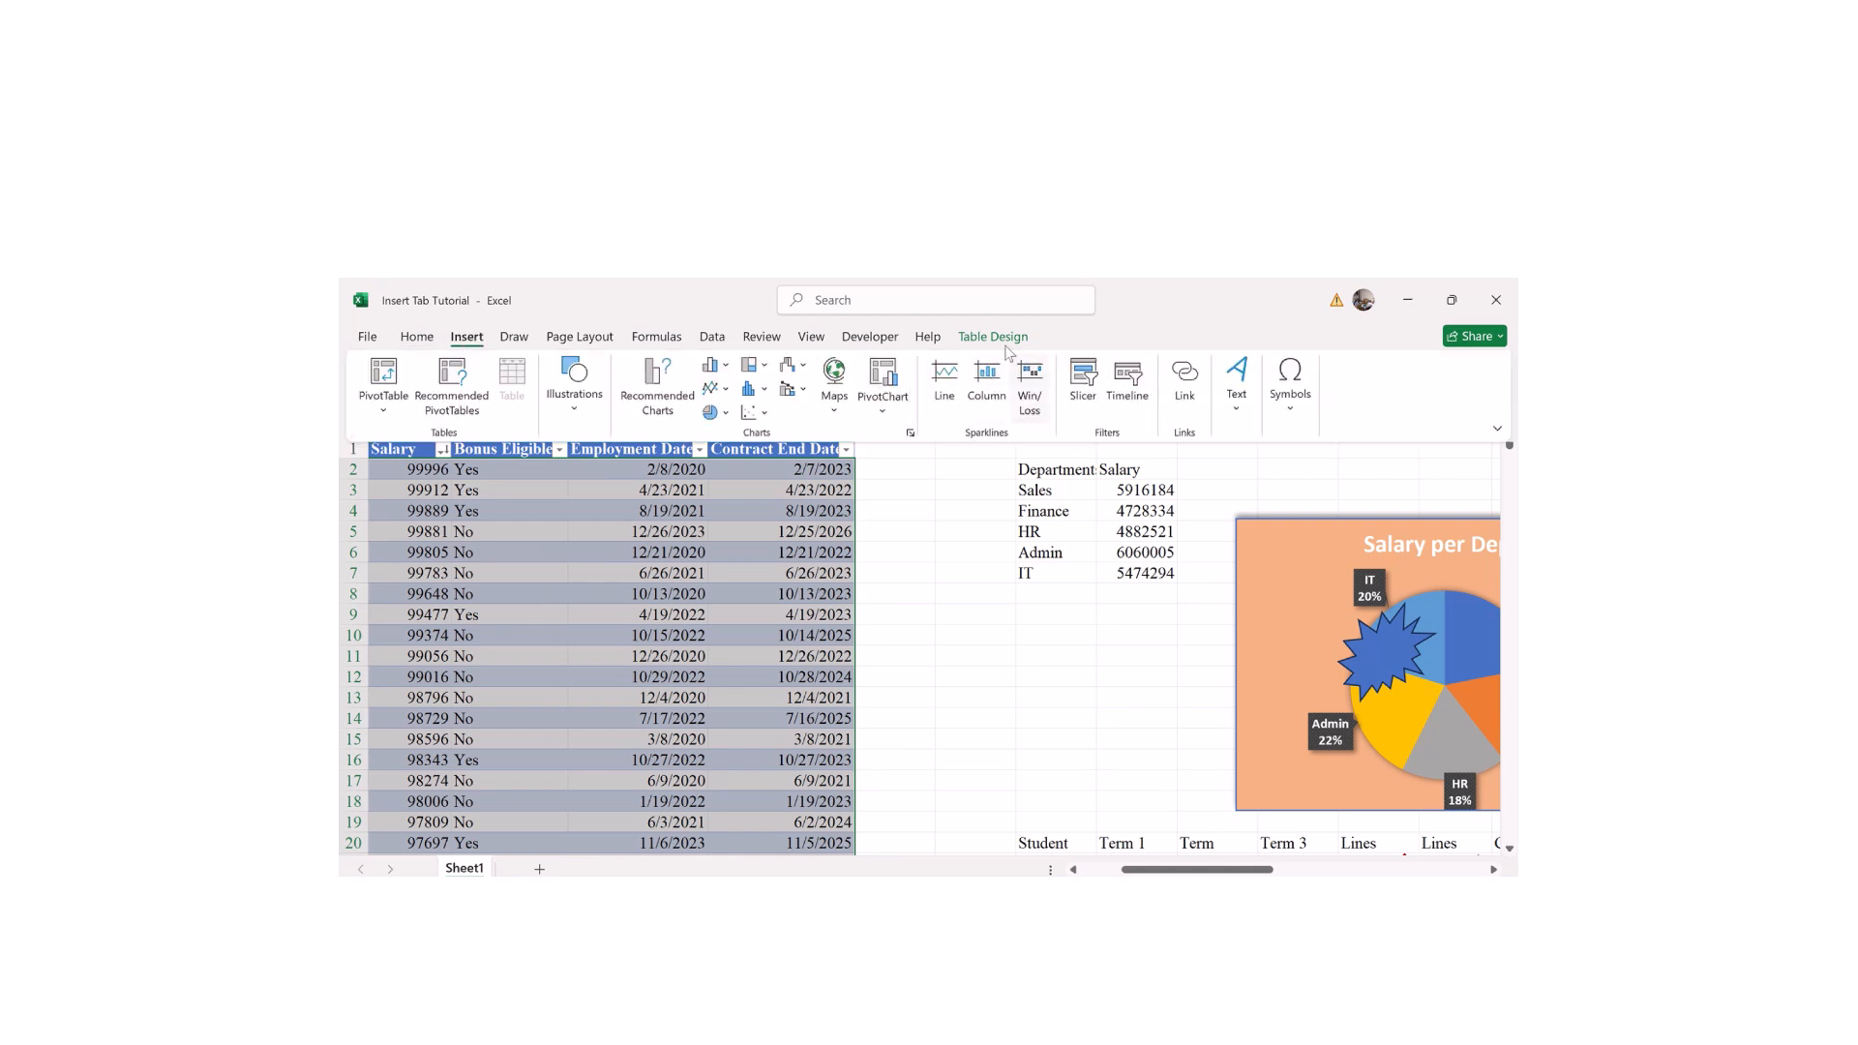
pyautogui.click(1077, 402)
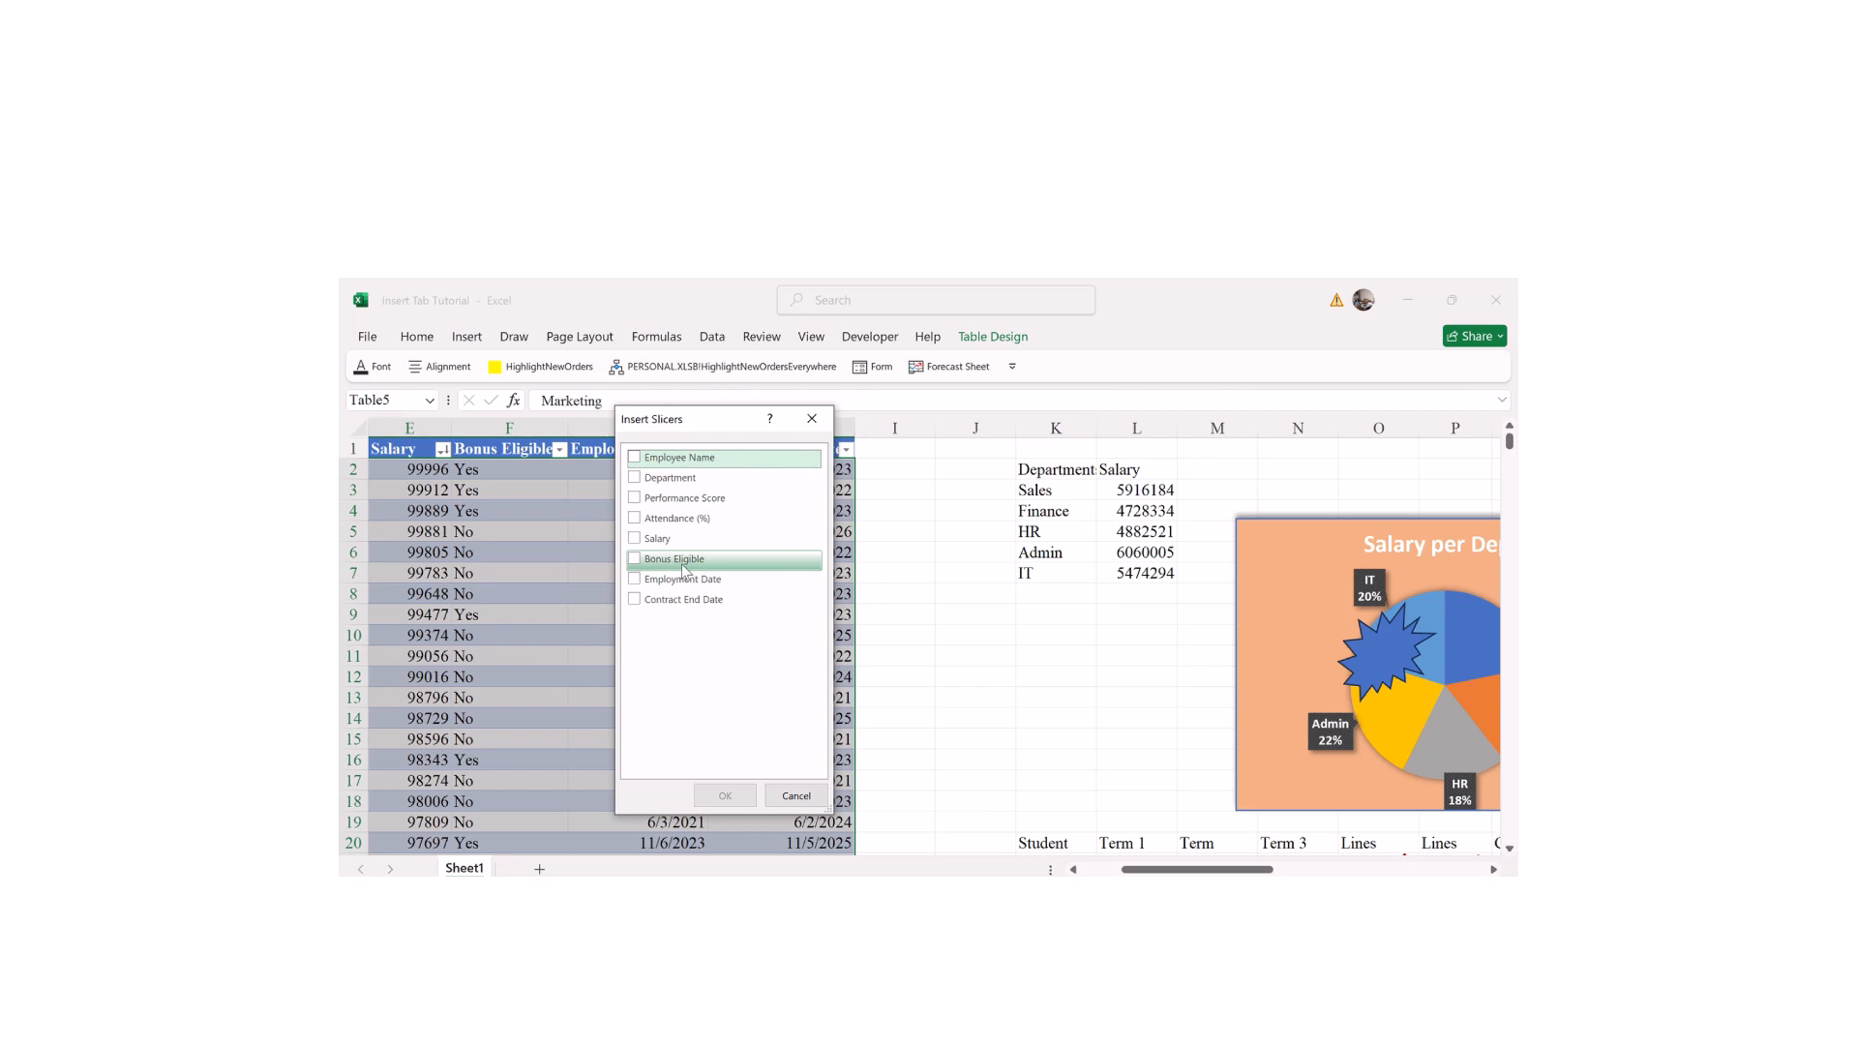
# Step: Create slicers for Department, Salary, Bonus Eligible and Employment Date, leaving out Contract End Date
pyautogui.click(645, 599)
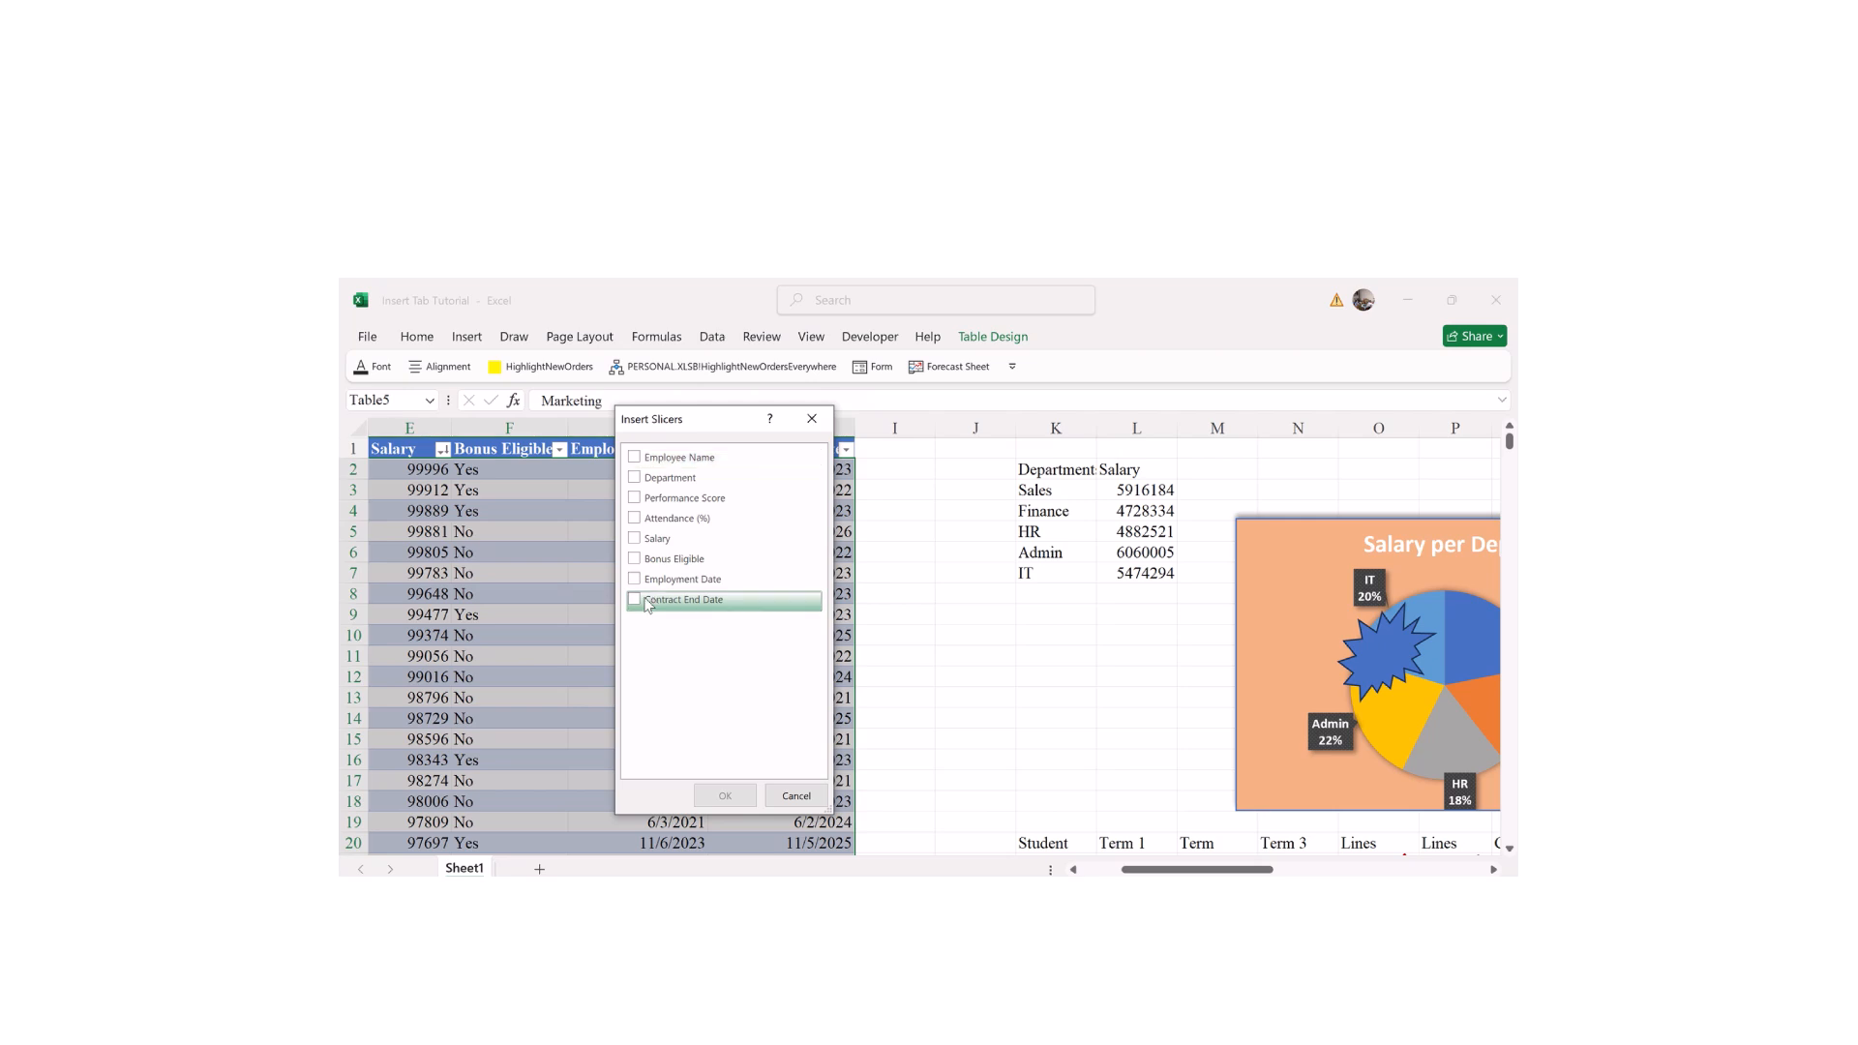
pyautogui.click(634, 600)
pyautogui.click(635, 580)
pyautogui.click(635, 560)
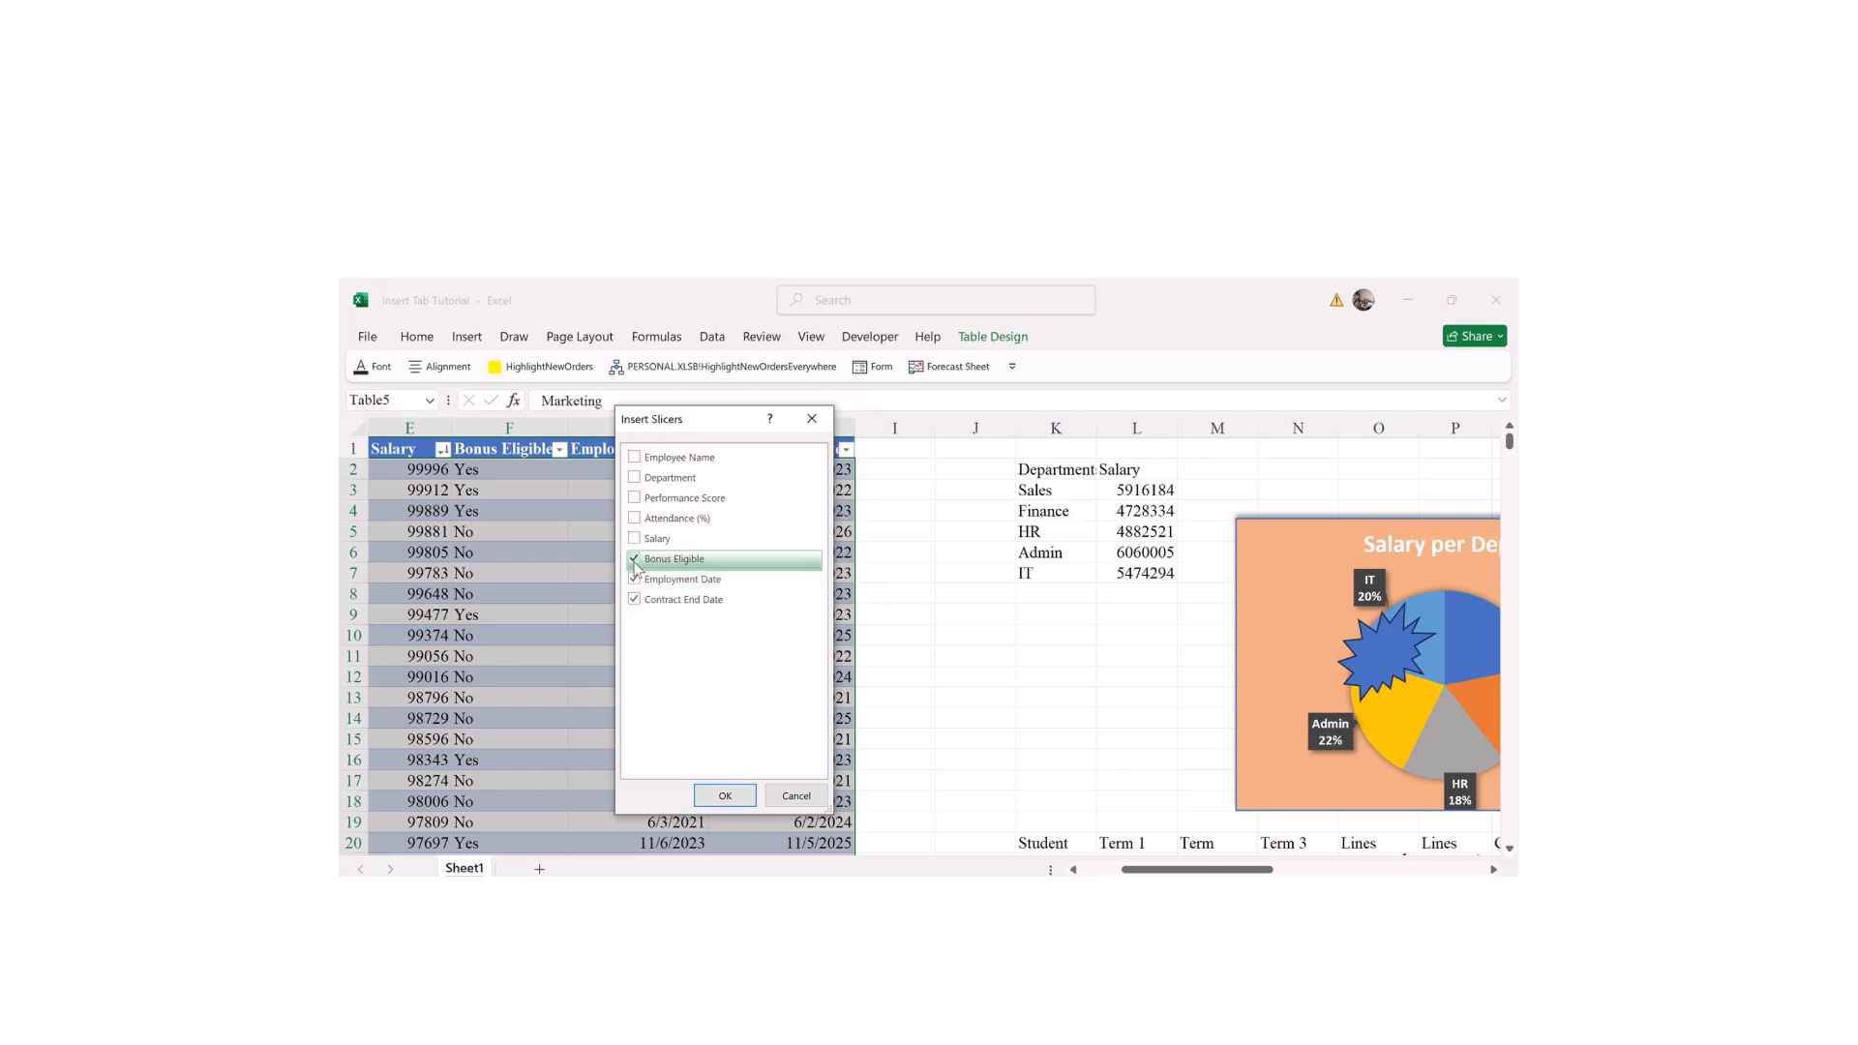
pyautogui.click(635, 539)
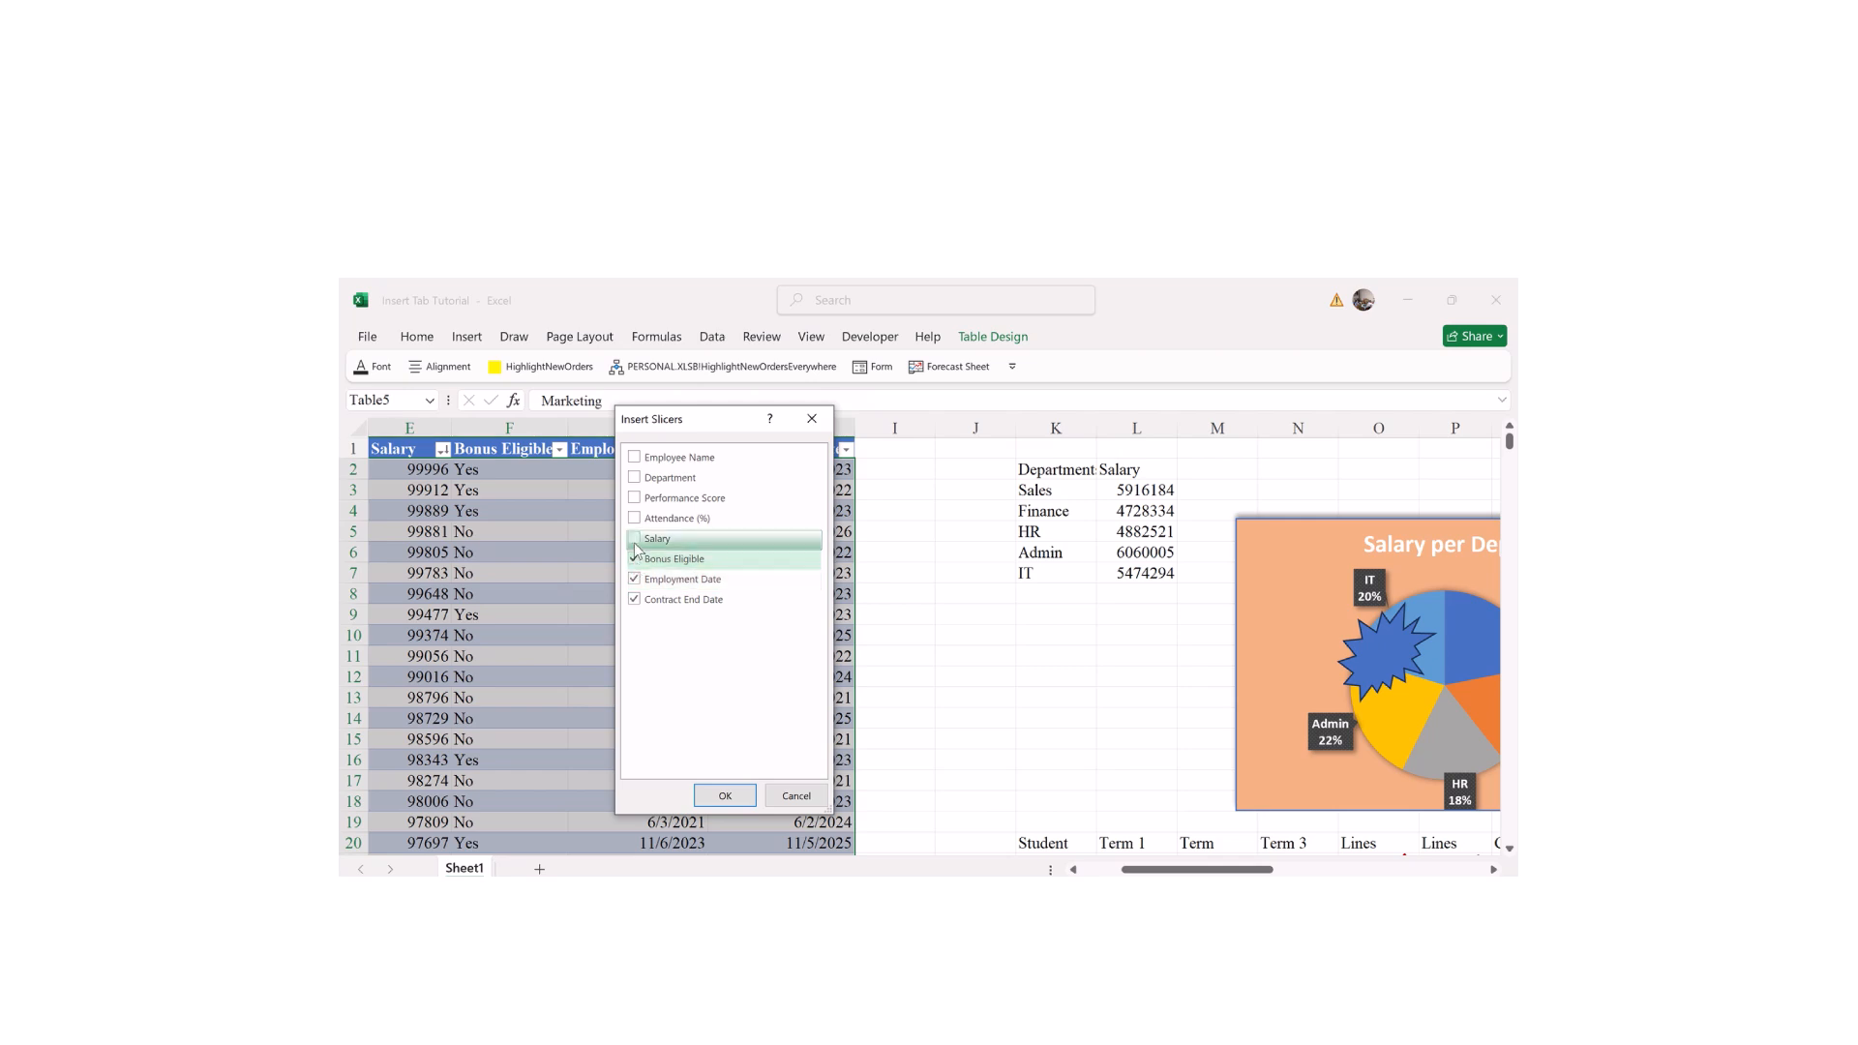
pyautogui.click(639, 604)
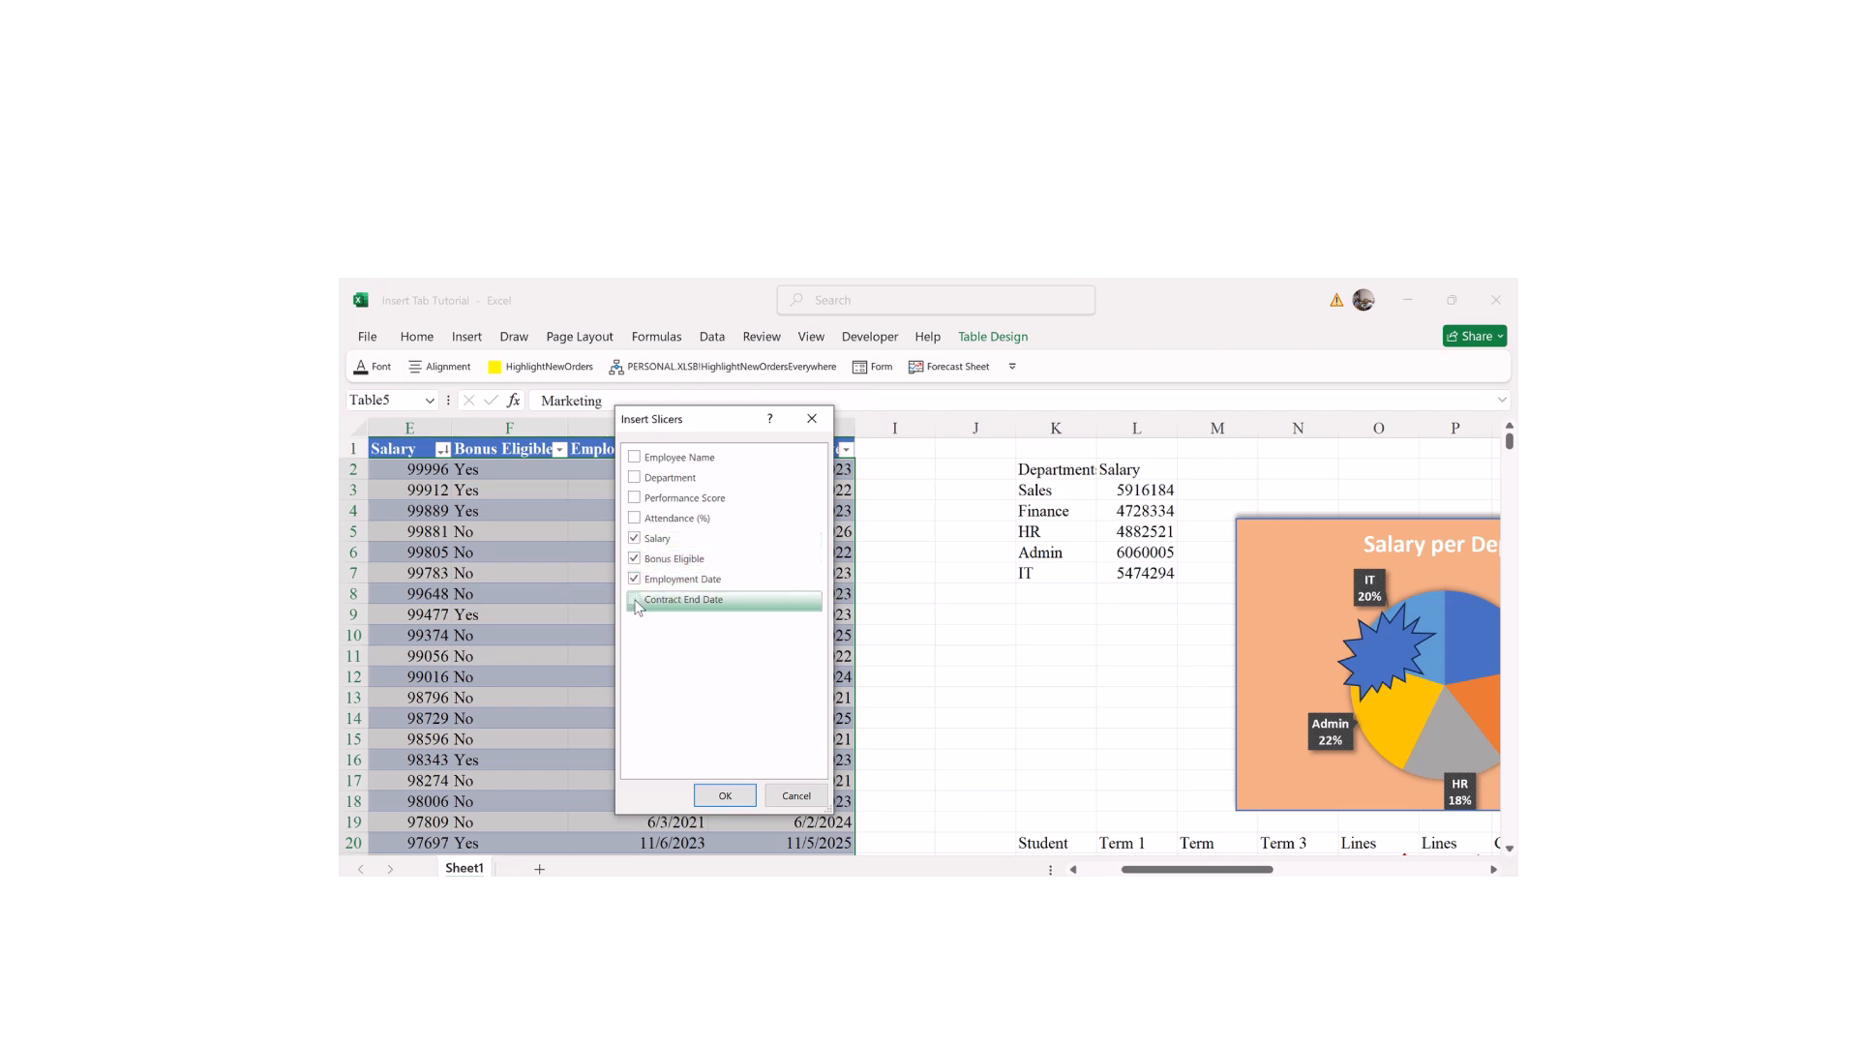
pyautogui.click(639, 484)
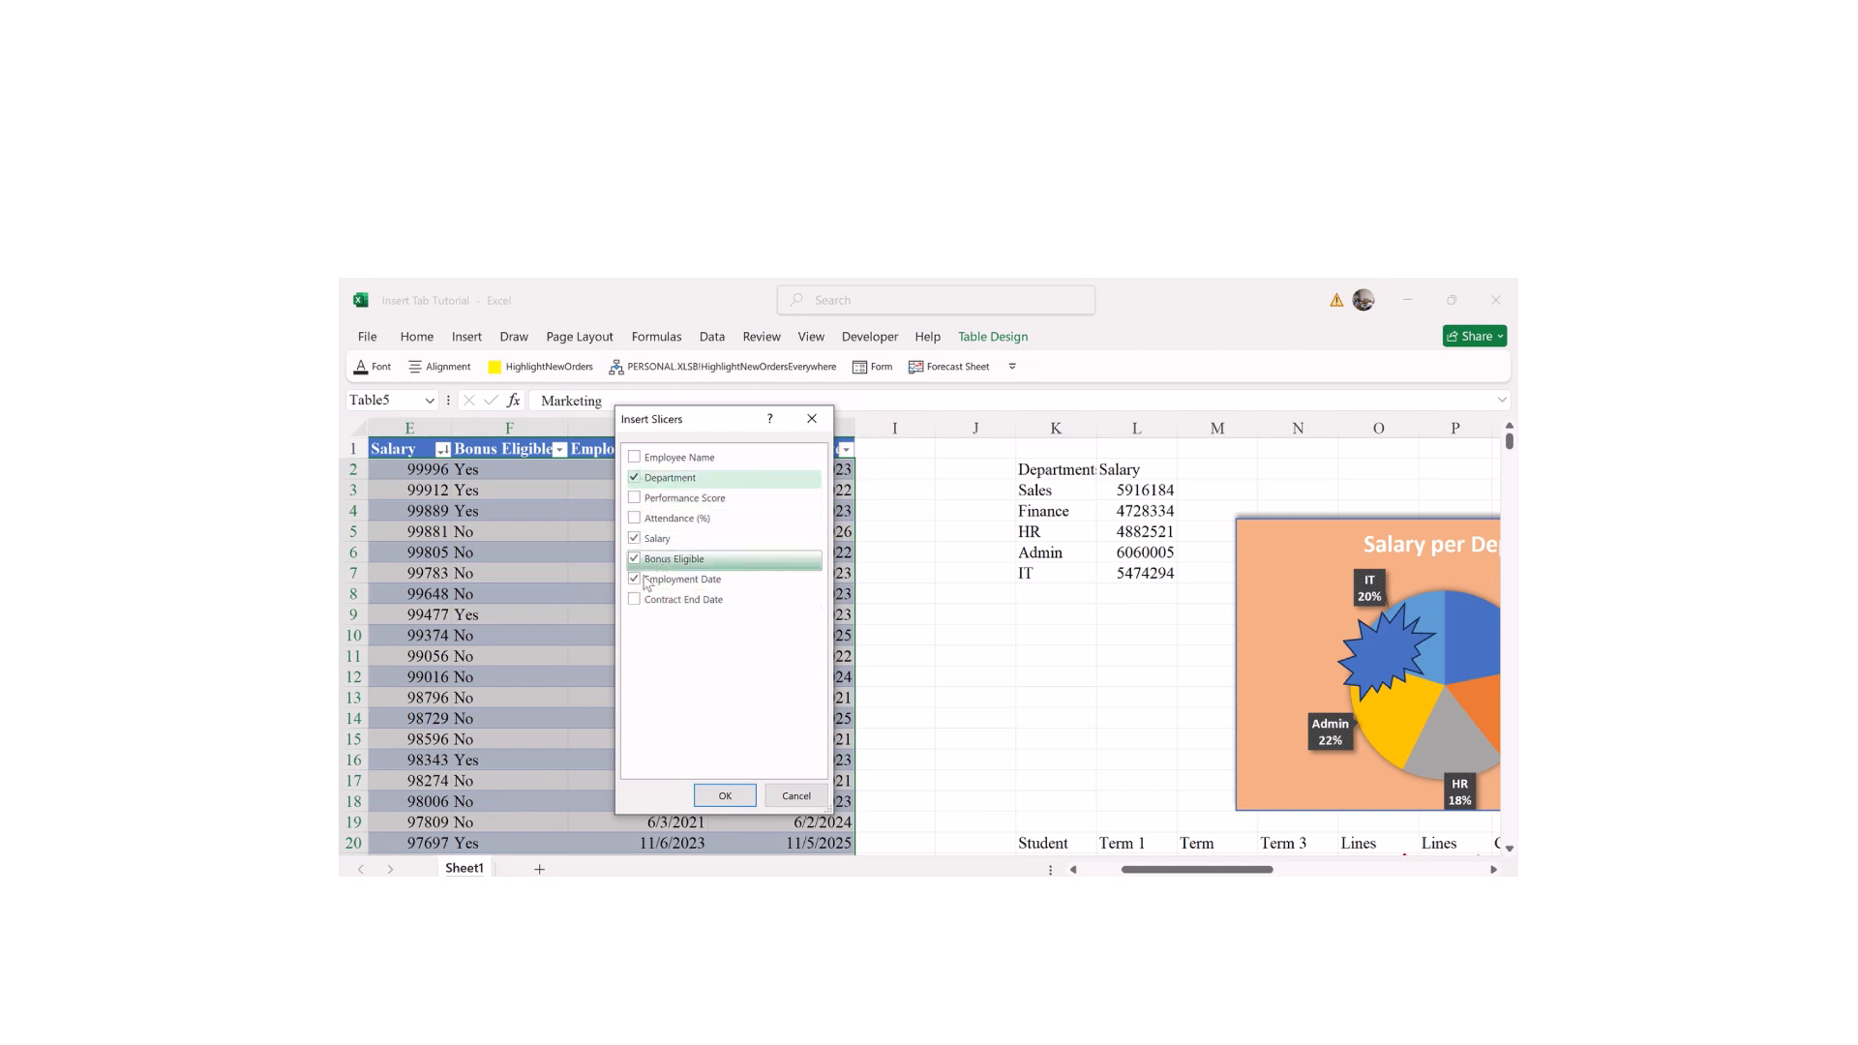
pyautogui.click(725, 796)
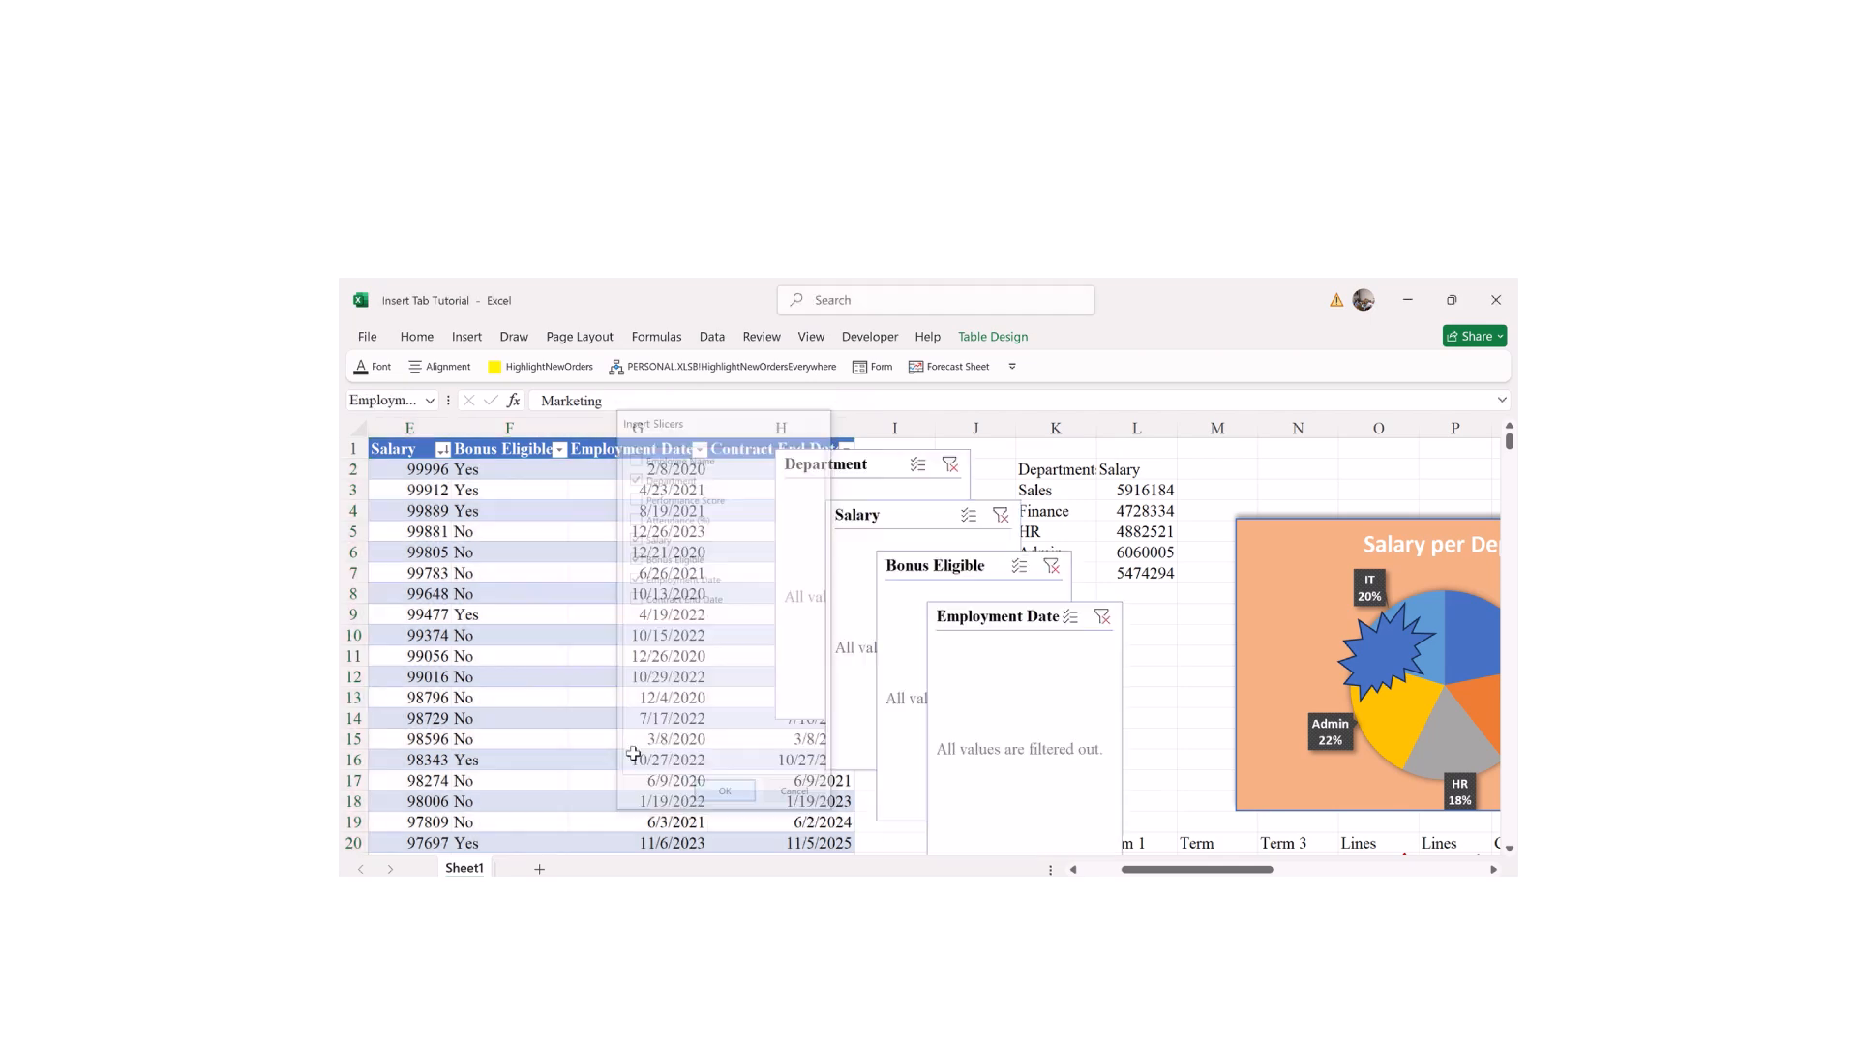
# Step: Spread the Employment Date and Bonus Eligible slicers apart so they no longer overlap
pyautogui.moveTo(990, 627); pyautogui.dragTo(1061, 650)
pyautogui.click(960, 574)
pyautogui.moveTo(961, 574); pyautogui.dragTo(1029, 629)
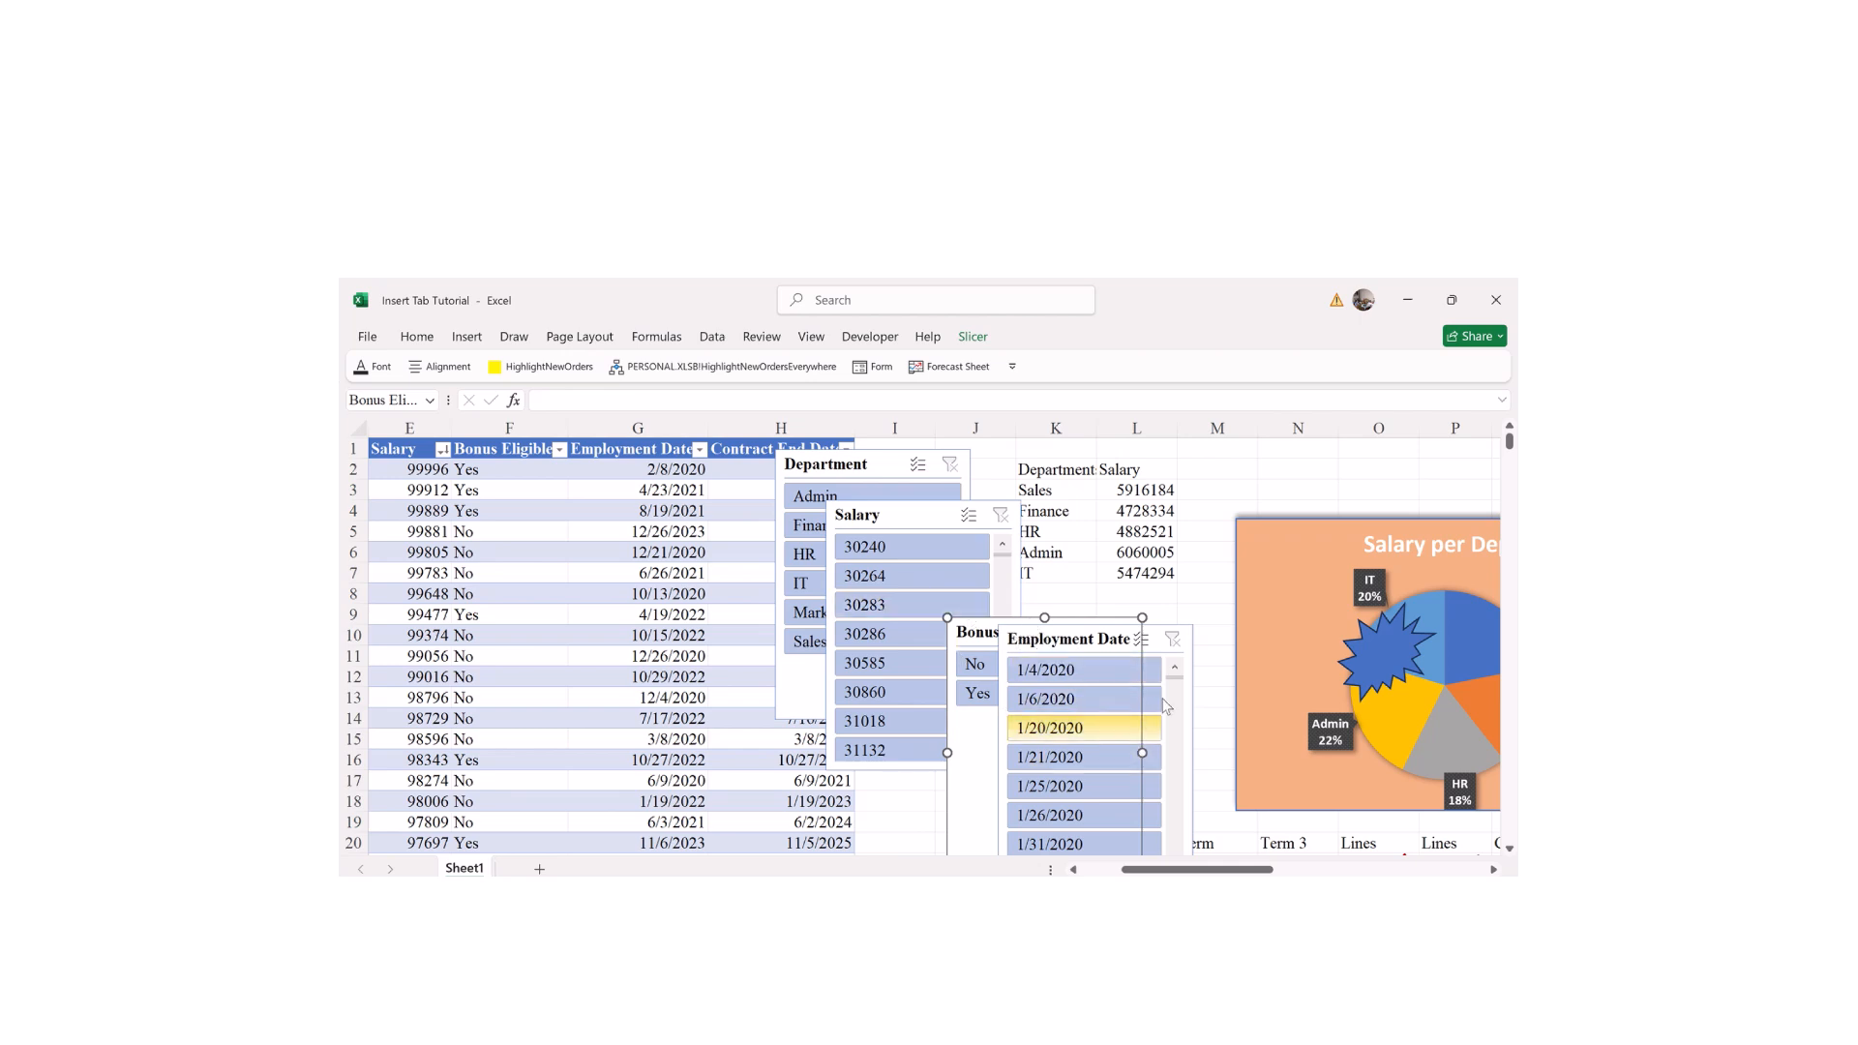
pyautogui.moveTo(1176, 690); pyautogui.dragTo(1167, 852)
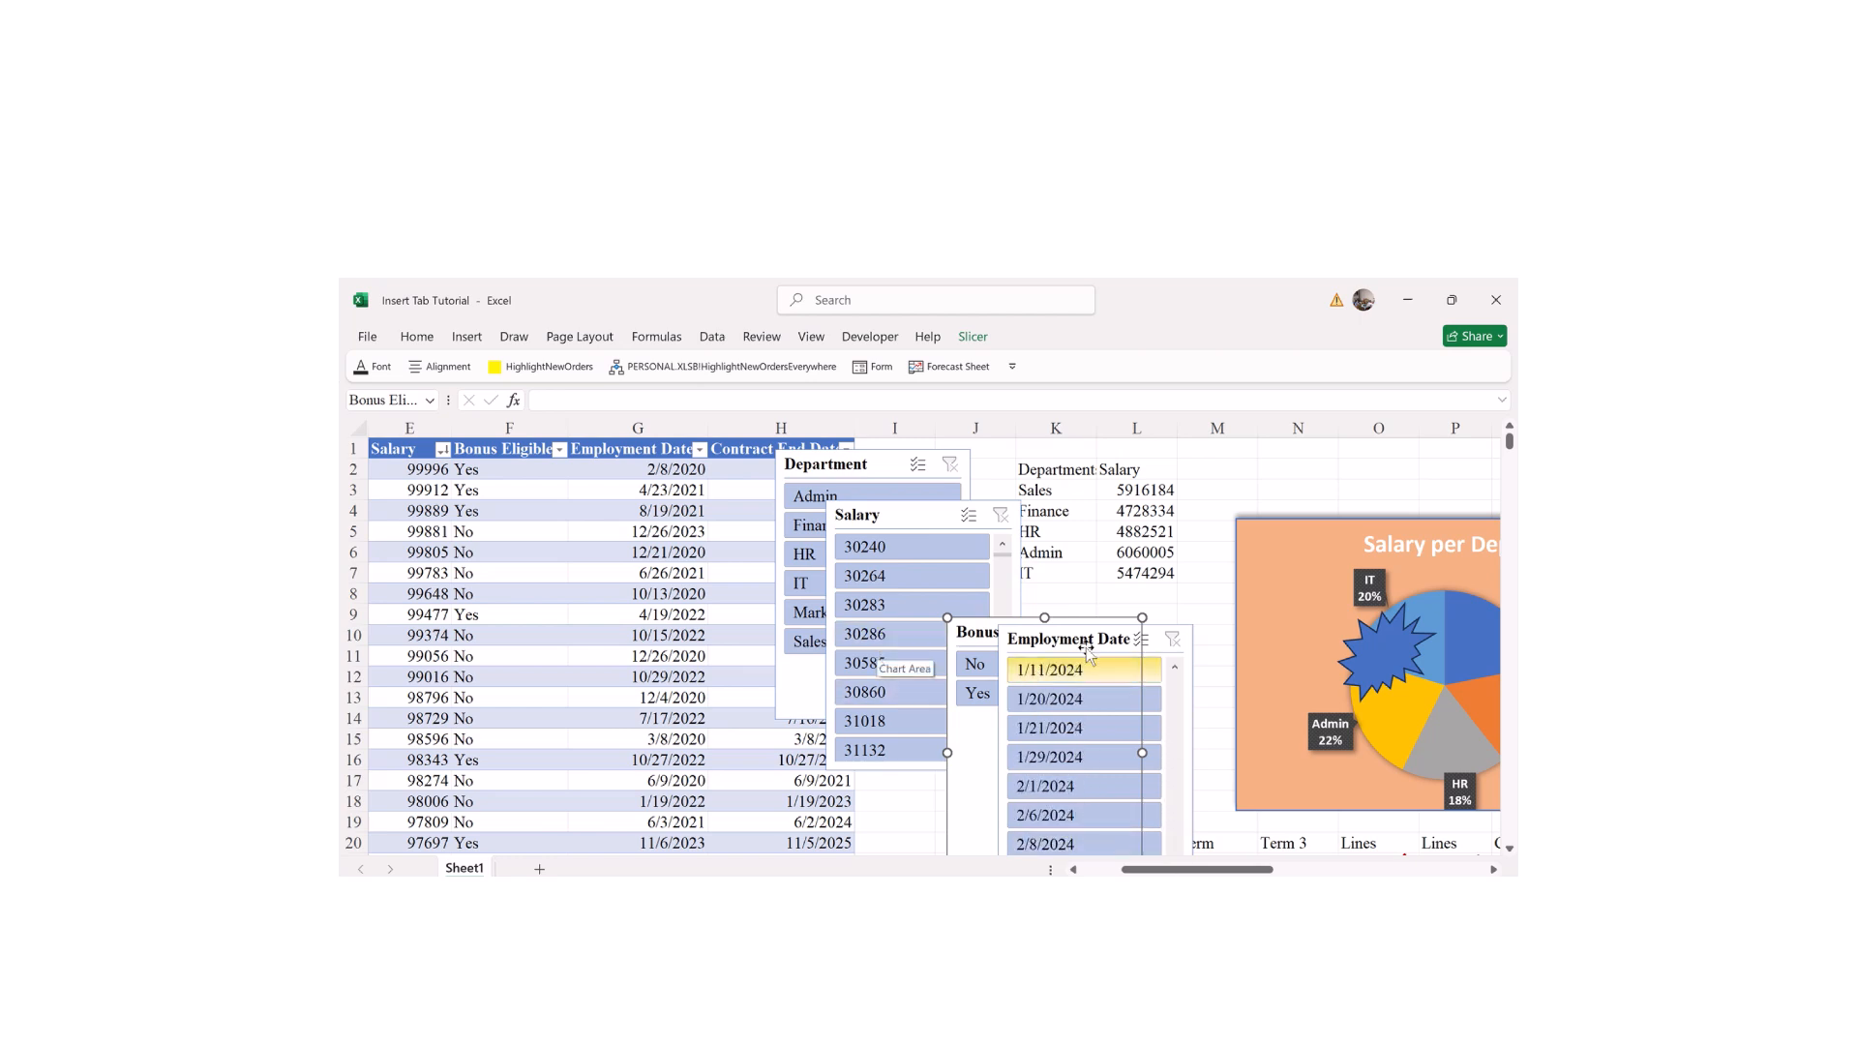
pyautogui.moveTo(1087, 655)
pyautogui.mouseDown()
pyautogui.moveTo(1140, 593)
pyautogui.moveTo(1018, 644)
pyautogui.moveTo(1108, 650)
pyautogui.mouseUp()
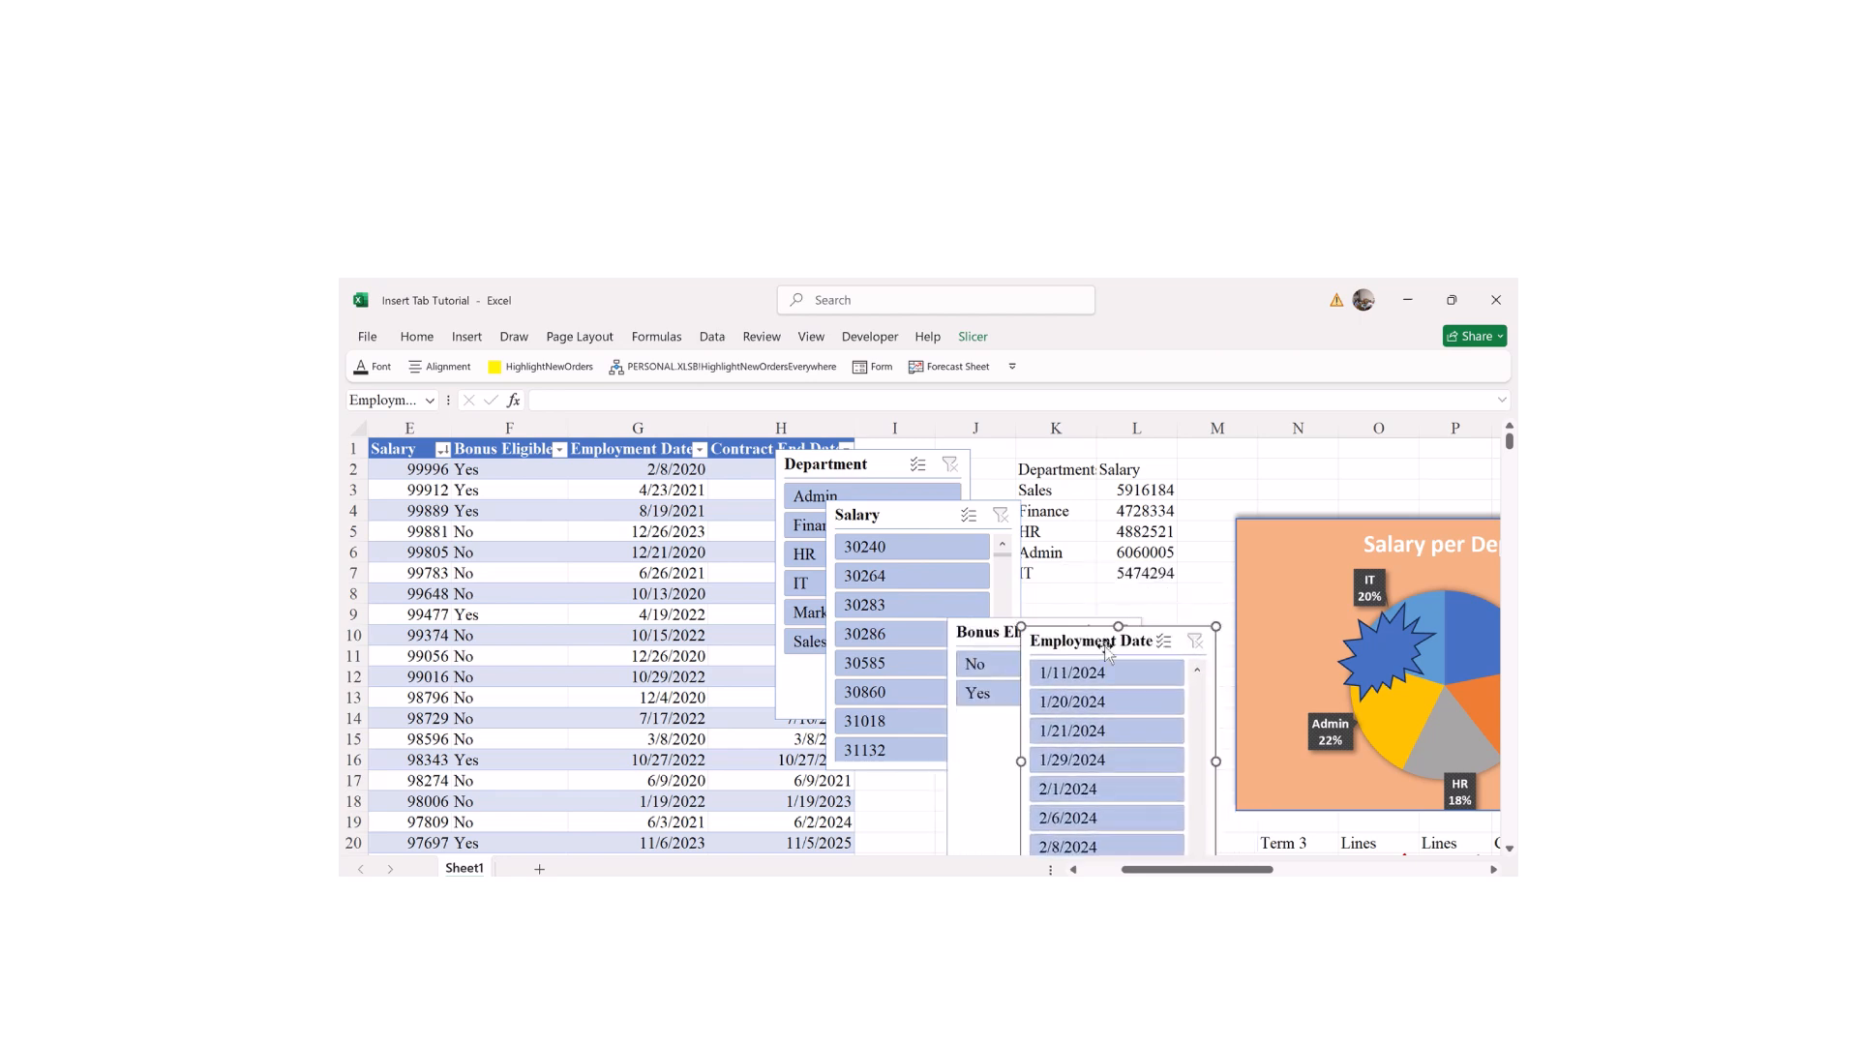
pyautogui.moveTo(971, 631)
pyautogui.mouseDown()
pyautogui.moveTo(968, 658)
pyautogui.moveTo(948, 644)
pyautogui.mouseUp()
# Step: Bring the Salary and Department slicers down and align all four in one row
pyautogui.click(896, 521)
pyautogui.moveTo(896, 520); pyautogui.dragTo(872, 635)
pyautogui.click(874, 639)
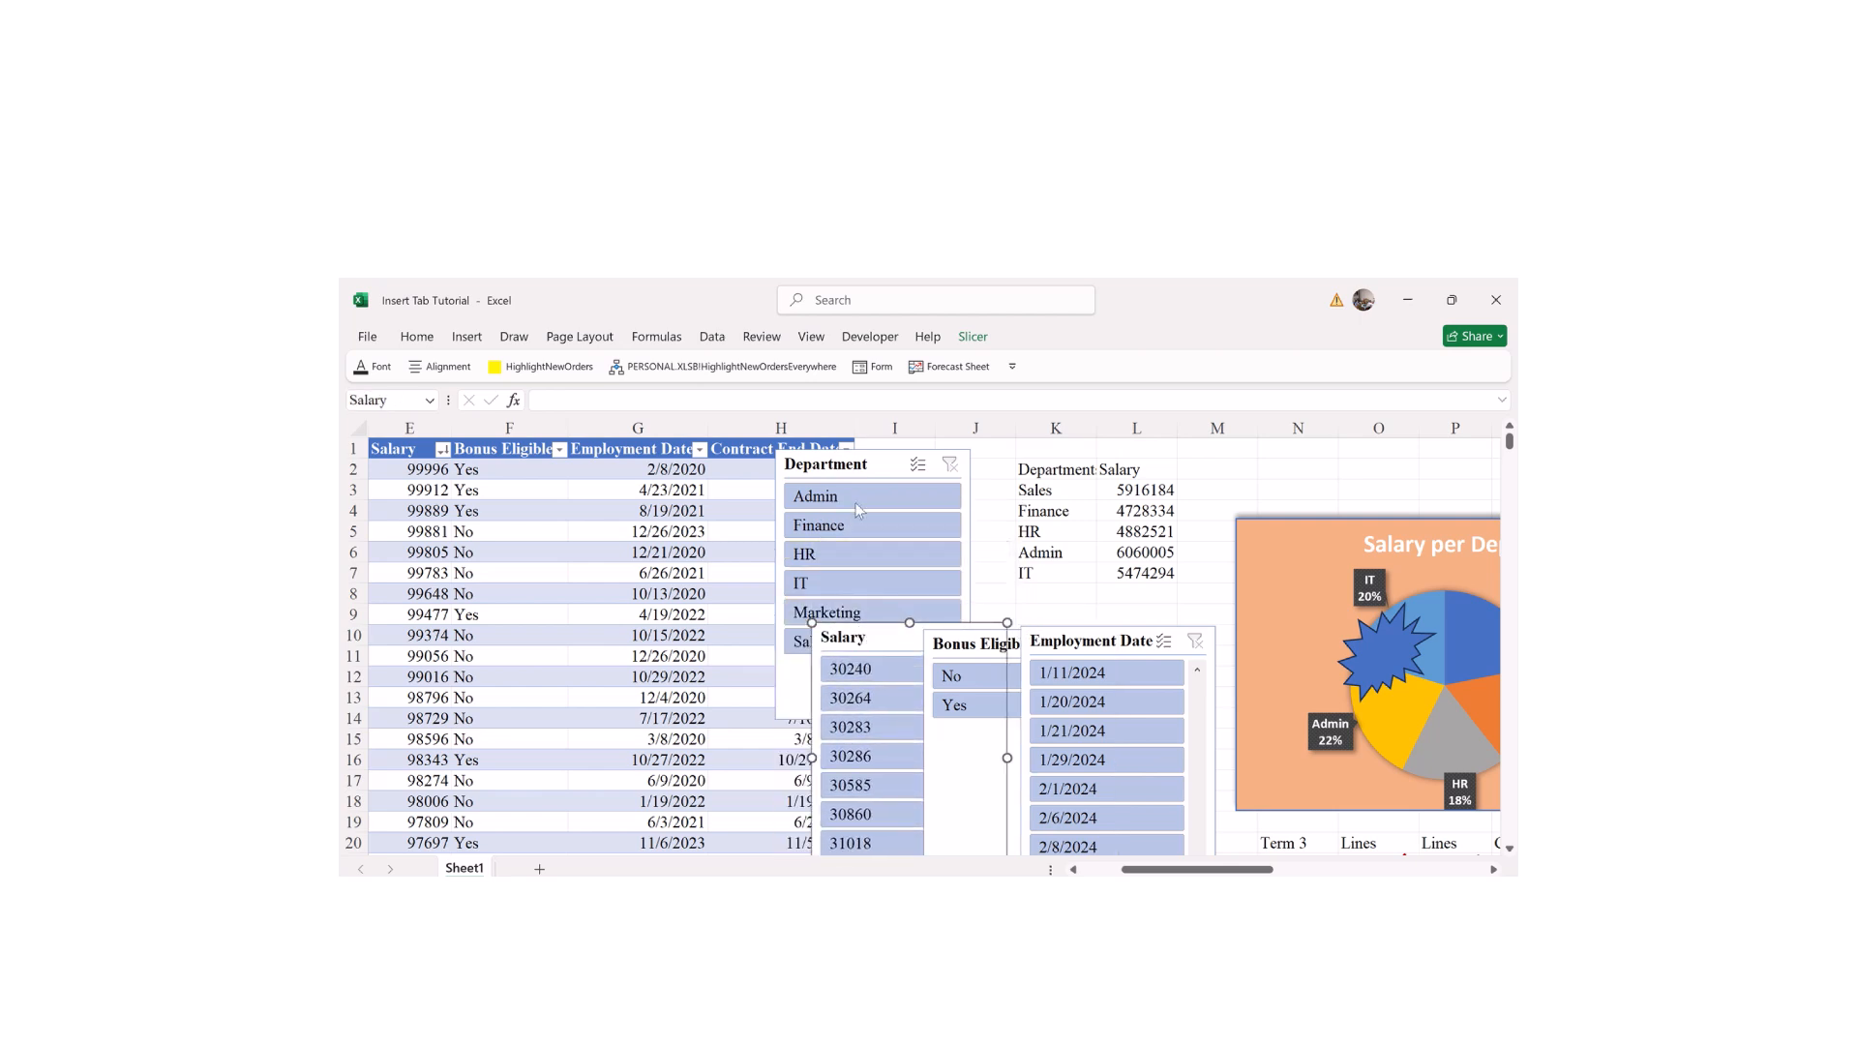
pyautogui.moveTo(874, 466); pyautogui.dragTo(769, 642)
pyautogui.moveTo(953, 637); pyautogui.dragTo(952, 627)
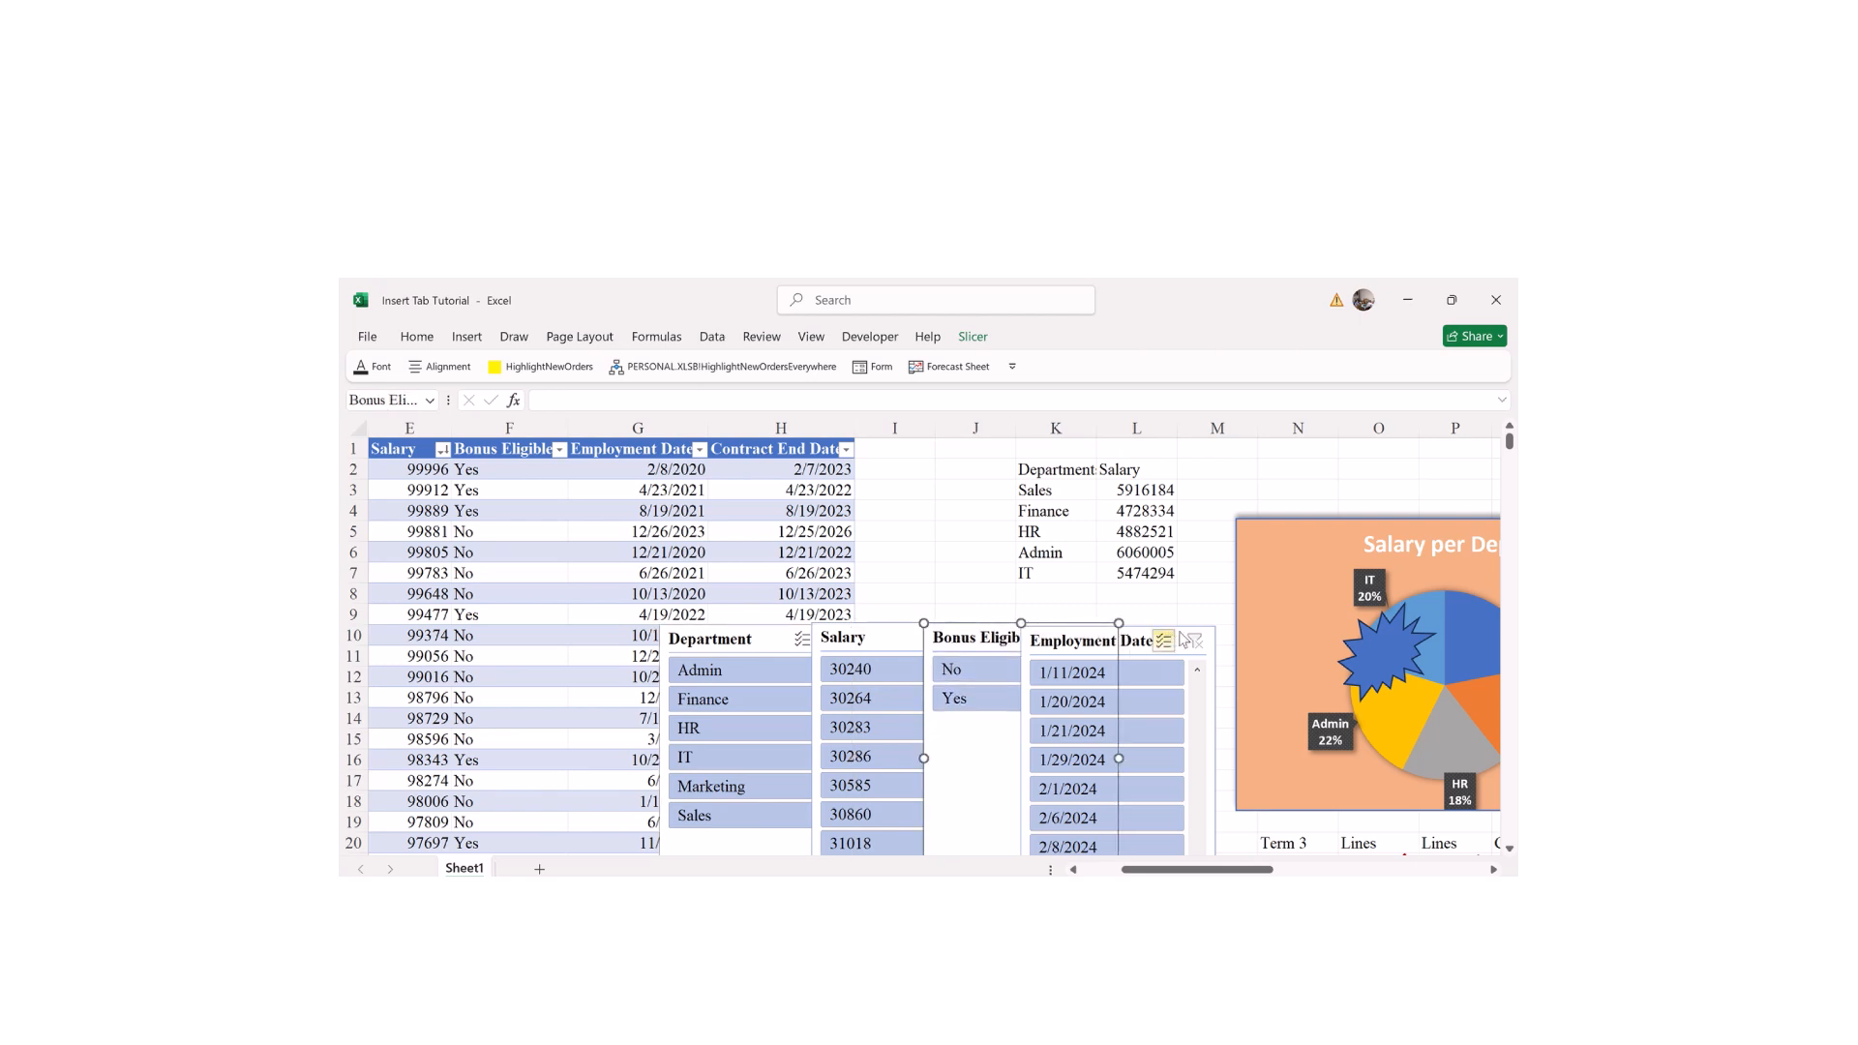
pyautogui.moveTo(1176, 629); pyautogui.dragTo(1176, 626)
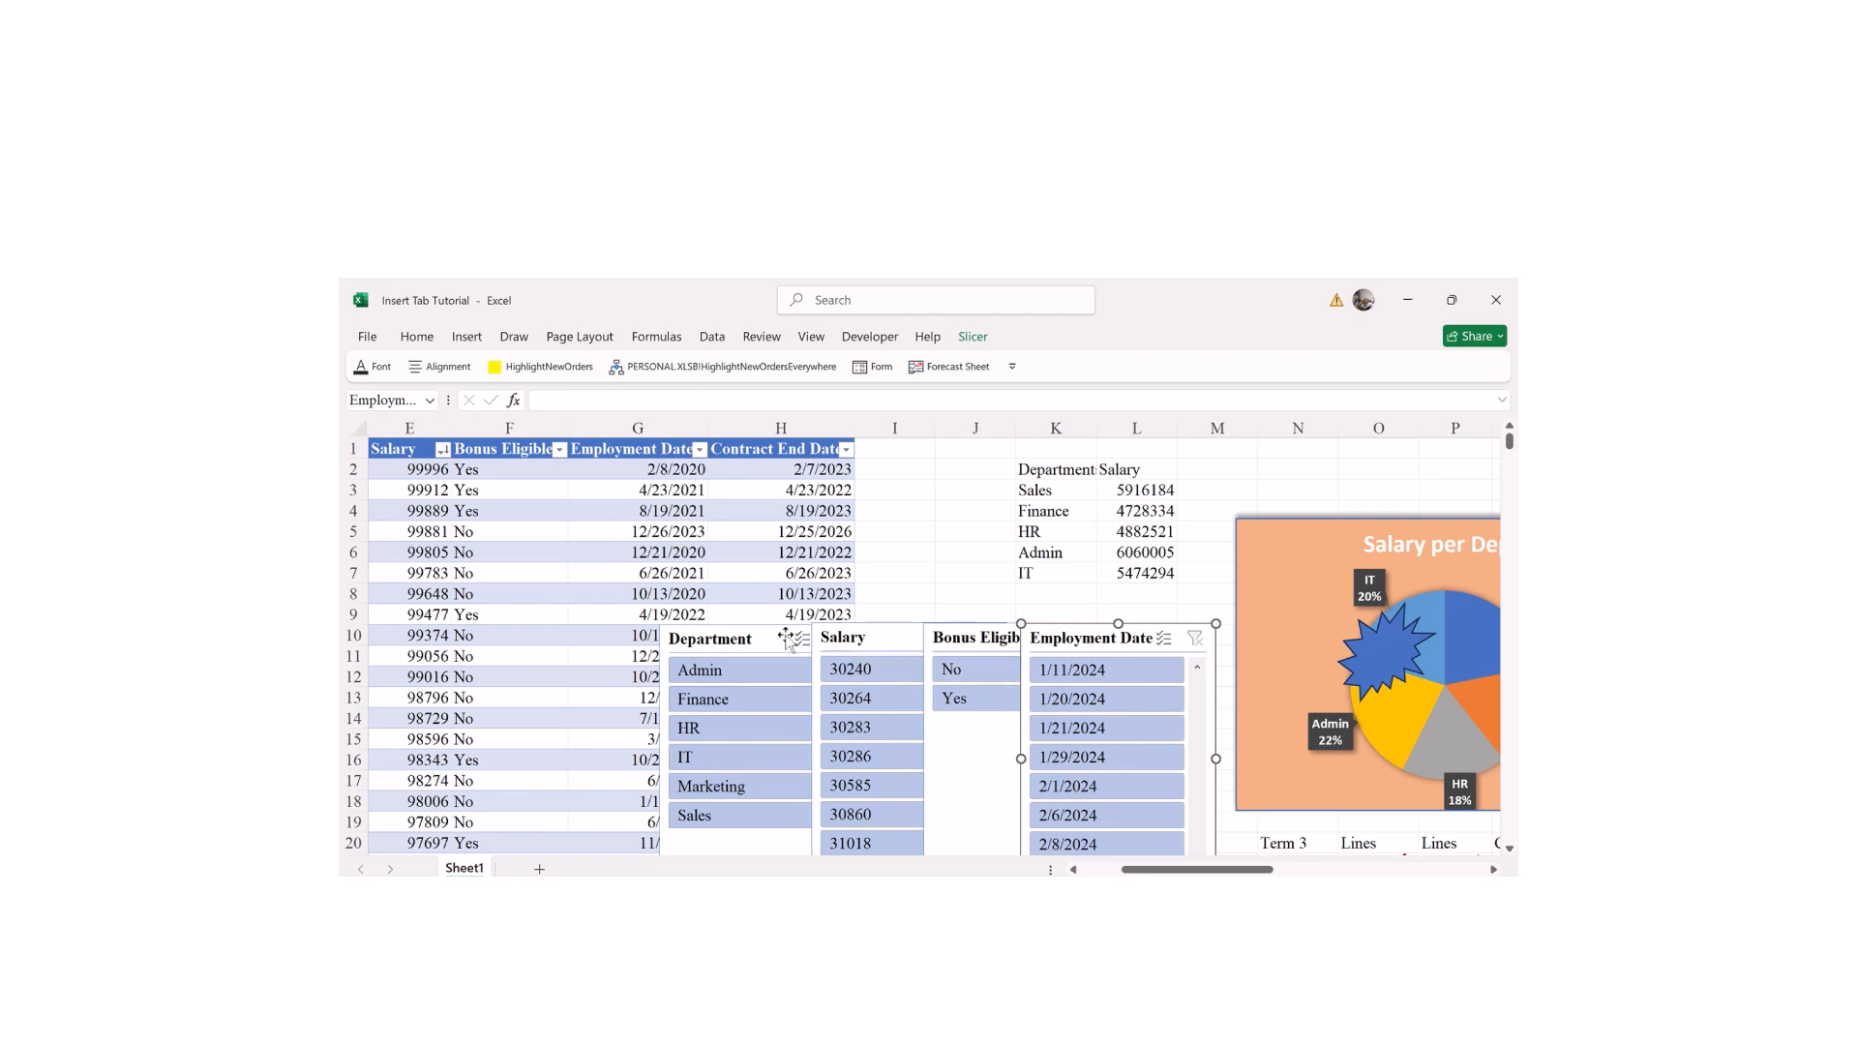
# Step: Filter the table to Admin with the Department slicer and clear the Employment Date filter
pyautogui.click(711, 673)
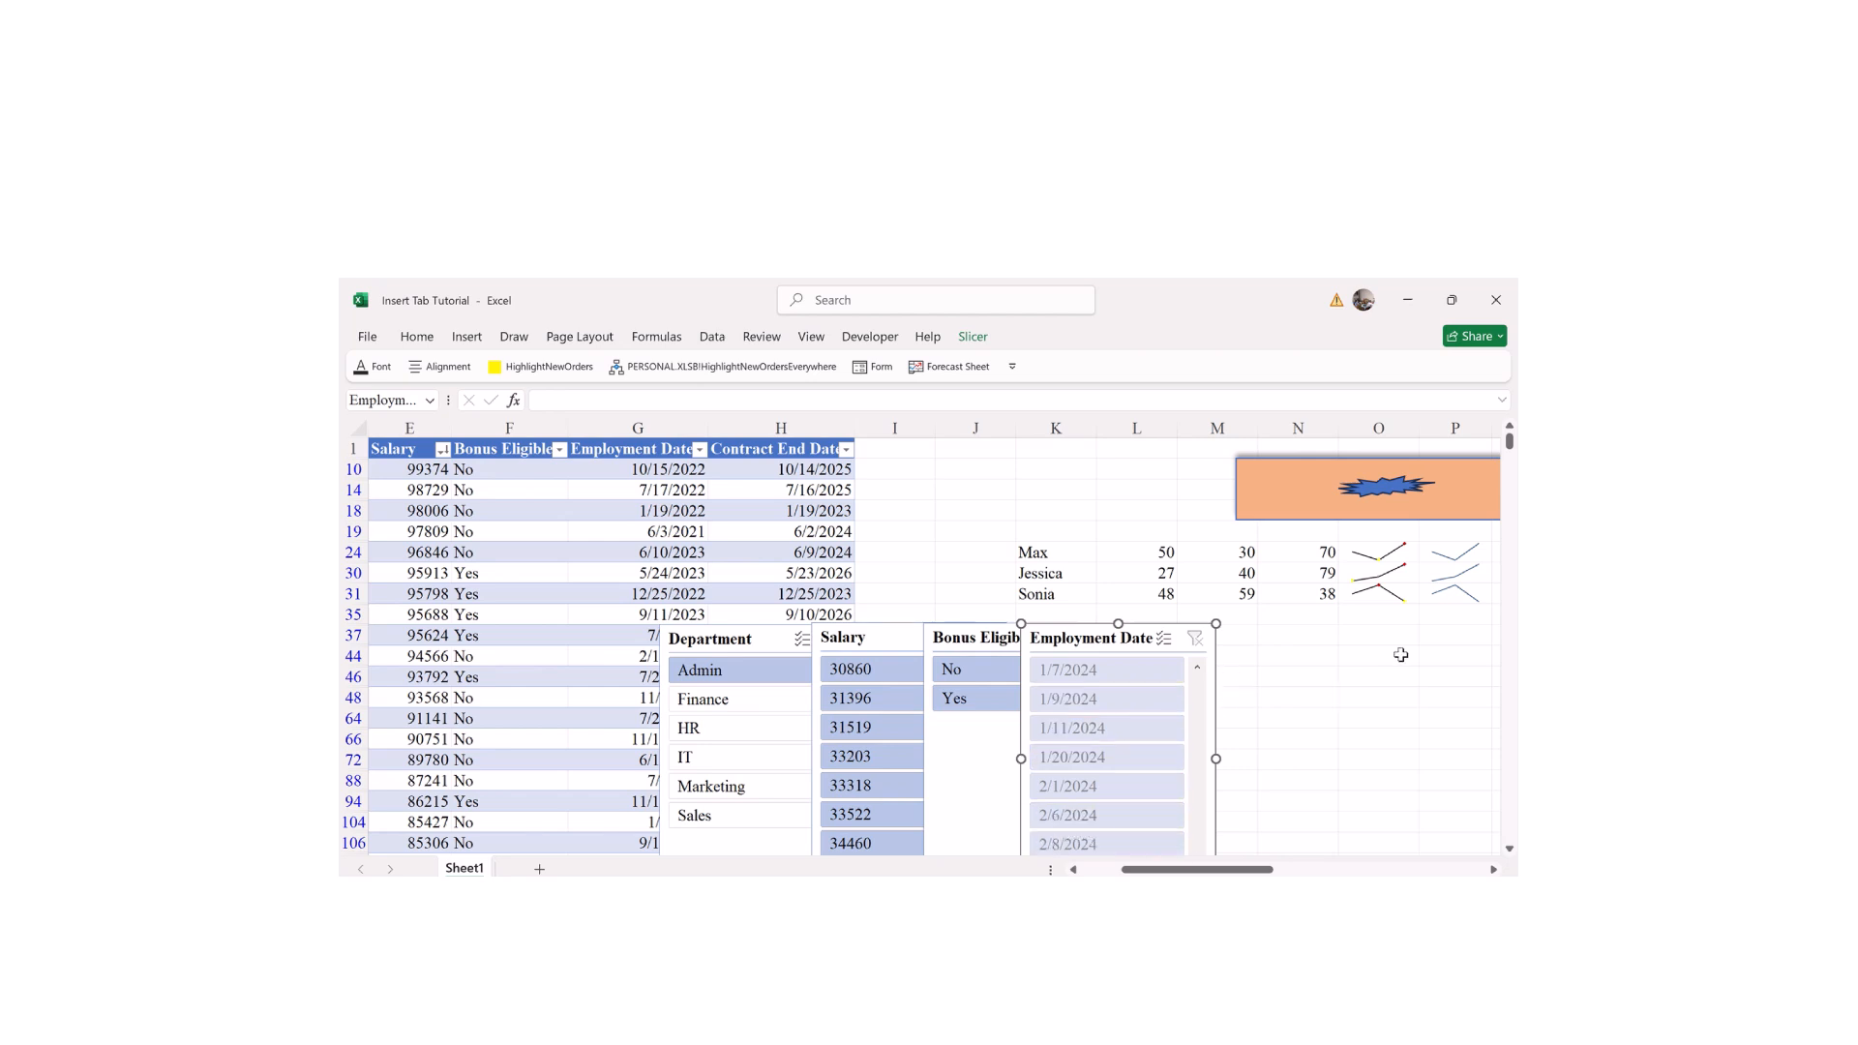
pyautogui.scroll(-2, 1510, 445)
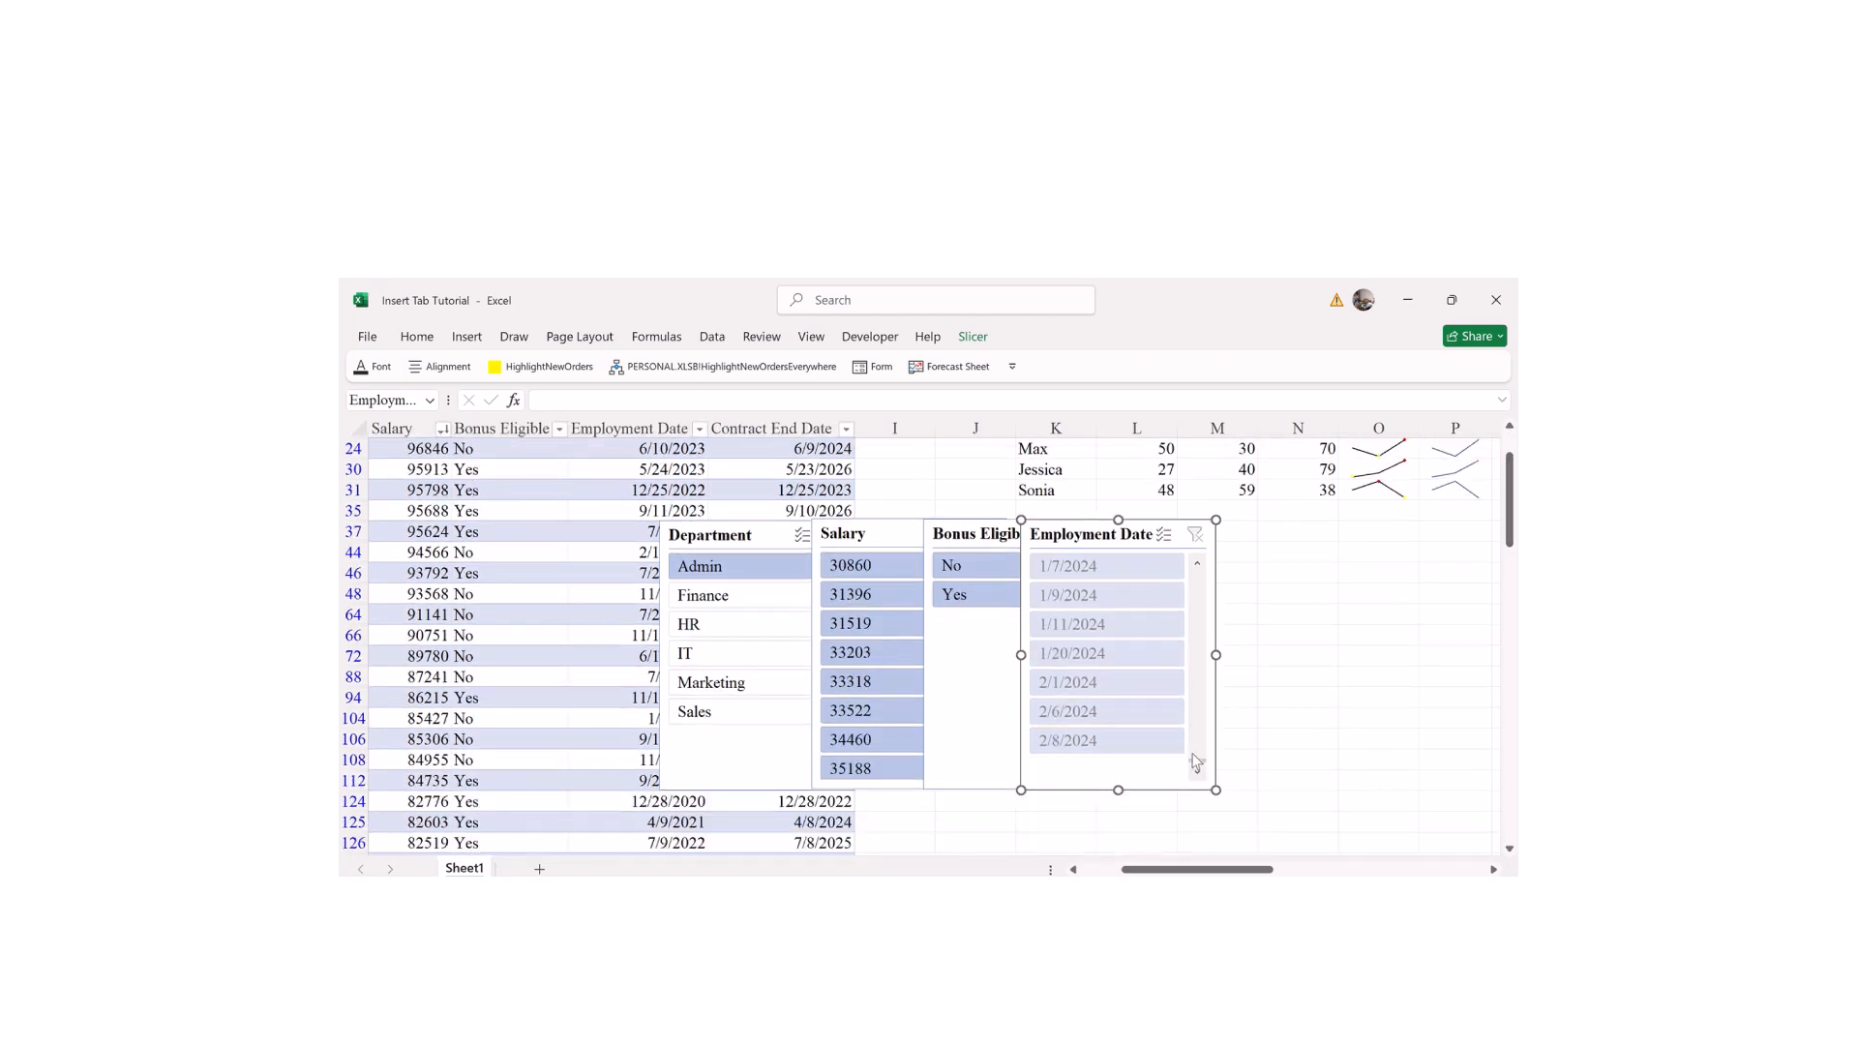
pyautogui.scroll(5, 1196, 763)
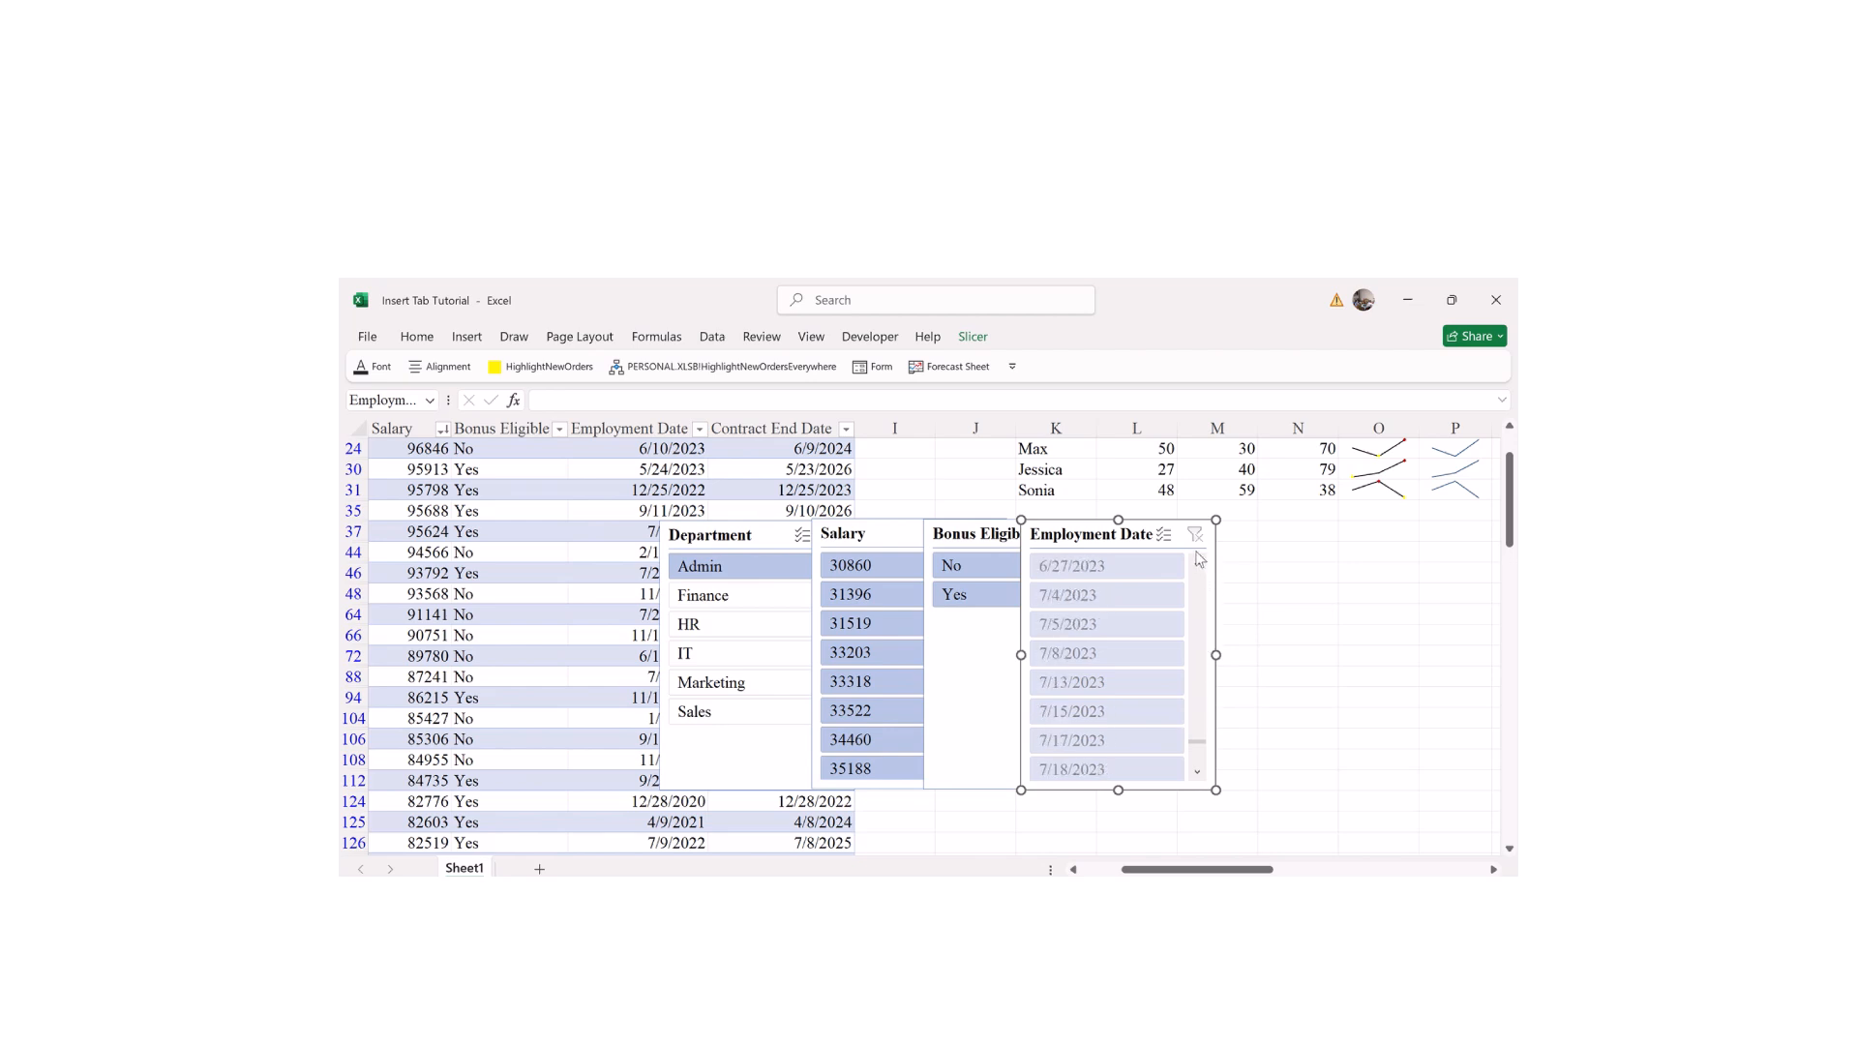
pyautogui.scroll(3, 1198, 734)
pyautogui.scroll(3, 1198, 740)
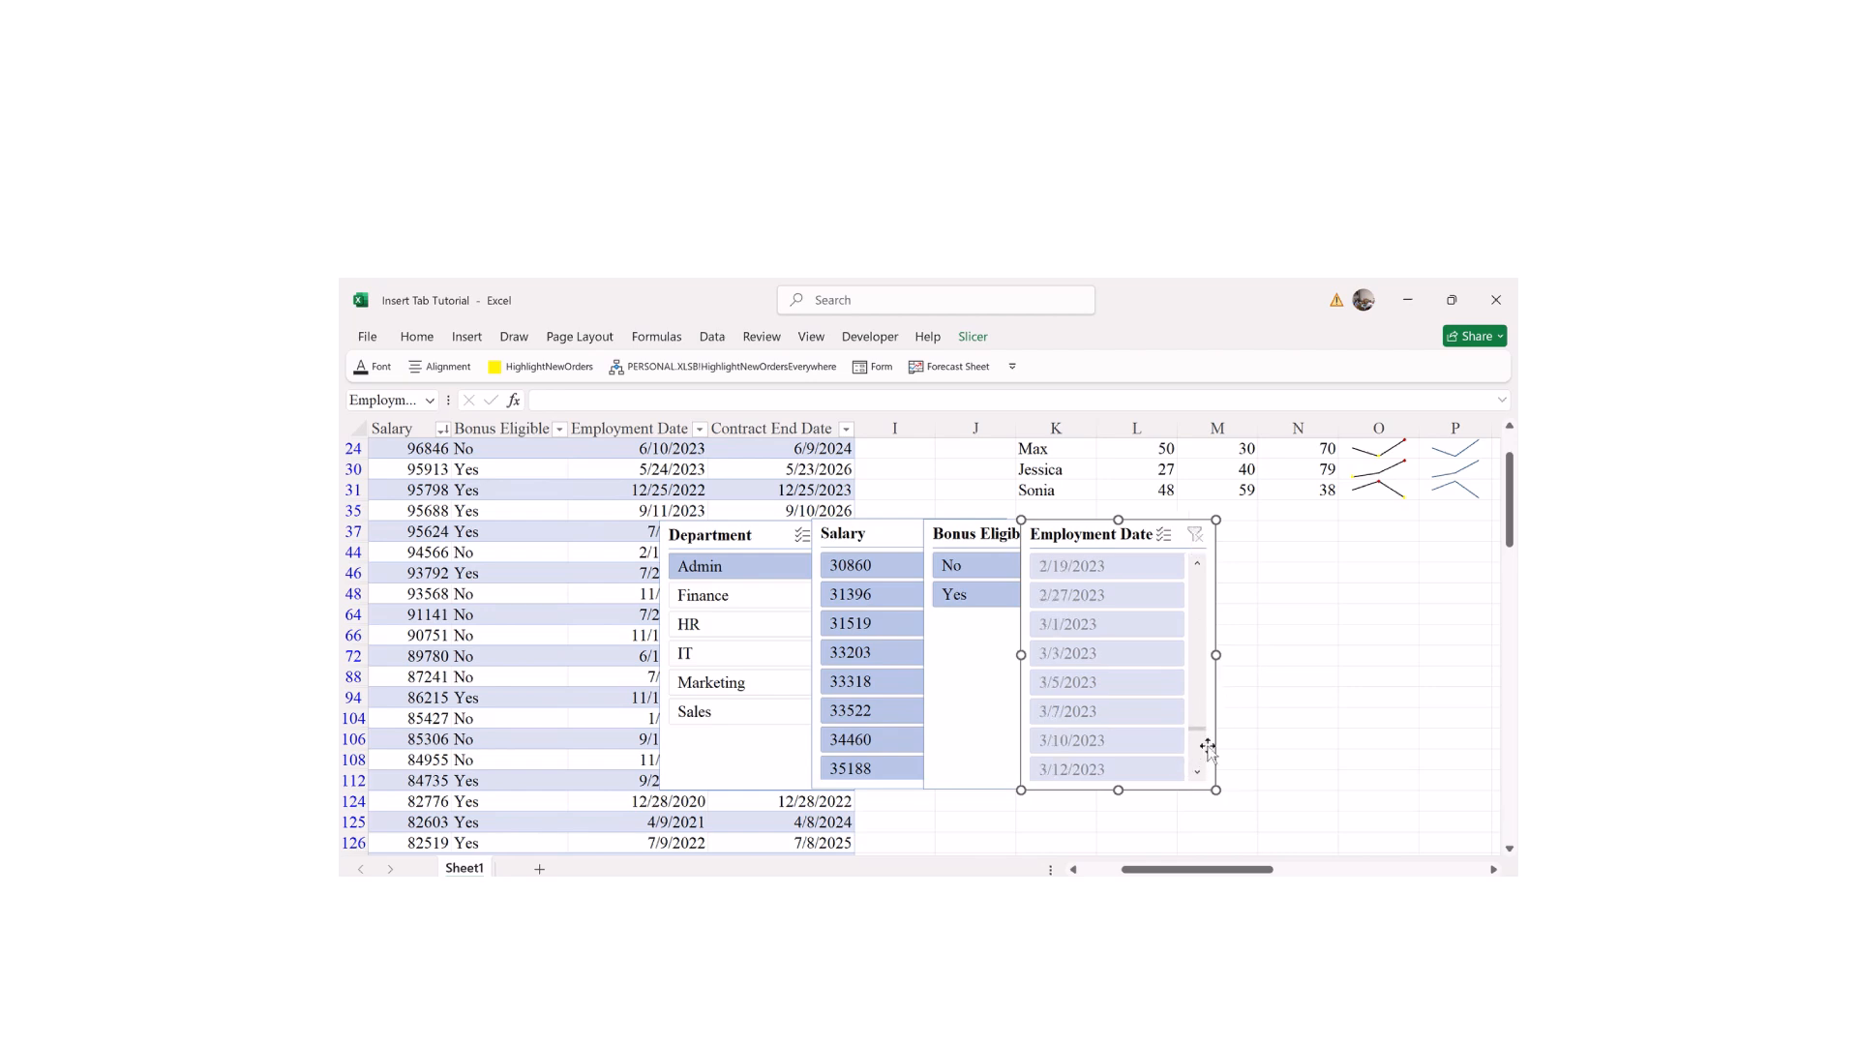
pyautogui.click(1199, 534)
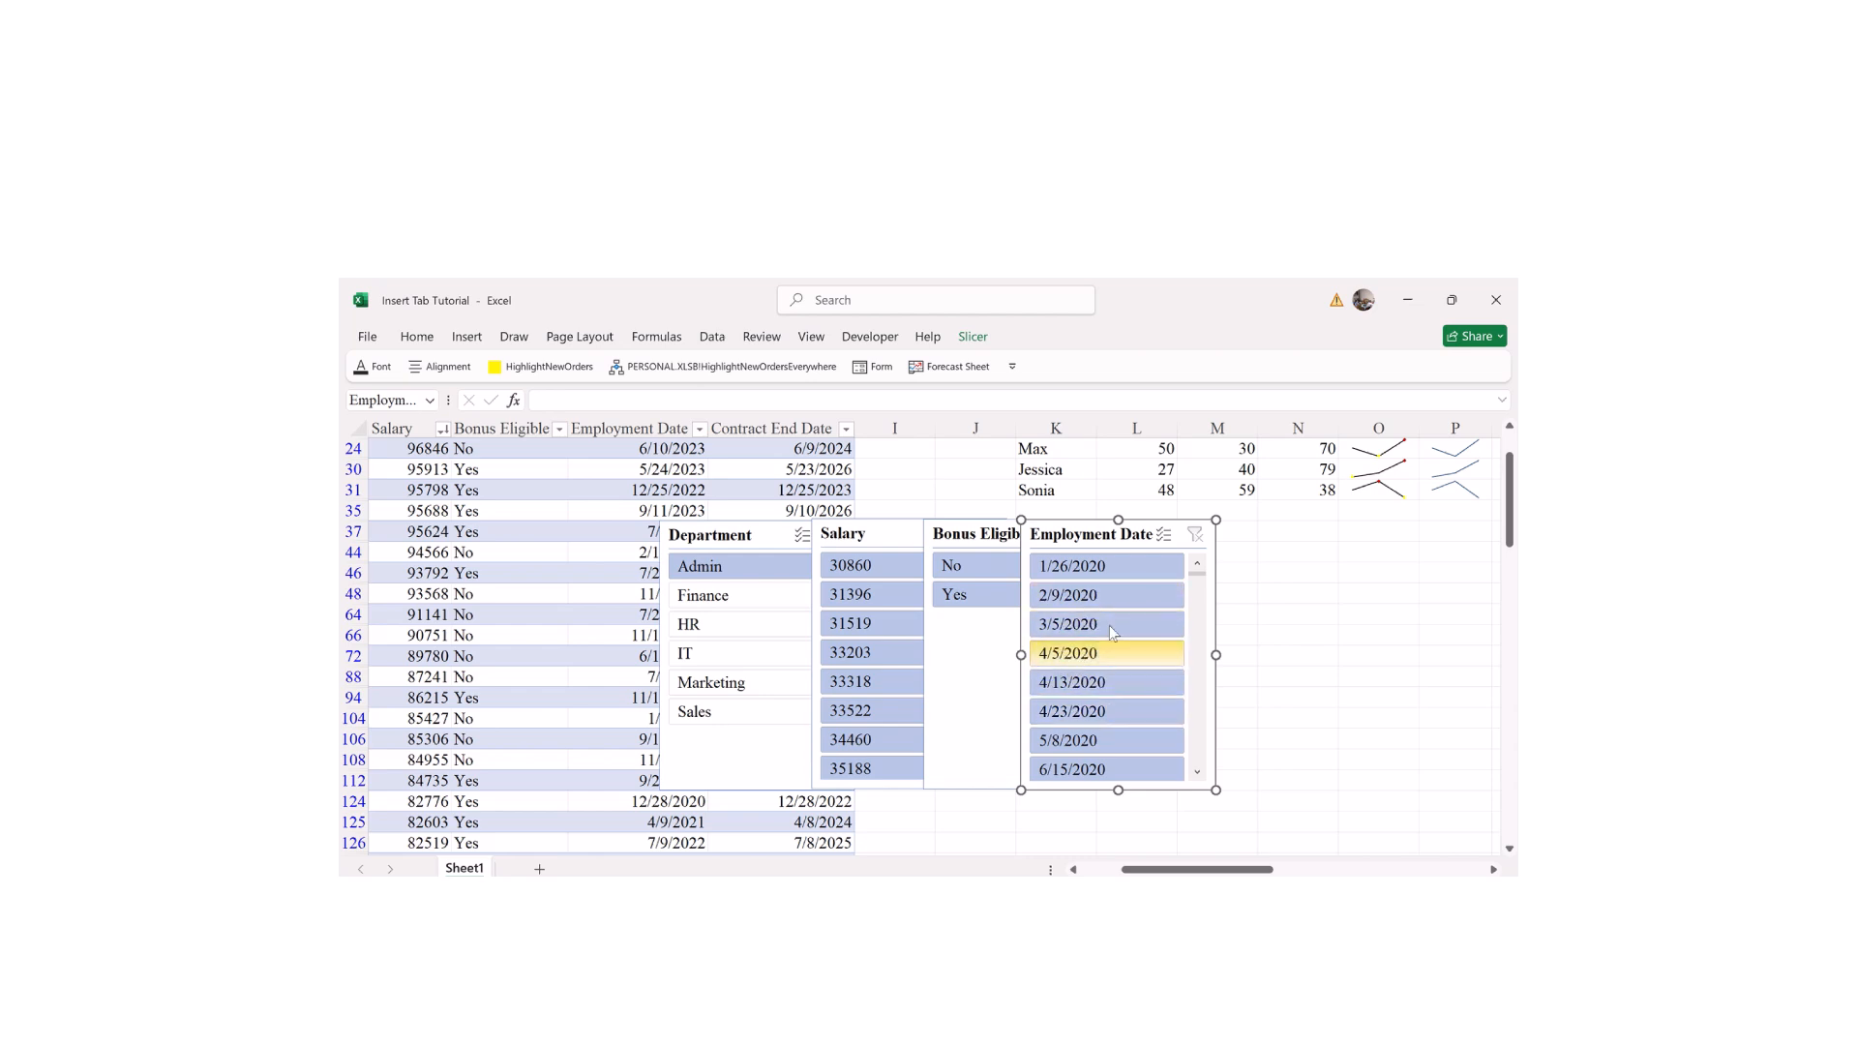
# Step: Filter to Finance, HR, then IT, enable Multi-Select, and set Bonus Eligible to No
pyautogui.click(719, 605)
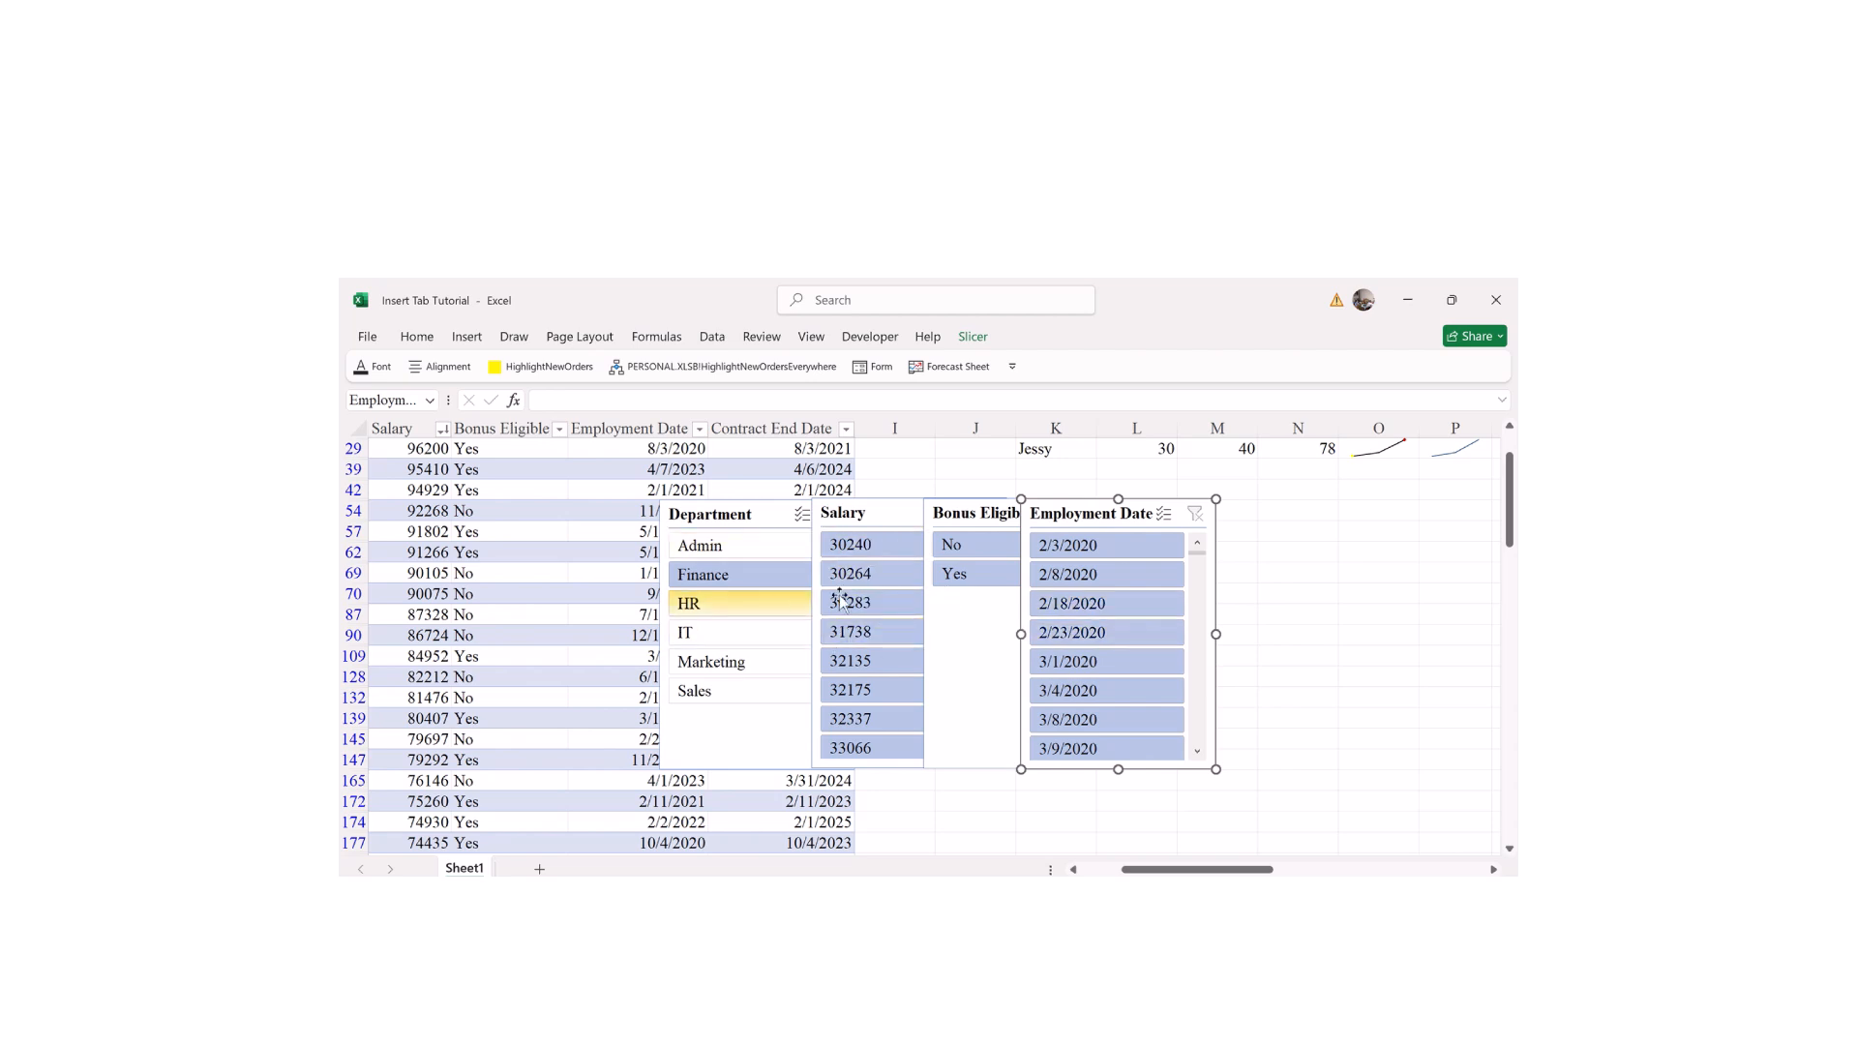
pyautogui.click(692, 609)
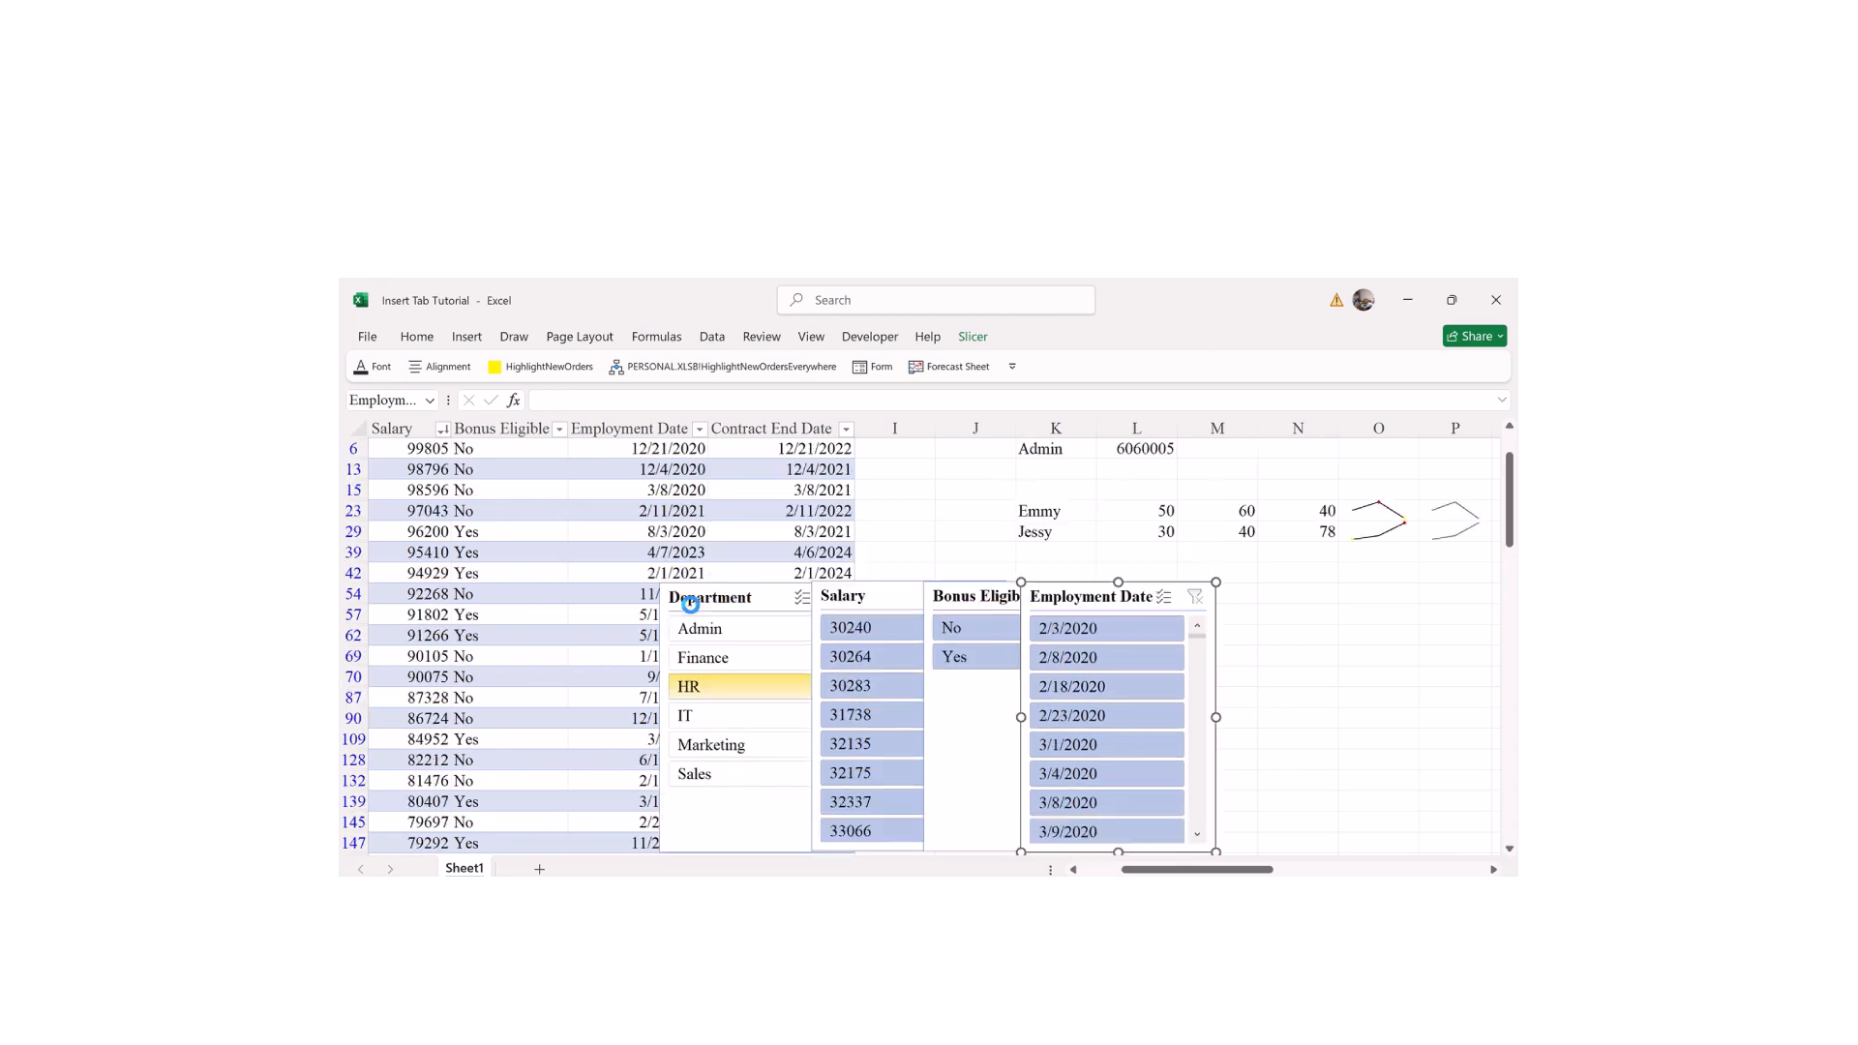
pyautogui.click(704, 721)
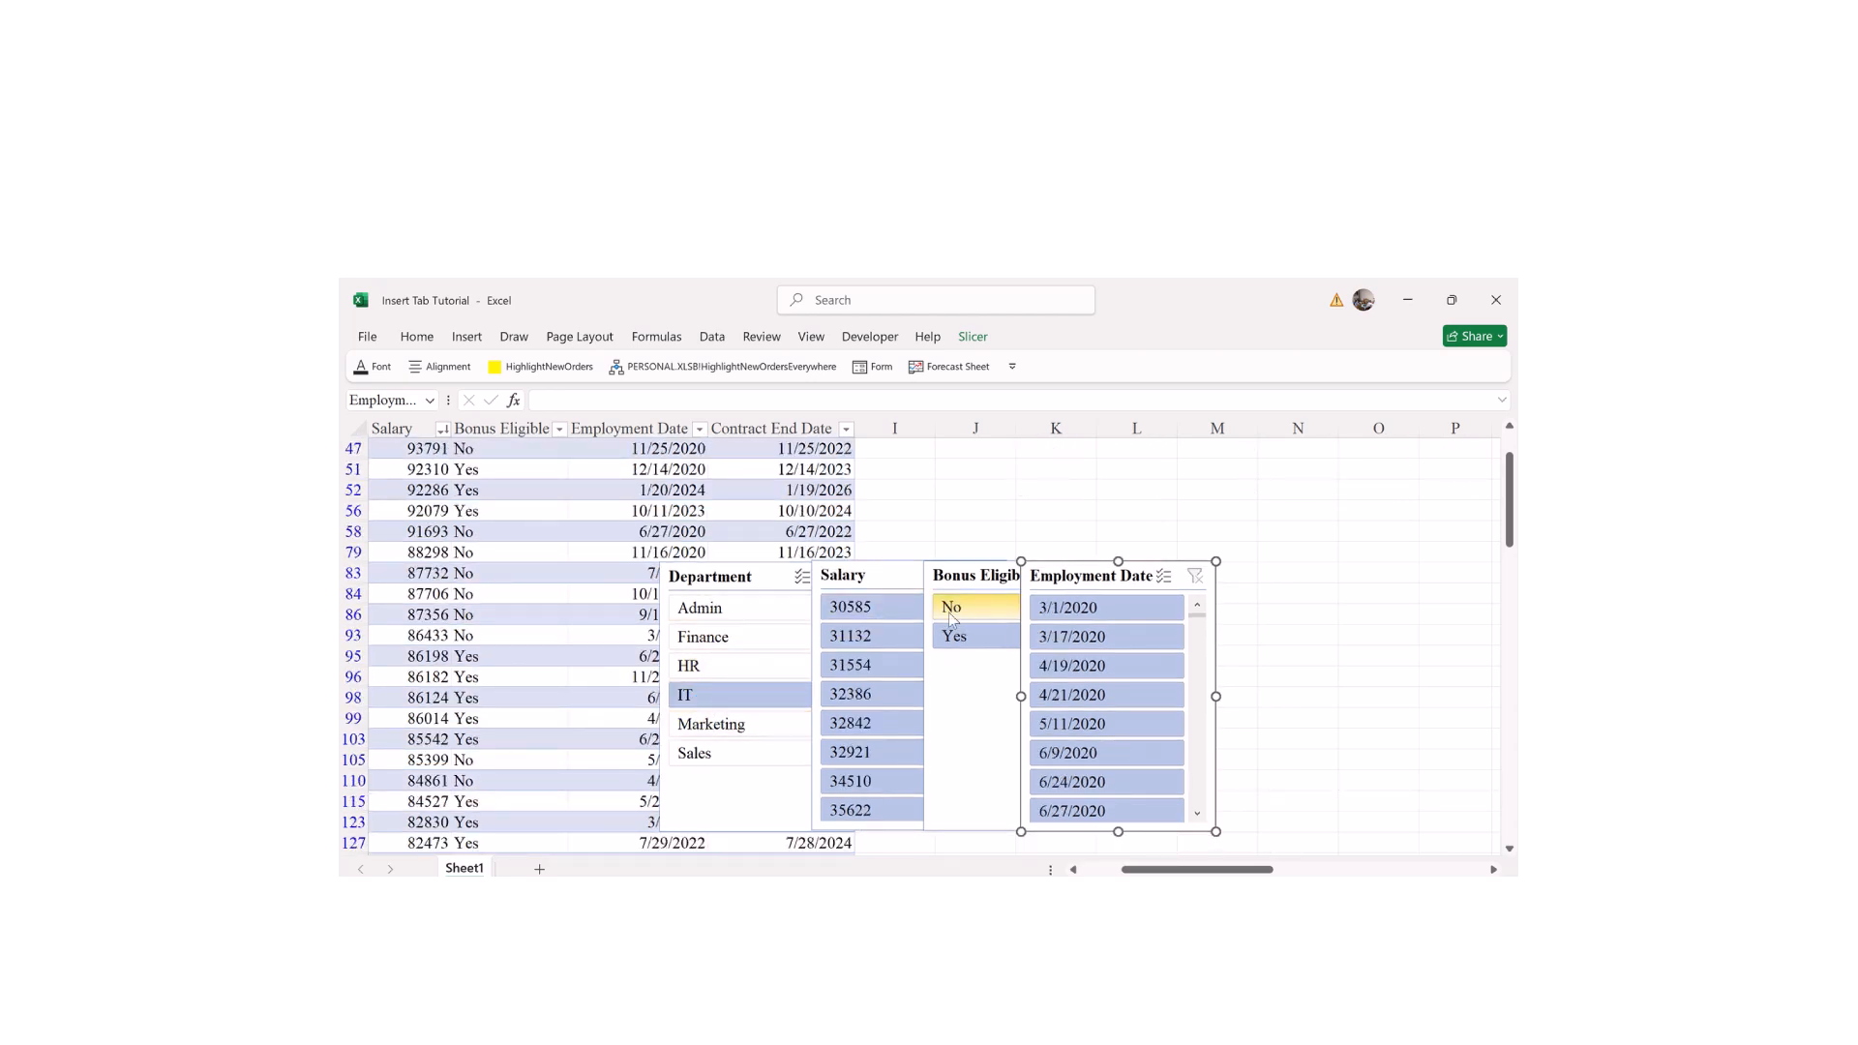
pyautogui.click(800, 578)
pyautogui.click(955, 577)
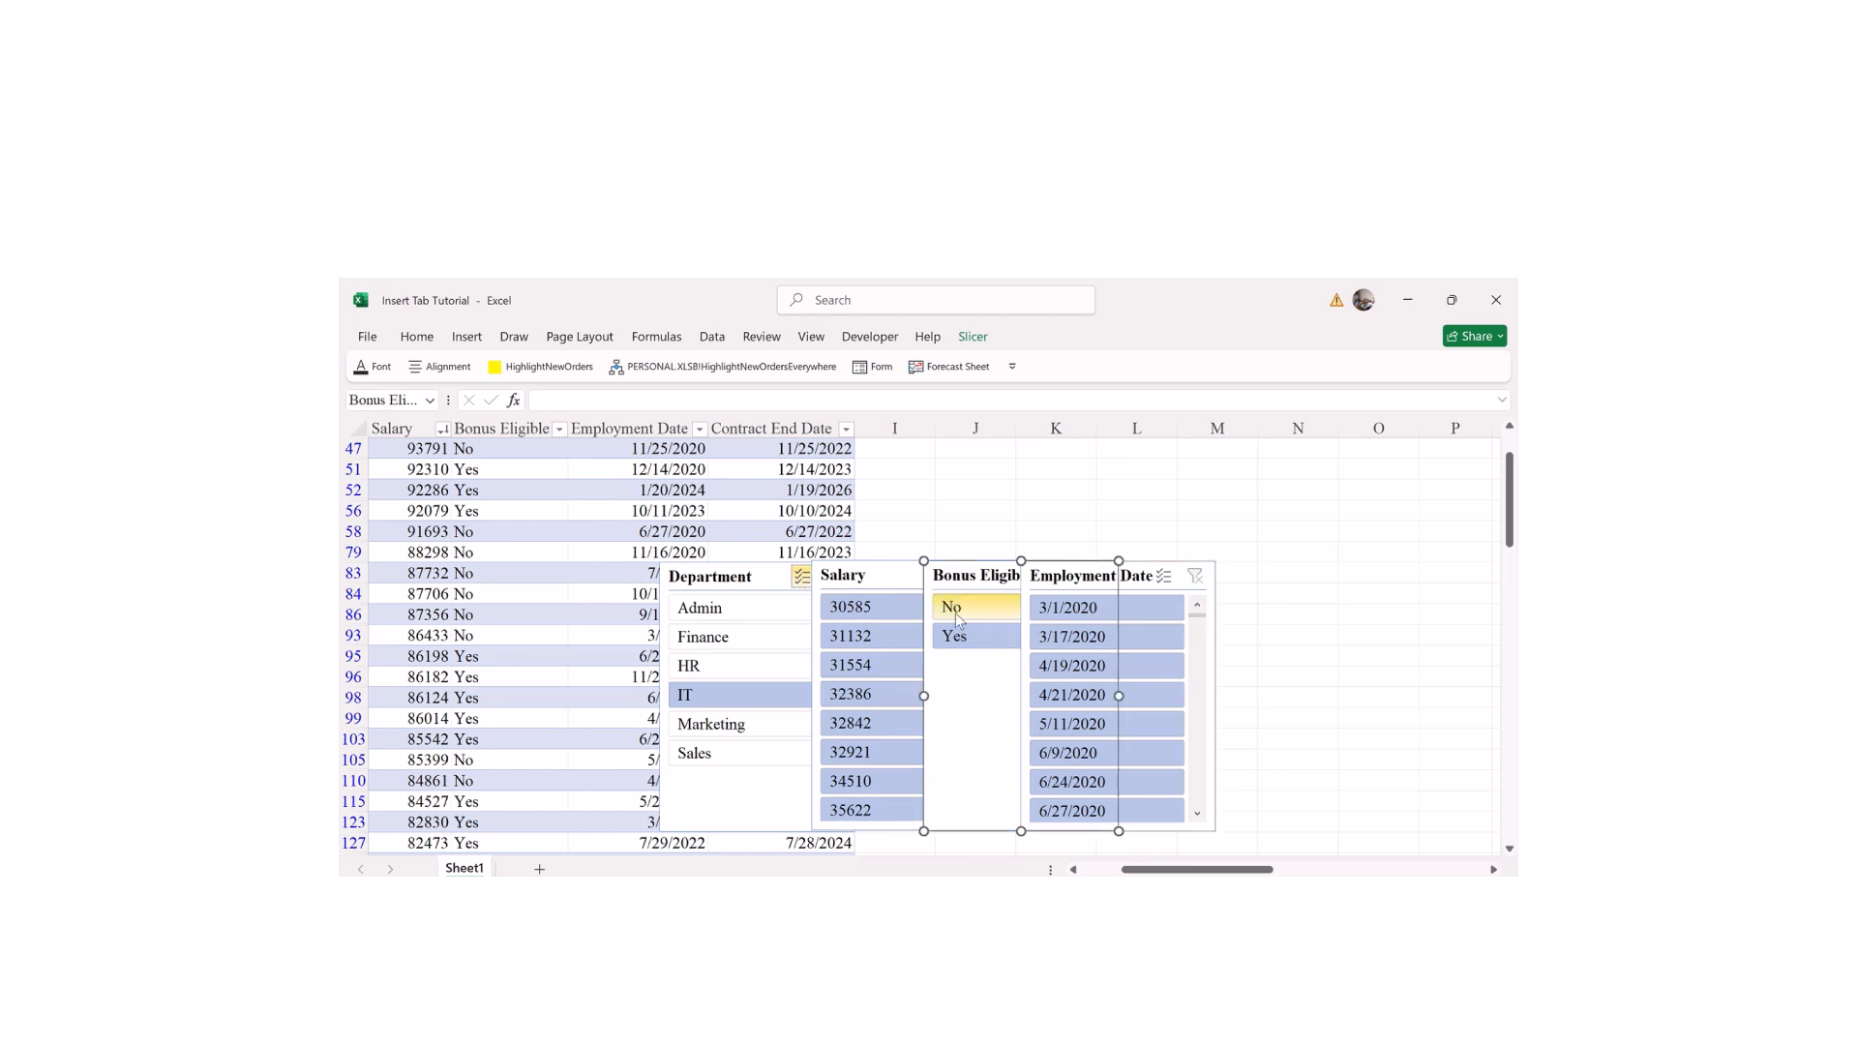
pyautogui.click(961, 611)
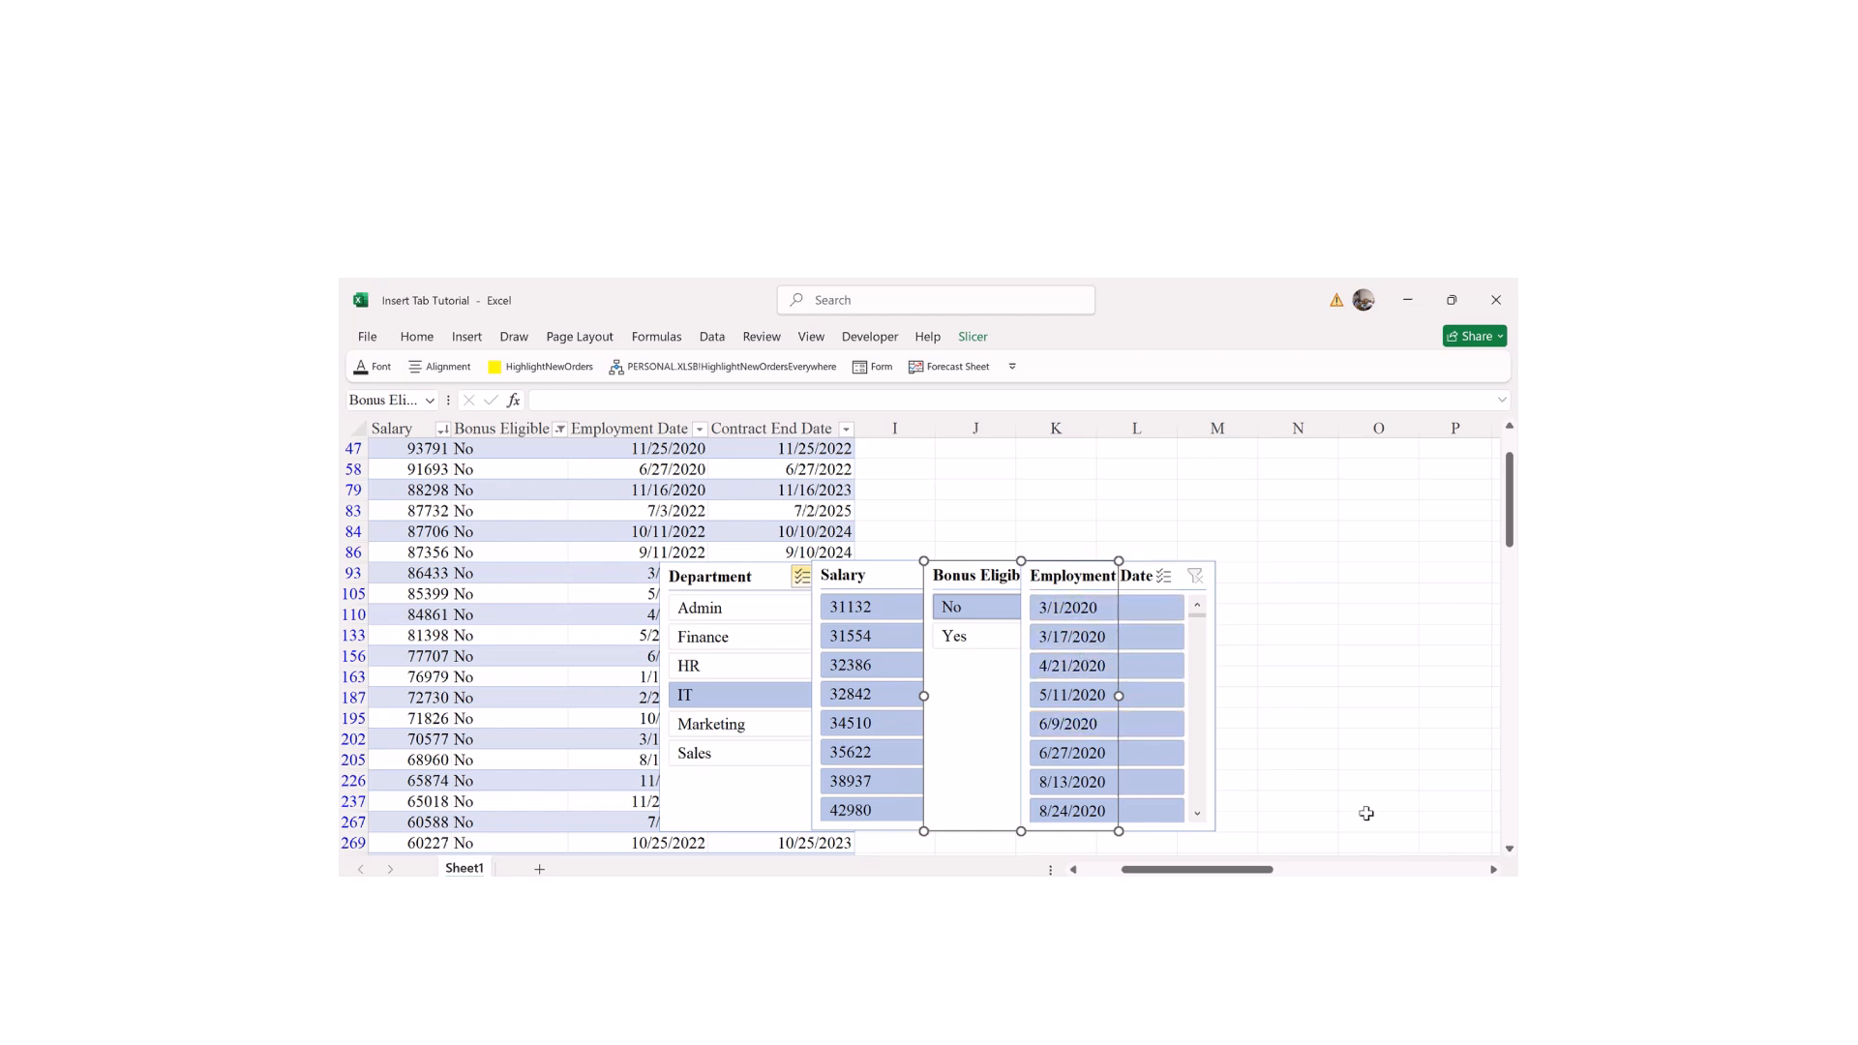
# Step: Scroll back to the table and drag the Department slicer up and left over it
pyautogui.moveTo(1175, 871)
pyautogui.mouseDown()
pyautogui.moveTo(1258, 871)
pyautogui.moveTo(1157, 870)
pyautogui.mouseUp()
pyautogui.hscroll(6, 1162, 830)
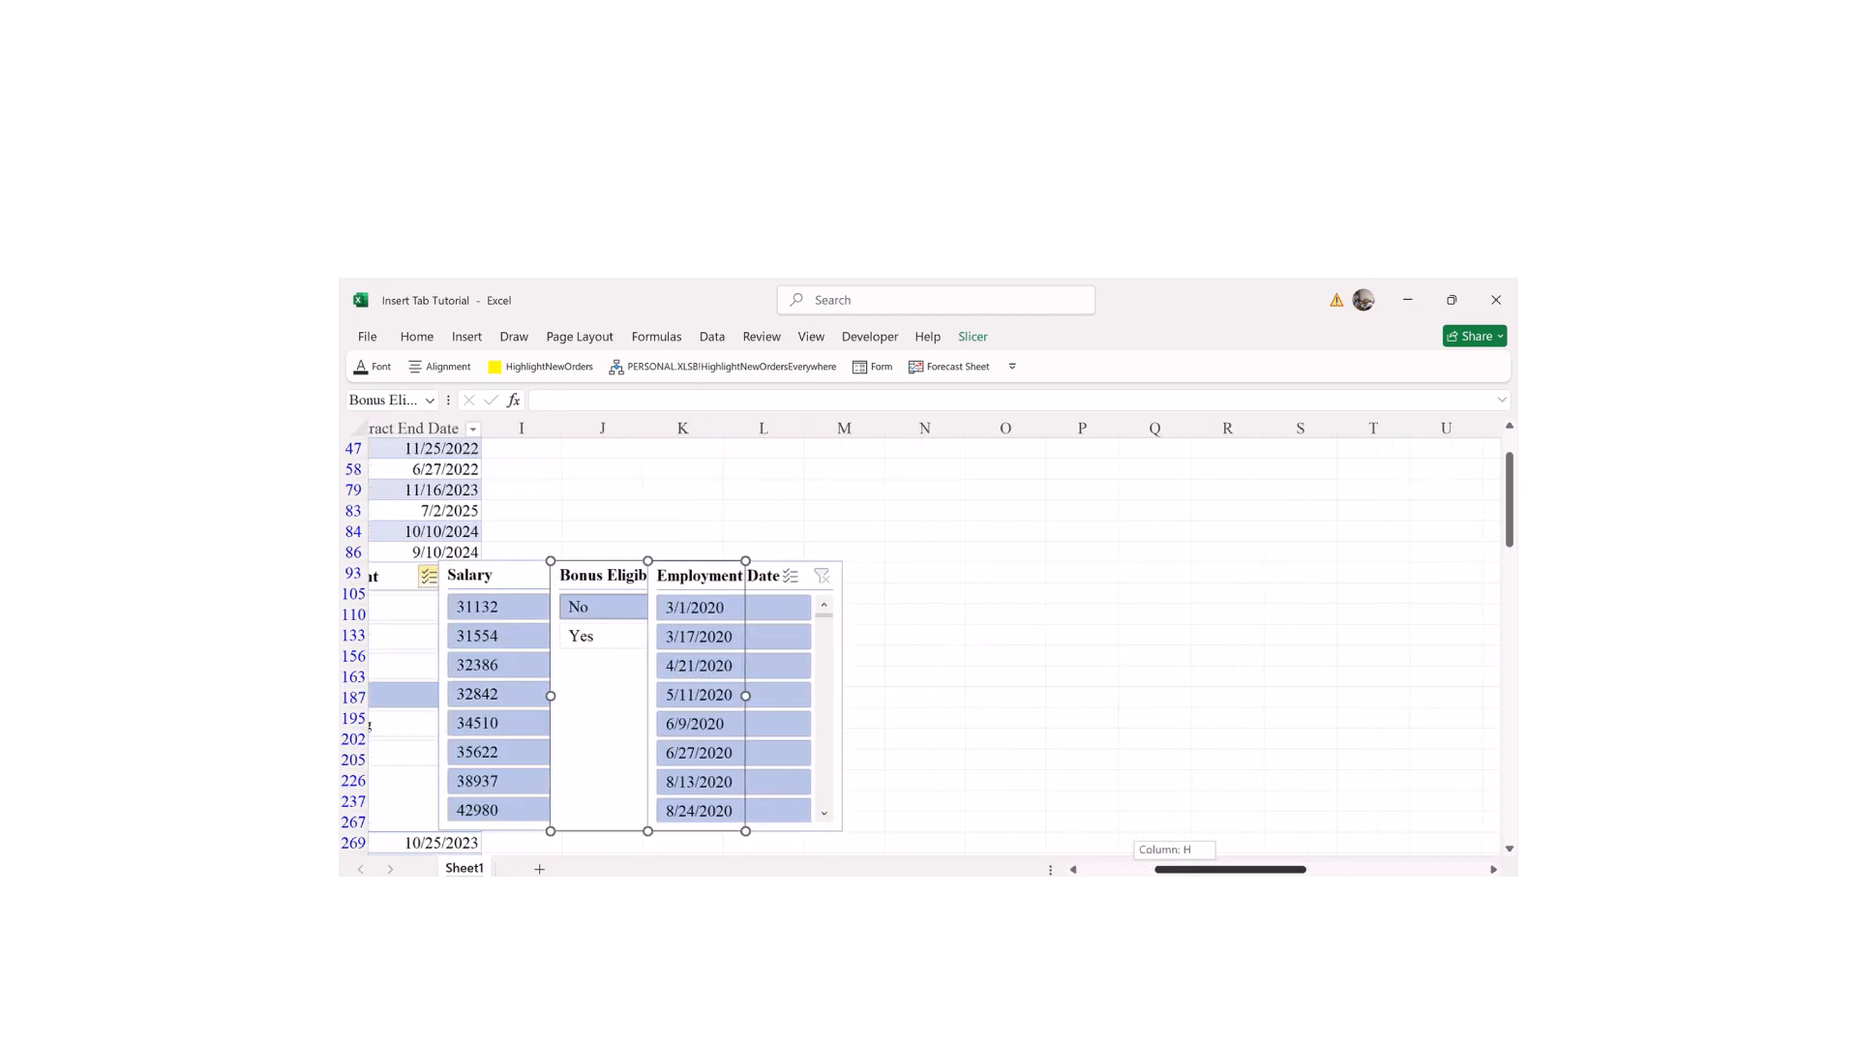
pyautogui.moveTo(1239, 869); pyautogui.dragTo(1162, 870)
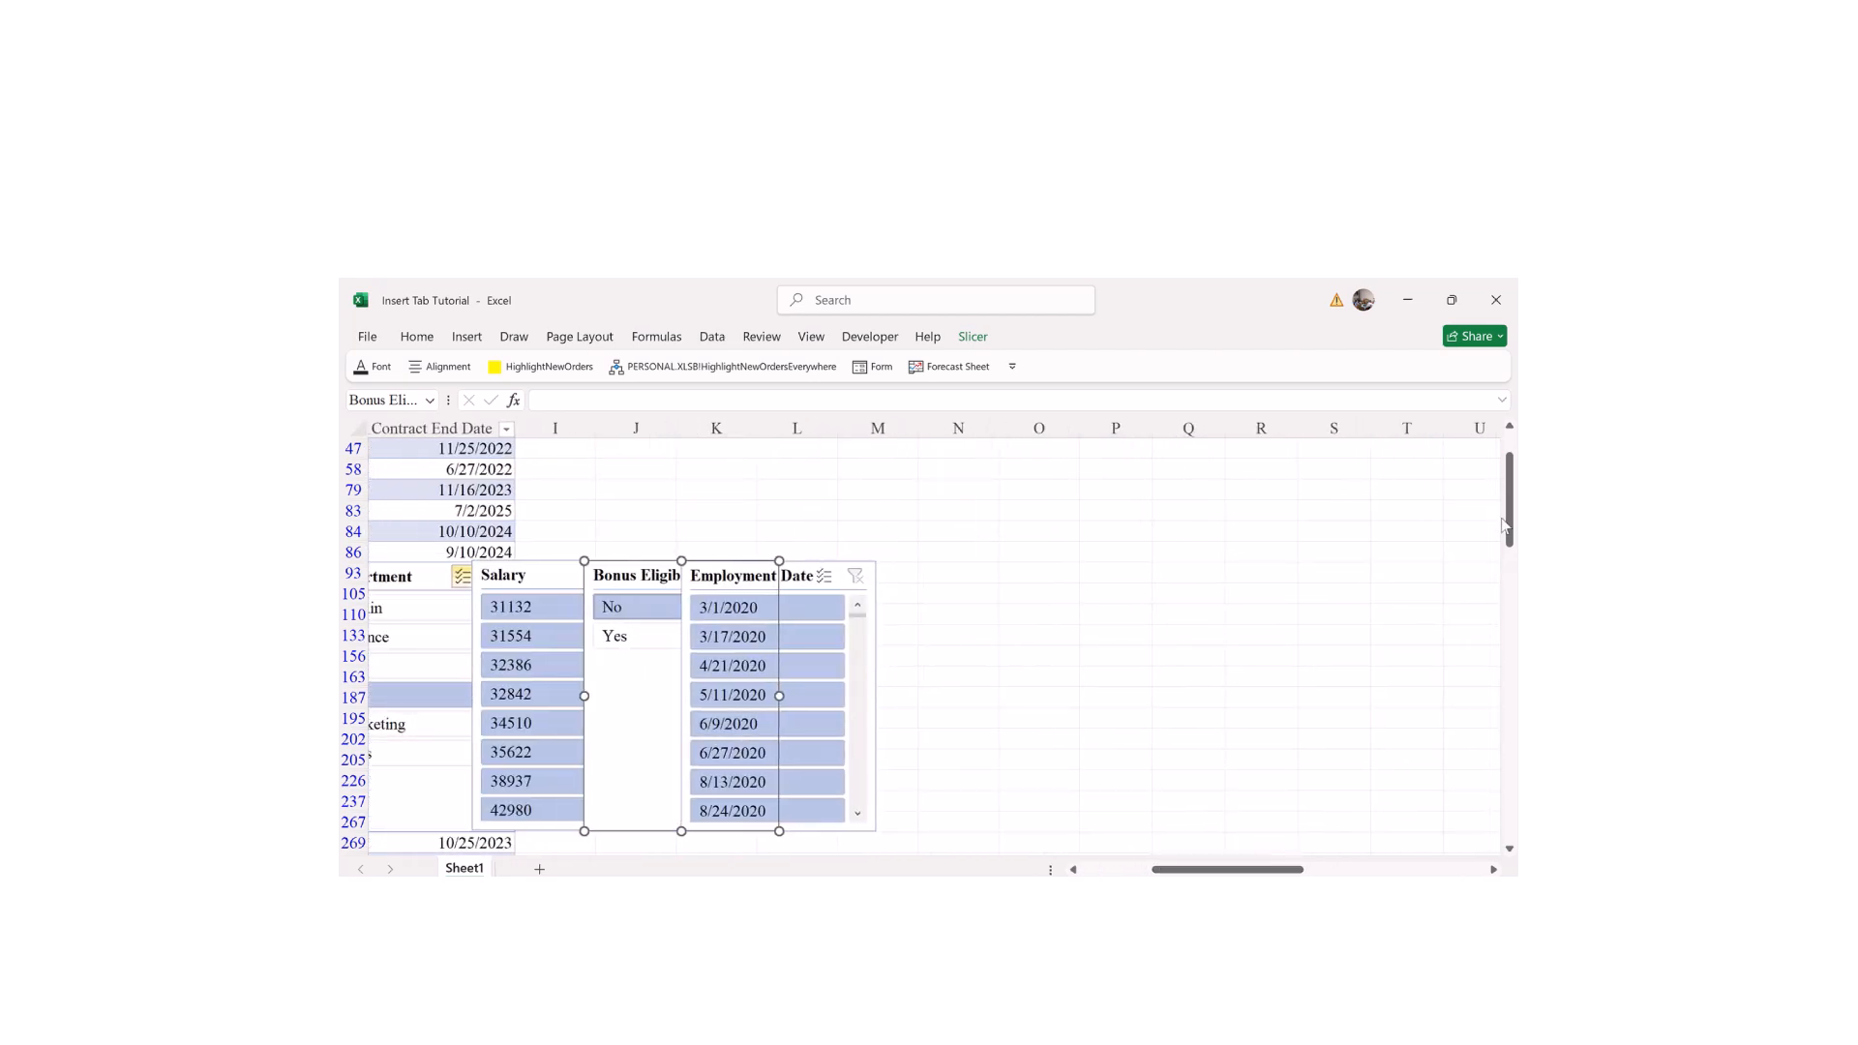
pyautogui.scroll(1, 1510, 523)
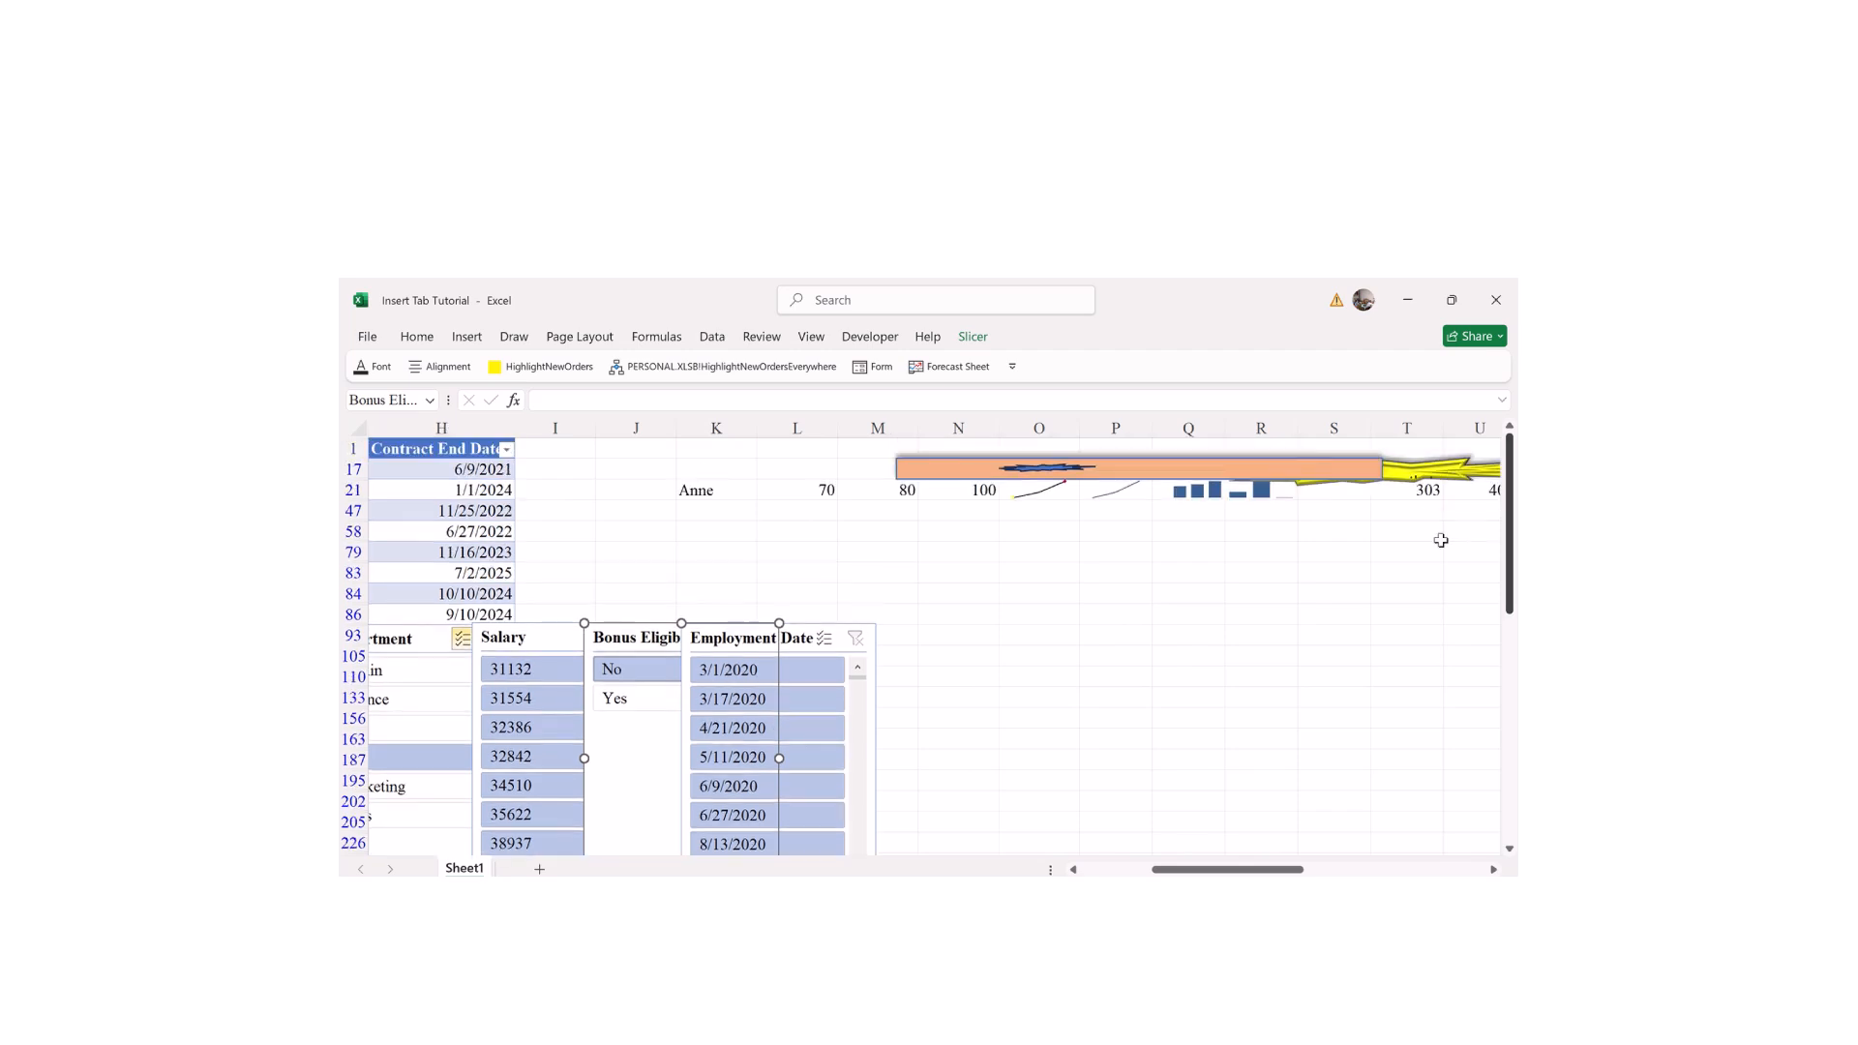
pyautogui.moveTo(1227, 869); pyautogui.dragTo(1168, 869)
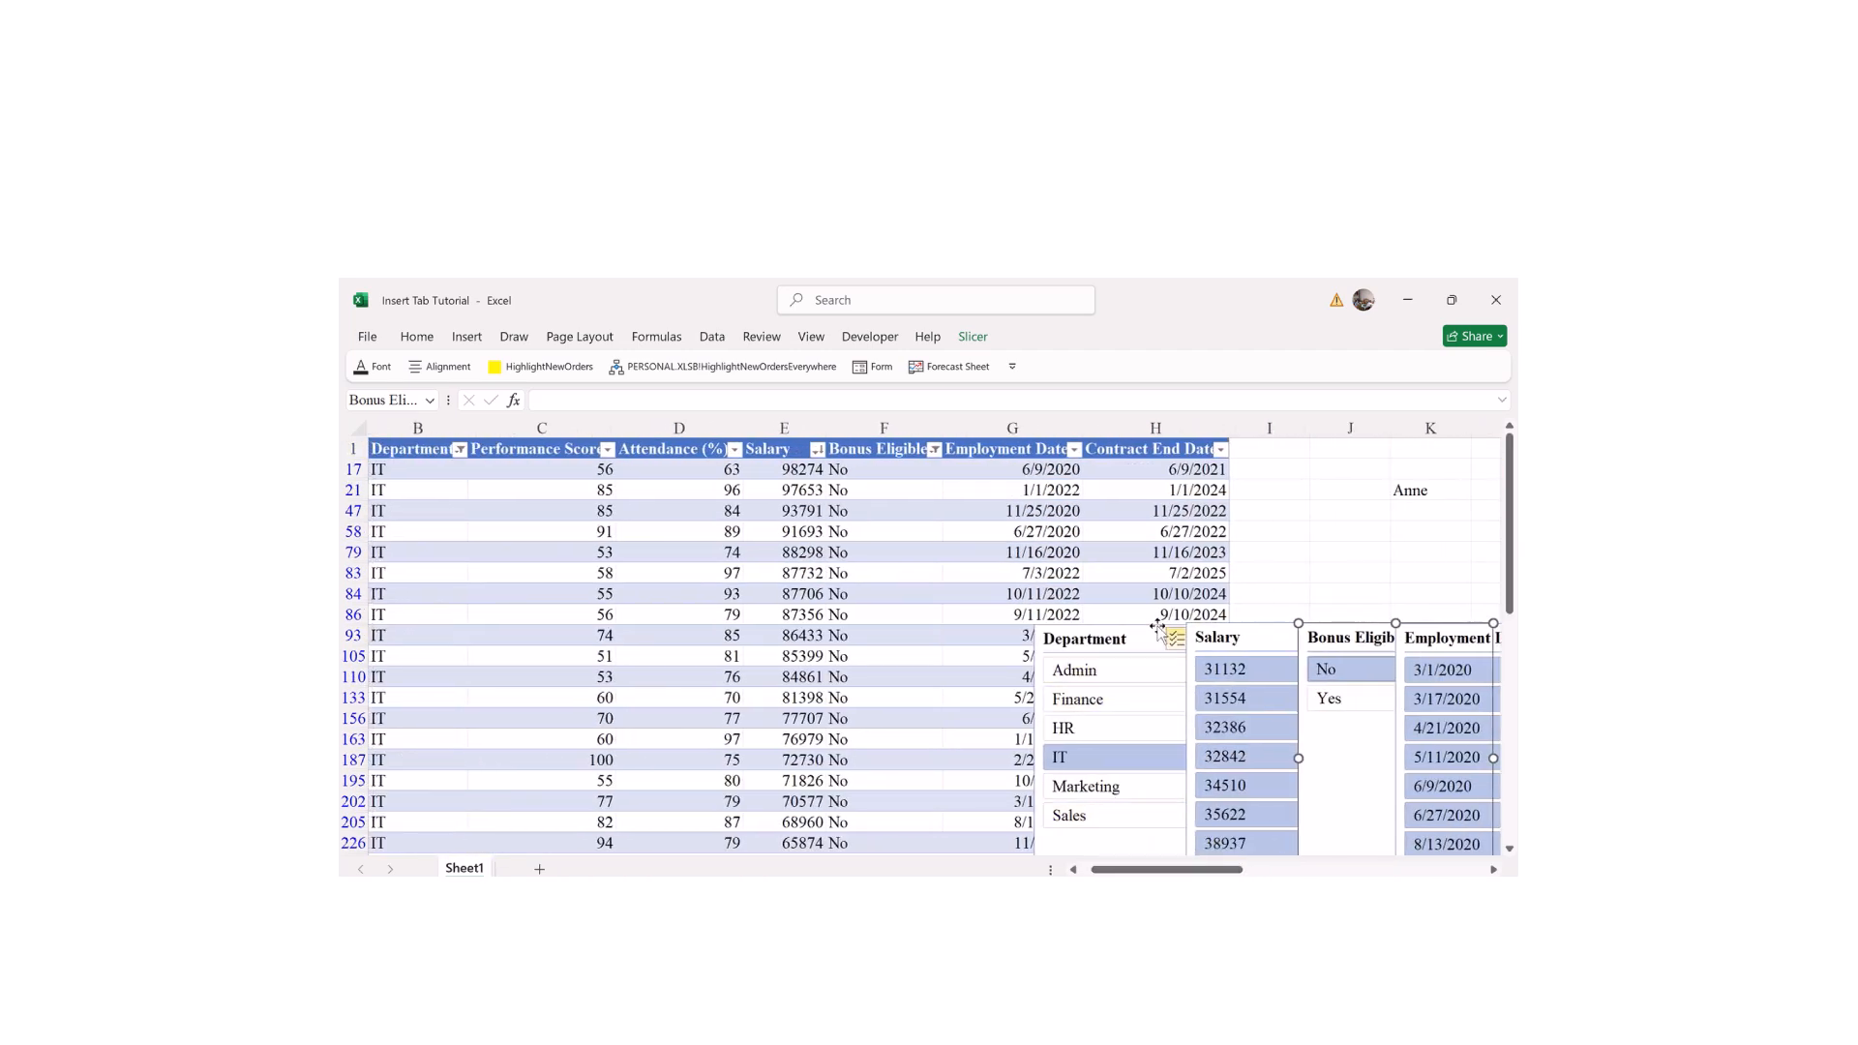
pyautogui.click(1066, 621)
pyautogui.moveTo(1067, 621); pyautogui.dragTo(920, 579)
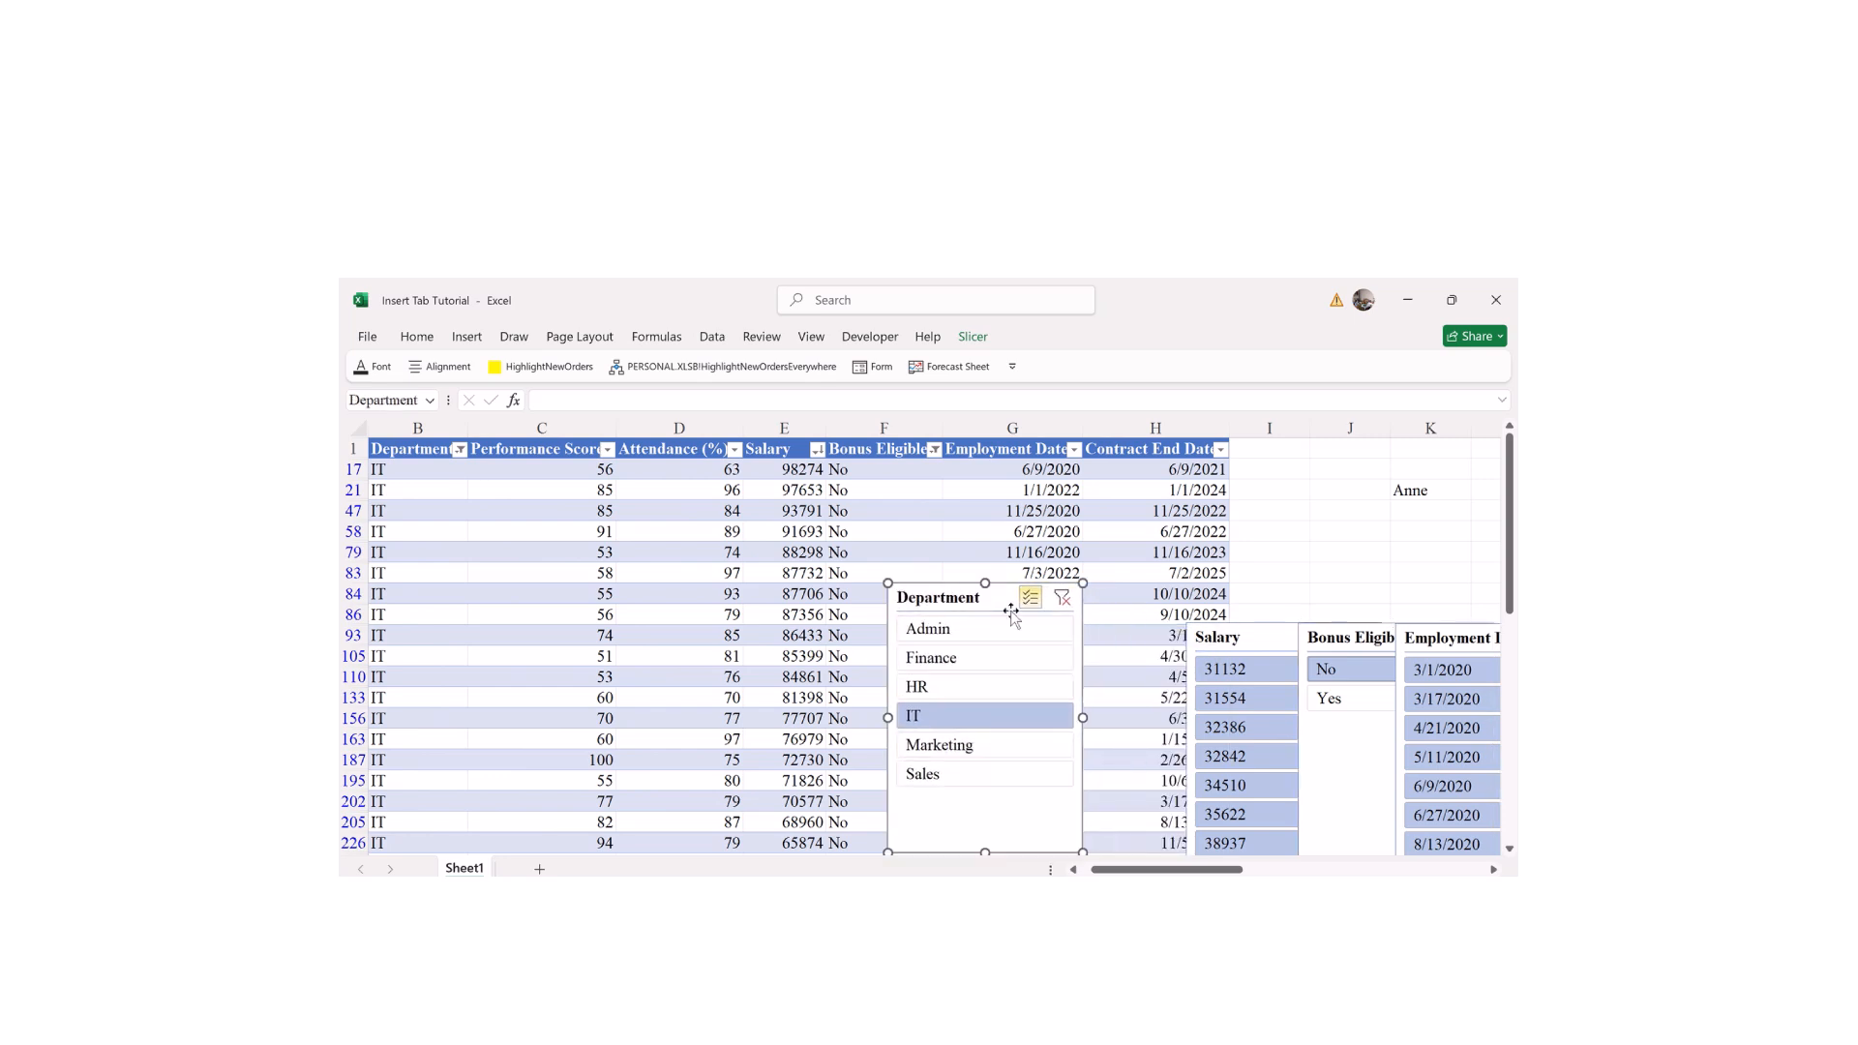
# Step: Narrow the Department slicer, try then undo a 31132 salary filter, and place Salary beside it
pyautogui.moveTo(1083, 724); pyautogui.dragTo(1022, 682)
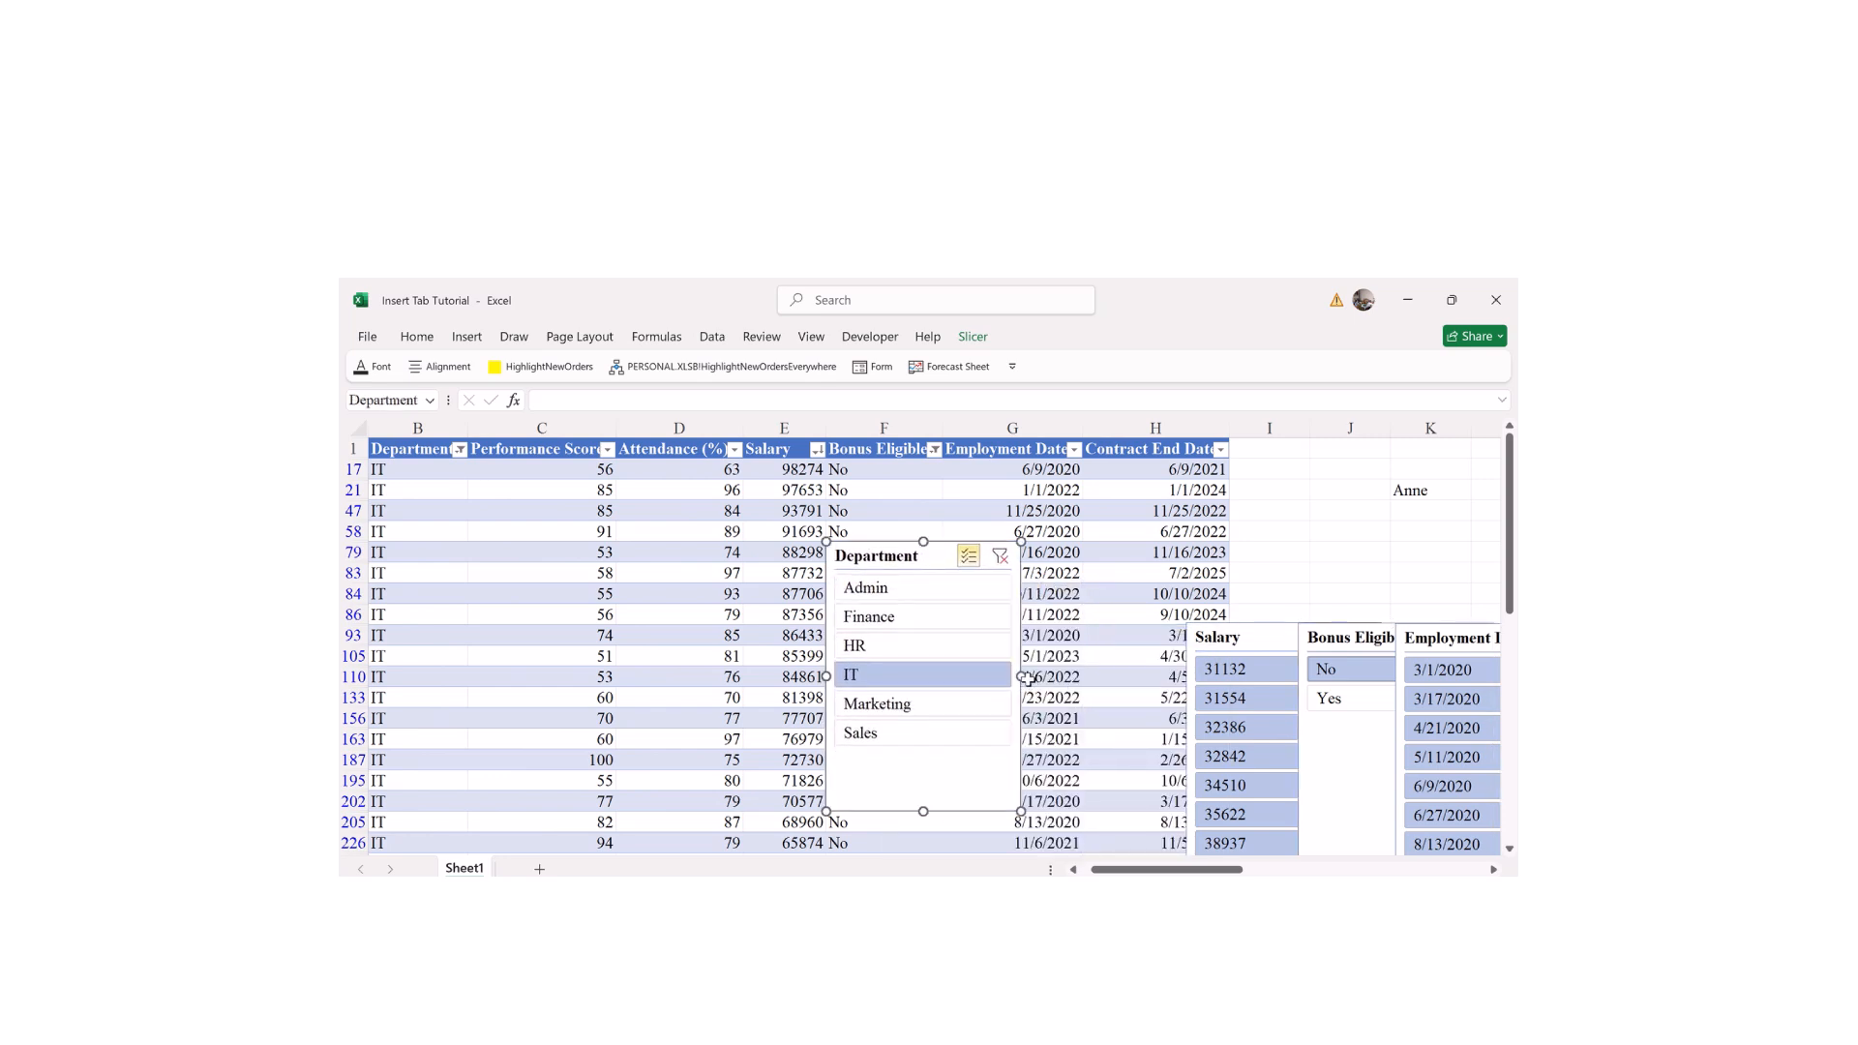
pyautogui.moveTo(1016, 674); pyautogui.dragTo(942, 627)
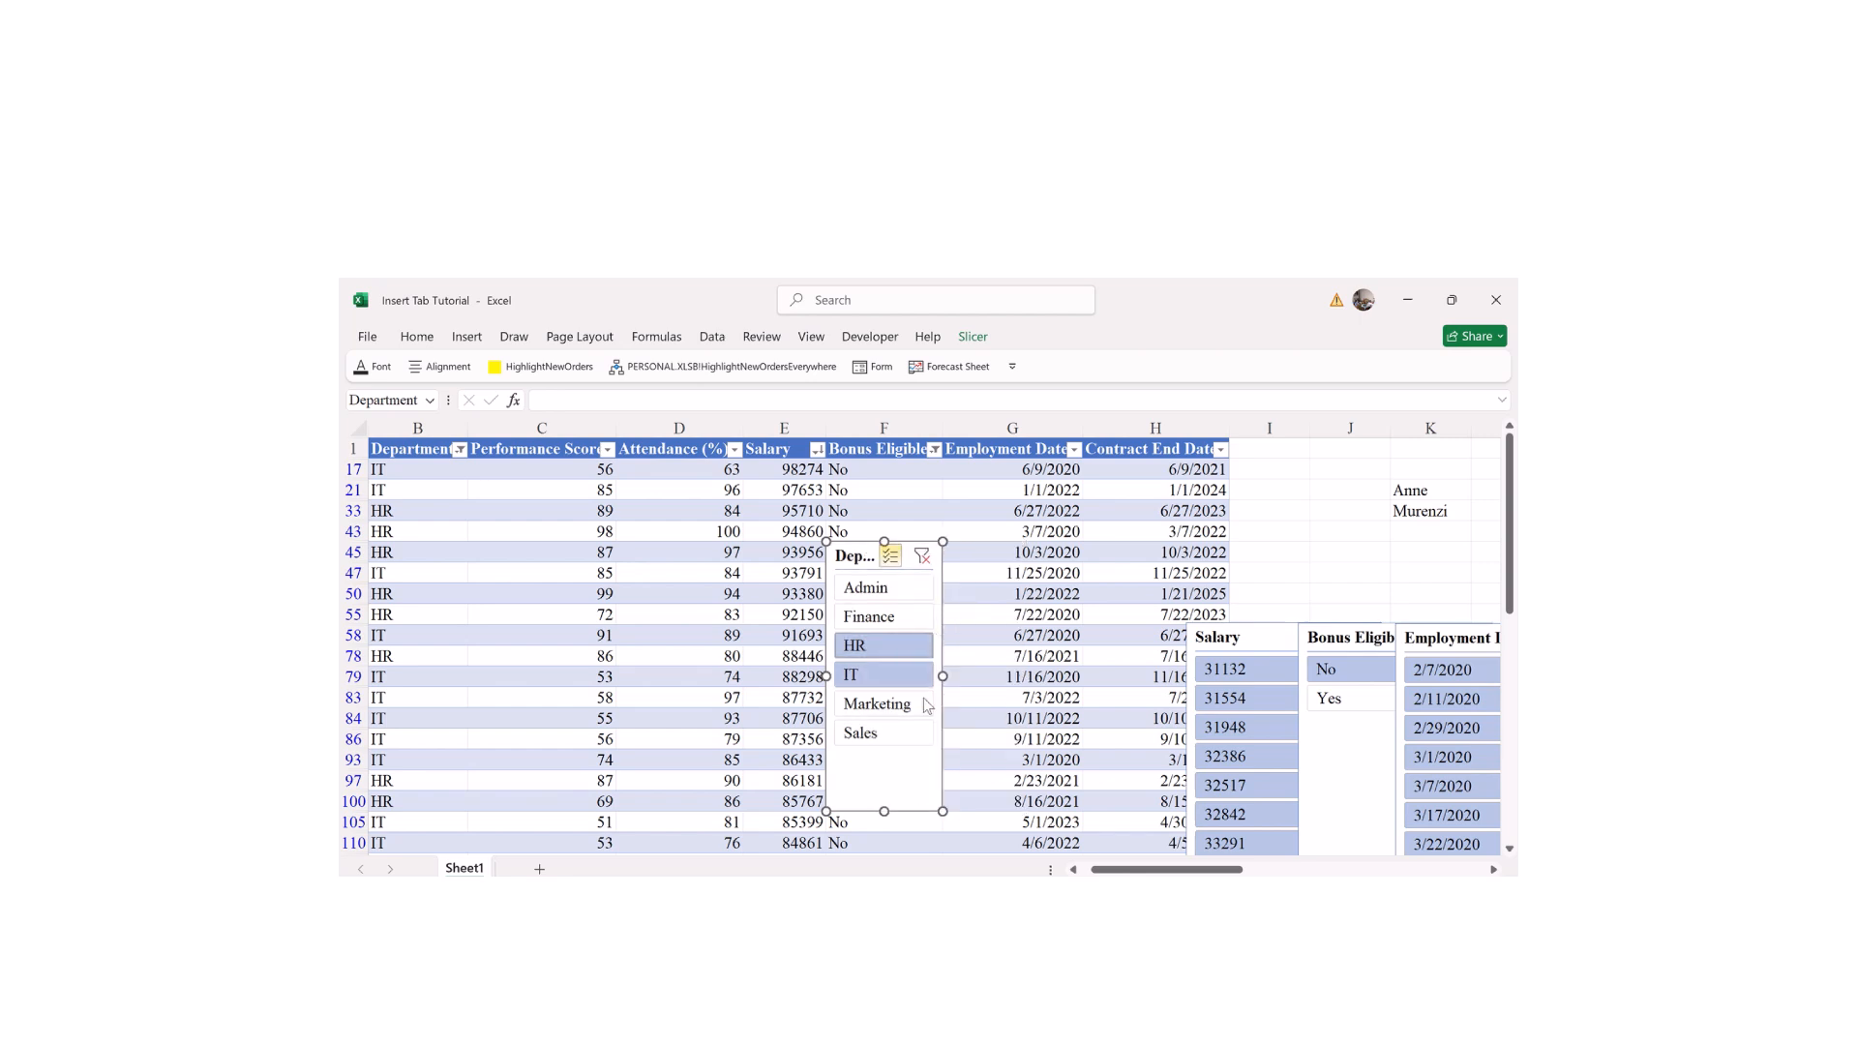
pyautogui.moveTo(885, 811); pyautogui.dragTo(884, 708)
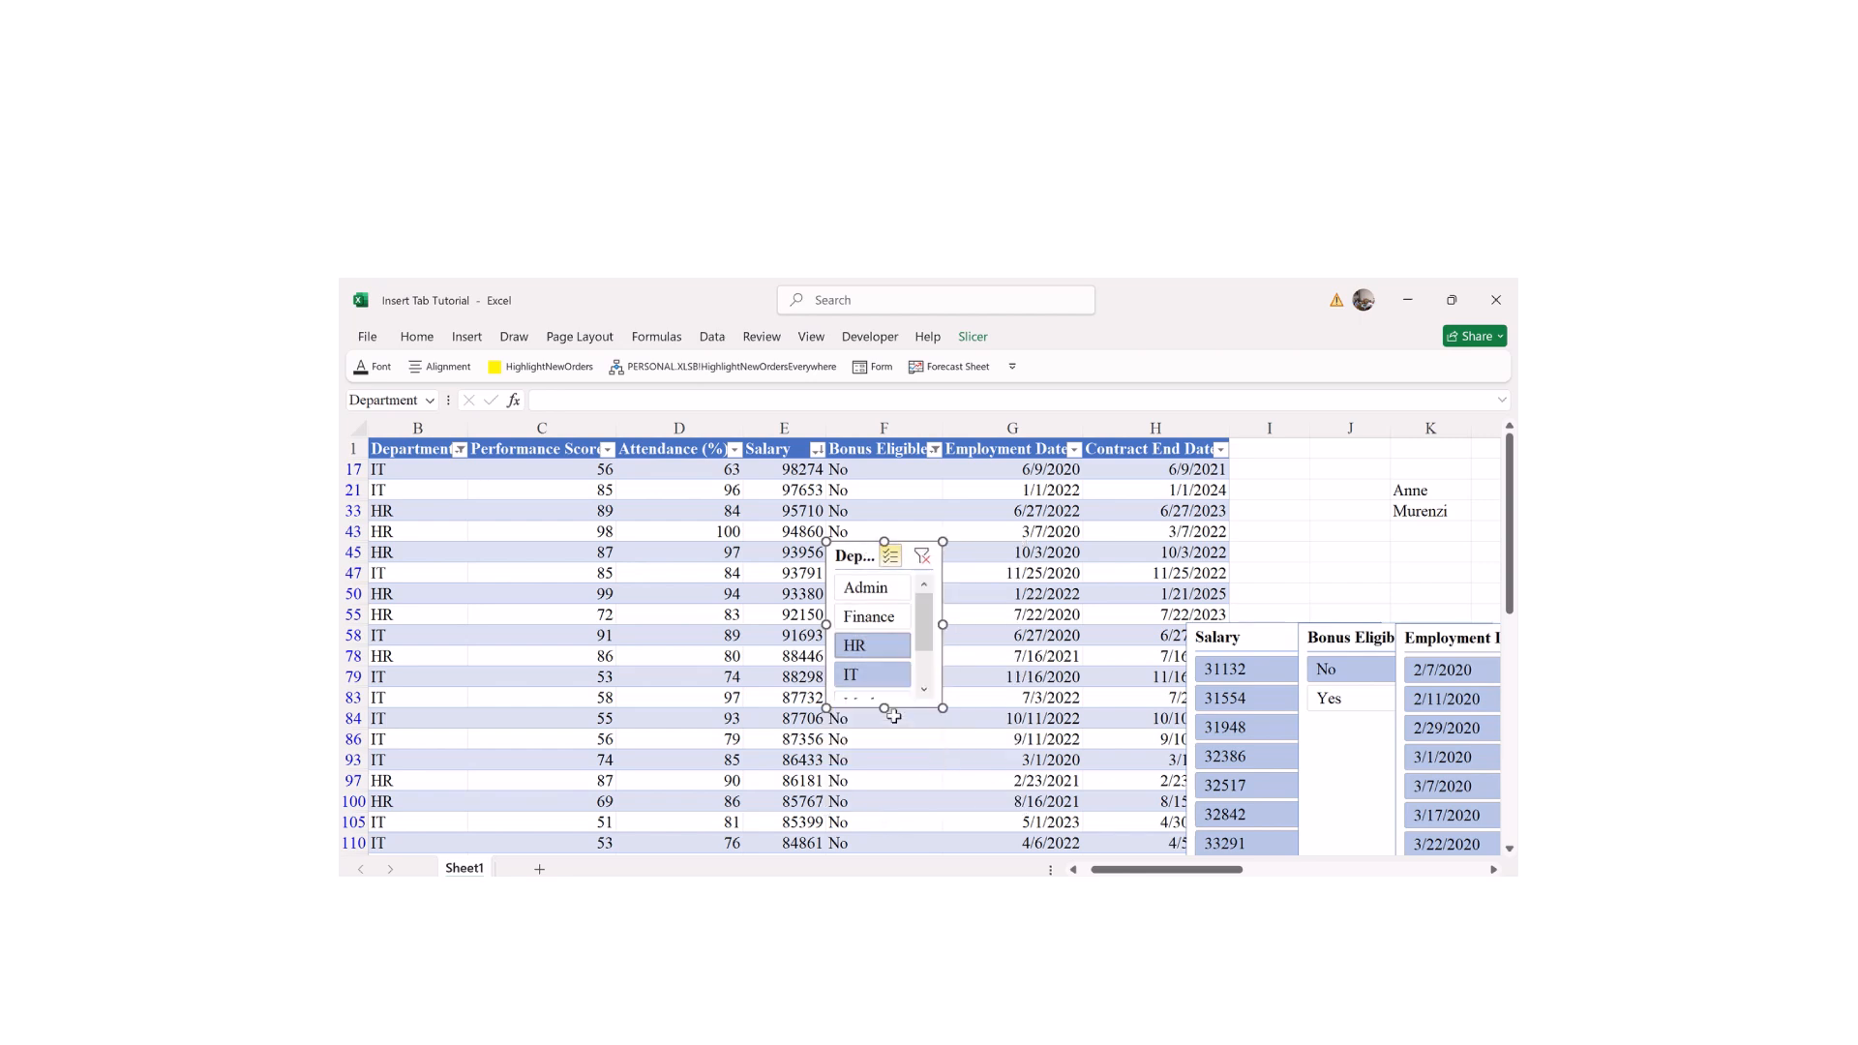
pyautogui.click(1253, 664)
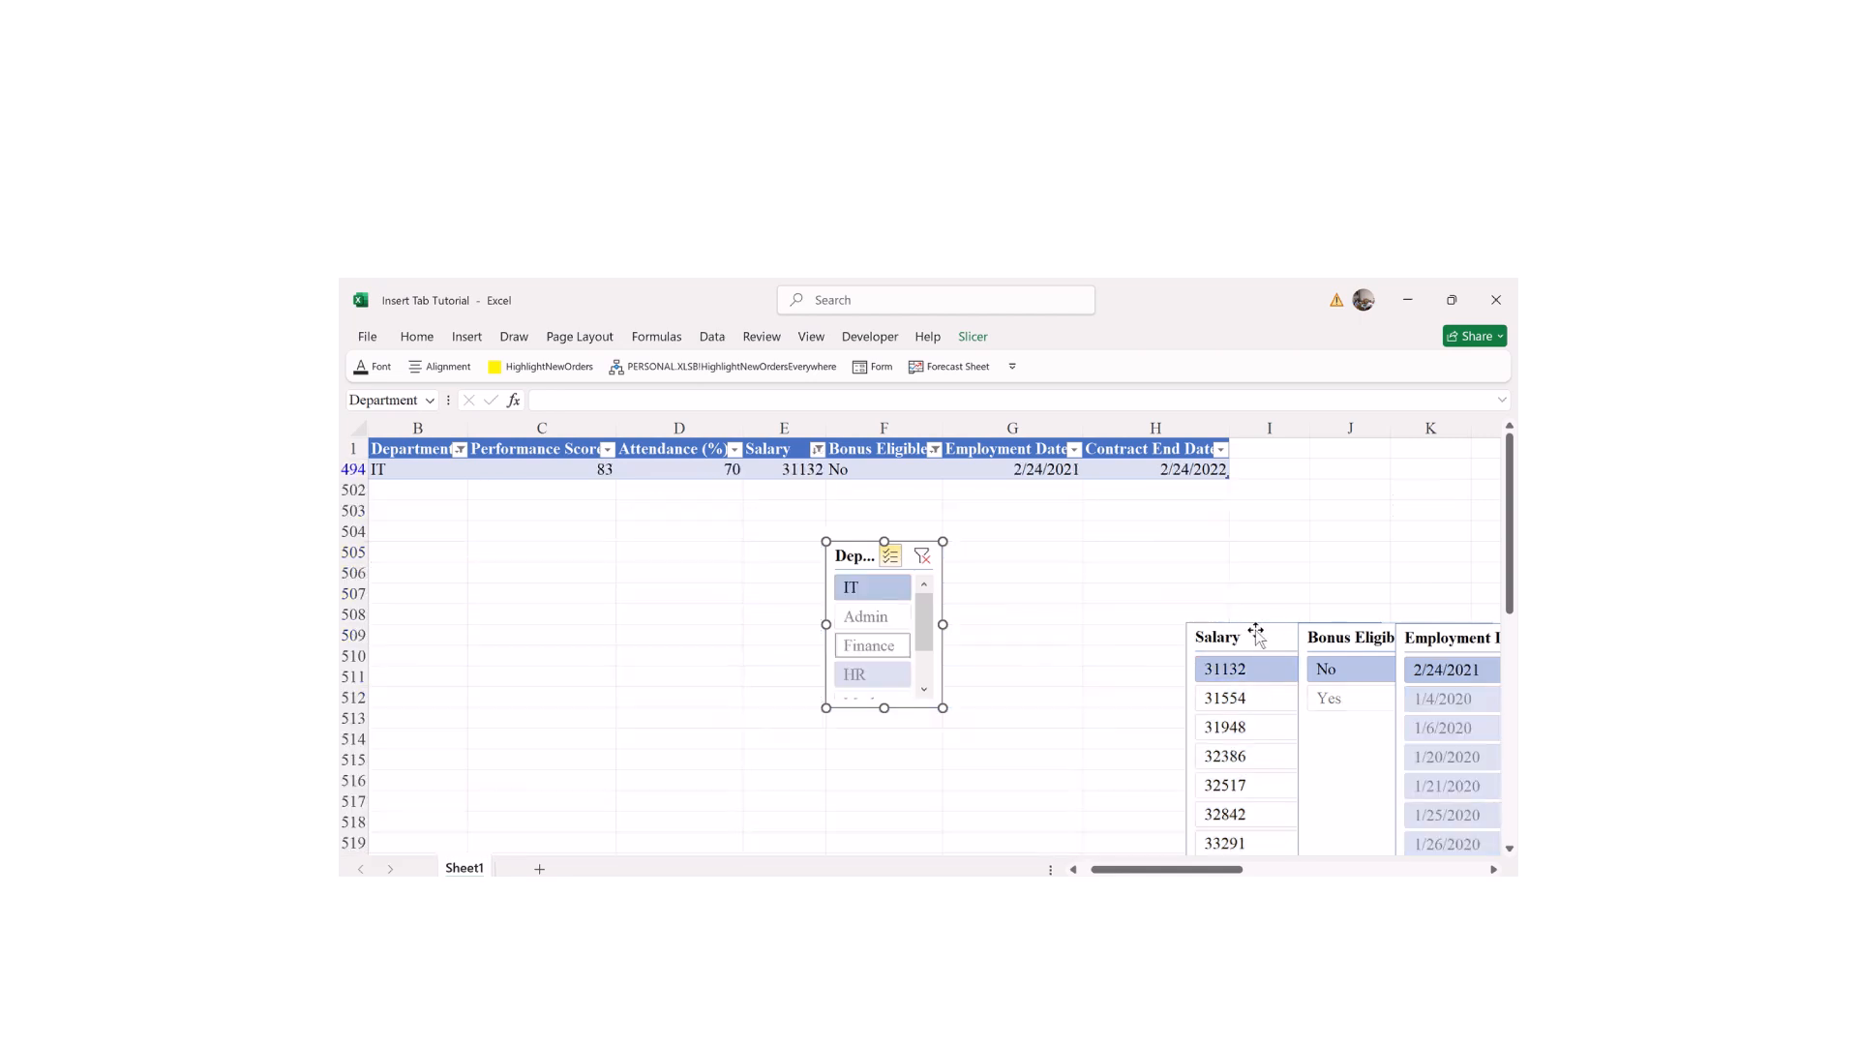
pyautogui.hotkey('ctrl', 'z')
pyautogui.moveTo(1256, 634); pyautogui.dragTo(1008, 546)
# Step: Shorten the Salary, Bonus Eligible and Employment Date slicers and place them side by side
pyautogui.moveTo(1043, 788); pyautogui.dragTo(1016, 693)
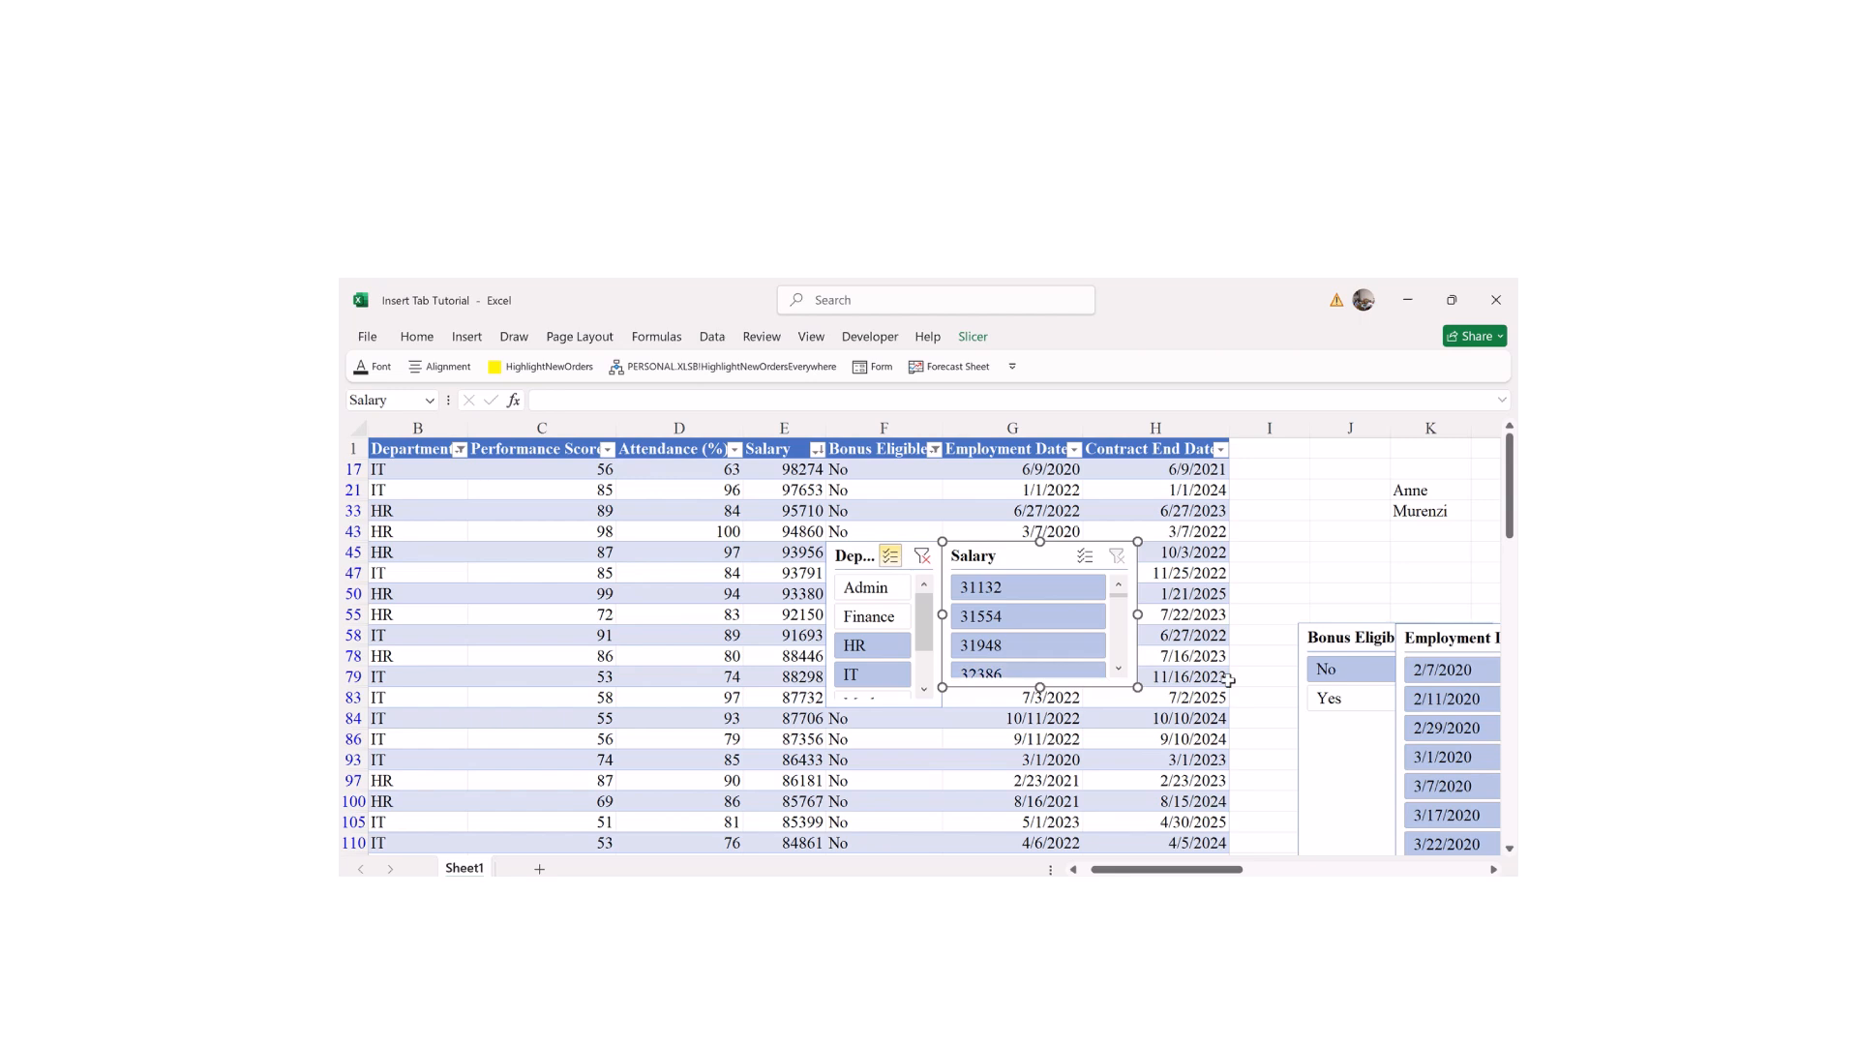
pyautogui.moveTo(1334, 644); pyautogui.dragTo(1163, 552)
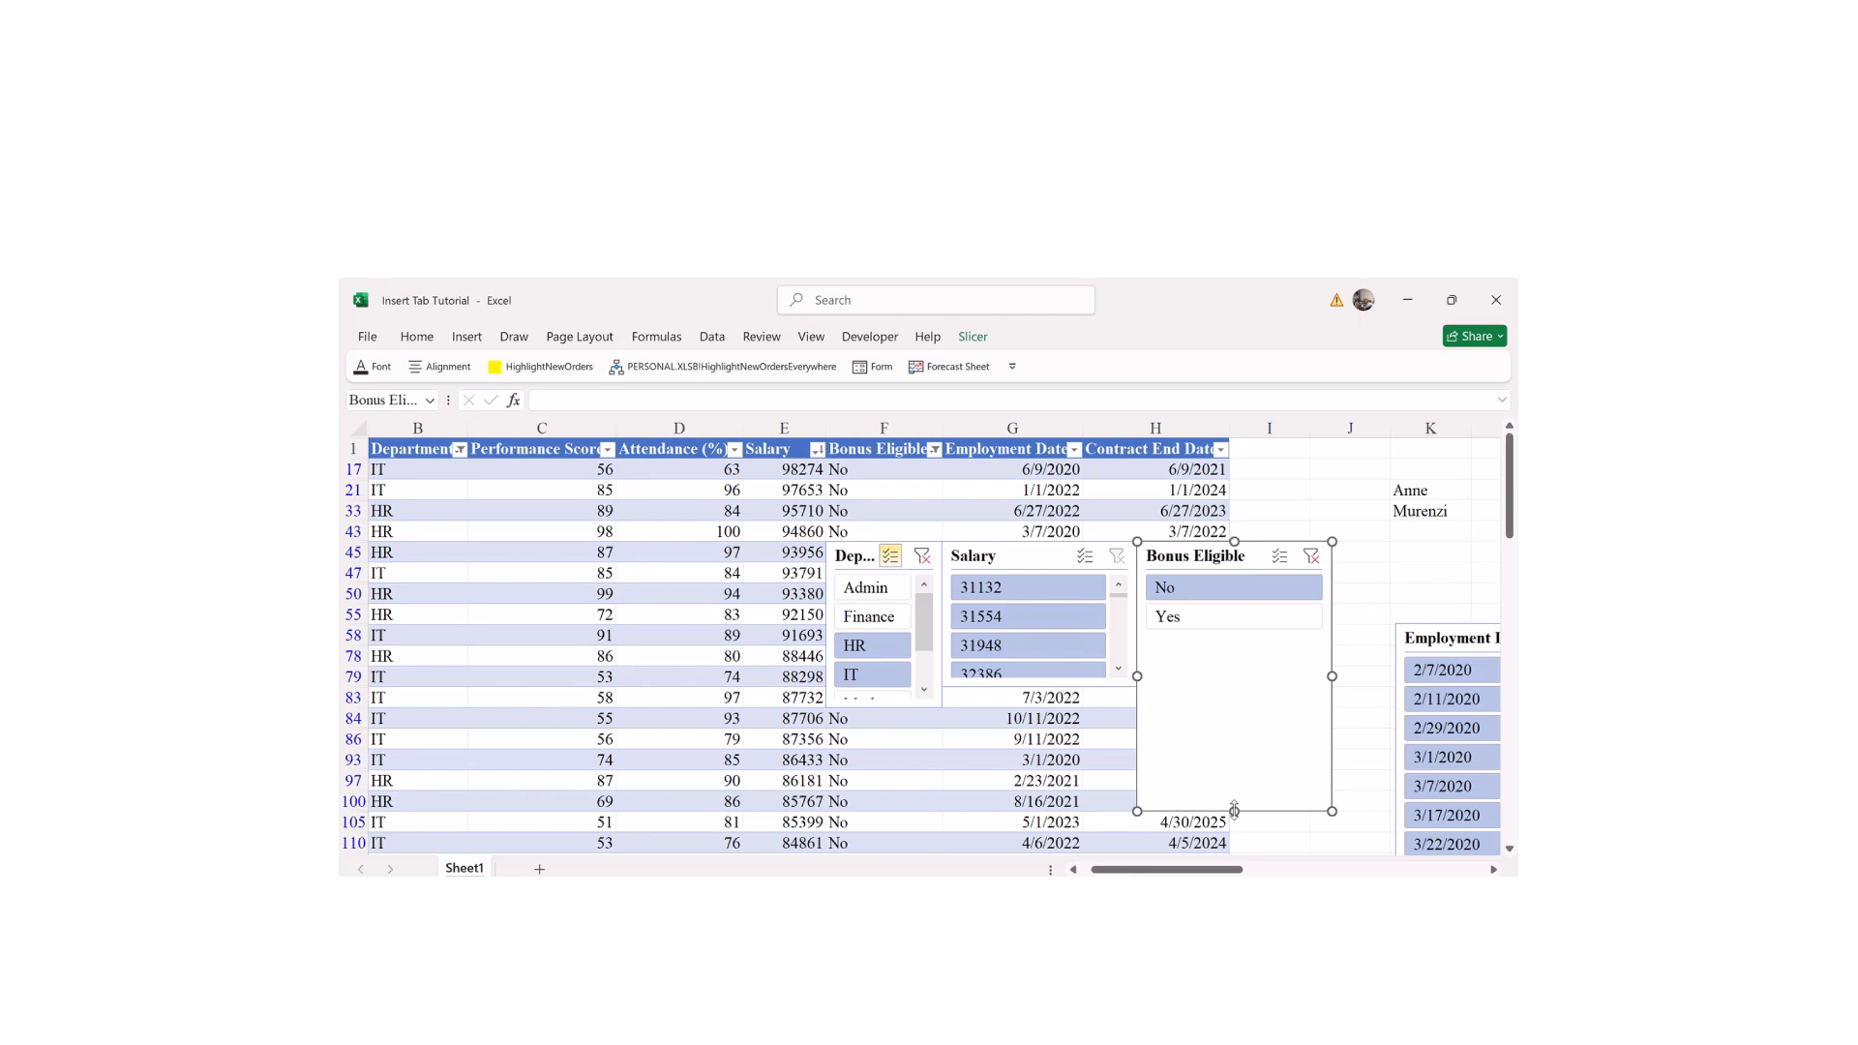
pyautogui.moveTo(1203, 676); pyautogui.dragTo(1210, 687)
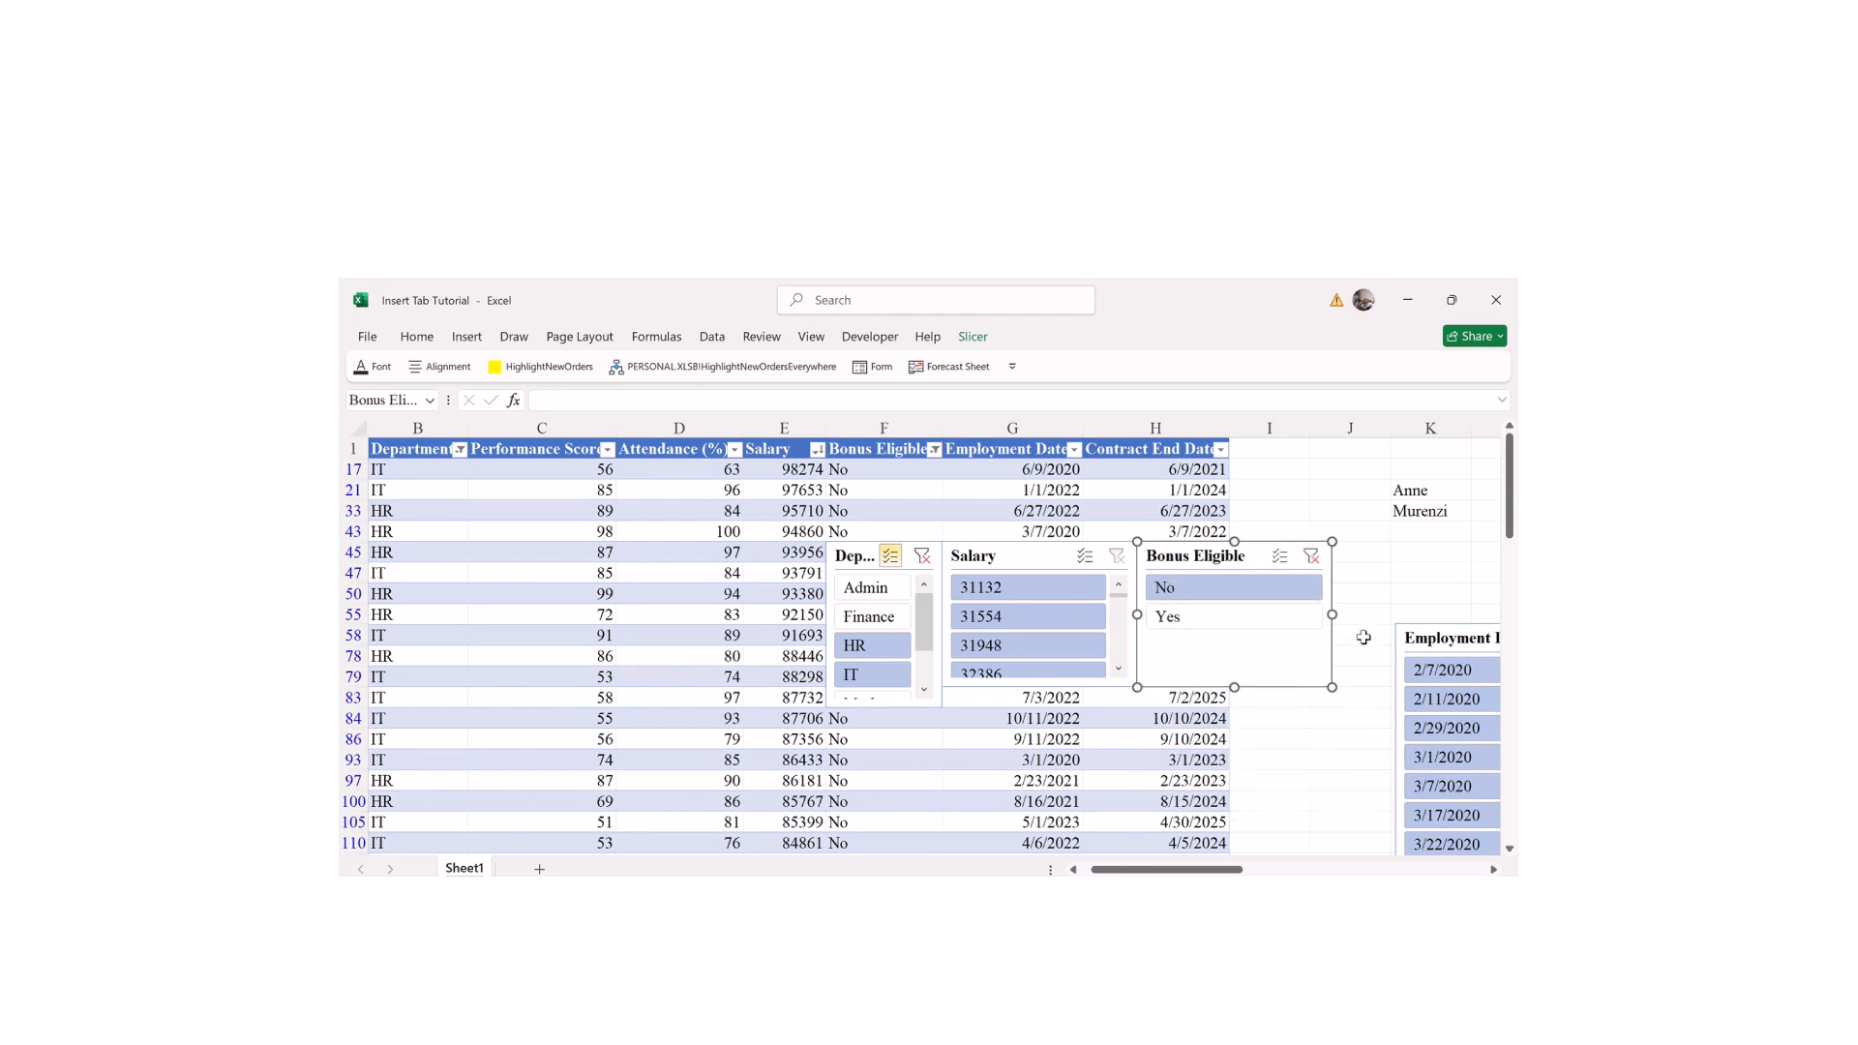
pyautogui.moveTo(1415, 631); pyautogui.dragTo(1347, 550)
pyautogui.moveTo(1131, 869); pyautogui.dragTo(1151, 869)
pyautogui.click(1176, 789)
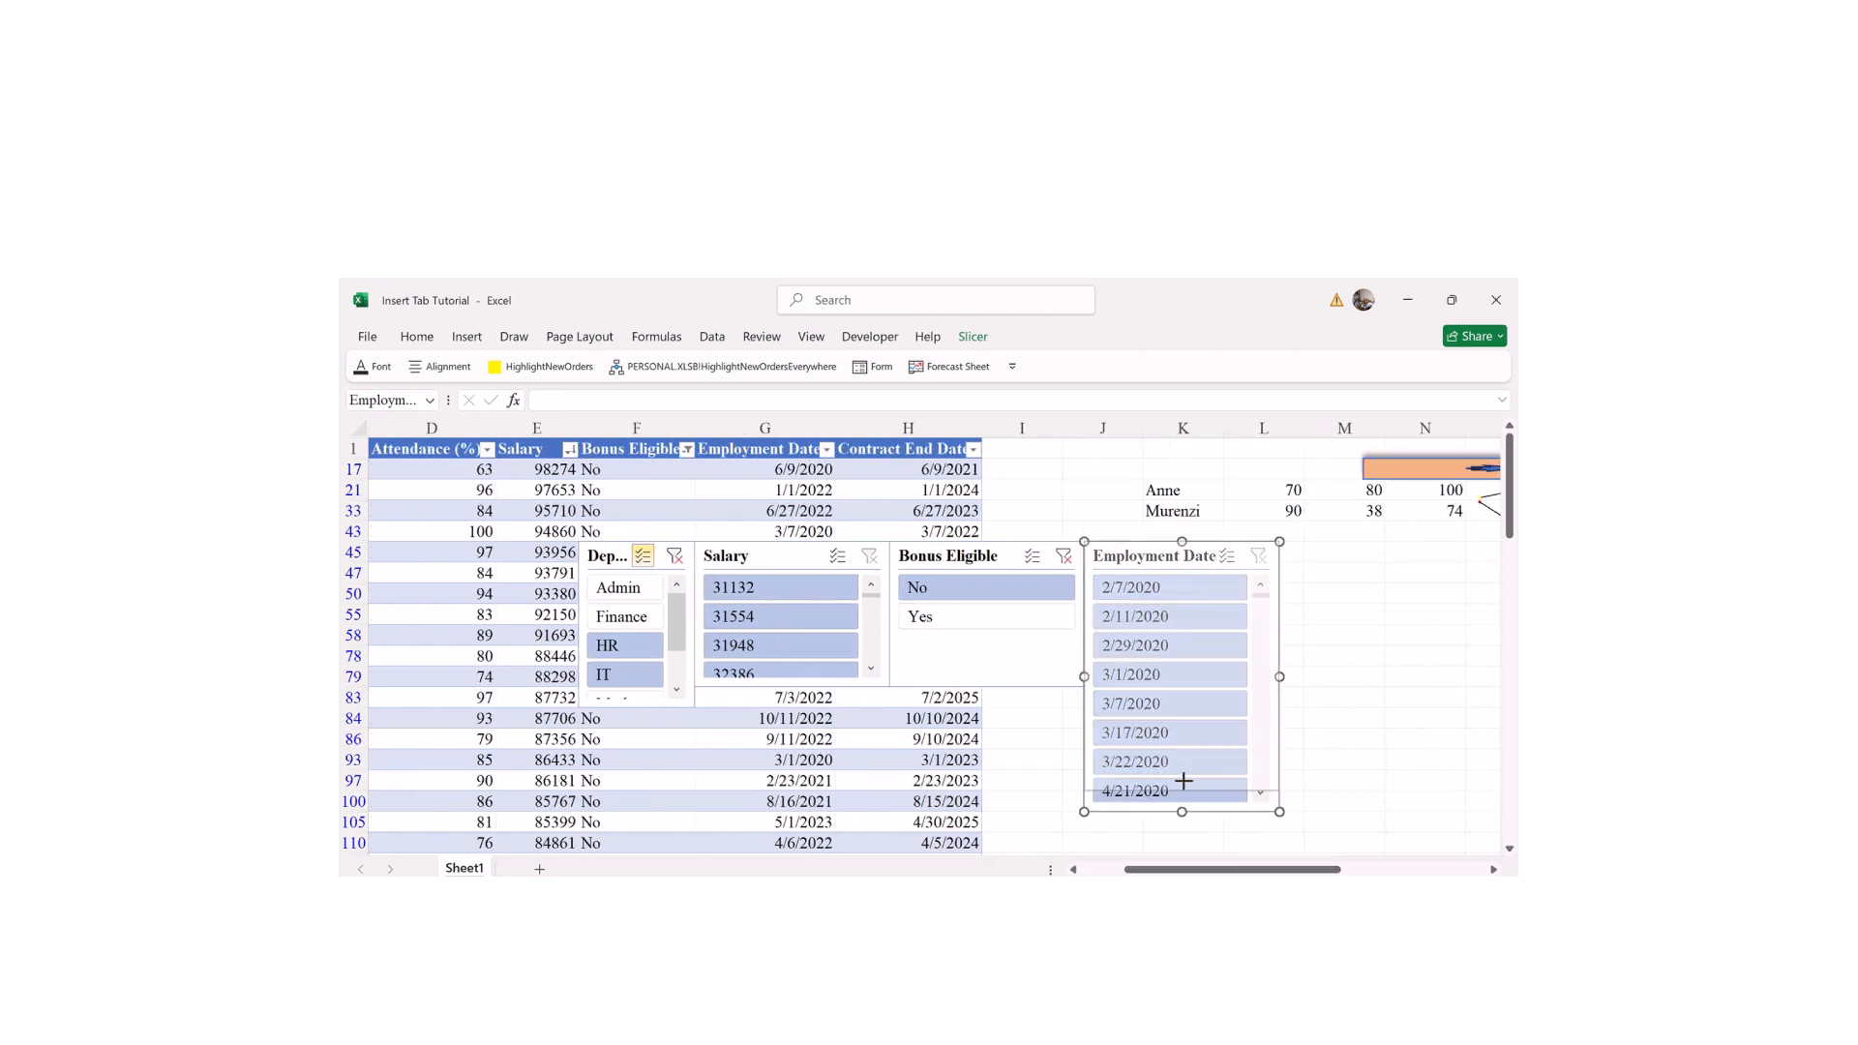
pyautogui.moveTo(1160, 724); pyautogui.dragTo(1155, 687)
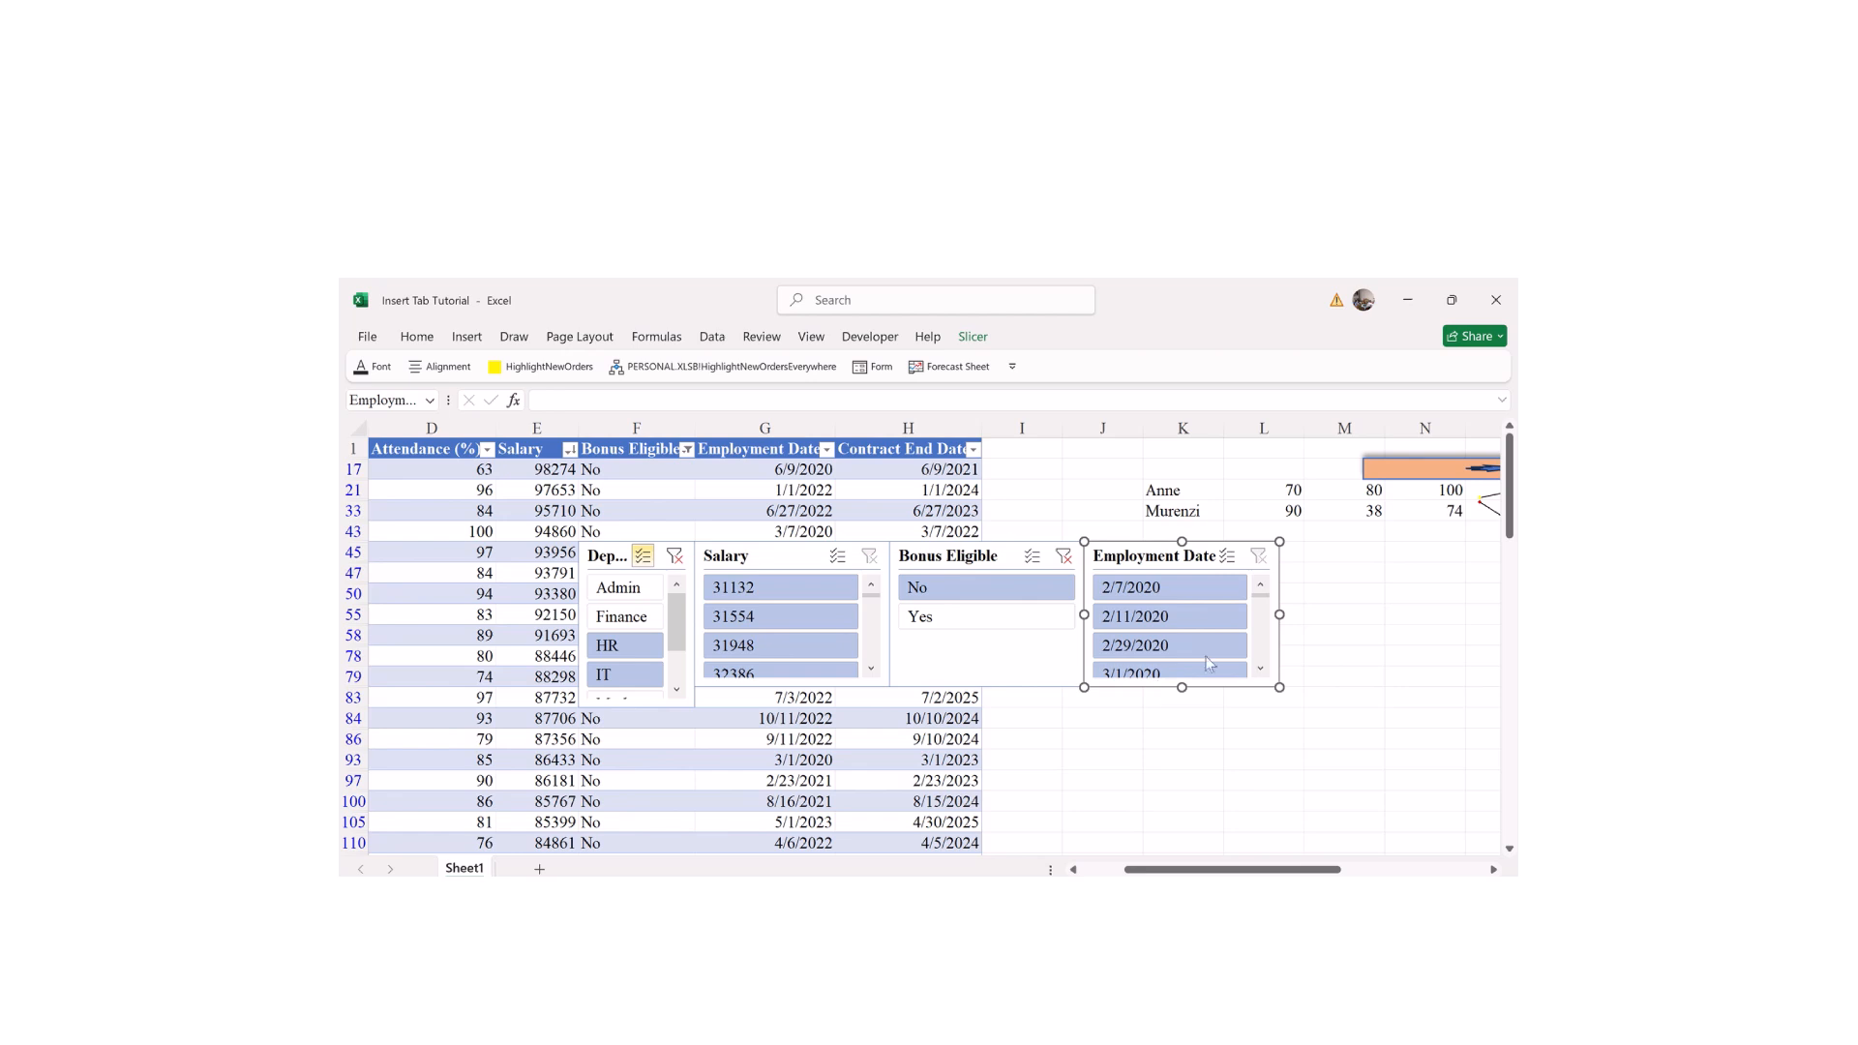
# Step: Drag the Bonus Eligible and Salary slicers down and right into the row
pyautogui.moveTo(1204, 869); pyautogui.dragTo(1263, 871)
pyautogui.moveTo(791, 556); pyautogui.dragTo(1399, 725)
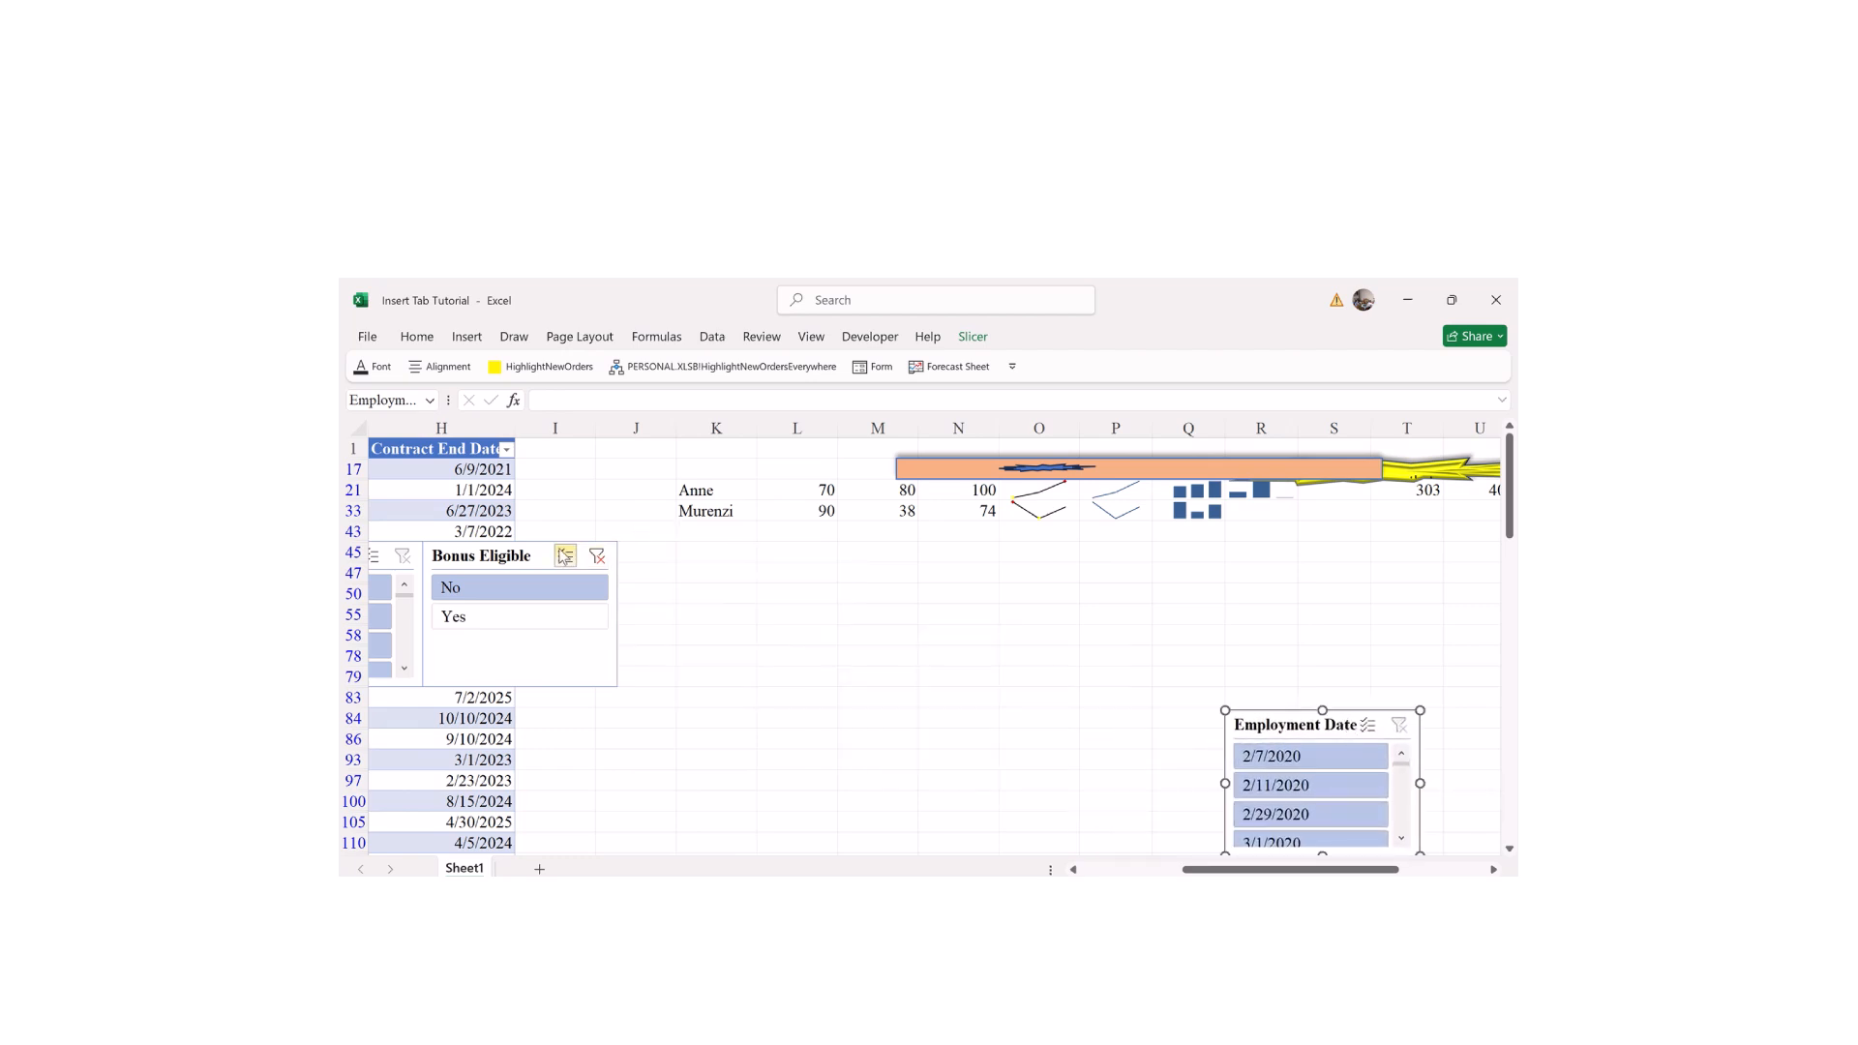
pyautogui.moveTo(540, 543); pyautogui.dragTo(1147, 710)
pyautogui.moveTo(400, 555); pyautogui.dragTo(999, 716)
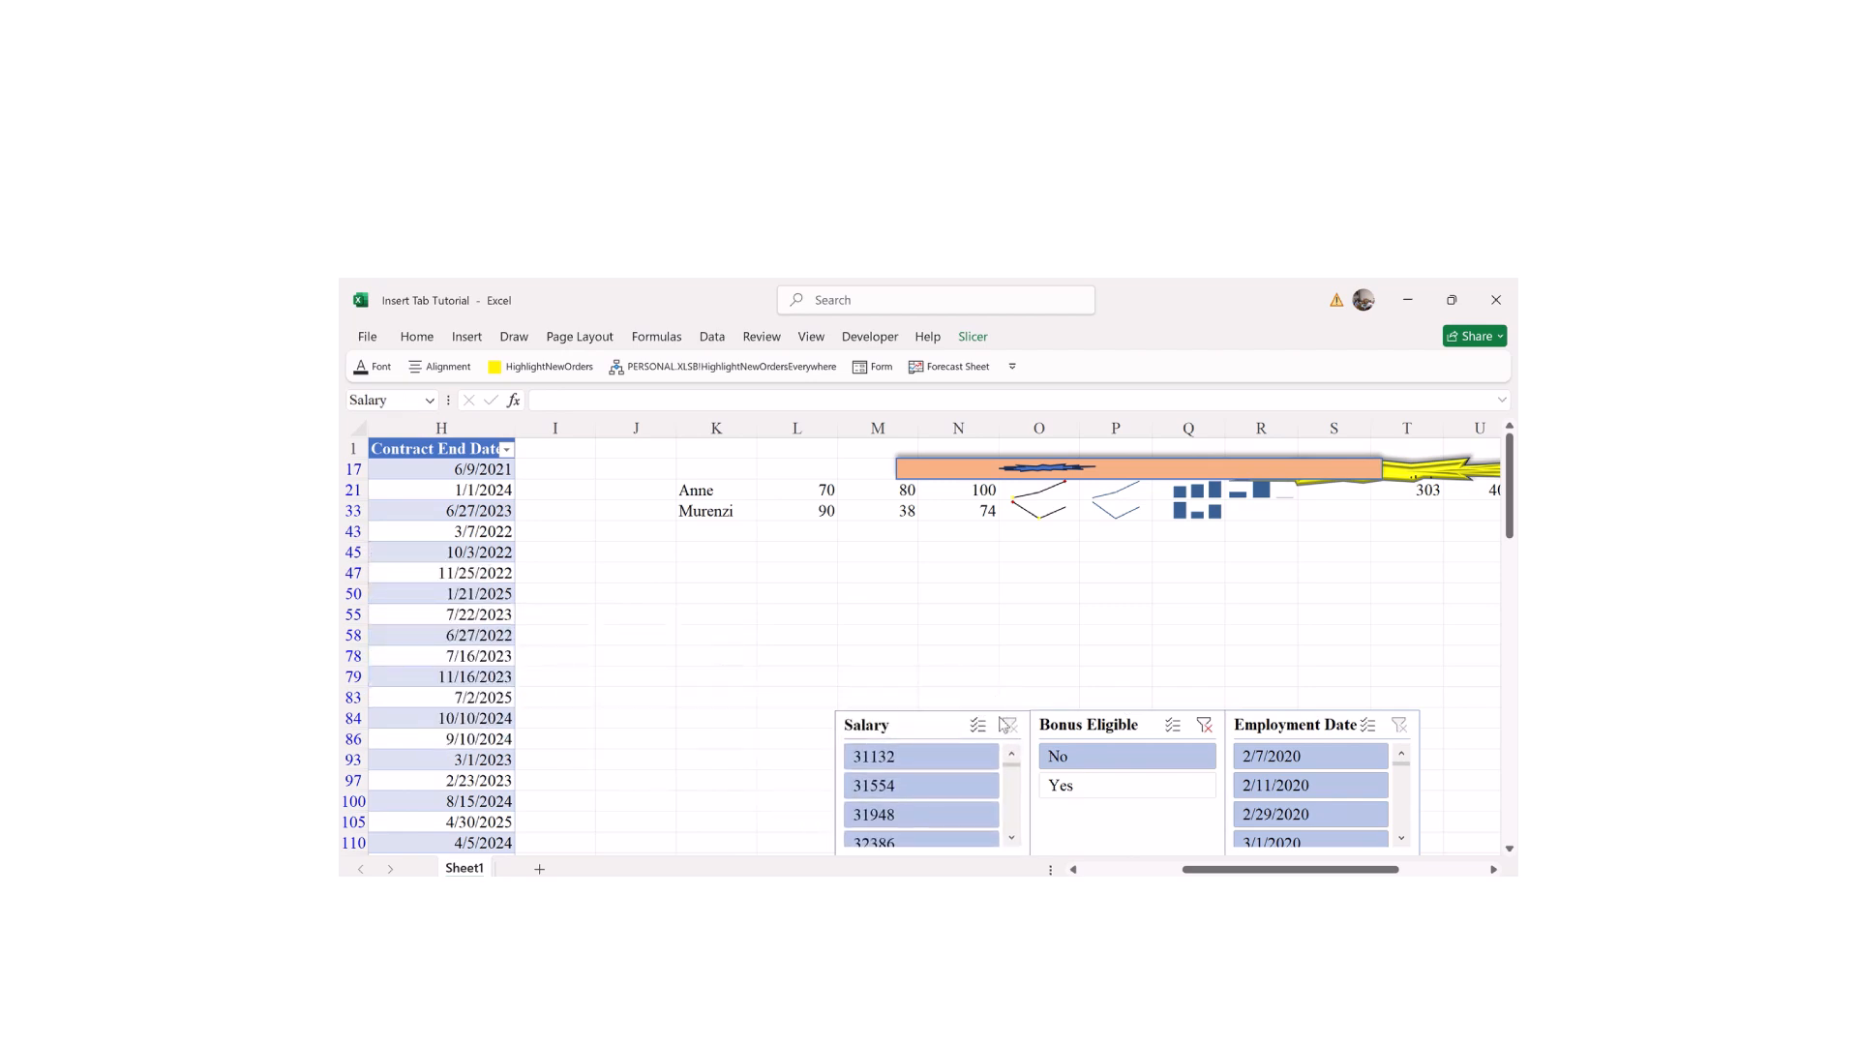
pyautogui.hscroll(-5, 1003, 724)
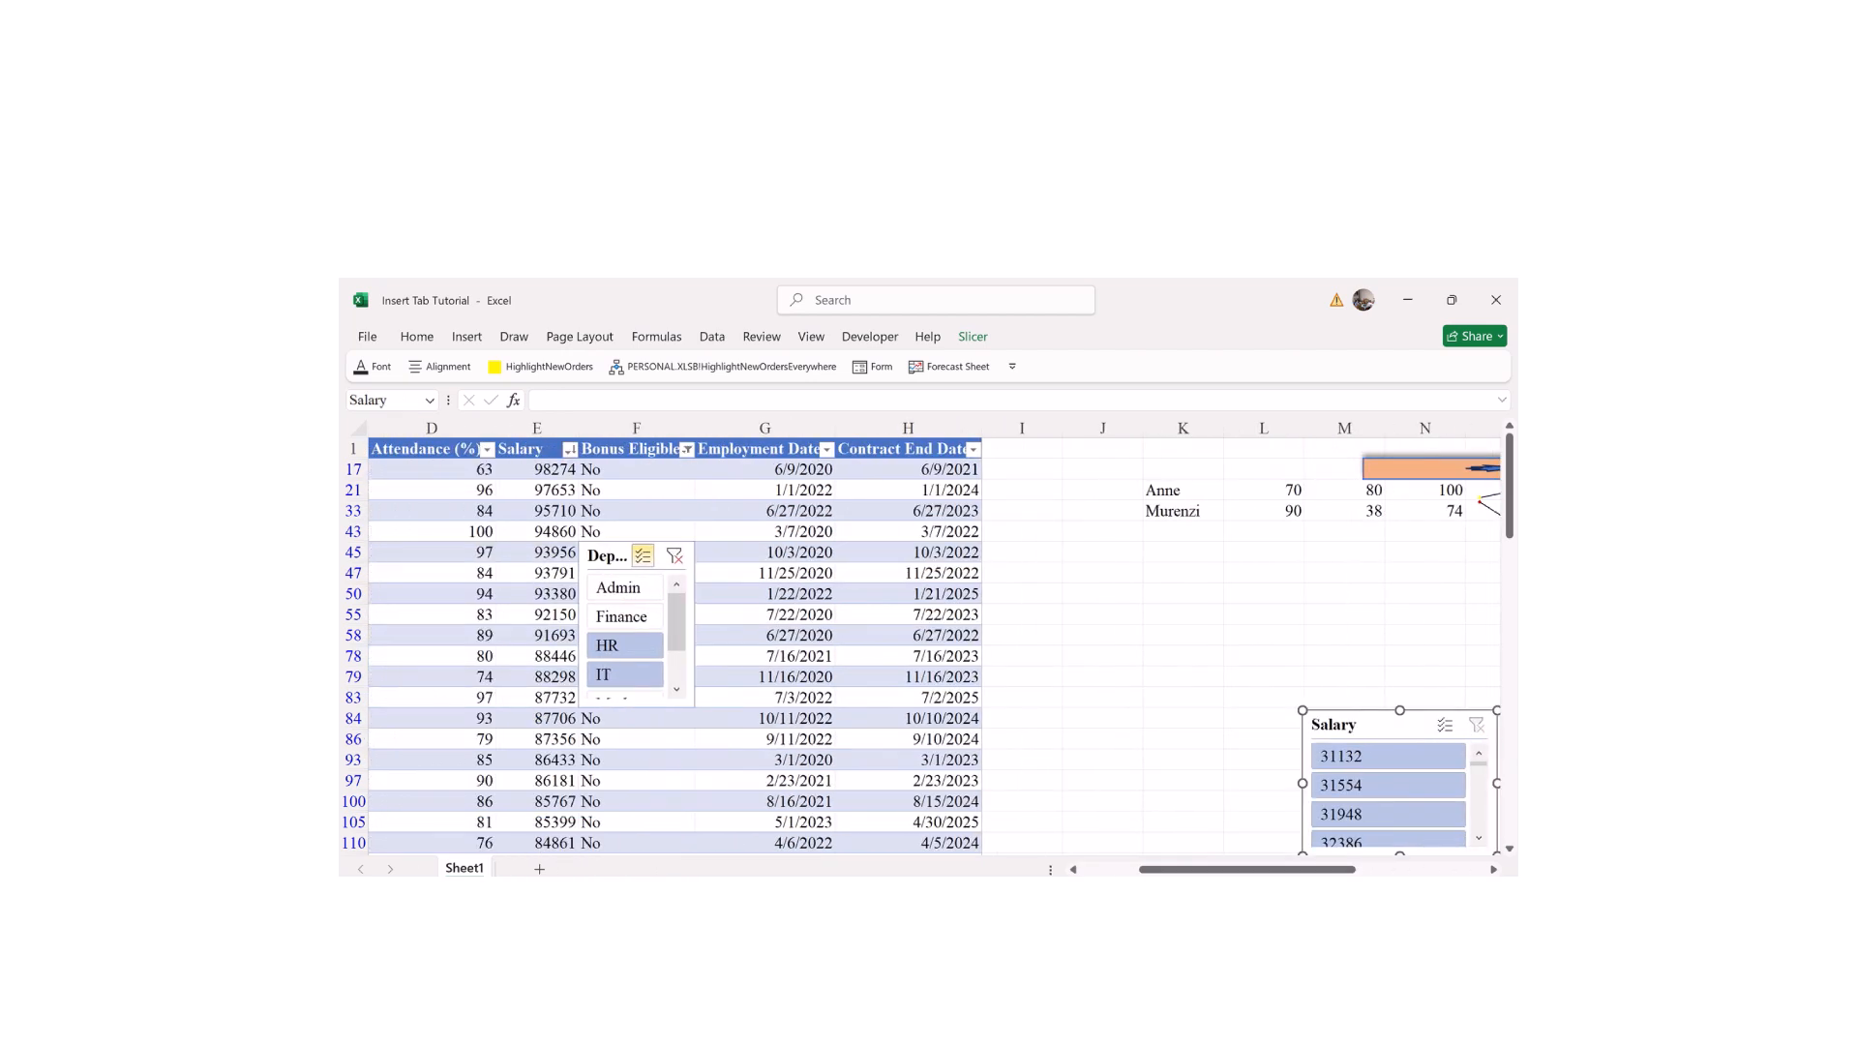
pyautogui.hscroll(1, 603, 552)
pyautogui.moveTo(504, 553); pyautogui.dragTo(992, 719)
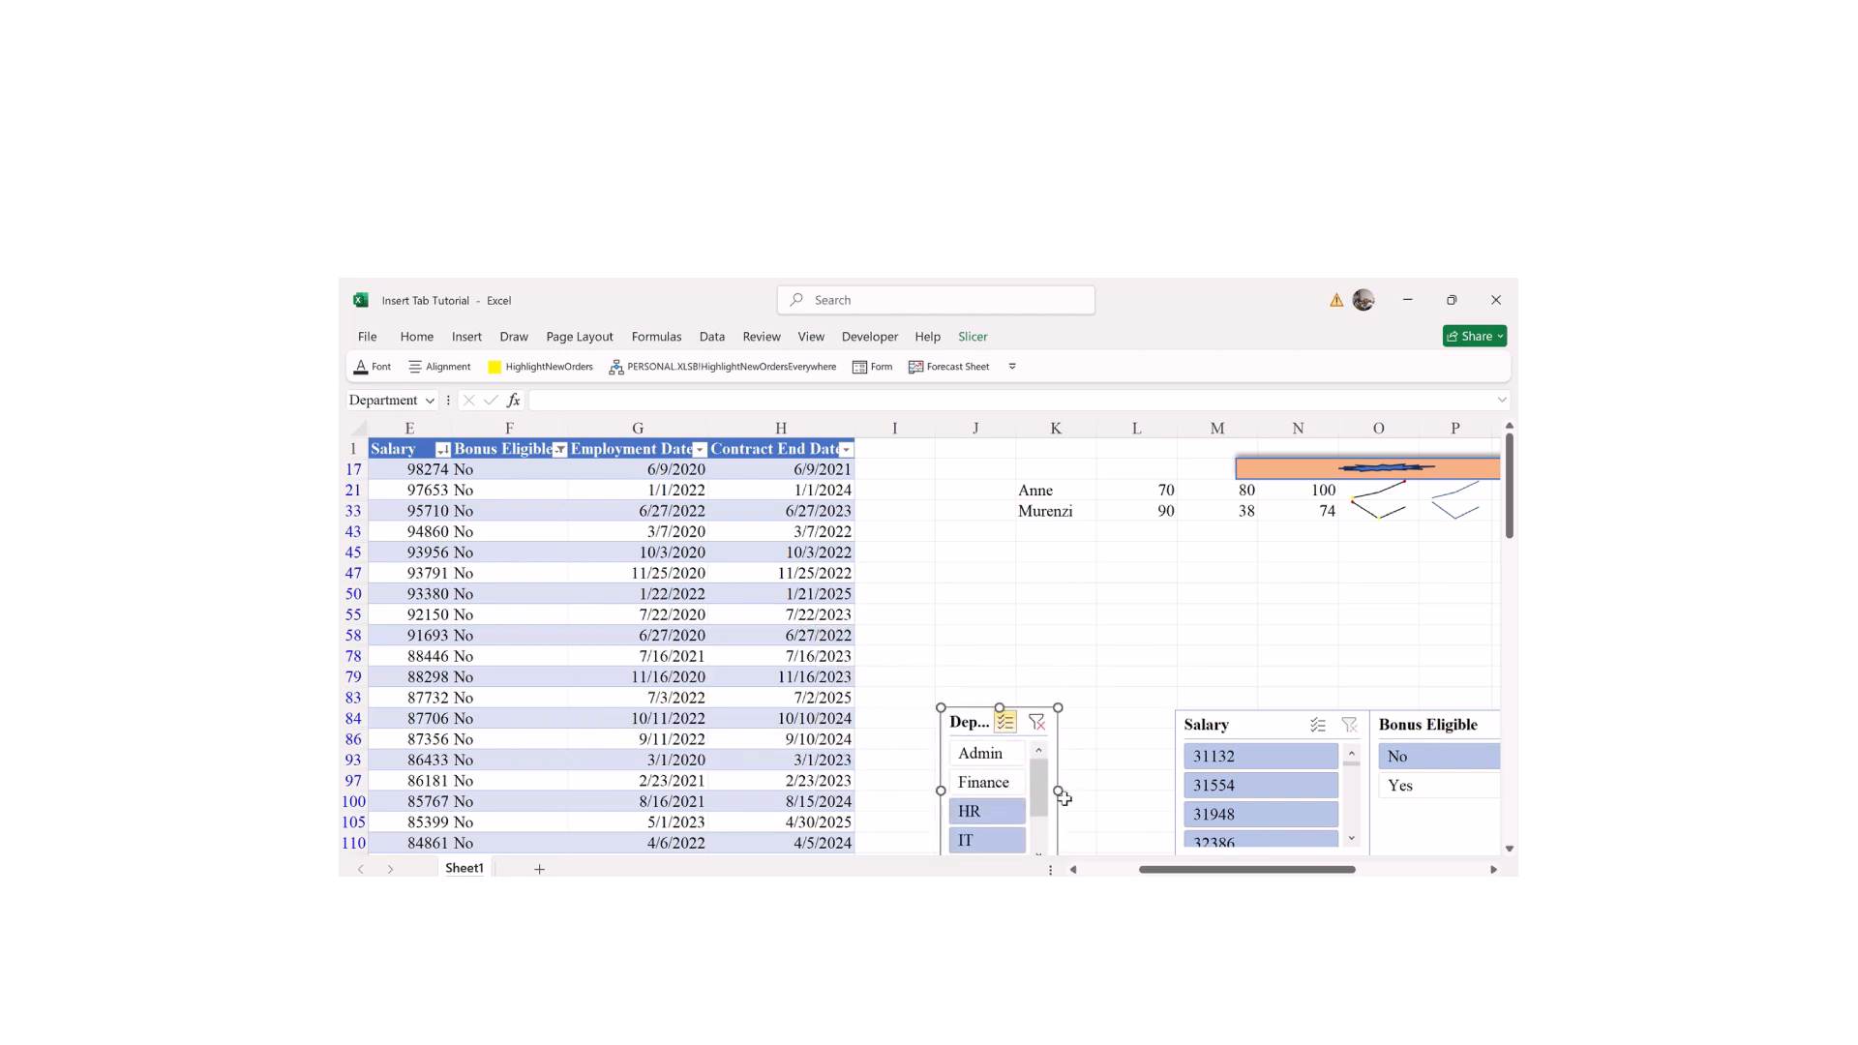
# Step: Widen the Department slicer next to Salary and clear its filter to show all departments
pyautogui.moveTo(1058, 791); pyautogui.dragTo(1126, 794)
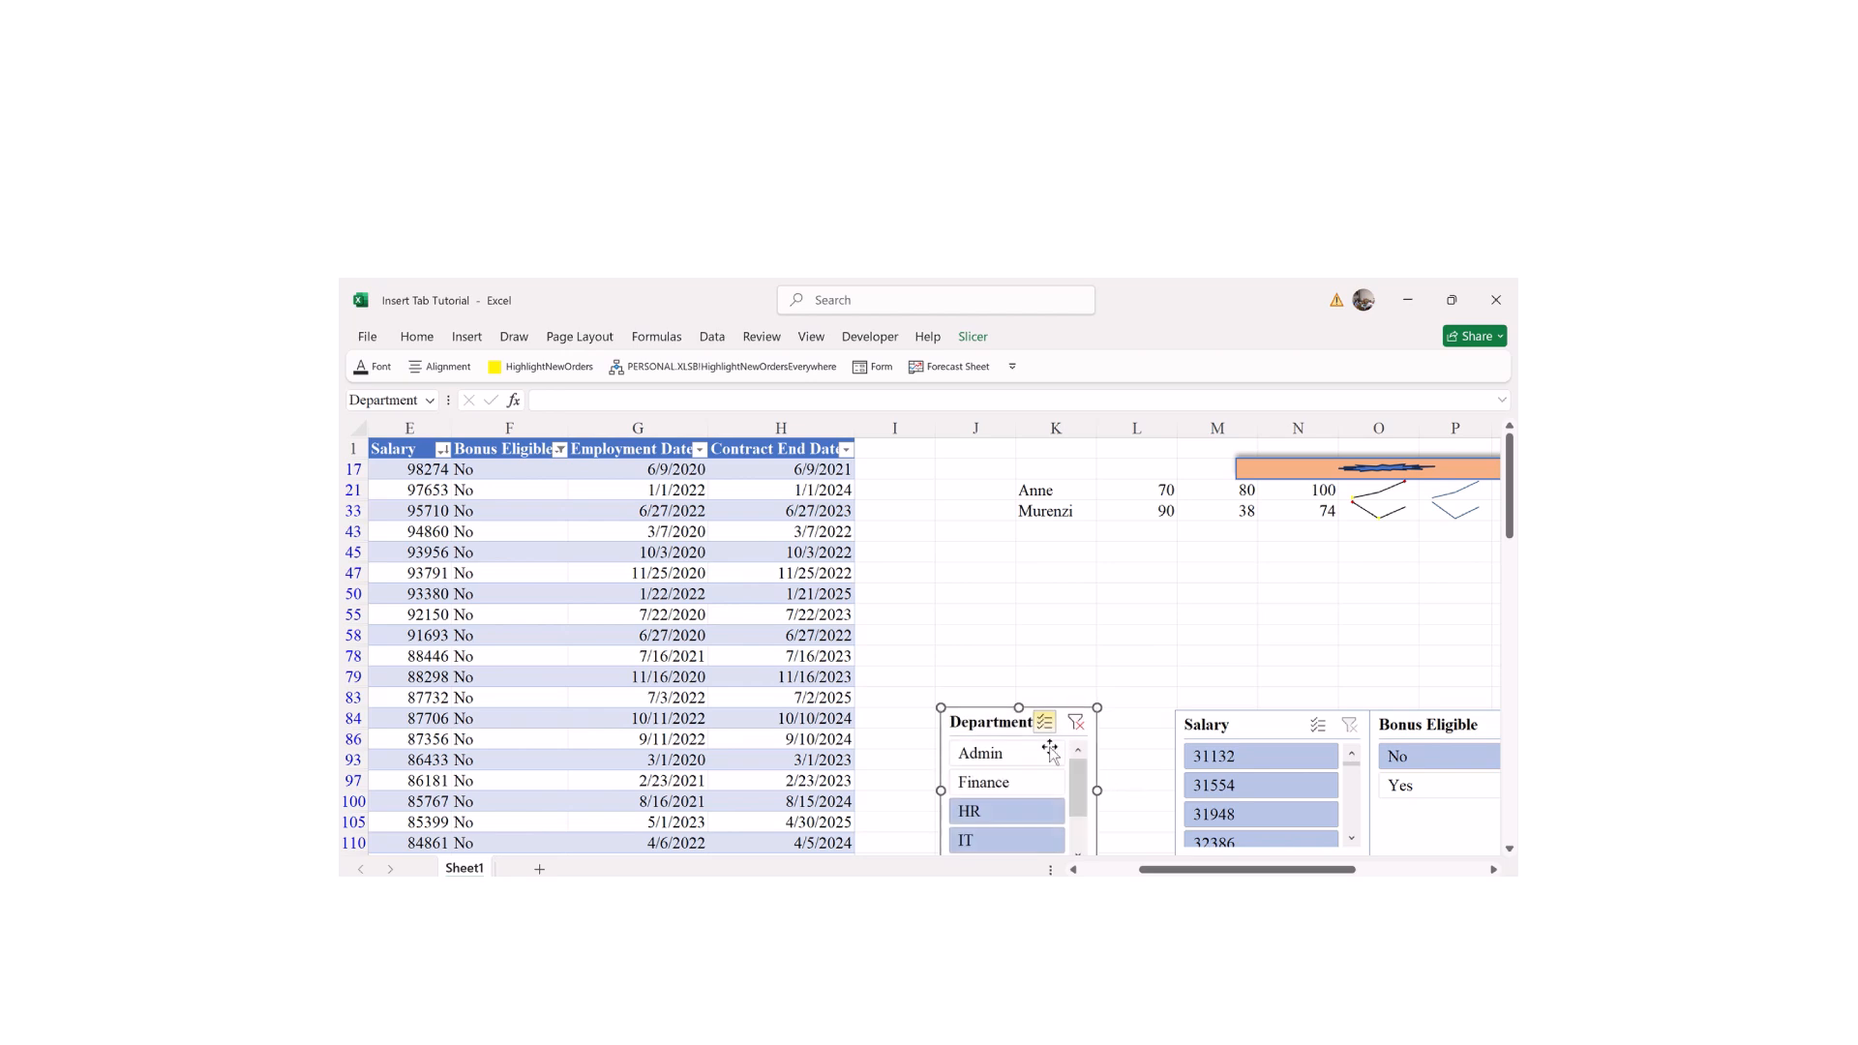
pyautogui.moveTo(1010, 719); pyautogui.dragTo(1073, 722)
pyautogui.click(1073, 724)
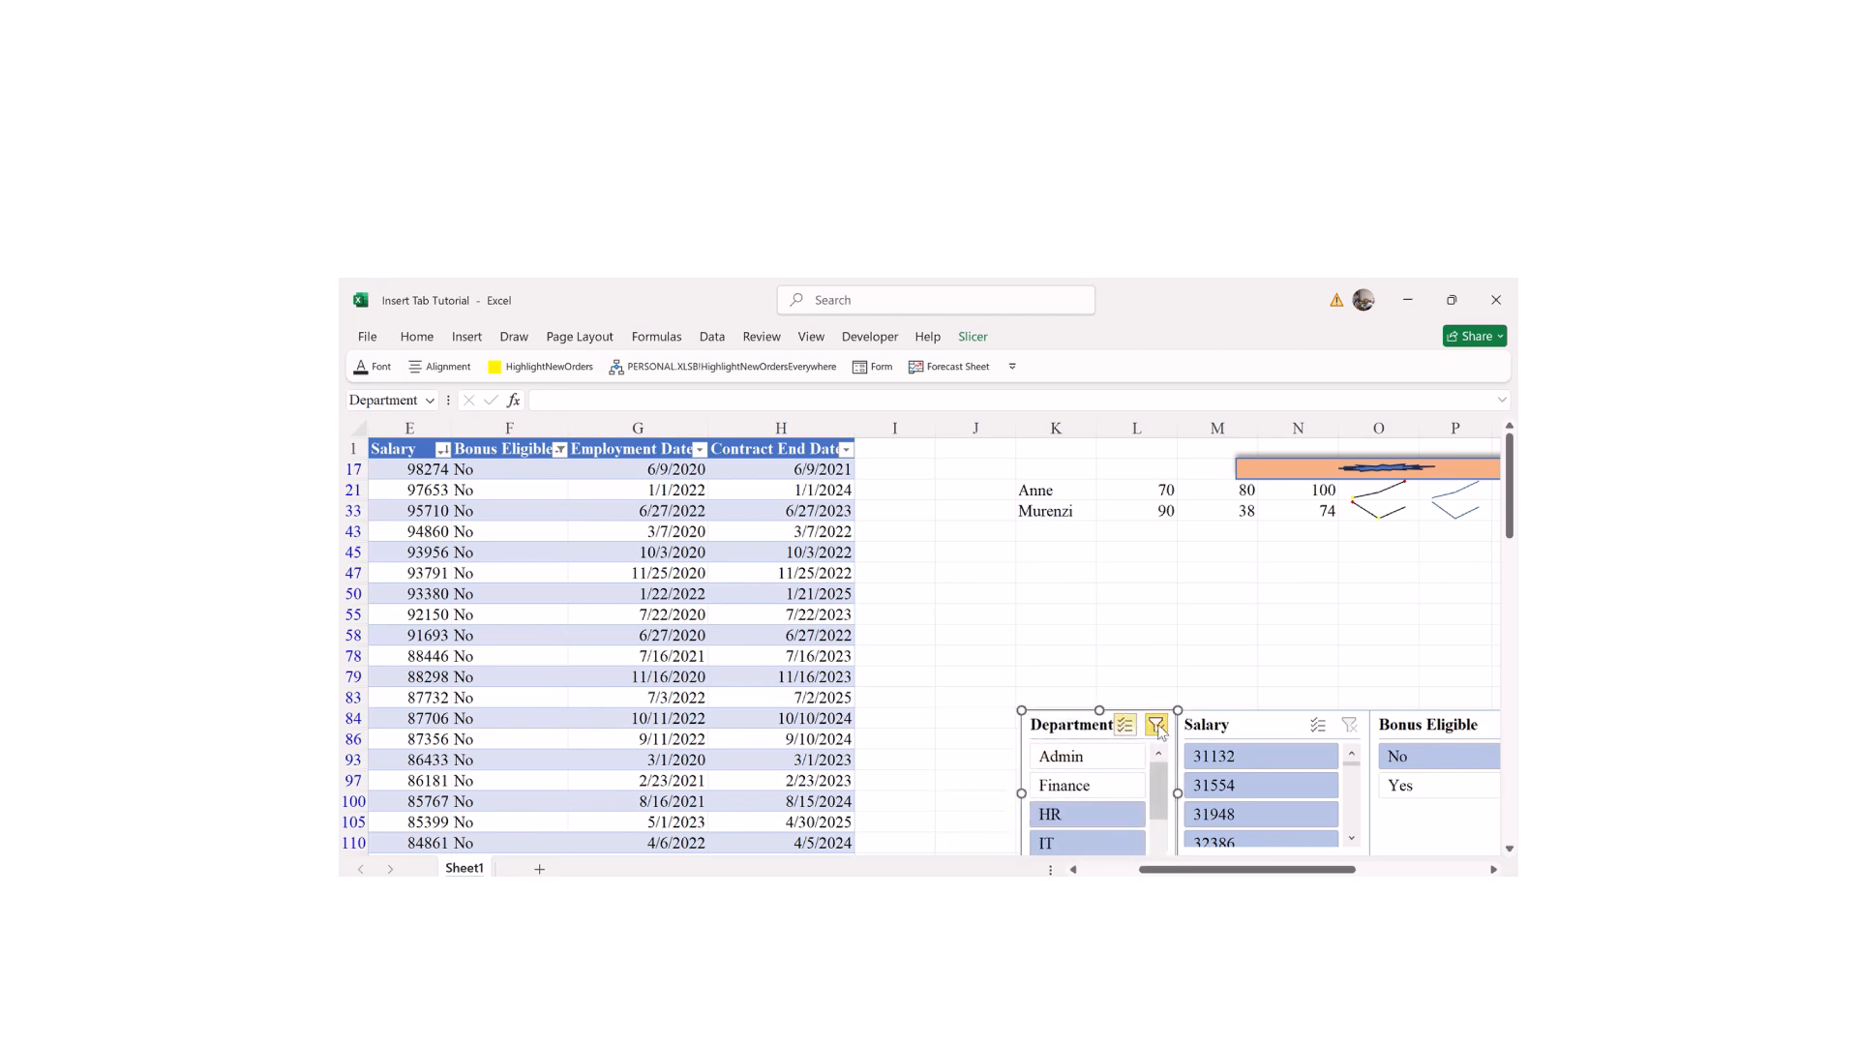
pyautogui.click(1157, 724)
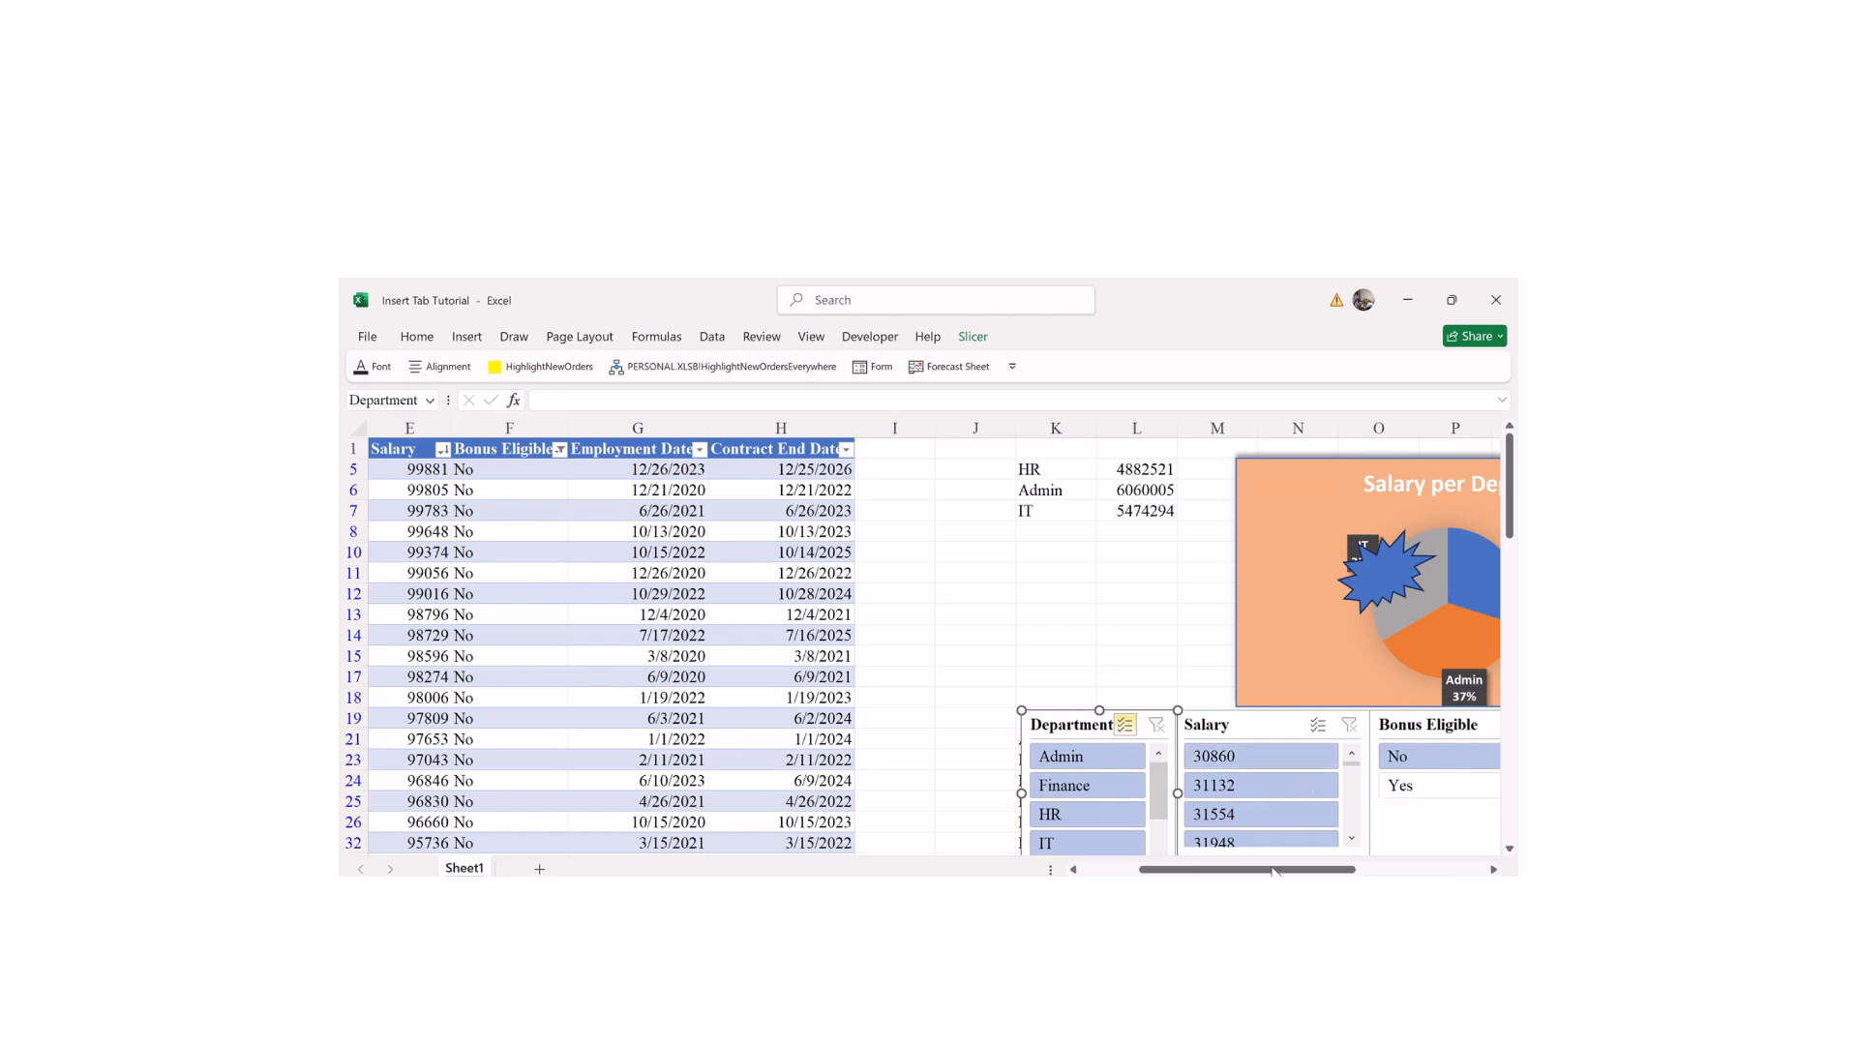
# Step: Move the four slicers into a row below the sparklines, narrowing the Department slicer
pyautogui.moveTo(1269, 872); pyautogui.dragTo(1327, 871)
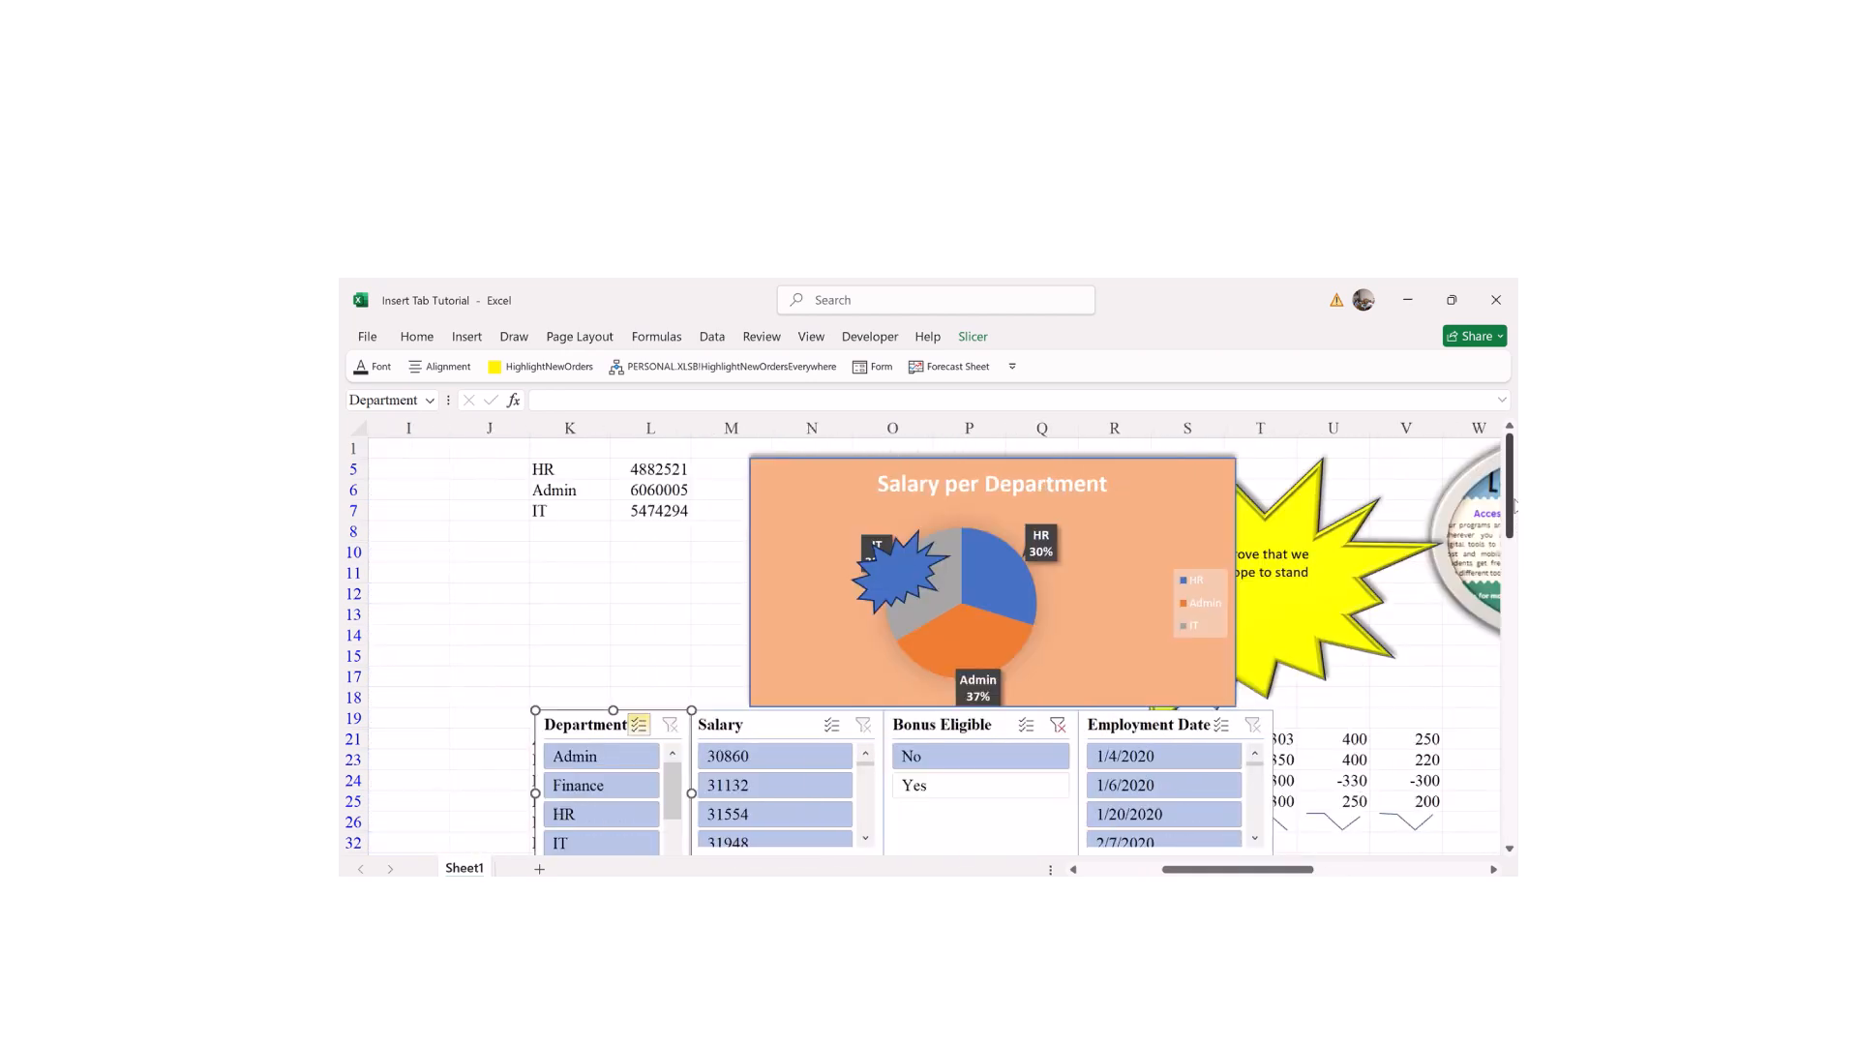
pyautogui.moveTo(1512, 503)
pyautogui.mouseDown()
pyautogui.moveTo(1501, 543)
pyautogui.moveTo(1497, 507)
pyautogui.mouseUp()
pyautogui.moveTo(1201, 496); pyautogui.dragTo(1211, 687)
pyautogui.moveTo(988, 487); pyautogui.dragTo(996, 683)
pyautogui.moveTo(740, 488); pyautogui.dragTo(765, 679)
pyautogui.moveTo(580, 484); pyautogui.dragTo(554, 688)
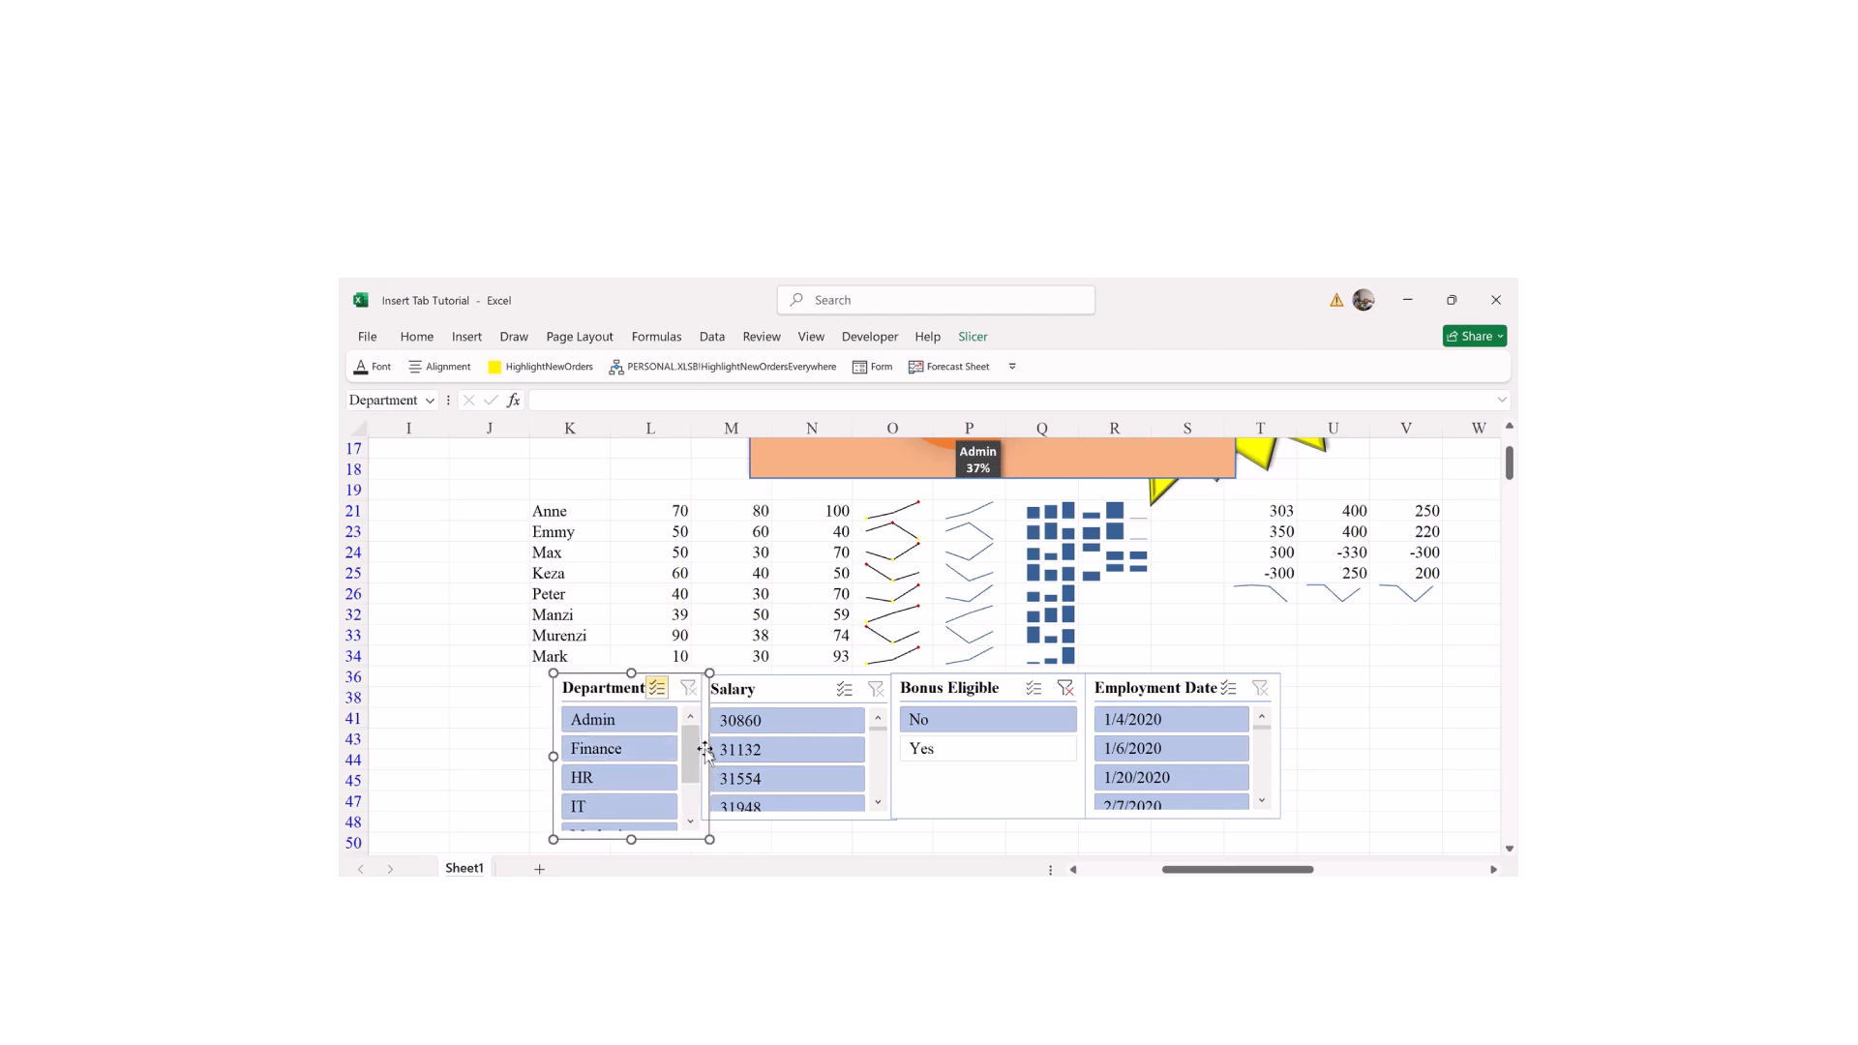
pyautogui.moveTo(706, 755); pyautogui.dragTo(697, 754)
pyautogui.click(810, 841)
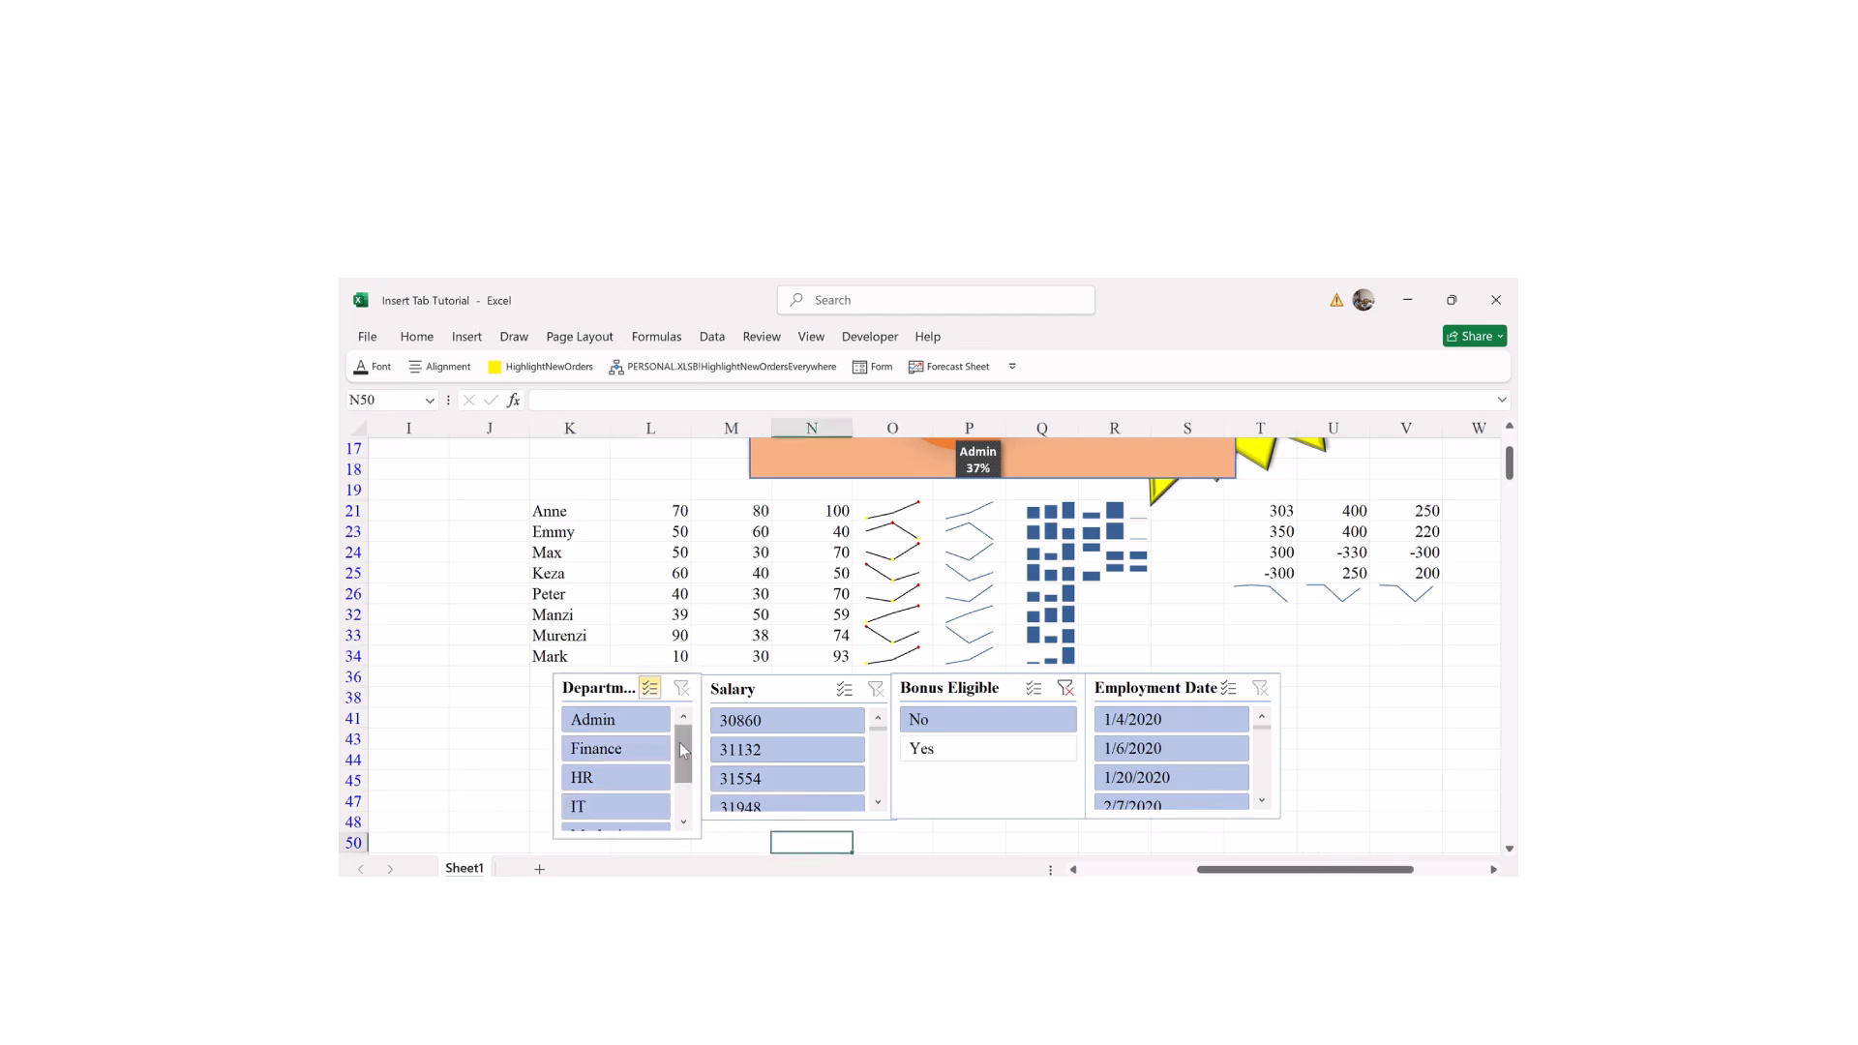
# Step: Shorten the Department slicer and clear the Department and Bonus Eligible filters so all rows show
pyautogui.click(624, 834)
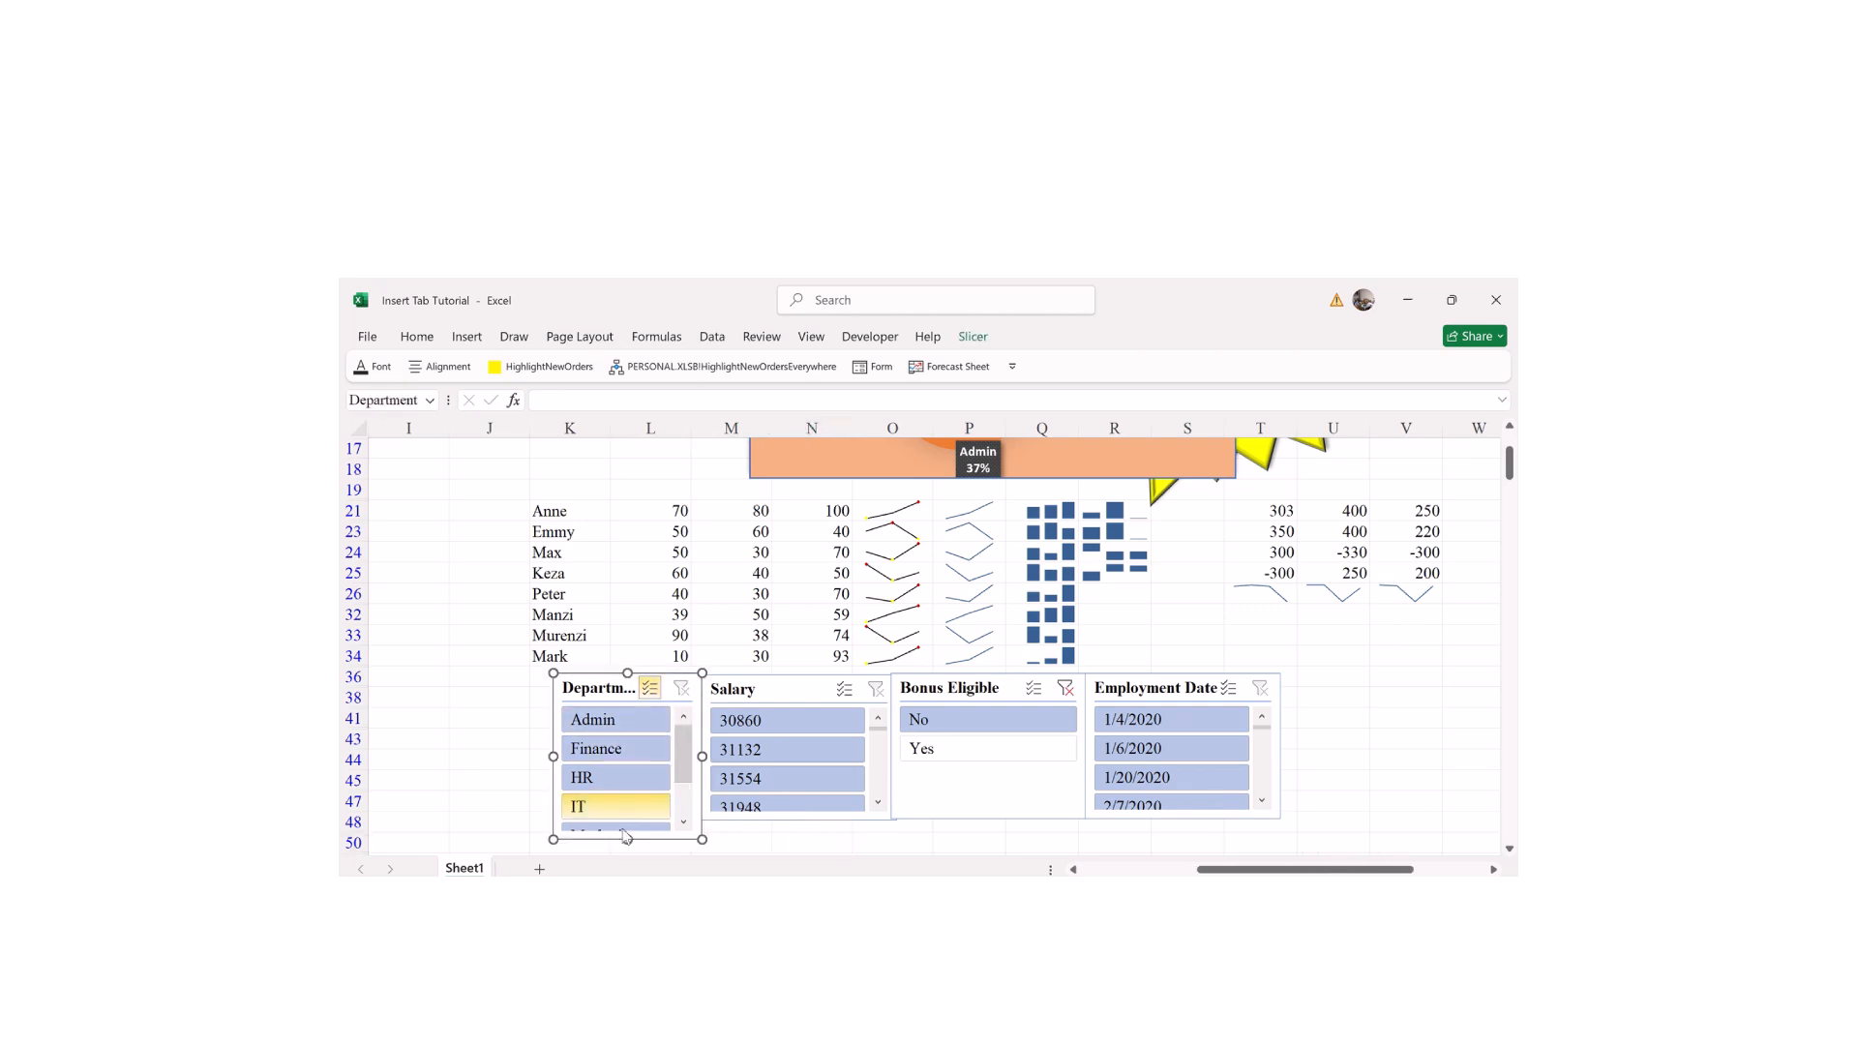
pyautogui.moveTo(624, 840); pyautogui.dragTo(622, 819)
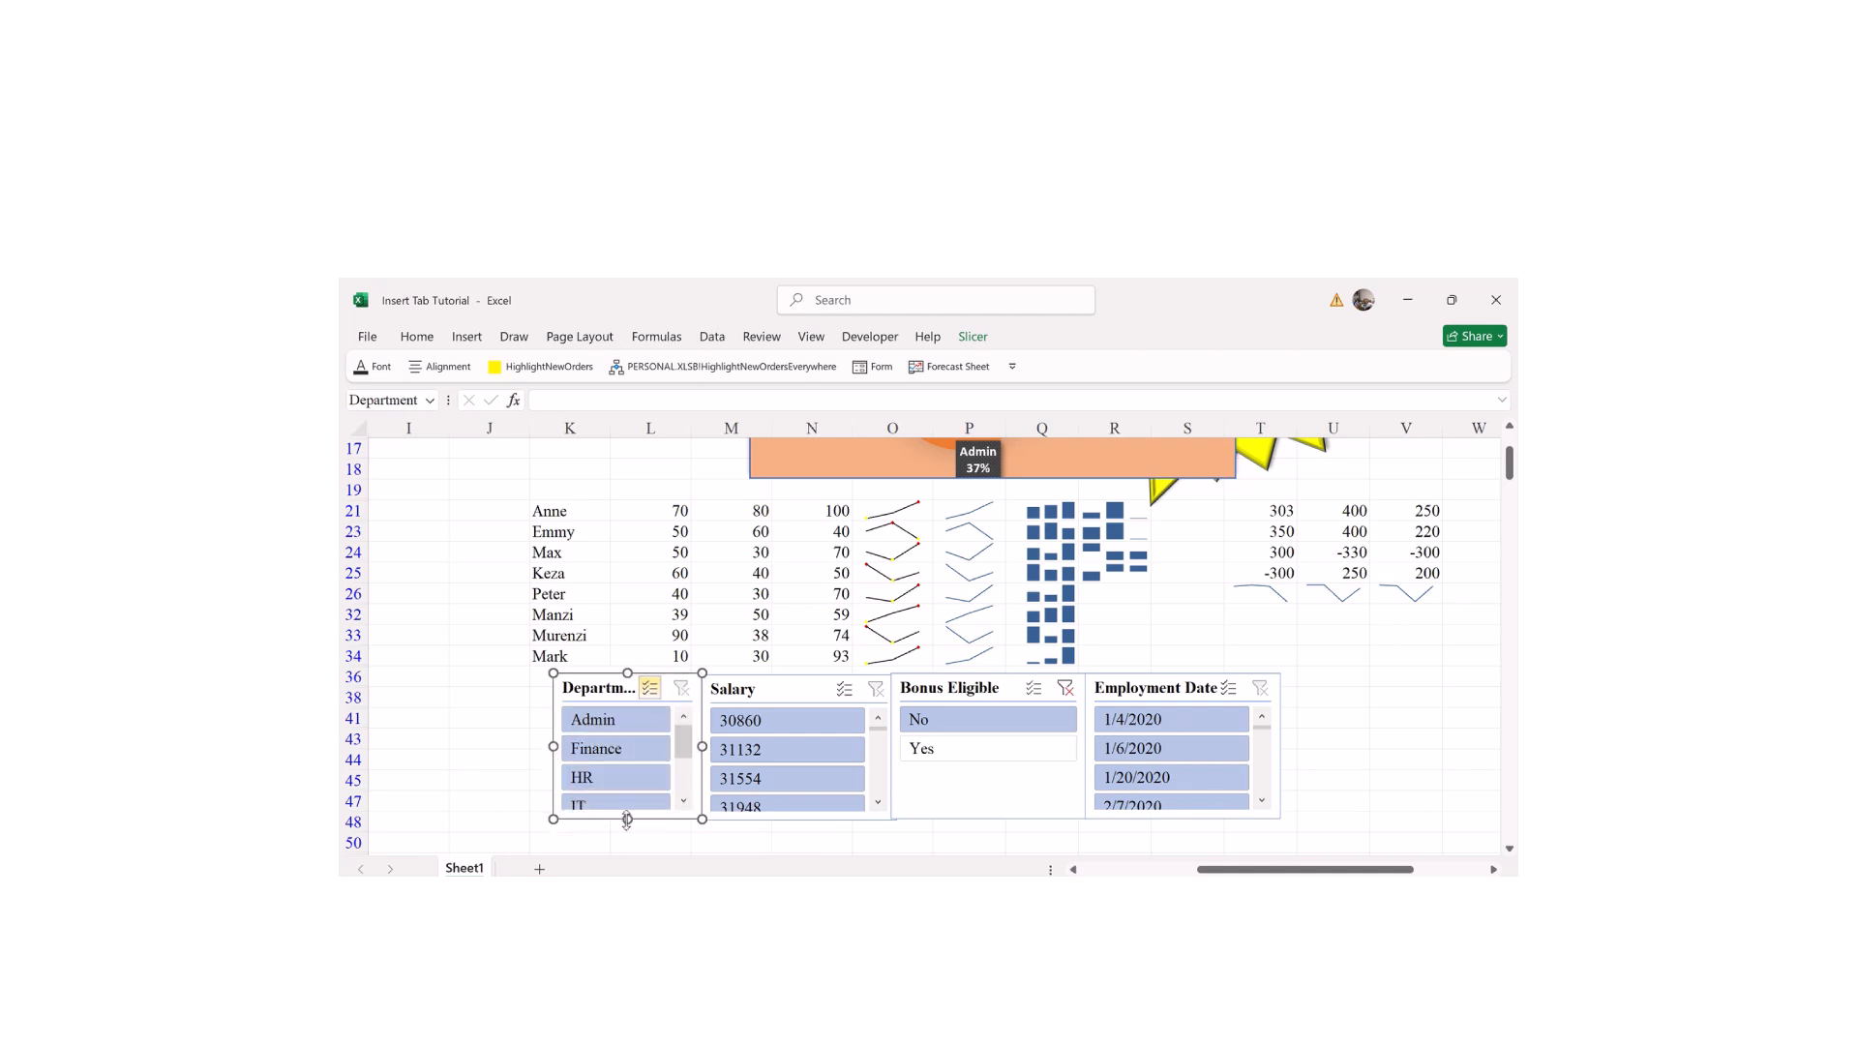
pyautogui.click(740, 837)
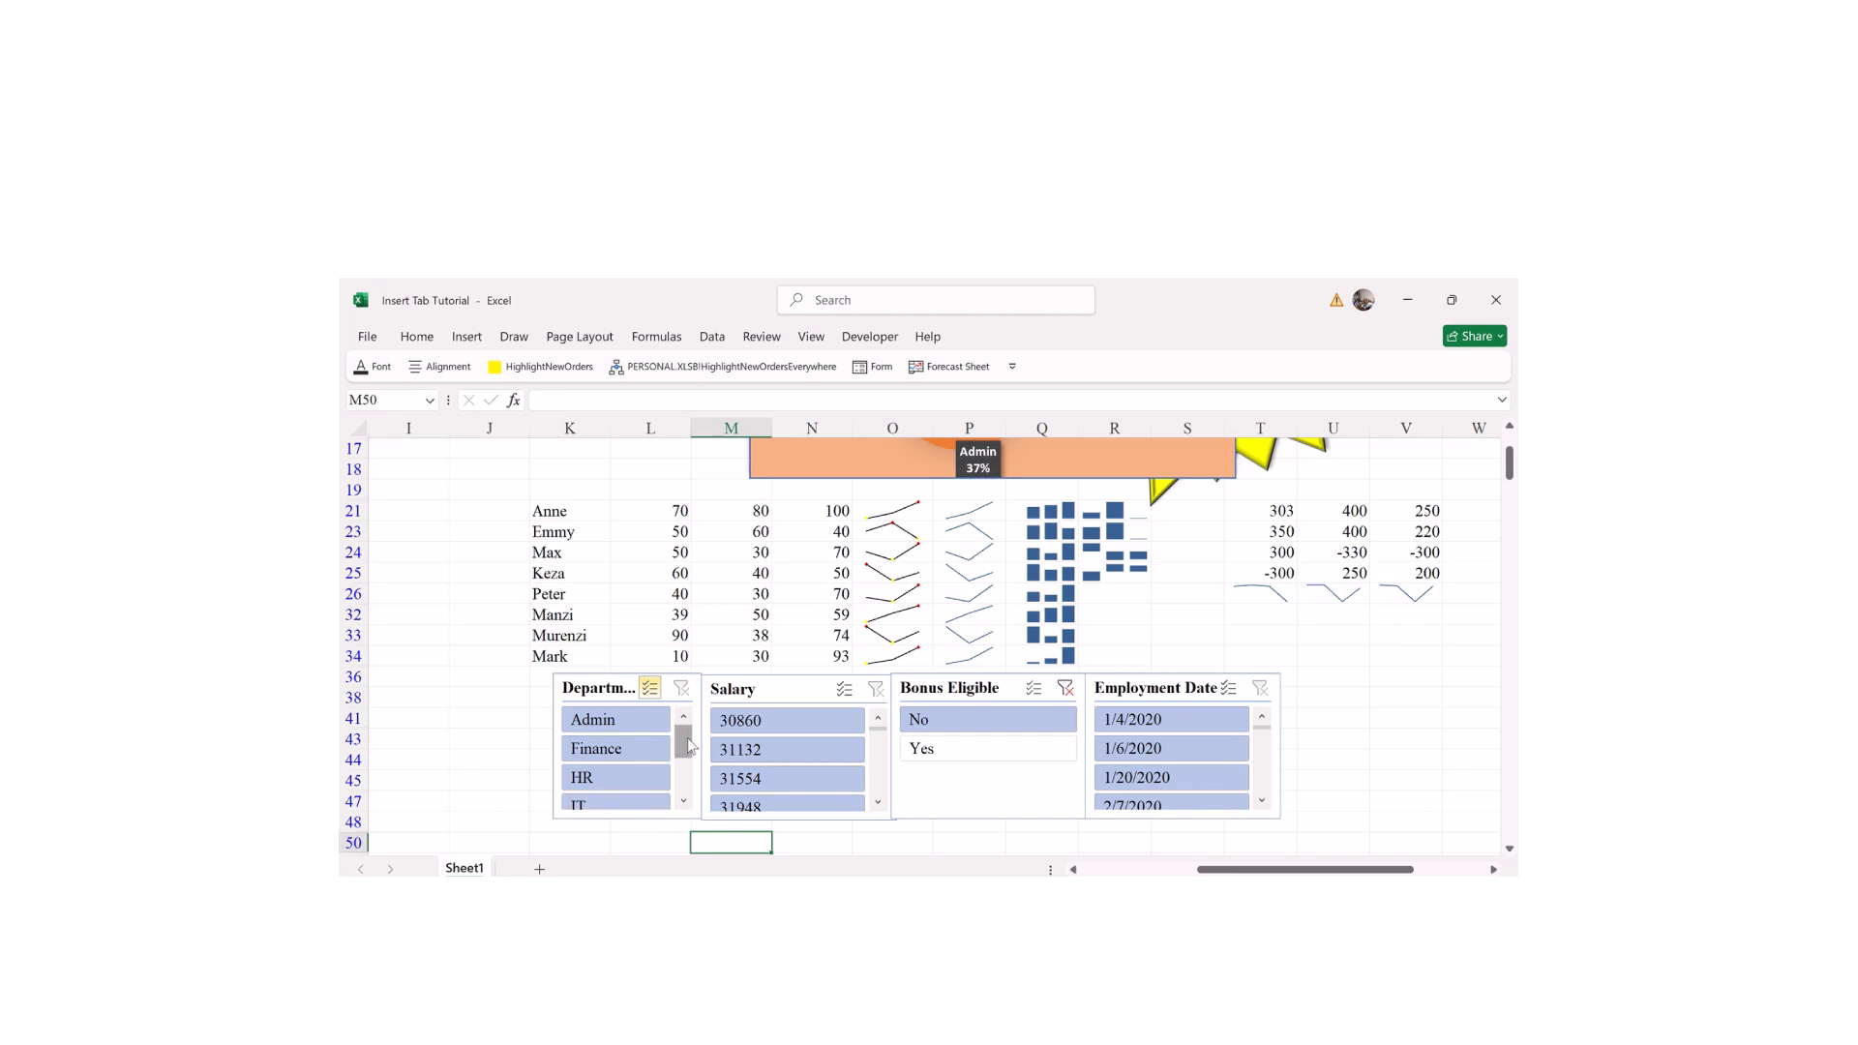
pyautogui.click(602, 718)
pyautogui.scroll(1, 607, 728)
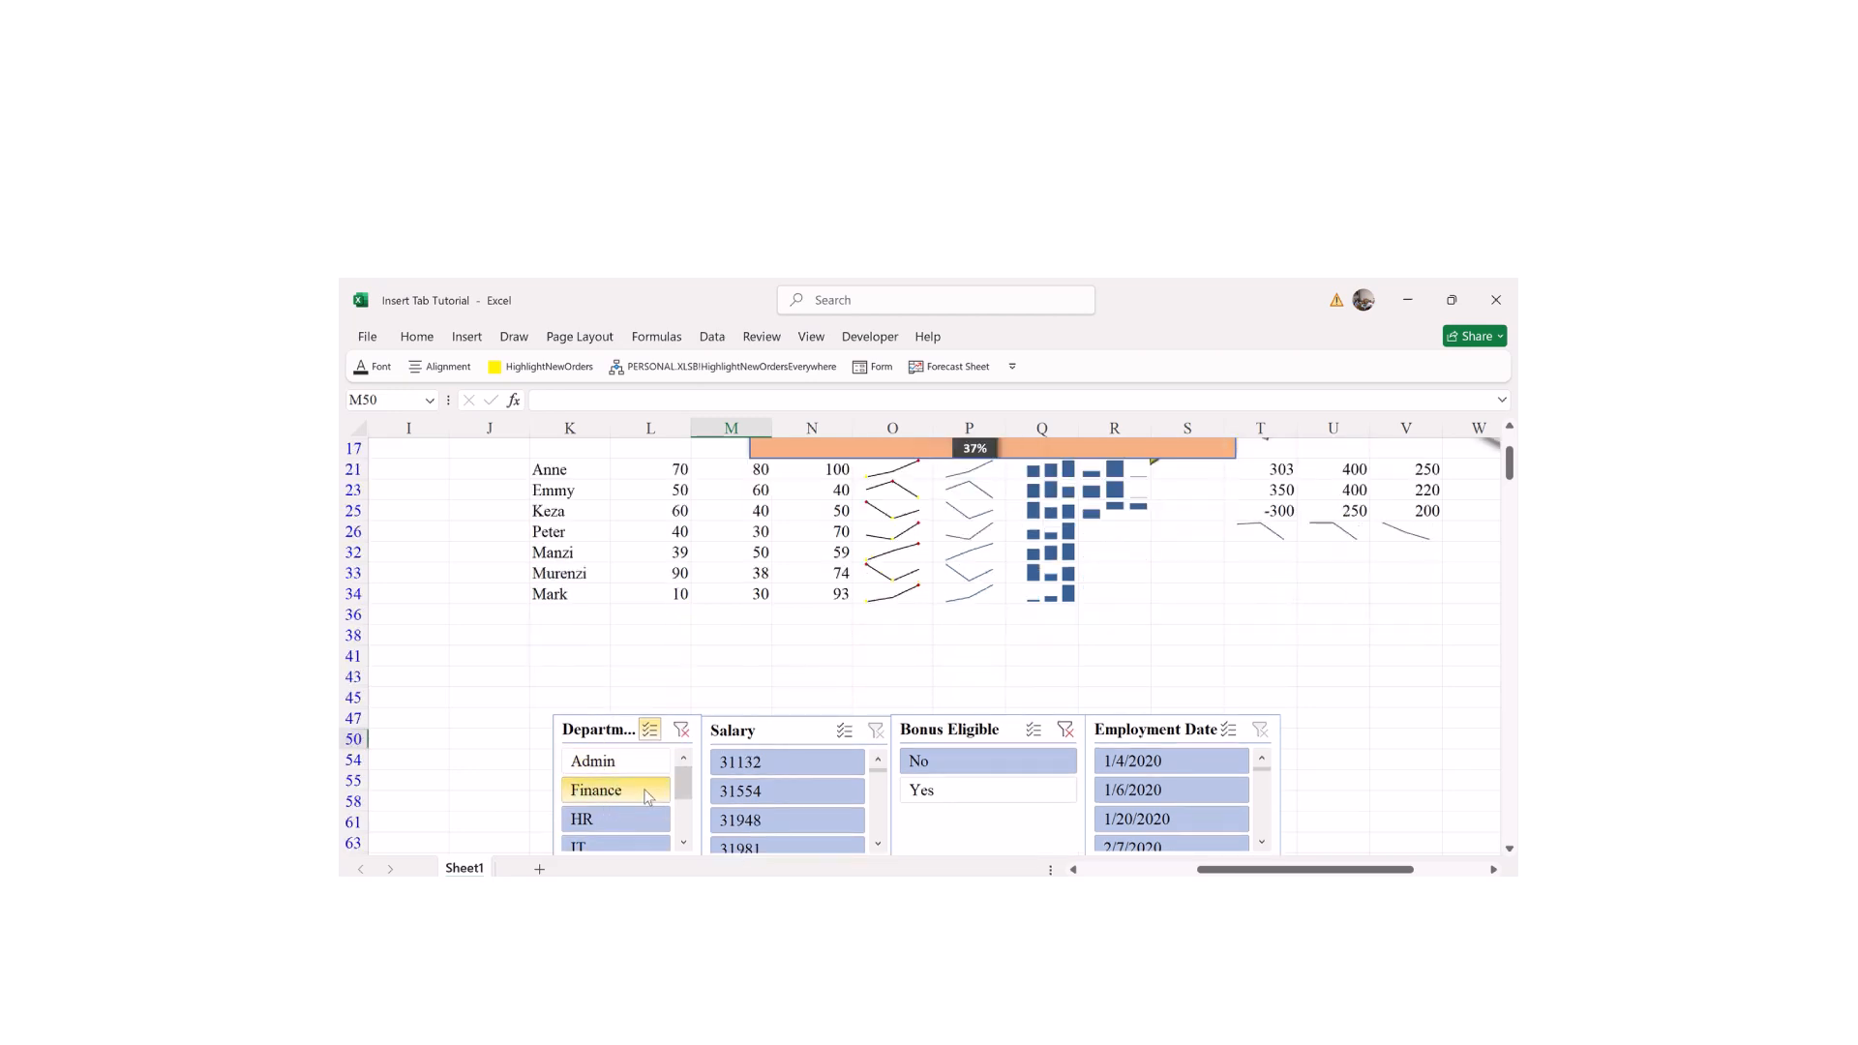
pyautogui.click(617, 821)
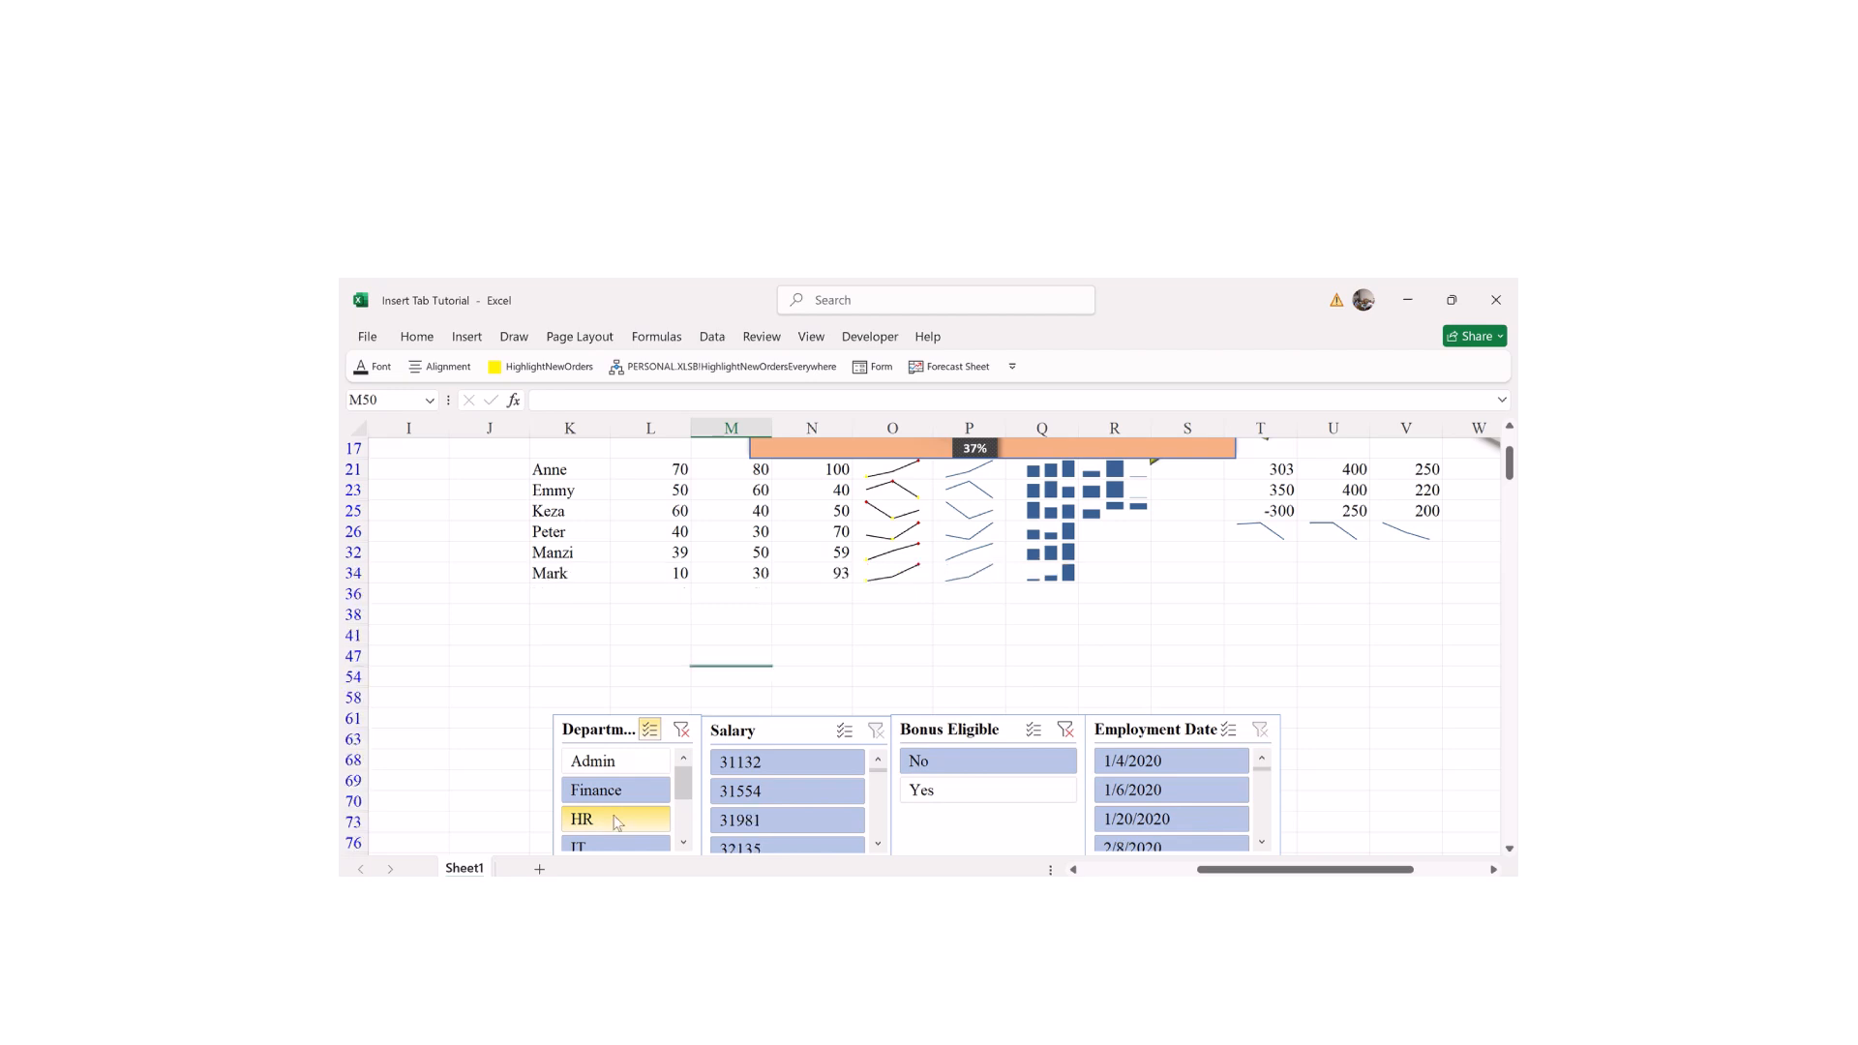
pyautogui.click(1064, 732)
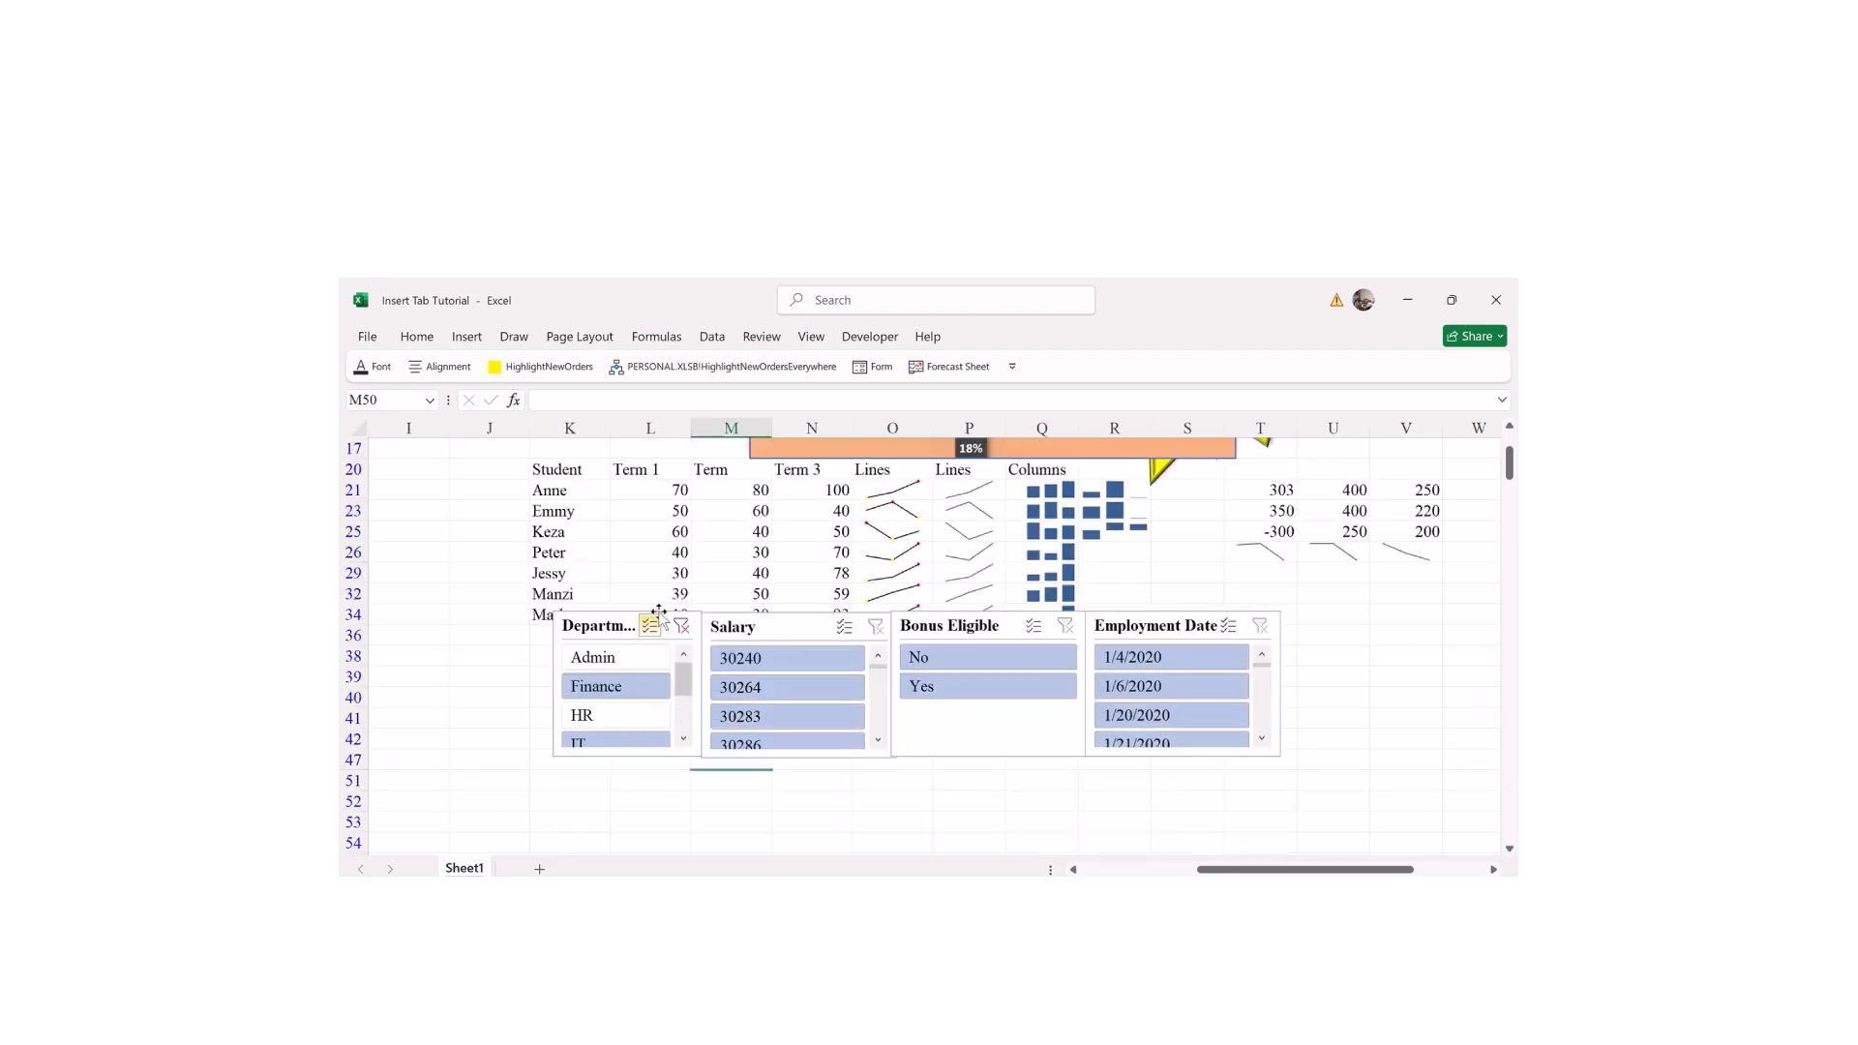
pyautogui.click(682, 626)
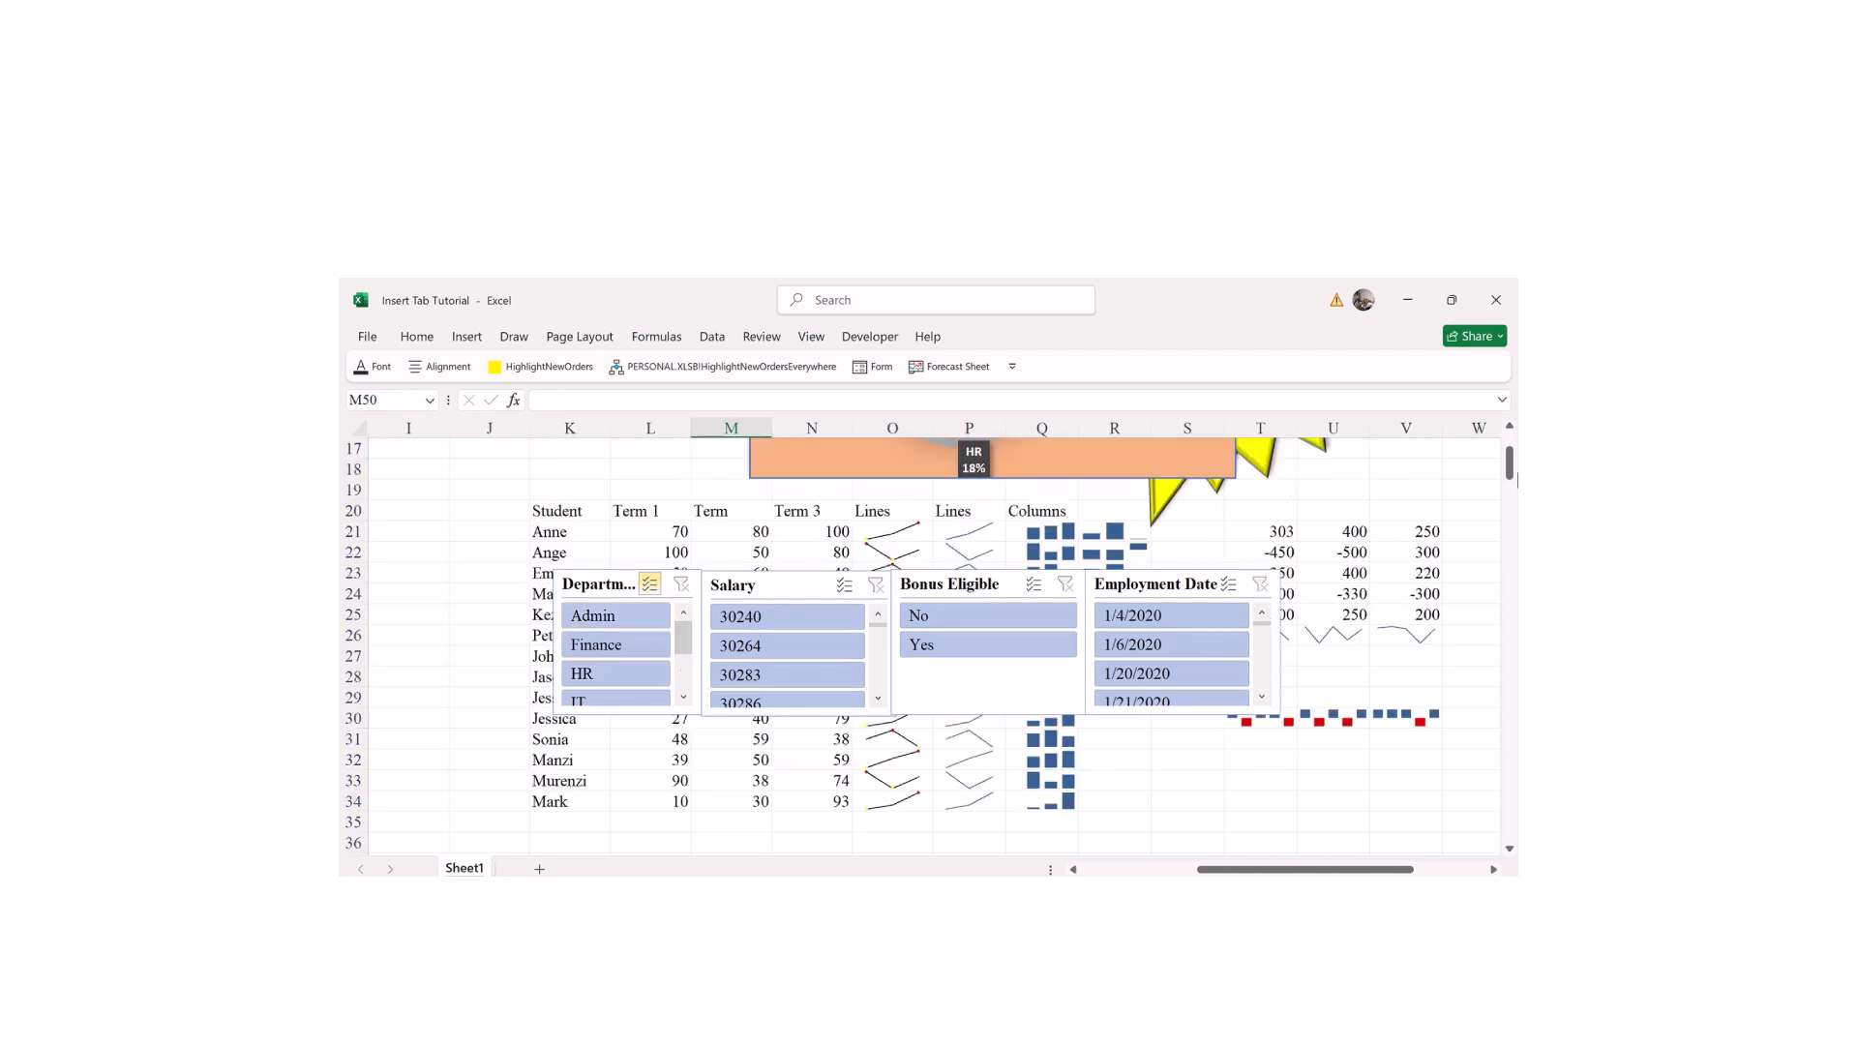
# Step: Line up all four slicers in a row beneath the table, then select cell M44
pyautogui.moveTo(1509, 457); pyautogui.dragTo(1510, 459)
pyautogui.moveTo(616, 521); pyautogui.dragTo(615, 784)
pyautogui.moveTo(779, 523); pyautogui.dragTo(780, 788)
pyautogui.moveTo(1002, 527); pyautogui.dragTo(1012, 790)
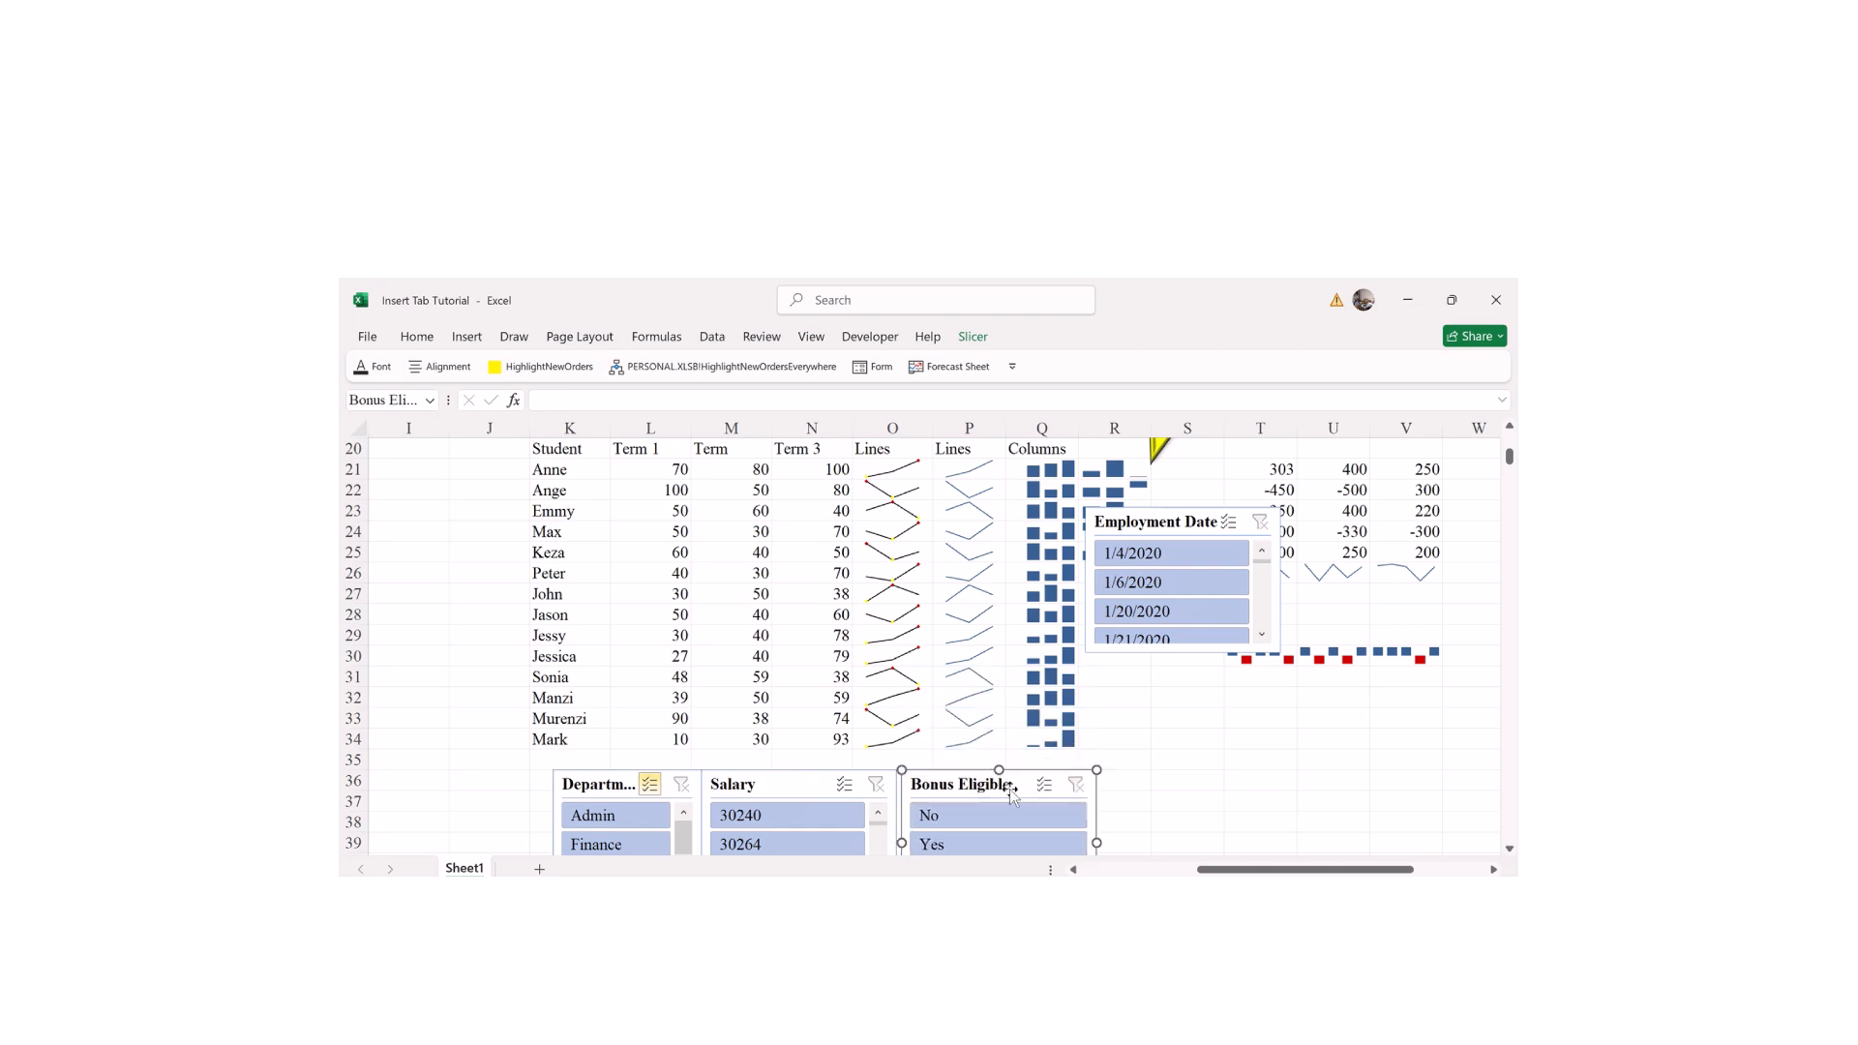
pyautogui.moveTo(1166, 517); pyautogui.dragTo(1182, 784)
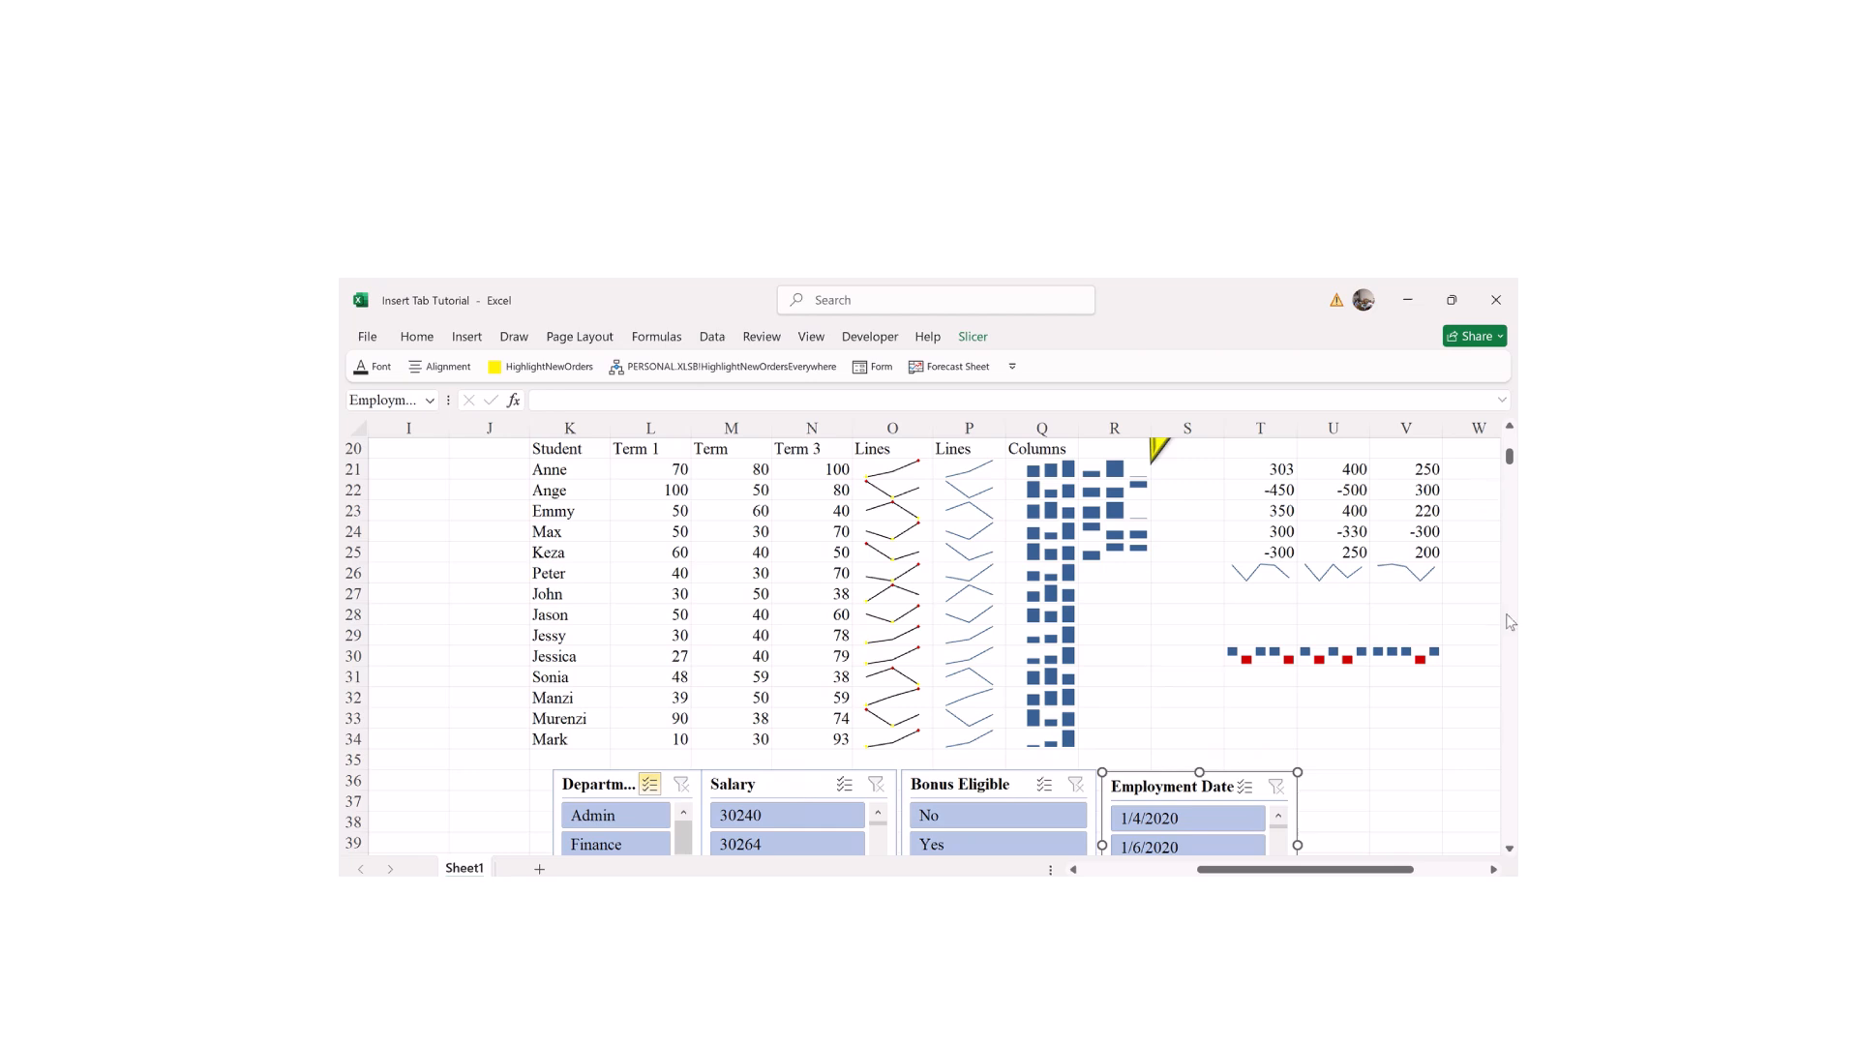
pyautogui.moveTo(1509, 849); pyautogui.dragTo(1510, 849)
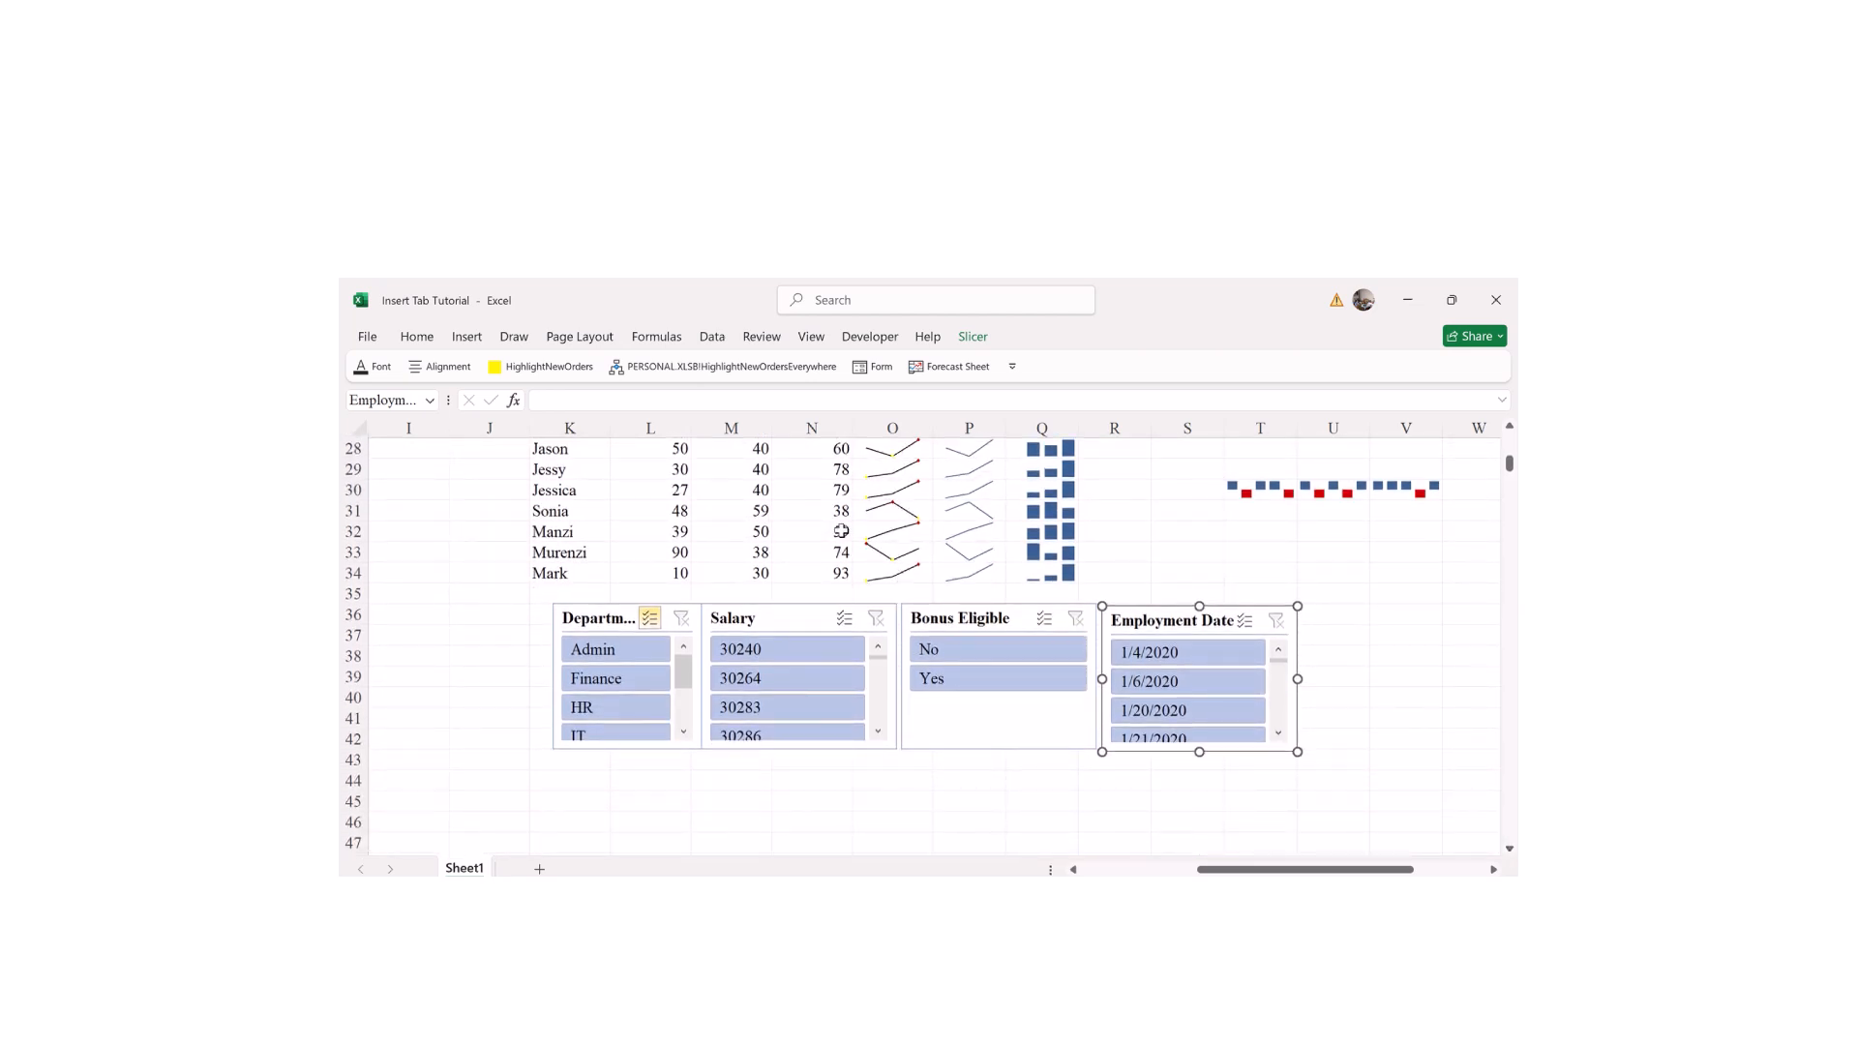
pyautogui.click(695, 782)
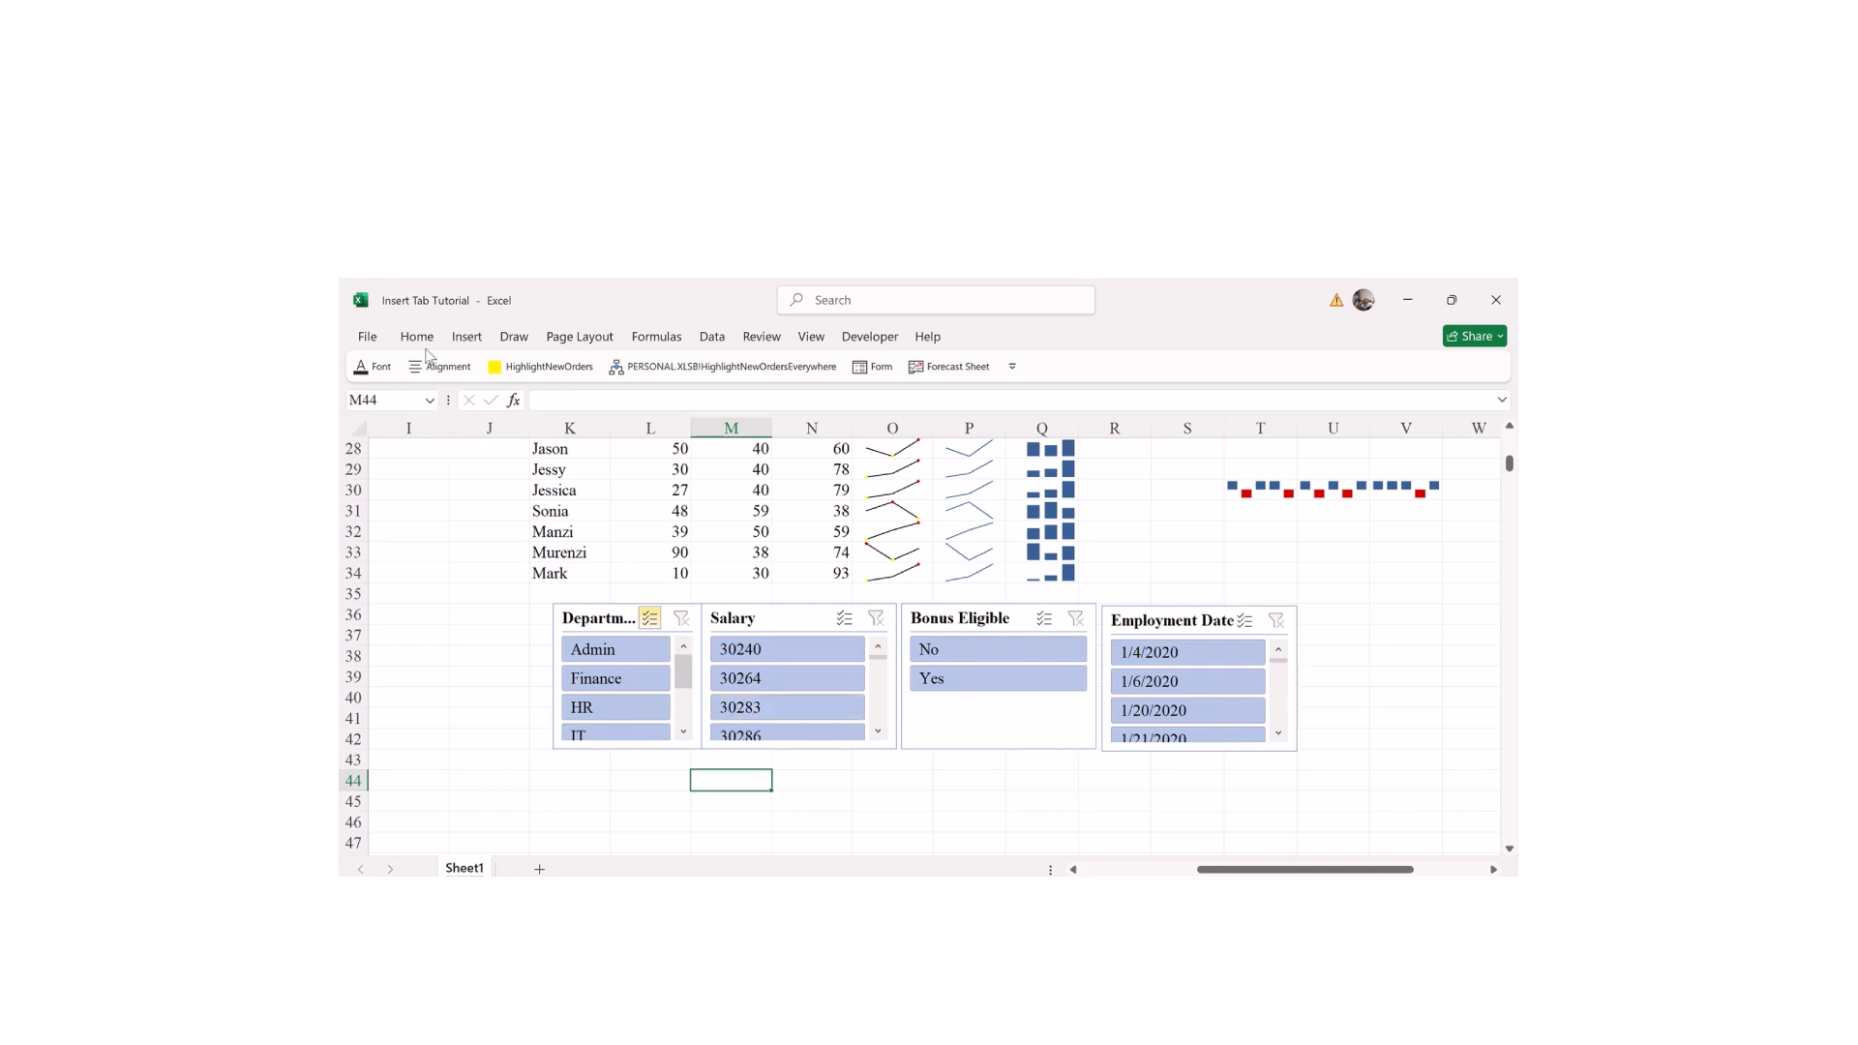
# Step: Open the Insert Hyperlink dialog for cell M44 using the Insert tab's Link command
pyautogui.click(467, 339)
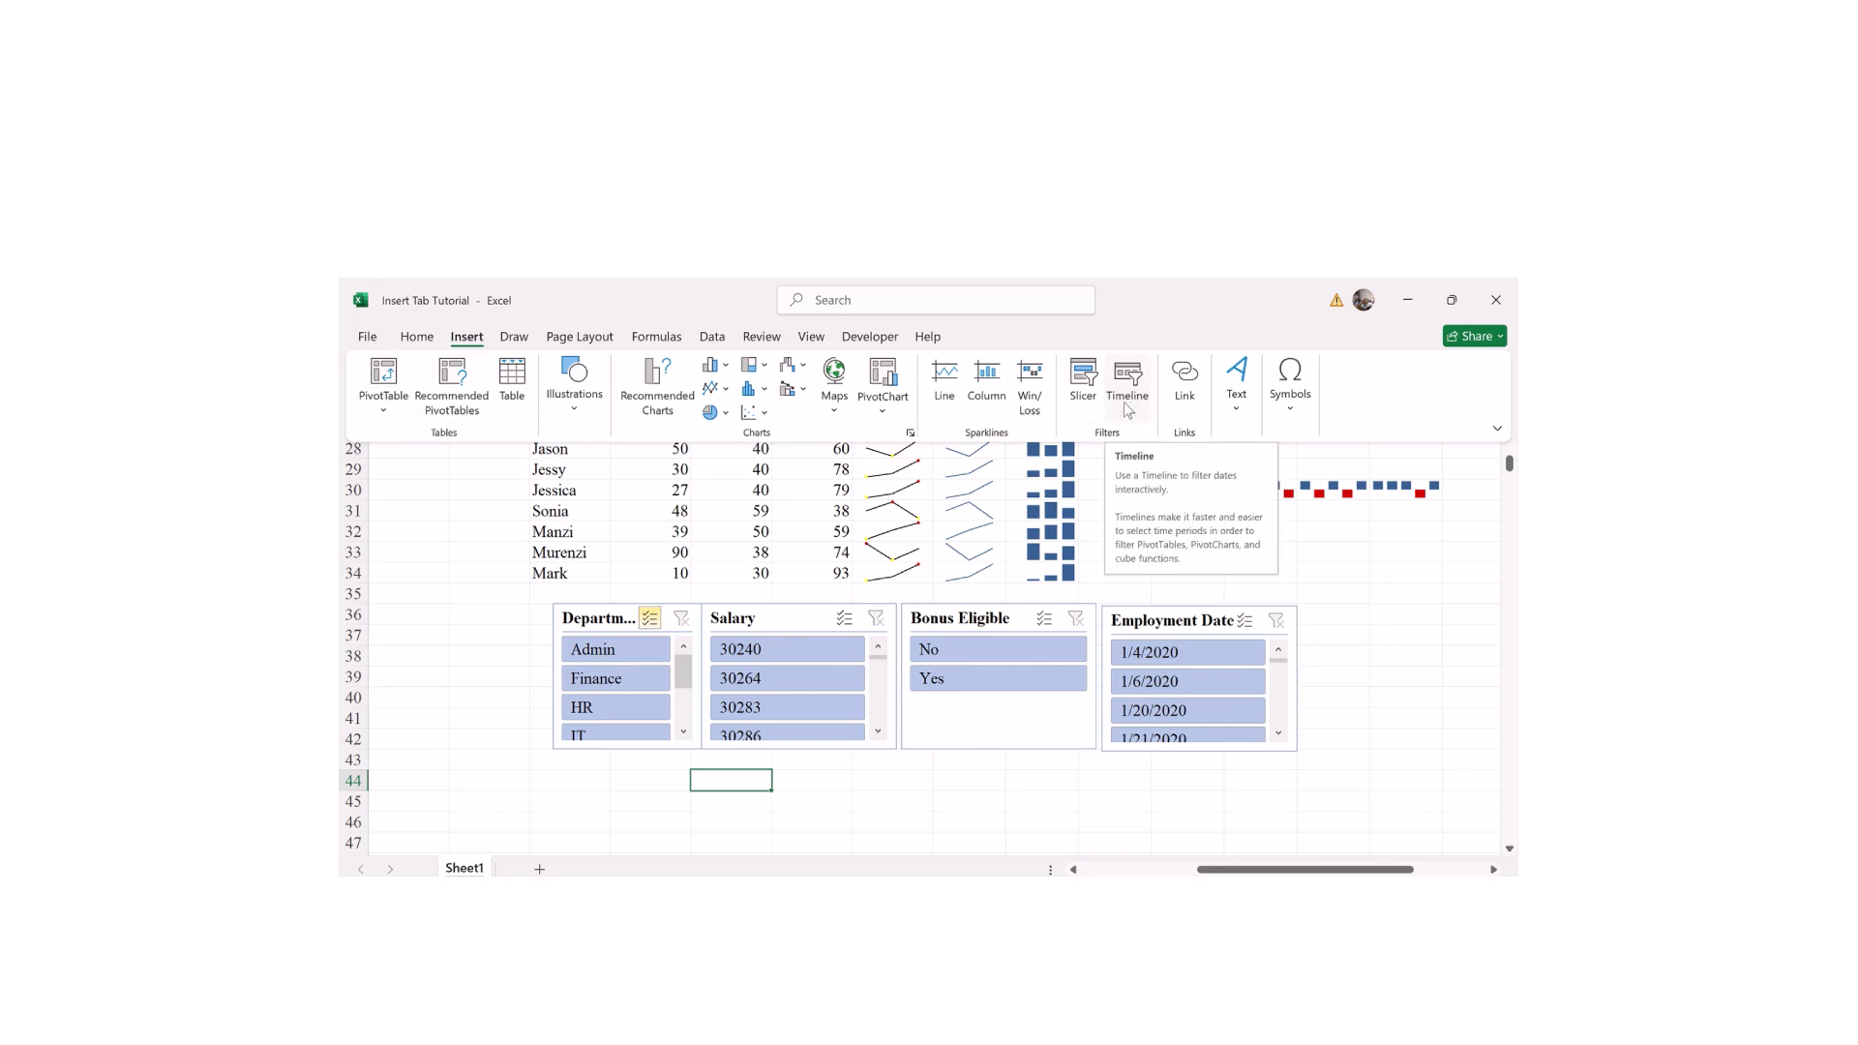
pyautogui.click(1192, 378)
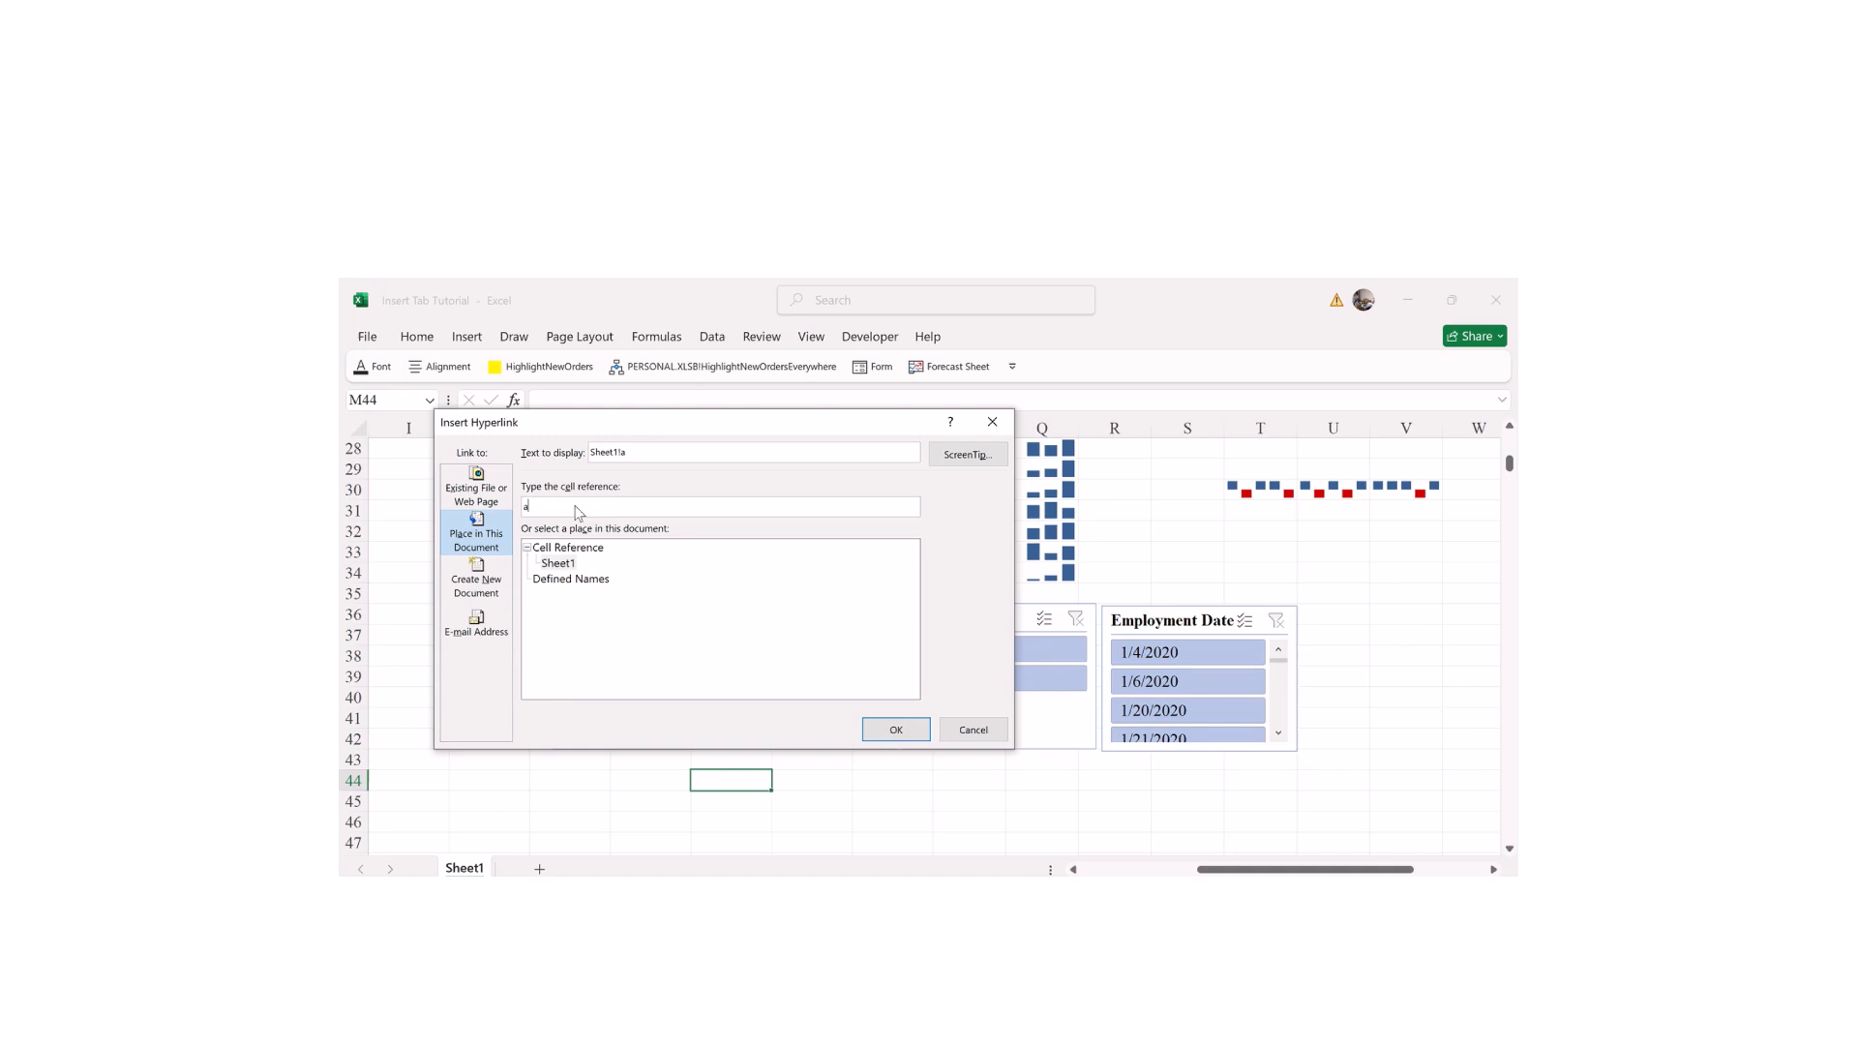
# Step: Clear the invalid cell reference and link M44 to the Concat Formula in Excel.mp4 video
pyautogui.press('Return')
pyautogui.click(988, 572)
pyautogui.press('BackSpace')
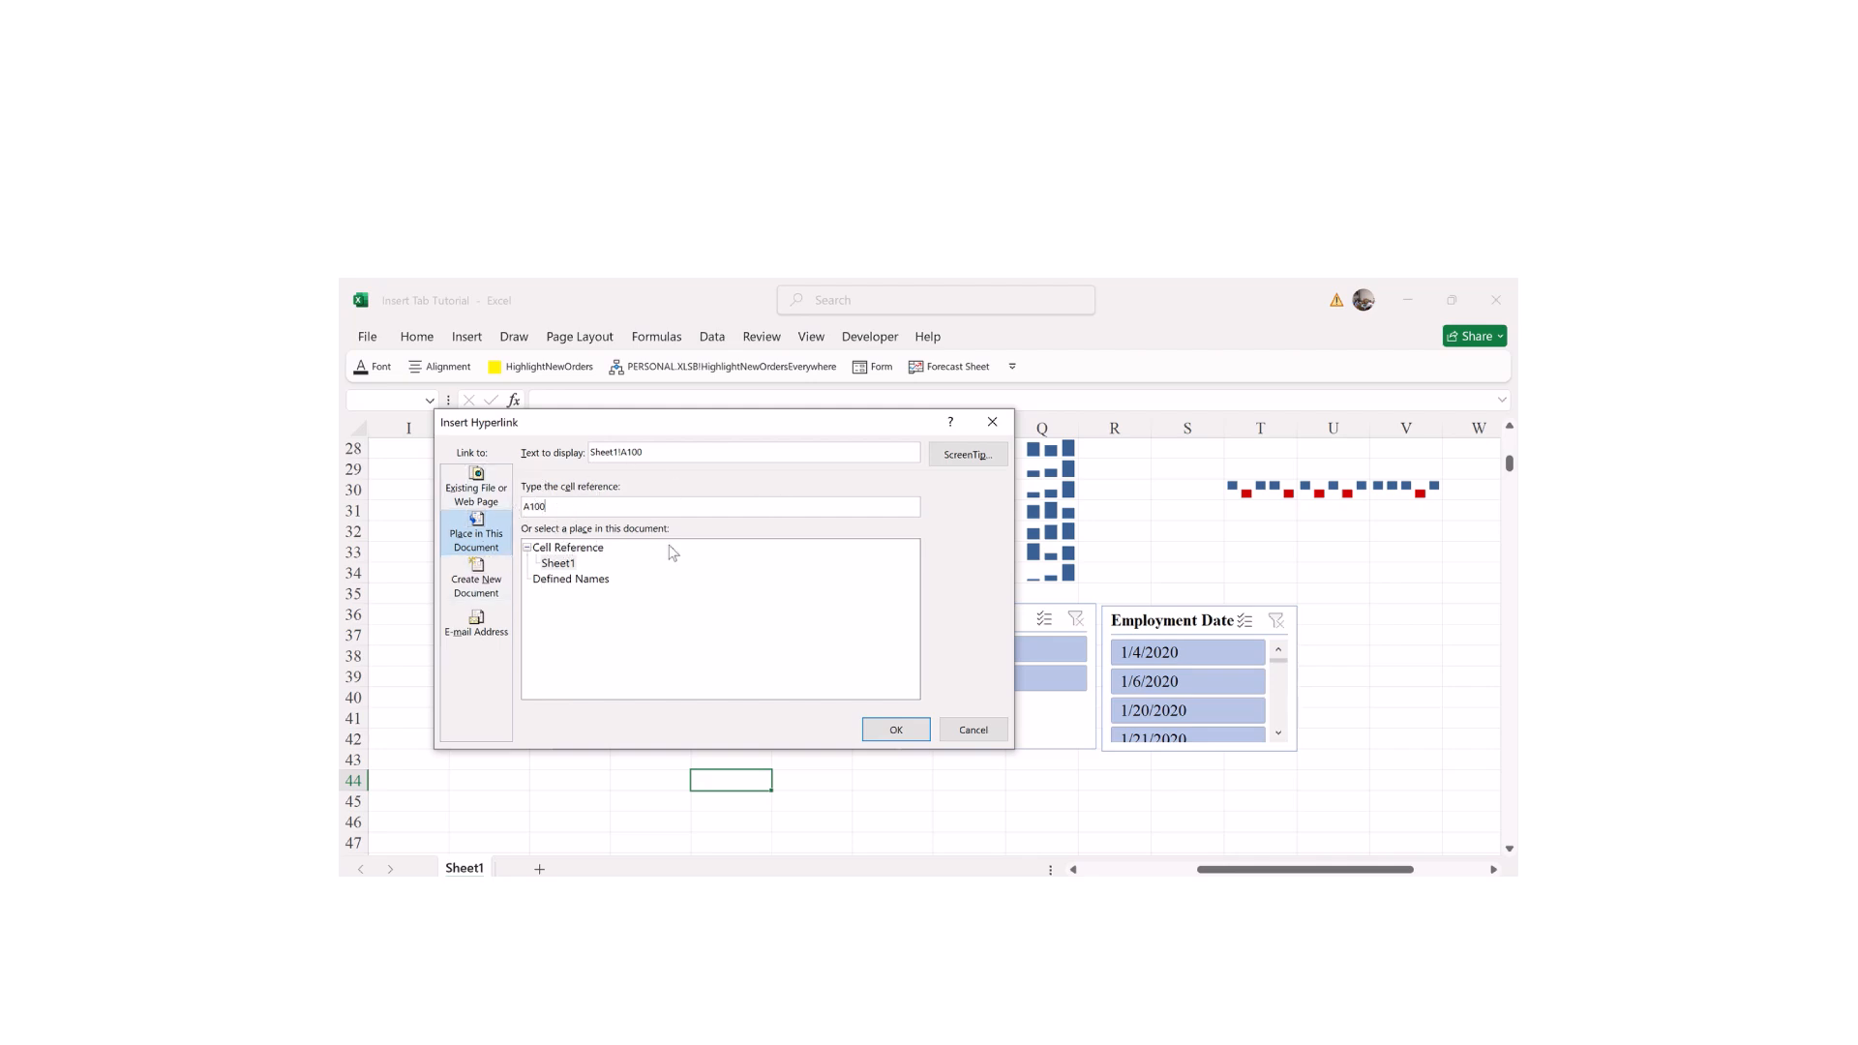
pyautogui.click(486, 494)
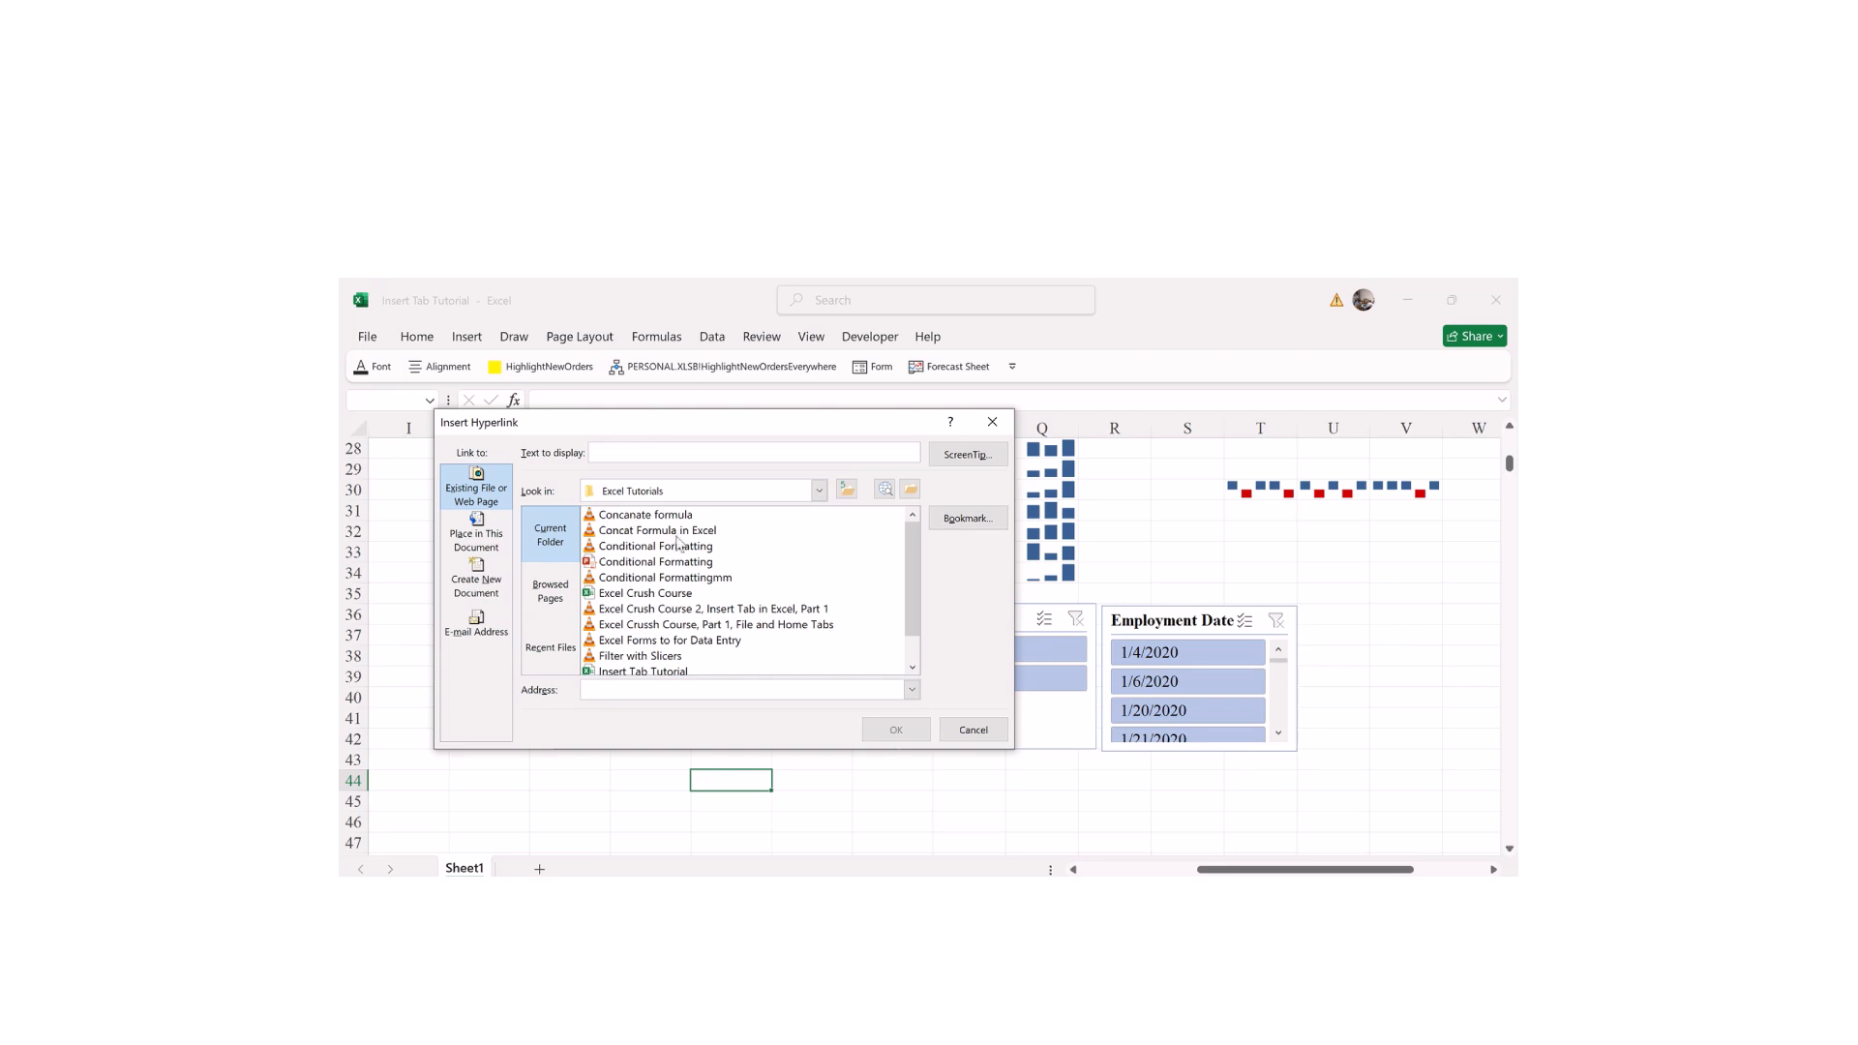
pyautogui.moveTo(912, 626); pyautogui.dragTo(906, 612)
pyautogui.doubleClick(651, 533)
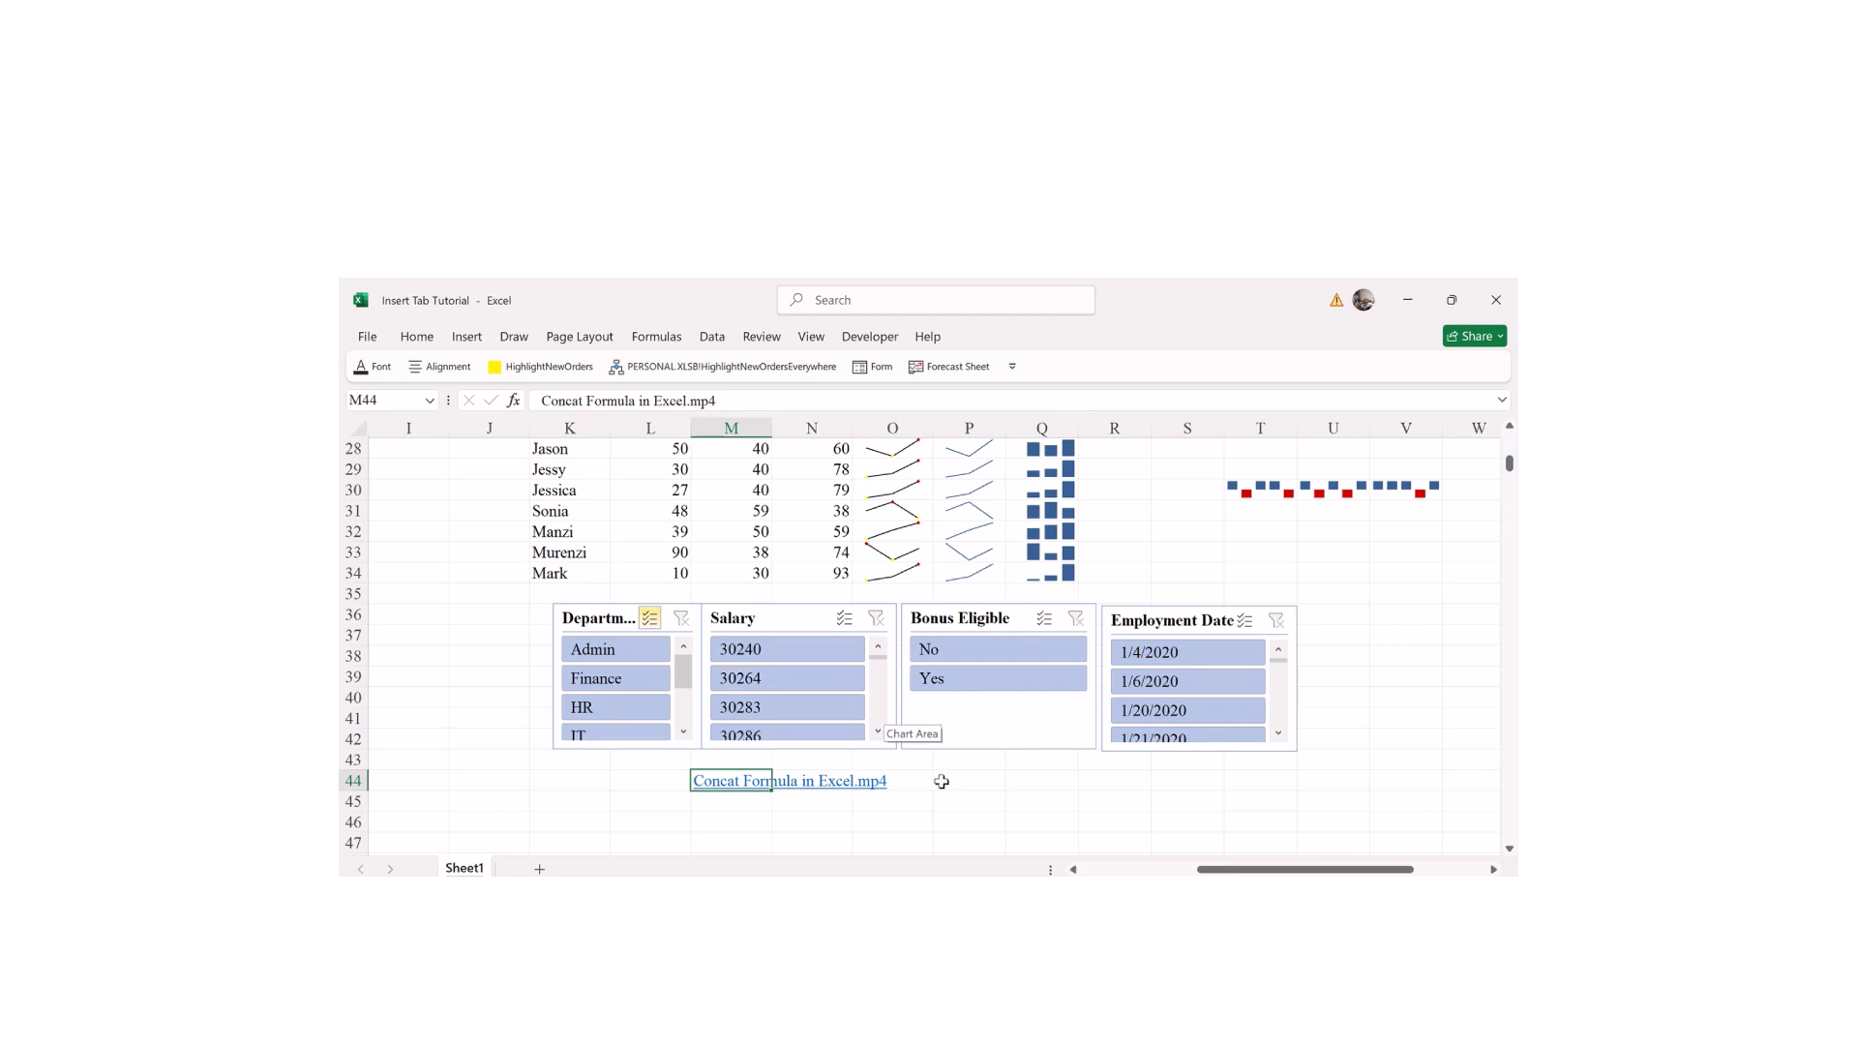
# Step: Follow the Concat Formula hyperlink in M44 and confirm opening the video in VLC
pyautogui.click(729, 825)
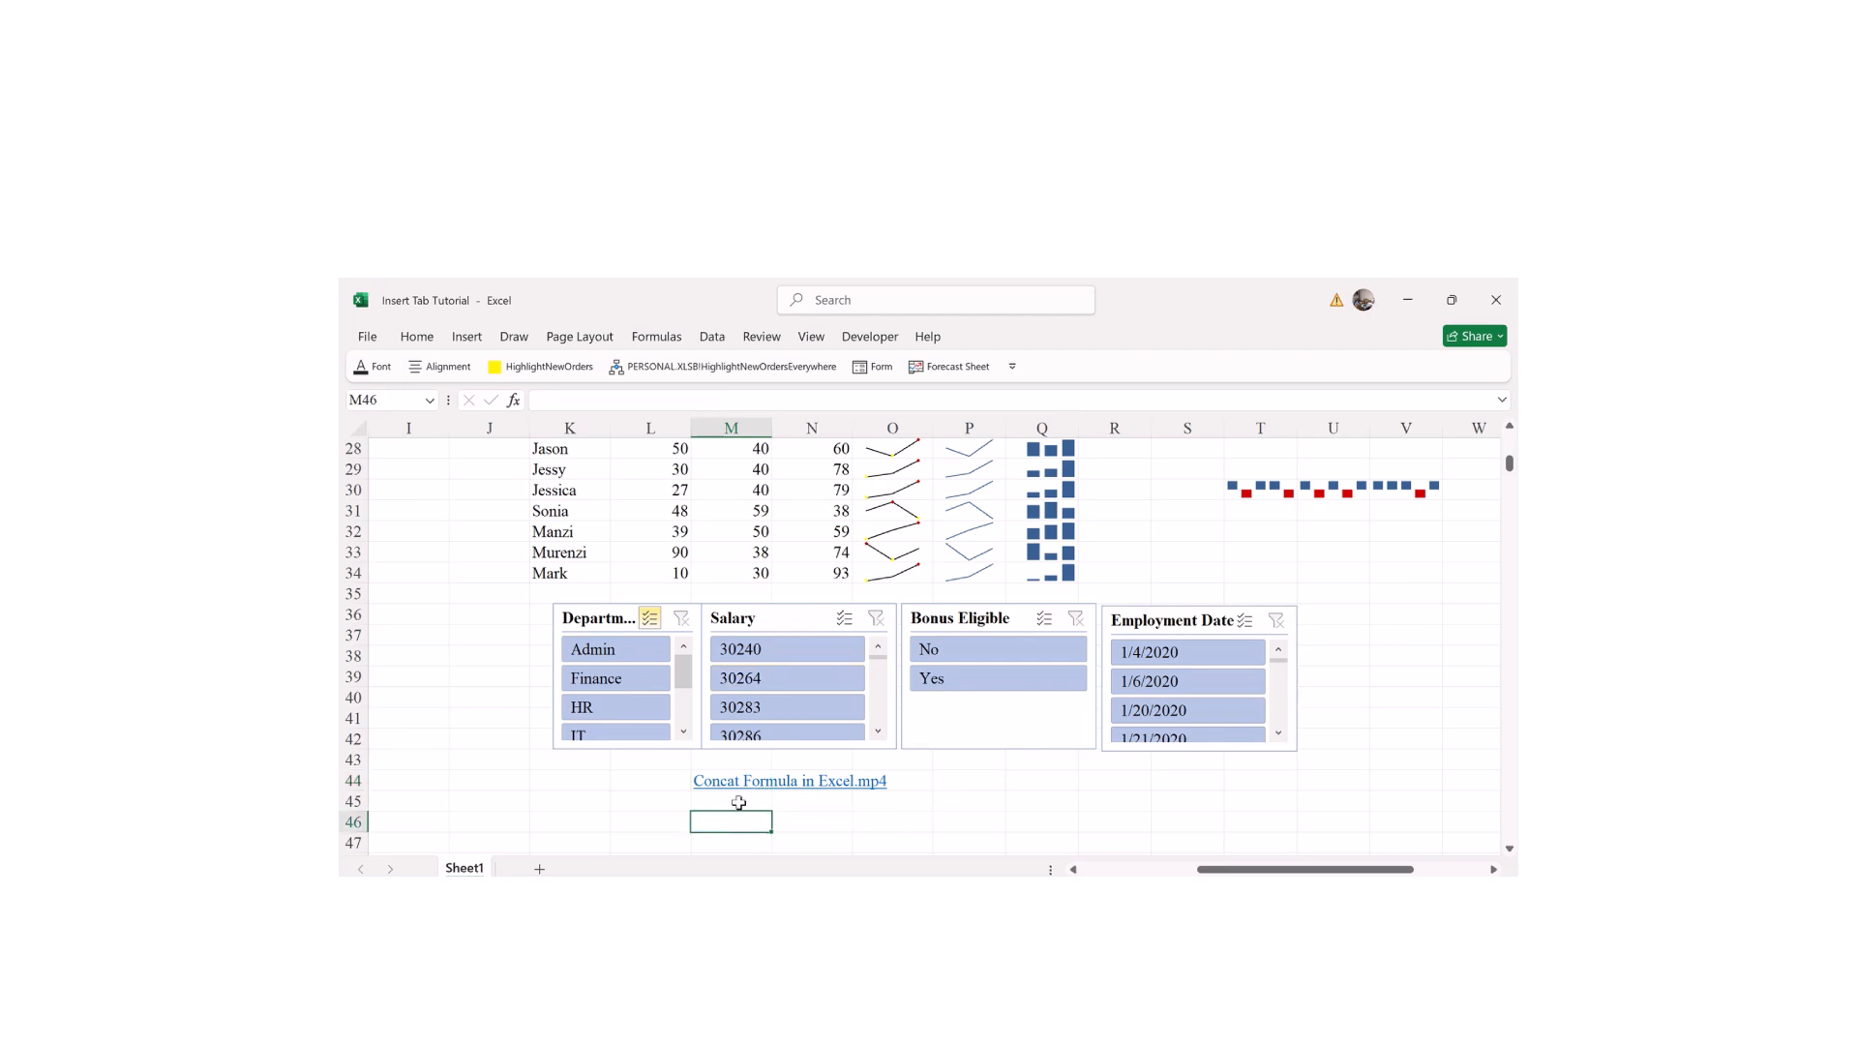
pyautogui.click(828, 787)
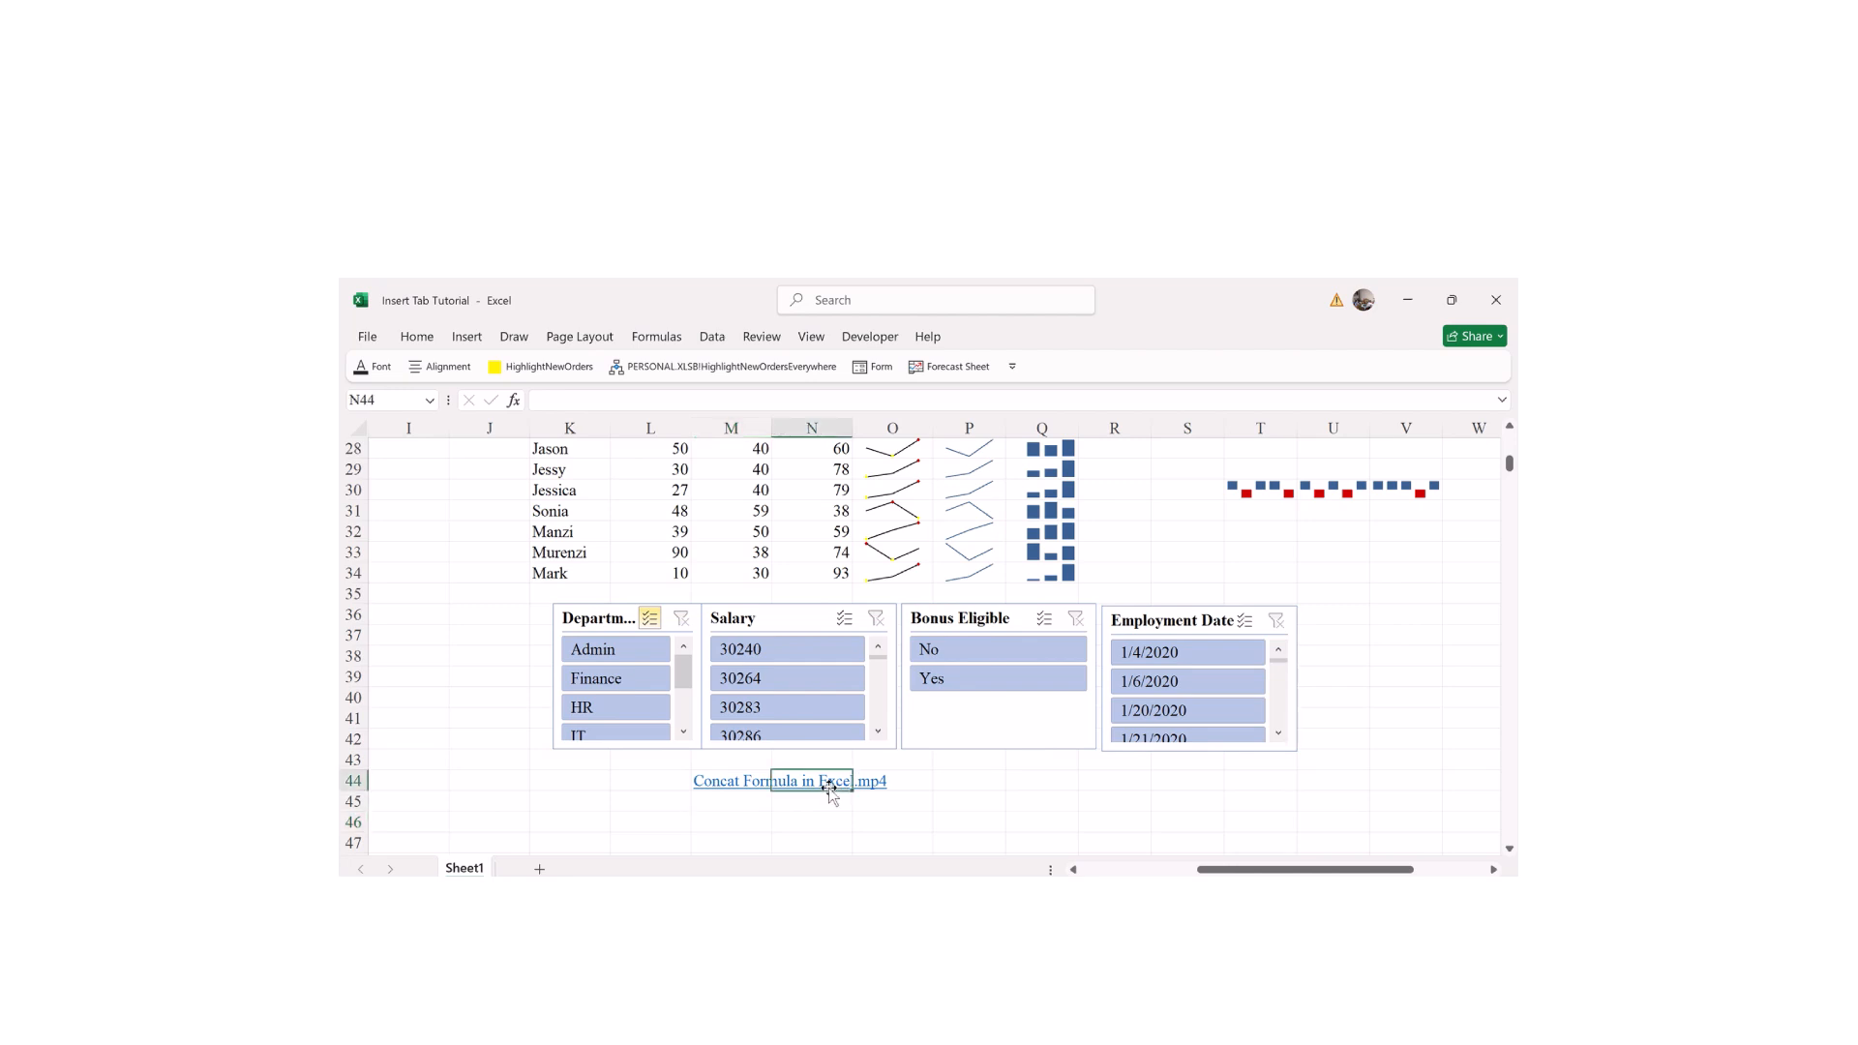
pyautogui.click(740, 785)
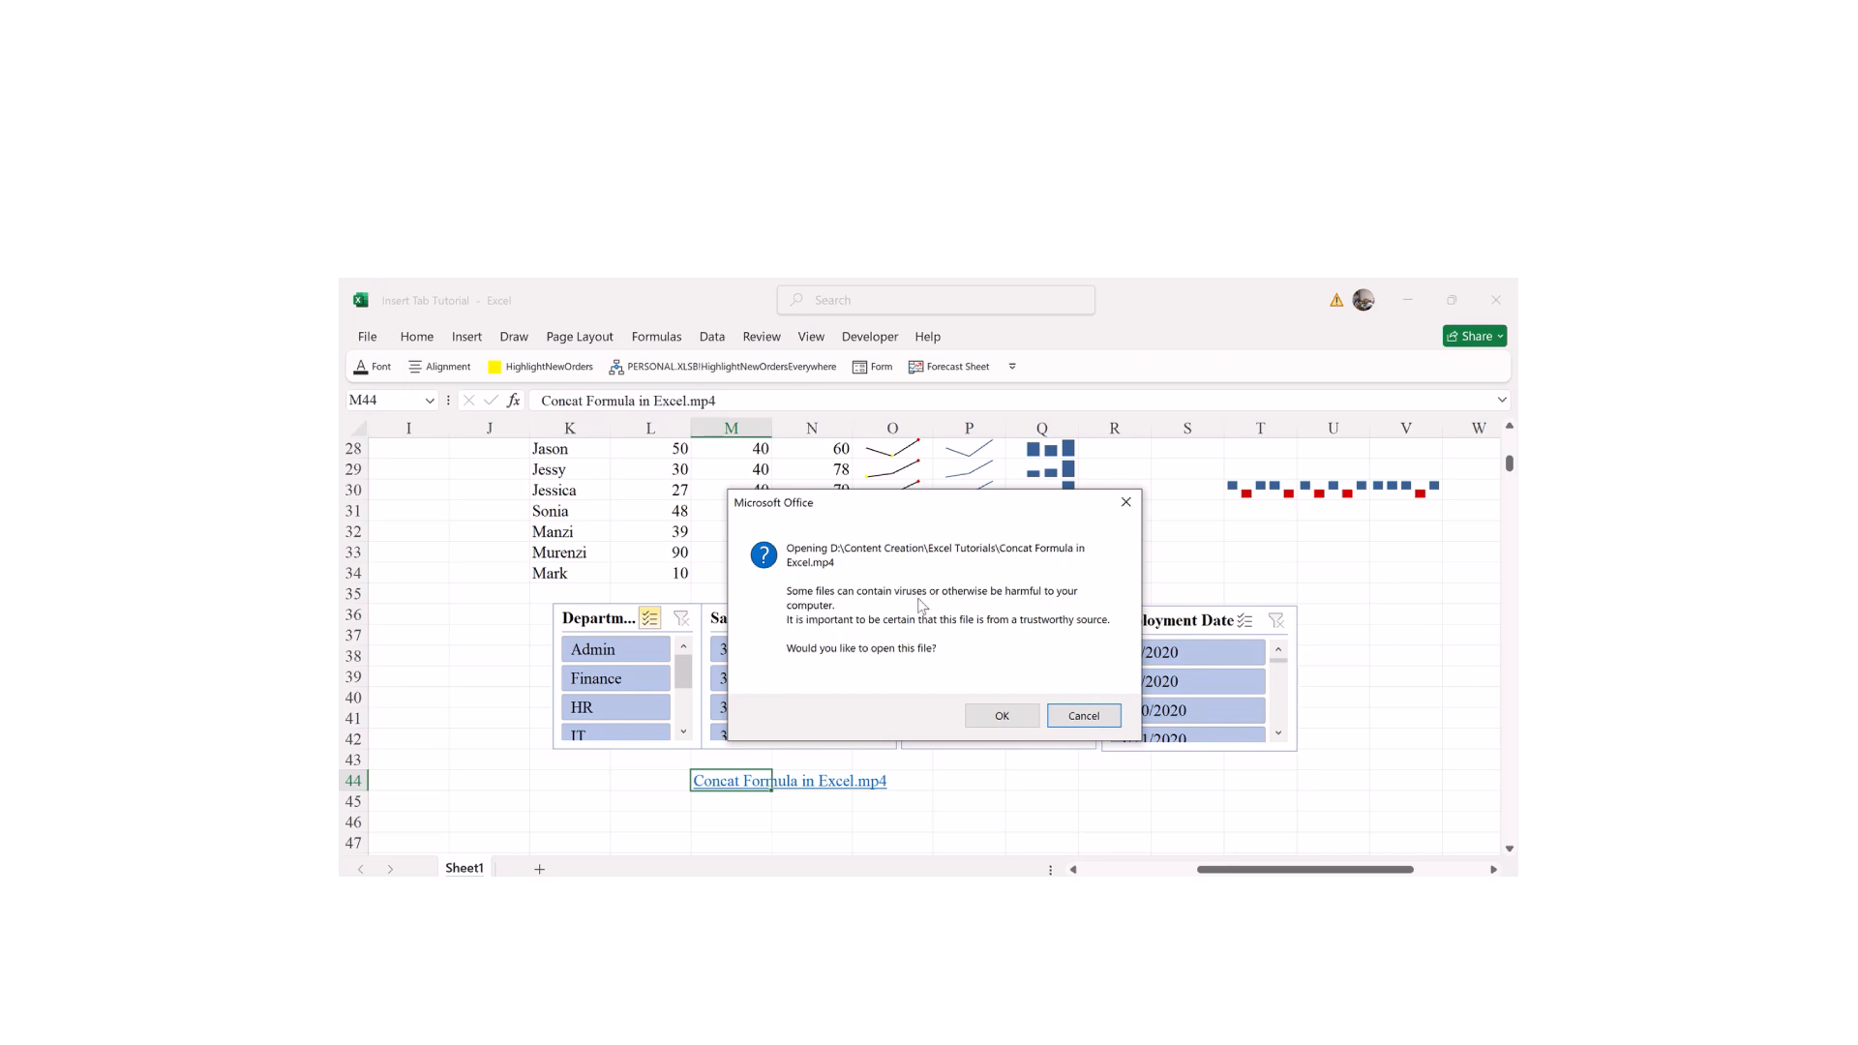
pyautogui.click(1006, 717)
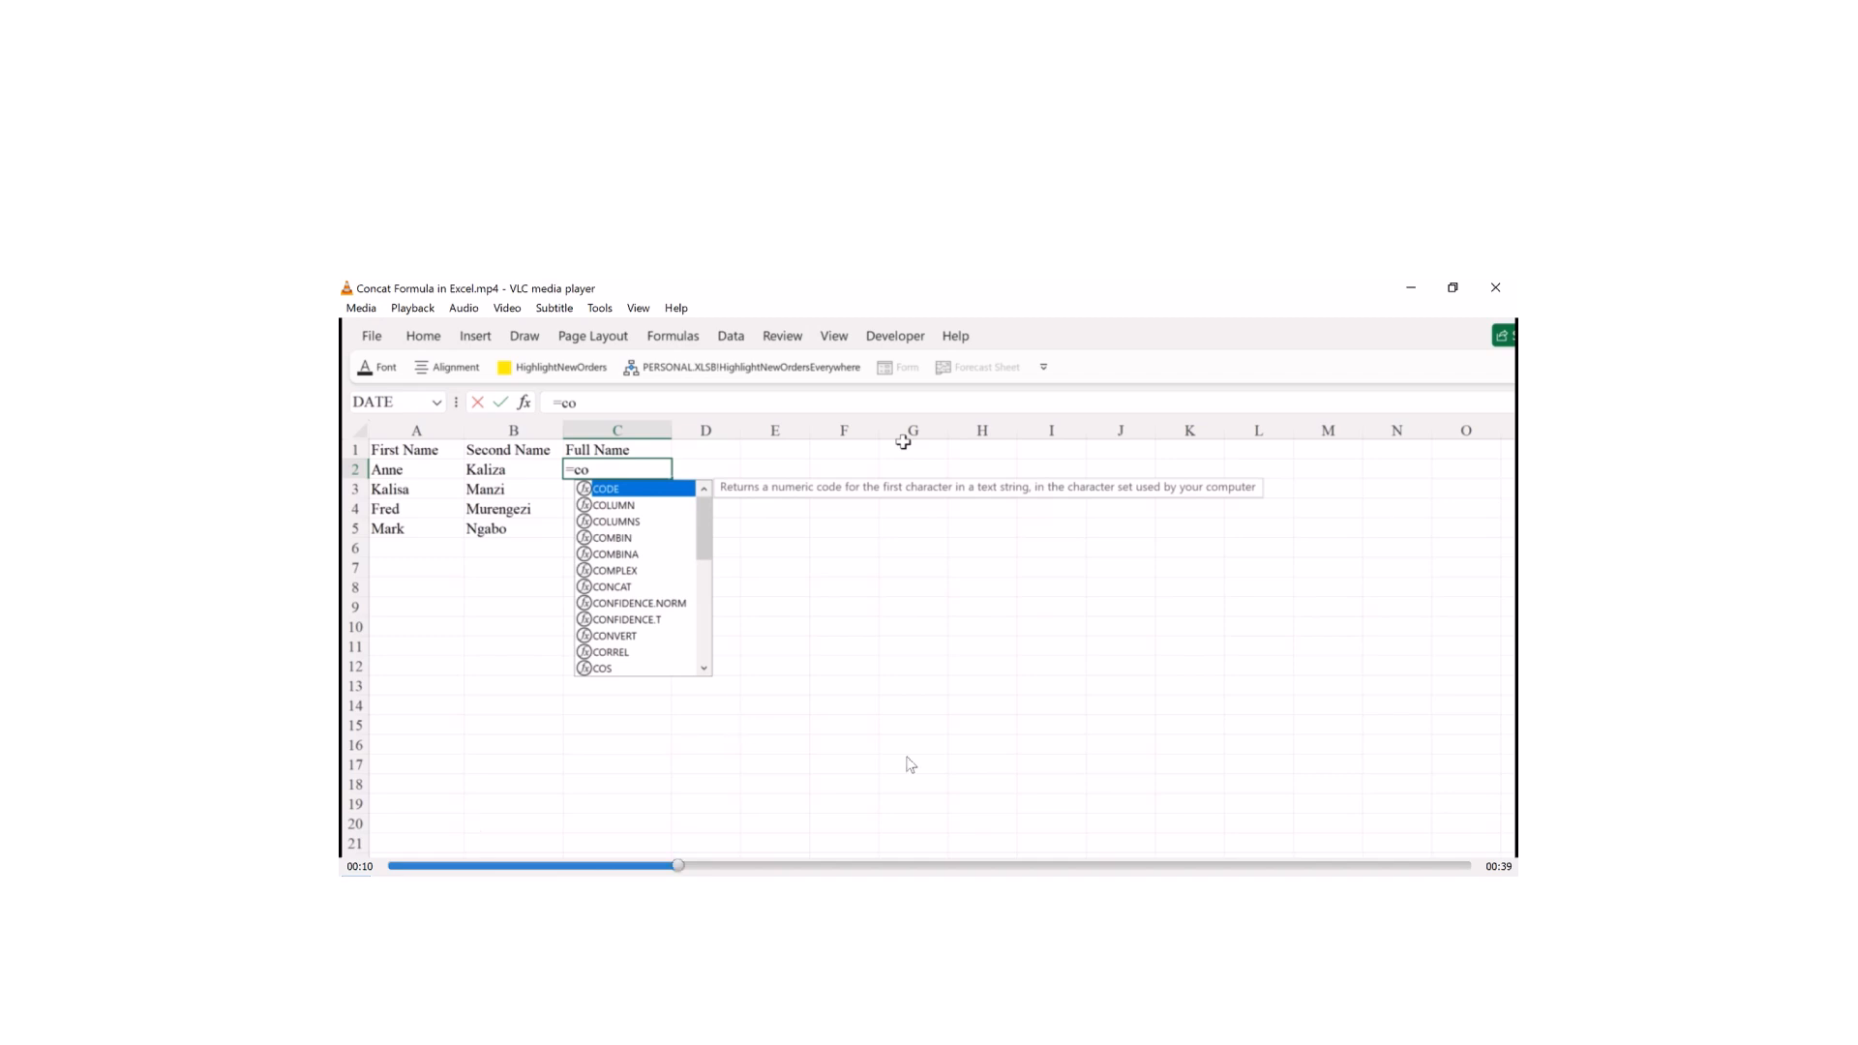
# Step: Leave the VLC video, return to the workbook, and select the empty cells below the link
pyautogui.hotkey('alt', 'Tab')
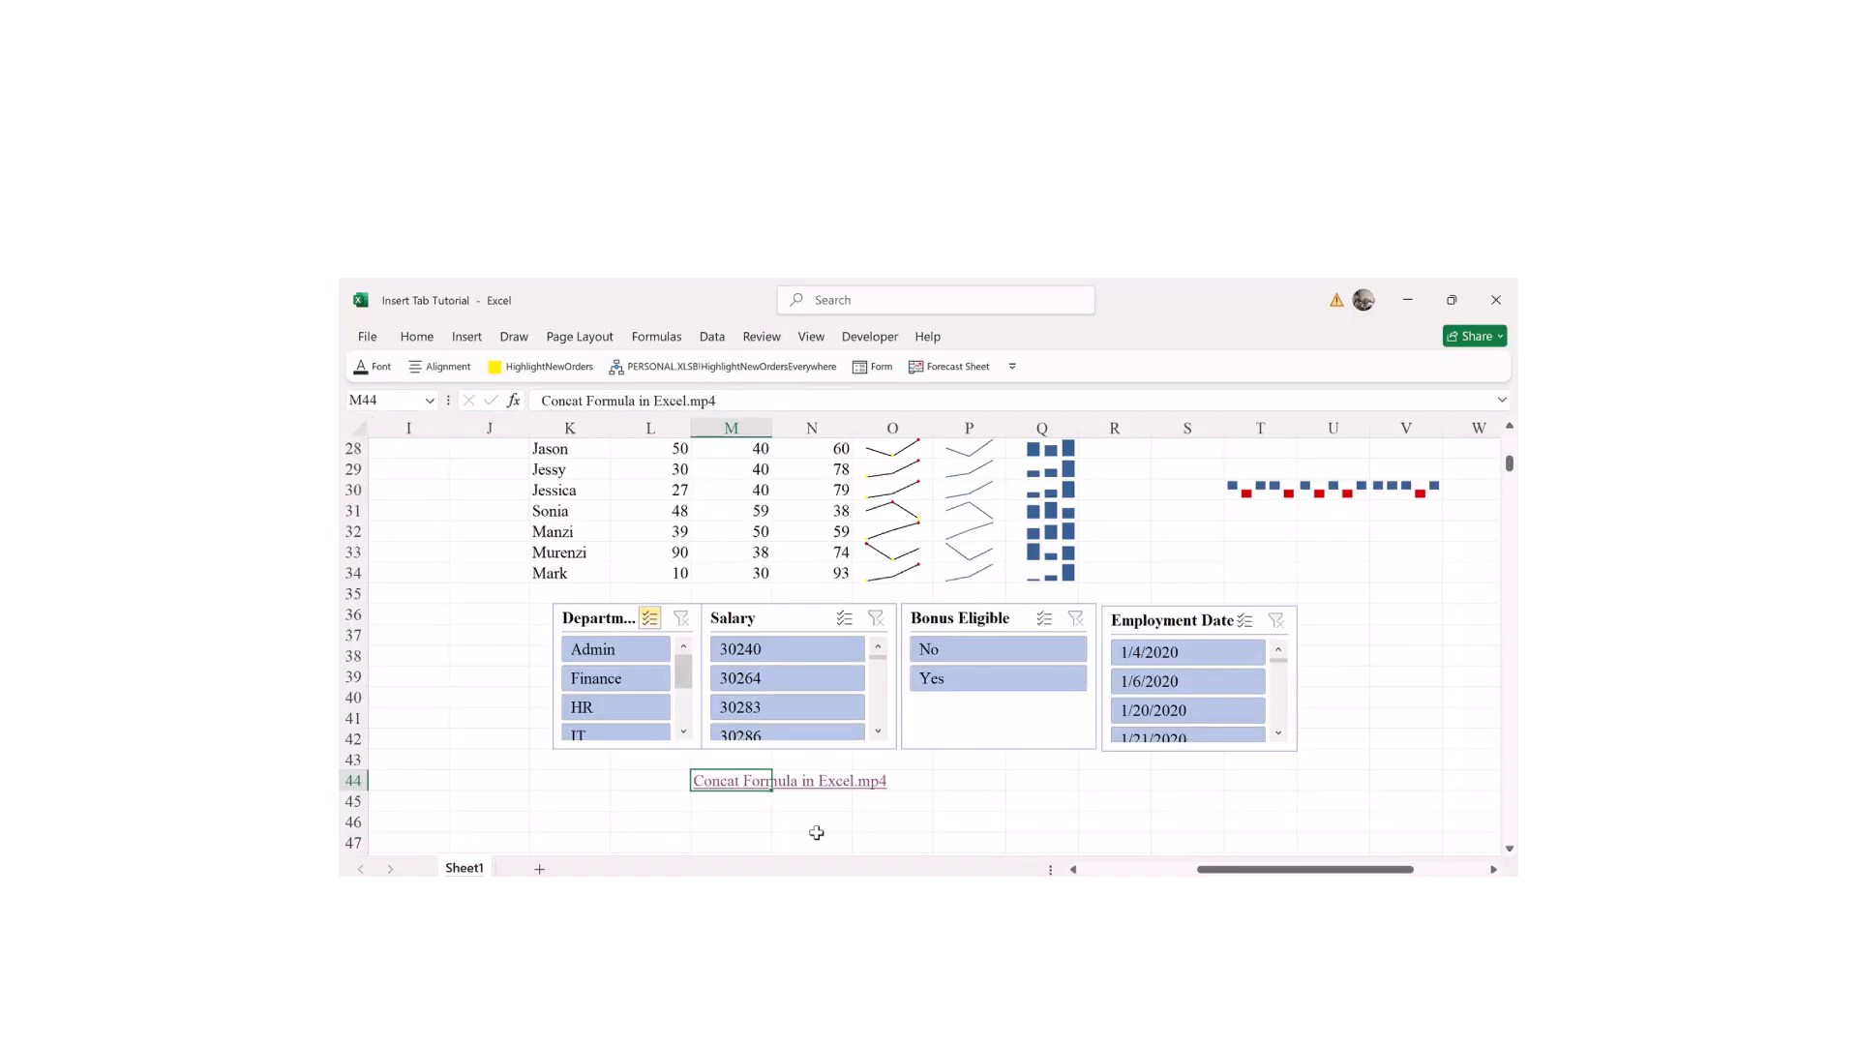
pyautogui.click(981, 795)
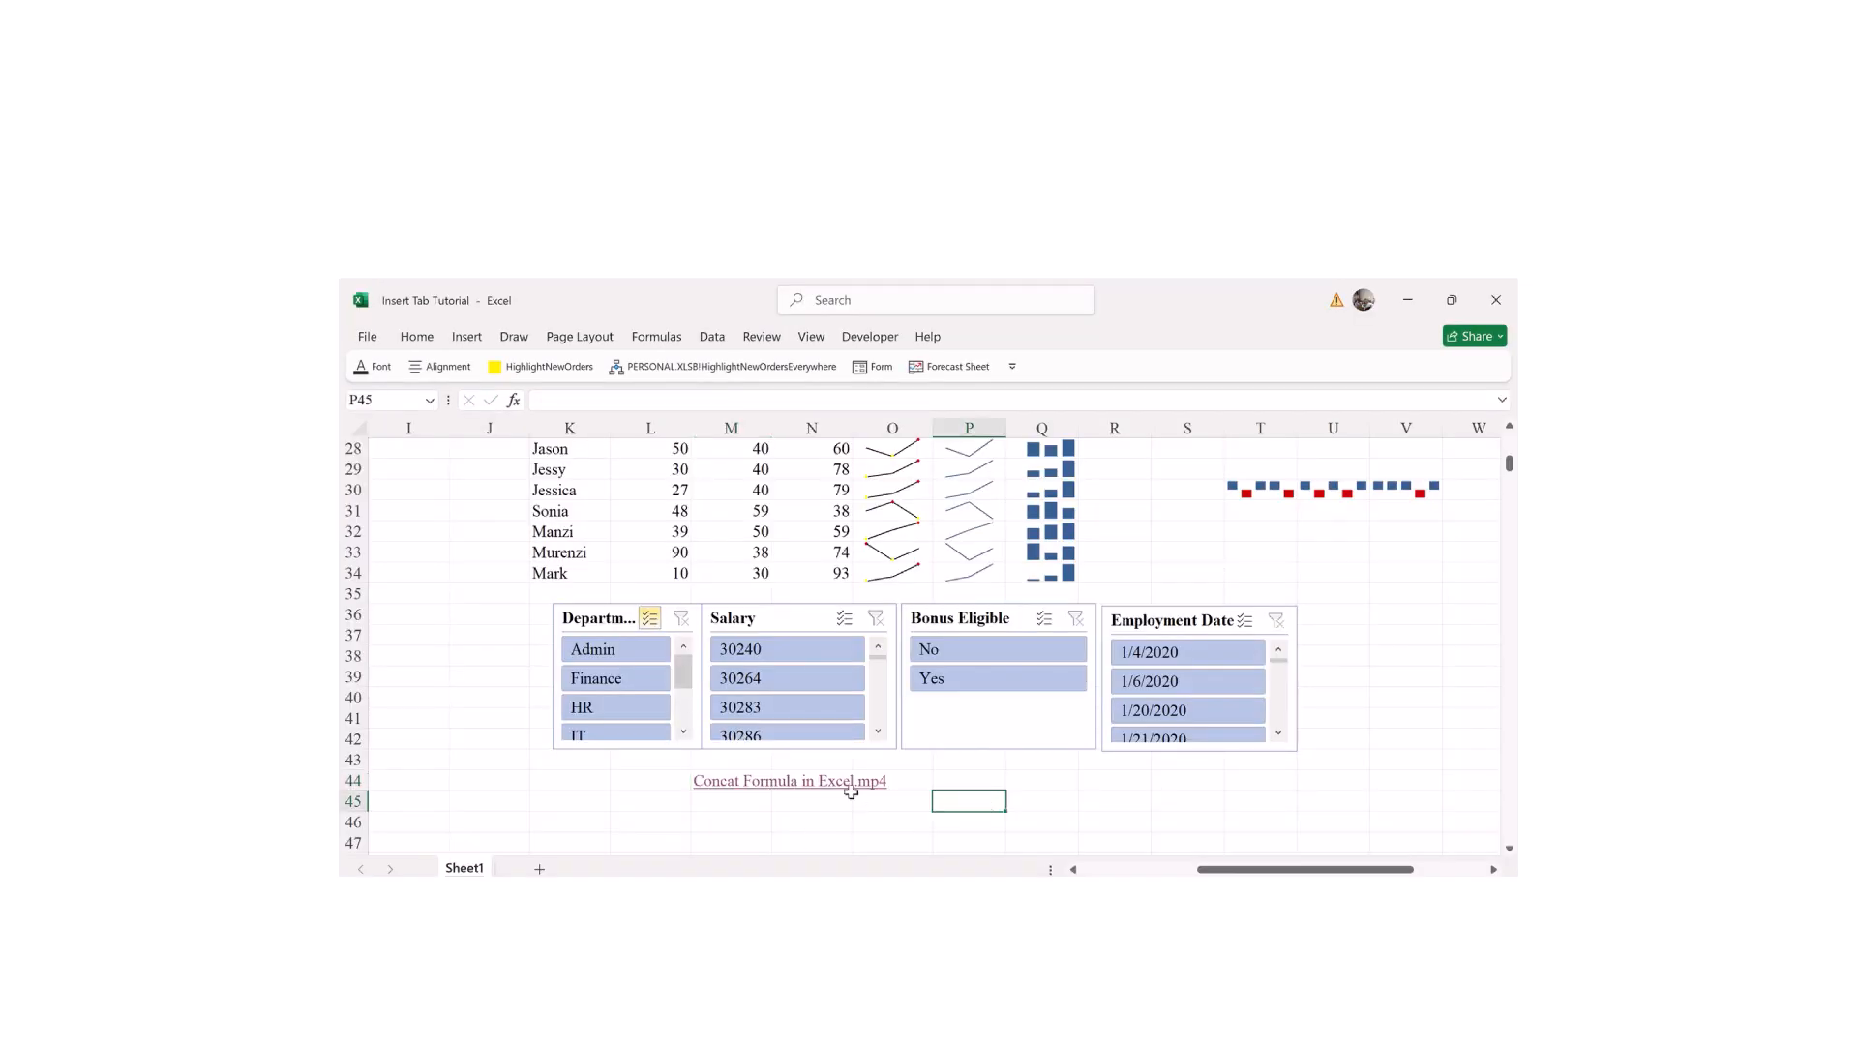
pyautogui.click(721, 801)
# Step: Hyperlink cell M46 to Idioms.pptx, browsing to D:\Content Creation
pyautogui.click(749, 830)
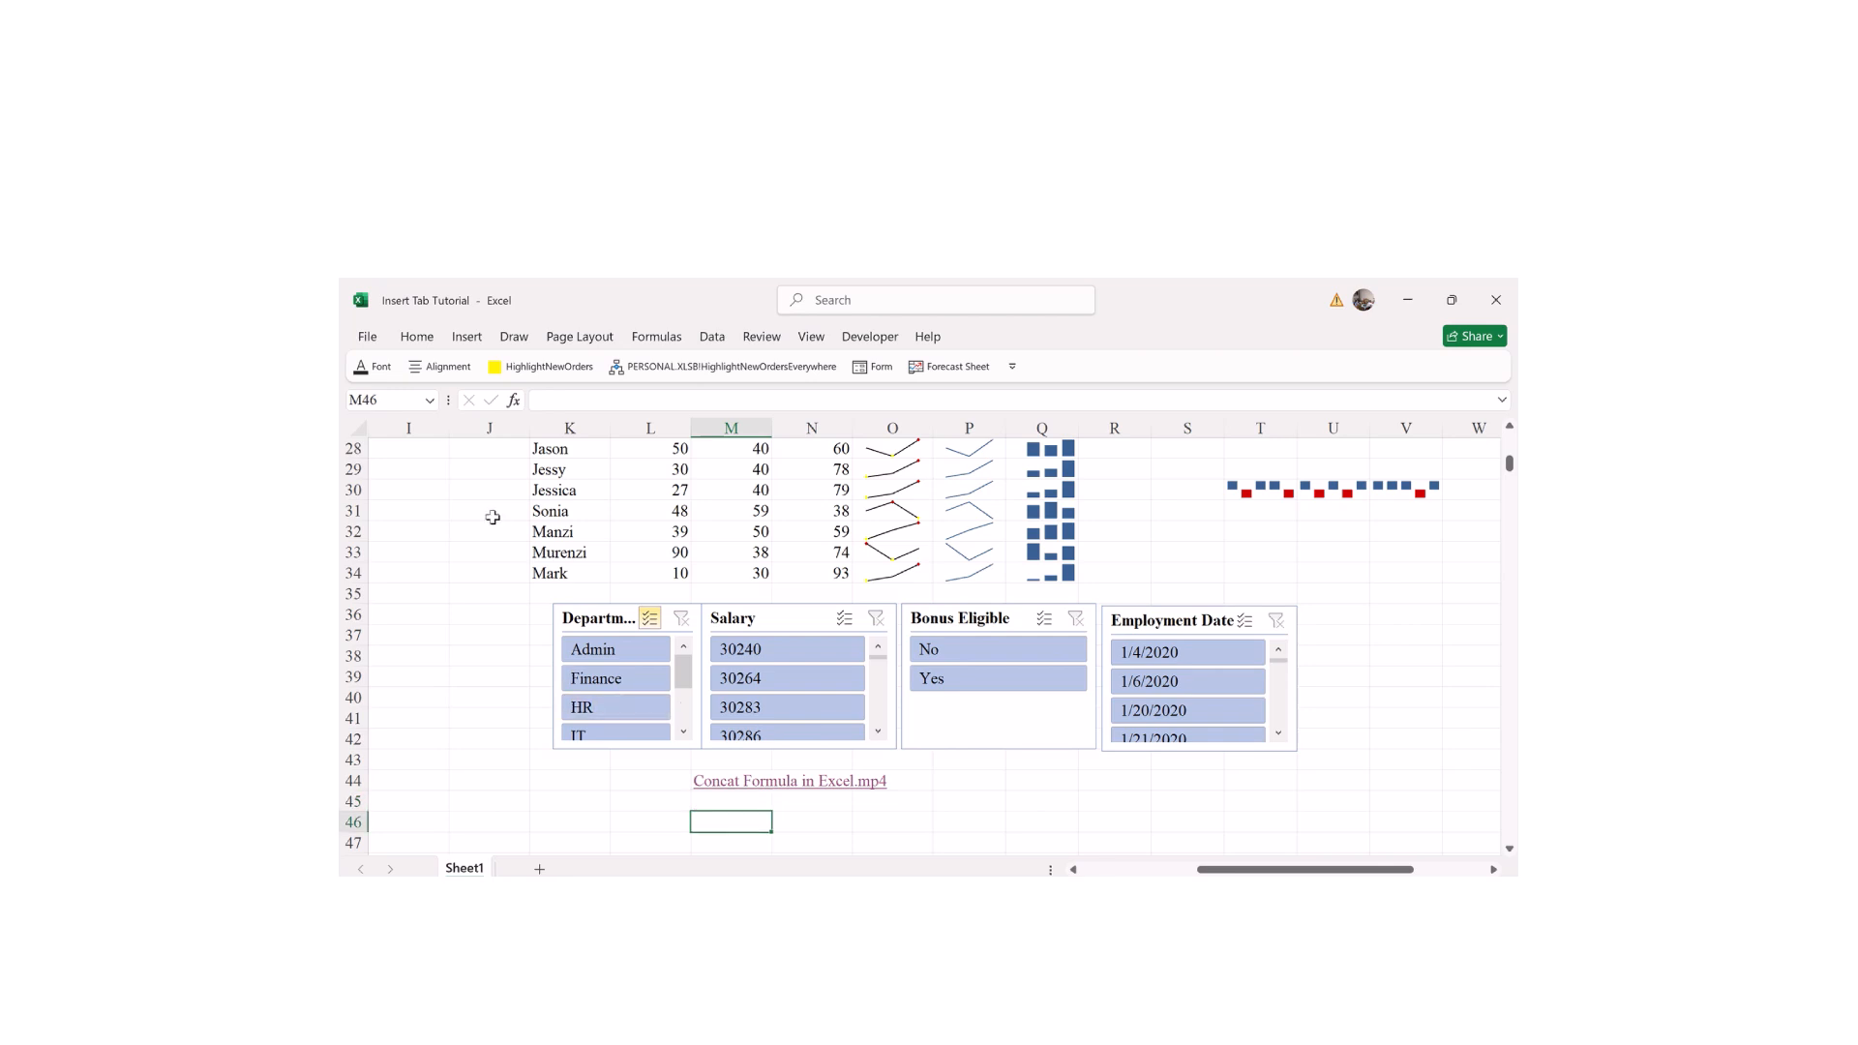
pyautogui.click(466, 336)
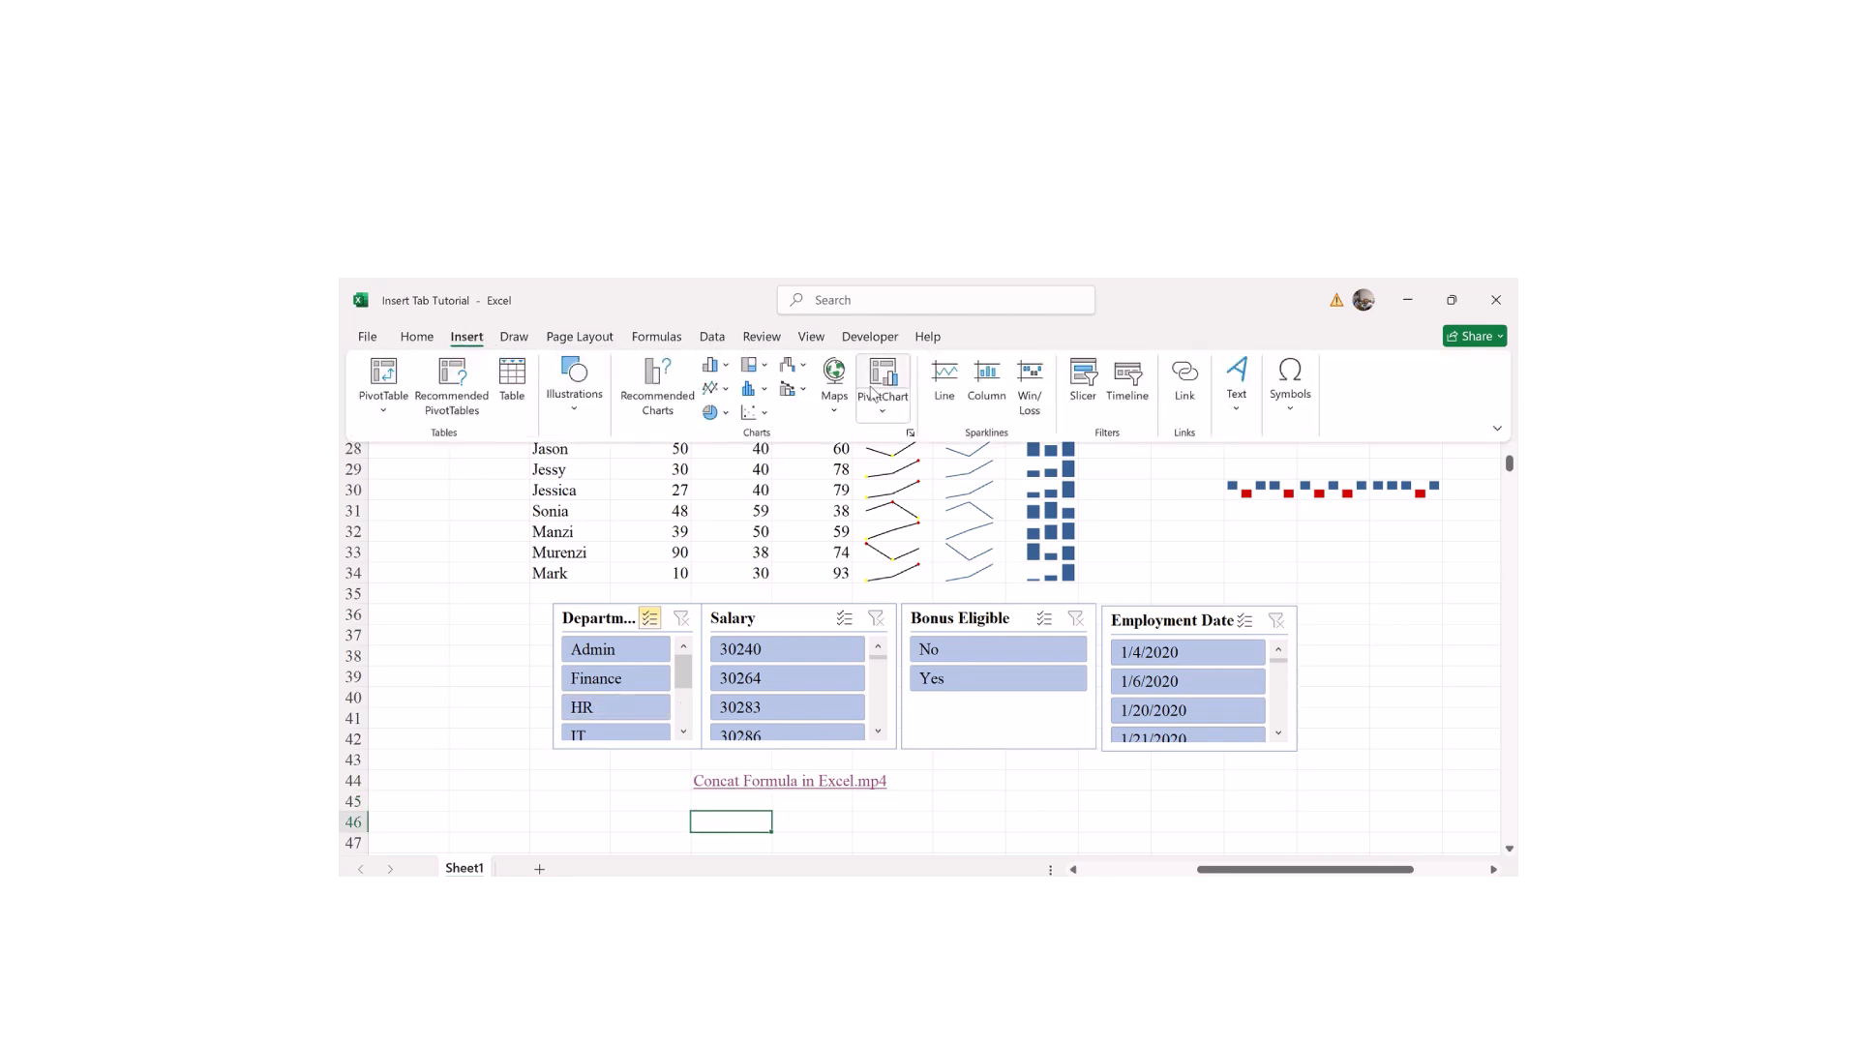
pyautogui.click(1192, 401)
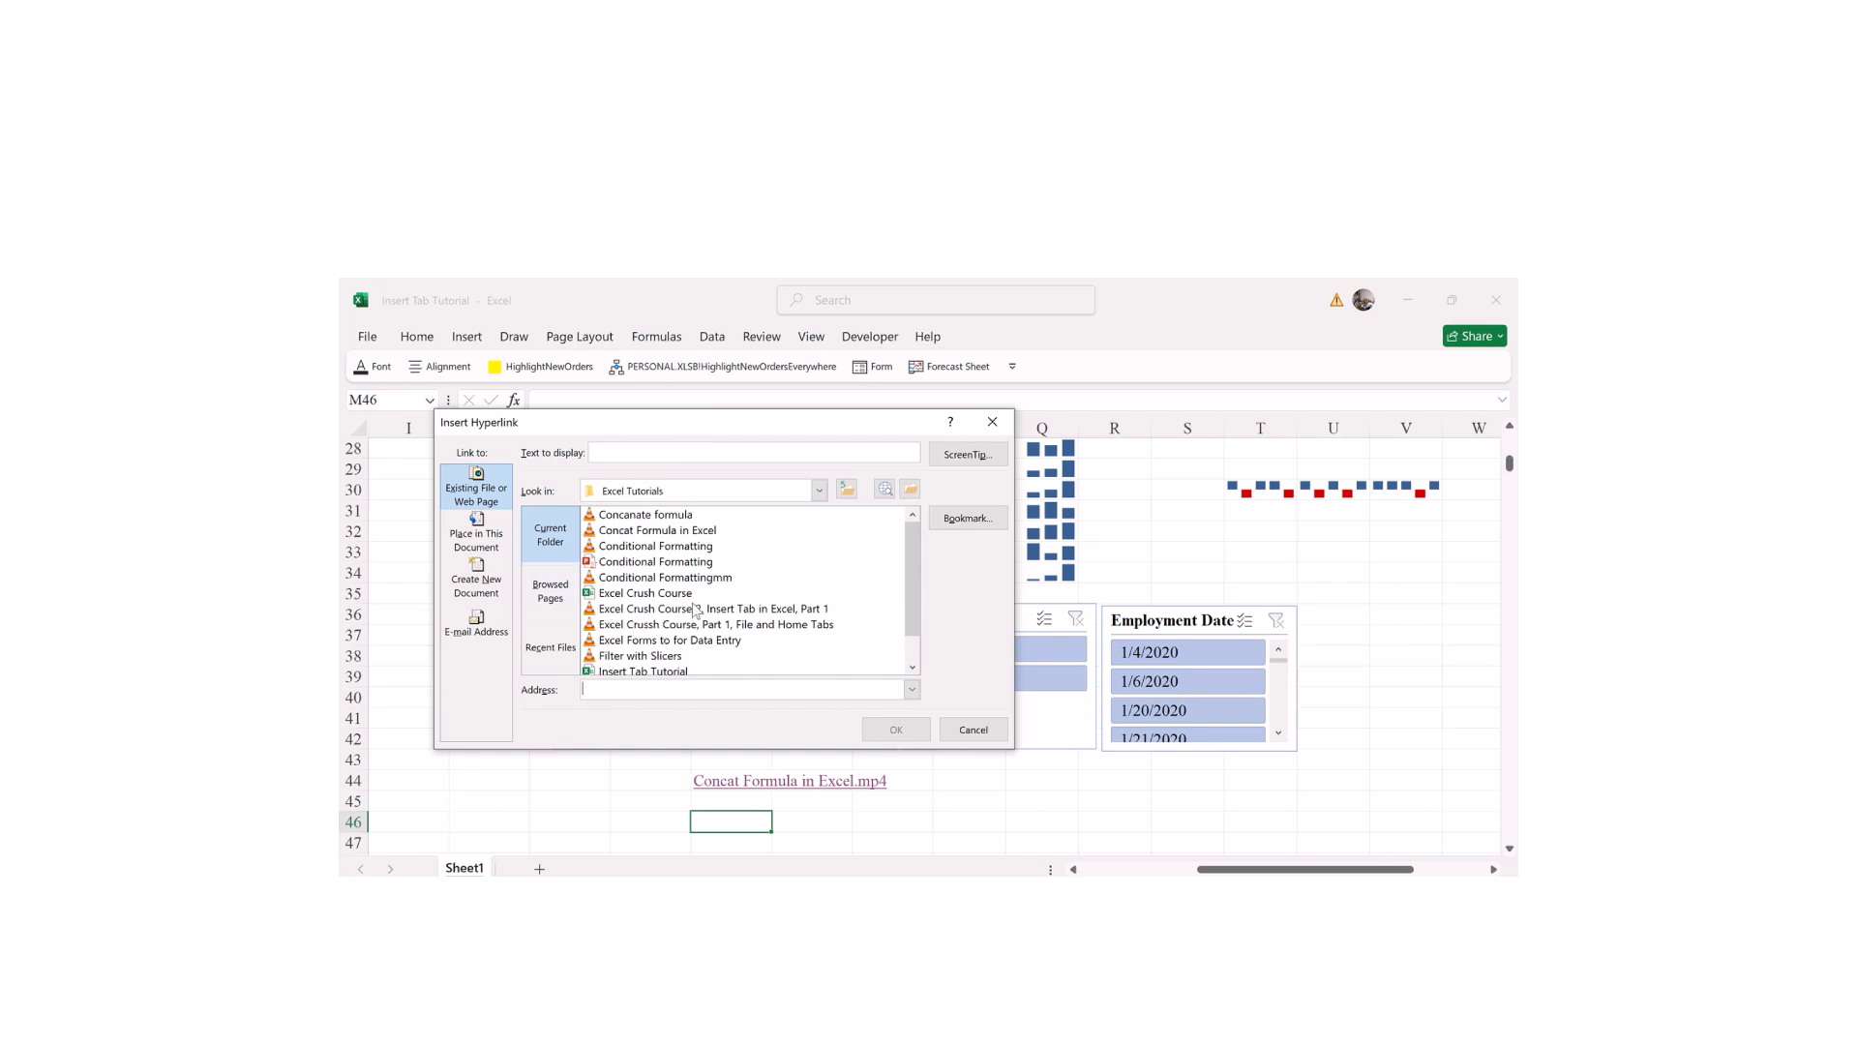
pyautogui.scroll(-1, 911, 581)
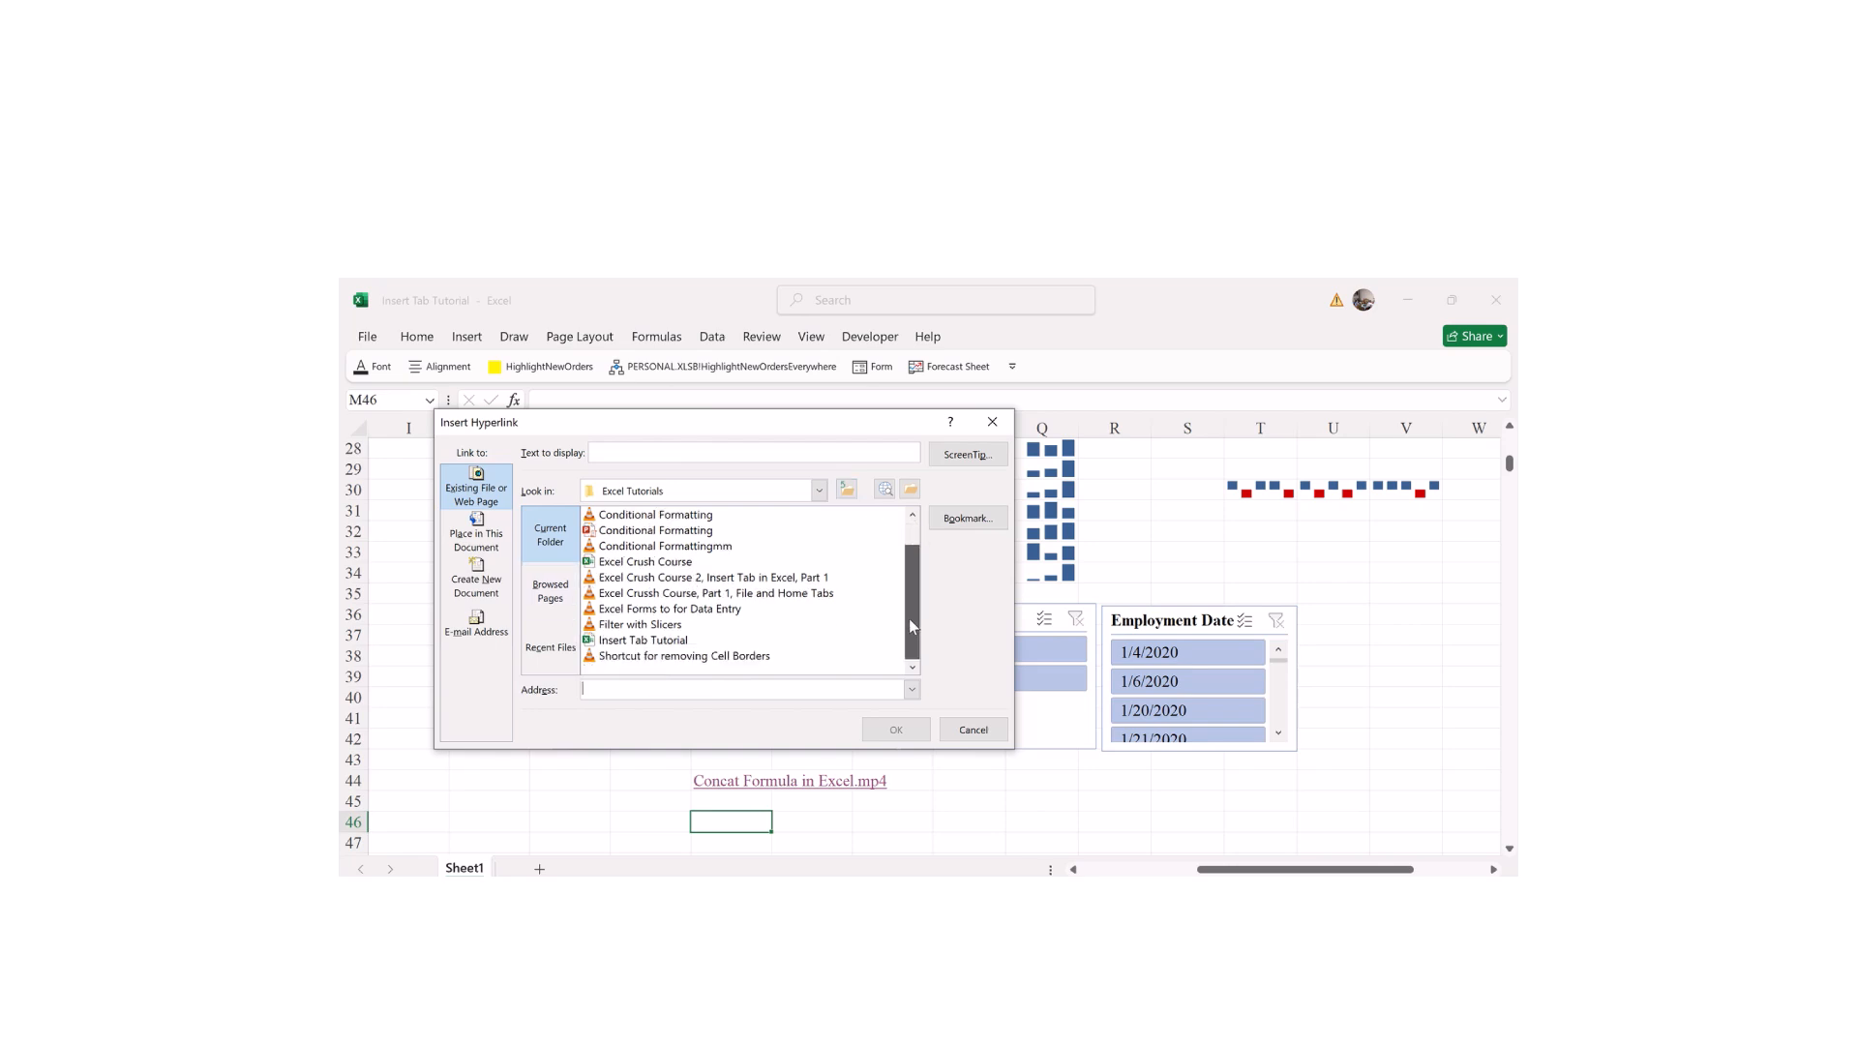
pyautogui.click(909, 491)
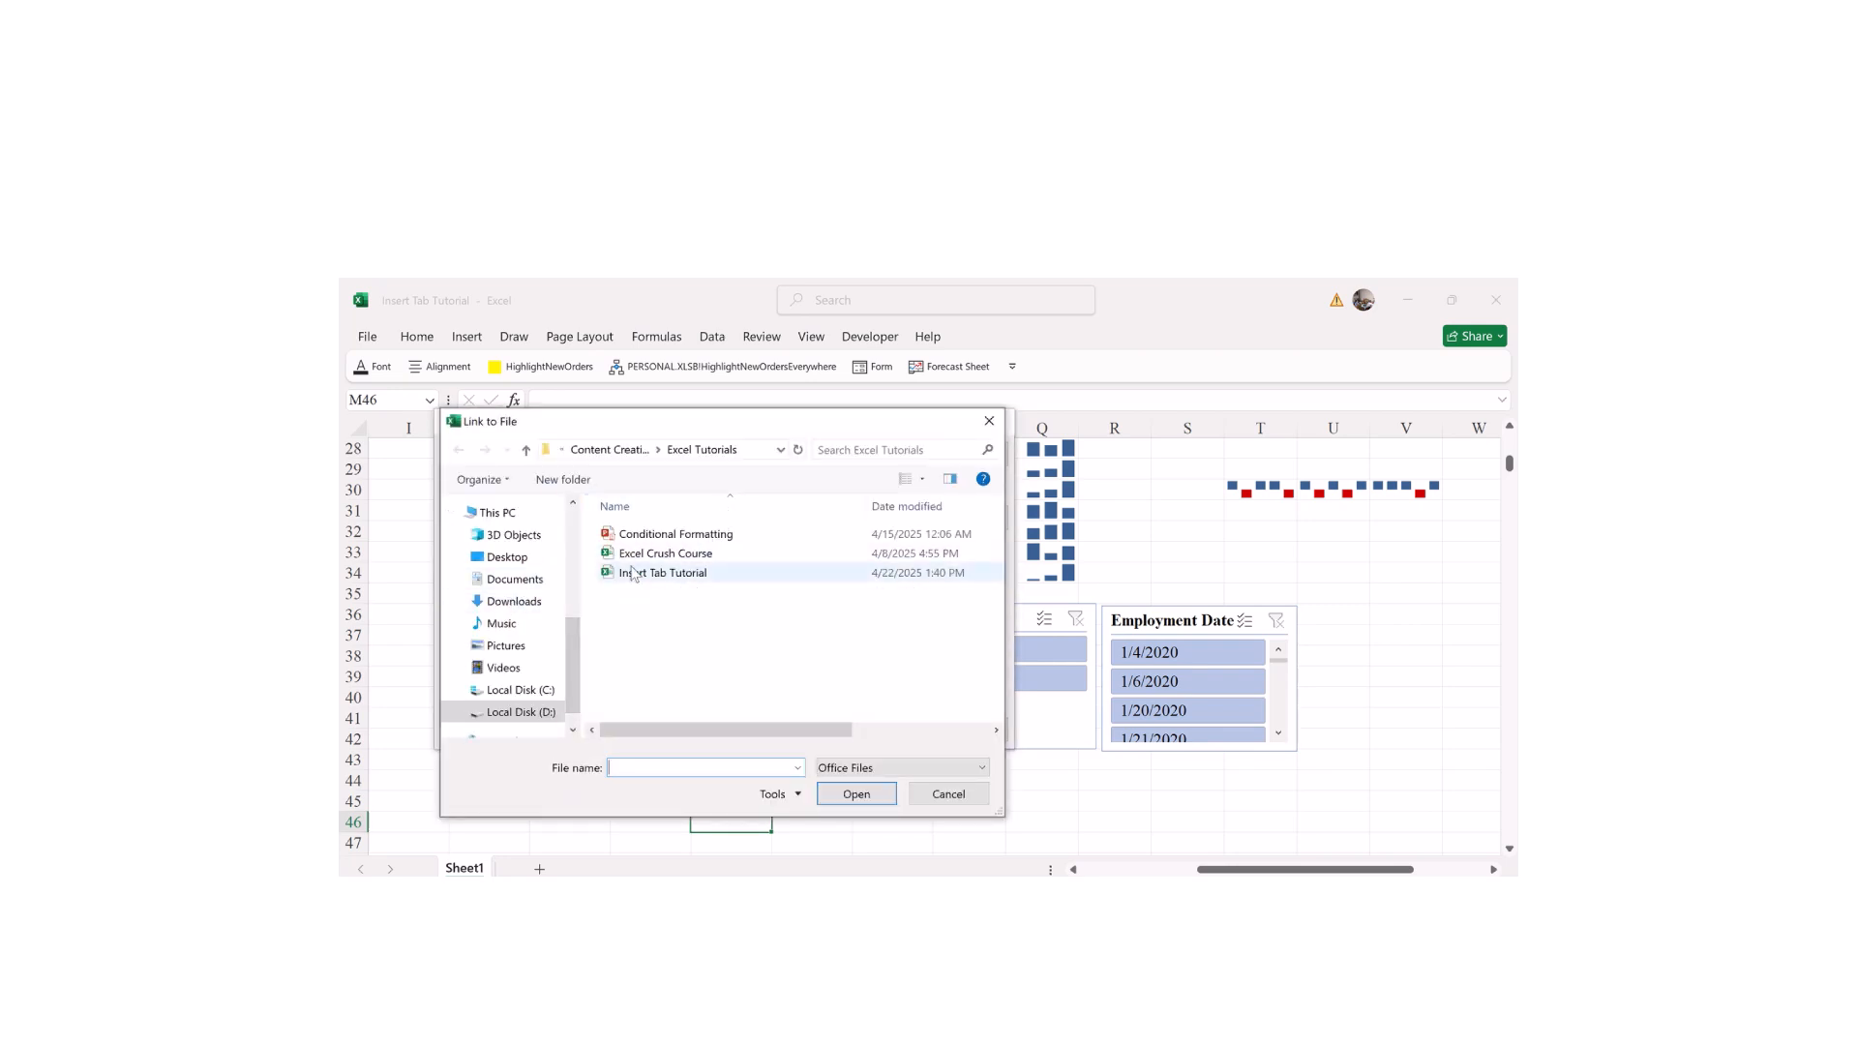
pyautogui.moveTo(576, 677); pyautogui.dragTo(574, 692)
pyautogui.doubleClick(554, 681)
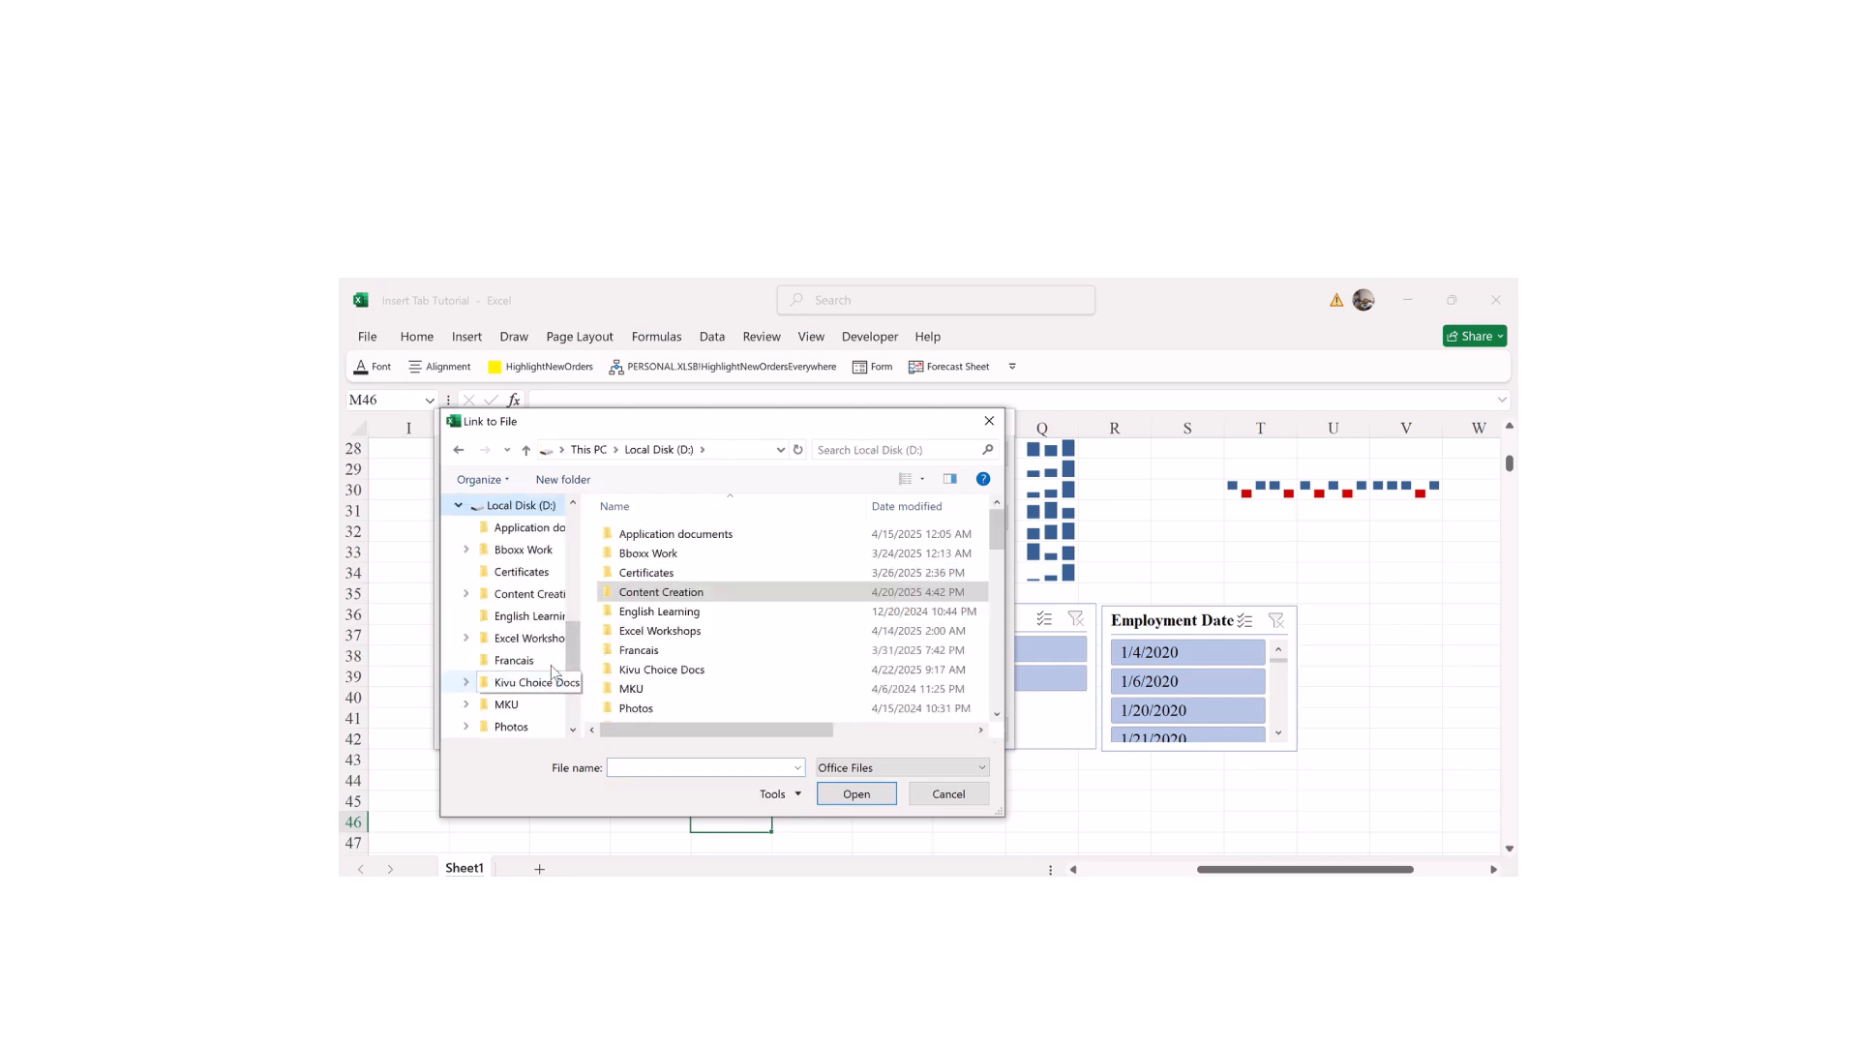
pyautogui.doubleClick(670, 591)
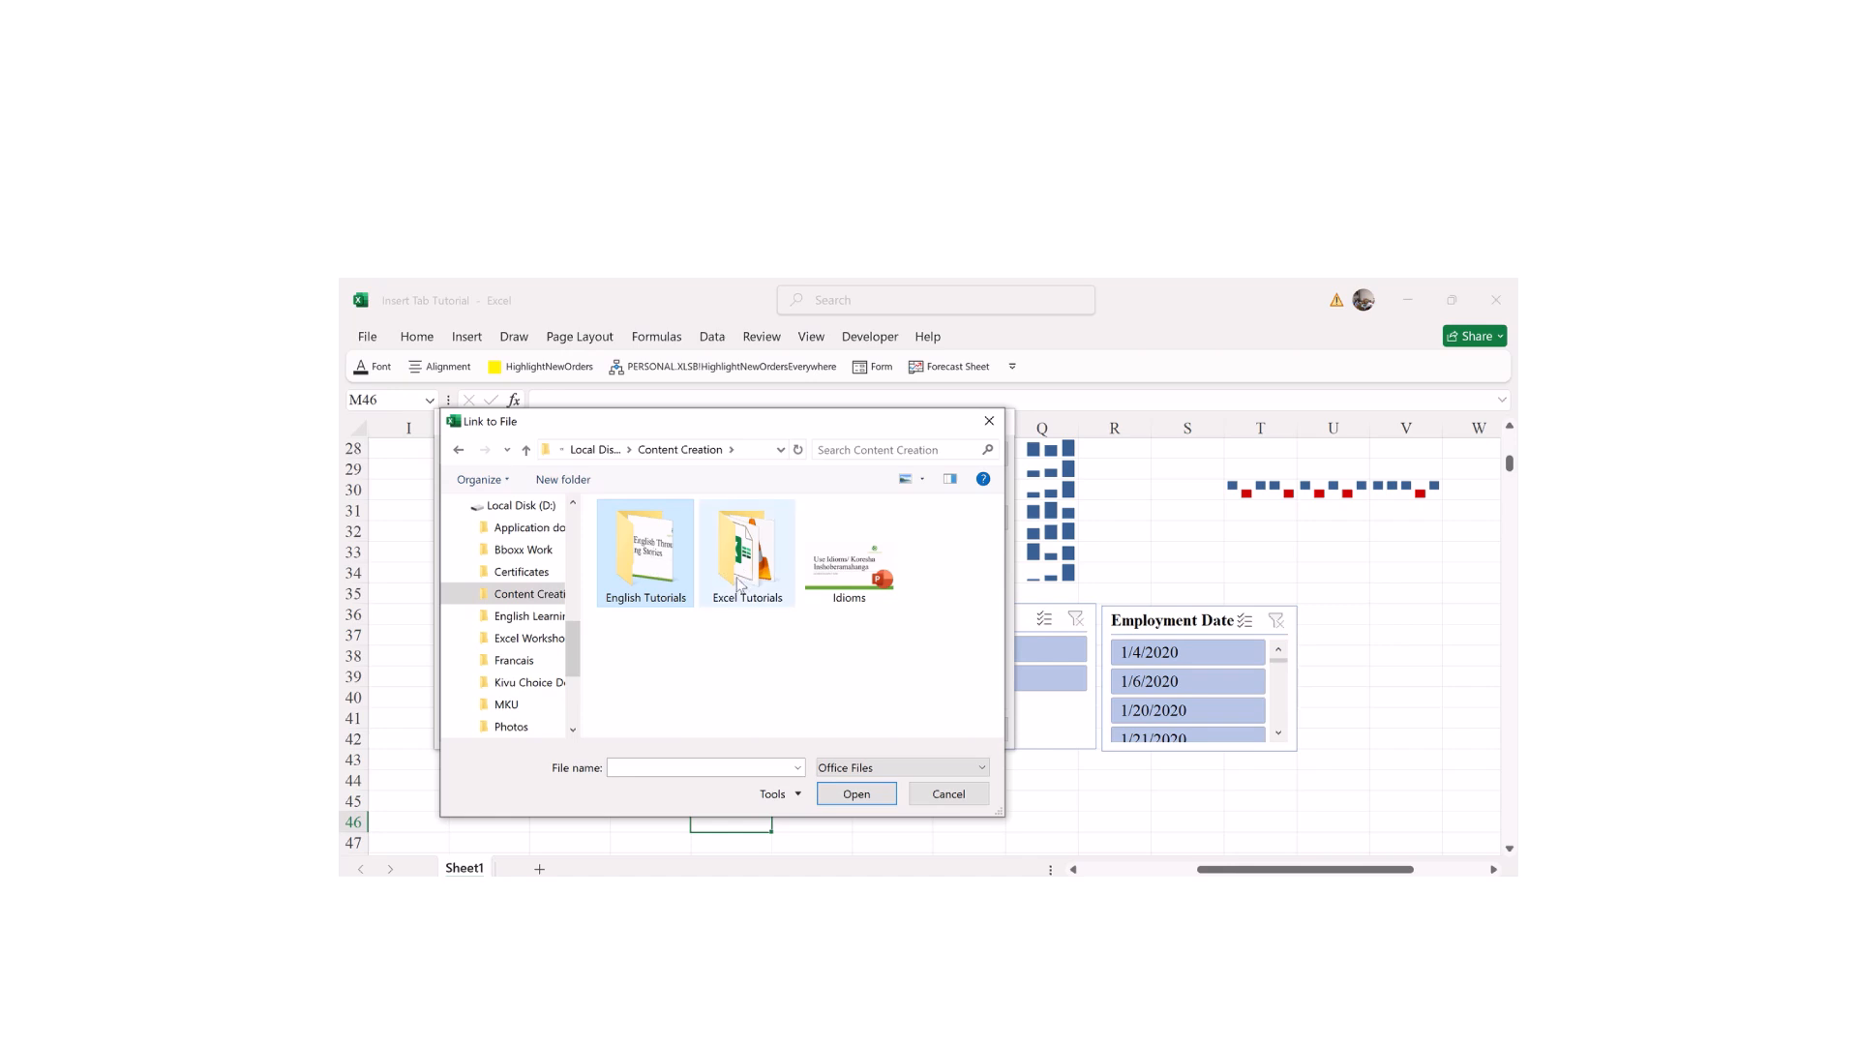
pyautogui.doubleClick(855, 580)
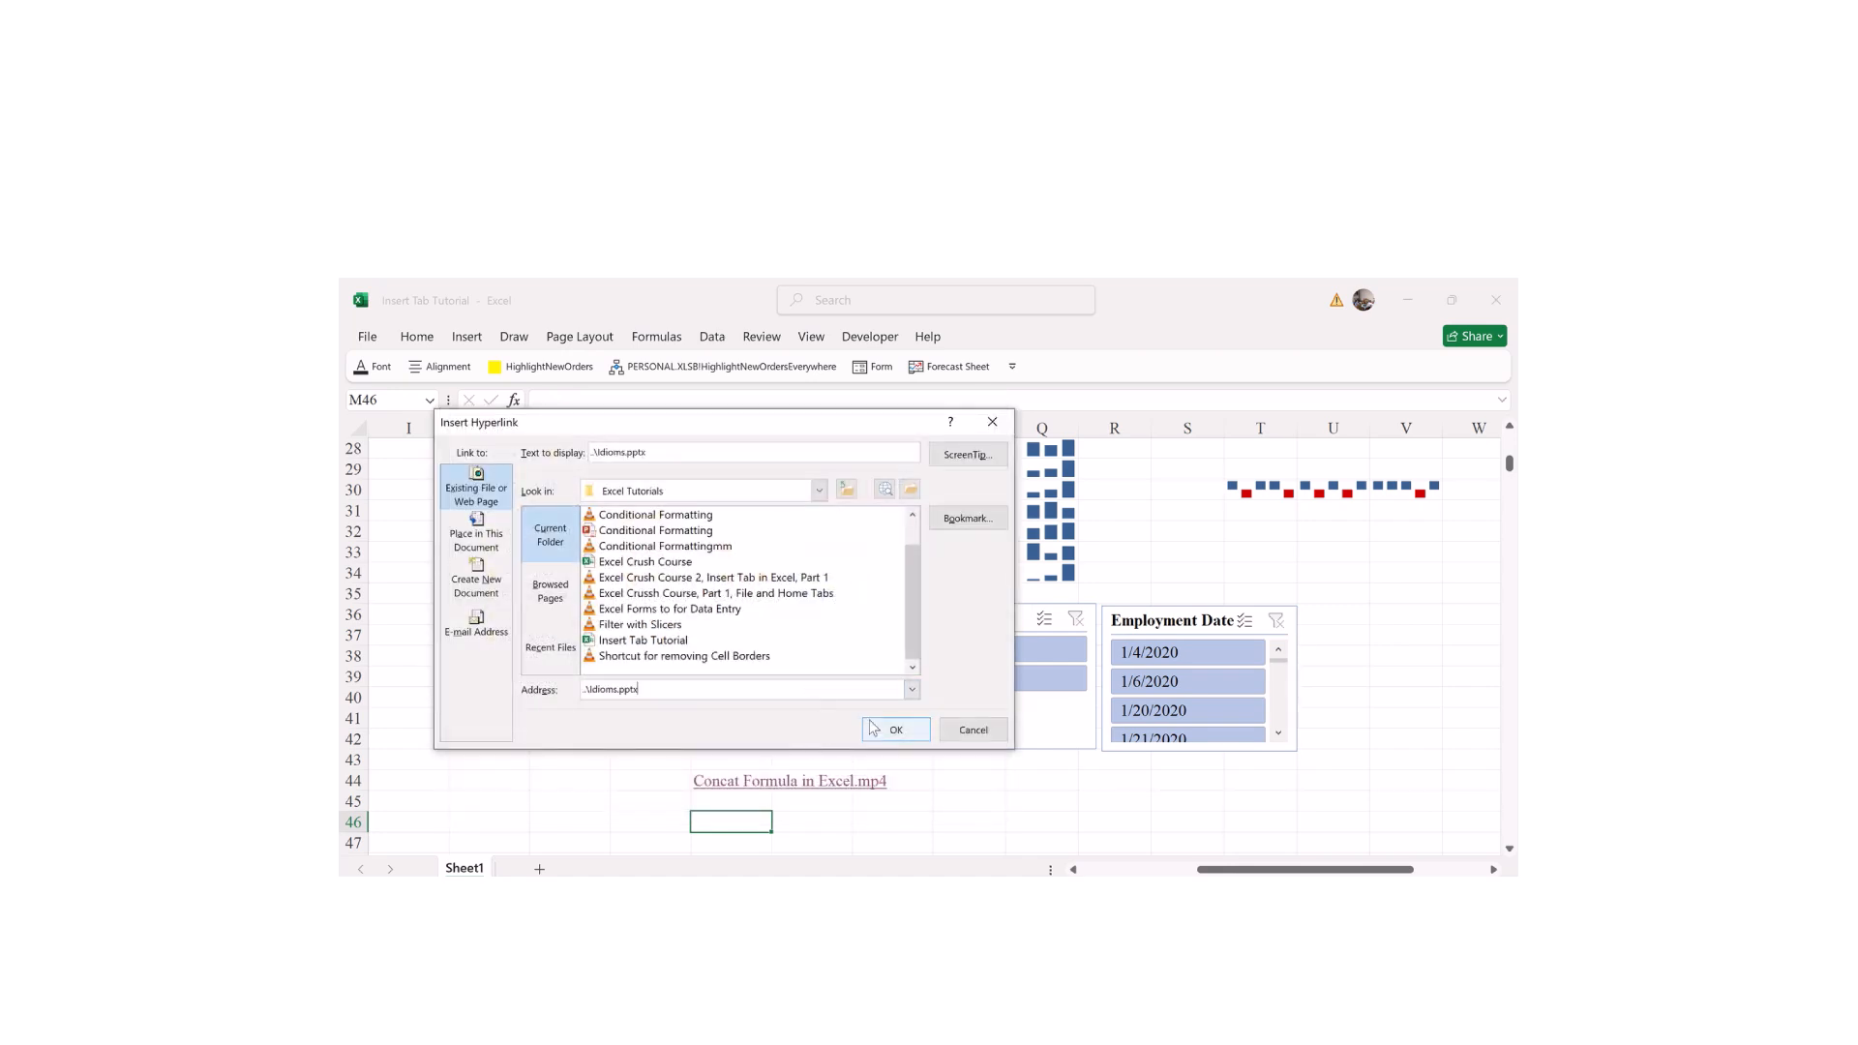
pyautogui.click(891, 737)
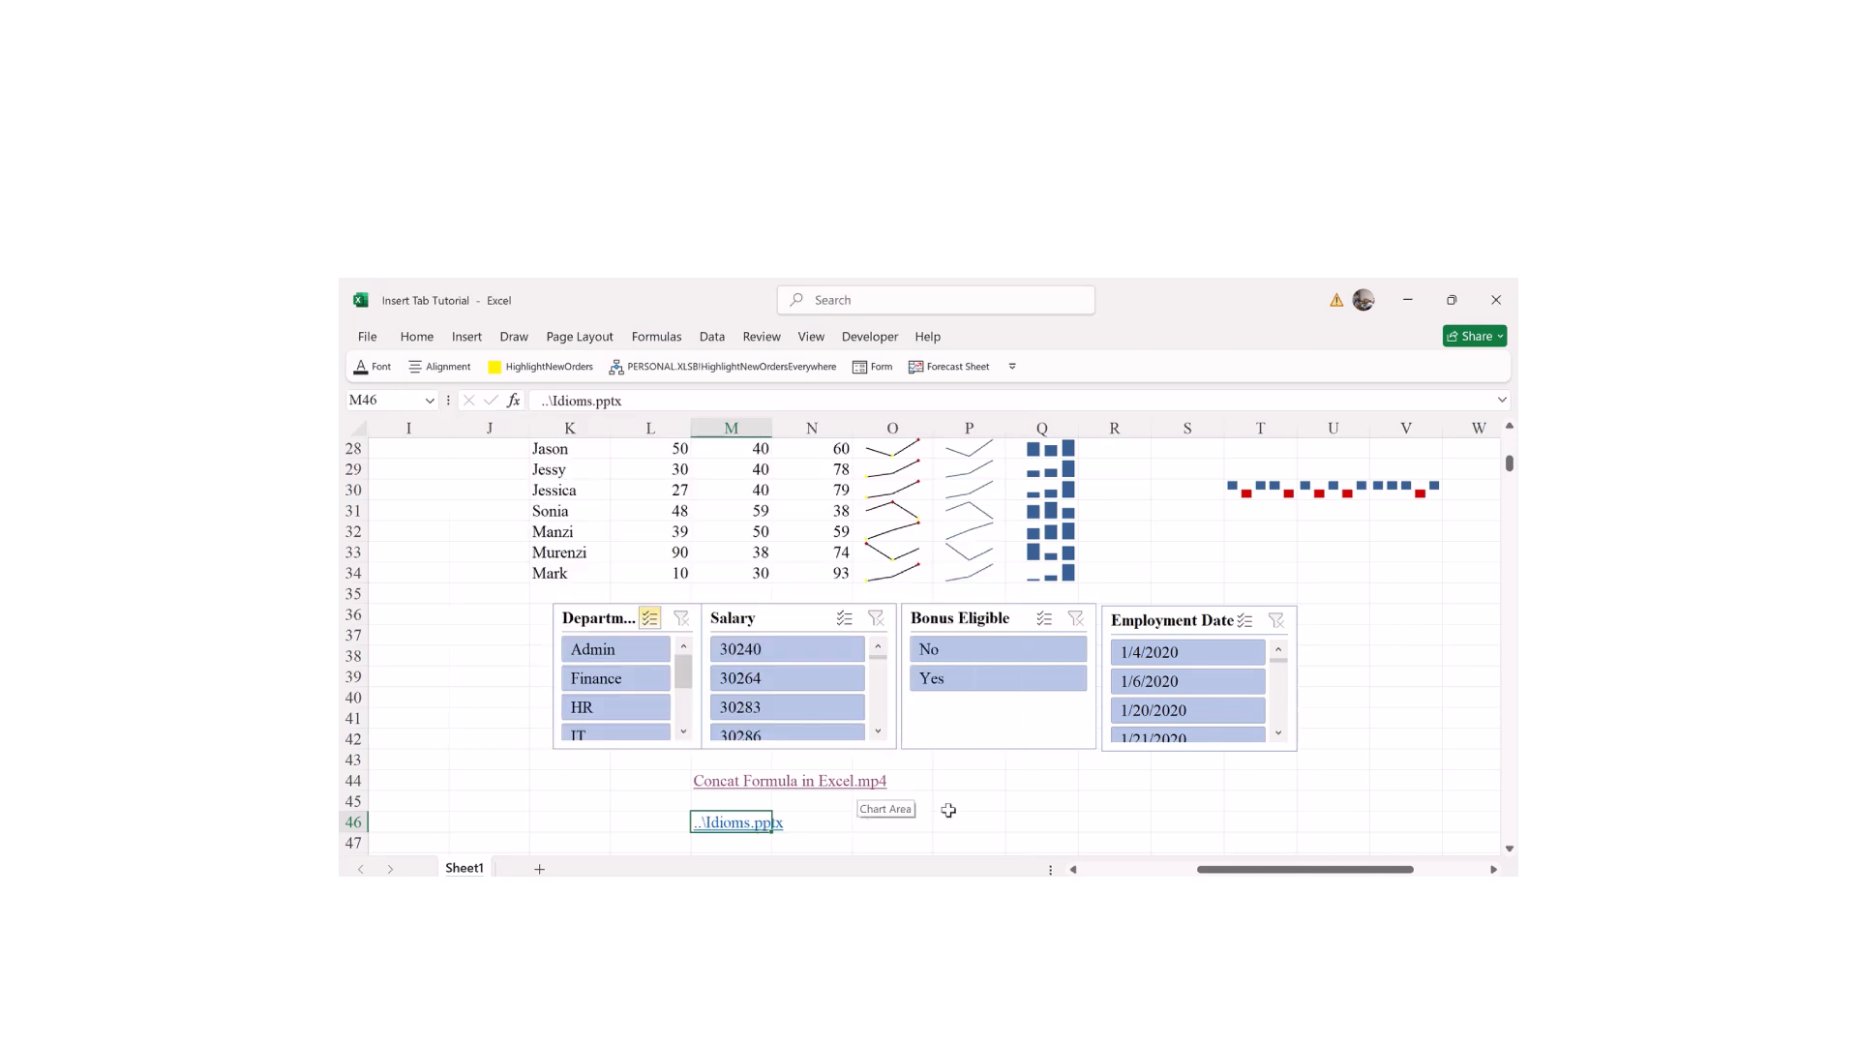
# Step: Select cell P47 for a new link and bring up the Insert ribbon
pyautogui.click(1050, 799)
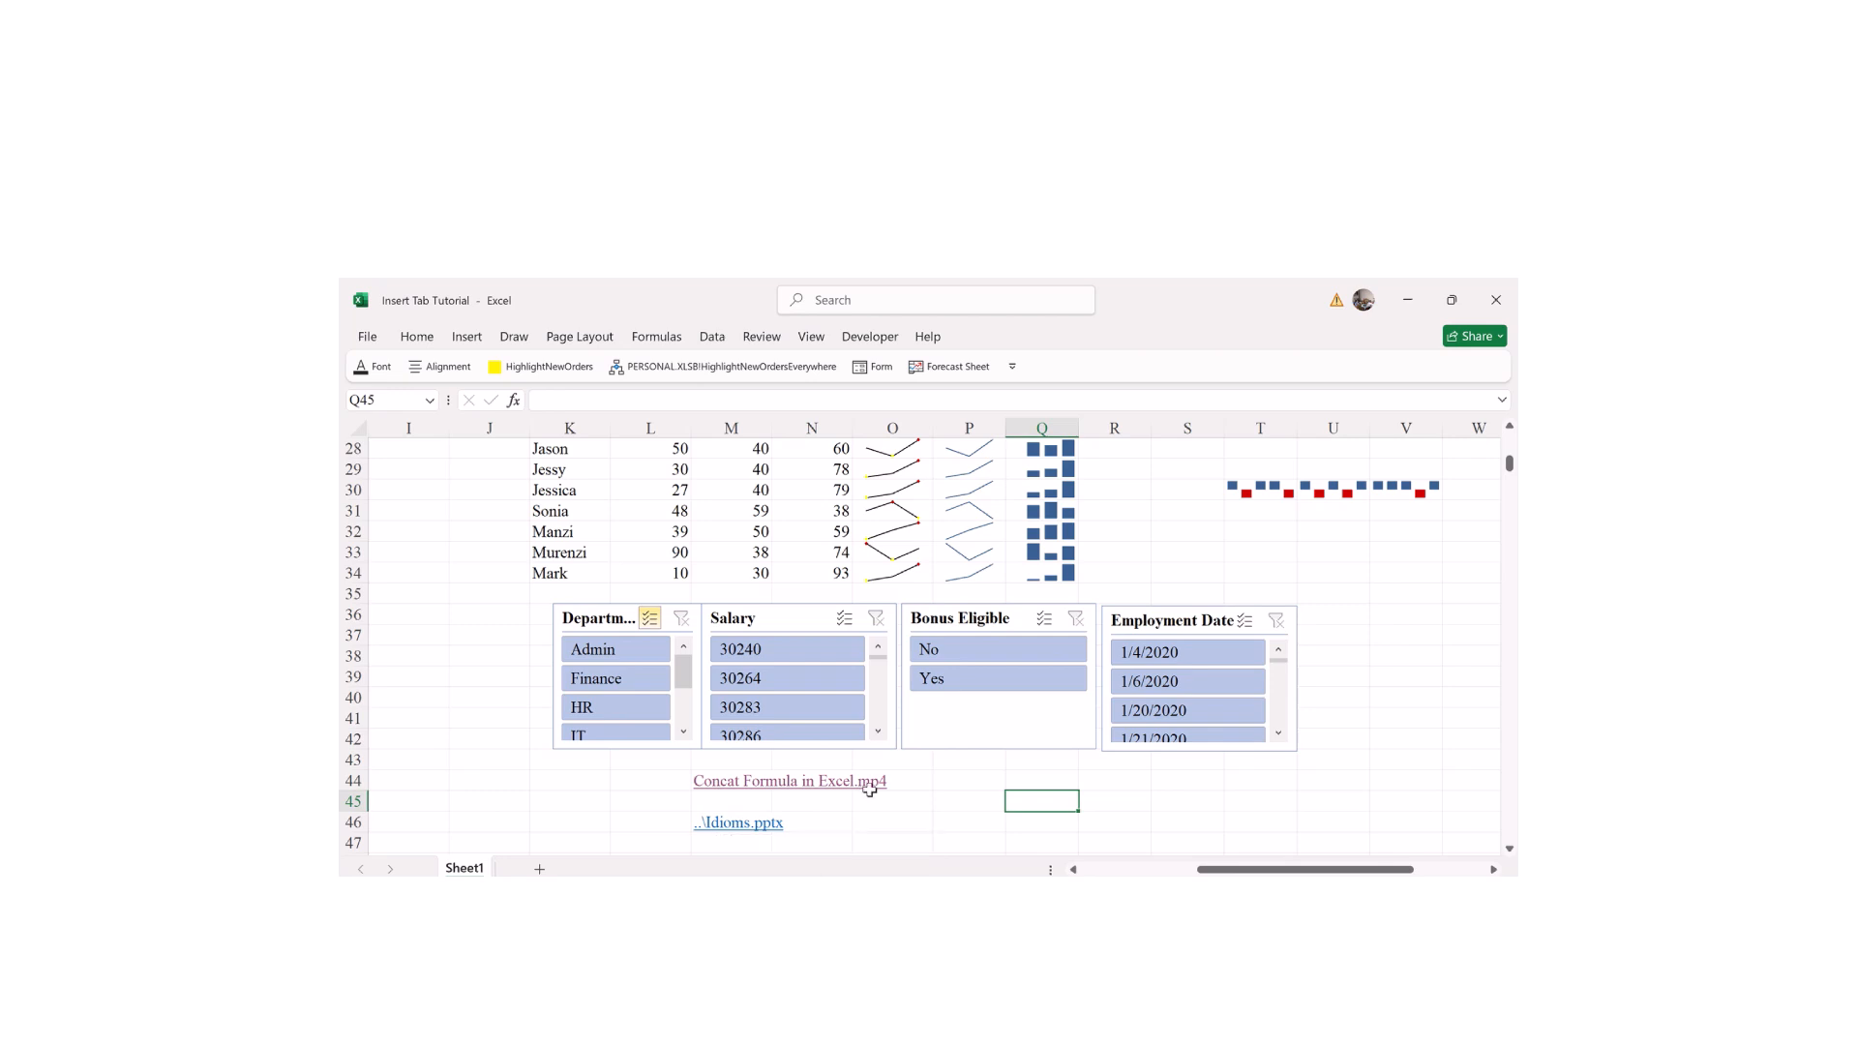
pyautogui.click(1507, 851)
pyautogui.click(1507, 851)
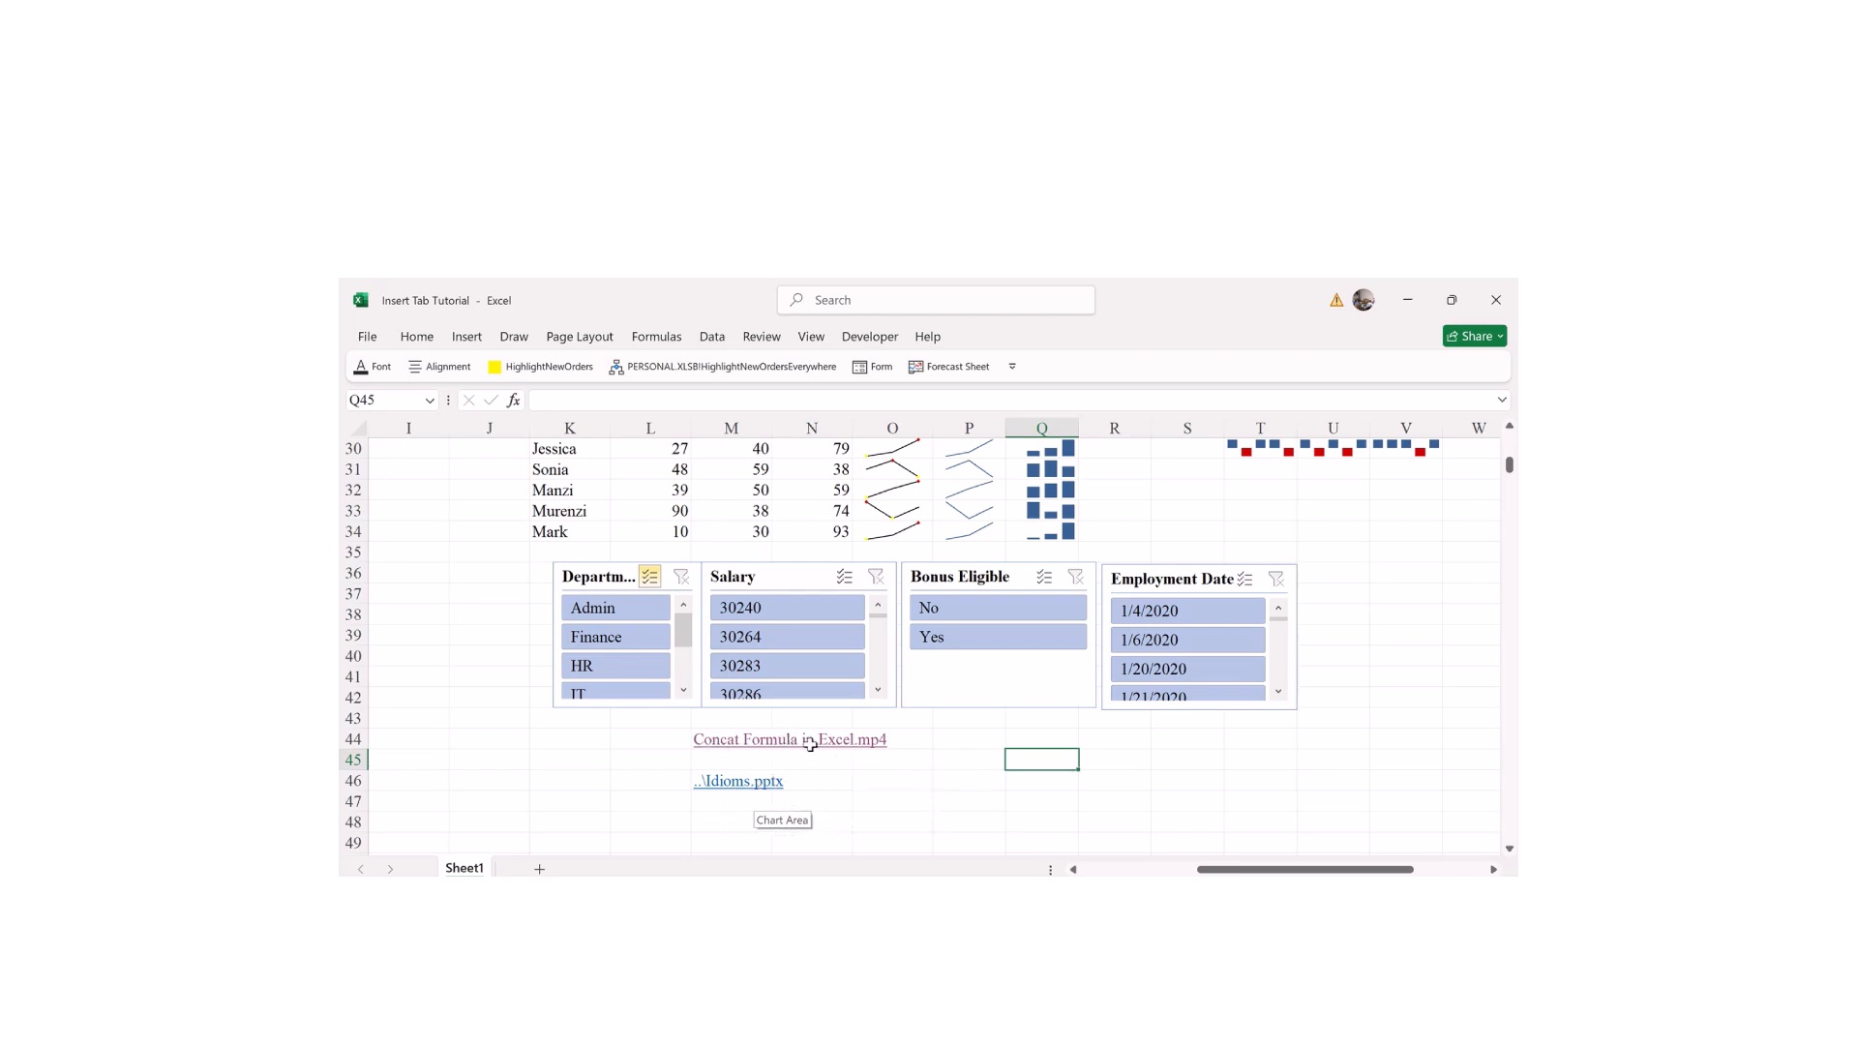
pyautogui.click(956, 802)
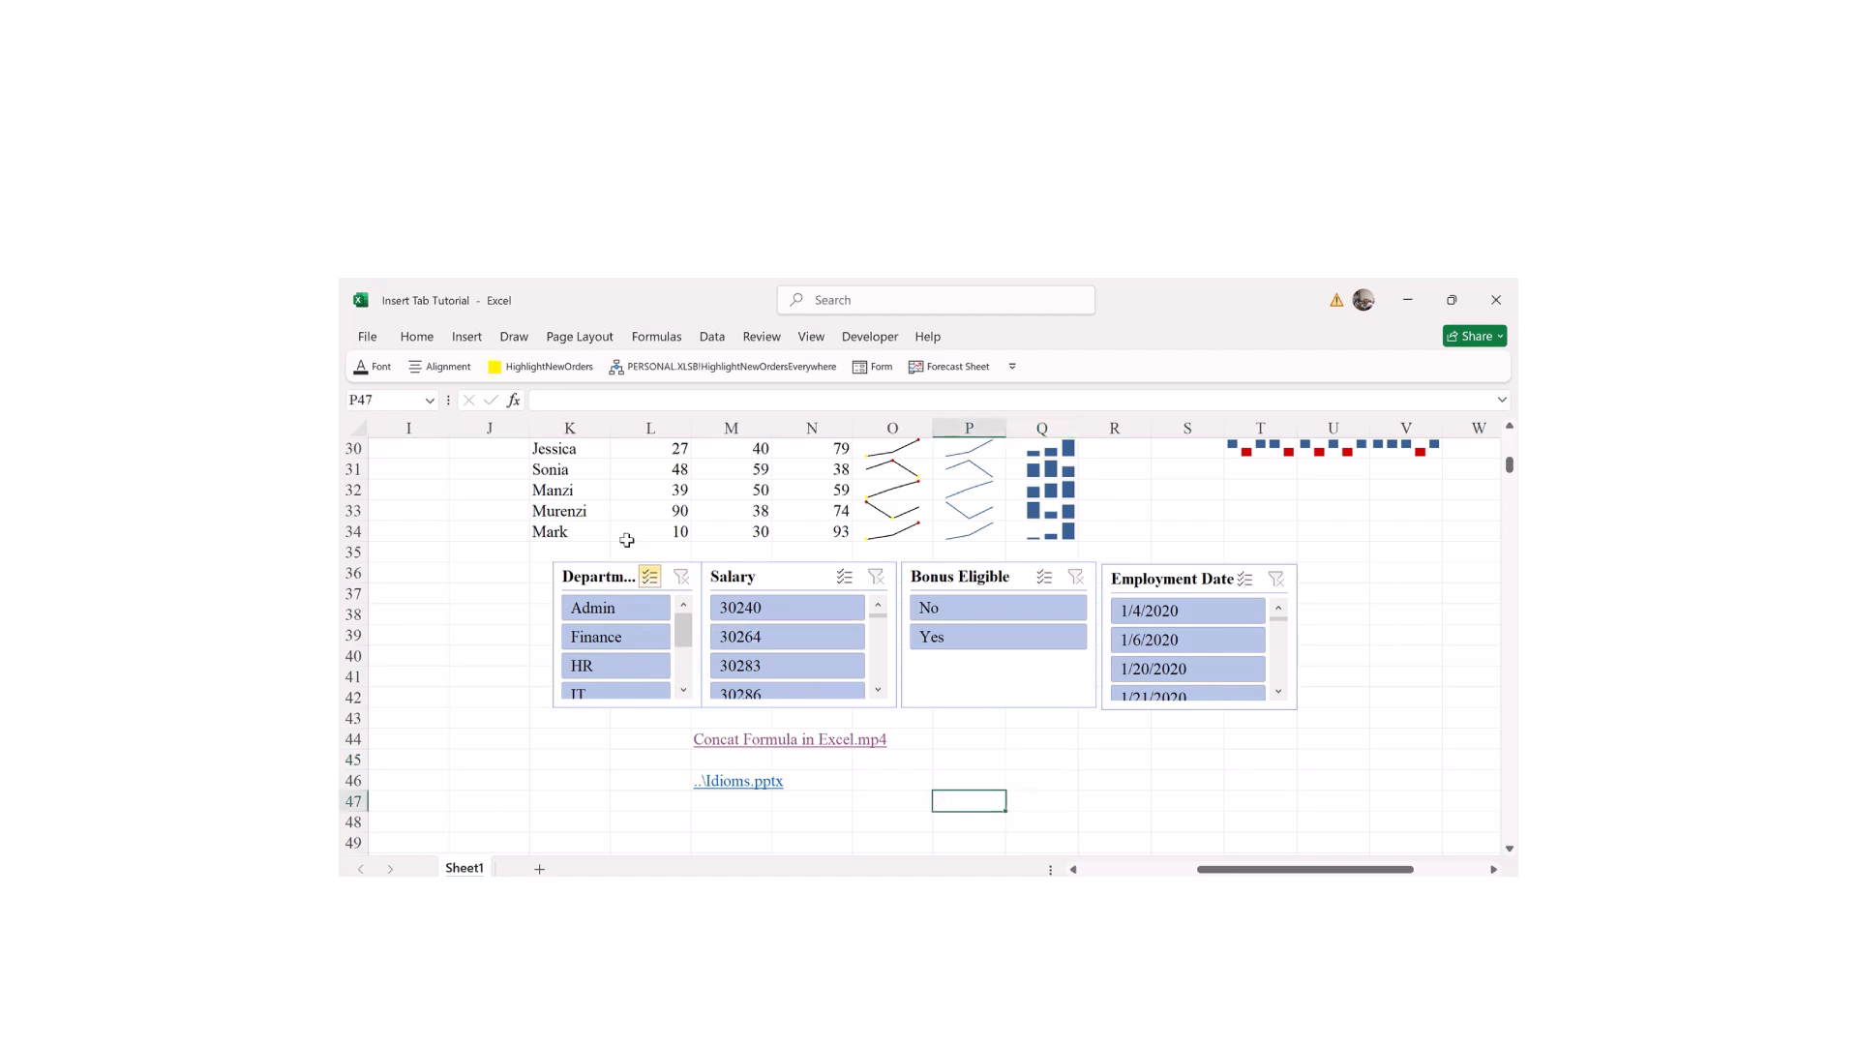
pyautogui.click(417, 337)
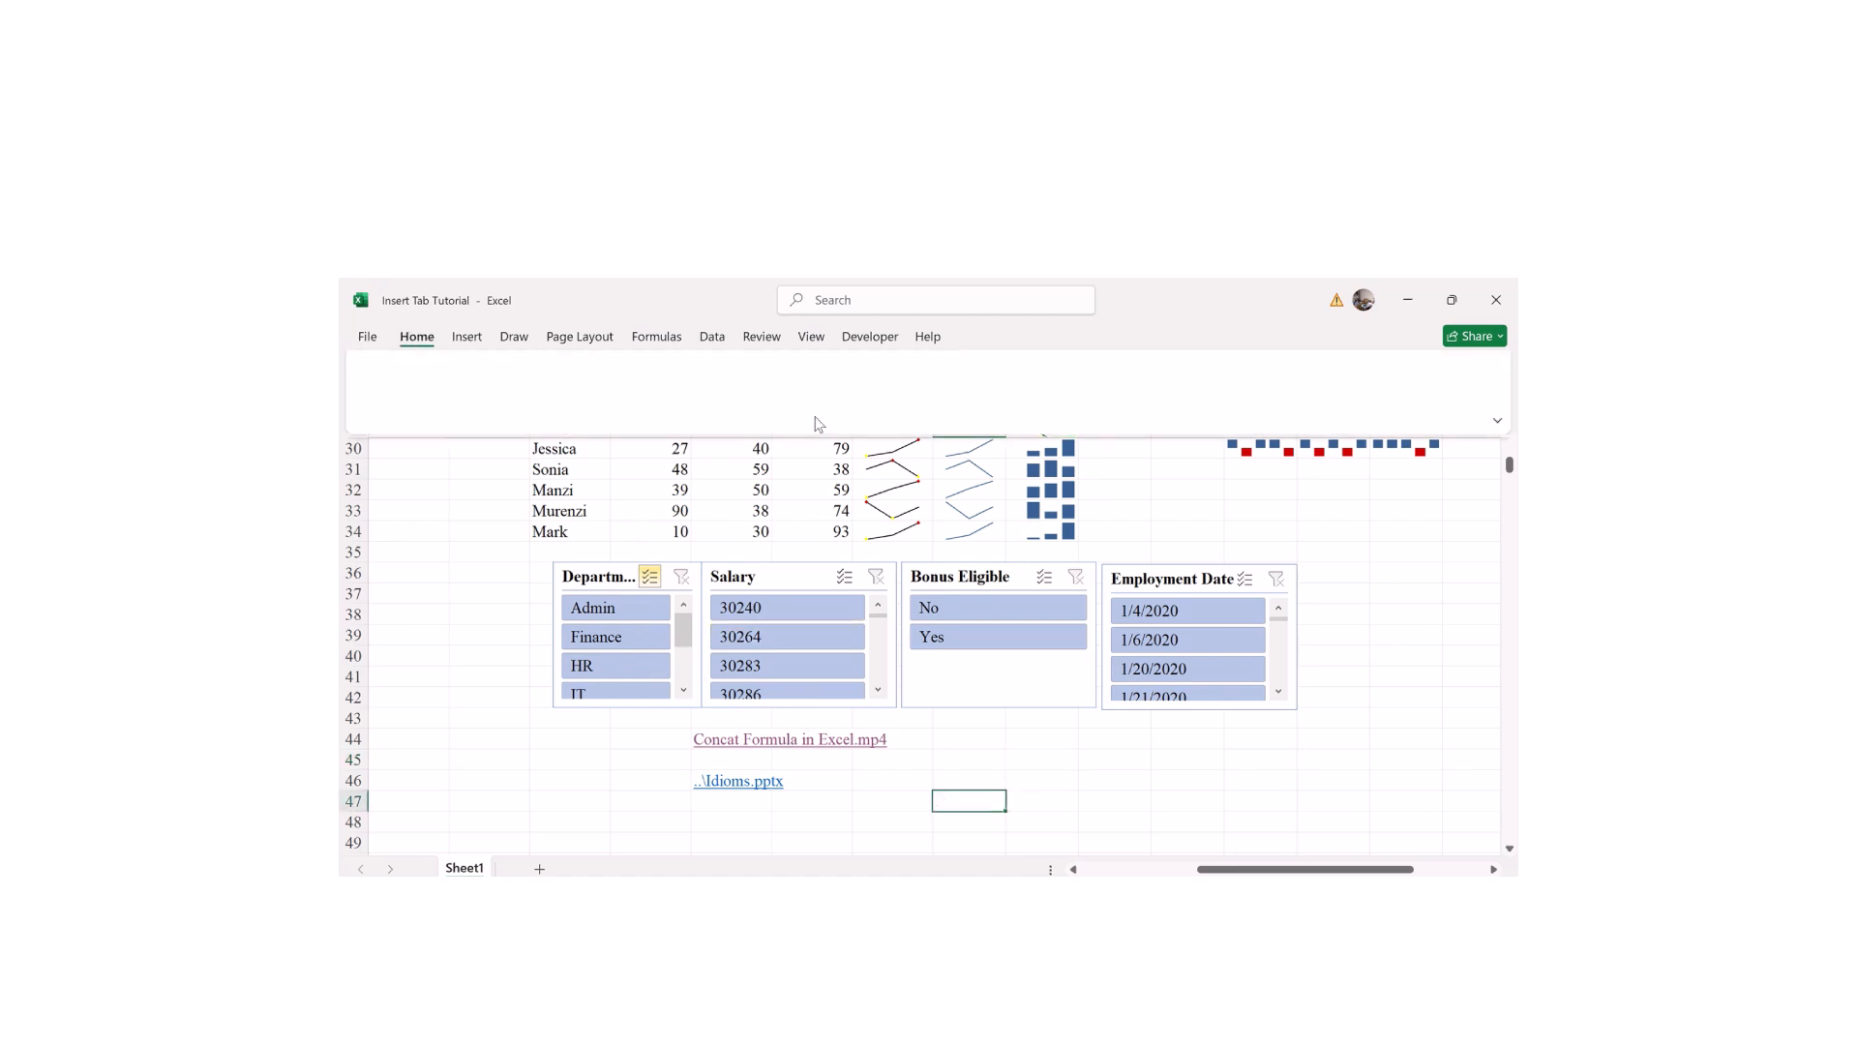
pyautogui.click(468, 341)
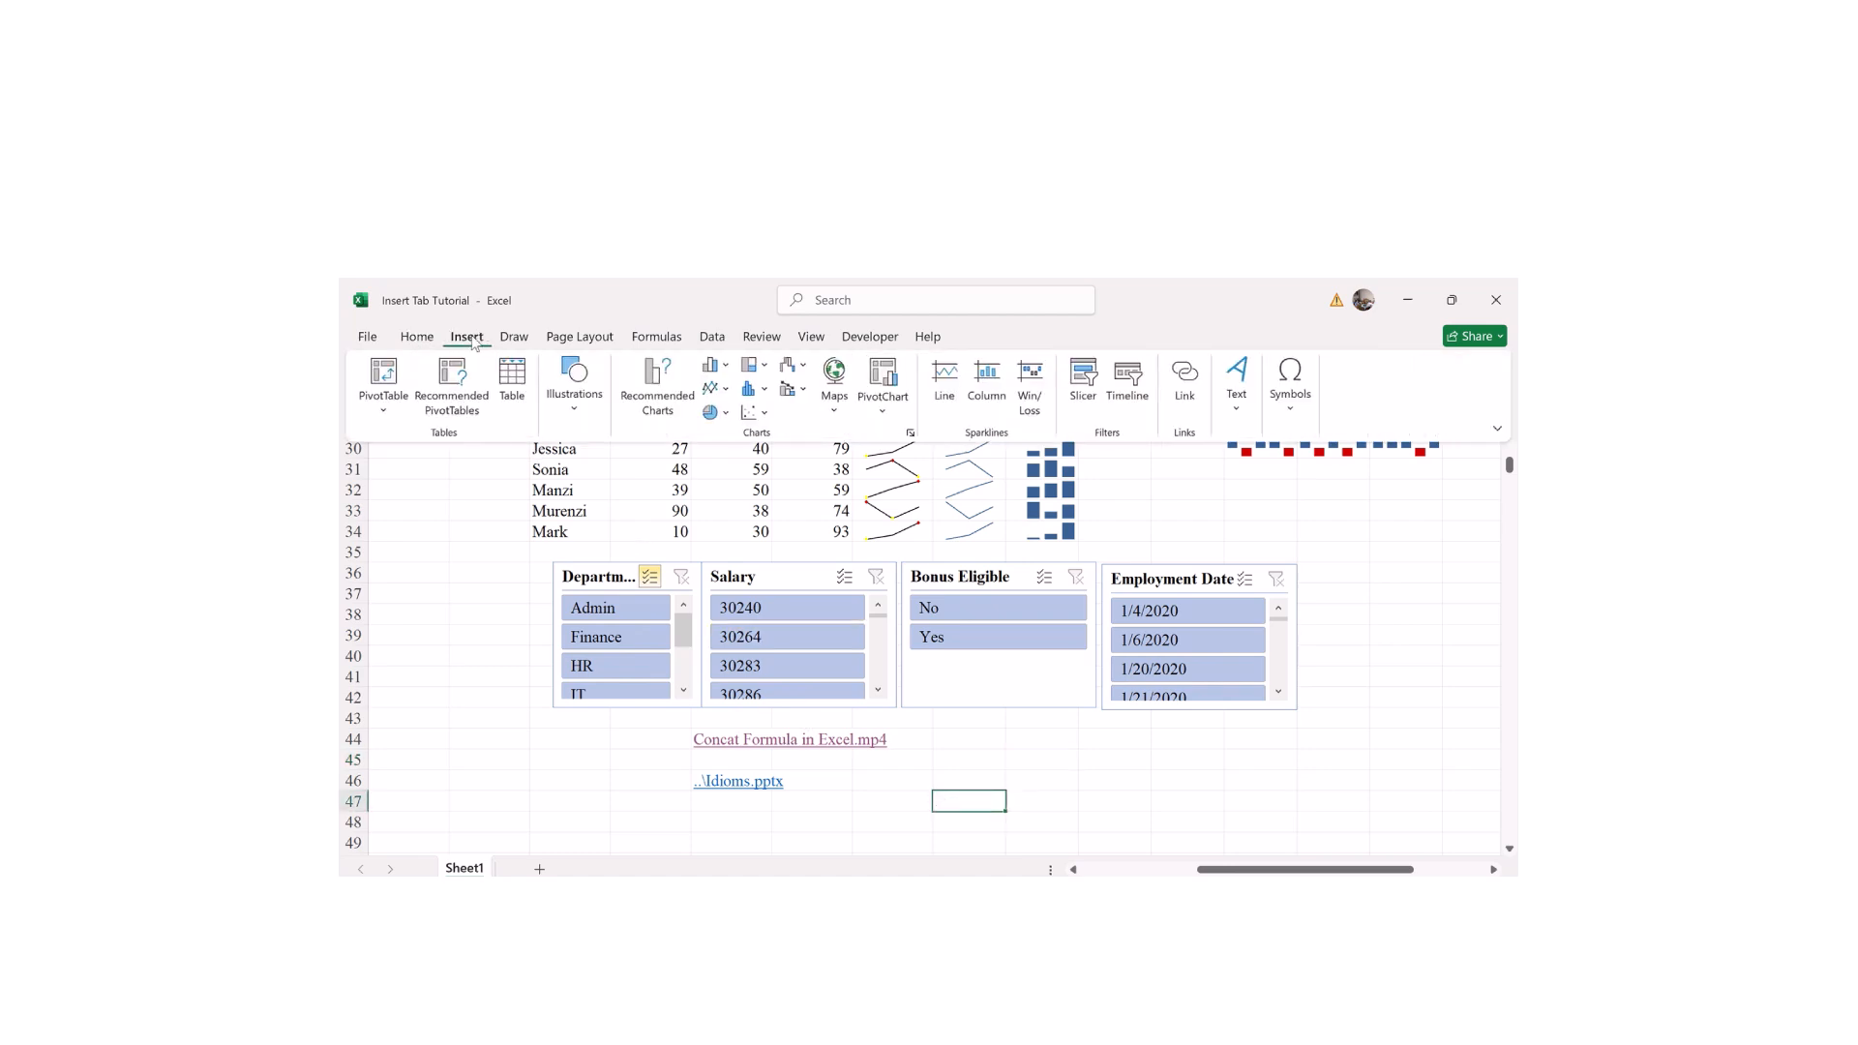
# Step: Open Insert Hyperlink for P47 and switch between the Browsed Pages and Current Folder lists
pyautogui.click(1184, 381)
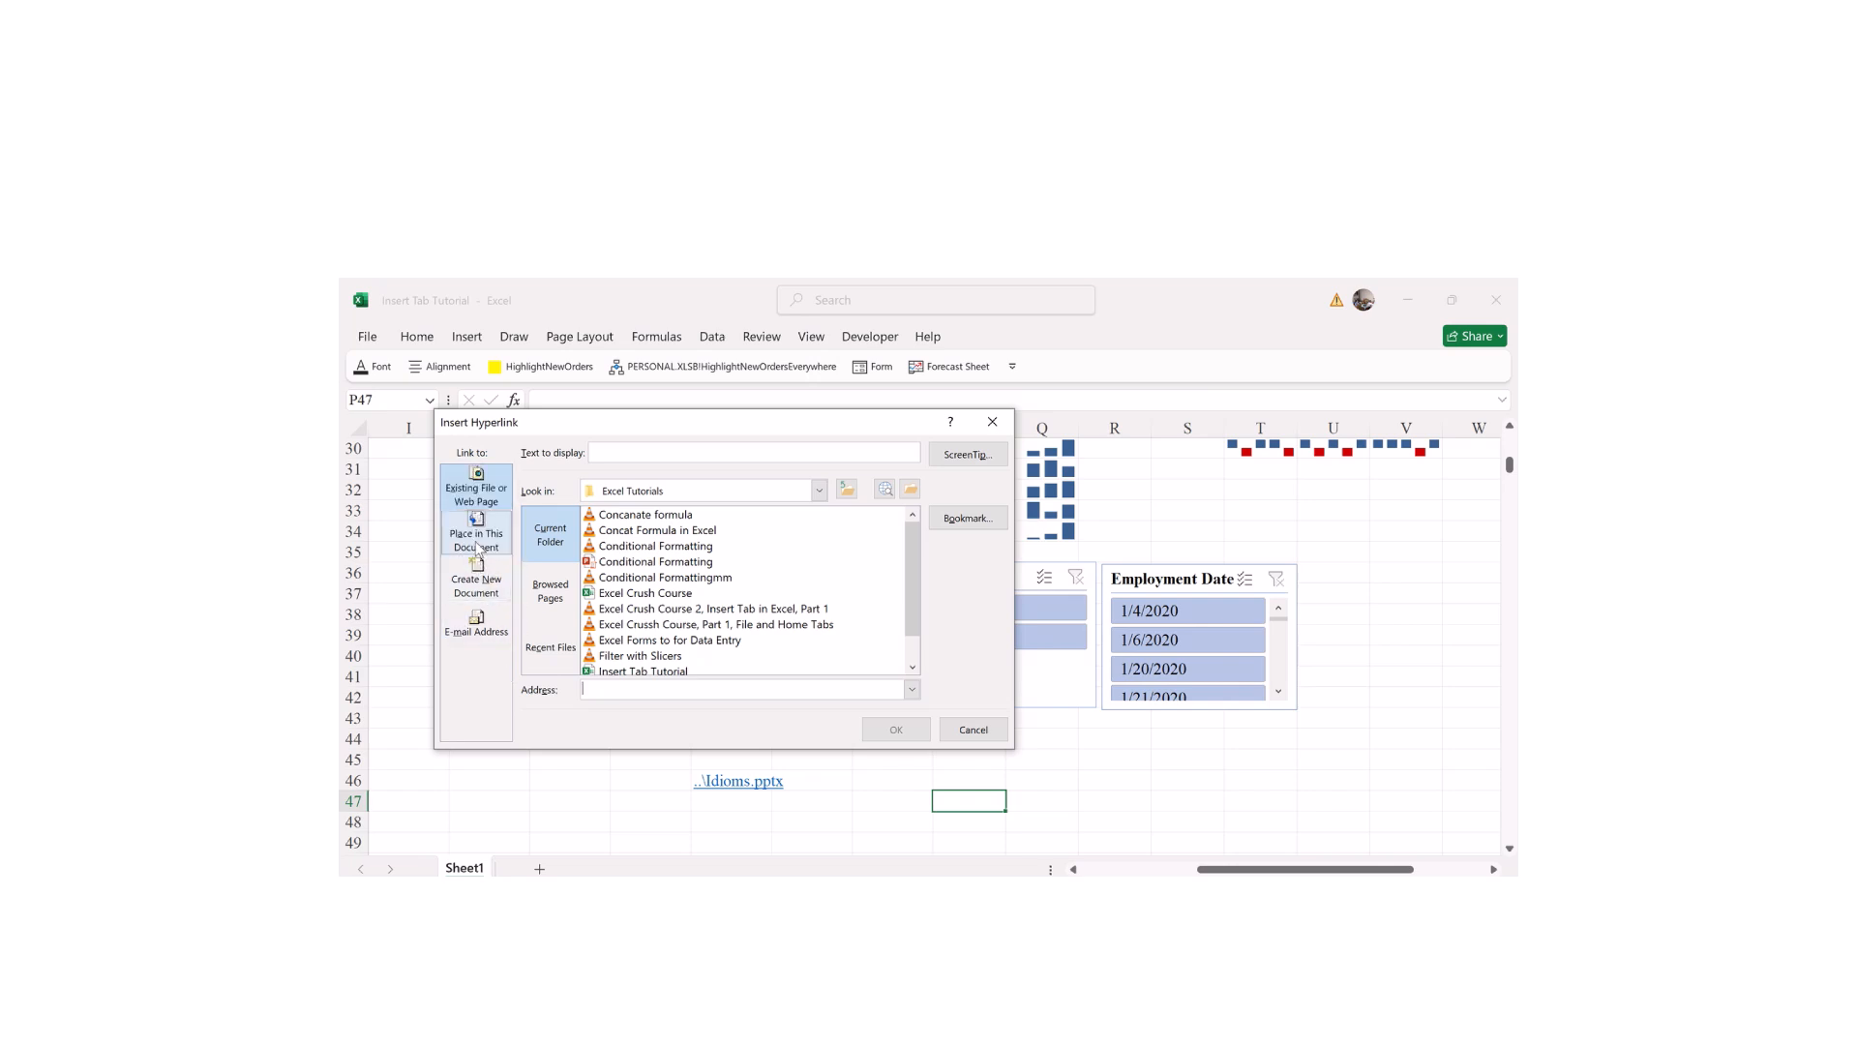
pyautogui.click(548, 599)
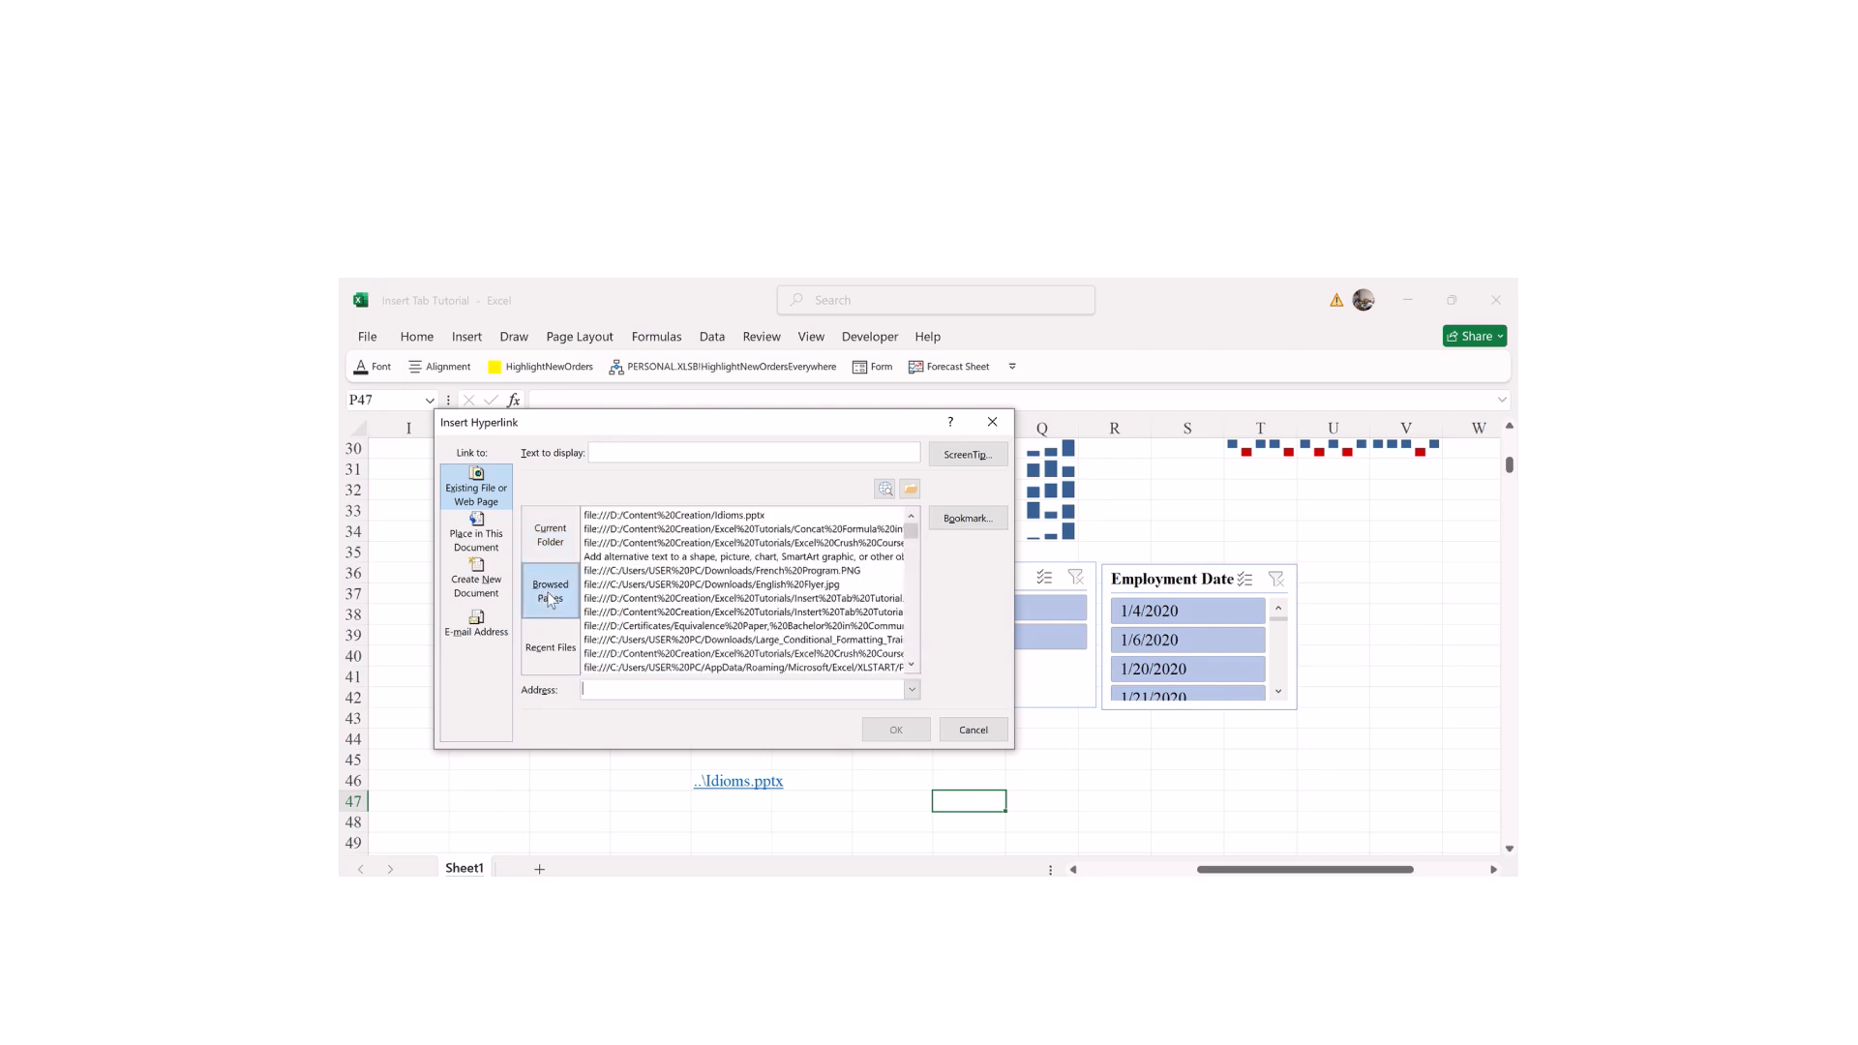
pyautogui.click(550, 535)
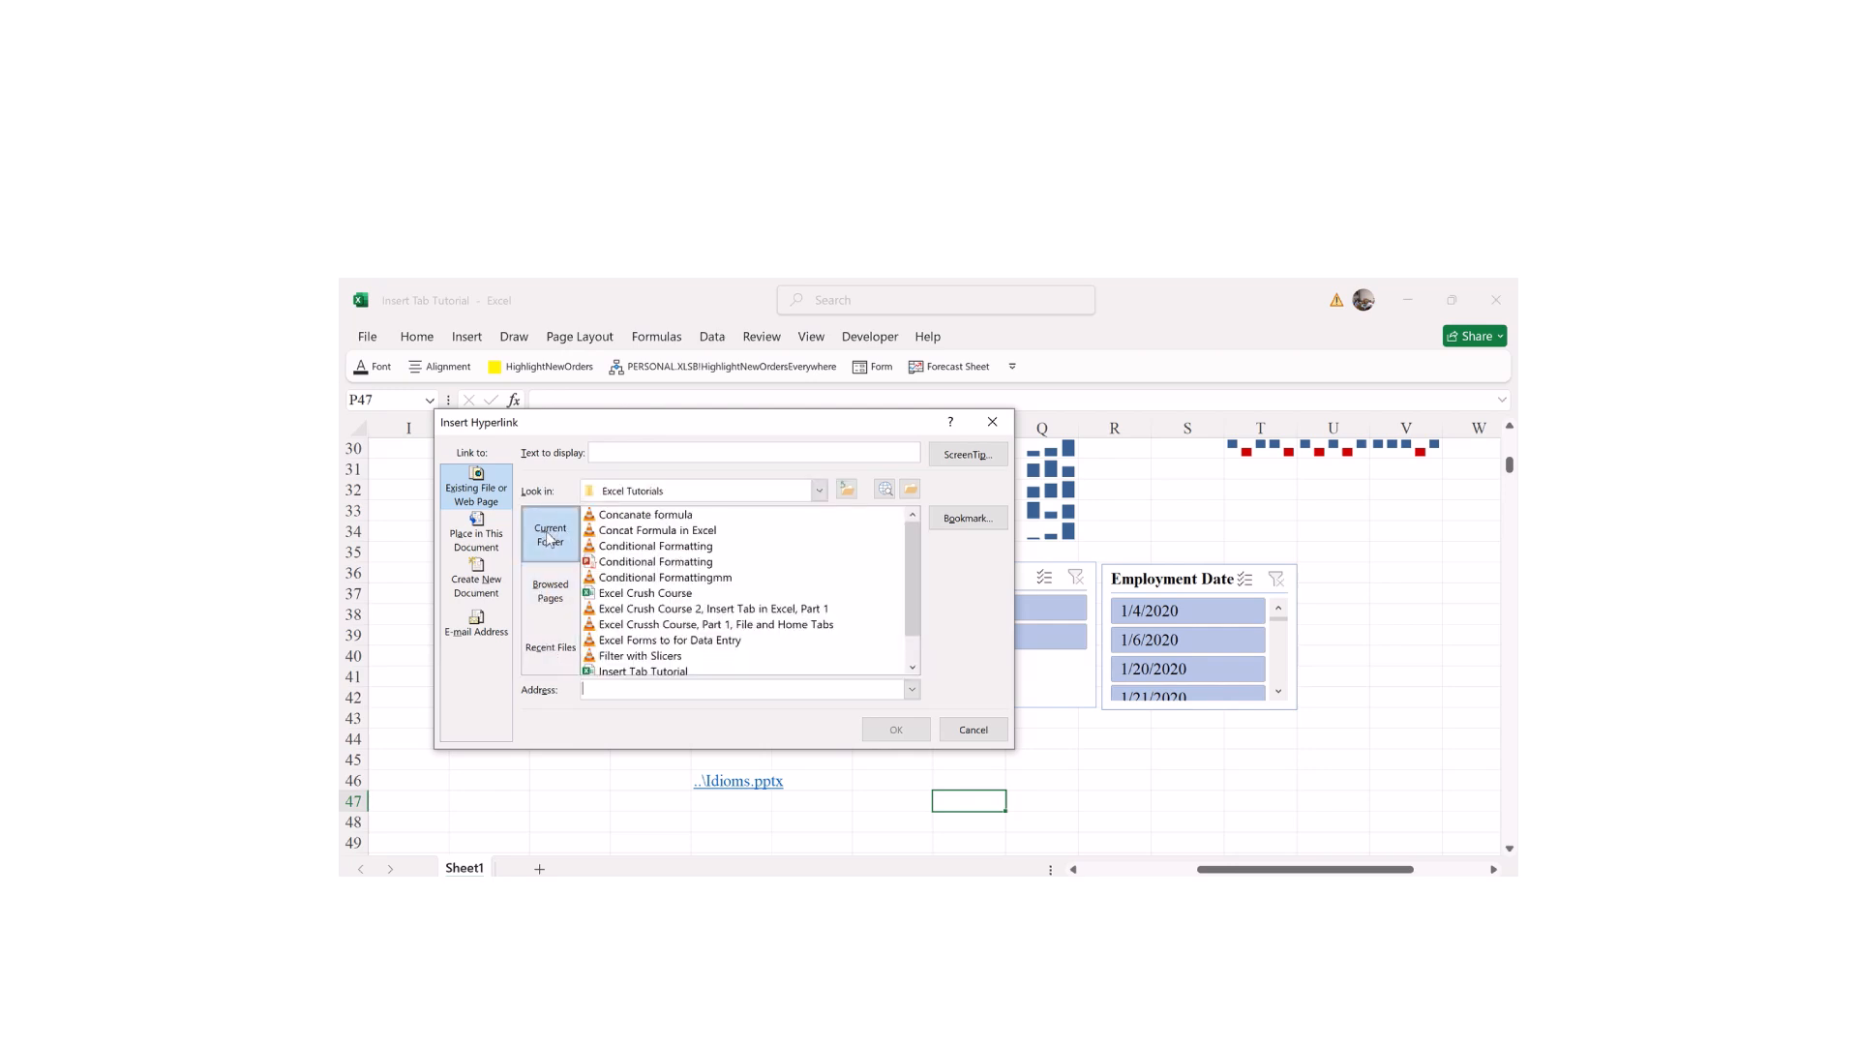
pyautogui.click(549, 592)
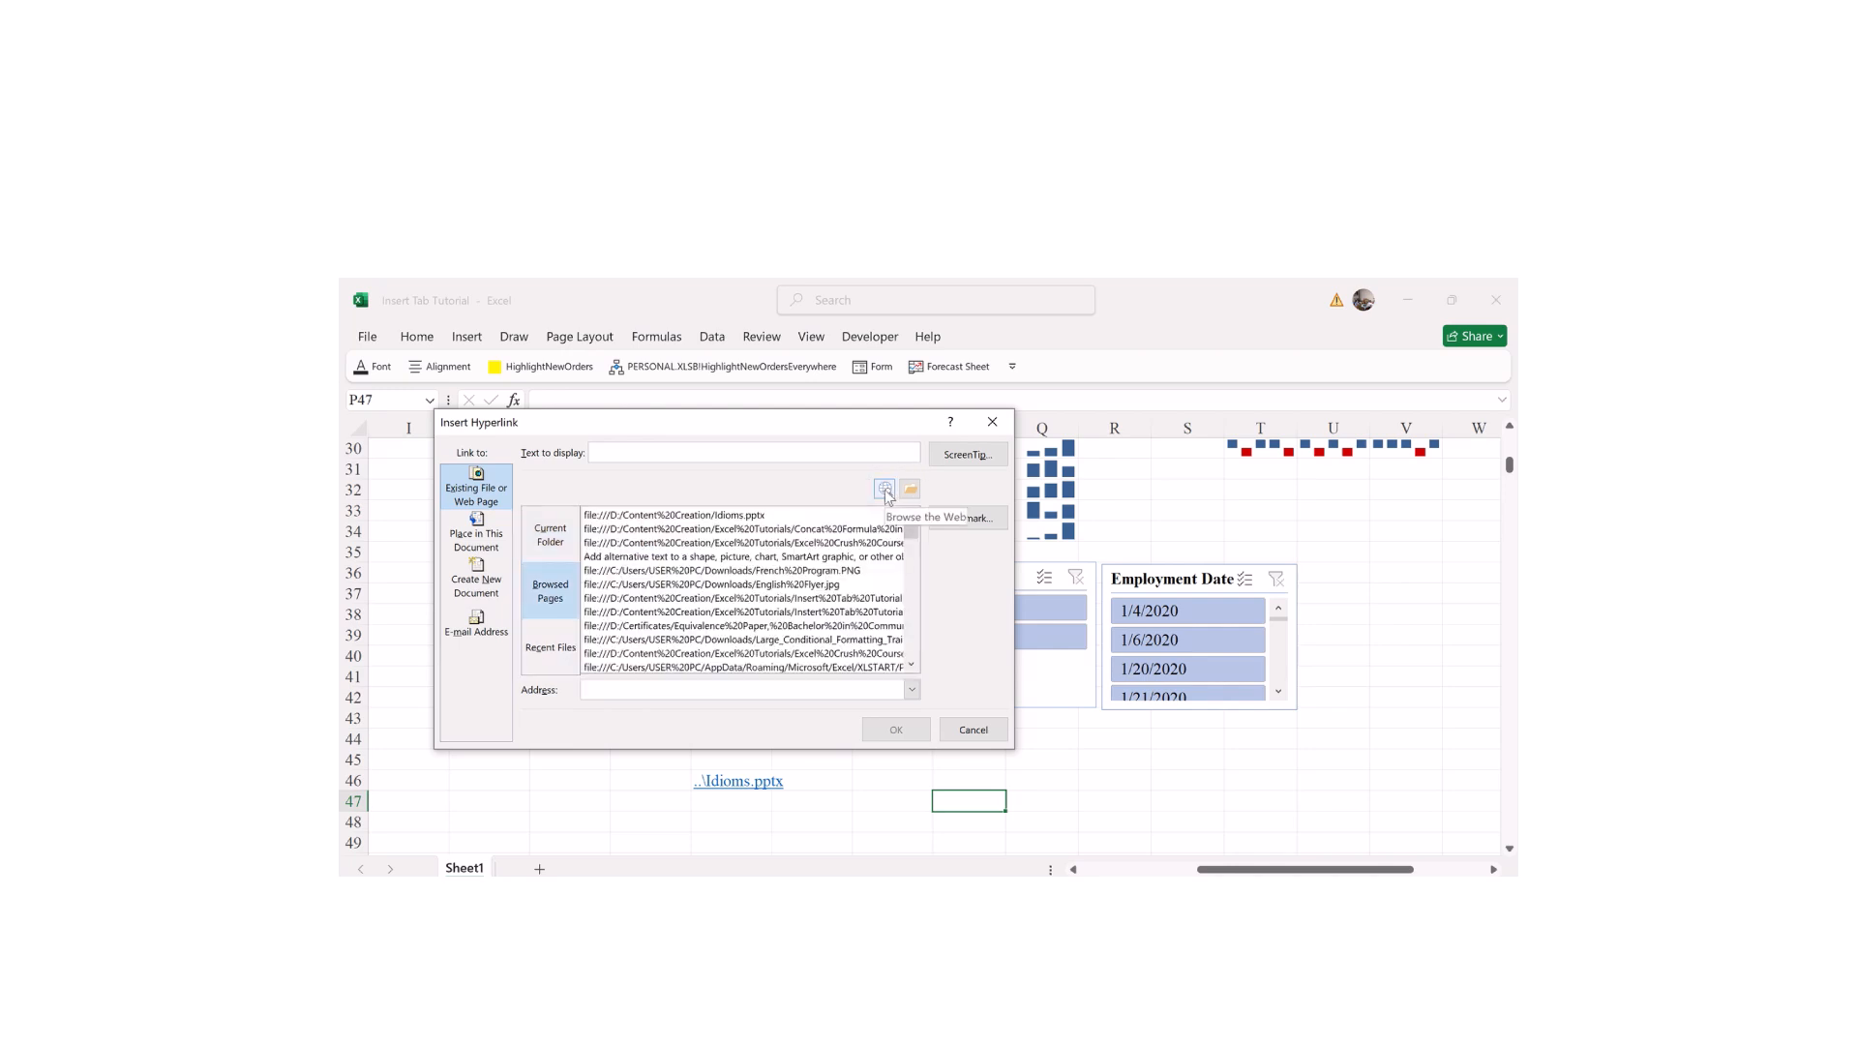
pyautogui.click(550, 535)
# Step: Launch Opera from Browse the Web and Google 'How to insert a table in exce'
pyautogui.click(887, 489)
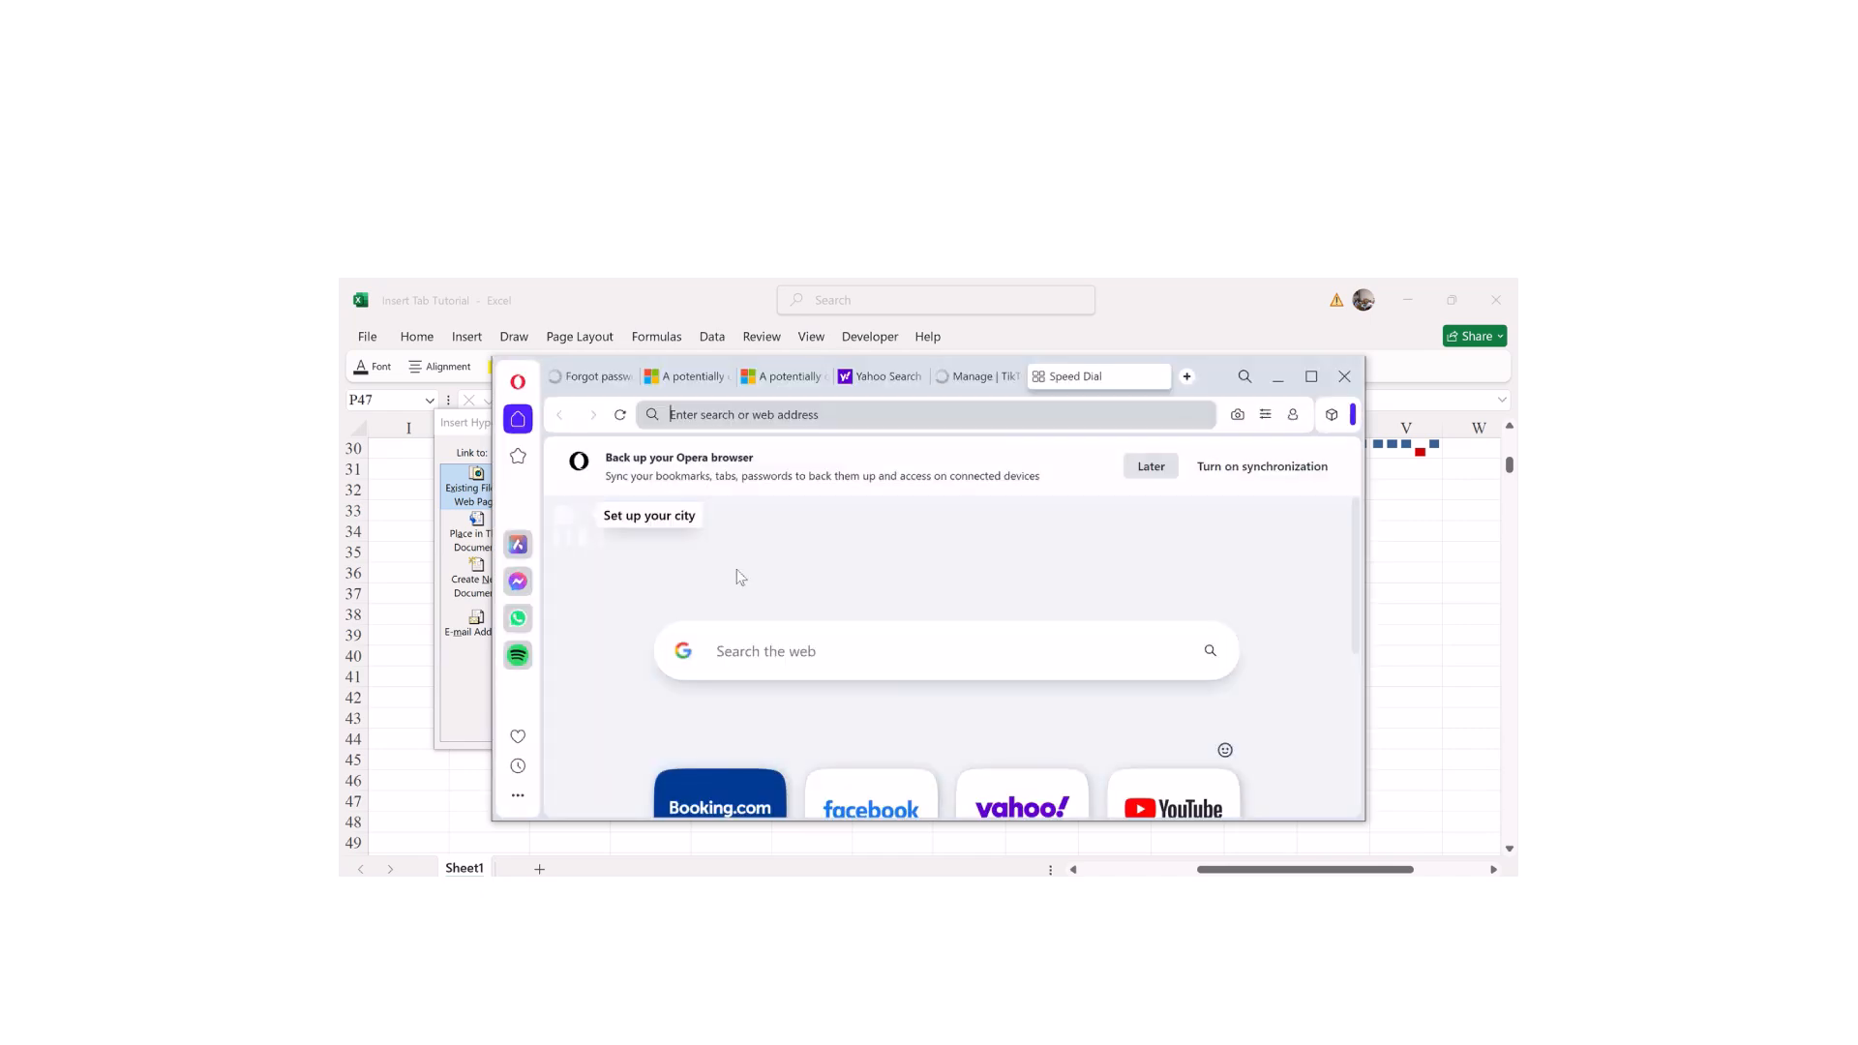
pyautogui.click(793, 660)
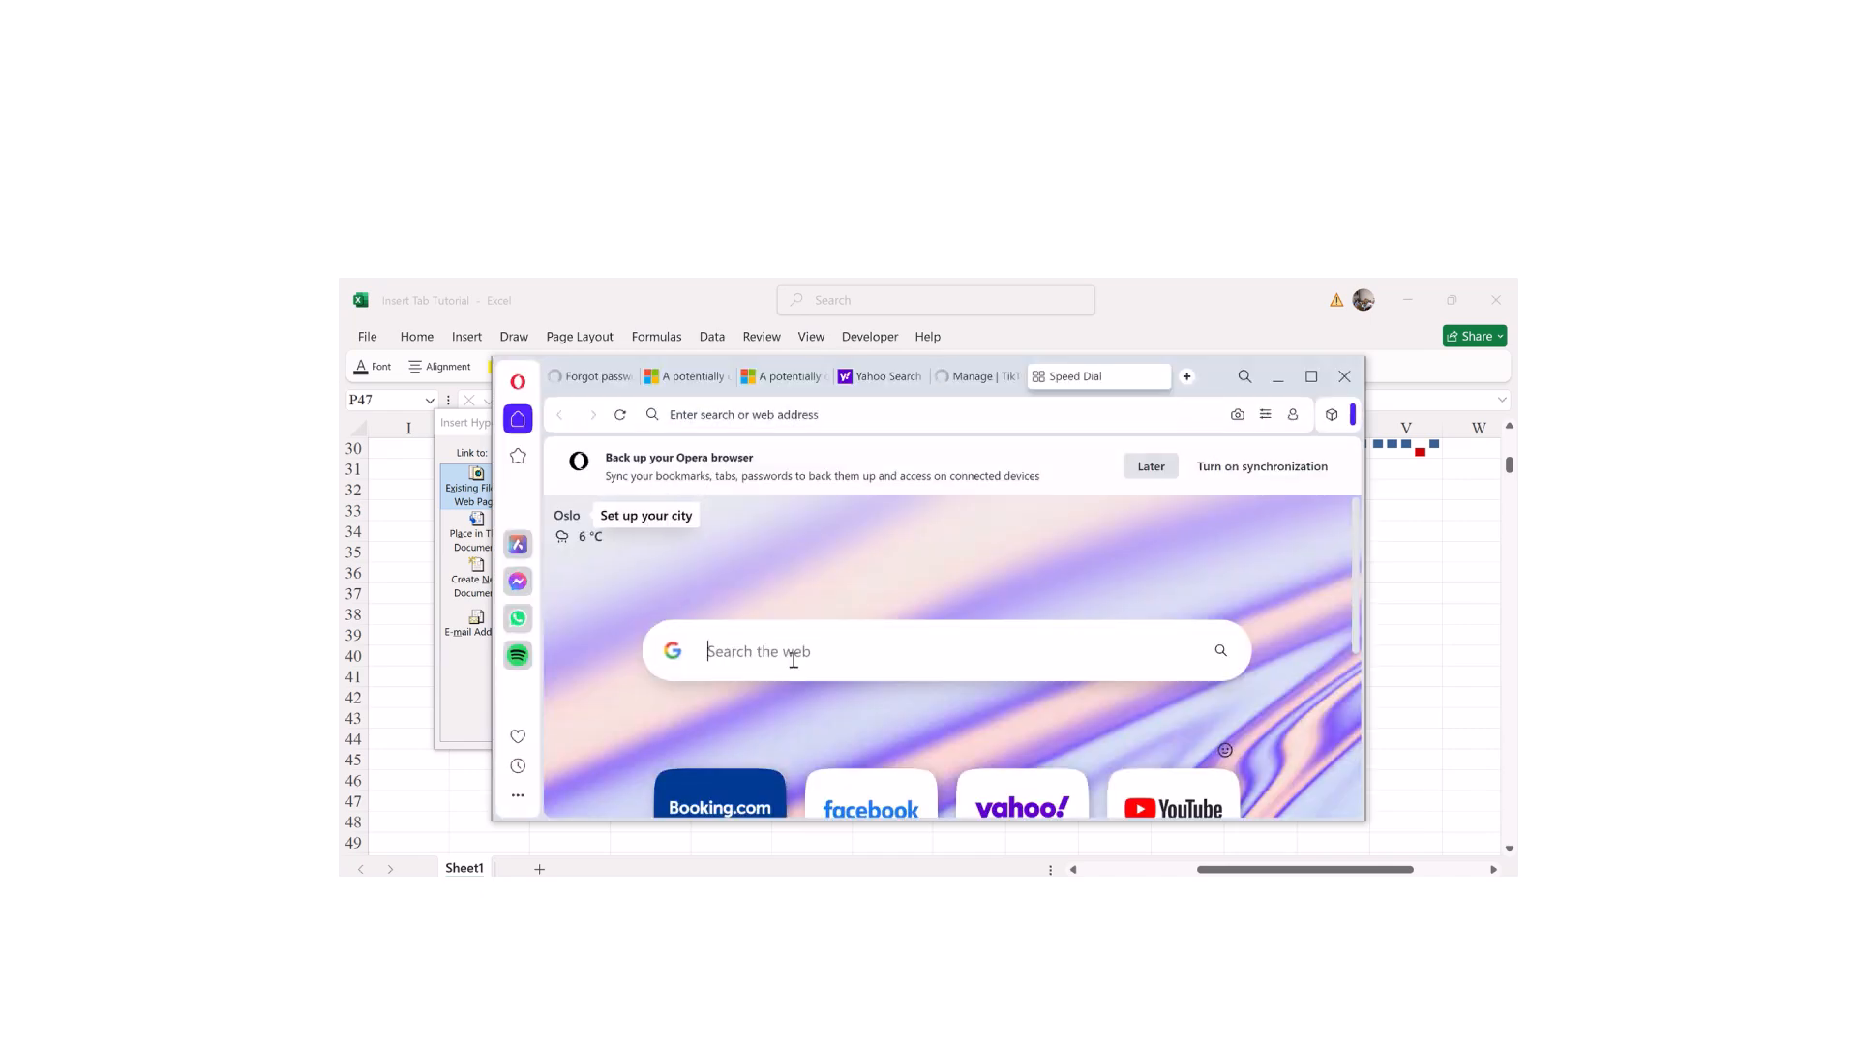
pyautogui.write('How to insert')
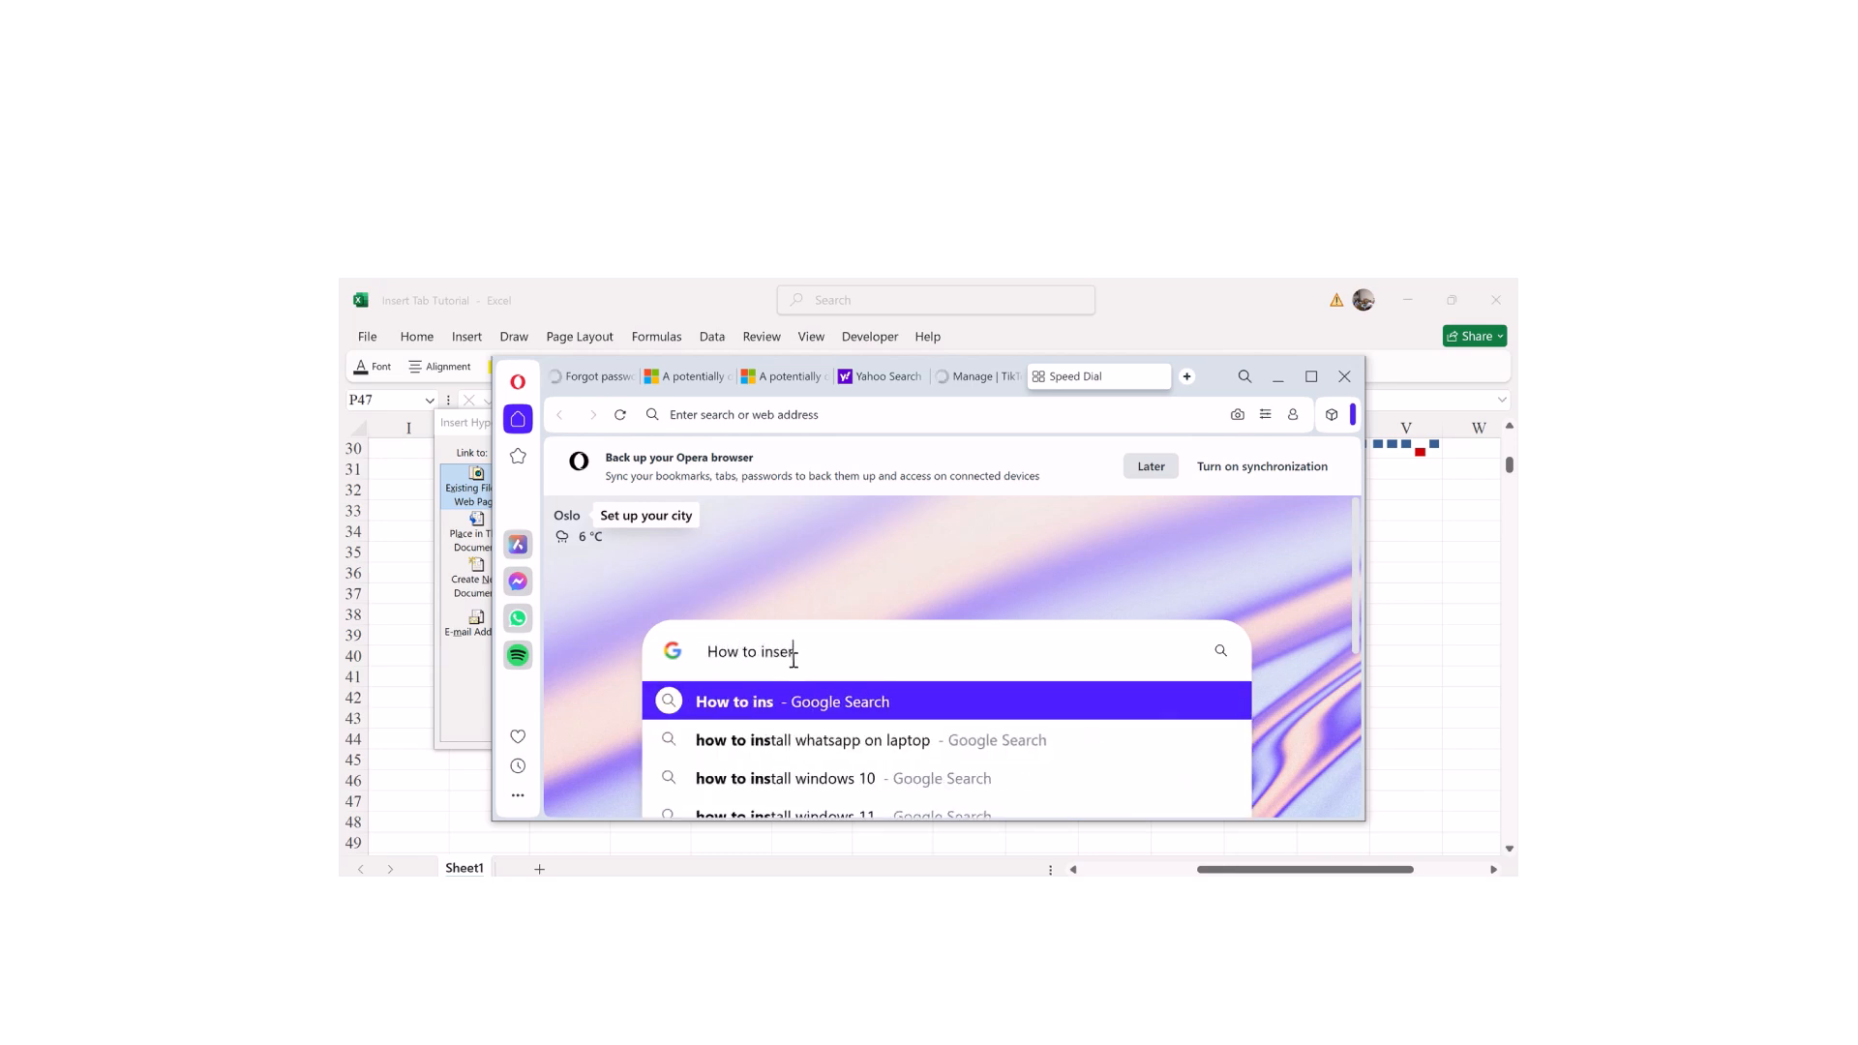
pyautogui.write(' a table in ')
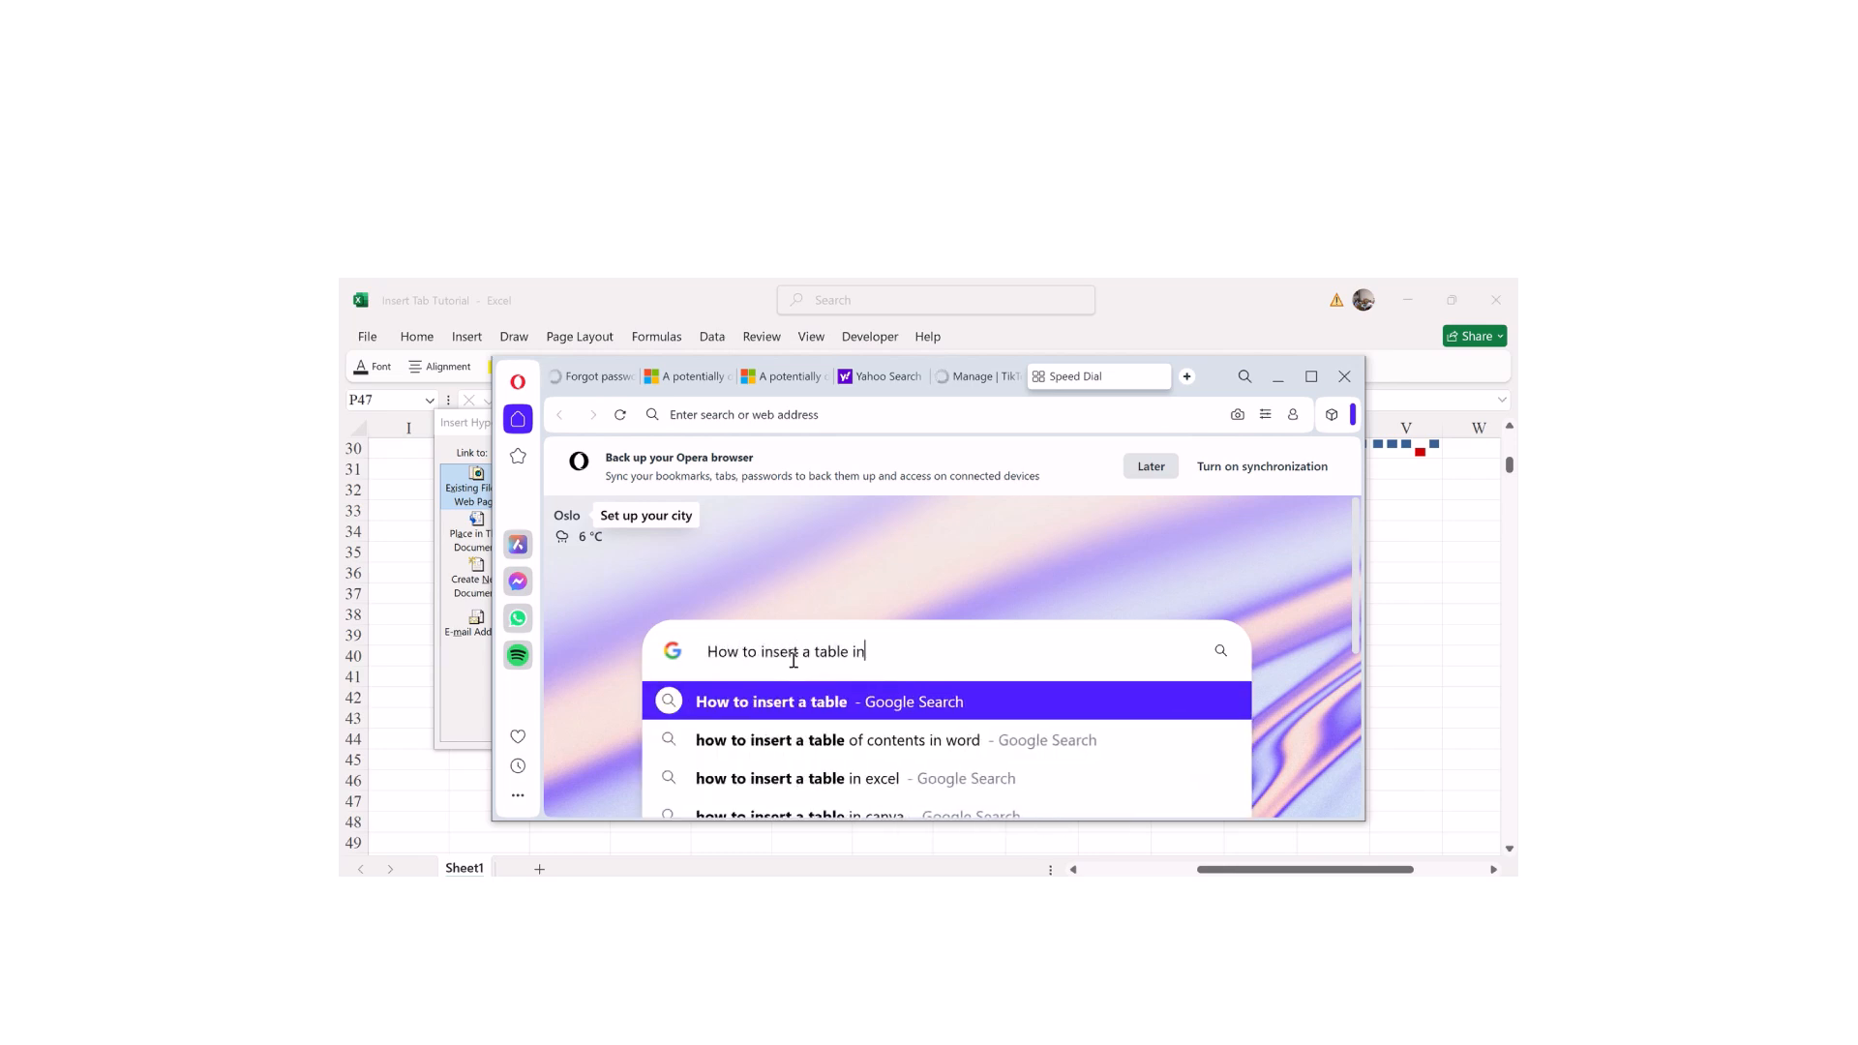
pyautogui.write('exce')
pyautogui.press('Return')
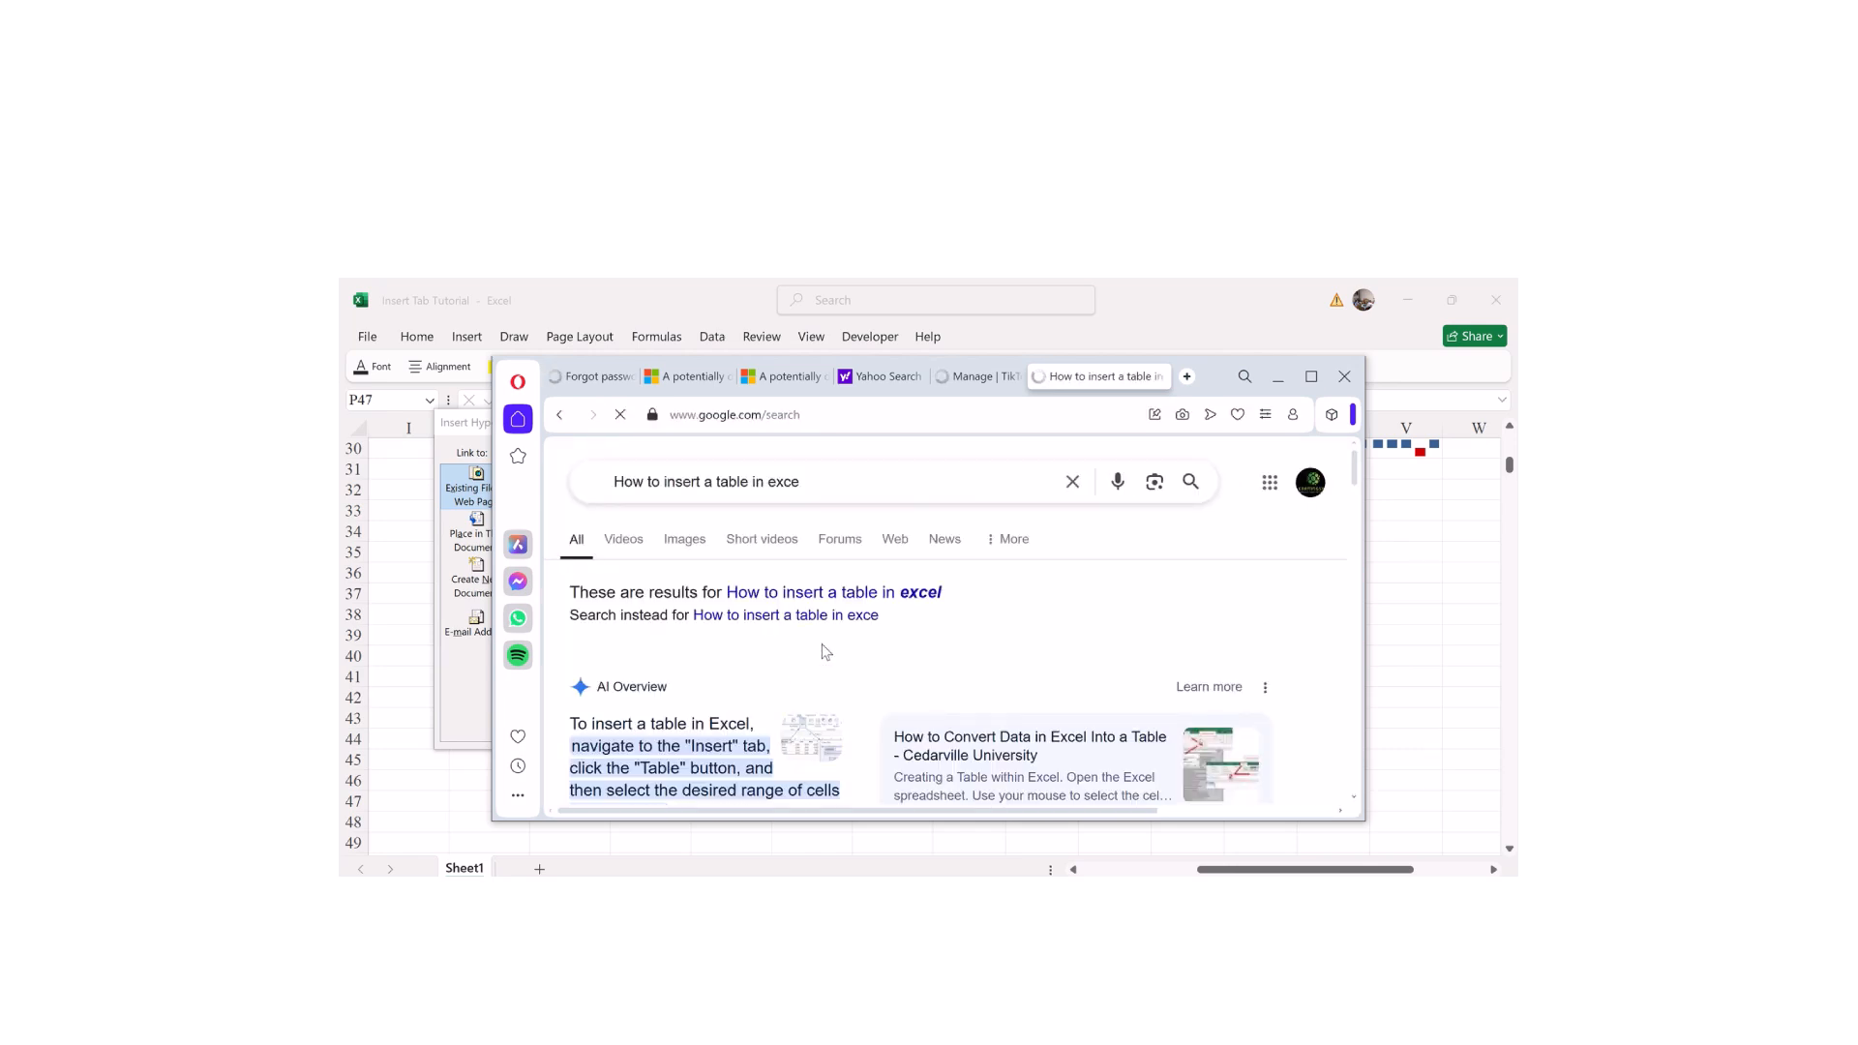
pyautogui.moveTo(1352, 464); pyautogui.dragTo(1307, 573)
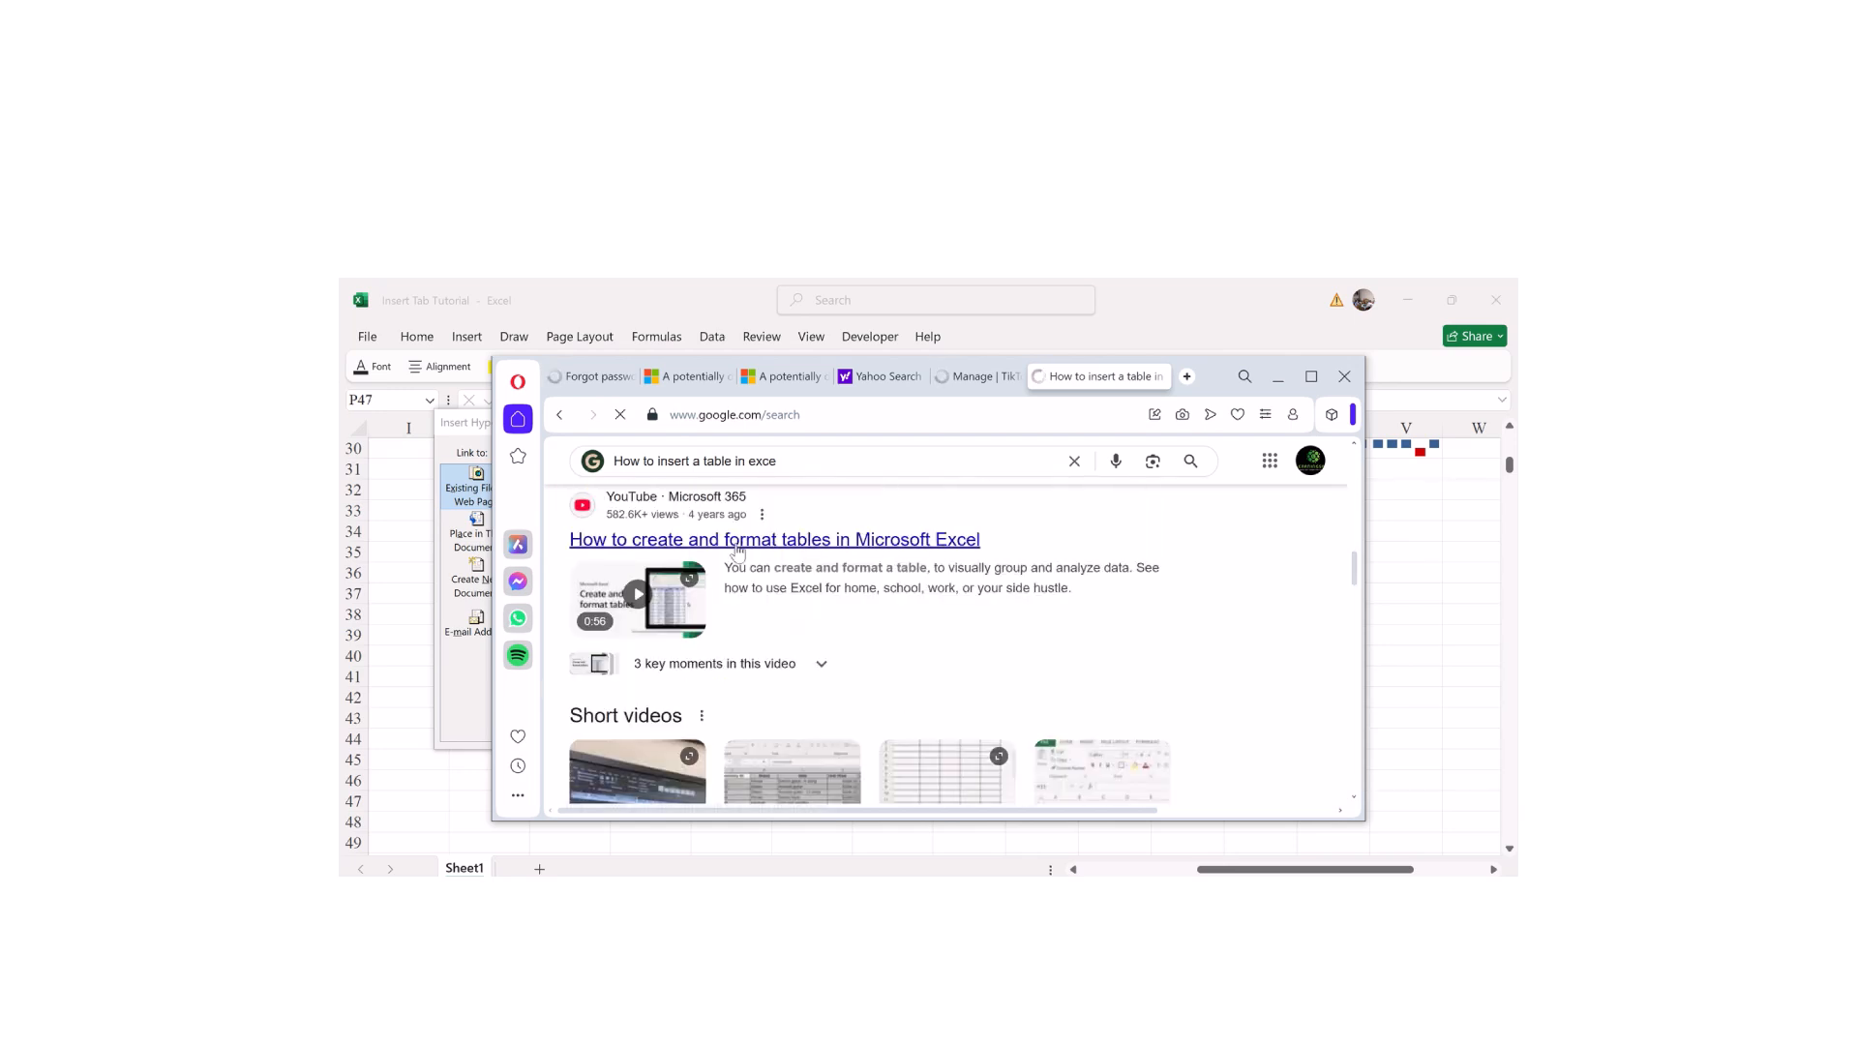
# Step: Play the Microsoft 'How to create and format tables' YouTube video, then open a new tab
pyautogui.click(736, 547)
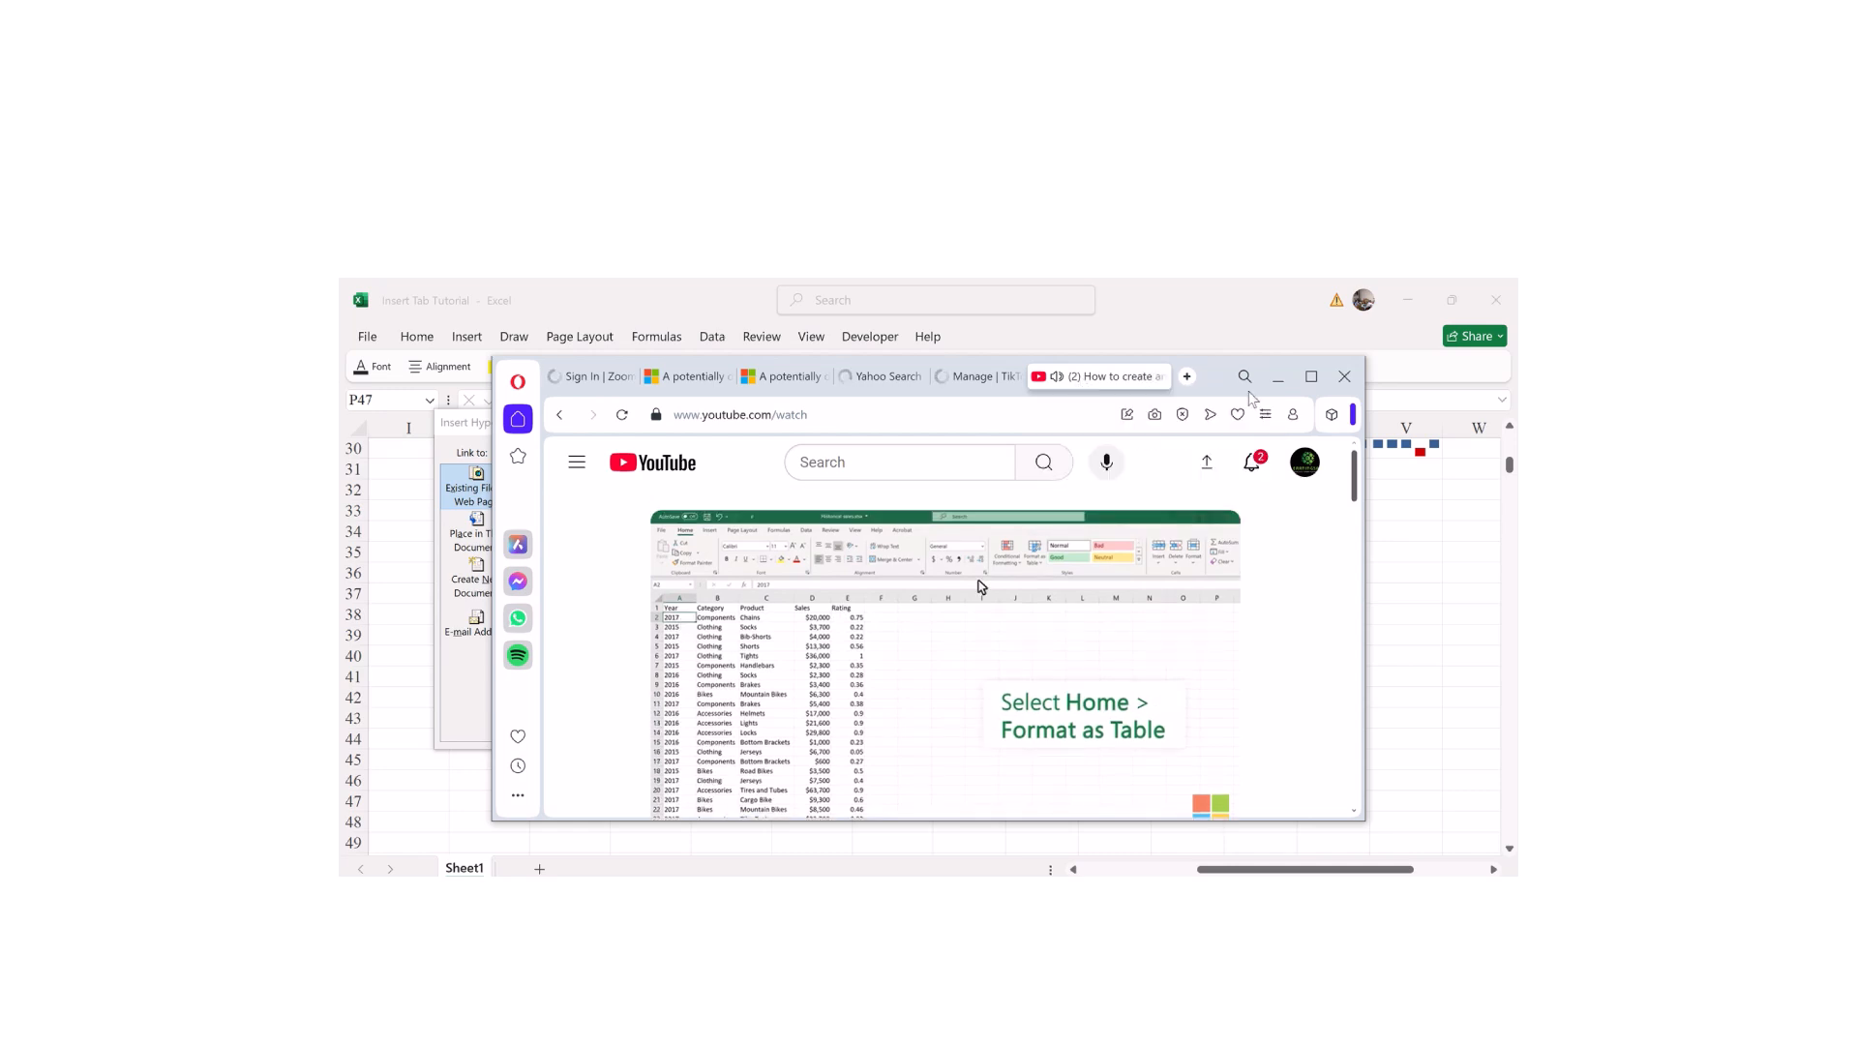
pyautogui.click(1187, 377)
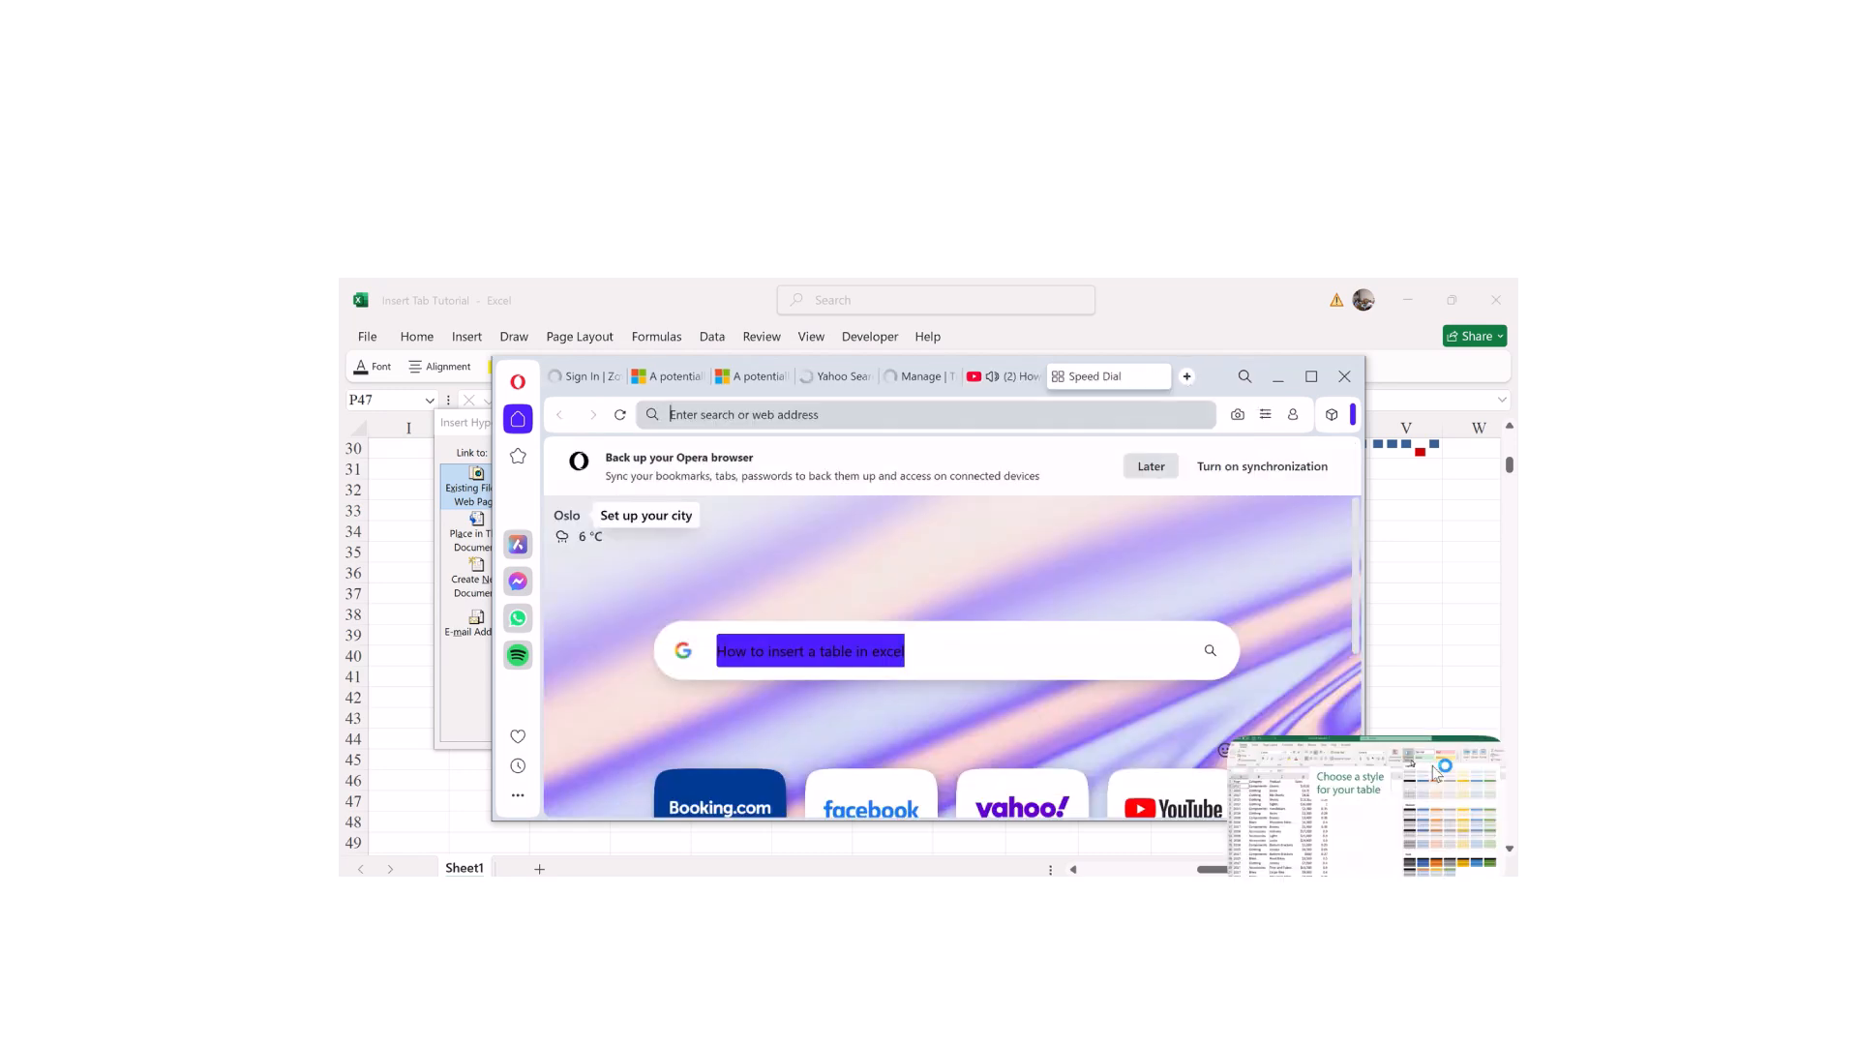
# Step: Close the mini-player and Opera, then launch Browse the Web again from the hyperlink dialog
pyautogui.moveTo(1477, 764)
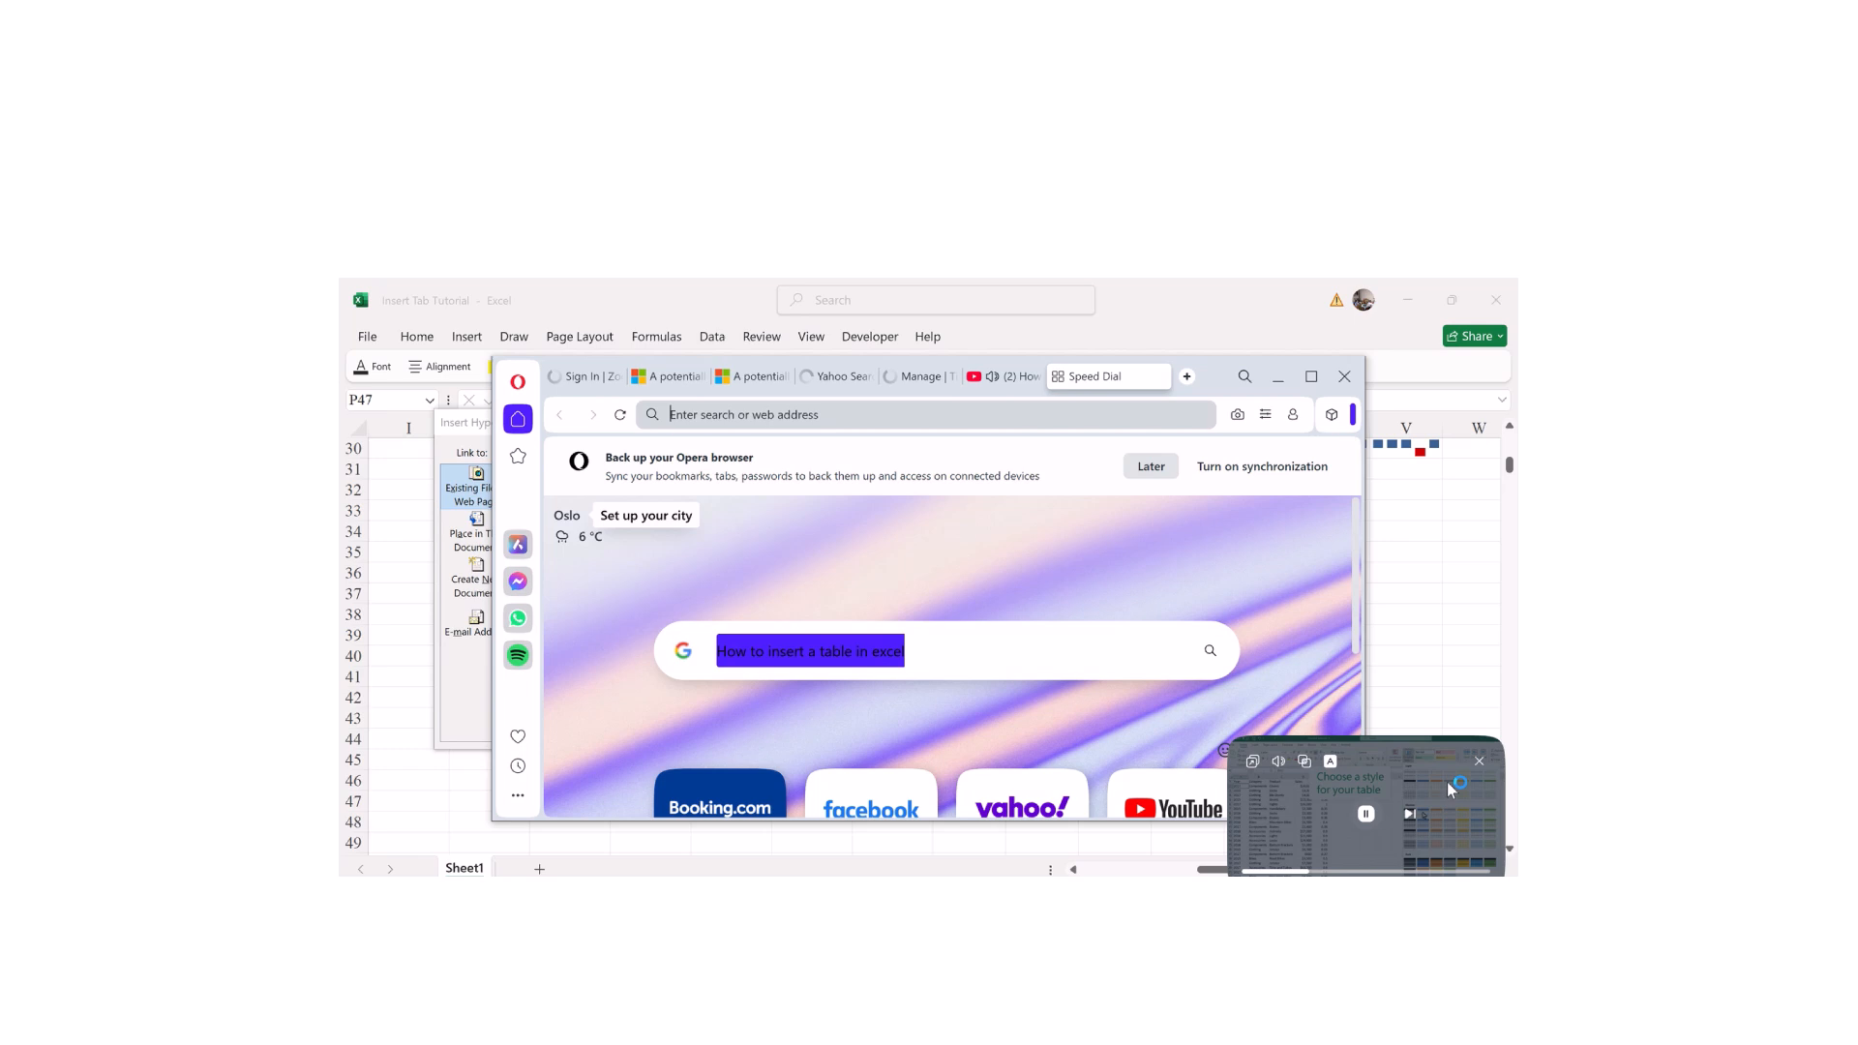
pyautogui.click(1478, 763)
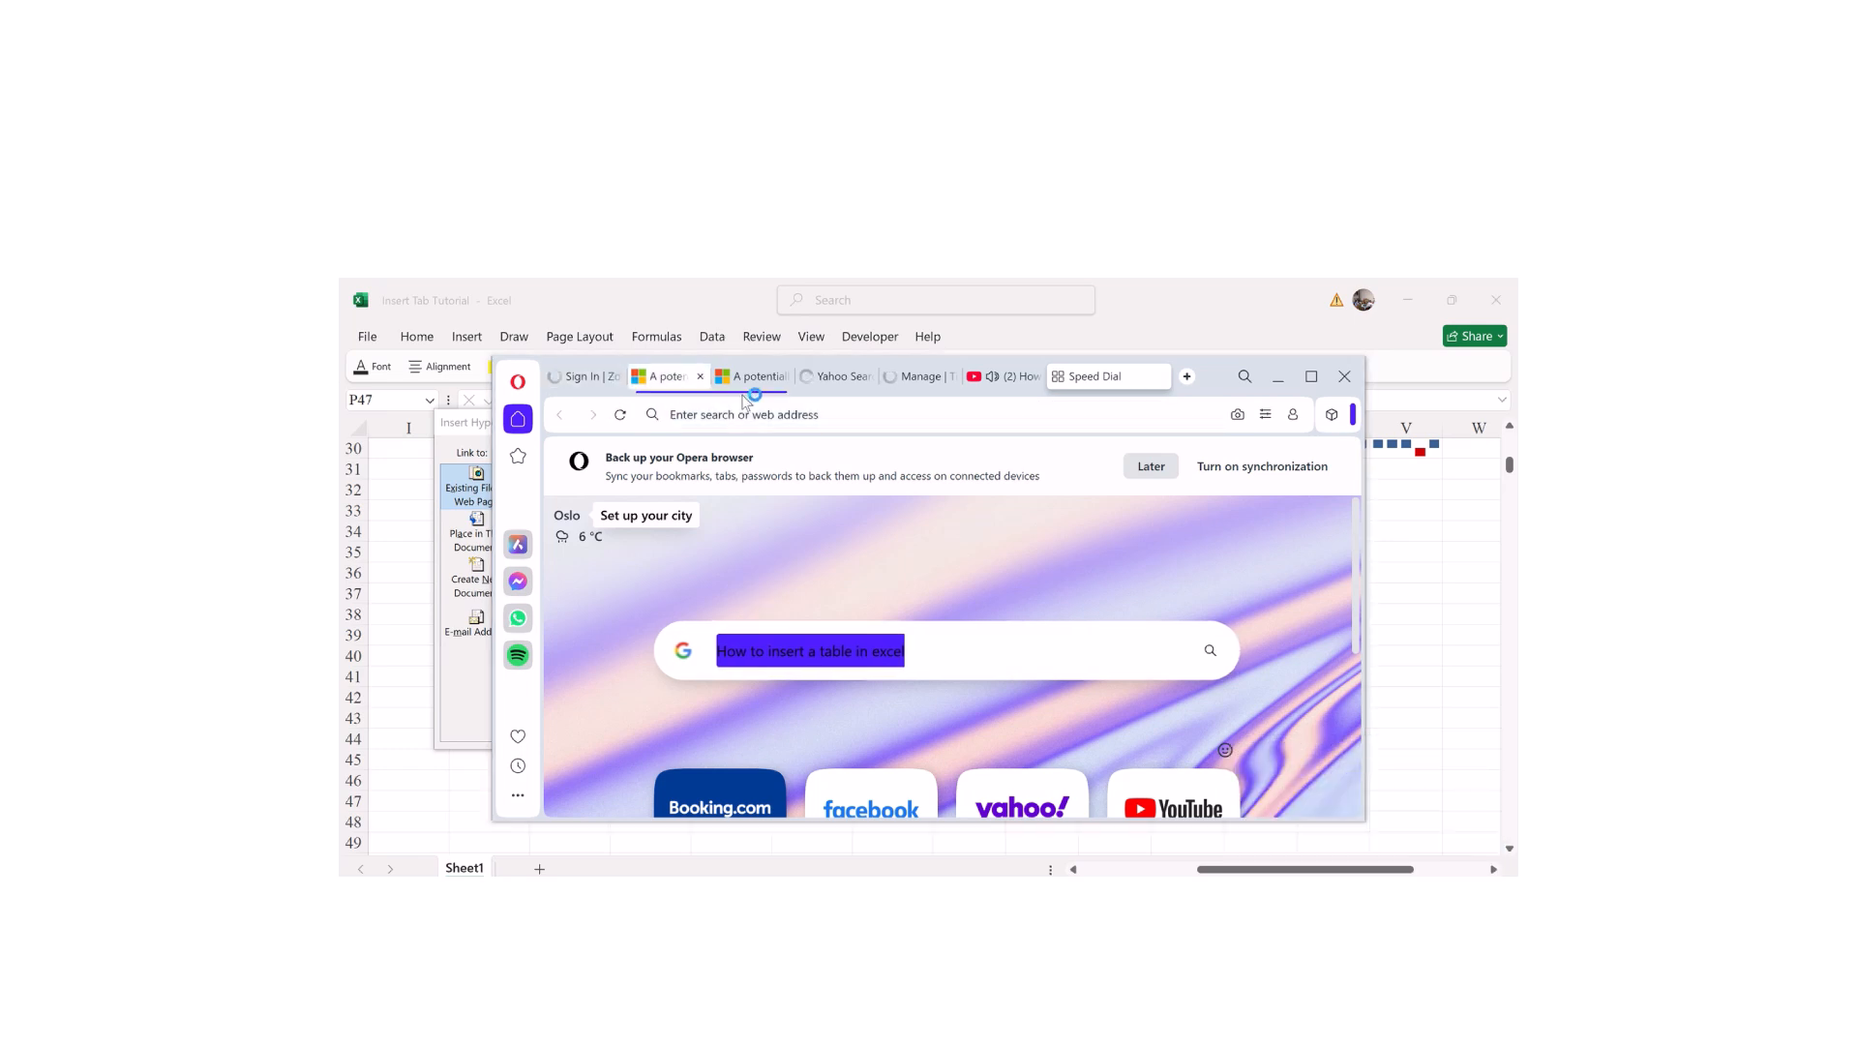
pyautogui.click(840, 377)
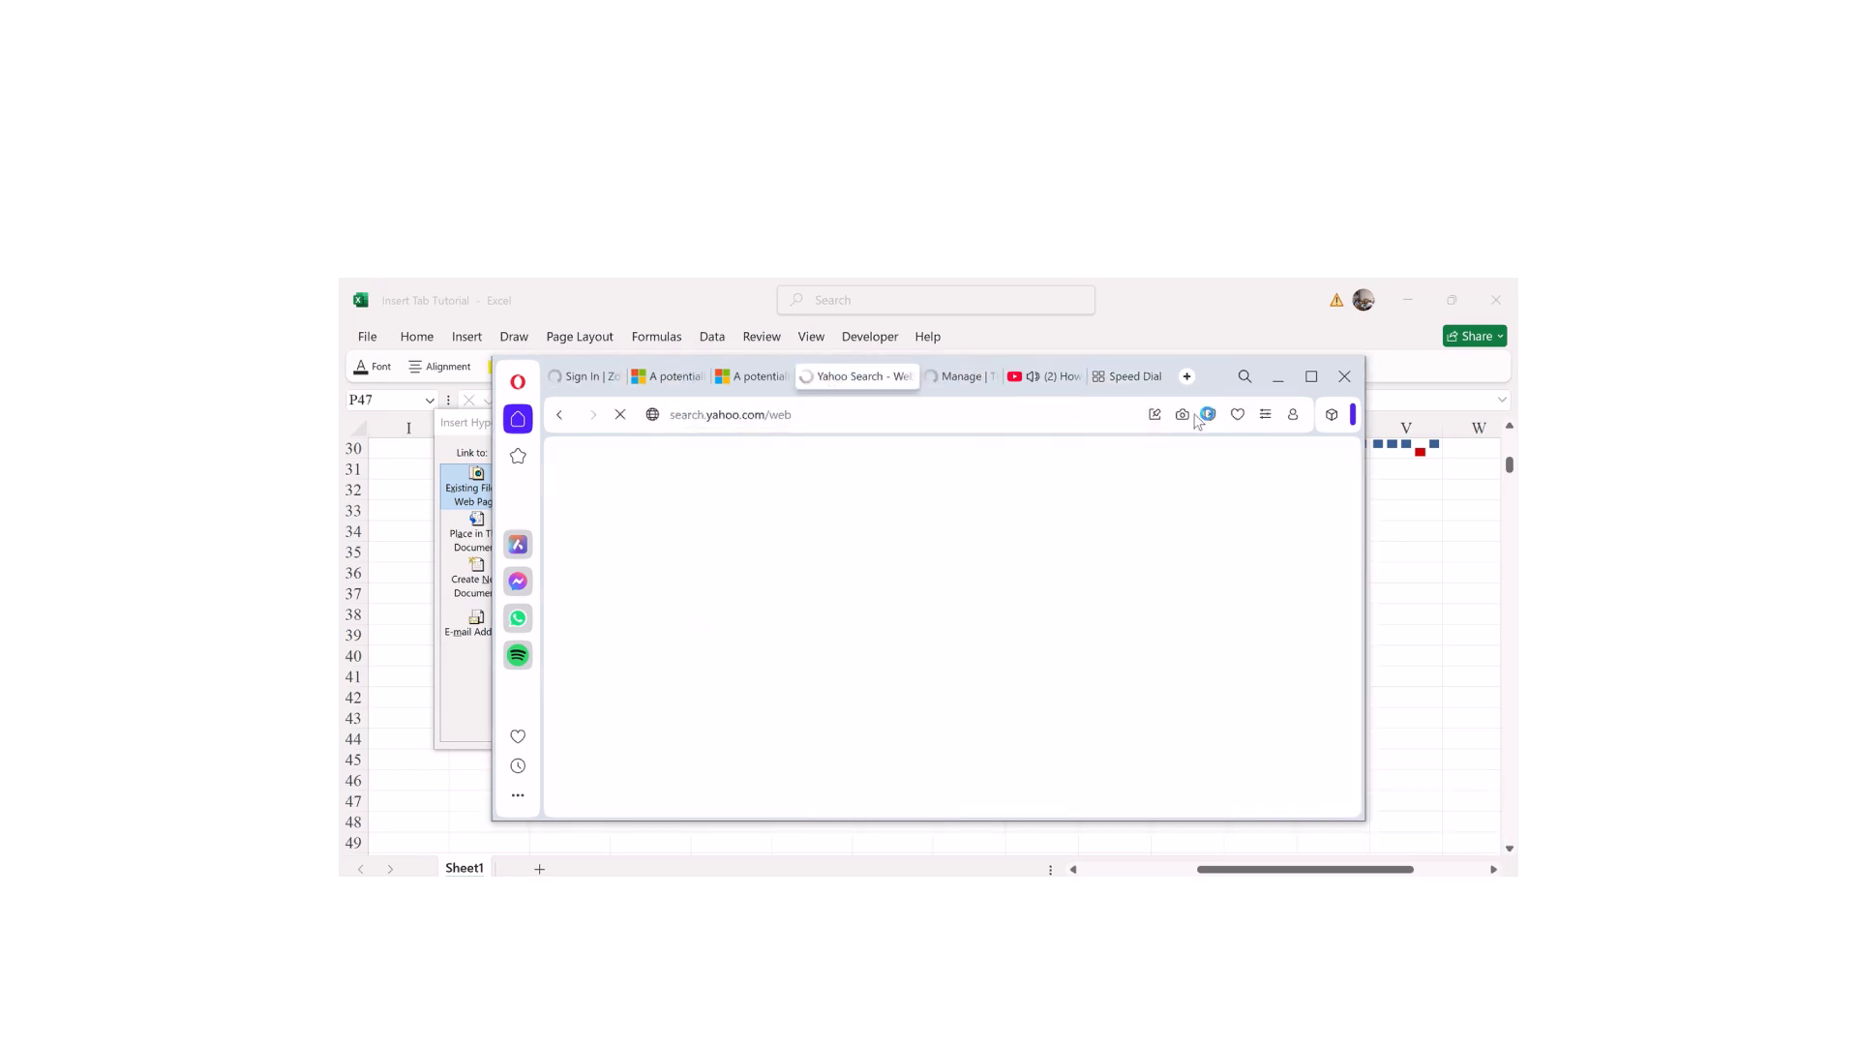
pyautogui.click(1344, 376)
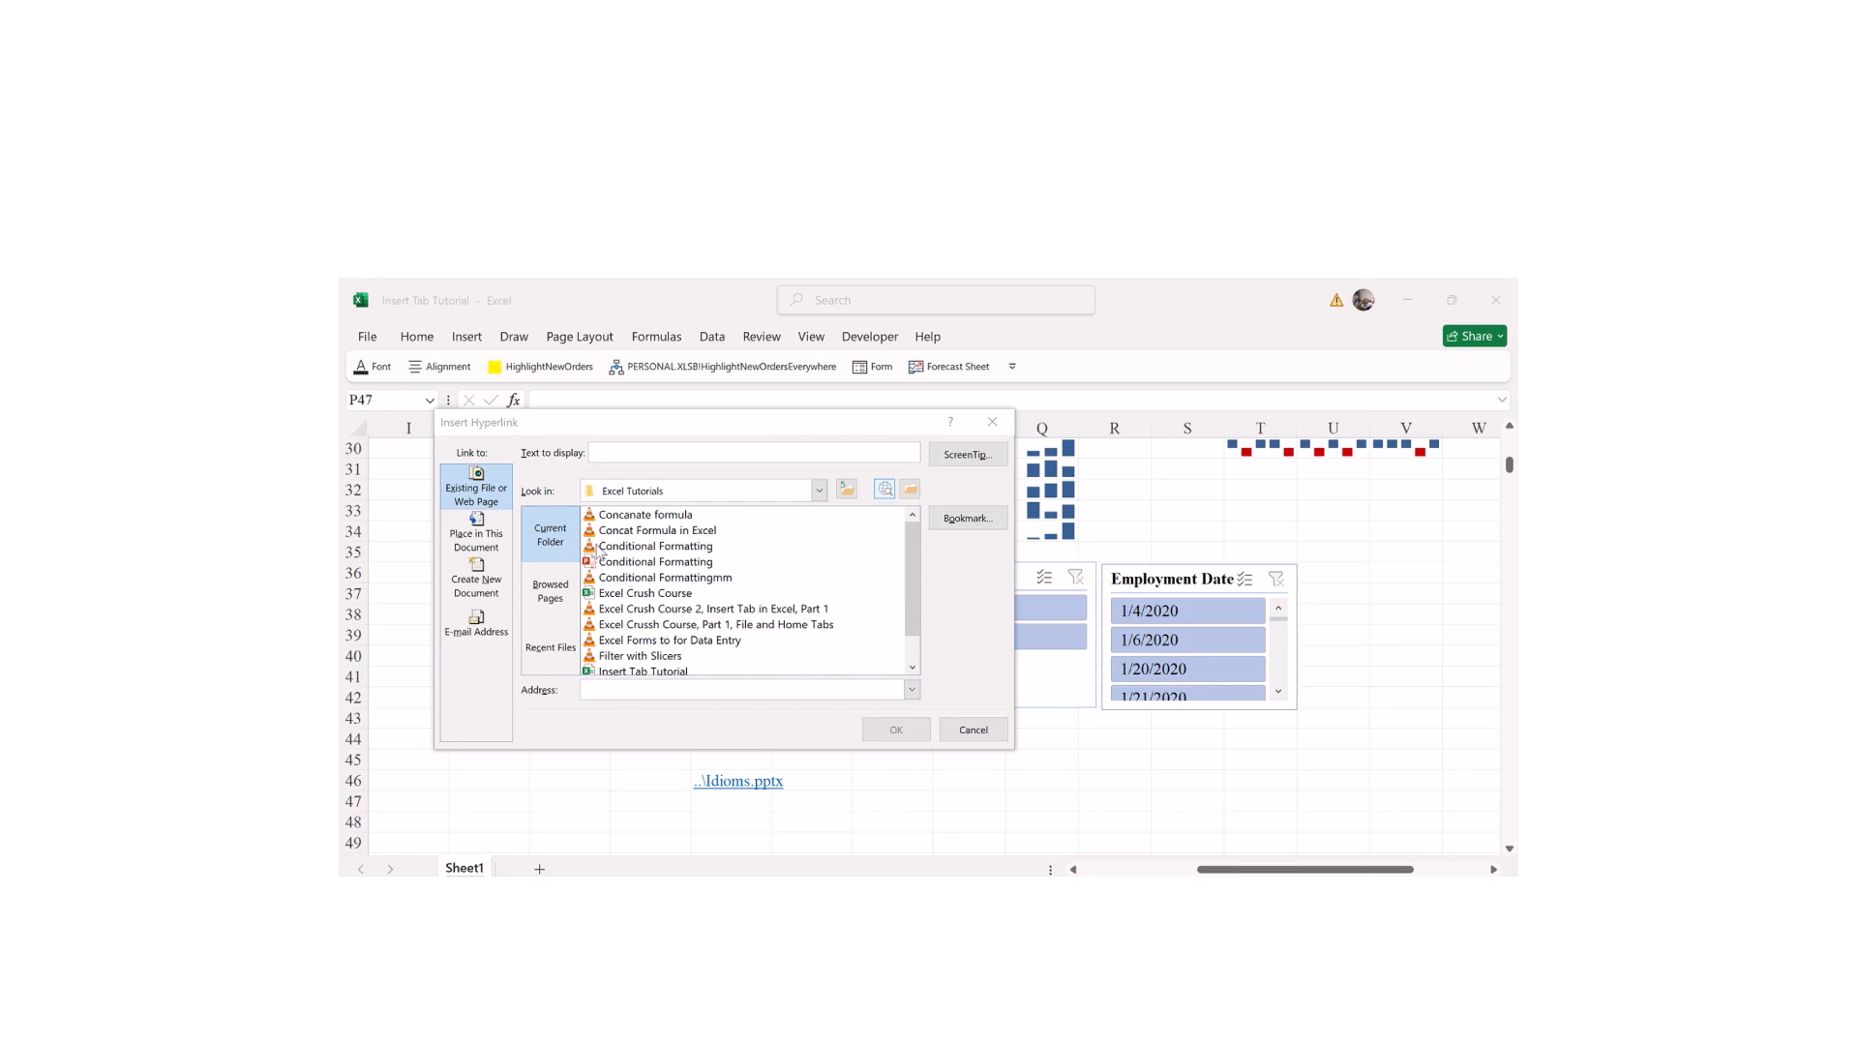
pyautogui.click(884, 490)
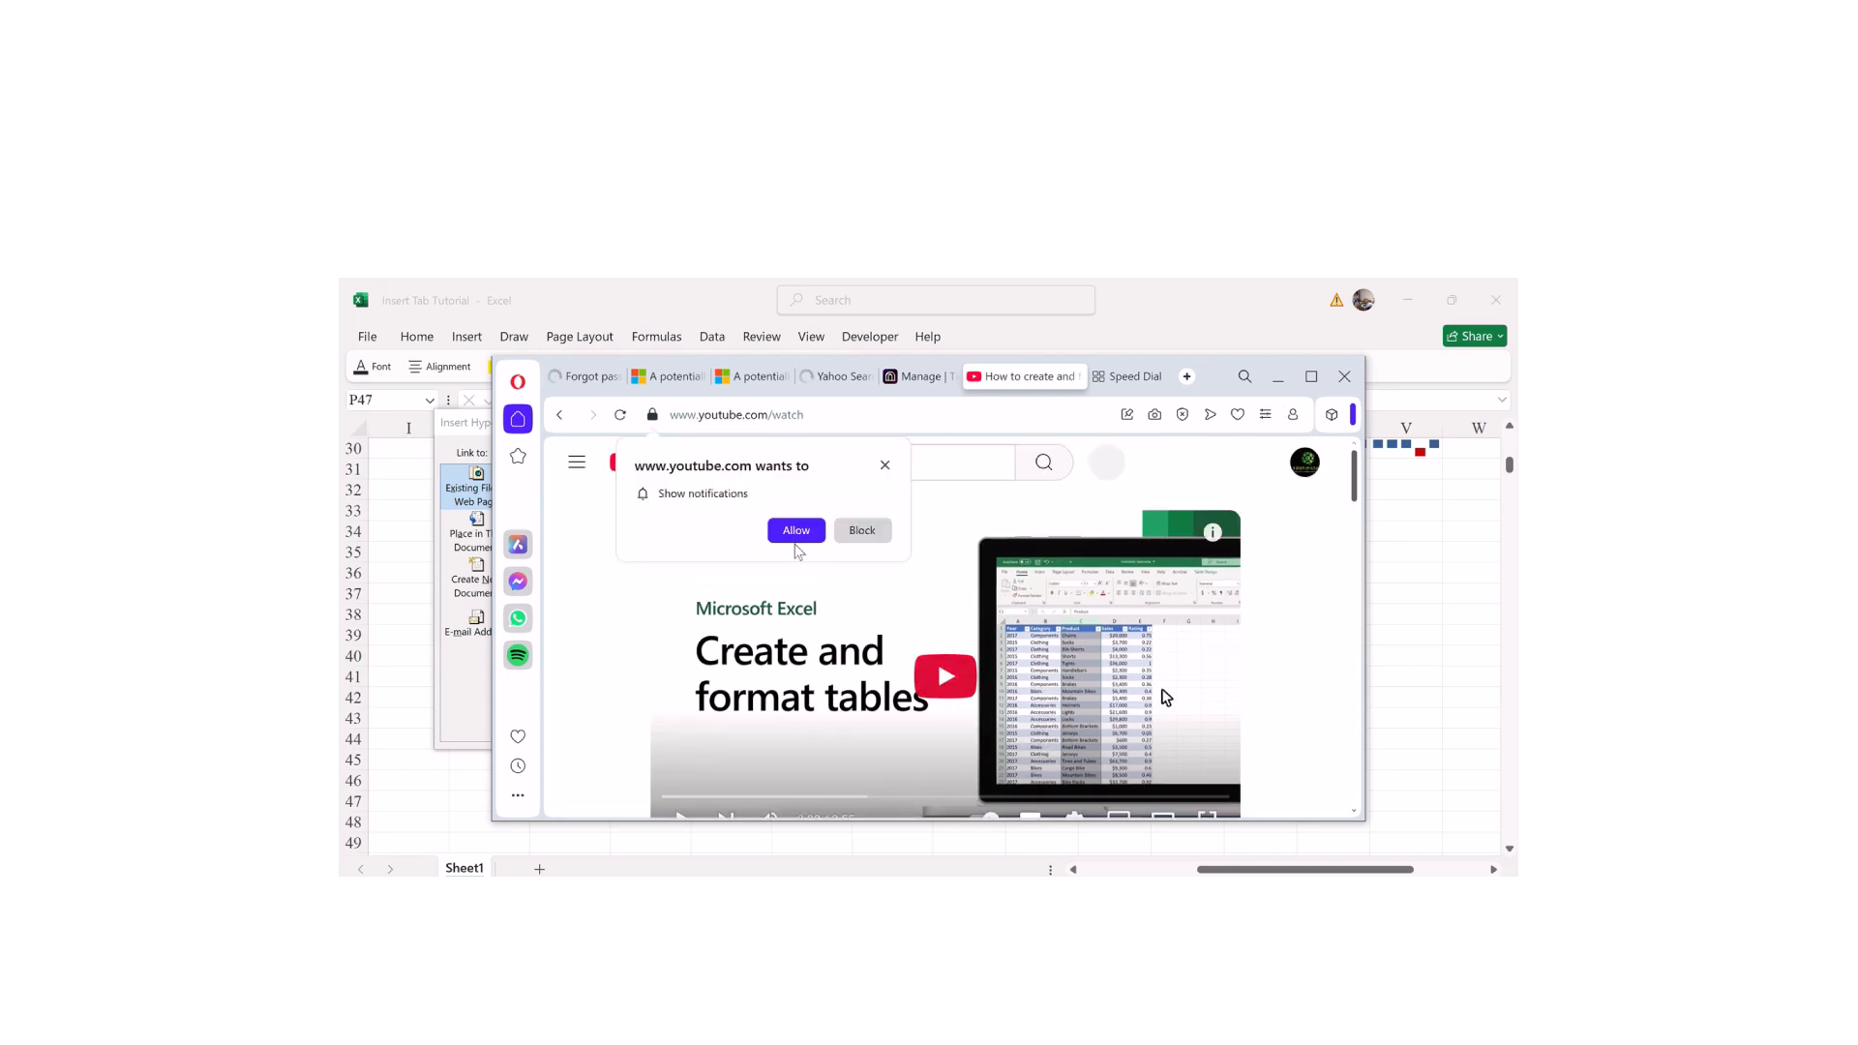
# Step: Dismiss YouTube's notification prompt, look through the tables video page, then close the browser
pyautogui.click(824, 531)
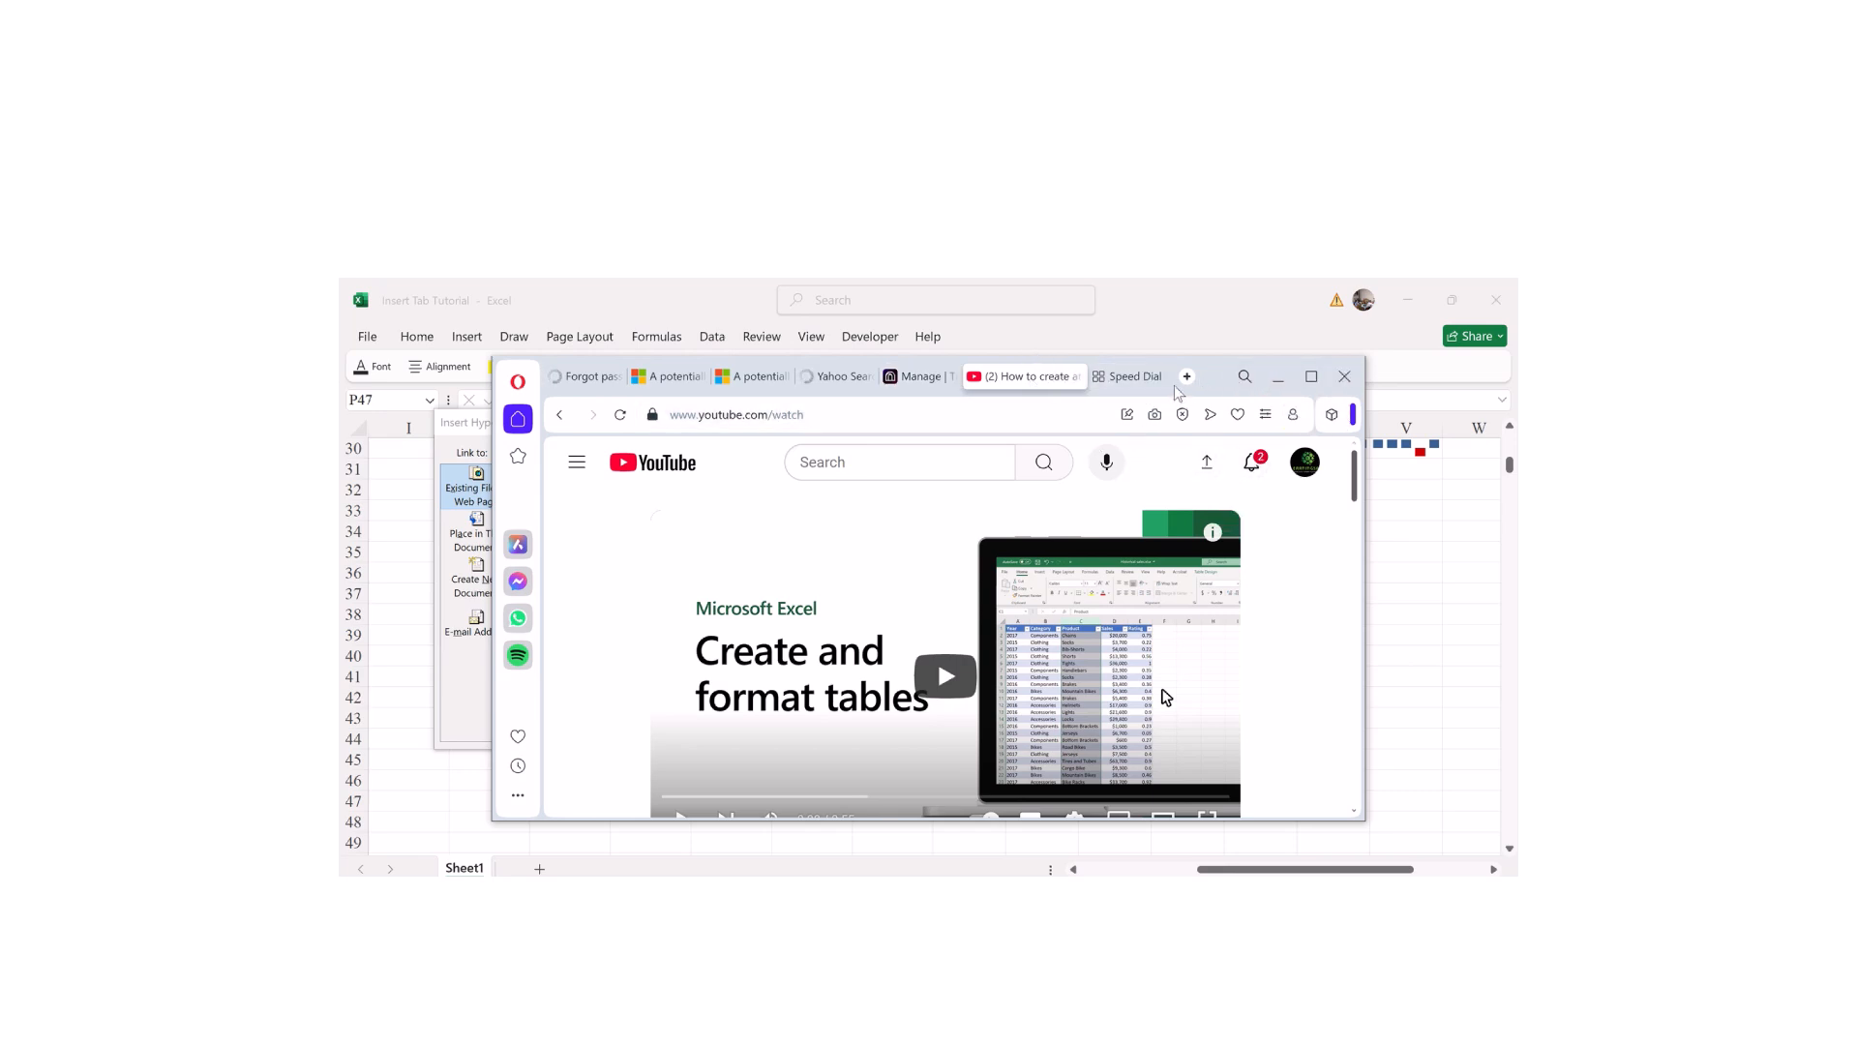
pyautogui.moveTo(1358, 487); pyautogui.dragTo(1306, 832)
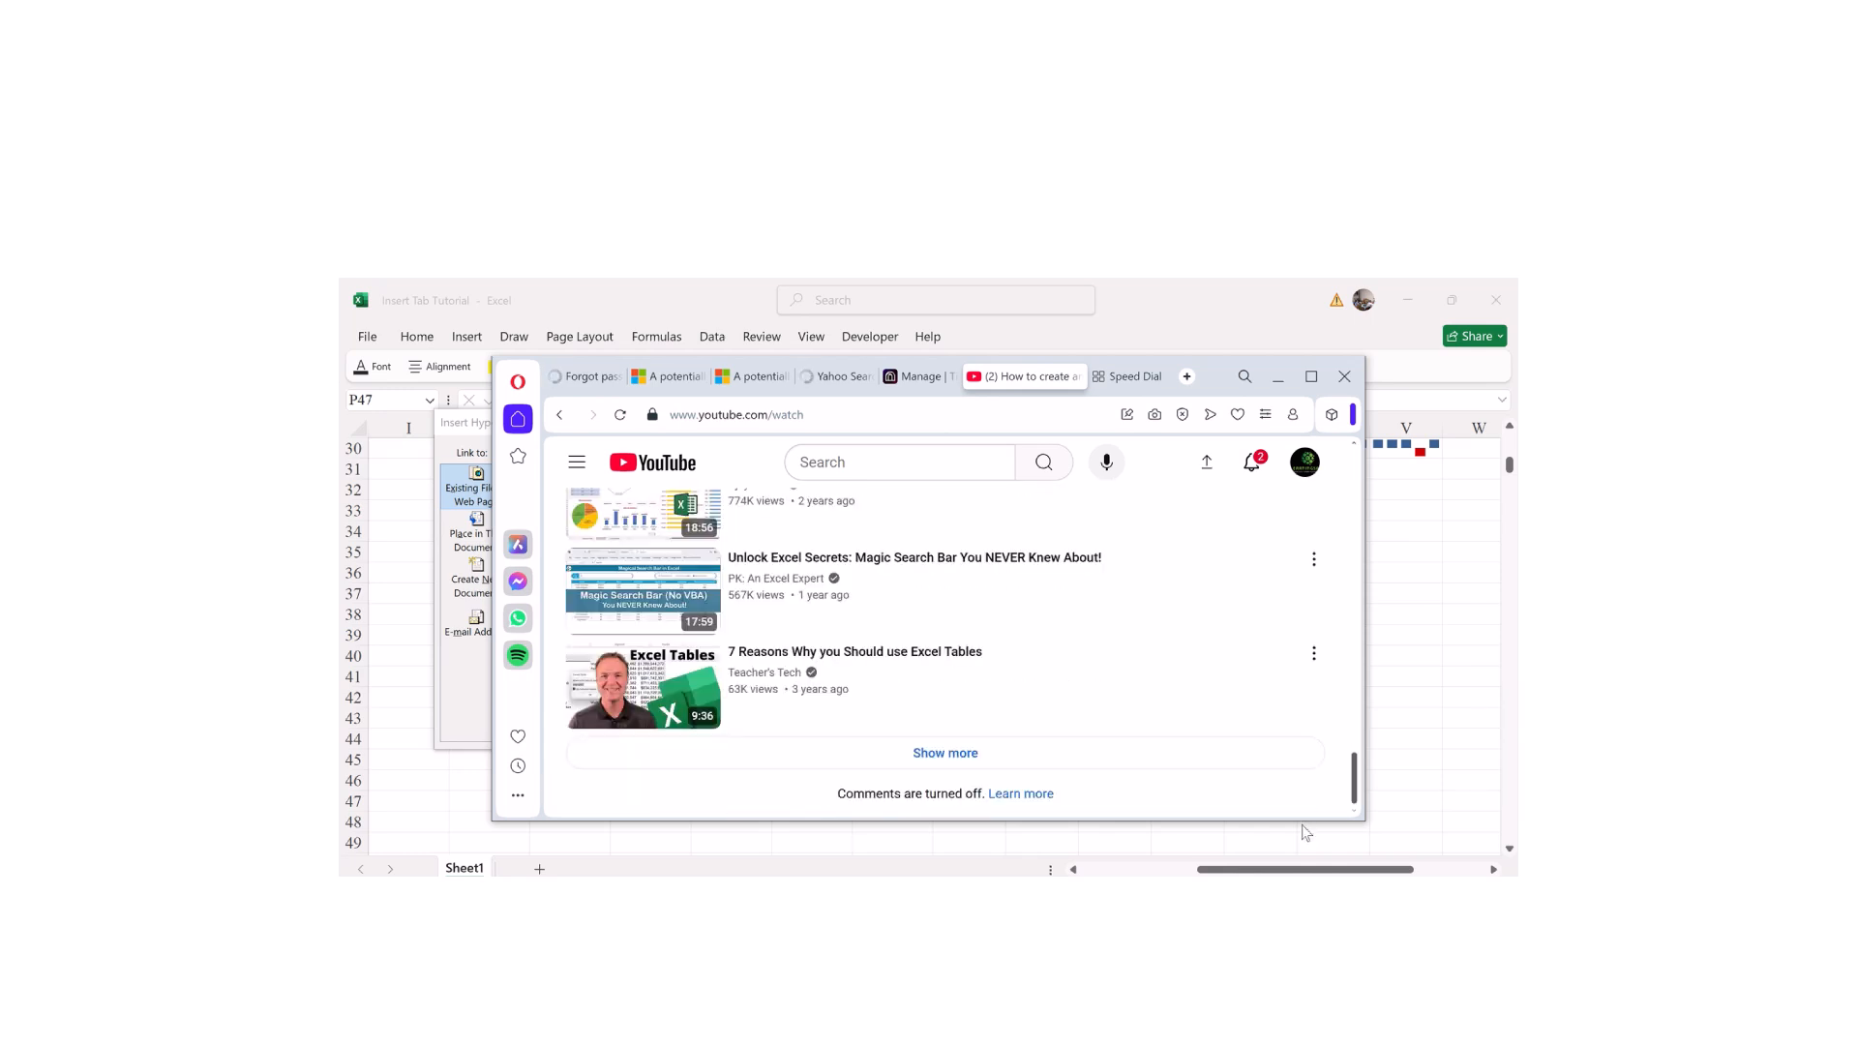
pyautogui.scroll(15, 1313, 751)
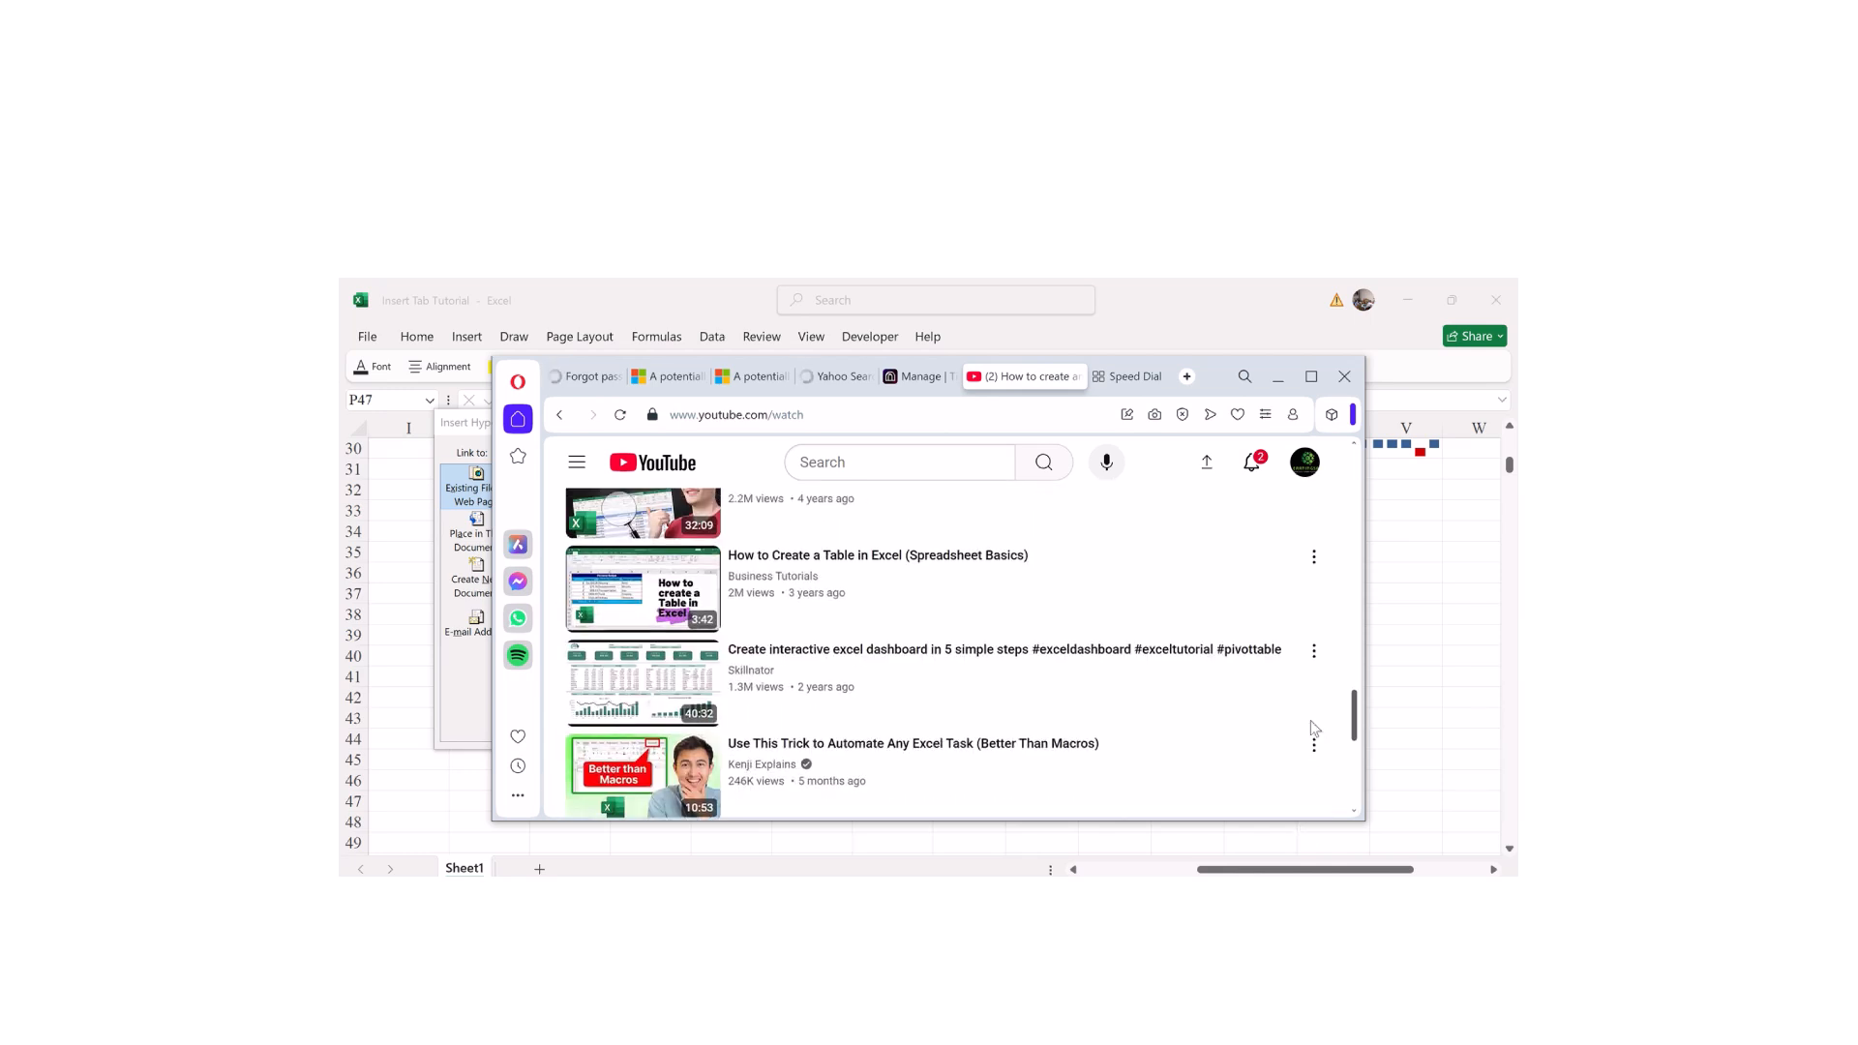
pyautogui.scroll(3, 1325, 512)
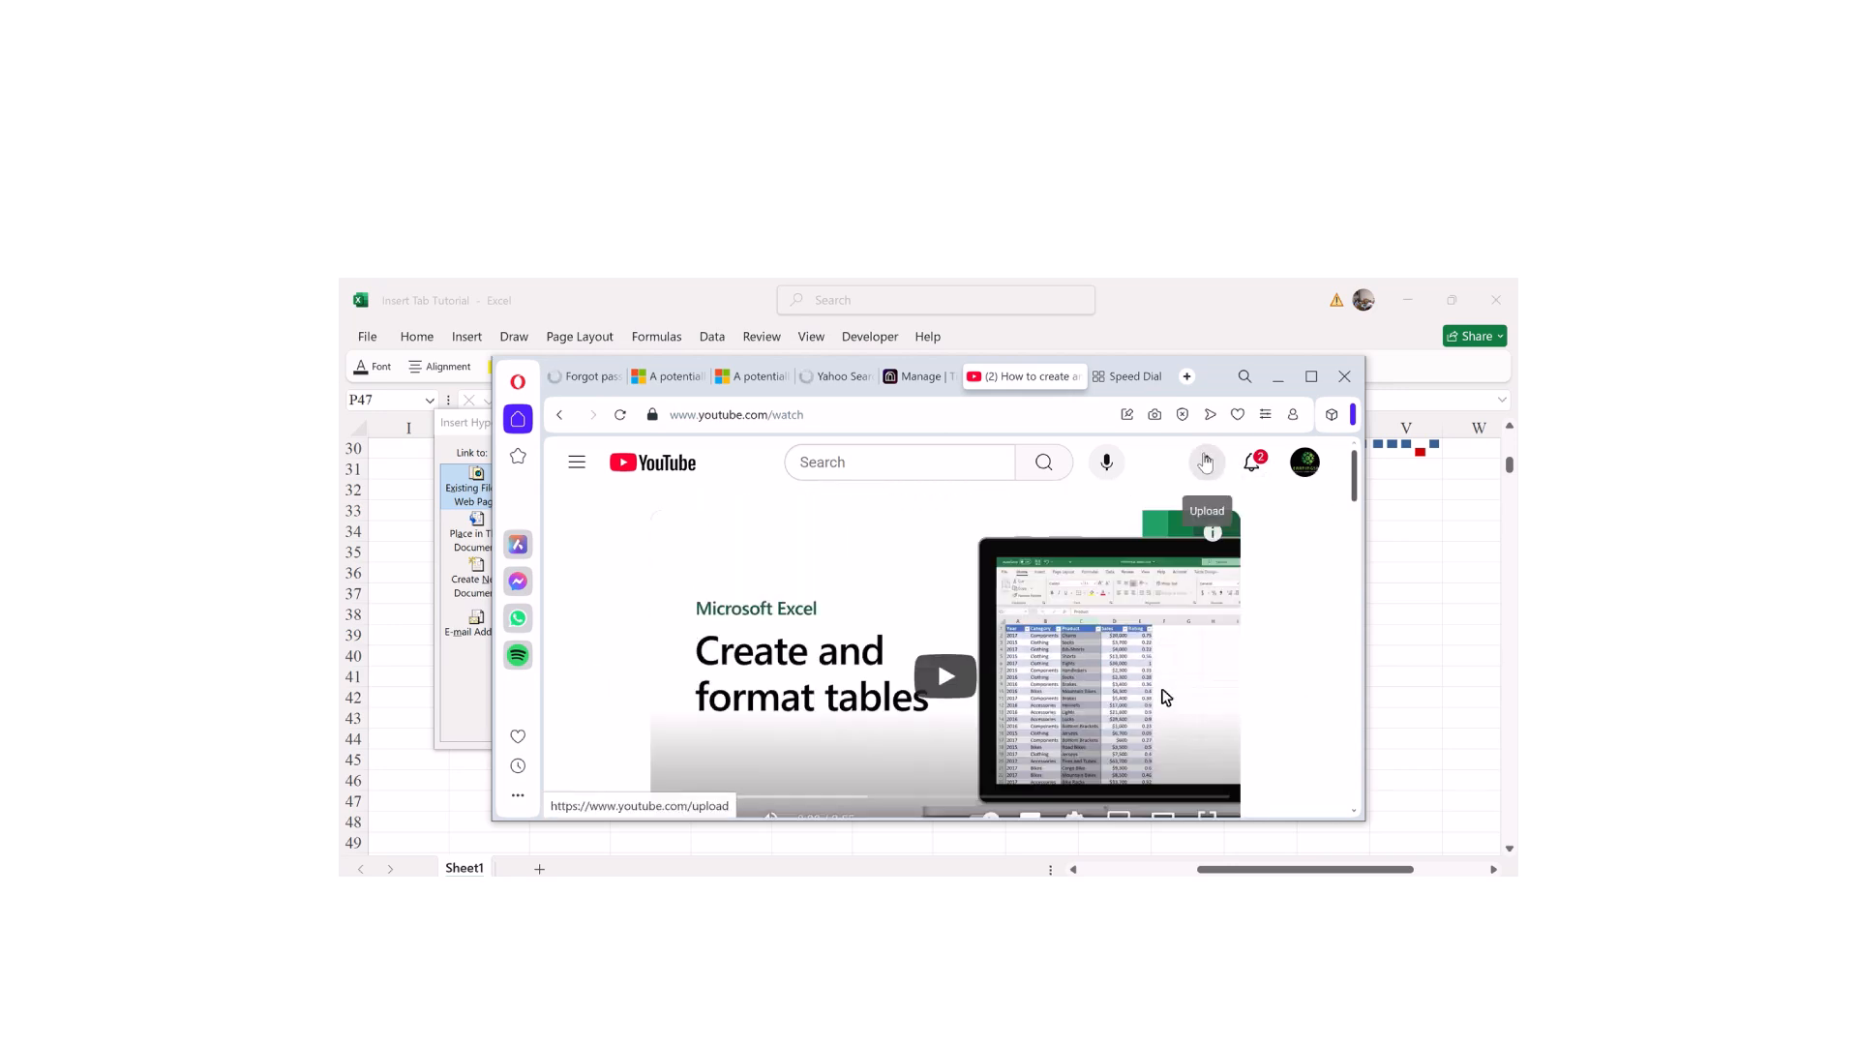
pyautogui.moveTo(1357, 479); pyautogui.dragTo(1273, 589)
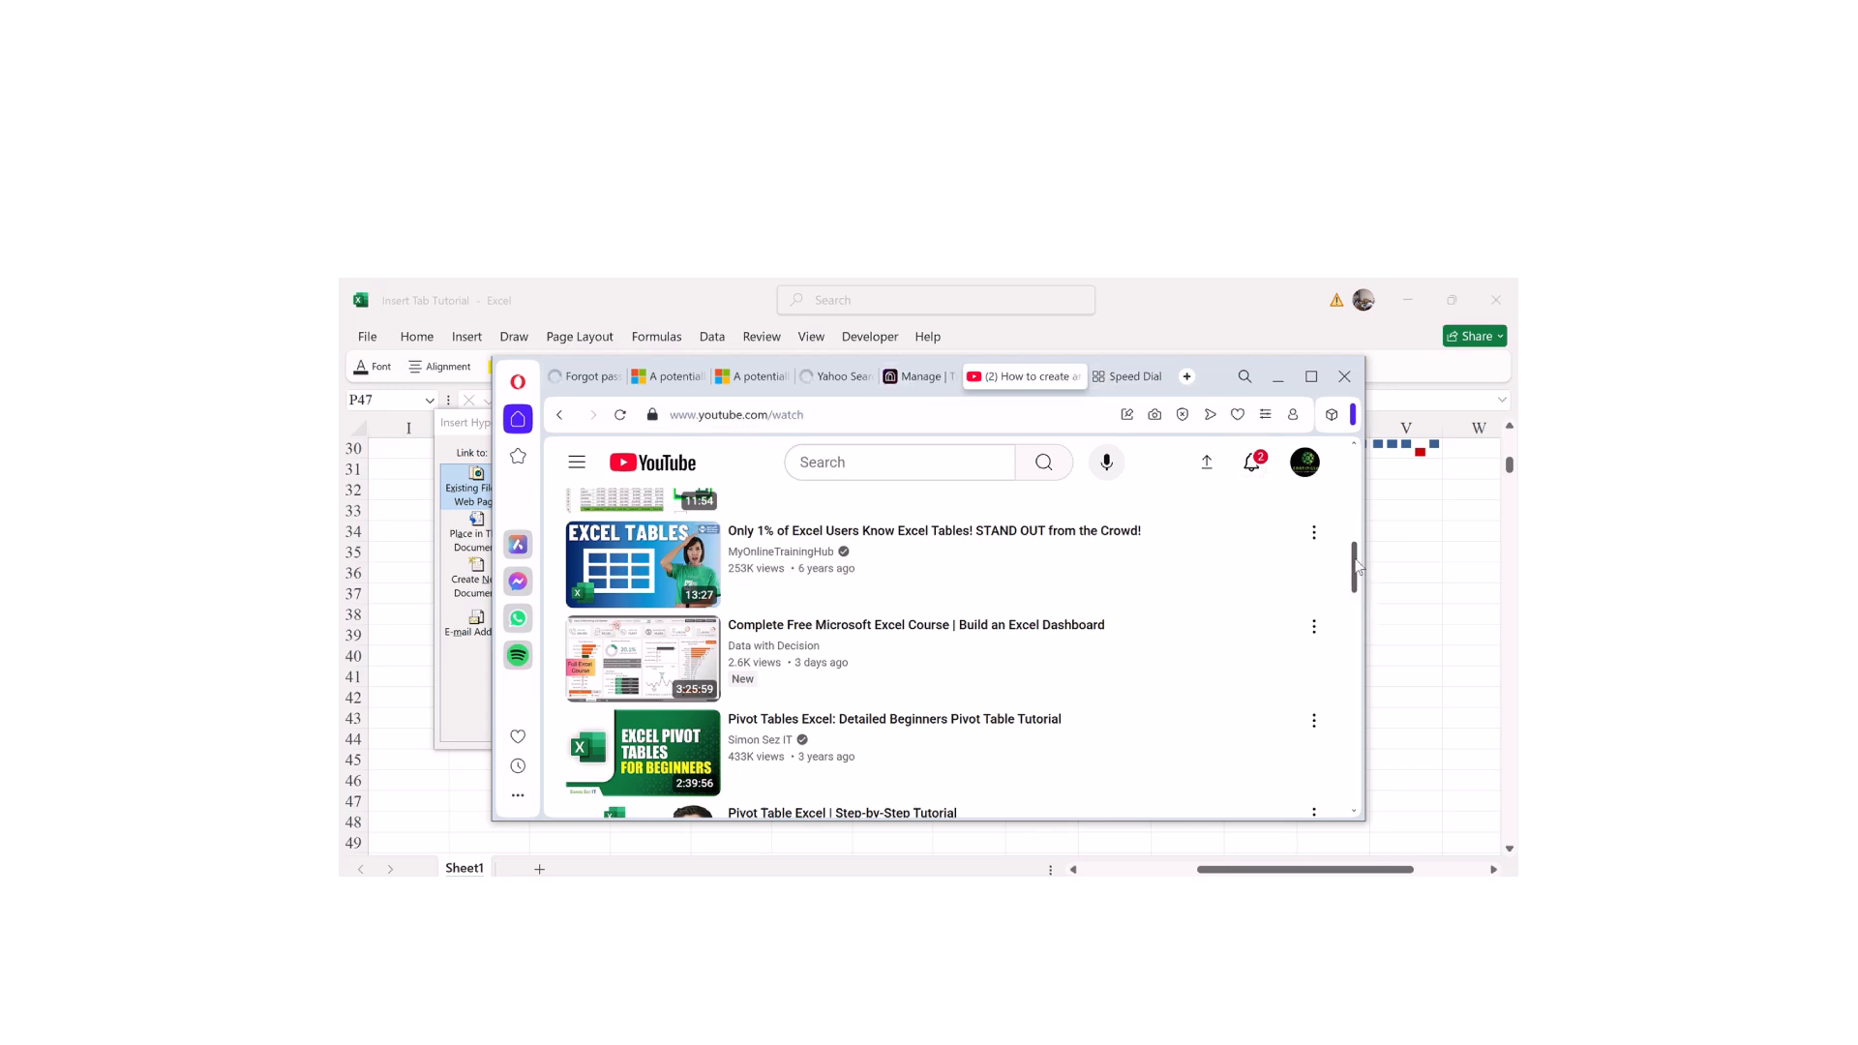
pyautogui.scroll(-3, 1352, 604)
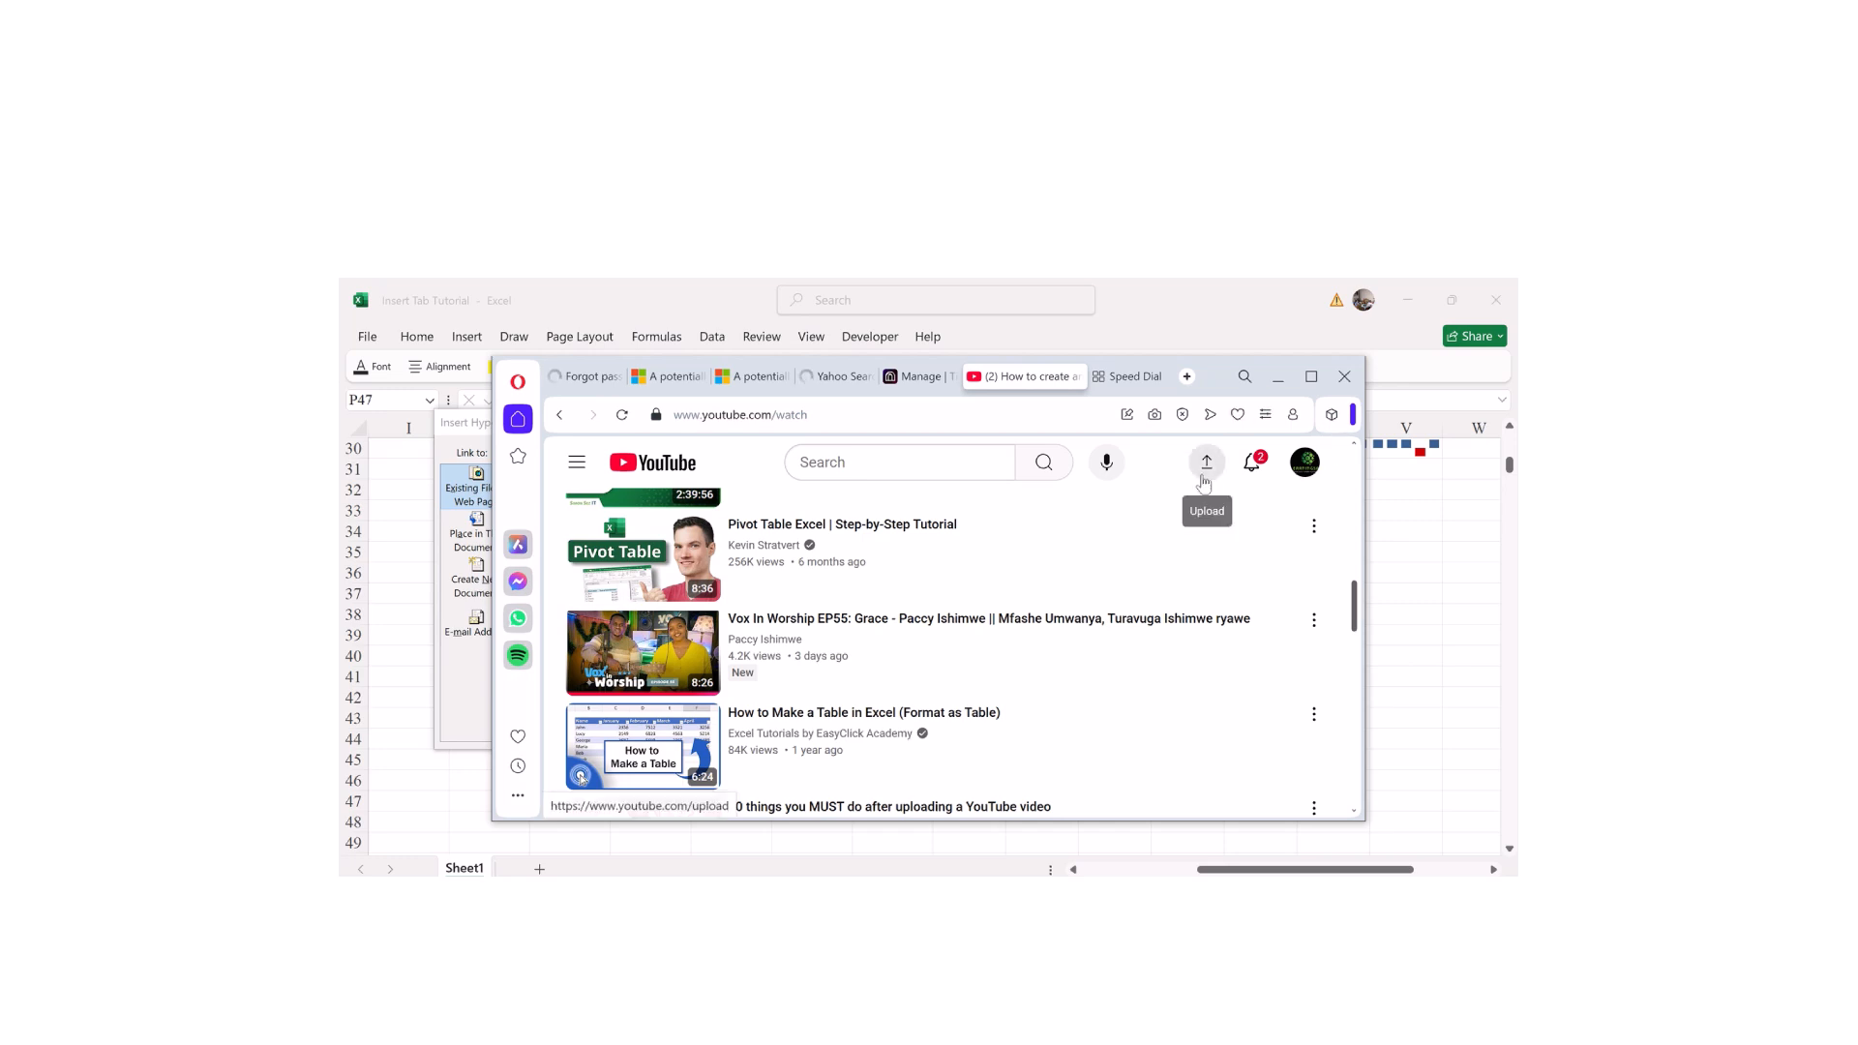
pyautogui.click(1344, 376)
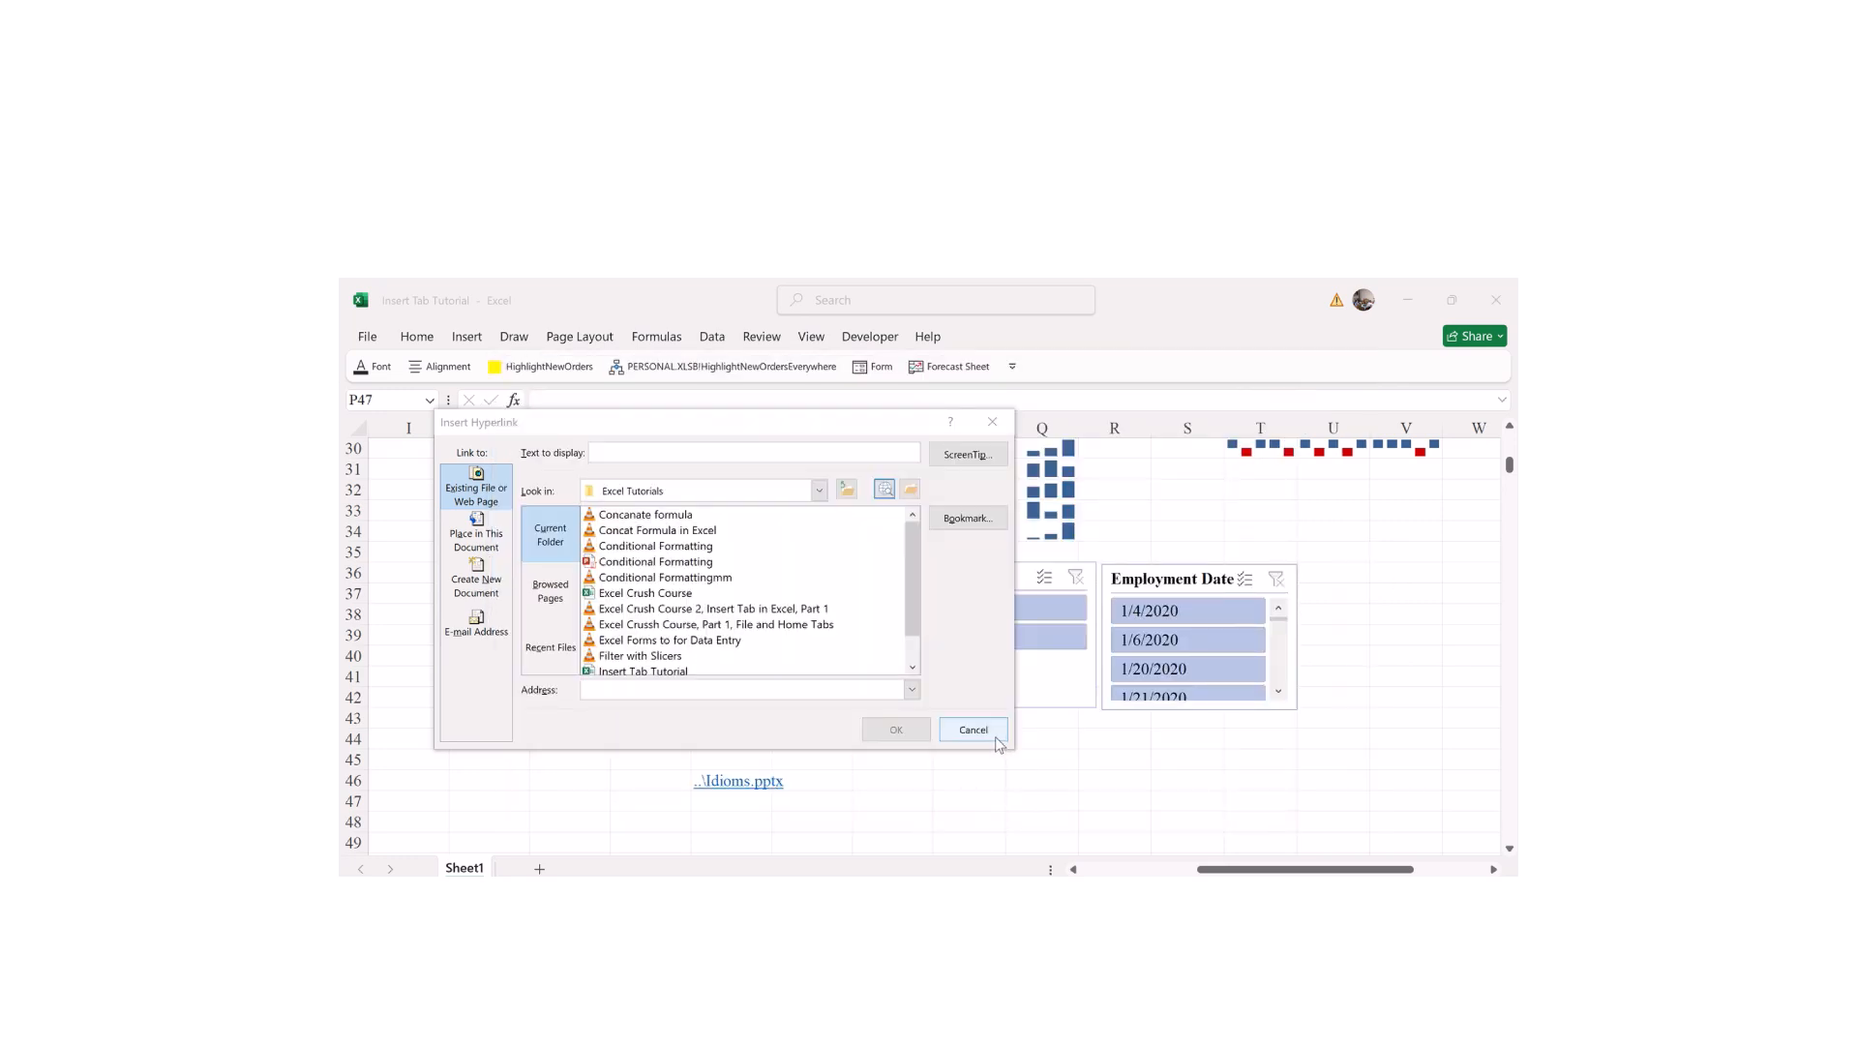
# Step: Cancel the pending hyperlink and select cell P46 instead
pyautogui.click(991, 733)
pyautogui.click(1020, 737)
pyautogui.click(961, 779)
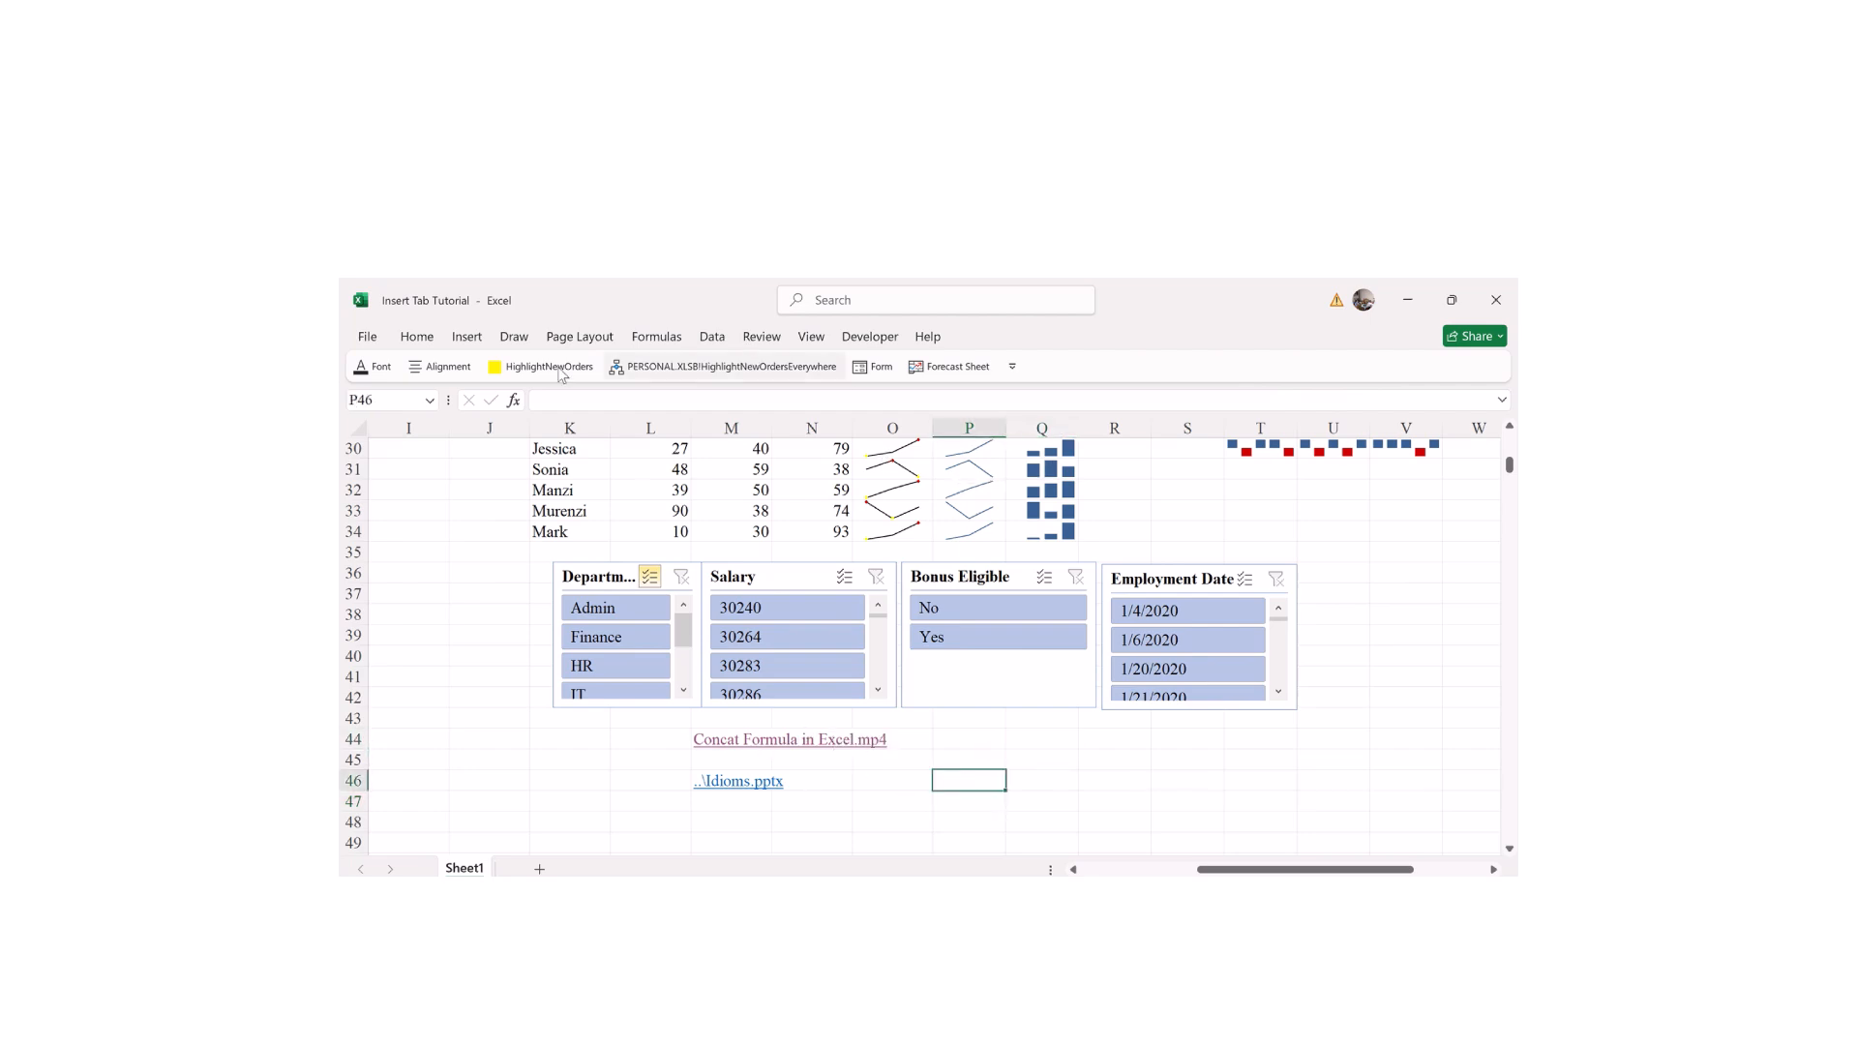
# Step: Insert a Sheet1!A100 place-in-document hyperlink in P46 and follow it to row 100
pyautogui.click(467, 337)
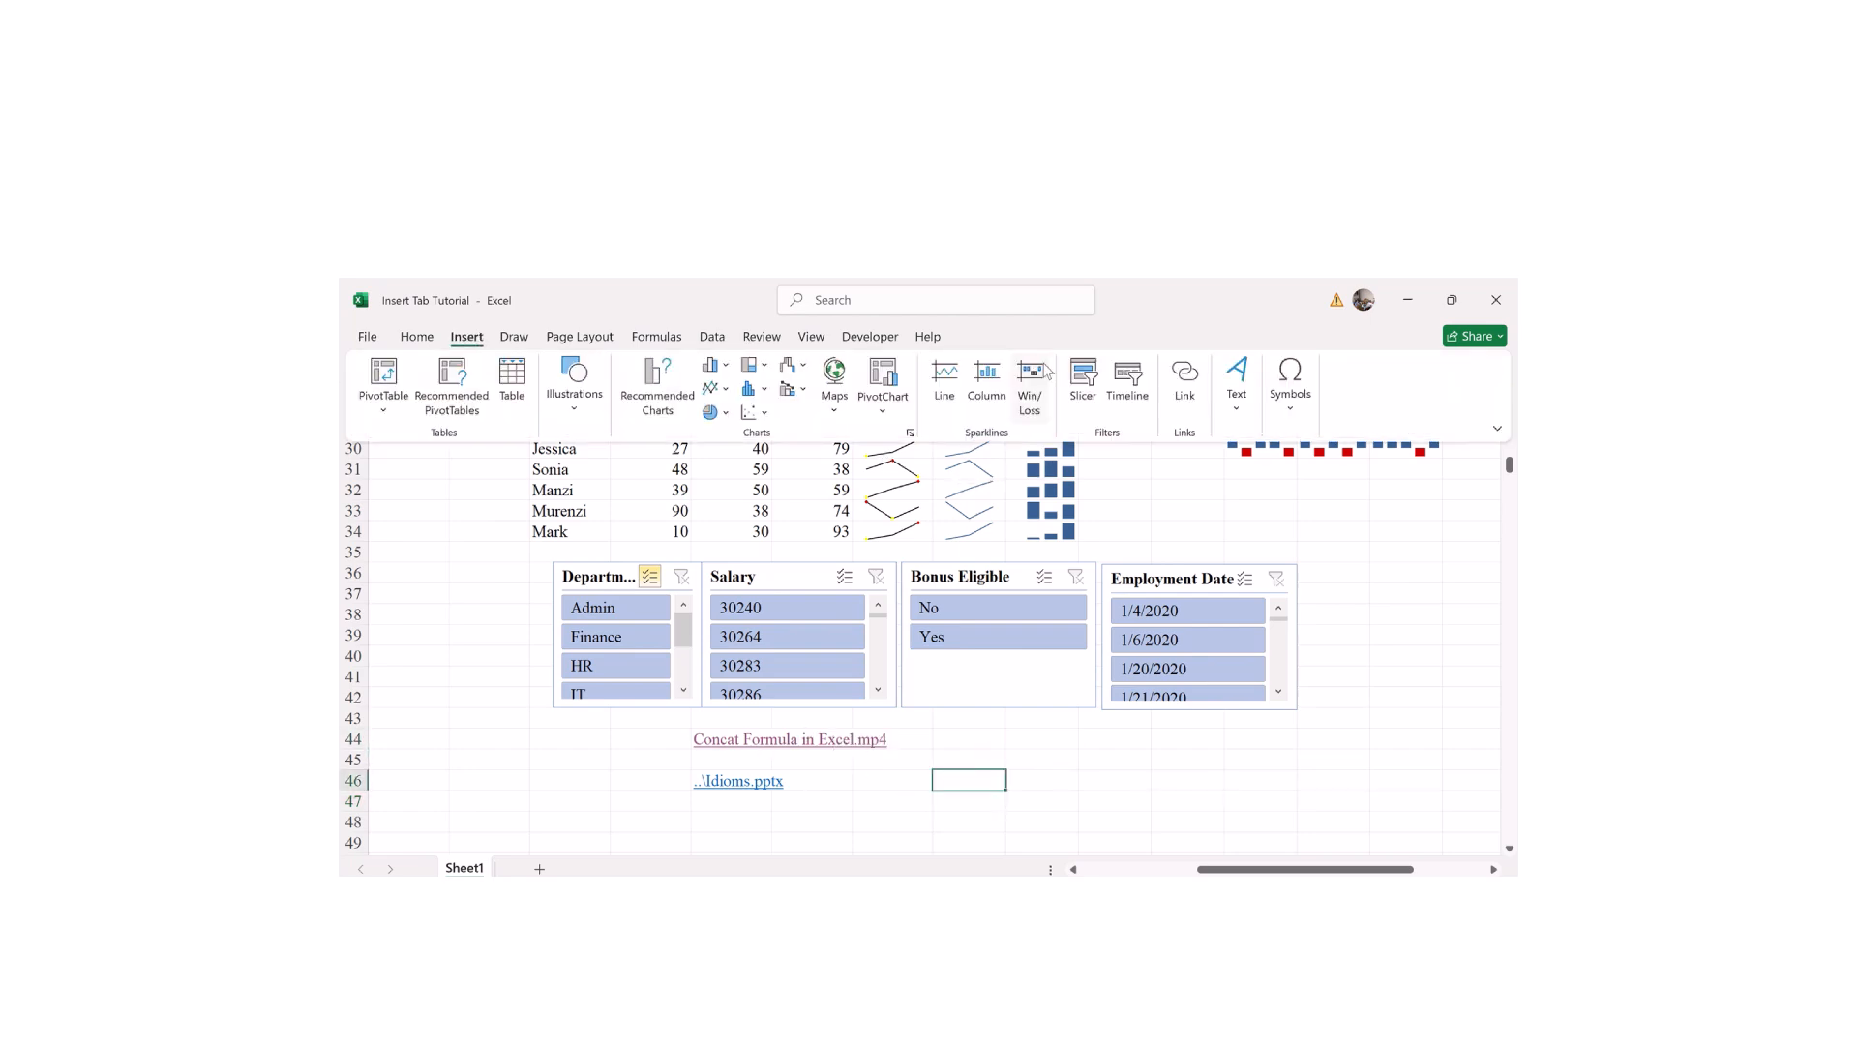
pyautogui.click(1193, 390)
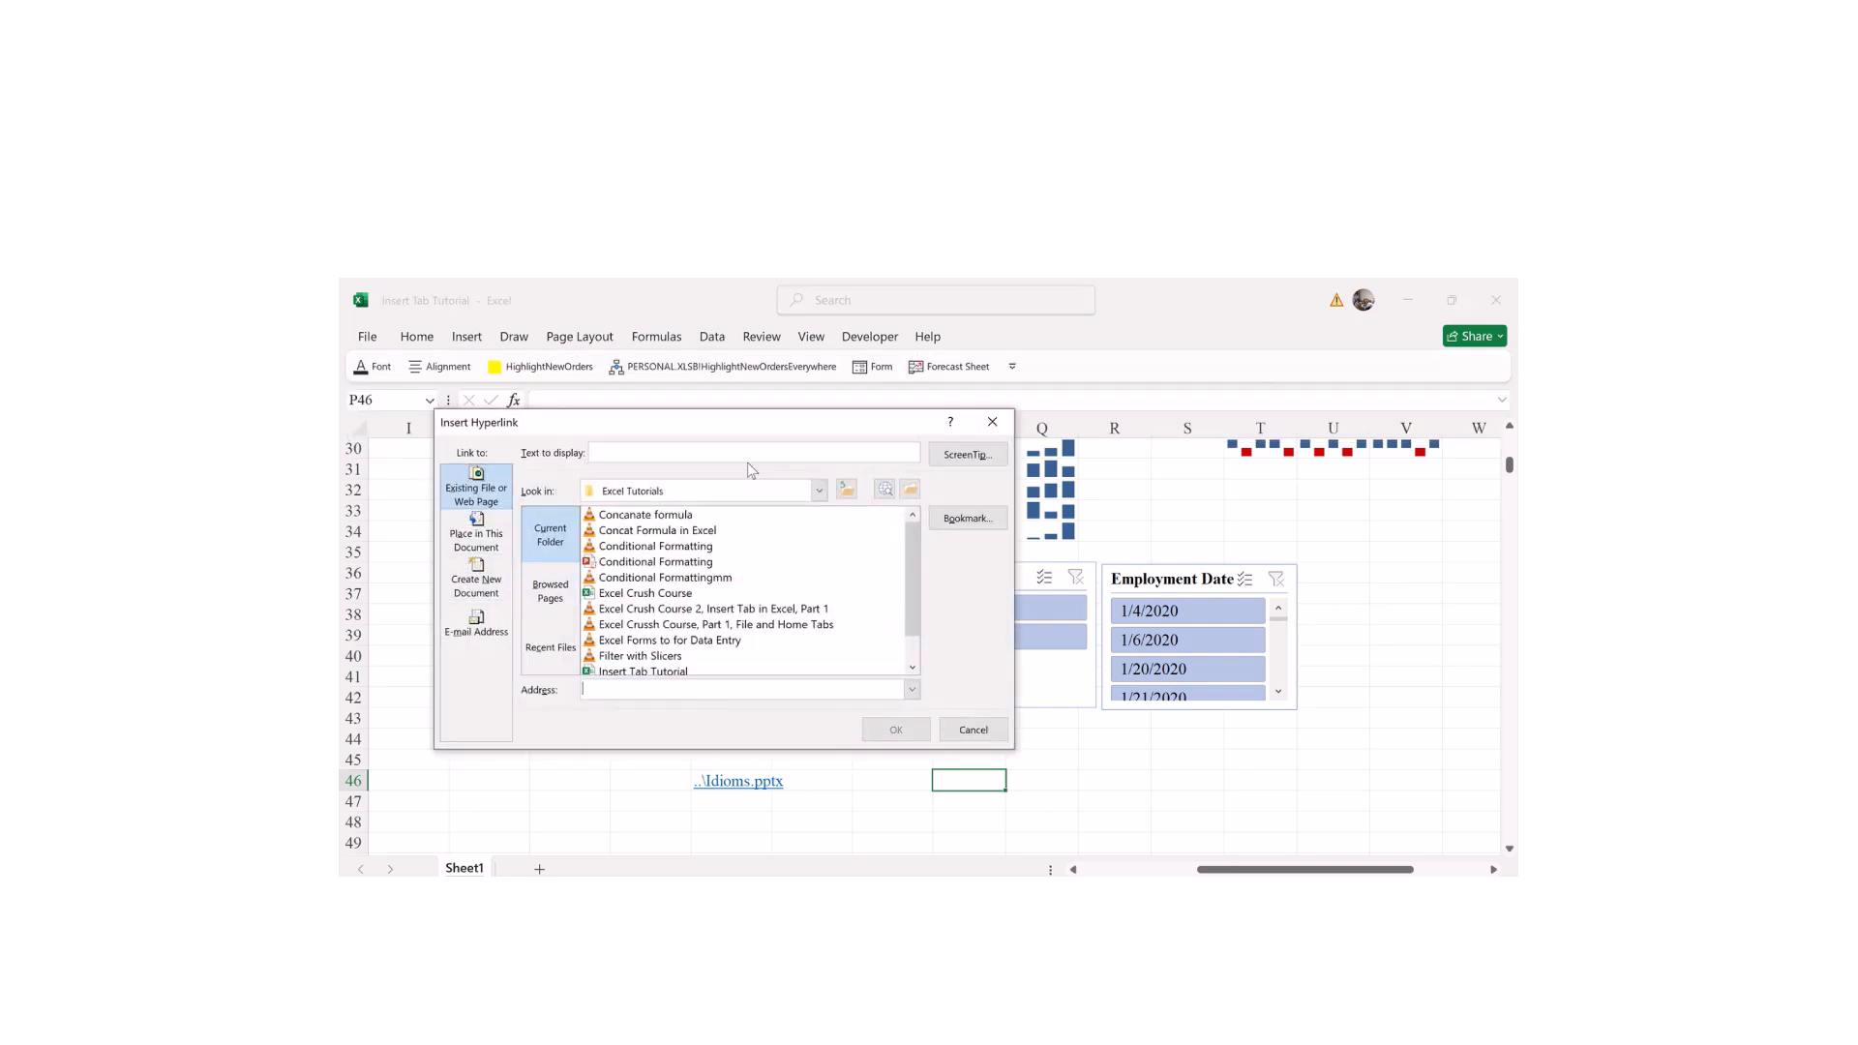
pyautogui.click(462, 544)
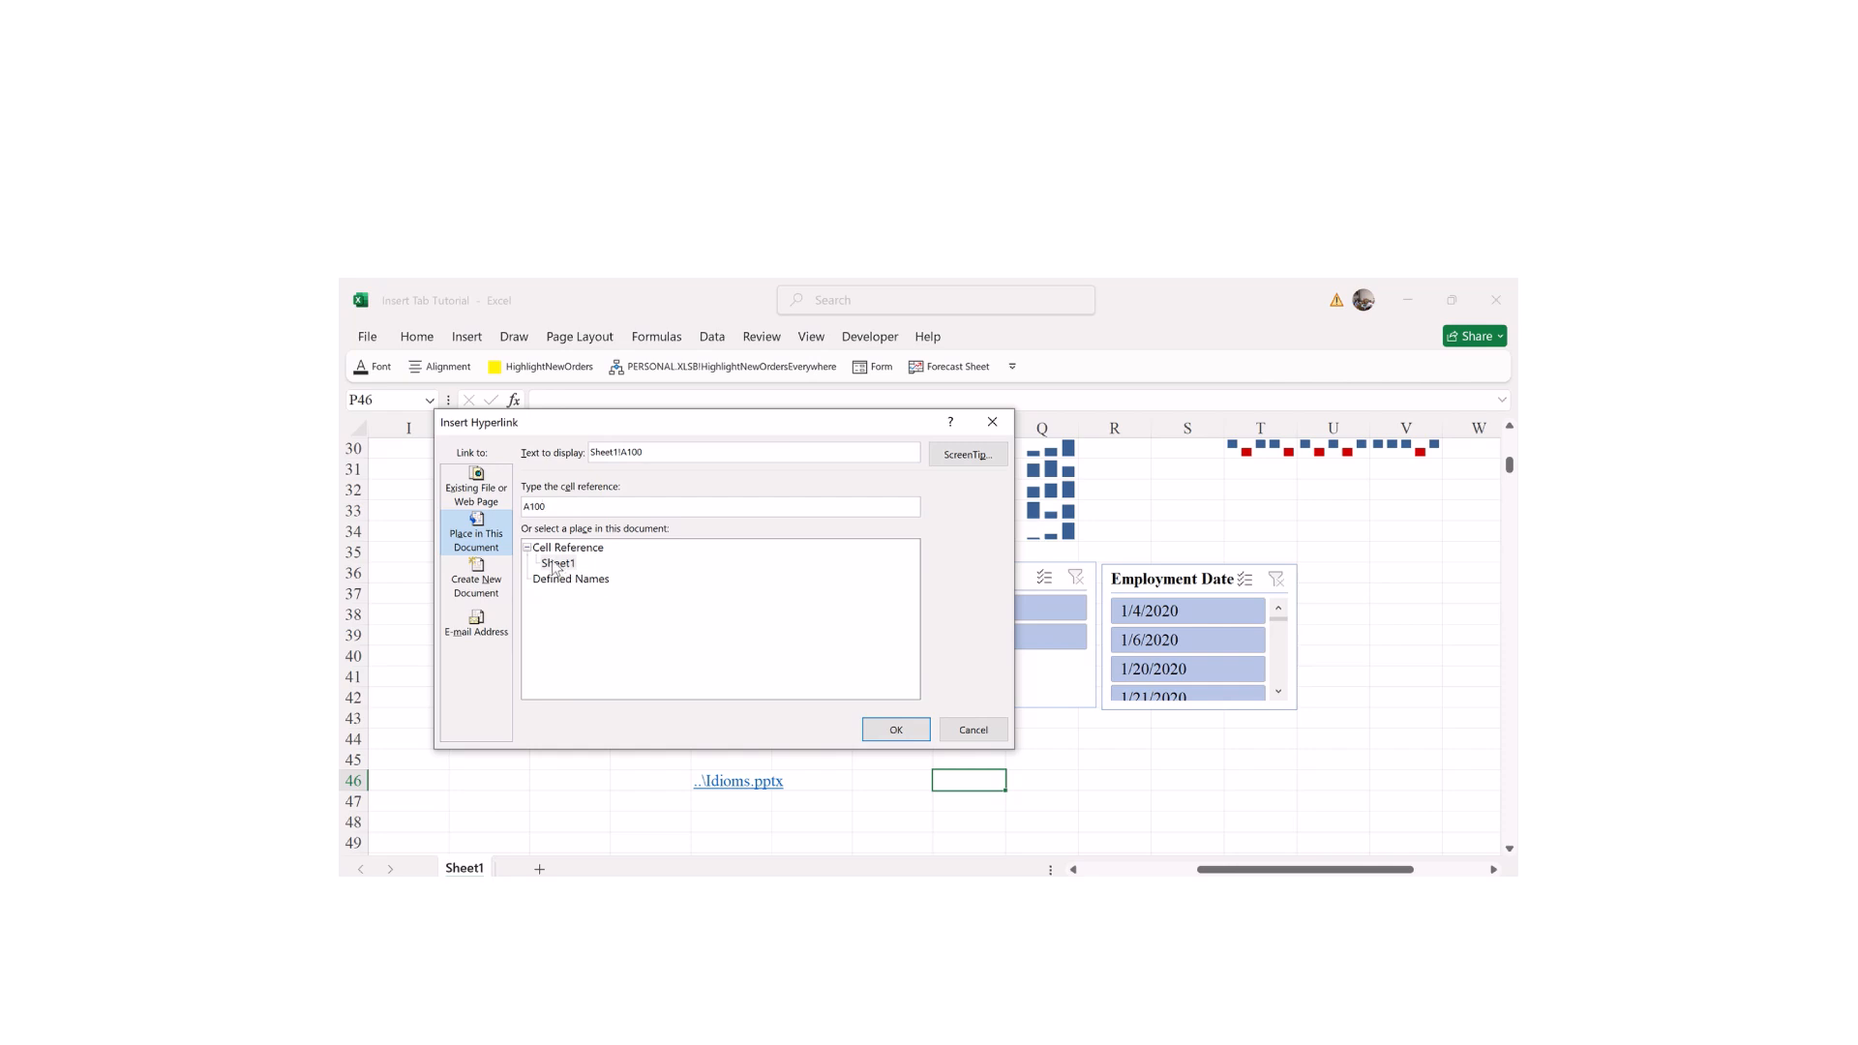
pyautogui.press('Return')
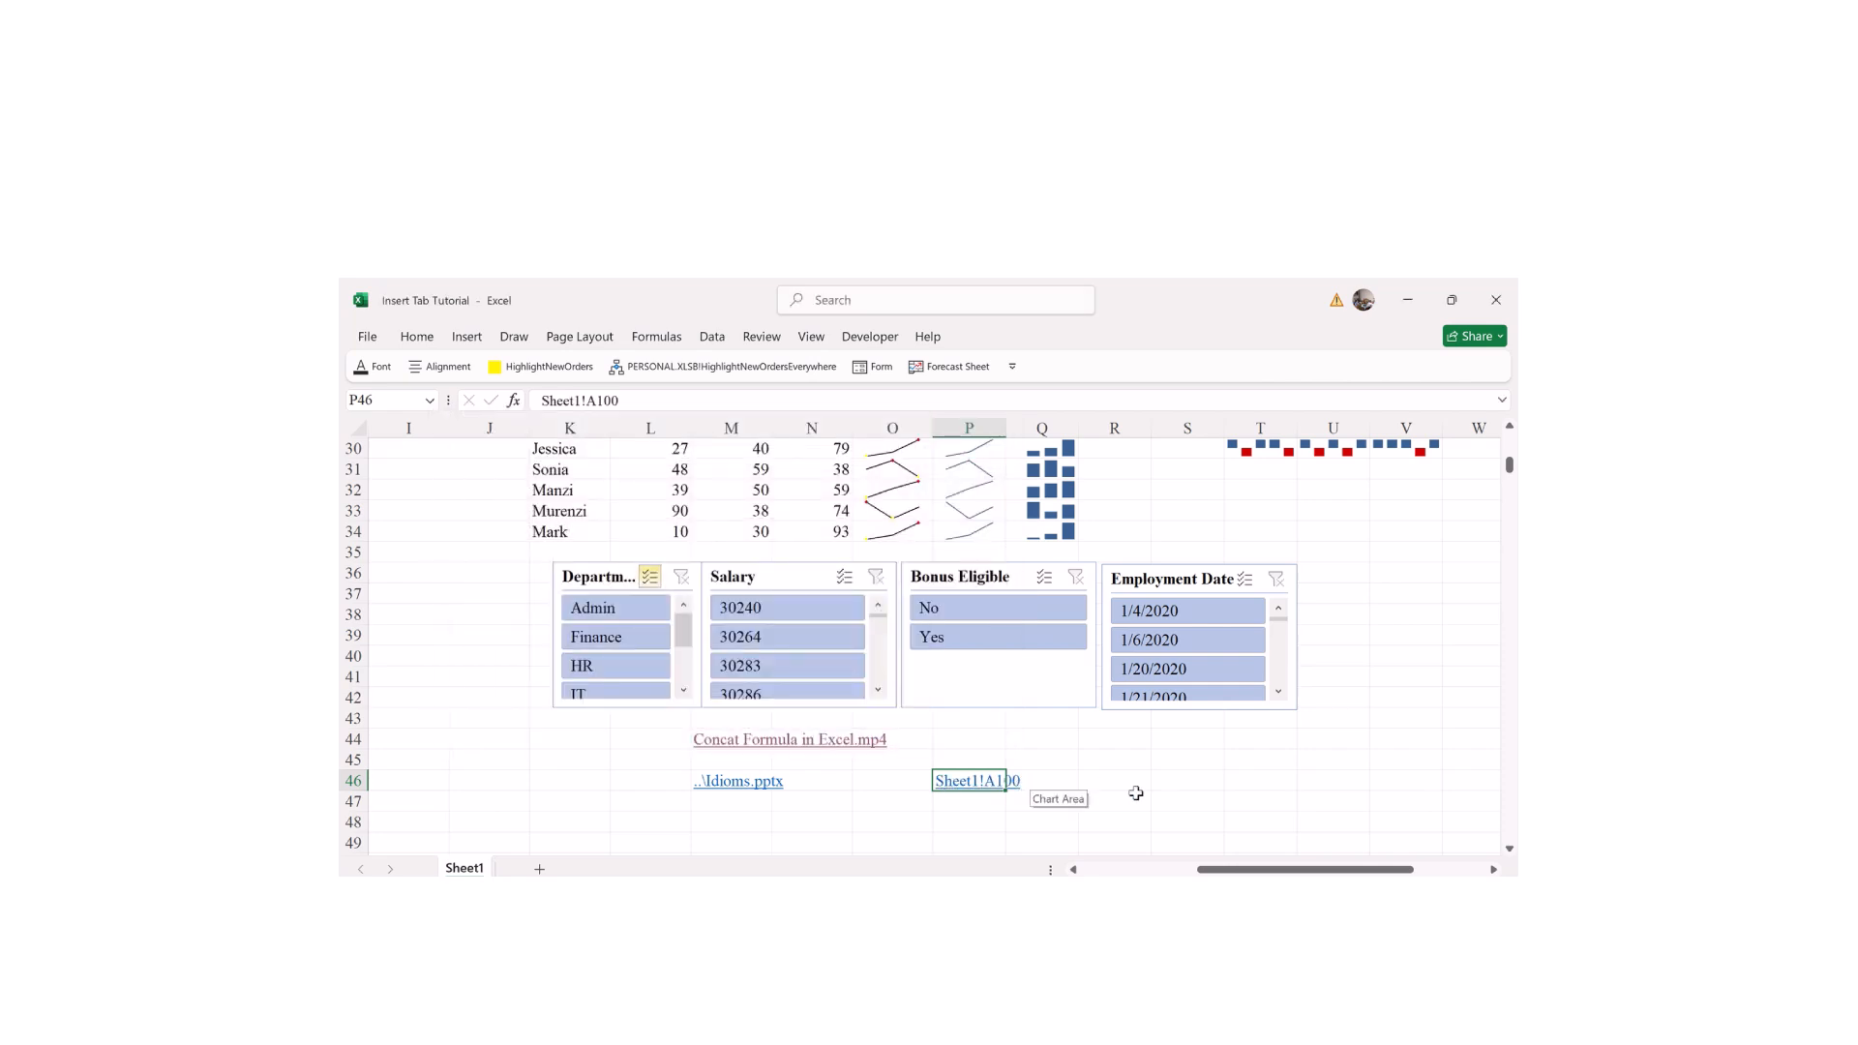
pyautogui.click(1157, 784)
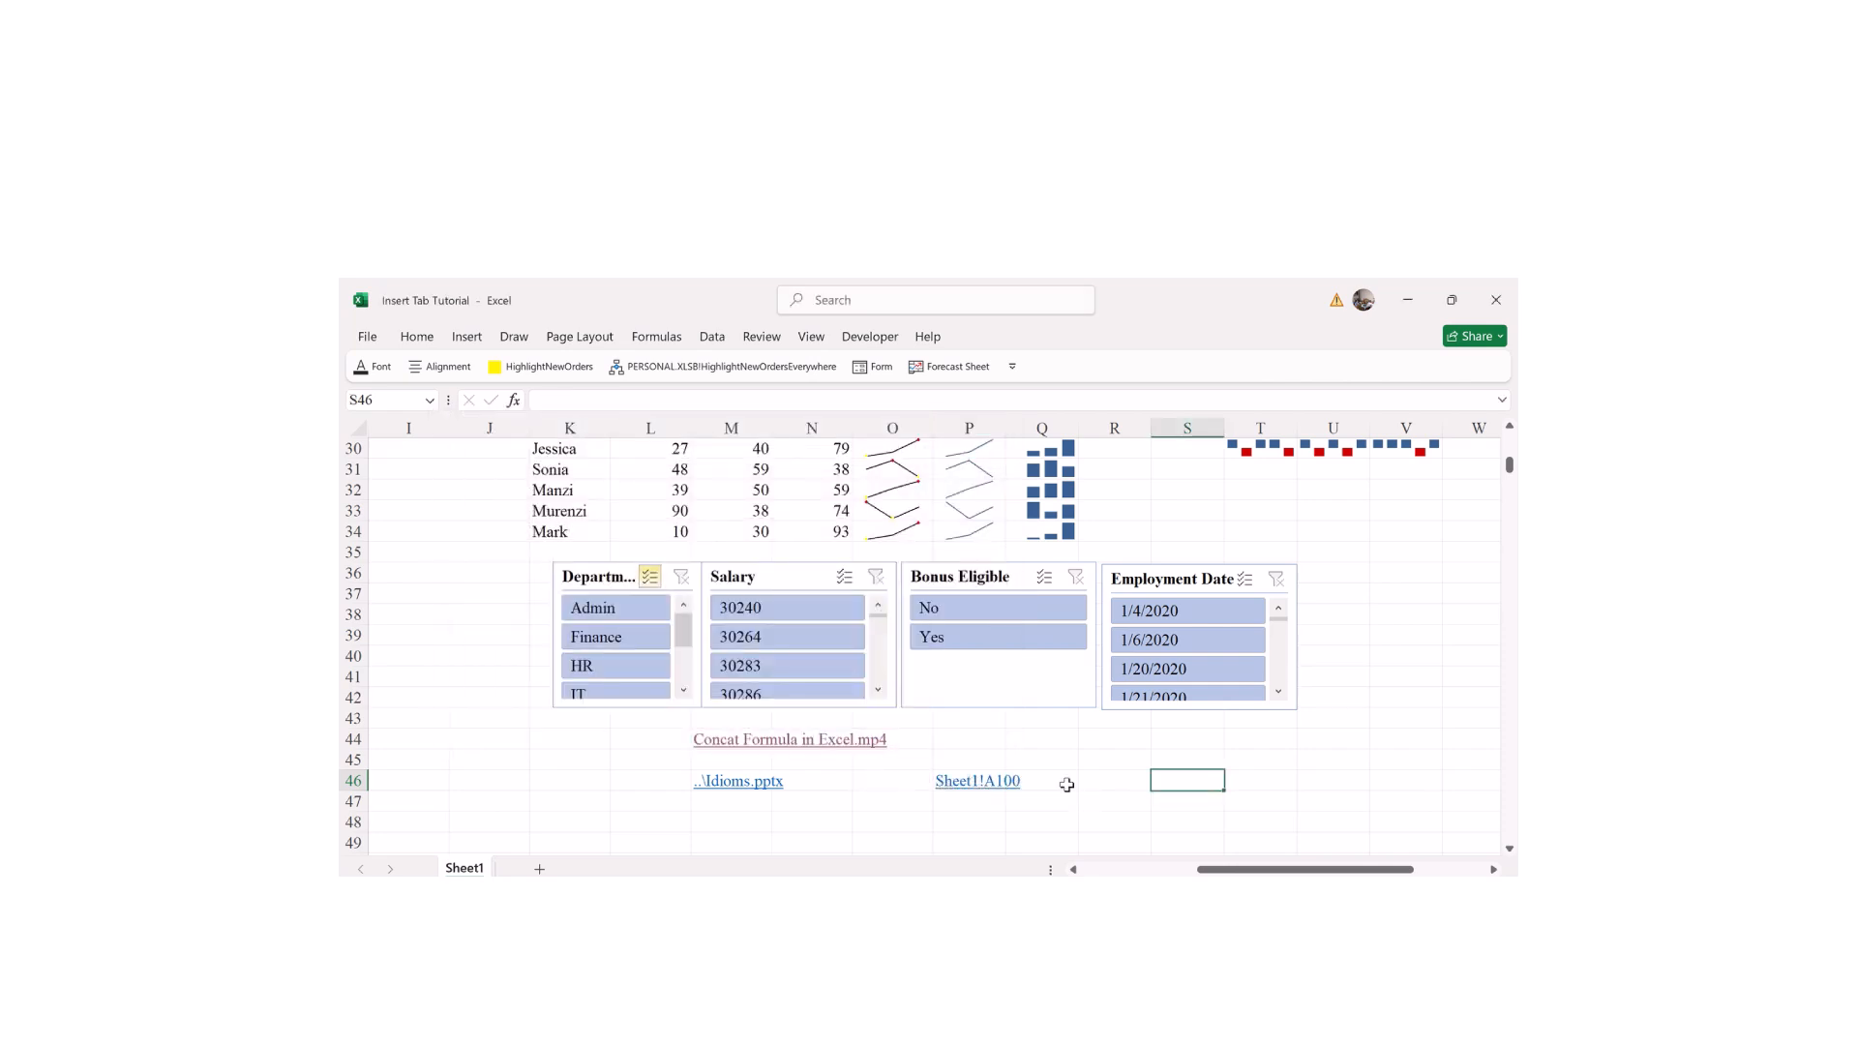
pyautogui.click(952, 783)
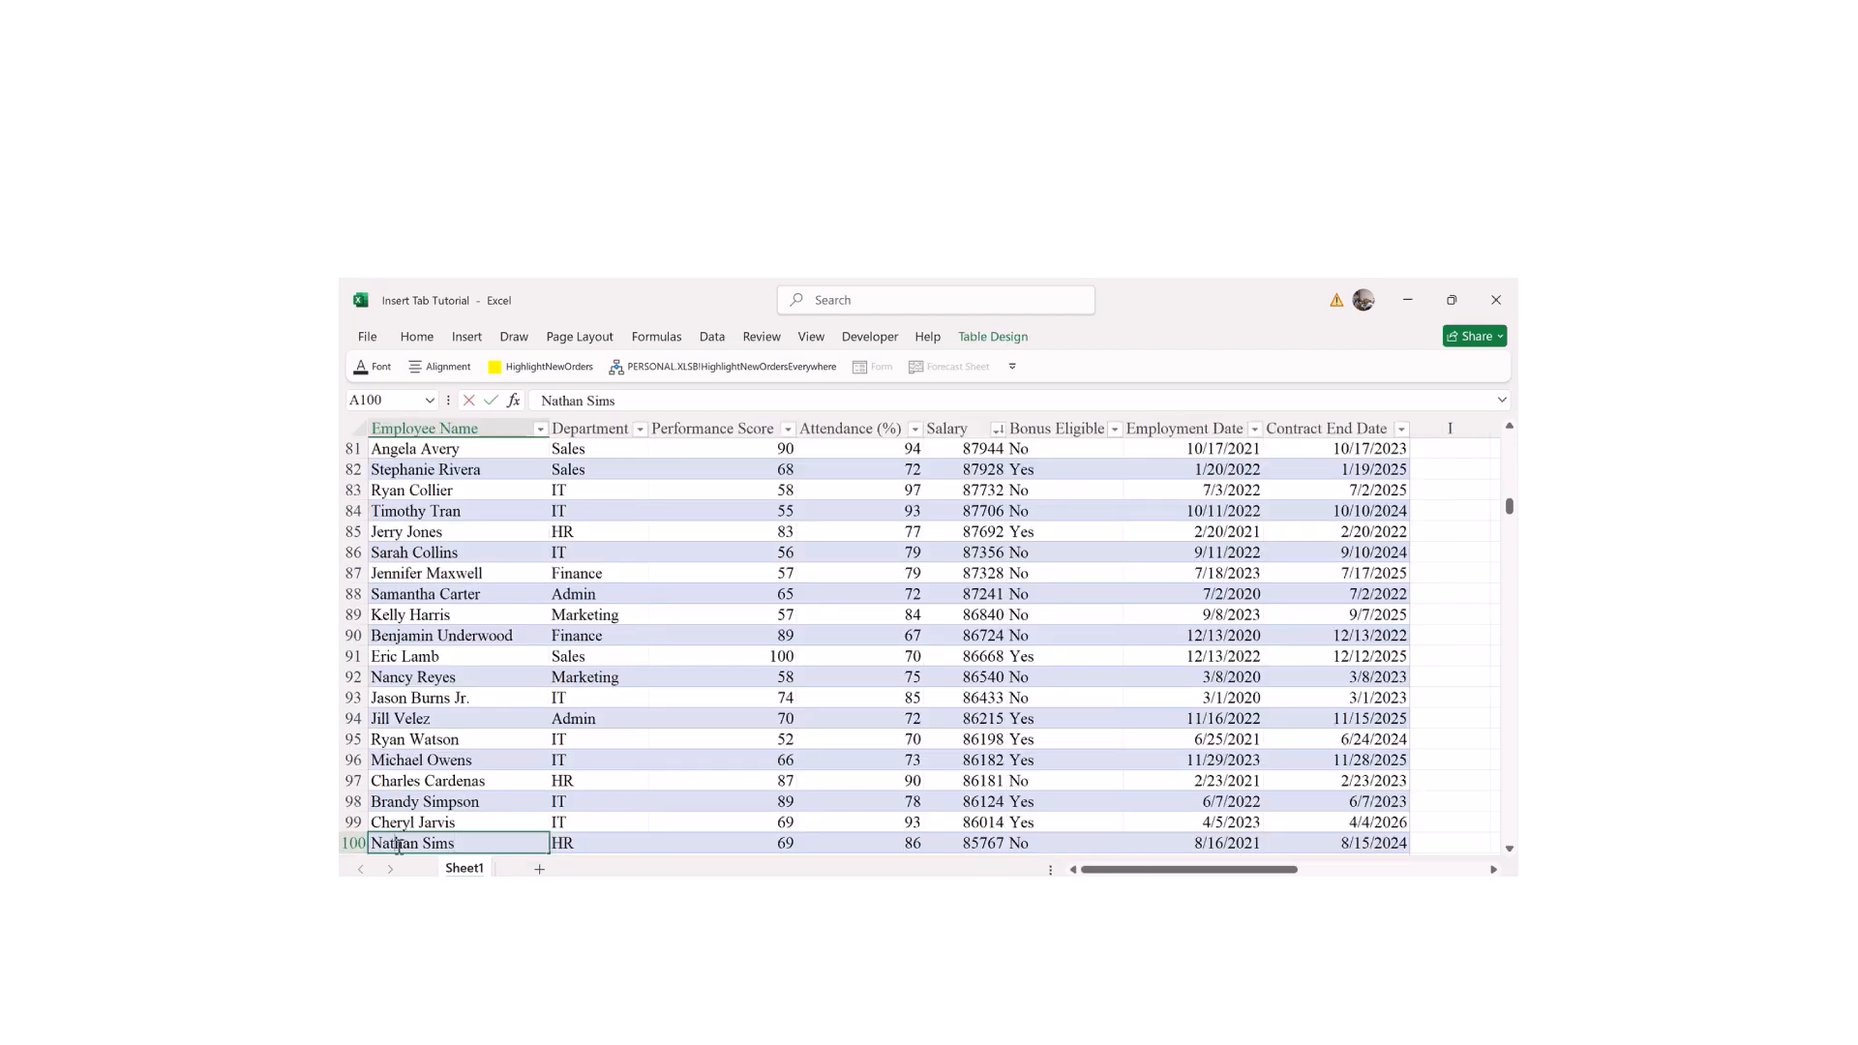
pyautogui.moveTo(1098, 868); pyautogui.dragTo(1244, 869)
pyautogui.moveTo(1508, 505); pyautogui.dragTo(1414, 813)
pyautogui.moveTo(1298, 868); pyautogui.dragTo(1211, 868)
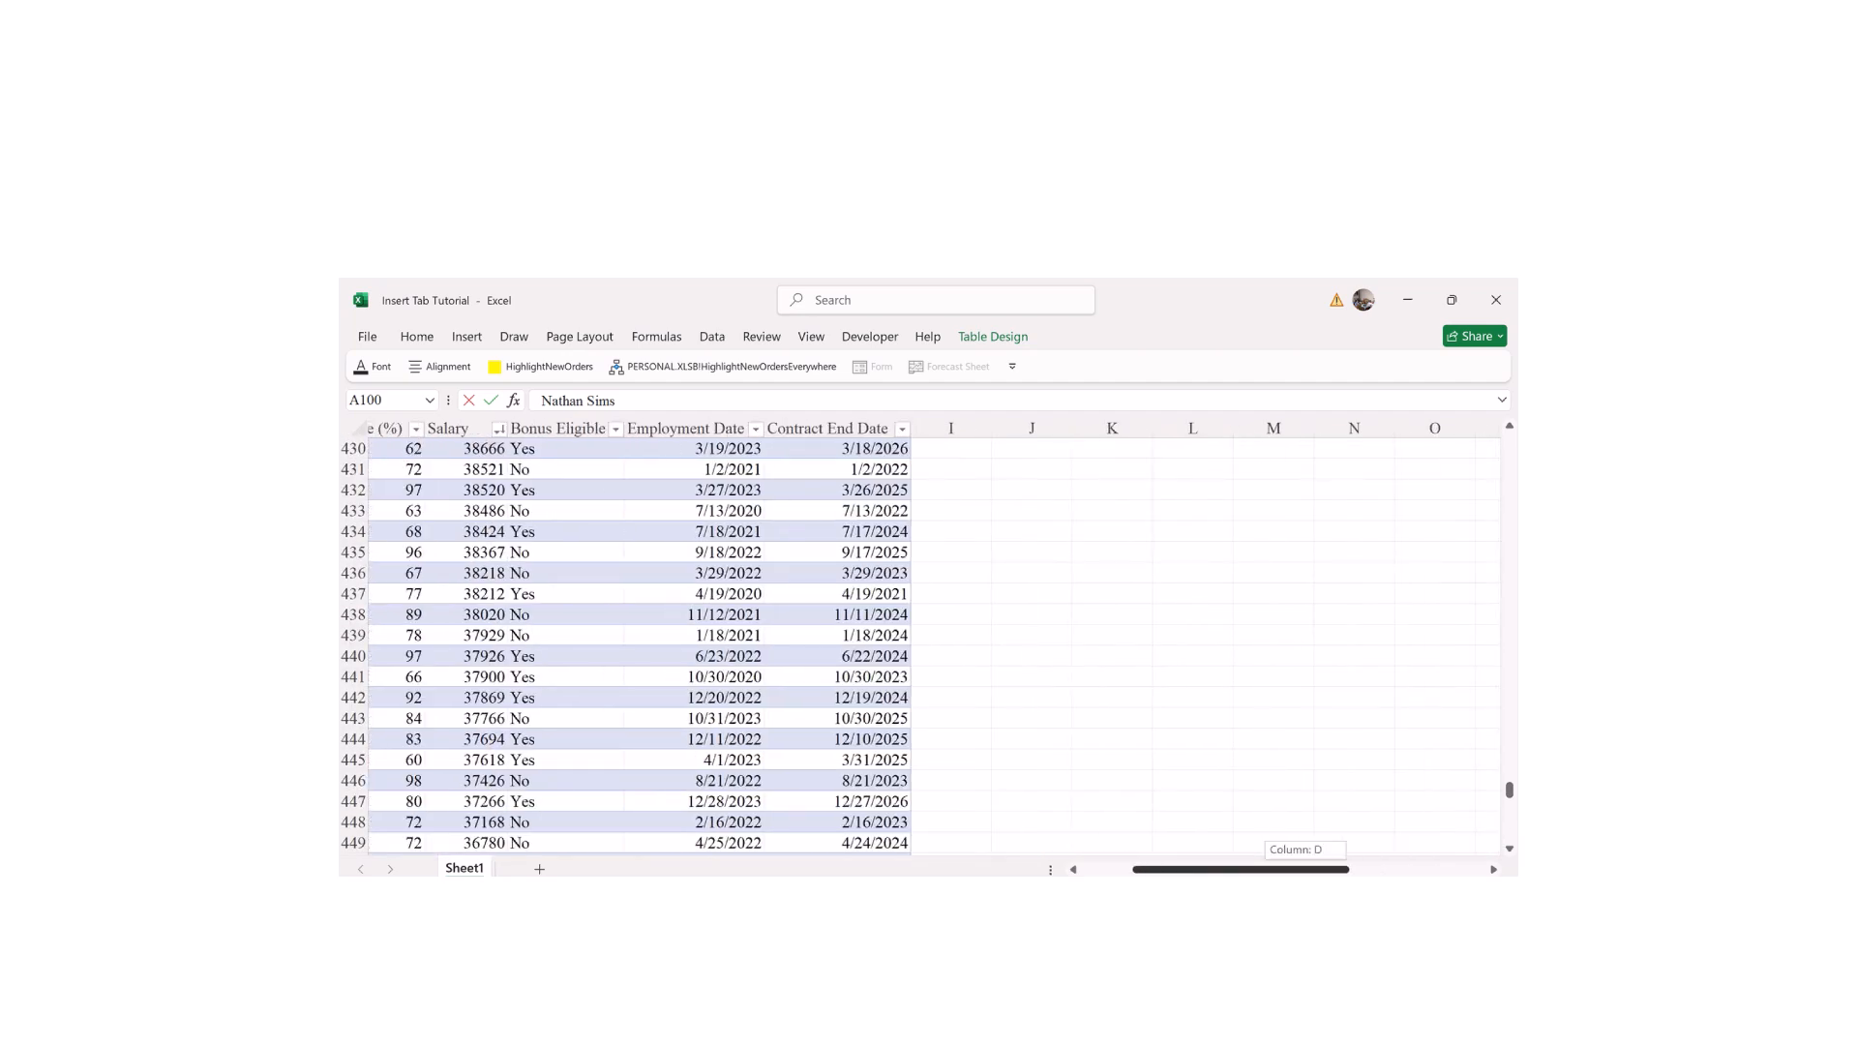
pyautogui.moveTo(1508, 791); pyautogui.dragTo(1515, 481)
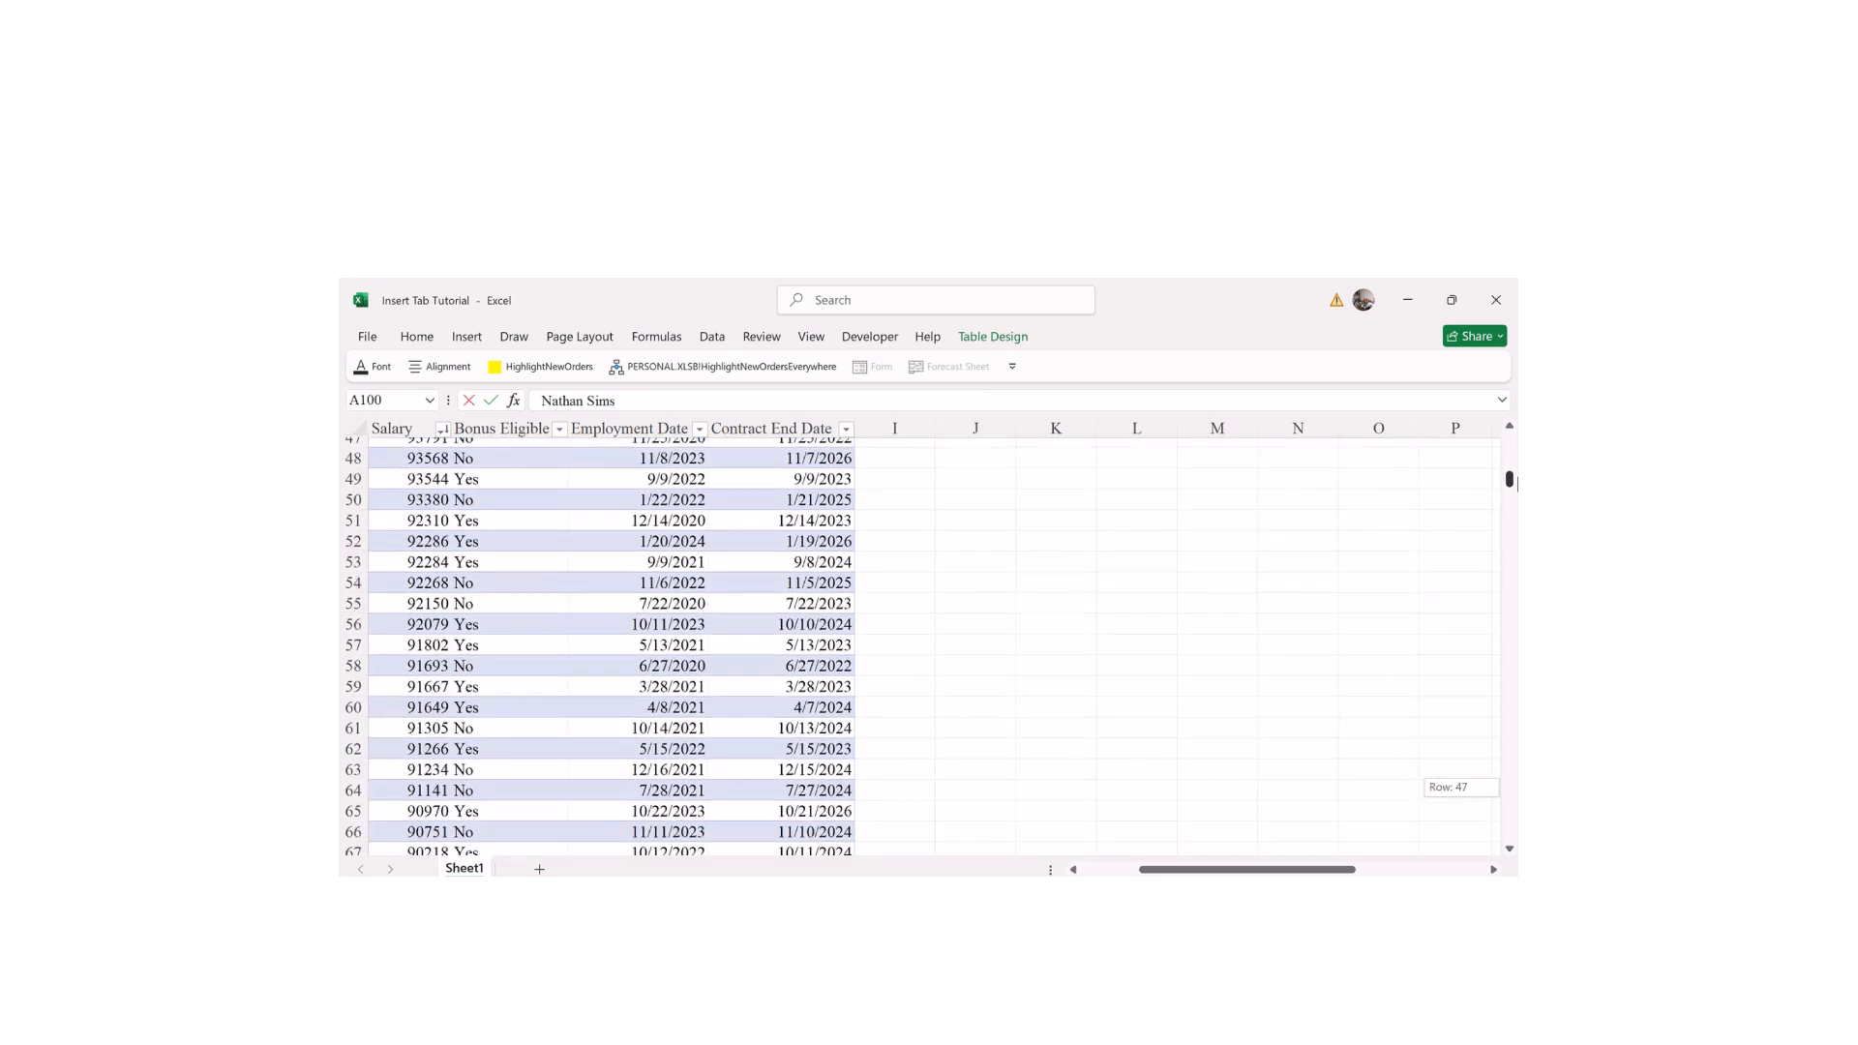
pyautogui.moveTo(1161, 869); pyautogui.dragTo(1254, 829)
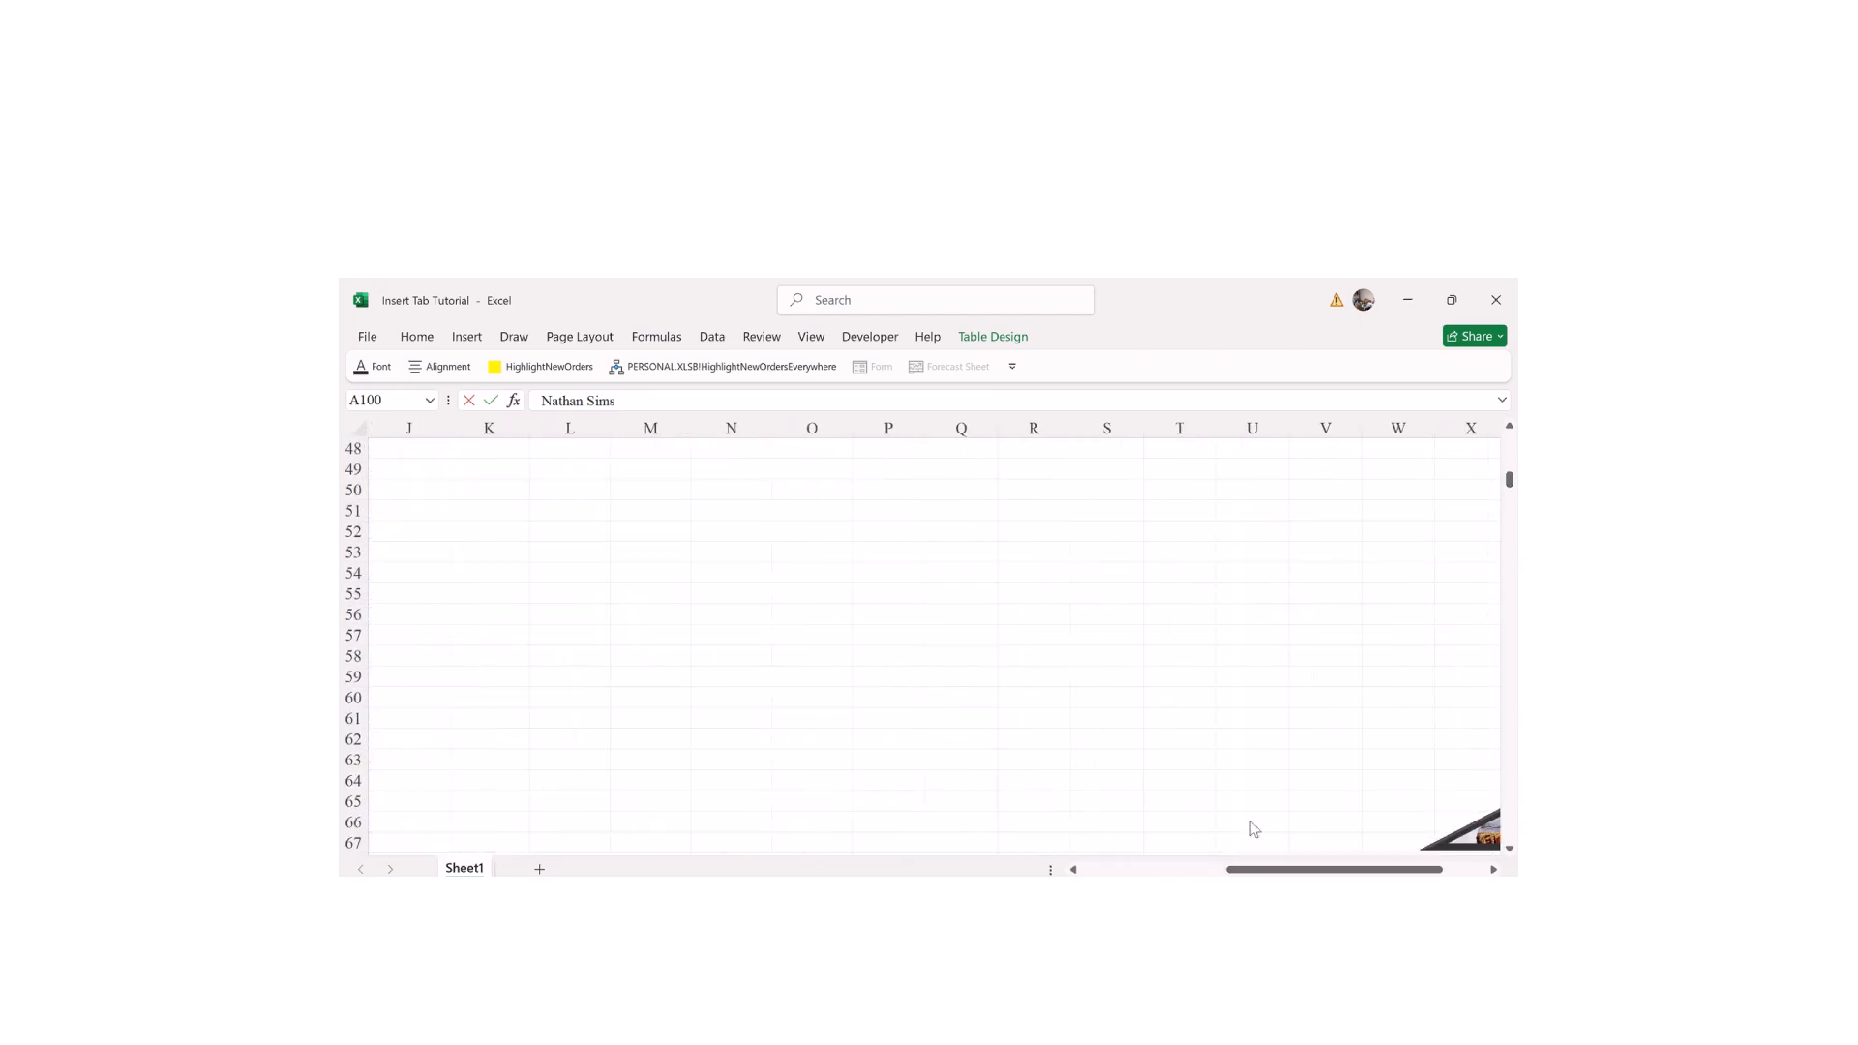
pyautogui.moveTo(1509, 484); pyautogui.dragTo(1512, 476)
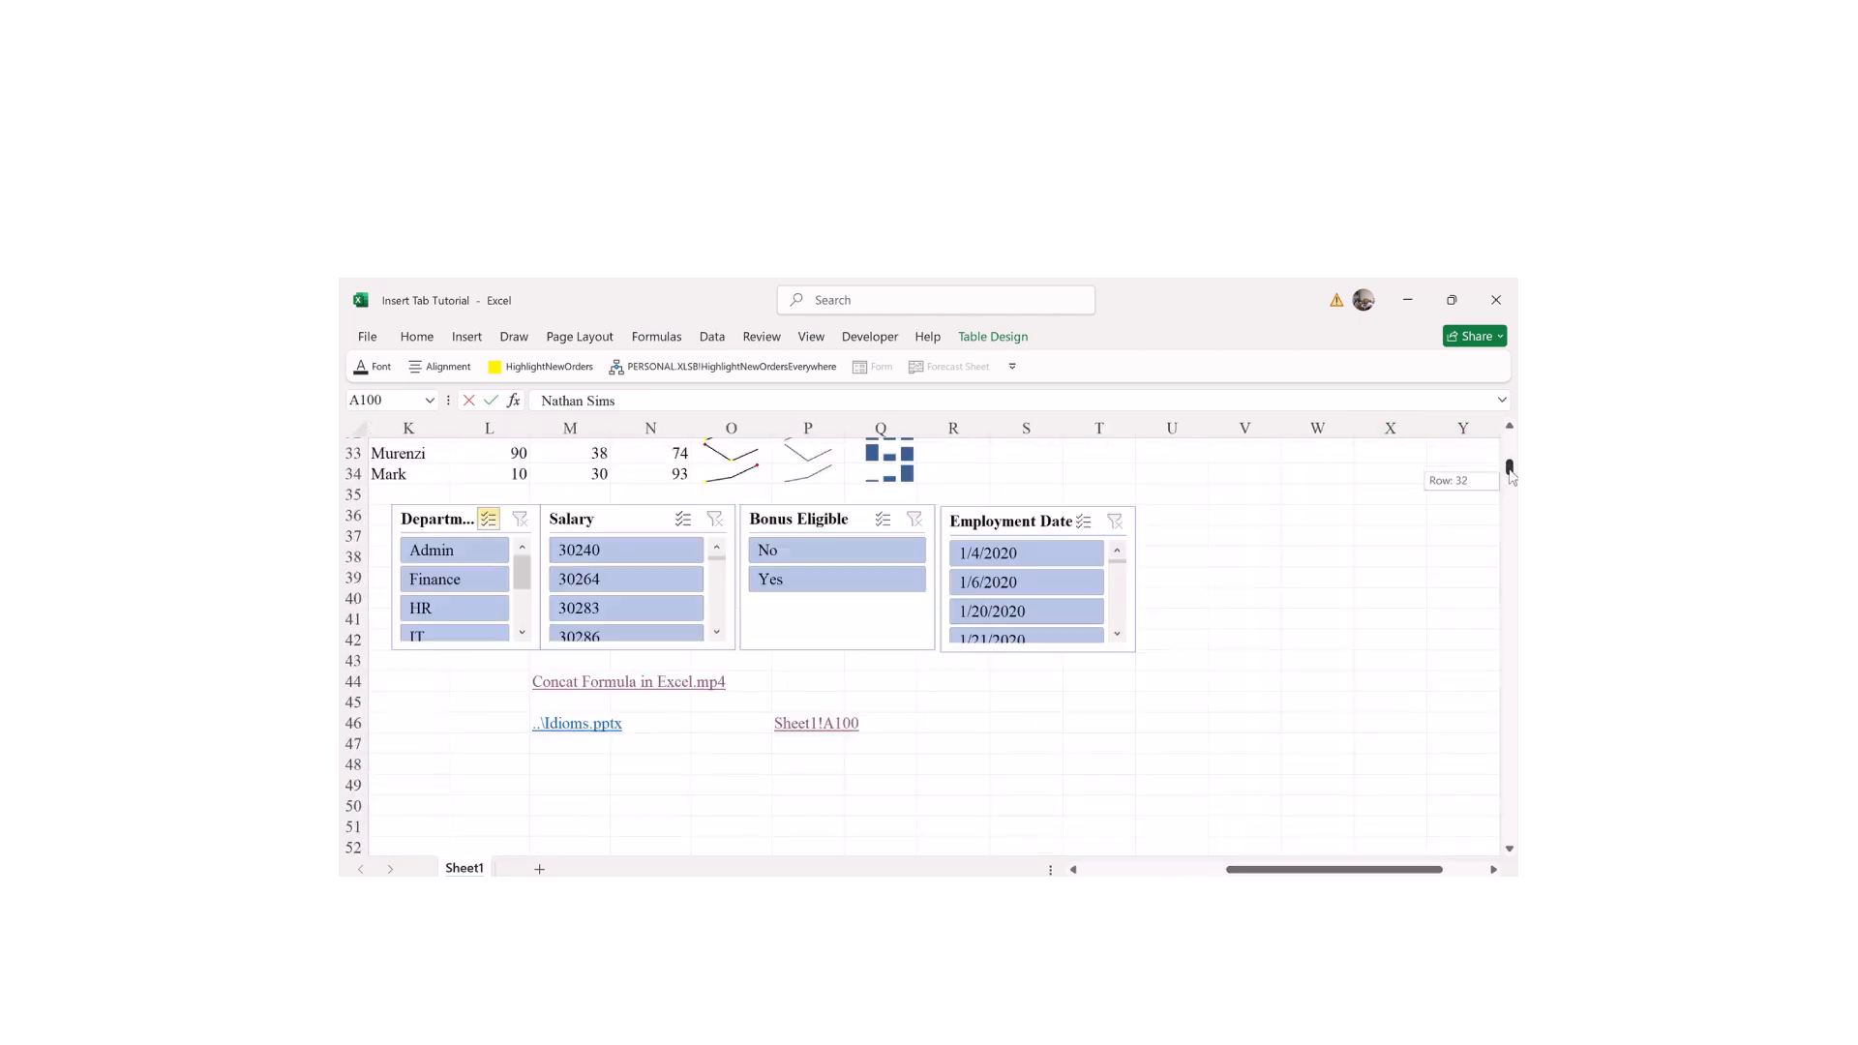
pyautogui.click(960, 764)
pyautogui.click(813, 723)
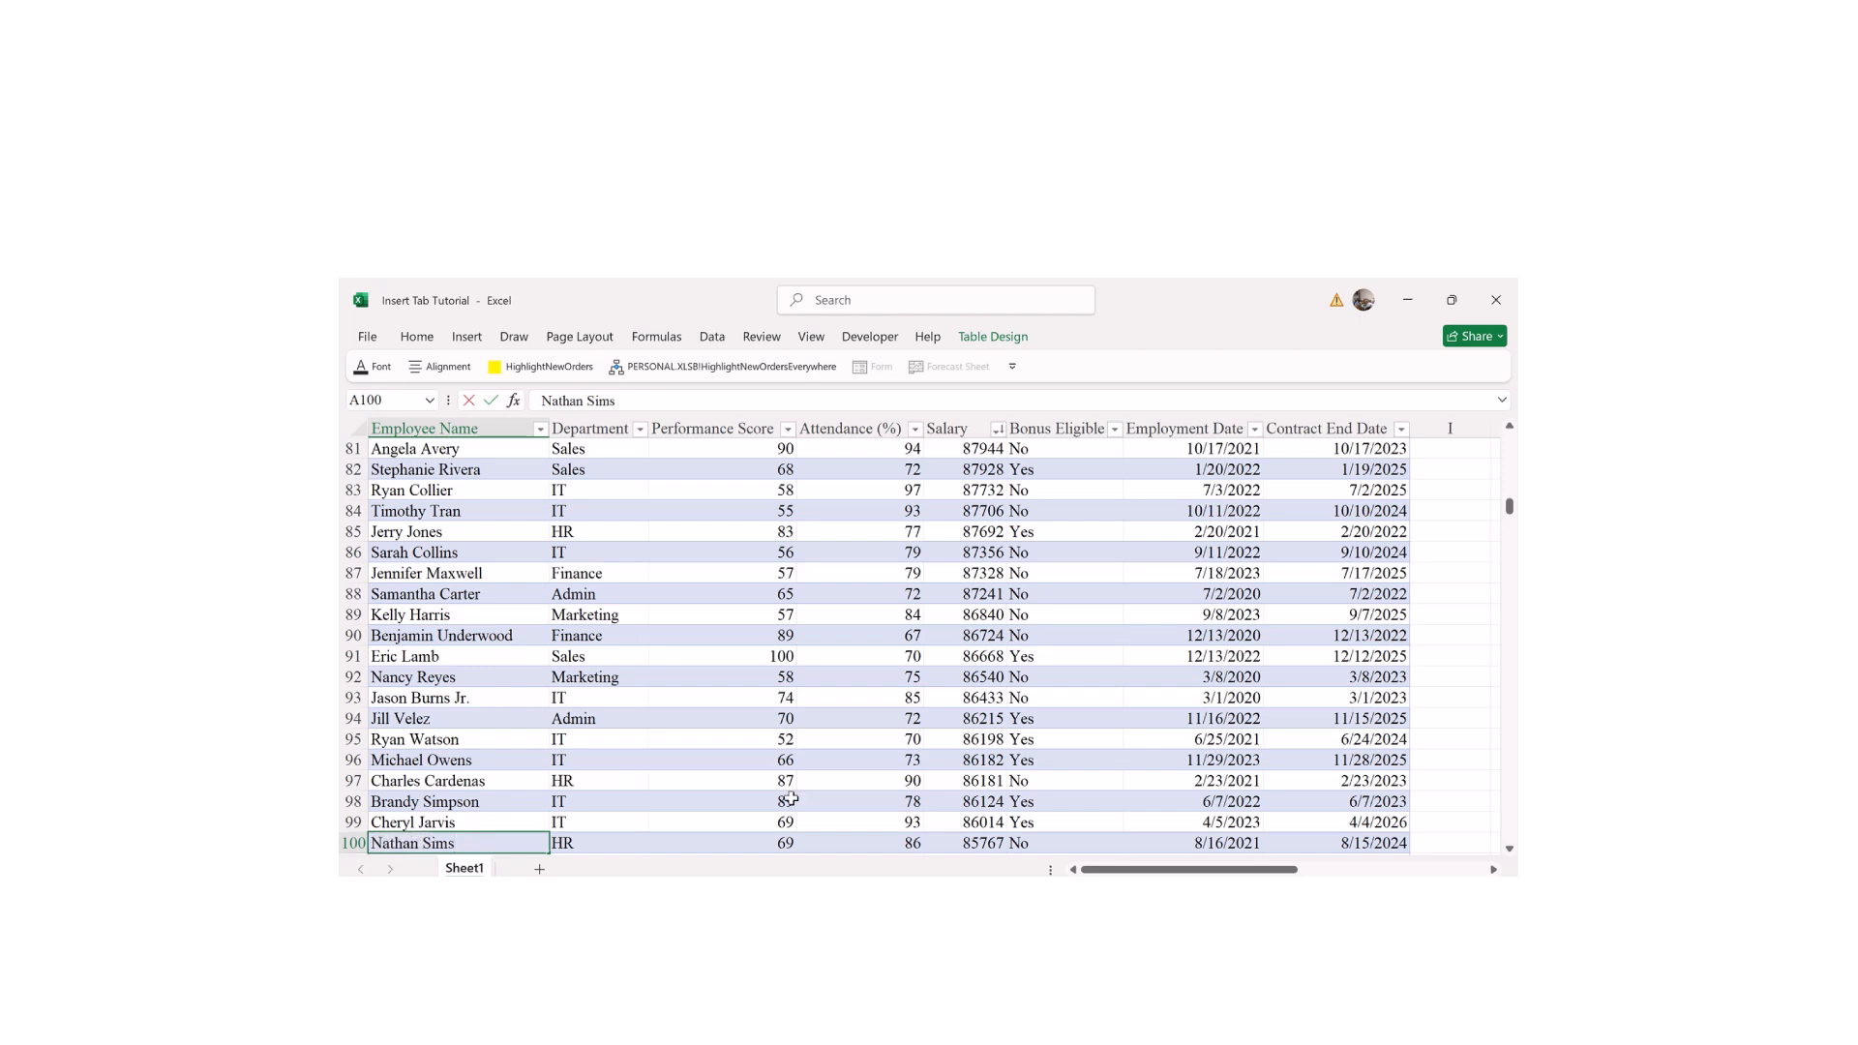
pyautogui.moveTo(1113, 869); pyautogui.dragTo(1187, 871)
pyautogui.moveTo(1509, 503); pyautogui.dragTo(1514, 465)
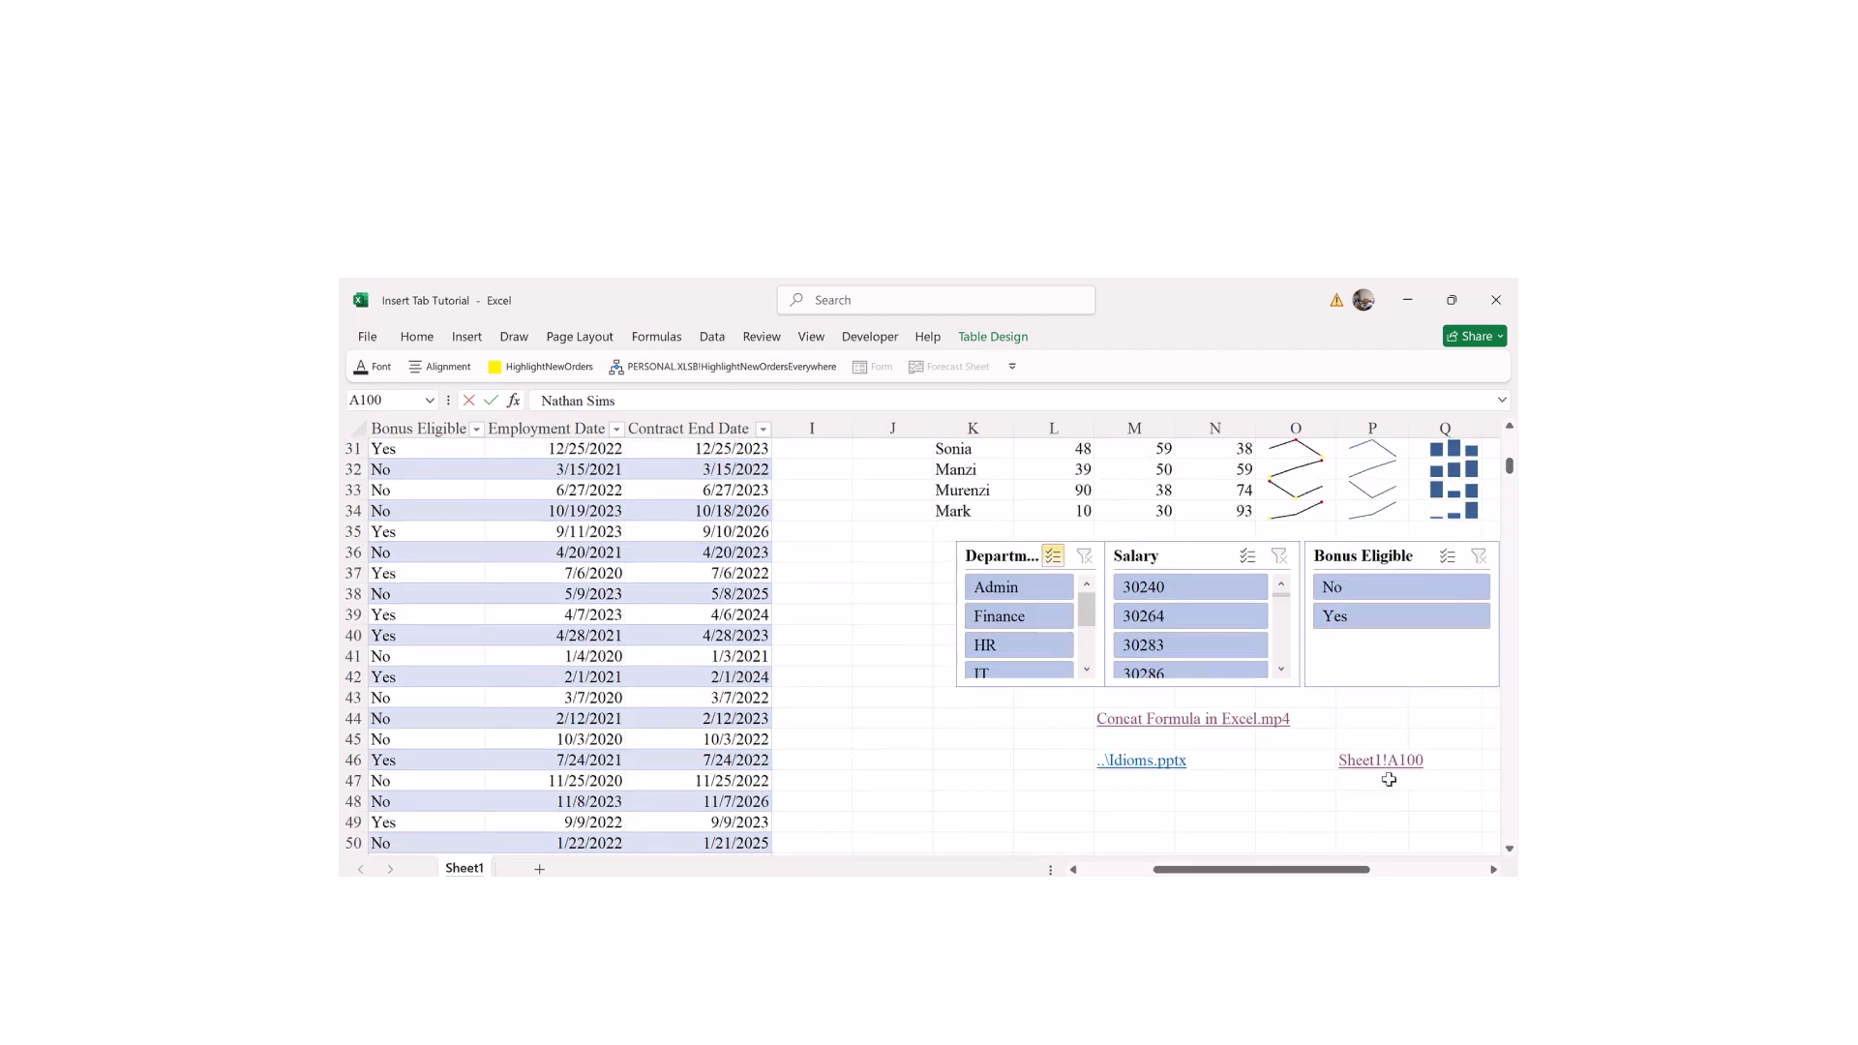
# Step: Type a lead-in sentence beginning 'If you need to learn more about' in O46 and autofit column O
pyautogui.click(1279, 766)
pyautogui.write('If you need to learn more about Nathan, check')
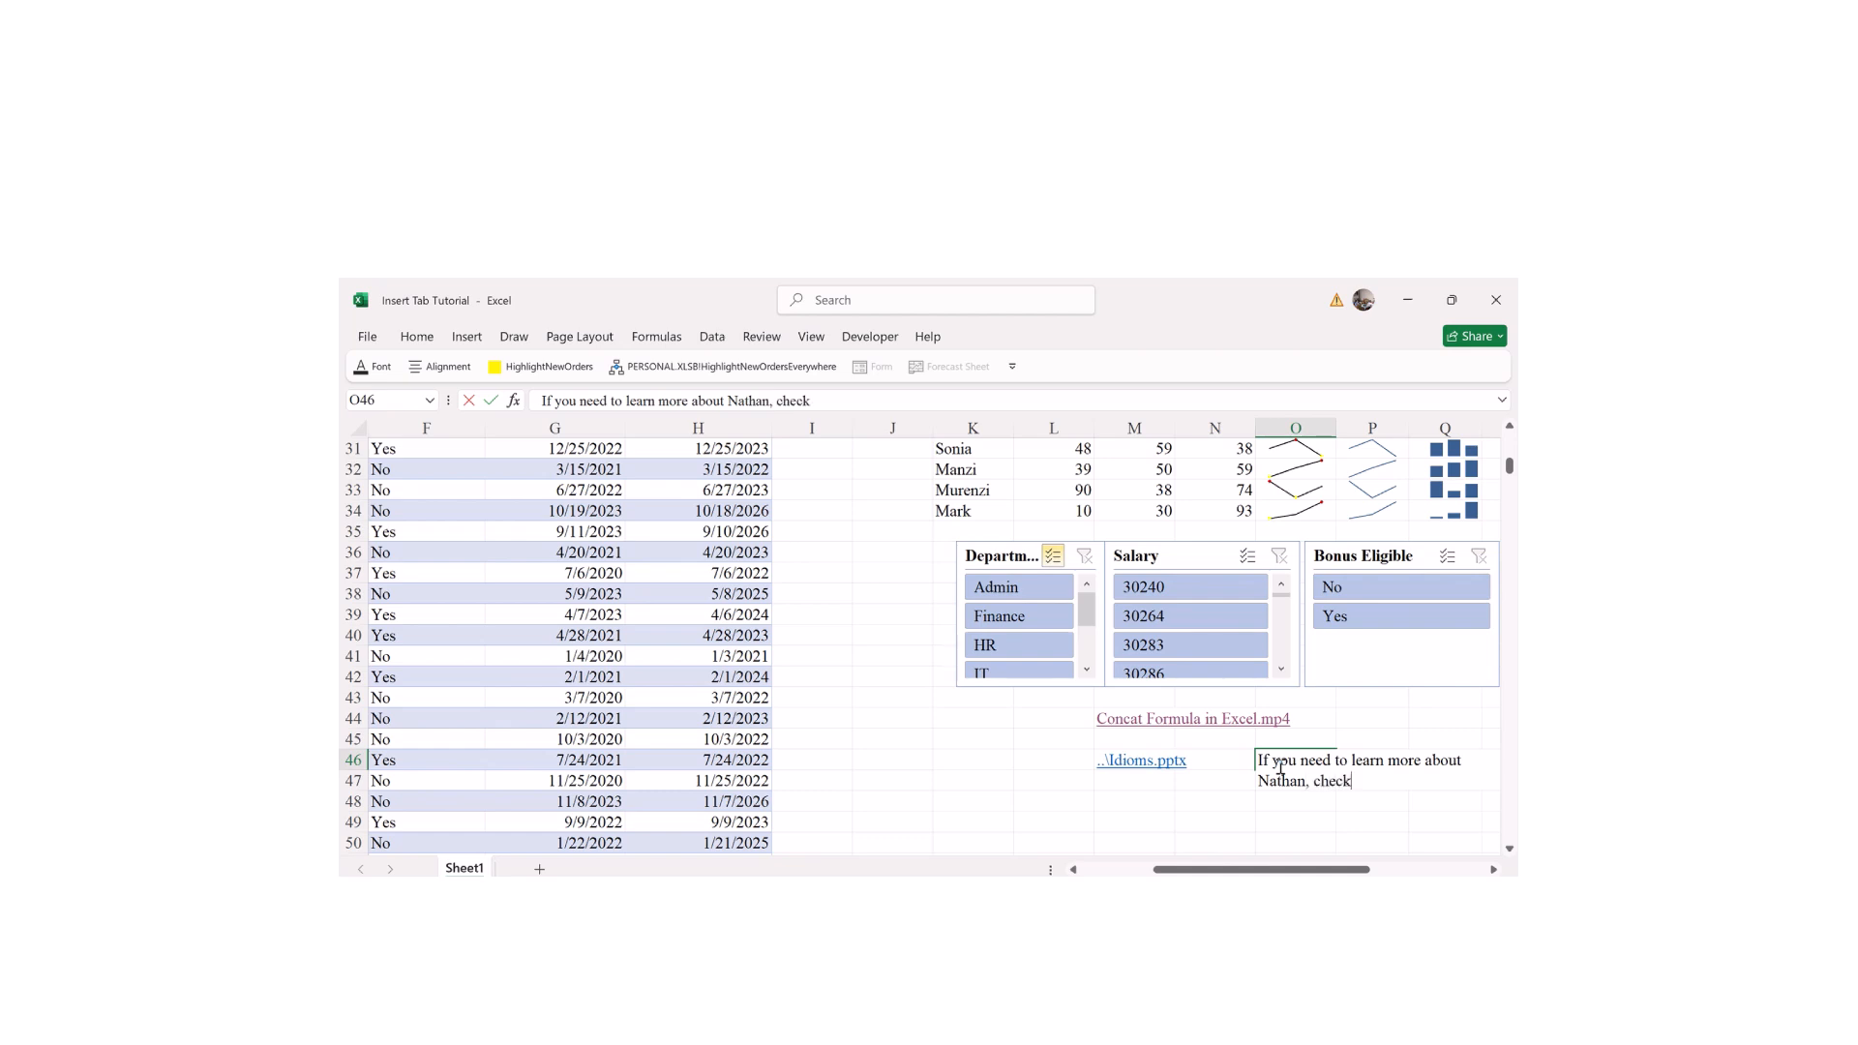
pyautogui.press('Return')
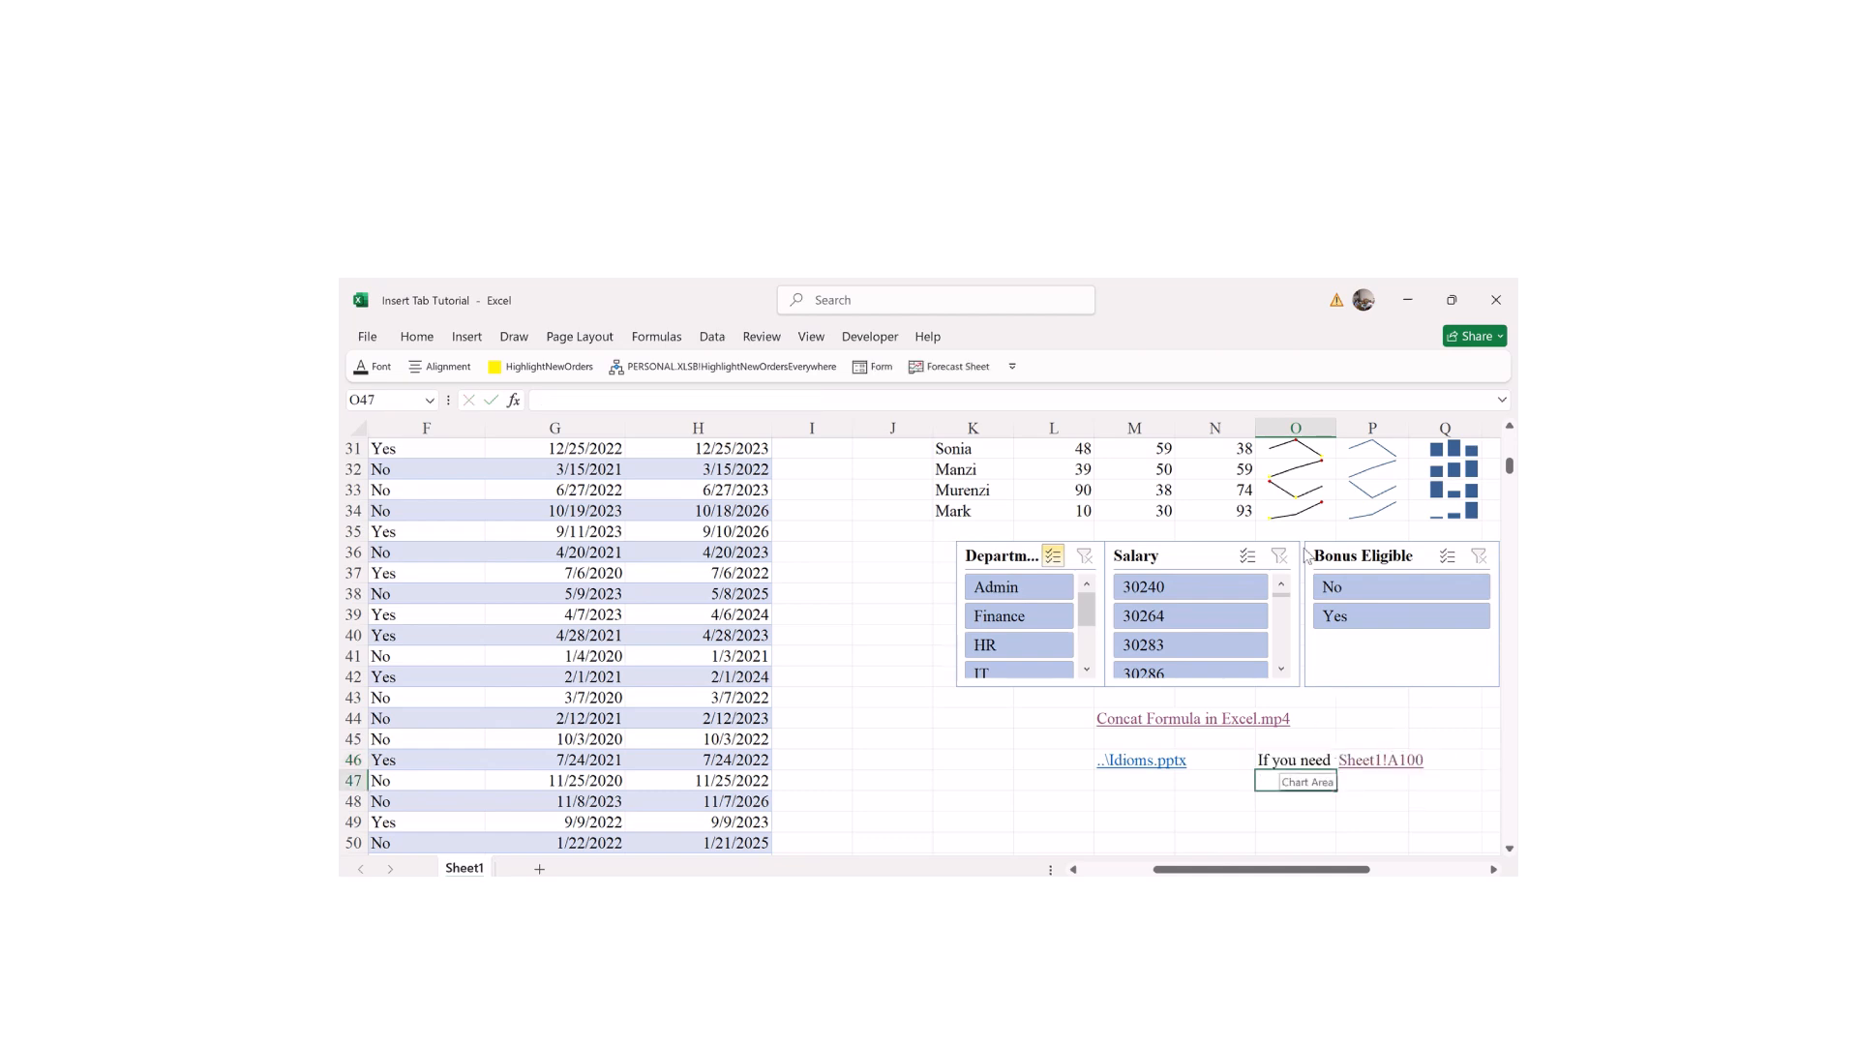
pyautogui.doubleClick(1334, 433)
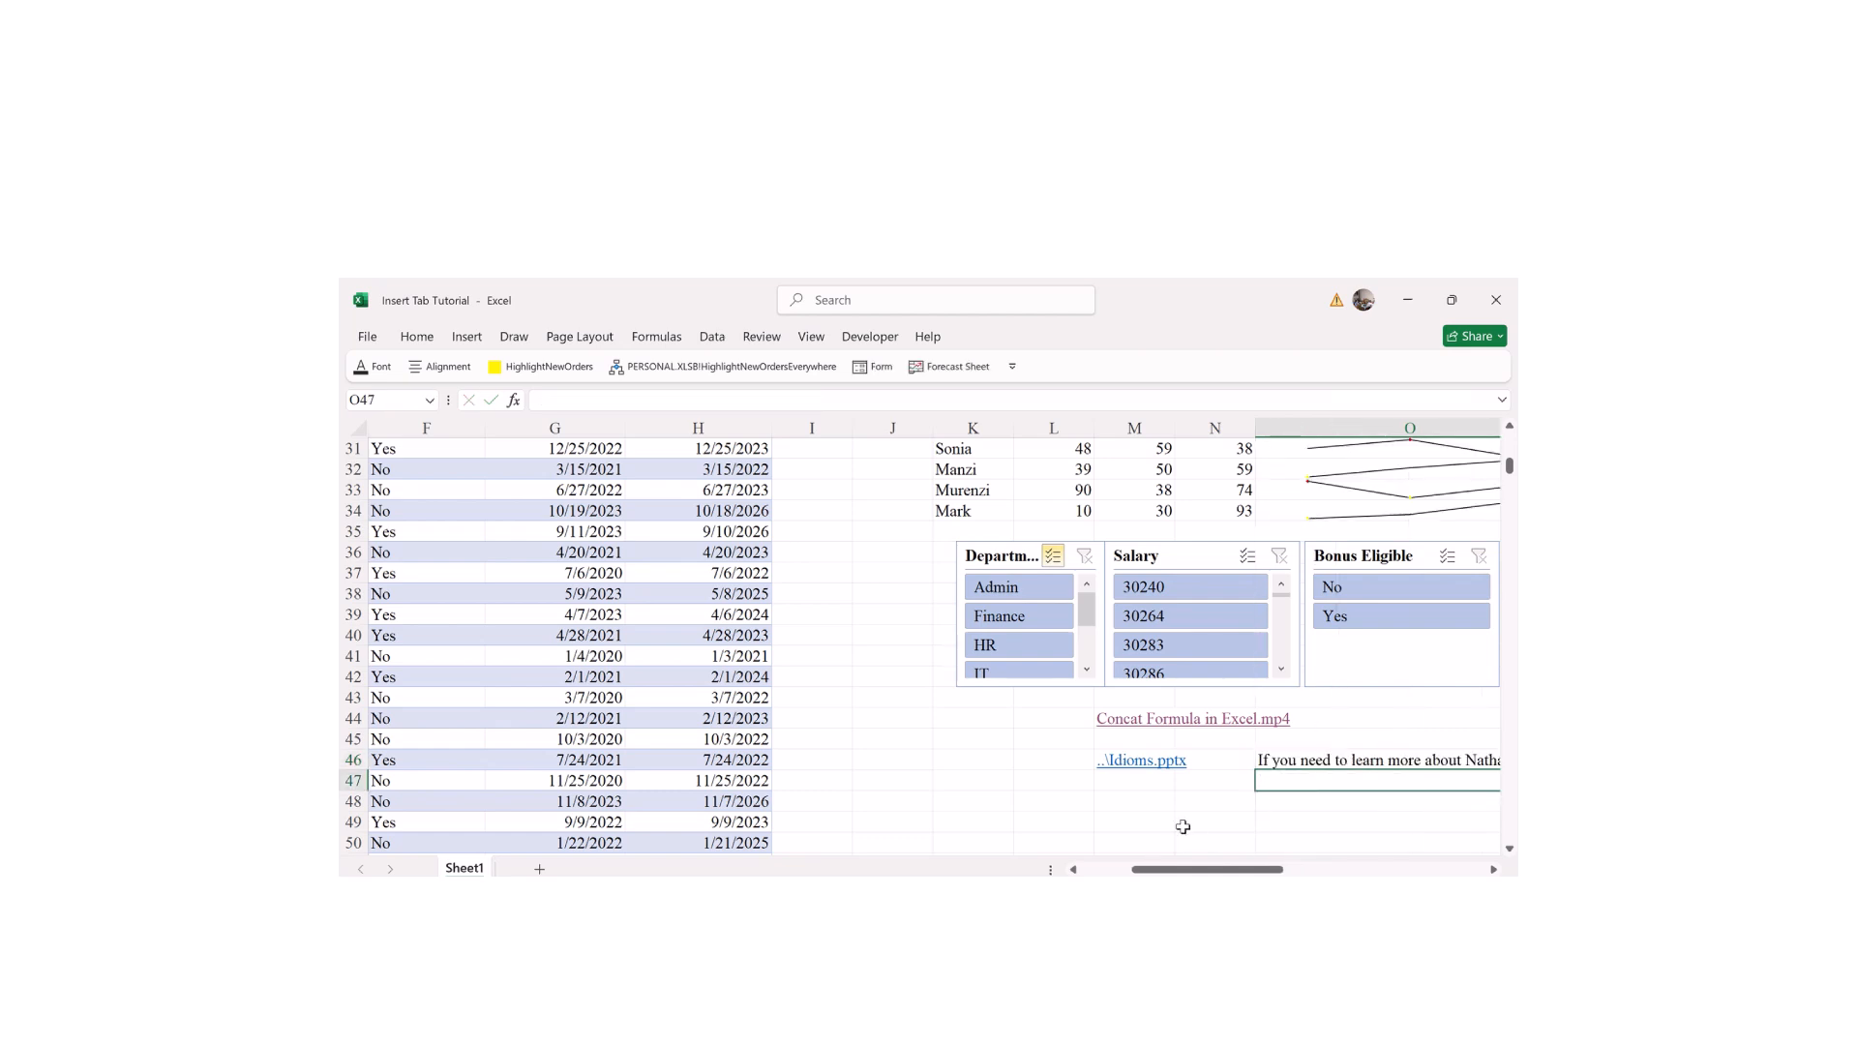
# Step: Follow the Sheet1!A100 link again to jump back to the employee table
pyautogui.hscroll(6, 1205, 832)
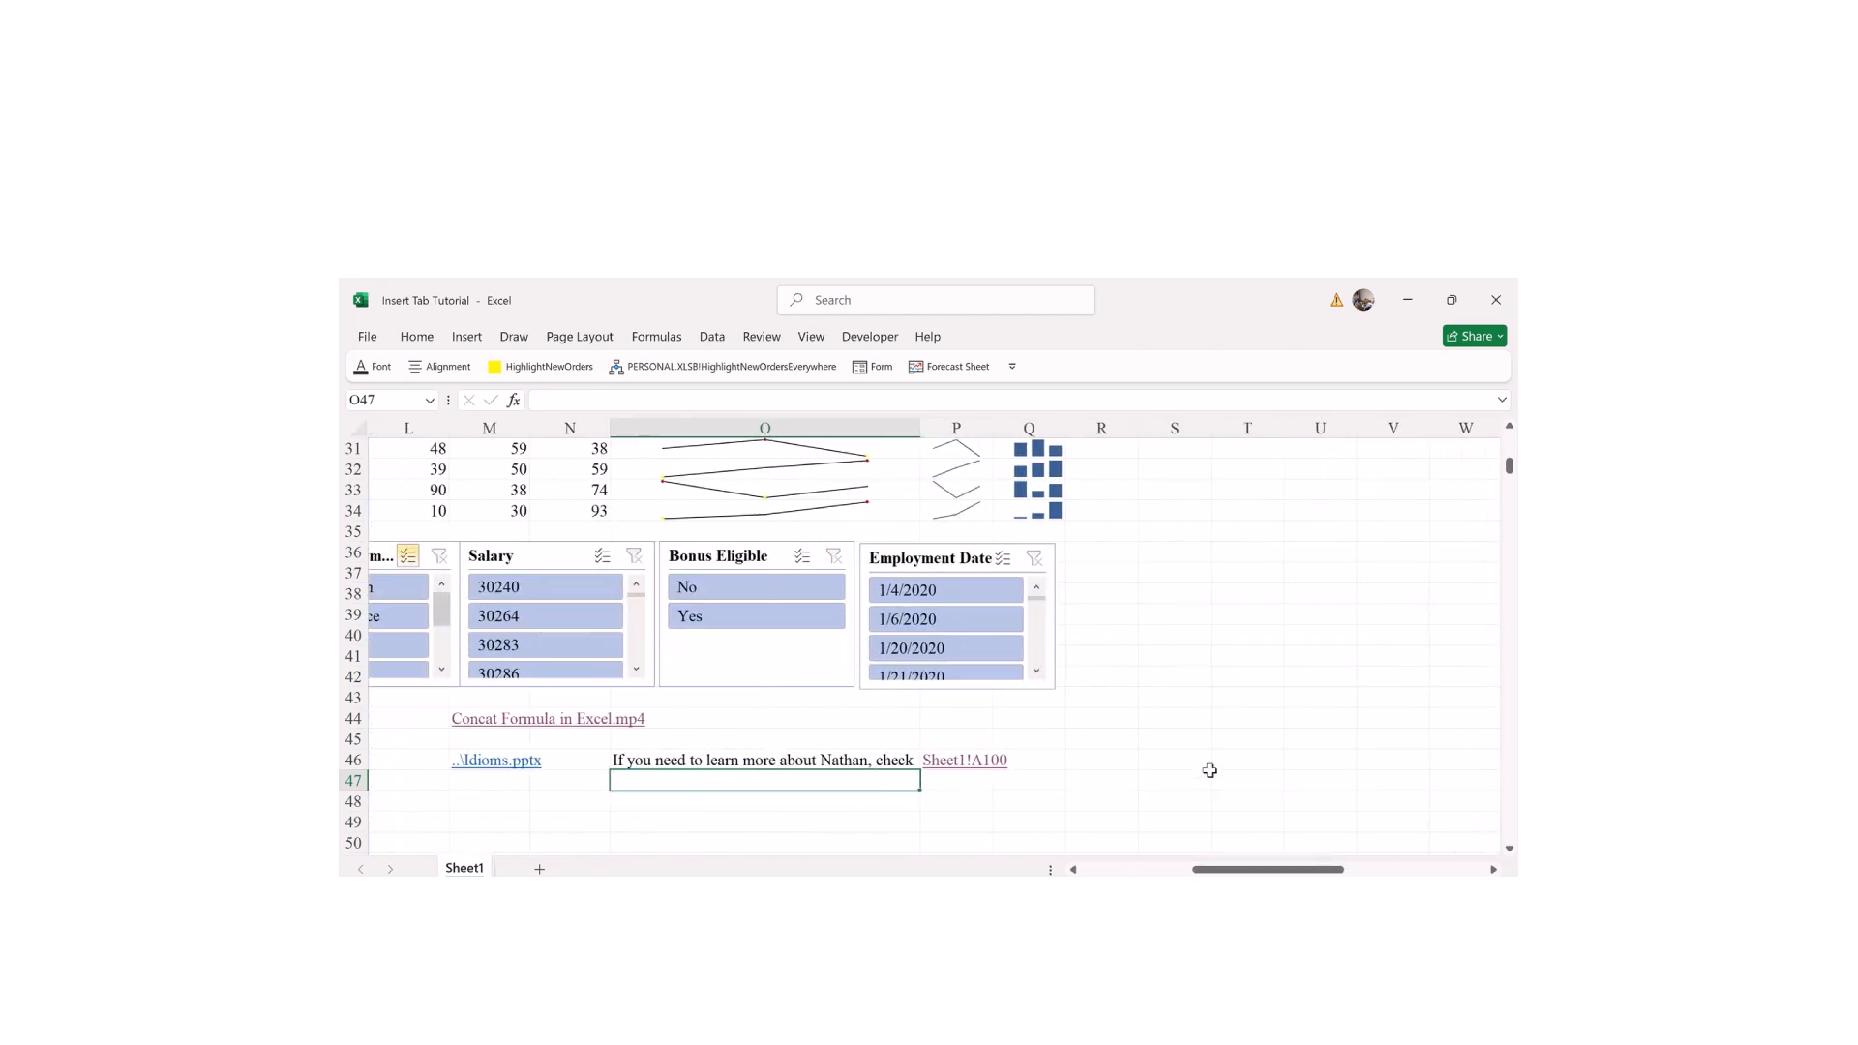
pyautogui.click(1210, 771)
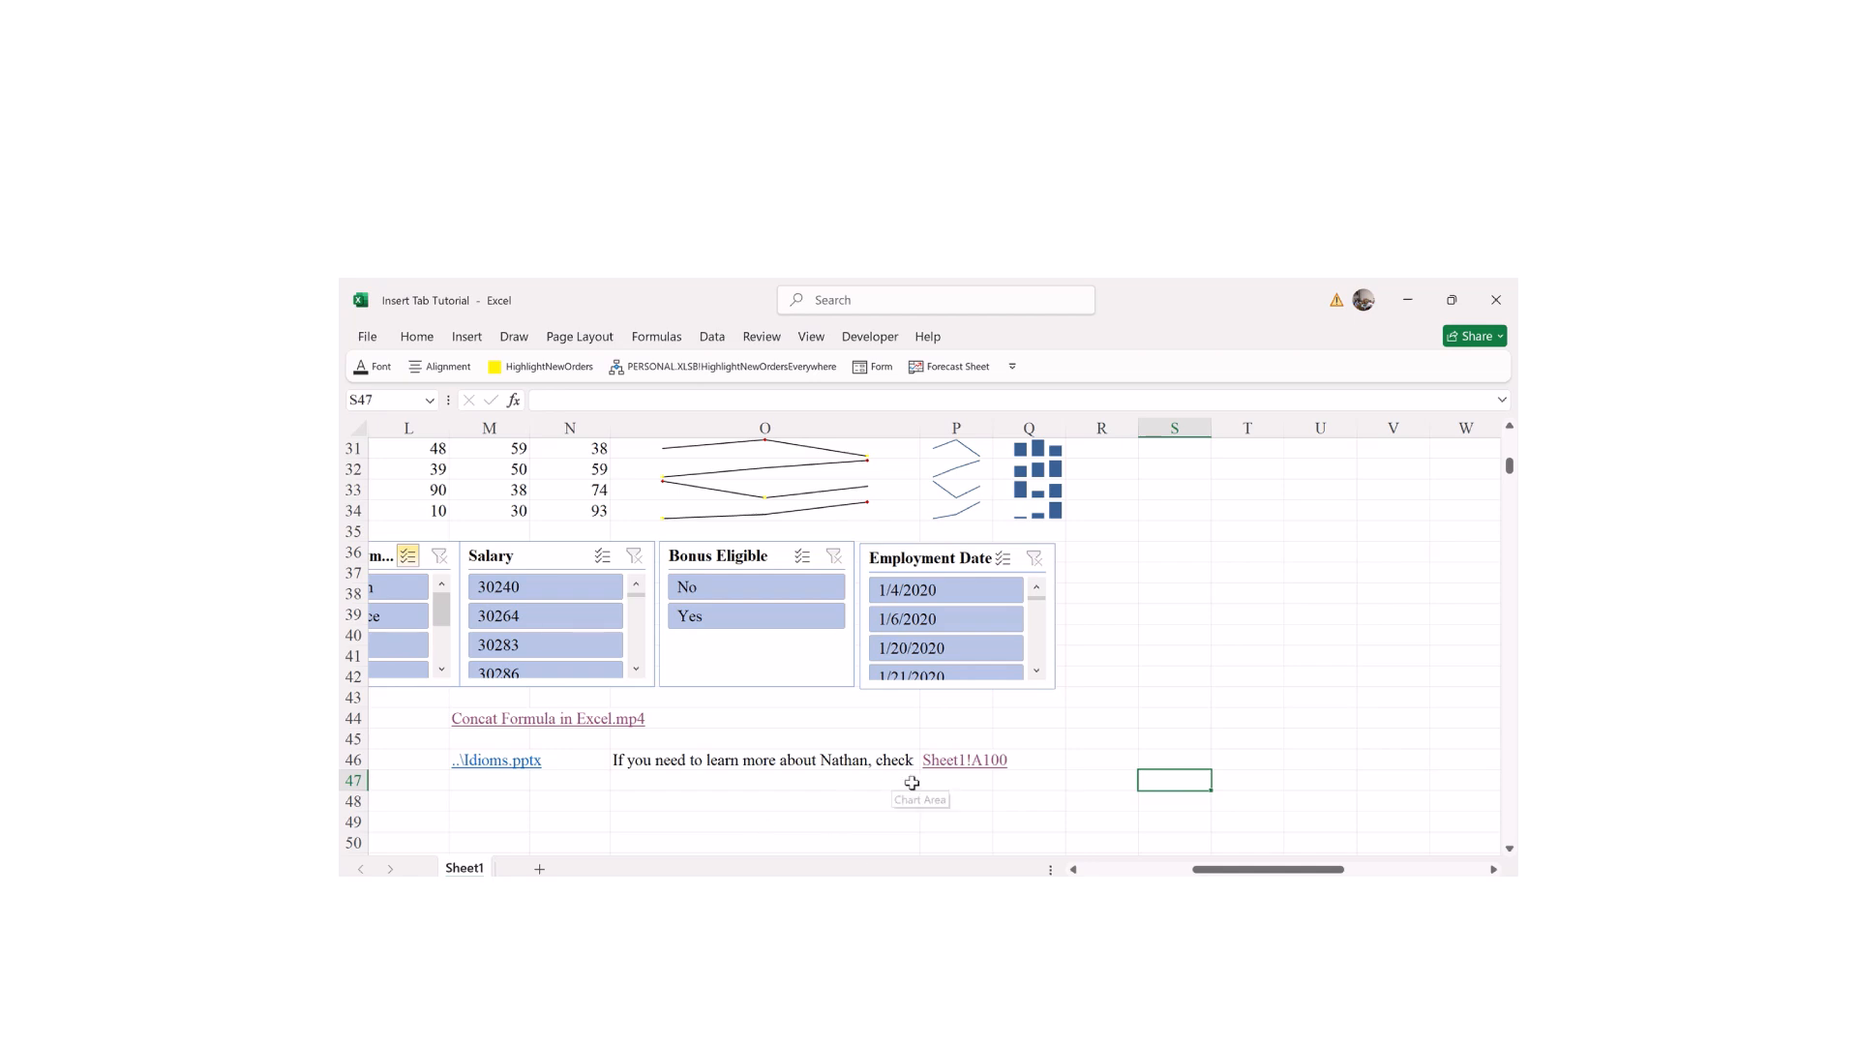
pyautogui.click(937, 762)
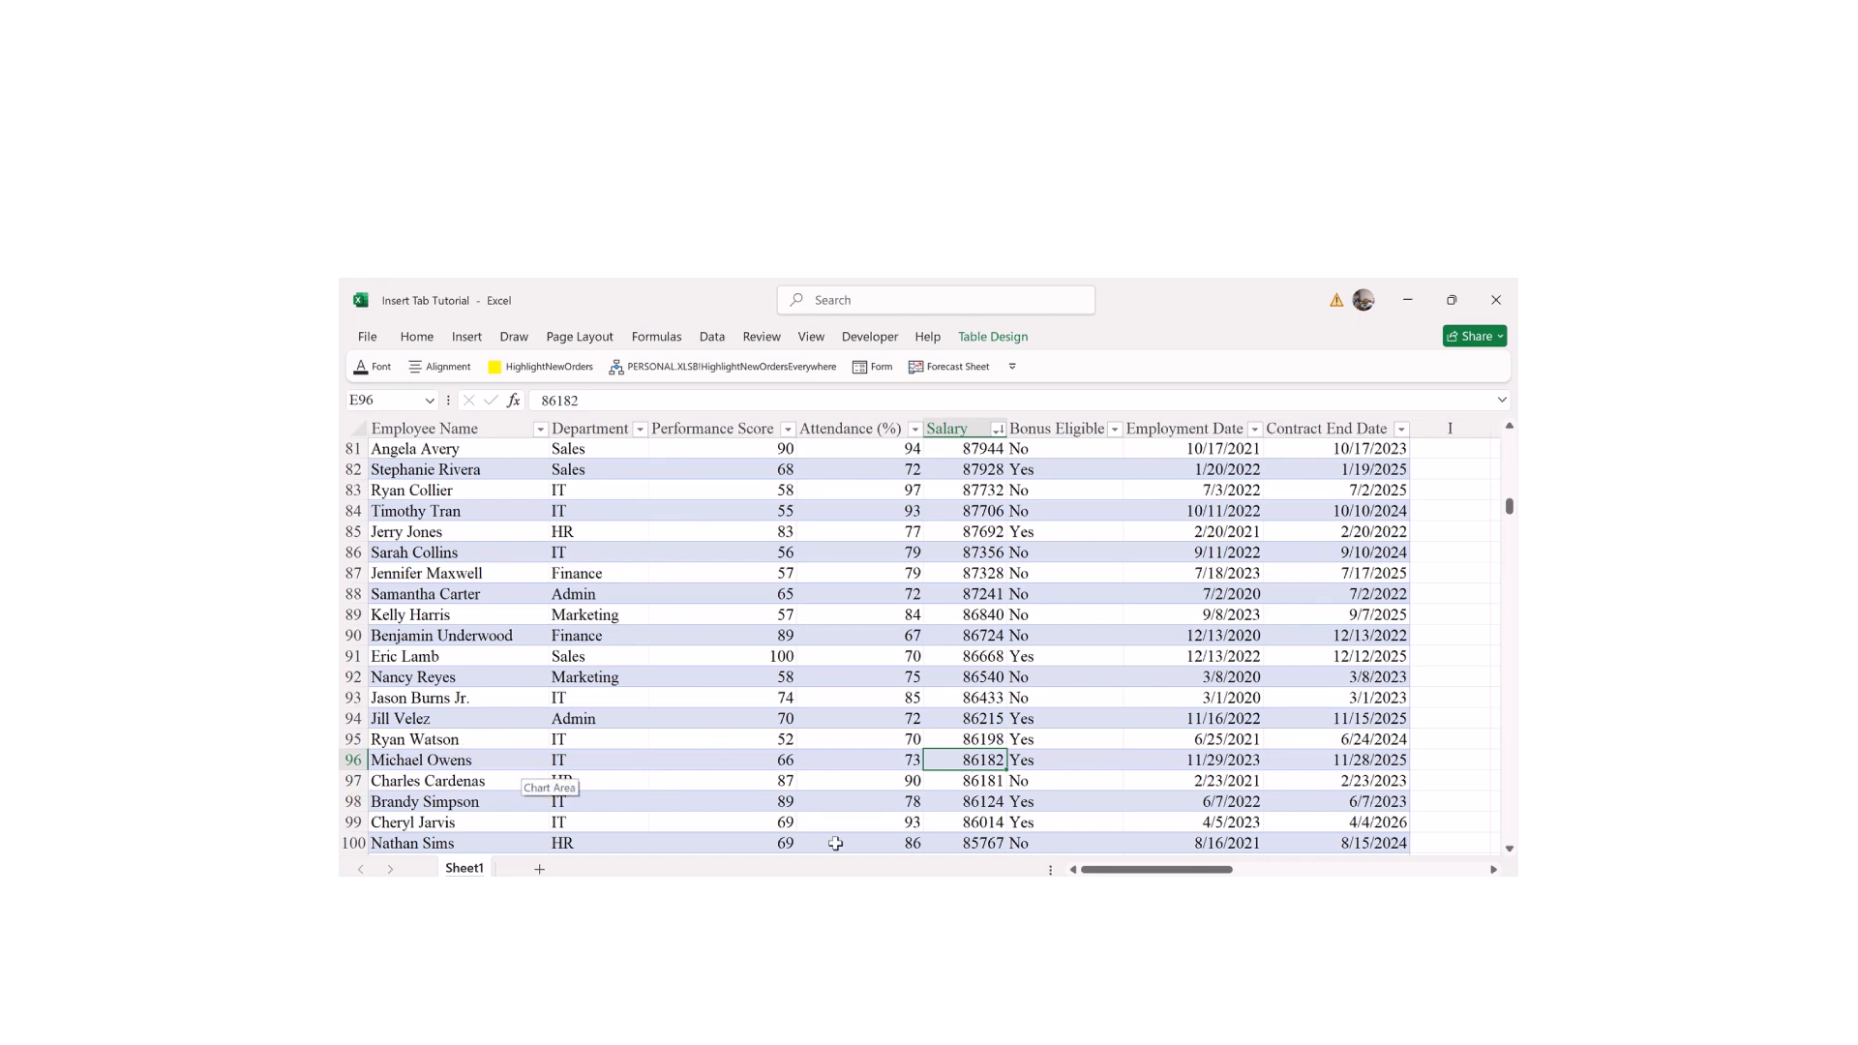
pyautogui.click(415, 840)
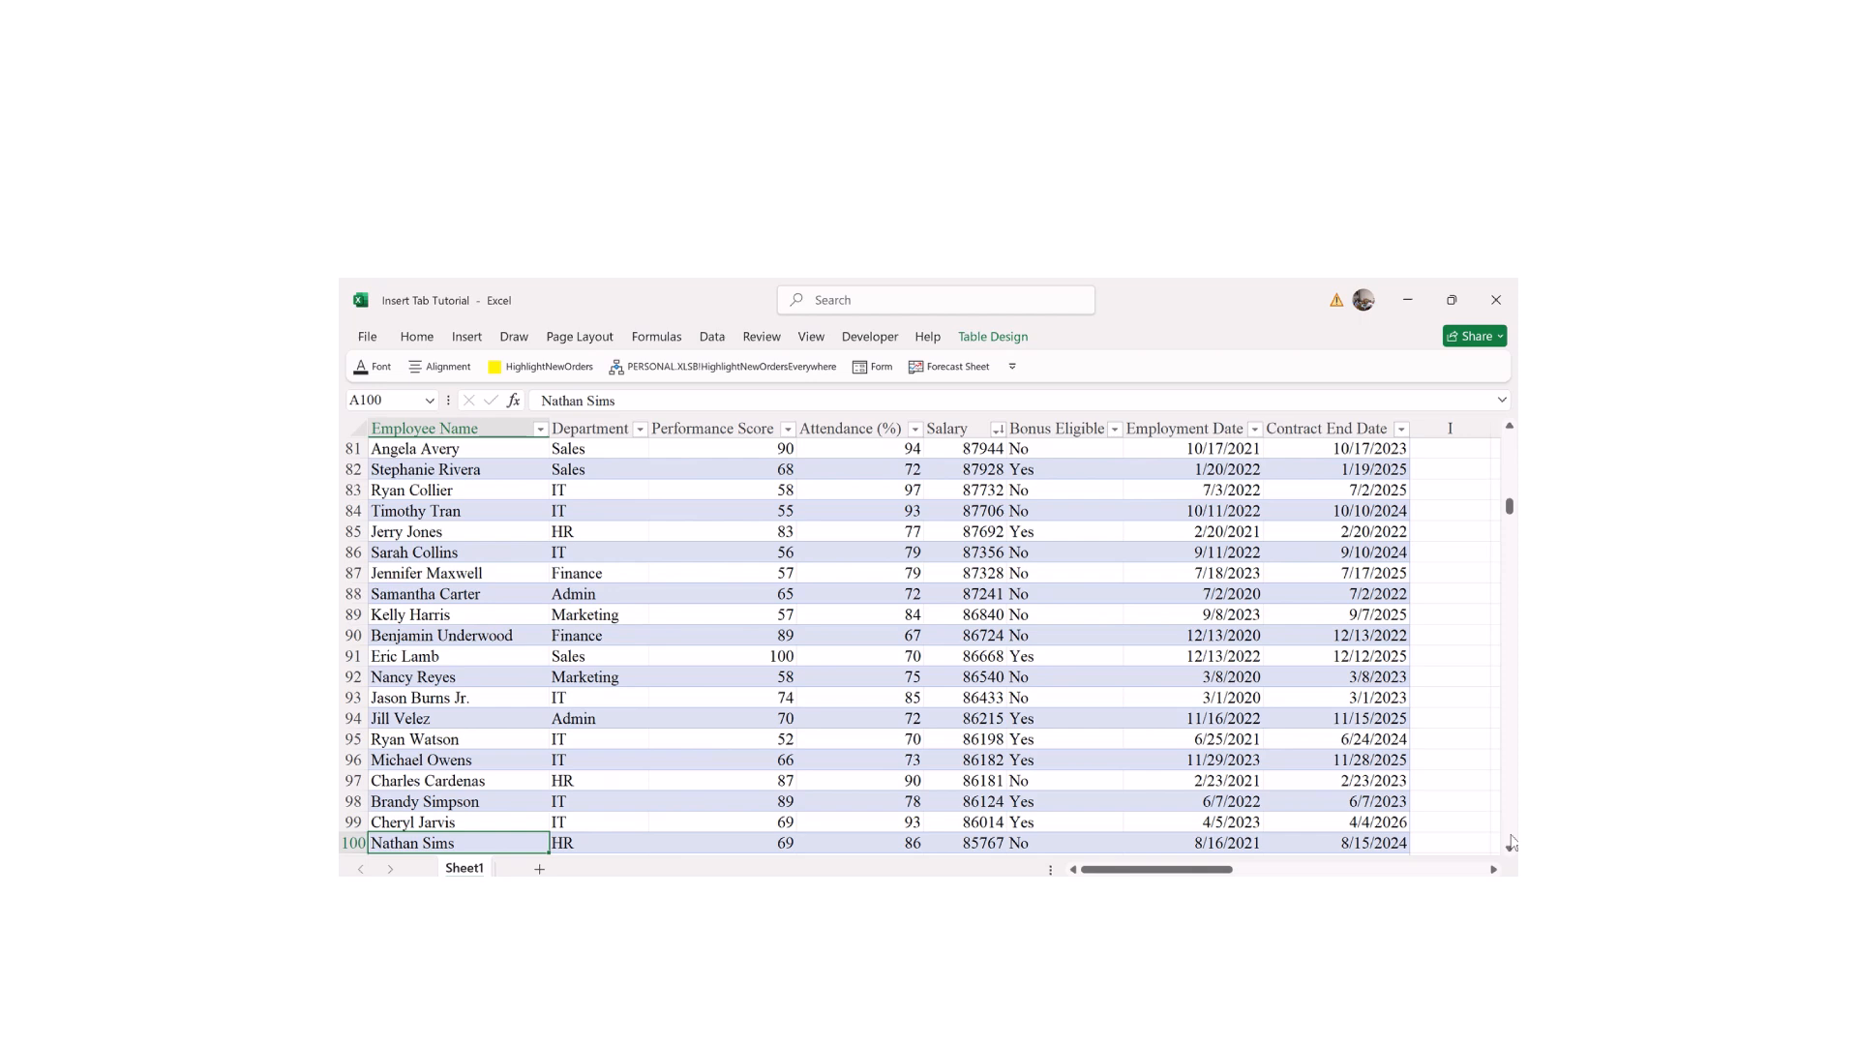
pyautogui.scroll(-1, 1511, 842)
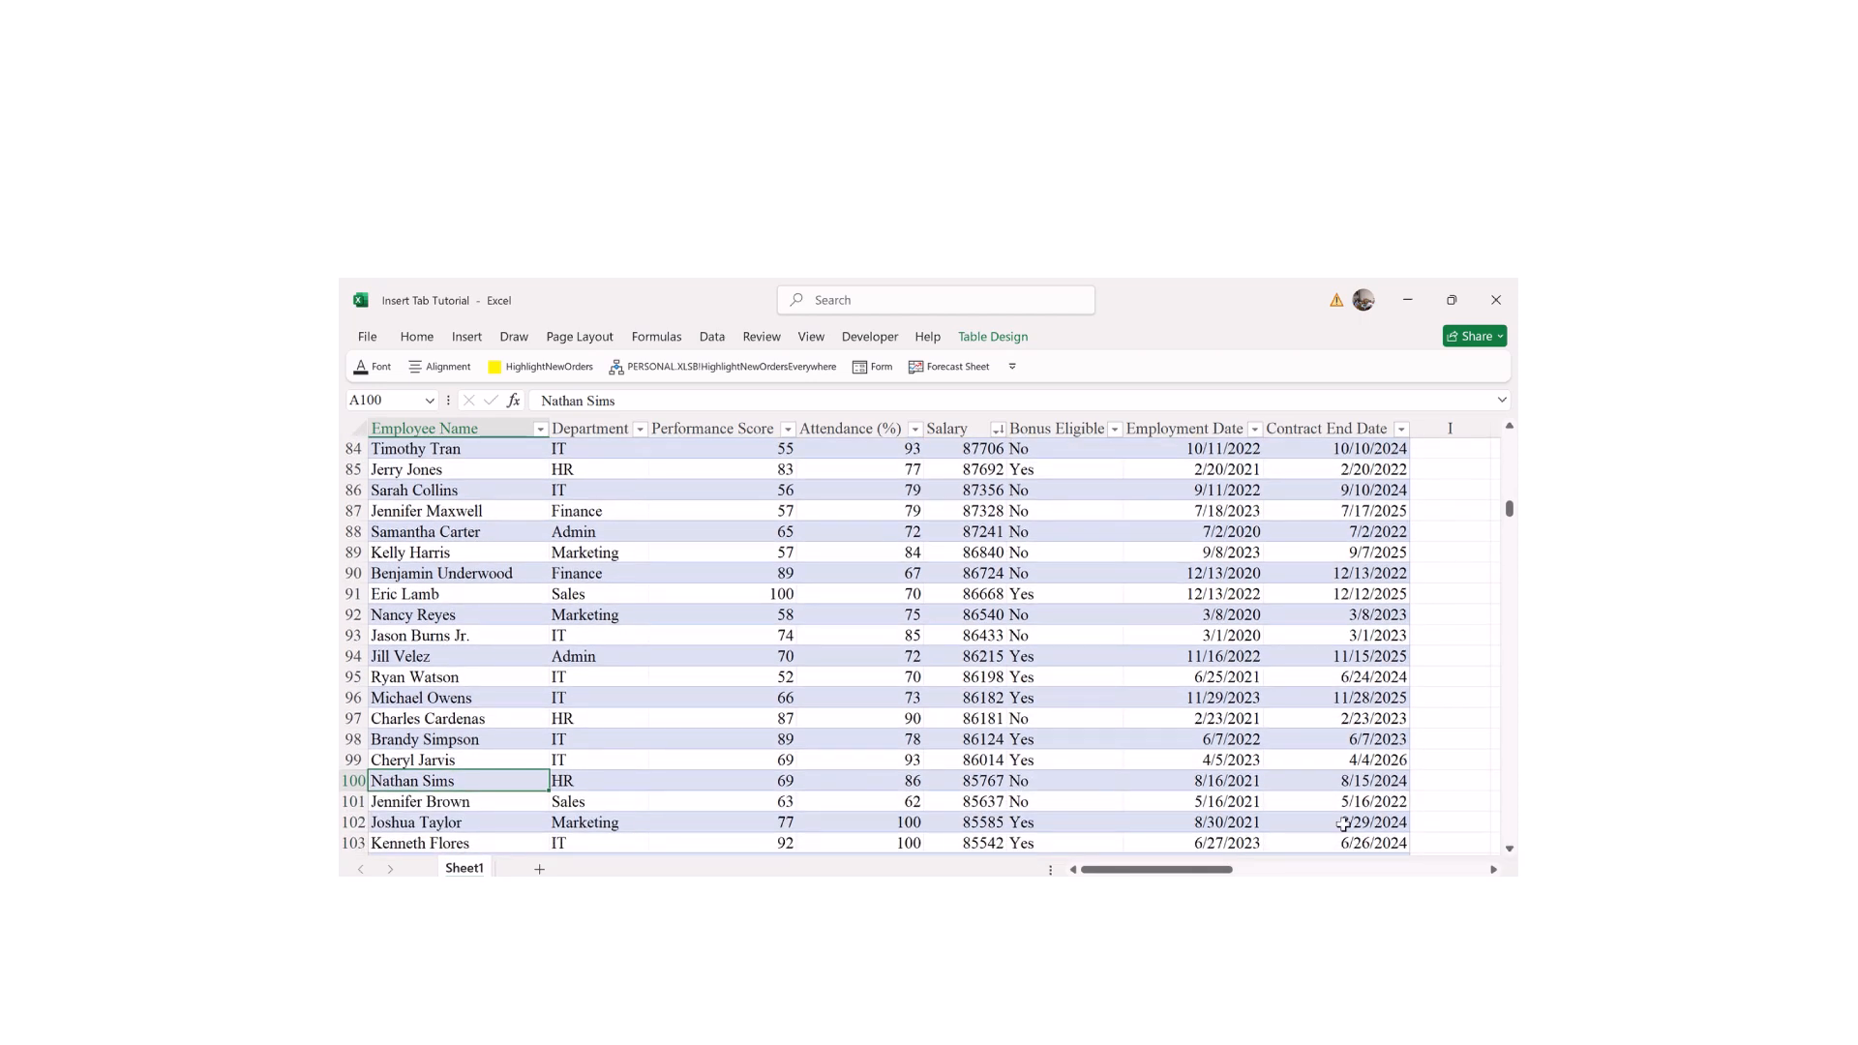
pyautogui.moveTo(1156, 869); pyautogui.dragTo(1293, 869)
pyautogui.moveTo(1508, 507); pyautogui.dragTo(1509, 464)
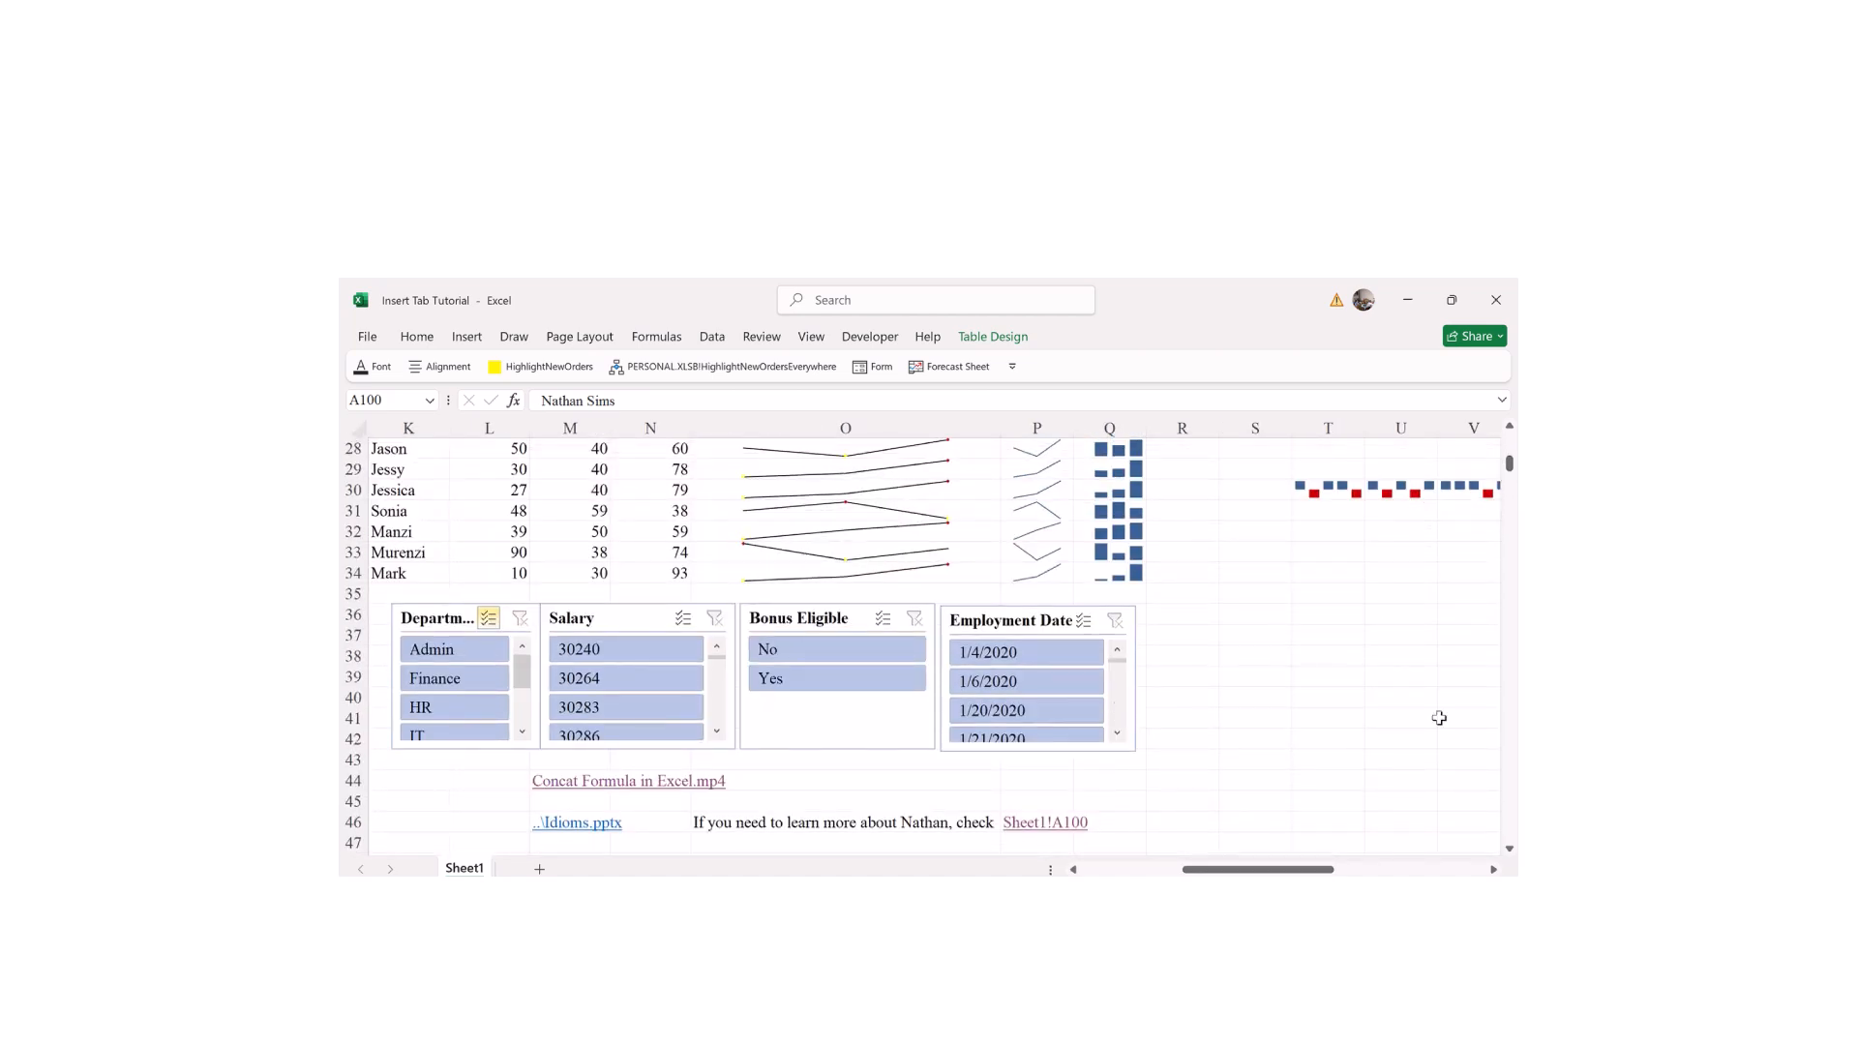
pyautogui.moveTo(1511, 850); pyautogui.dragTo(1511, 851)
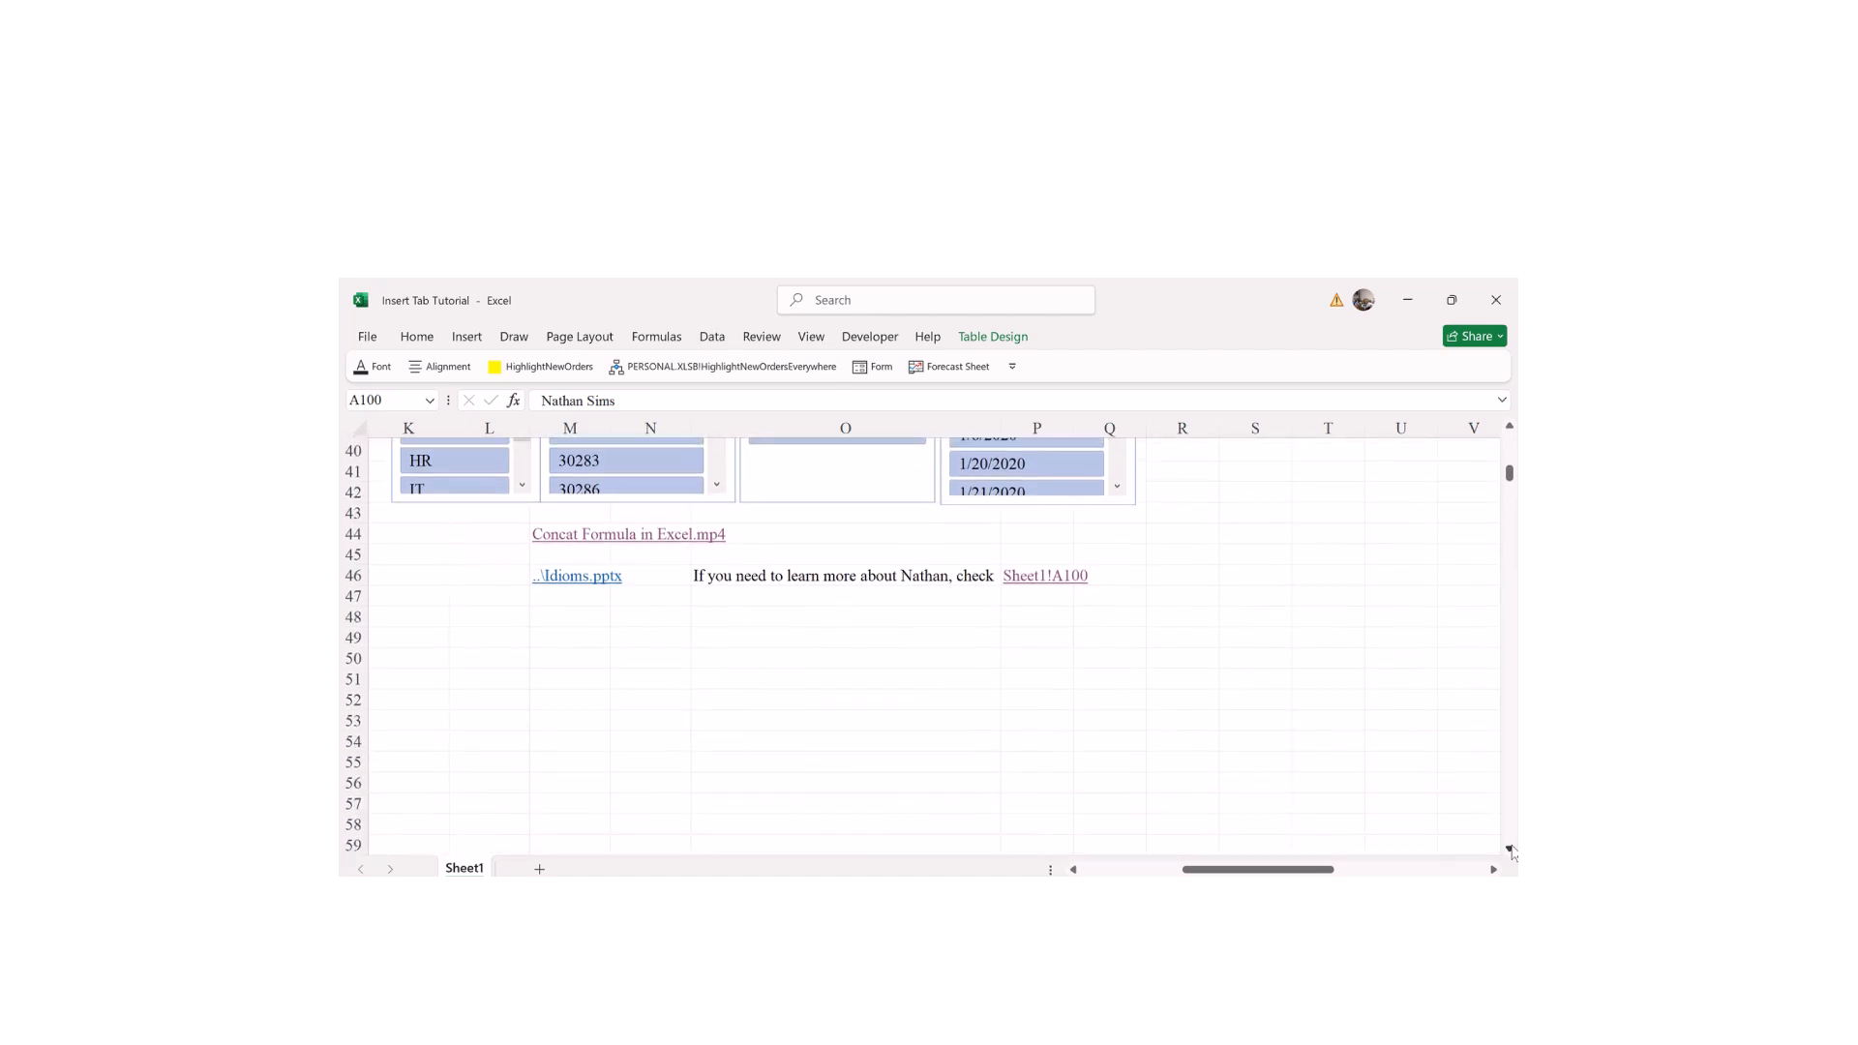
# Step: Open the Insert Hyperlink dialog for cell O49, dismissing an accidental Existing Connections dialog
pyautogui.click(713, 675)
pyautogui.click(713, 631)
pyautogui.click(466, 337)
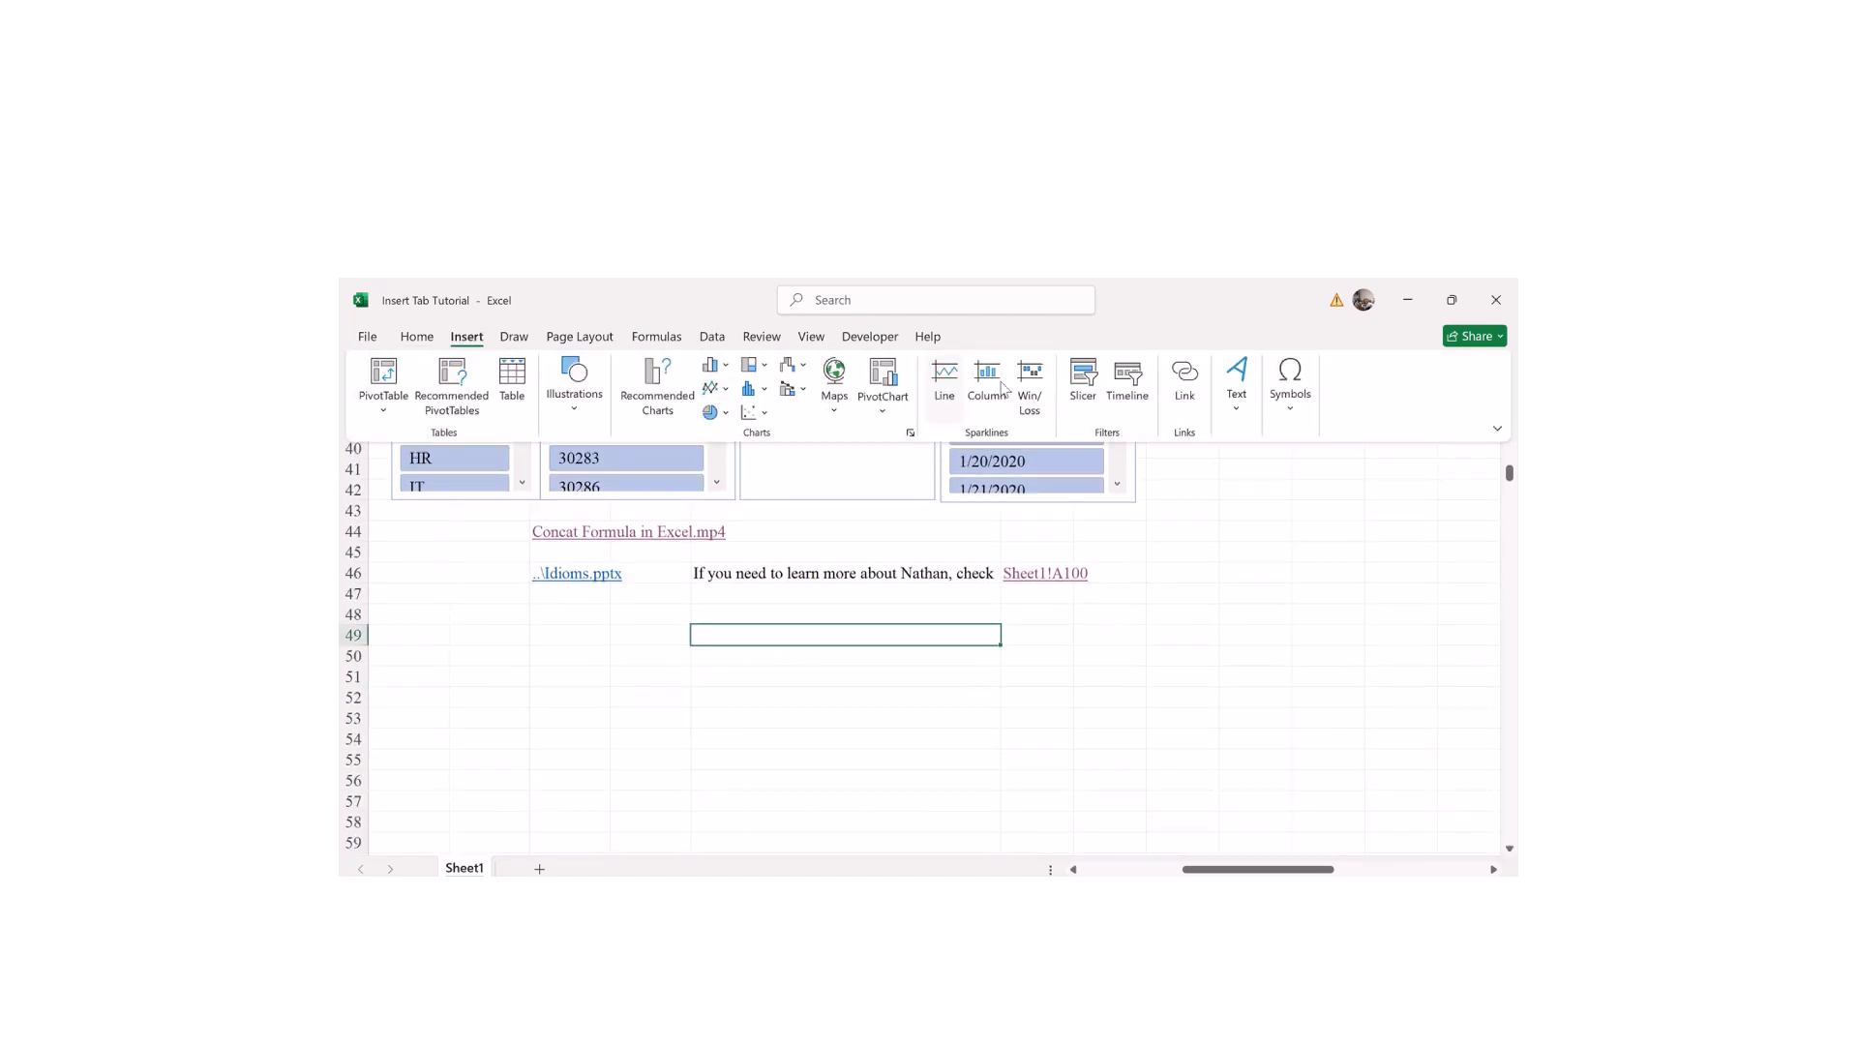
pyautogui.click(1086, 404)
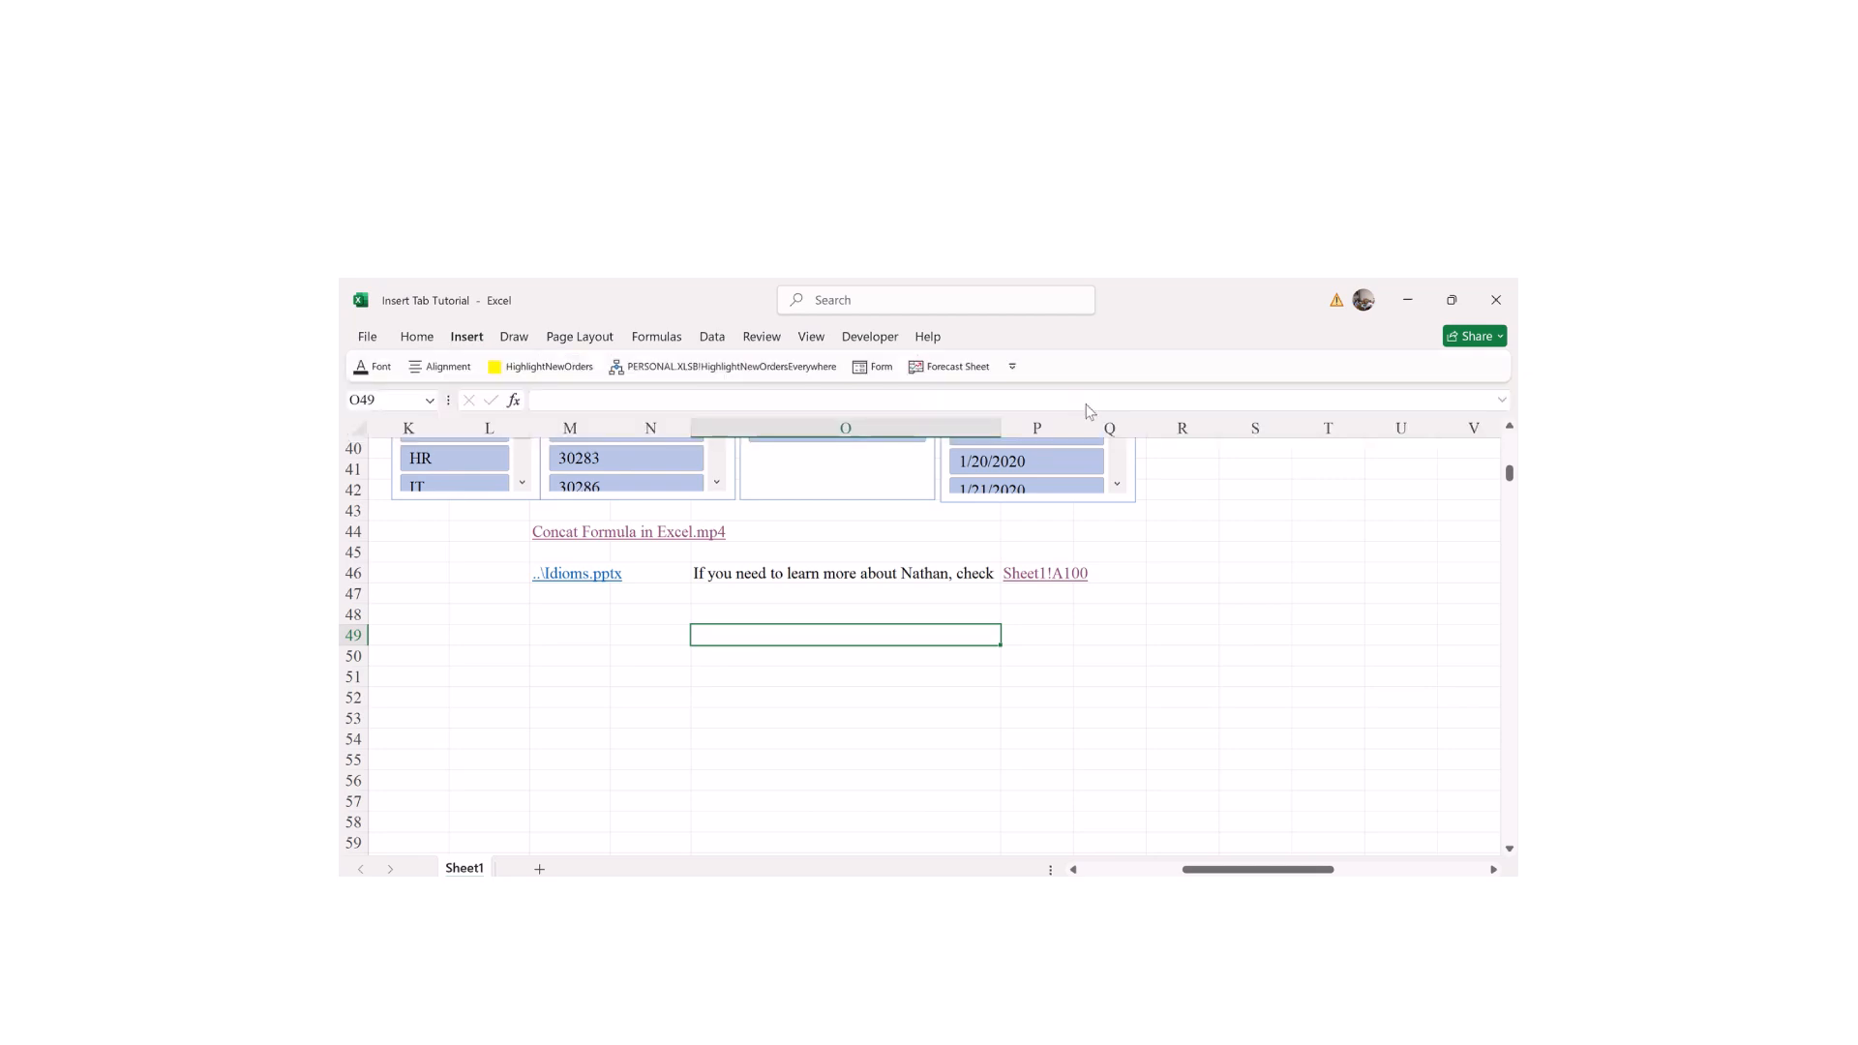
pyautogui.click(1132, 376)
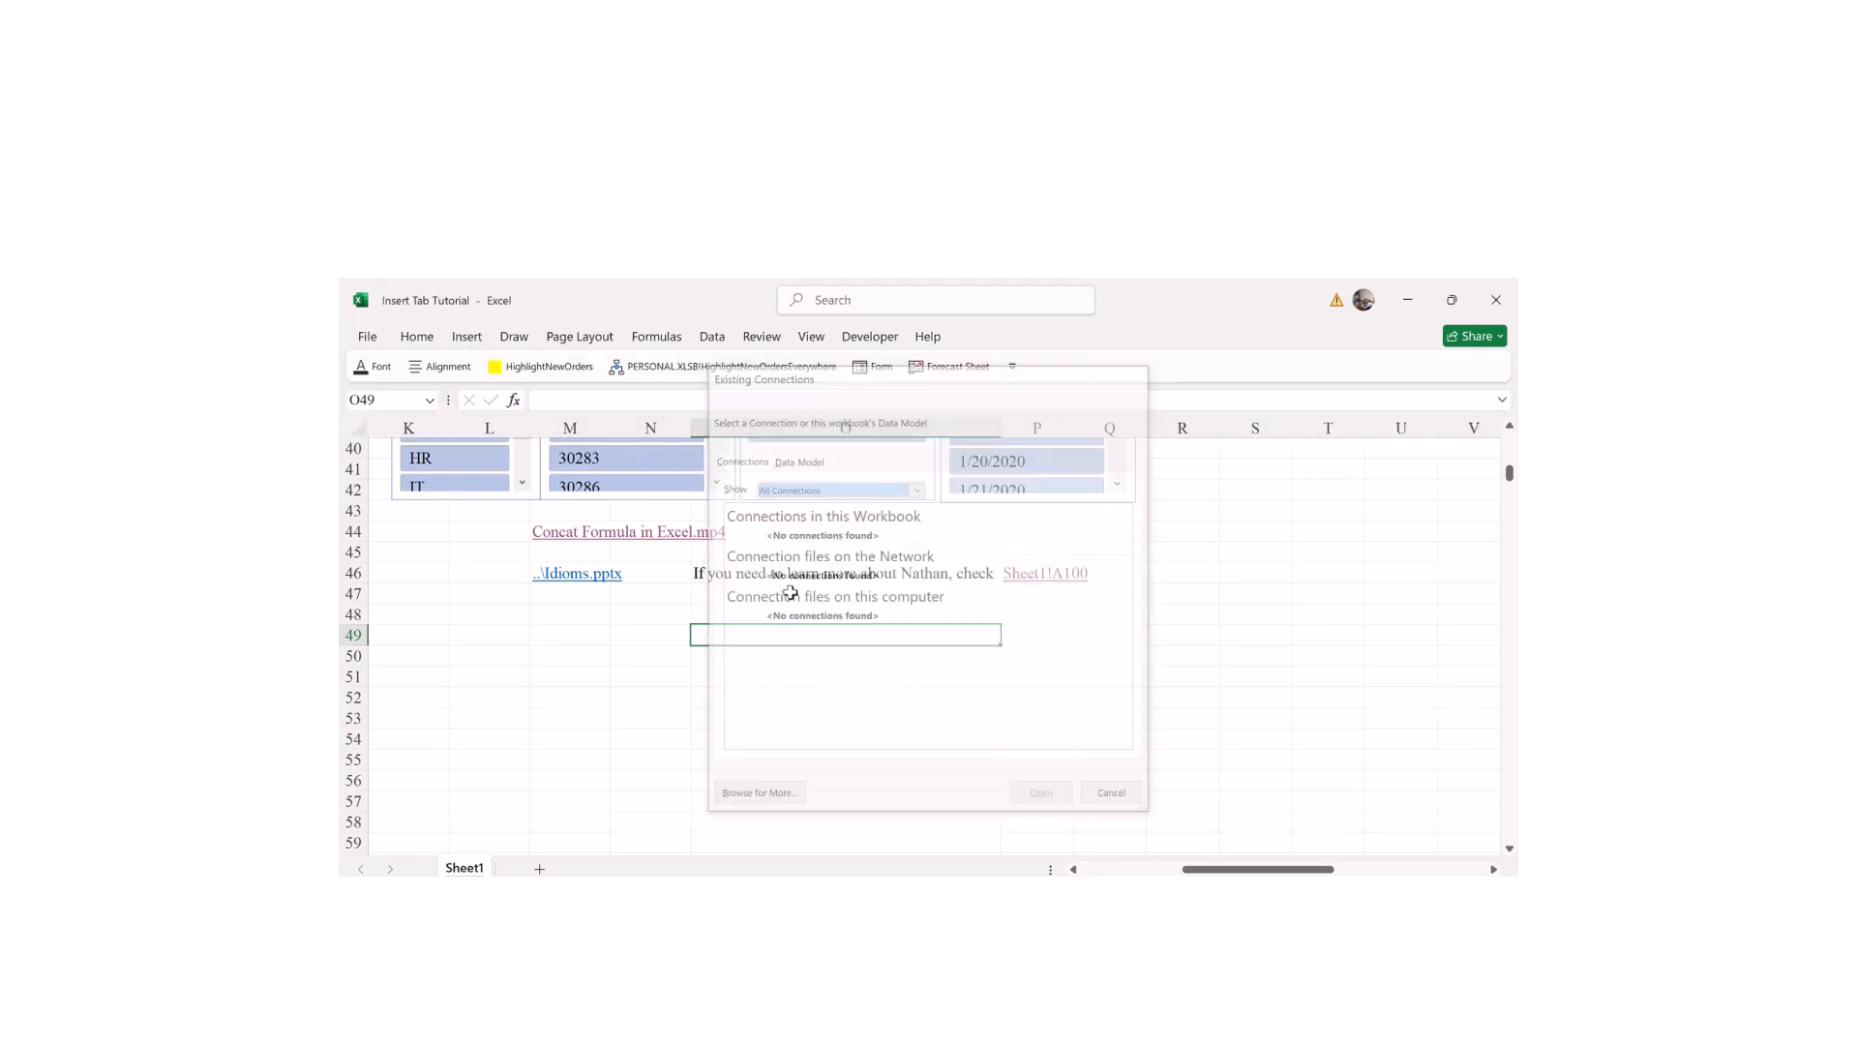
pyautogui.click(470, 338)
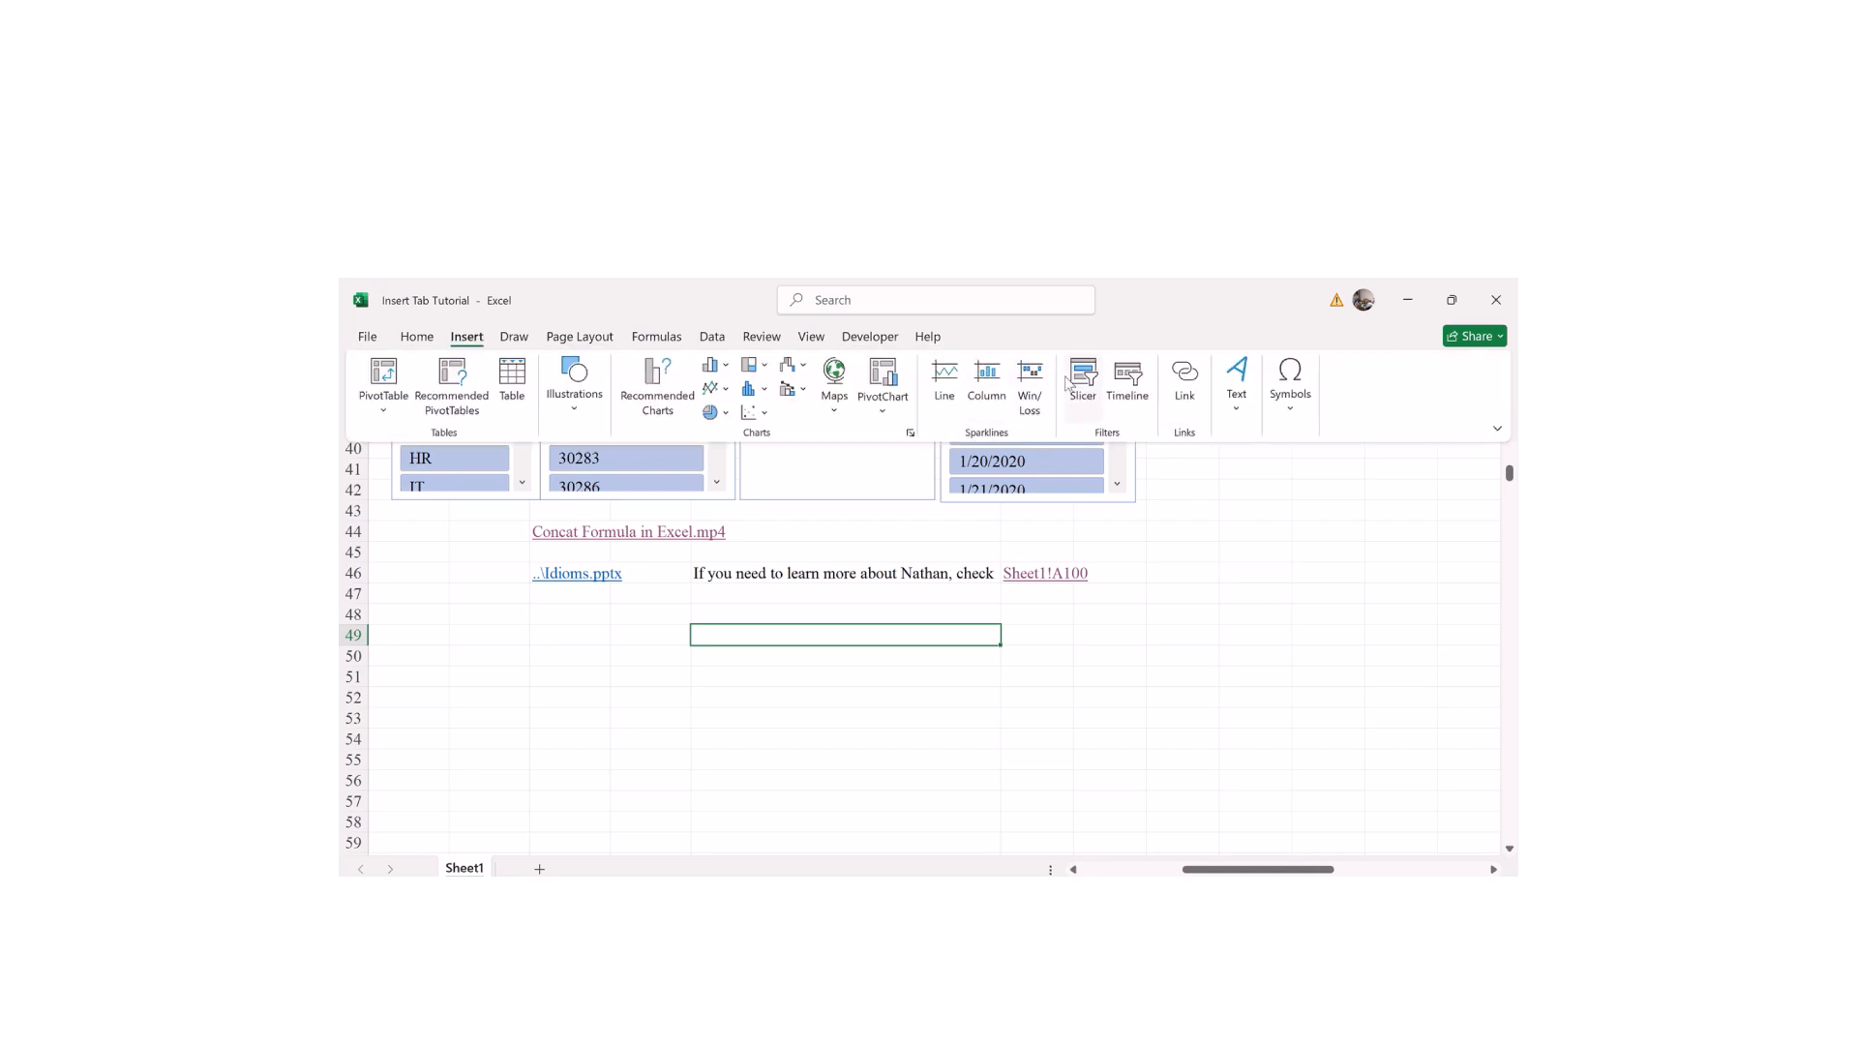
pyautogui.click(1185, 380)
pyautogui.click(476, 533)
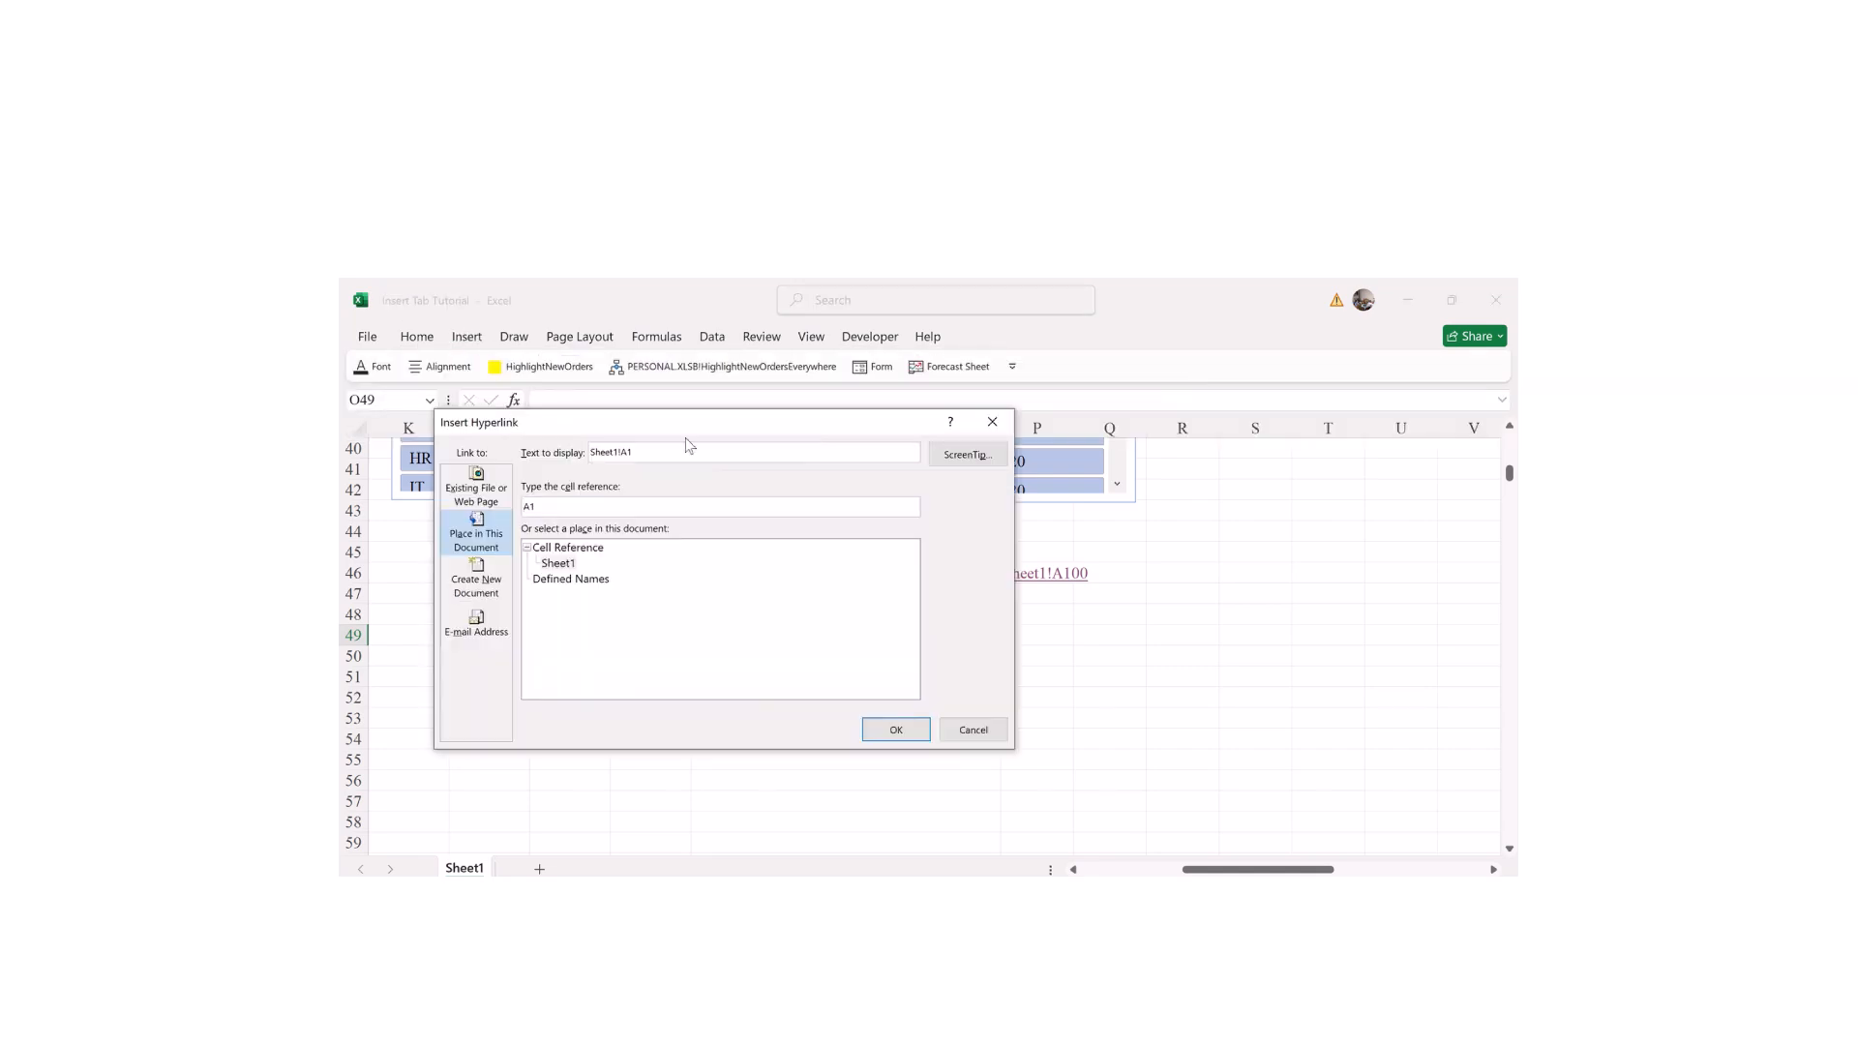
# Step: Choose Create New Document and name it Employee Details
pyautogui.click(478, 592)
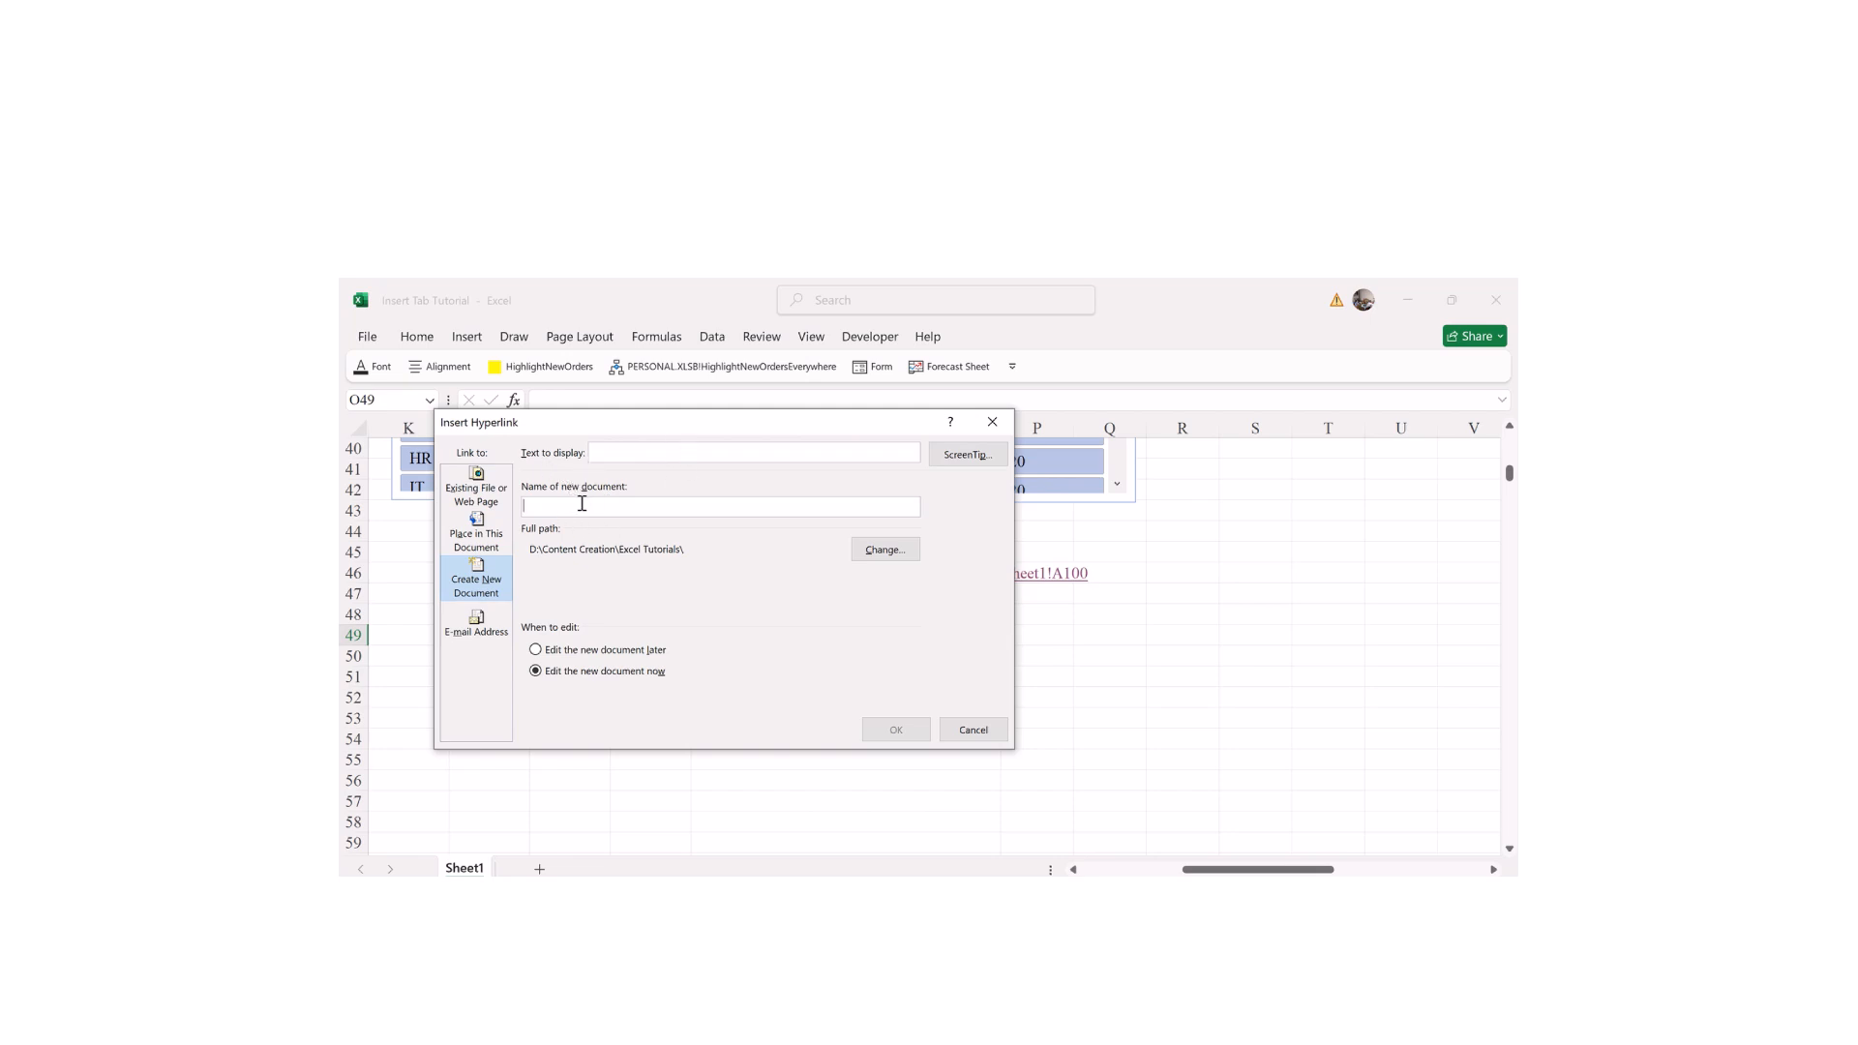
pyautogui.write('Employee Details')
# Step: Change the new document's location to the Documents folder on C: and confirm the hyperlink
pyautogui.click(882, 549)
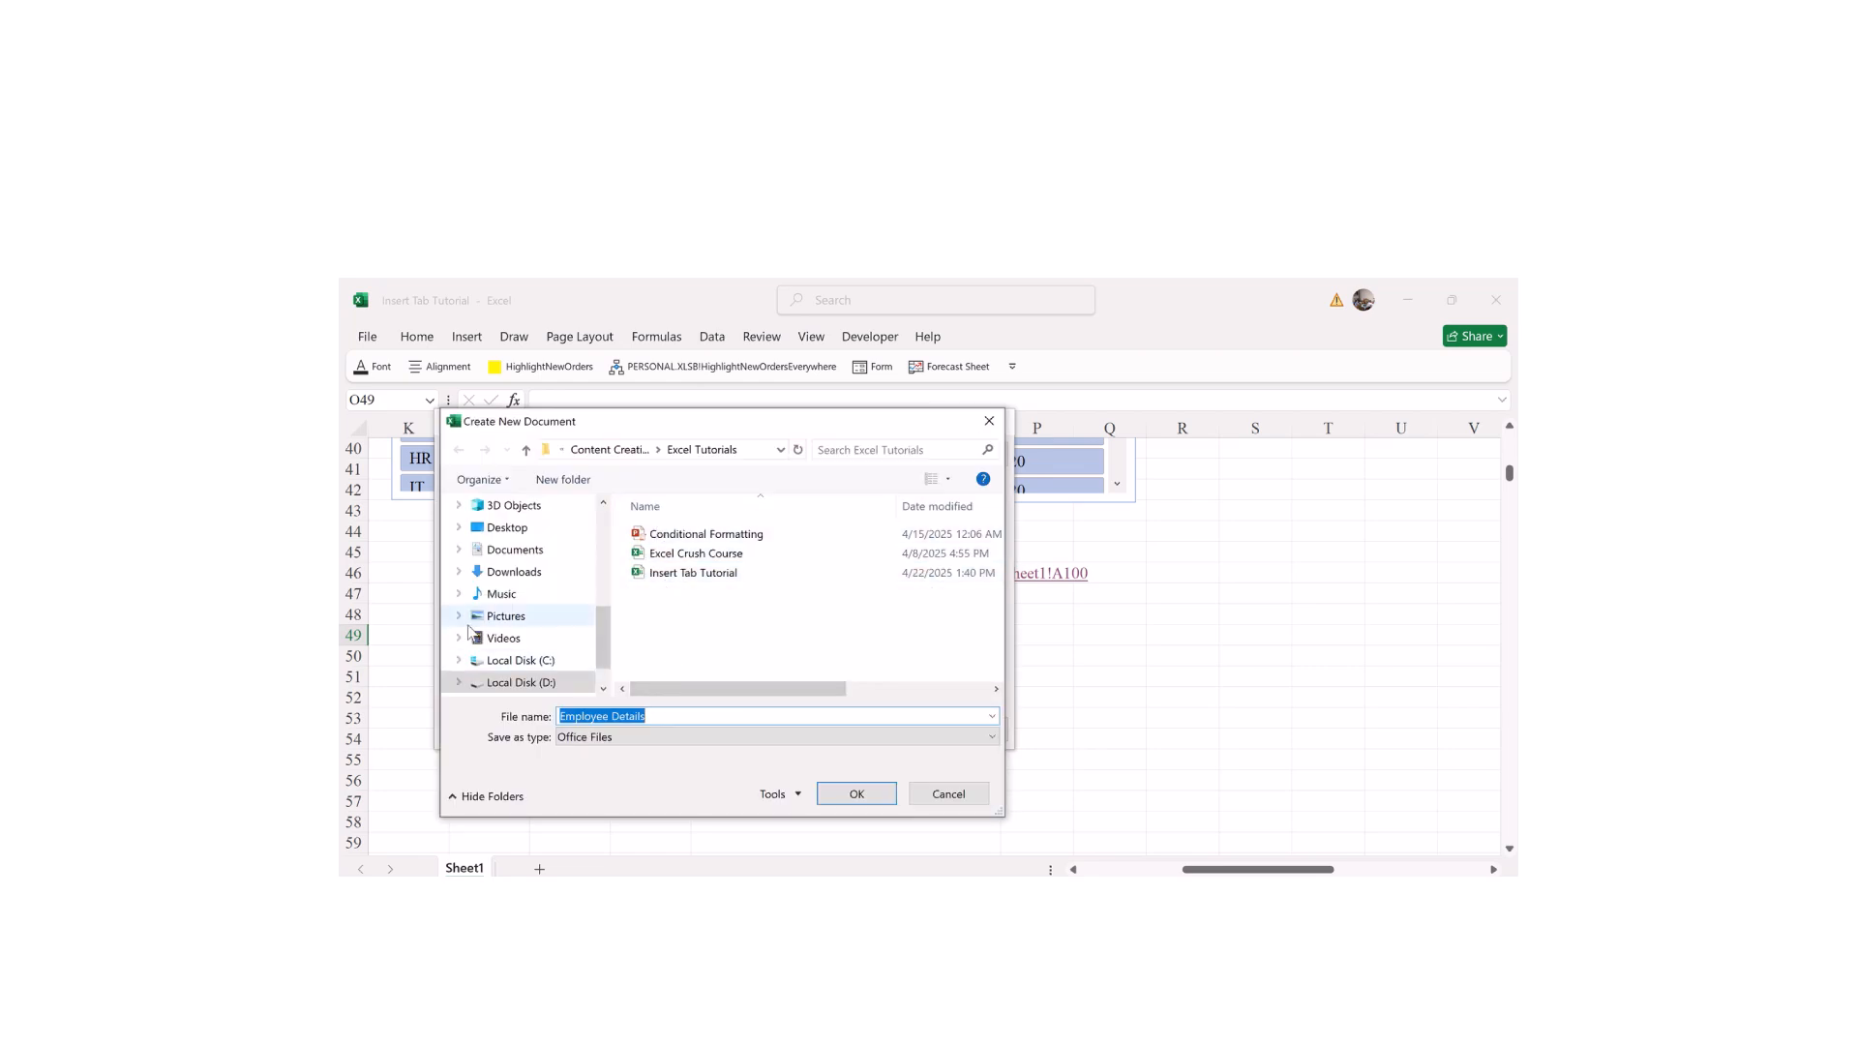
pyautogui.click(513, 660)
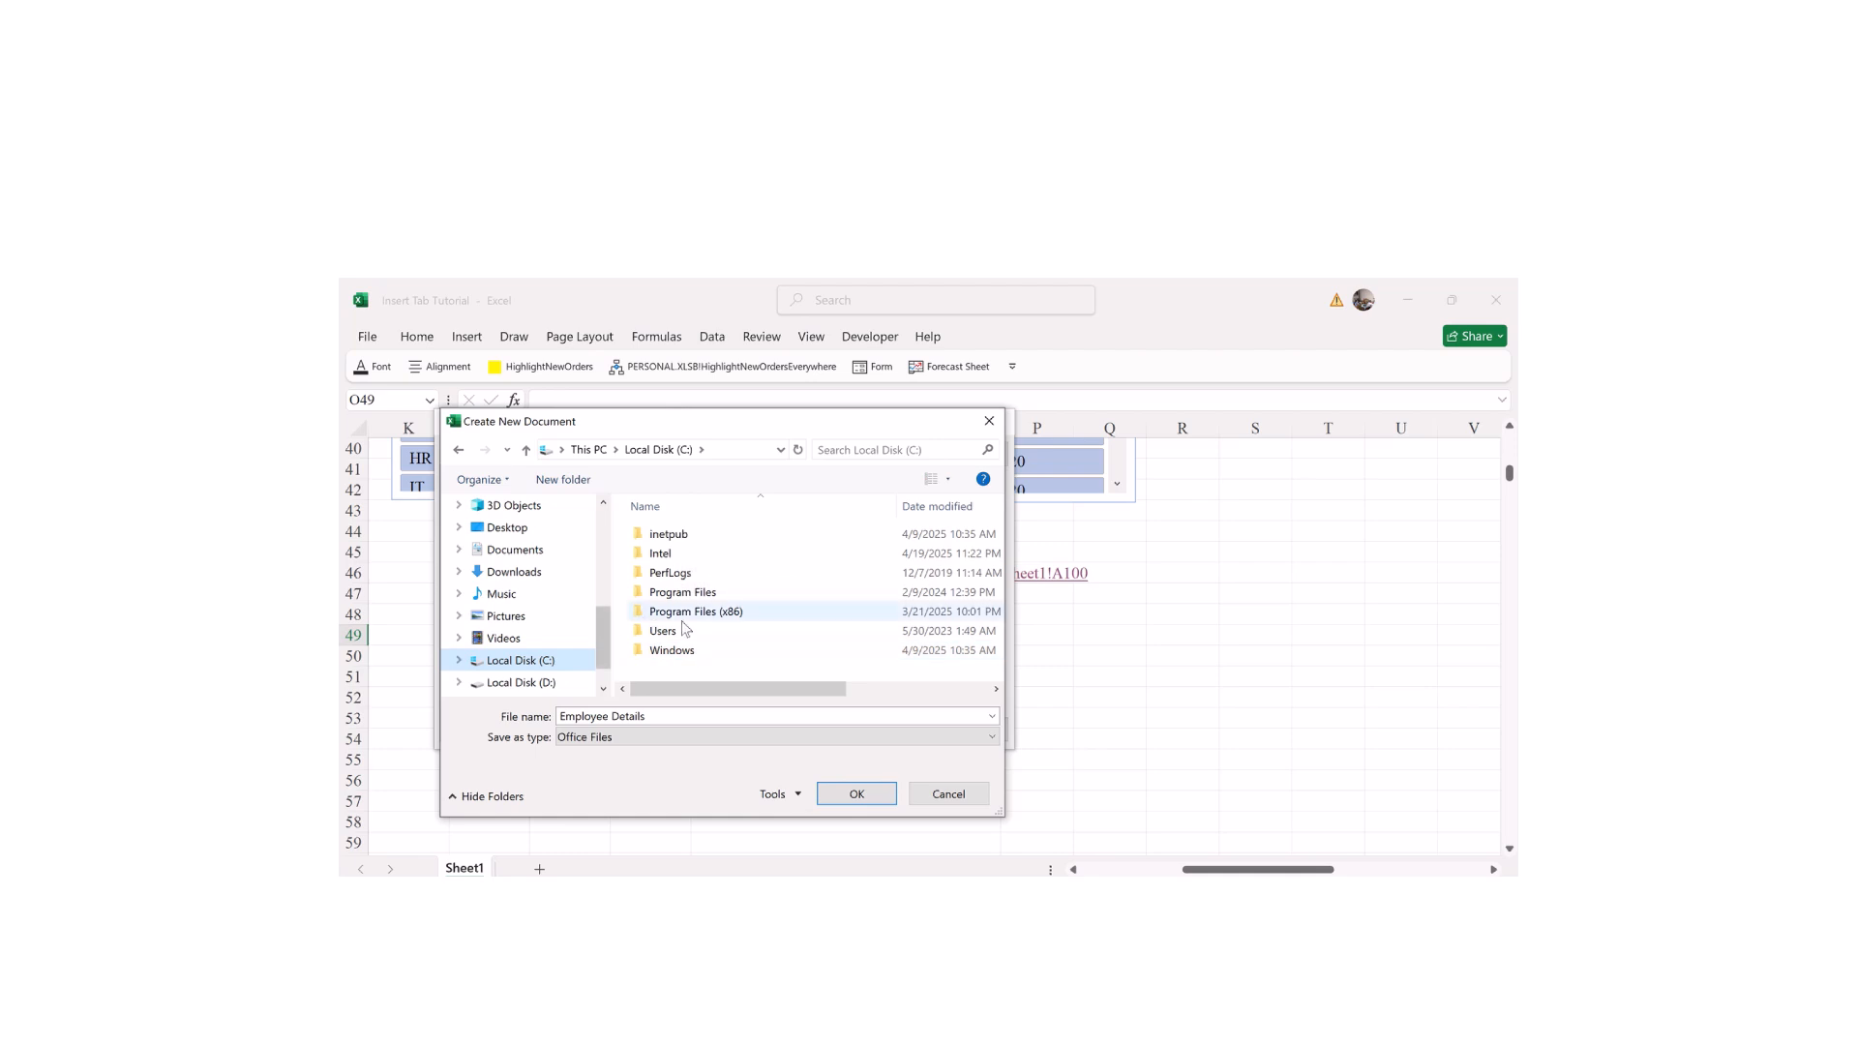
pyautogui.click(514, 544)
pyautogui.click(857, 796)
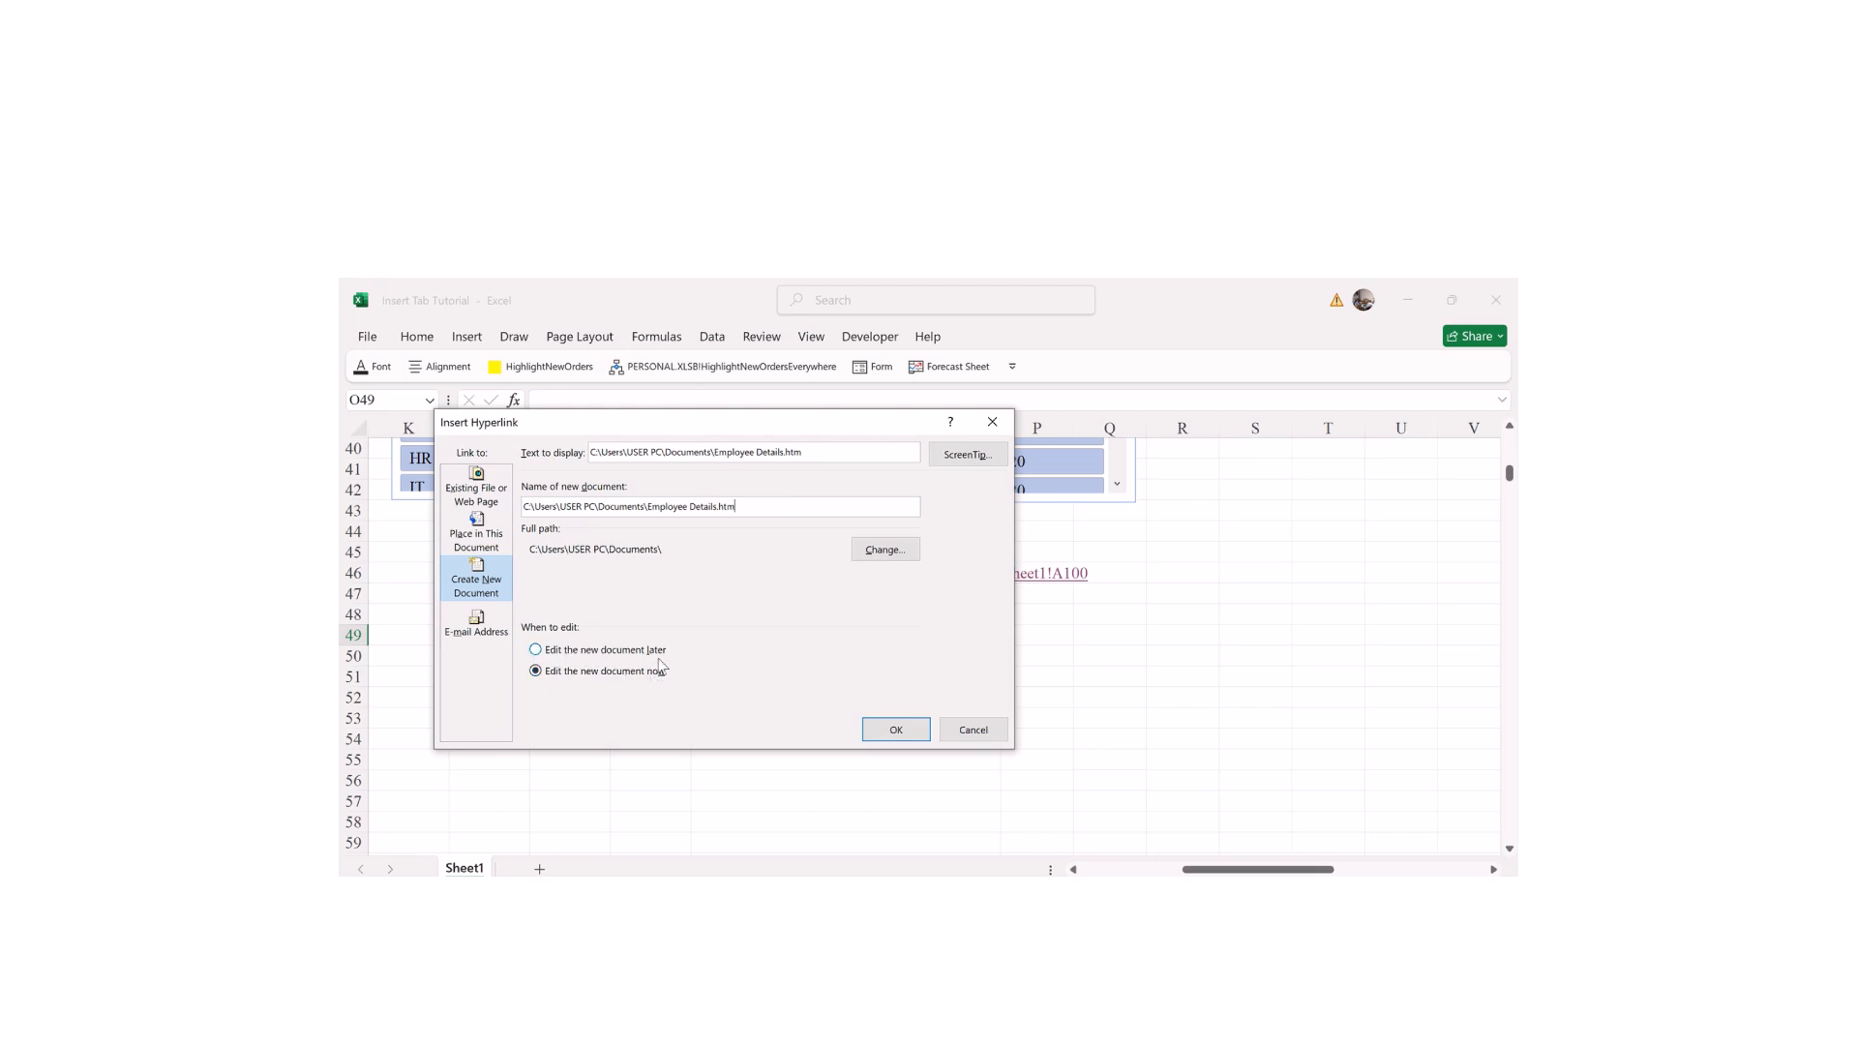
pyautogui.click(894, 731)
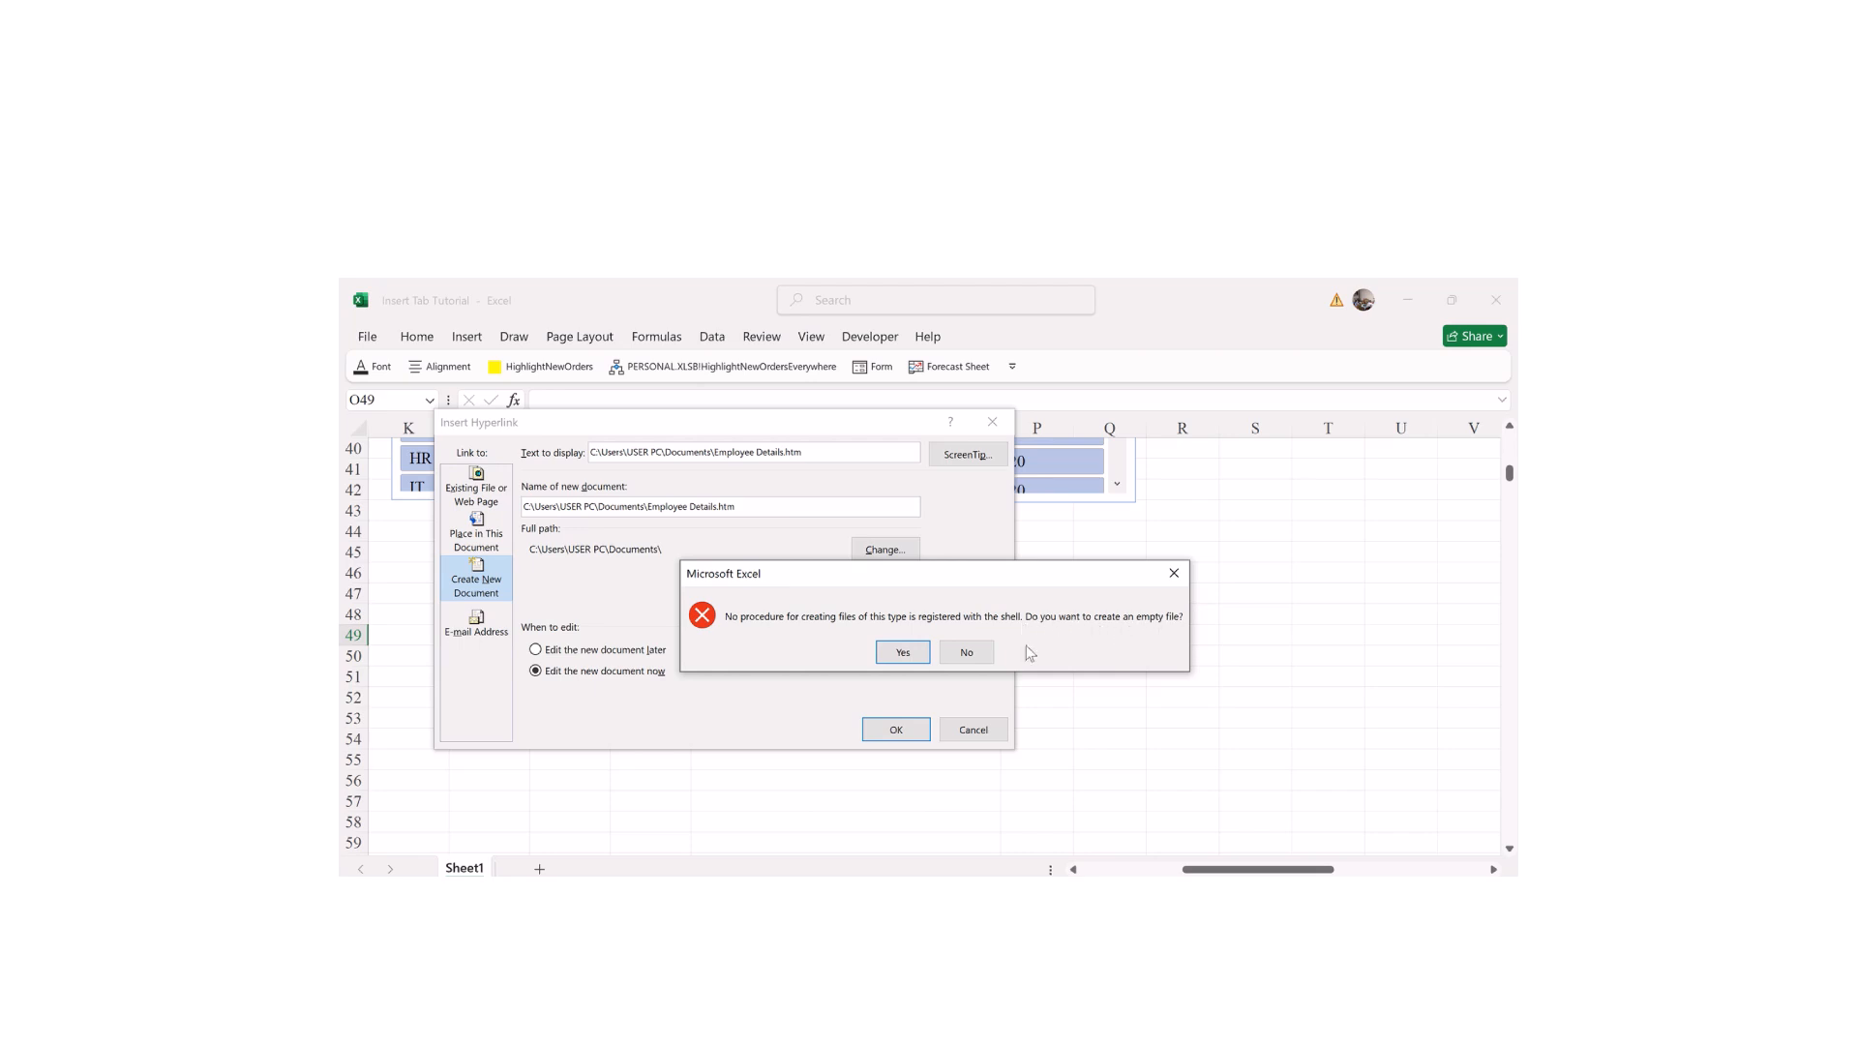
# Step: Create the empty Employee Details.htm file and close its browser preview
pyautogui.click(966, 653)
pyautogui.click(882, 728)
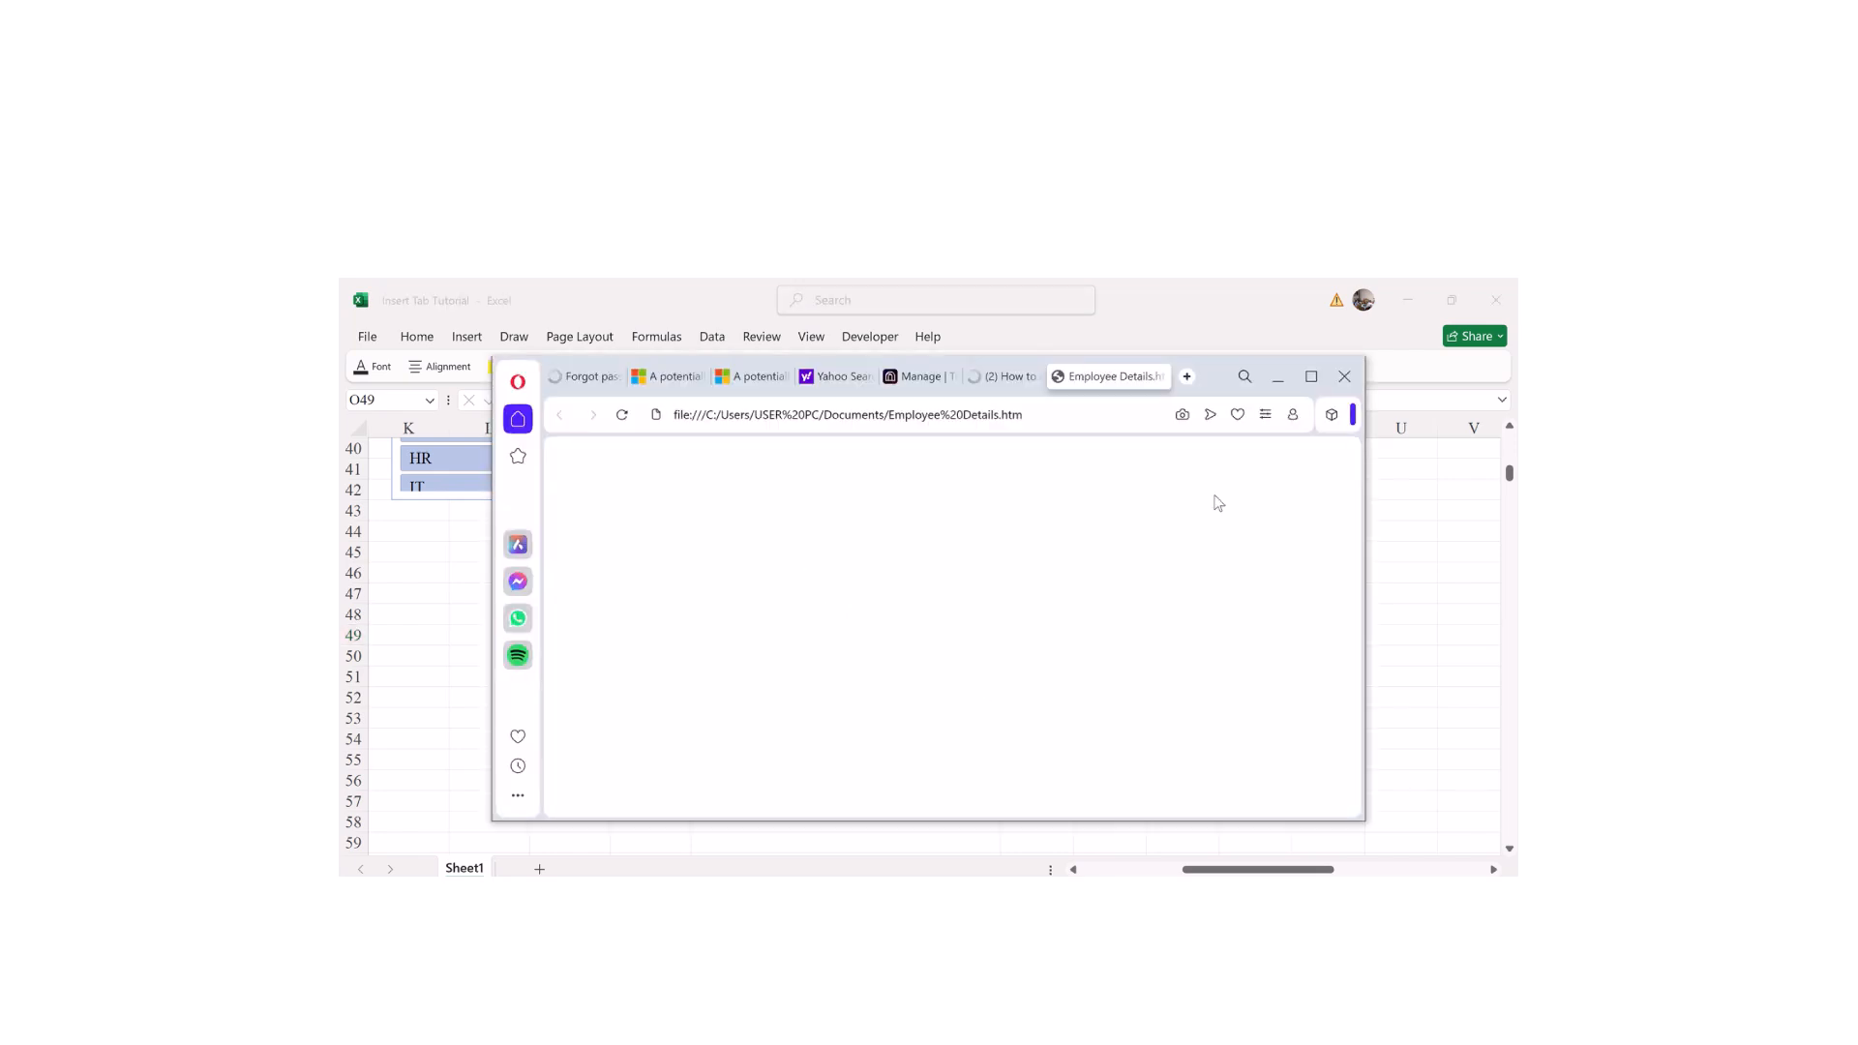
pyautogui.click(1345, 382)
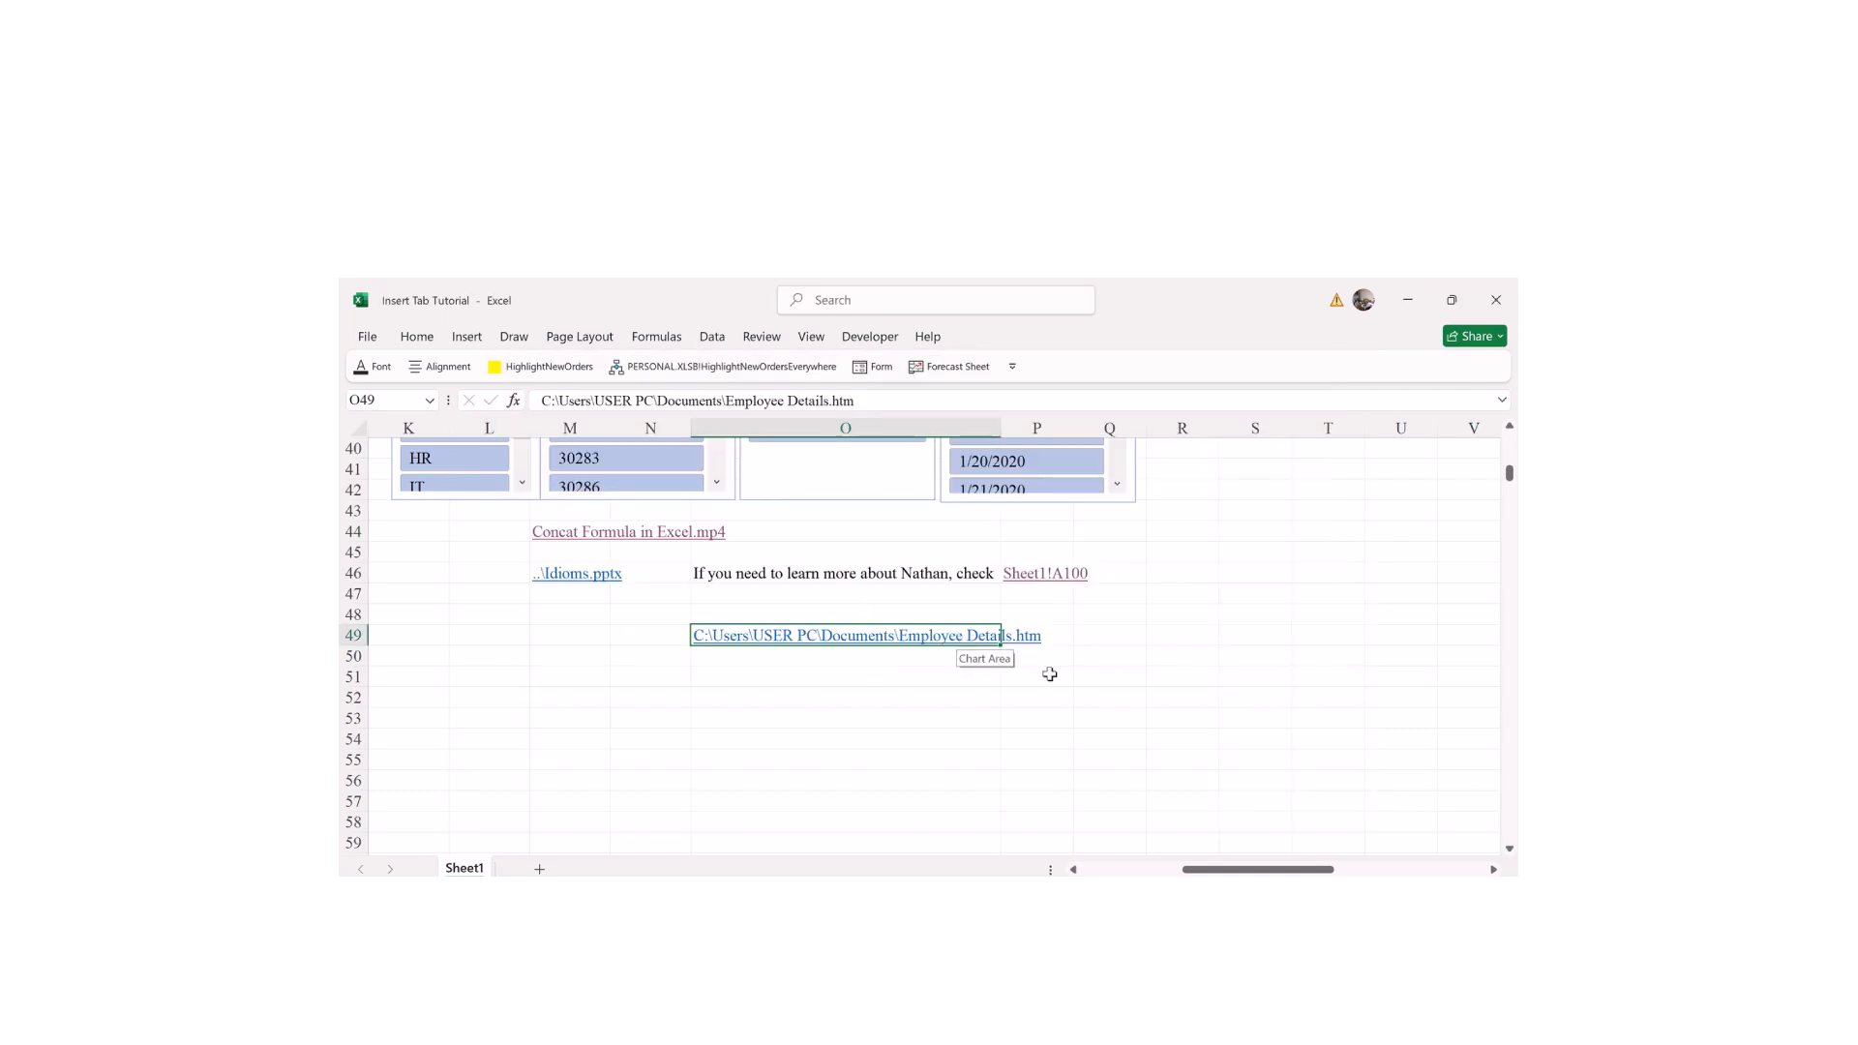
# Step: Follow the Employee Details link in O49 and close the browser page it opens
pyautogui.click(1182, 724)
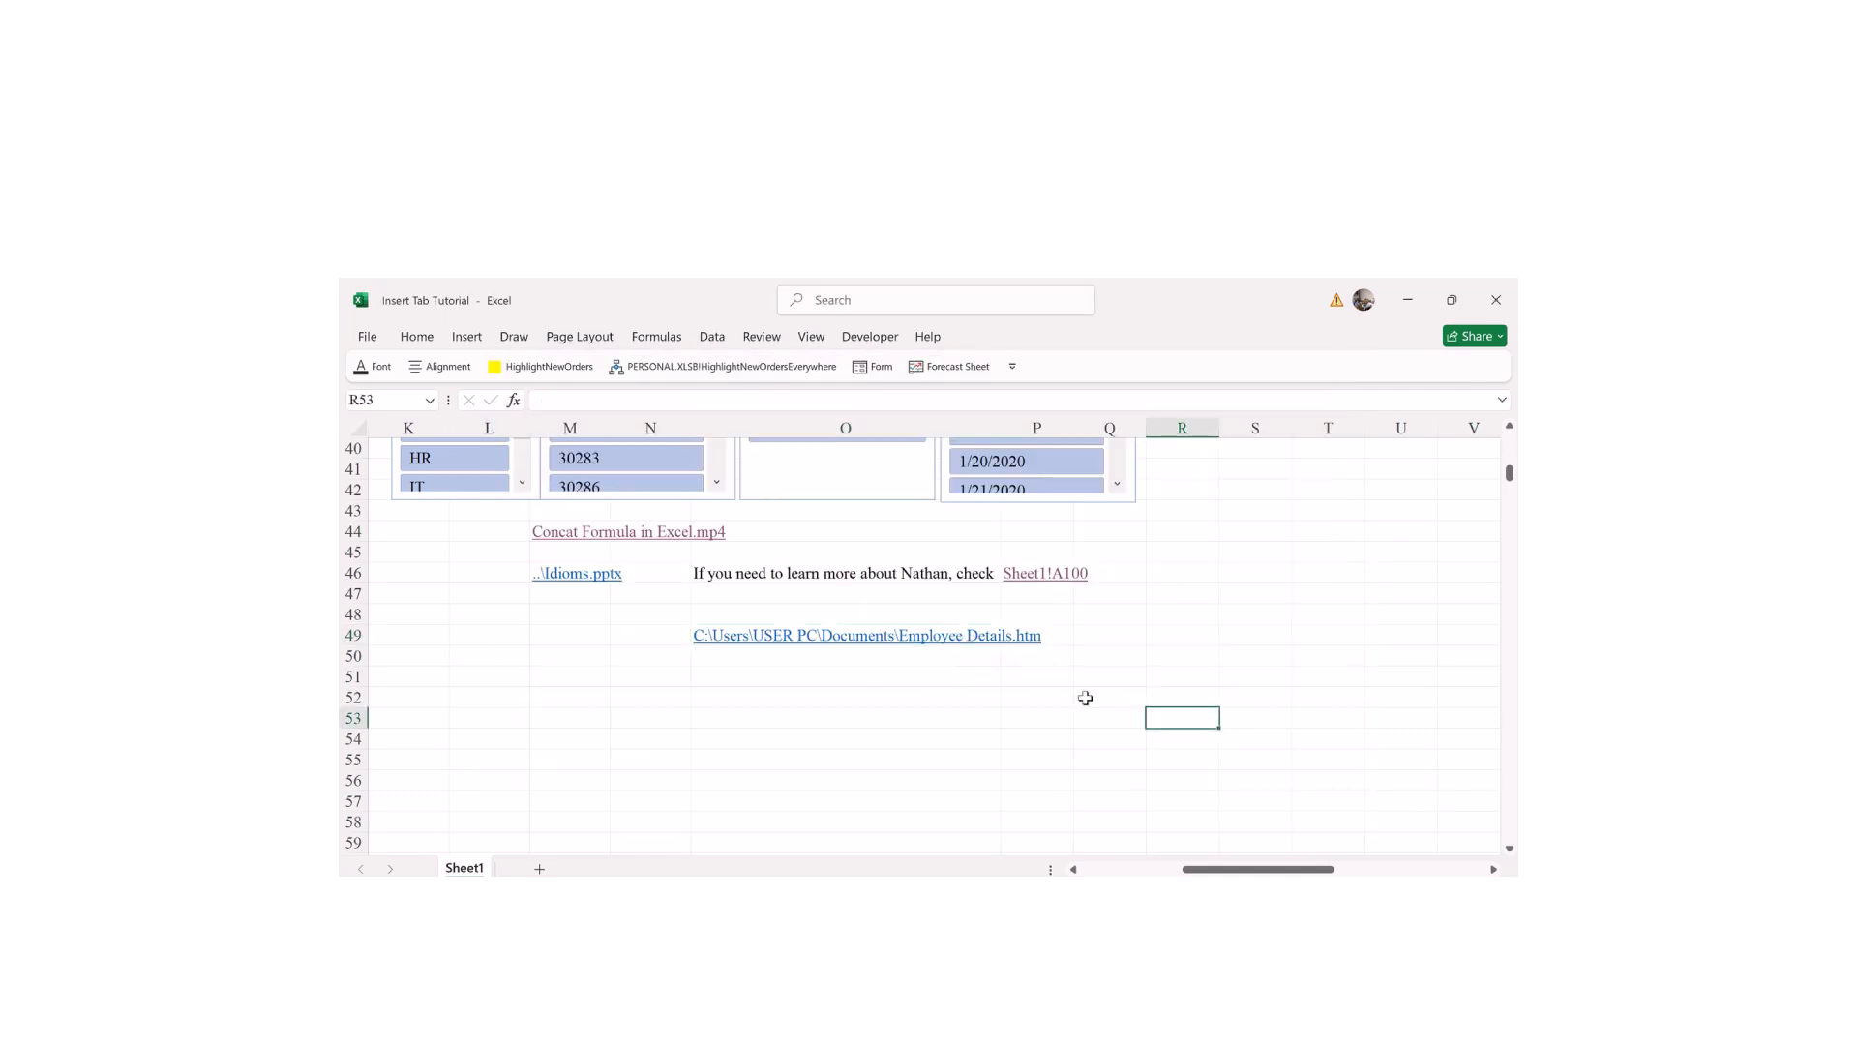
pyautogui.click(924, 638)
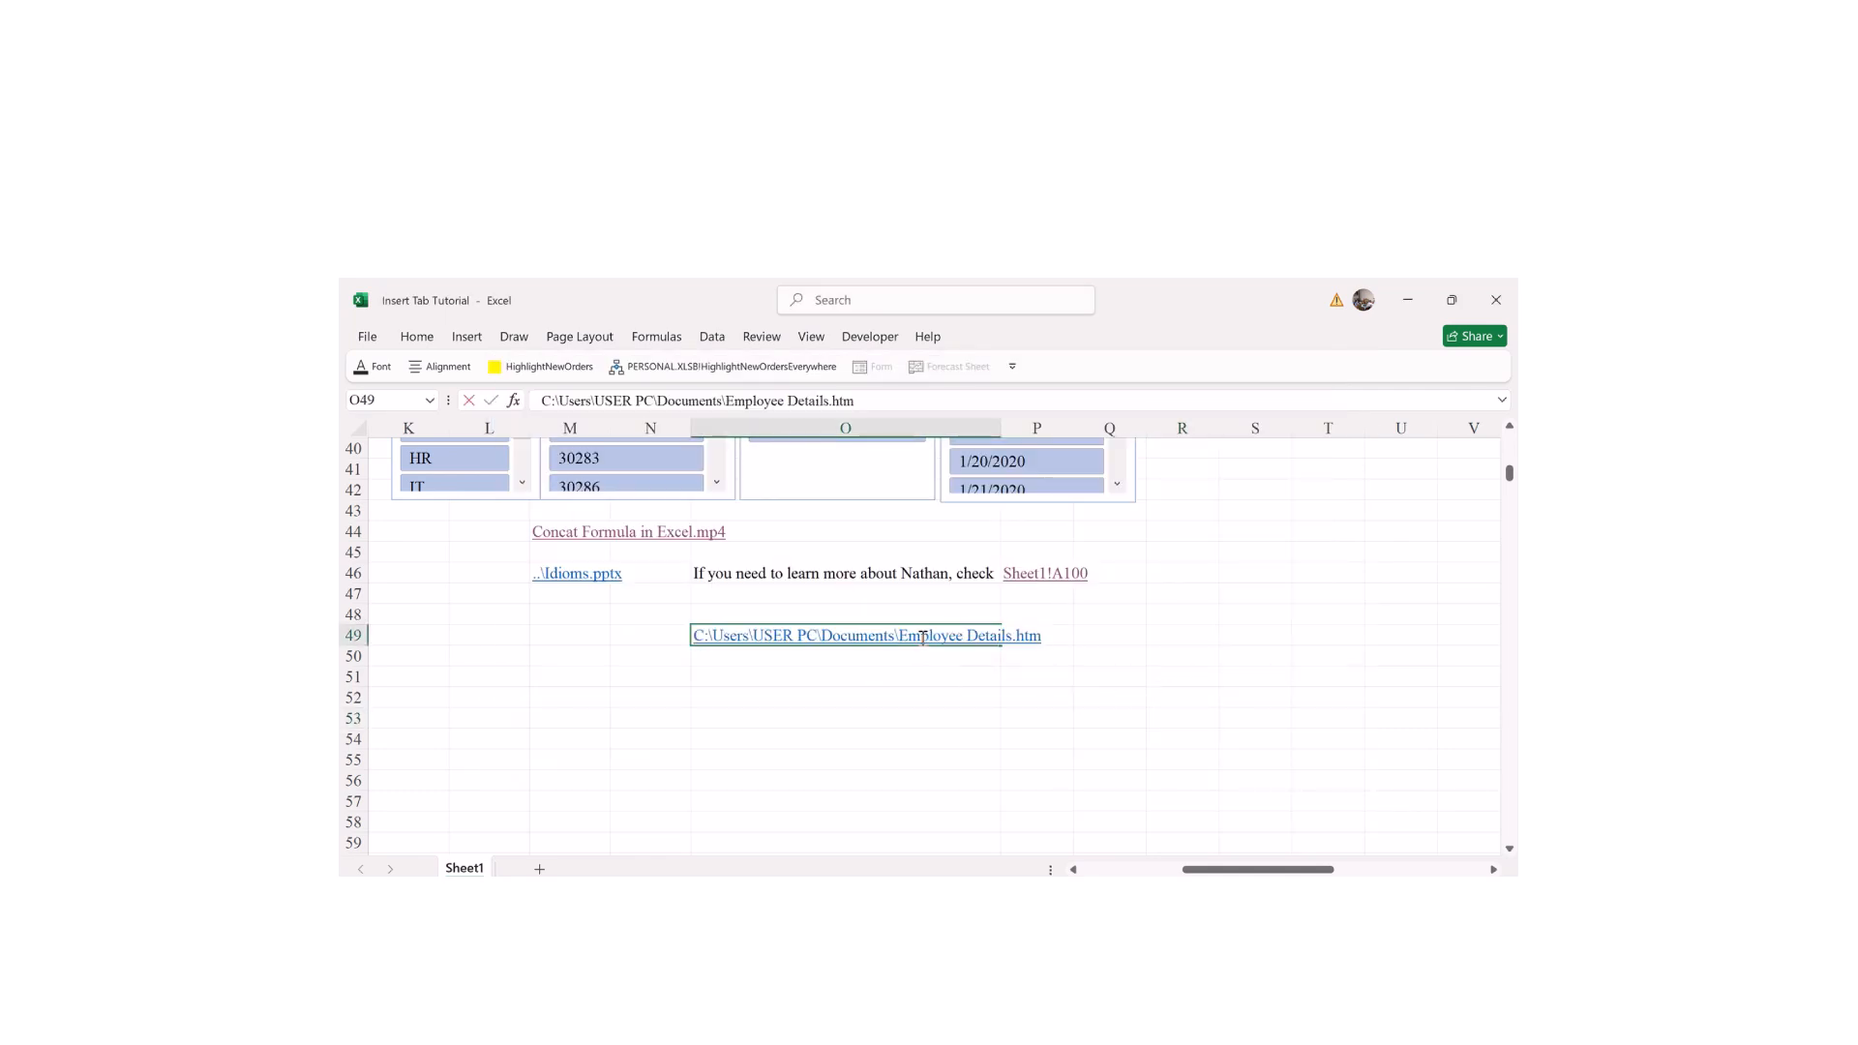
pyautogui.click(1009, 704)
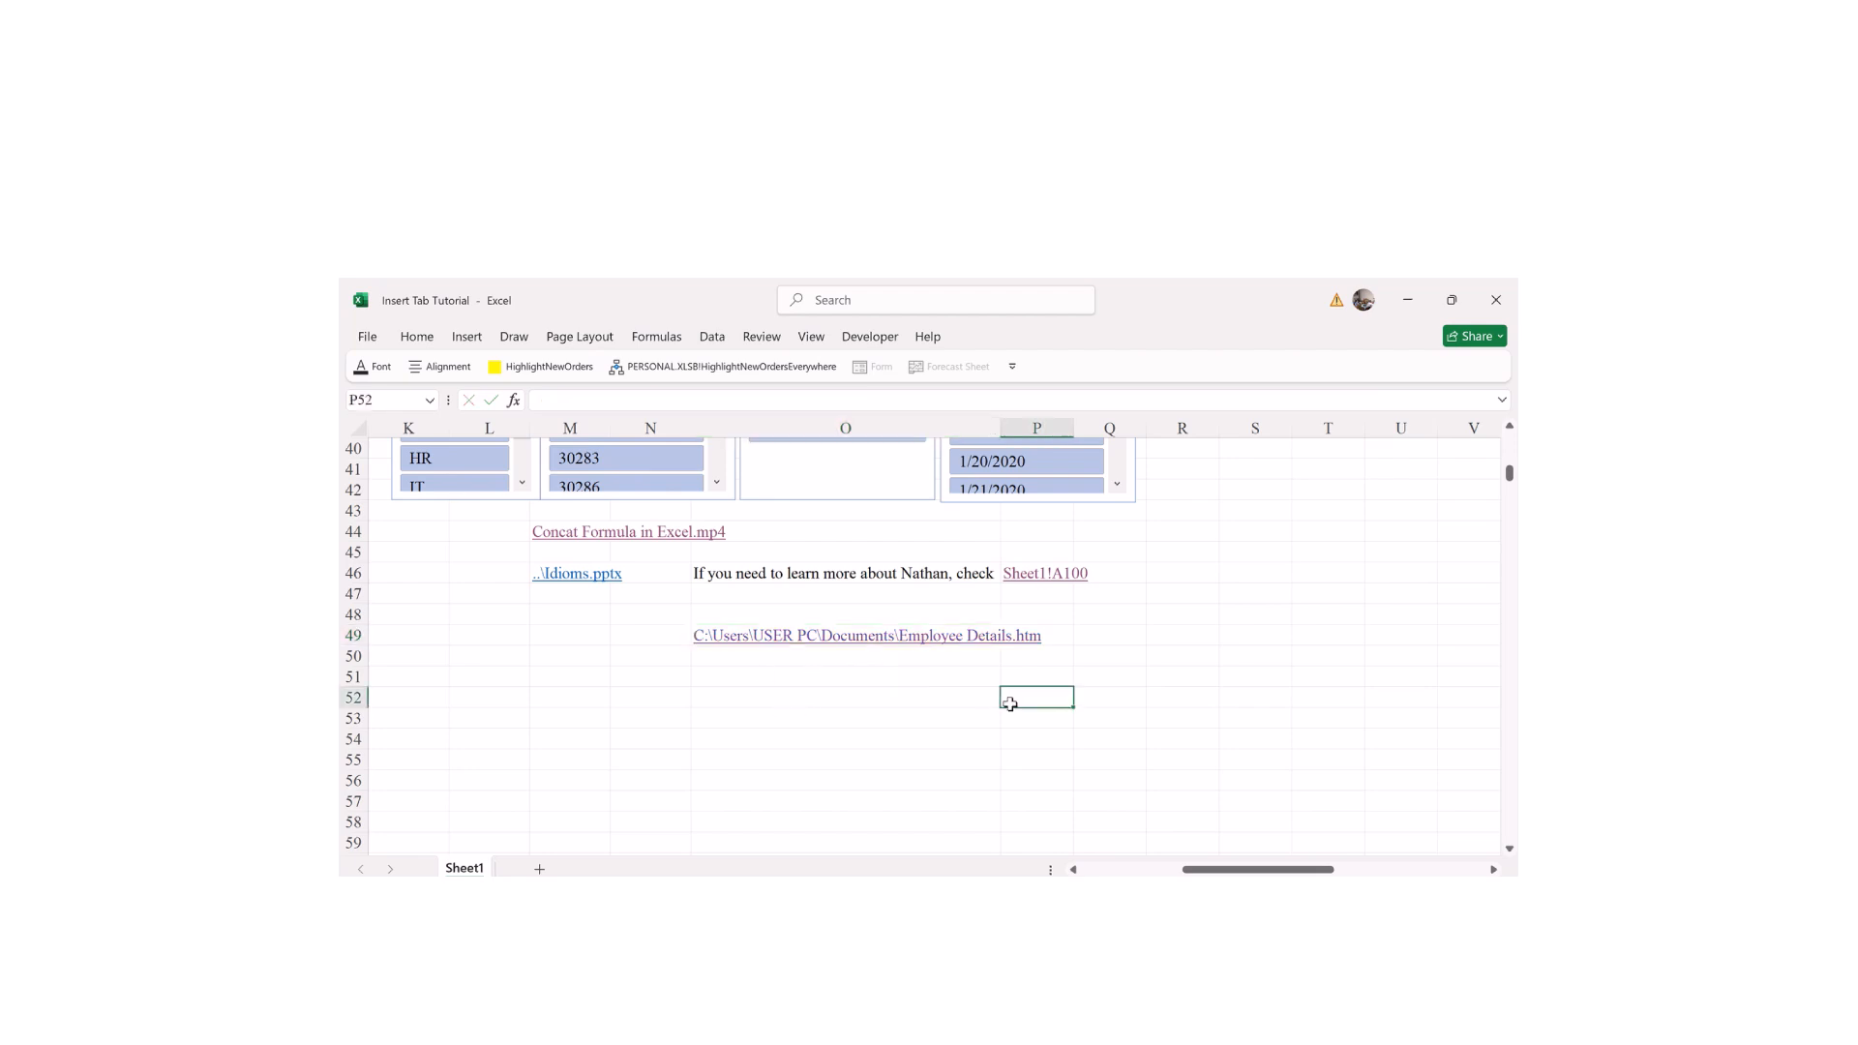
pyautogui.click(946, 647)
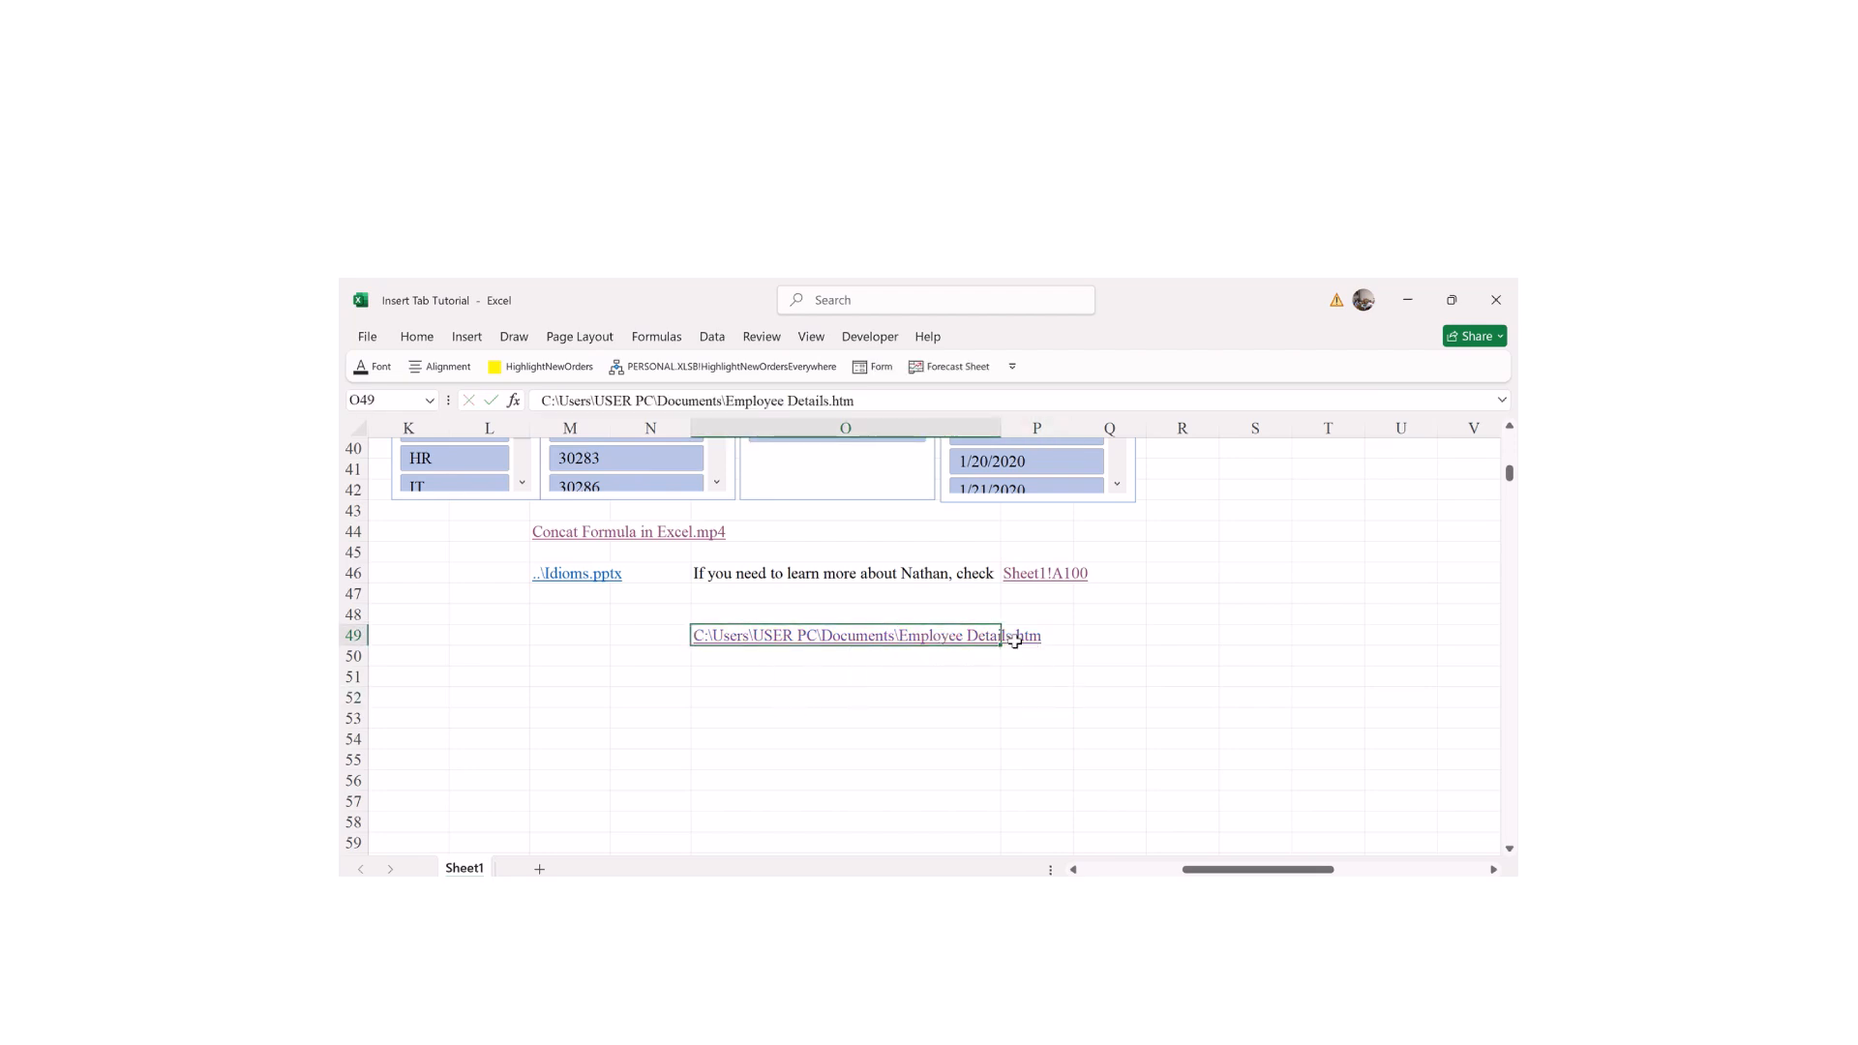
pyautogui.click(929, 714)
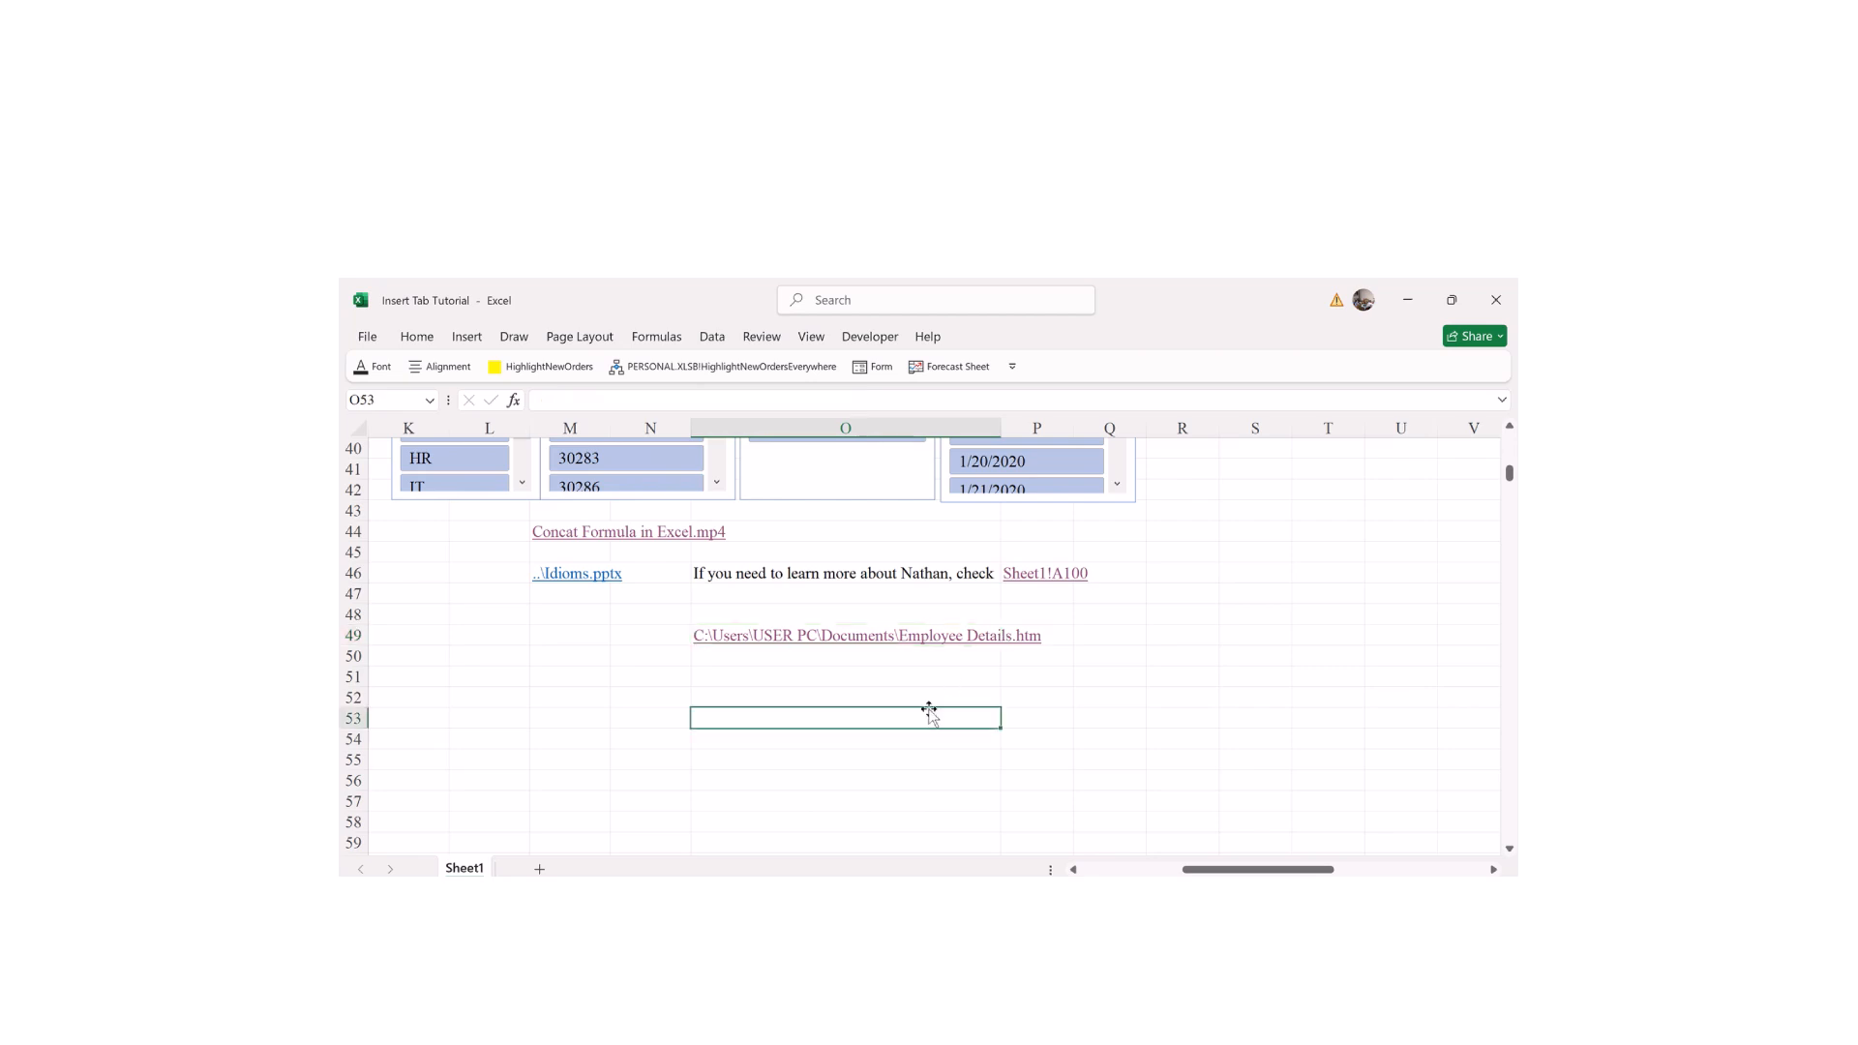
pyautogui.click(861, 642)
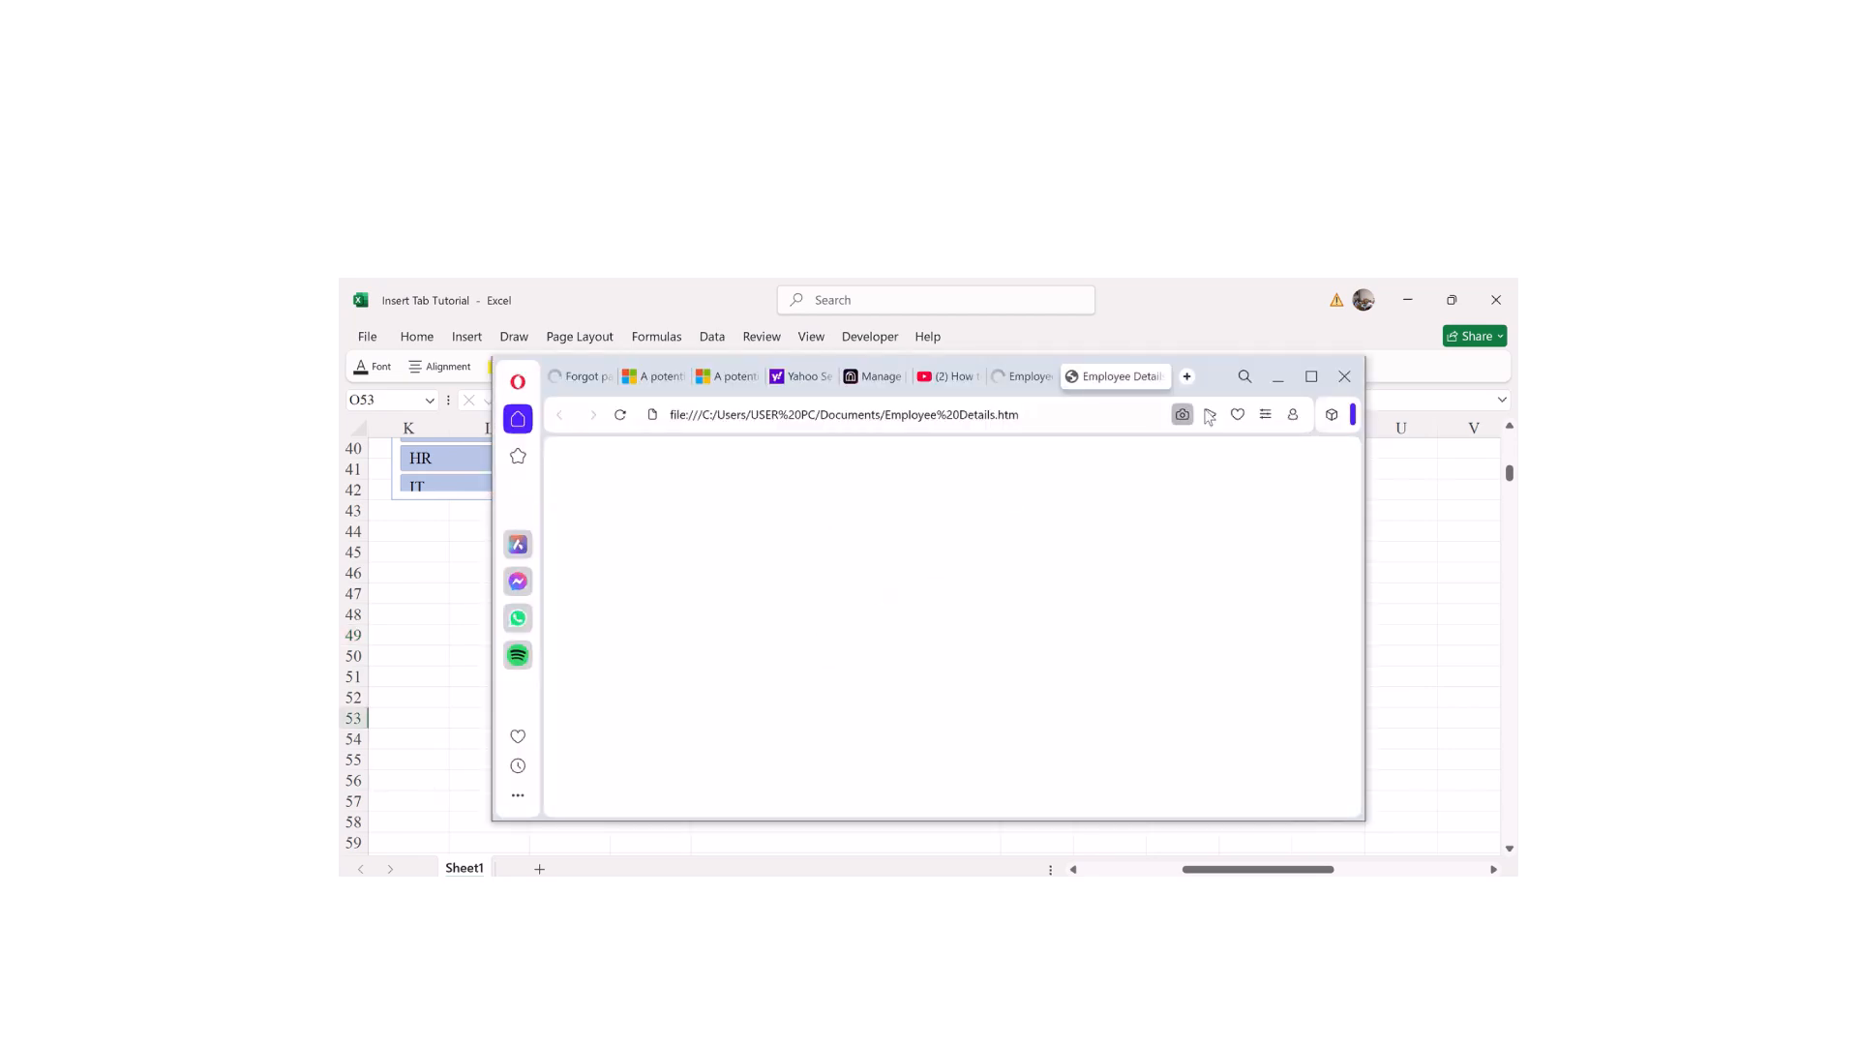
pyautogui.click(1345, 379)
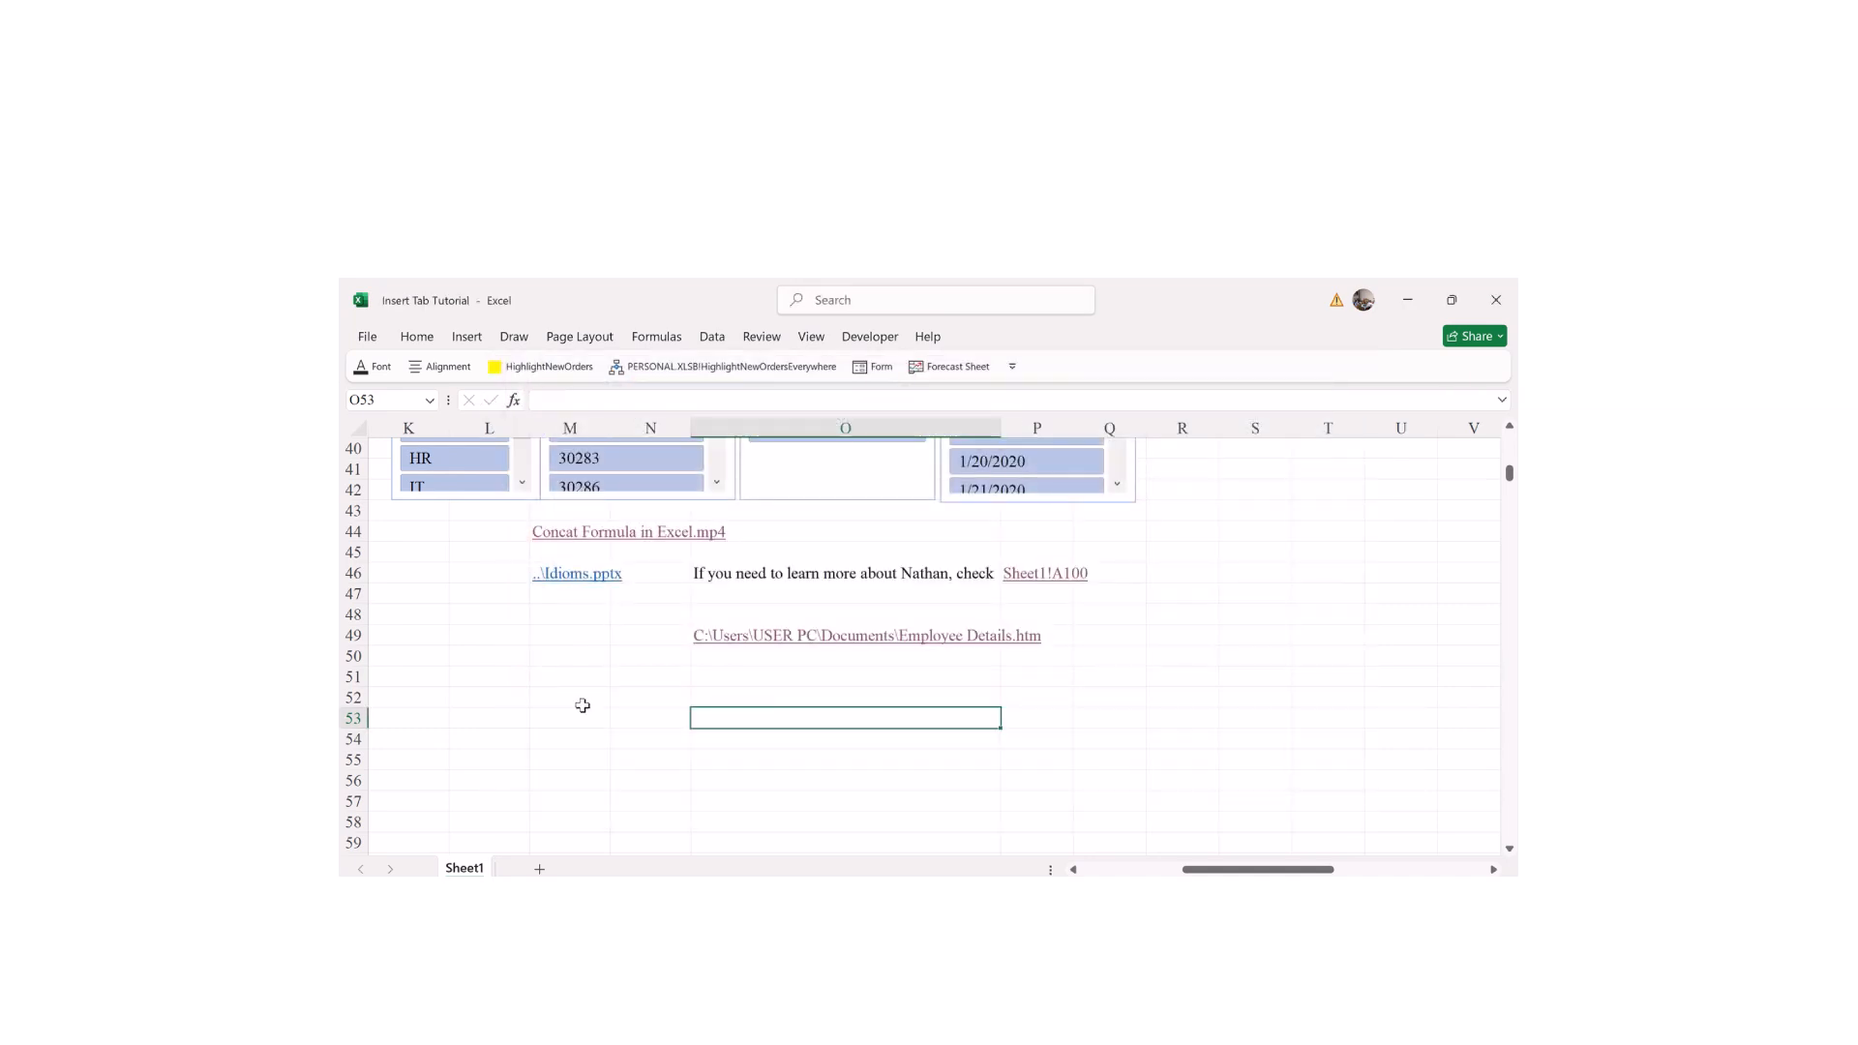
# Step: Select cell R48 and bring up the Insert commands
pyautogui.click(835, 655)
pyautogui.click(792, 711)
pyautogui.click(1167, 612)
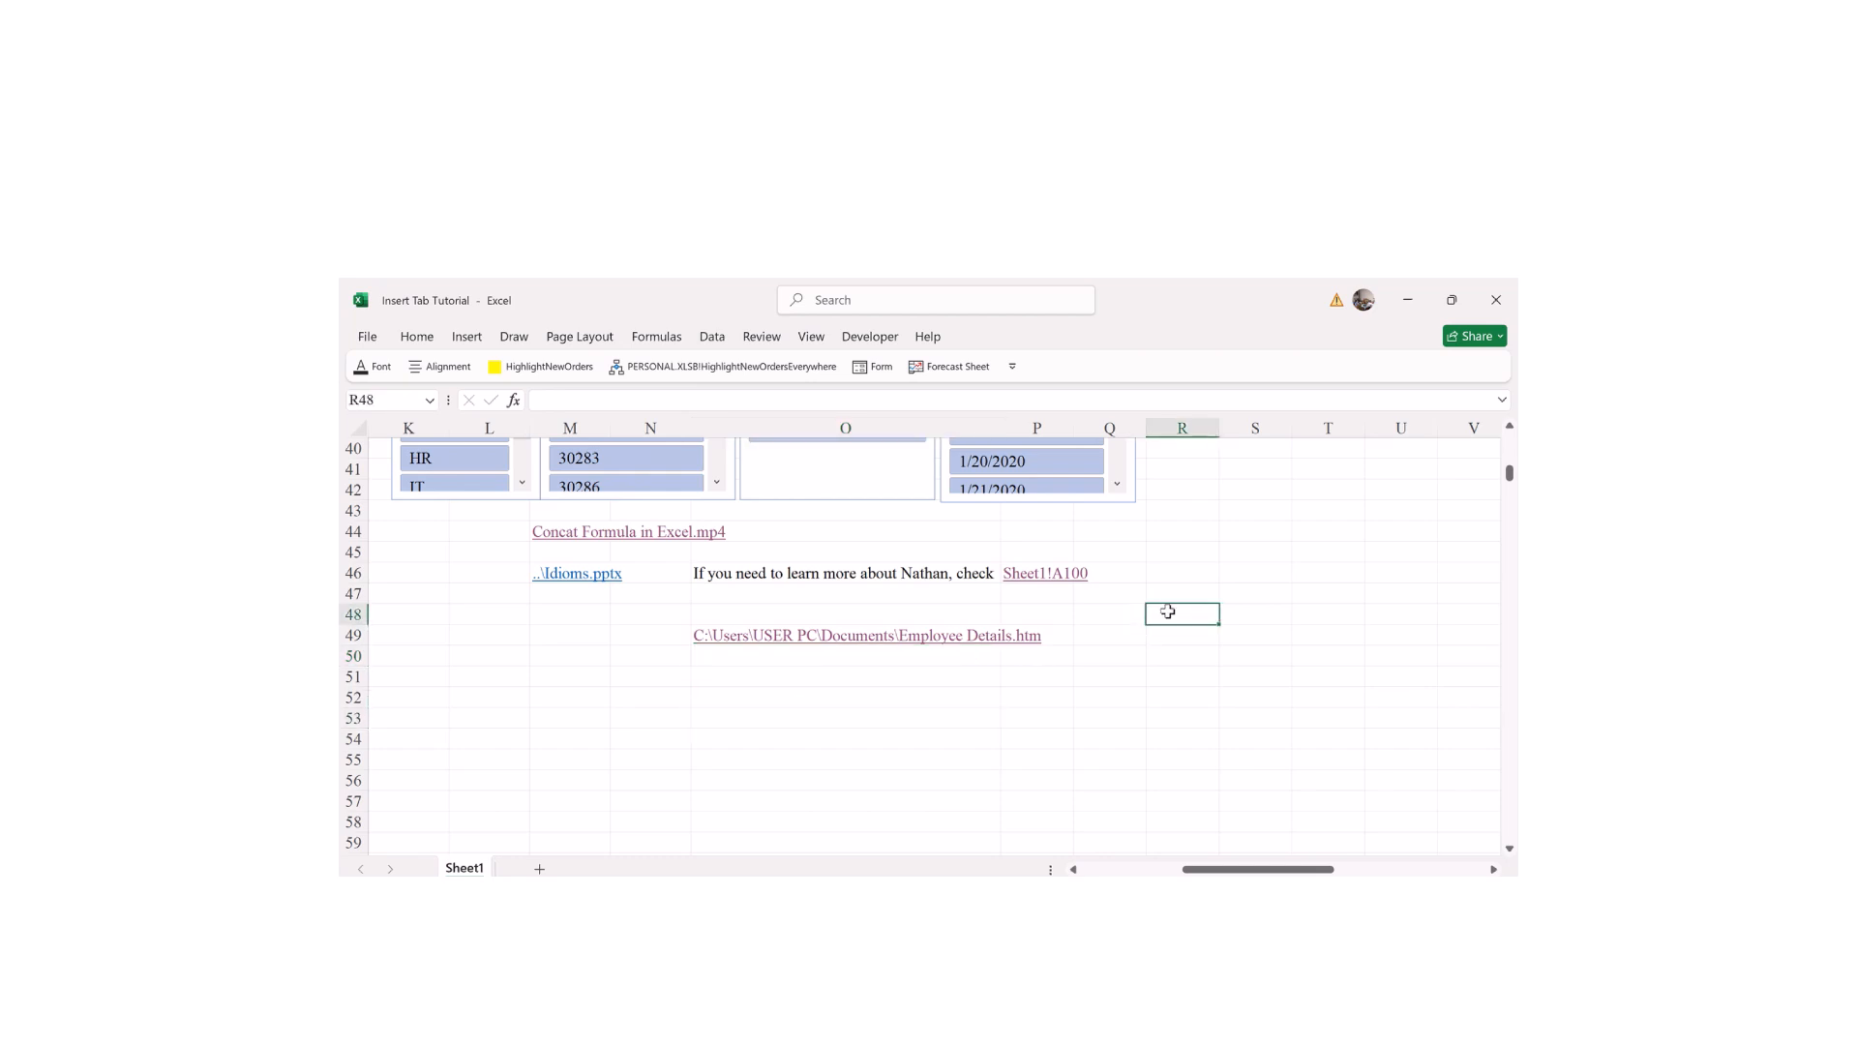
pyautogui.click(455, 336)
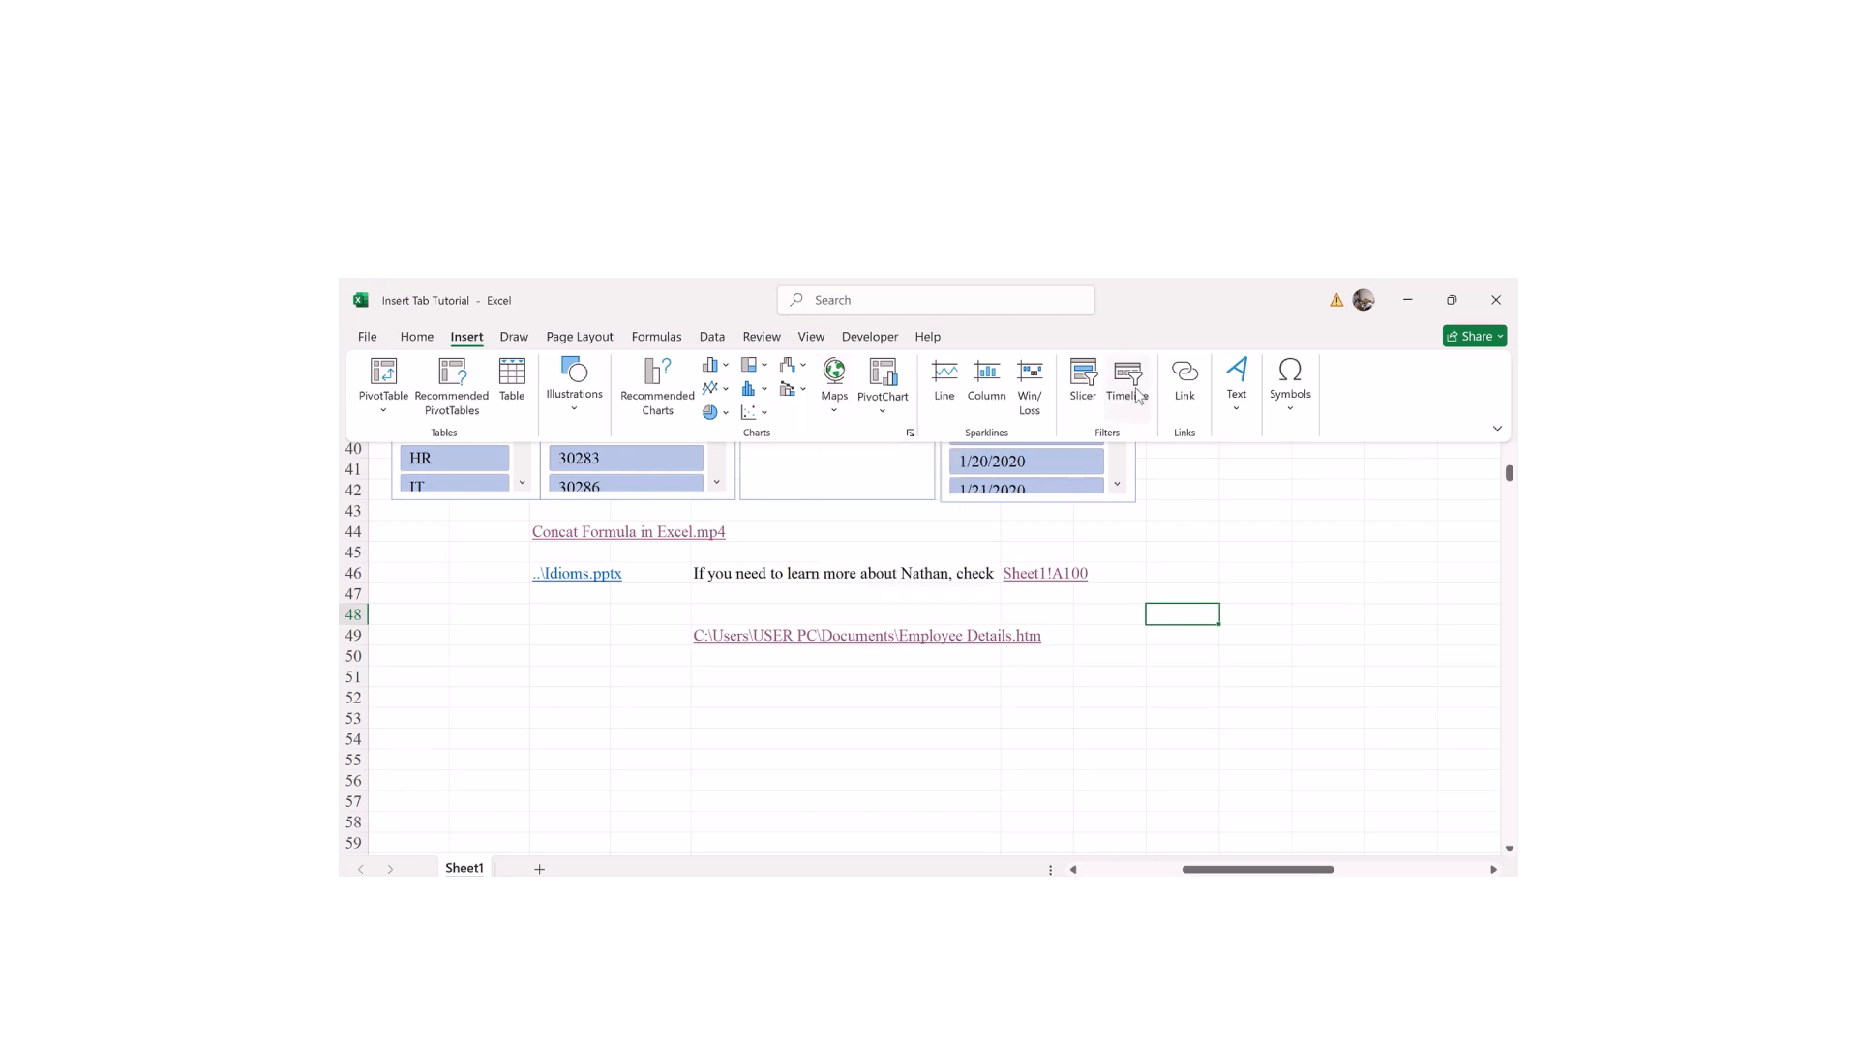
# Step: Link R48 to a new document named Students Records, set to be edited later
pyautogui.click(1192, 391)
pyautogui.click(476, 579)
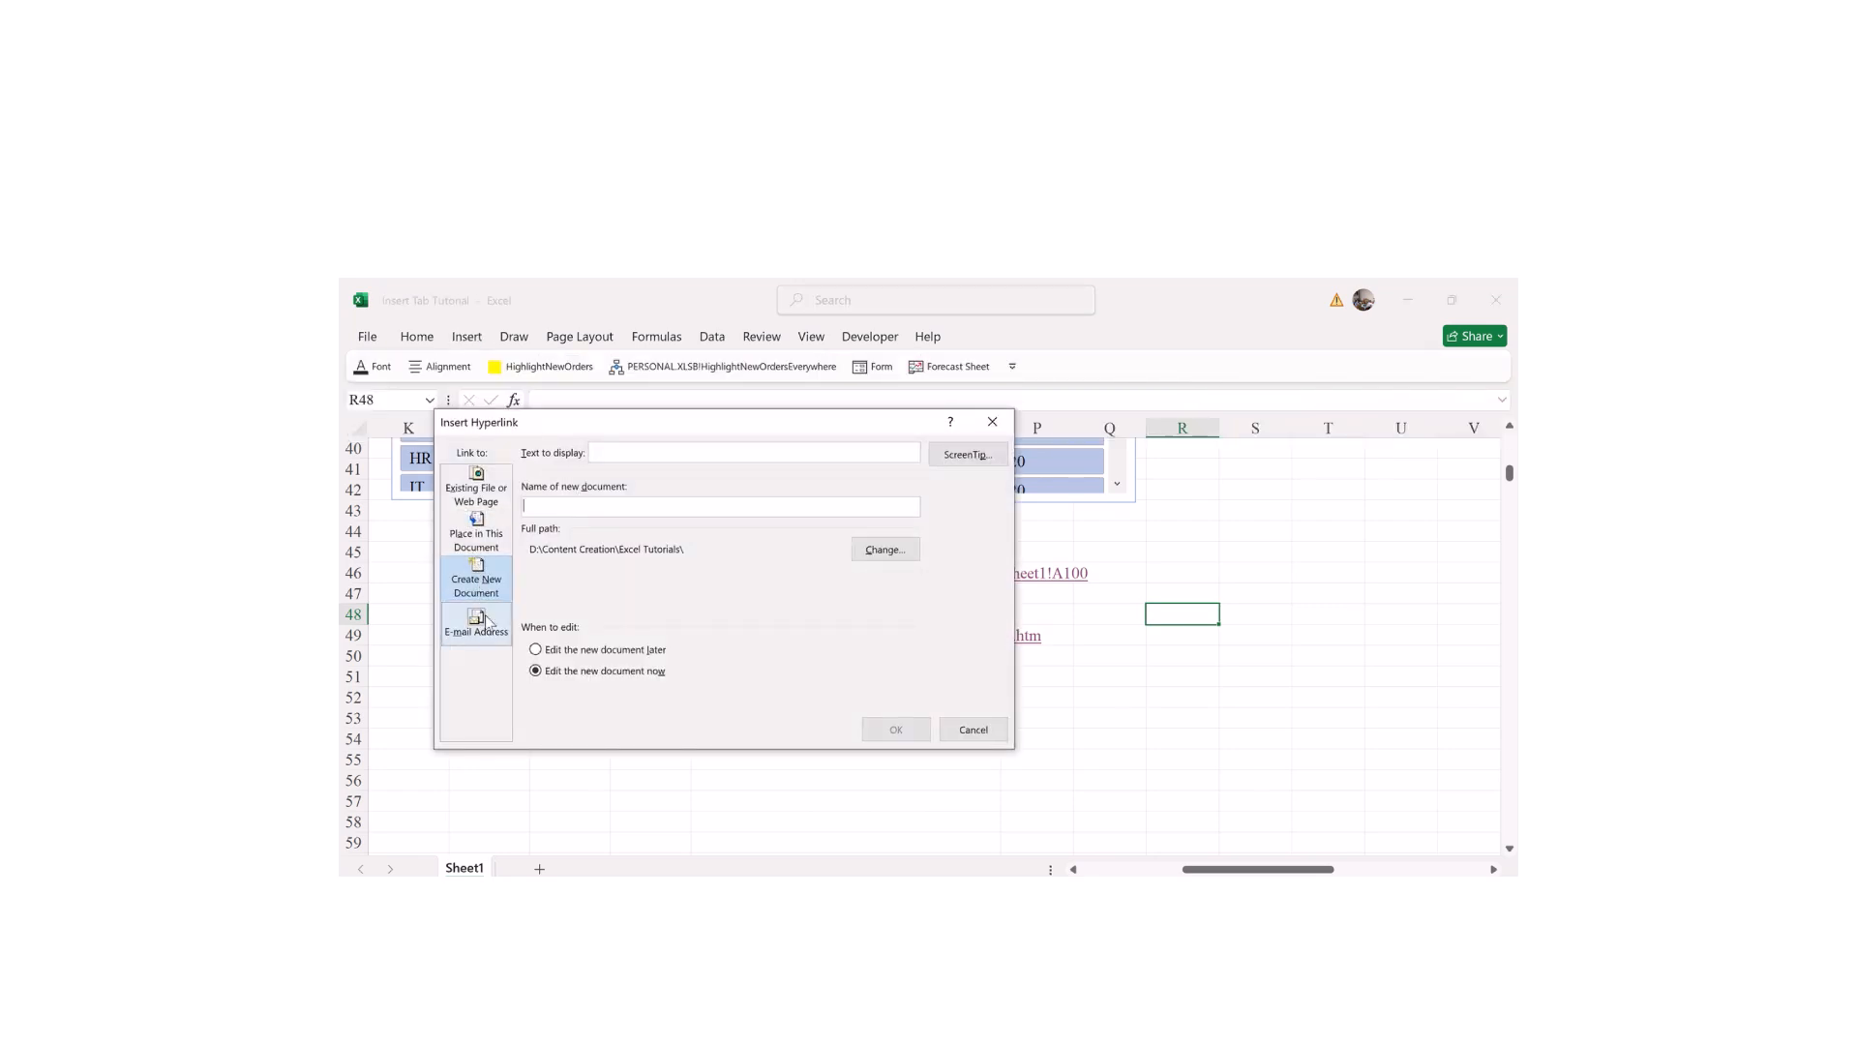
pyautogui.click(535, 649)
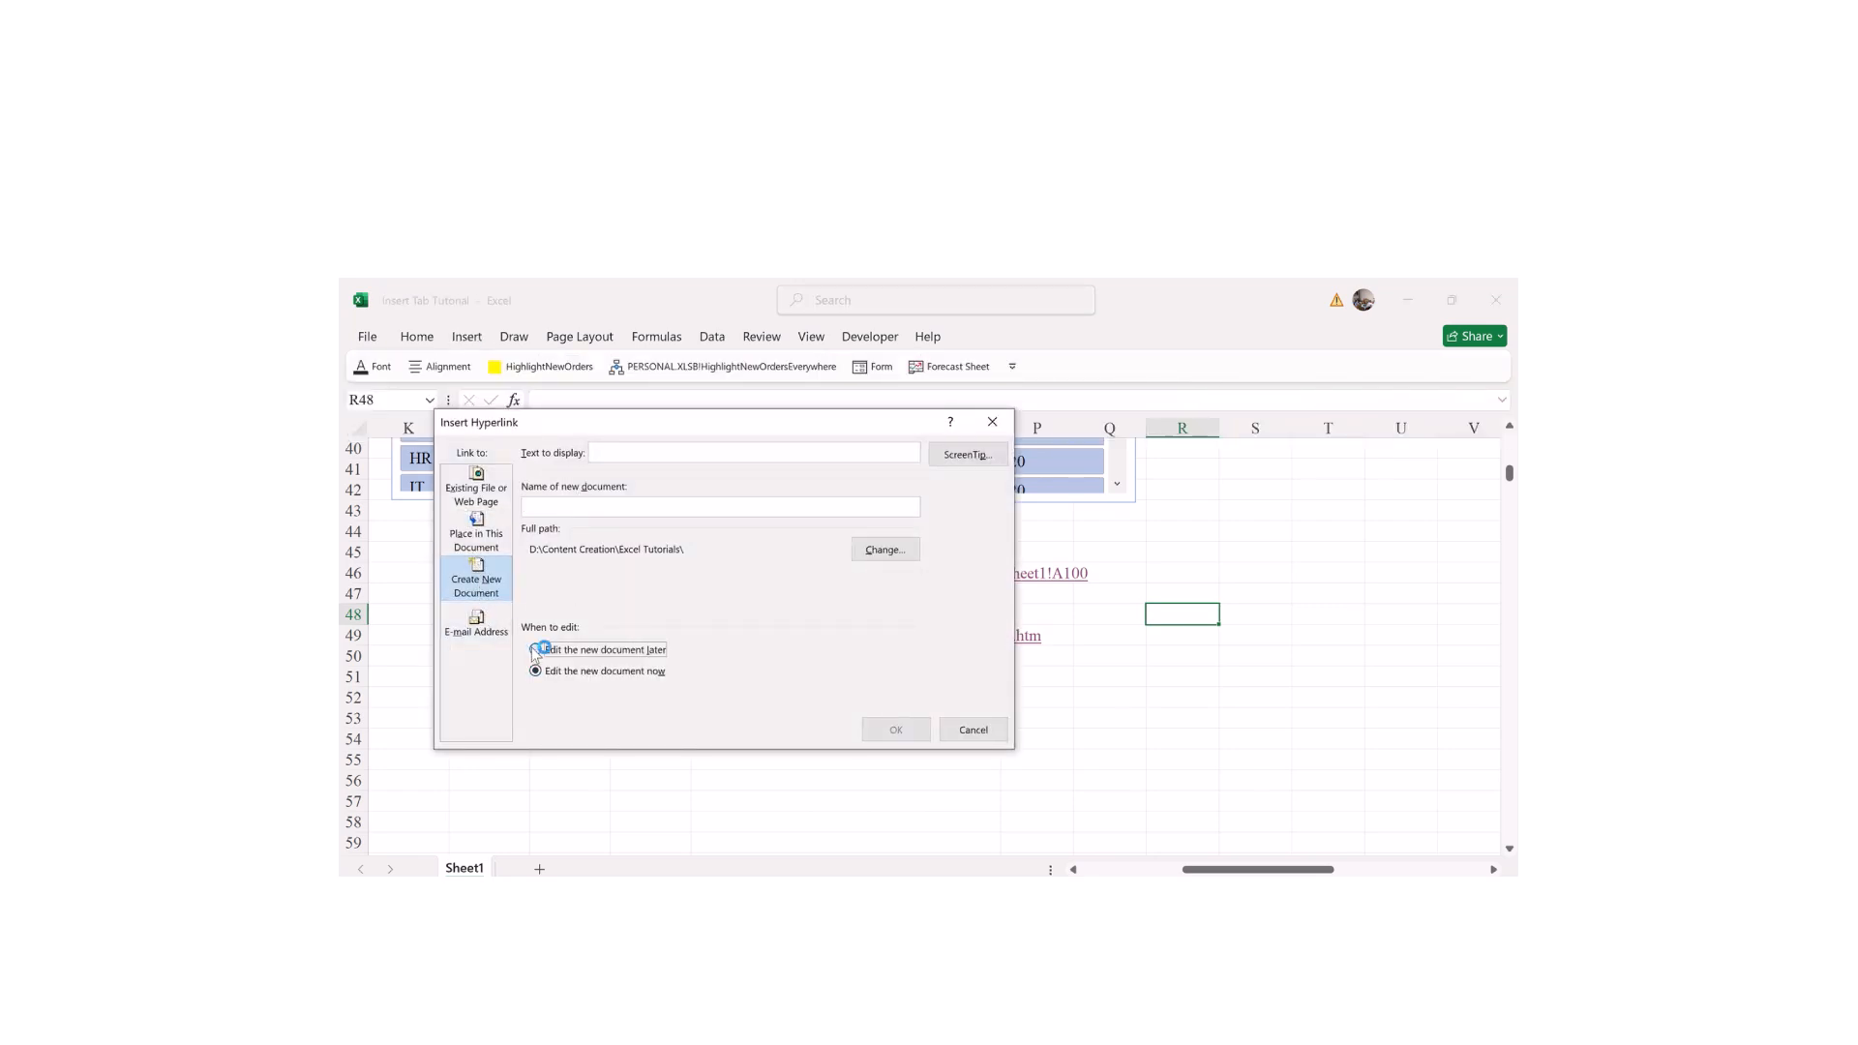
pyautogui.click(571, 508)
pyautogui.write('Students Records')
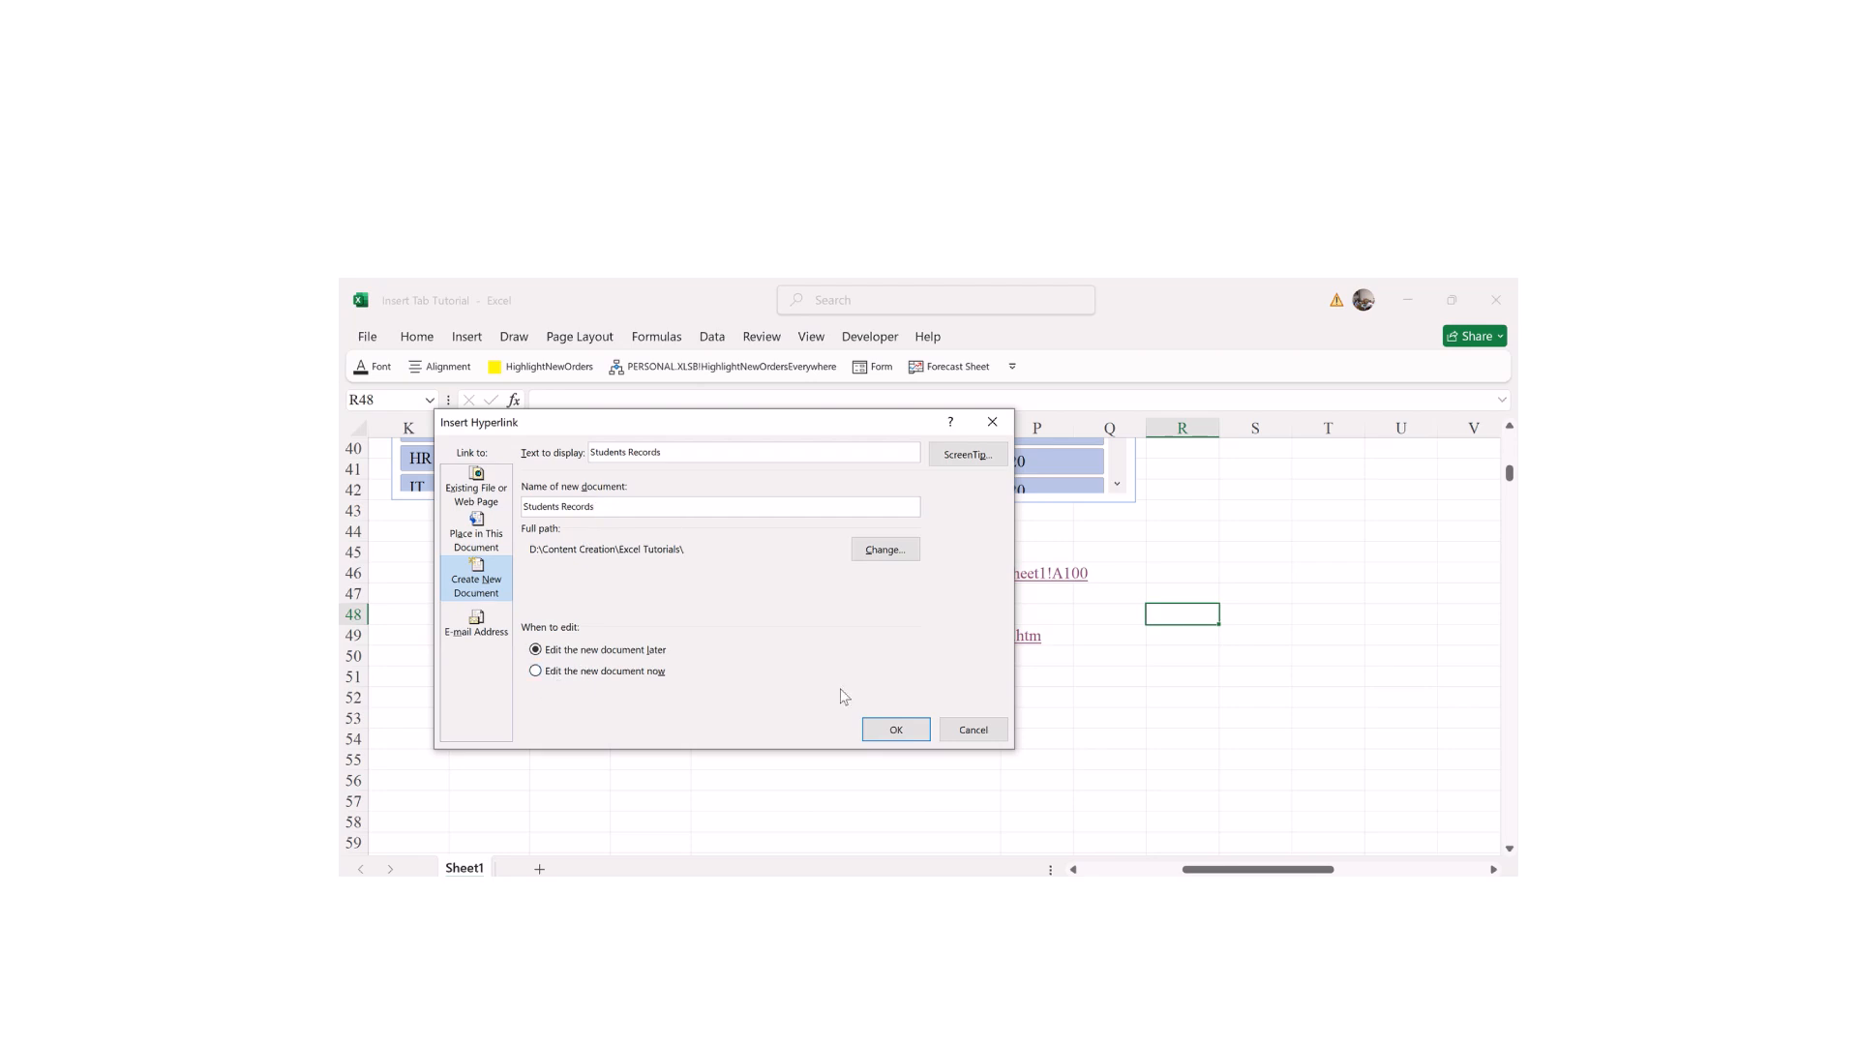
pyautogui.click(896, 730)
pyautogui.click(1294, 698)
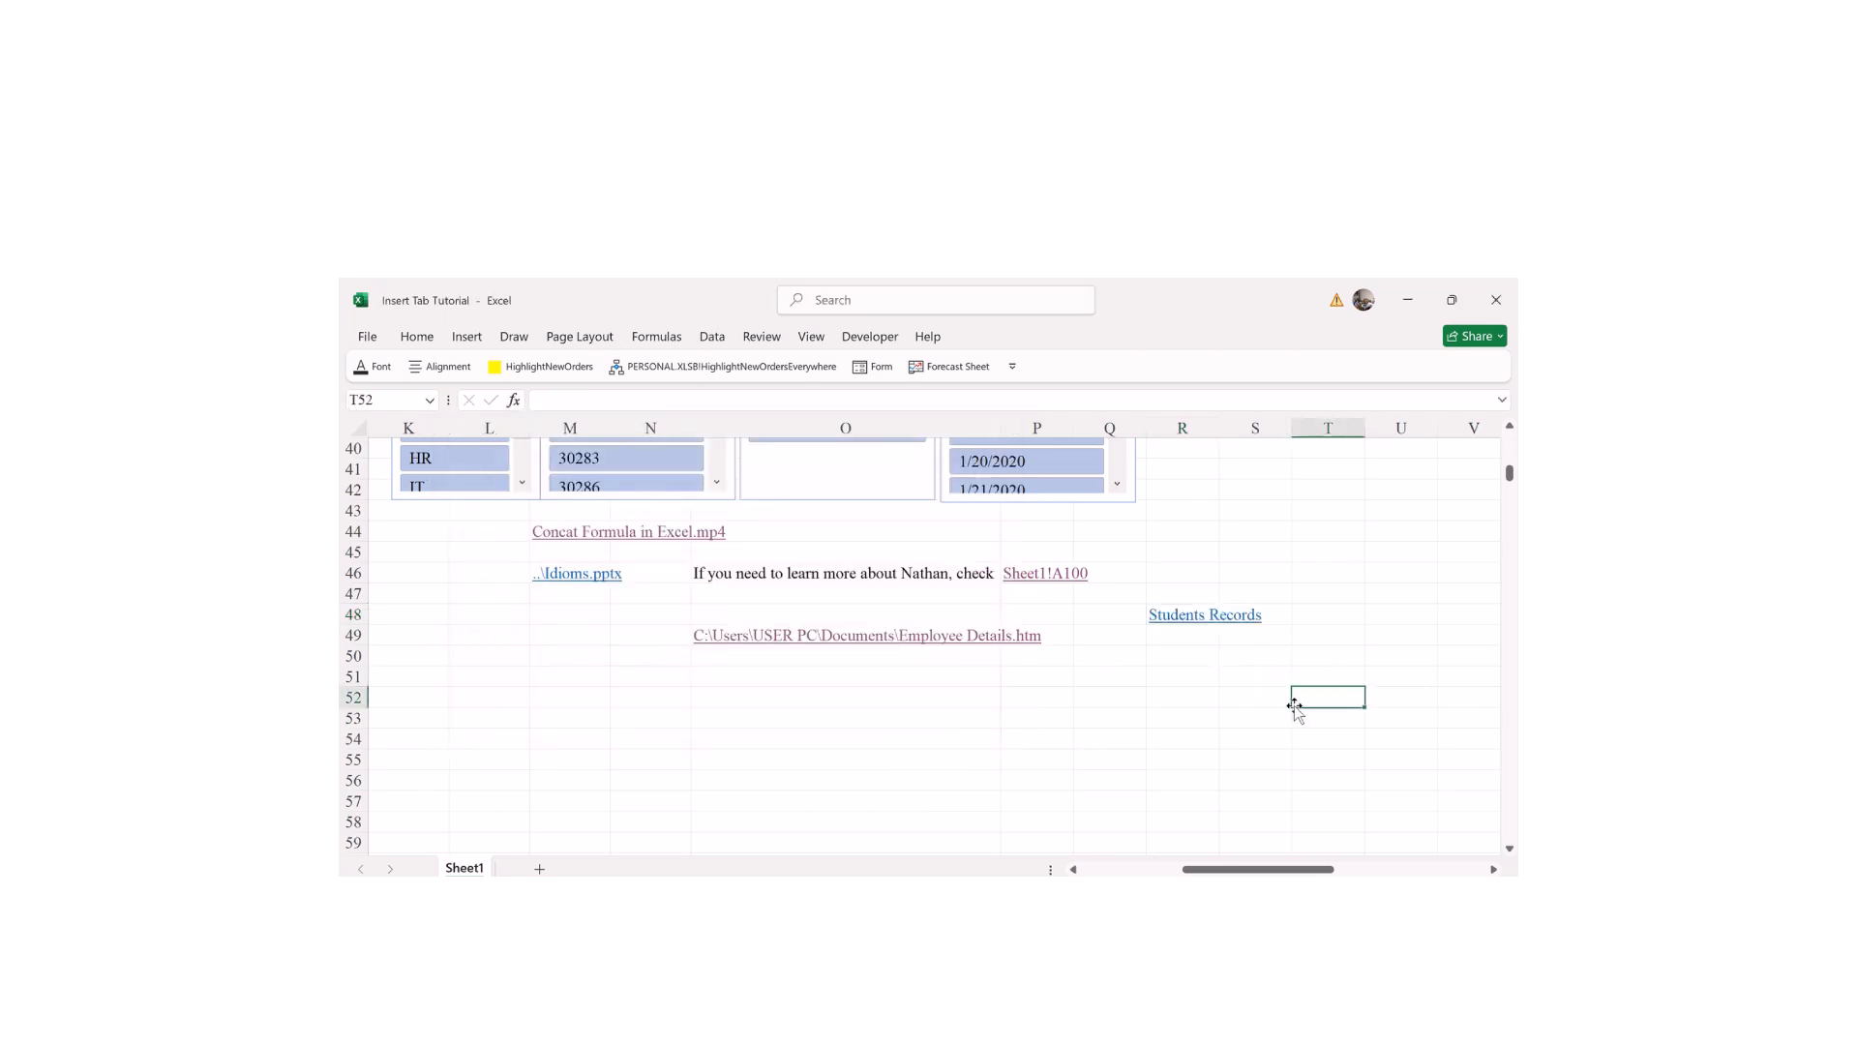
# Step: Open Students Records via its link and enter headers Student Name, Age, Location, Class
pyautogui.click(1172, 620)
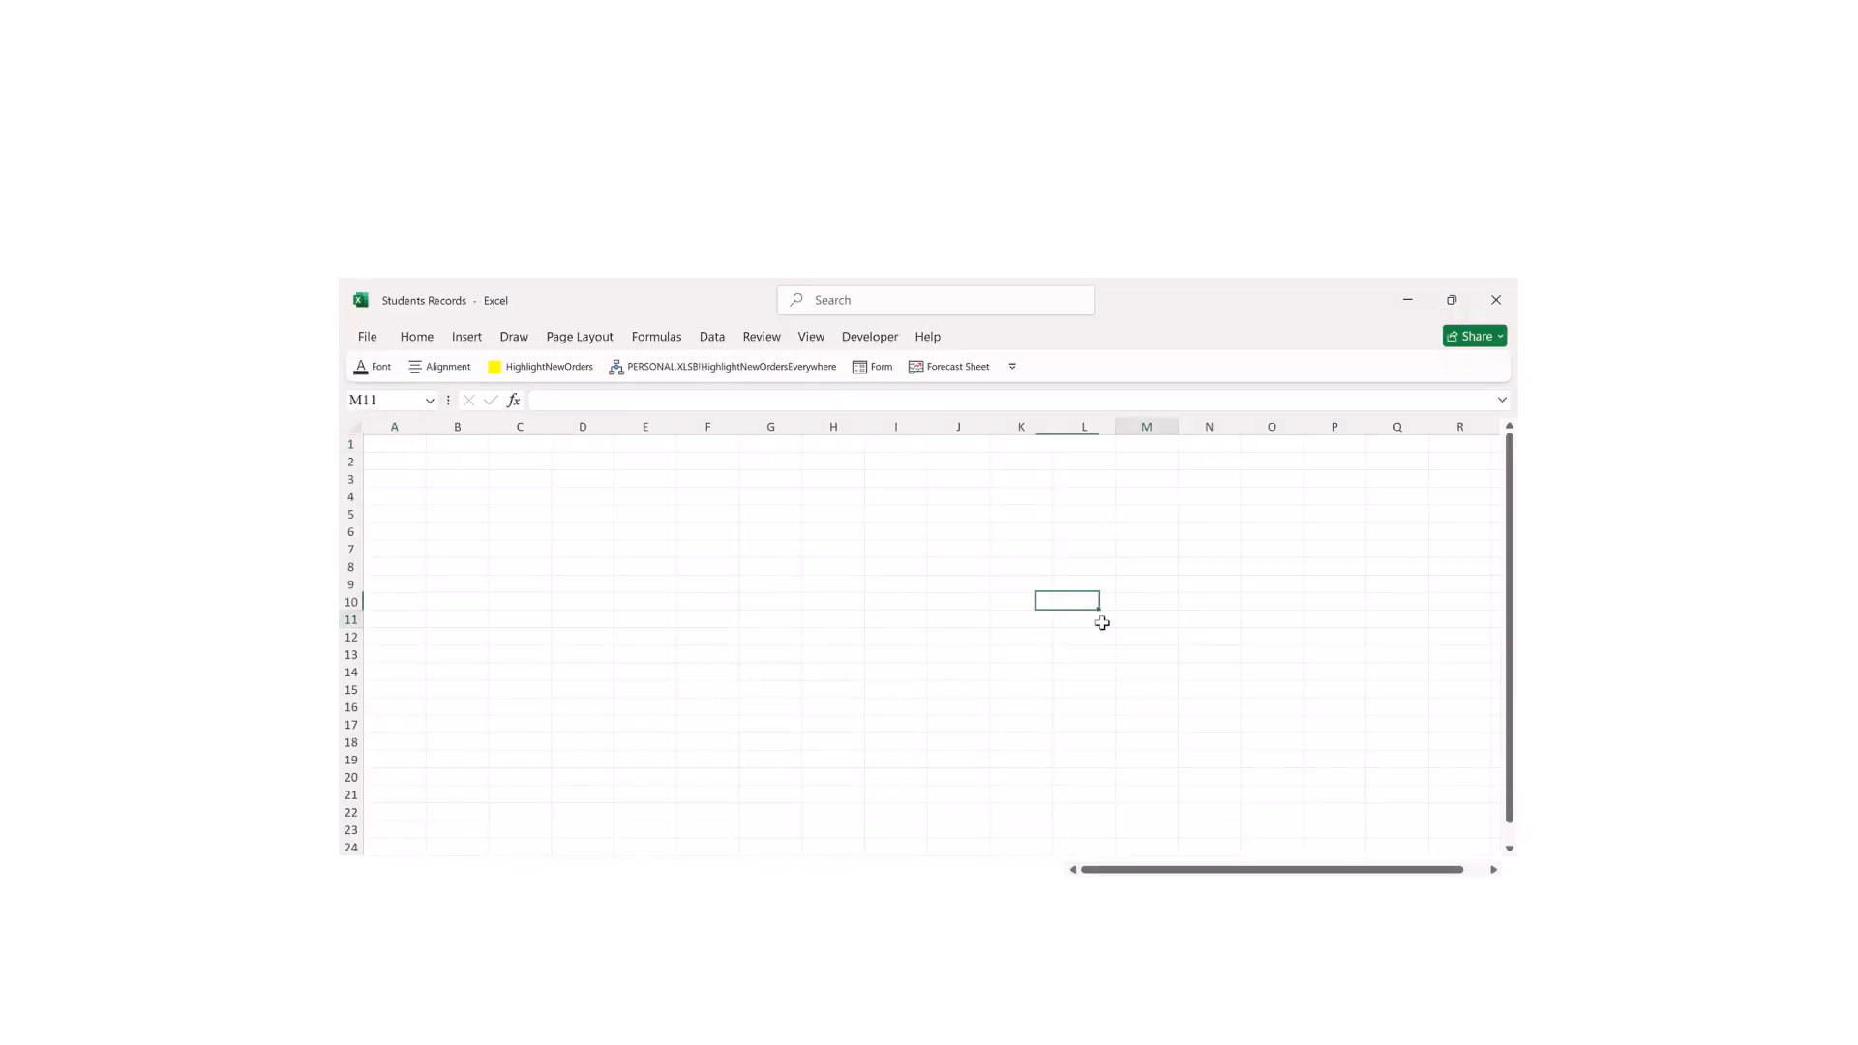
pyautogui.click(392, 450)
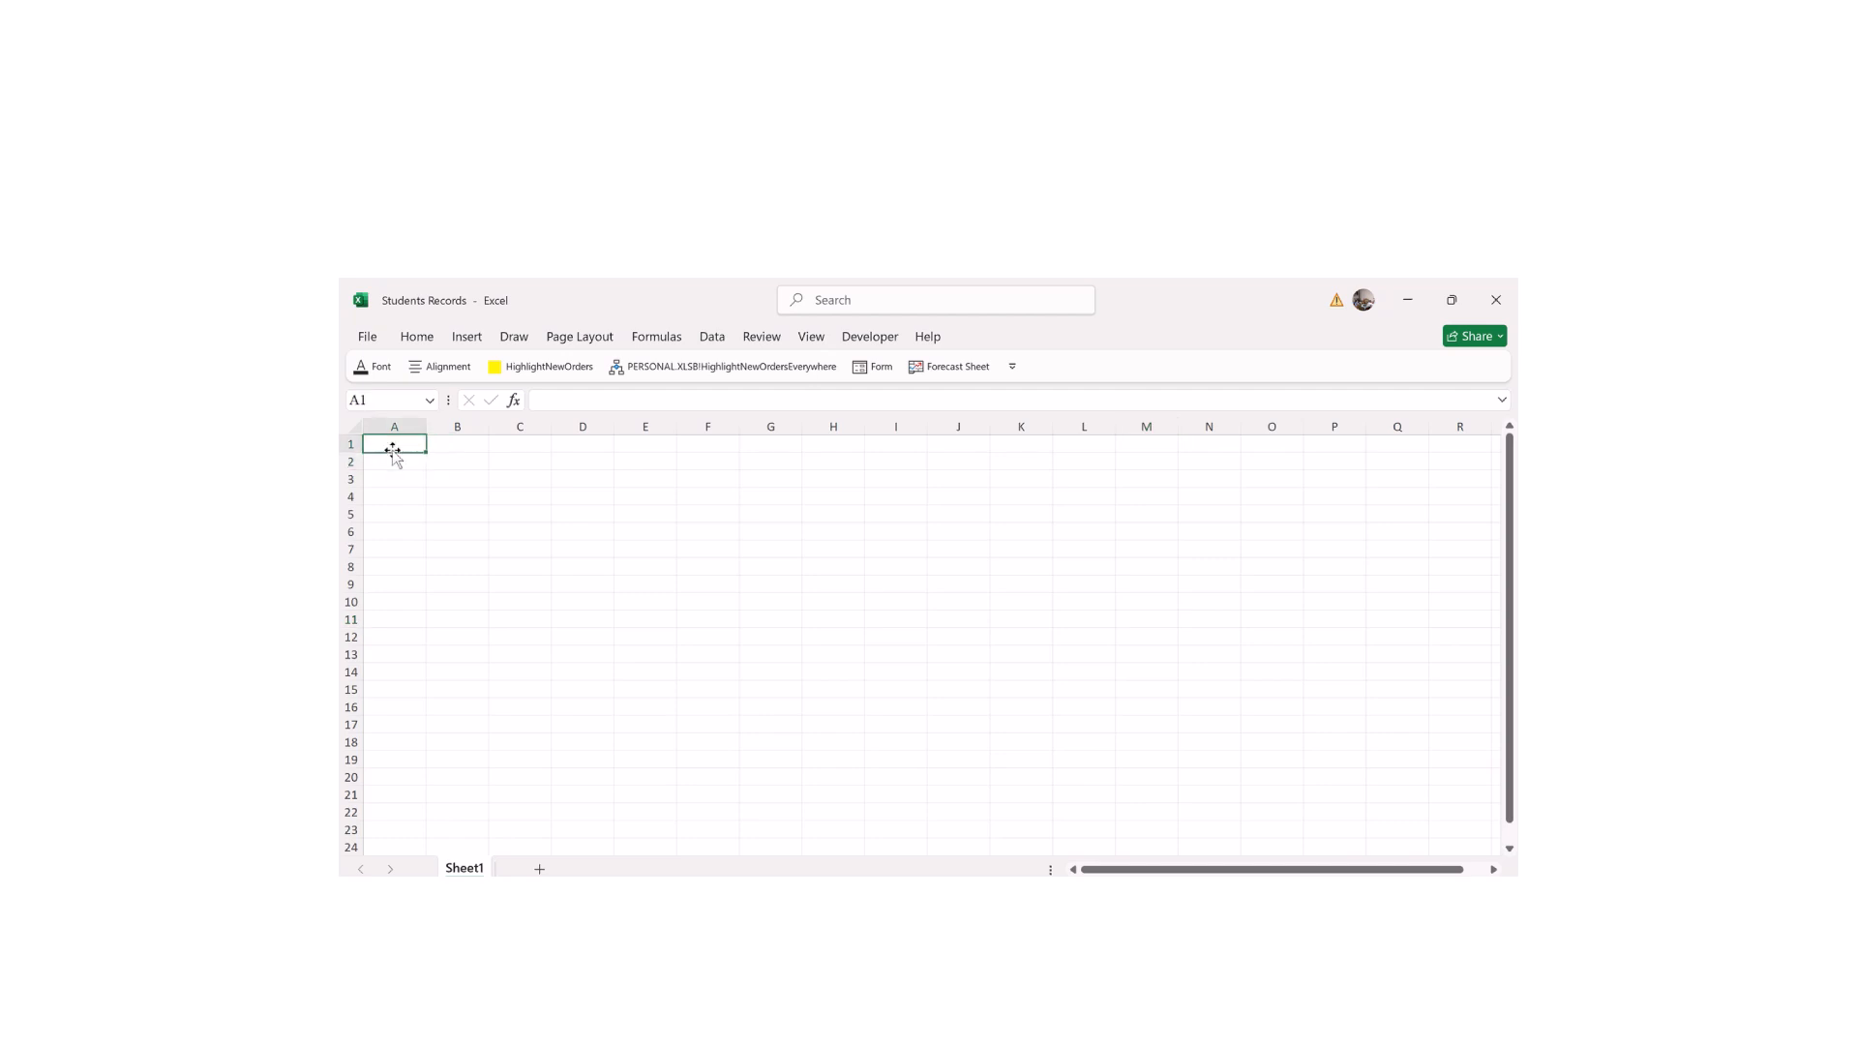
pyautogui.write('Student Name')
pyautogui.press('Tab')
pyautogui.write('Ag')
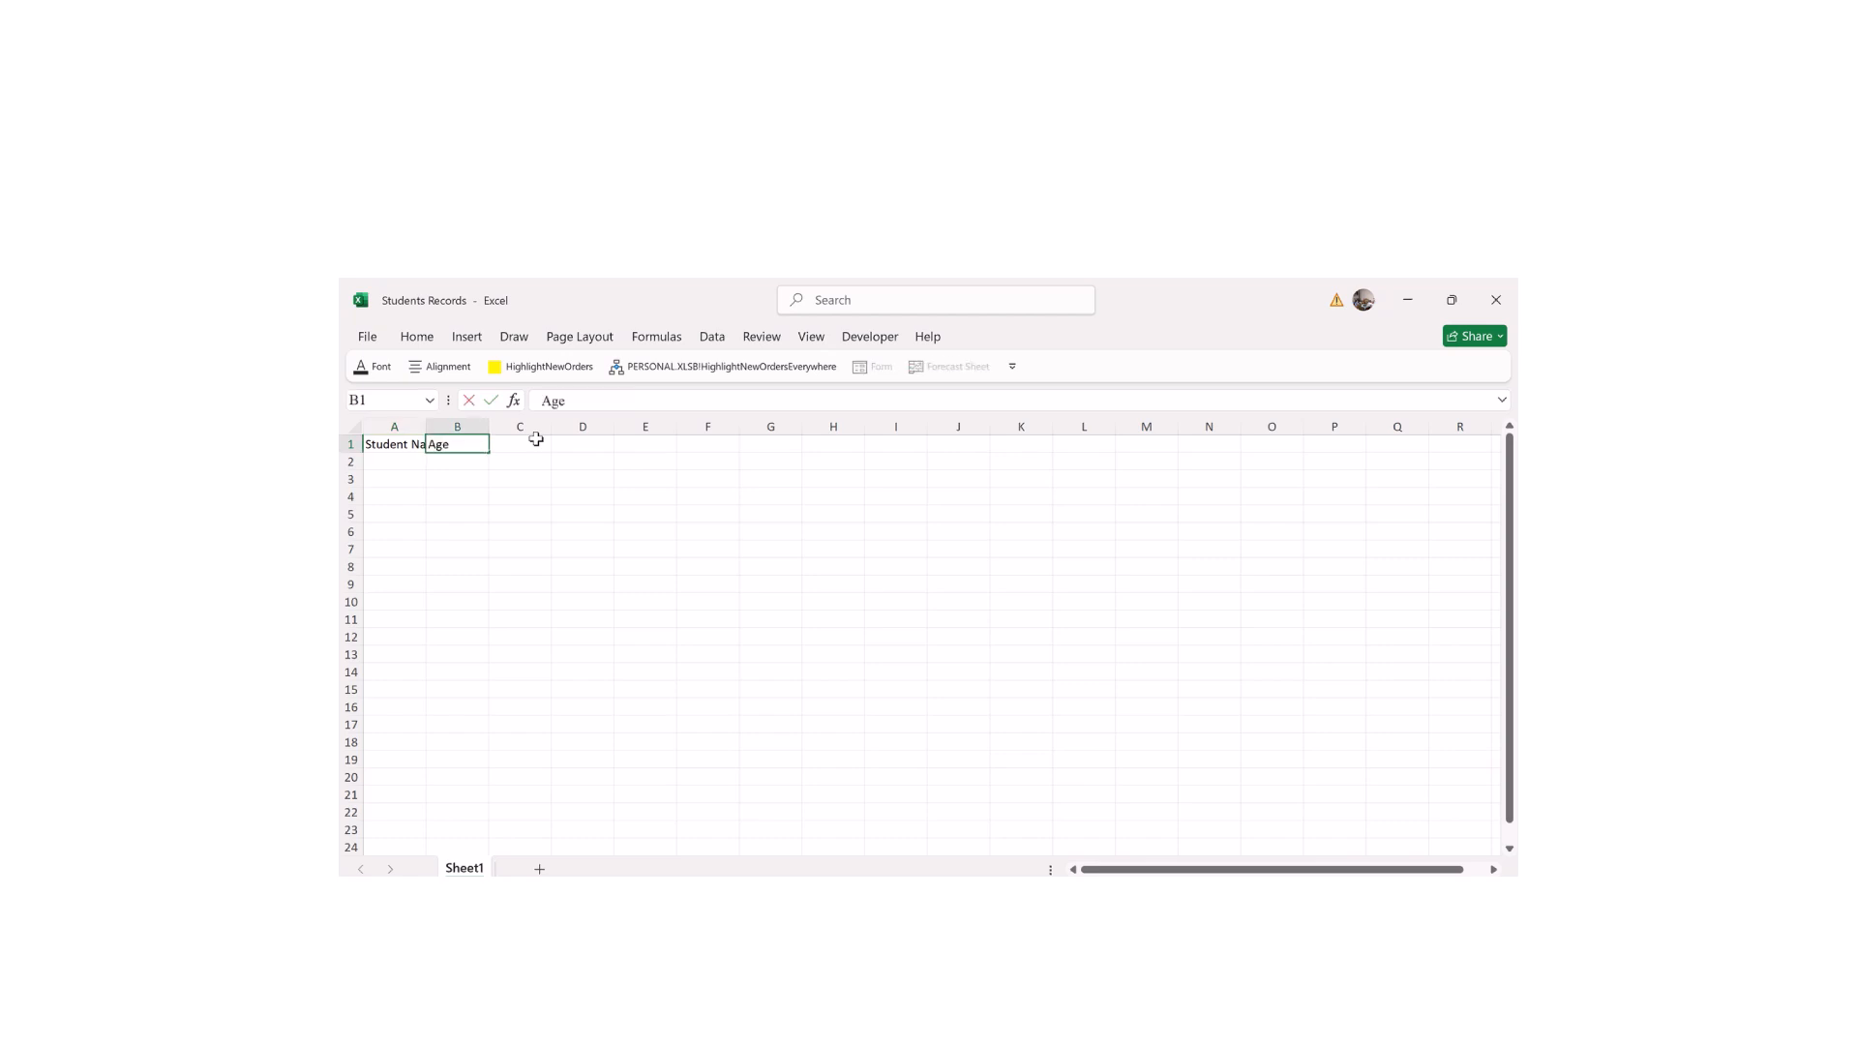
pyautogui.press('Tab')
pyautogui.write('Location')
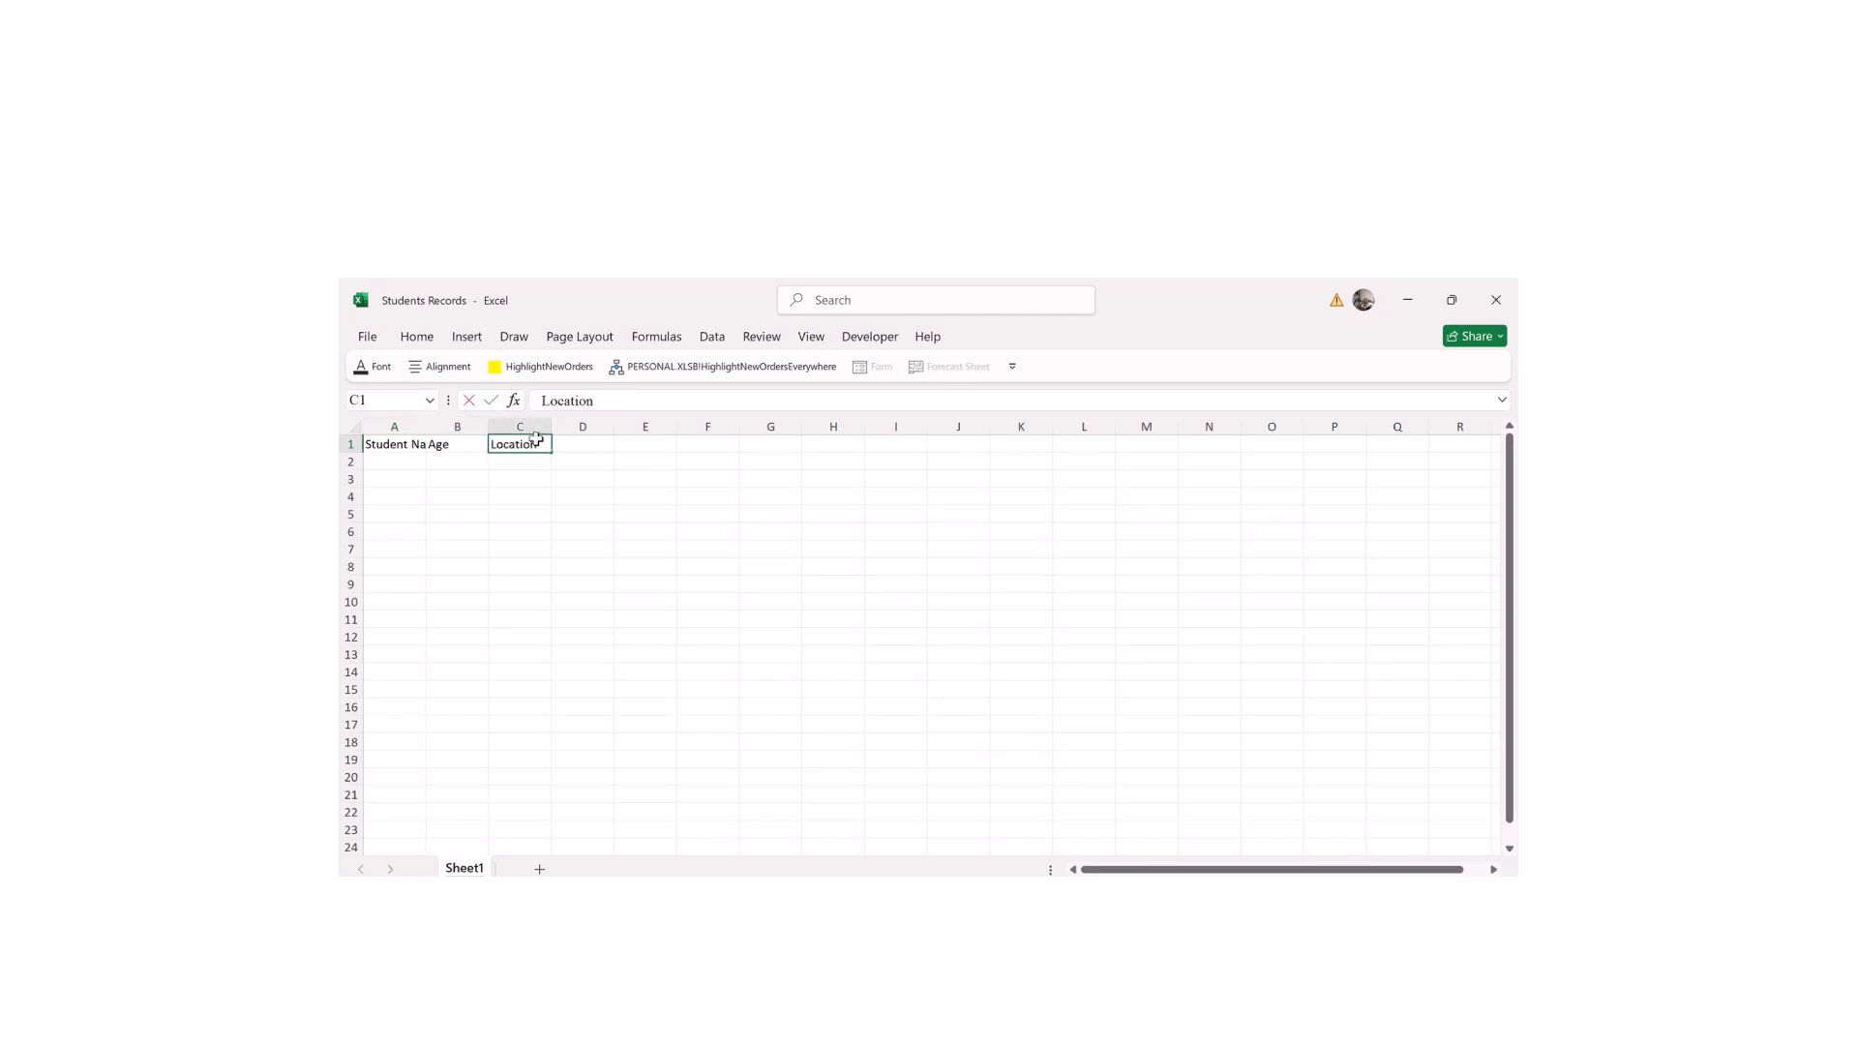
pyautogui.press('Down')
pyautogui.write('Cass')
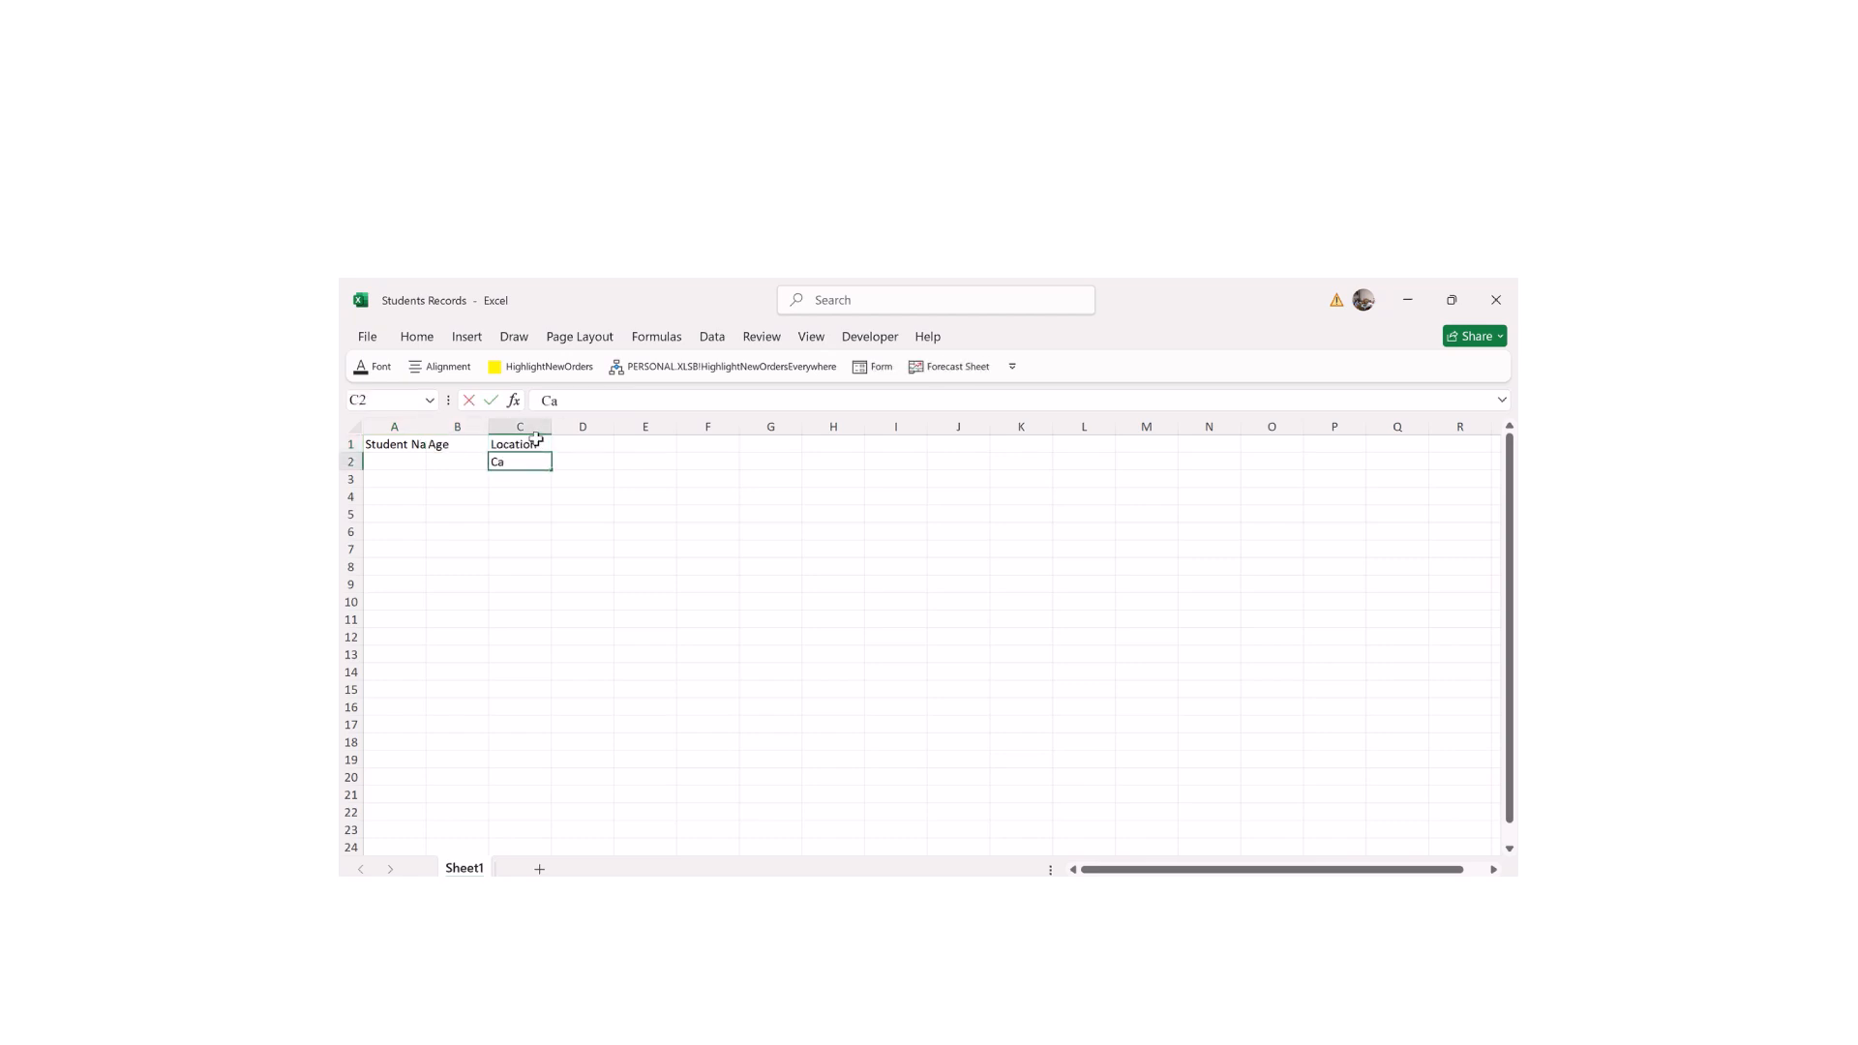
pyautogui.press('BackSpace')
pyautogui.press('BackSpace')
pyautogui.click(578, 444)
pyautogui.write('La')
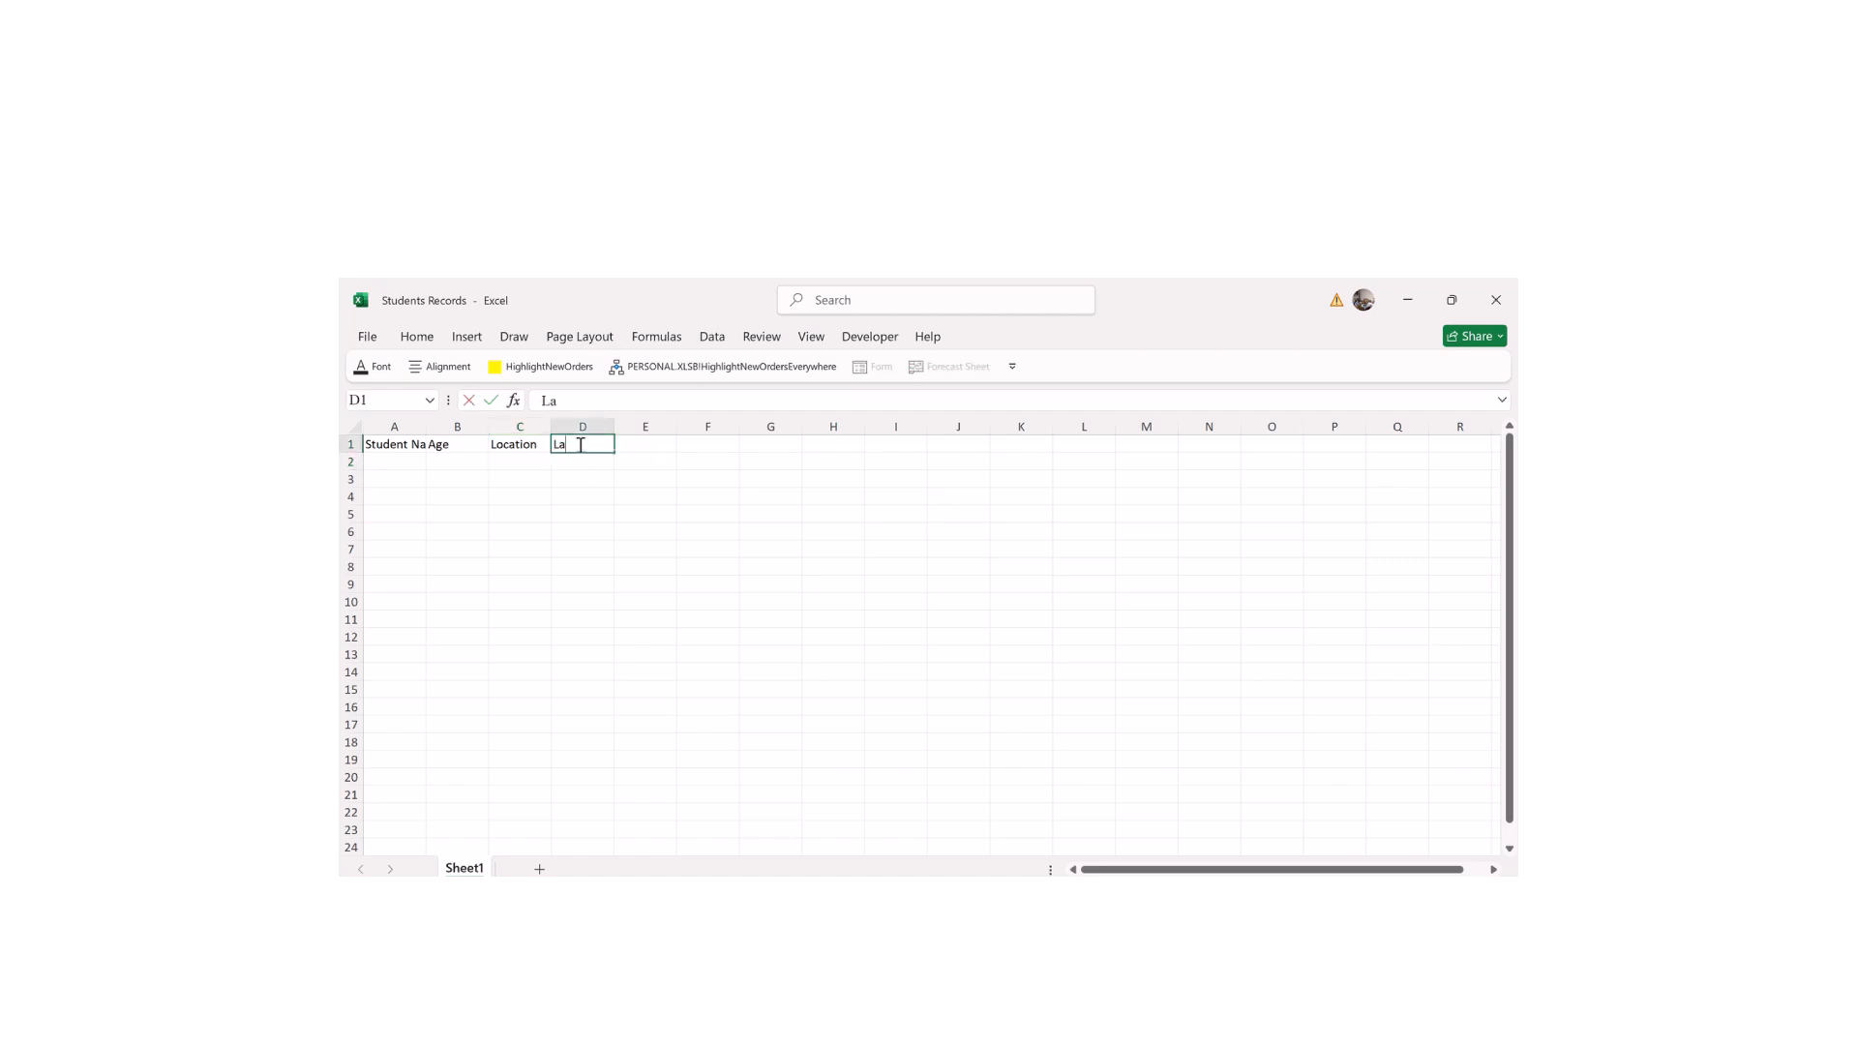
pyautogui.press('BackSpace')
pyautogui.press('BackSpace')
pyautogui.press('Return')
# Step: Add the first student row: the student's name, age 20, Kigali, class S6
pyautogui.click(386, 460)
pyautogui.write('Anne')
pyautogui.press('Tab')
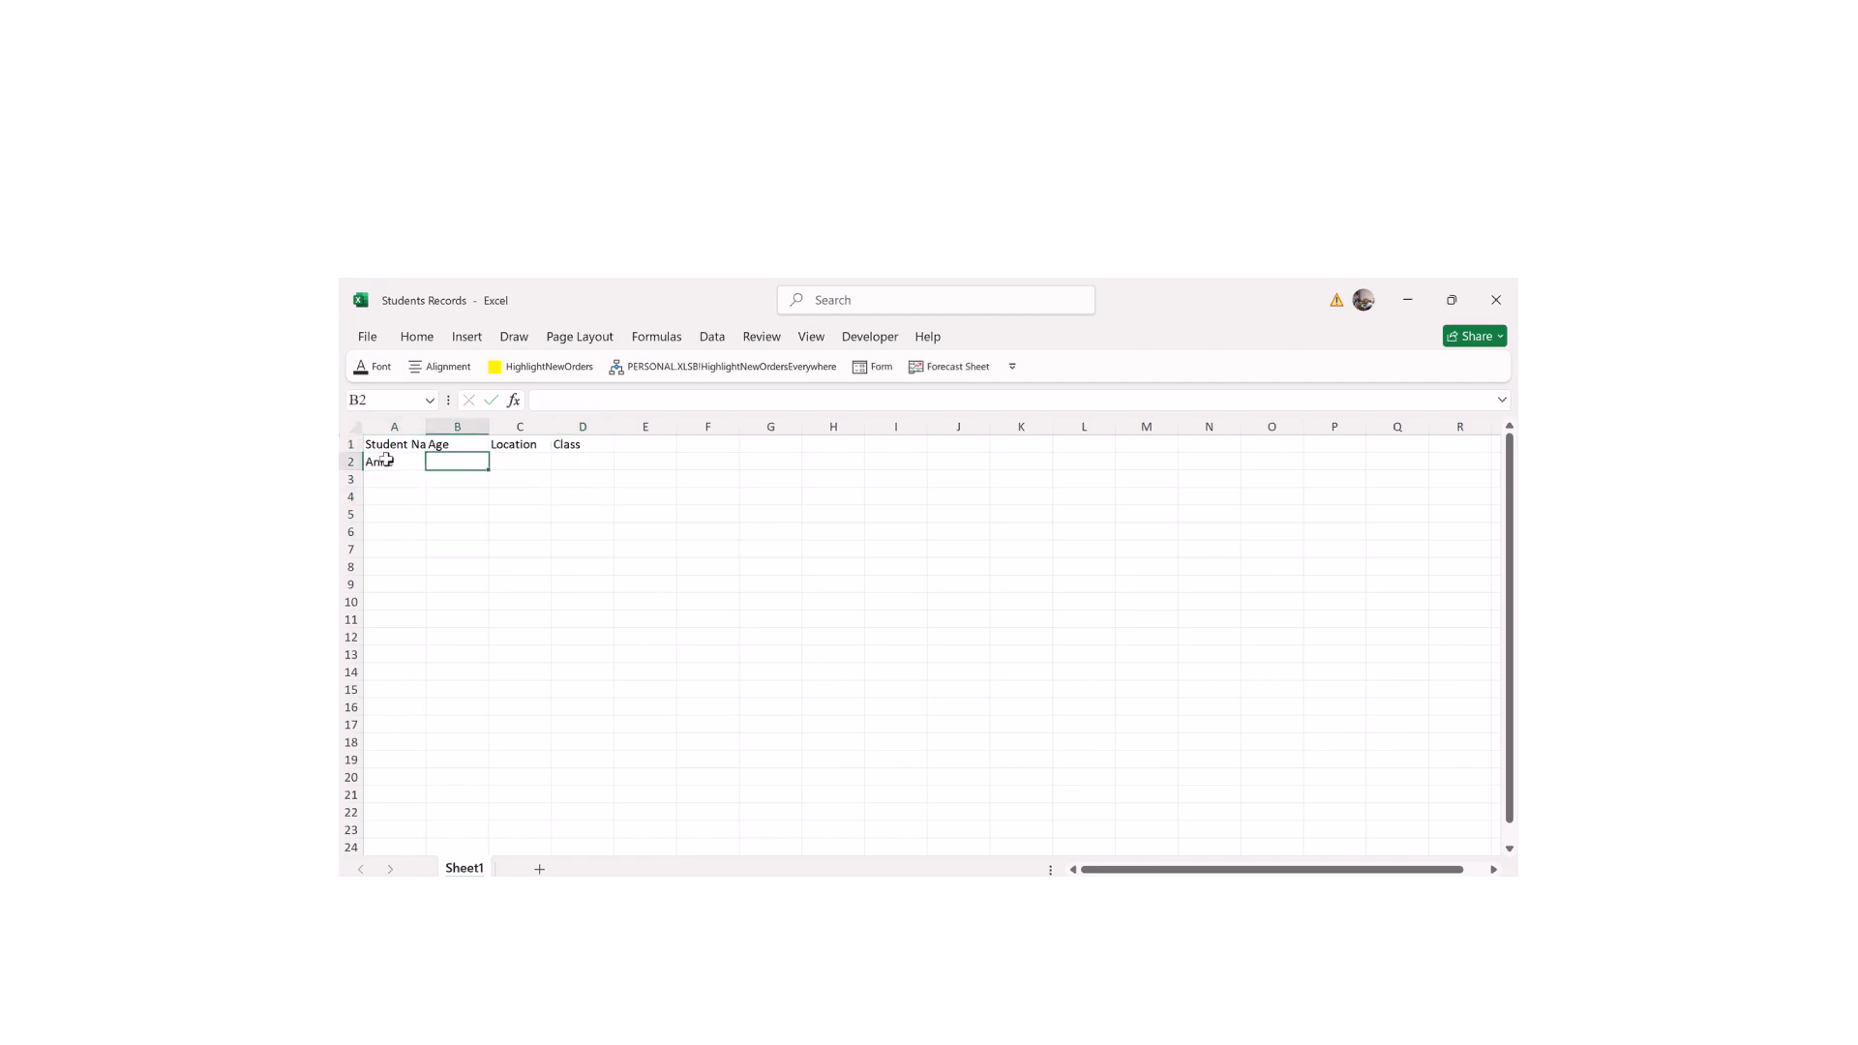
pyautogui.write('20')
pyautogui.press('Tab')
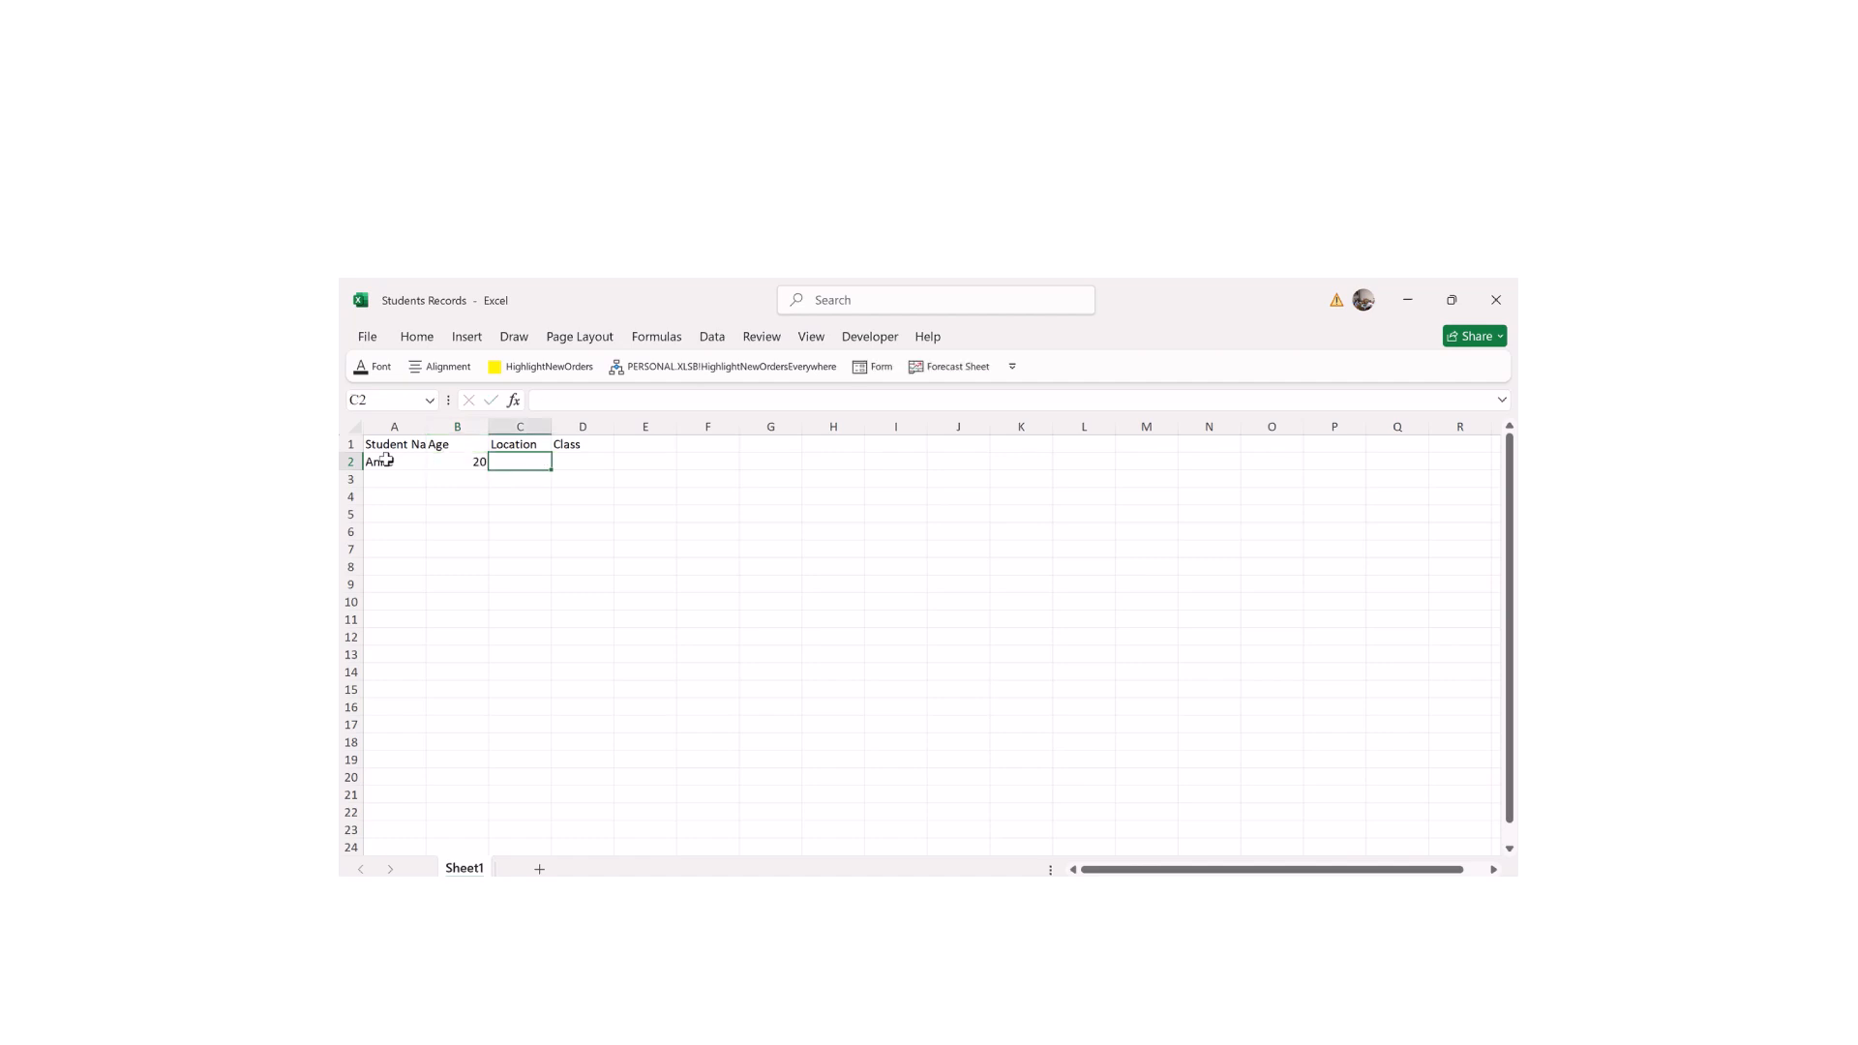
pyautogui.write('Kigali')
pyautogui.press('Tab')
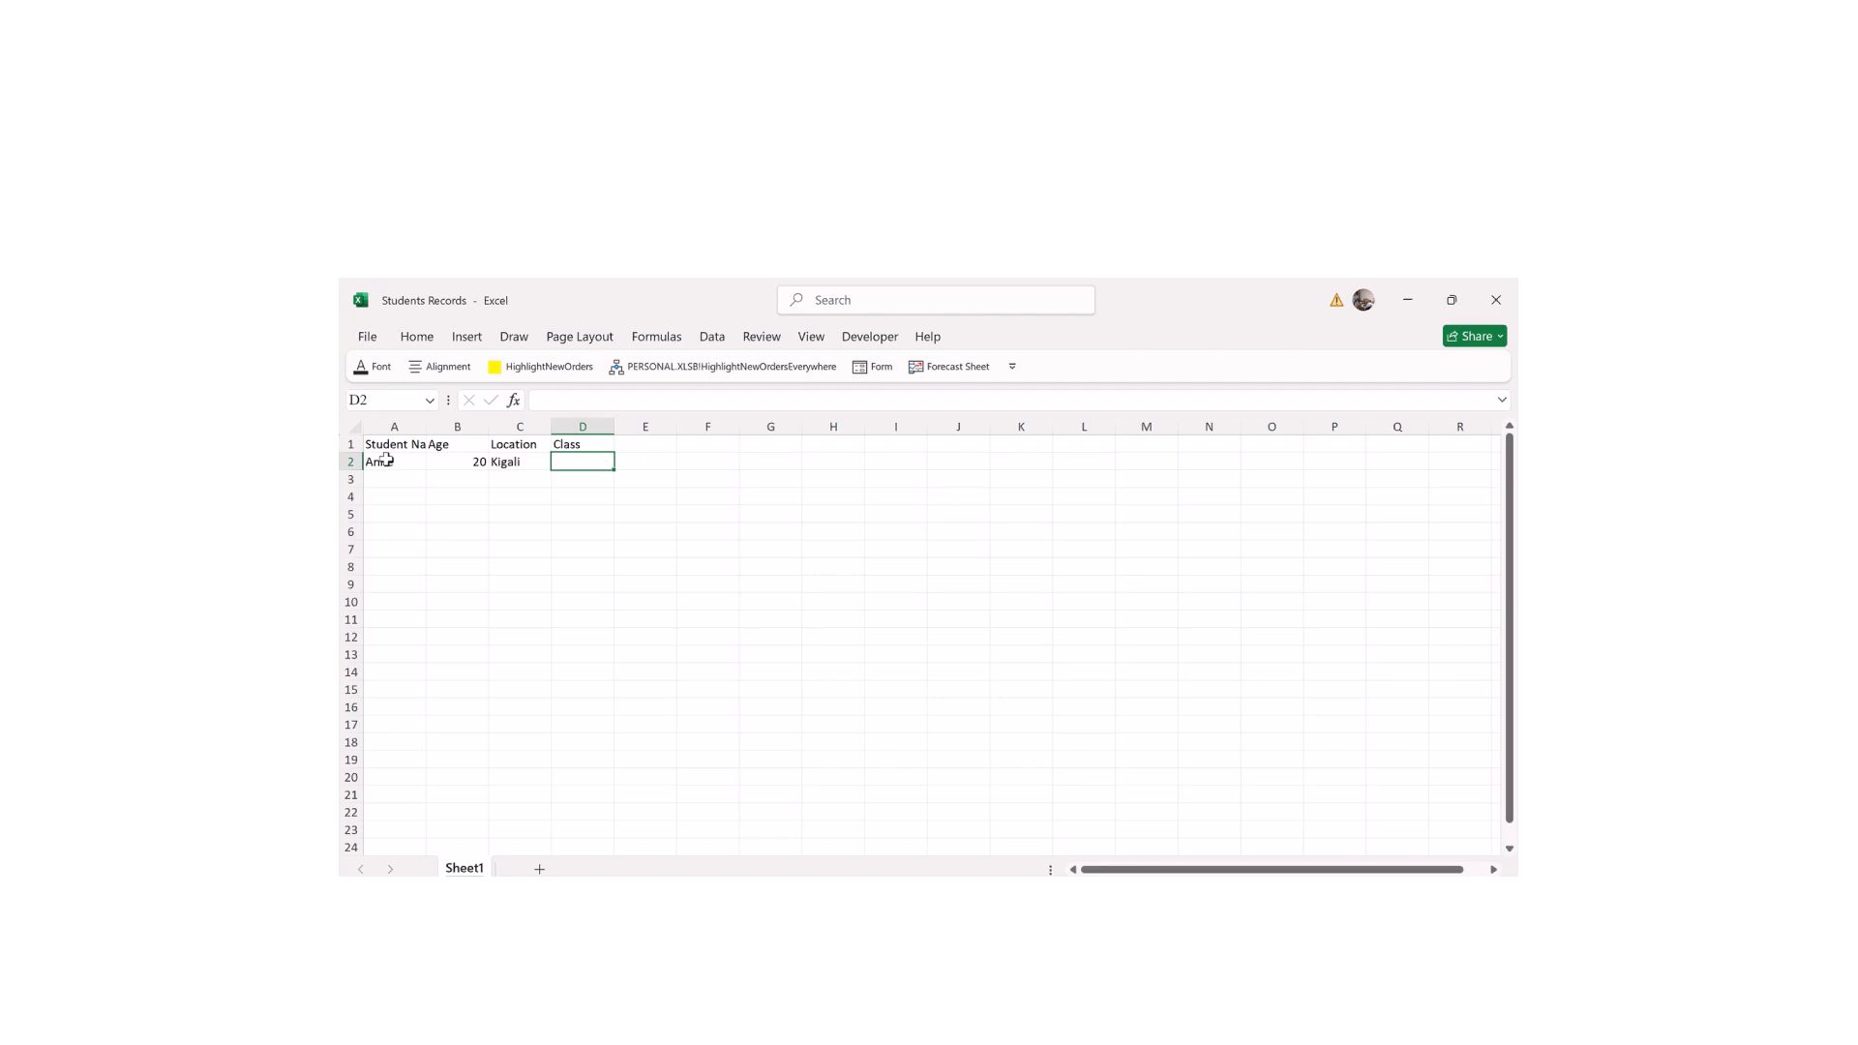
pyautogui.write('S')
pyautogui.press('Return')
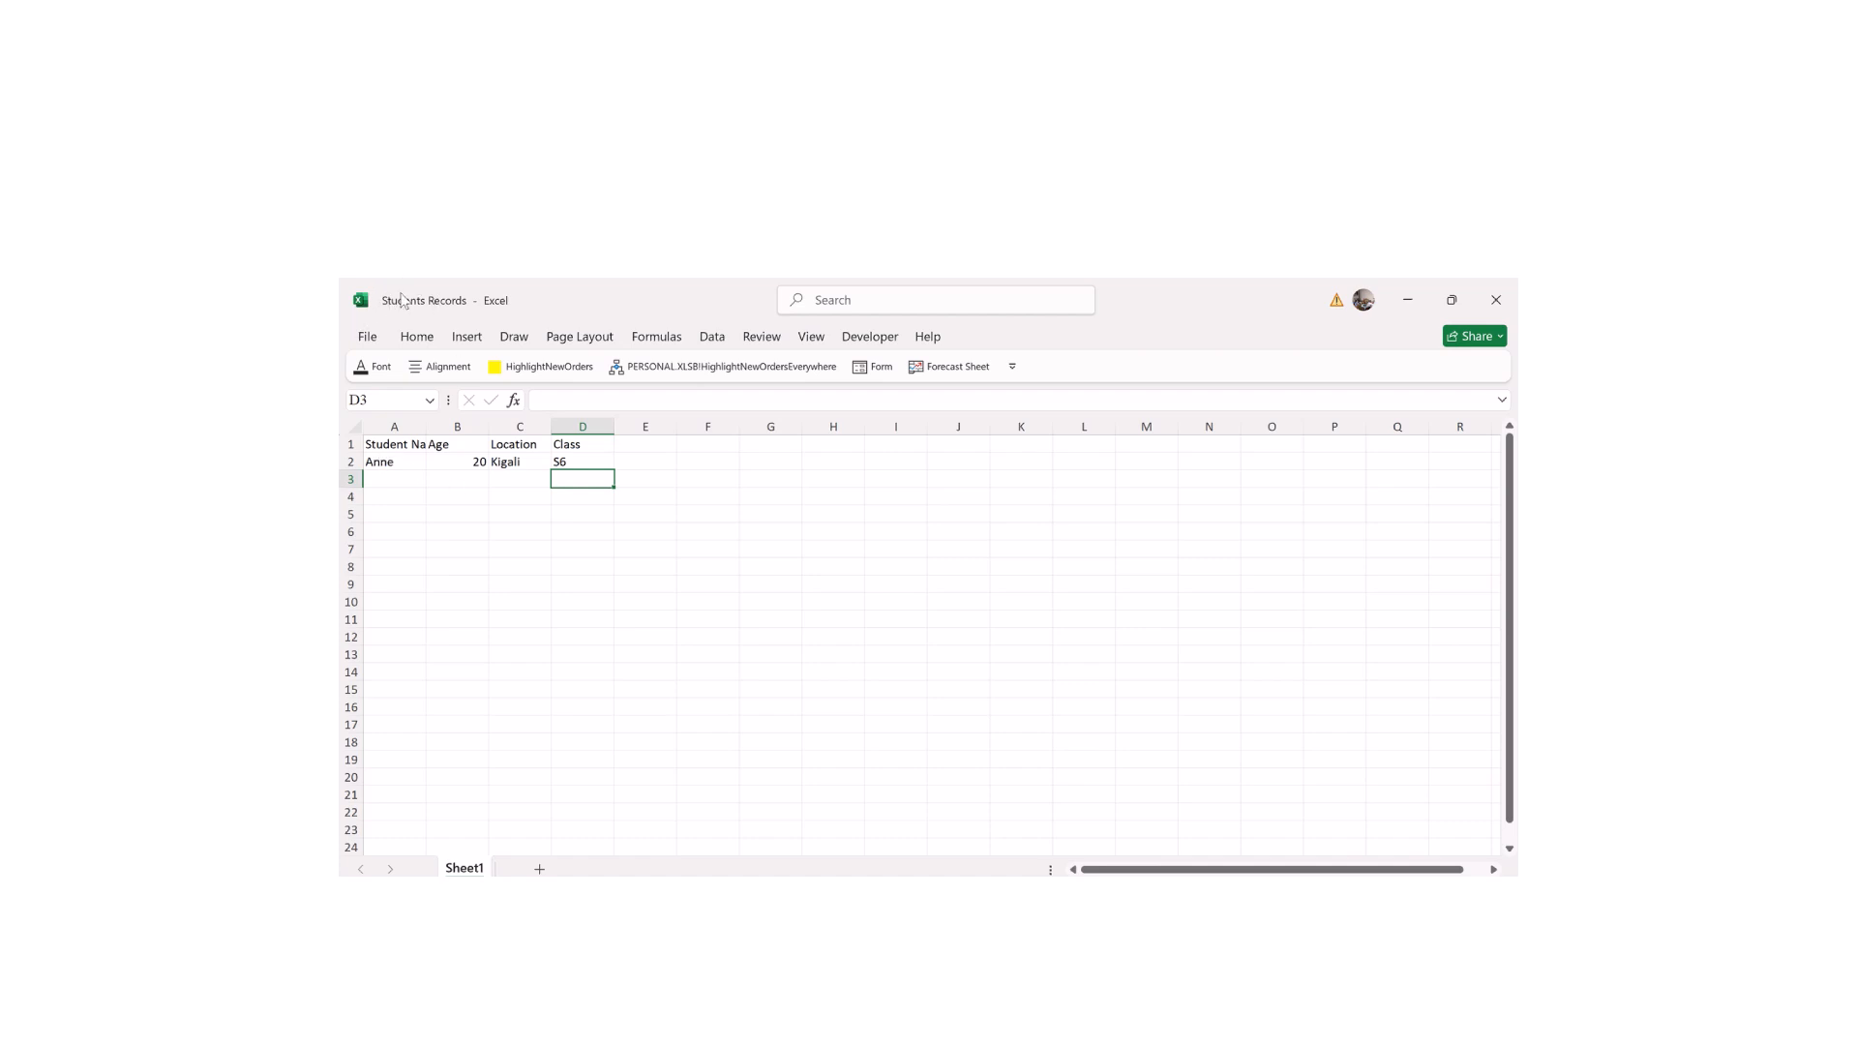
# Step: Close Students Records, reopen it through the link to check the entries, and close it again
pyautogui.click(1495, 300)
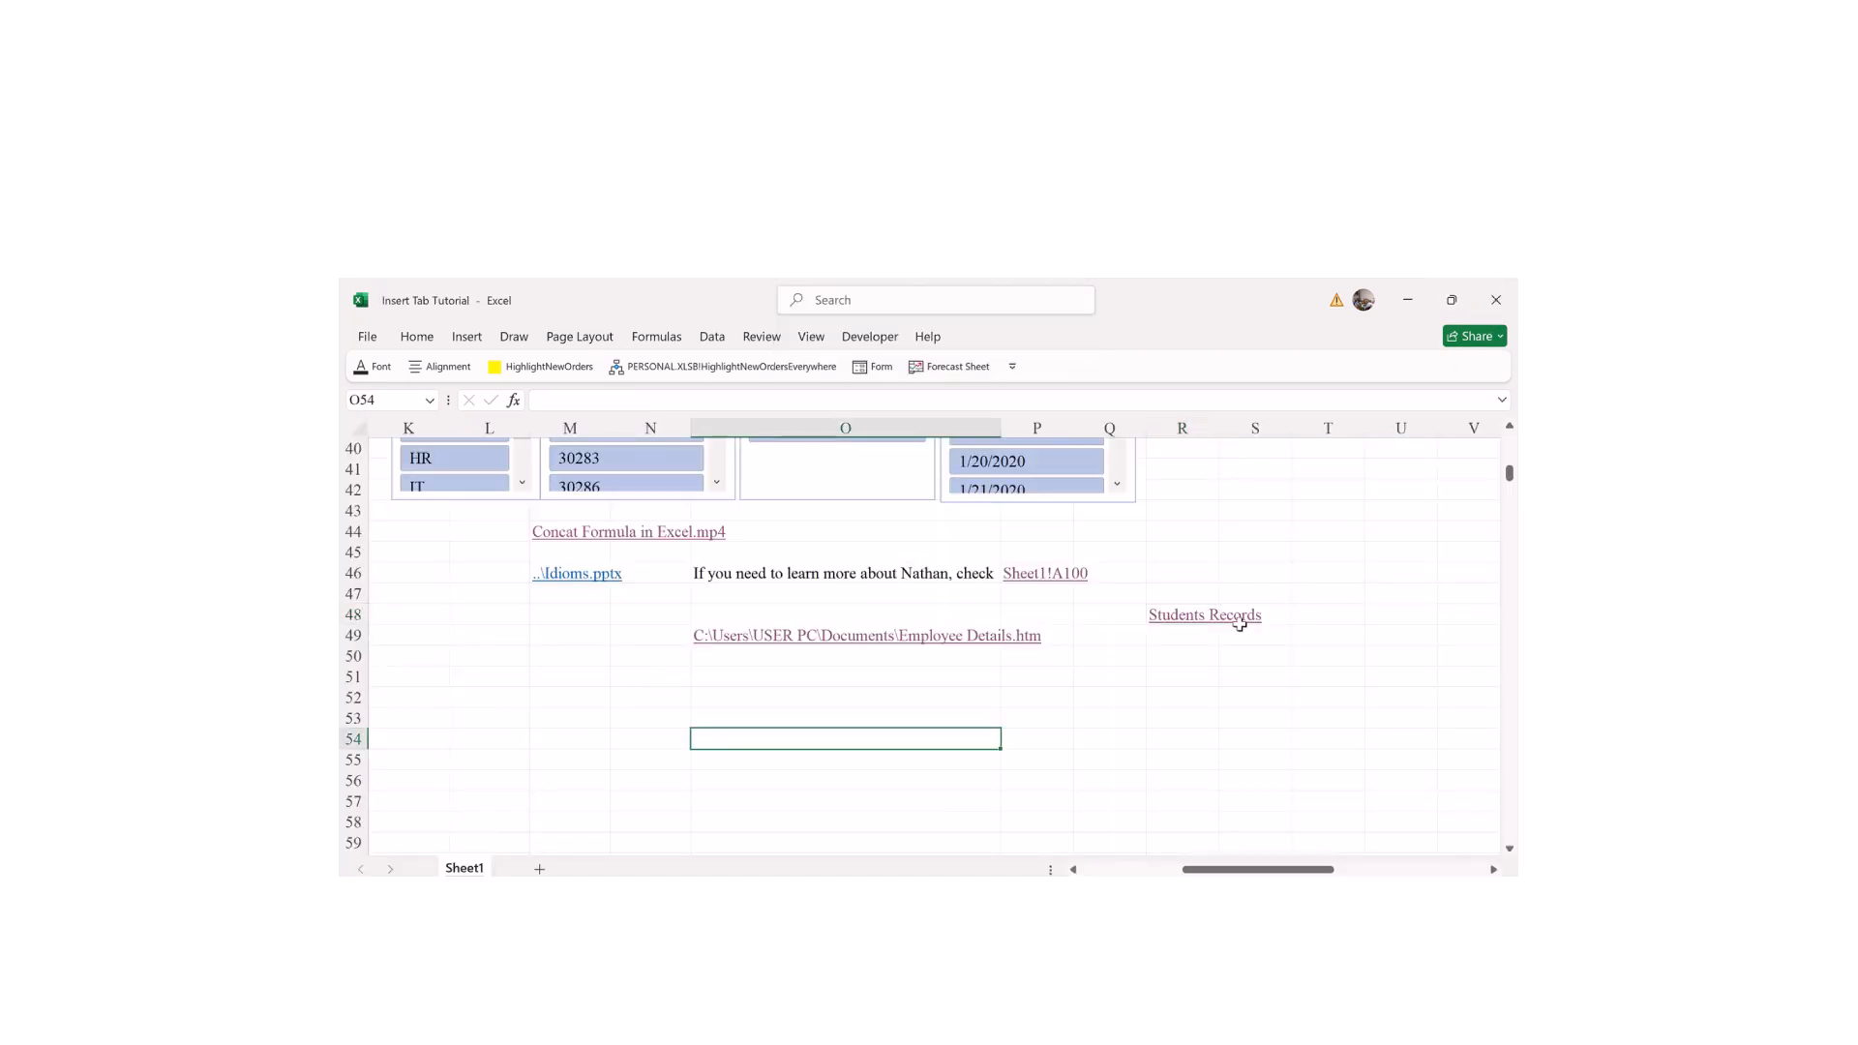
pyautogui.click(1200, 616)
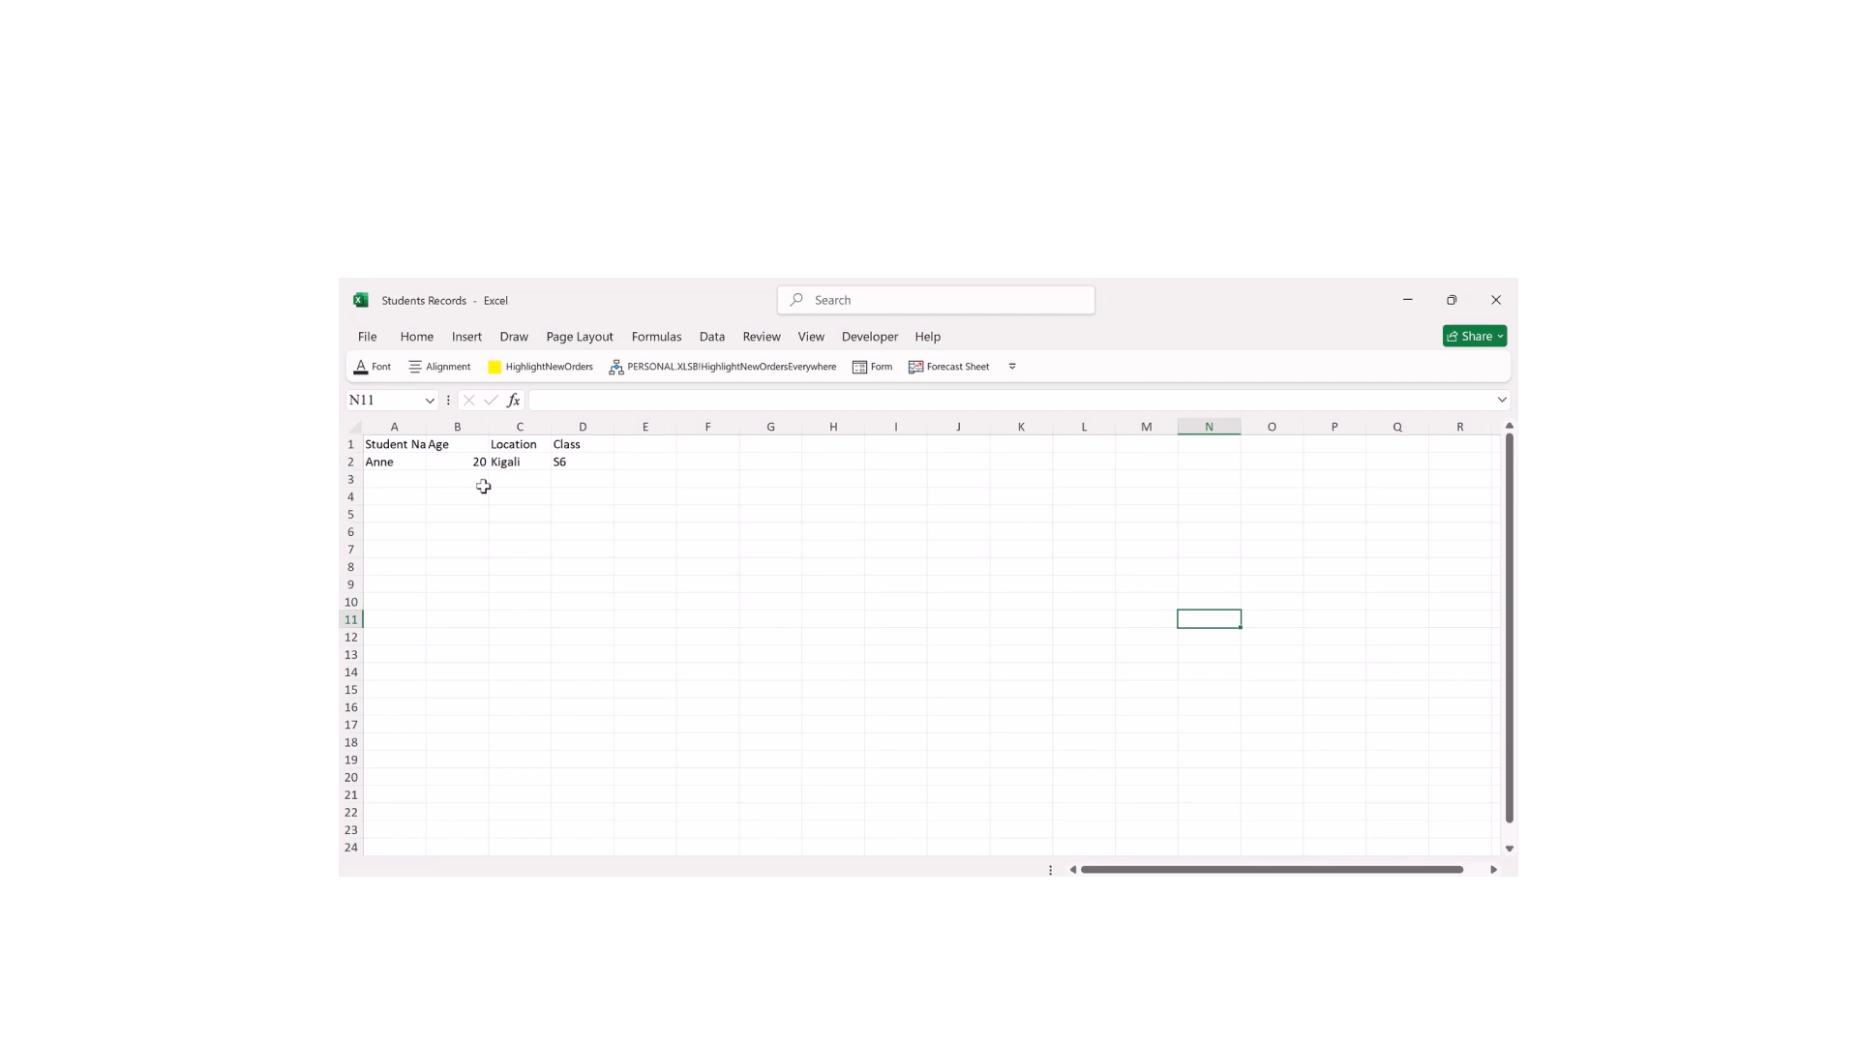
pyautogui.click(410, 462)
pyautogui.click(516, 458)
pyautogui.click(581, 447)
pyautogui.click(380, 447)
pyautogui.click(519, 462)
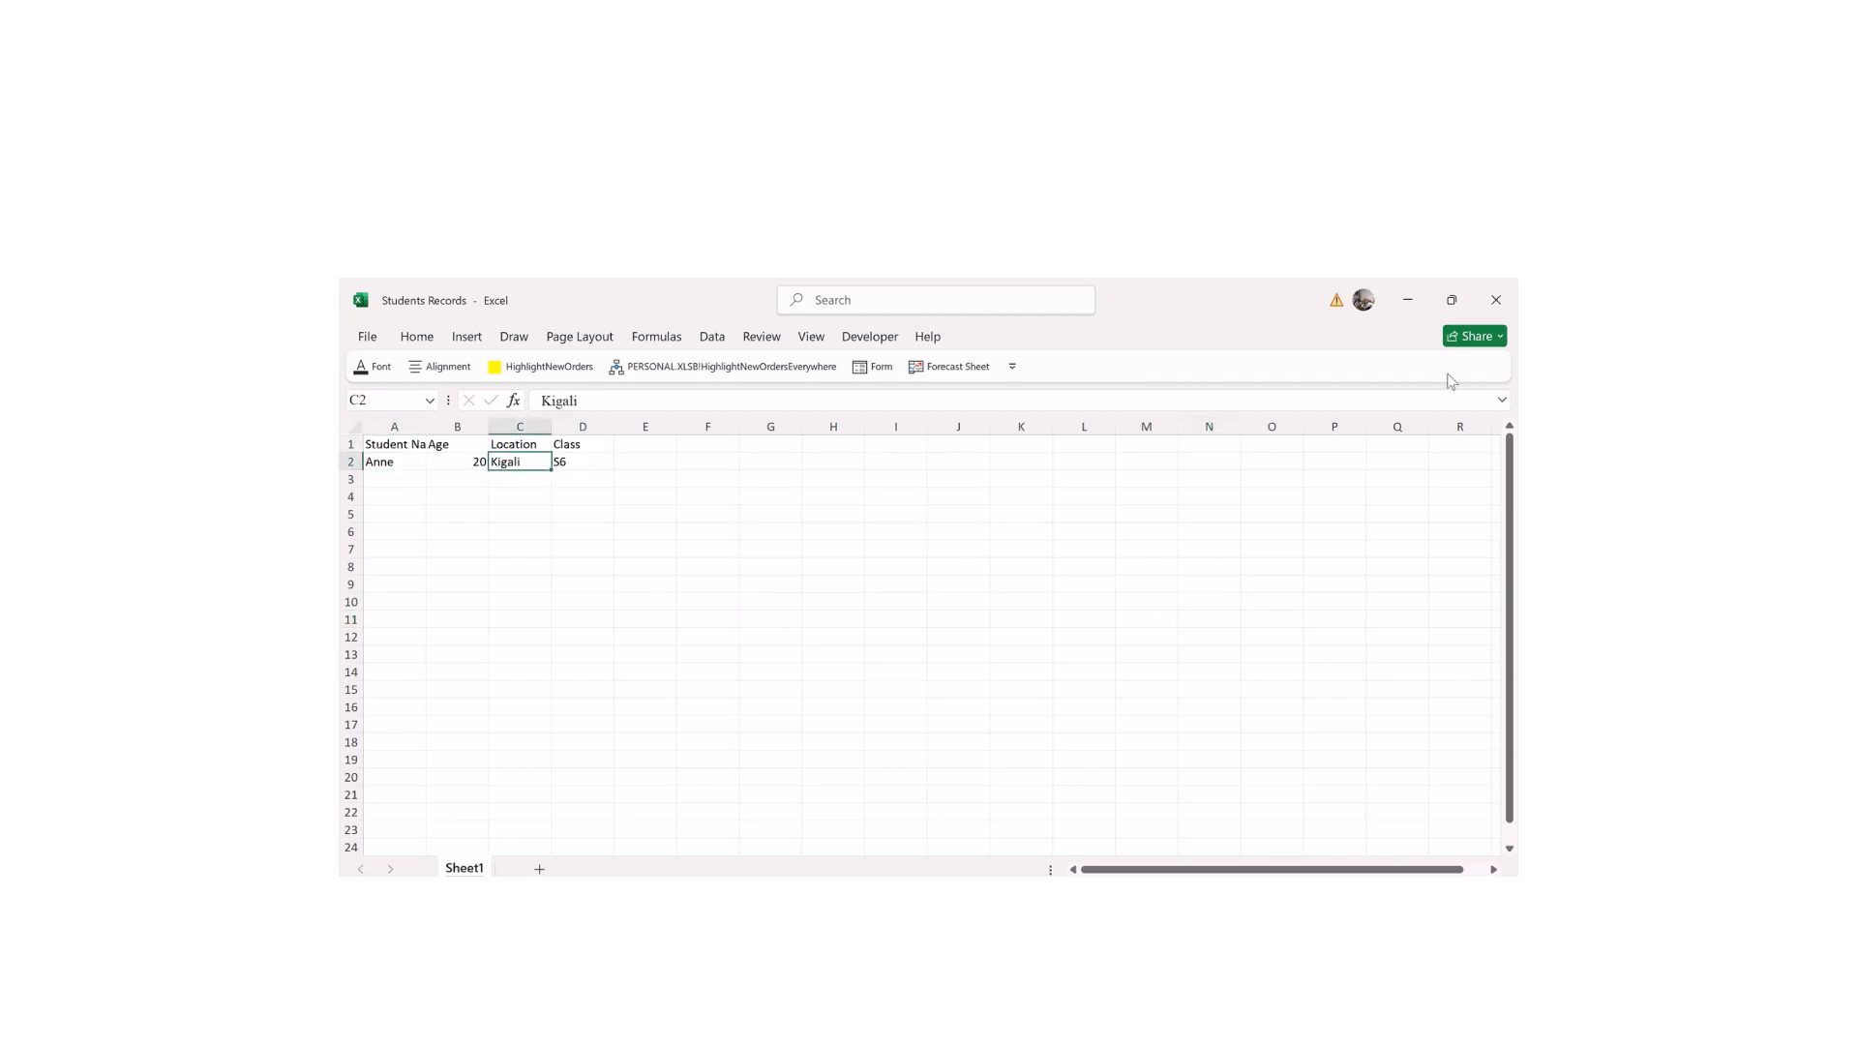
pyautogui.click(1496, 300)
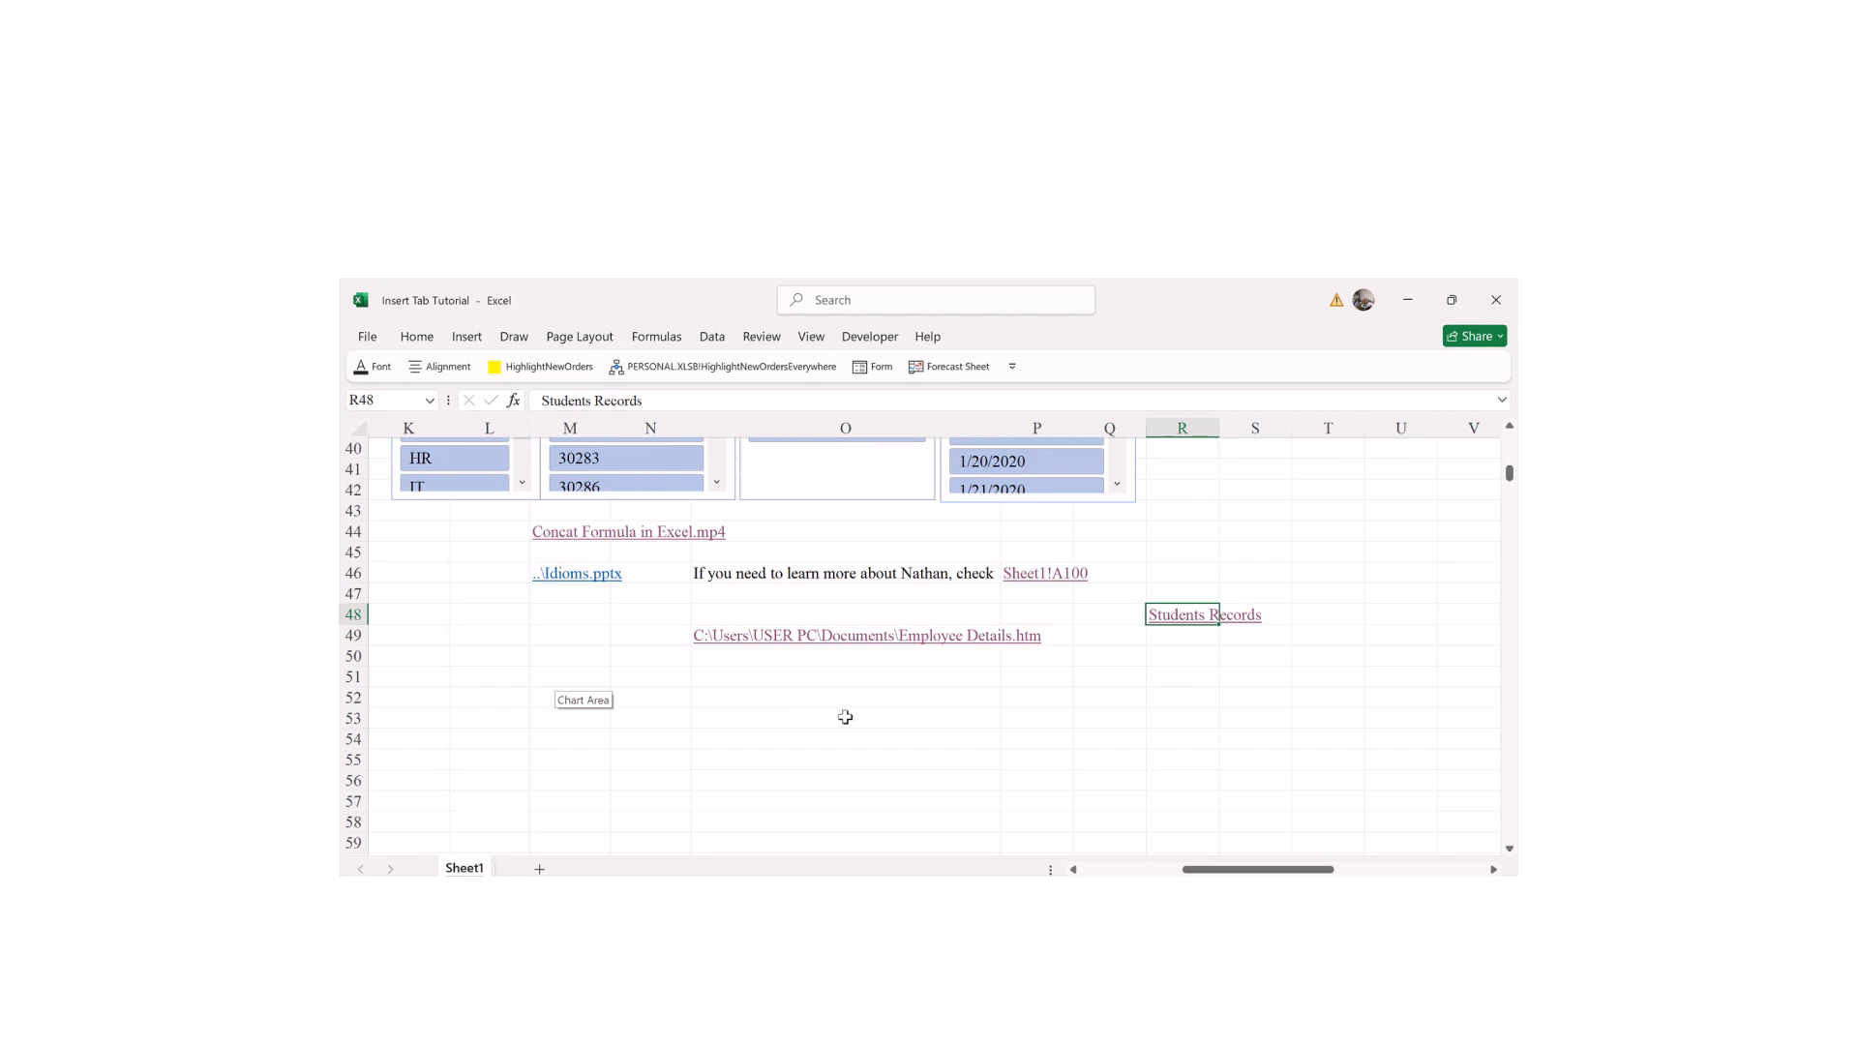
pyautogui.click(978, 720)
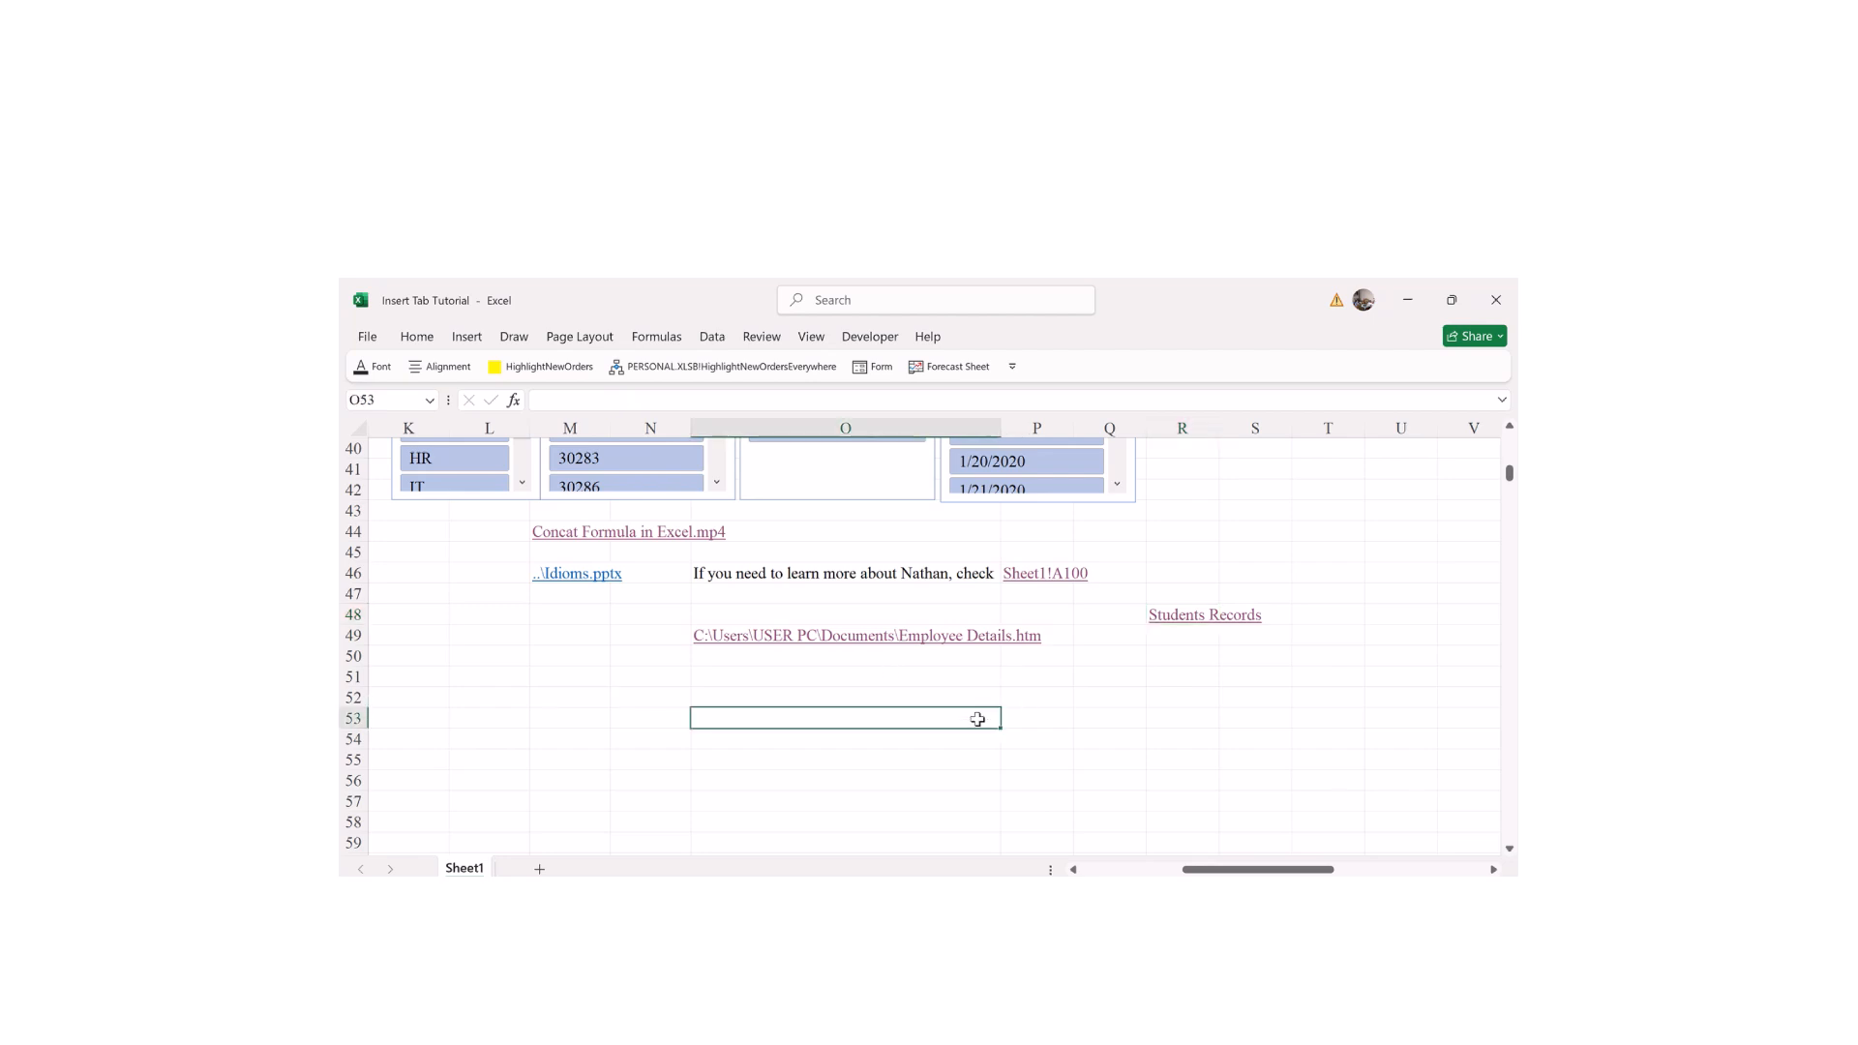
# Step: Draw a text box below the Employee Details link and start typing 'Hello Team, I hope you'
pyautogui.click(467, 339)
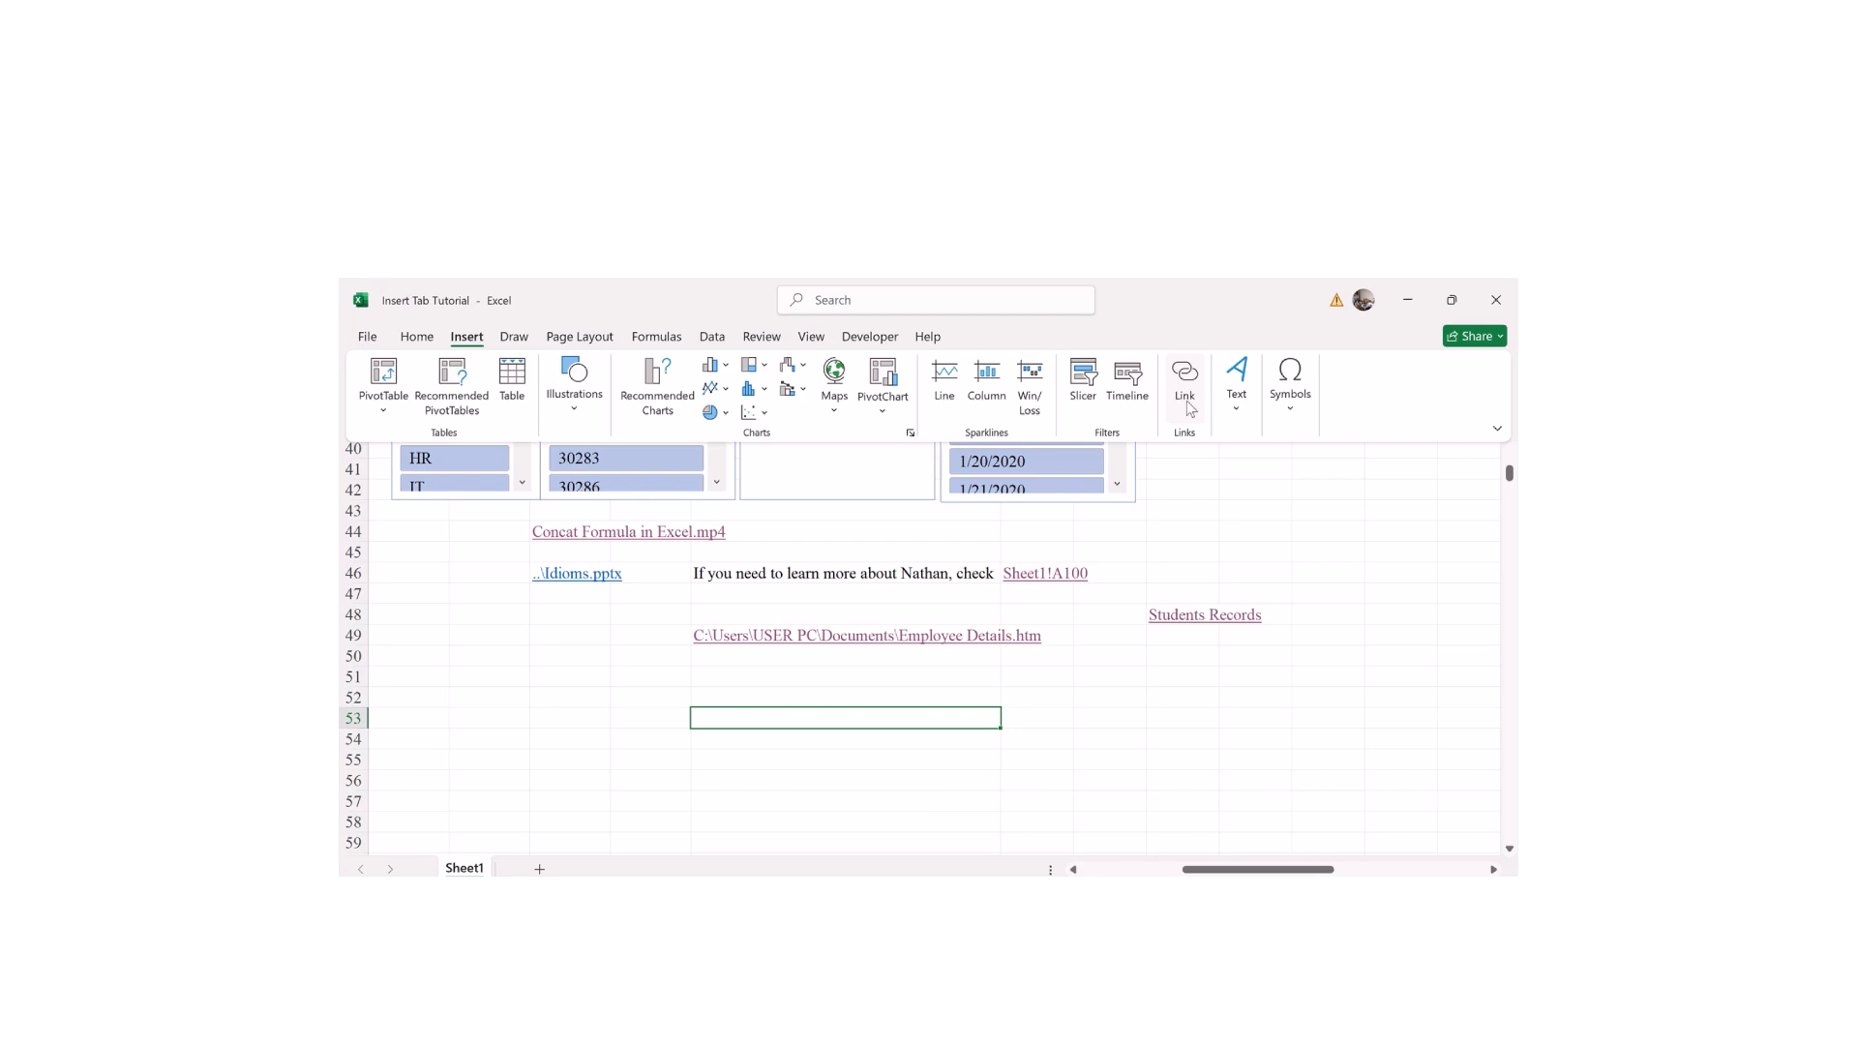
pyautogui.click(1236, 422)
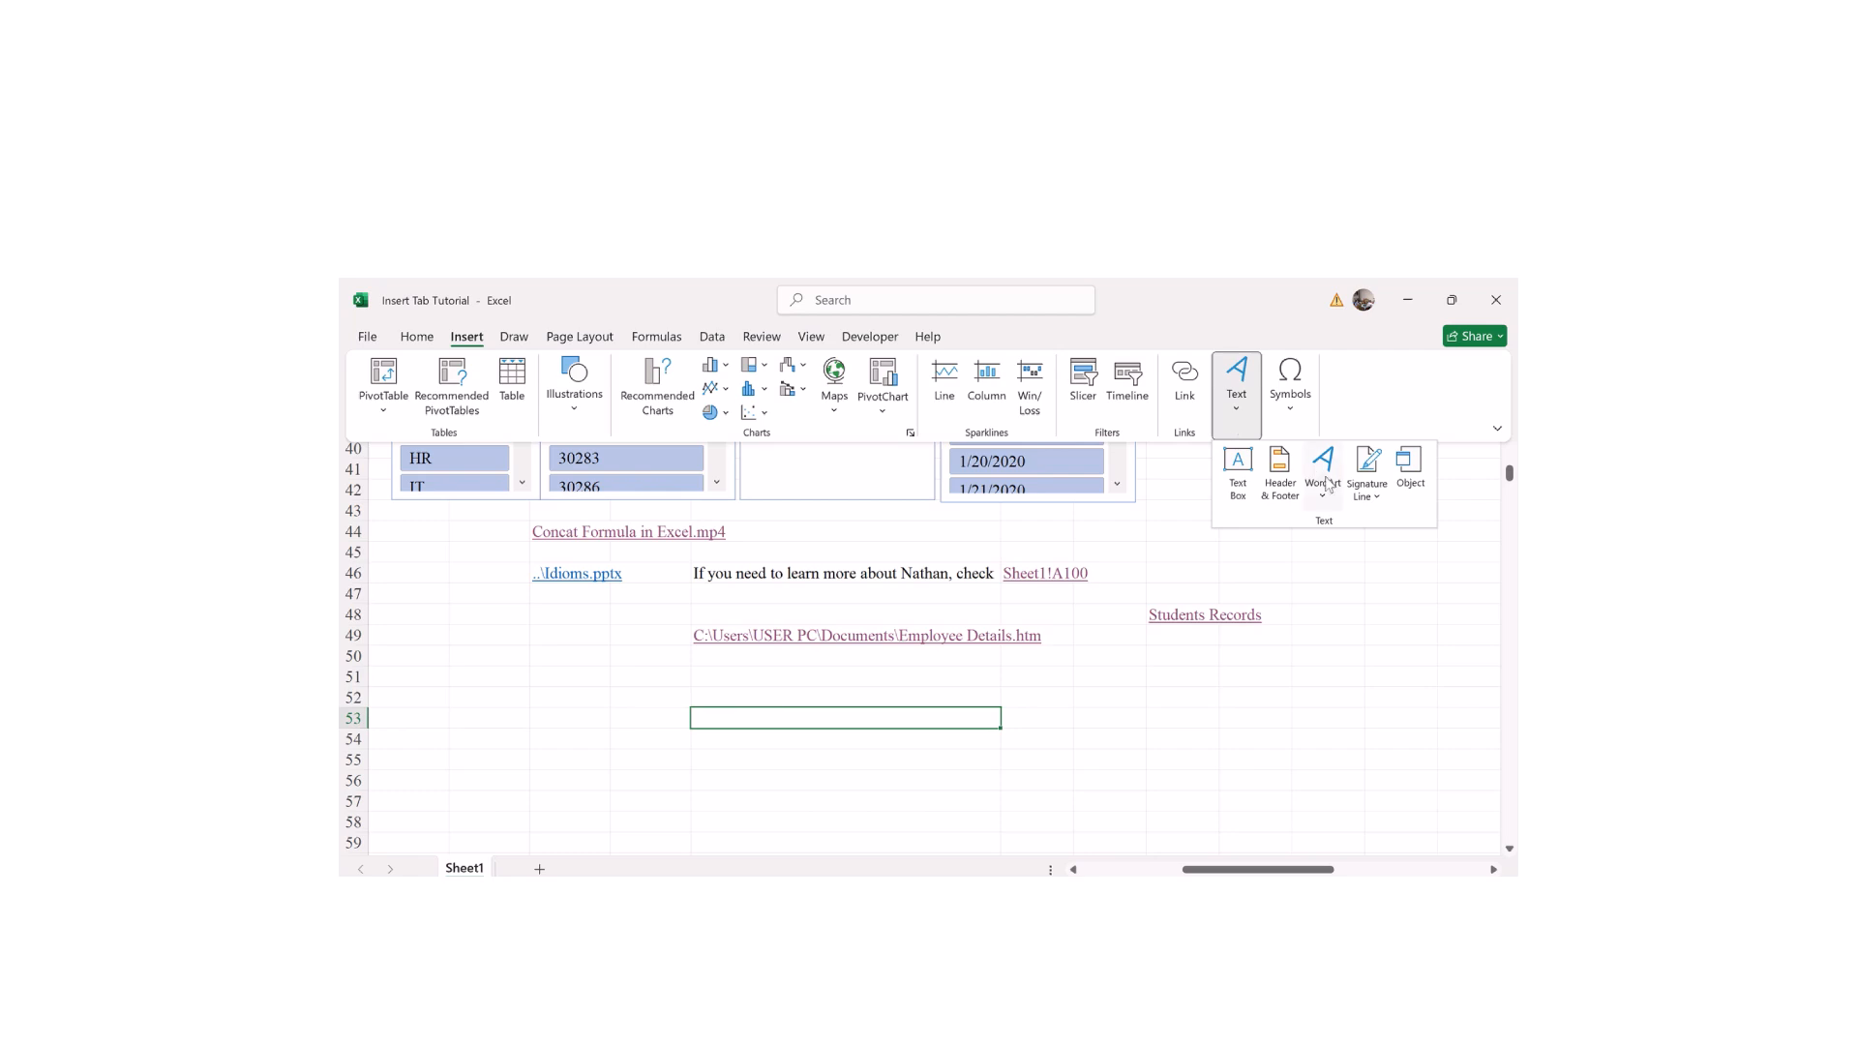
pyautogui.click(1238, 493)
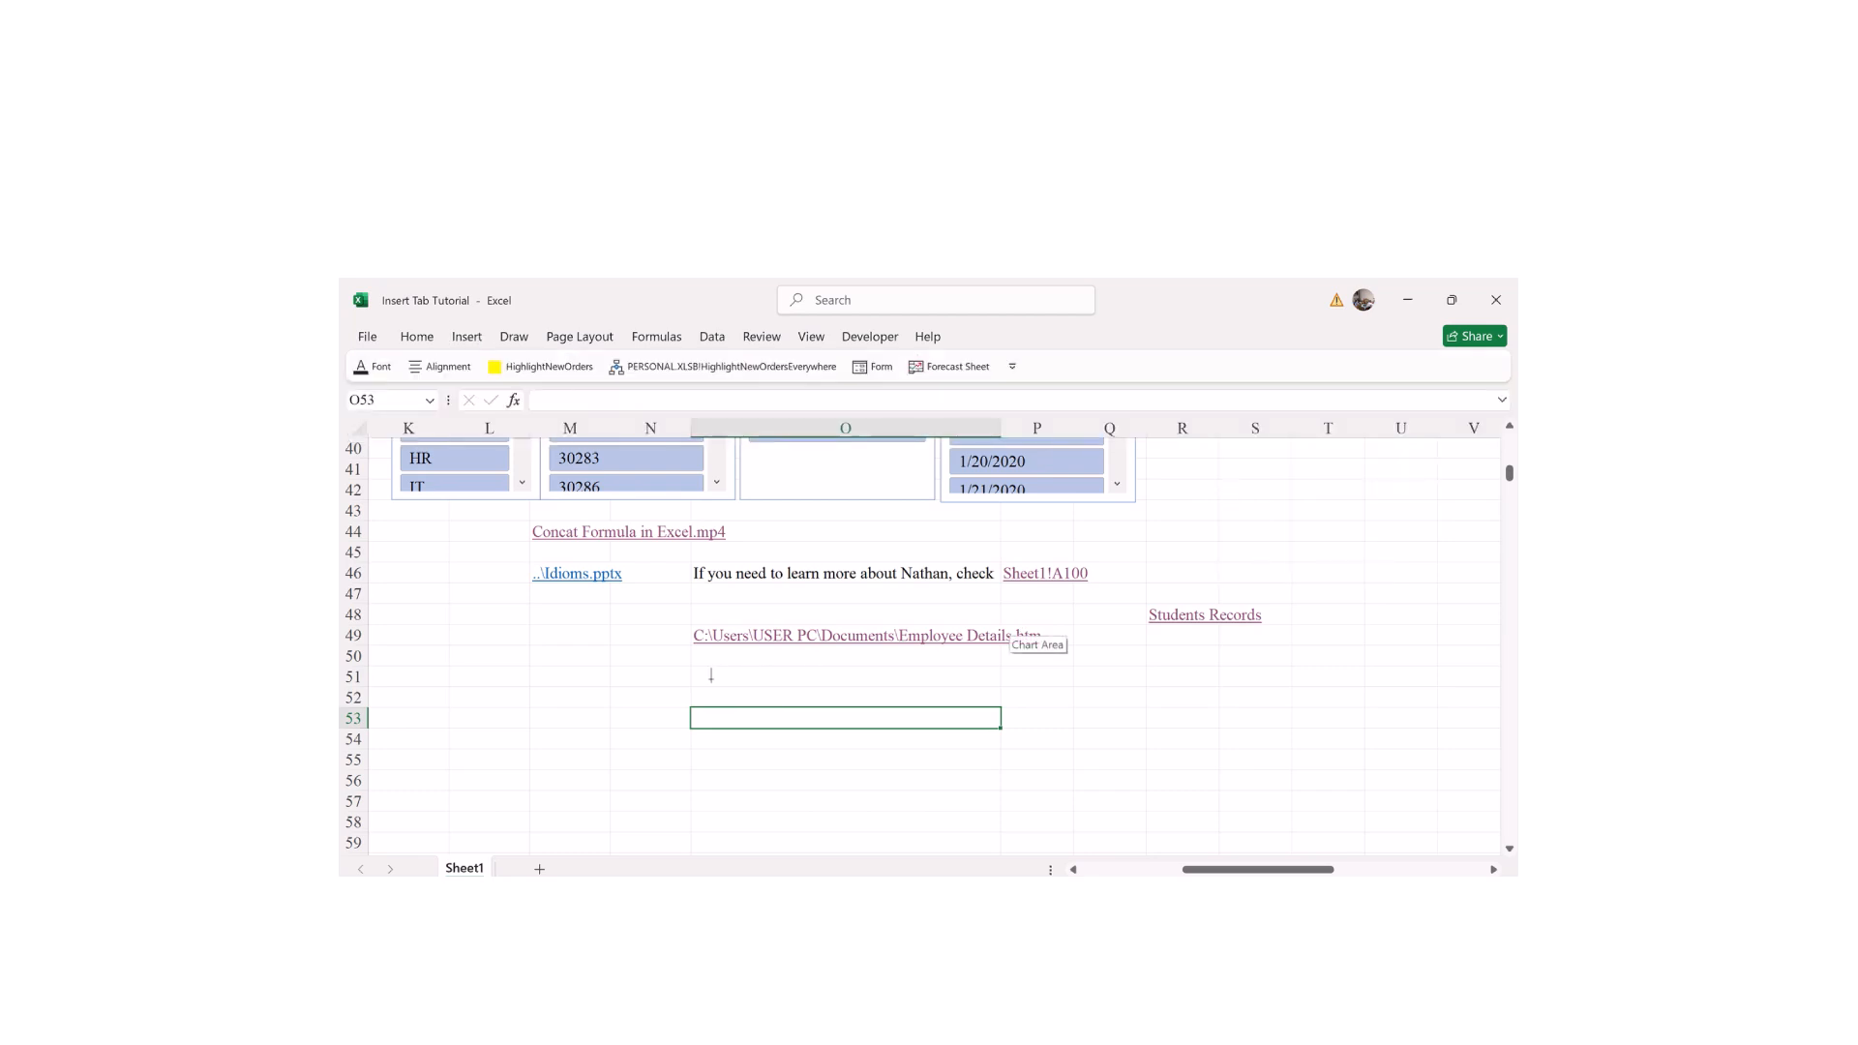
pyautogui.moveTo(690, 686); pyautogui.dragTo(1219, 791)
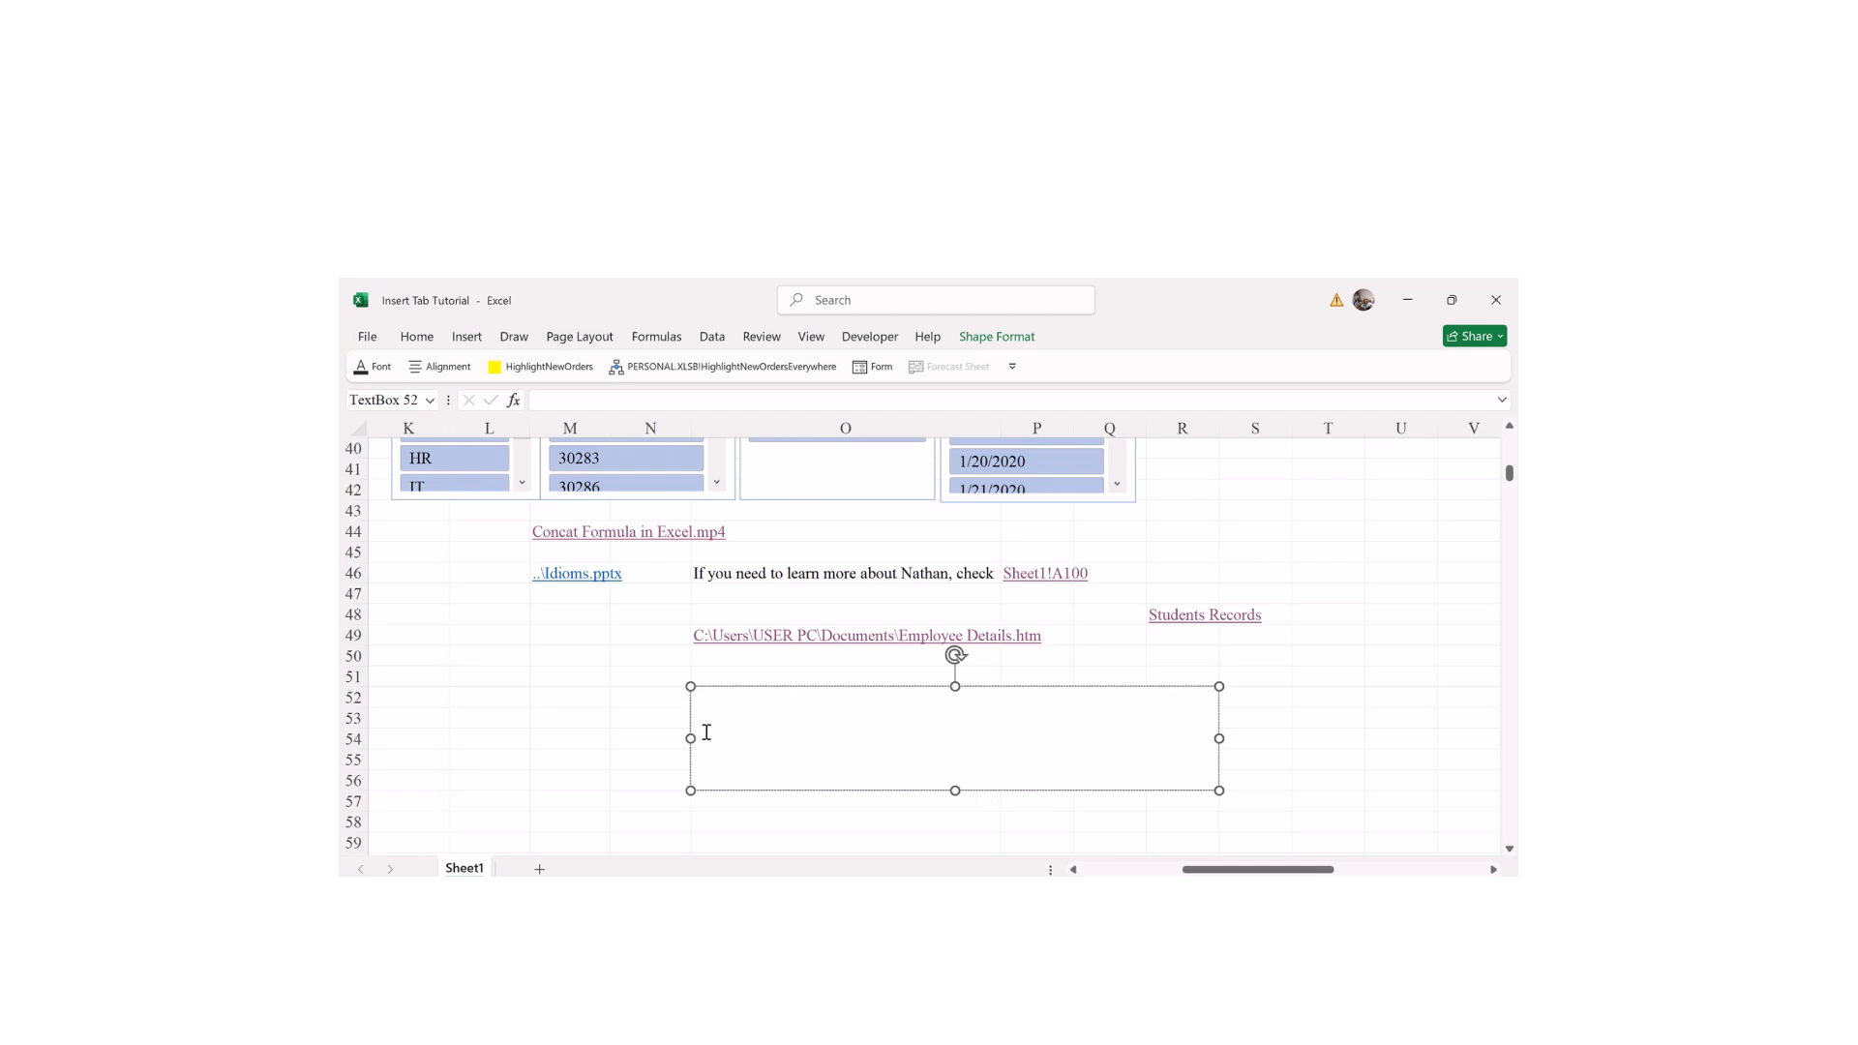
pyautogui.write('Hello Team, I hope ')
pyautogui.write('you')
# Step: Finish the new-learning-material message signed 'Thanks, Your Mentor' and make the box taller
pyautogui.press('BackSpace')
pyautogui.press('BackSpace')
pyautogui.write('are doing well. This is to let you know that')
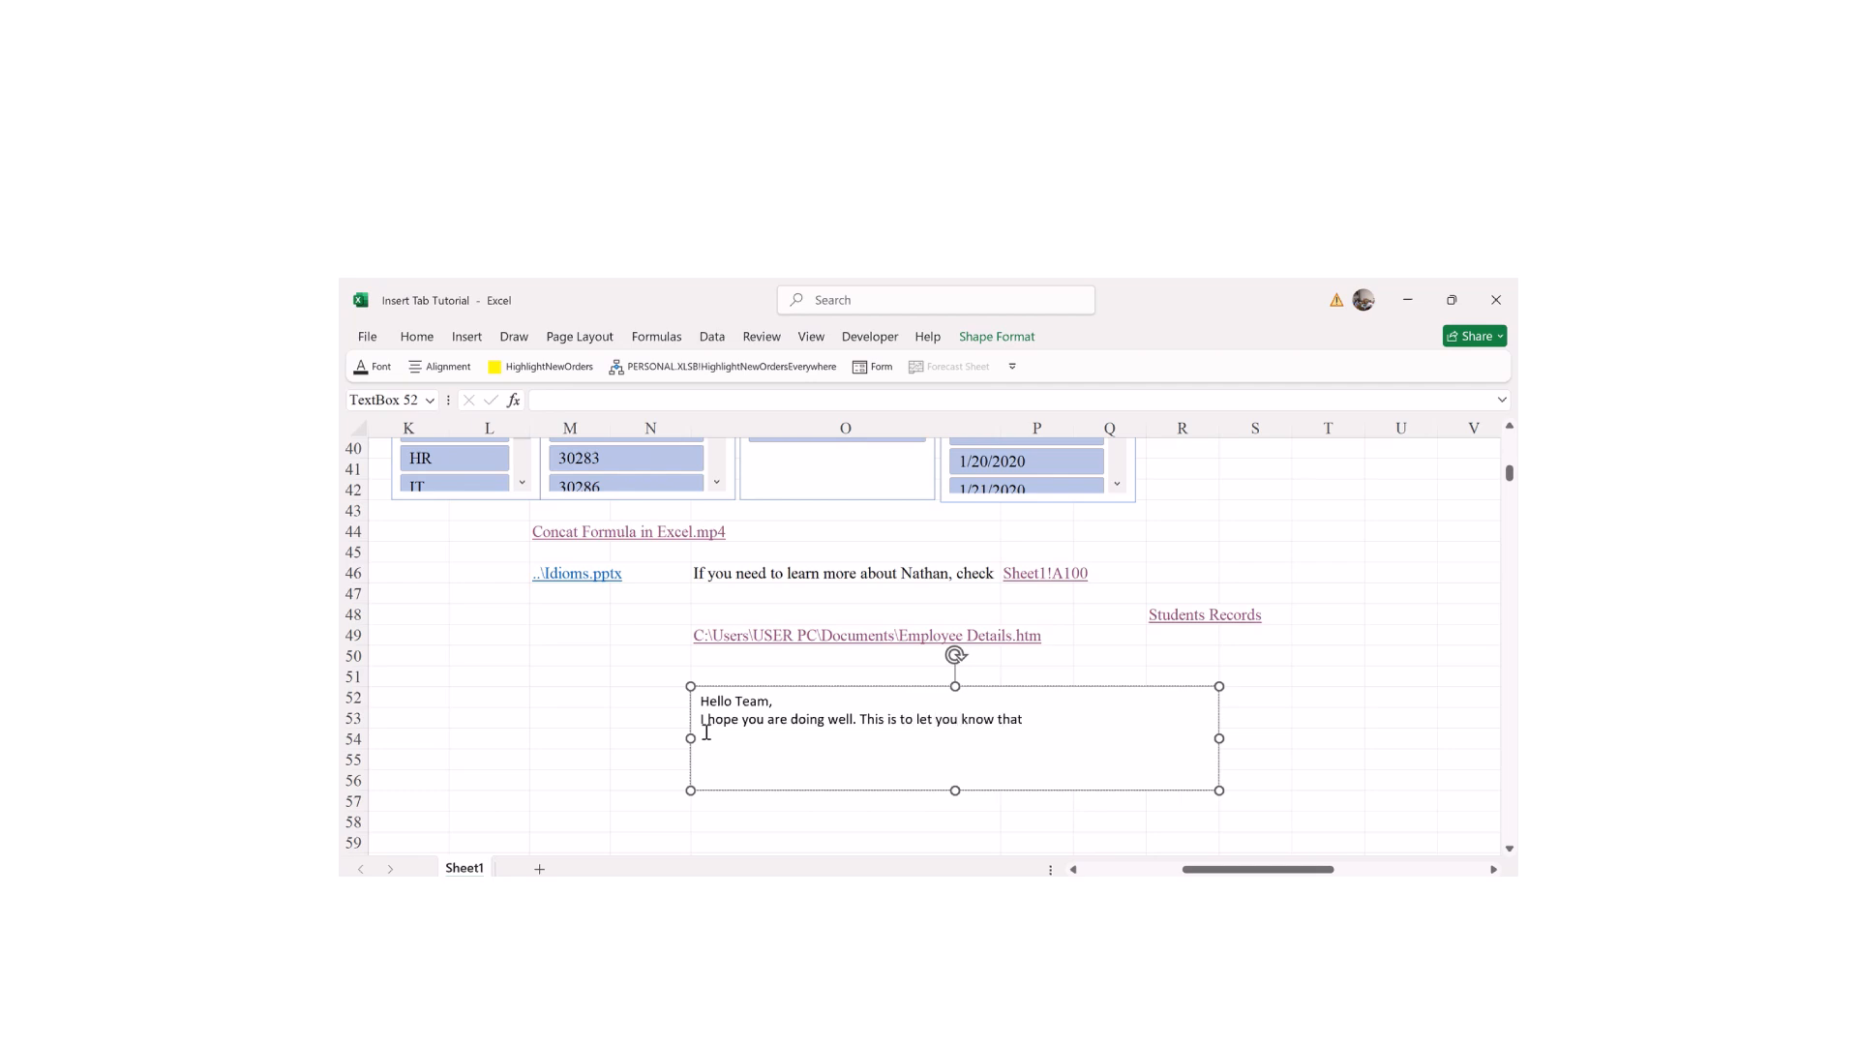
pyautogui.write(" new learning material is now out. Please don't")
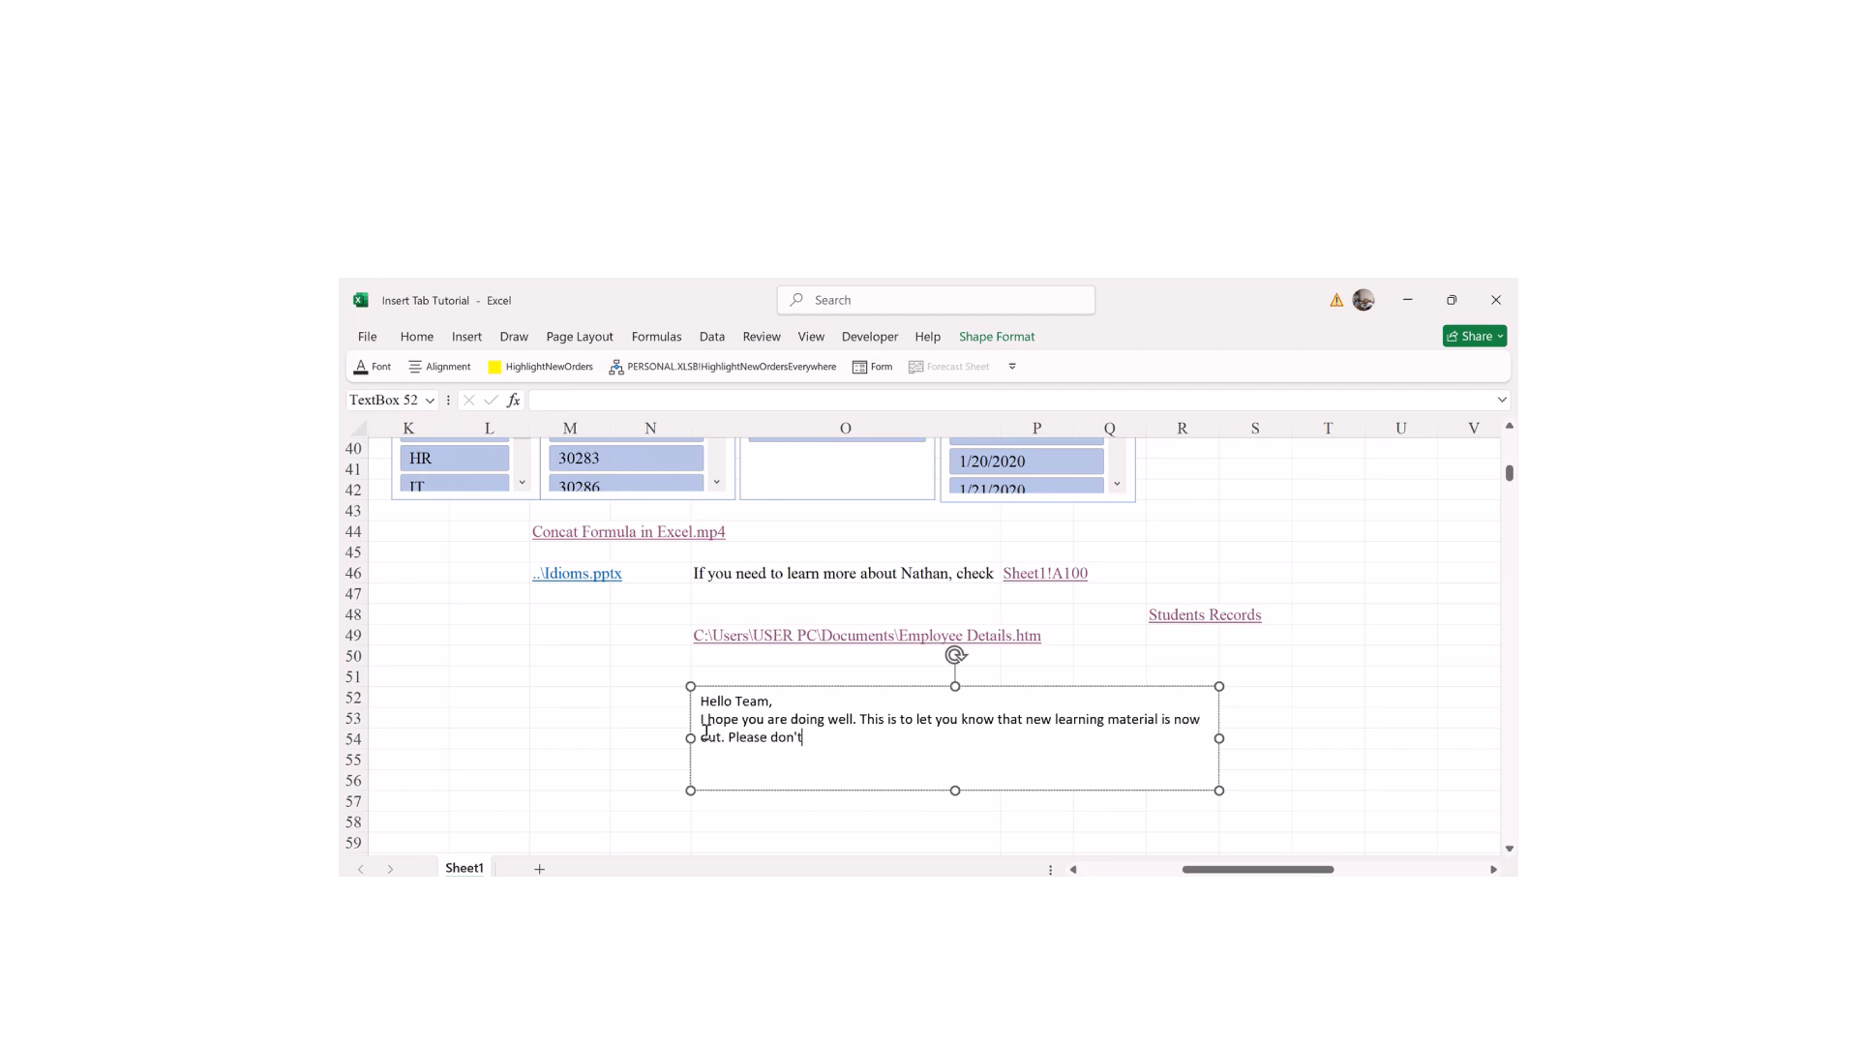
pyautogui.write(' plan to miss it.  T')
pyautogui.write('hanks, ')
pyautogui.write('You')
pyautogui.write('r Le')
pyautogui.press('BackSpace')
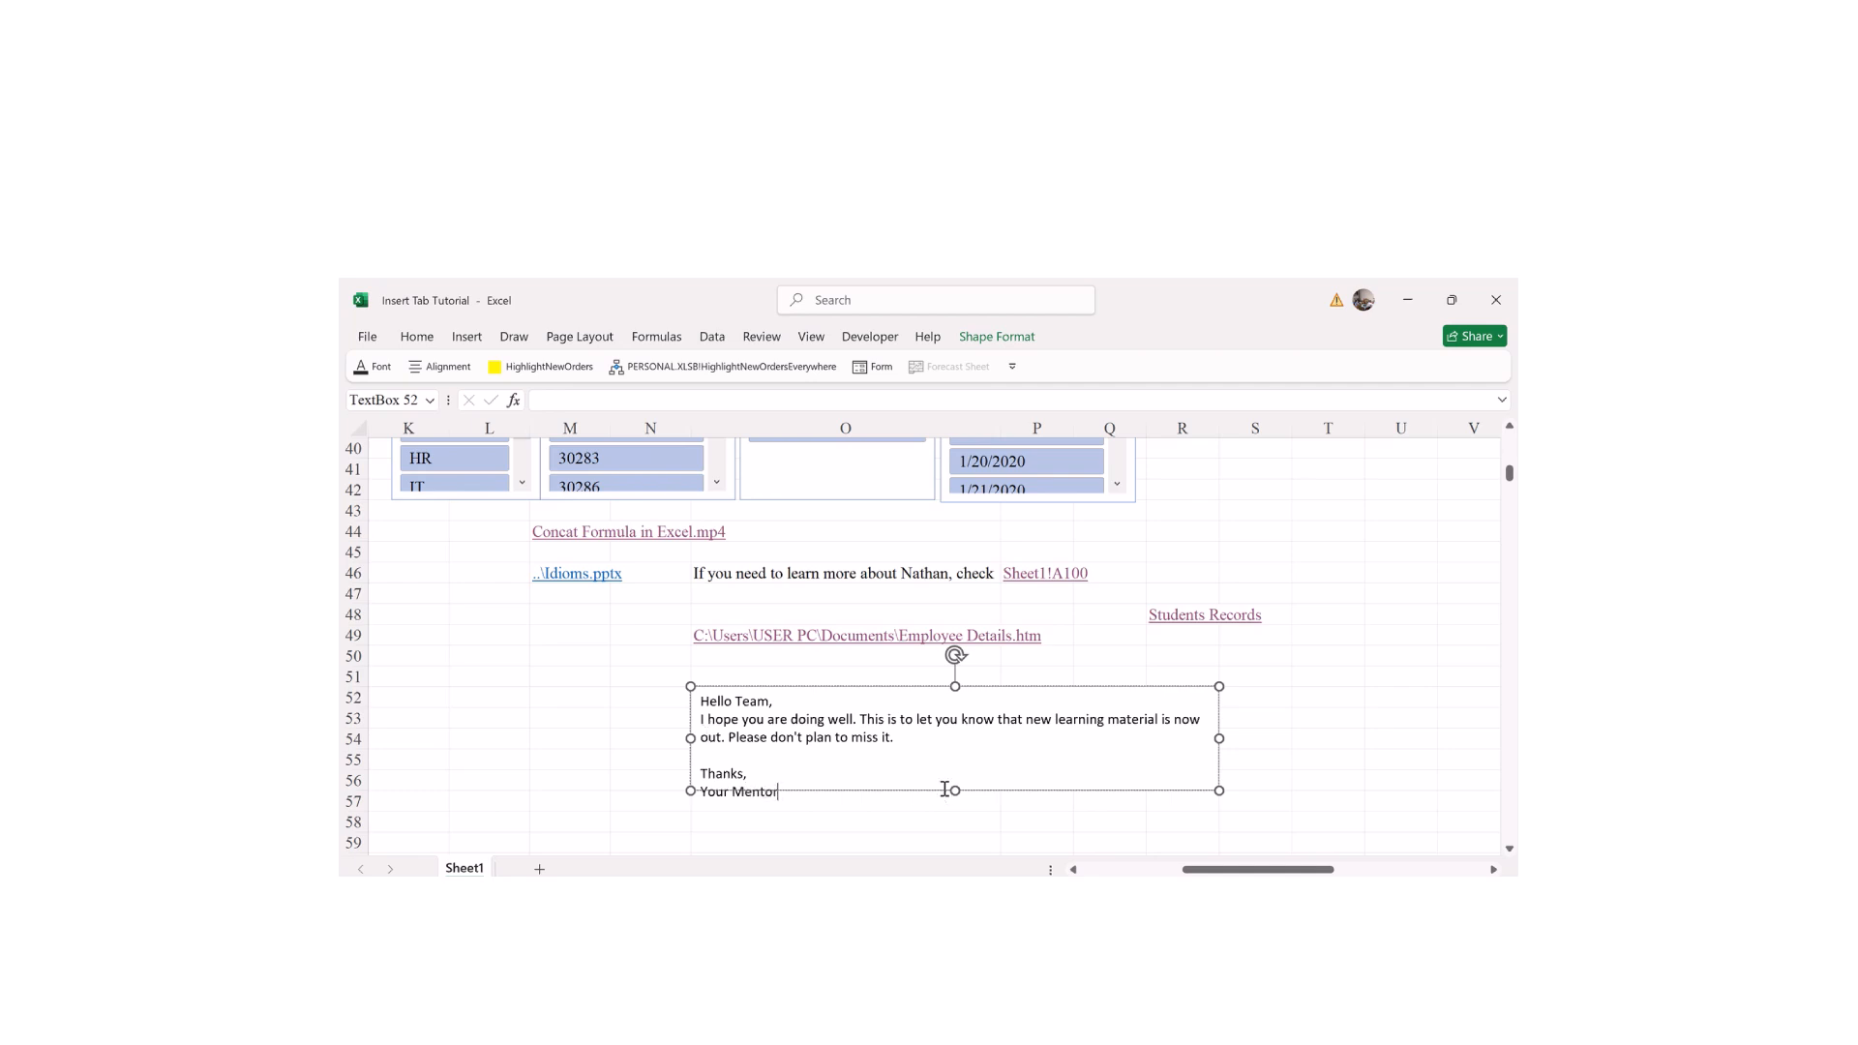
pyautogui.moveTo(956, 790); pyautogui.dragTo(956, 812)
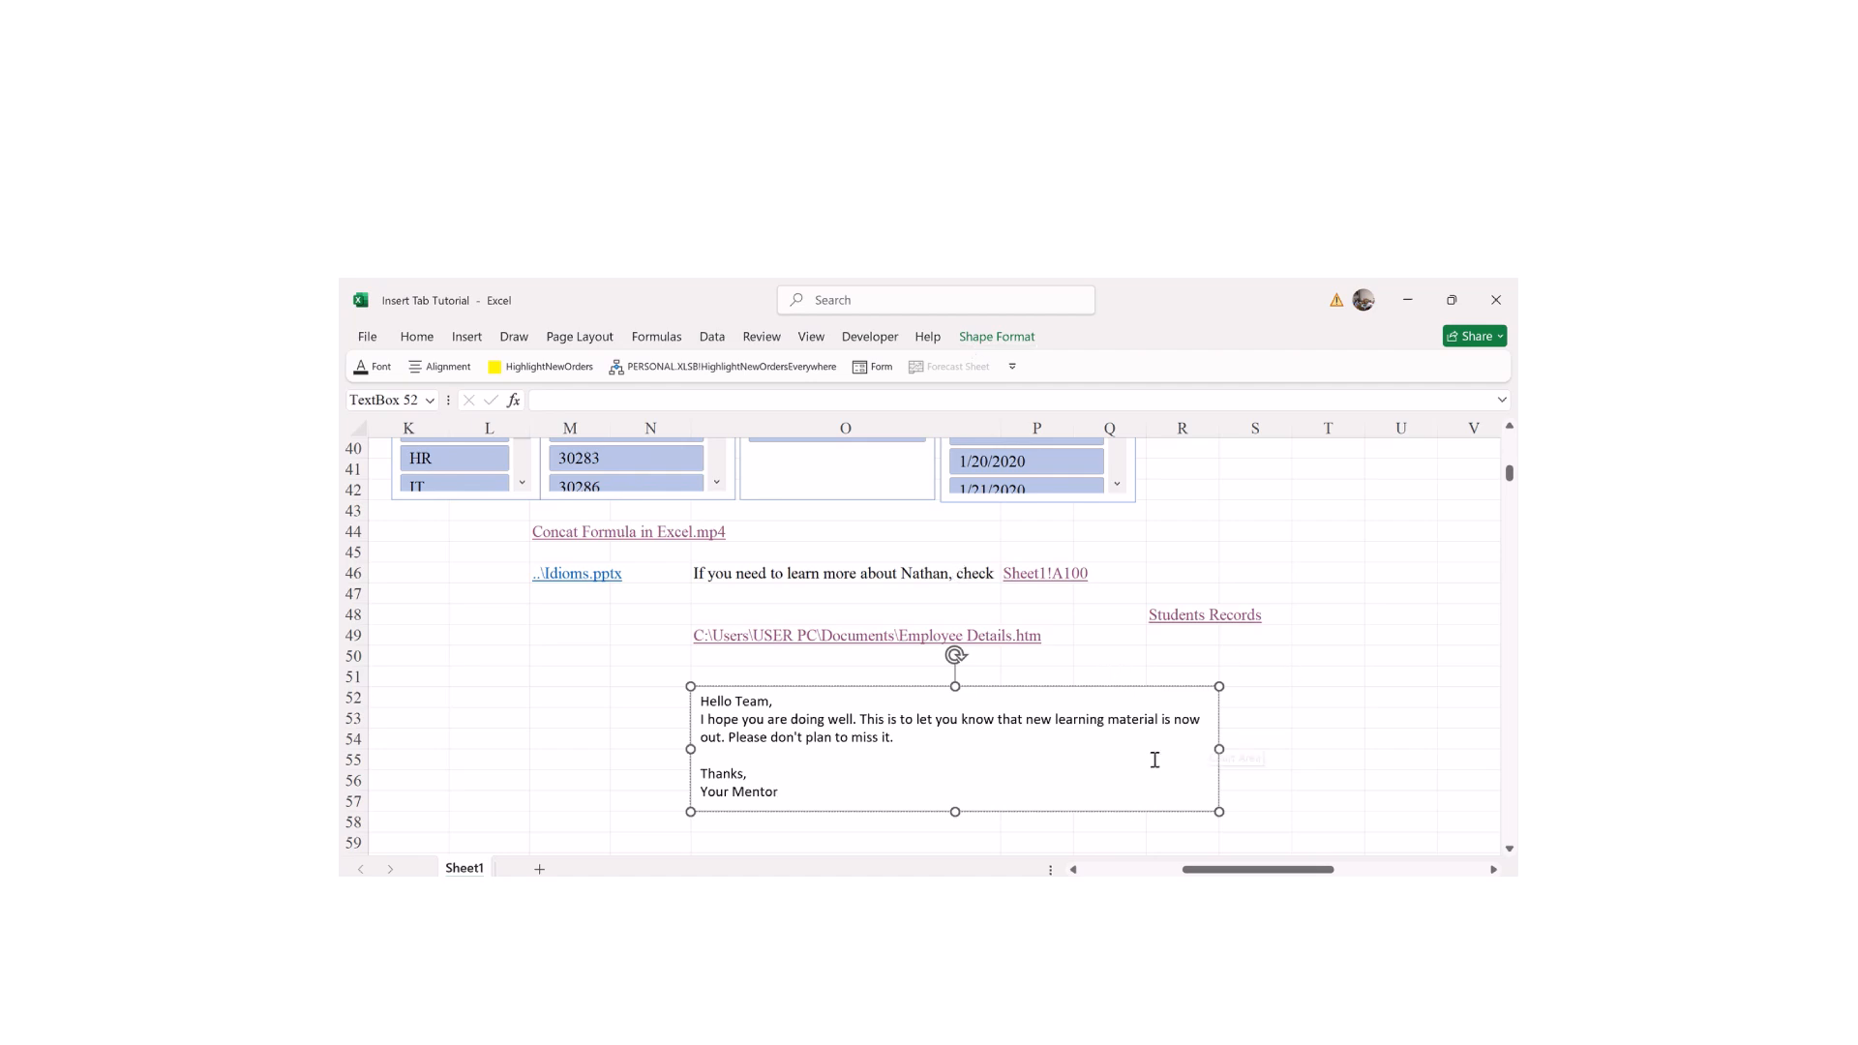
# Step: Resize the message text box to 1.5" high and 5.8" wide
pyautogui.click(998, 339)
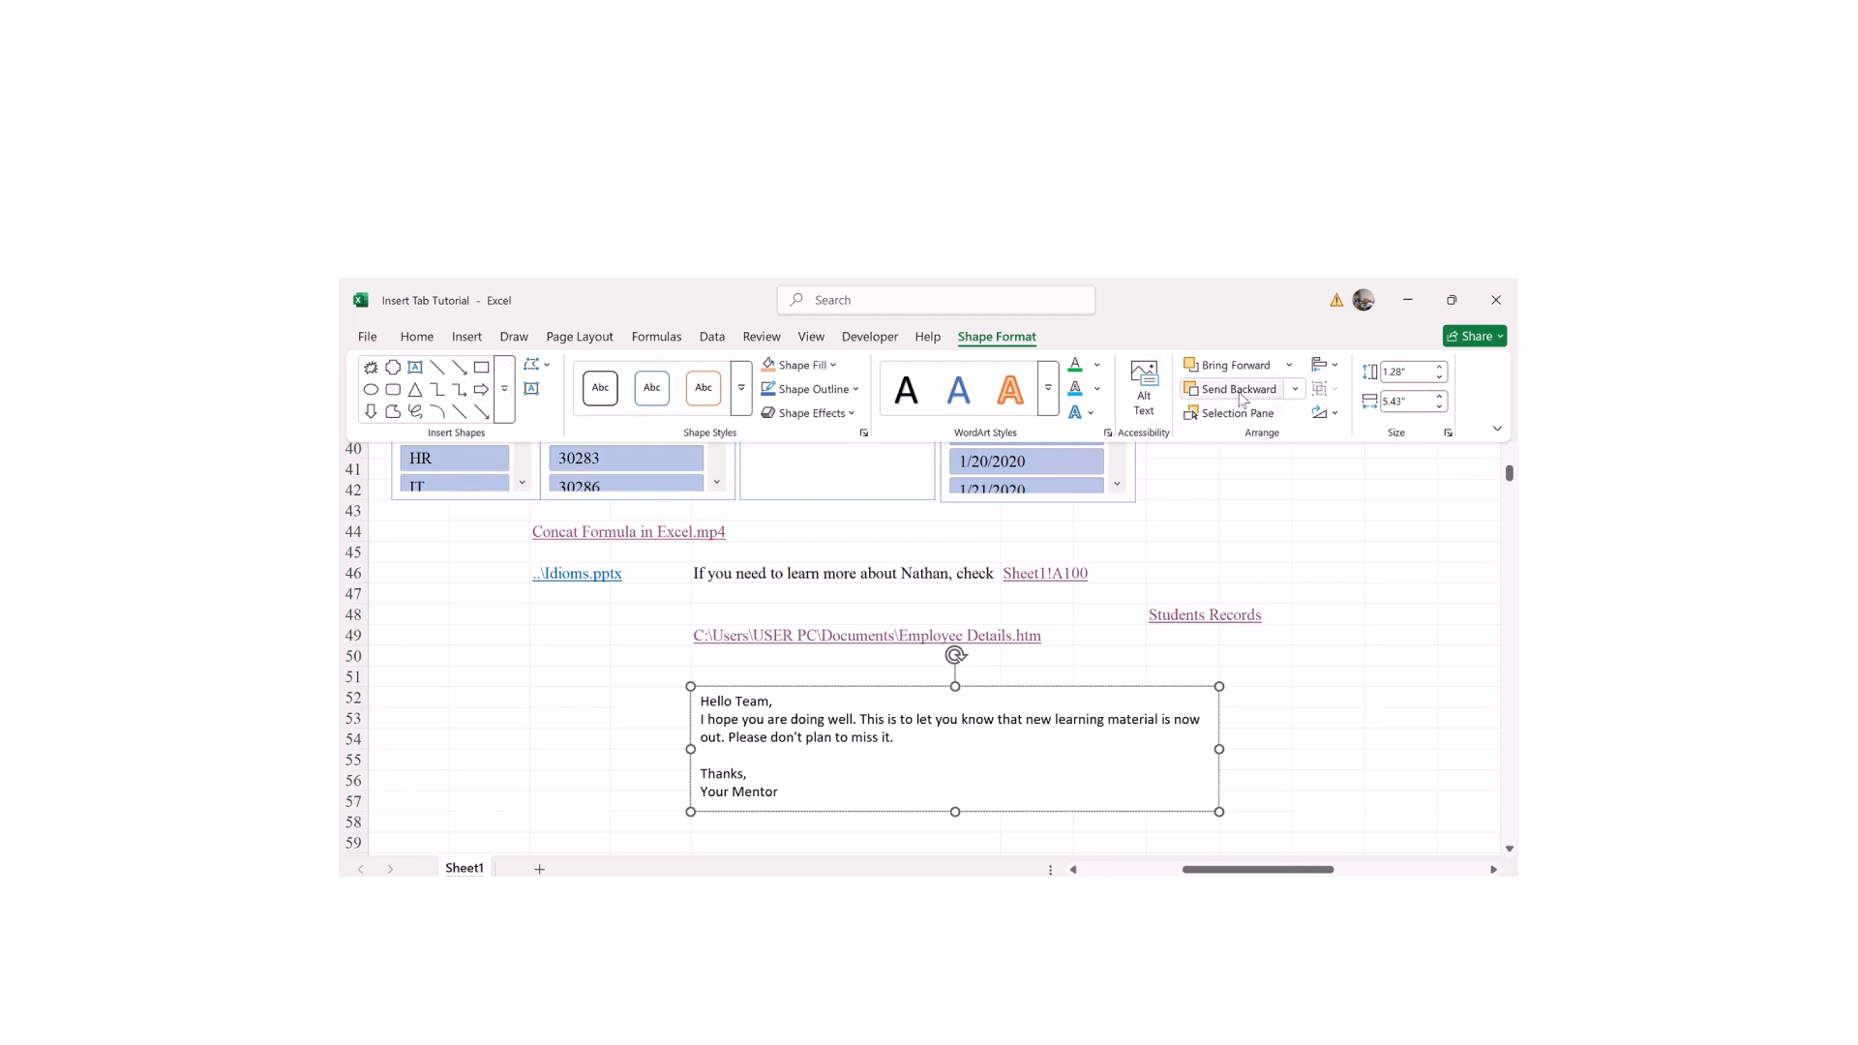
pyautogui.click(1441, 368)
pyautogui.click(1441, 368)
pyautogui.click(1440, 368)
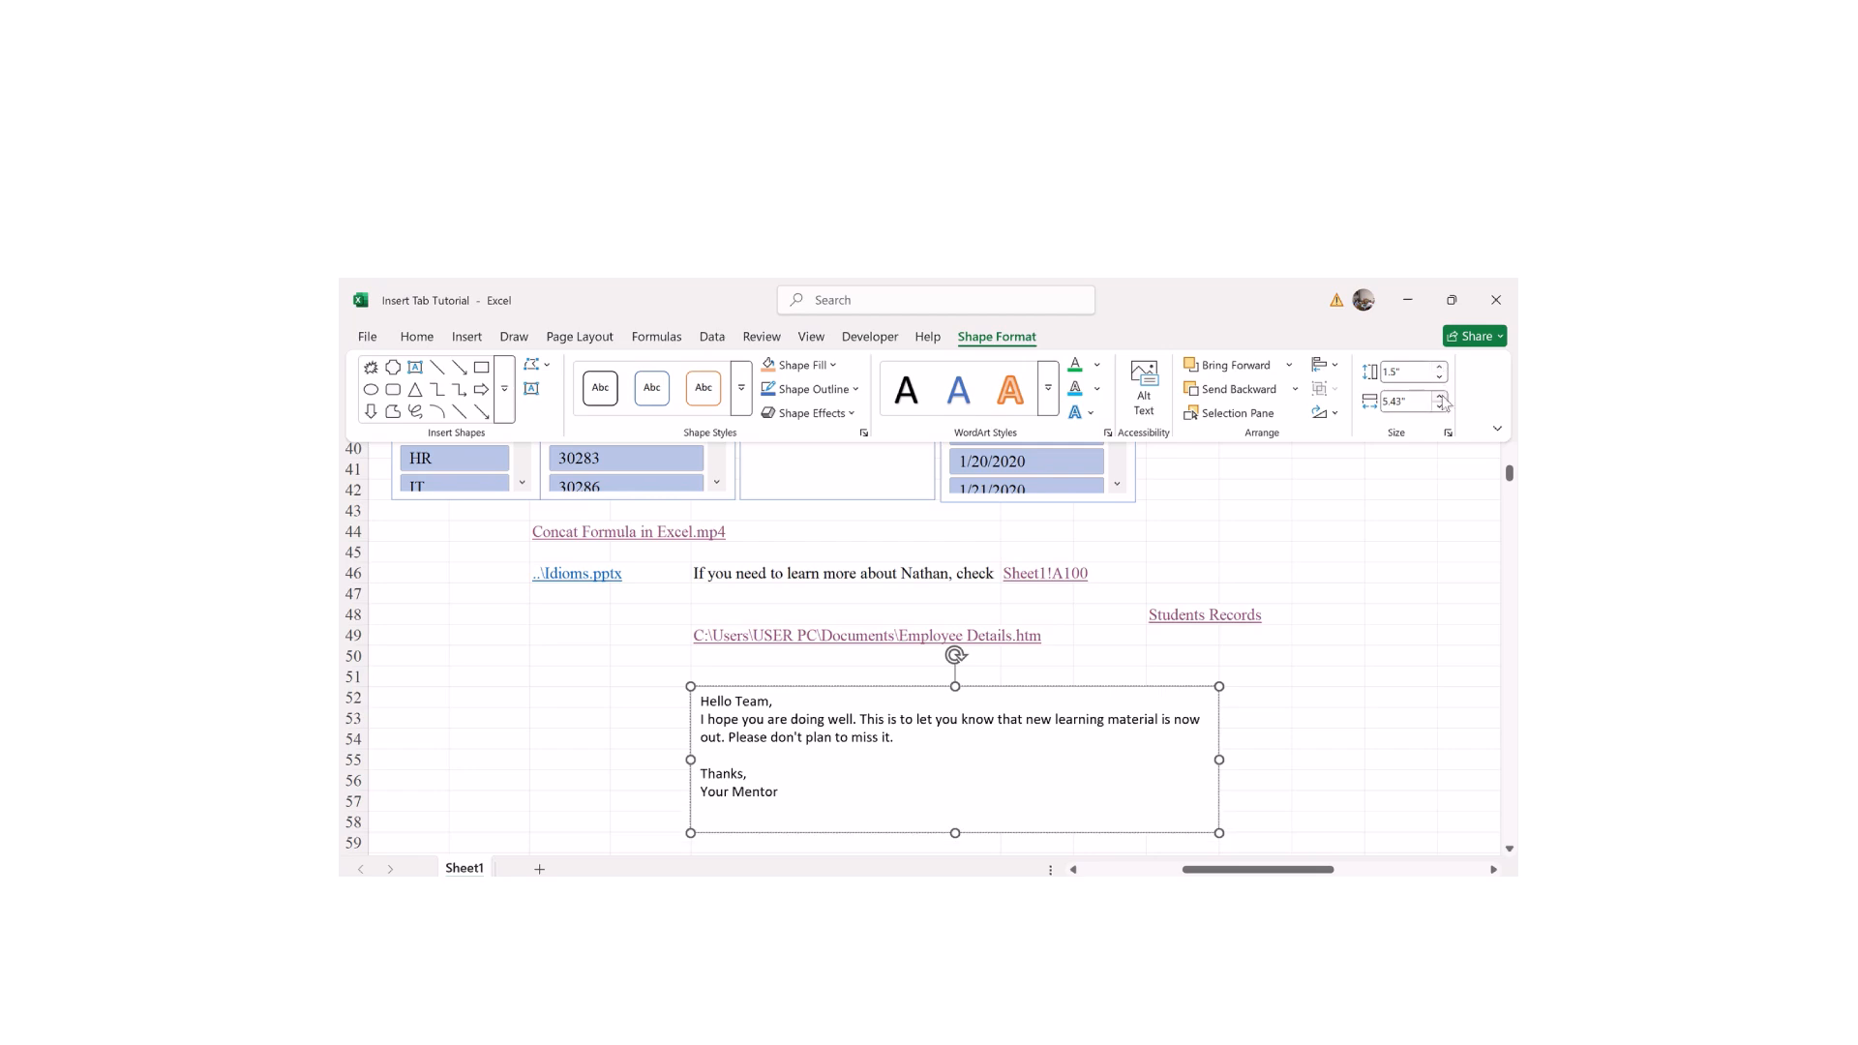
pyautogui.click(1440, 396)
pyautogui.click(1440, 396)
pyautogui.click(1440, 396)
pyautogui.click(1440, 395)
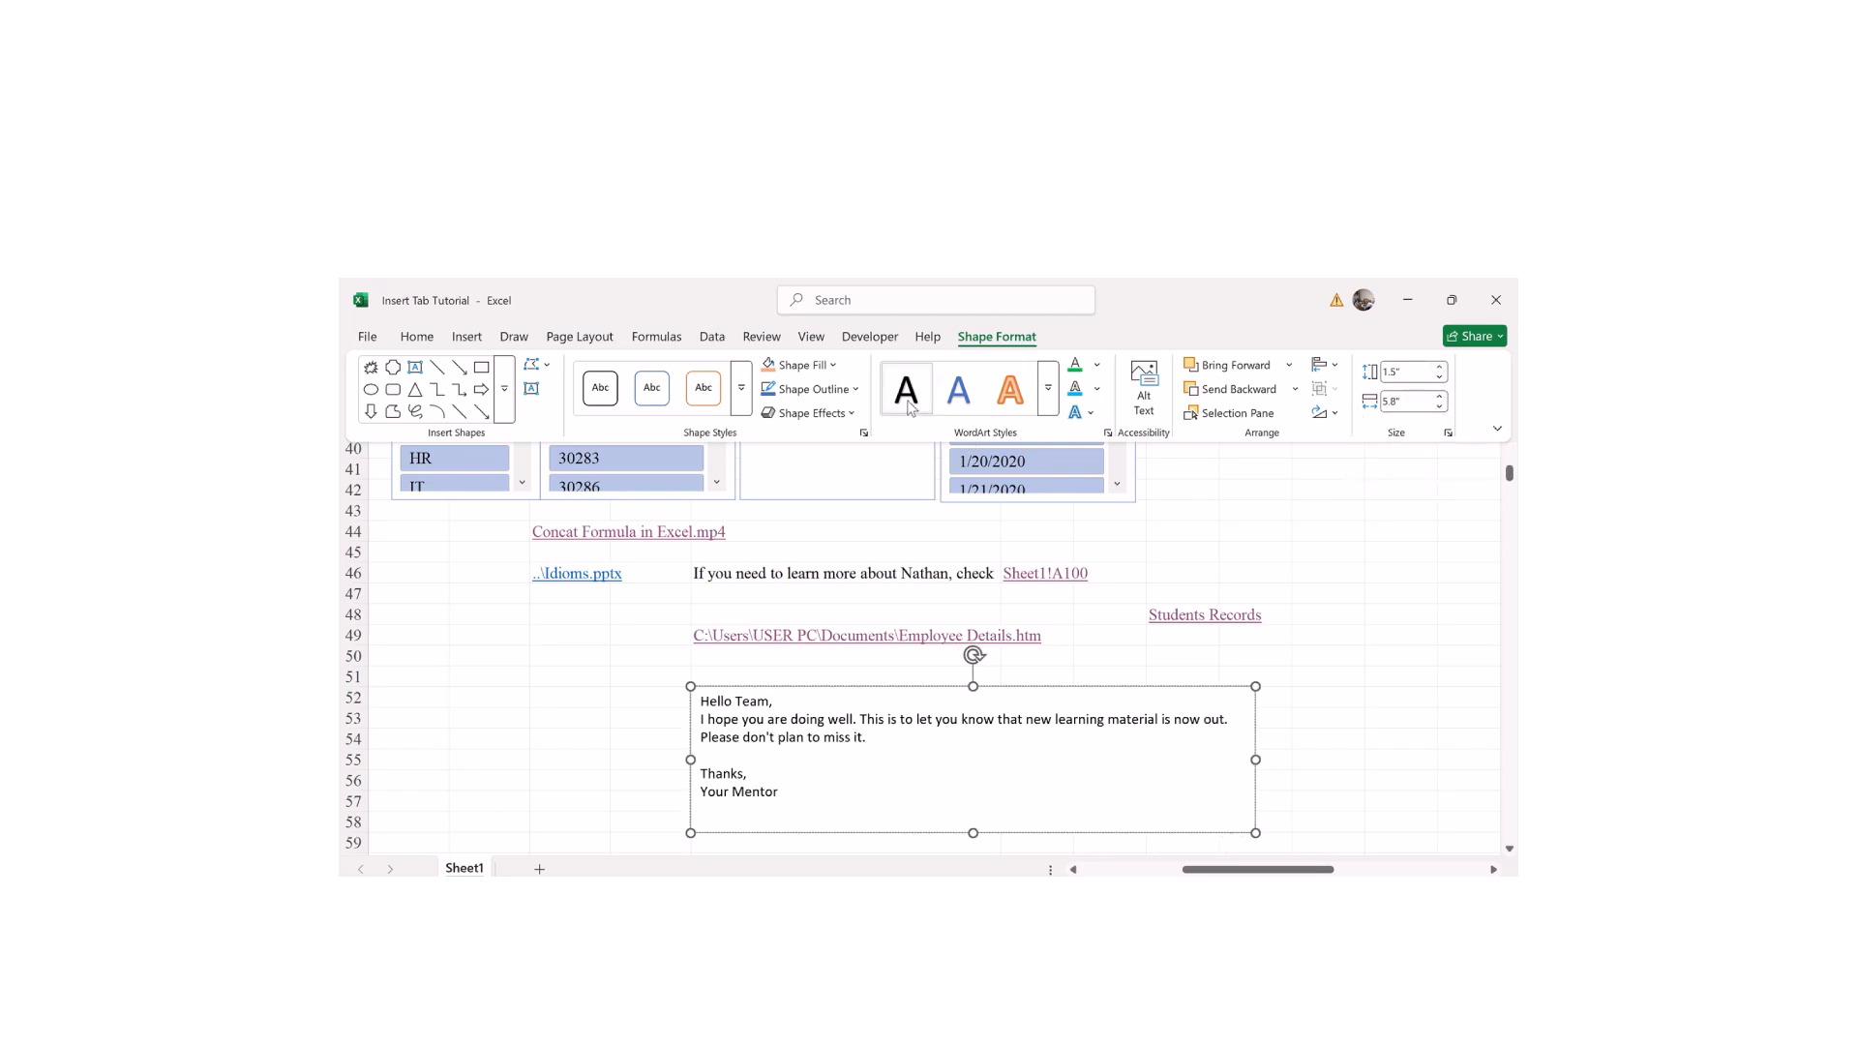
# Step: Apply a yellow WordArt style and yellow text colour to the message
pyautogui.click(1048, 389)
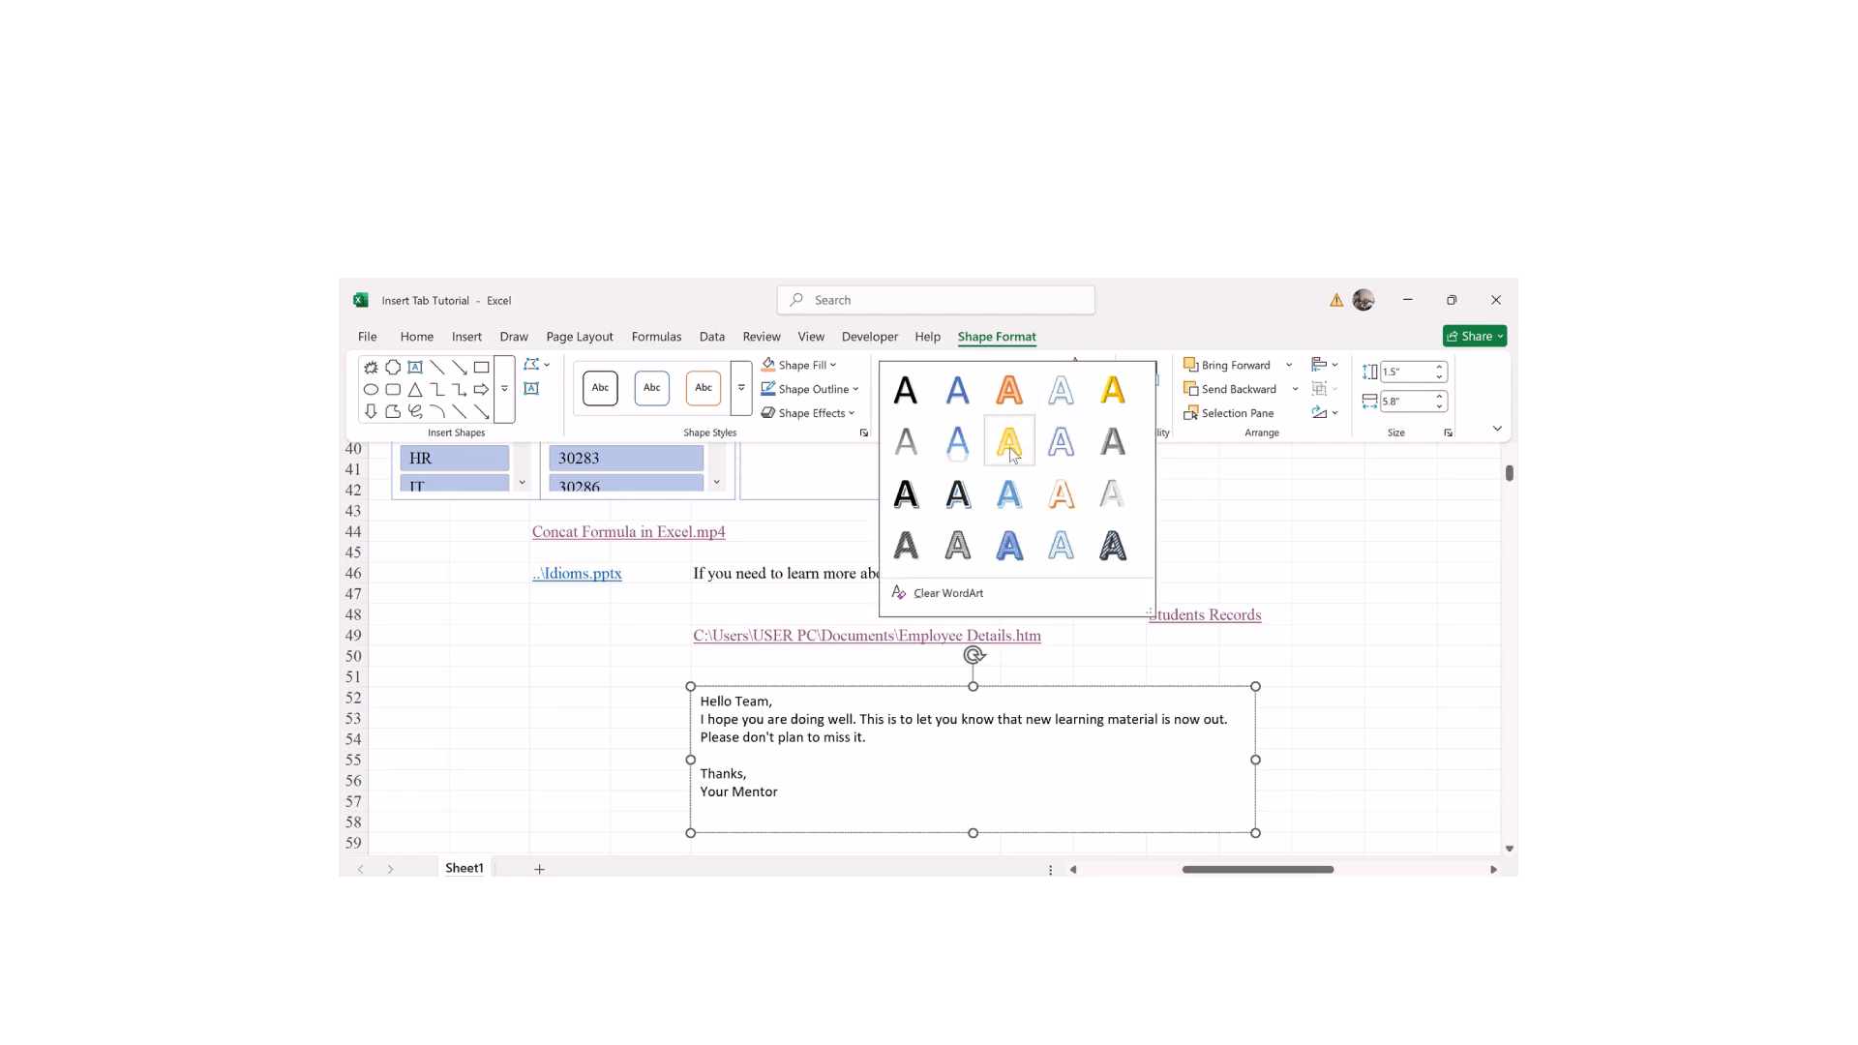
pyautogui.click(1005, 465)
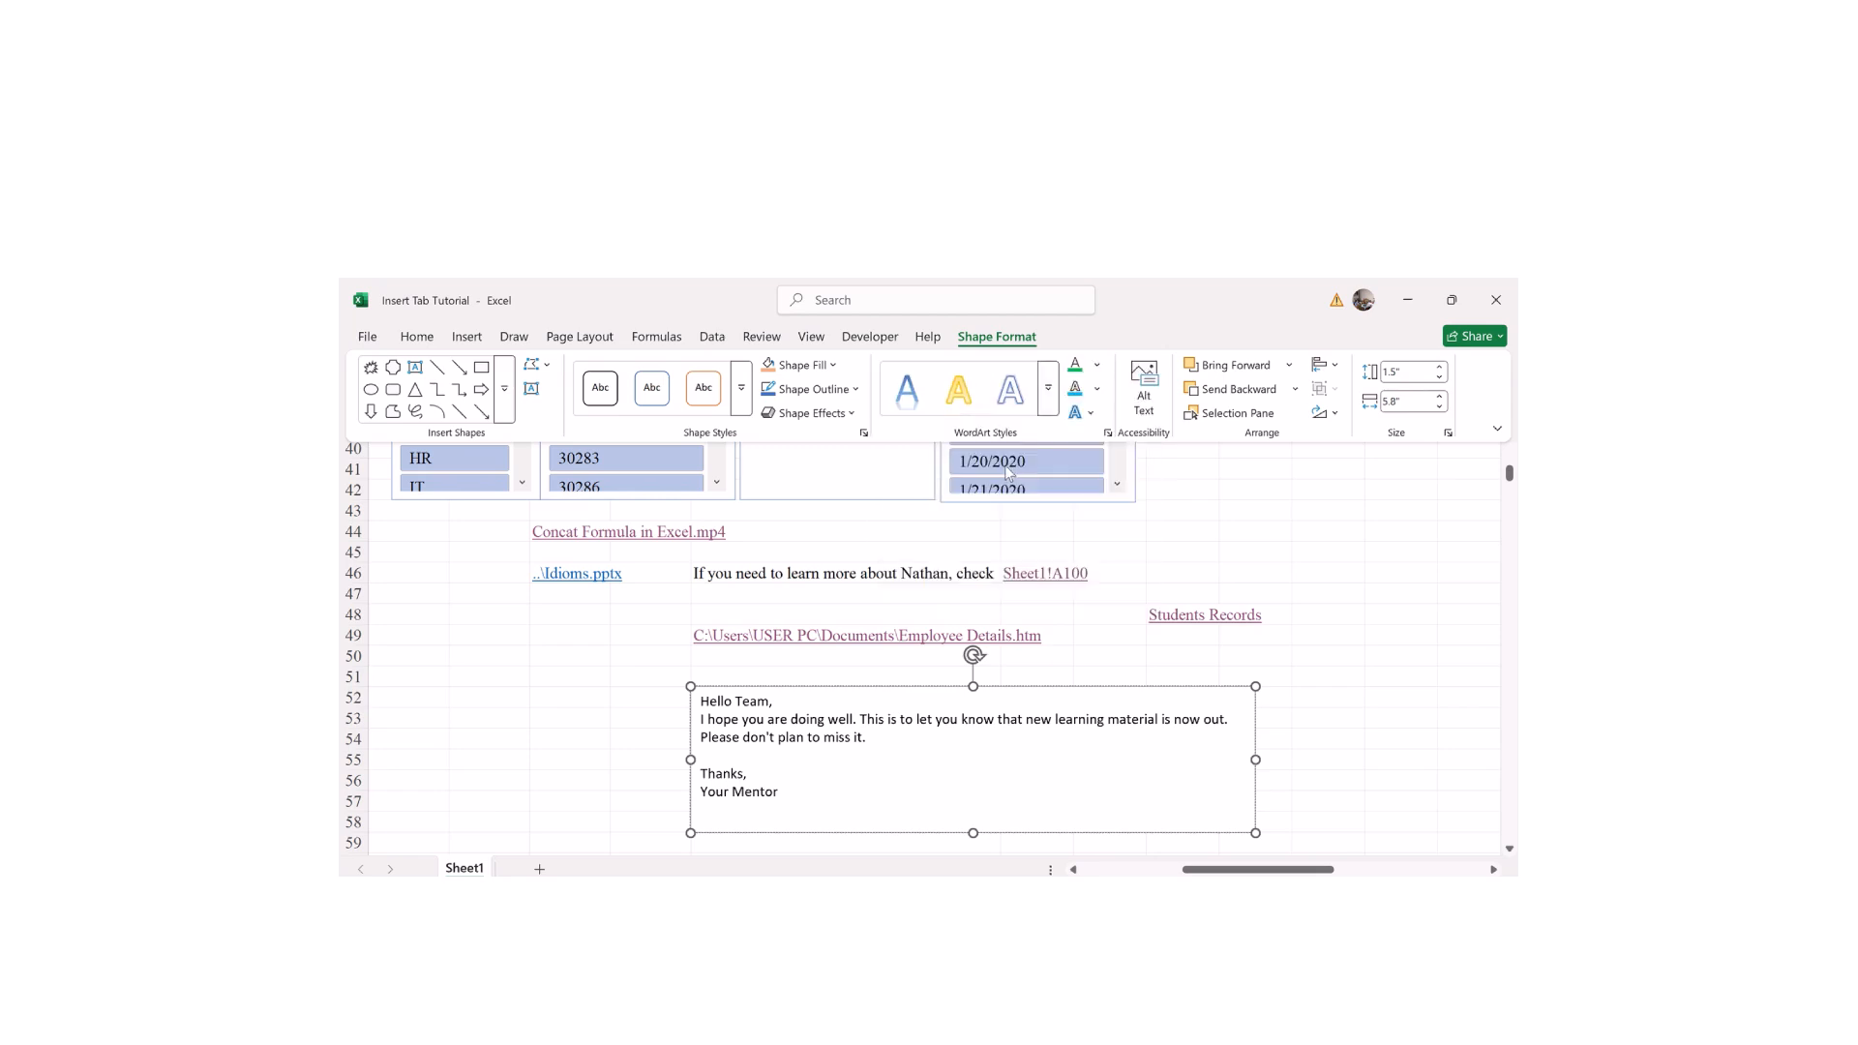
pyautogui.click(802, 731)
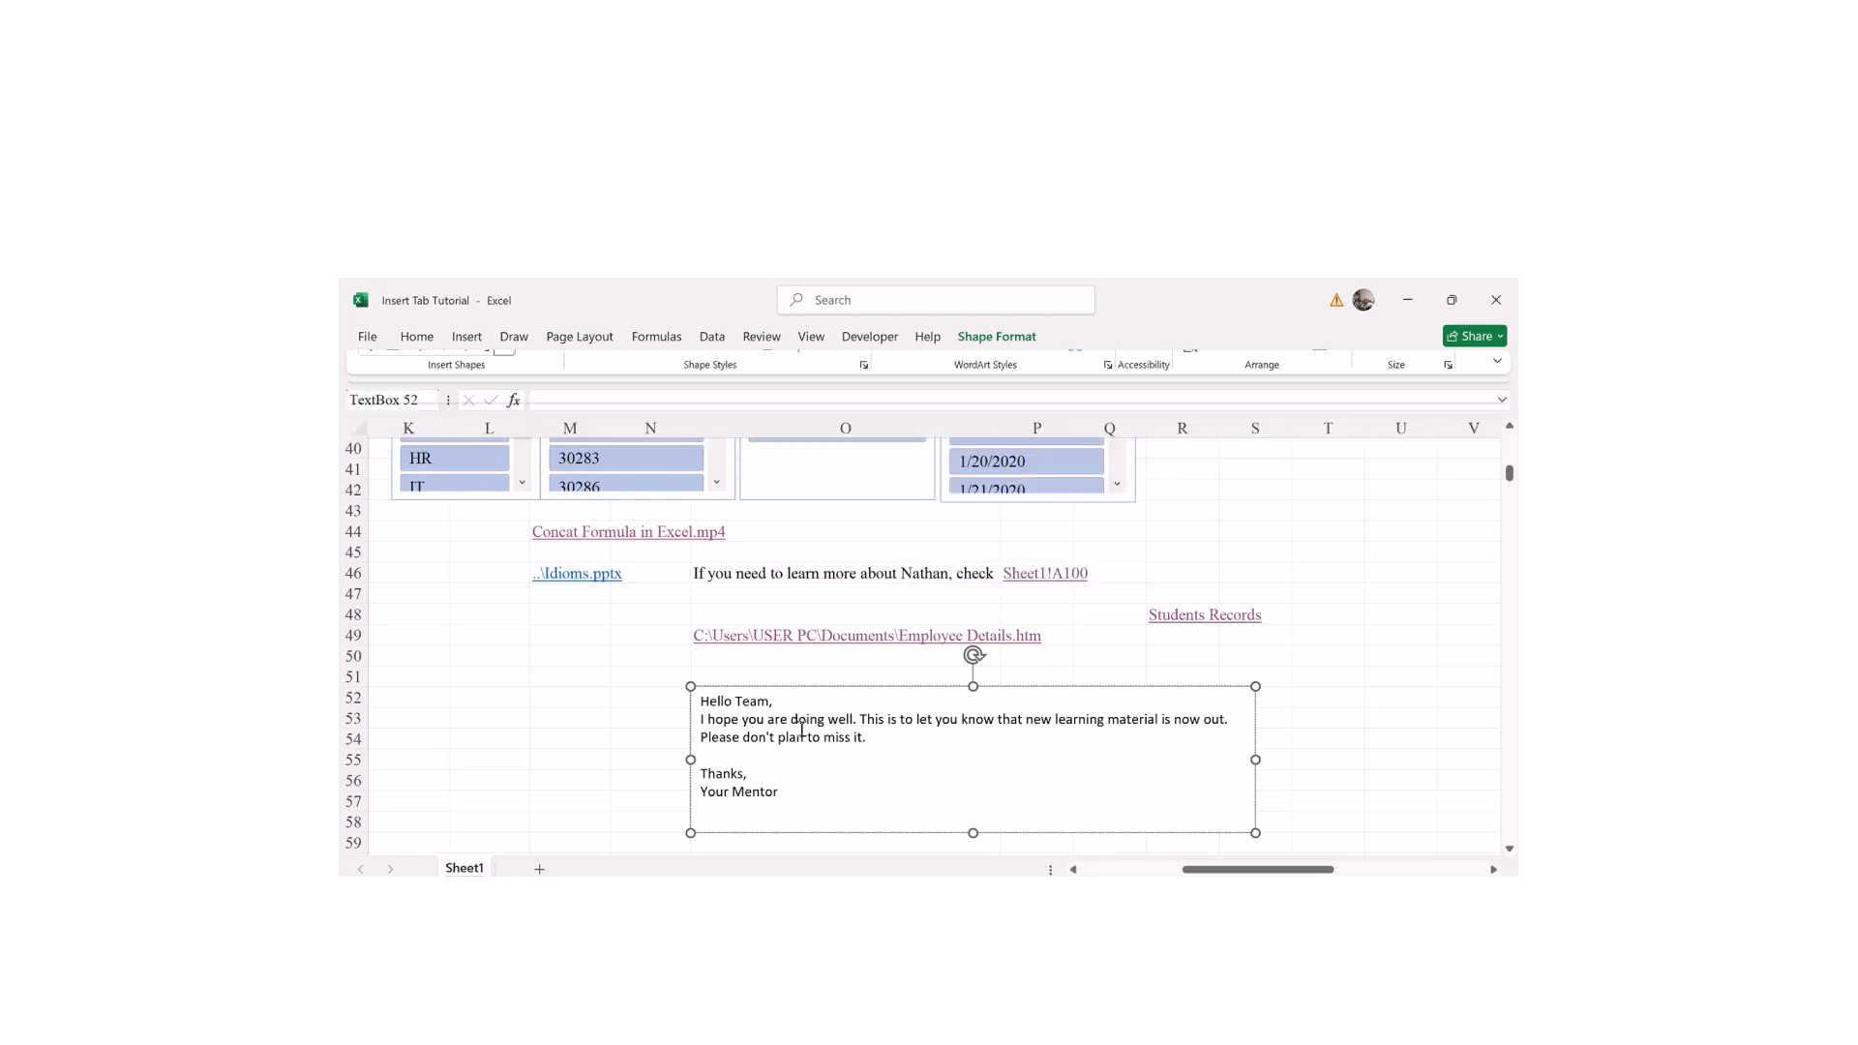
pyautogui.click(1002, 342)
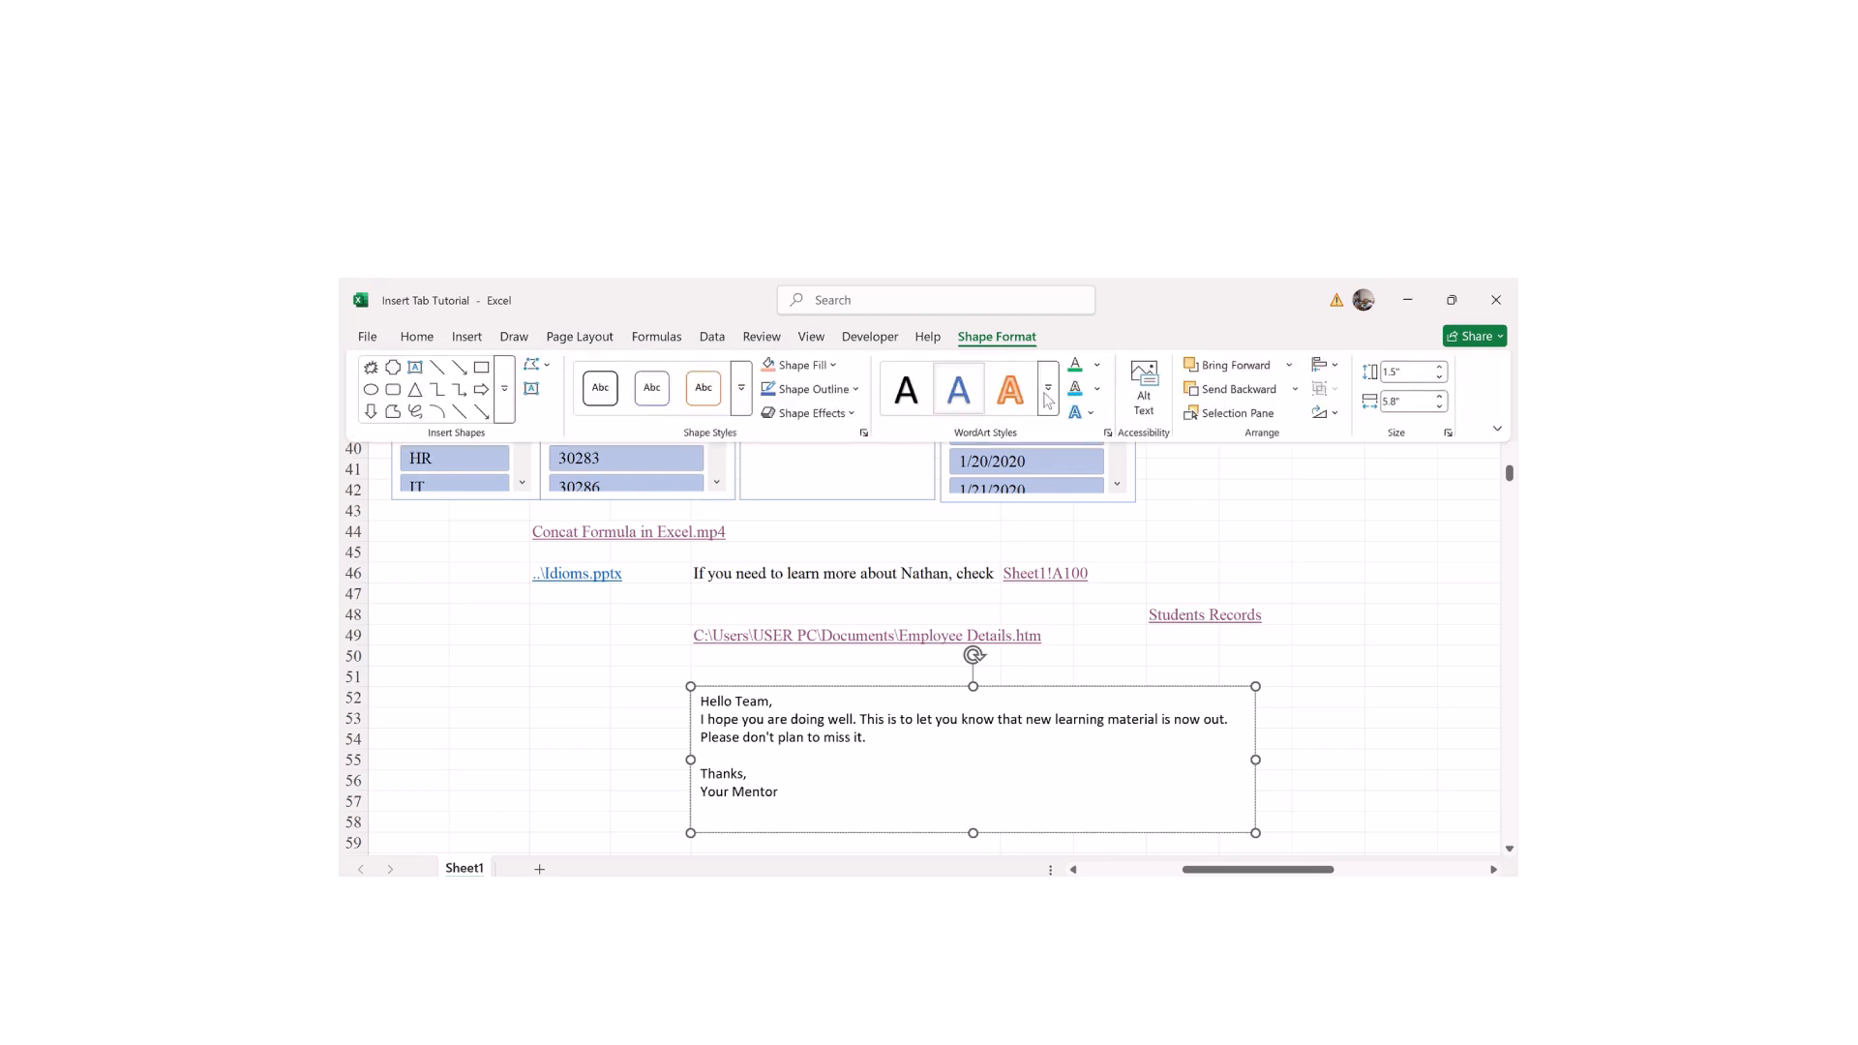
pyautogui.click(1097, 366)
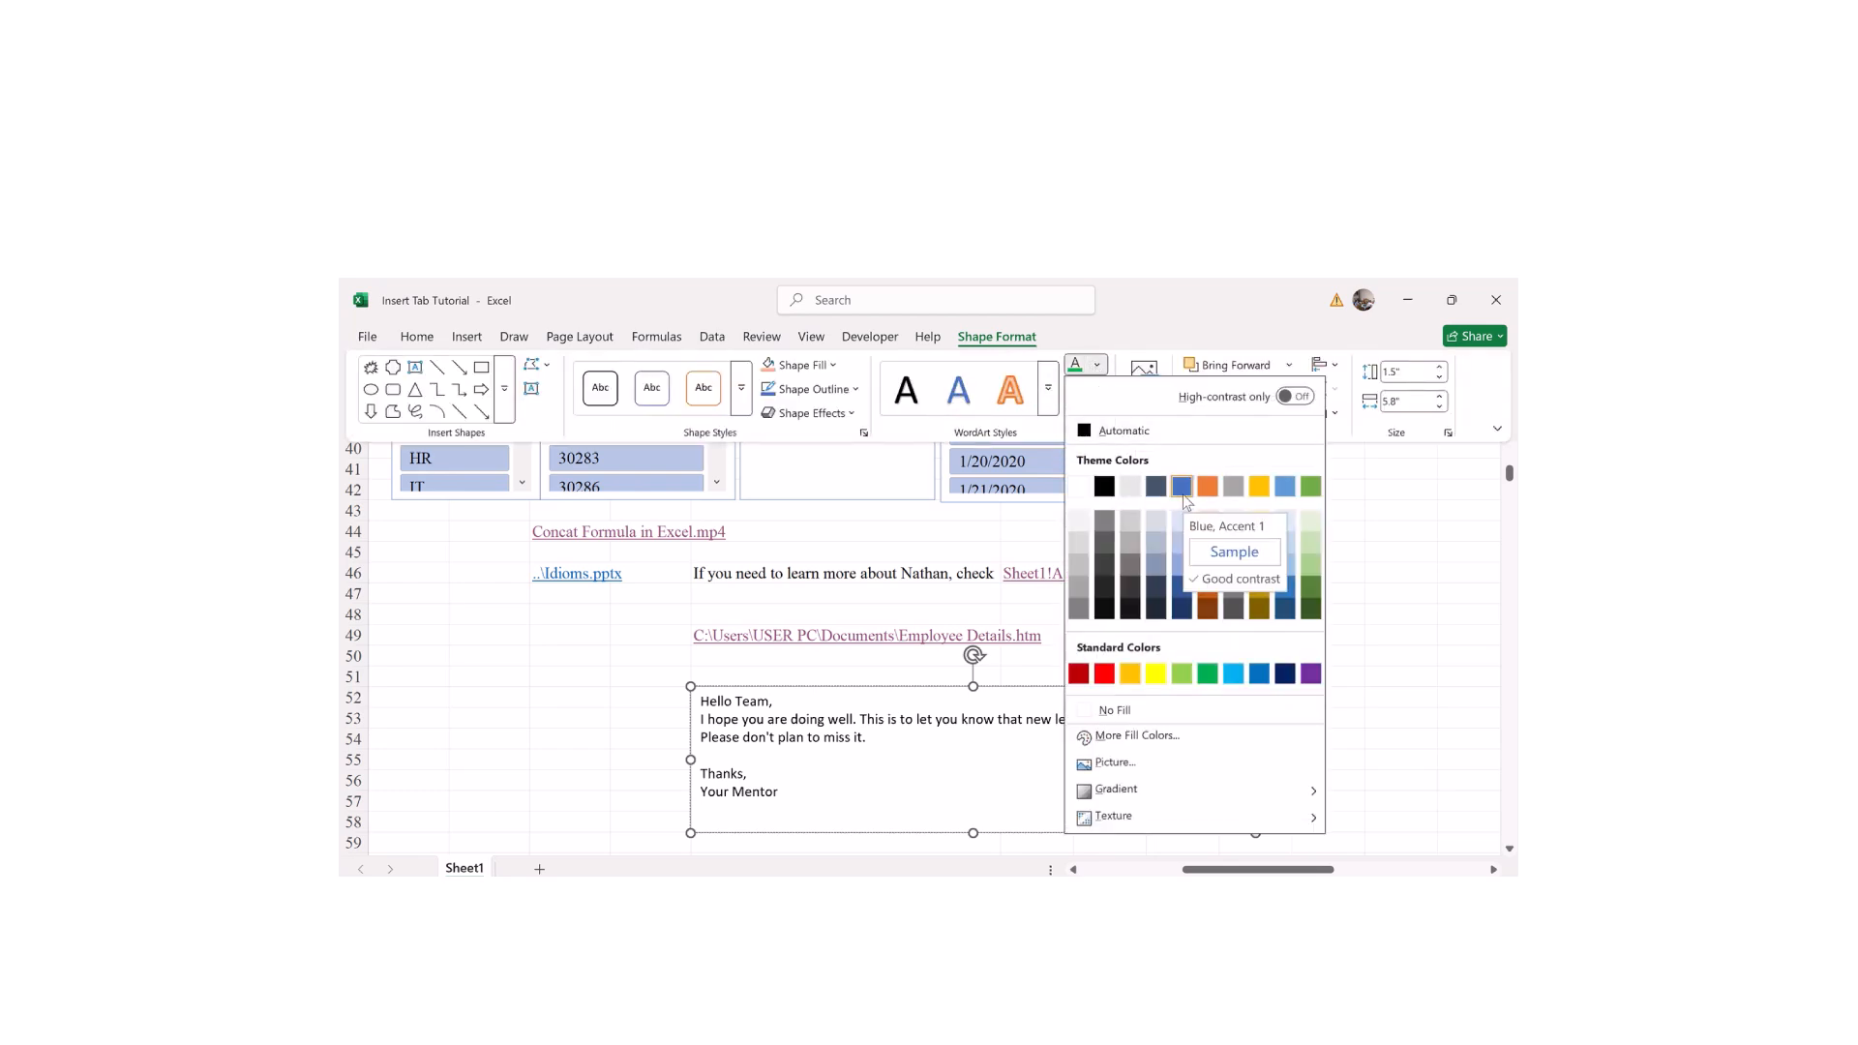
pyautogui.click(1157, 675)
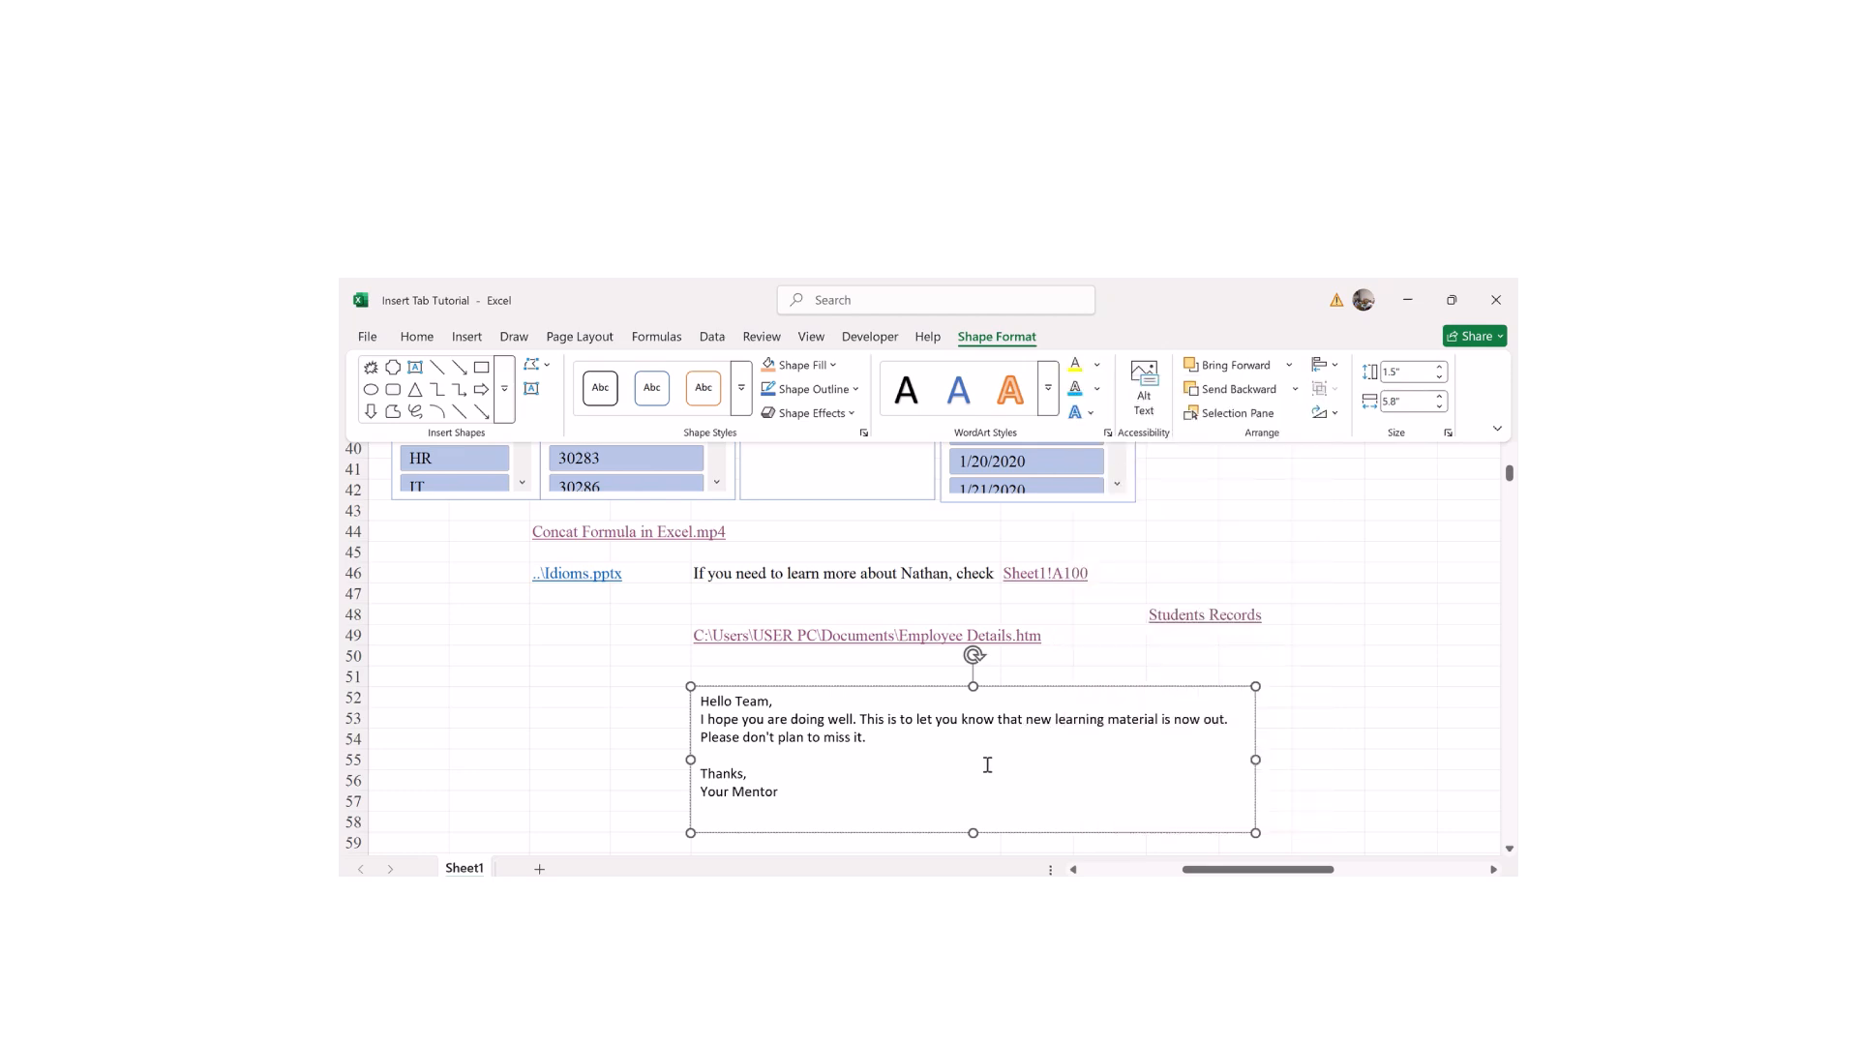
pyautogui.hotkey('ctrl', 'F1')
# Step: Select all the message text and change its colour to green
pyautogui.hotkey('ctrl', 'a')
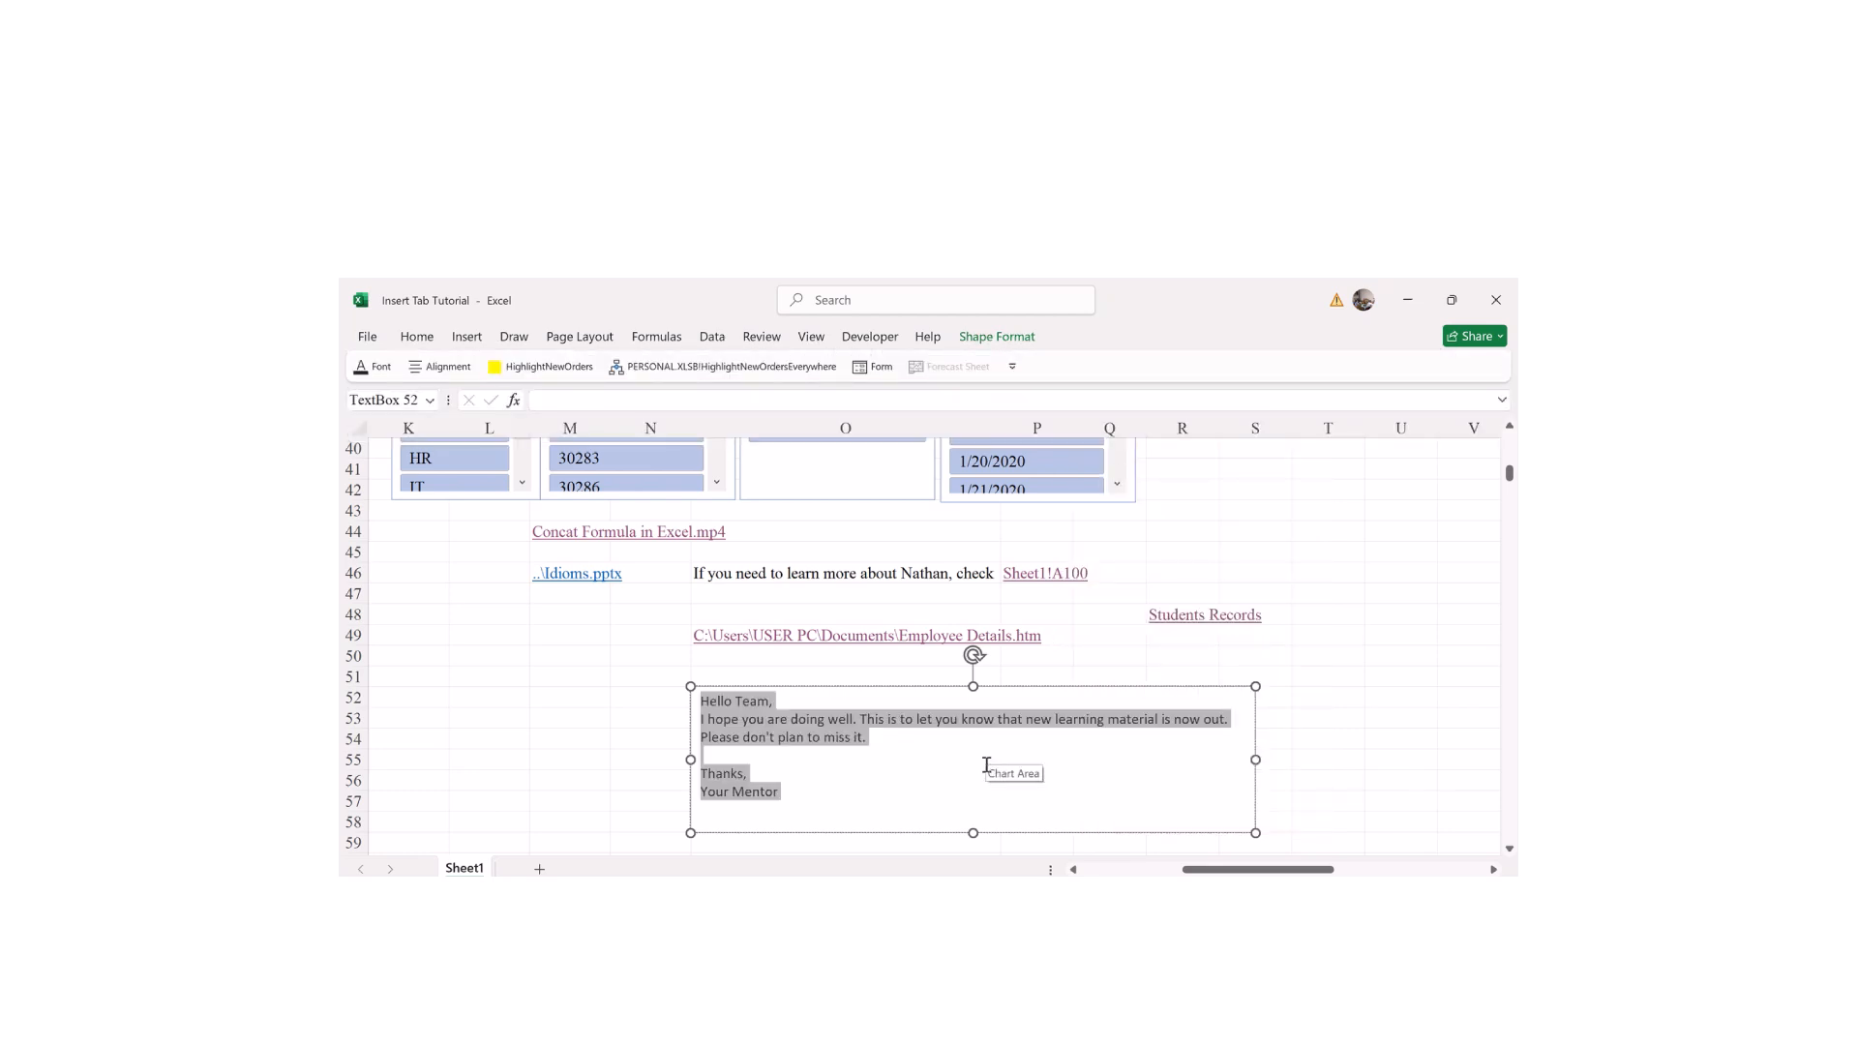
pyautogui.click(998, 338)
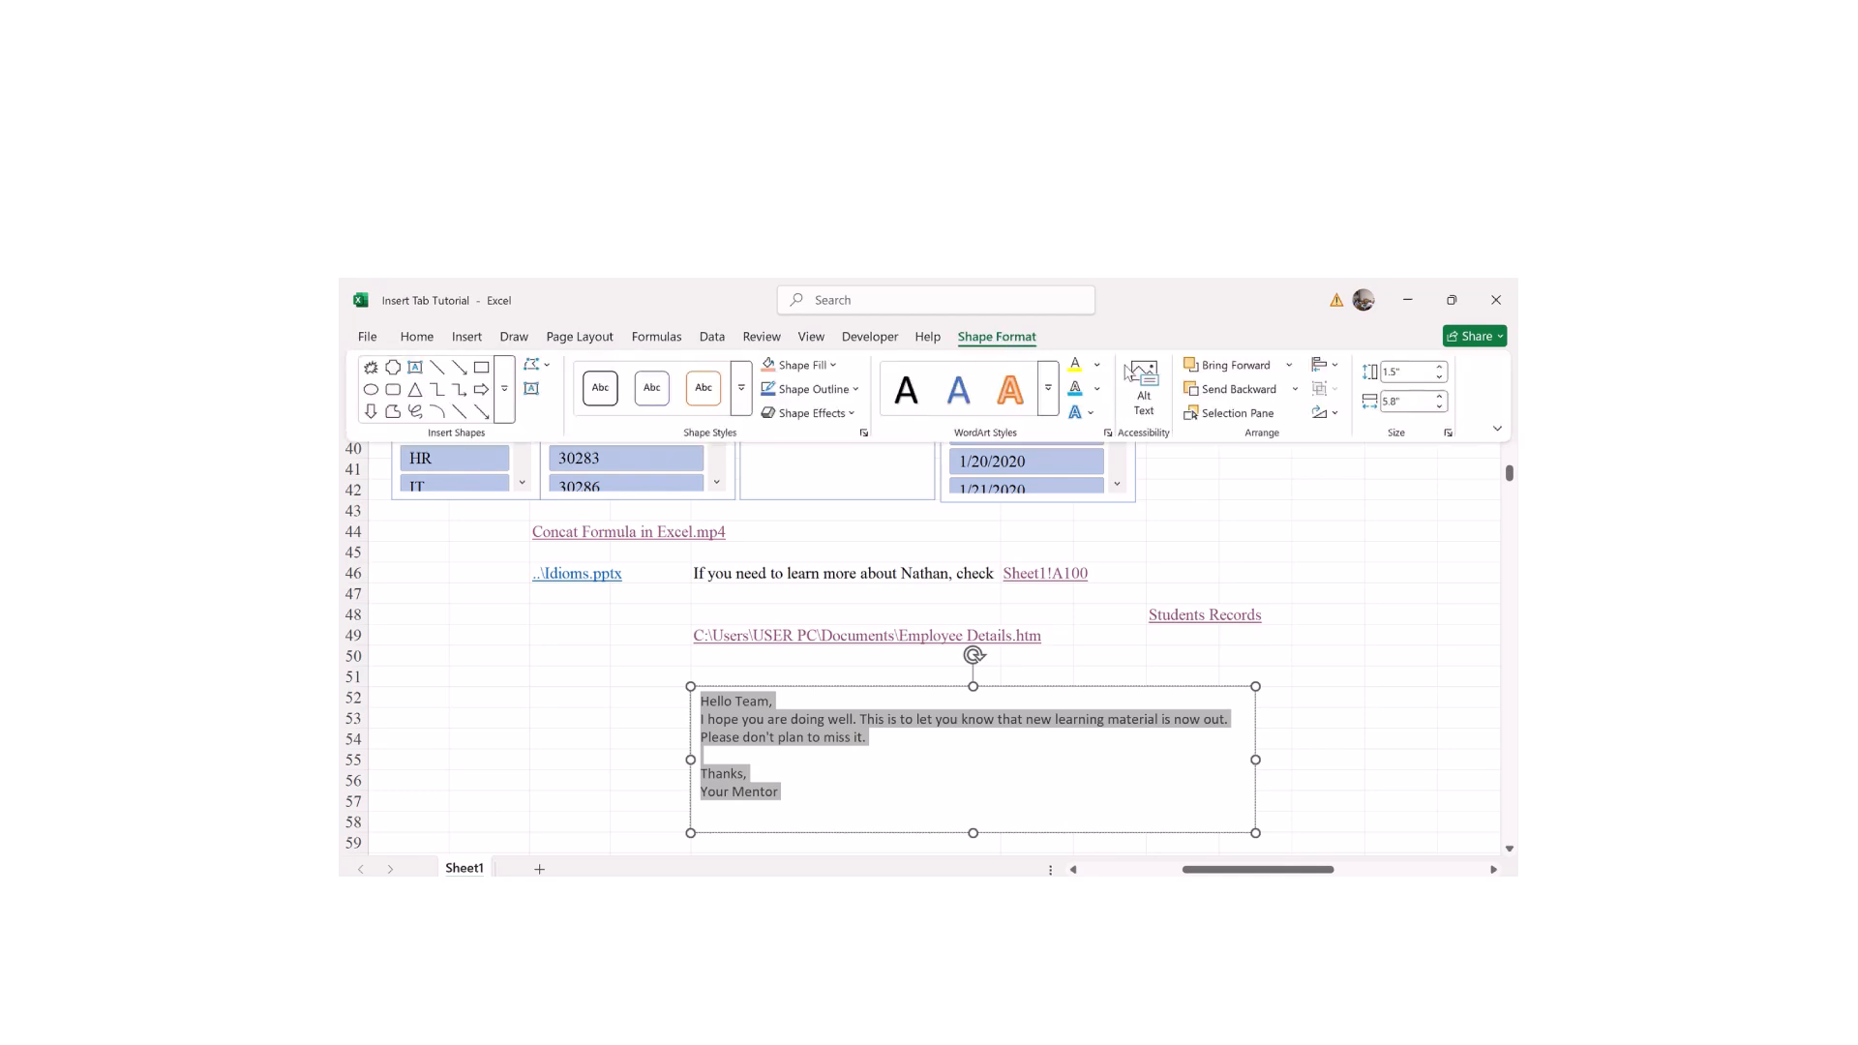
pyautogui.click(1095, 366)
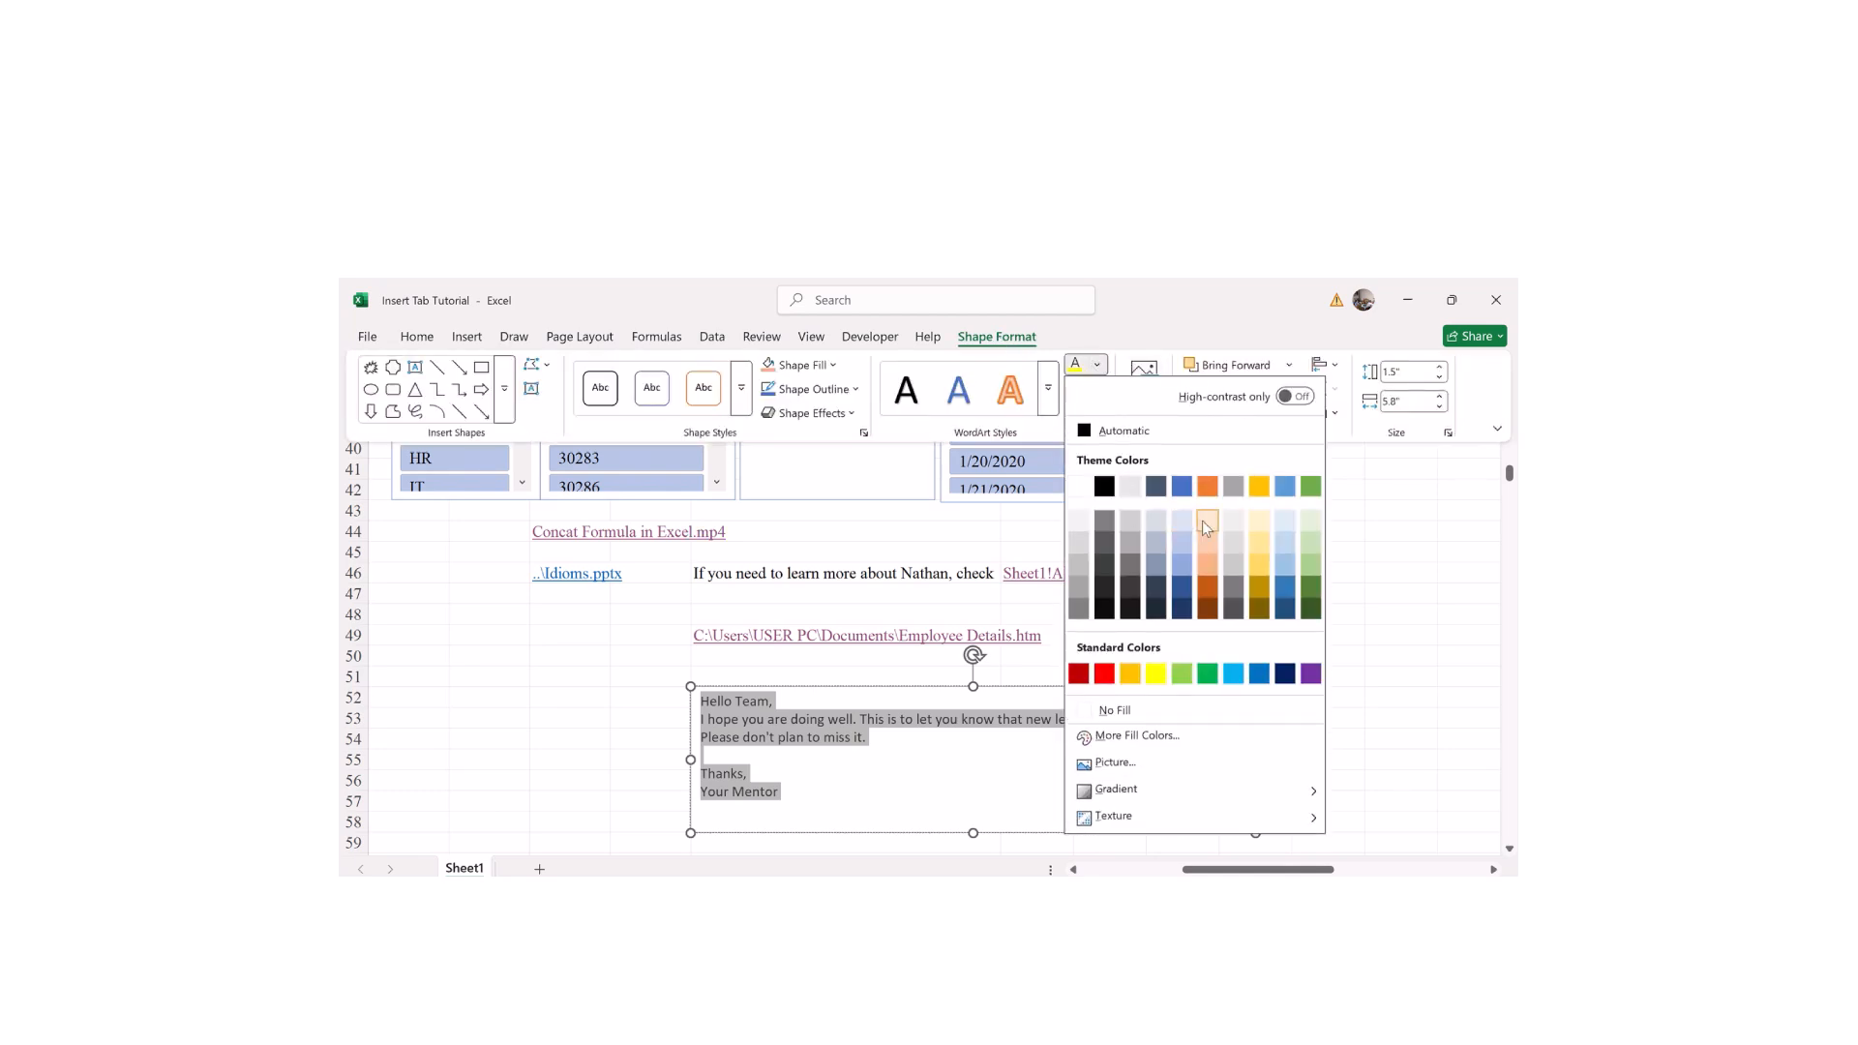
pyautogui.click(1202, 519)
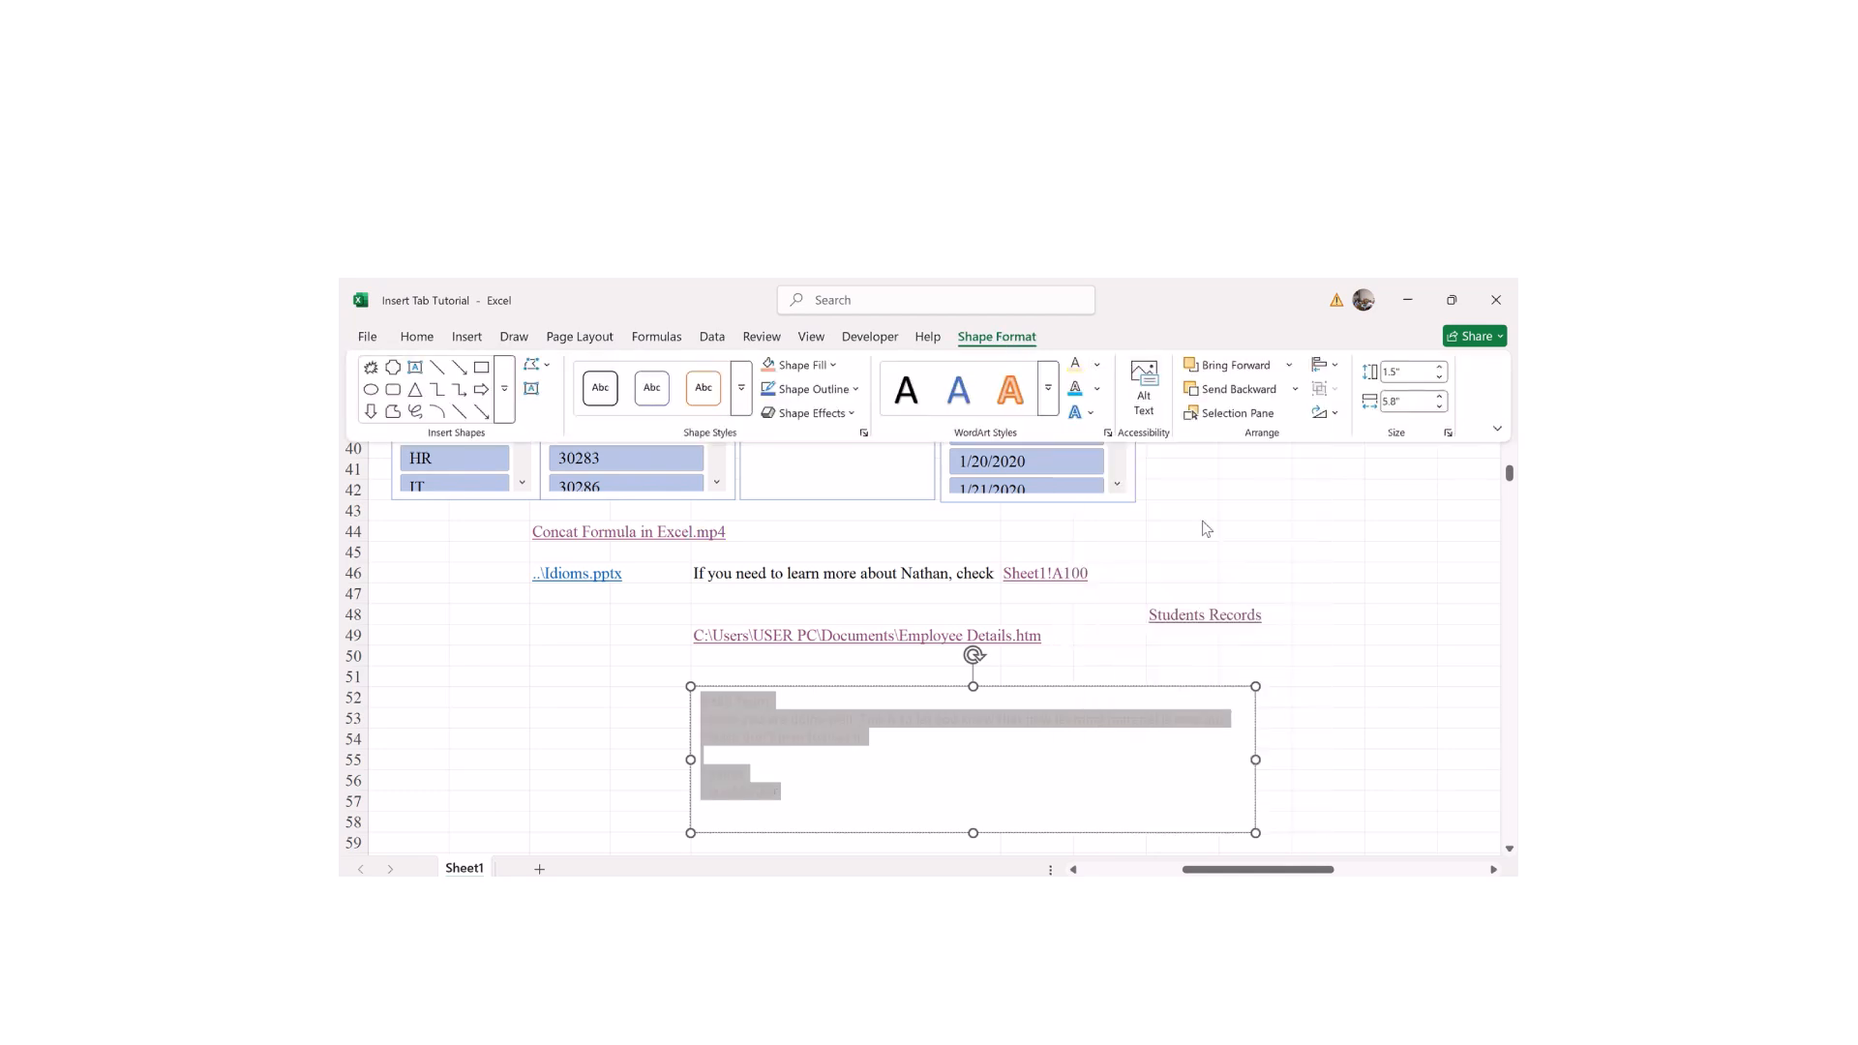
pyautogui.click(1095, 365)
pyautogui.click(1207, 673)
pyautogui.click(867, 790)
pyautogui.hotkey('ctrl', 'a')
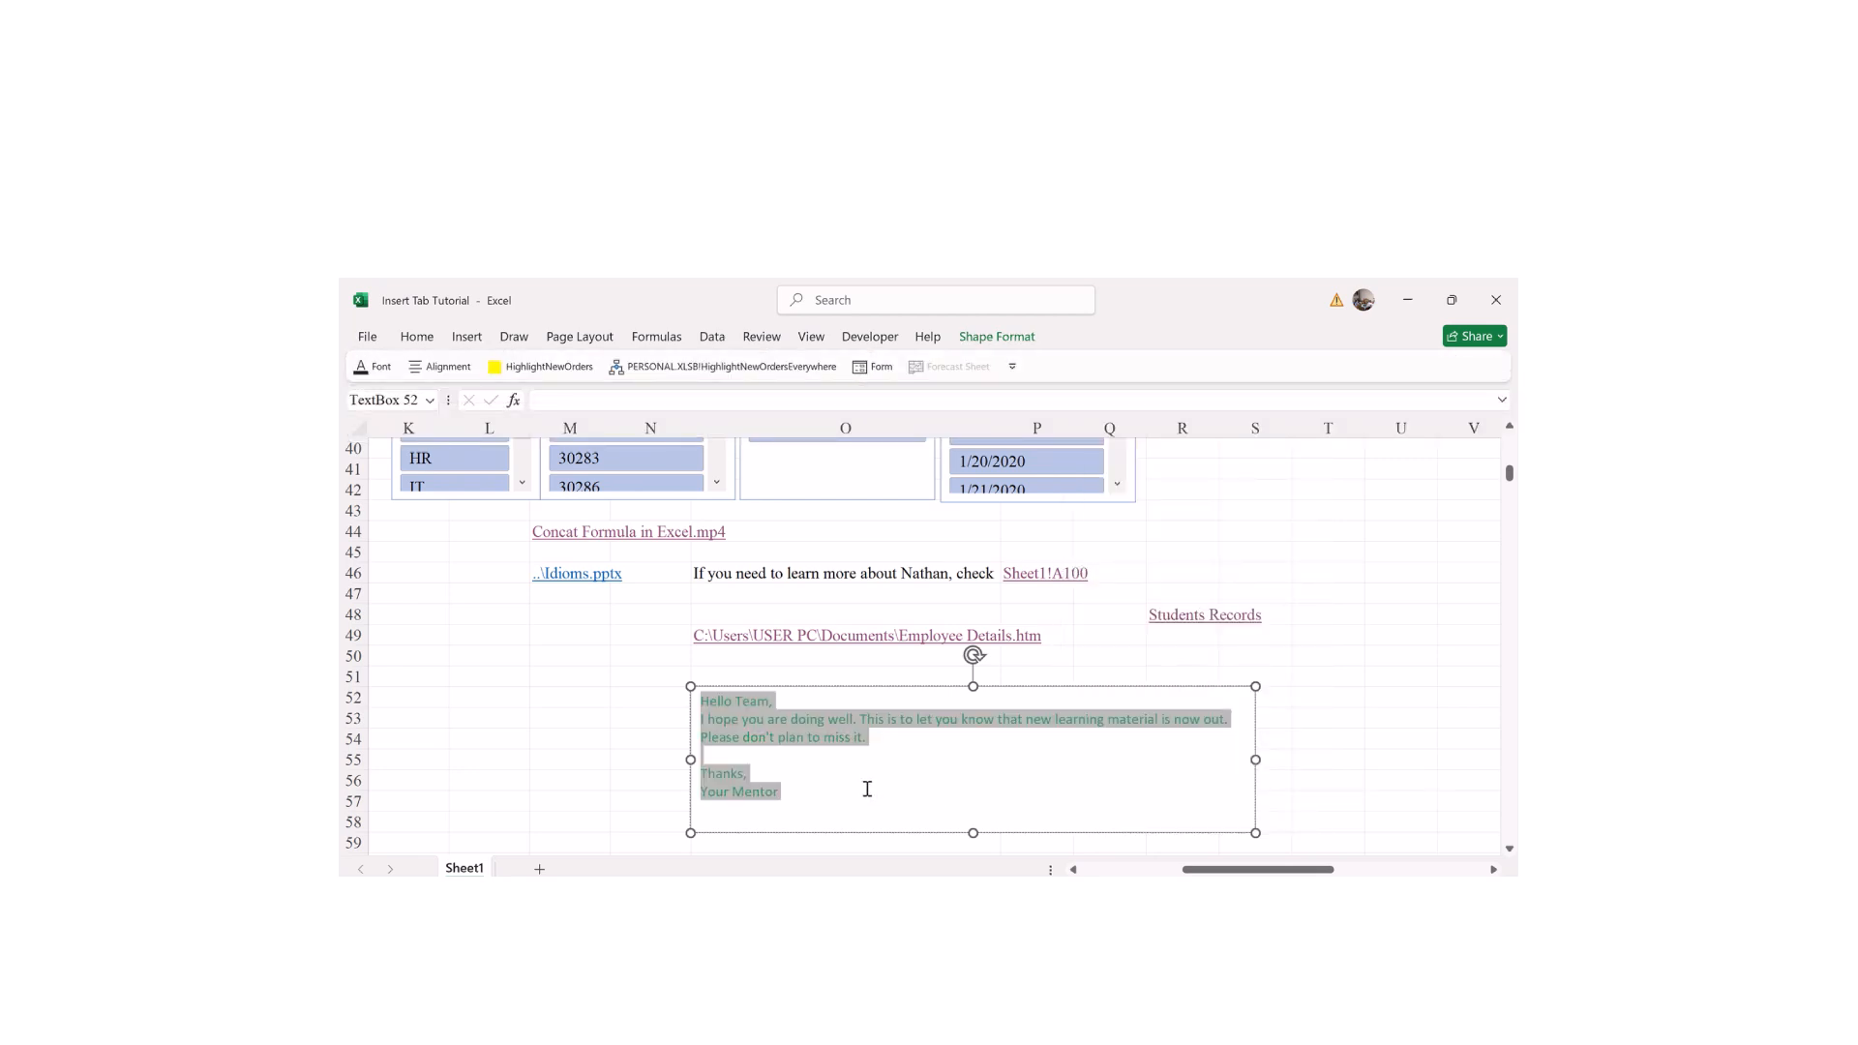
pyautogui.click(1013, 343)
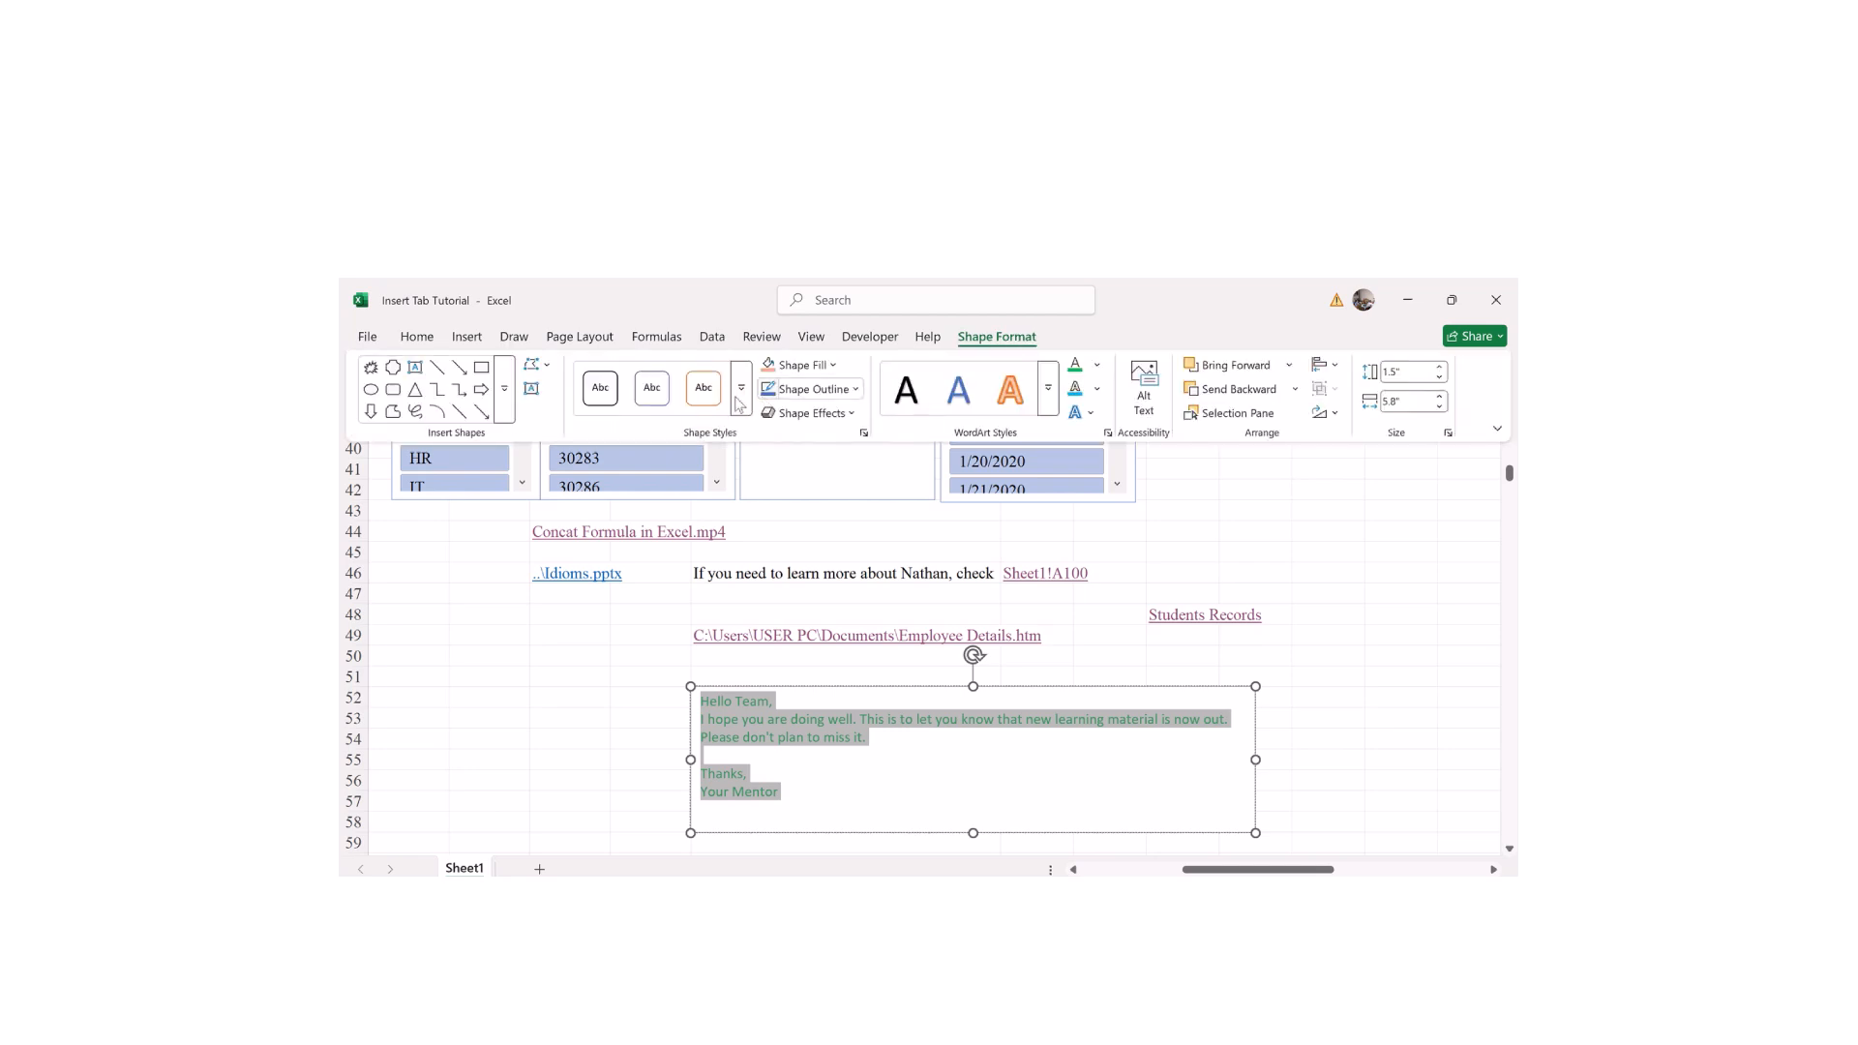
# Step: Fill the message text box with the yellow Standard Color after trying blue
pyautogui.click(807, 373)
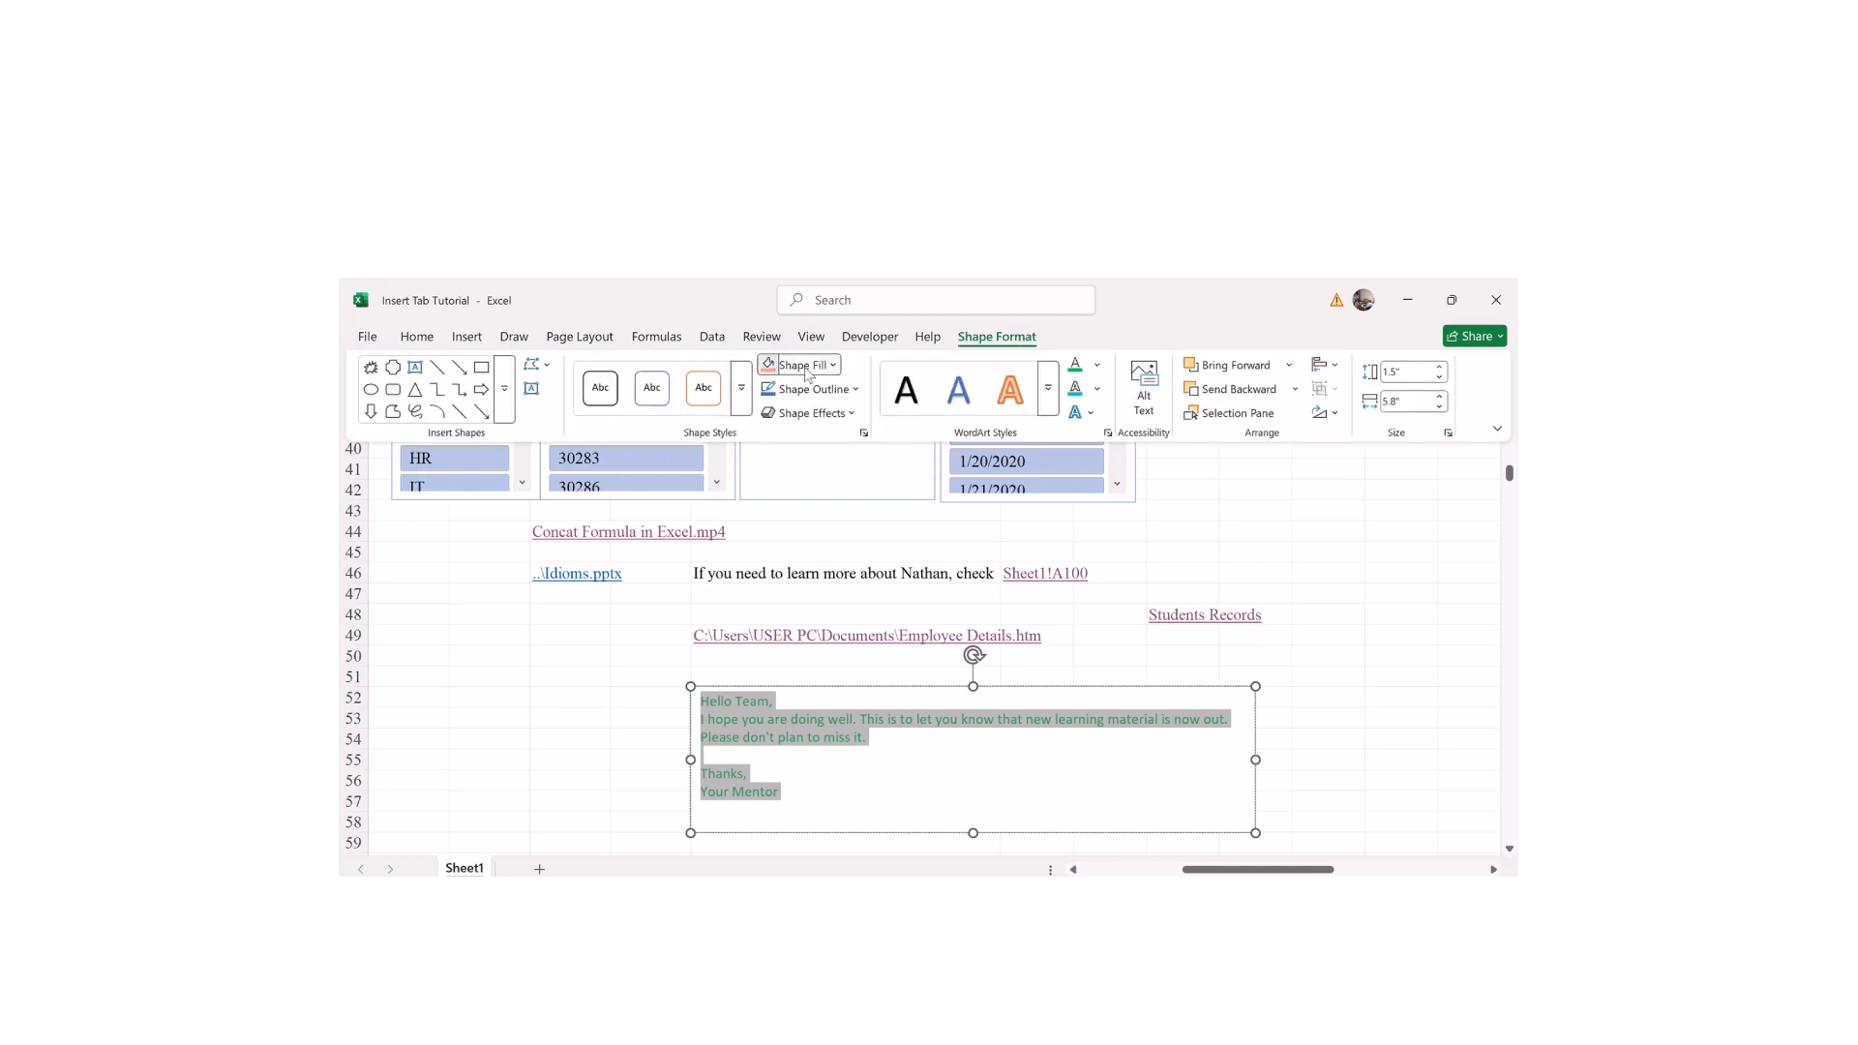
pyautogui.click(875, 487)
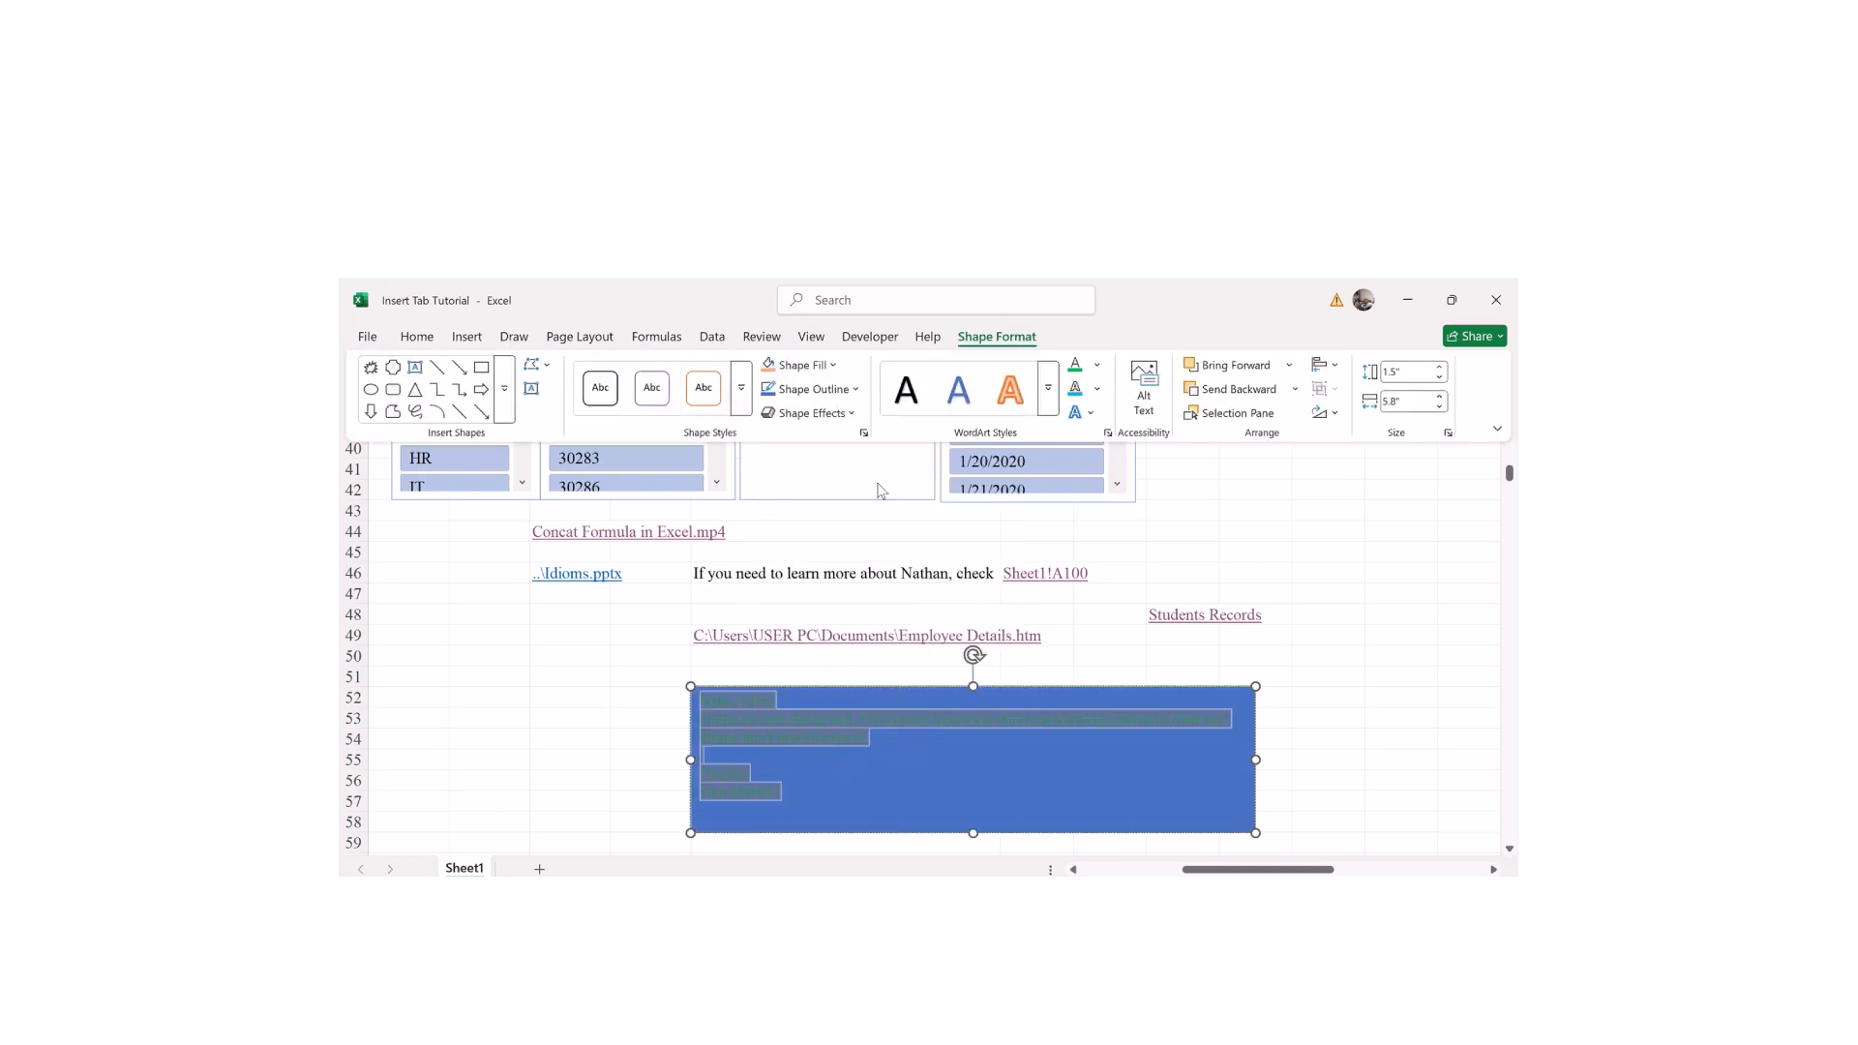
pyautogui.click(1029, 771)
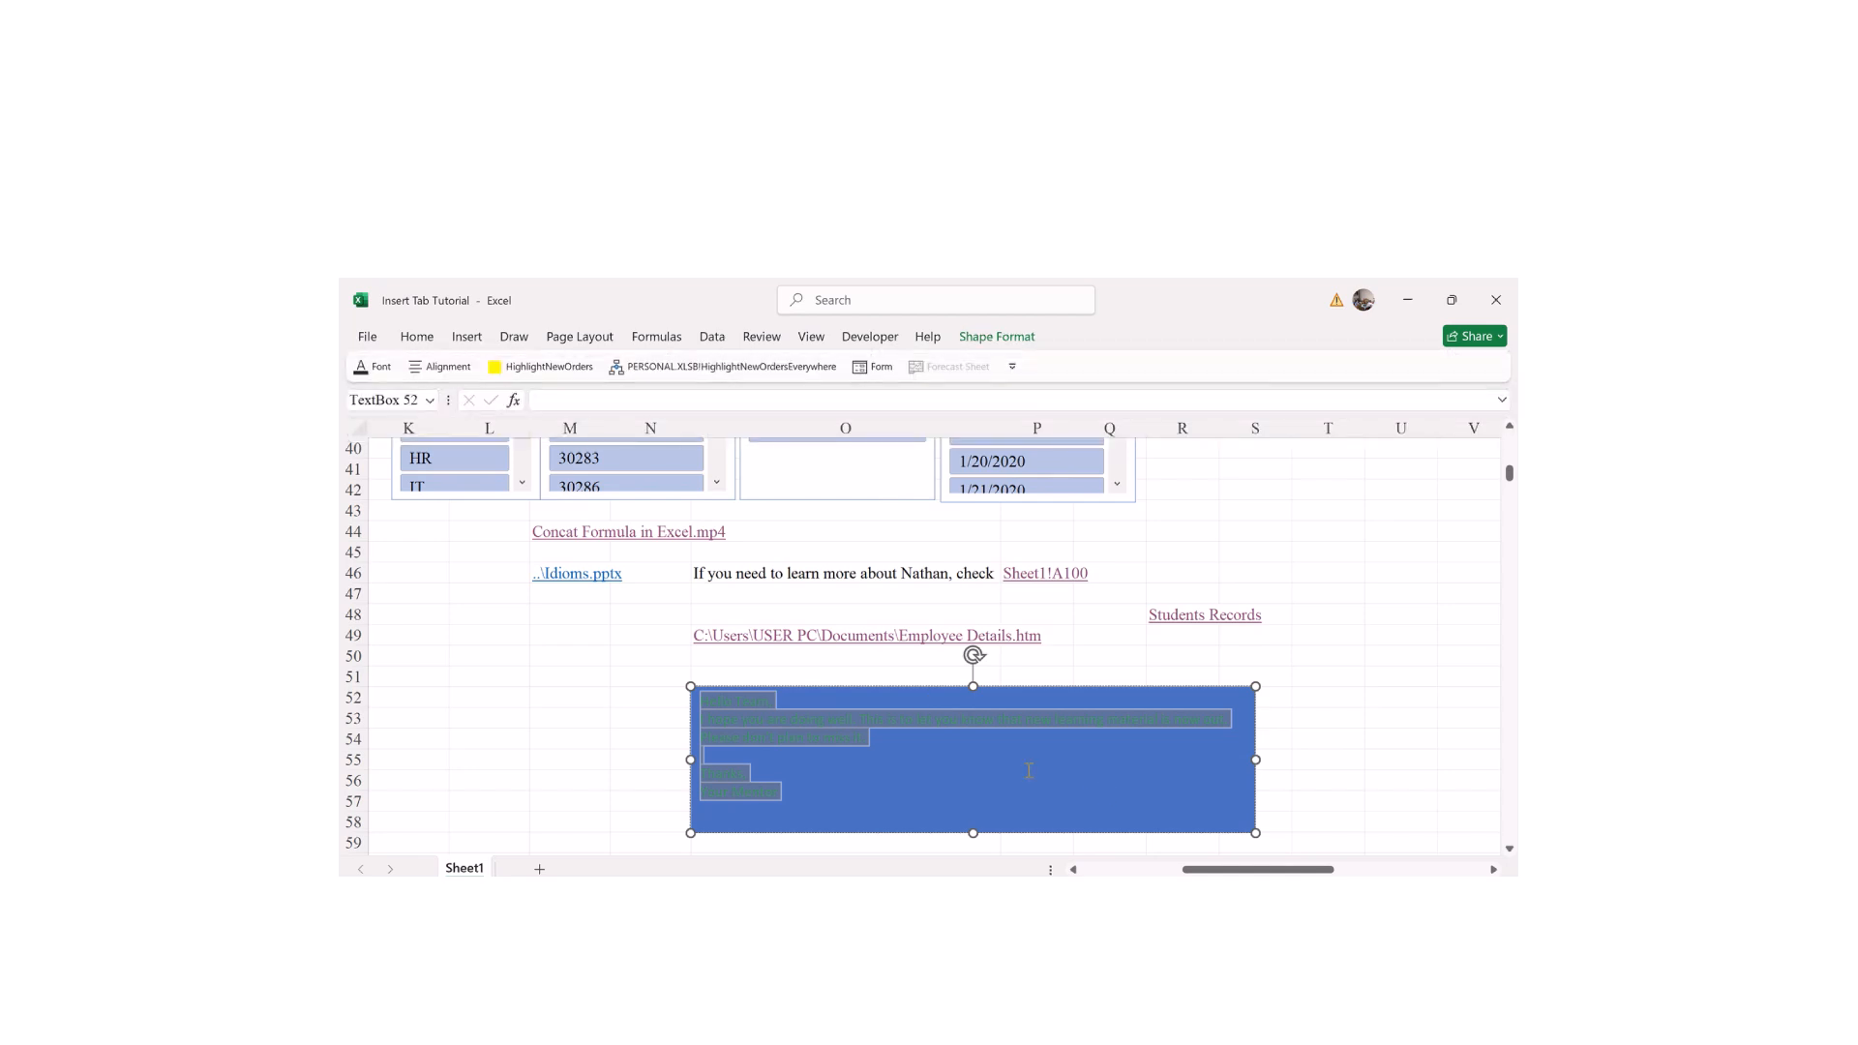
pyautogui.click(1029, 771)
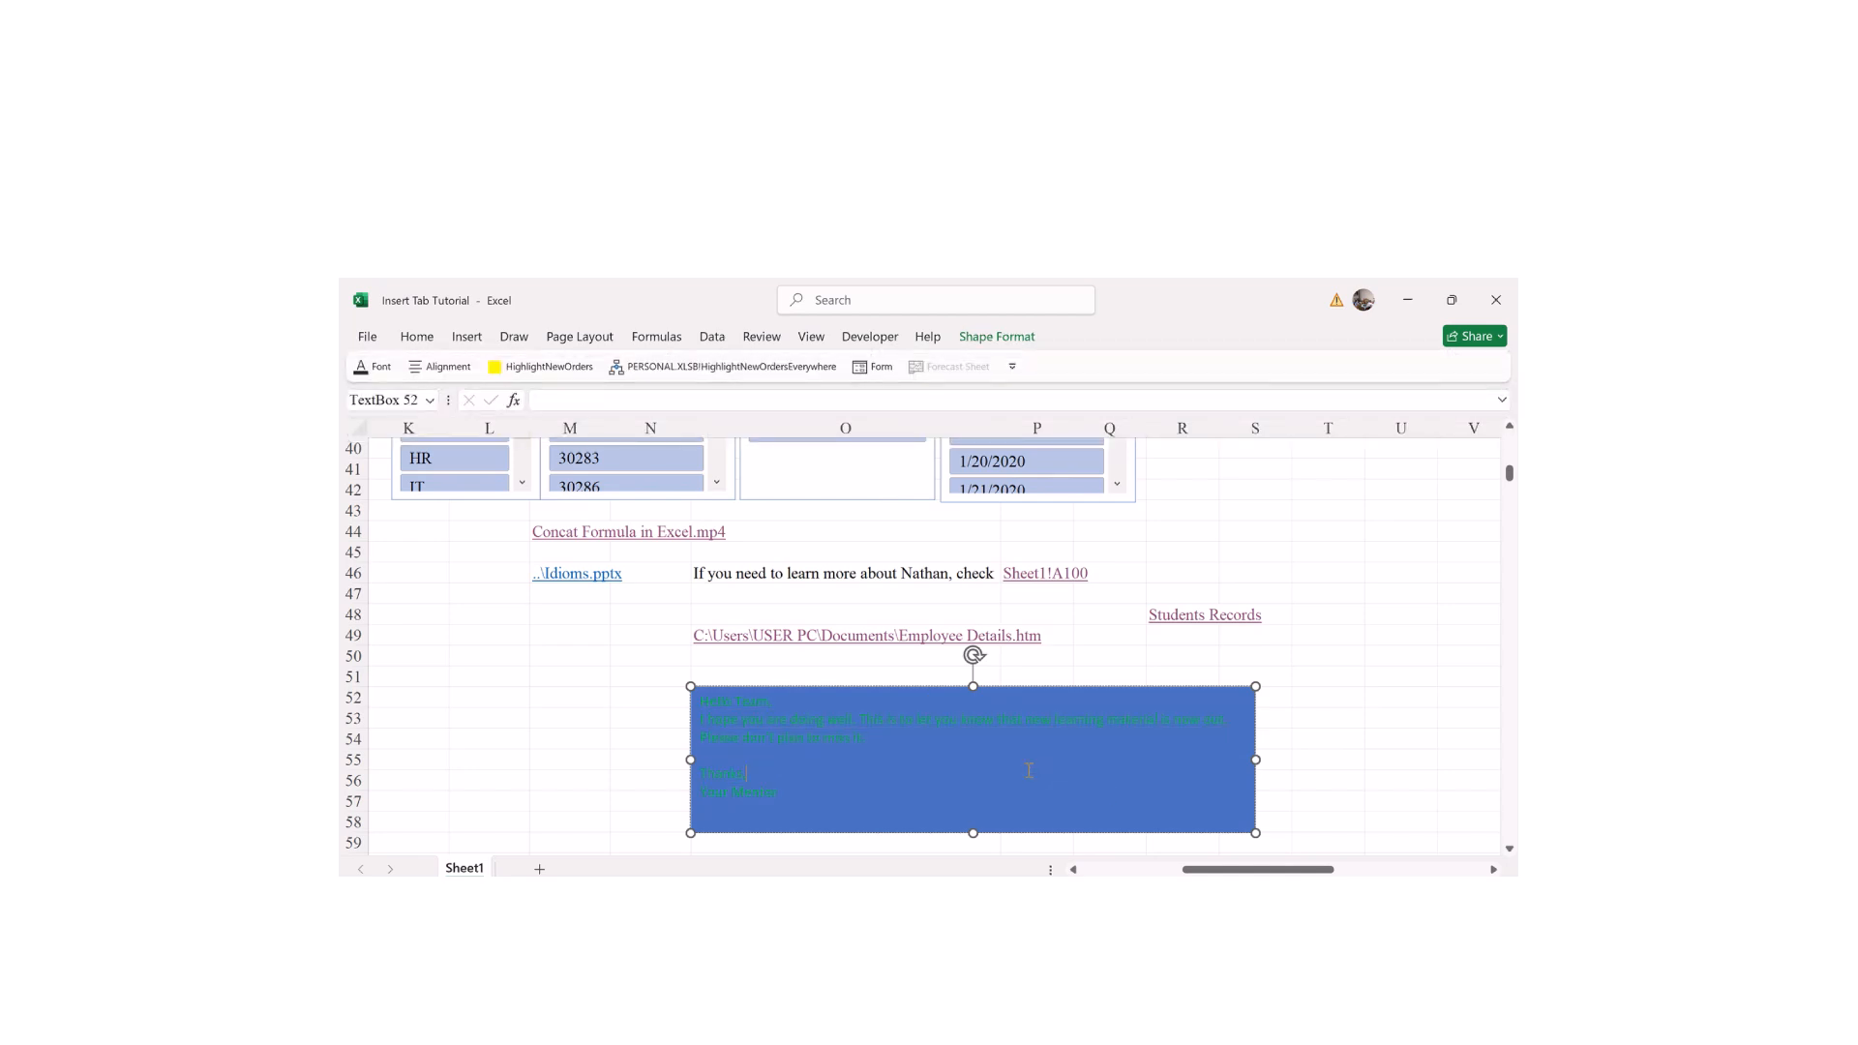
pyautogui.hotkey('ctrl', 'a')
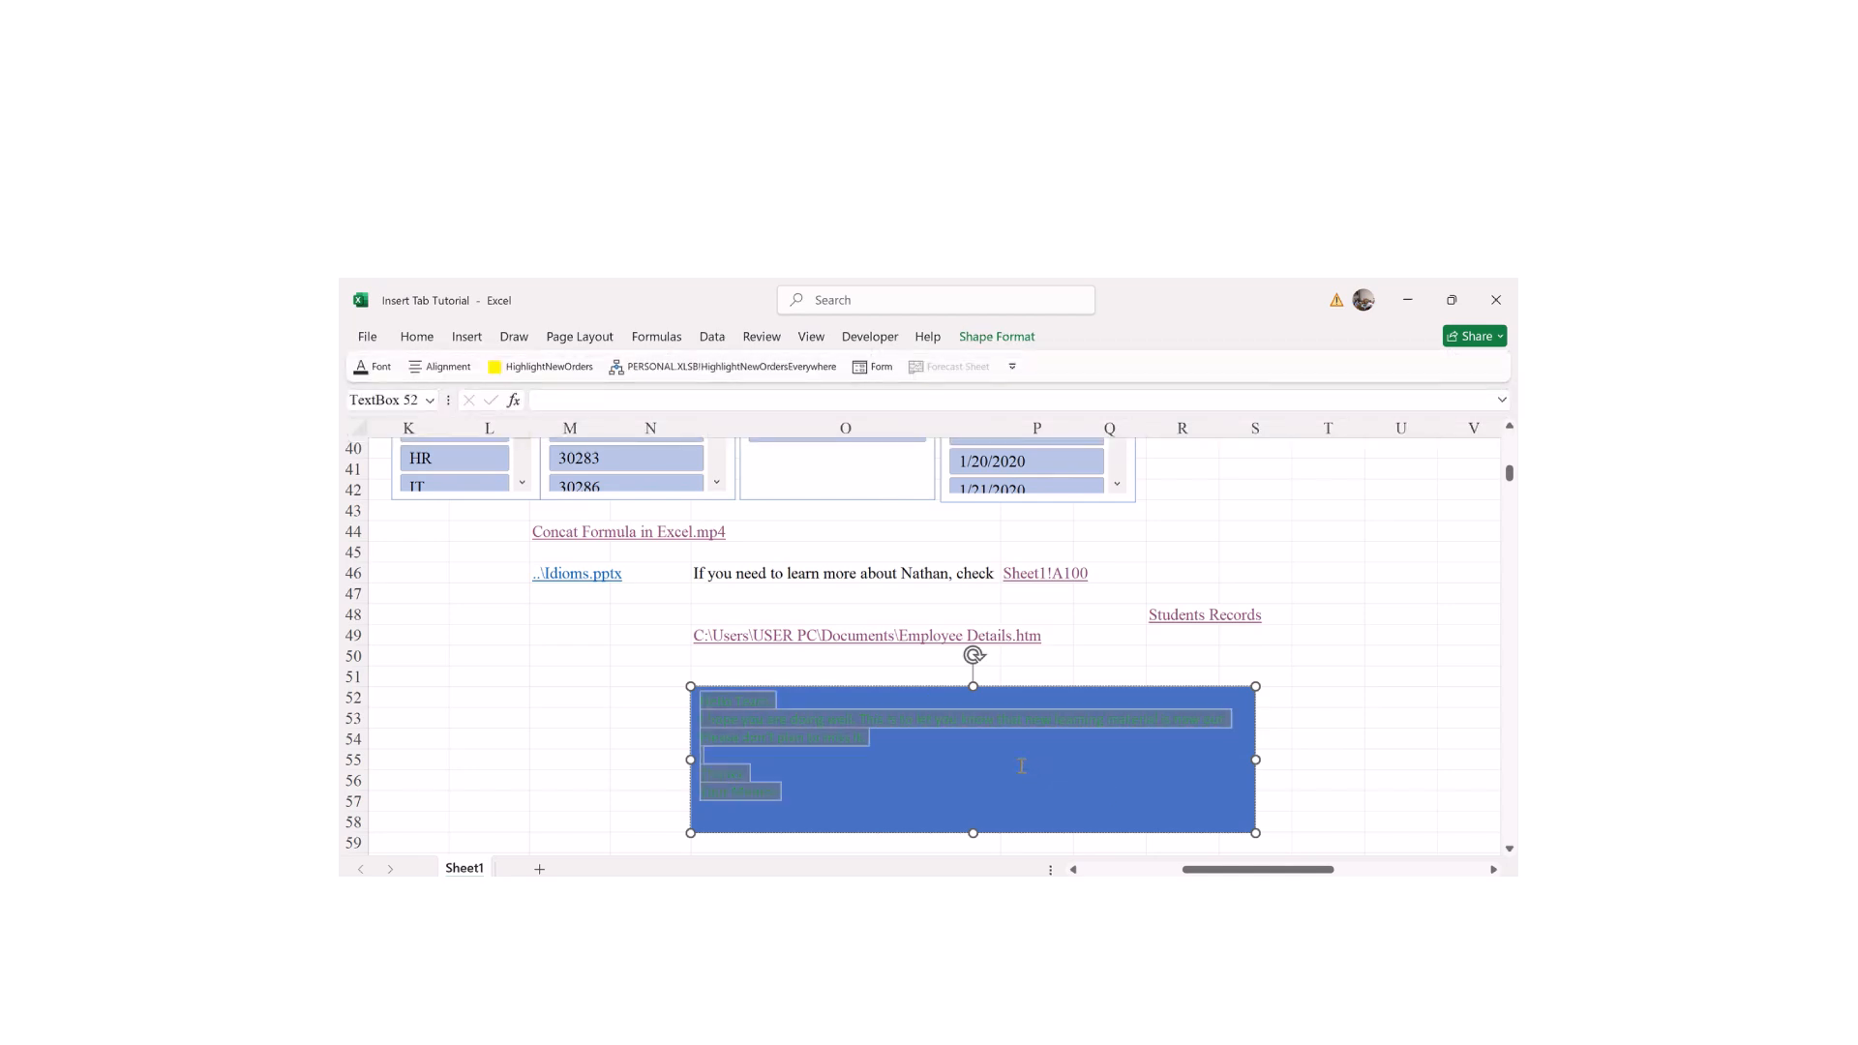
pyautogui.click(992, 344)
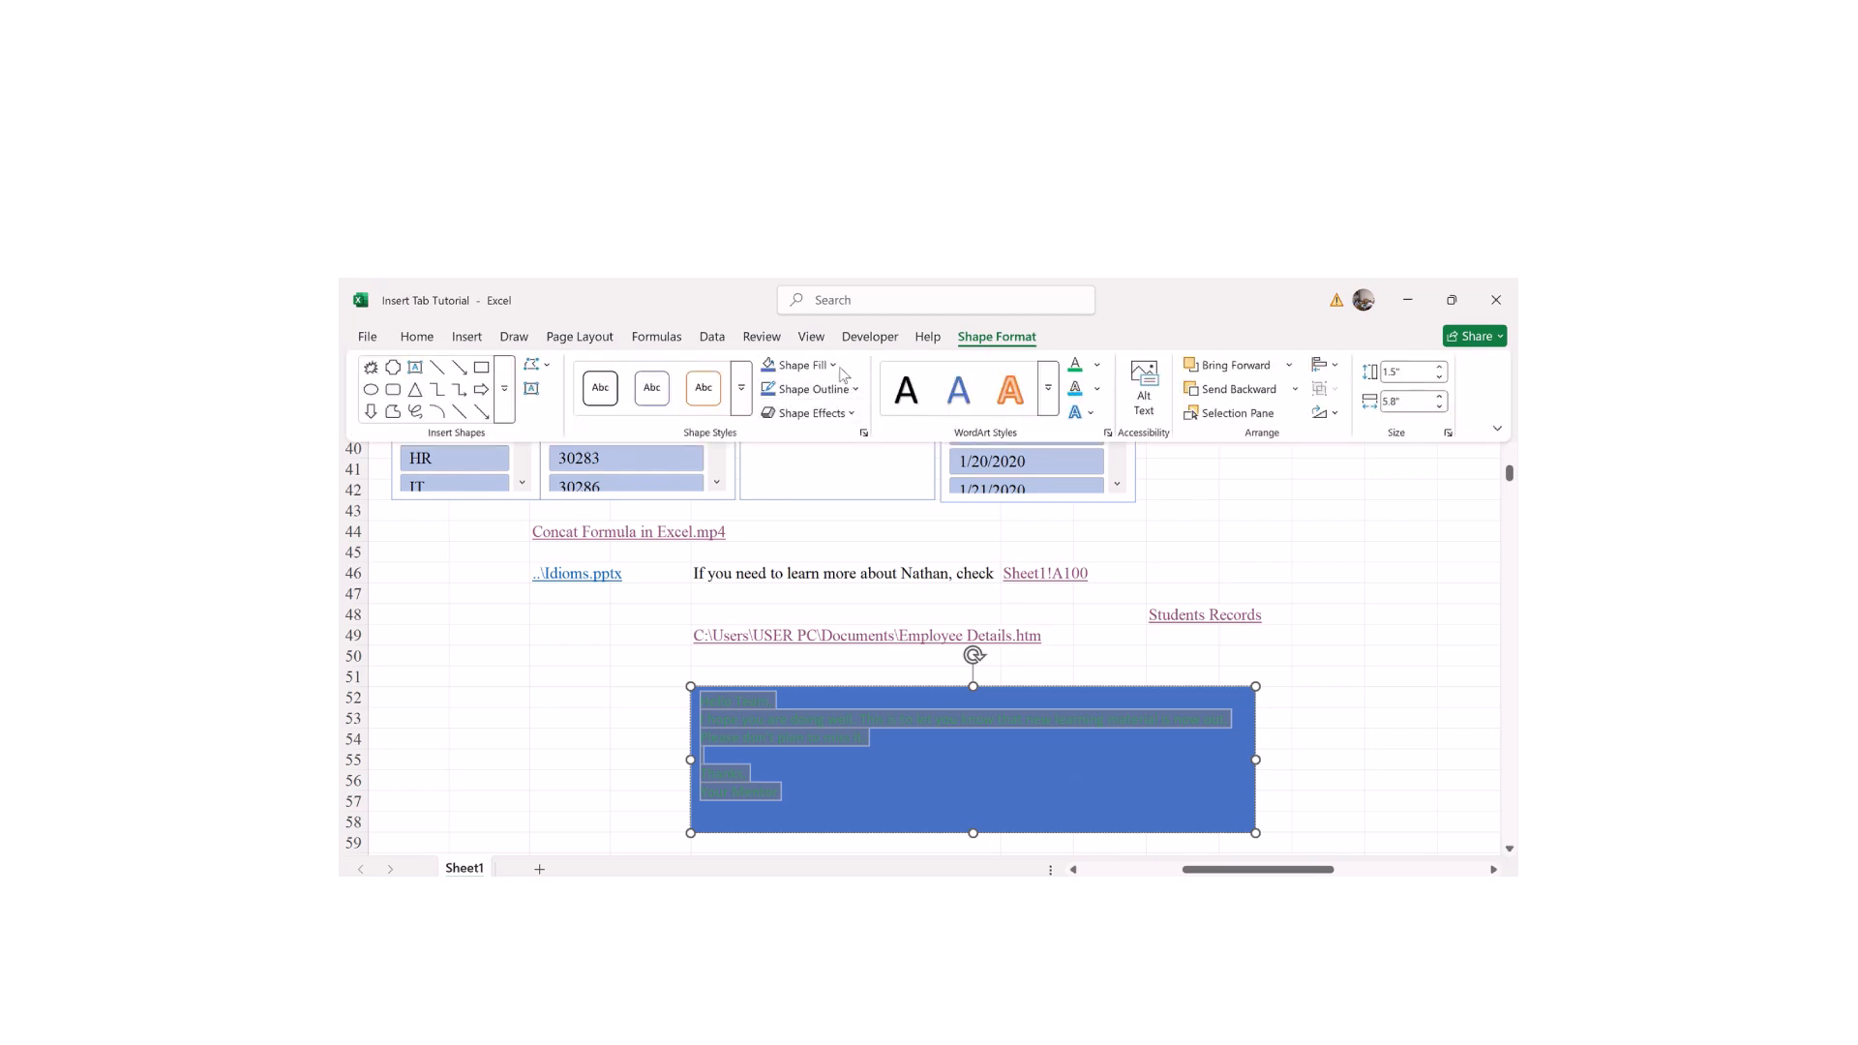
pyautogui.click(832, 365)
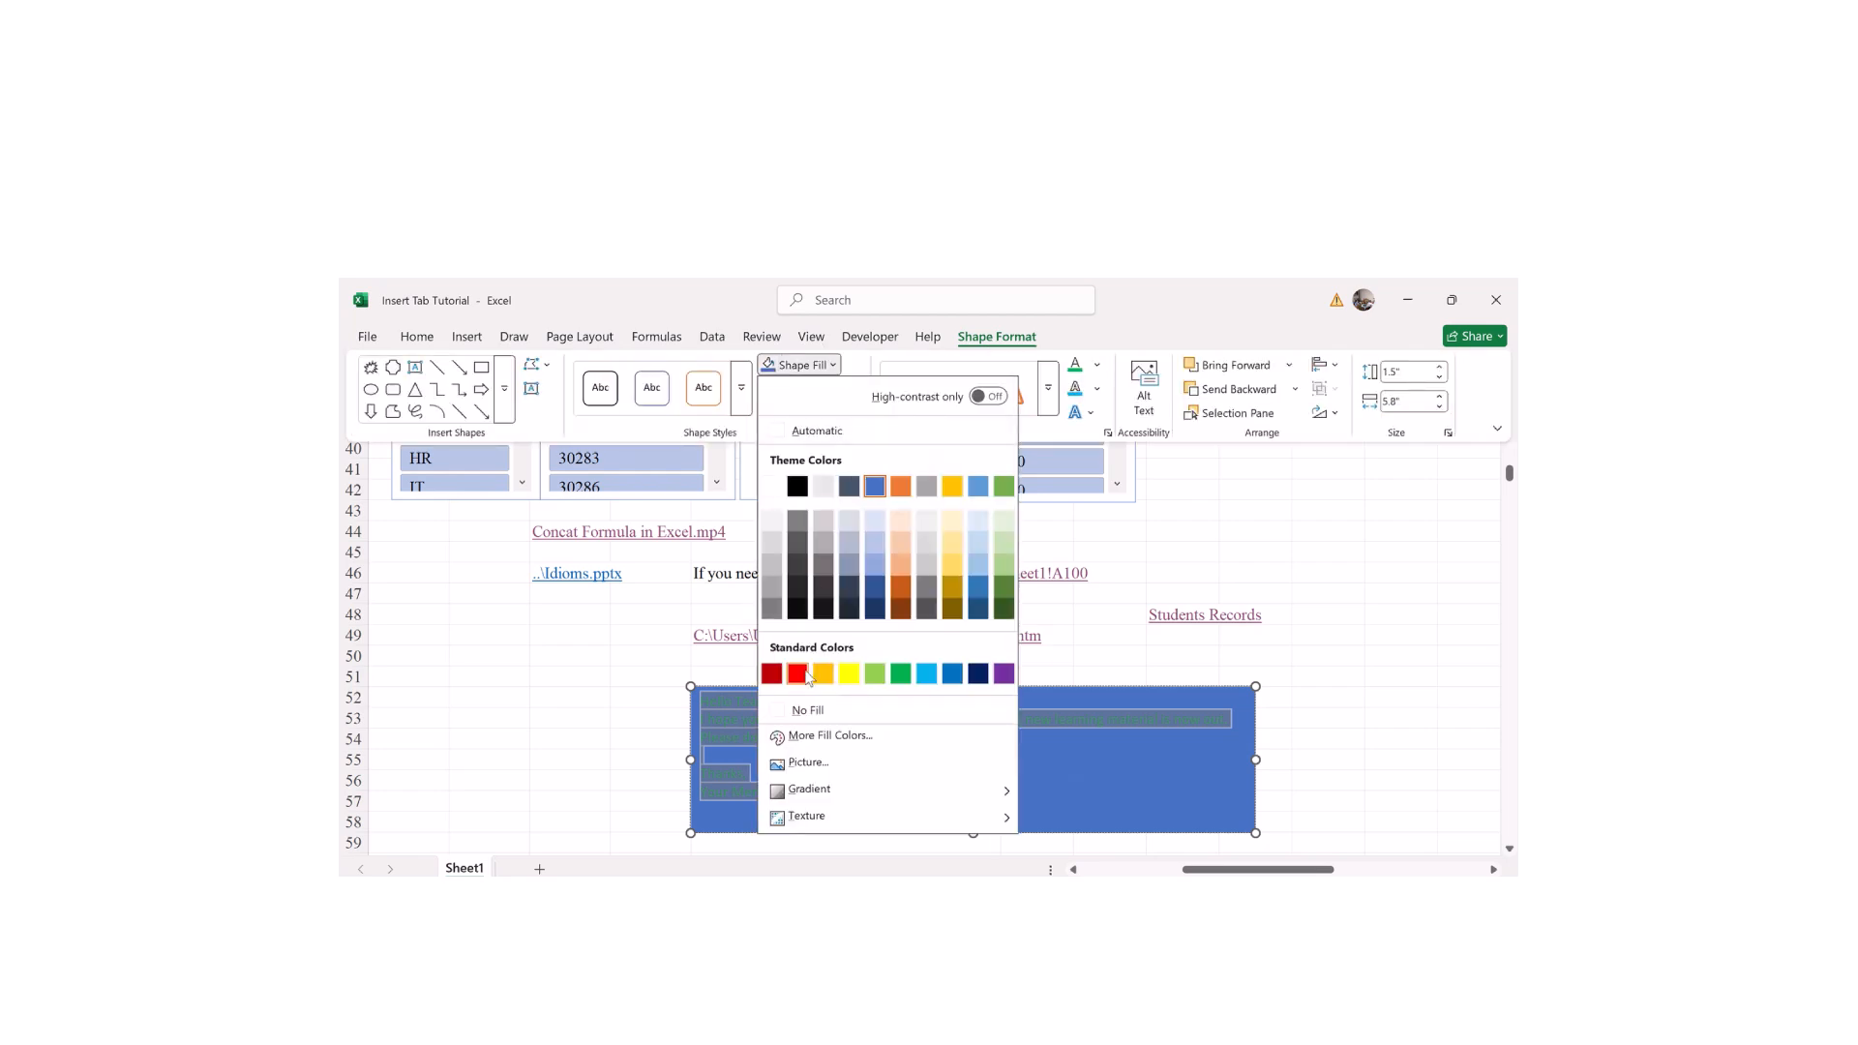
pyautogui.click(849, 672)
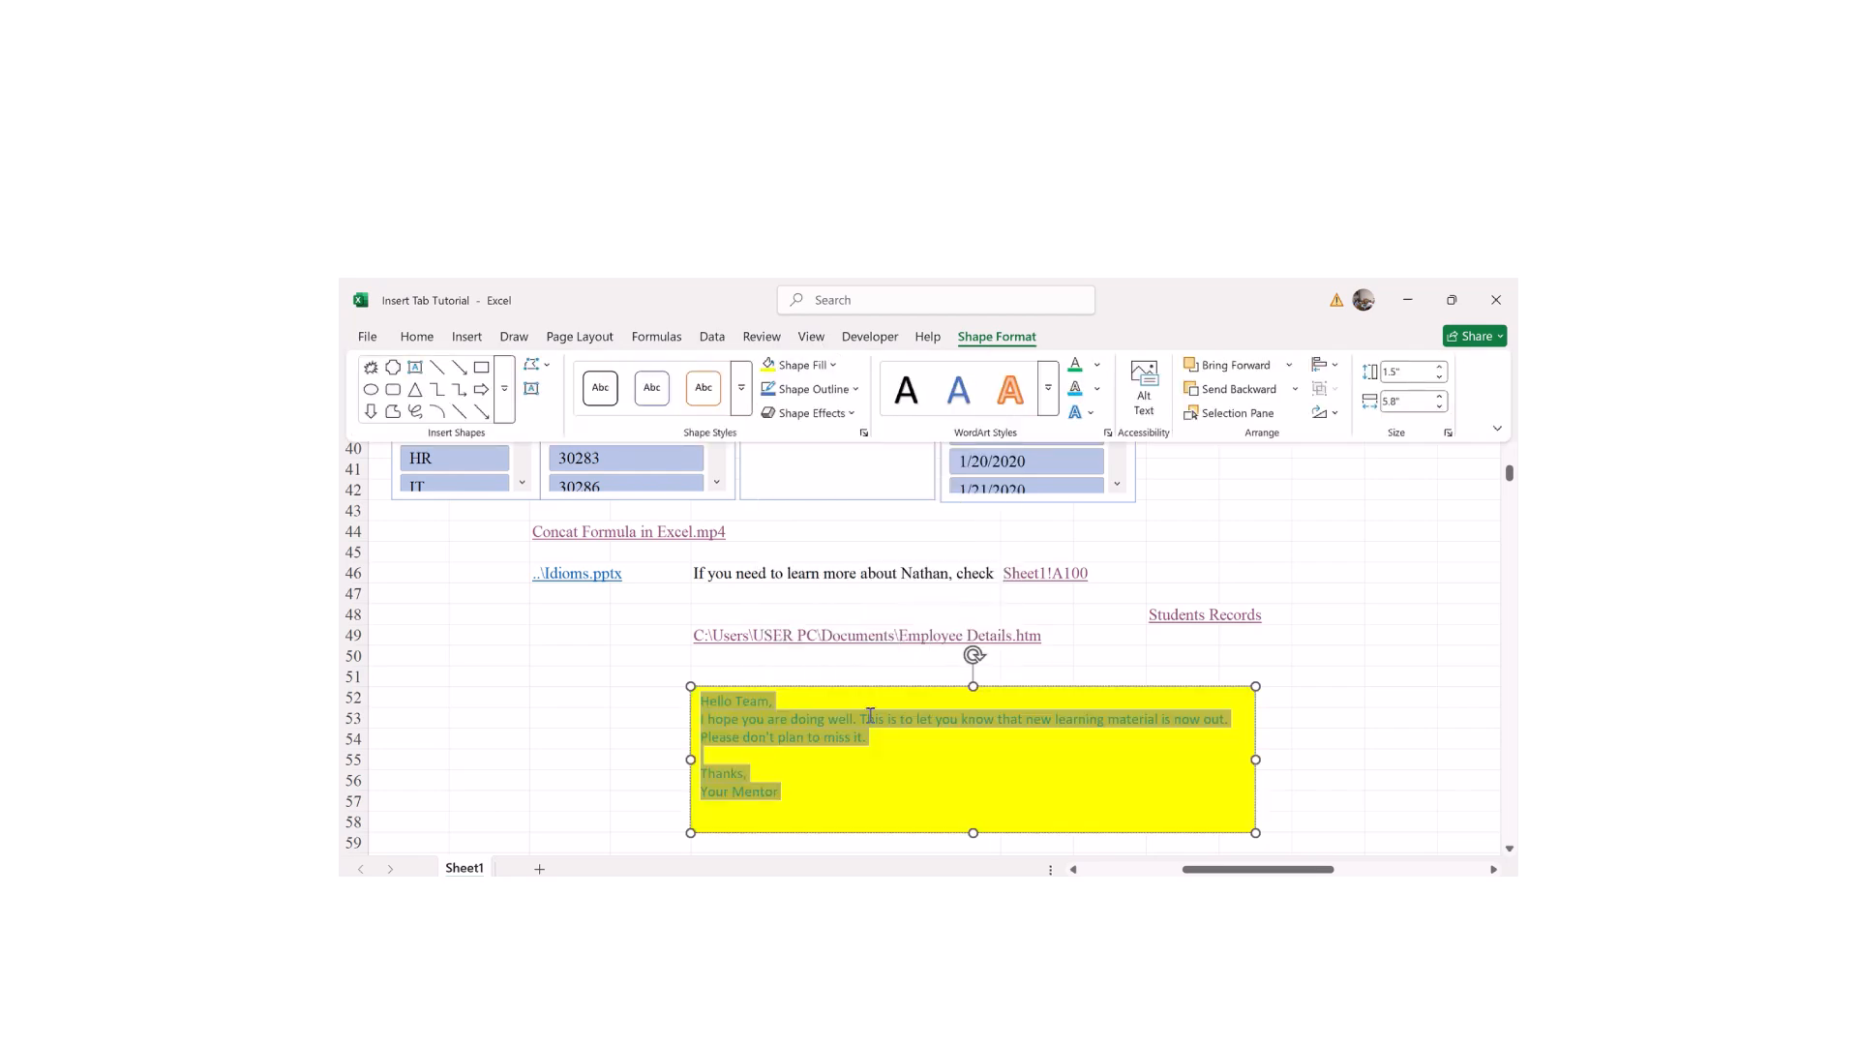
pyautogui.click(1084, 782)
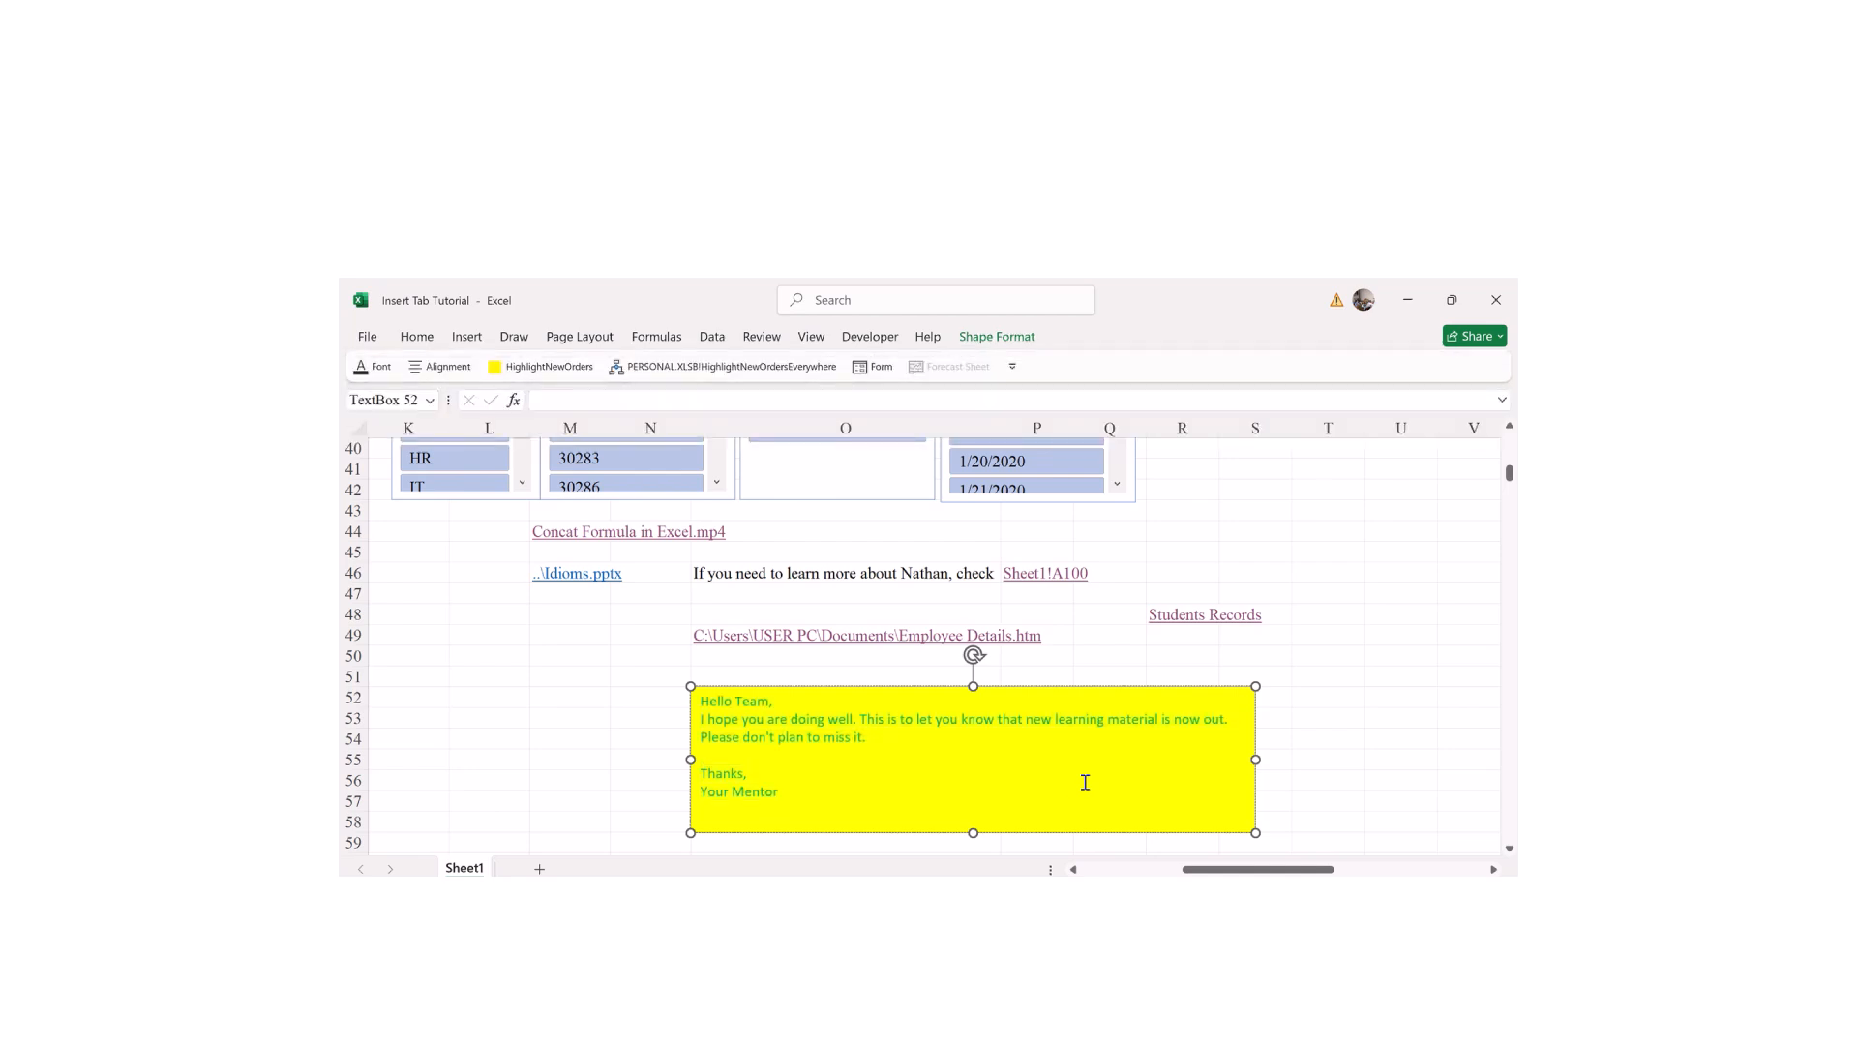
pyautogui.hotkey('ctrl', 'a')
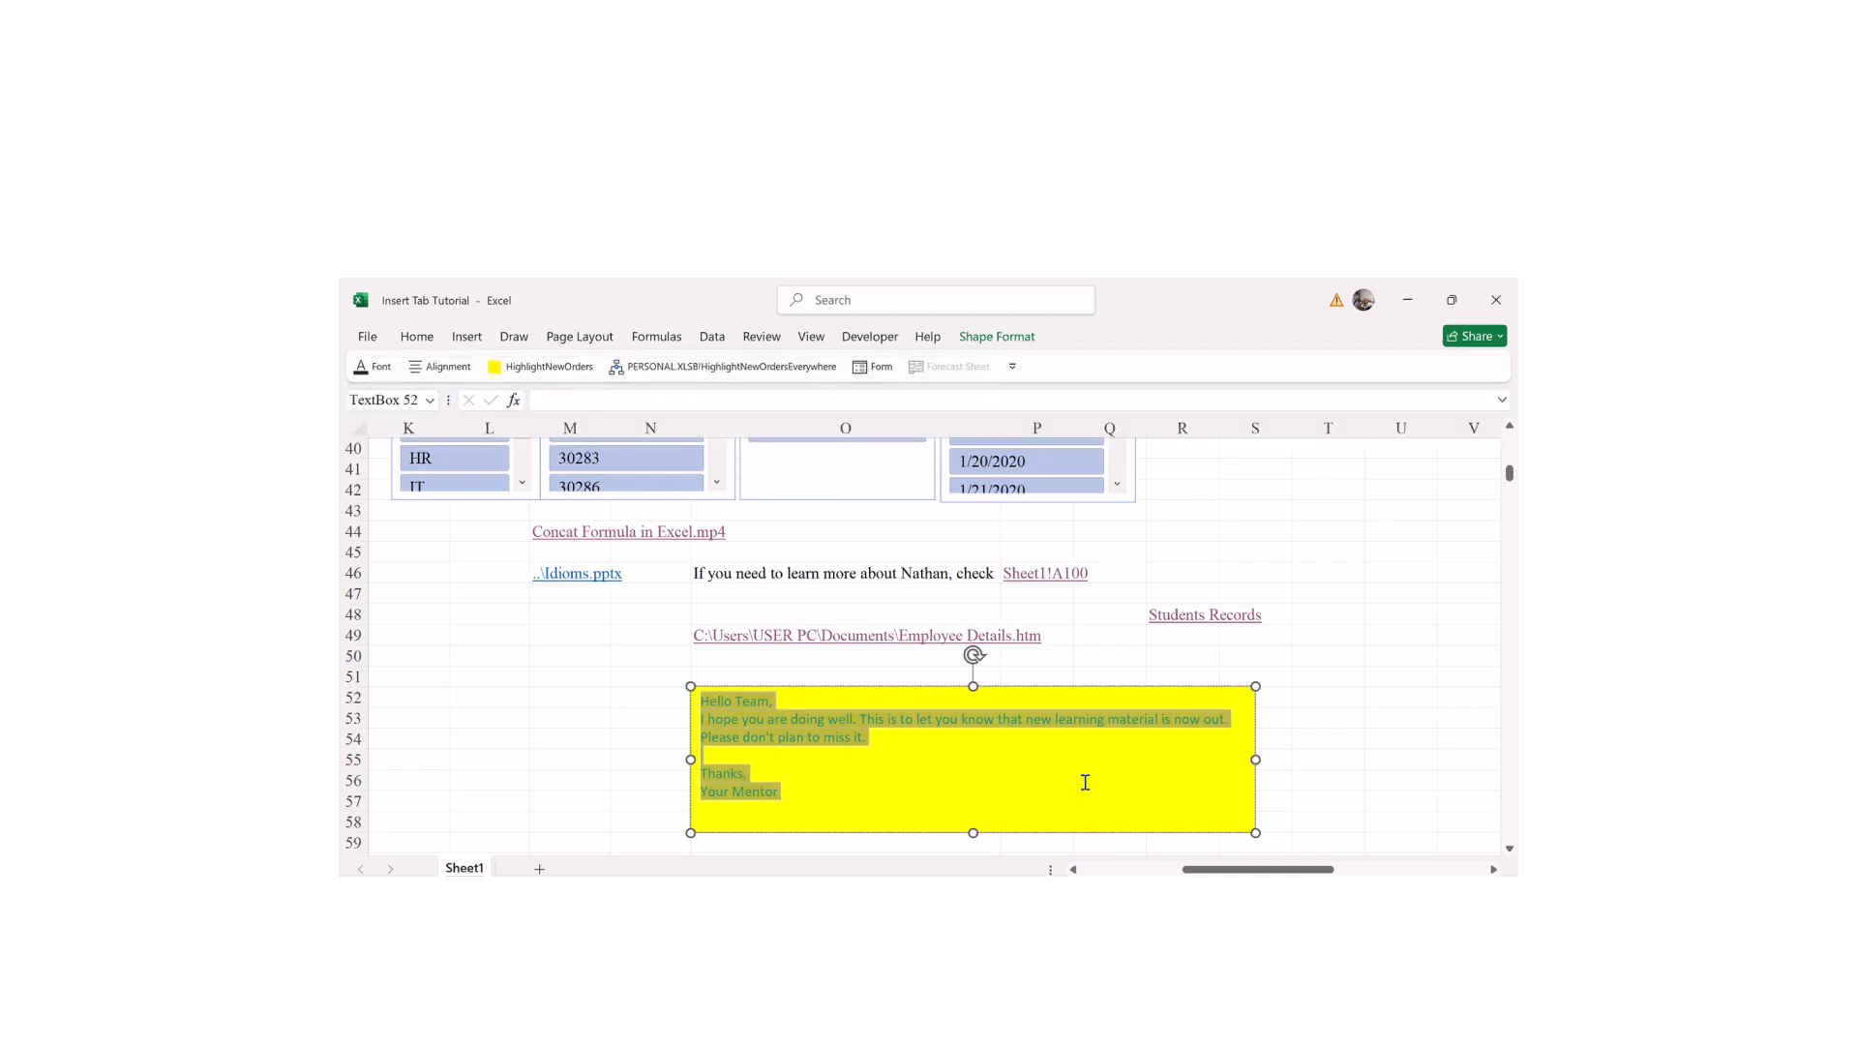
pyautogui.click(1007, 340)
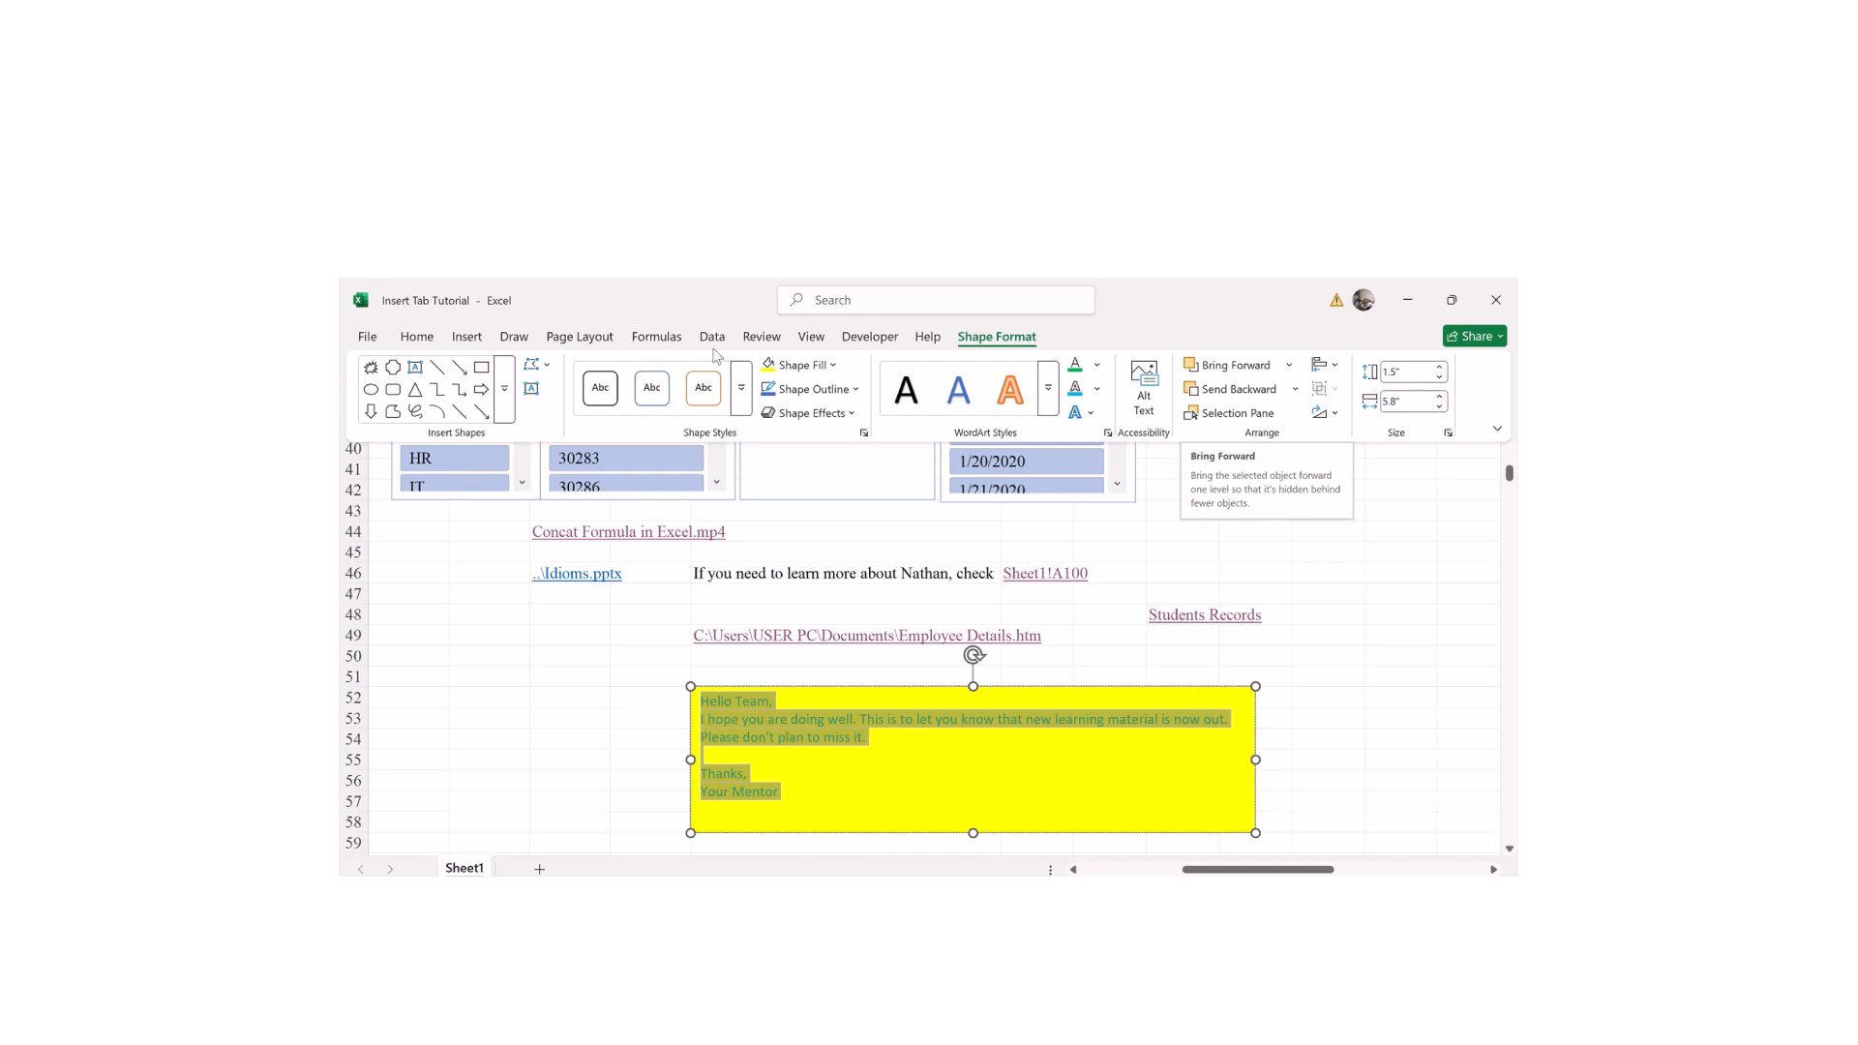
# Step: Add the first Reflection variation beneath the yellow message shape
pyautogui.click(827, 416)
pyautogui.moveTo(822, 530)
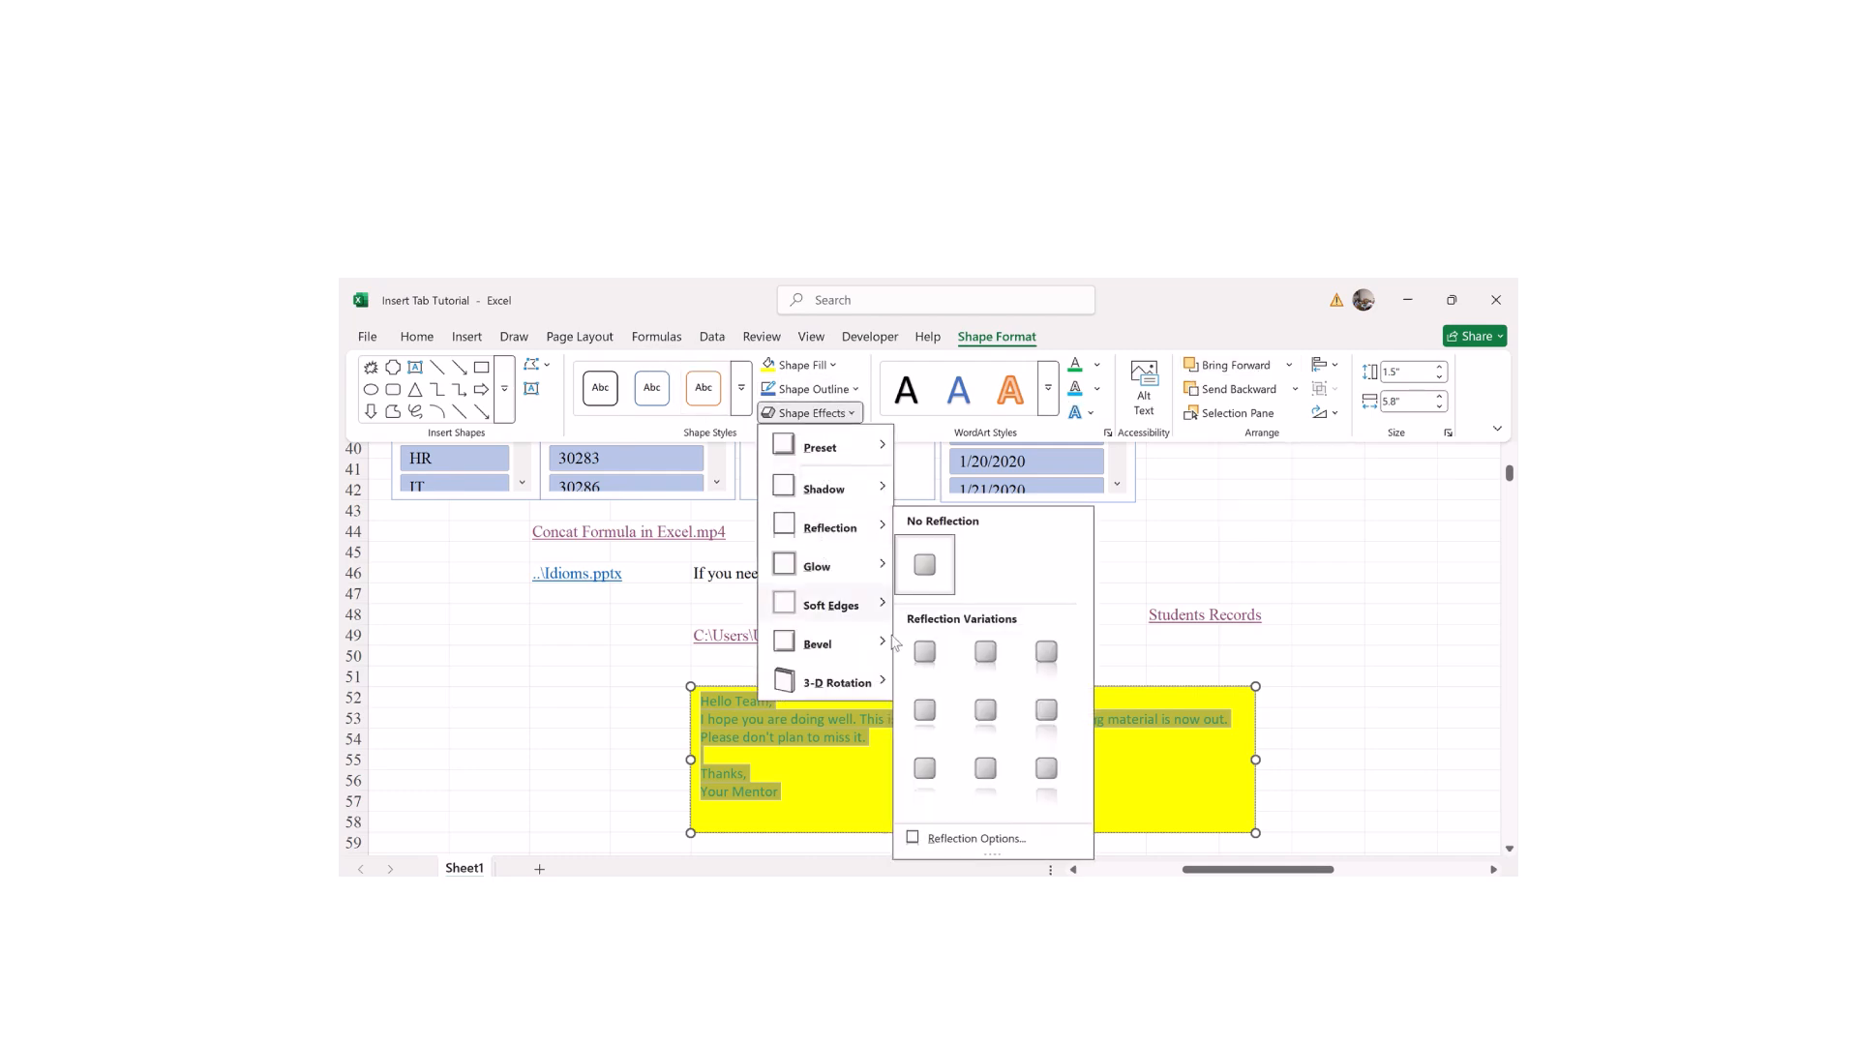
pyautogui.click(925, 654)
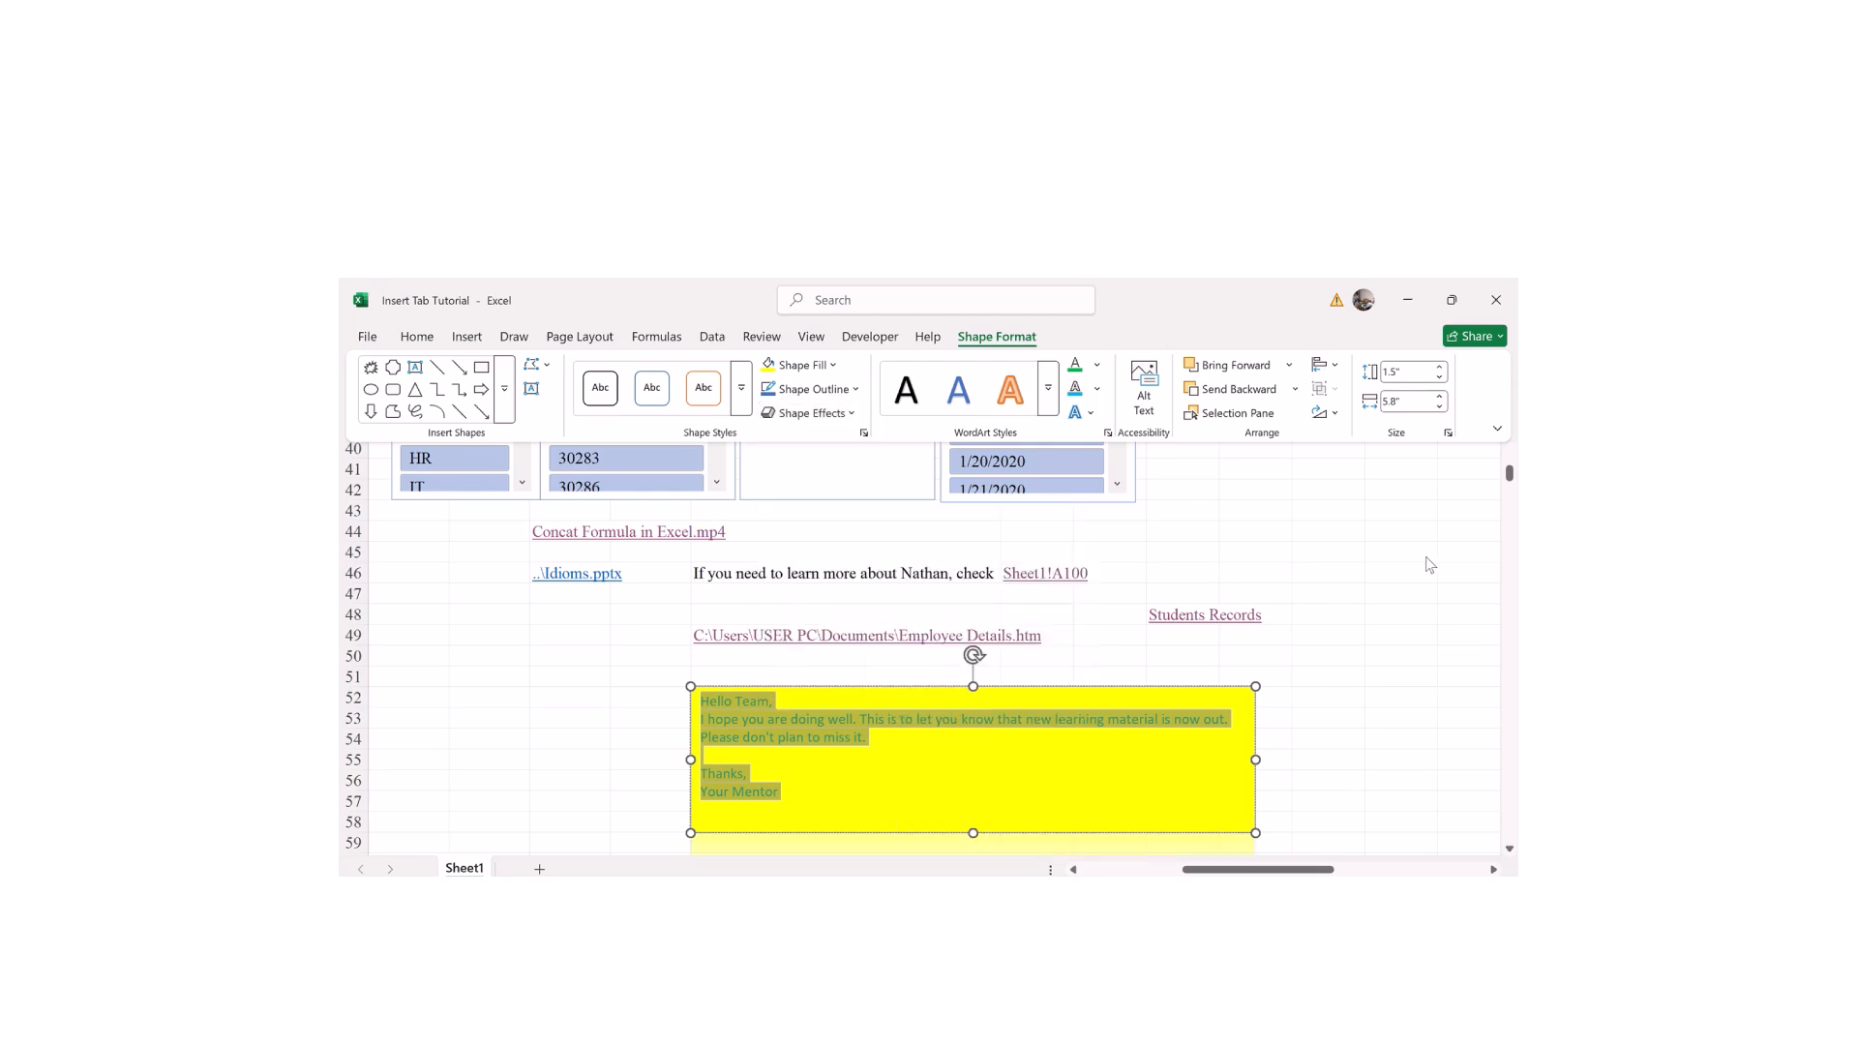
pyautogui.click(1510, 852)
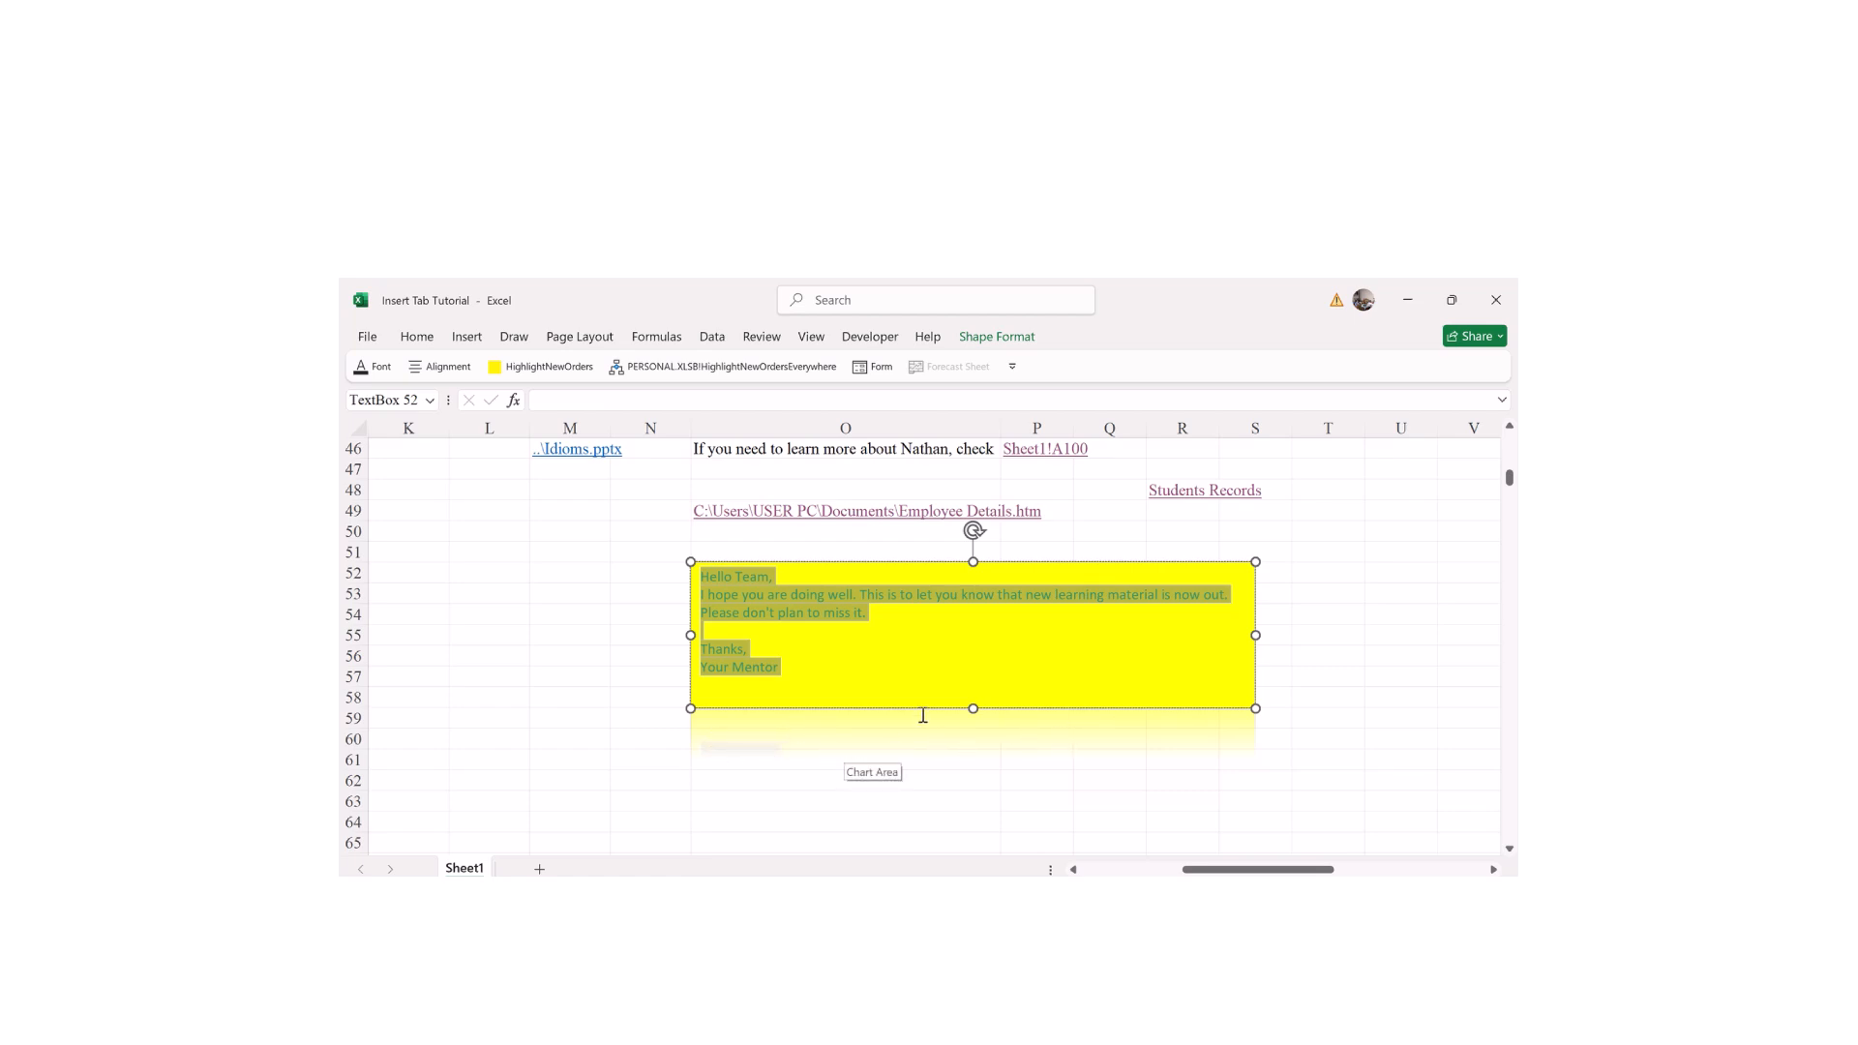
pyautogui.click(997, 339)
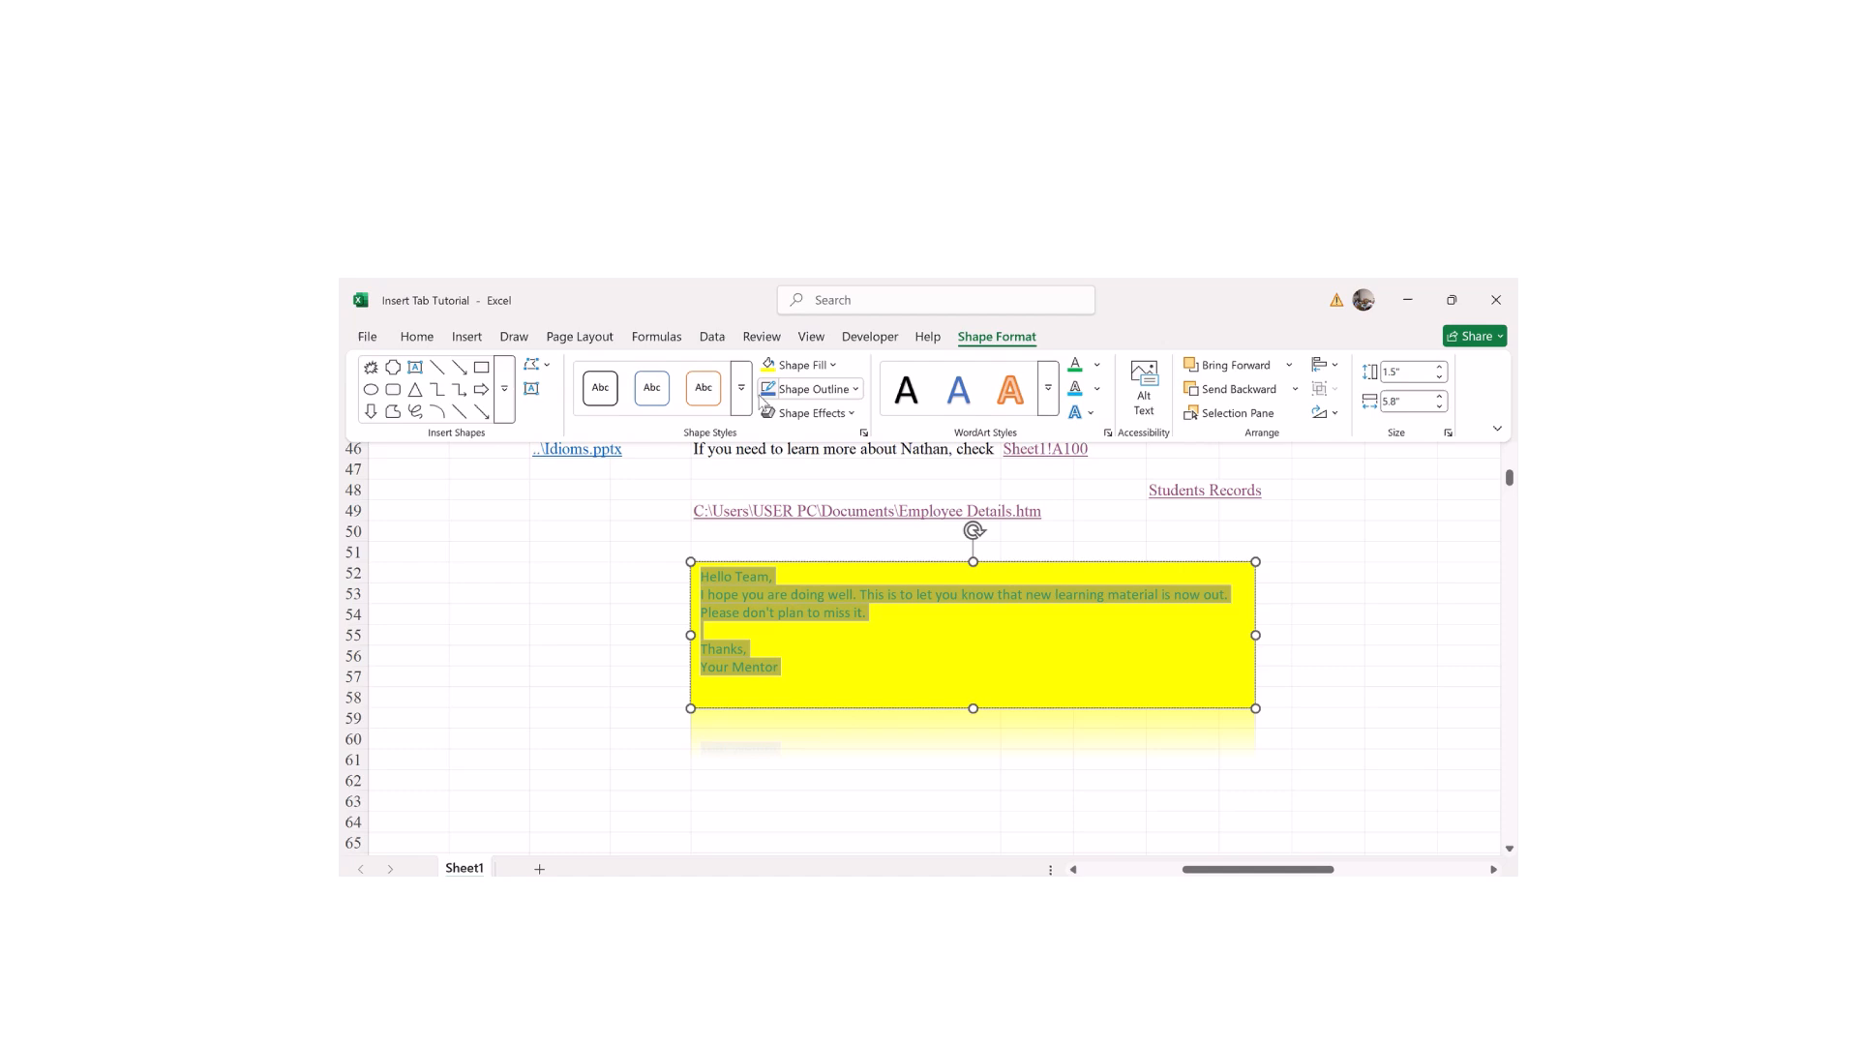
# Step: Change the message shape to Flowchart: Sequential Access Storage, after trying a diamond
pyautogui.click(538, 368)
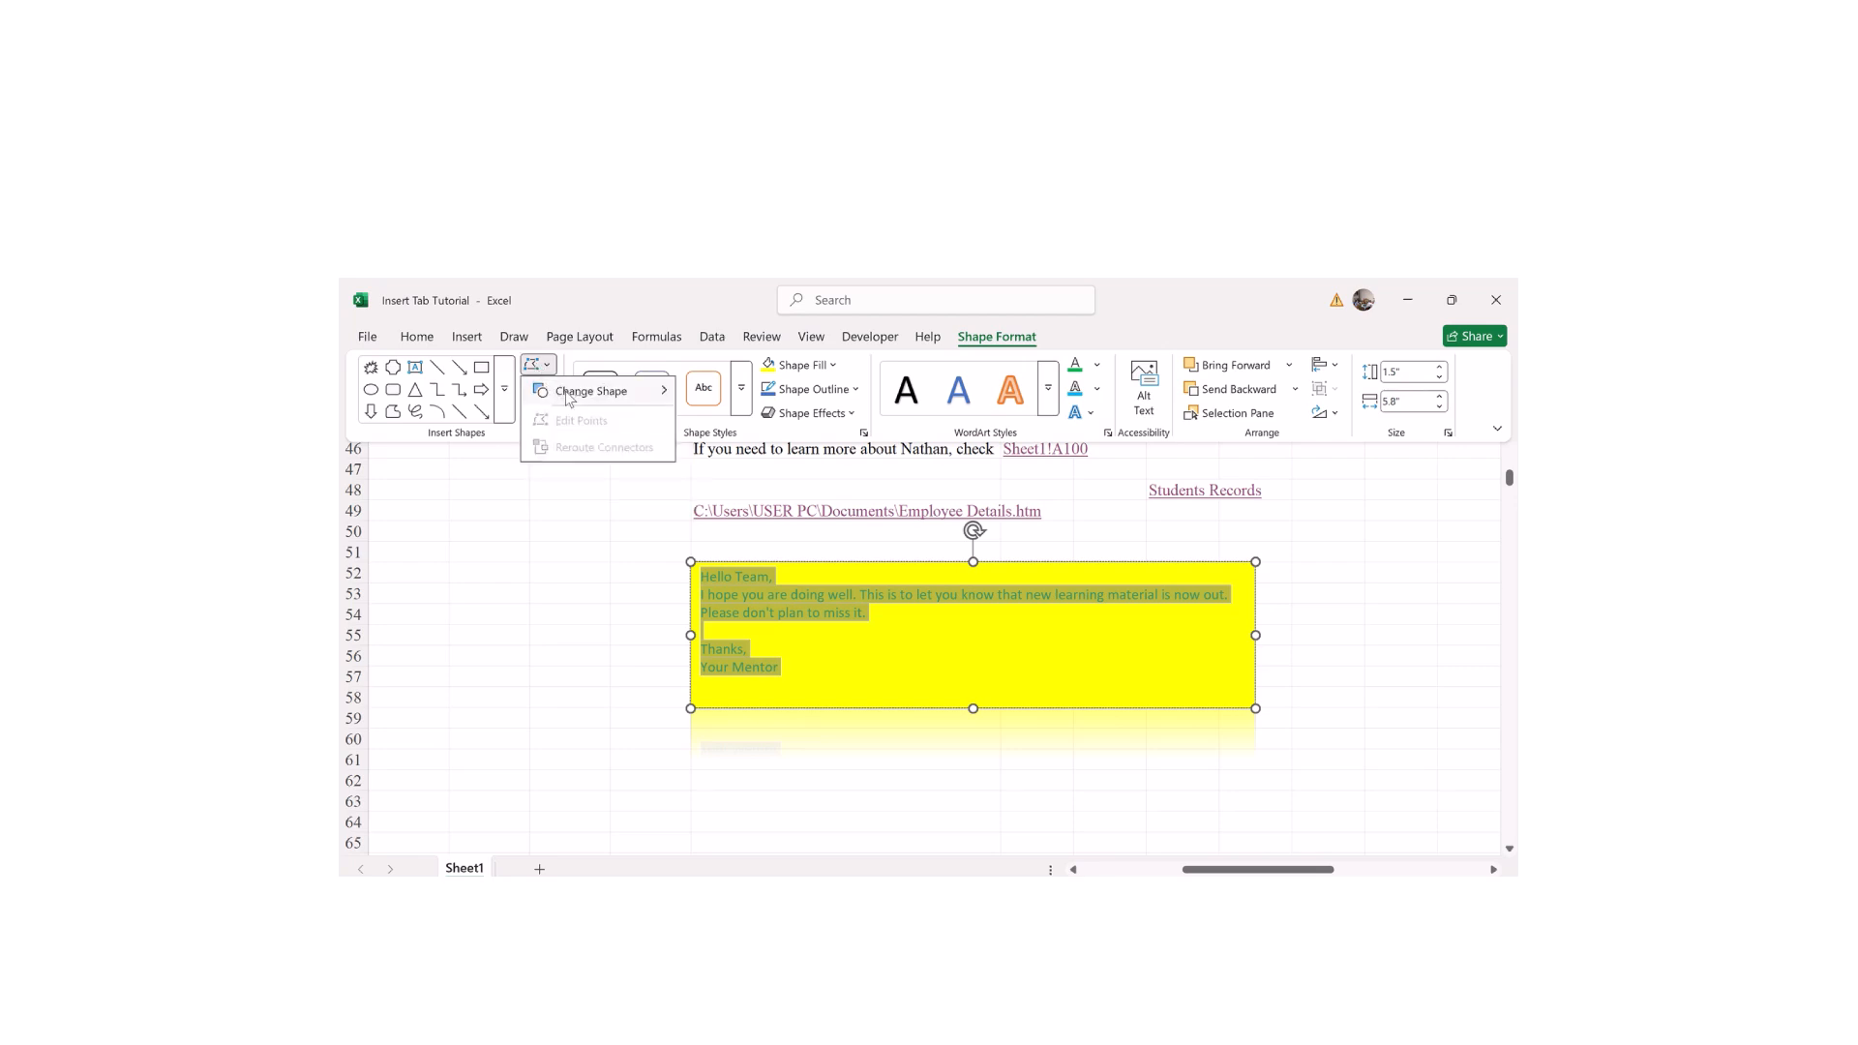
pyautogui.moveTo(569, 397)
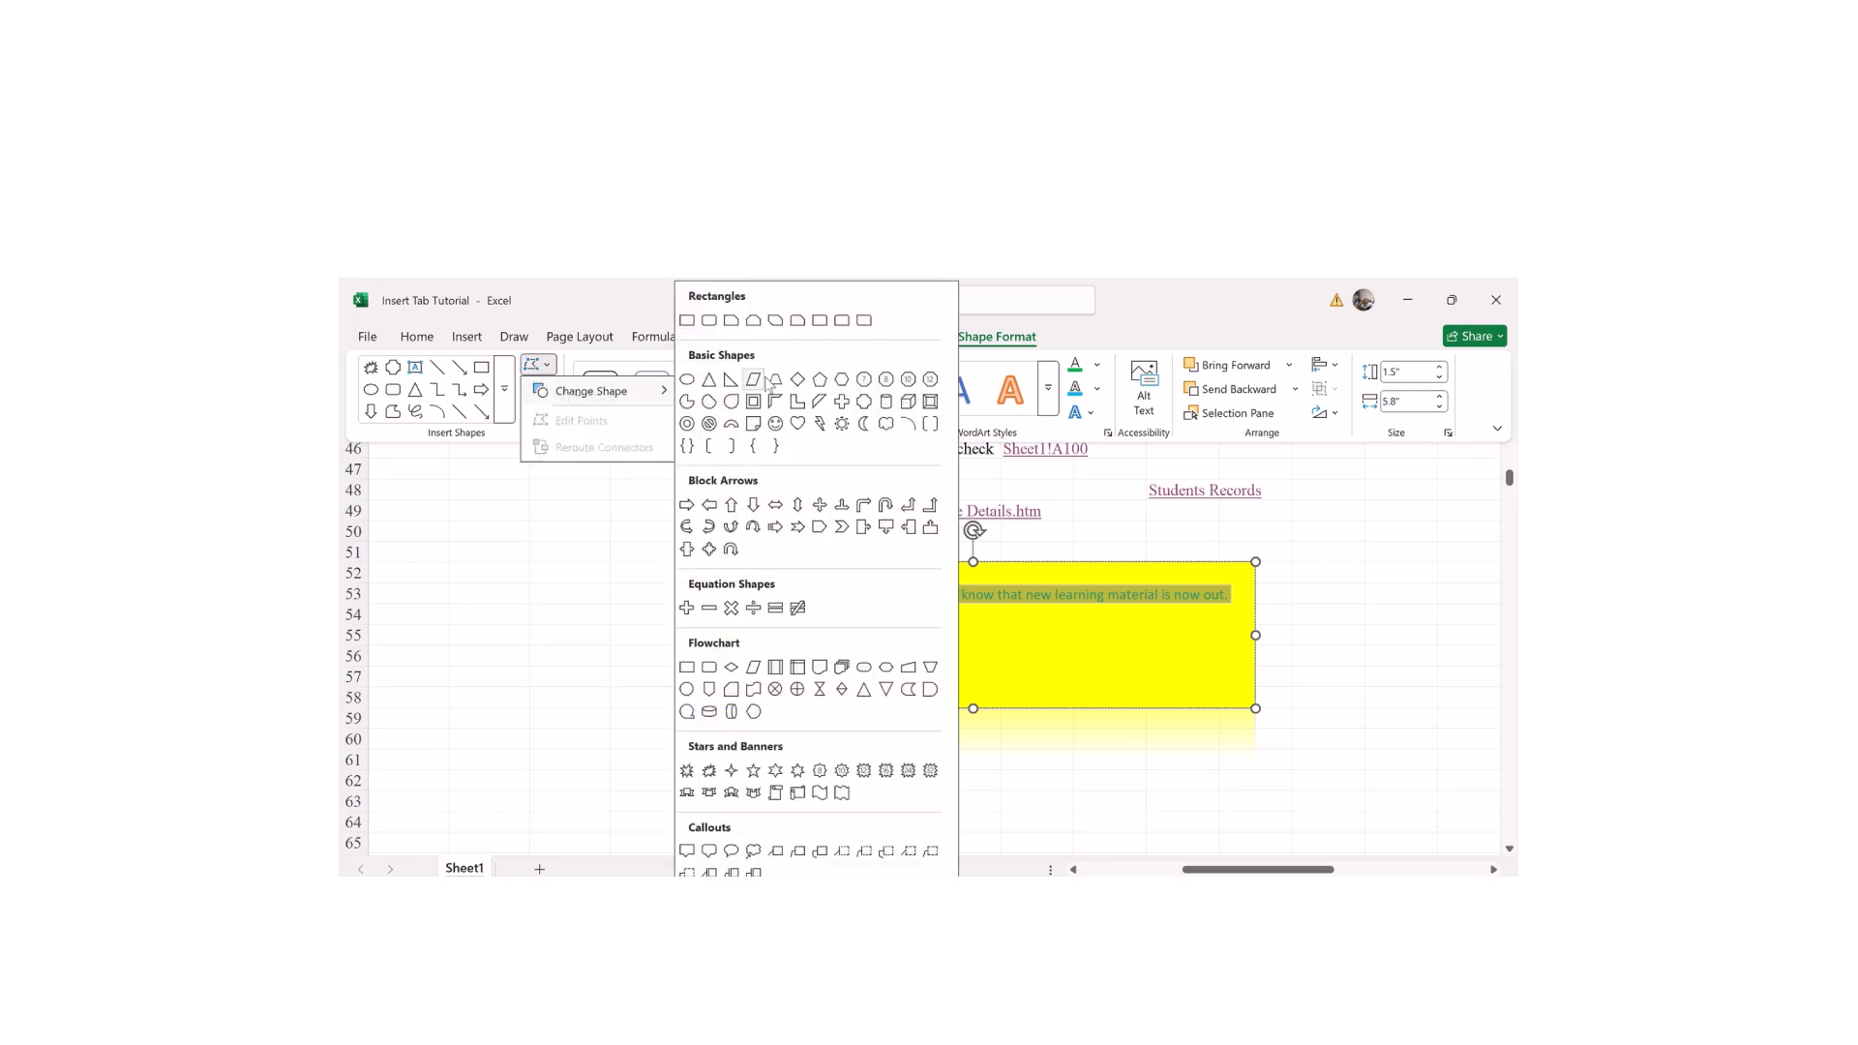
pyautogui.click(797, 378)
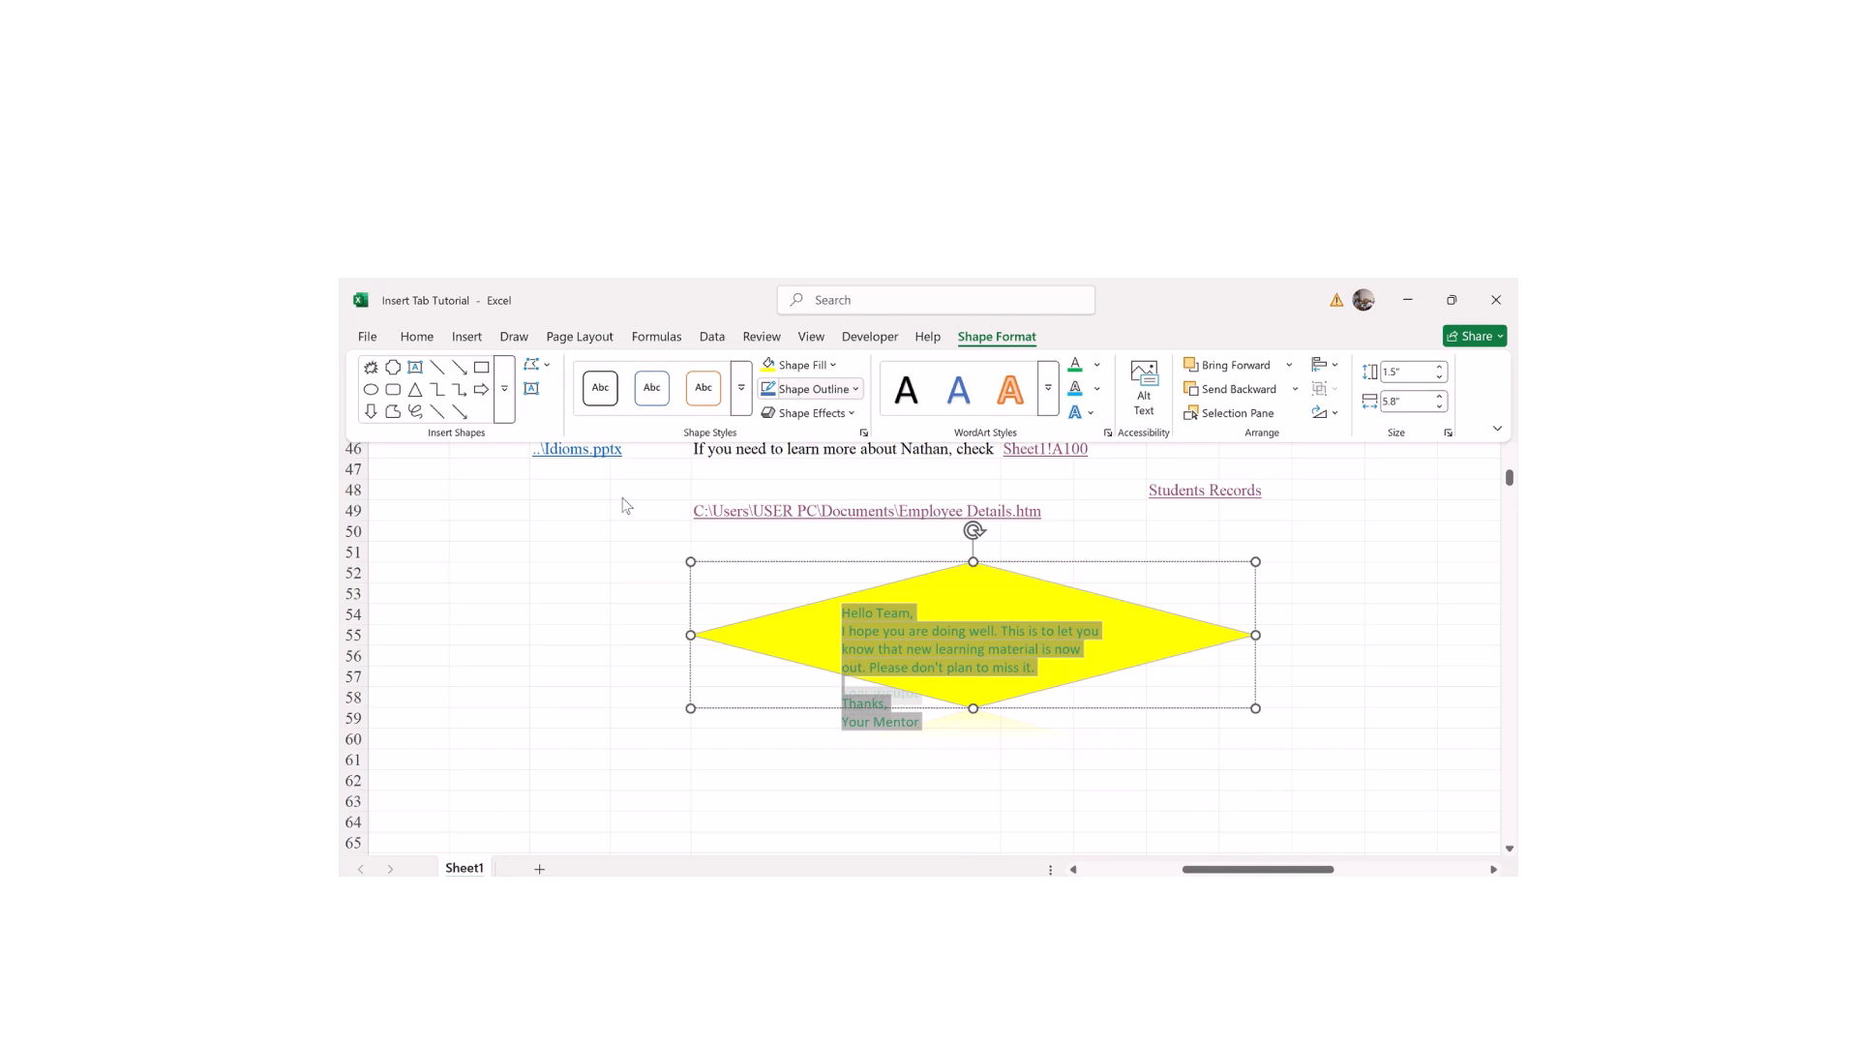
pyautogui.click(1360, 602)
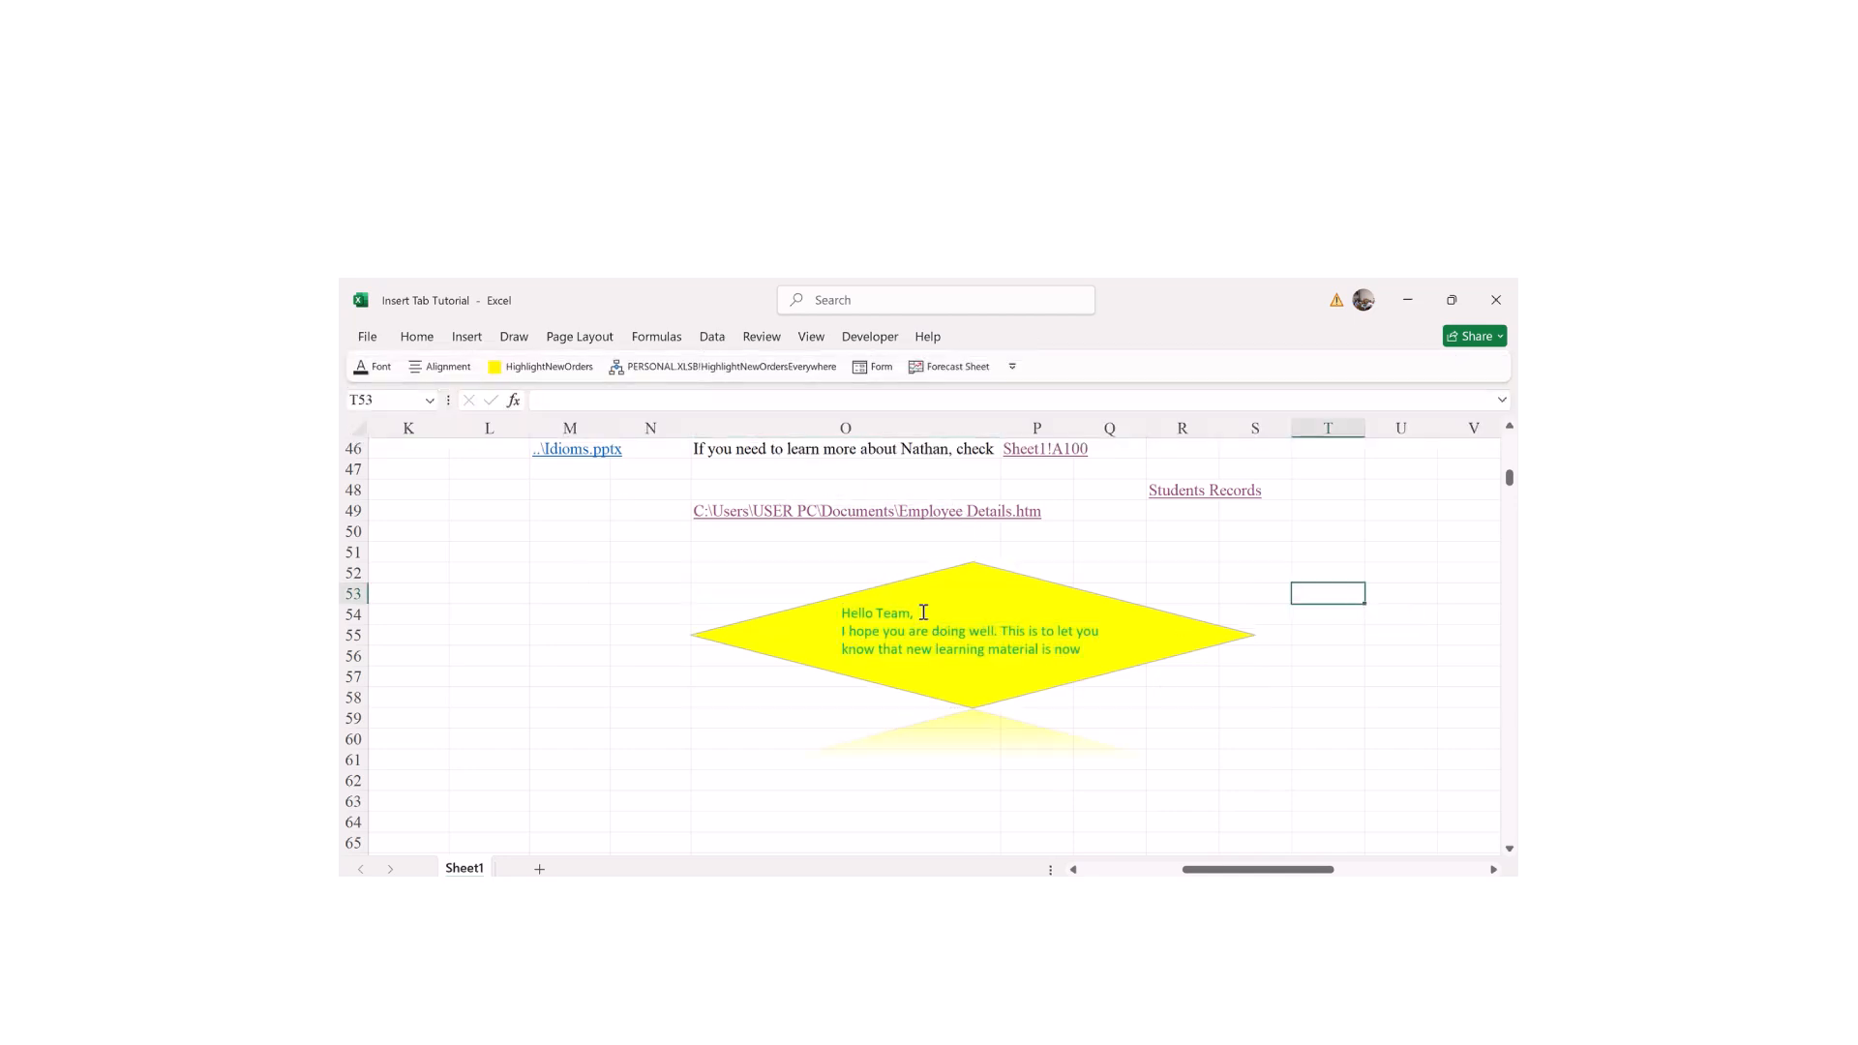
pyautogui.click(1007, 601)
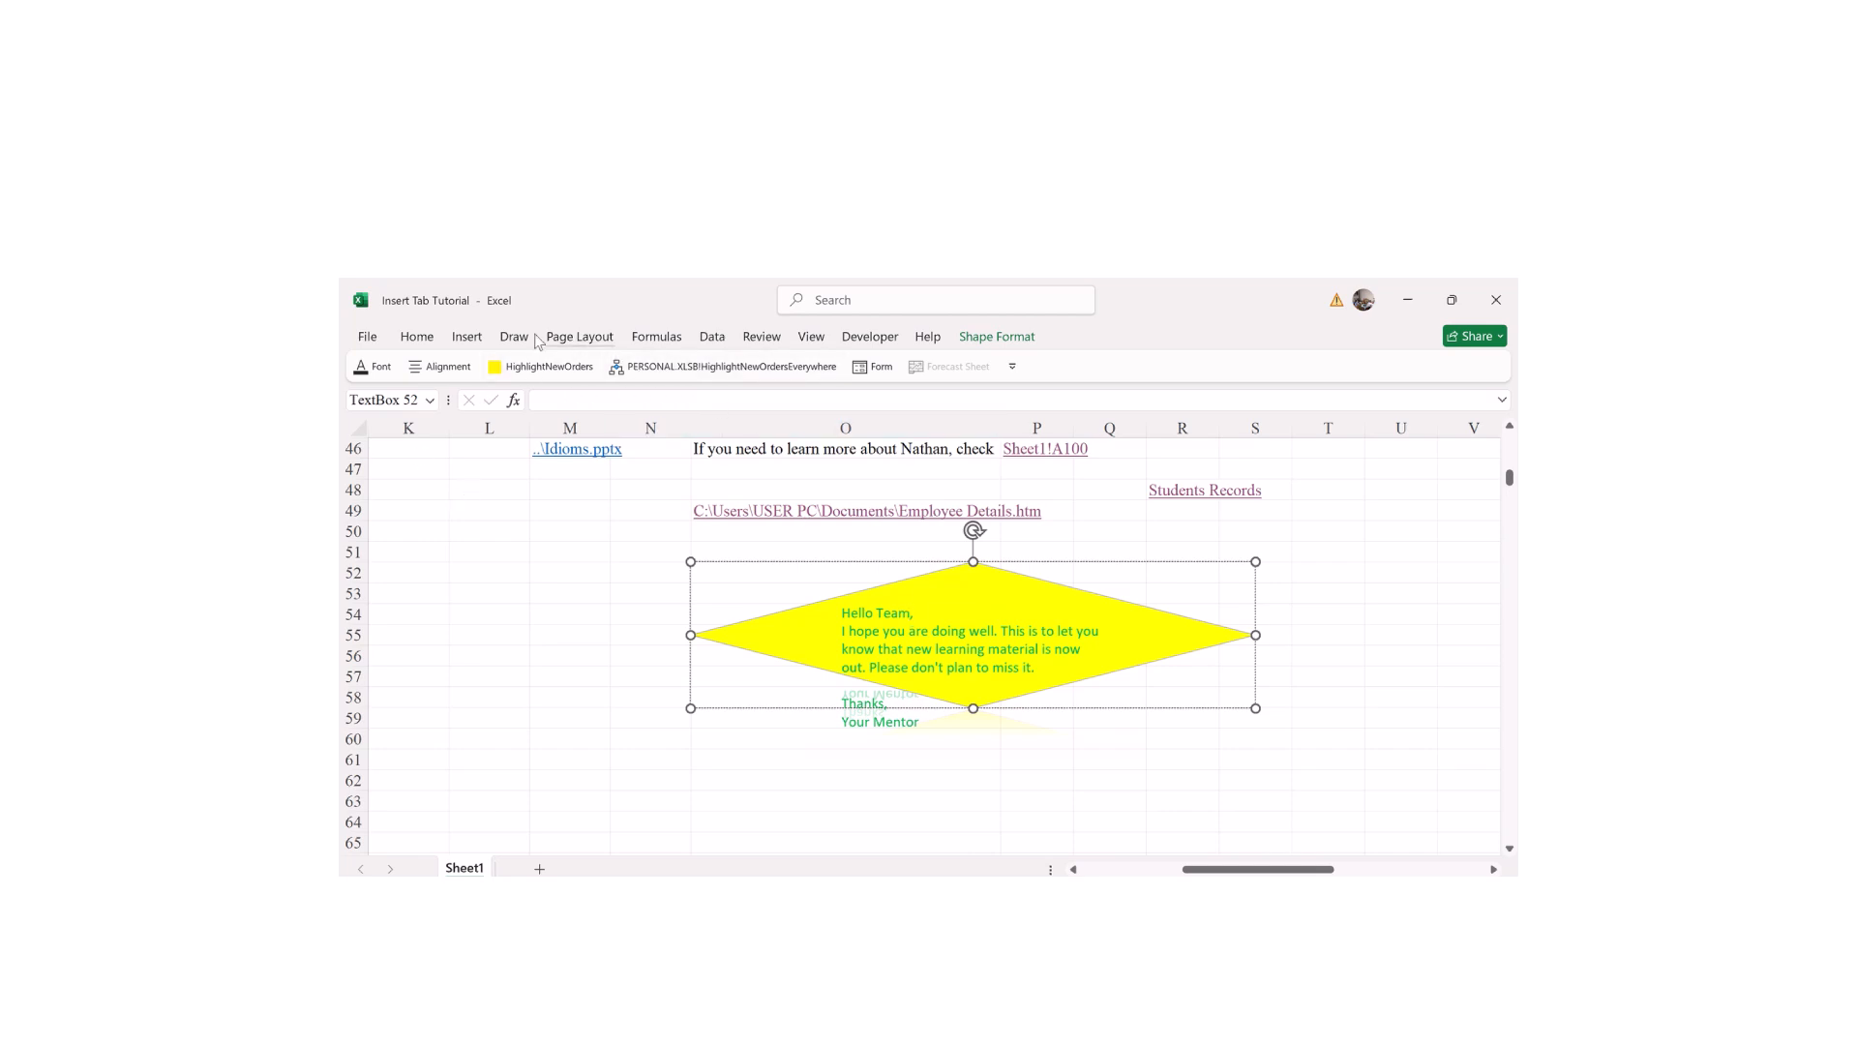
pyautogui.click(963, 336)
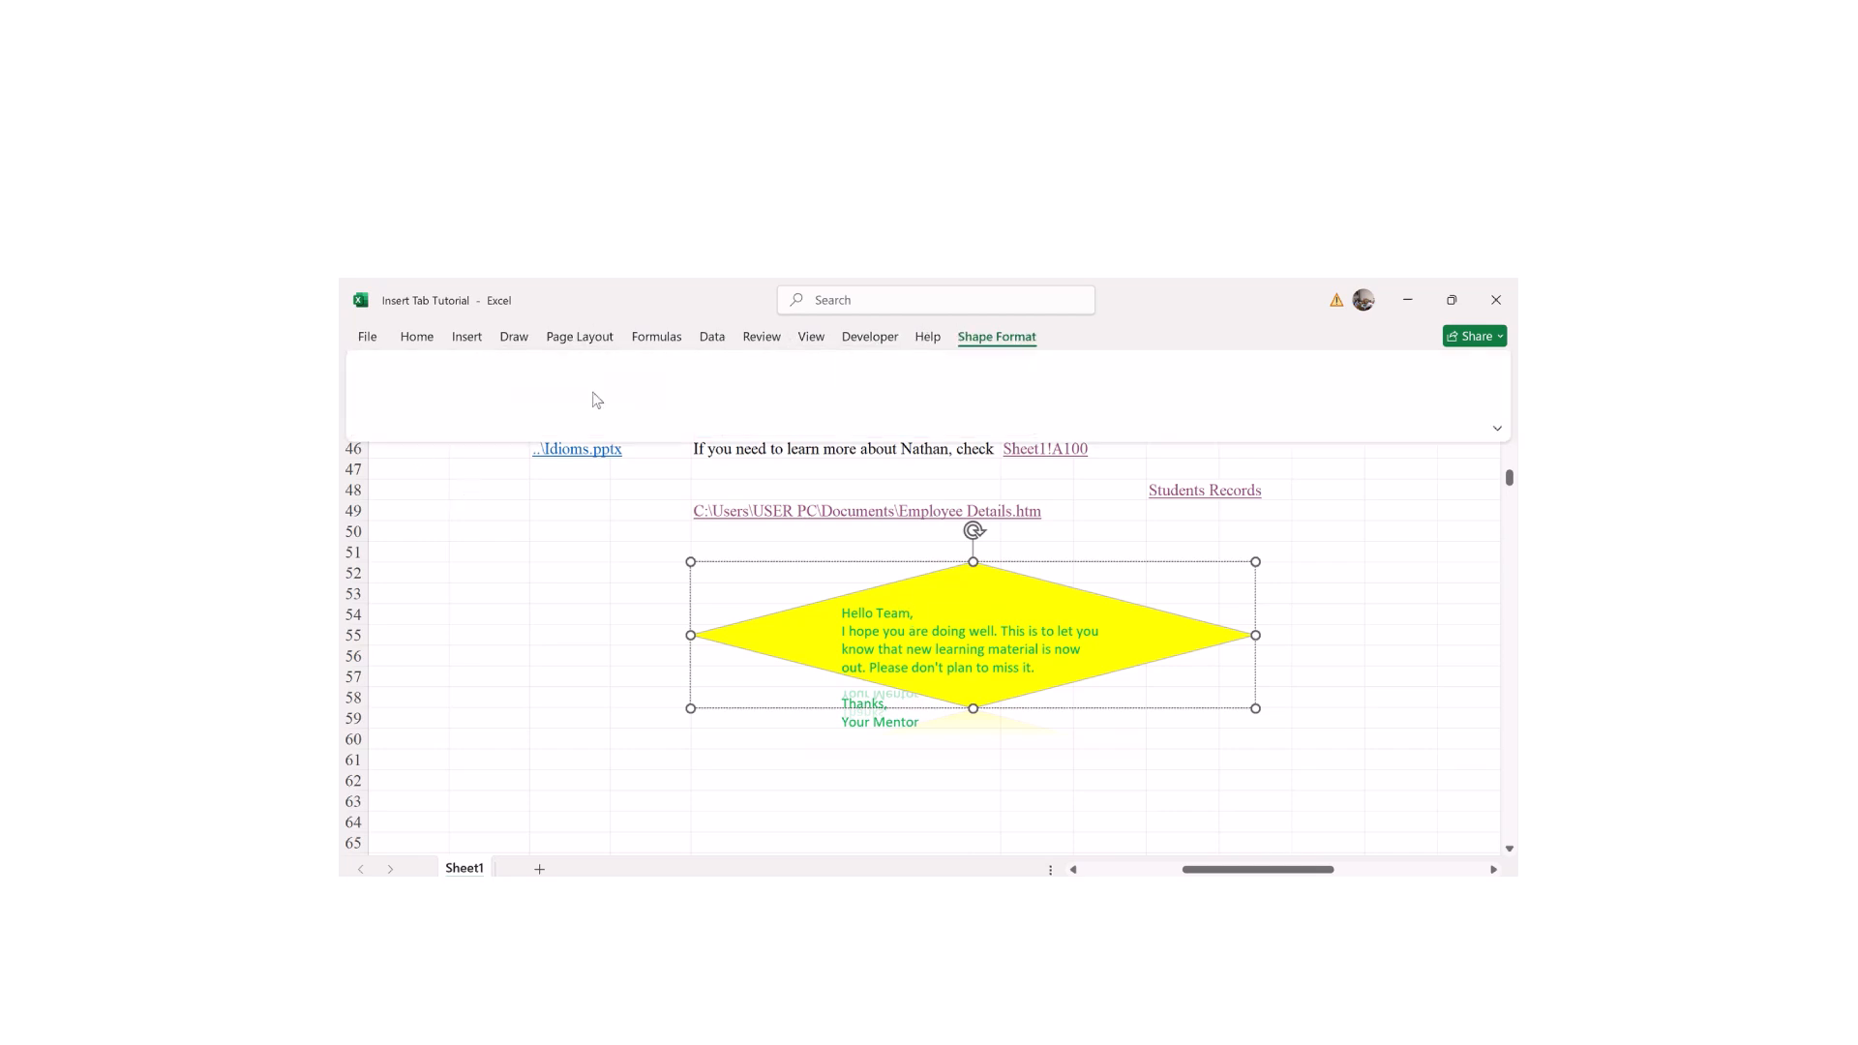
pyautogui.click(548, 367)
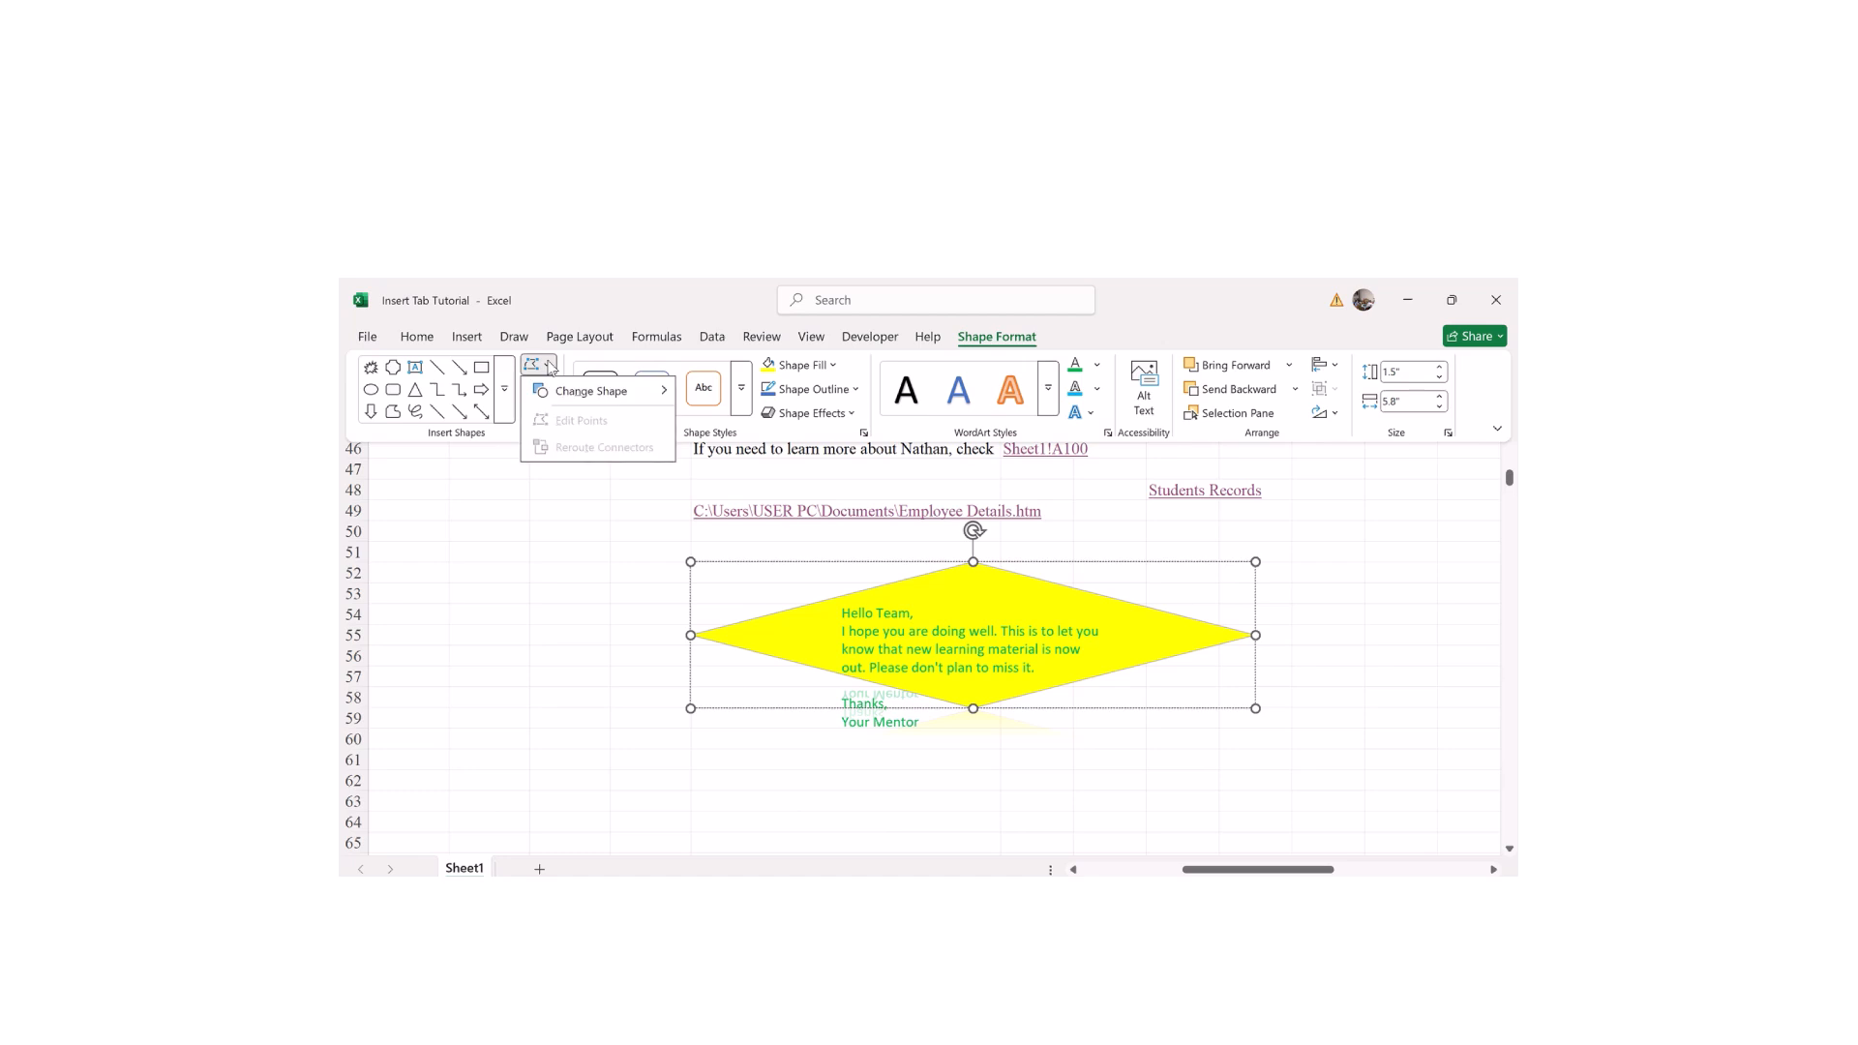
pyautogui.moveTo(565, 400)
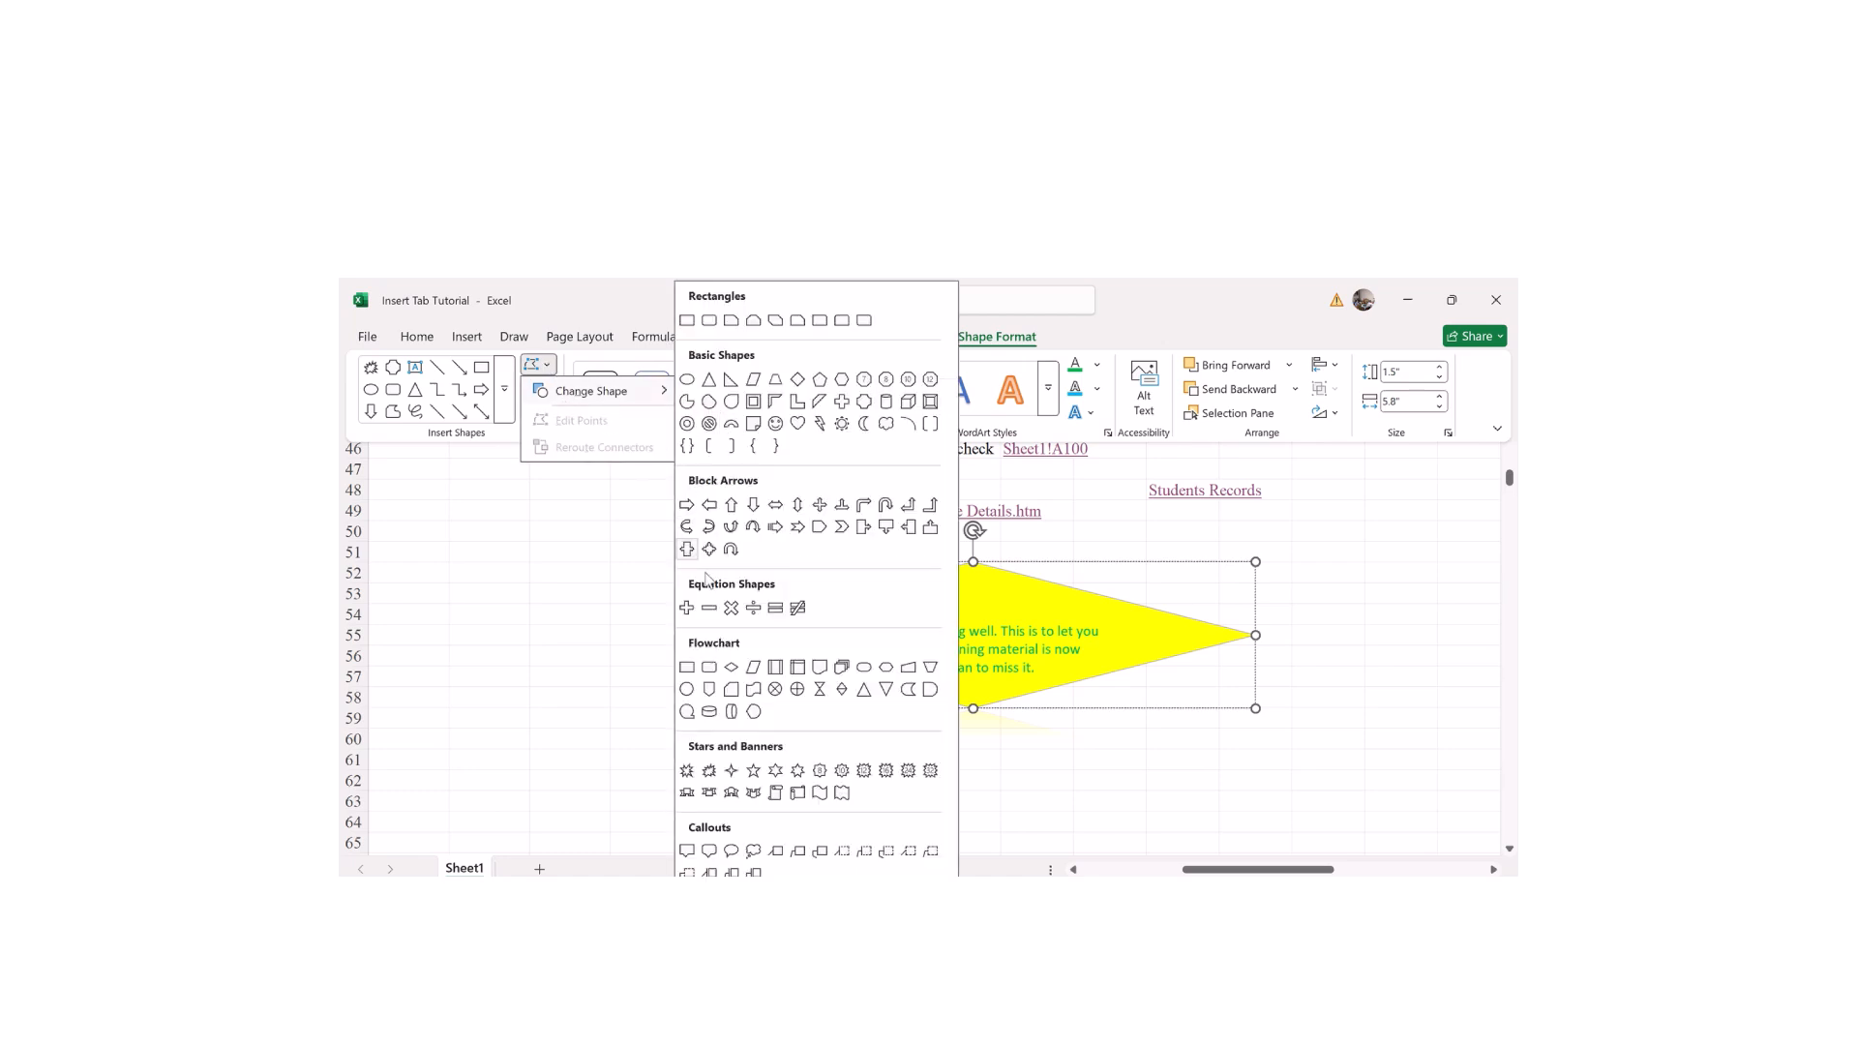
pyautogui.click(687, 712)
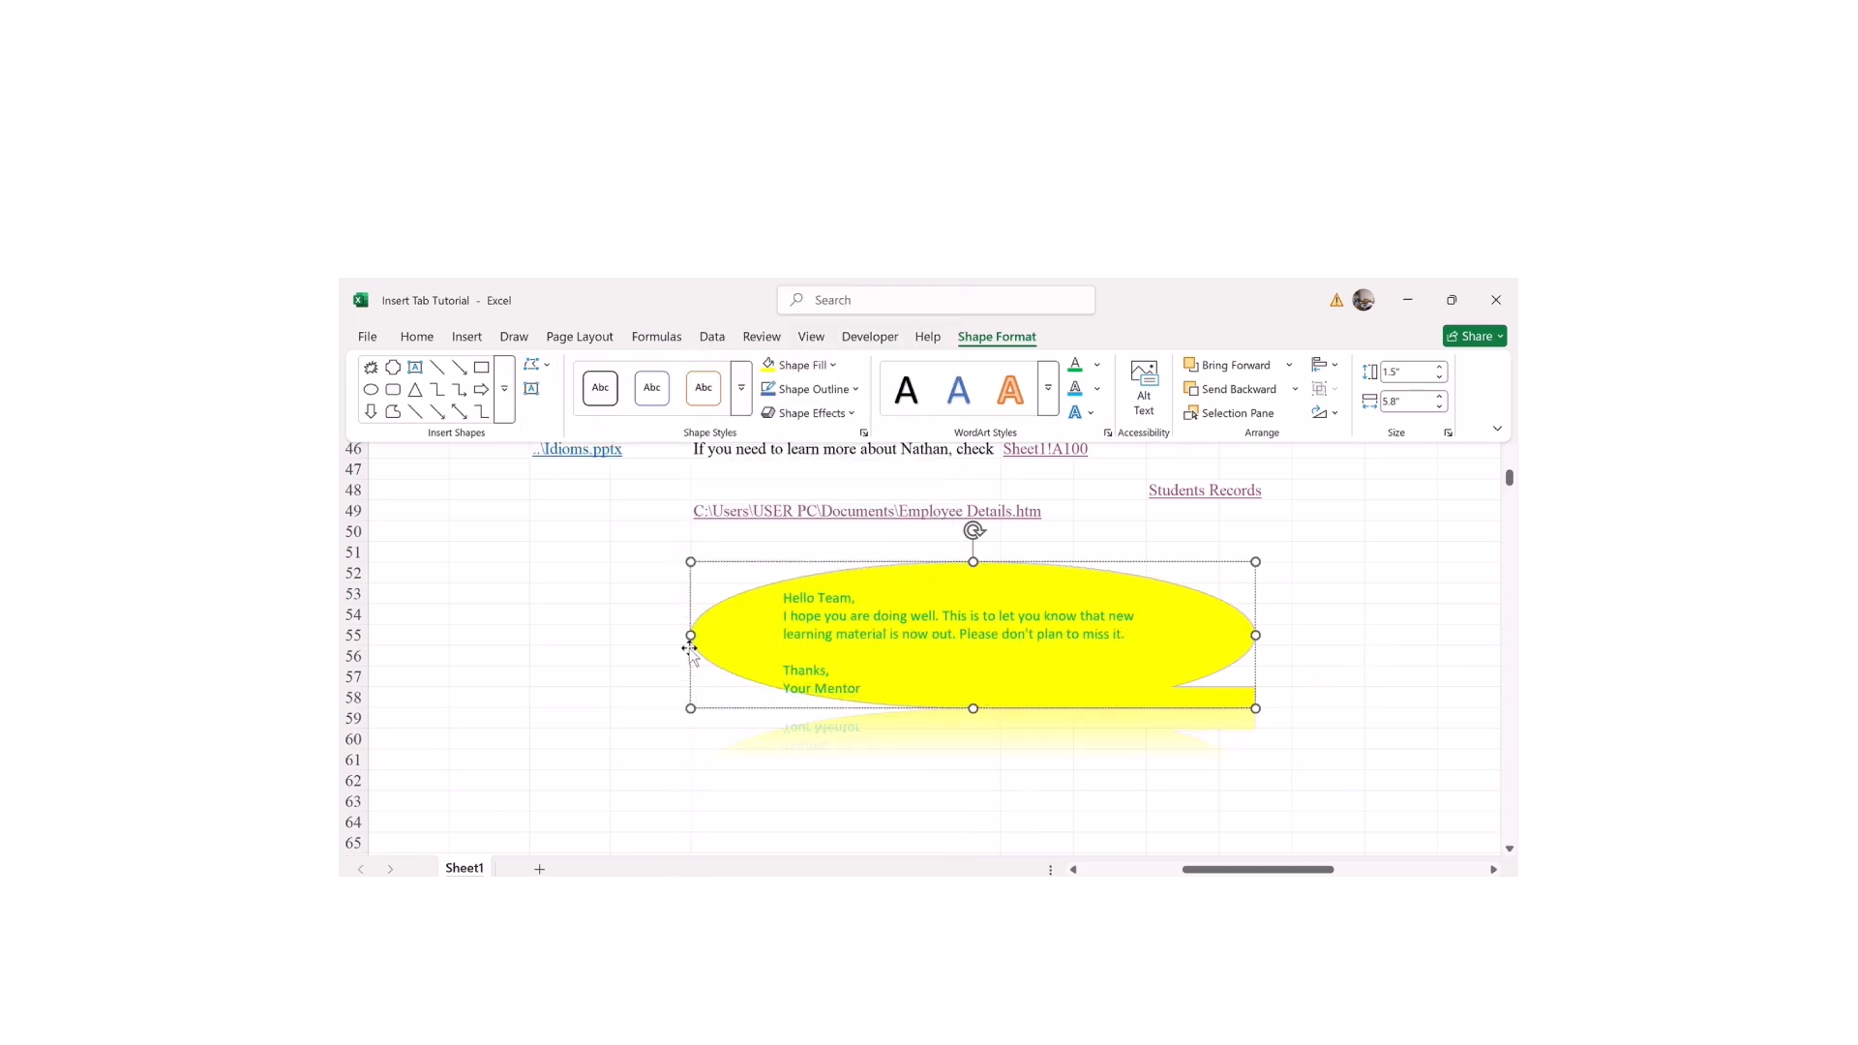
pyautogui.click(647, 675)
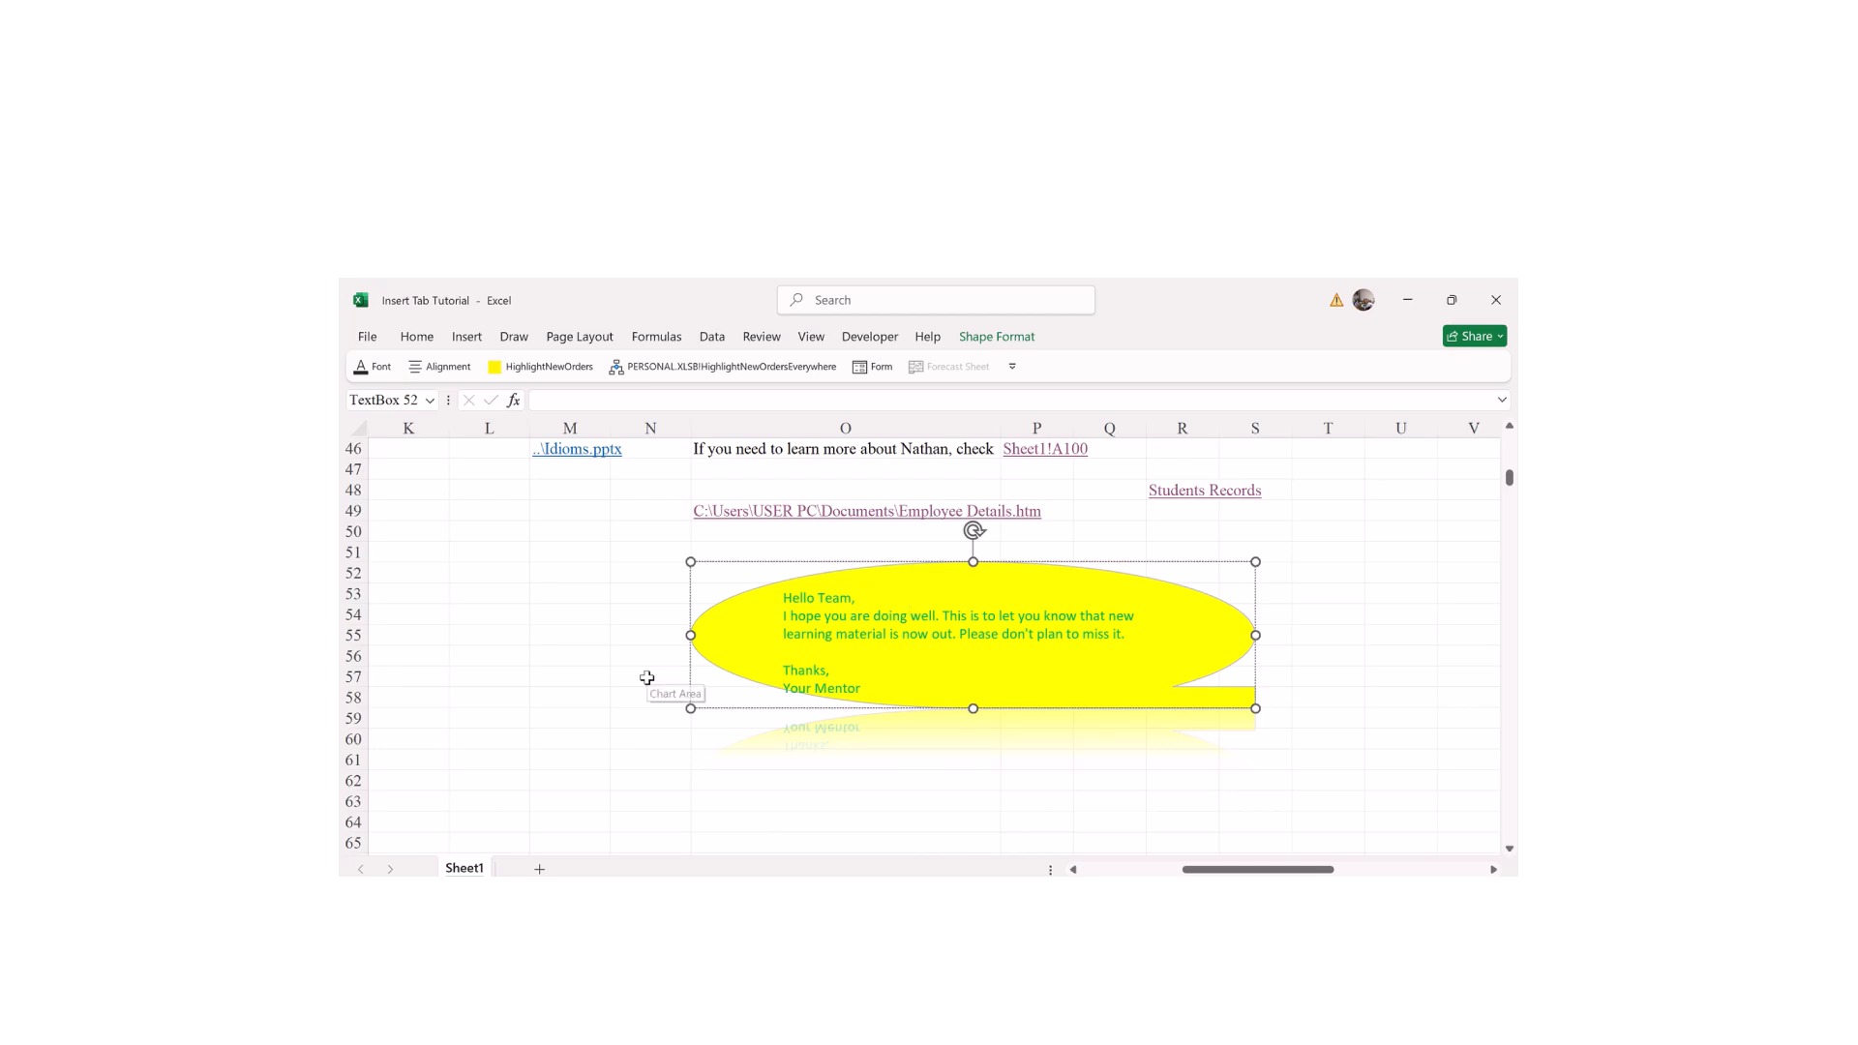
# Step: Stretch the oval message shape down to about row 60 and deselect it
pyautogui.moveTo(686, 712); pyautogui.dragTo(674, 752)
pyautogui.click(556, 612)
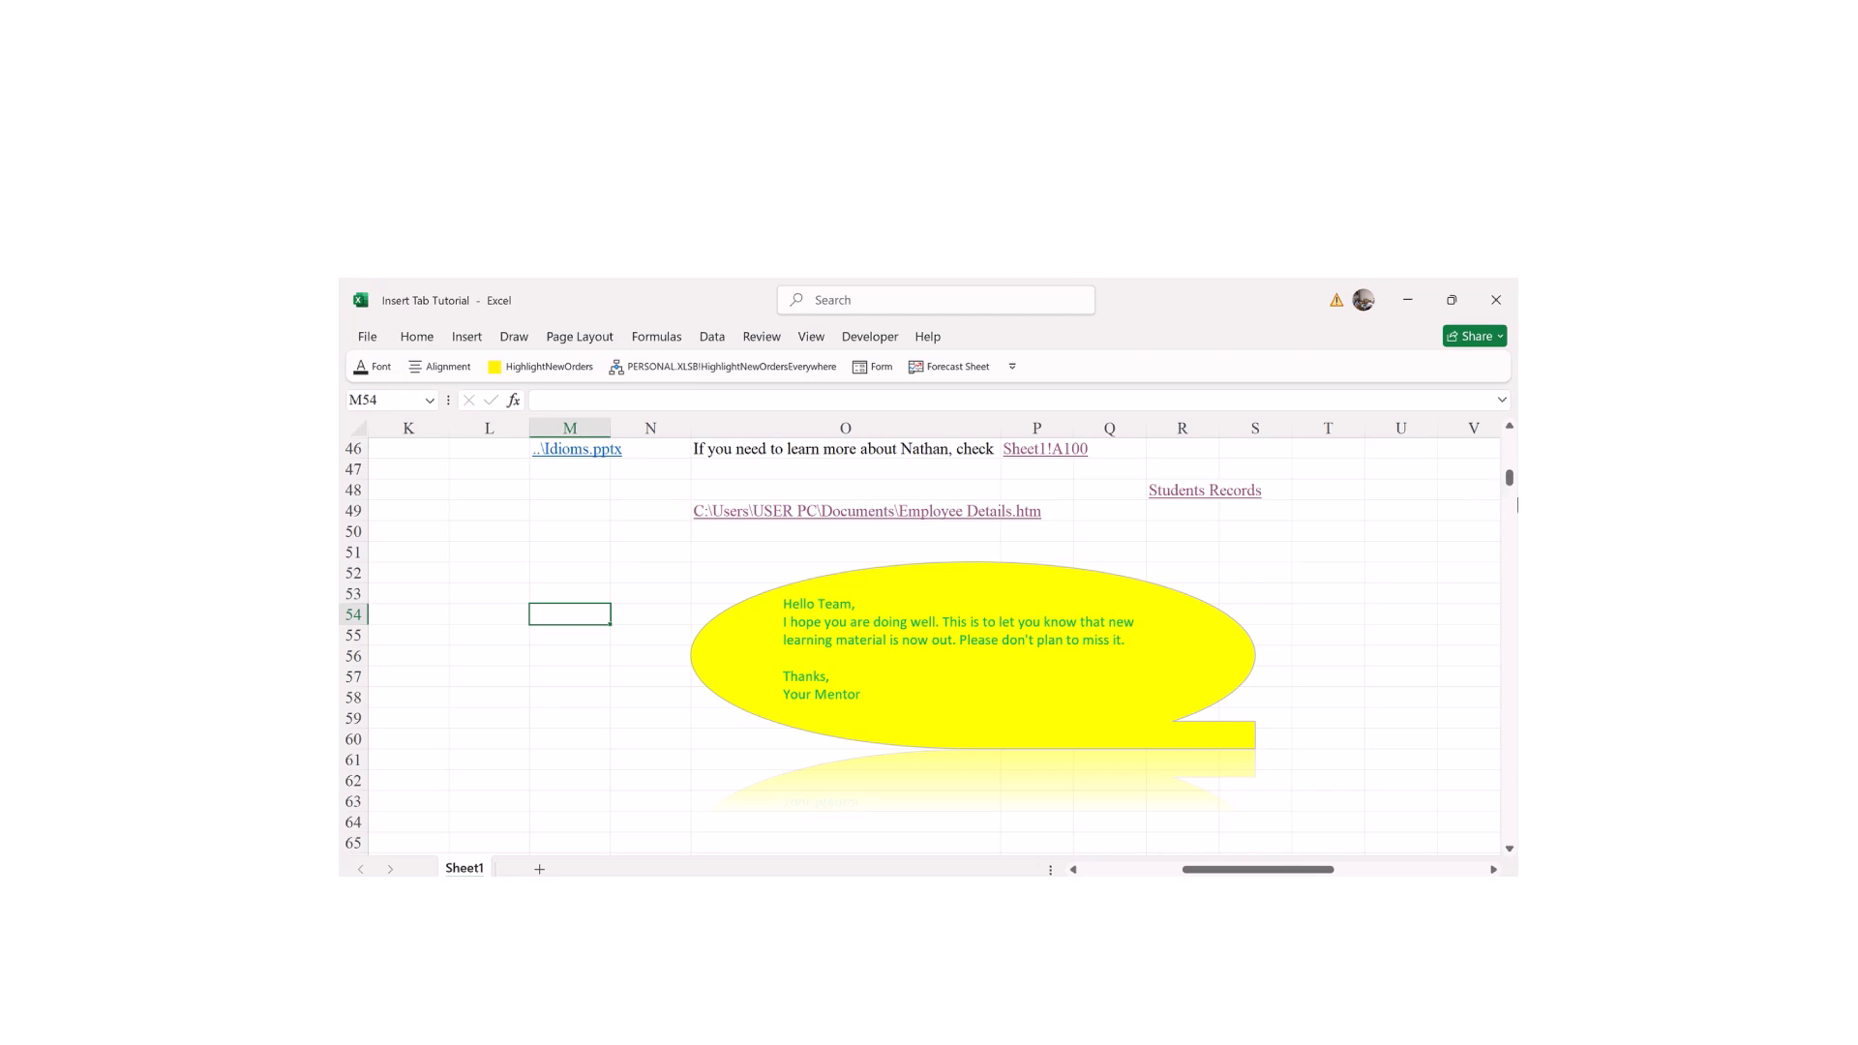
pyautogui.moveTo(1511, 487)
pyautogui.mouseDown()
pyautogui.moveTo(1513, 450)
pyautogui.moveTo(1482, 483)
pyautogui.mouseUp()
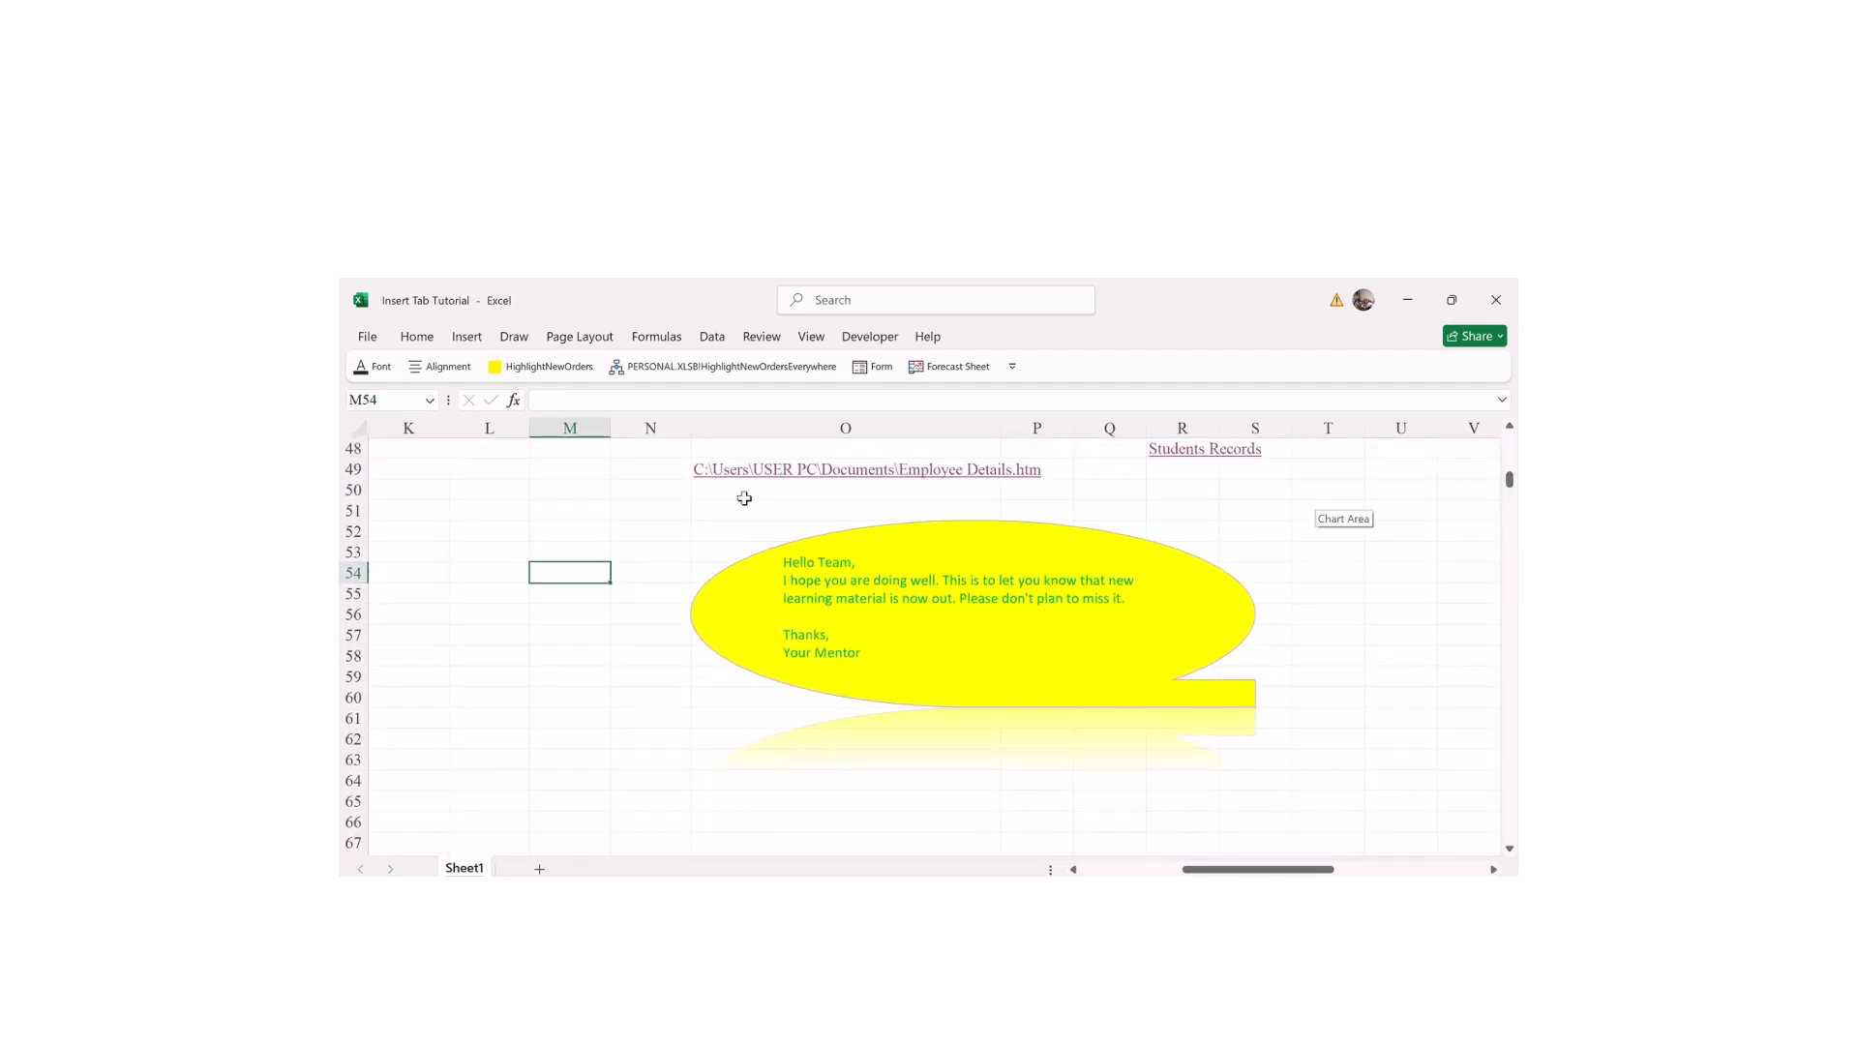
# Step: Open the Object dialog from Insert's Text group, glancing at WordArt along the way
pyautogui.click(467, 338)
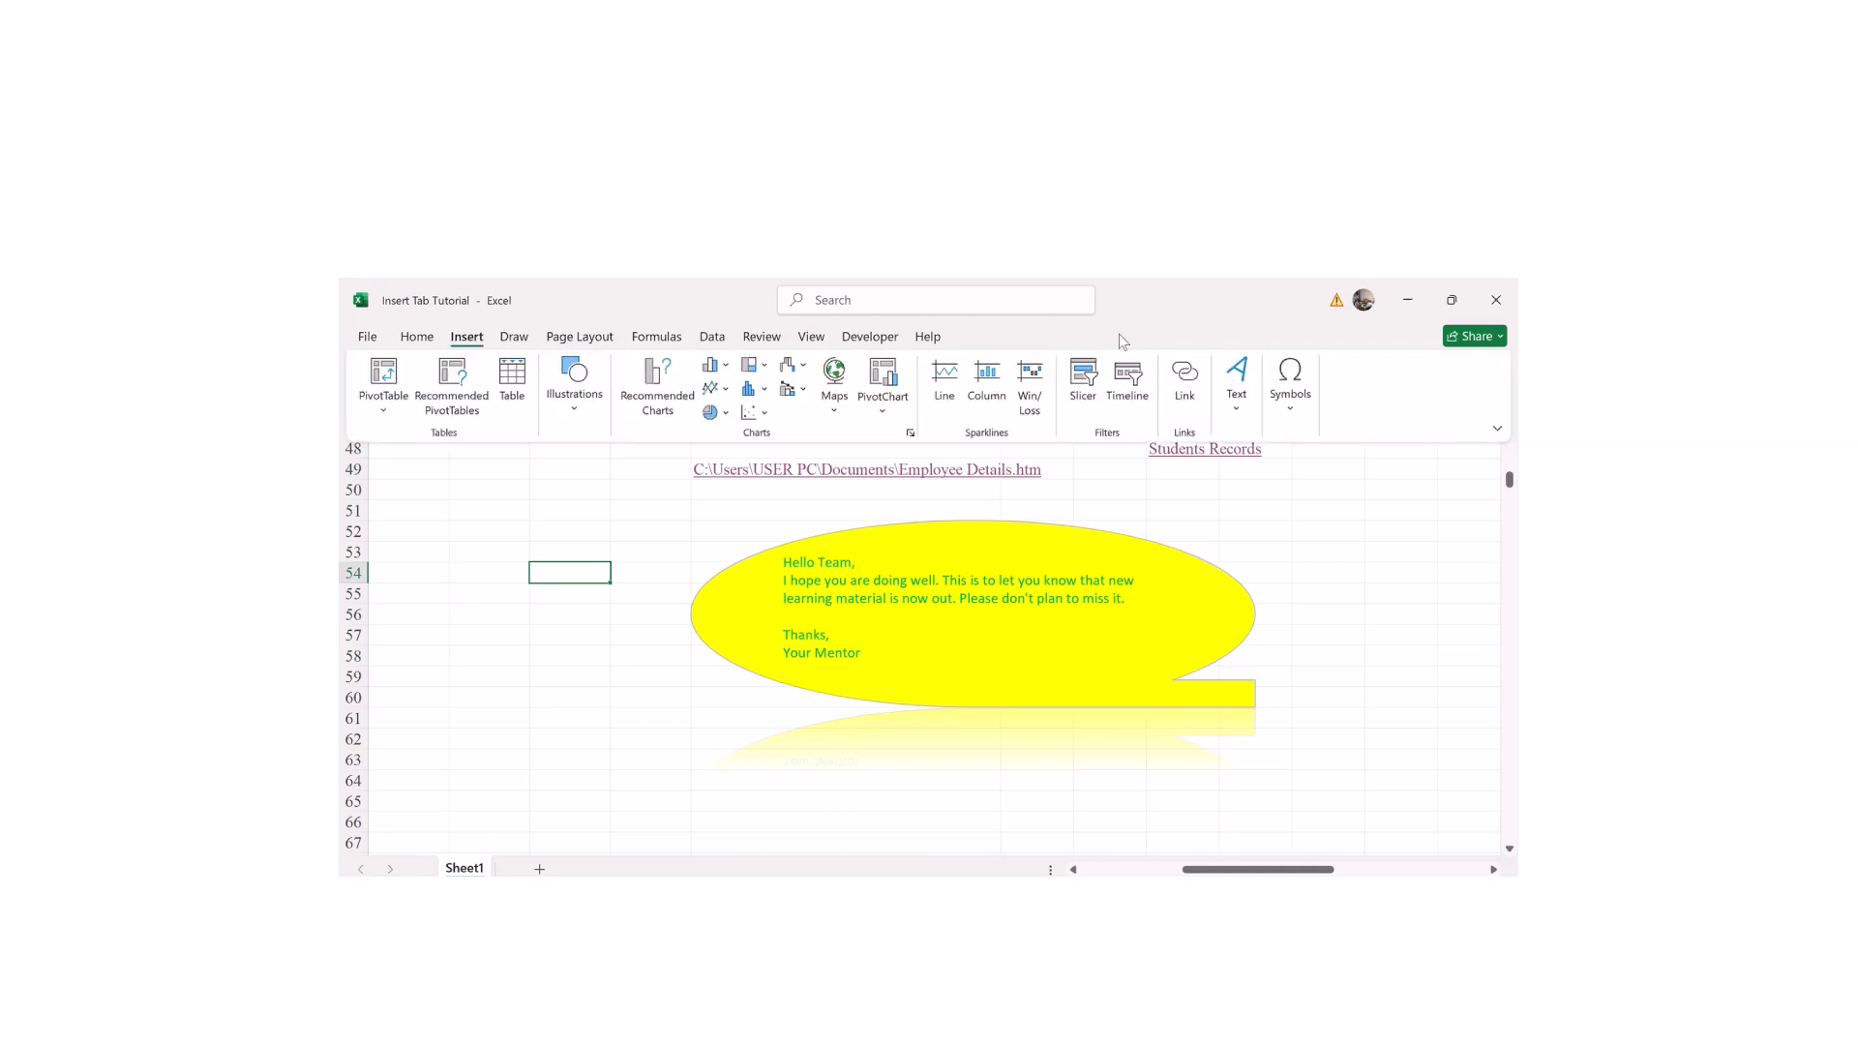
pyautogui.click(1235, 411)
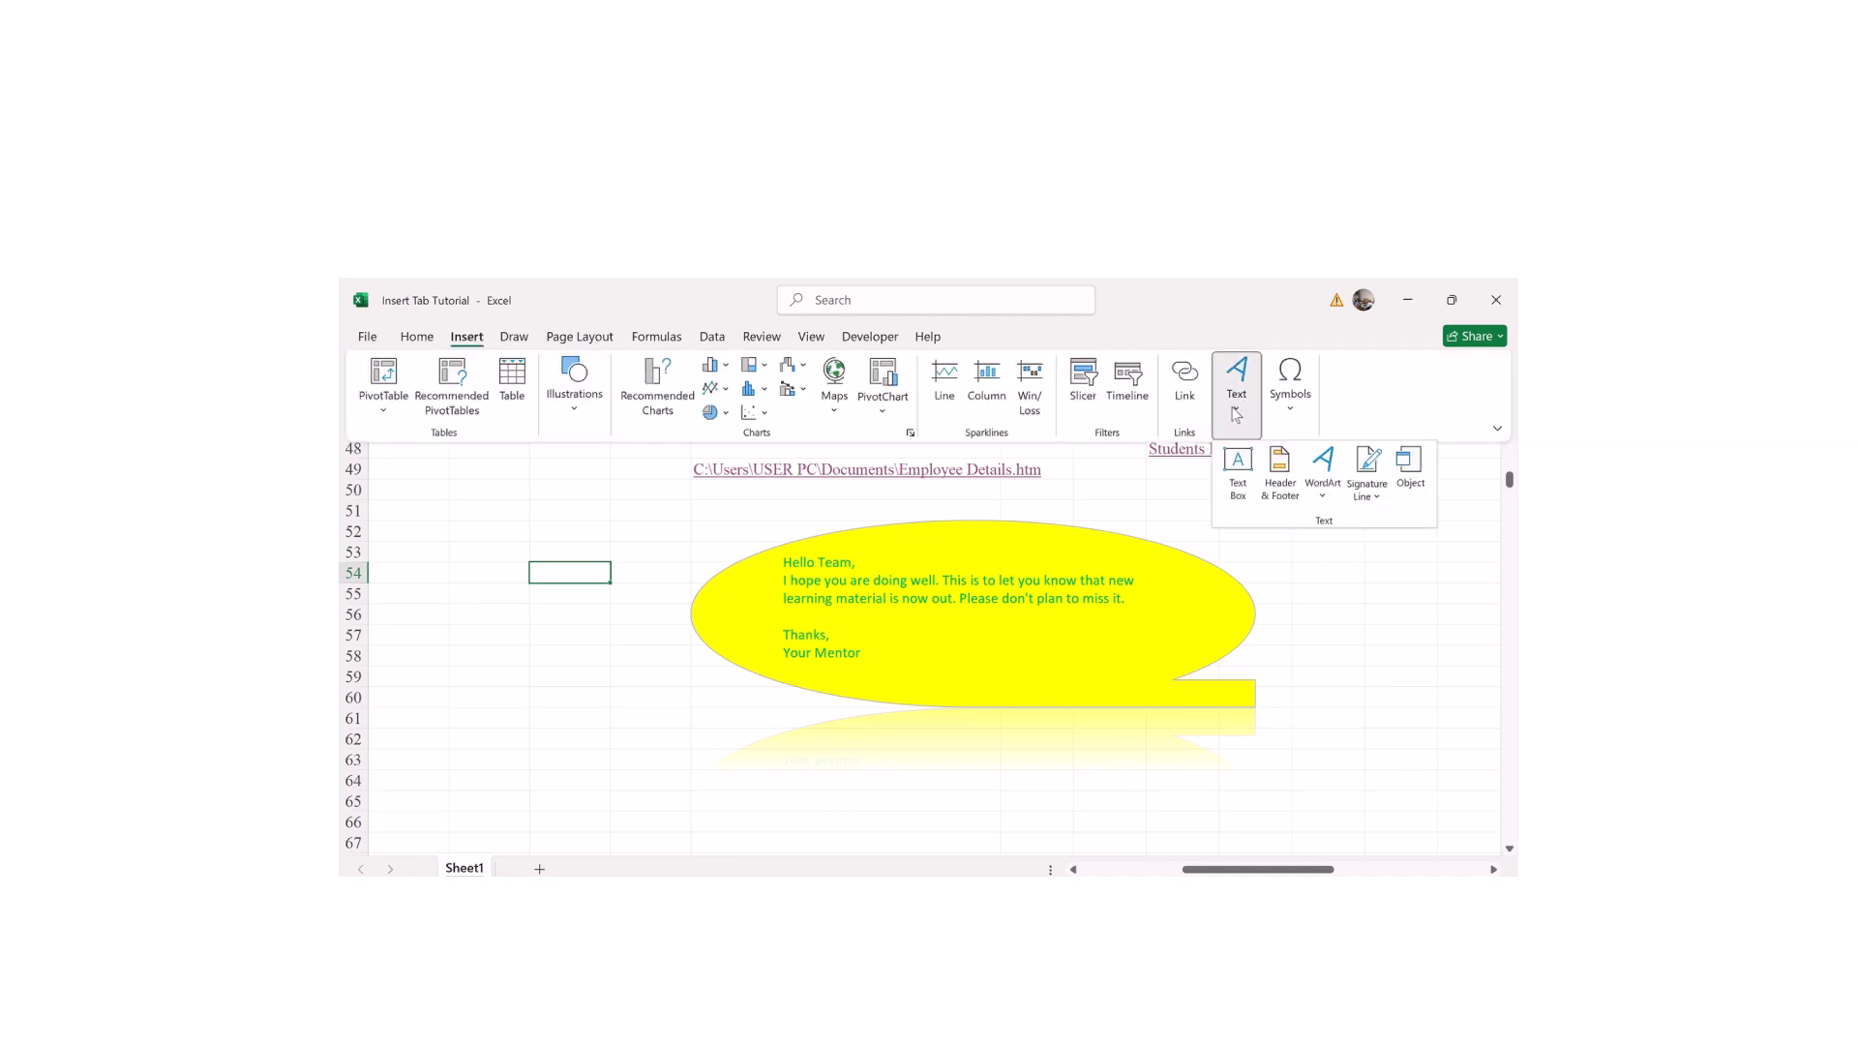
pyautogui.click(1324, 496)
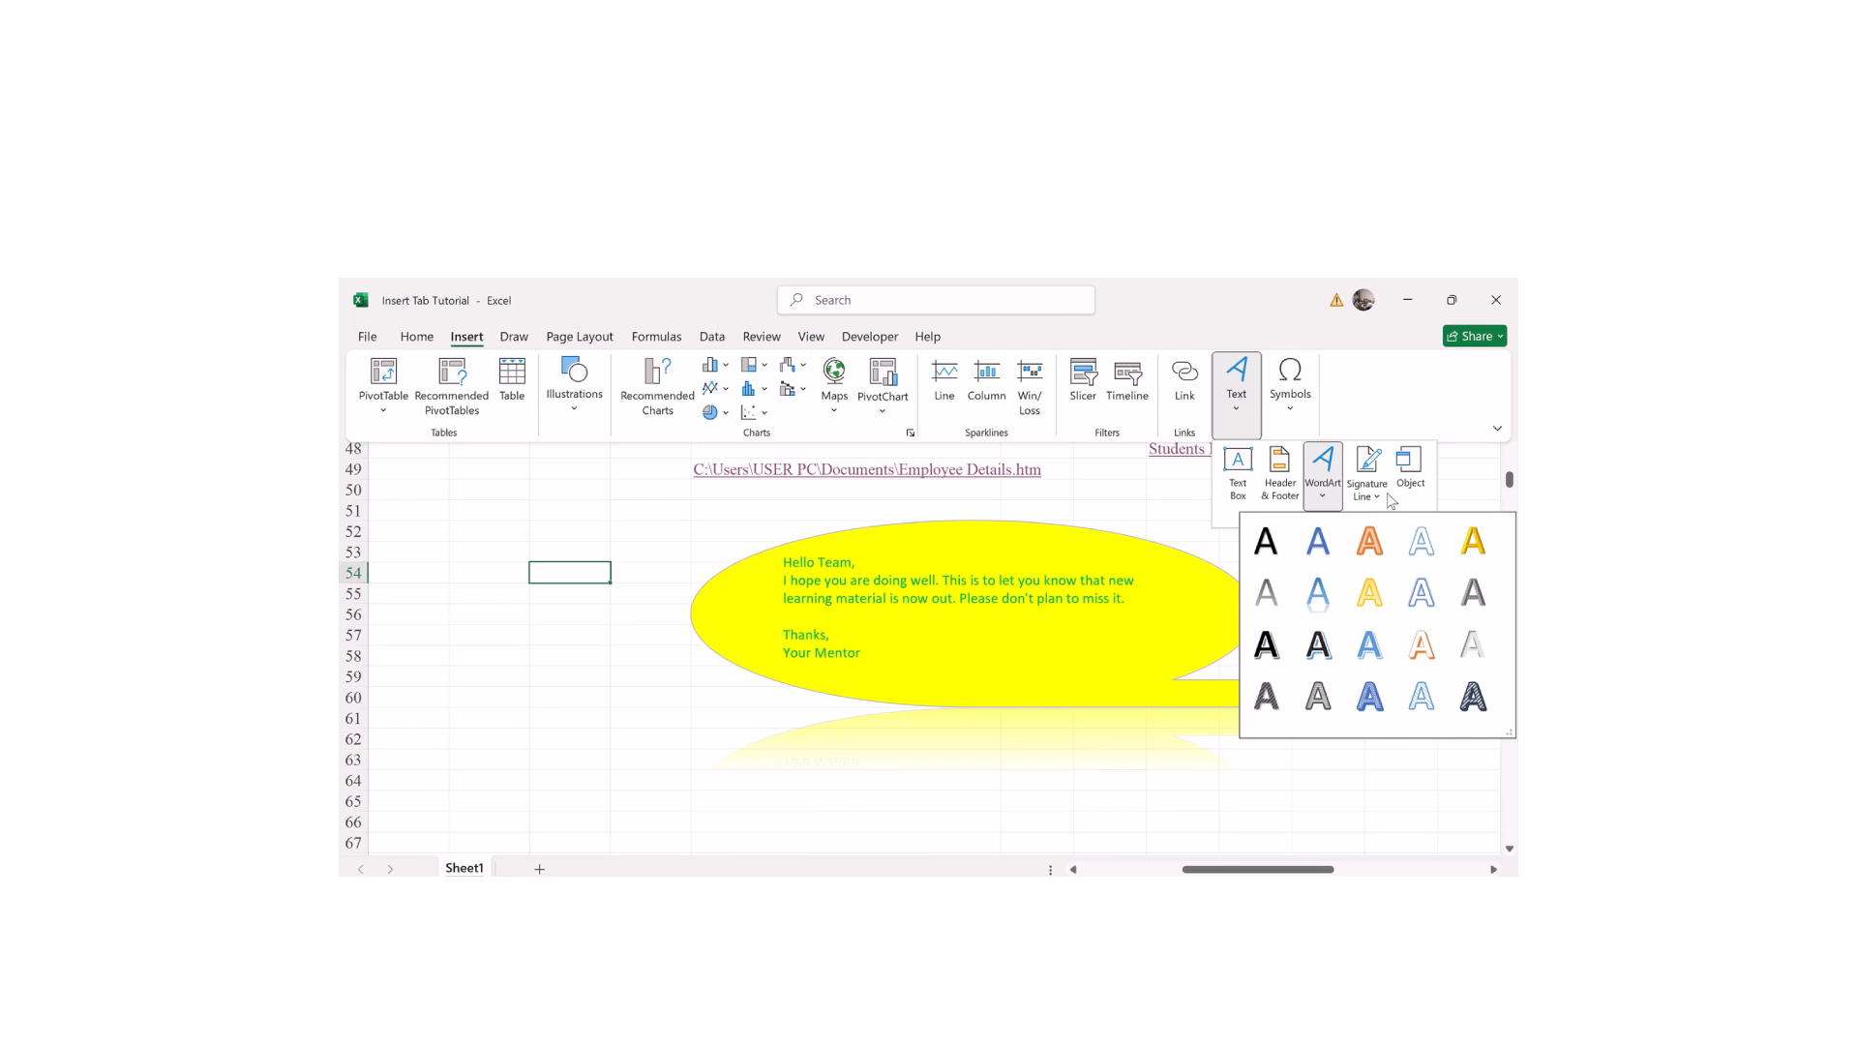
pyautogui.click(1415, 475)
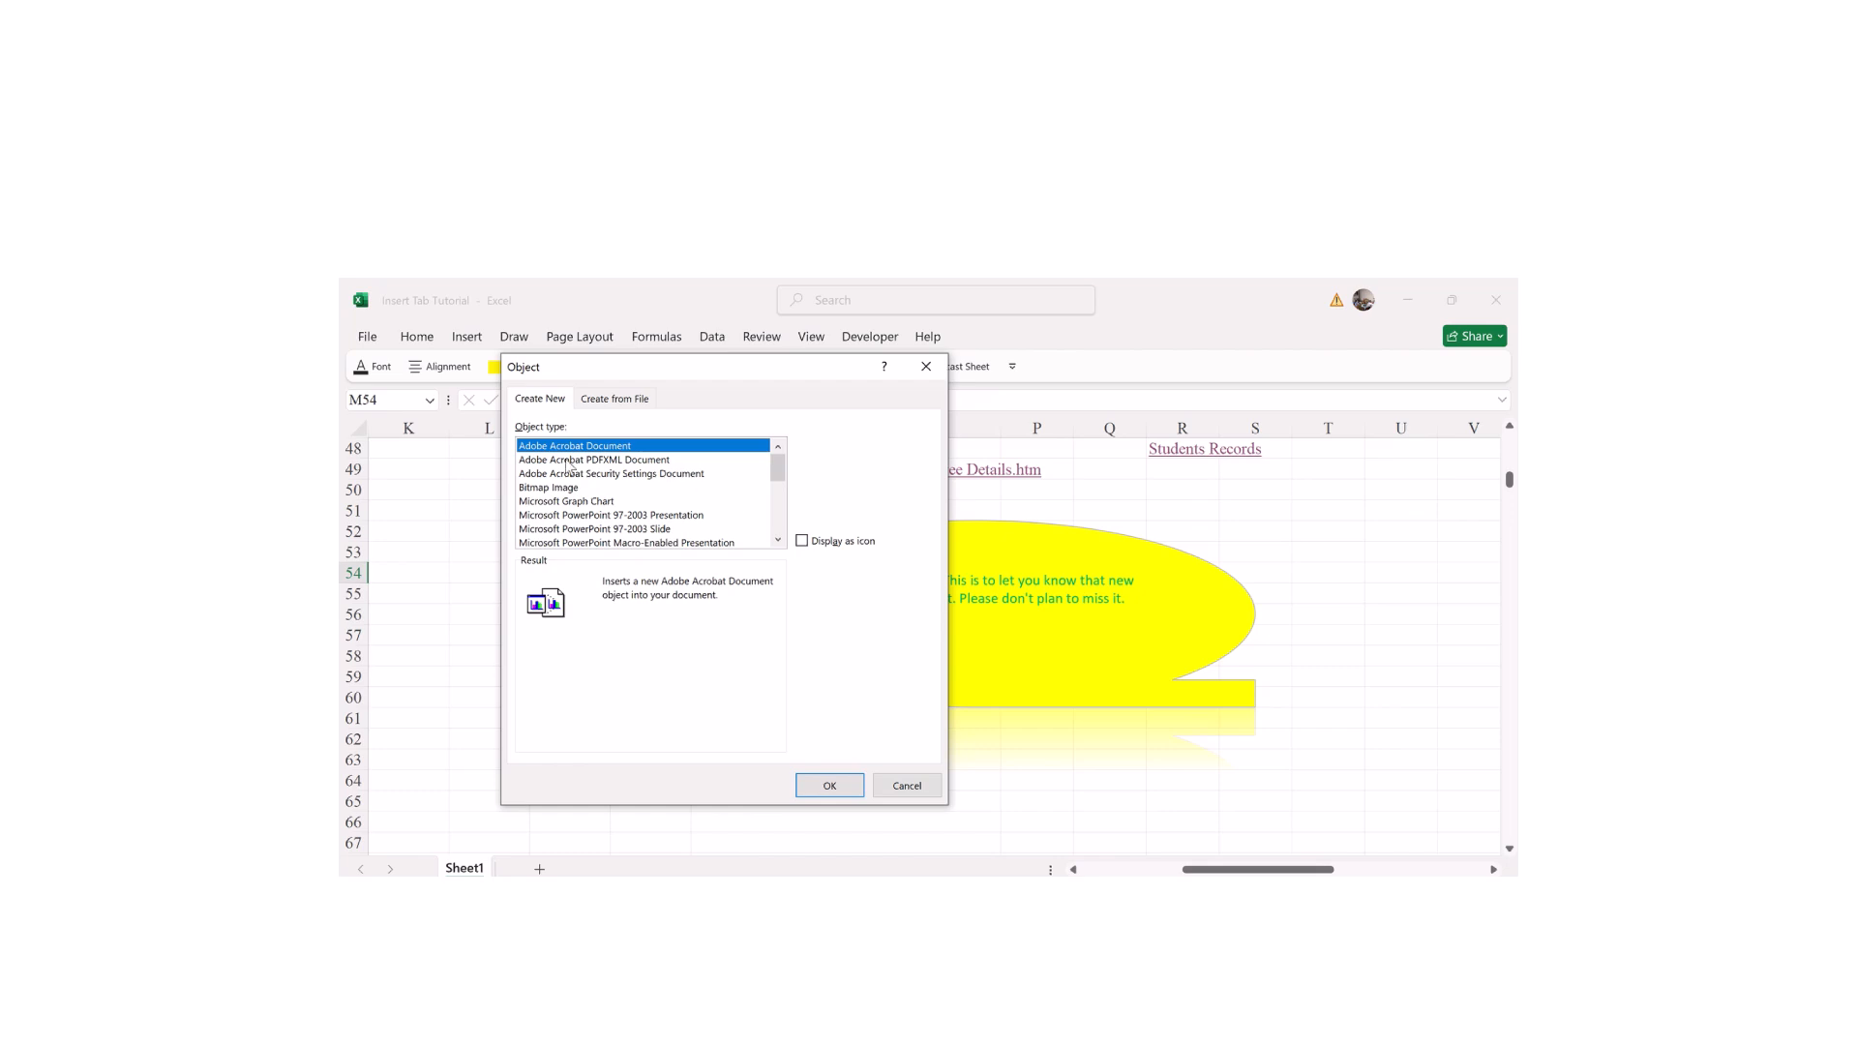
# Step: Embed Customize Diagrams in Google Slides.mp4 from D:\Content Creation as an object from file
pyautogui.click(624, 401)
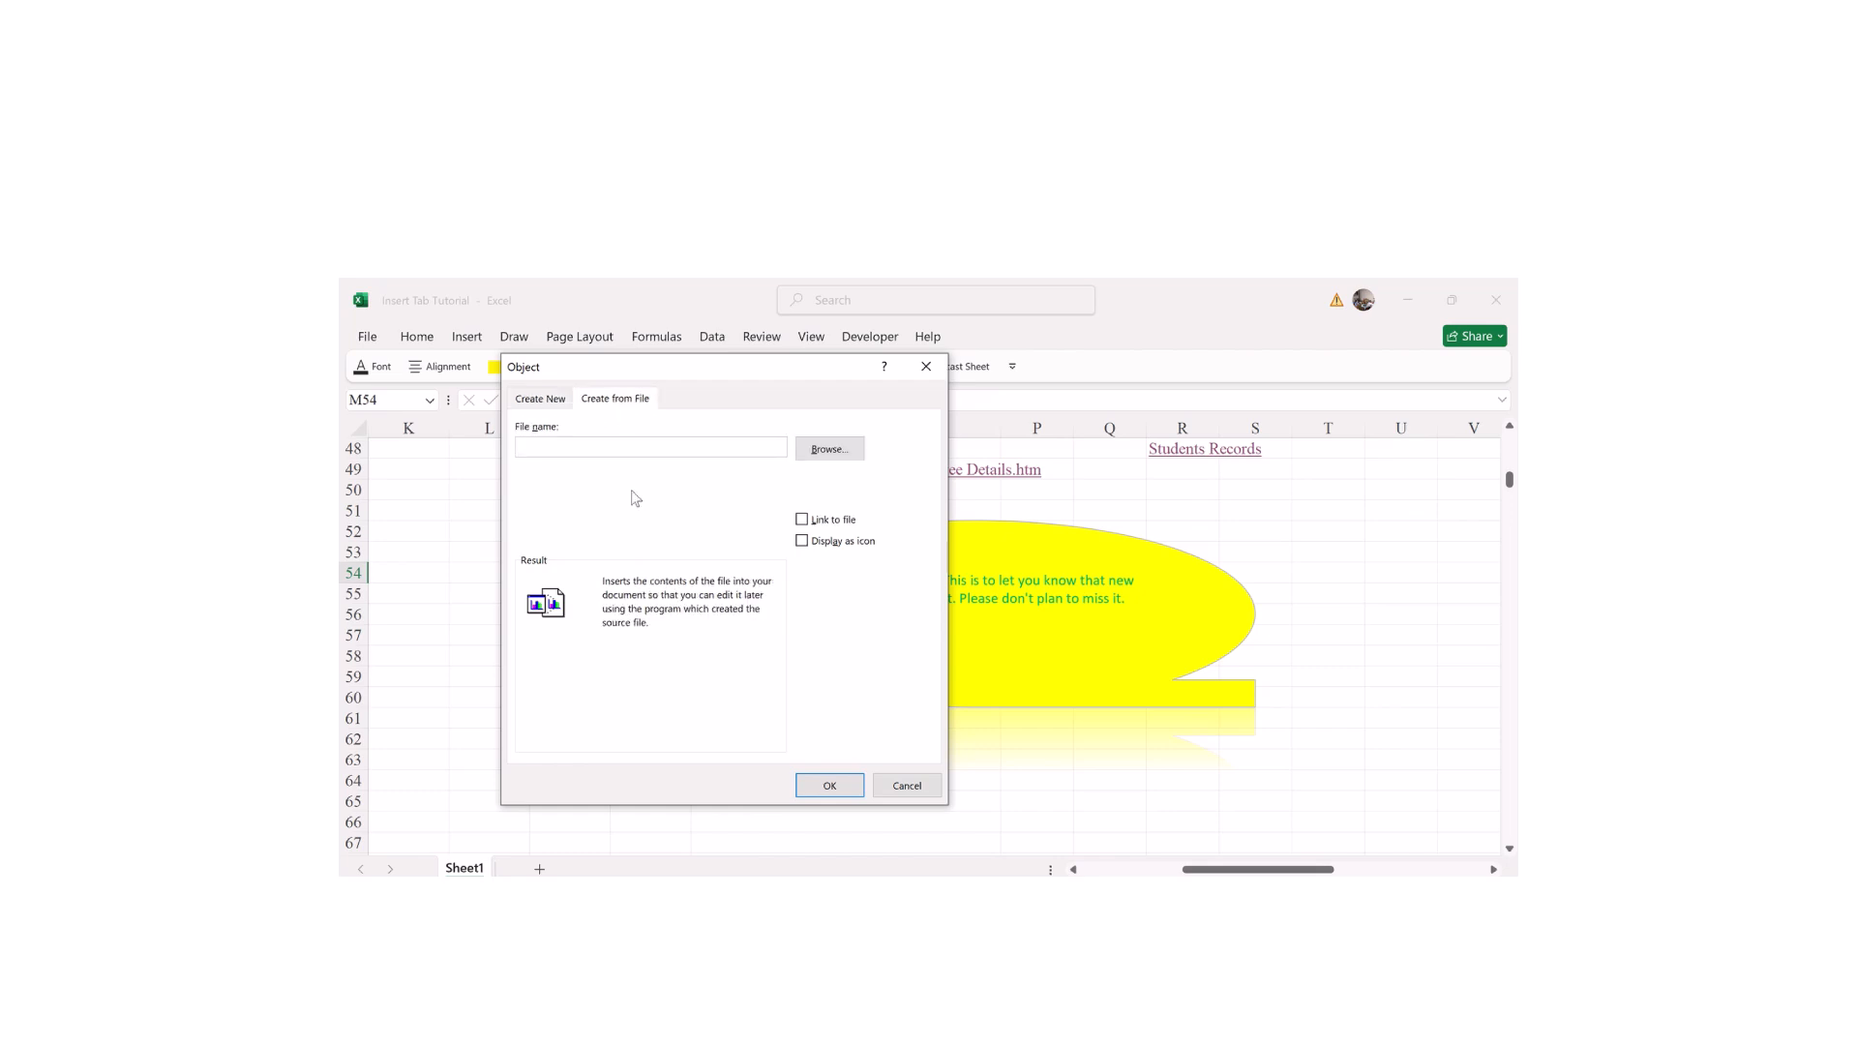
pyautogui.click(828, 450)
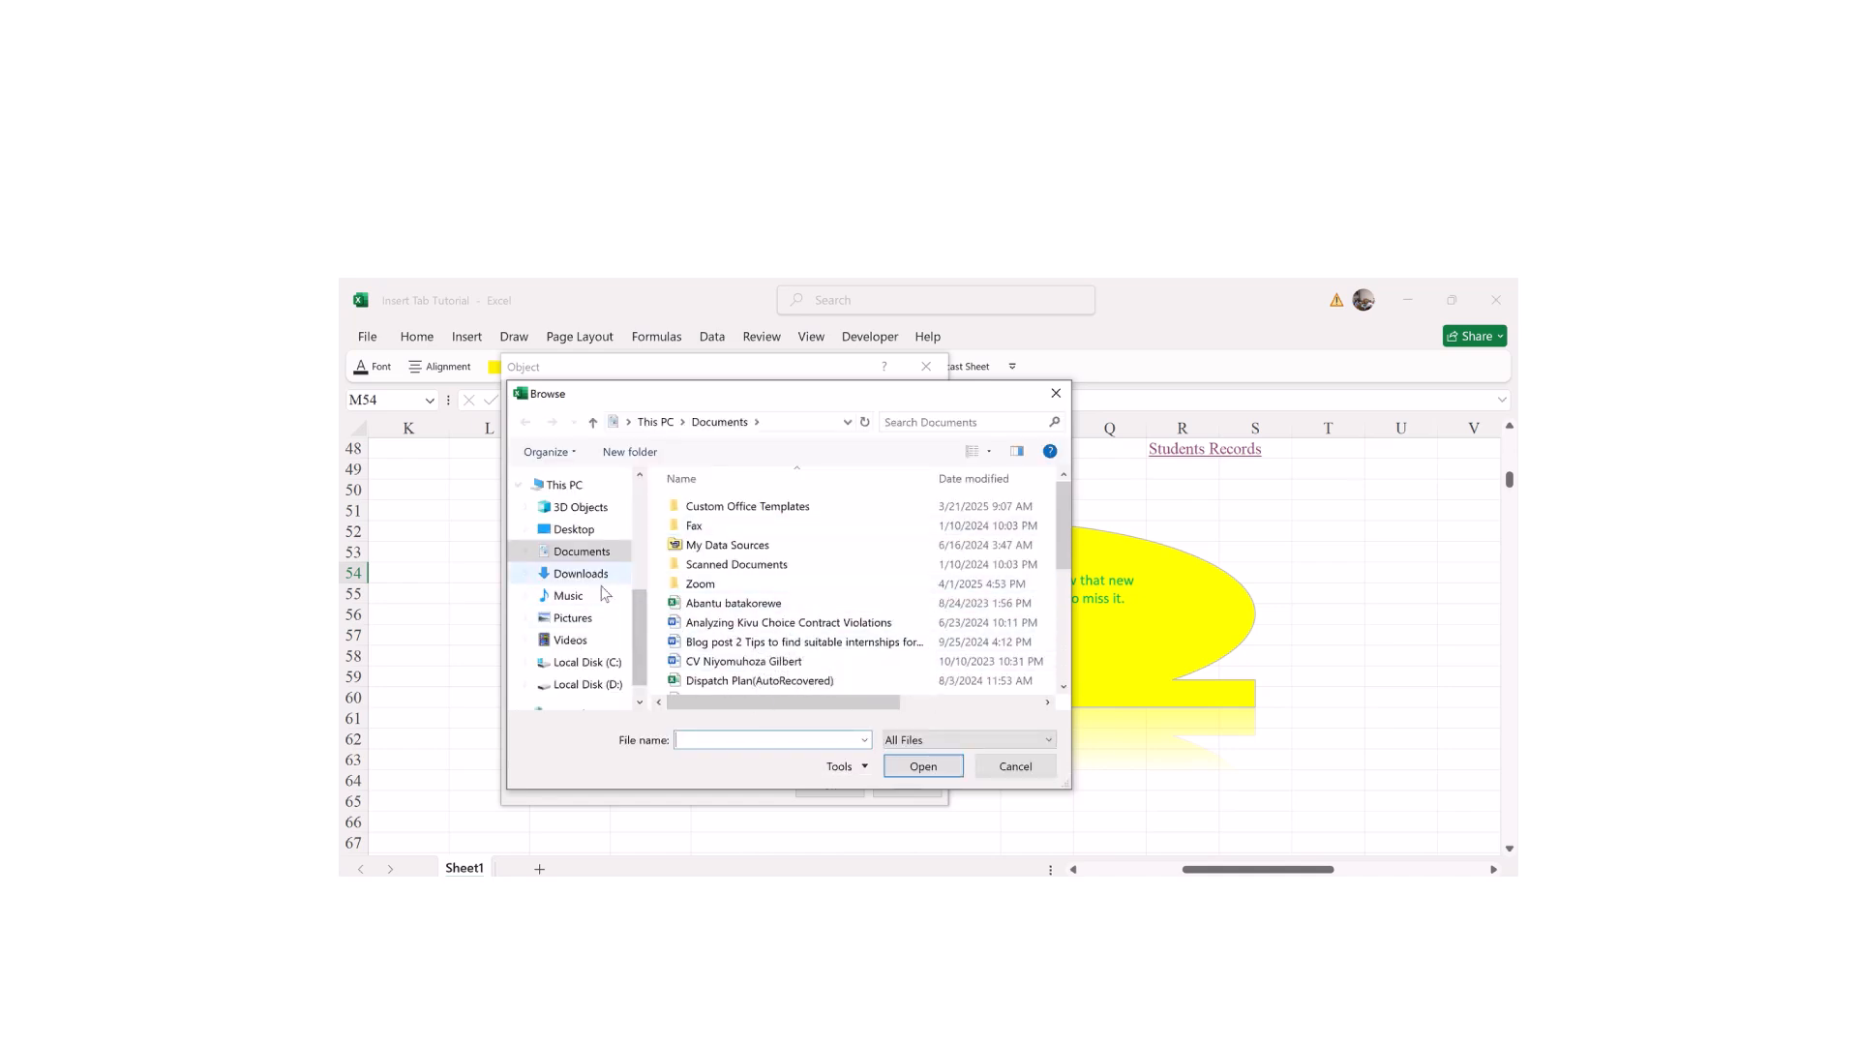
pyautogui.click(571, 687)
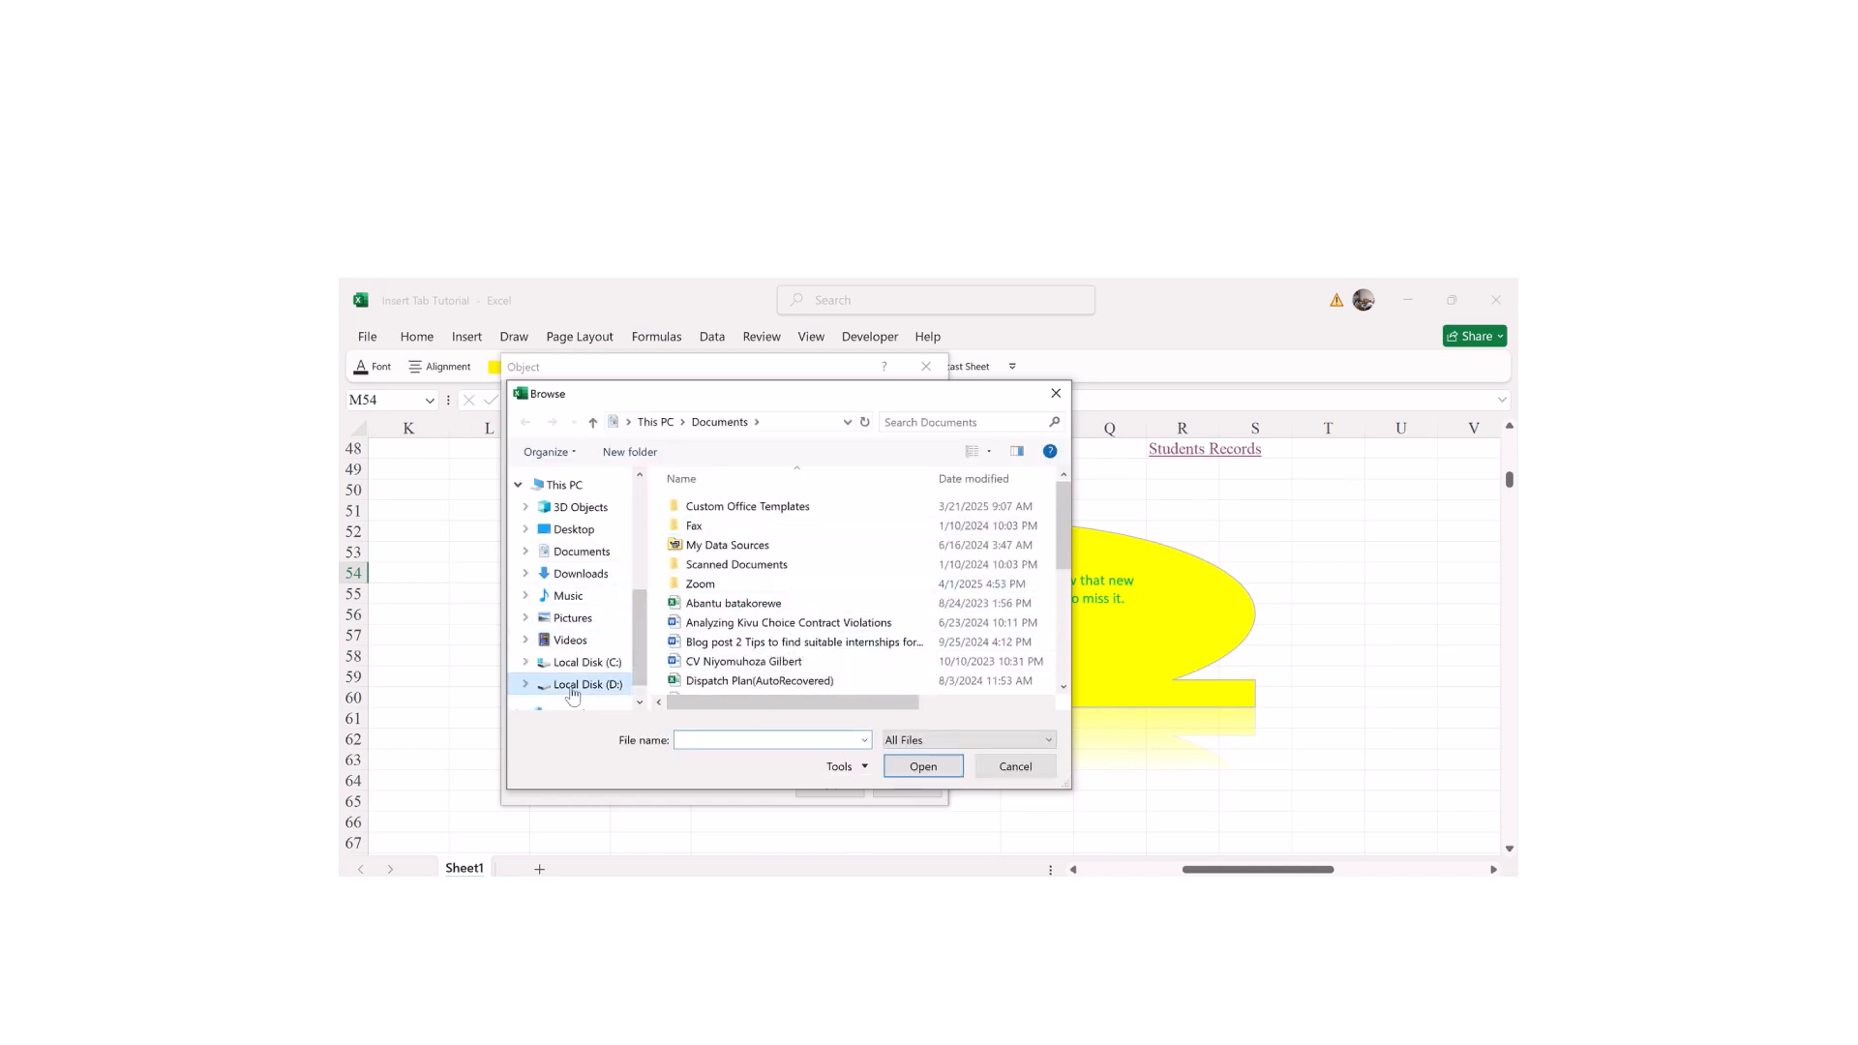
pyautogui.doubleClick(719, 567)
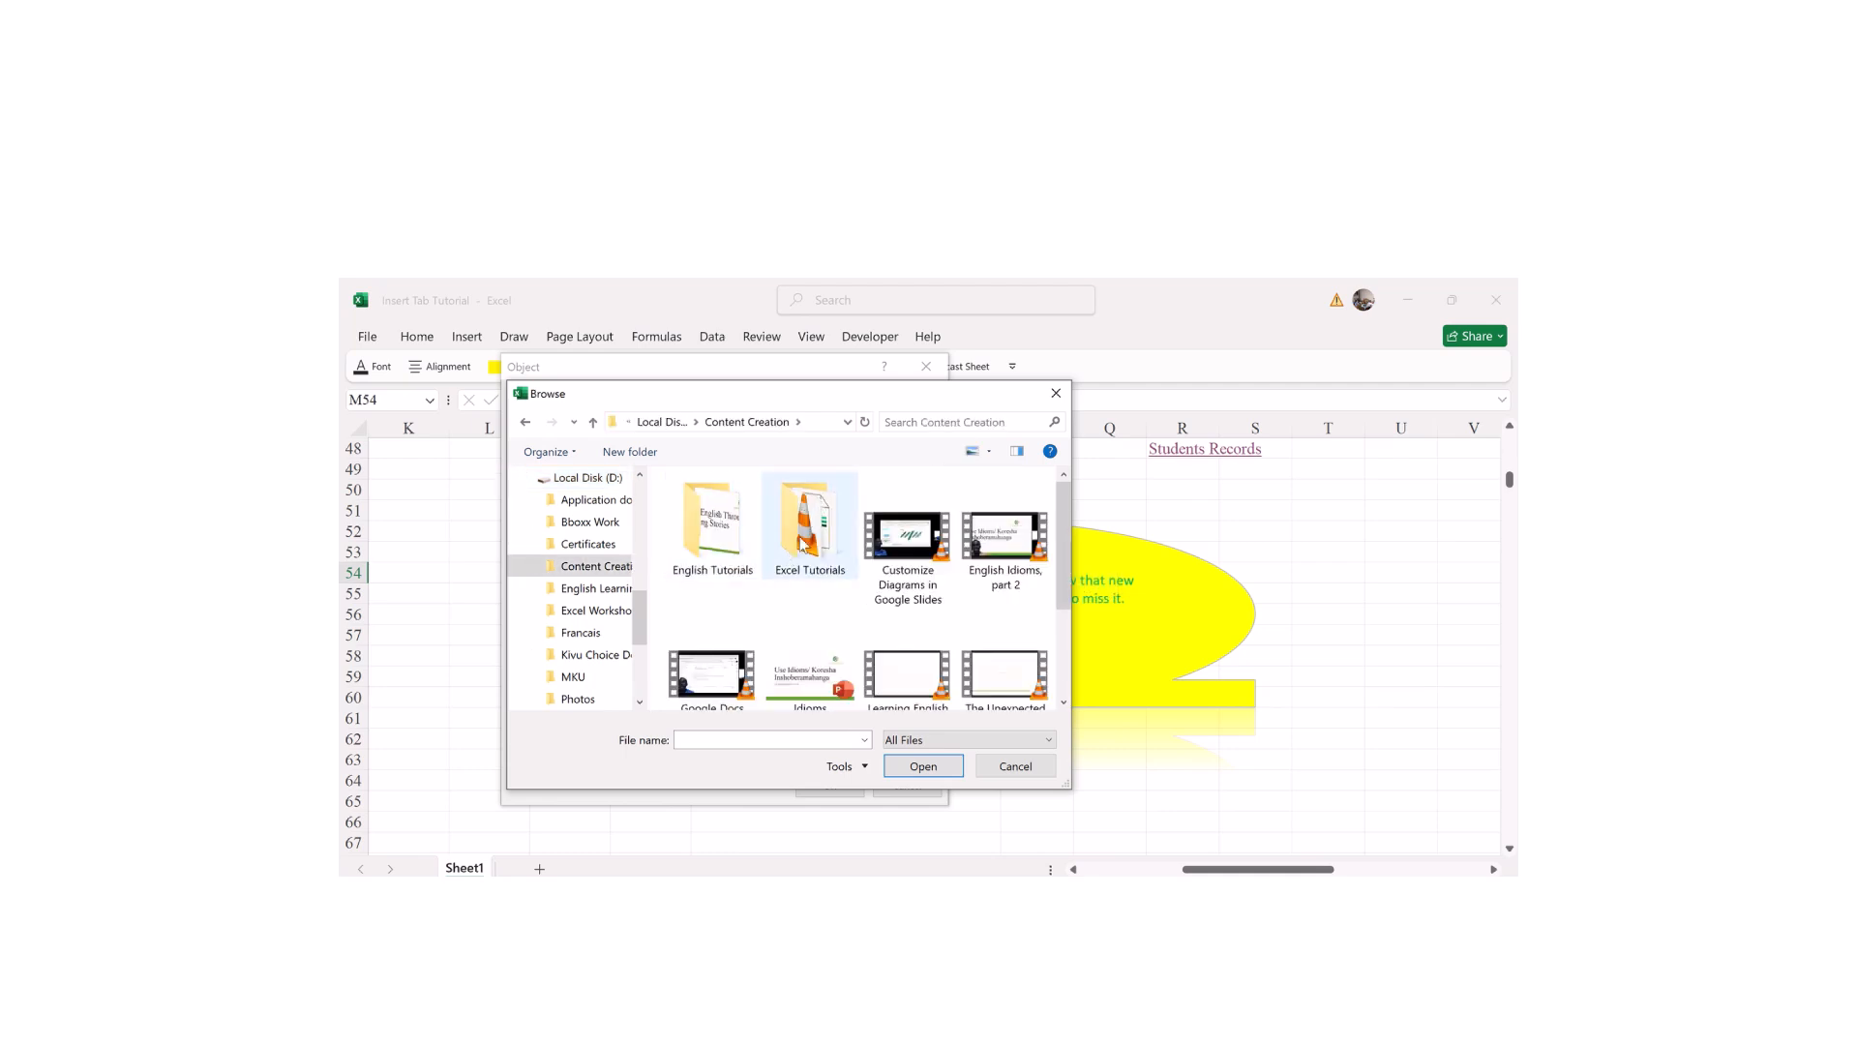
pyautogui.click(891, 538)
pyautogui.doubleClick(891, 538)
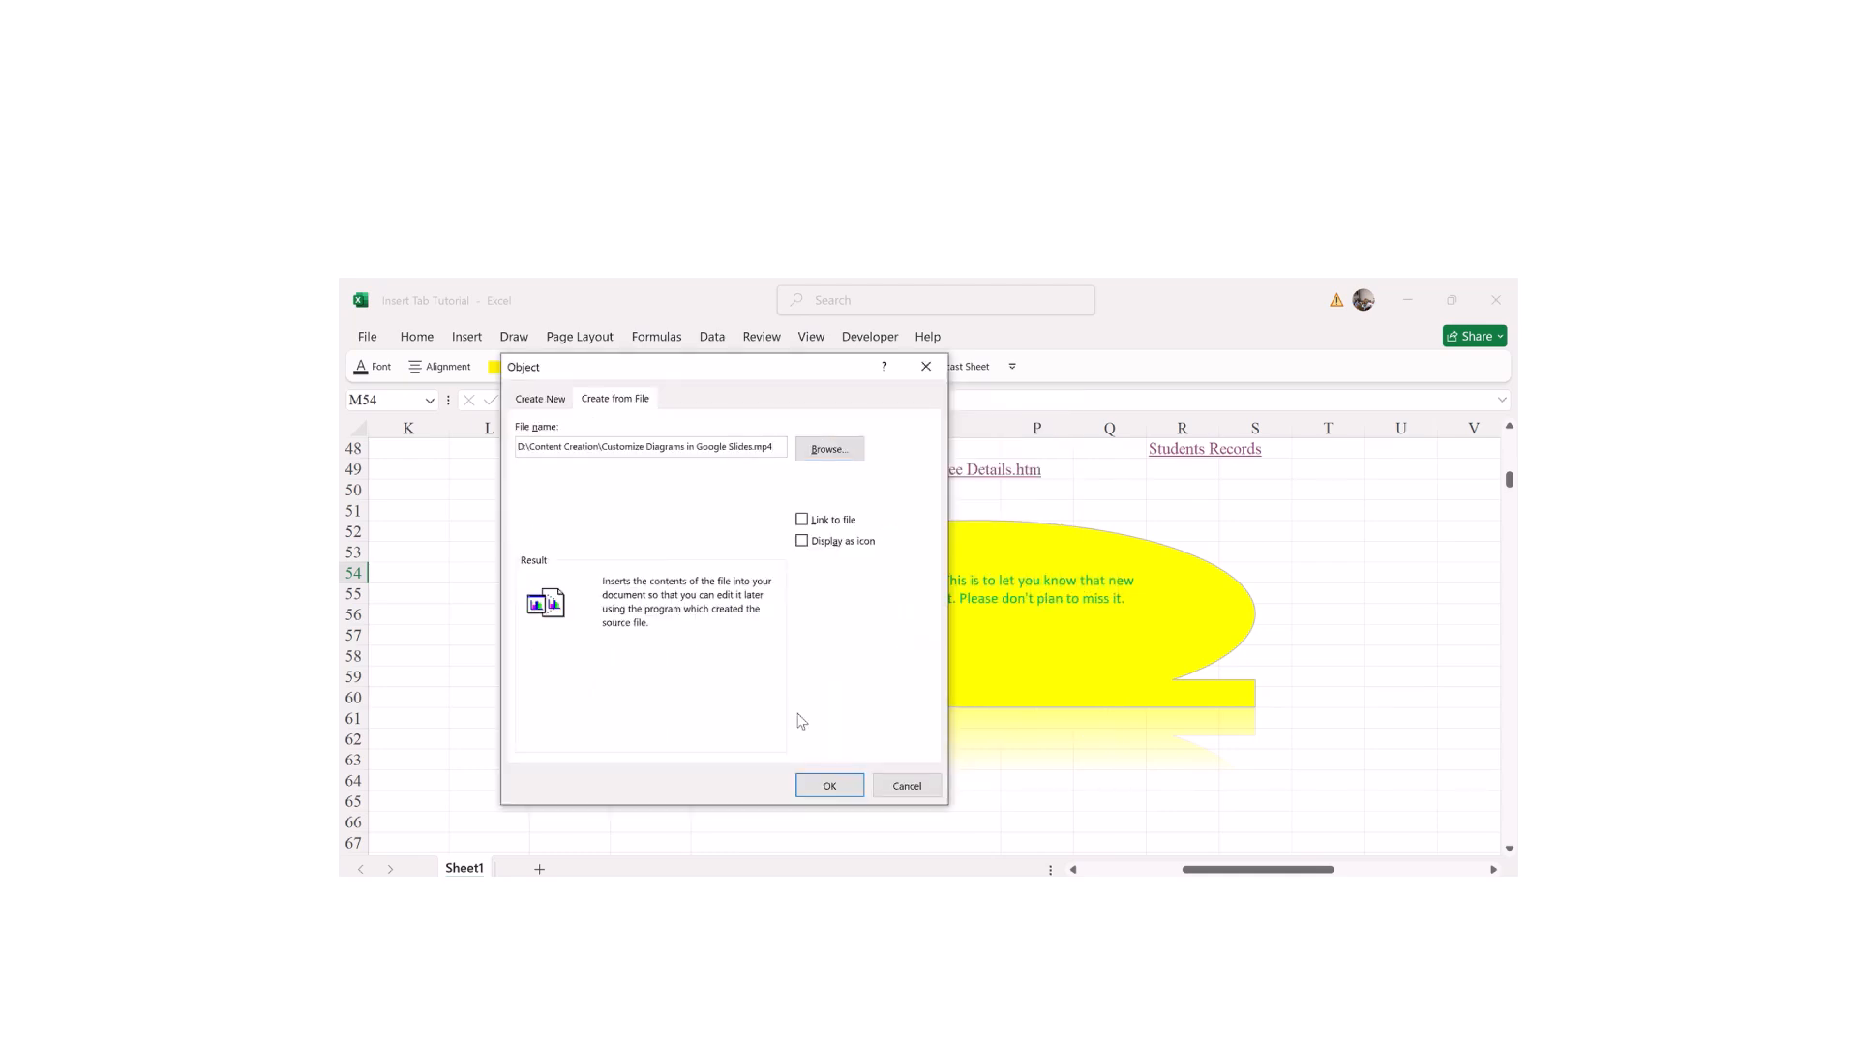
pyautogui.click(841, 787)
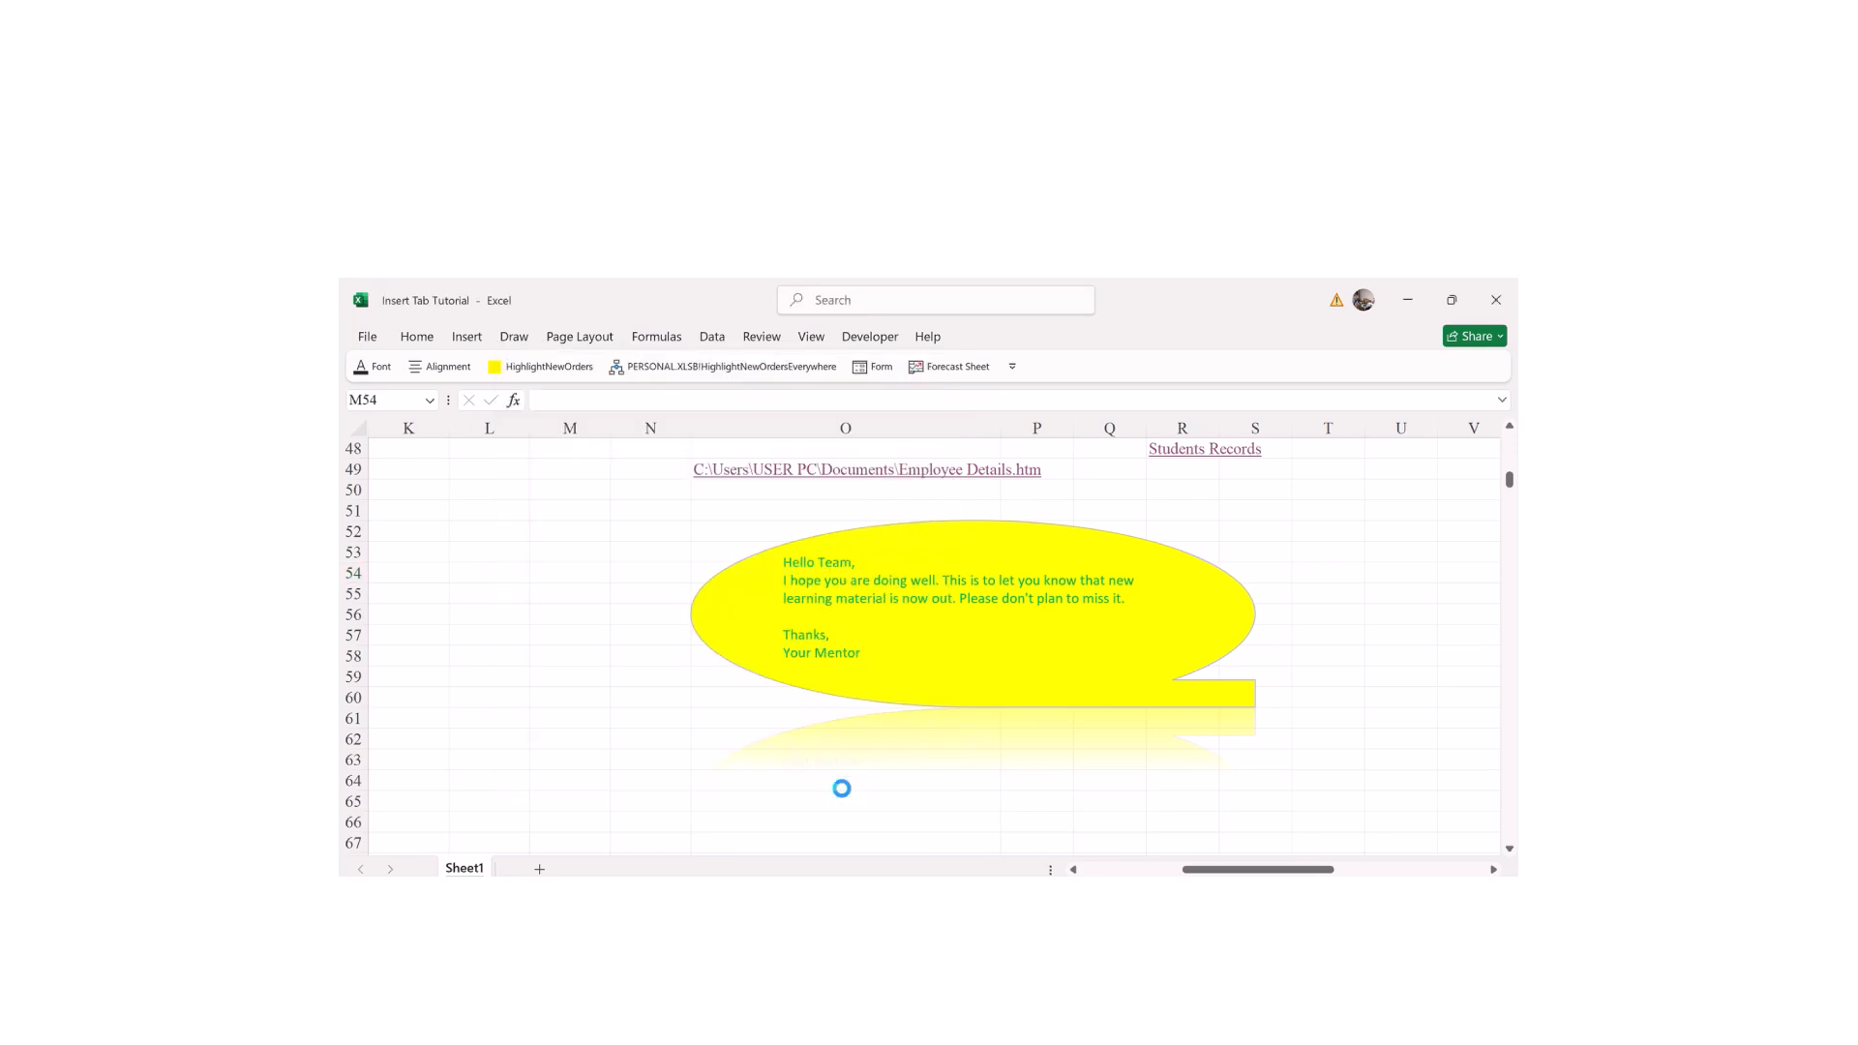
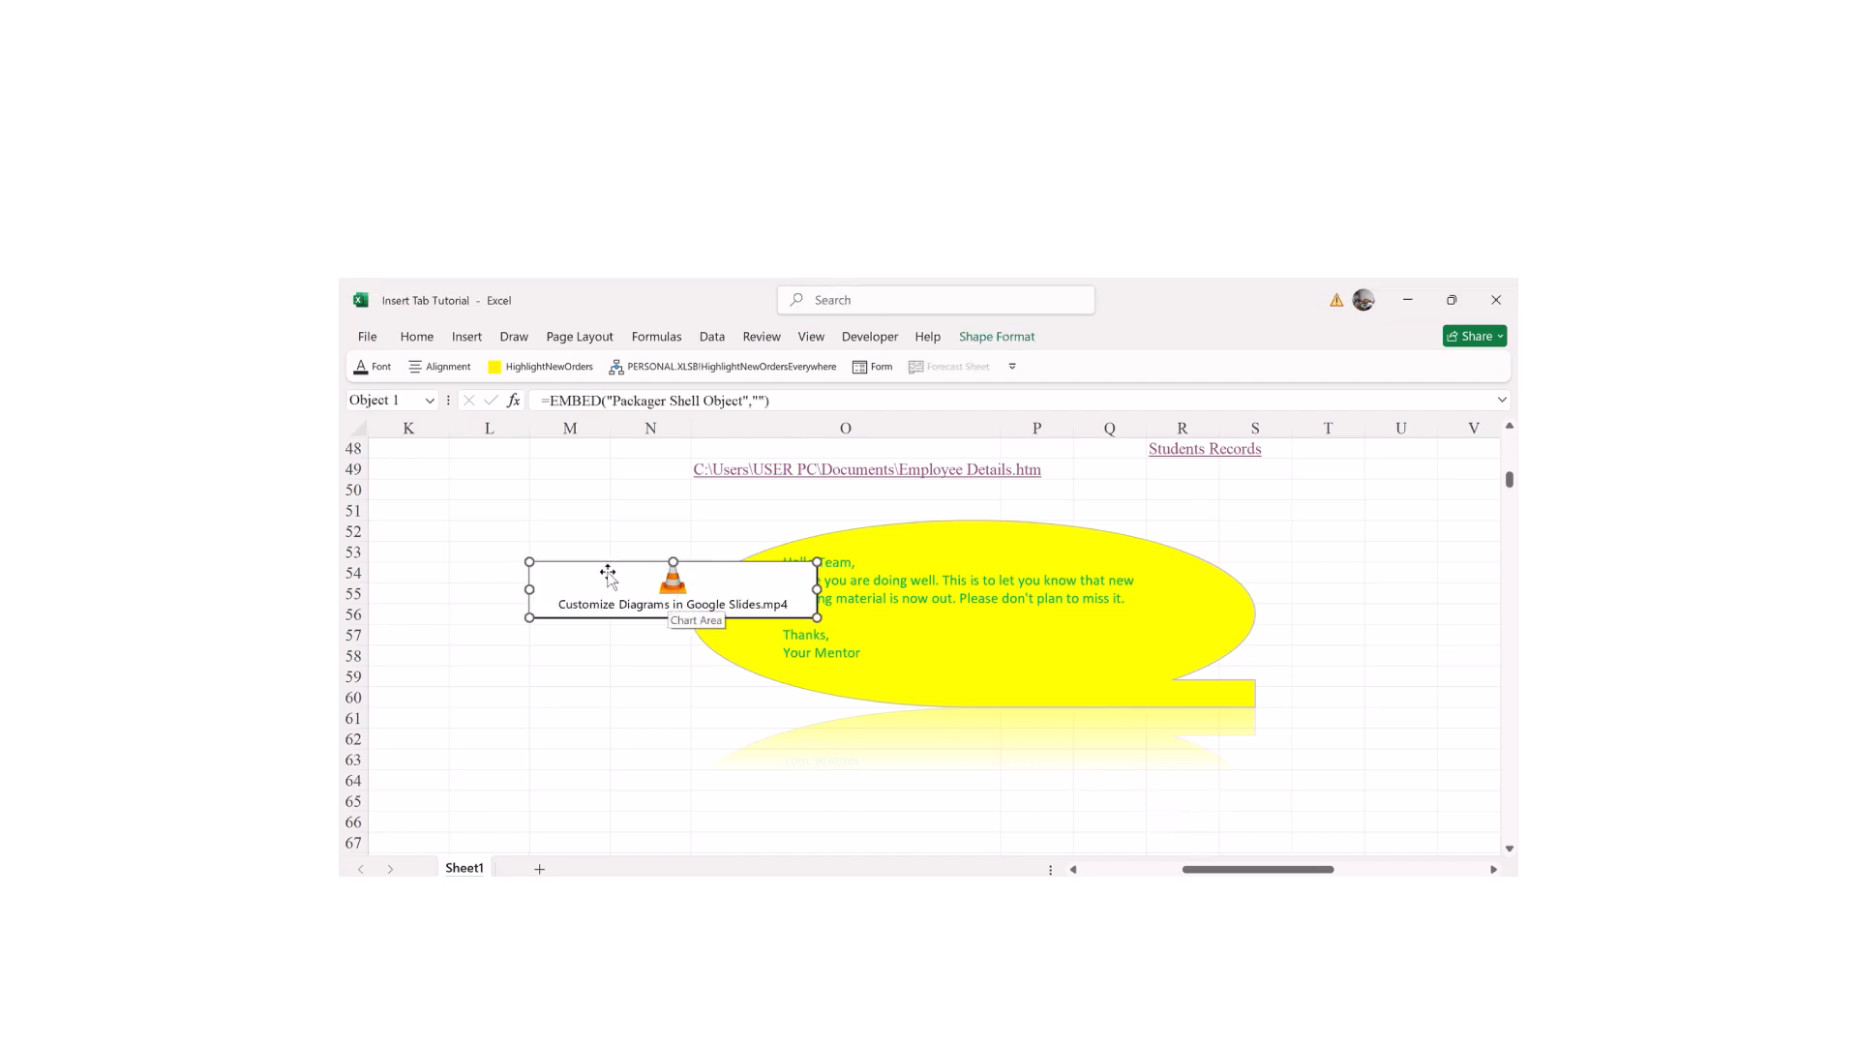
# Step: Move the video object beside the callout and stretch it to span rows 53–63
pyautogui.moveTo(607, 578); pyautogui.dragTo(526, 658)
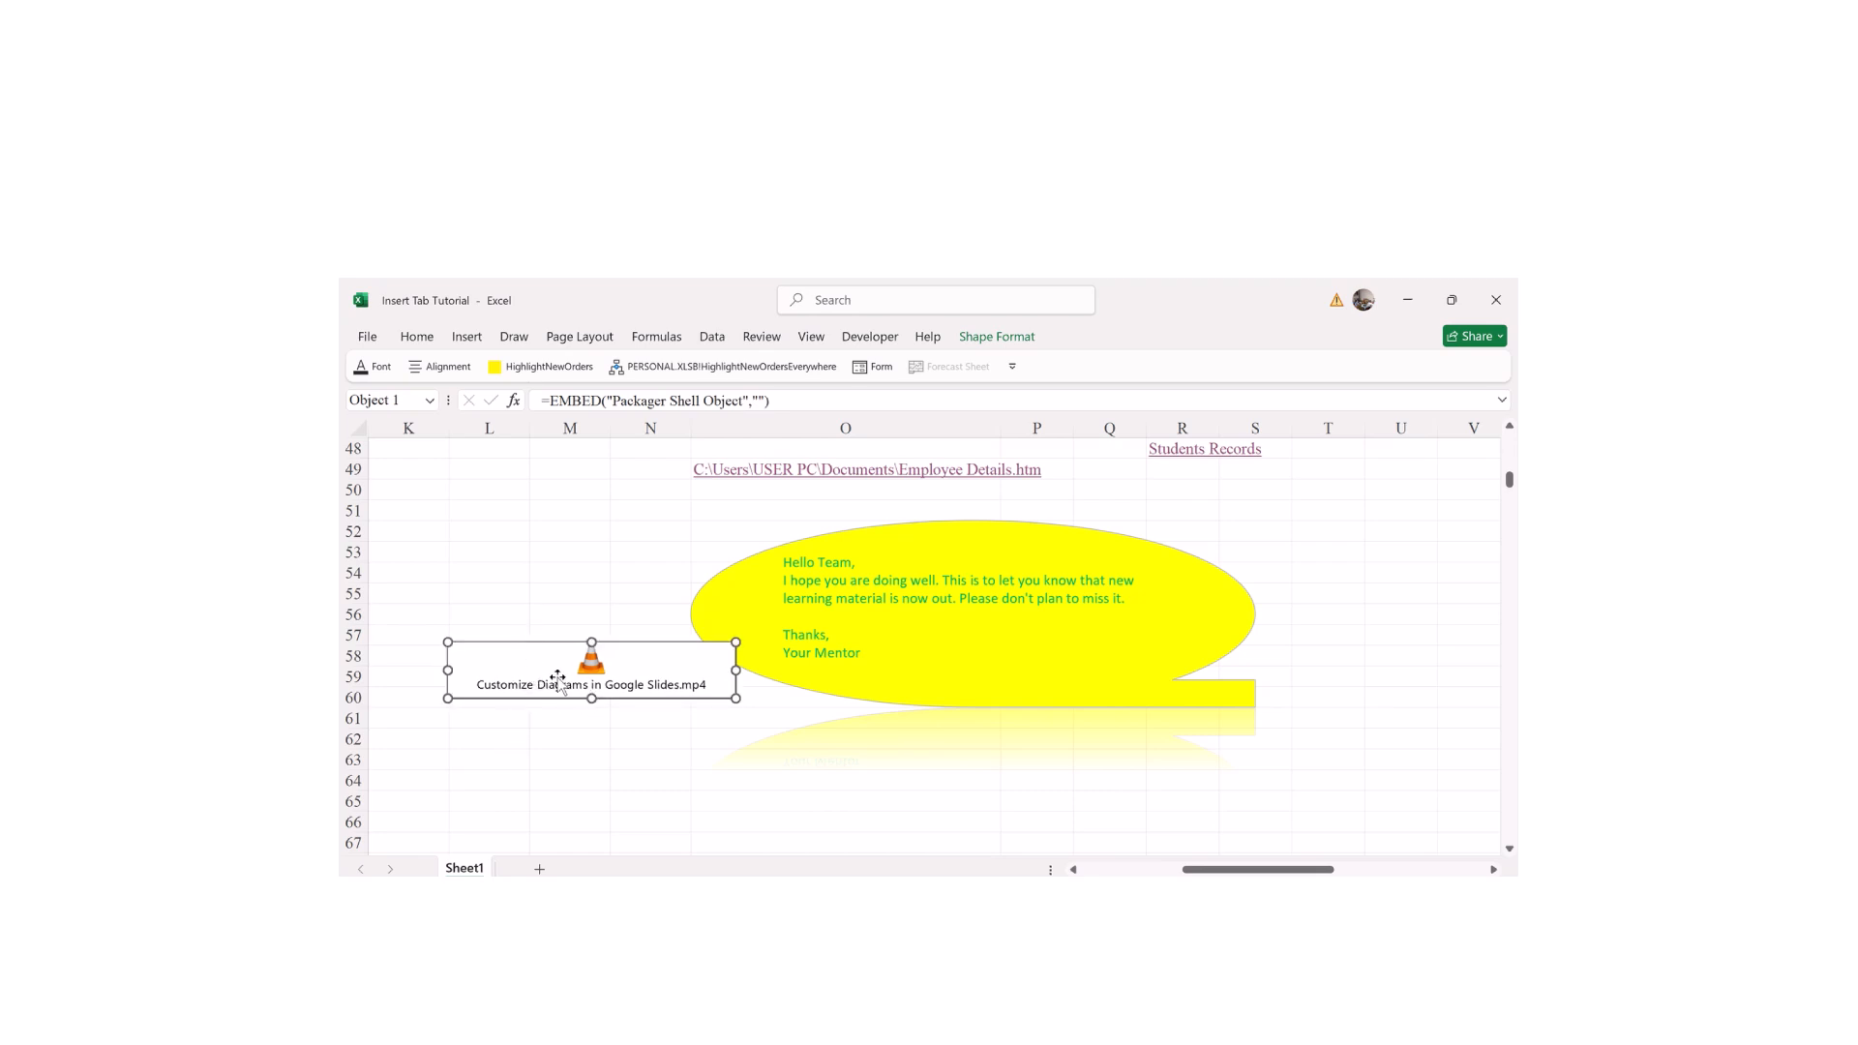
pyautogui.click(647, 551)
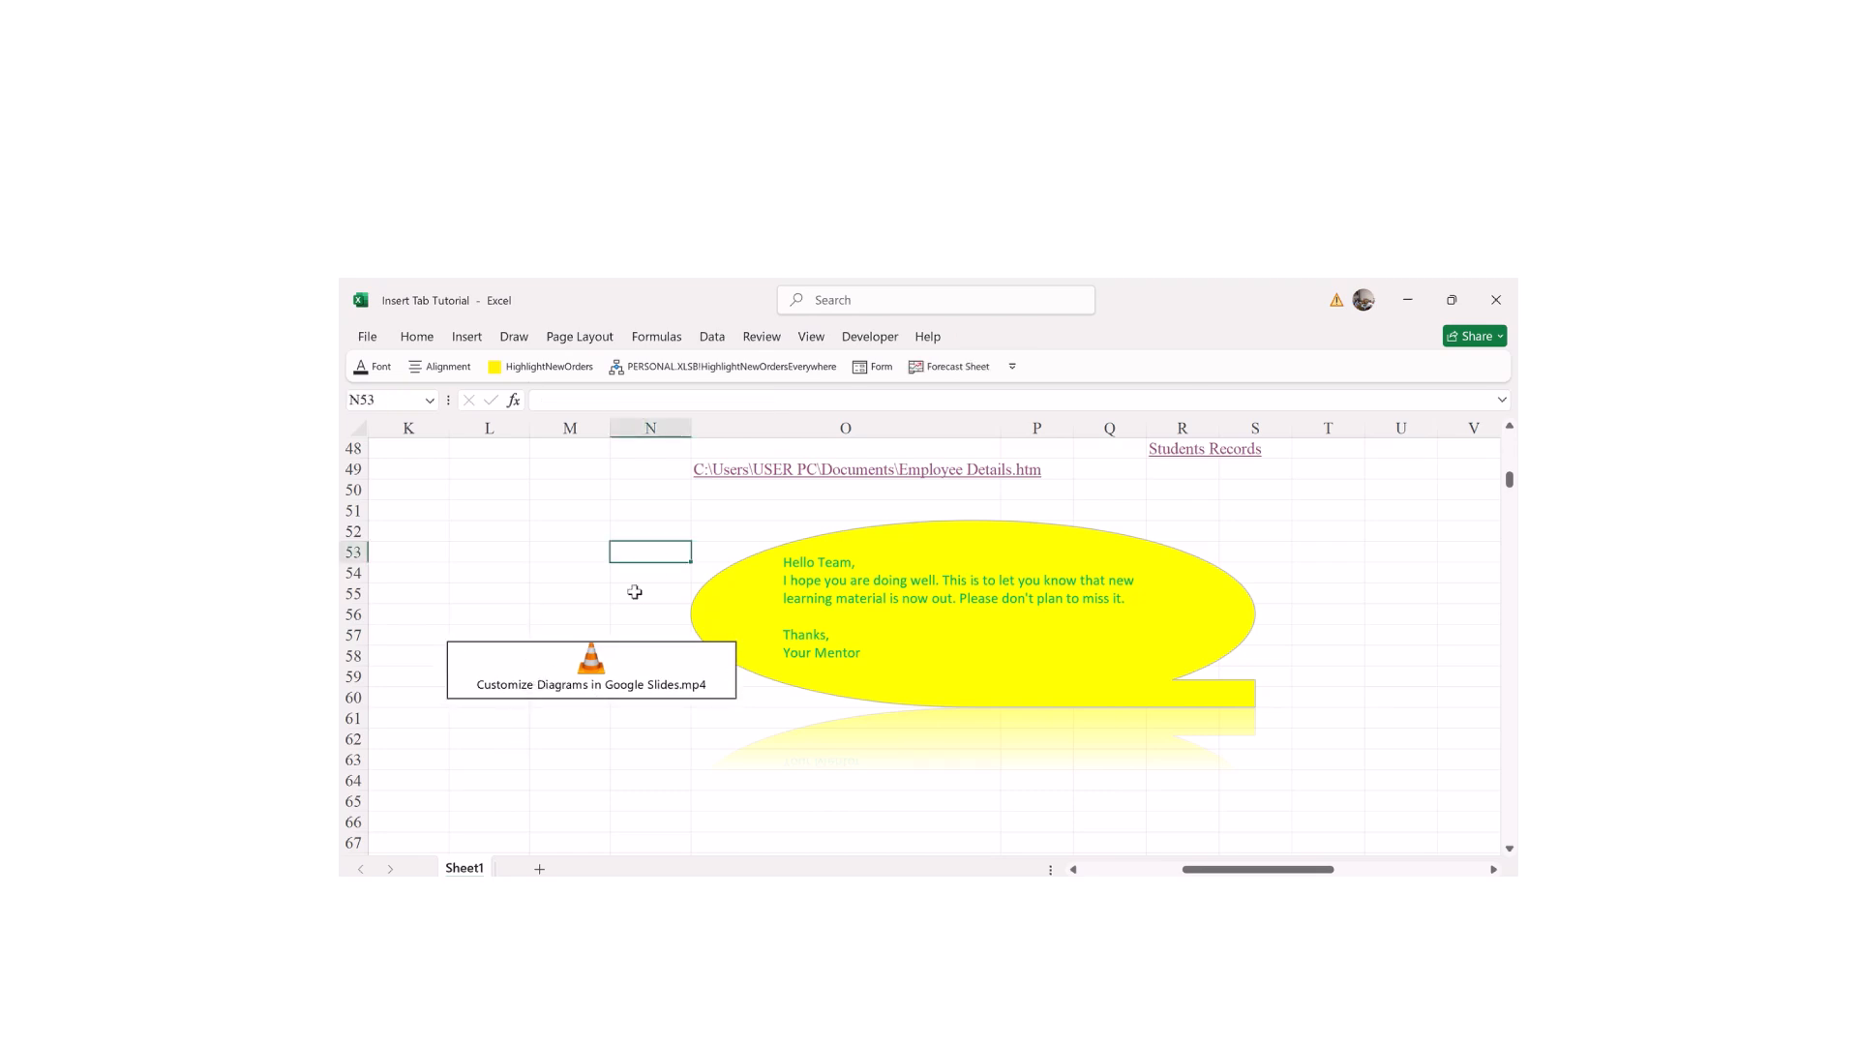
pyautogui.click(627, 664)
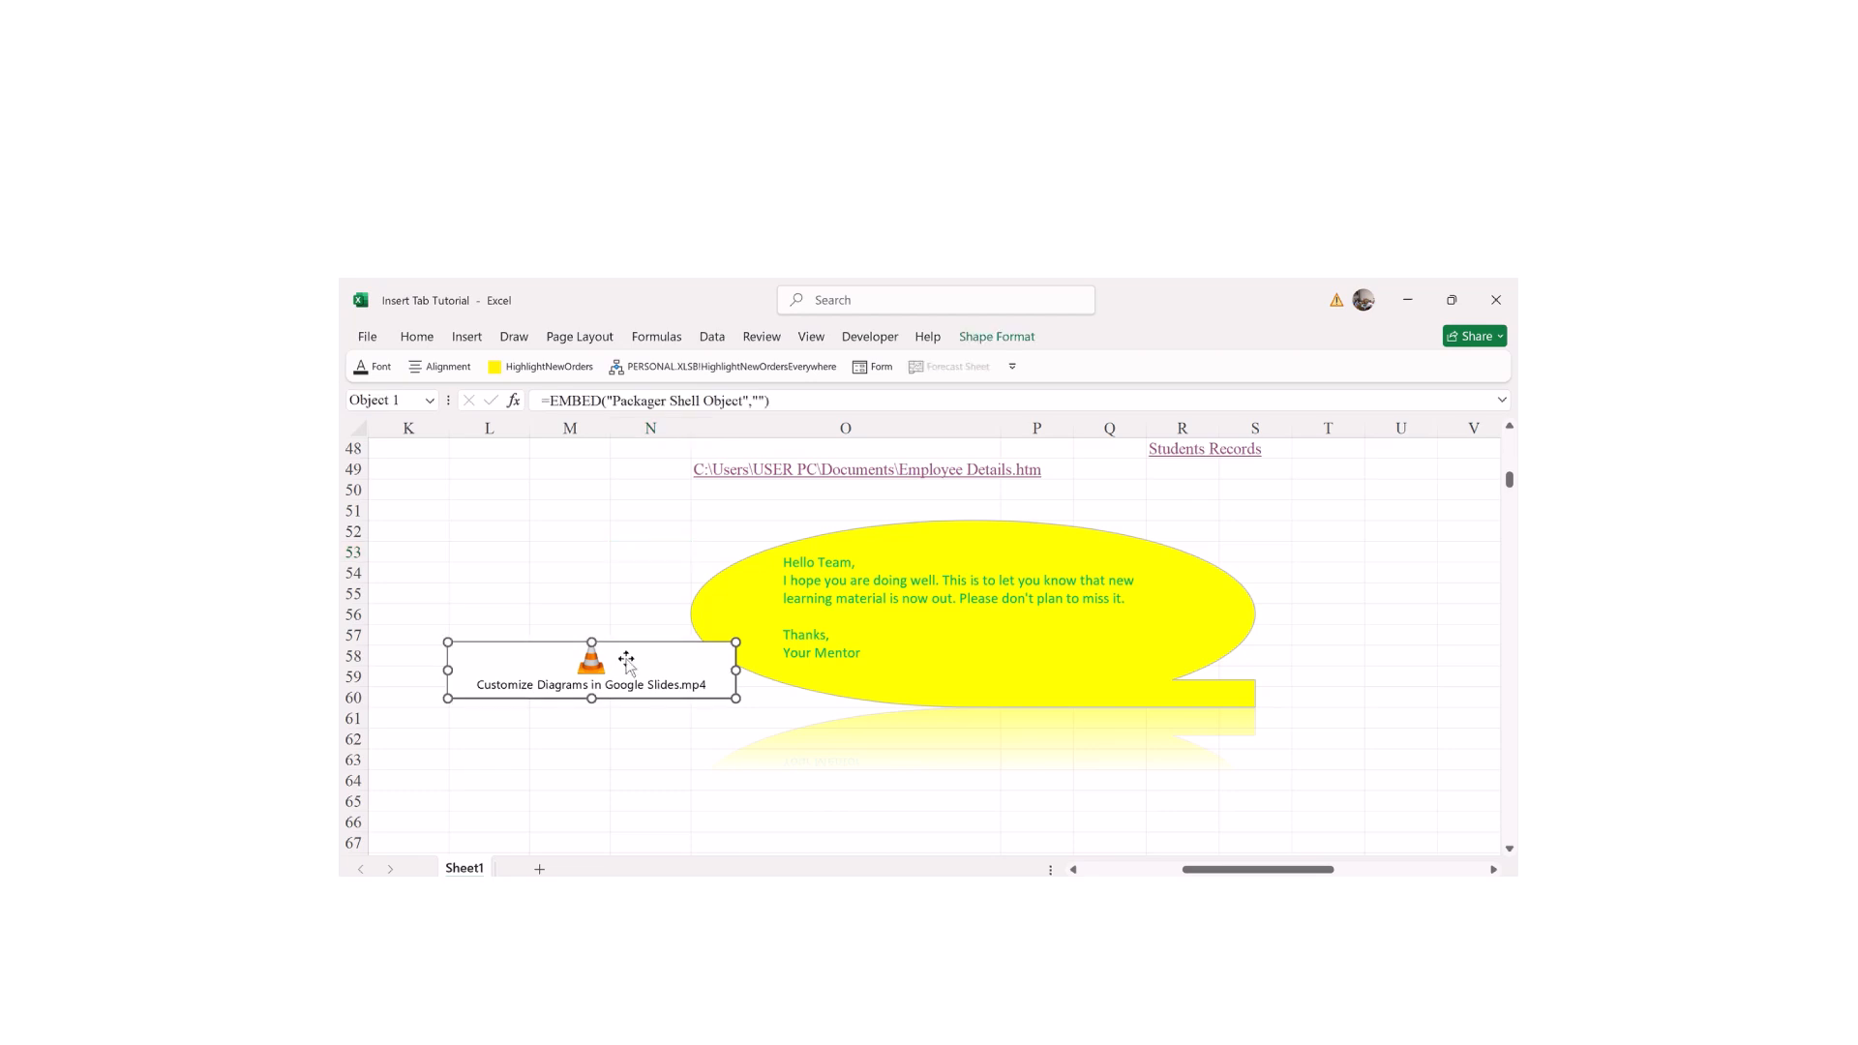
pyautogui.moveTo(592, 641); pyautogui.dragTo(592, 561)
pyautogui.moveTo(592, 705); pyautogui.dragTo(593, 754)
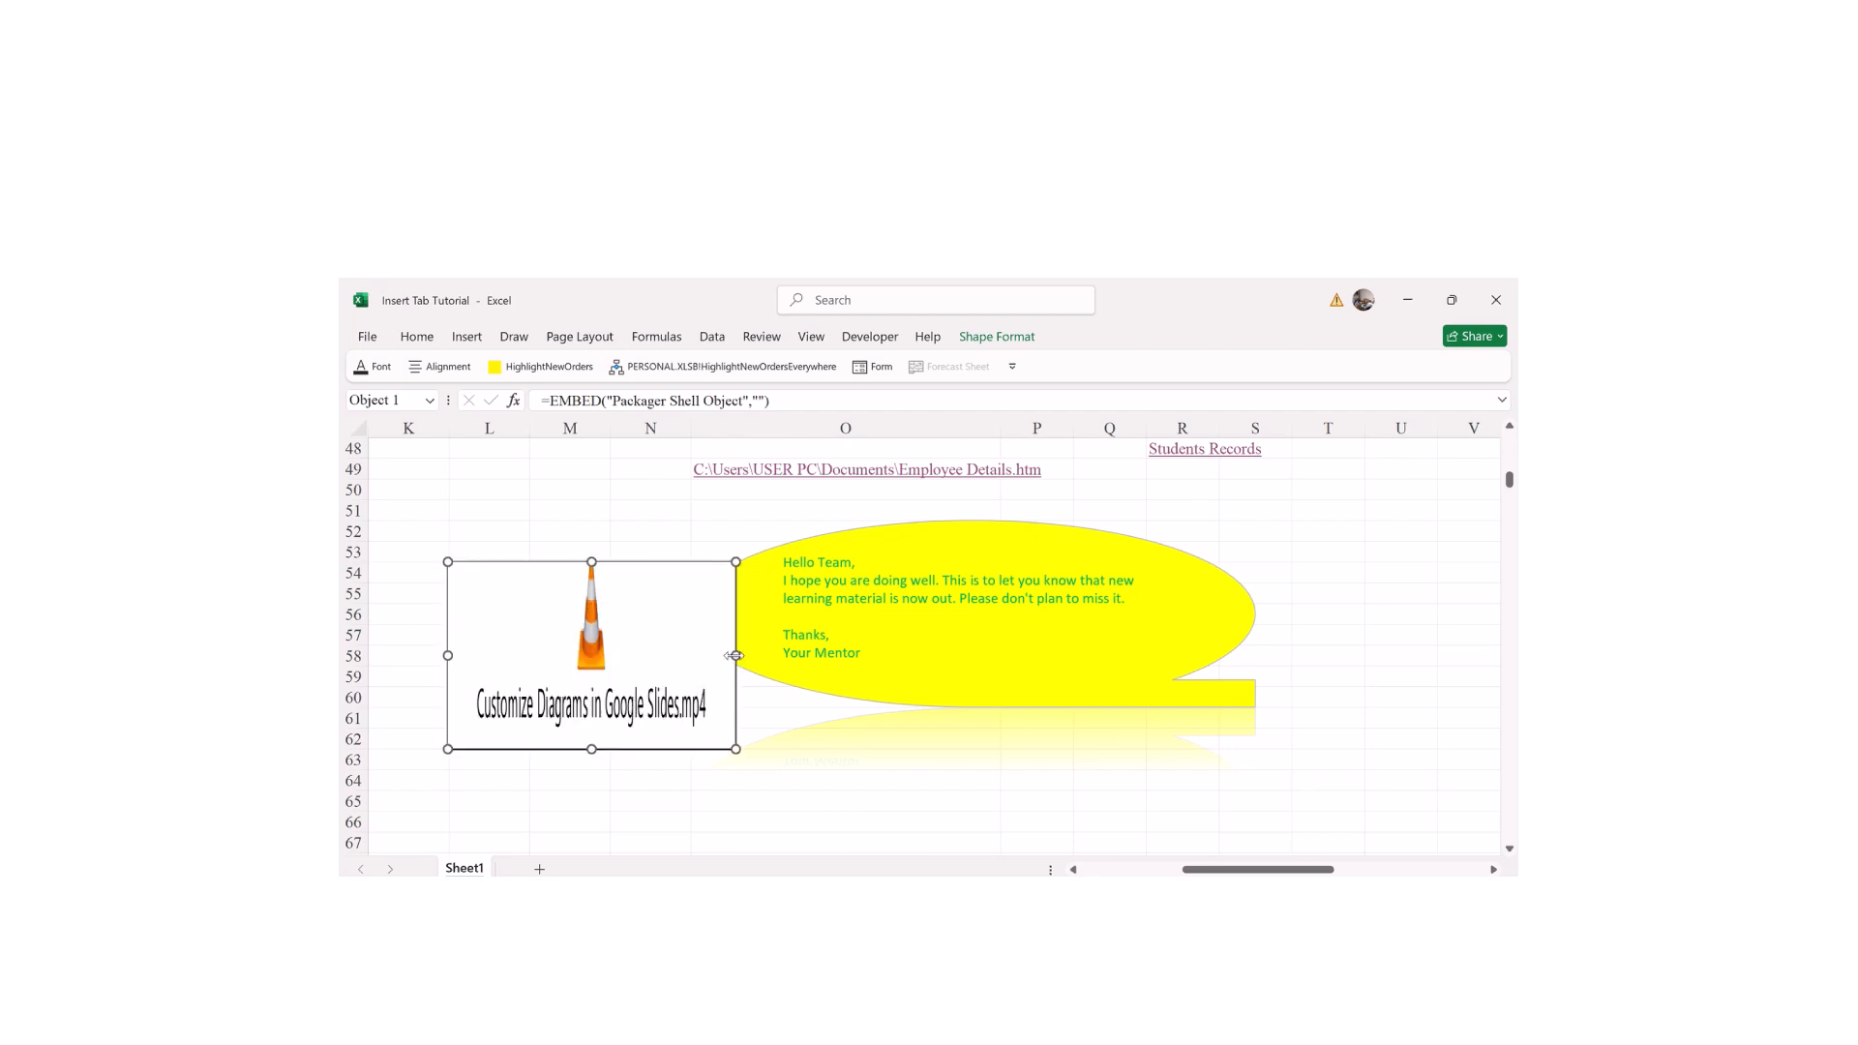
pyautogui.moveTo(739, 656); pyautogui.dragTo(743, 656)
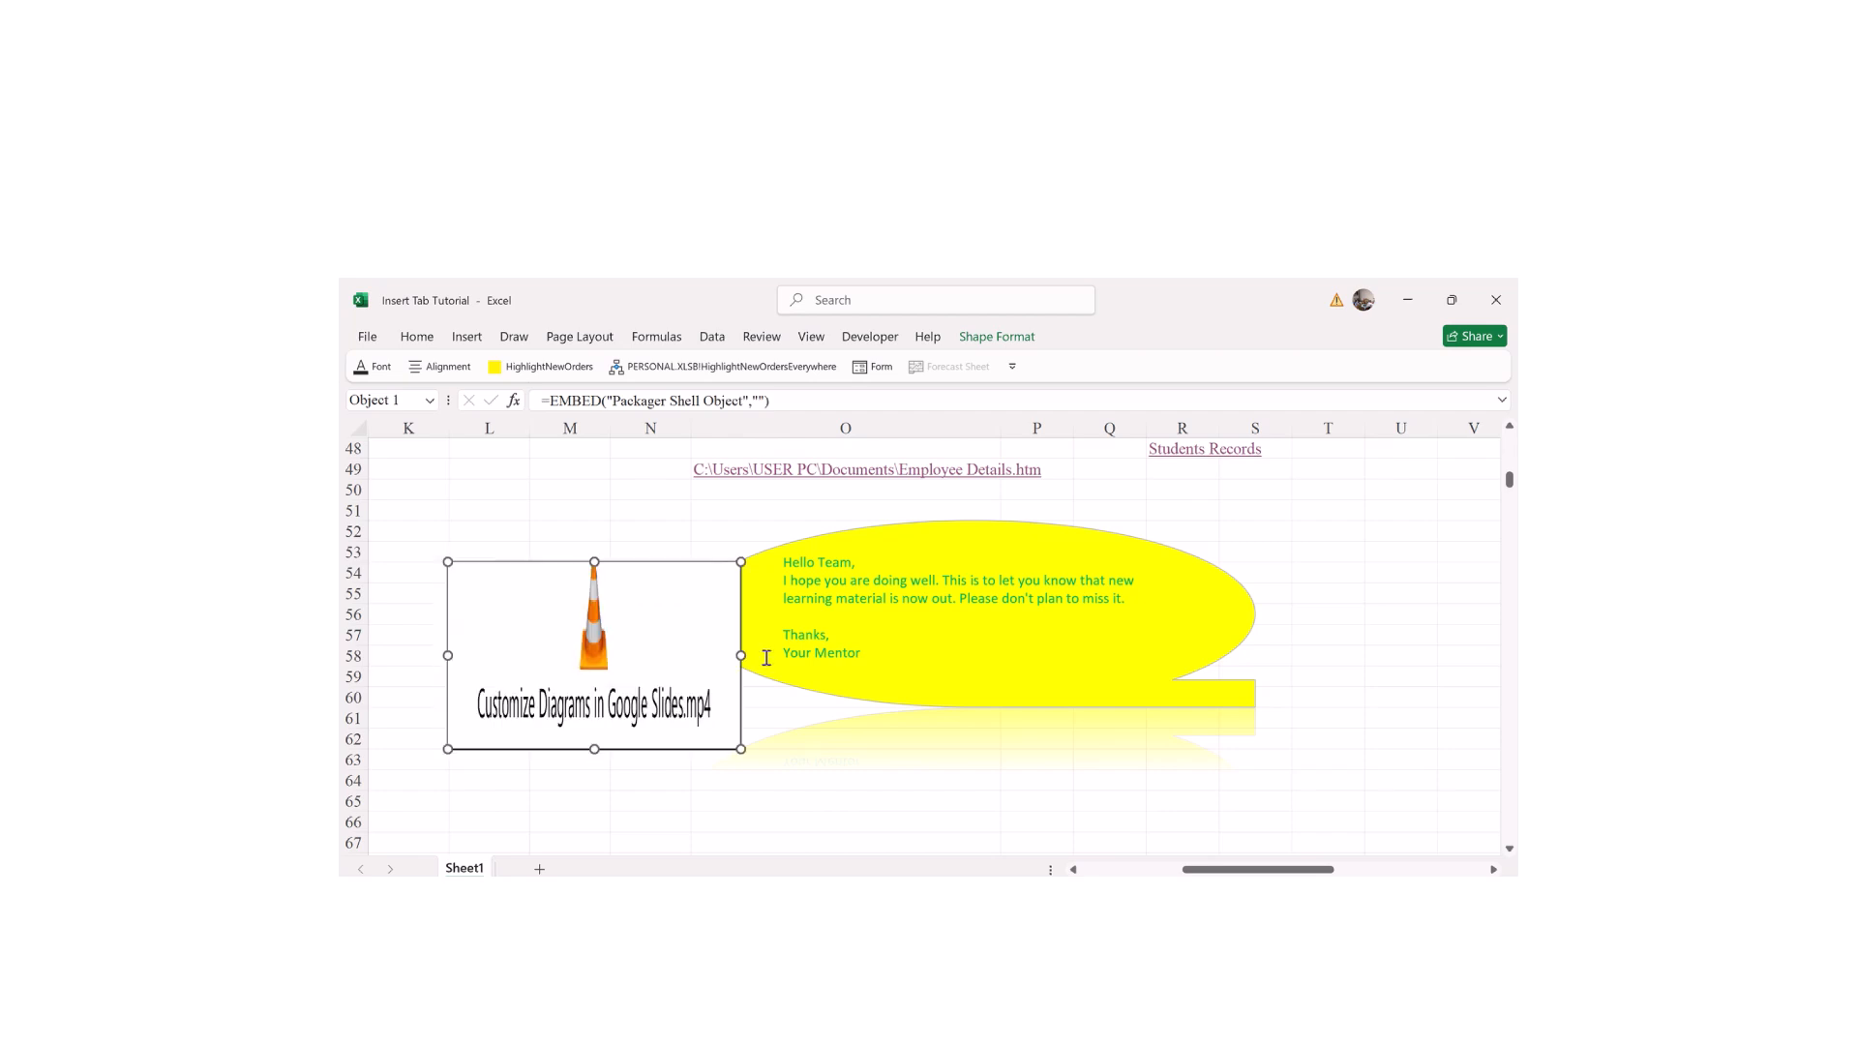
pyautogui.click(1006, 339)
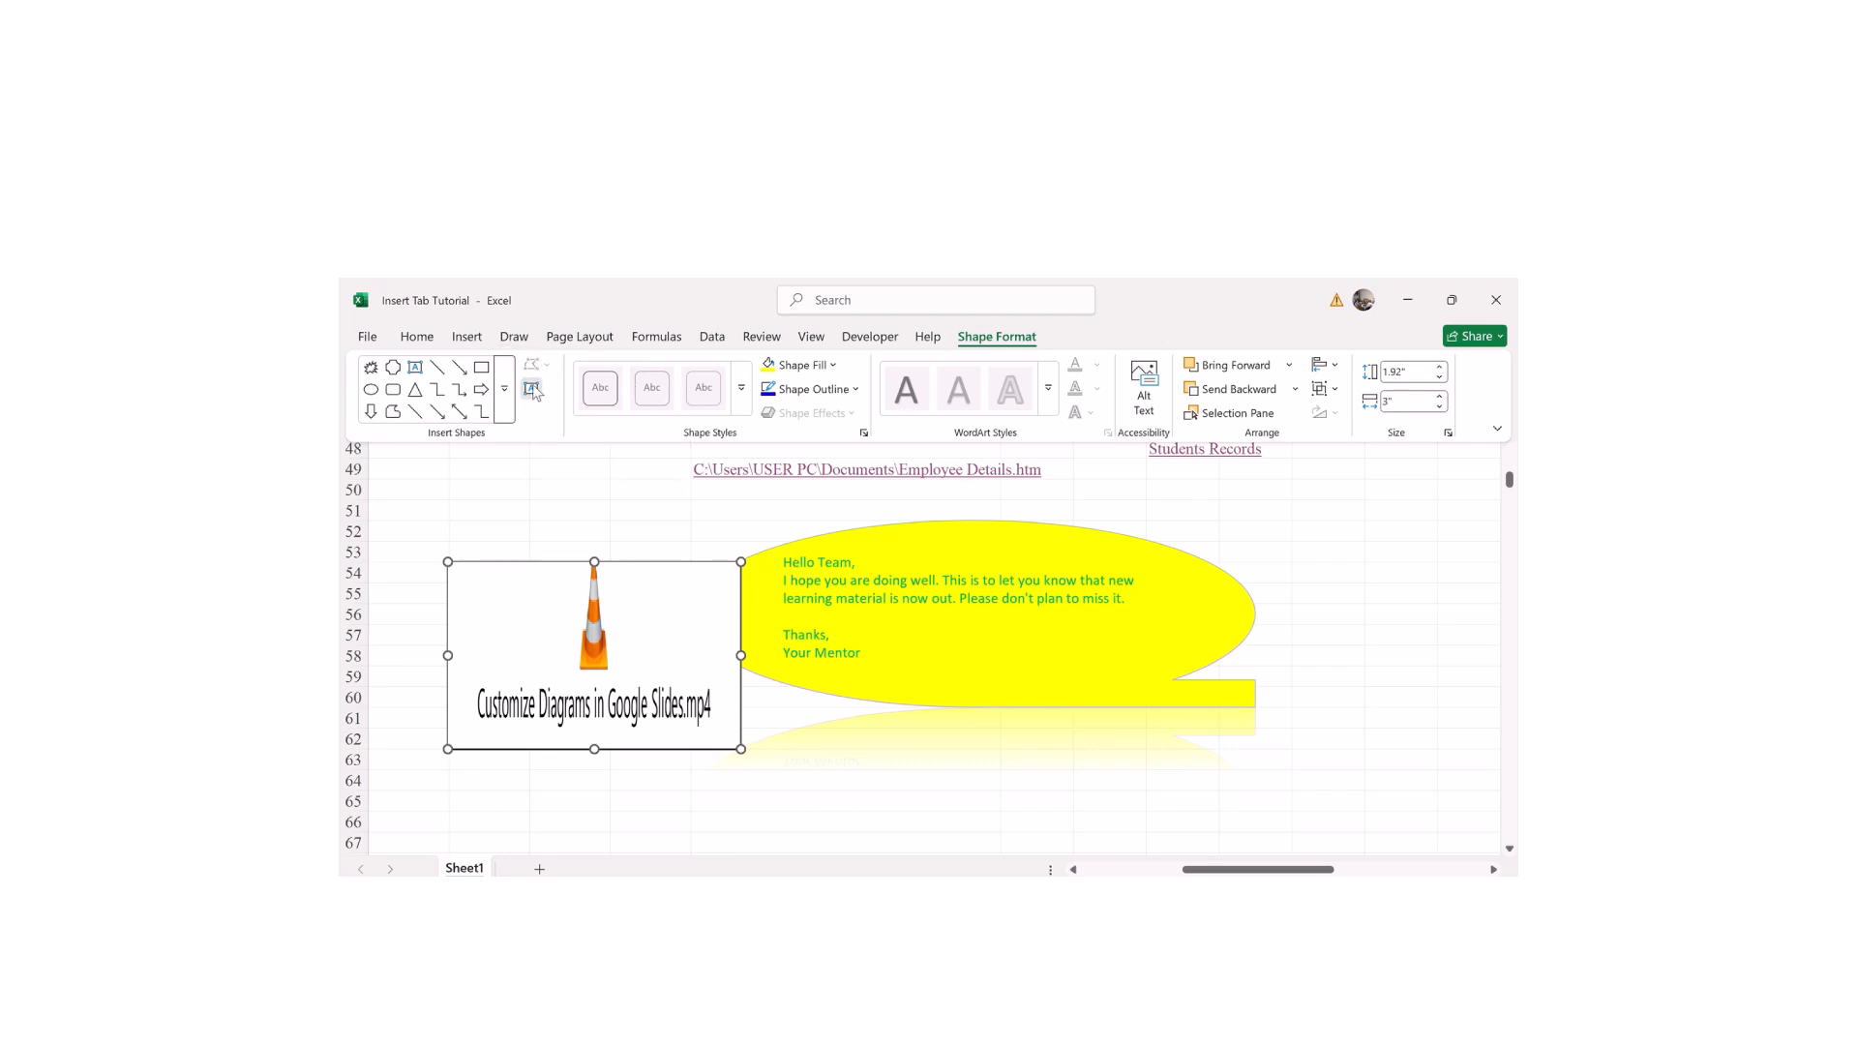
# Step: Shrink the video object to 1.28 inches high by 2 inches wide
pyautogui.hotkey('ctrl', 'F1')
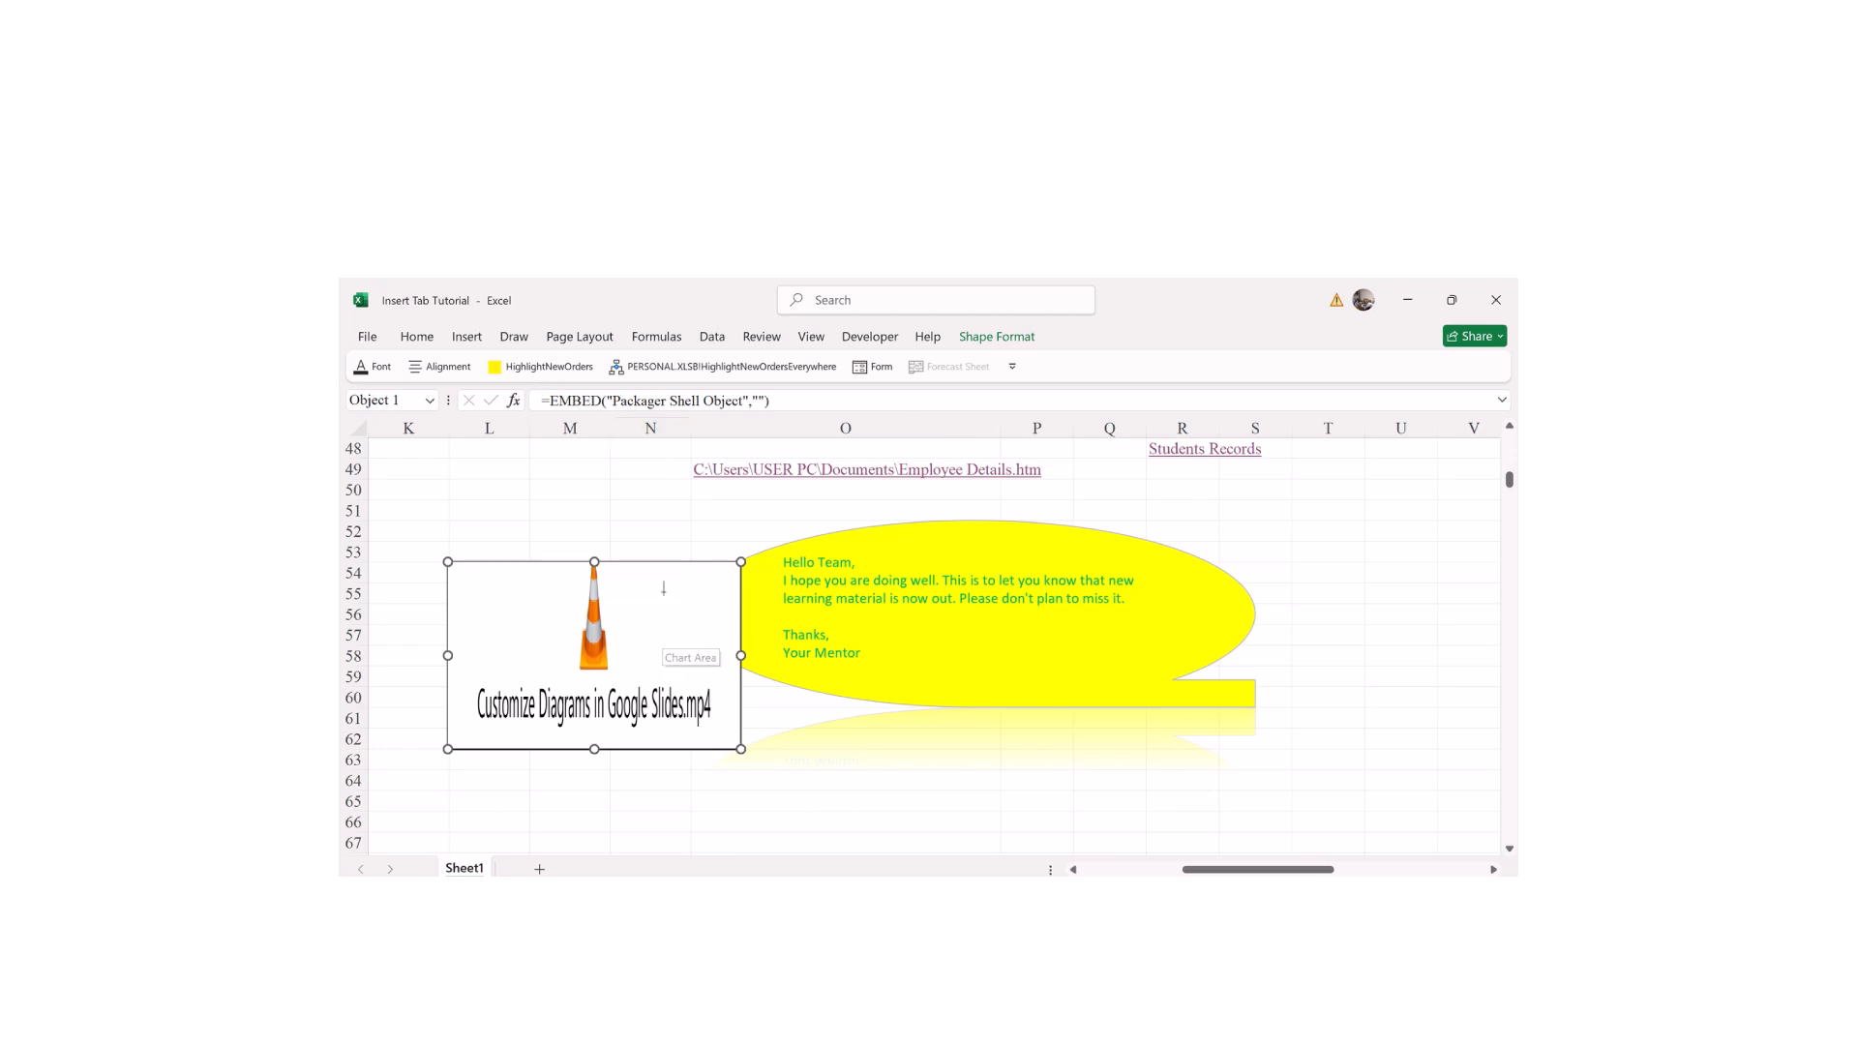
pyautogui.click(524, 512)
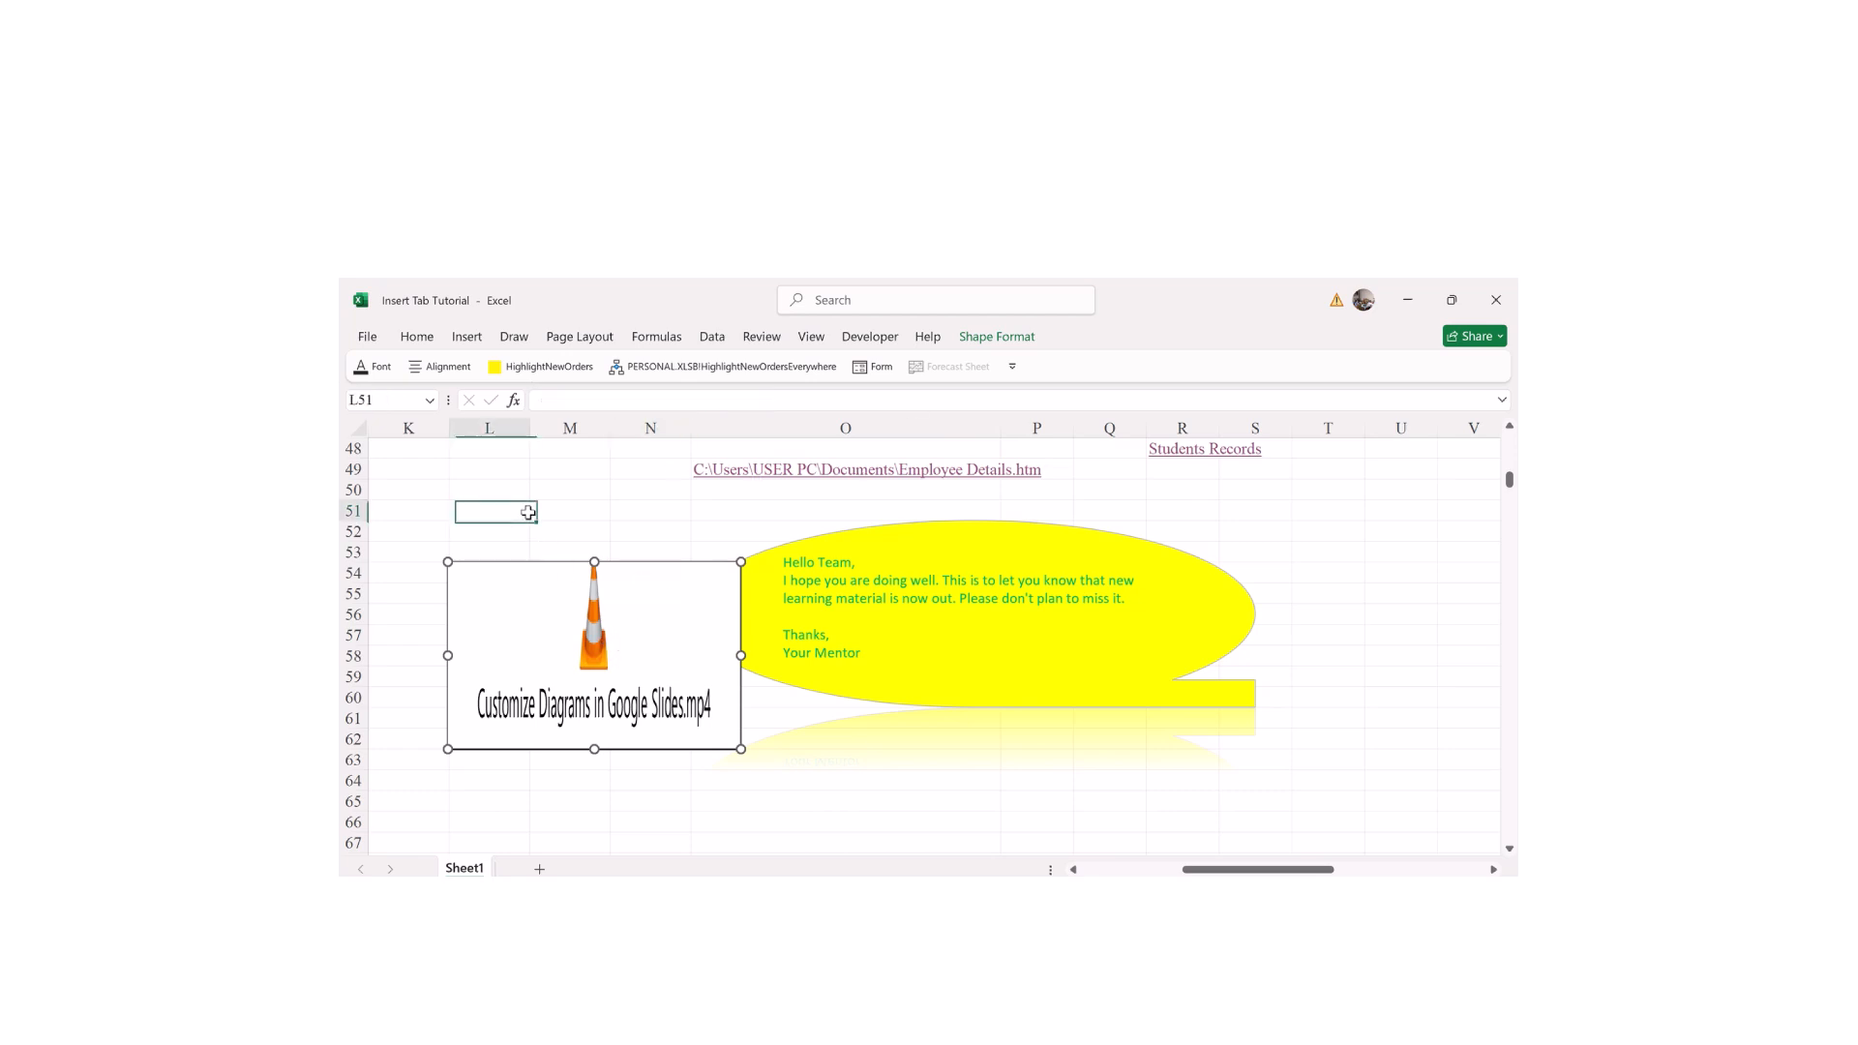
pyautogui.click(673, 631)
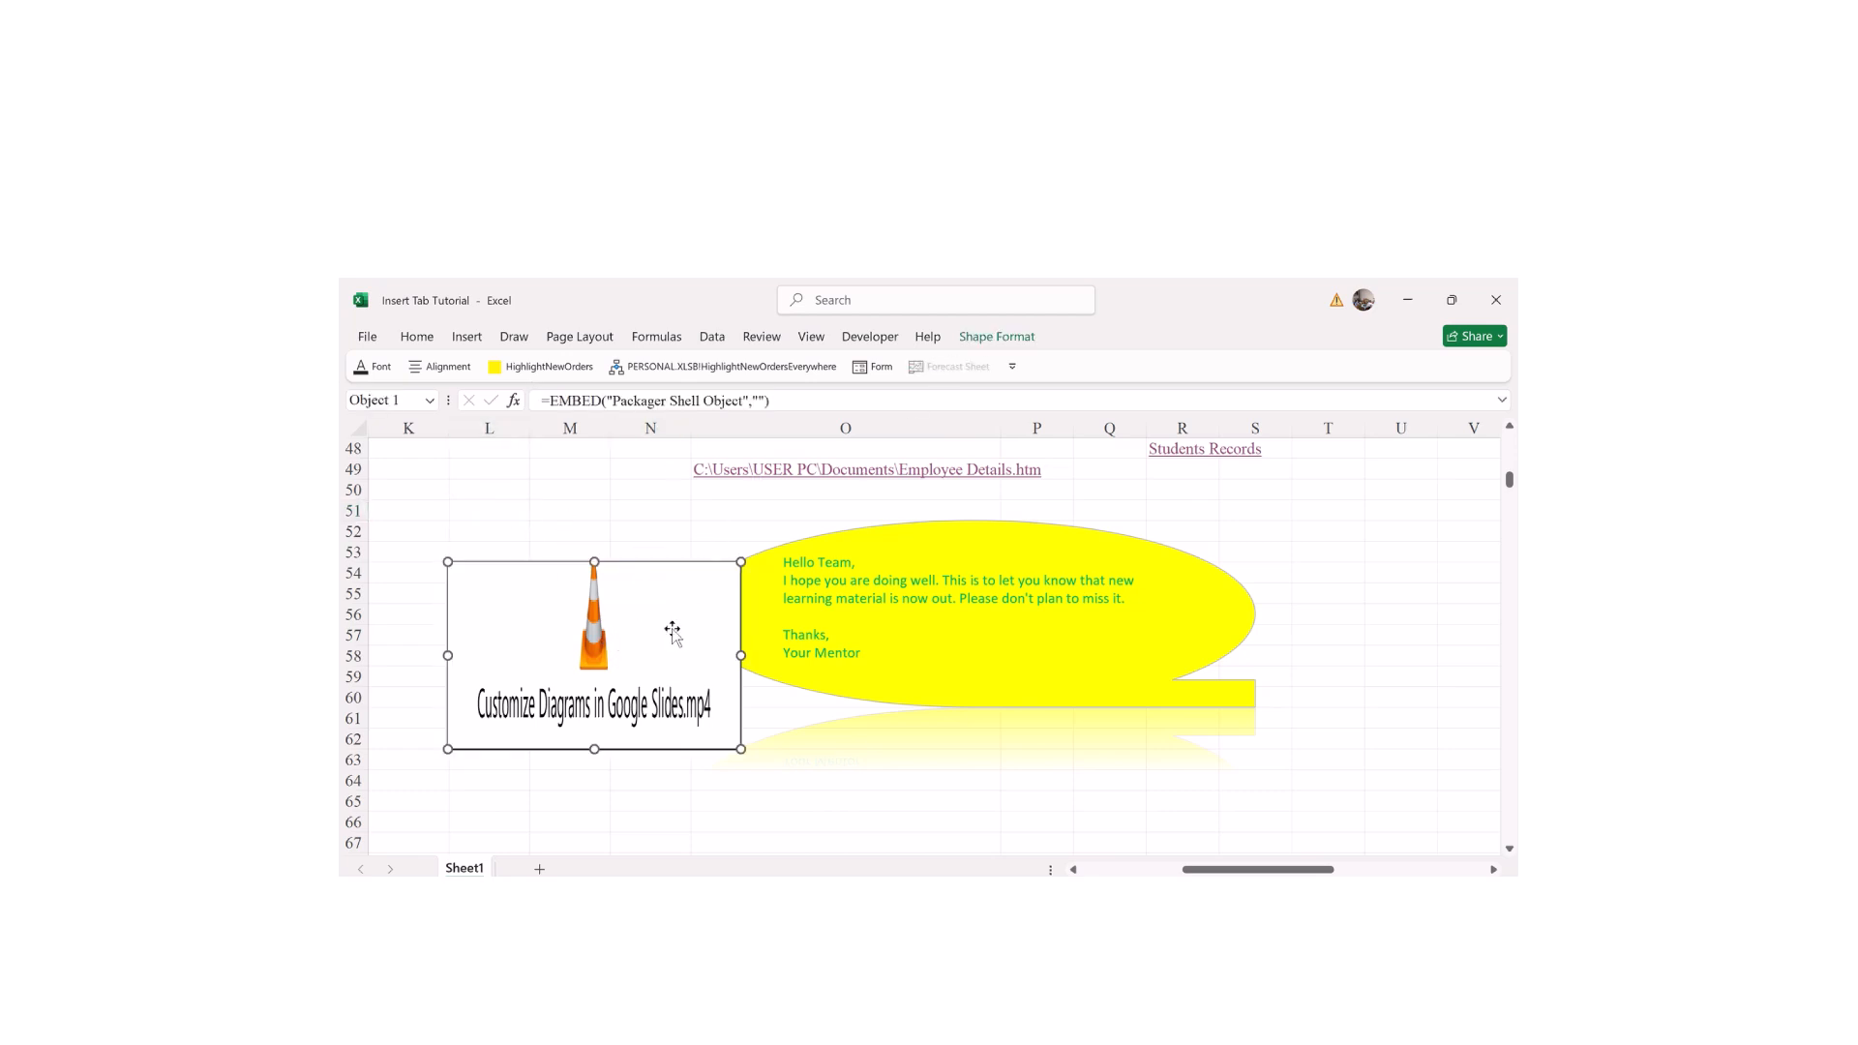
pyautogui.click(1022, 342)
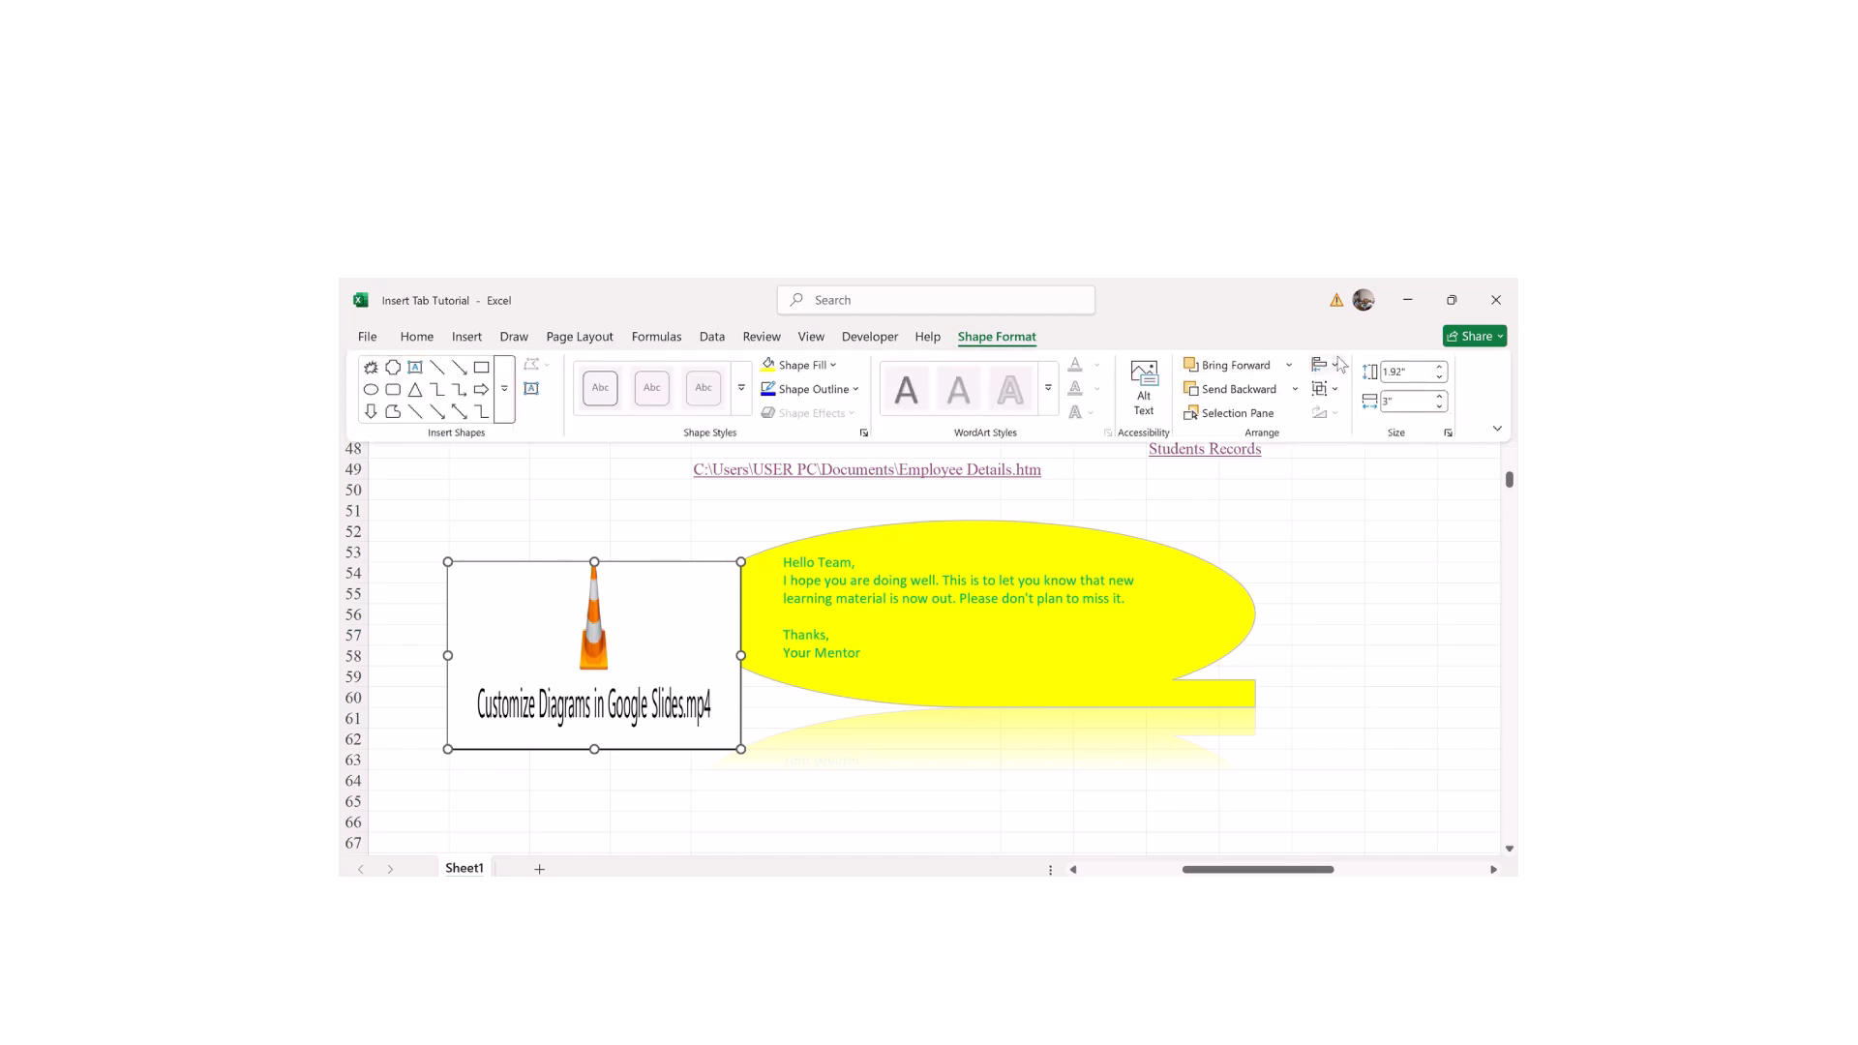
pyautogui.click(1440, 378)
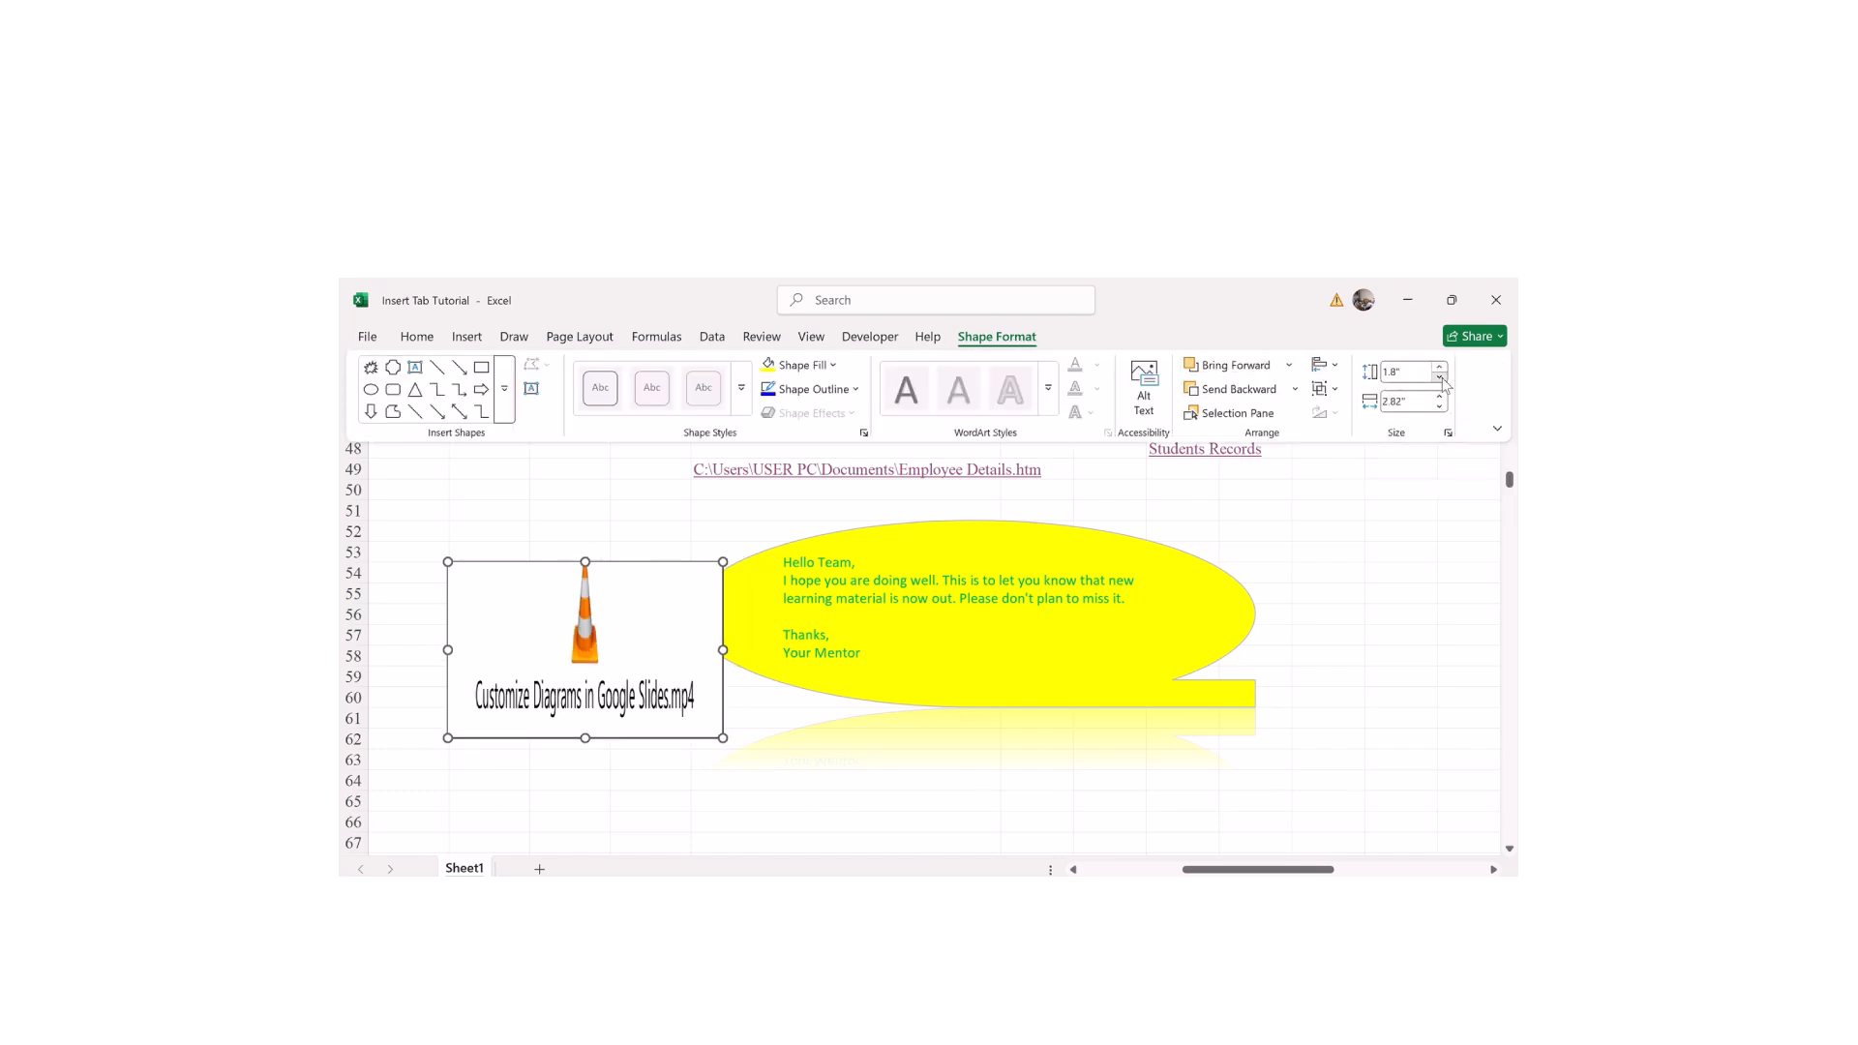
pyautogui.click(1439, 378)
pyautogui.click(1439, 378)
pyautogui.click(1440, 378)
pyautogui.click(1440, 405)
pyautogui.click(1440, 405)
pyautogui.click(1440, 406)
pyautogui.click(1439, 406)
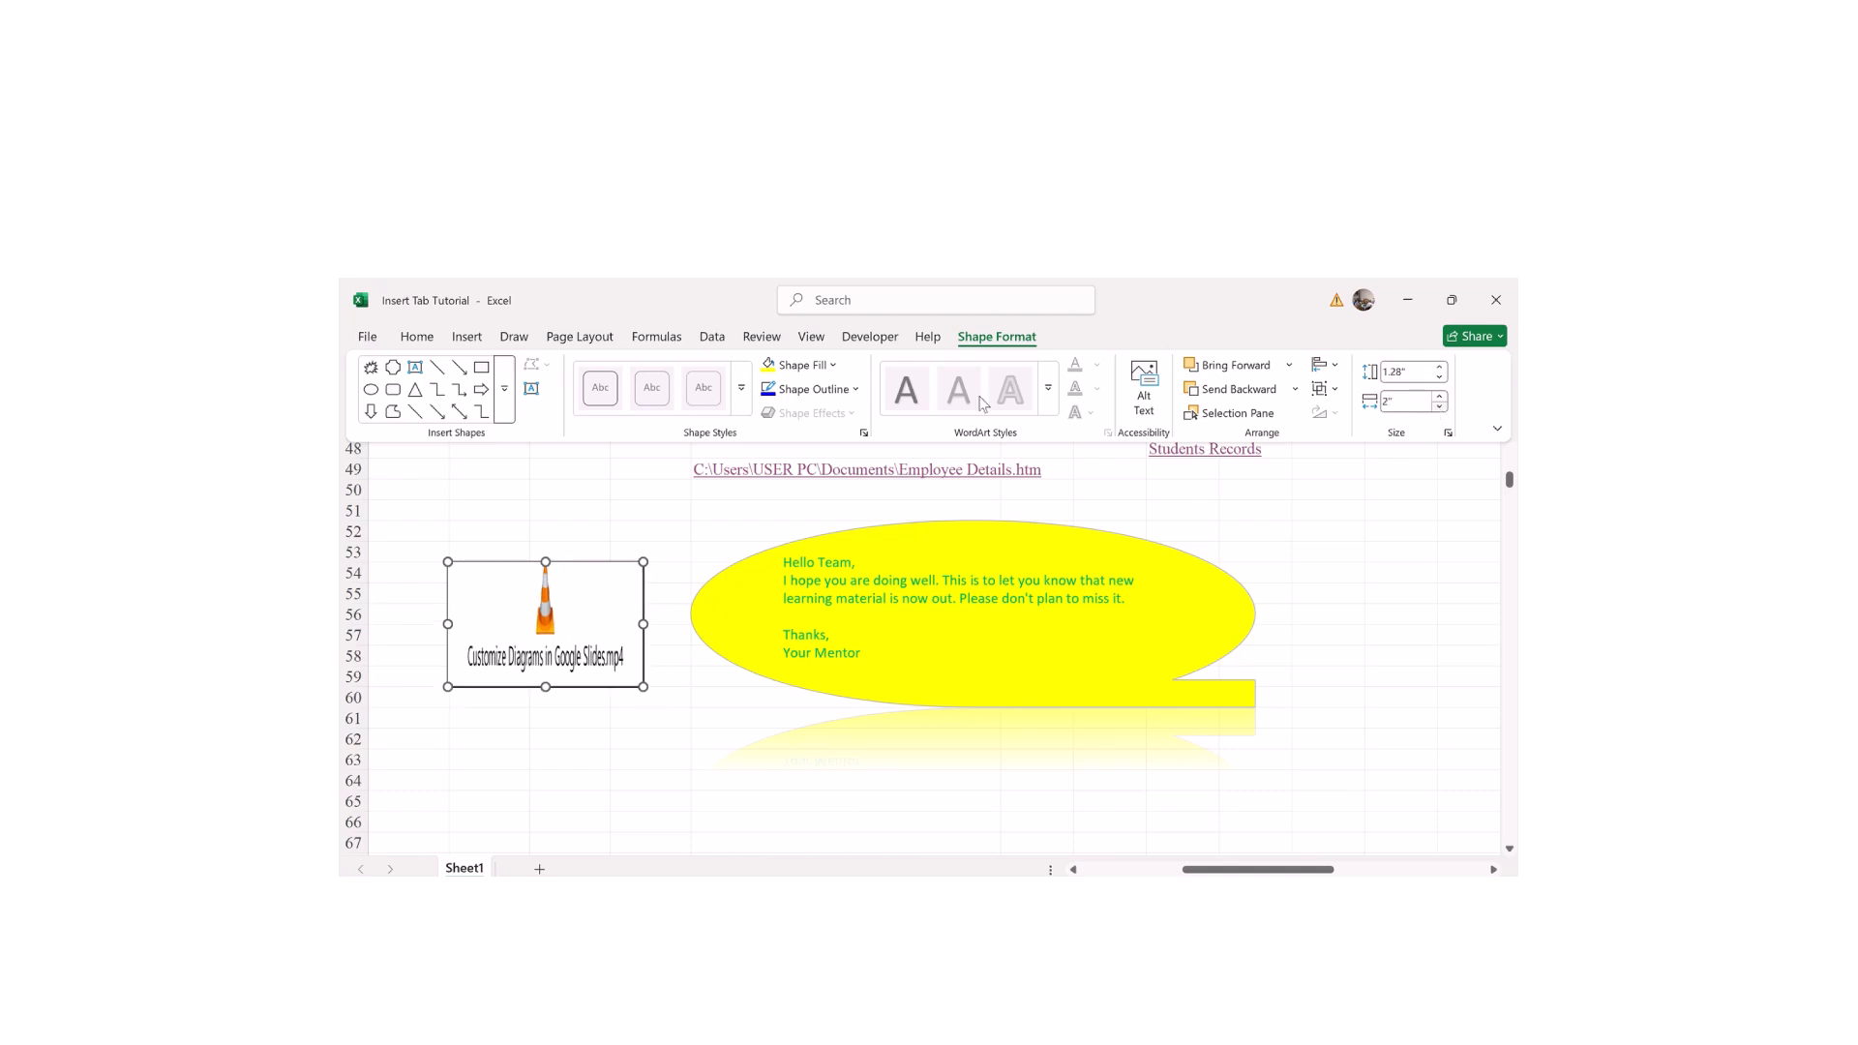
# Step: Fill the video object dark blue, then select cell M50
pyautogui.click(801, 365)
pyautogui.click(824, 458)
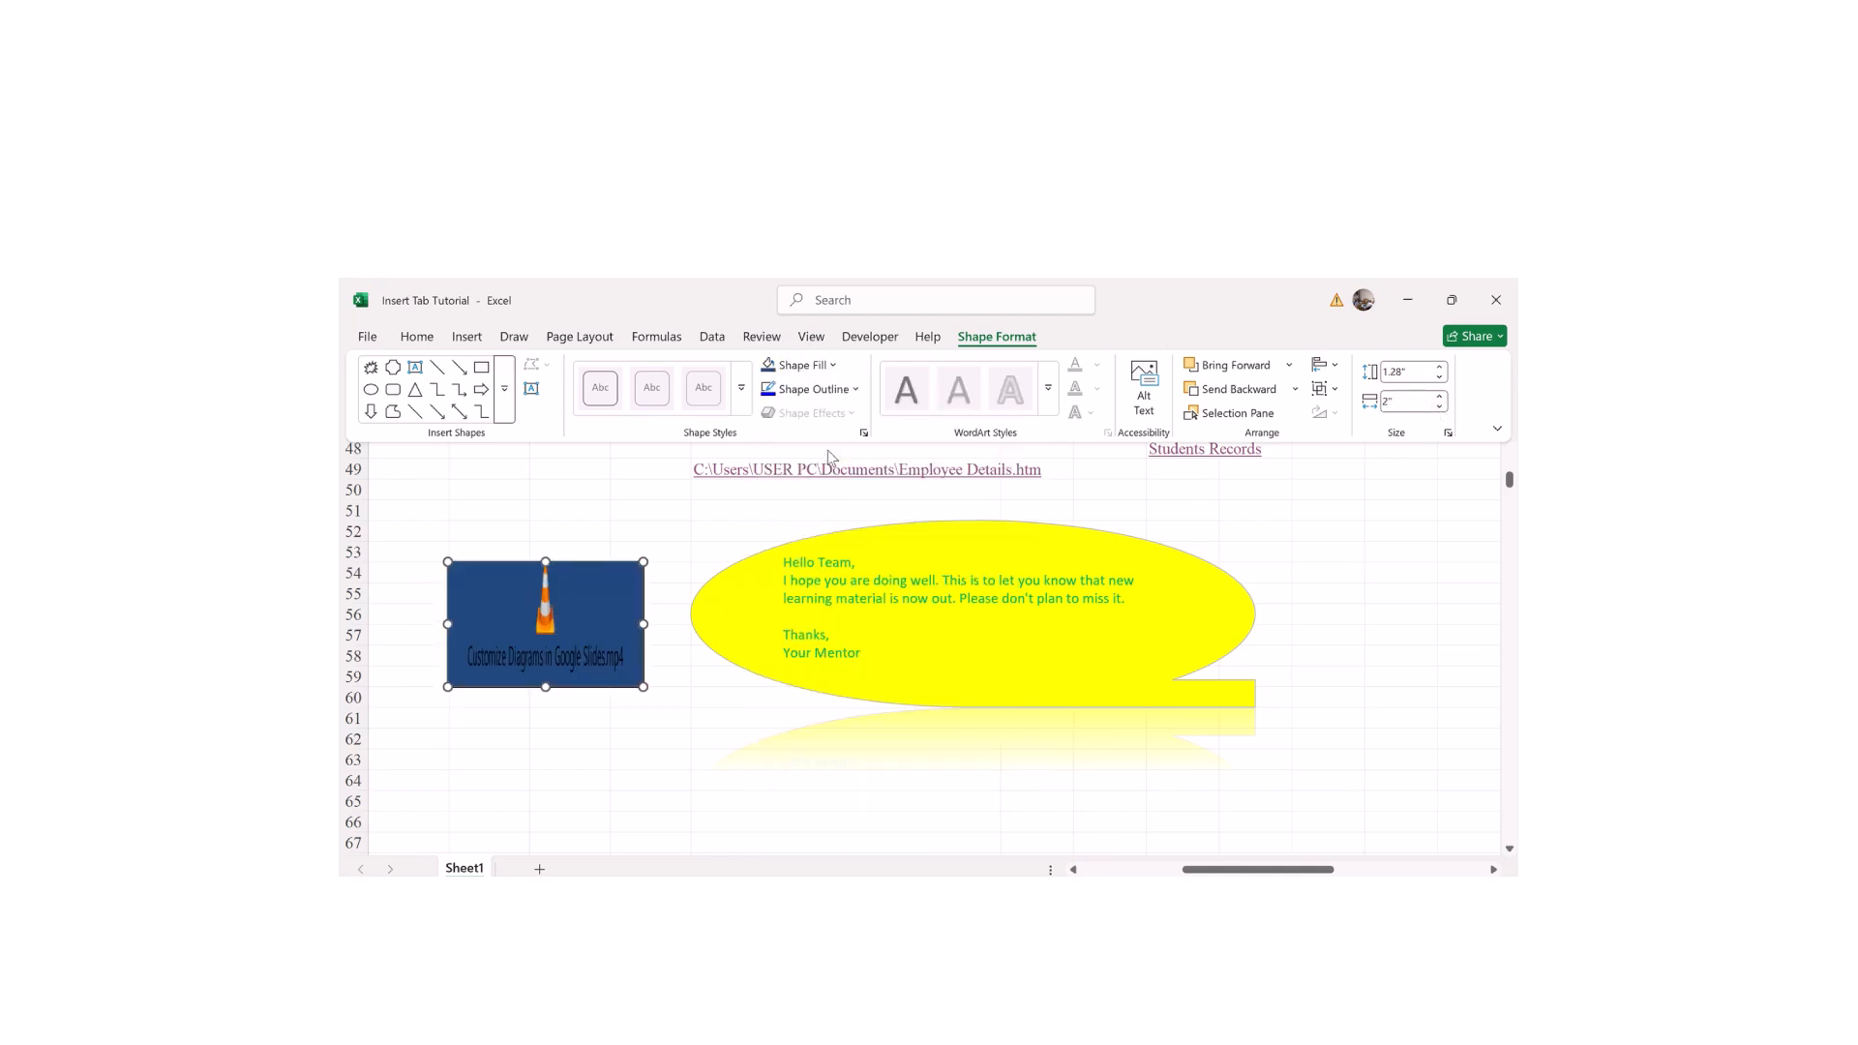
pyautogui.click(569, 495)
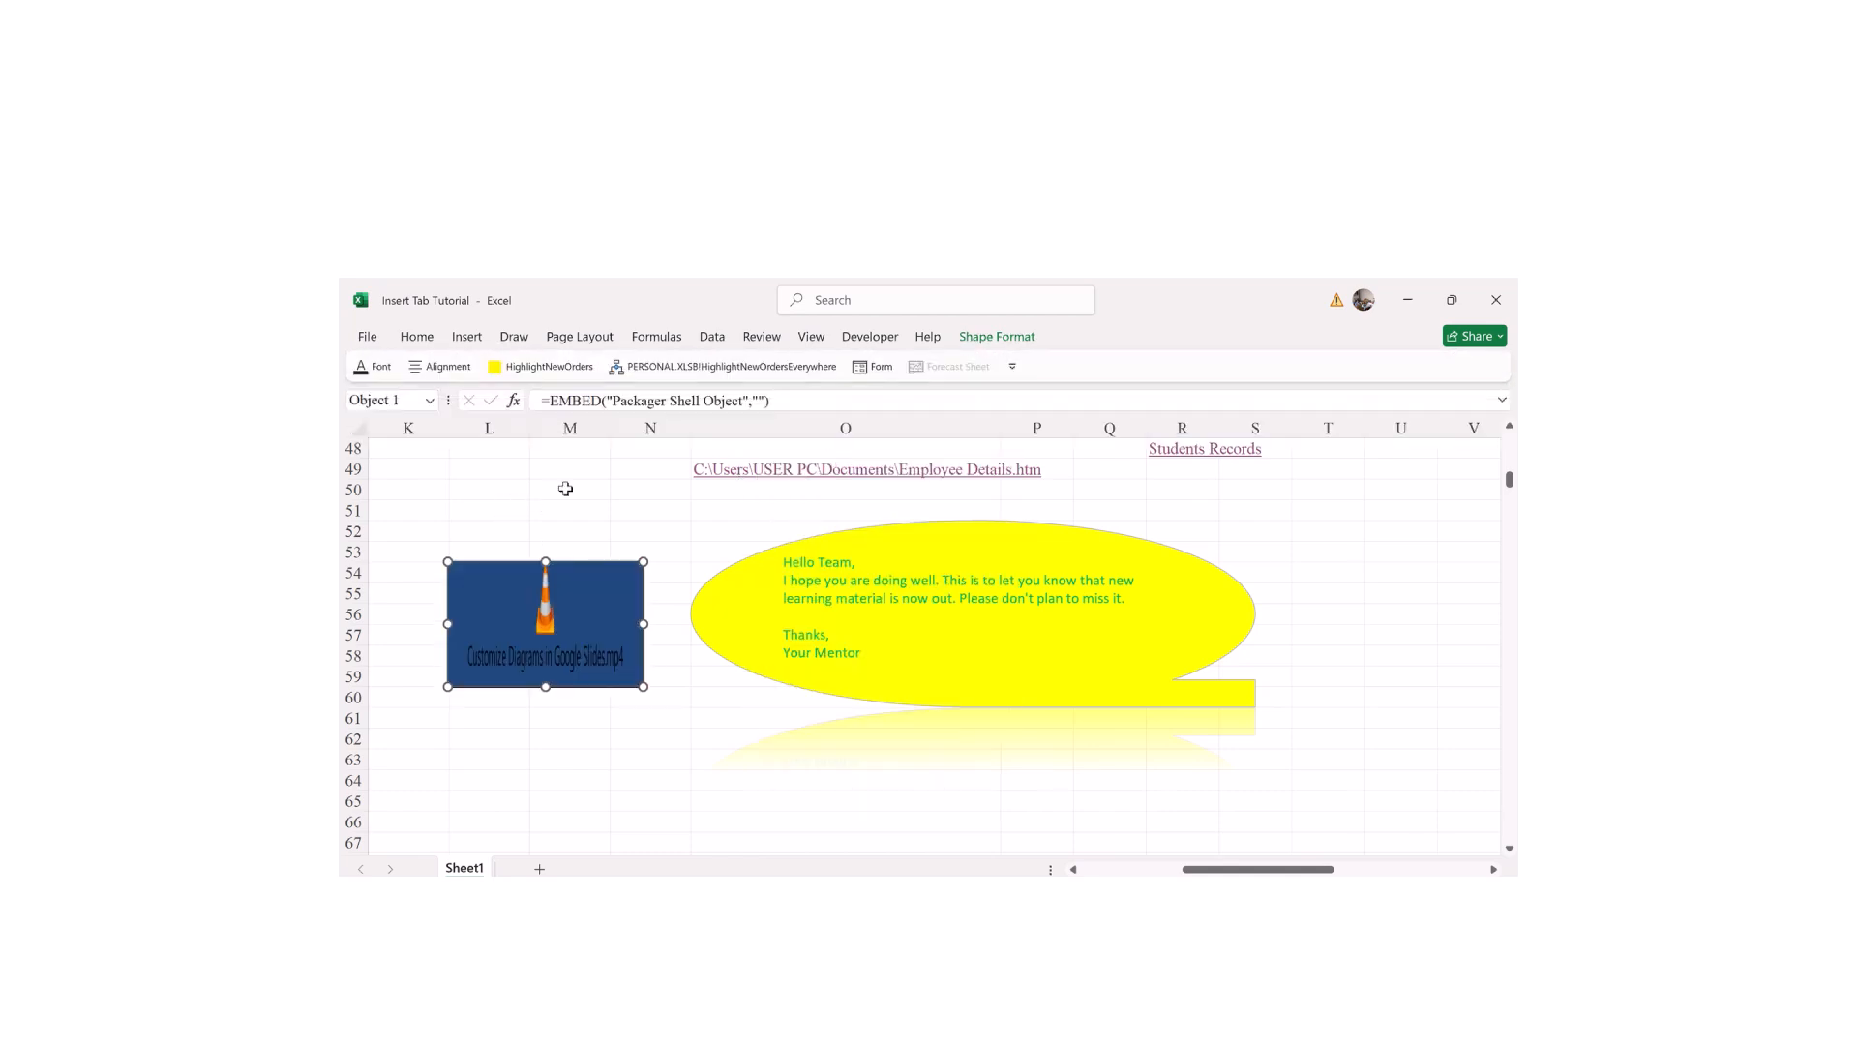
pyautogui.click(567, 491)
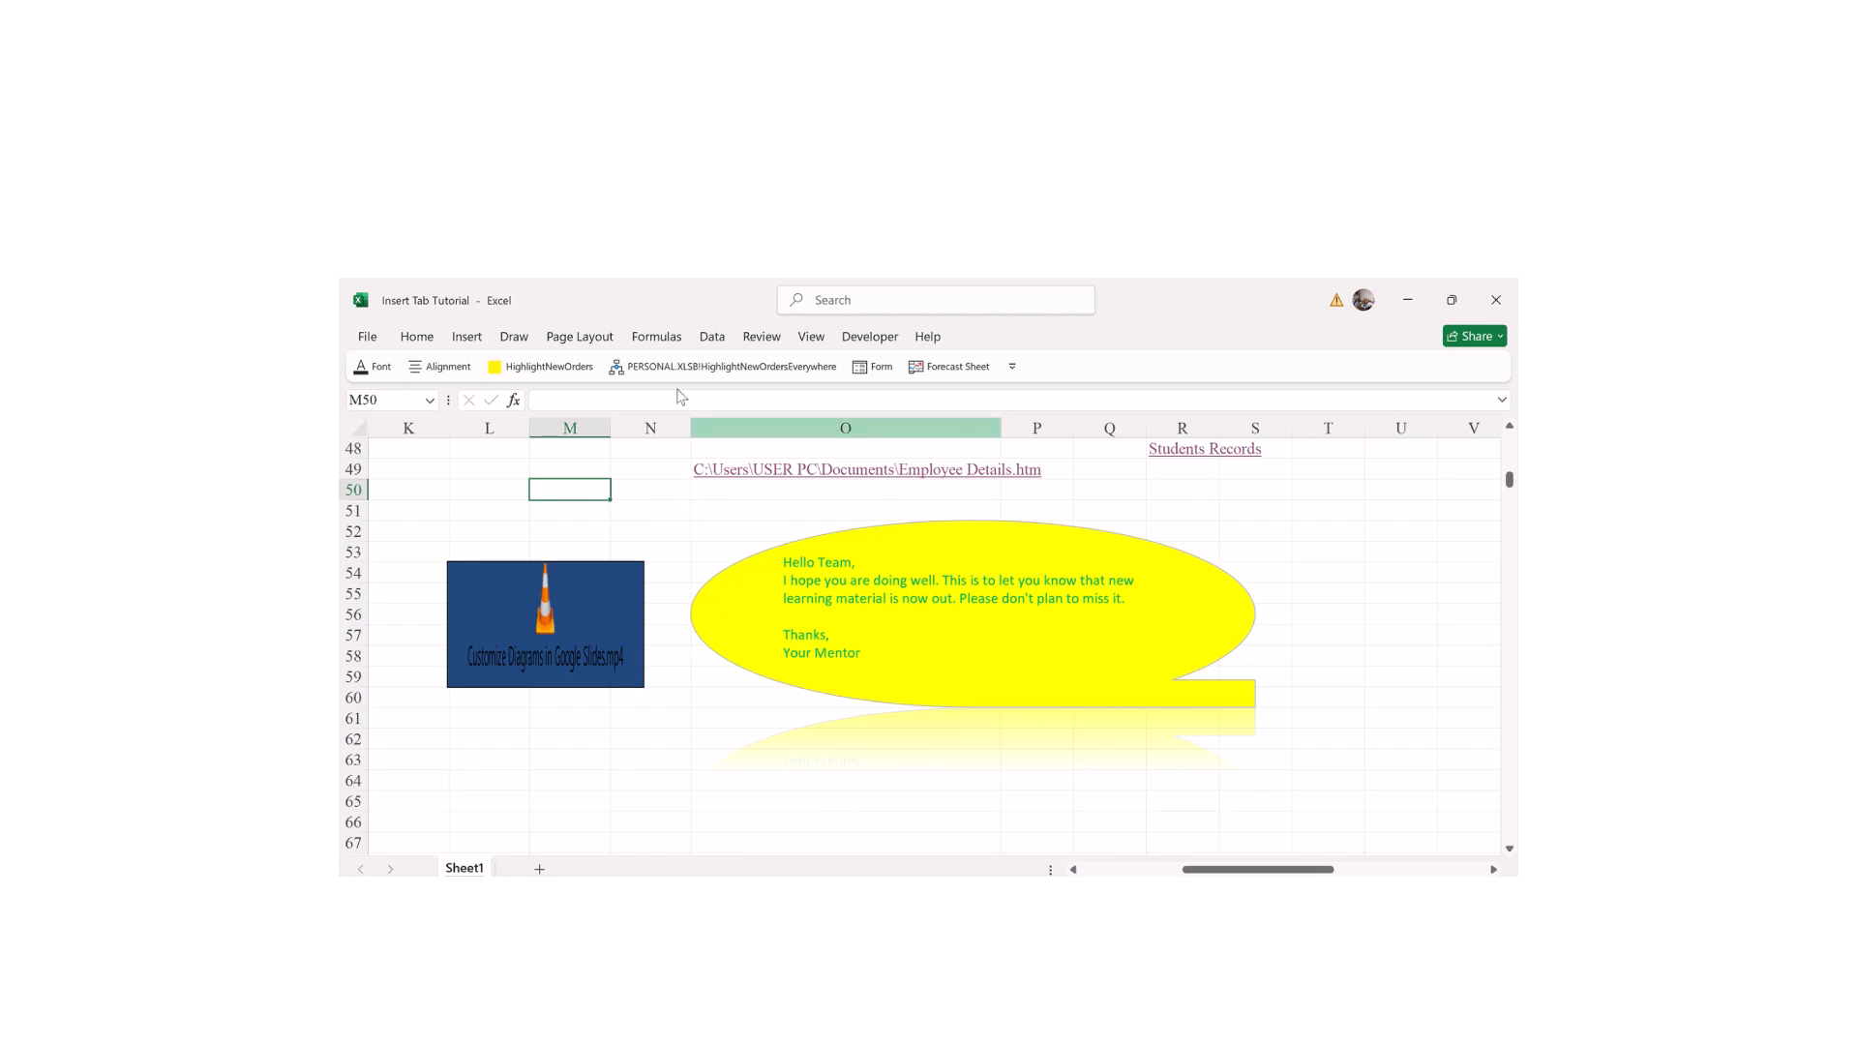
# Step: Open the Symbol dialog from Insert's Symbols group
pyautogui.click(465, 338)
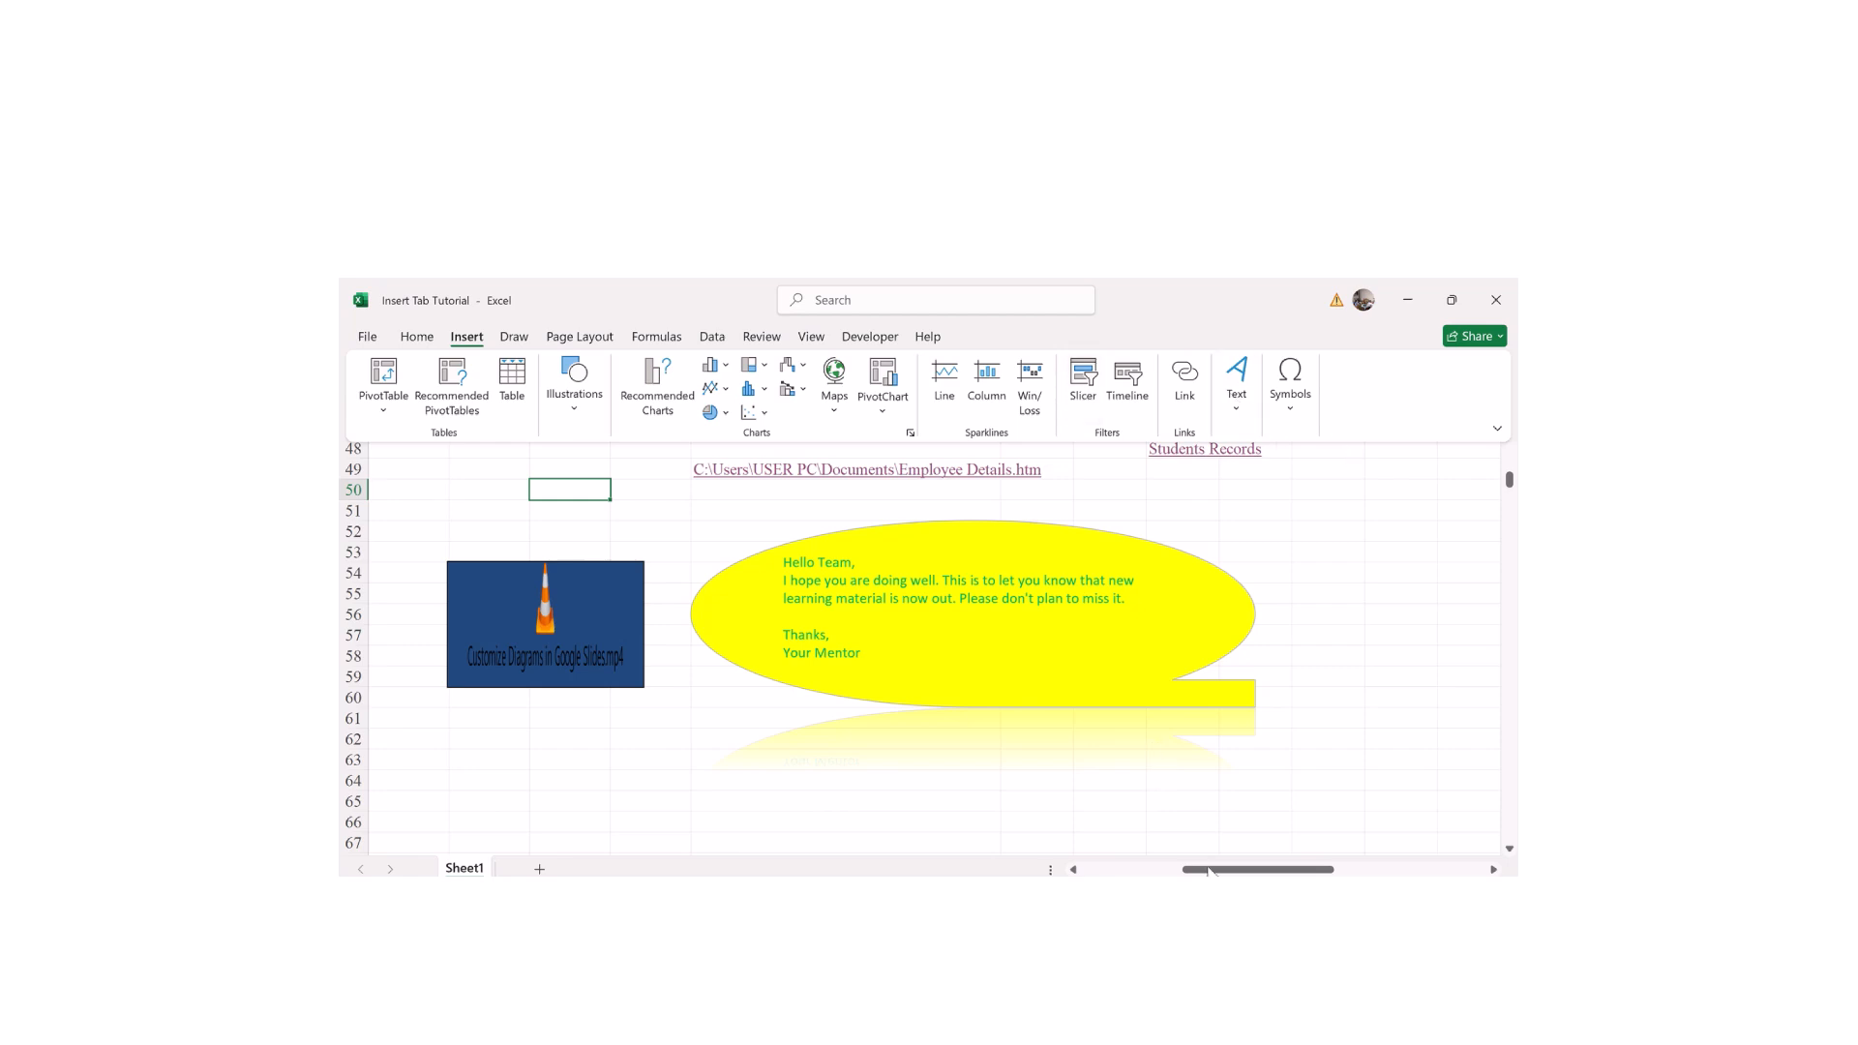
pyautogui.moveTo(1200, 871)
pyautogui.mouseDown()
pyautogui.moveTo(1156, 873)
pyautogui.moveTo(1202, 873)
pyautogui.mouseUp()
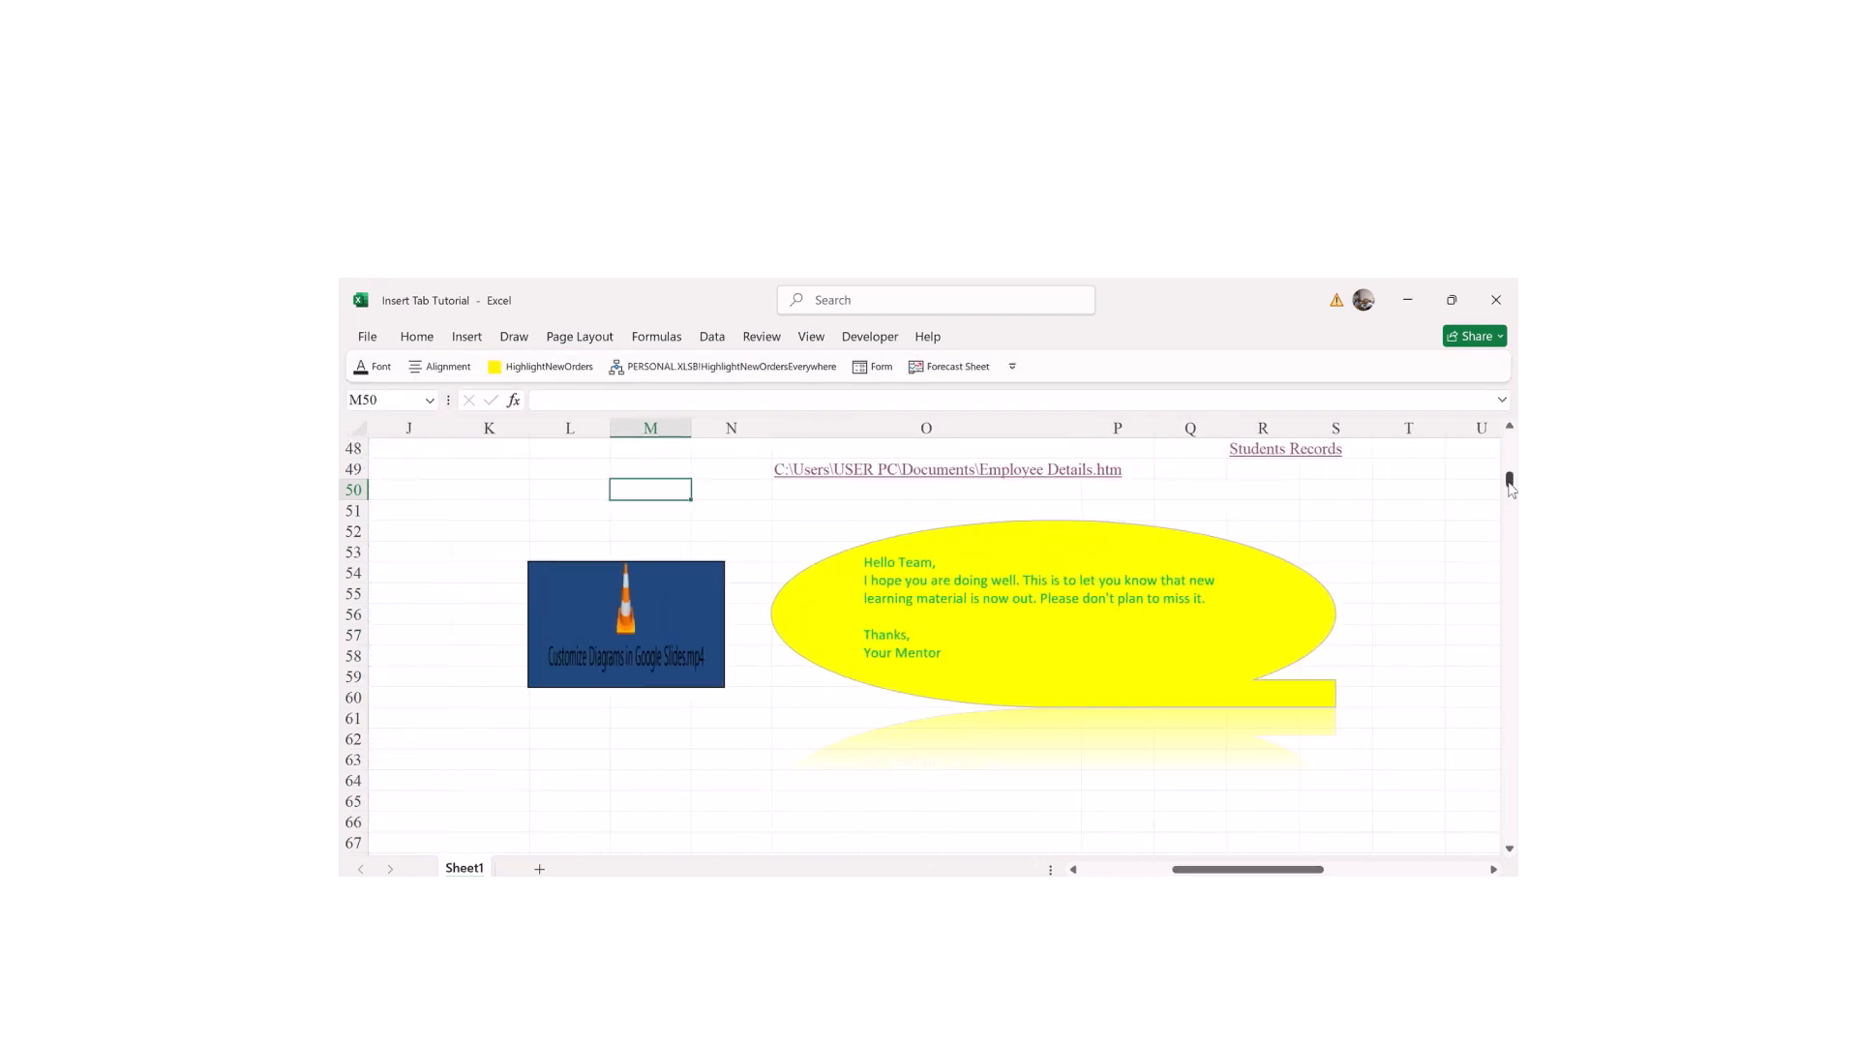
pyautogui.moveTo(1509, 481); pyautogui.dragTo(1508, 491)
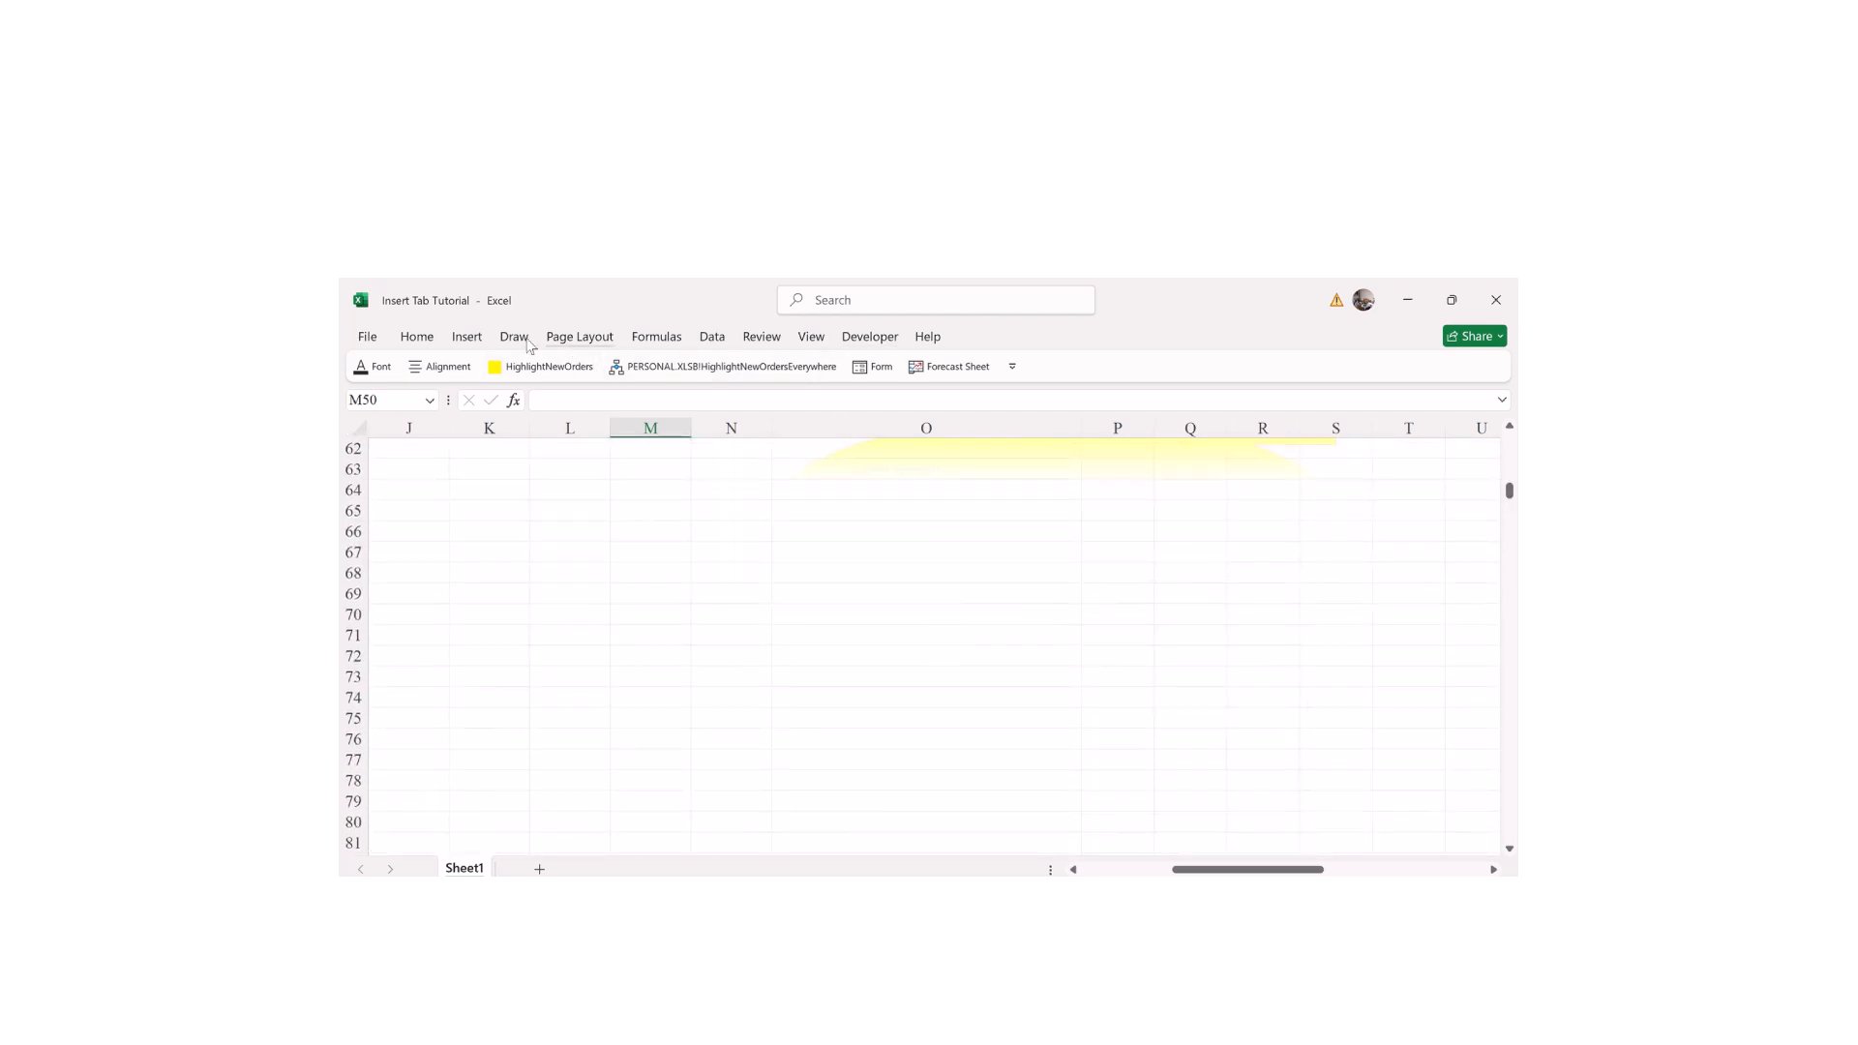
pyautogui.click(465, 337)
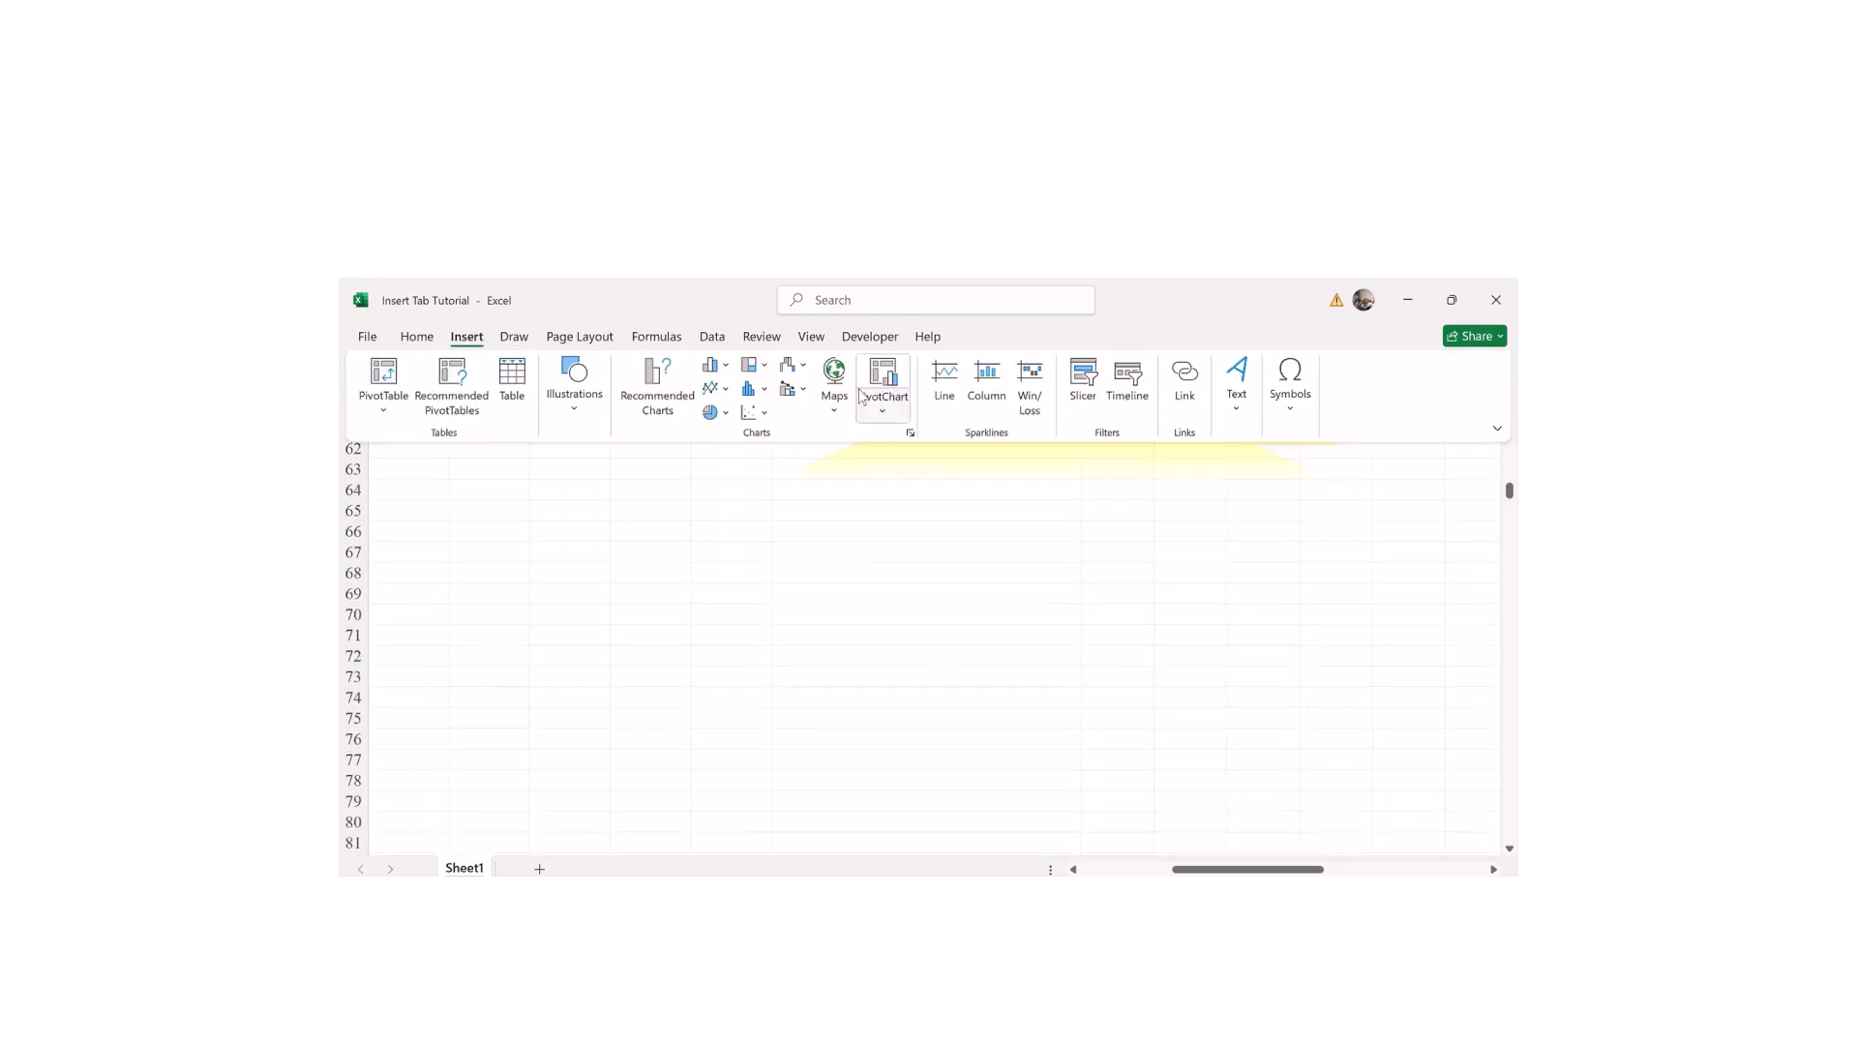
pyautogui.click(1296, 414)
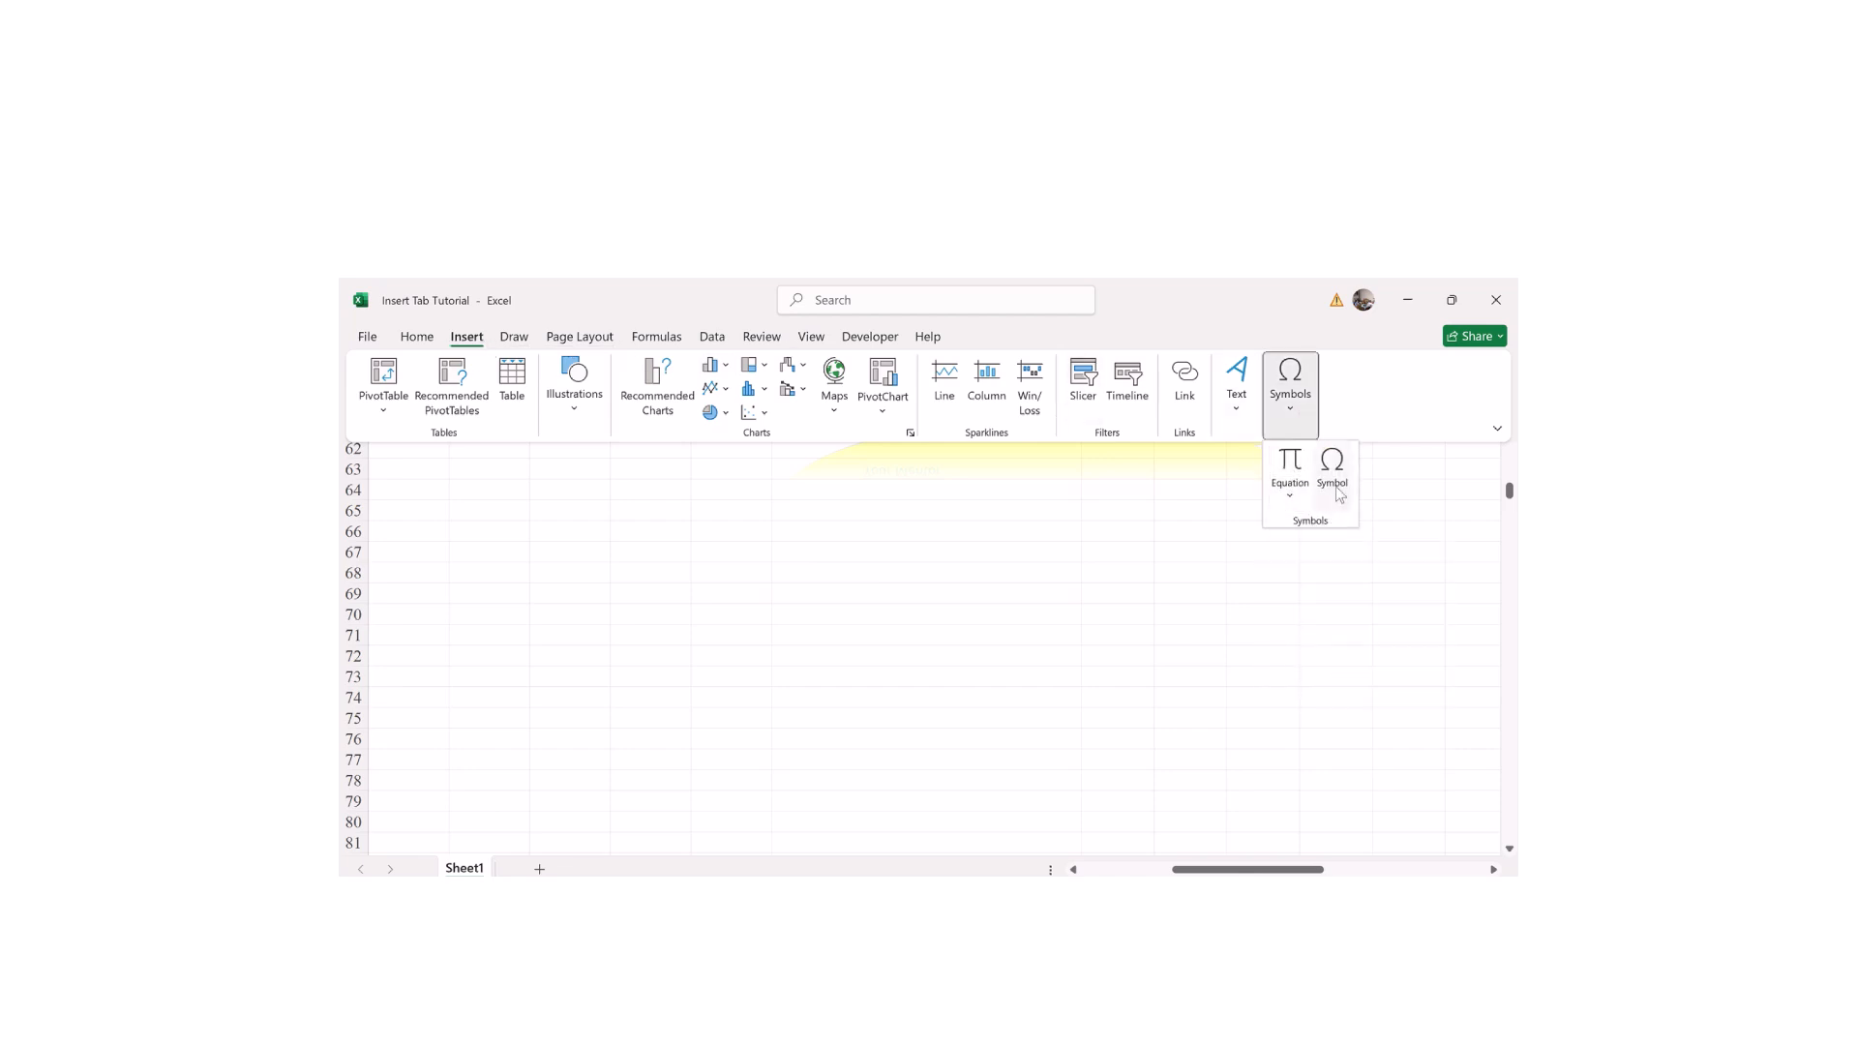
pyautogui.click(1332, 474)
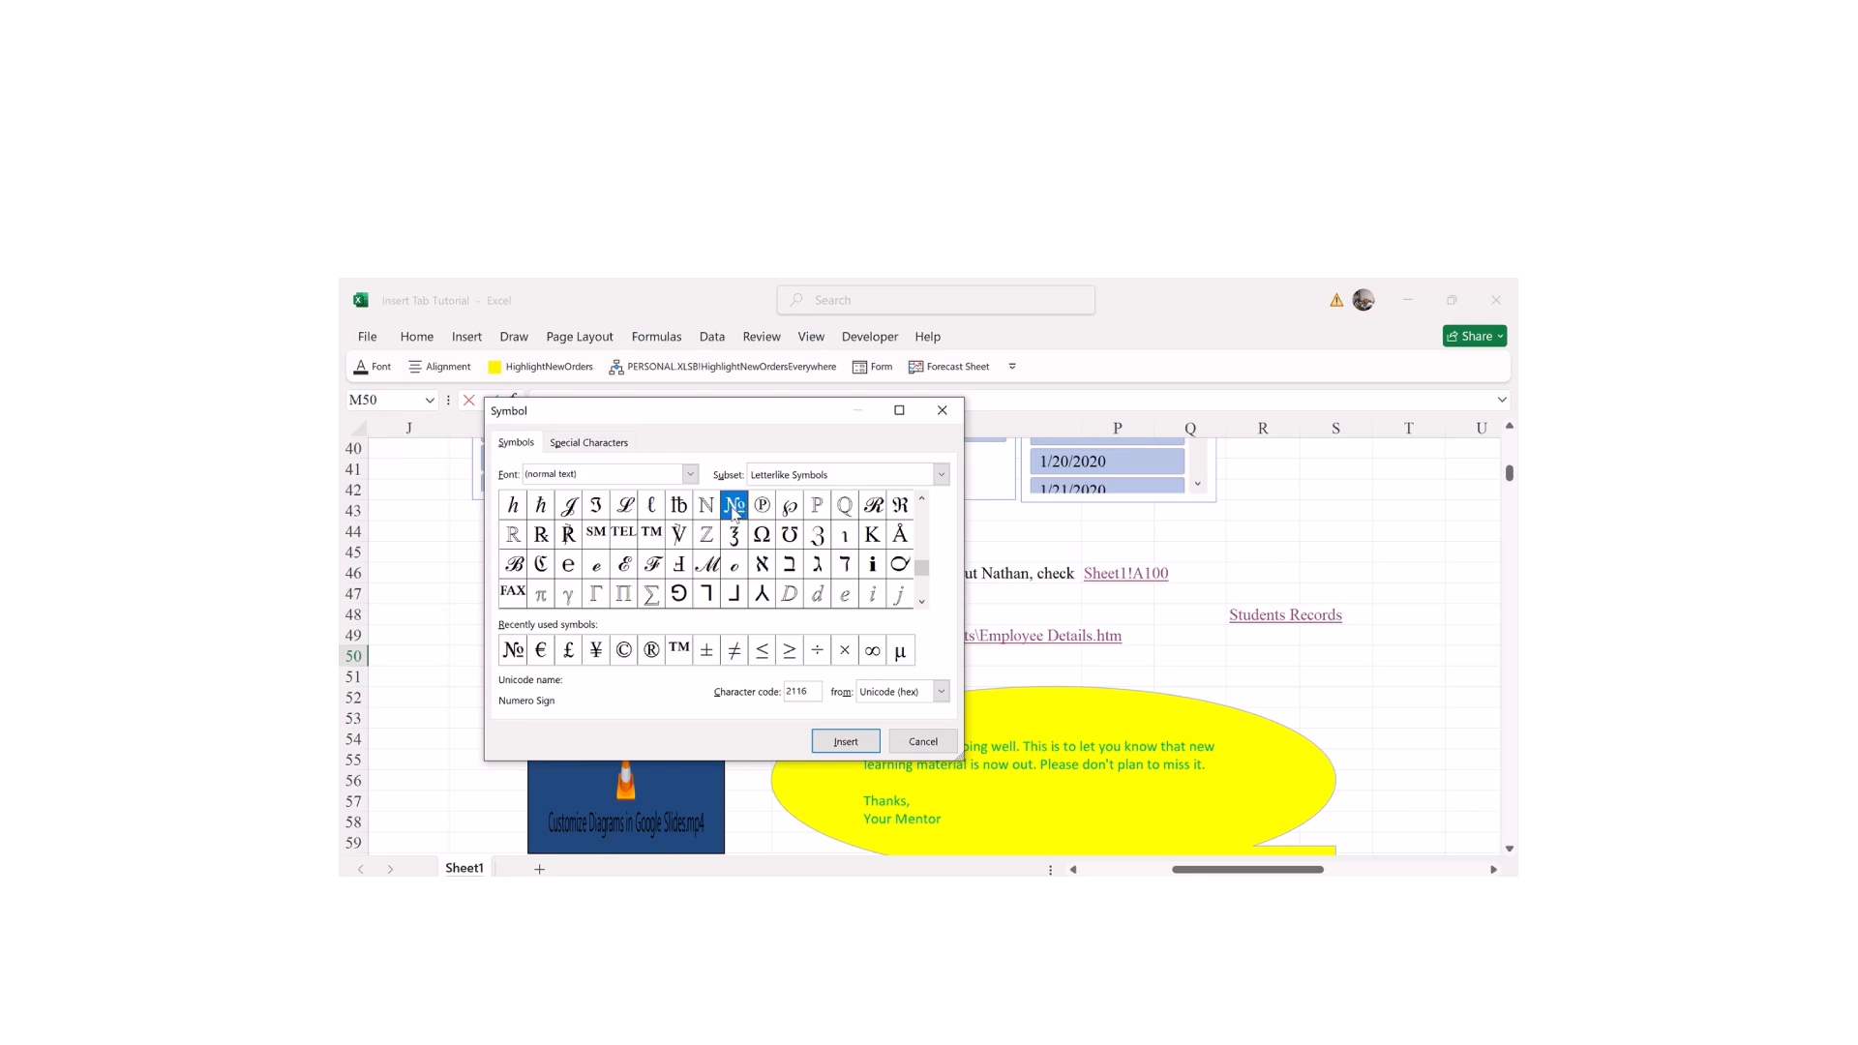
# Step: Insert the № Numero Sign twice into cell M50 and close the dialog
pyautogui.click(838, 743)
pyautogui.doubleClick(741, 514)
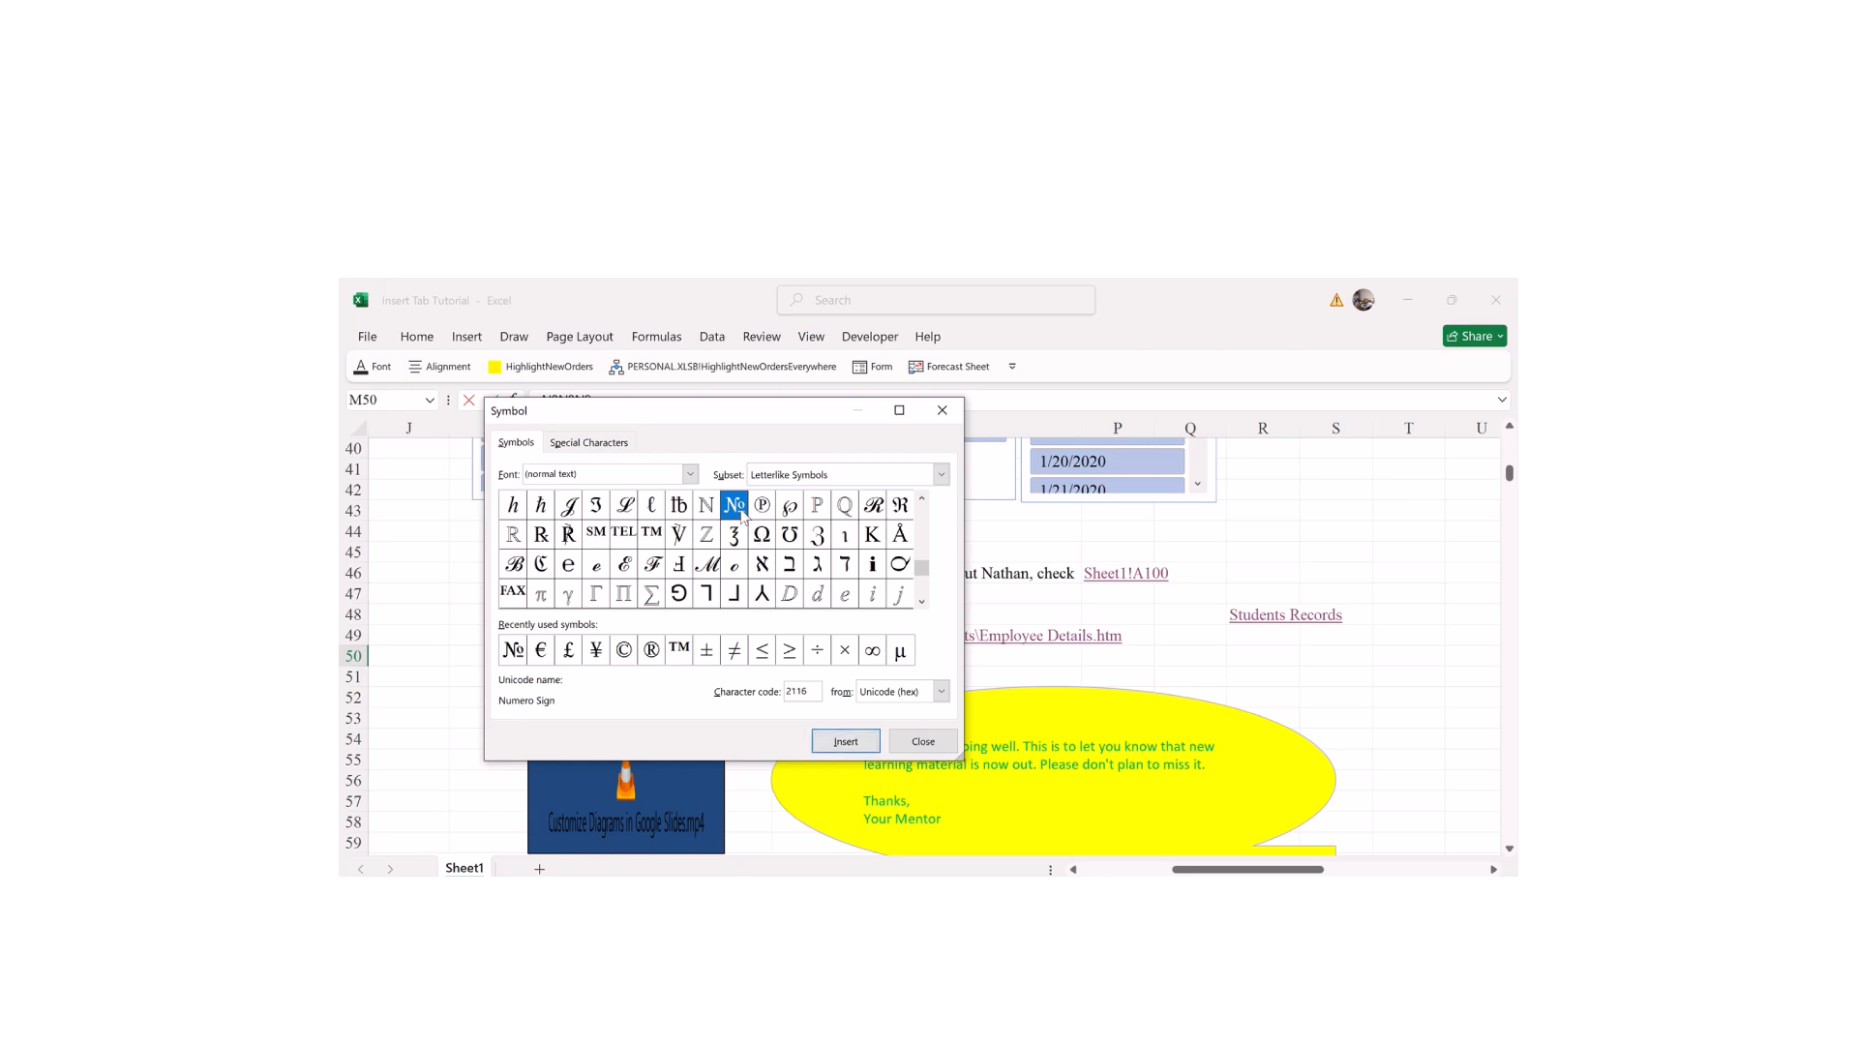
pyautogui.click(942, 411)
pyautogui.click(1509, 849)
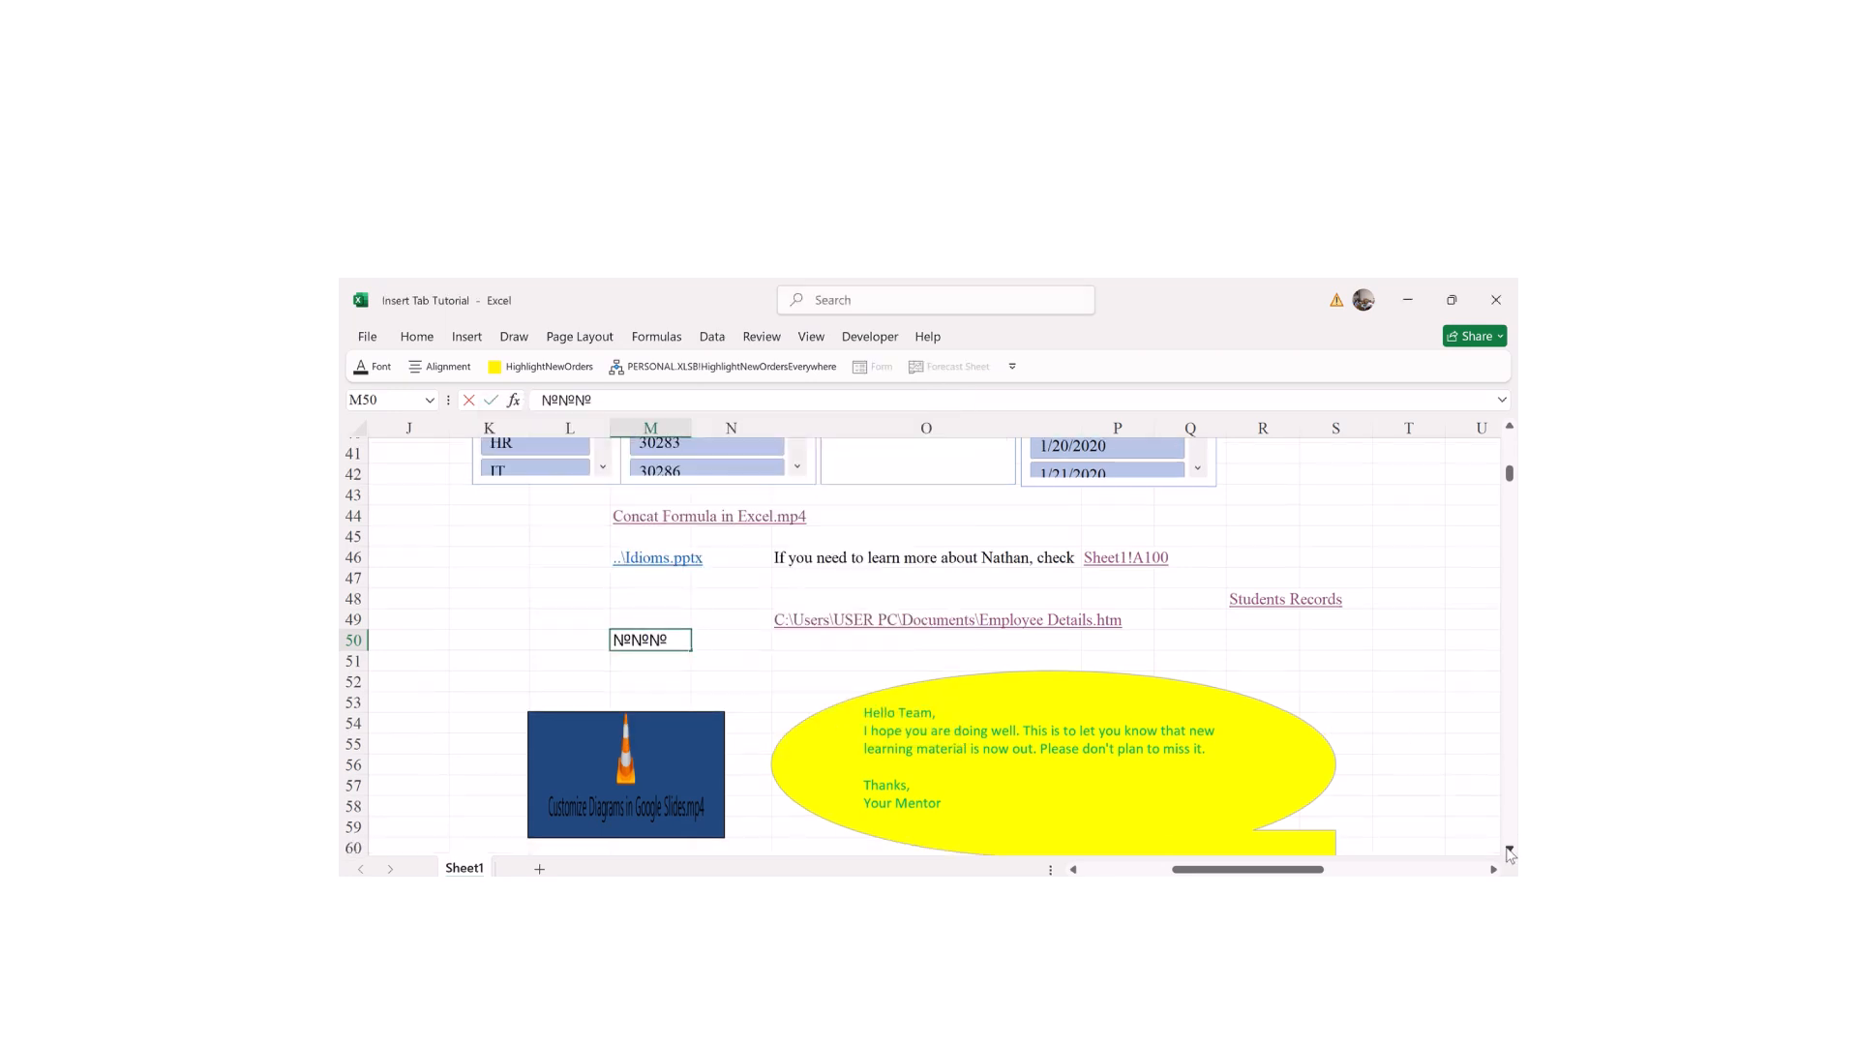
pyautogui.click(1510, 850)
pyautogui.click(1509, 850)
pyautogui.click(1510, 849)
pyautogui.click(1509, 849)
pyautogui.click(1509, 849)
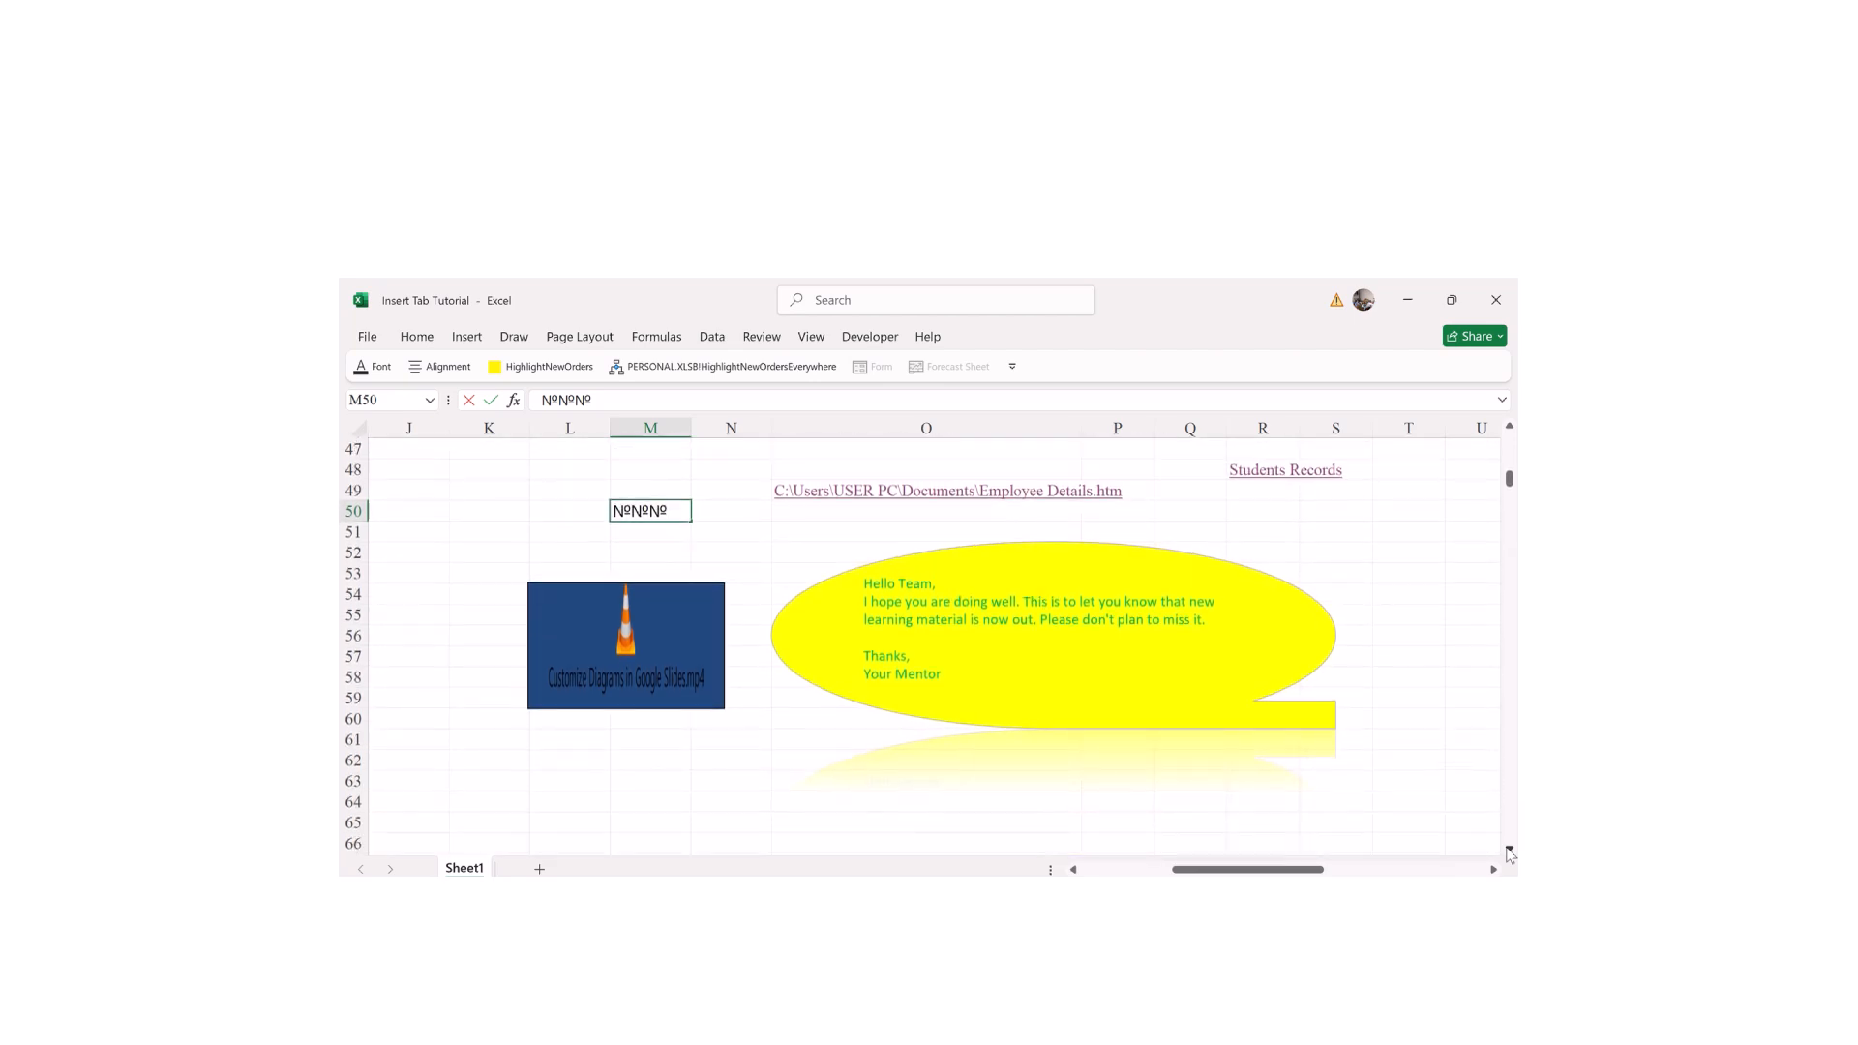
# Step: Clear the № entry from M50, which also drops the object's dark blue fill
pyautogui.click(701, 528)
pyautogui.click(625, 491)
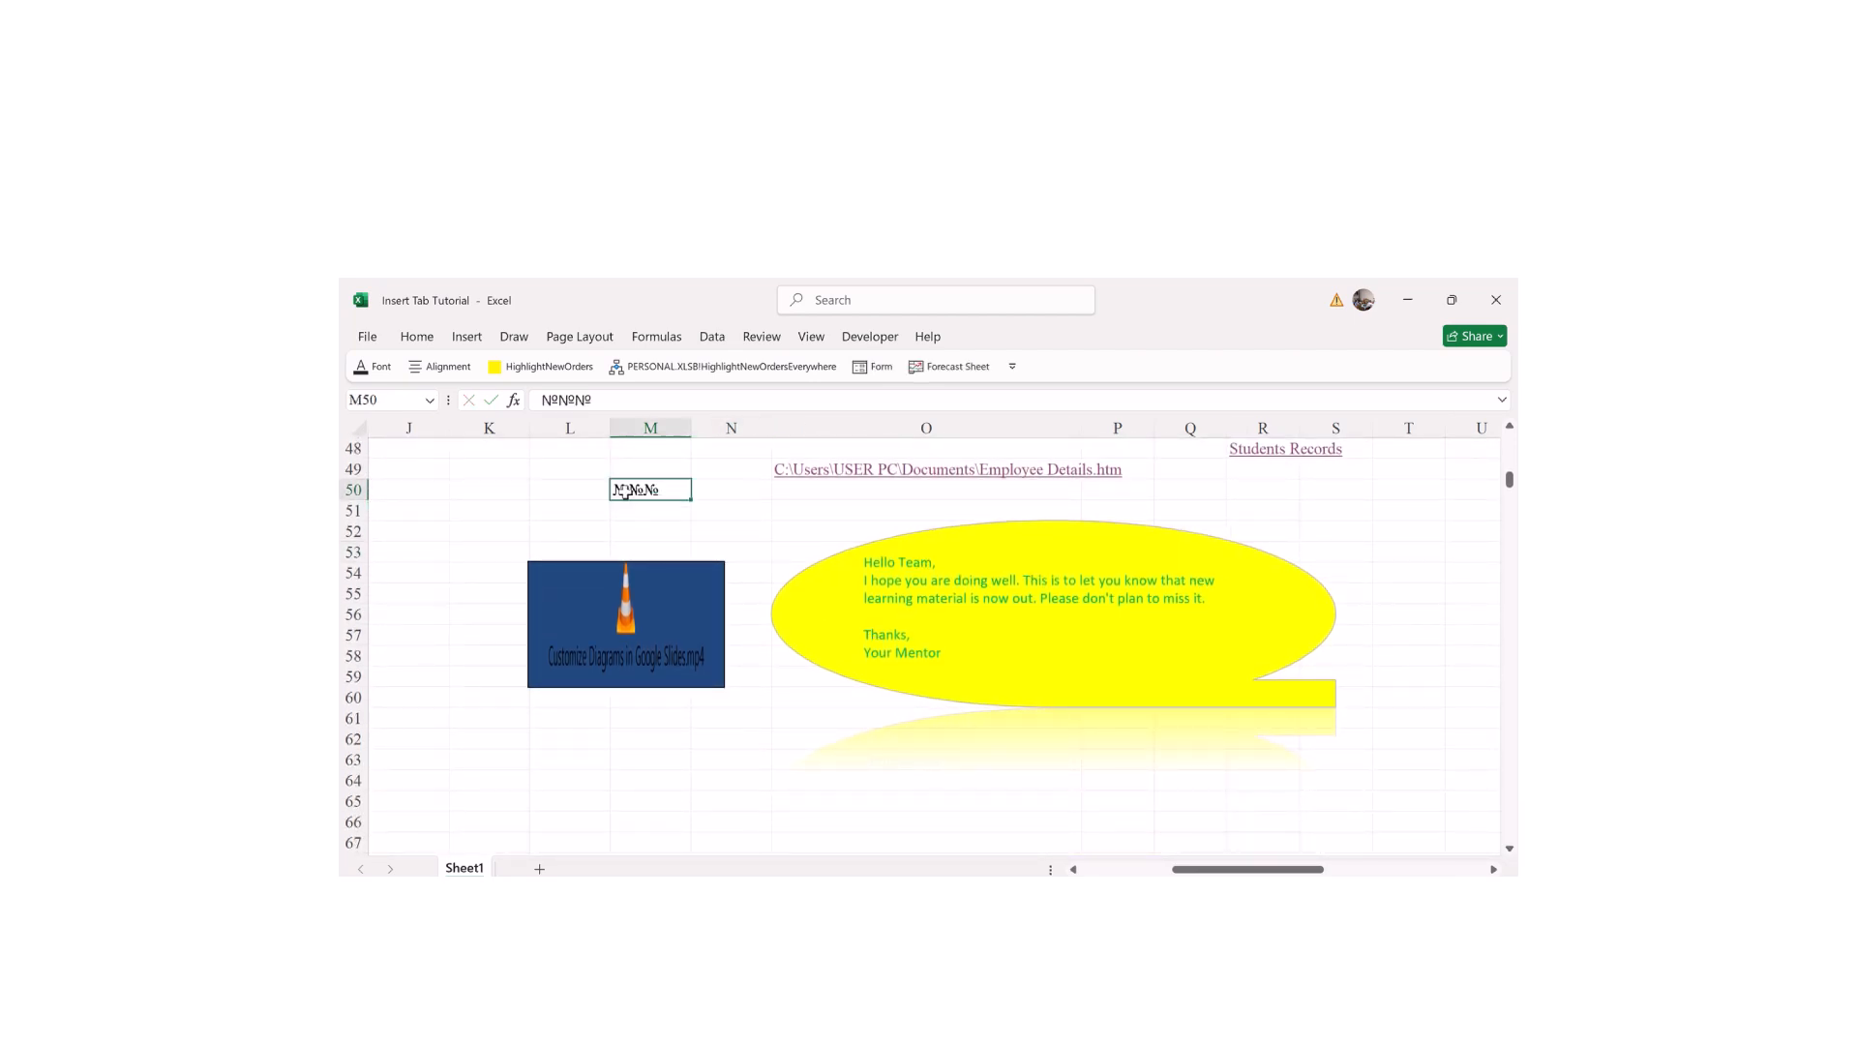
pyautogui.press('Delete')
pyautogui.click(750, 518)
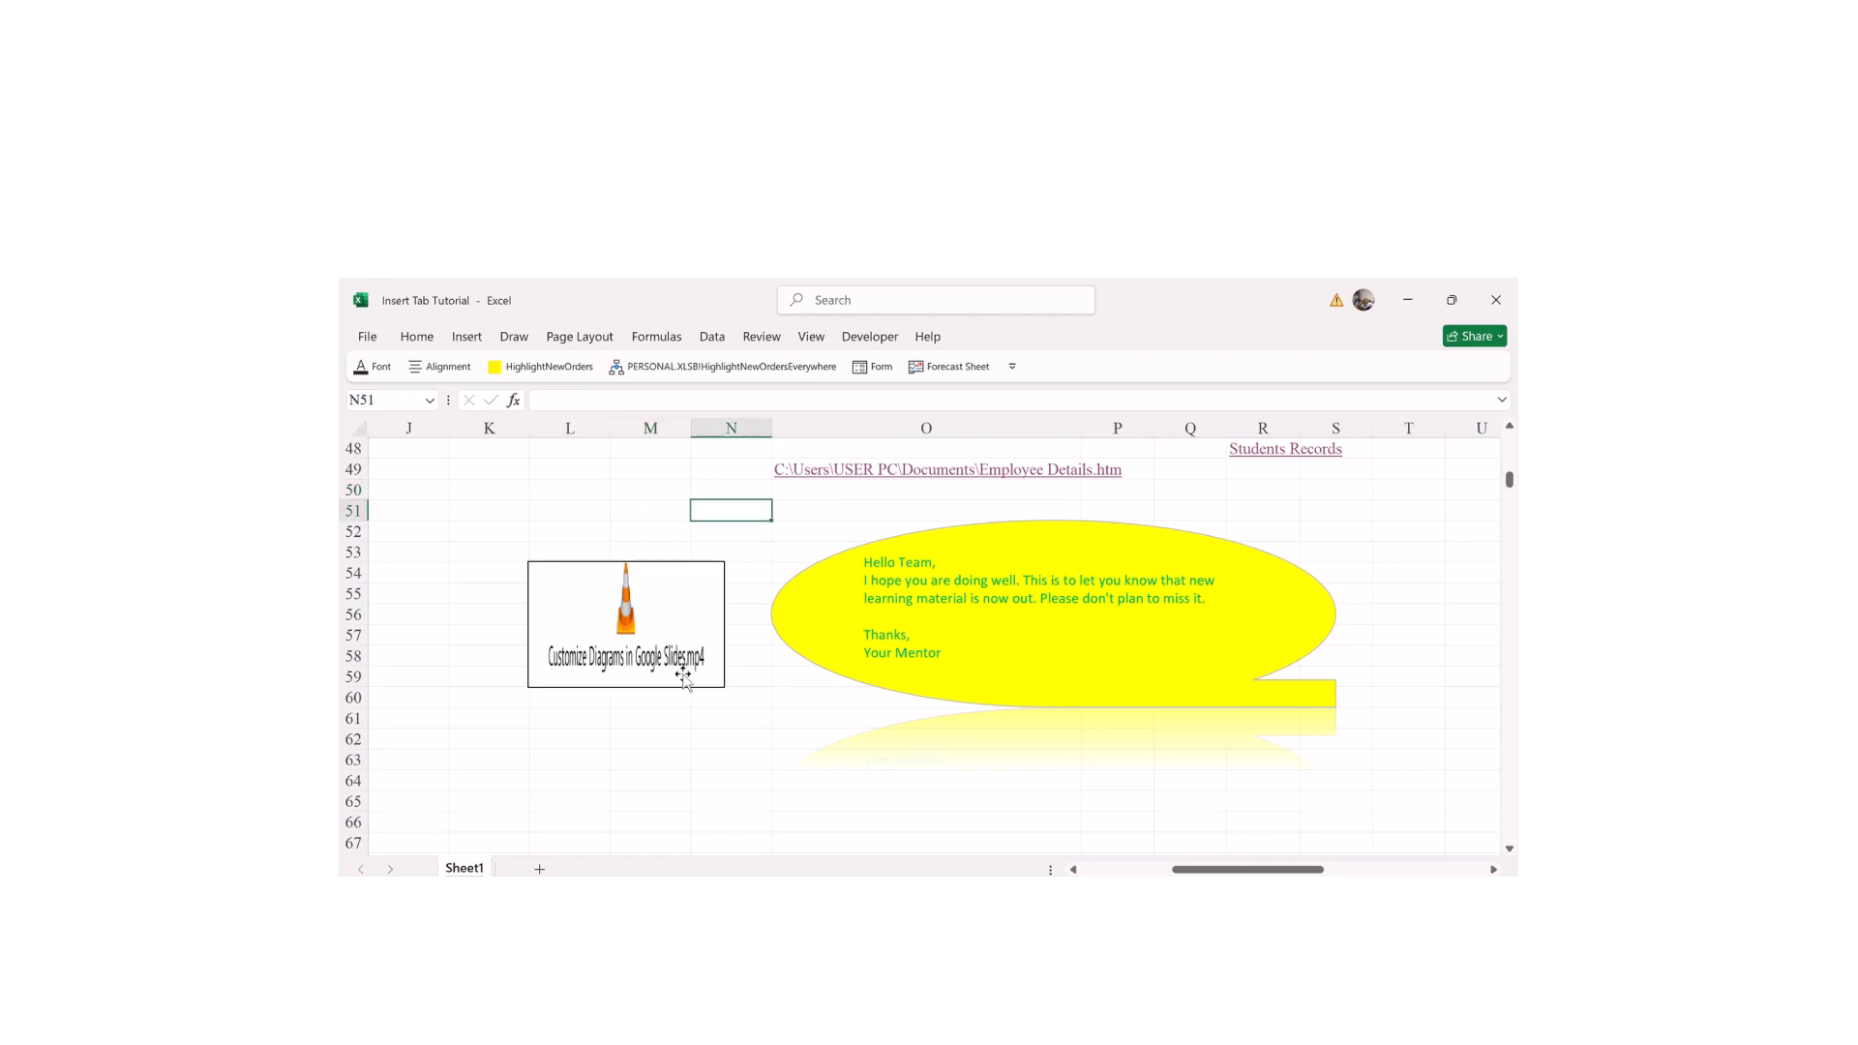
# Step: Enter the label '№ 1' in cell L64 using the Symbol dialog
pyautogui.click(600, 776)
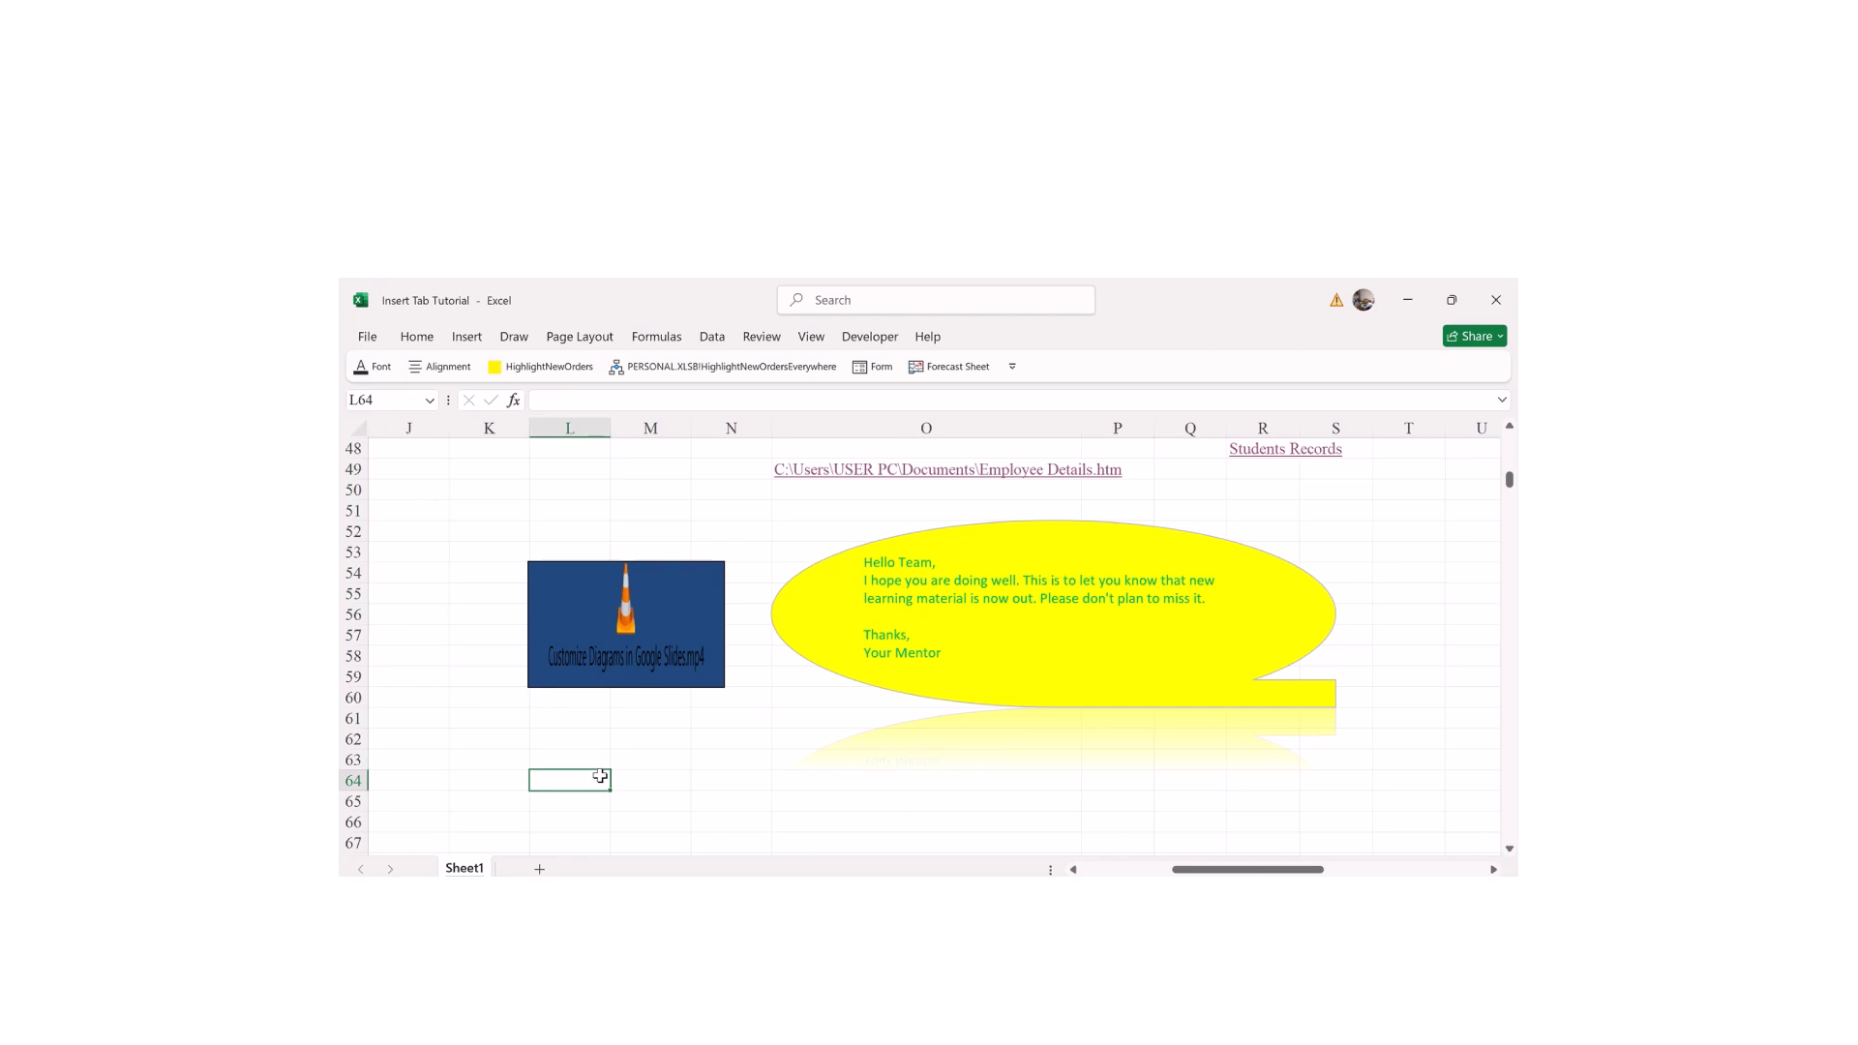
pyautogui.click(467, 337)
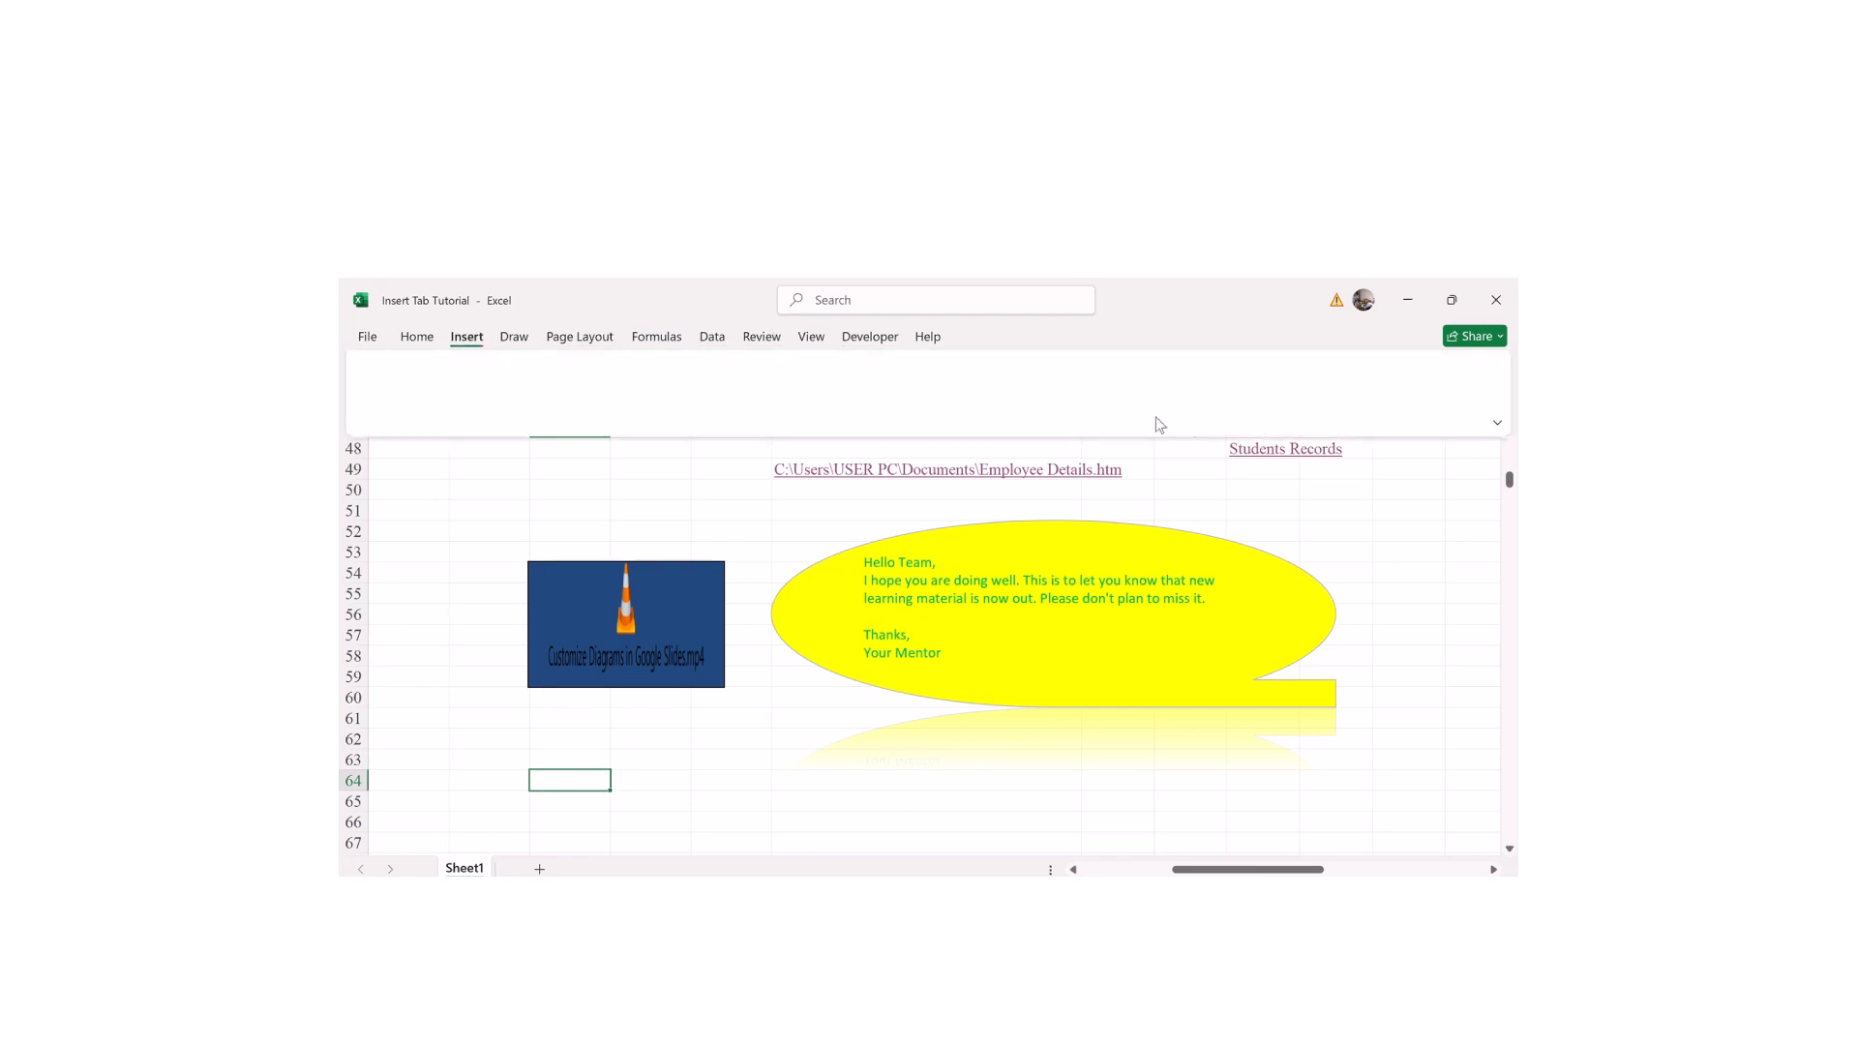
pyautogui.click(1286, 414)
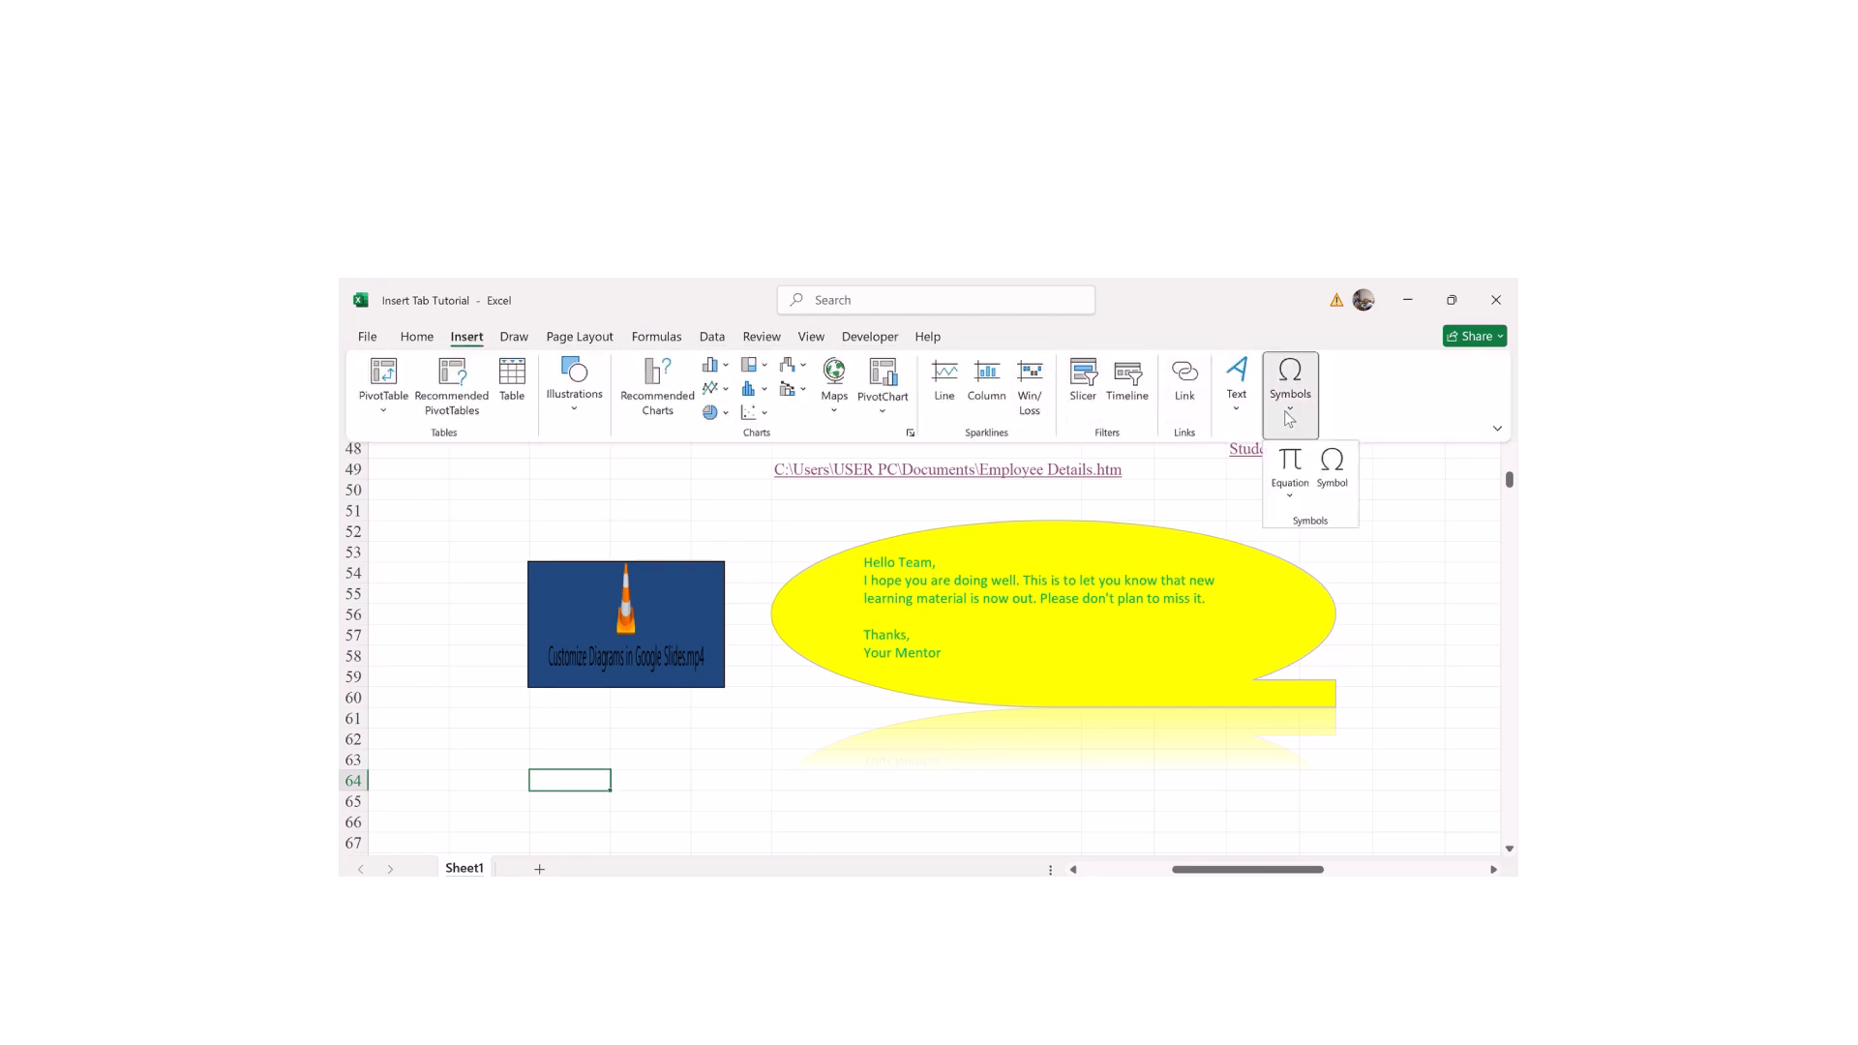
pyautogui.click(1327, 479)
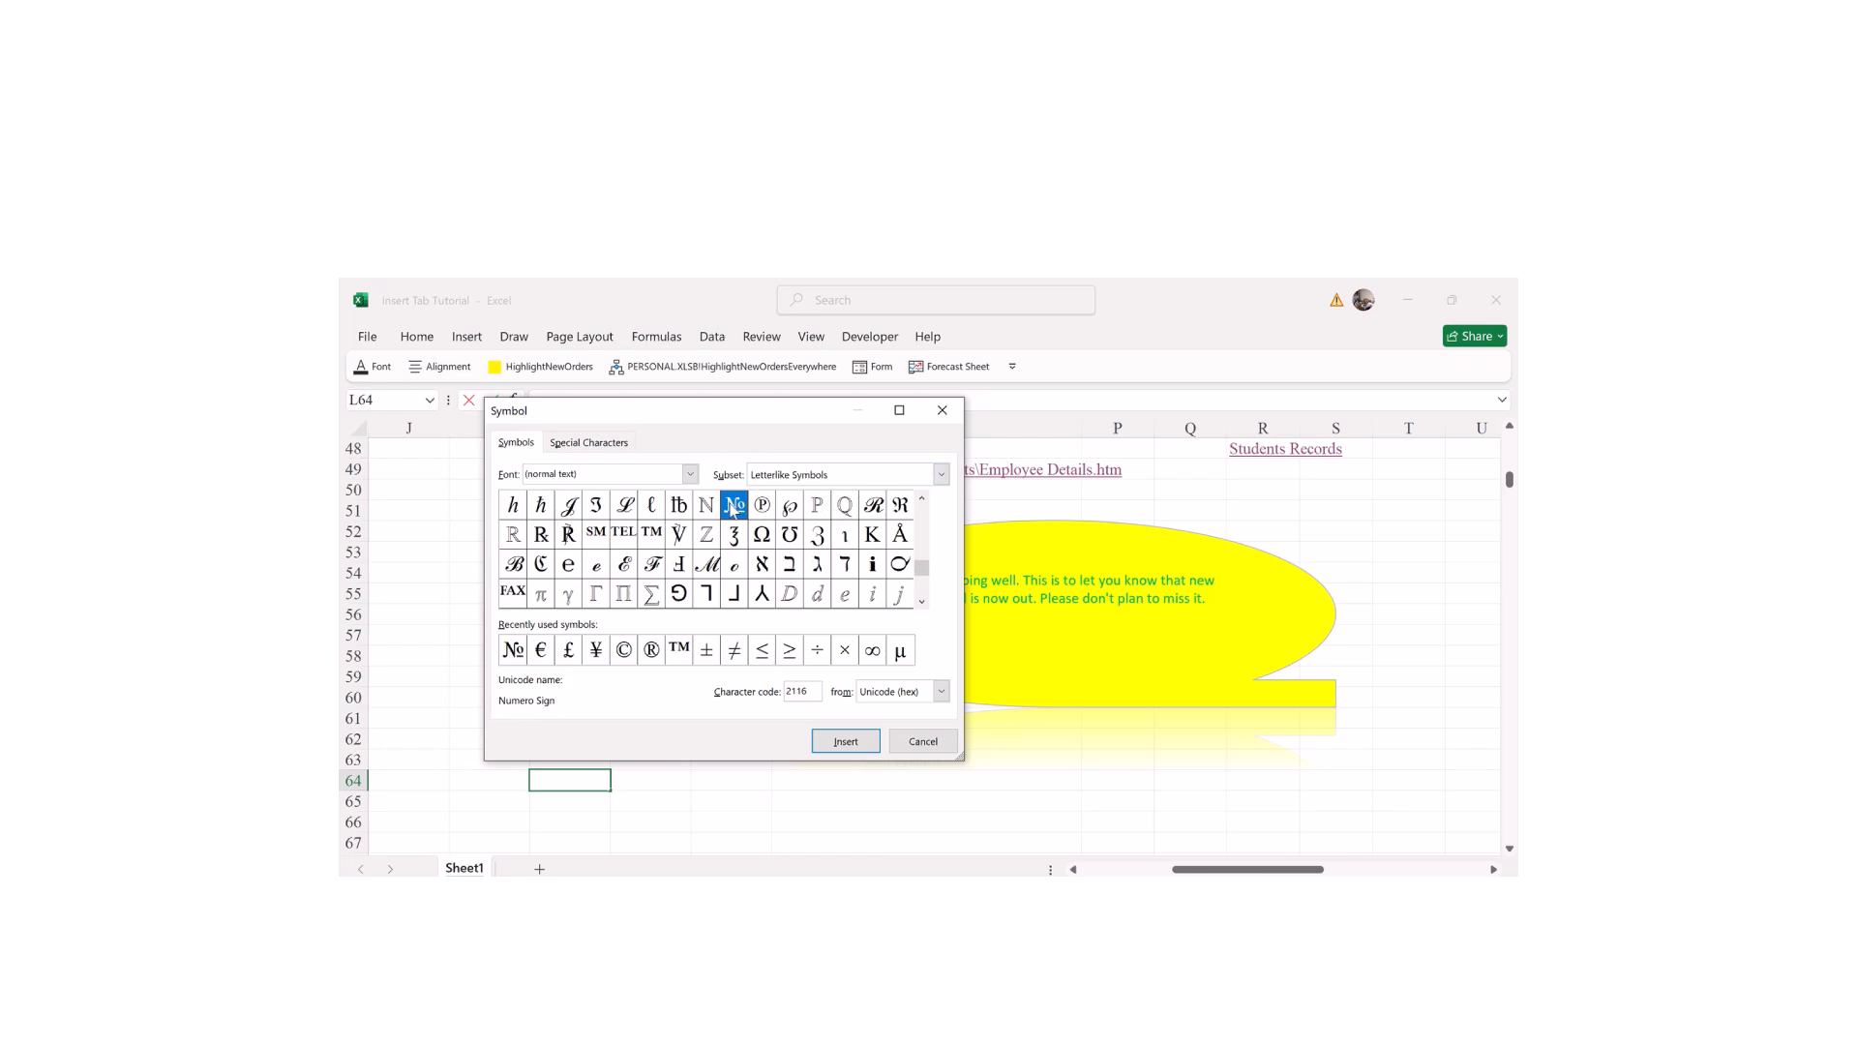
pyautogui.click(834, 741)
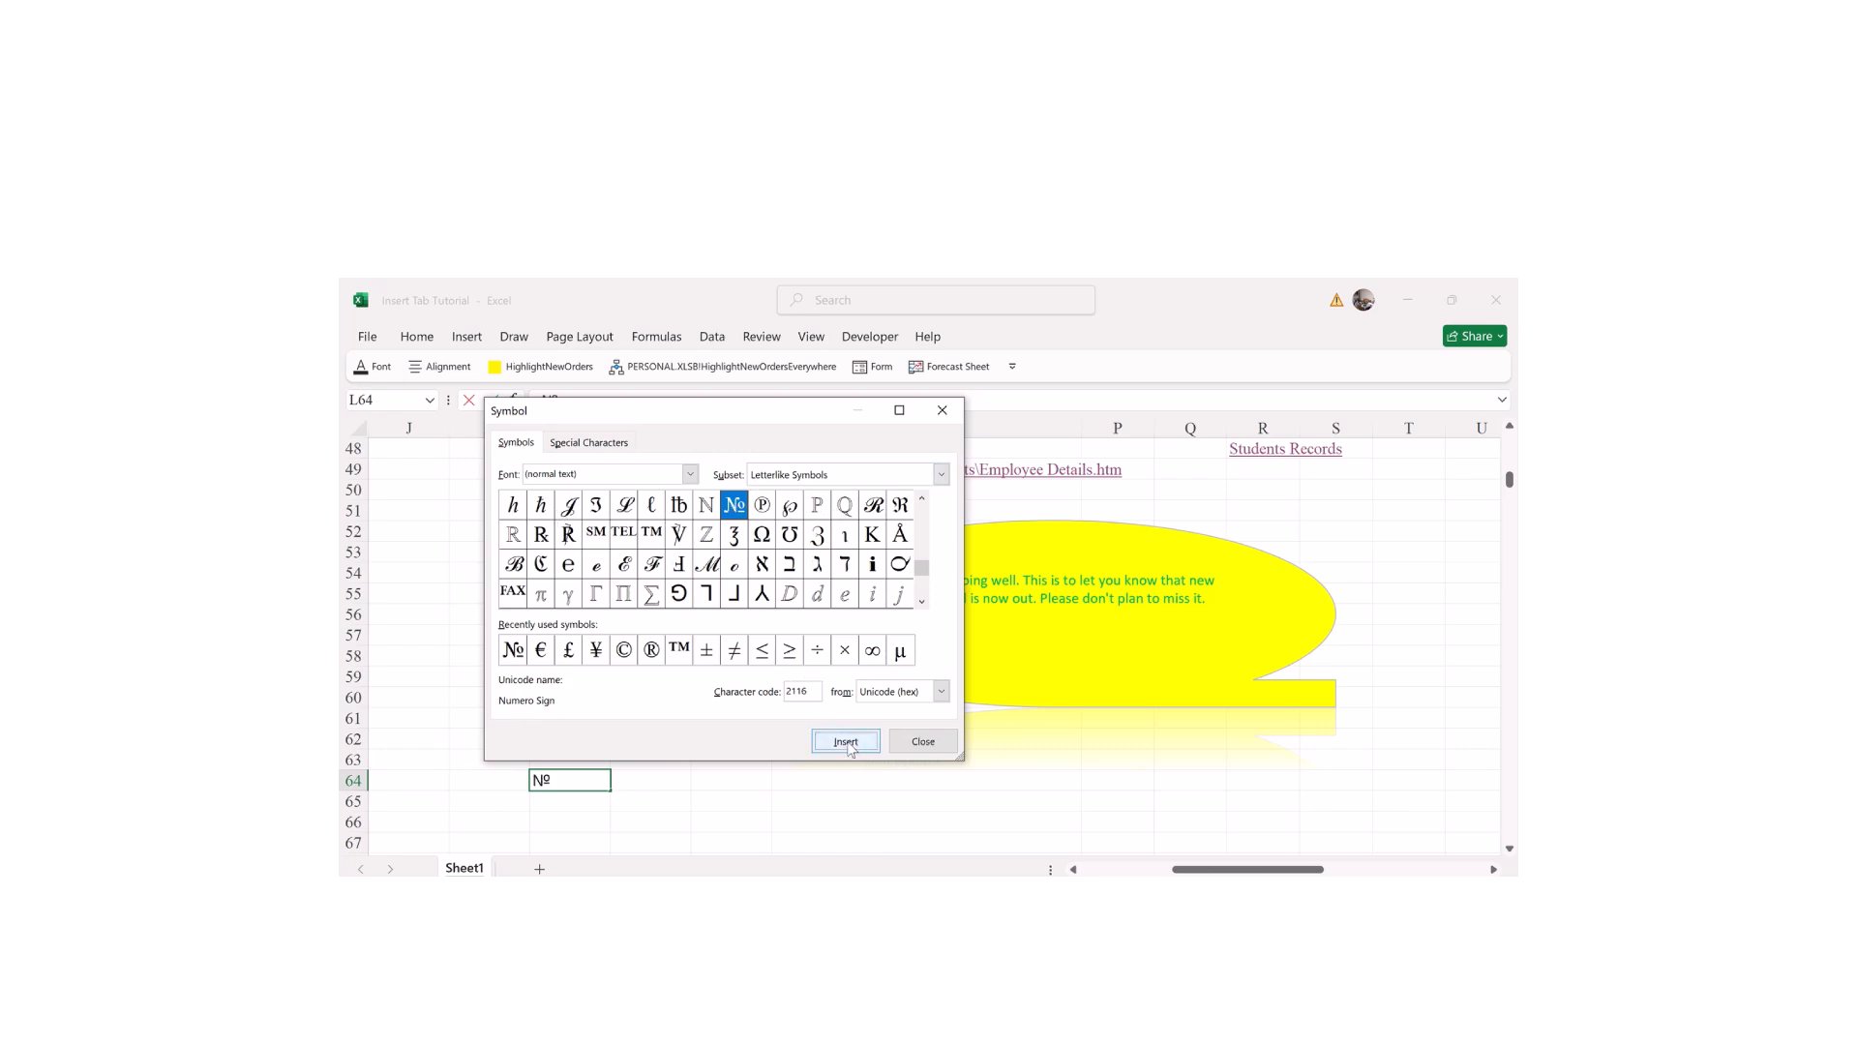
pyautogui.click(923, 742)
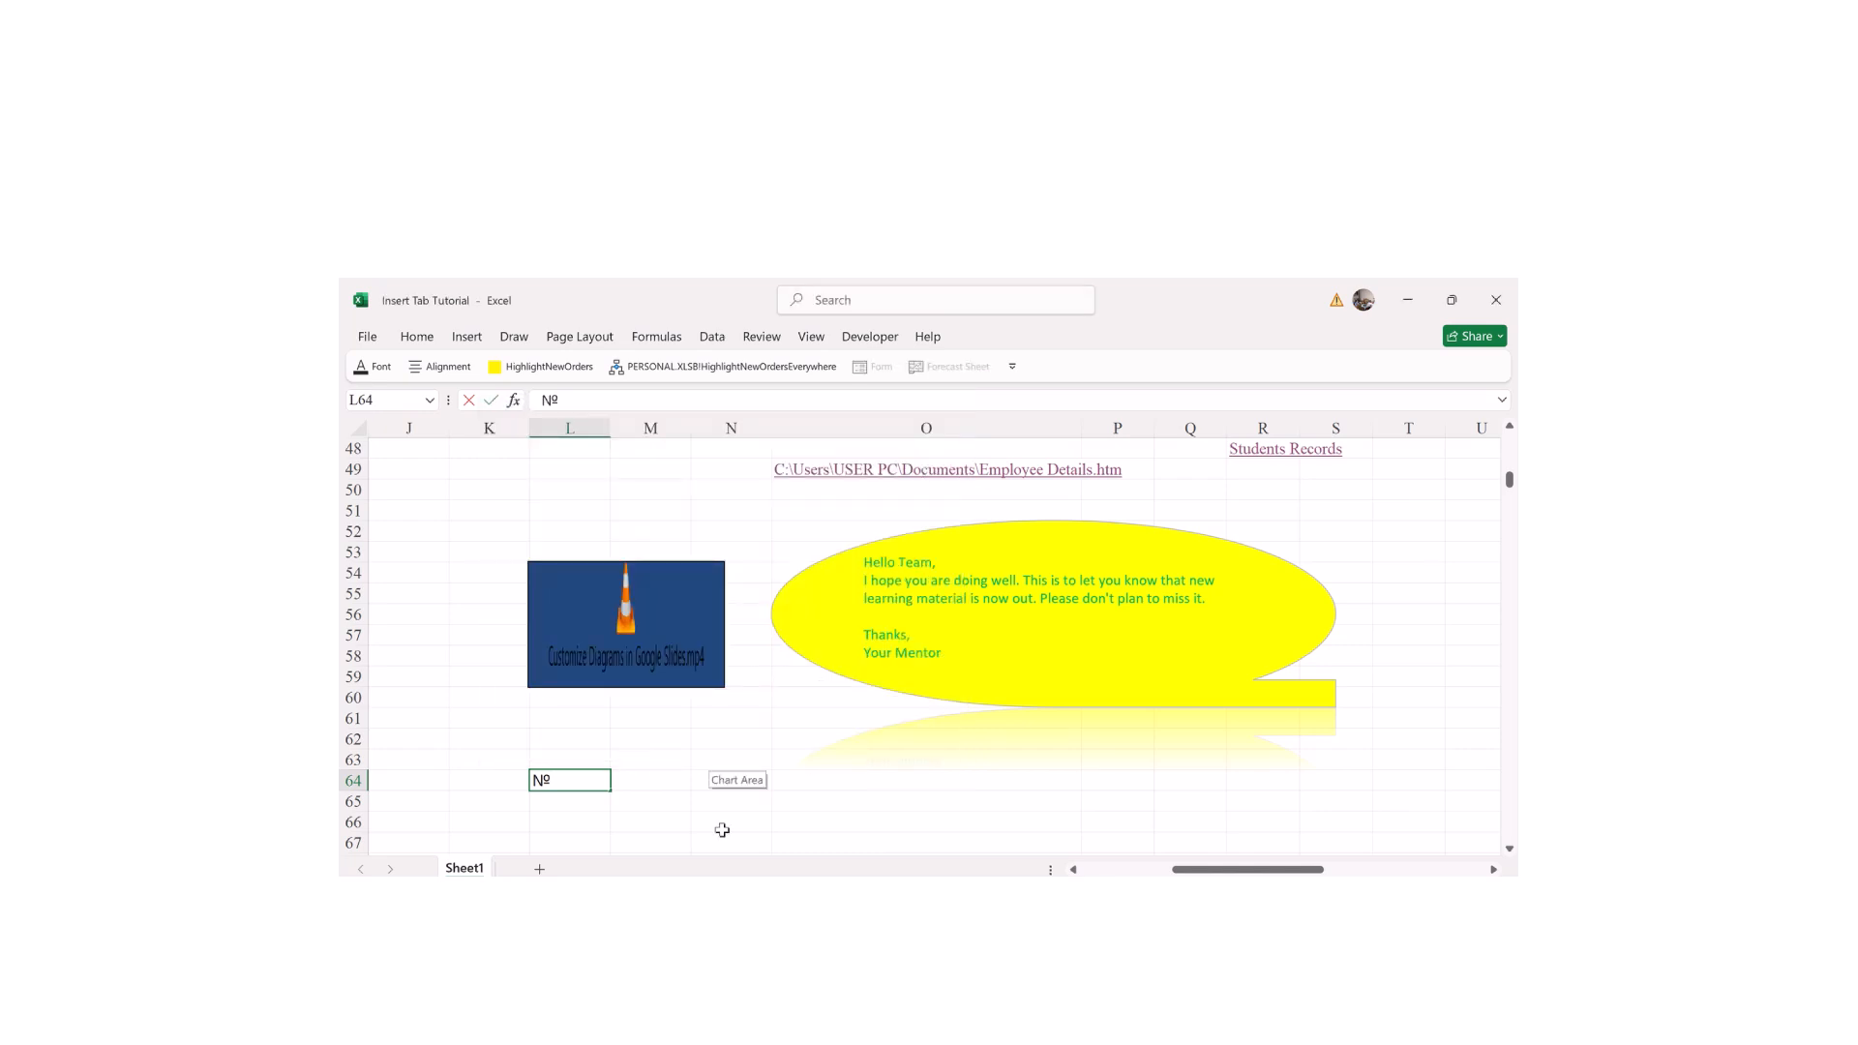
pyautogui.write('1')
pyautogui.press('Return')
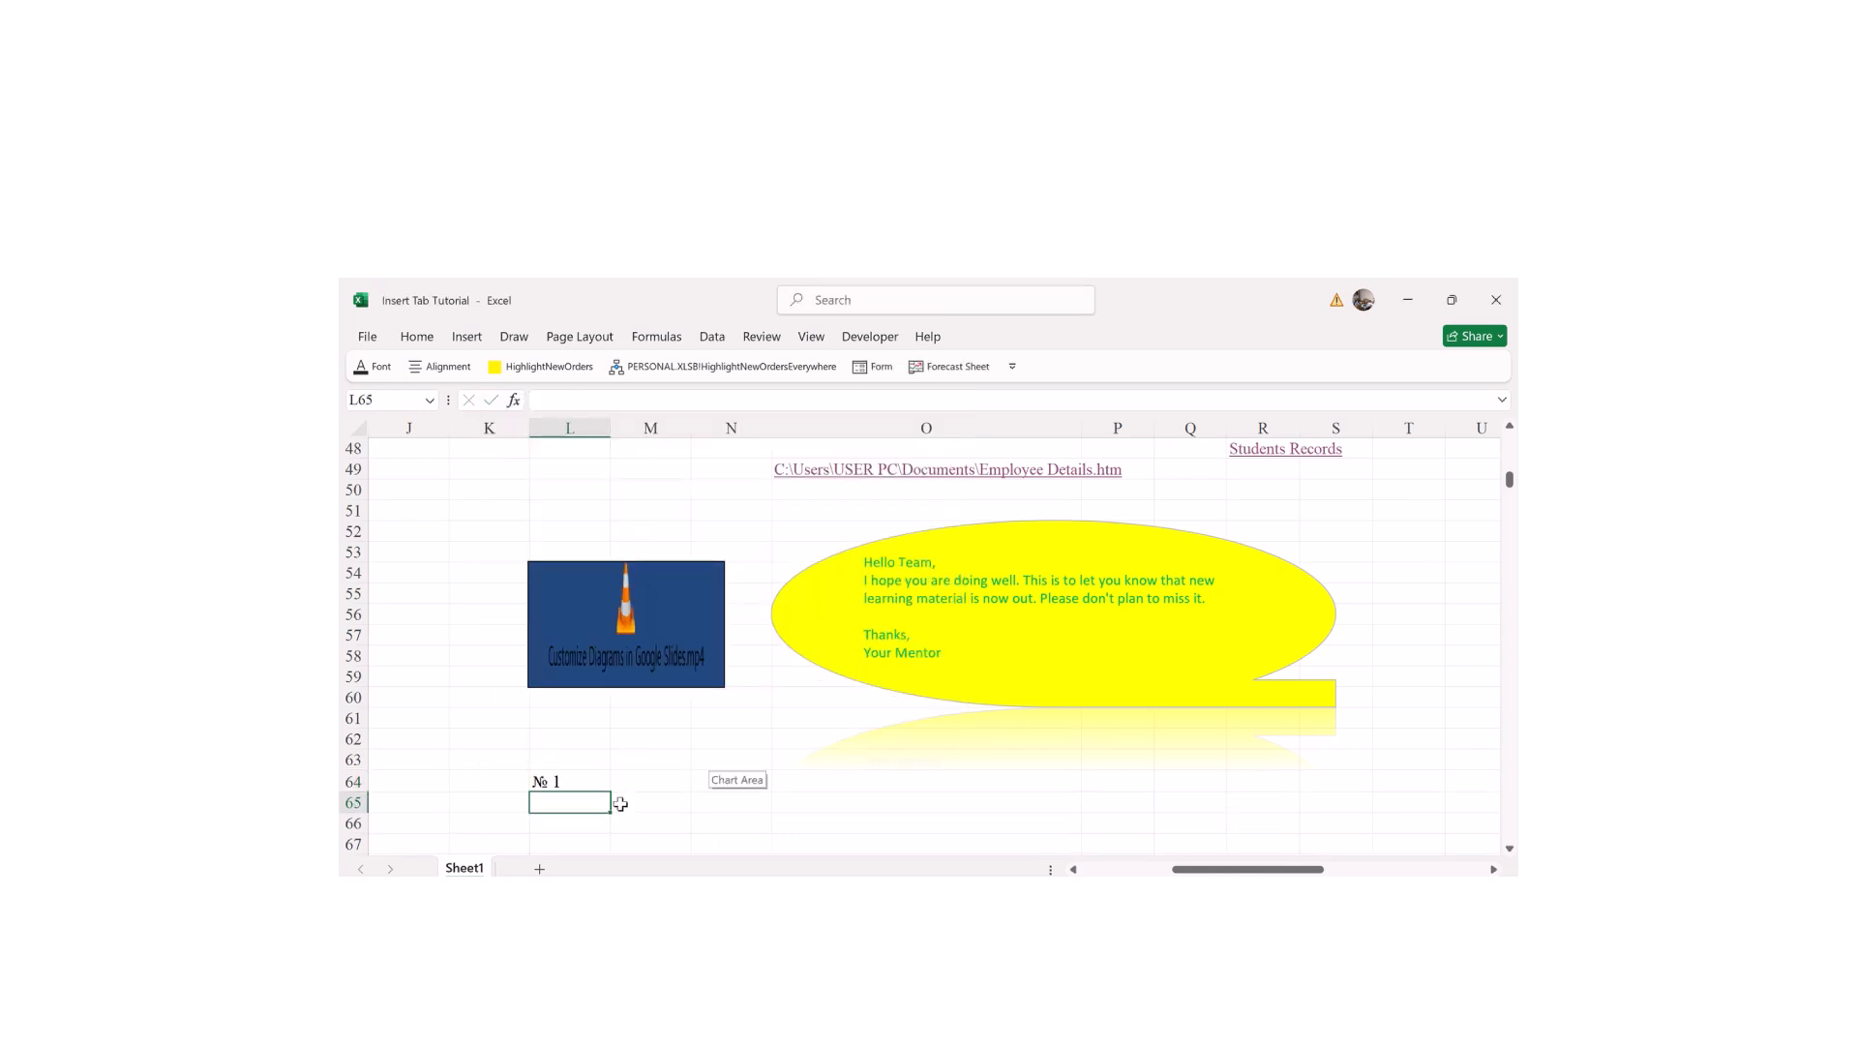
# Step: Fill L64 down to L76 so the labels run from № 1 to № 13
pyautogui.click(581, 786)
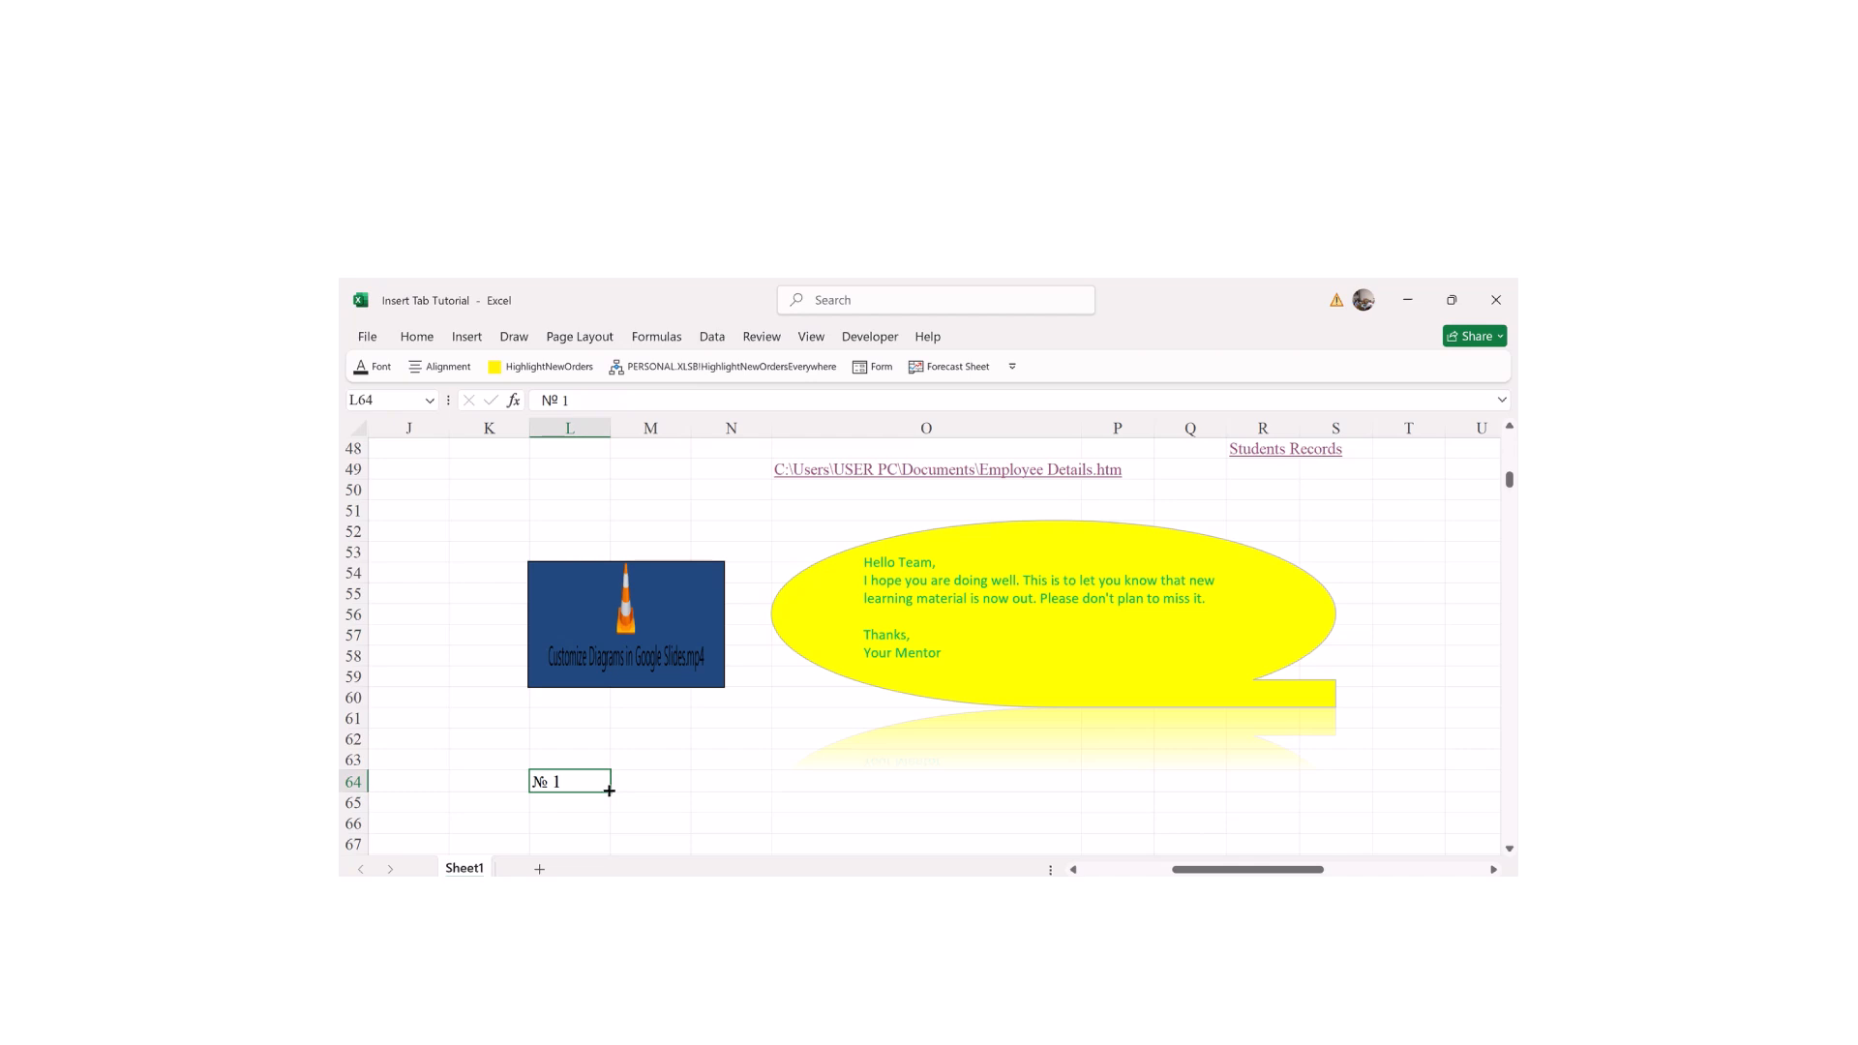
pyautogui.moveTo(608, 790); pyautogui.dragTo(610, 832)
pyautogui.click(723, 811)
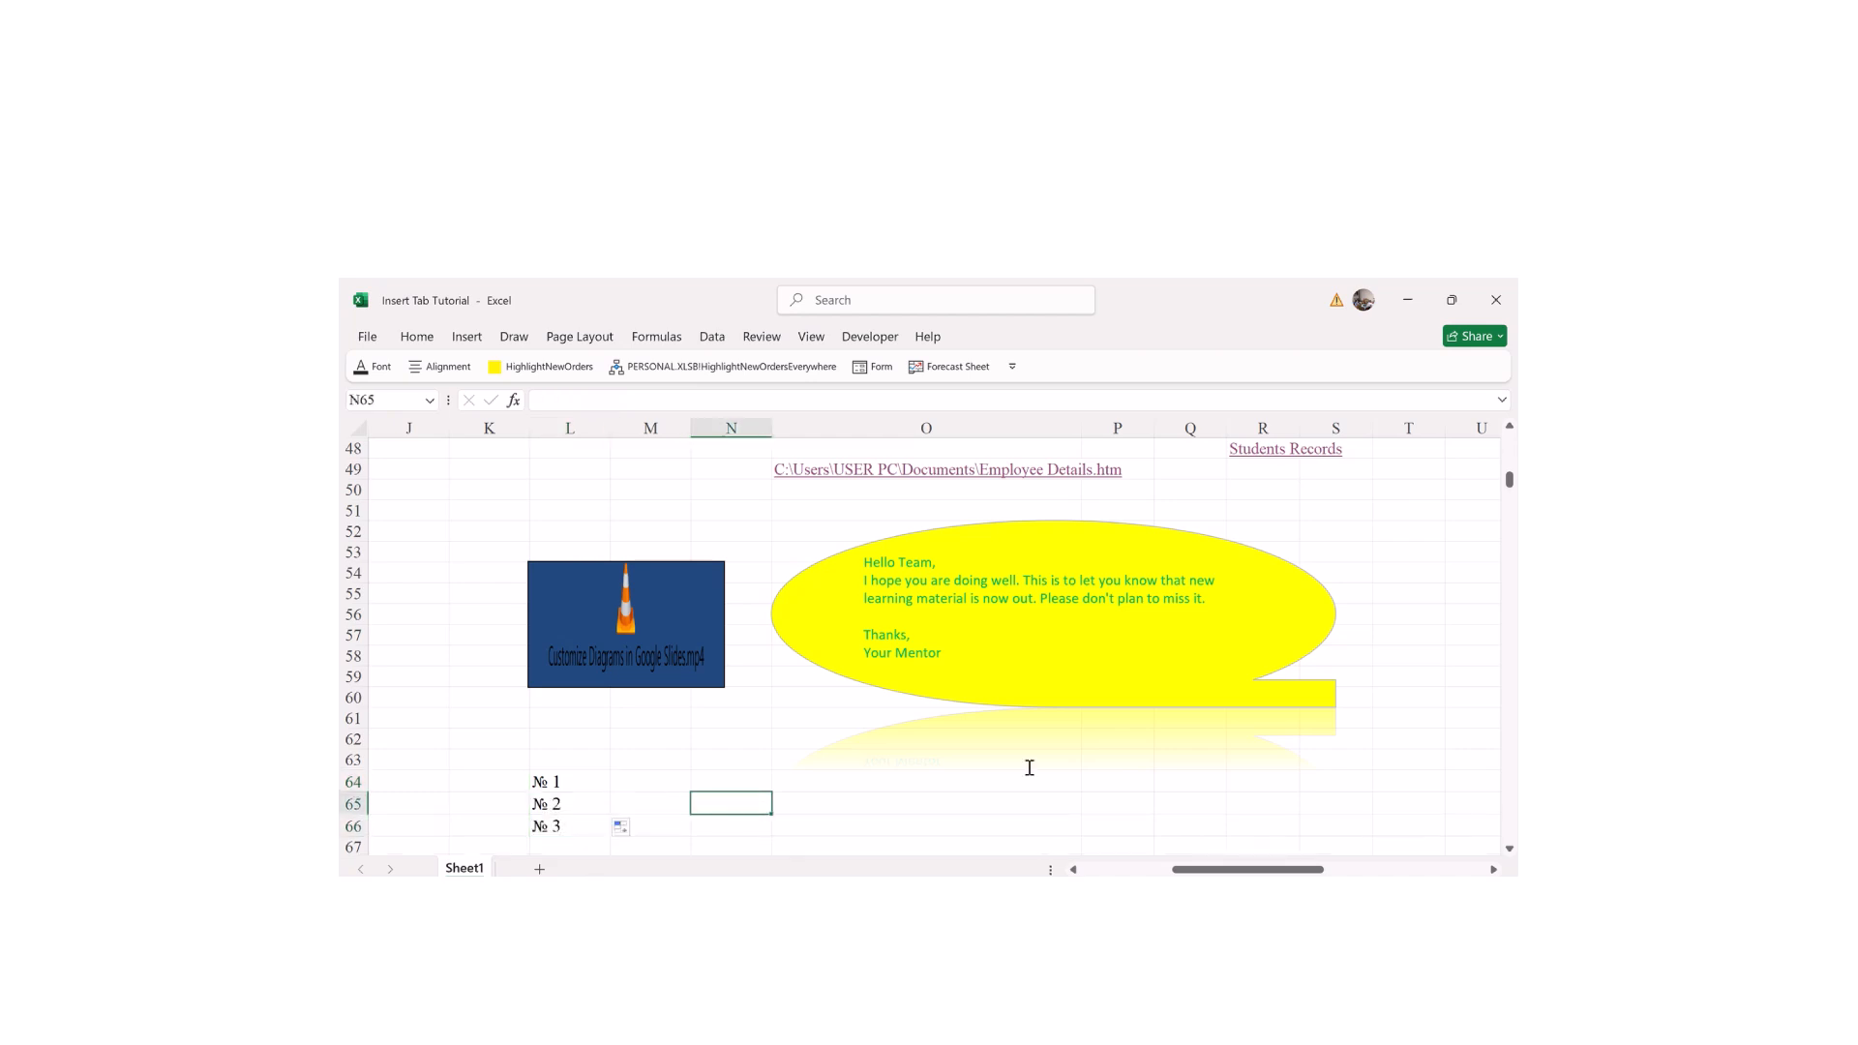
pyautogui.moveTo(1510, 482)
pyautogui.mouseDown()
pyautogui.moveTo(1507, 511)
pyautogui.moveTo(1502, 486)
pyautogui.mouseUp()
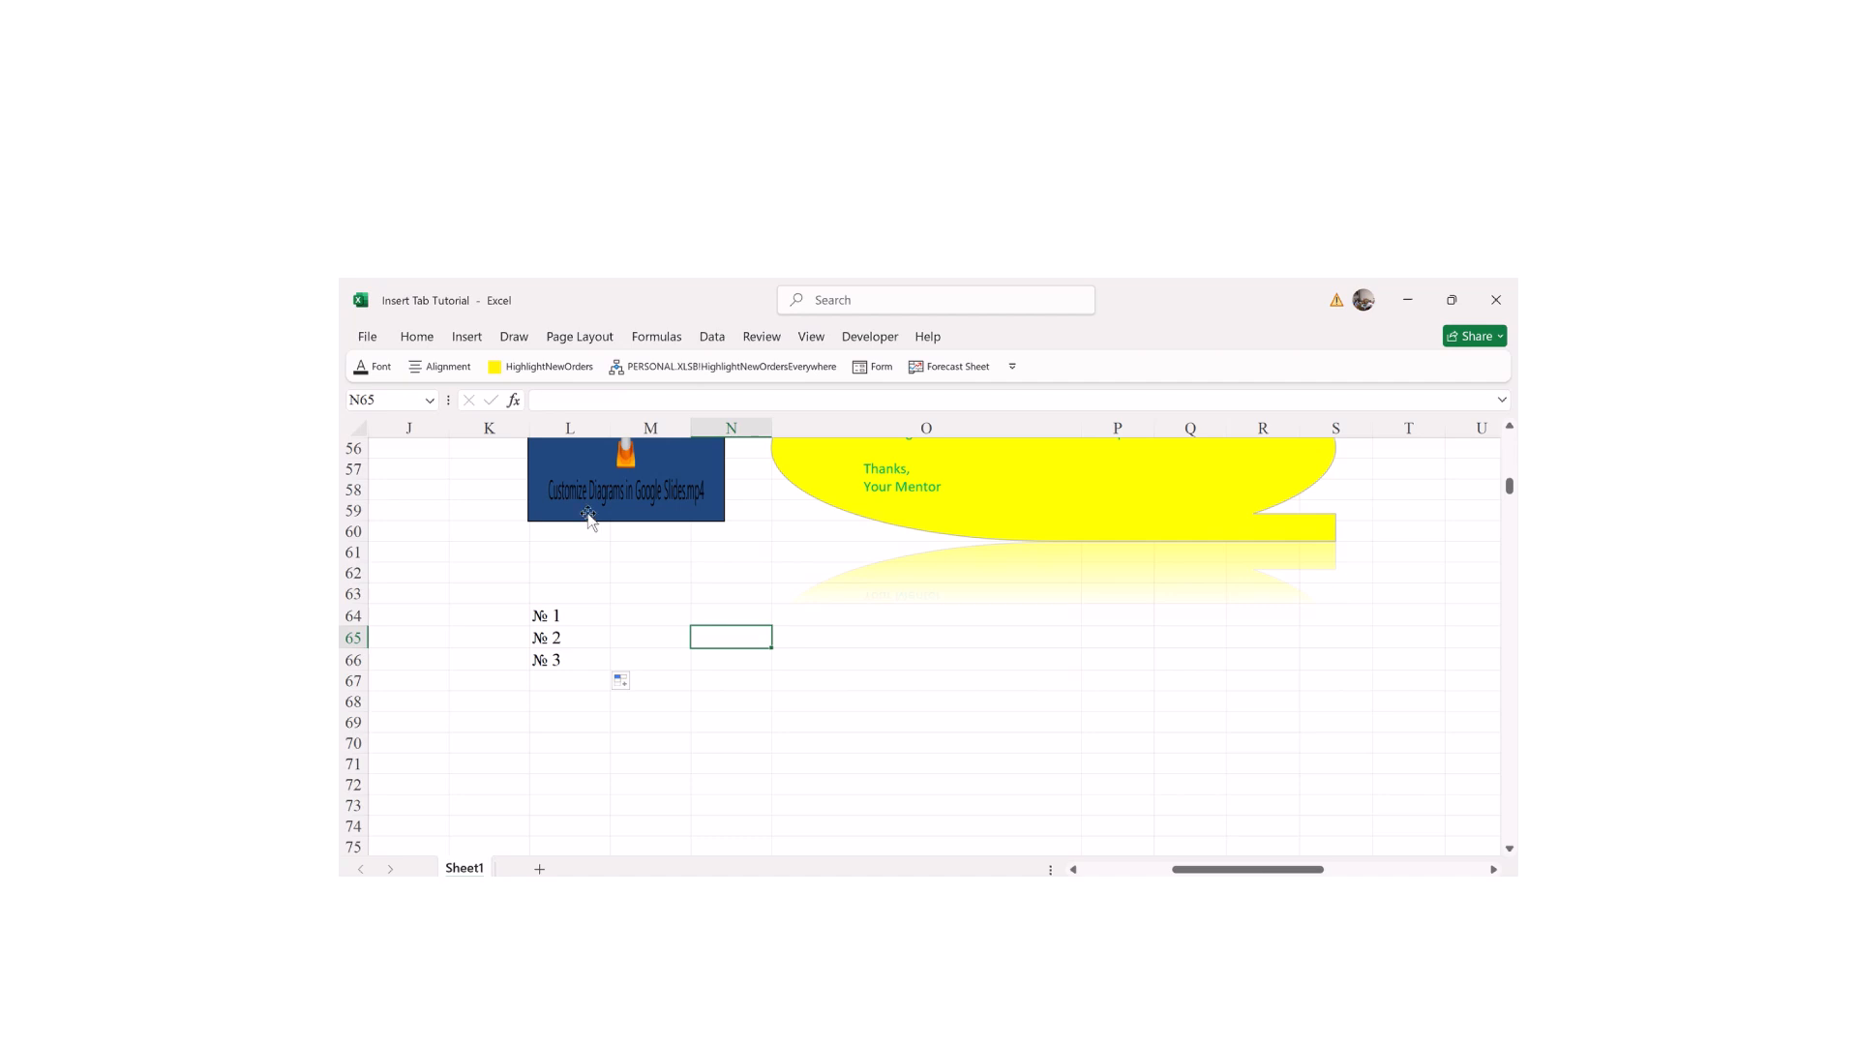
pyautogui.click(557, 615)
pyautogui.moveTo(607, 625); pyautogui.dragTo(561, 851)
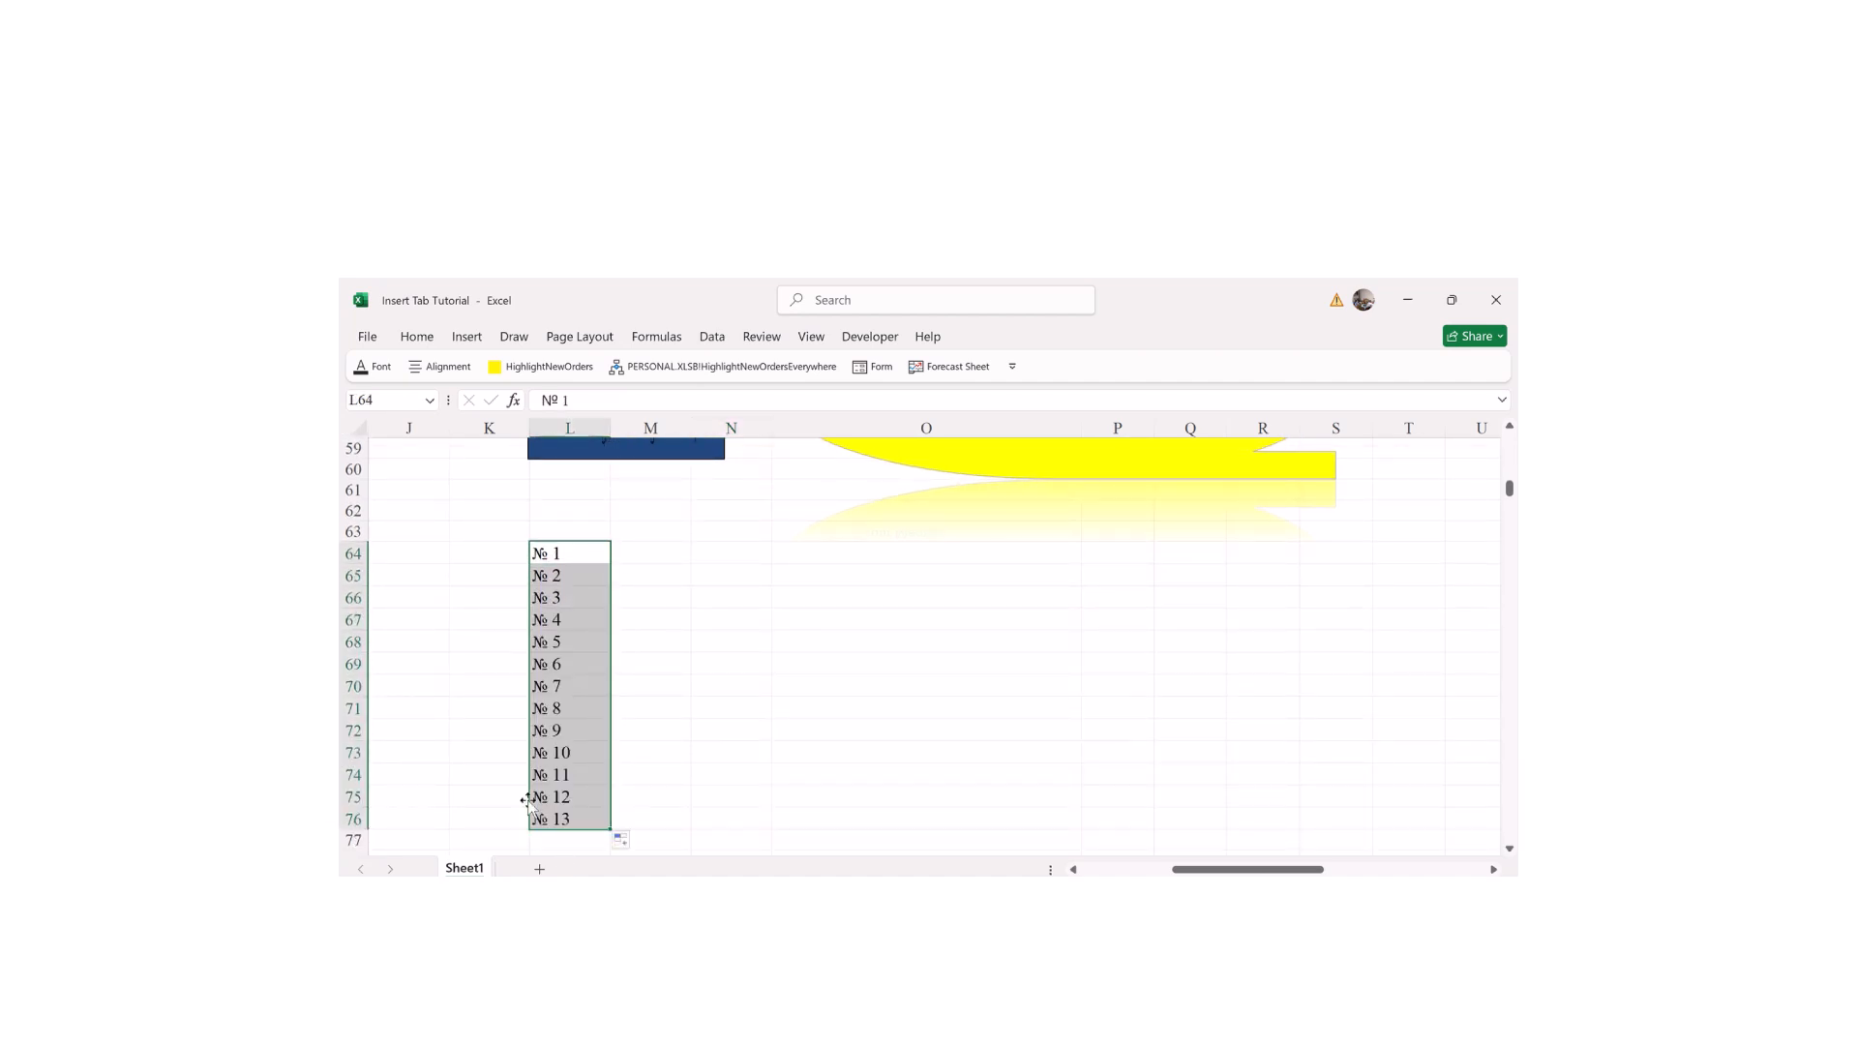
pyautogui.click(538, 549)
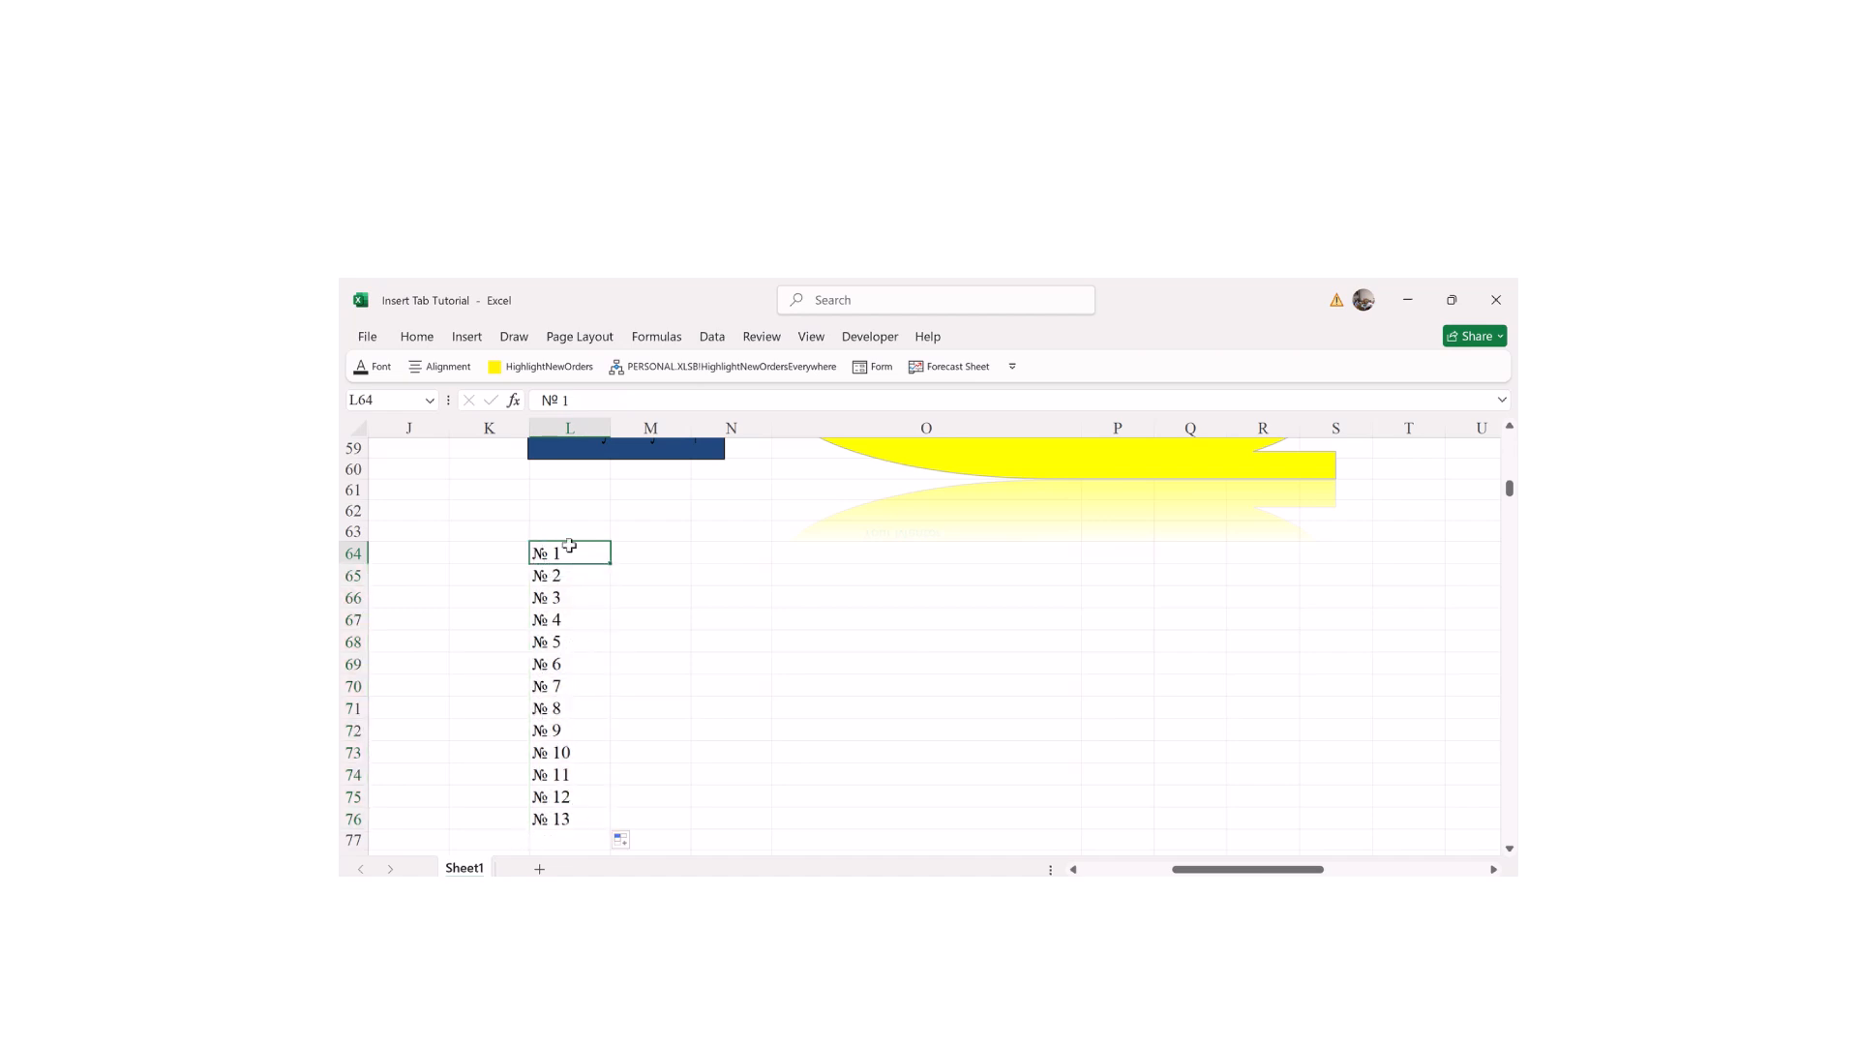
pyautogui.click(668, 571)
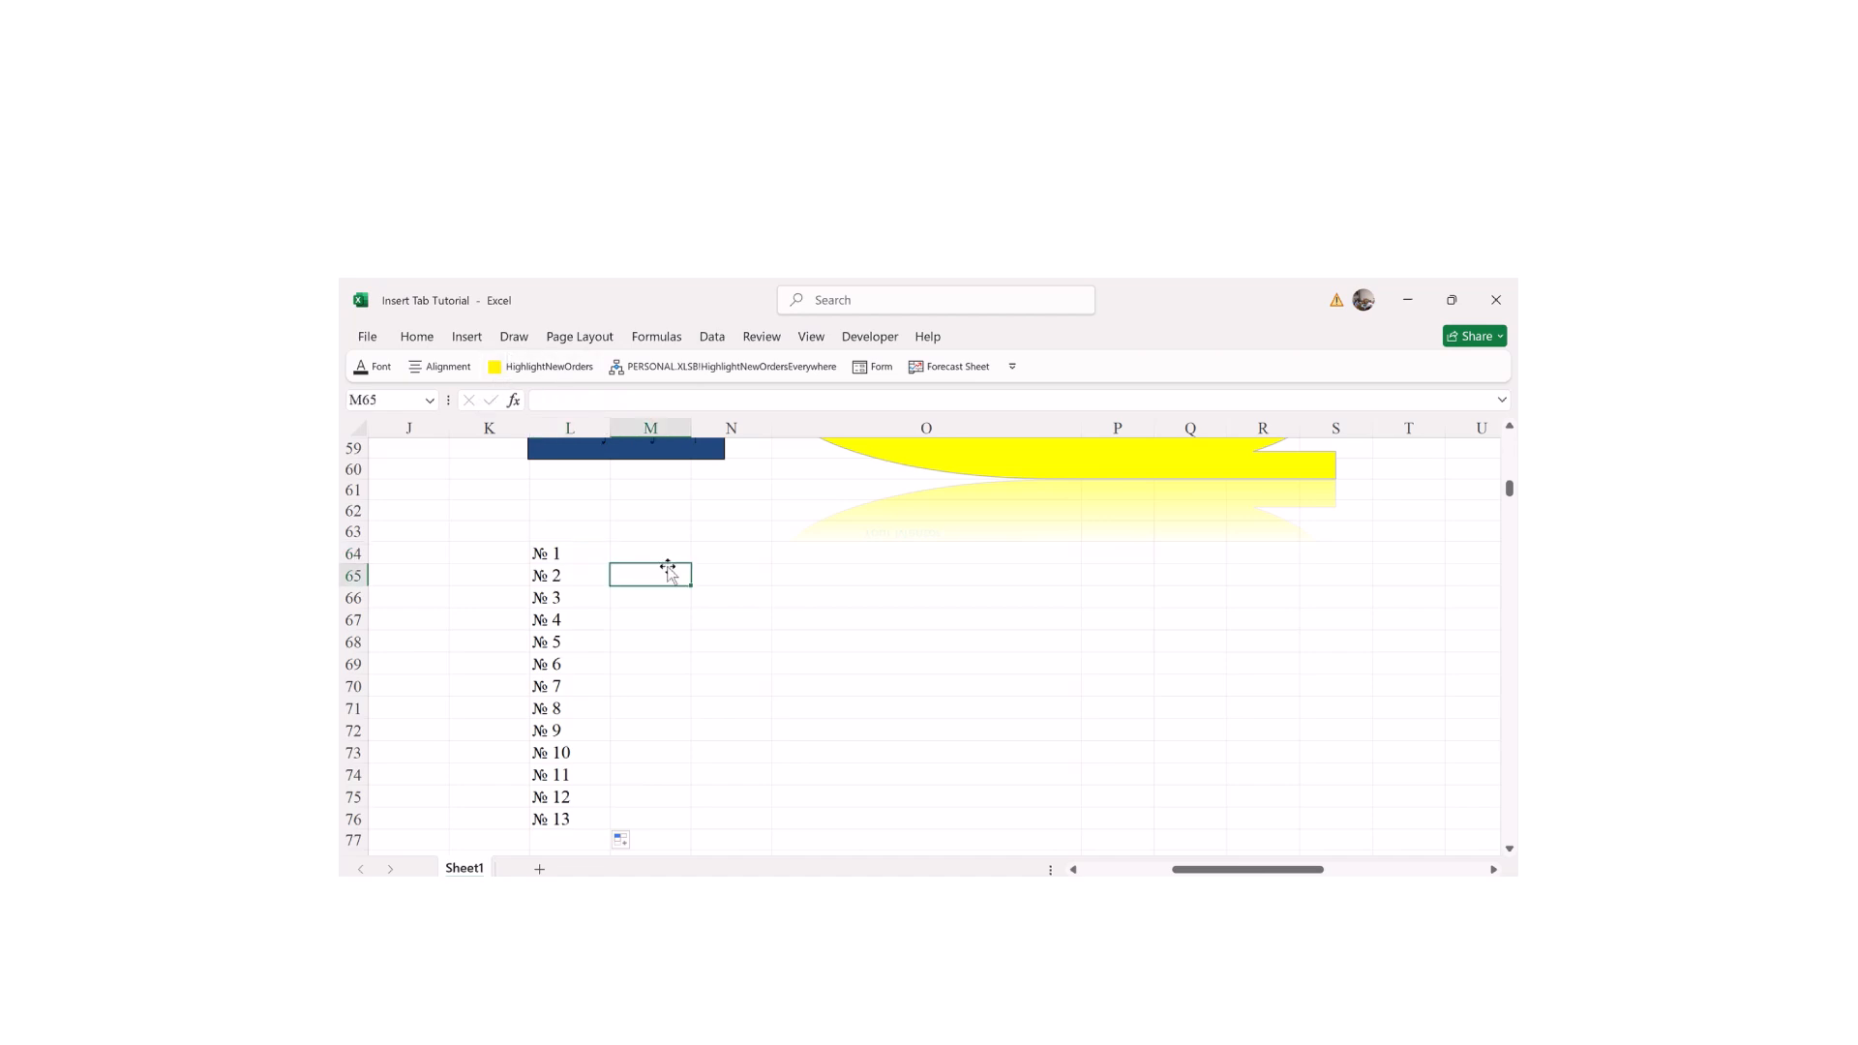
pyautogui.click(416, 336)
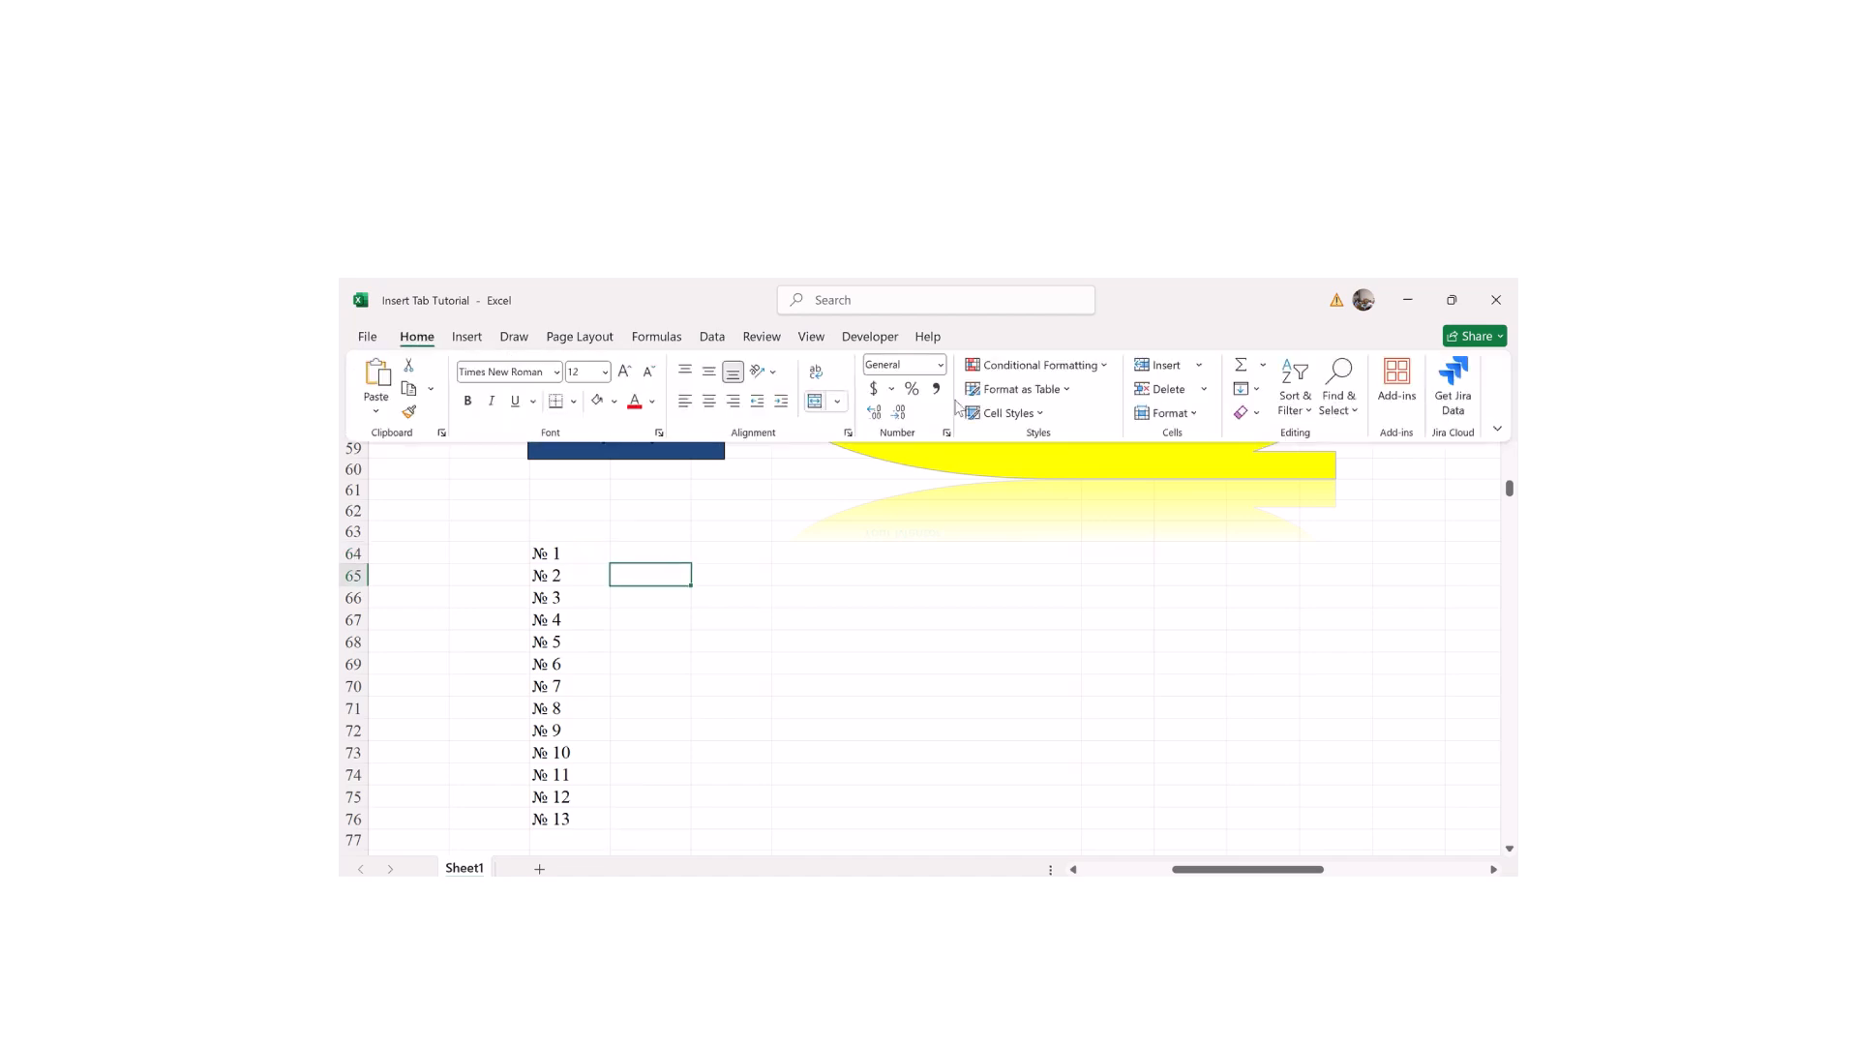
# Step: Open the Symbol dialog for cell M65 and switch the font to Agency FB
pyautogui.click(467, 335)
pyautogui.click(1289, 385)
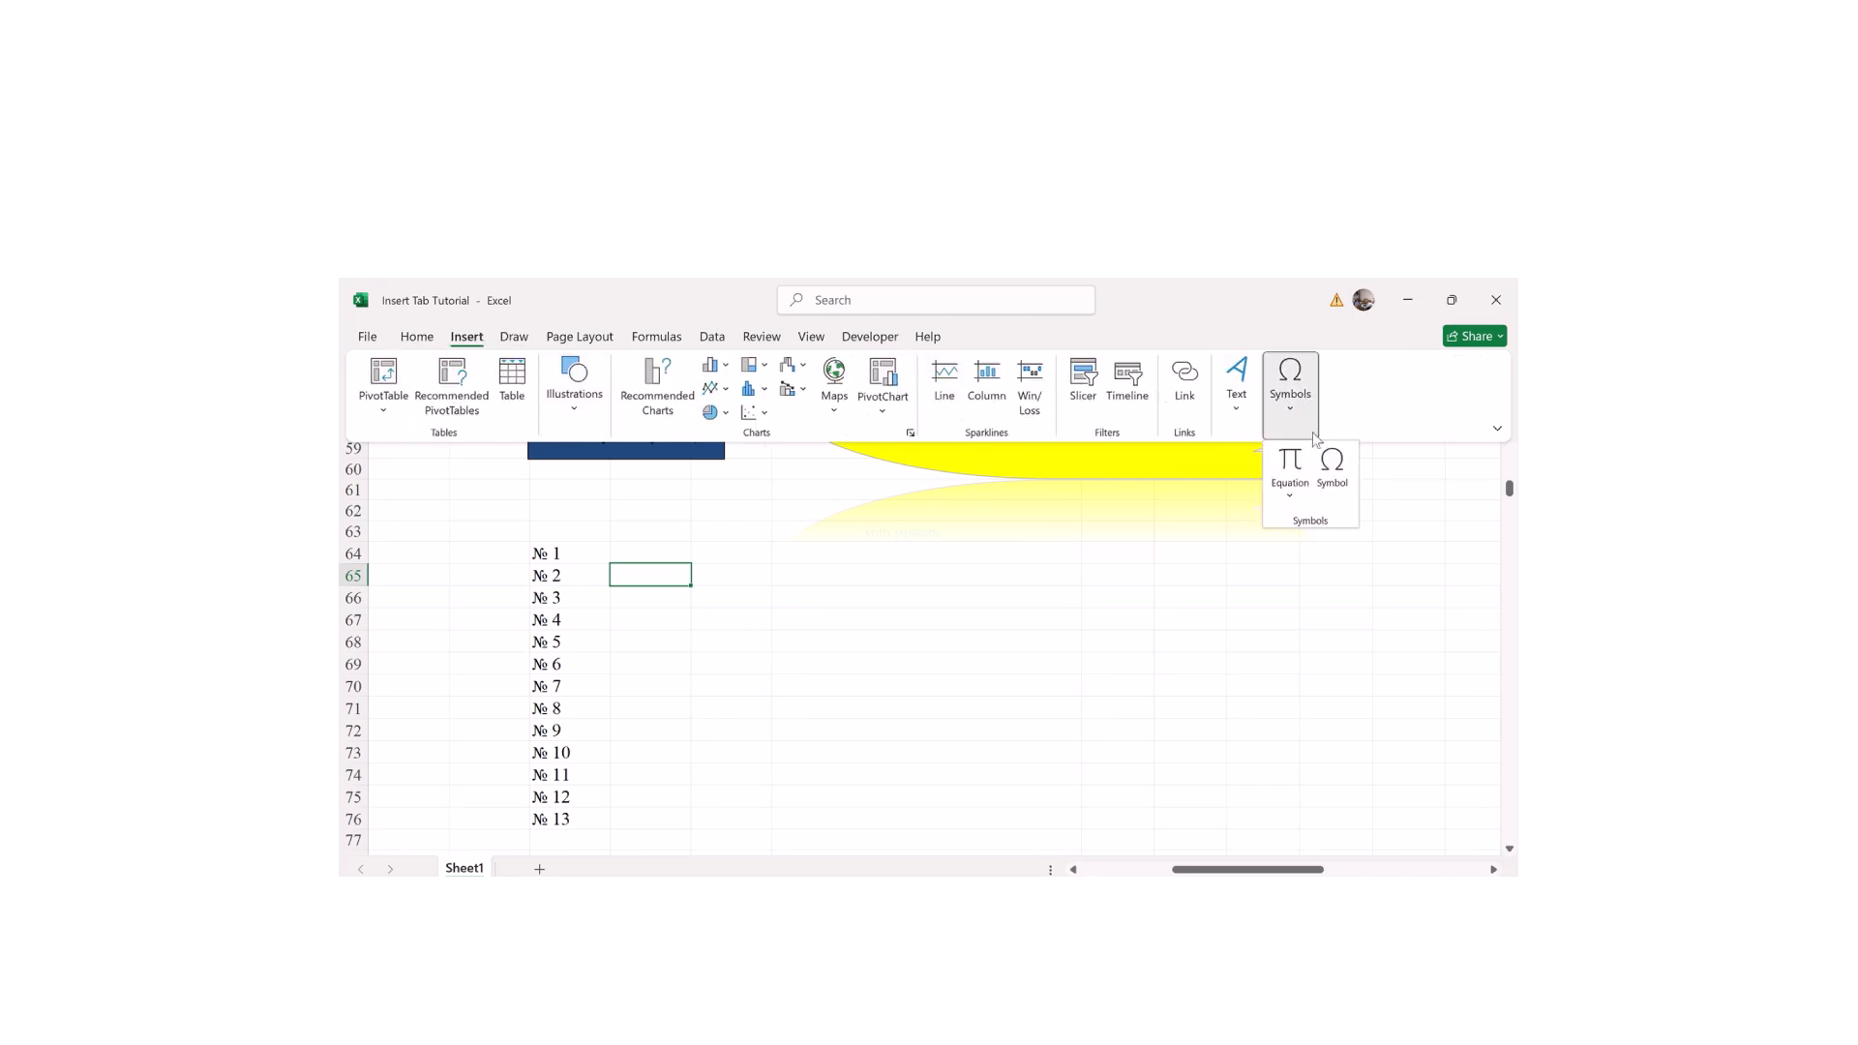
pyautogui.click(1332, 469)
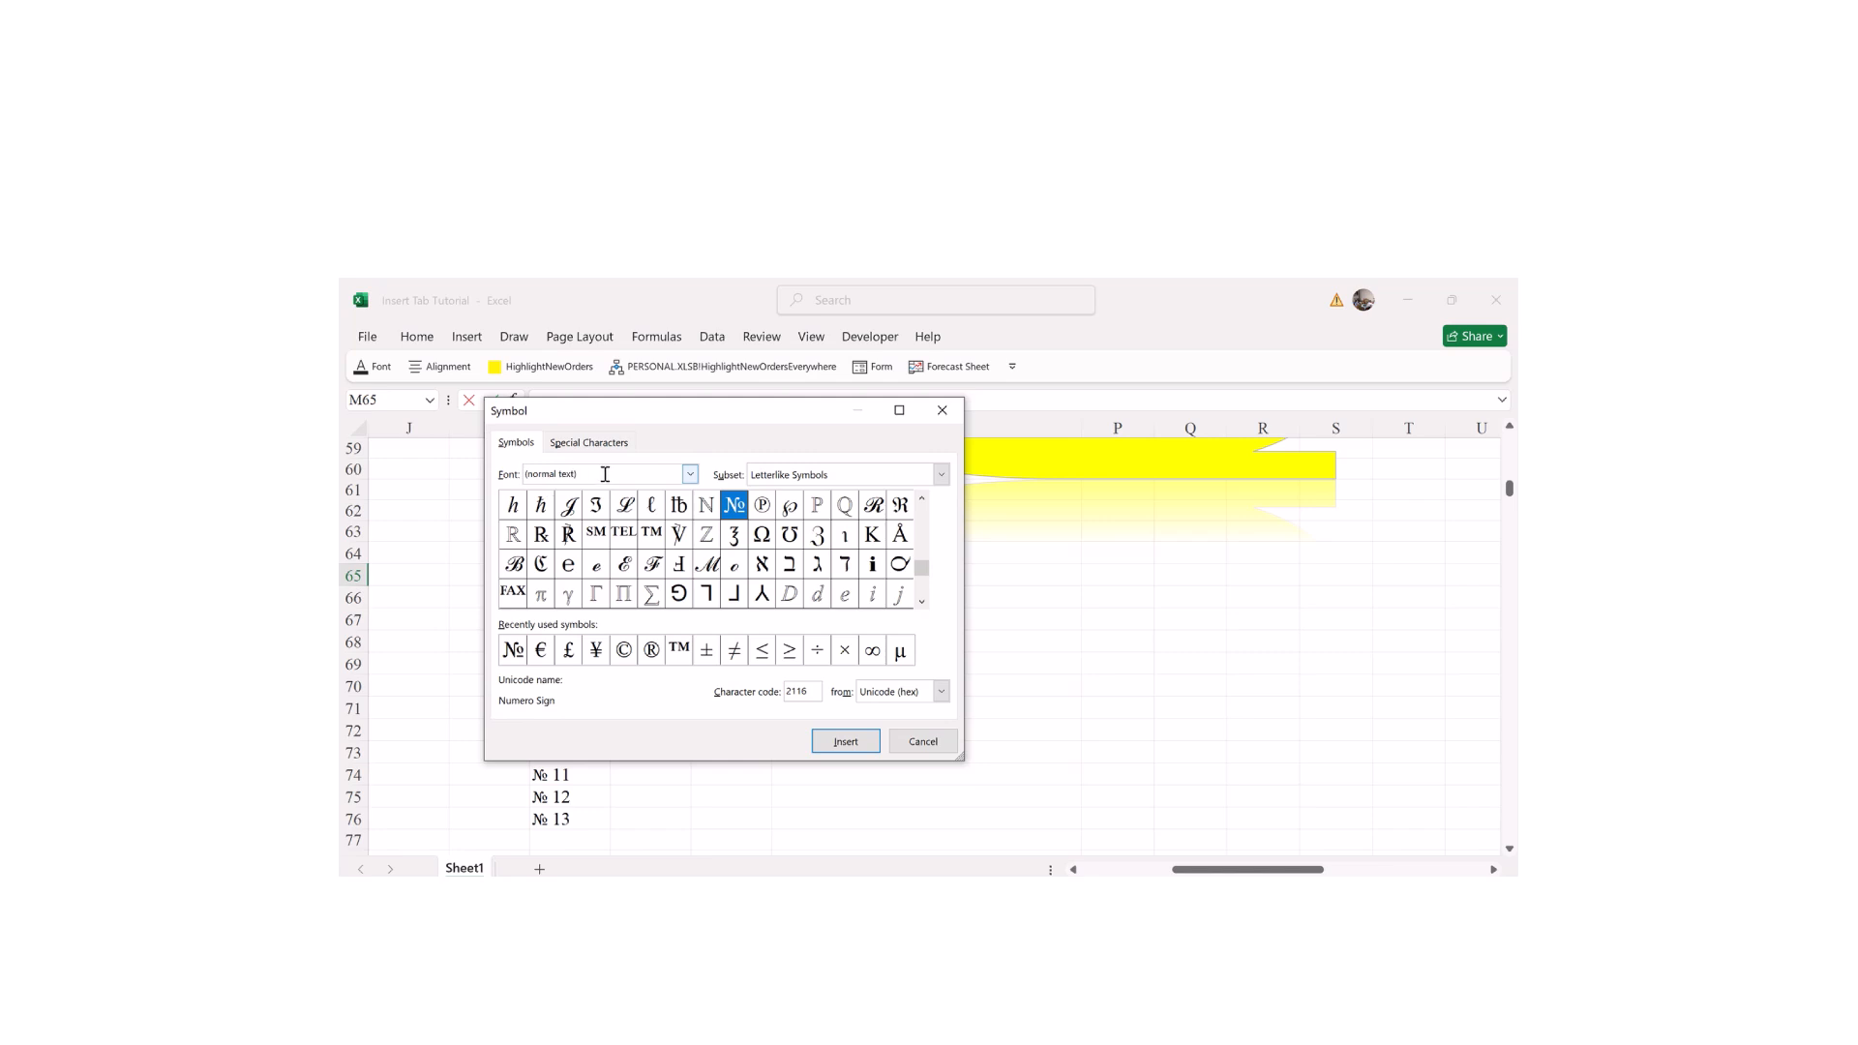
pyautogui.click(690, 474)
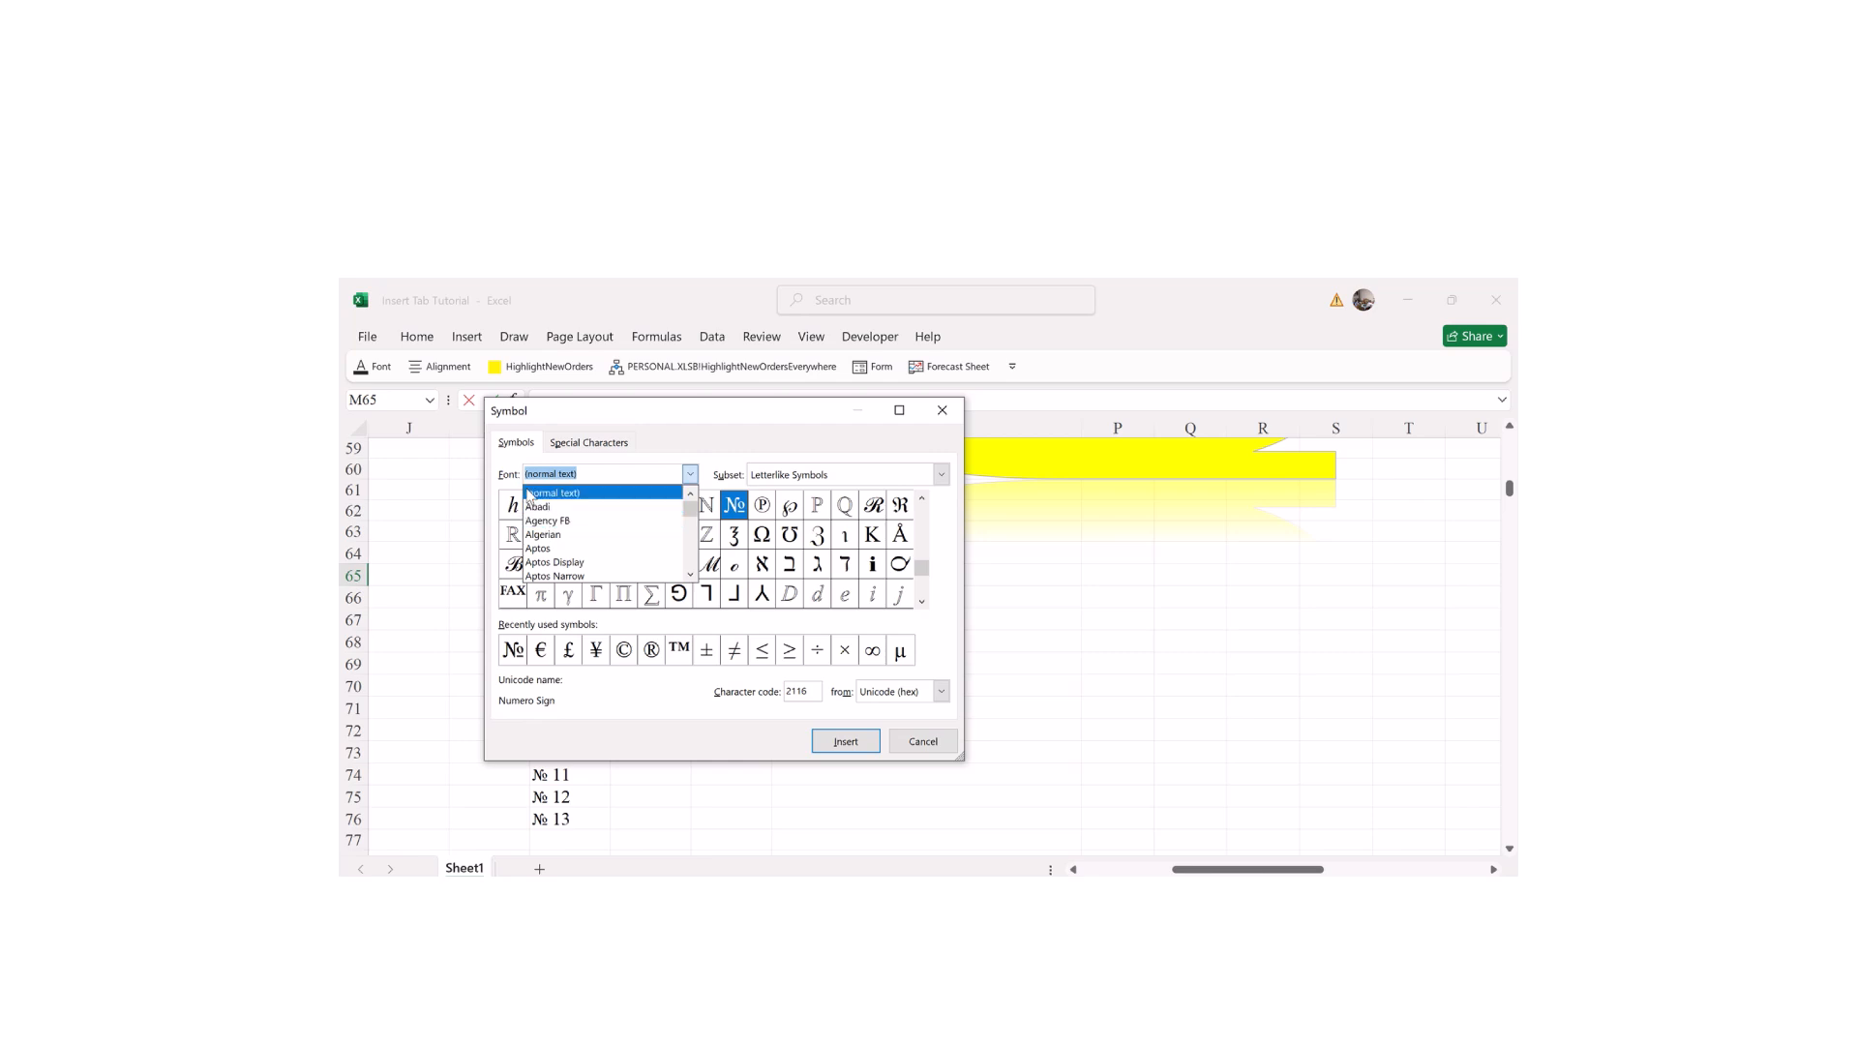
pyautogui.click(548, 523)
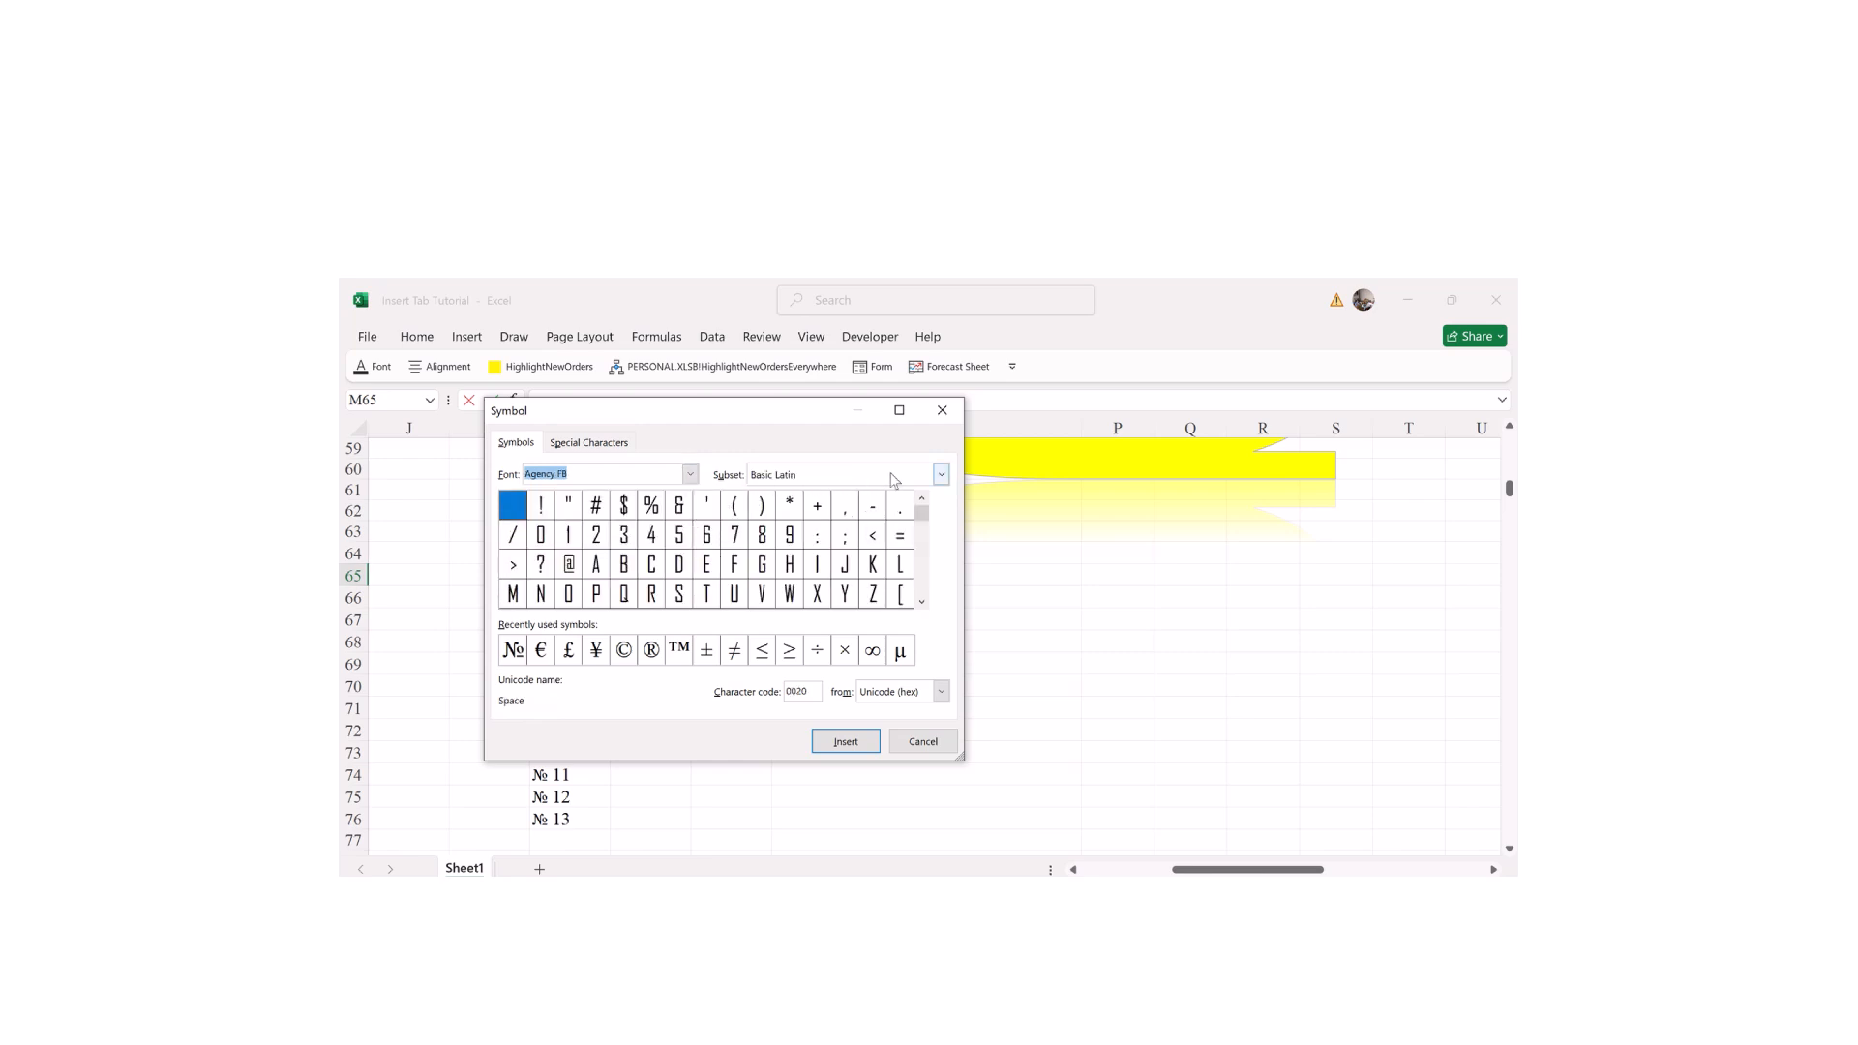
# Step: Browse the subsets until the Currency Symbols set is showing
pyautogui.click(942, 475)
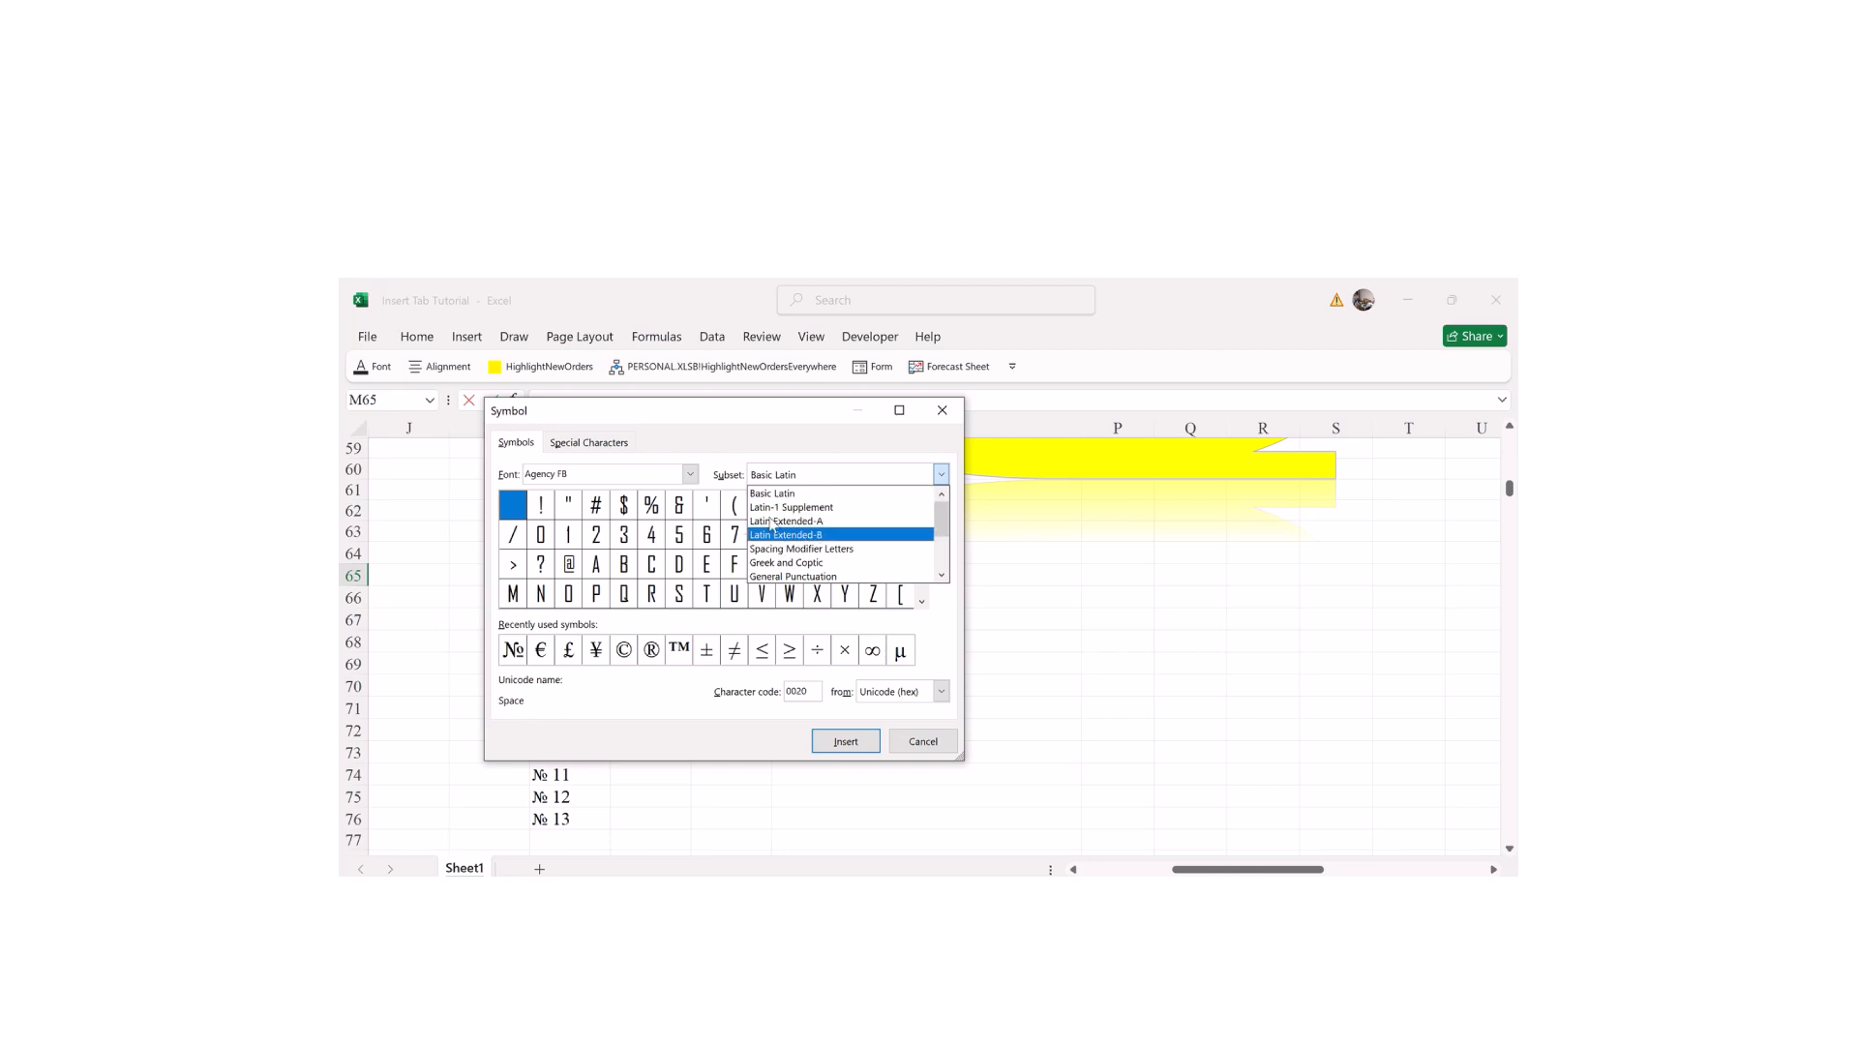
pyautogui.click(781, 549)
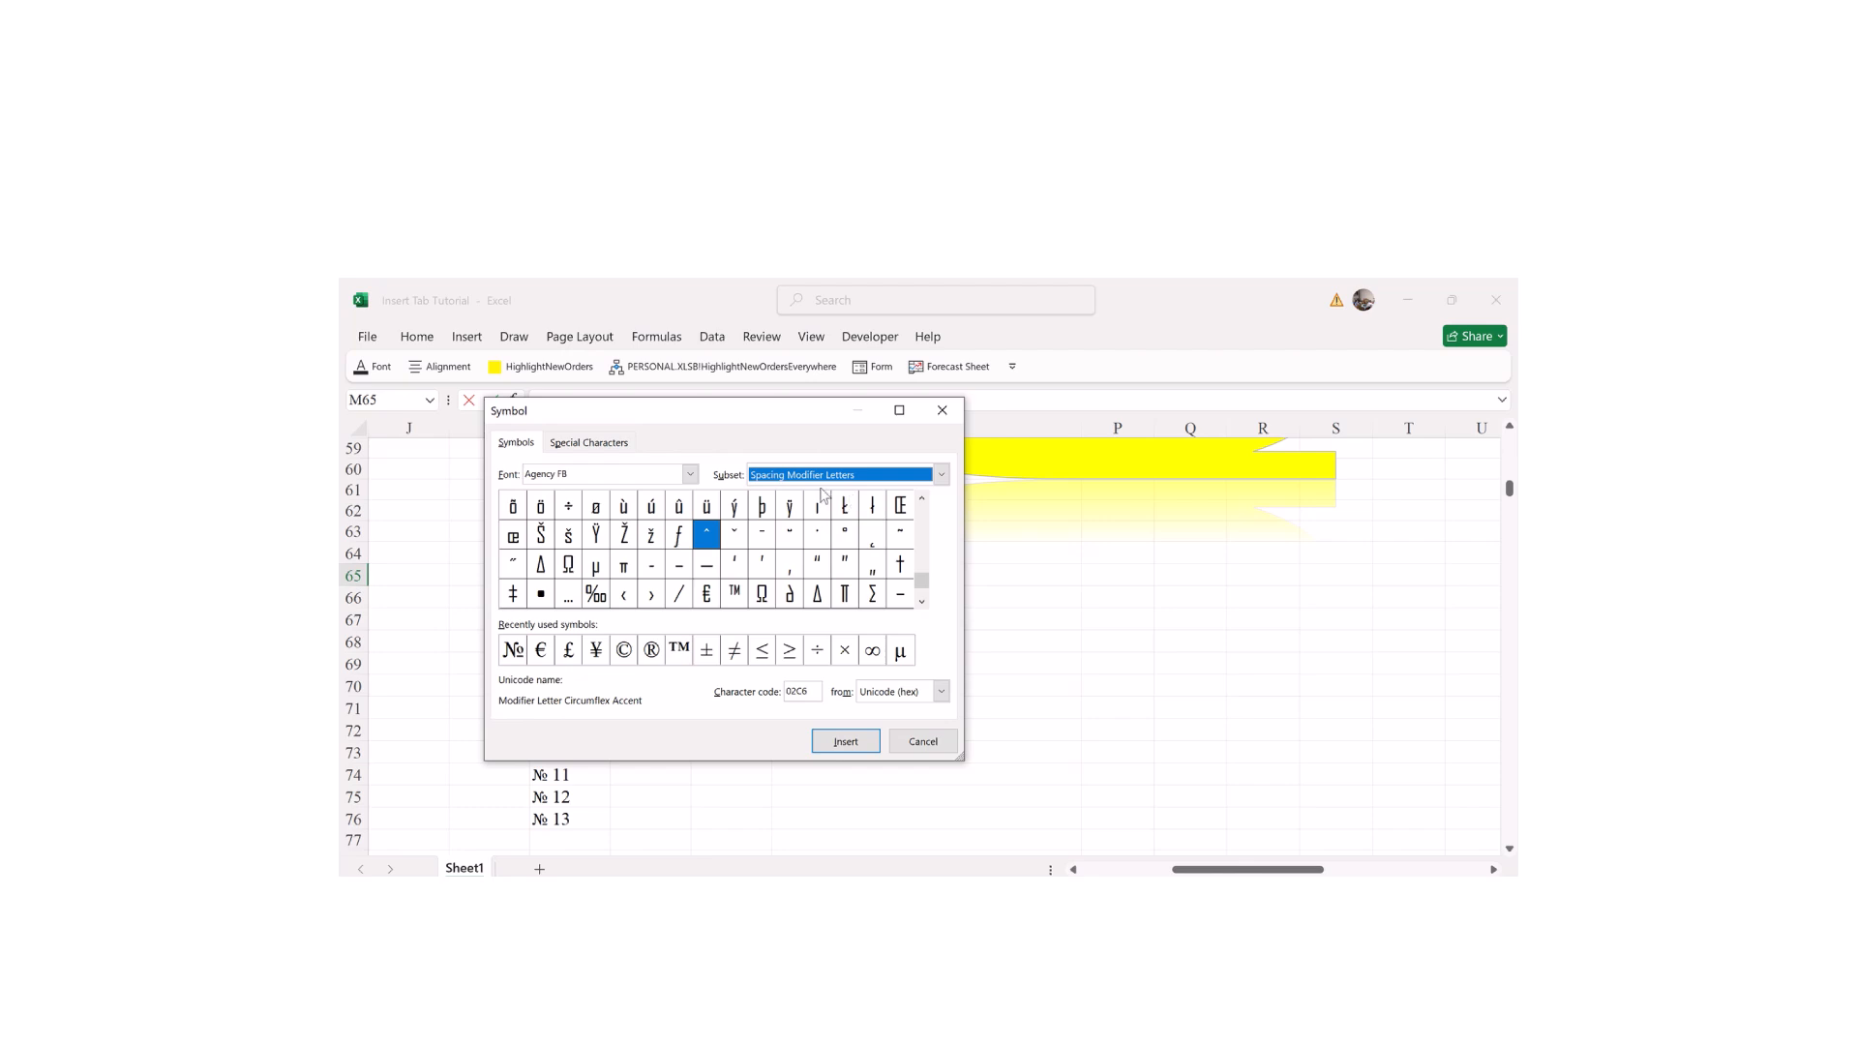
pyautogui.click(942, 475)
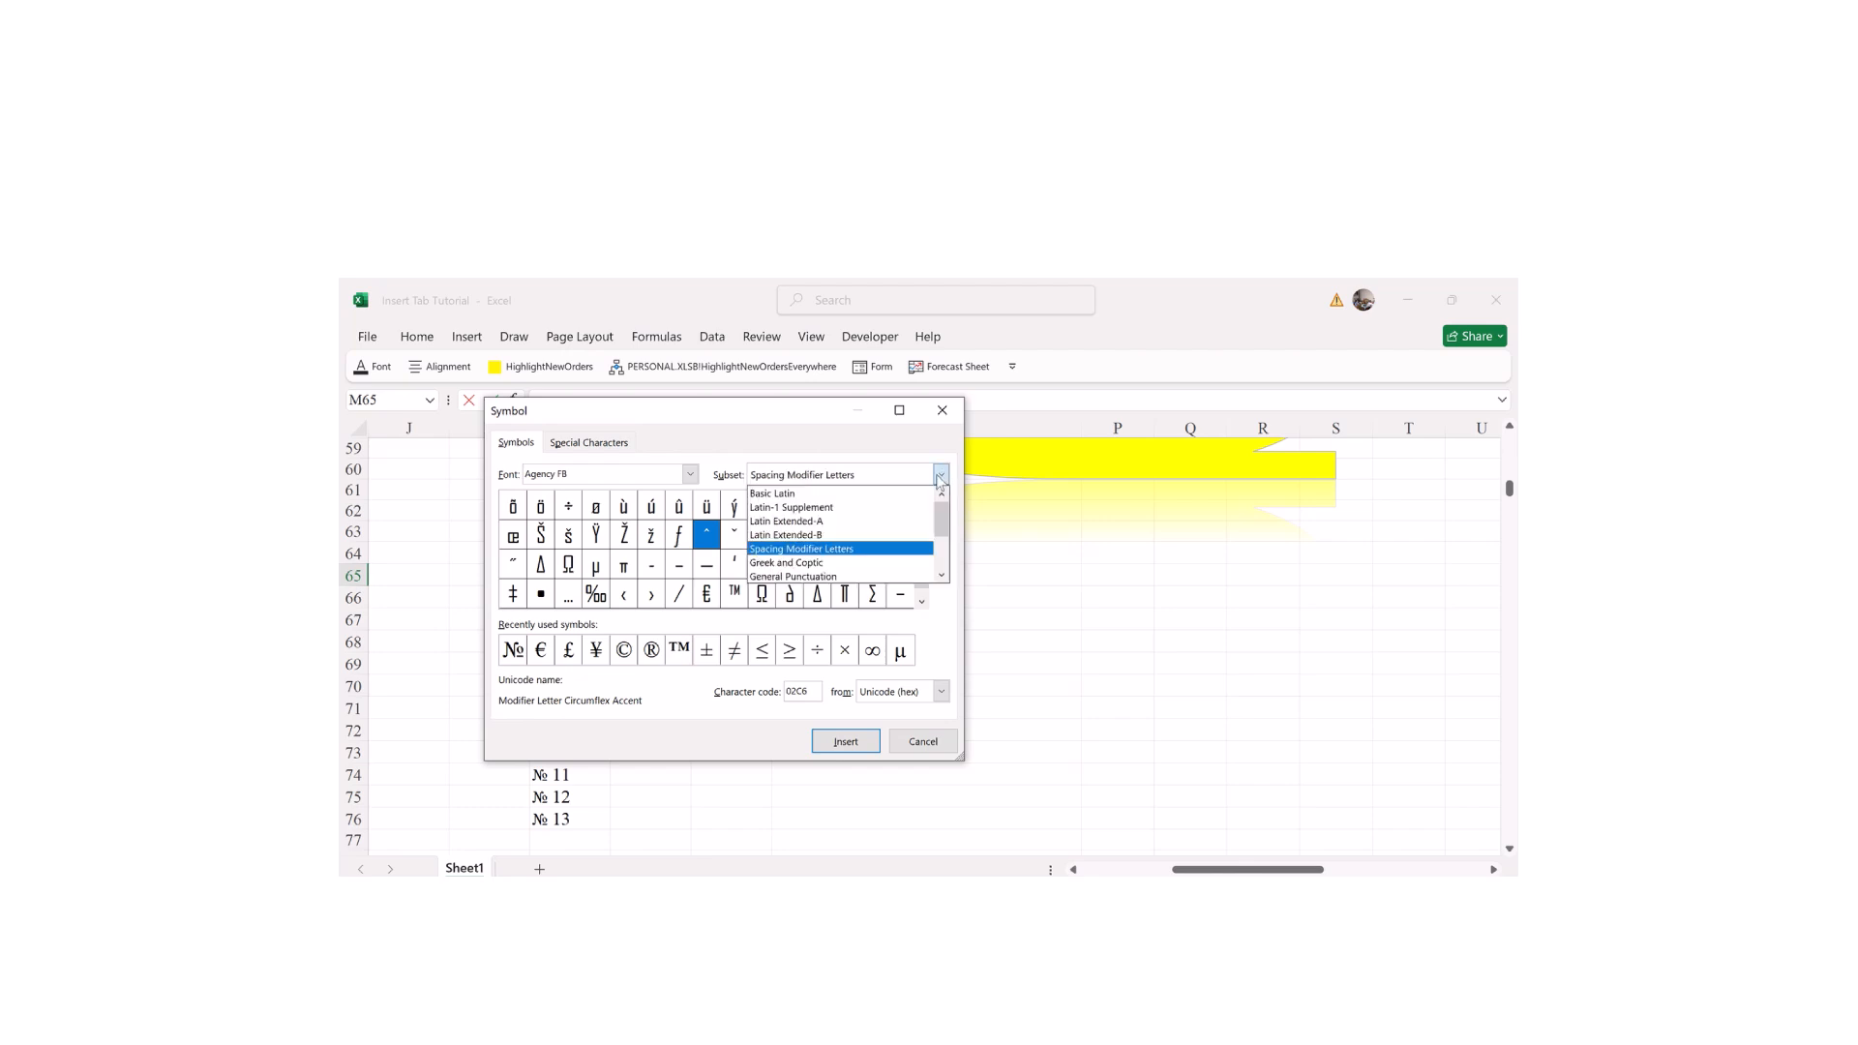
pyautogui.click(774, 538)
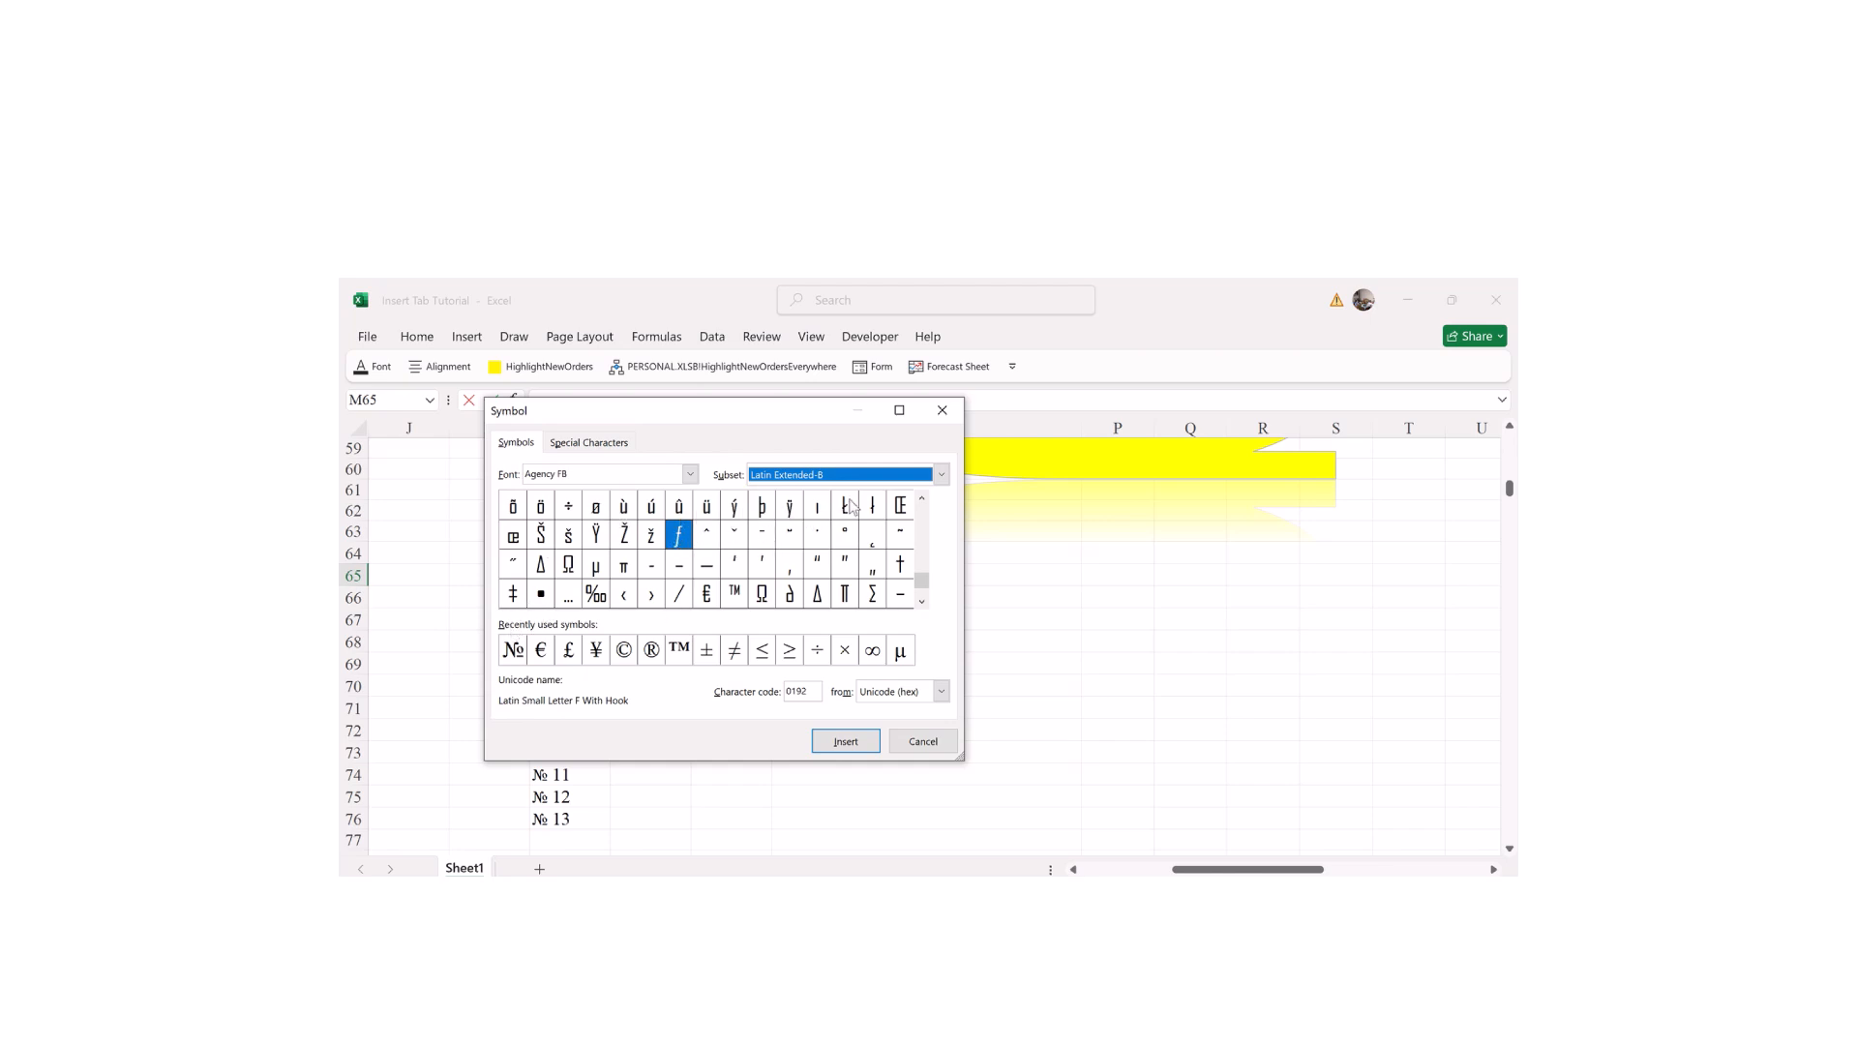
pyautogui.click(941, 475)
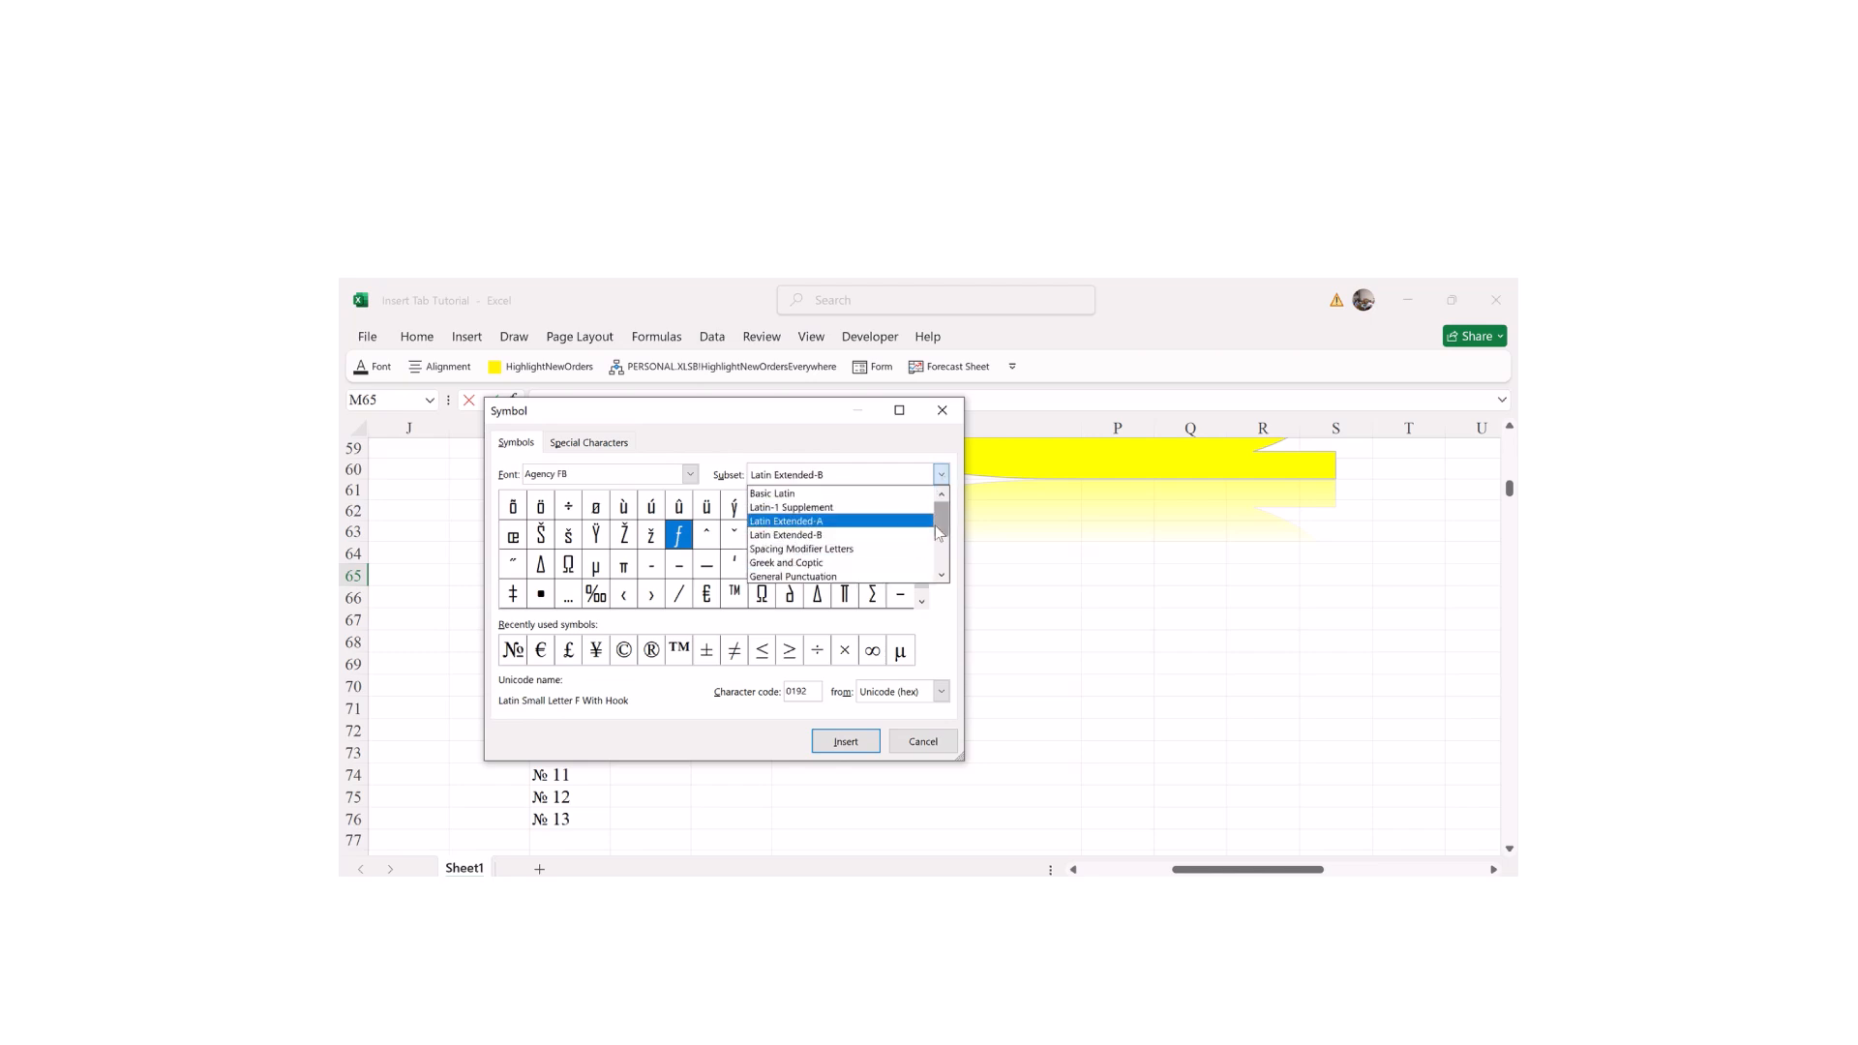
pyautogui.moveTo(937, 532); pyautogui.dragTo(938, 561)
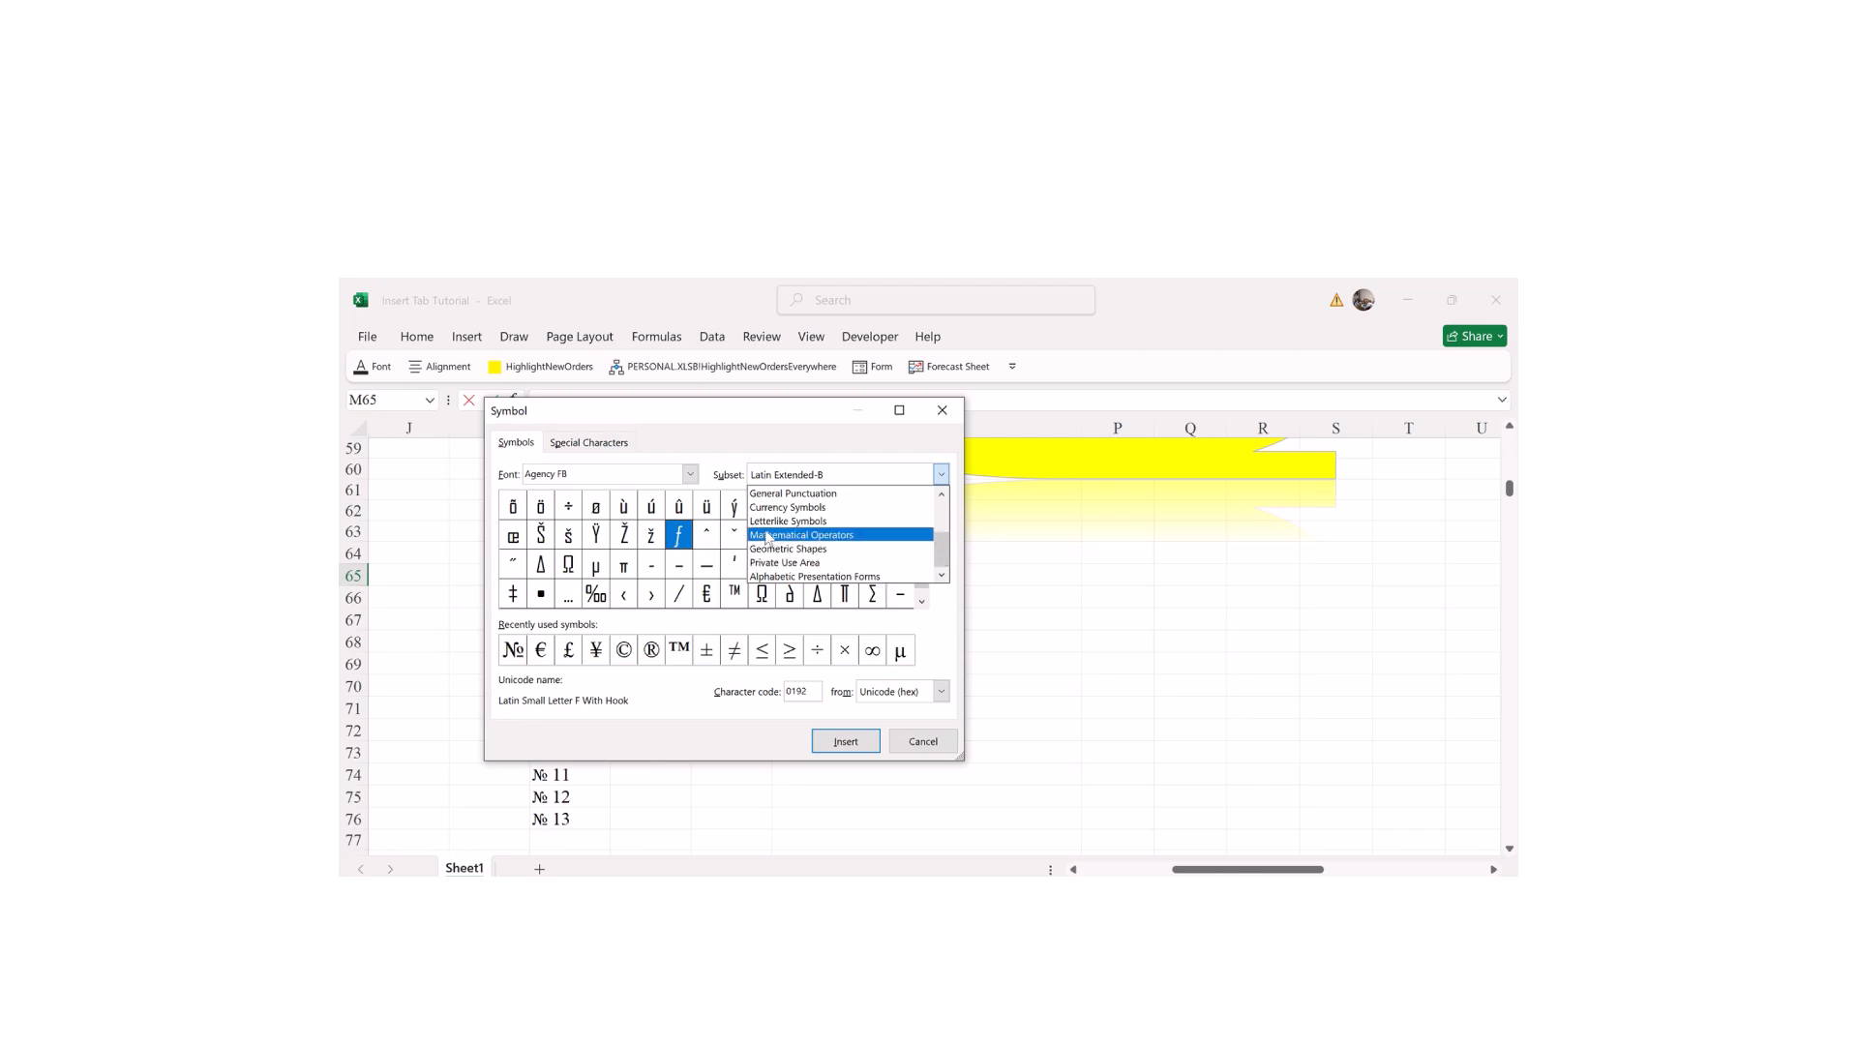
pyautogui.click(787, 507)
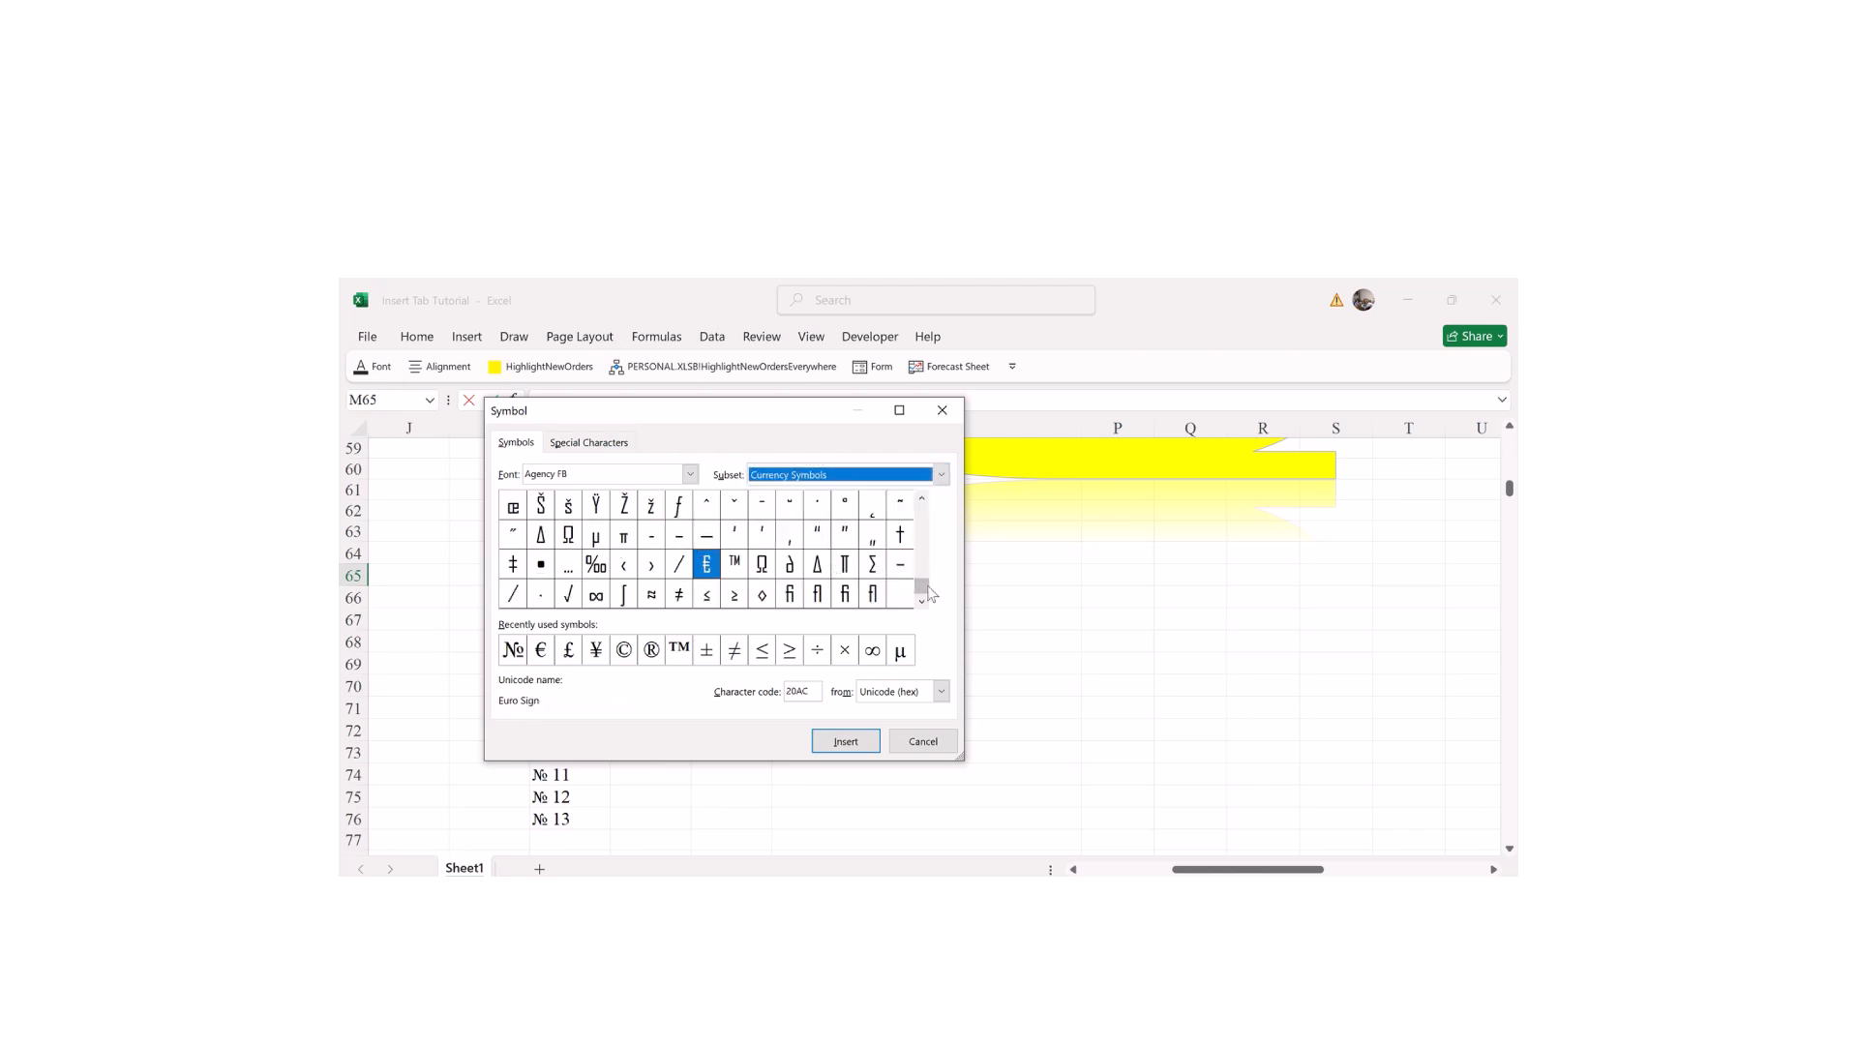
pyautogui.moveTo(923, 588); pyautogui.dragTo(929, 497)
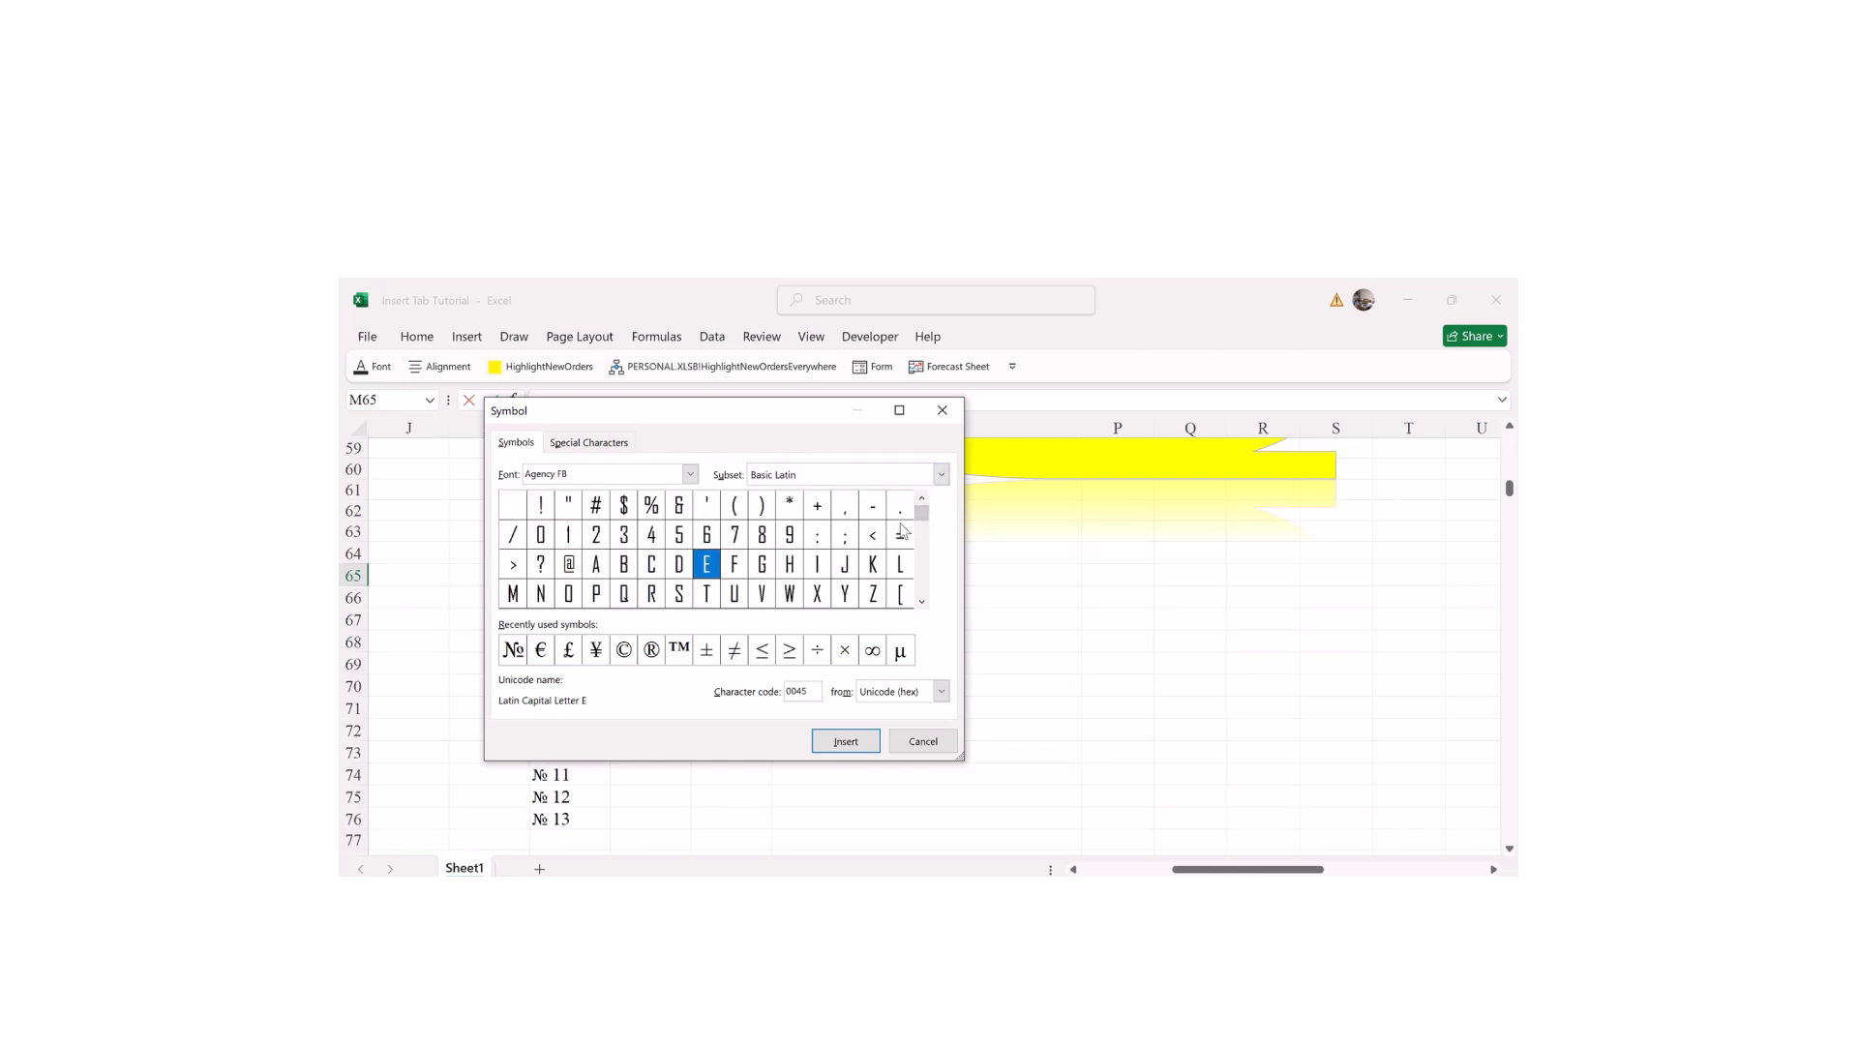
pyautogui.moveTo(926, 527); pyautogui.dragTo(899, 614)
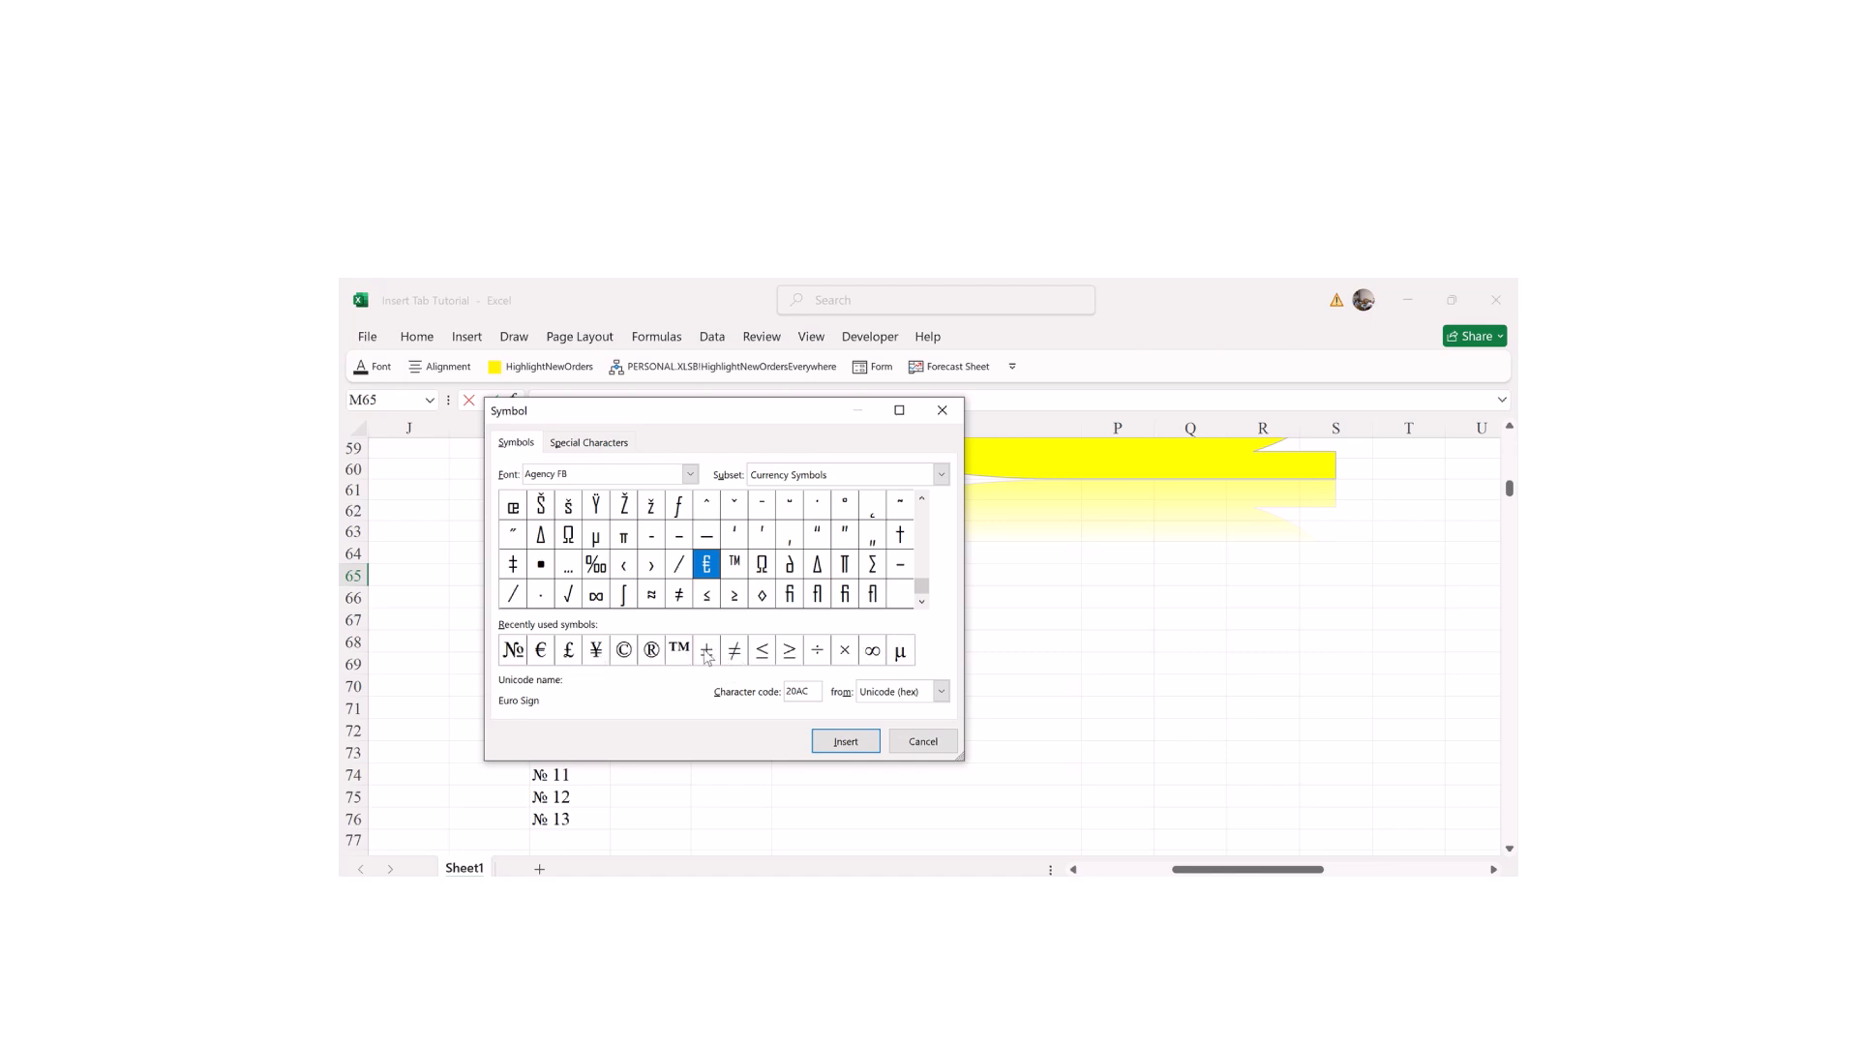
# Step: Insert the ® sign into M65 followed by the text RDB
pyautogui.click(653, 653)
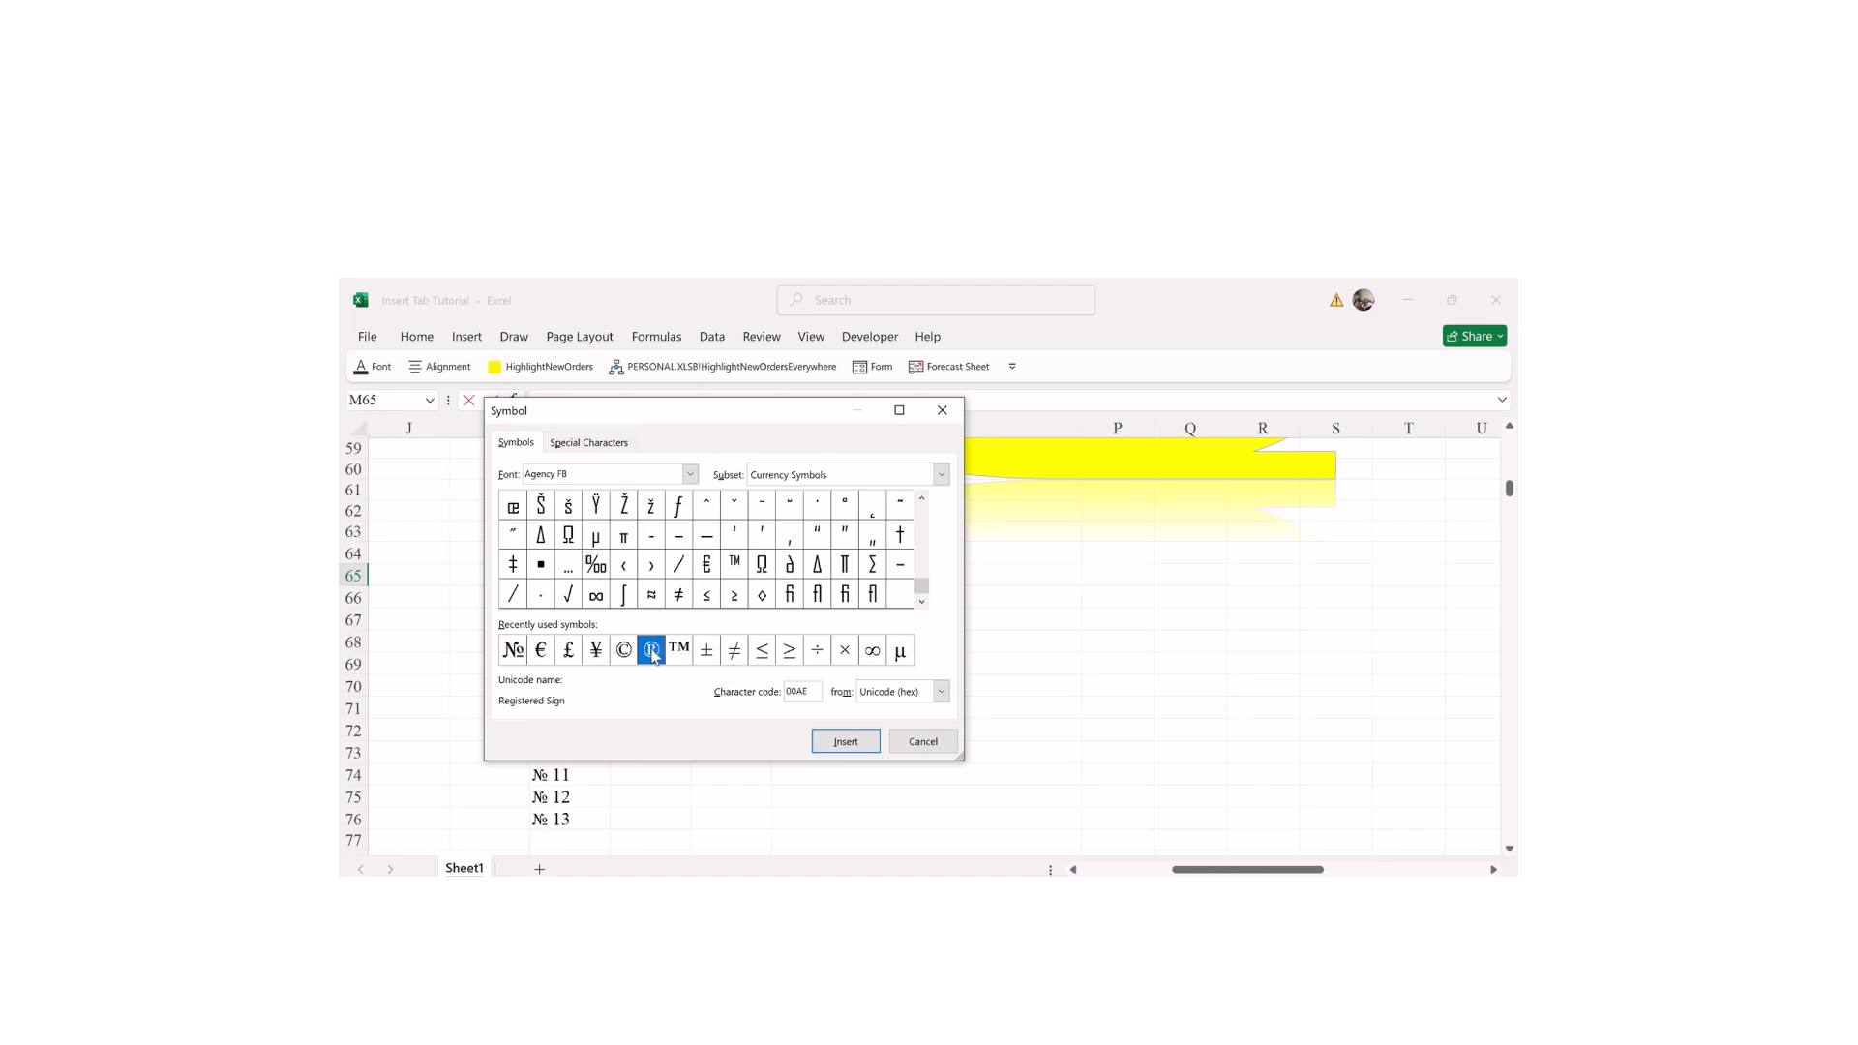
pyautogui.click(834, 742)
pyautogui.click(923, 741)
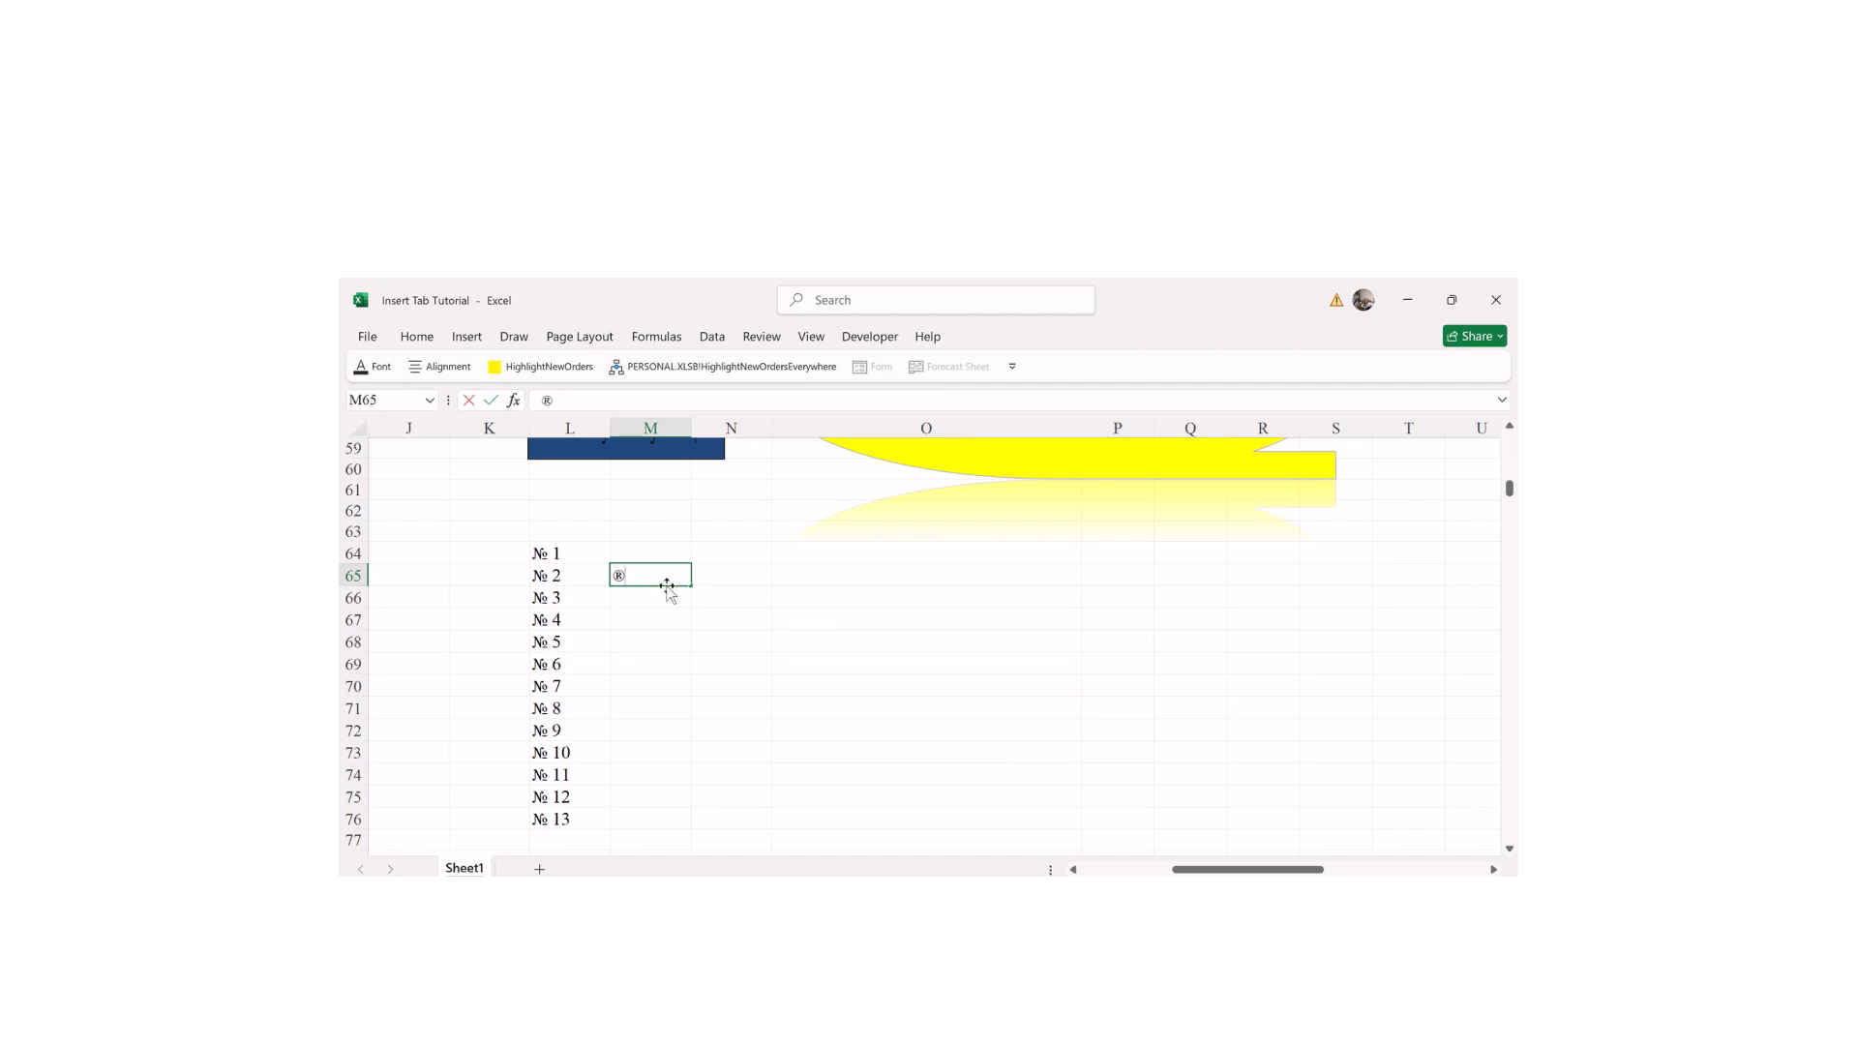
pyautogui.write('dhahahha')
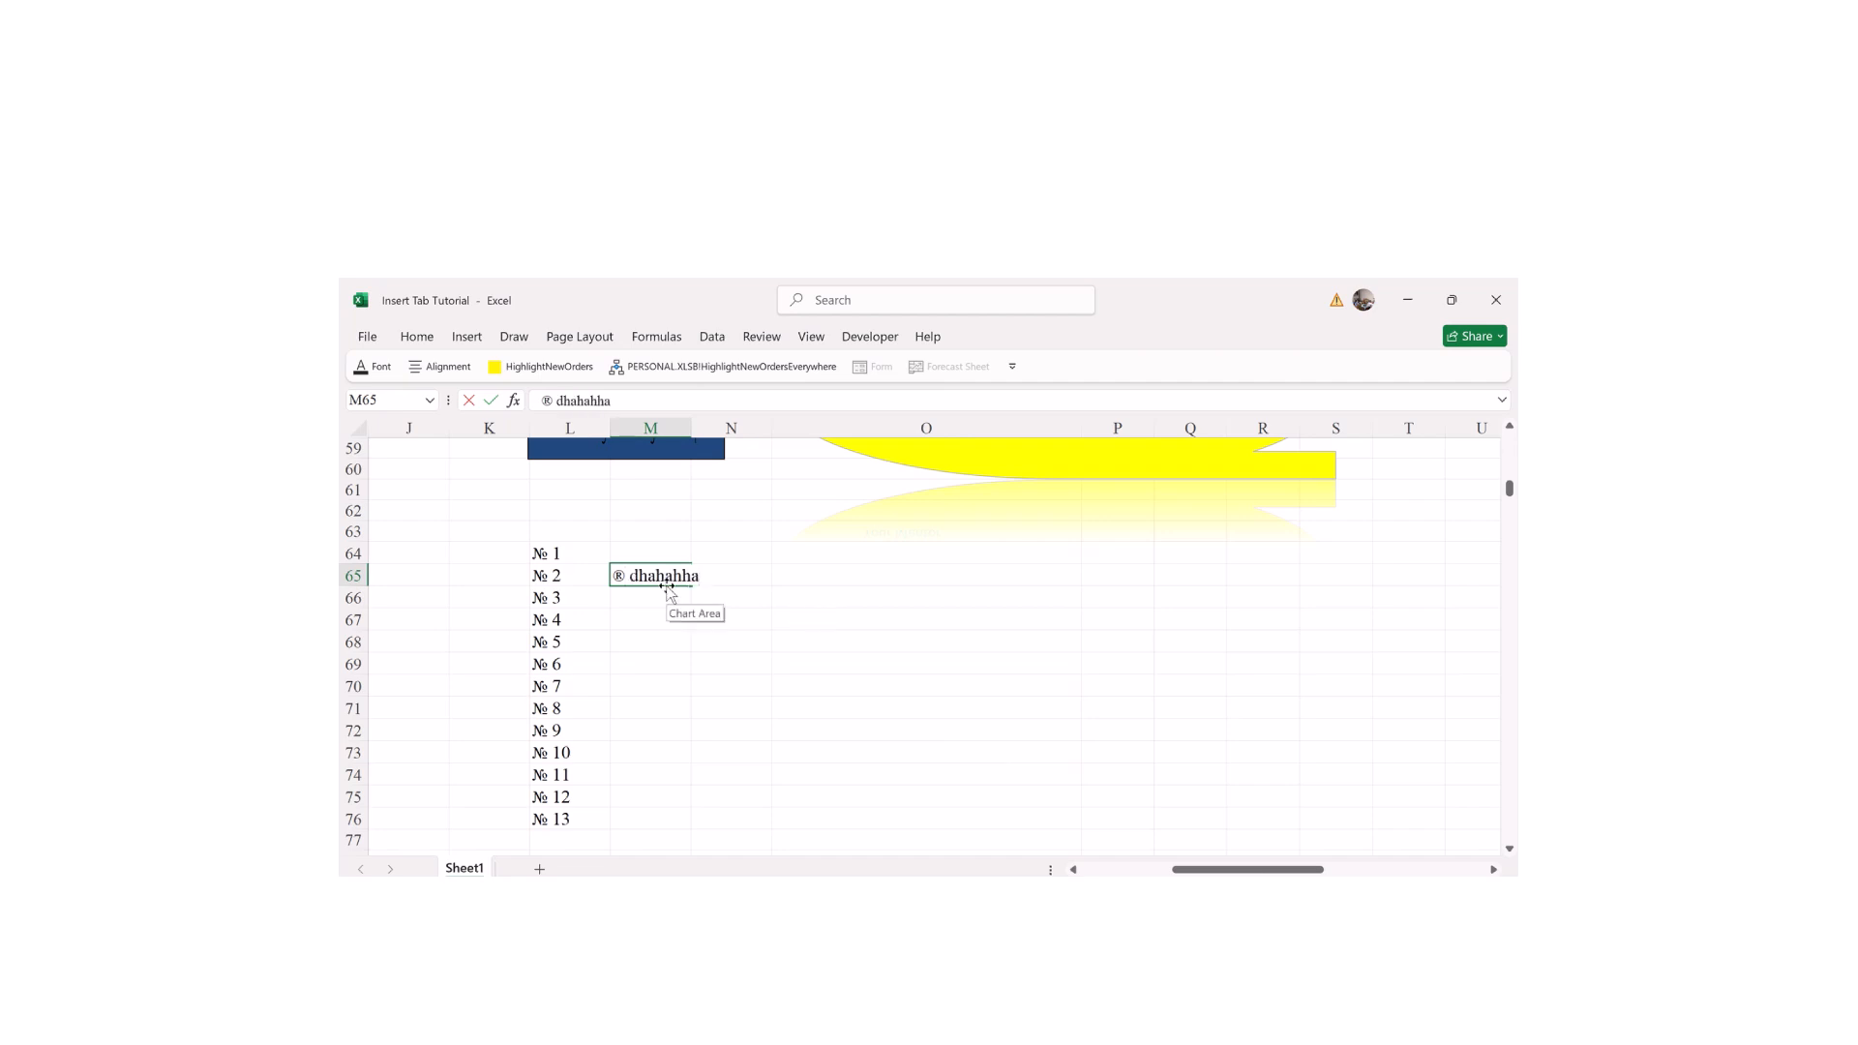
pyautogui.press('BackSpace')
pyautogui.press('BackSpace')
pyautogui.press('BackSpace')
pyautogui.press('BackSpace')
pyautogui.press('BackSpace')
pyautogui.press('BackSpace')
pyautogui.press('BackSpace')
pyautogui.press('BackSpace')
pyautogui.press('BackSpace')
pyautogui.write('RDB')
pyautogui.click(822, 733)
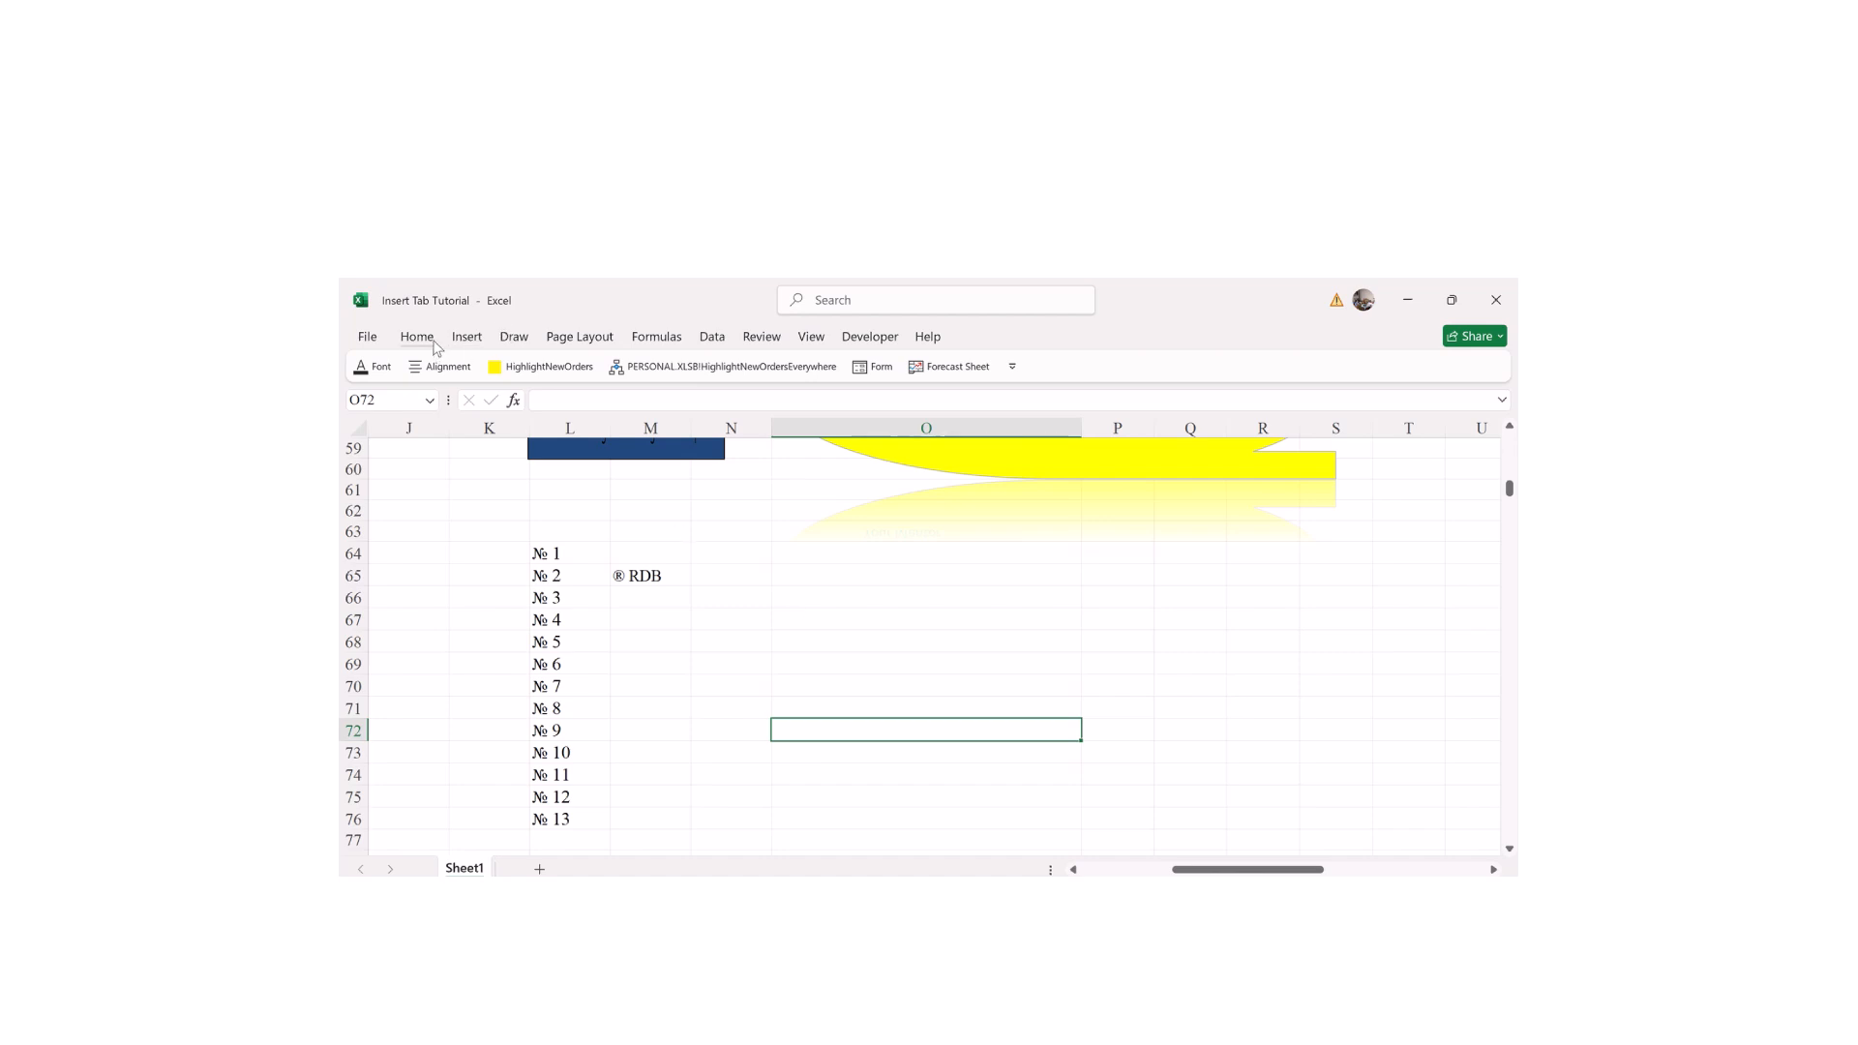
# Step: Insert the ™ Trademark sign from Special Characters into O72, followed by 'Amazon'
pyautogui.click(471, 337)
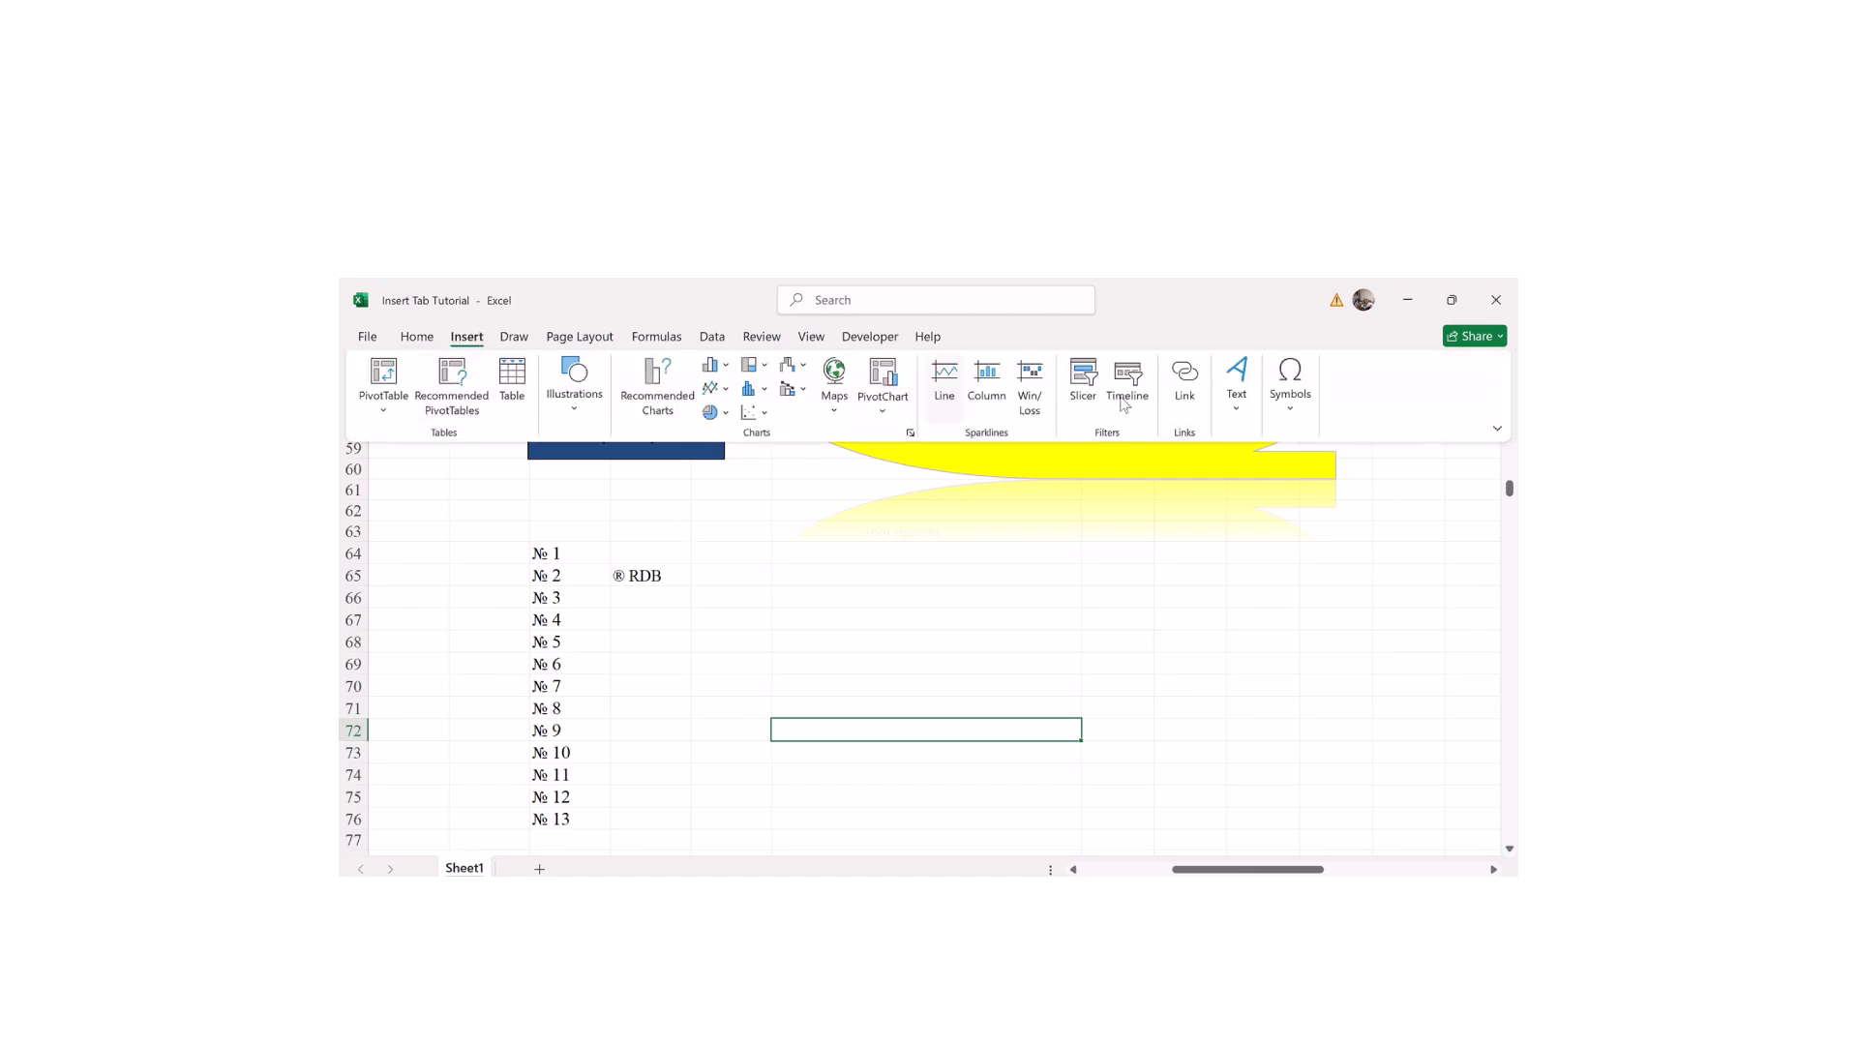
pyautogui.click(1288, 405)
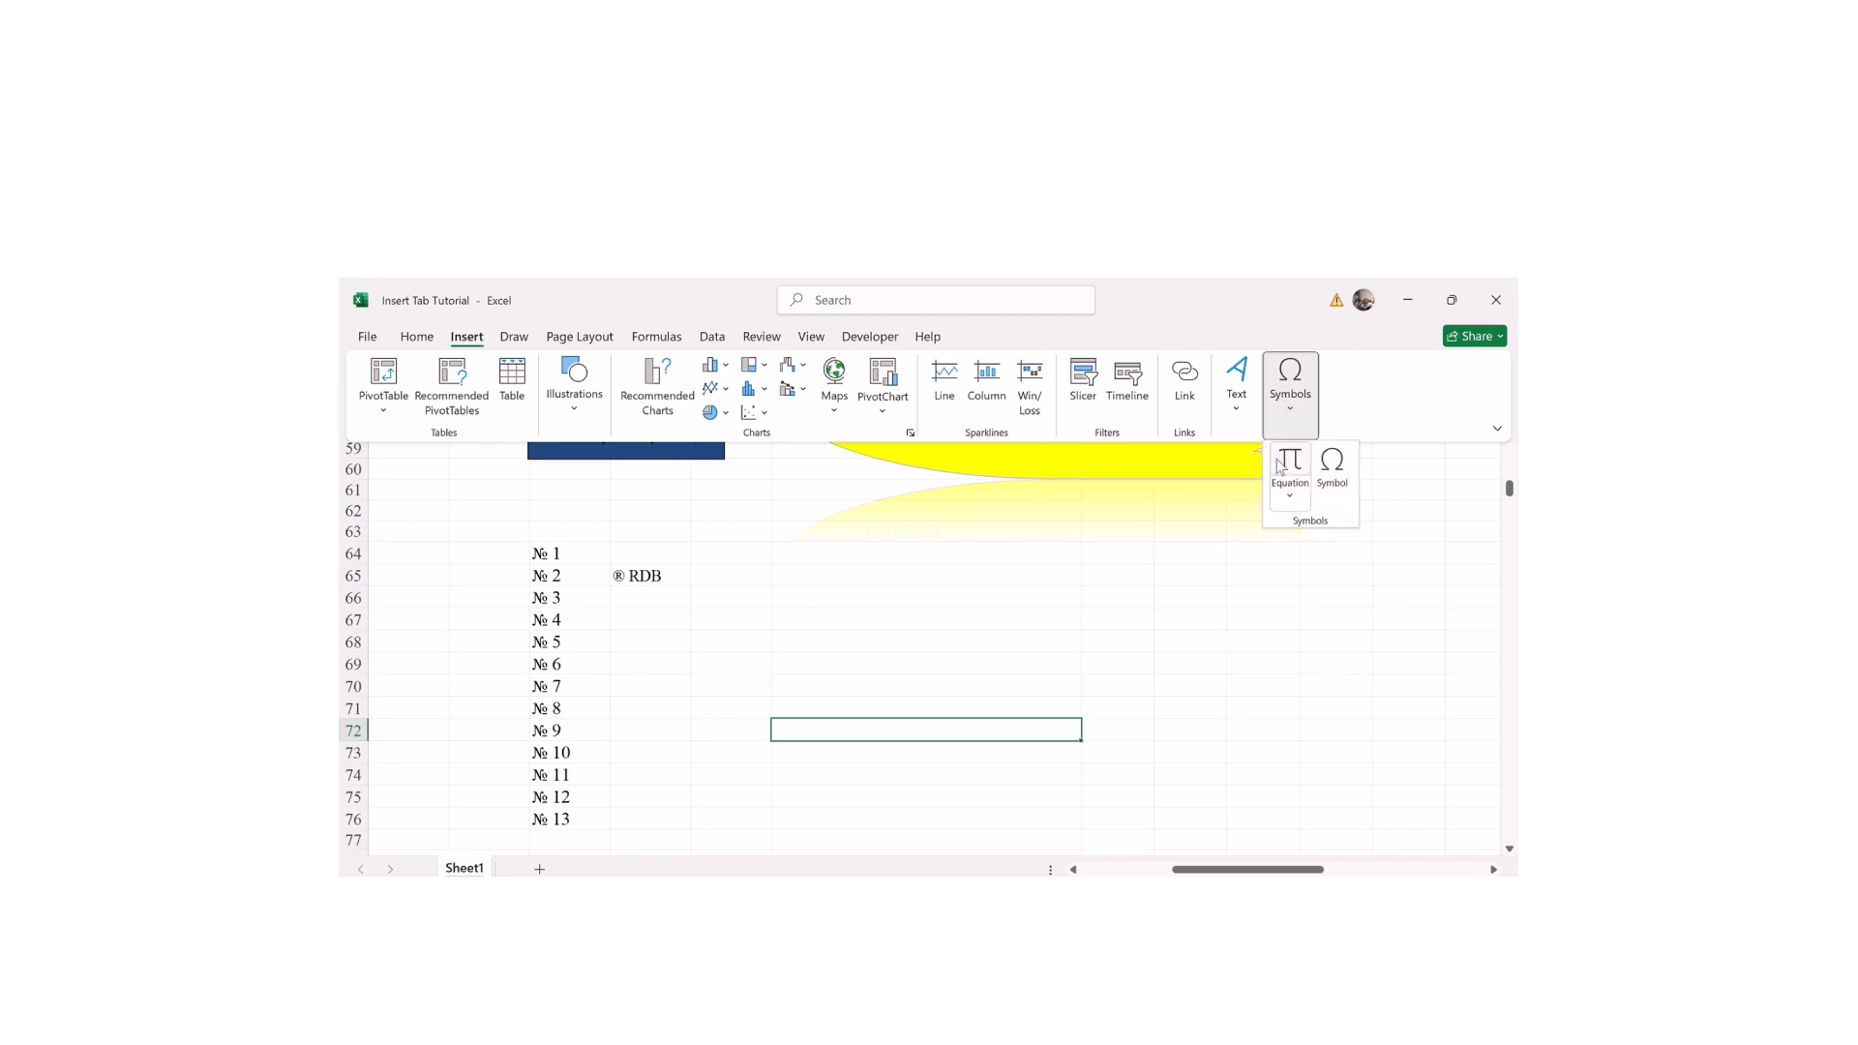
pyautogui.click(1330, 472)
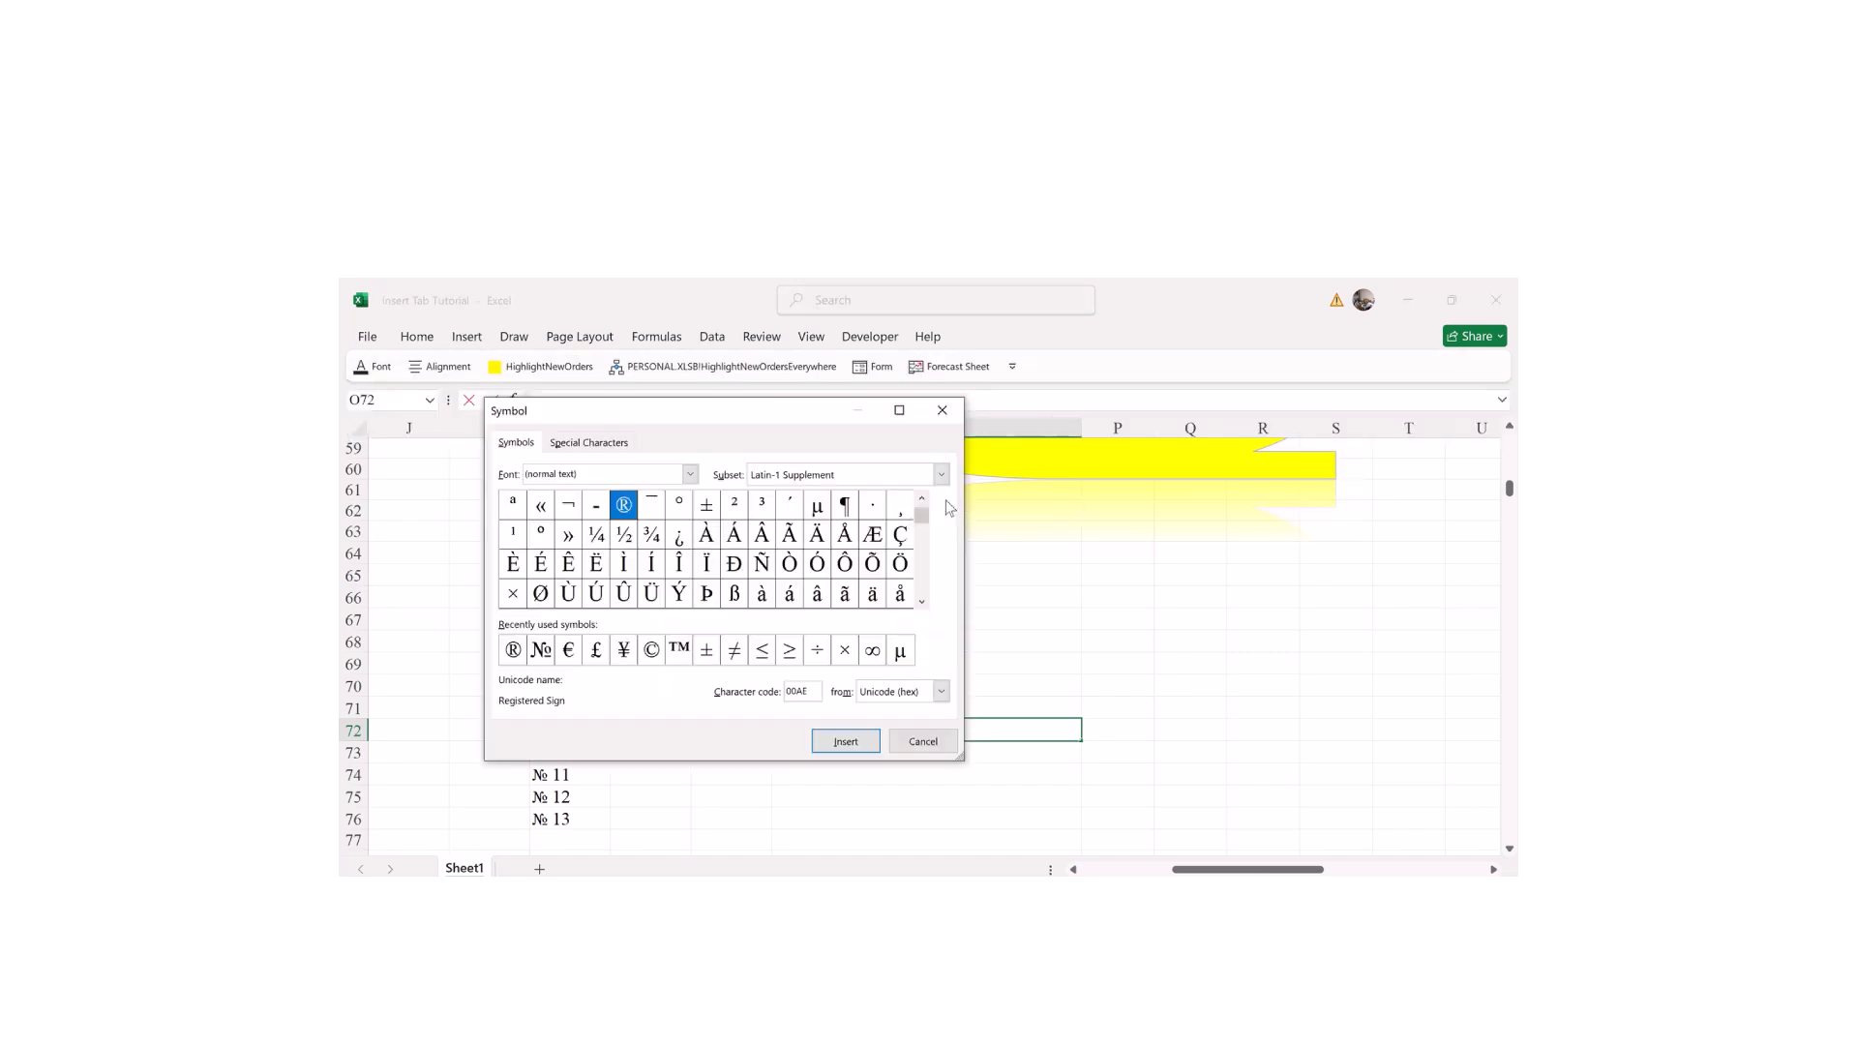
pyautogui.moveTo(919, 519)
pyautogui.mouseDown()
pyautogui.moveTo(917, 608)
pyautogui.moveTo(921, 510)
pyautogui.mouseUp()
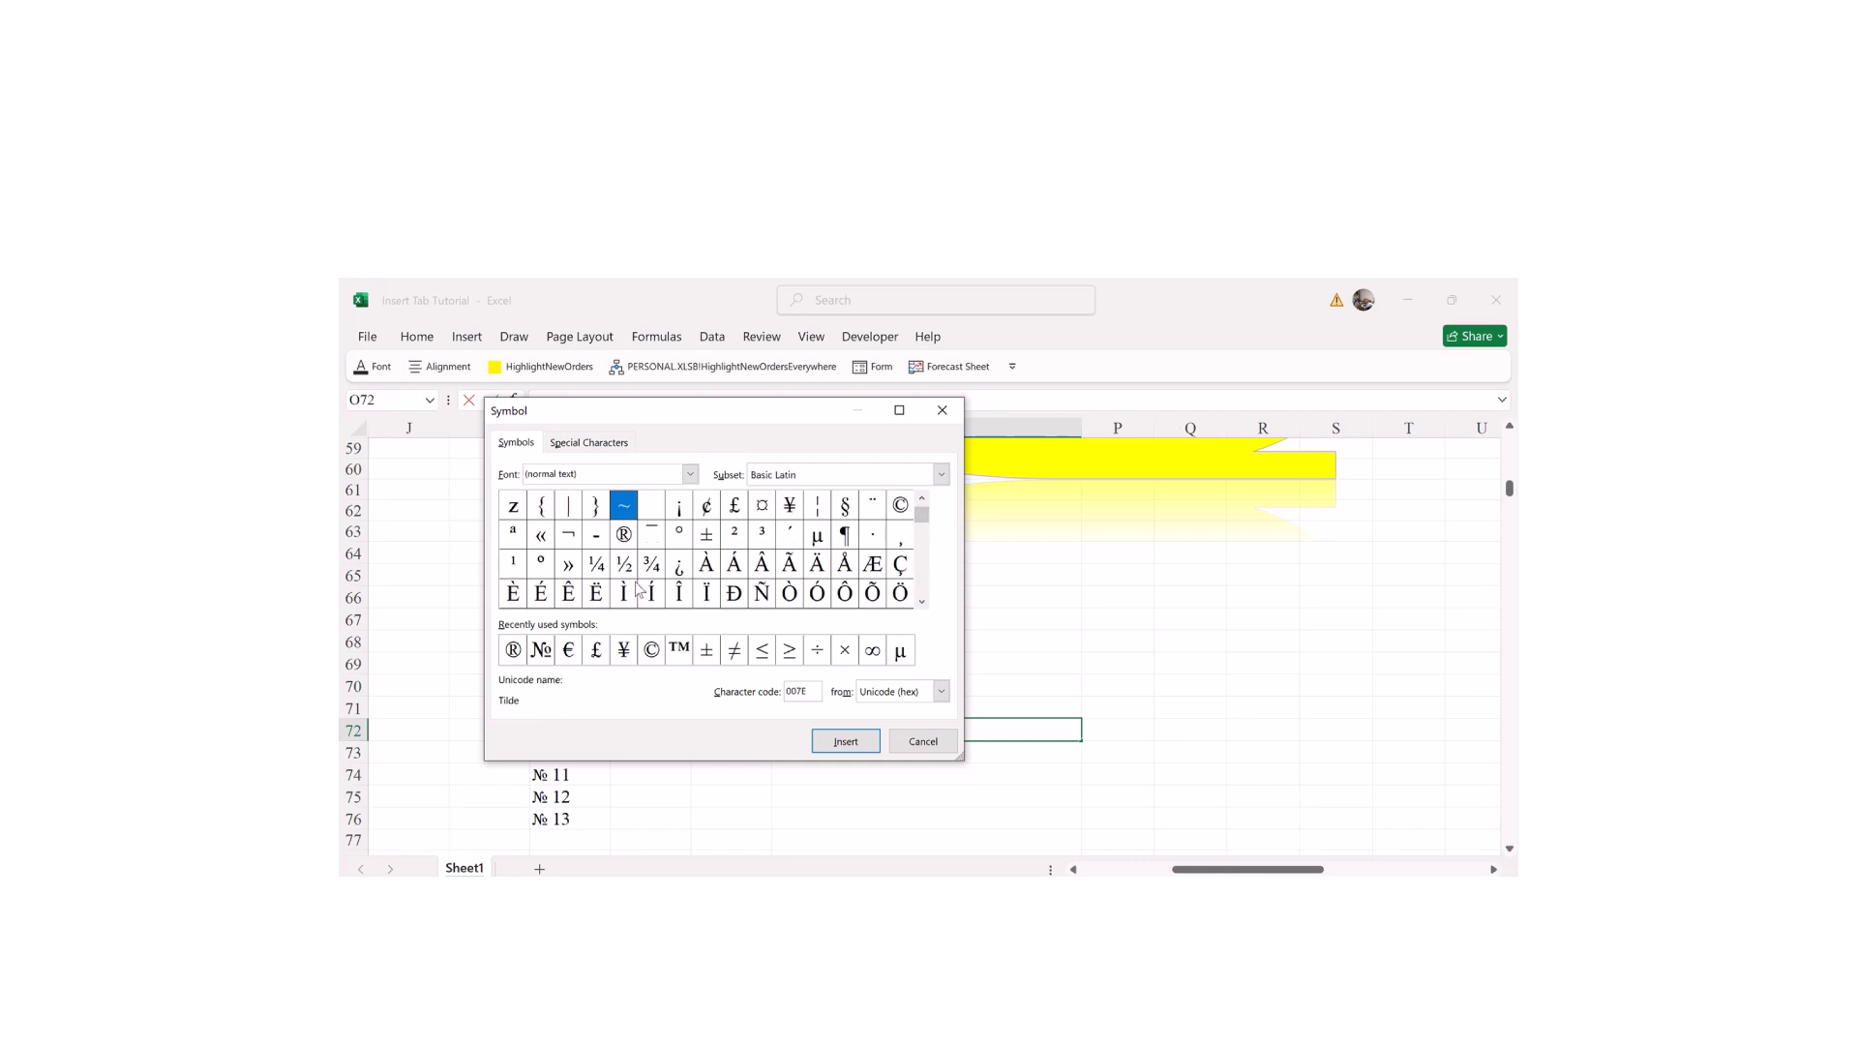
pyautogui.click(569, 455)
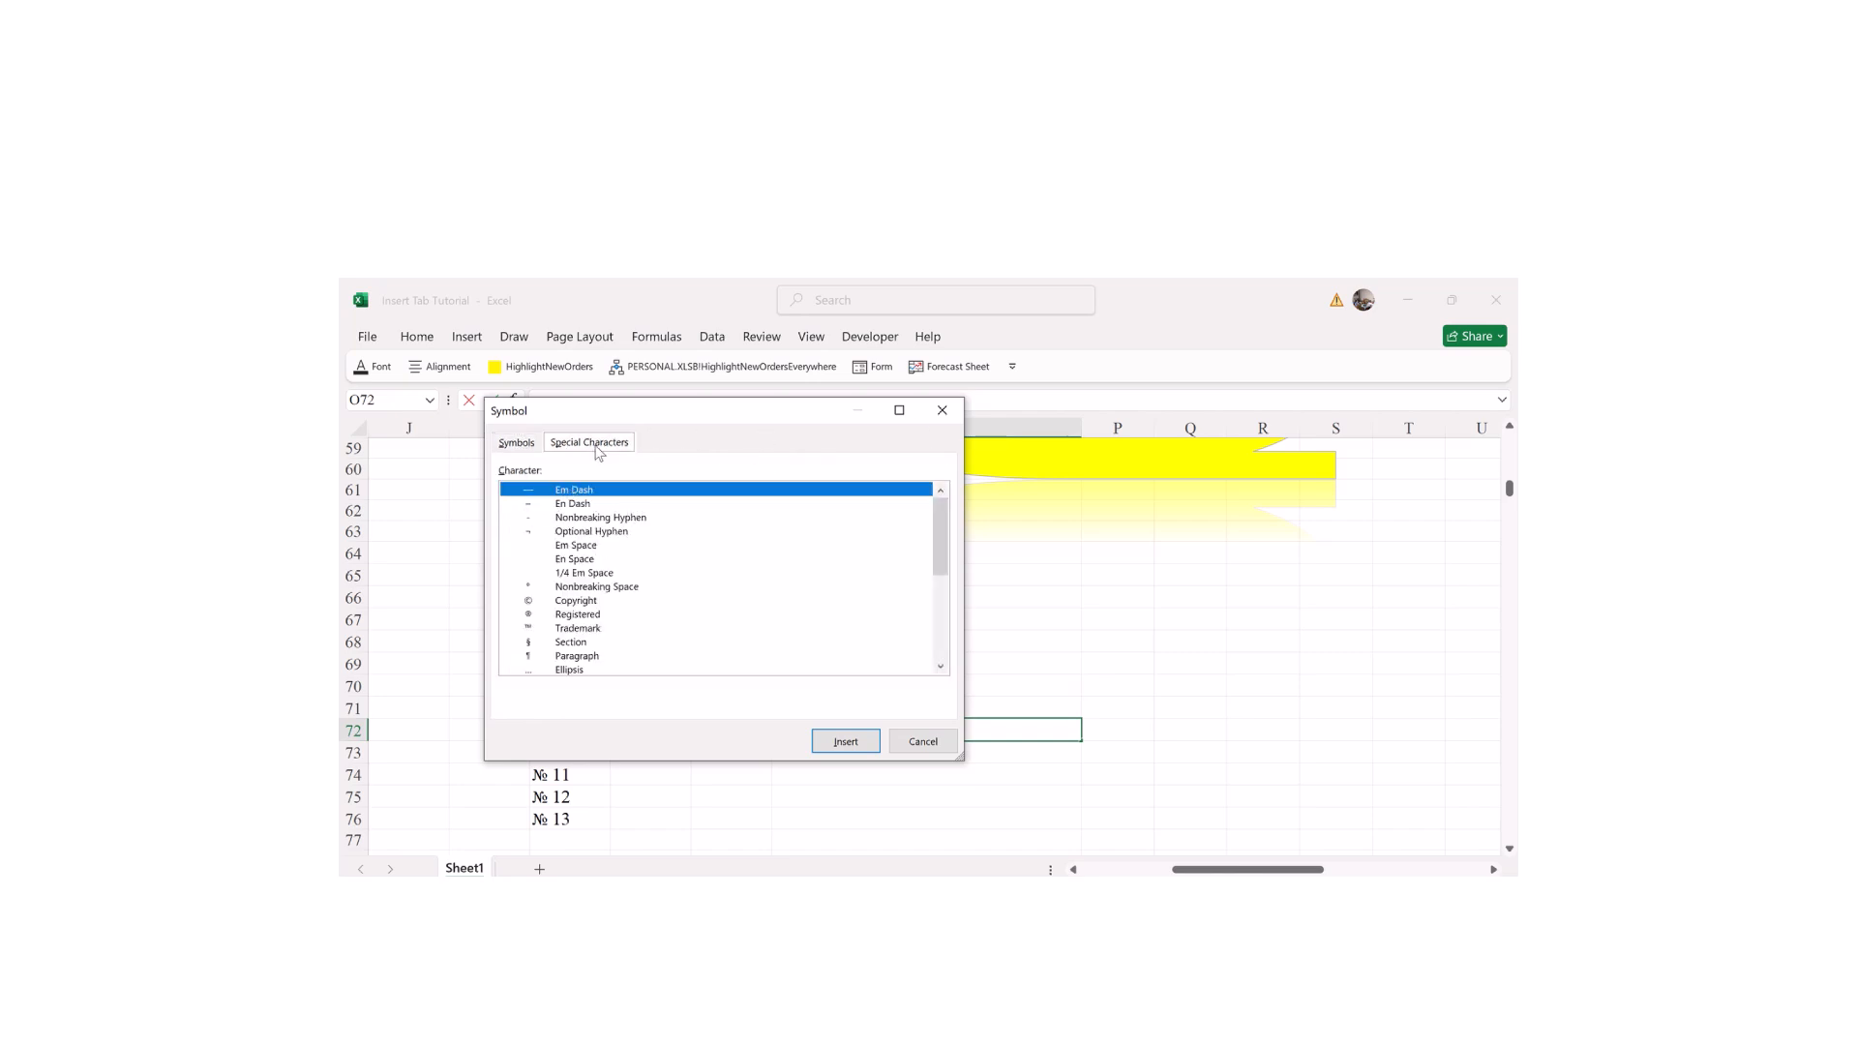
pyautogui.click(571, 630)
pyautogui.click(840, 747)
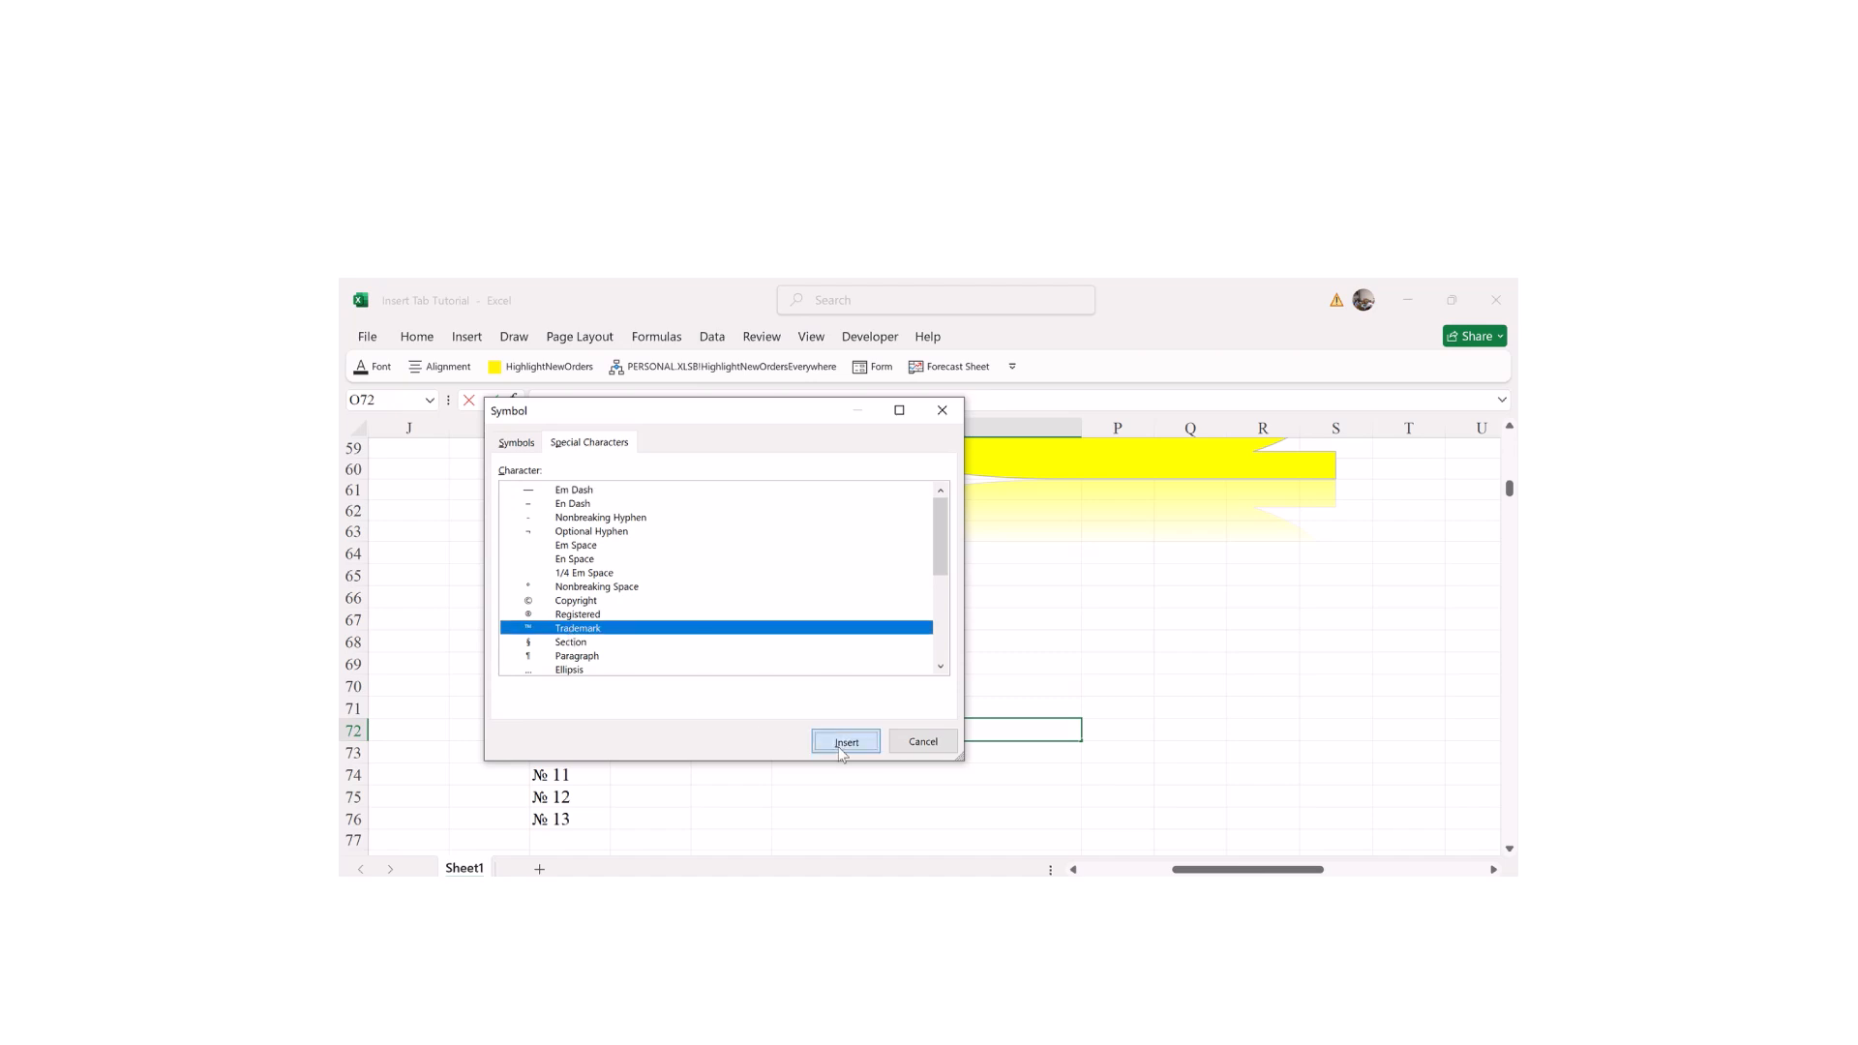
pyautogui.click(923, 744)
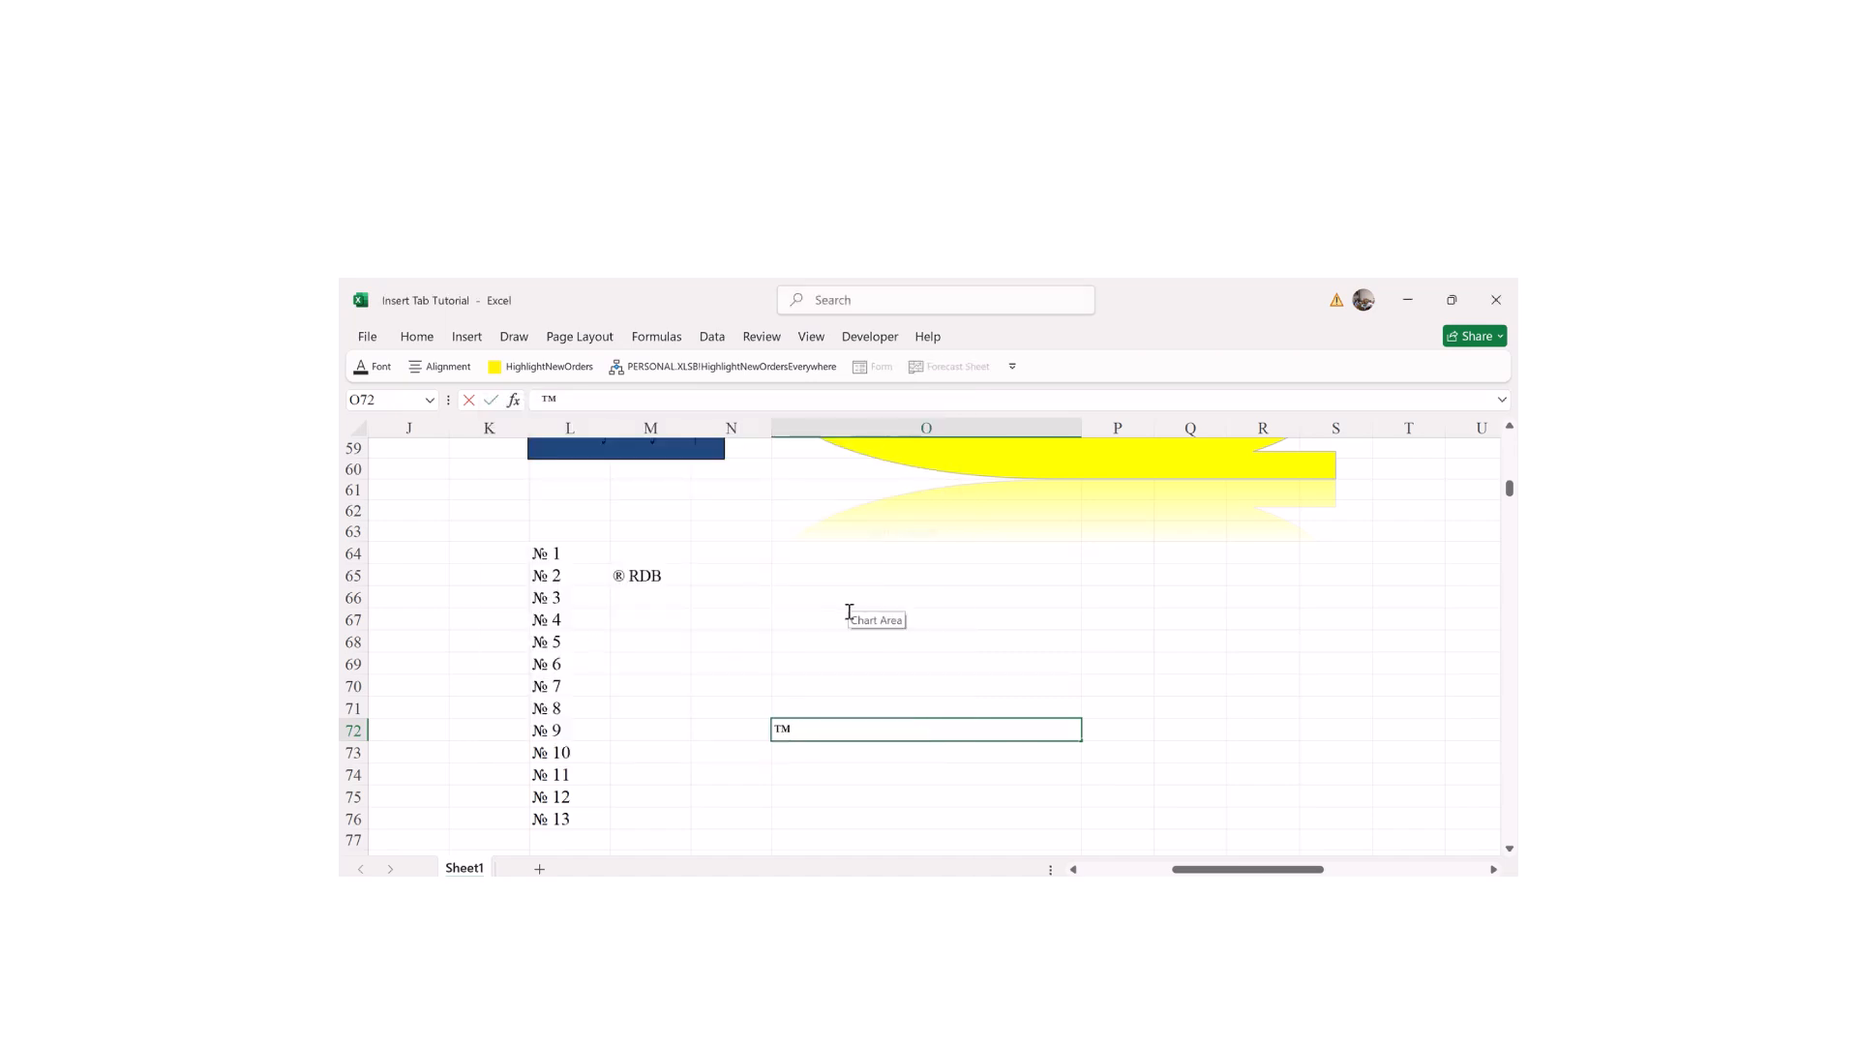
pyautogui.write('Amazon')
pyautogui.press('Return')
pyautogui.click(960, 679)
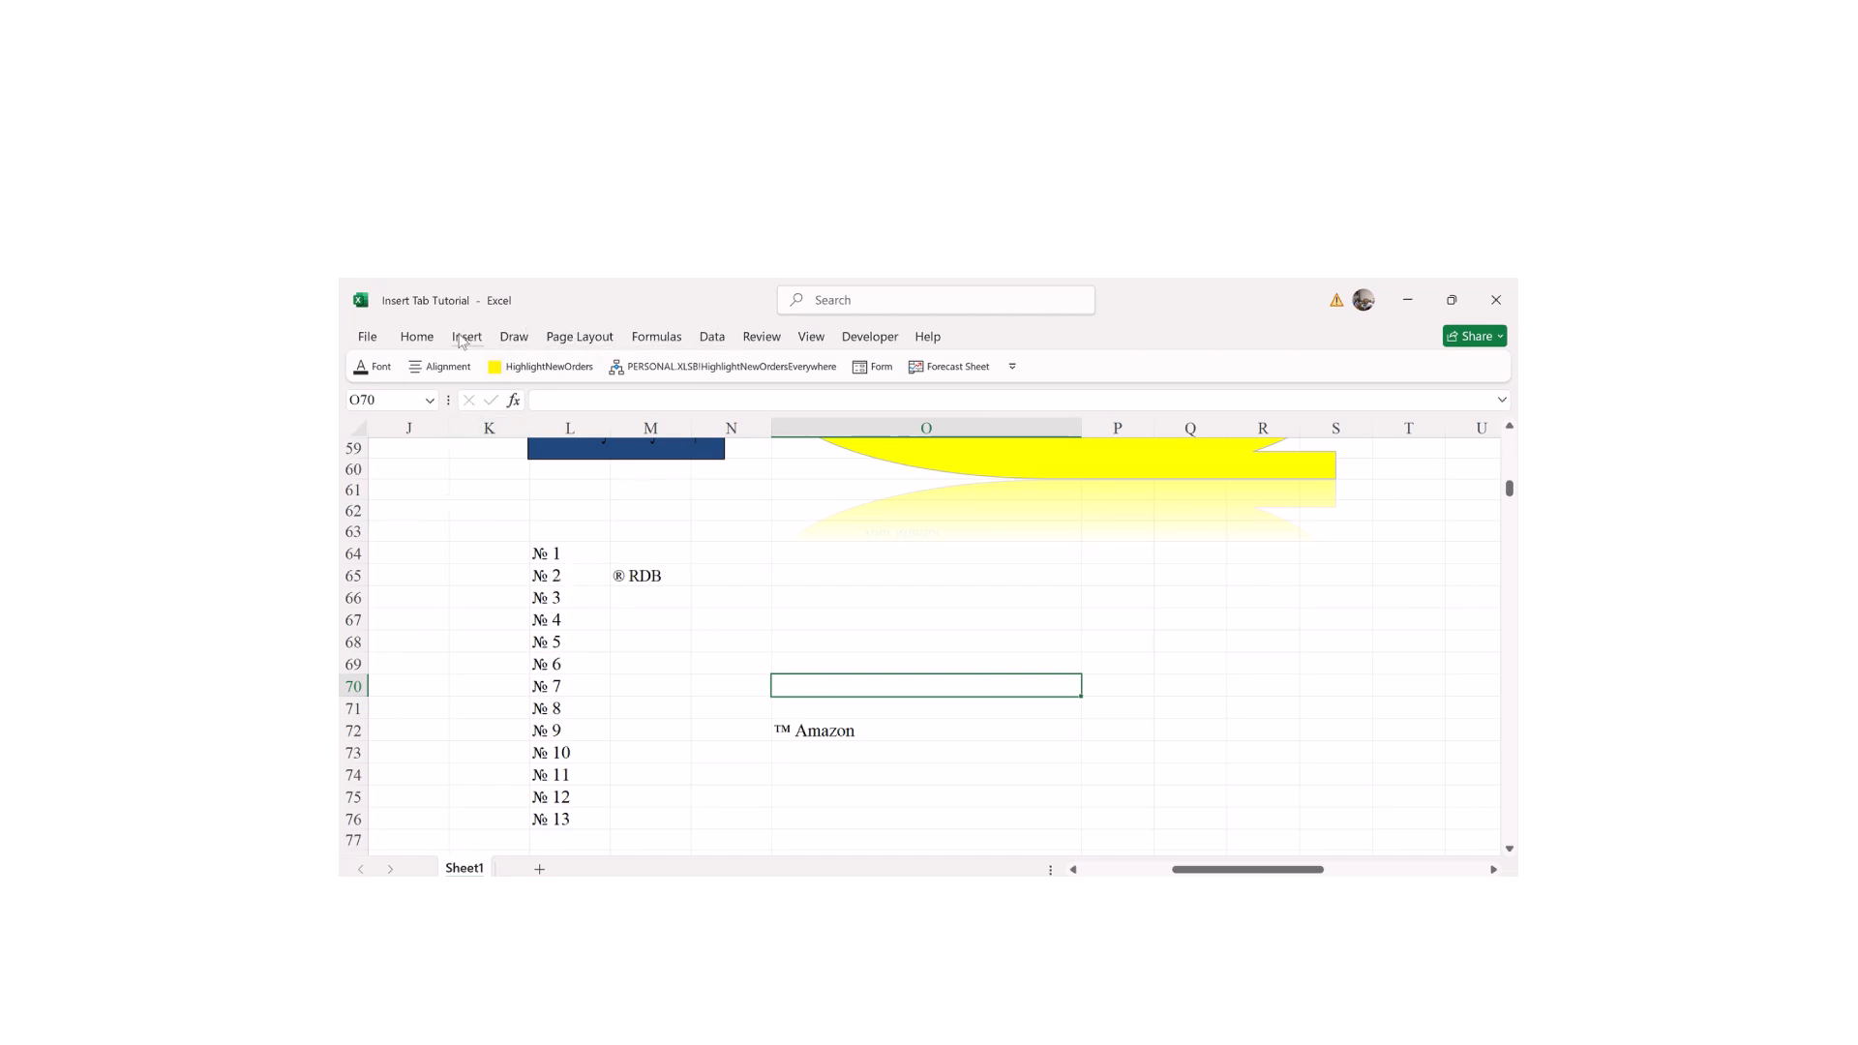
# Step: Insert the built-in Quadratic Formula from the Equation gallery
pyautogui.click(462, 338)
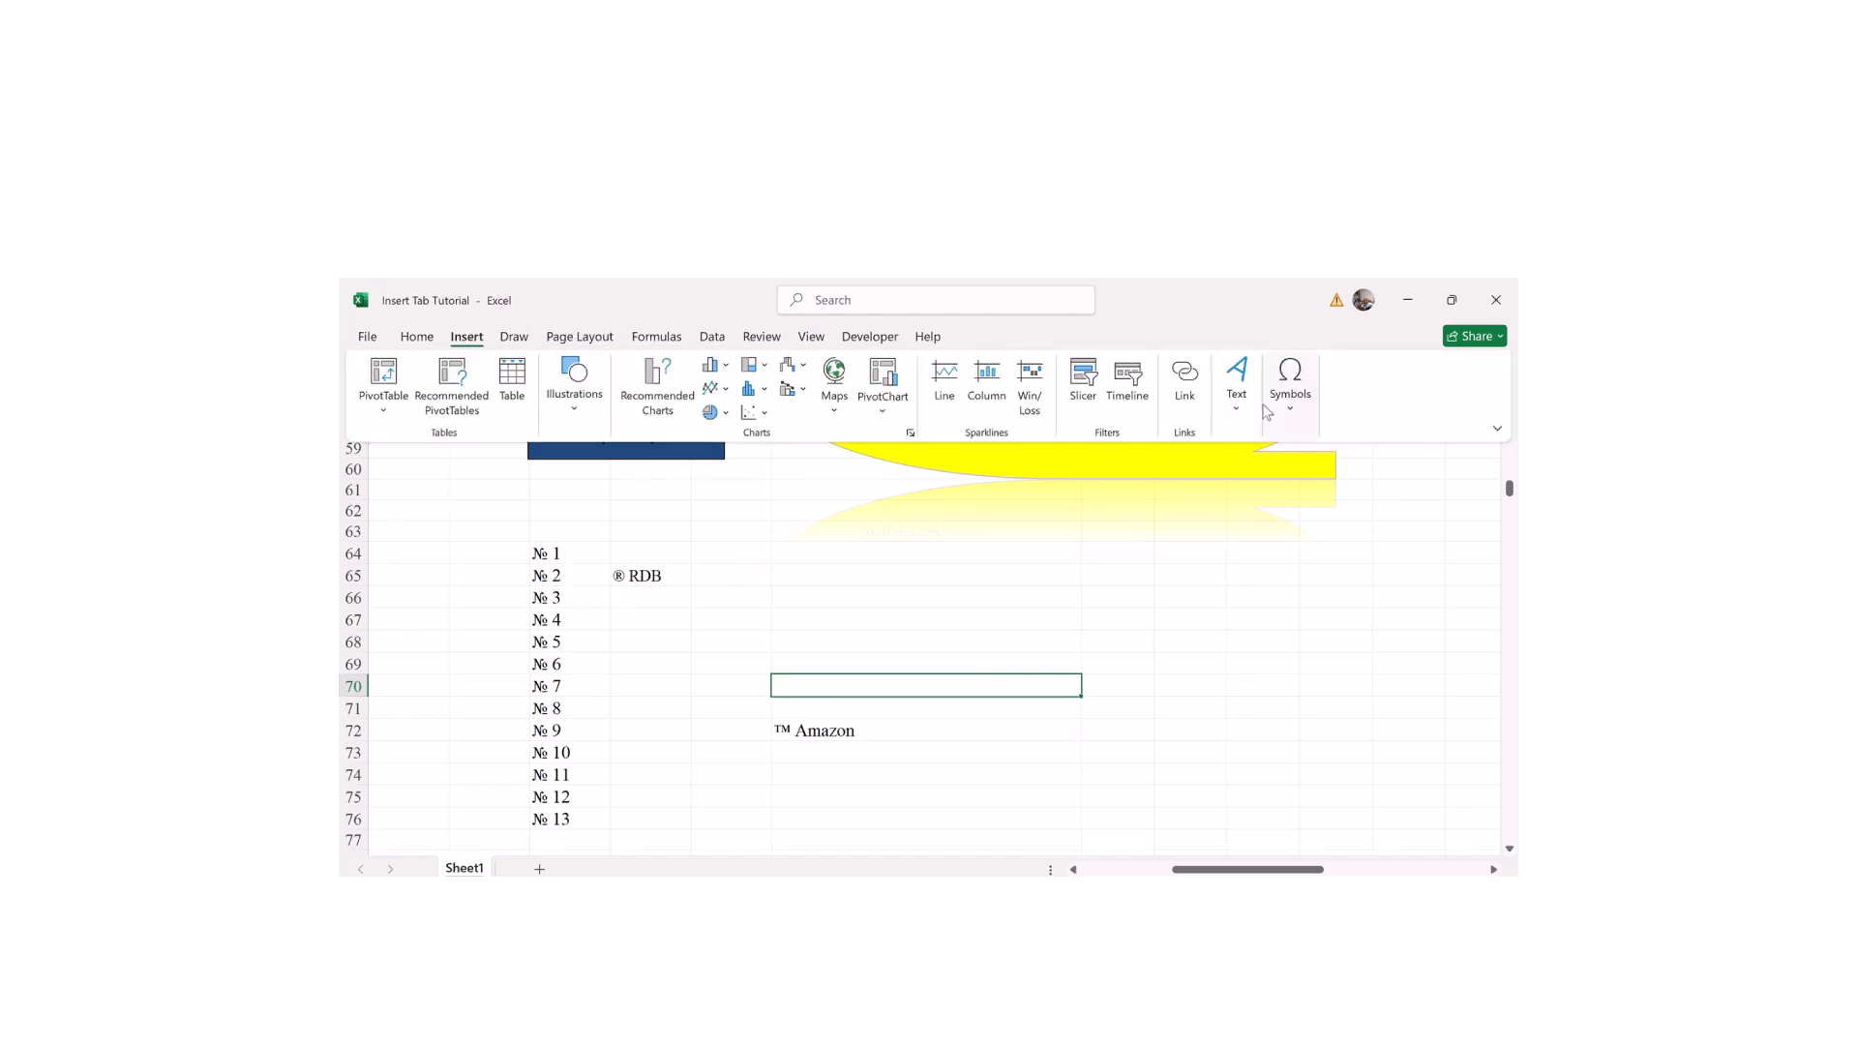
pyautogui.click(1284, 406)
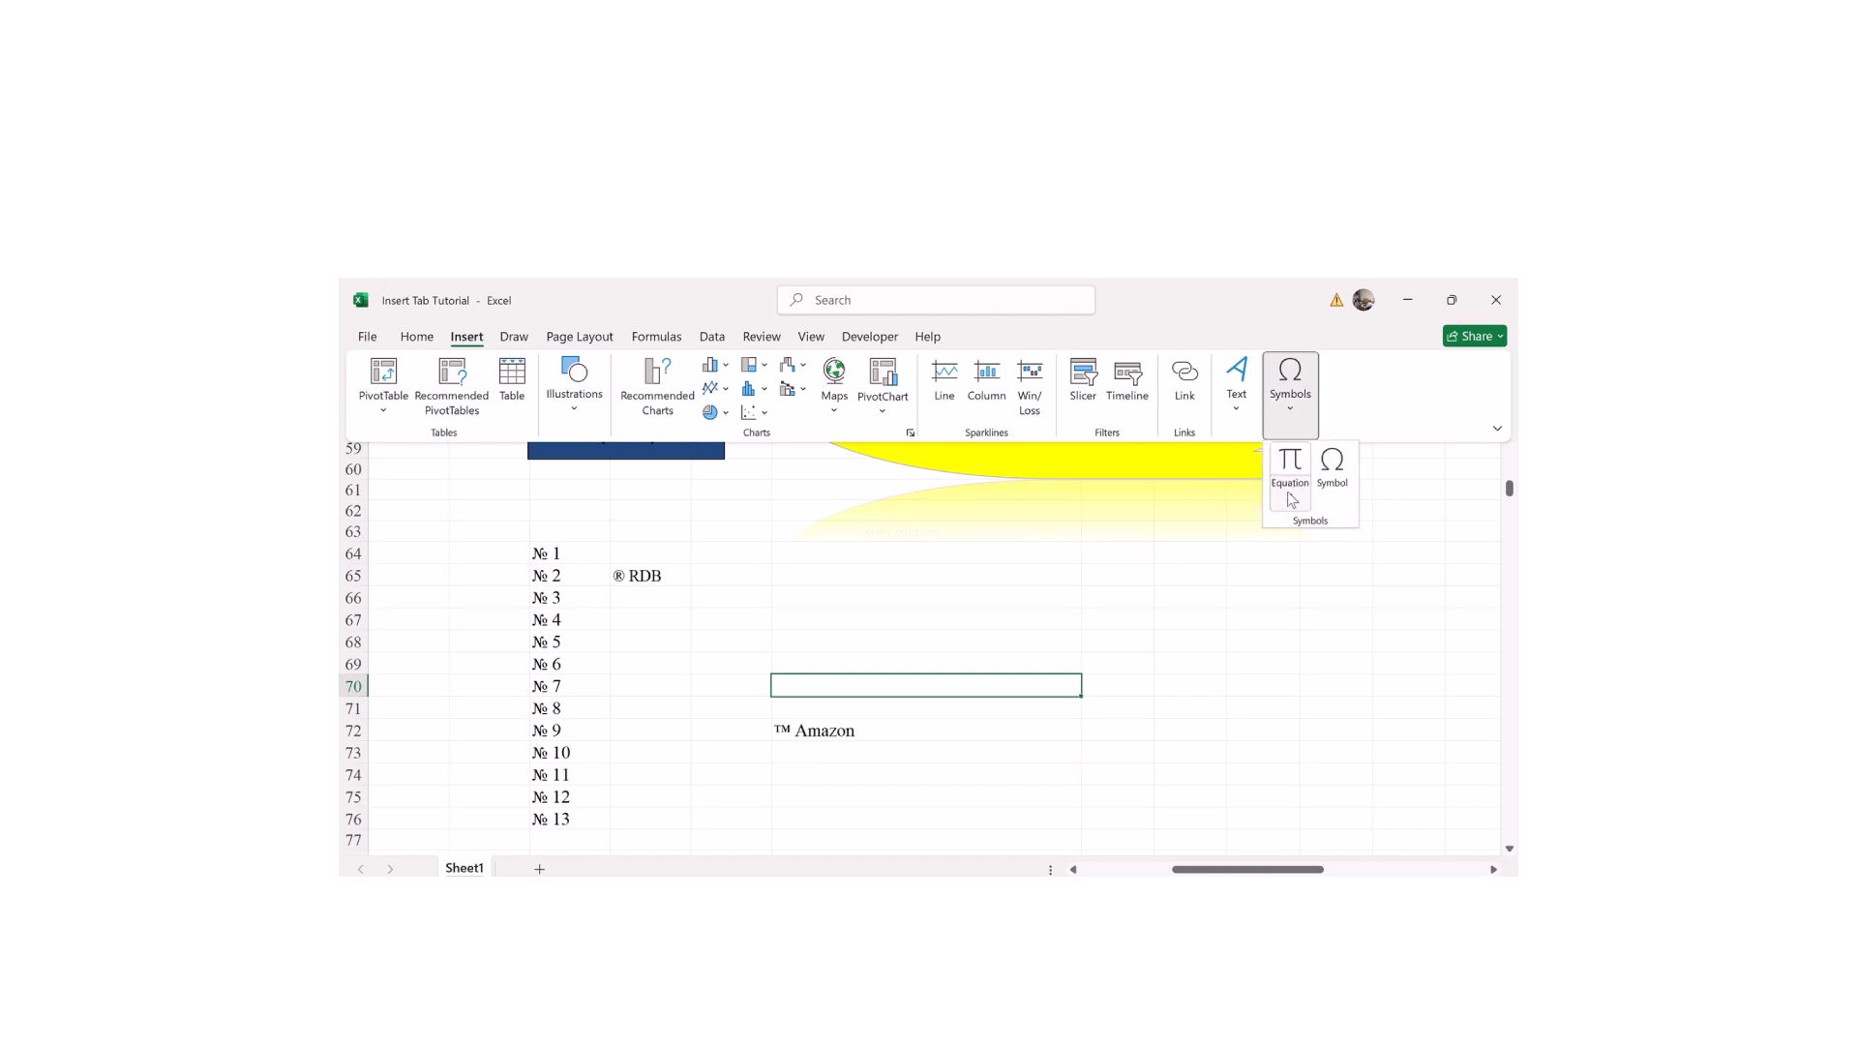
pyautogui.click(1292, 498)
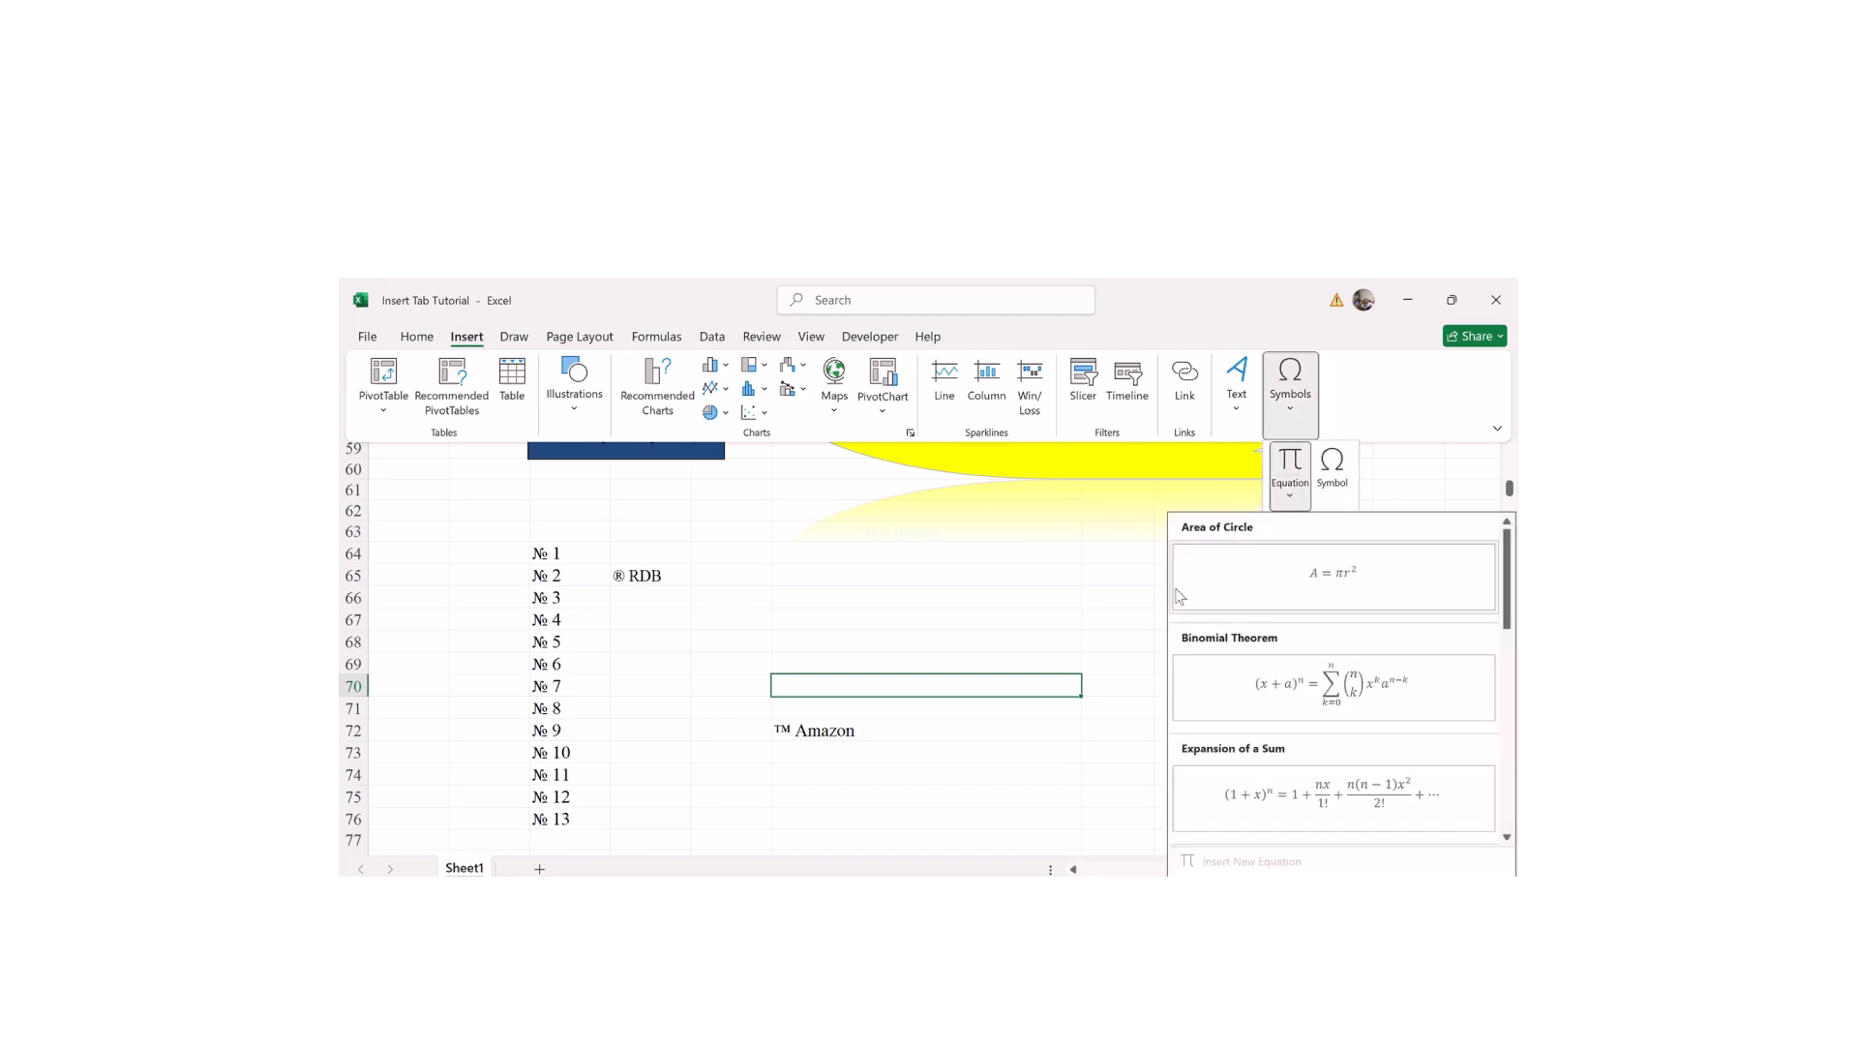
pyautogui.moveTo(1507, 580); pyautogui.dragTo(1459, 727)
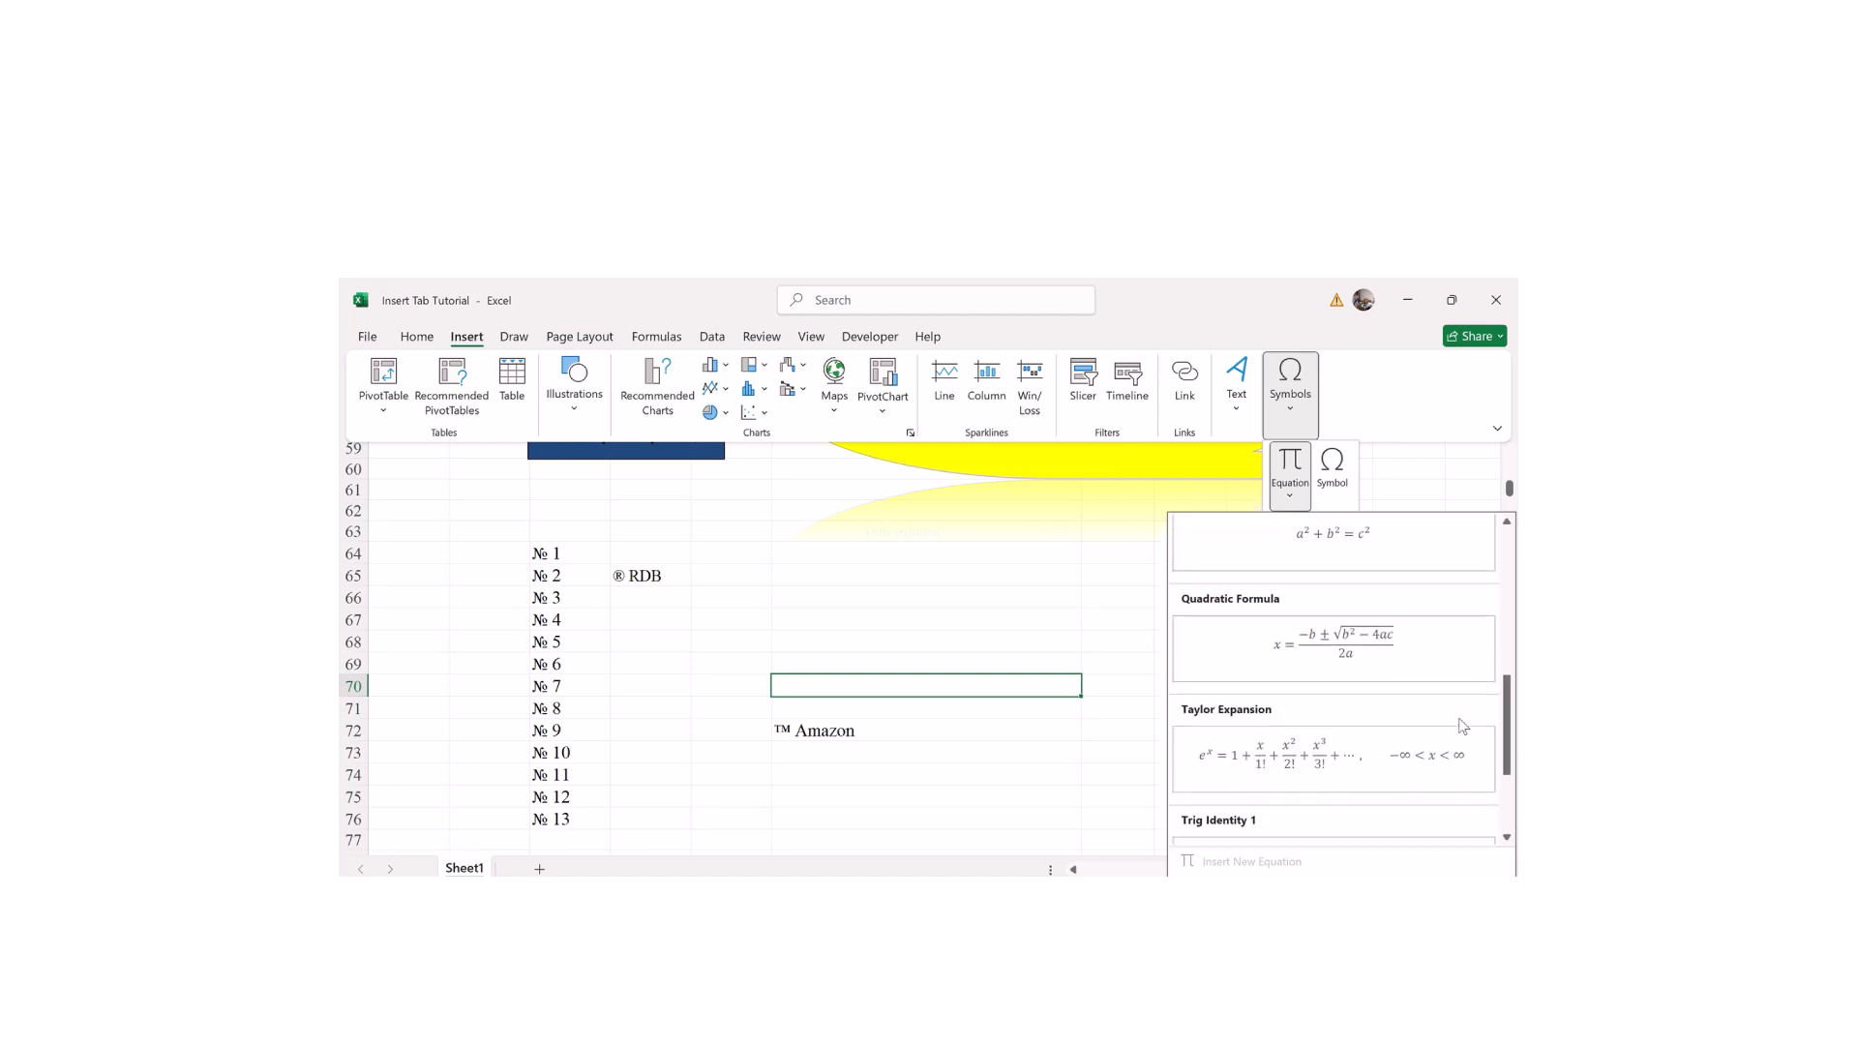
pyautogui.click(1308, 653)
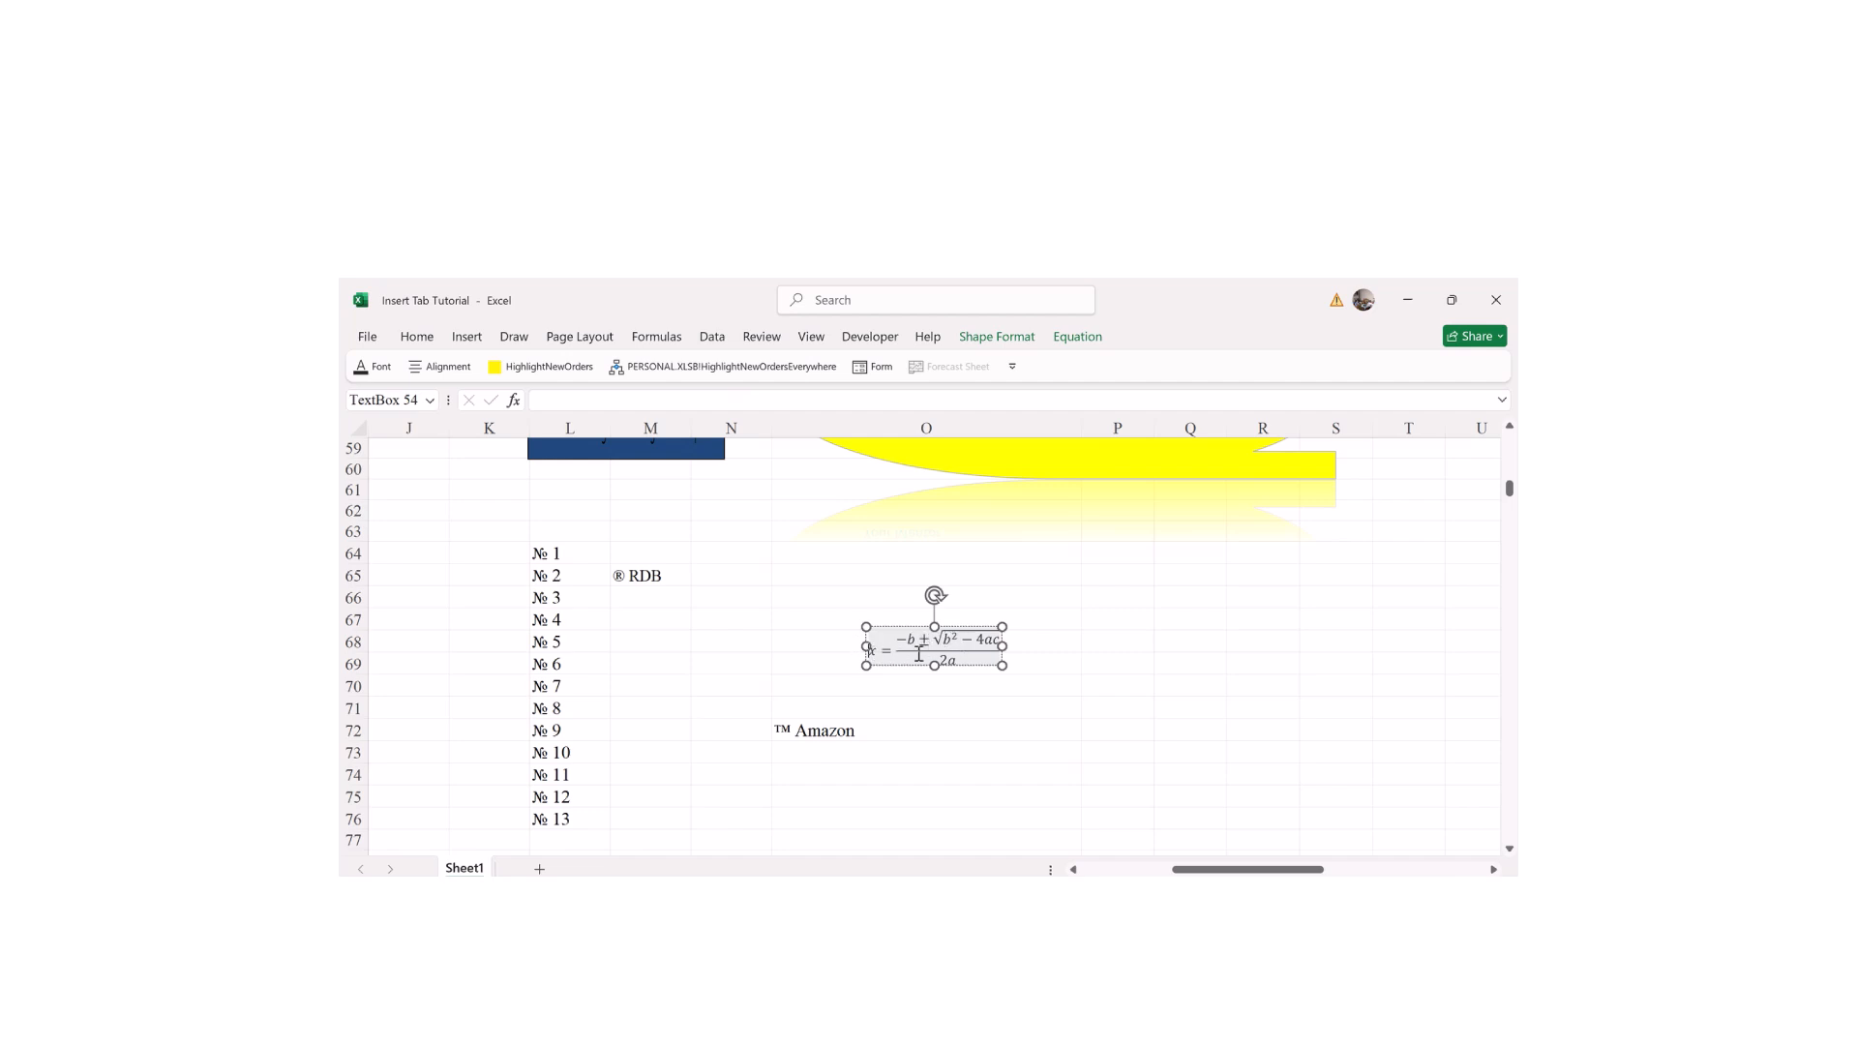
# Step: Rewrite the formula's terms so it reads x = (−40 ± √(X − 4YX)) / 2Y
pyautogui.click(914, 642)
pyautogui.press('BackSpace')
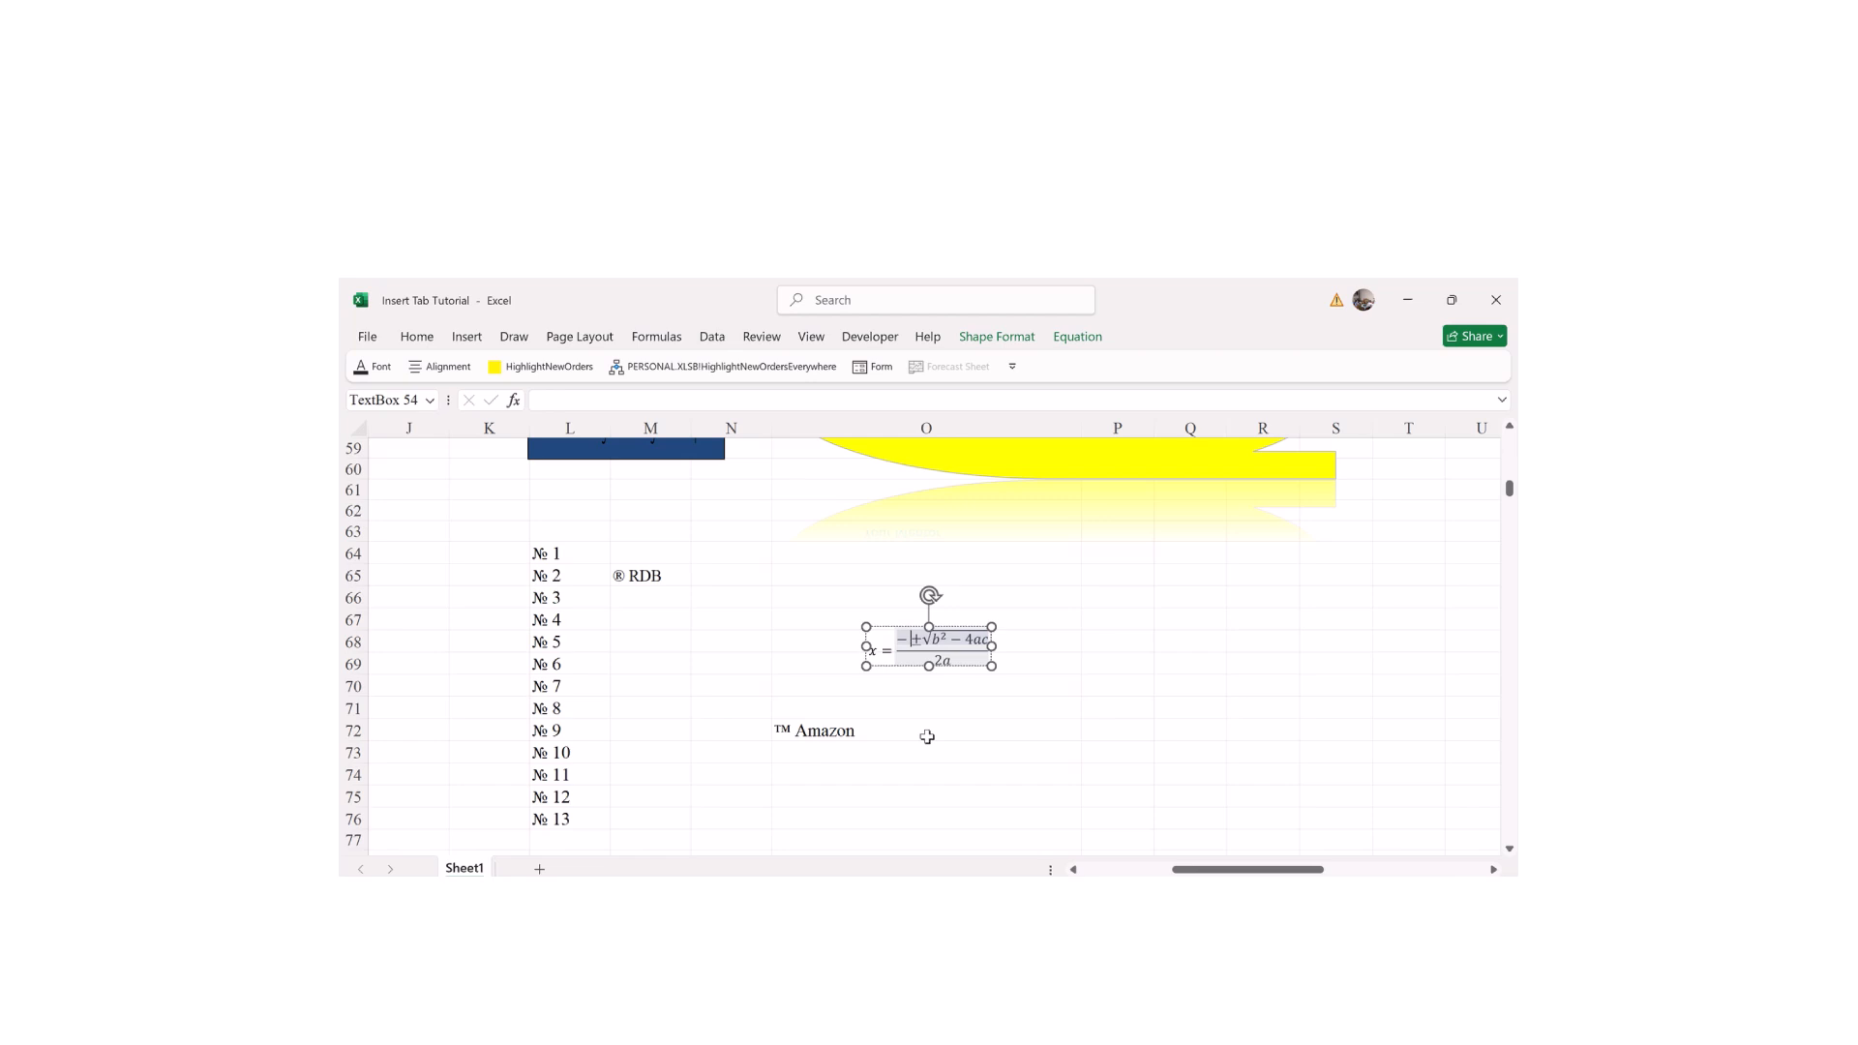
pyautogui.write('40')
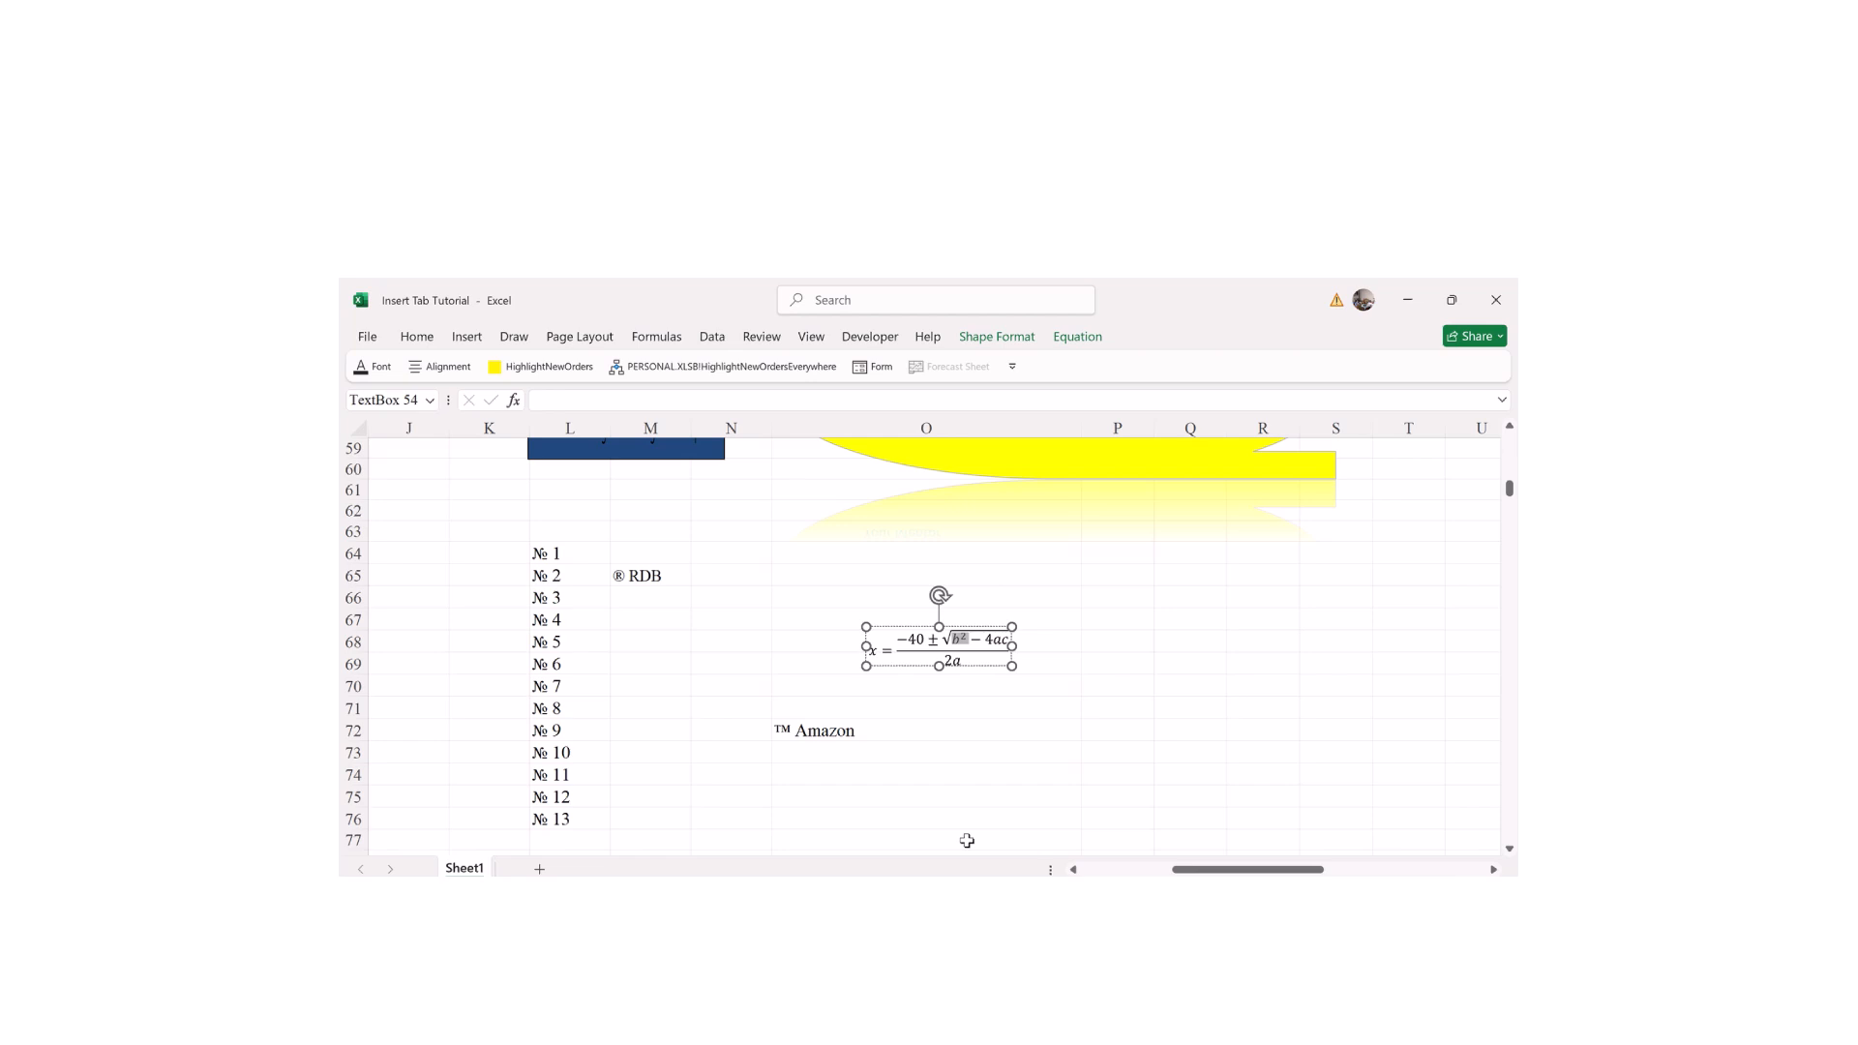
pyautogui.write('x')
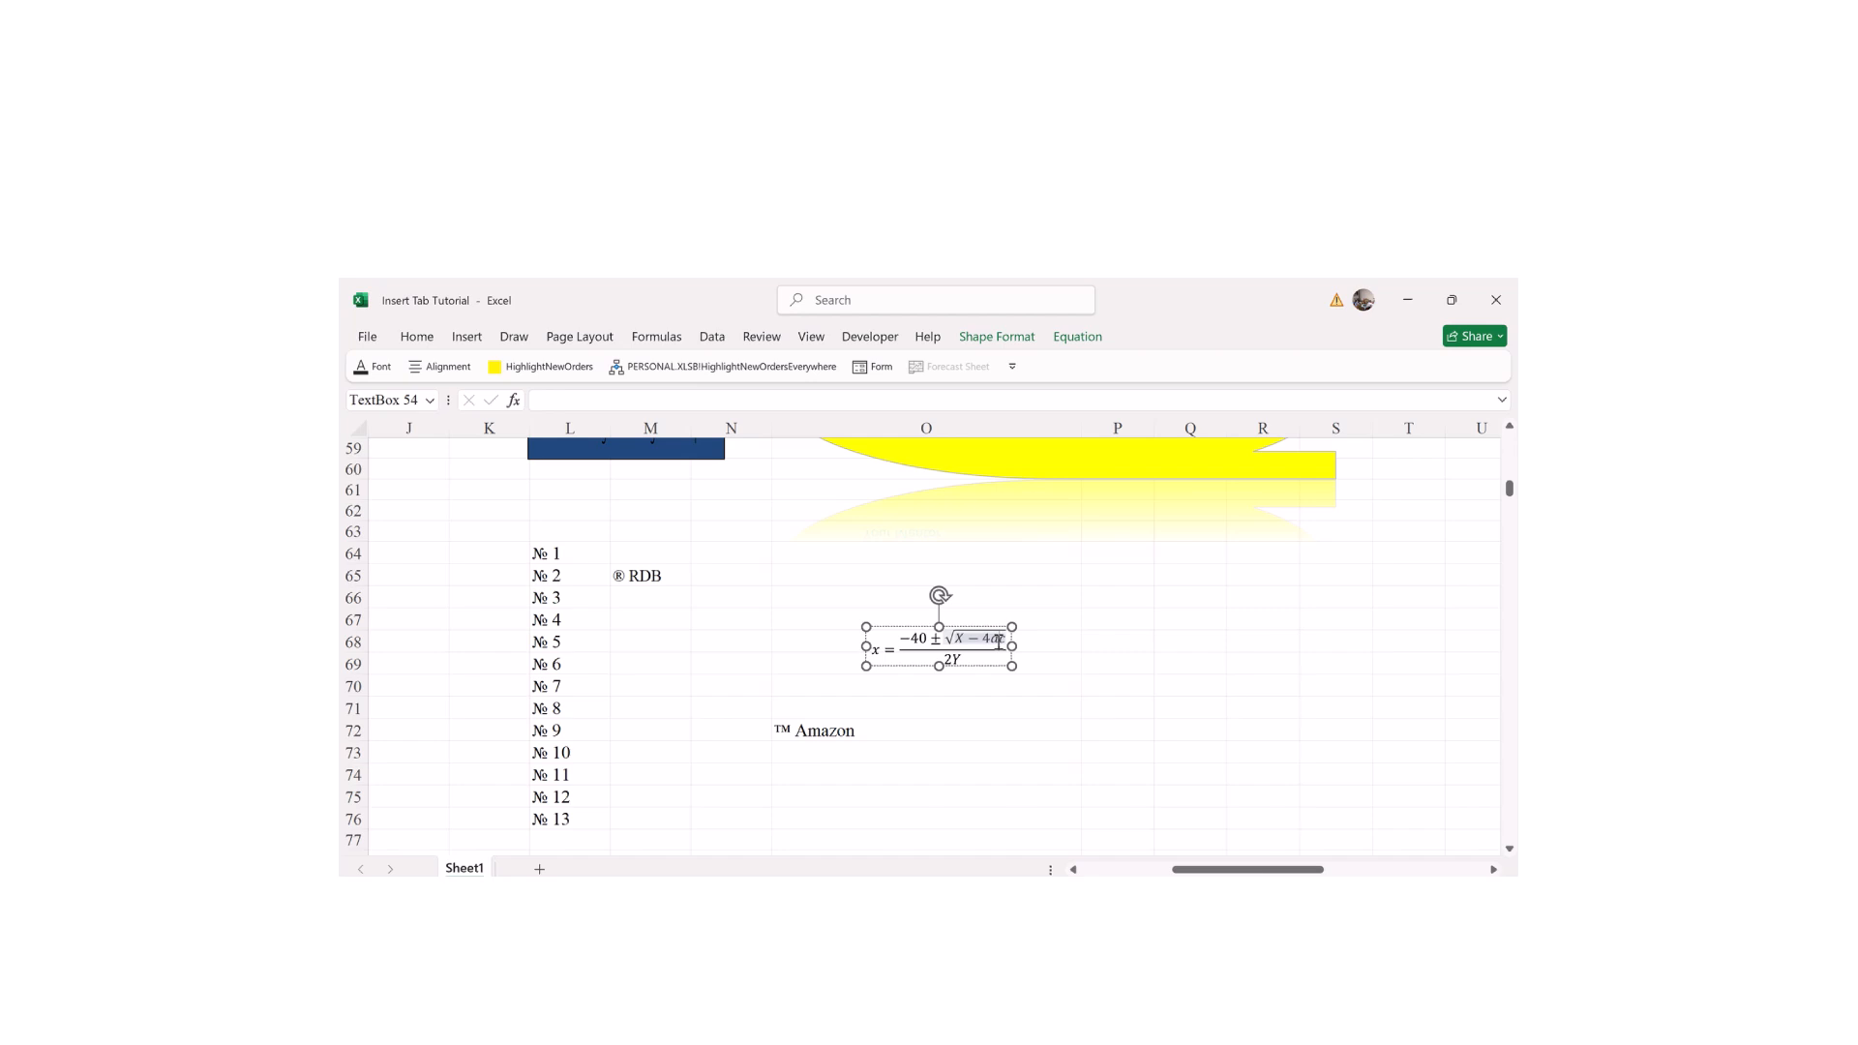
pyautogui.press('BackSpace')
pyautogui.press('BackSpace')
pyautogui.write('Y')
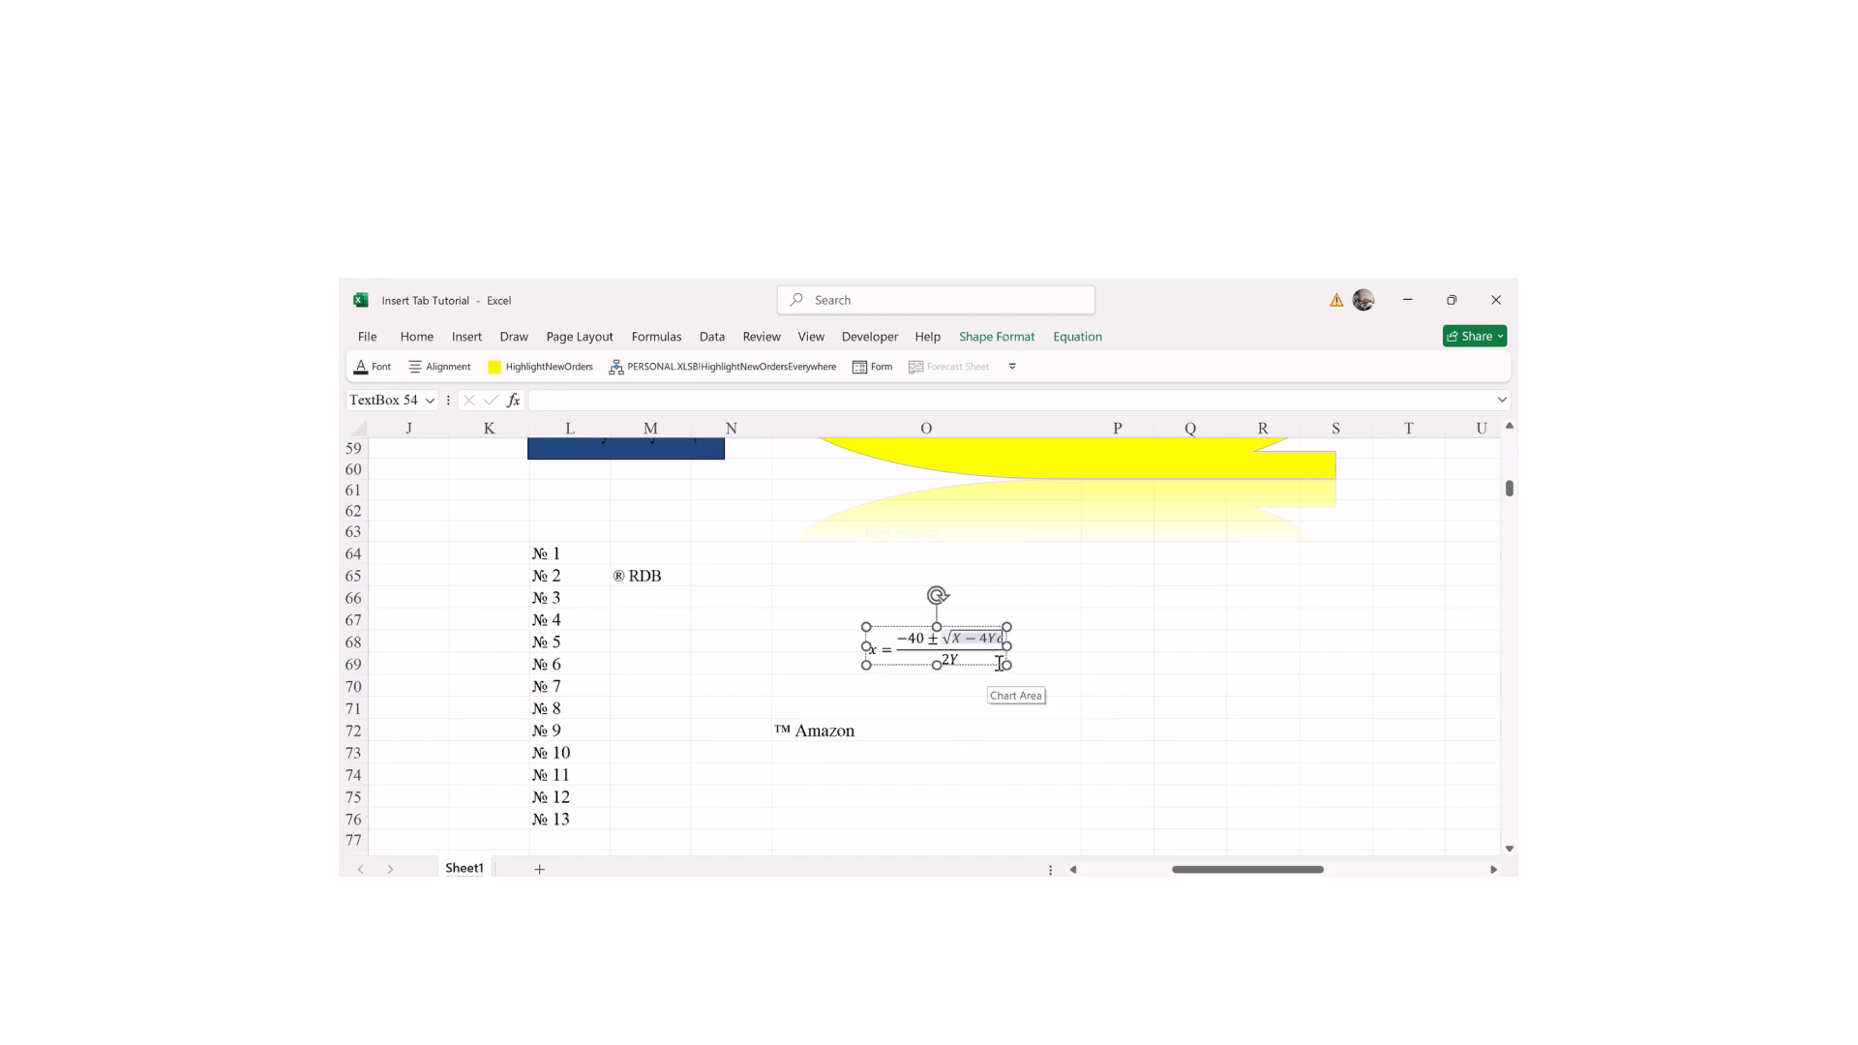
pyautogui.press('BackSpace')
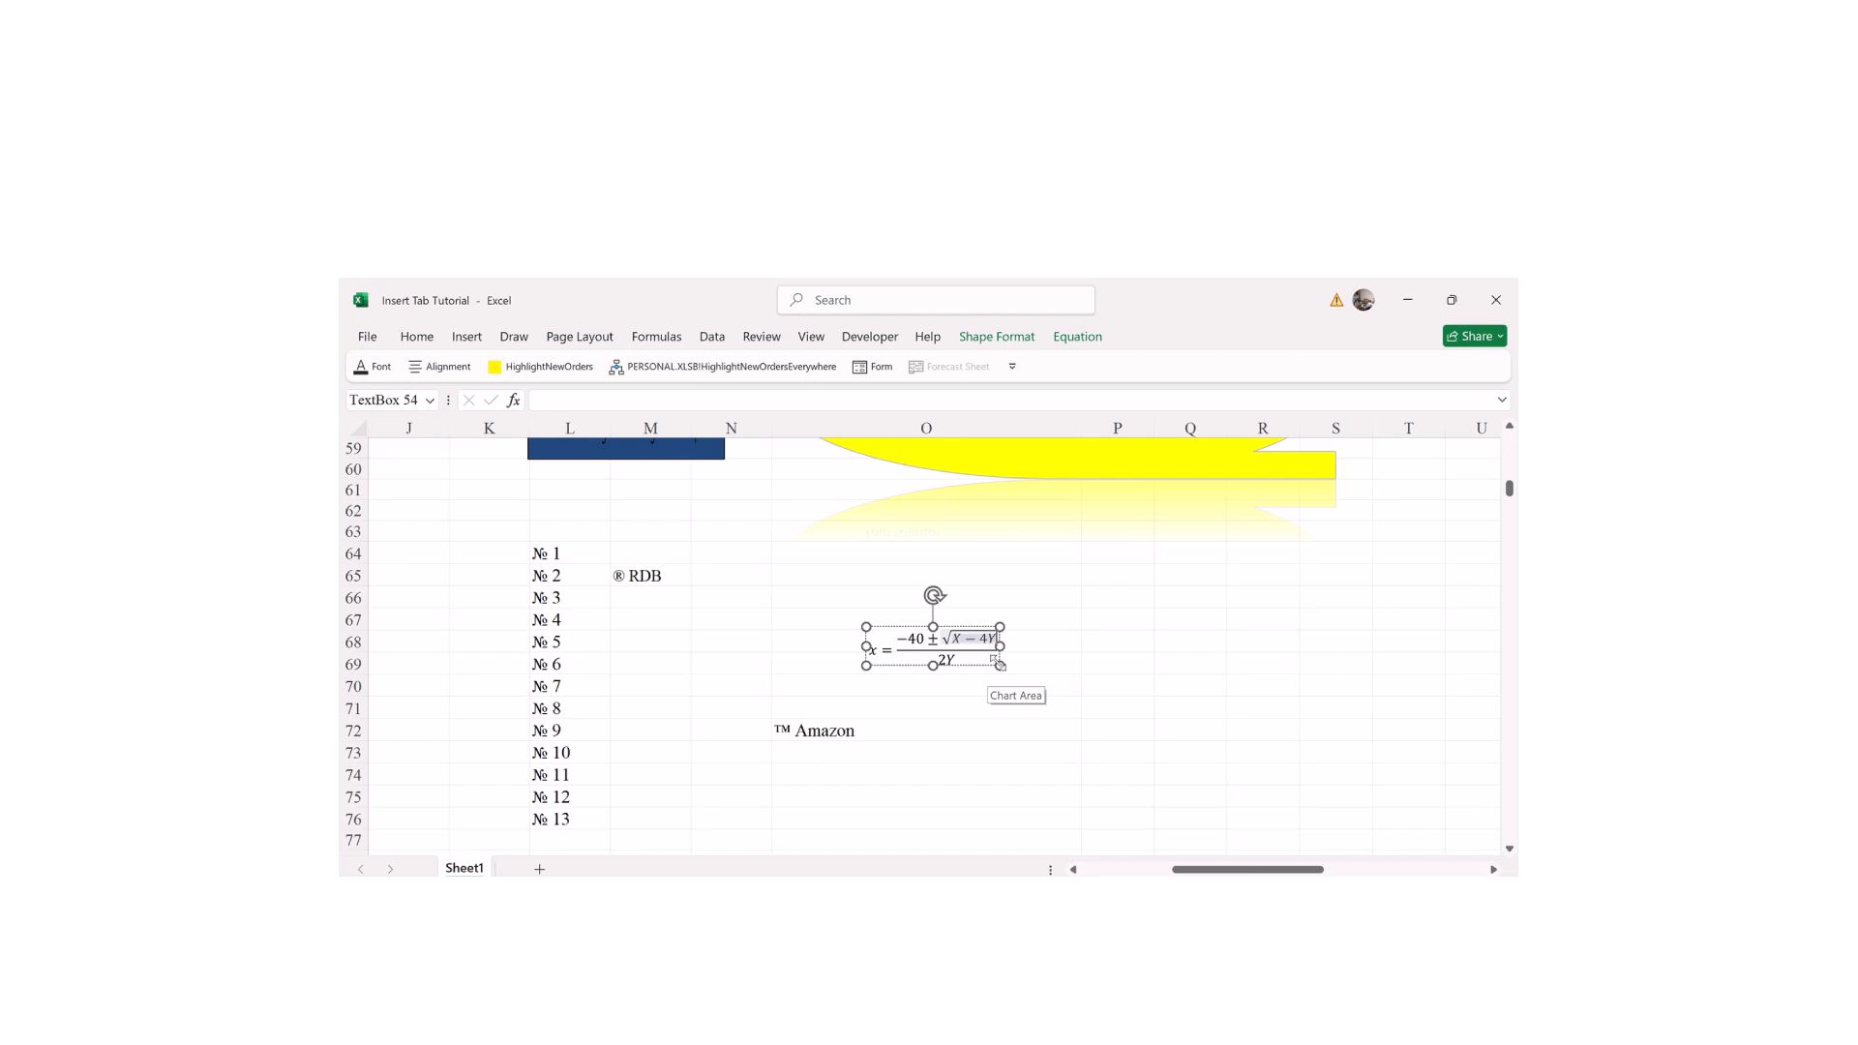
pyautogui.write('X')
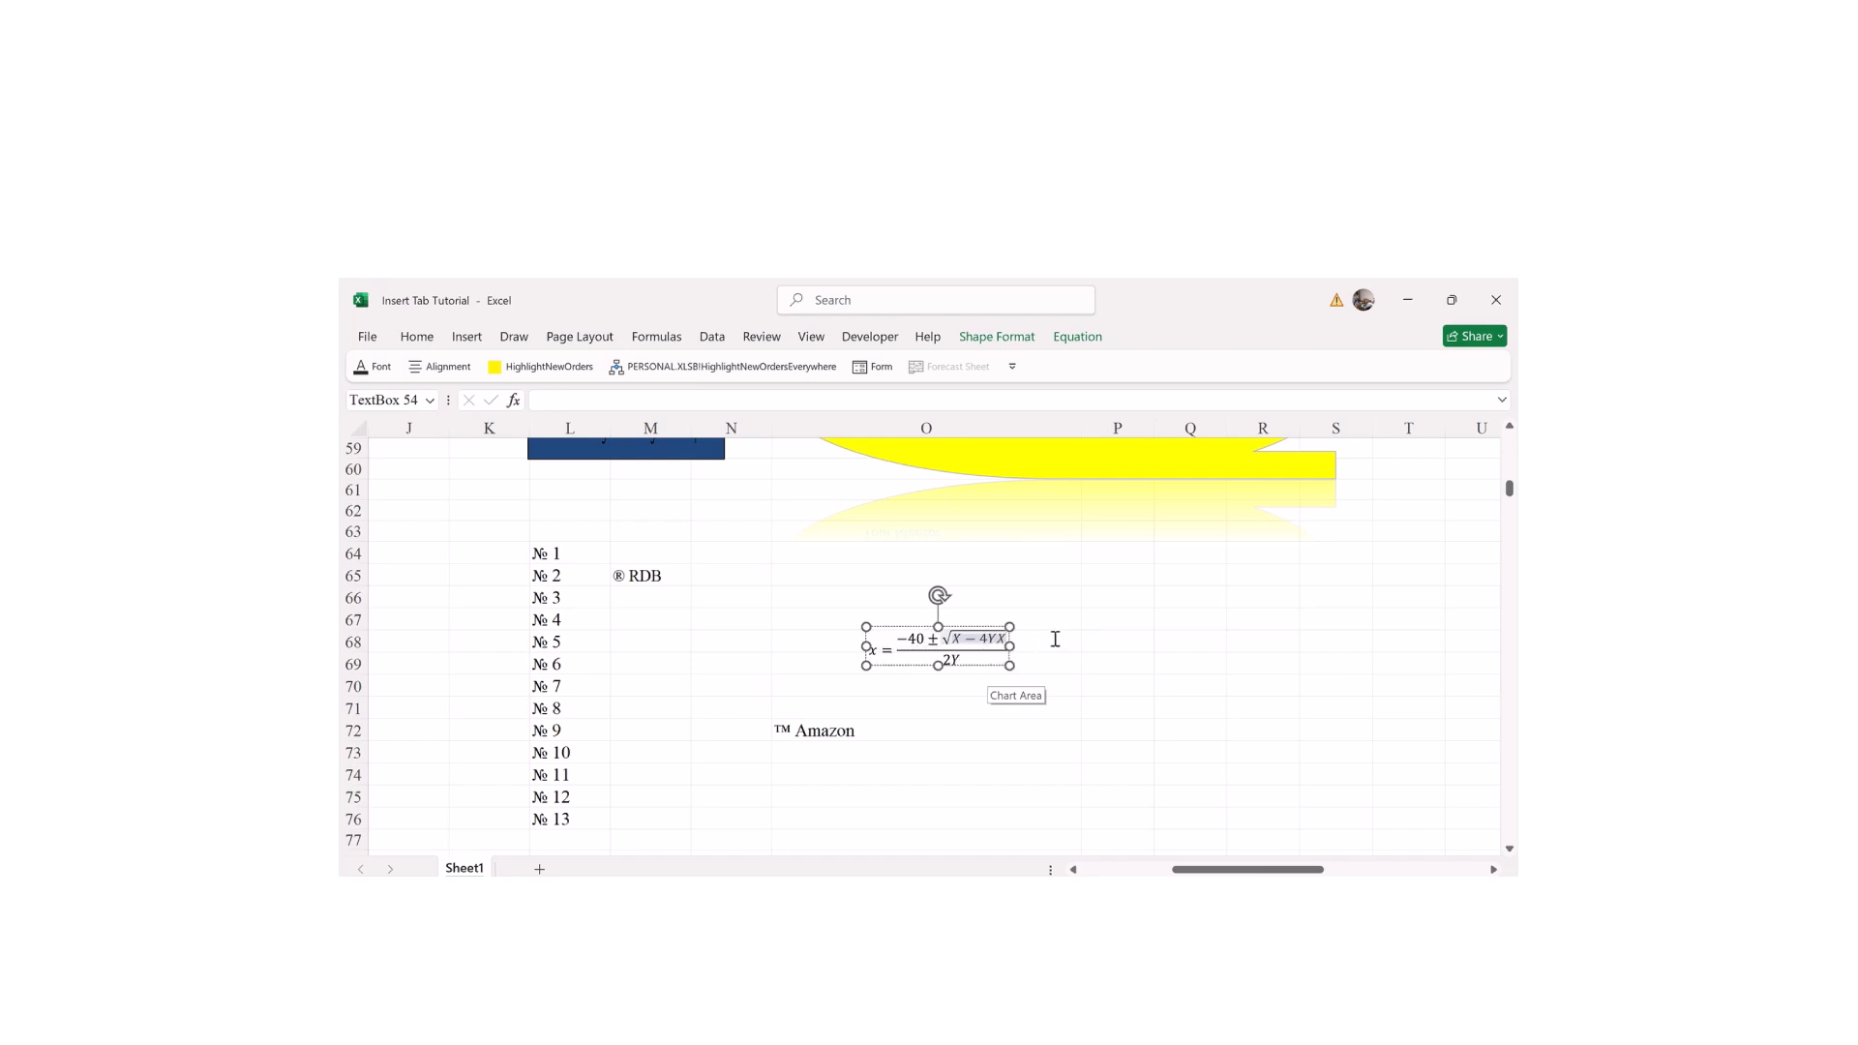
pyautogui.click(1178, 627)
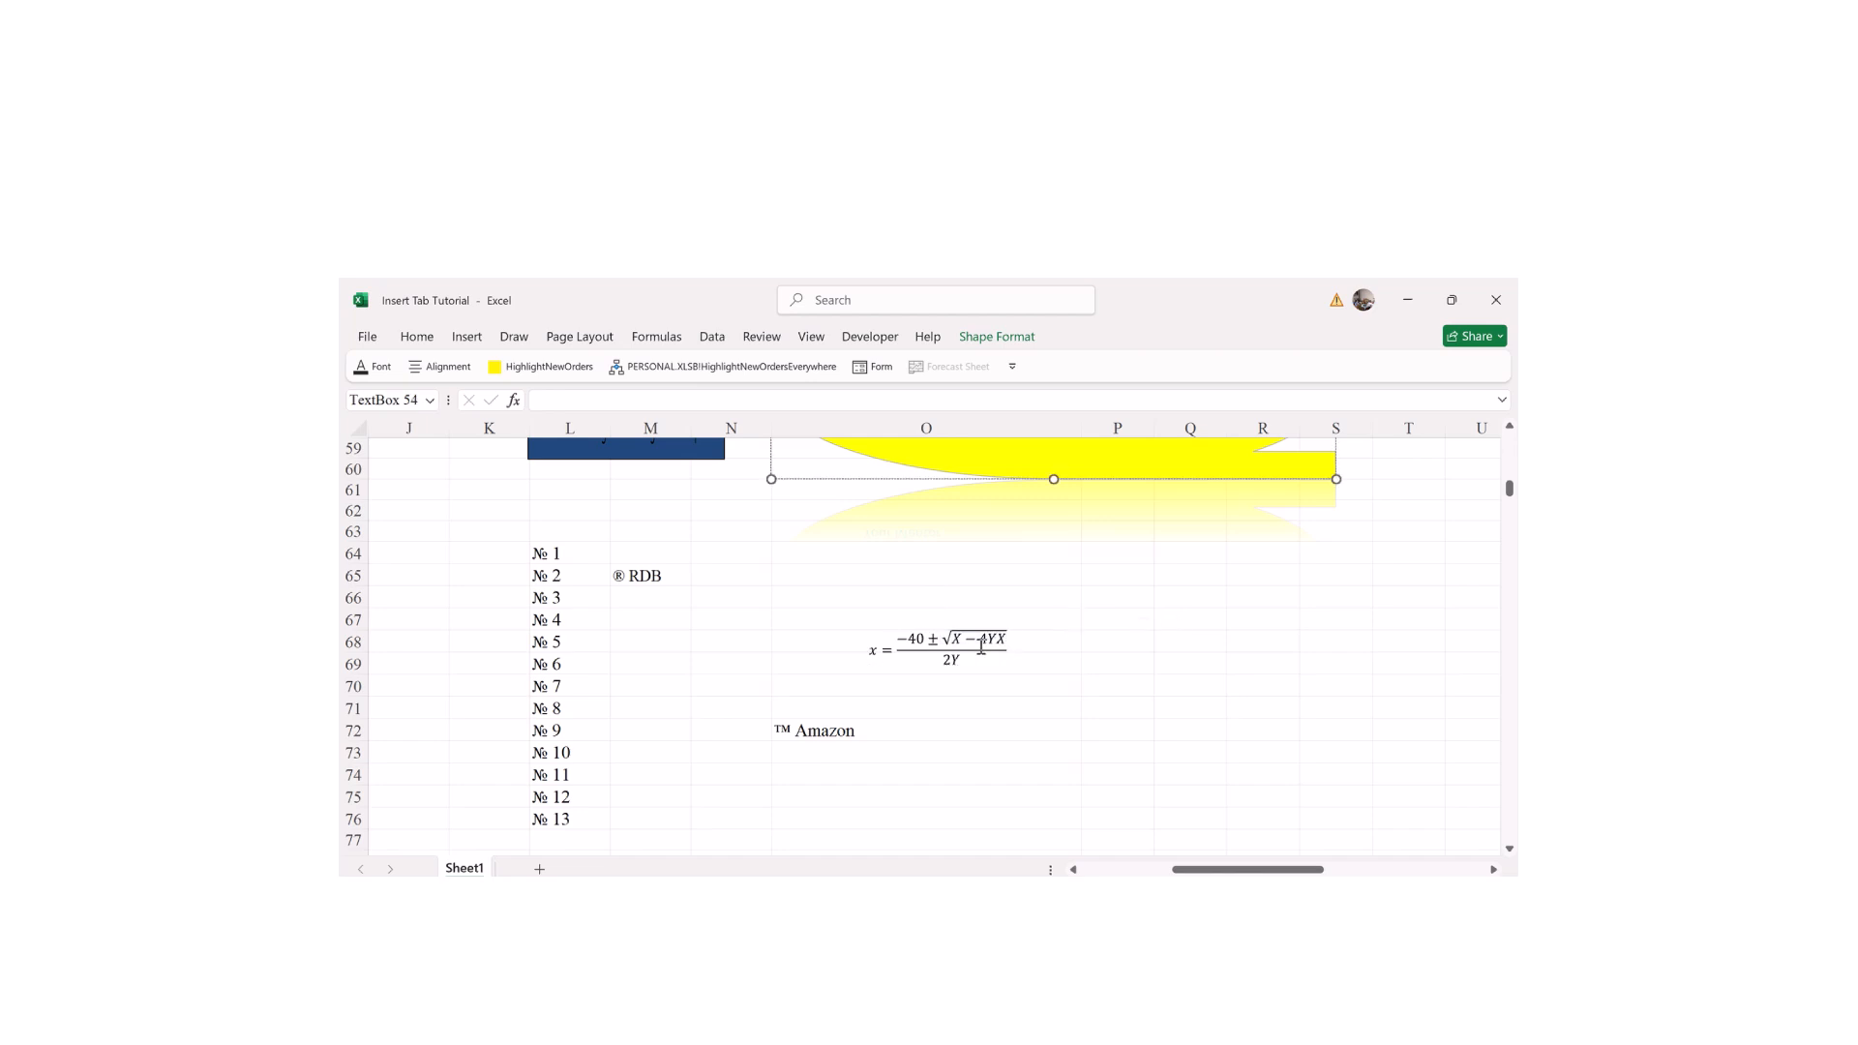
# Step: Enlarge the equation box to cover roughly rows 62–71
pyautogui.click(919, 639)
pyautogui.moveTo(866, 627); pyautogui.dragTo(821, 564)
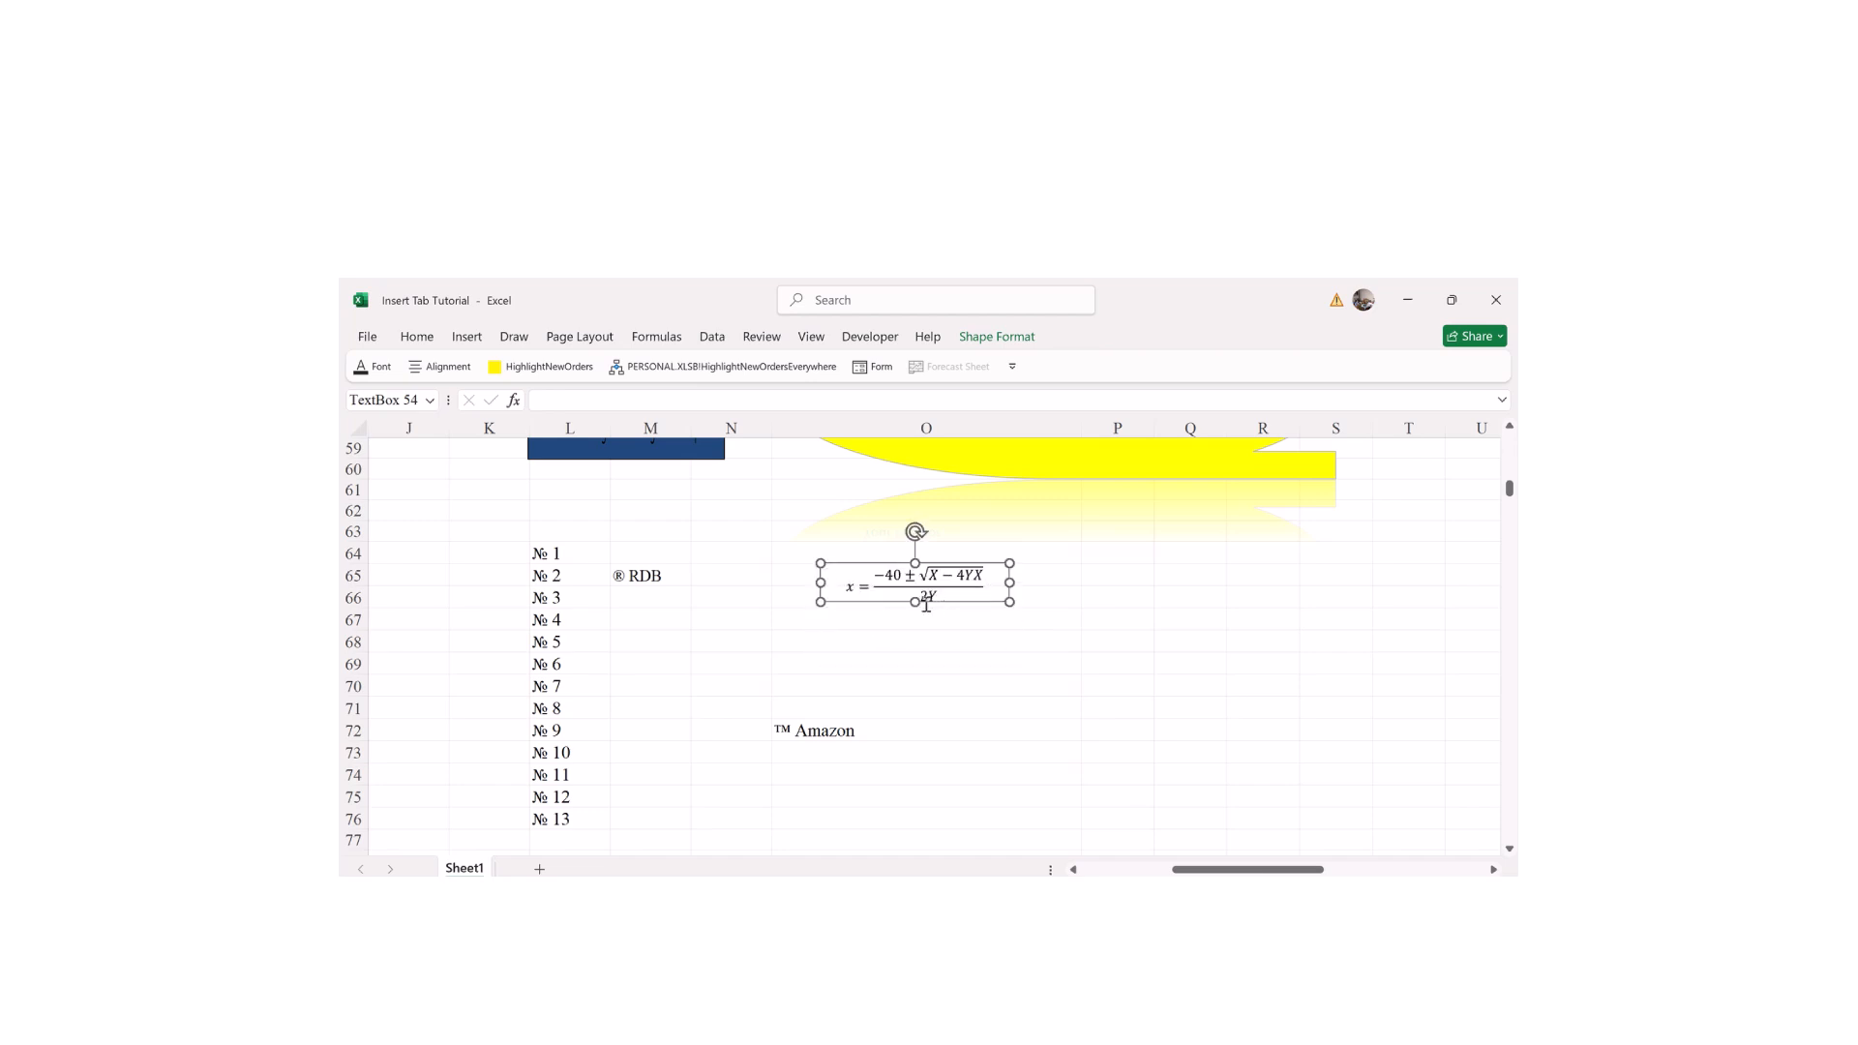
pyautogui.moveTo(913, 603); pyautogui.dragTo(913, 675)
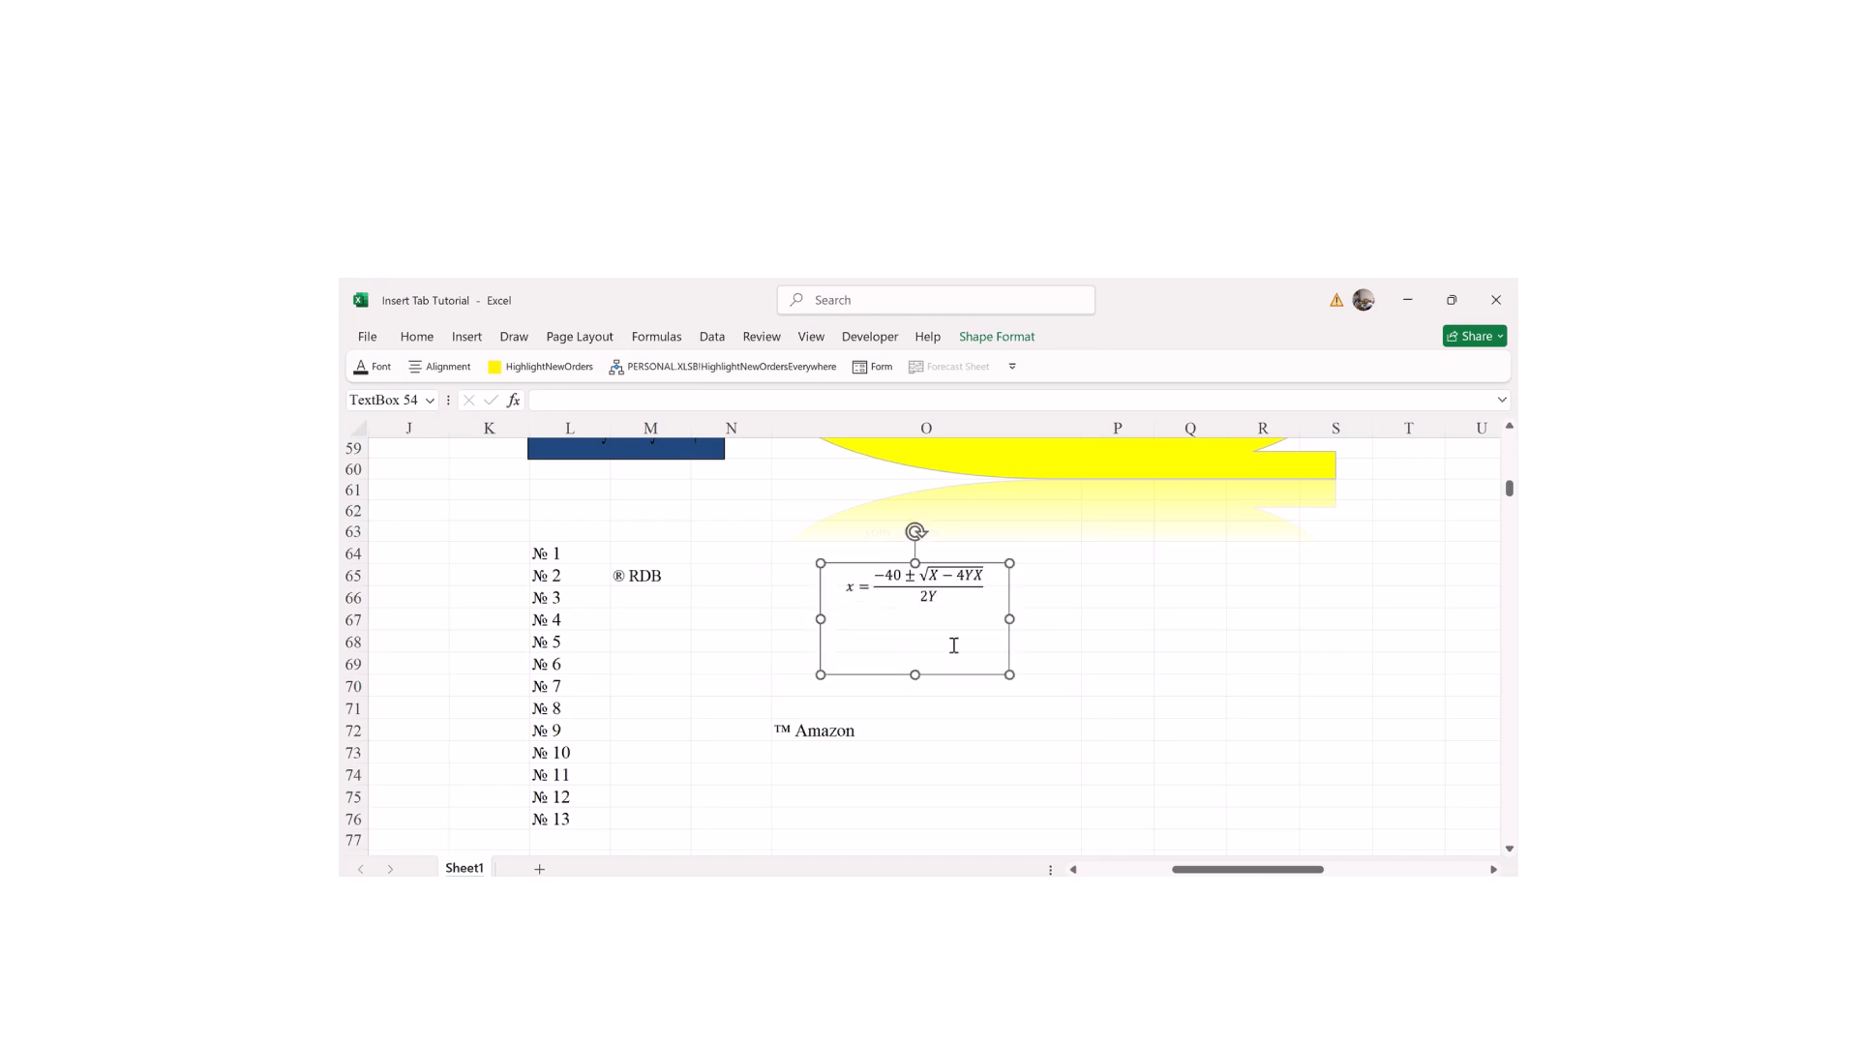
pyautogui.moveTo(914, 554); pyautogui.dragTo(913, 531)
pyautogui.moveTo(1009, 607); pyautogui.dragTo(1022, 607)
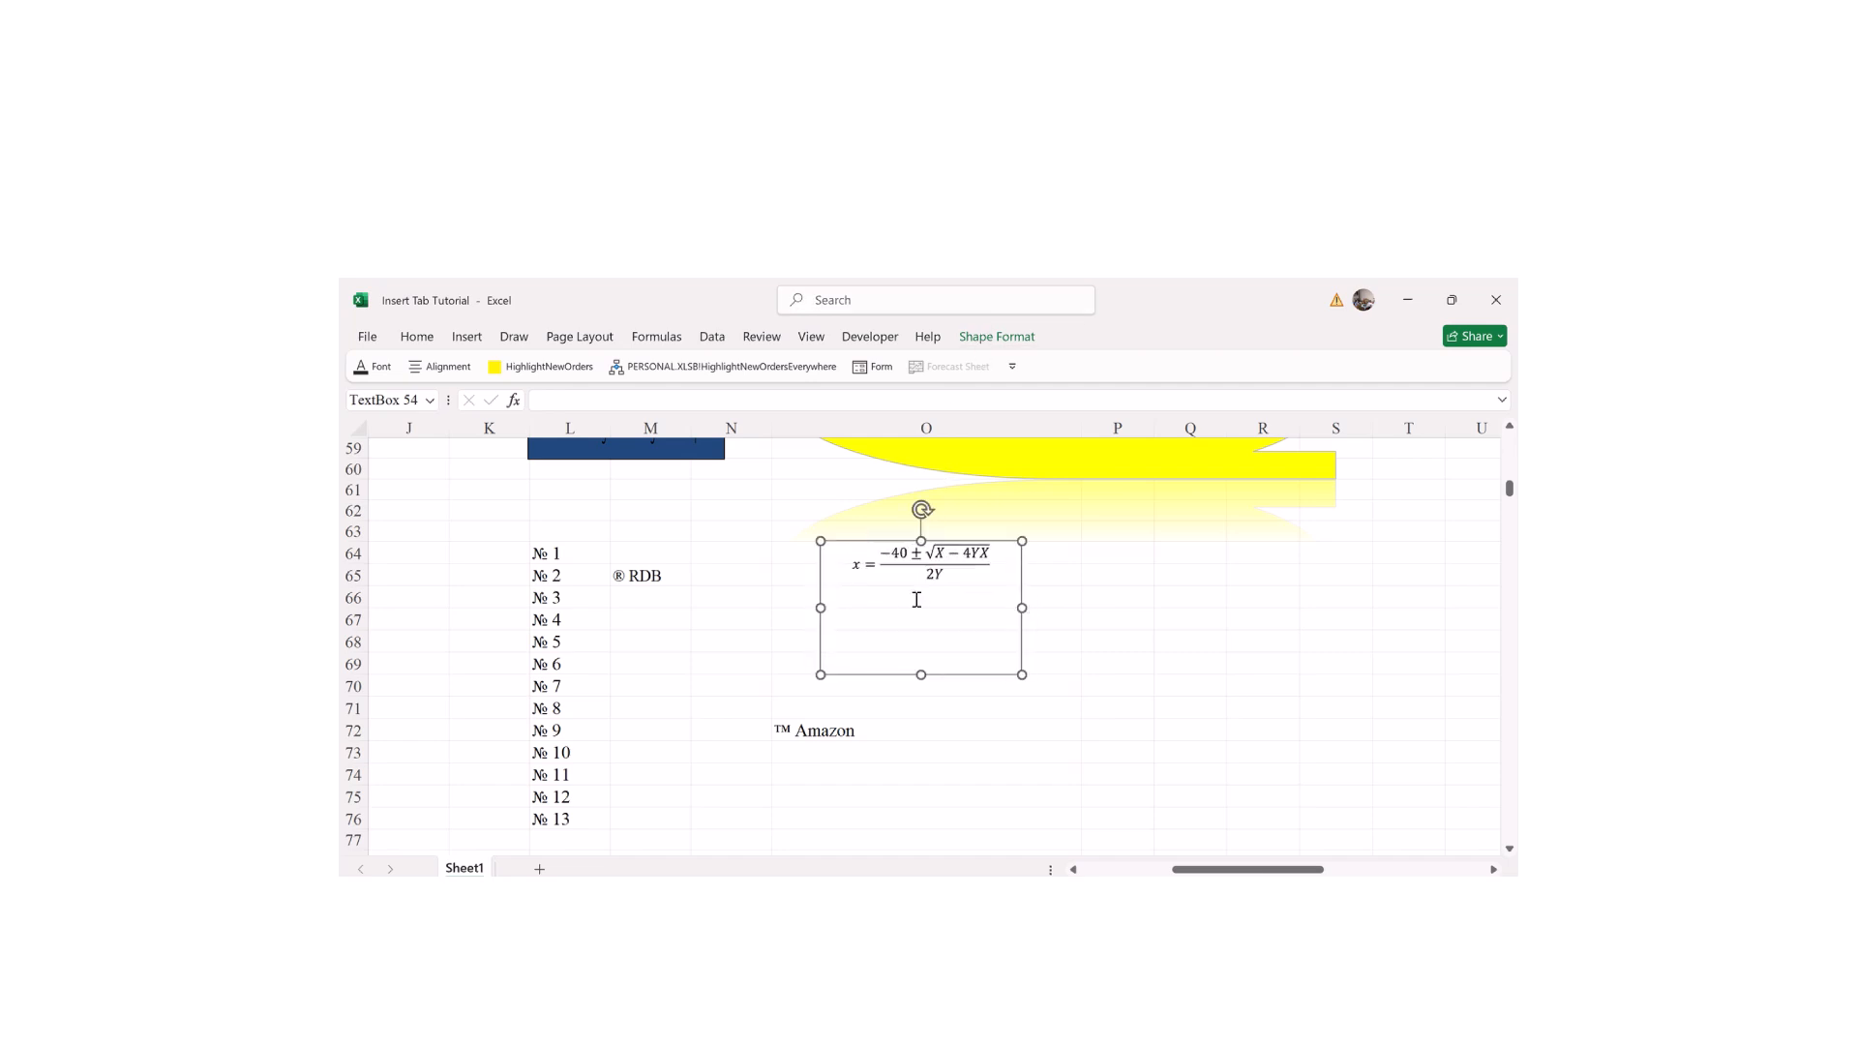
# Step: Place the cursor in the equation and bring up the Equation tools
pyautogui.click(900, 573)
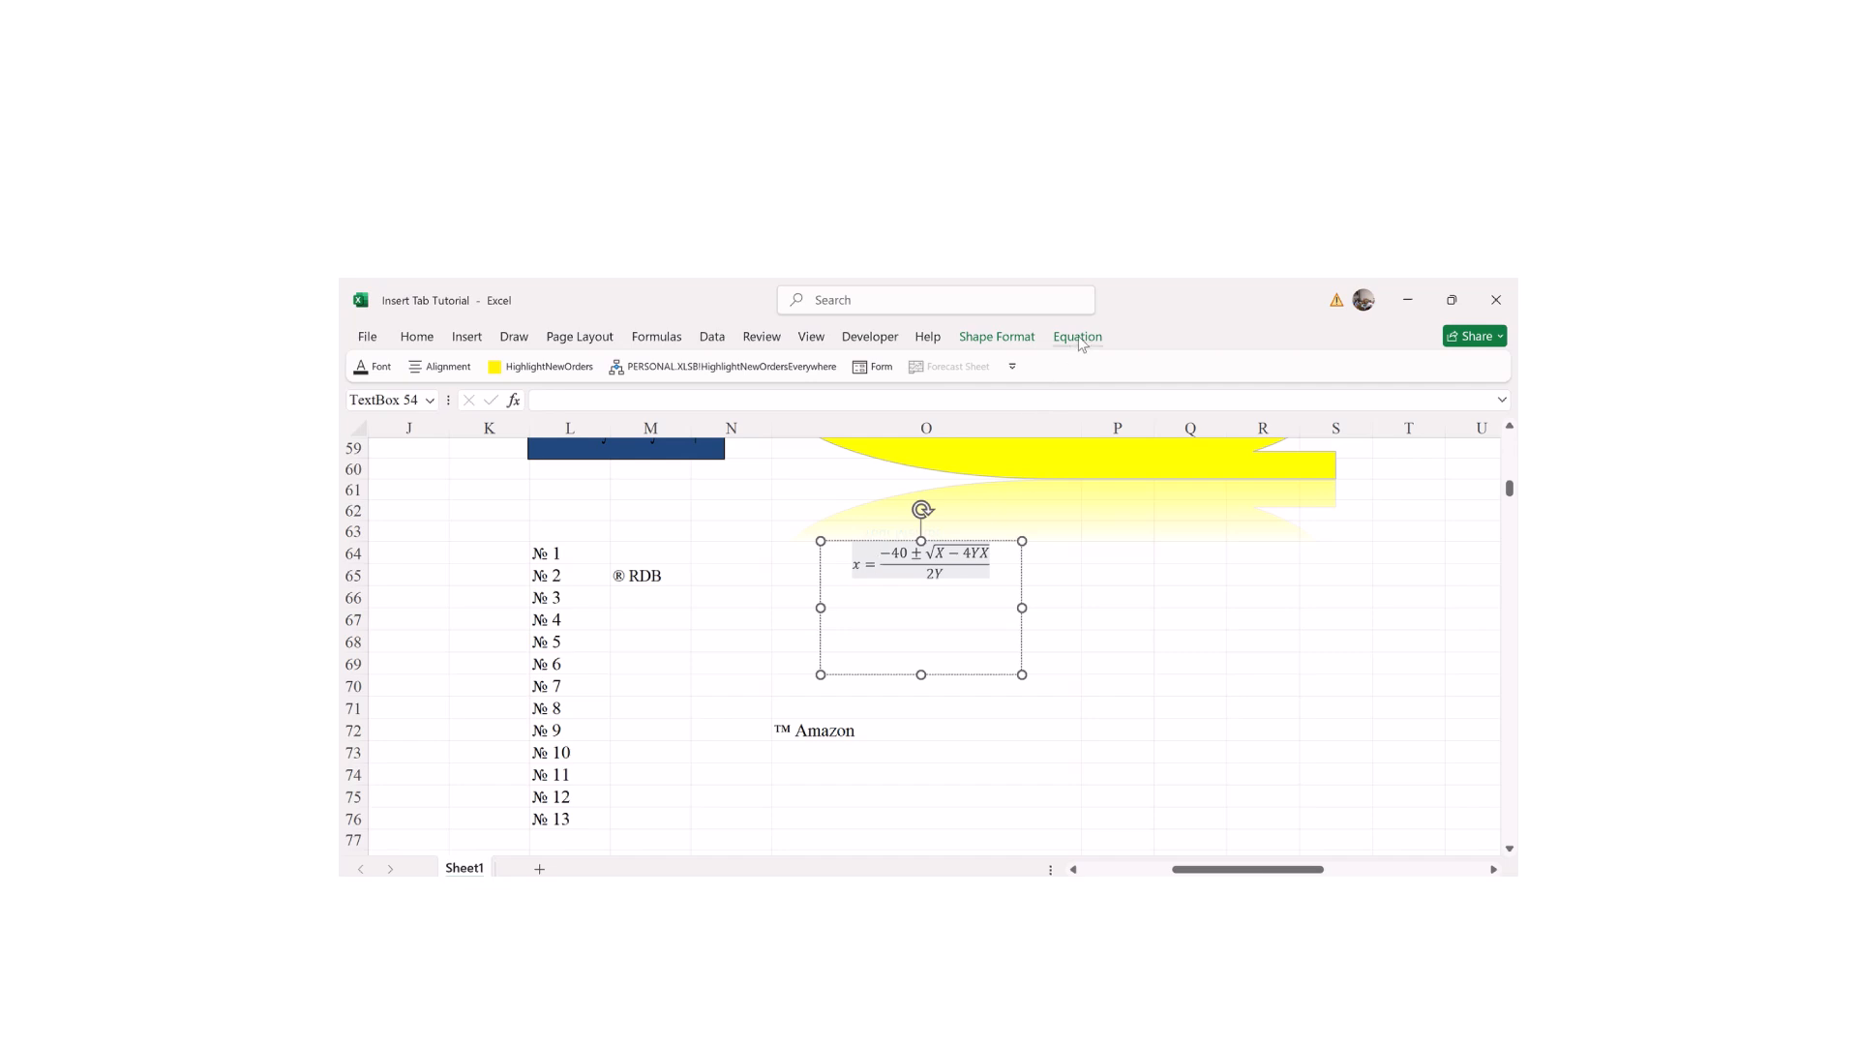
pyautogui.click(916, 671)
pyautogui.click(816, 607)
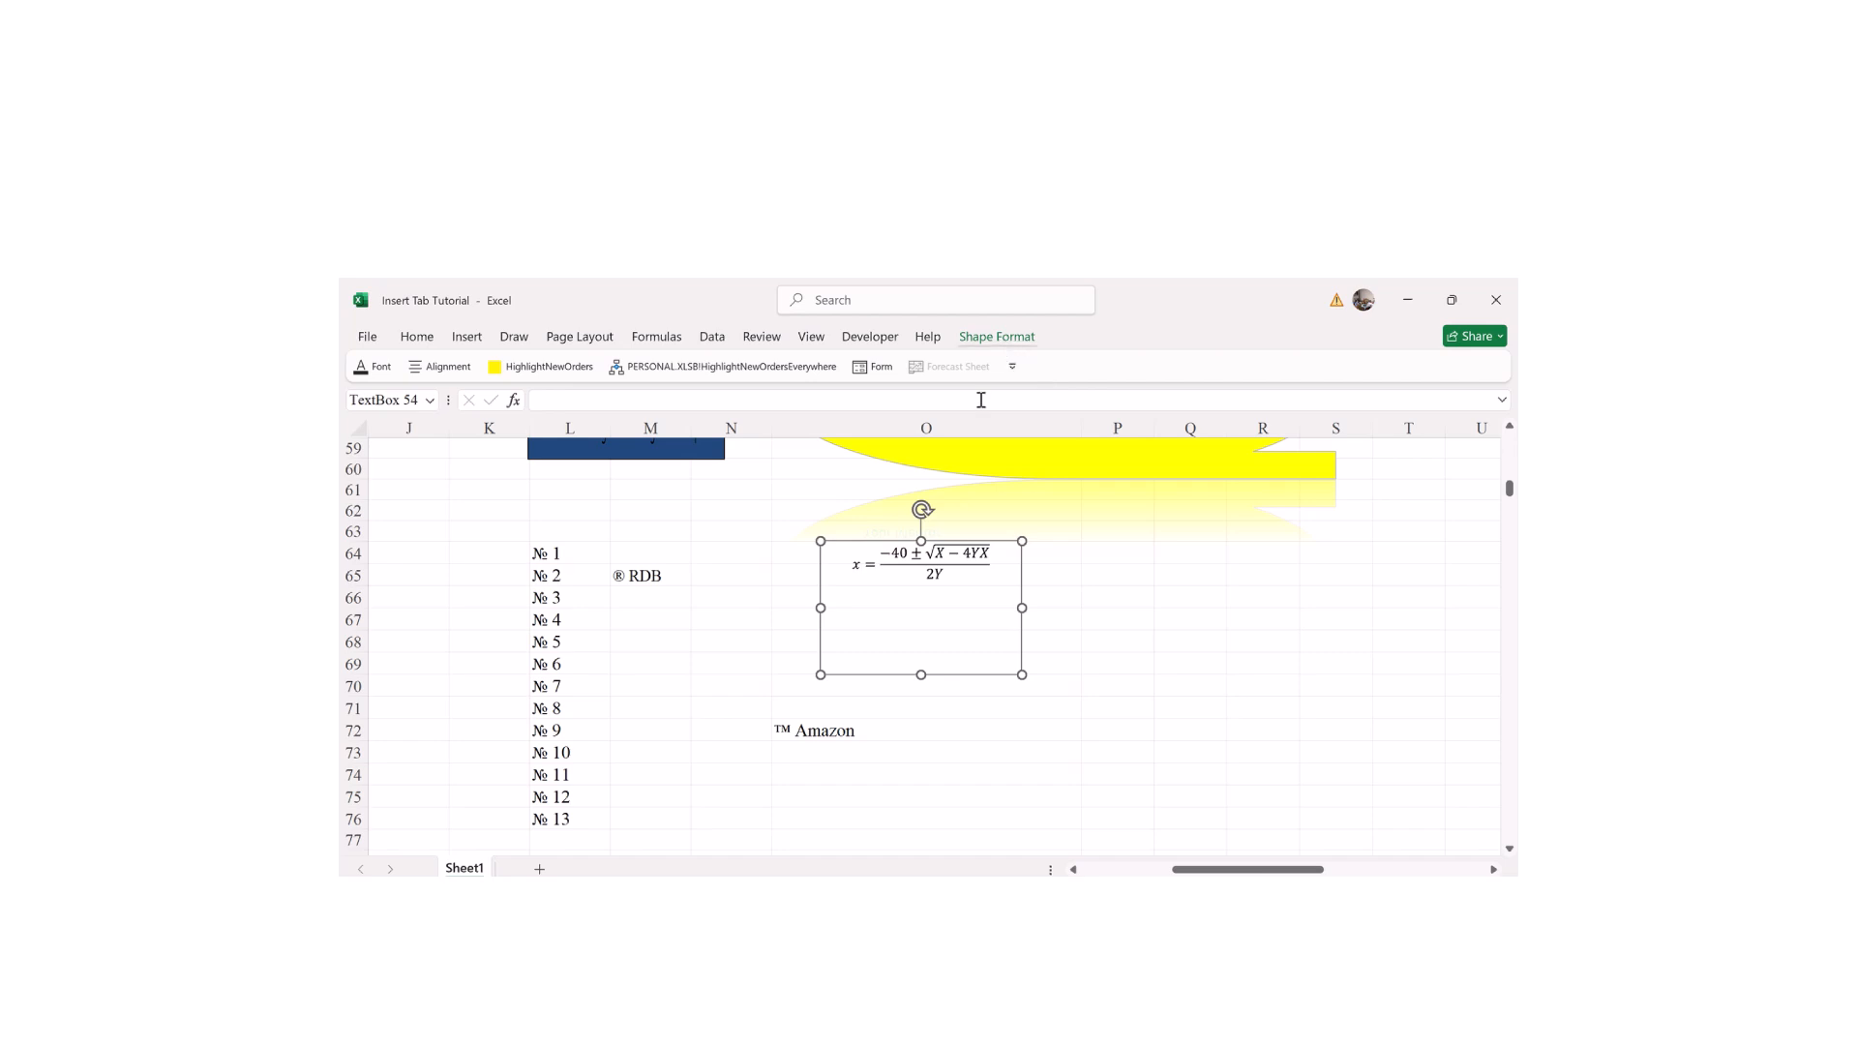
pyautogui.click(930, 562)
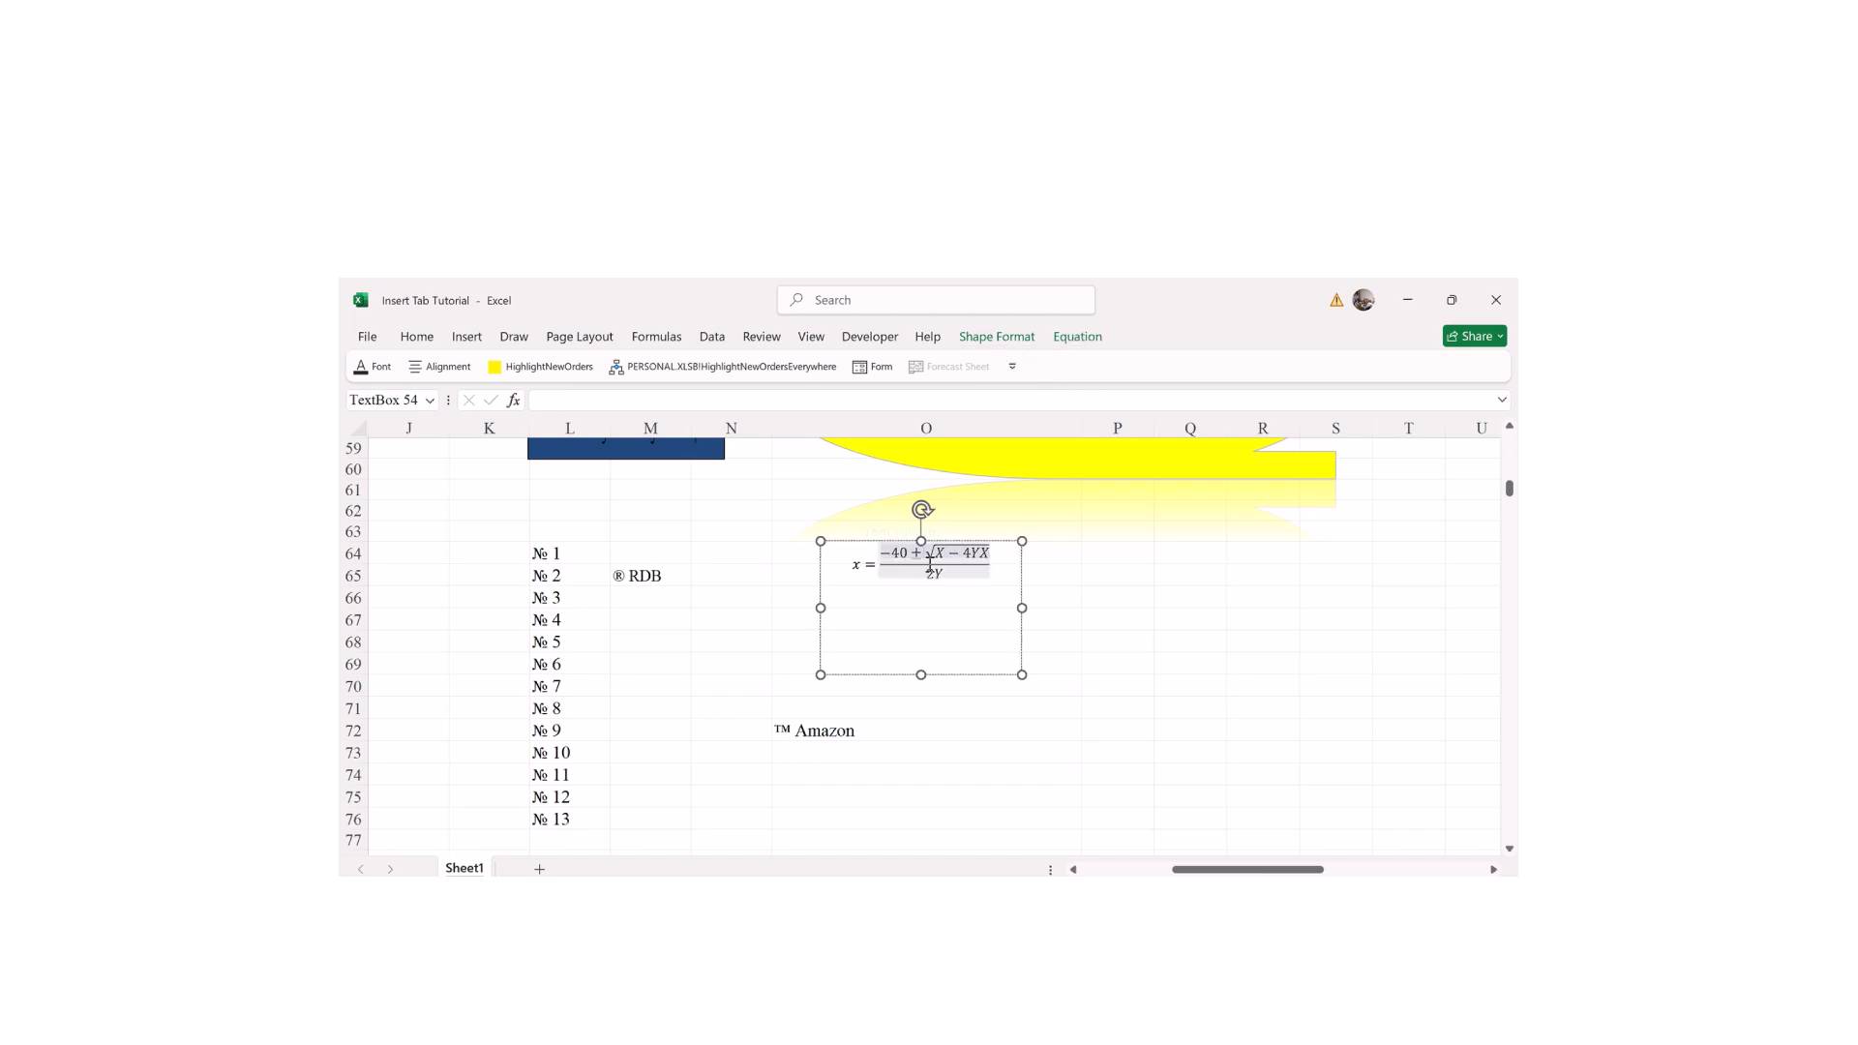
pyautogui.click(1077, 337)
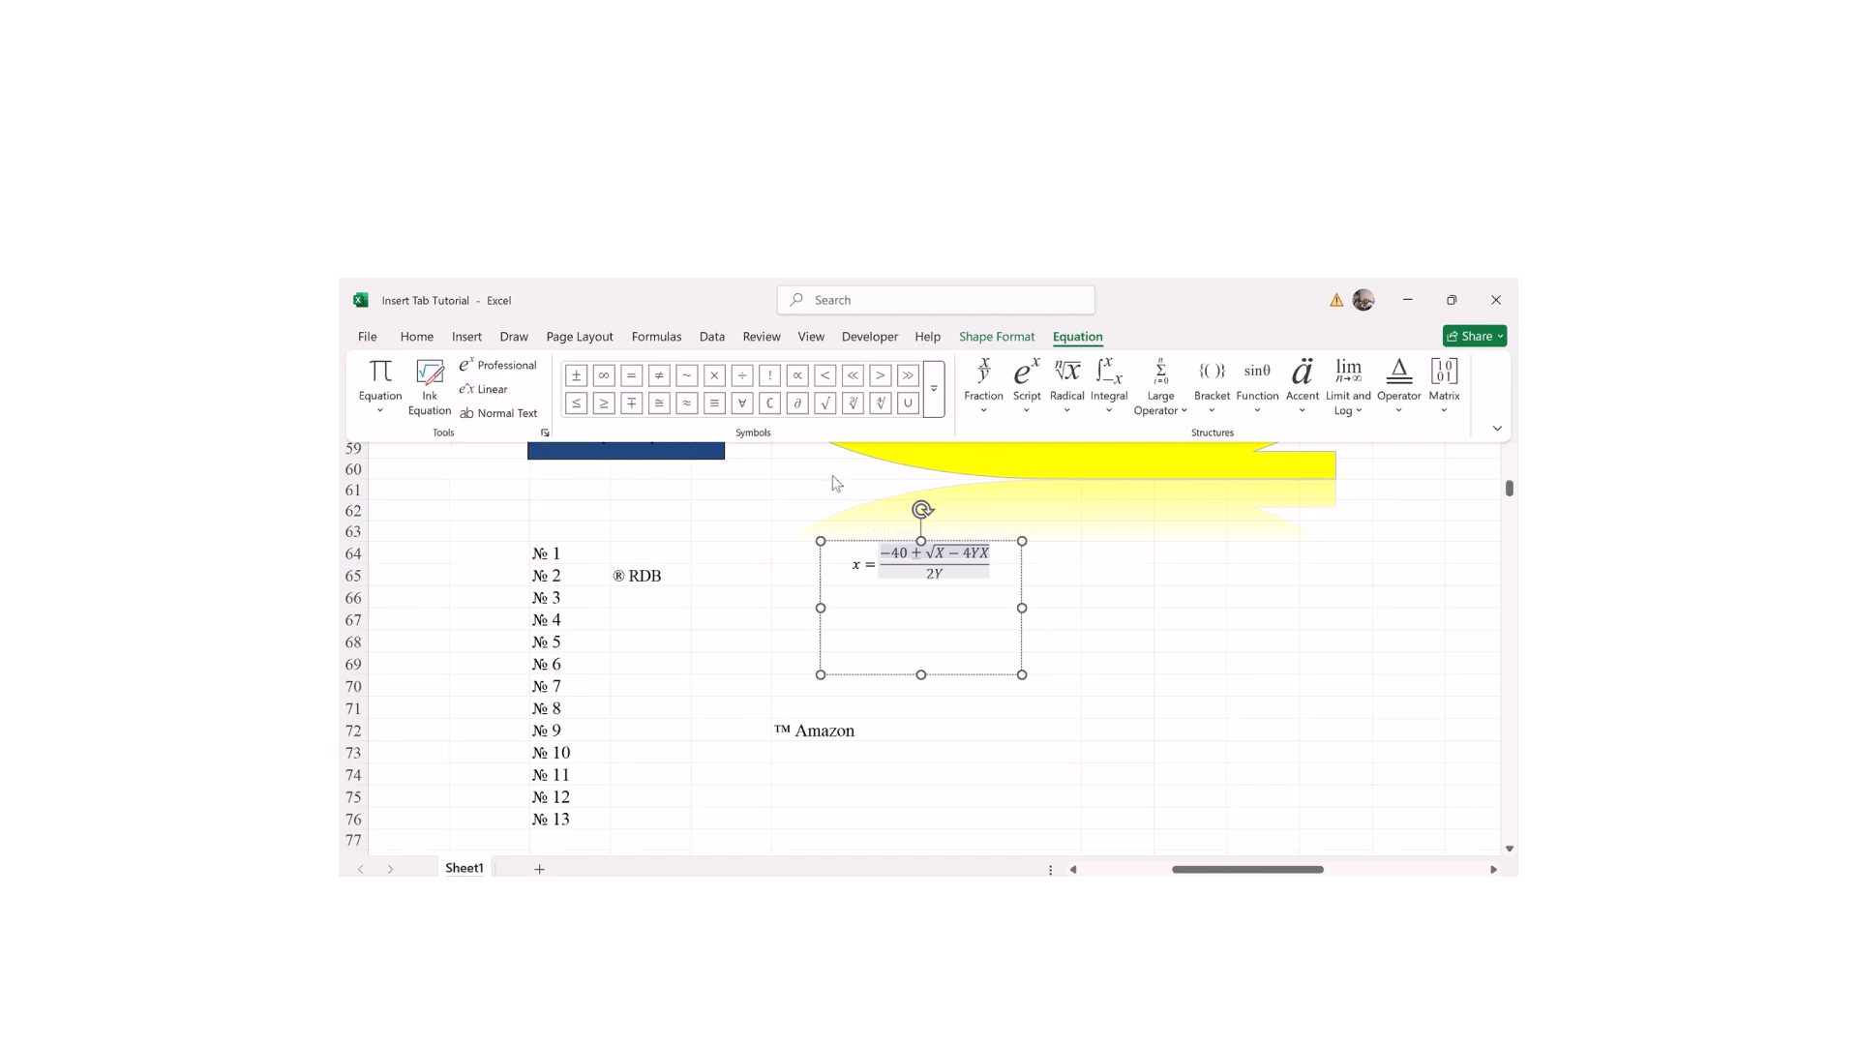
# Step: Insert an empty radical from the Radical gallery, then undo it
pyautogui.click(1074, 405)
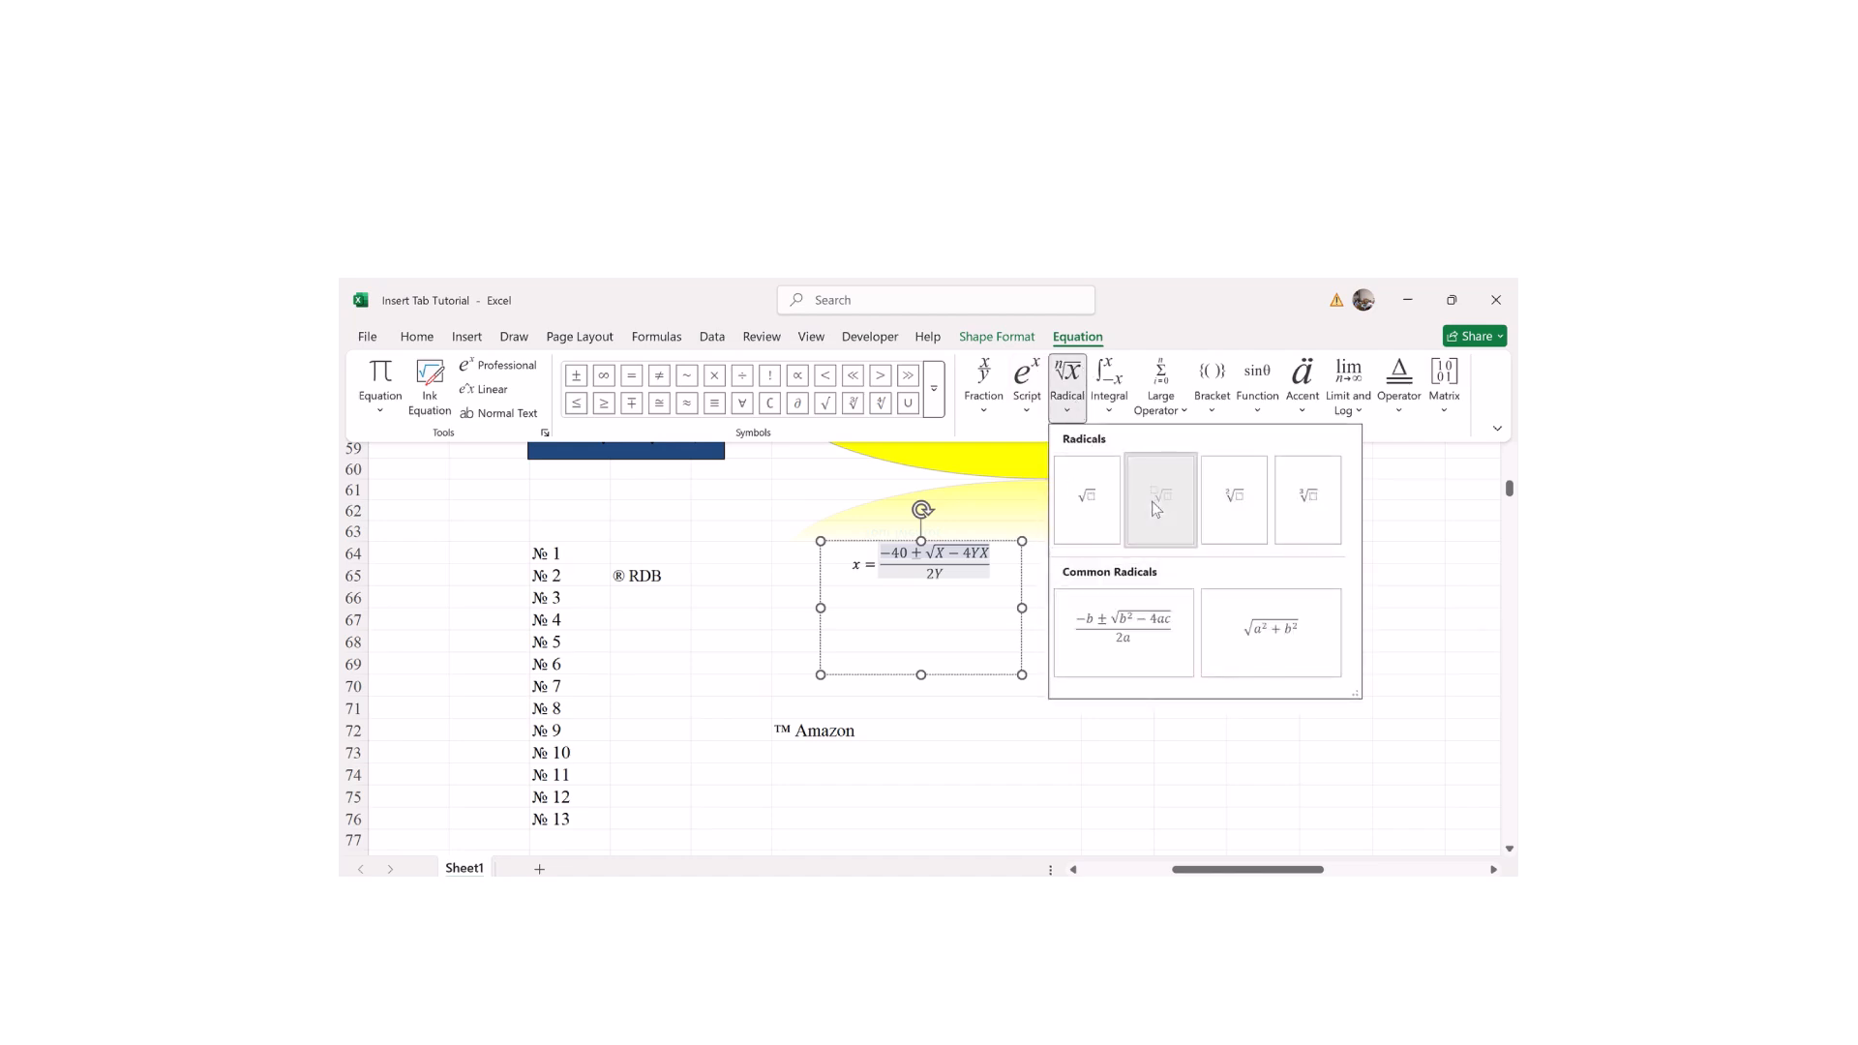
pyautogui.click(1157, 510)
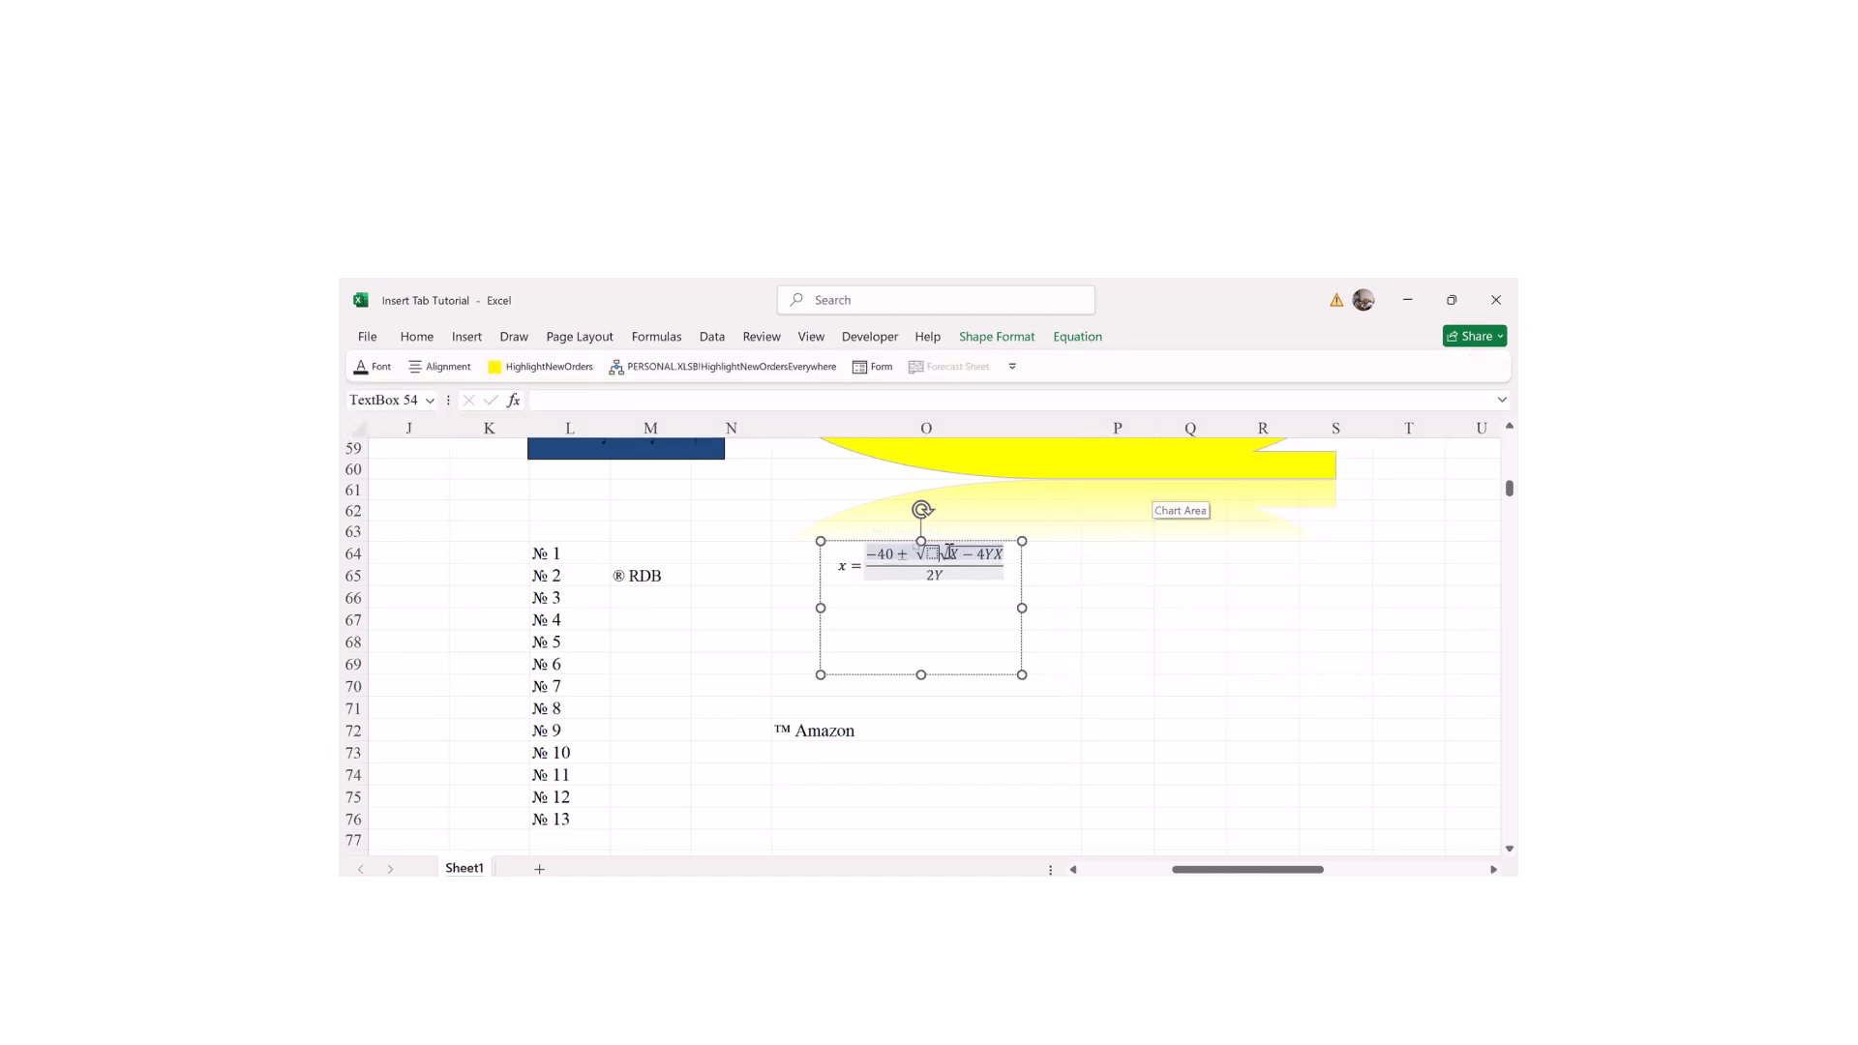
pyautogui.hotkey('ctrl', 'z')
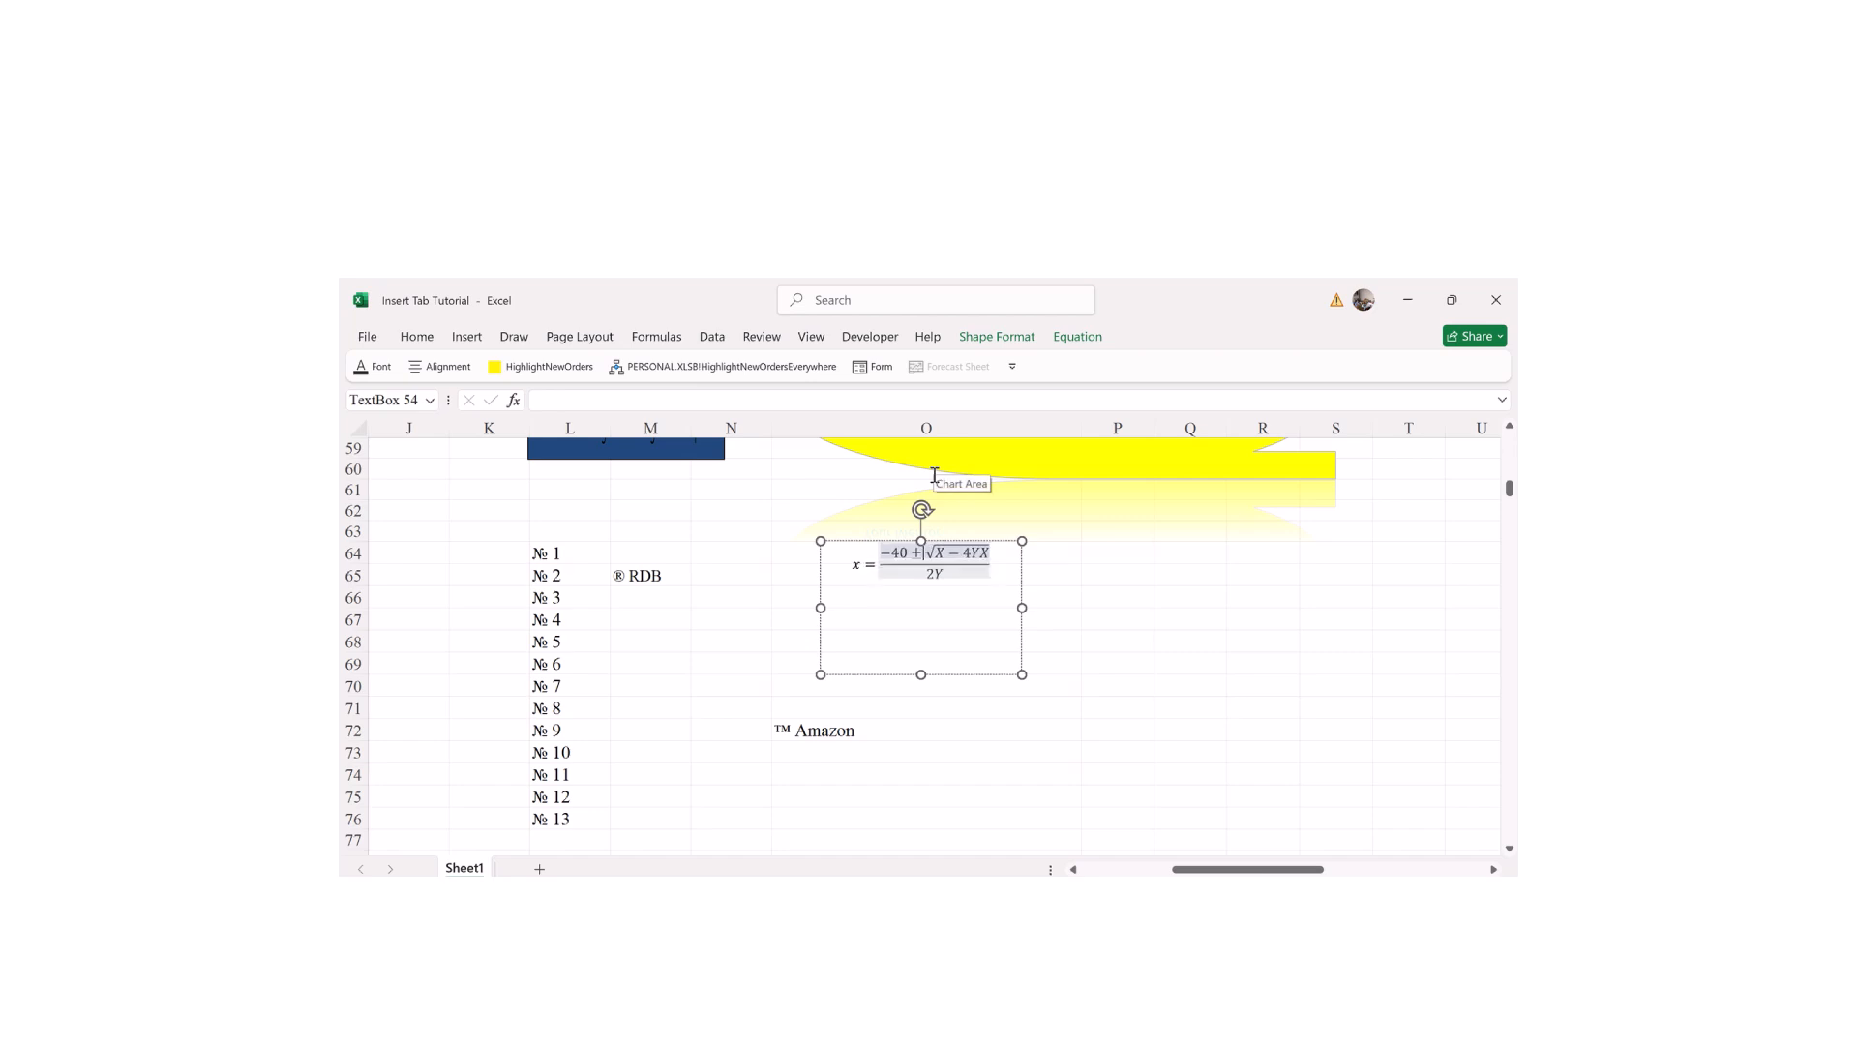
# Step: Insert e^(−iωt) from the Script gallery's Common Subscripts before the square root
pyautogui.click(1074, 341)
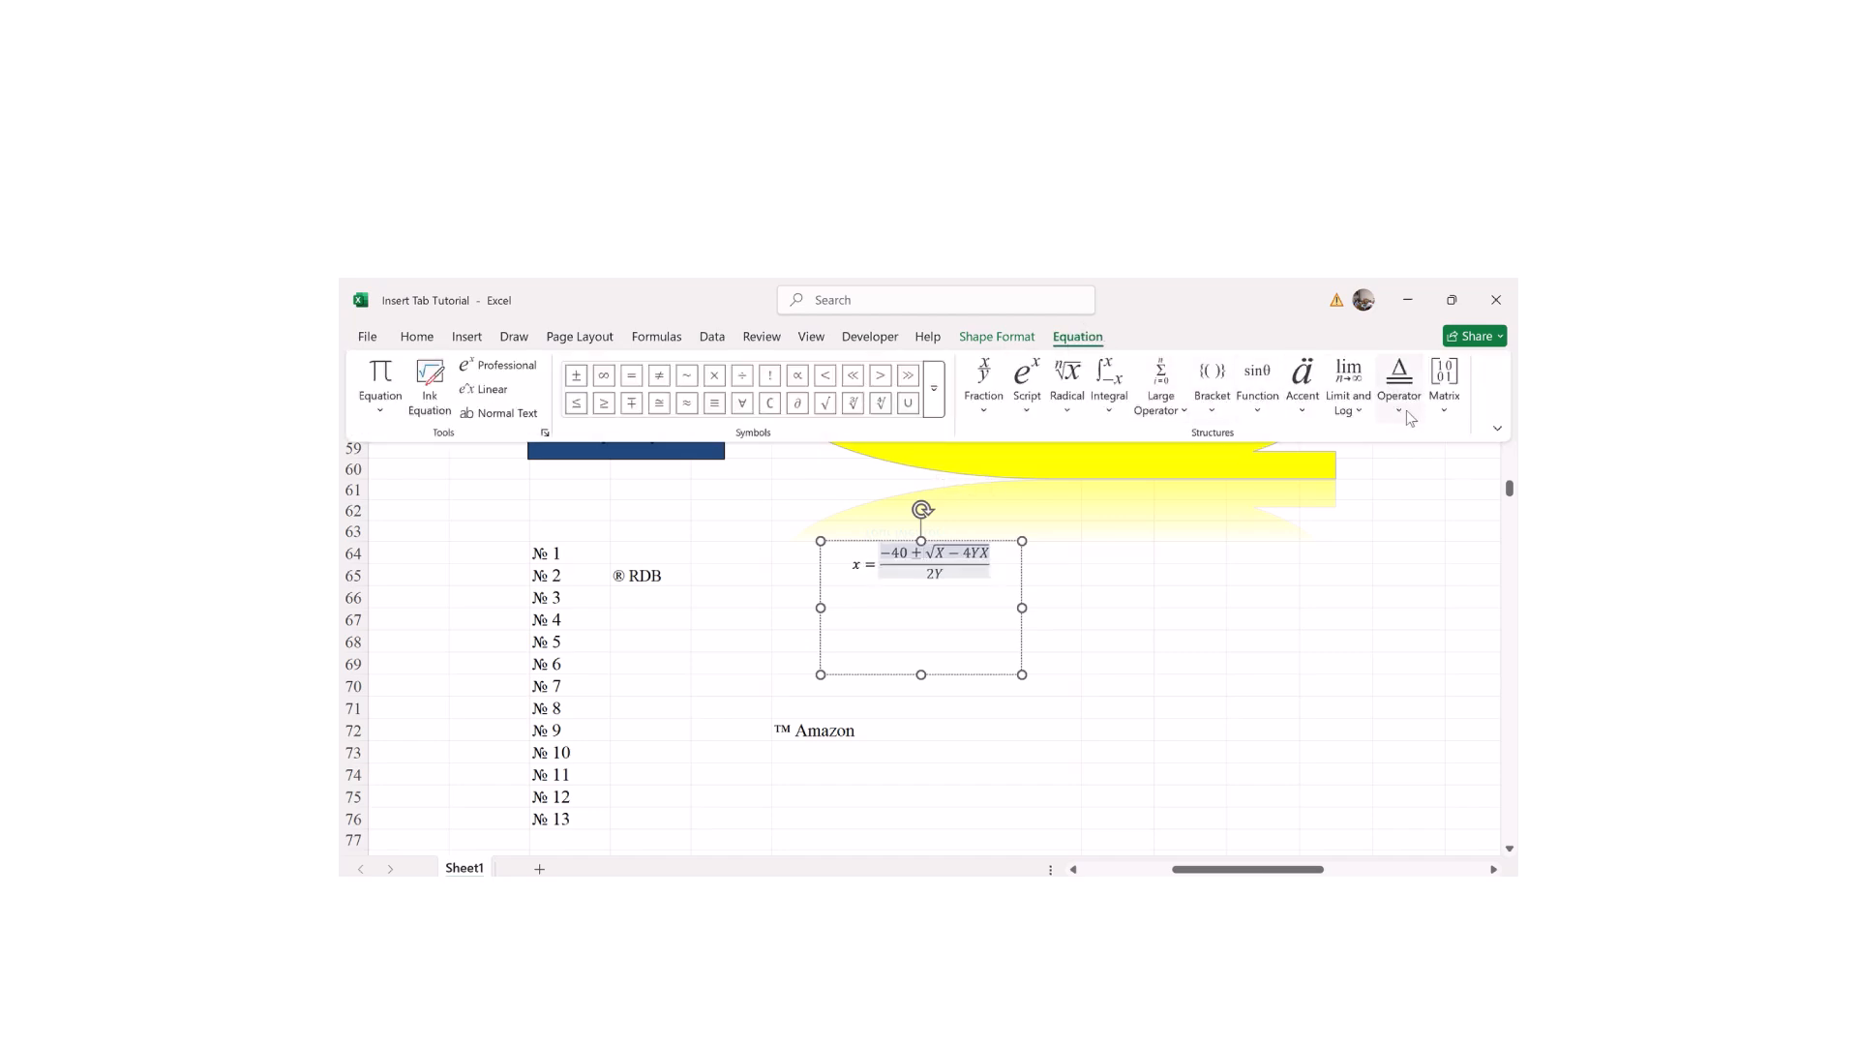
pyautogui.click(1028, 399)
pyautogui.click(1128, 617)
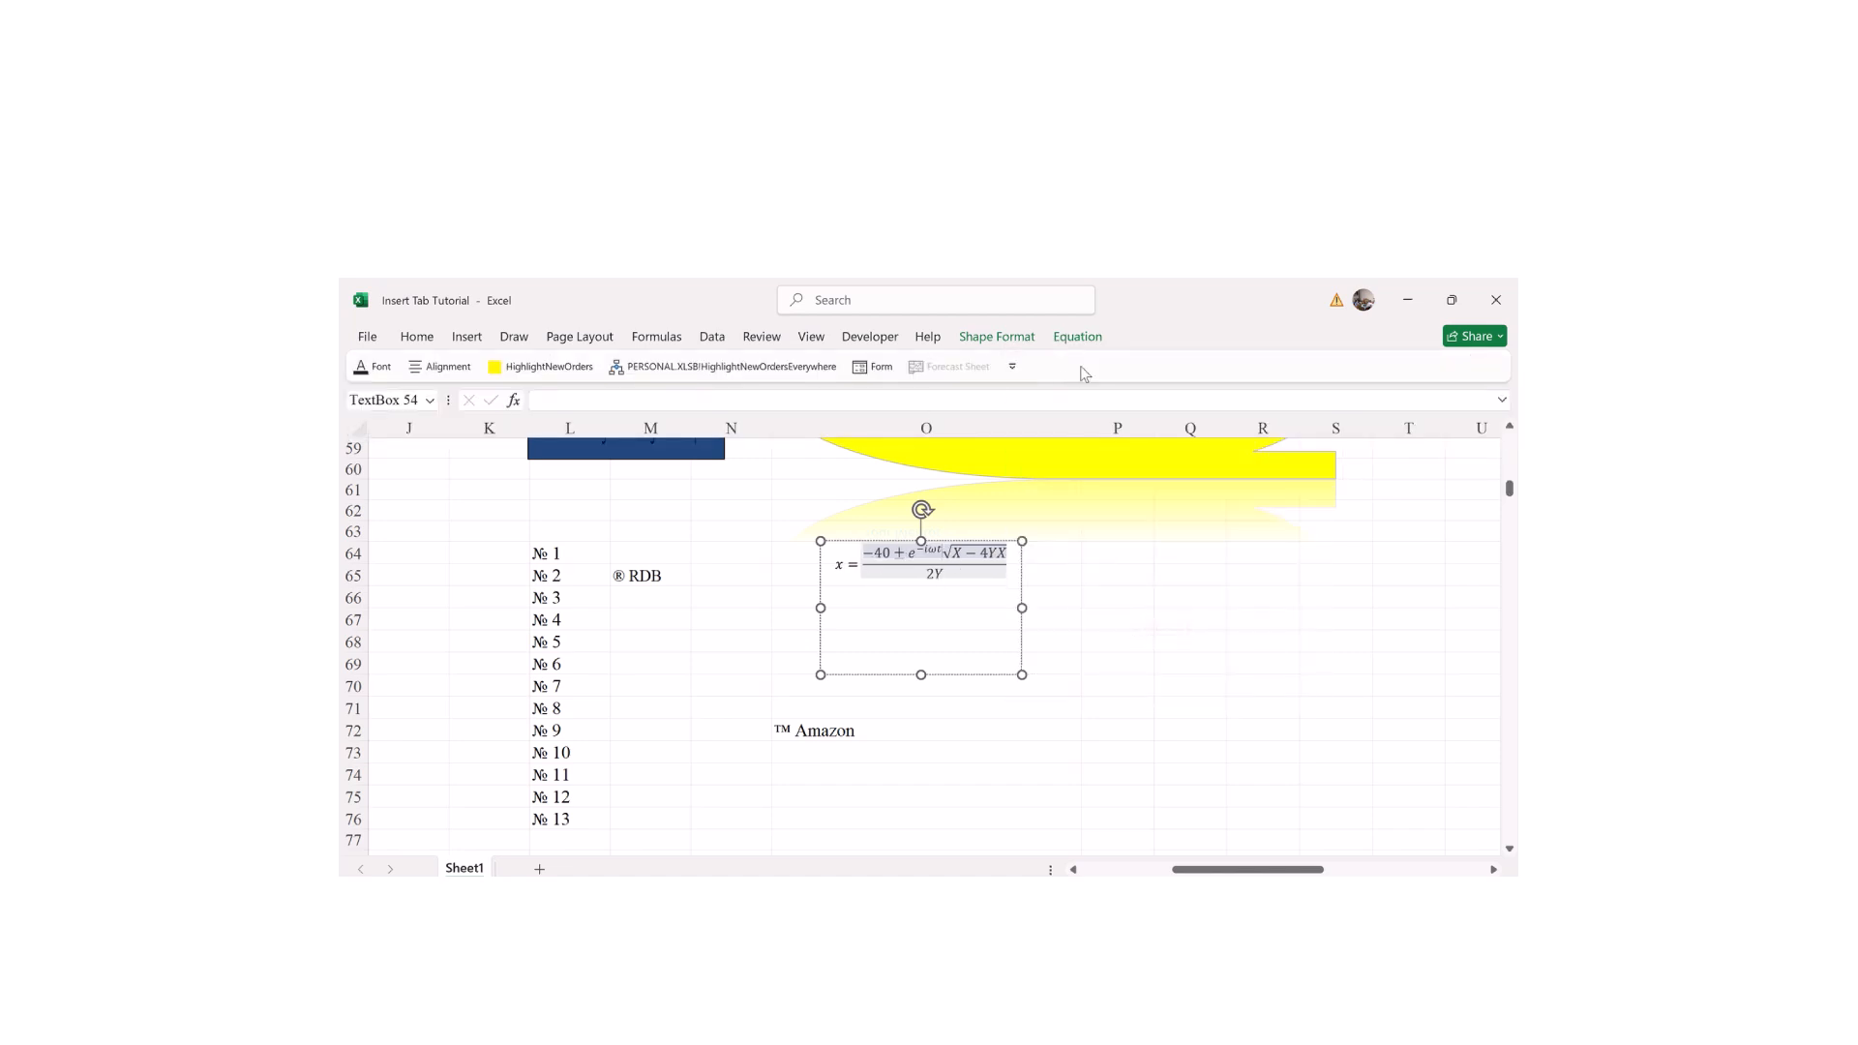
pyautogui.click(1077, 337)
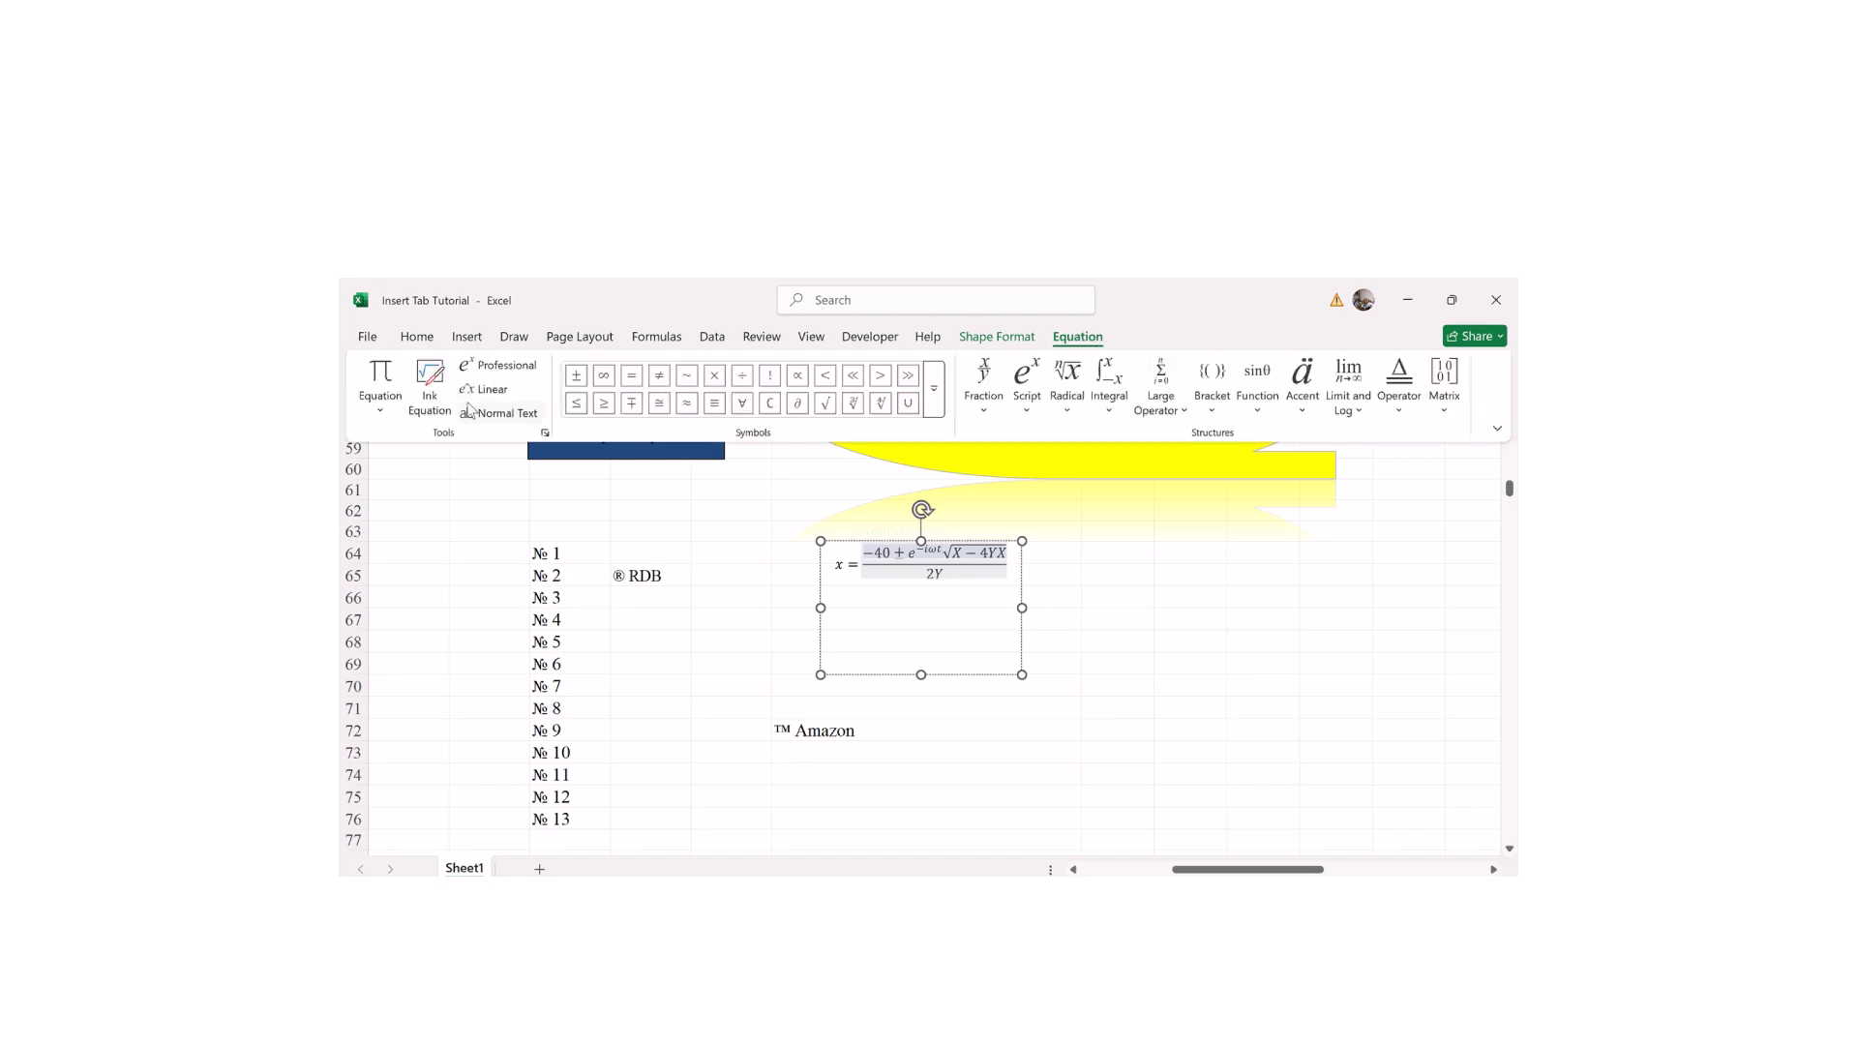
# Step: Insert the built-in Quadratic Formula x = (−b ± √(b²−4ac))/2a into the equation
pyautogui.click(380, 401)
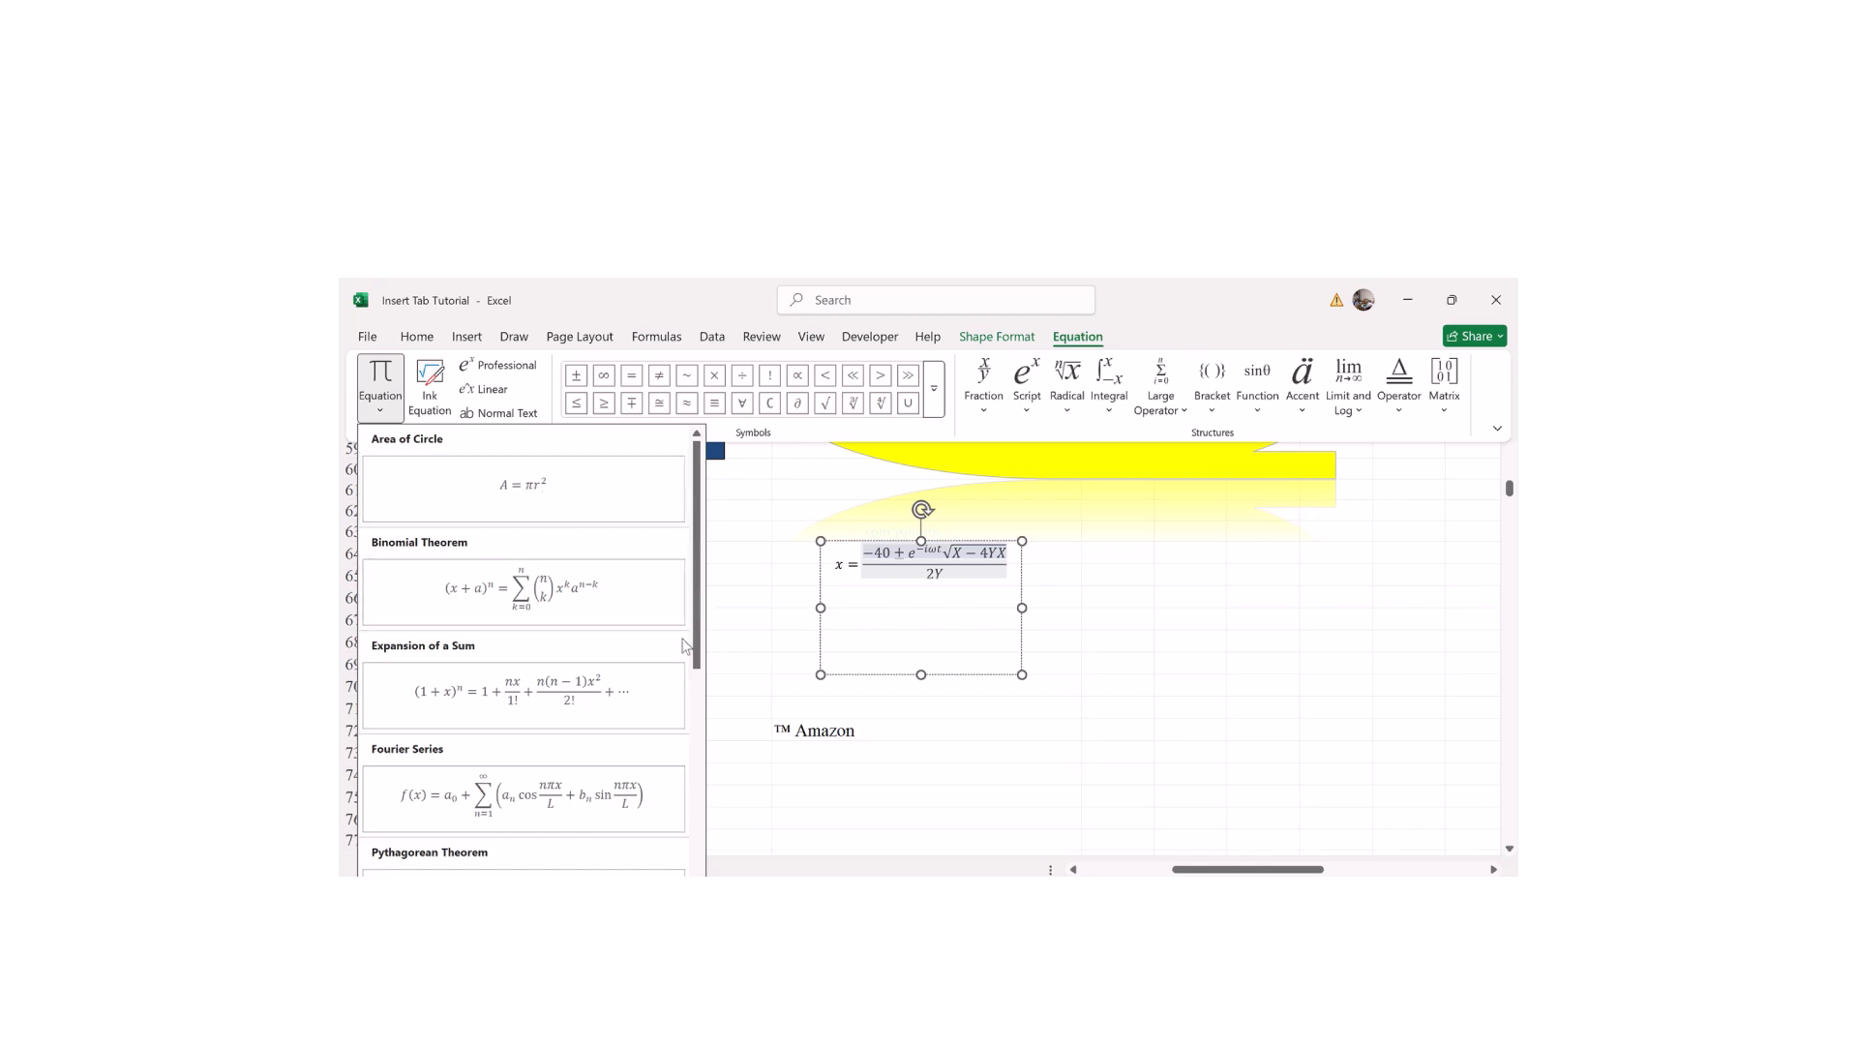
pyautogui.moveTo(697, 631); pyautogui.dragTo(703, 768)
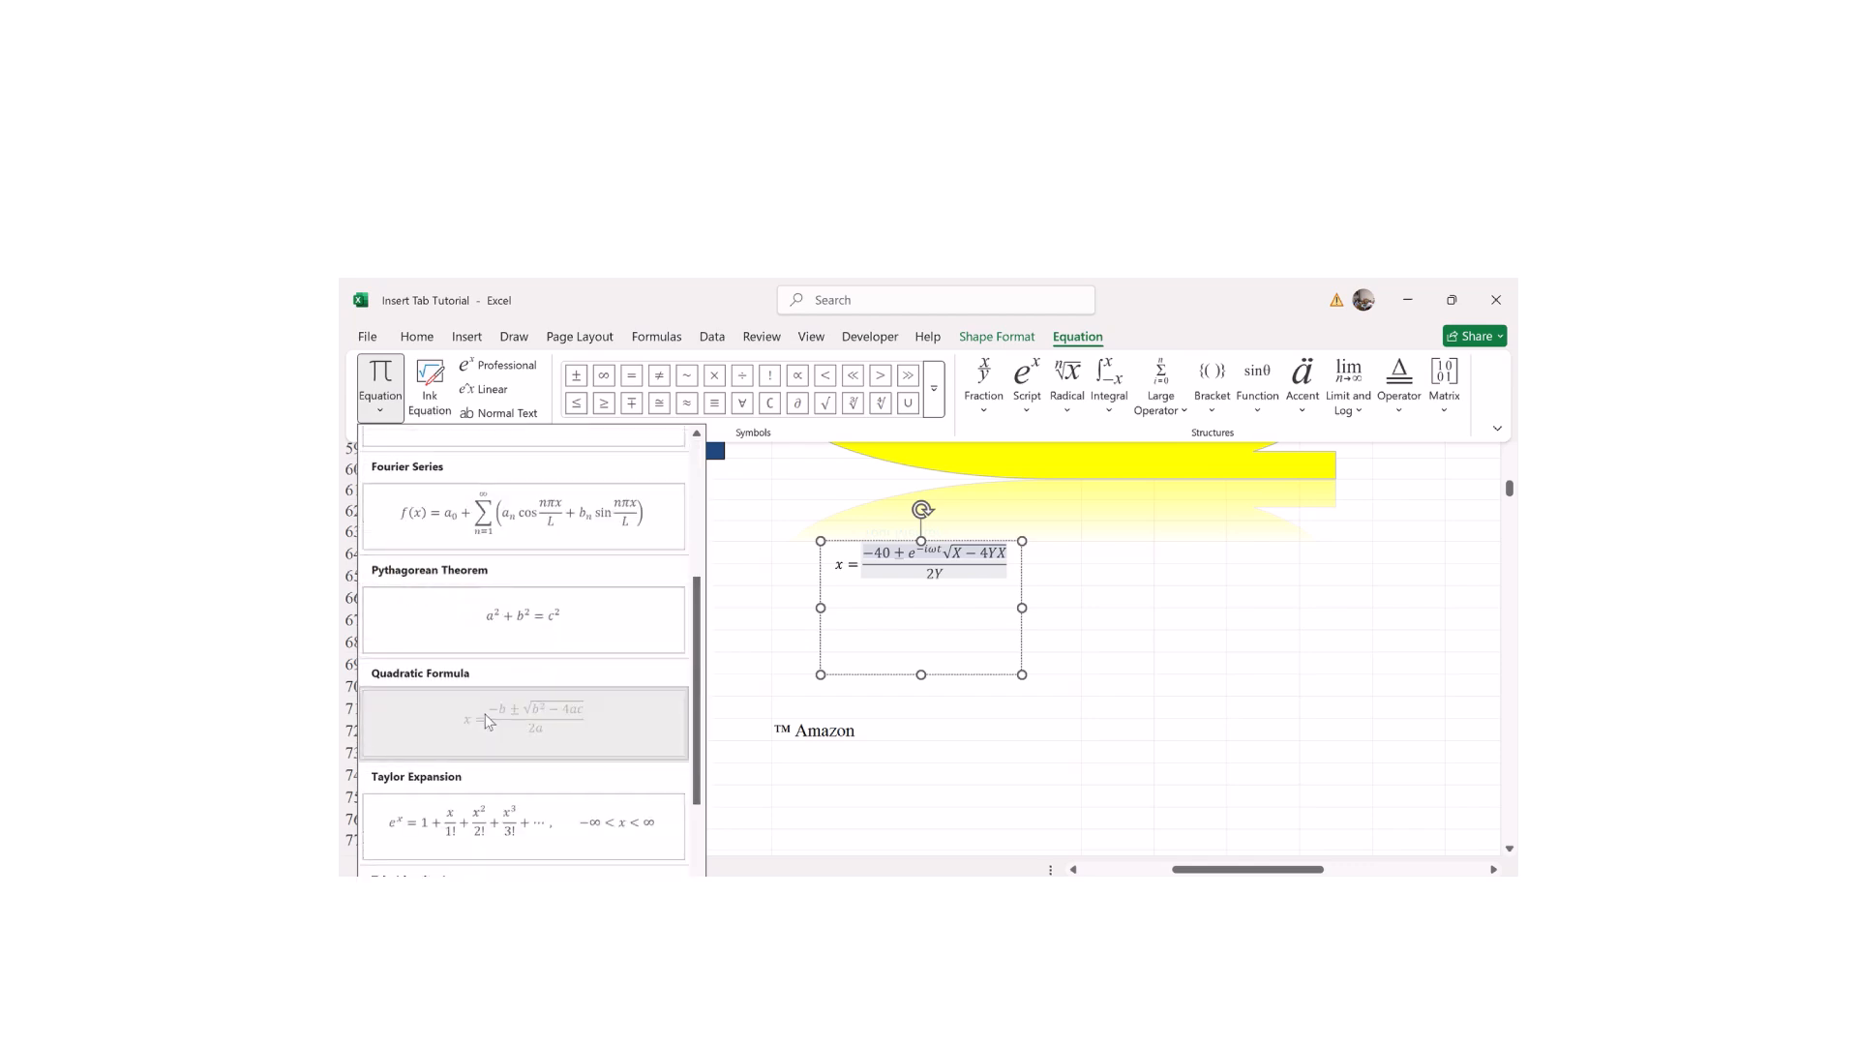
pyautogui.click(527, 717)
pyautogui.click(861, 634)
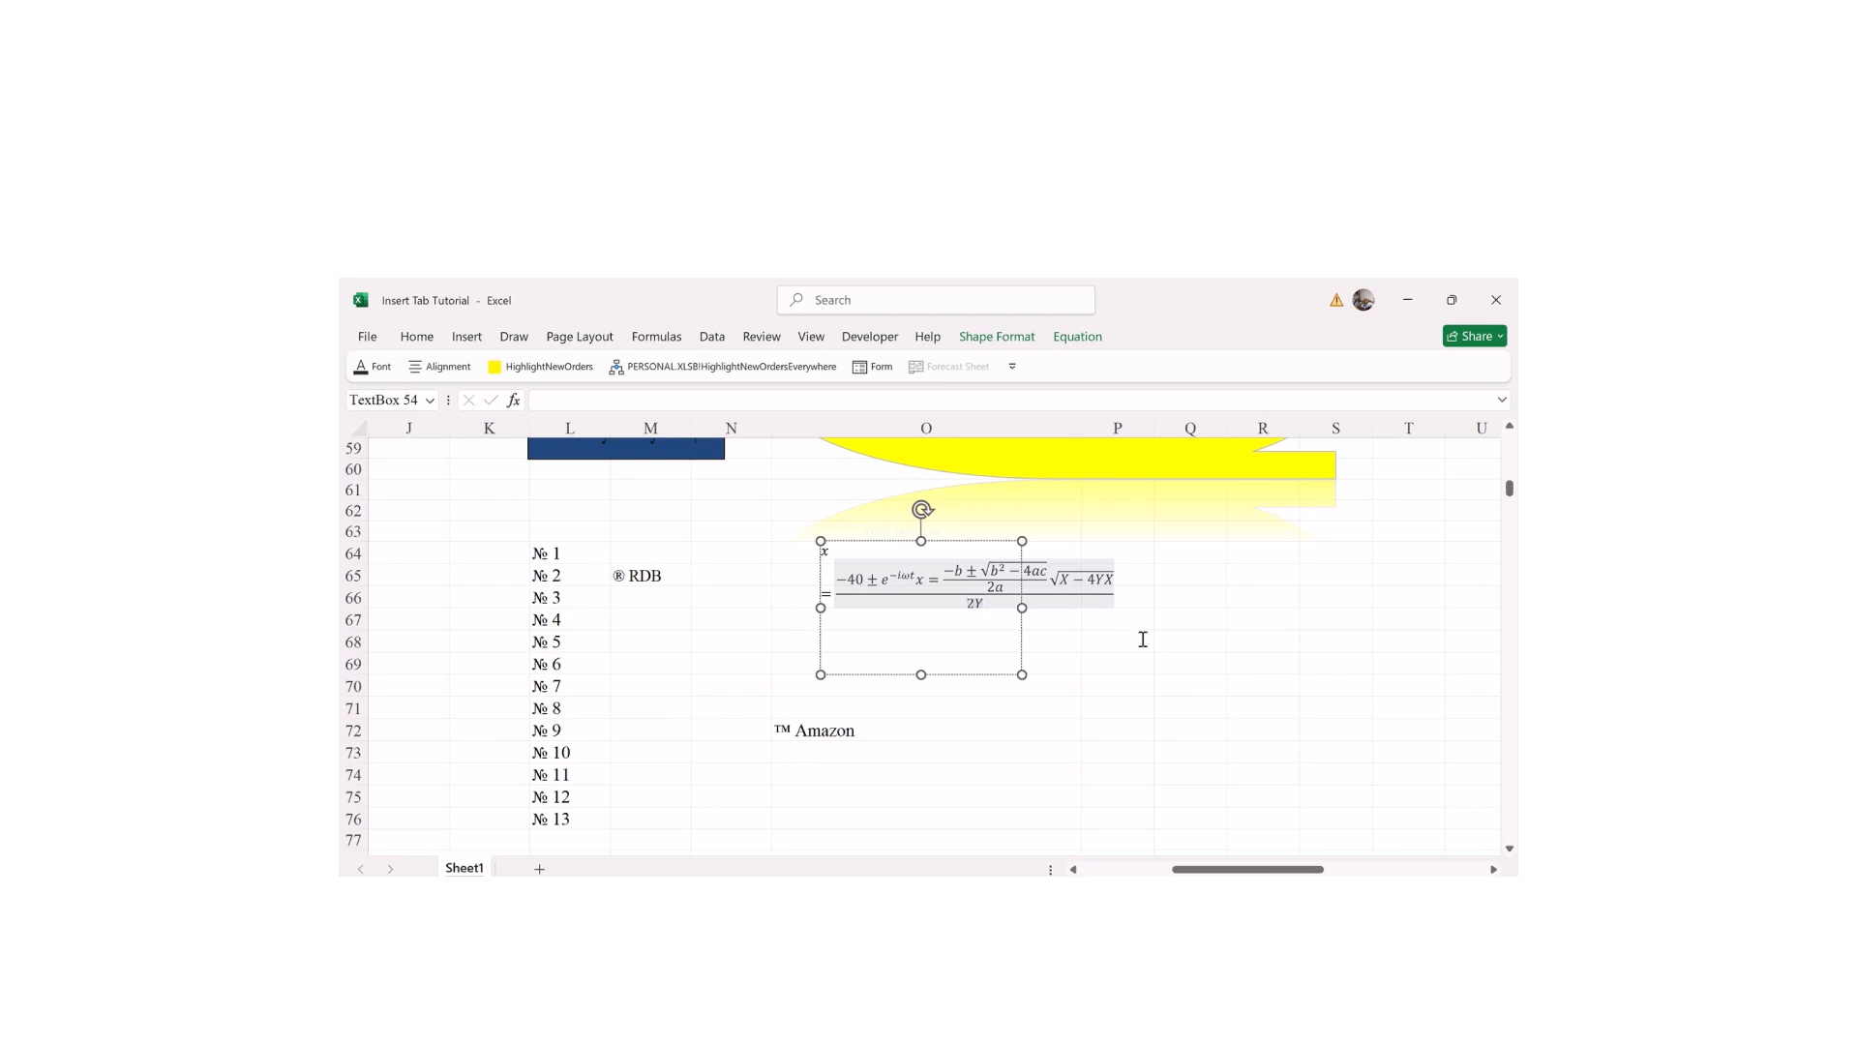
# Step: Deselect the equation box, then reselect it and resume editing inside the equation
pyautogui.click(1144, 639)
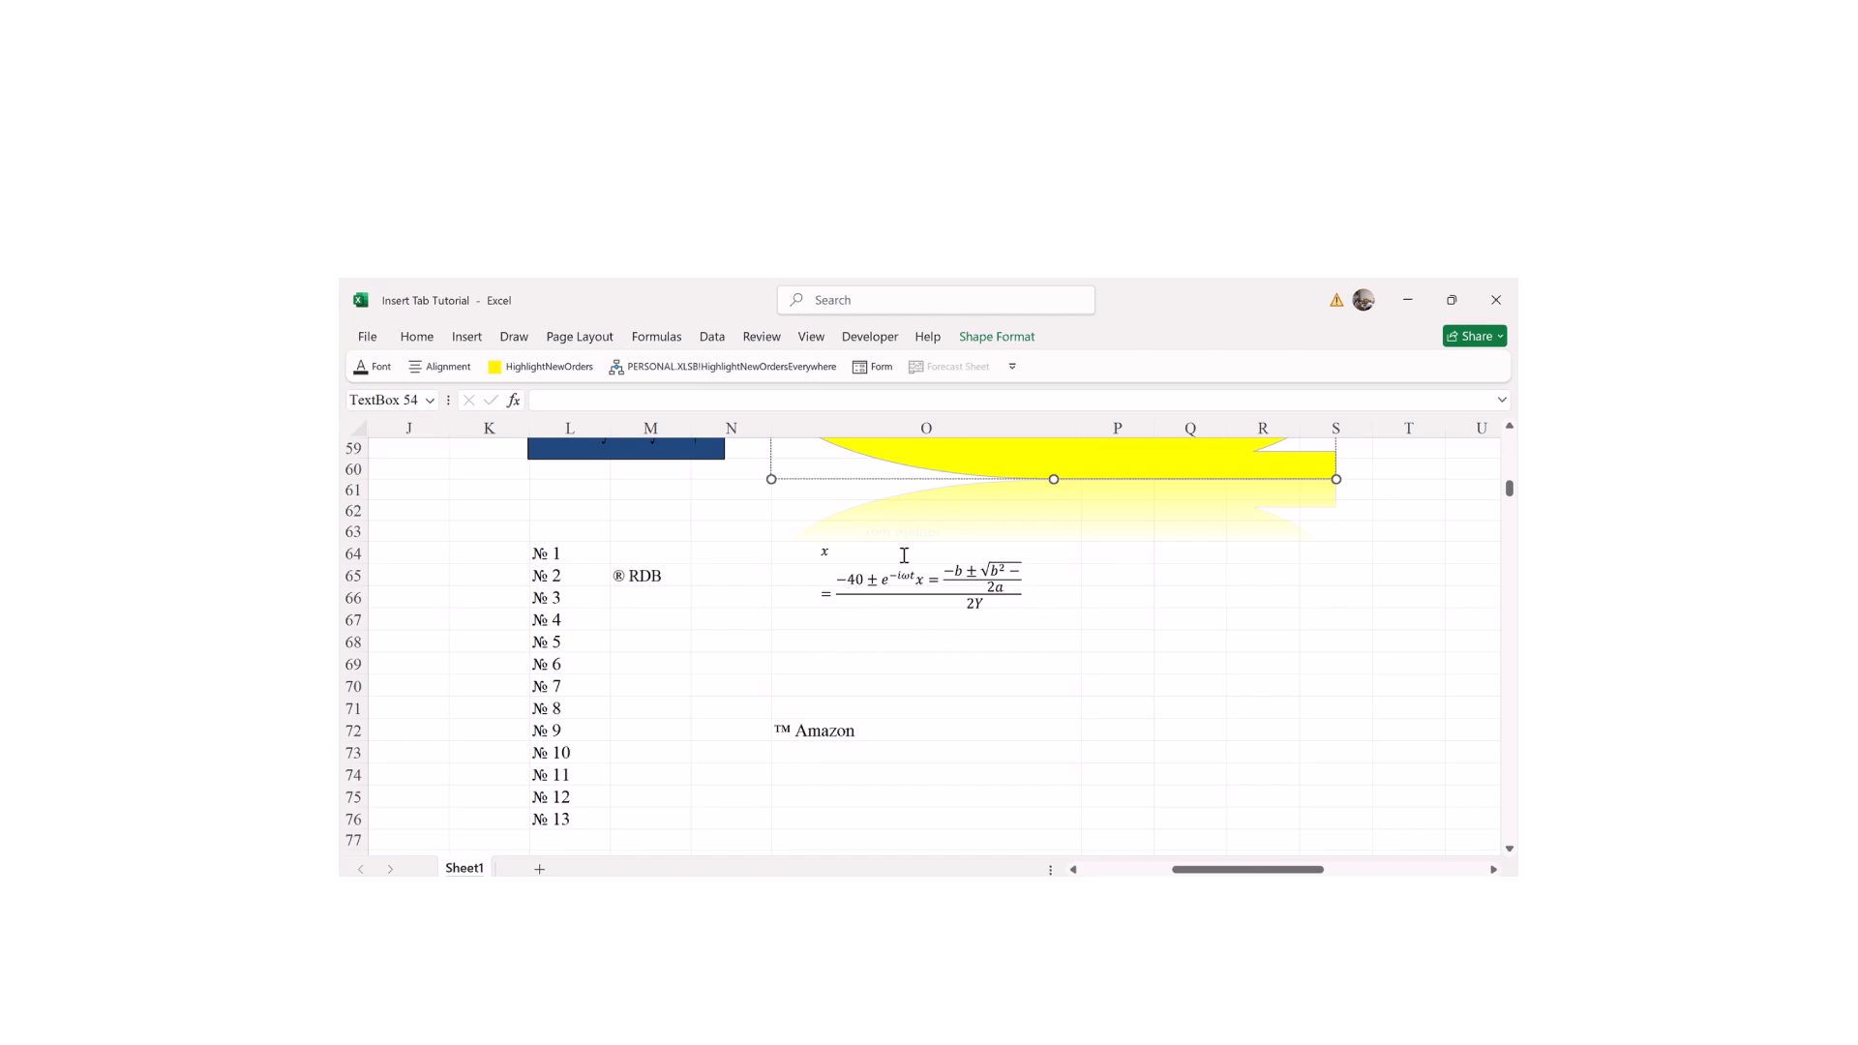
pyautogui.click(906, 555)
pyautogui.click(882, 589)
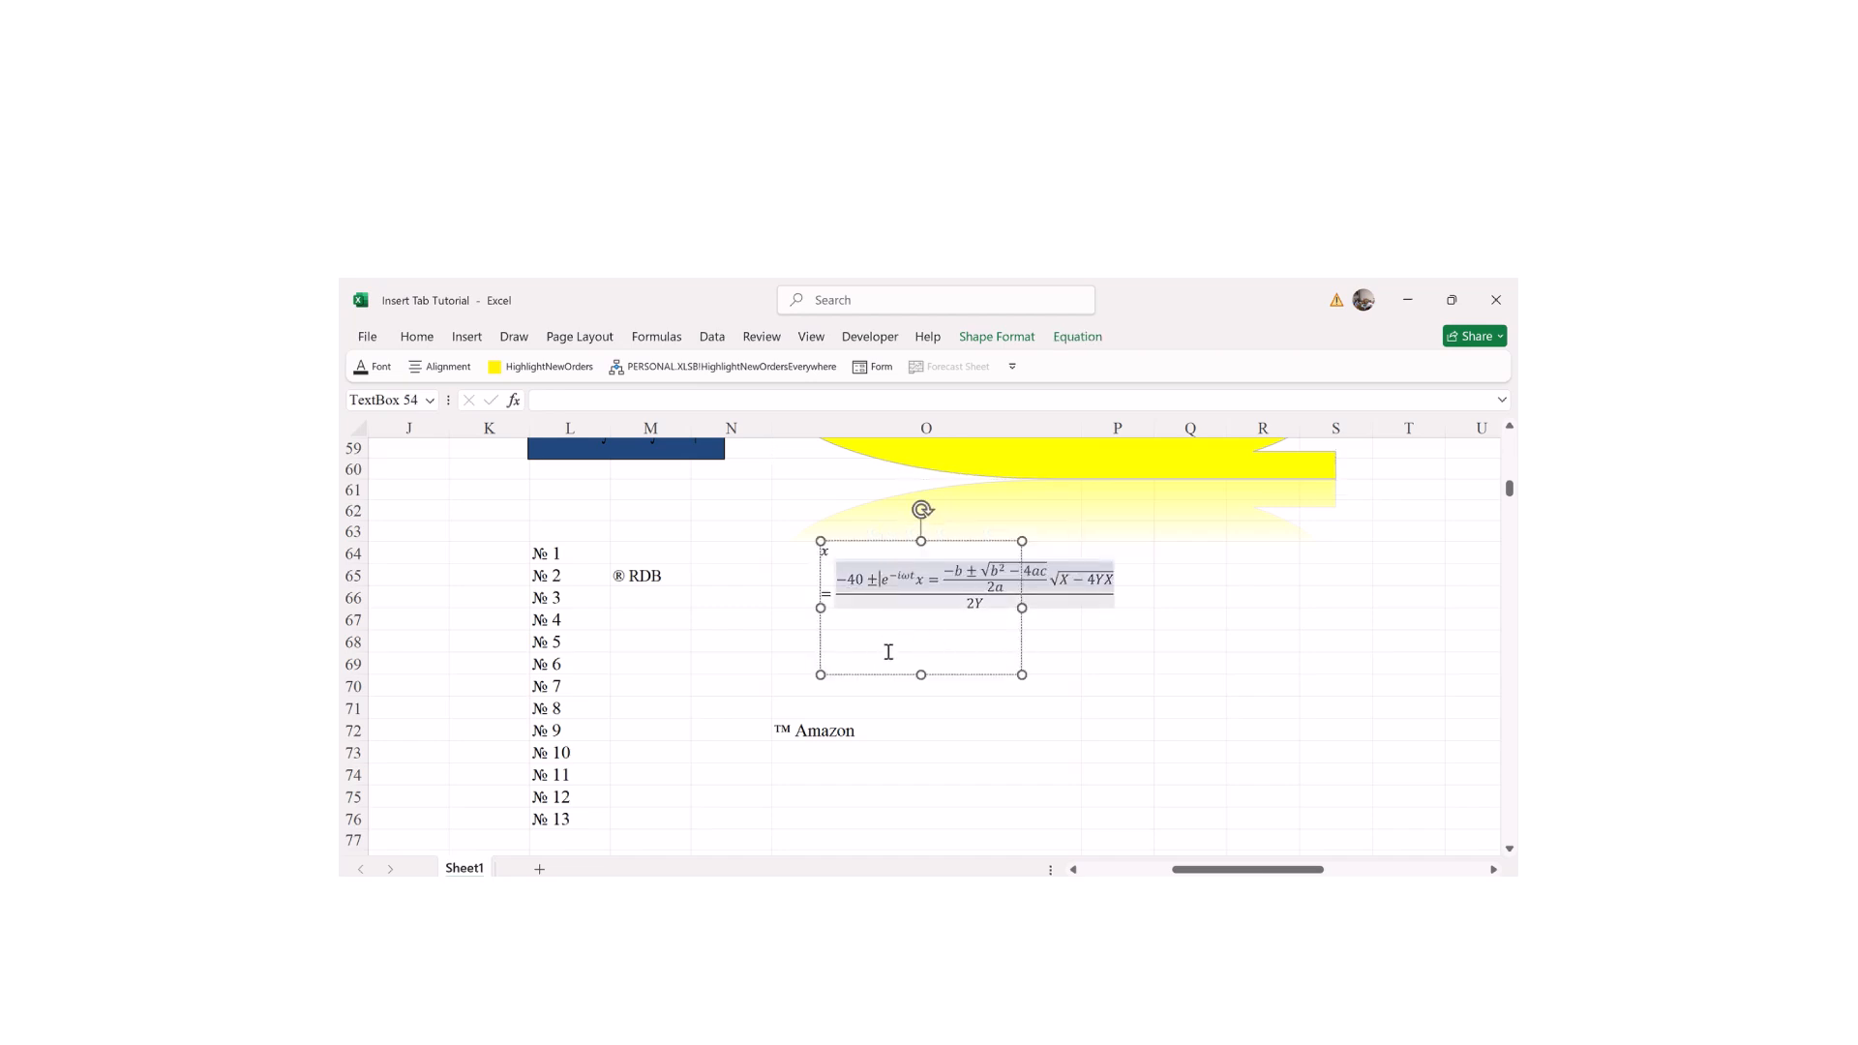
pyautogui.click(1007, 345)
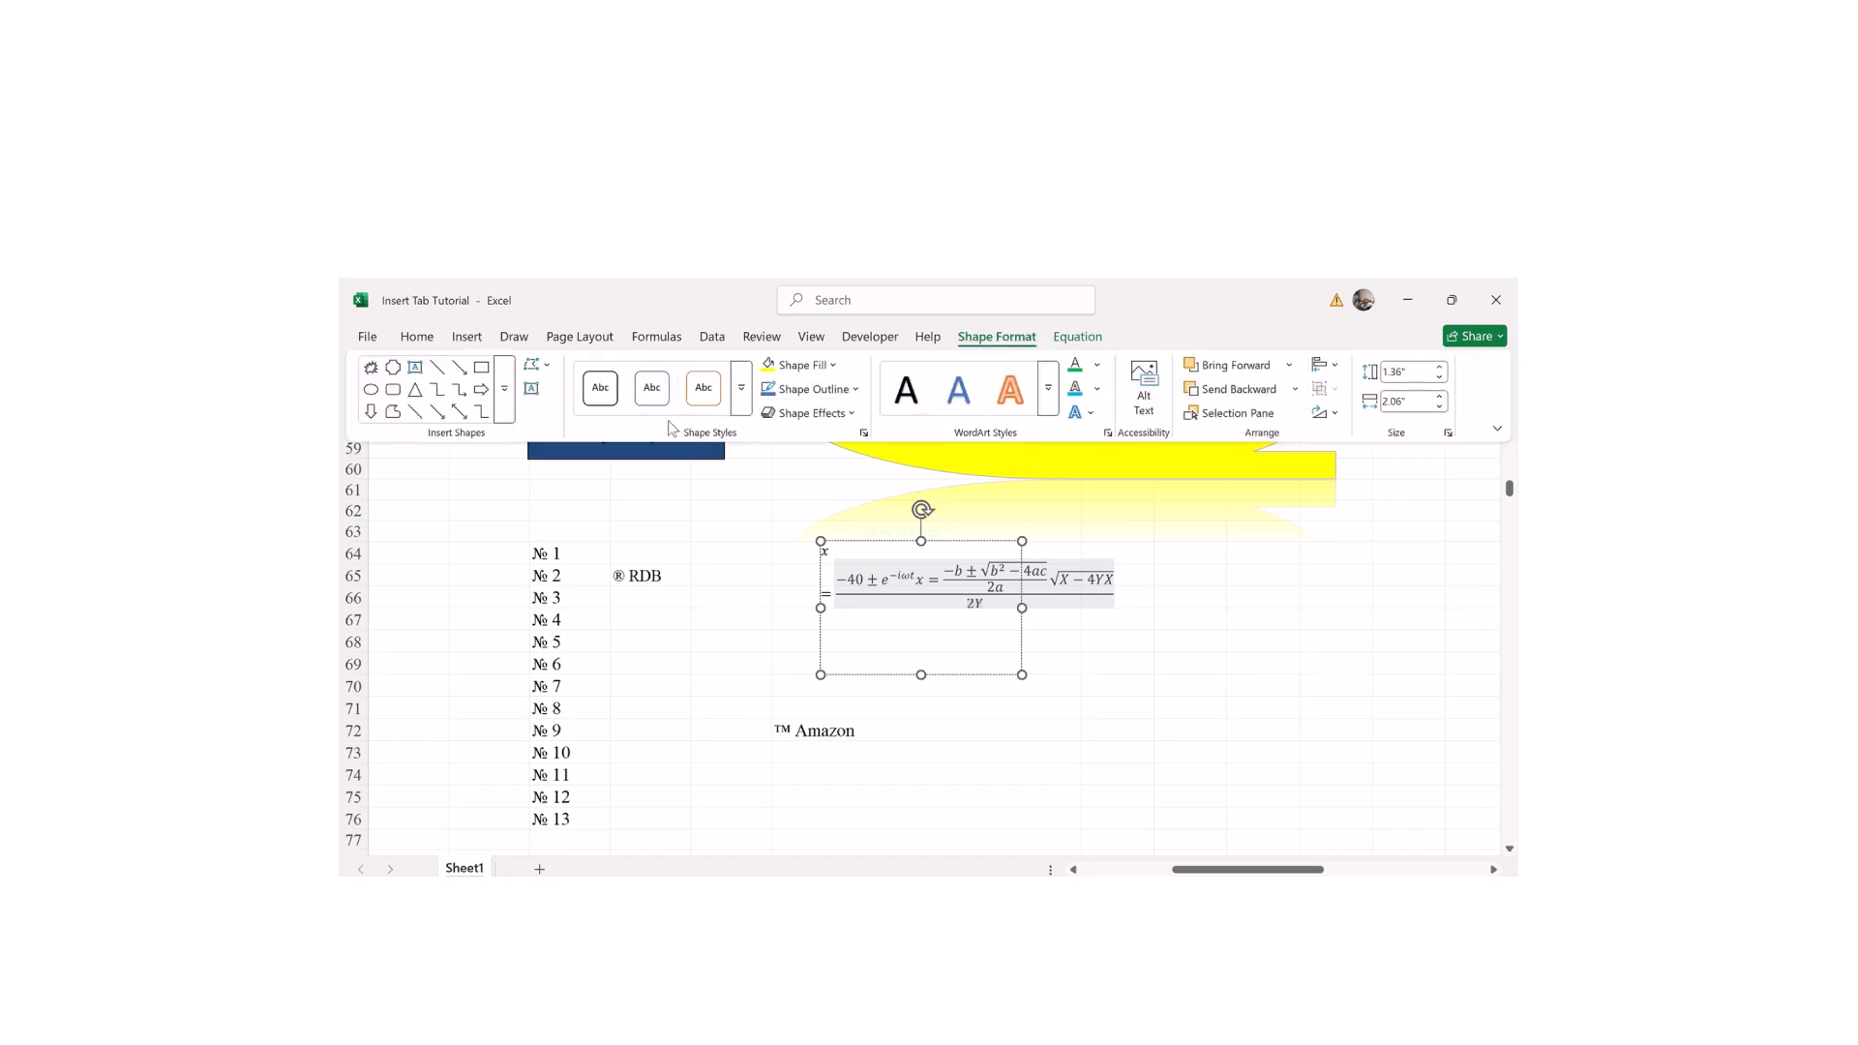
pyautogui.click(537, 364)
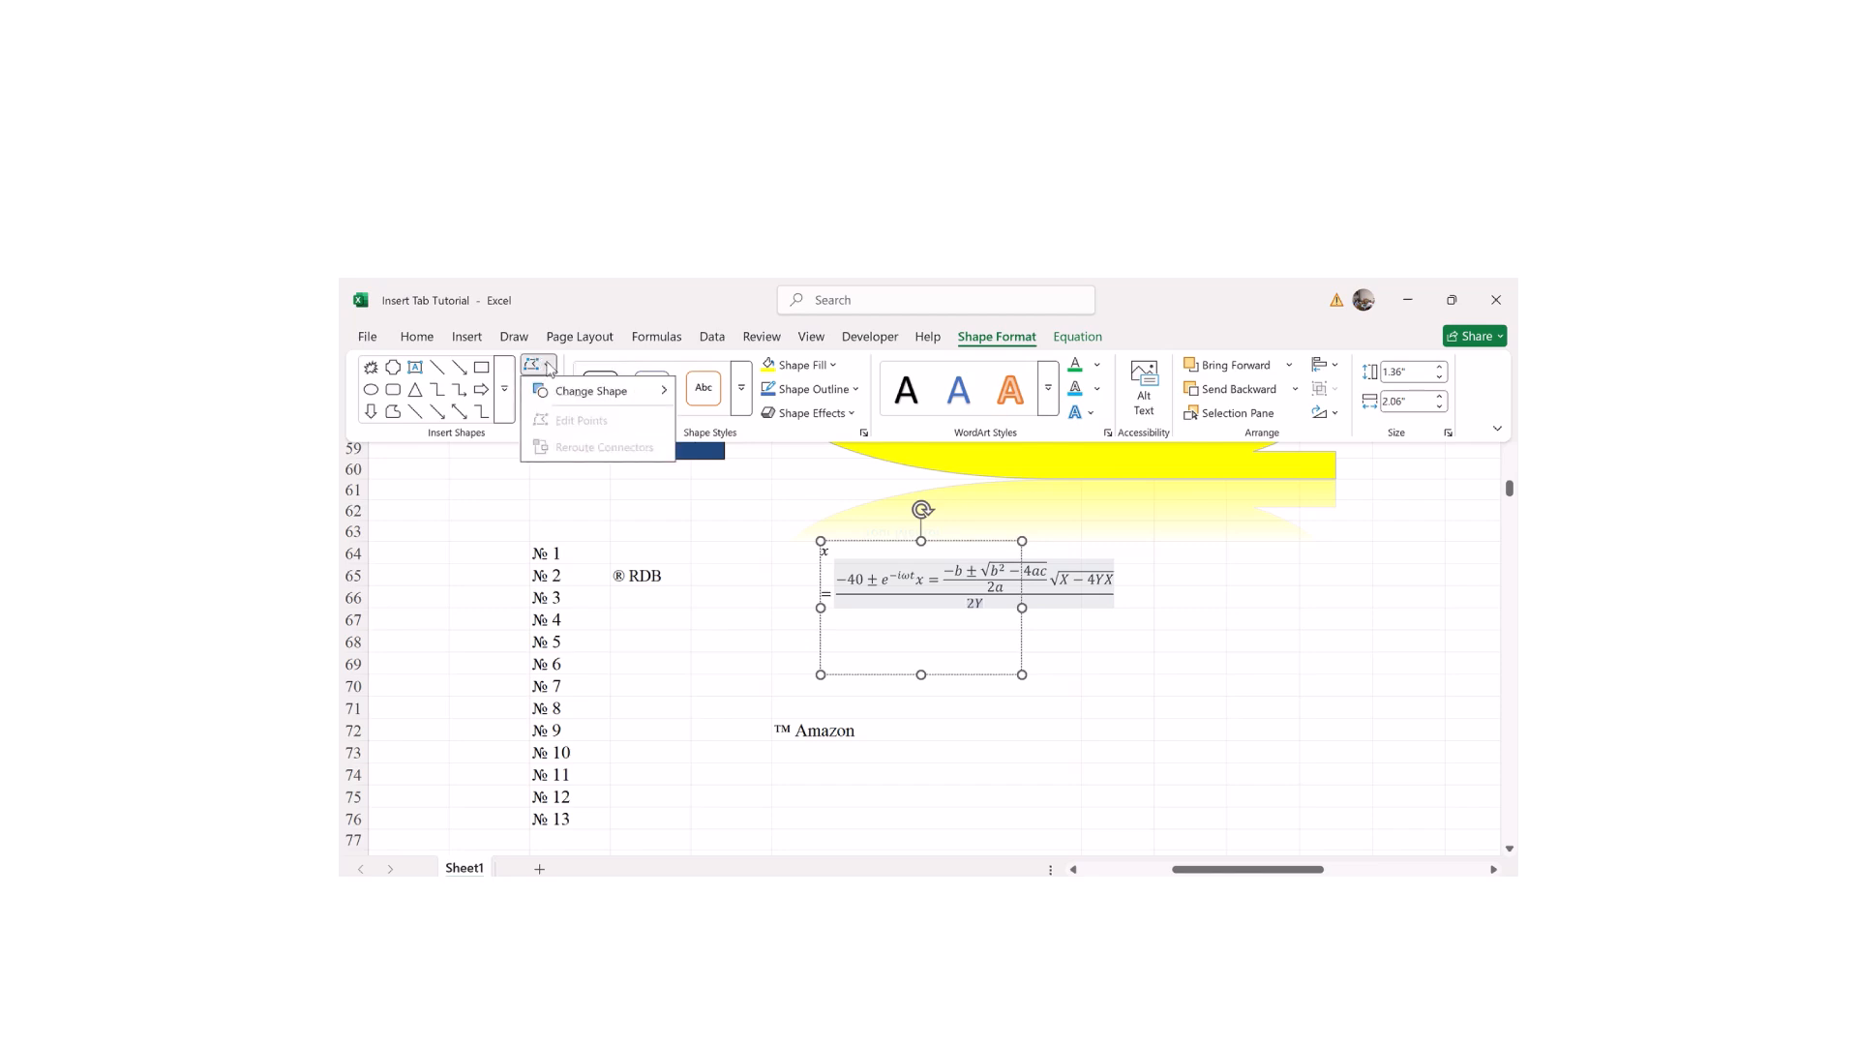
pyautogui.moveTo(587, 398)
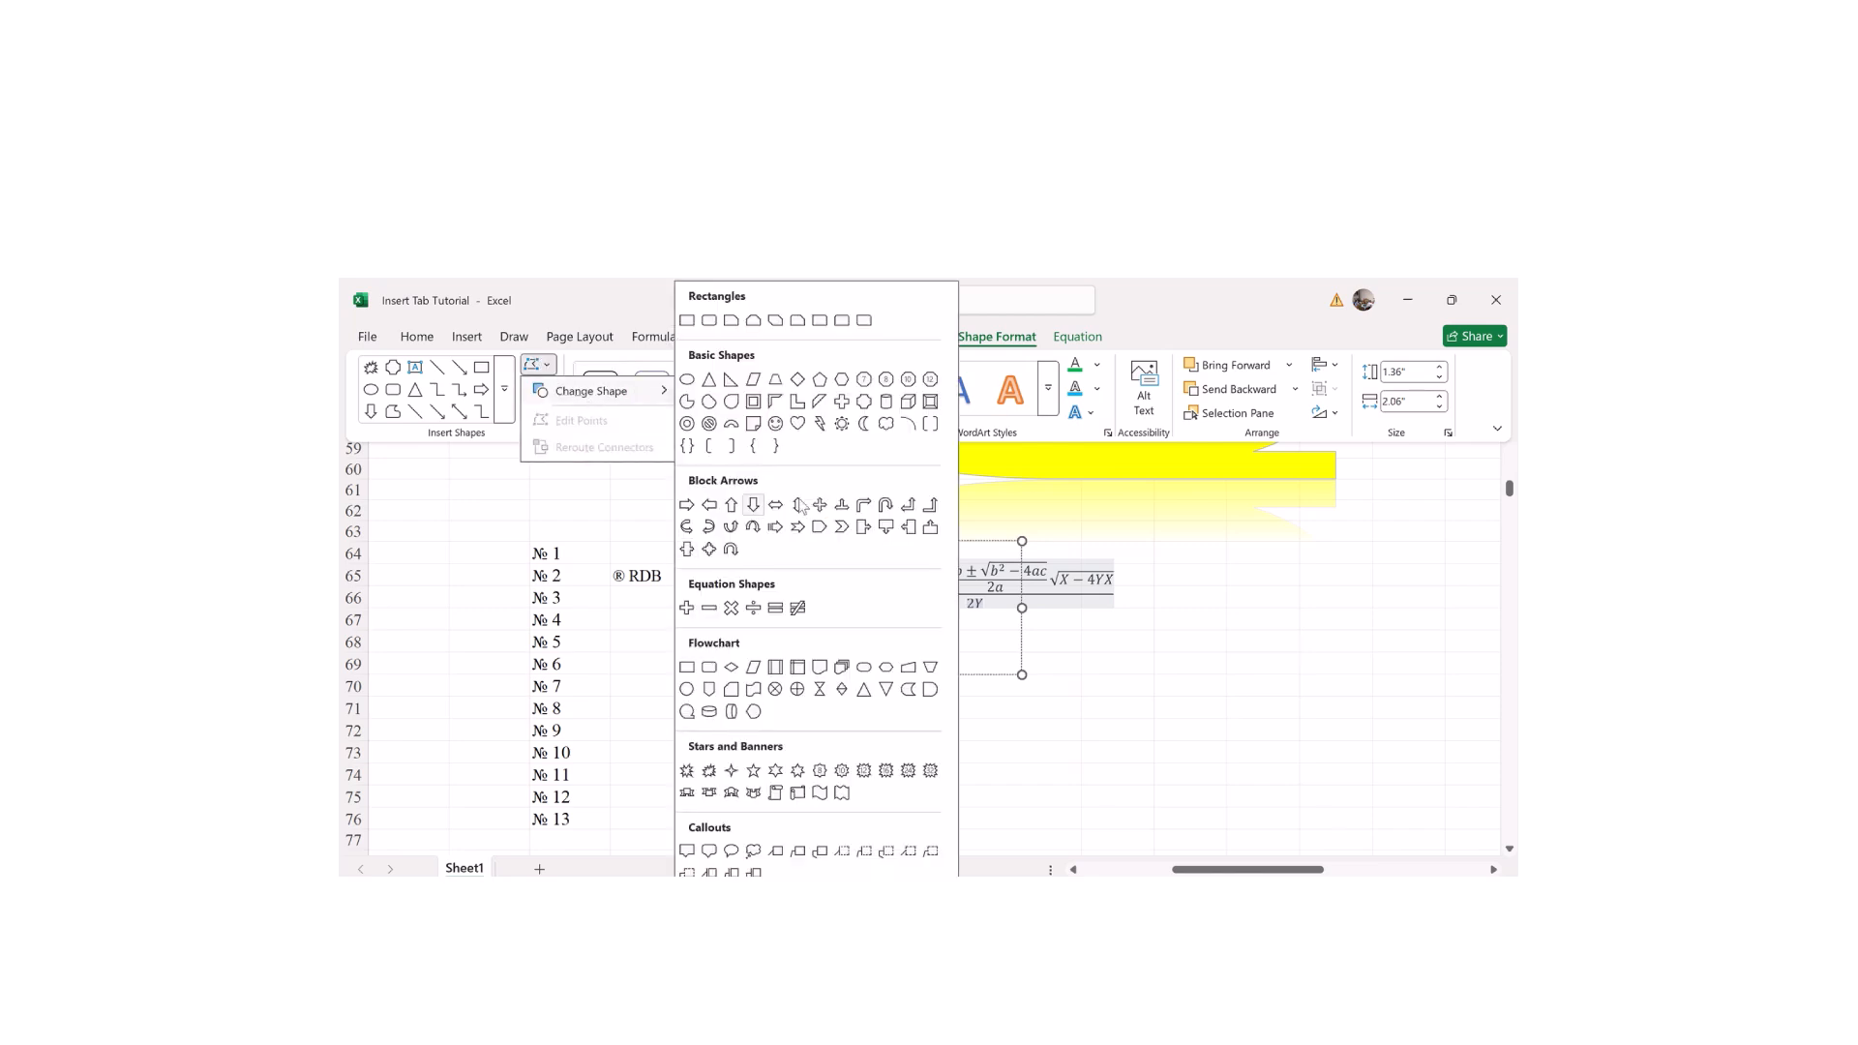
pyautogui.click(860, 691)
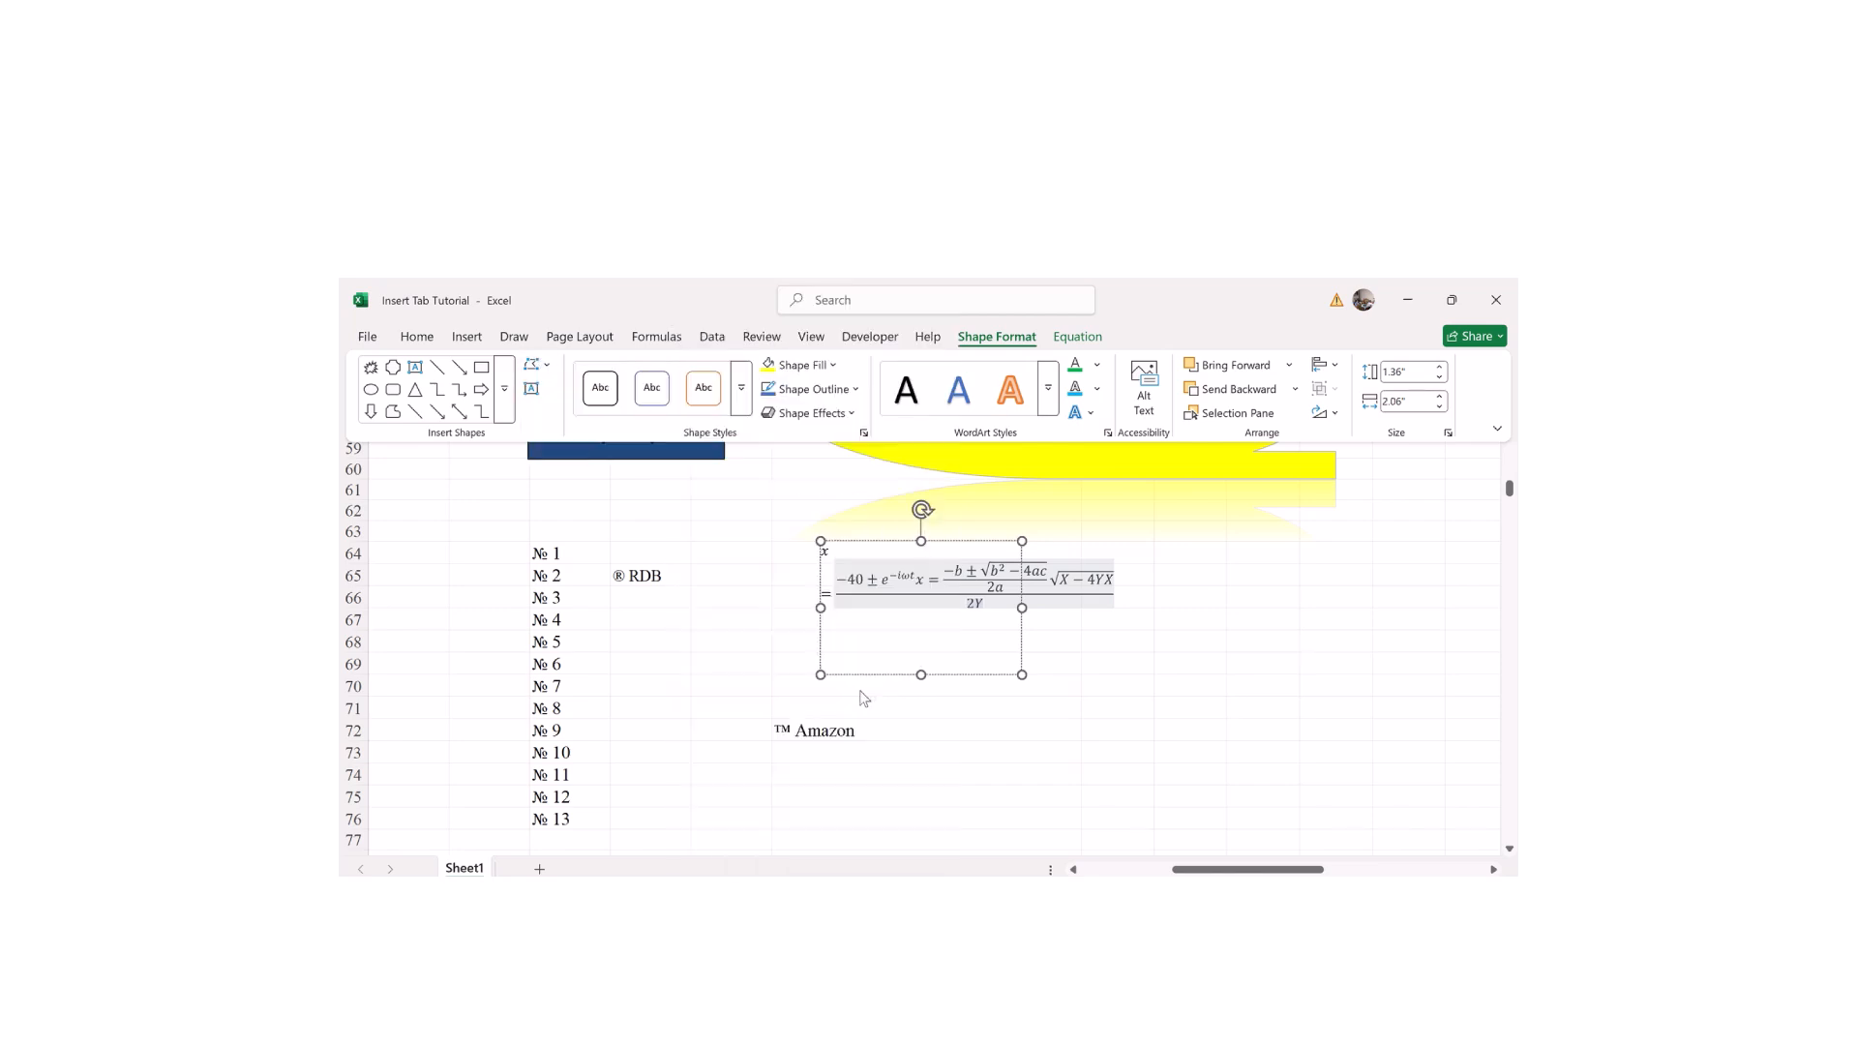
pyautogui.click(1164, 565)
pyautogui.click(1083, 584)
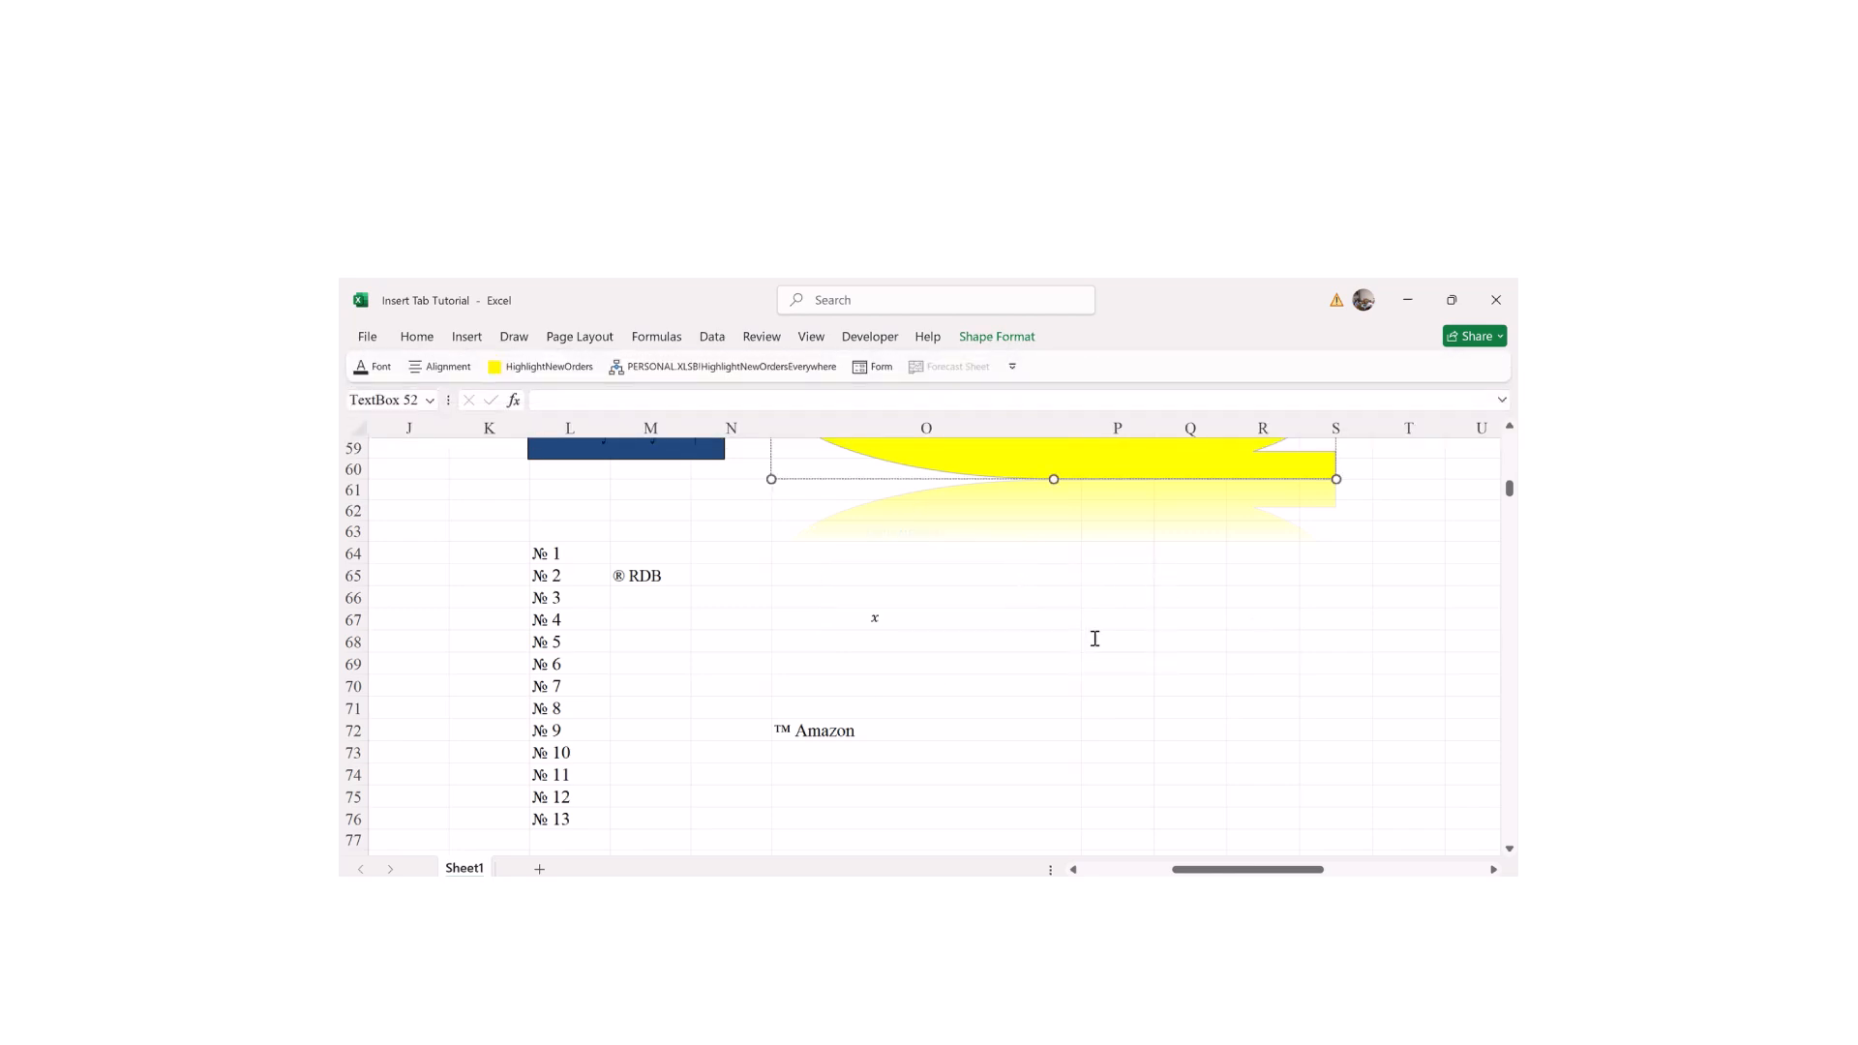
pyautogui.click(1061, 634)
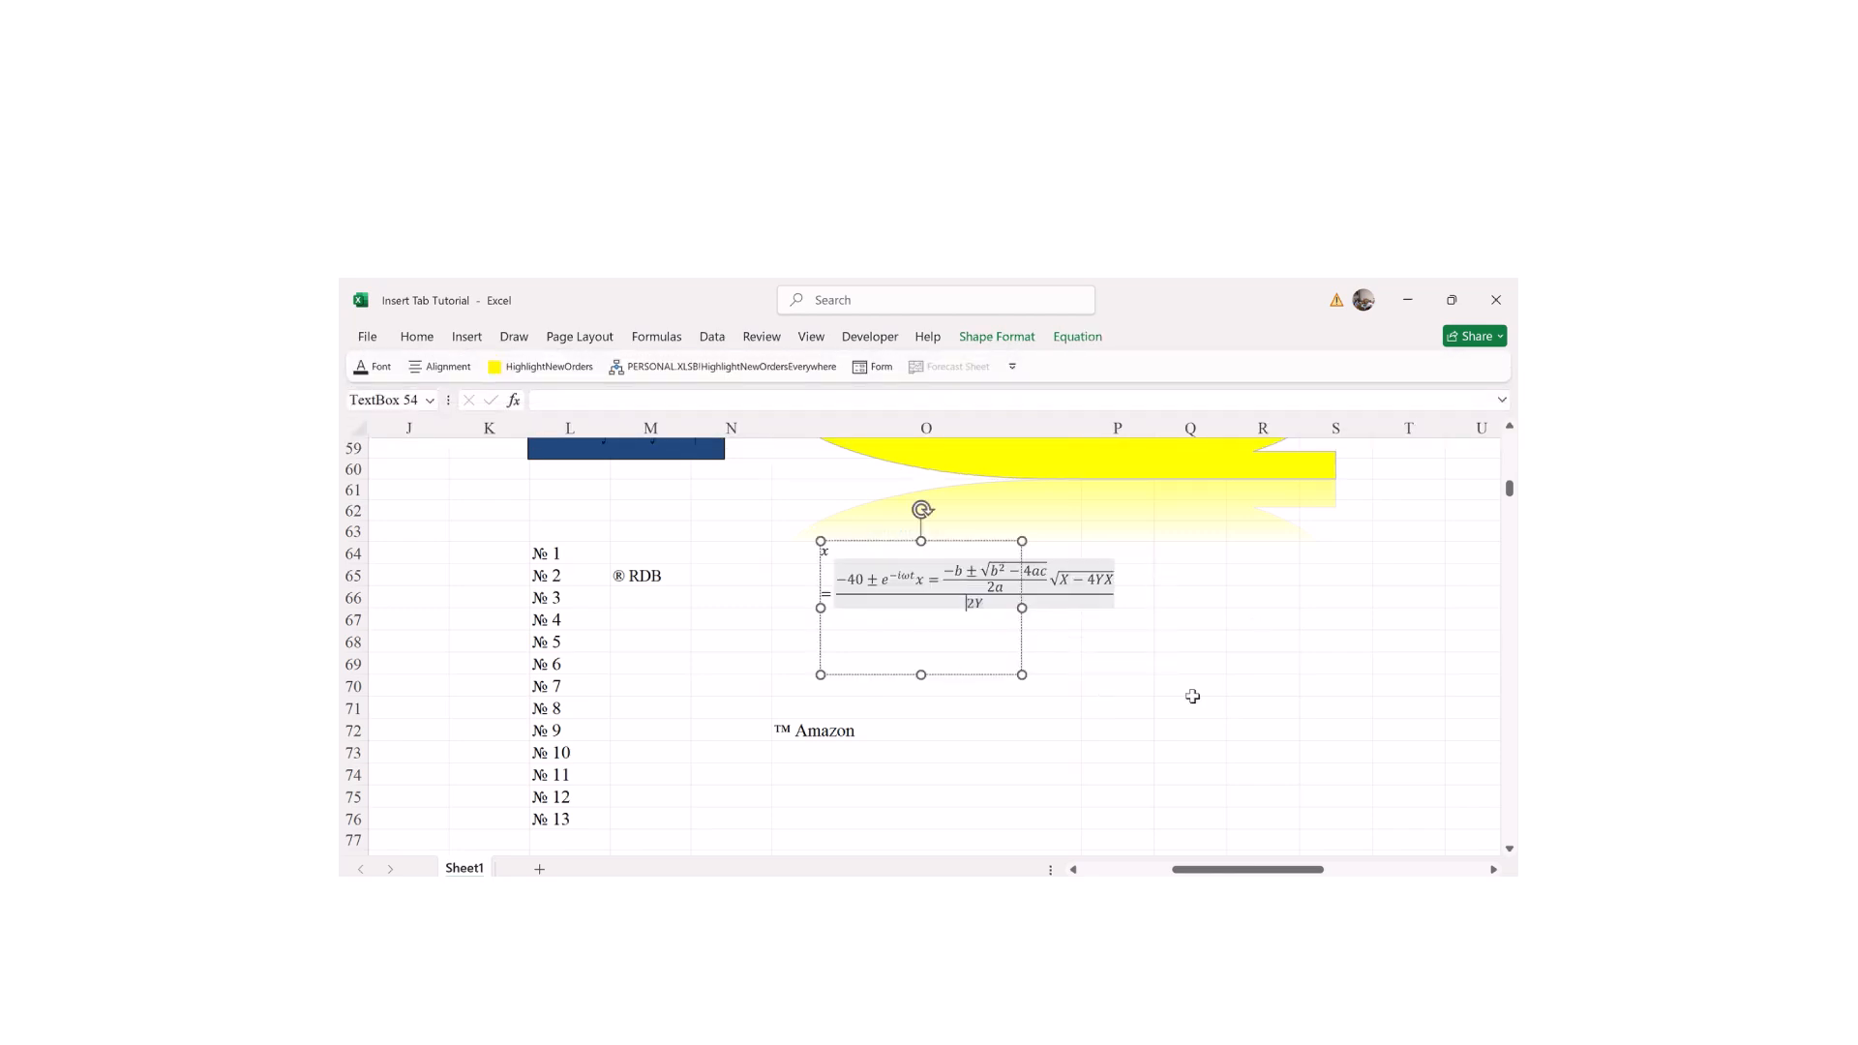
pyautogui.click(1201, 697)
pyautogui.click(1001, 708)
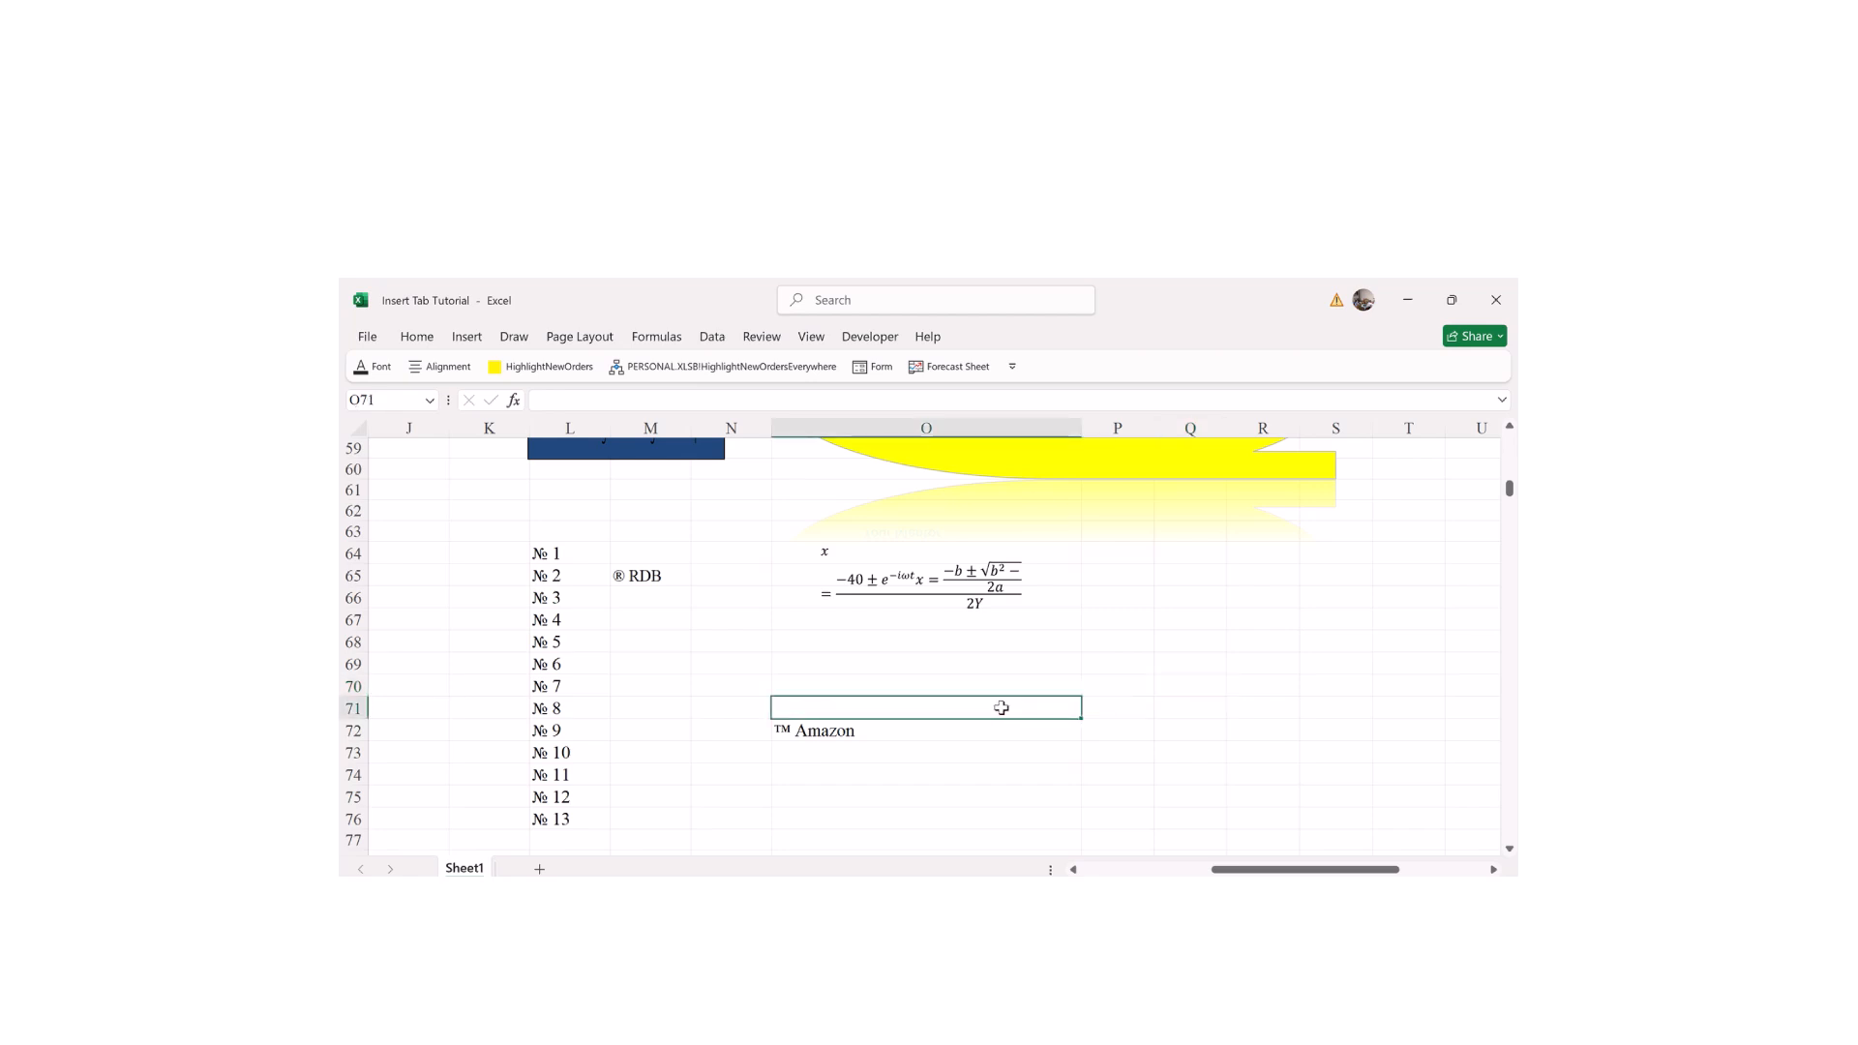
# Step: Scroll to the top of the sheet and close the Insert options without inserting anything
pyautogui.moveTo(1509, 488); pyautogui.dragTo(1510, 426)
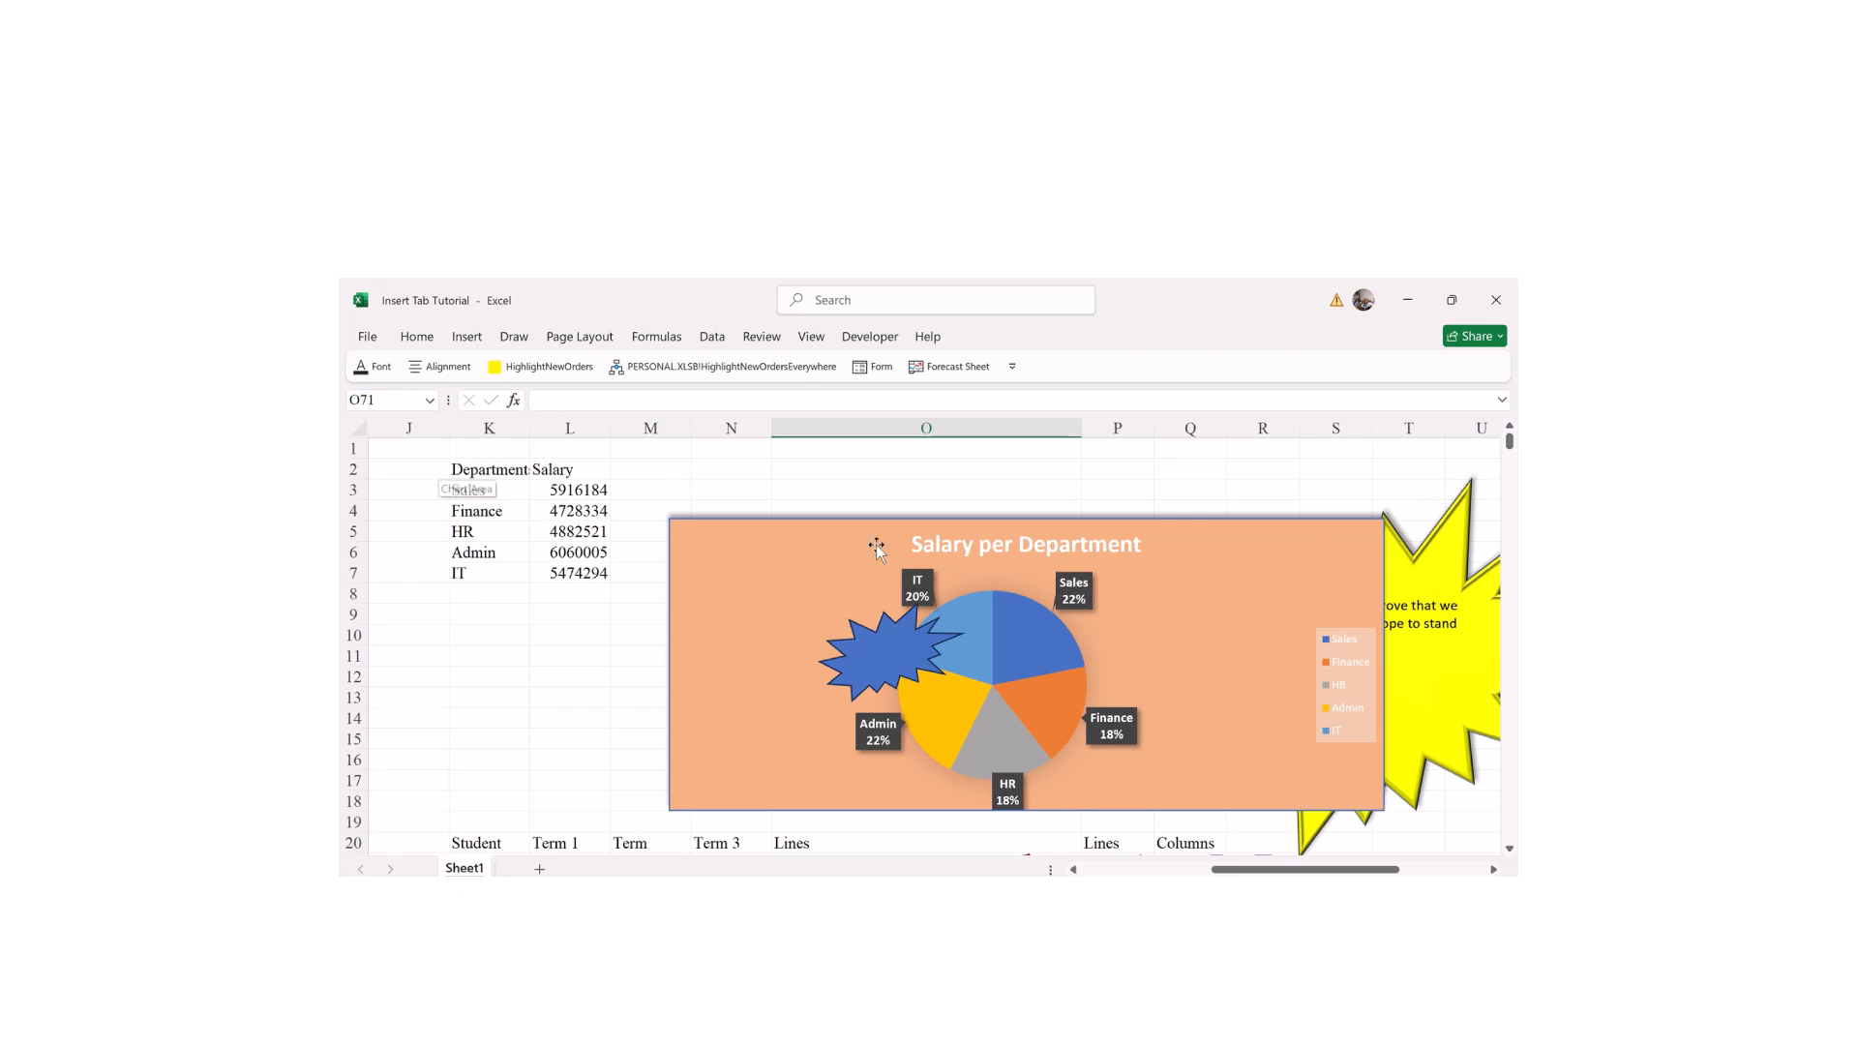
pyautogui.click(465, 341)
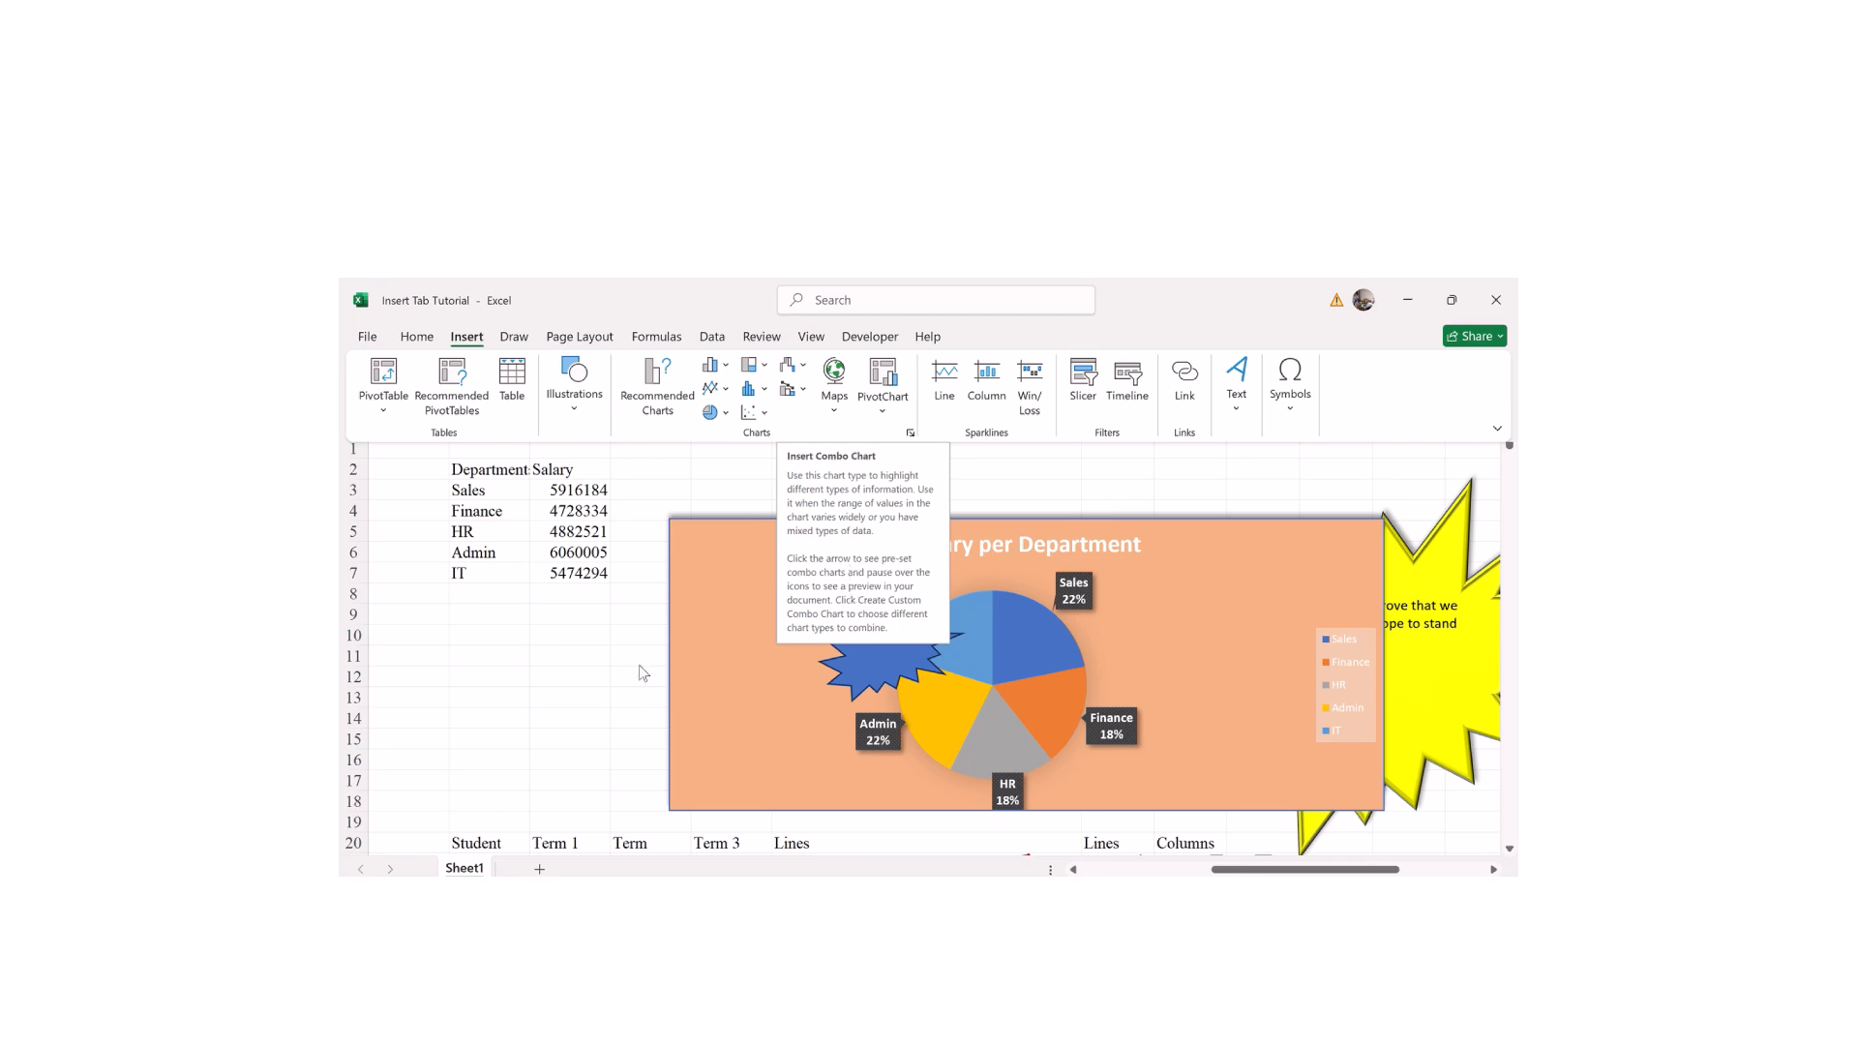
pyautogui.click(611, 659)
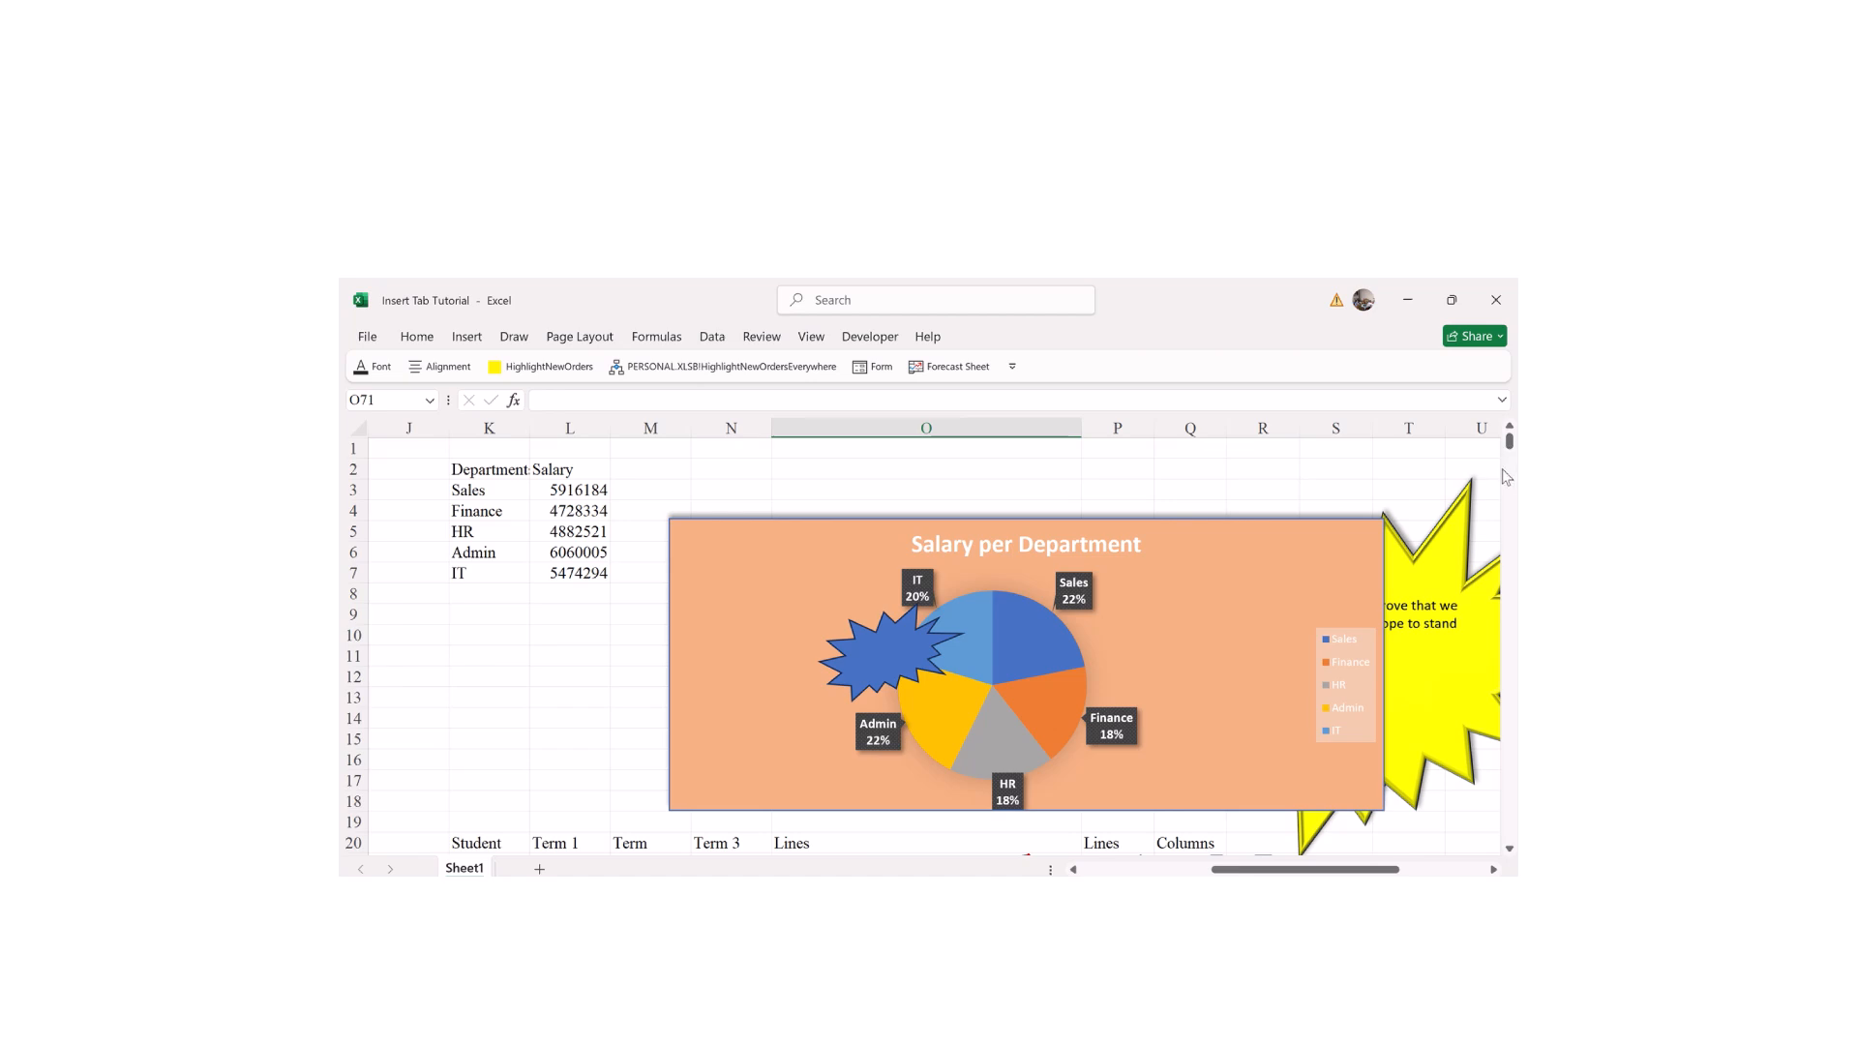
# Step: Scroll sideways across the Salary per Department pie chart and its data
pyautogui.moveTo(1509, 445)
pyautogui.mouseDown()
pyautogui.moveTo(1483, 556)
pyautogui.moveTo(1506, 450)
pyautogui.mouseUp()
pyautogui.moveTo(1260, 871); pyautogui.dragTo(1335, 870)
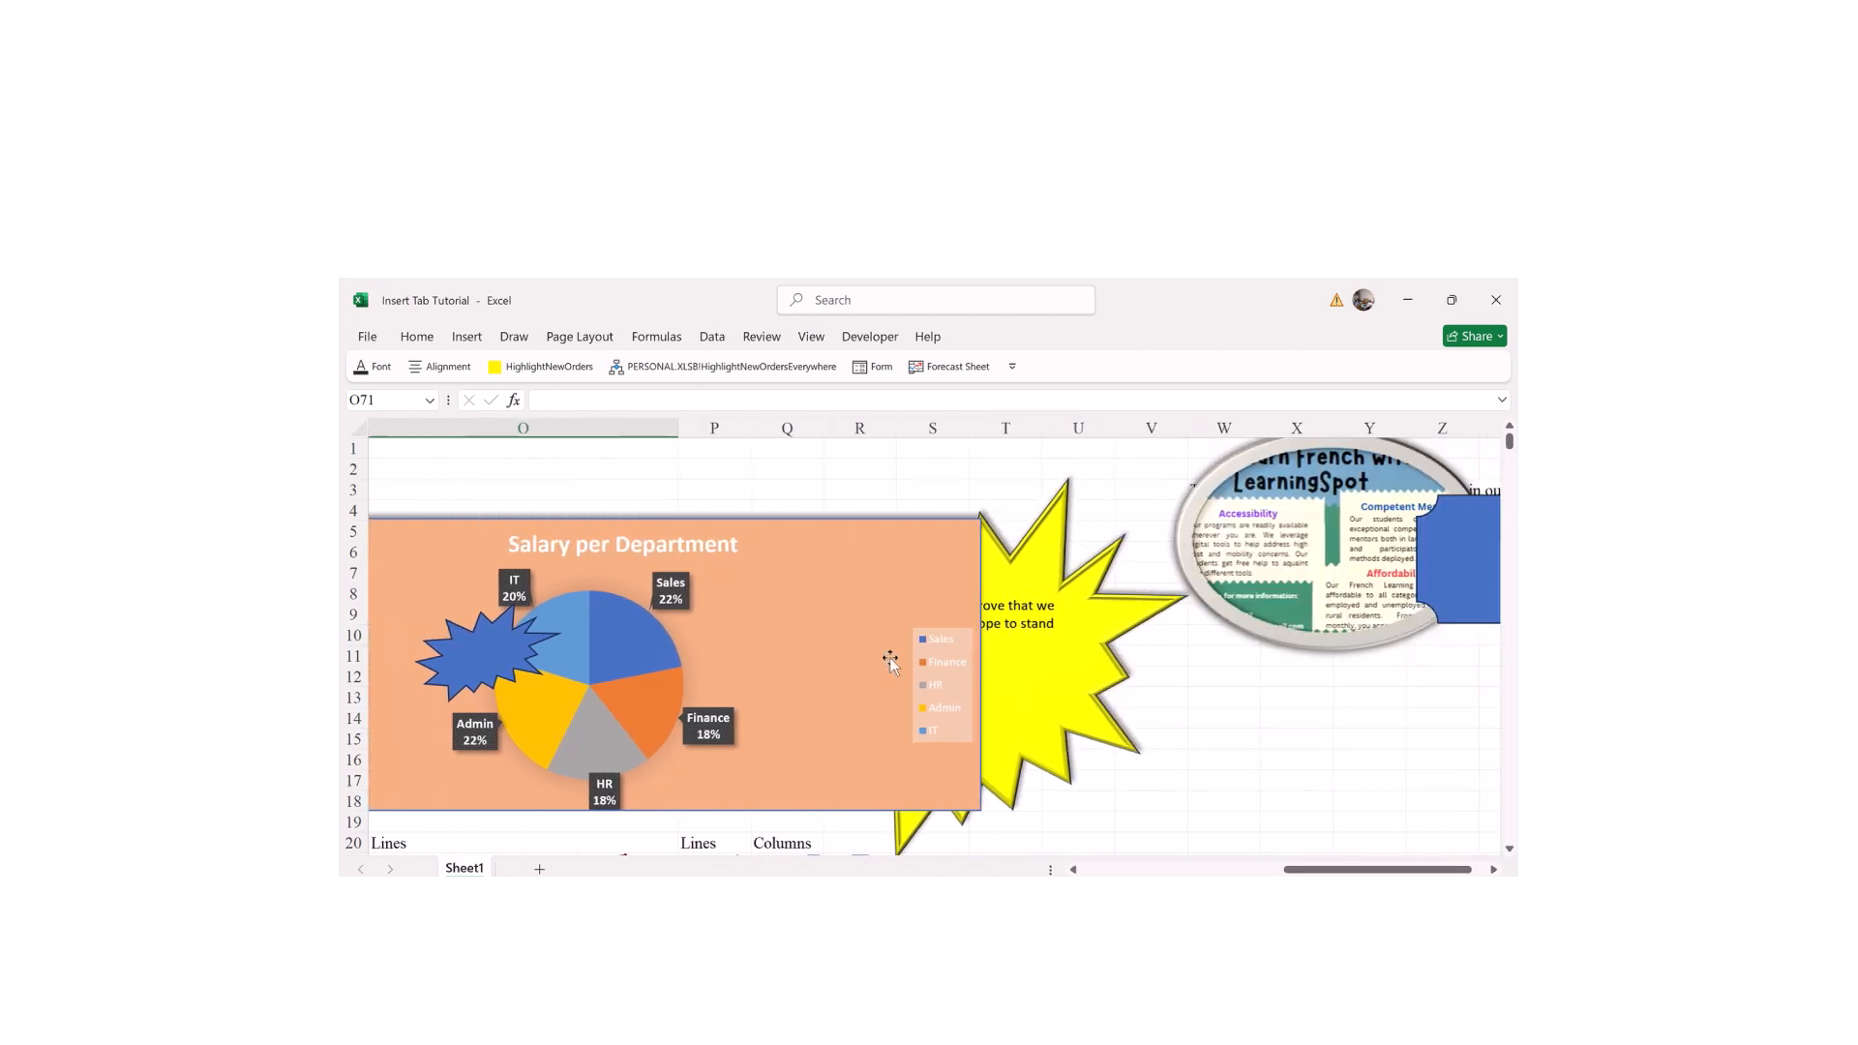
pyautogui.moveTo(1334, 870); pyautogui.dragTo(1305, 871)
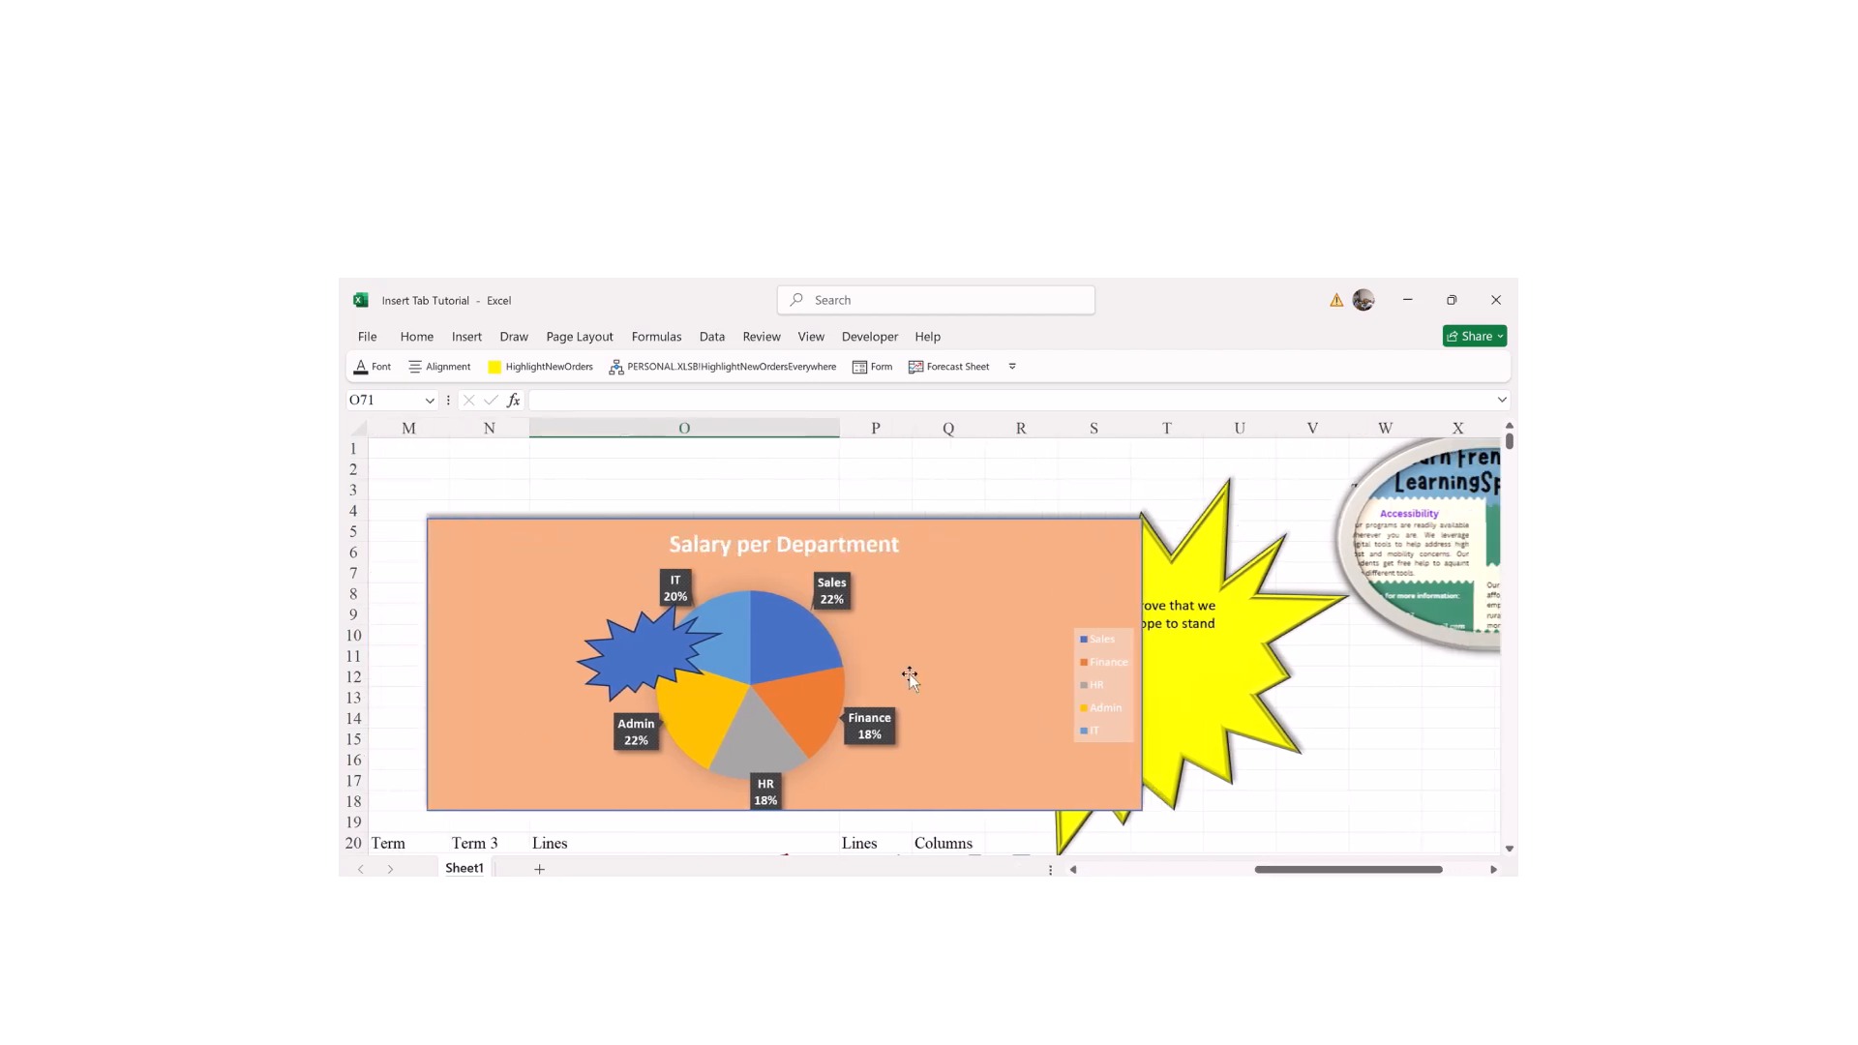
pyautogui.moveTo(722, 666)
pyautogui.moveTo(962, 283)
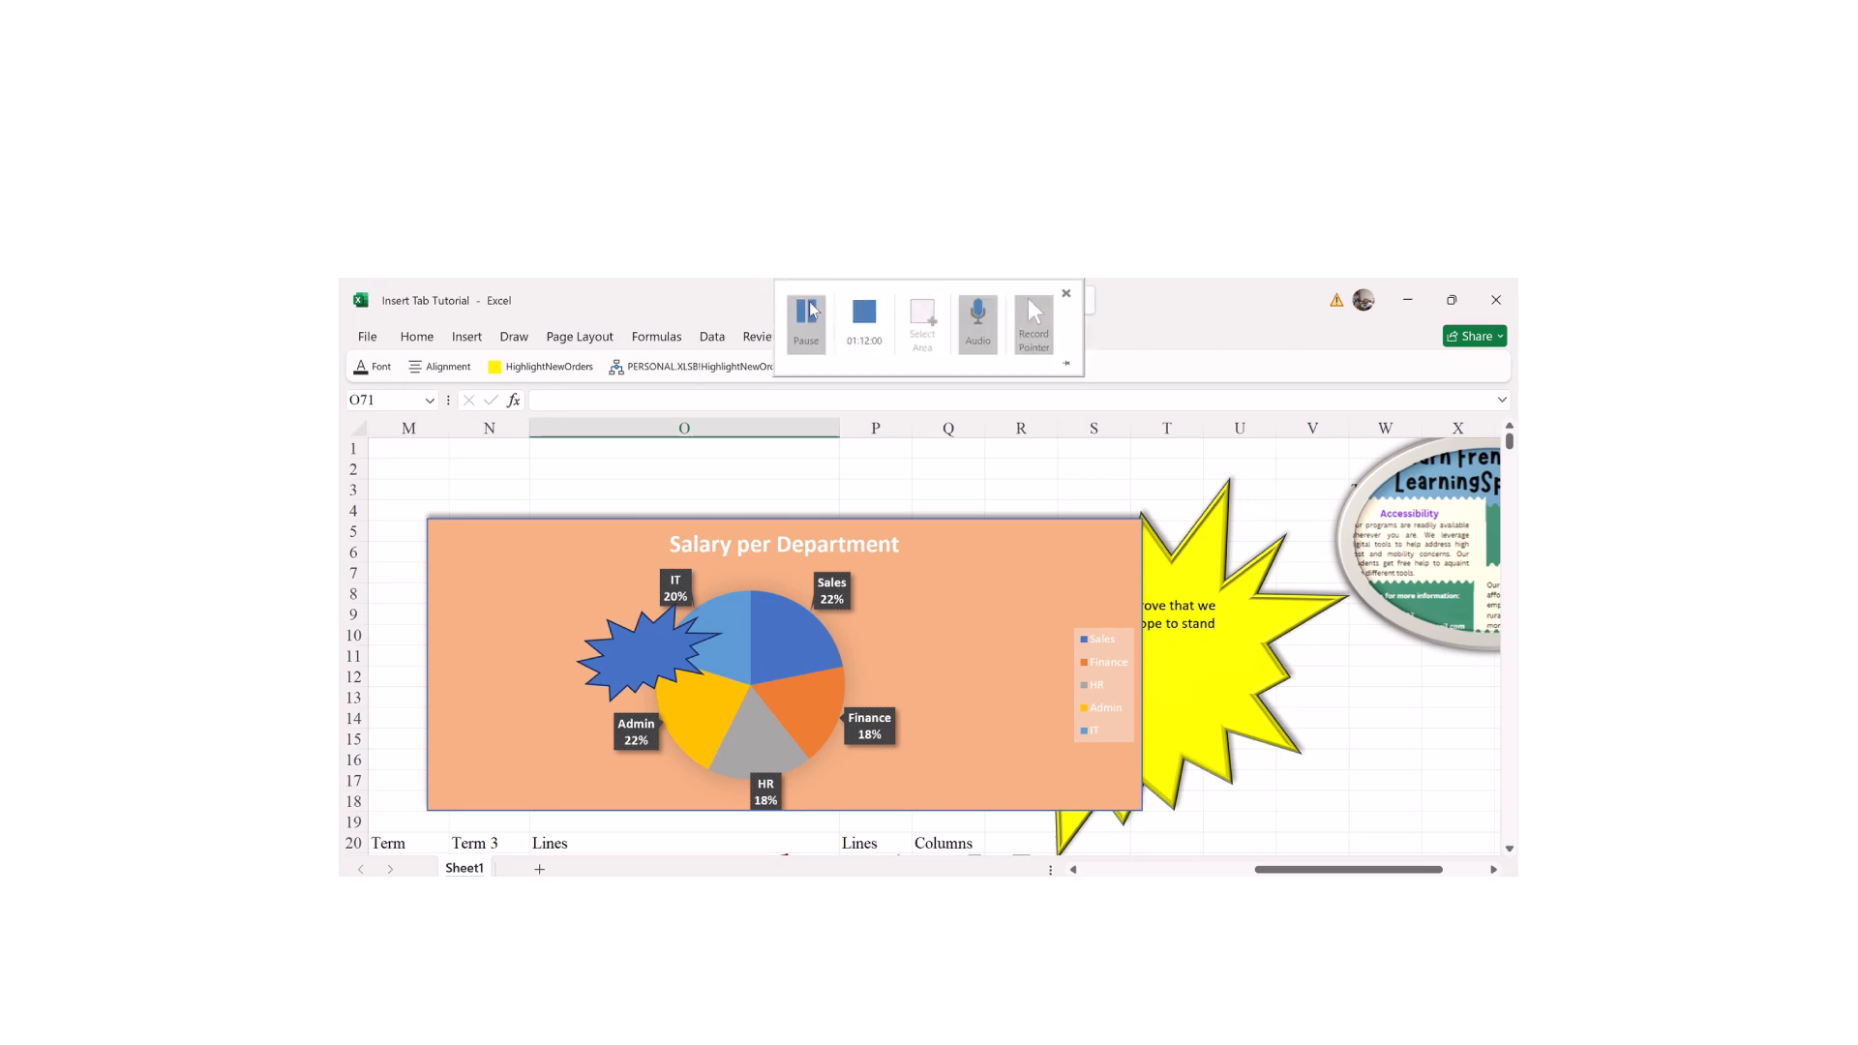